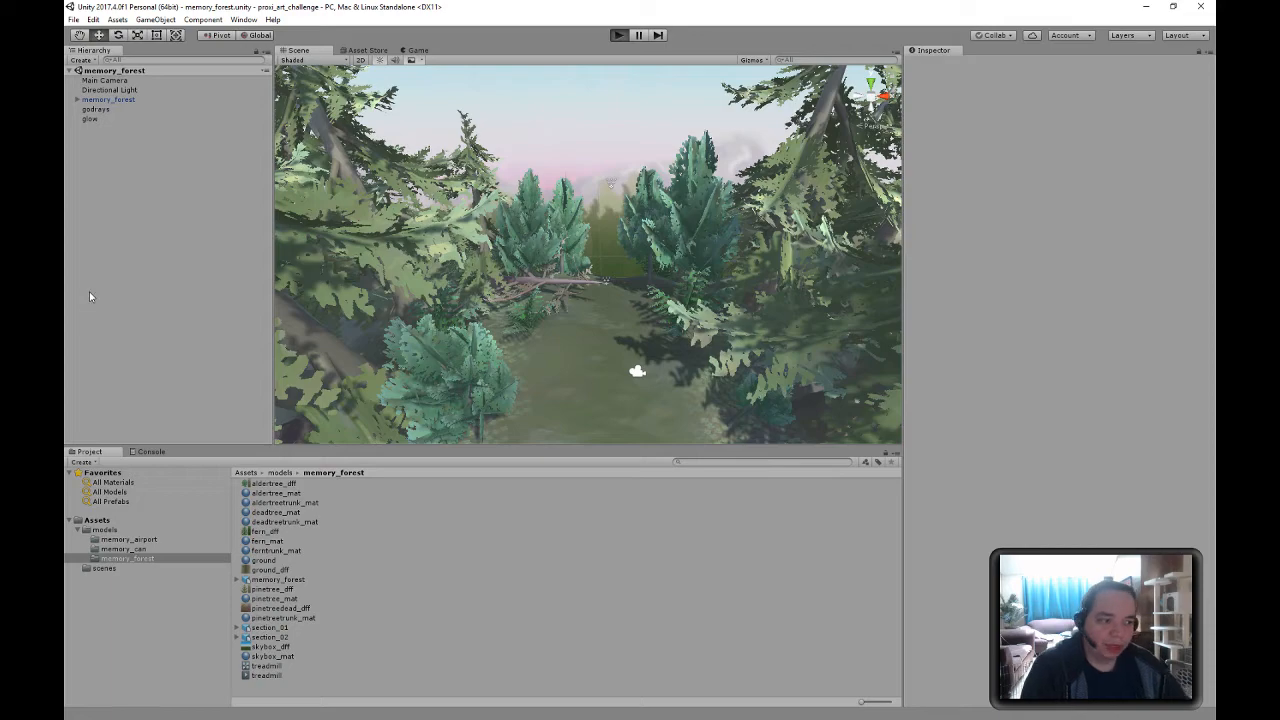
- Preview the memory_forest scene in play mode, stop the preview, and view the whole sky dome from outside
{"action": "key", "text": "ctrl+p"}
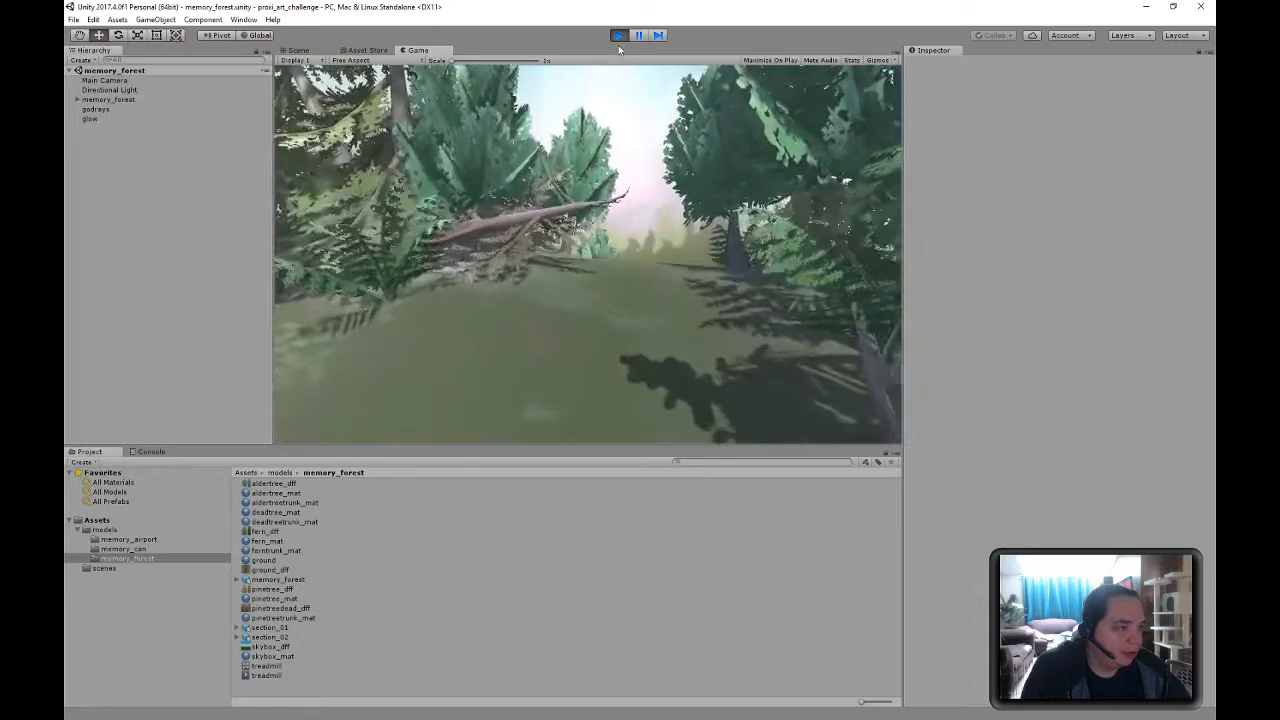
{"action": "left_click", "coordinate": [618, 36]}
{"action": "scroll", "coordinate": [609, 300], "scroll_direction": "down", "scroll_amount": 10}
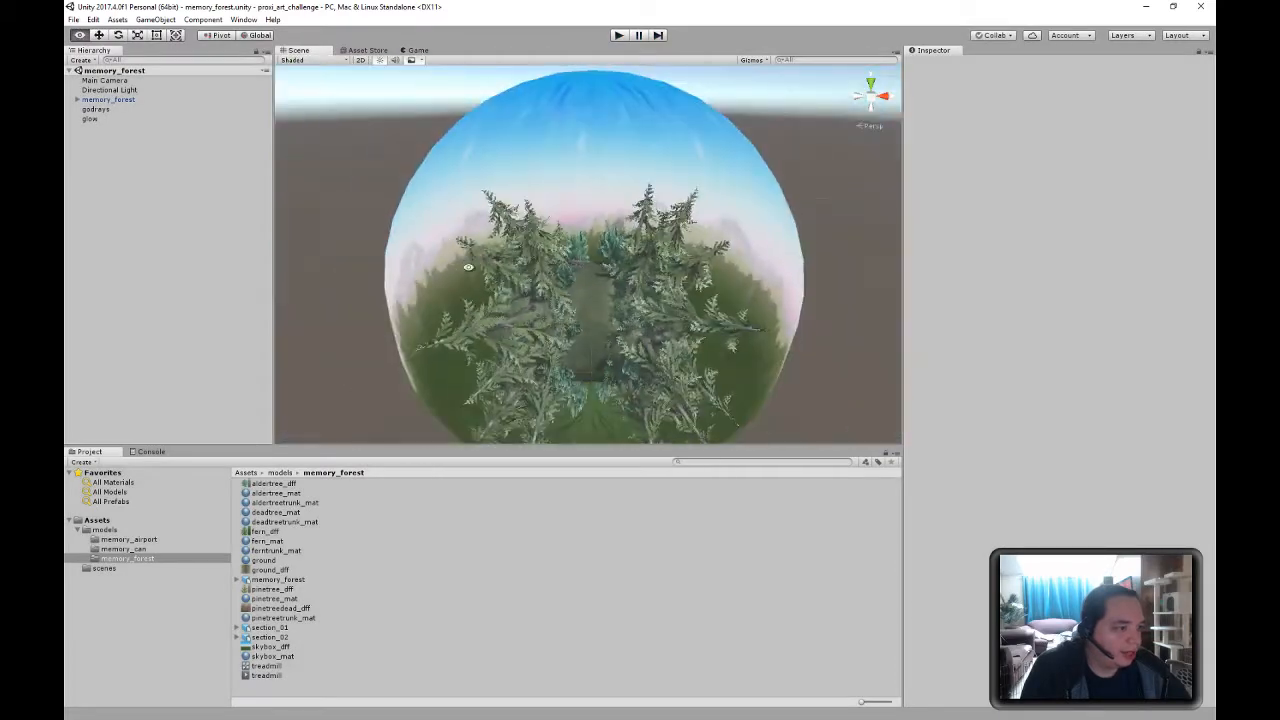
{"action": "left_click_drag", "start_coordinate": [695, 320], "coordinate": [567, 201], "text": "alt"}
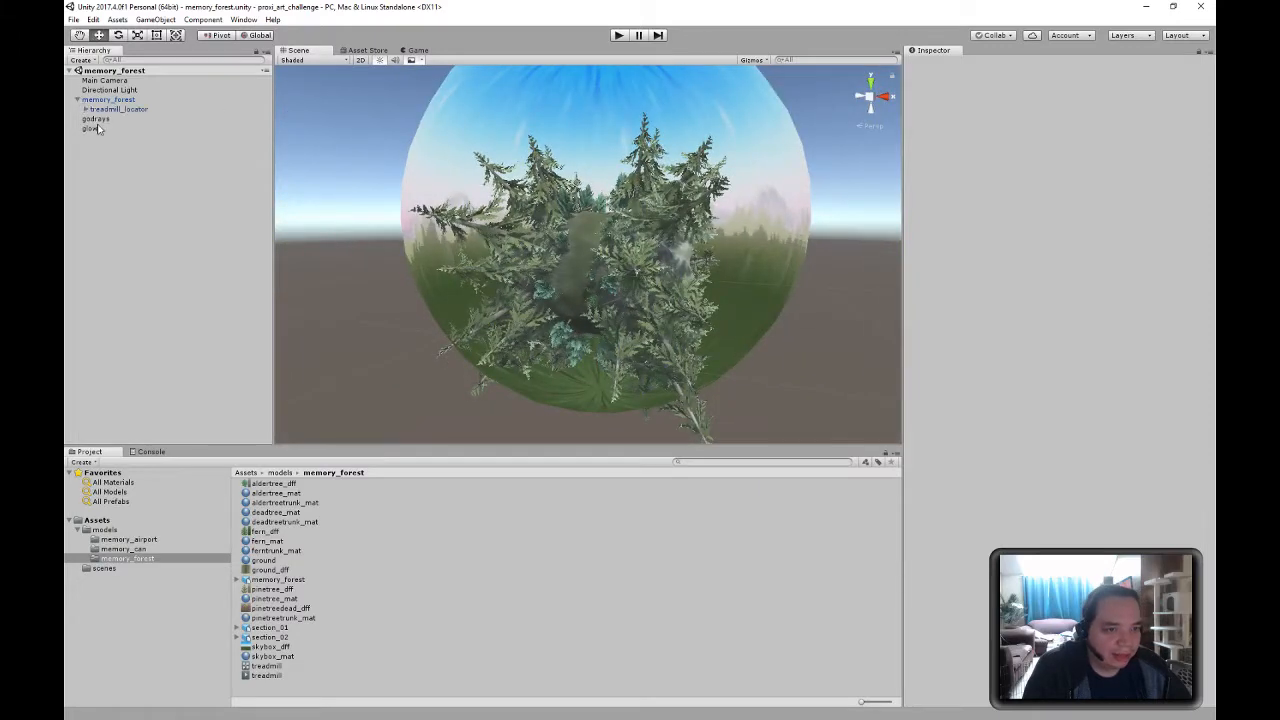
- Inspect the transform and animator of the treadmill object under treadmill_locator, then clear the selection
{"action": "left_click", "coordinate": [119, 121]}
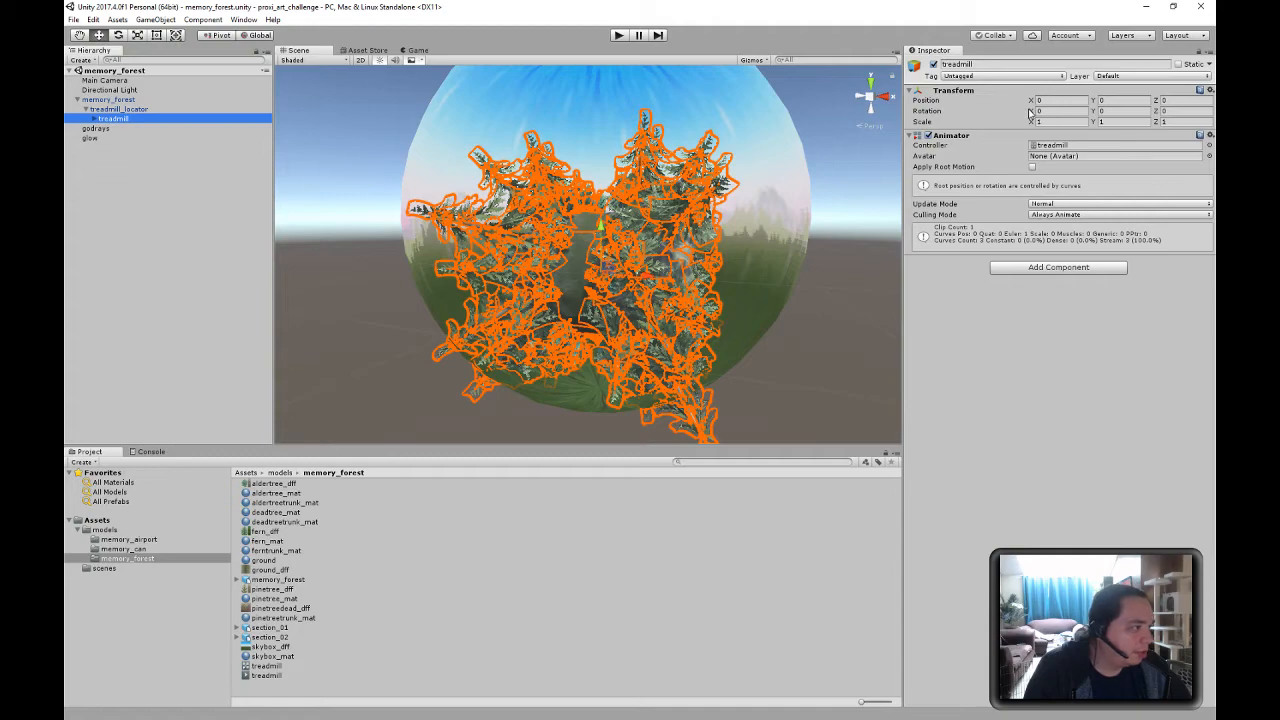
{"action": "left_click_drag", "start_coordinate": [1103, 118], "coordinate": [730, 323]}
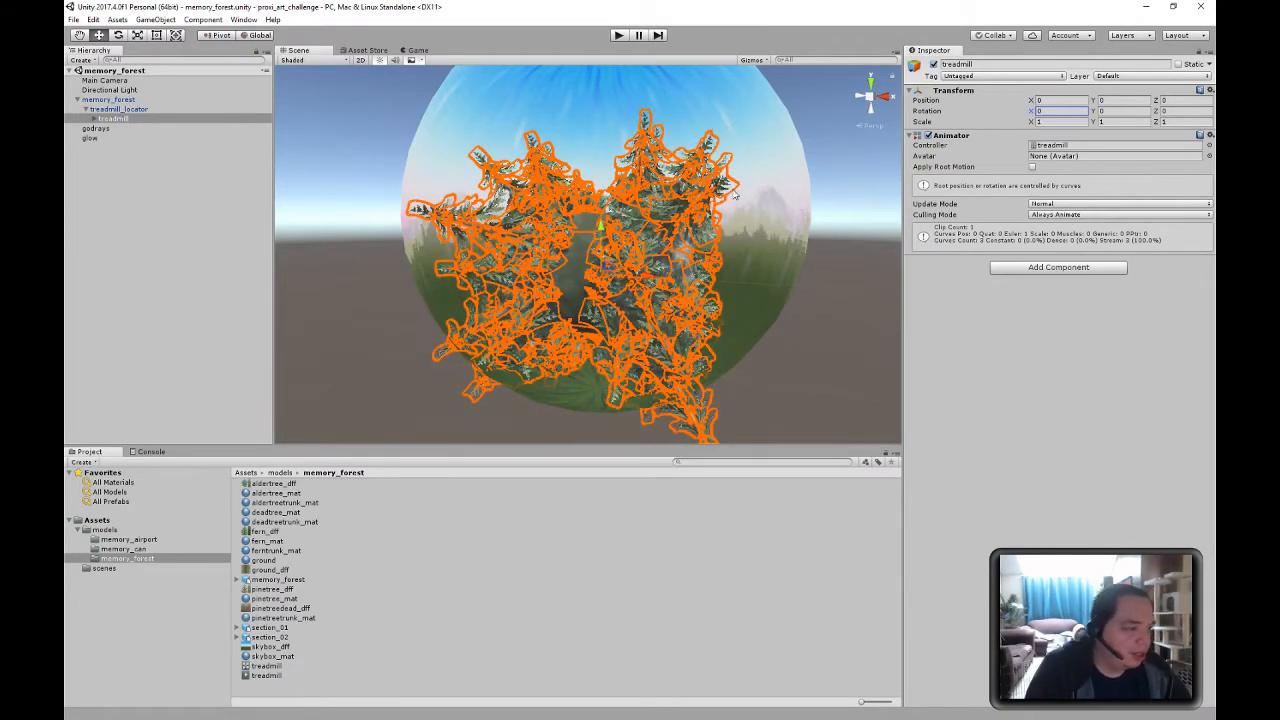
{"action": "left_click_drag", "start_coordinate": [403, 290], "coordinate": [418, 282], "text": "alt"}
{"action": "right_click_drag", "start_coordinate": [418, 282], "coordinate": [567, 190], "text": "alt"}
{"action": "left_click_drag", "start_coordinate": [518, 145], "coordinate": [563, 226], "text": "alt"}
{"action": "right_click_drag", "start_coordinate": [563, 226], "coordinate": [757, 322], "text": "alt"}
{"action": "left_click", "coordinate": [791, 346]}
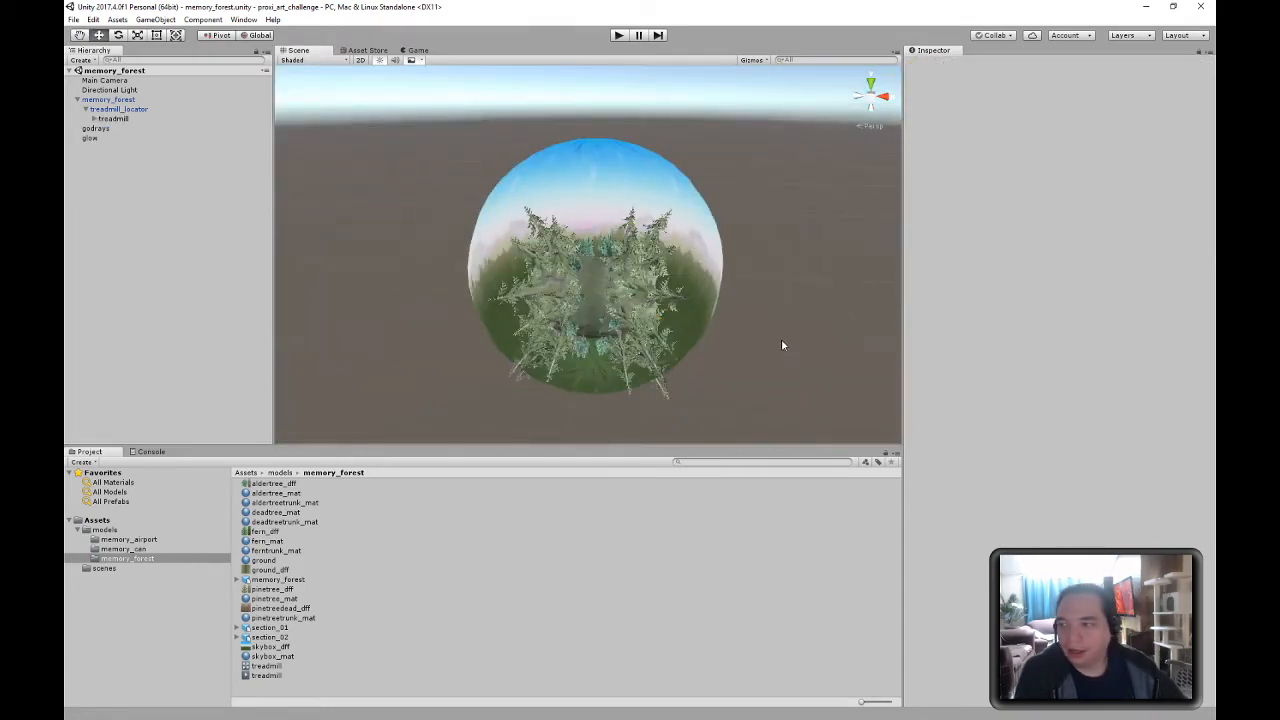
- Examine the forest path, surrounding trees and camera placement inside the sky dome from several viewpoints
{"action": "right_click_drag", "start_coordinate": [506, 291], "coordinate": [523, 276], "text": "alt"}
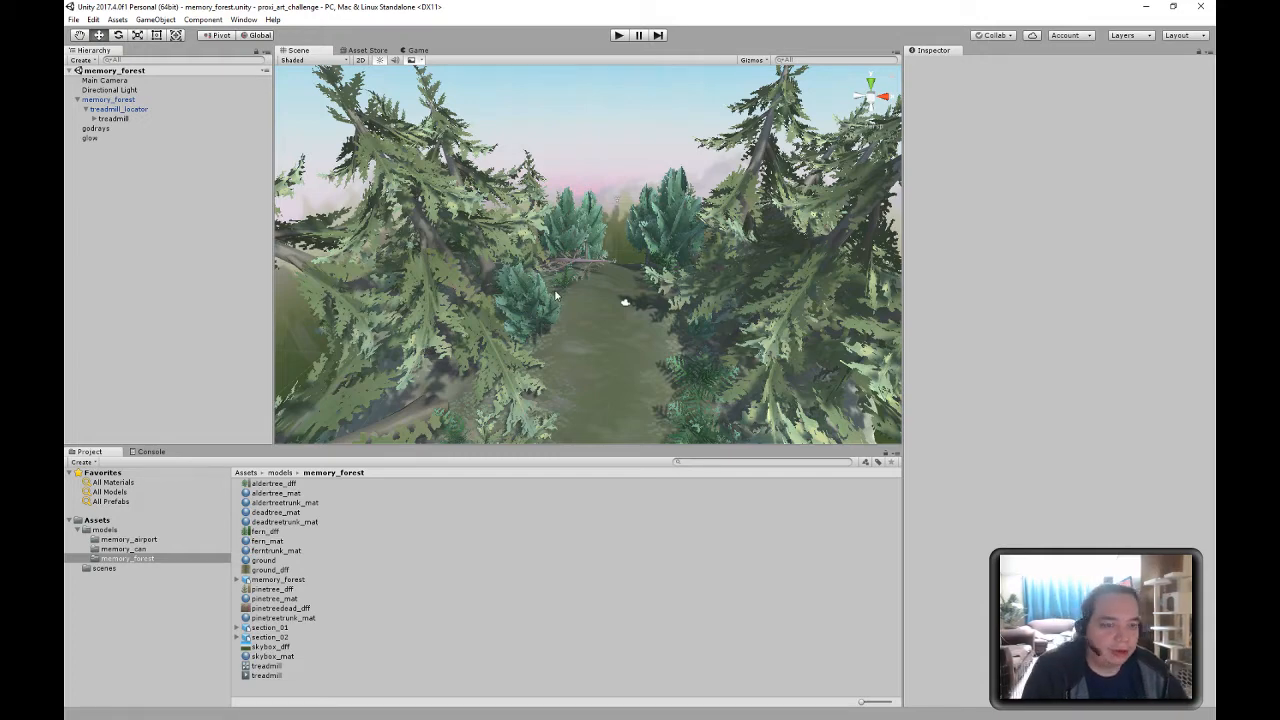
{"action": "left_click_drag", "start_coordinate": [609, 274], "coordinate": [604, 335], "text": "alt"}
{"action": "right_click_drag", "start_coordinate": [604, 335], "coordinate": [880, 293], "text": "alt"}
{"action": "right_click_drag", "start_coordinate": [729, 249], "coordinate": [610, 232], "text": "alt"}
{"action": "mouse_move", "coordinate": [610, 232]}
{"action": "left_mouse_down", "text": "alt"}
{"action": "mouse_move", "coordinate": [749, 229]}
{"action": "mouse_move", "coordinate": [620, 238]}
{"action": "left_mouse_up", "text": "alt"}
{"action": "right_click_drag", "start_coordinate": [620, 238], "coordinate": [930, 321], "text": "alt"}
{"action": "left_click_drag", "start_coordinate": [703, 272], "coordinate": [708, 335], "text": "alt"}
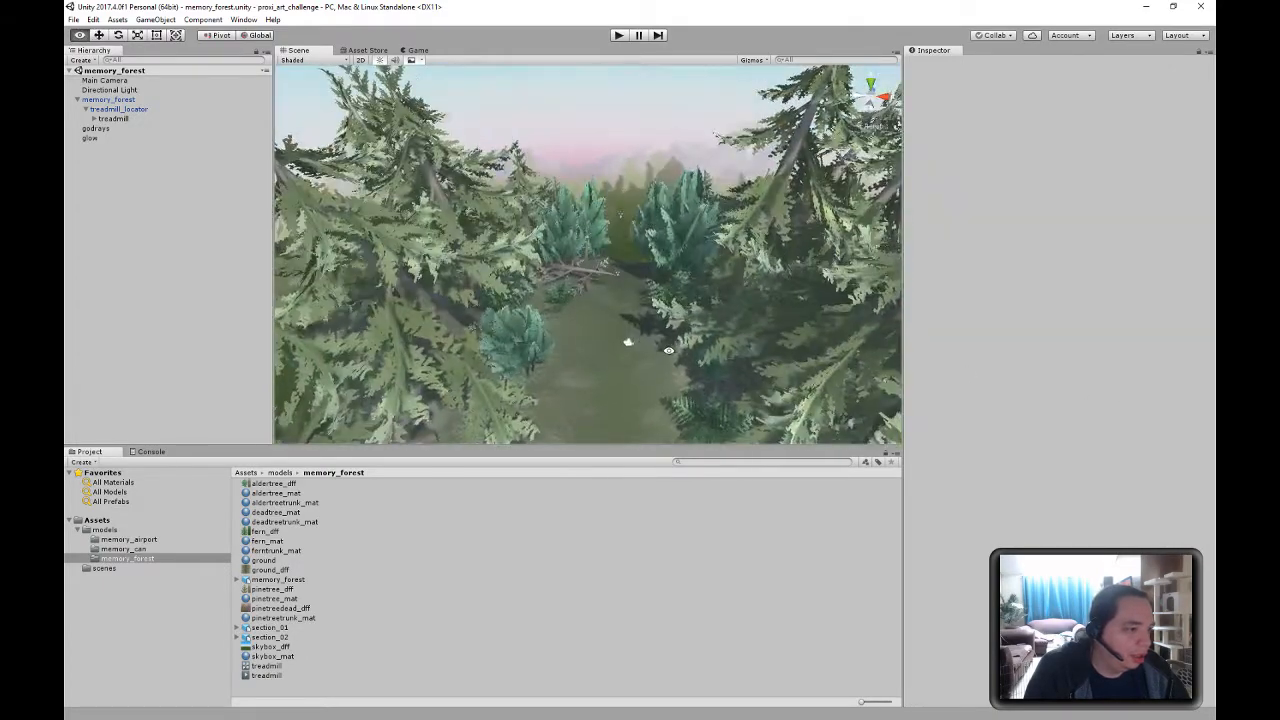
{"action": "right_click_drag", "start_coordinate": [708, 335], "coordinate": [812, 360], "text": "alt"}
{"action": "left_click_drag", "start_coordinate": [812, 360], "coordinate": [710, 240], "text": "alt"}
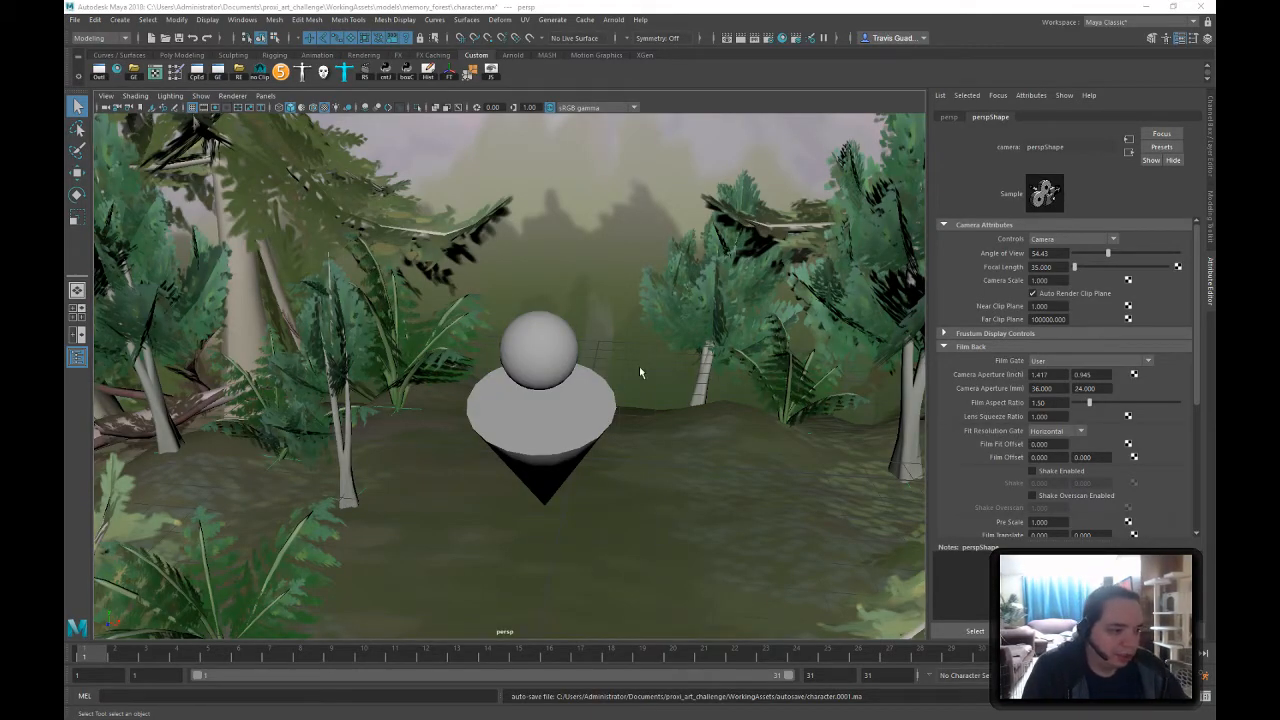
- Switch to Maya and examine the sphere-and-cone placeholder character against the forest from several angles and distances
{"action": "left_click_drag", "start_coordinate": [640, 373], "coordinate": [561, 410], "text": "alt"}
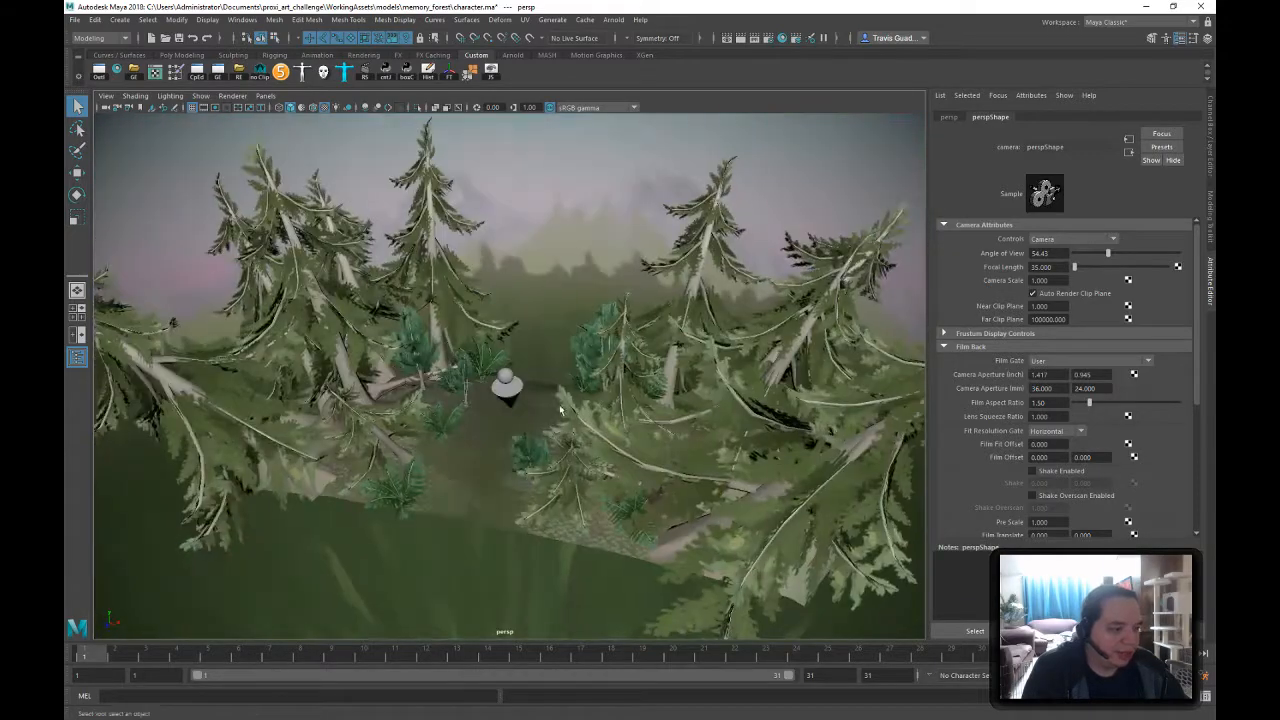
{"action": "scroll", "coordinate": [561, 410], "scroll_direction": "up", "scroll_amount": 5}
{"action": "middle_click_drag", "start_coordinate": [594, 383], "coordinate": [660, 443], "text": "alt"}
{"action": "left_click_drag", "start_coordinate": [660, 443], "coordinate": [662, 388], "text": "alt"}
{"action": "middle_click_drag", "start_coordinate": [662, 388], "coordinate": [636, 418], "text": "alt"}
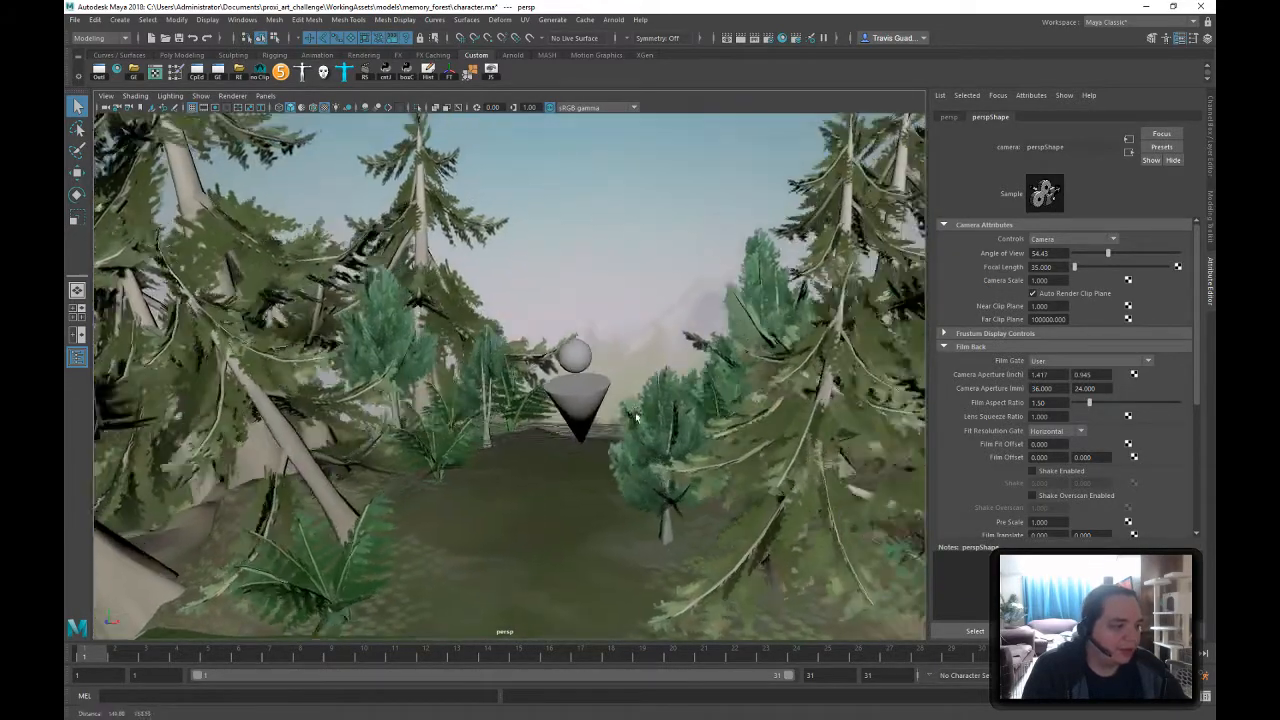
{"action": "mouse_move", "coordinate": [636, 418]}
{"action": "left_mouse_down", "text": "alt"}
{"action": "mouse_move", "coordinate": [649, 427]}
{"action": "mouse_move", "coordinate": [654, 415]}
{"action": "mouse_move", "coordinate": [640, 400]}
{"action": "mouse_move", "coordinate": [618, 406]}
{"action": "left_mouse_up", "text": "alt"}
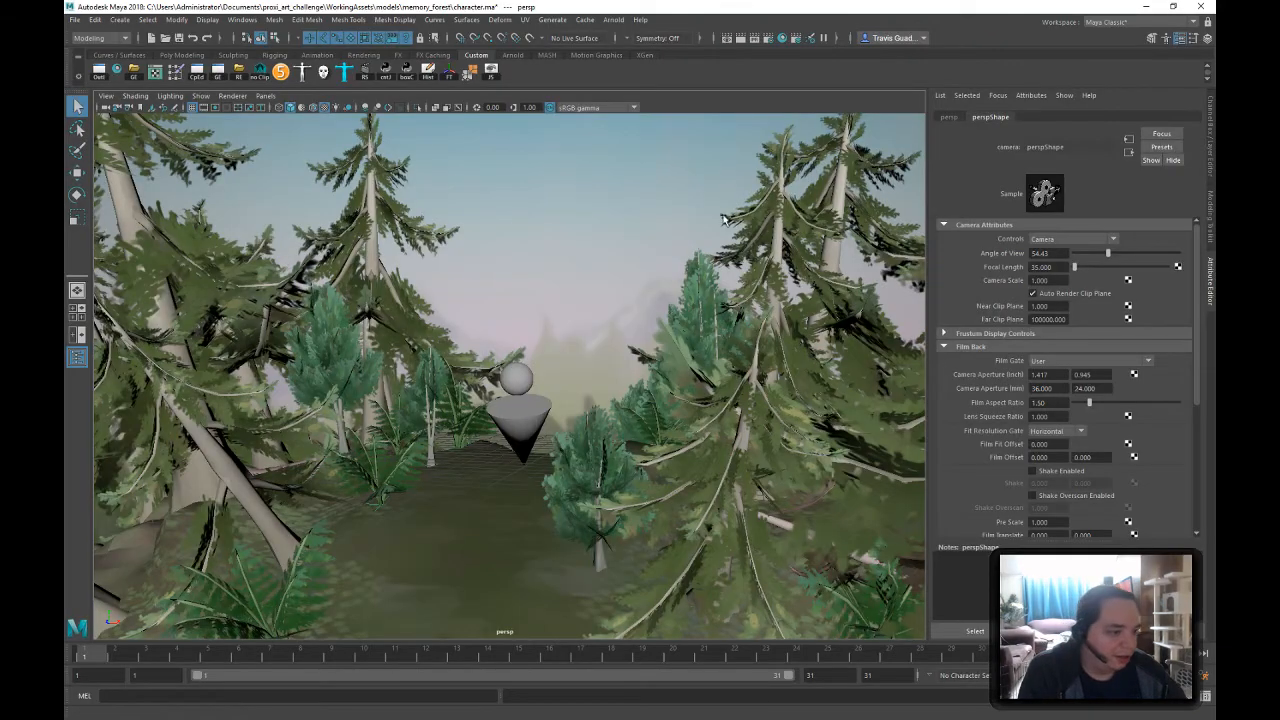
{"action": "left_click_drag", "start_coordinate": [504, 311], "coordinate": [580, 300], "text": "alt"}
{"action": "right_click_drag", "start_coordinate": [580, 300], "coordinate": [674, 303], "text": "alt"}
{"action": "middle_click_drag", "start_coordinate": [674, 303], "coordinate": [610, 398], "text": "alt"}
{"action": "left_click_drag", "start_coordinate": [610, 398], "coordinate": [597, 354], "text": "alt"}
{"action": "middle_click_drag", "start_coordinate": [597, 354], "coordinate": [645, 411], "text": "alt"}
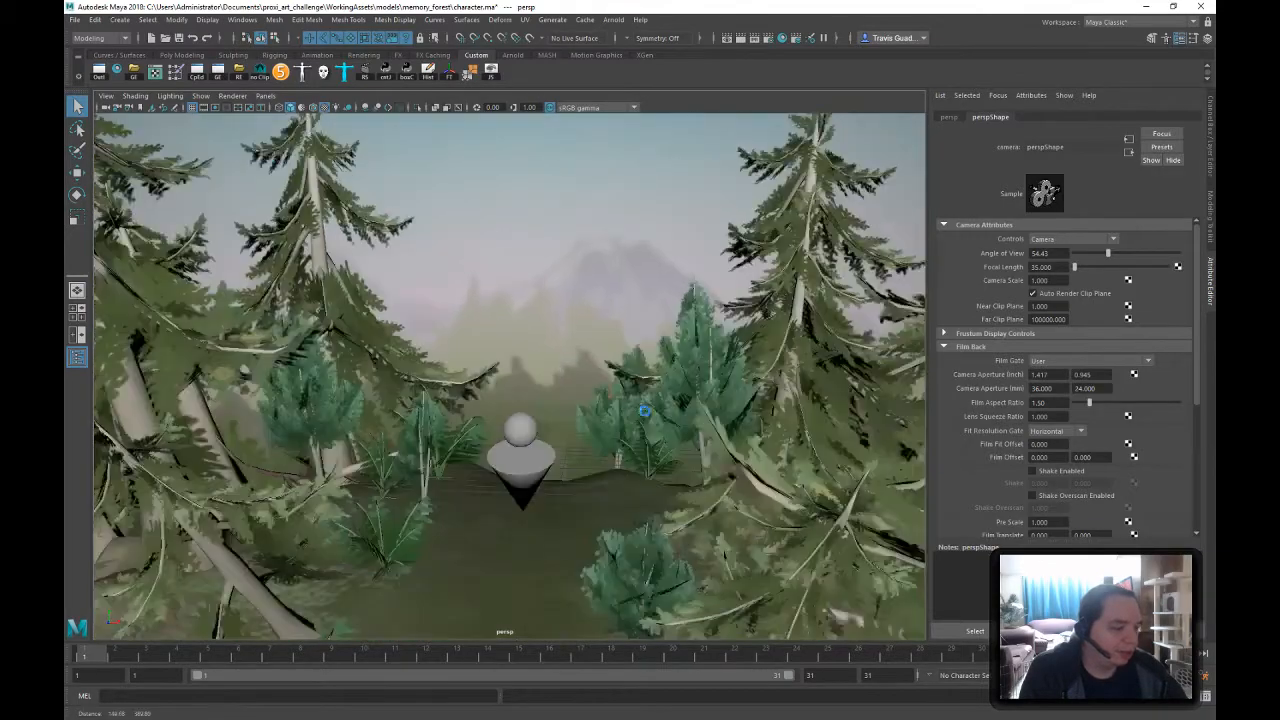
{"action": "mouse_move", "coordinate": [645, 411]}
{"action": "left_mouse_down", "text": "alt"}
{"action": "mouse_move", "coordinate": [612, 376]}
{"action": "mouse_move", "coordinate": [621, 369]}
{"action": "mouse_move", "coordinate": [636, 394]}
{"action": "left_mouse_up", "text": "alt"}
{"action": "right_click_drag", "start_coordinate": [636, 394], "coordinate": [749, 491], "text": "alt"}
{"action": "middle_click_drag", "start_coordinate": [749, 491], "coordinate": [552, 350], "text": "alt"}
{"action": "right_click_drag", "start_coordinate": [552, 350], "coordinate": [770, 440], "text": "alt"}
{"action": "left_click_drag", "start_coordinate": [770, 440], "coordinate": [776, 444], "text": "alt"}
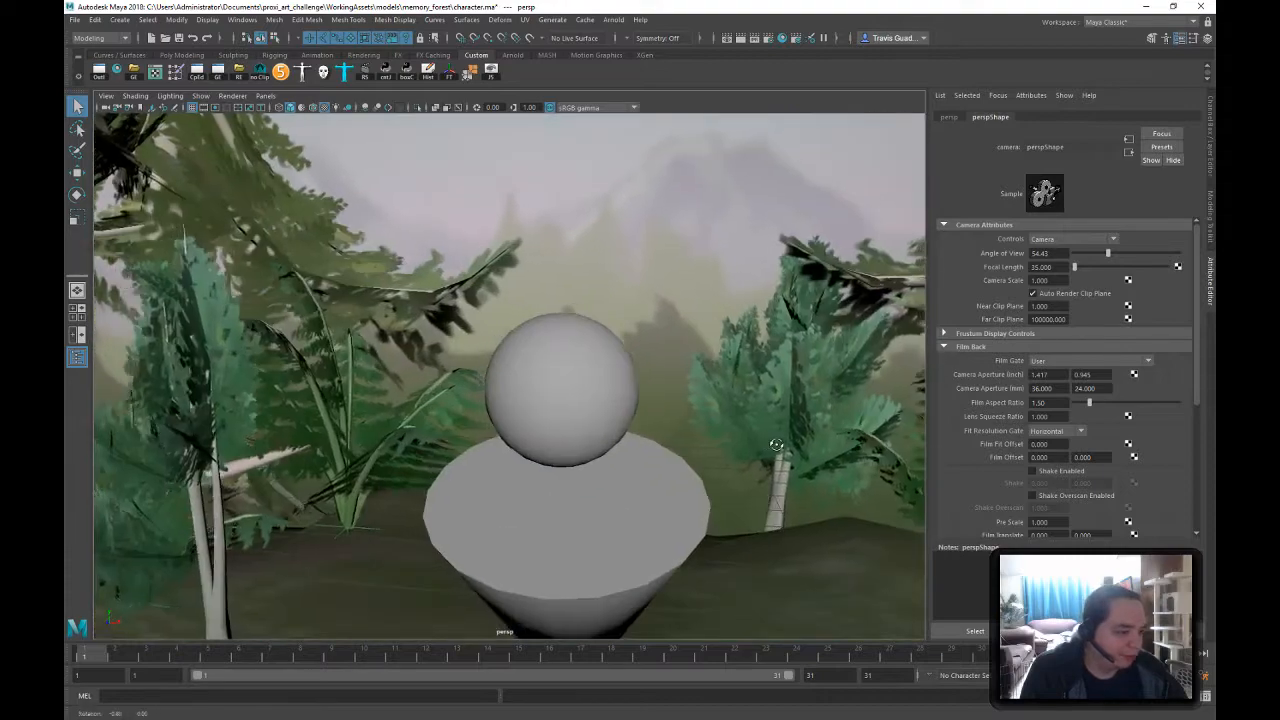
{"action": "right_click_drag", "start_coordinate": [776, 444], "coordinate": [724, 412], "text": "alt"}
{"action": "middle_click_drag", "start_coordinate": [724, 412], "coordinate": [637, 371], "text": "alt"}
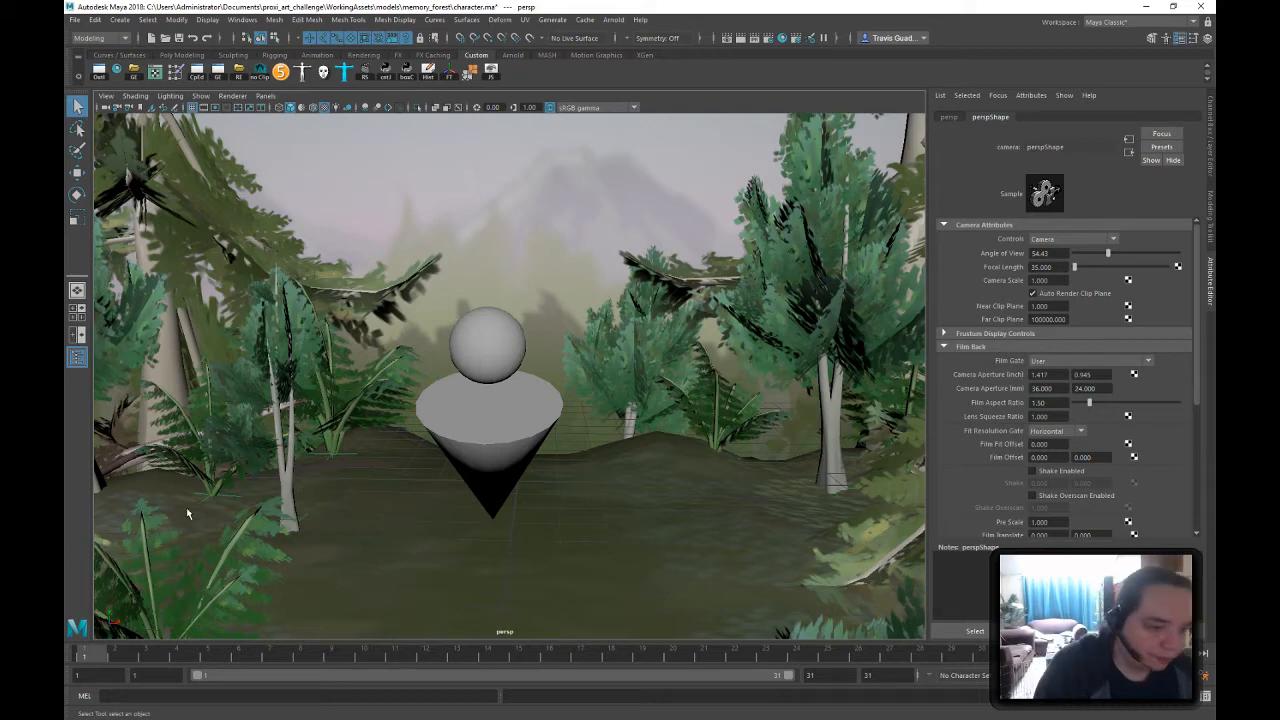
{"action": "right_click_drag", "start_coordinate": [614, 315], "coordinate": [567, 321], "text": "alt"}
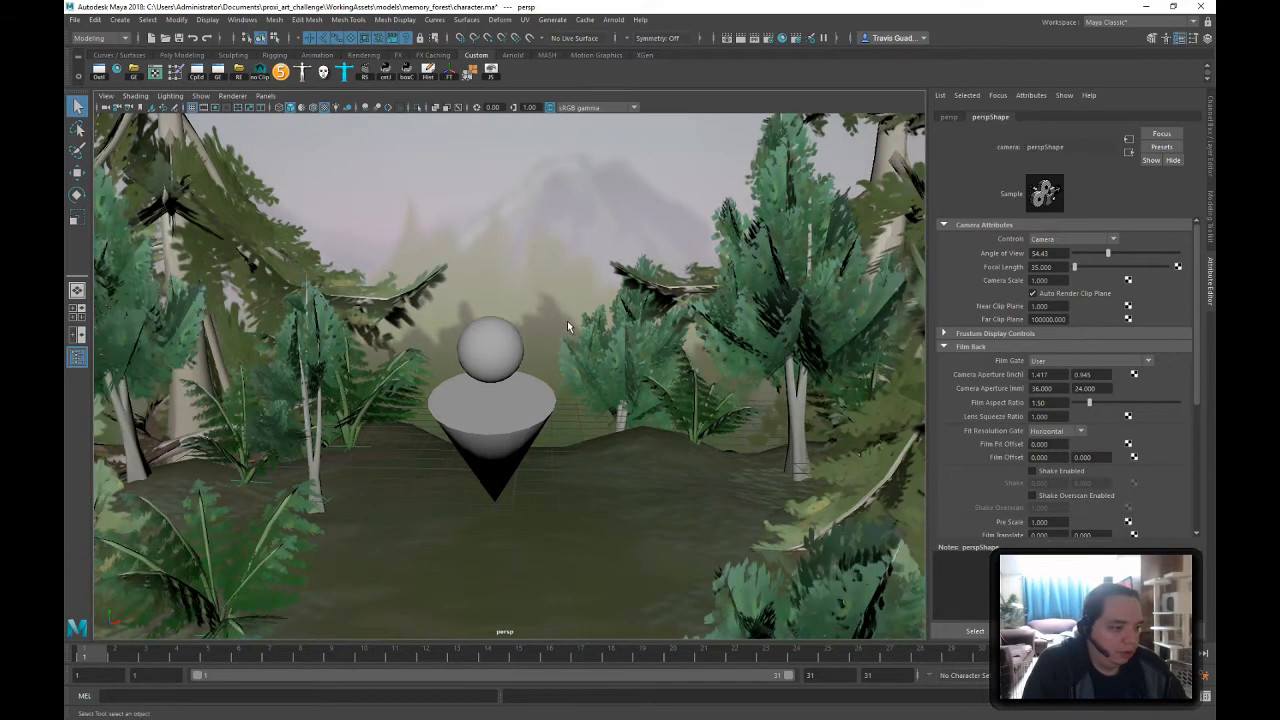
{"action": "middle_click_drag", "start_coordinate": [541, 310], "coordinate": [560, 349], "text": "alt"}
{"action": "right_click_drag", "start_coordinate": [560, 349], "coordinate": [603, 380], "text": "alt"}
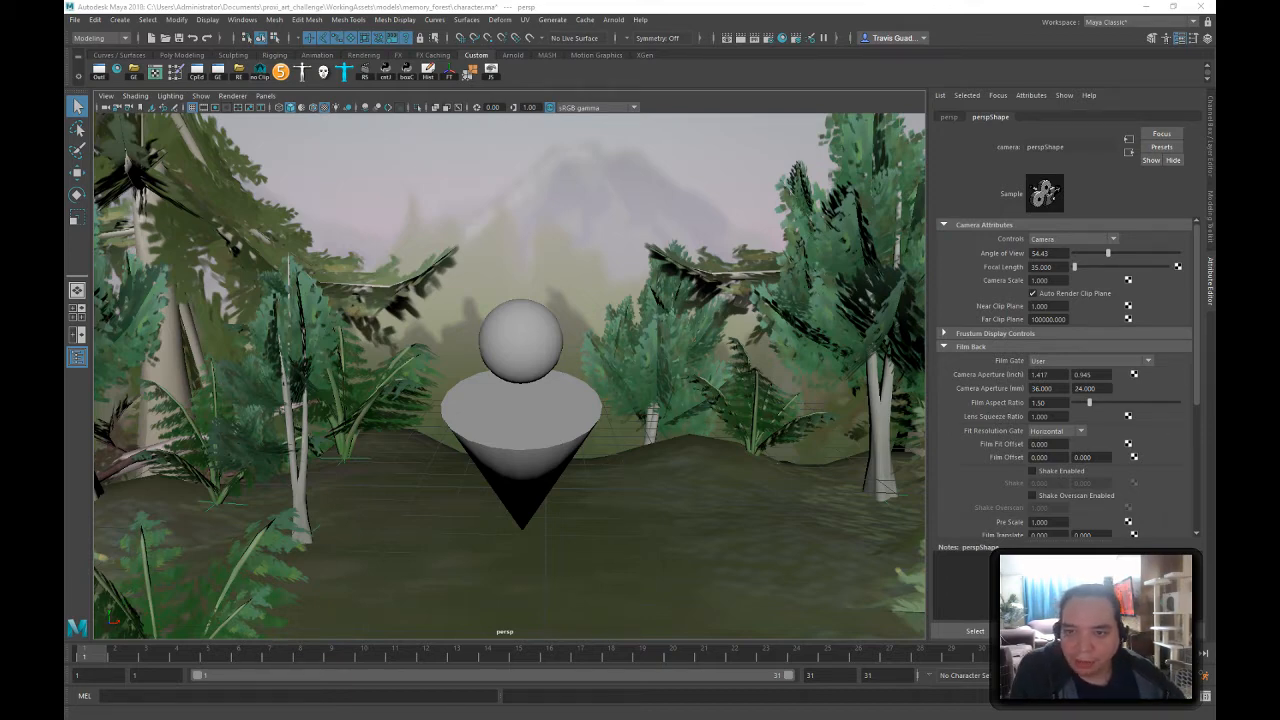
- Bring the browser with the Coco image results into view and examine the teaser trailer image of the boy and dog
{"action": "left_click_drag", "start_coordinate": [66, 45], "coordinate": [651, 54]}
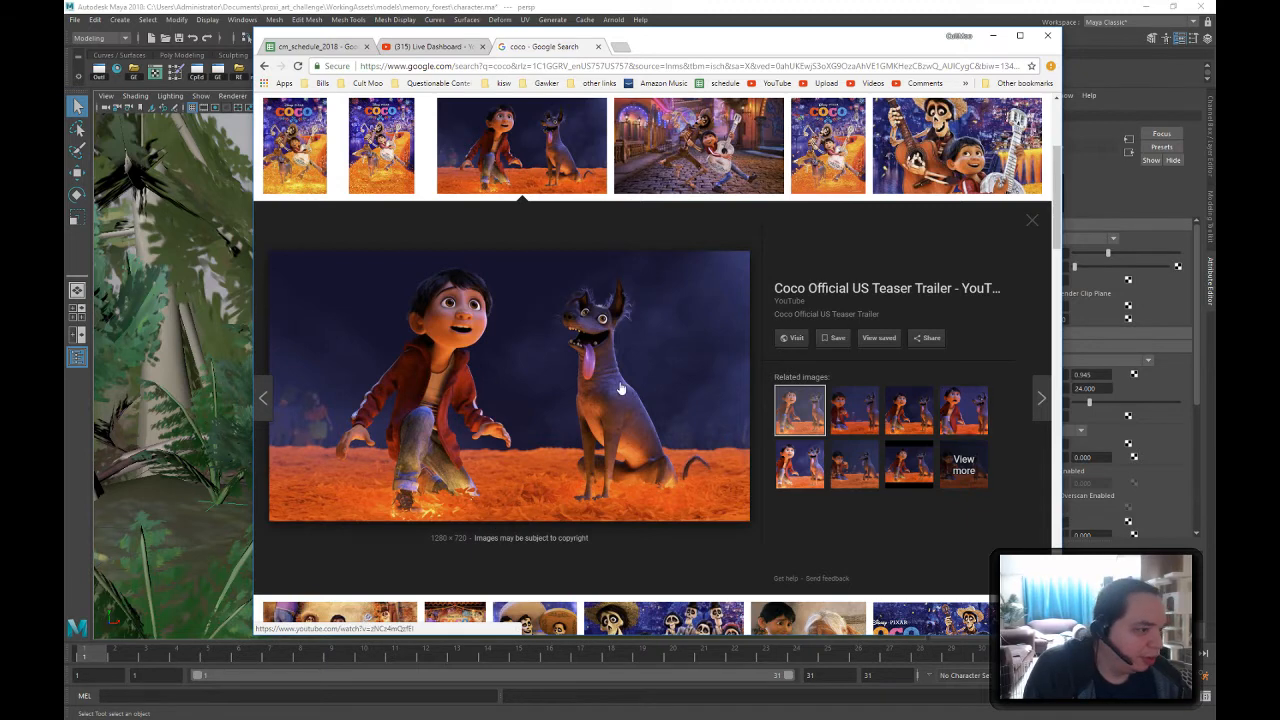
{"action": "scroll", "coordinate": [622, 386], "scroll_direction": "down", "scroll_amount": 1}
{"action": "scroll", "coordinate": [632, 356], "scroll_direction": "up", "scroll_amount": 1}
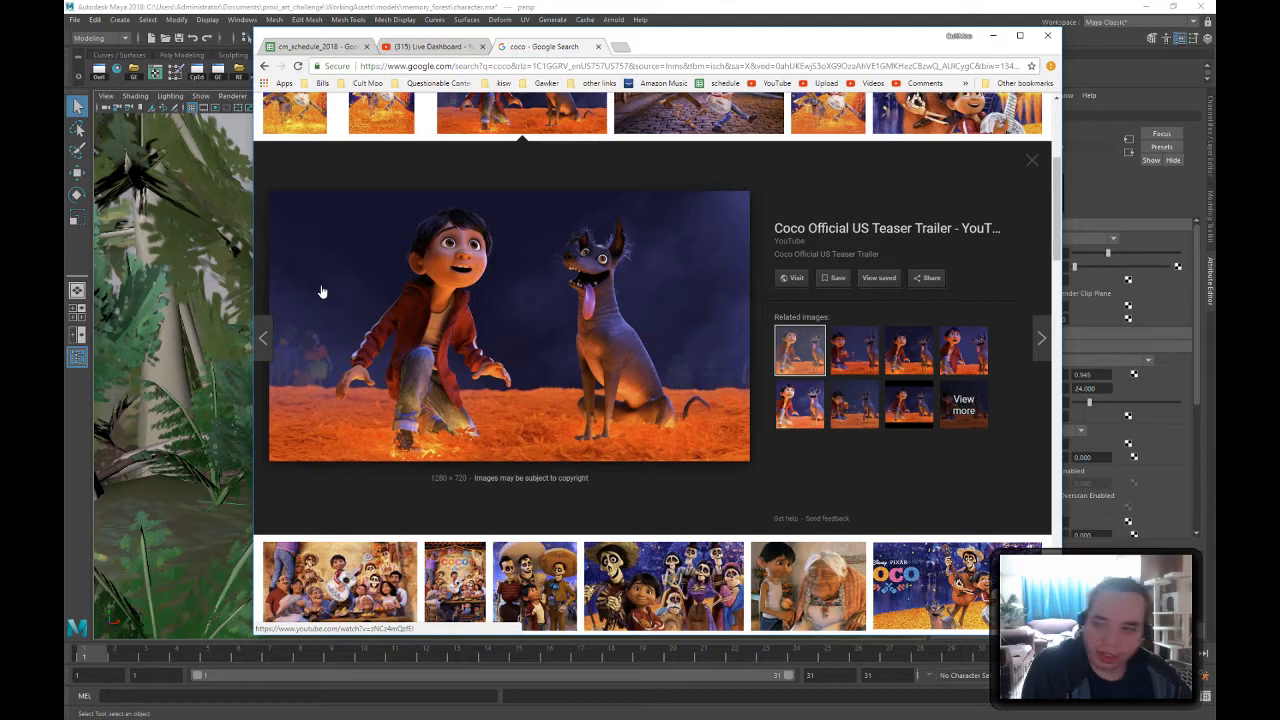
{"action": "scroll", "coordinate": [516, 300], "scroll_direction": "down", "scroll_amount": 1}
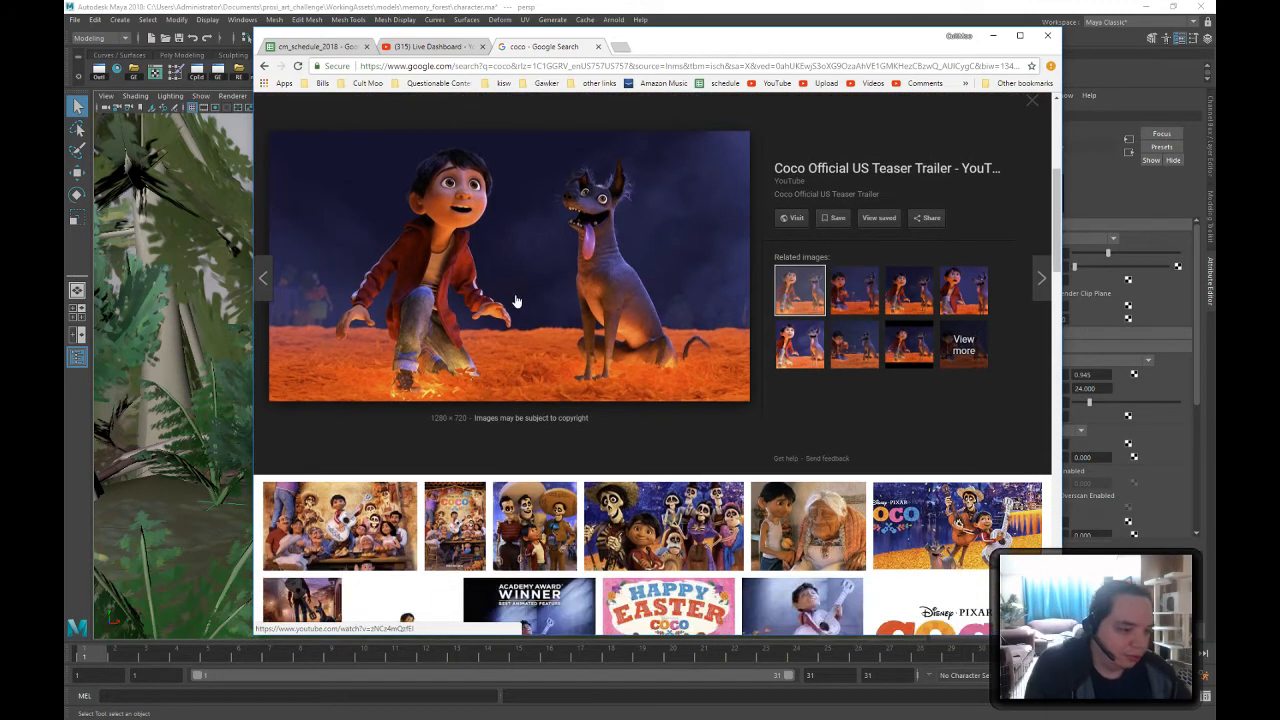
{"action": "scroll", "coordinate": [580, 317], "scroll_direction": "up", "scroll_amount": 1}
- Open the Coco image of the boy with the elderly woman for style reference, then move the browser out of view
{"action": "left_click", "coordinate": [766, 578]}
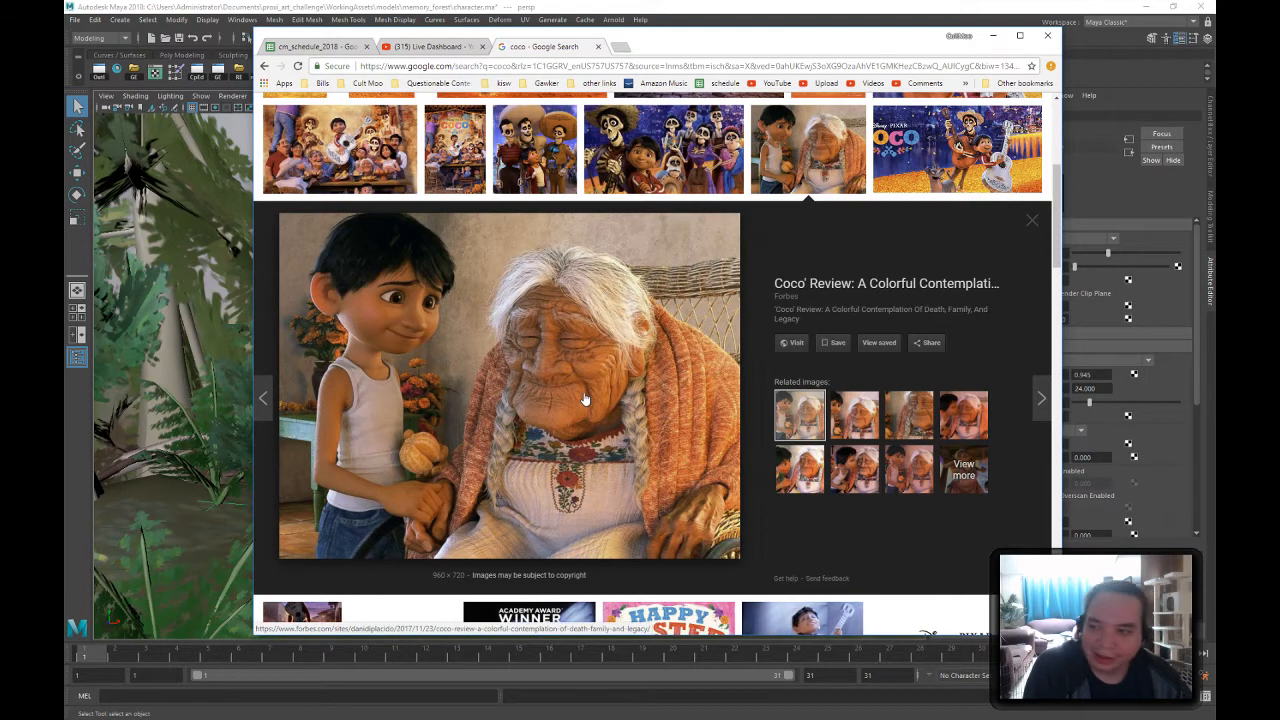
{"action": "mouse_move", "coordinate": [781, 47]}
{"action": "left_mouse_down"}
{"action": "mouse_move", "coordinate": [835, 47]}
{"action": "mouse_move", "coordinate": [763, 52]}
{"action": "left_mouse_up"}
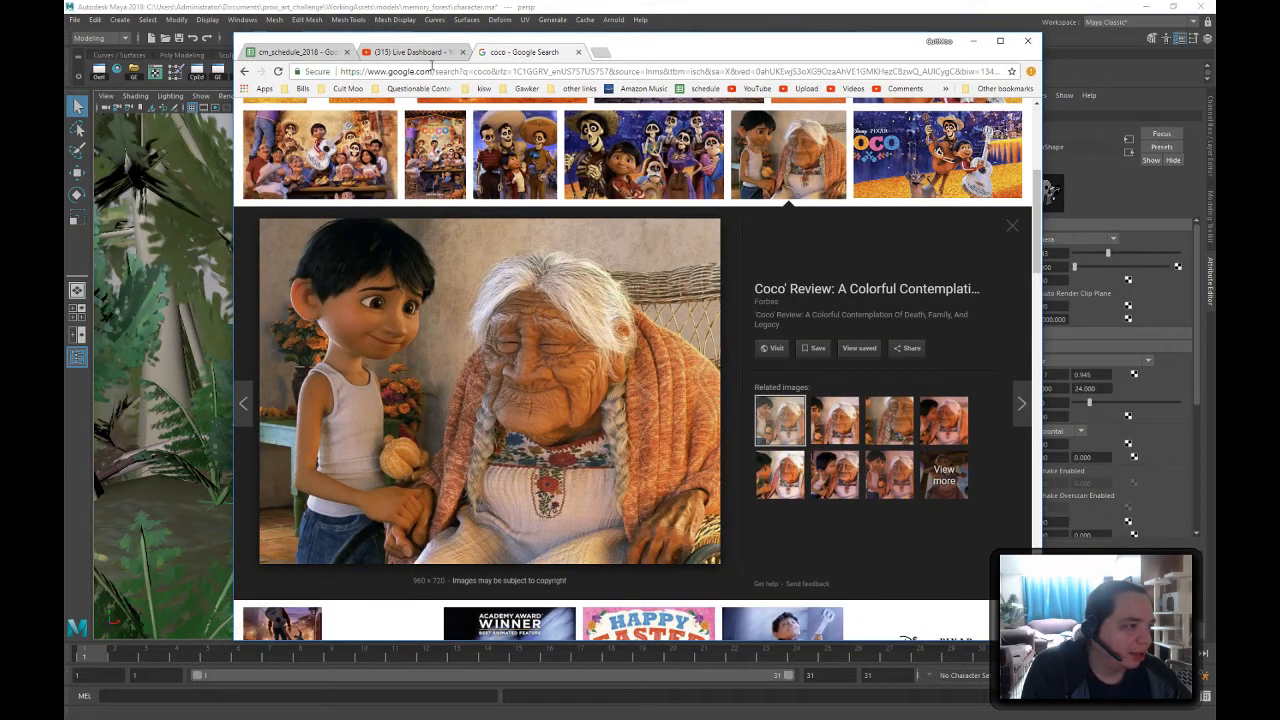
{"action": "left_click_drag", "start_coordinate": [706, 53], "coordinate": [64, 89]}
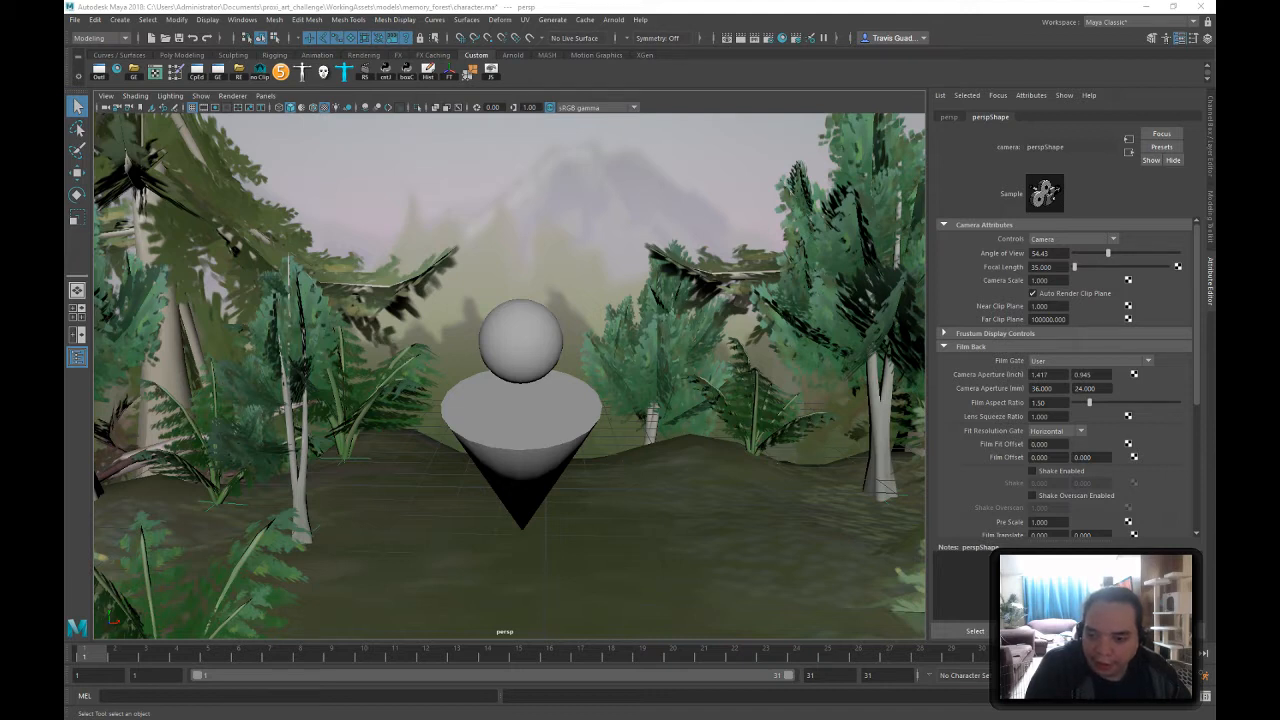
- Switch to Photoshop and create a new 512 x 512 pixel RGB document at 72 ppi with a white background
{"action": "key", "text": "alt+Tab"}
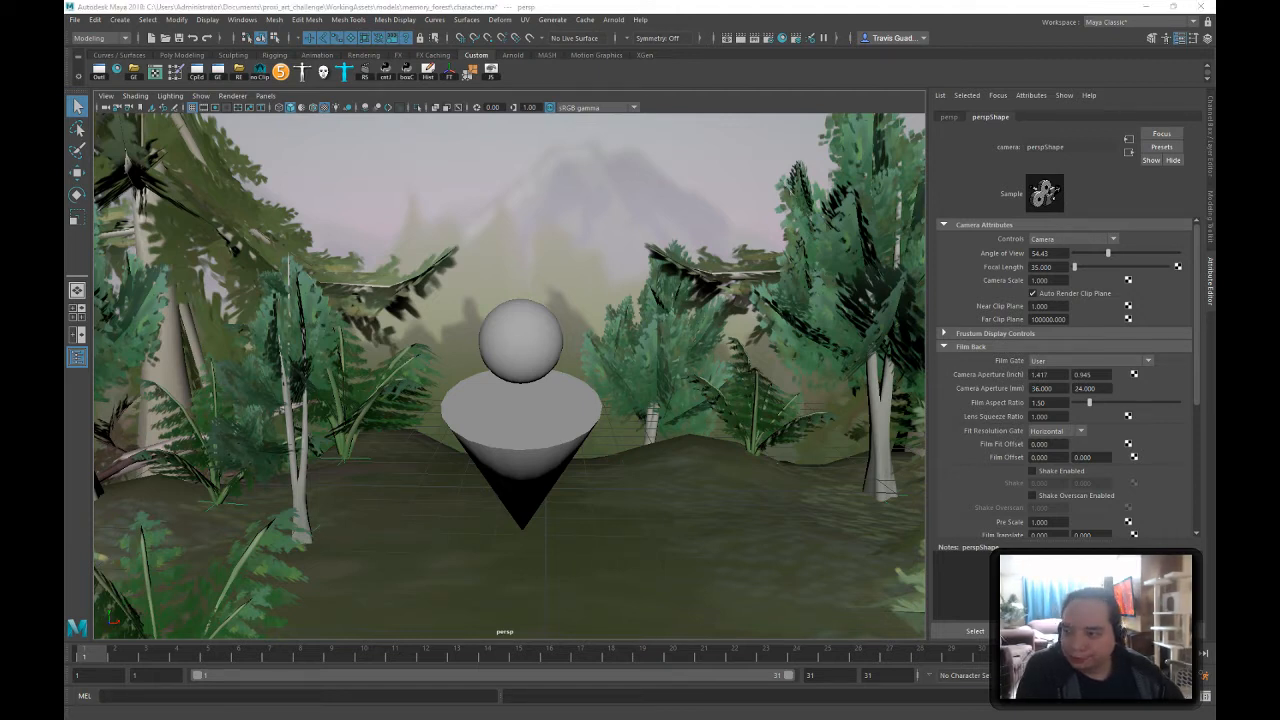
{"action": "key", "text": "ctrl+n"}
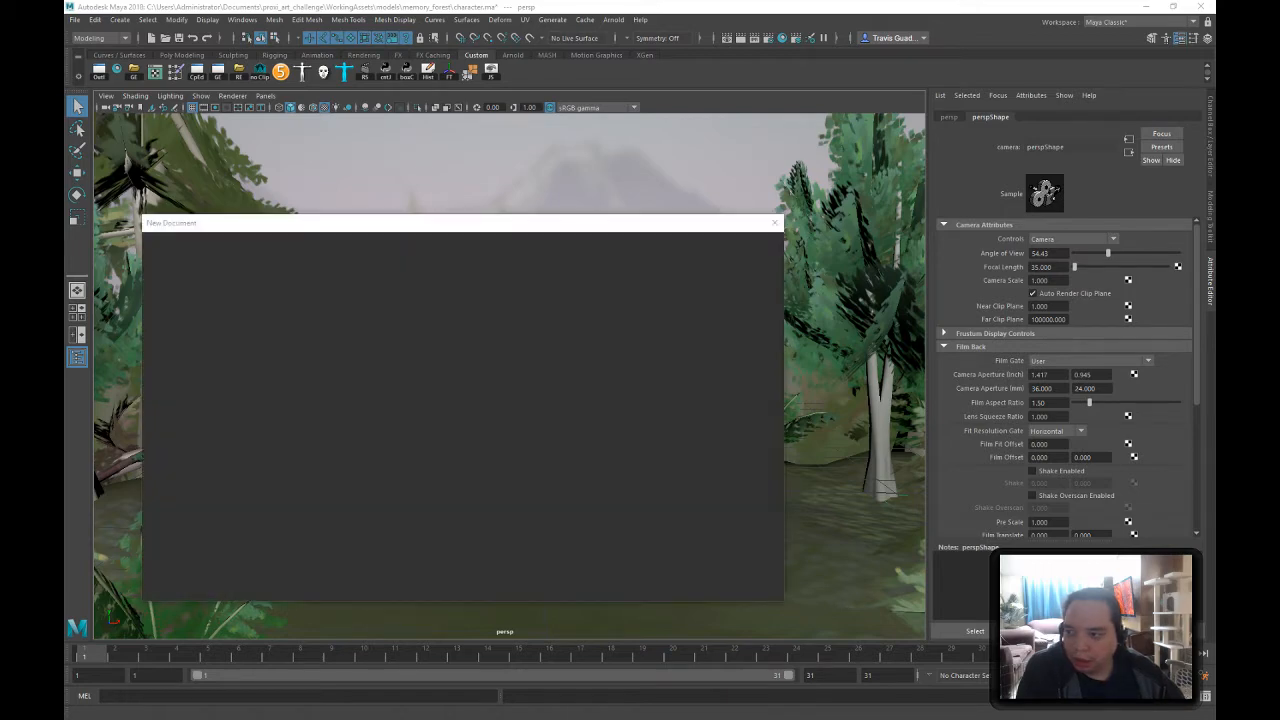
{"action": "left_click", "coordinate": [344, 481]}
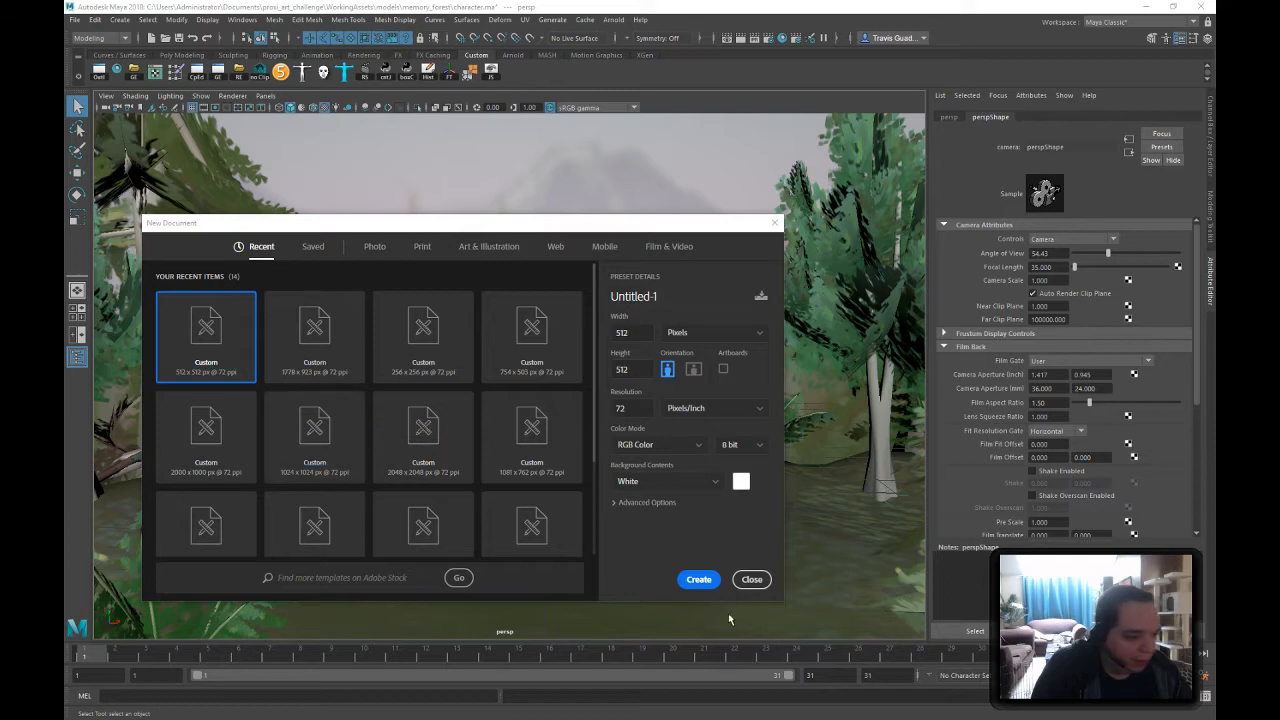
{"action": "left_click", "coordinate": [698, 581]}
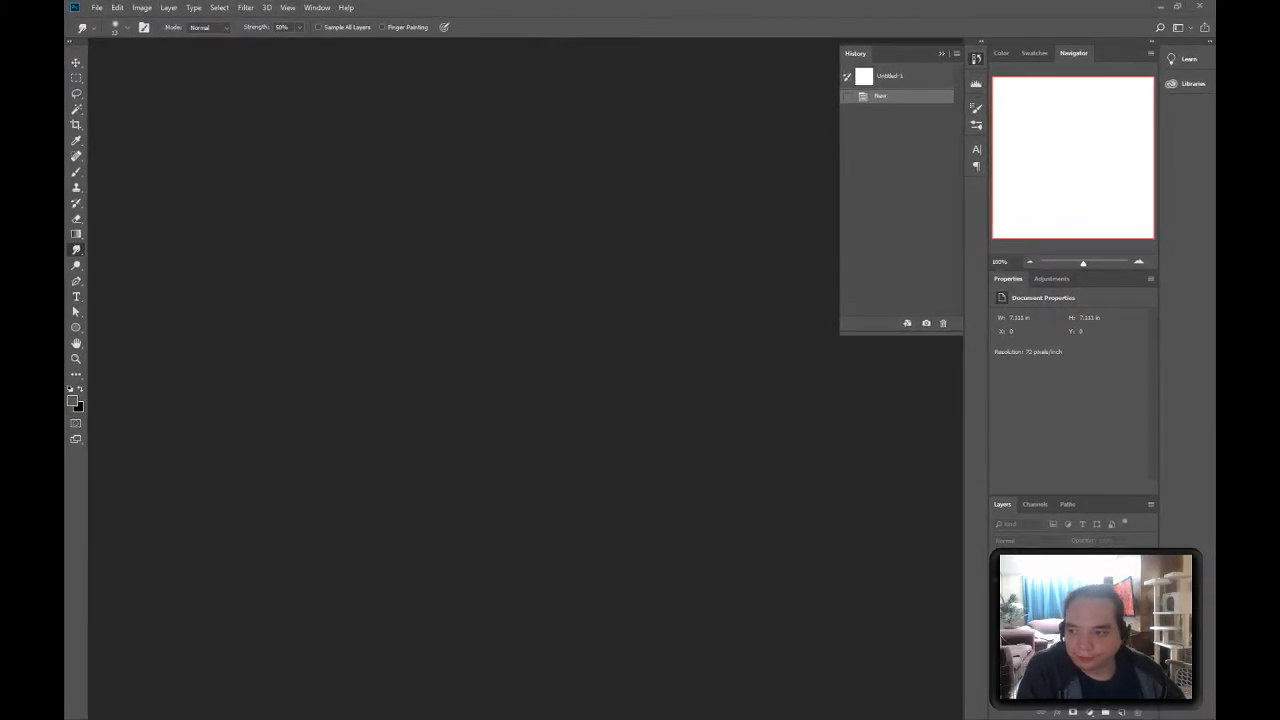
- Bring the new document window into the workspace, enlarge it, and show the entire canvas at 200% zoom
{"action": "left_click_drag", "start_coordinate": [64, 222], "coordinate": [313, 105]}
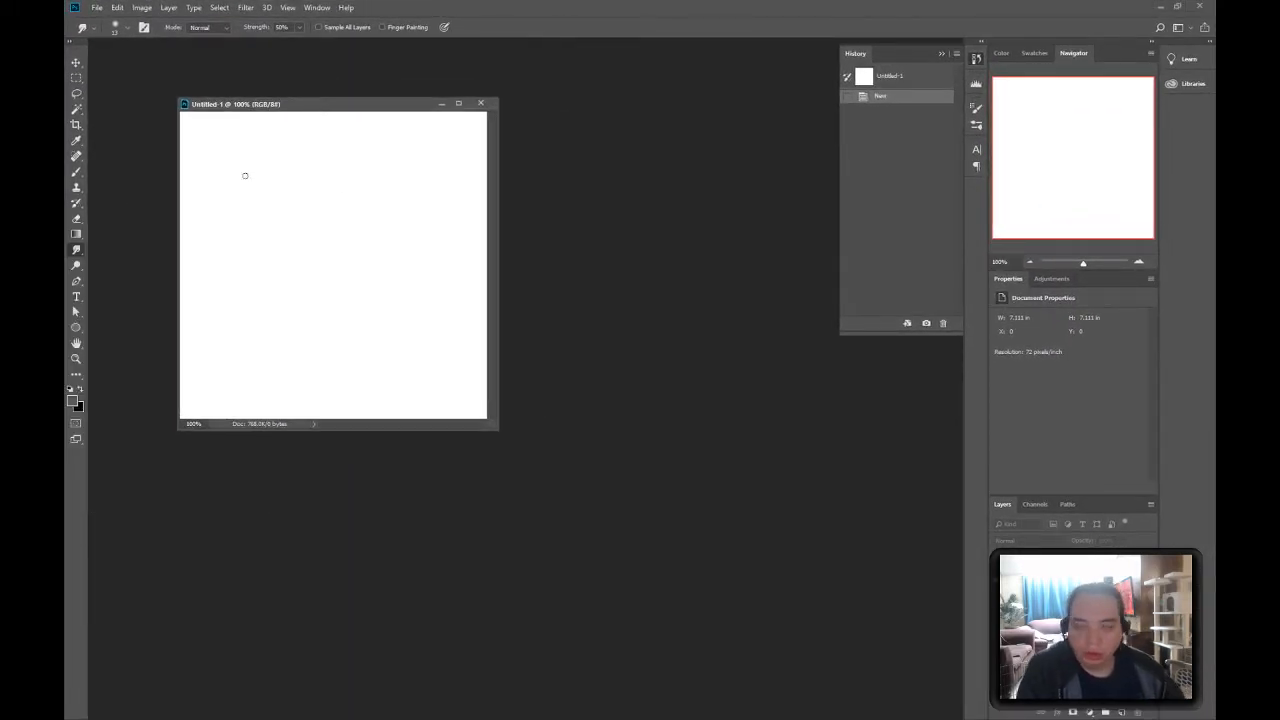
{"action": "left_click_drag", "start_coordinate": [497, 429], "coordinate": [756, 629]}
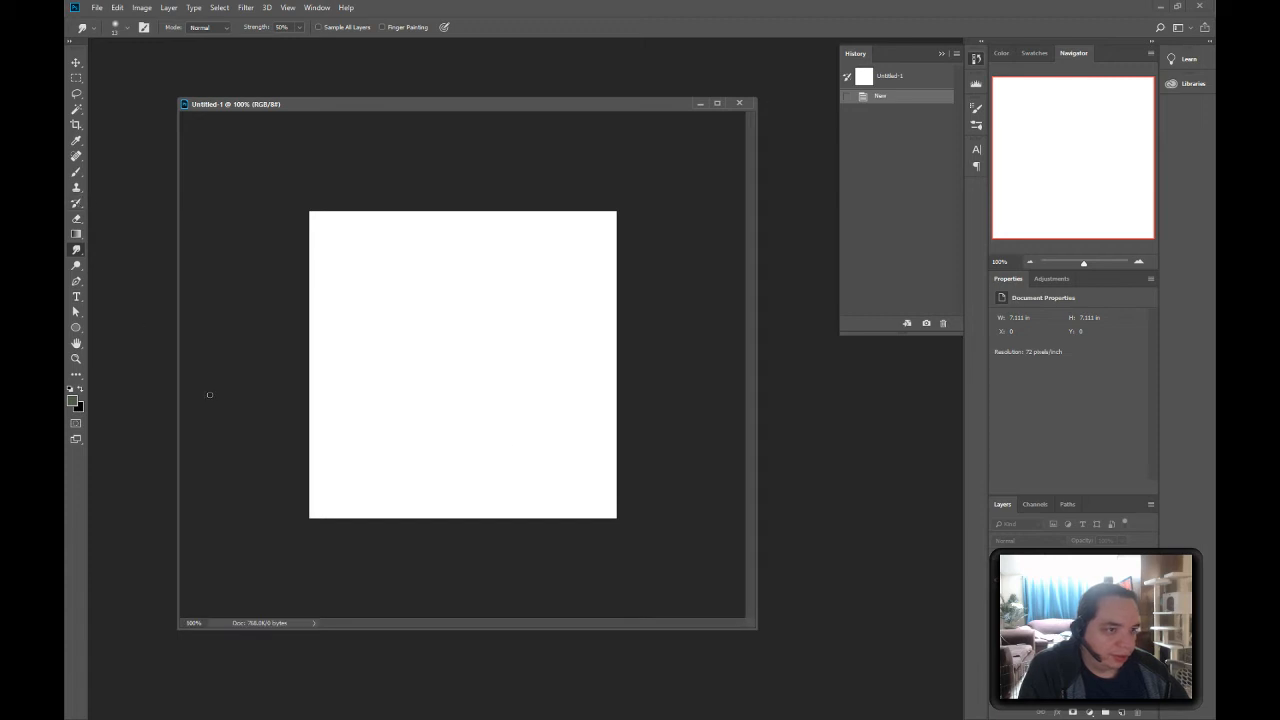
{"action": "left_click", "coordinate": [76, 358]}
{"action": "left_click", "coordinate": [527, 345]}
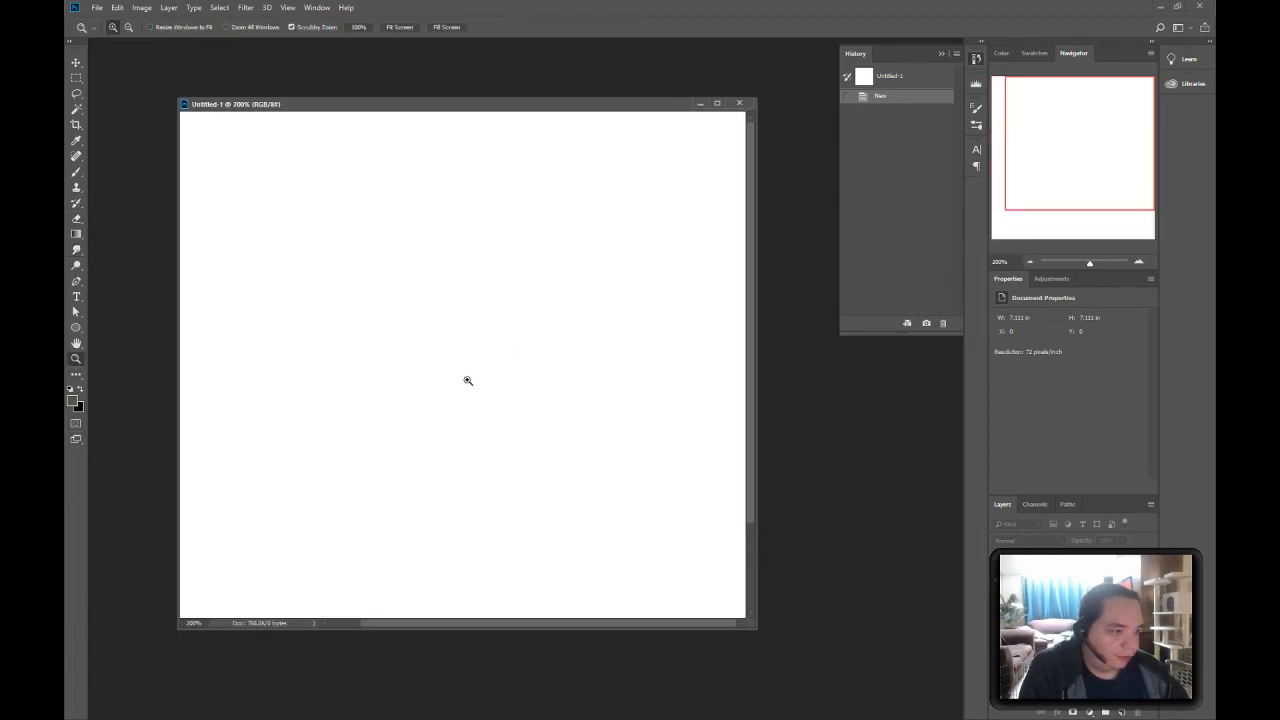
{"action": "left_click", "coordinate": [467, 380], "text": "alt"}
{"action": "left_click_drag", "start_coordinate": [177, 97], "coordinate": [118, 48]}
{"action": "left_click", "coordinate": [357, 386]}
{"action": "left_click_drag", "start_coordinate": [756, 628], "coordinate": [880, 690]}
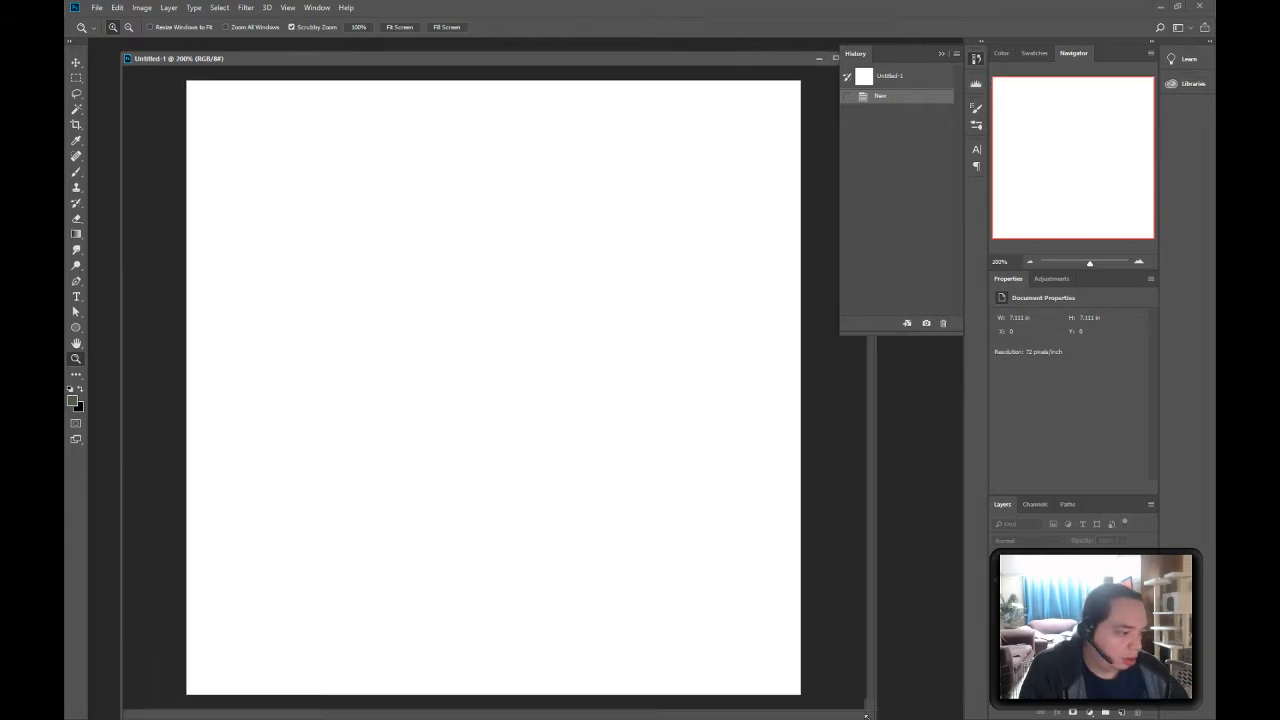
- Place a vertical and a horizontal guide through the centre of the canvas using the rulers, and add a new blank layer
{"action": "left_click", "coordinate": [77, 63]}
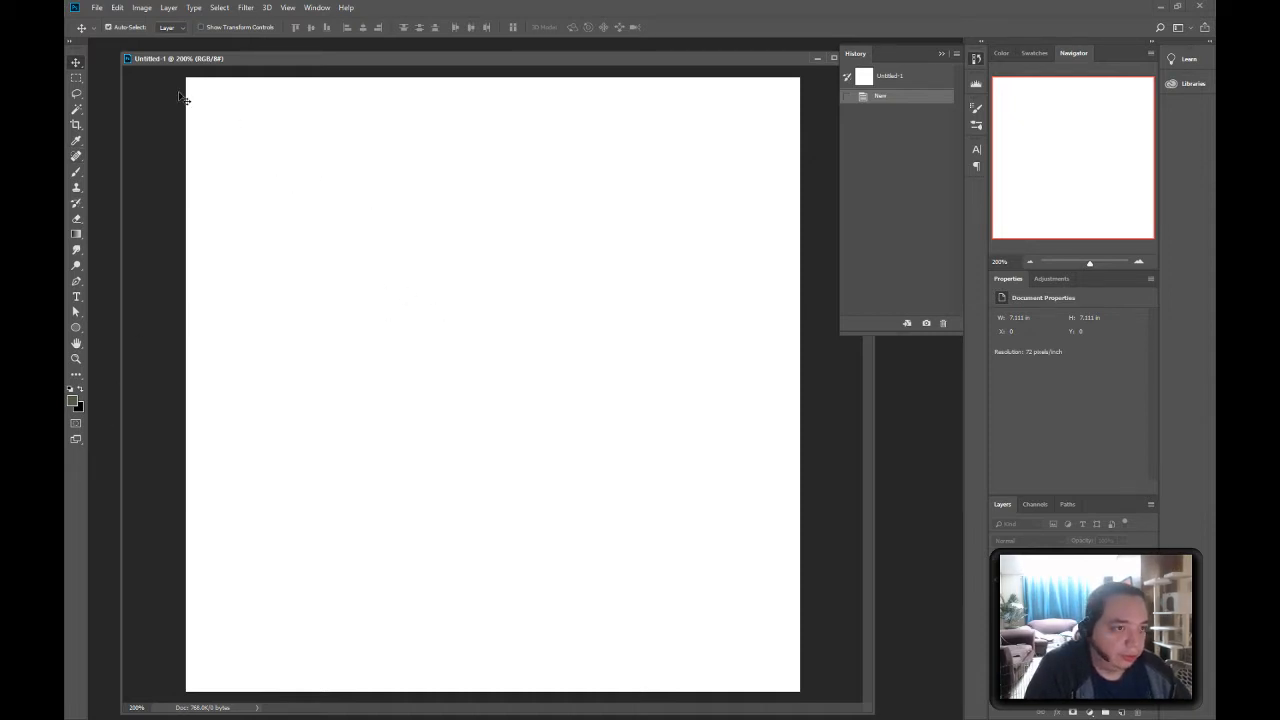
{"action": "key", "text": "ctrl+r"}
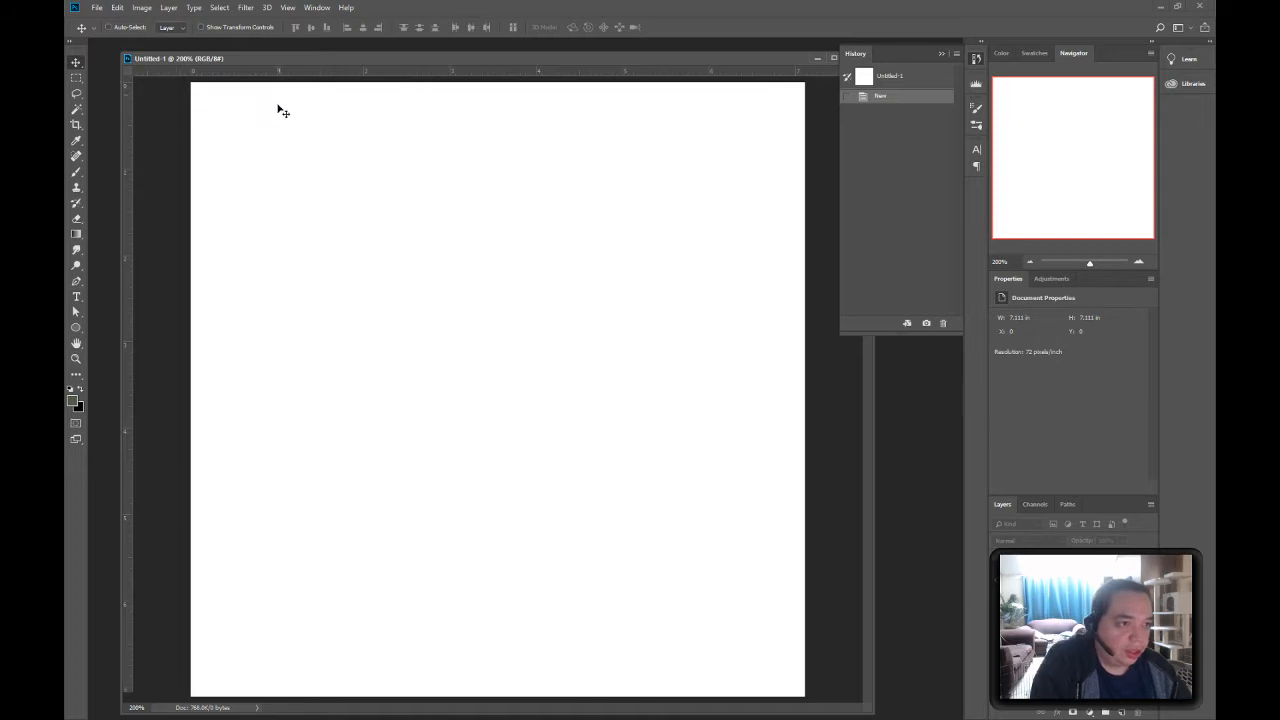
{"action": "left_click_drag", "start_coordinate": [129, 208], "coordinate": [498, 224]}
{"action": "left_click_drag", "start_coordinate": [315, 75], "coordinate": [335, 390]}
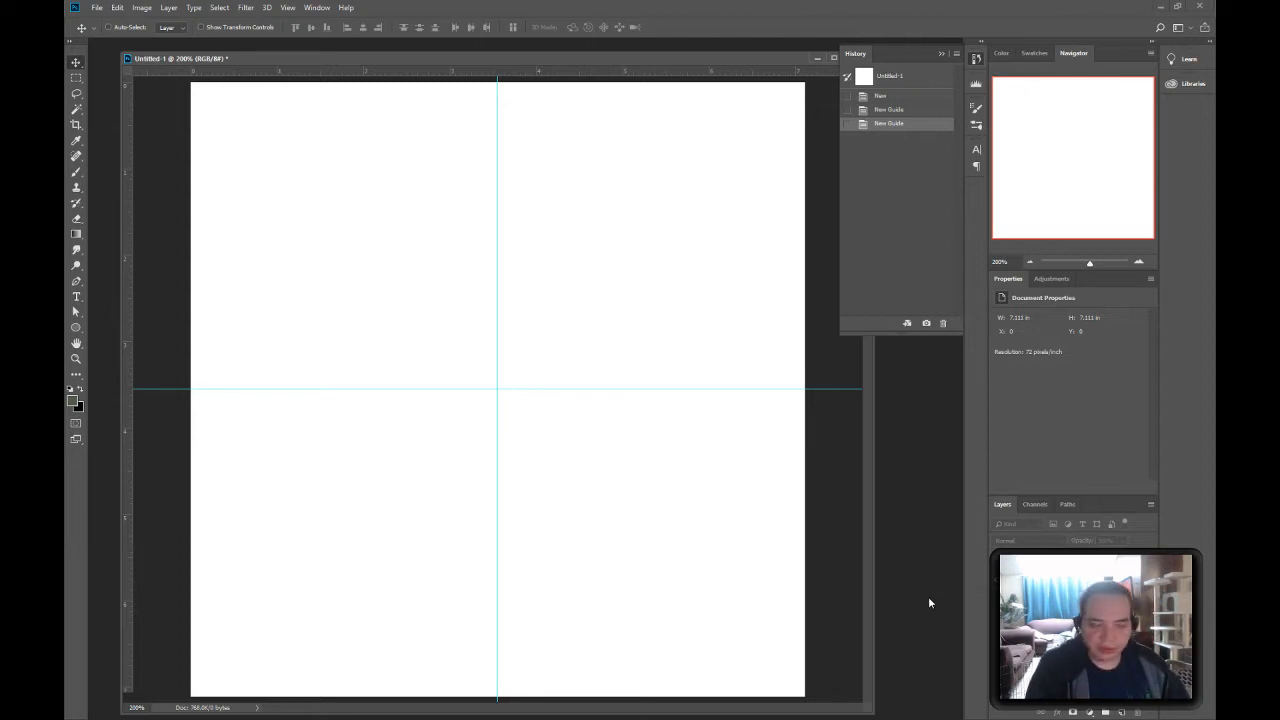
{"action": "left_click", "coordinate": [1124, 712]}
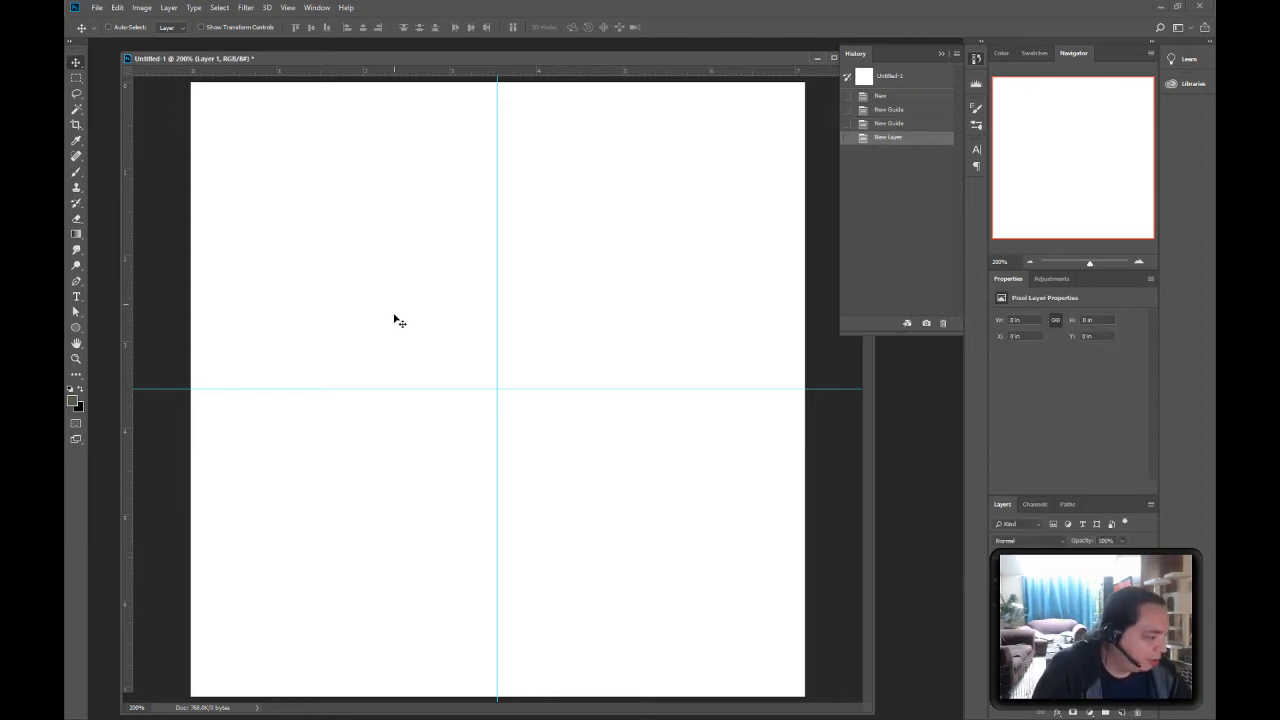
- Collapse the History panel, shift the document window slightly, and activate the Brush with the default black foreground colour
{"action": "left_click_drag", "start_coordinate": [427, 60], "coordinate": [419, 54]}
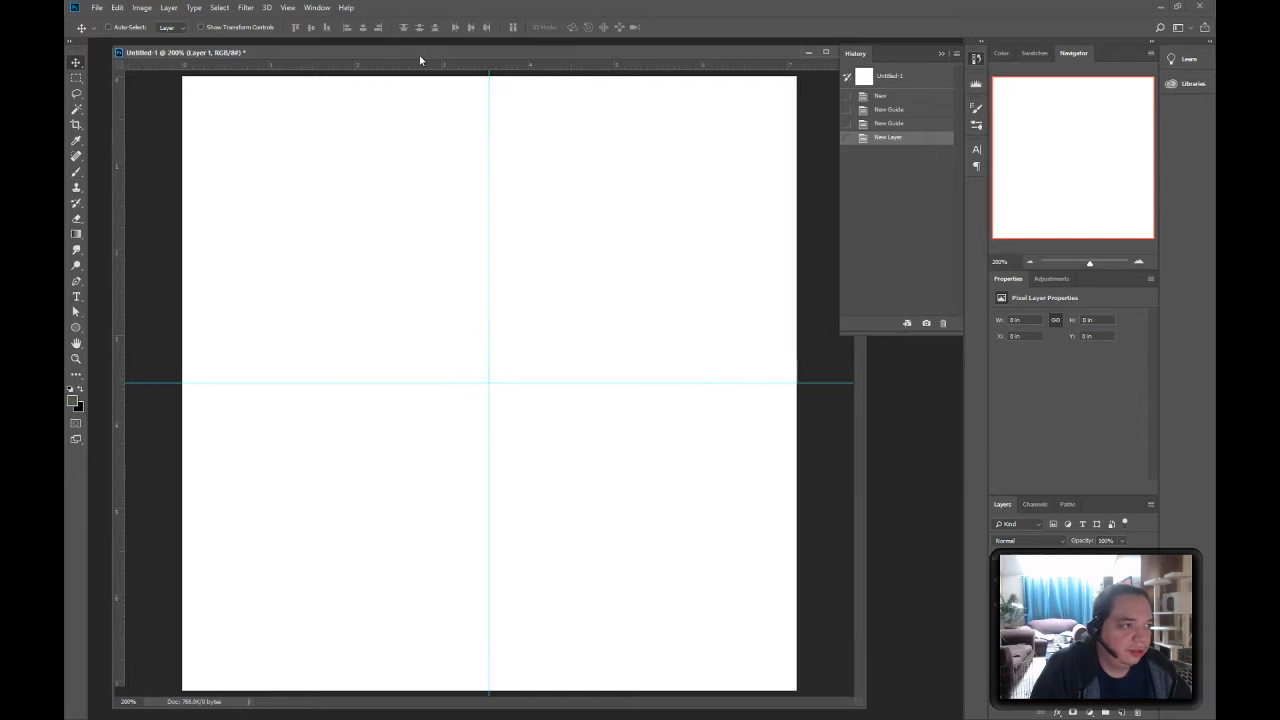
{"action": "left_click", "coordinate": [941, 54]}
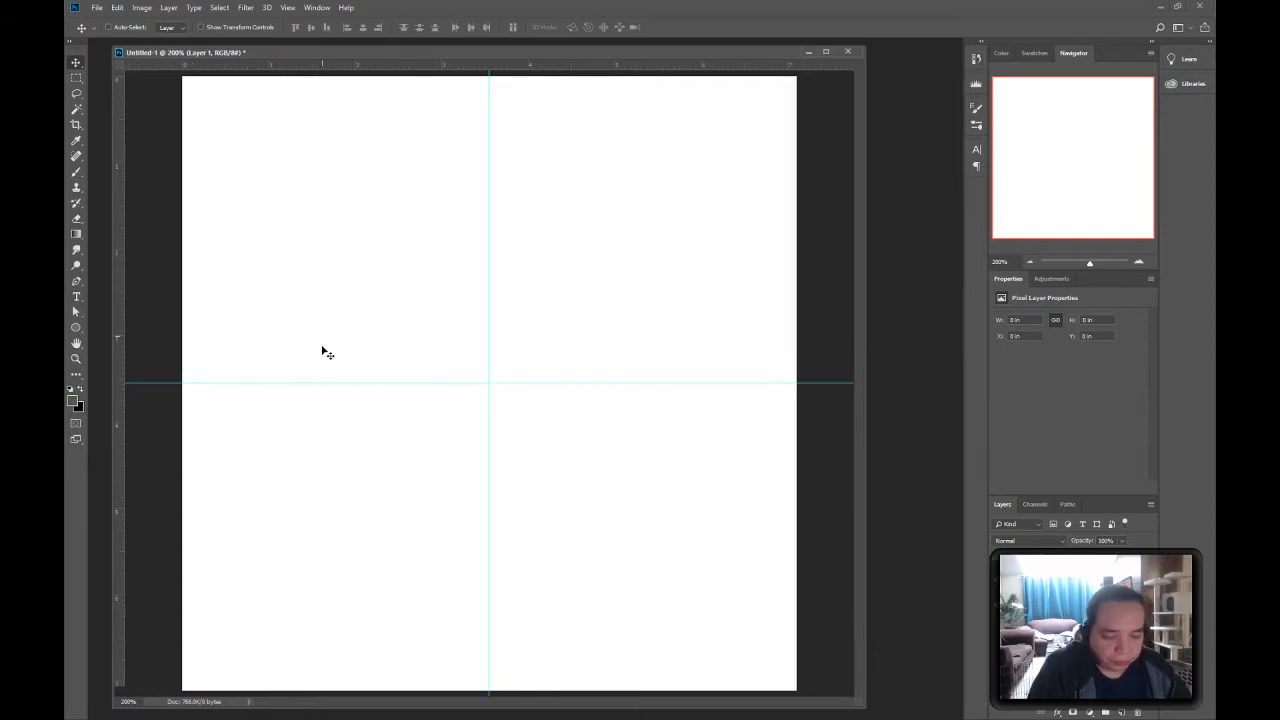
{"action": "key", "text": "b"}
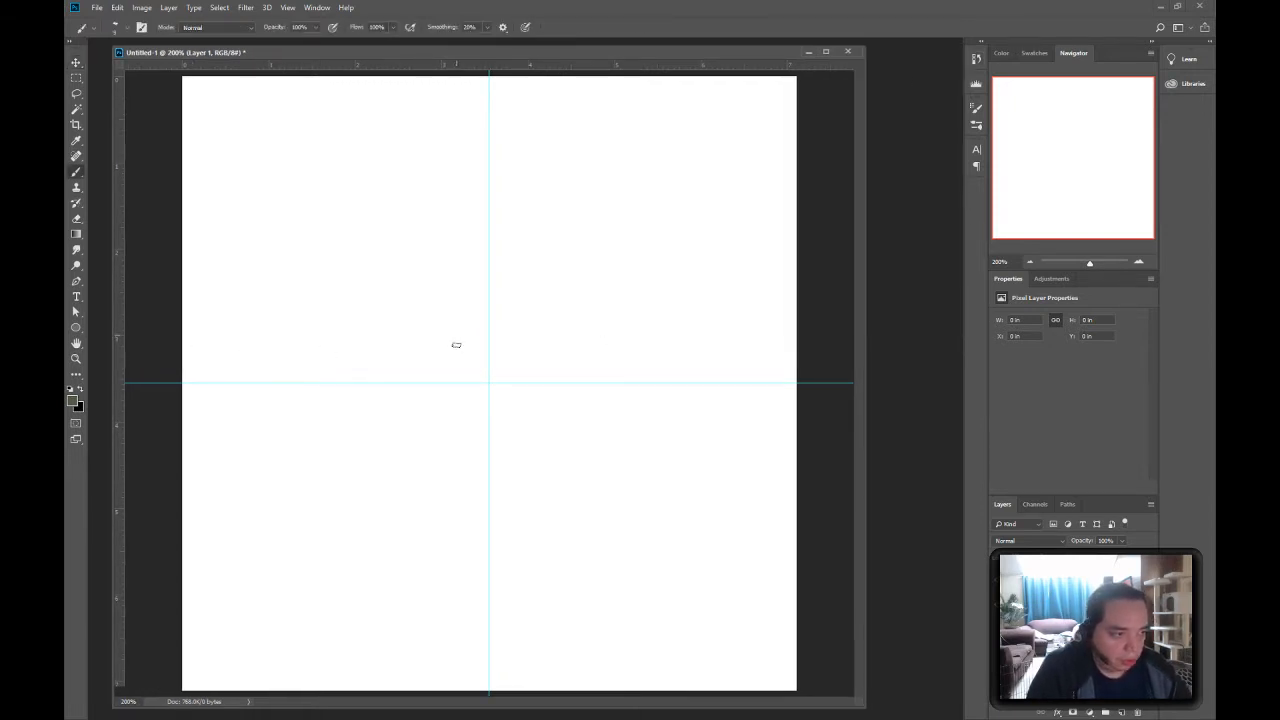
{"action": "key", "text": "d"}
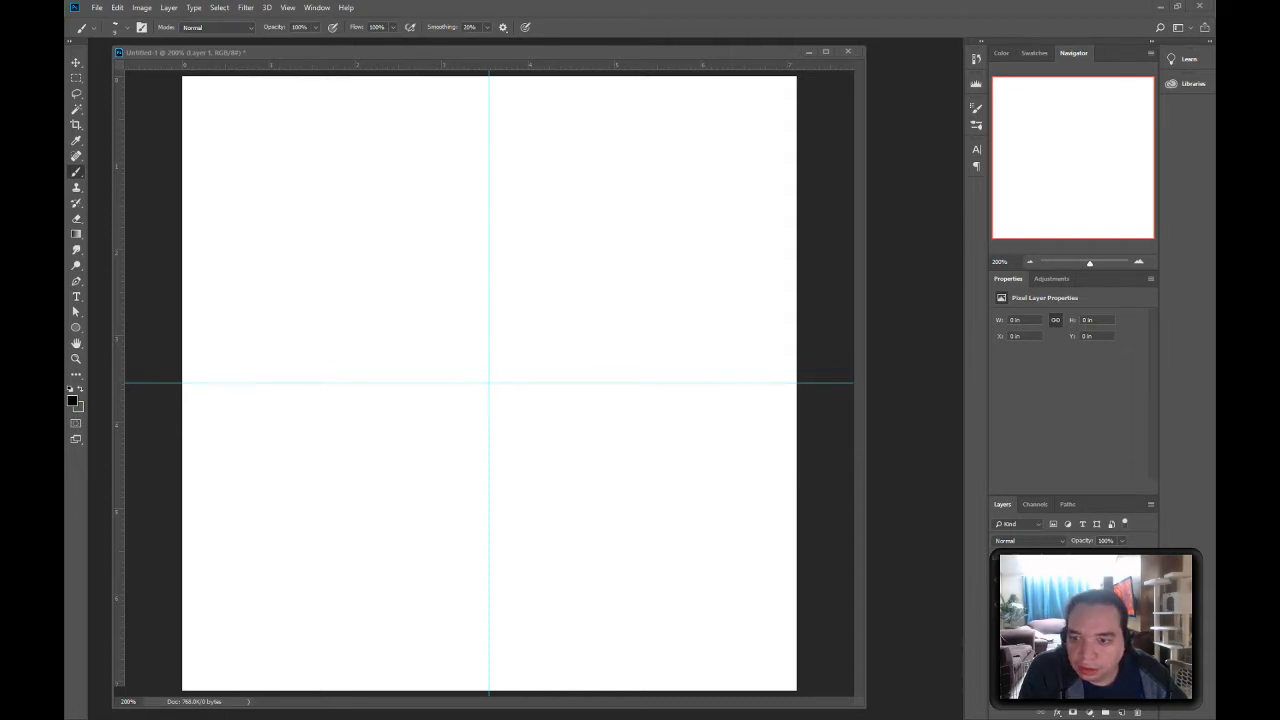
{"action": "left_click", "coordinate": [517, 50]}
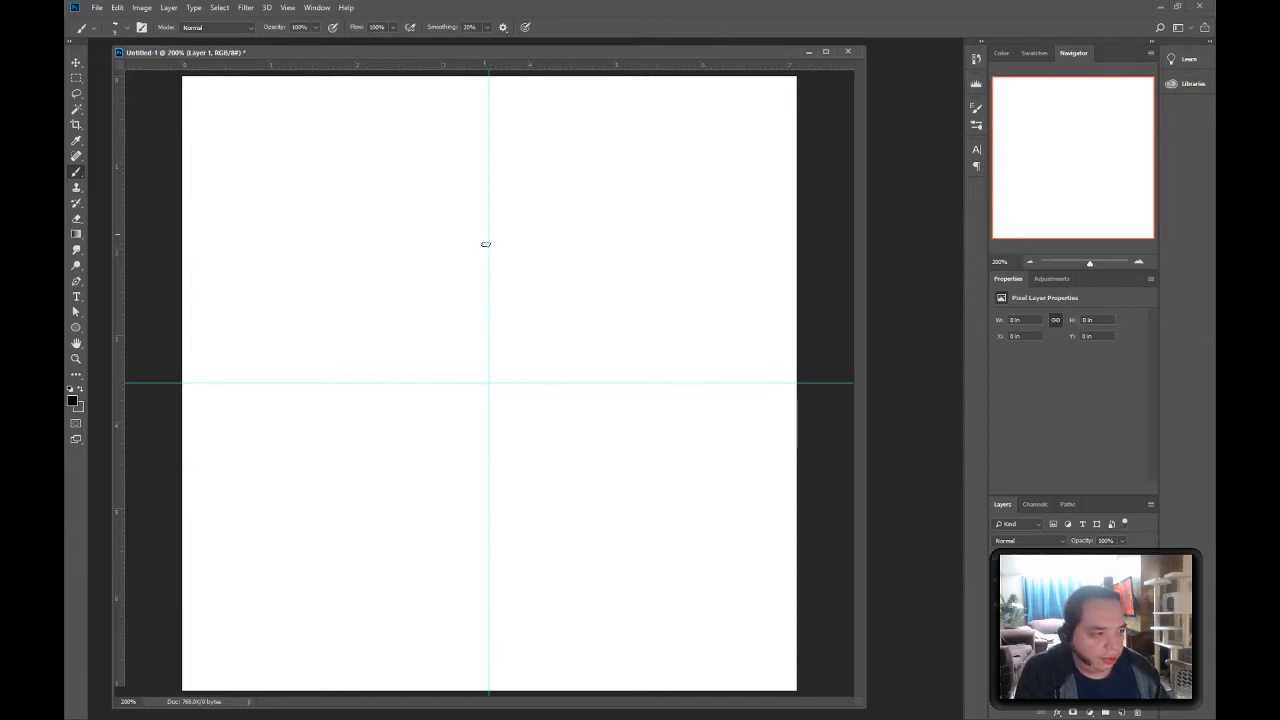
- Sketch a round head on the vertical guide in the upper half of the canvas, with a short neck below it
{"action": "mouse_move", "coordinate": [457, 223]}
{"action": "left_mouse_down"}
{"action": "mouse_move", "coordinate": [443, 229]}
{"action": "mouse_move", "coordinate": [480, 259]}
{"action": "mouse_move", "coordinate": [442, 224]}
{"action": "mouse_move", "coordinate": [461, 179]}
{"action": "left_mouse_up"}
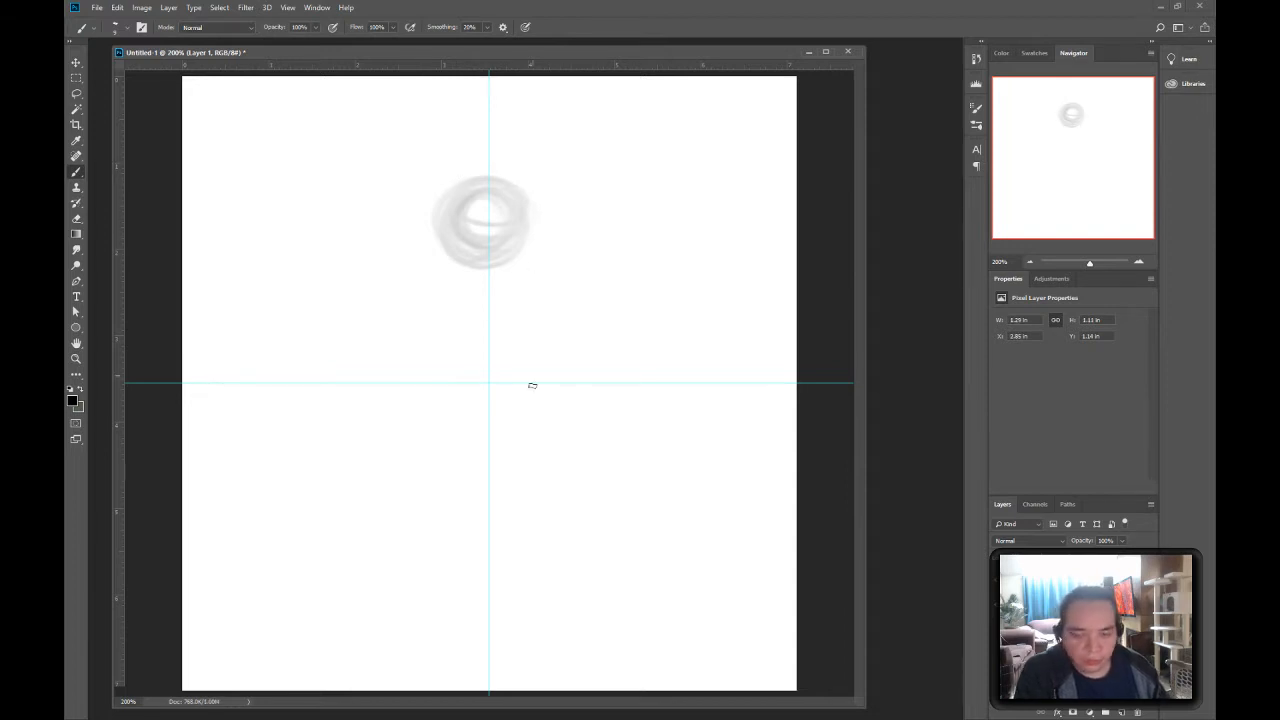
{"action": "mouse_move", "coordinate": [477, 184]}
{"action": "left_mouse_down"}
{"action": "mouse_move", "coordinate": [540, 220]}
{"action": "mouse_move", "coordinate": [529, 201]}
{"action": "mouse_move", "coordinate": [441, 220]}
{"action": "mouse_move", "coordinate": [481, 189]}
{"action": "left_mouse_up"}
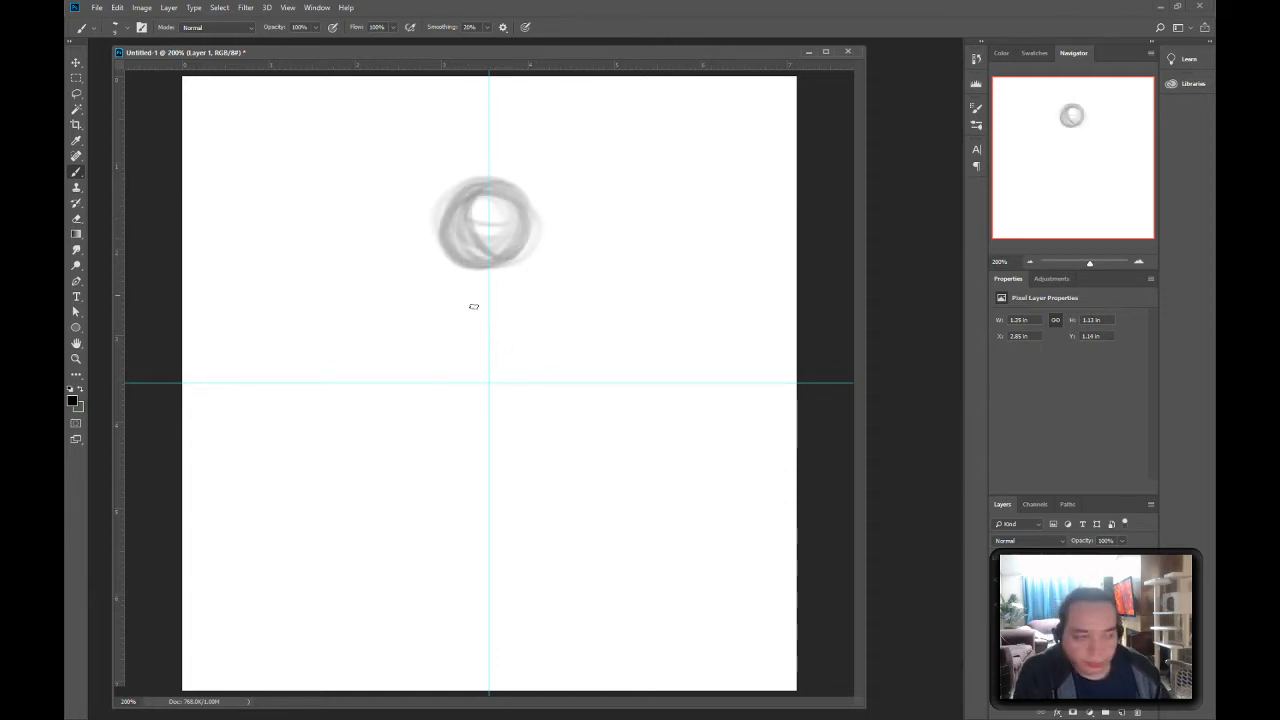
{"action": "mouse_move", "coordinate": [491, 276]}
{"action": "left_mouse_down"}
{"action": "mouse_move", "coordinate": [492, 290]}
{"action": "mouse_move", "coordinate": [480, 280]}
{"action": "mouse_move", "coordinate": [490, 284]}
{"action": "left_mouse_up"}
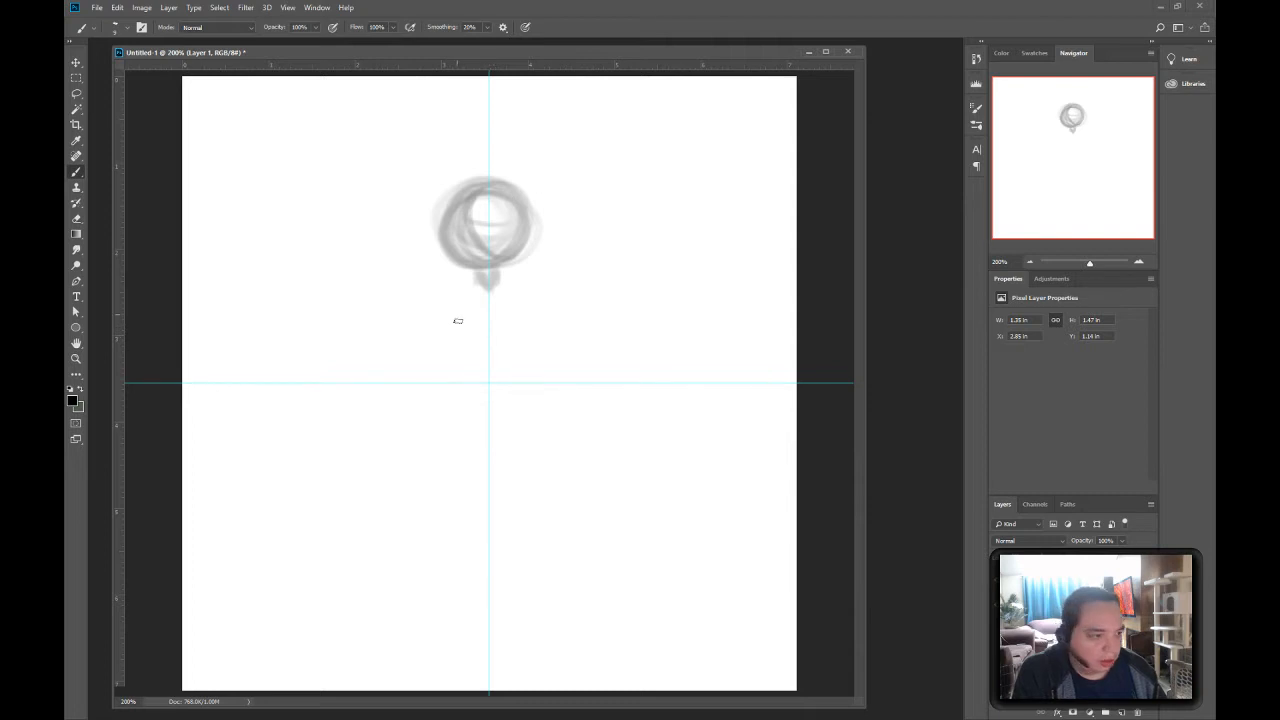
- Brush a sloping shoulder line on each side of the neck and darken the outline of the head
{"action": "mouse_move", "coordinate": [478, 287]}
{"action": "left_mouse_down"}
{"action": "mouse_move", "coordinate": [436, 306]}
{"action": "mouse_move", "coordinate": [465, 291]}
{"action": "mouse_move", "coordinate": [420, 337]}
{"action": "left_mouse_up"}
{"action": "left_click_drag", "start_coordinate": [496, 285], "coordinate": [548, 334]}
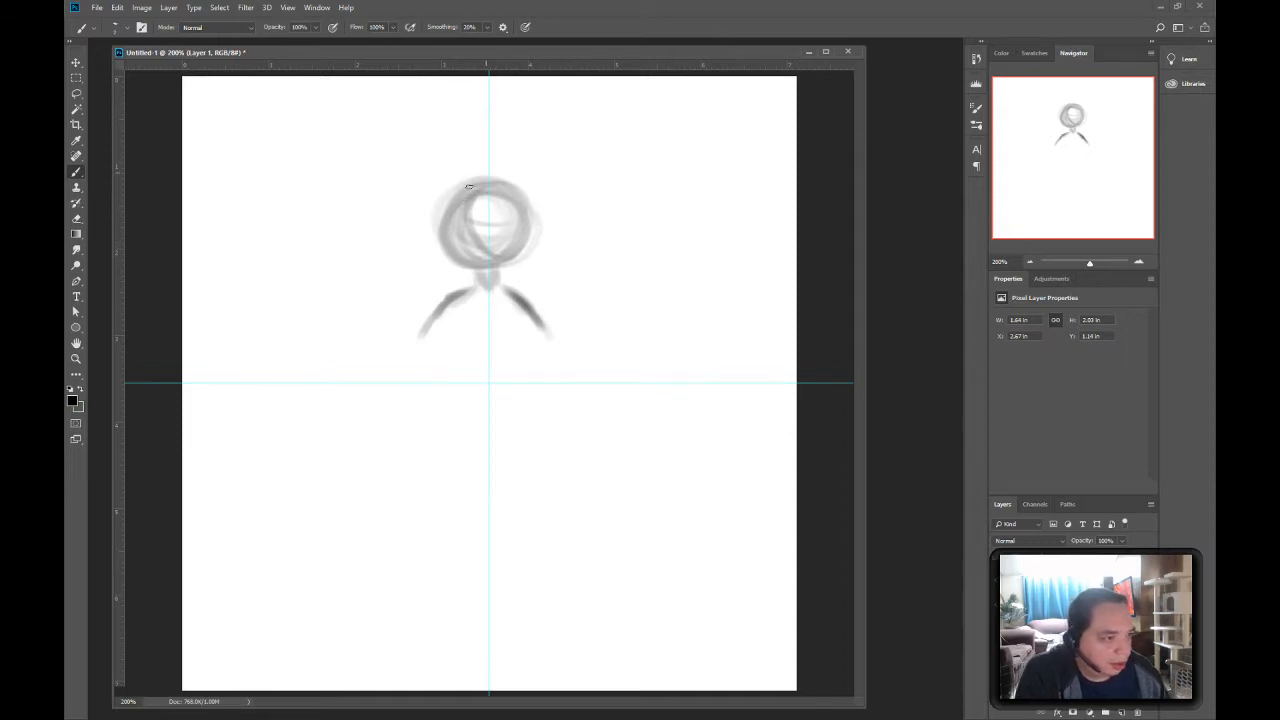
{"action": "mouse_move", "coordinate": [469, 186]}
{"action": "left_mouse_down"}
{"action": "mouse_move", "coordinate": [484, 192]}
{"action": "mouse_move", "coordinate": [444, 222]}
{"action": "mouse_move", "coordinate": [442, 250]}
{"action": "mouse_move", "coordinate": [517, 263]}
{"action": "left_mouse_up"}
{"action": "mouse_move", "coordinate": [511, 188]}
{"action": "left_mouse_down"}
{"action": "mouse_move", "coordinate": [538, 245]}
{"action": "mouse_move", "coordinate": [512, 262]}
{"action": "mouse_move", "coordinate": [535, 229]}
{"action": "mouse_move", "coordinate": [505, 265]}
{"action": "mouse_move", "coordinate": [532, 212]}
{"action": "mouse_move", "coordinate": [511, 186]}
{"action": "left_mouse_up"}
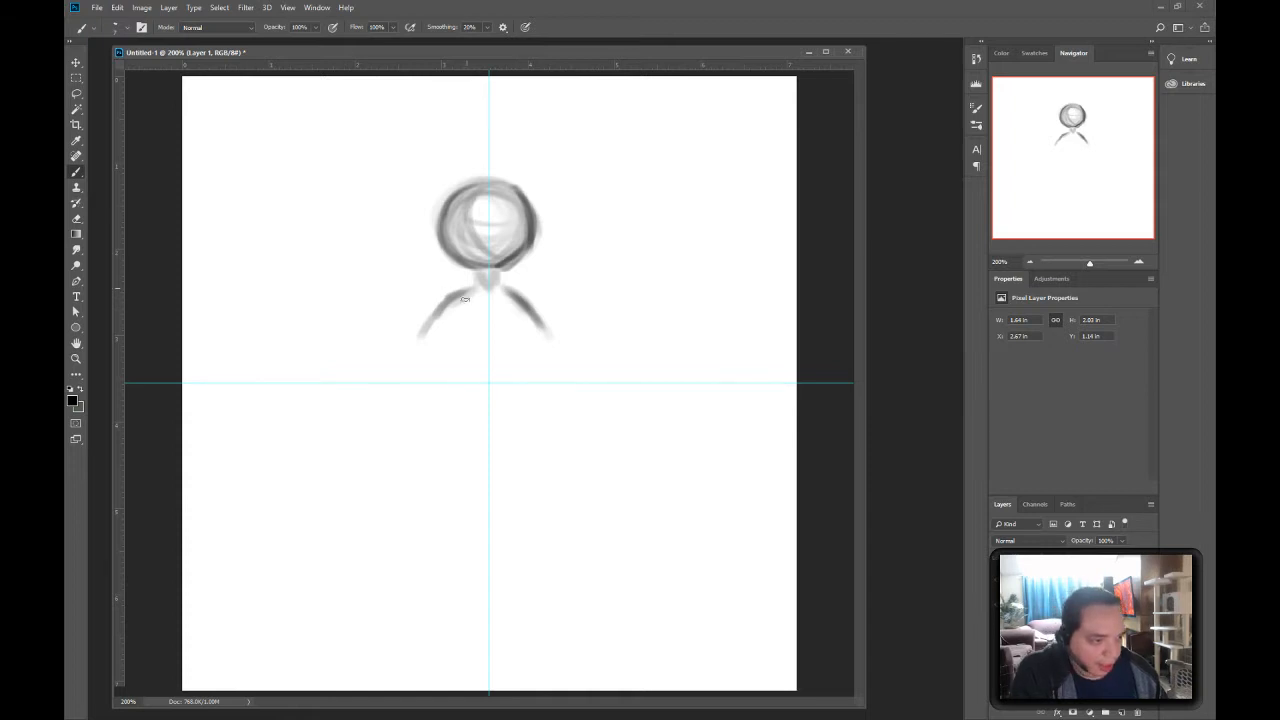
- Redraw the figure's left-hand shoulder line as a longer, darker upper arm edge slanting outward, undoing the stroke that misses
{"action": "left_click_drag", "start_coordinate": [457, 289], "coordinate": [387, 342]}
{"action": "left_click_drag", "start_coordinate": [467, 292], "coordinate": [385, 341]}
{"action": "key", "text": "ctrl+z"}
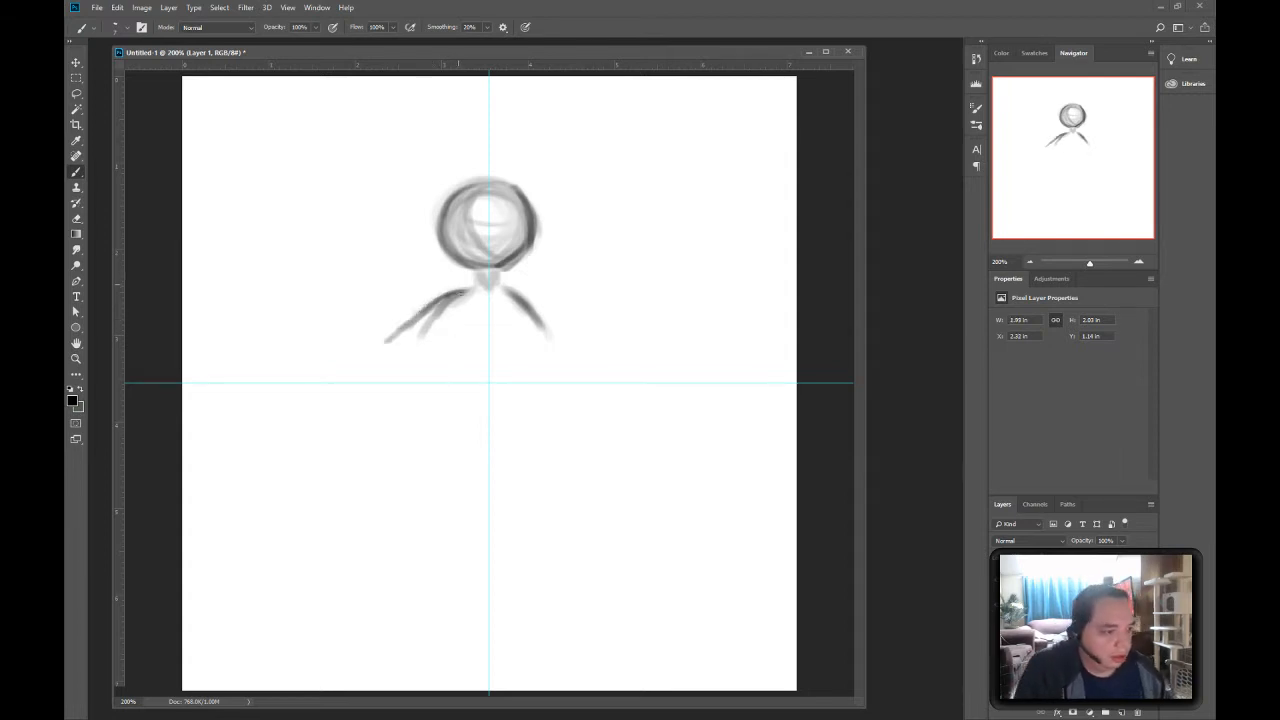
{"action": "left_click_drag", "start_coordinate": [465, 289], "coordinate": [375, 352]}
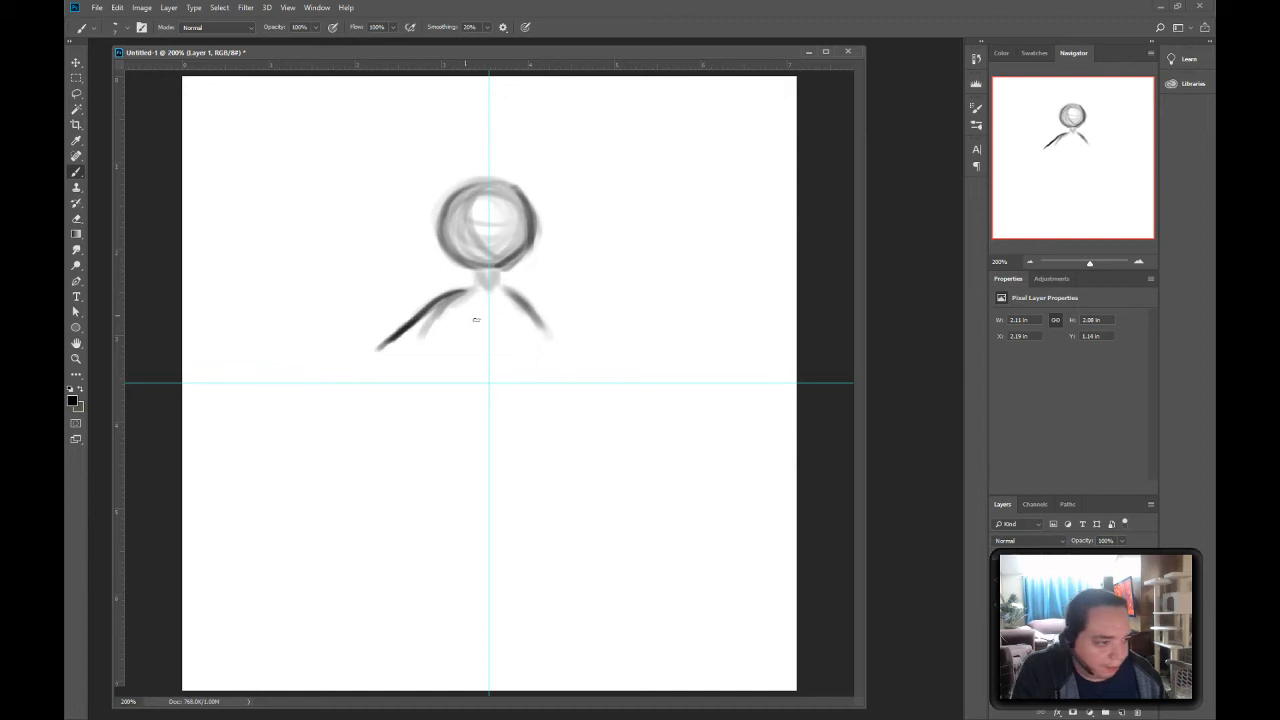
- Draw the left side of the torso from the armpit to the waist and thin the stroke with the Eraser
{"action": "mouse_move", "coordinate": [460, 318]}
{"action": "left_mouse_down"}
{"action": "mouse_move", "coordinate": [455, 383]}
{"action": "mouse_move", "coordinate": [490, 426]}
{"action": "mouse_move", "coordinate": [452, 380]}
{"action": "mouse_move", "coordinate": [466, 392]}
{"action": "left_mouse_up"}
{"action": "left_click_drag", "start_coordinate": [448, 340], "coordinate": [461, 420]}
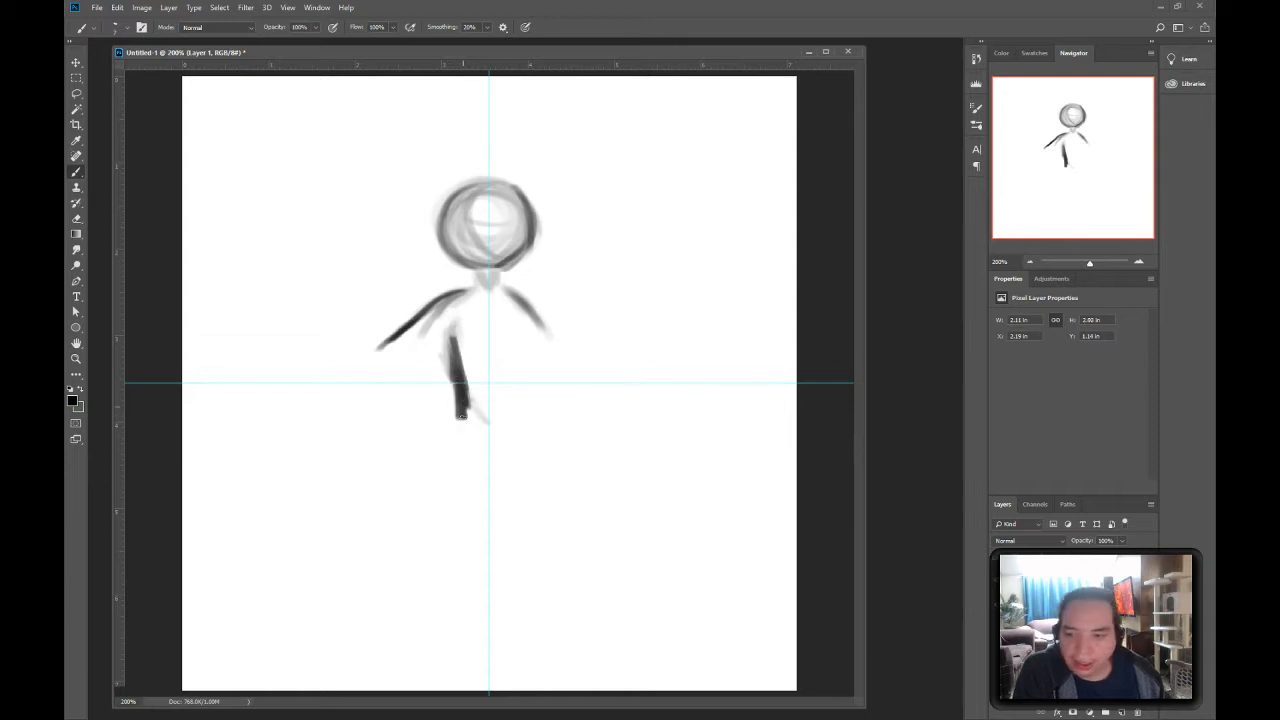
{"action": "left_click_drag", "start_coordinate": [452, 358], "coordinate": [466, 421]}
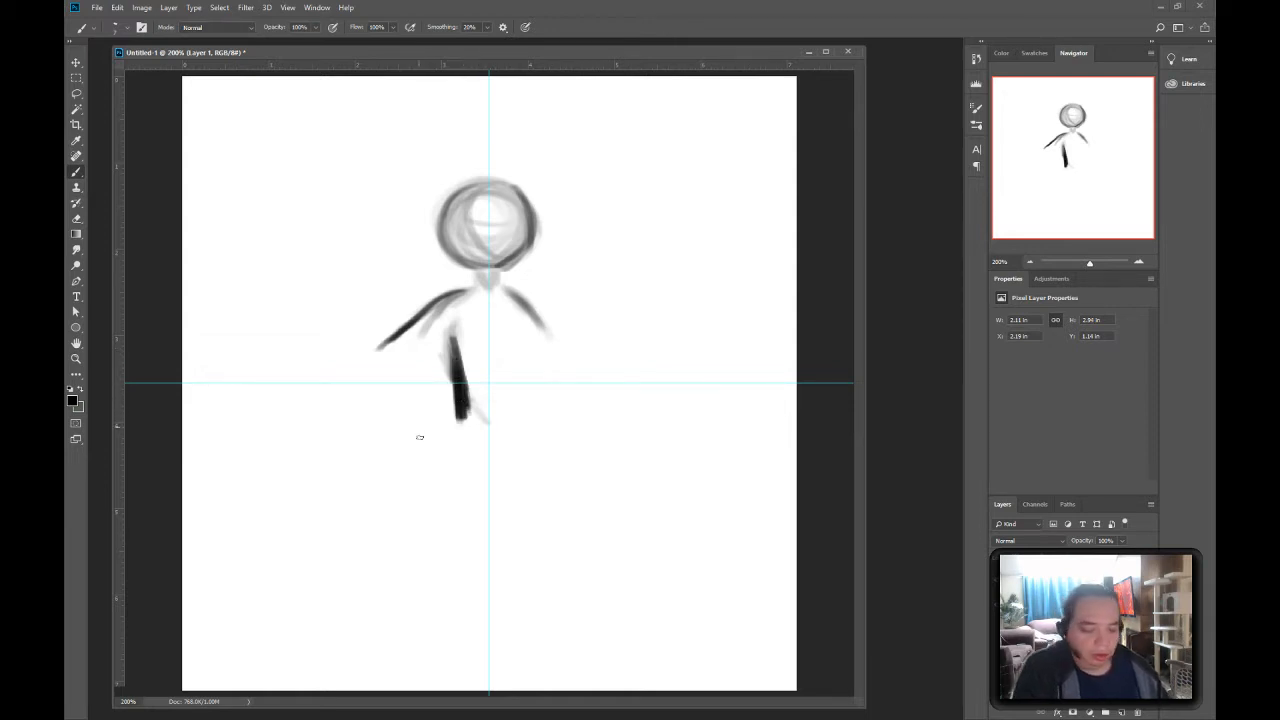
{"action": "key", "text": "e"}
{"action": "left_click_drag", "start_coordinate": [468, 345], "coordinate": [463, 420]}
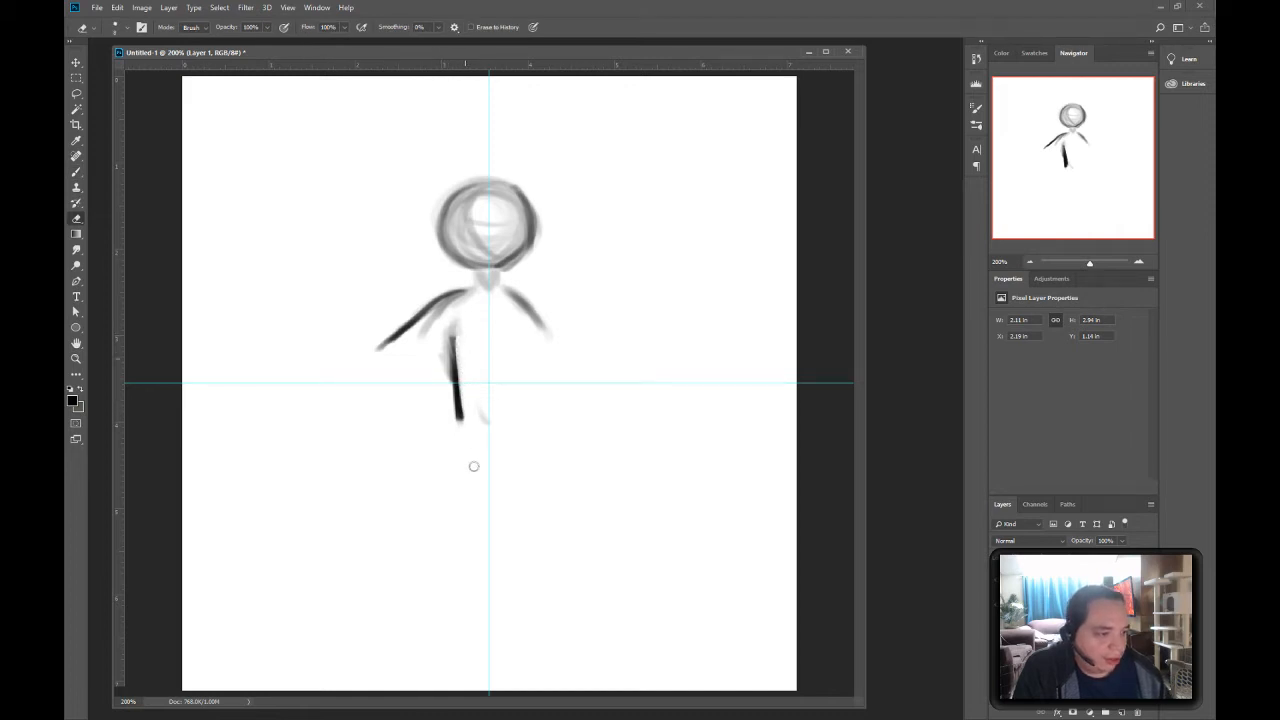
{"action": "key", "text": "b"}
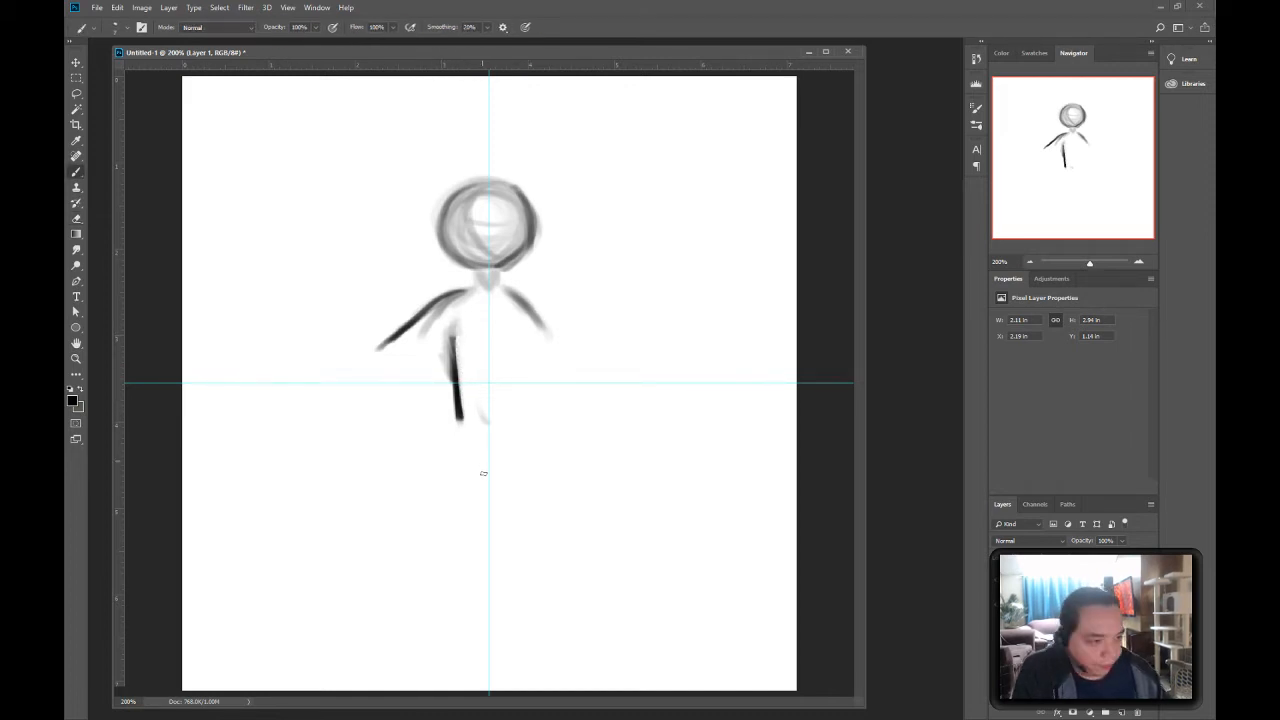
- Add a short waist line reaching the vertical guide, strengthen the torso side, and draw the leg's outer line downward
{"action": "mouse_move", "coordinate": [460, 430]}
{"action": "left_mouse_down"}
{"action": "mouse_move", "coordinate": [491, 437]}
{"action": "mouse_move", "coordinate": [453, 432]}
{"action": "left_mouse_up"}
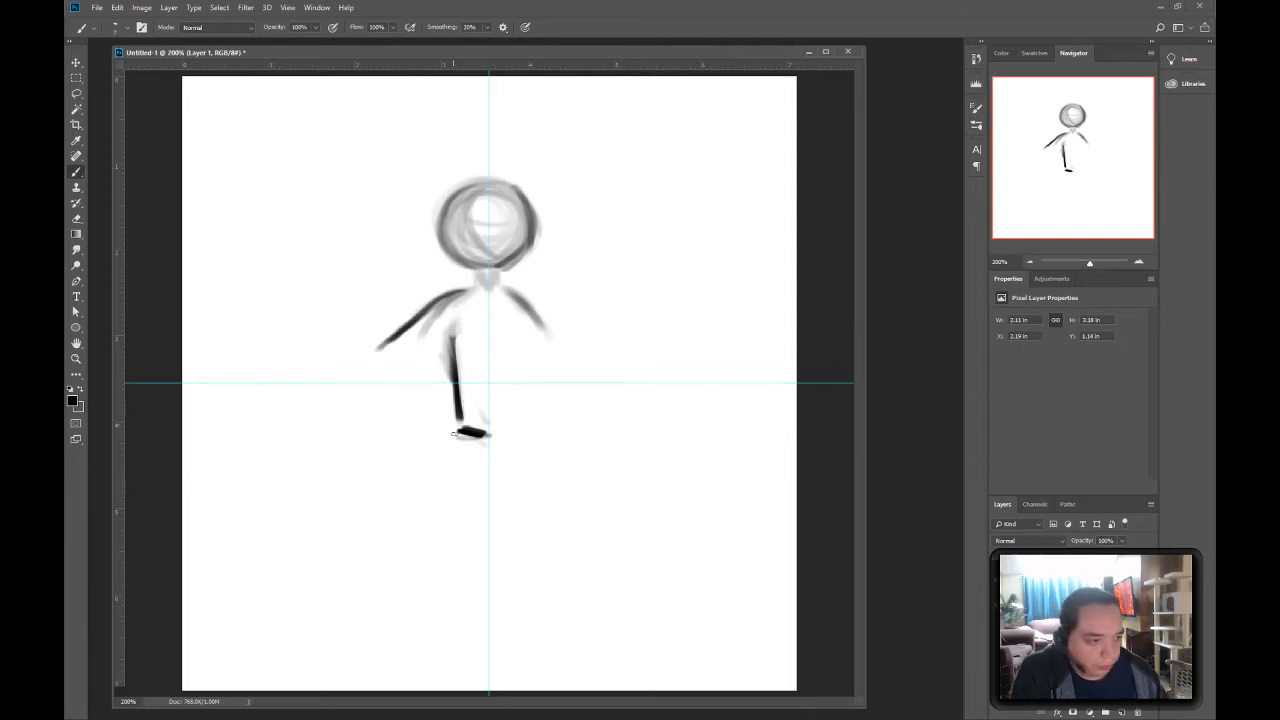
{"action": "left_click_drag", "start_coordinate": [453, 341], "coordinate": [460, 428]}
{"action": "left_click_drag", "start_coordinate": [449, 338], "coordinate": [457, 430]}
{"action": "mouse_move", "coordinate": [457, 427]}
{"action": "left_mouse_down"}
{"action": "mouse_move", "coordinate": [496, 436]}
{"action": "mouse_move", "coordinate": [451, 517]}
{"action": "mouse_move", "coordinate": [449, 590]}
{"action": "mouse_move", "coordinate": [447, 557]}
{"action": "left_mouse_up"}
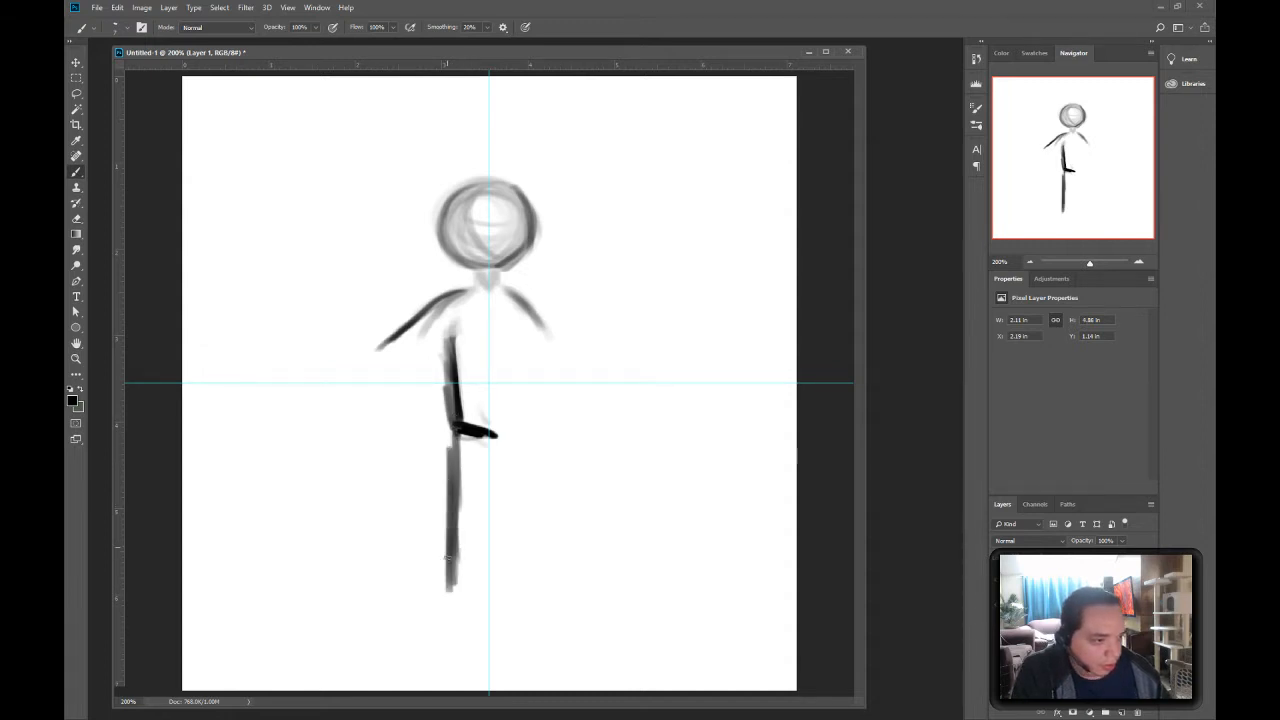
- Draw the upper and lower edges of the outstretched left-hand arm, thin them with the Eraser, and close the arm's end
{"action": "left_click_drag", "start_coordinate": [450, 328], "coordinate": [355, 394]}
{"action": "left_click_drag", "start_coordinate": [418, 310], "coordinate": [368, 364]}
{"action": "left_click_drag", "start_coordinate": [430, 332], "coordinate": [349, 379]}
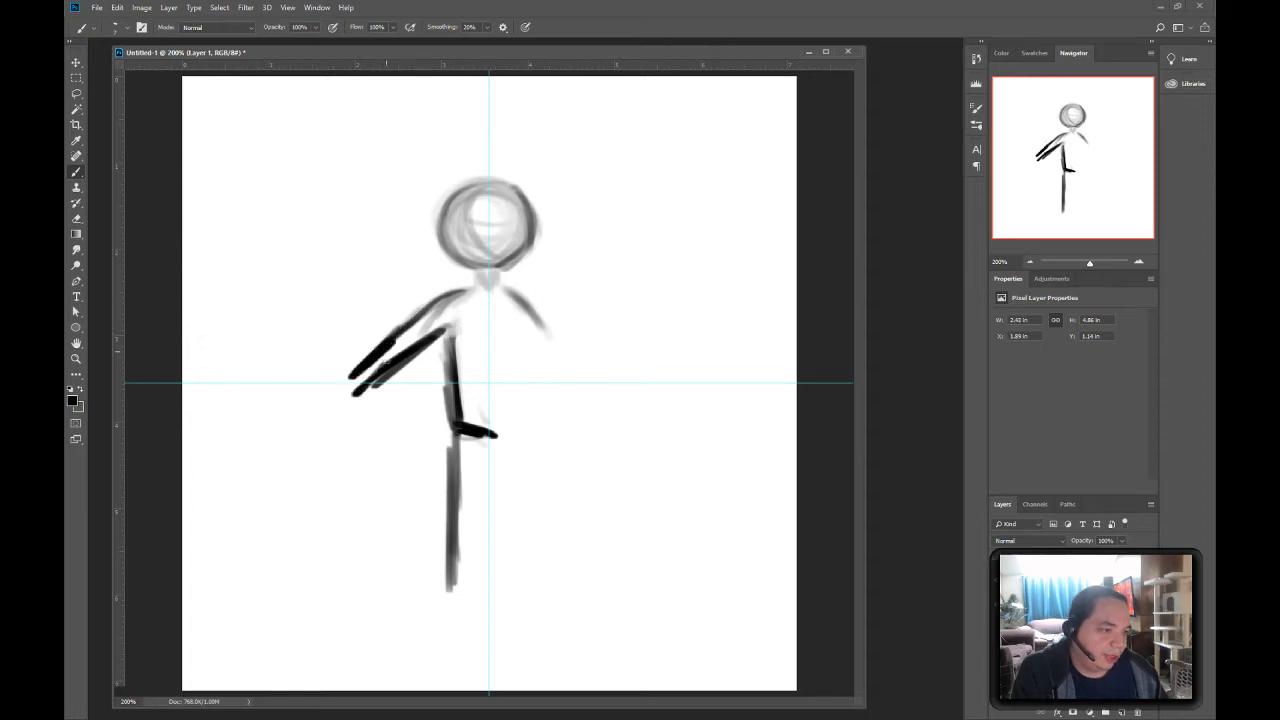
{"action": "key", "text": "e"}
{"action": "left_click_drag", "start_coordinate": [421, 355], "coordinate": [361, 391]}
{"action": "mouse_move", "coordinate": [404, 345]}
{"action": "left_mouse_down"}
{"action": "mouse_move", "coordinate": [352, 385]}
{"action": "mouse_move", "coordinate": [432, 320]}
{"action": "left_mouse_up"}
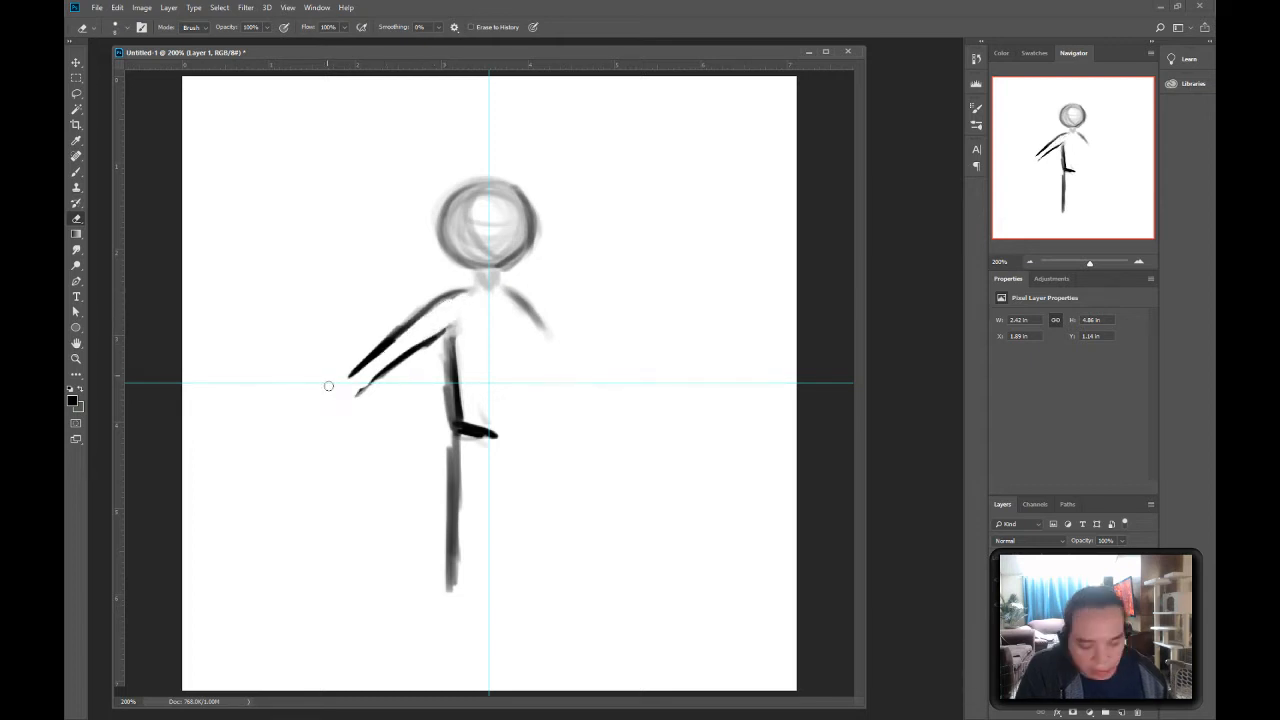
{"action": "key", "text": "b"}
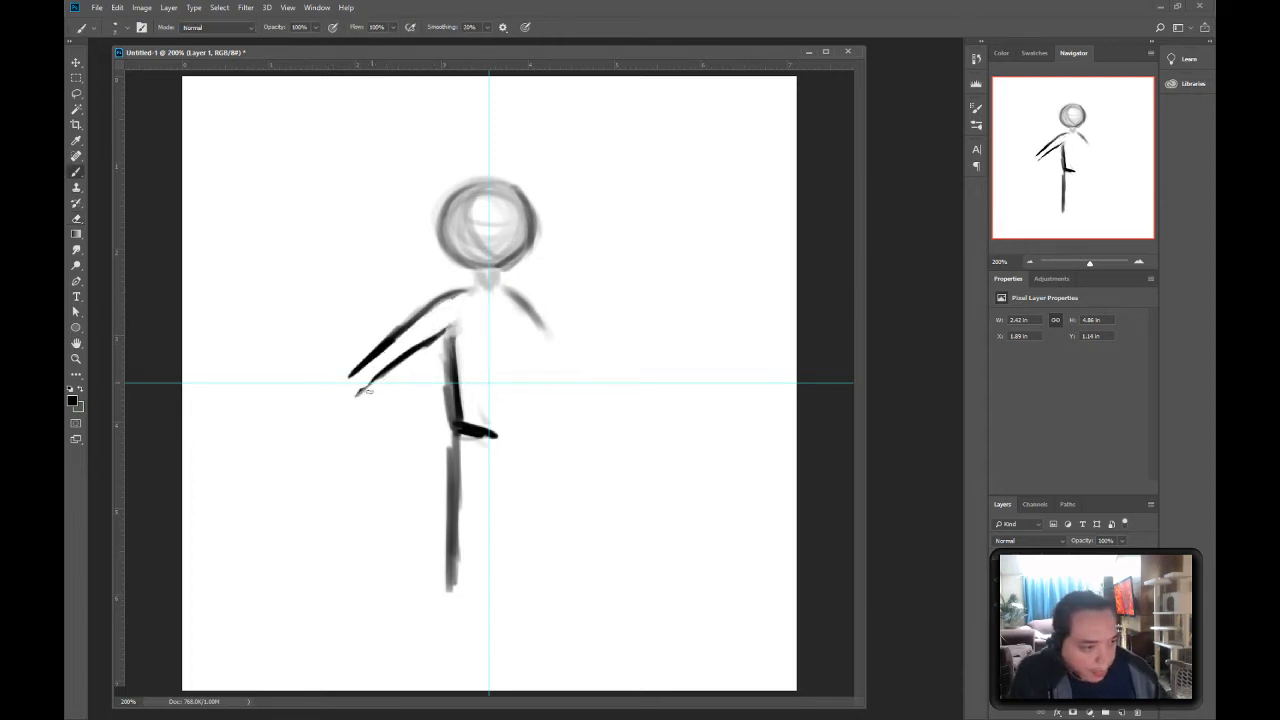
{"action": "left_click_drag", "start_coordinate": [348, 374], "coordinate": [361, 393]}
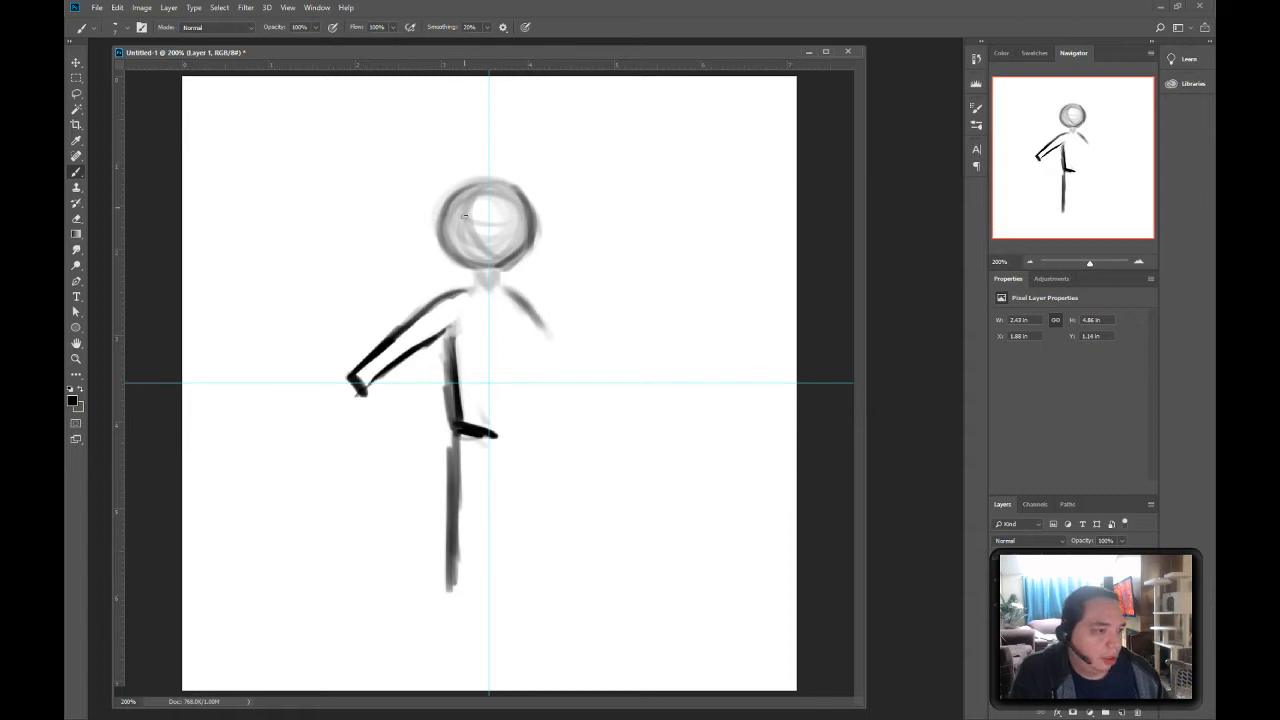
- Ink the left half of the head, neck and shoulder in solid black, then clean the arm's inner edge with the Eraser
{"action": "mouse_move", "coordinate": [490, 183]}
{"action": "left_mouse_down"}
{"action": "mouse_move", "coordinate": [476, 183]}
{"action": "mouse_move", "coordinate": [436, 242]}
{"action": "mouse_move", "coordinate": [482, 284]}
{"action": "left_mouse_up"}
{"action": "mouse_move", "coordinate": [490, 263]}
{"action": "left_mouse_down"}
{"action": "mouse_move", "coordinate": [468, 256]}
{"action": "mouse_move", "coordinate": [468, 182]}
{"action": "mouse_move", "coordinate": [472, 263]}
{"action": "left_mouse_up"}
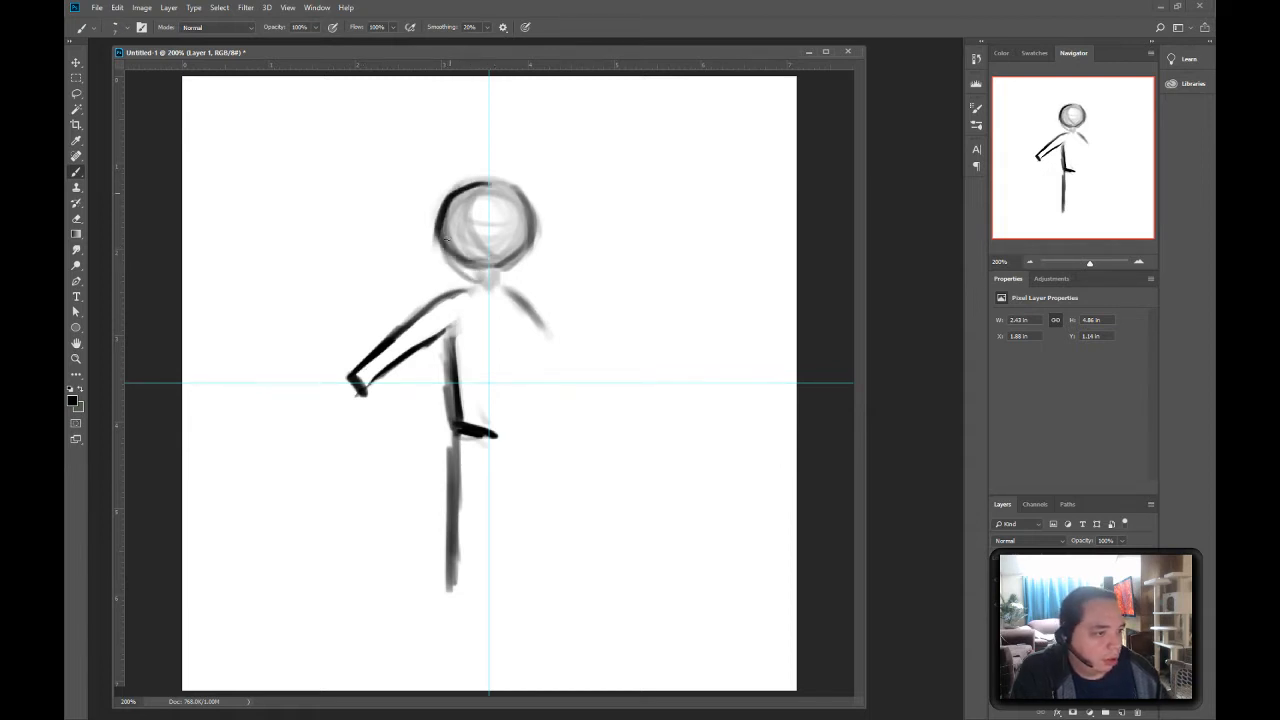
{"action": "mouse_move", "coordinate": [447, 206]}
{"action": "left_mouse_down"}
{"action": "mouse_move", "coordinate": [477, 288]}
{"action": "mouse_move", "coordinate": [450, 286]}
{"action": "mouse_move", "coordinate": [400, 334]}
{"action": "left_mouse_up"}
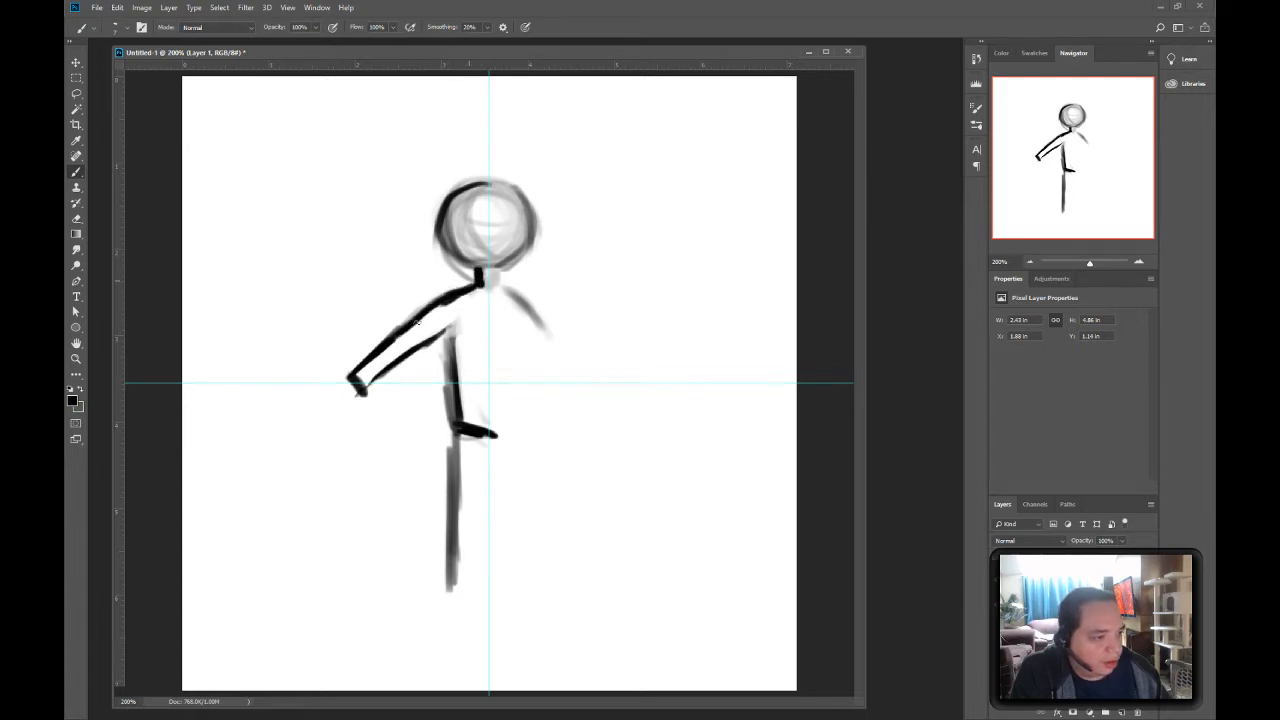
{"action": "key", "text": "e"}
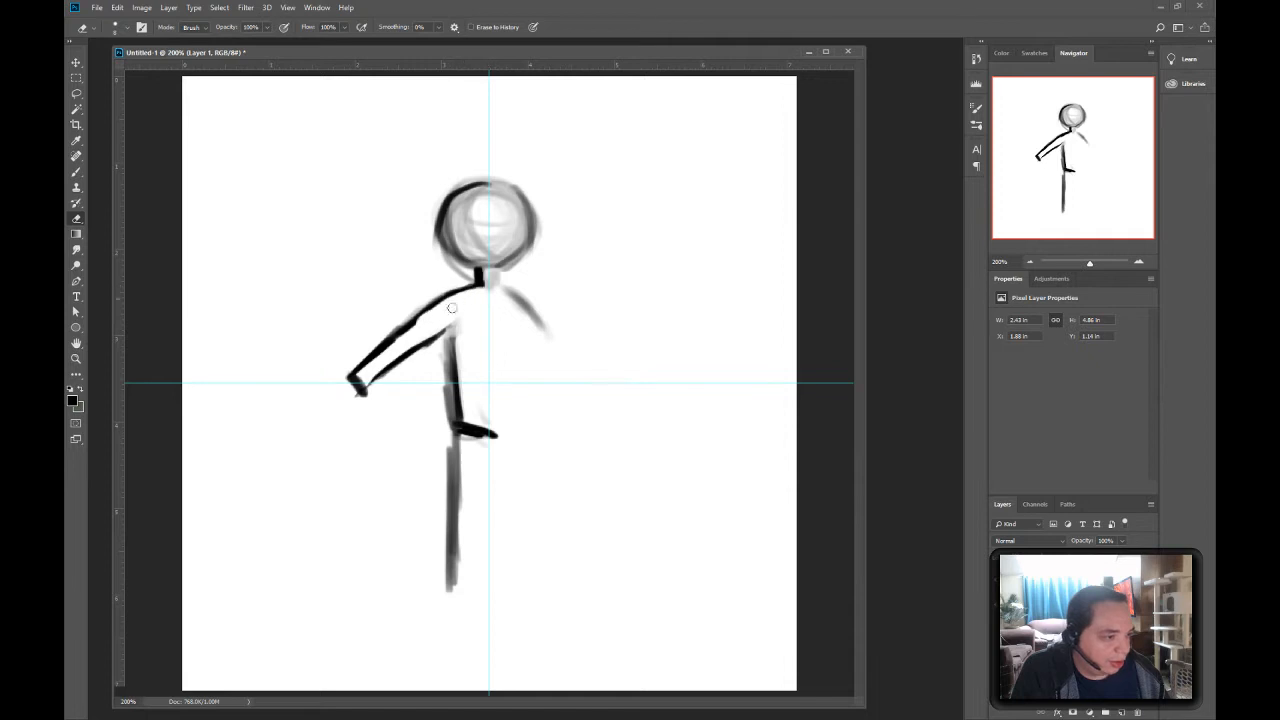
{"action": "left_click_drag", "start_coordinate": [432, 319], "coordinate": [372, 355]}
{"action": "key", "text": "b"}
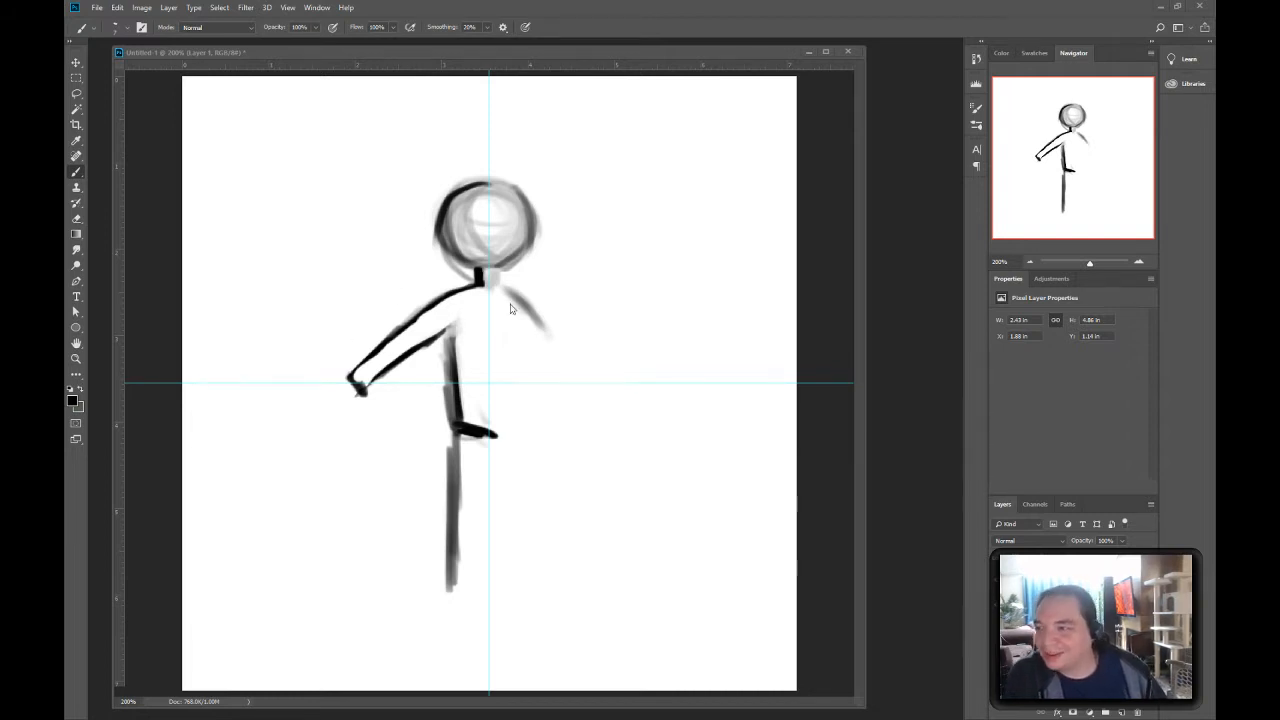
- Draw the foot, the leg's inner line and a short crotch line, then darken the outer leg line and clean up the foot
{"action": "left_click", "coordinate": [462, 341]}
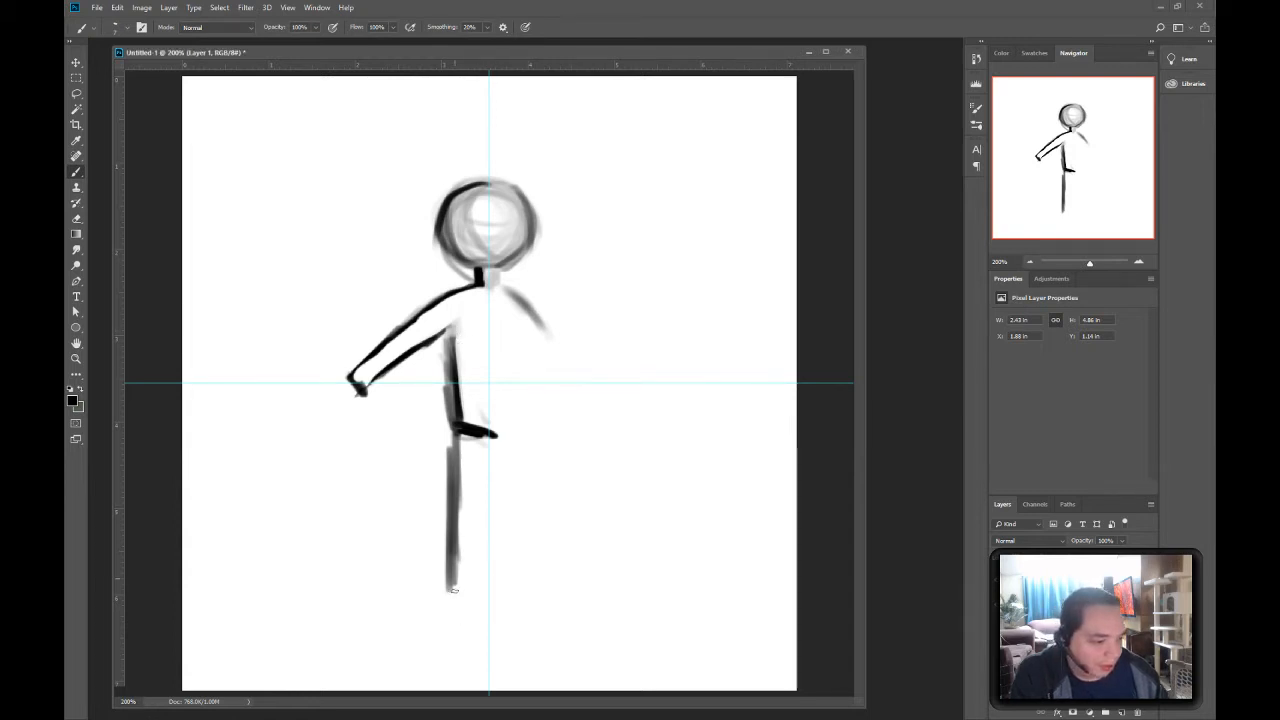
{"action": "mouse_move", "coordinate": [452, 588]}
{"action": "left_mouse_down"}
{"action": "mouse_move", "coordinate": [448, 600]}
{"action": "mouse_move", "coordinate": [484, 608]}
{"action": "mouse_move", "coordinate": [450, 610]}
{"action": "mouse_move", "coordinate": [478, 590]}
{"action": "mouse_move", "coordinate": [480, 605]}
{"action": "mouse_move", "coordinate": [460, 612]}
{"action": "mouse_move", "coordinate": [478, 606]}
{"action": "left_mouse_up"}
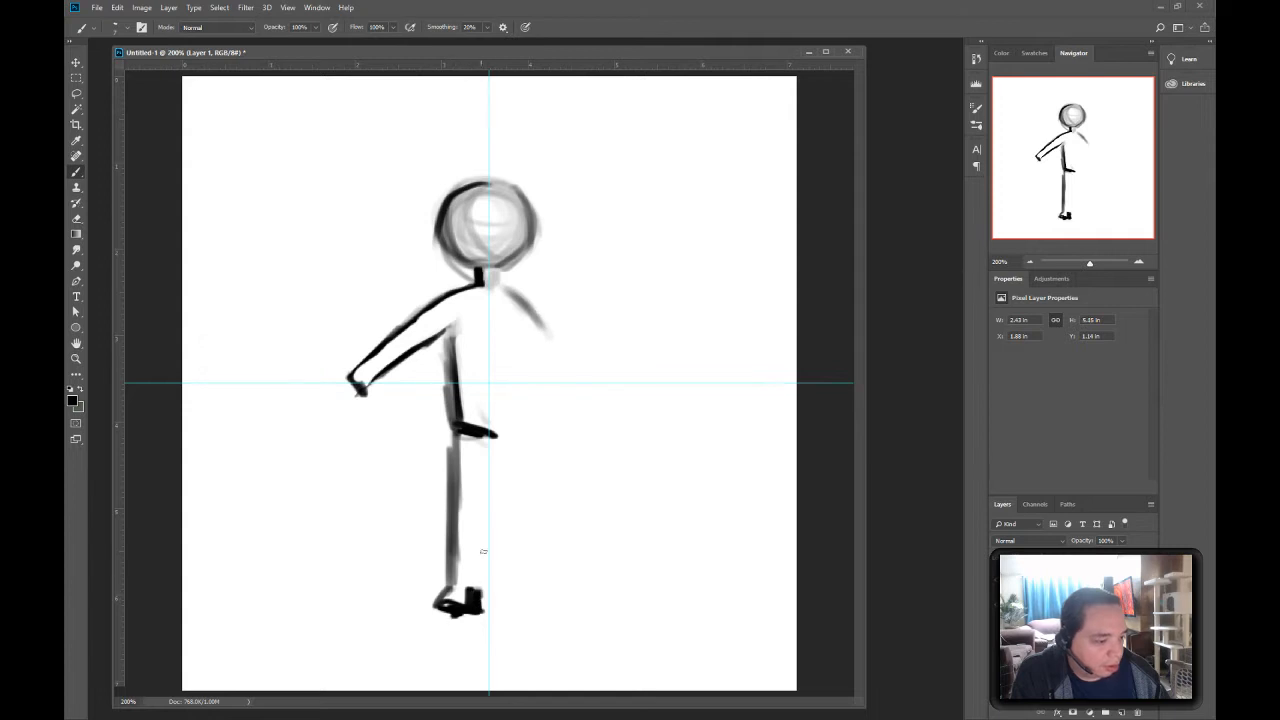
{"action": "mouse_move", "coordinate": [478, 461]}
{"action": "left_mouse_down"}
{"action": "mouse_move", "coordinate": [508, 461]}
{"action": "mouse_move", "coordinate": [486, 462]}
{"action": "mouse_move", "coordinate": [479, 596]}
{"action": "left_mouse_up"}
{"action": "left_click_drag", "start_coordinate": [474, 496], "coordinate": [482, 612]}
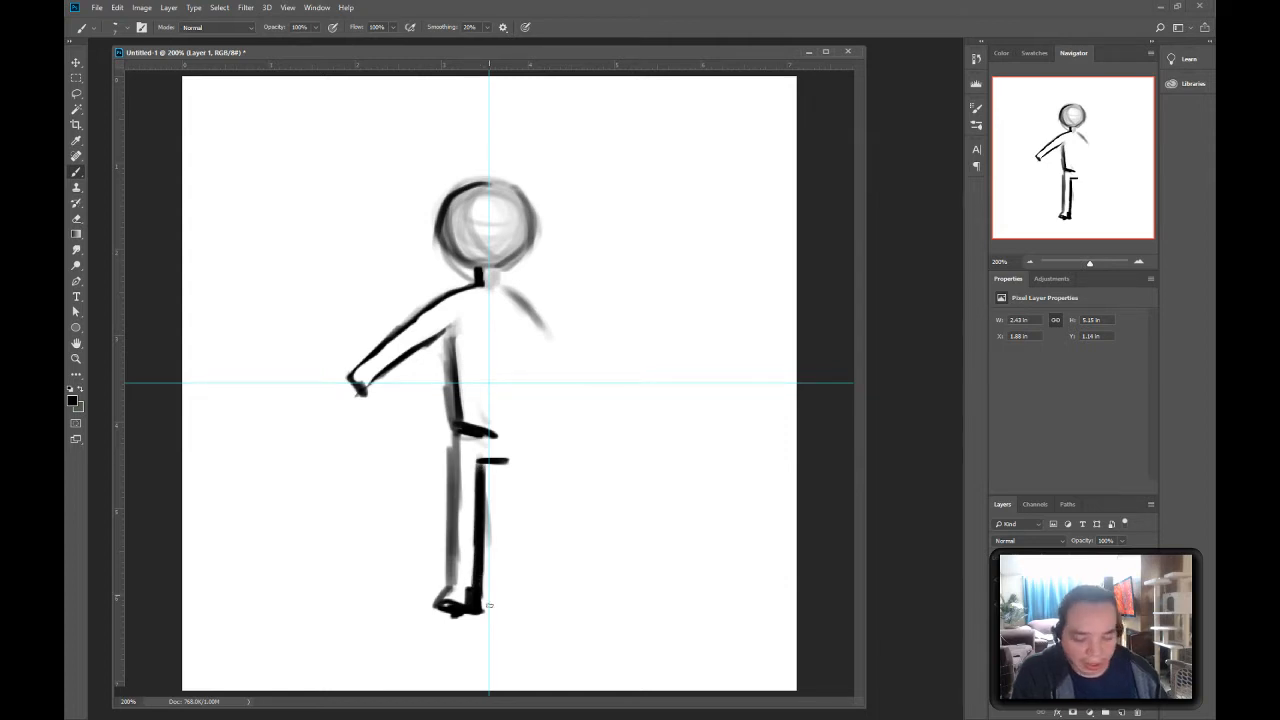
{"action": "mouse_move", "coordinate": [457, 428]}
{"action": "left_mouse_down"}
{"action": "mouse_move", "coordinate": [461, 558]}
{"action": "mouse_move", "coordinate": [455, 592]}
{"action": "mouse_move", "coordinate": [436, 606]}
{"action": "mouse_move", "coordinate": [477, 622]}
{"action": "mouse_move", "coordinate": [448, 600]}
{"action": "mouse_move", "coordinate": [488, 612]}
{"action": "mouse_move", "coordinate": [452, 620]}
{"action": "mouse_move", "coordinate": [480, 621]}
{"action": "mouse_move", "coordinate": [446, 612]}
{"action": "mouse_move", "coordinate": [472, 612]}
{"action": "mouse_move", "coordinate": [466, 590]}
{"action": "mouse_move", "coordinate": [456, 618]}
{"action": "mouse_move", "coordinate": [438, 616]}
{"action": "mouse_move", "coordinate": [479, 621]}
{"action": "left_mouse_up"}
{"action": "key", "text": "e"}
{"action": "key", "text": "b"}
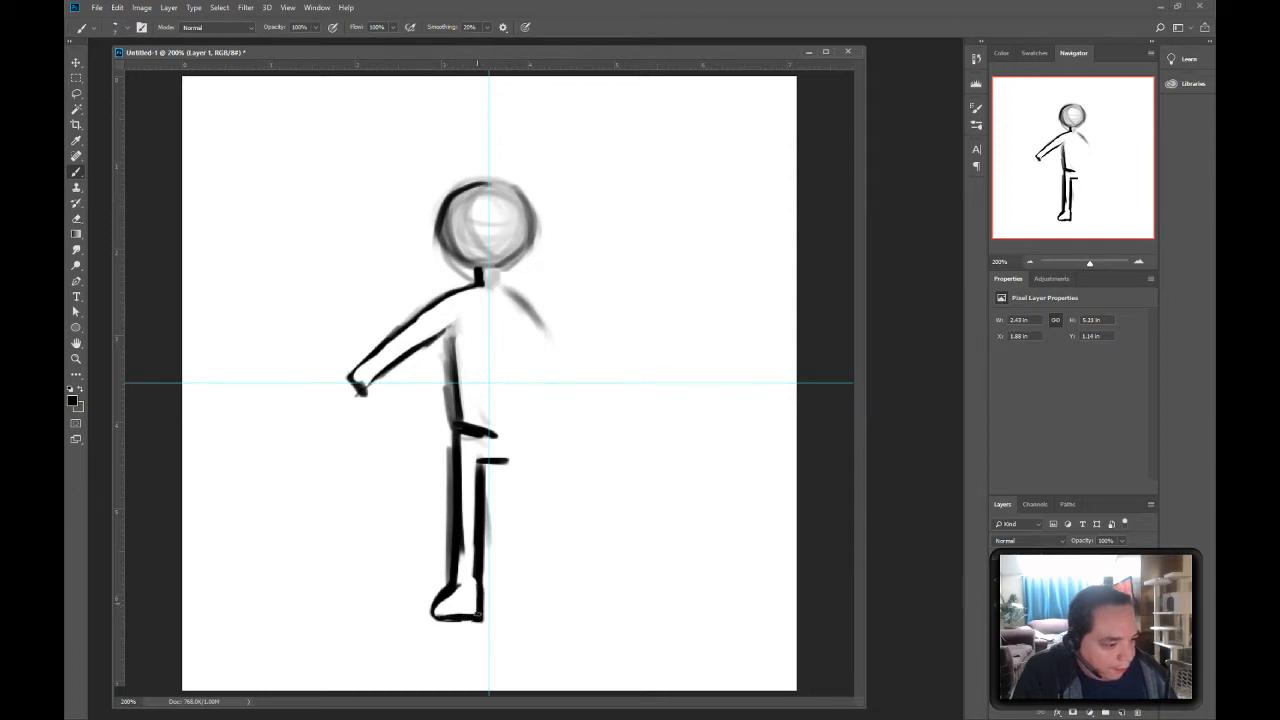
- Erase the grey excess beside the leg, thin its outlines, and trim the waist and crotch strokes back to the vertical guide
{"action": "key", "text": "e"}
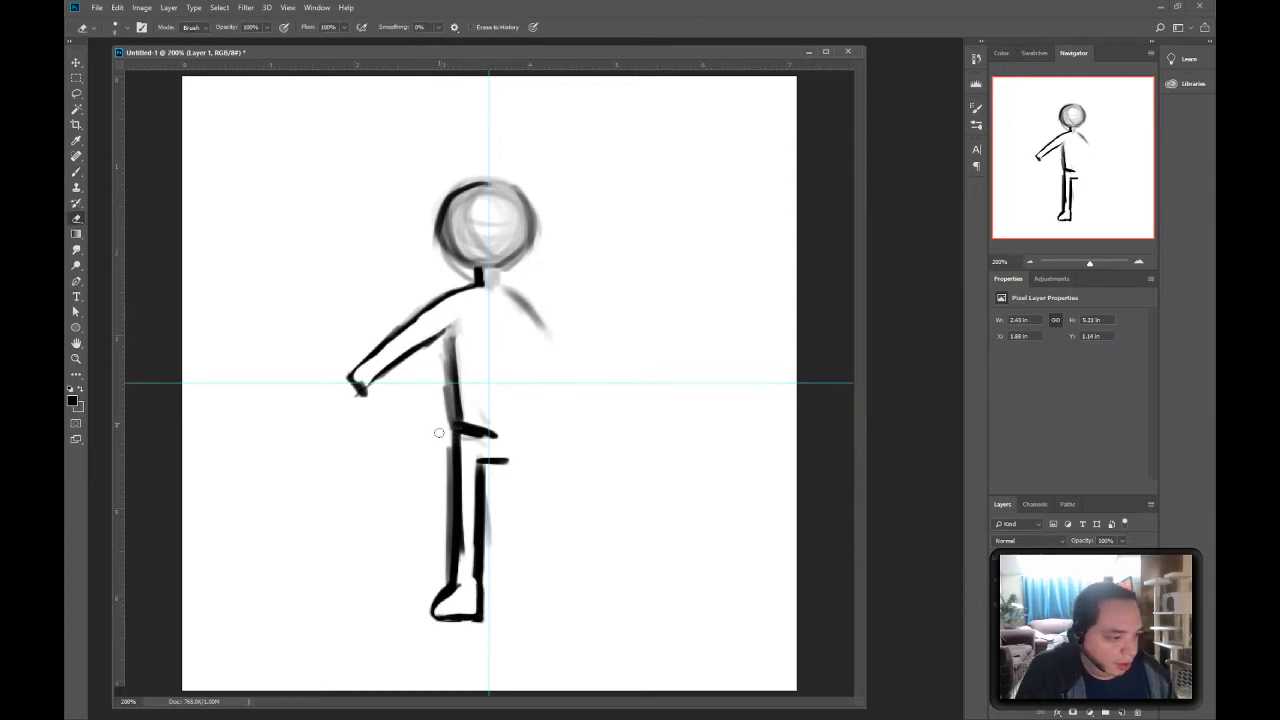
{"action": "left_click_drag", "start_coordinate": [444, 452], "coordinate": [440, 574]}
{"action": "left_click_drag", "start_coordinate": [444, 518], "coordinate": [443, 572]}
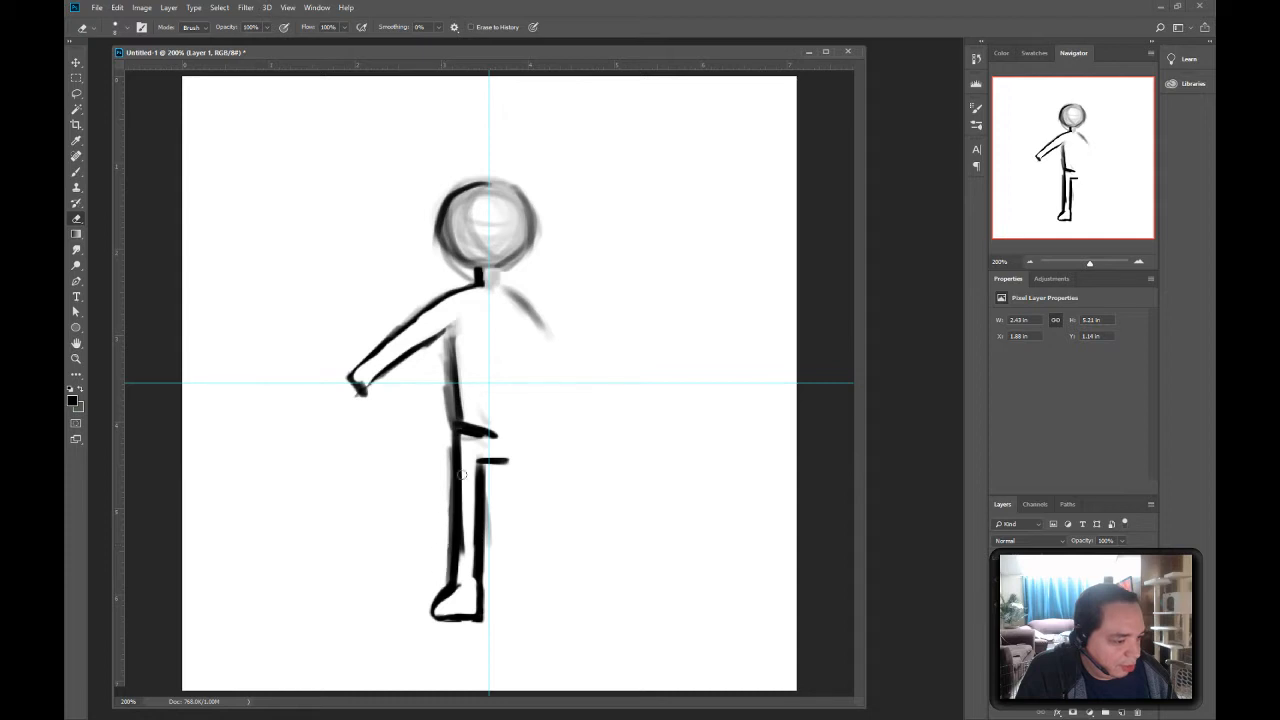
{"action": "mouse_move", "coordinate": [462, 474]}
{"action": "left_mouse_down"}
{"action": "mouse_move", "coordinate": [464, 560]}
{"action": "mouse_move", "coordinate": [477, 460]}
{"action": "mouse_move", "coordinate": [471, 568]}
{"action": "mouse_move", "coordinate": [466, 432]}
{"action": "mouse_move", "coordinate": [460, 585]}
{"action": "mouse_move", "coordinate": [477, 417]}
{"action": "left_mouse_up"}
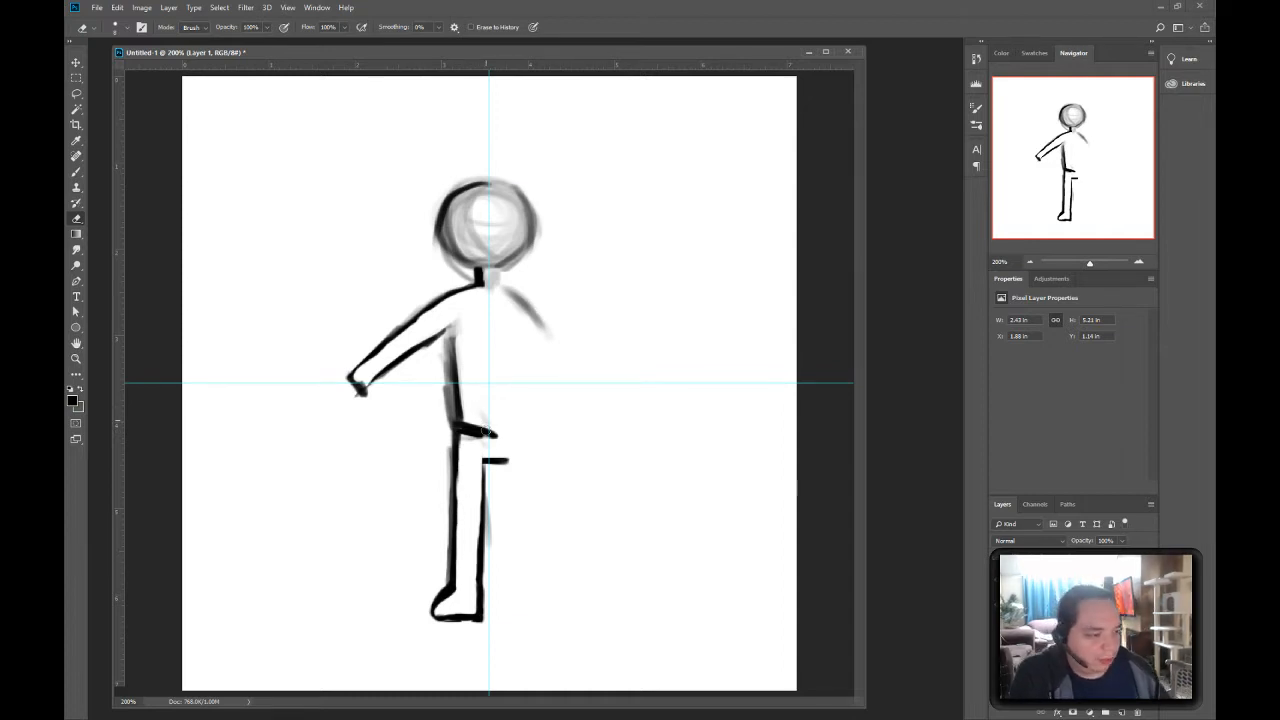
{"action": "left_click_drag", "start_coordinate": [504, 476], "coordinate": [497, 443]}
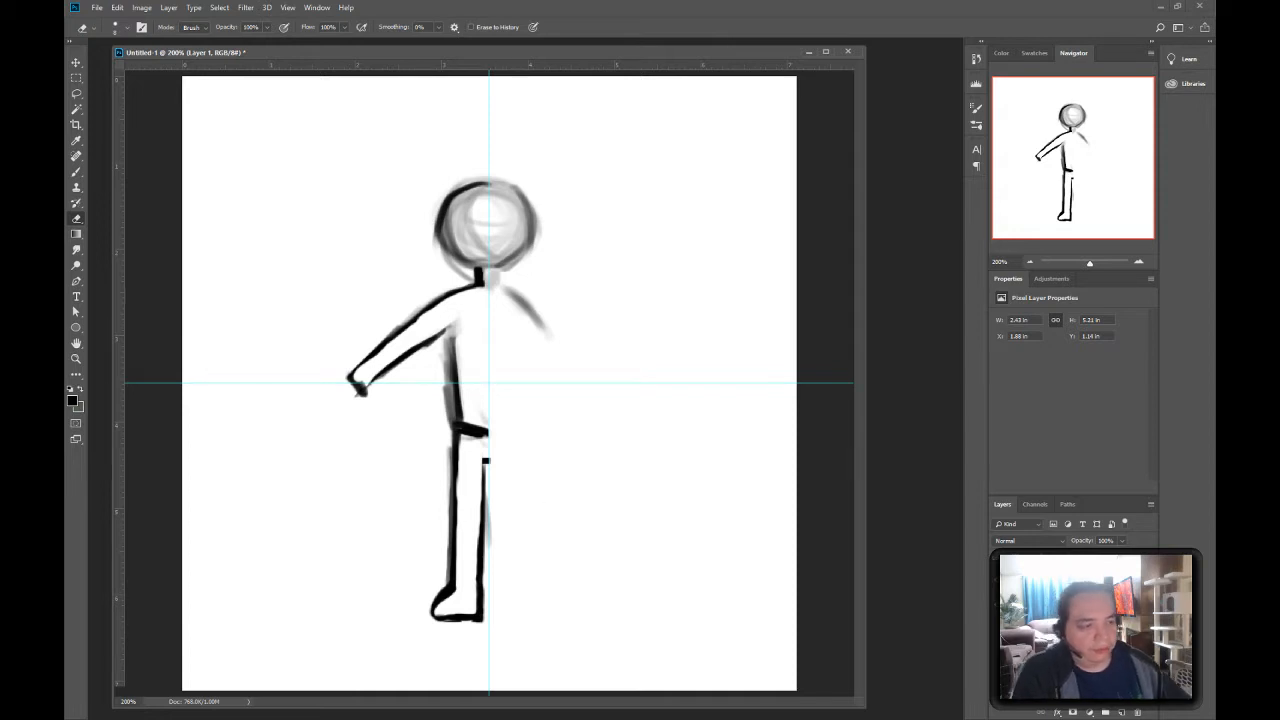
{"action": "left_click", "coordinate": [75, 61]}
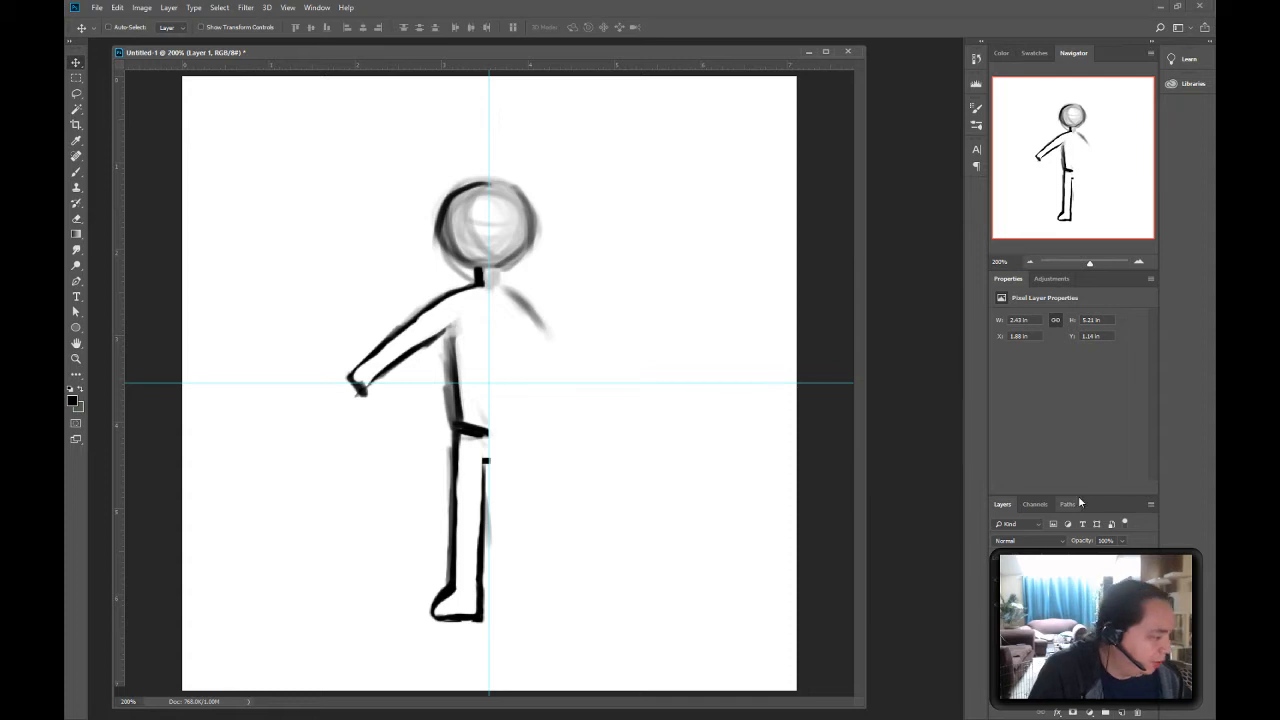
- Copy the drawn left half of the figure from a rectangular selection, paste it, and flip the copy horizontally
{"action": "left_click", "coordinate": [77, 78]}
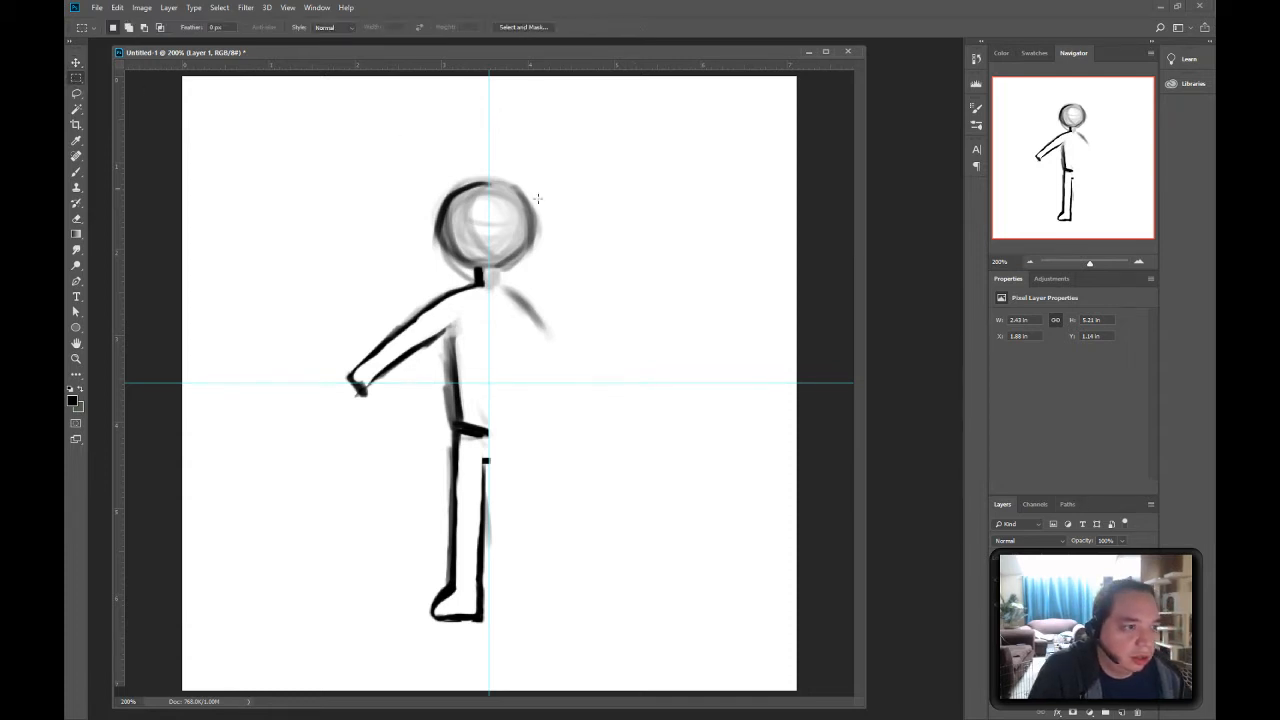
{"action": "left_click_drag", "start_coordinate": [263, 122], "coordinate": [495, 668]}
{"action": "key", "text": "ctrl+c"}
{"action": "key", "text": "ctrl+v"}
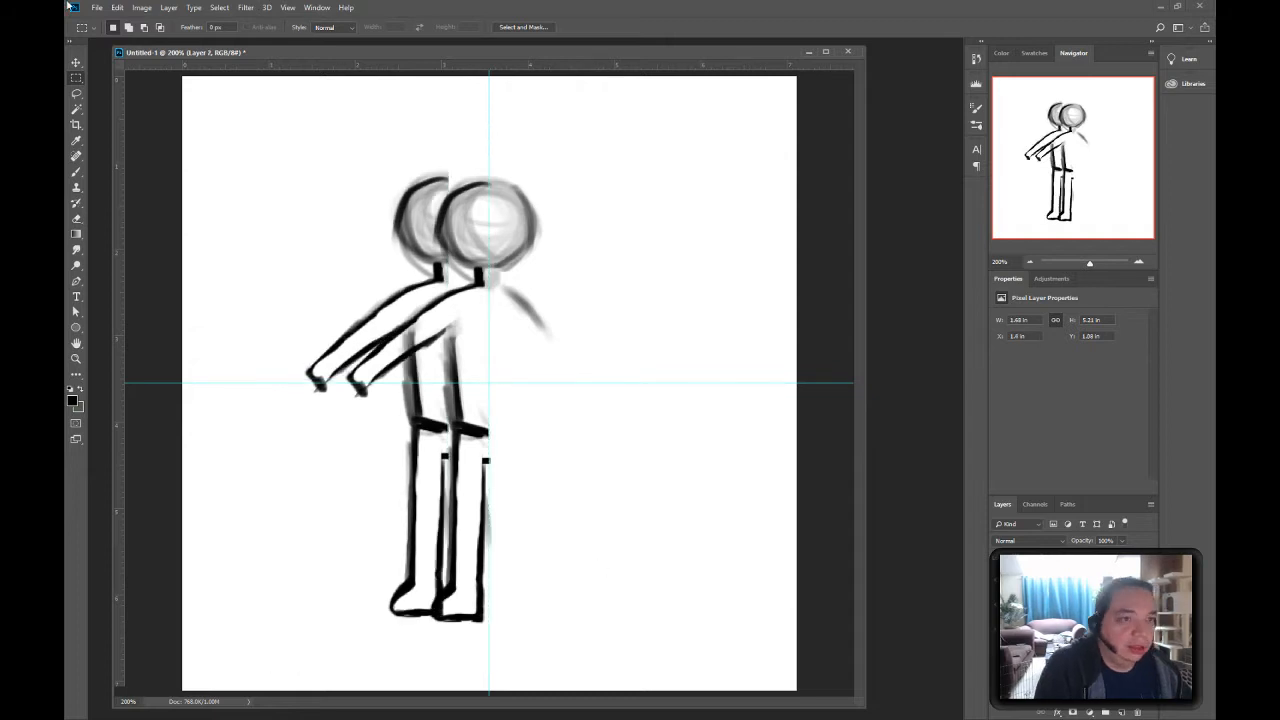
{"action": "left_click", "coordinate": [116, 8]}
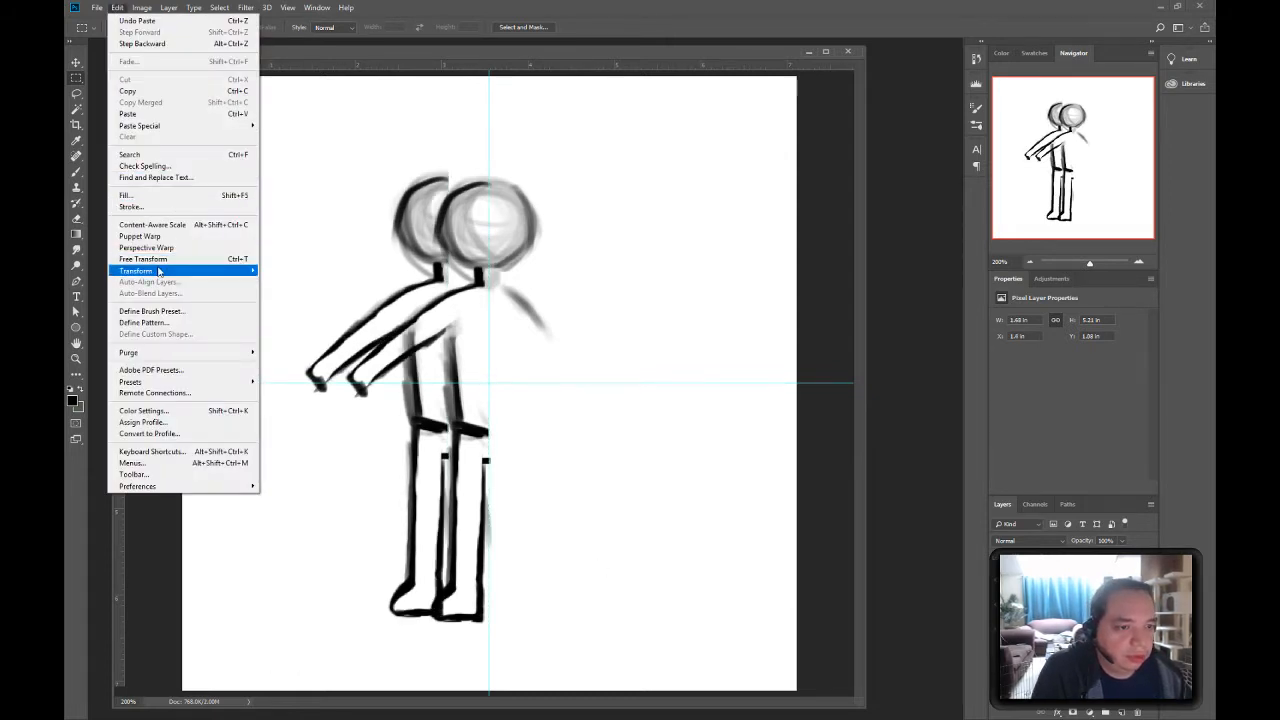
{"action": "mouse_move", "coordinate": [160, 271]}
{"action": "left_click", "coordinate": [323, 404]}
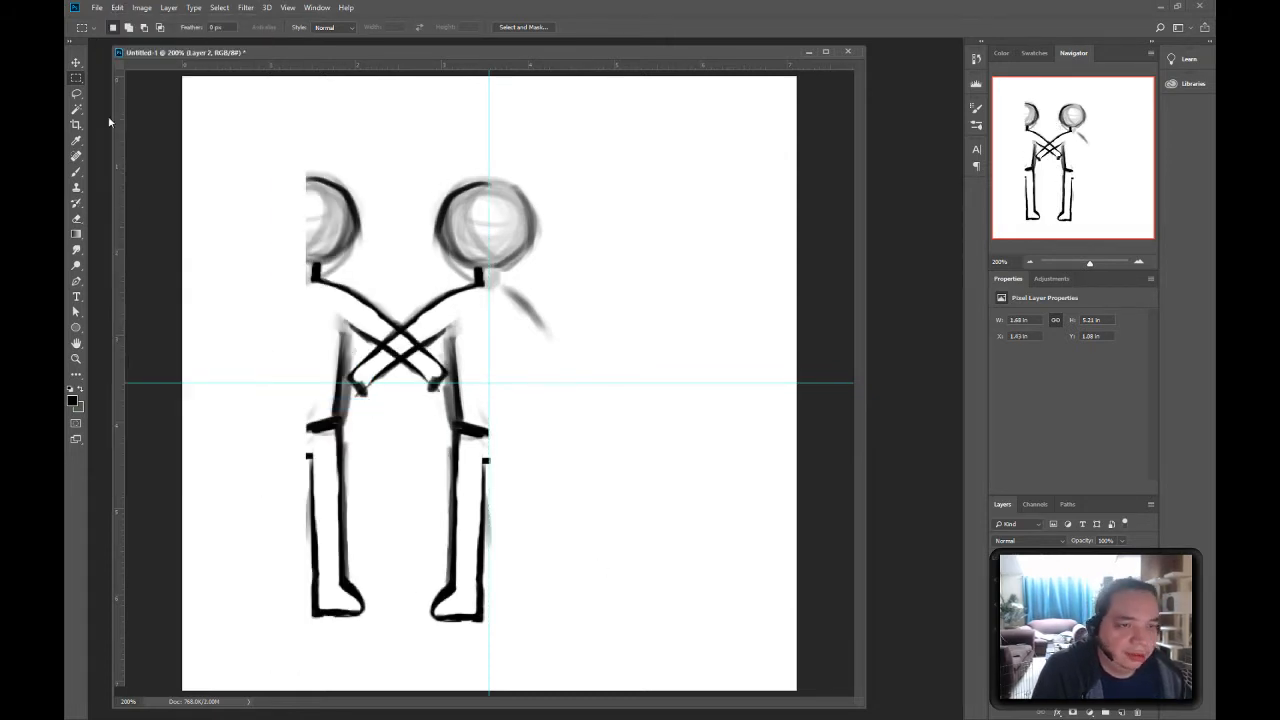
- Move the mirrored half to the opposite side and nudge it until both halves line up at the vertical centre guide
{"action": "left_click", "coordinate": [77, 63]}
{"action": "key", "text": "shift+Right"}
{"action": "key", "text": "shift+Right"}
{"action": "key", "text": "shift+Right"}
{"action": "key", "text": "shift+Right"}
{"action": "key", "text": "shift+Right"}
{"action": "key", "text": "shift+Right"}
{"action": "key", "text": "shift+Right"}
{"action": "key", "text": "shift+Right"}
{"action": "key", "text": "shift+Right"}
{"action": "key", "text": "shift+Right"}
{"action": "key", "text": "shift+Right"}
{"action": "key", "text": "shift+Right"}
{"action": "key", "text": "shift+Right"}
{"action": "key", "text": "shift+Right"}
{"action": "key", "text": "shift+Right"}
{"action": "key", "text": "shift+Right"}
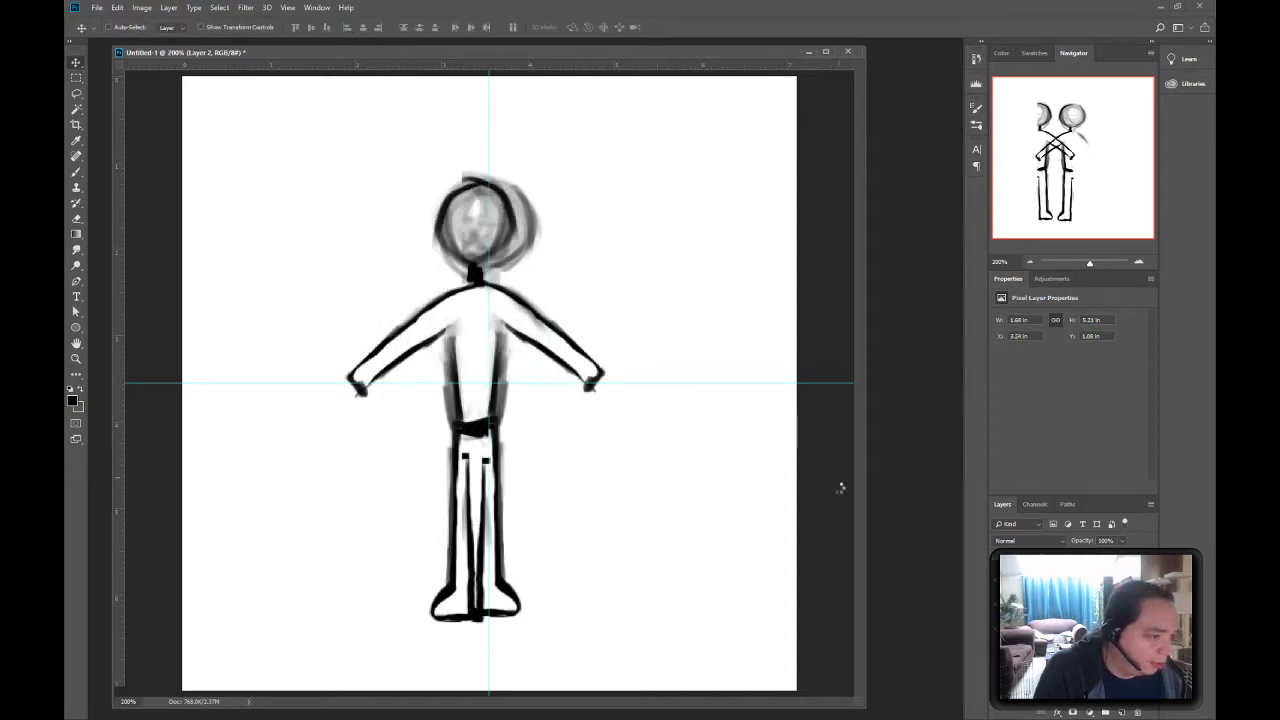
{"action": "key", "text": "Left"}
{"action": "key", "text": "Left"}
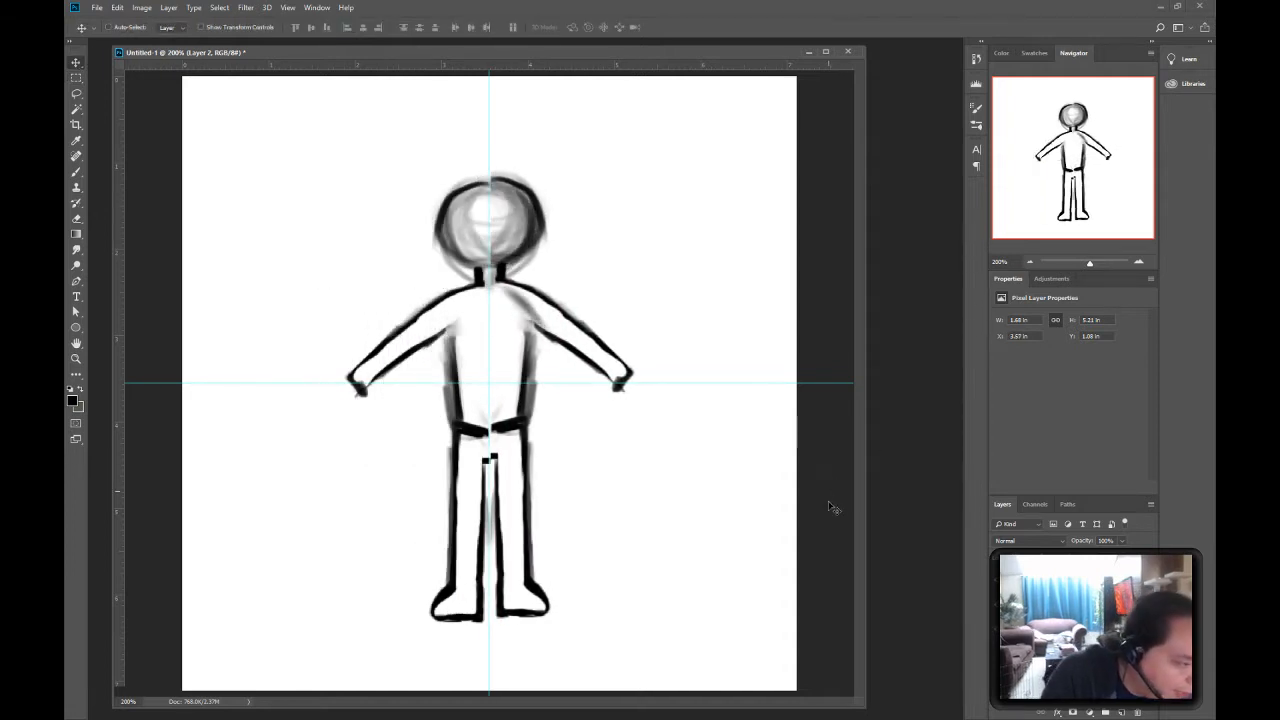
{"action": "key", "text": "Down"}
{"action": "key", "text": "Down"}
{"action": "key", "text": "Down"}
{"action": "key", "text": "Down"}
{"action": "key", "text": "Left"}
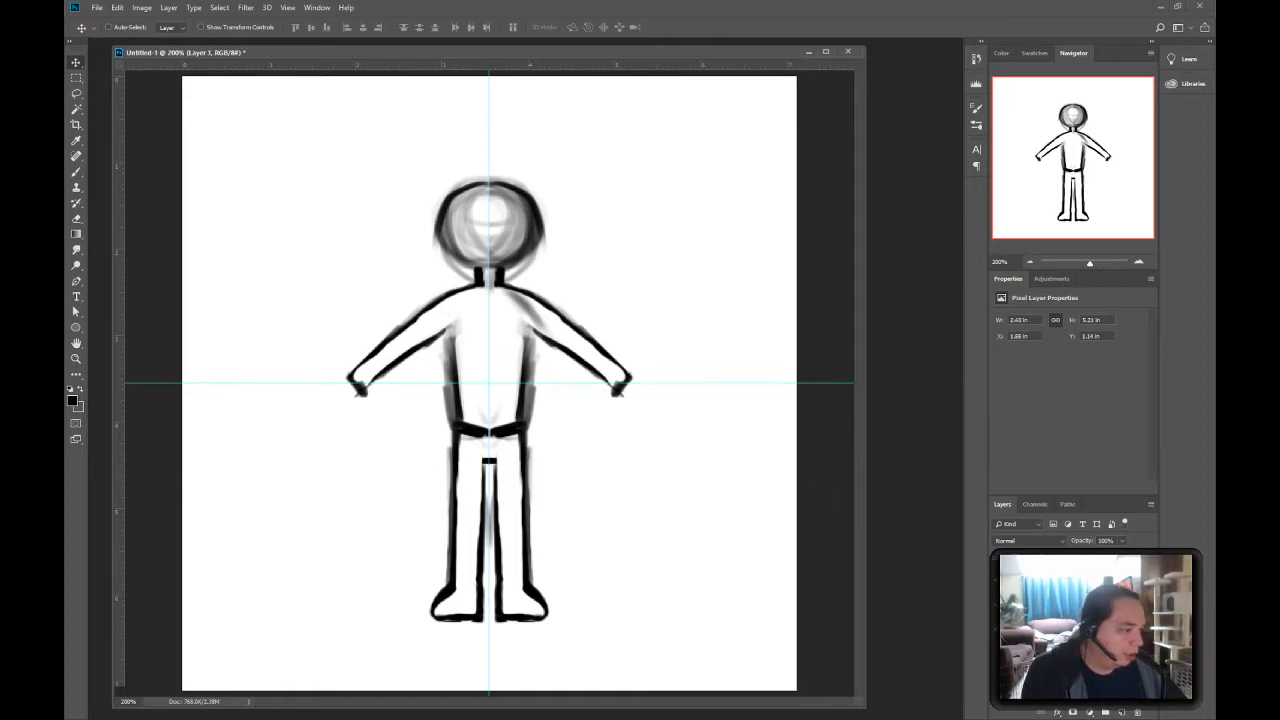
- Hide the rulers and merge the original and mirrored half-body layers into one layer
{"action": "left_click", "coordinate": [1072, 600], "text": "shift"}
{"action": "key", "text": "ctrl+r"}
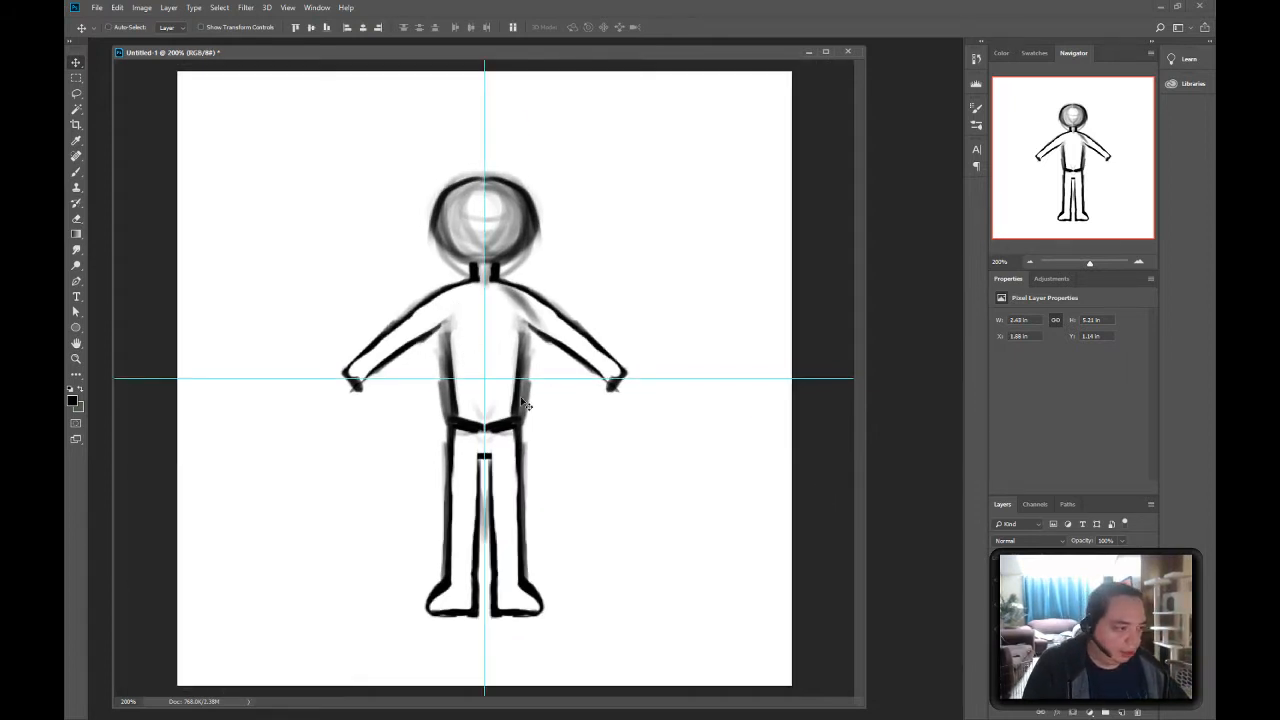
{"action": "key", "text": "ctrl+e"}
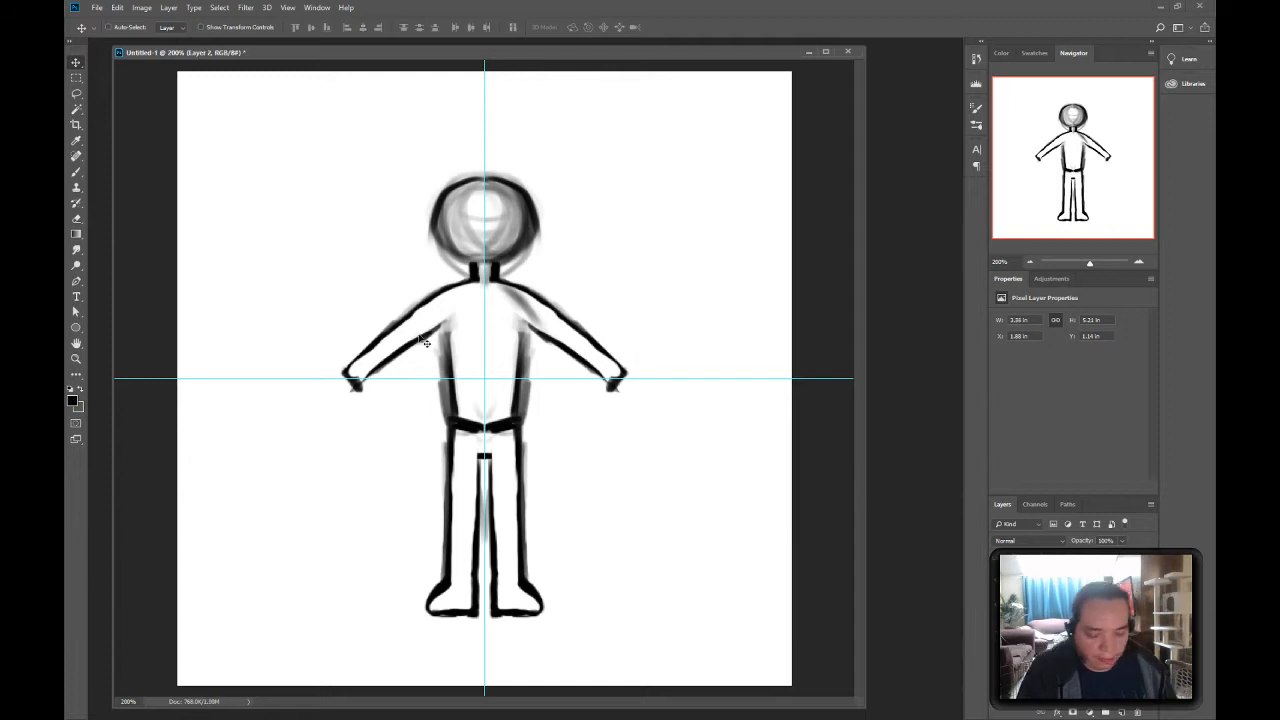
- Redraw the left-hand torso side and outer leg line farther out in black, widening the foot and erasing the old strokes
{"action": "key", "text": "b"}
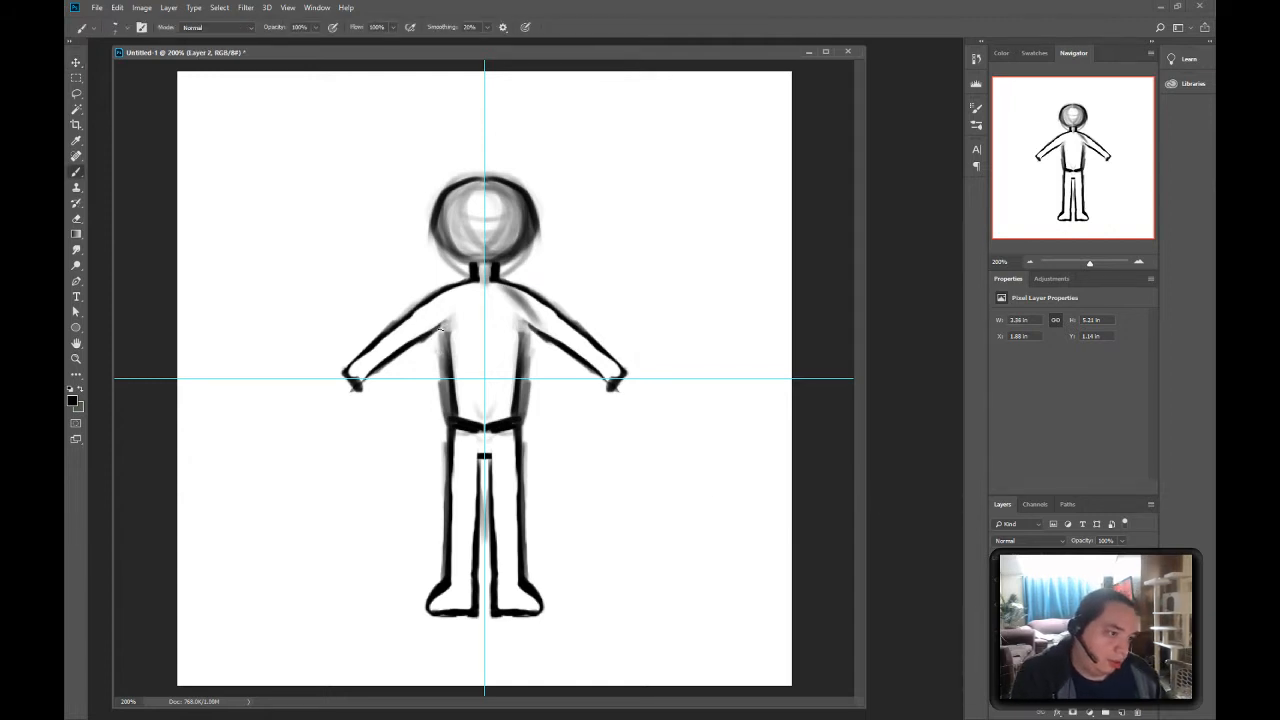
{"action": "left_click_drag", "start_coordinate": [440, 328], "coordinate": [443, 412]}
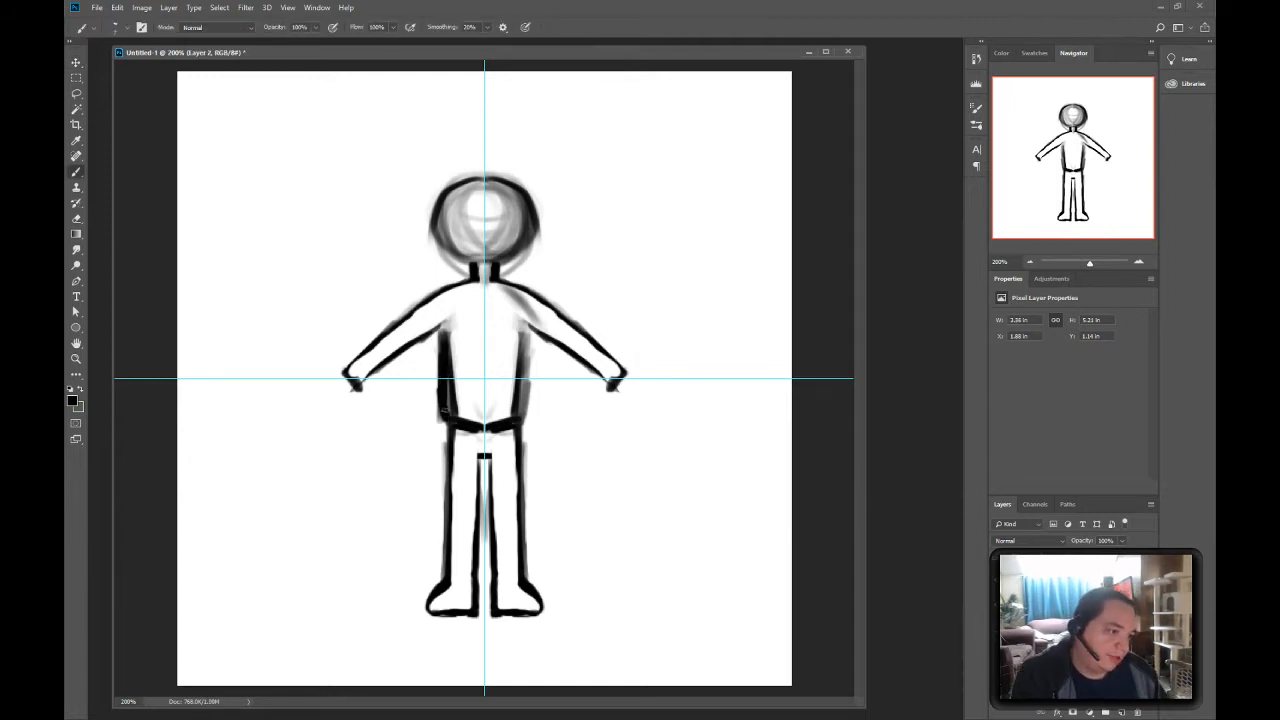
{"action": "key", "text": "e"}
{"action": "mouse_move", "coordinate": [452, 310]}
{"action": "left_mouse_down"}
{"action": "mouse_move", "coordinate": [455, 410]}
{"action": "mouse_move", "coordinate": [457, 374]}
{"action": "mouse_move", "coordinate": [472, 428]}
{"action": "mouse_move", "coordinate": [462, 432]}
{"action": "mouse_move", "coordinate": [486, 434]}
{"action": "mouse_move", "coordinate": [452, 426]}
{"action": "mouse_move", "coordinate": [486, 434]}
{"action": "mouse_move", "coordinate": [458, 438]}
{"action": "mouse_move", "coordinate": [477, 422]}
{"action": "mouse_move", "coordinate": [450, 425]}
{"action": "mouse_move", "coordinate": [483, 435]}
{"action": "mouse_move", "coordinate": [441, 508]}
{"action": "mouse_move", "coordinate": [440, 584]}
{"action": "mouse_move", "coordinate": [418, 598]}
{"action": "mouse_move", "coordinate": [424, 612]}
{"action": "mouse_move", "coordinate": [436, 614]}
{"action": "mouse_move", "coordinate": [420, 600]}
{"action": "mouse_move", "coordinate": [462, 606]}
{"action": "left_mouse_up"}
{"action": "key", "text": "b"}
{"action": "key", "text": "e"}
{"action": "key", "text": "b"}
{"action": "key", "text": "e"}
{"action": "left_click_drag", "start_coordinate": [450, 444], "coordinate": [447, 578]}
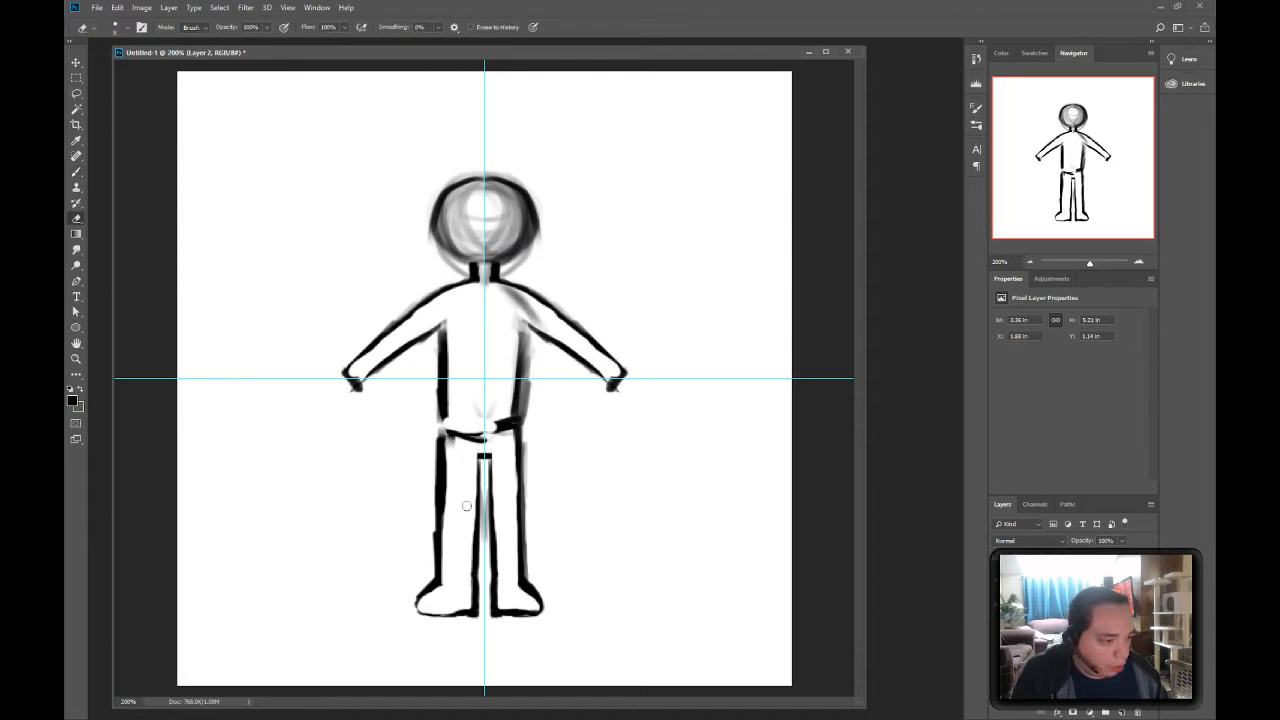
- Draw a new inner line for the left-hand leg farther from the guide, join it at the crotch, and erase the old line
{"action": "key", "text": "b"}
{"action": "left_click_drag", "start_coordinate": [470, 457], "coordinate": [462, 590]}
{"action": "key", "text": "ctrl+z"}
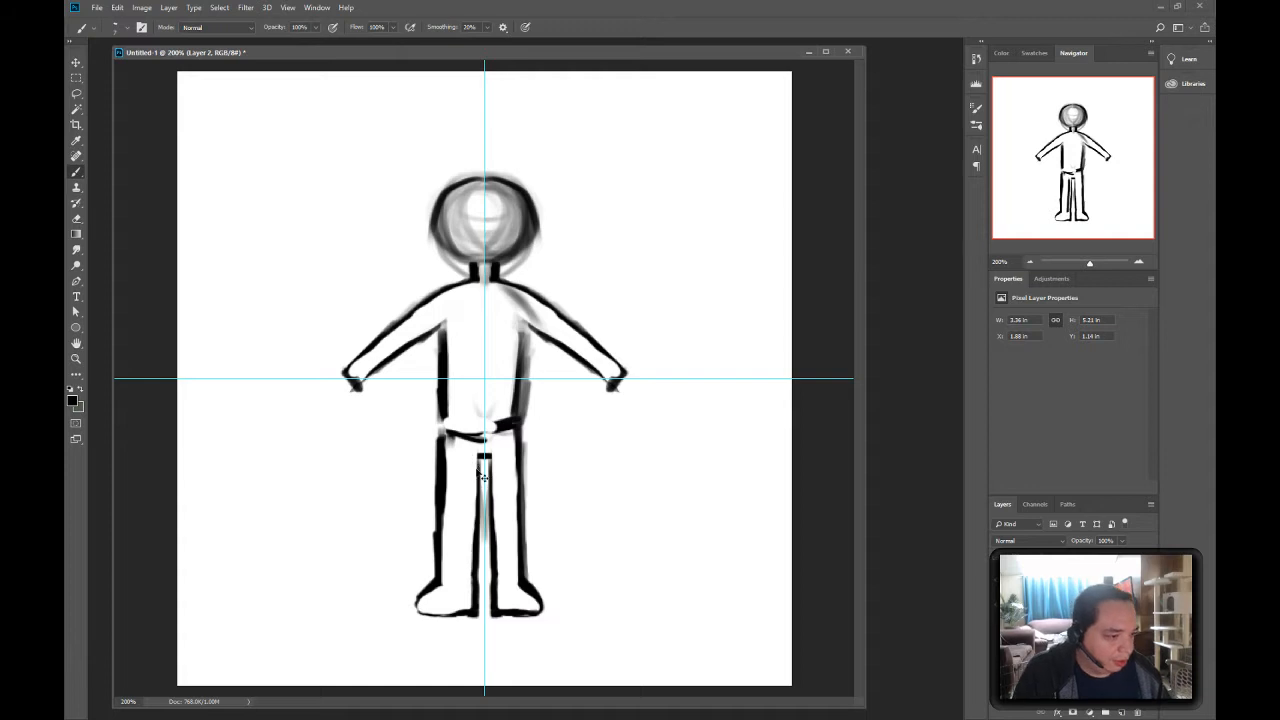
{"action": "left_click_drag", "start_coordinate": [470, 456], "coordinate": [462, 622]}
{"action": "left_click_drag", "start_coordinate": [466, 457], "coordinate": [478, 456]}
{"action": "key", "text": "e"}
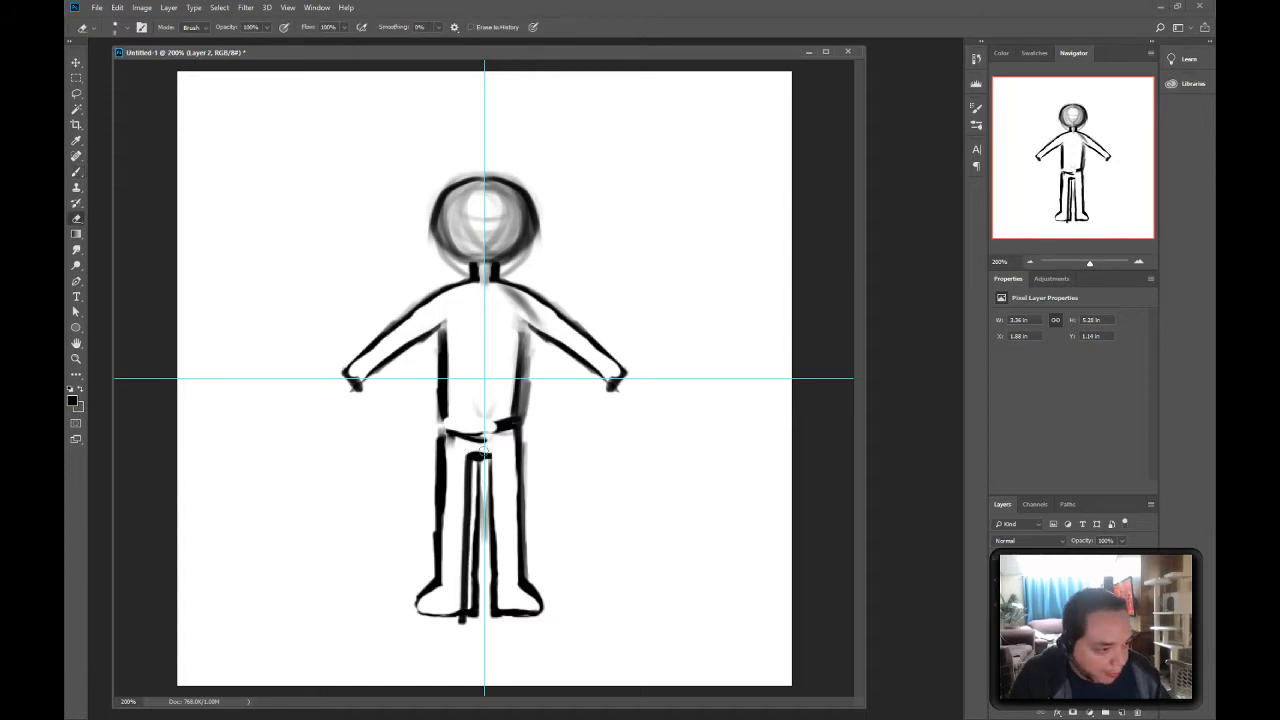
{"action": "key", "text": "b"}
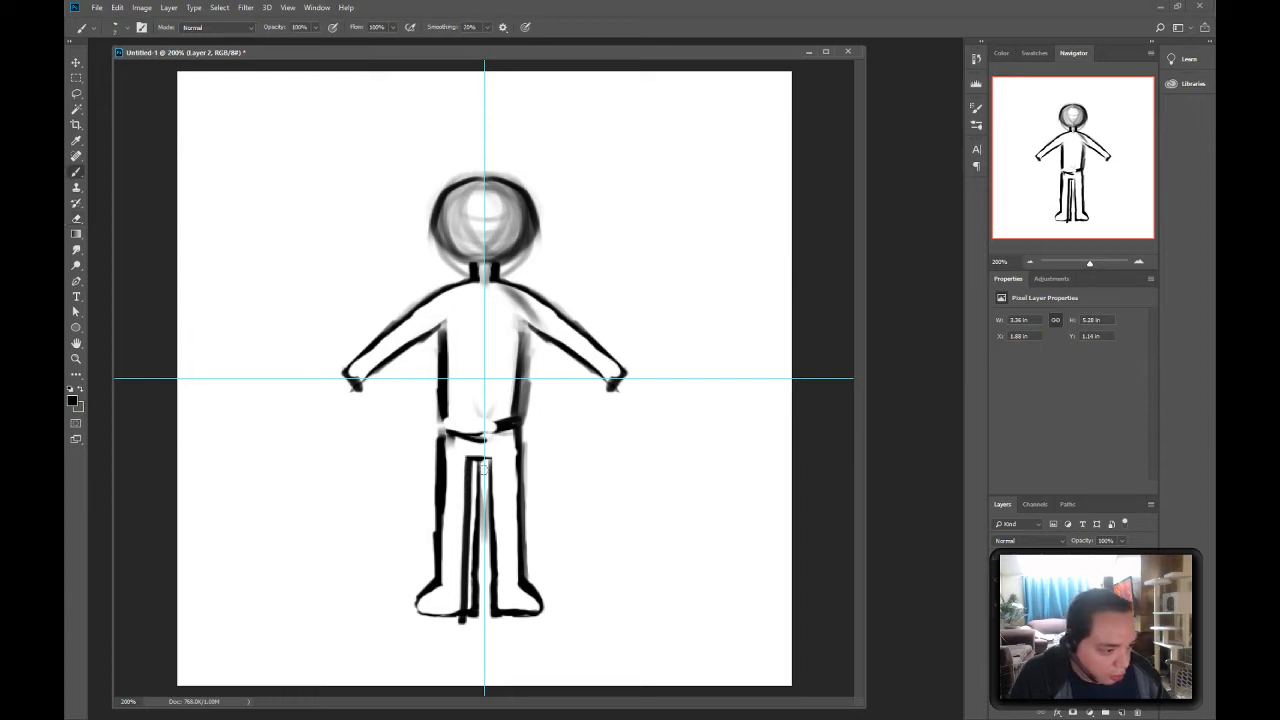
{"action": "key", "text": "e"}
{"action": "mouse_move", "coordinate": [479, 468]}
{"action": "left_mouse_down"}
{"action": "mouse_move", "coordinate": [471, 612]}
{"action": "mouse_move", "coordinate": [480, 532]}
{"action": "mouse_move", "coordinate": [457, 638]}
{"action": "left_mouse_up"}
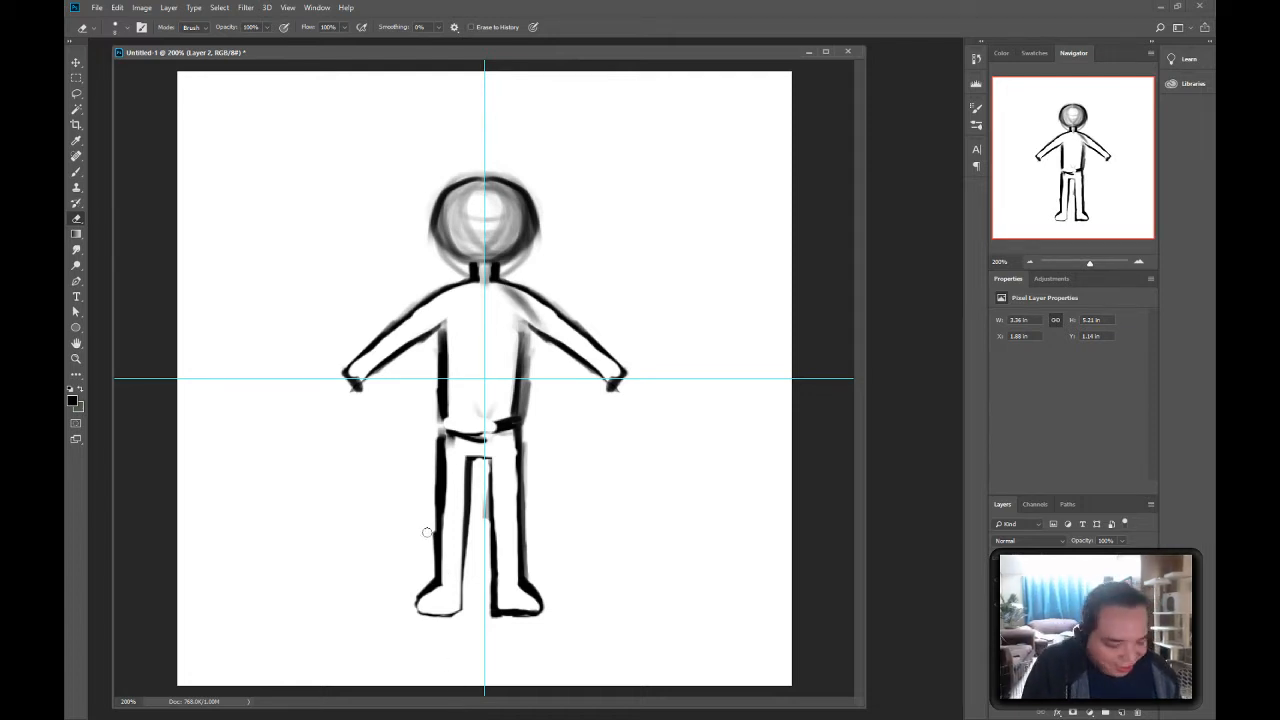
- Darken the lower part of the left-hand inner leg line and thin the leg outlines with the Eraser
{"action": "key", "text": "b"}
{"action": "left_click_drag", "start_coordinate": [467, 484], "coordinate": [462, 618]}
{"action": "key", "text": "ctrl+z"}
{"action": "left_click_drag", "start_coordinate": [466, 528], "coordinate": [462, 600]}
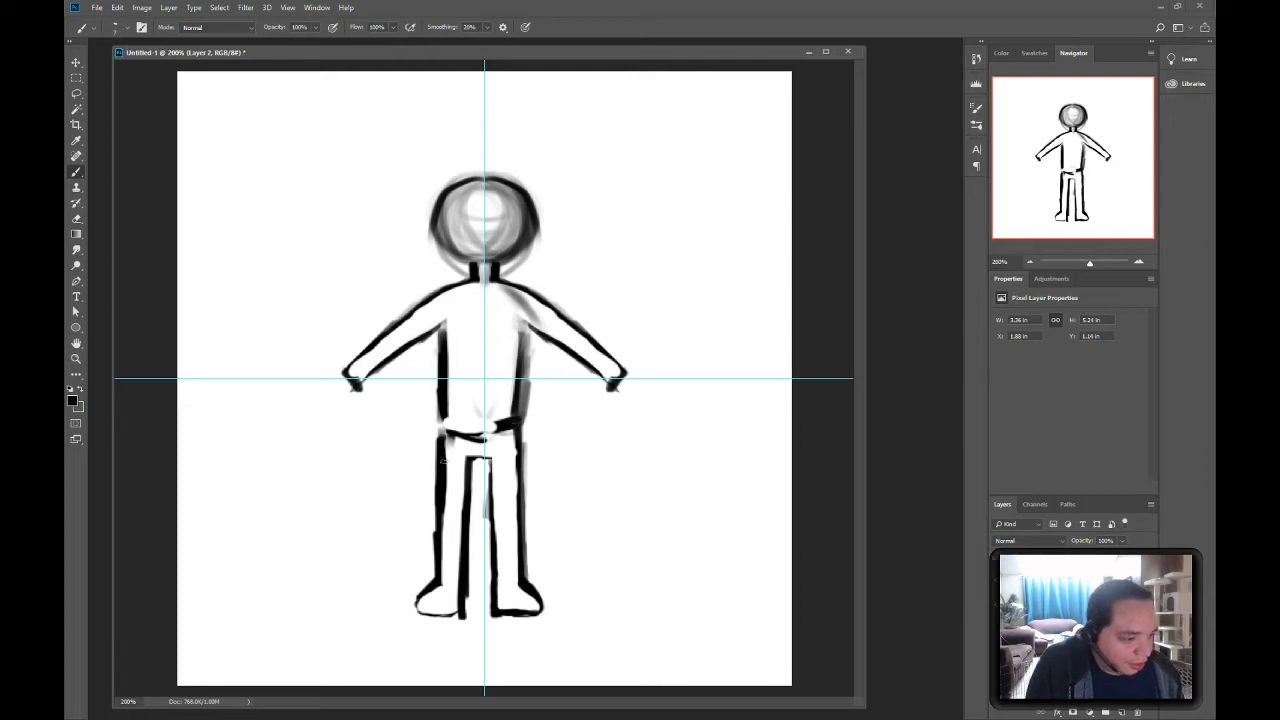
{"action": "key", "text": "e"}
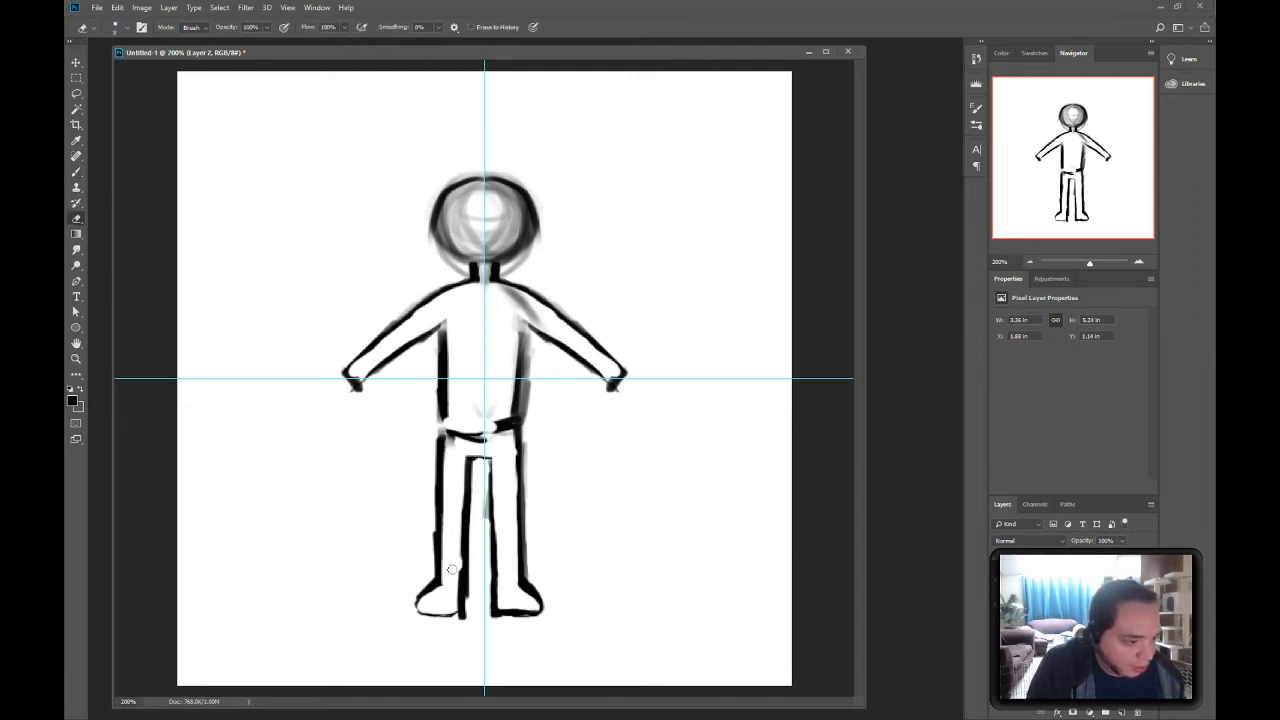
{"action": "mouse_move", "coordinate": [447, 553]}
{"action": "left_mouse_down"}
{"action": "mouse_move", "coordinate": [447, 486]}
{"action": "mouse_move", "coordinate": [457, 616]}
{"action": "left_mouse_up"}
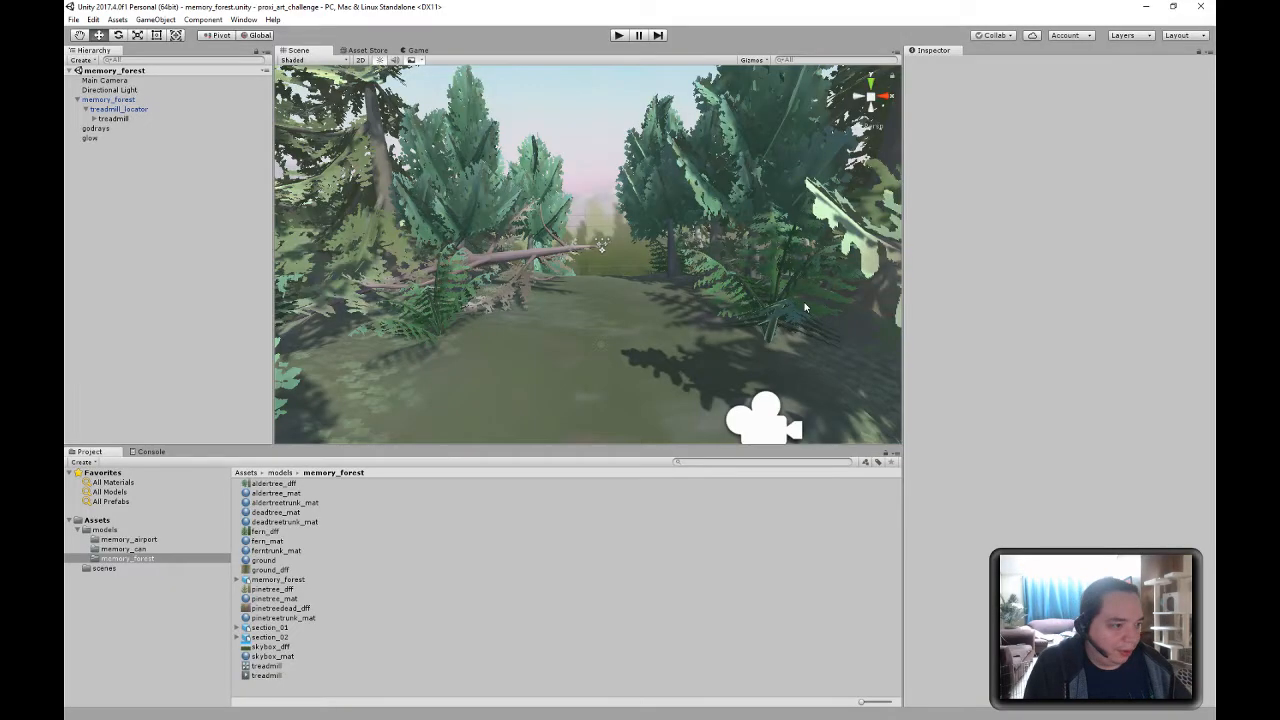
- Check the memory_forest scene in Unity, return to Photoshop, and redraw the left-hand foot's sole as a flat black line
{"action": "key", "text": "ctrl+p"}
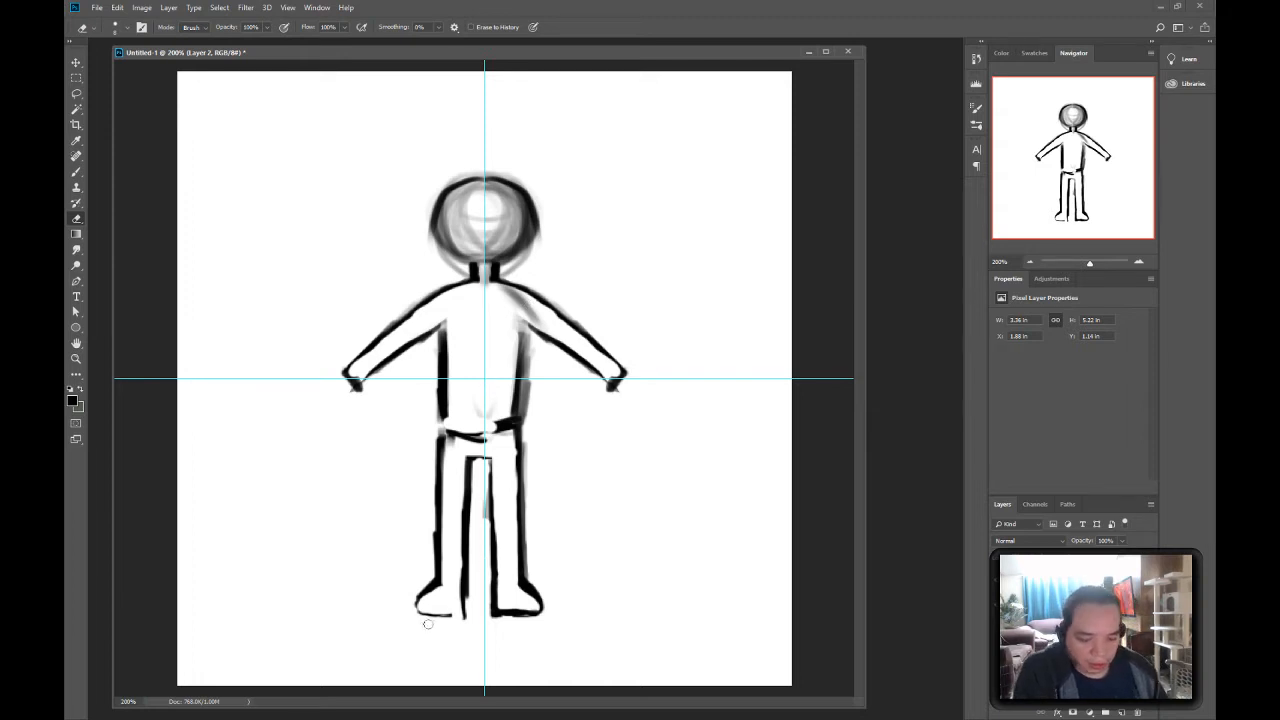
{"action": "key", "text": "b"}
{"action": "left_click_drag", "start_coordinate": [463, 613], "coordinate": [419, 613]}
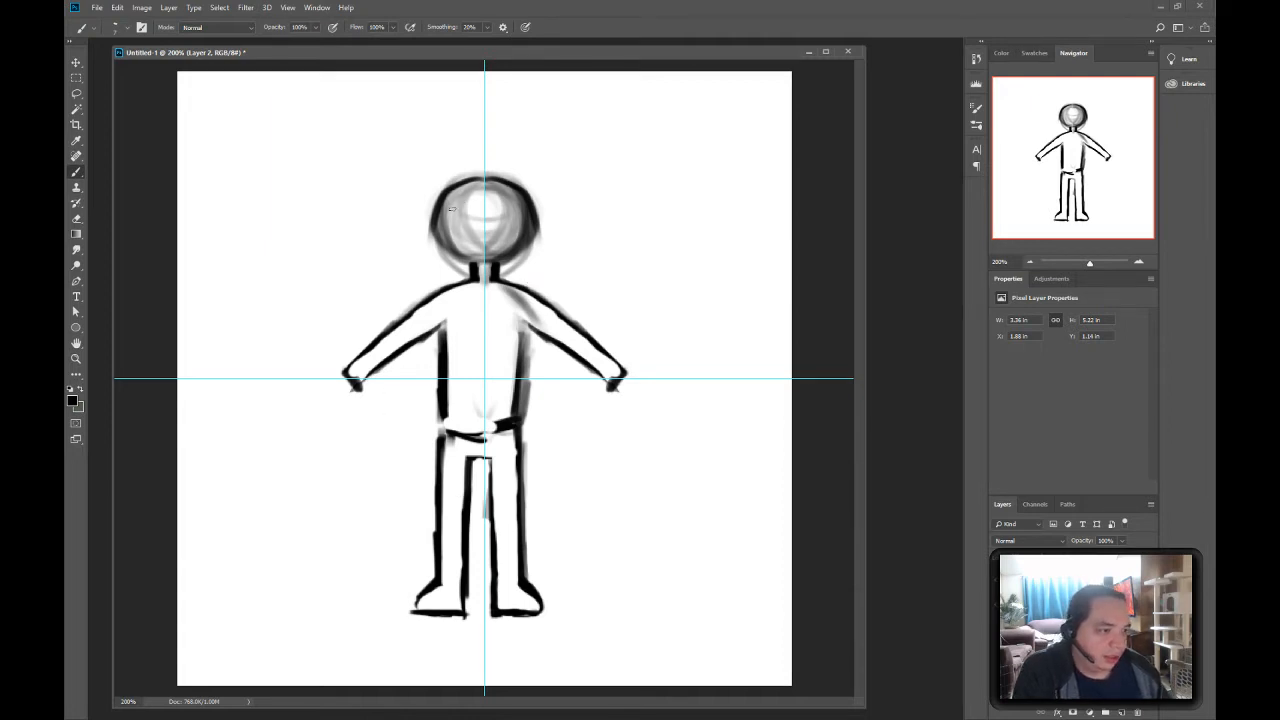
- Draw a simple angular hand at the end of the left-hand arm and an ankle line across the top of the shoe
{"action": "mouse_move", "coordinate": [333, 376]}
{"action": "left_mouse_down"}
{"action": "mouse_move", "coordinate": [310, 379]}
{"action": "mouse_move", "coordinate": [340, 412]}
{"action": "mouse_move", "coordinate": [318, 392]}
{"action": "mouse_move", "coordinate": [330, 410]}
{"action": "mouse_move", "coordinate": [335, 381]}
{"action": "mouse_move", "coordinate": [312, 388]}
{"action": "mouse_move", "coordinate": [326, 410]}
{"action": "left_mouse_up"}
{"action": "key", "text": "e"}
{"action": "key", "text": "b"}
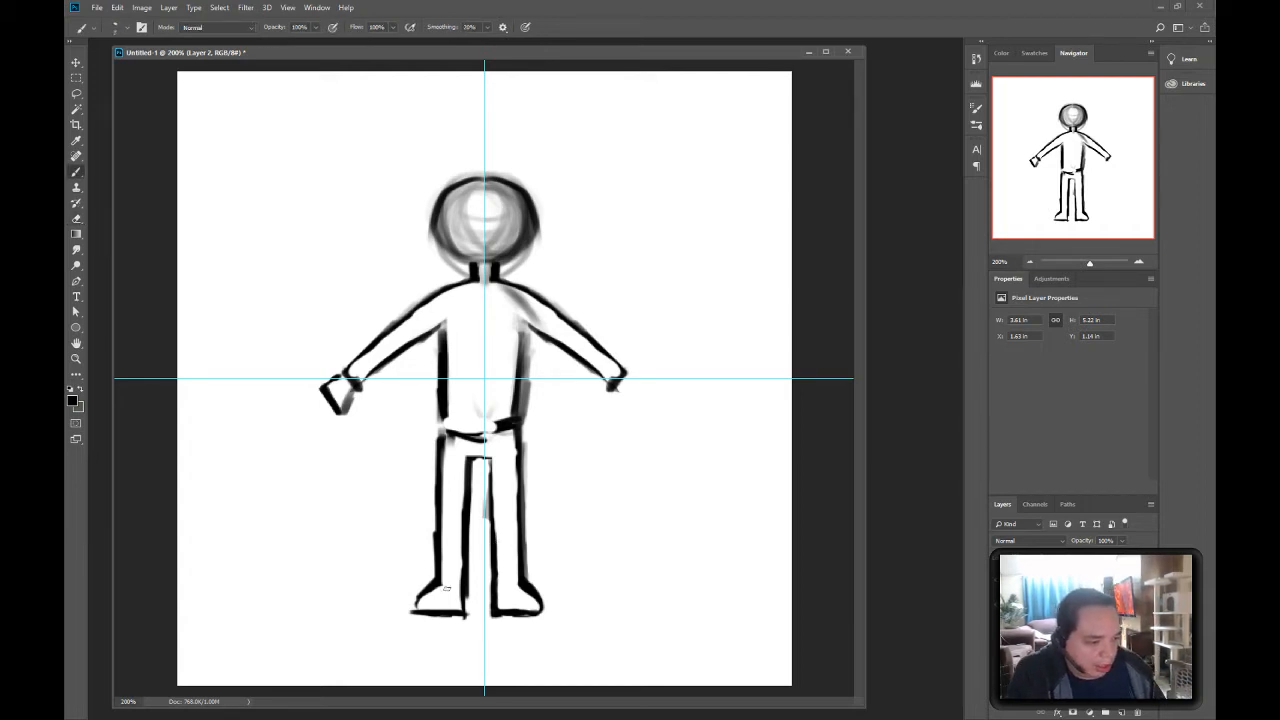
{"action": "left_click_drag", "start_coordinate": [447, 589], "coordinate": [449, 576]}
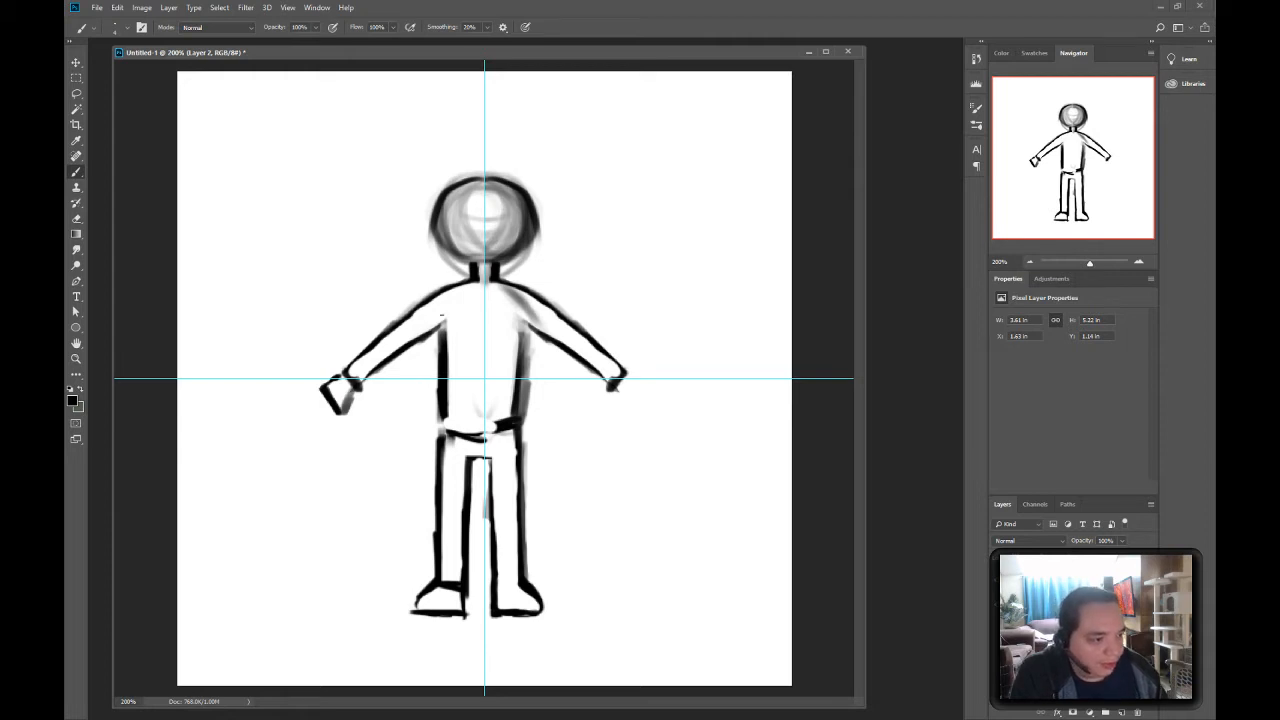
- Extend the left-hand torso line to the armpit, and draw the shirt's V-shaped neckline and short sleeve, cleaning up the neck
{"action": "left_click_drag", "start_coordinate": [442, 316], "coordinate": [445, 342]}
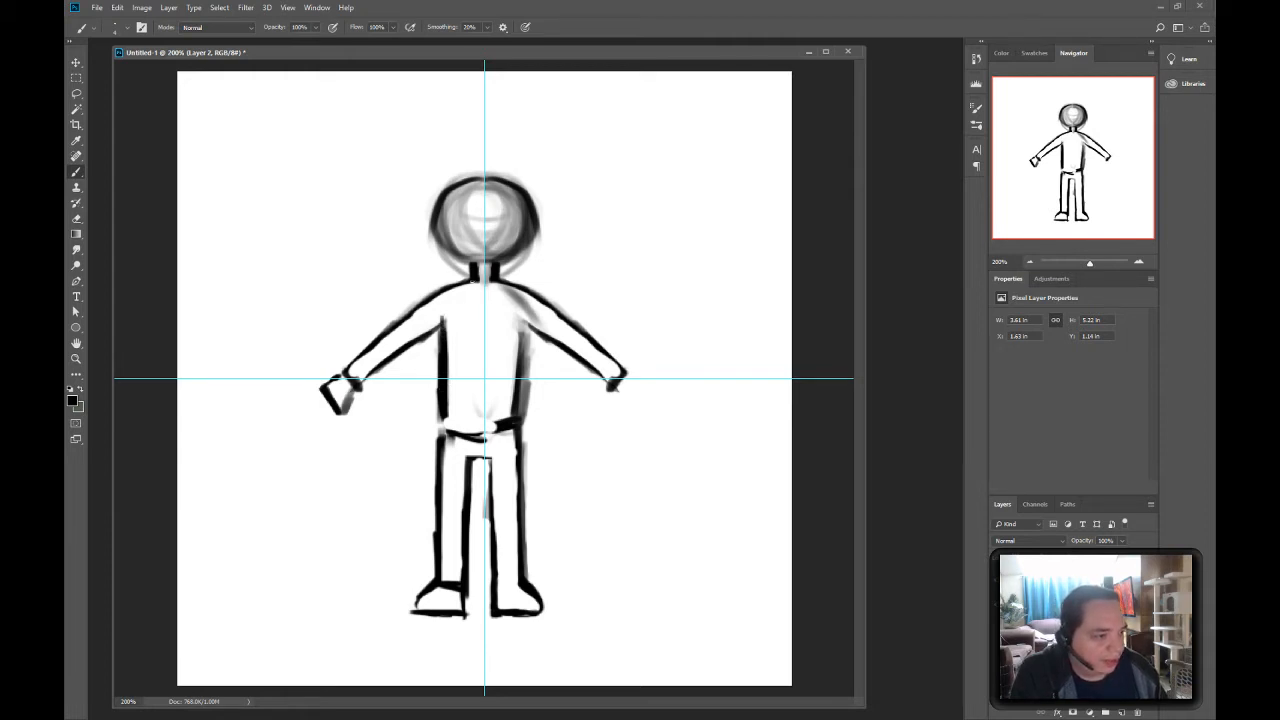
{"action": "mouse_move", "coordinate": [472, 286]}
{"action": "left_mouse_down"}
{"action": "mouse_move", "coordinate": [498, 286]}
{"action": "mouse_move", "coordinate": [485, 288]}
{"action": "mouse_move", "coordinate": [480, 262]}
{"action": "mouse_move", "coordinate": [468, 290]}
{"action": "mouse_move", "coordinate": [470, 264]}
{"action": "mouse_move", "coordinate": [486, 291]}
{"action": "left_mouse_up"}
{"action": "key", "text": "e"}
{"action": "key", "text": "b"}
{"action": "key", "text": "e"}
{"action": "key", "text": "b"}
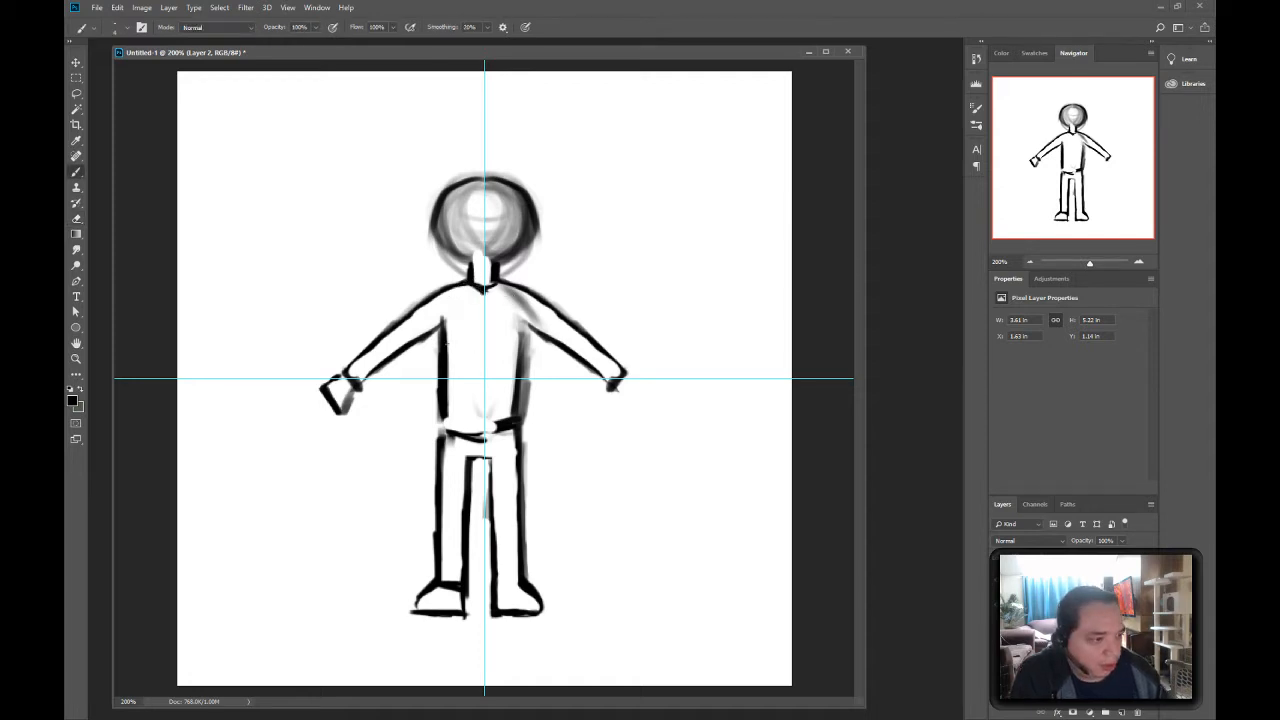
{"action": "mouse_move", "coordinate": [436, 291]}
{"action": "left_mouse_down"}
{"action": "mouse_move", "coordinate": [414, 305]}
{"action": "mouse_move", "coordinate": [434, 293]}
{"action": "mouse_move", "coordinate": [425, 338]}
{"action": "mouse_move", "coordinate": [437, 335]}
{"action": "left_mouse_up"}
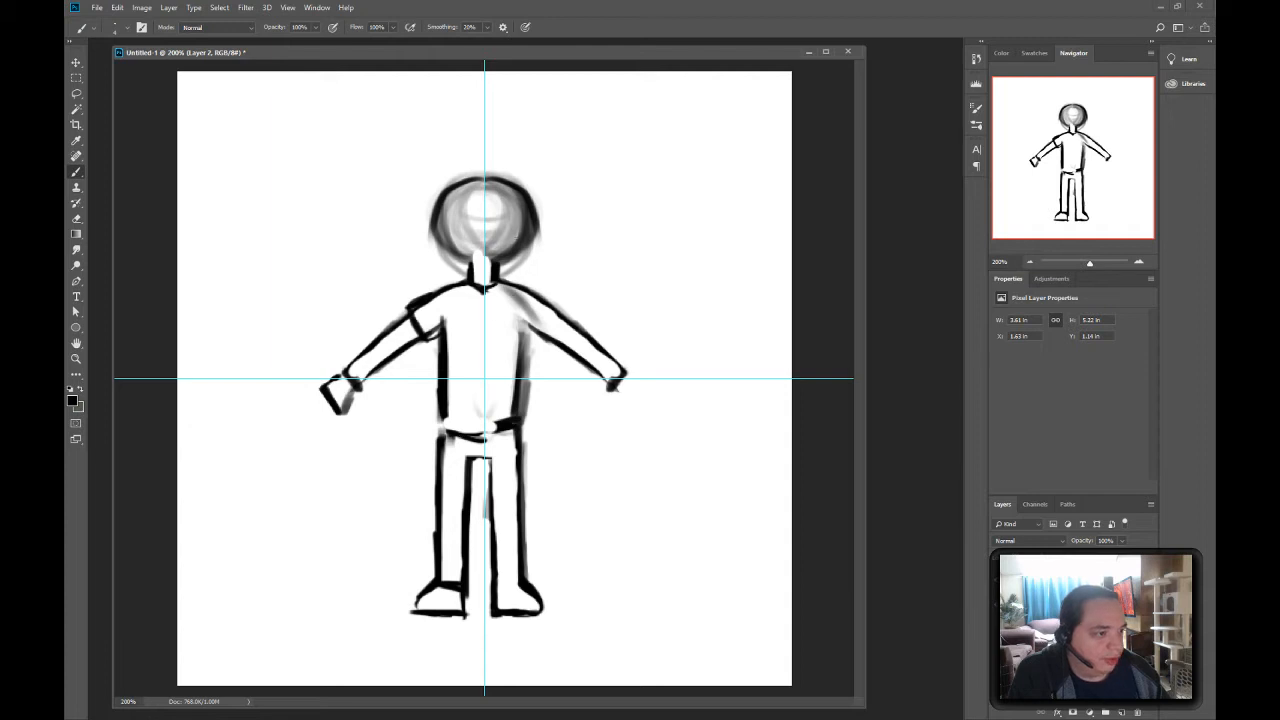
- Darken the left half of the head's outline and draw an eye, an ear and the nose
{"action": "mouse_move", "coordinate": [489, 178]}
{"action": "left_mouse_down"}
{"action": "mouse_move", "coordinate": [438, 218]}
{"action": "mouse_move", "coordinate": [469, 261]}
{"action": "left_mouse_up"}
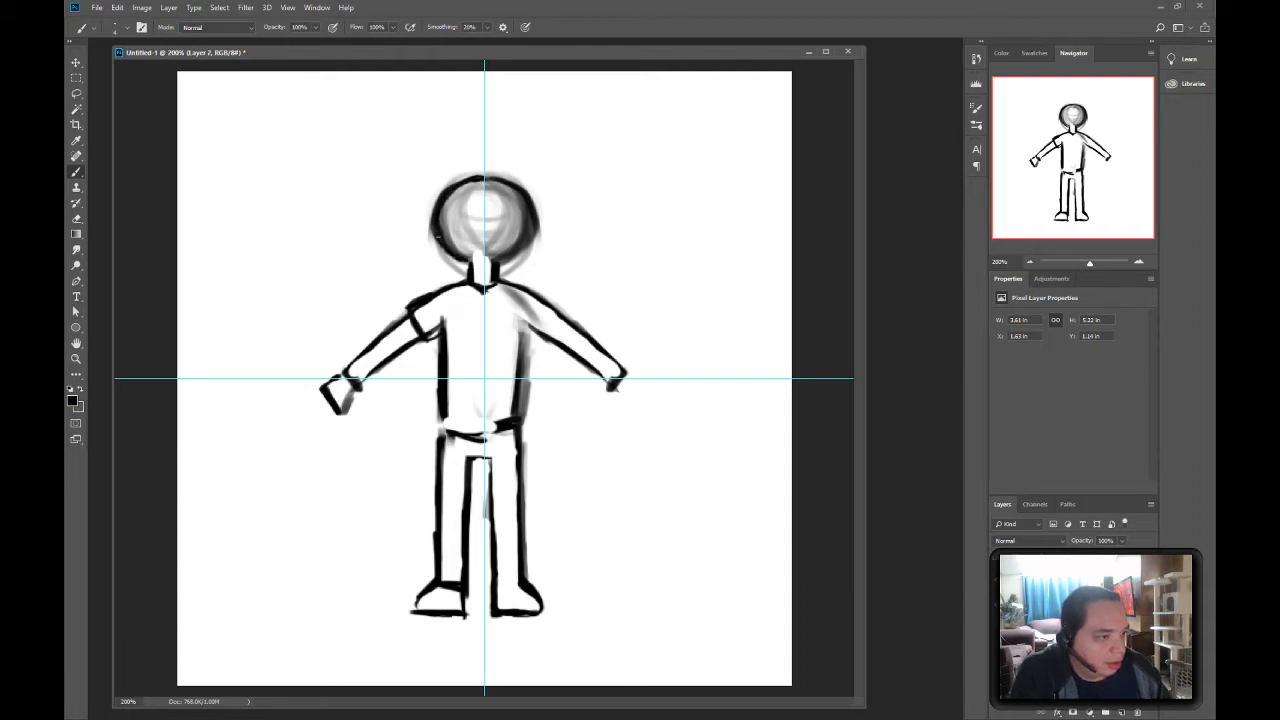
{"action": "left_click_drag", "start_coordinate": [437, 210], "coordinate": [458, 257]}
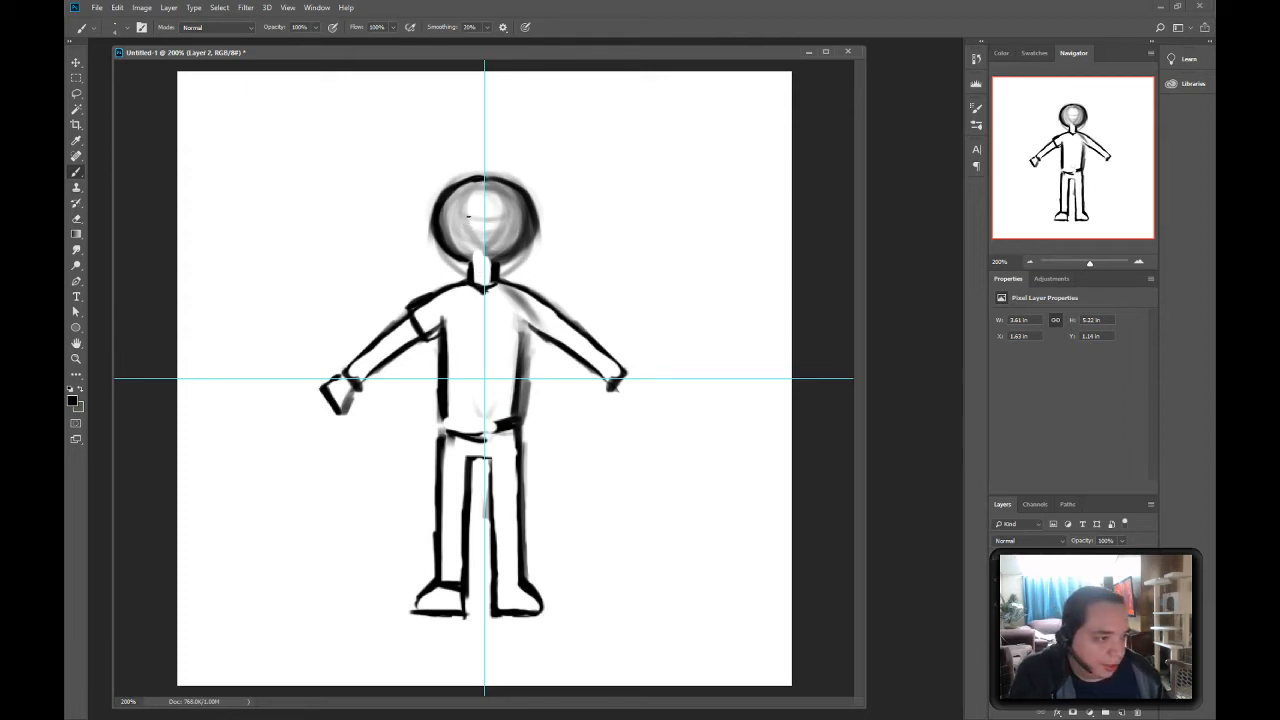
{"action": "left_click_drag", "start_coordinate": [455, 214], "coordinate": [462, 220]}
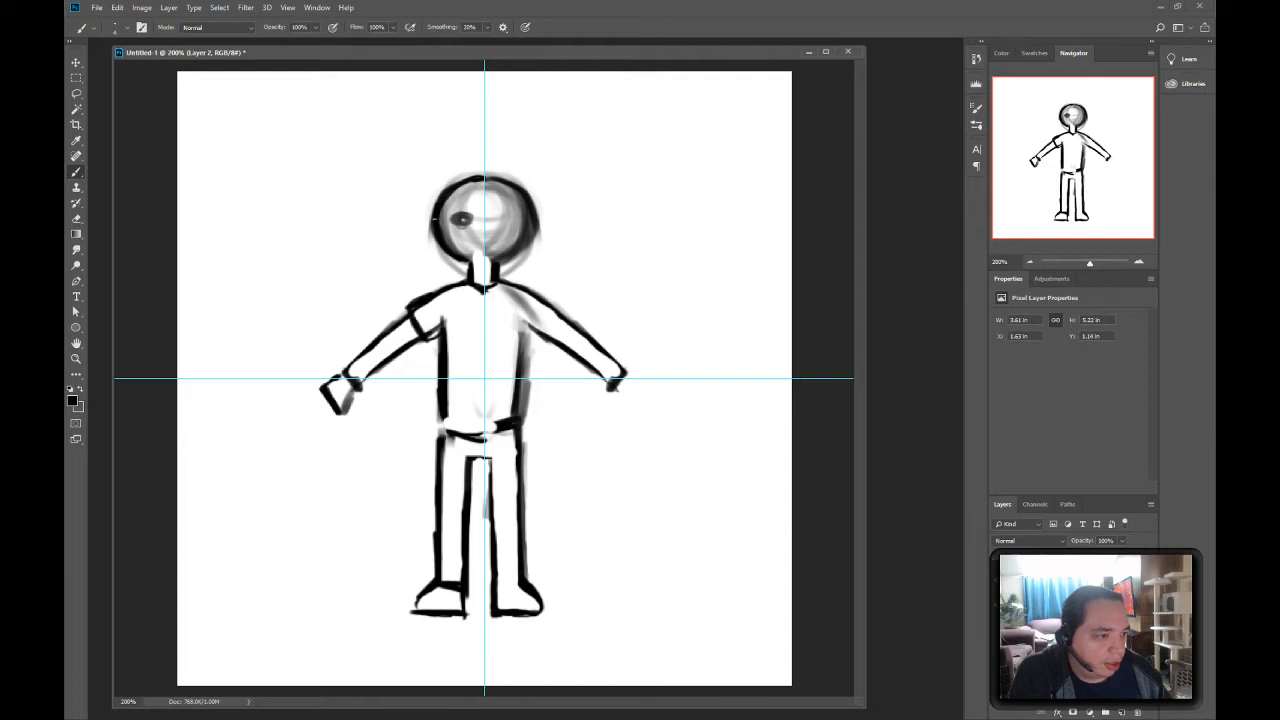
{"action": "mouse_move", "coordinate": [430, 213]}
{"action": "left_mouse_down"}
{"action": "mouse_move", "coordinate": [429, 250]}
{"action": "mouse_move", "coordinate": [427, 218]}
{"action": "mouse_move", "coordinate": [421, 232]}
{"action": "mouse_move", "coordinate": [435, 244]}
{"action": "mouse_move", "coordinate": [434, 212]}
{"action": "mouse_move", "coordinate": [420, 242]}
{"action": "mouse_move", "coordinate": [420, 210]}
{"action": "mouse_move", "coordinate": [426, 234]}
{"action": "left_mouse_up"}
{"action": "key", "text": "e"}
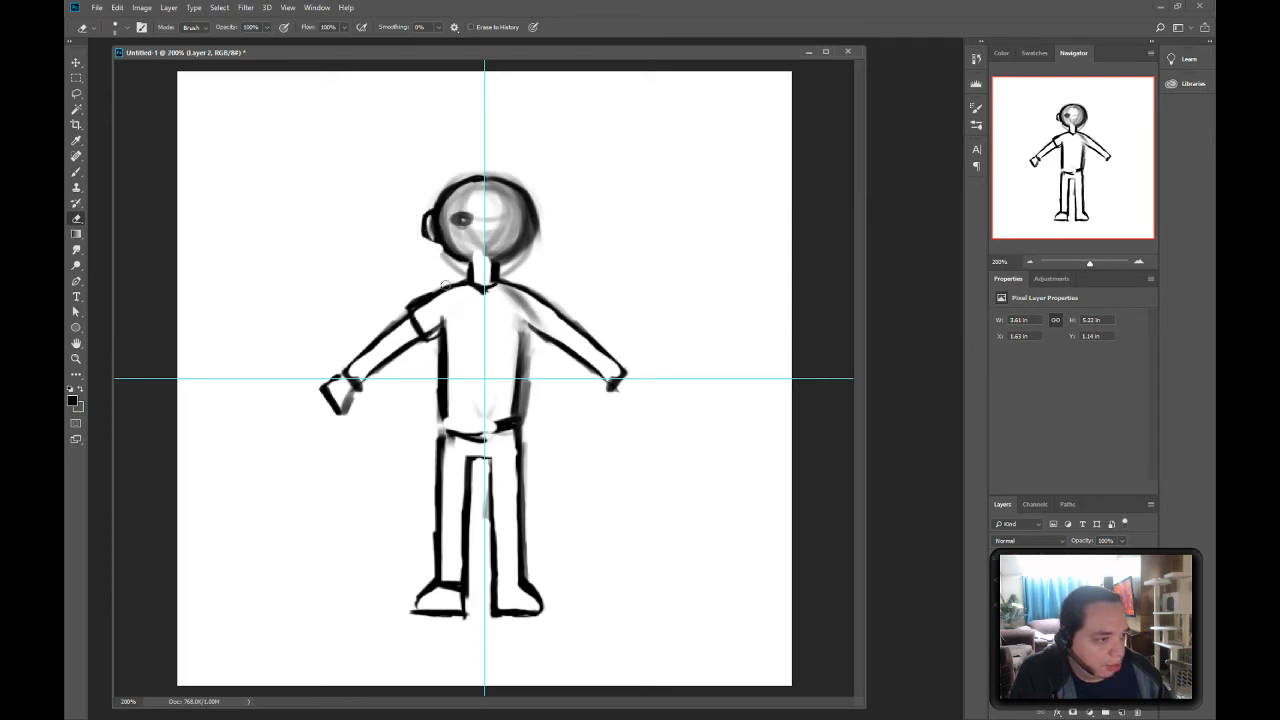
{"action": "key", "text": "b"}
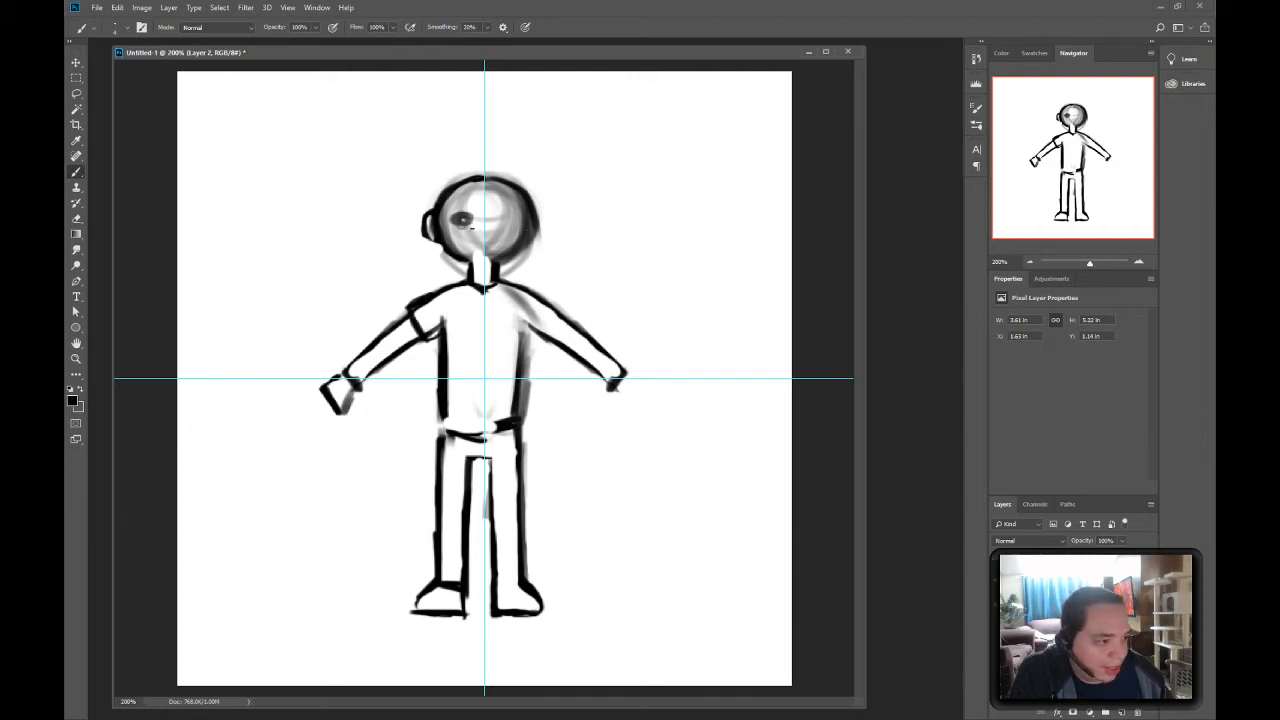
{"action": "mouse_move", "coordinate": [468, 230]}
{"action": "left_mouse_down"}
{"action": "mouse_move", "coordinate": [489, 234]}
{"action": "mouse_move", "coordinate": [473, 227]}
{"action": "left_mouse_up"}
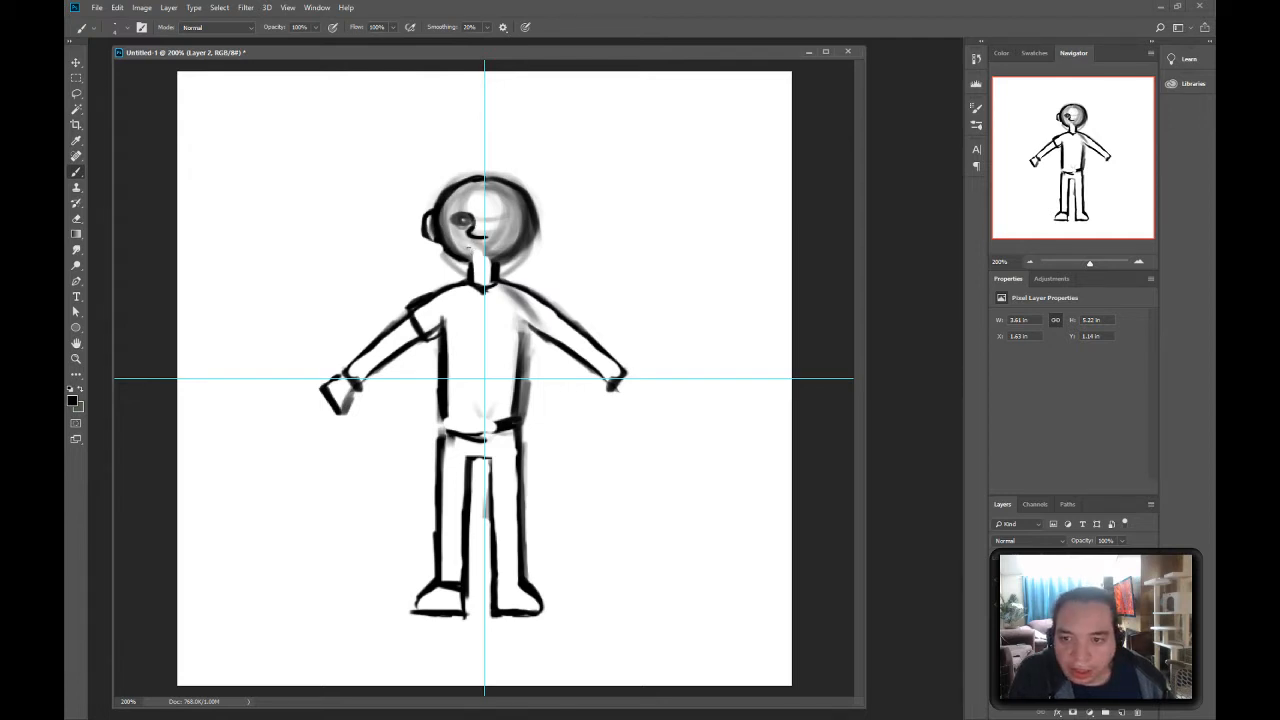
{"action": "left_click_drag", "start_coordinate": [460, 242], "coordinate": [497, 243]}
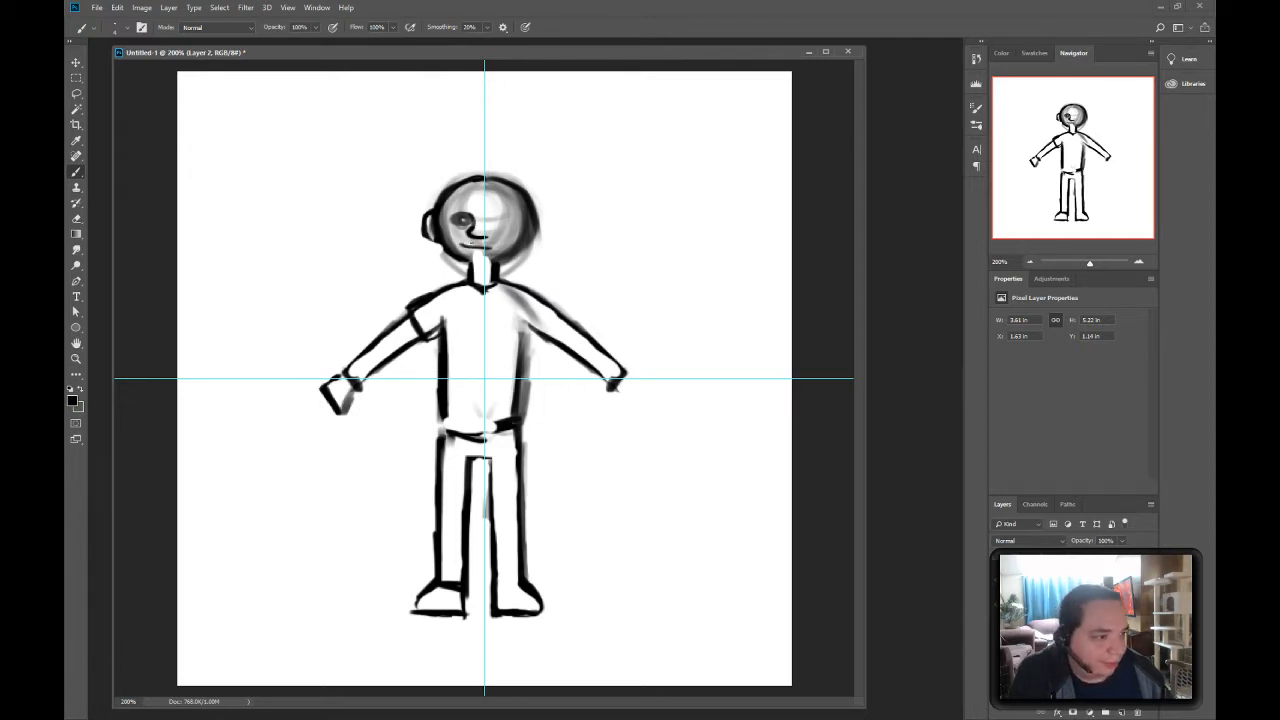
{"action": "key", "text": "ctrl+z"}
{"action": "key", "text": "ctrl+z"}
{"action": "key", "text": "ctrl+shift+z"}
{"action": "key", "text": "ctrl+z"}
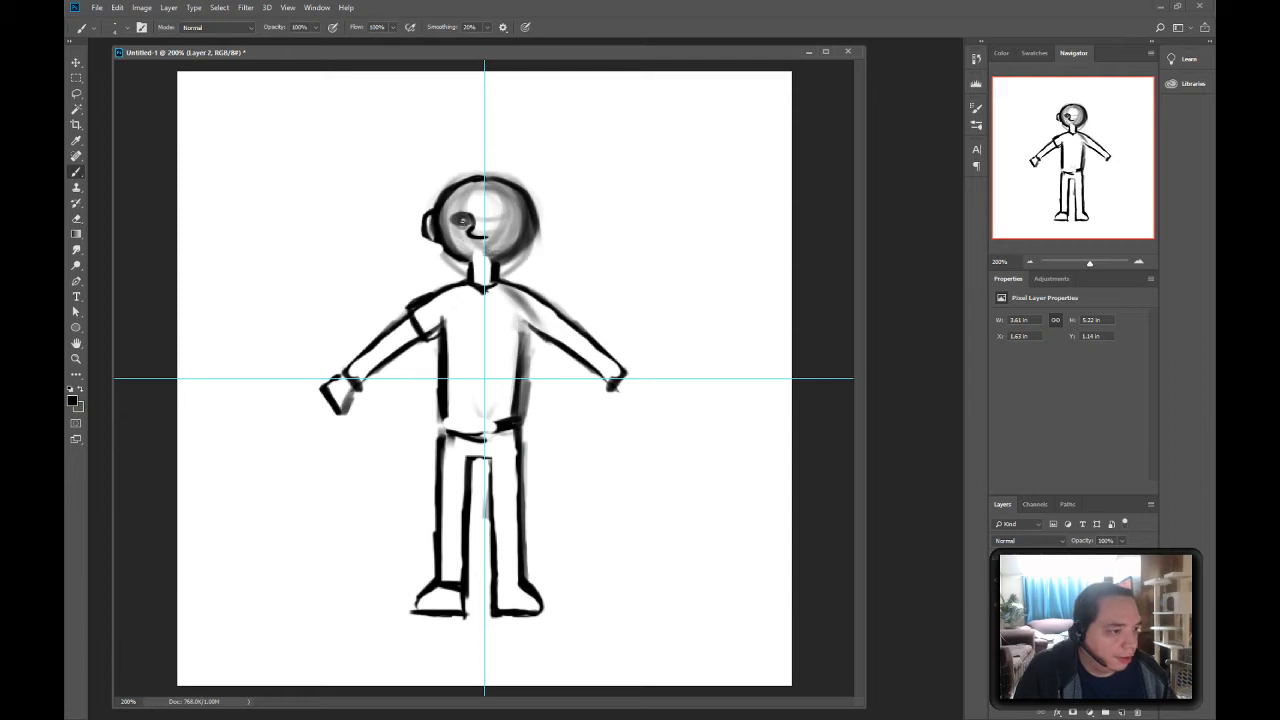
- Draw the mouth below the nose as a wide, upward-curving smile across the centre guide
{"action": "left_click_drag", "start_coordinate": [458, 238], "coordinate": [506, 247]}
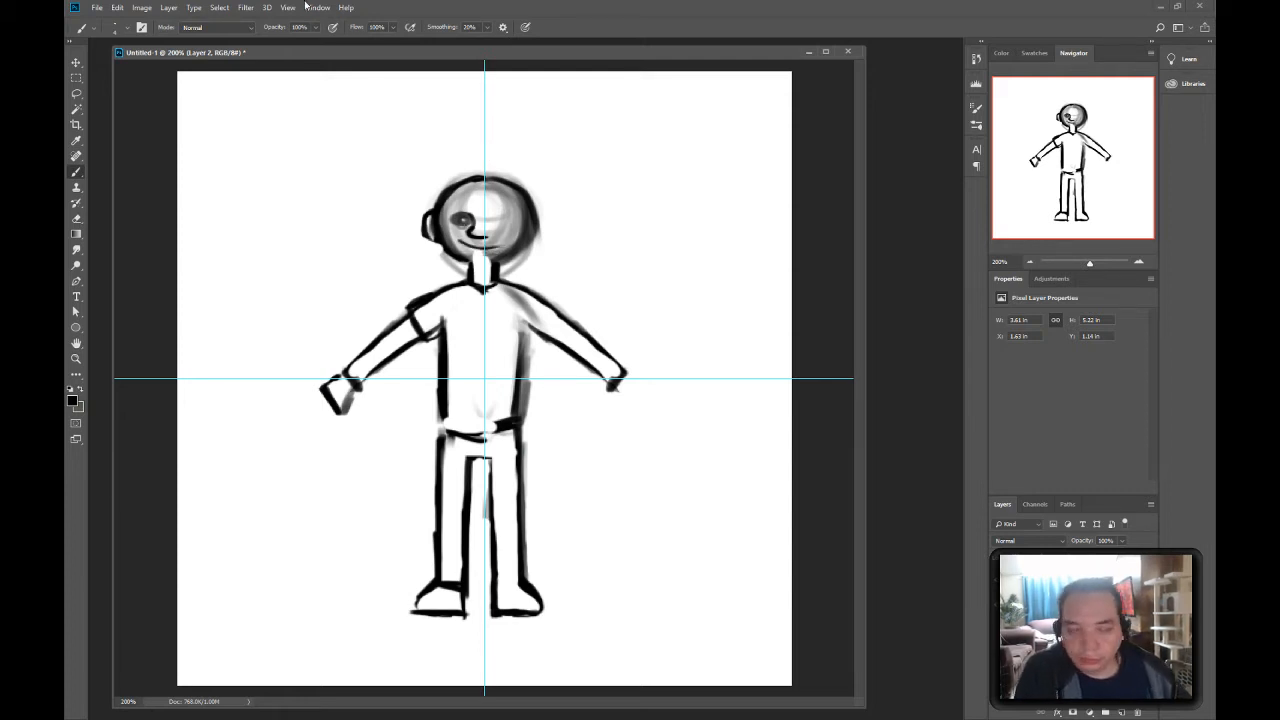
- Delete everything on the figure's right-hand half, up to the vertical centre guide, and clear the selection
{"action": "key", "text": "m"}
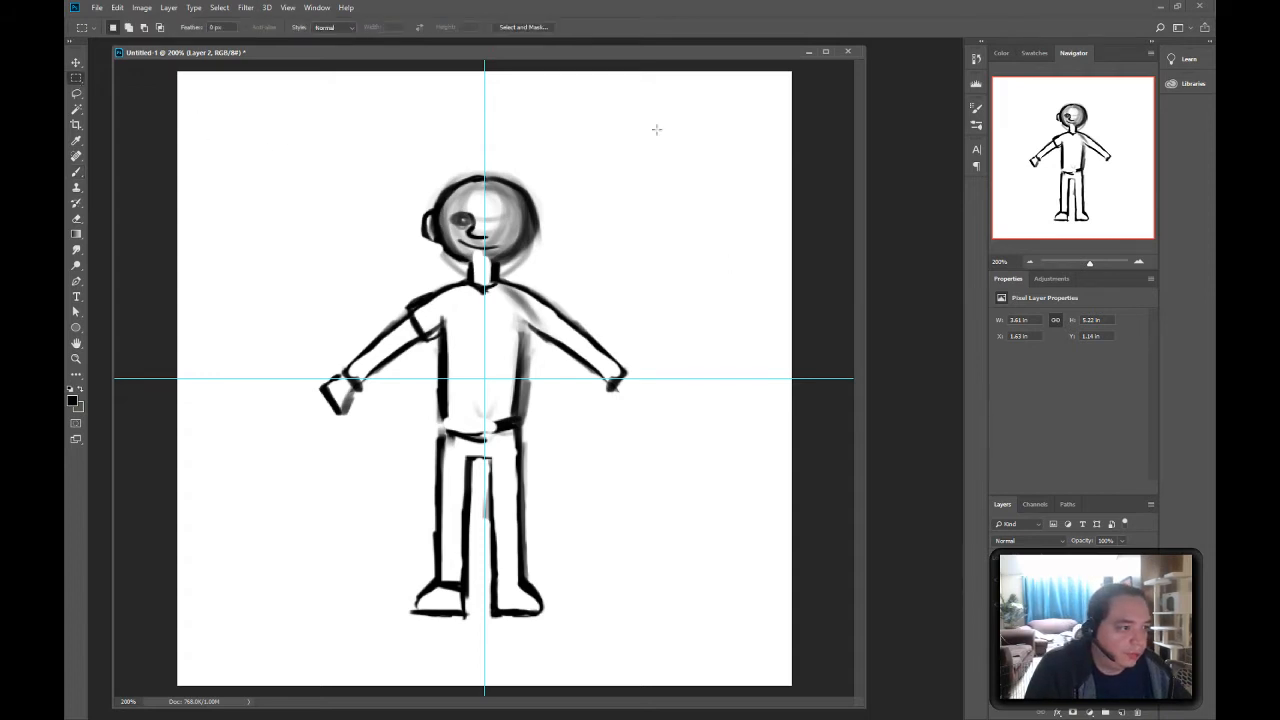
{"action": "mouse_move", "coordinate": [658, 125]}
{"action": "left_mouse_down"}
{"action": "mouse_move", "coordinate": [454, 690]}
{"action": "mouse_move", "coordinate": [497, 659]}
{"action": "mouse_move", "coordinate": [486, 662]}
{"action": "left_mouse_up"}
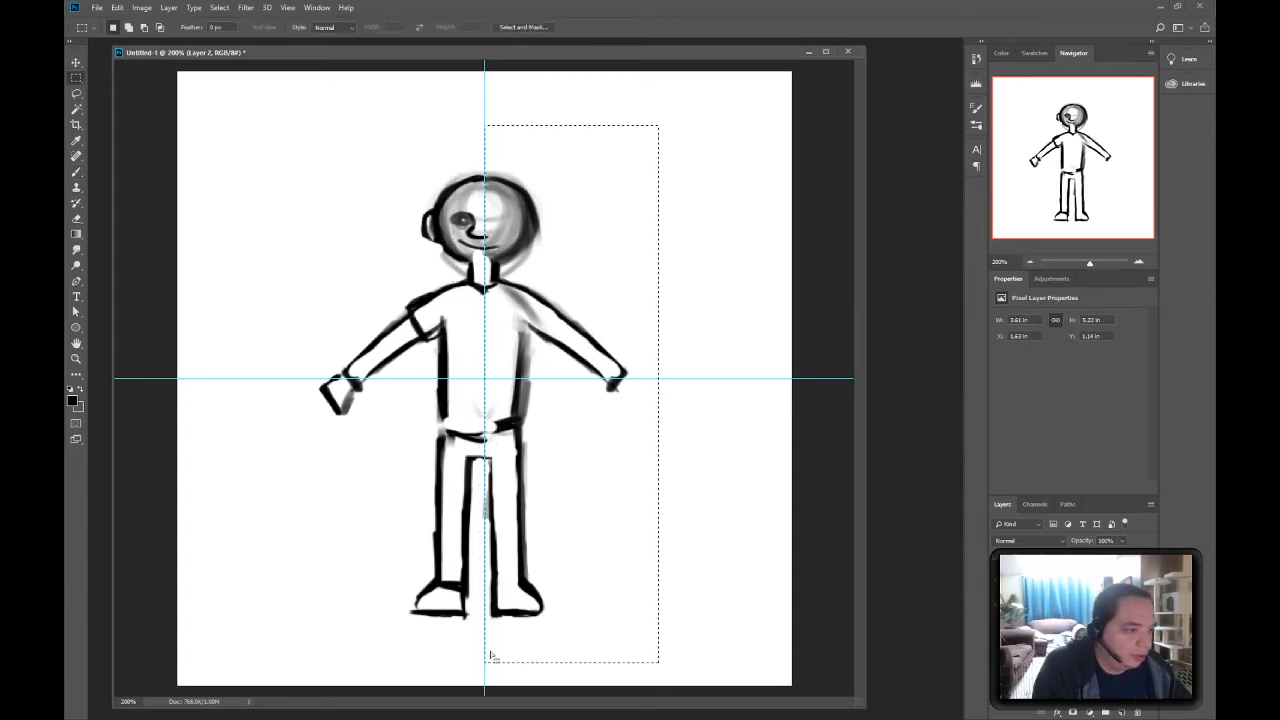
{"action": "key", "text": "Delete"}
{"action": "key", "text": "ctrl+d"}
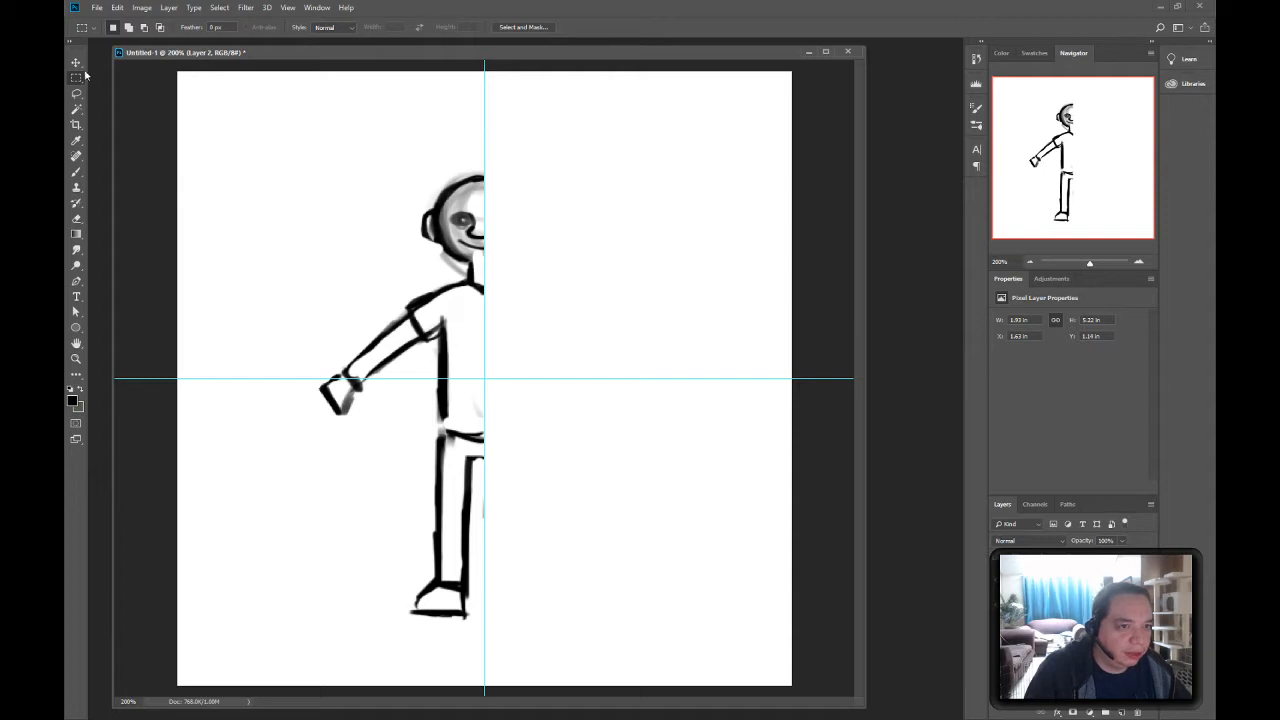
- Duplicate the half-figure layer, flip the copy horizontally and align it against the other side of the centre guide
{"action": "key", "text": "v"}
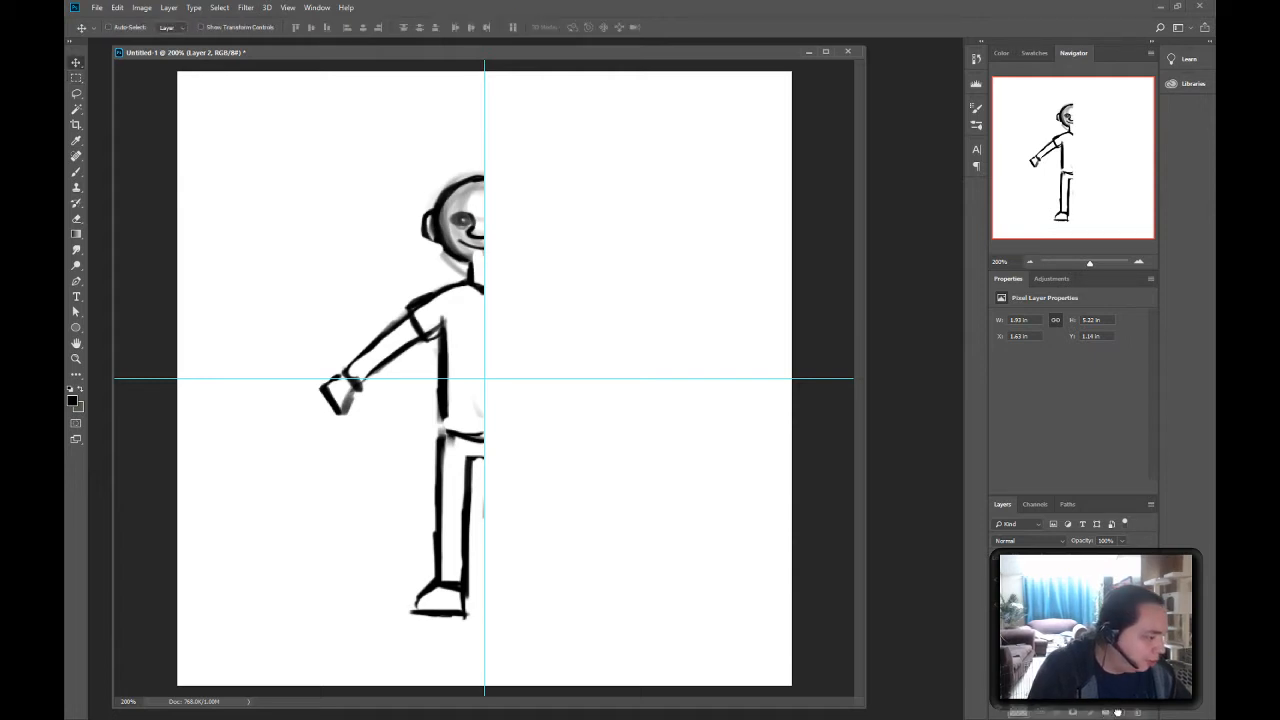
{"action": "left_click", "coordinate": [116, 8]}
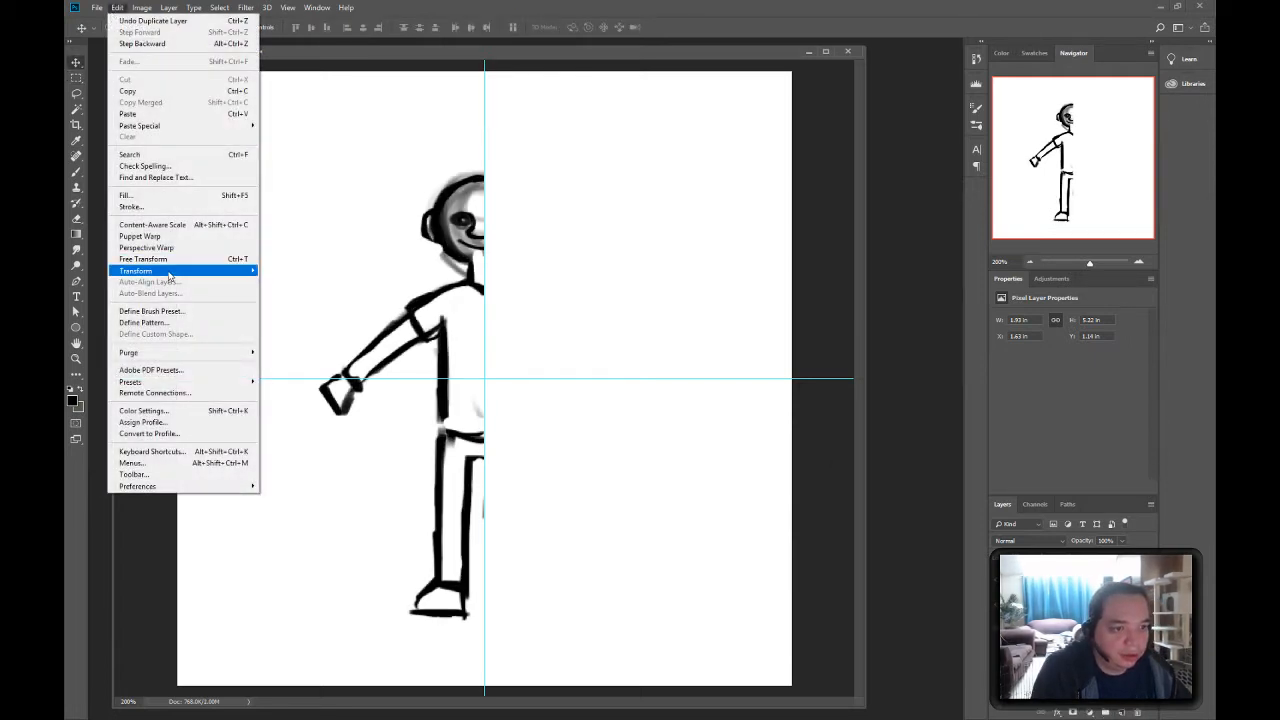
{"action": "mouse_move", "coordinate": [169, 275]}
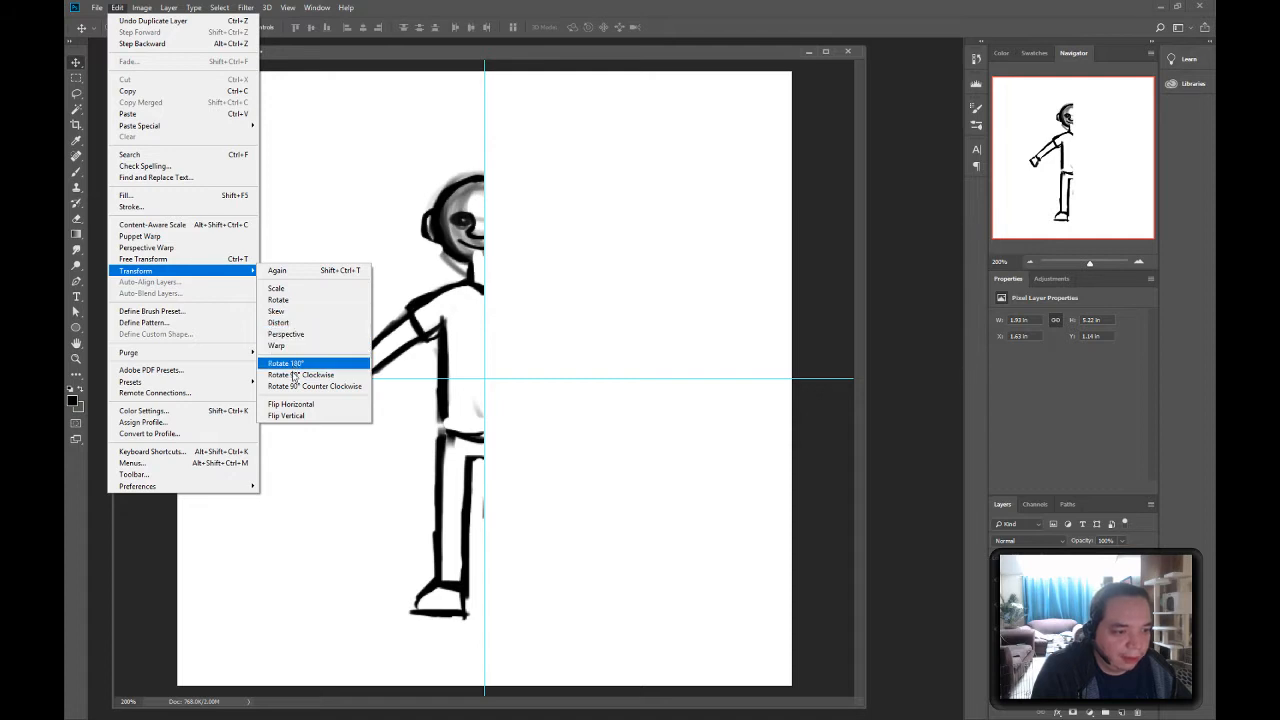
{"action": "left_click", "coordinate": [290, 404]}
{"action": "left_click_drag", "start_coordinate": [315, 324], "coordinate": [480, 298]}
{"action": "key", "text": "Left"}
{"action": "key", "text": "Left"}
{"action": "key", "text": "Left"}
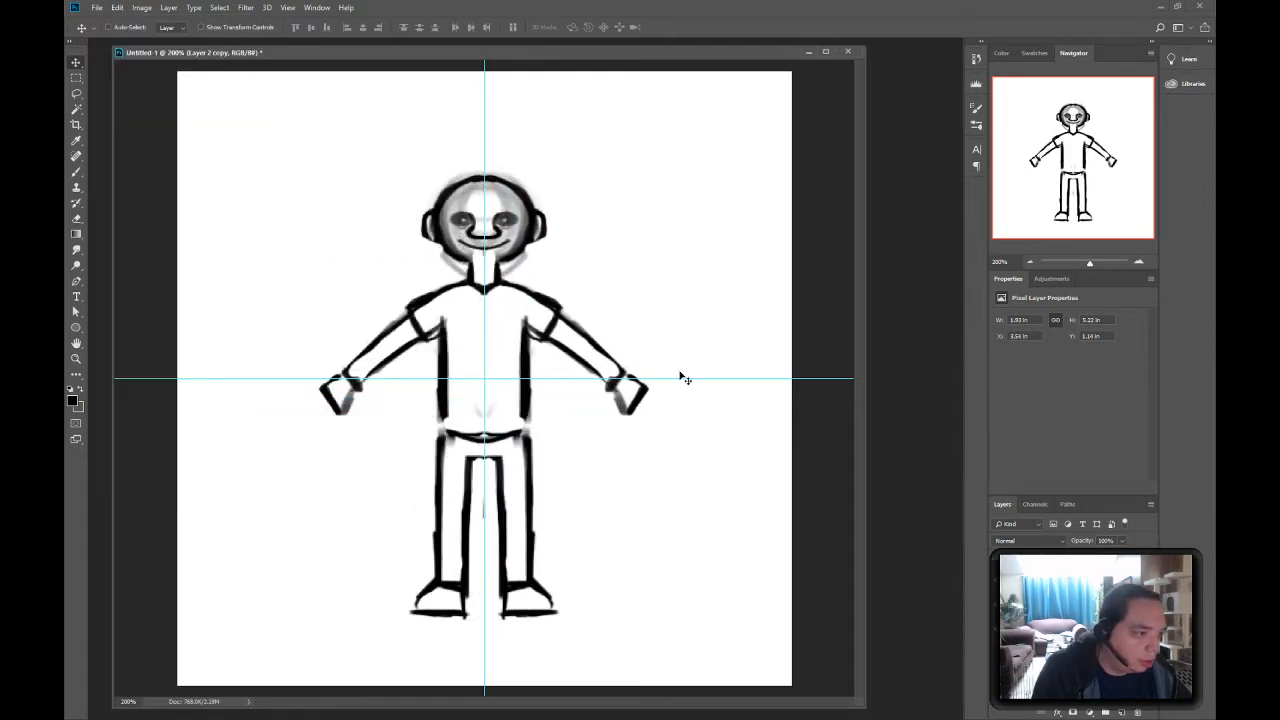
{"action": "key", "text": "Right"}
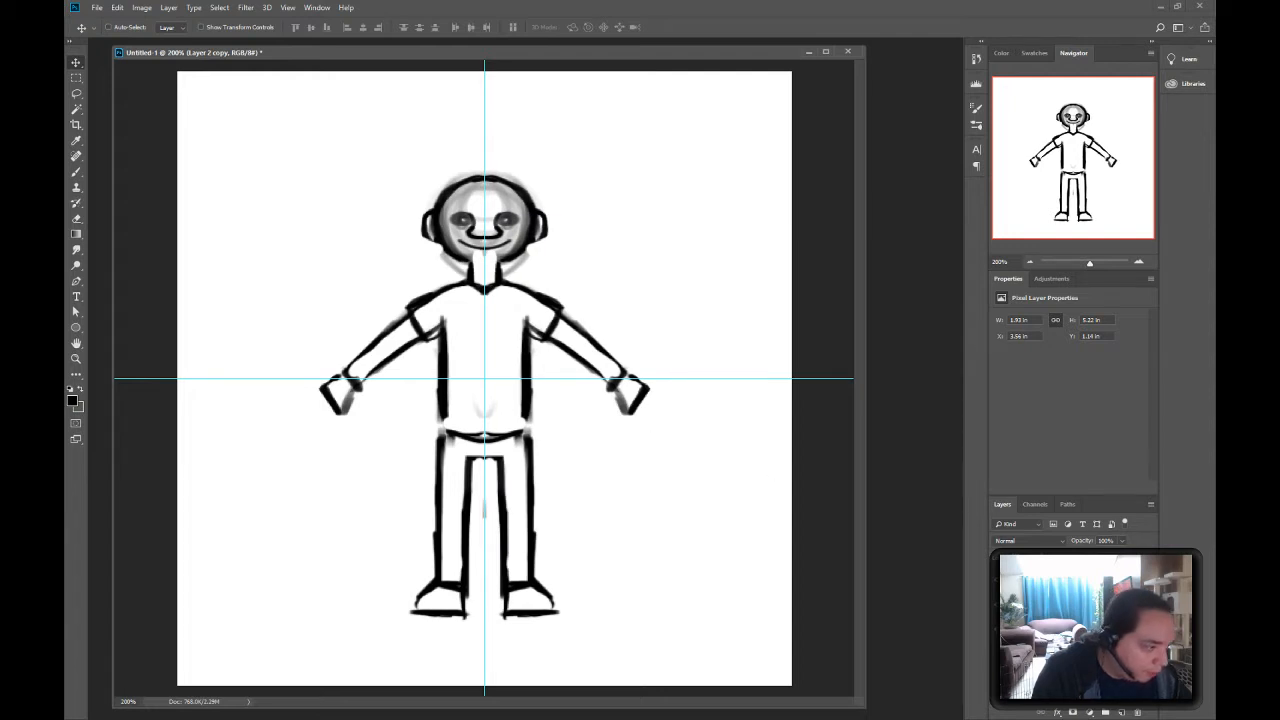
- Hide the guides and nudge the original and mirrored half layers towards each other to close the seam
{"action": "key", "text": "ctrl+semicolon"}
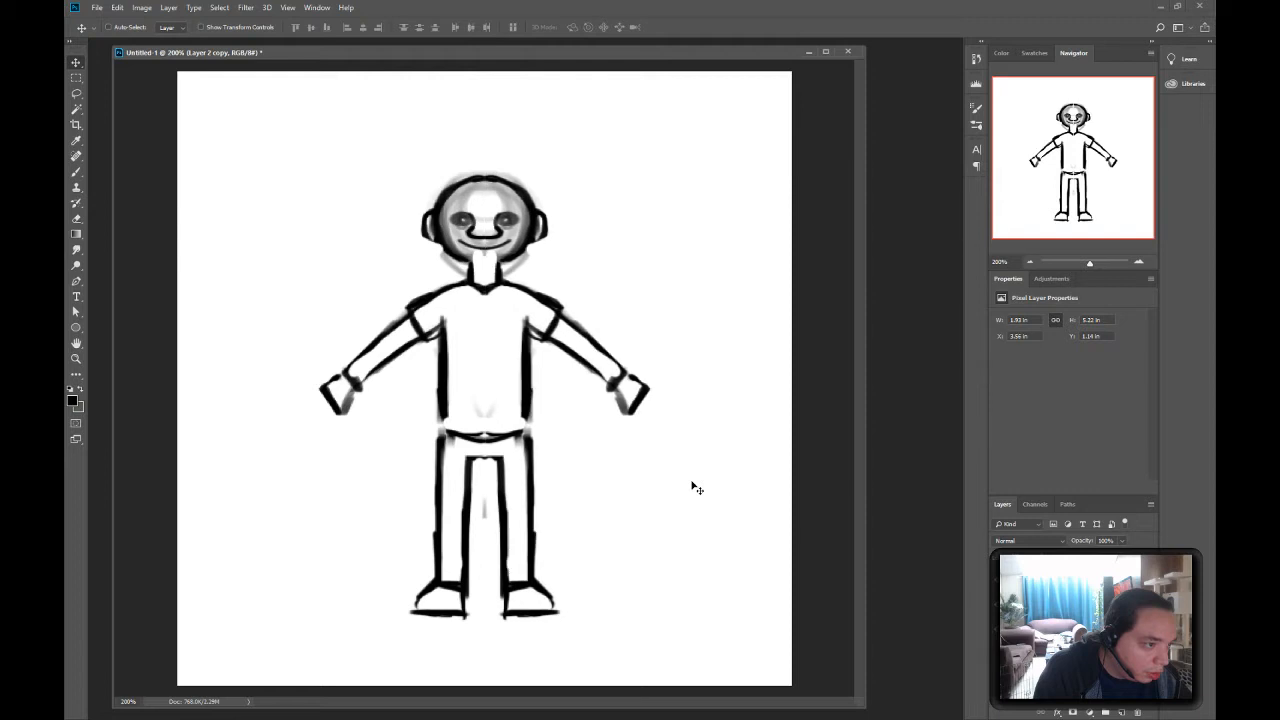
{"action": "key", "text": "Left"}
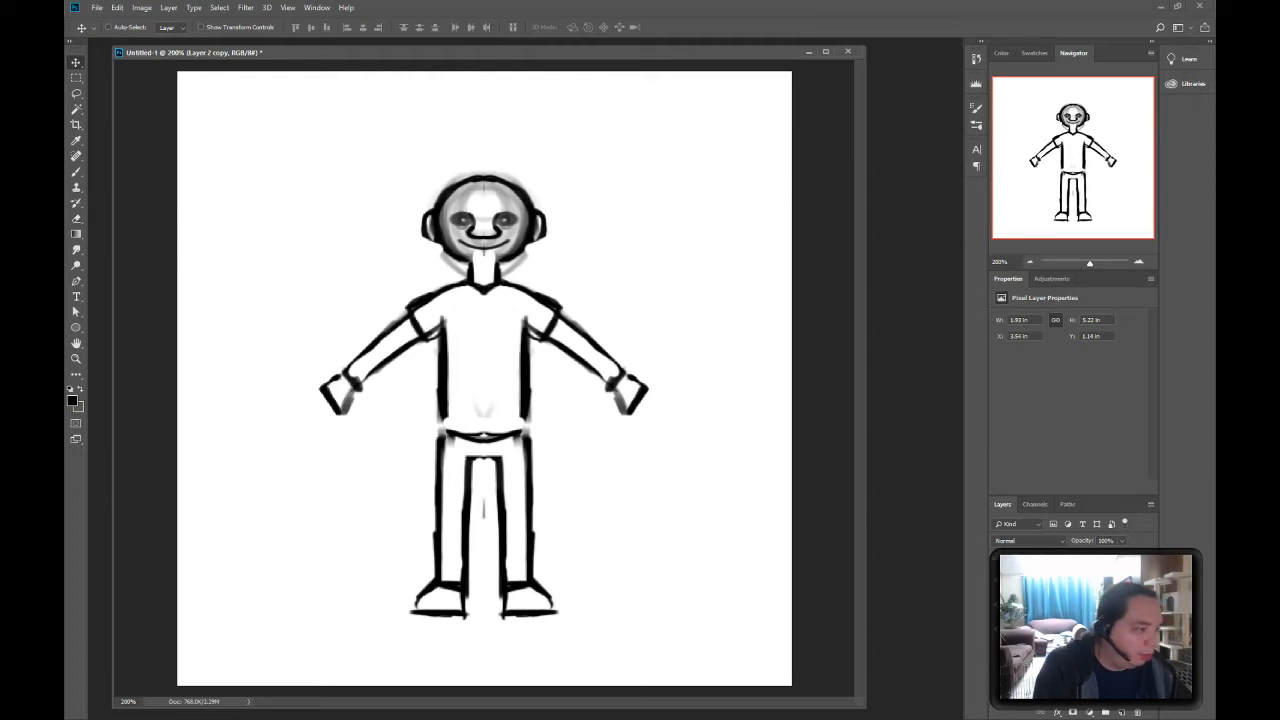
{"action": "key", "text": "alt+bracketleft"}
{"action": "key", "text": "Right"}
{"action": "key", "text": "Right"}
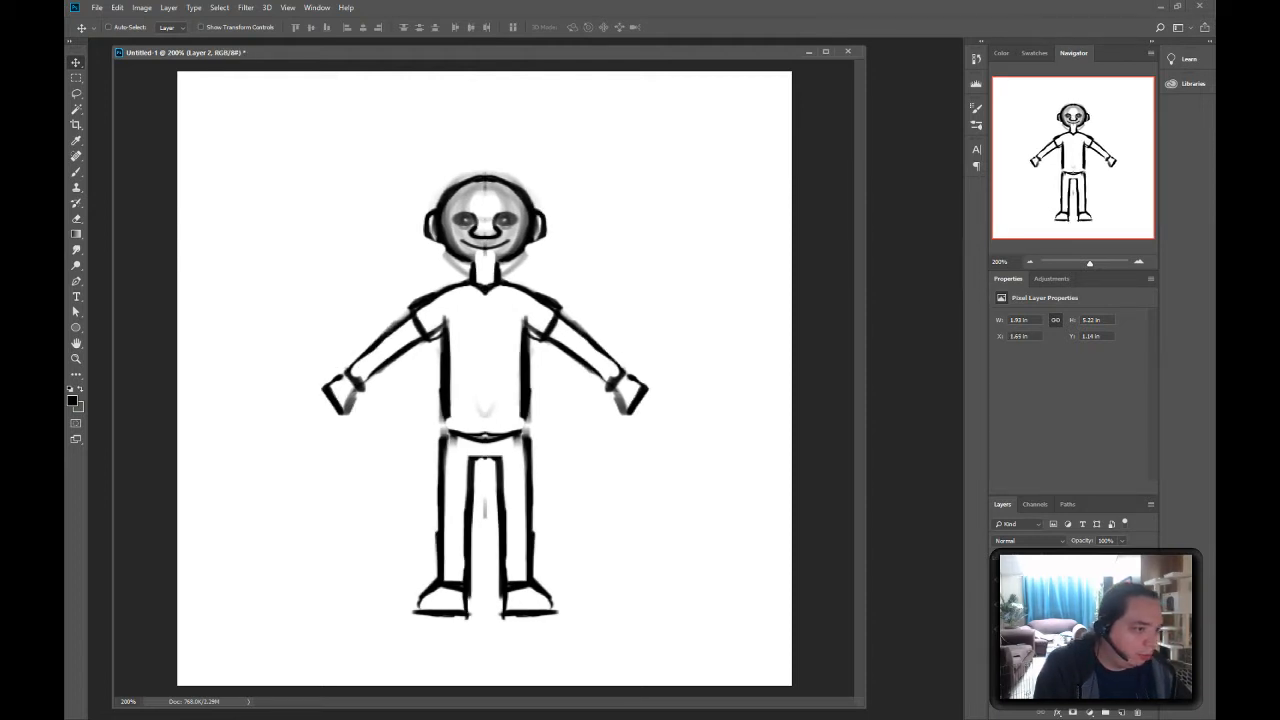
{"action": "key", "text": "alt+bracketright"}
{"action": "key", "text": "Left"}
{"action": "key", "text": "Left"}
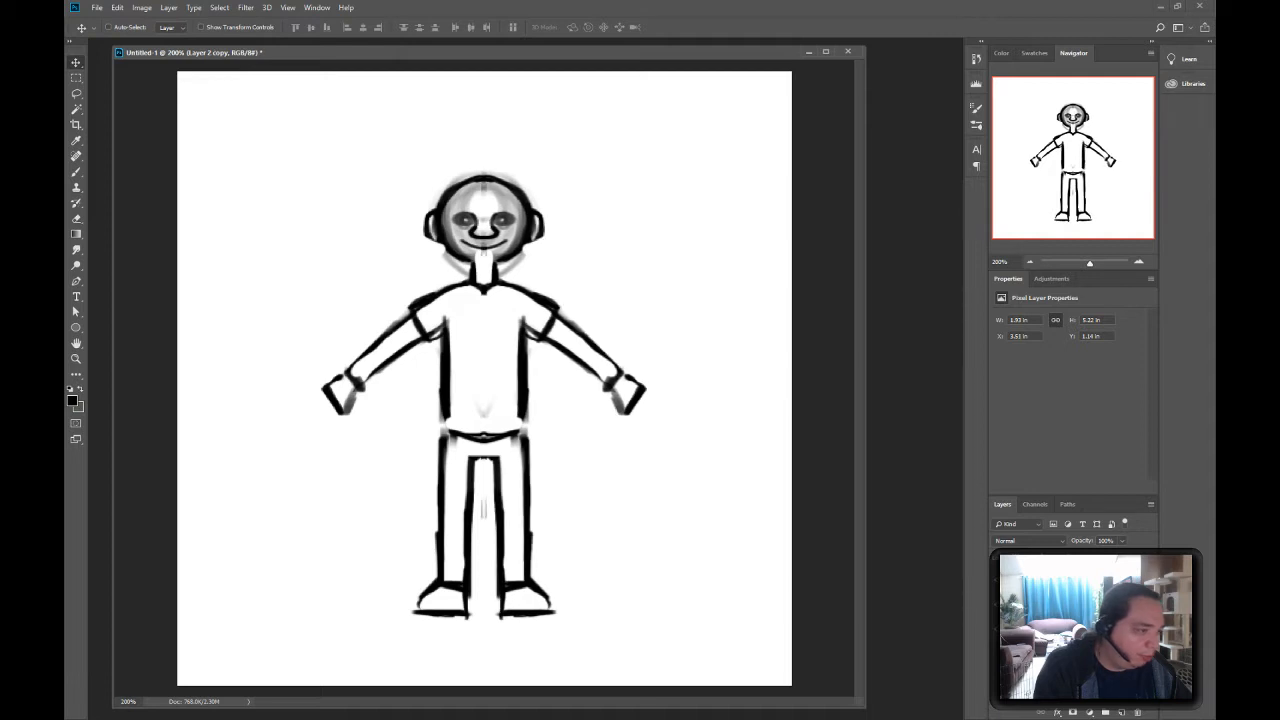
{"action": "key", "text": "alt+bracketleft"}
{"action": "key", "text": "Right"}
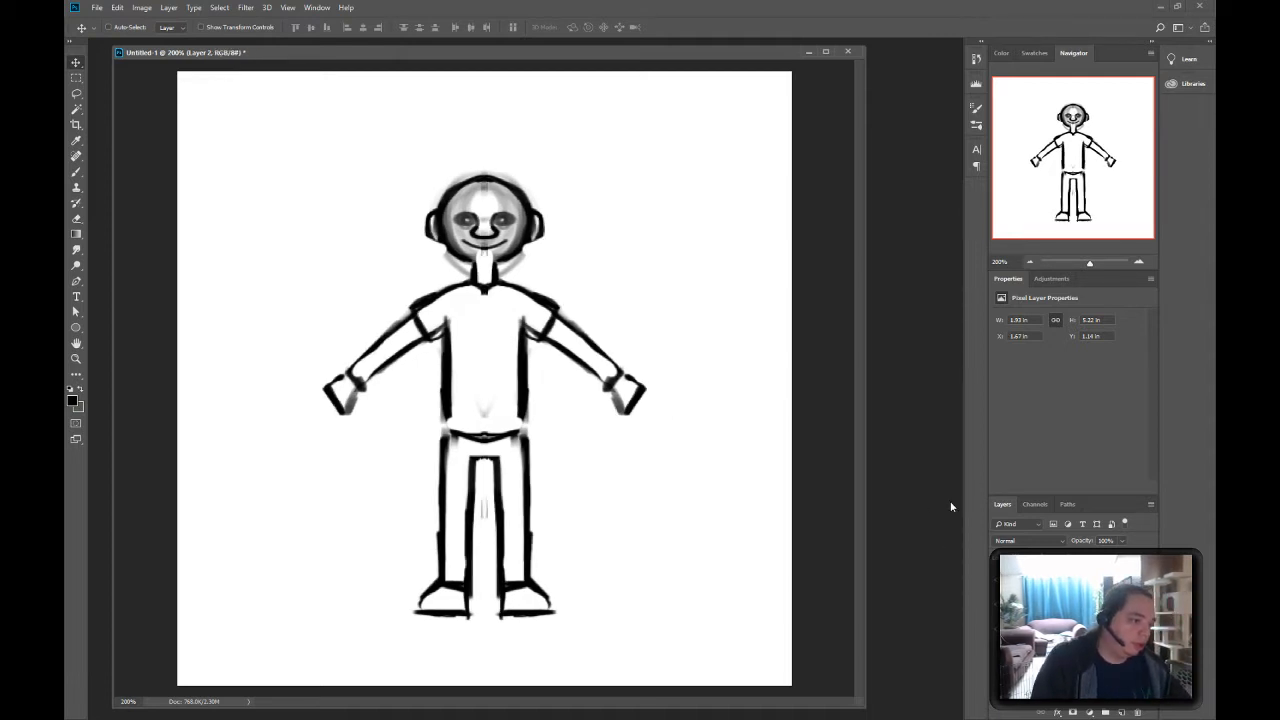
{"action": "key", "text": "Left"}
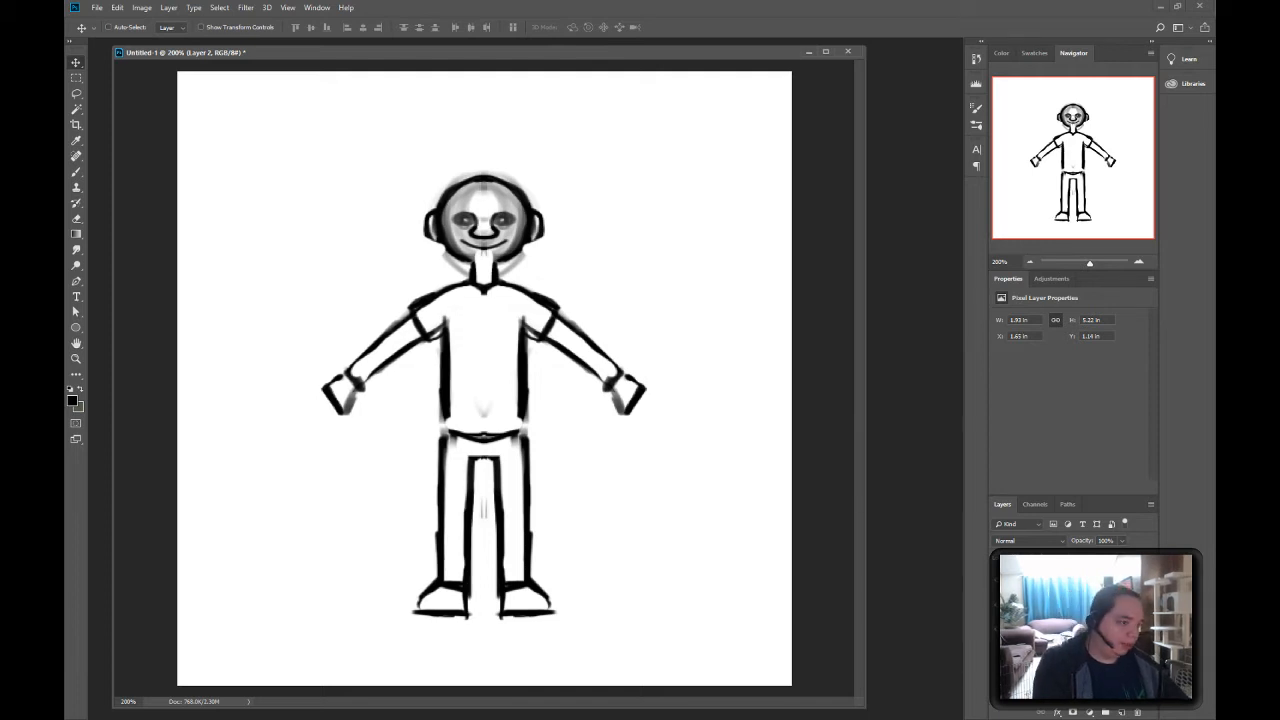
{"action": "key", "text": "alt+bracketright"}
{"action": "key", "text": "Right"}
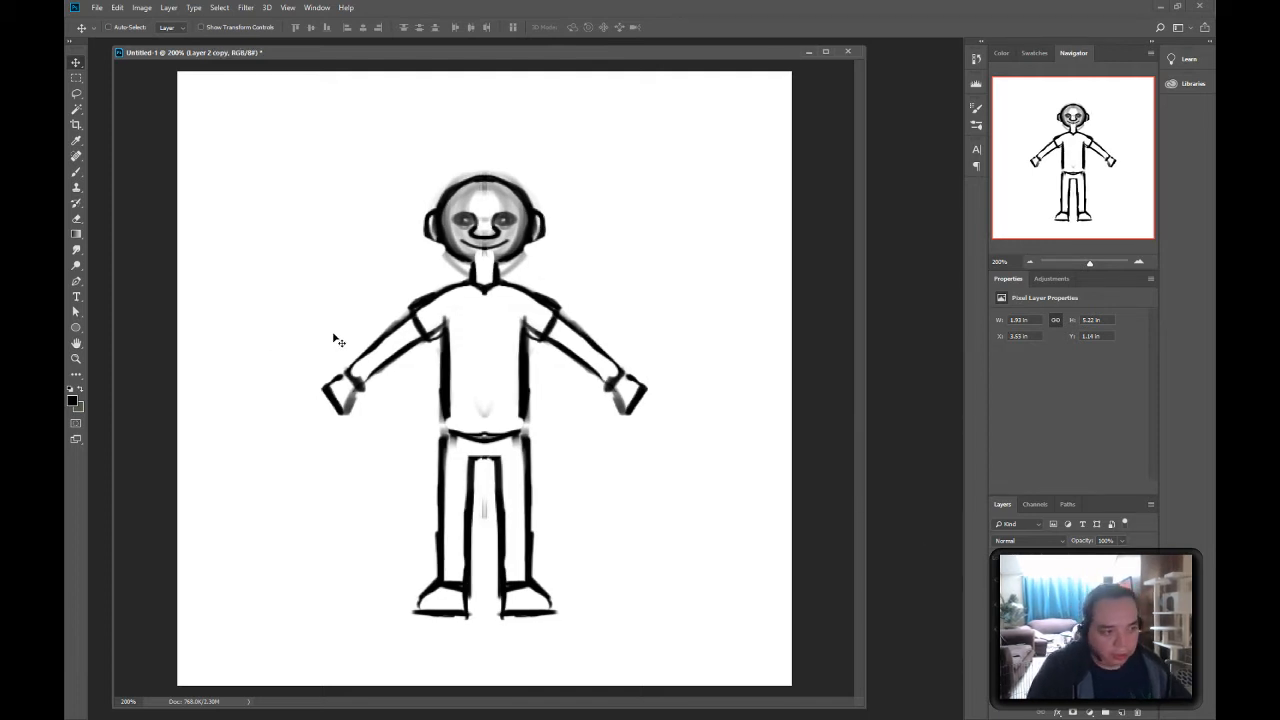
- Merge the mirrored half into the original layer, show the guides again and centre the figure on the vertical guide
{"action": "key", "text": "ctrl+e"}
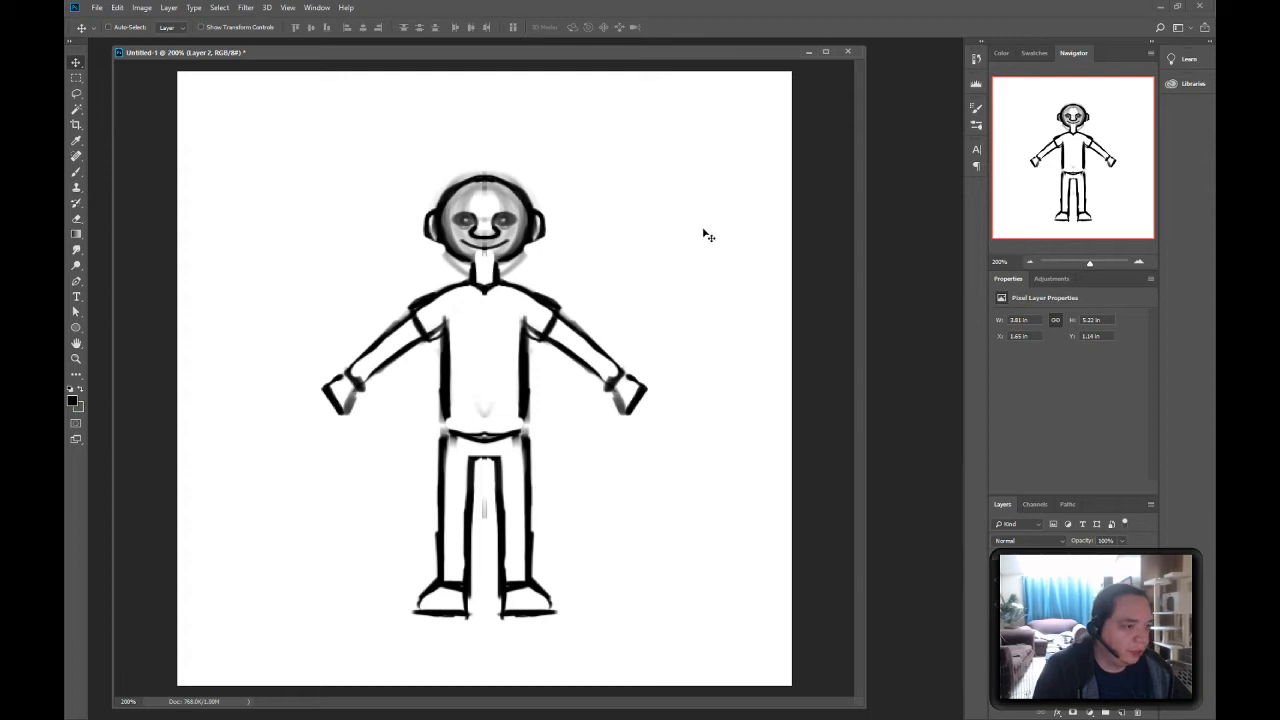
{"action": "key", "text": "ctrl+semicolon"}
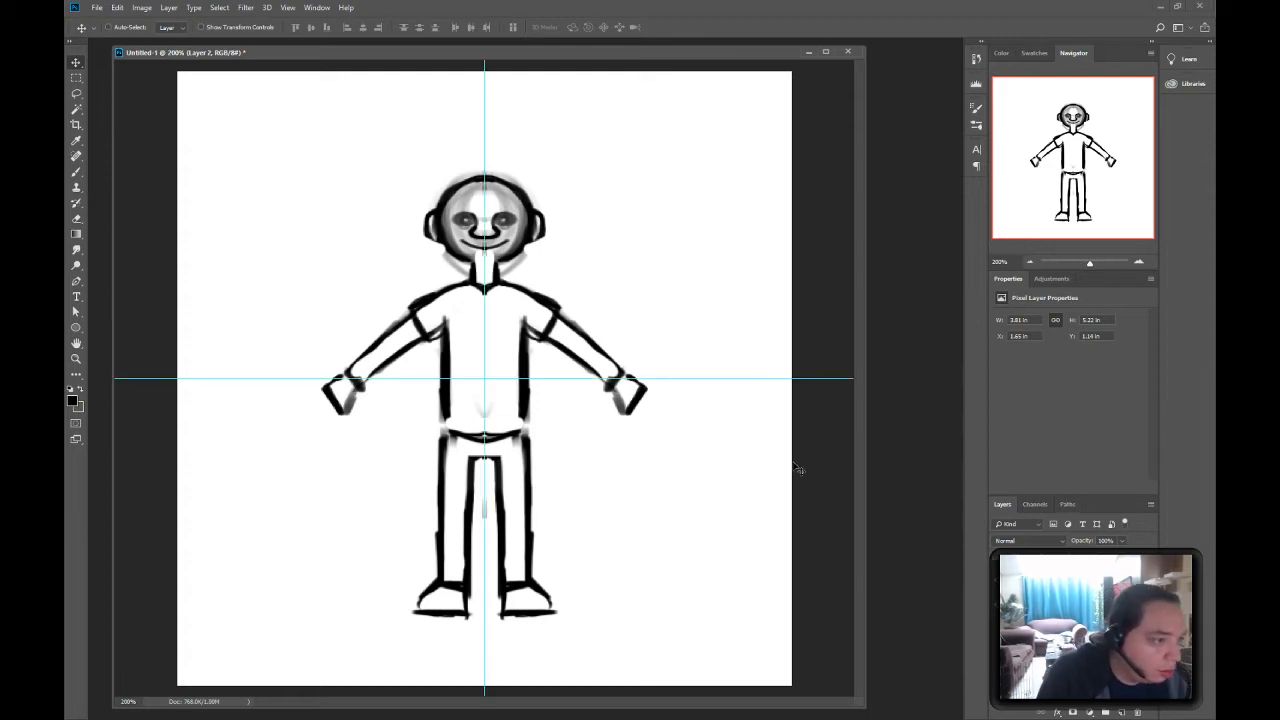
{"action": "key", "text": "Left"}
{"action": "key", "text": "Right"}
{"action": "key", "text": "Right"}
{"action": "key", "text": "Left"}
{"action": "key", "text": "Left"}
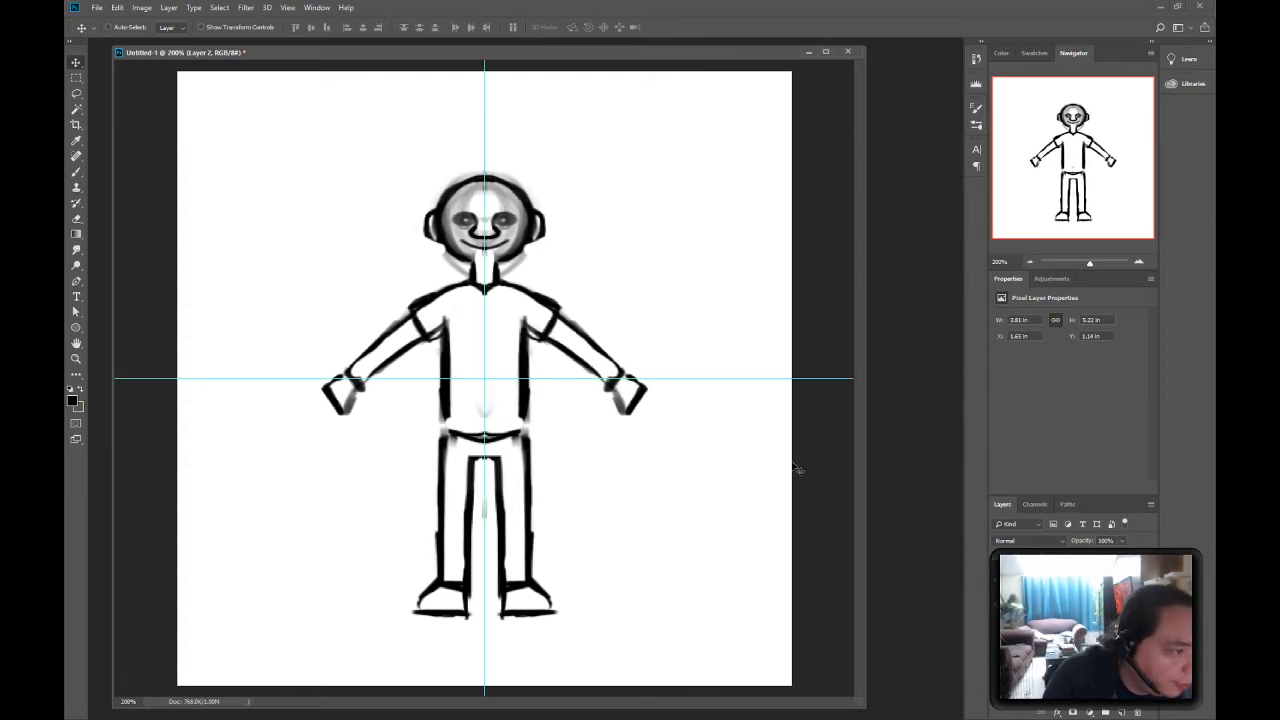
{"action": "key", "text": "Right"}
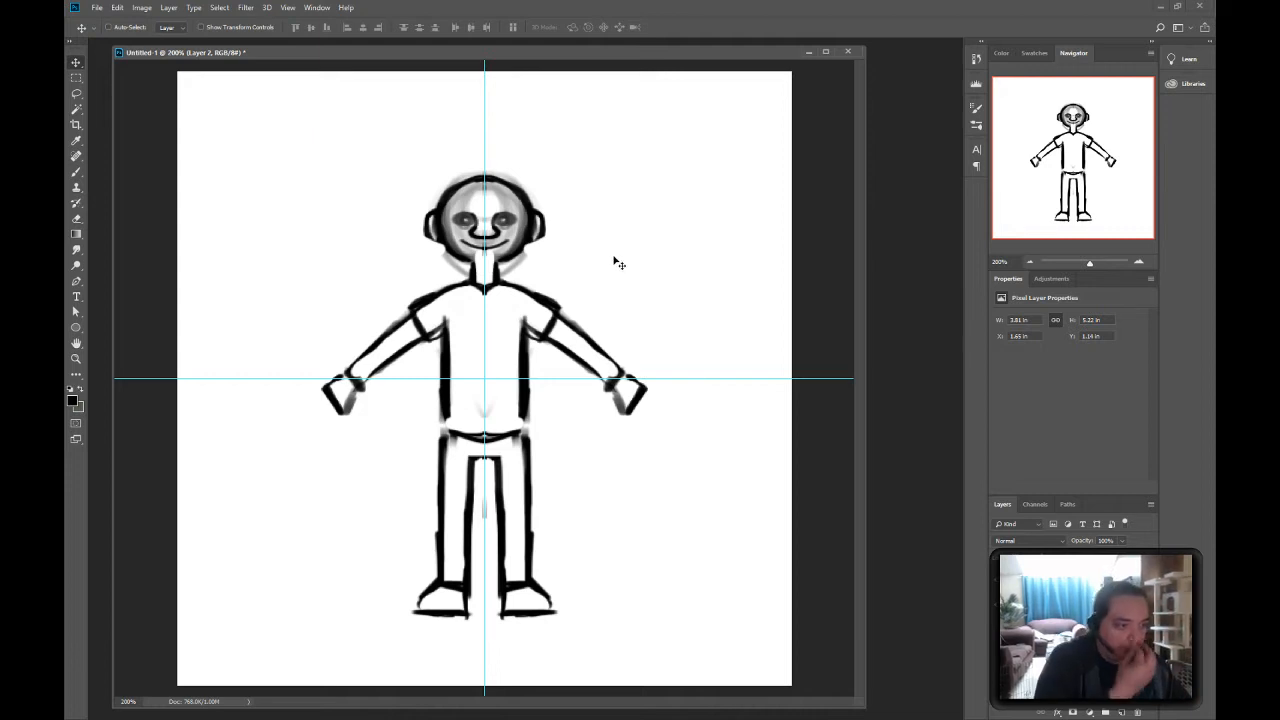
- Add a new layer above the sketch, lower the sketch layer's opacity to about 19%, and make the new layer active
{"action": "left_click", "coordinate": [1121, 712]}
{"action": "left_click", "coordinate": [1082, 602]}
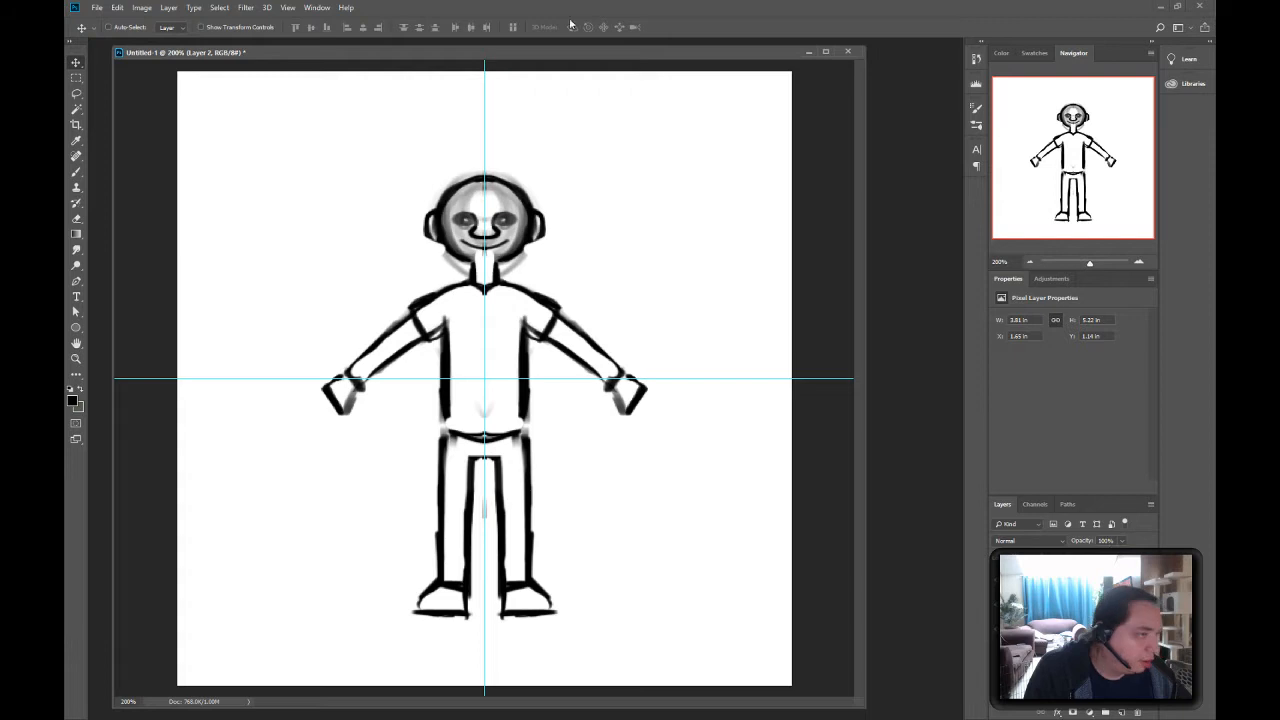
{"action": "left_click", "coordinate": [1082, 578]}
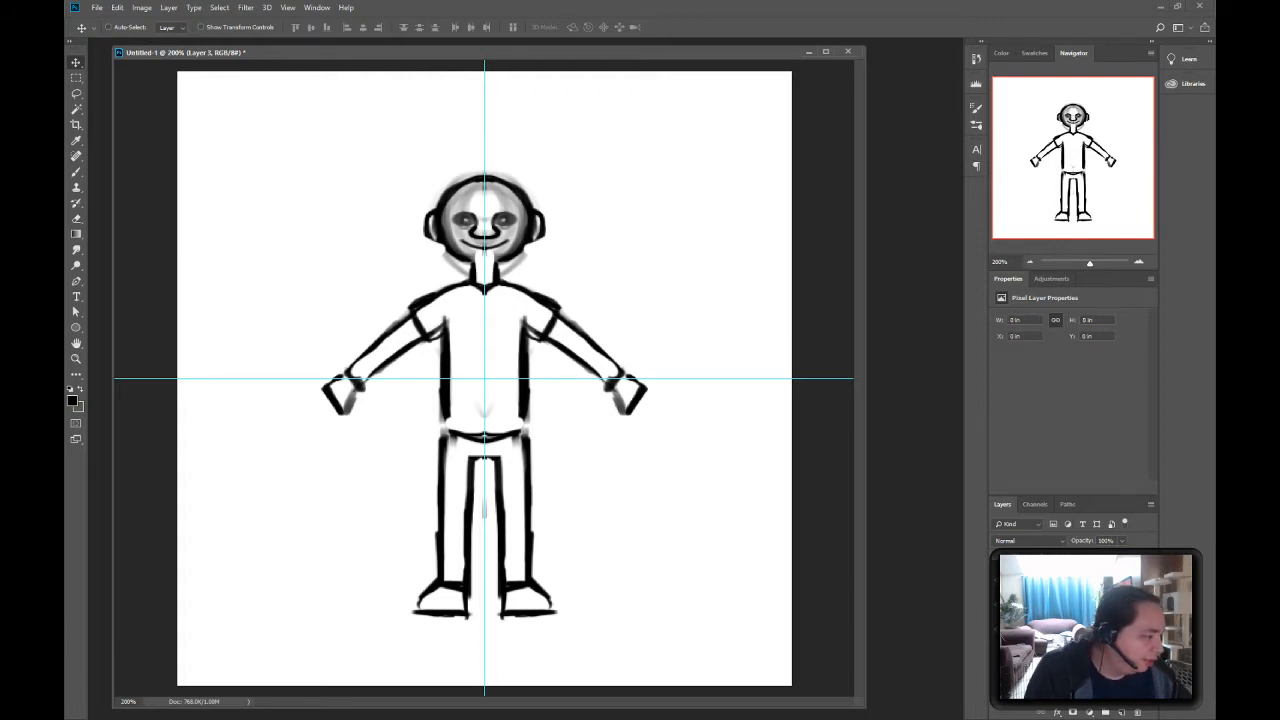
{"action": "left_click", "coordinate": [1082, 602]}
{"action": "left_click", "coordinate": [1122, 541]}
{"action": "left_click_drag", "start_coordinate": [1121, 556], "coordinate": [1067, 556]}
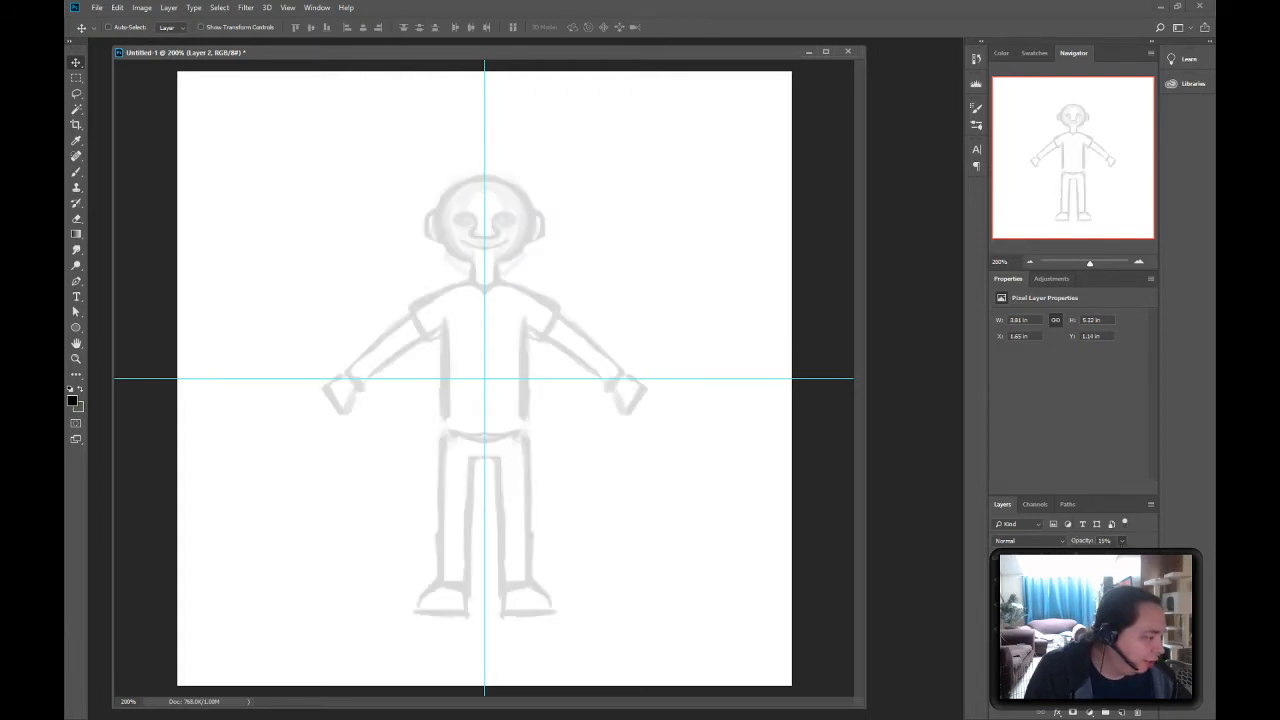
{"action": "left_click", "coordinate": [1082, 578]}
- Choose the Hard Round Pressure Size brush for inking on the new layer
{"action": "key", "text": "b"}
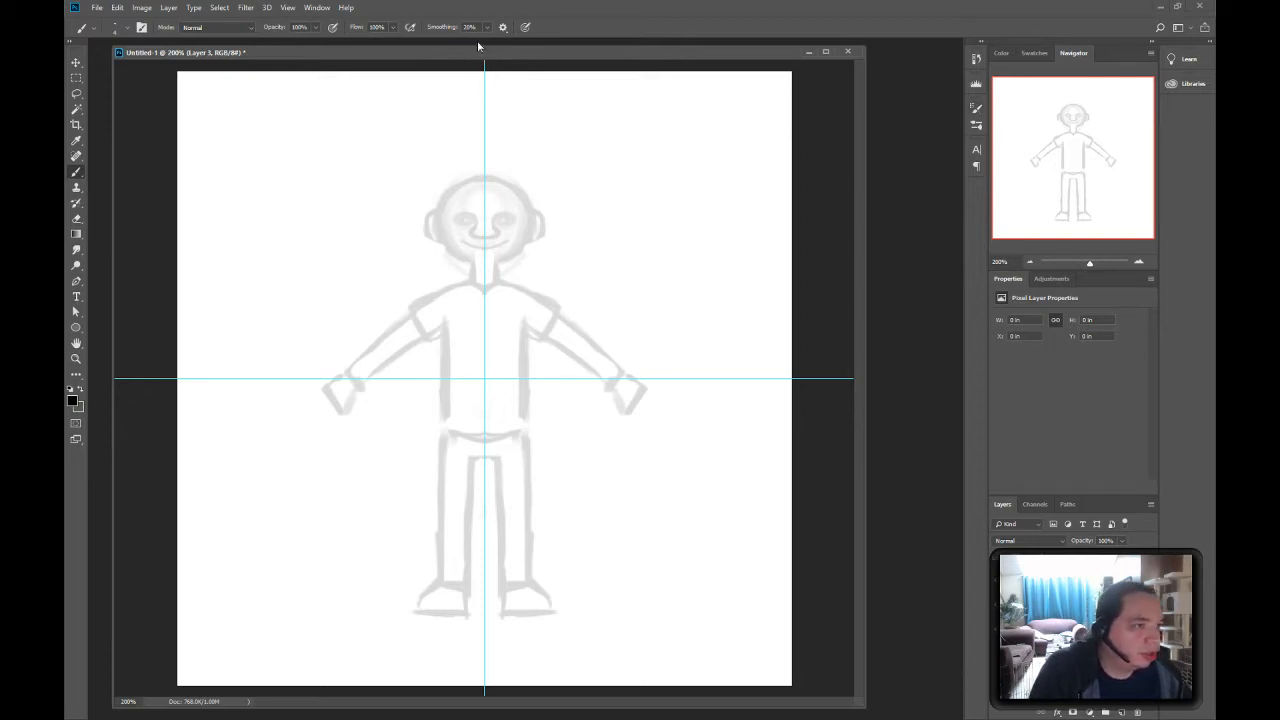
{"action": "left_click", "coordinate": [977, 110]}
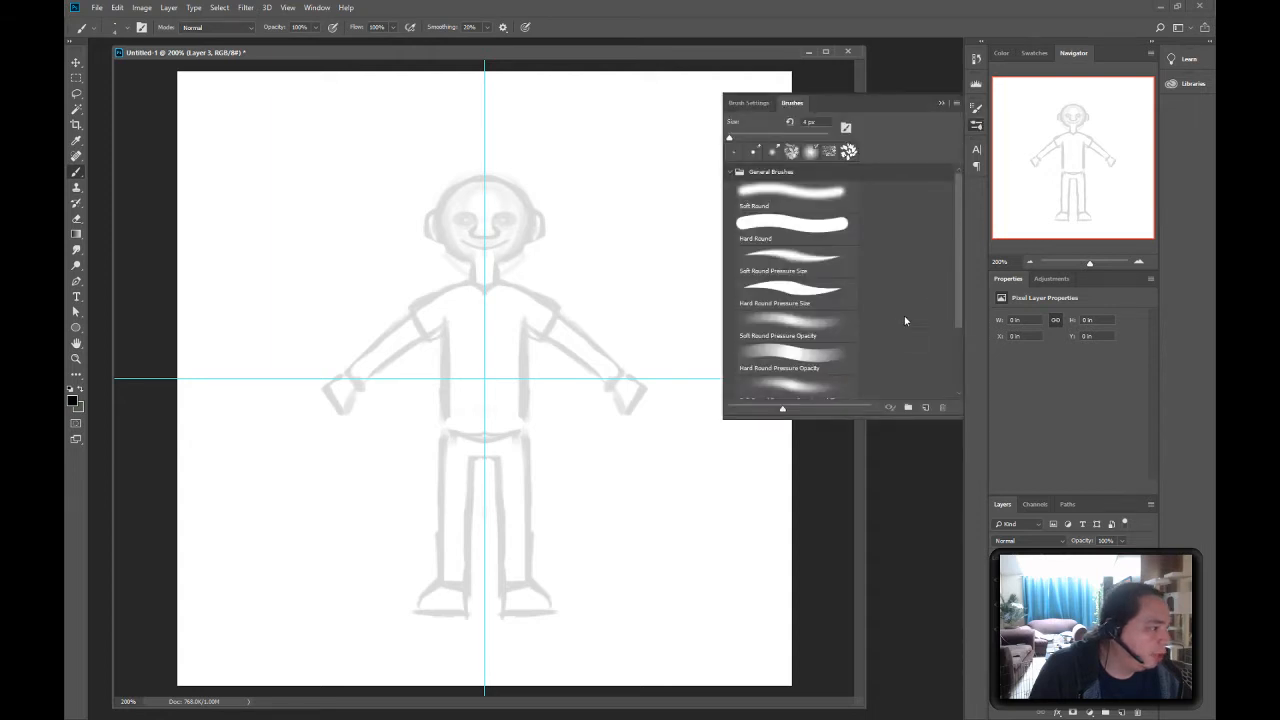
{"action": "left_click", "coordinate": [800, 292]}
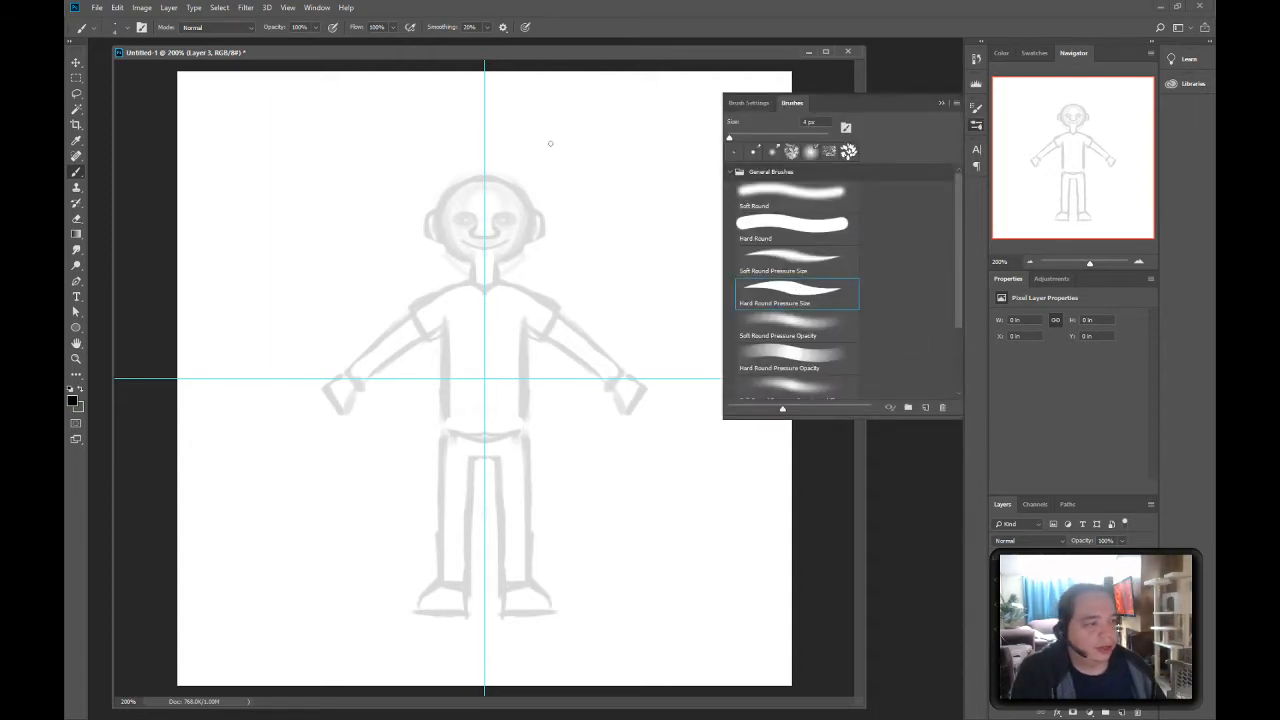
{"action": "left_click_drag", "start_coordinate": [560, 132], "coordinate": [530, 178]}
{"action": "key", "text": "ctrl+z"}
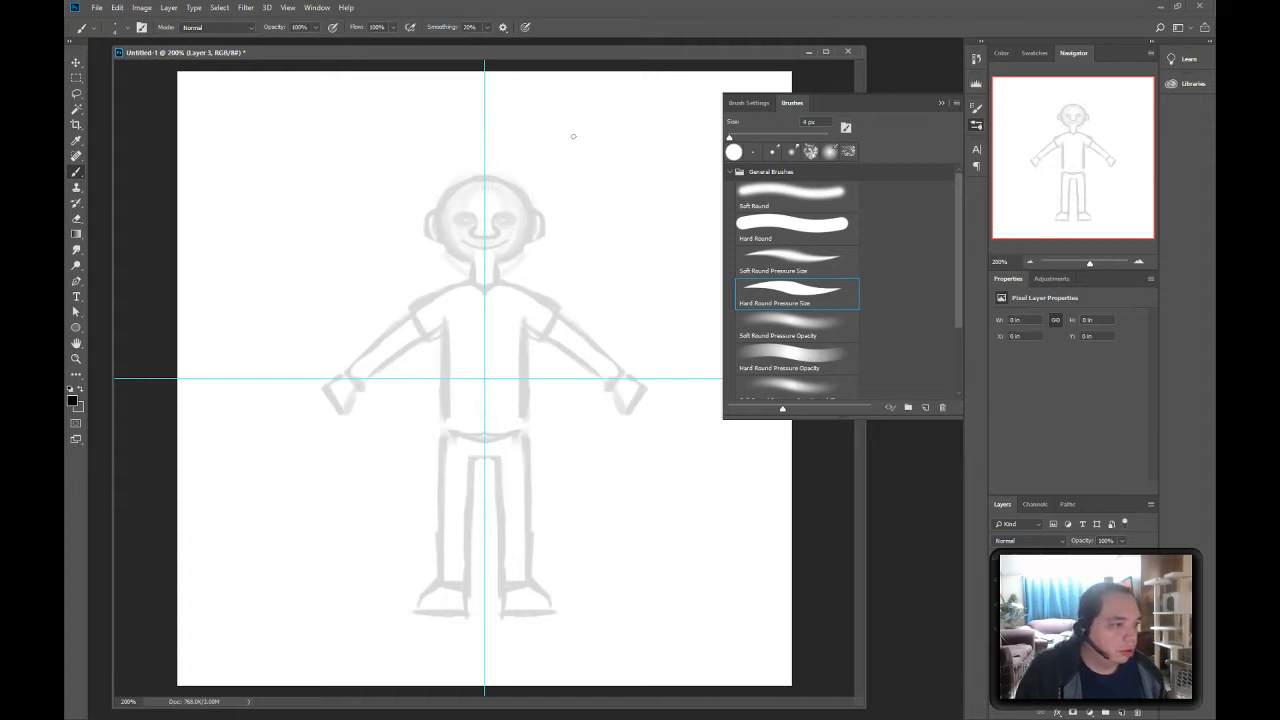
{"action": "left_click_drag", "start_coordinate": [578, 141], "coordinate": [606, 234]}
{"action": "key", "text": "ctrl+z"}
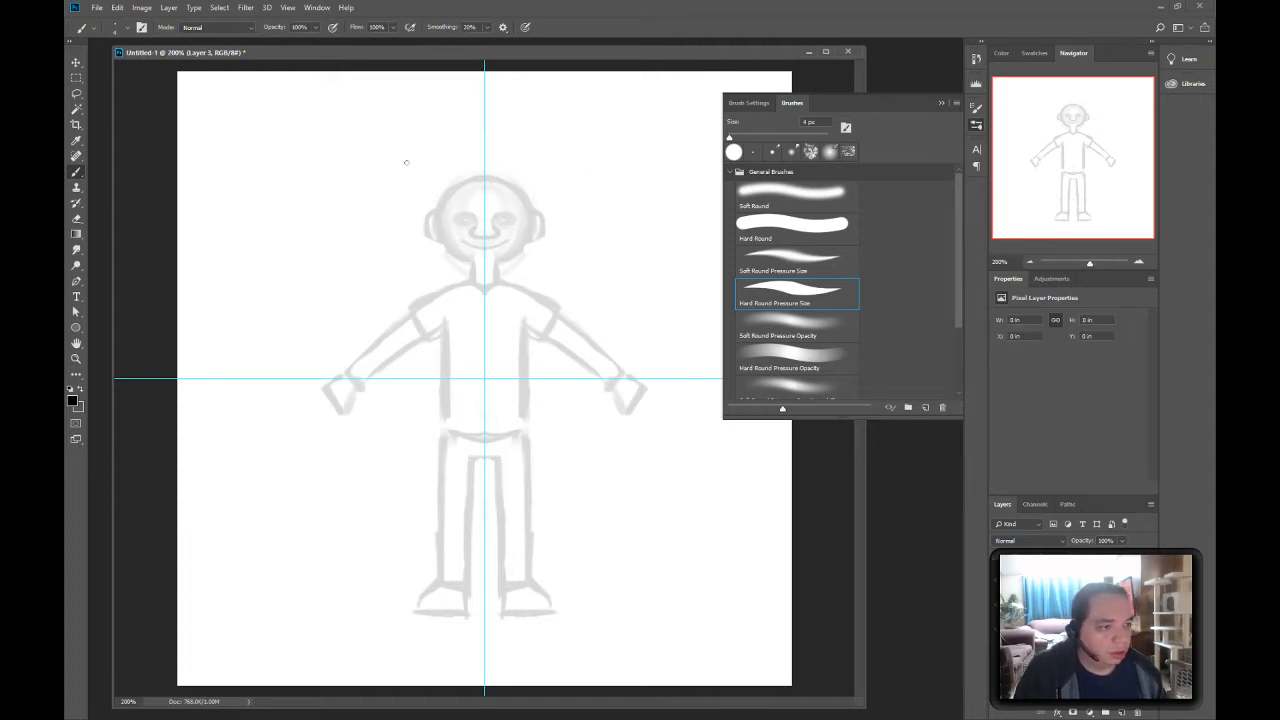
{"action": "left_click_drag", "start_coordinate": [406, 160], "coordinate": [417, 145]}
{"action": "key", "text": "ctrl+z"}
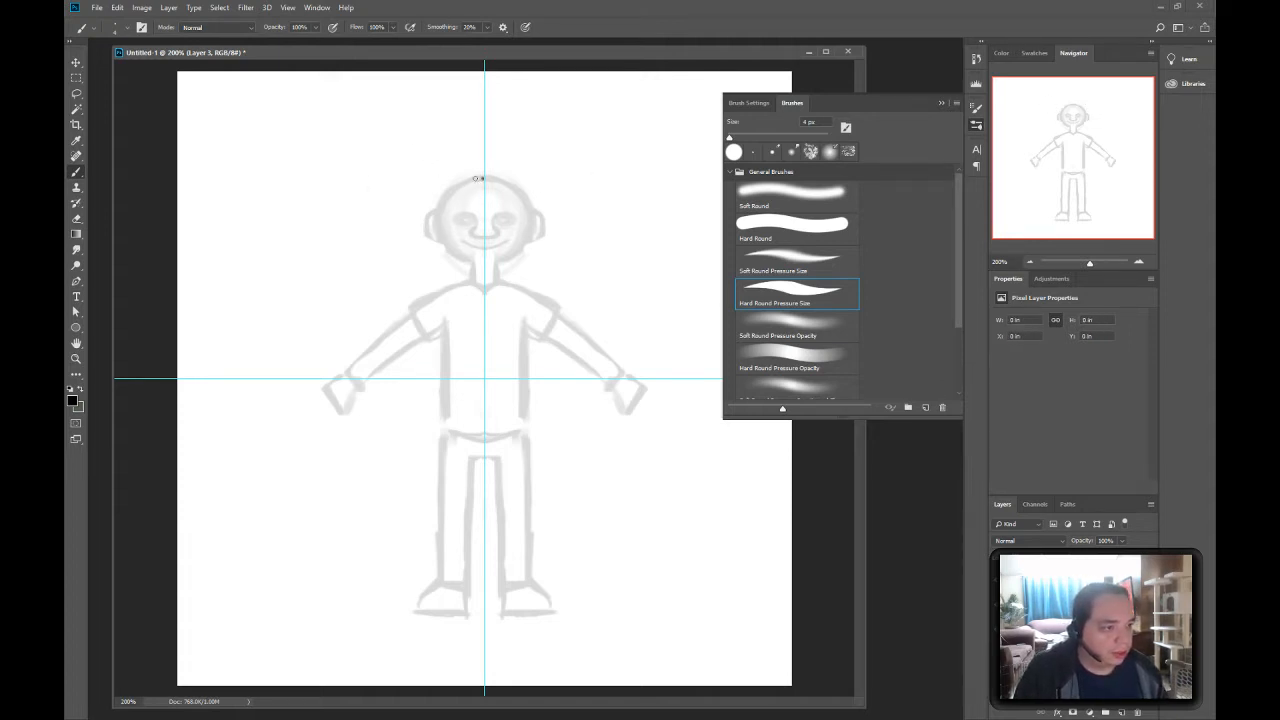
- Ink the left-hand half of the head's outline from the crown to the chin, redoing the curve until it is smooth
{"action": "left_click_drag", "start_coordinate": [478, 178], "coordinate": [463, 246]}
{"action": "key", "text": "ctrl+z"}
{"action": "left_click_drag", "start_coordinate": [481, 178], "coordinate": [466, 246]}
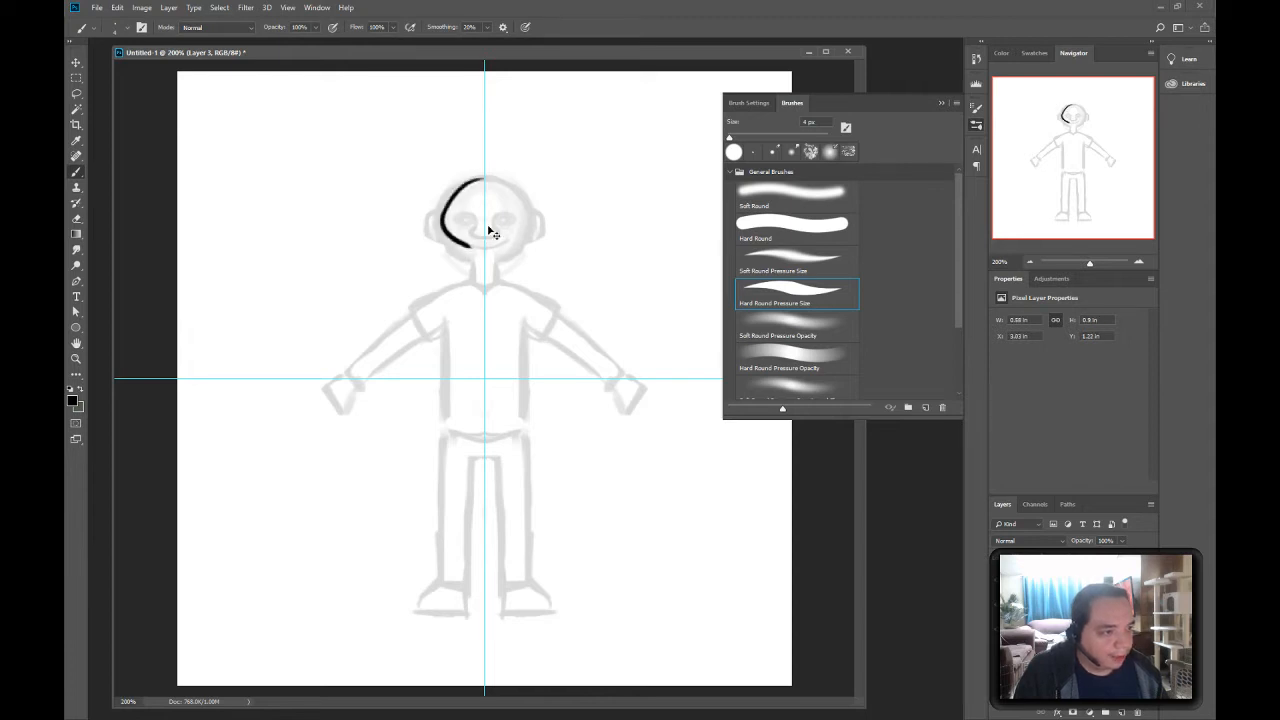
{"action": "key", "text": "ctrl+z"}
{"action": "mouse_move", "coordinate": [481, 177]}
{"action": "left_mouse_down"}
{"action": "mouse_move", "coordinate": [432, 212]}
{"action": "mouse_move", "coordinate": [464, 250]}
{"action": "left_mouse_up"}
{"action": "key", "text": "ctrl+z"}
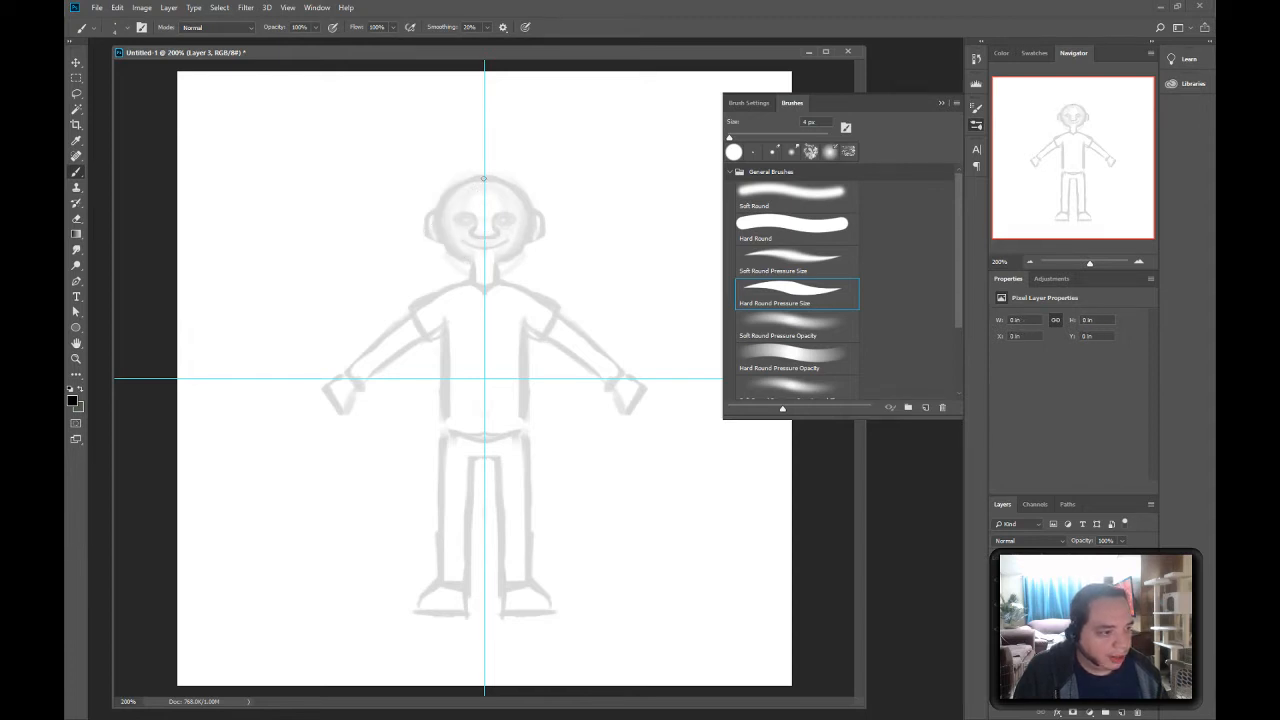
{"action": "mouse_move", "coordinate": [483, 178]}
{"action": "left_mouse_down"}
{"action": "mouse_move", "coordinate": [445, 245]}
{"action": "mouse_move", "coordinate": [470, 256]}
{"action": "left_mouse_up"}
{"action": "key", "text": "ctrl+z"}
{"action": "mouse_move", "coordinate": [487, 178]}
{"action": "left_mouse_down"}
{"action": "mouse_move", "coordinate": [436, 222]}
{"action": "mouse_move", "coordinate": [480, 263]}
{"action": "left_mouse_up"}
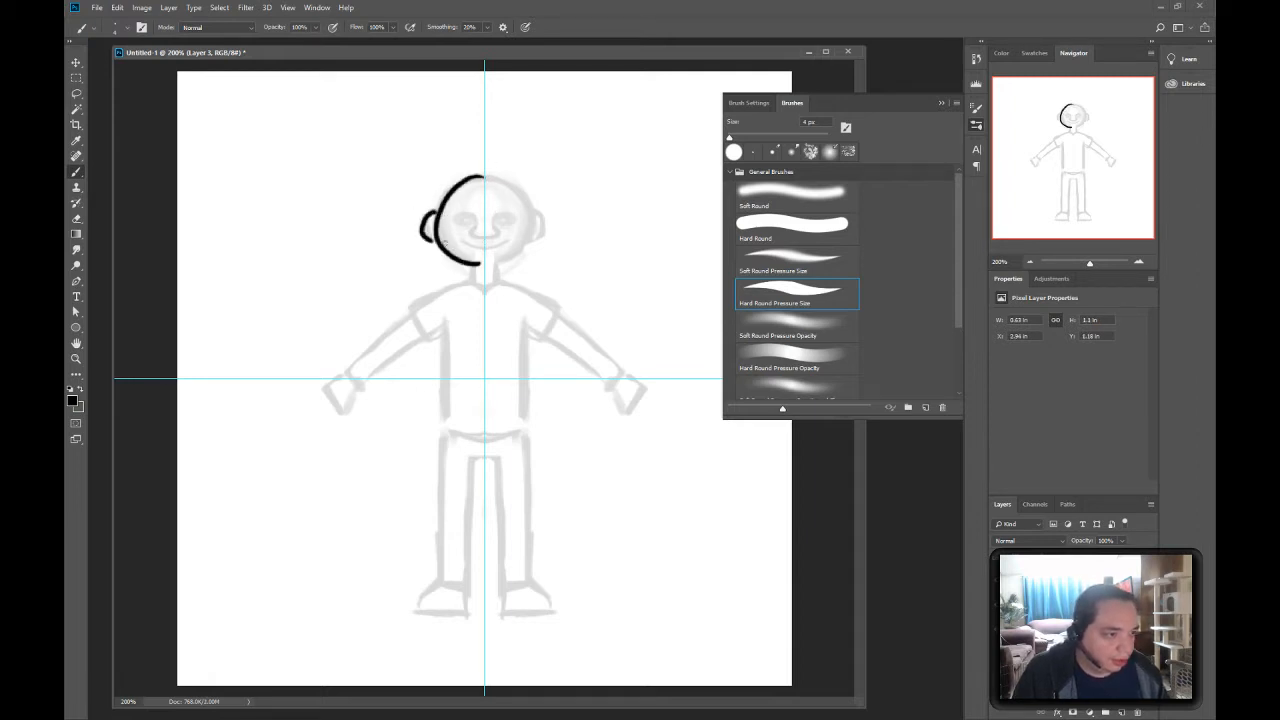
- Ink the left-hand ear, the eye, the nose and the smiling mouth over the faded sketch
{"action": "mouse_move", "coordinate": [437, 209]}
{"action": "left_mouse_down"}
{"action": "mouse_move", "coordinate": [430, 240]}
{"action": "mouse_move", "coordinate": [455, 210]}
{"action": "mouse_move", "coordinate": [484, 236]}
{"action": "left_mouse_up"}
{"action": "key", "text": "ctrl+z"}
{"action": "key", "text": "ctrl+z"}
{"action": "key", "text": "ctrl+z"}
{"action": "key", "text": "ctrl+z"}
{"action": "key", "text": "ctrl+z"}
{"action": "key", "text": "ctrl+z"}
{"action": "key", "text": "ctrl+z"}
{"action": "key", "text": "ctrl+z"}
{"action": "key", "text": "ctrl+z"}
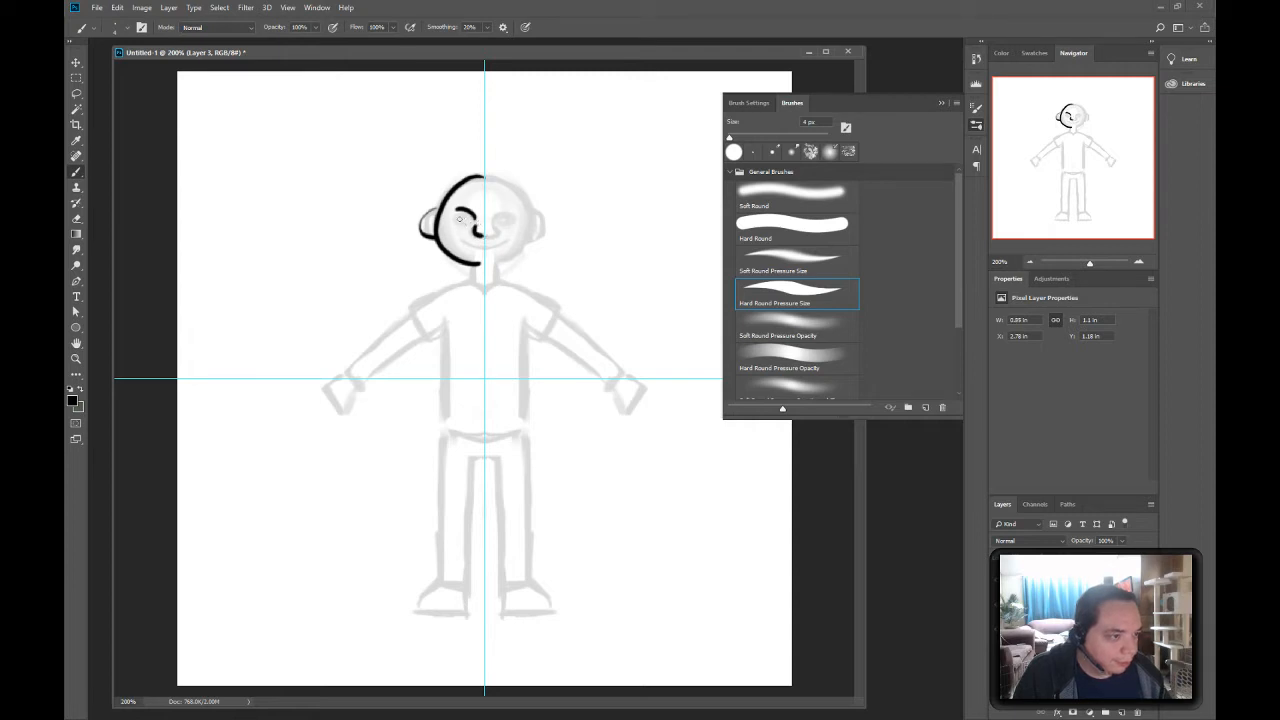
{"action": "mouse_move", "coordinate": [458, 222]}
{"action": "left_mouse_down"}
{"action": "mouse_move", "coordinate": [478, 214]}
{"action": "mouse_move", "coordinate": [468, 246]}
{"action": "mouse_move", "coordinate": [496, 250]}
{"action": "left_mouse_up"}
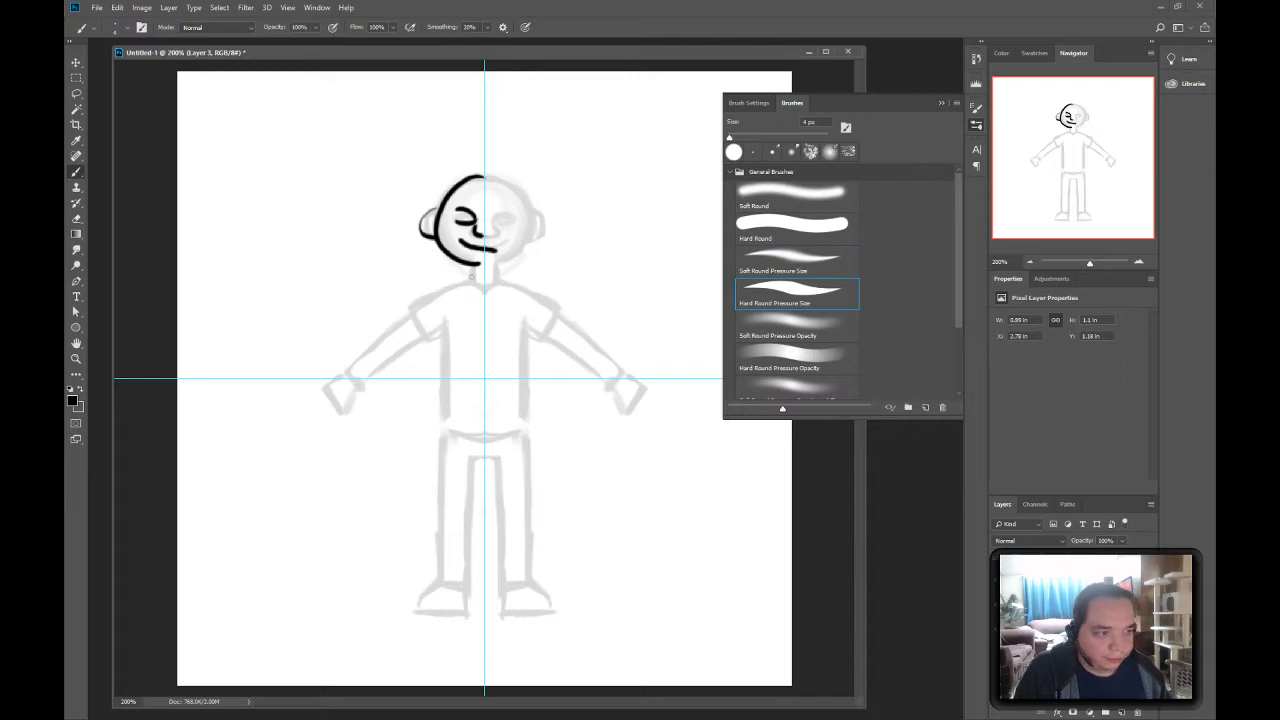
- Ink the left-hand side of the neck and the neckline down to the centre guide
{"action": "mouse_move", "coordinate": [471, 264]}
{"action": "left_mouse_down"}
{"action": "mouse_move", "coordinate": [471, 290]}
{"action": "mouse_move", "coordinate": [486, 293]}
{"action": "left_mouse_up"}
{"action": "key", "text": "ctrl+z"}
{"action": "key", "text": "ctrl+z"}
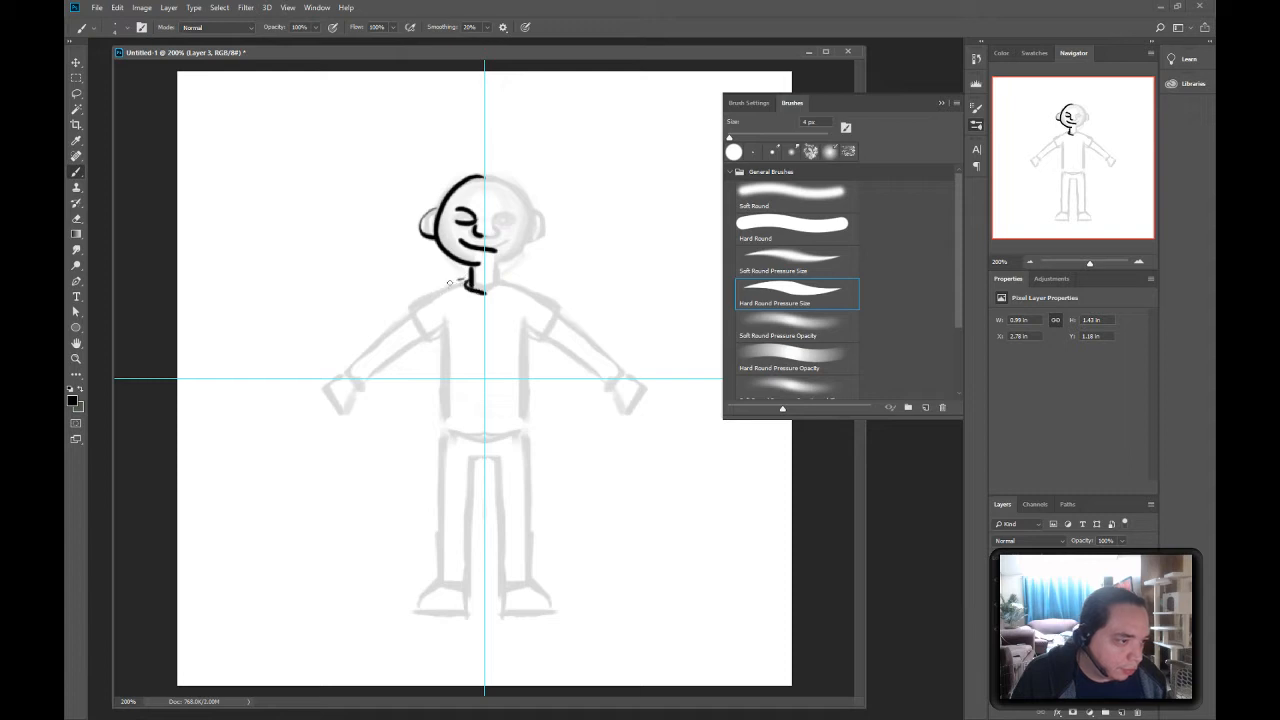
- Ink the left-hand shoulder line from the neck out to the top of the sleeve, redoing poor strokes
{"action": "mouse_move", "coordinate": [450, 283]}
{"action": "left_mouse_down"}
{"action": "mouse_move", "coordinate": [422, 303]}
{"action": "mouse_move", "coordinate": [470, 288]}
{"action": "mouse_move", "coordinate": [403, 306]}
{"action": "left_mouse_up"}
{"action": "key", "text": "ctrl+z"}
{"action": "key", "text": "ctrl+z"}
{"action": "key", "text": "ctrl+z"}
{"action": "left_click_drag", "start_coordinate": [468, 278], "coordinate": [412, 316]}
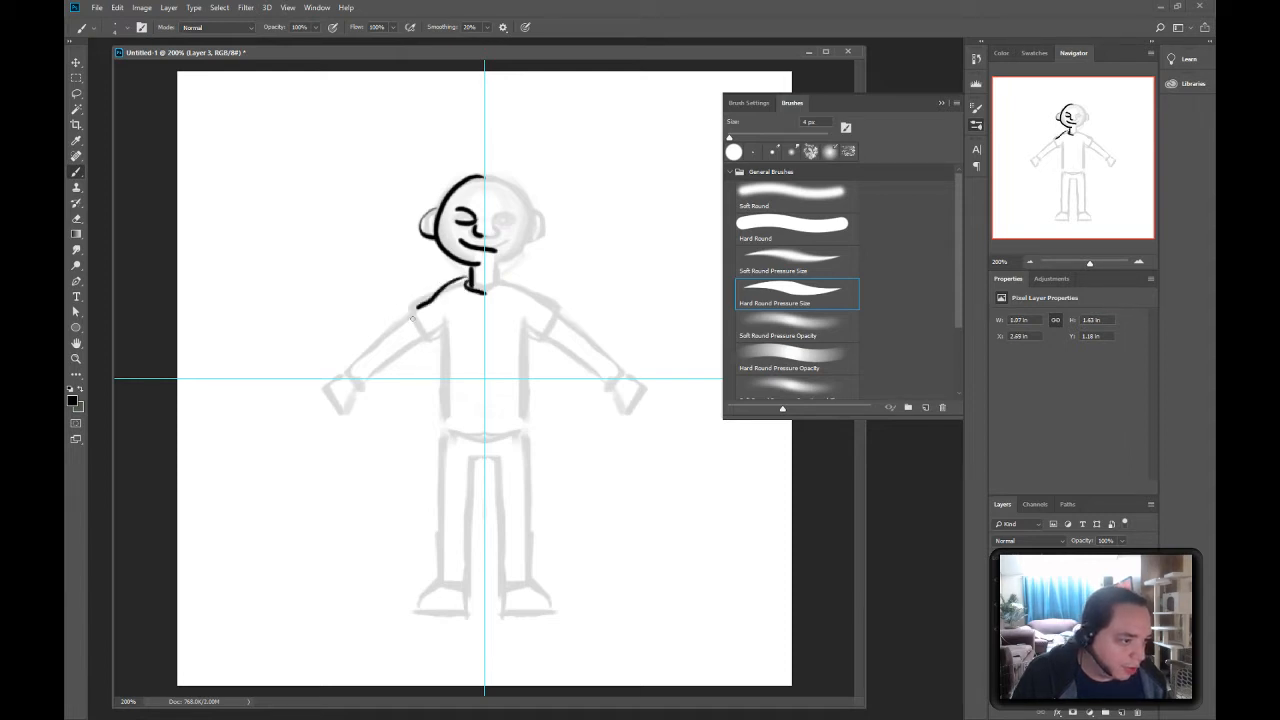
- Ink the left-hand sleeve edge and the shirt's side from the armpit down to the hem, redoing poor strokes
{"action": "key", "text": "ctrl+z"}
{"action": "mouse_move", "coordinate": [464, 276]}
{"action": "left_mouse_down"}
{"action": "mouse_move", "coordinate": [405, 310]}
{"action": "mouse_move", "coordinate": [433, 341]}
{"action": "mouse_move", "coordinate": [420, 350]}
{"action": "mouse_move", "coordinate": [440, 428]}
{"action": "left_mouse_up"}
{"action": "key", "text": "ctrl+z"}
{"action": "left_click_drag", "start_coordinate": [444, 326], "coordinate": [430, 430]}
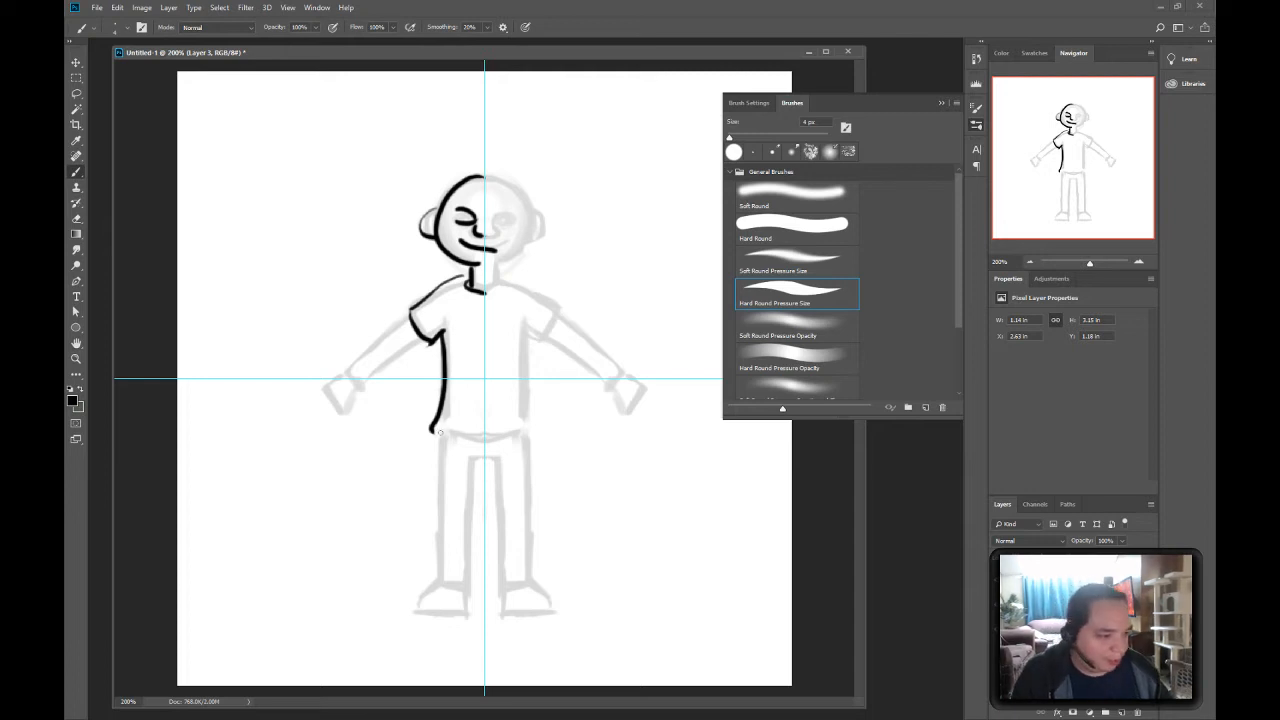
- Ink the left-hand half of the shirt's hem in to the centre guide, redoing poor strokes
{"action": "mouse_move", "coordinate": [432, 430]}
{"action": "left_mouse_down"}
{"action": "mouse_move", "coordinate": [503, 445]}
{"action": "mouse_move", "coordinate": [490, 437]}
{"action": "mouse_move", "coordinate": [500, 432]}
{"action": "mouse_move", "coordinate": [466, 442]}
{"action": "mouse_move", "coordinate": [490, 444]}
{"action": "mouse_move", "coordinate": [436, 575]}
{"action": "left_mouse_up"}
{"action": "key", "text": "ctrl+z"}
{"action": "key", "text": "ctrl+z"}
{"action": "key", "text": "ctrl+z"}
{"action": "key", "text": "ctrl+z"}
{"action": "key", "text": "ctrl+z"}
{"action": "key", "text": "ctrl+z"}
- Ink the outer line of the left-hand trouser leg from the shirt hem towards the ankle, redoing the stroke until it is straight
{"action": "left_click_drag", "start_coordinate": [440, 440], "coordinate": [437, 565]}
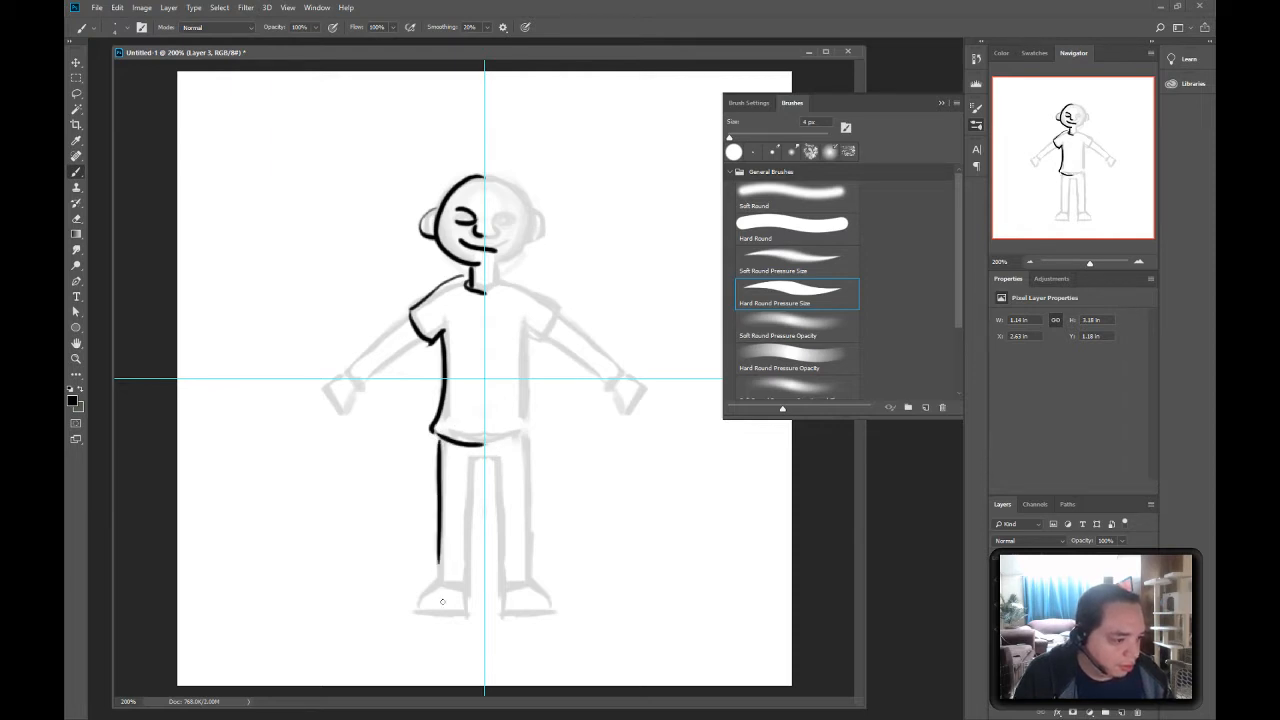
{"action": "key", "text": "ctrl+z"}
{"action": "left_click_drag", "start_coordinate": [442, 441], "coordinate": [430, 606]}
{"action": "key", "text": "ctrl+z"}
{"action": "left_click_drag", "start_coordinate": [442, 438], "coordinate": [431, 584]}
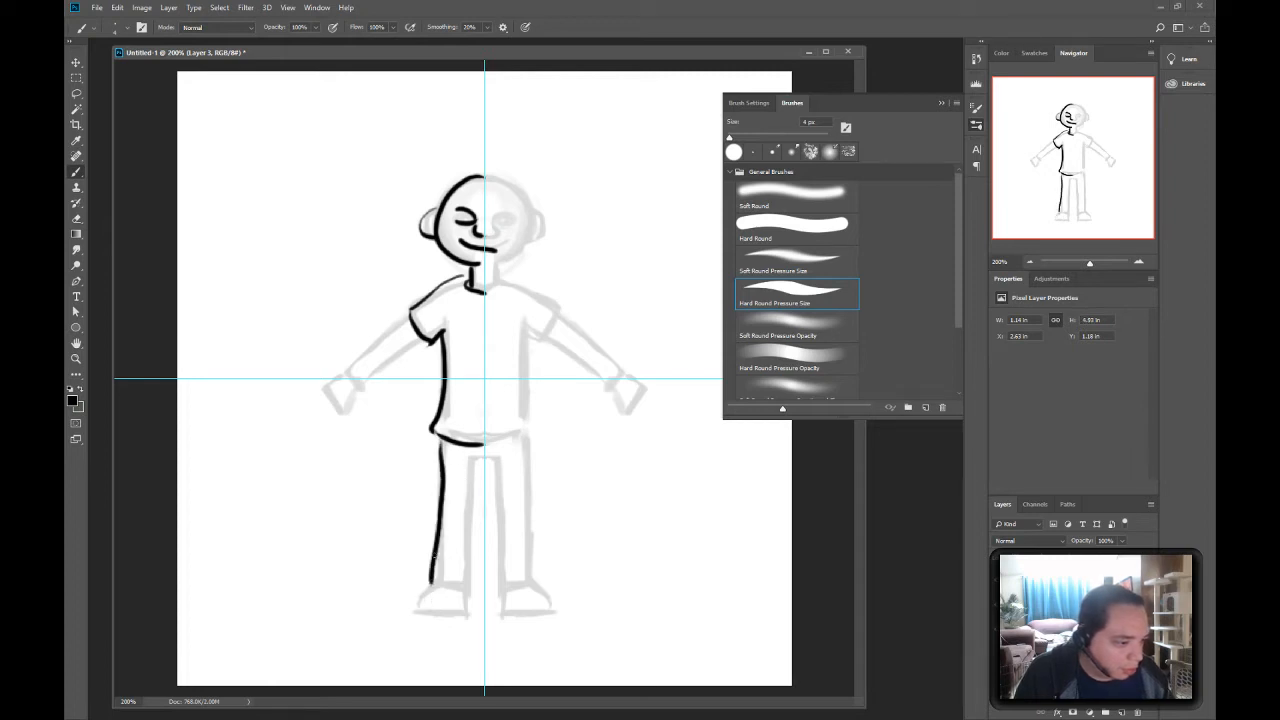
{"action": "key", "text": "ctrl+z"}
{"action": "left_click_drag", "start_coordinate": [442, 440], "coordinate": [443, 566]}
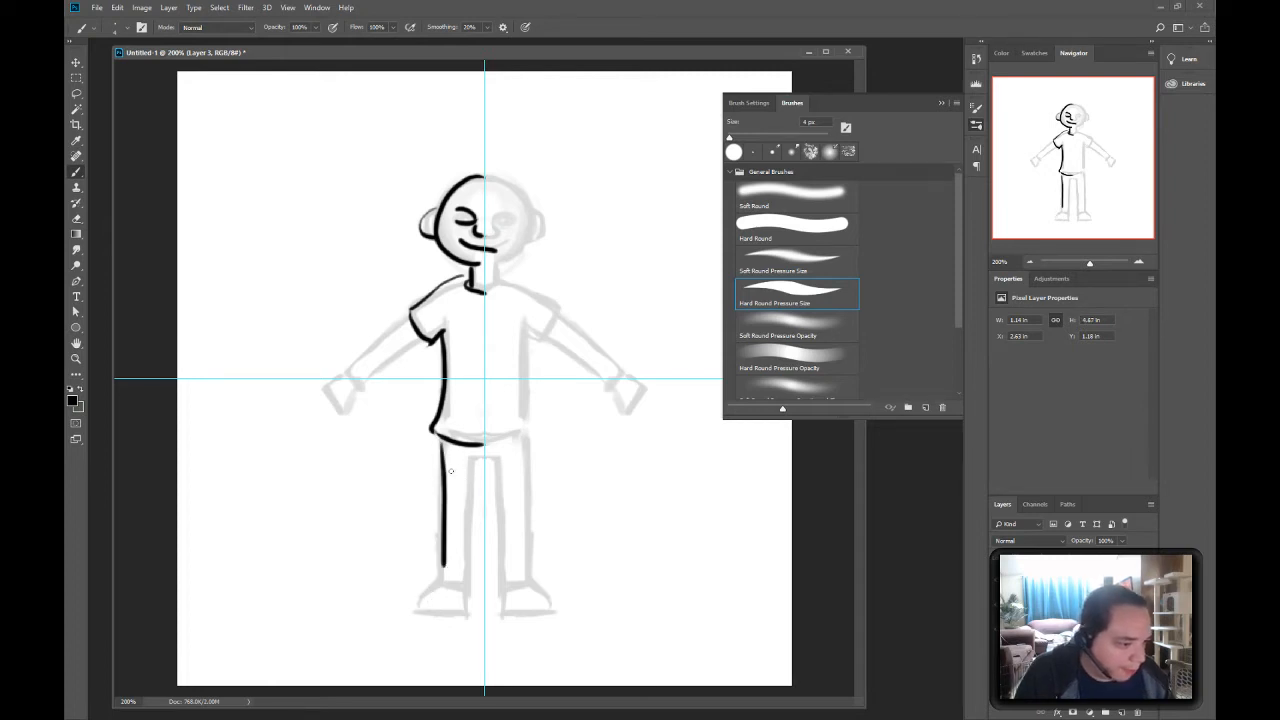
- Ink the inner line of the left-hand trouser leg, the crotch line and the cuff at the ankle
{"action": "mouse_move", "coordinate": [465, 456]}
{"action": "left_mouse_down"}
{"action": "mouse_move", "coordinate": [511, 460]}
{"action": "mouse_move", "coordinate": [467, 510]}
{"action": "mouse_move", "coordinate": [472, 587]}
{"action": "left_mouse_up"}
{"action": "key", "text": "ctrl+z"}
{"action": "key", "text": "ctrl+z"}
{"action": "key", "text": "ctrl+z"}
{"action": "key", "text": "ctrl+z"}
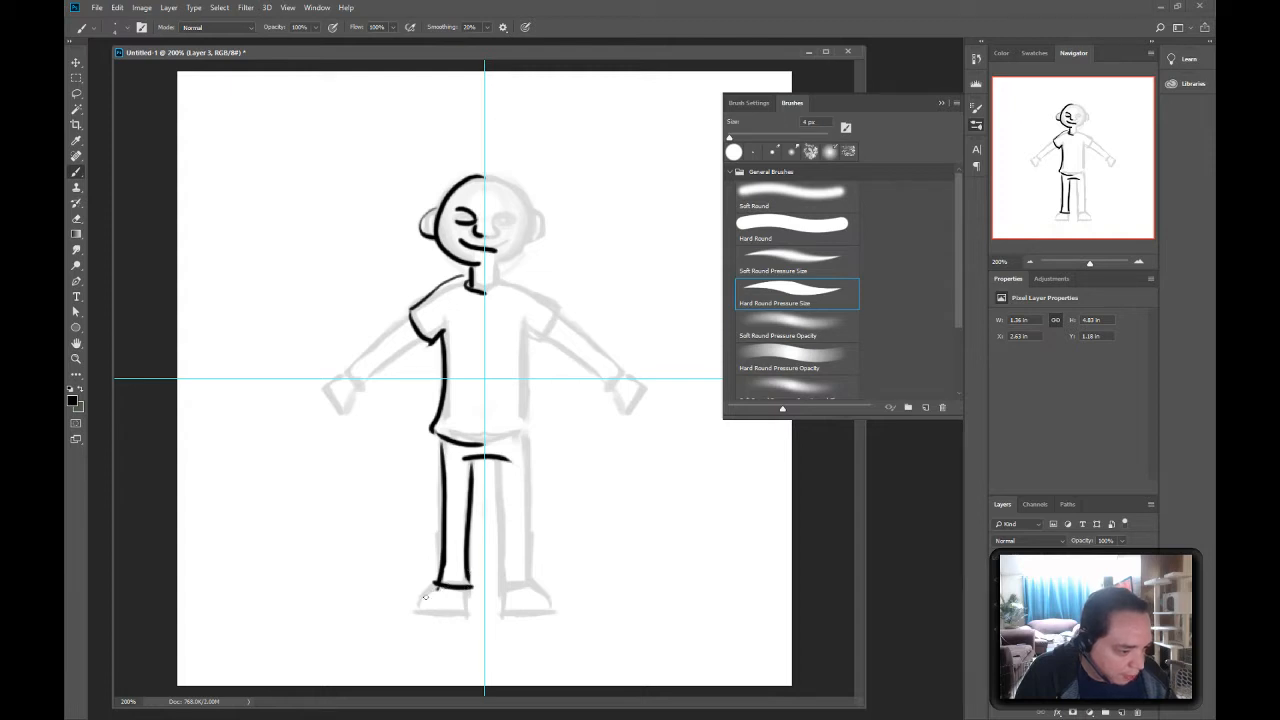
- Ink the outline of the left-hand shoe below the trouser cuff, redoing the toe, sole and heel strokes
{"action": "mouse_move", "coordinate": [436, 589]}
{"action": "left_mouse_down"}
{"action": "mouse_move", "coordinate": [463, 609]}
{"action": "mouse_move", "coordinate": [448, 612]}
{"action": "mouse_move", "coordinate": [467, 612]}
{"action": "mouse_move", "coordinate": [446, 613]}
{"action": "mouse_move", "coordinate": [463, 602]}
{"action": "left_mouse_up"}
{"action": "key", "text": "ctrl+z"}
{"action": "key", "text": "ctrl+z"}
{"action": "key", "text": "ctrl+z"}
{"action": "key", "text": "ctrl+z"}
{"action": "key", "text": "ctrl+z"}
{"action": "key", "text": "ctrl+z"}
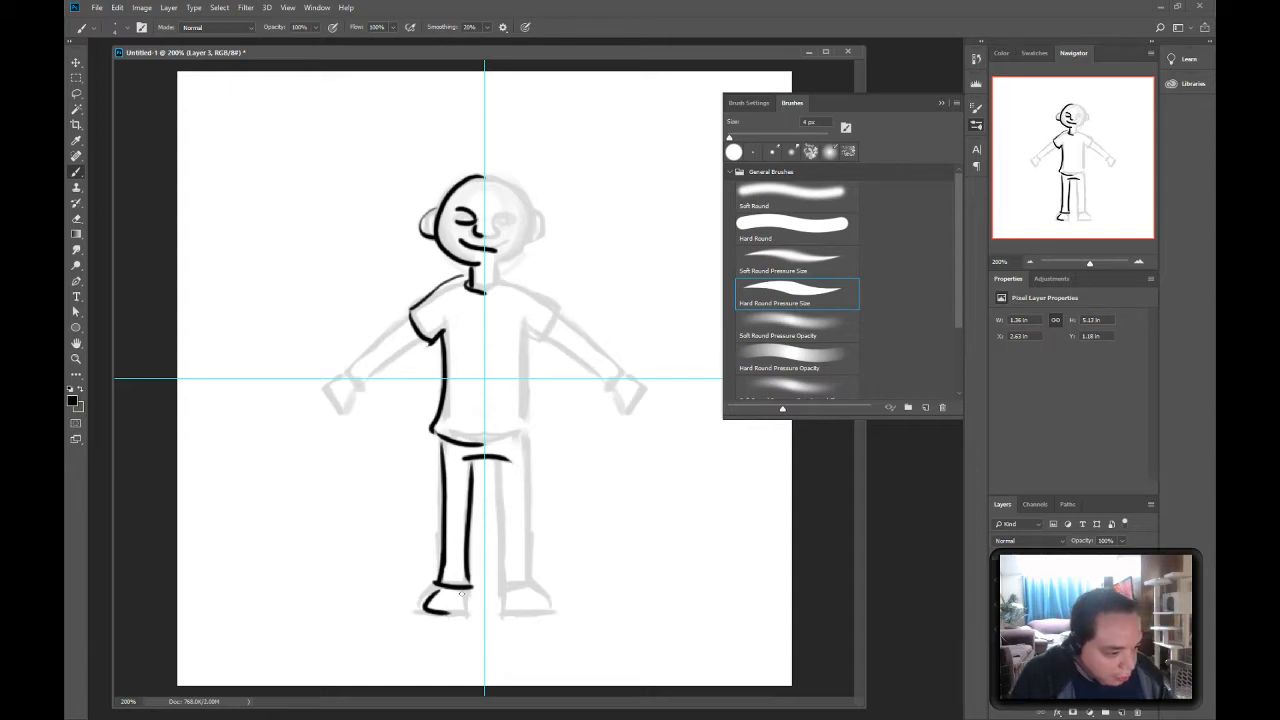
{"action": "mouse_move", "coordinate": [462, 600]}
{"action": "left_mouse_down"}
{"action": "mouse_move", "coordinate": [444, 616]}
{"action": "mouse_move", "coordinate": [472, 605]}
{"action": "left_mouse_up"}
{"action": "key", "text": "ctrl+z"}
{"action": "key", "text": "ctrl+z"}
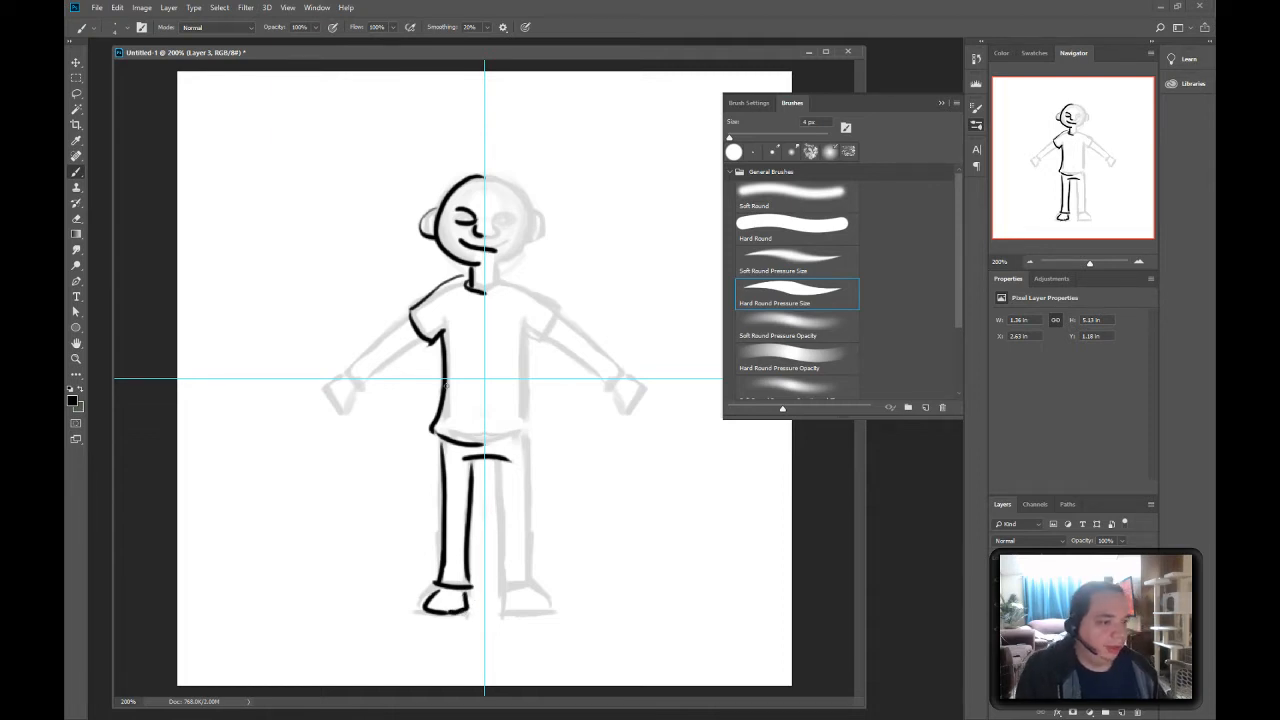
- Ink both edges of the left-hand arm, plus the thumb and rounded outer contour of its hand
{"action": "left_click_drag", "start_coordinate": [406, 316], "coordinate": [350, 374]}
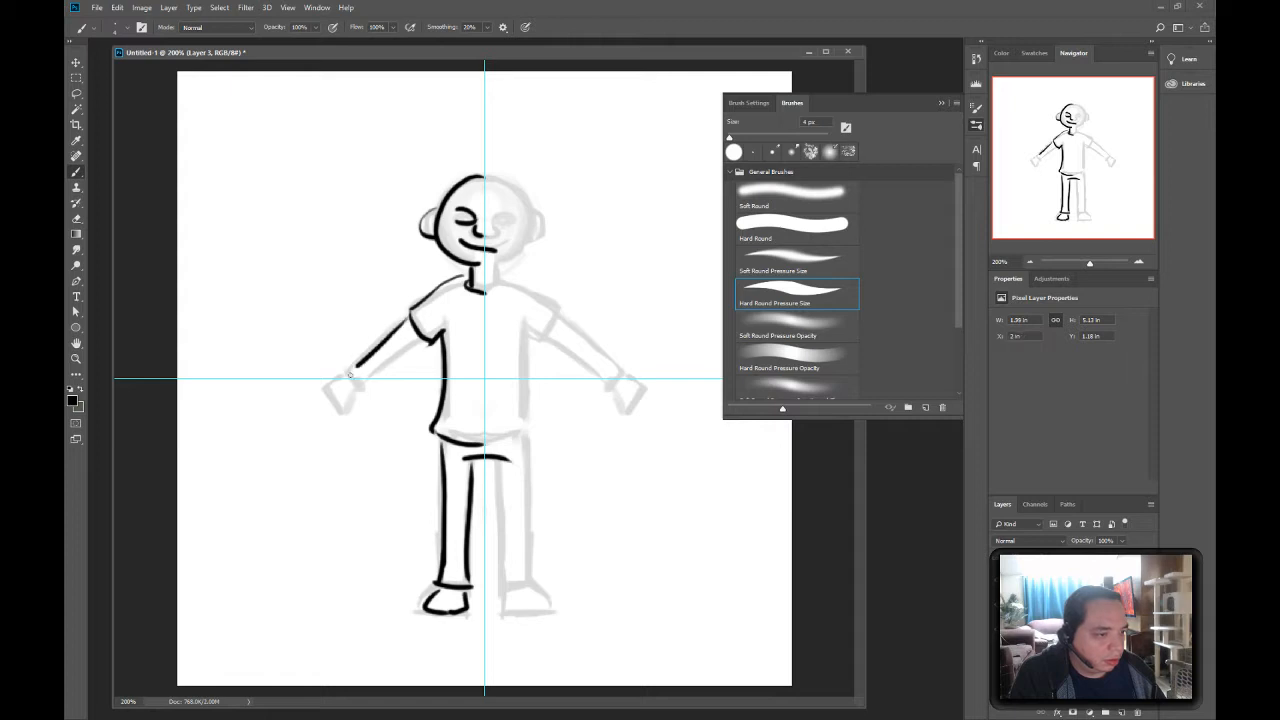
{"action": "left_click_drag", "start_coordinate": [430, 340], "coordinate": [369, 371]}
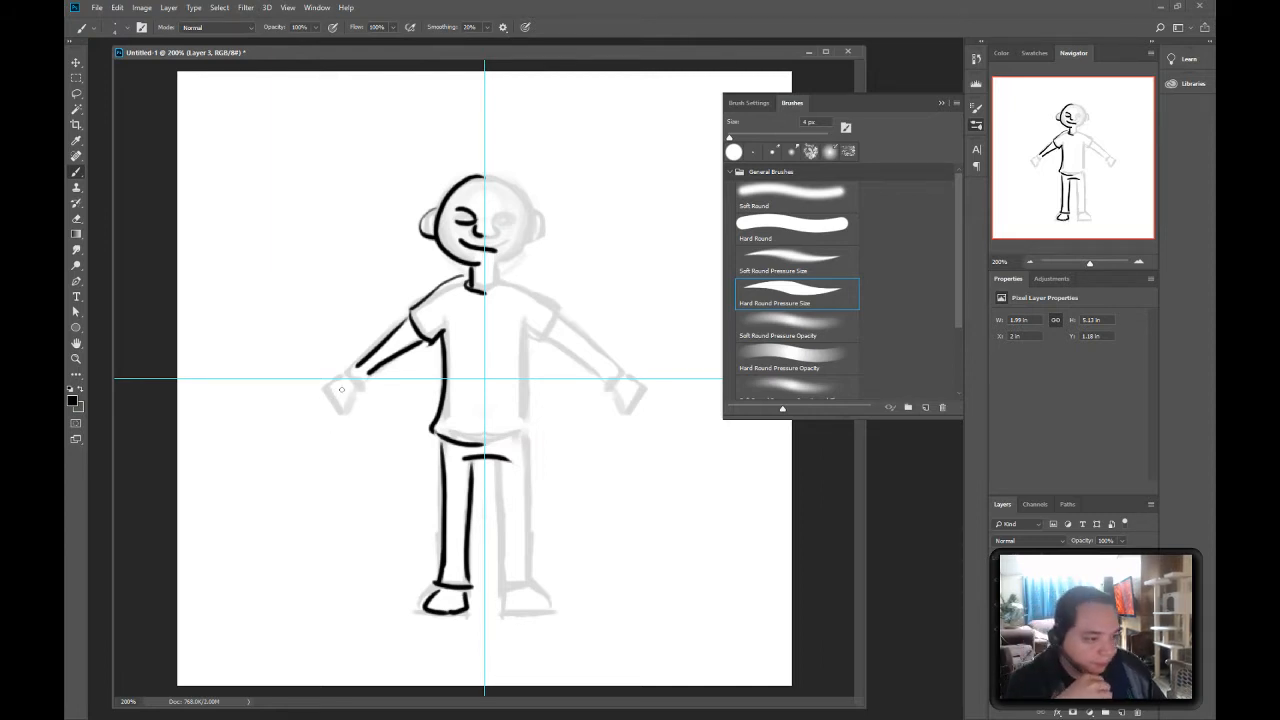
{"action": "left_click_drag", "start_coordinate": [356, 368], "coordinate": [328, 381]}
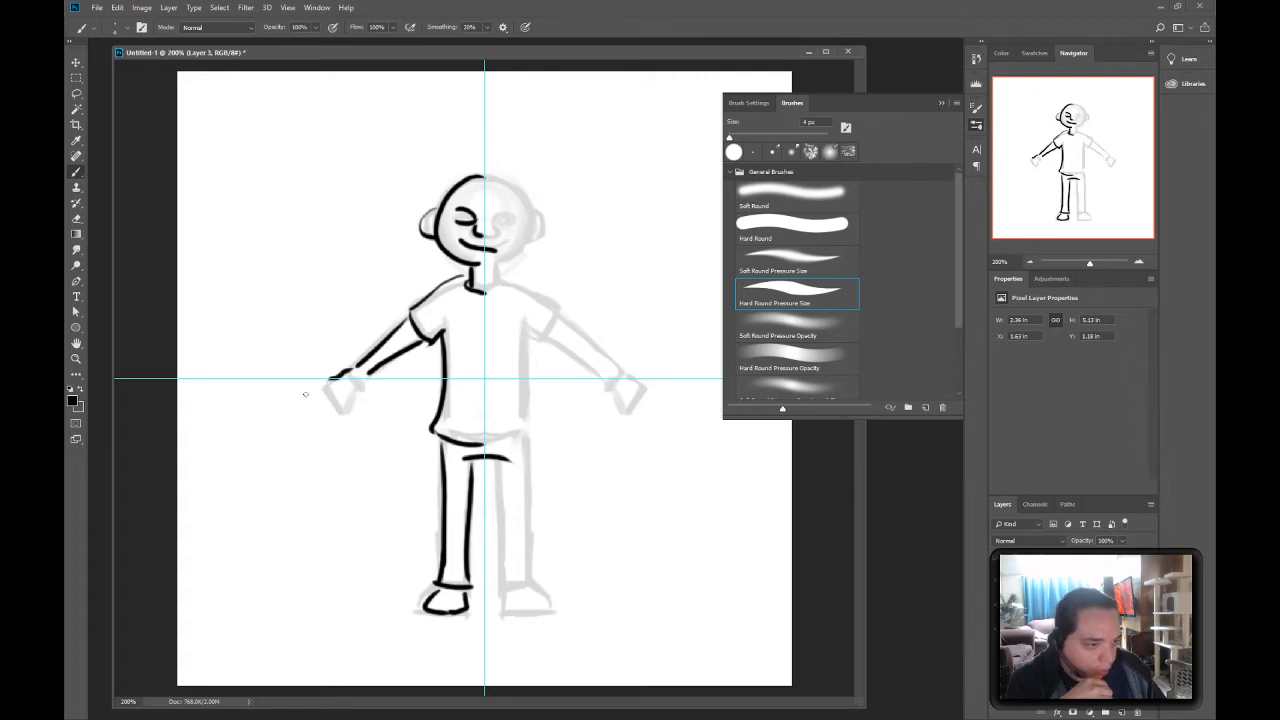
{"action": "key", "text": "ctrl+z"}
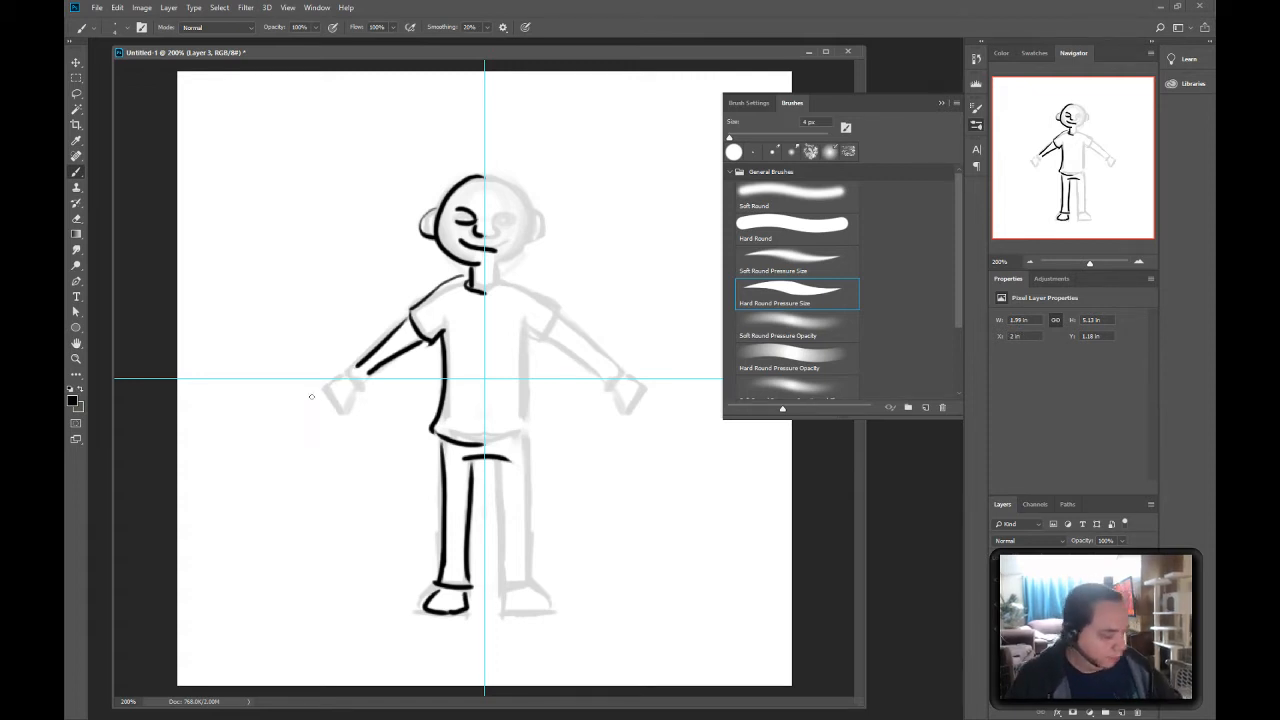
{"action": "mouse_move", "coordinate": [366, 360]}
{"action": "left_mouse_down"}
{"action": "mouse_move", "coordinate": [318, 367]}
{"action": "mouse_move", "coordinate": [339, 377]}
{"action": "mouse_move", "coordinate": [315, 390]}
{"action": "mouse_move", "coordinate": [336, 414]}
{"action": "mouse_move", "coordinate": [310, 406]}
{"action": "mouse_move", "coordinate": [337, 414]}
{"action": "mouse_move", "coordinate": [357, 401]}
{"action": "mouse_move", "coordinate": [341, 419]}
{"action": "left_mouse_up"}
{"action": "key", "text": "ctrl+z"}
{"action": "key", "text": "ctrl+z"}
{"action": "key", "text": "ctrl+z"}
{"action": "key", "text": "ctrl+z"}
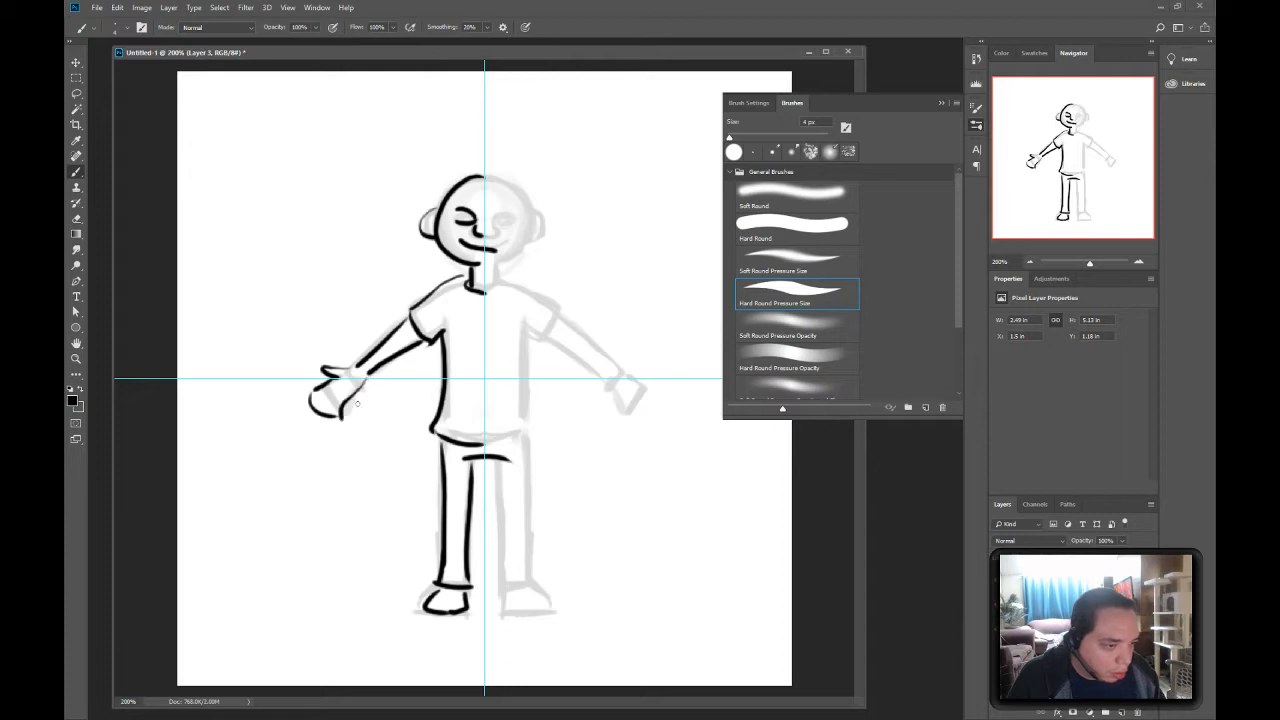
- Ink the lower edge of the left-hand palm from the wrist to the fingertips, redoing the stroke until it fits
{"action": "key", "text": "ctrl+z"}
{"action": "left_click_drag", "start_coordinate": [367, 374], "coordinate": [342, 420]}
{"action": "key", "text": "ctrl+z"}
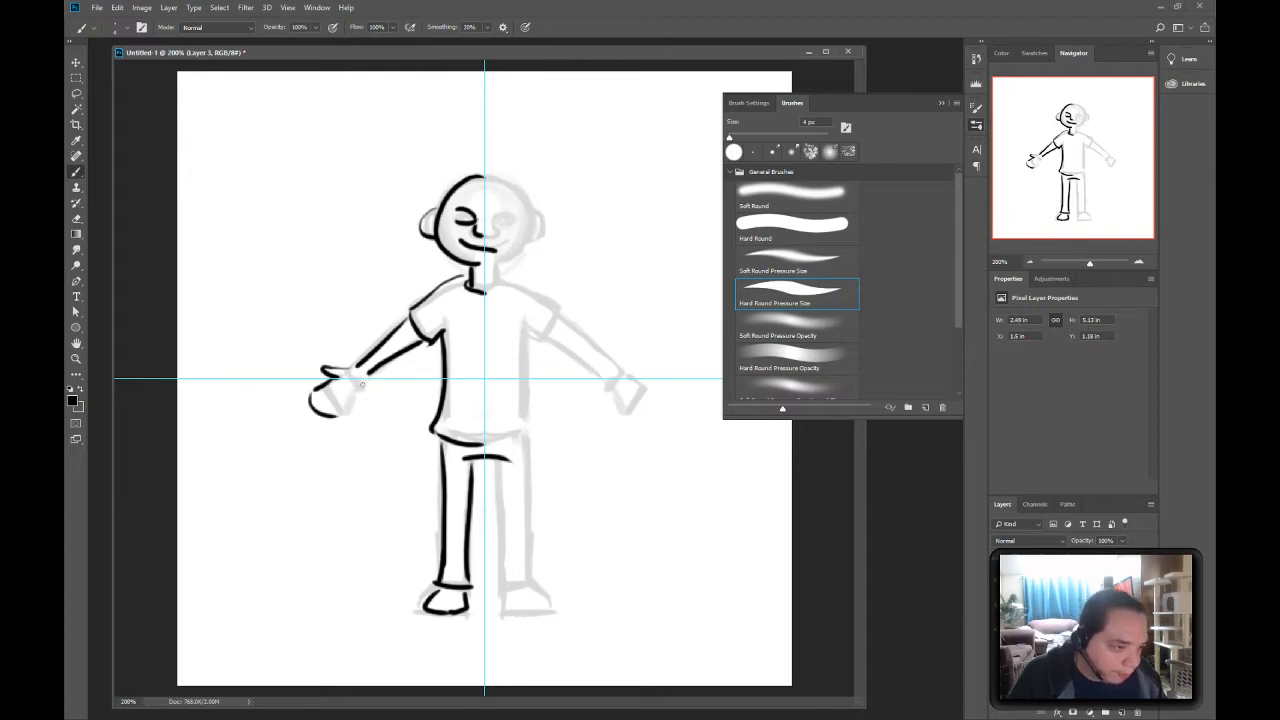
{"action": "mouse_move", "coordinate": [367, 376]}
{"action": "left_mouse_down"}
{"action": "mouse_move", "coordinate": [347, 422]}
{"action": "mouse_move", "coordinate": [335, 421]}
{"action": "left_mouse_up"}
{"action": "key", "text": "ctrl+z"}
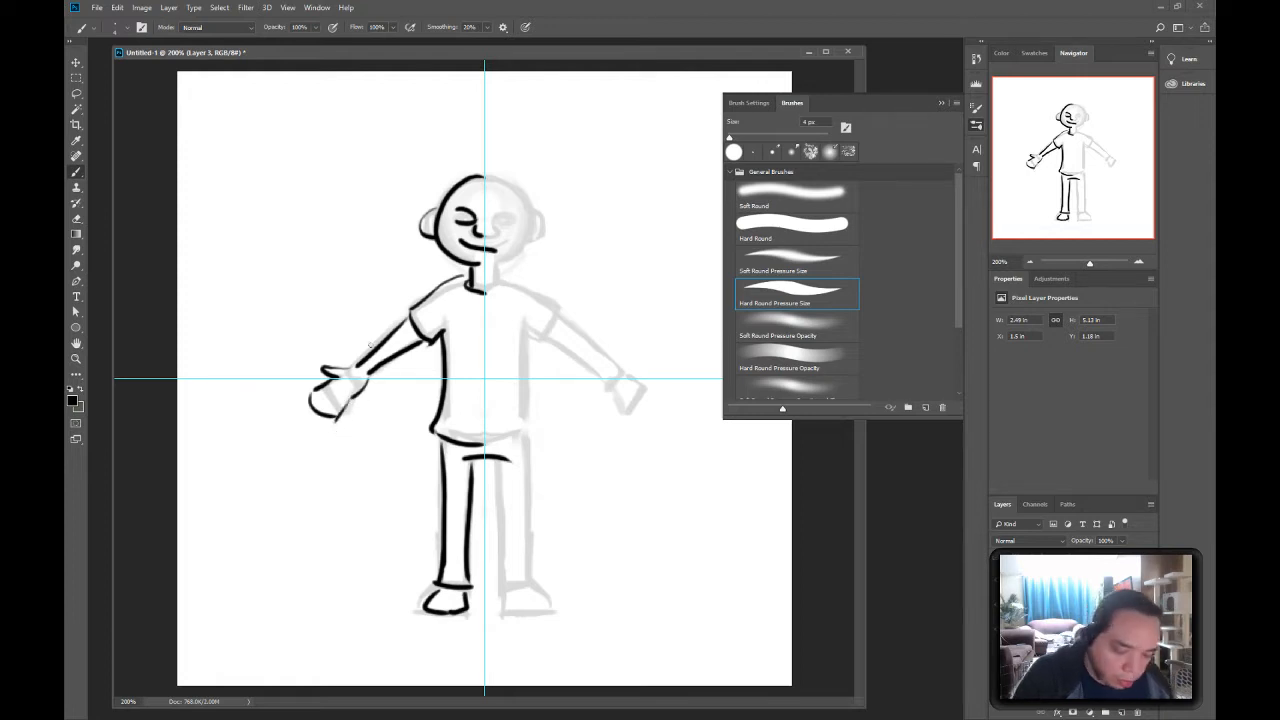
{"action": "key", "text": "e"}
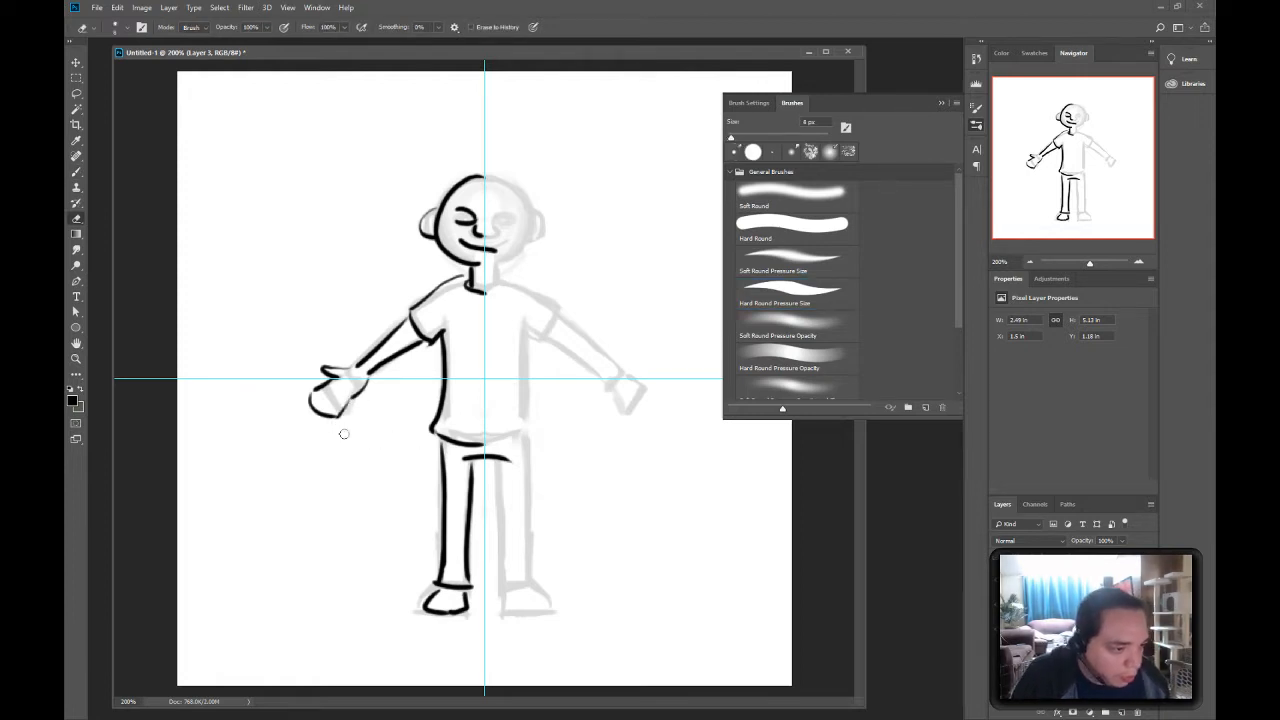
{"action": "key", "text": "b"}
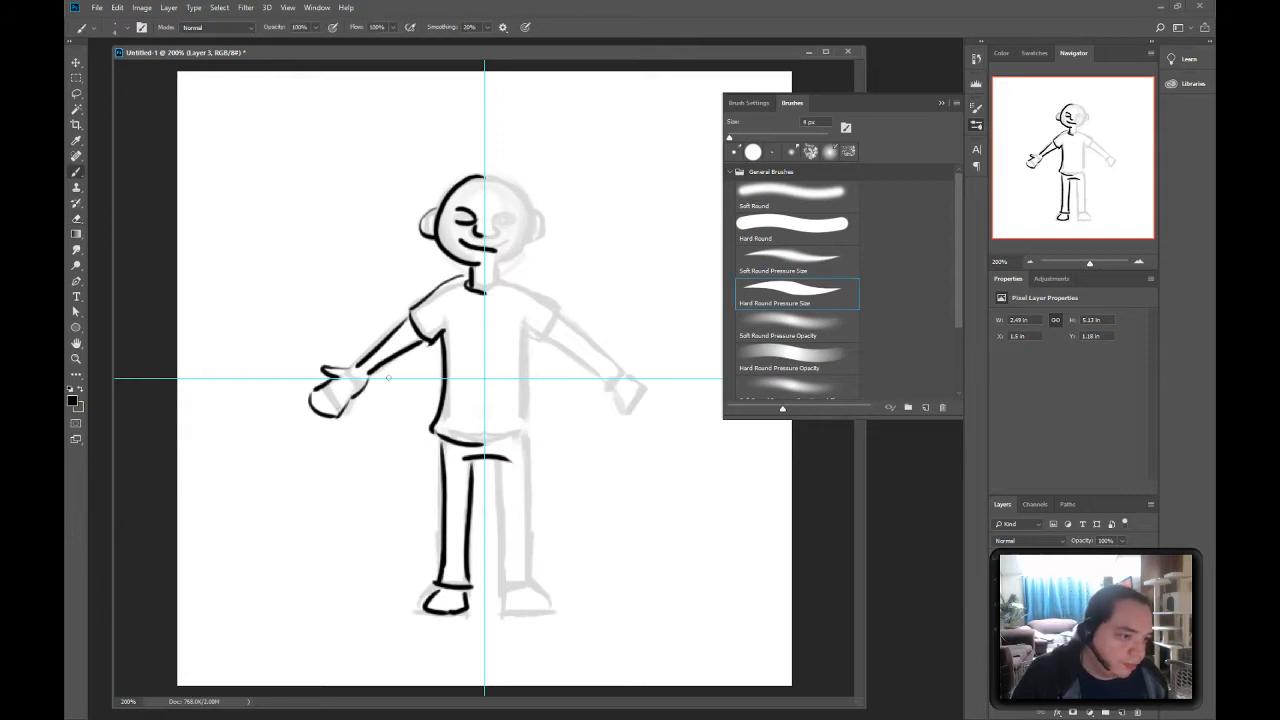
- Ink the lines separating the fingers inside the left-hand hand outline
{"action": "mouse_move", "coordinate": [332, 386]}
{"action": "left_mouse_down"}
{"action": "mouse_move", "coordinate": [288, 410]}
{"action": "mouse_move", "coordinate": [322, 413]}
{"action": "left_mouse_up"}
{"action": "key", "text": "ctrl+z"}
{"action": "key", "text": "ctrl+z"}
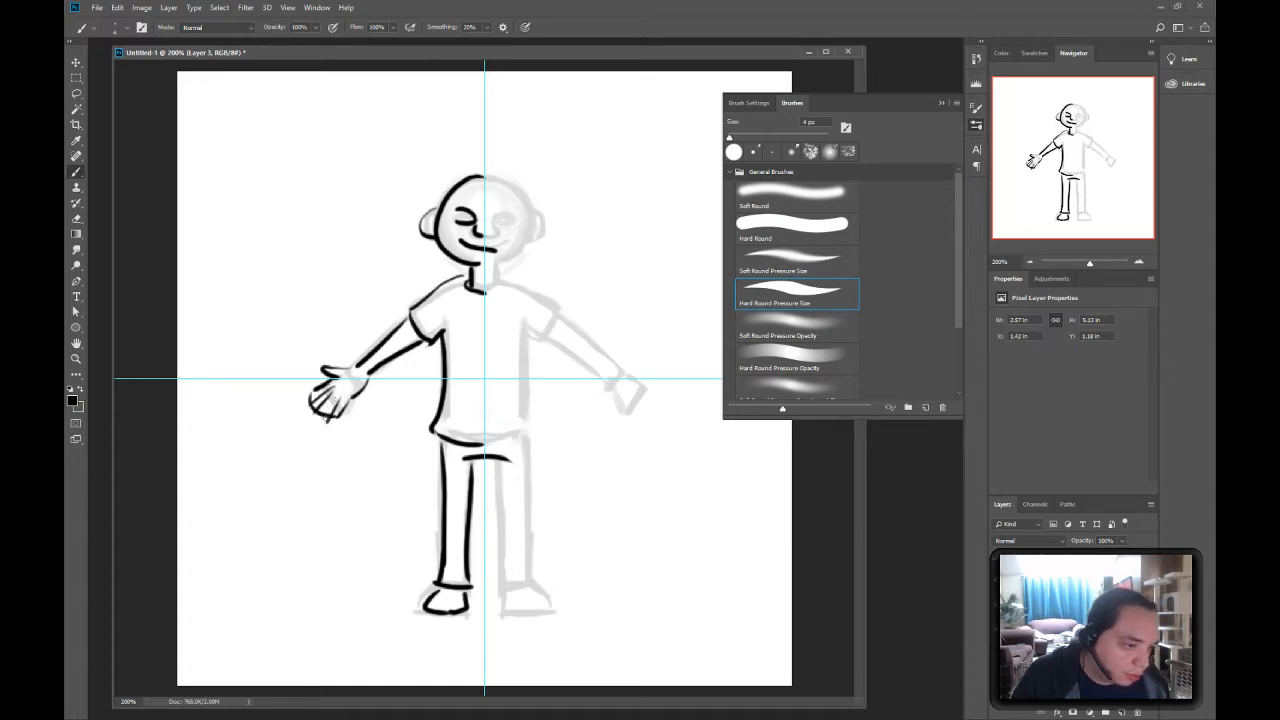
- Trim the overshooting fingertip lines with a 3 px eraser and re-ink the finger edge with the brush
{"action": "key", "text": "e"}
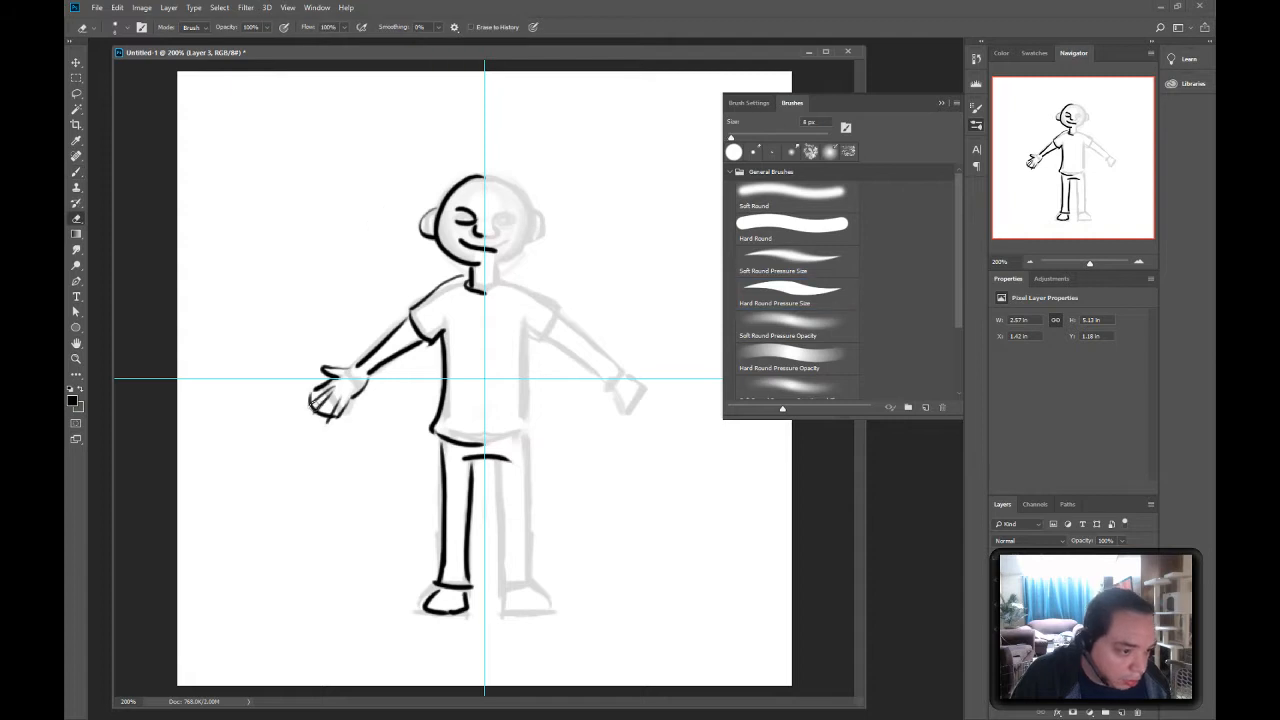
{"action": "key", "text": "bracketleft"}
{"action": "key", "text": "bracketleft"}
{"action": "key", "text": "bracketleft"}
{"action": "key", "text": "bracketleft"}
{"action": "key", "text": "bracketleft"}
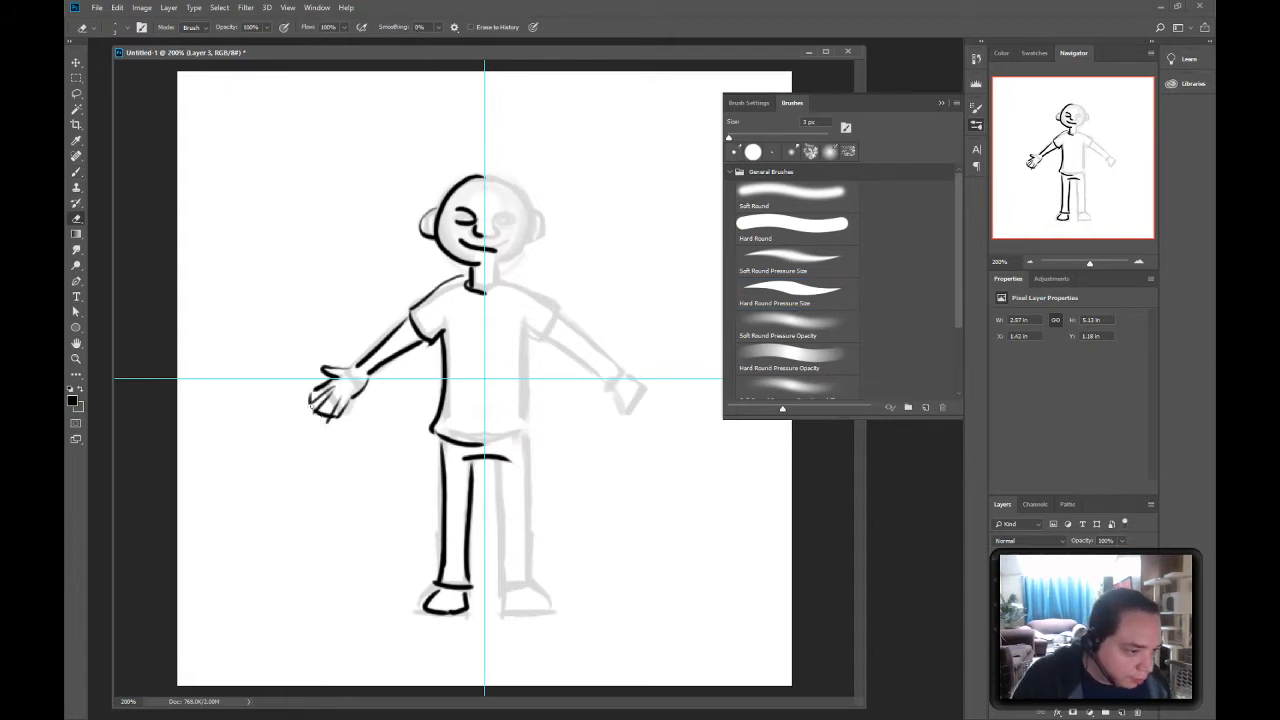
{"action": "left_click_drag", "start_coordinate": [311, 405], "coordinate": [312, 409]}
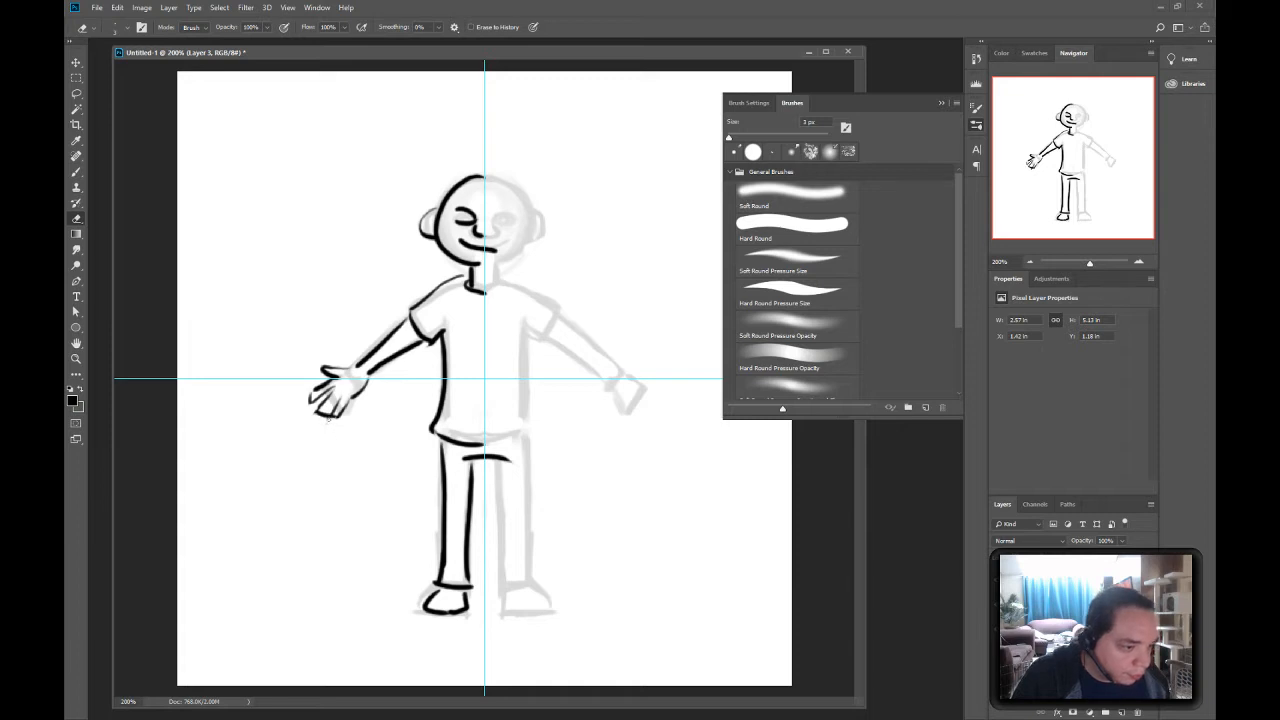
{"action": "key", "text": "b"}
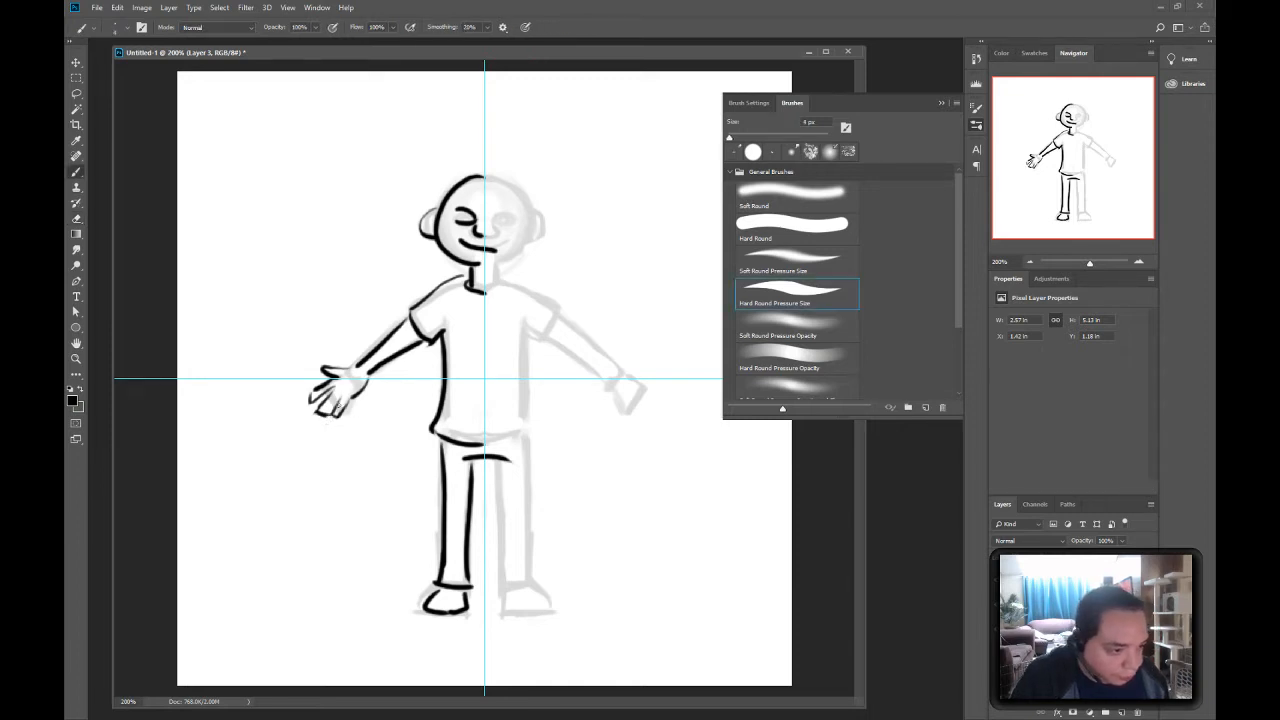
{"action": "left_click_drag", "start_coordinate": [338, 397], "coordinate": [326, 414]}
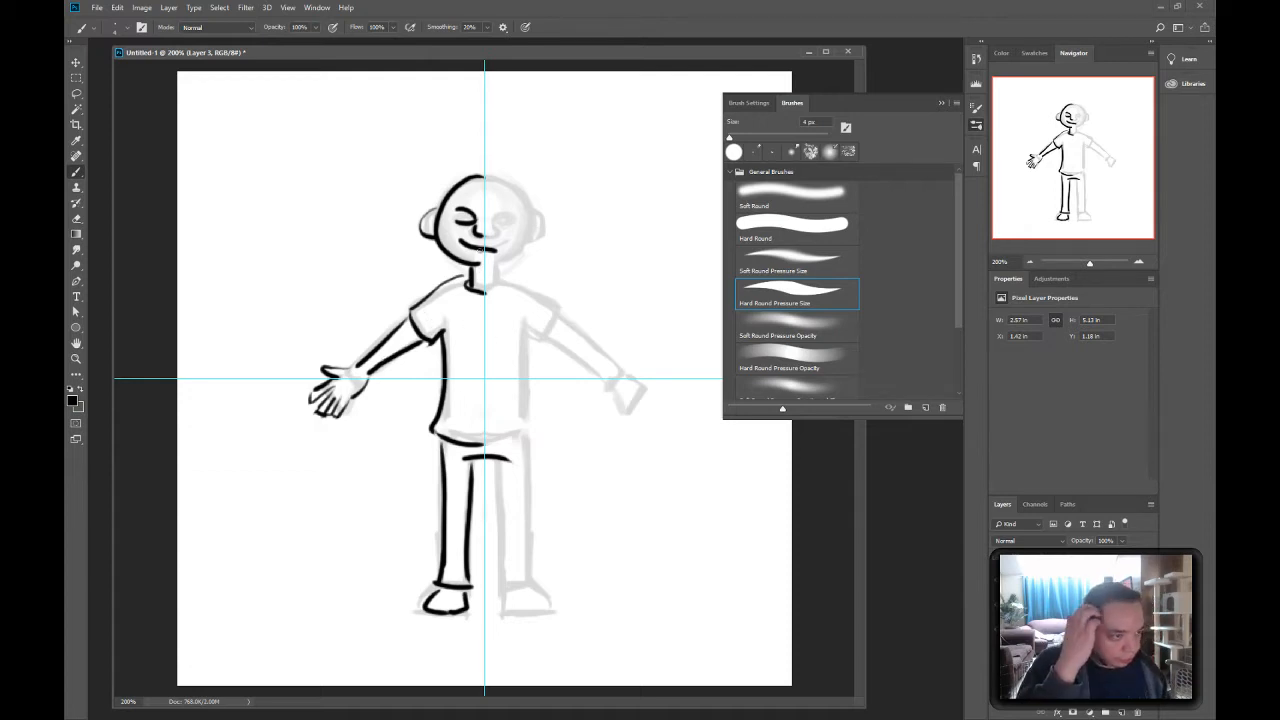
- Thin the nose and eye lines with the eraser and ink a thick eyebrow above the left-hand eye
{"action": "key", "text": "e"}
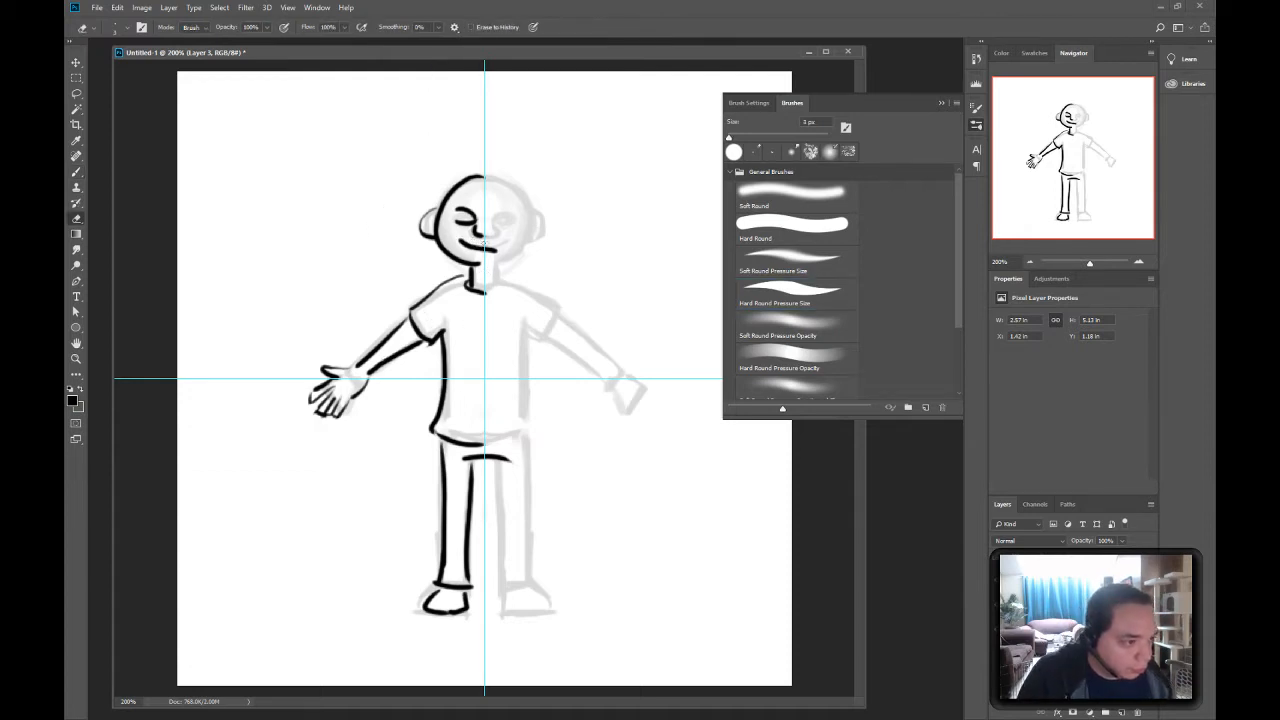
{"action": "mouse_move", "coordinate": [483, 243]}
{"action": "left_mouse_down"}
{"action": "mouse_move", "coordinate": [455, 234]}
{"action": "mouse_move", "coordinate": [473, 243]}
{"action": "left_mouse_up"}
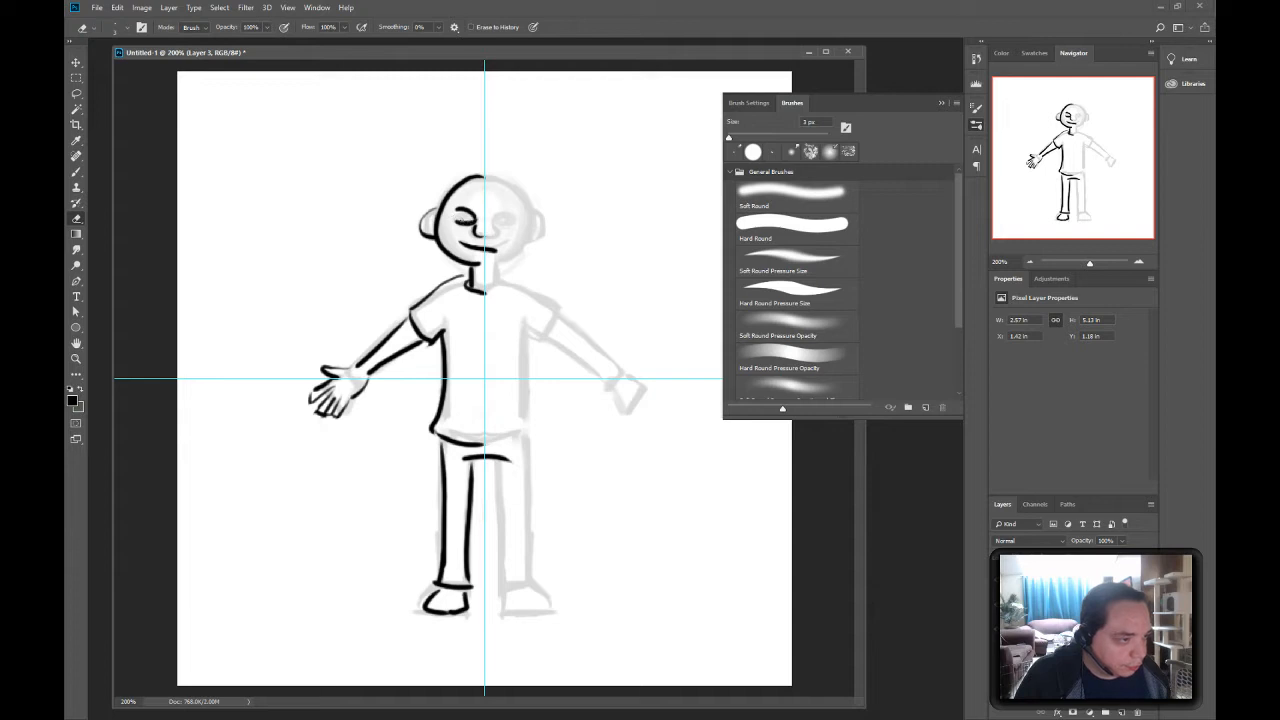
{"action": "left_click_drag", "start_coordinate": [470, 219], "coordinate": [454, 217]}
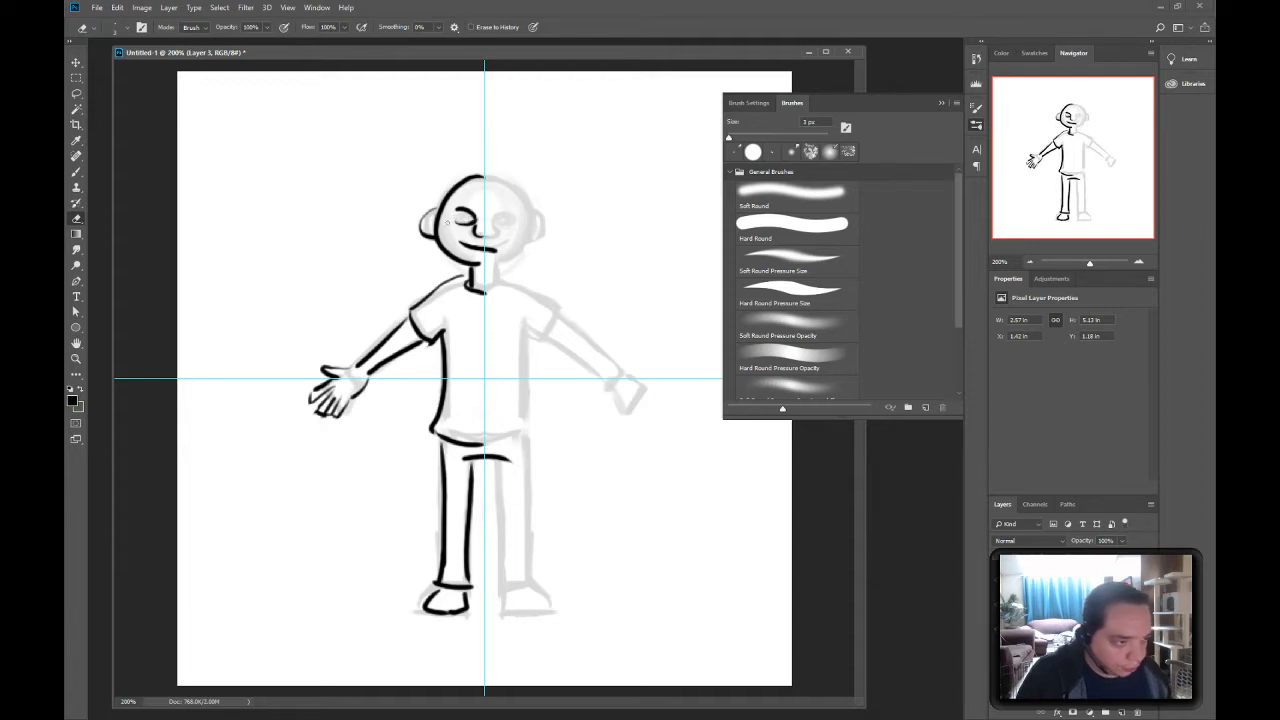
{"action": "key", "text": "b"}
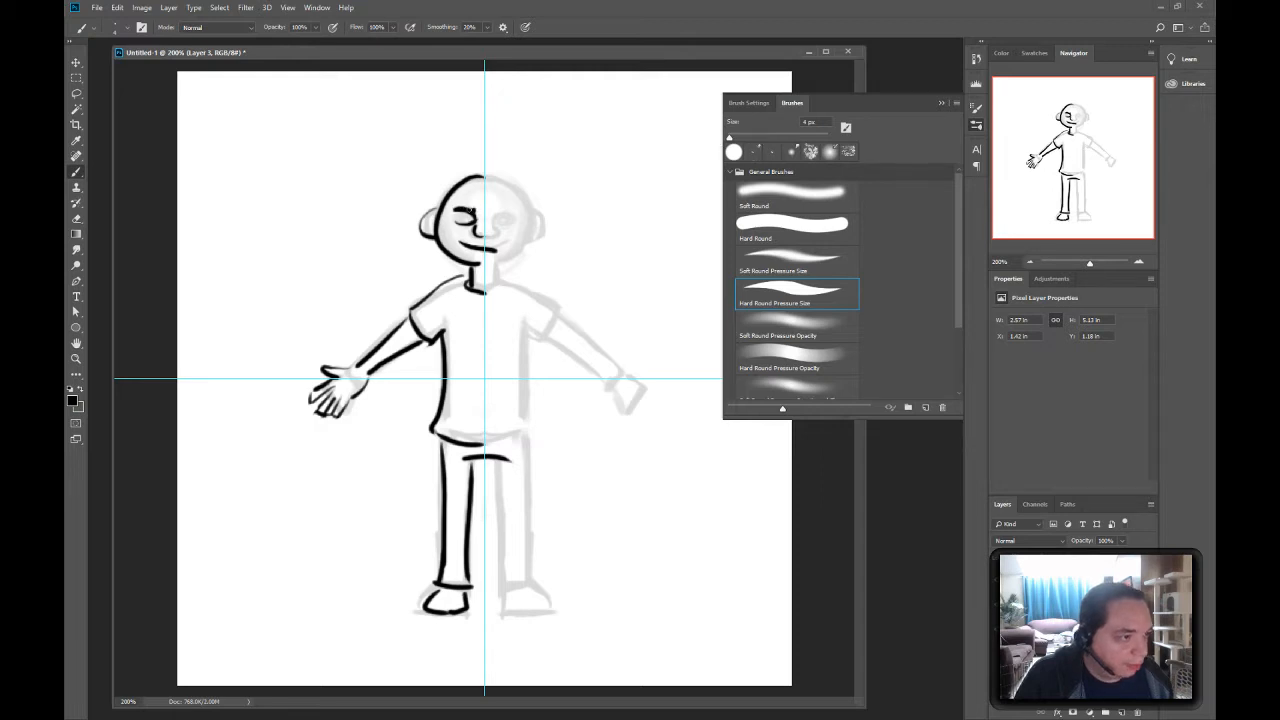
{"action": "left_click_drag", "start_coordinate": [472, 210], "coordinate": [456, 213]}
{"action": "key", "text": "e"}
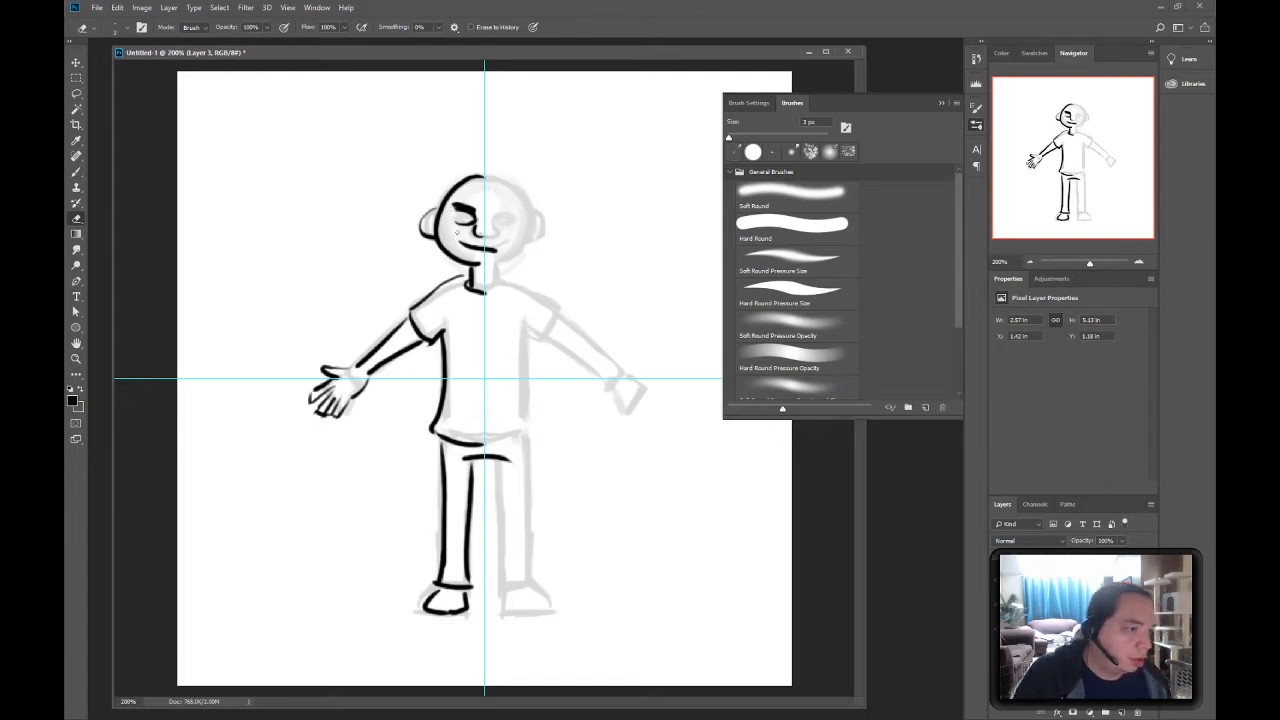
{"action": "key", "text": "b"}
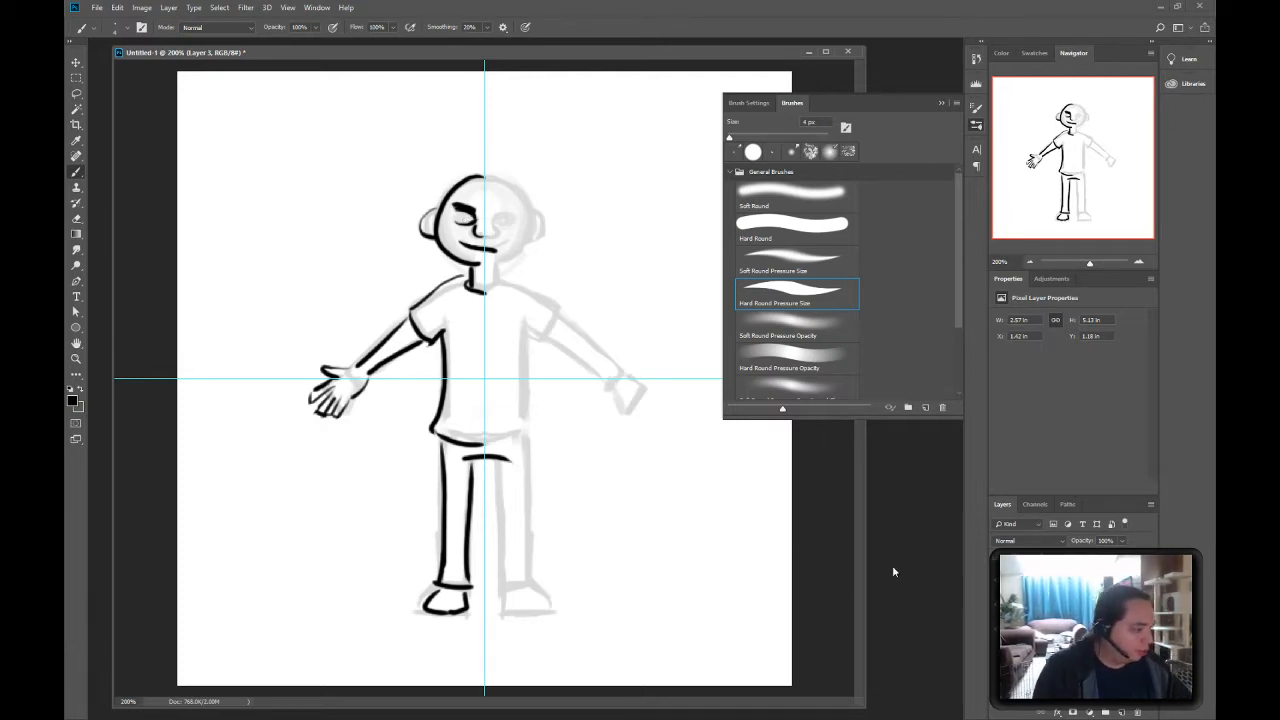
- Select the area beyond the centre guide with the Rectangular Marquee and delete the line art that crosses it, leaving nothing selected
{"action": "left_click", "coordinate": [76, 77]}
{"action": "left_click_drag", "start_coordinate": [557, 127], "coordinate": [485, 645]}
{"action": "left_click", "coordinate": [684, 514]}
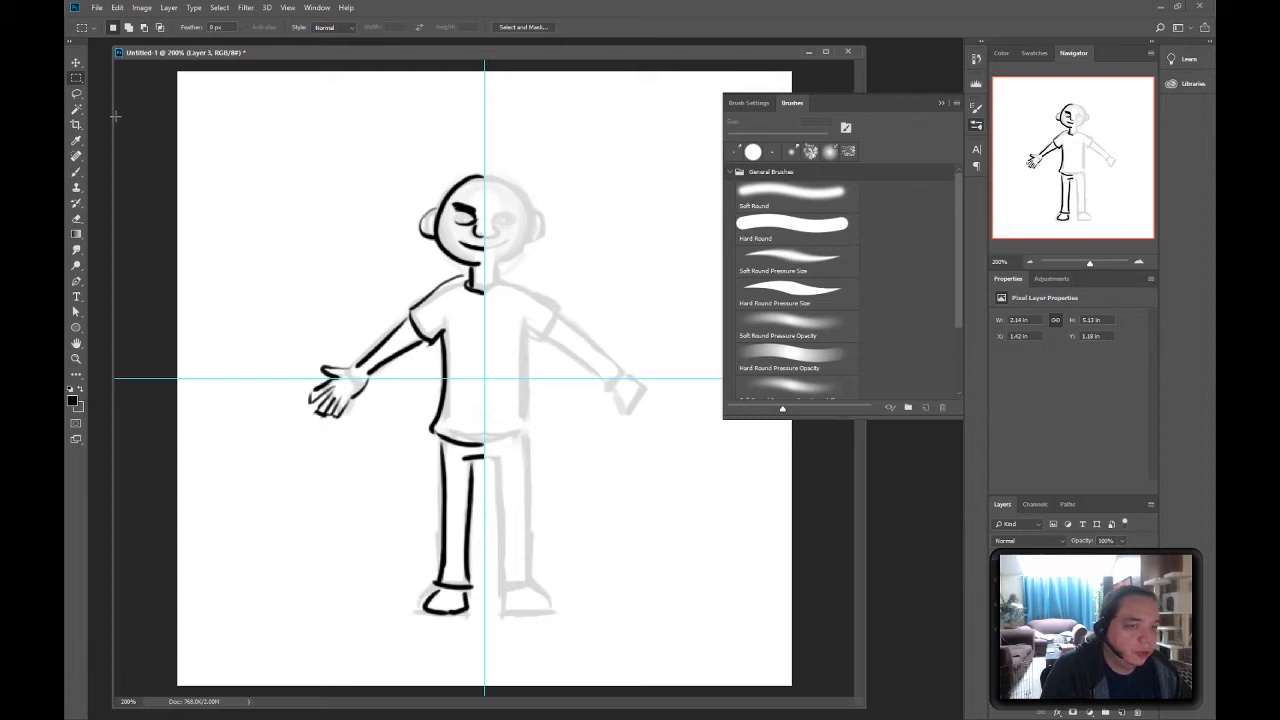
- Duplicate the line art layer and flip the copy horizontally
{"action": "left_click", "coordinate": [76, 62]}
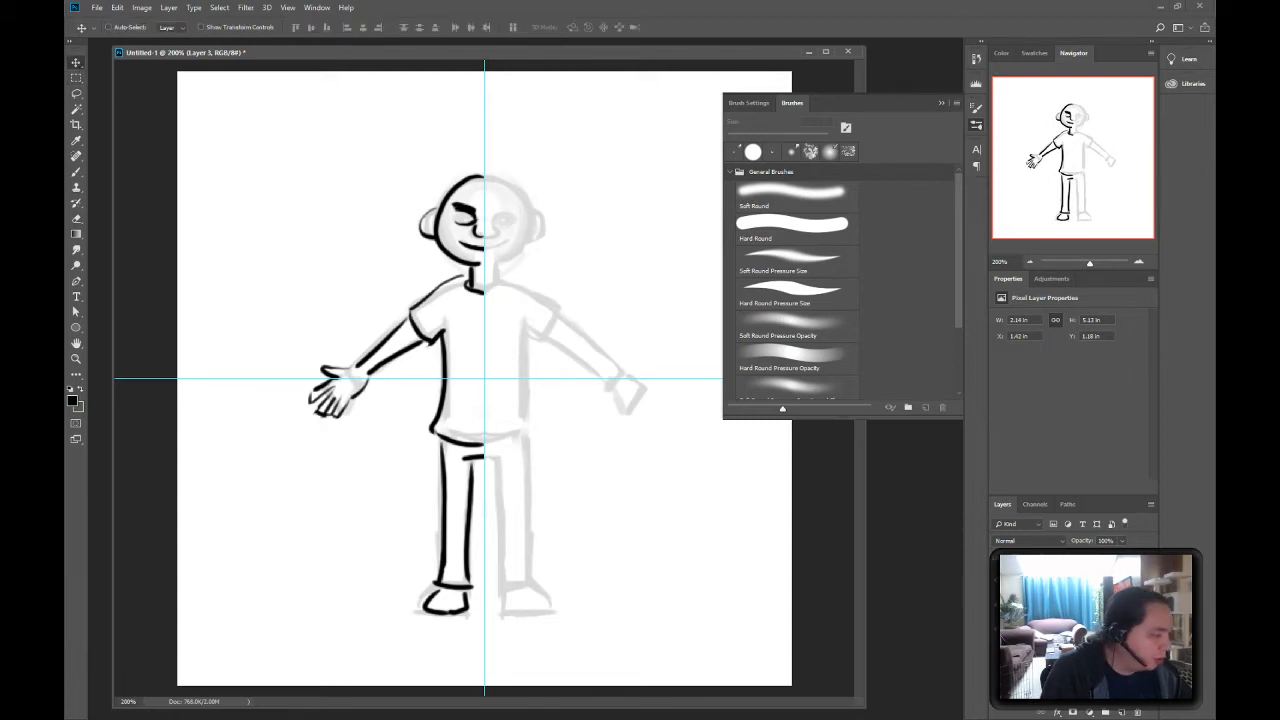
{"action": "left_click_drag", "start_coordinate": [1119, 713], "coordinate": [1121, 713]}
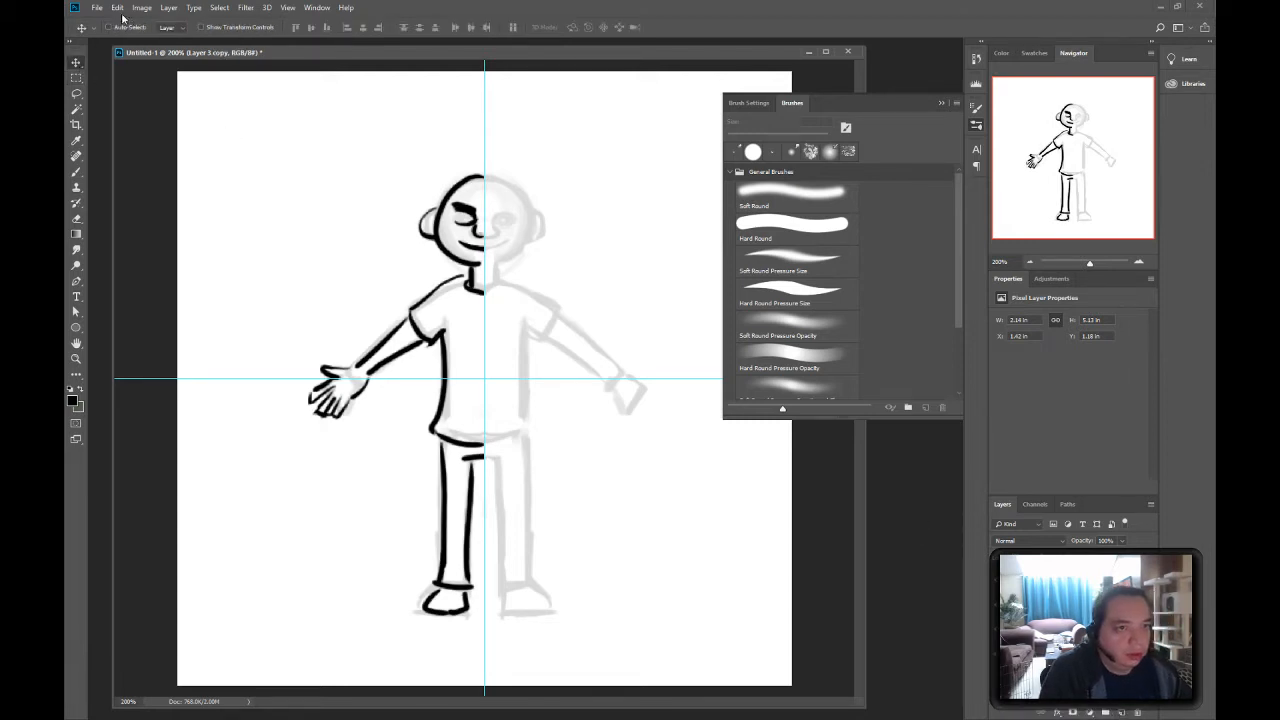
{"action": "left_click", "coordinate": [118, 9]}
{"action": "mouse_move", "coordinate": [172, 272]}
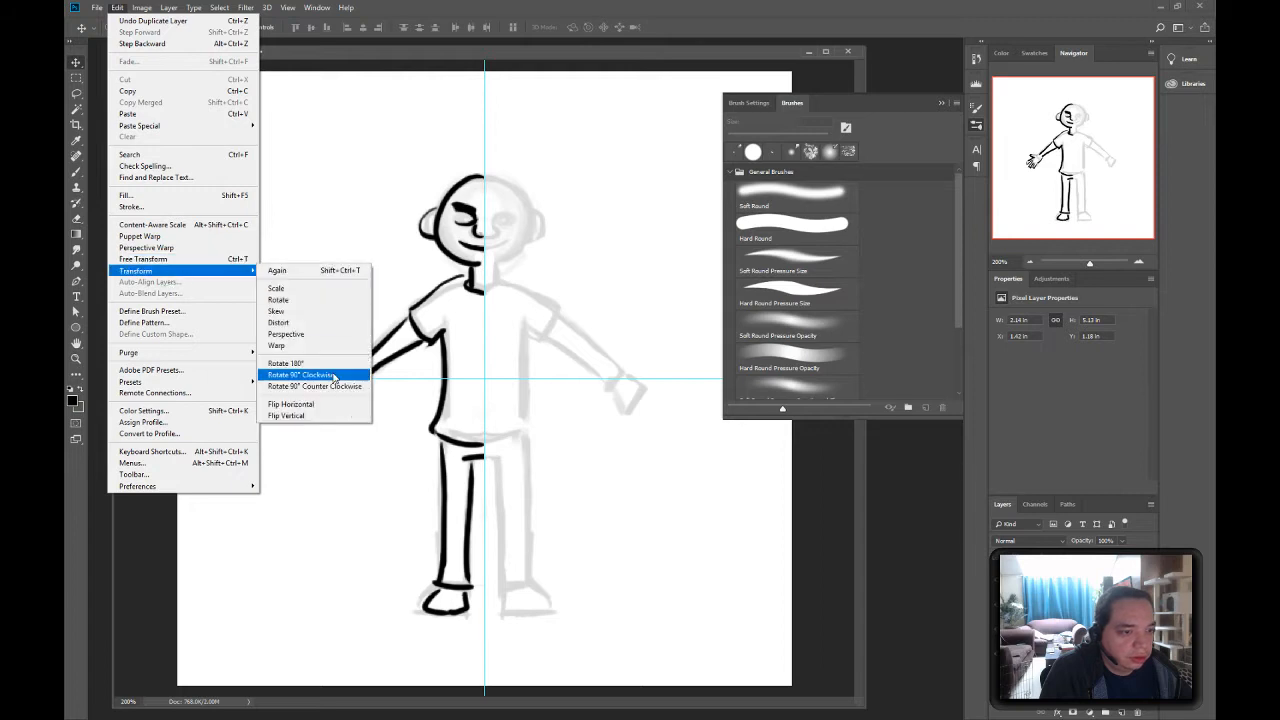
{"action": "left_click", "coordinate": [312, 404]}
- Move the flipped copy across the centre guide until it meets the original half, and hide the original line art layer
{"action": "key", "text": "shift+Right"}
{"action": "key", "text": "shift+Right"}
{"action": "key", "text": "shift+Right"}
{"action": "key", "text": "shift+Right"}
{"action": "key", "text": "shift+Right"}
{"action": "key", "text": "shift+Right"}
{"action": "key", "text": "shift+Right"}
{"action": "key", "text": "shift+Right"}
{"action": "key", "text": "shift+Right"}
{"action": "key", "text": "shift+Right"}
{"action": "key", "text": "shift+Right"}
{"action": "key", "text": "shift+Right"}
{"action": "key", "text": "shift+Right"}
{"action": "key", "text": "shift+Right"}
{"action": "key", "text": "shift+Right"}
{"action": "key", "text": "shift+Right"}
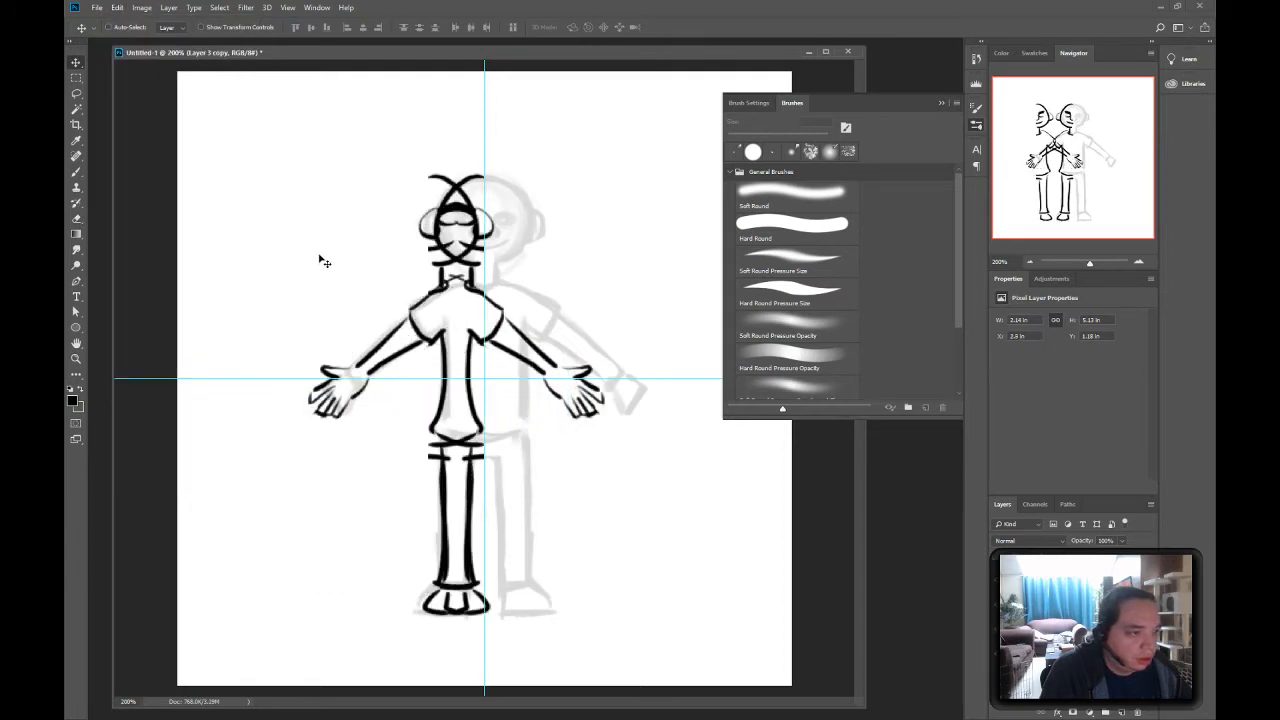
{"action": "key", "text": "shift+Left"}
{"action": "key", "text": "Left"}
{"action": "key", "text": "Left"}
{"action": "key", "text": "Left"}
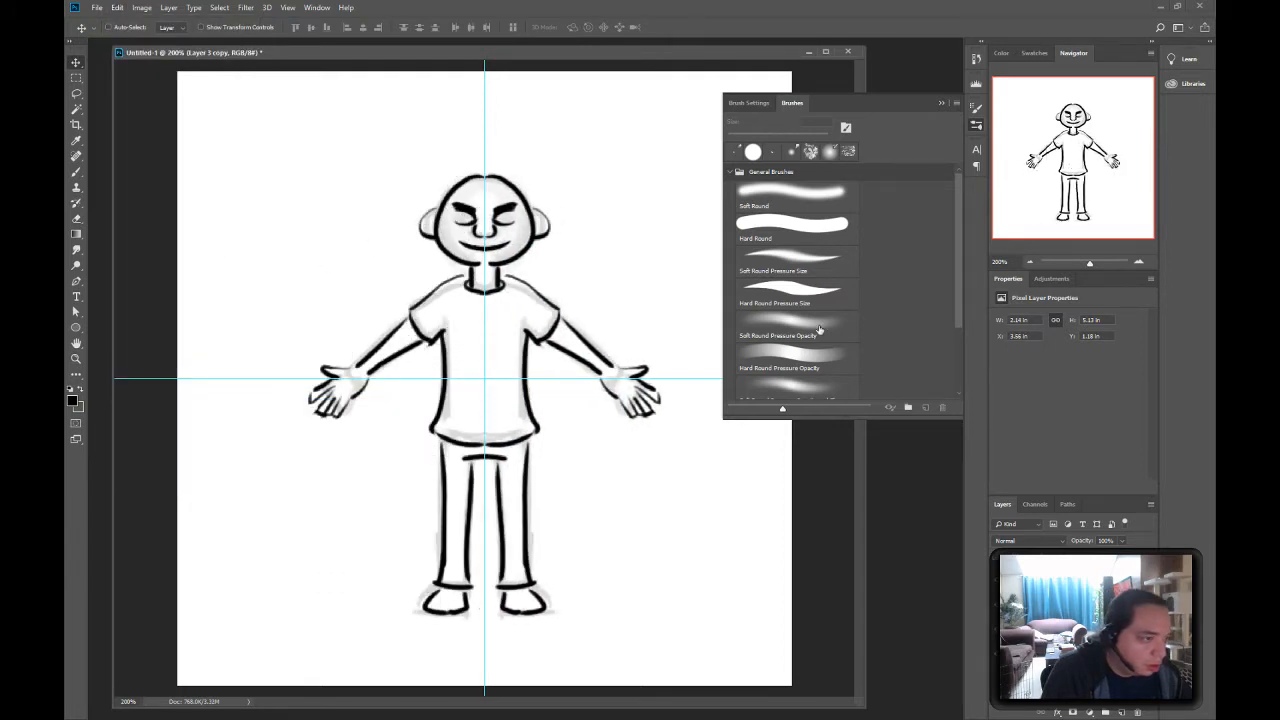
{"action": "left_click", "coordinate": [1000, 600]}
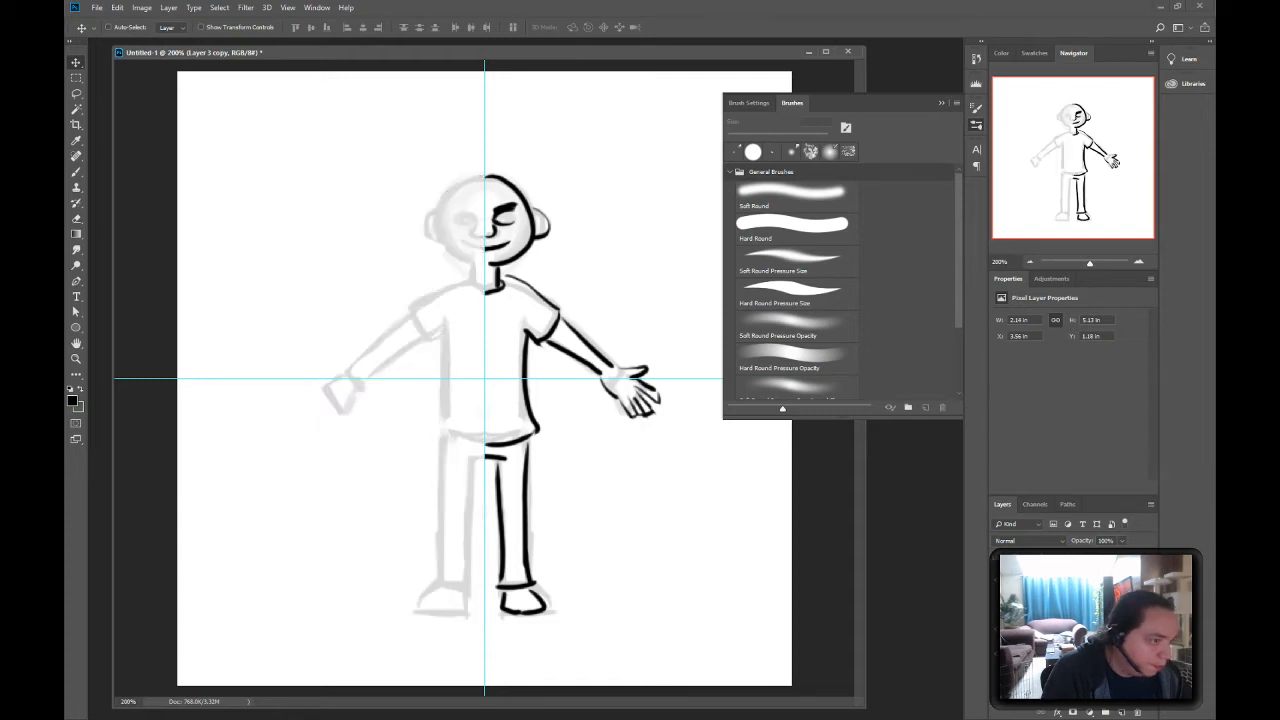
- Show the original line art half, hide the grey sketch, and merge the two halves into one layer
{"action": "left_click", "coordinate": [1000, 600]}
{"action": "left_click", "coordinate": [1000, 622]}
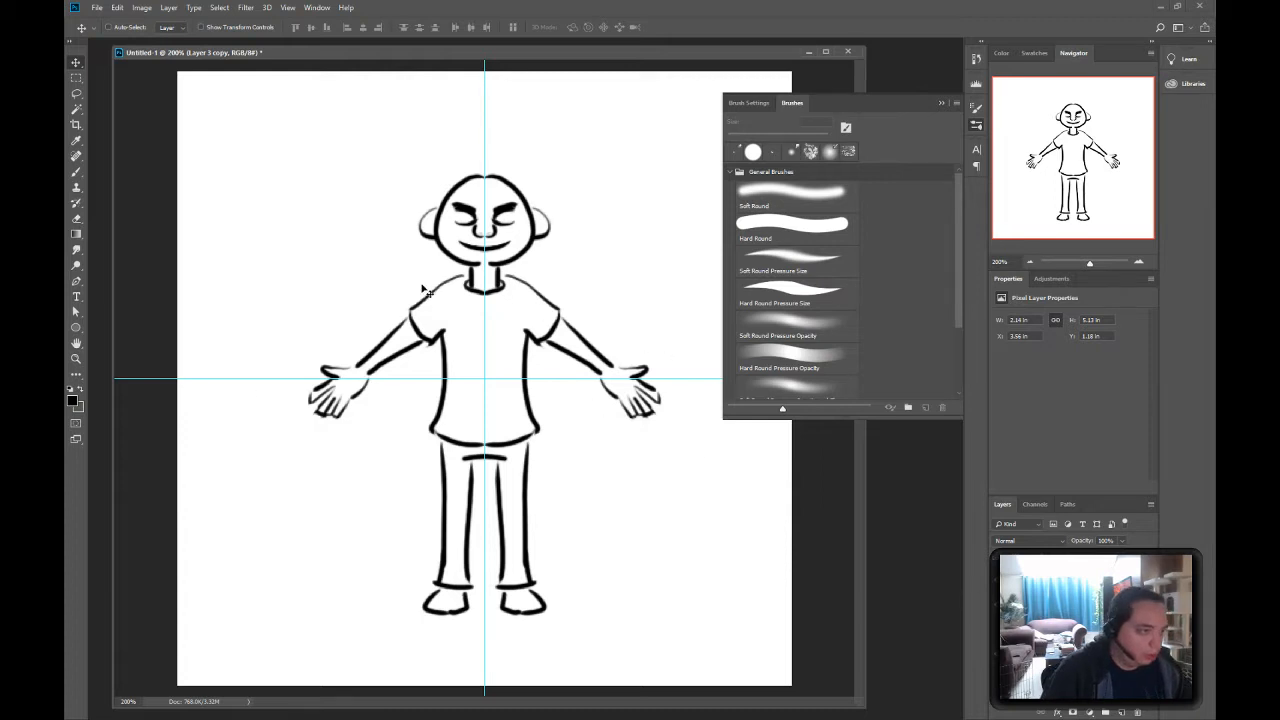
{"action": "key", "text": "ctrl+e"}
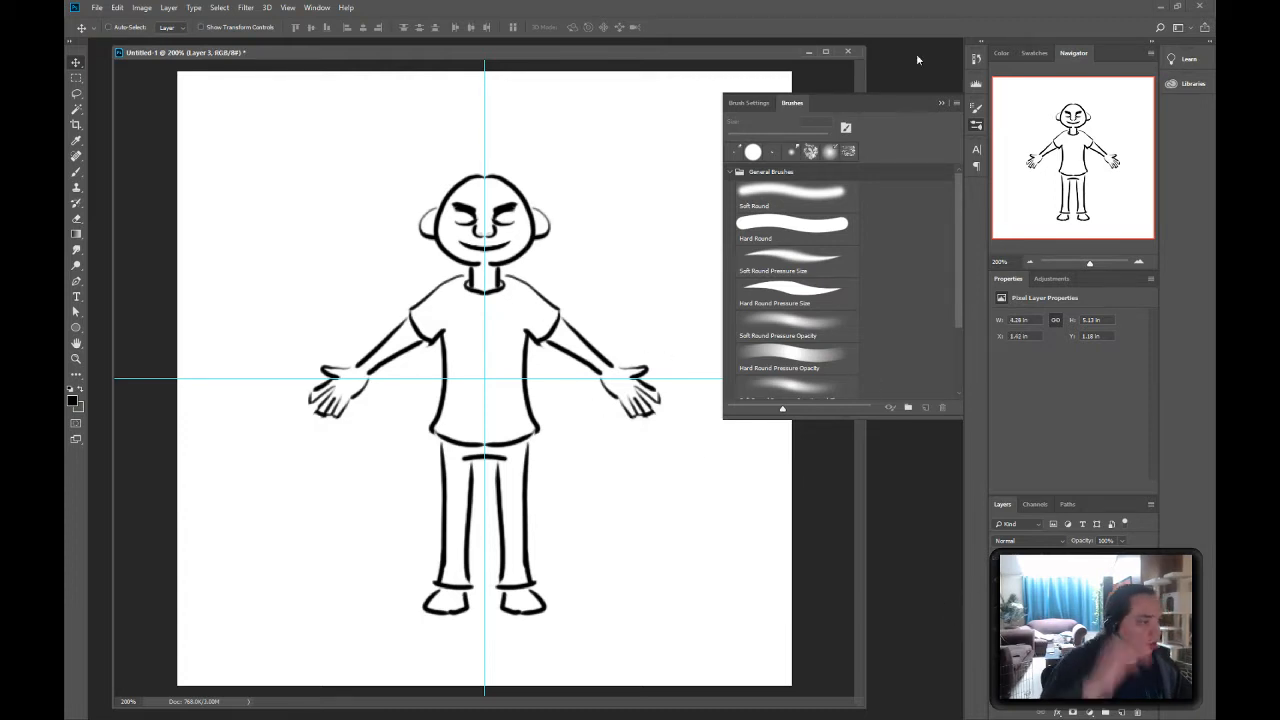
- Collapse the Brushes panel and hide the guides to leave a clear view of the figure
{"action": "left_click", "coordinate": [940, 102]}
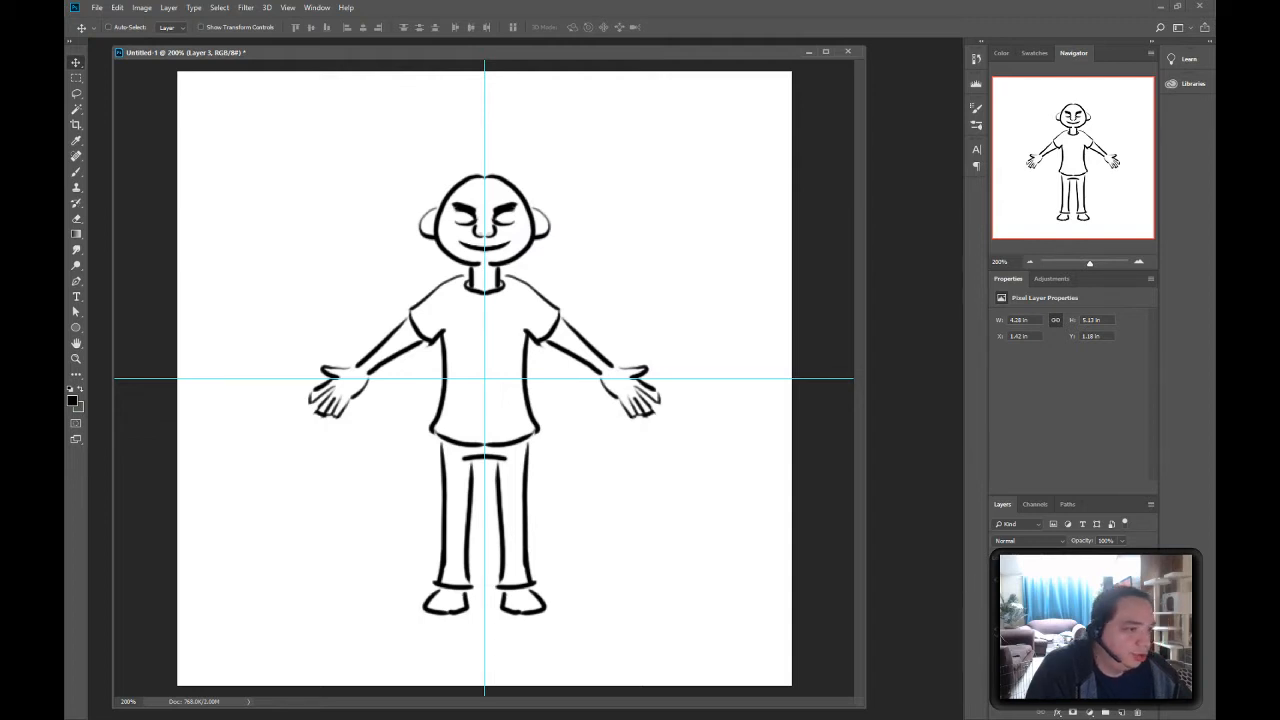
{"action": "left_click", "coordinate": [999, 630]}
{"action": "left_click", "coordinate": [999, 630]}
{"action": "key", "text": "ctrl+semicolon"}
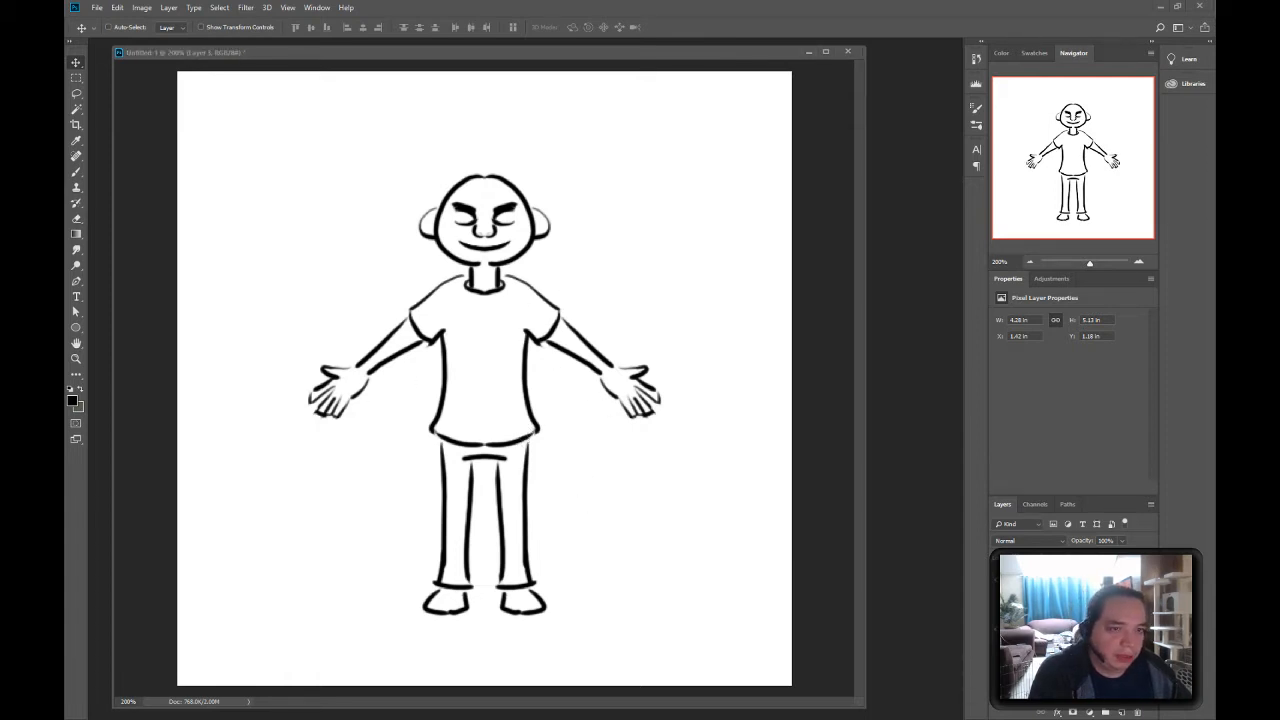
- Select the lower legs and feet with the Rectangular Marquee, nudge them down one large increment, and deselect
{"action": "left_click", "coordinate": [74, 76]}
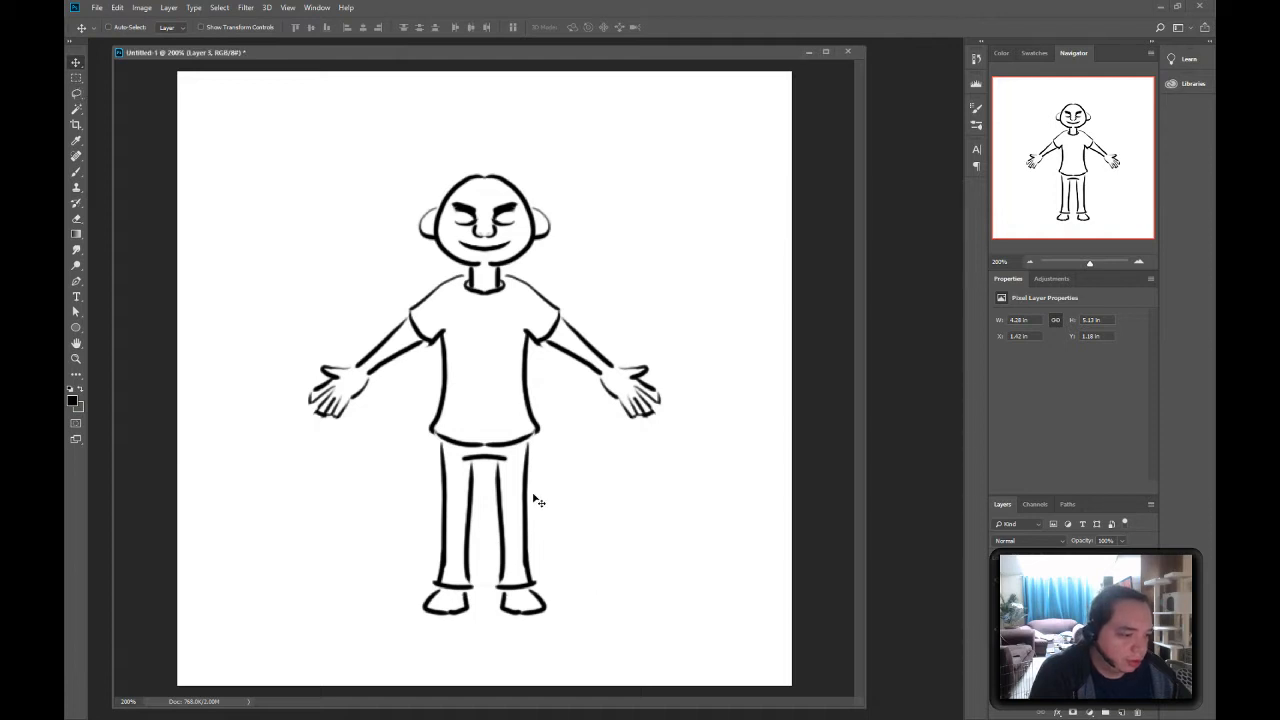
{"action": "key", "text": "m"}
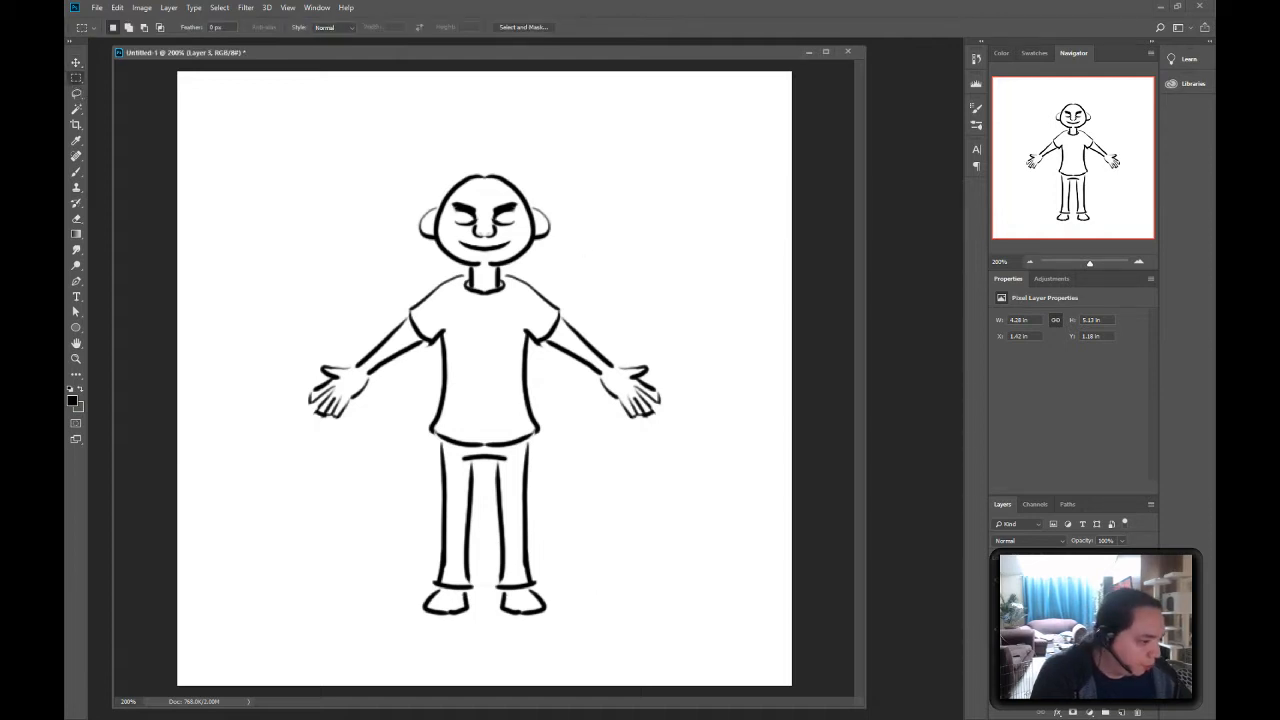
{"action": "left_click_drag", "start_coordinate": [613, 651], "coordinate": [348, 497]}
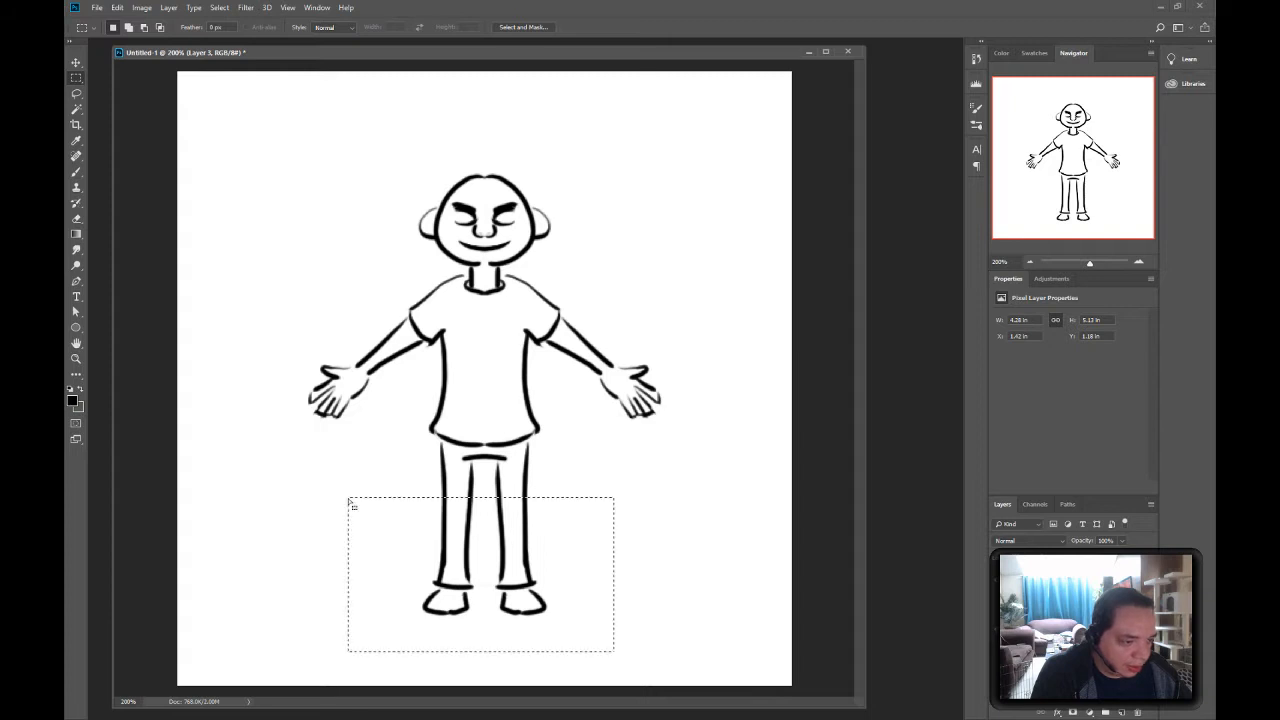
{"action": "key", "text": "v"}
{"action": "key", "text": "shift+Down"}
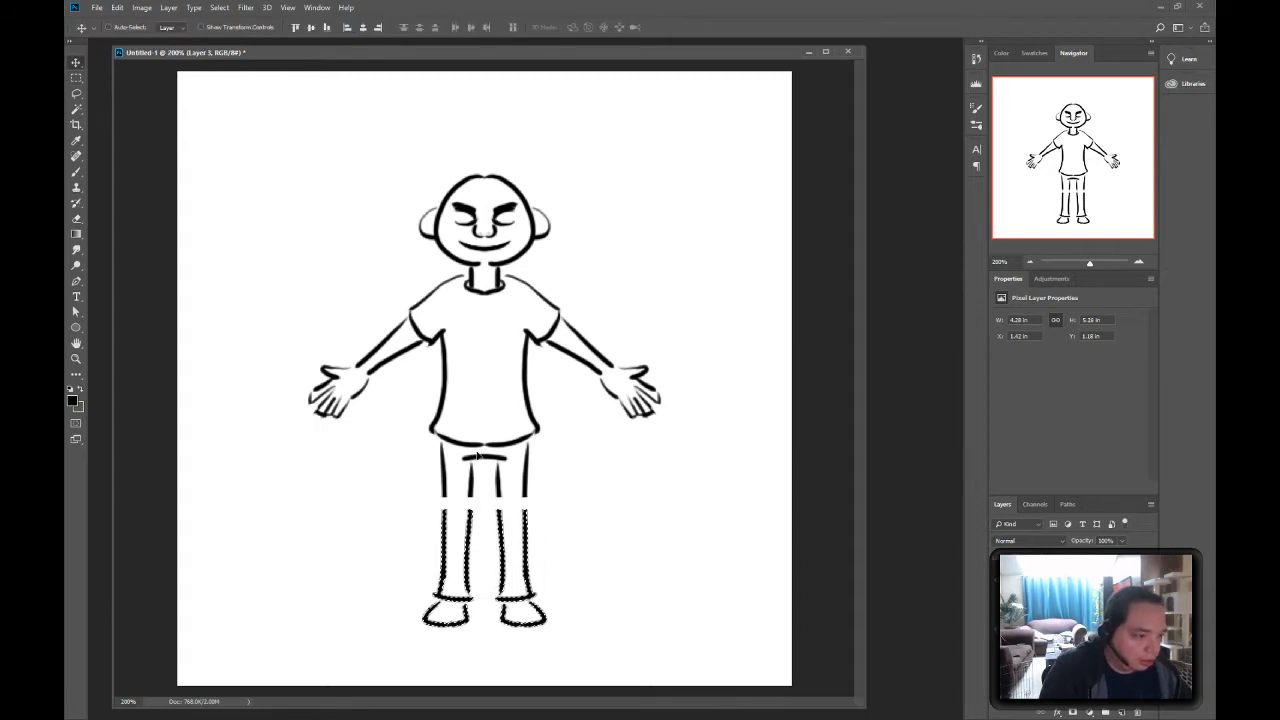
{"action": "key", "text": "m"}
{"action": "key", "text": "ctrl+d"}
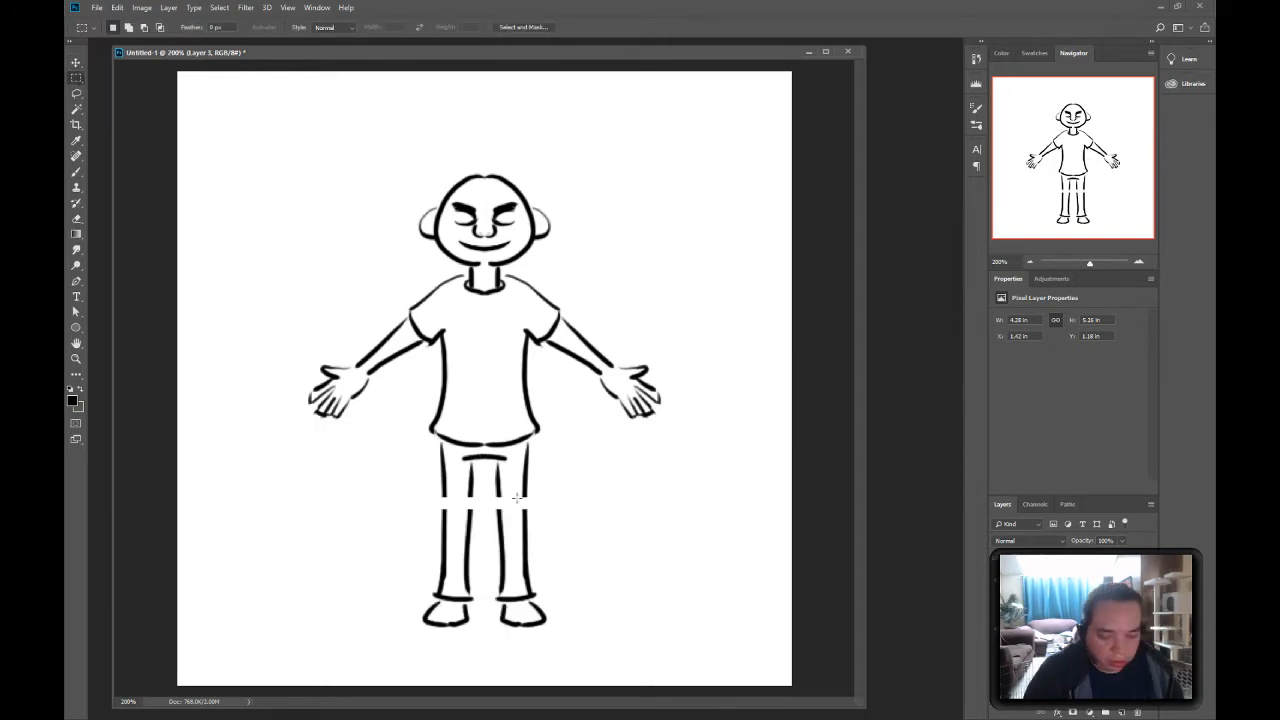
- Bridge the gaps in all four leg lines with short black brush strokes
{"action": "key", "text": "b"}
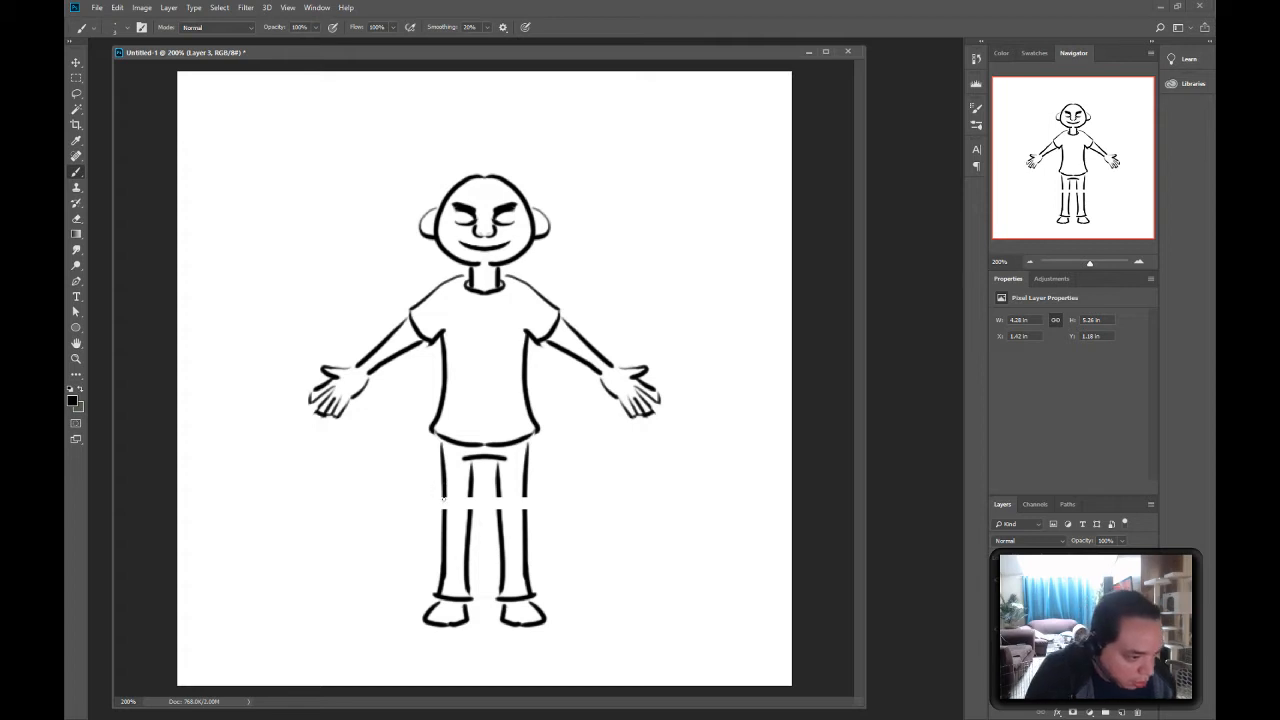
{"action": "mouse_move", "coordinate": [445, 497]}
{"action": "left_mouse_down"}
{"action": "mouse_move", "coordinate": [445, 516]}
{"action": "mouse_move", "coordinate": [470, 517]}
{"action": "left_mouse_up"}
{"action": "key", "text": "ctrl+z"}
{"action": "key", "text": "ctrl+z"}
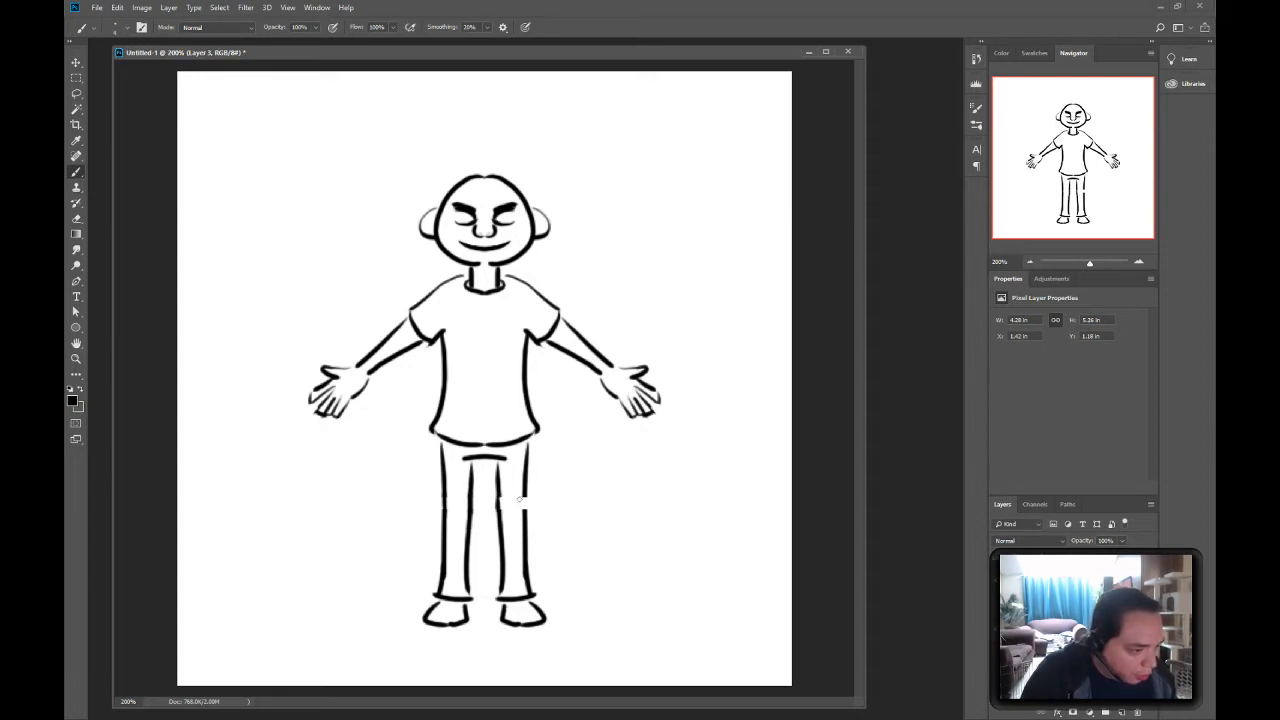
{"action": "mouse_move", "coordinate": [498, 492]}
{"action": "left_mouse_down"}
{"action": "mouse_move", "coordinate": [499, 515]}
{"action": "mouse_move", "coordinate": [525, 518]}
{"action": "left_mouse_up"}
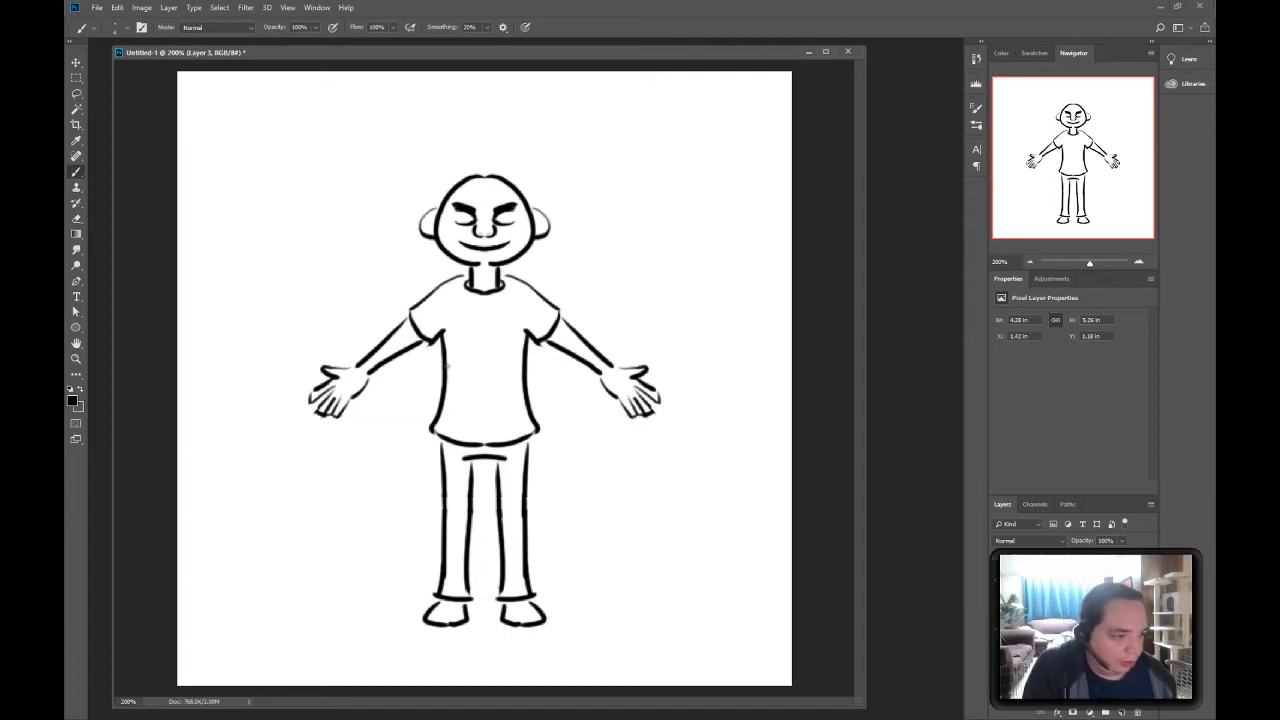
- Paint a black pupil in the left-hand eye and erase a small highlight in it
{"action": "key", "text": "e"}
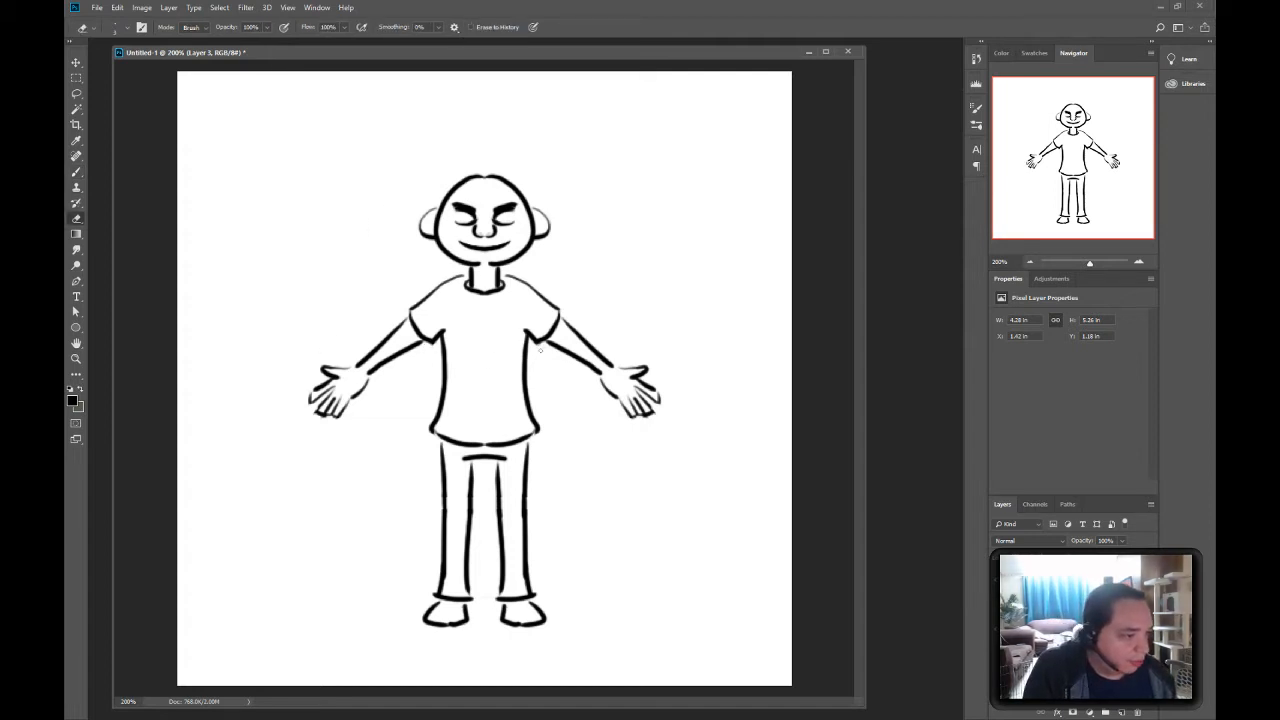
{"action": "key", "text": "b"}
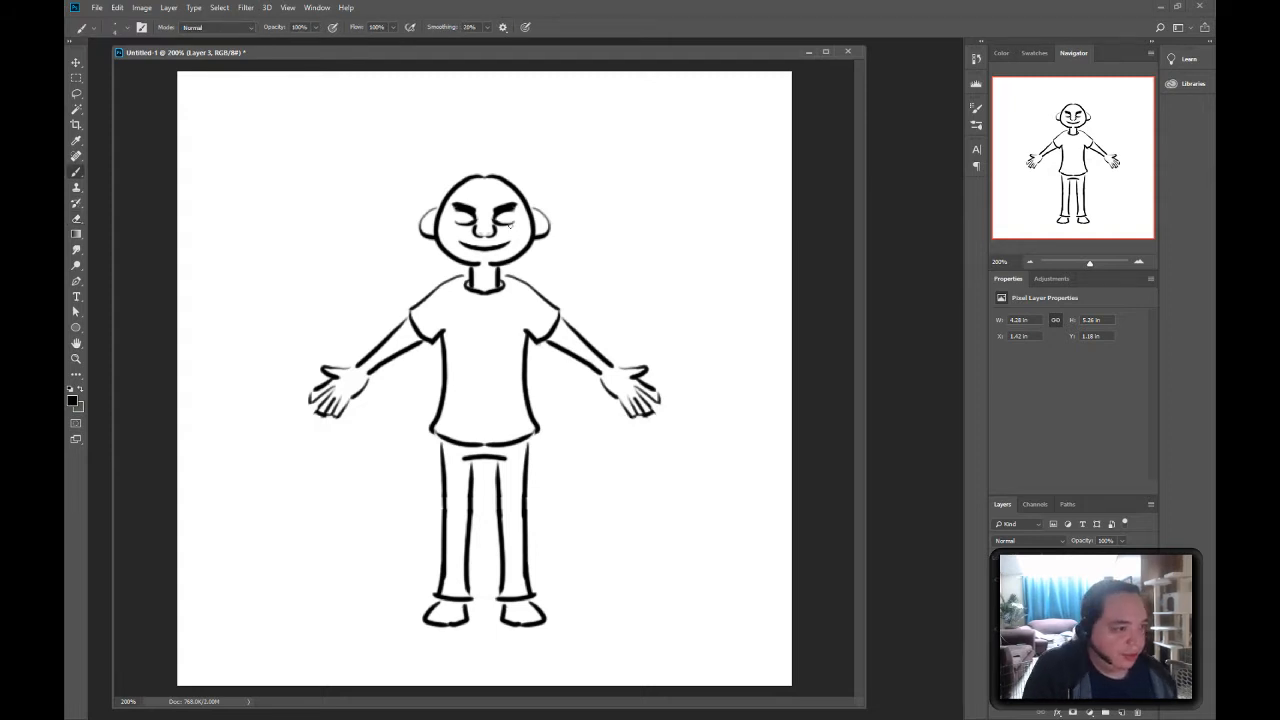
{"action": "left_click_drag", "start_coordinate": [469, 213], "coordinate": [462, 217]}
{"action": "key", "text": "ctrl+z"}
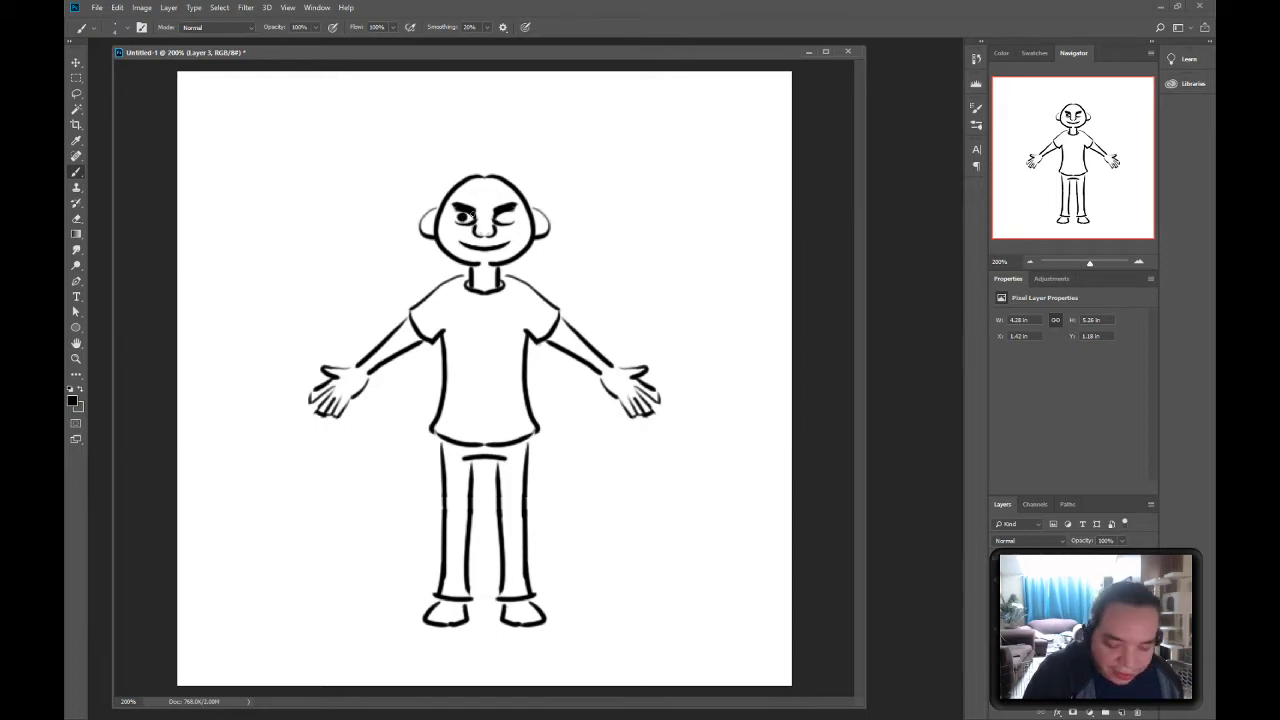
{"action": "key", "text": "e"}
{"action": "left_click", "coordinate": [460, 216]}
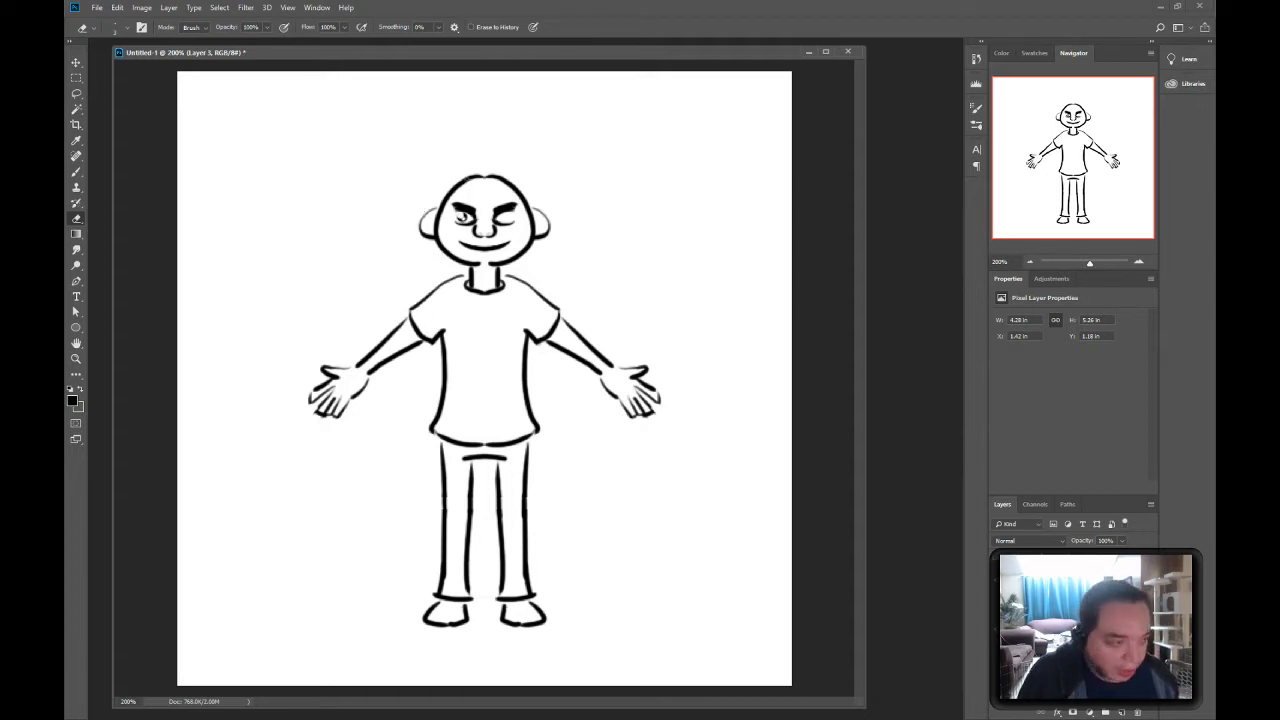
- Paint a matching pupil in the right-hand eye and erase a small highlight in it
{"action": "key", "text": "b"}
{"action": "left_click_drag", "start_coordinate": [506, 217], "coordinate": [505, 216]}
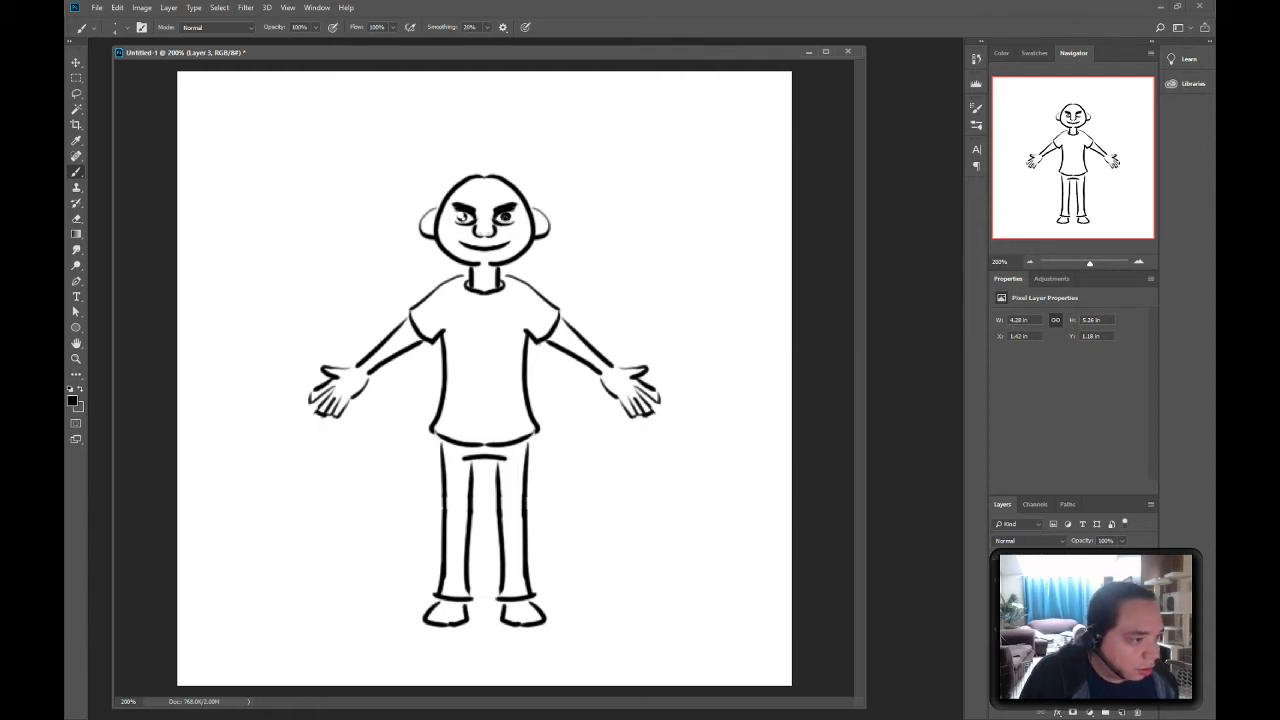
{"action": "key", "text": "e"}
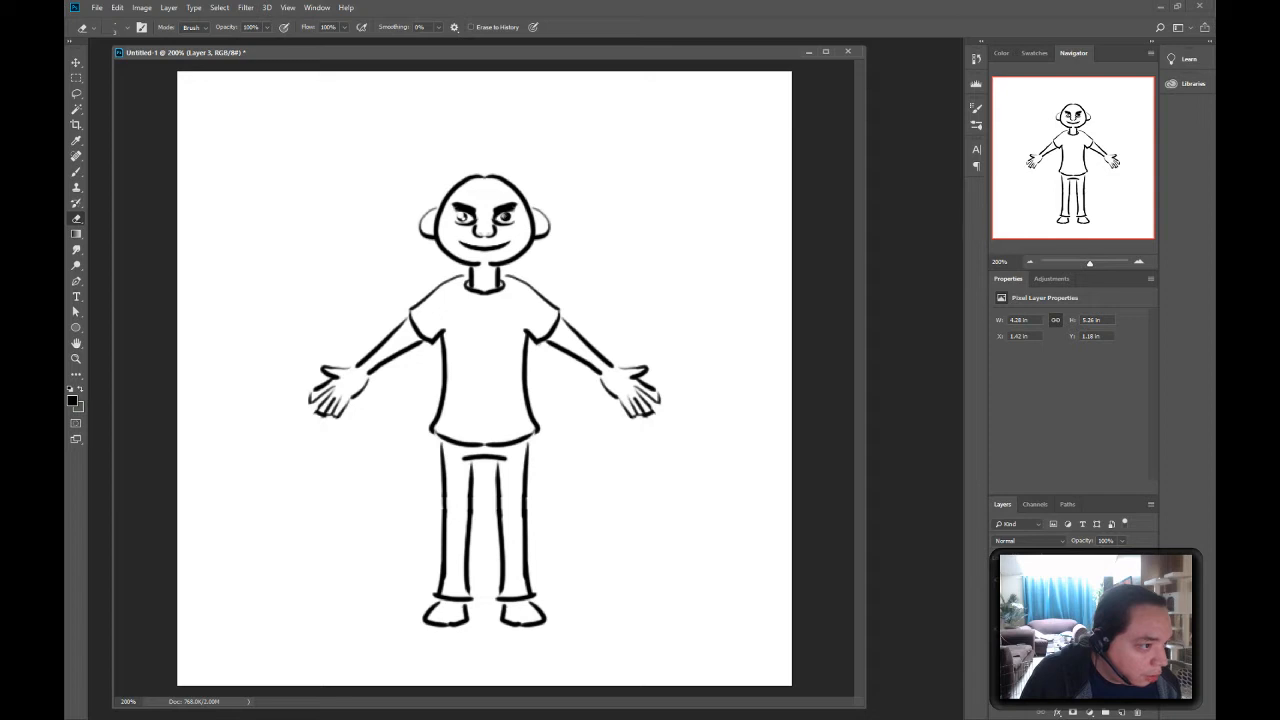
{"action": "left_click_drag", "start_coordinate": [508, 214], "coordinate": [508, 218]}
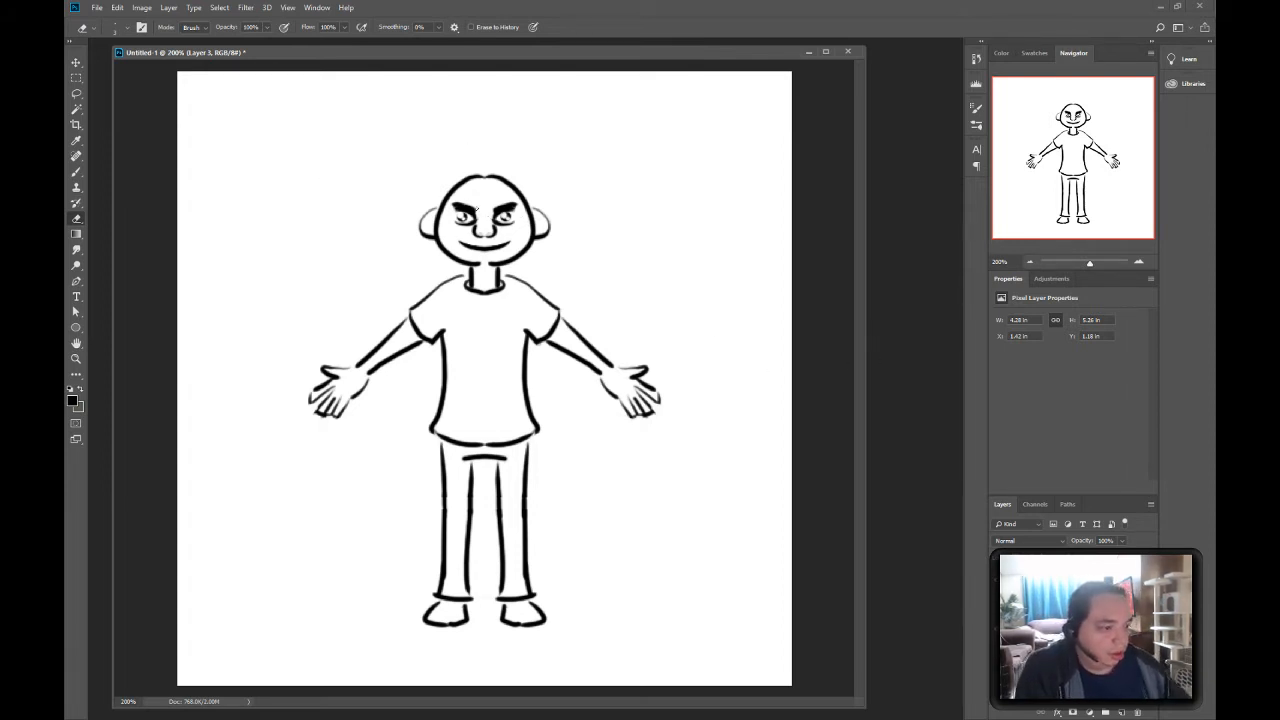
- Create a new layer above the line art and set the brush's foreground colour to orange
{"action": "key", "text": "b"}
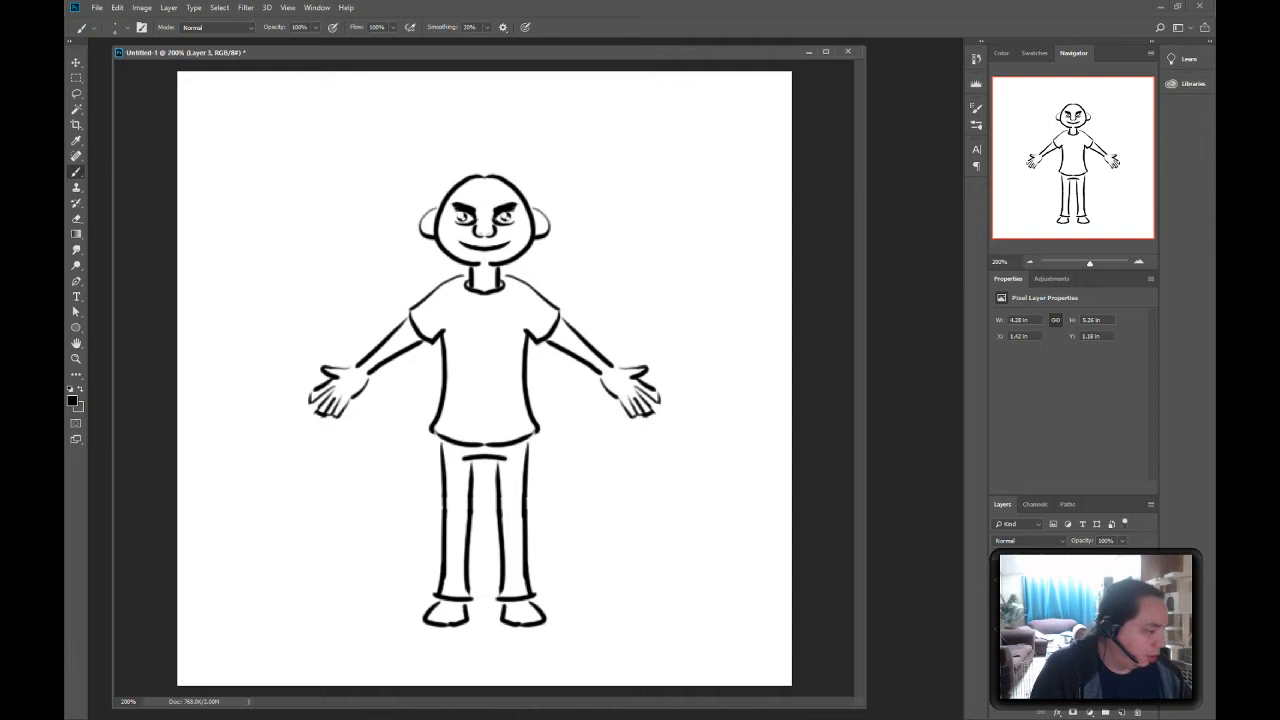
{"action": "left_click", "coordinate": [1124, 713]}
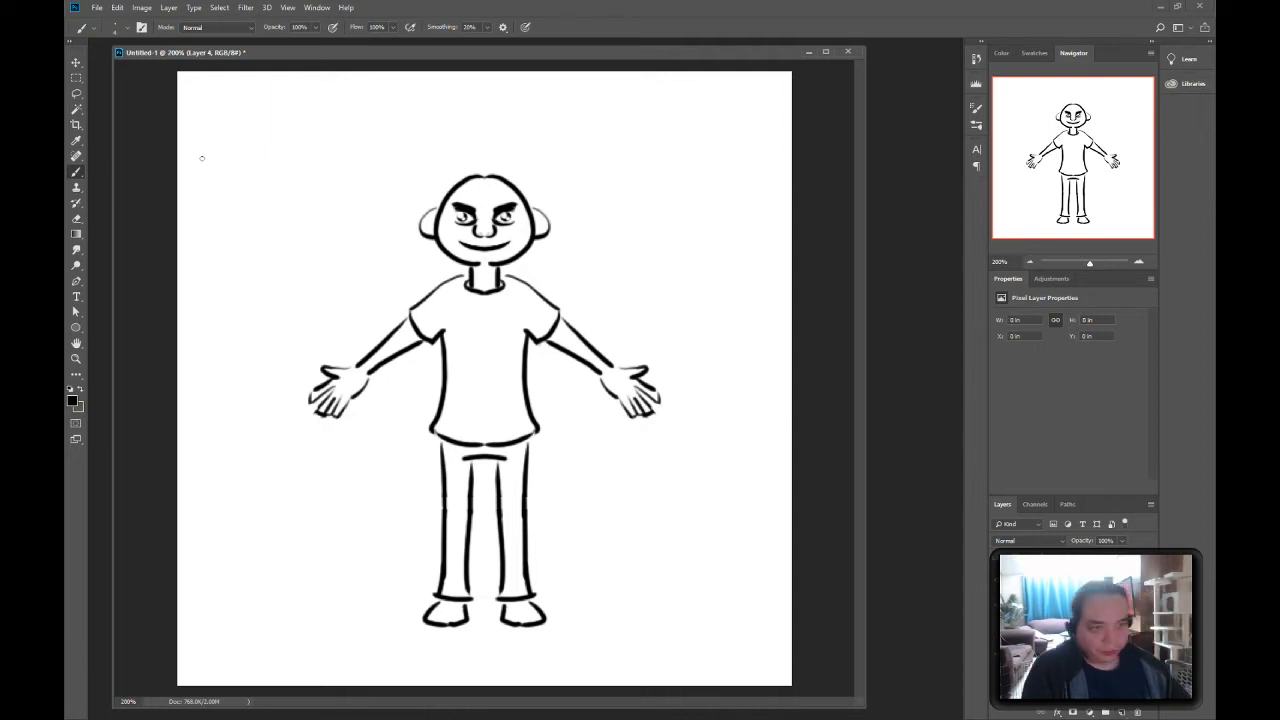
{"action": "left_click", "coordinate": [72, 400]}
{"action": "left_click_drag", "start_coordinate": [760, 387], "coordinate": [762, 398]}
{"action": "key", "text": "Return"}
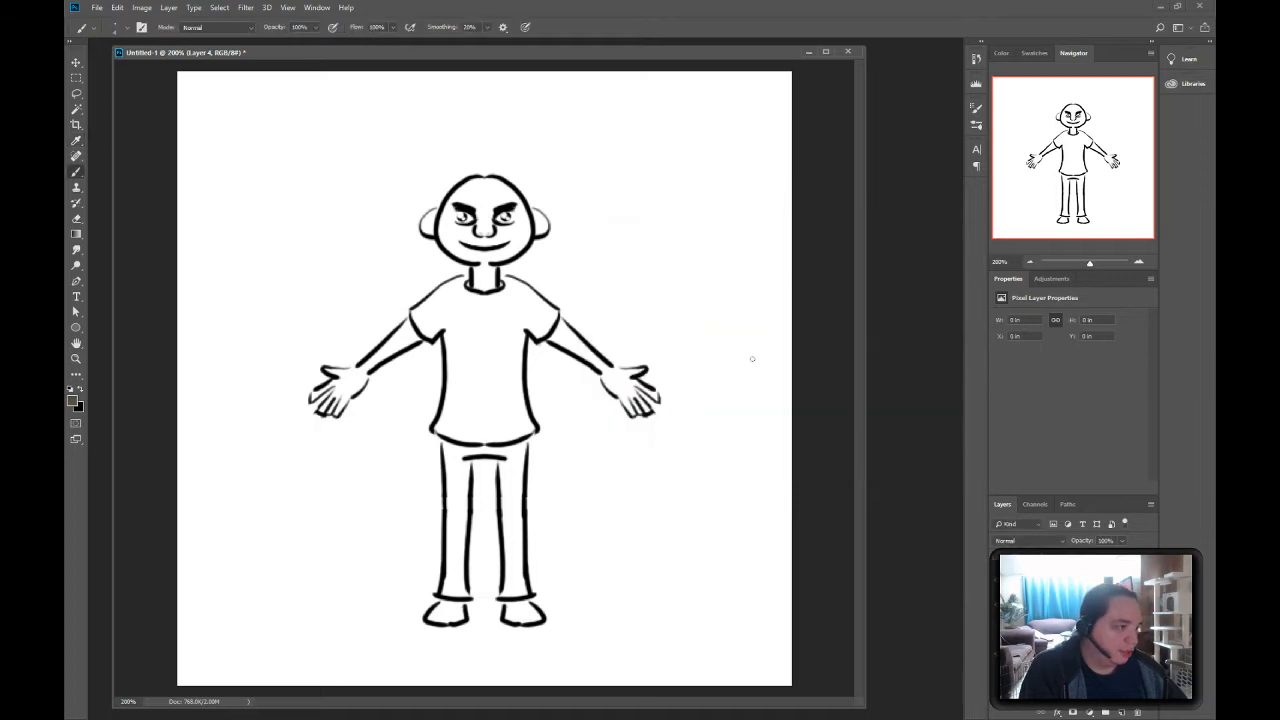
{"action": "left_click", "coordinate": [73, 401]}
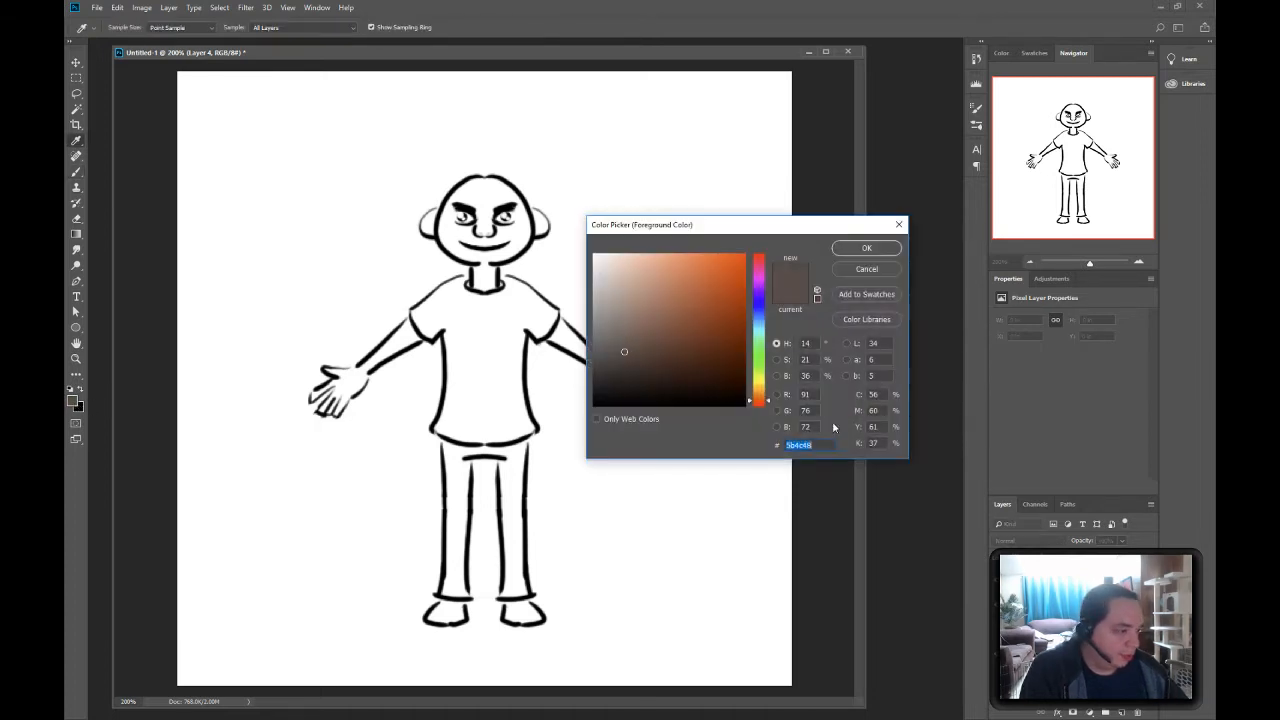
{"action": "left_click", "coordinate": [704, 266]}
{"action": "key", "text": "Return"}
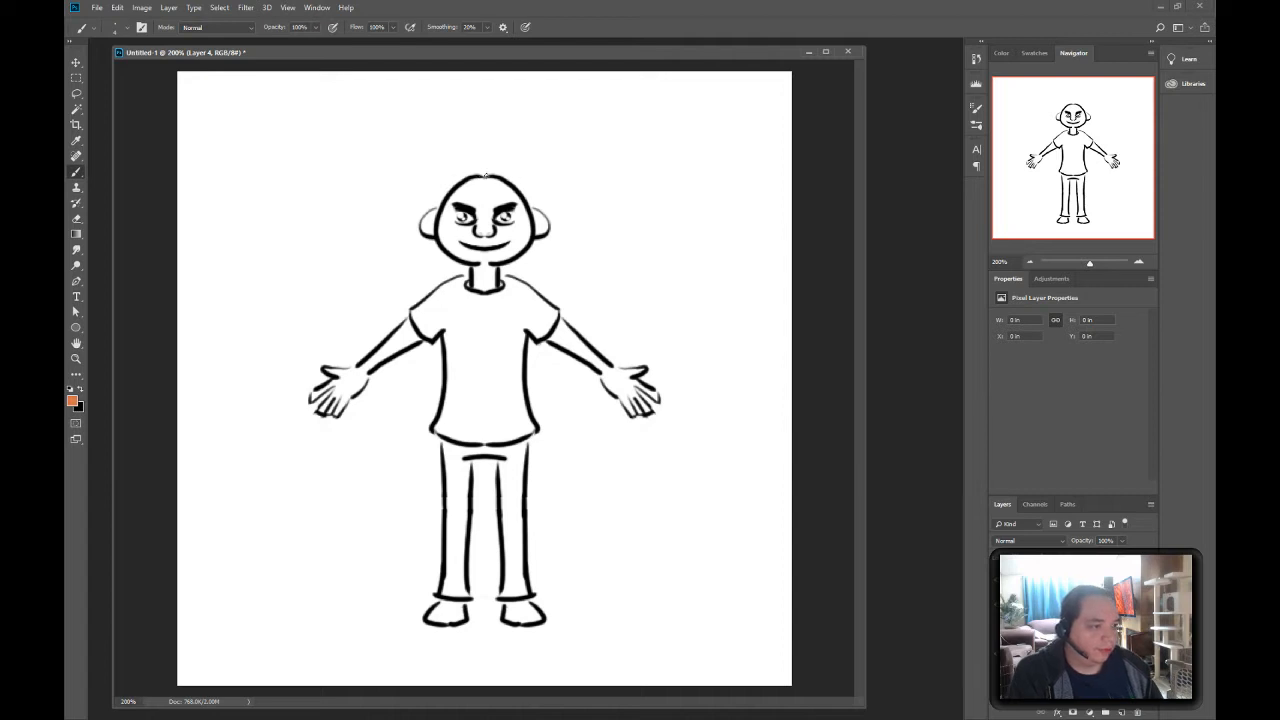
- Draw straight horizontal orange reference lines at the head top, chin, fingertips, crotch, trouser hems and collar
{"action": "mouse_move", "coordinate": [483, 175]}
{"action": "left_mouse_down", "text": "shift"}
{"action": "mouse_move", "coordinate": [789, 203]}
{"action": "mouse_move", "coordinate": [262, 159]}
{"action": "left_mouse_up", "text": "shift"}
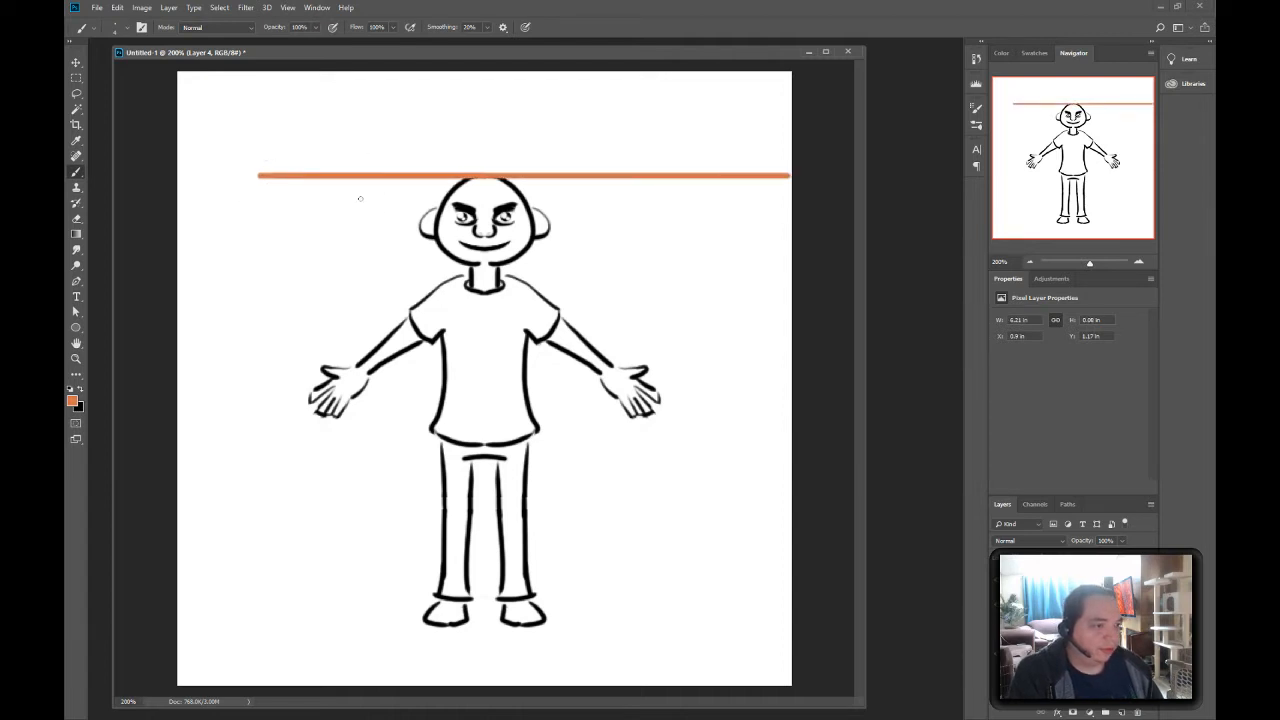
{"action": "mouse_move", "coordinate": [483, 268]}
{"action": "left_mouse_down", "text": "shift"}
{"action": "mouse_move", "coordinate": [284, 268]}
{"action": "mouse_move", "coordinate": [762, 268]}
{"action": "mouse_move", "coordinate": [537, 268]}
{"action": "left_mouse_up", "text": "shift"}
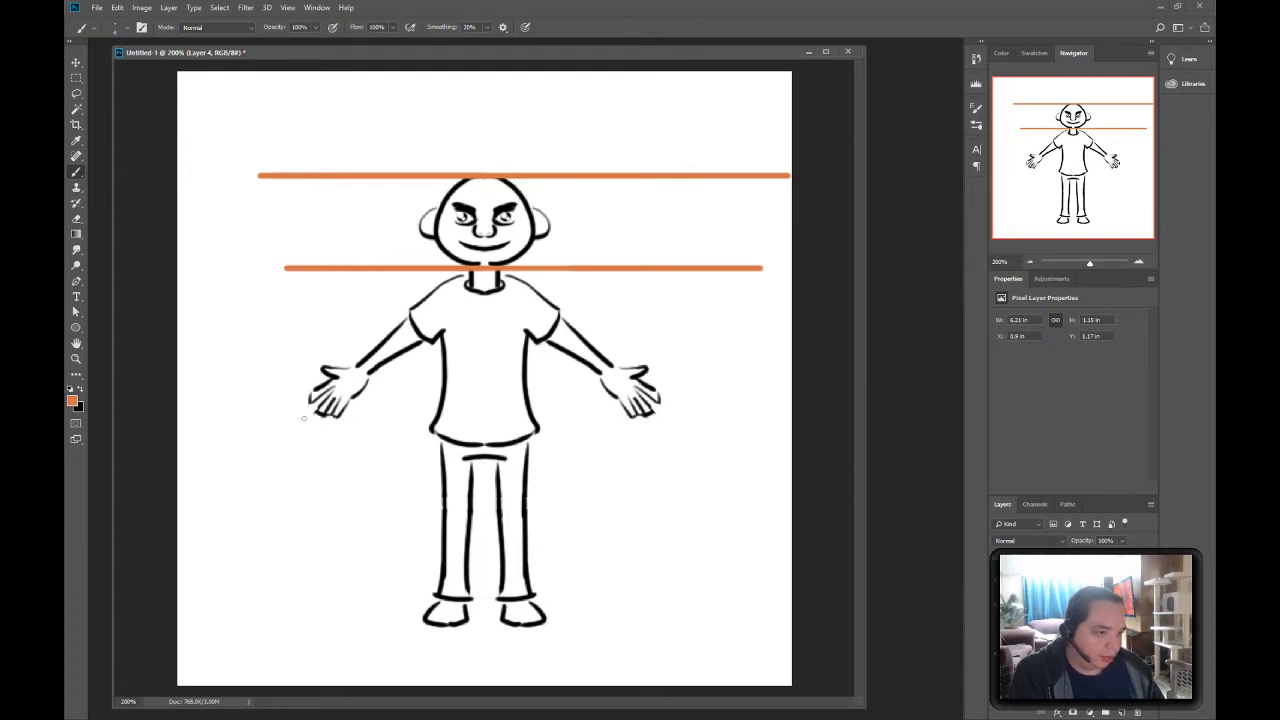
{"action": "mouse_move", "coordinate": [304, 418]}
{"action": "left_mouse_down"}
{"action": "mouse_move", "coordinate": [795, 420]}
{"action": "mouse_move", "coordinate": [175, 422]}
{"action": "left_mouse_up"}
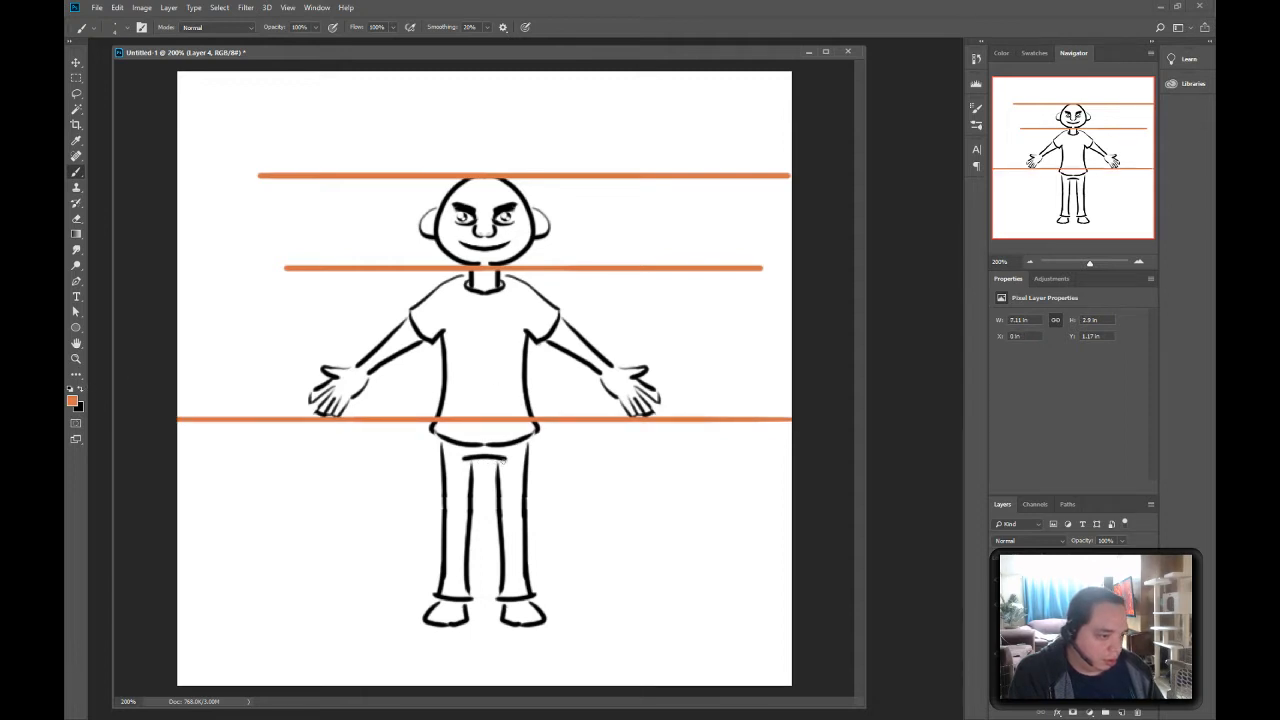
{"action": "mouse_move", "coordinate": [508, 461]}
{"action": "left_mouse_down"}
{"action": "mouse_move", "coordinate": [206, 462]}
{"action": "mouse_move", "coordinate": [746, 462]}
{"action": "left_mouse_up"}
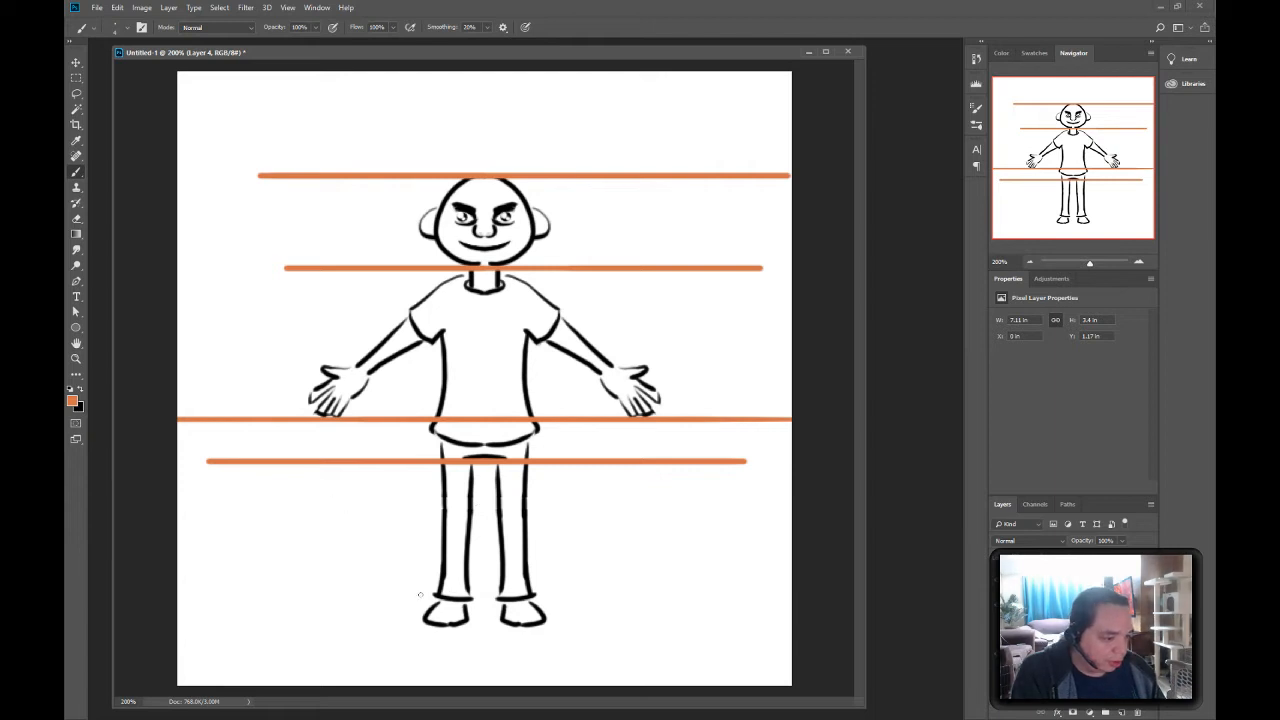
{"action": "mouse_move", "coordinate": [414, 600]}
{"action": "left_mouse_down"}
{"action": "mouse_move", "coordinate": [651, 601]}
{"action": "mouse_move", "coordinate": [172, 600]}
{"action": "left_mouse_up"}
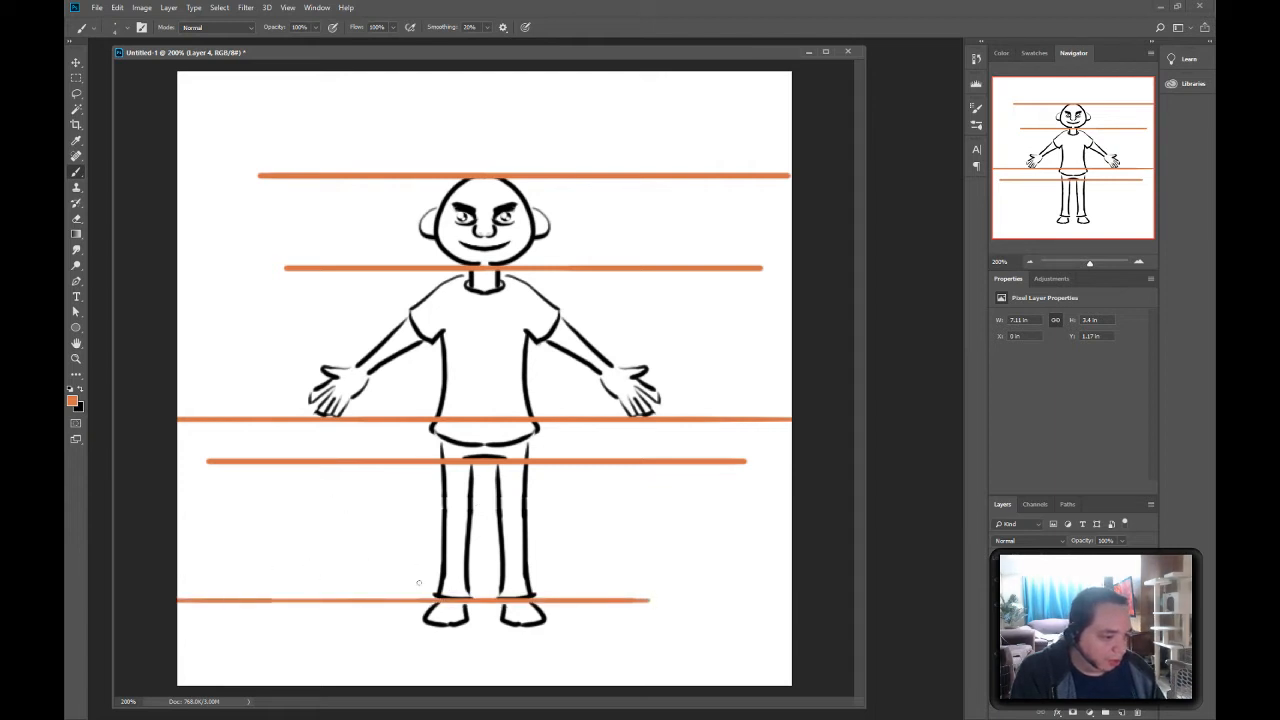
{"action": "left_click_drag", "start_coordinate": [648, 600], "coordinate": [852, 597]}
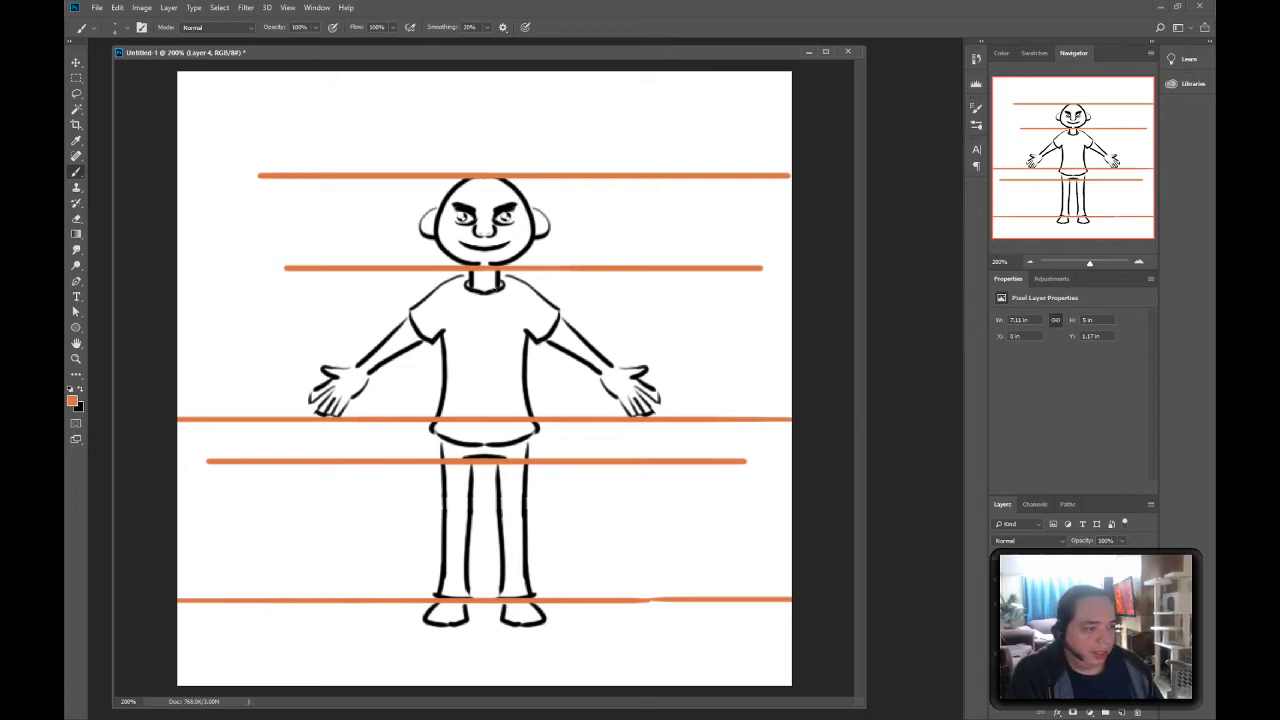
{"action": "mouse_move", "coordinate": [492, 288]}
{"action": "left_mouse_down", "text": "shift"}
{"action": "mouse_move", "coordinate": [286, 300]}
{"action": "mouse_move", "coordinate": [803, 338]}
{"action": "mouse_move", "coordinate": [791, 335]}
{"action": "left_mouse_up", "text": "shift"}
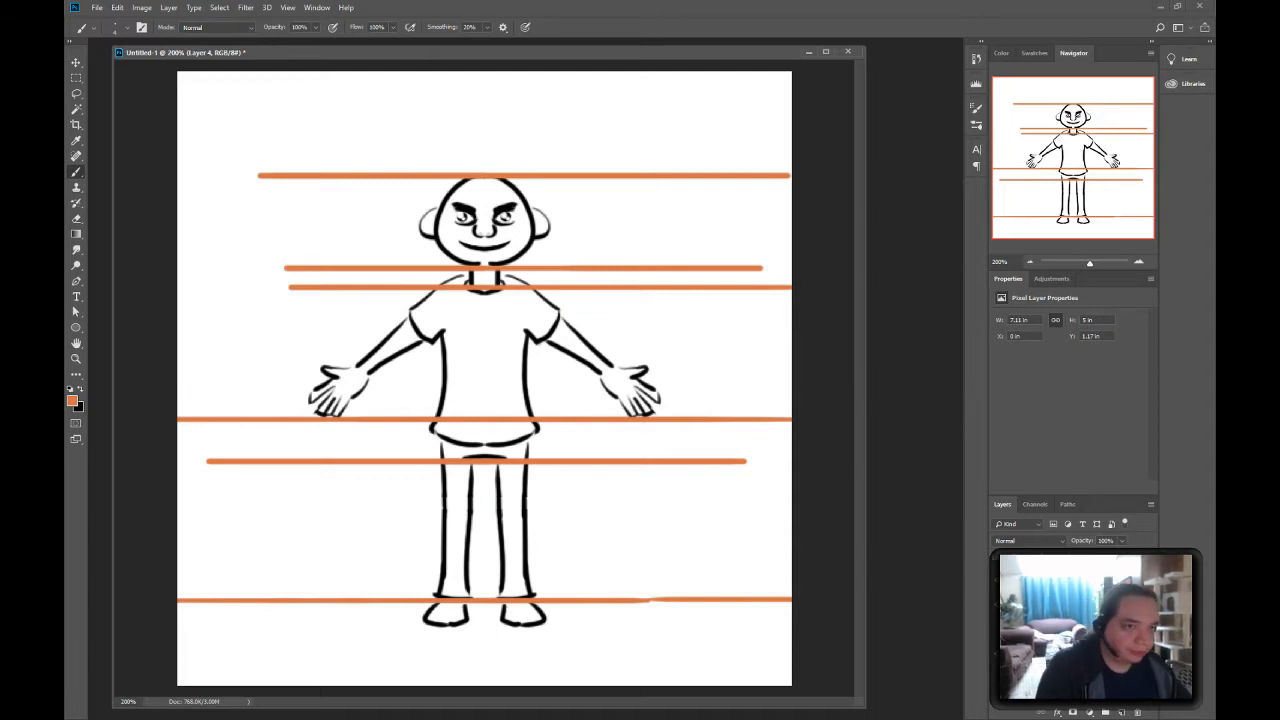
- Duplicate the line art layer and, with the original hidden, lower the copy's opacity to a faint grey
{"action": "left_click", "coordinate": [77, 63]}
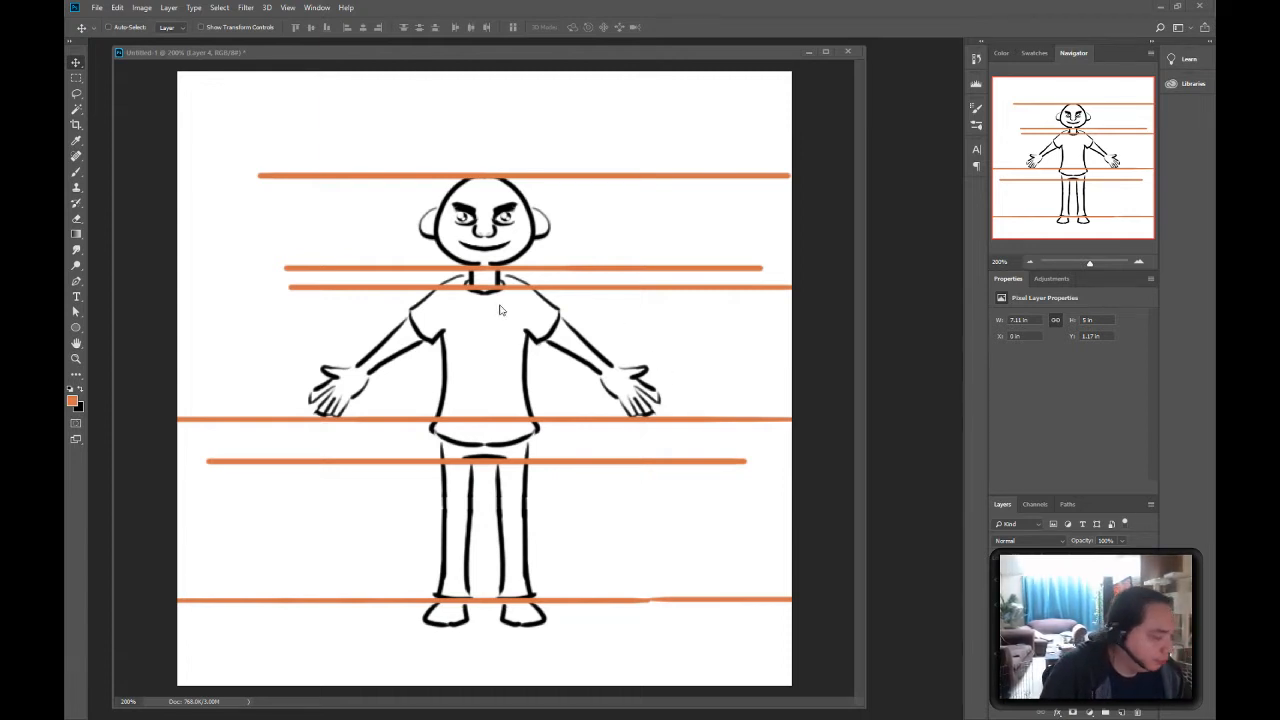
{"action": "key", "text": "alt+bracketleft"}
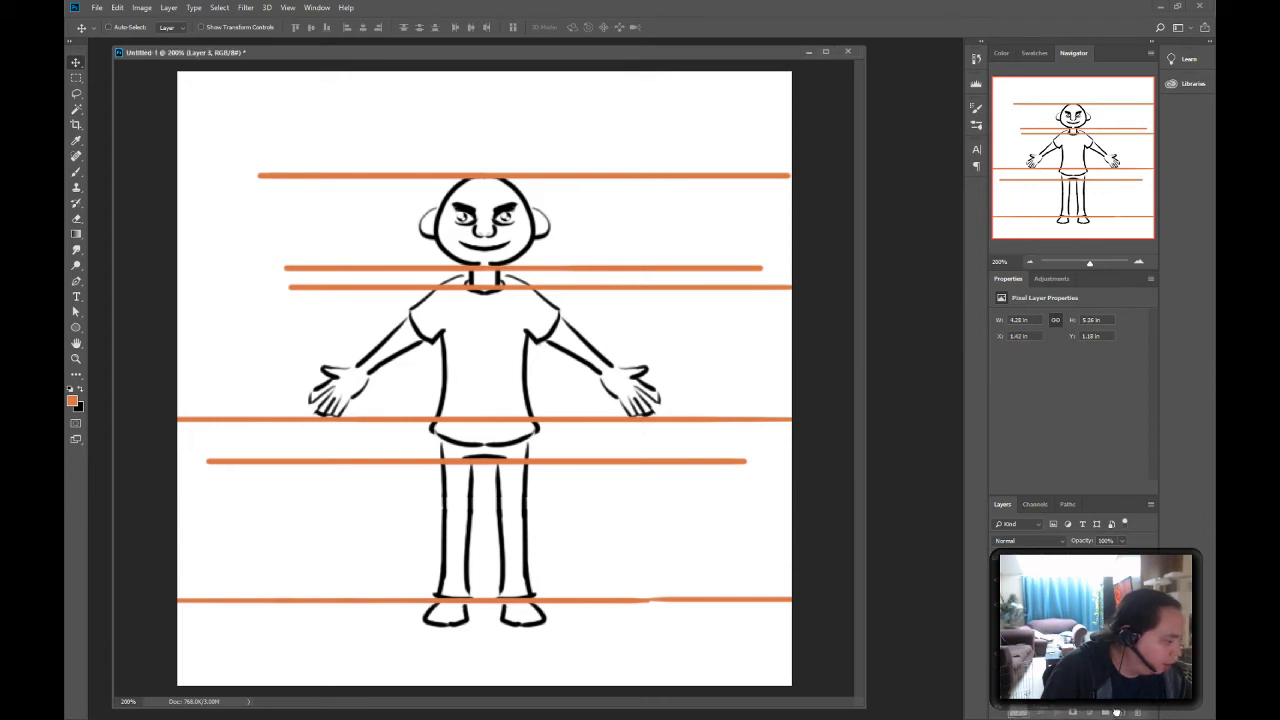
{"action": "key", "text": "ctrl+j"}
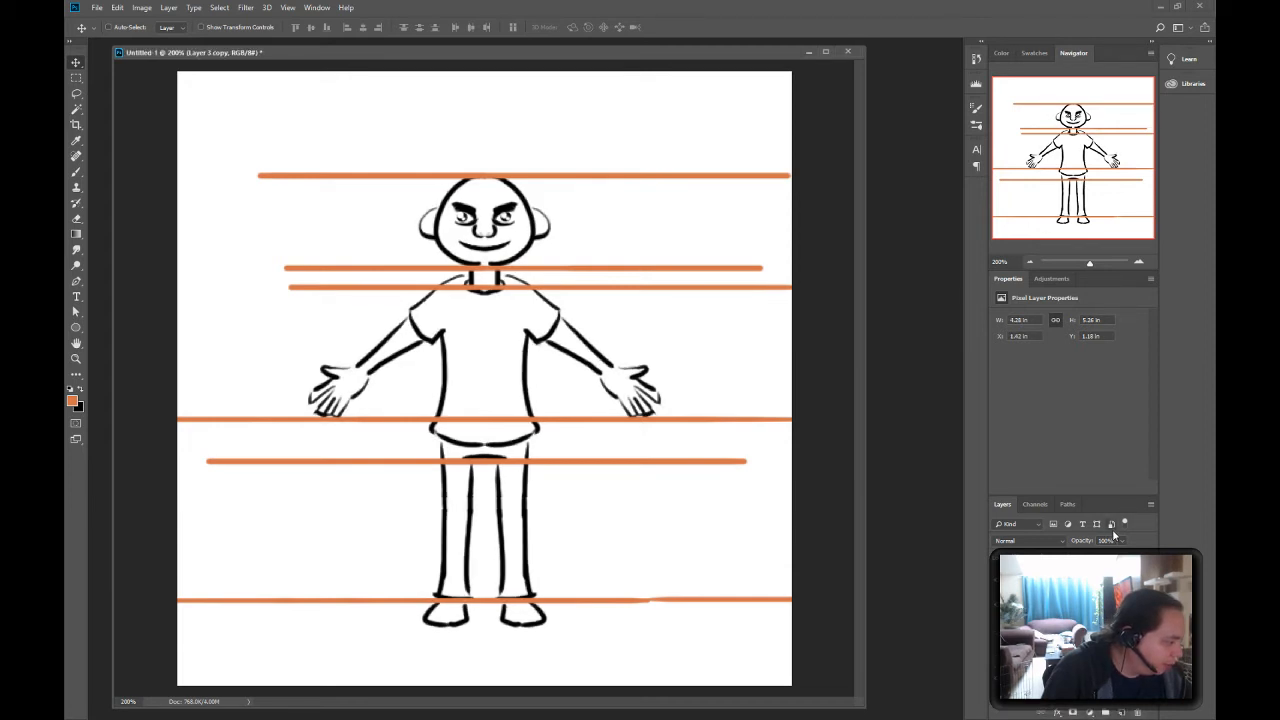
{"action": "left_click", "coordinate": [1122, 542]}
{"action": "left_click_drag", "start_coordinate": [1121, 555], "coordinate": [1064, 556]}
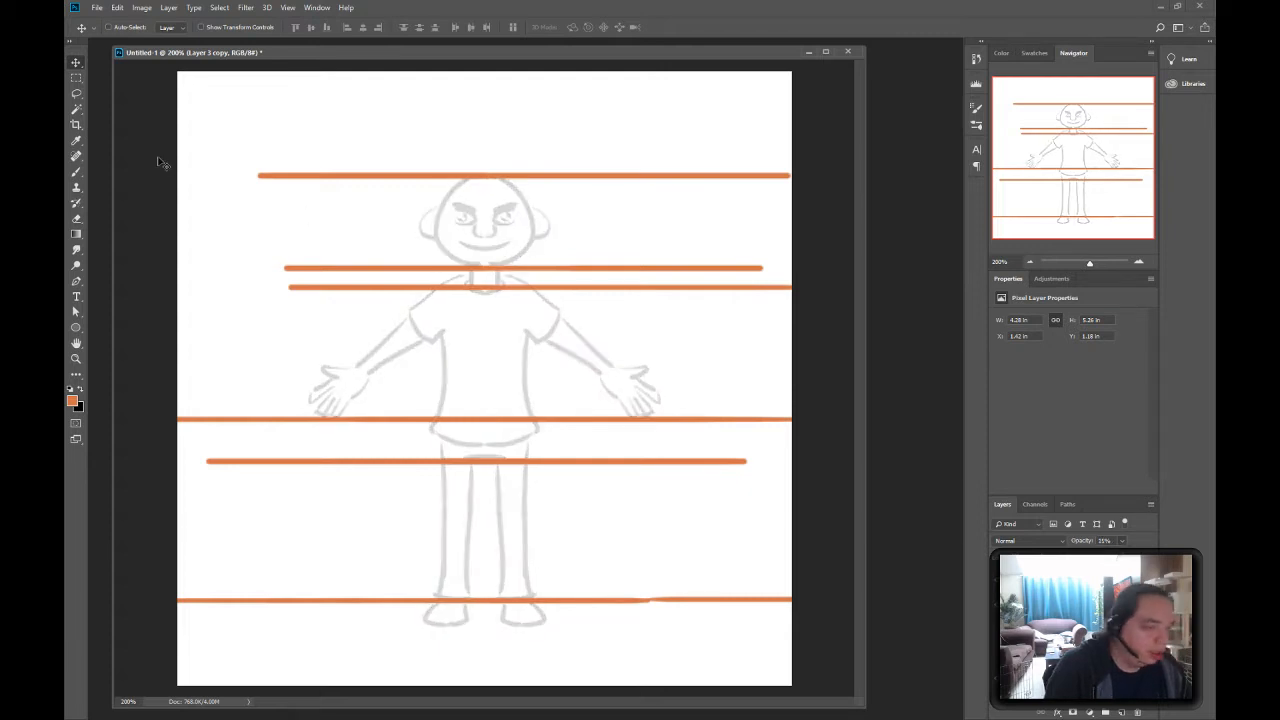
- Move the faded figure copy left until its outer hand reaches the canvas edge, and show the centre guides
{"action": "key", "text": "shift+Left"}
{"action": "key", "text": "shift+Left"}
{"action": "key", "text": "shift+Left"}
{"action": "key", "text": "shift+Left"}
{"action": "key", "text": "shift+Left"}
{"action": "key", "text": "shift+Left"}
{"action": "key", "text": "shift+Left"}
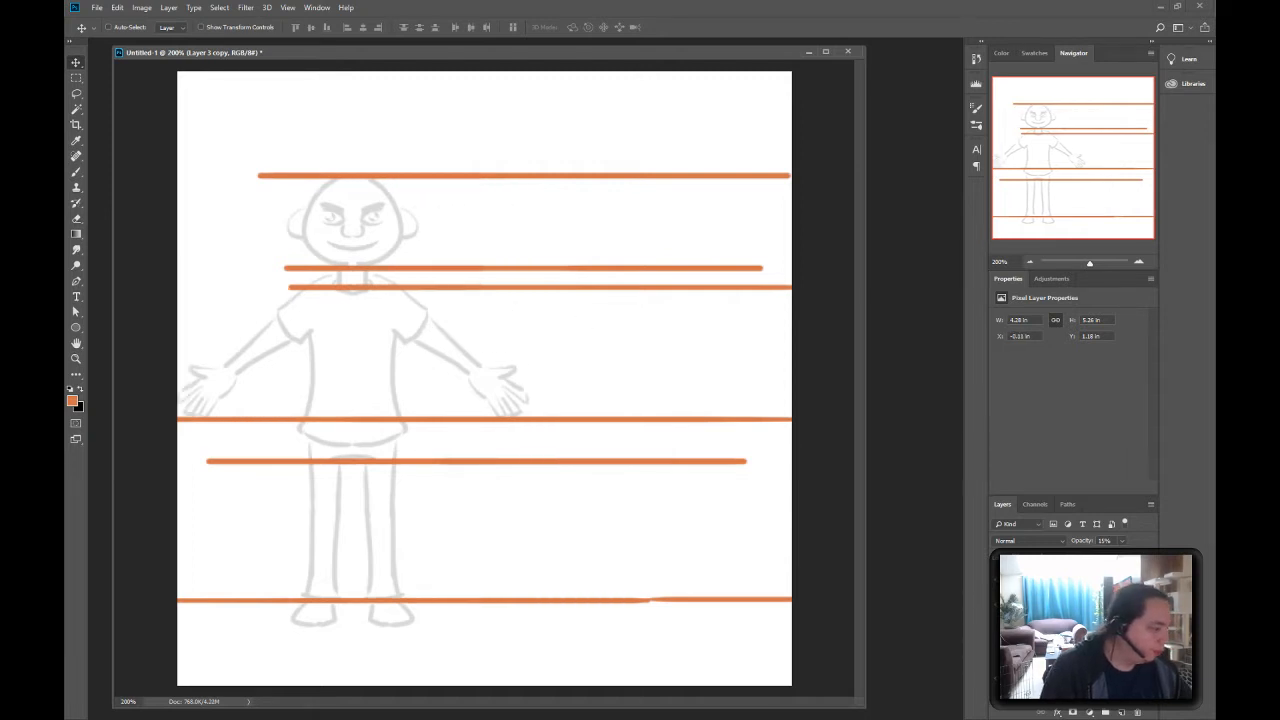
{"action": "key", "text": "ctrl+semicolon"}
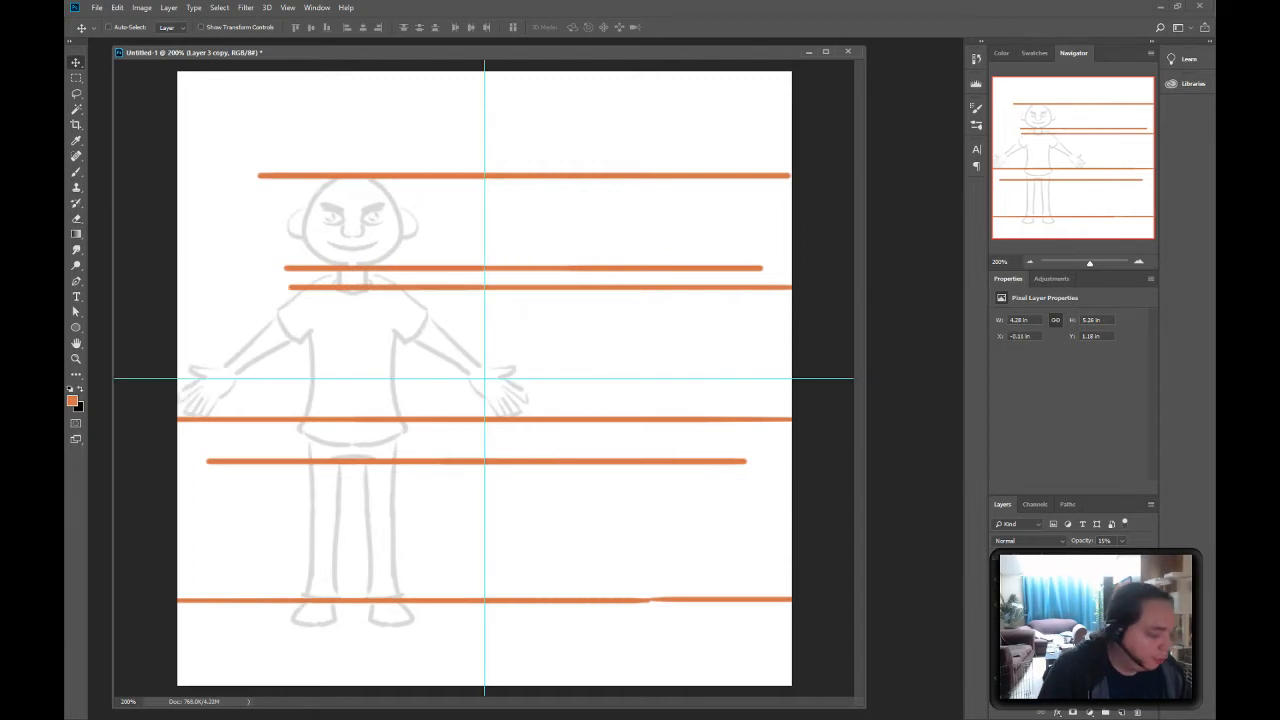
- Create a new layer and ready the Brush tool with black as the foreground colour
{"action": "left_click", "coordinate": [1121, 712]}
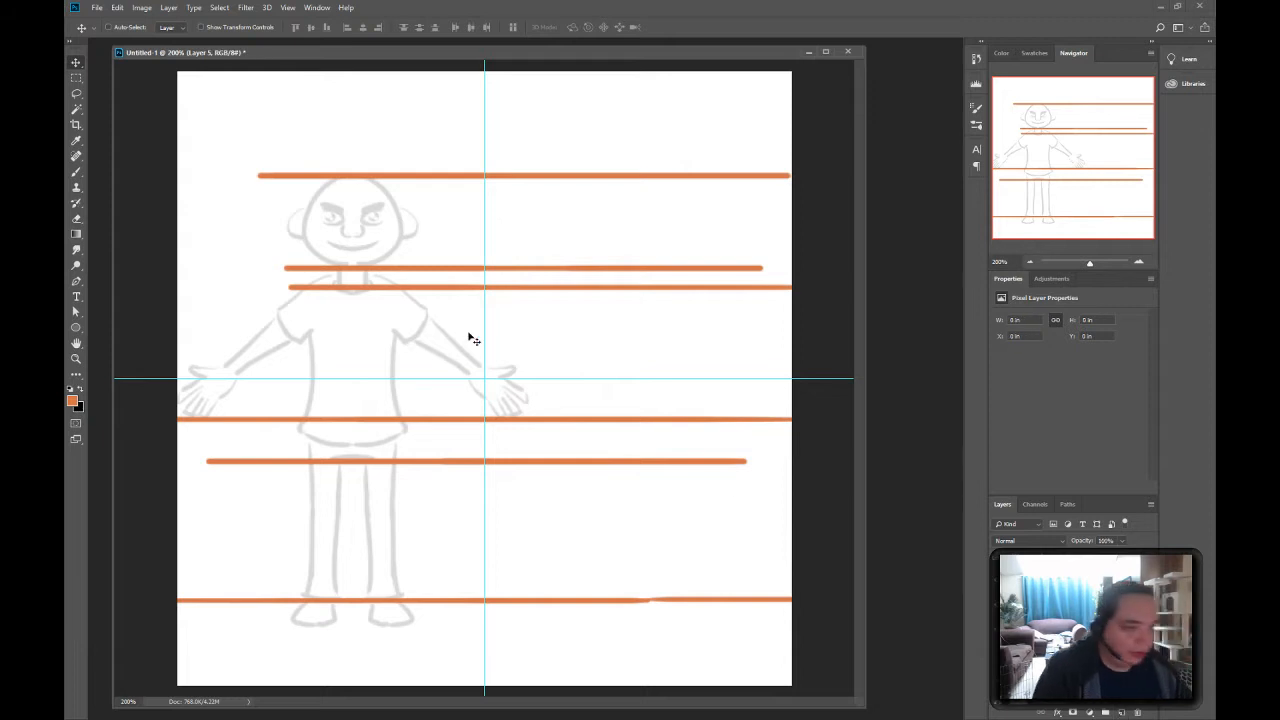
{"action": "key", "text": "b"}
{"action": "key", "text": "x"}
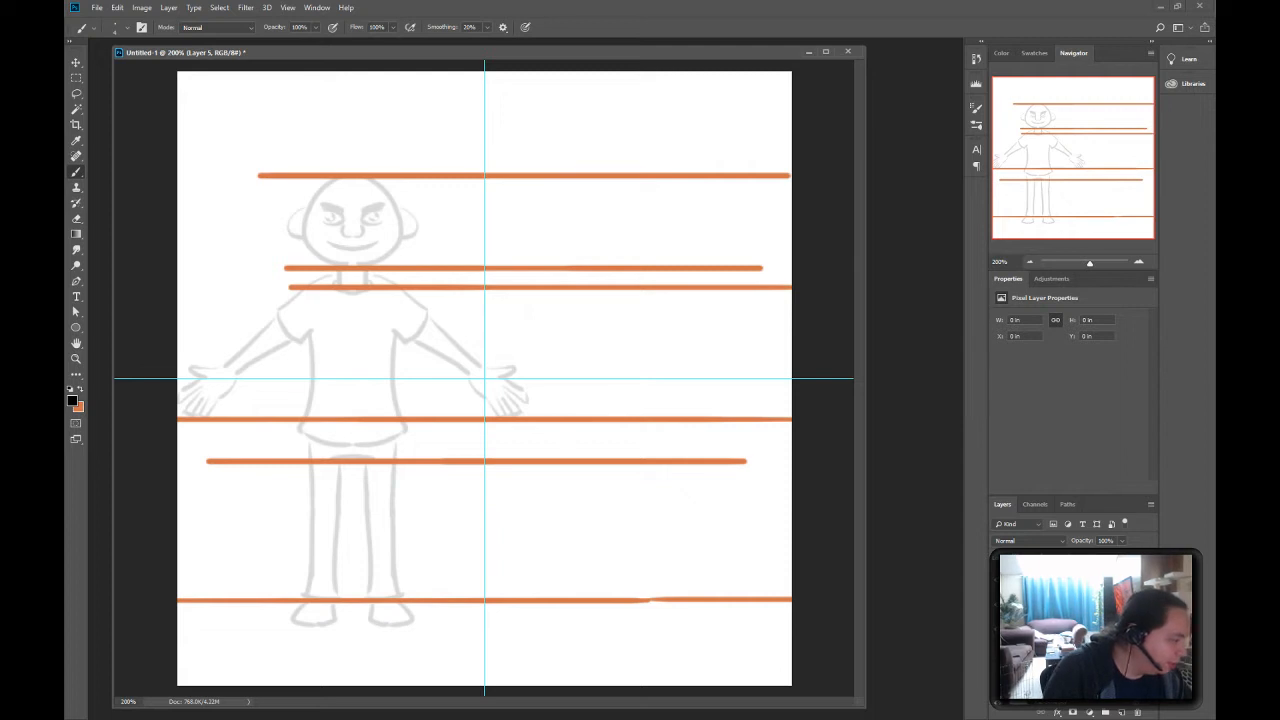
- Duplicate the faded figure layer and move the duplicate right so it is centred on the vertical guide
{"action": "left_click", "coordinate": [1060, 616]}
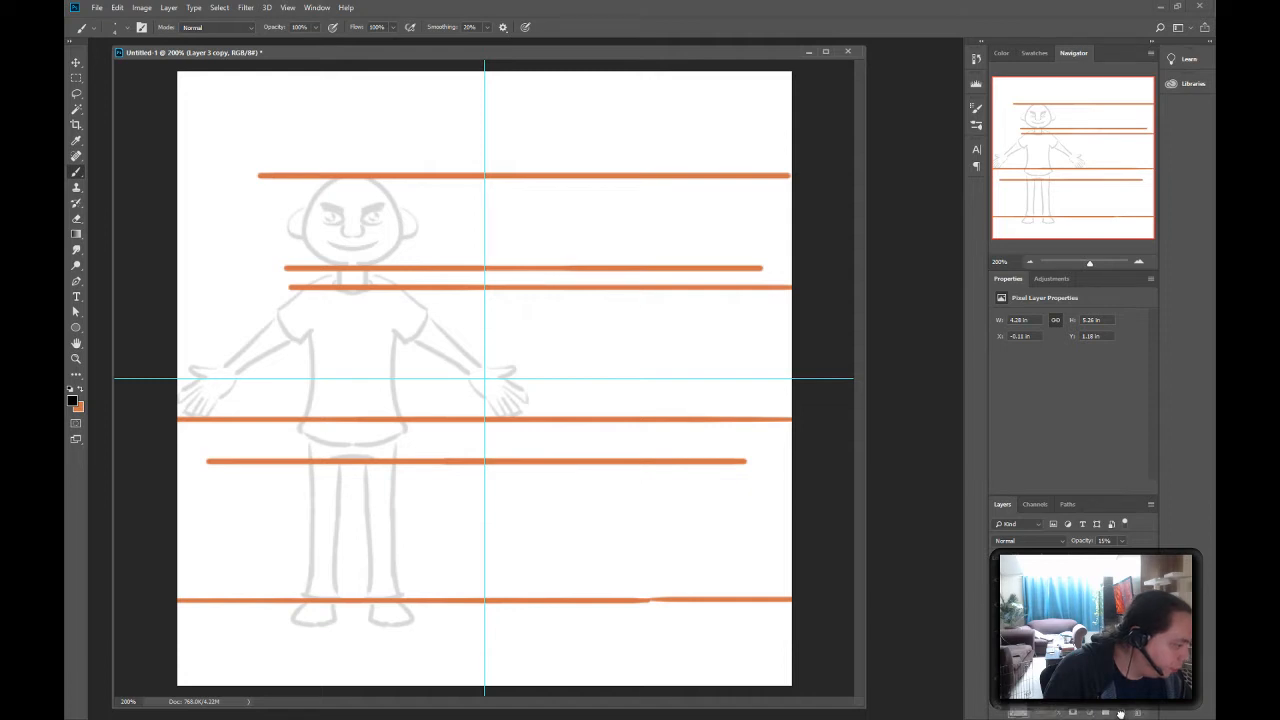
{"action": "key", "text": "ctrl+j"}
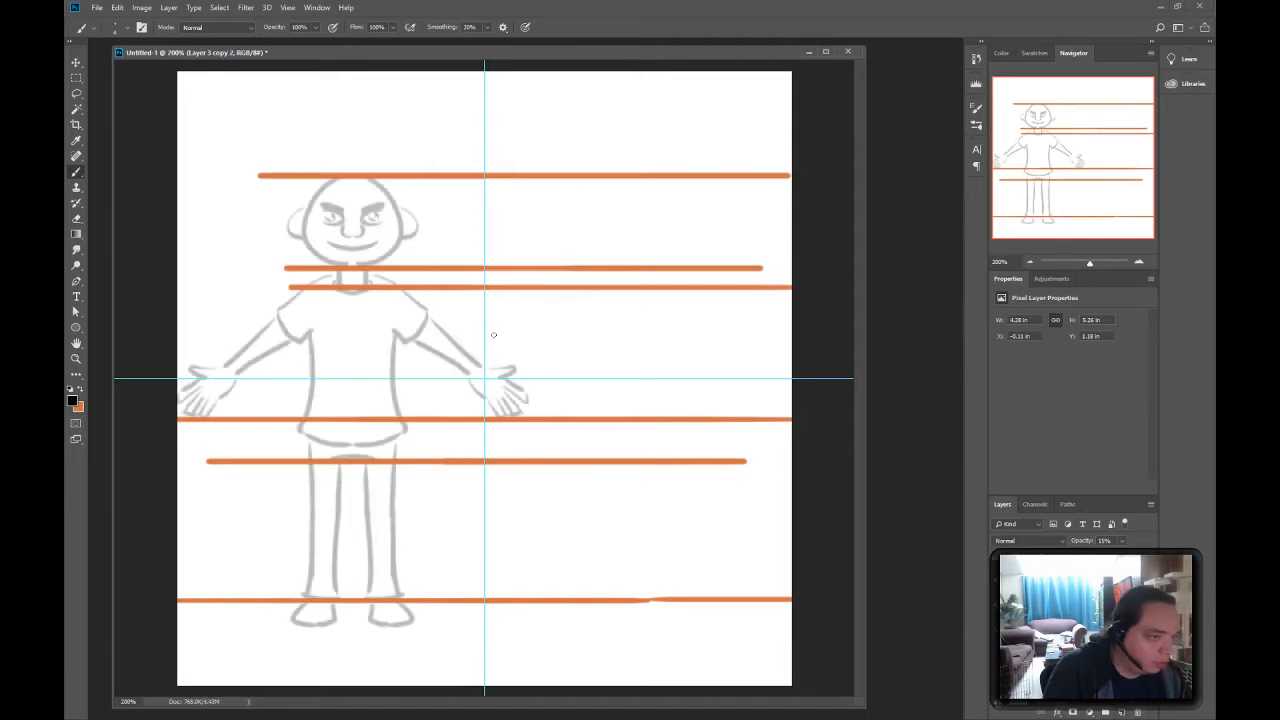
{"action": "key", "text": "v"}
{"action": "left_click_drag", "start_coordinate": [524, 360], "coordinate": [680, 362]}
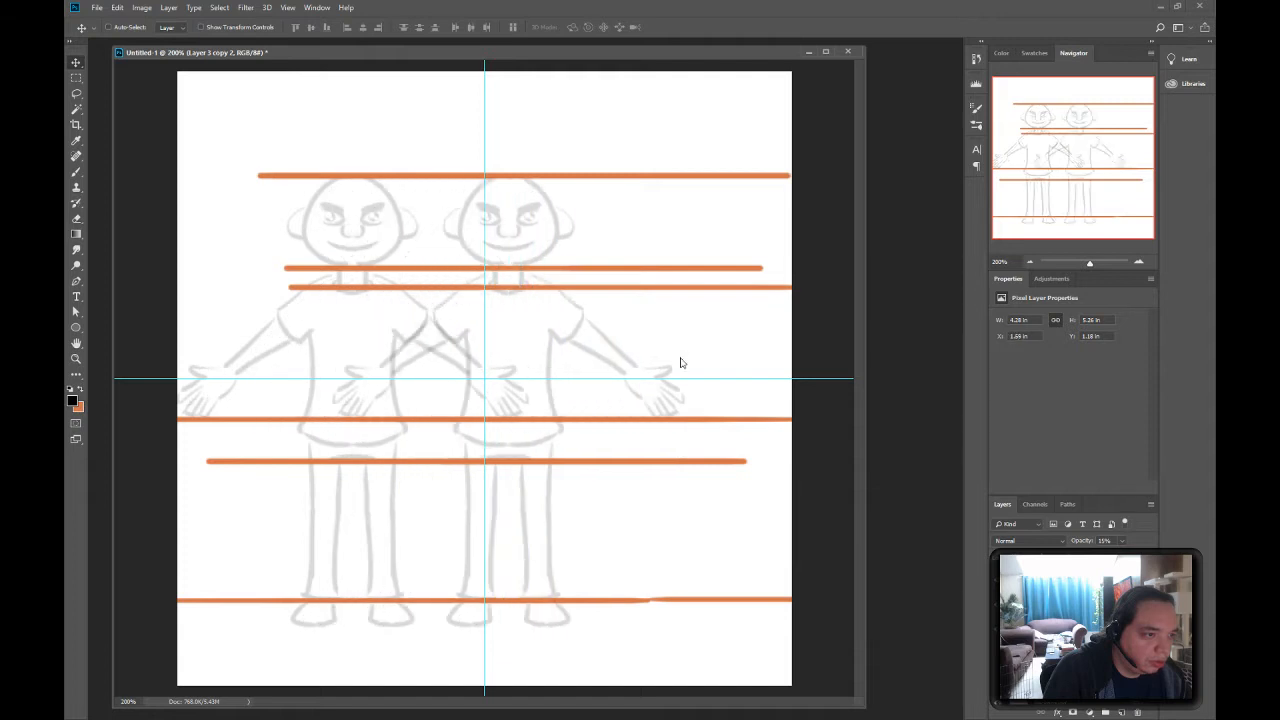
{"action": "key", "text": "shift+Left"}
{"action": "key", "text": "shift+Left"}
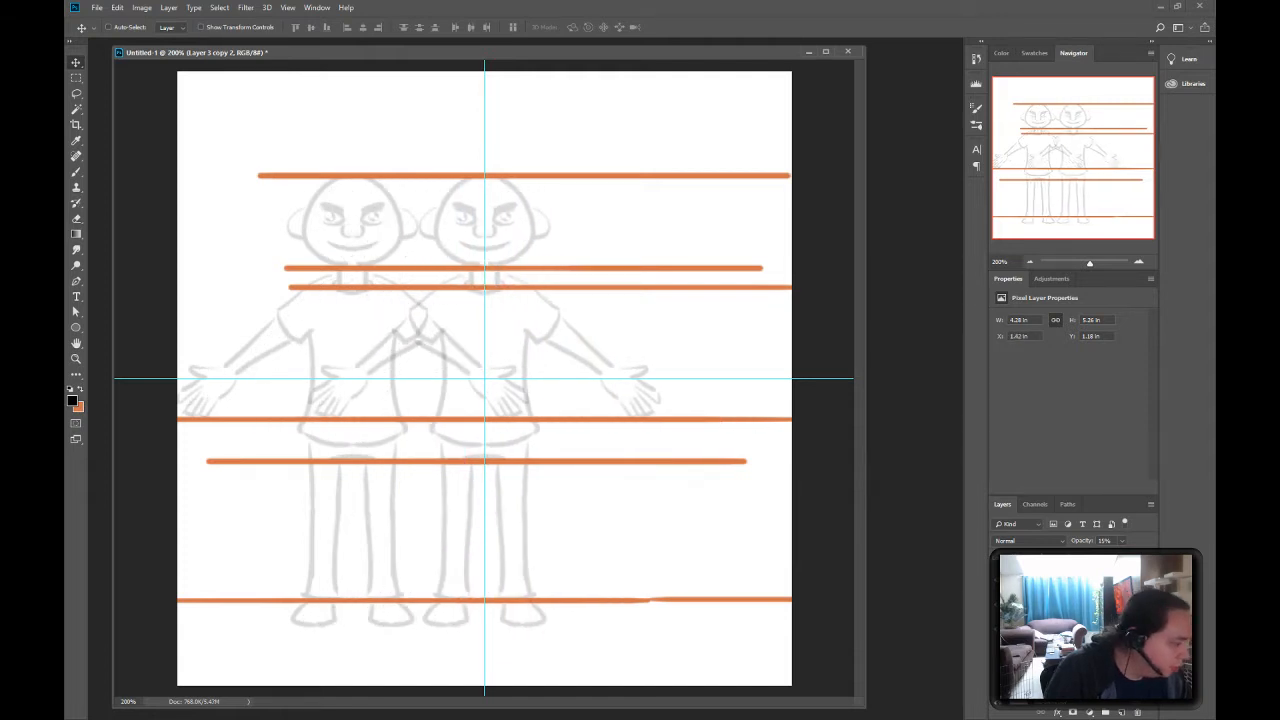
- Erase the ears, arms, sleeves and inner leg lines from the centred figure and set its layer opacity to 100%
{"action": "key", "text": "e"}
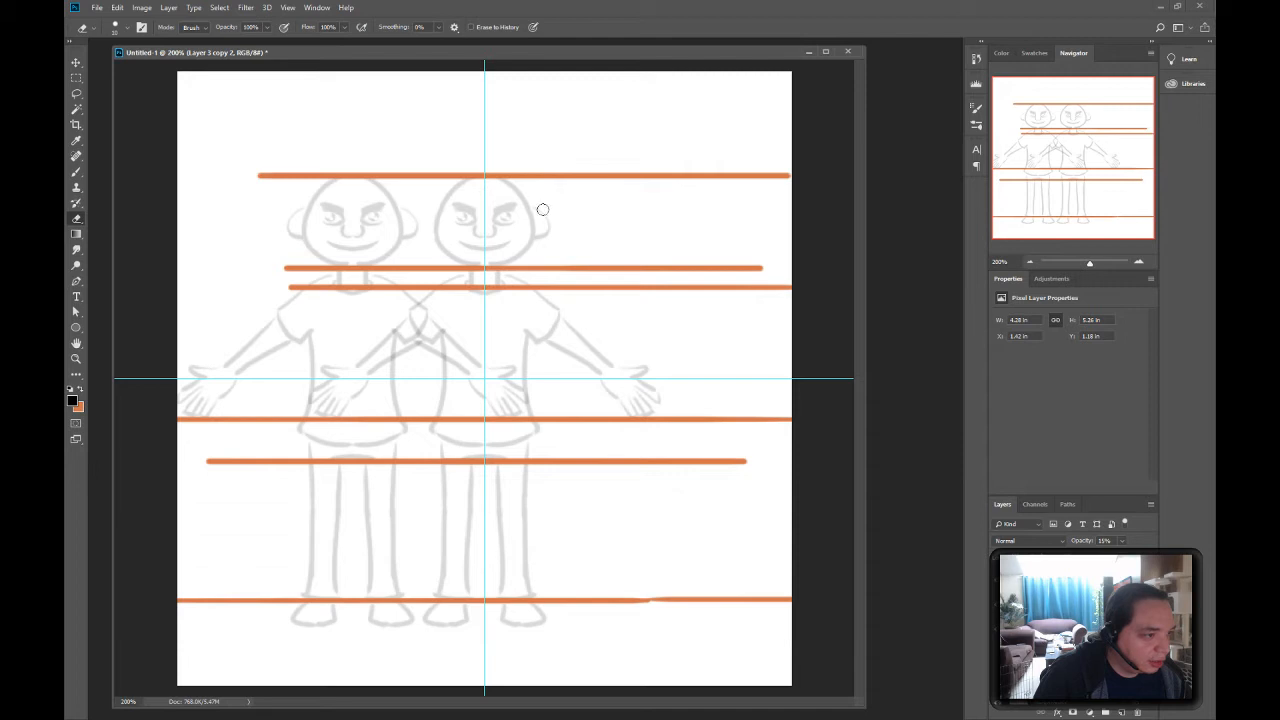
{"action": "mouse_move", "coordinate": [536, 207]}
{"action": "left_mouse_down"}
{"action": "mouse_move", "coordinate": [548, 241]}
{"action": "mouse_move", "coordinate": [541, 231]}
{"action": "left_mouse_up"}
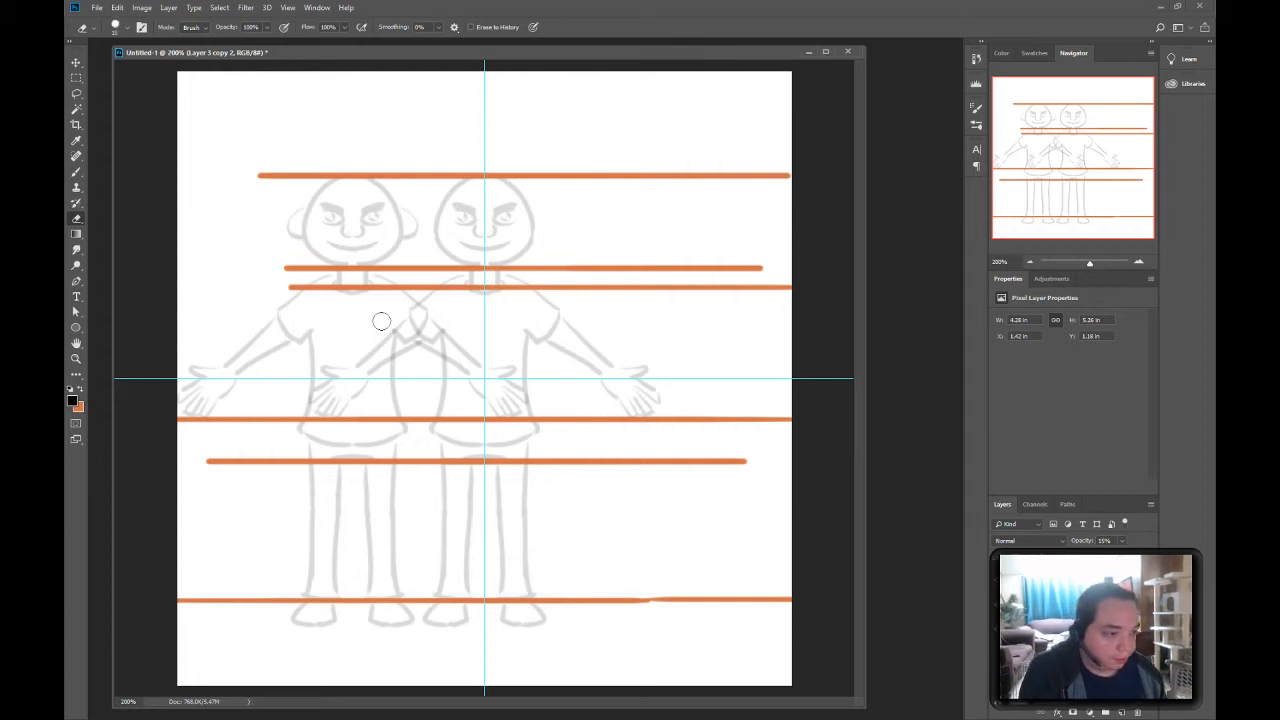
{"action": "key", "text": "bracketright"}
{"action": "key", "text": "bracketright"}
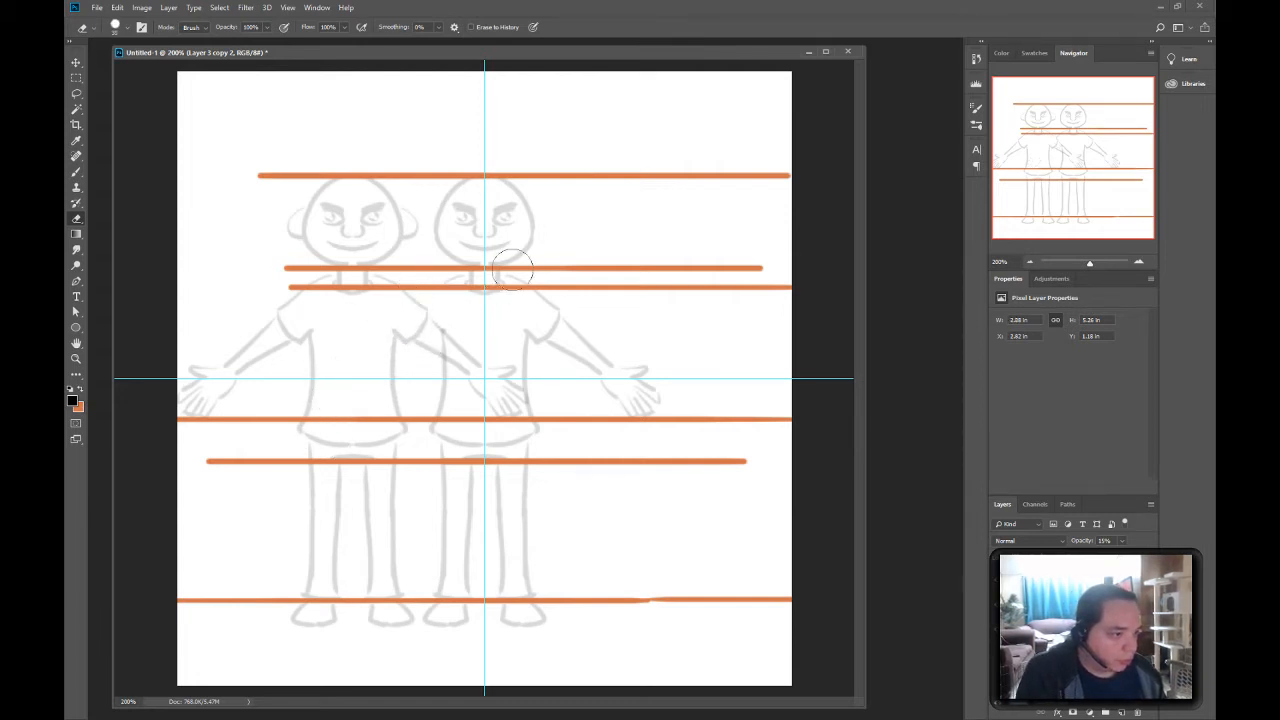
{"action": "mouse_move", "coordinate": [530, 298]}
{"action": "left_mouse_down"}
{"action": "mouse_move", "coordinate": [547, 290]}
{"action": "mouse_move", "coordinate": [546, 308]}
{"action": "mouse_move", "coordinate": [603, 366]}
{"action": "mouse_move", "coordinate": [677, 337]}
{"action": "left_mouse_up"}
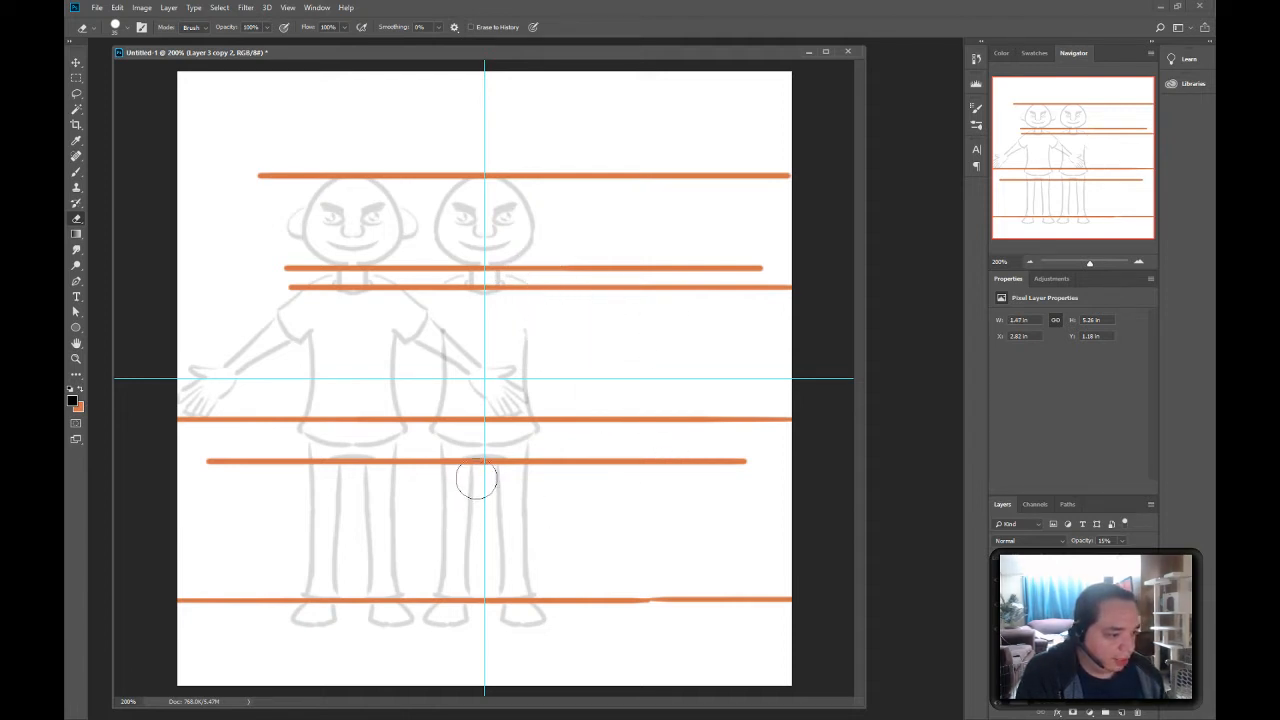
{"action": "left_click_drag", "start_coordinate": [497, 474], "coordinate": [482, 627]}
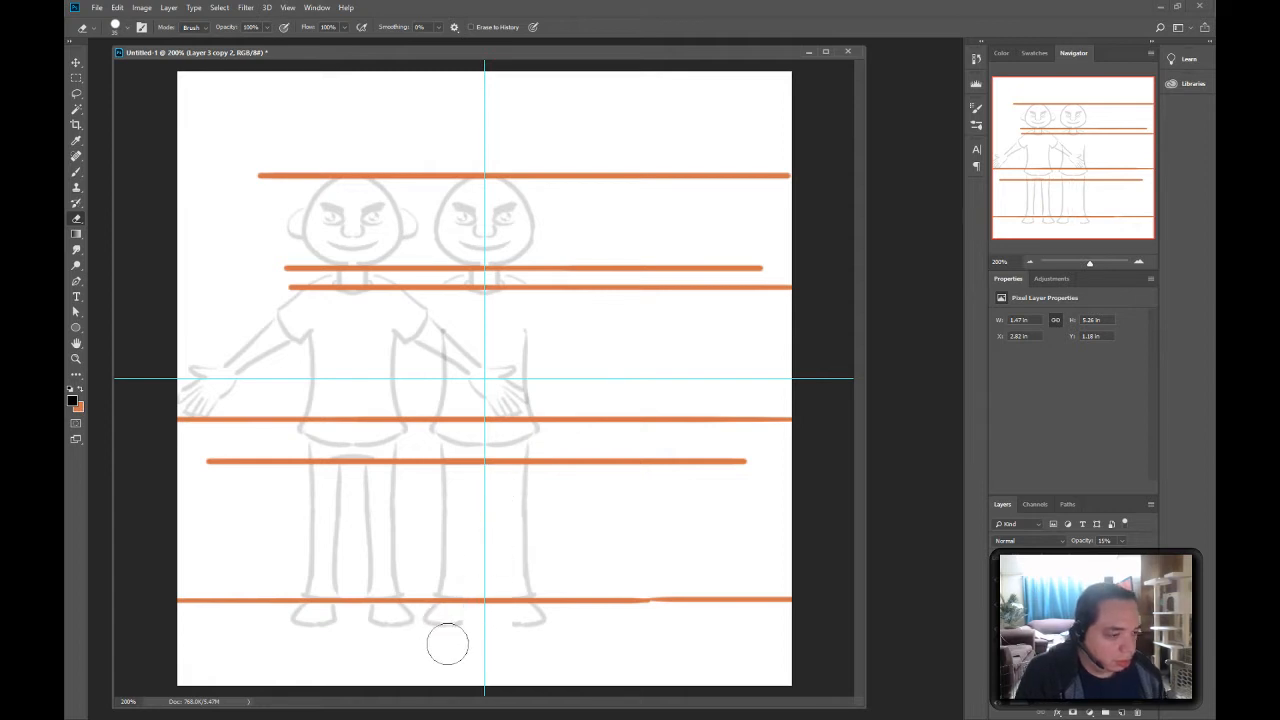
{"action": "left_click", "coordinate": [76, 93]}
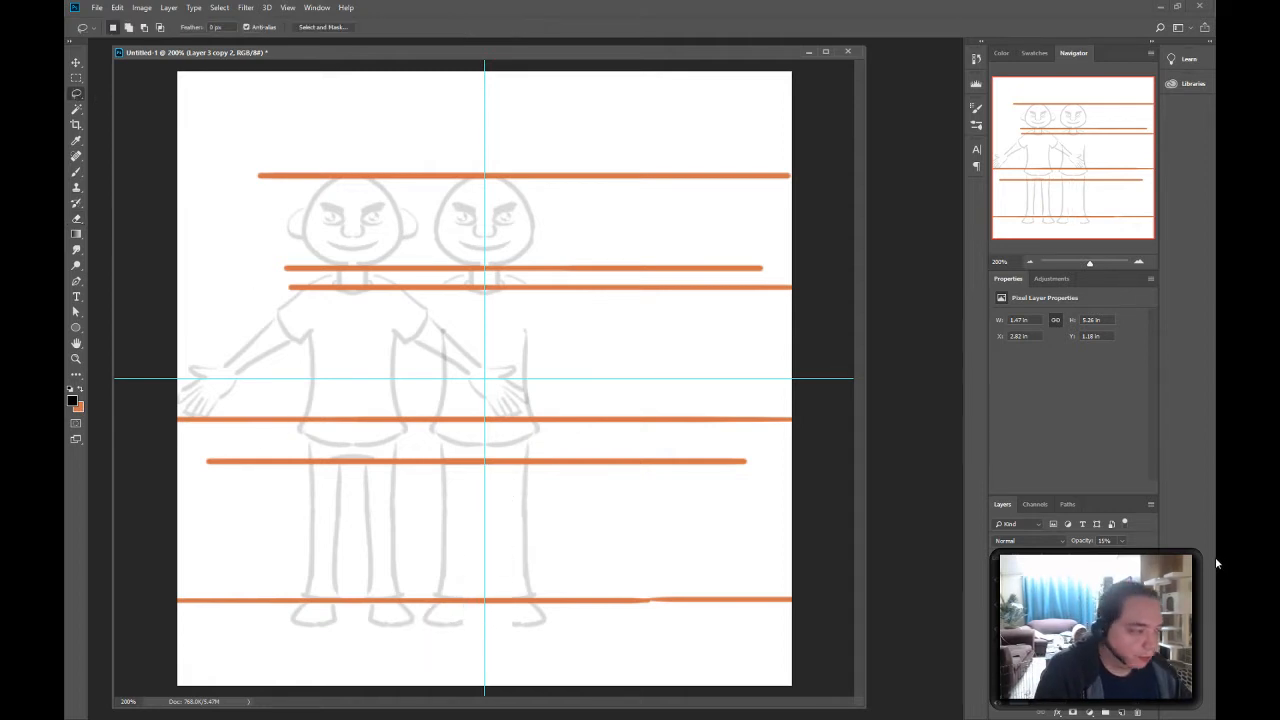
{"action": "left_click_drag", "start_coordinate": [1122, 543], "coordinate": [1217, 589]}
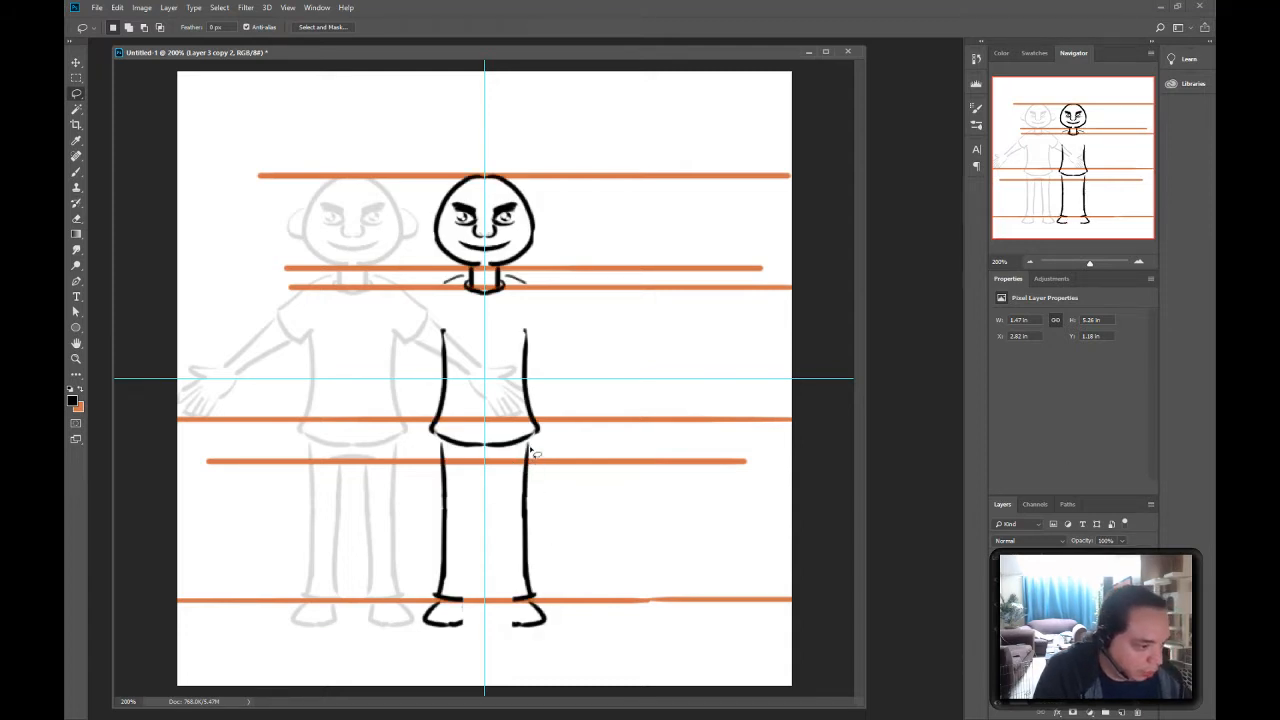
- Lasso the centred figure's right-hand leg line and shoe, shift them inward toward the vertical guide, and deselect
{"action": "mouse_move", "coordinate": [532, 442]}
{"action": "left_mouse_down"}
{"action": "mouse_move", "coordinate": [490, 592]}
{"action": "mouse_move", "coordinate": [580, 537]}
{"action": "mouse_move", "coordinate": [575, 485]}
{"action": "left_mouse_up"}
{"action": "key", "text": "v"}
{"action": "key", "text": "Left"}
{"action": "key", "text": "Left"}
{"action": "key", "text": "Left"}
{"action": "key", "text": "Left"}
{"action": "key", "text": "Left"}
{"action": "key", "text": "Left"}
{"action": "key", "text": "Left"}
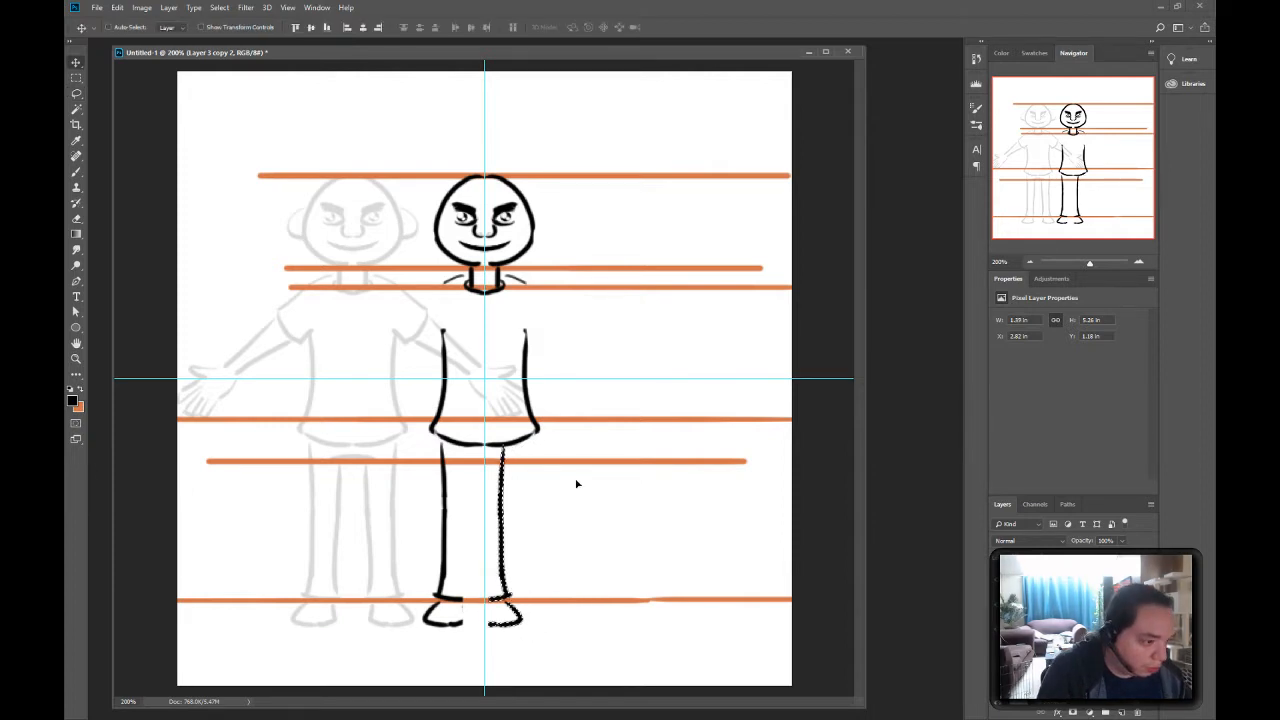
{"action": "key", "text": "Right"}
{"action": "key", "text": "Right"}
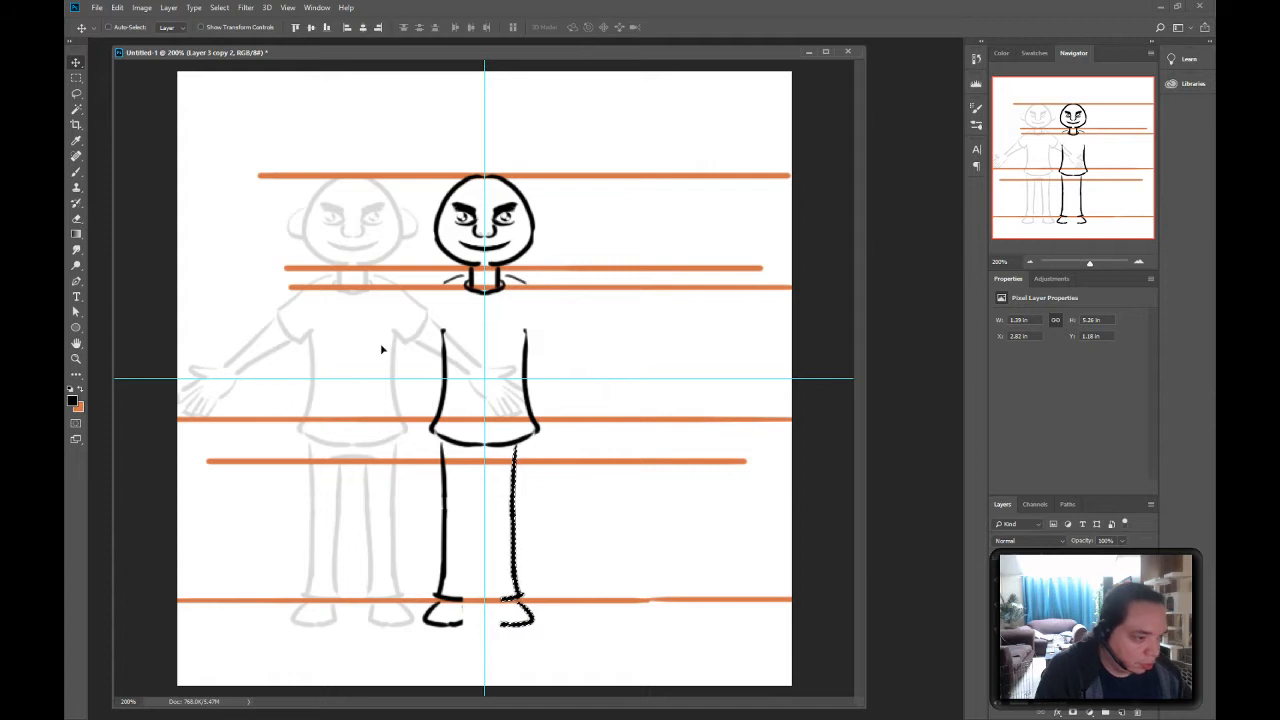
{"action": "left_click", "coordinate": [76, 76]}
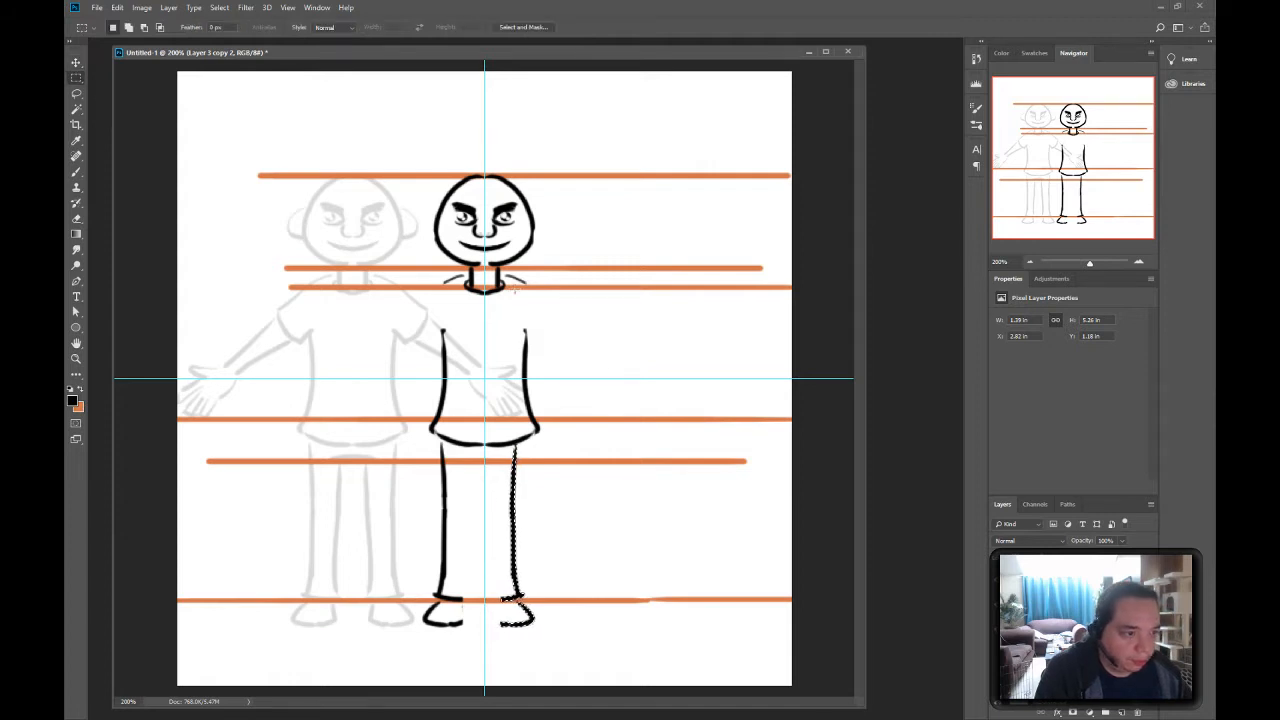
{"action": "key", "text": "ctrl+d"}
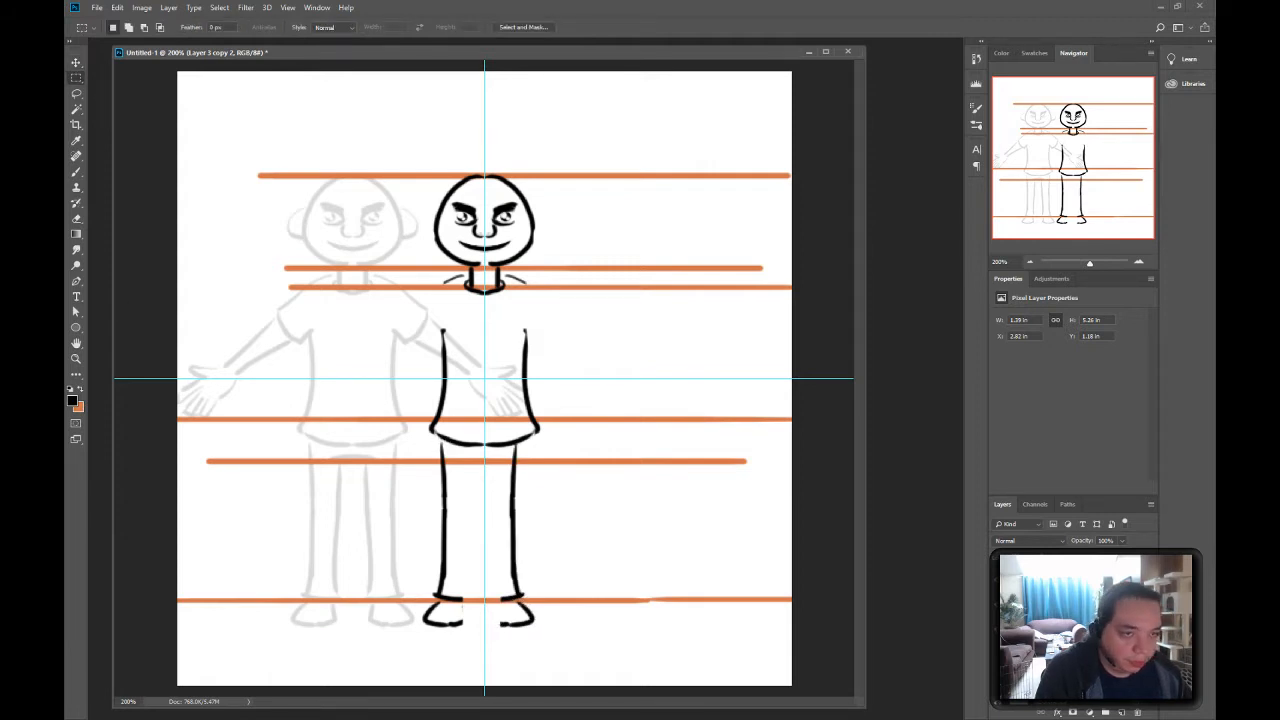
- Lasso the left-hand leg line and shoe, shift them inward by a matching amount, and deselect
{"action": "left_click", "coordinate": [76, 93]}
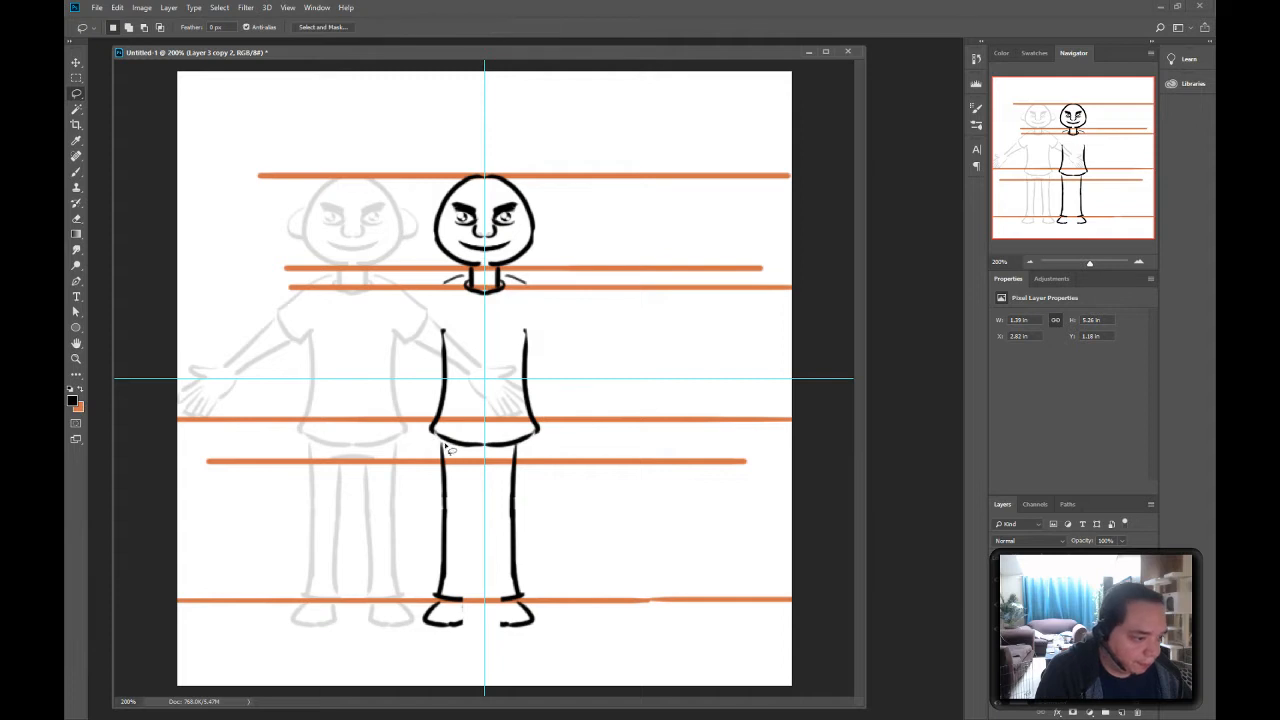
{"action": "mouse_move", "coordinate": [432, 438]}
{"action": "left_mouse_down"}
{"action": "mouse_move", "coordinate": [385, 615]}
{"action": "mouse_move", "coordinate": [474, 624]}
{"action": "mouse_move", "coordinate": [484, 598]}
{"action": "left_mouse_up"}
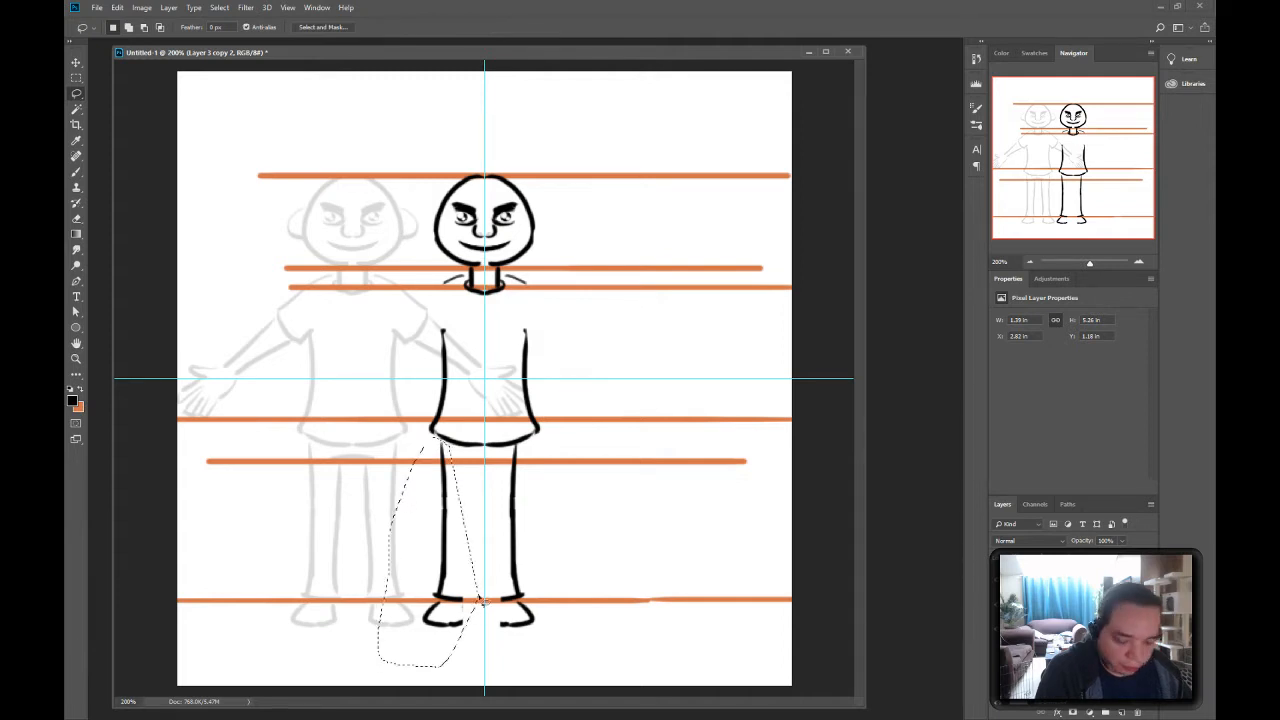
{"action": "key", "text": "v"}
{"action": "key", "text": "shift+Right"}
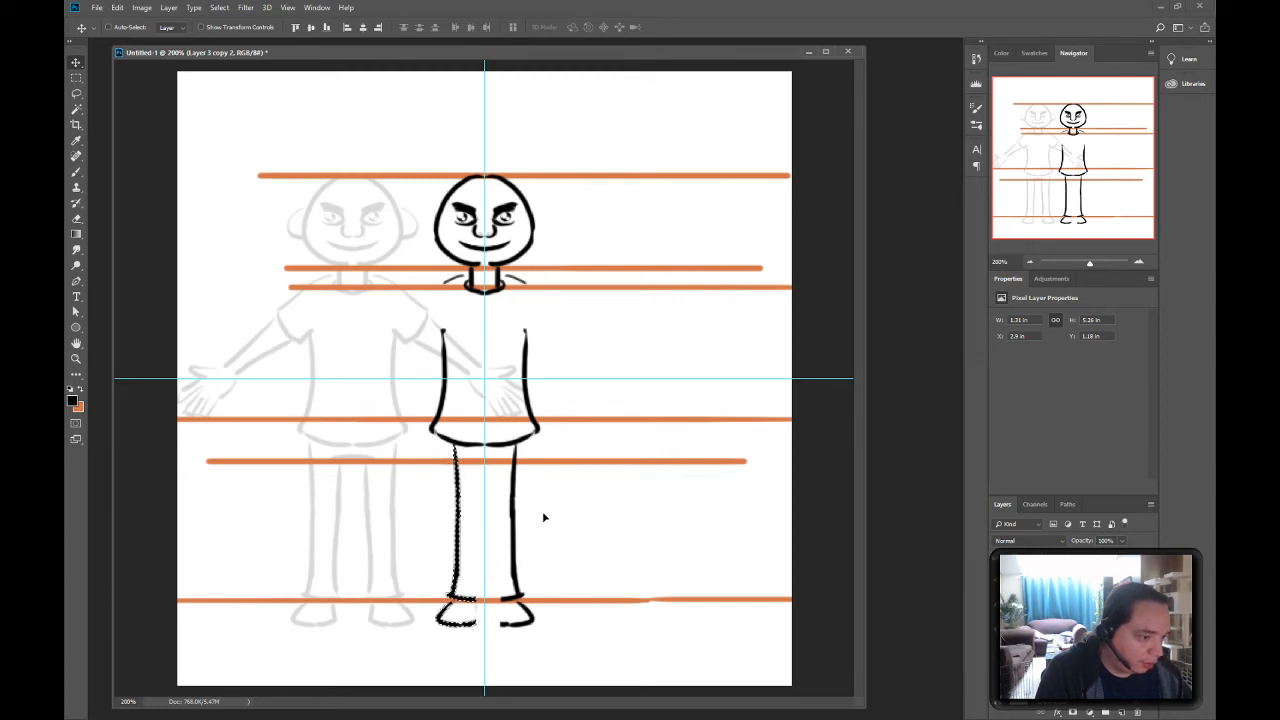
{"action": "key", "text": "m"}
{"action": "left_click", "coordinate": [611, 453]}
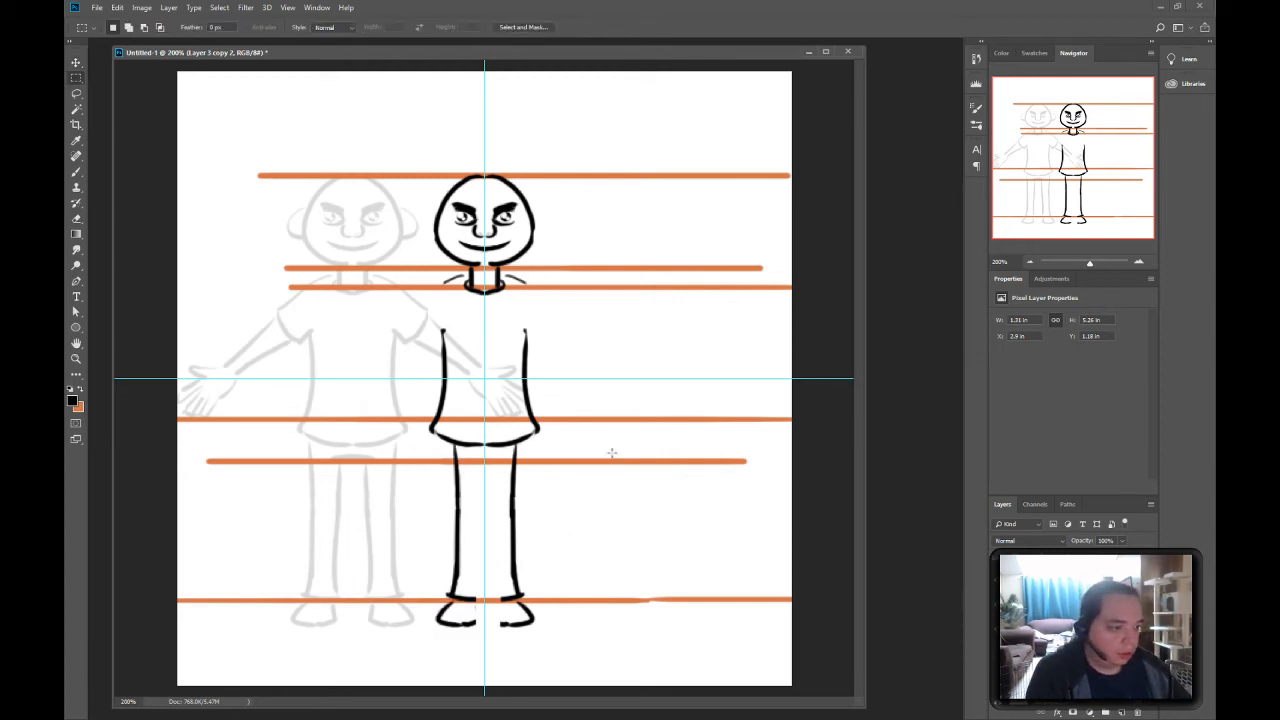
- Lasso the right-hand leg again and shift it further inward until its shoe line reaches the vertical guide, then deselect
{"action": "left_click", "coordinate": [76, 93]}
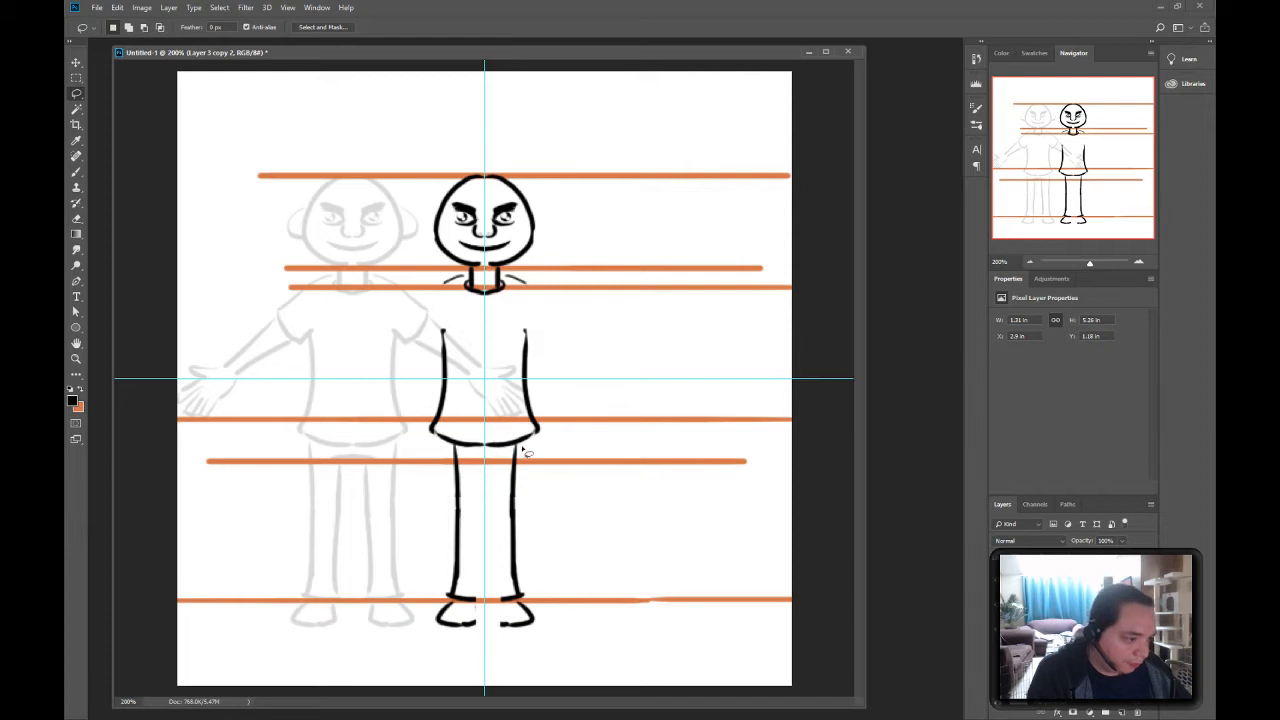
{"action": "mouse_move", "coordinate": [508, 455]}
{"action": "left_mouse_down"}
{"action": "mouse_move", "coordinate": [499, 633]}
{"action": "mouse_move", "coordinate": [565, 465]}
{"action": "left_mouse_up"}
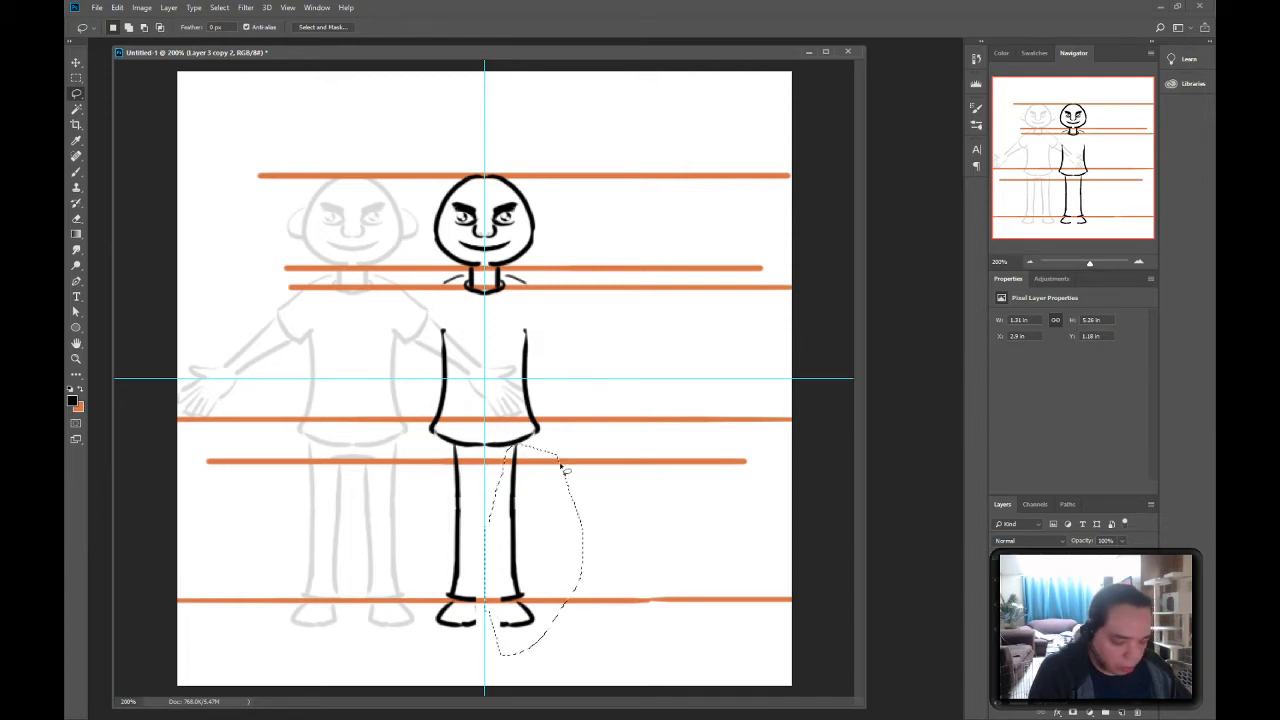
{"action": "key", "text": "v"}
{"action": "key", "text": "Left"}
{"action": "key", "text": "Left"}
{"action": "key", "text": "Left"}
{"action": "key", "text": "Left"}
{"action": "key", "text": "Left"}
{"action": "key", "text": "Left"}
{"action": "key", "text": "Left"}
{"action": "key", "text": "Left"}
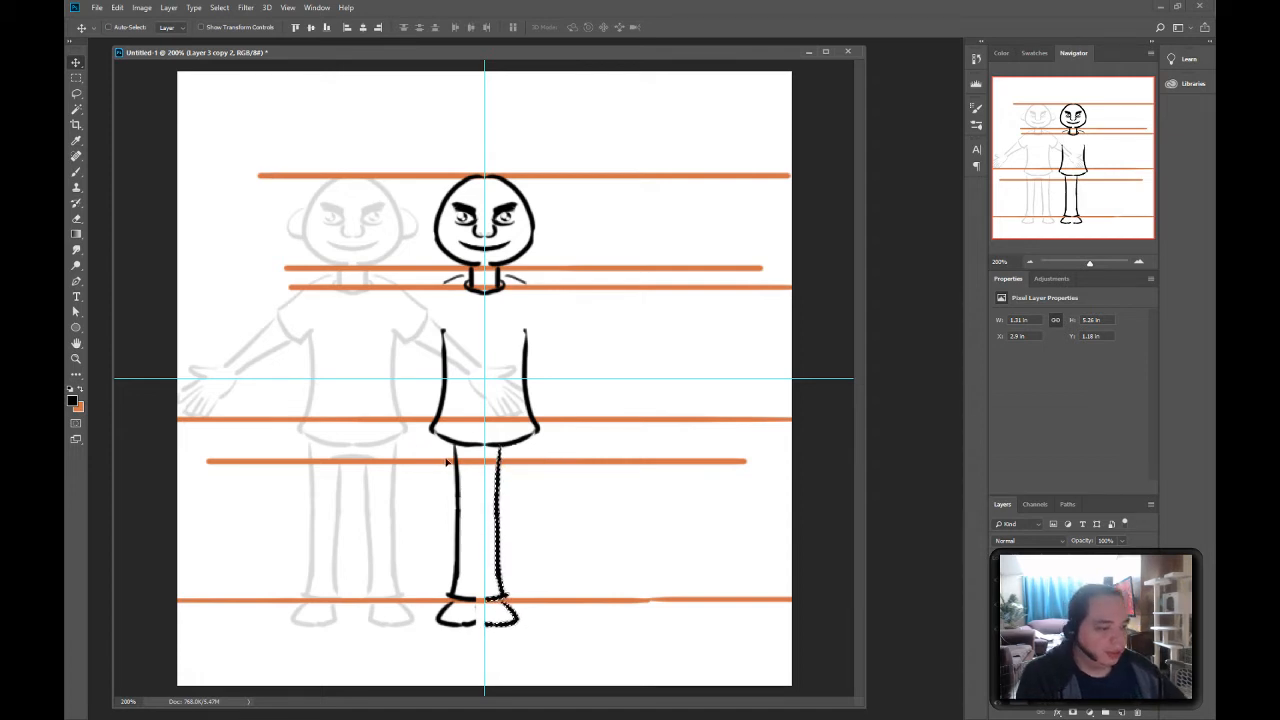
{"action": "key", "text": "m"}
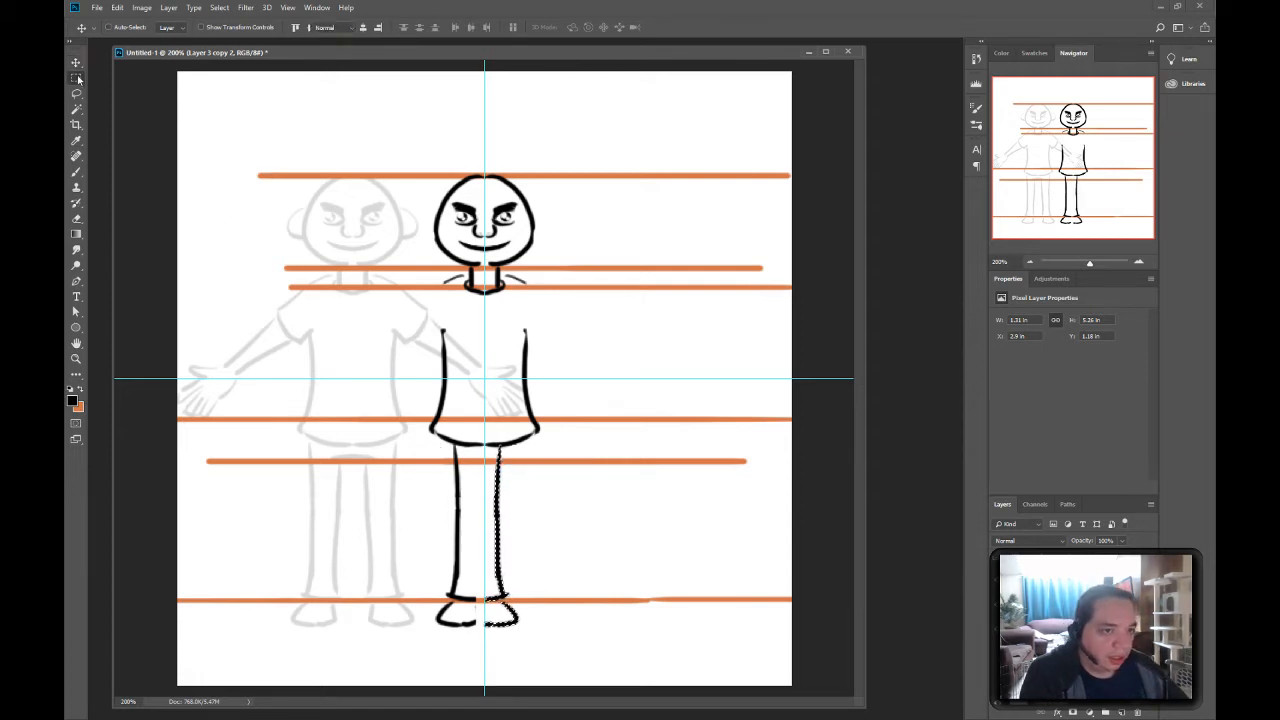
{"action": "key", "text": "ctrl+d"}
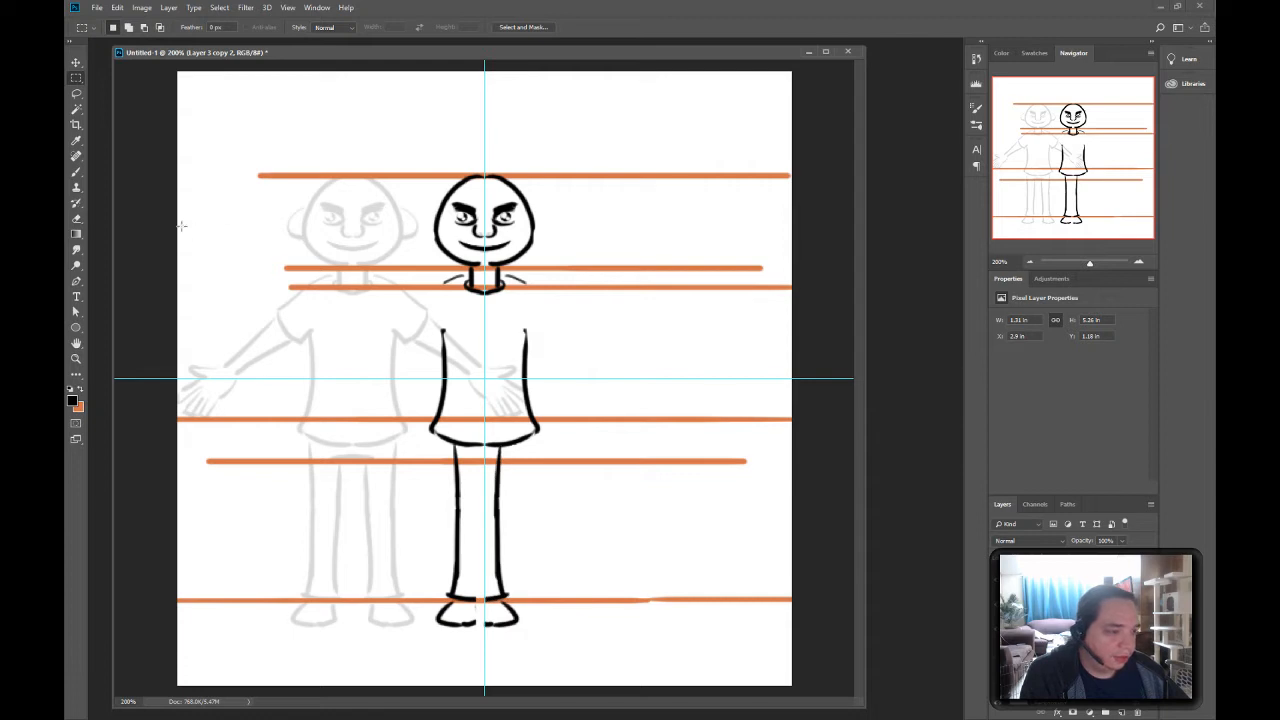
- Lasso the left-hand leg again and shift it inward until both shoe halves meet at the guide, then deselect
{"action": "left_click", "coordinate": [76, 93]}
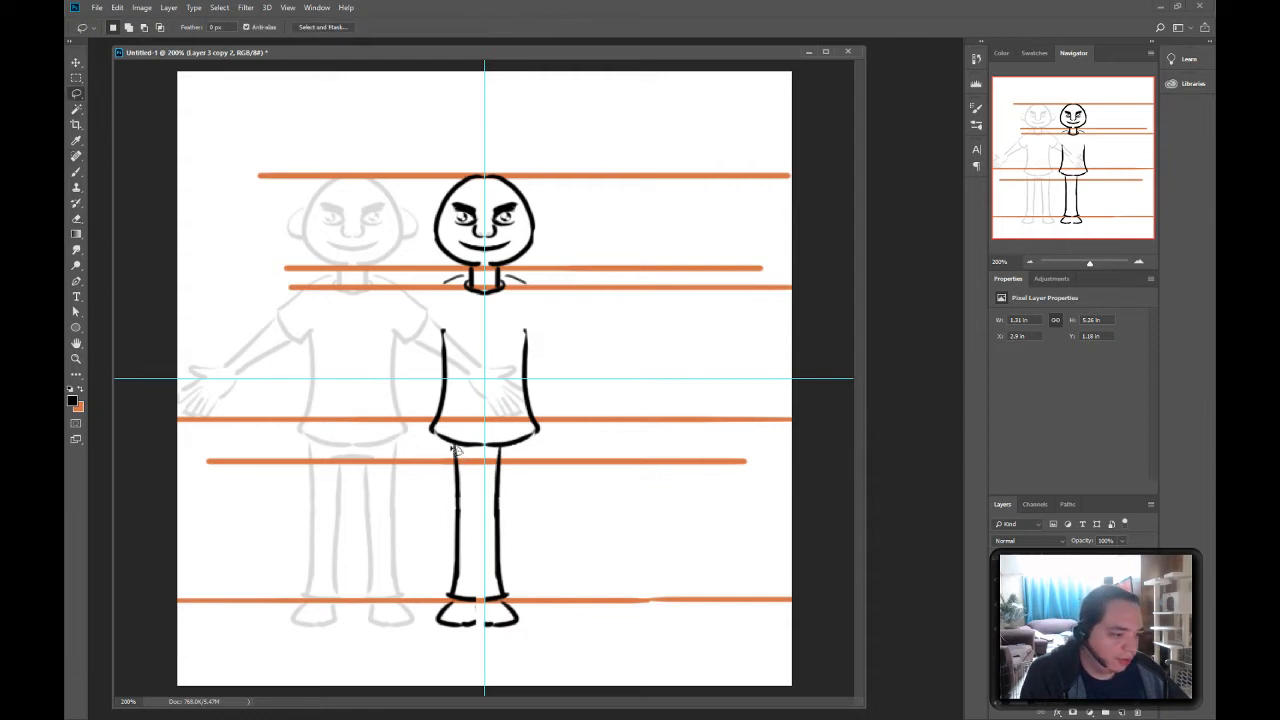
{"action": "mouse_move", "coordinate": [460, 447]}
{"action": "left_mouse_down"}
{"action": "mouse_move", "coordinate": [414, 643]}
{"action": "mouse_move", "coordinate": [473, 628]}
{"action": "left_mouse_up"}
{"action": "key", "text": "Escape"}
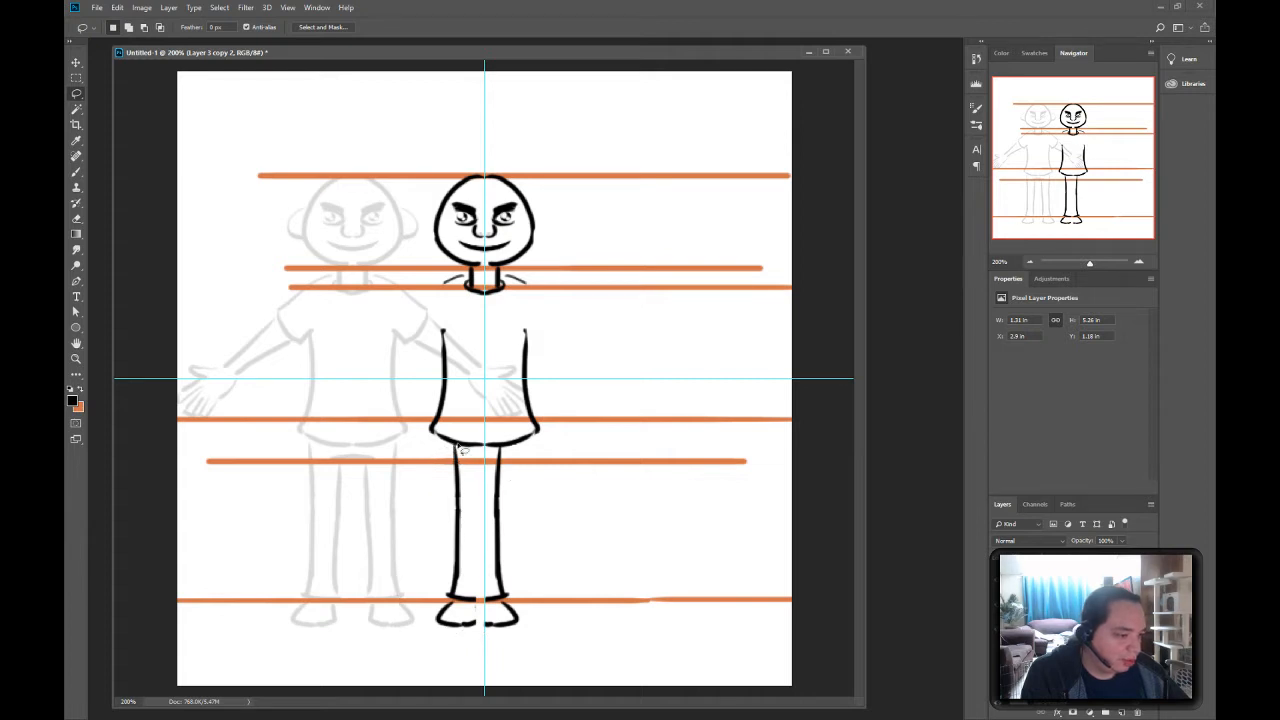
{"action": "mouse_move", "coordinate": [457, 448]}
{"action": "left_mouse_down"}
{"action": "mouse_move", "coordinate": [428, 475]}
{"action": "mouse_move", "coordinate": [467, 453]}
{"action": "mouse_move", "coordinate": [377, 580]}
{"action": "mouse_move", "coordinate": [443, 643]}
{"action": "mouse_move", "coordinate": [478, 632]}
{"action": "mouse_move", "coordinate": [488, 594]}
{"action": "mouse_move", "coordinate": [492, 522]}
{"action": "mouse_move", "coordinate": [466, 450]}
{"action": "left_mouse_up"}
{"action": "key", "text": "Return"}
{"action": "key", "text": "v"}
{"action": "key", "text": "Right"}
{"action": "key", "text": "Right"}
{"action": "key", "text": "Right"}
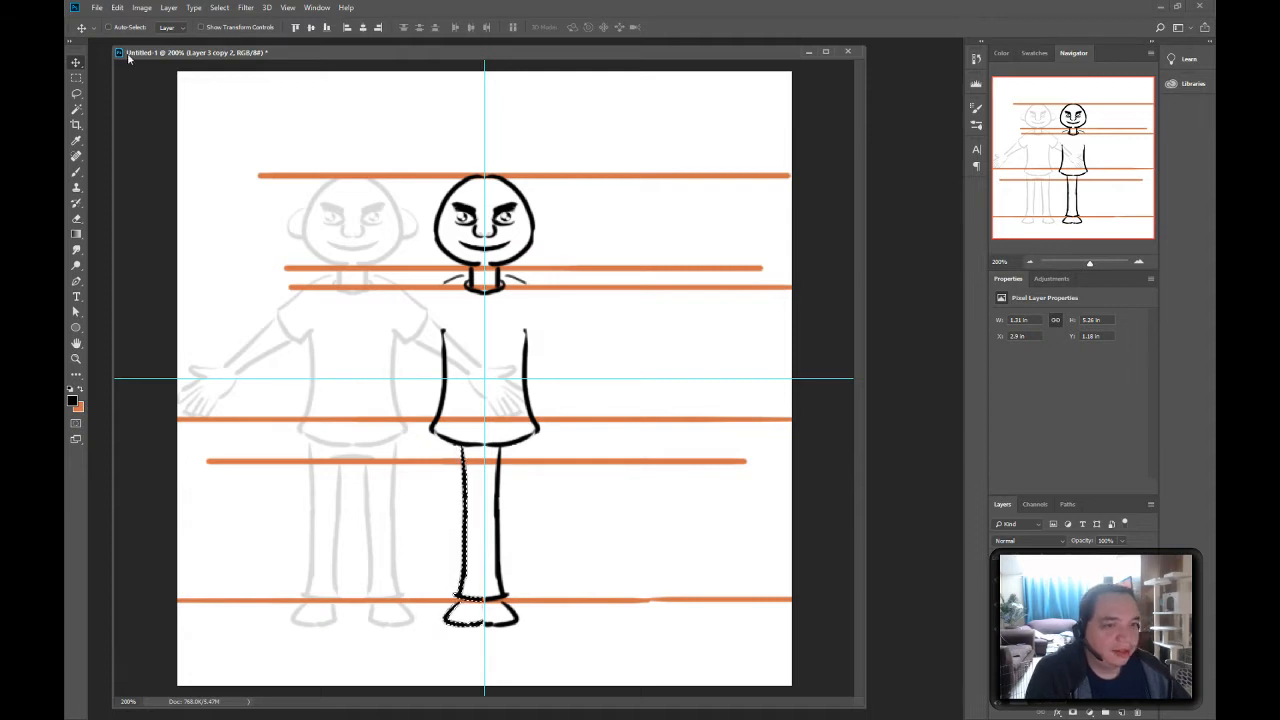
{"action": "key", "text": "m"}
{"action": "key", "text": "ctrl+d"}
- Paint a curve joining the shirt hem to the left-hand leg line, and reshape the feet into one side-view shoe pointing right
{"action": "key", "text": "b"}
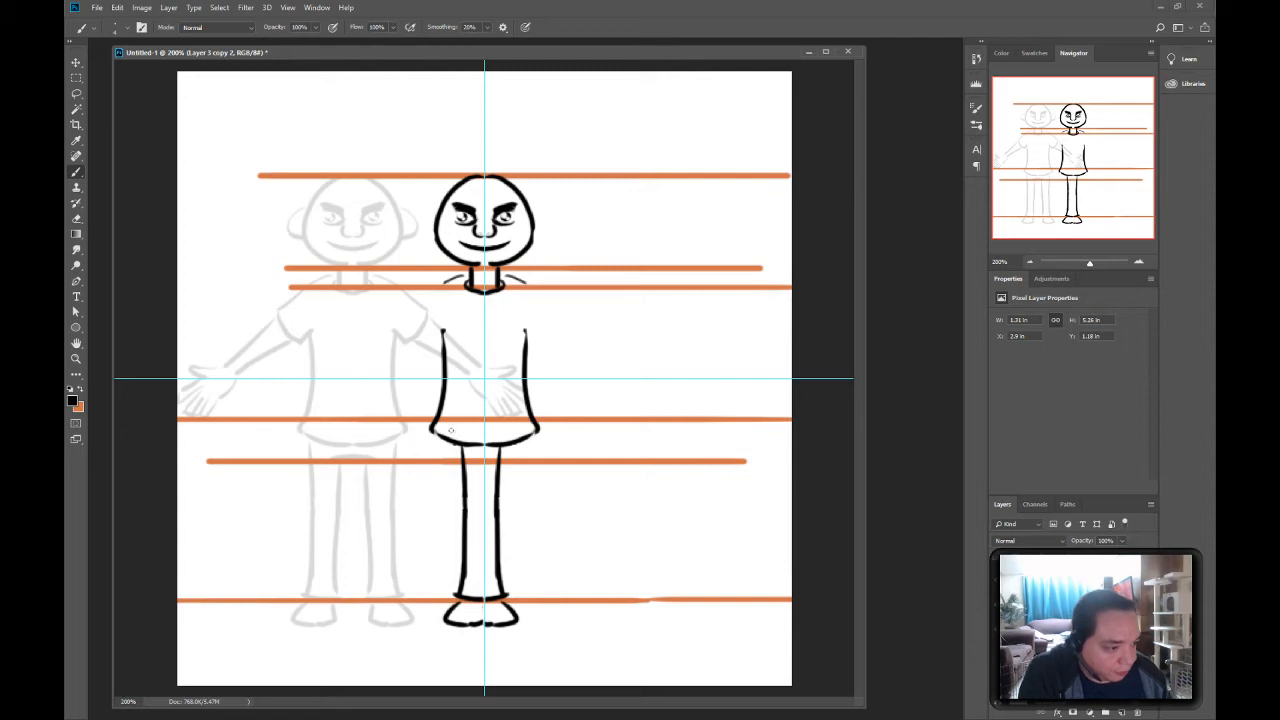
{"action": "left_click_drag", "start_coordinate": [450, 430], "coordinate": [466, 508]}
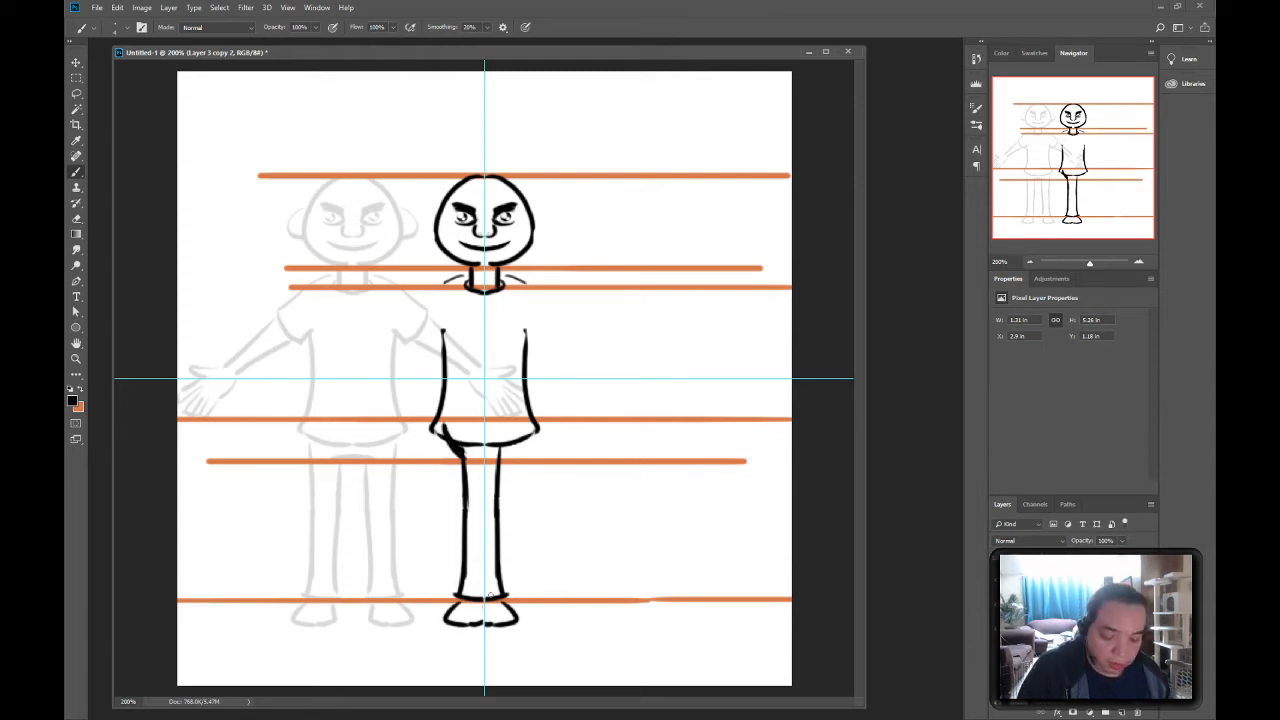
{"action": "mouse_move", "coordinate": [495, 625]}
{"action": "left_mouse_down"}
{"action": "mouse_move", "coordinate": [449, 609]}
{"action": "mouse_move", "coordinate": [466, 628]}
{"action": "left_mouse_up"}
{"action": "key", "text": "e"}
{"action": "key", "text": "bracketleft"}
{"action": "key", "text": "bracketleft"}
{"action": "key", "text": "bracketleft"}
{"action": "key", "text": "bracketleft"}
{"action": "key", "text": "bracketleft"}
{"action": "key", "text": "bracketleft"}
{"action": "key", "text": "bracketleft"}
{"action": "key", "text": "bracketleft"}
{"action": "key", "text": "bracketleft"}
{"action": "key", "text": "bracketleft"}
{"action": "key", "text": "bracketleft"}
{"action": "key", "text": "bracketleft"}
- Paint a nearly straight shirt front line from the shoulder down to the hem and erase the old flared front line outside it
{"action": "key", "text": "b"}
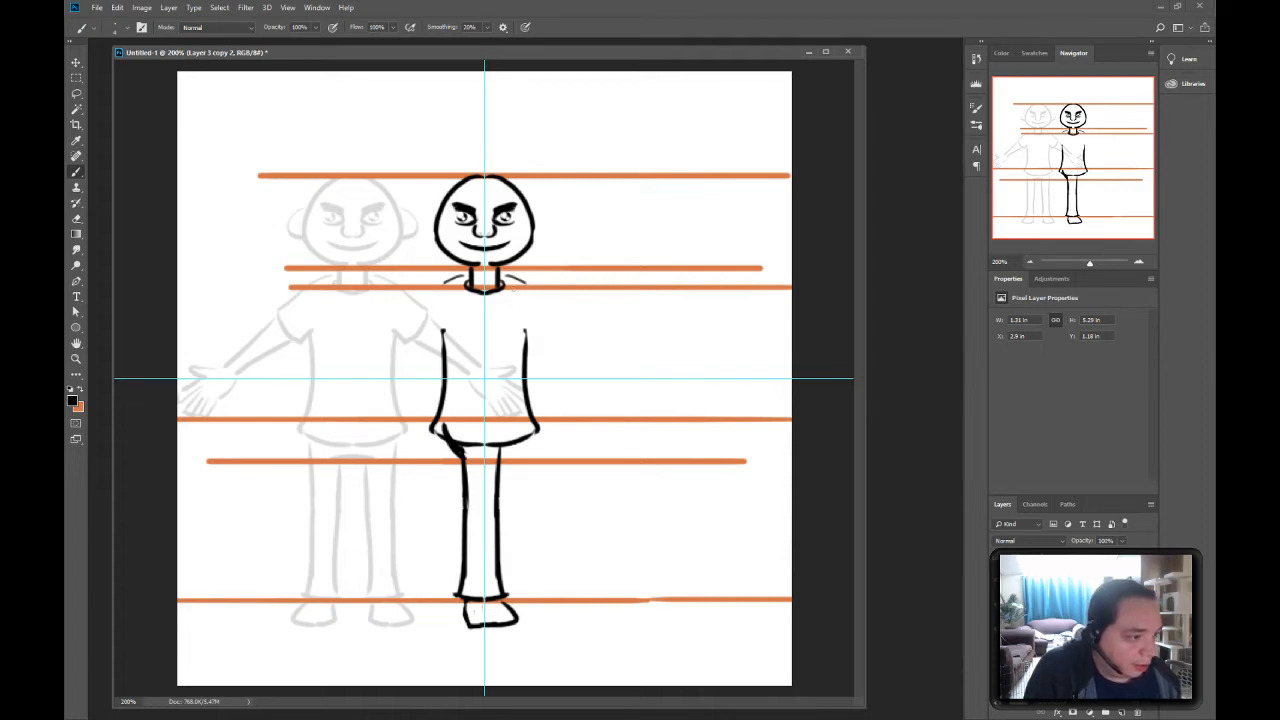
{"action": "left_click_drag", "start_coordinate": [514, 290], "coordinate": [514, 378]}
{"action": "left_click_drag", "start_coordinate": [511, 296], "coordinate": [528, 440]}
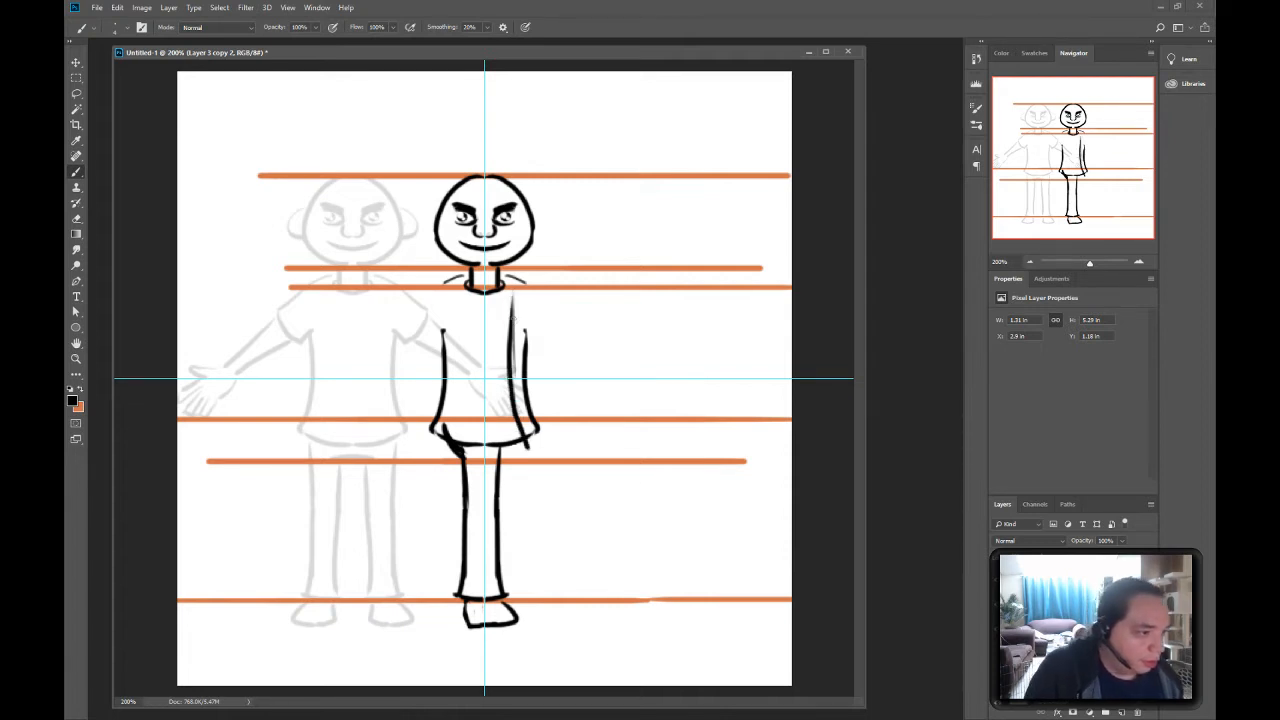
{"action": "key", "text": "ctrl+z"}
{"action": "left_click_drag", "start_coordinate": [511, 290], "coordinate": [530, 448]}
{"action": "key", "text": "ctrl+z"}
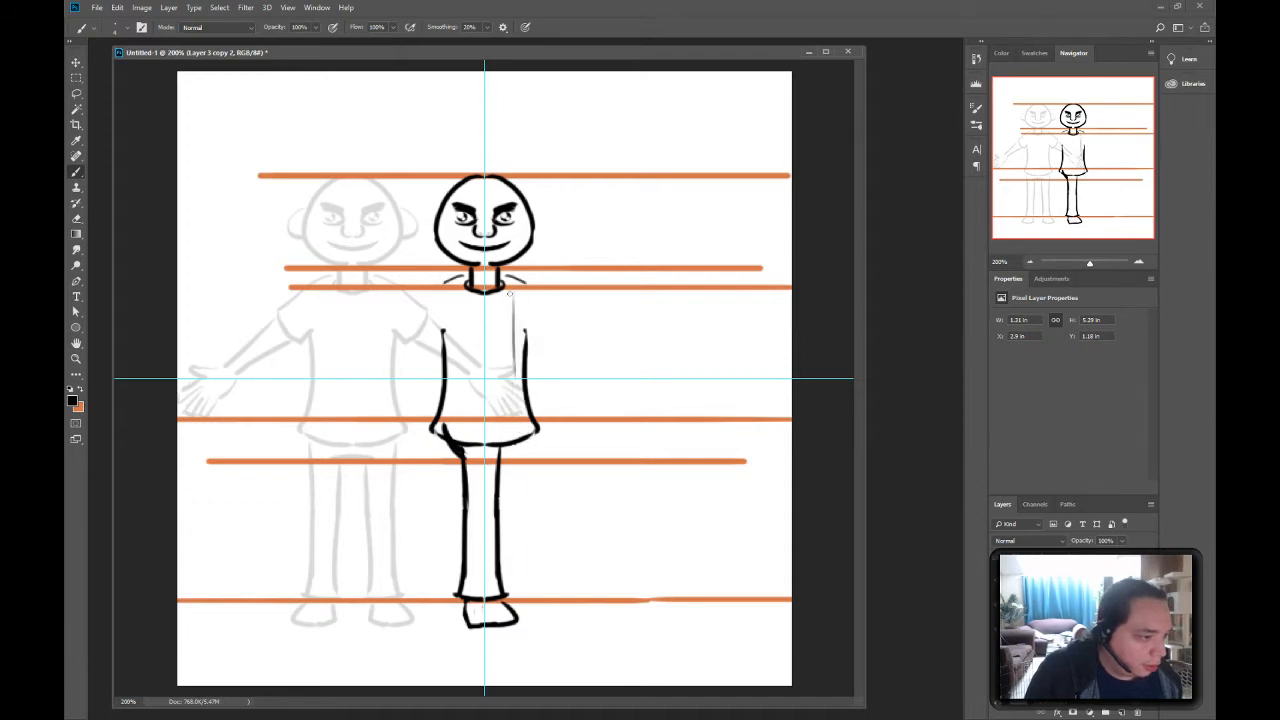
{"action": "left_click_drag", "start_coordinate": [511, 284], "coordinate": [524, 446]}
{"action": "key", "text": "e"}
{"action": "left_click_drag", "start_coordinate": [528, 330], "coordinate": [527, 446]}
{"action": "key", "text": "b"}
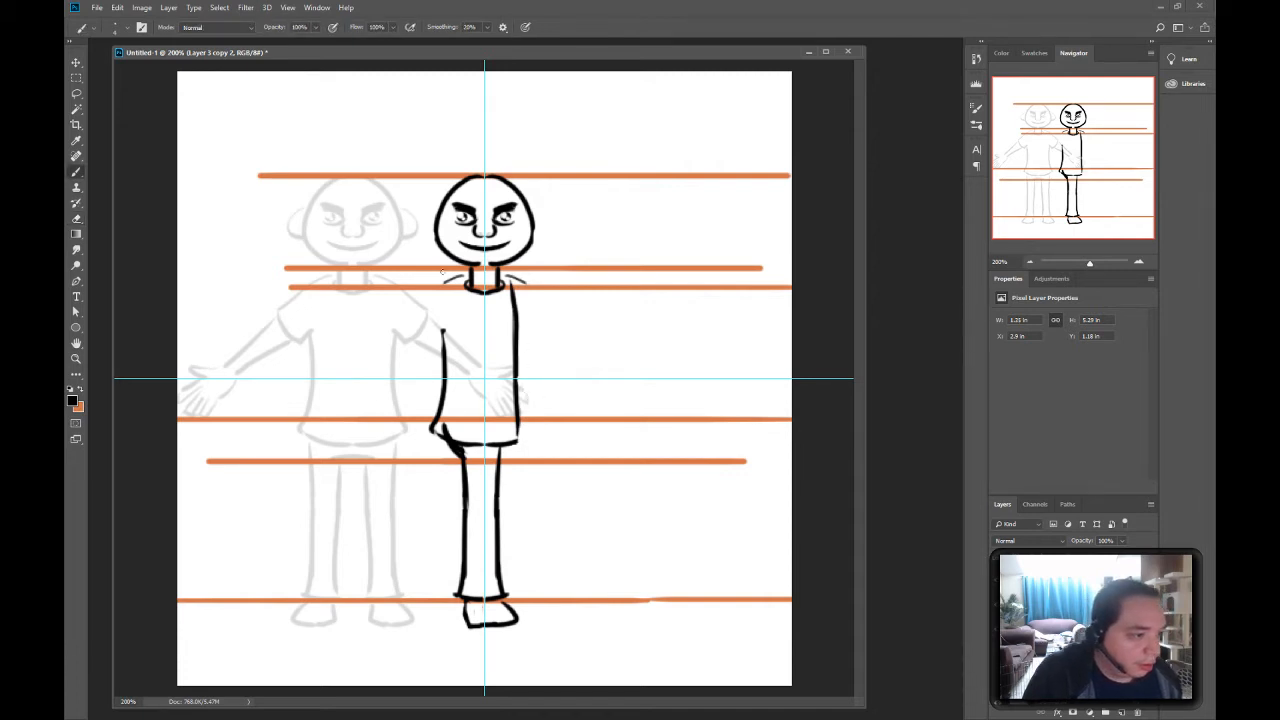
- Paint a curved upper back line joining the collar area to the shirt's existing back line, redoing the stroke until it fits
{"action": "left_click_drag", "start_coordinate": [462, 283], "coordinate": [440, 366]}
{"action": "key", "text": "ctrl+z"}
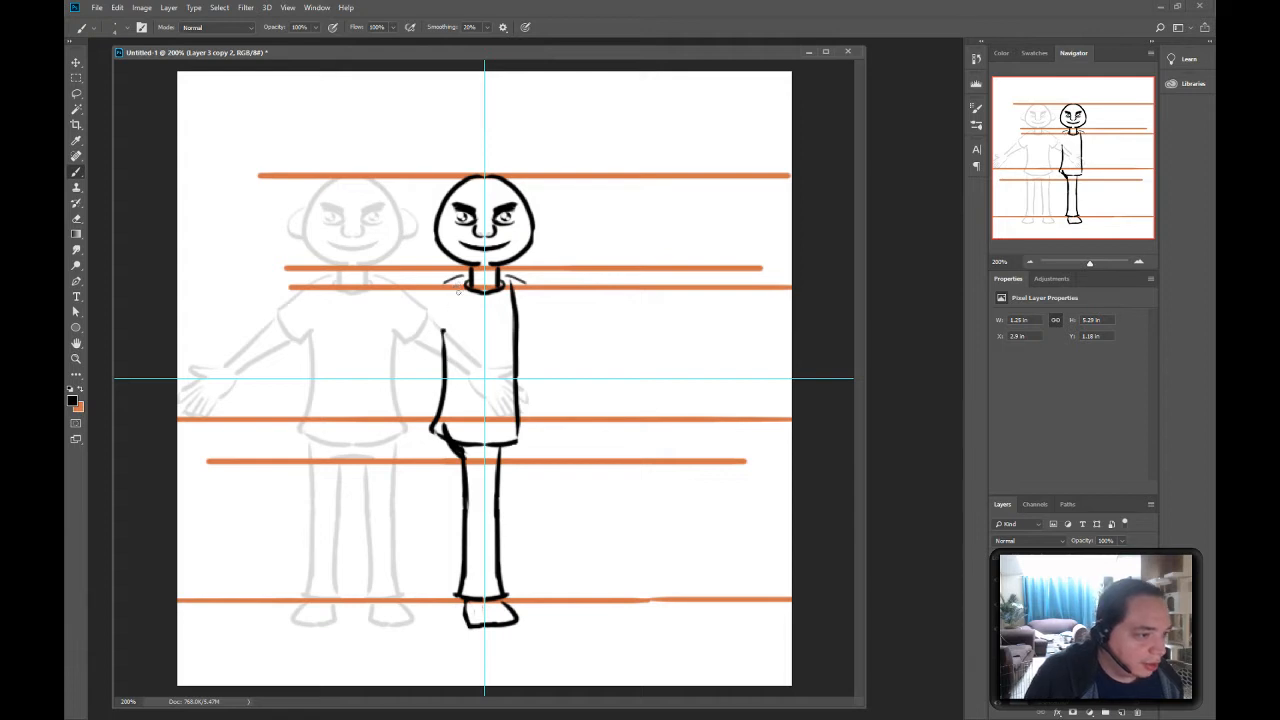
{"action": "left_click_drag", "start_coordinate": [462, 280], "coordinate": [441, 346]}
{"action": "key", "text": "ctrl+z"}
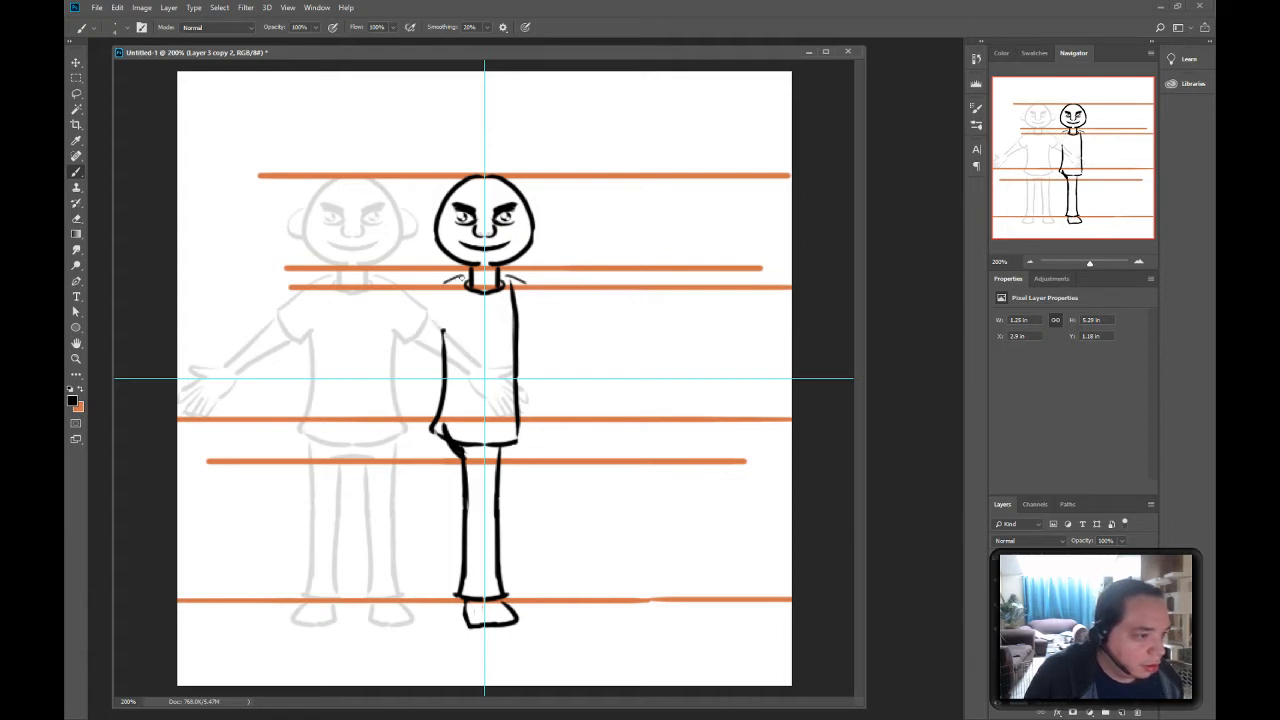
{"action": "left_click_drag", "start_coordinate": [462, 280], "coordinate": [441, 350]}
{"action": "key", "text": "ctrl+z"}
{"action": "left_click_drag", "start_coordinate": [462, 279], "coordinate": [441, 351]}
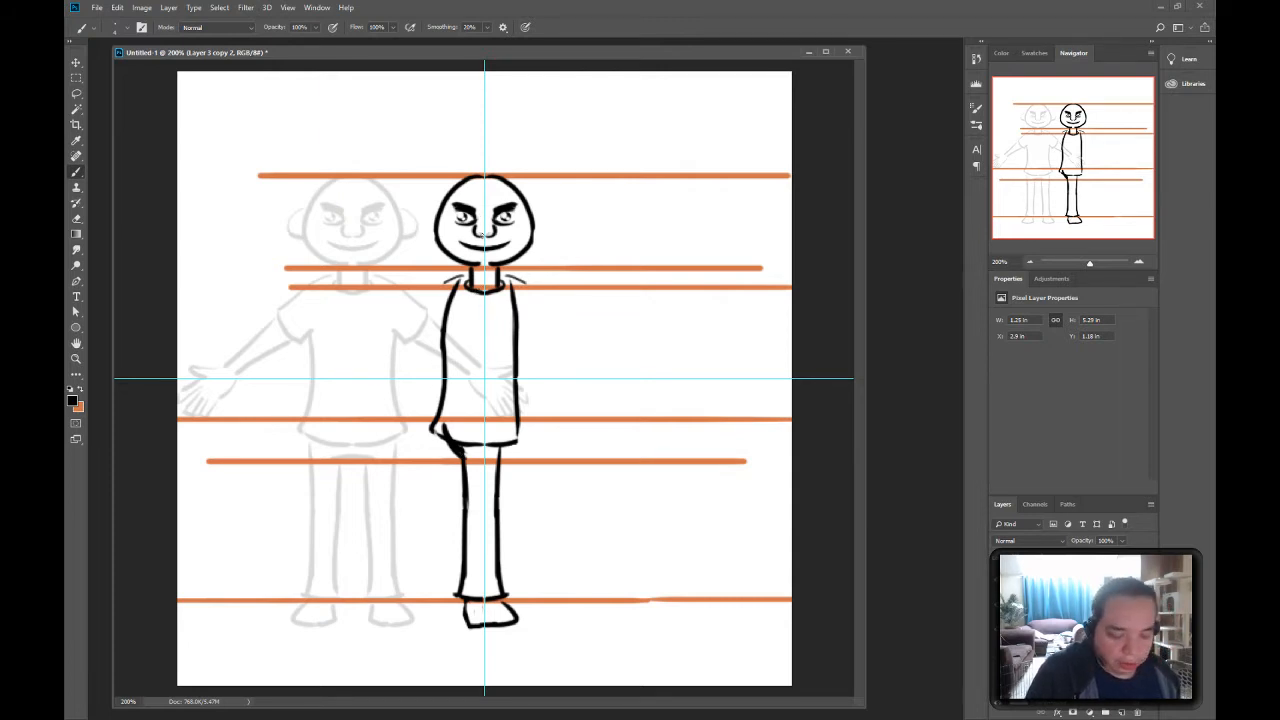
- Erase the front-facing eyes, brows, nose and mouth from the black head, plus the leftover shoulder strokes beside the collar
{"action": "key", "text": "e"}
{"action": "mouse_move", "coordinate": [472, 226]}
{"action": "left_mouse_down"}
{"action": "mouse_move", "coordinate": [459, 205]}
{"action": "mouse_move", "coordinate": [514, 209]}
{"action": "mouse_move", "coordinate": [470, 244]}
{"action": "mouse_move", "coordinate": [515, 240]}
{"action": "mouse_move", "coordinate": [479, 247]}
{"action": "left_mouse_up"}
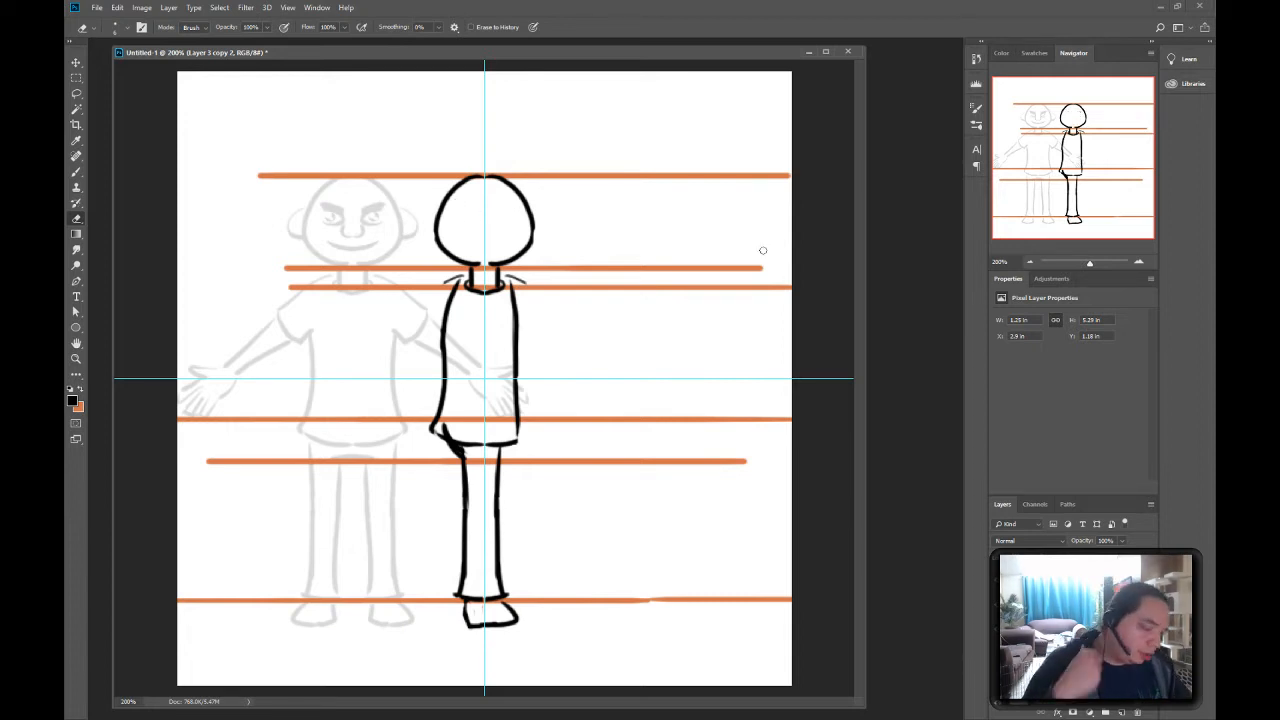
{"action": "left_click_drag", "start_coordinate": [520, 281], "coordinate": [454, 279]}
{"action": "key", "text": "ctrl+z"}
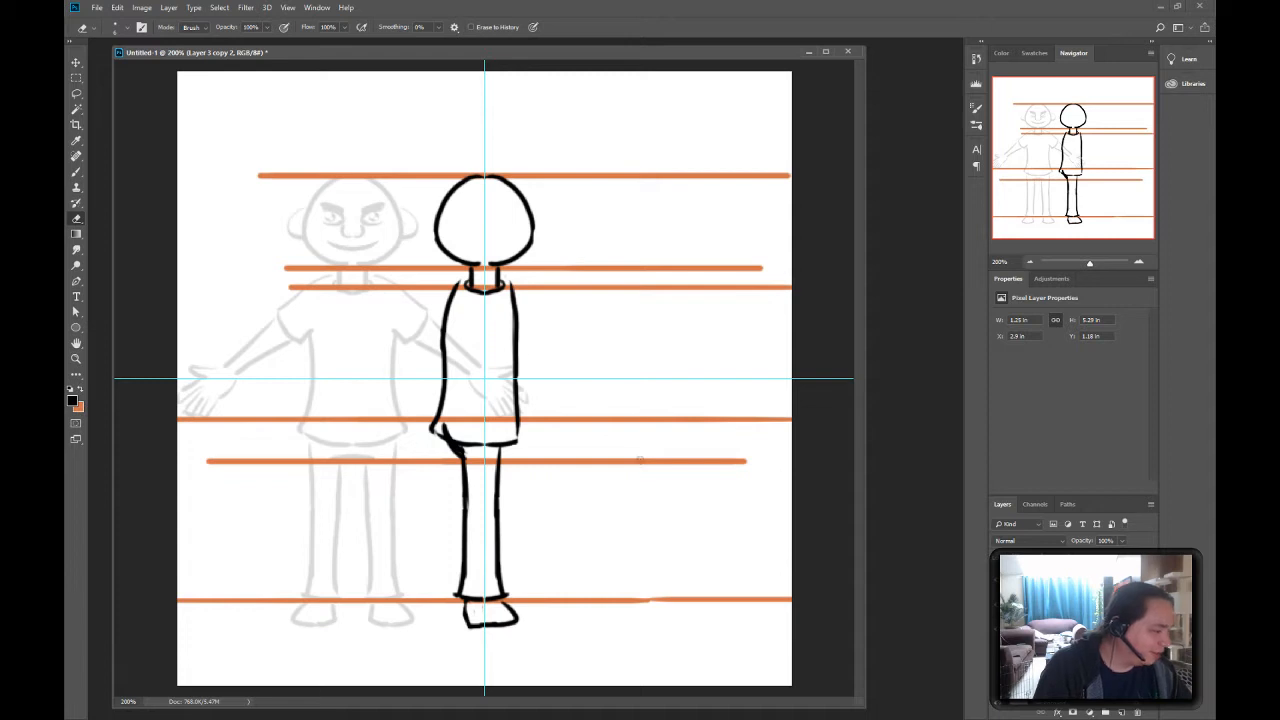
- On Layer 4, paint four thin straight orange lines from the front view's brow, eye and nose levels across the side-view head
{"action": "key", "text": "b"}
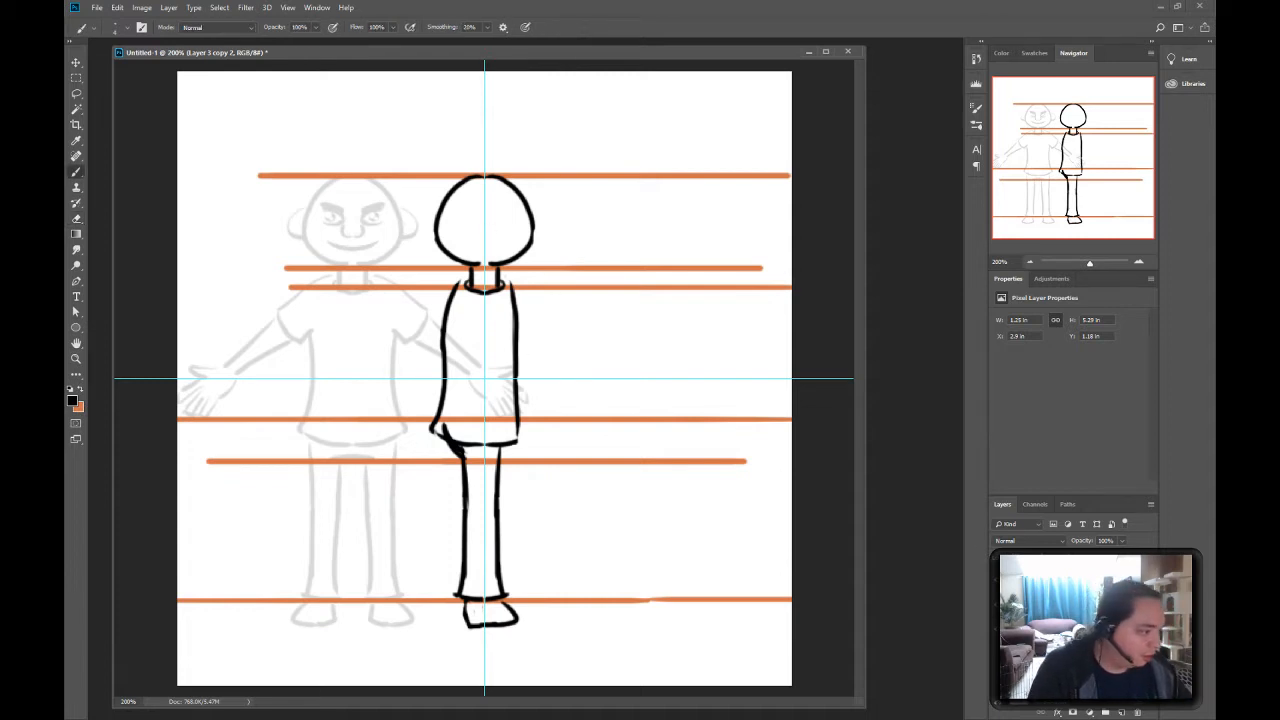
{"action": "left_click", "coordinate": [1050, 595]}
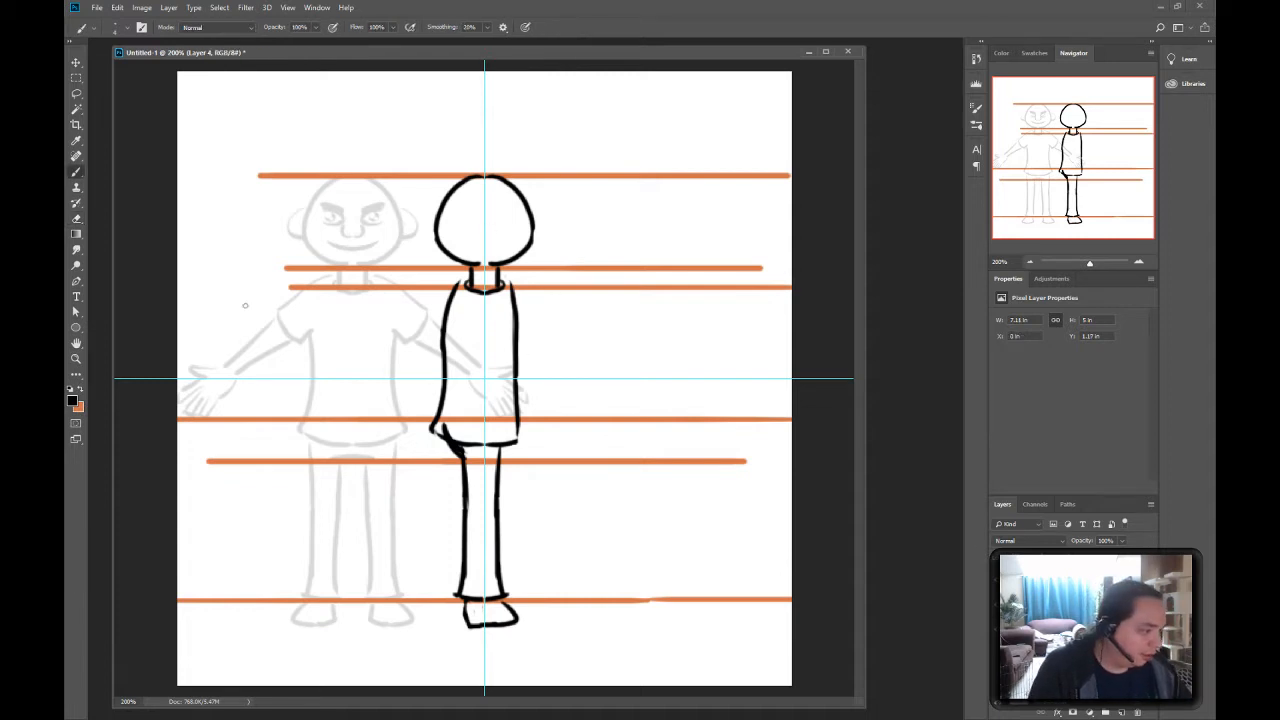
{"action": "left_click", "coordinate": [83, 390]}
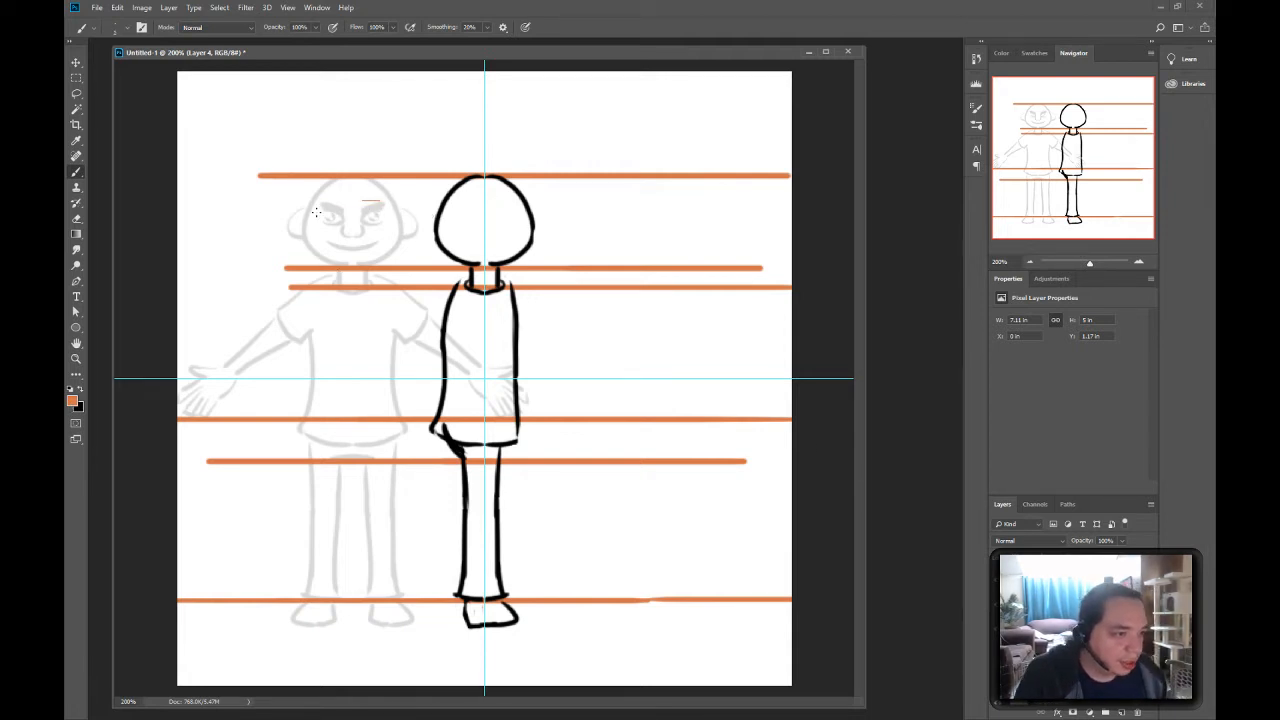
{"action": "left_click_drag", "start_coordinate": [296, 200], "coordinate": [630, 201], "text": "shift"}
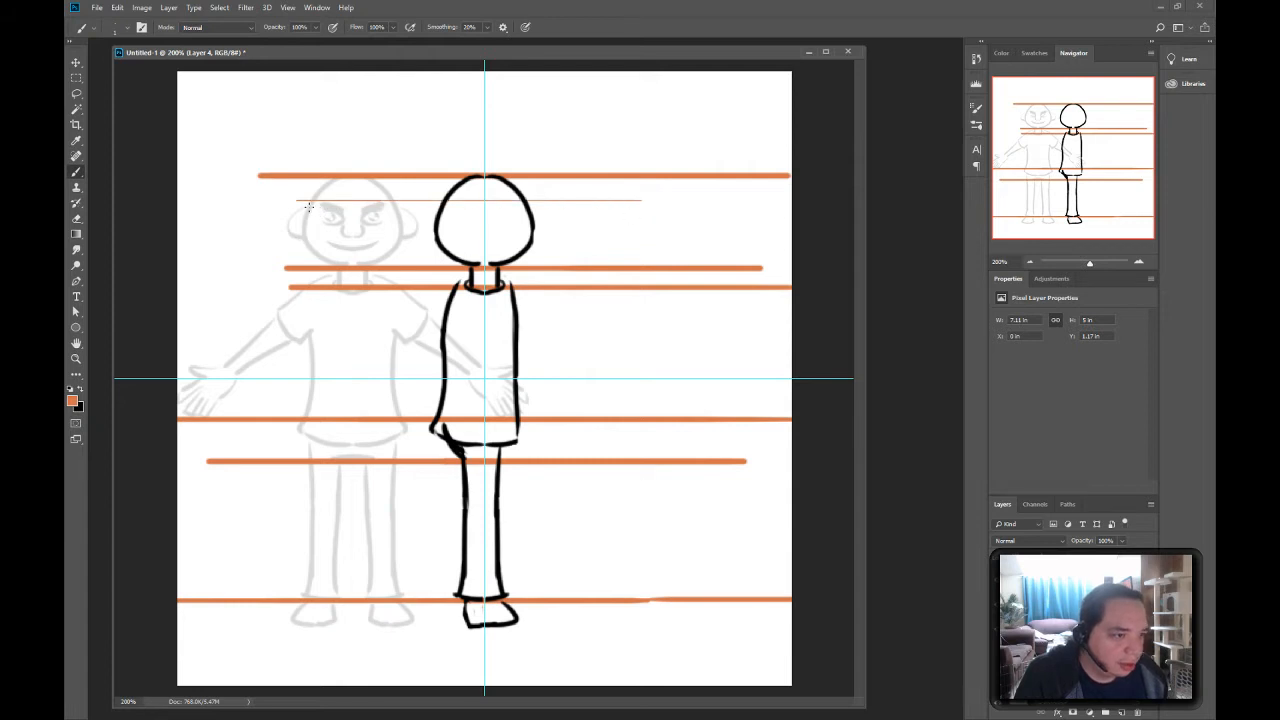
{"action": "left_click_drag", "start_coordinate": [320, 211], "coordinate": [566, 212], "text": "shift"}
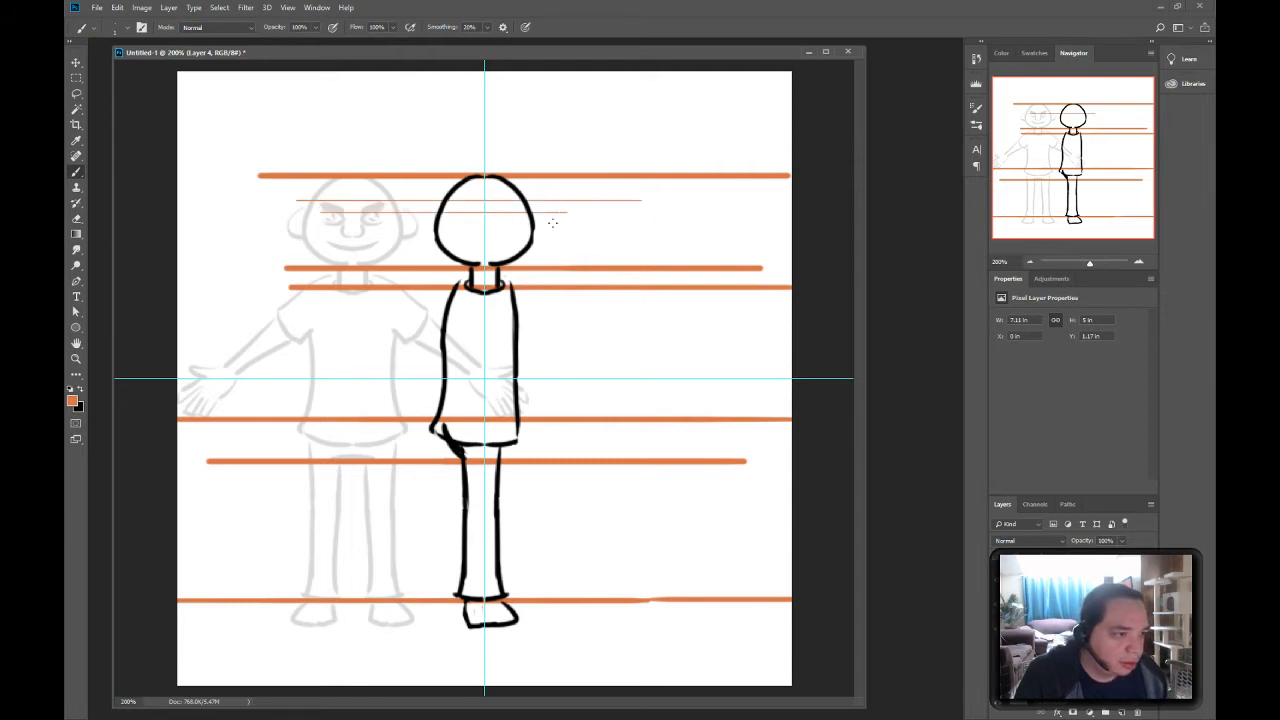
{"action": "left_click_drag", "start_coordinate": [320, 224], "coordinate": [566, 224], "text": "shift"}
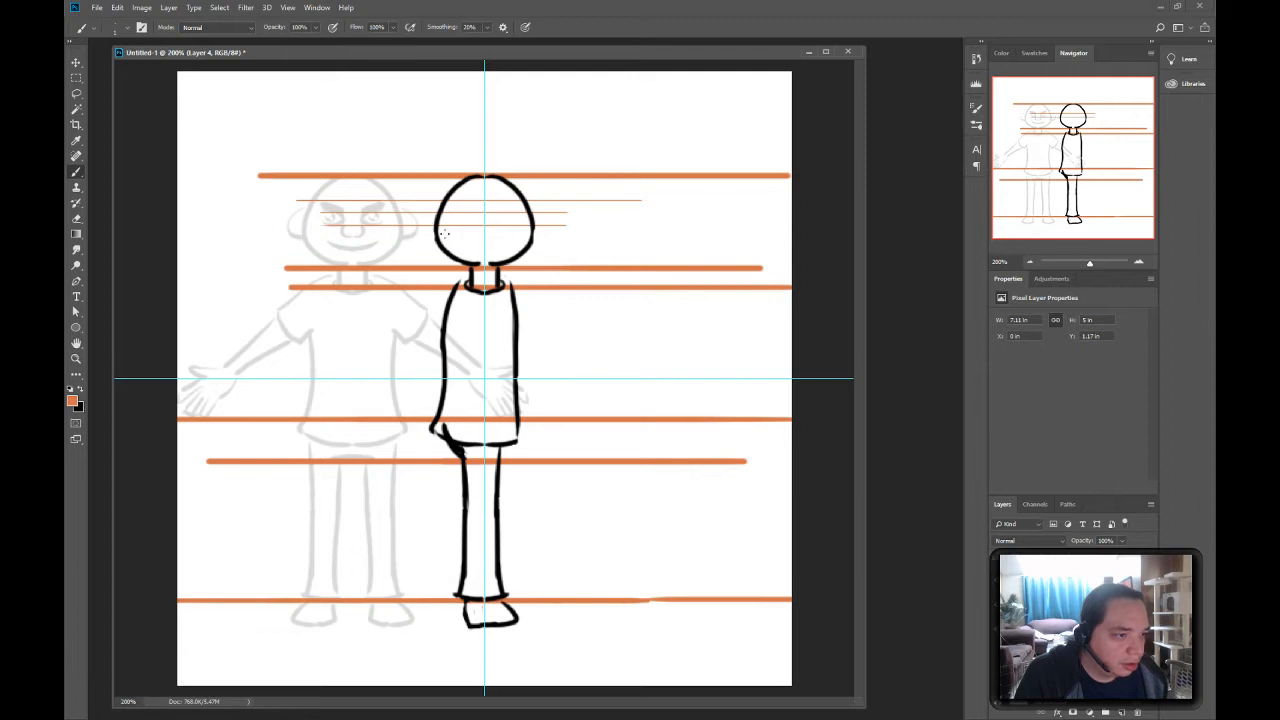
{"action": "left_click_drag", "start_coordinate": [323, 237], "coordinate": [571, 239], "text": "shift"}
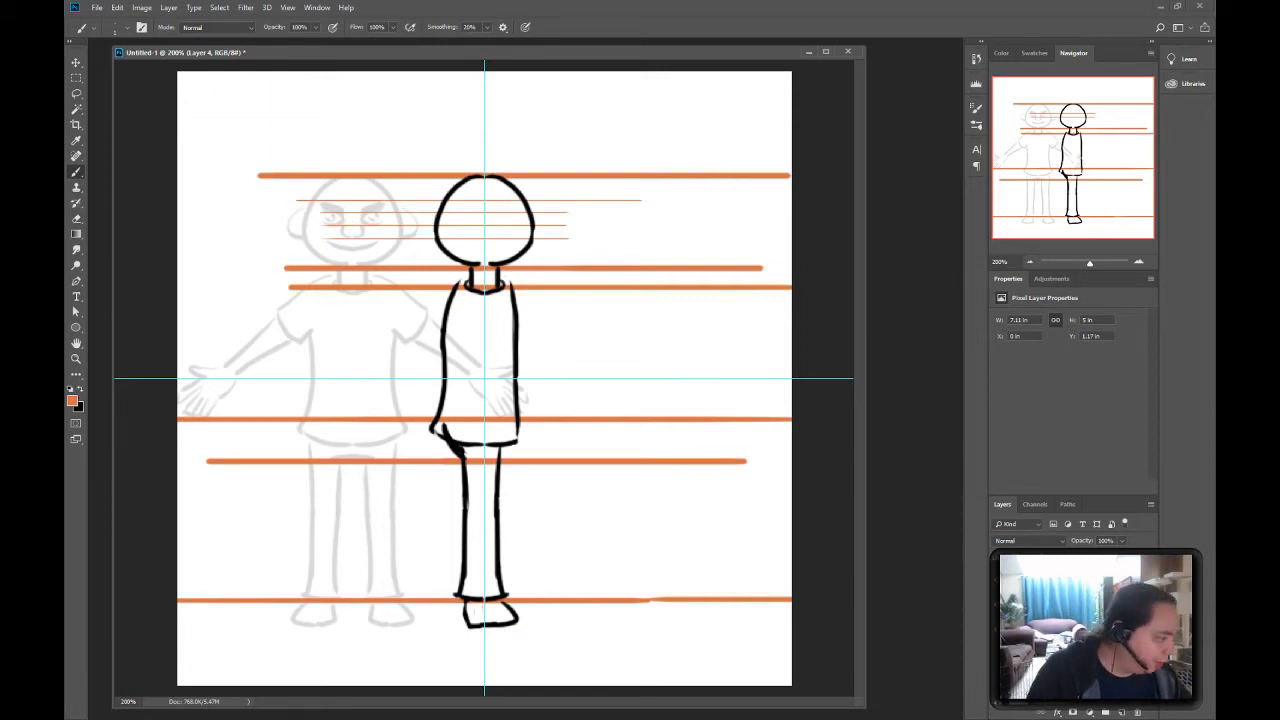
- On Layer 3 copy 2, paint a black profile nose projecting from the head's front edge and trim its tip with the eraser
{"action": "left_click", "coordinate": [1070, 610]}
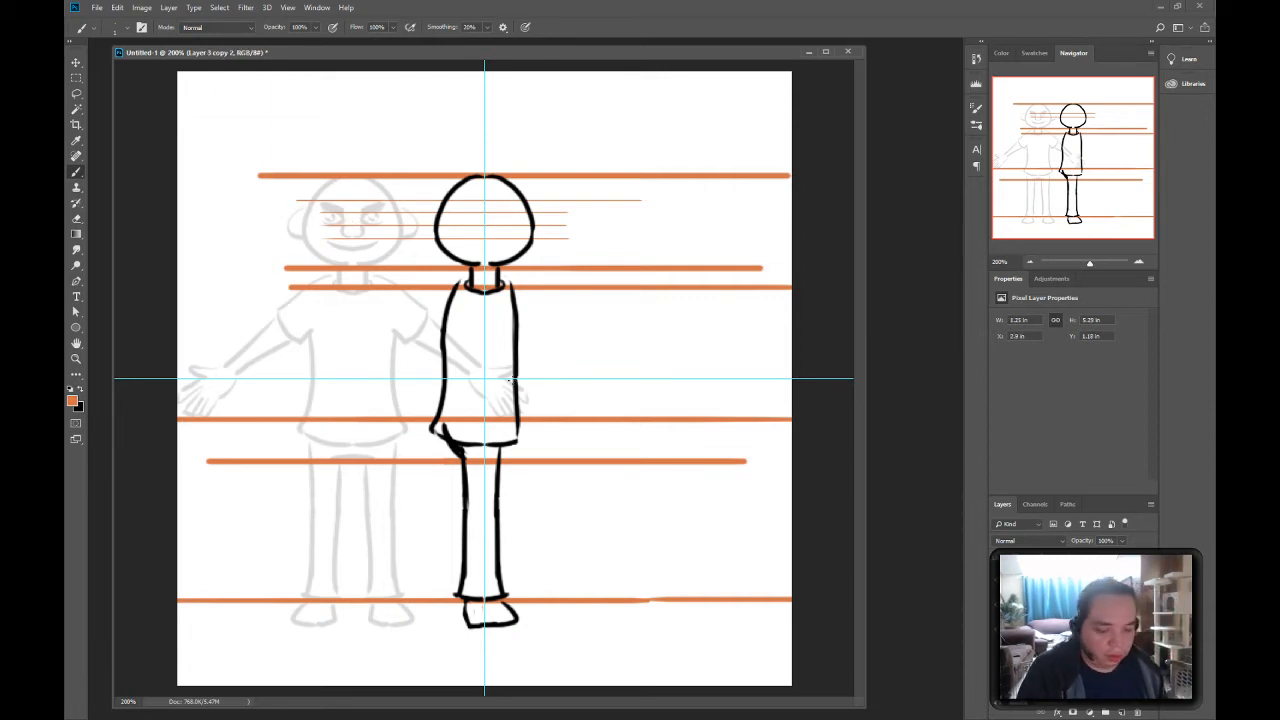
{"action": "key", "text": "x"}
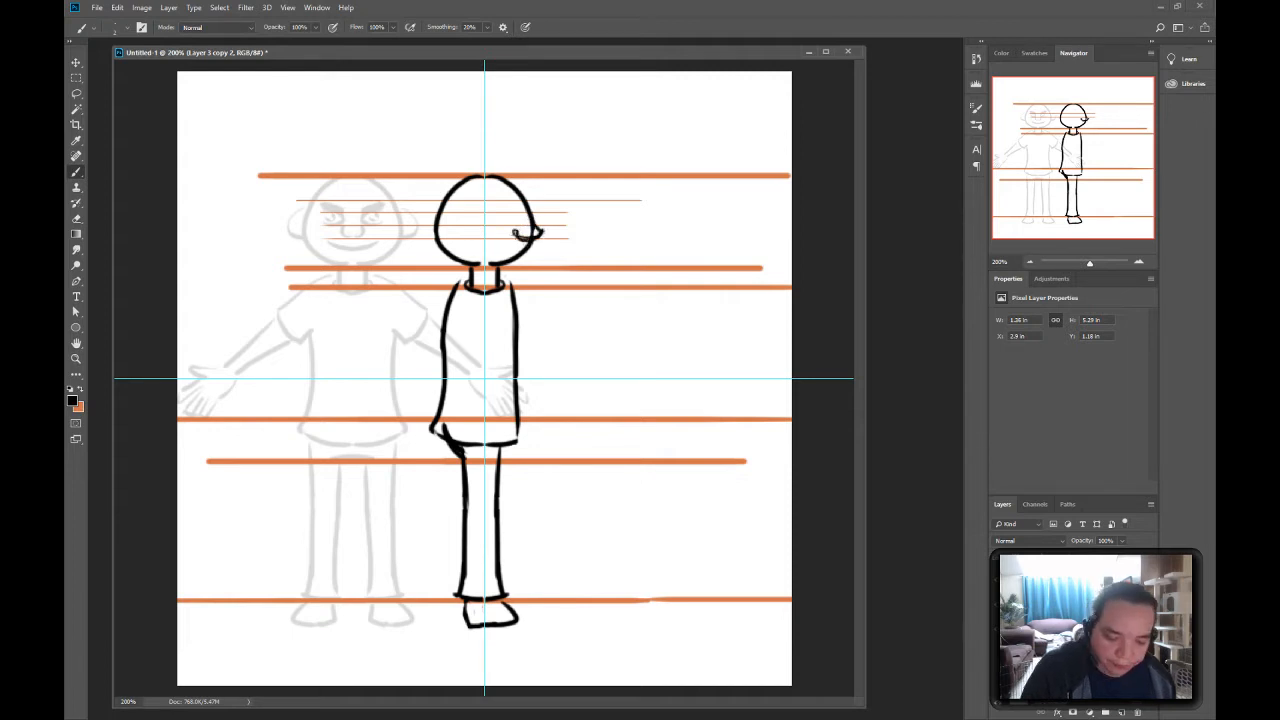
{"action": "key", "text": "e"}
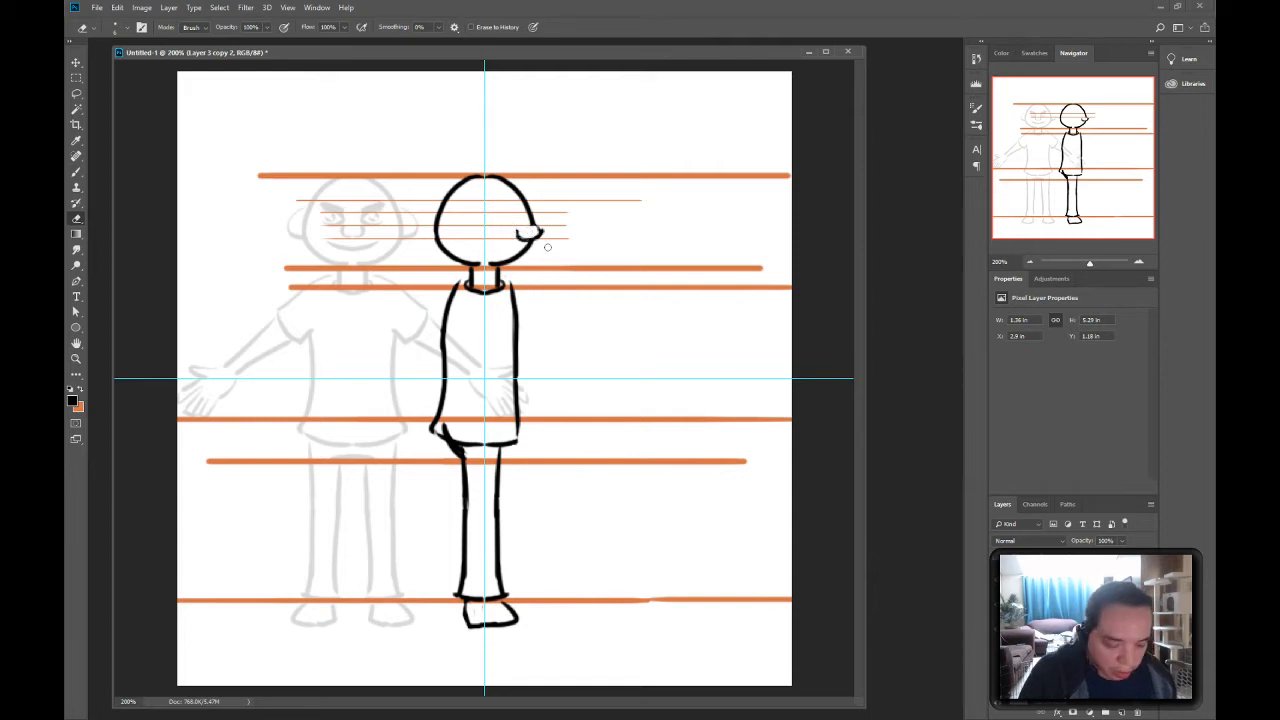
{"action": "key", "text": "b"}
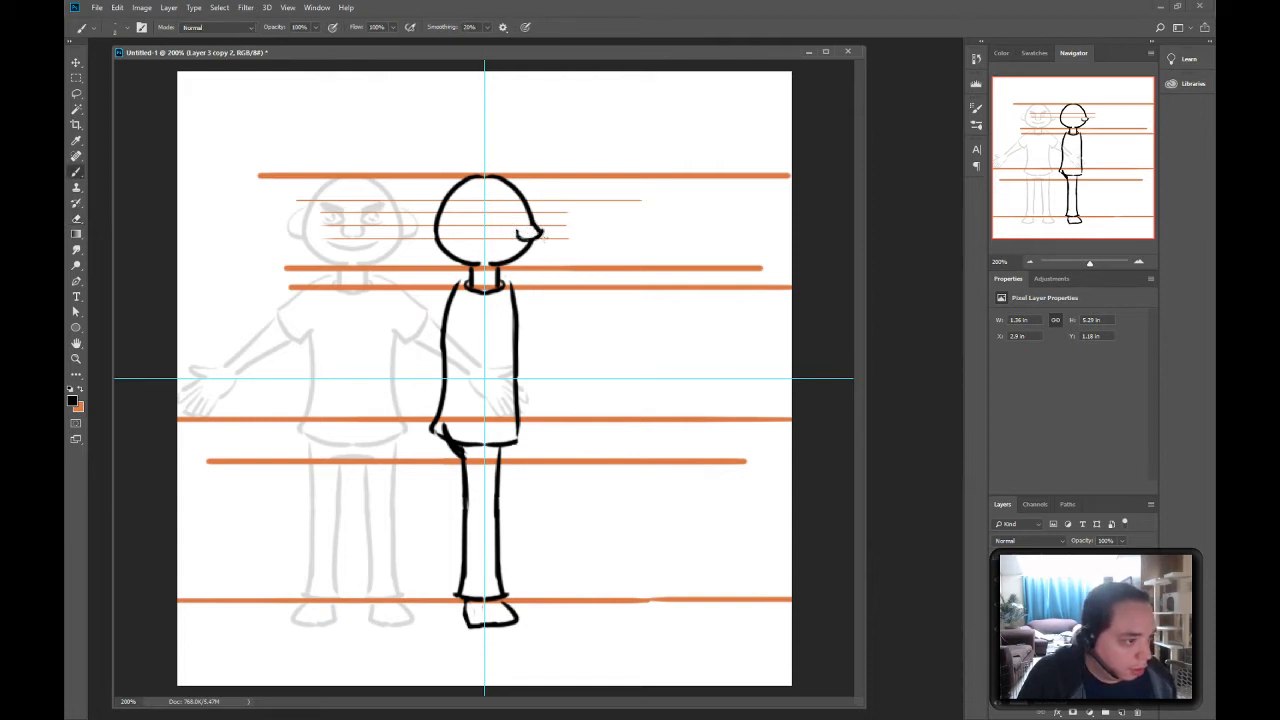
{"action": "key", "text": "e"}
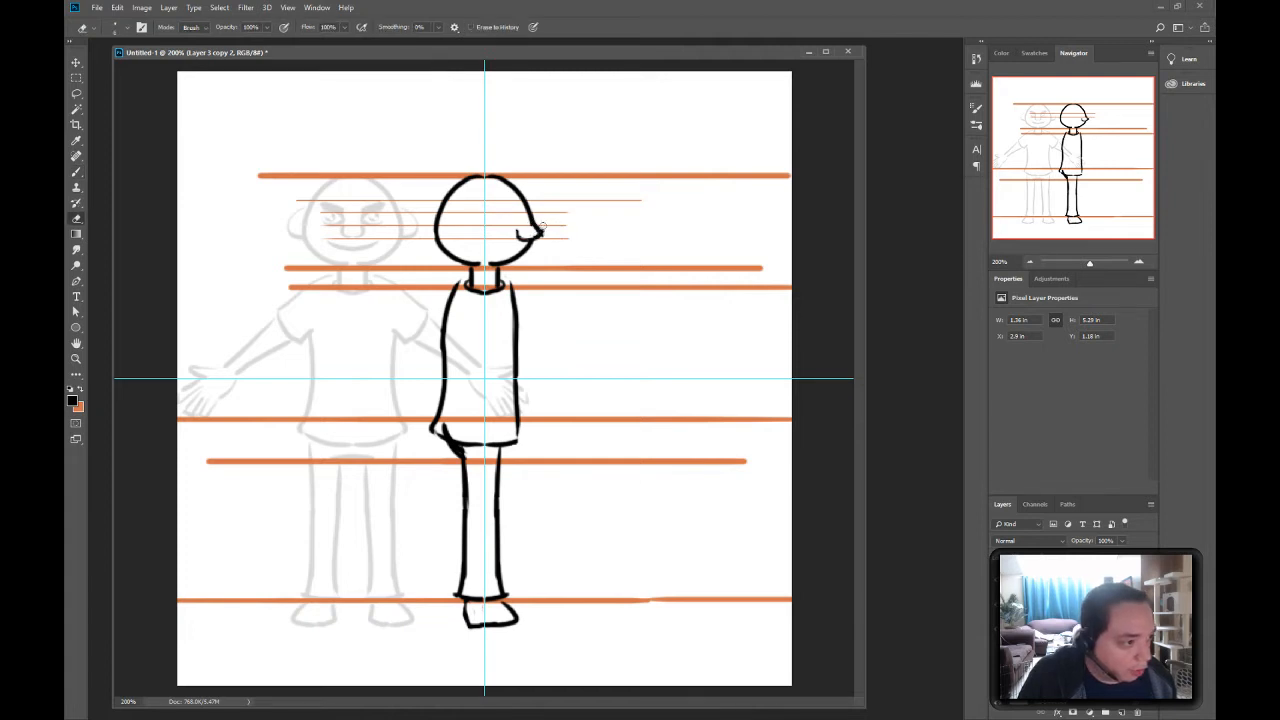
{"action": "key", "text": "b"}
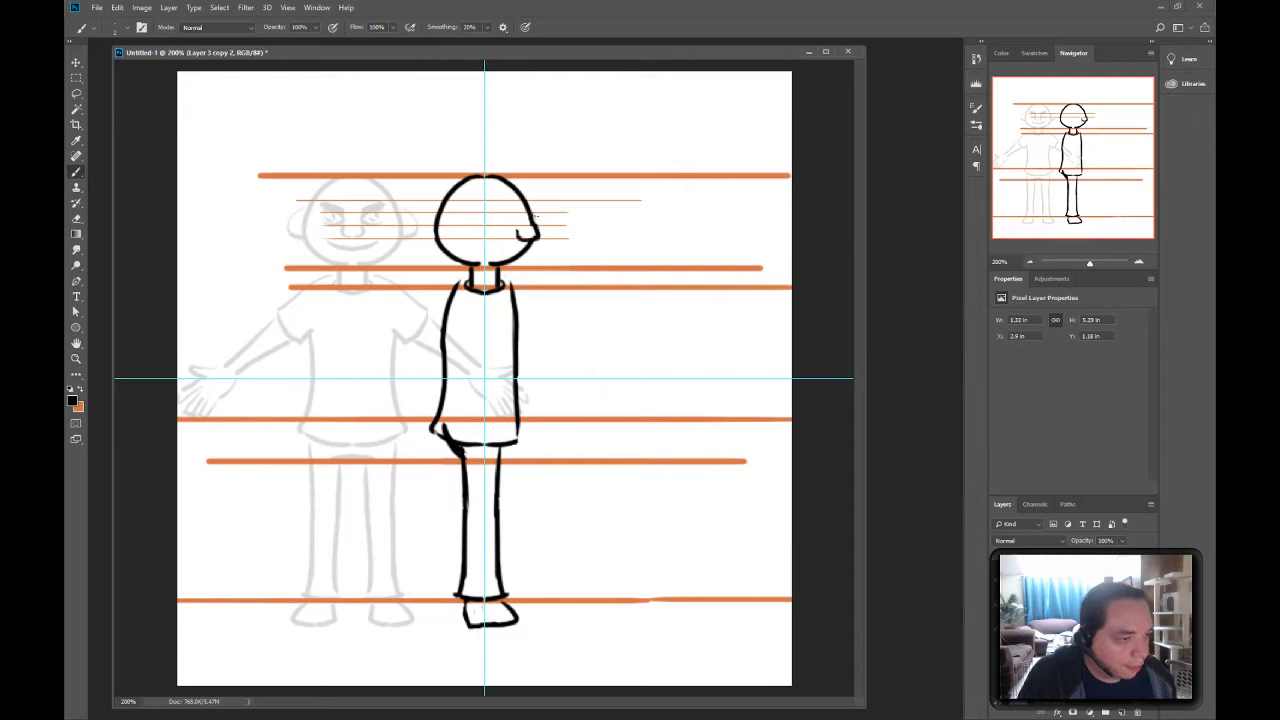
- Reshape the head's front outline into a forehead with a brow ridge near the uppermost thin line, sloping into the nose
{"action": "key", "text": "e"}
{"action": "key", "text": "b"}
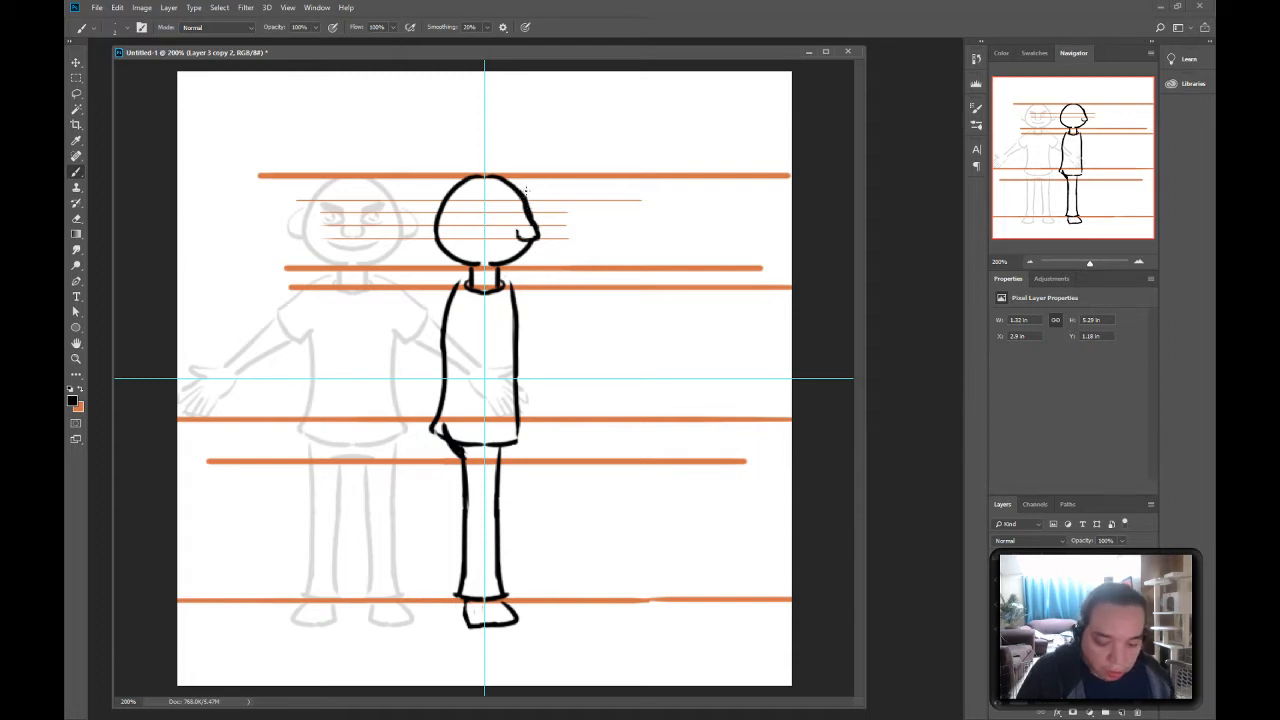
{"action": "key", "text": "e"}
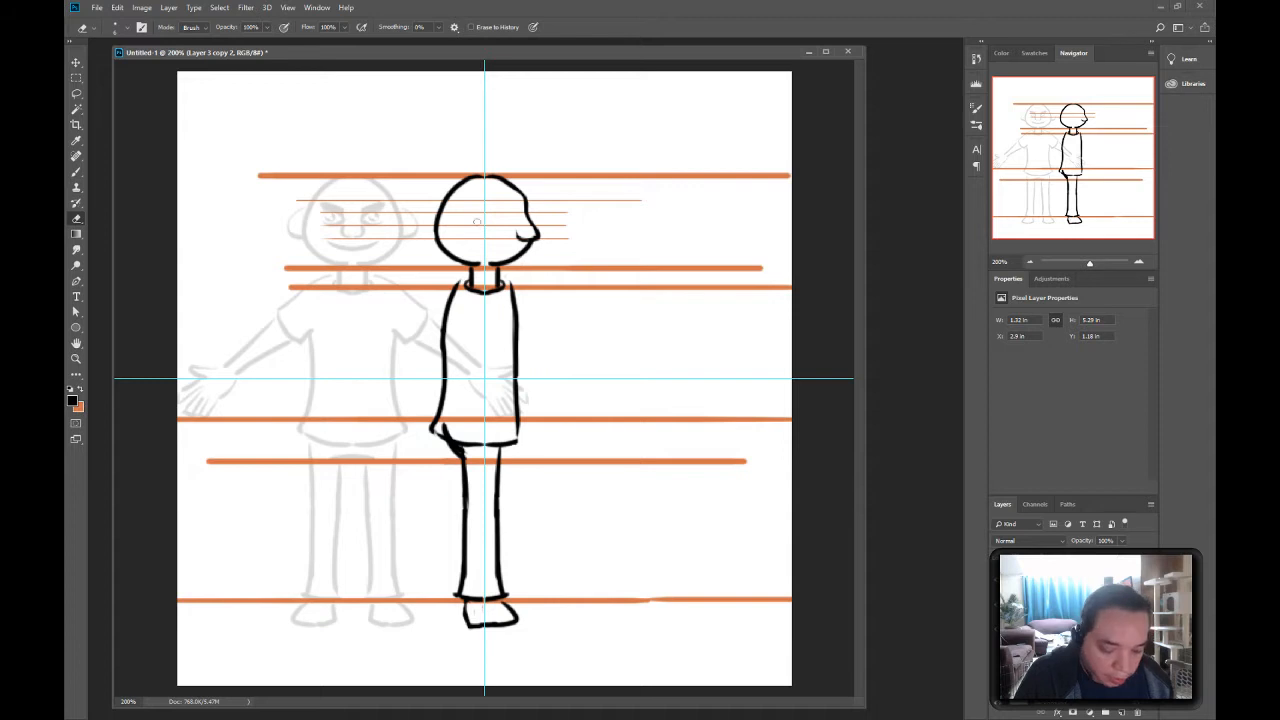
- Paint a thick, angry slanted eyebrow and a small side-view eye beneath it, level with the thin orange lines
{"action": "key", "text": "b"}
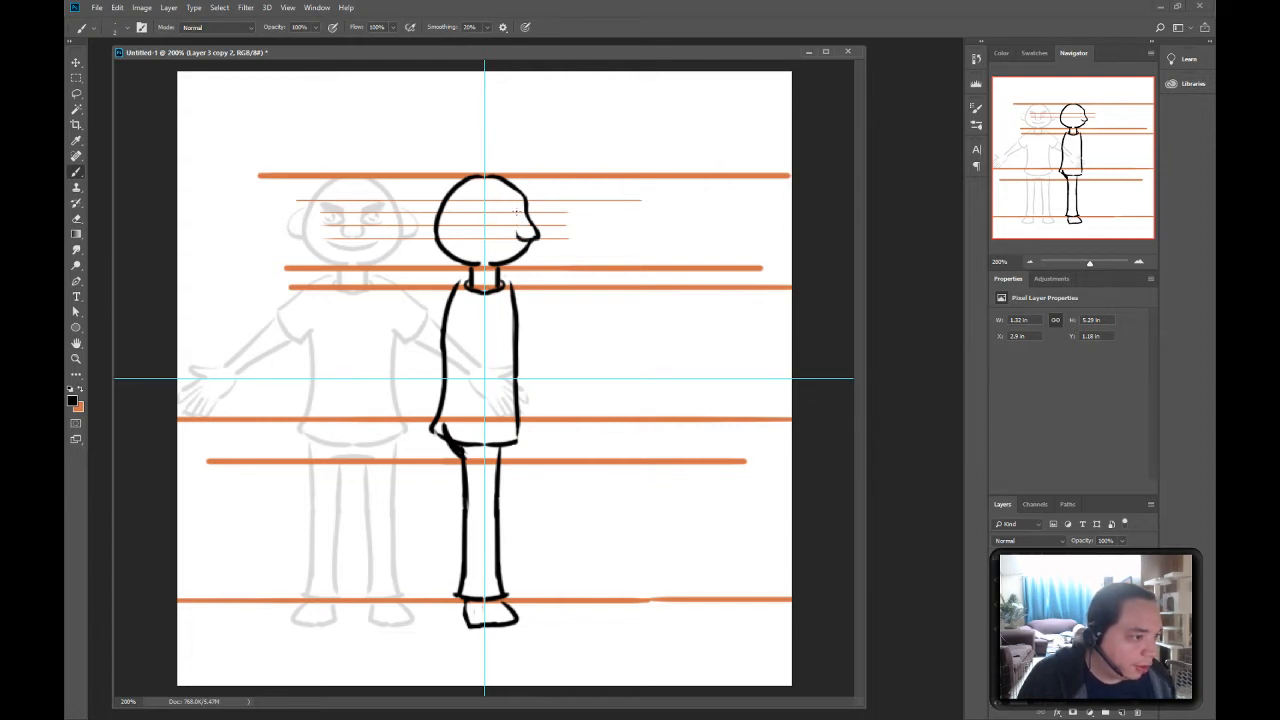
{"action": "mouse_move", "coordinate": [509, 206]}
{"action": "left_mouse_down"}
{"action": "mouse_move", "coordinate": [521, 208]}
{"action": "mouse_move", "coordinate": [503, 203]}
{"action": "left_mouse_up"}
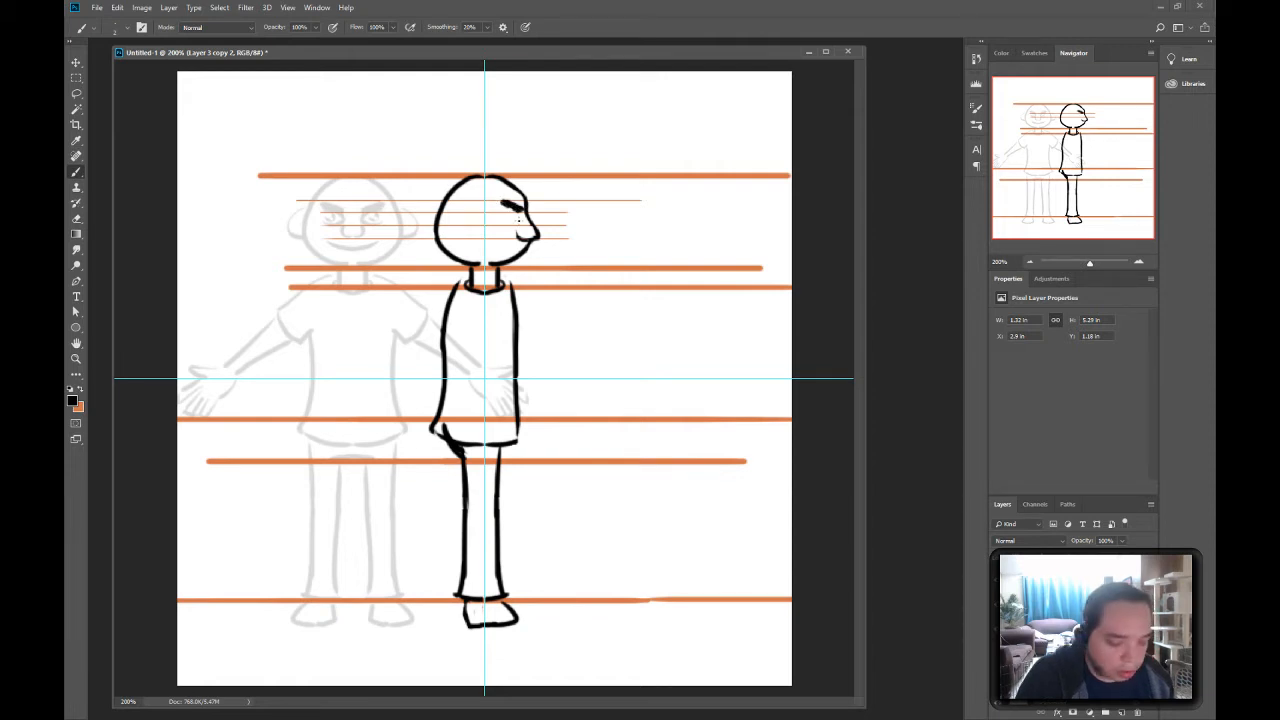
{"action": "key", "text": "e"}
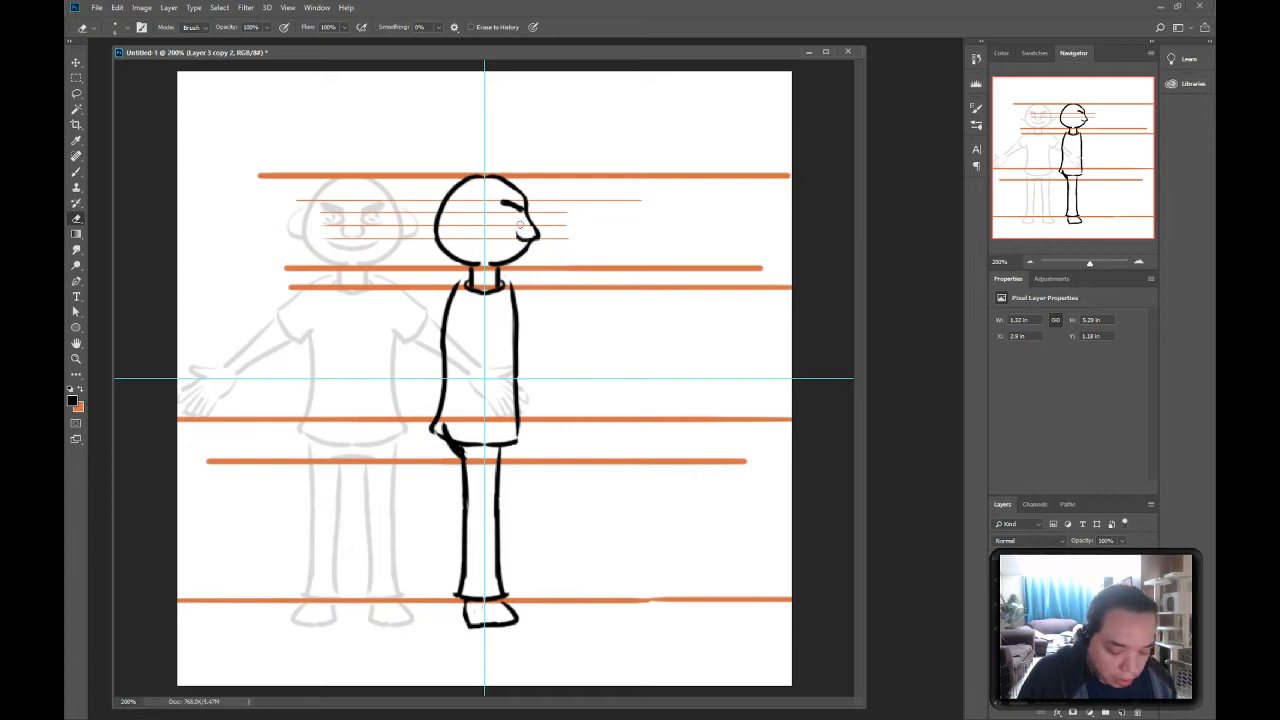
{"action": "key", "text": "b"}
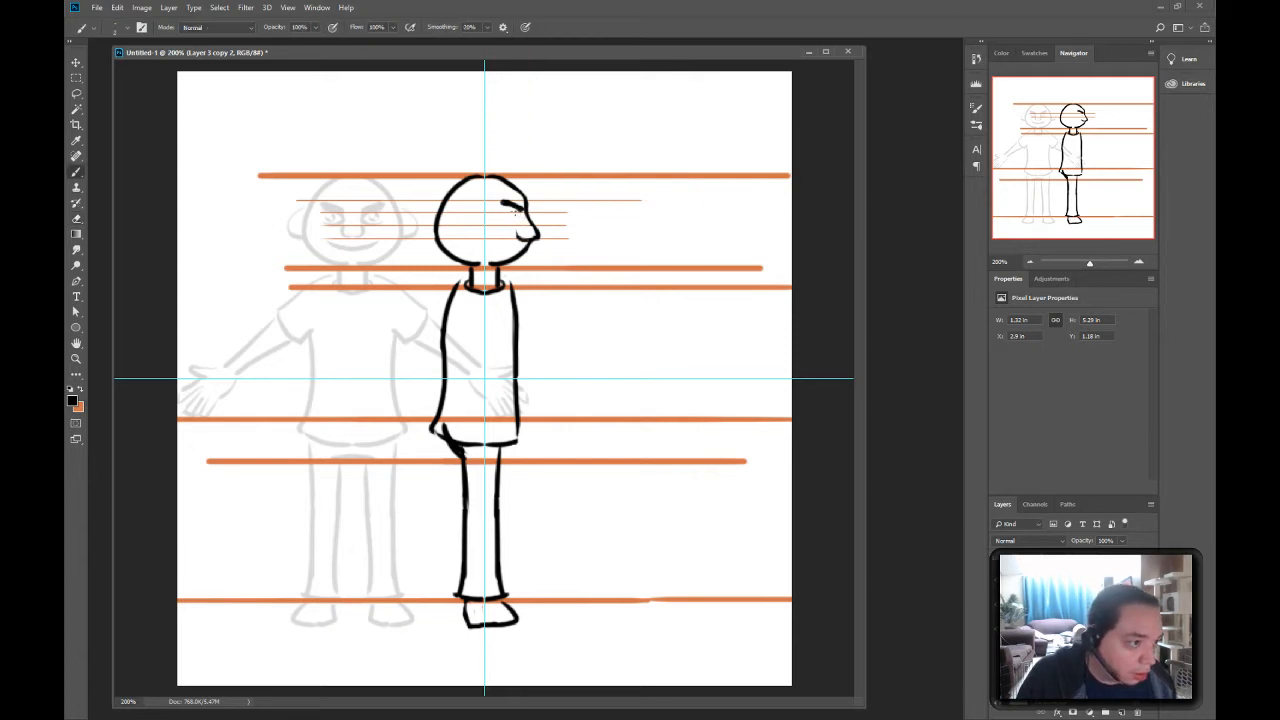
{"action": "mouse_move", "coordinate": [508, 210]}
{"action": "left_mouse_down"}
{"action": "mouse_move", "coordinate": [498, 202]}
{"action": "mouse_move", "coordinate": [521, 202]}
{"action": "left_mouse_up"}
{"action": "key", "text": "e"}
{"action": "key", "text": "b"}
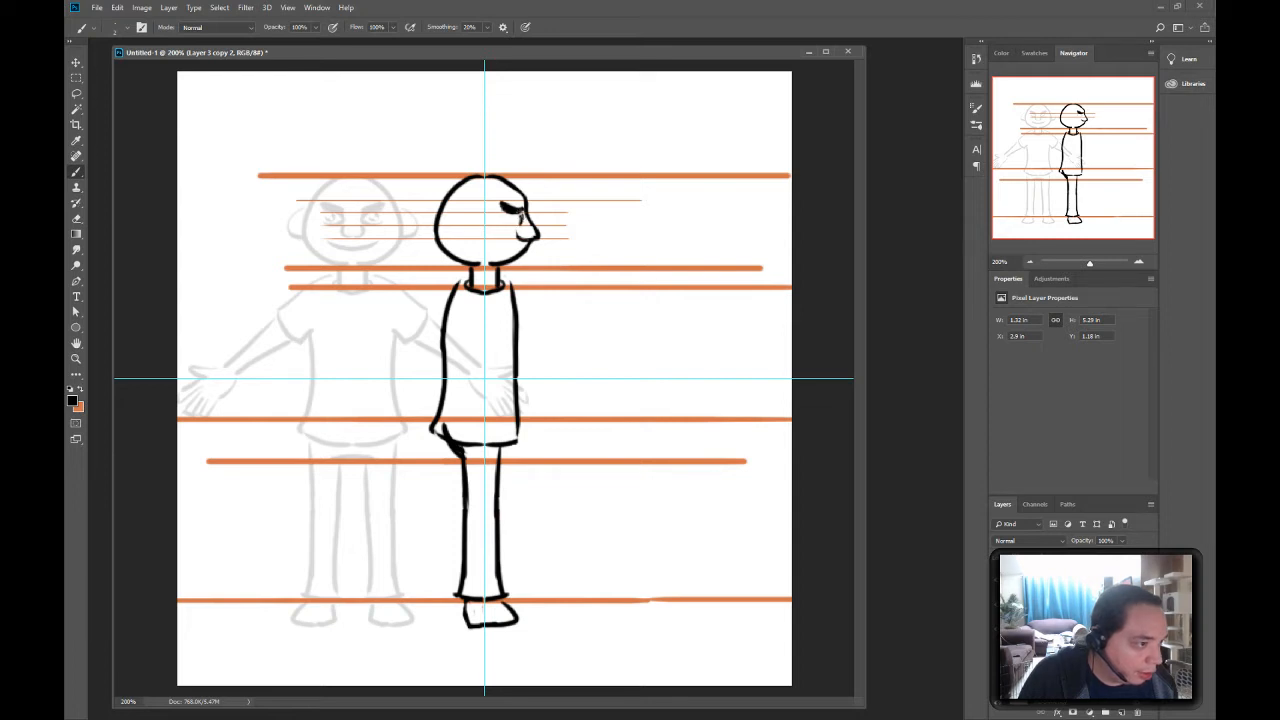
{"action": "left_click_drag", "start_coordinate": [517, 229], "coordinate": [524, 236]}
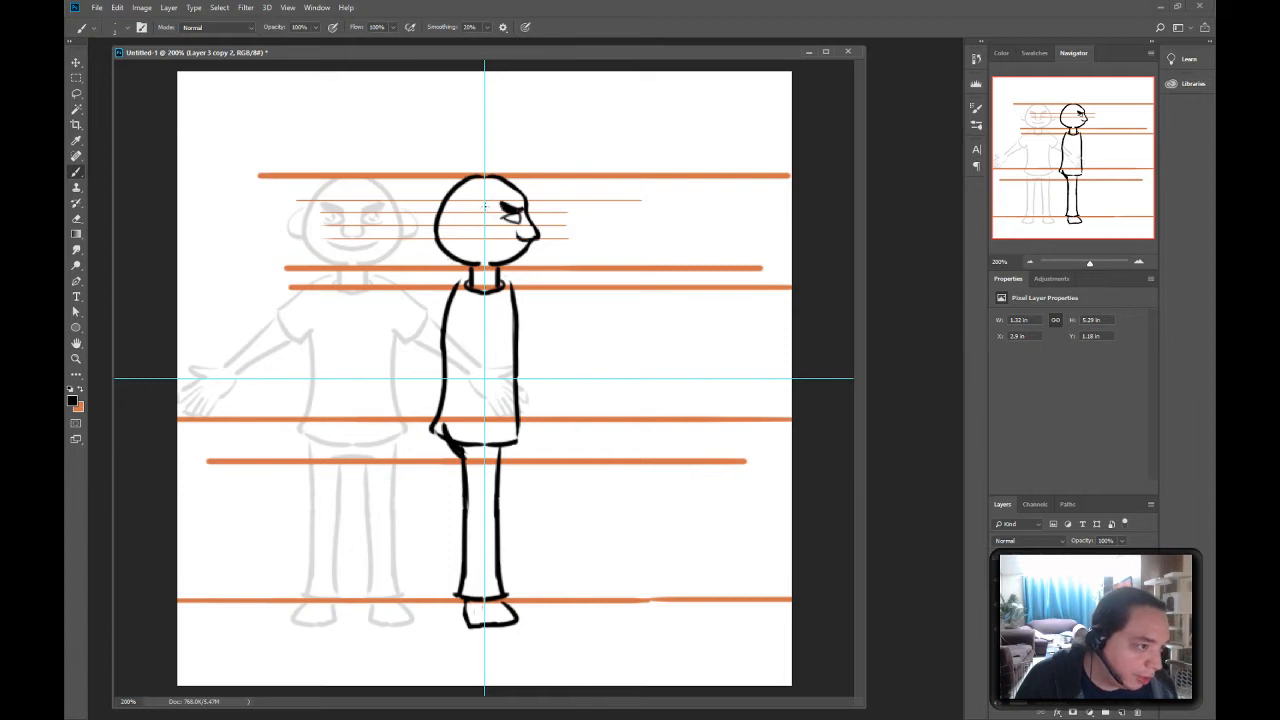
- Paint a C-shaped ear just behind the vertical guide in the middle of the head, undoing unsatisfactory strokes
{"action": "mouse_move", "coordinate": [477, 206]}
{"action": "left_mouse_down"}
{"action": "mouse_move", "coordinate": [484, 241]}
{"action": "mouse_move", "coordinate": [468, 220]}
{"action": "mouse_move", "coordinate": [486, 230]}
{"action": "left_mouse_up"}
{"action": "key", "text": "ctrl+z"}
{"action": "key", "text": "ctrl+z"}
{"action": "key", "text": "ctrl+z"}
{"action": "key", "text": "ctrl+z"}
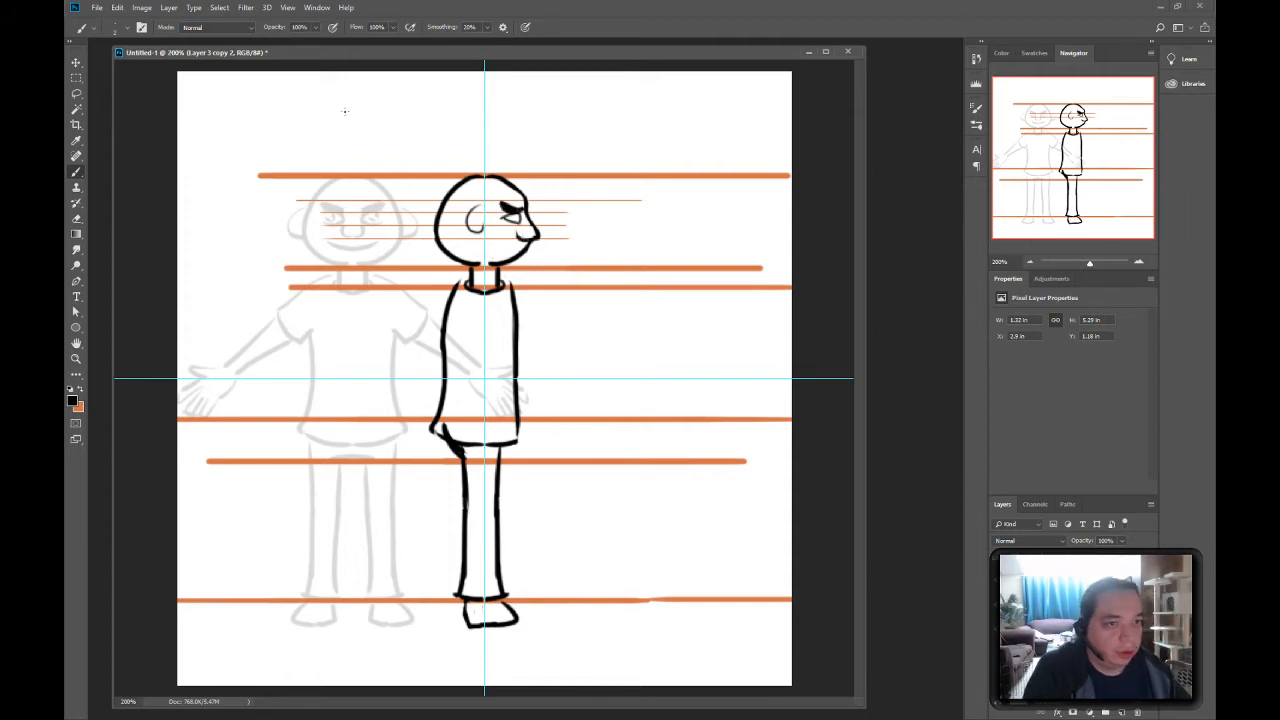
- Select the C-shaped ear on the side-view head and nudge it slightly lower, keeping it behind the vertical guide
{"action": "key", "text": "m"}
{"action": "left_click_drag", "start_coordinate": [493, 197], "coordinate": [459, 240]}
{"action": "key", "text": "v"}
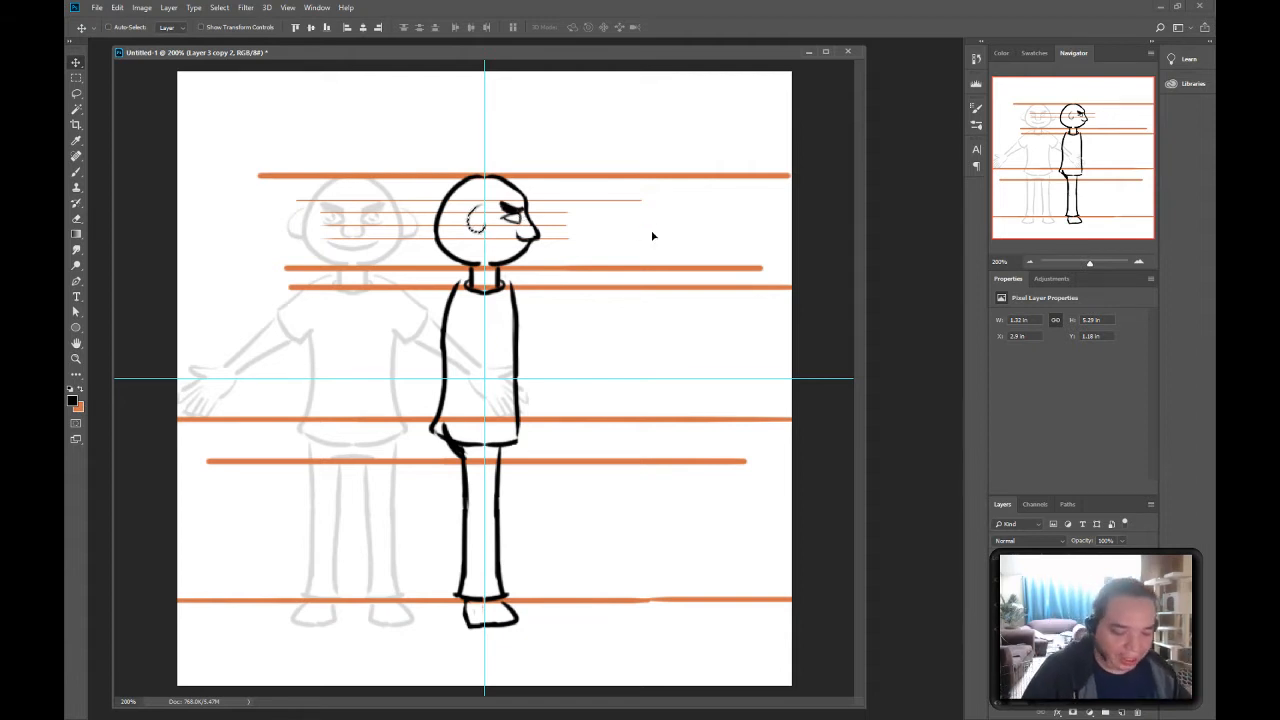
{"action": "key", "text": "m"}
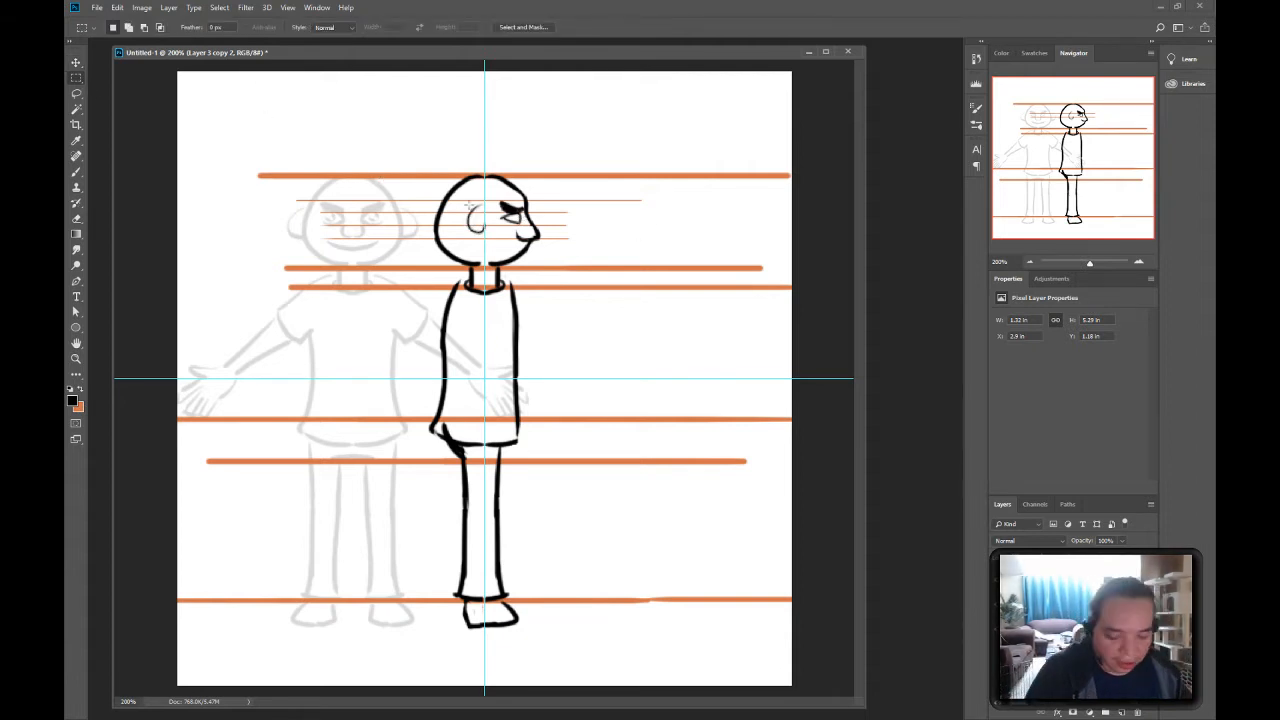
{"action": "key", "text": "b"}
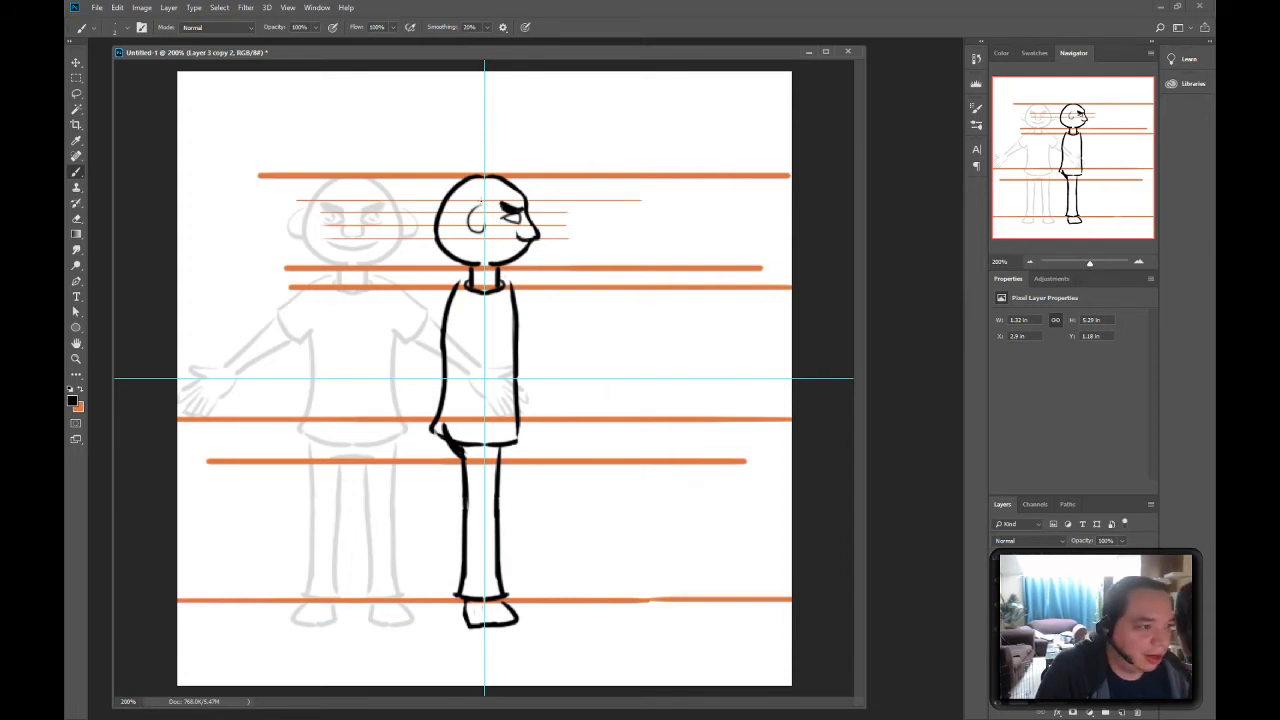
{"action": "left_click", "coordinate": [75, 77]}
{"action": "left_click_drag", "start_coordinate": [492, 196], "coordinate": [461, 242]}
{"action": "key", "text": "v"}
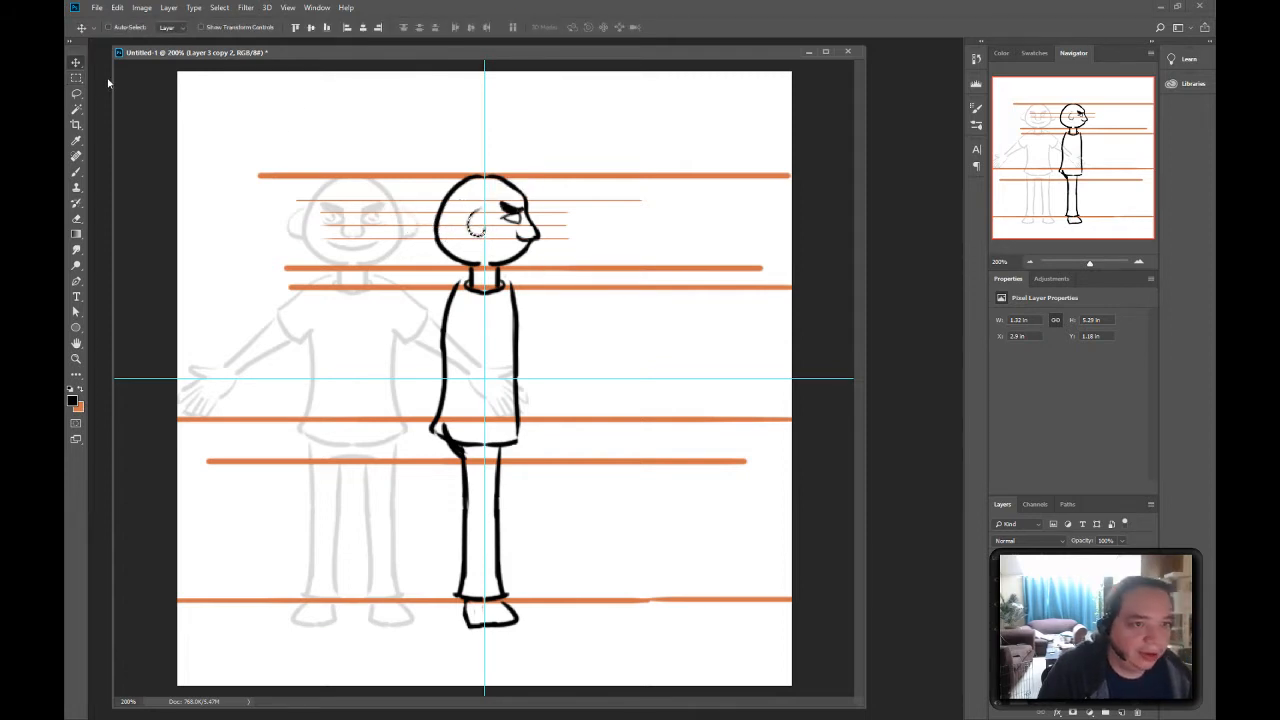
{"action": "left_click", "coordinate": [75, 77]}
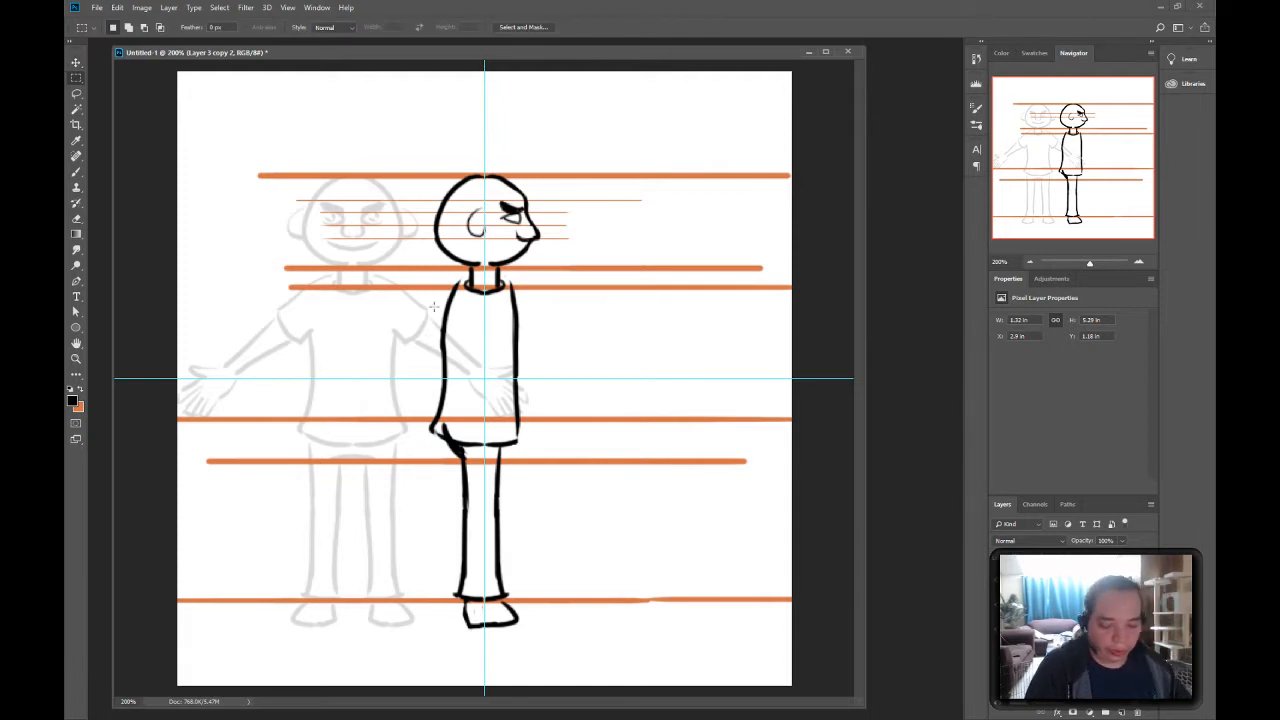
- Reshape the back of the side-view head with a larger brush and the eraser, pulling the outline inward towards the neck
{"action": "key", "text": "b"}
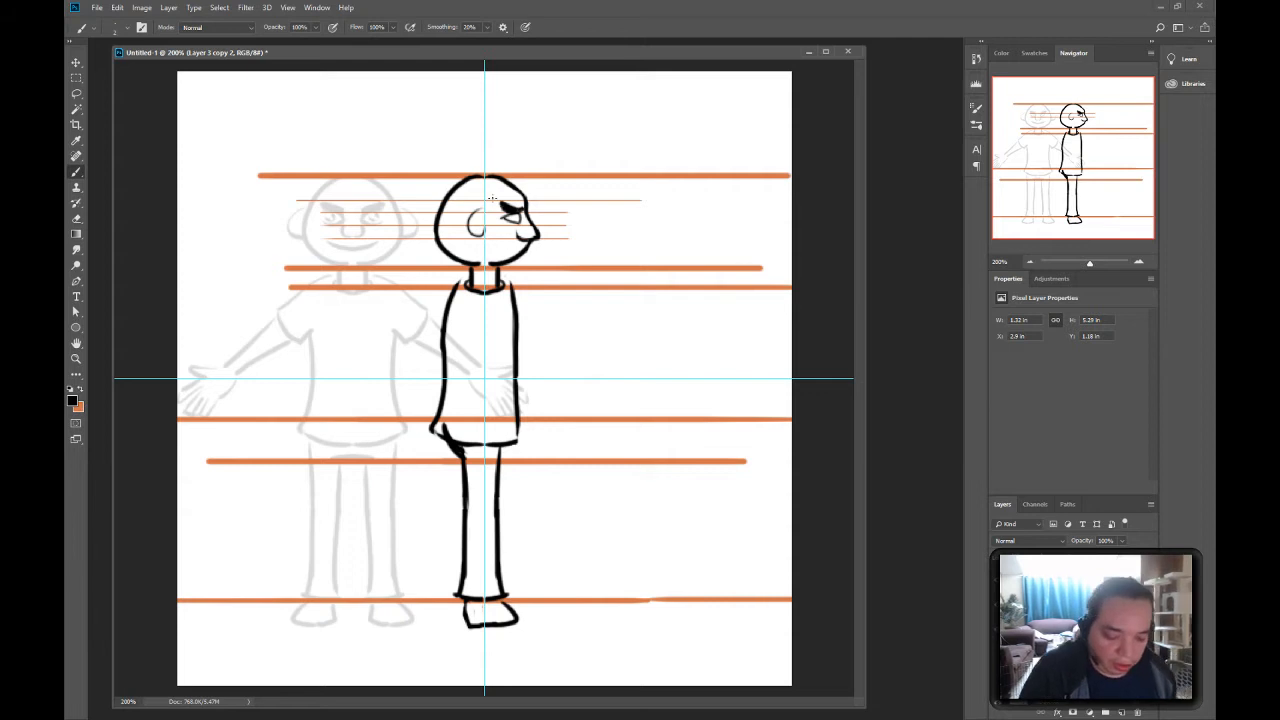
{"action": "key", "text": "bracketright"}
{"action": "key", "text": "bracketright"}
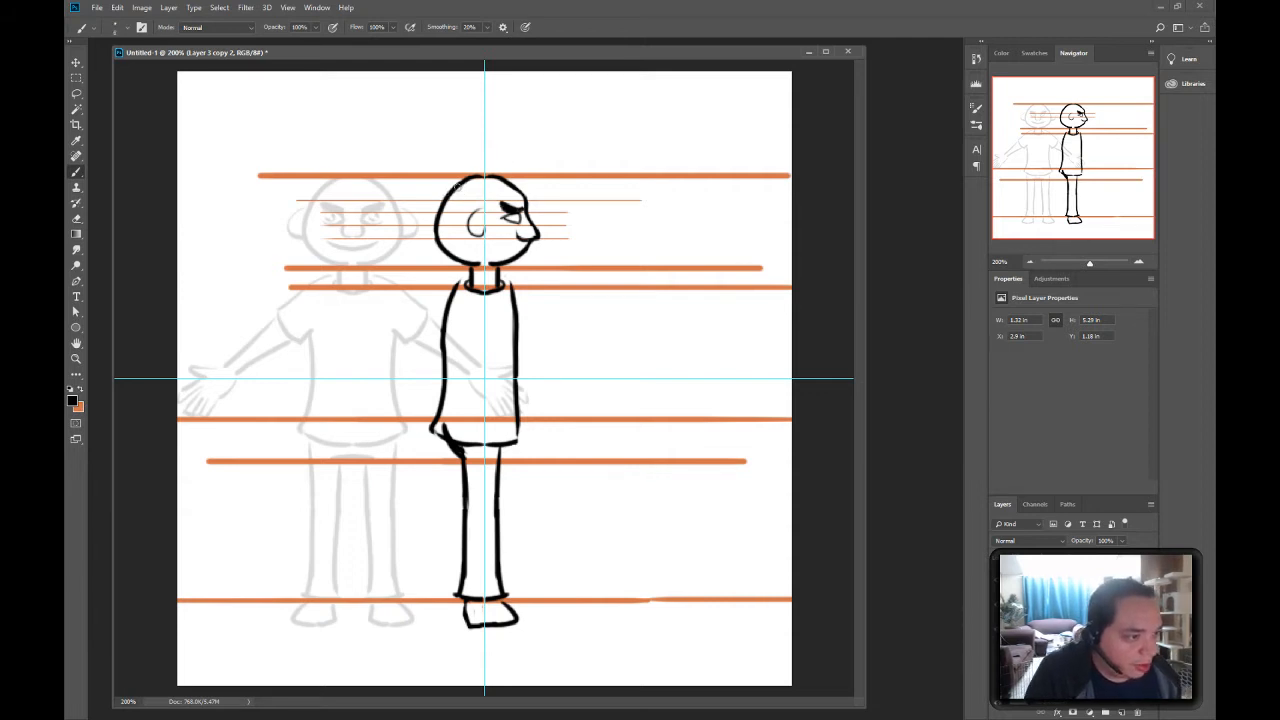
{"action": "mouse_move", "coordinate": [464, 182]}
{"action": "left_mouse_down"}
{"action": "mouse_move", "coordinate": [442, 227]}
{"action": "mouse_move", "coordinate": [449, 254]}
{"action": "left_mouse_up"}
{"action": "key", "text": "ctrl+z"}
{"action": "left_click_drag", "start_coordinate": [456, 188], "coordinate": [443, 236]}
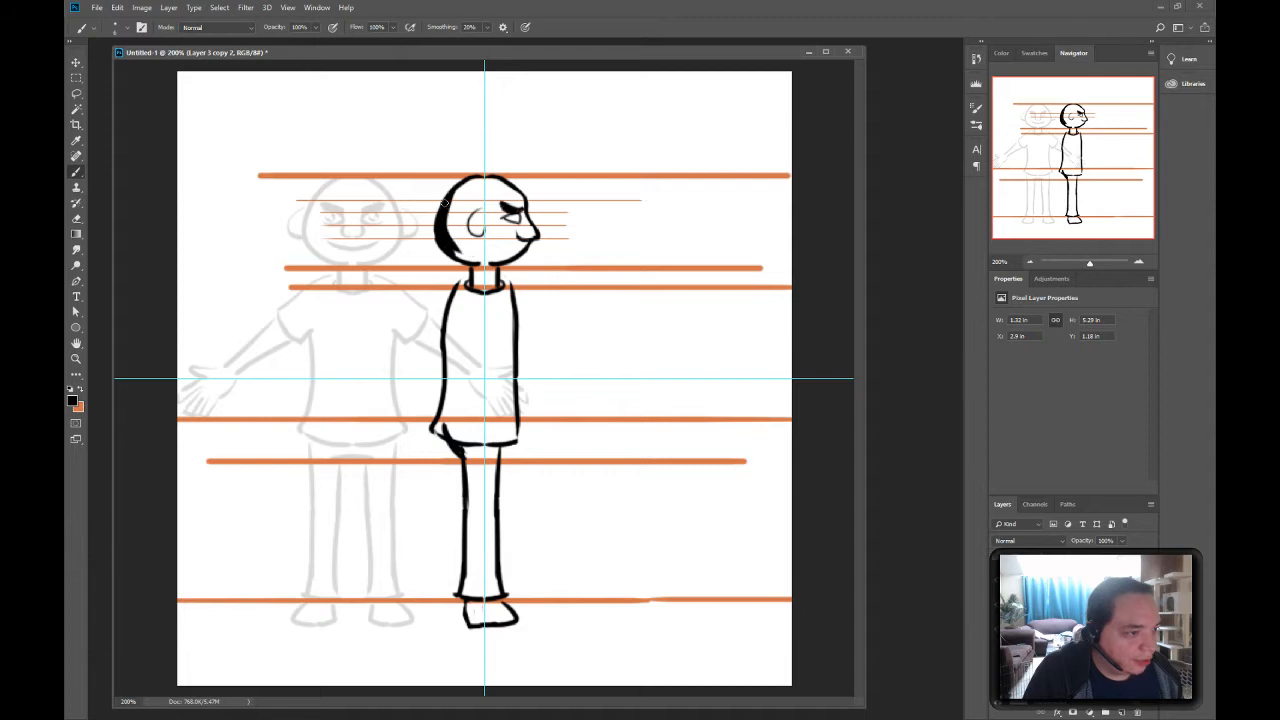
{"action": "key", "text": "ctrl+z"}
{"action": "mouse_move", "coordinate": [456, 186]}
{"action": "left_mouse_down"}
{"action": "mouse_move", "coordinate": [441, 232]}
{"action": "mouse_move", "coordinate": [461, 257]}
{"action": "left_mouse_up"}
{"action": "key", "text": "e"}
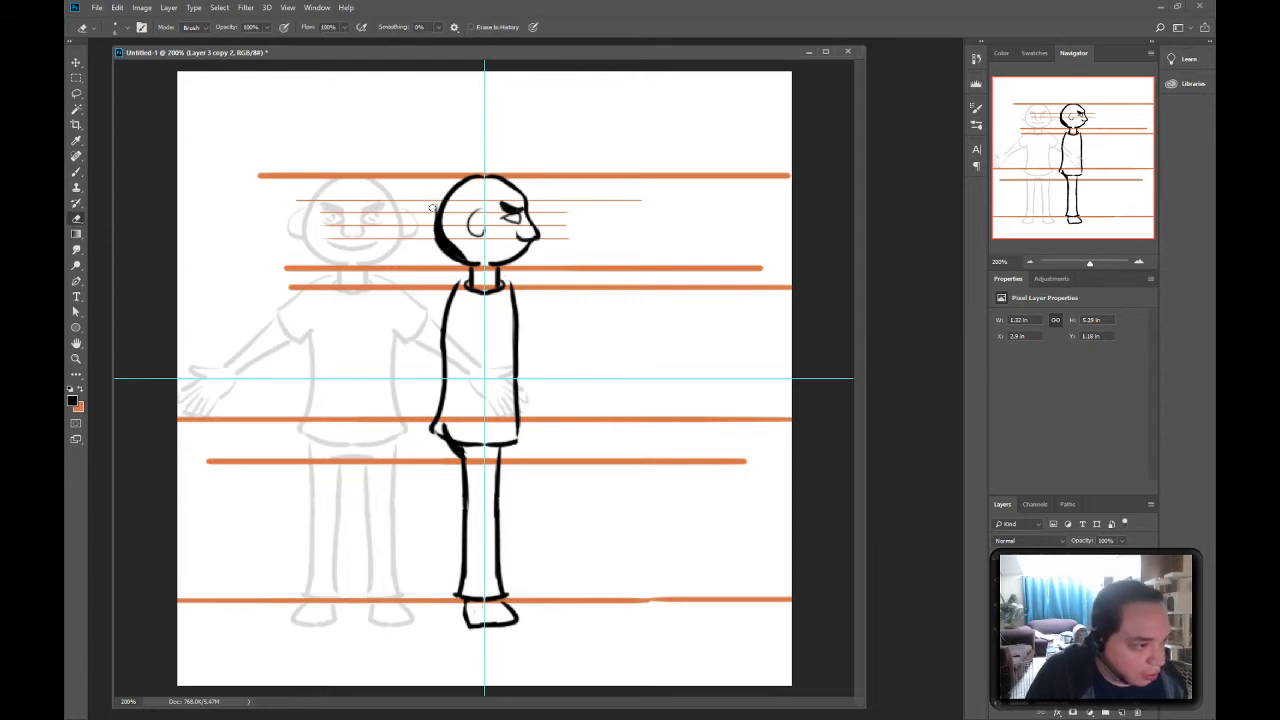
{"action": "mouse_move", "coordinate": [434, 203]}
{"action": "left_mouse_down"}
{"action": "mouse_move", "coordinate": [442, 259]}
{"action": "mouse_move", "coordinate": [444, 244]}
{"action": "mouse_move", "coordinate": [468, 259]}
{"action": "left_mouse_up"}
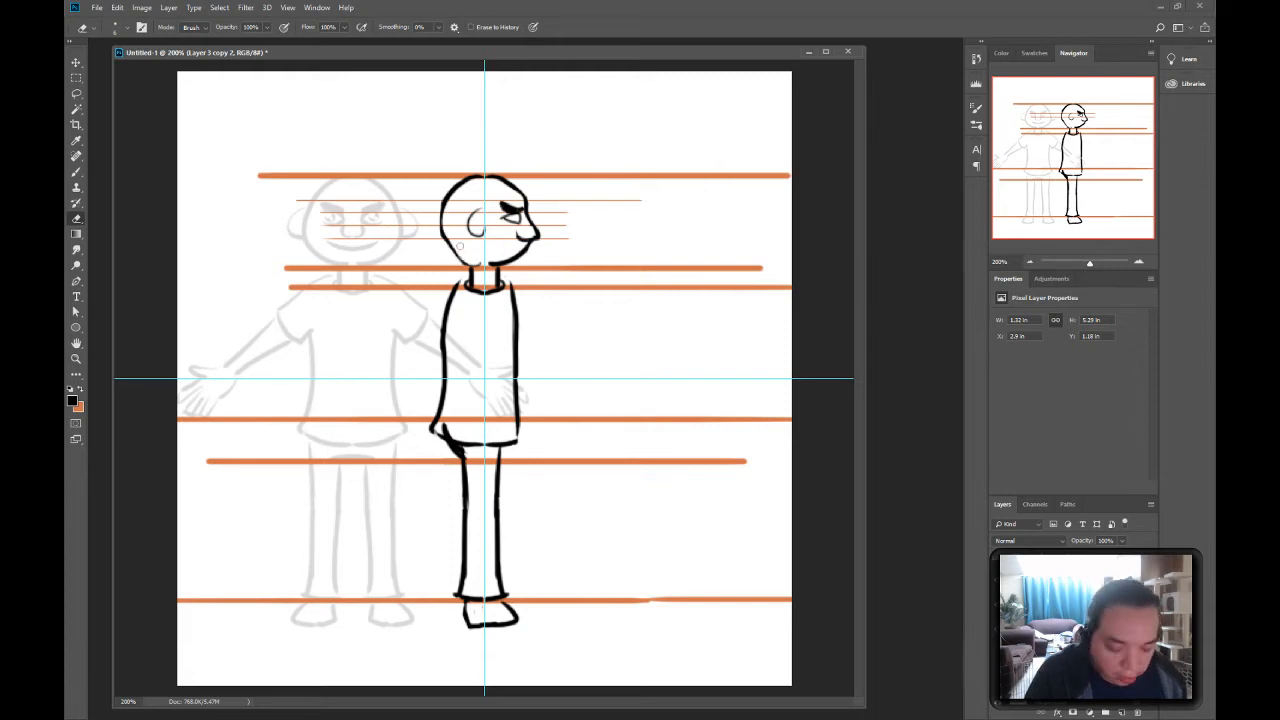
{"action": "key", "text": "b"}
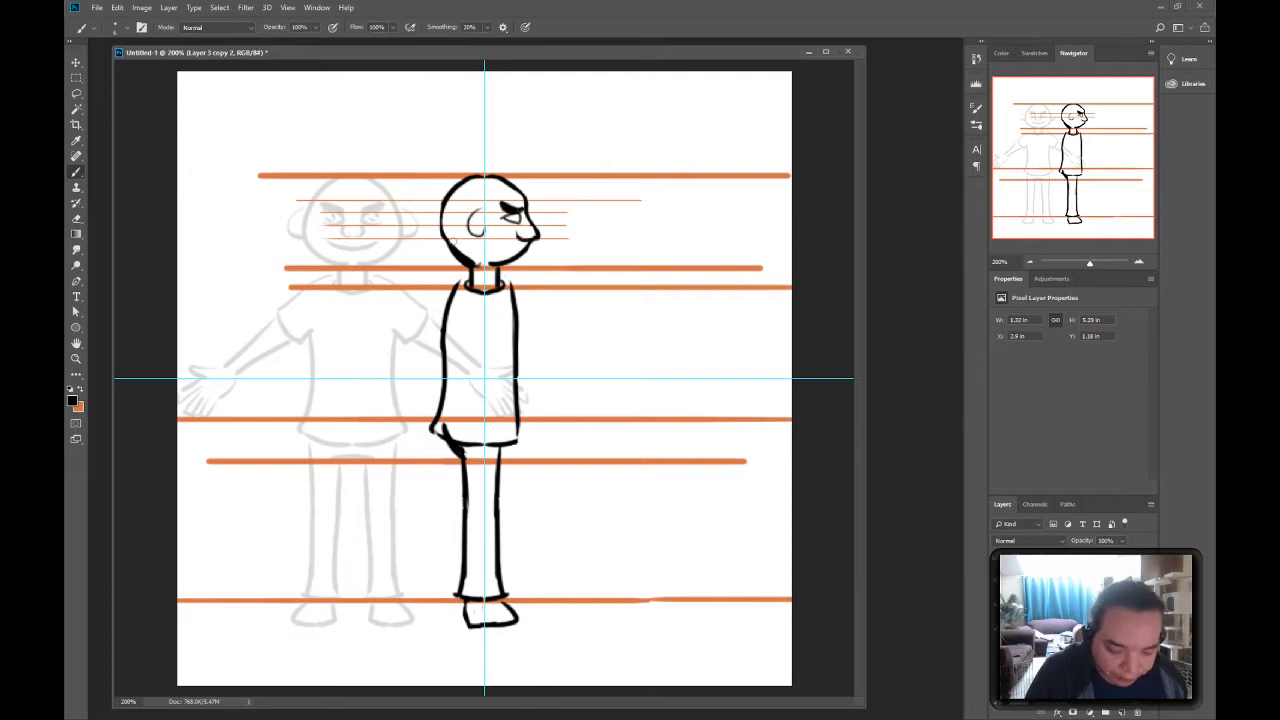
- Clean up the join at the base of the skull and redraw the back line of the neck
{"action": "key", "text": "e"}
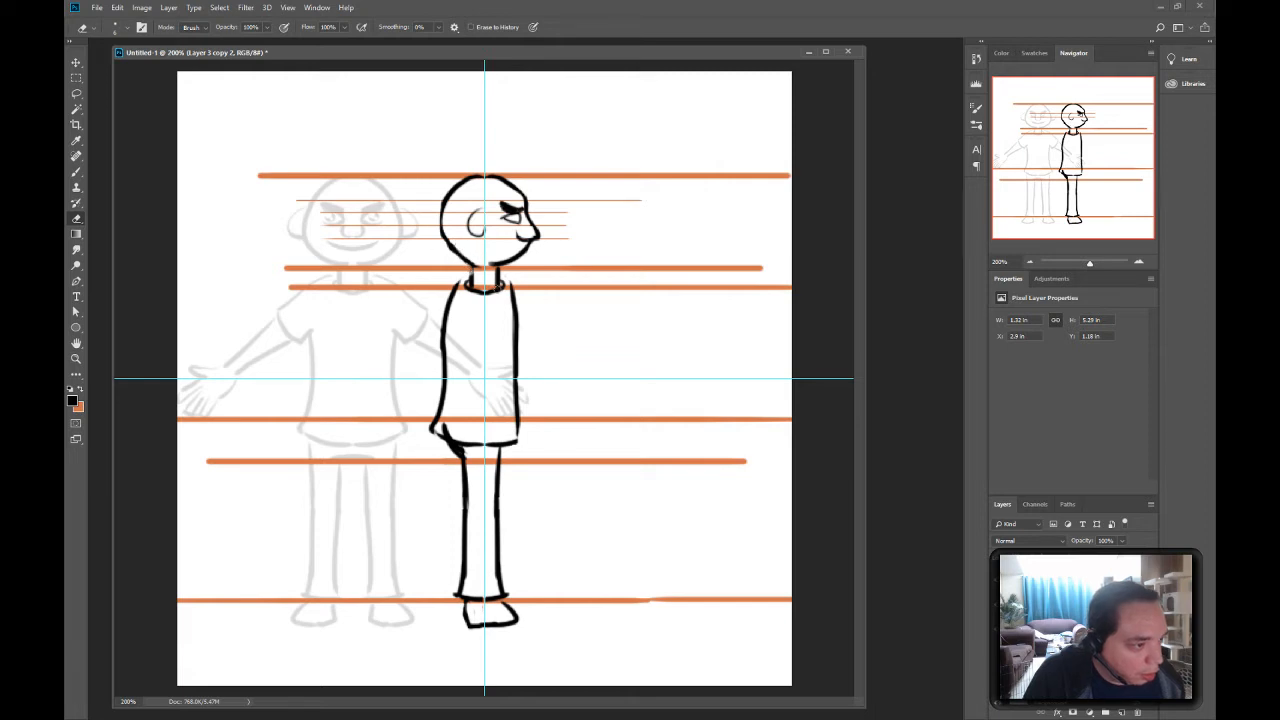
{"action": "key", "text": "b"}
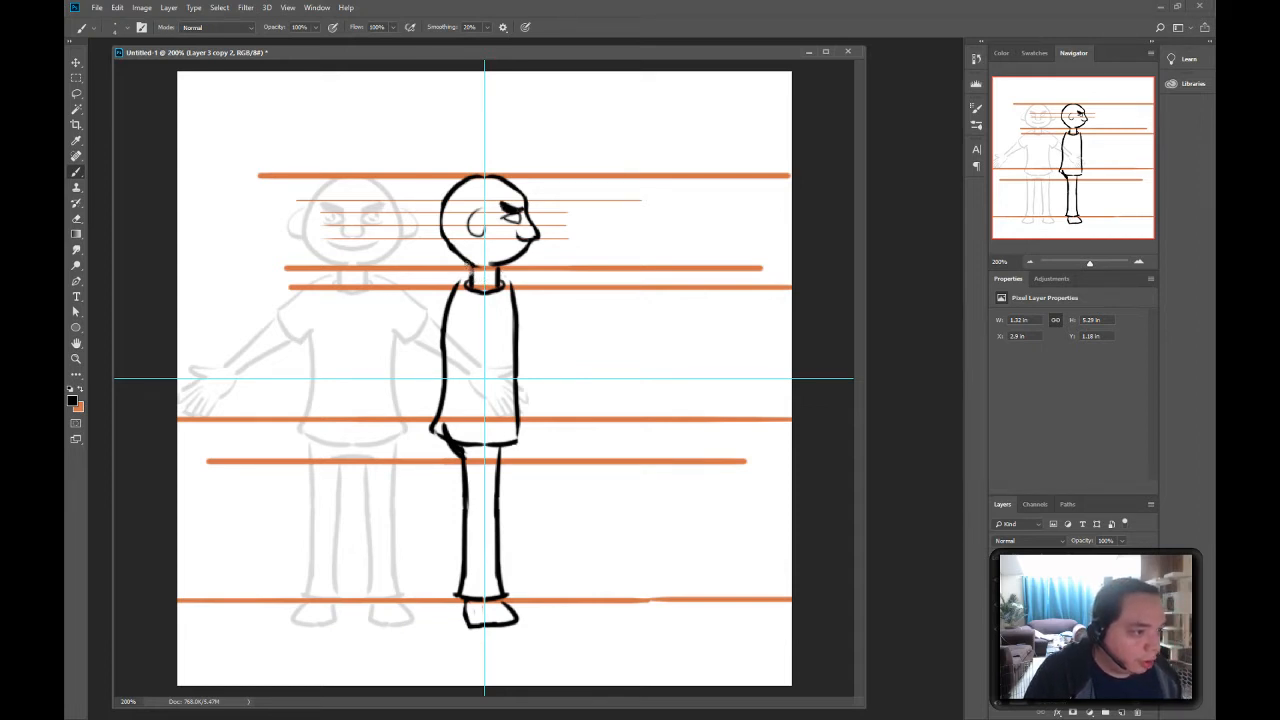
{"action": "left_click_drag", "start_coordinate": [474, 267], "coordinate": [471, 286]}
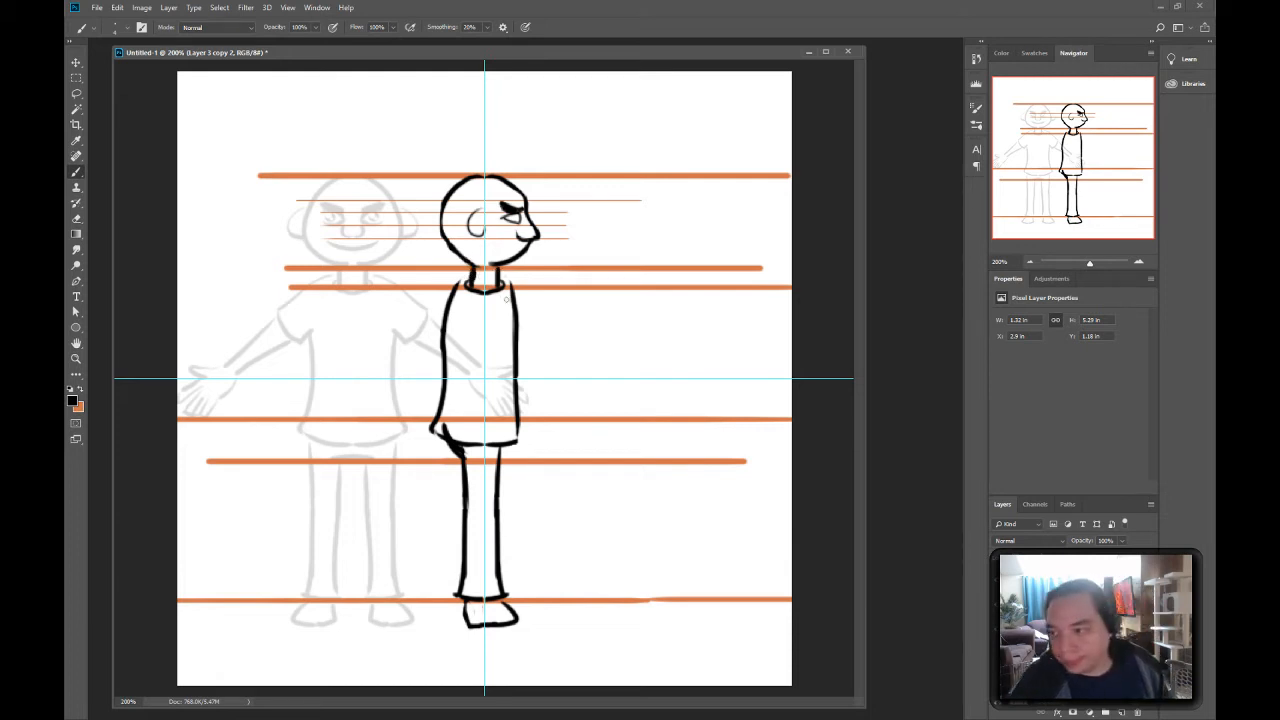
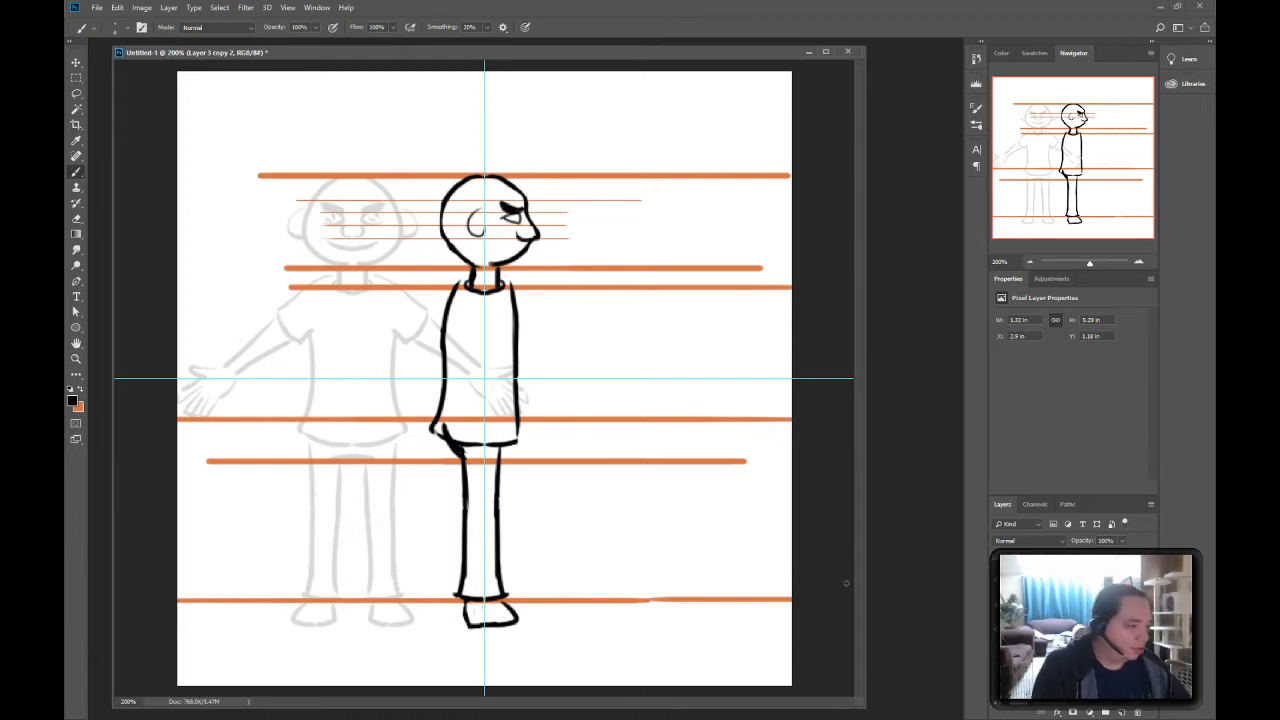
- Hide the faded front view and the orange proportion lines, and point Save As to the WorkingAssets/models/memory_forest folder
{"action": "left_click", "coordinate": [998, 672]}
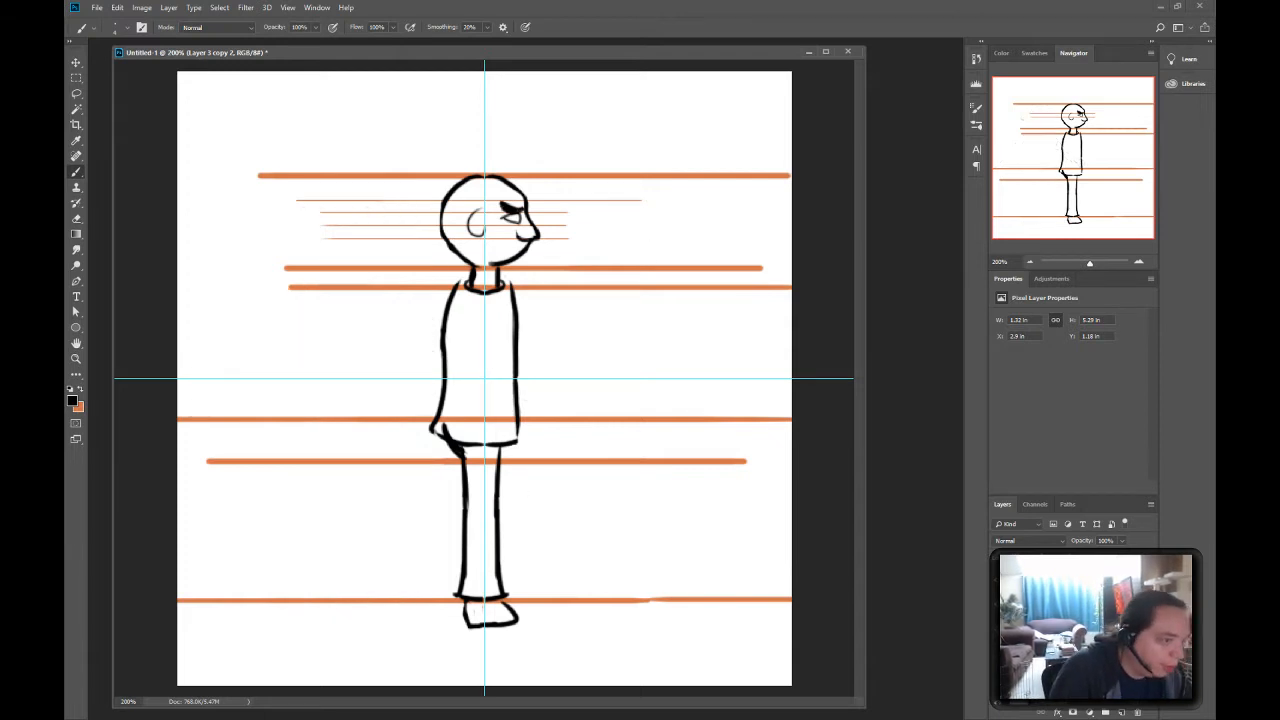
{"action": "left_click", "coordinate": [998, 665]}
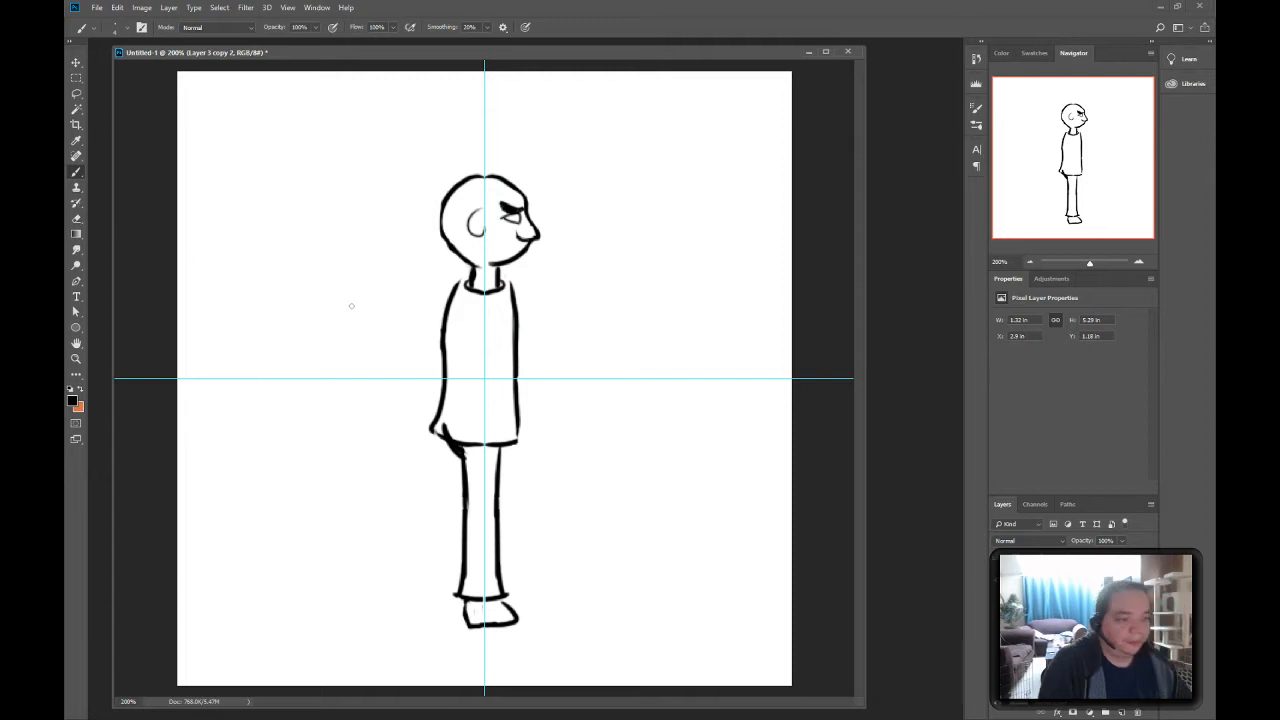
{"action": "left_click", "coordinate": [101, 7]}
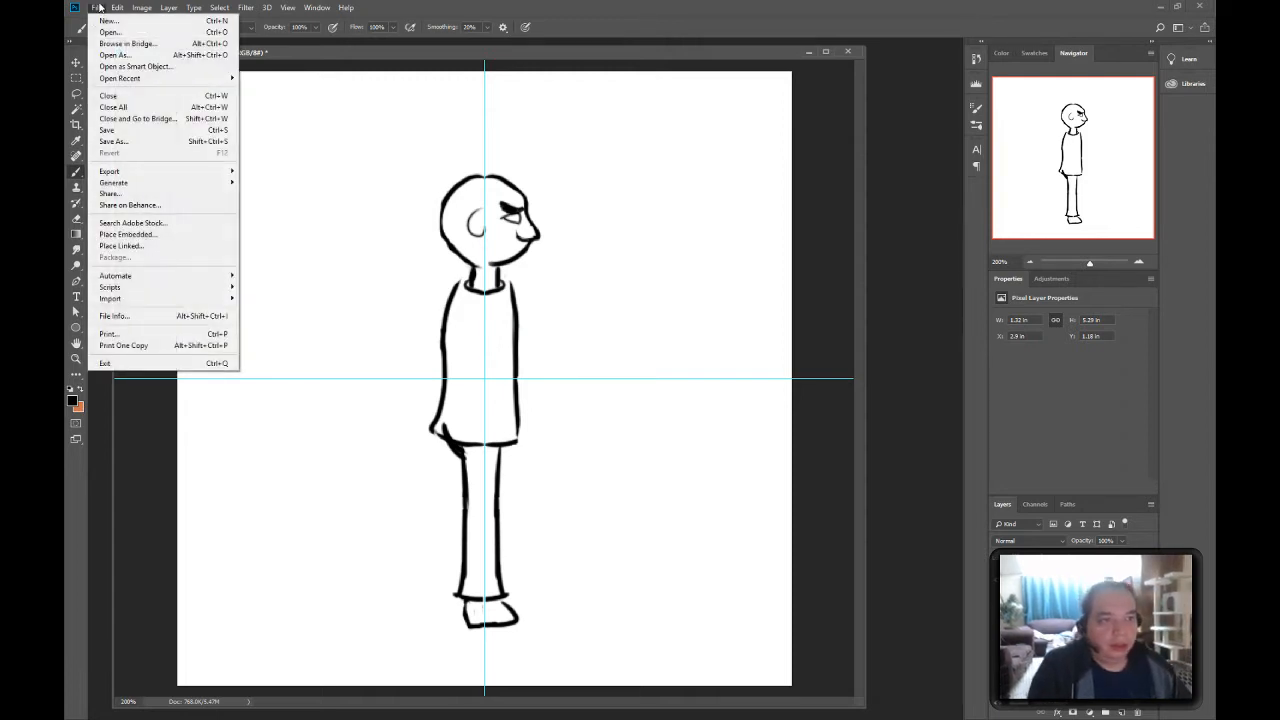
{"action": "left_click", "coordinate": [126, 141]}
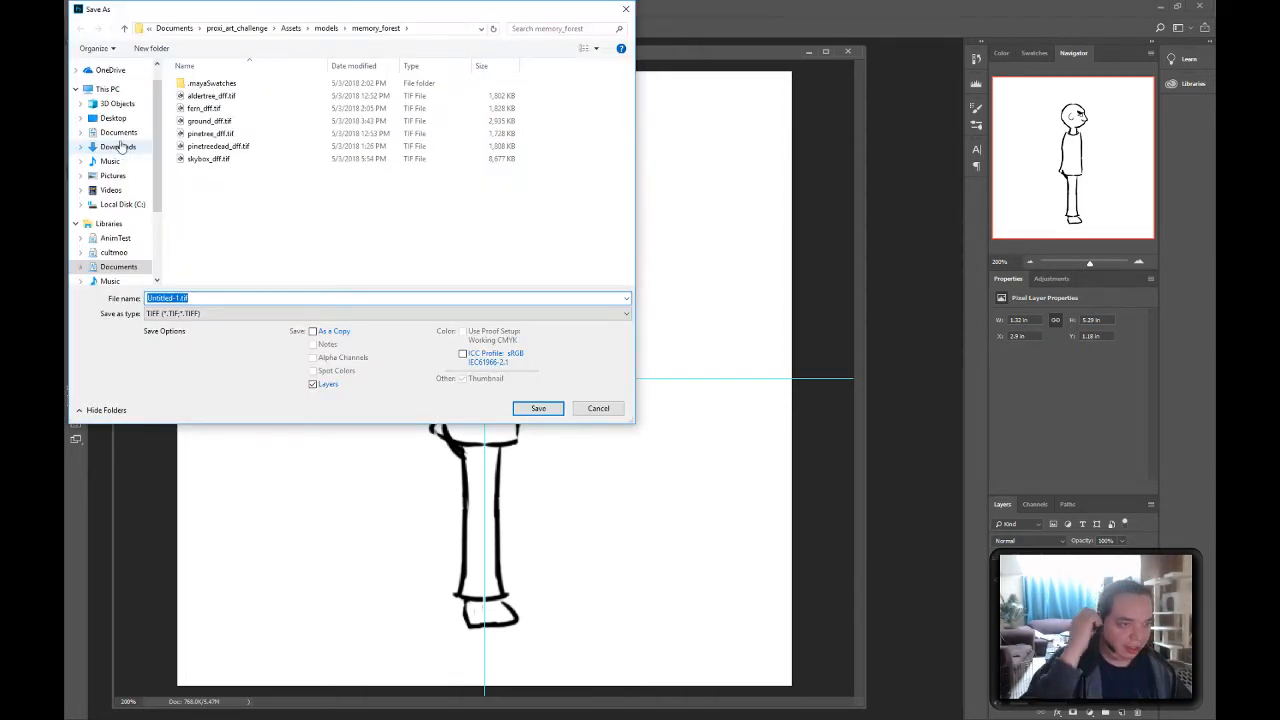
{"action": "left_click", "coordinate": [237, 28]}
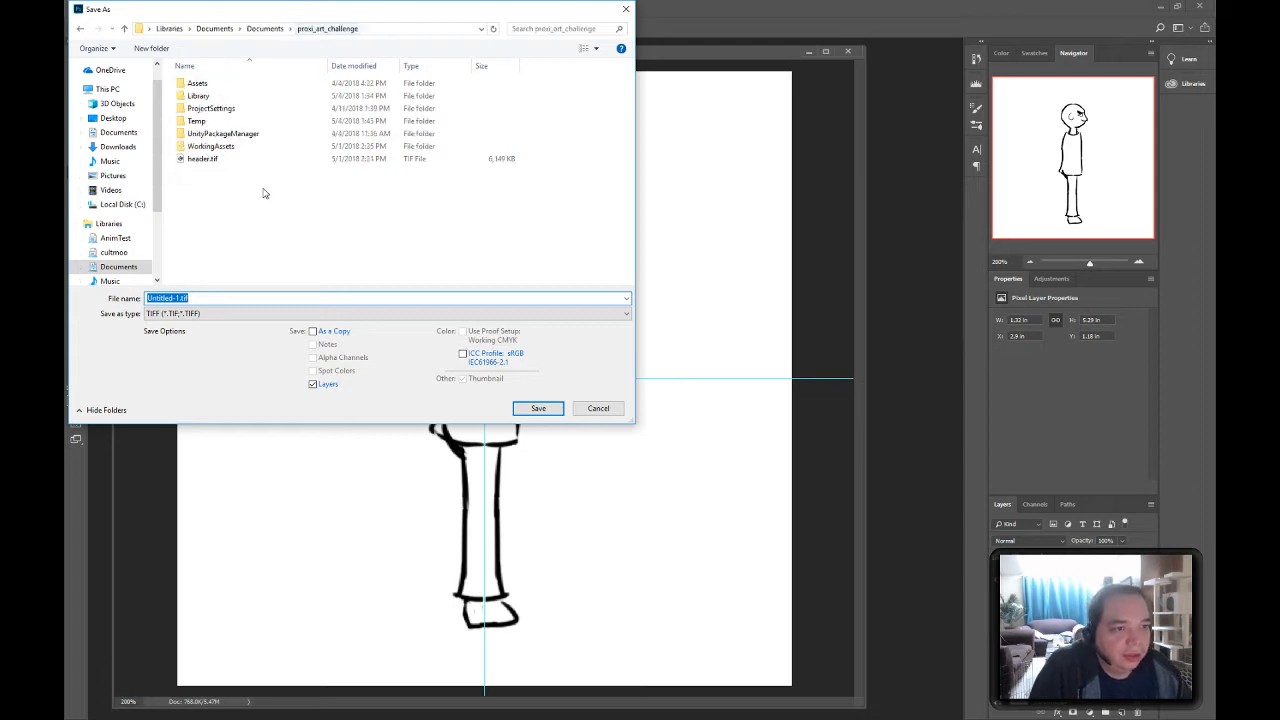
{"action": "double_click", "coordinate": [212, 146]}
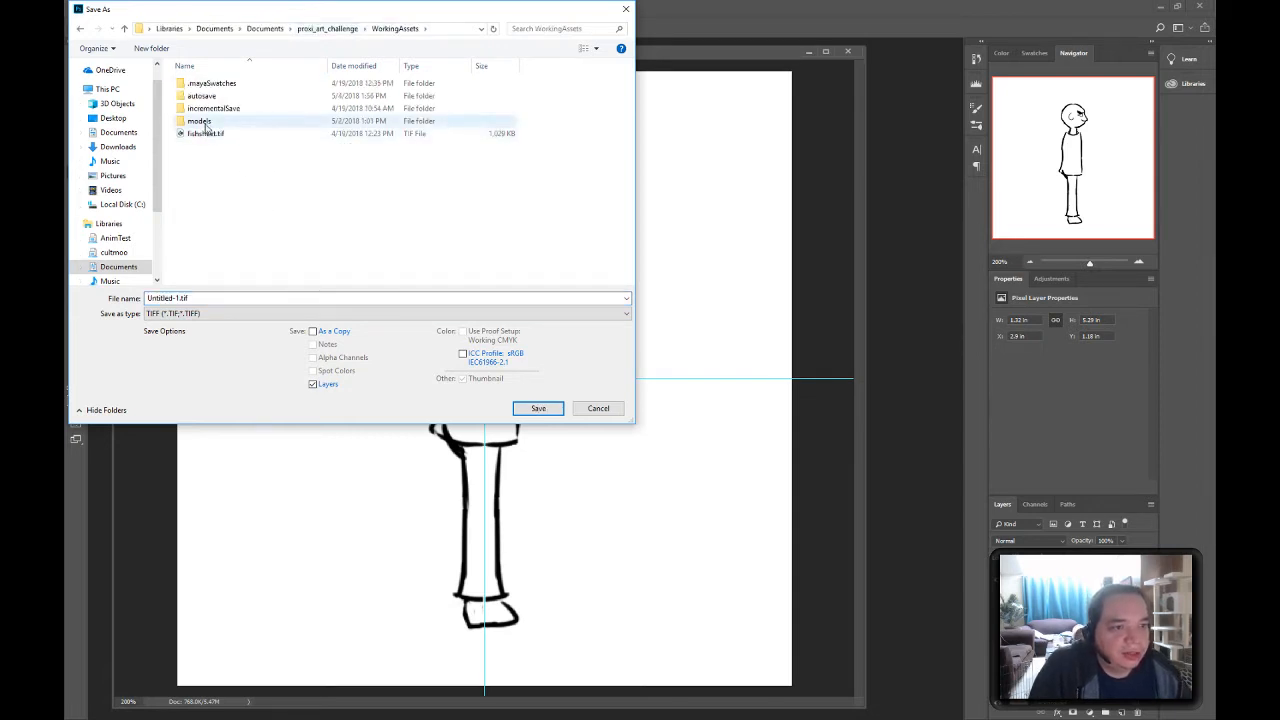
{"action": "double_click", "coordinate": [203, 121]}
{"action": "double_click", "coordinate": [198, 121]}
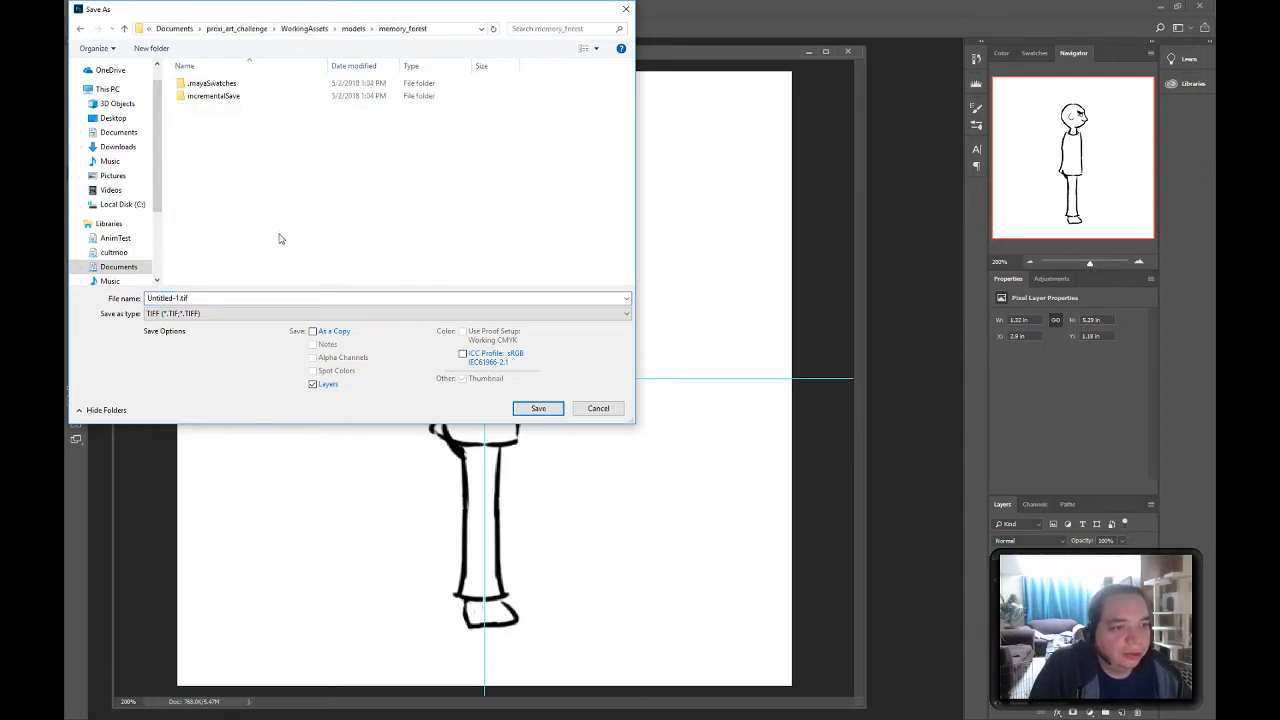
- Save the side-view drawing as a TIFF named model_side.tif with the default TIFF options
{"action": "left_click", "coordinate": [178, 299]}
{"action": "double_click", "coordinate": [178, 298]}
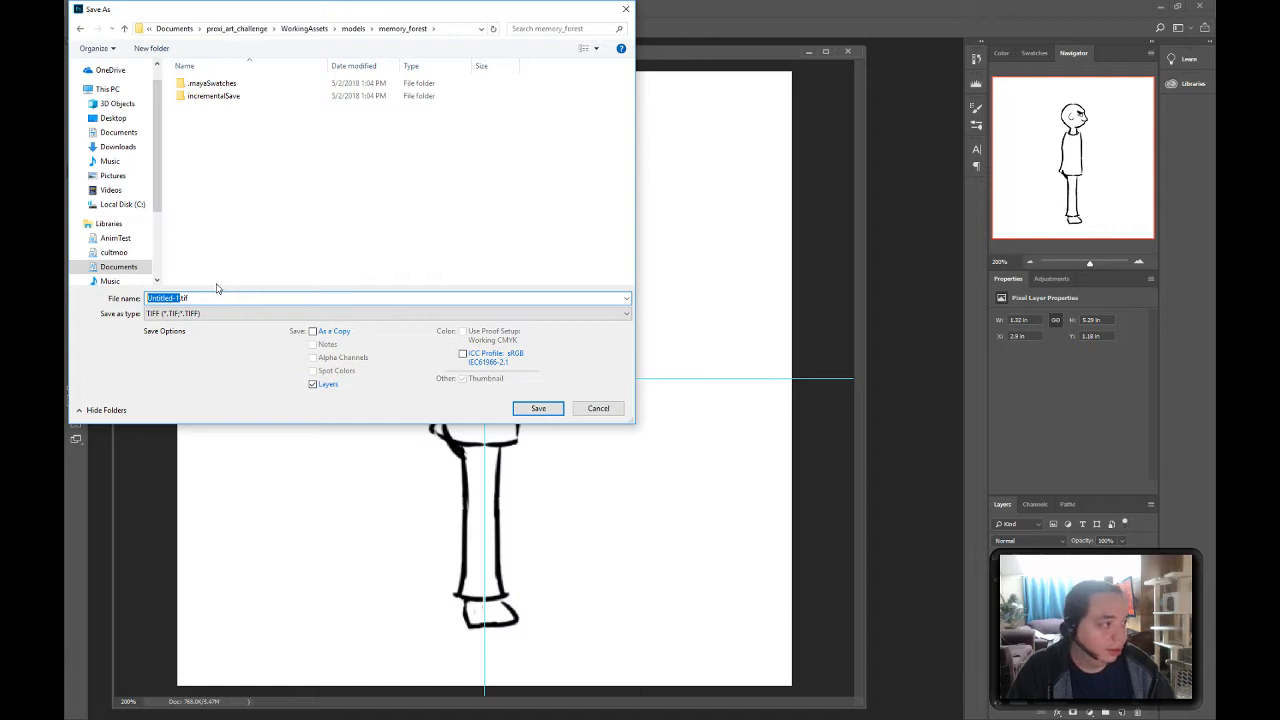
{"action": "type", "text": "model_s"}
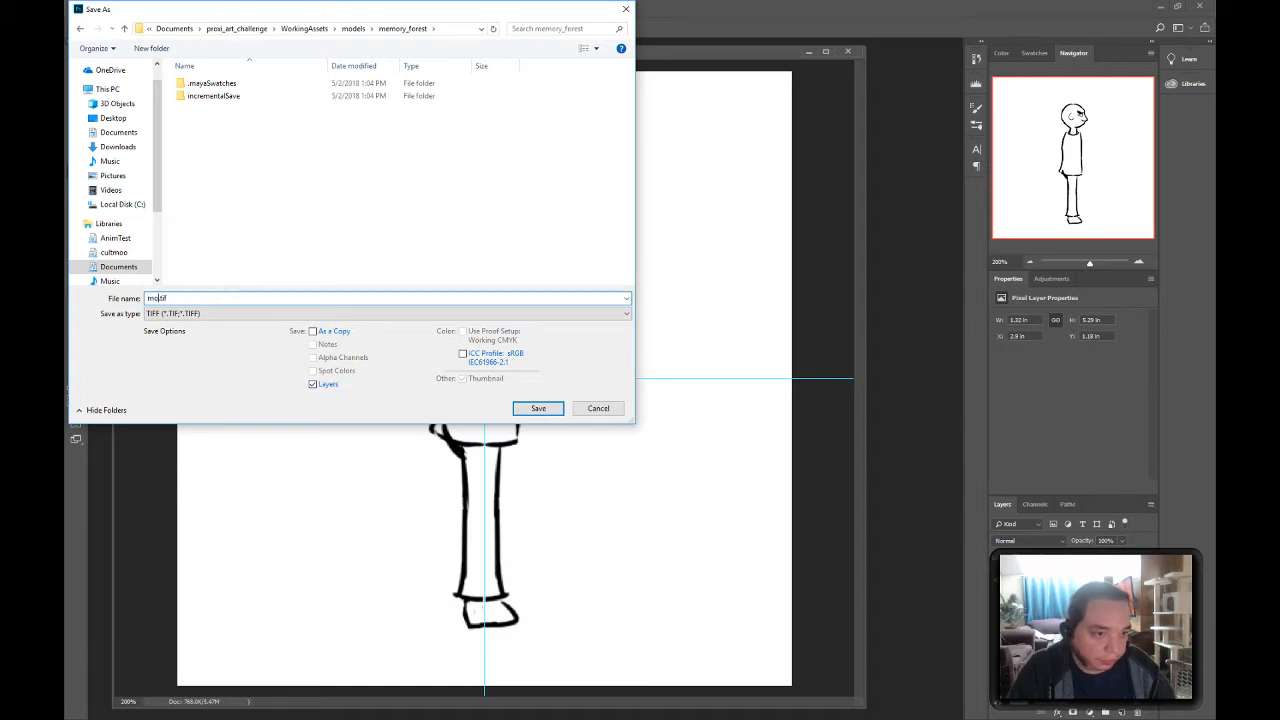
{"action": "type", "text": "ide"}
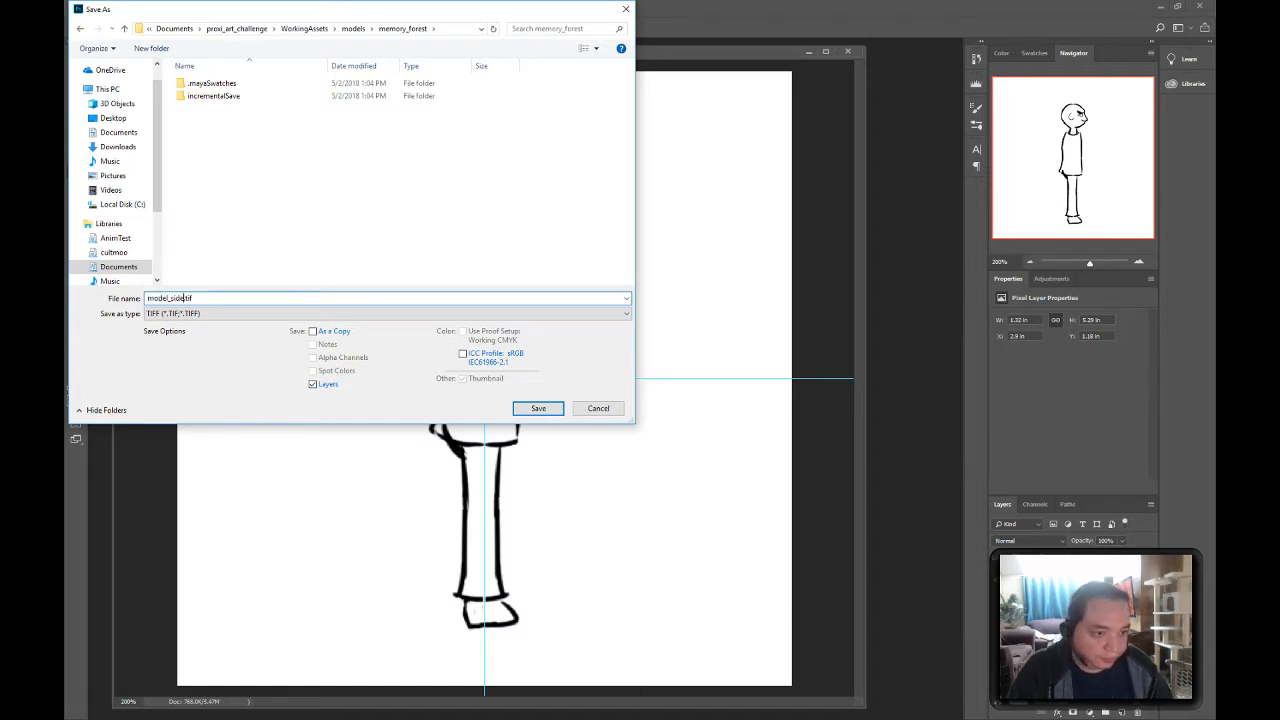
{"action": "key", "text": "Return"}
{"action": "key", "text": "Return"}
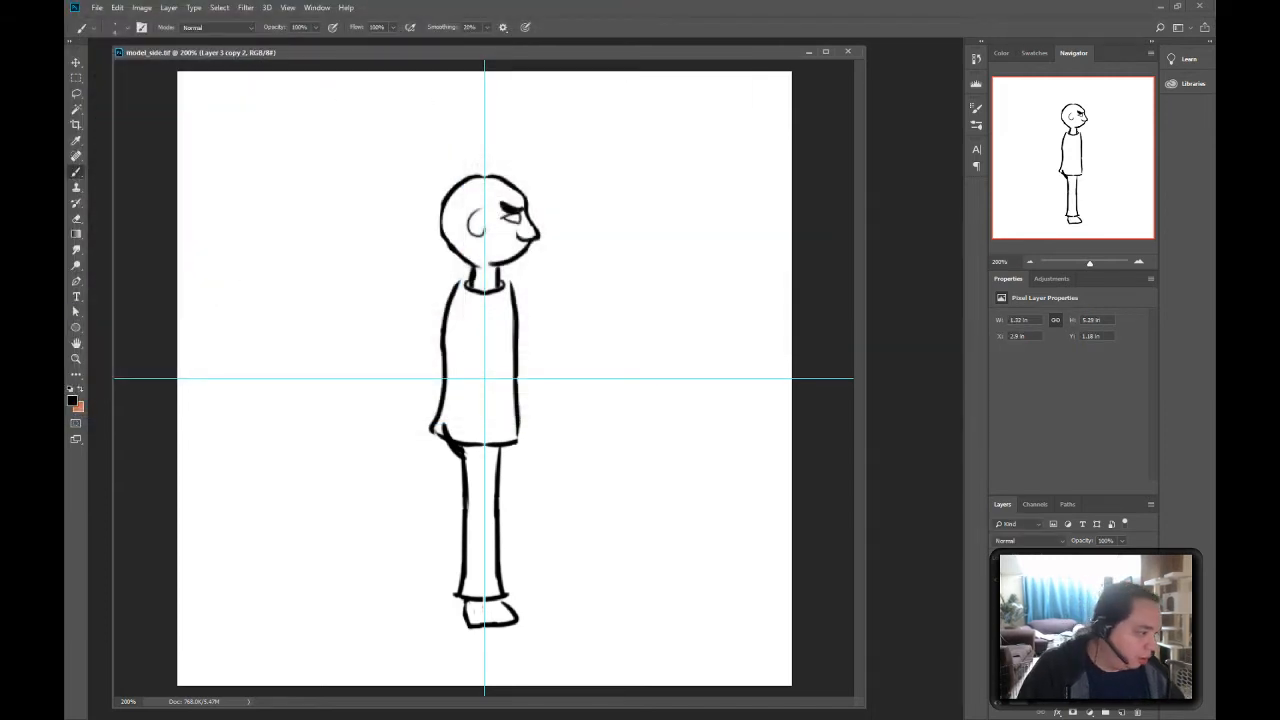
- Hide the side-view layer and show the centred black front-view drawing on its own
{"action": "left_click", "coordinate": [997, 674]}
{"action": "left_click", "coordinate": [997, 674]}
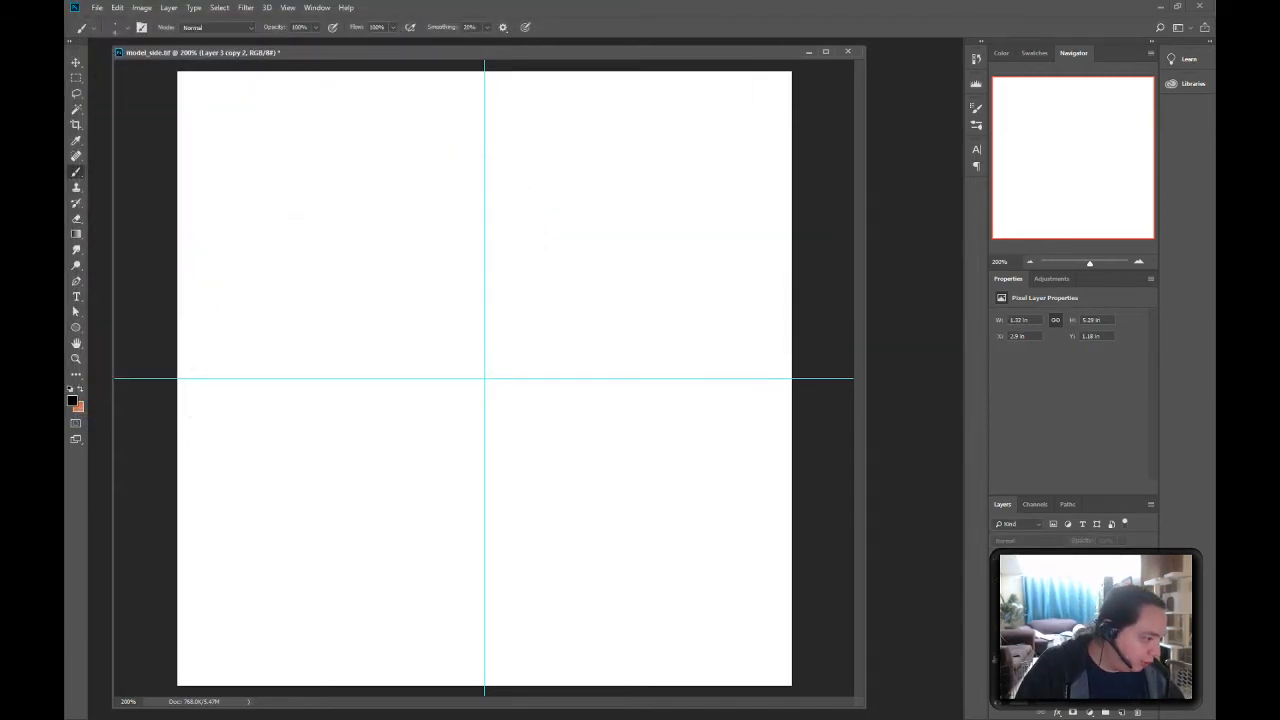
{"action": "left_click", "coordinate": [997, 657]}
{"action": "left_click", "coordinate": [997, 657]}
{"action": "left_click", "coordinate": [997, 657]}
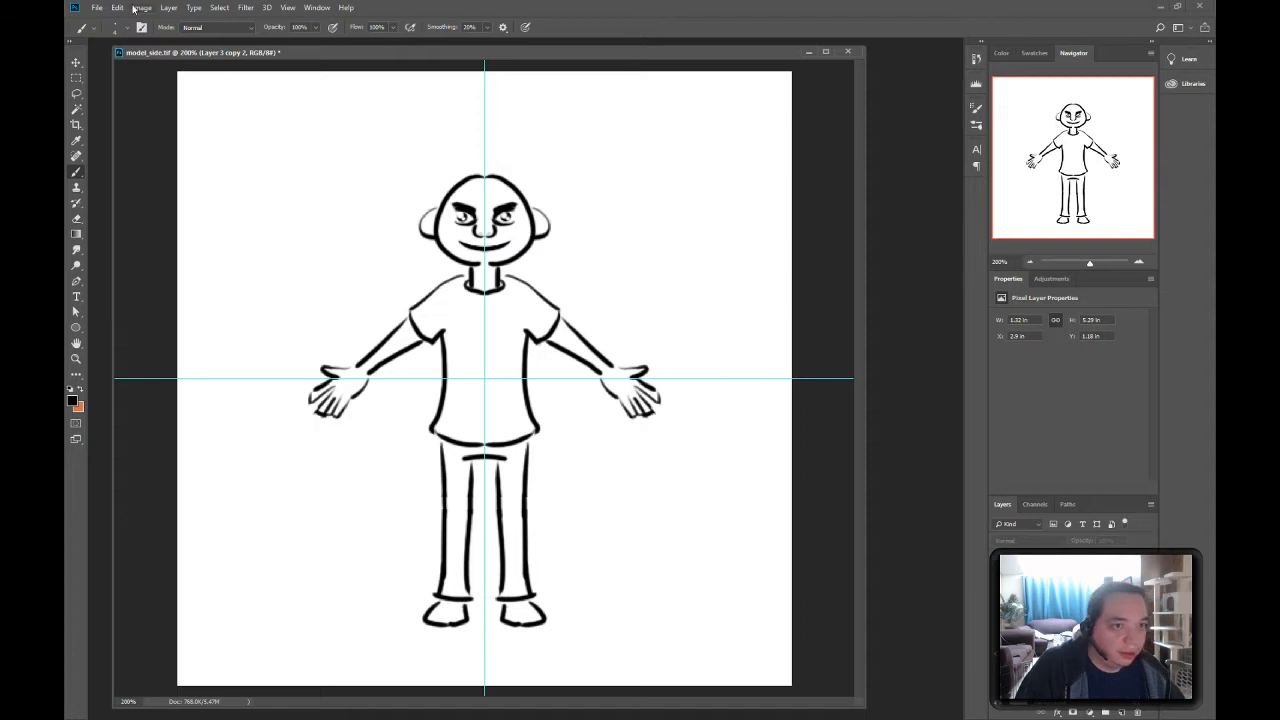
- Save the front-view drawing in the same memory_forest folder as a TIFF named model_front.tif, accepting the TIFF options
{"action": "left_click", "coordinate": [97, 7]}
{"action": "left_click", "coordinate": [134, 142]}
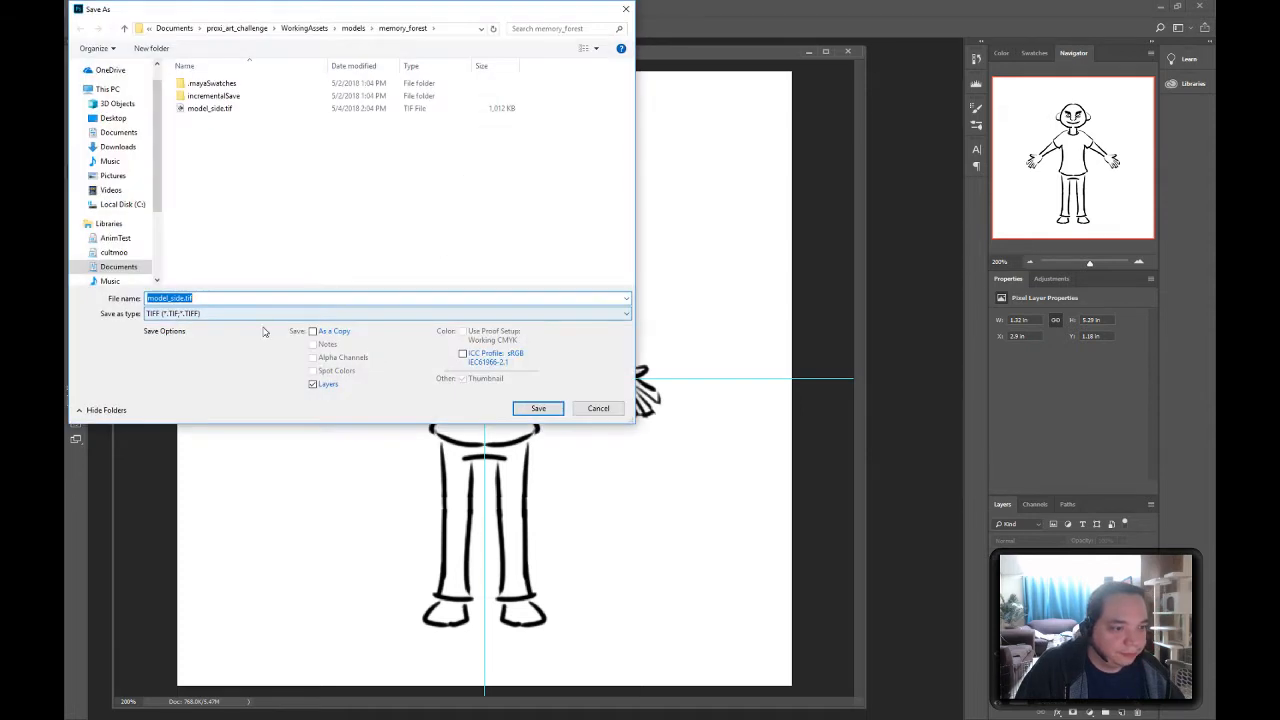
{"action": "left_click", "coordinate": [181, 298]}
{"action": "key", "text": "shift+Left"}
{"action": "key", "text": "shift+Left"}
{"action": "key", "text": "shift+Left"}
{"action": "key", "text": "shift+Left"}
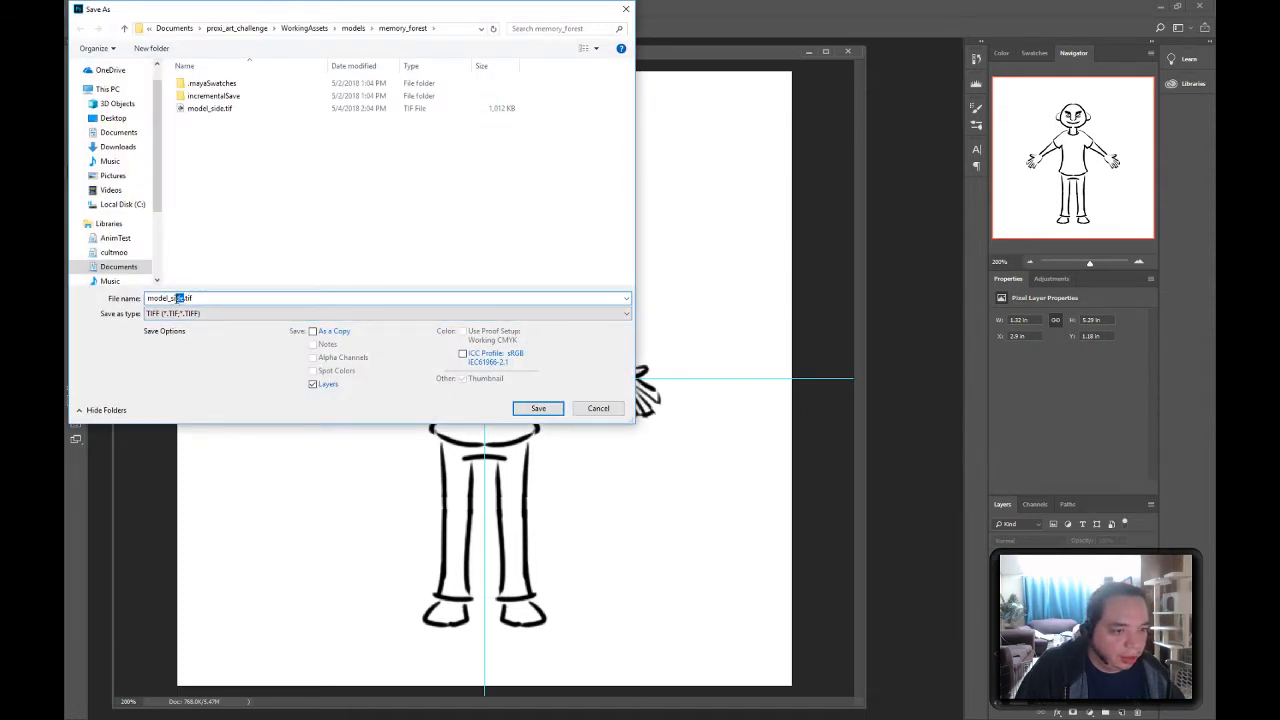
{"action": "type", "text": "front"}
{"action": "key", "text": "Return"}
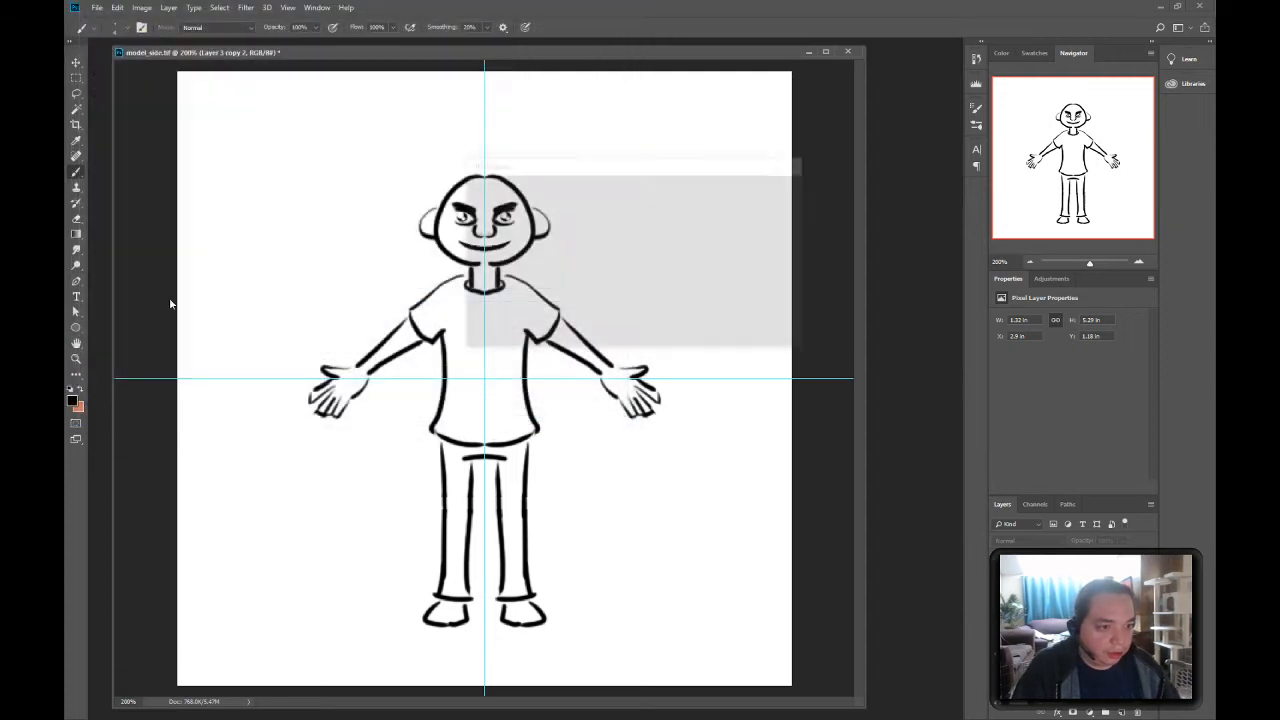
{"action": "key", "text": "Return"}
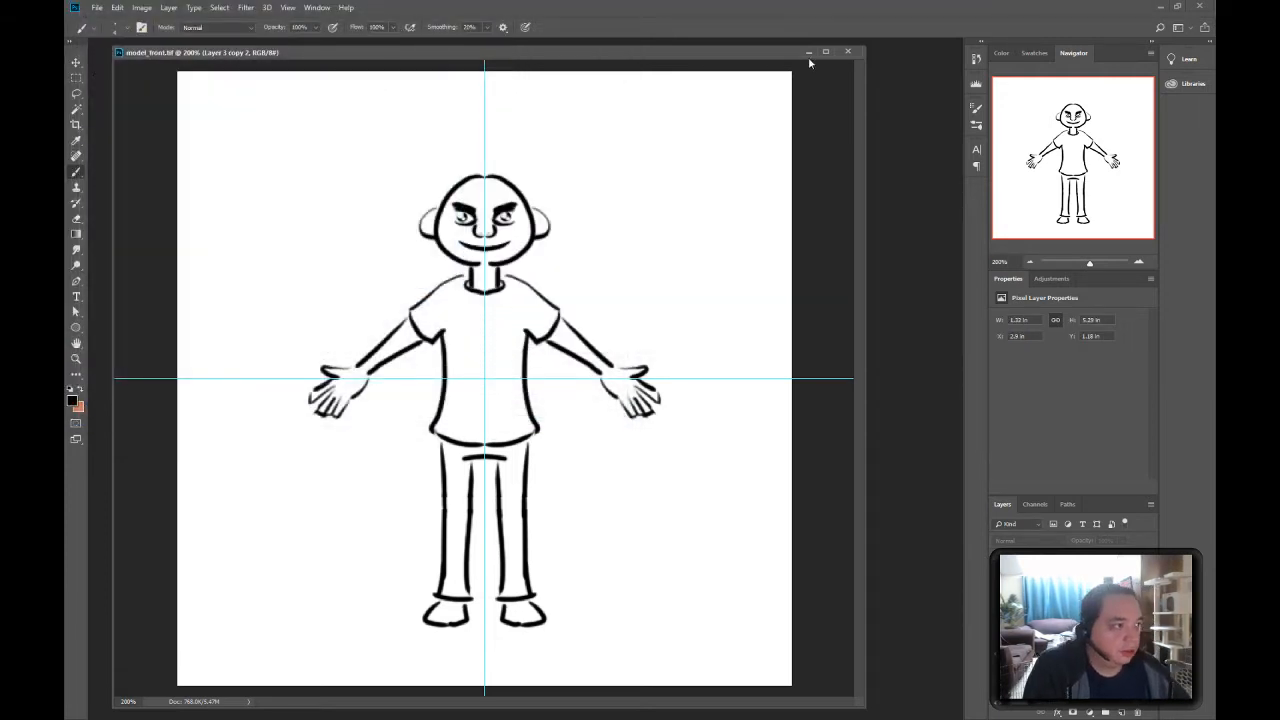
- Switch to the character.ma scene in Autodesk Maya
{"action": "key", "text": "Tab"}
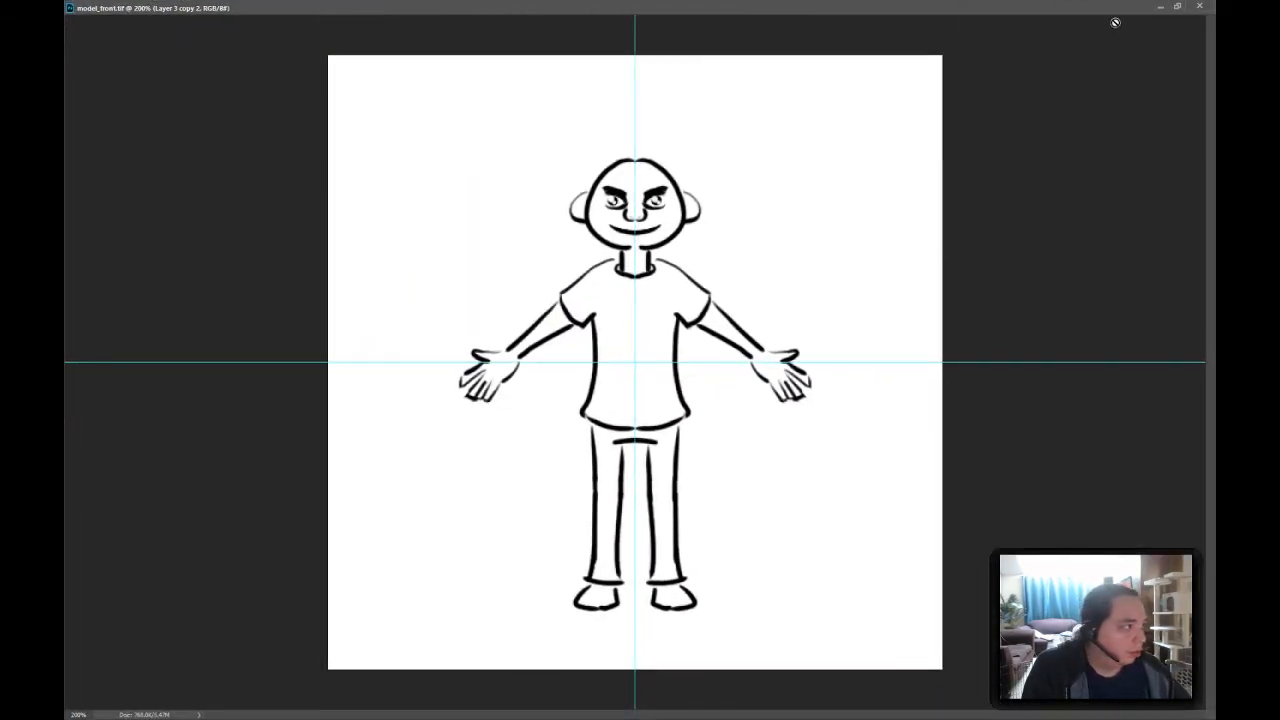
{"action": "key", "text": "Tab"}
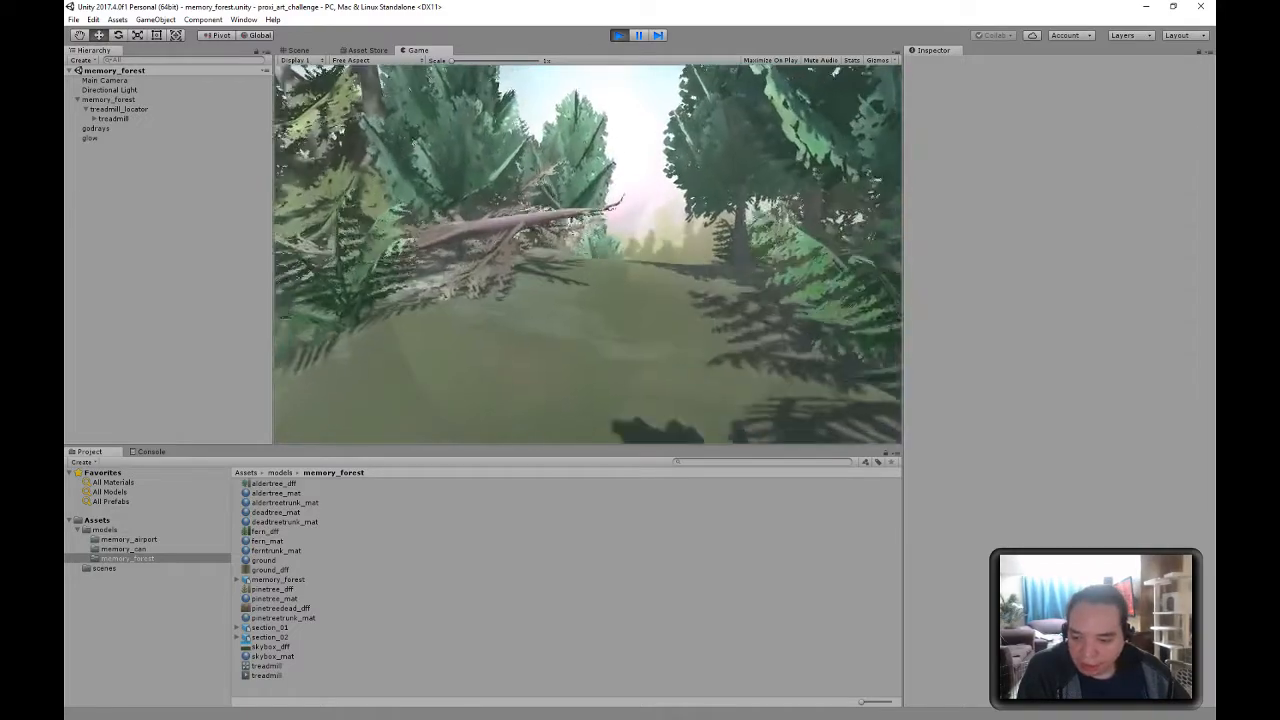
{"action": "key", "text": "alt+Tab"}
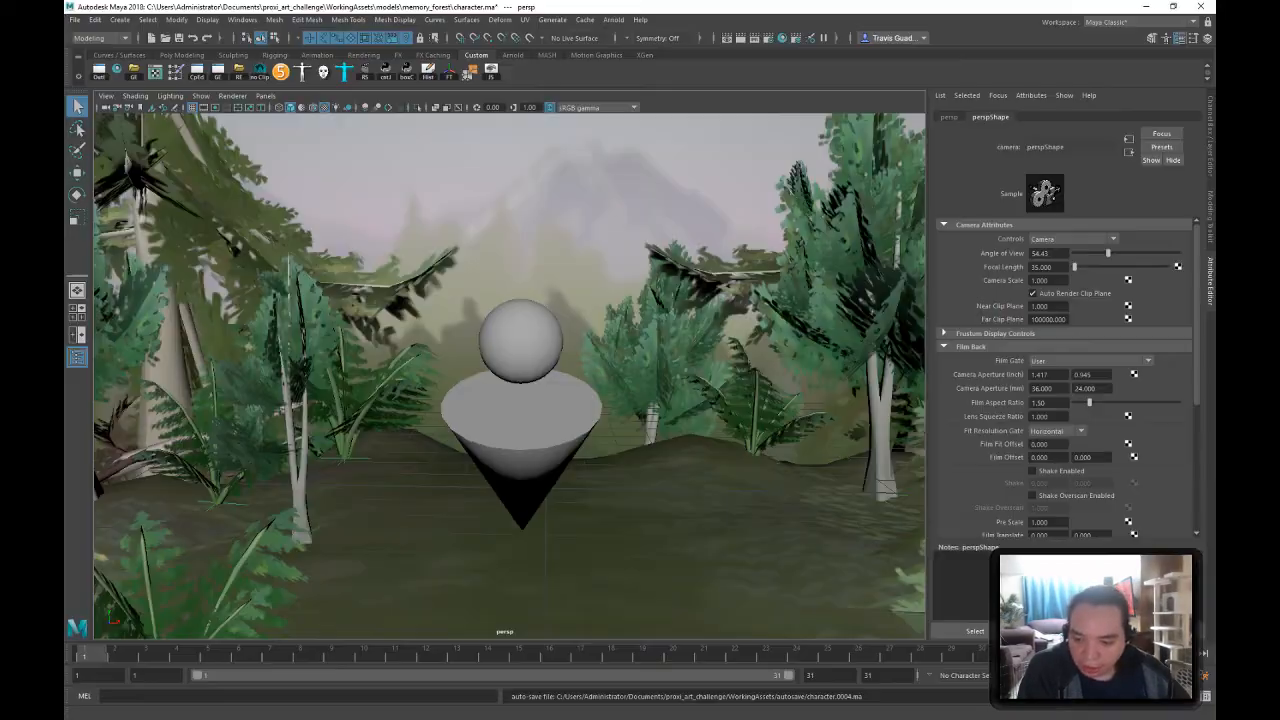
- Create a polygon plane at the origin and scale it up uniformly to about 1163
{"action": "left_click", "coordinate": [182, 55]}
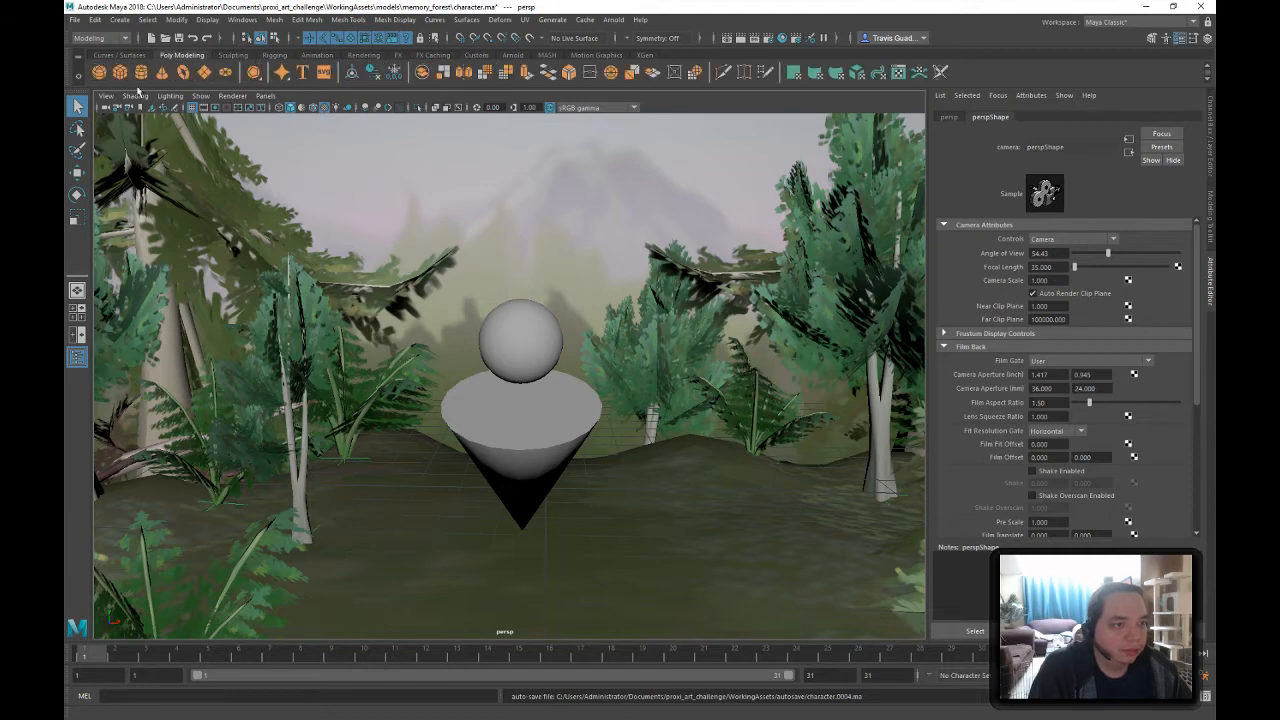
{"action": "left_click", "coordinate": [204, 72]}
{"action": "right_click_drag", "start_coordinate": [593, 422], "coordinate": [449, 414], "text": "alt"}
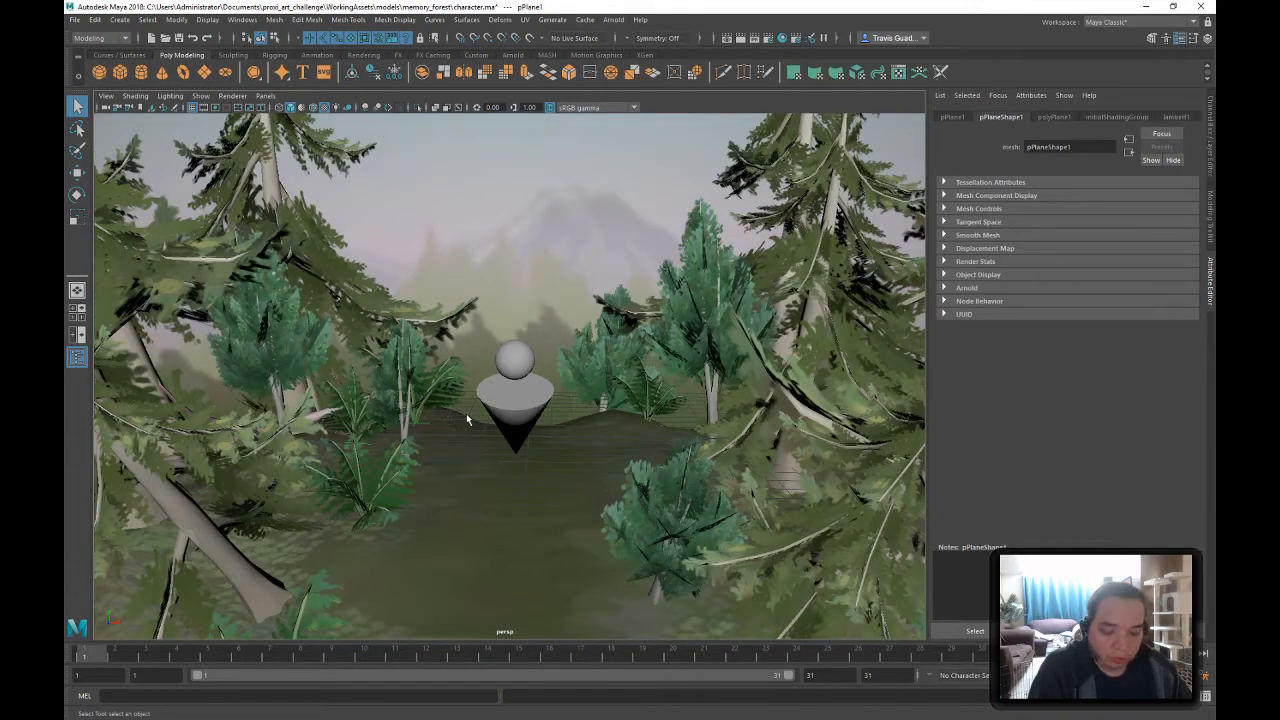
{"action": "key", "text": "r"}
{"action": "left_click_drag", "start_coordinate": [535, 443], "coordinate": [720, 415]}
- Stand the new plane upright behind the character by setting its X rotation to 90 degrees
{"action": "left_click", "coordinate": [1210, 228]}
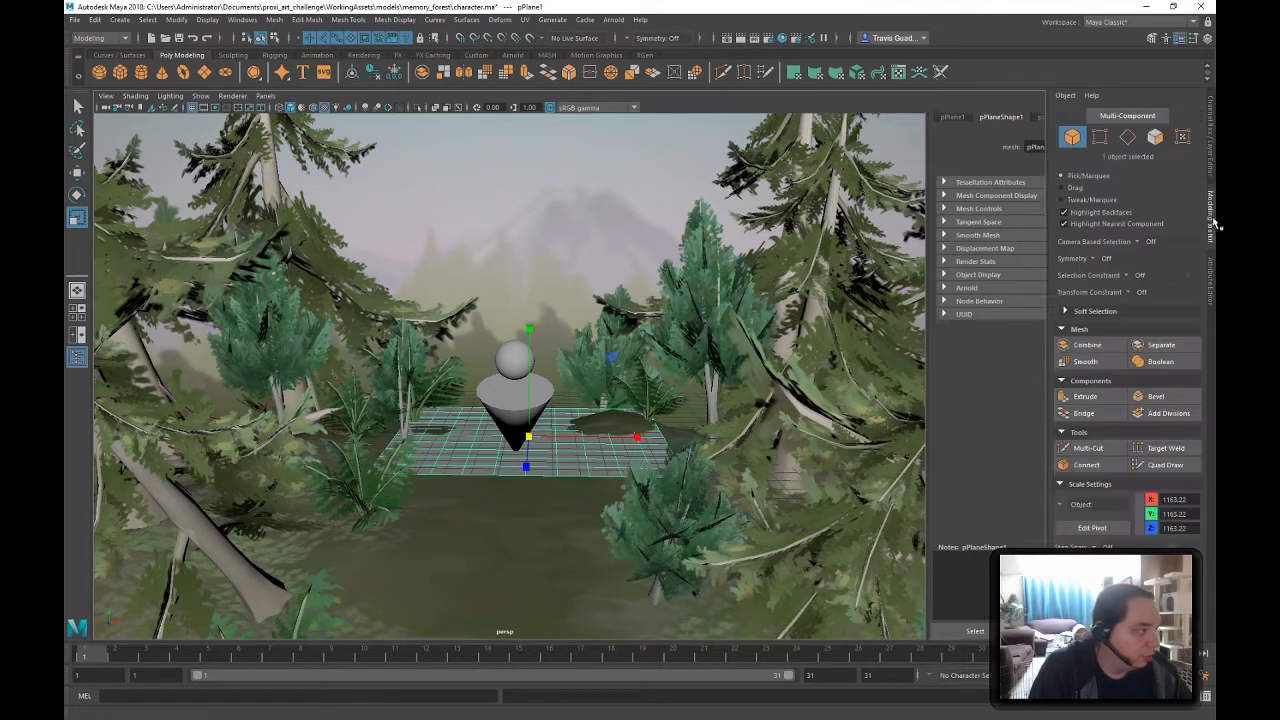
{"action": "left_click", "coordinate": [1210, 274]}
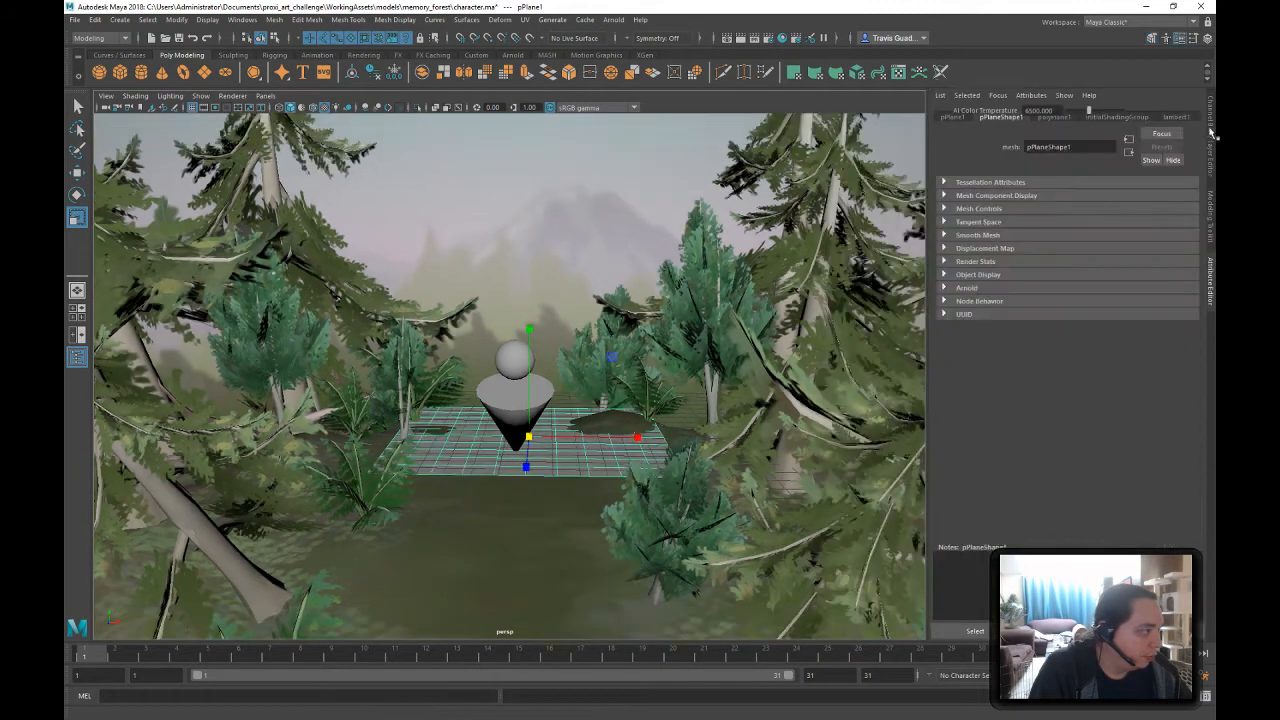
{"action": "left_click", "coordinate": [1211, 133]}
{"action": "left_click", "coordinate": [1142, 159]}
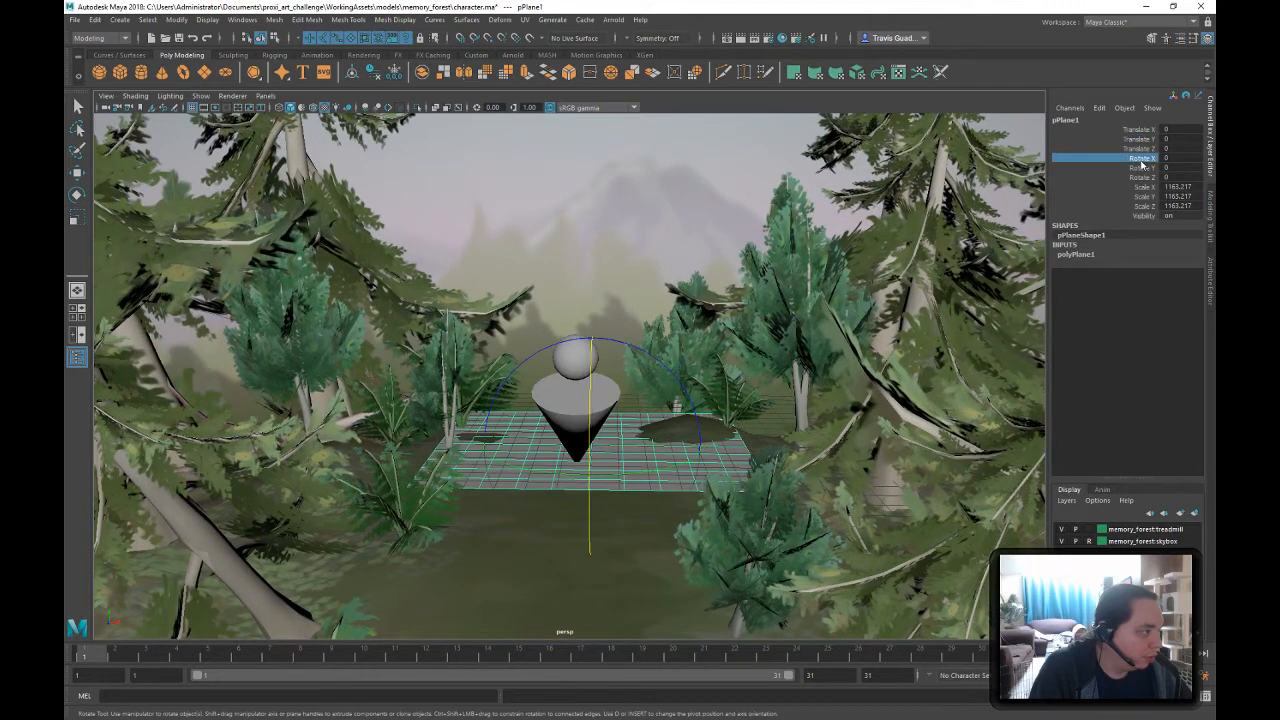
{"action": "left_click_drag", "start_coordinate": [752, 290], "coordinate": [774, 292], "text": "alt"}
{"action": "middle_click_drag", "start_coordinate": [822, 297], "coordinate": [900, 290]}
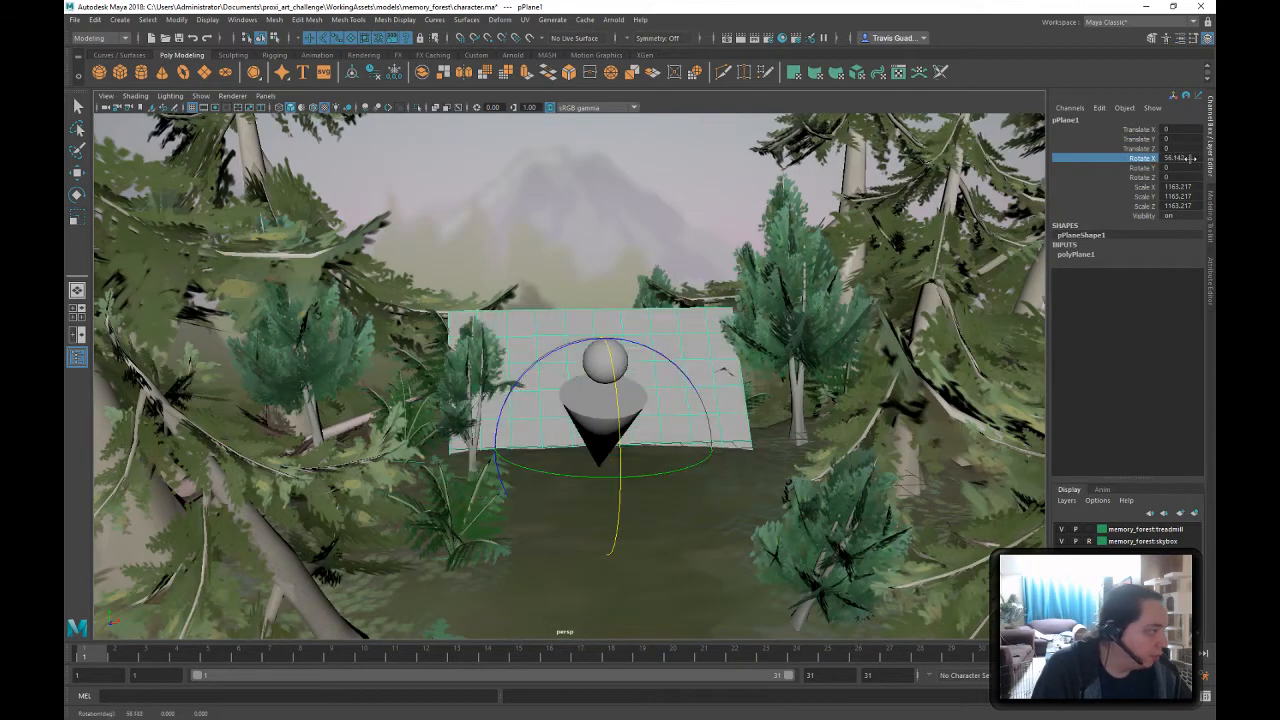
{"action": "left_click", "coordinate": [1190, 159]}
{"action": "type", "text": "90"}
{"action": "key", "text": "Return"}
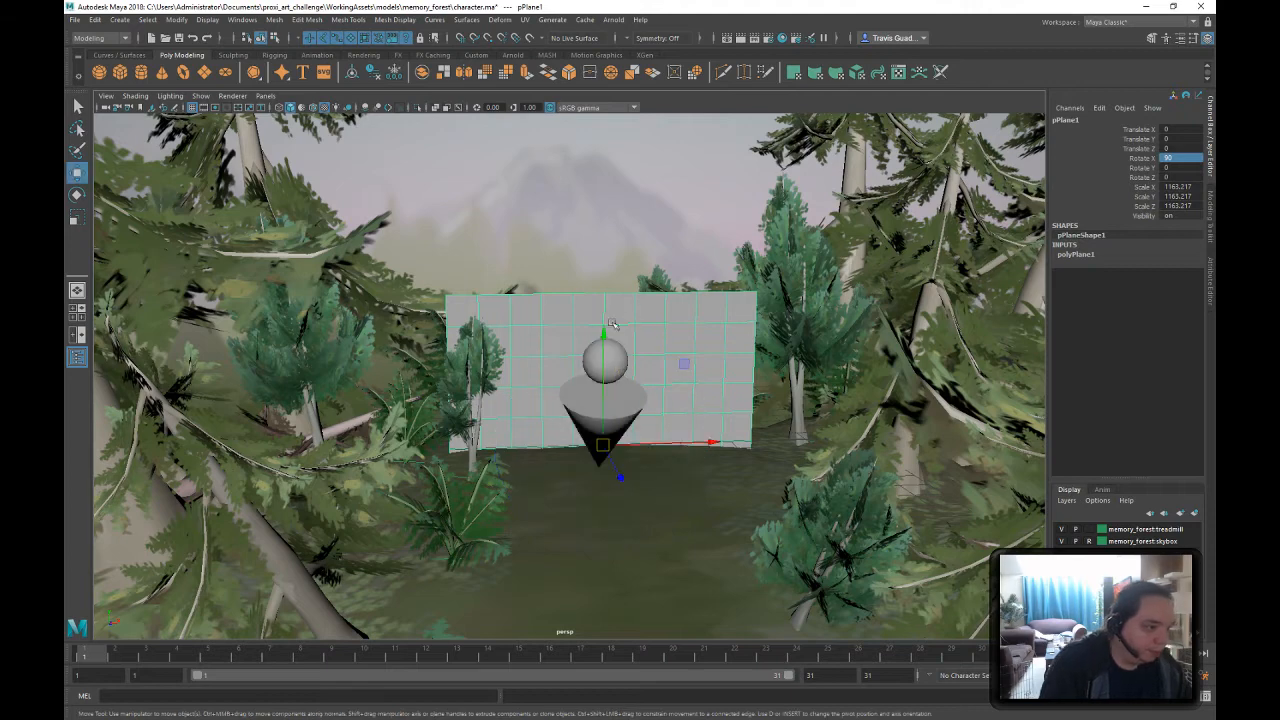
- Set the upright plane's scale to 1000 on all three axes and its Y translation to 500
{"action": "key", "text": "w"}
{"action": "left_click_drag", "start_coordinate": [608, 323], "coordinate": [635, 175]}
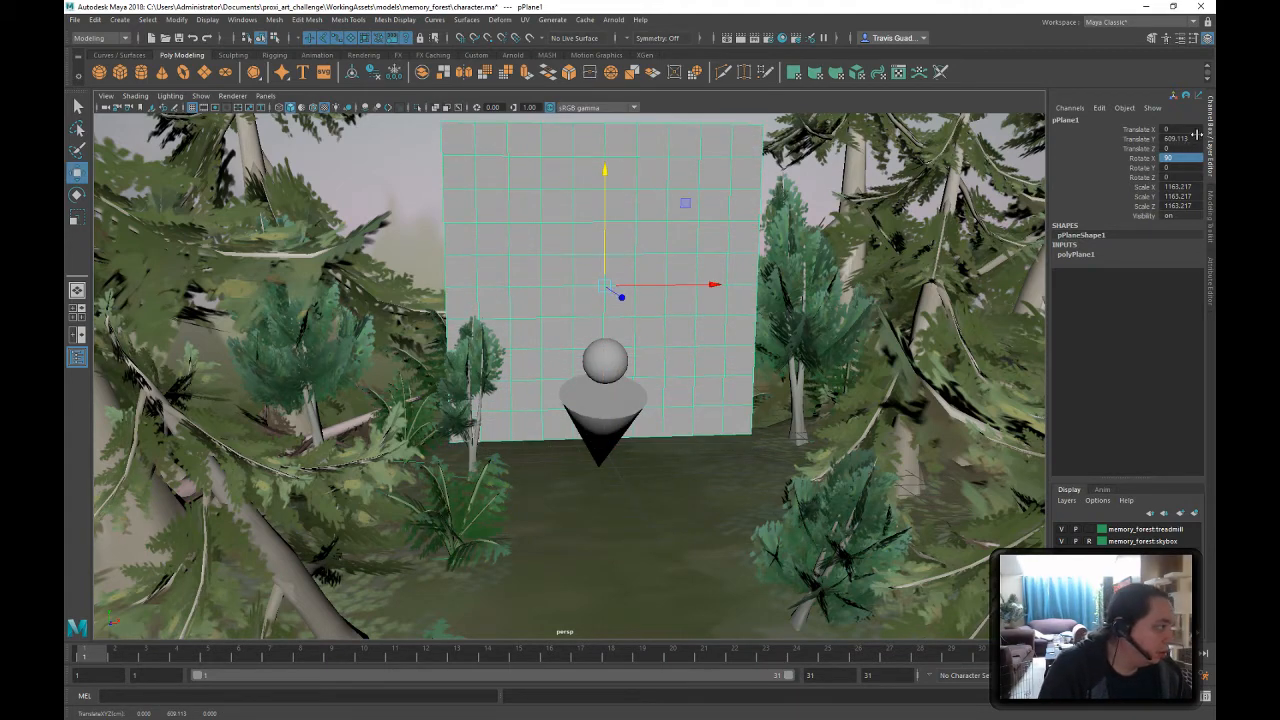
{"action": "left_click_drag", "start_coordinate": [1188, 187], "coordinate": [1186, 206]}
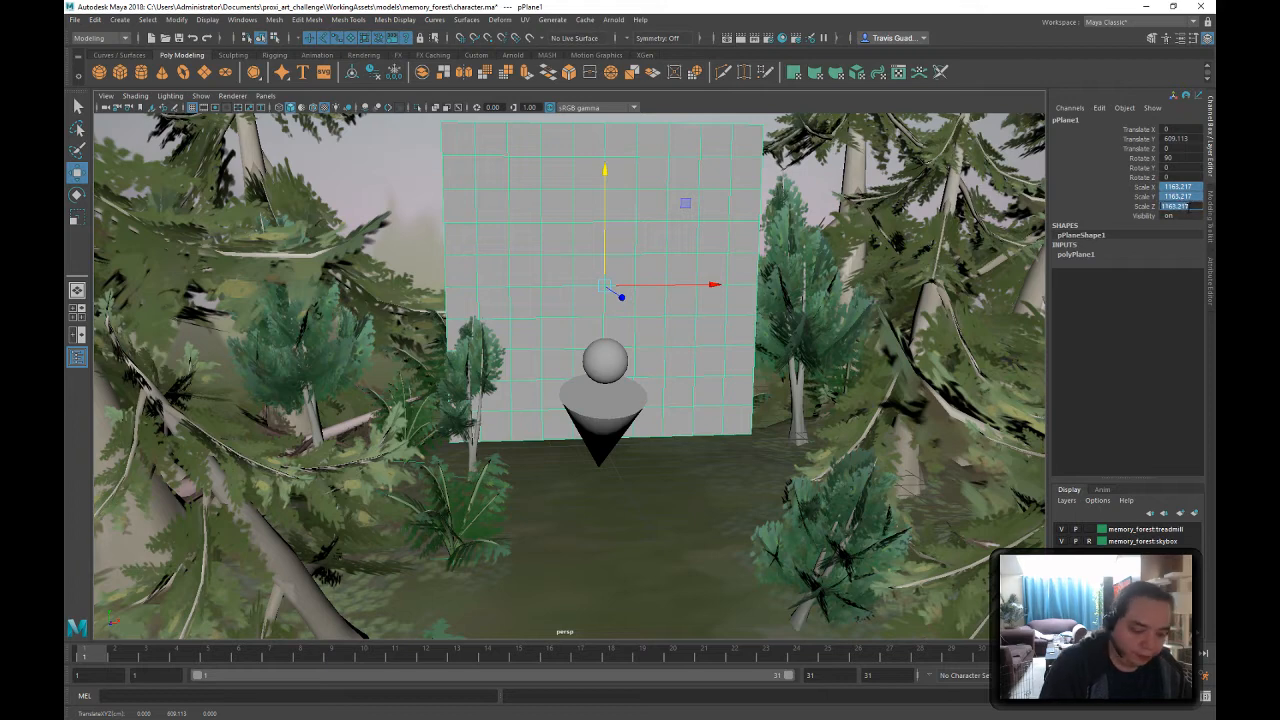
{"action": "type", "text": "1000"}
{"action": "key", "text": "Return"}
{"action": "left_click", "coordinate": [1178, 138]}
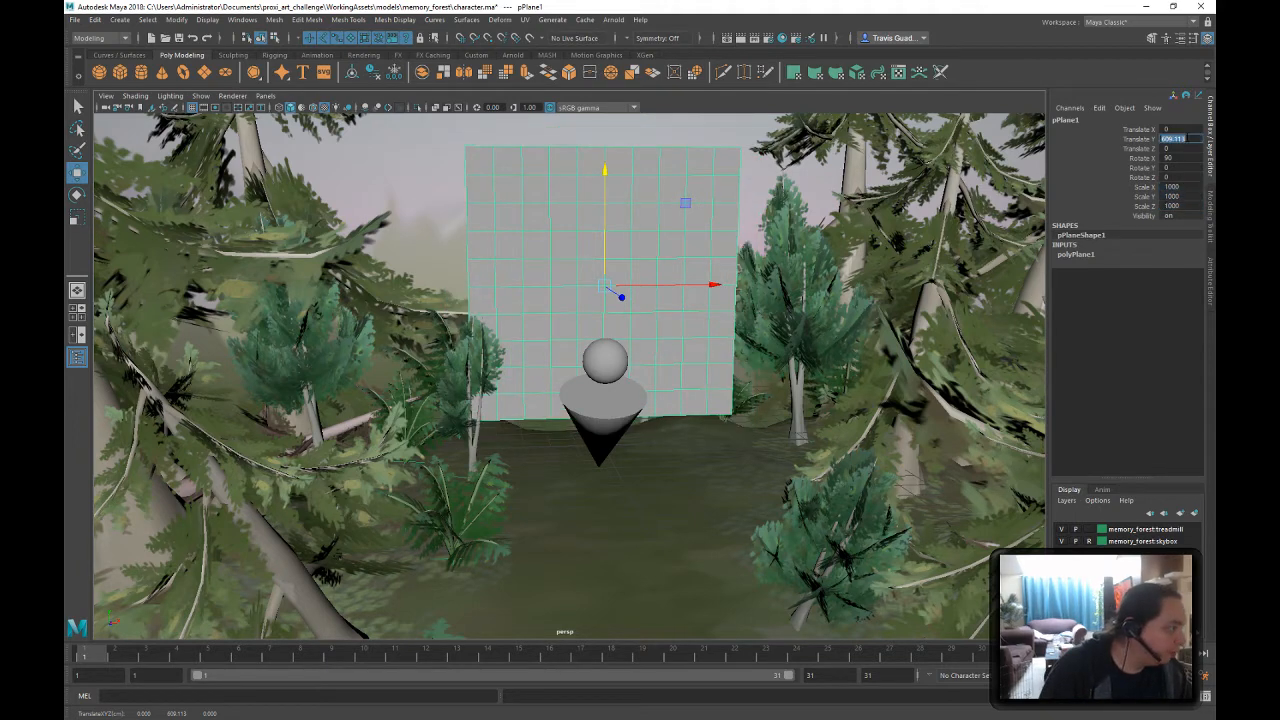
{"action": "type", "text": "500"}
{"action": "key", "text": "Return"}
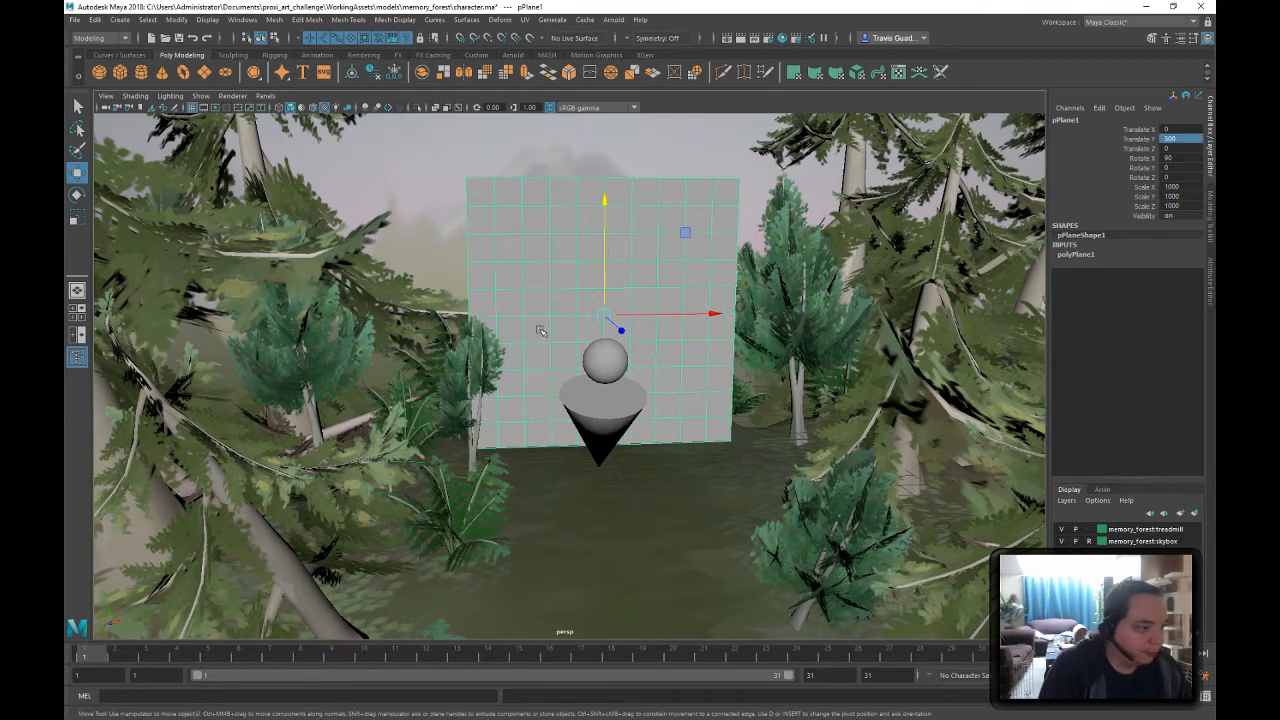
- Duplicate the upright plane and set the copy's Y rotation to -90 degrees
{"action": "key", "text": "ctrl+d"}
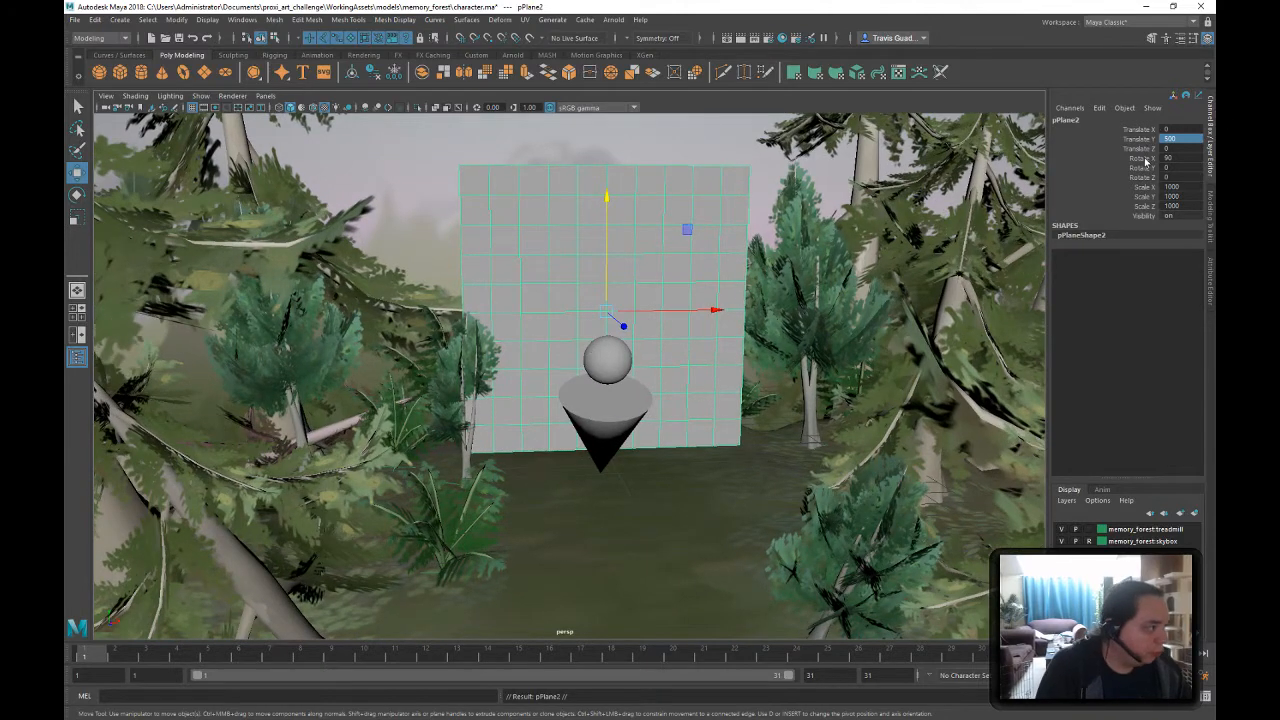
{"action": "left_click", "coordinate": [1140, 167]}
{"action": "middle_click_drag", "start_coordinate": [1146, 167], "coordinate": [1218, 232]}
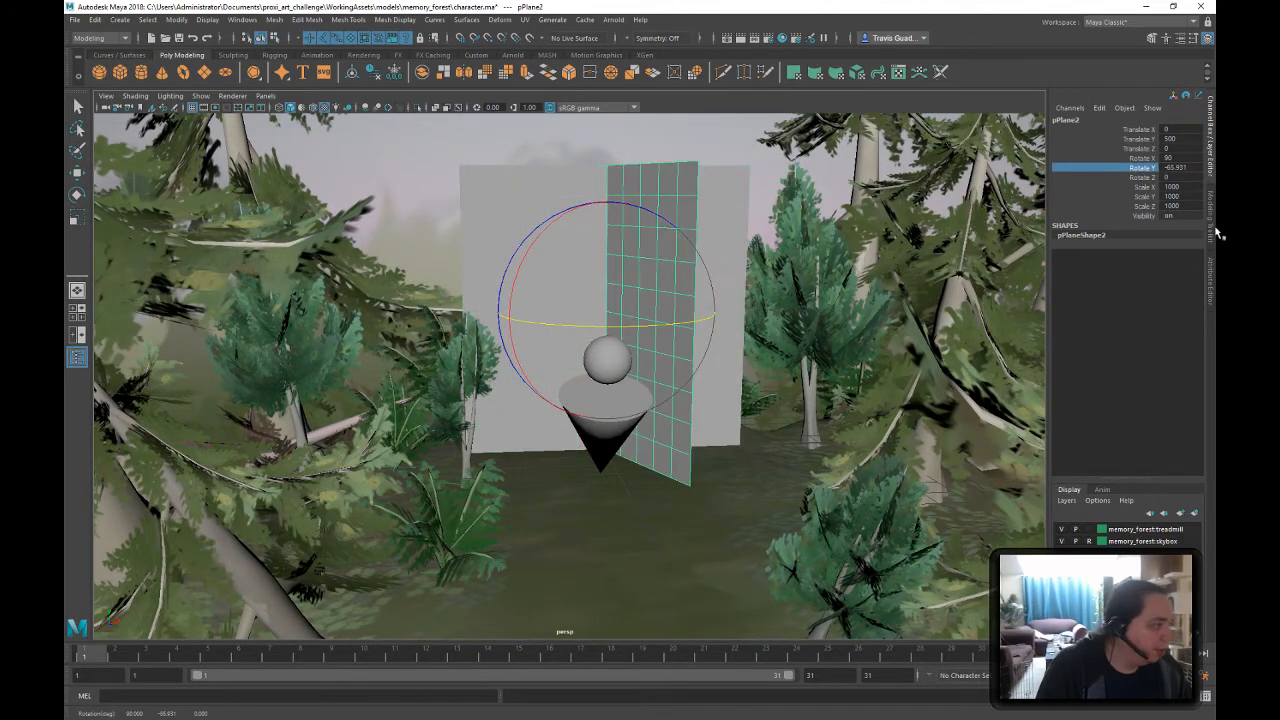
{"action": "left_click", "coordinate": [1176, 168]}
{"action": "type", "text": "-90"}
{"action": "key", "text": "Return"}
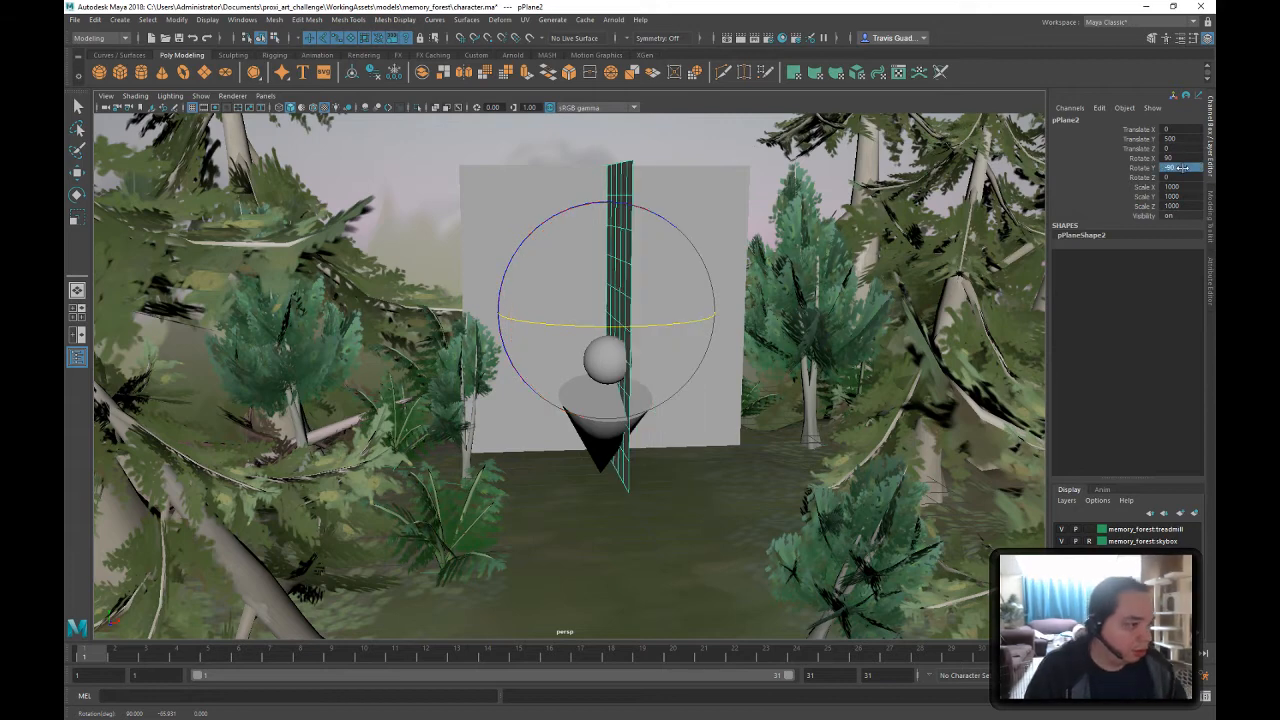
- Set the rotated copy's X and Z translation to 500 so the two planes form a corner
{"action": "key", "text": "w"}
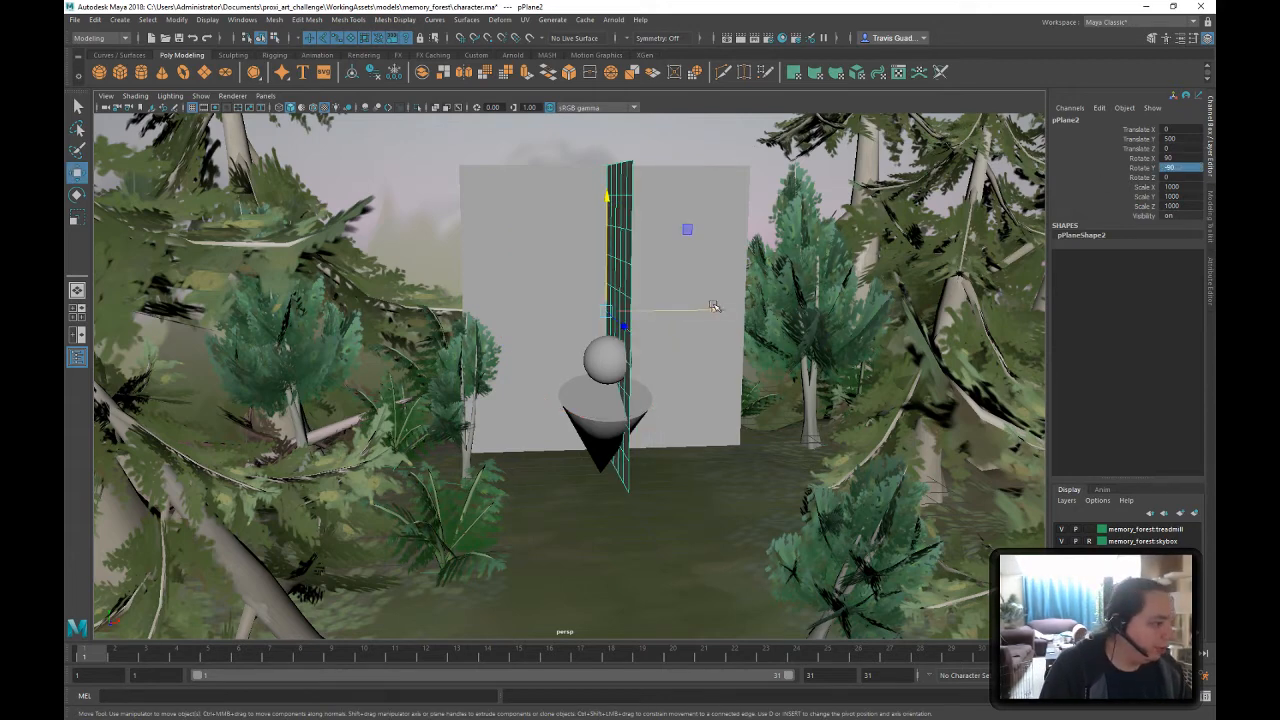
{"action": "left_click_drag", "start_coordinate": [716, 310], "coordinate": [742, 310]}
{"action": "left_click", "coordinate": [1175, 130]}
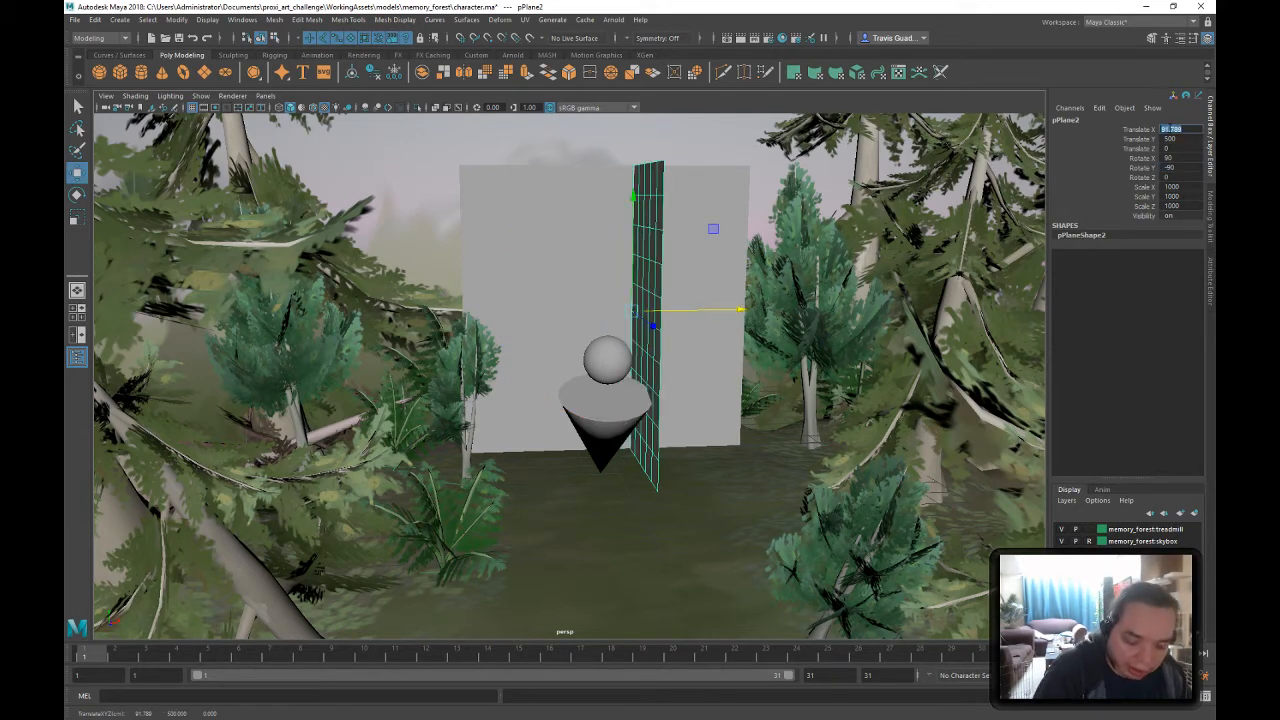
{"action": "type", "text": "500"}
{"action": "key", "text": "Return"}
{"action": "left_click_drag", "start_coordinate": [790, 265], "coordinate": [832, 238], "text": "alt"}
{"action": "left_click_drag", "start_coordinate": [764, 436], "coordinate": [778, 444]}
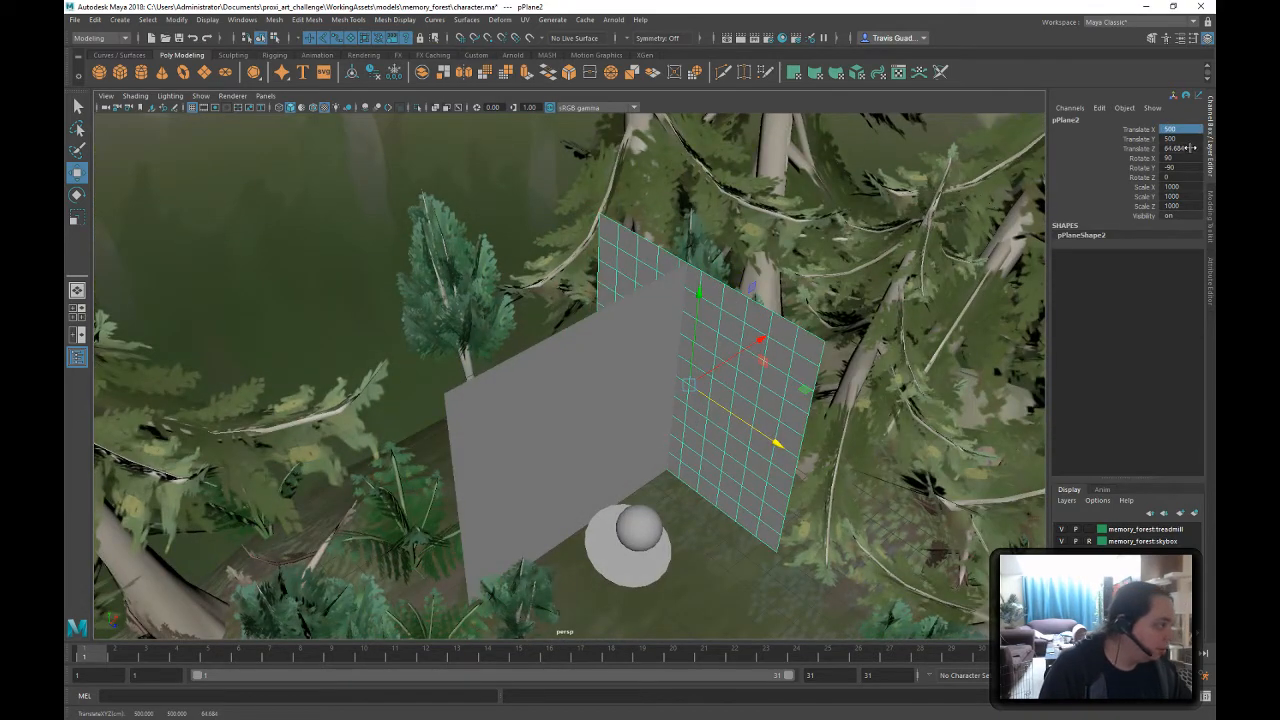
{"action": "left_click", "coordinate": [1175, 148]}
{"action": "type", "text": "500"}
{"action": "key", "text": "Return"}
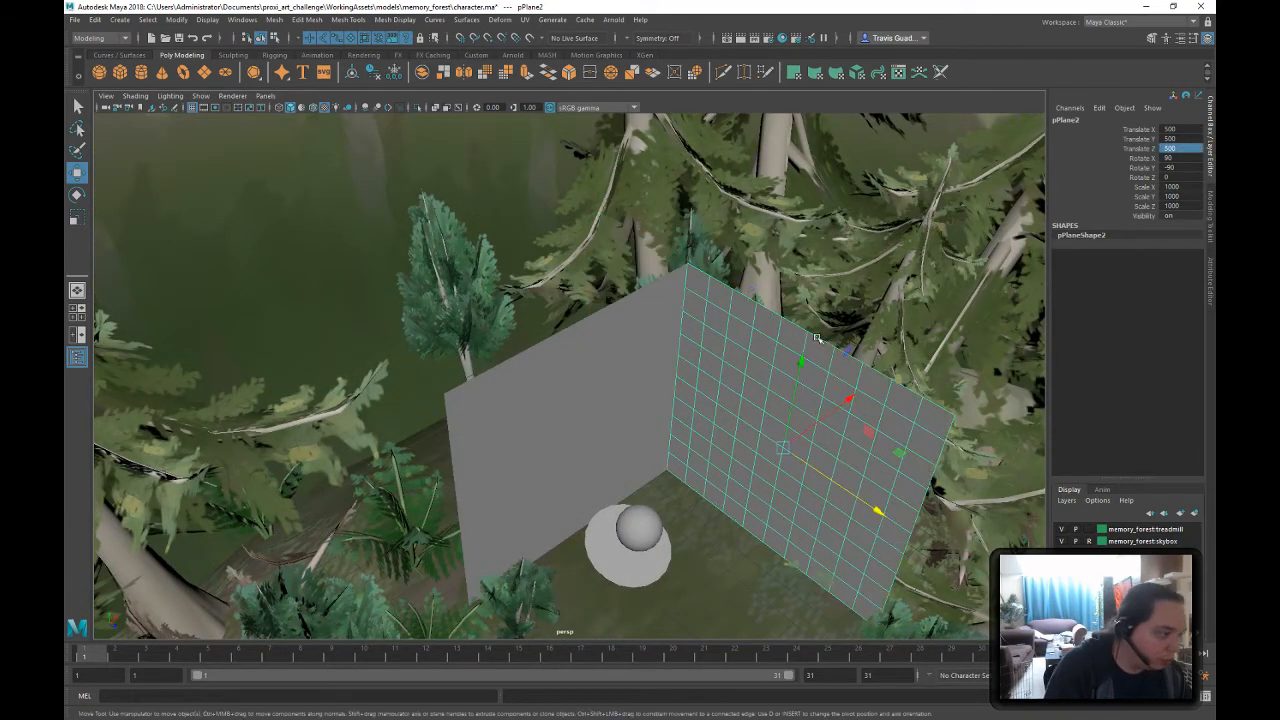
- Open the Hypershade and create two Lambert materials named front1 and side1
{"action": "left_click_drag", "start_coordinate": [772, 374], "coordinate": [672, 262], "text": "alt"}
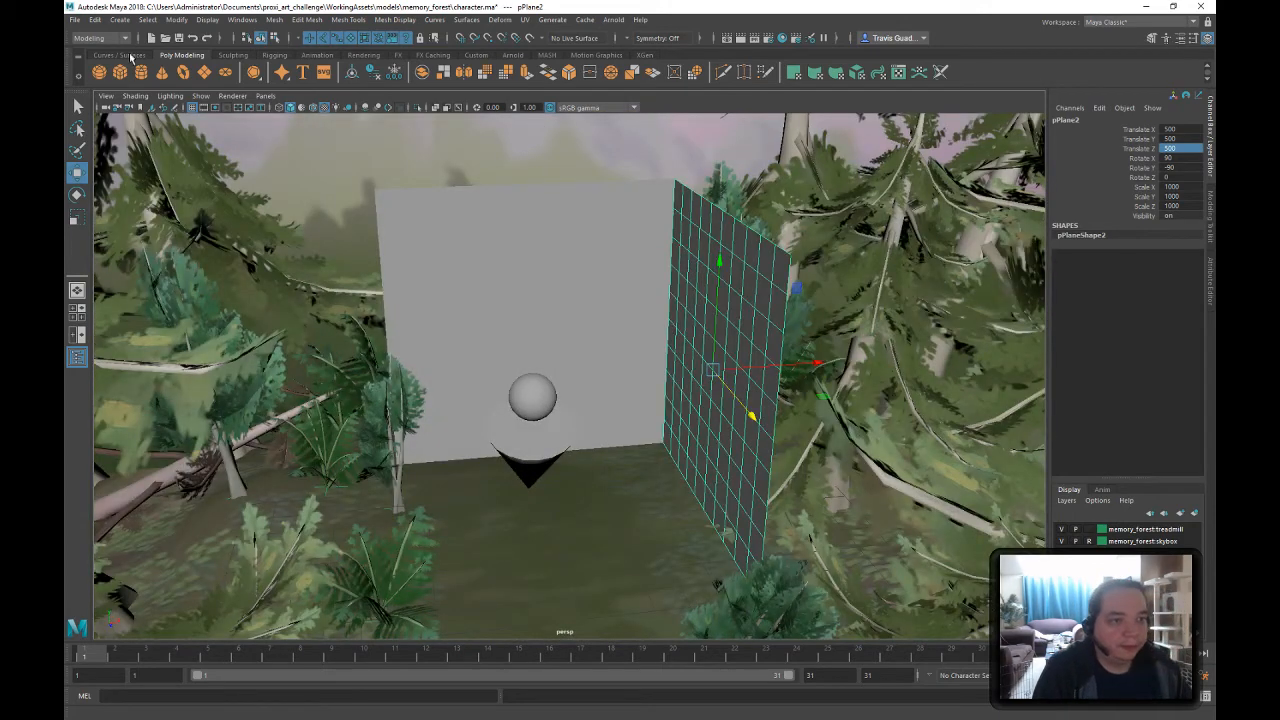
{"action": "left_click", "coordinate": [476, 55]}
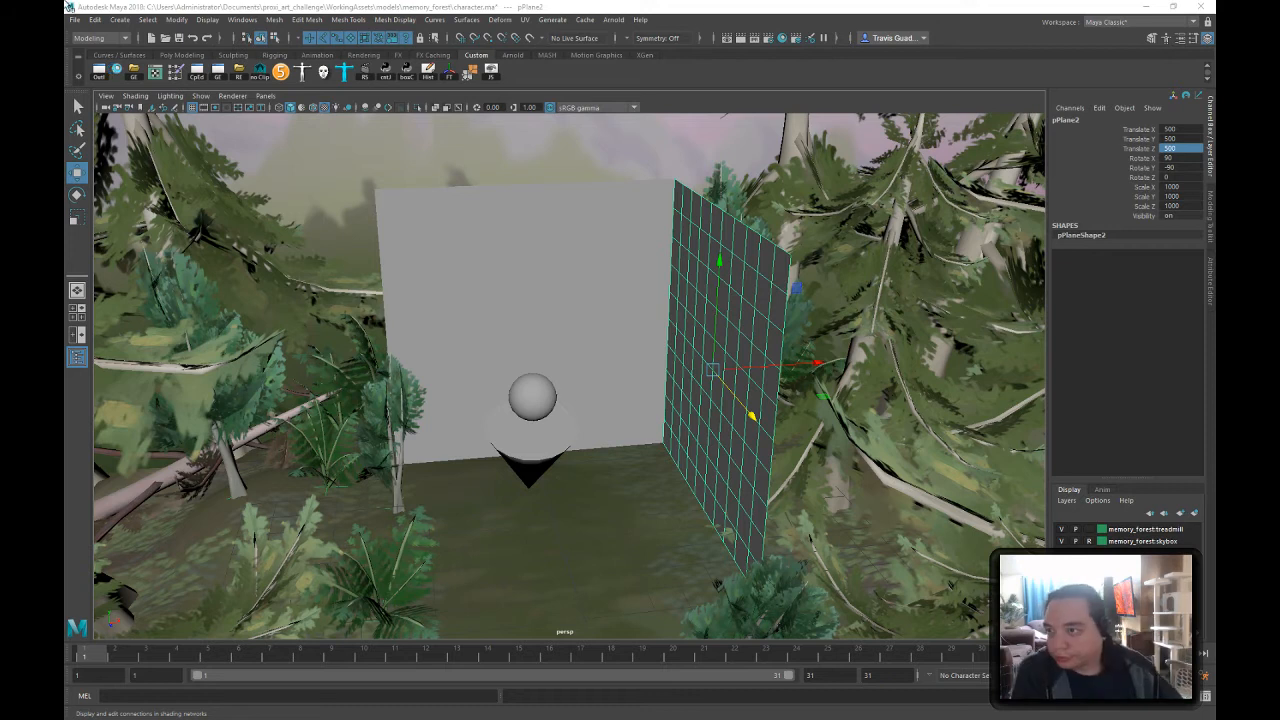
{"action": "left_click", "coordinate": [117, 70]}
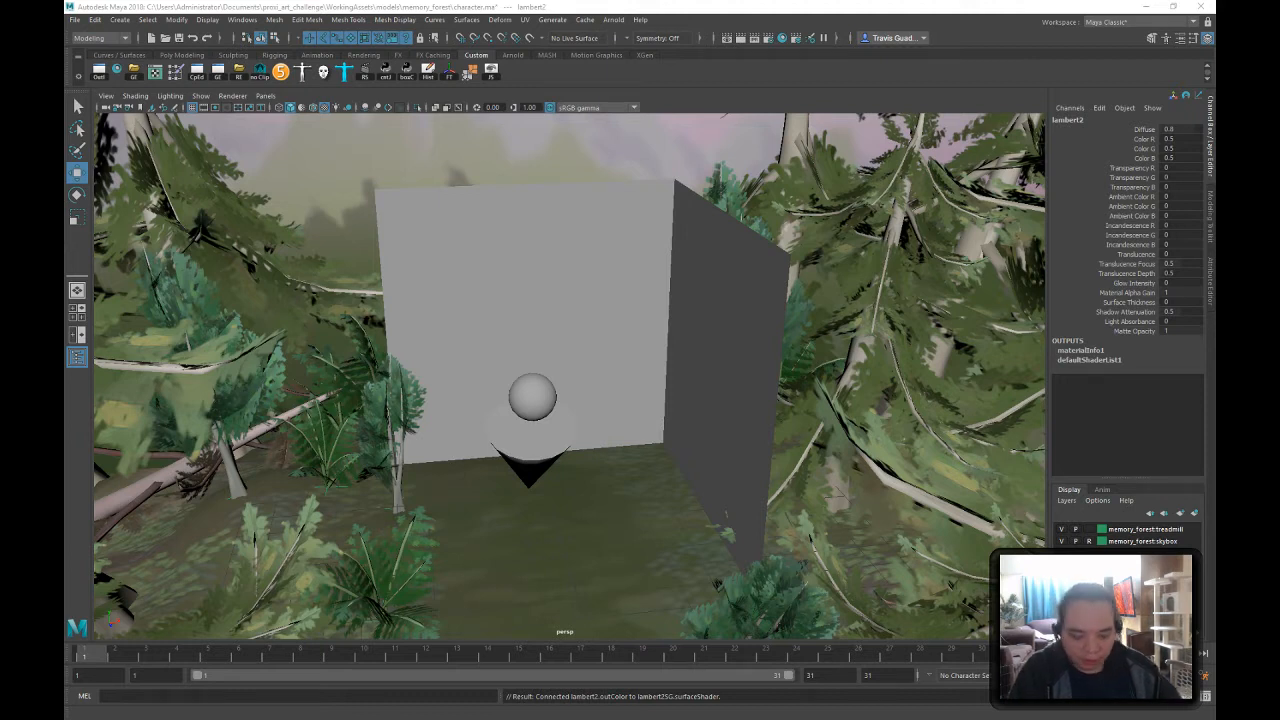
{"action": "key", "text": "Return"}
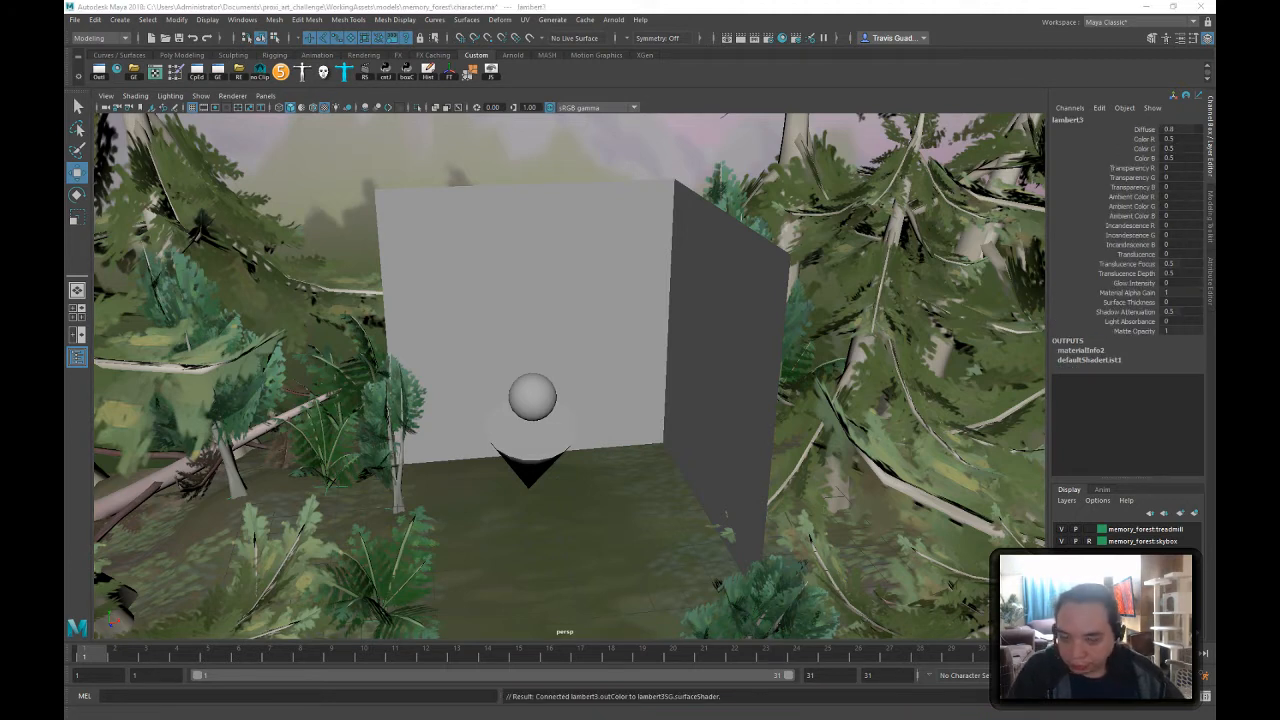
{"action": "key", "text": "Return"}
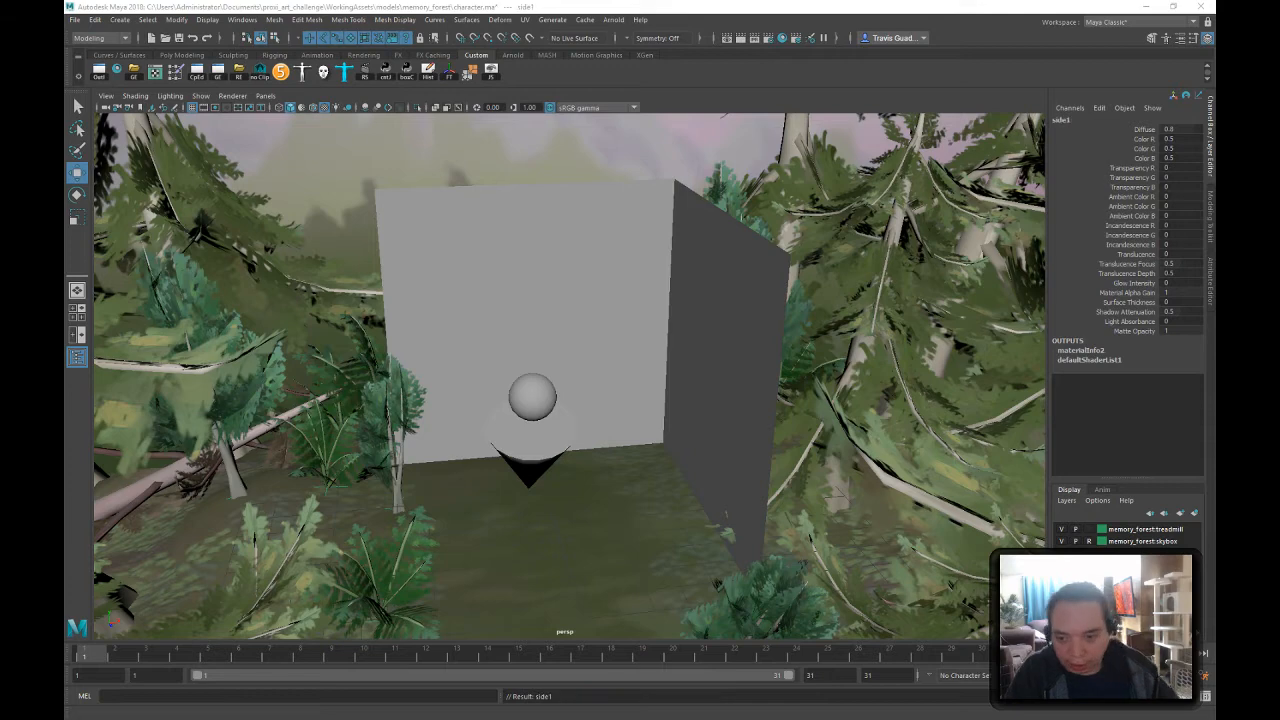
- Connect a file texture to the side1 material's color and load the side-view drawing as its image
{"action": "left_click_drag", "start_coordinate": [64, 115], "coordinate": [646, 80]}
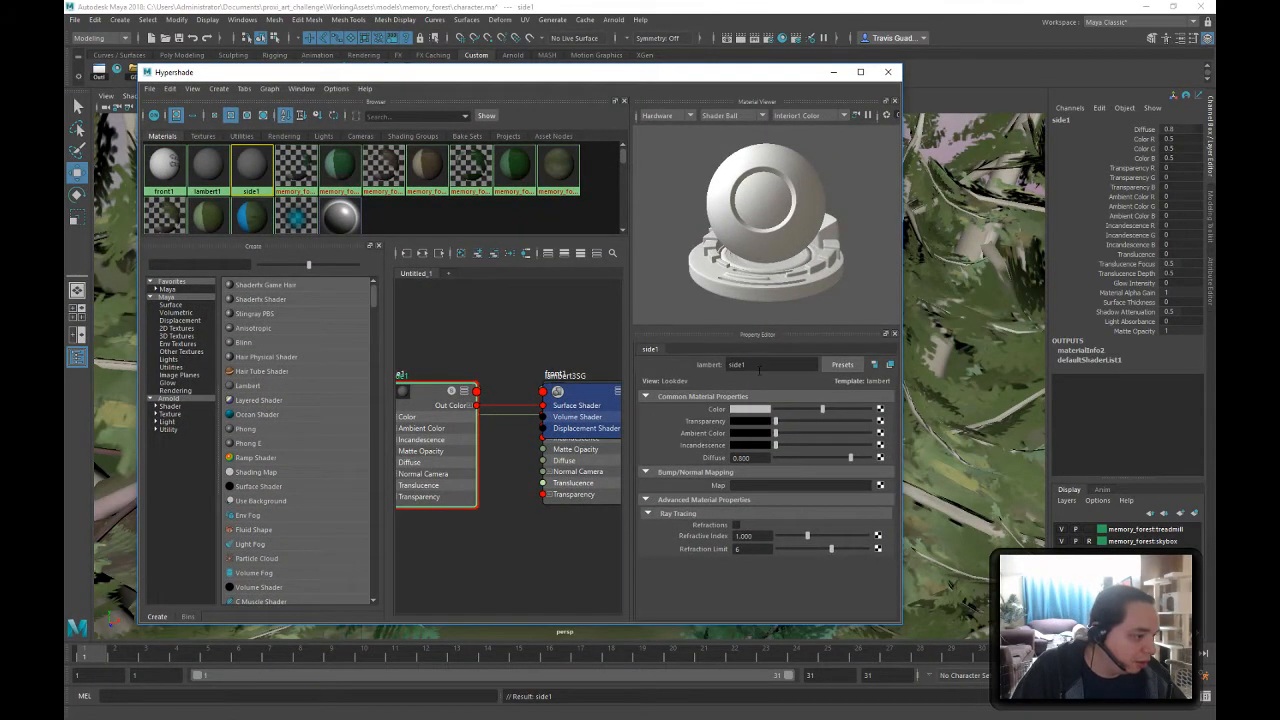
{"action": "left_click", "coordinate": [880, 409]}
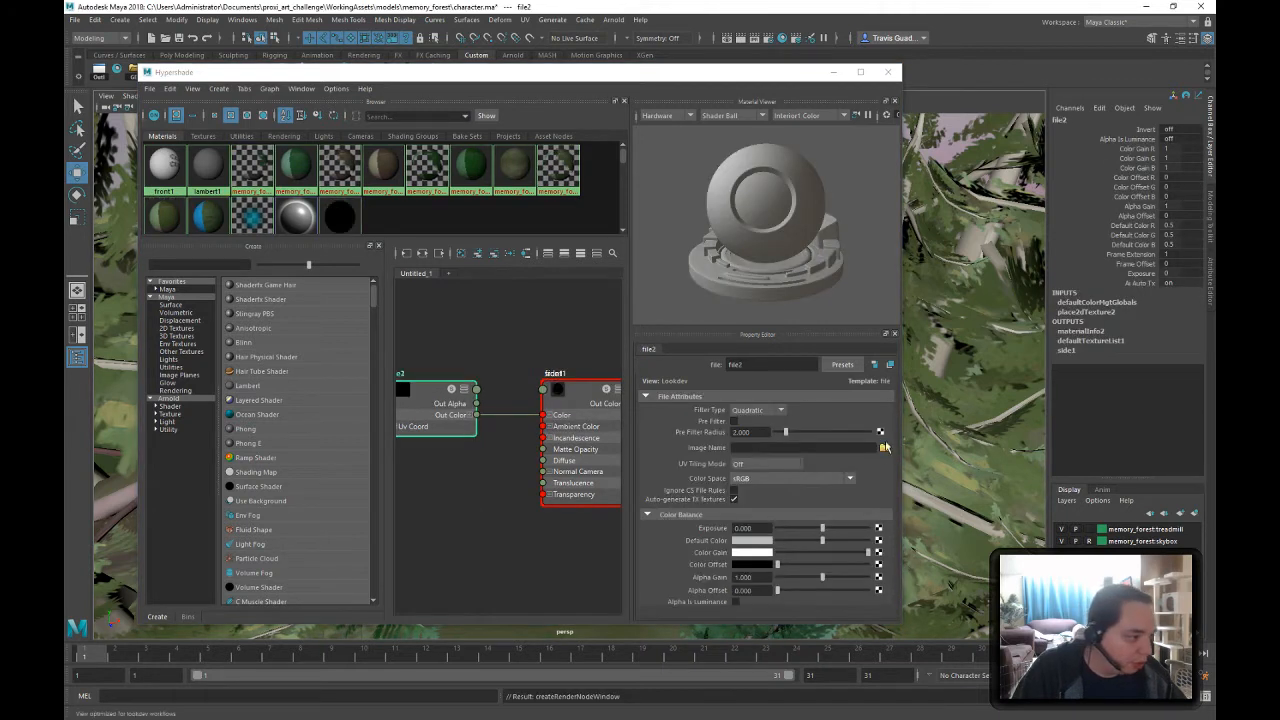
{"action": "left_click", "coordinate": [885, 449]}
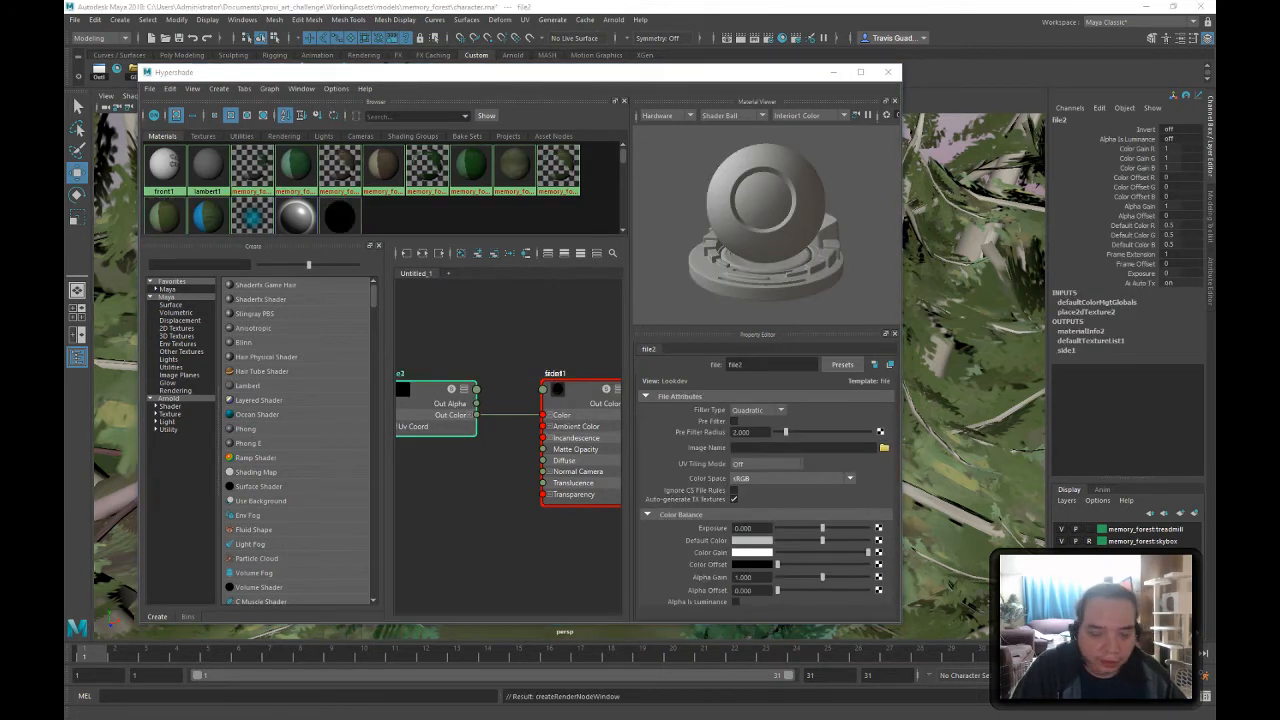
- Assign the side1 material to the side plane and the front1 material to the front plane
{"action": "left_click_drag", "start_coordinate": [684, 76], "coordinate": [0, 70]}
{"action": "left_click", "coordinate": [767, 346]}
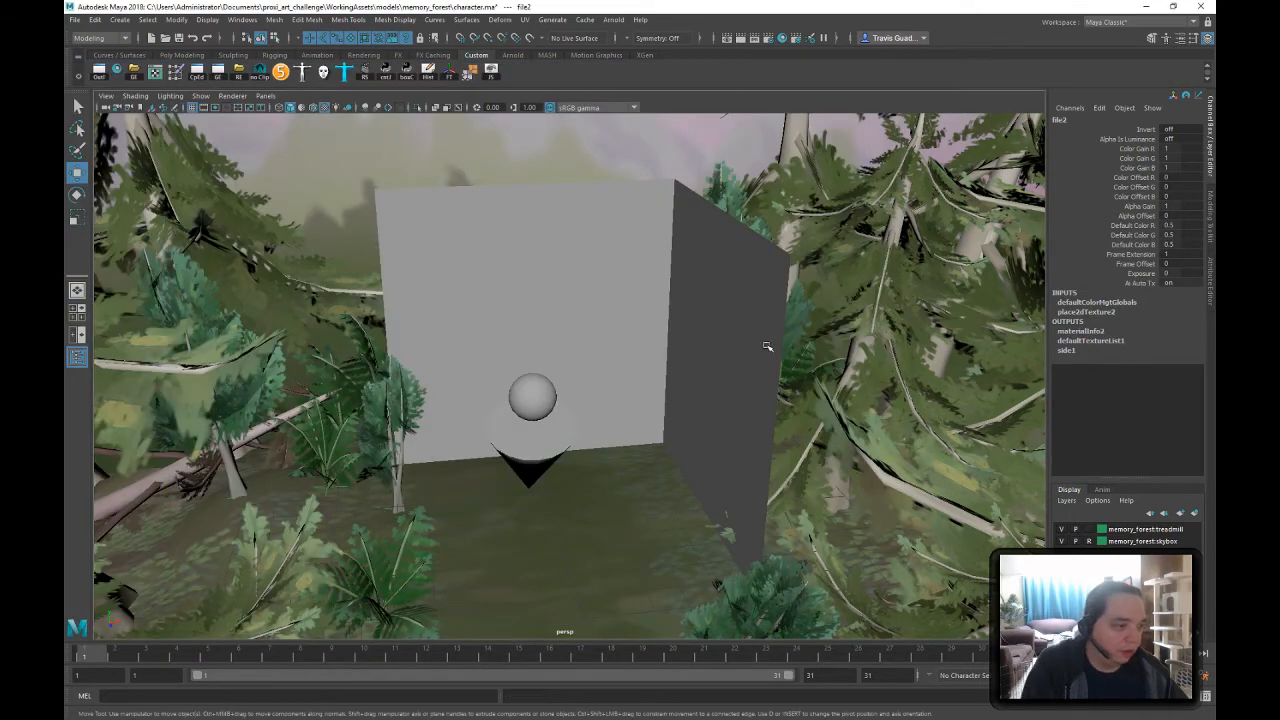
{"action": "left_click", "coordinate": [767, 346]}
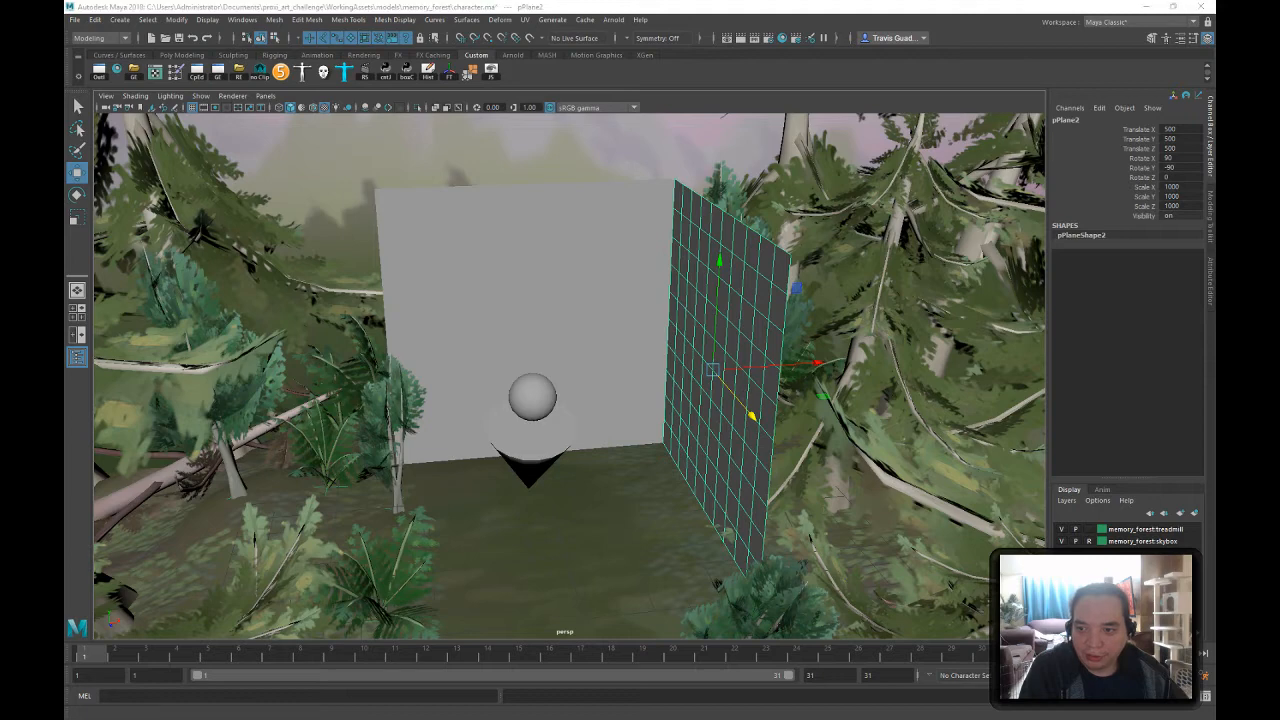
{"action": "left_click", "coordinate": [580, 268]}
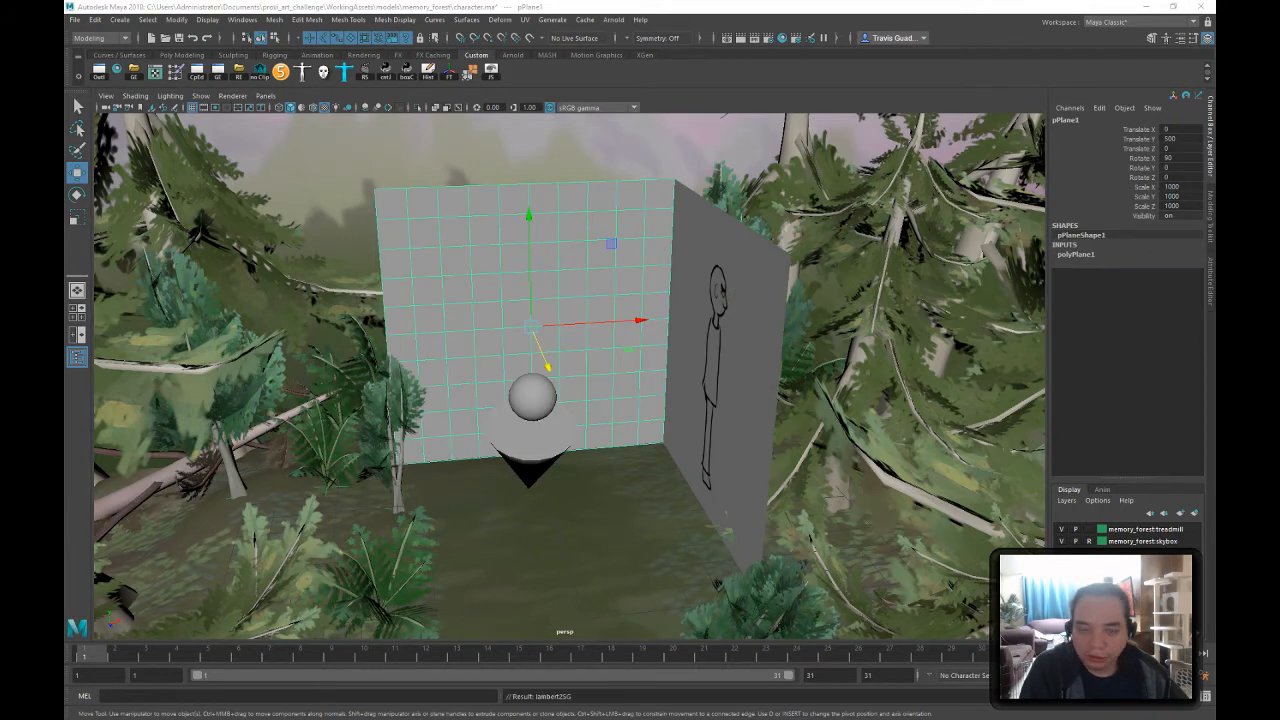
- Hide the memory_forest:treadmill layer and the sphere-and-cone placeholder character in front of the reference planes
{"action": "left_click_drag", "start_coordinate": [368, 294], "coordinate": [543, 326], "text": "alt"}
{"action": "right_click_drag", "start_coordinate": [543, 326], "coordinate": [516, 391], "text": "alt"}
{"action": "left_click_drag", "start_coordinate": [516, 391], "coordinate": [470, 355], "text": "alt"}
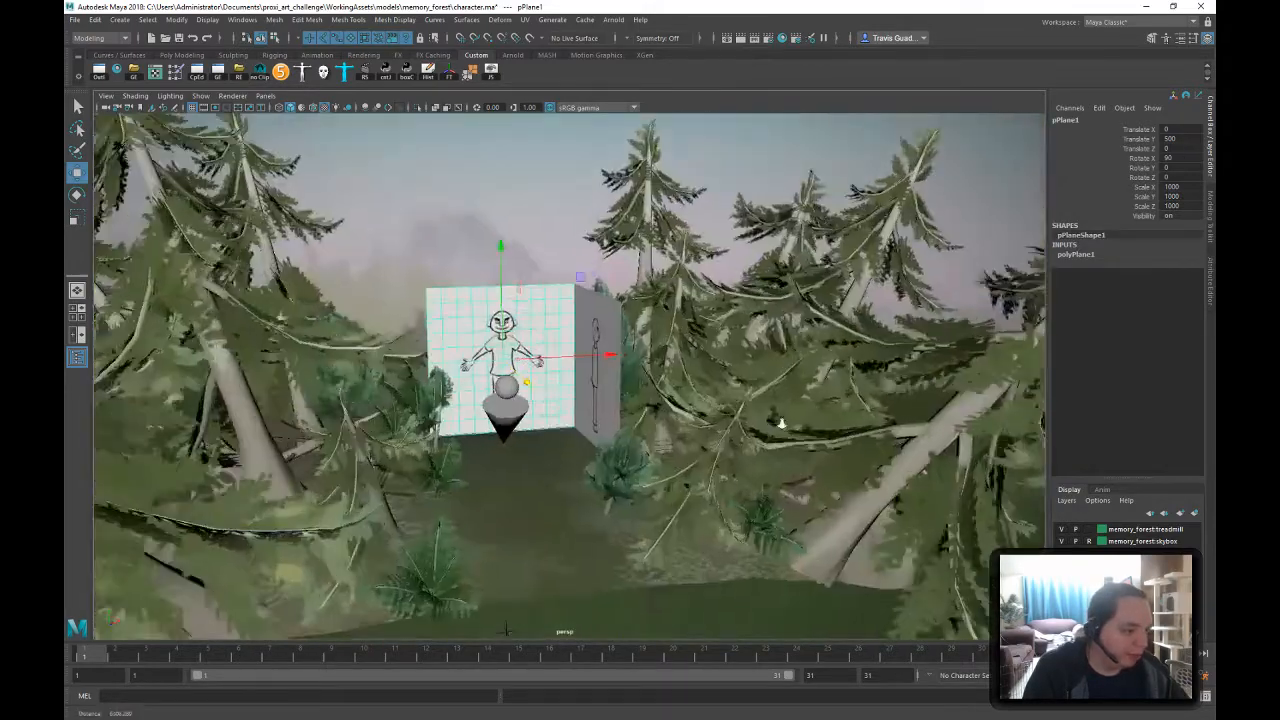
{"action": "right_click_drag", "start_coordinate": [470, 355], "coordinate": [537, 397], "text": "alt"}
{"action": "mouse_move", "coordinate": [537, 397]}
{"action": "left_mouse_down", "text": "alt"}
{"action": "mouse_move", "coordinate": [634, 396]}
{"action": "mouse_move", "coordinate": [548, 404]}
{"action": "left_mouse_up", "text": "alt"}
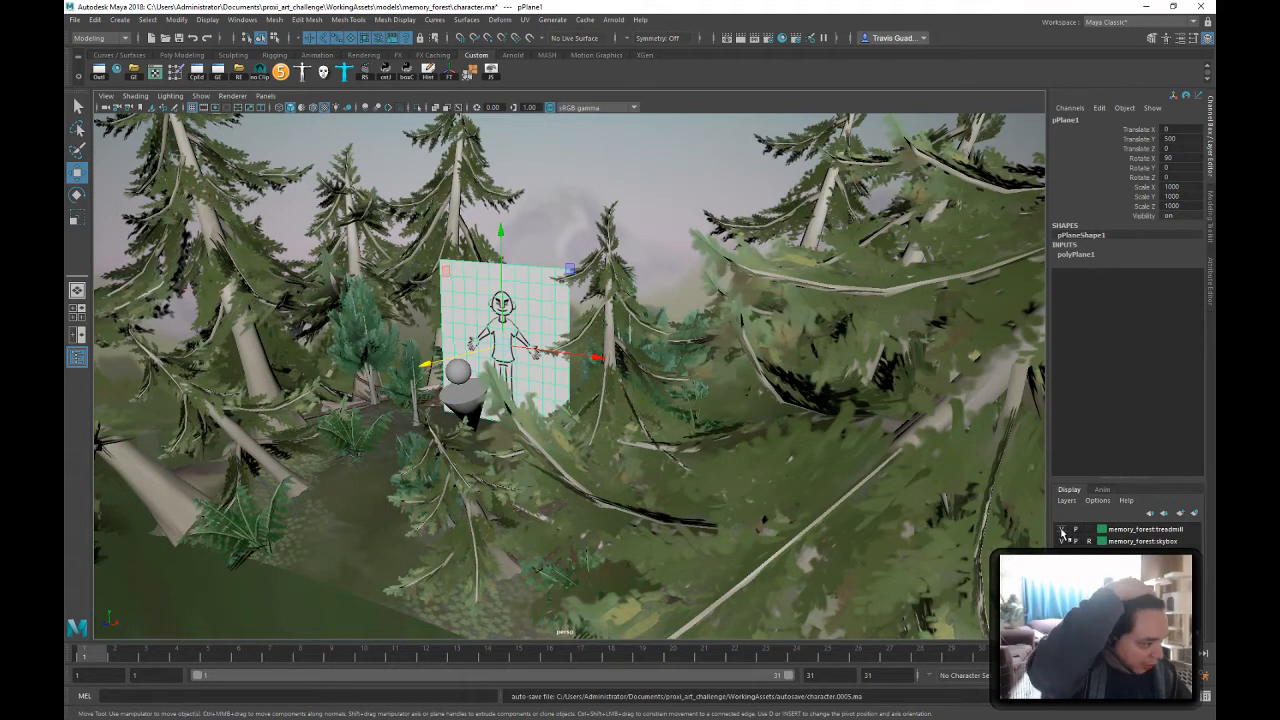
{"action": "left_click", "coordinate": [1061, 529]}
{"action": "left_click_drag", "start_coordinate": [374, 364], "coordinate": [450, 398], "text": "alt"}
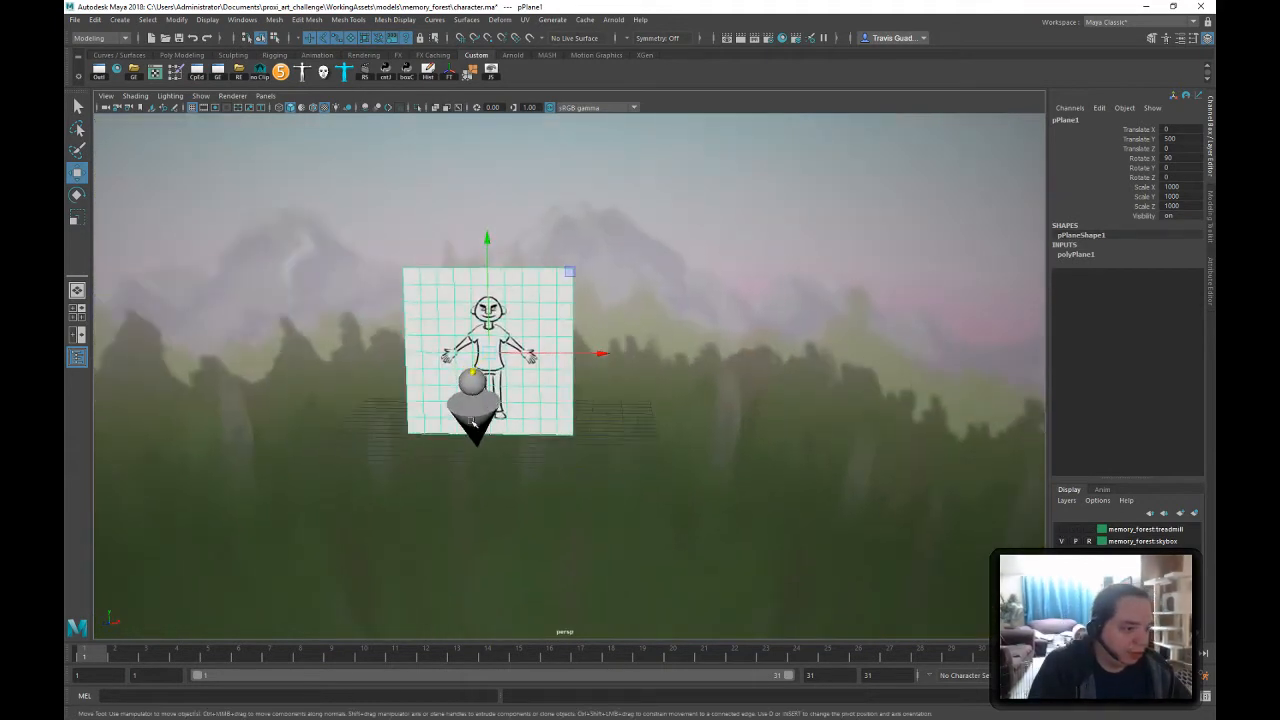
{"action": "left_click", "coordinate": [474, 422]}
{"action": "key", "text": "ctrl+h"}
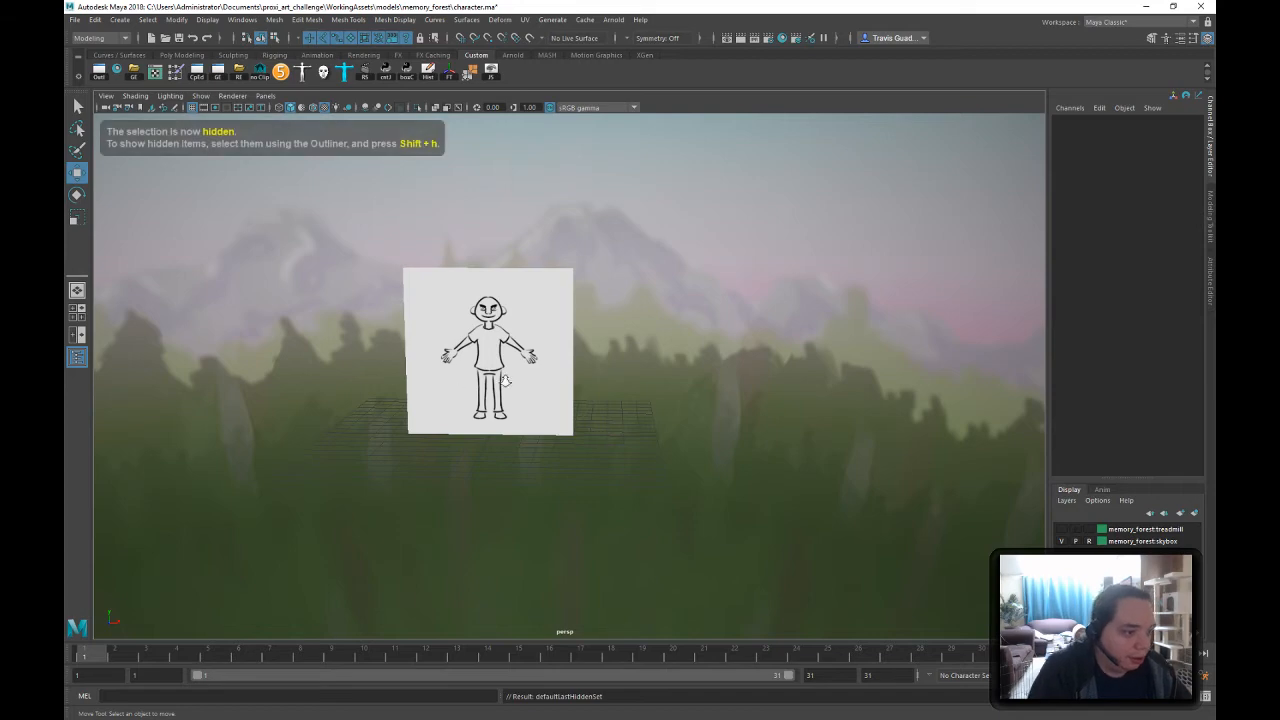
- Examine the front and side reference drawings on the two planes up close from several angles
{"action": "left_click_drag", "start_coordinate": [636, 400], "coordinate": [548, 427], "text": "alt"}
{"action": "scroll", "coordinate": [583, 406], "scroll_direction": "up", "scroll_amount": 5}
{"action": "middle_click_drag", "start_coordinate": [621, 455], "coordinate": [634, 374], "text": "alt"}
{"action": "mouse_move", "coordinate": [617, 369]}
{"action": "right_mouse_down", "text": "alt"}
{"action": "mouse_move", "coordinate": [531, 340]}
{"action": "mouse_move", "coordinate": [640, 380]}
{"action": "right_mouse_up", "text": "alt"}
{"action": "left_click_drag", "start_coordinate": [640, 400], "coordinate": [717, 386], "text": "alt"}
{"action": "middle_click_drag", "start_coordinate": [717, 386], "coordinate": [712, 455], "text": "alt"}
{"action": "right_click_drag", "start_coordinate": [711, 455], "coordinate": [625, 407], "text": "alt"}
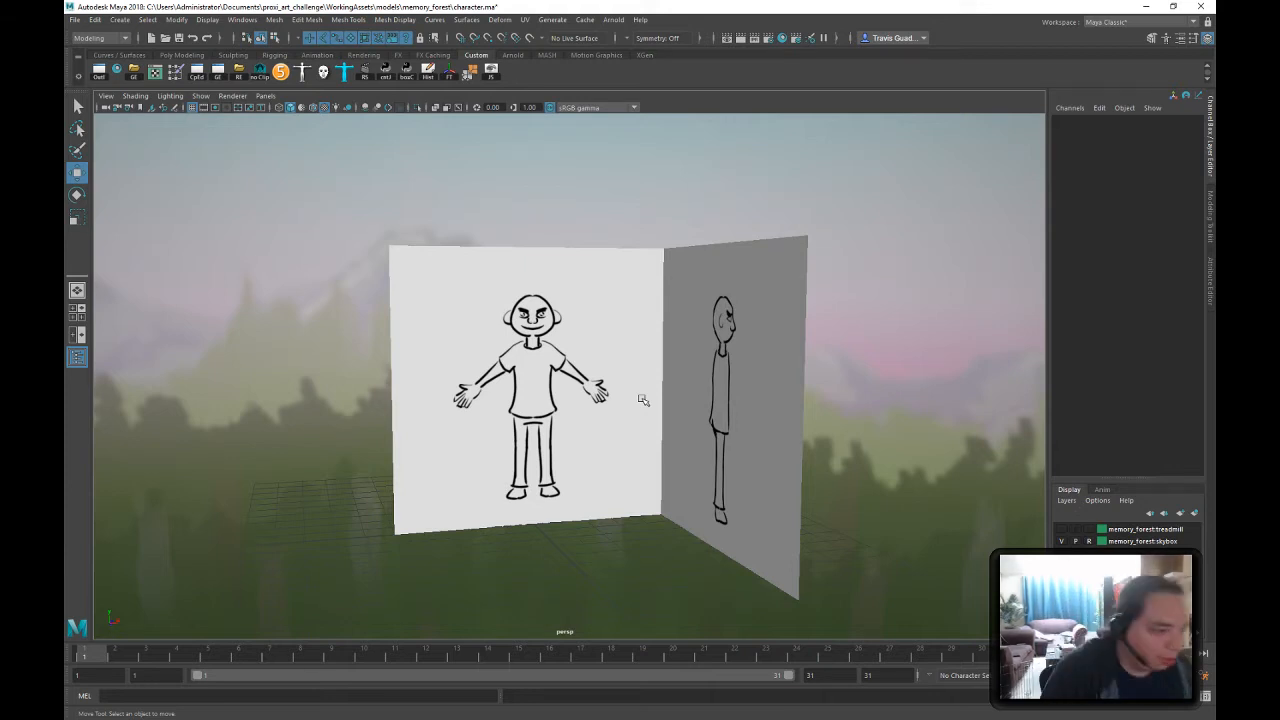
{"action": "right_click_drag", "start_coordinate": [492, 300], "coordinate": [703, 368], "text": "alt"}
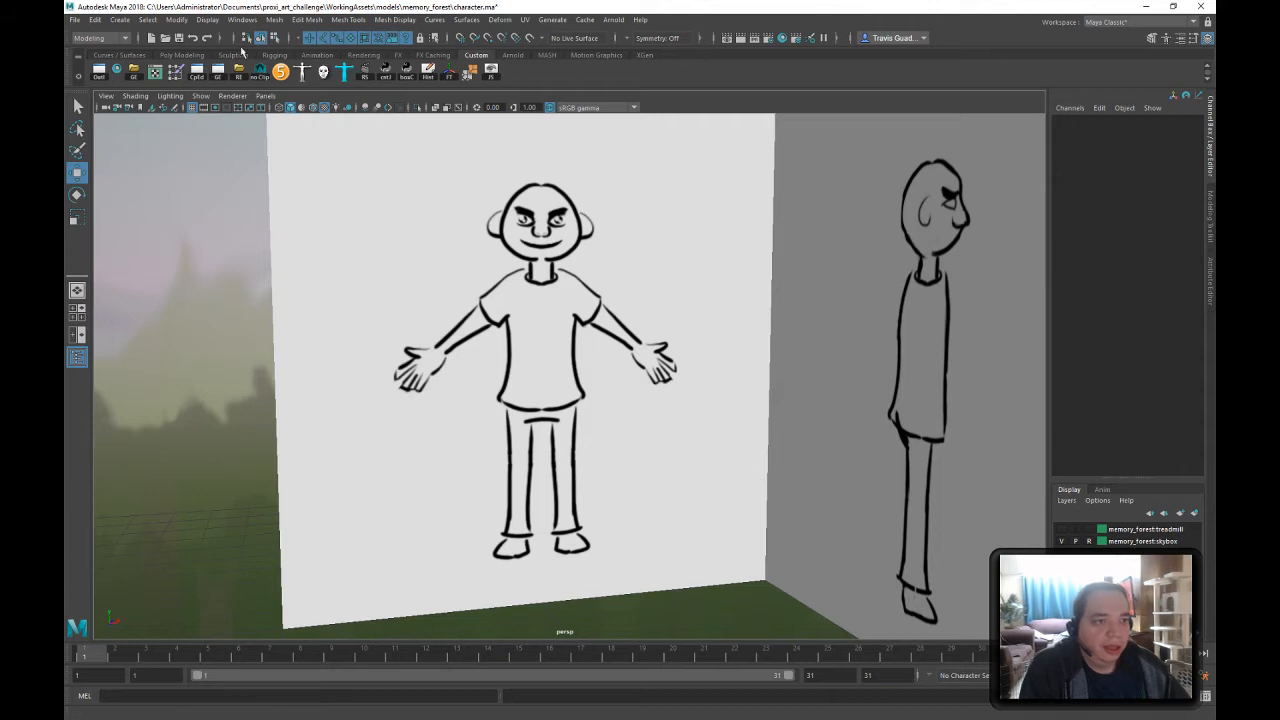
- Create a polygon cube, scale it uniformly to about 187 and raise it to the height of the drawn character's torso
{"action": "left_click", "coordinate": [185, 55]}
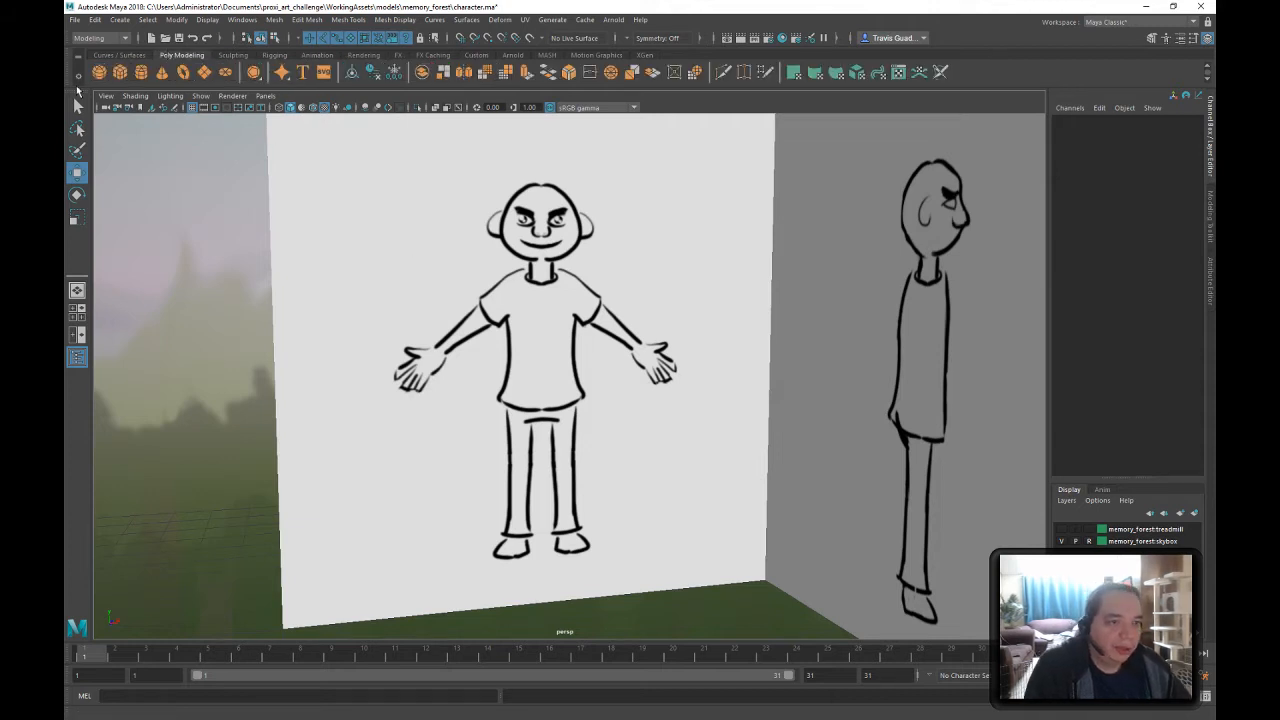
{"action": "left_click", "coordinate": [119, 73]}
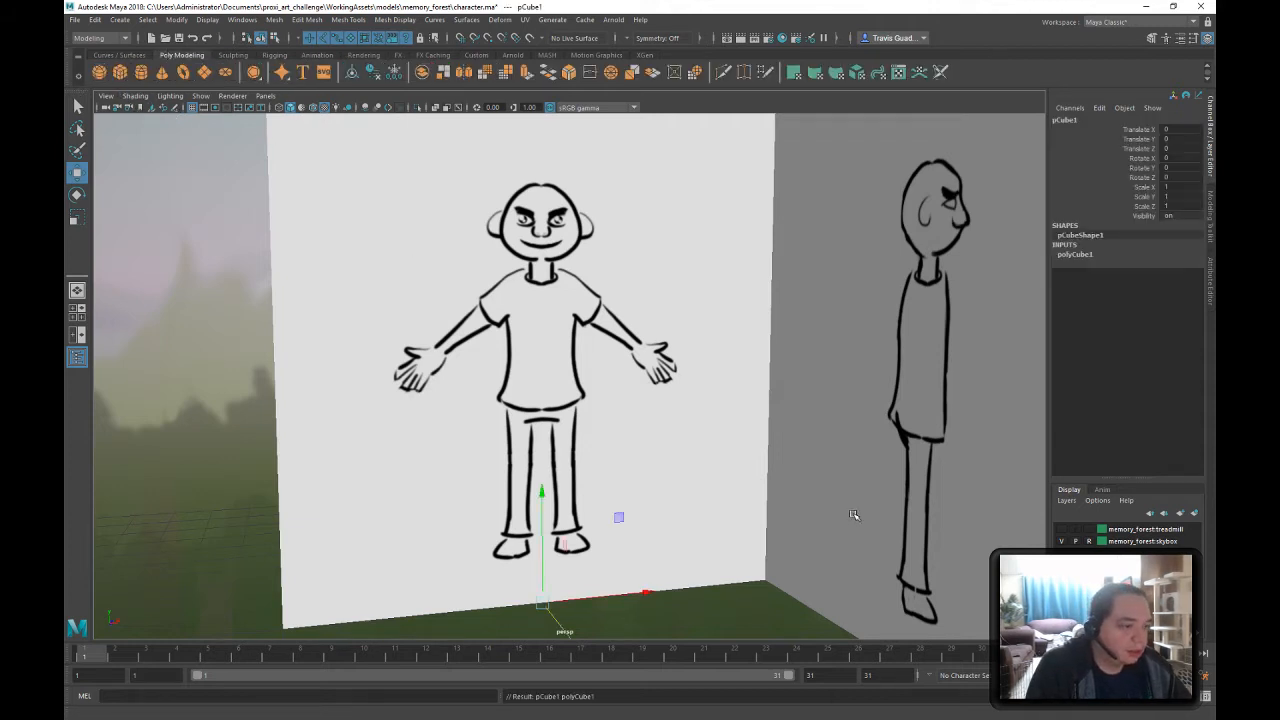
{"action": "middle_click_drag", "start_coordinate": [577, 460], "coordinate": [594, 370], "text": "alt"}
{"action": "key", "text": "r"}
{"action": "left_click_drag", "start_coordinate": [566, 502], "coordinate": [640, 498]}
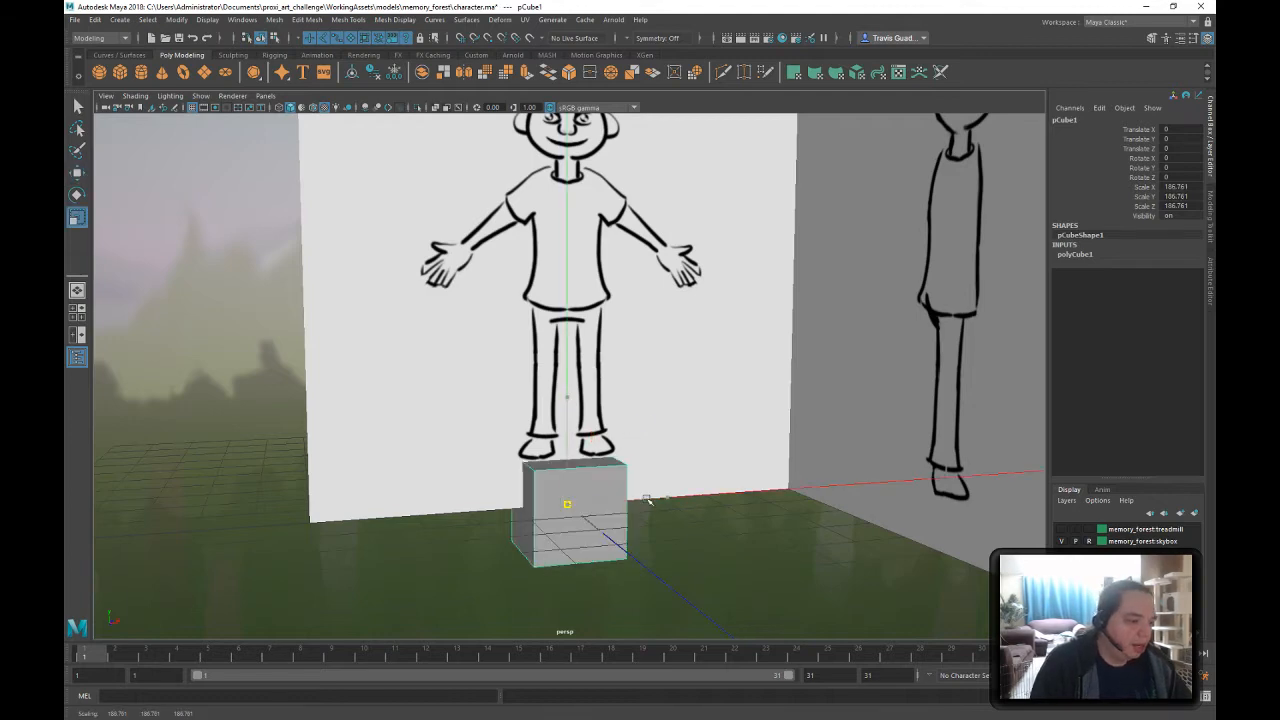
{"action": "key", "text": "w"}
{"action": "left_click_drag", "start_coordinate": [569, 472], "coordinate": [1073, 315]}
- Select both reference planes and shift them backward along Z by 250 units twice
{"action": "scroll", "coordinate": [589, 230], "scroll_direction": "down", "scroll_amount": 5}
{"action": "left_click", "coordinate": [638, 281]}
{"action": "left_click", "coordinate": [712, 355]}
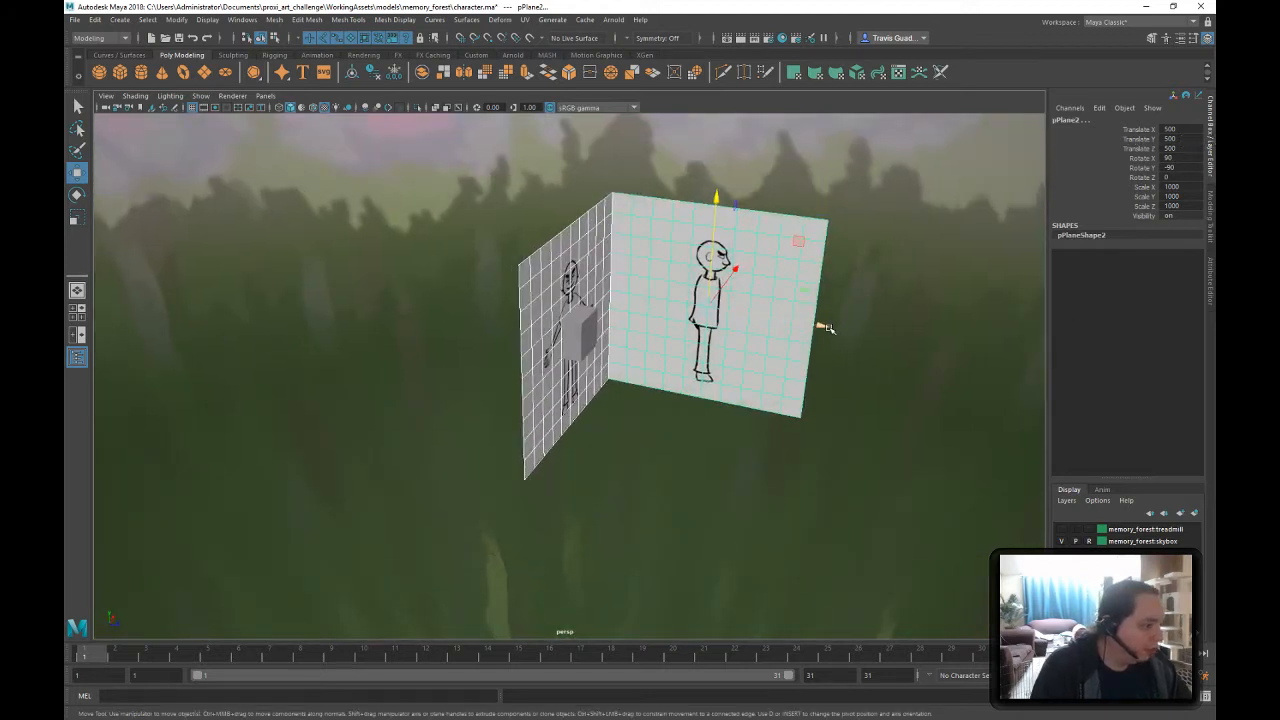
{"action": "left_click_drag", "start_coordinate": [822, 327], "coordinate": [729, 328]}
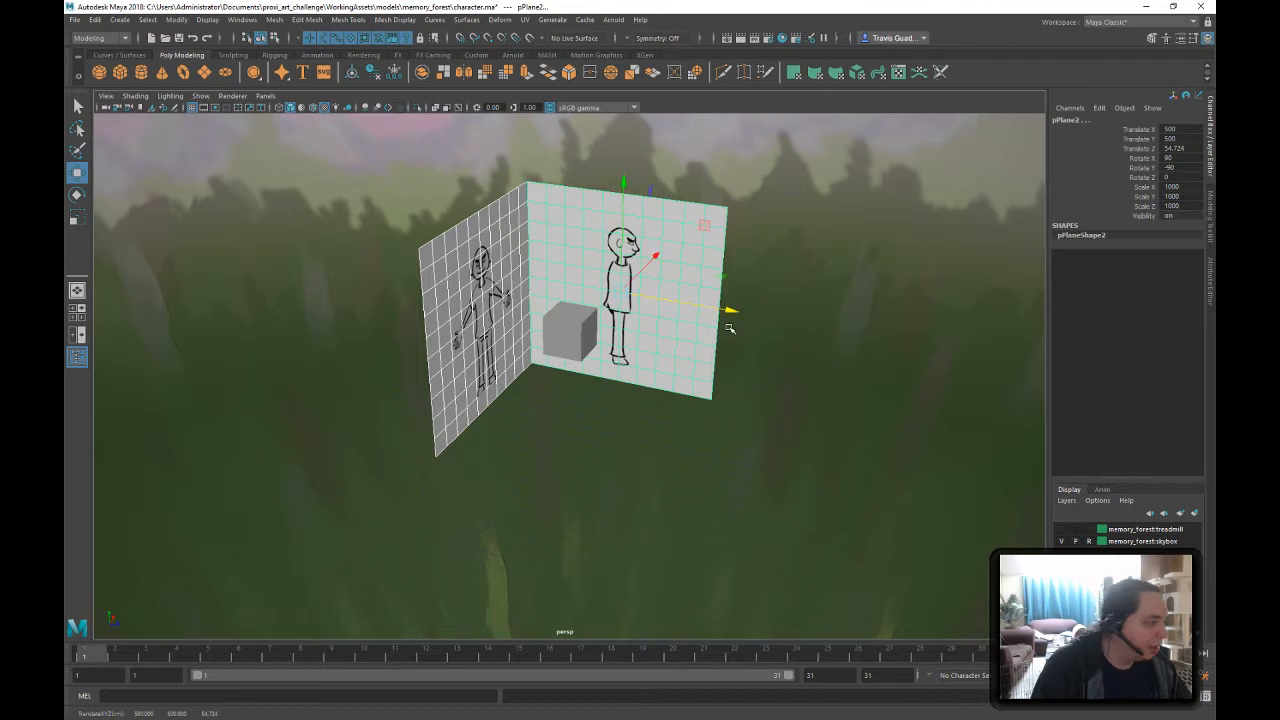
{"action": "key", "text": "ctrl+z"}
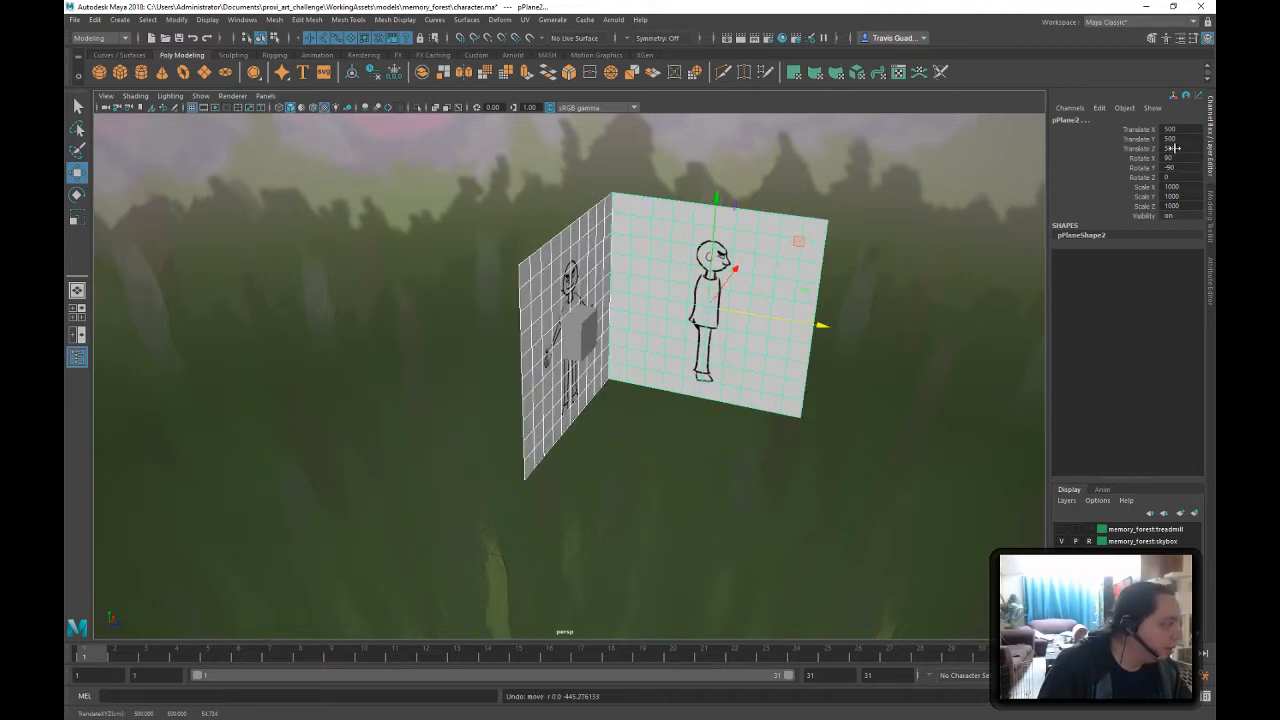
{"action": "double_click", "coordinate": [1175, 148]}
{"action": "key", "text": "BackSpace"}
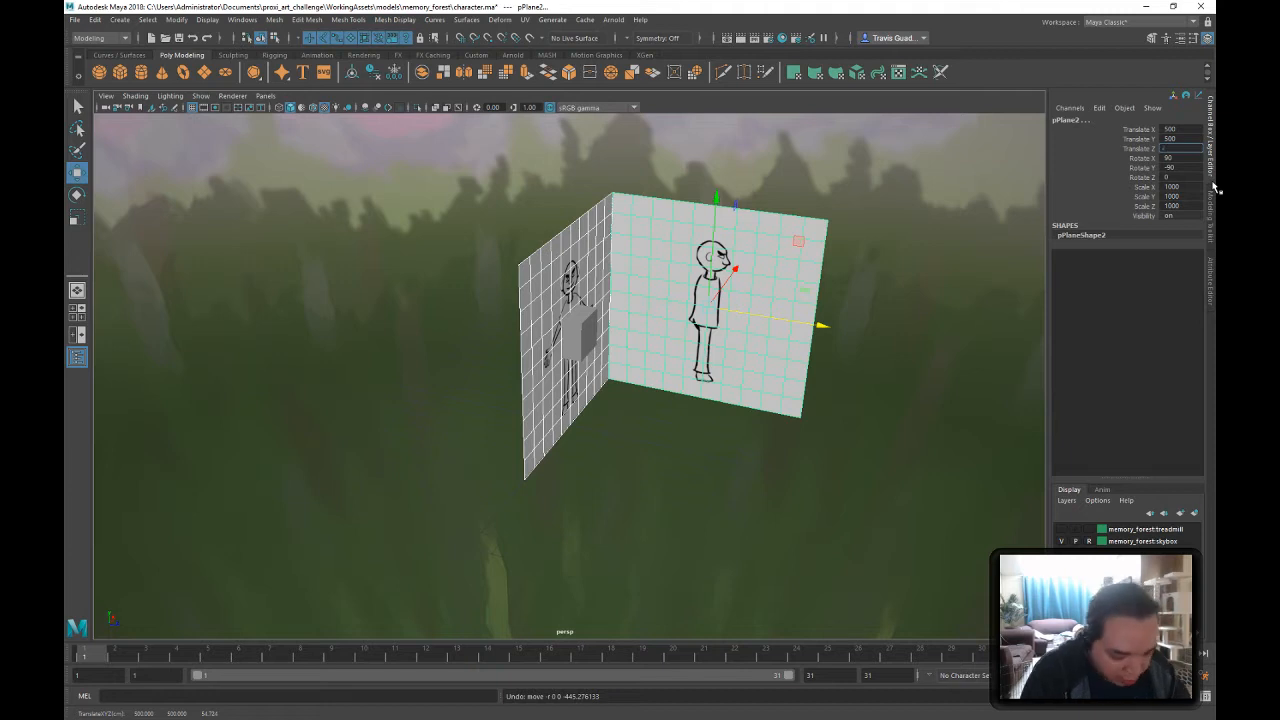
{"action": "type", "text": "-=25"}
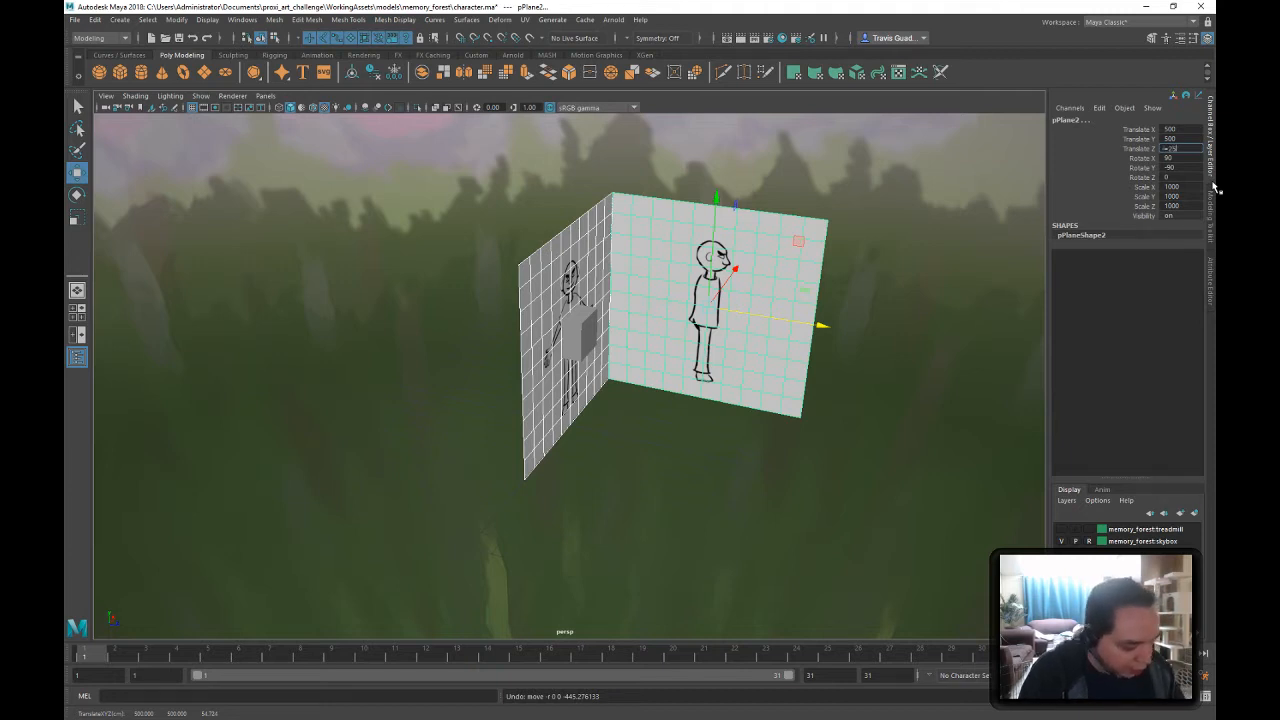
{"action": "type", "text": "0"}
{"action": "key", "text": "Return"}
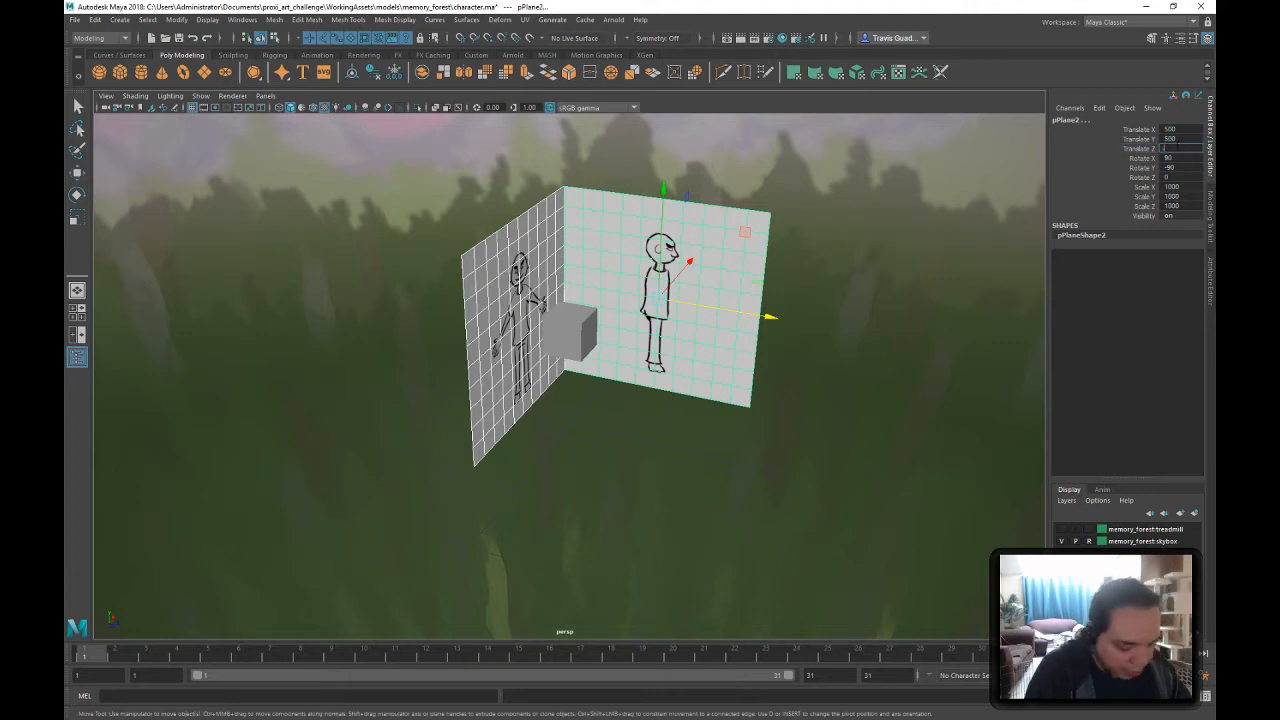
{"action": "type", "text": "-=250"}
{"action": "key", "text": "Return"}
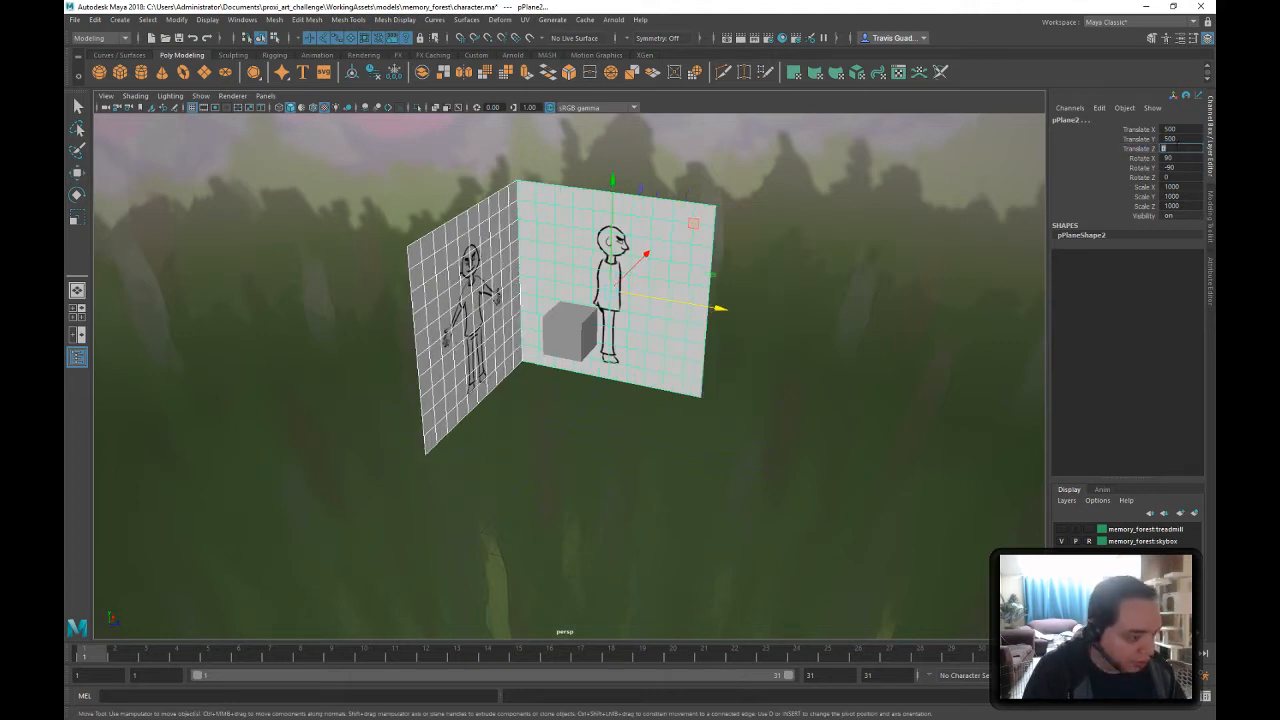
- Switch to the four-view layout and turn on textured display in the top, front and side views
{"action": "left_click_drag", "start_coordinate": [681, 346], "coordinate": [628, 422], "text": "alt"}
{"action": "key", "text": "space"}
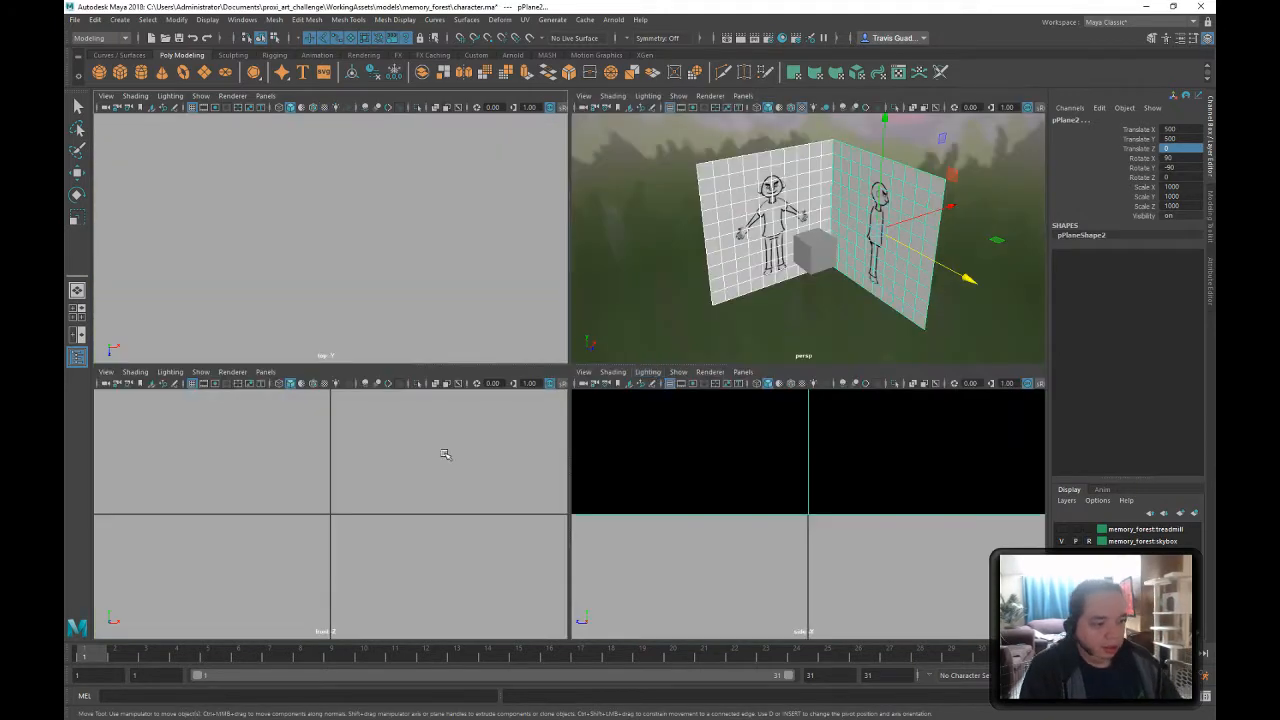
{"action": "key", "text": "6"}
{"action": "key", "text": "6"}
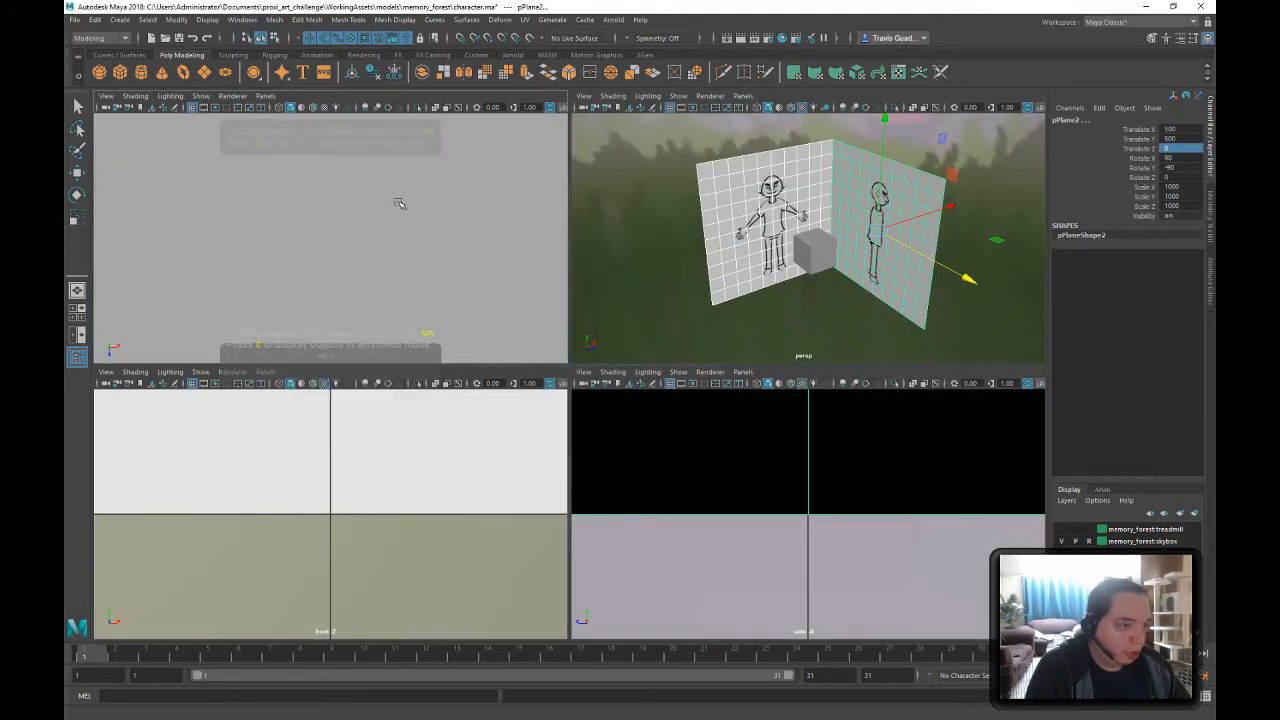
{"action": "key", "text": "6"}
{"action": "key", "text": "6"}
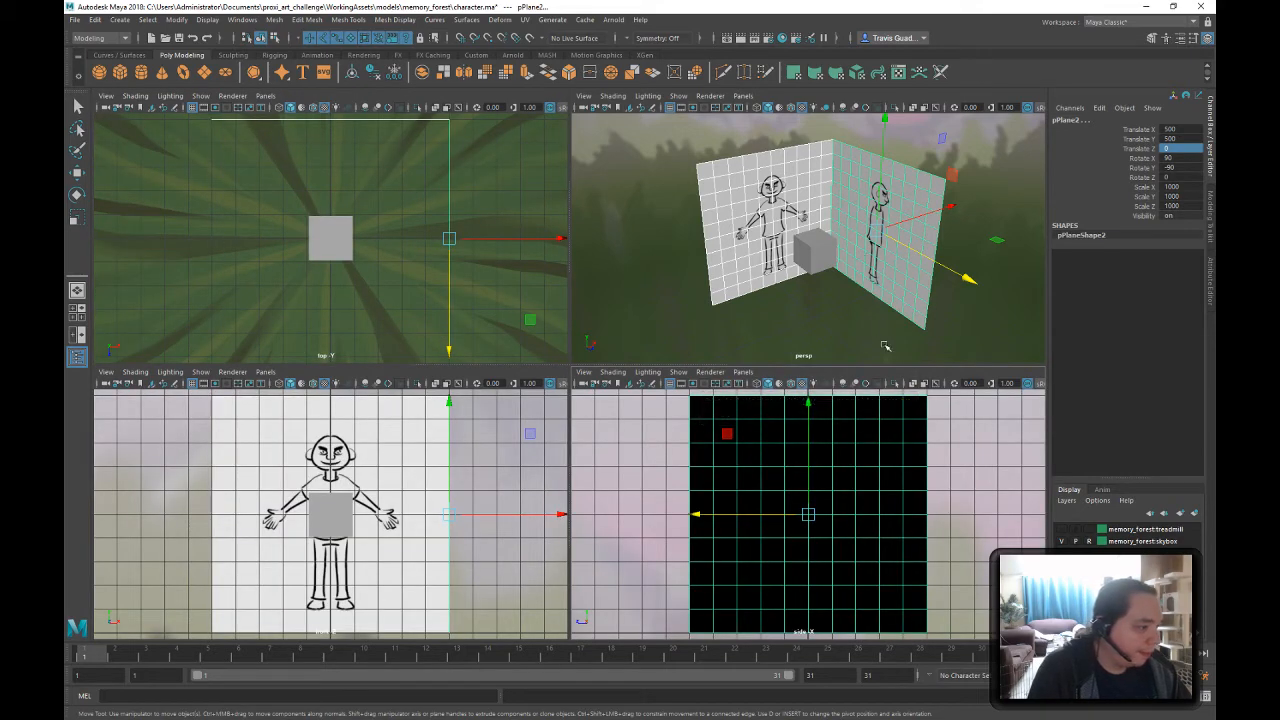
- Locate the side view's camera by selecting it, and move the side plane to the opposite side of the cube, at about -552 on X
{"action": "left_click", "coordinate": [583, 372]}
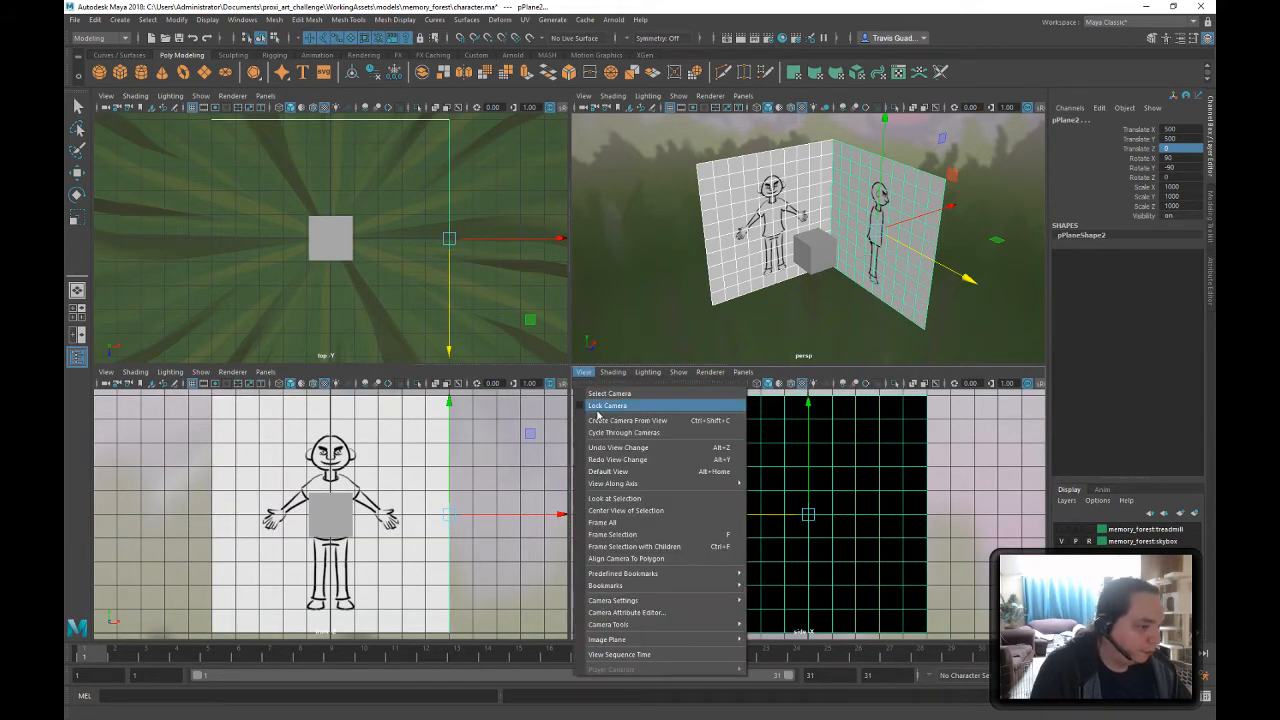
{"action": "left_click", "coordinate": [609, 394]}
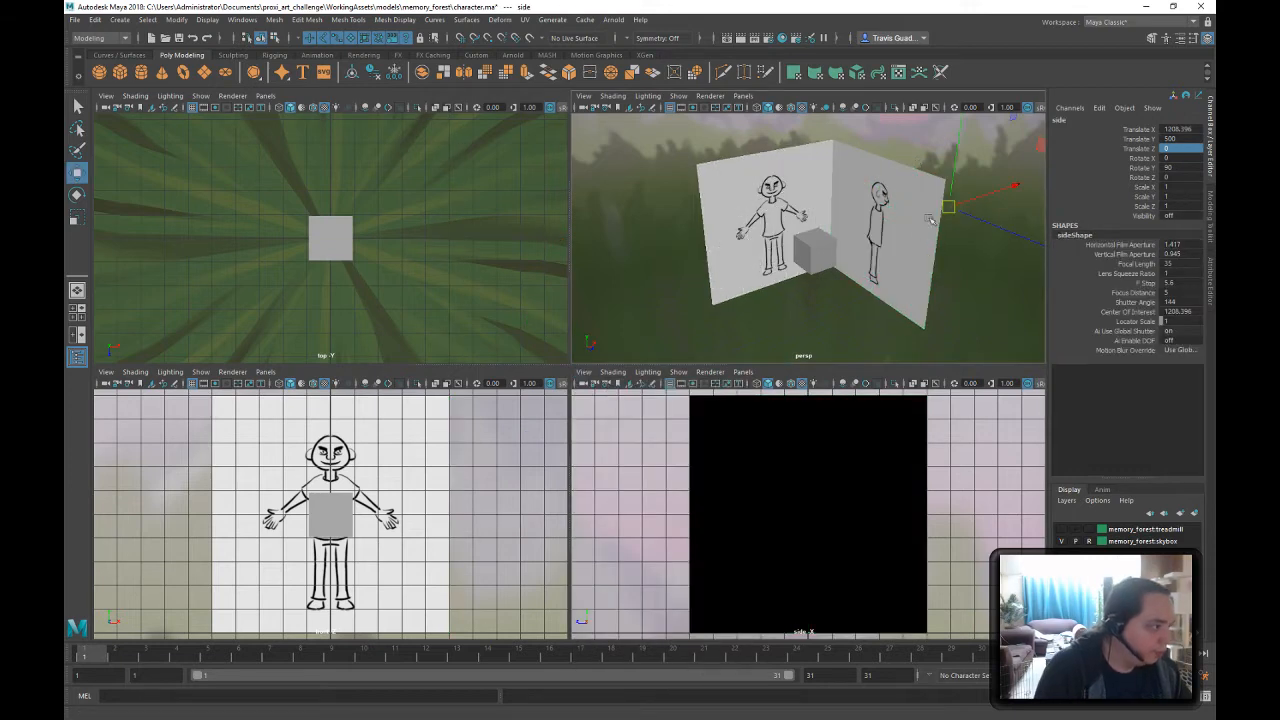
{"action": "middle_click_drag", "start_coordinate": [924, 217], "coordinate": [843, 238], "text": "alt"}
{"action": "left_click", "coordinate": [843, 238]}
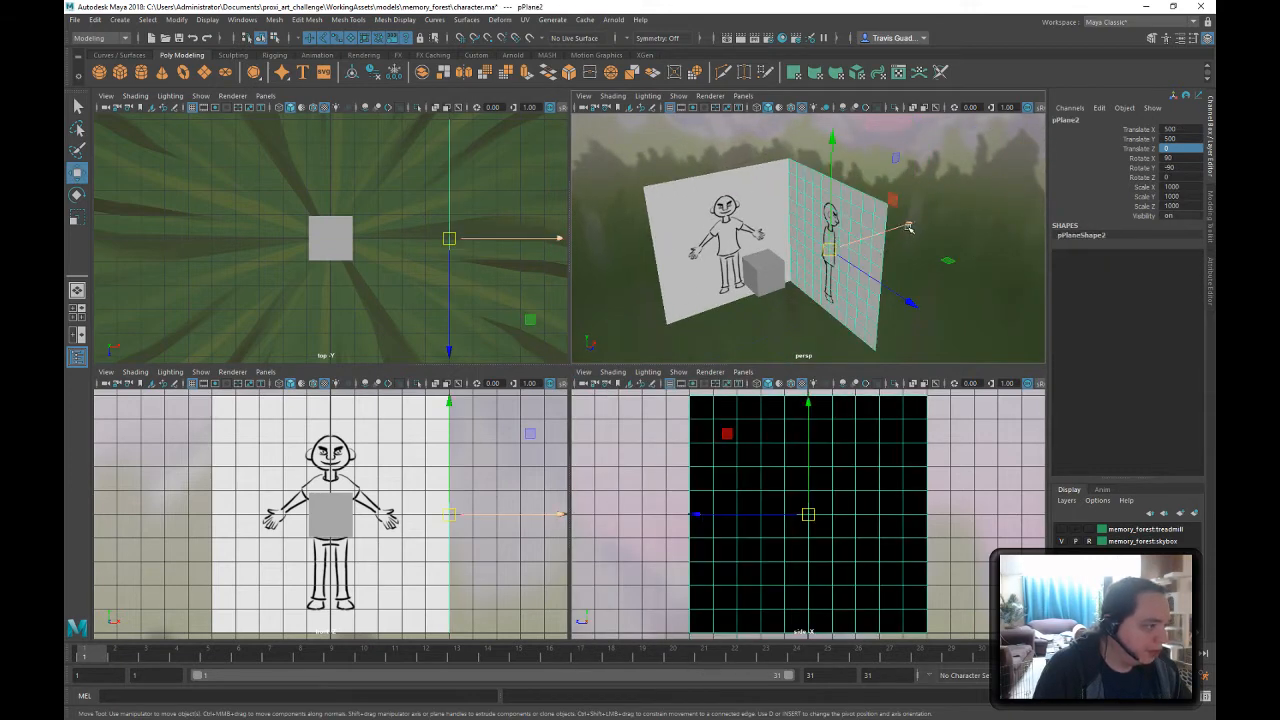
{"action": "left_click_drag", "start_coordinate": [908, 228], "coordinate": [775, 268]}
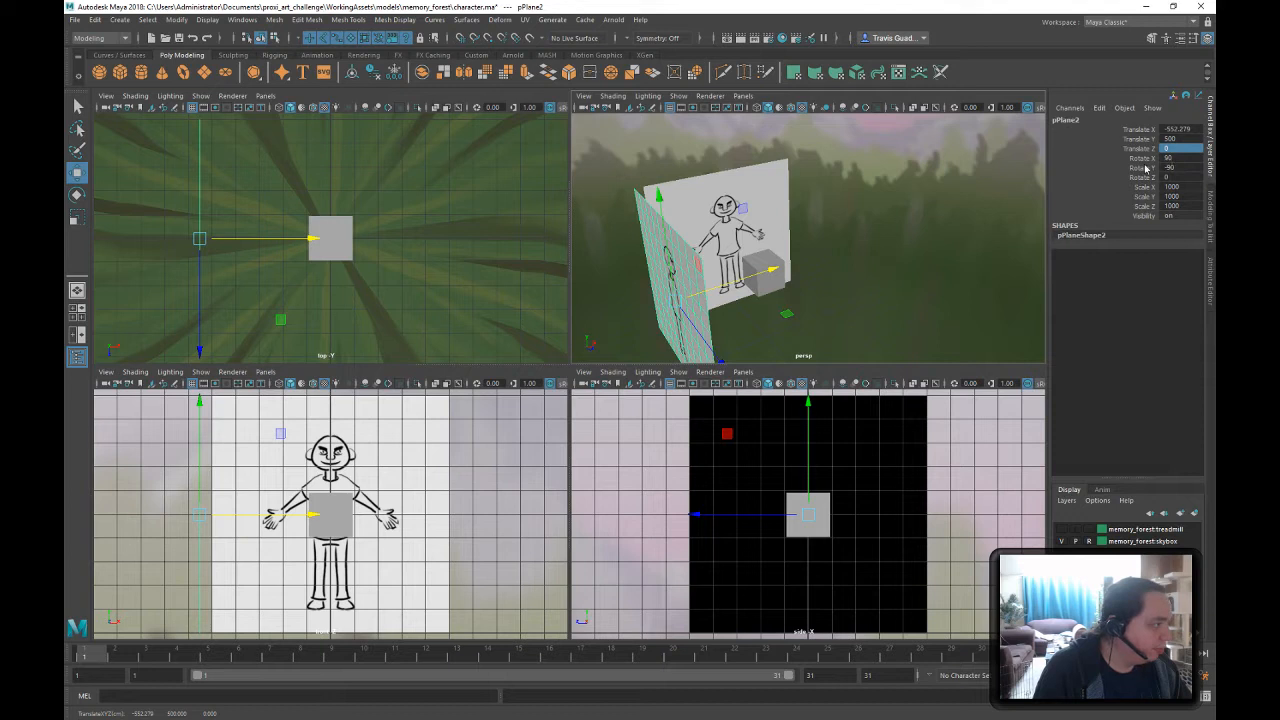
- Set the side reference plane's Rotate Y to 90 and its Translate X to -500, then deselect it
{"action": "key", "text": "e"}
{"action": "left_click", "coordinate": [1167, 168]}
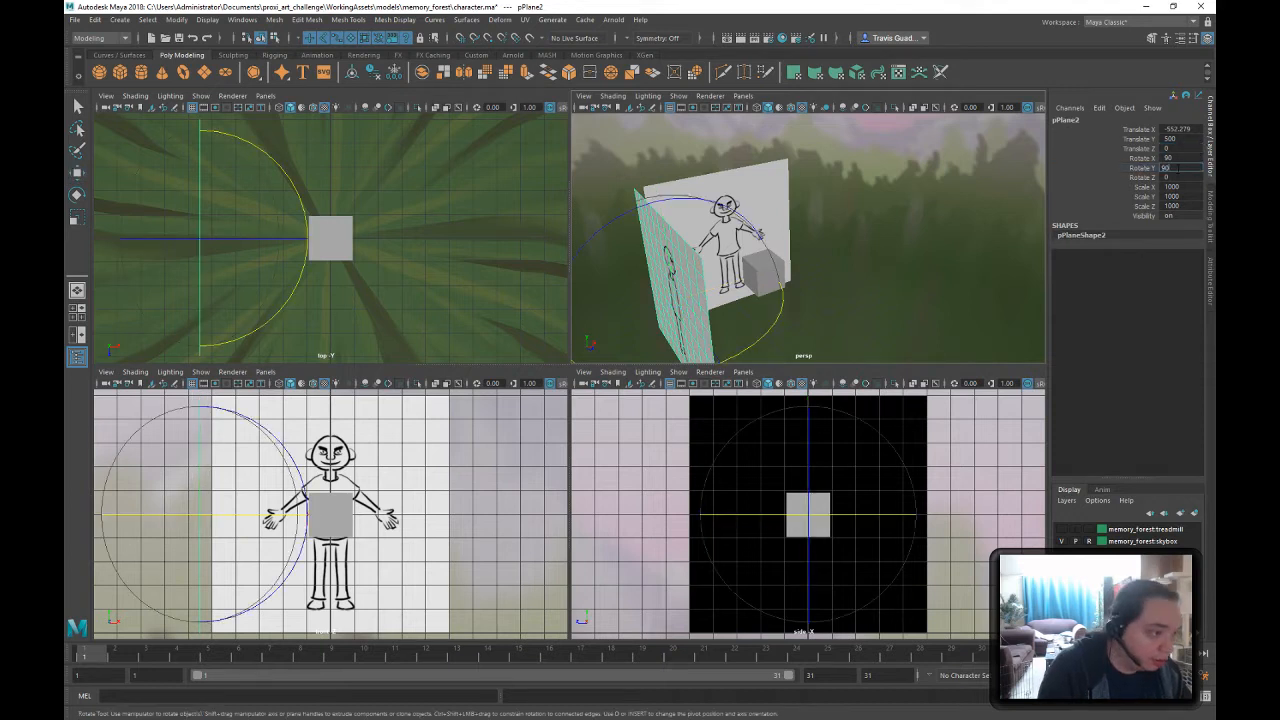
{"action": "type", "text": "90"}
{"action": "key", "text": "Return"}
{"action": "double_click", "coordinate": [1194, 129]}
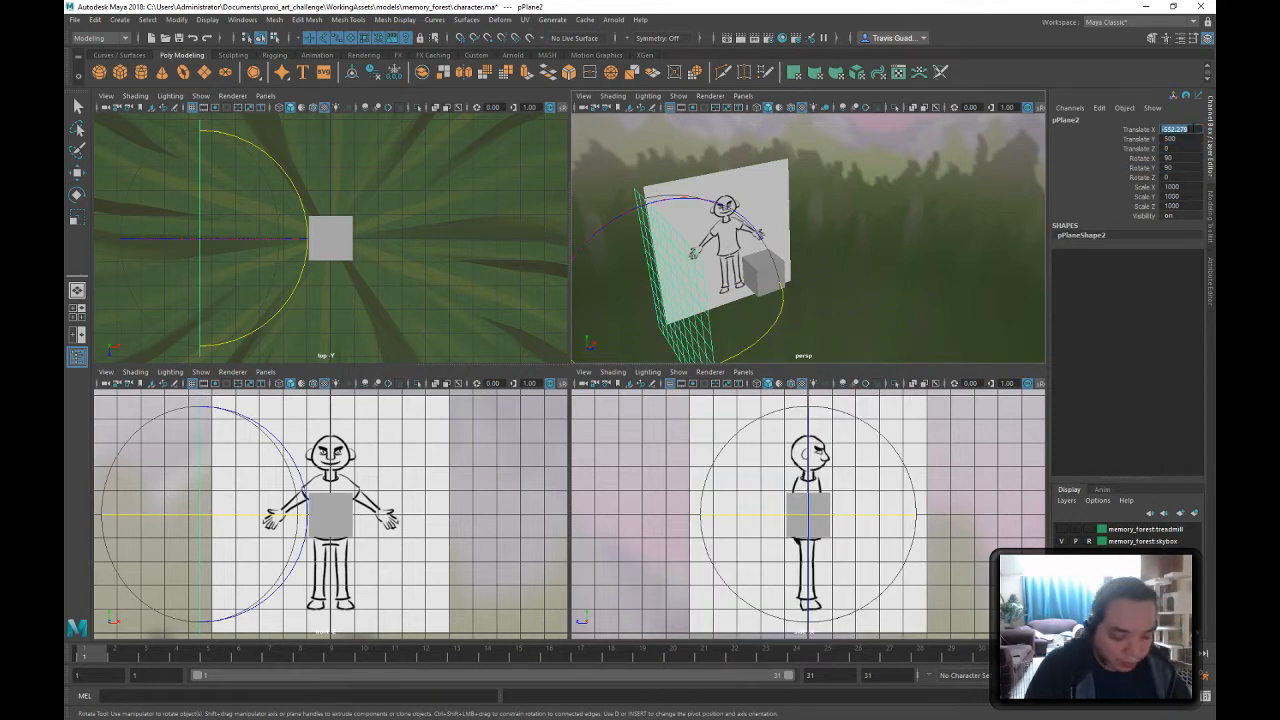
{"action": "type", "text": "-50"}
{"action": "key", "text": "Return"}
{"action": "key", "text": "w"}
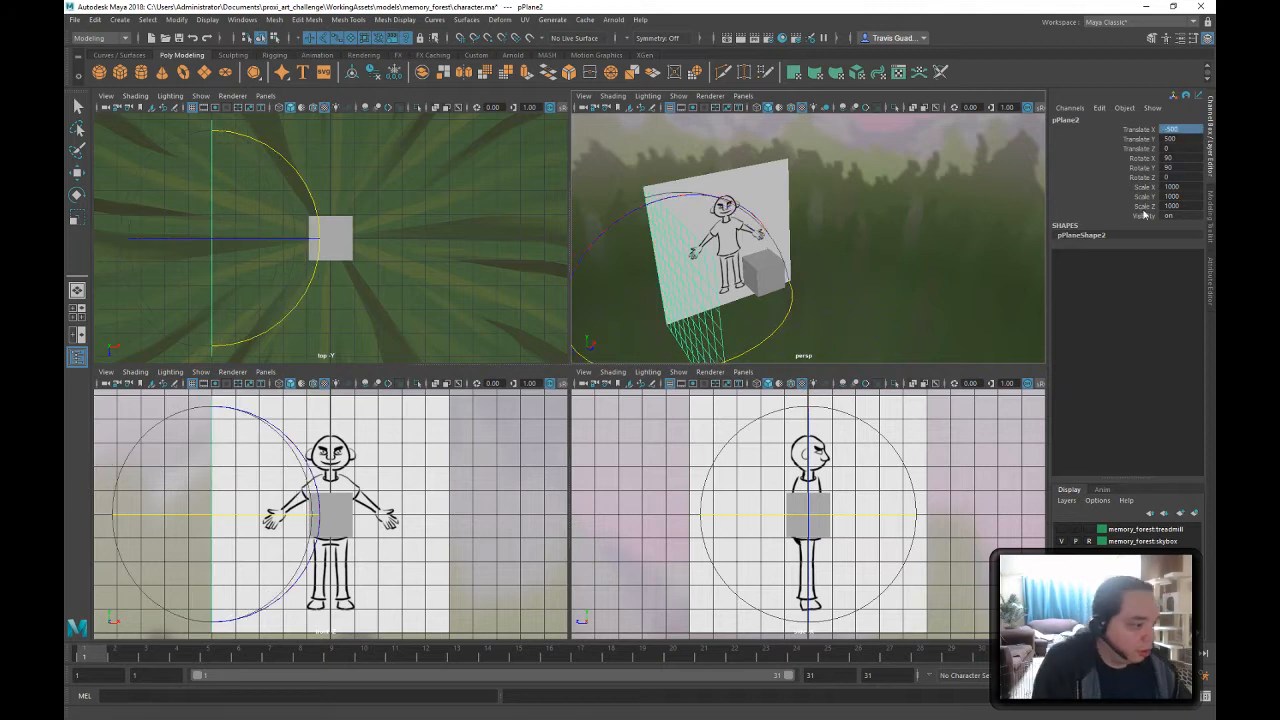
{"action": "left_click", "coordinate": [878, 213]}
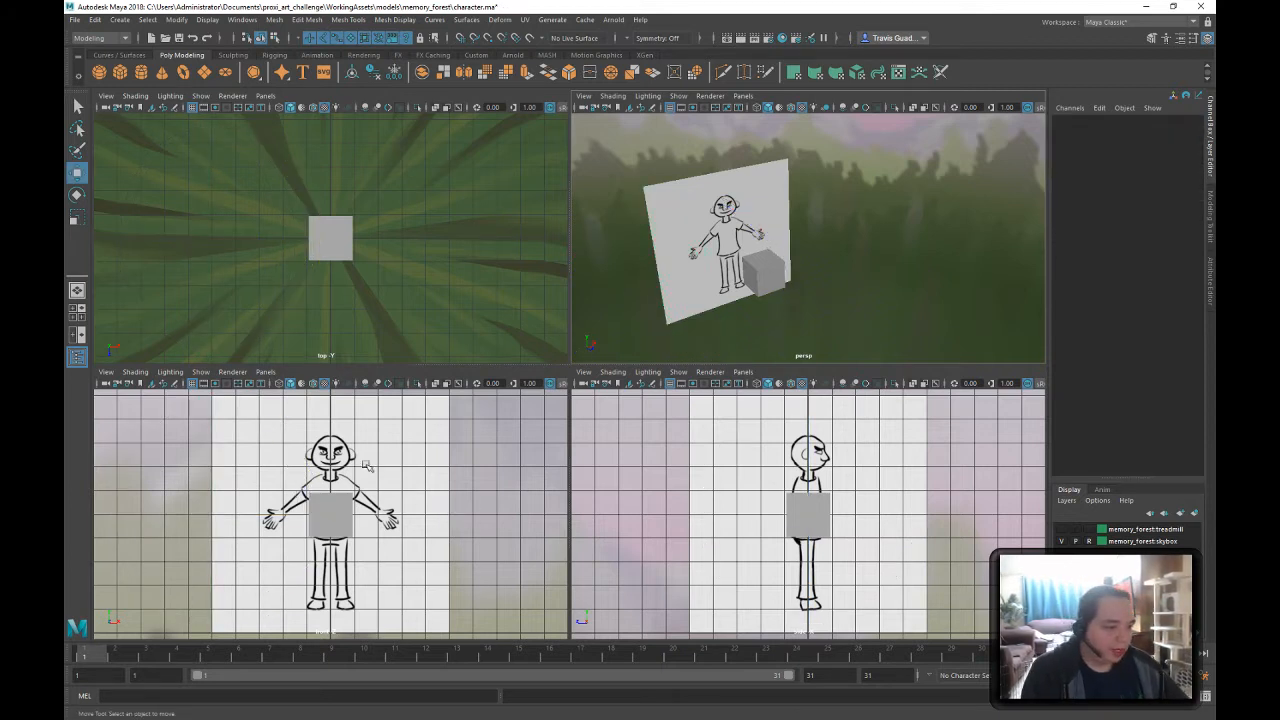
- Select the cube and turn on X-Ray display in the side and front views so the reference drawings show through it
{"action": "scroll", "coordinate": [925, 512], "scroll_direction": "up", "scroll_amount": 3}
{"action": "scroll", "coordinate": [927, 514], "scroll_direction": "down", "scroll_amount": 4}
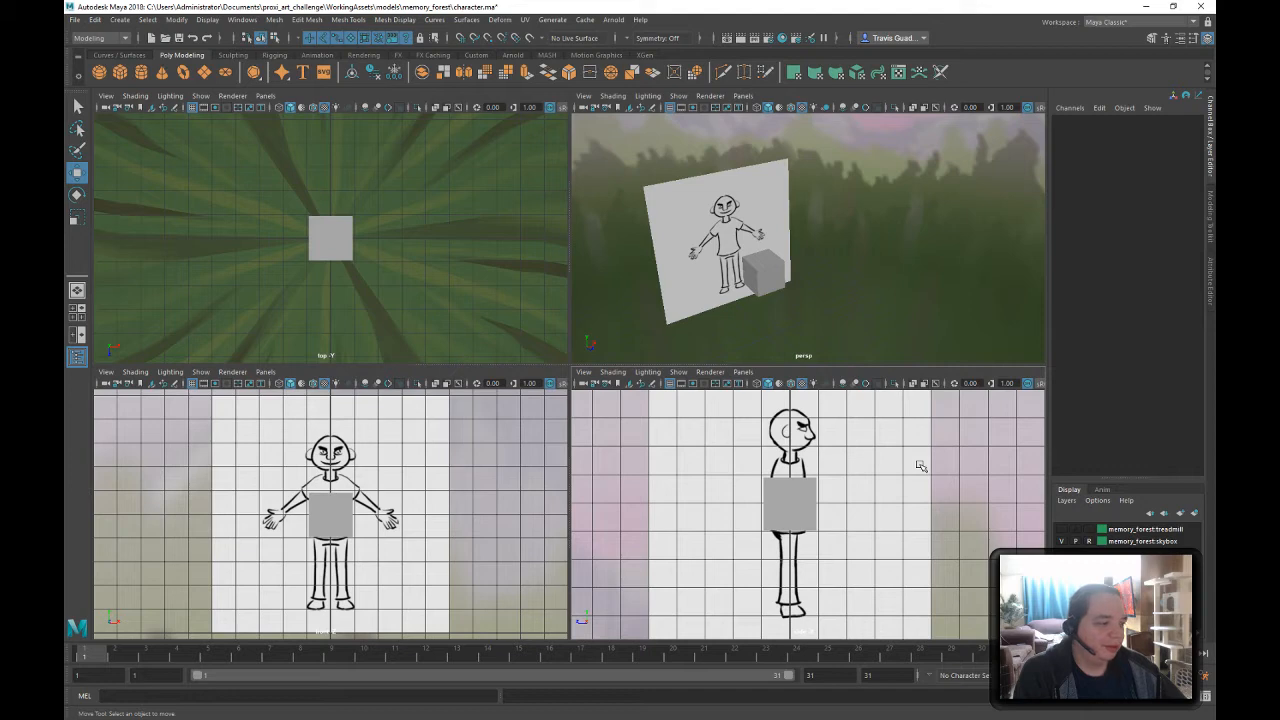
{"action": "scroll", "coordinate": [790, 500], "scroll_direction": "up", "scroll_amount": 3}
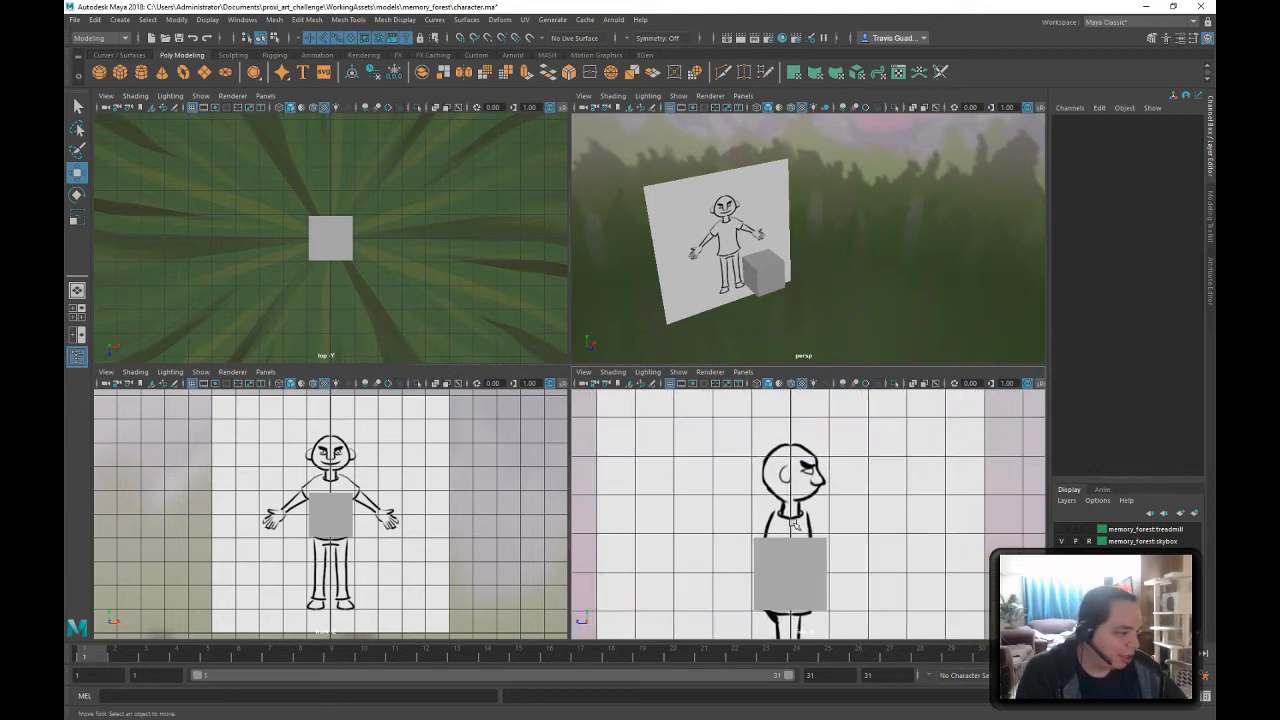
{"action": "right_click_drag", "start_coordinate": [795, 524], "coordinate": [880, 520], "text": "alt"}
{"action": "middle_click_drag", "start_coordinate": [880, 520], "coordinate": [876, 489], "text": "alt"}
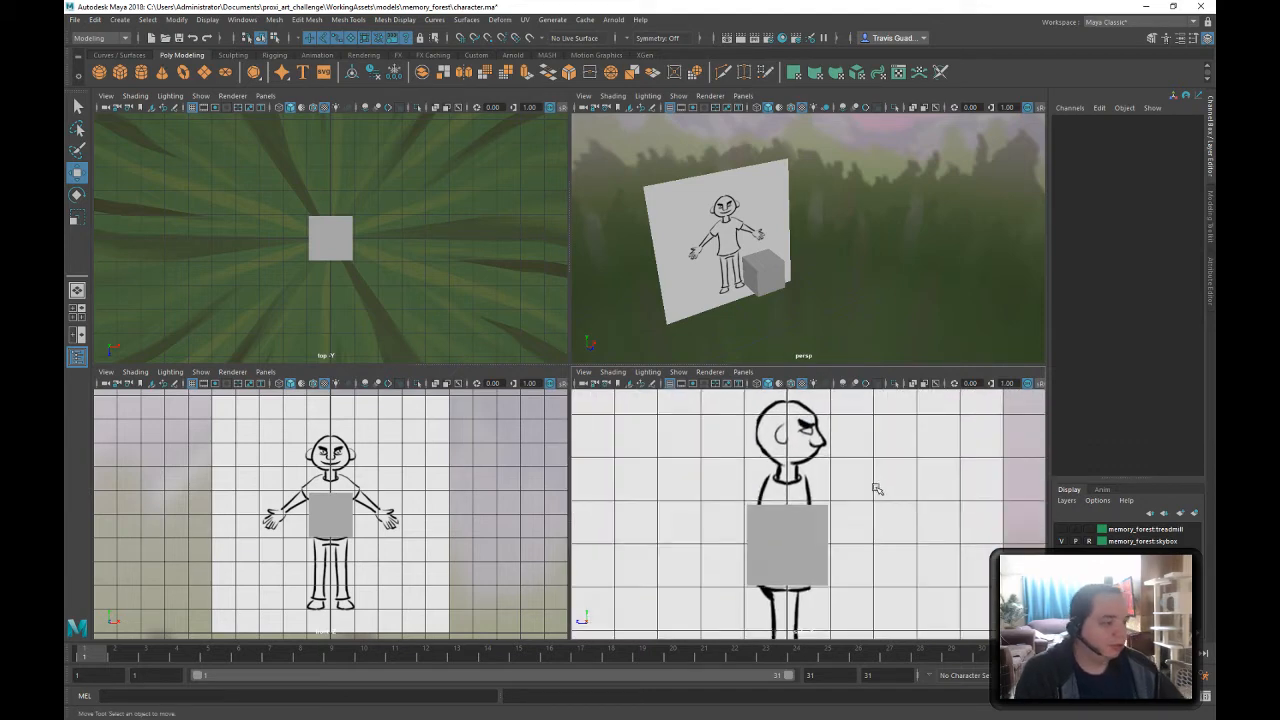
{"action": "left_click", "coordinate": [768, 283]}
{"action": "middle_click_drag", "start_coordinate": [719, 485], "coordinate": [726, 451], "text": "alt"}
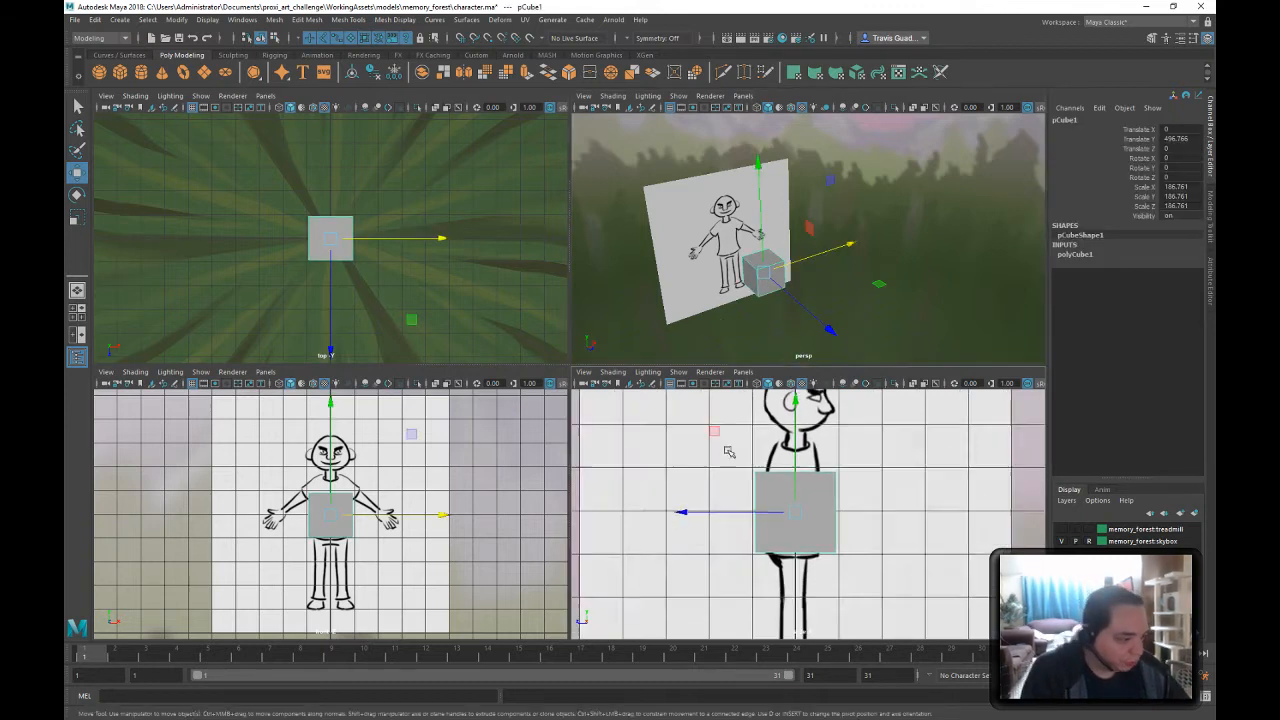
{"action": "right_click_drag", "start_coordinate": [726, 451], "coordinate": [834, 489], "text": "alt"}
{"action": "middle_click_drag", "start_coordinate": [834, 489], "coordinate": [836, 503], "text": "alt"}
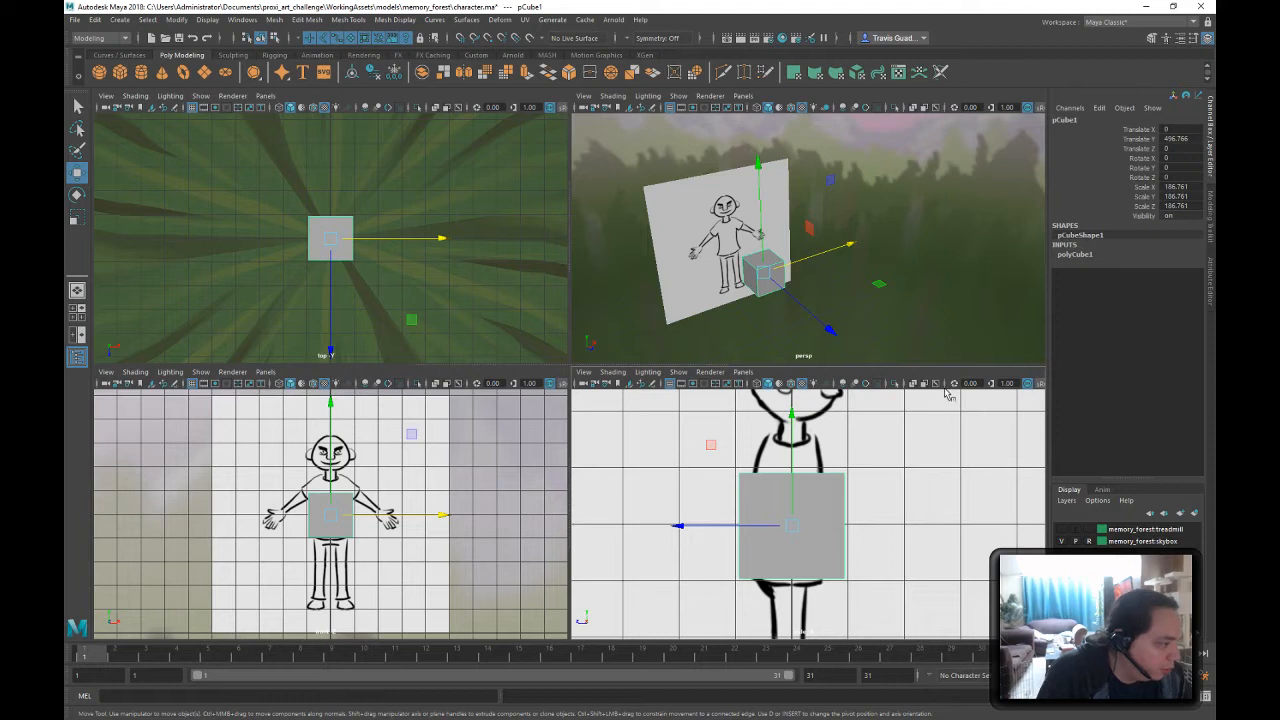
{"action": "left_click", "coordinate": [913, 384]}
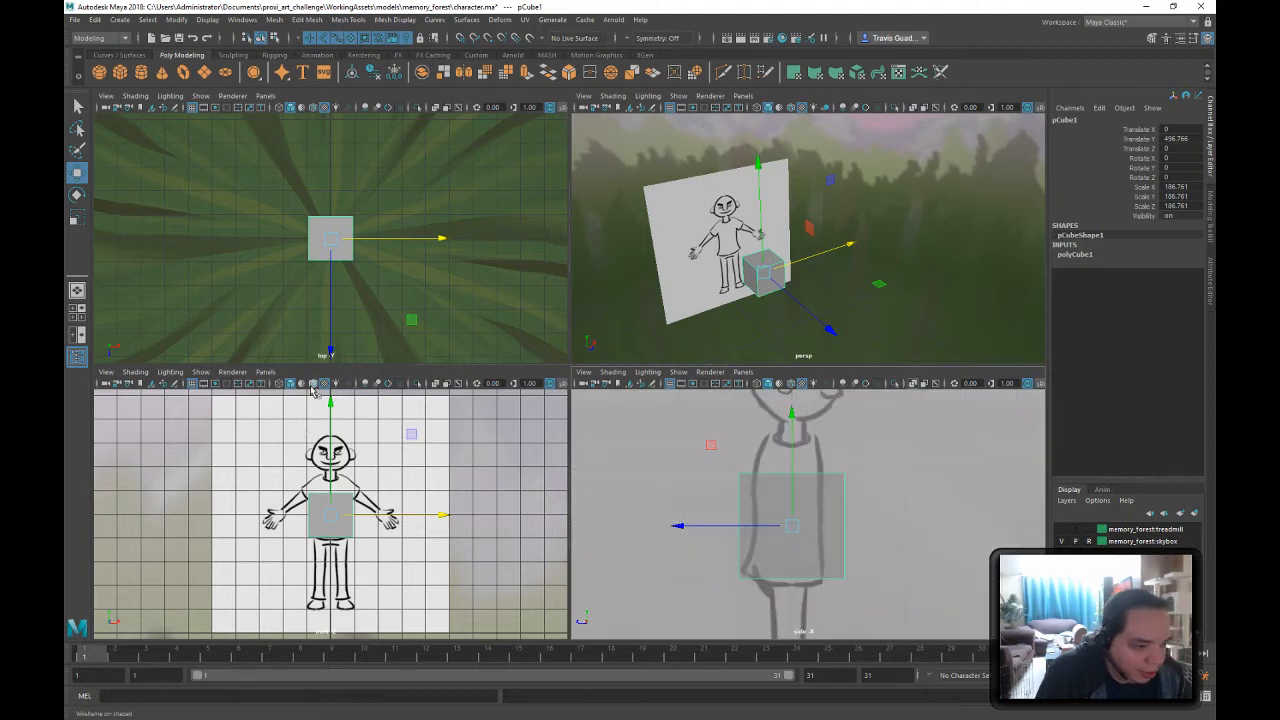
{"action": "left_click", "coordinate": [435, 384]}
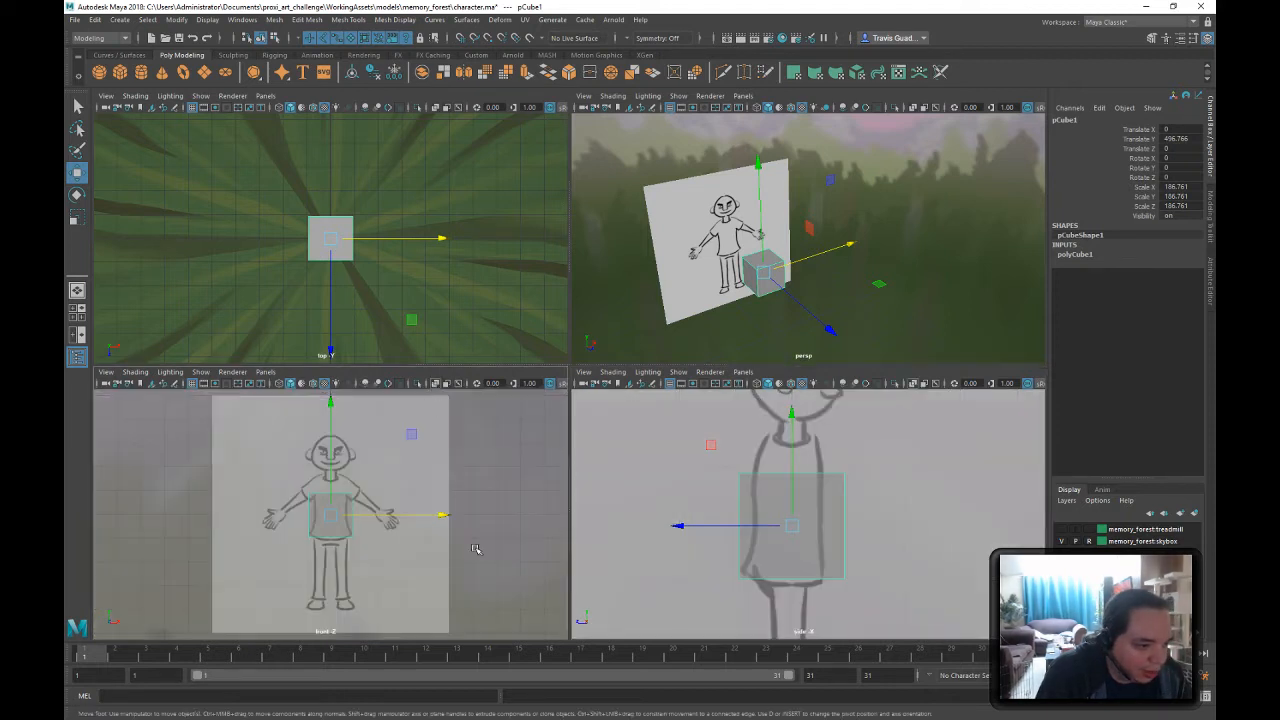
- Expand the cube's polyCube1 construction settings
{"action": "scroll", "coordinate": [783, 266], "scroll_direction": "up", "scroll_amount": 3}
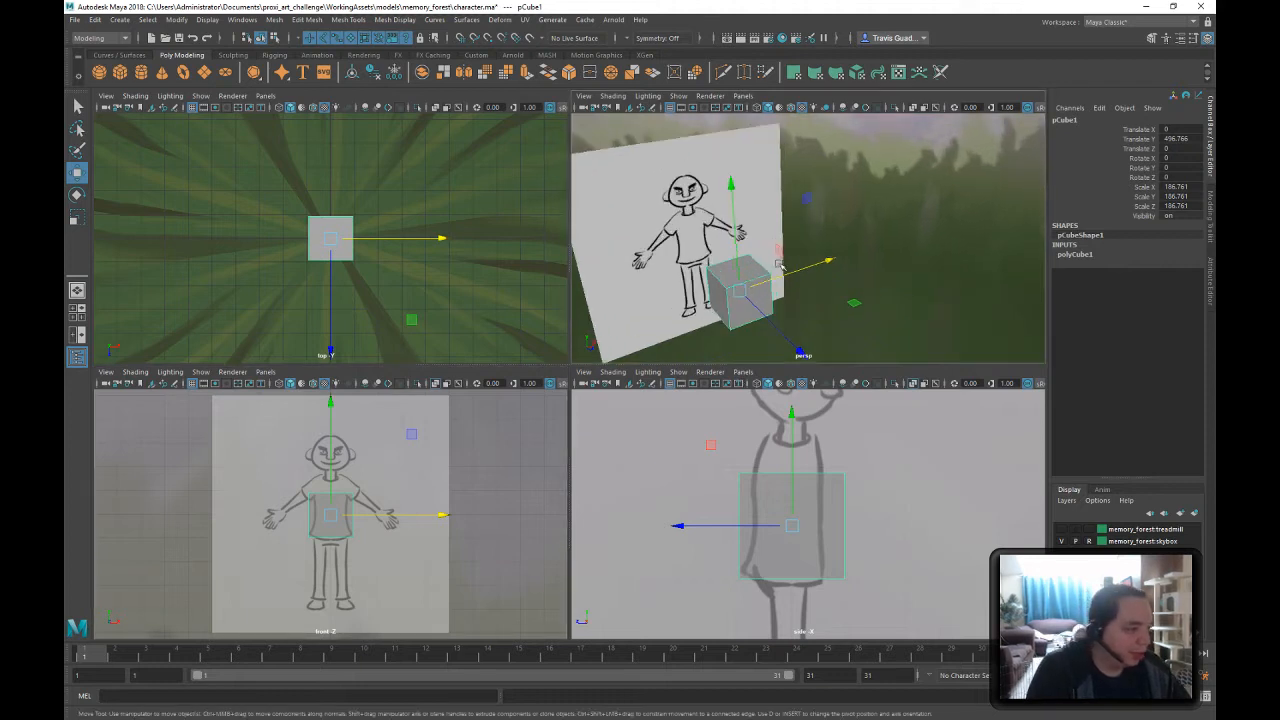
{"action": "left_click_drag", "start_coordinate": [881, 205], "coordinate": [896, 193], "text": "alt"}
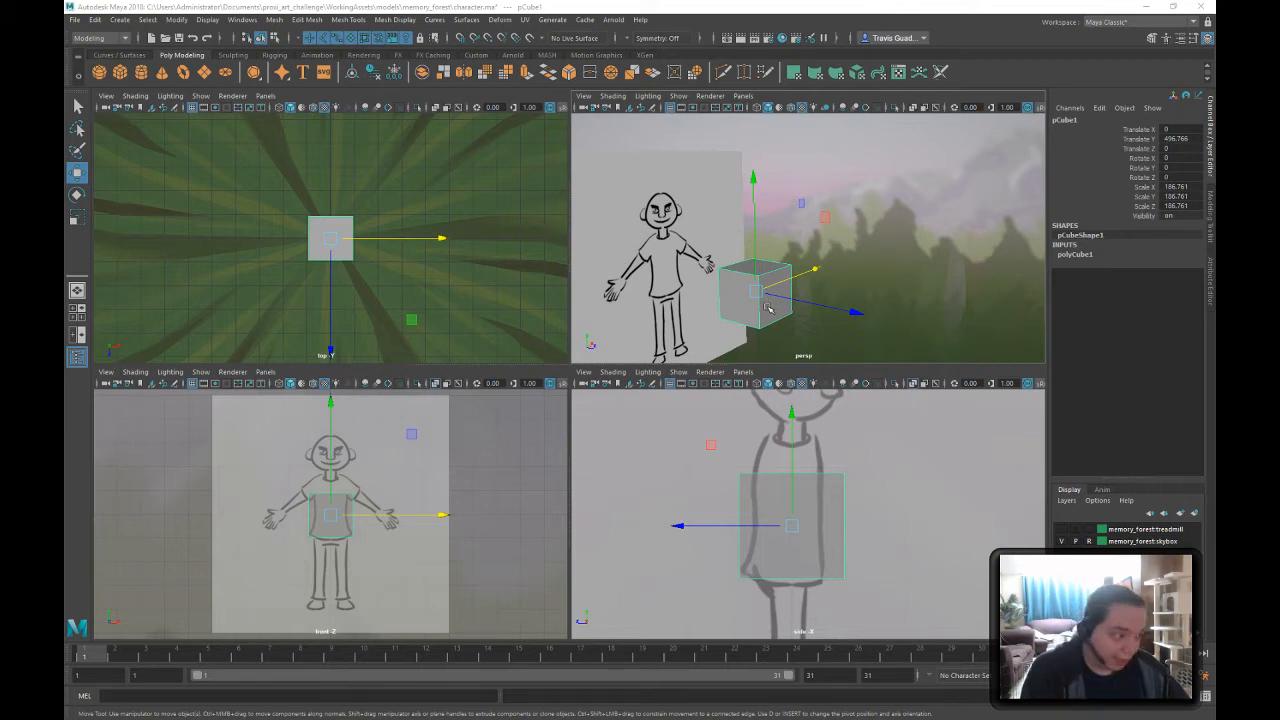
{"action": "scroll", "coordinate": [770, 318], "scroll_direction": "up", "scroll_amount": 4}
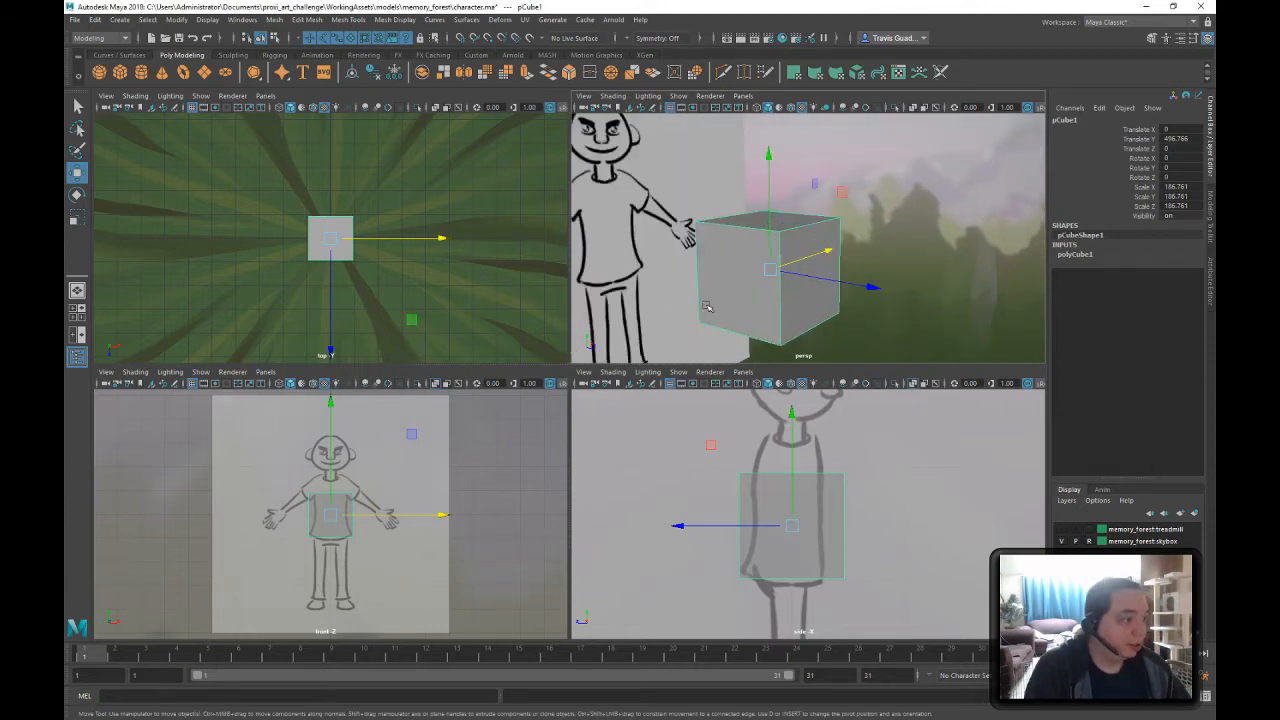
{"action": "left_click", "coordinate": [1076, 254]}
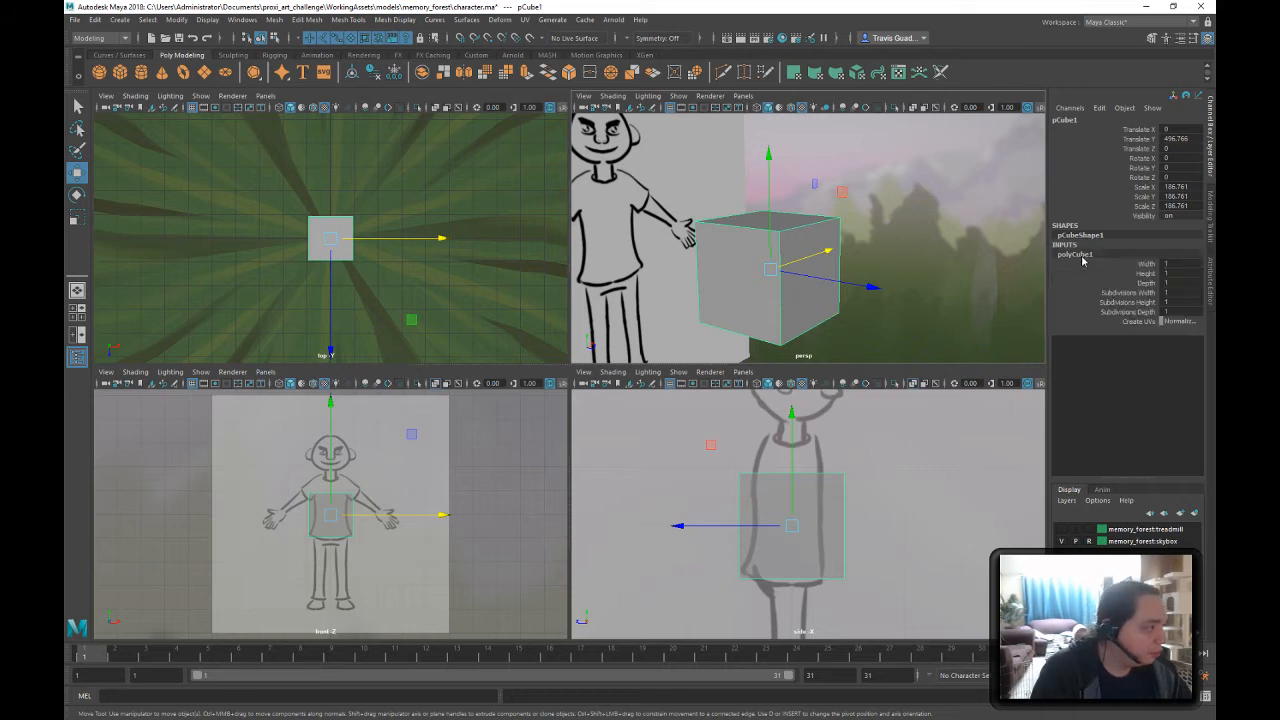
{"action": "left_click", "coordinate": [1143, 275]}
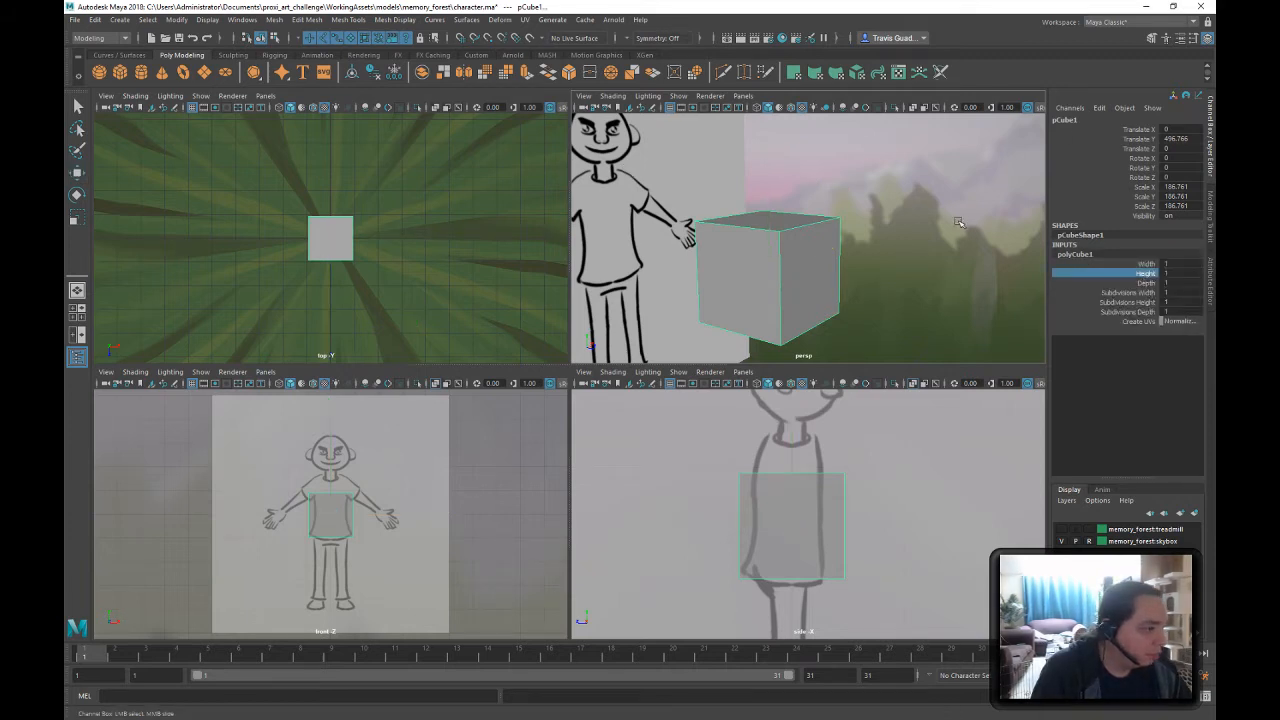
{"action": "middle_click_drag", "start_coordinate": [959, 222], "coordinate": [948, 263]}
{"action": "key", "text": "ctrl+z"}
- Set the cube's Subdivisions Width and Subdivisions Height to 2
{"action": "left_click", "coordinate": [1141, 292]}
{"action": "left_click", "coordinate": [1146, 302]}
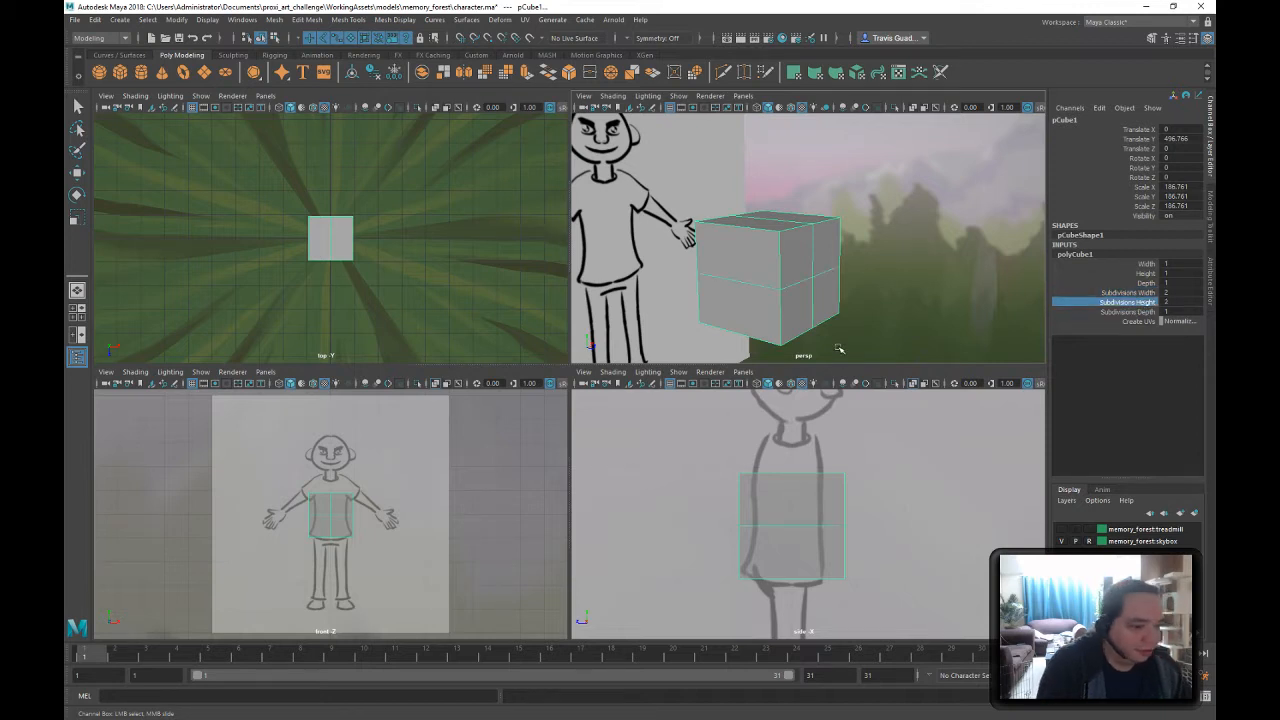
- Switch the cube to vertex editing and move its chest-side vertices inward to the shirt's chest outline in the side view
{"action": "scroll", "coordinate": [911, 571], "scroll_direction": "up", "scroll_amount": 3}
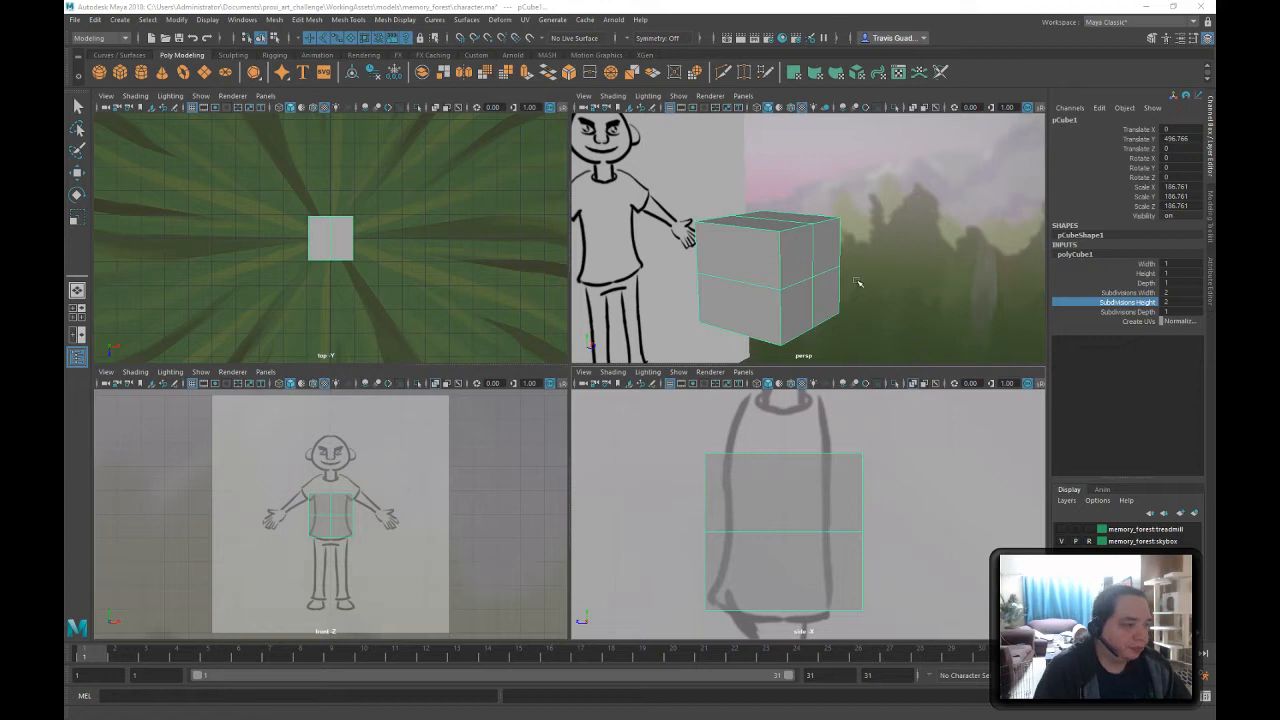
{"action": "scroll", "coordinate": [804, 272], "scroll_direction": "up", "scroll_amount": 3}
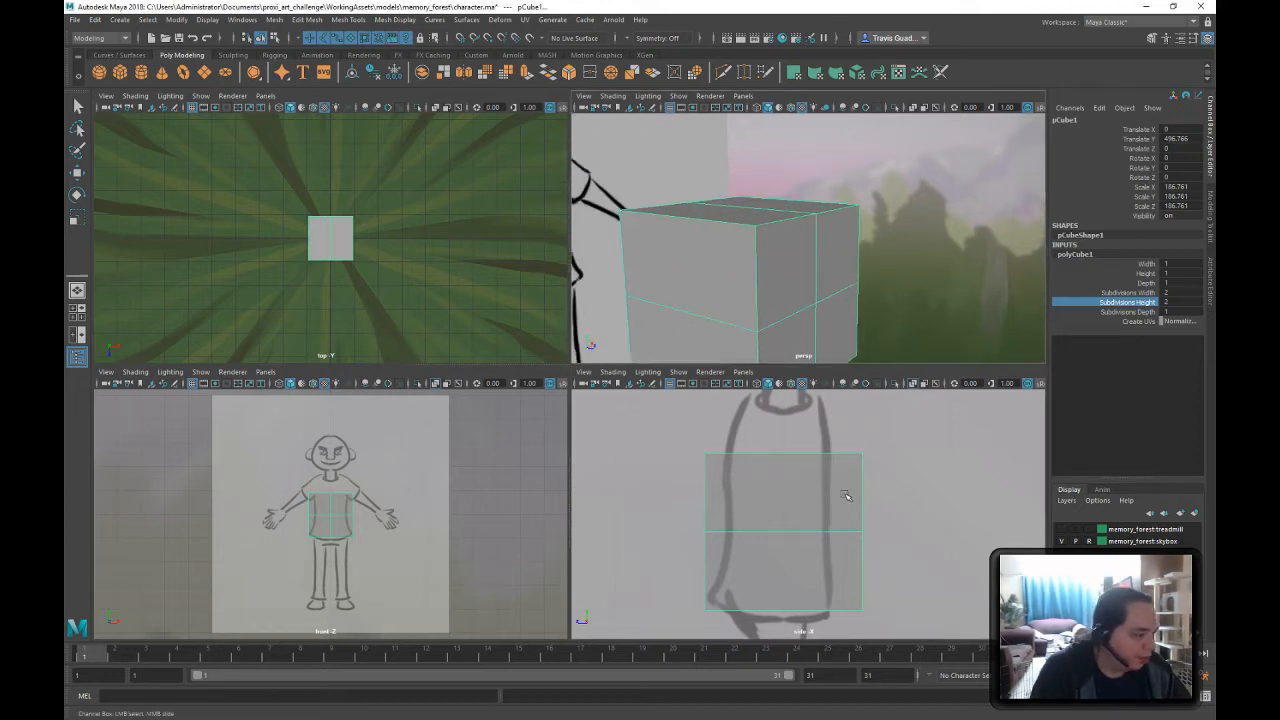
{"action": "right_click_drag", "start_coordinate": [838, 496], "coordinate": [804, 363]}
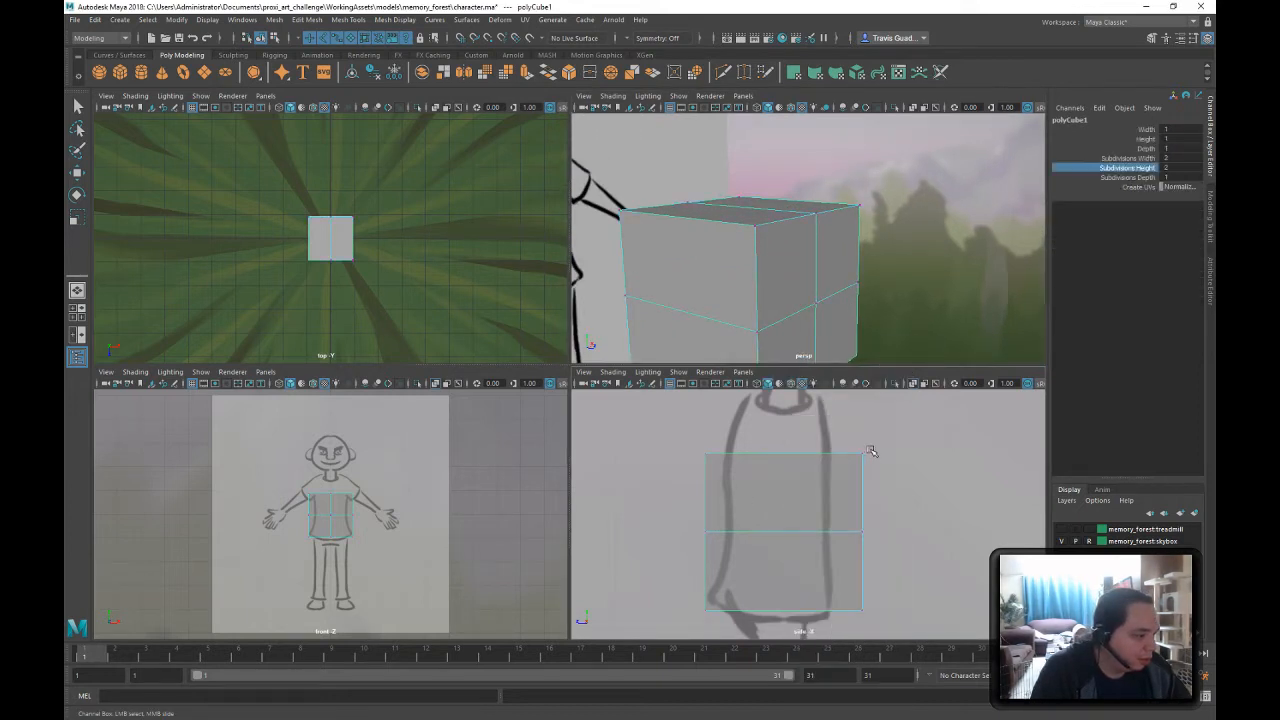
{"action": "left_click_drag", "start_coordinate": [919, 437], "coordinate": [817, 670]}
{"action": "left_click_drag", "start_coordinate": [798, 531], "coordinate": [761, 533]}
- Move the cube's back-side column of vertices inward to the back outline of the shirt in the side view
{"action": "left_click_drag", "start_coordinate": [651, 438], "coordinate": [737, 621]}
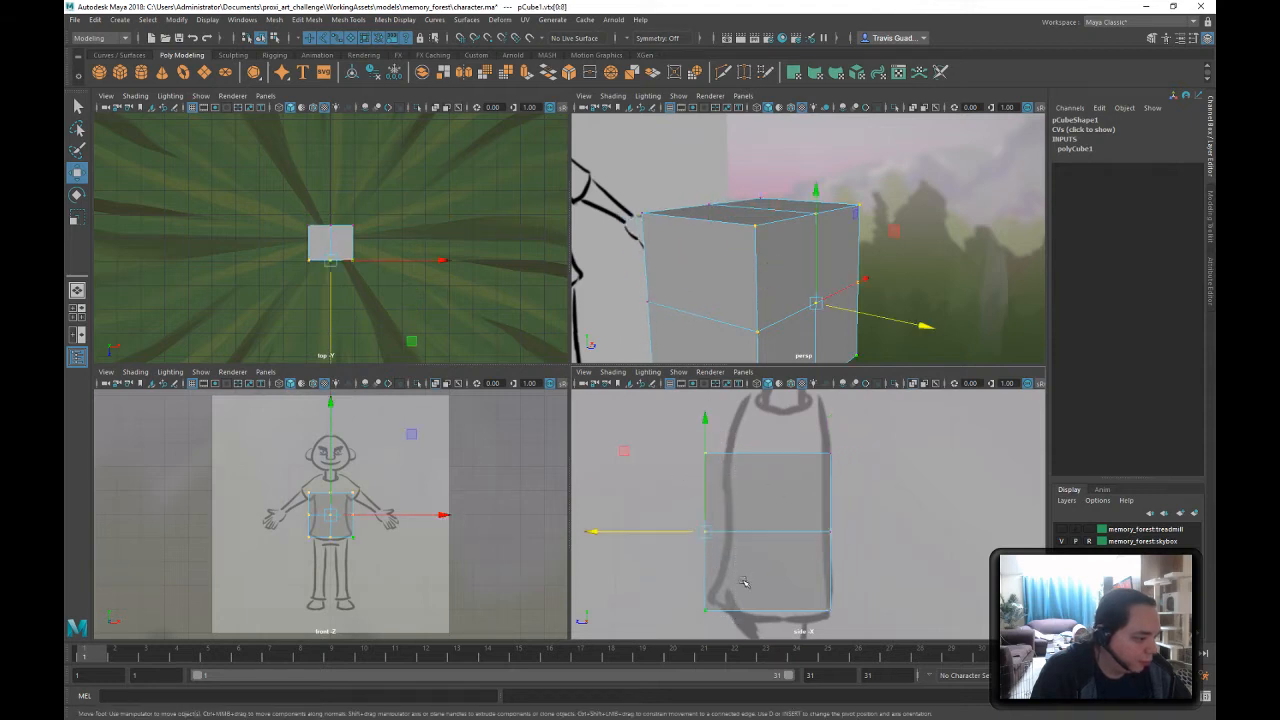
{"action": "middle_click_drag", "start_coordinate": [746, 580], "coordinate": [752, 537], "text": "alt"}
{"action": "left_click_drag", "start_coordinate": [692, 588], "coordinate": [734, 552]}
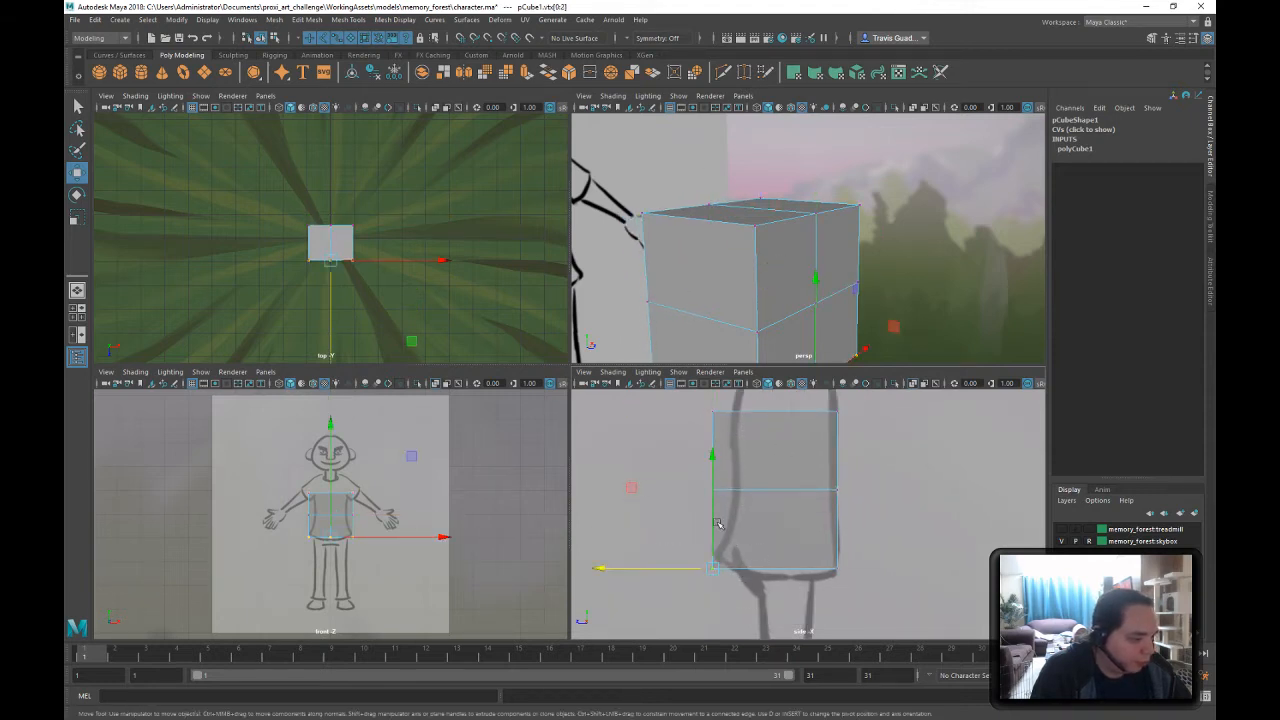
{"action": "scroll", "coordinate": [787, 503], "scroll_direction": "down", "scroll_amount": 1}
{"action": "middle_click_drag", "start_coordinate": [816, 477], "coordinate": [790, 550], "text": "alt"}
{"action": "left_click_drag", "start_coordinate": [750, 447], "coordinate": [625, 670]}
{"action": "middle_click_drag", "start_coordinate": [673, 556], "coordinate": [685, 518], "text": "alt"}
{"action": "left_click_drag", "start_coordinate": [675, 531], "coordinate": [691, 531]}
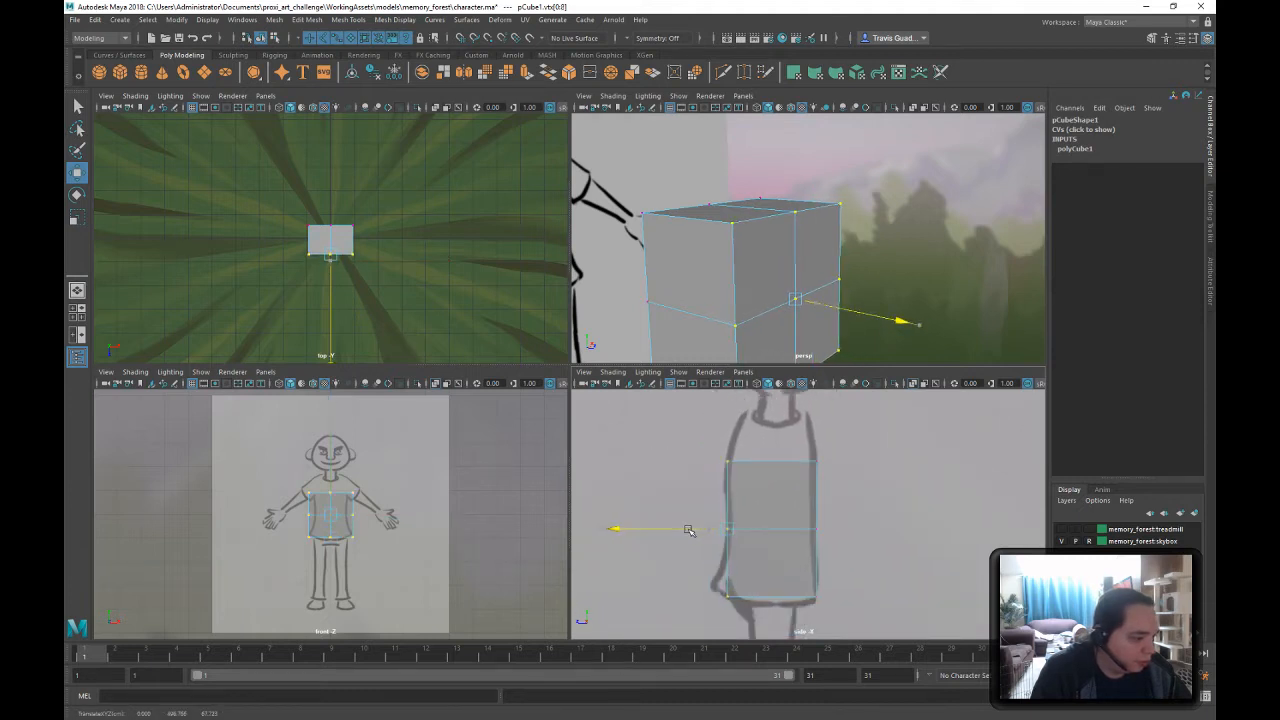
- Scale the cube's top and middle vertex rows narrower in the front view to match the shirt's torso width
{"action": "middle_click_drag", "start_coordinate": [878, 436], "coordinate": [870, 489], "text": "alt"}
{"action": "middle_click_drag", "start_coordinate": [779, 524], "coordinate": [800, 430], "text": "alt"}
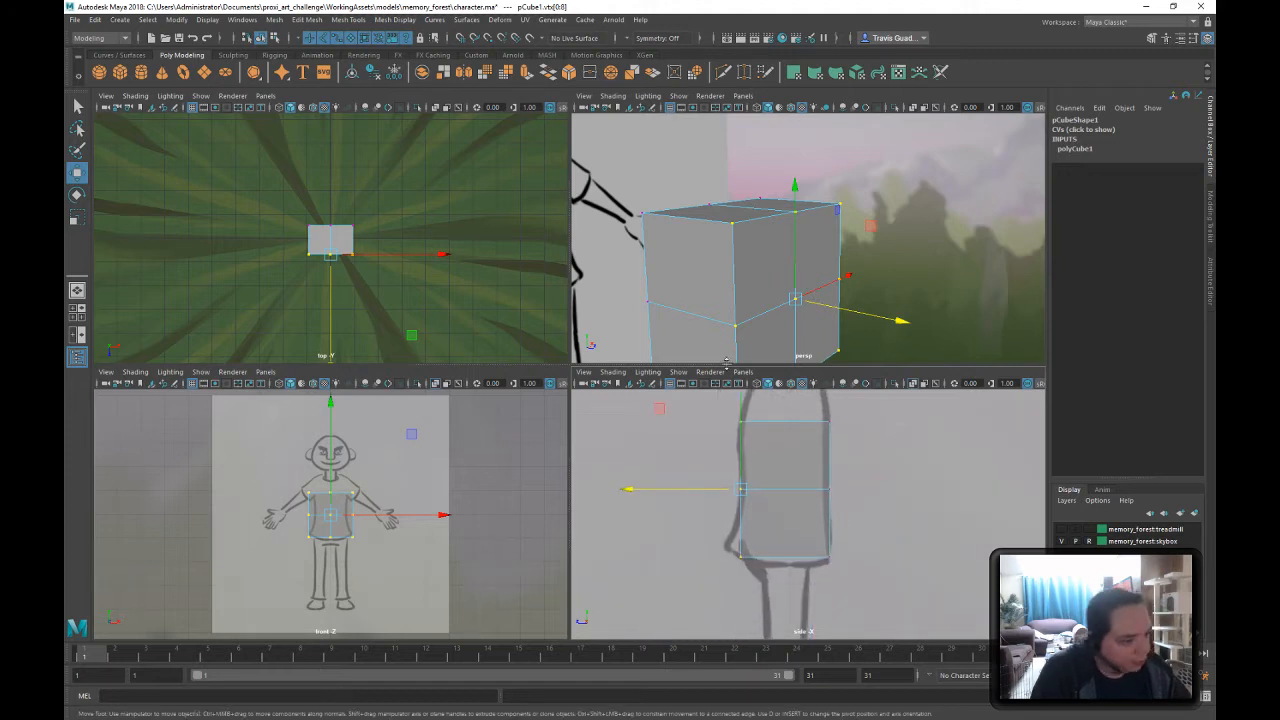
{"action": "scroll", "coordinate": [271, 514], "scroll_direction": "up", "scroll_amount": 5}
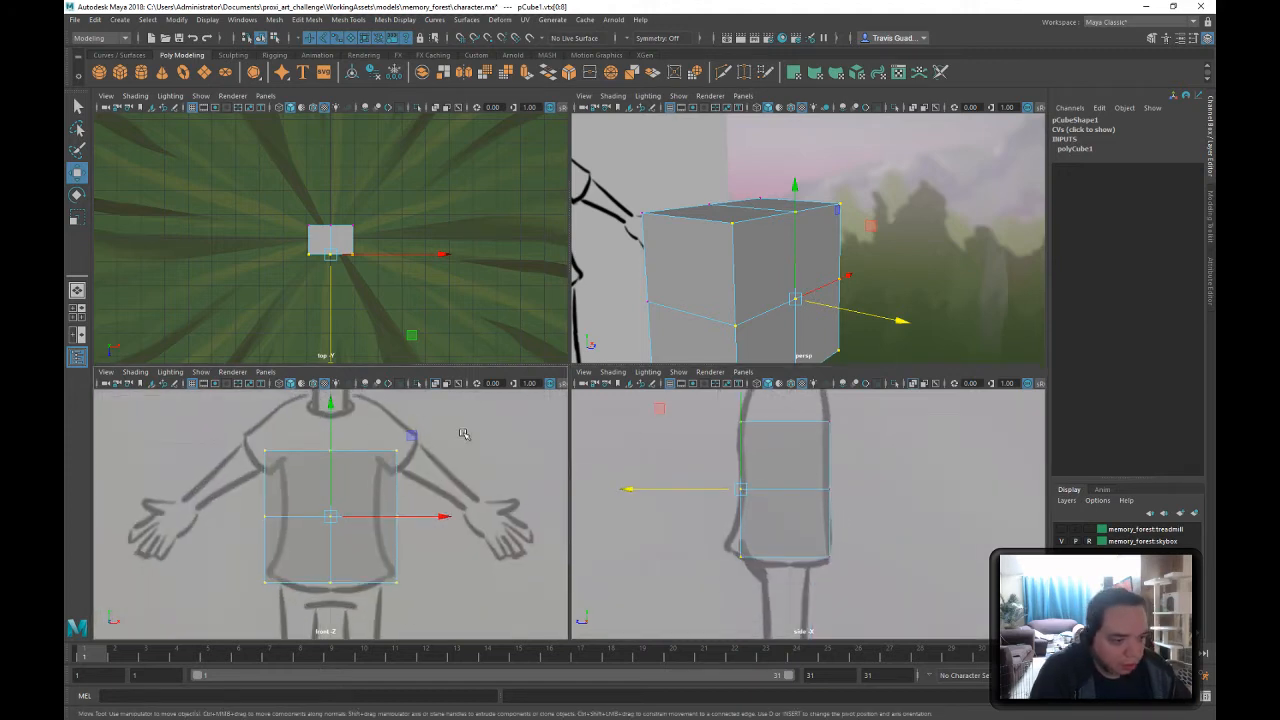
{"action": "left_click_drag", "start_coordinate": [486, 434], "coordinate": [224, 466]}
{"action": "key", "text": "r"}
{"action": "left_click_drag", "start_coordinate": [437, 450], "coordinate": [412, 452]}
{"action": "left_click_drag", "start_coordinate": [454, 501], "coordinate": [140, 550]}
{"action": "left_click_drag", "start_coordinate": [439, 516], "coordinate": [404, 516]}
- Shape the bottom vertex row to the curved shirt hem by raising and slightly narrowing the outer vertices and lowering the centre ones
{"action": "left_click_drag", "start_coordinate": [419, 566], "coordinate": [226, 603]}
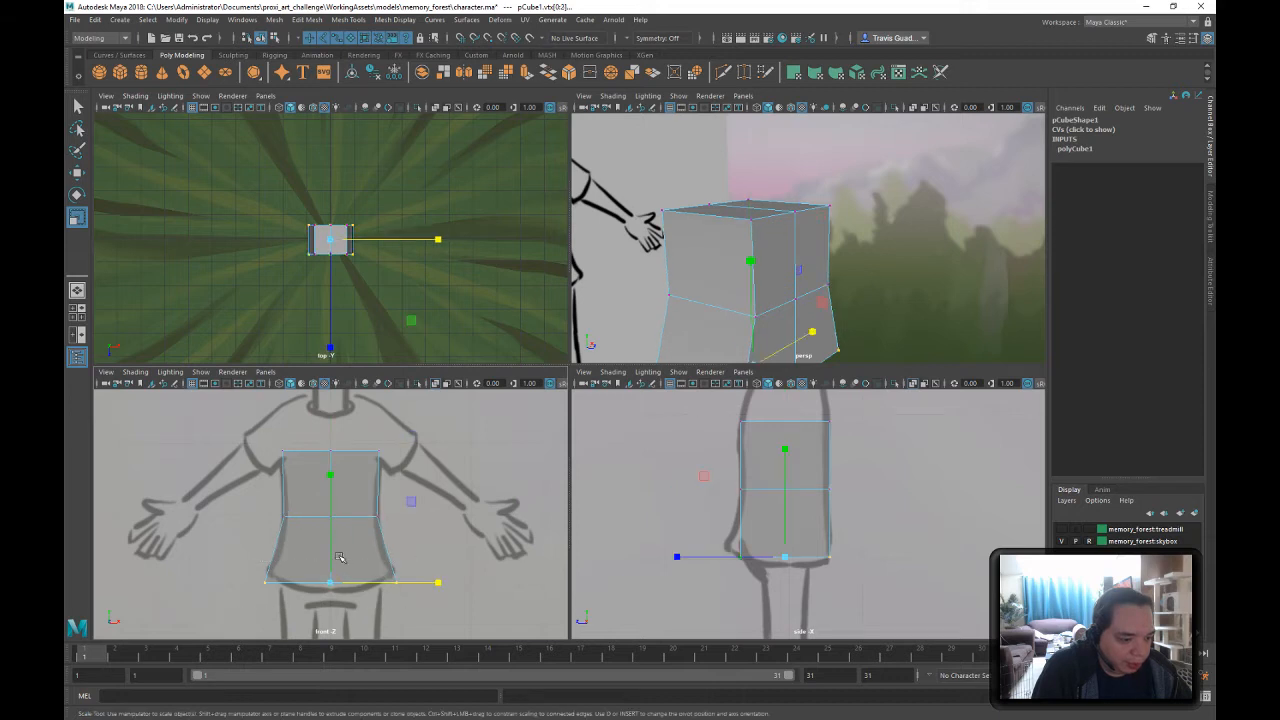
{"action": "key", "text": "w"}
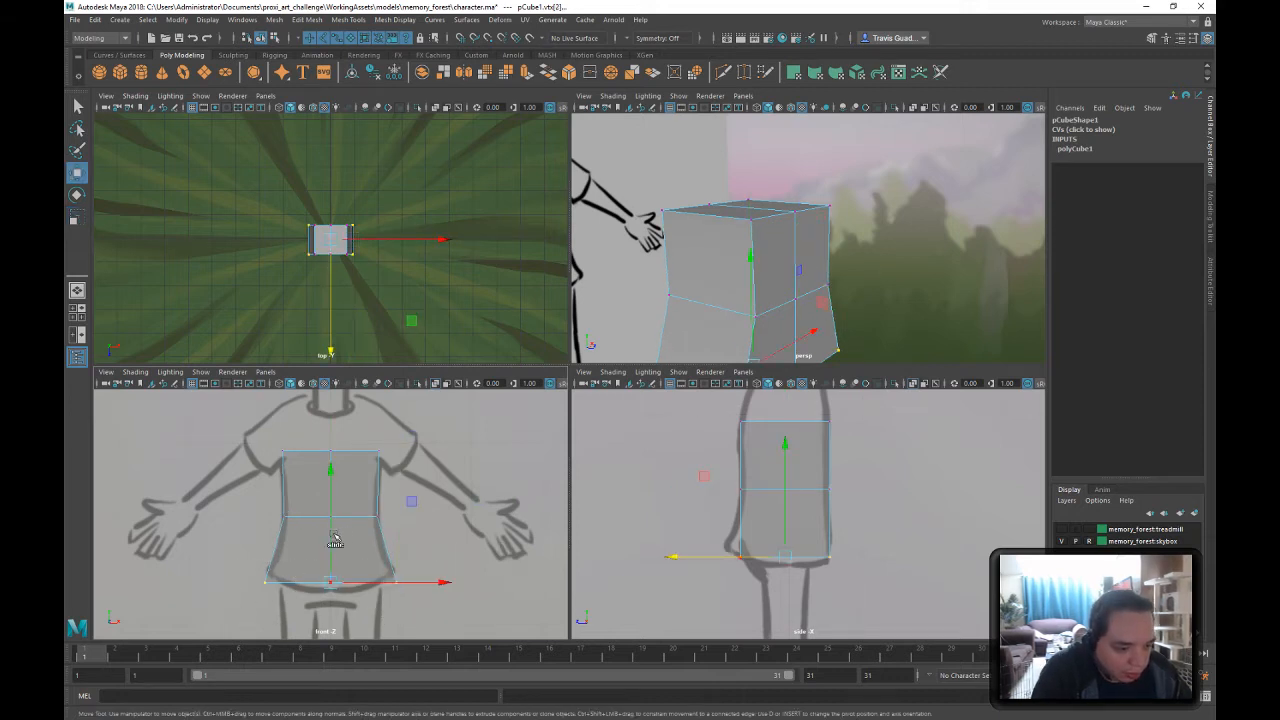
{"action": "left_click_drag", "start_coordinate": [335, 540], "coordinate": [335, 534]}
{"action": "key", "text": "r"}
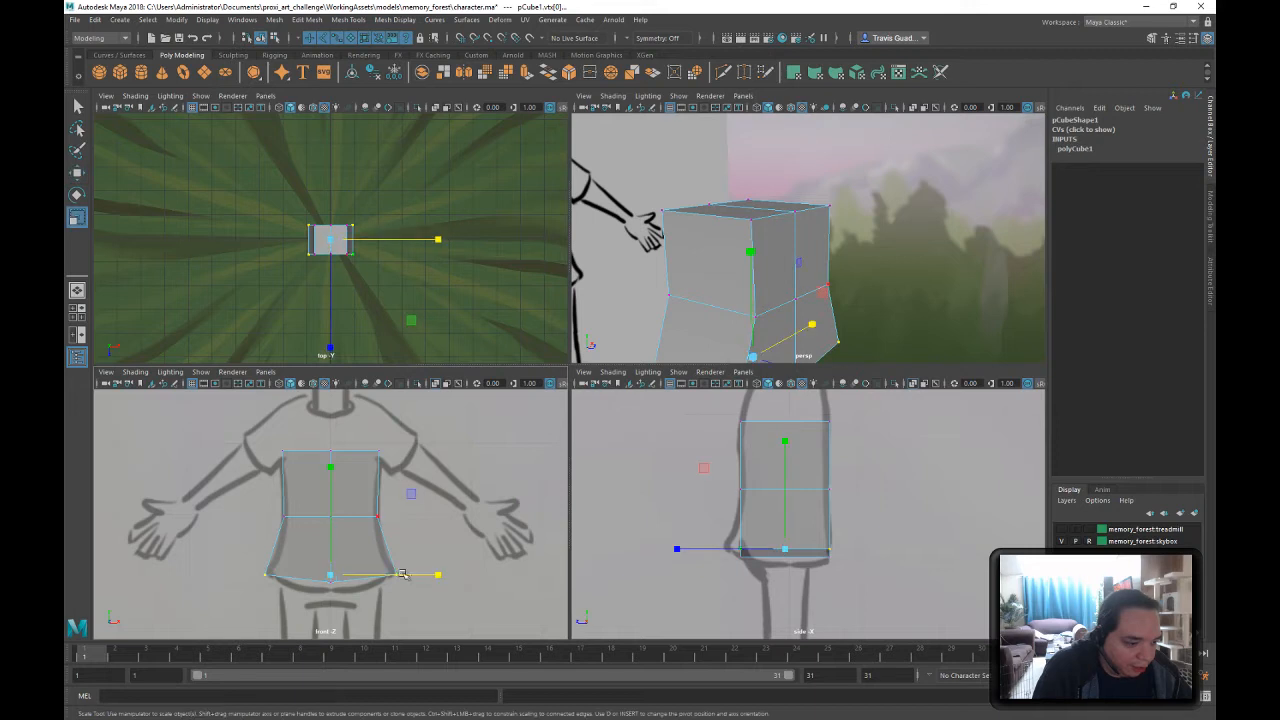
{"action": "key", "text": "w"}
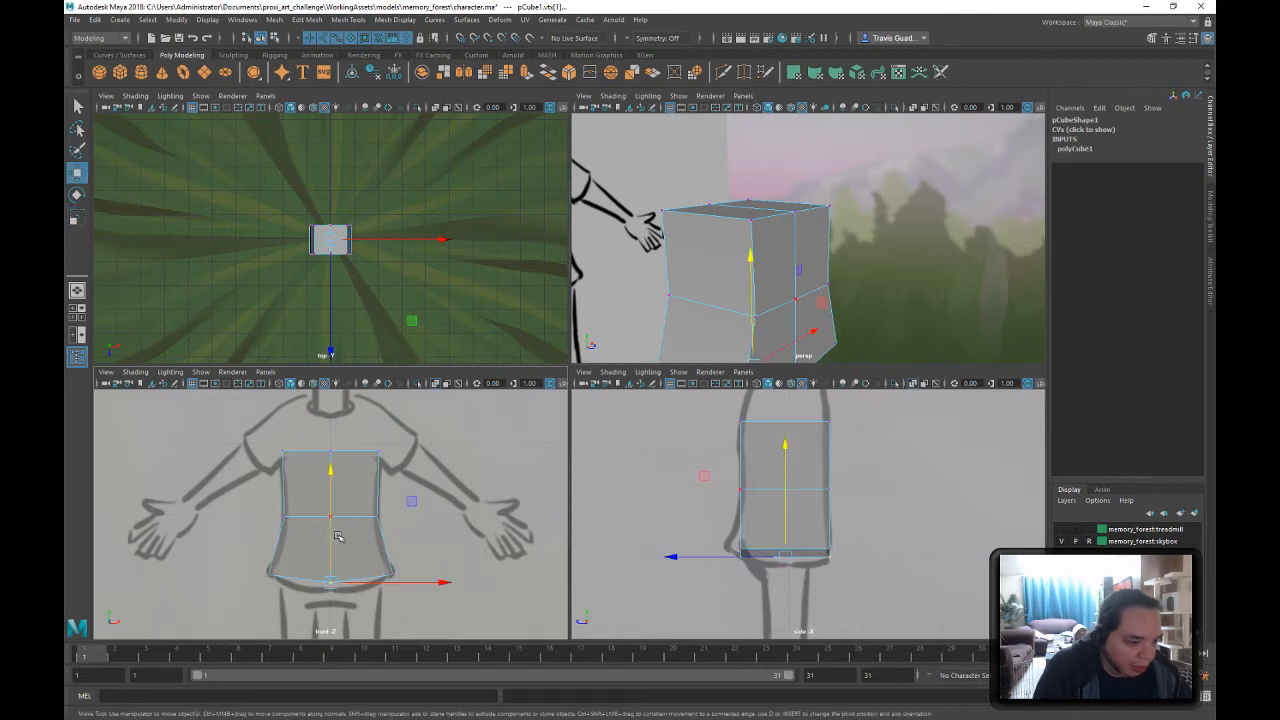
{"action": "left_click_drag", "start_coordinate": [338, 537], "coordinate": [336, 547]}
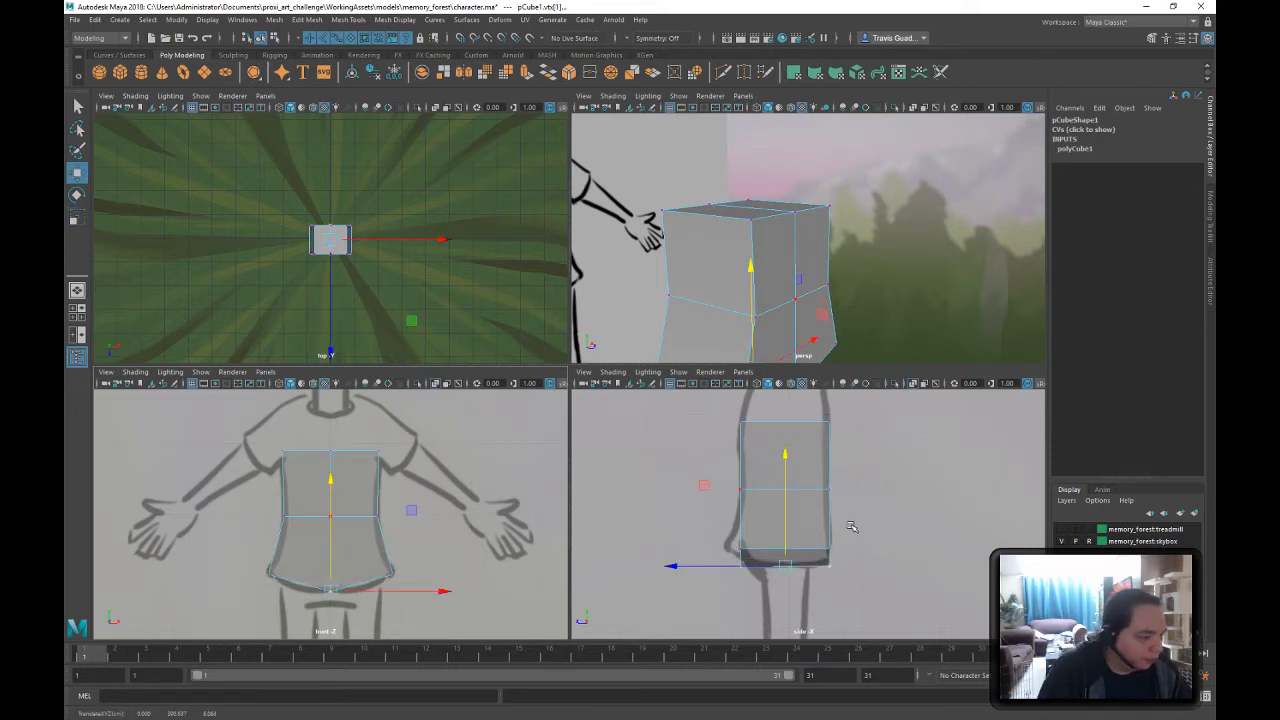
- Move the bottom corner vertices outward at the back and chest sides to follow the shirt hem in the side view
{"action": "left_click_drag", "start_coordinate": [732, 540], "coordinate": [690, 558]}
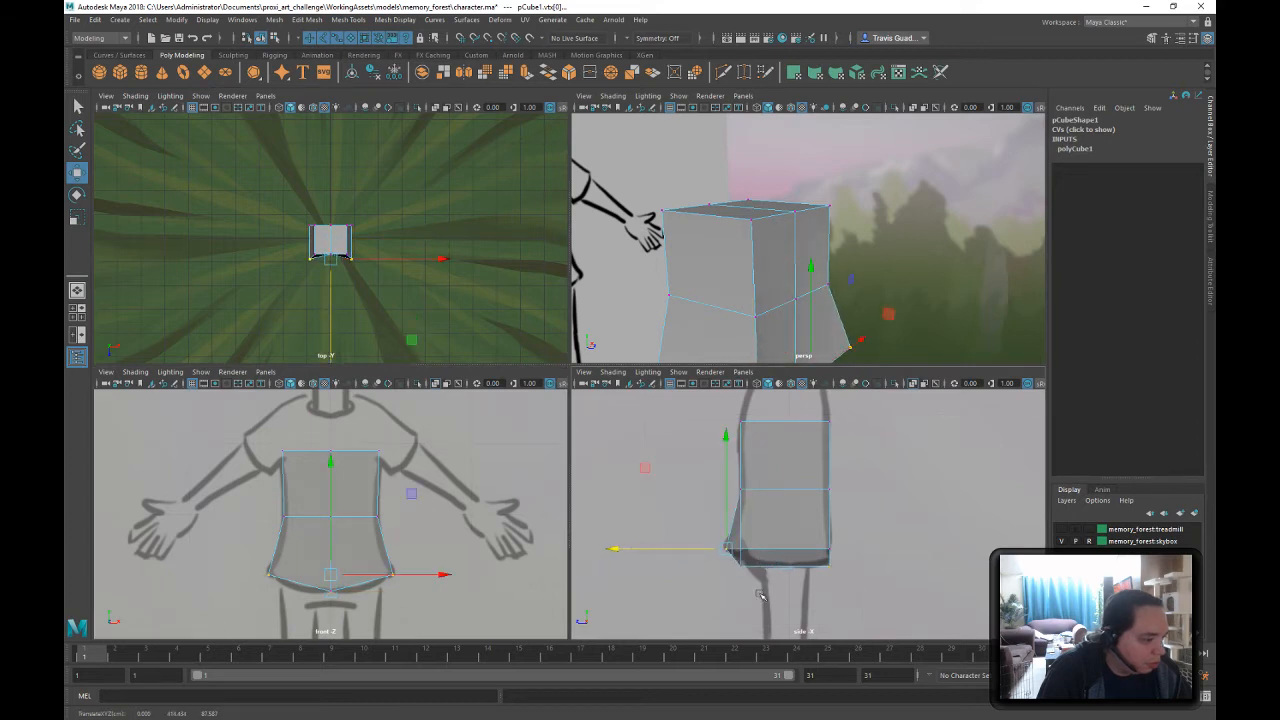
{"action": "left_click_drag", "start_coordinate": [760, 594], "coordinate": [733, 556]}
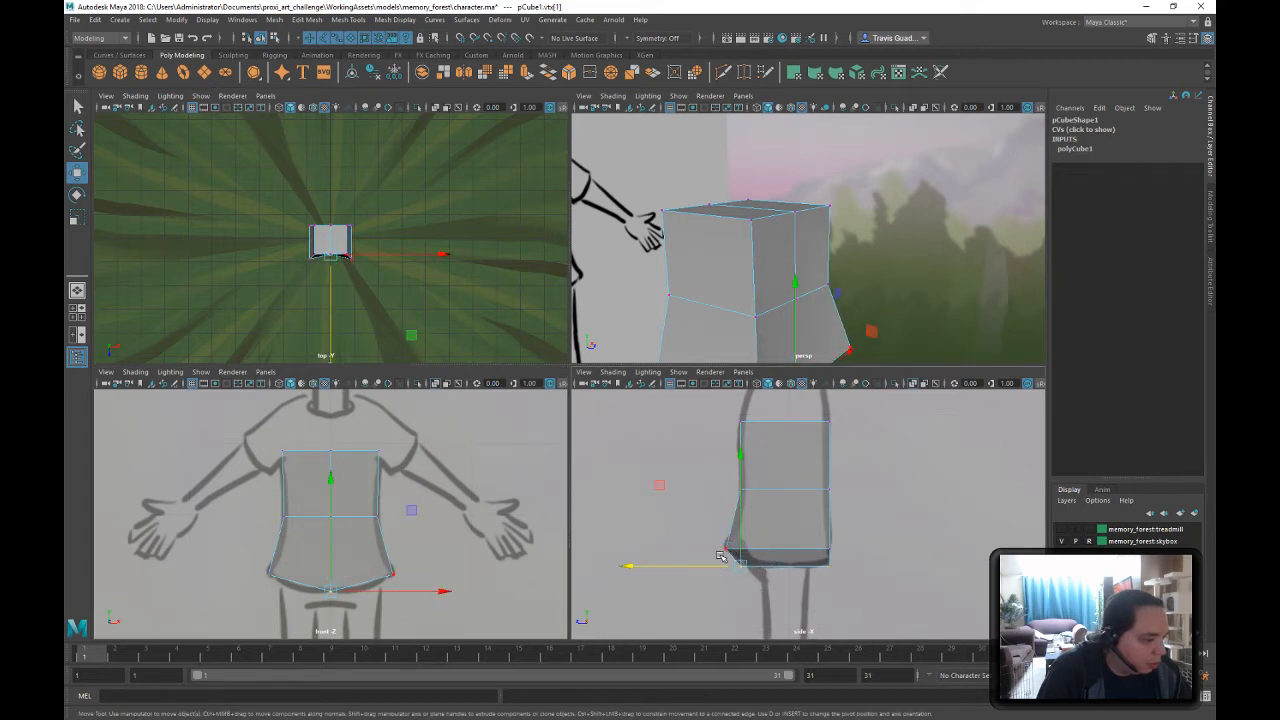
{"action": "left_click_drag", "start_coordinate": [848, 530], "coordinate": [822, 558]}
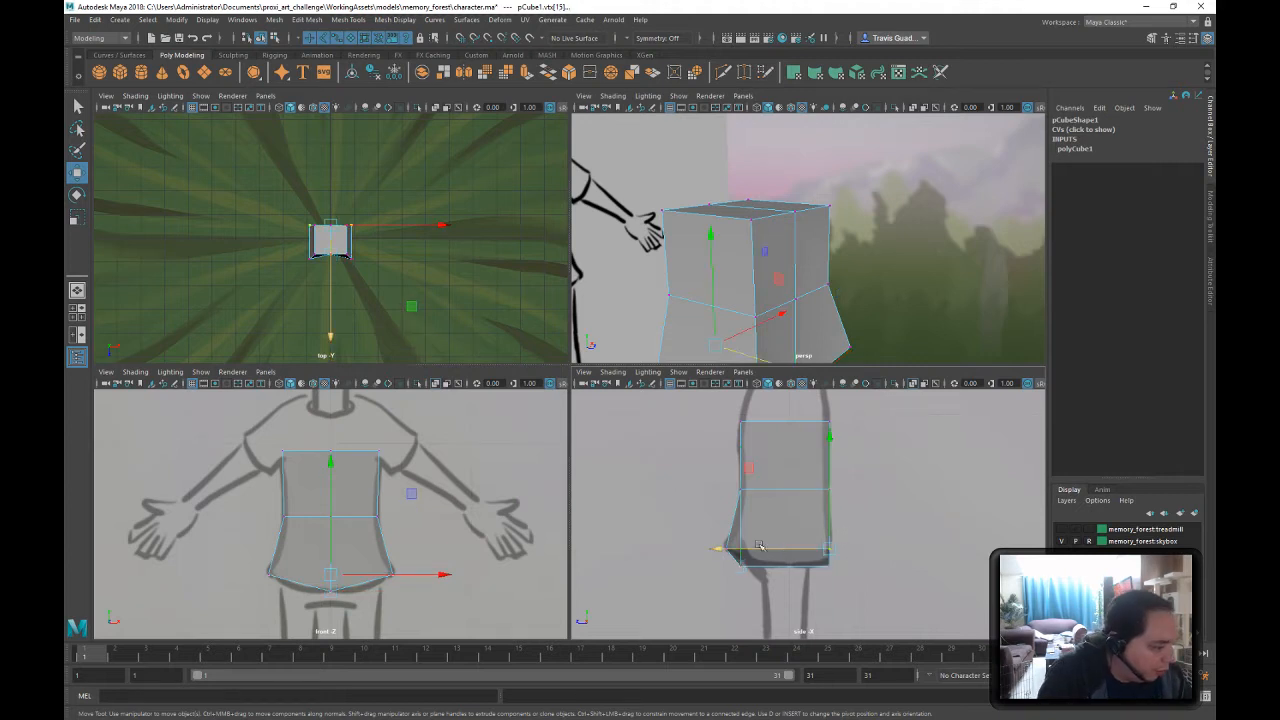
{"action": "middle_click_drag", "start_coordinate": [868, 468], "coordinate": [869, 497], "text": "alt"}
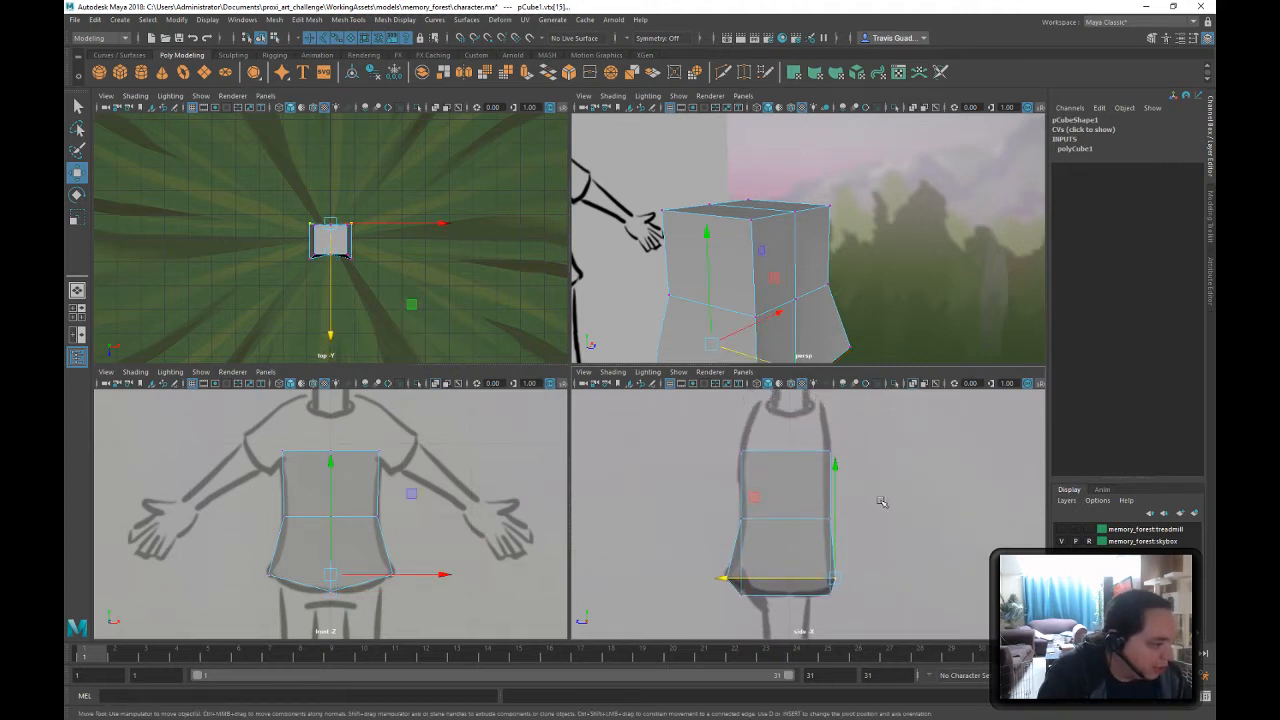
{"action": "left_click_drag", "start_coordinate": [883, 502], "coordinate": [682, 520]}
{"action": "key", "text": "r"}
{"action": "left_click_drag", "start_coordinate": [712, 440], "coordinate": [876, 466]}
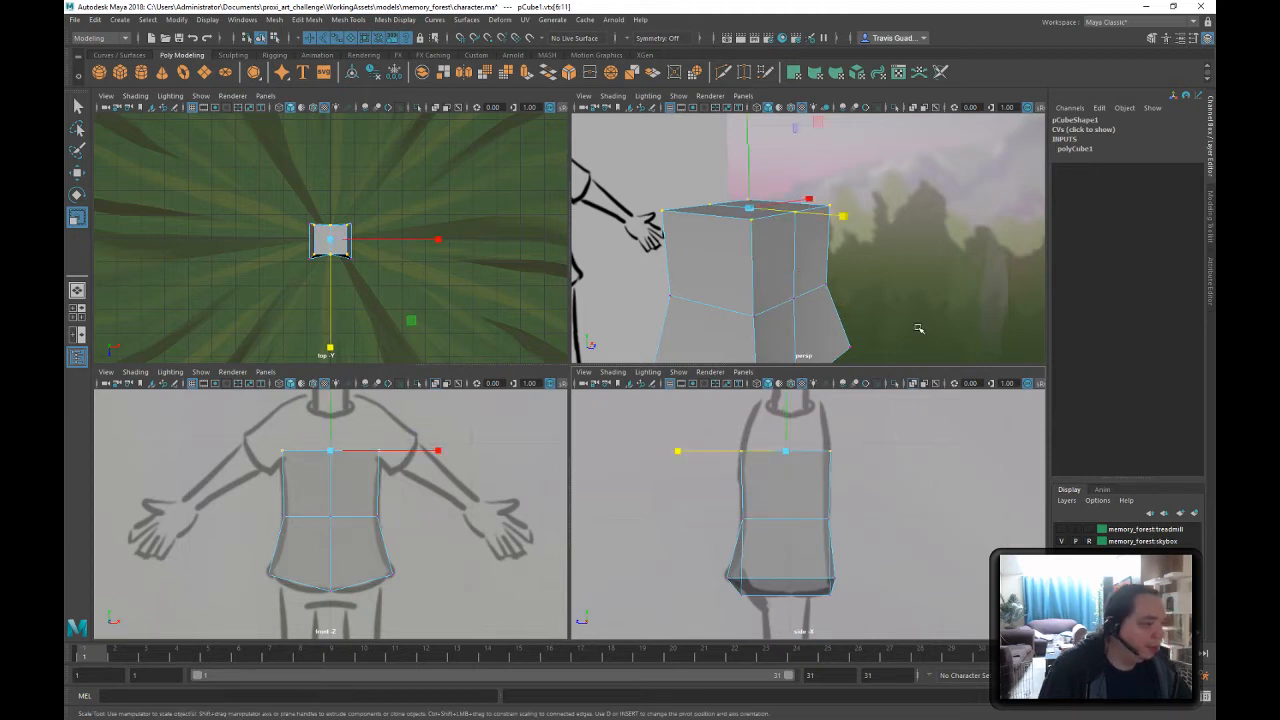
{"action": "key", "text": "F8"}
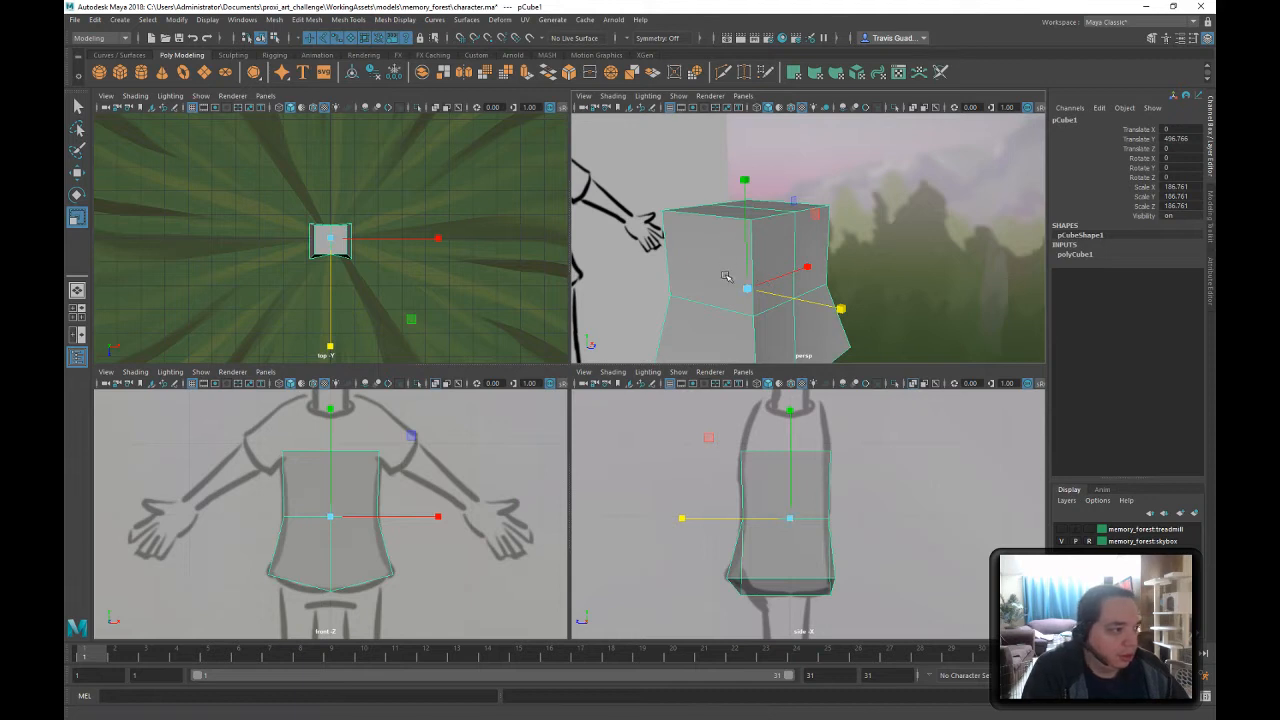
{"action": "left_click_drag", "start_coordinate": [700, 250], "coordinate": [733, 281], "text": "alt"}
{"action": "right_click", "coordinate": [785, 298]}
{"action": "left_click", "coordinate": [784, 328]}
{"action": "left_click", "coordinate": [770, 282]}
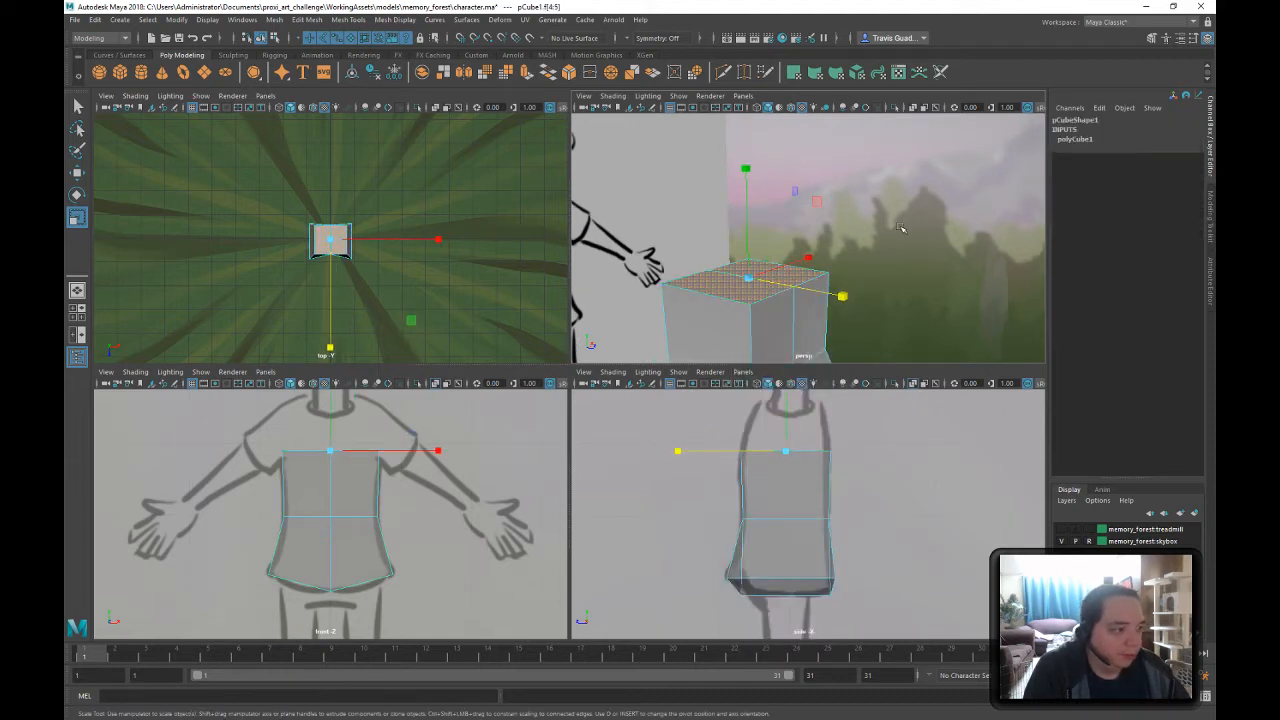
{"action": "left_click", "coordinate": [868, 280]}
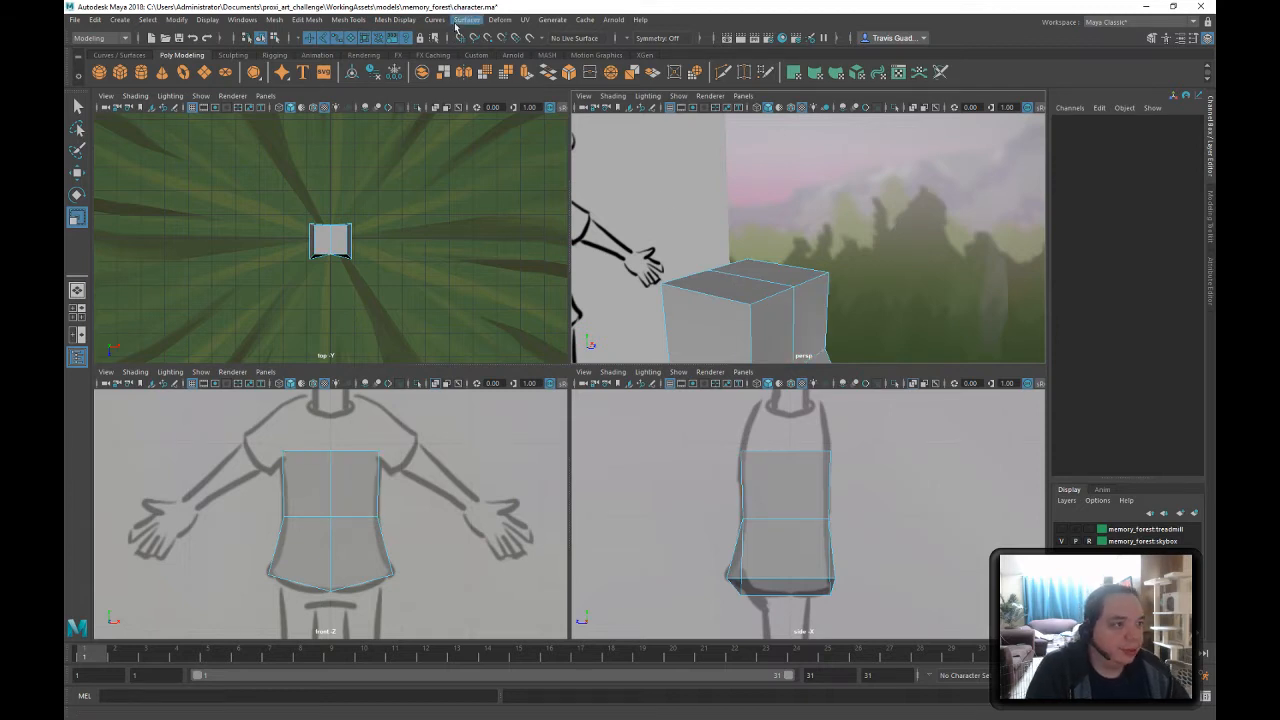
- Insert an edge loop around the cube just below its top edge
{"action": "left_click", "coordinate": [381, 20]}
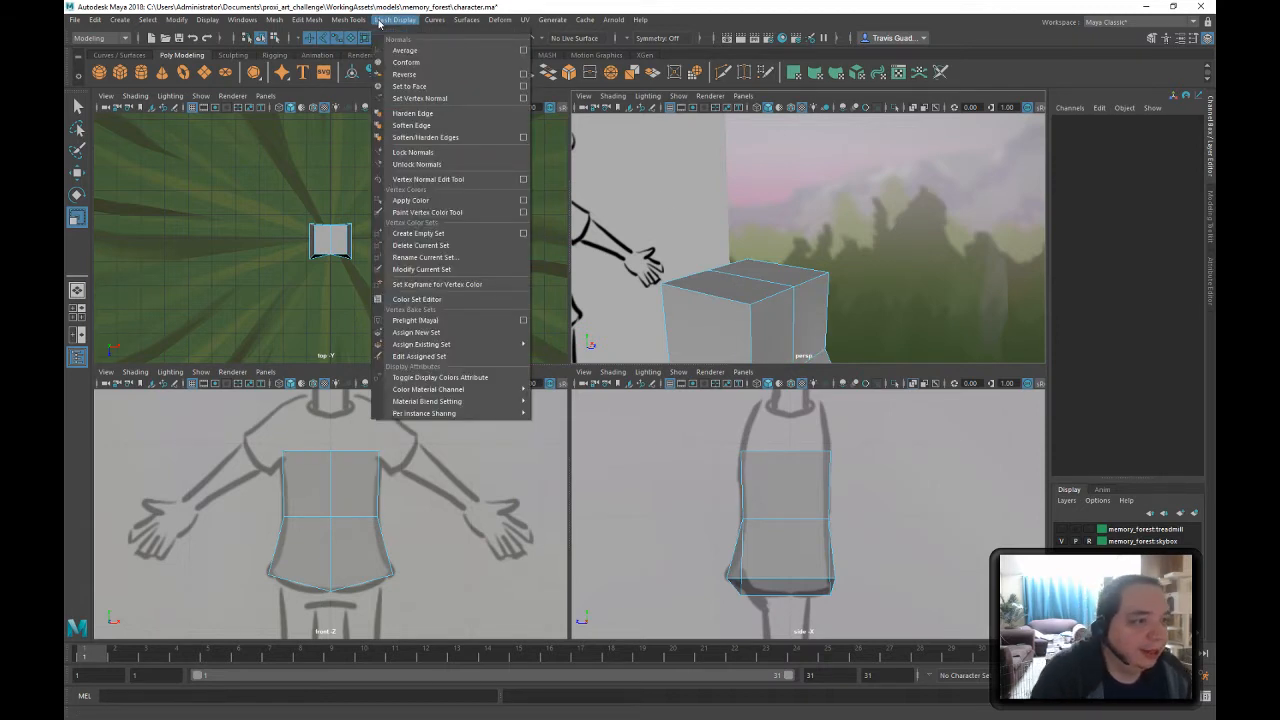
{"action": "mouse_move", "coordinate": [349, 20]}
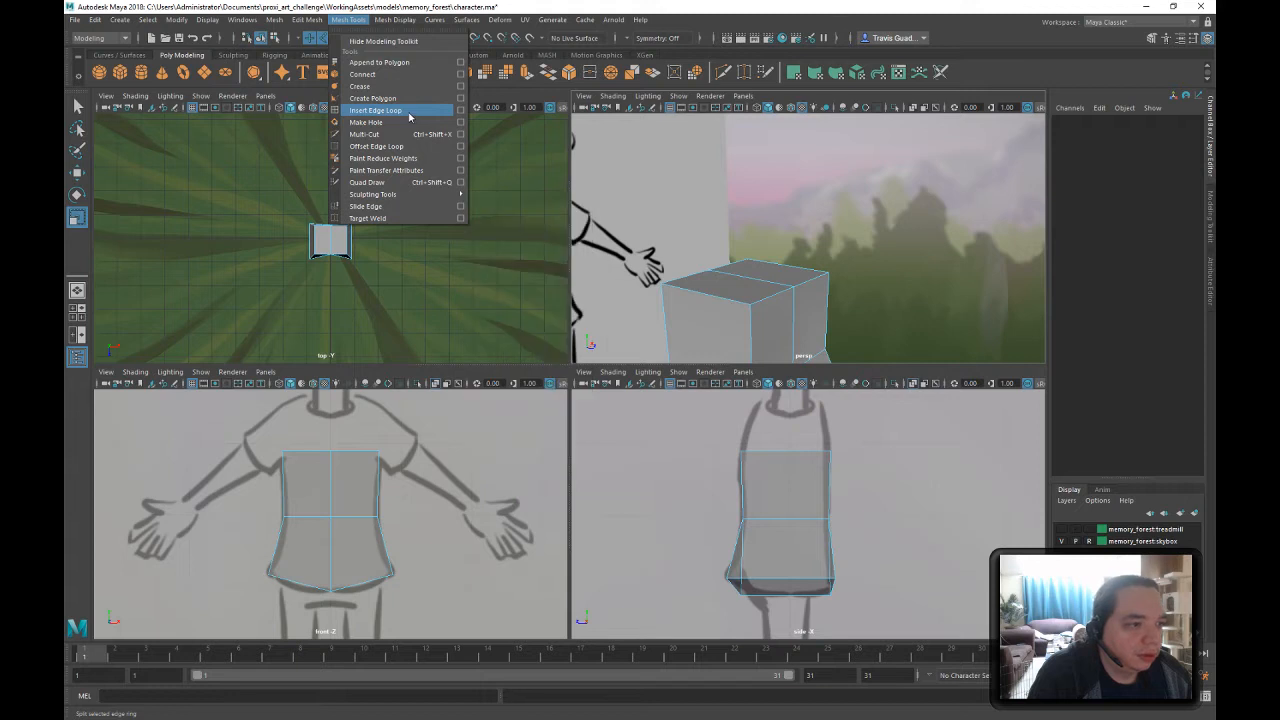
{"action": "left_click", "coordinate": [377, 111]}
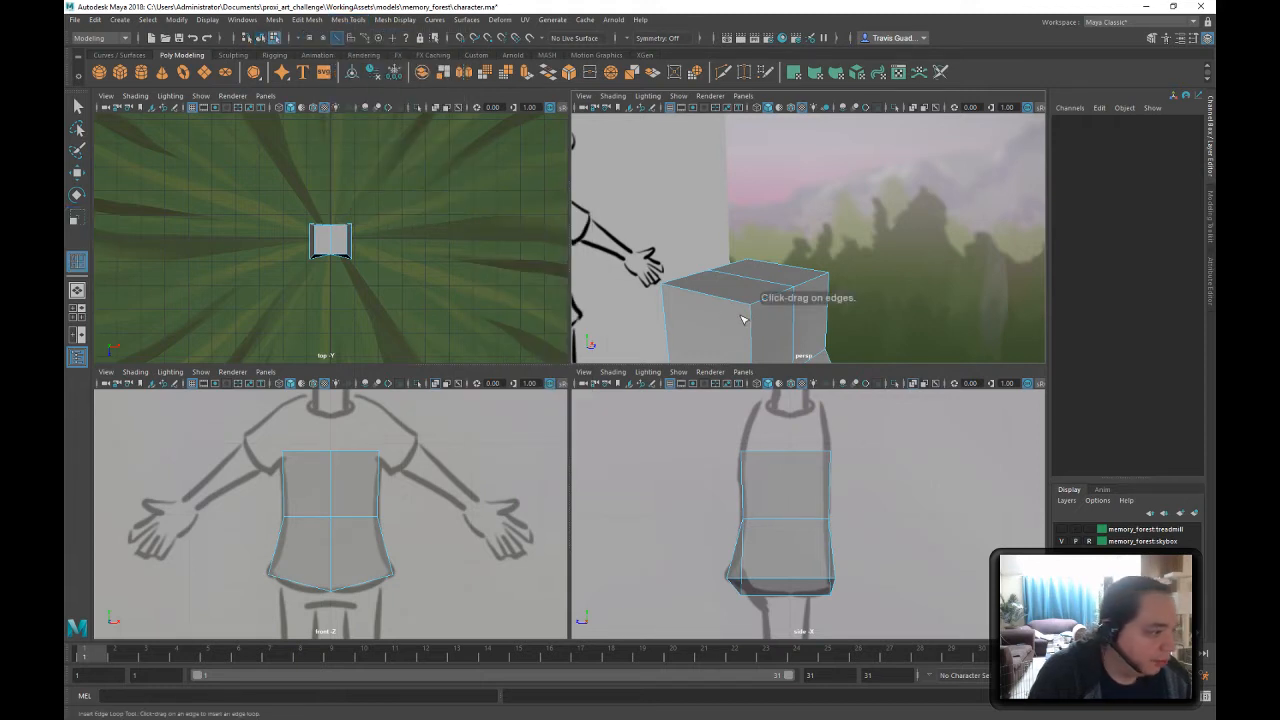
{"action": "left_click_drag", "start_coordinate": [754, 318], "coordinate": [776, 313]}
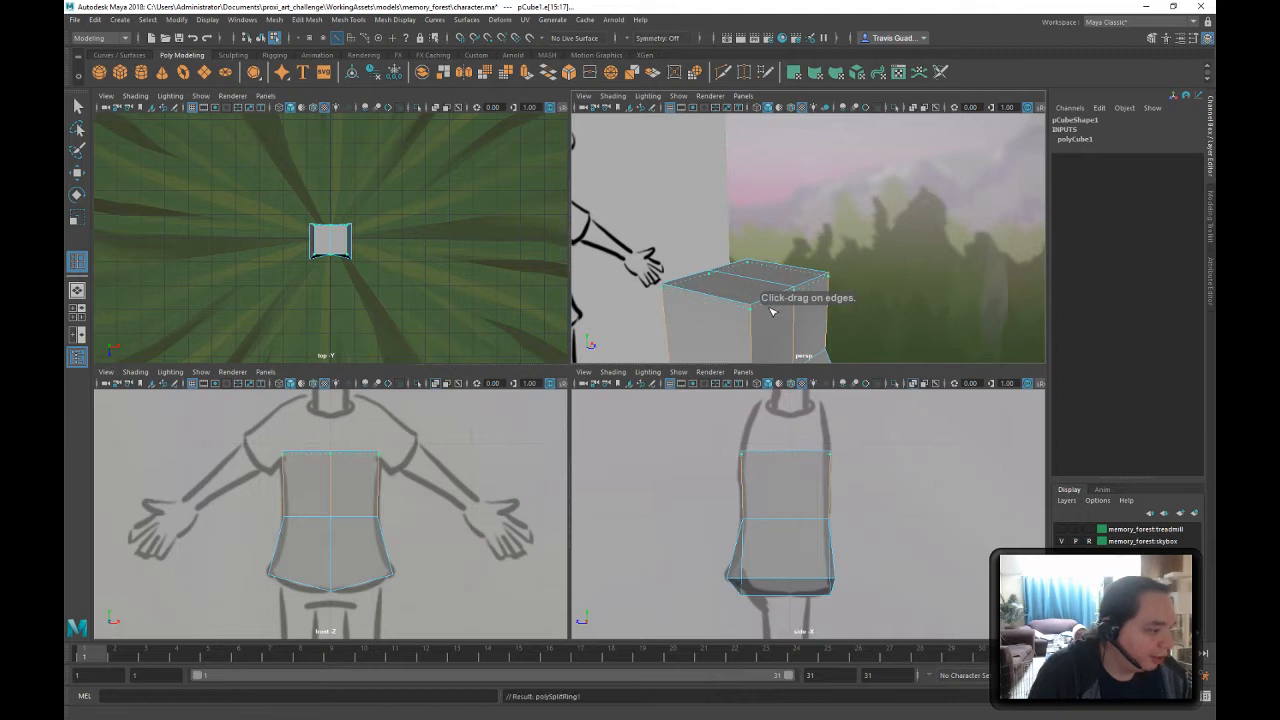
{"action": "key", "text": "q"}
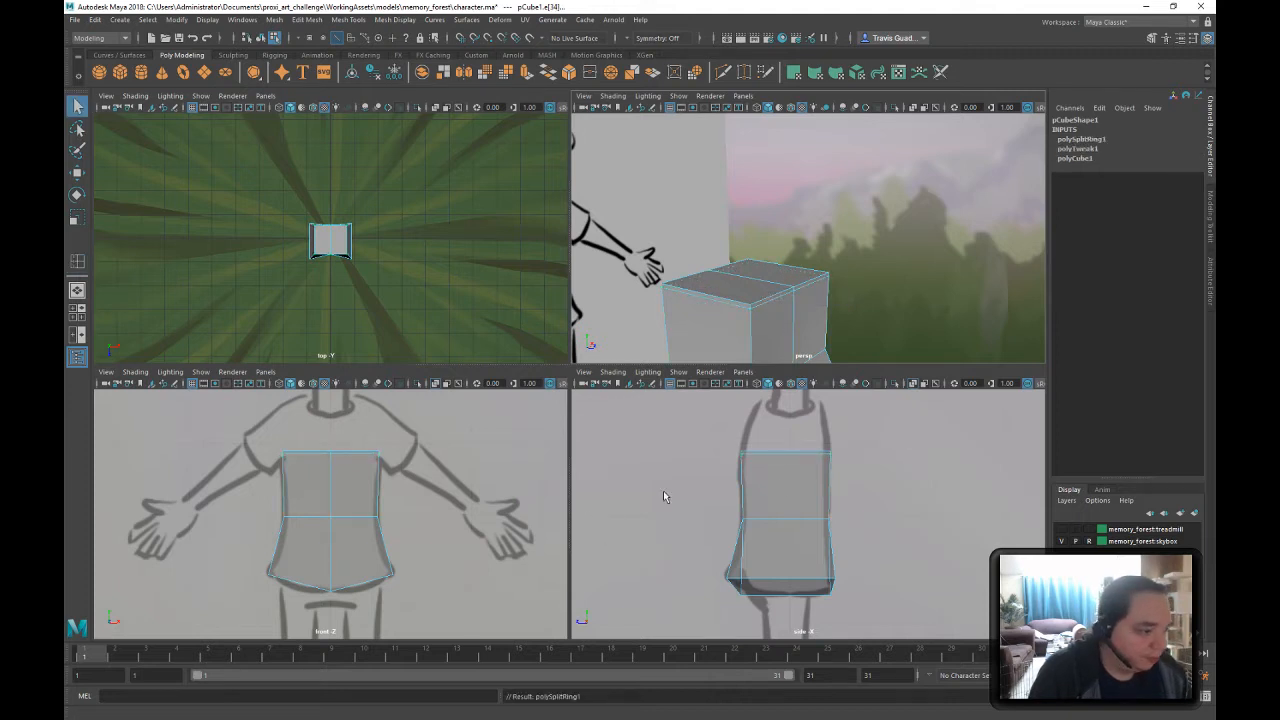
- Select the cube's top vertices in the side view and switch the mistakenly enabled Object Y symmetry back off
{"action": "scroll", "coordinate": [792, 505], "scroll_direction": "up", "scroll_amount": 5}
{"action": "right_click_drag", "start_coordinate": [808, 362], "coordinate": [751, 363]}
{"action": "key", "text": "w"}
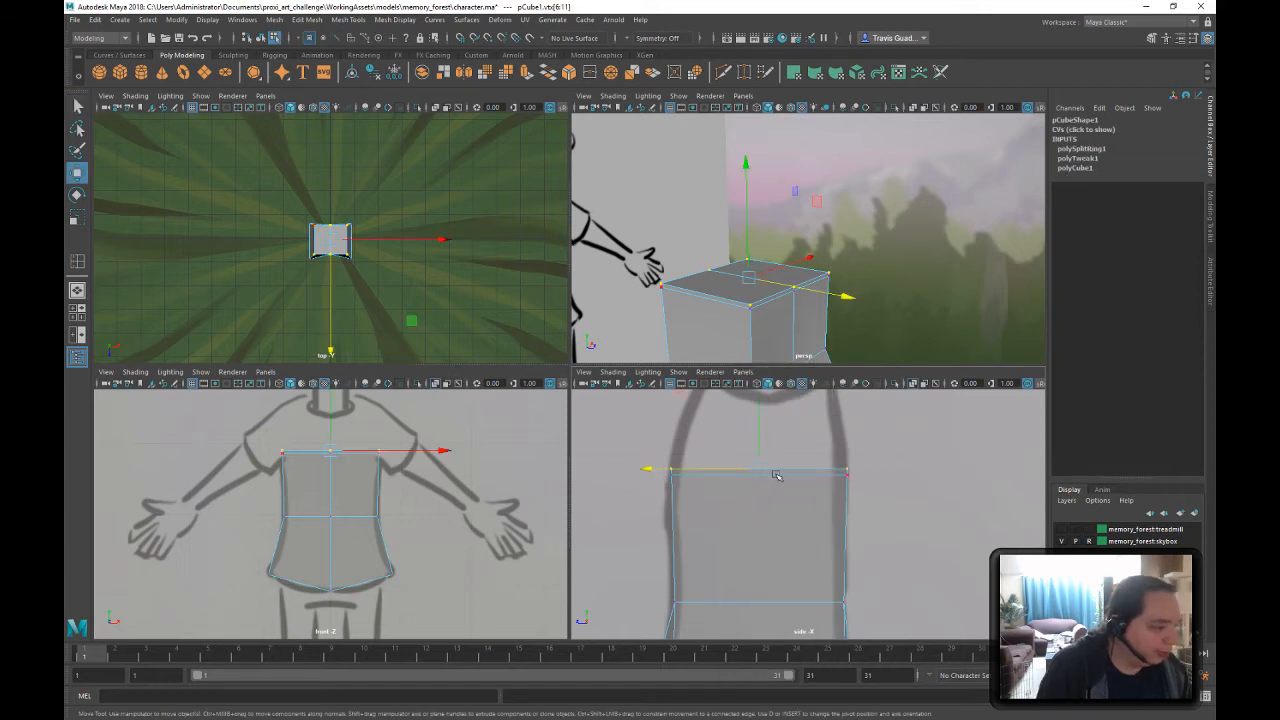
{"action": "middle_click_drag", "start_coordinate": [777, 476], "coordinate": [777, 540], "text": "alt"}
{"action": "left_click_drag", "start_coordinate": [765, 392], "coordinate": [765, 392]}
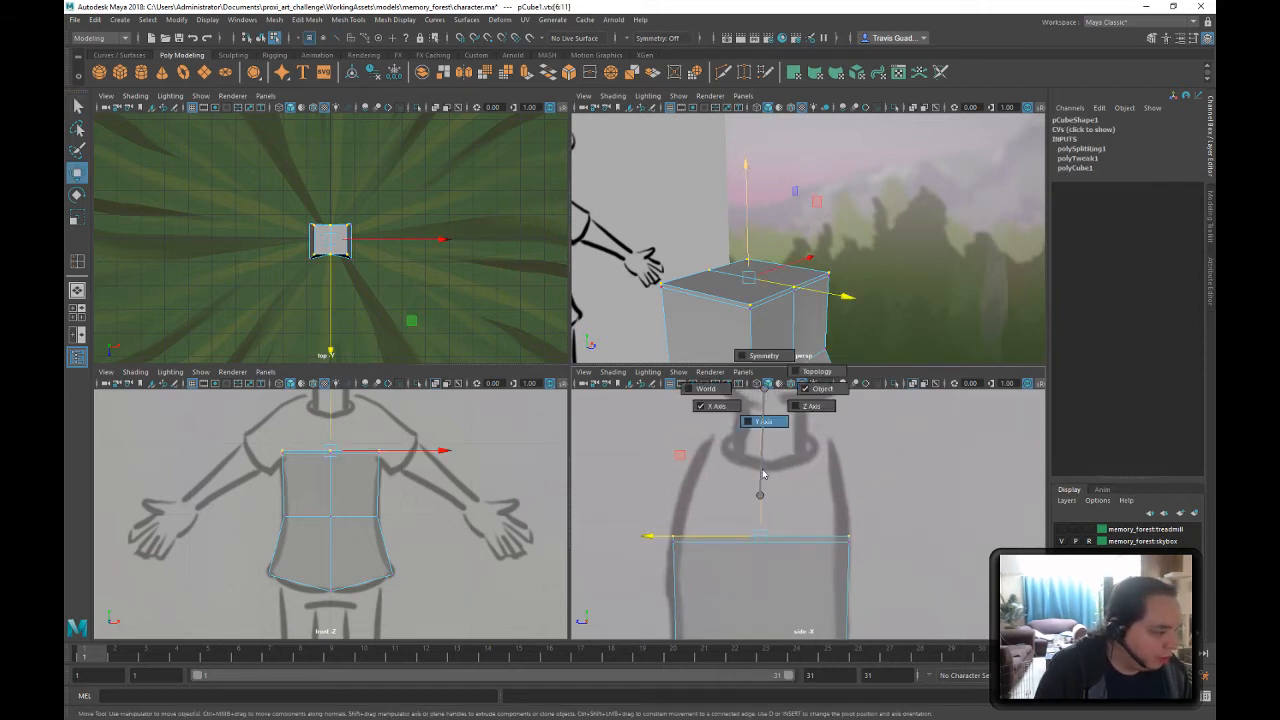
{"action": "left_click_drag", "start_coordinate": [757, 474], "coordinate": [763, 412]}
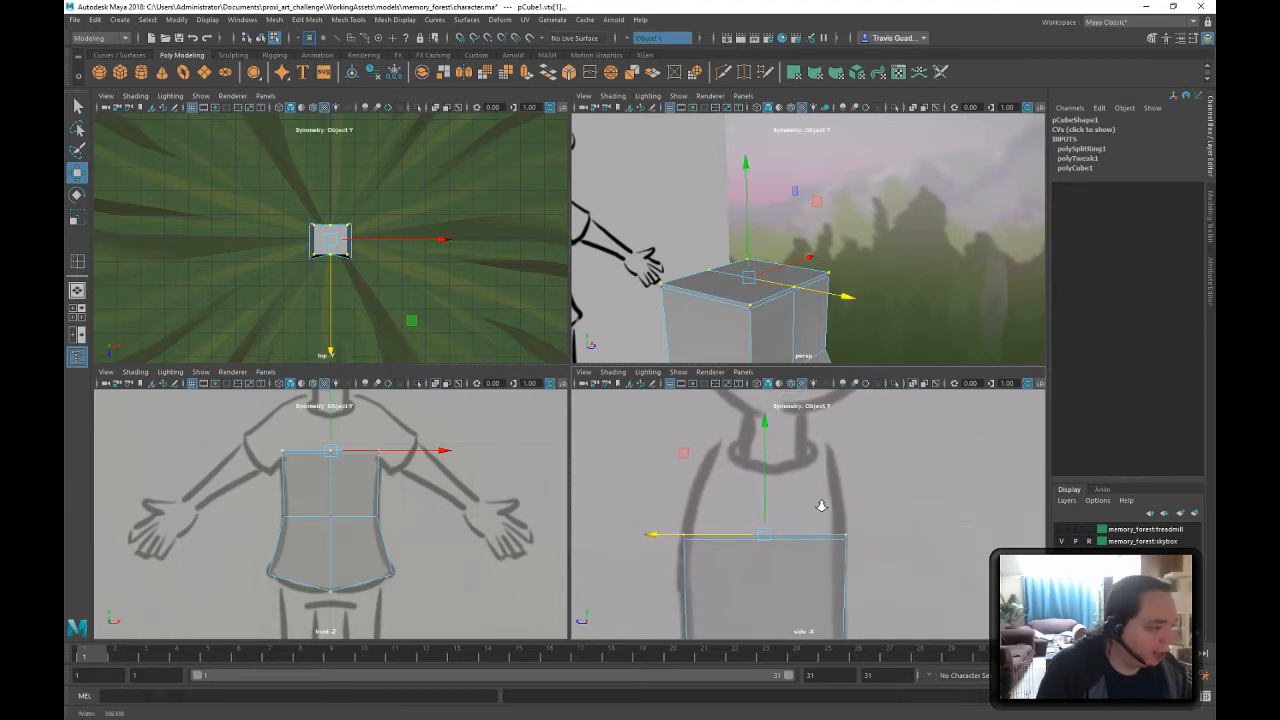
{"action": "scroll", "coordinate": [810, 495], "scroll_direction": "up", "scroll_amount": 1}
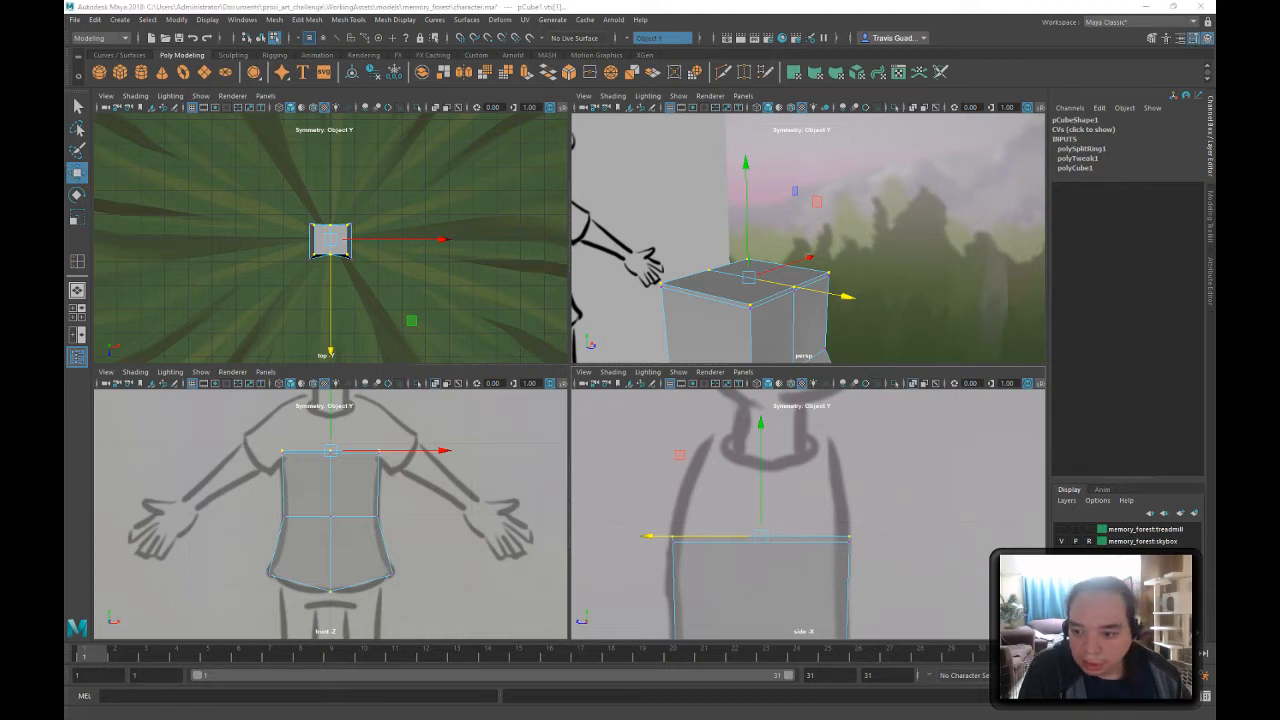
{"action": "key", "text": "F8"}
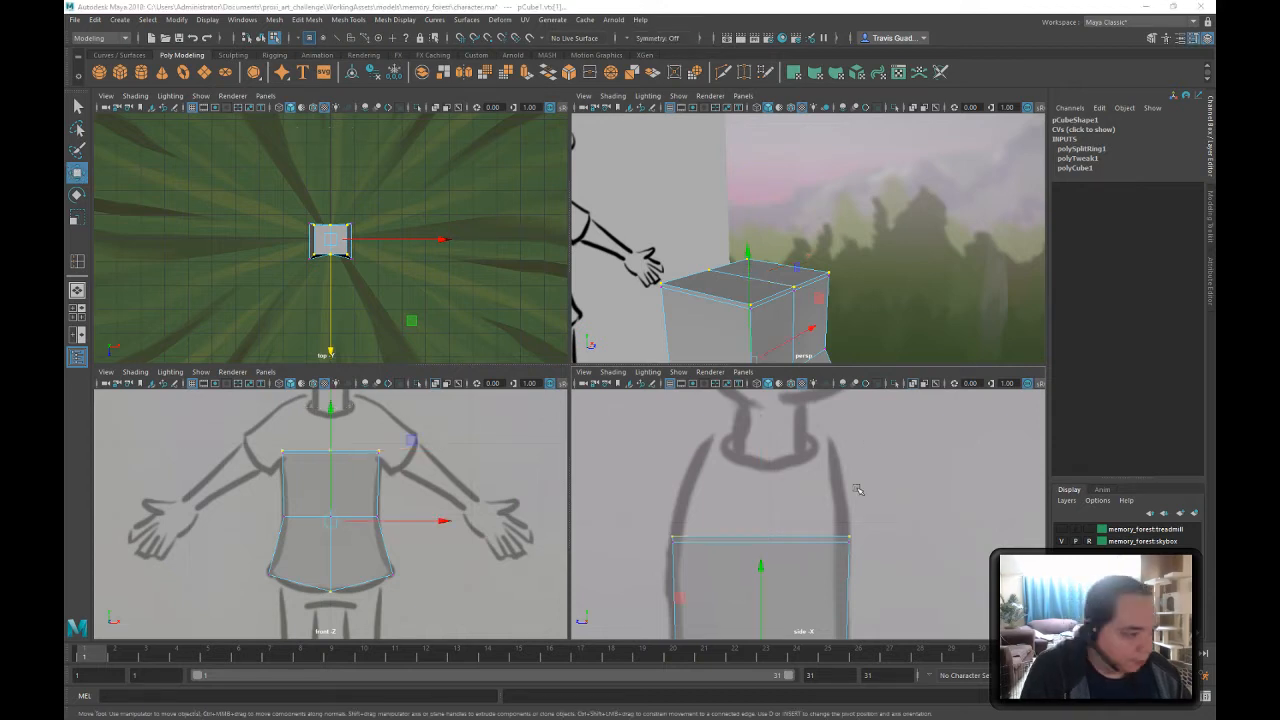
{"action": "right_click_drag", "start_coordinate": [771, 489], "coordinate": [771, 487]}
{"action": "key", "text": "space"}
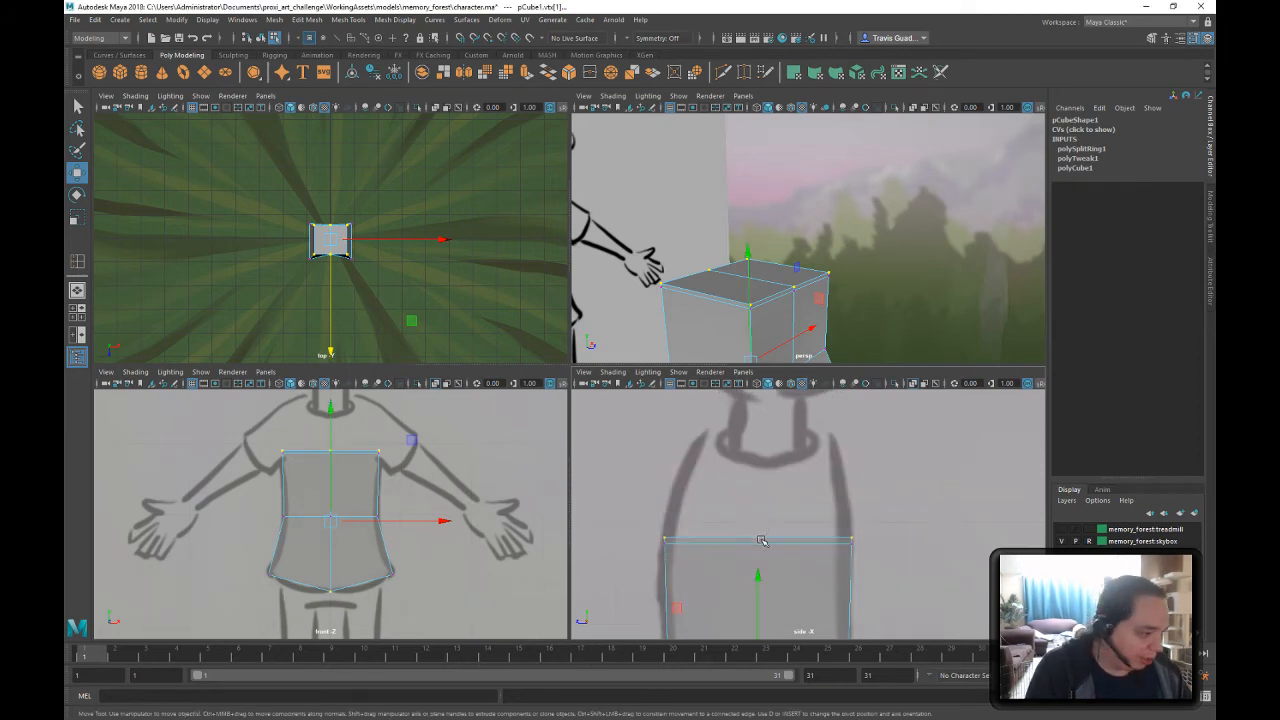
{"action": "key", "text": "space"}
{"action": "key", "text": "space"}
{"action": "key", "text": "space"}
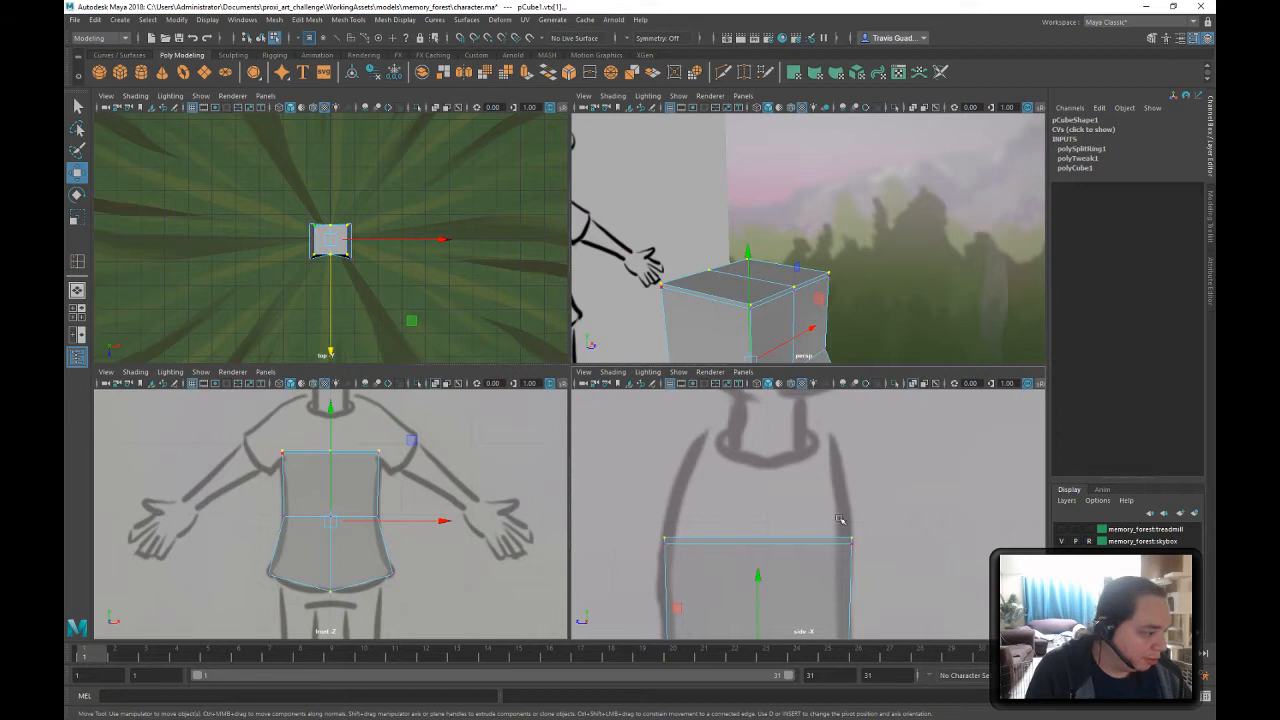
{"action": "right_click_drag", "start_coordinate": [795, 310], "coordinate": [782, 295]}
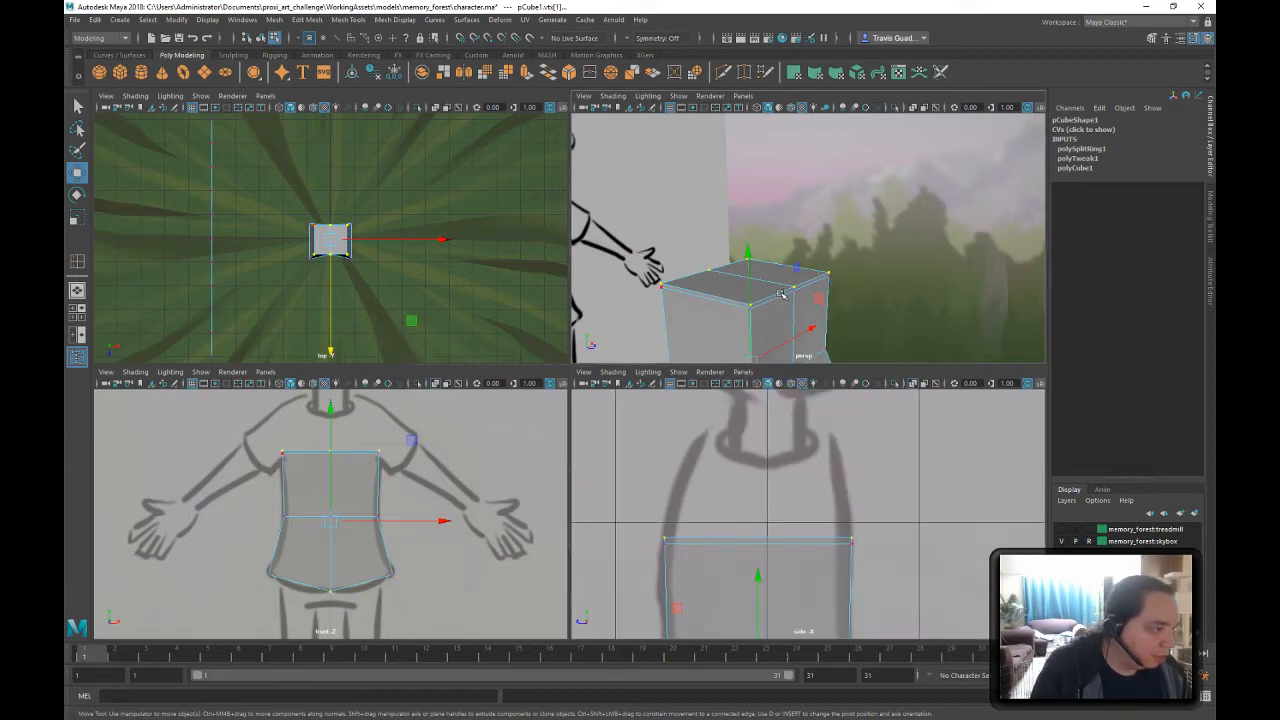
- Try to raise the selected vertices toward the neck in the side view, and undo the moves
{"action": "left_click_drag", "start_coordinate": [745, 263], "coordinate": [745, 236]}
{"action": "key", "text": "ctrl+z"}
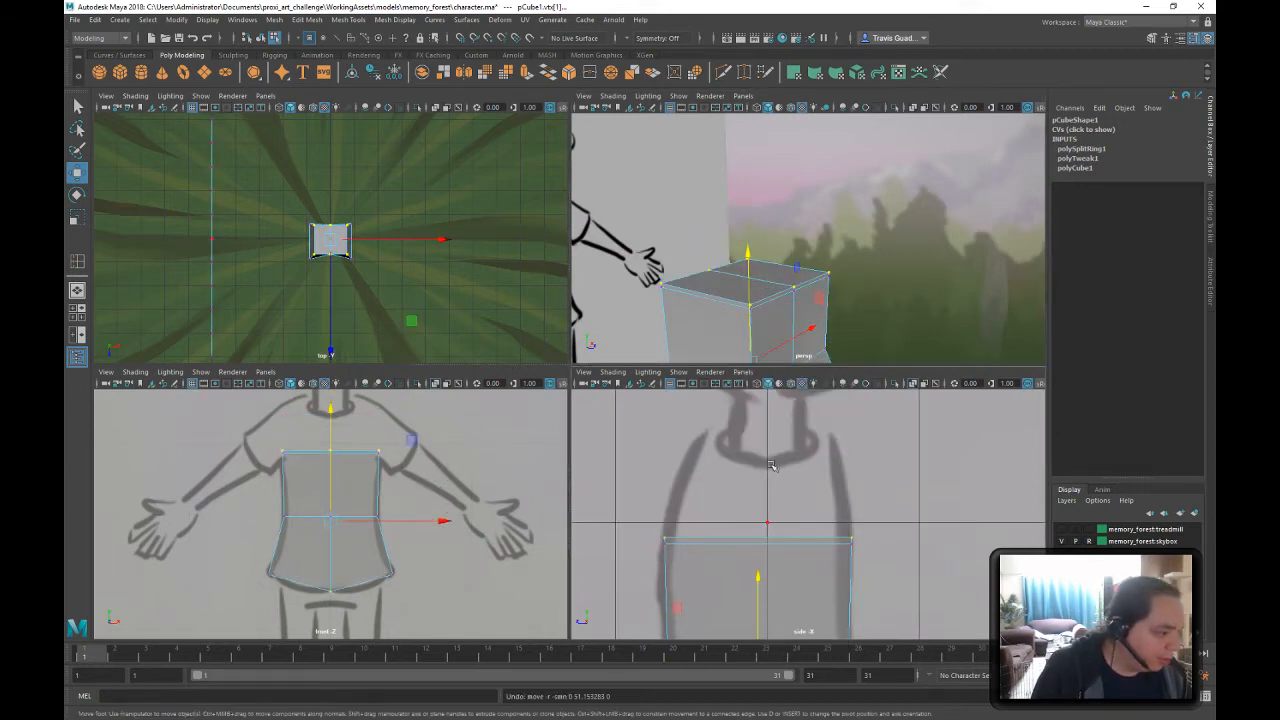
{"action": "left_click_drag", "start_coordinate": [752, 588], "coordinate": [787, 468]}
{"action": "key", "text": "r"}
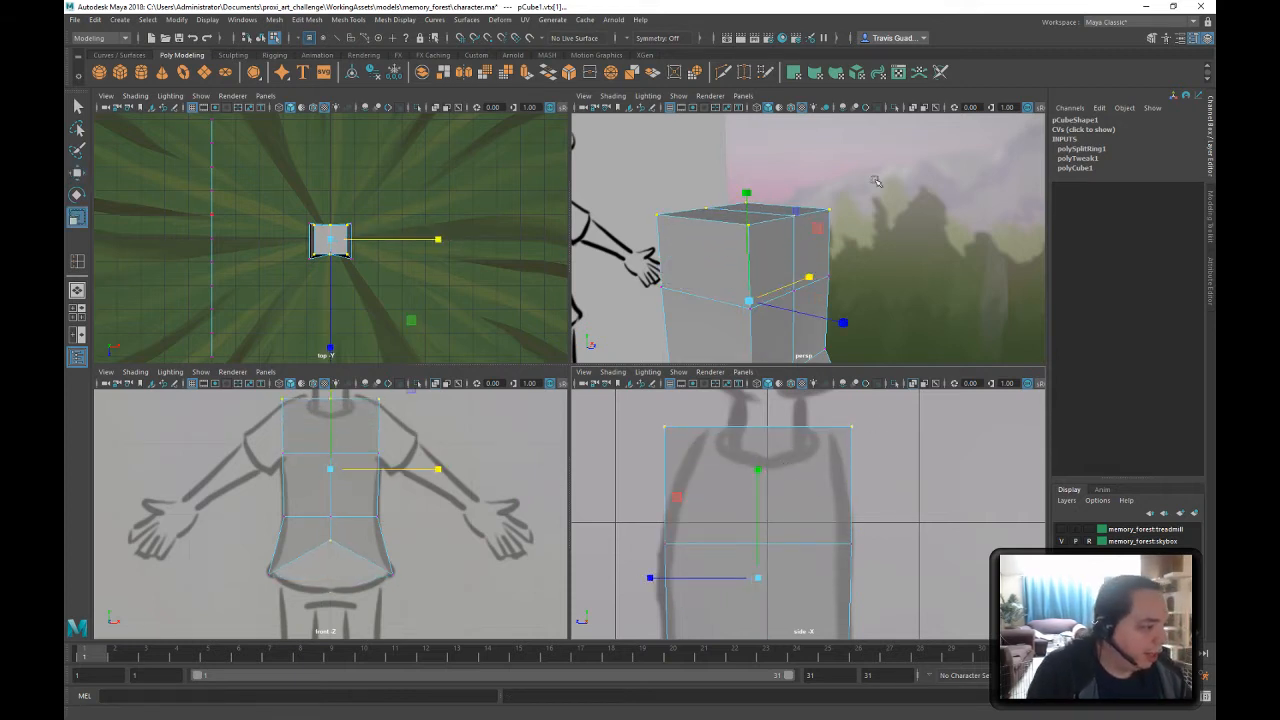
{"action": "left_click_drag", "start_coordinate": [870, 266], "coordinate": [864, 220], "text": "alt"}
{"action": "key", "text": "ctrl+z"}
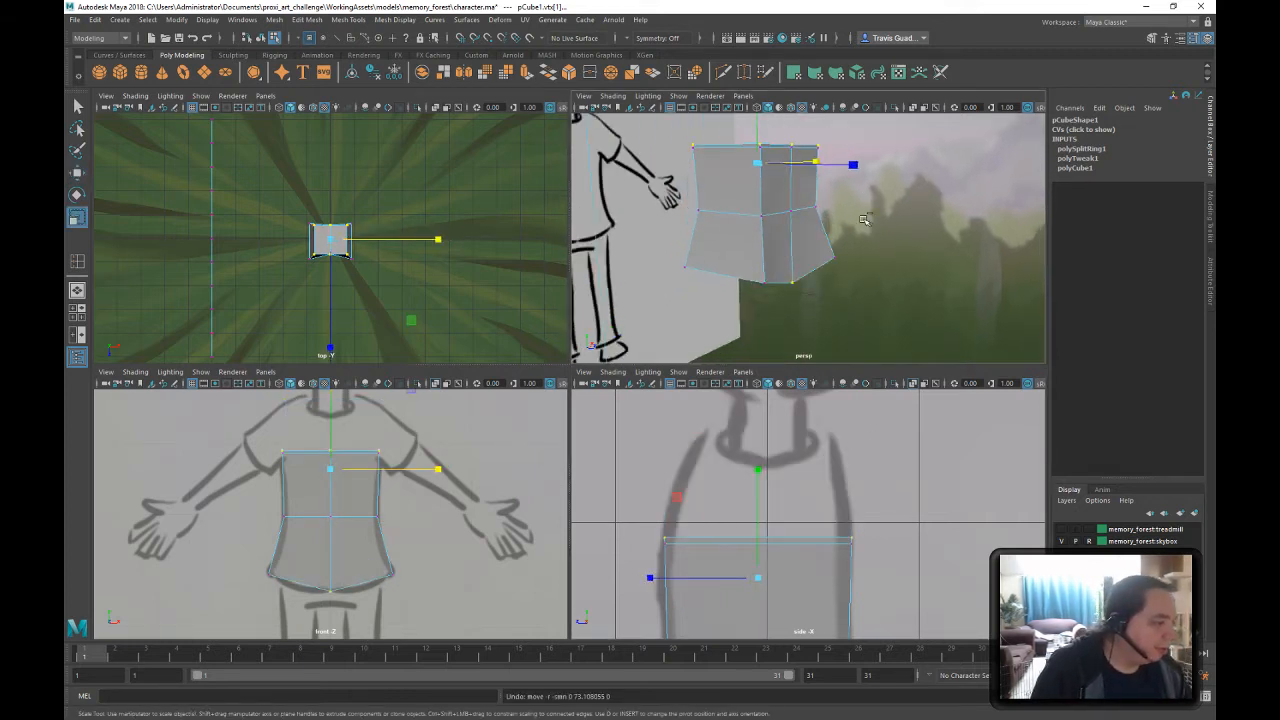
- Remove the hem vertices from the selection and raise only the cube's top row to the shirt collar
{"action": "left_click_drag", "start_coordinate": [364, 602], "coordinate": [285, 547], "text": "ctrl"}
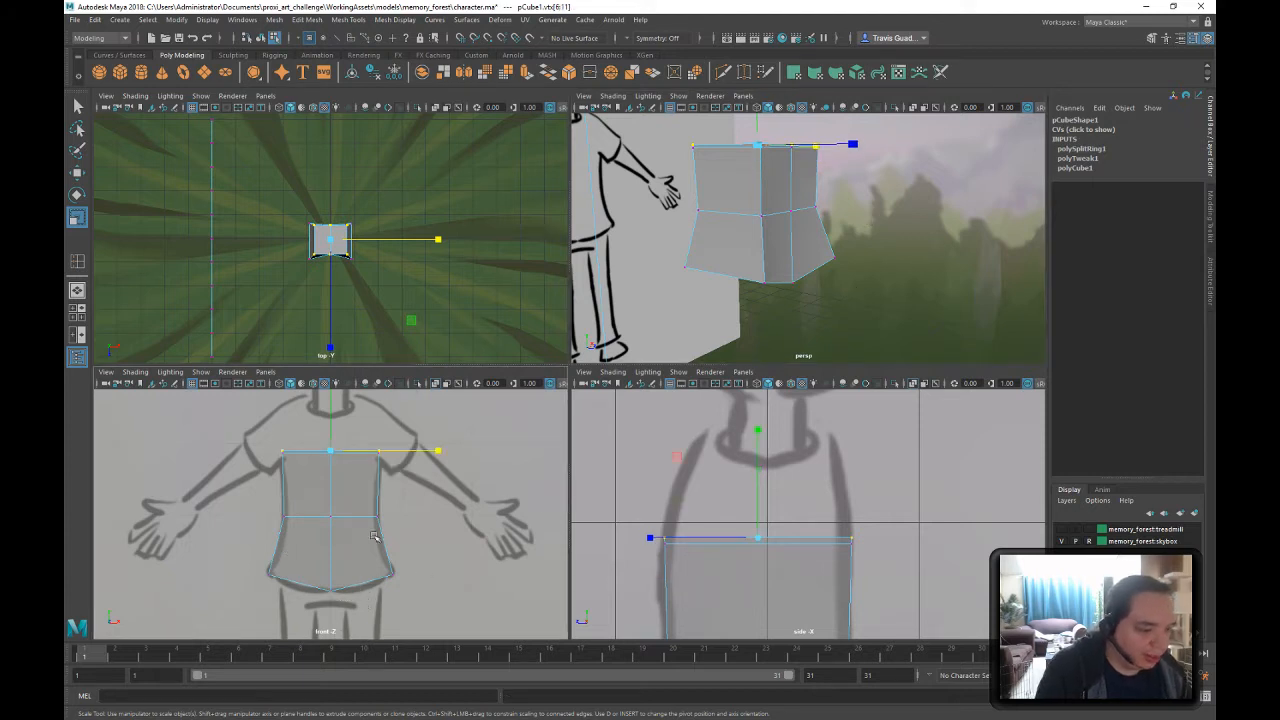
{"action": "key", "text": "w"}
{"action": "left_click_drag", "start_coordinate": [758, 450], "coordinate": [757, 344]}
{"action": "left_click_drag", "start_coordinate": [758, 403], "coordinate": [763, 400]}
- Scale the raised top row narrower in depth and width to follow the shoulder outlines in the side and front views
{"action": "key", "text": "r"}
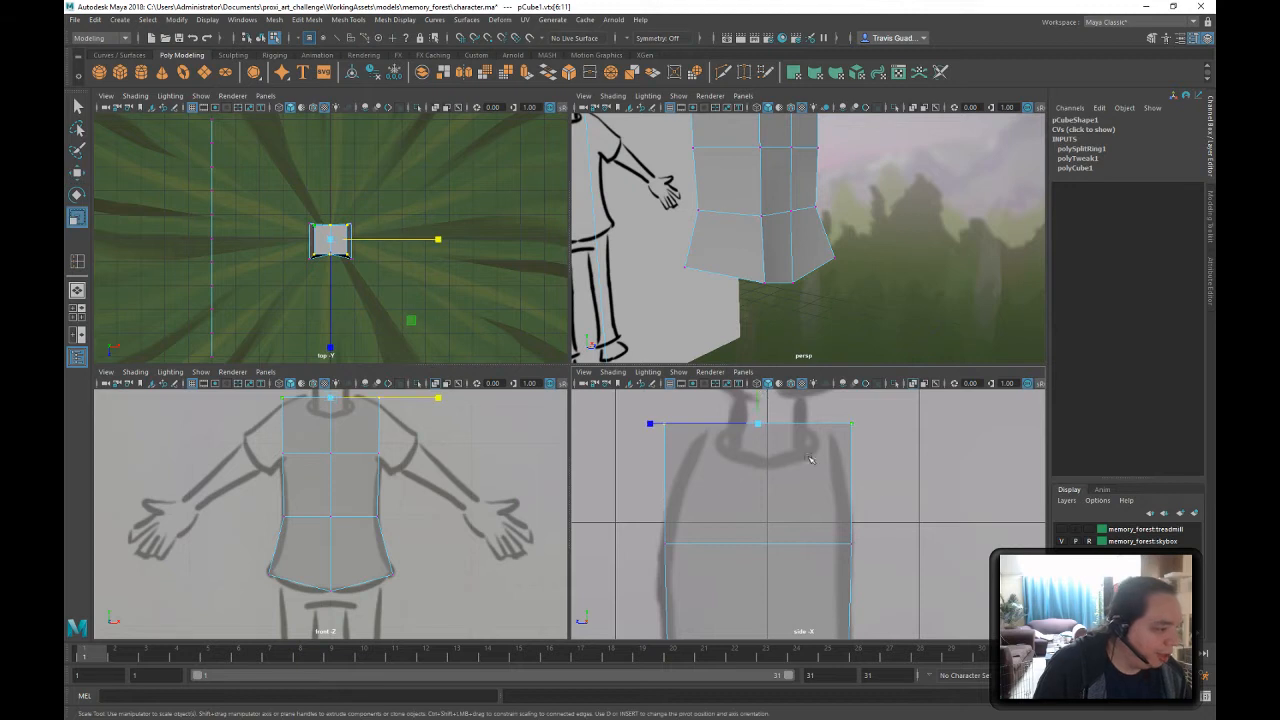
{"action": "left_click_drag", "start_coordinate": [652, 430], "coordinate": [689, 426]}
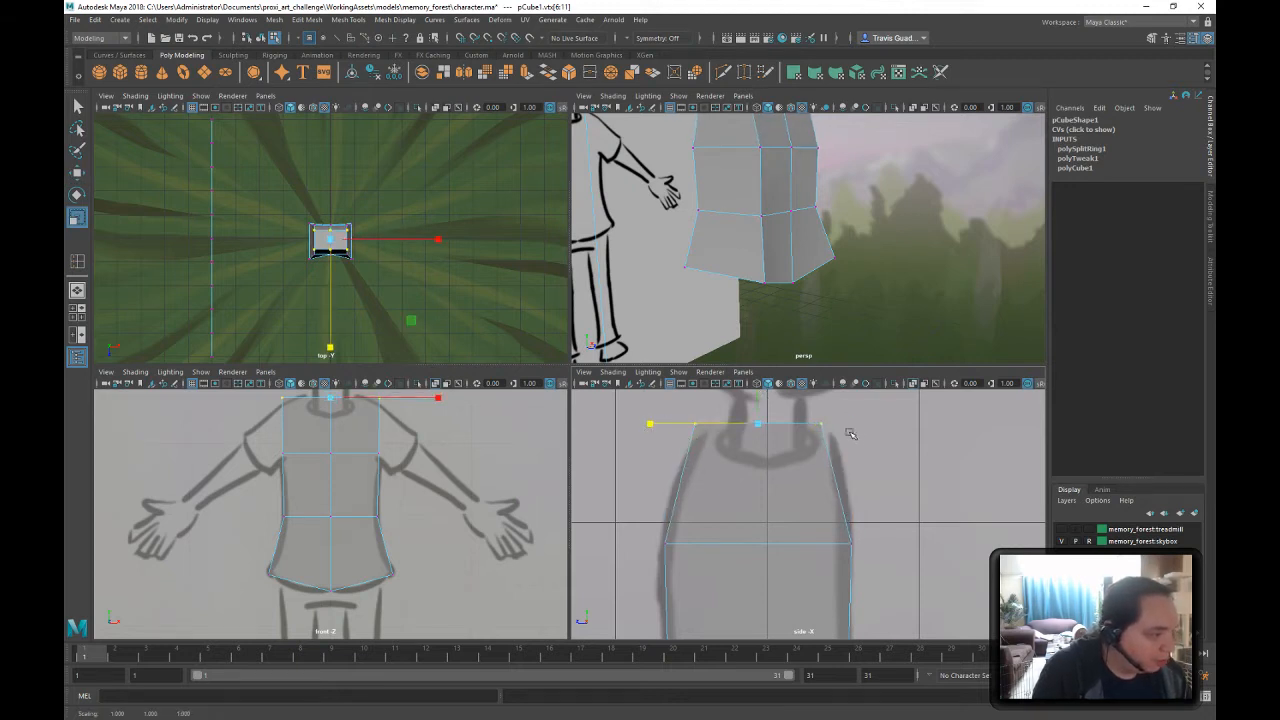
{"action": "middle_click_drag", "start_coordinate": [849, 429], "coordinate": [836, 511], "text": "alt"}
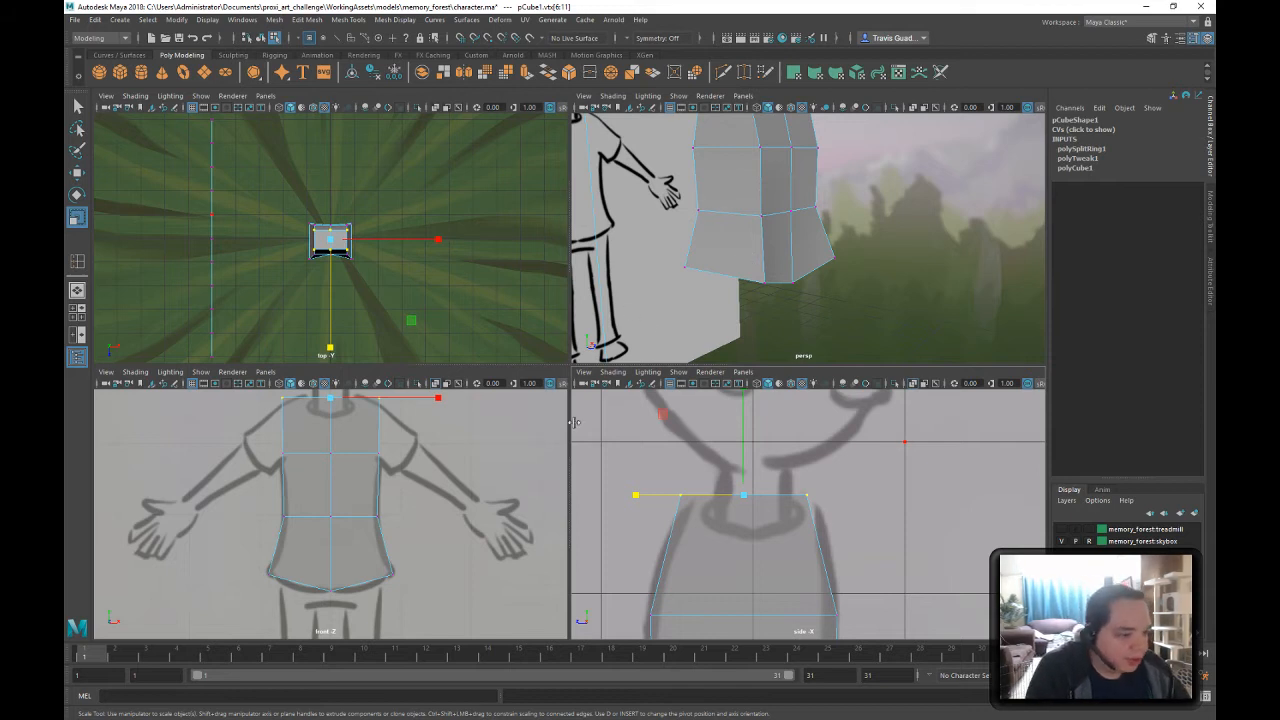
{"action": "middle_click_drag", "start_coordinate": [456, 393], "coordinate": [449, 469], "text": "alt"}
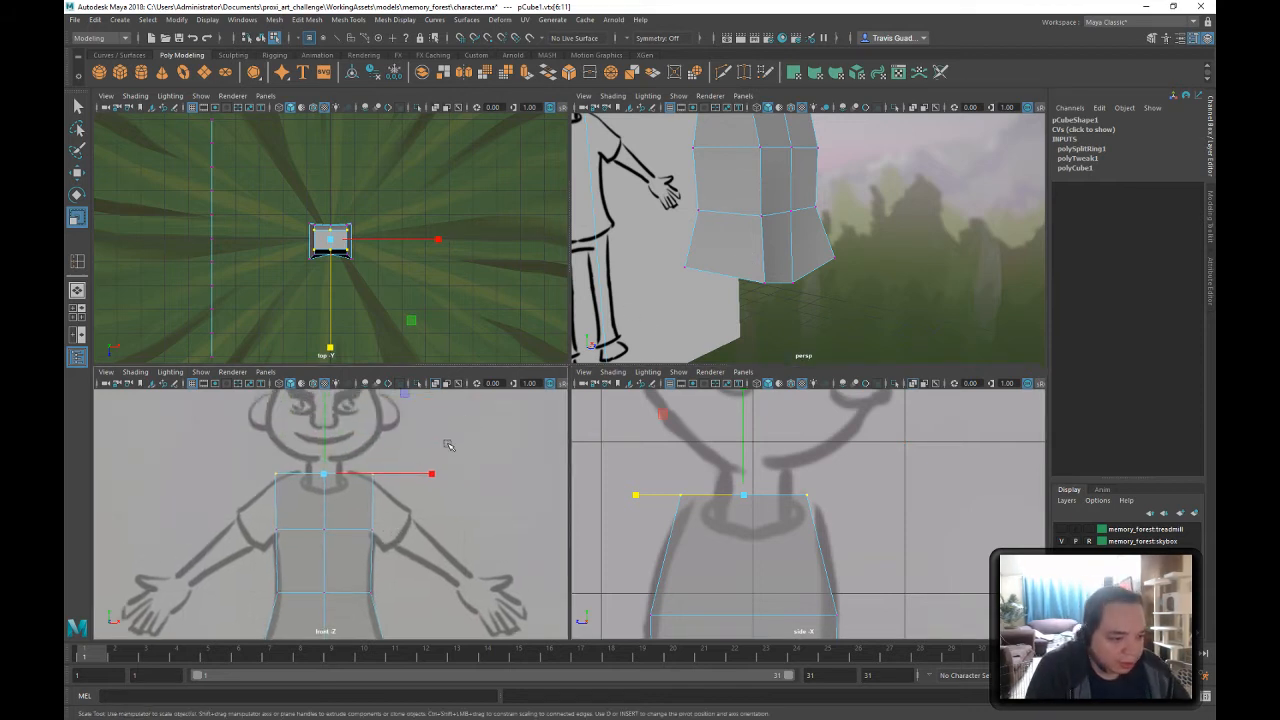
{"action": "left_click_drag", "start_coordinate": [431, 473], "coordinate": [403, 475]}
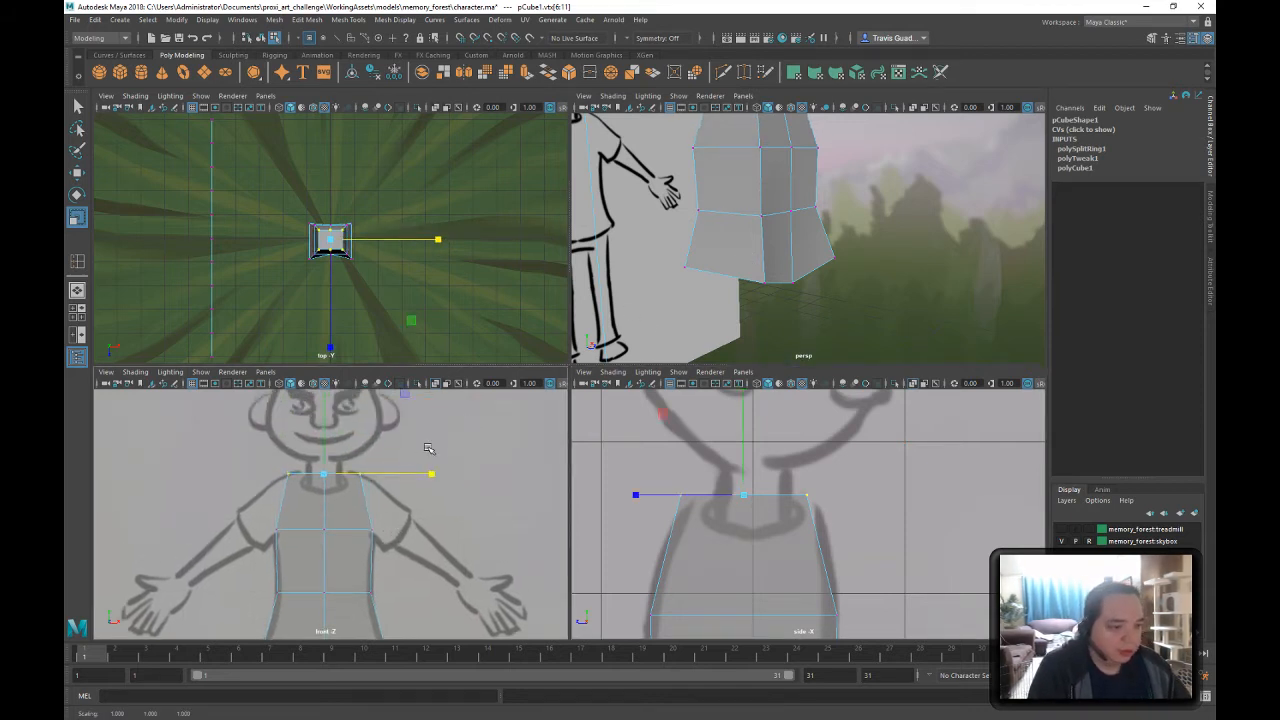
{"action": "left_click_drag", "start_coordinate": [293, 496], "coordinate": [296, 503]}
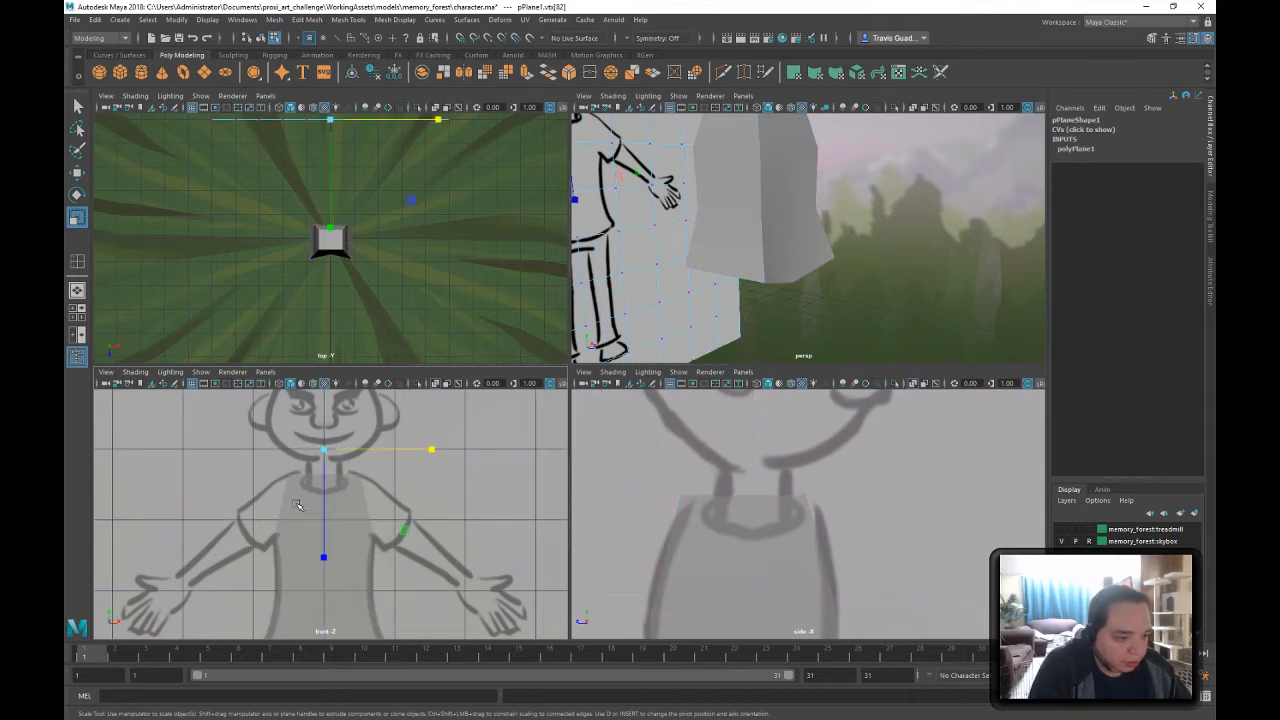
{"action": "left_click", "coordinate": [365, 520]}
{"action": "key", "text": "Up"}
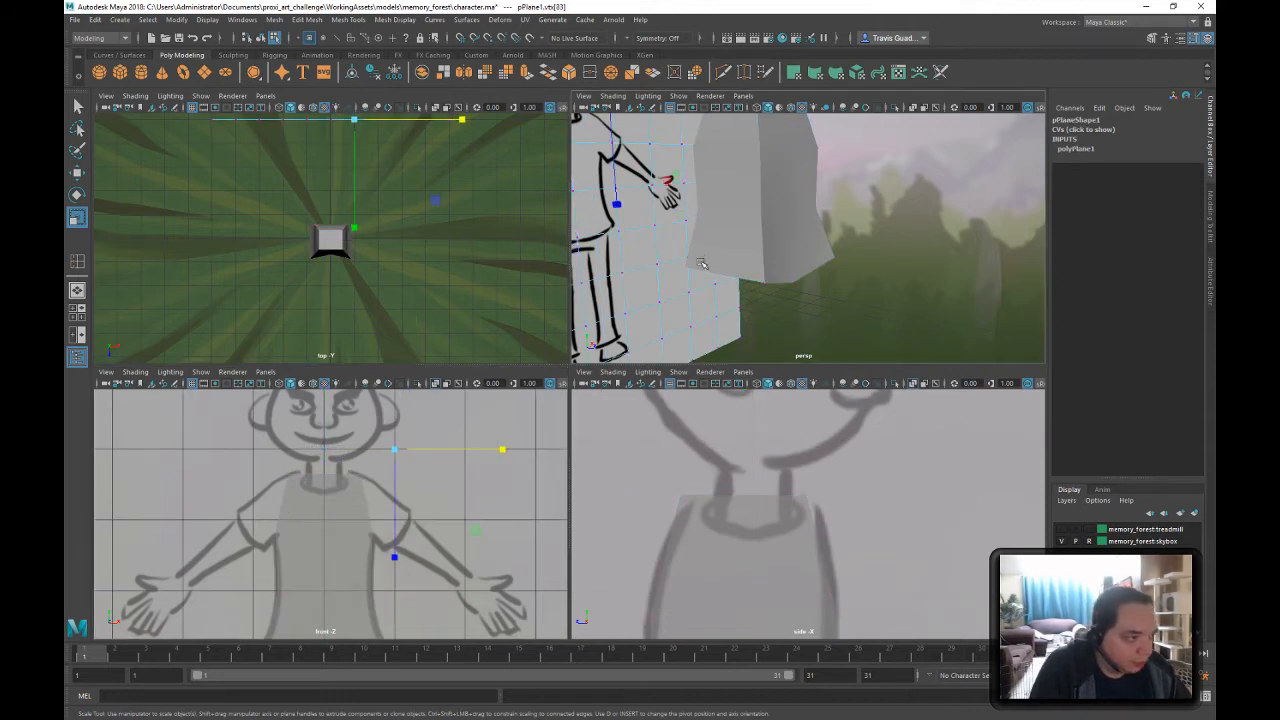
{"action": "left_click", "coordinate": [805, 167]}
- Select the front and side reference planes as objects and put them on a new display layer
{"action": "left_click", "coordinate": [262, 39]}
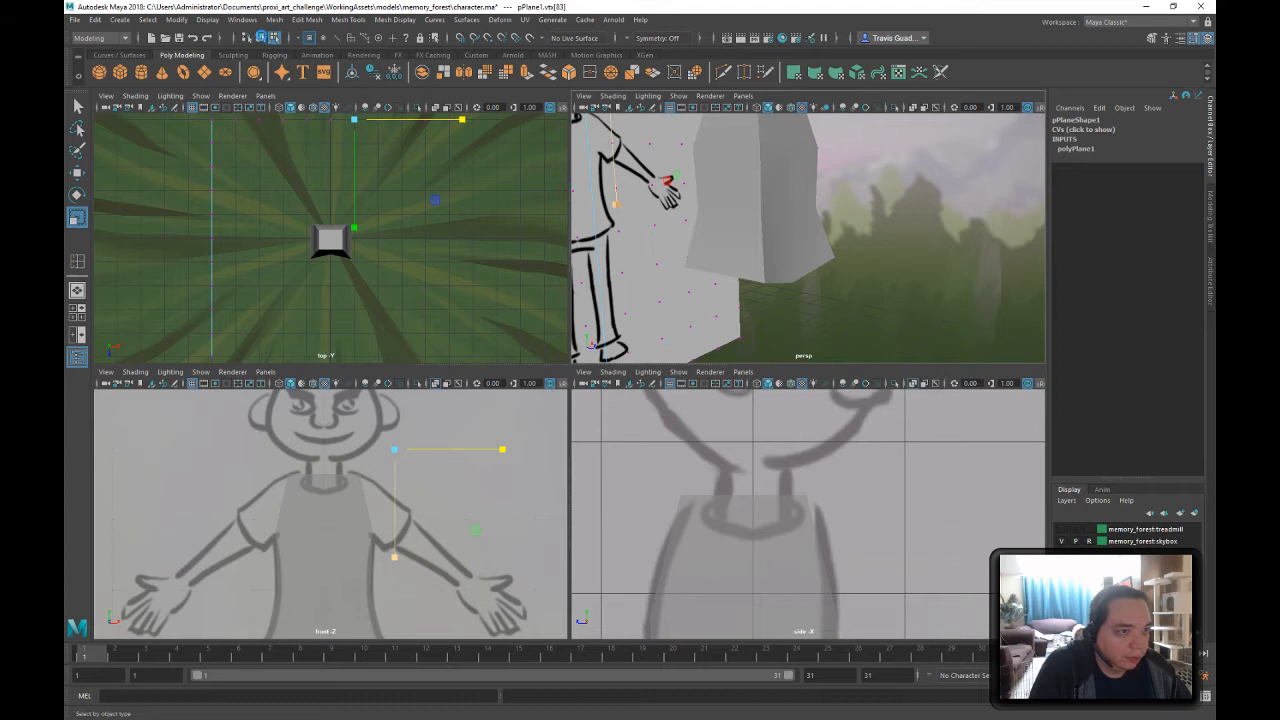
{"action": "right_click", "coordinate": [807, 190]}
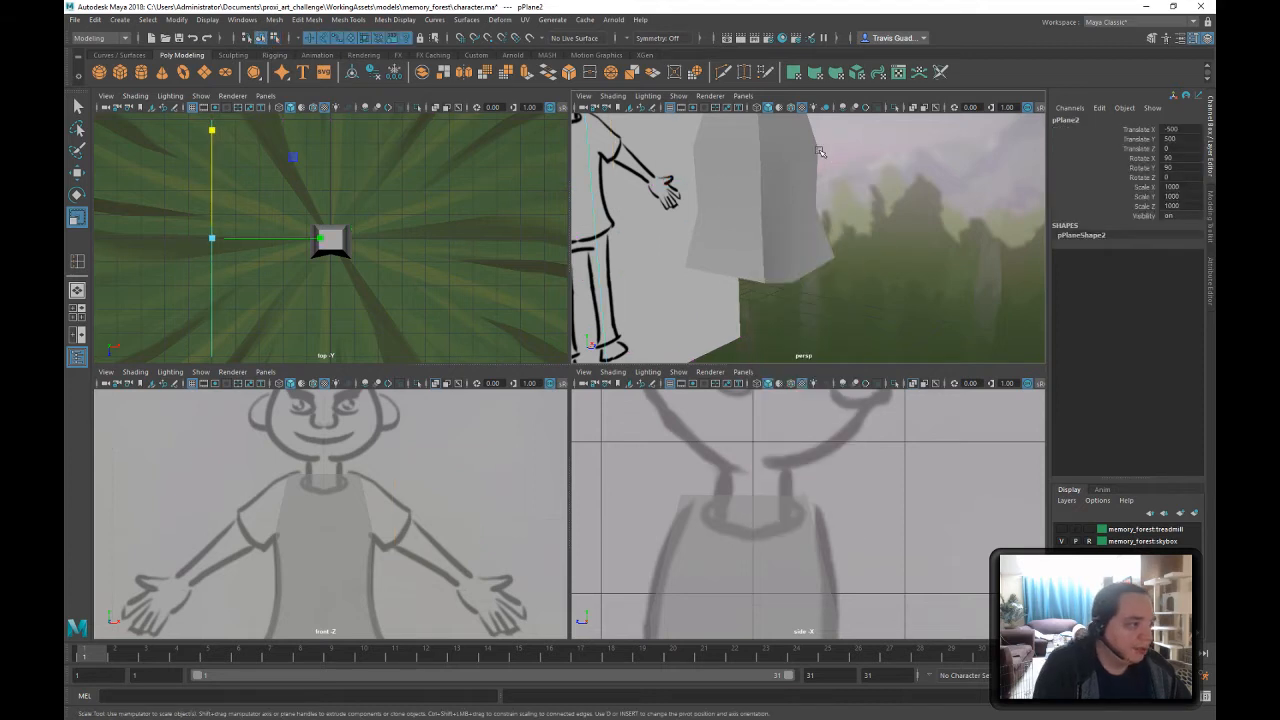
{"action": "middle_click_drag", "start_coordinate": [802, 192], "coordinate": [806, 283], "text": "alt"}
{"action": "right_click_drag", "start_coordinate": [806, 283], "coordinate": [744, 259], "text": "alt"}
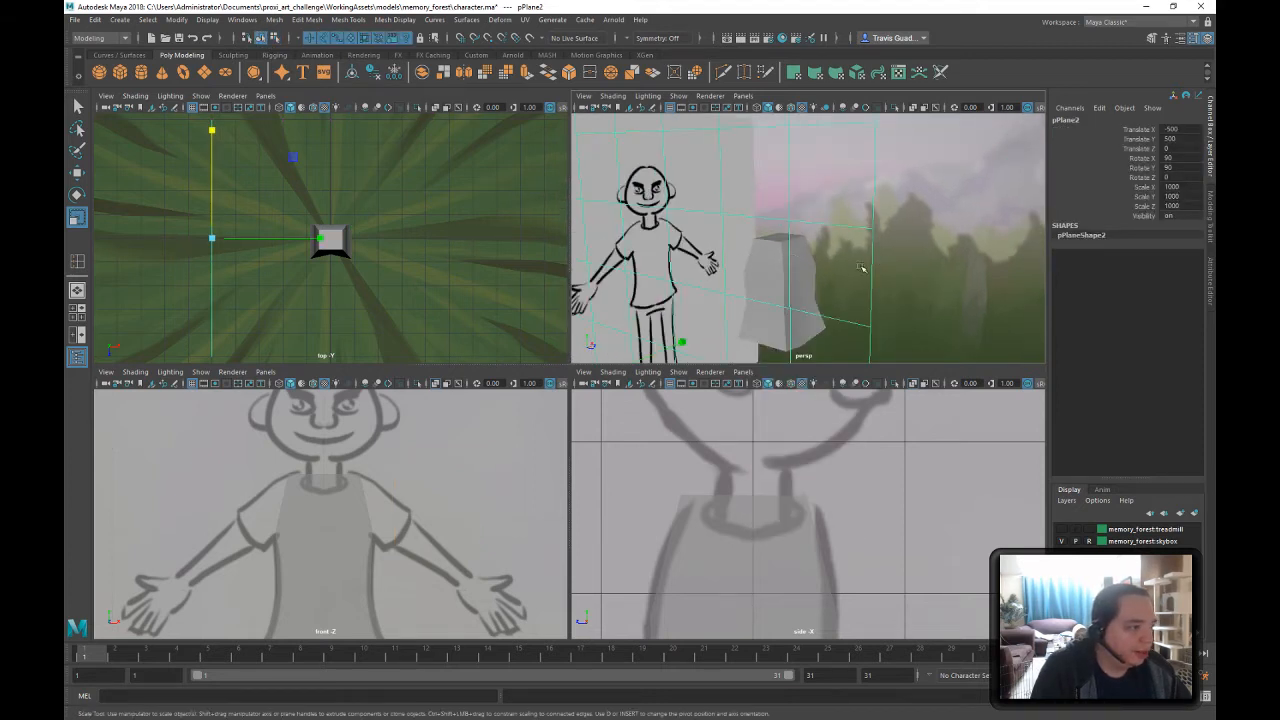
{"action": "left_click_drag", "start_coordinate": [861, 267], "coordinate": [762, 271], "text": "alt"}
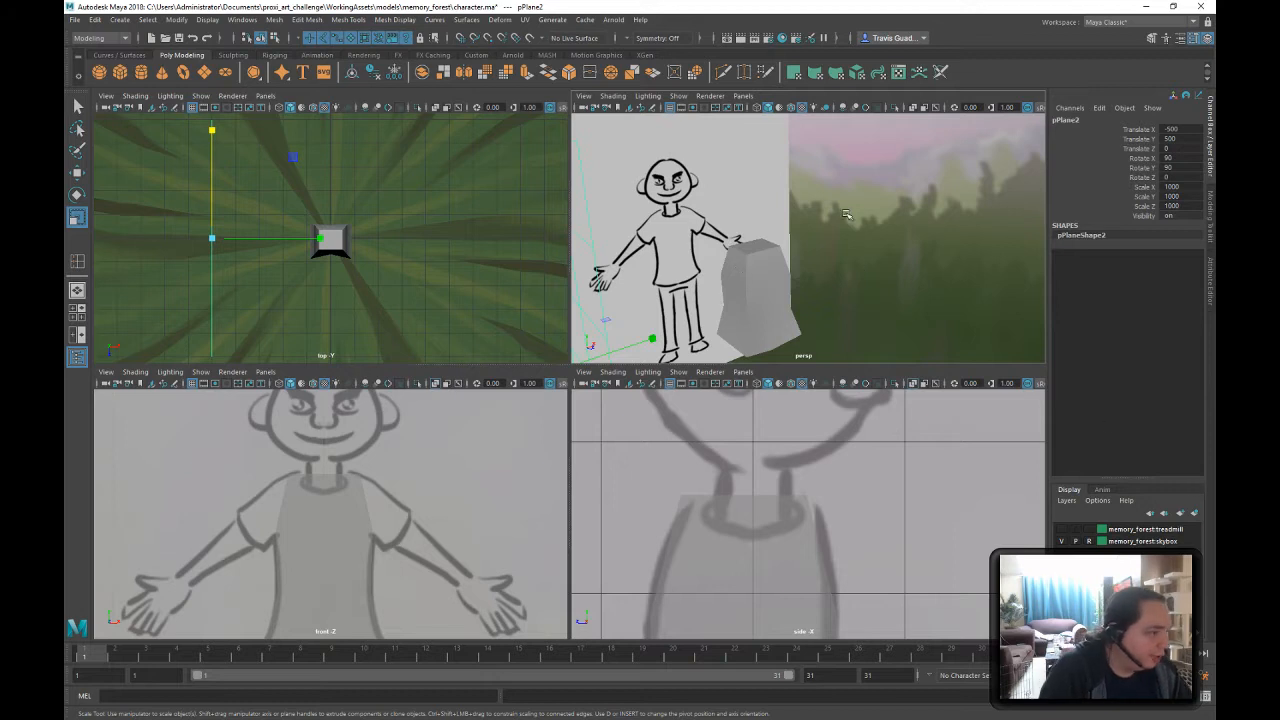
{"action": "left_click", "coordinate": [737, 187], "text": "shift"}
{"action": "left_click", "coordinate": [1195, 514]}
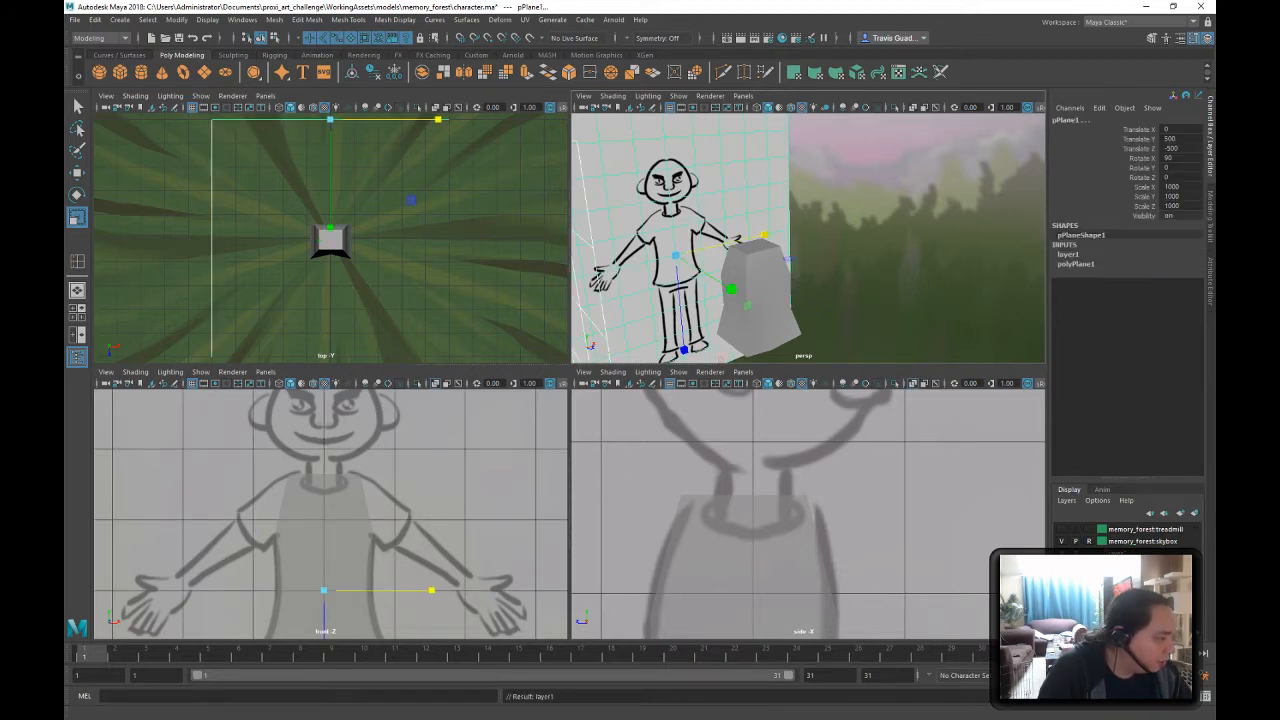
{"action": "double_click", "coordinate": [1118, 553]}
{"action": "left_click", "coordinate": [387, 525]}
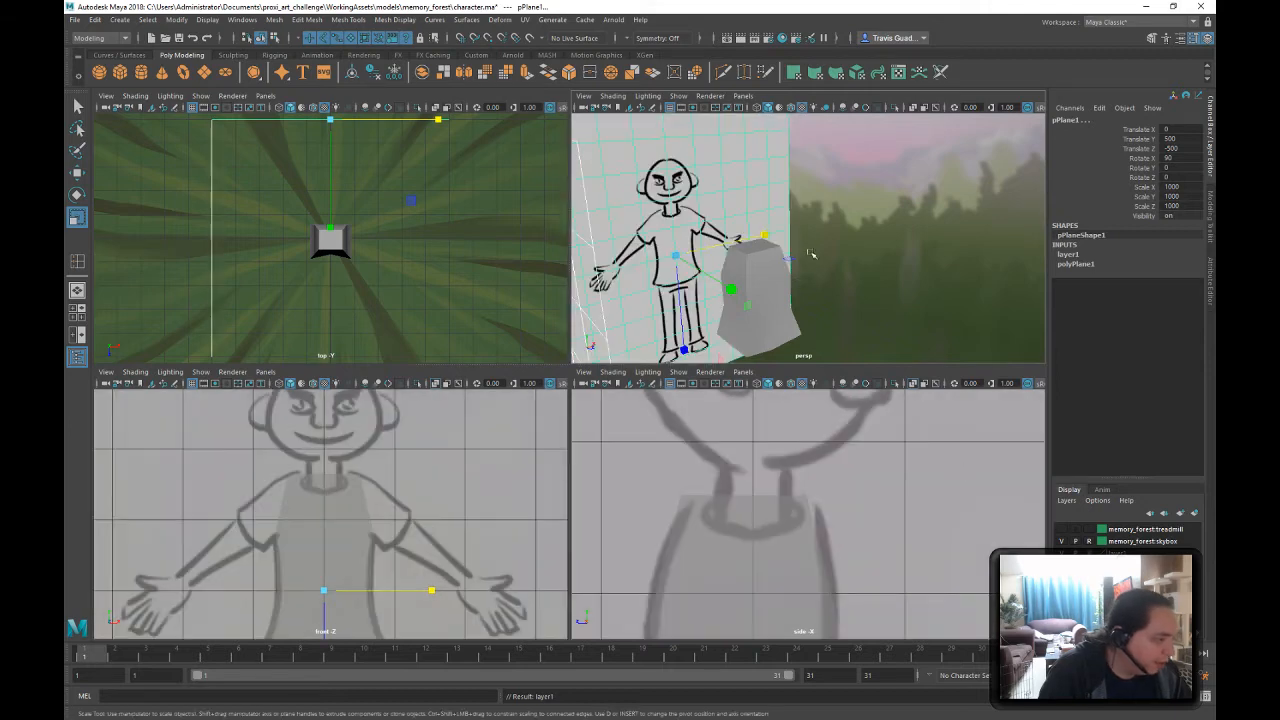
- Raise the centre vertices of the torso's top row slightly above the shoulder corners
{"action": "left_click", "coordinate": [330, 236]}
{"action": "key", "text": "f"}
{"action": "left_click_drag", "start_coordinate": [838, 213], "coordinate": [832, 249], "text": "alt"}
{"action": "right_click_drag", "start_coordinate": [838, 227], "coordinate": [797, 223]}
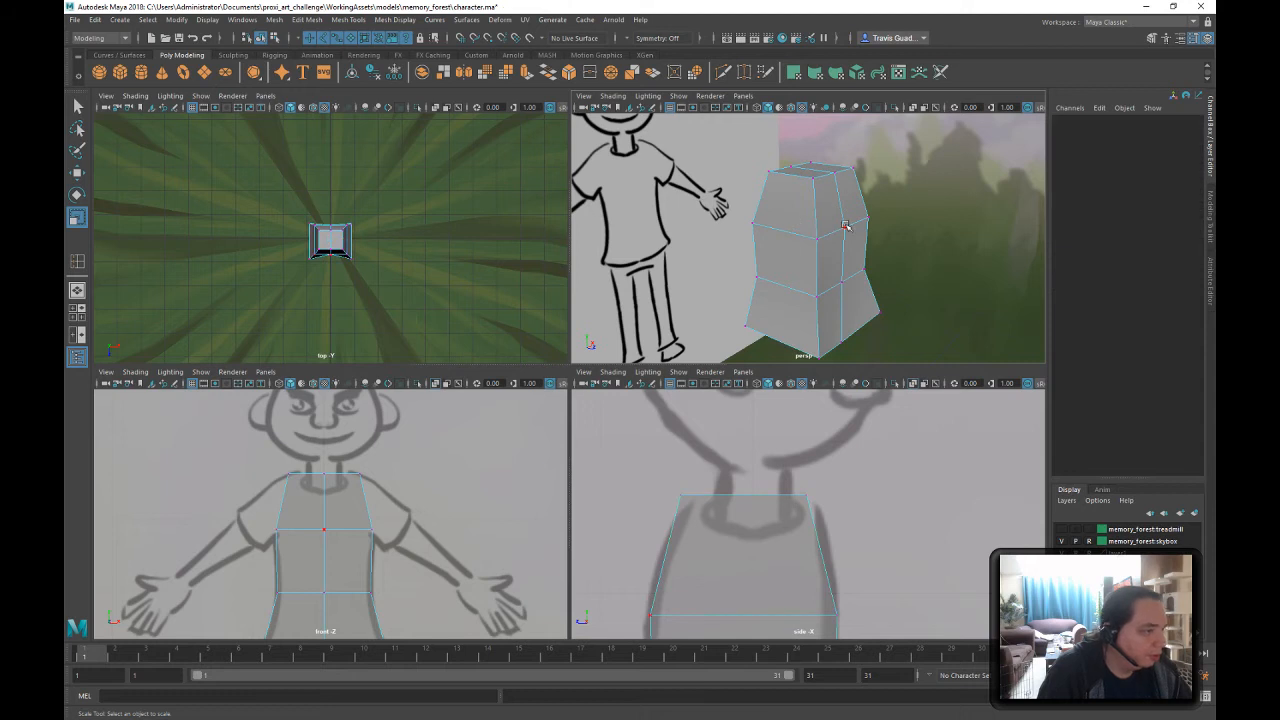
{"action": "middle_click_drag", "start_coordinate": [843, 221], "coordinate": [850, 286], "text": "alt"}
{"action": "mouse_move", "coordinate": [344, 456]}
{"action": "left_mouse_down"}
{"action": "mouse_move", "coordinate": [308, 491]}
{"action": "mouse_move", "coordinate": [333, 456]}
{"action": "left_mouse_up"}
{"action": "key", "text": "w"}
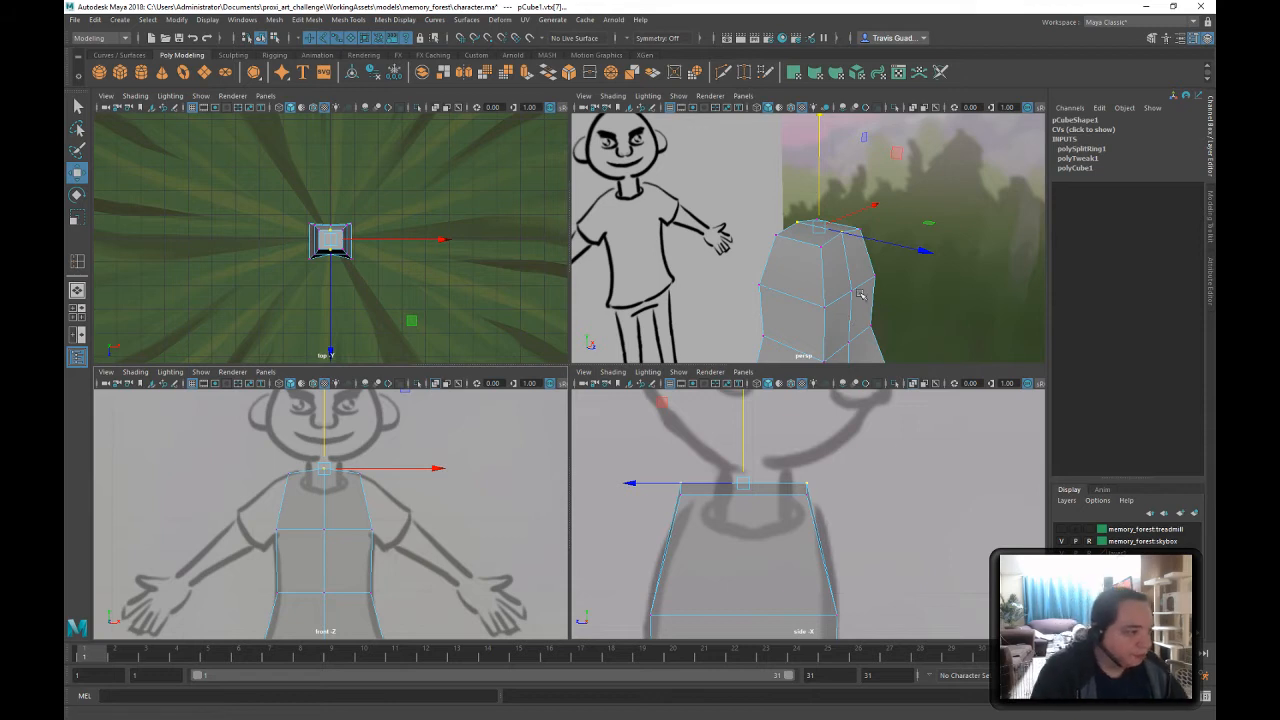
- Select all faces on the positive-X half of the torso in the front view and delete them
{"action": "middle_click_drag", "start_coordinate": [809, 289], "coordinate": [811, 237], "text": "alt"}
{"action": "scroll", "coordinate": [804, 246], "scroll_direction": "up", "scroll_amount": 3}
{"action": "left_click", "coordinate": [800, 250]}
{"action": "right_click_drag", "start_coordinate": [800, 197], "coordinate": [800, 230]}
{"action": "scroll", "coordinate": [806, 232], "scroll_direction": "down", "scroll_amount": 4}
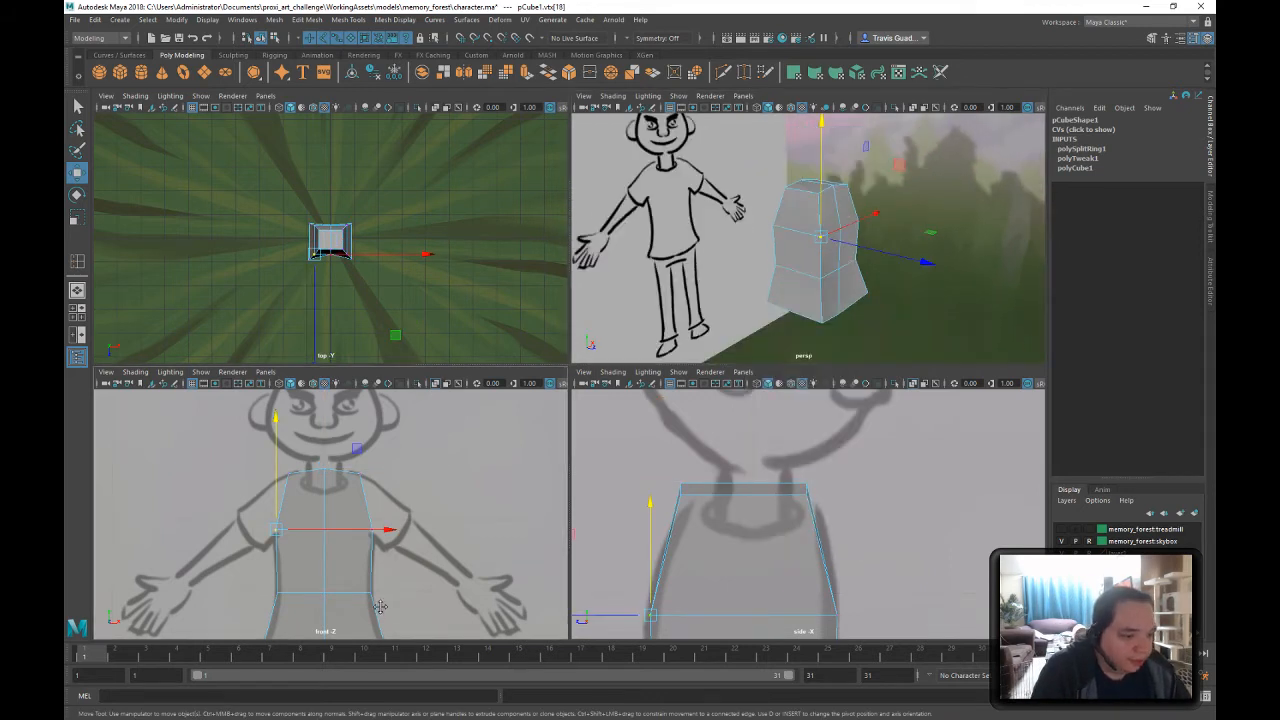
{"action": "scroll", "coordinate": [380, 607], "scroll_direction": "down", "scroll_amount": 1}
{"action": "middle_click_drag", "start_coordinate": [364, 593], "coordinate": [334, 567], "text": "alt"}
{"action": "left_click_drag", "start_coordinate": [409, 427], "coordinate": [321, 628]}
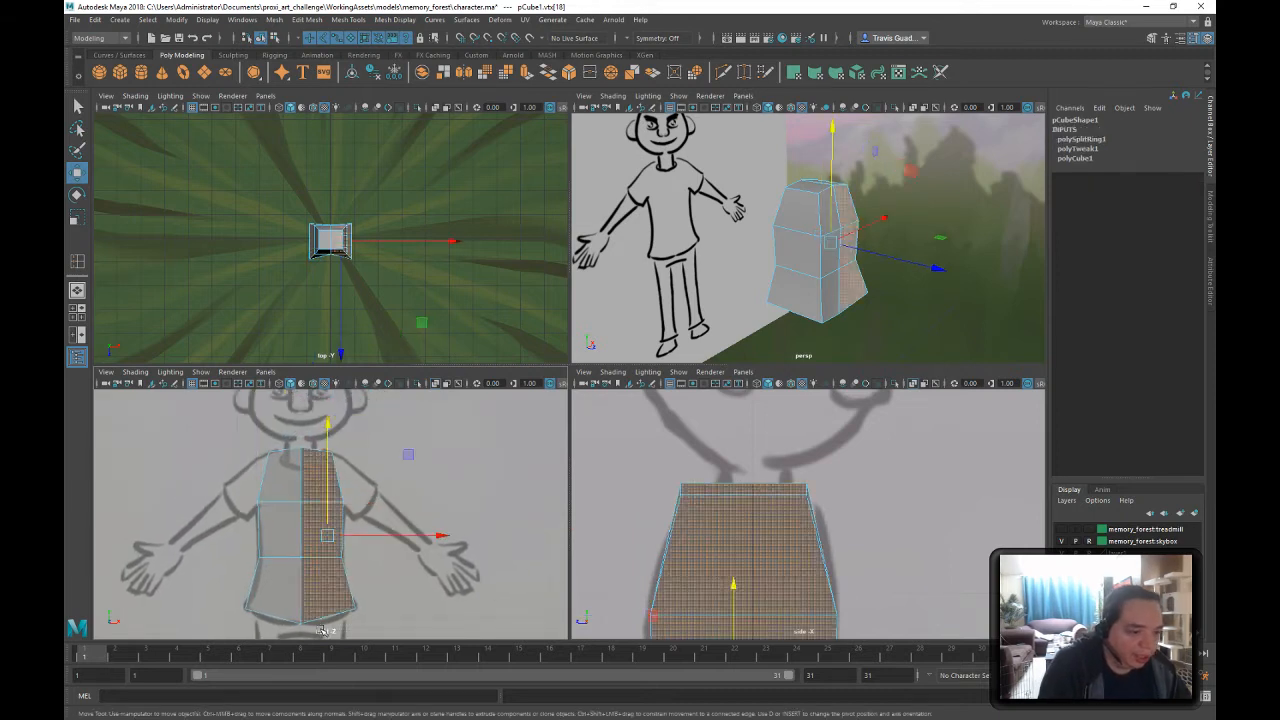
{"action": "key", "text": "Delete"}
- Return to object selection and delete the half torso's construction history
{"action": "left_click", "coordinate": [274, 39]}
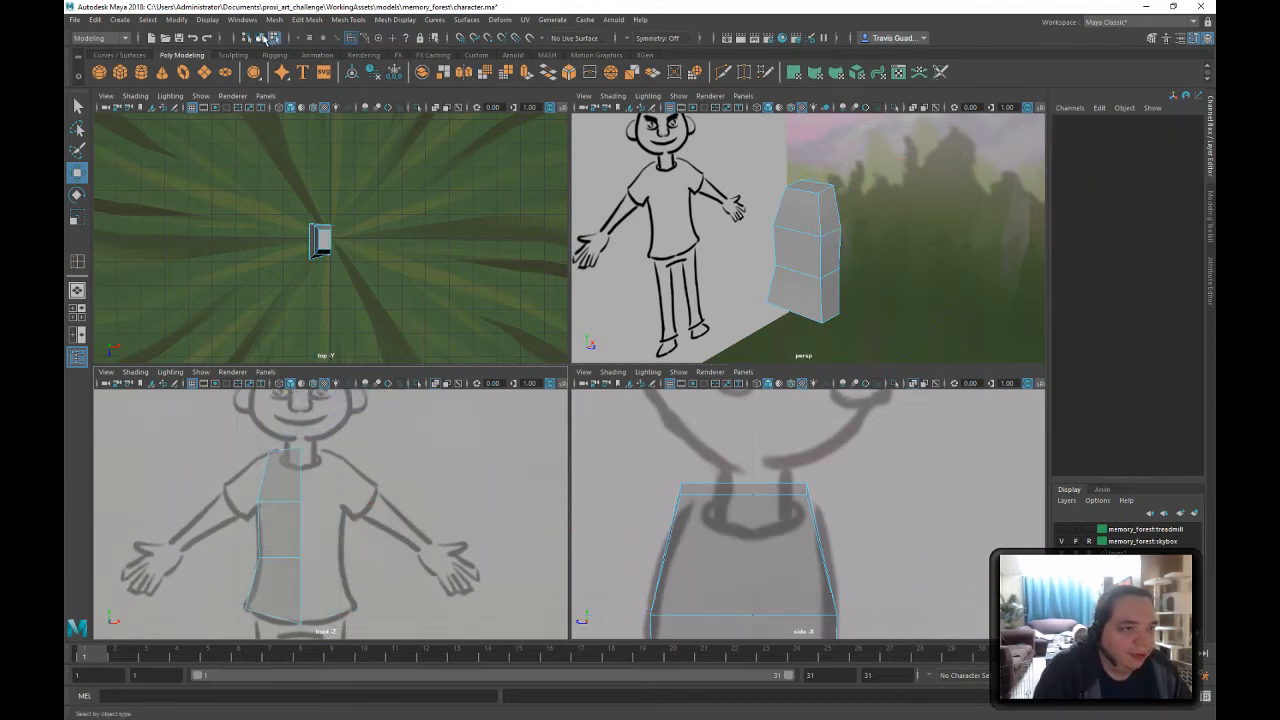
{"action": "left_click", "coordinate": [261, 39]}
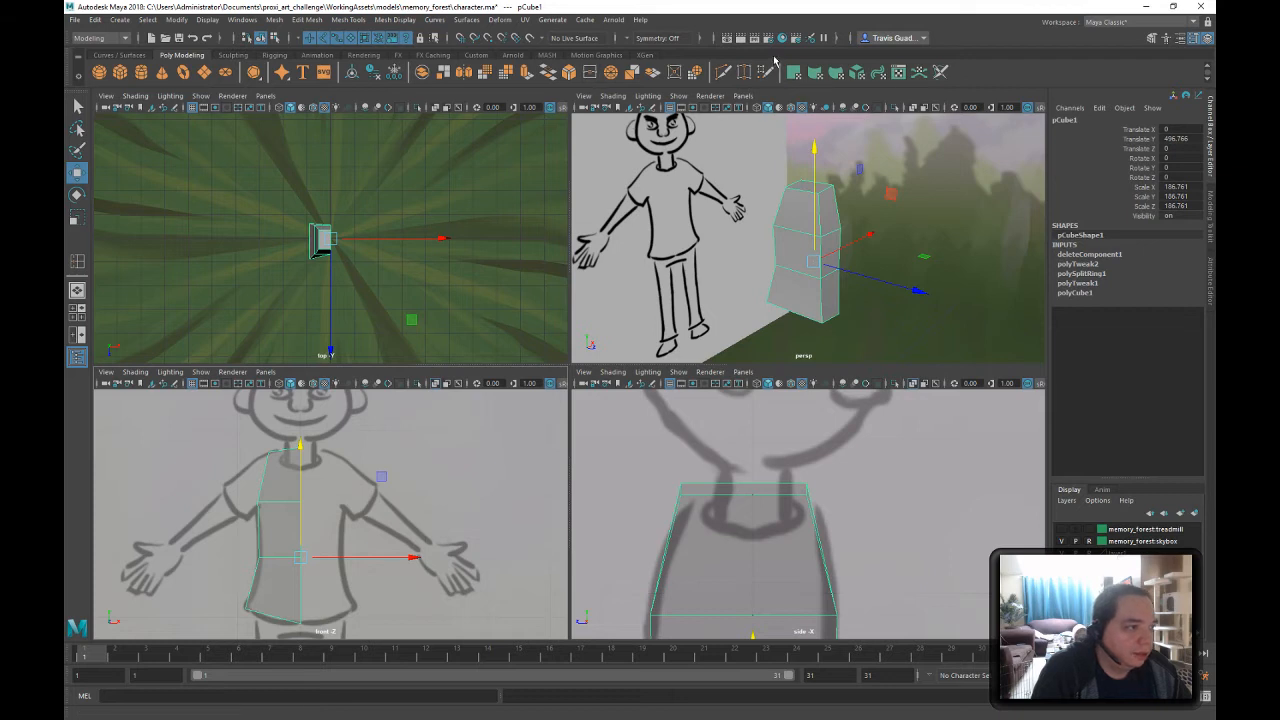
{"action": "left_click", "coordinate": [475, 56]}
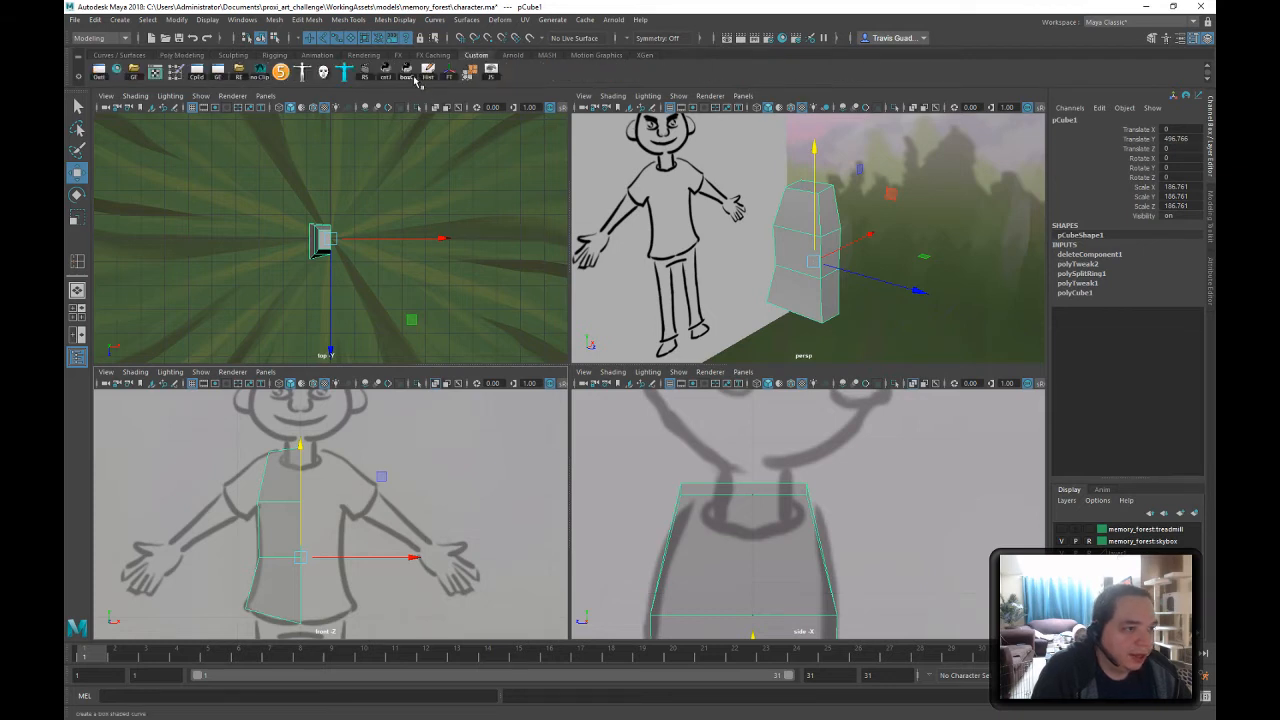
{"action": "left_click", "coordinate": [426, 74]}
- Create an instanced duplicate of the half torso with Duplicate Special and mirror it with Scale X -186.761
{"action": "left_click", "coordinate": [94, 19]}
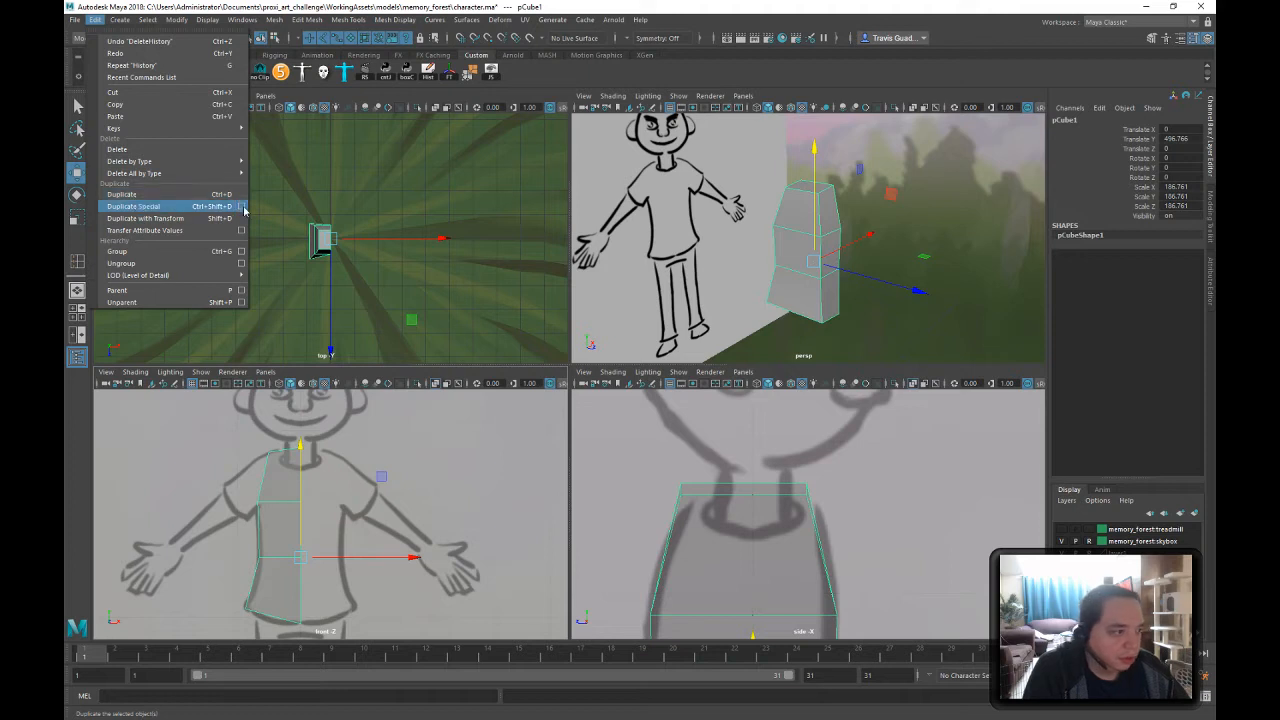
{"action": "left_click", "coordinate": [200, 208]}
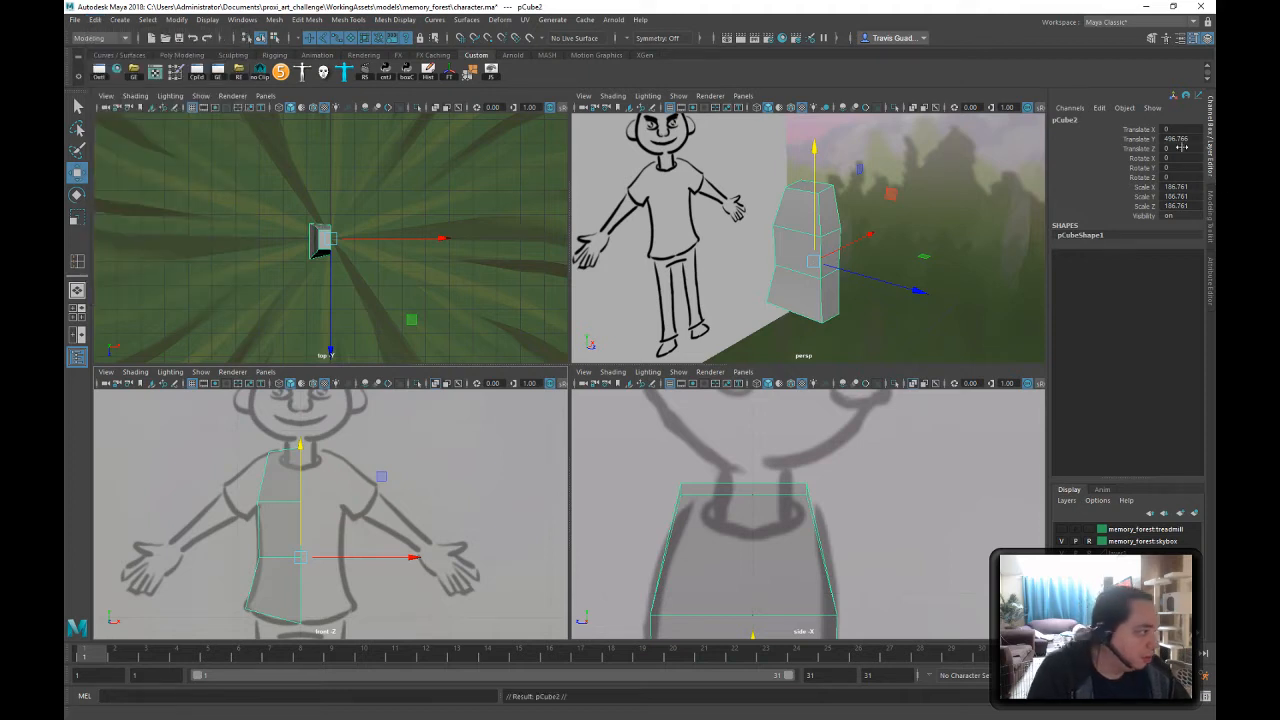
{"action": "left_click", "coordinate": [1166, 188]}
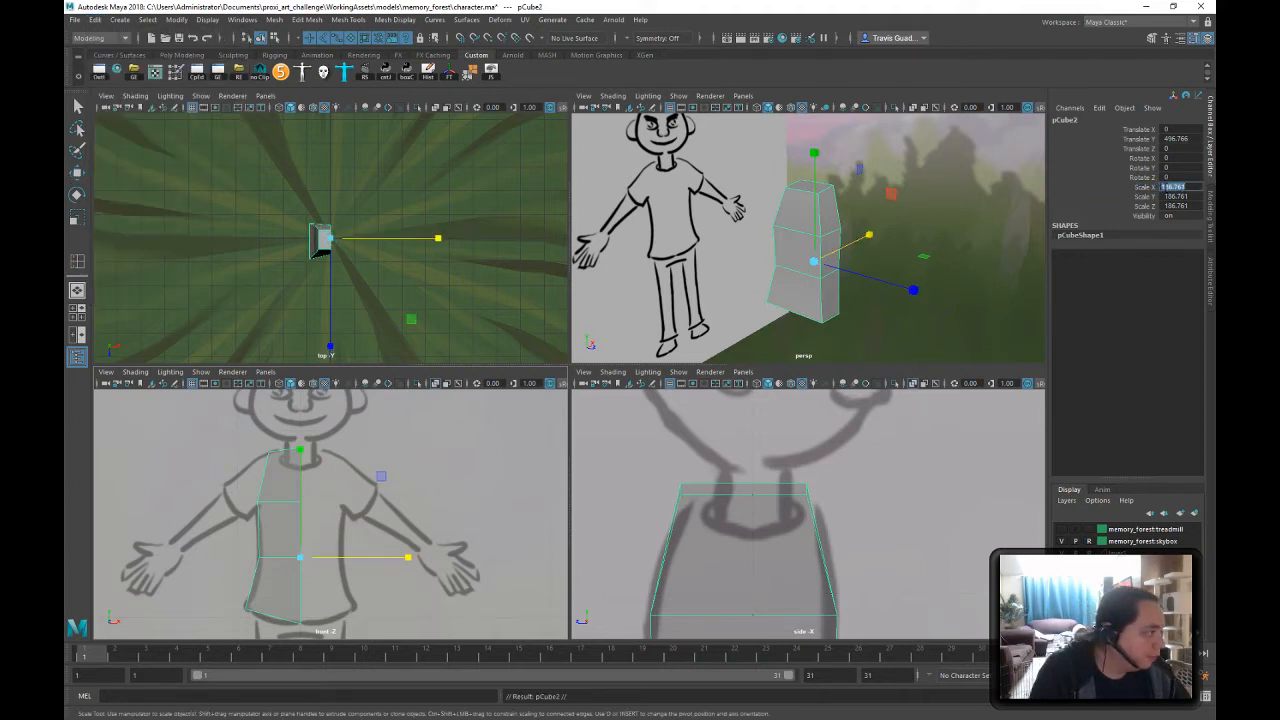
{"action": "type", "text": "-"}
{"action": "key", "text": "Return"}
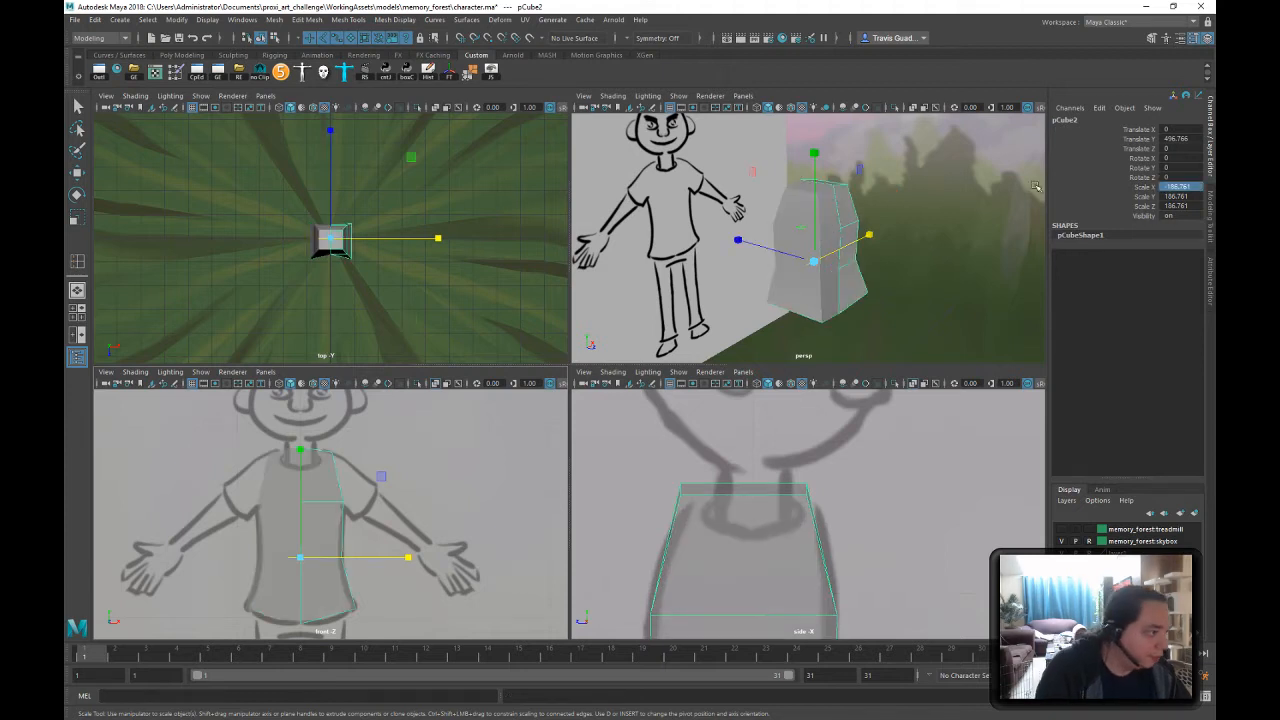
- Select both torso halves and try to freeze their transformations
{"action": "left_click_drag", "start_coordinate": [884, 204], "coordinate": [780, 214], "text": "alt"}
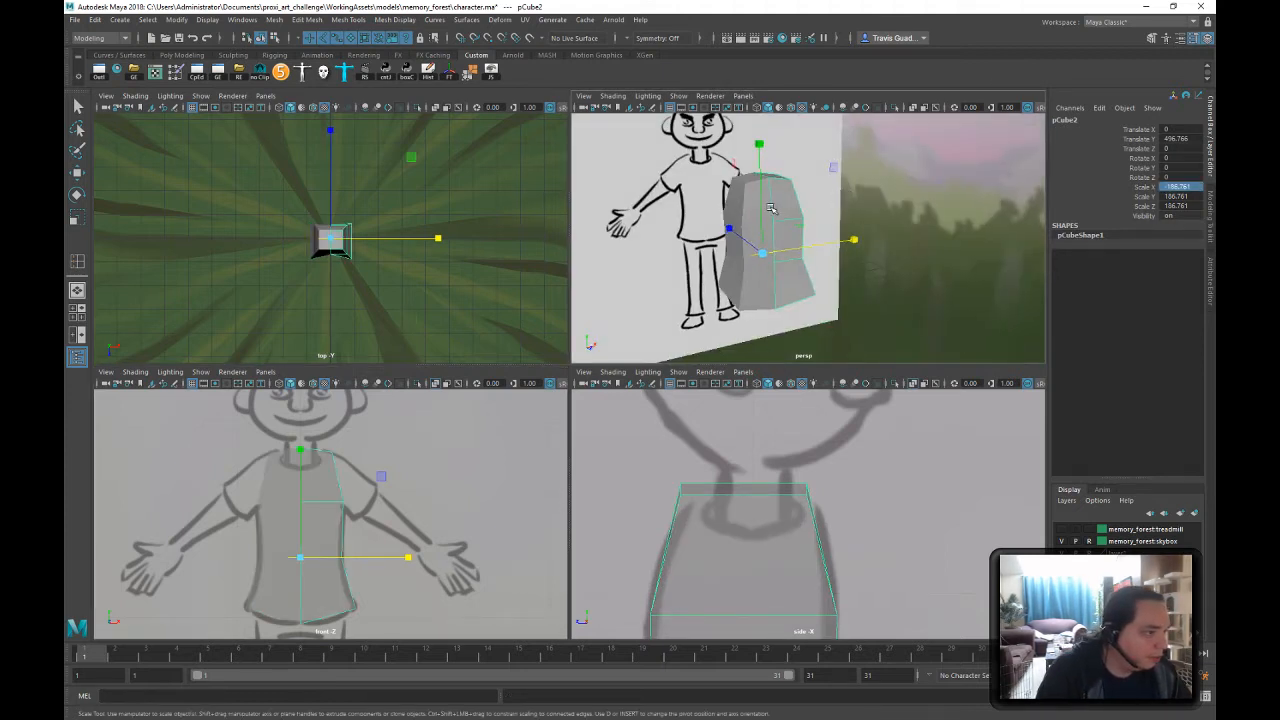
{"action": "left_click", "coordinate": [755, 209], "text": "shift"}
{"action": "key", "text": "w"}
{"action": "left_click", "coordinate": [428, 74]}
{"action": "left_click", "coordinate": [448, 74]}
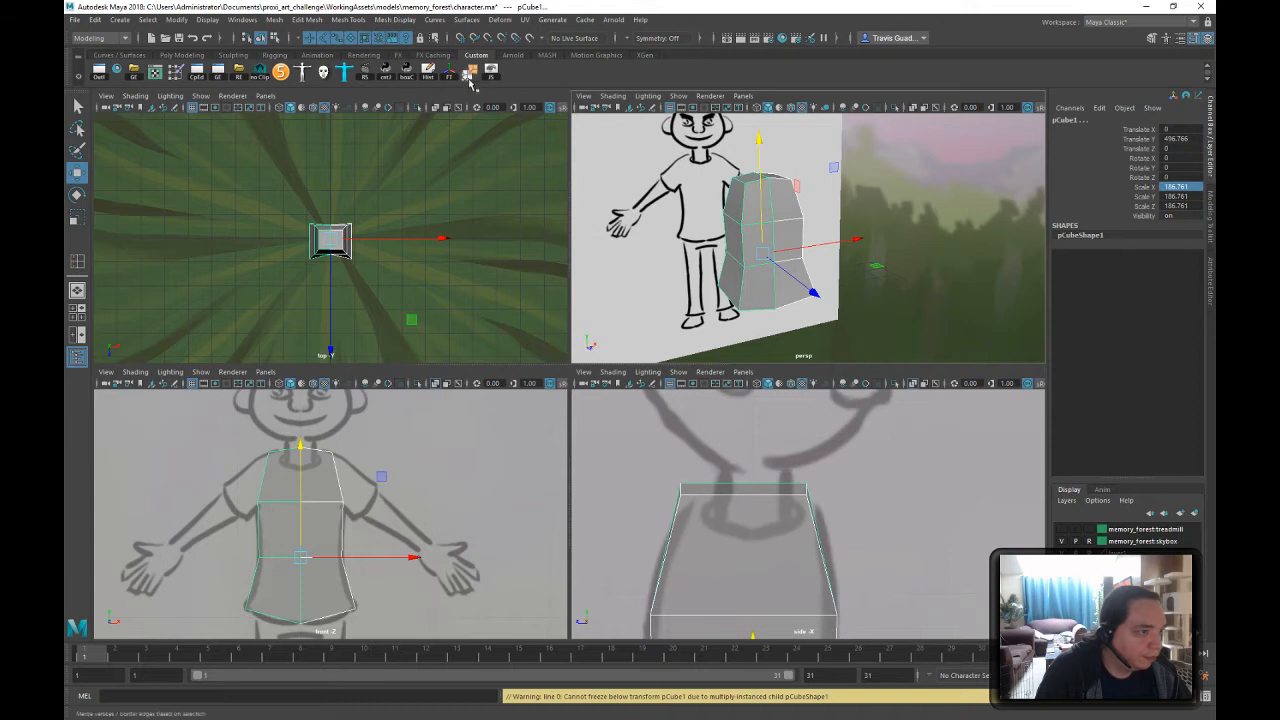
- Remove the mirrored instance and freeze the transformations of the original half torso
{"action": "left_click", "coordinate": [1076, 218]}
{"action": "left_click", "coordinate": [757, 211]}
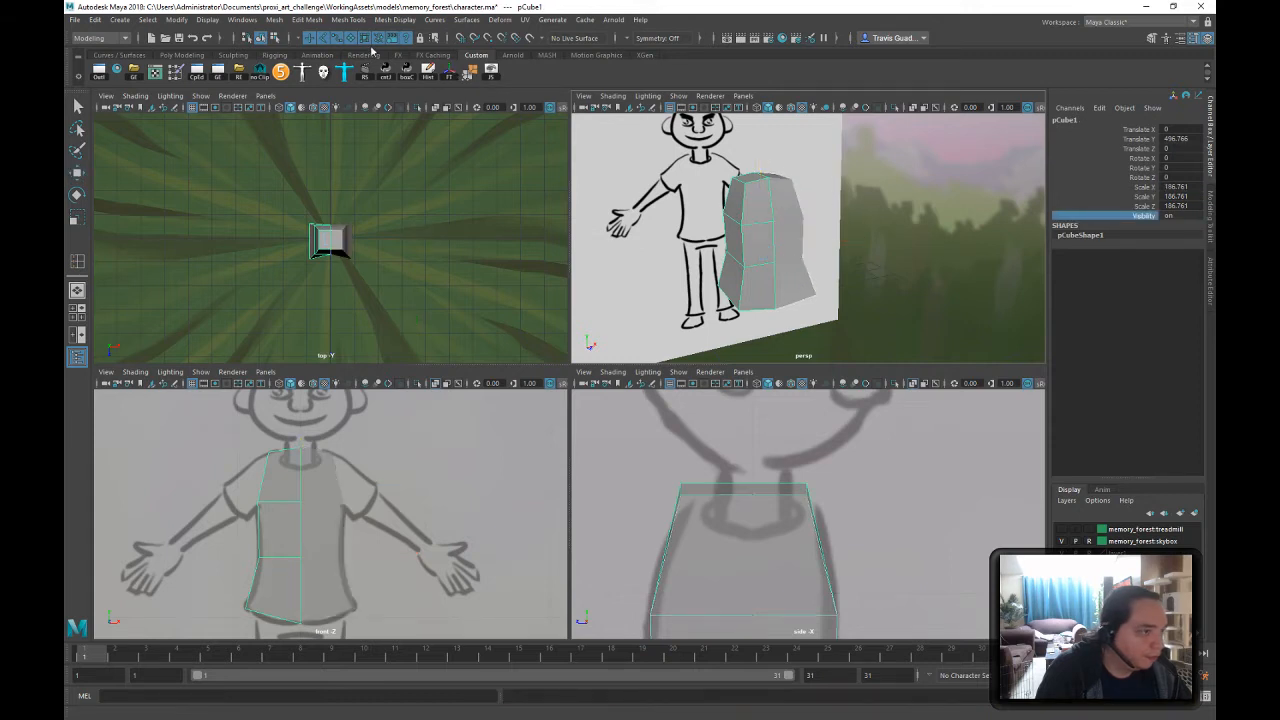
{"action": "left_click", "coordinate": [449, 74]}
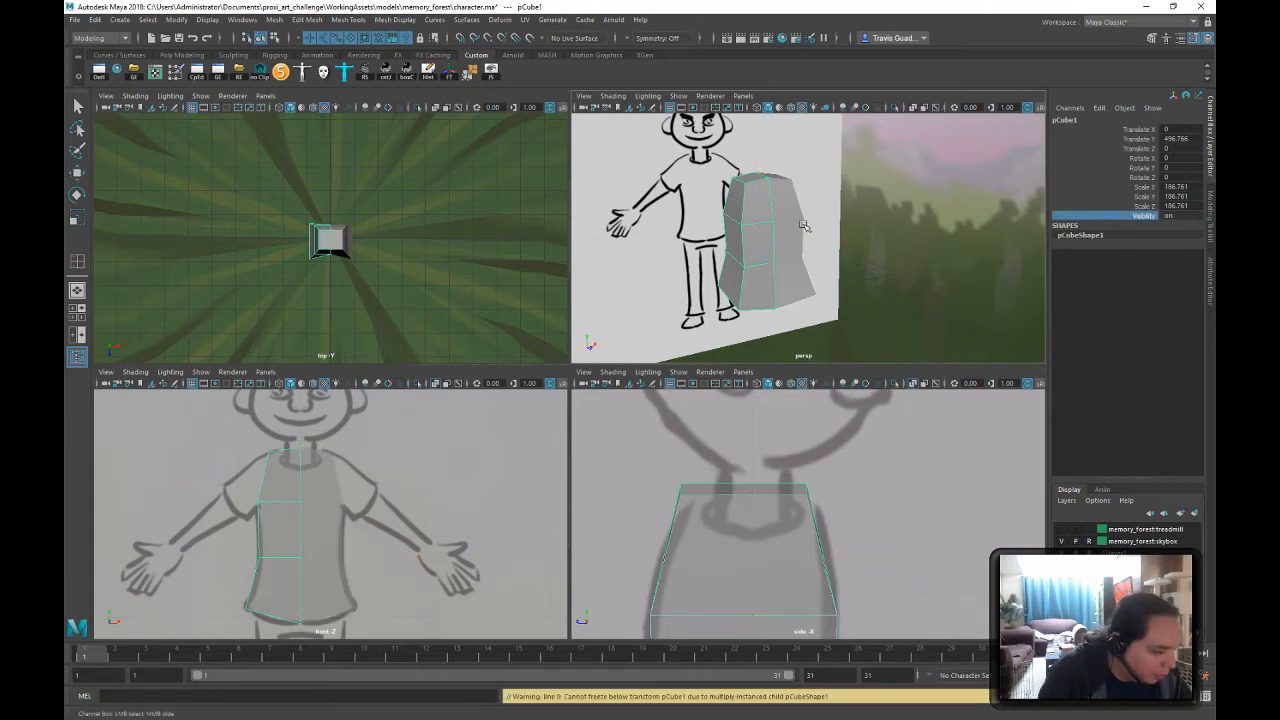
{"action": "left_click", "coordinate": [449, 74]}
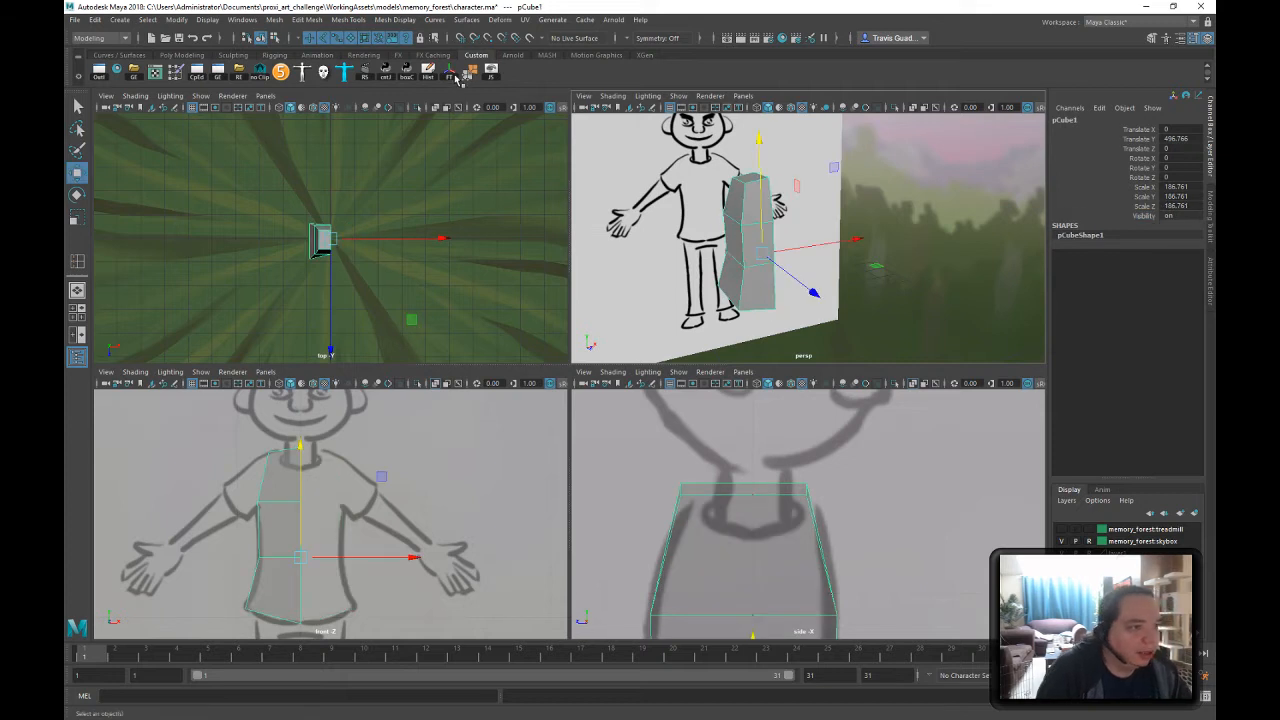
- Create a new instance of the frozen half torso with Duplicate Special and mirror it with Scale X -1
{"action": "left_click", "coordinate": [94, 20]}
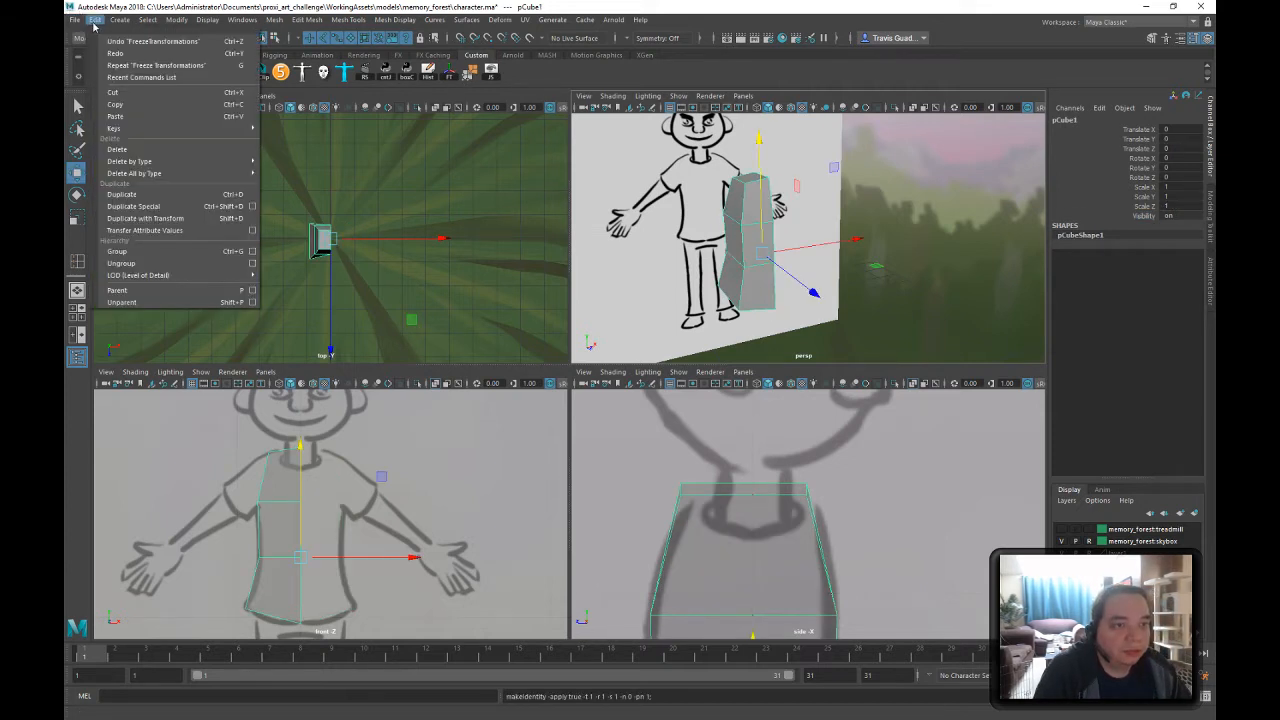
{"action": "left_click", "coordinate": [219, 206]}
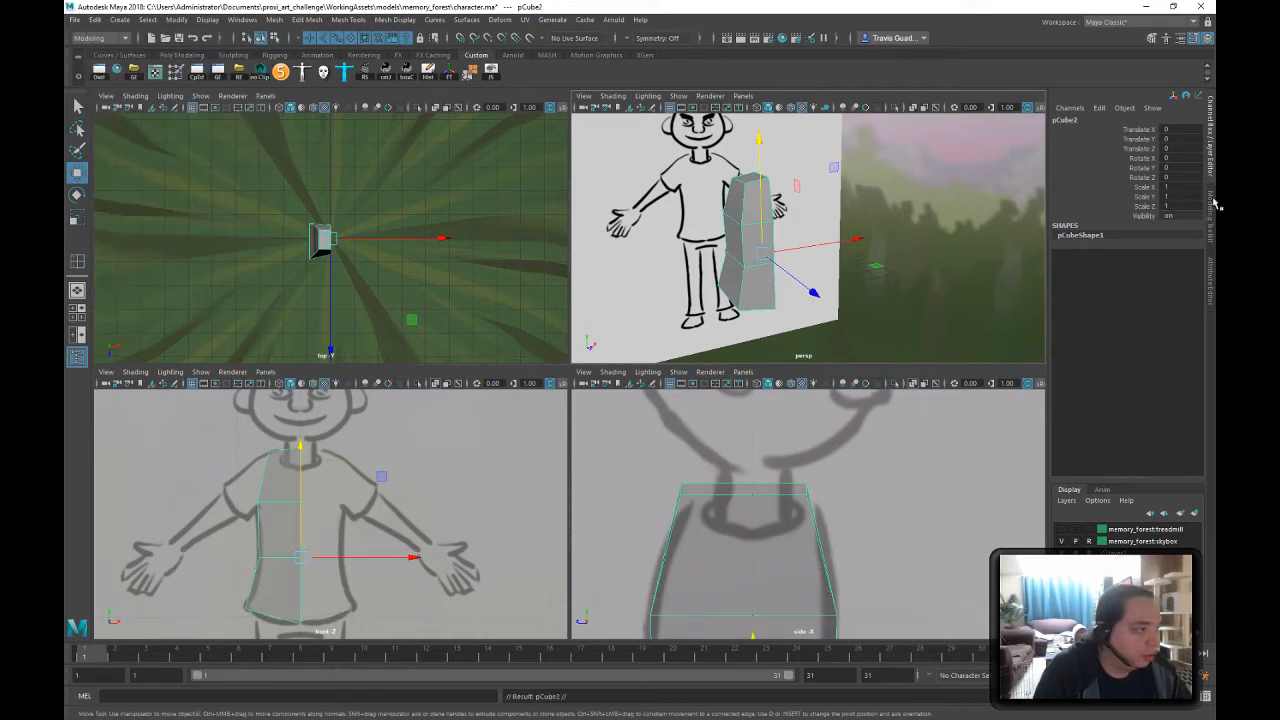
{"action": "type", "text": "-1"}
{"action": "key", "text": "Return"}
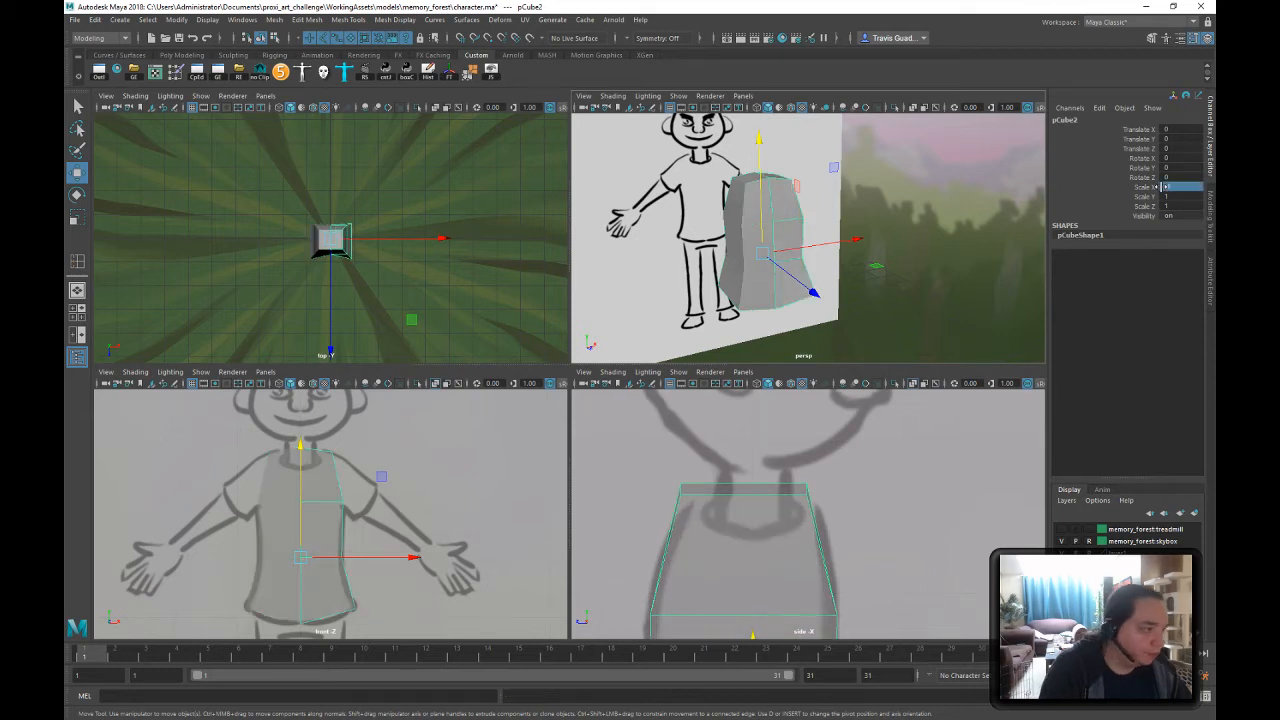
{"action": "left_click", "coordinate": [868, 275]}
- Extrude the upper side face of the original half torso, scale it inward as an armhole, and move it slightly outward
{"action": "left_click_drag", "start_coordinate": [773, 239], "coordinate": [767, 273], "text": "alt"}
{"action": "left_click", "coordinate": [777, 228]}
{"action": "right_click", "coordinate": [775, 226]}
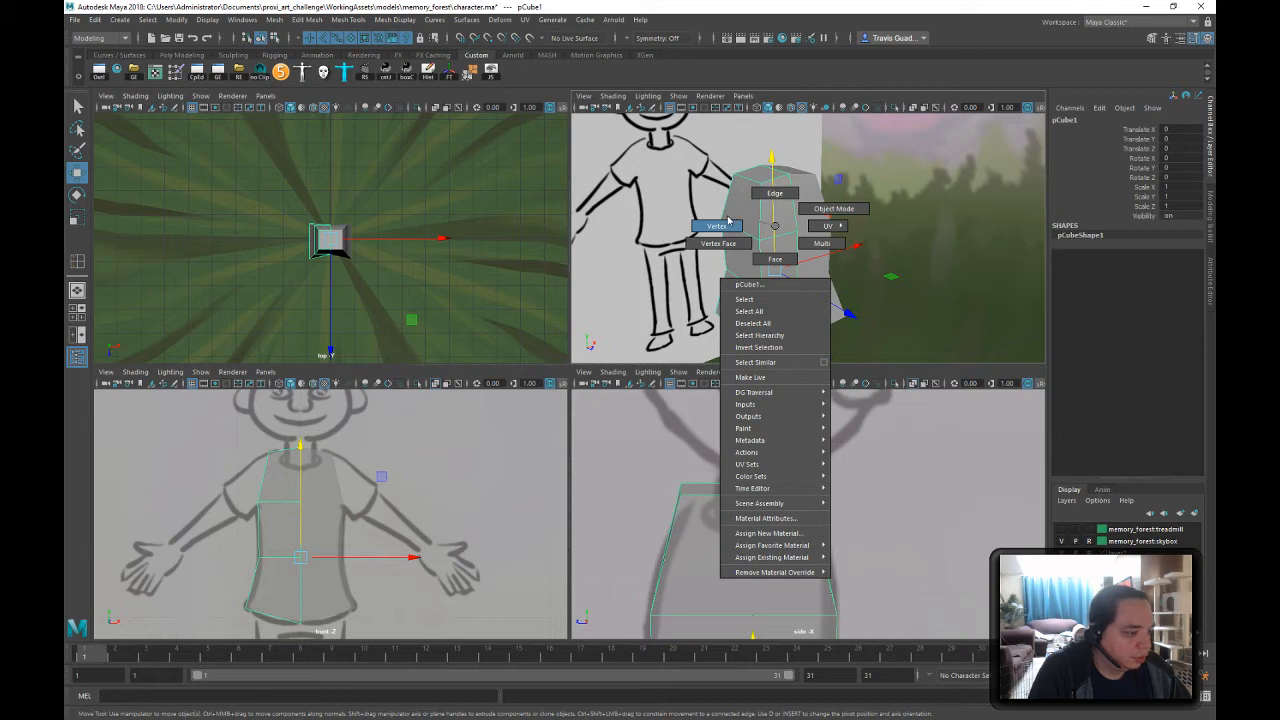
{"action": "right_click_drag", "start_coordinate": [729, 221], "coordinate": [775, 260]}
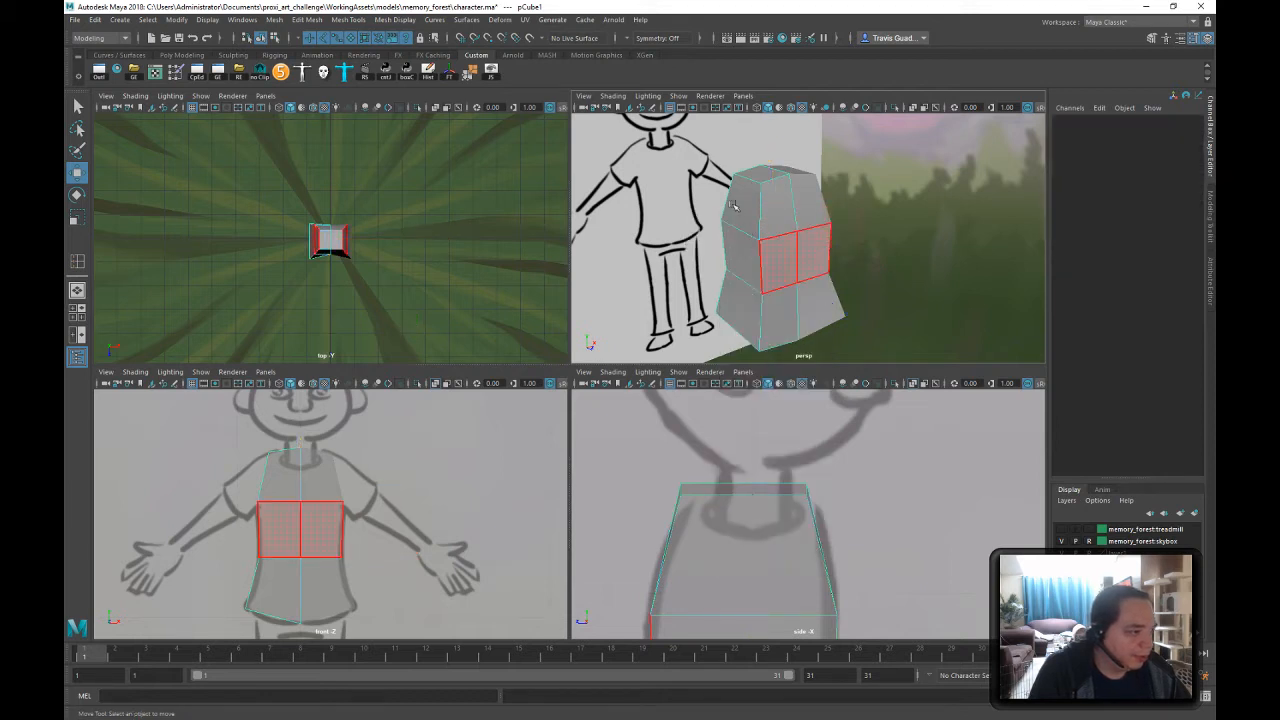
{"action": "left_click", "coordinate": [733, 205]}
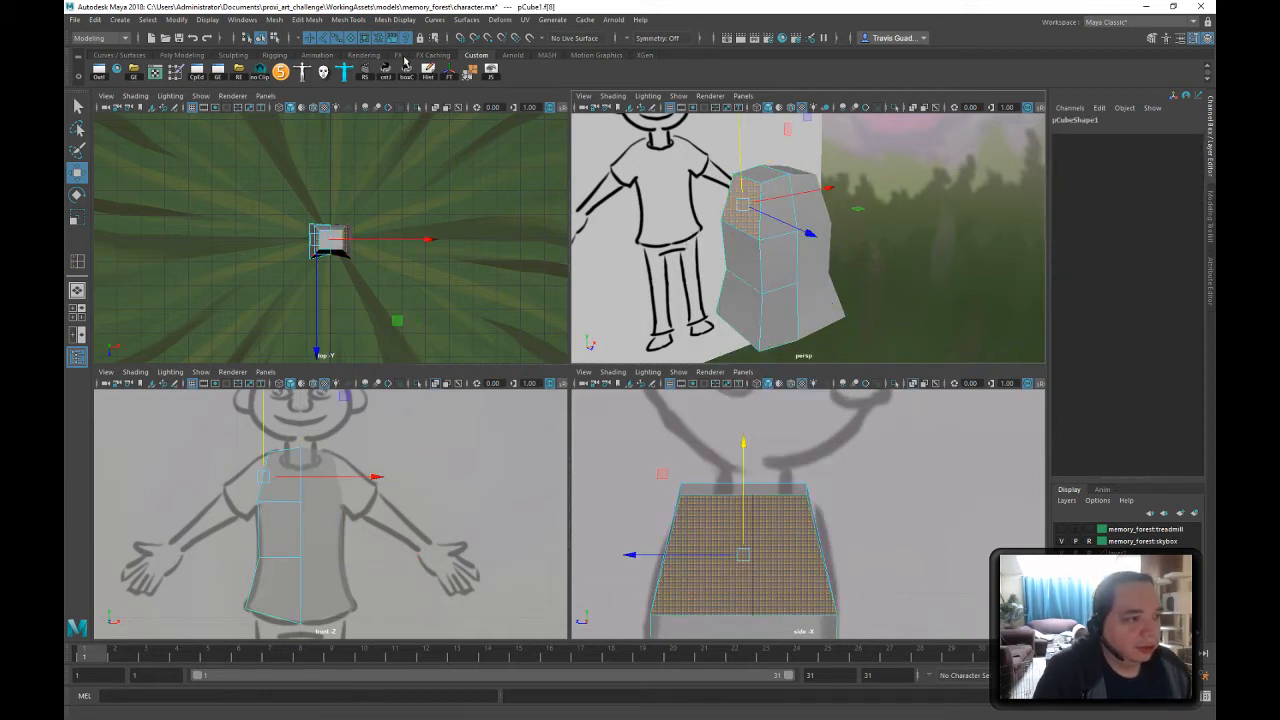
{"action": "left_click", "coordinate": [200, 55]}
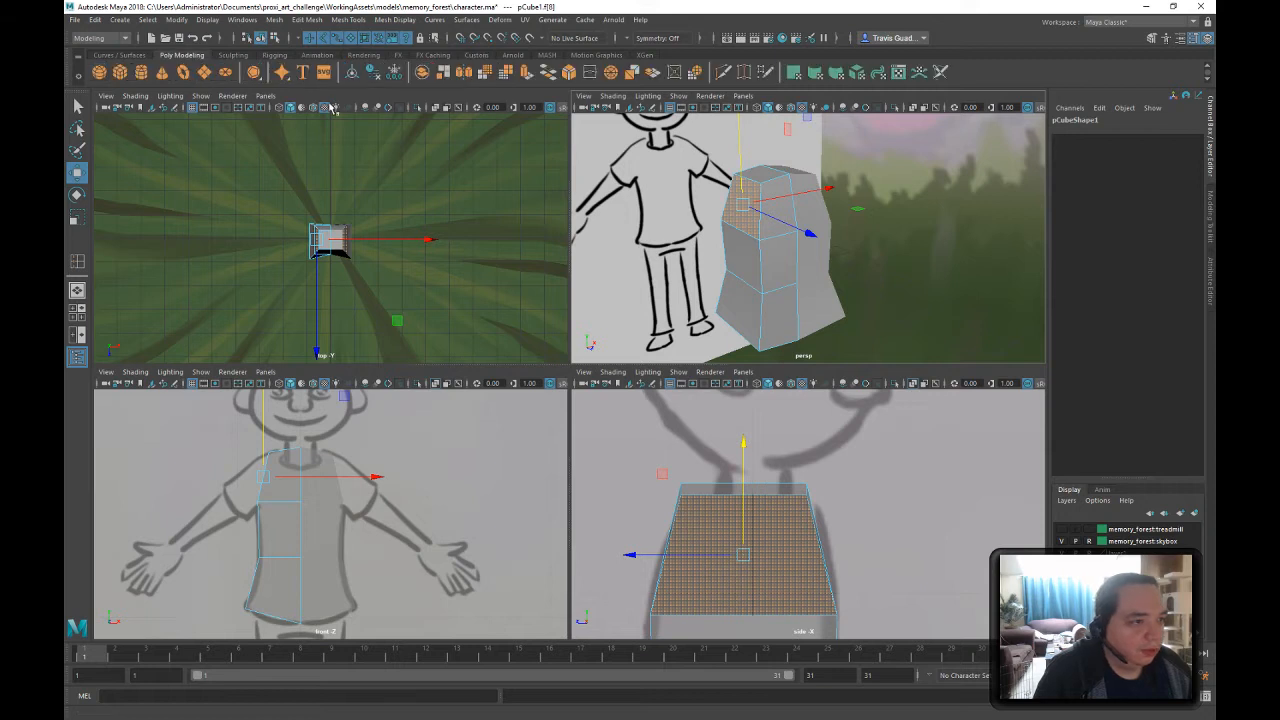
{"action": "left_click", "coordinate": [527, 78]}
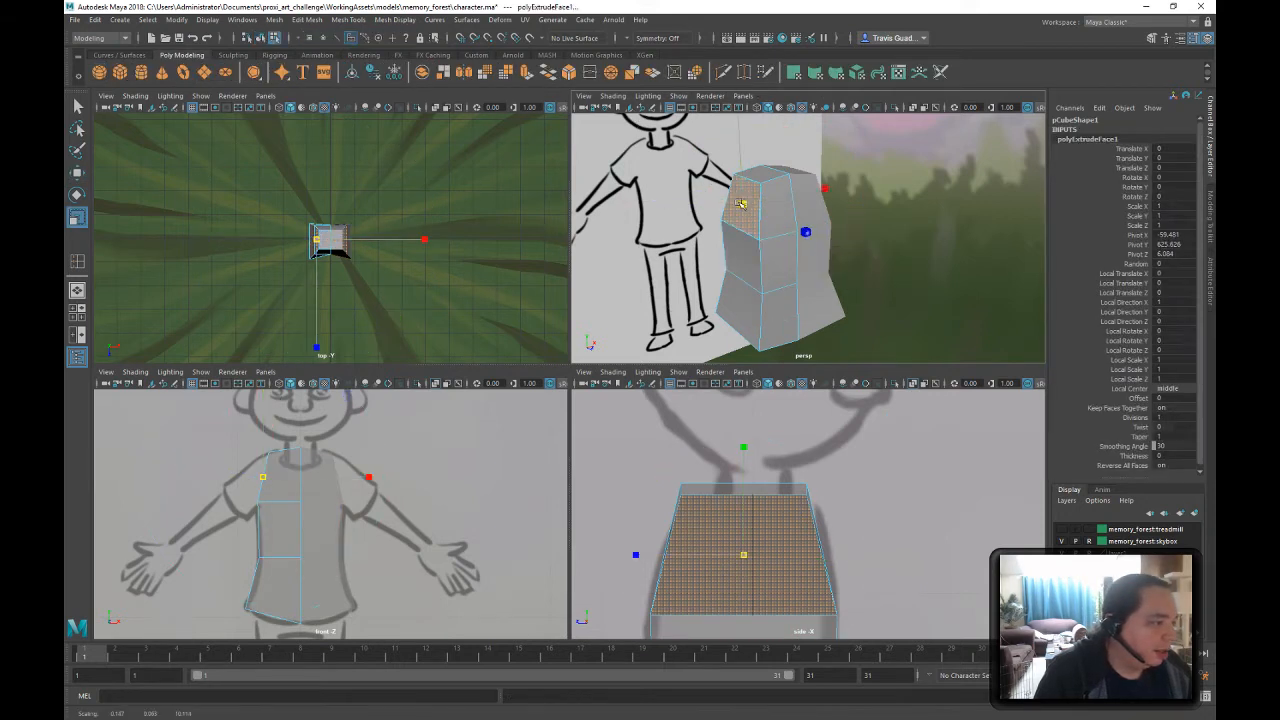
{"action": "key", "text": "w"}
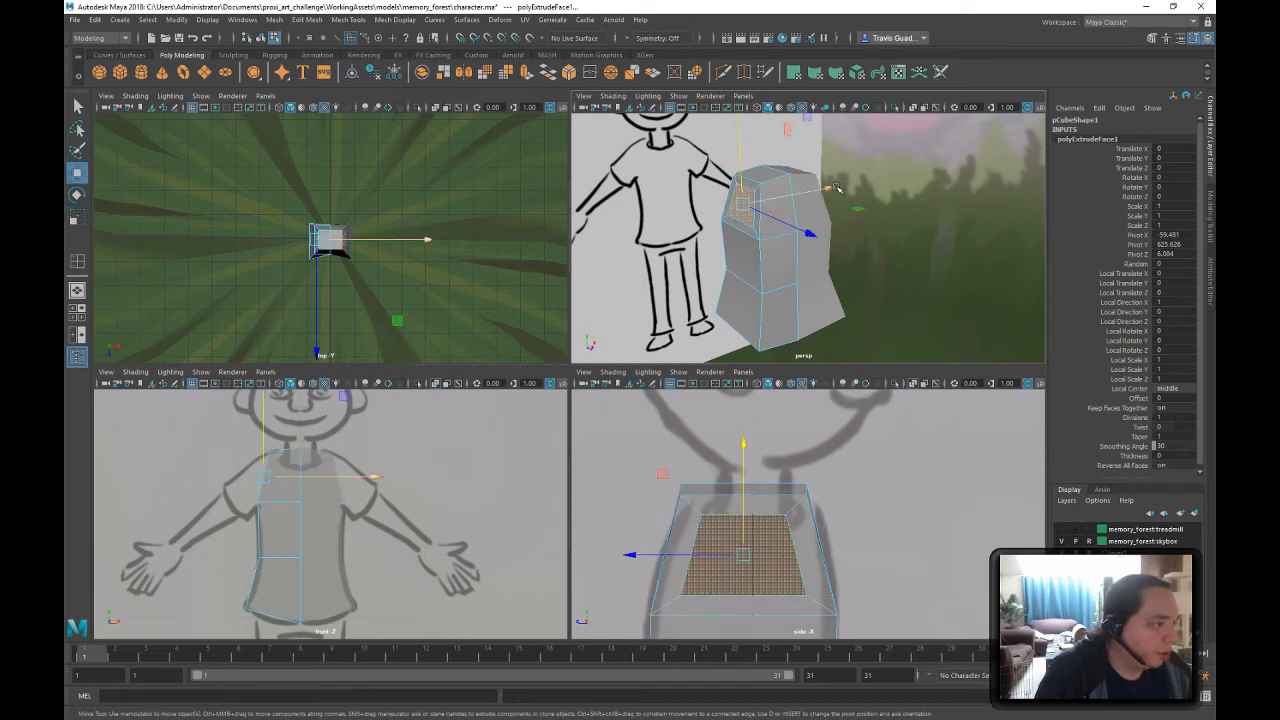
{"action": "left_click_drag", "start_coordinate": [838, 188], "coordinate": [834, 190]}
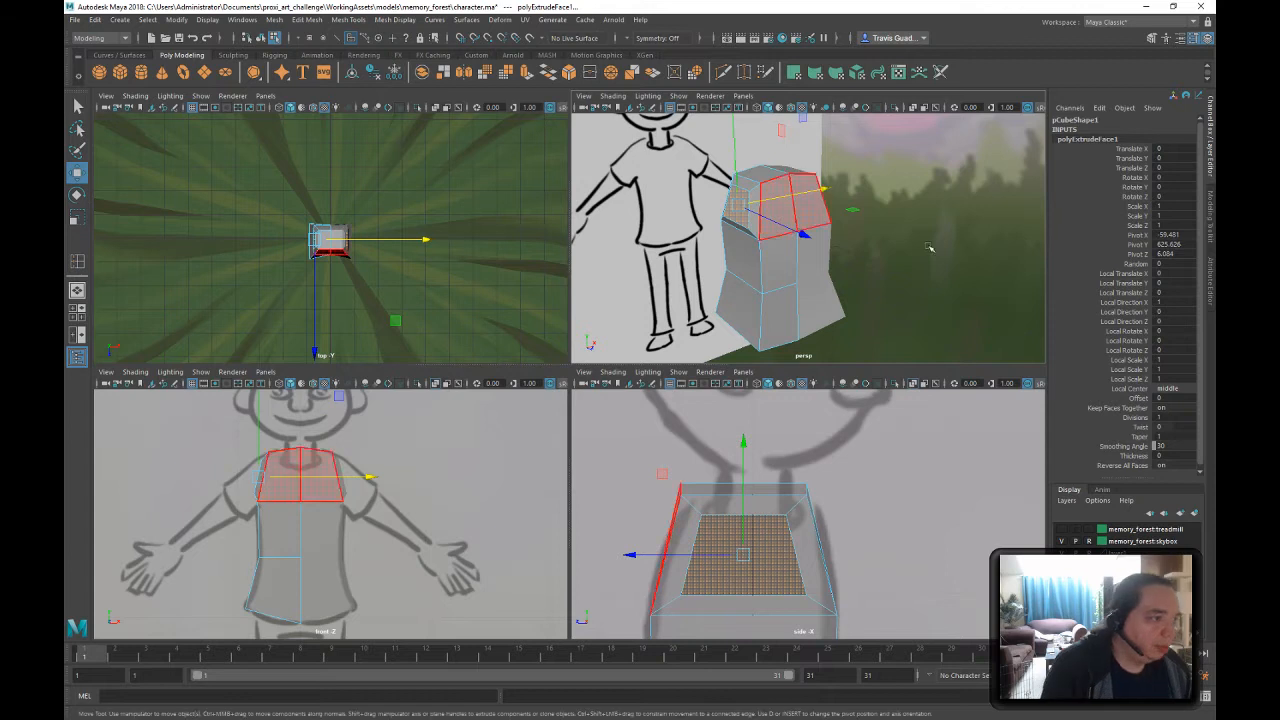
- Extrude the armhole face again and move it out and down to the shirt sleeve's end in the front view
{"action": "scroll", "coordinate": [391, 489], "scroll_direction": "up", "scroll_amount": 4}
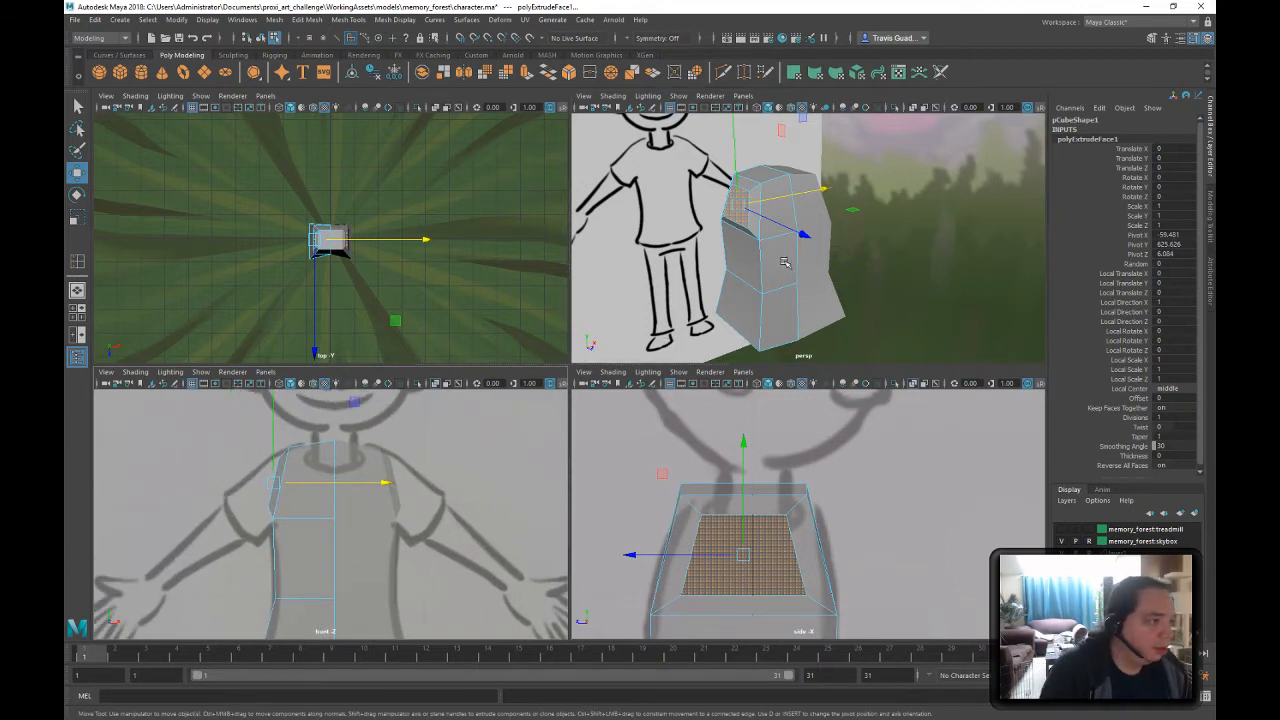
{"action": "middle_click_drag", "start_coordinate": [785, 262], "coordinate": [848, 338], "text": "alt"}
{"action": "scroll", "coordinate": [848, 338], "scroll_direction": "up", "scroll_amount": 2}
{"action": "left_click_drag", "start_coordinate": [848, 338], "coordinate": [830, 300], "text": "alt"}
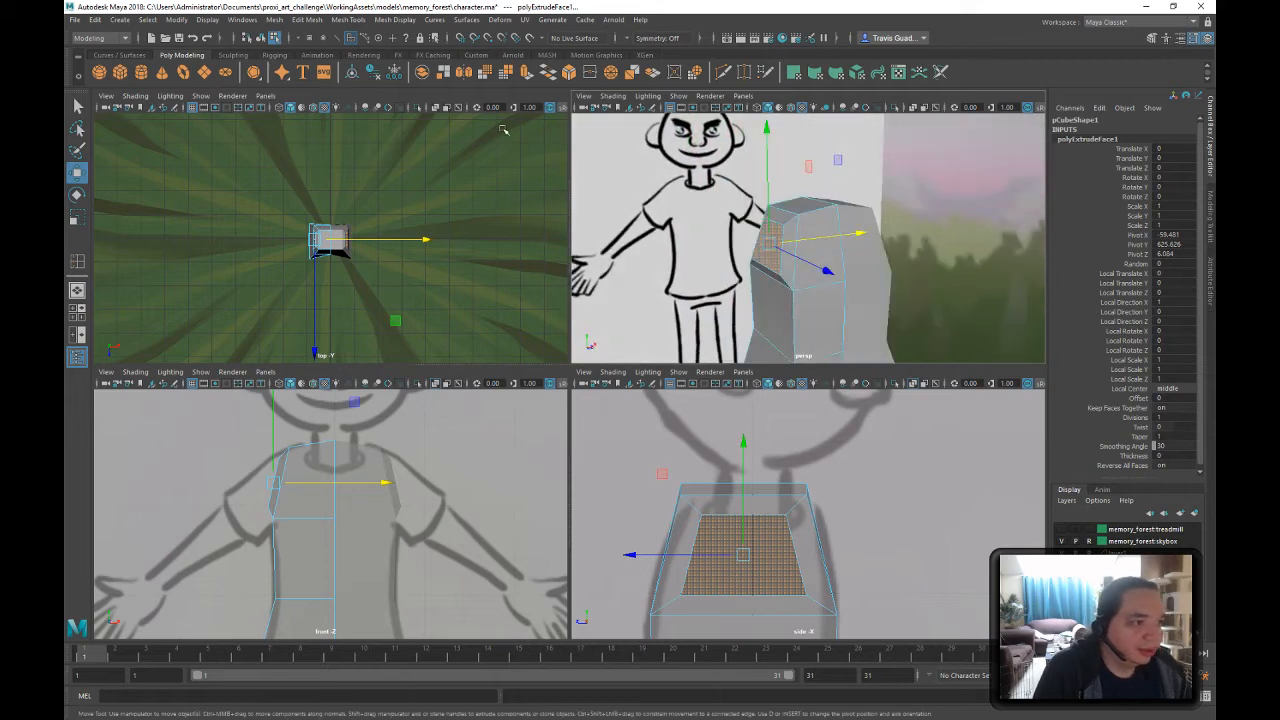
{"action": "left_click", "coordinate": [800, 245]}
{"action": "key", "text": "ctrl+e"}
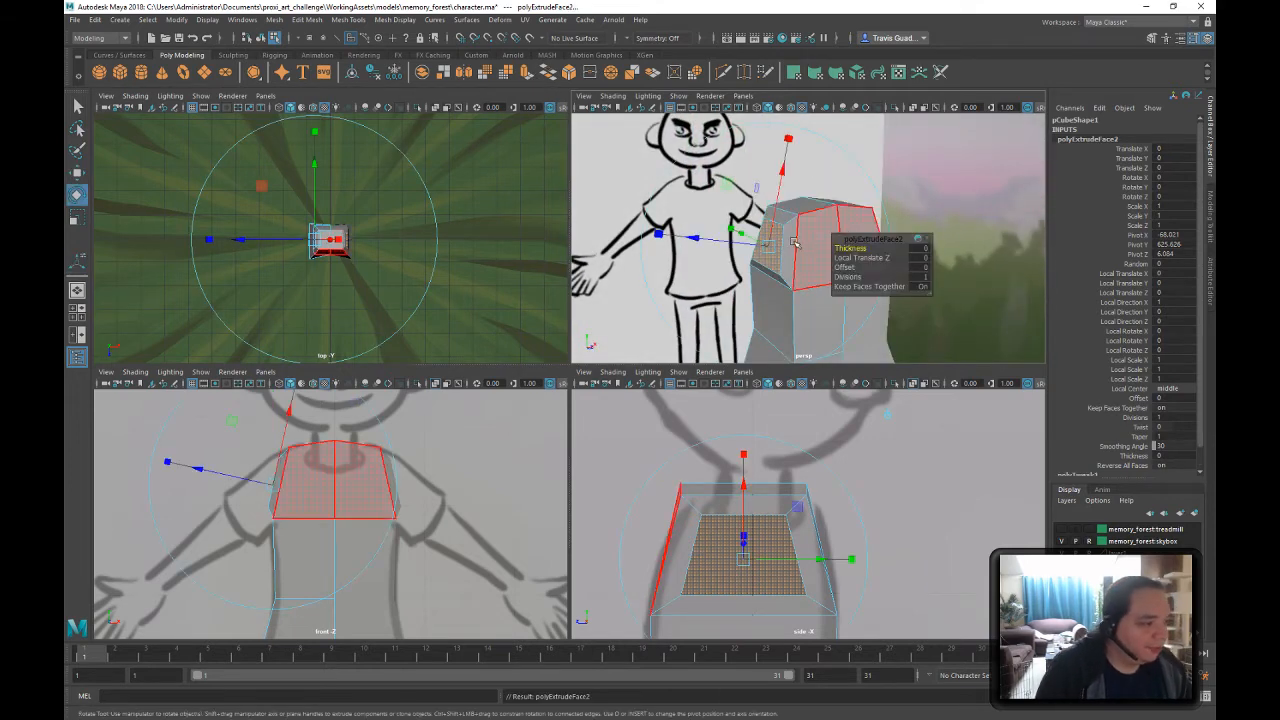
{"action": "key", "text": "e"}
{"action": "mouse_move", "coordinate": [697, 164]}
{"action": "left_mouse_down"}
{"action": "mouse_move", "coordinate": [691, 195]}
{"action": "mouse_move", "coordinate": [700, 176]}
{"action": "left_mouse_up"}
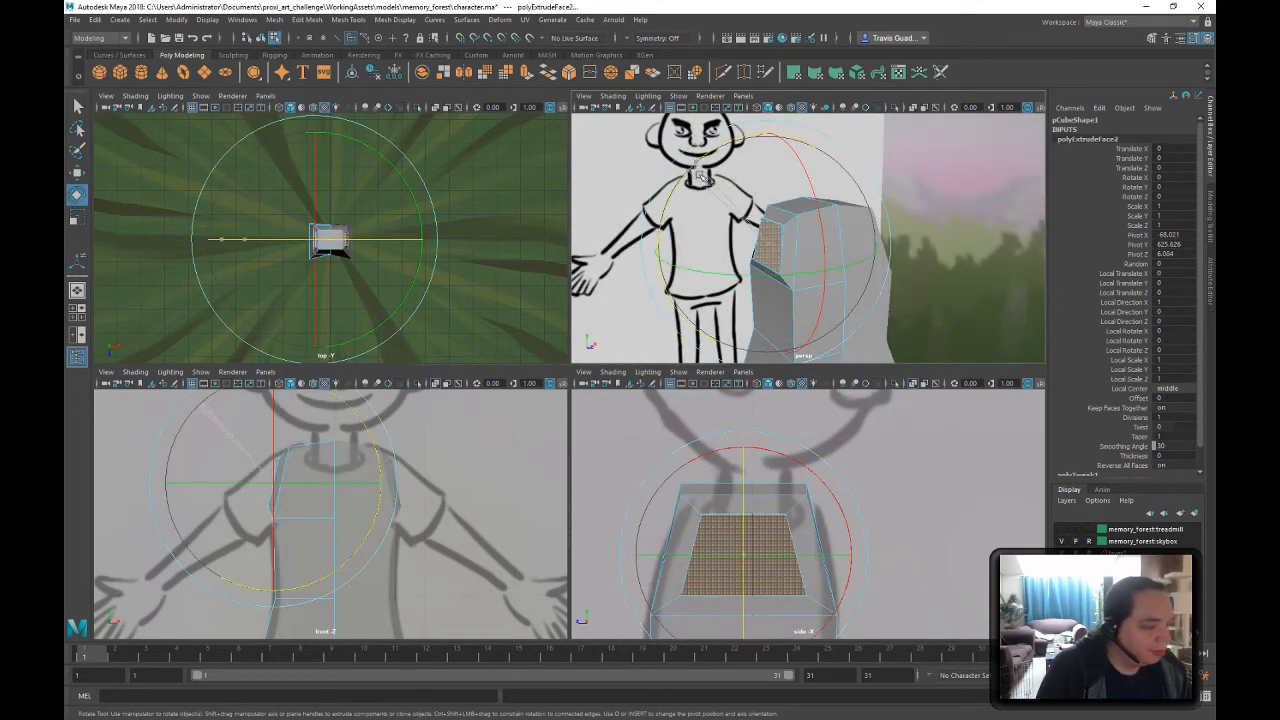
{"action": "key", "text": "w"}
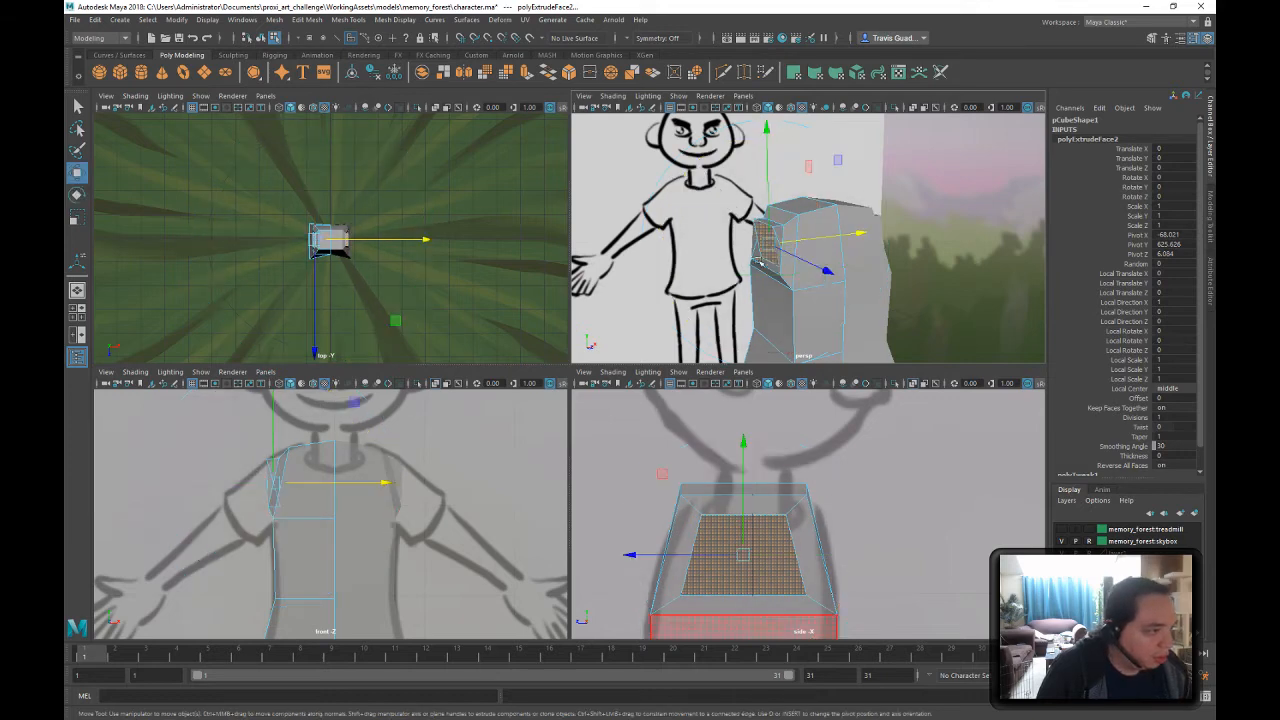
{"action": "left_click_drag", "start_coordinate": [354, 403], "coordinate": [315, 443]}
- Rotate and reposition the sleeve-end face to match the drawn sleeve opening, and return to object selection
{"action": "key", "text": "e"}
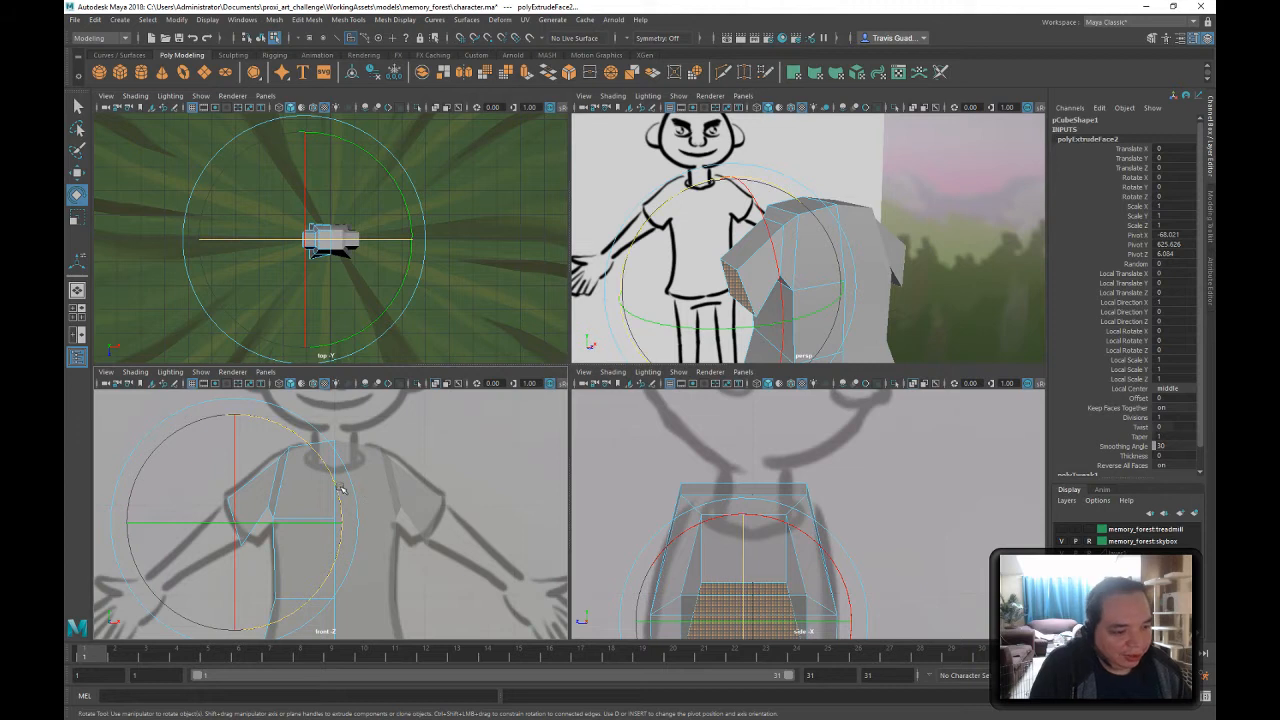
{"action": "key", "text": "r"}
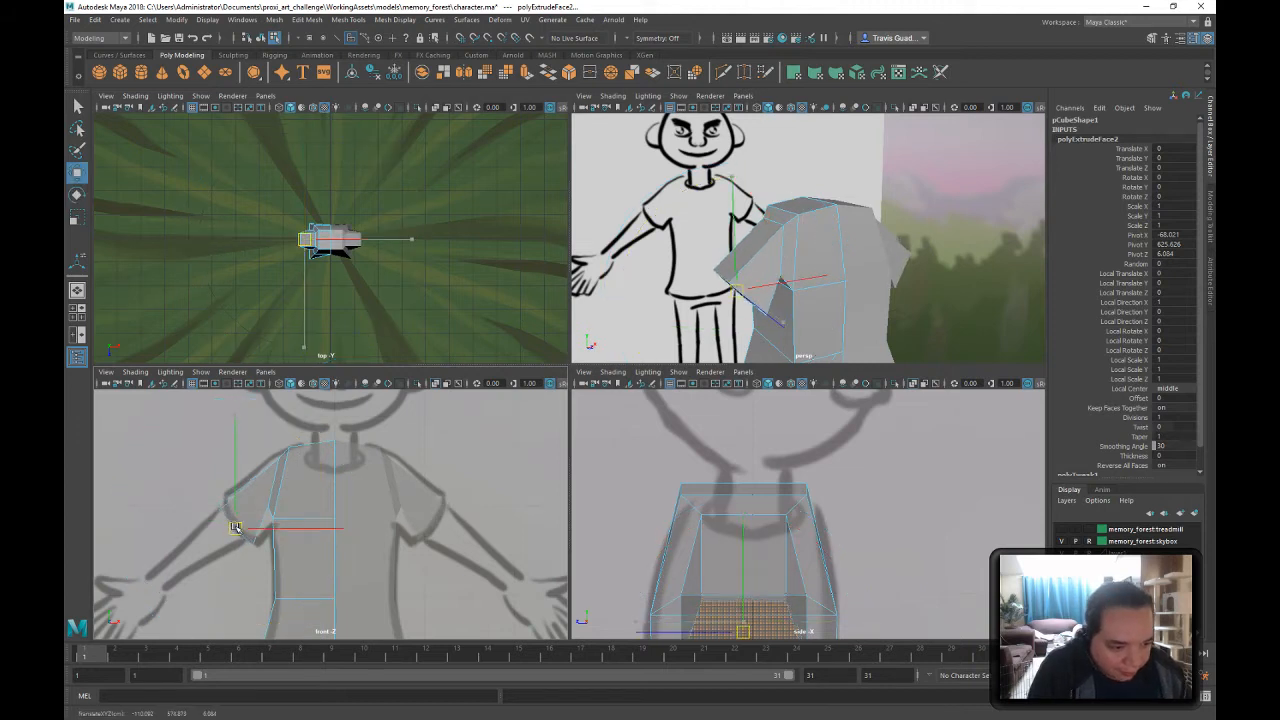
{"action": "left_click_drag", "start_coordinate": [235, 527], "coordinate": [234, 526]}
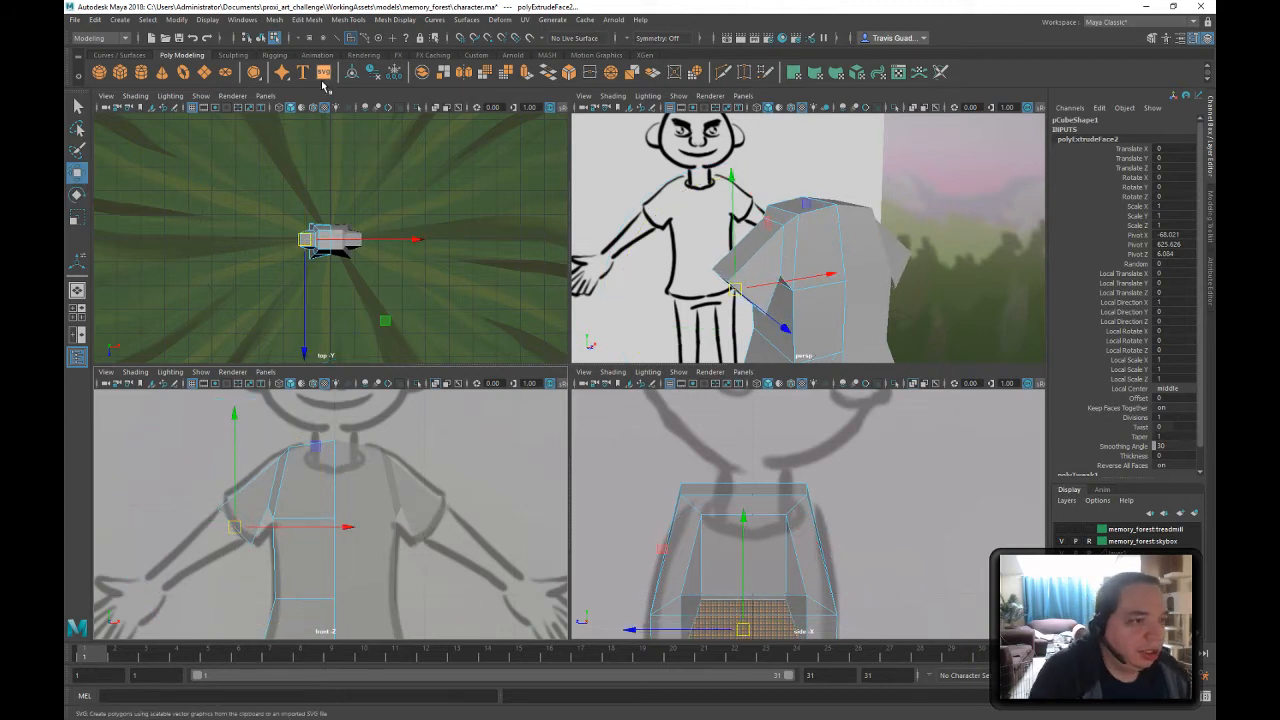
{"action": "left_click", "coordinate": [260, 38]}
{"action": "mouse_move", "coordinate": [770, 276]}
{"action": "left_mouse_down", "text": "alt"}
{"action": "mouse_move", "coordinate": [799, 225]}
{"action": "mouse_move", "coordinate": [873, 281]}
{"action": "mouse_move", "coordinate": [955, 197]}
{"action": "mouse_move", "coordinate": [712, 237]}
{"action": "left_mouse_up", "text": "alt"}
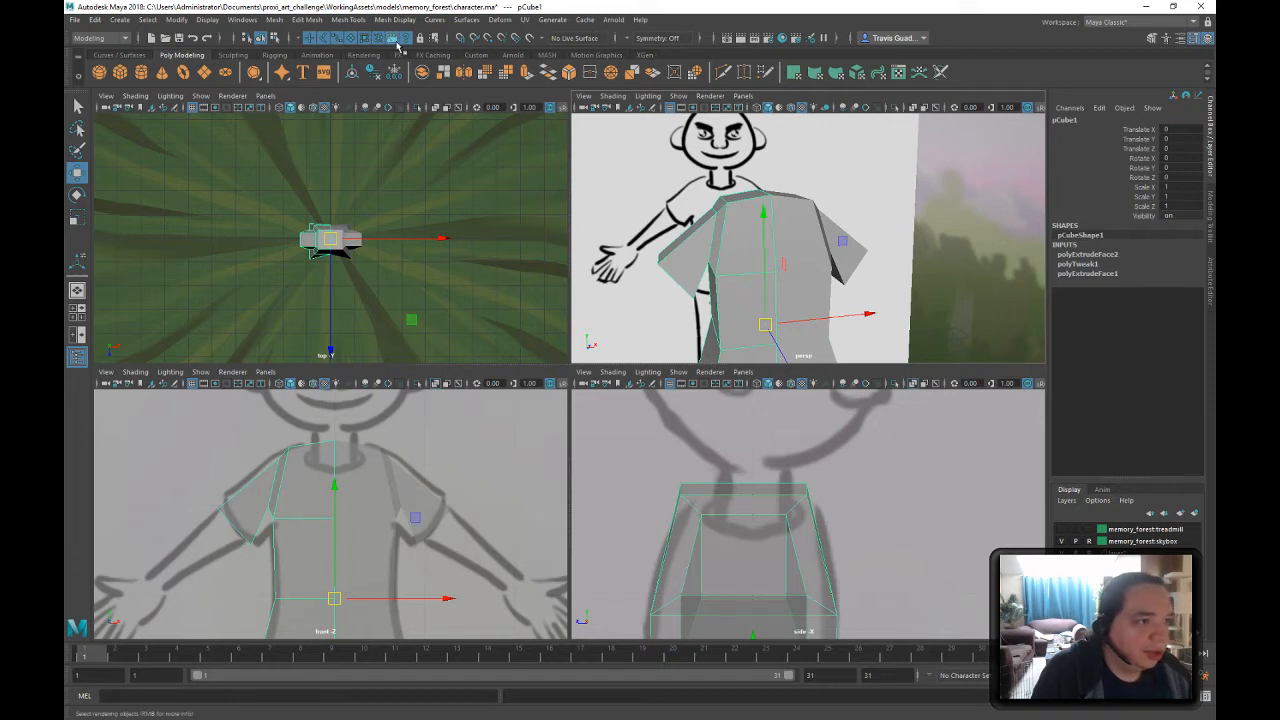
- Insert an edge loop across the upper chest of the half torso between armpit and shoulder, and return to object selection
{"action": "left_click", "coordinate": [348, 19]}
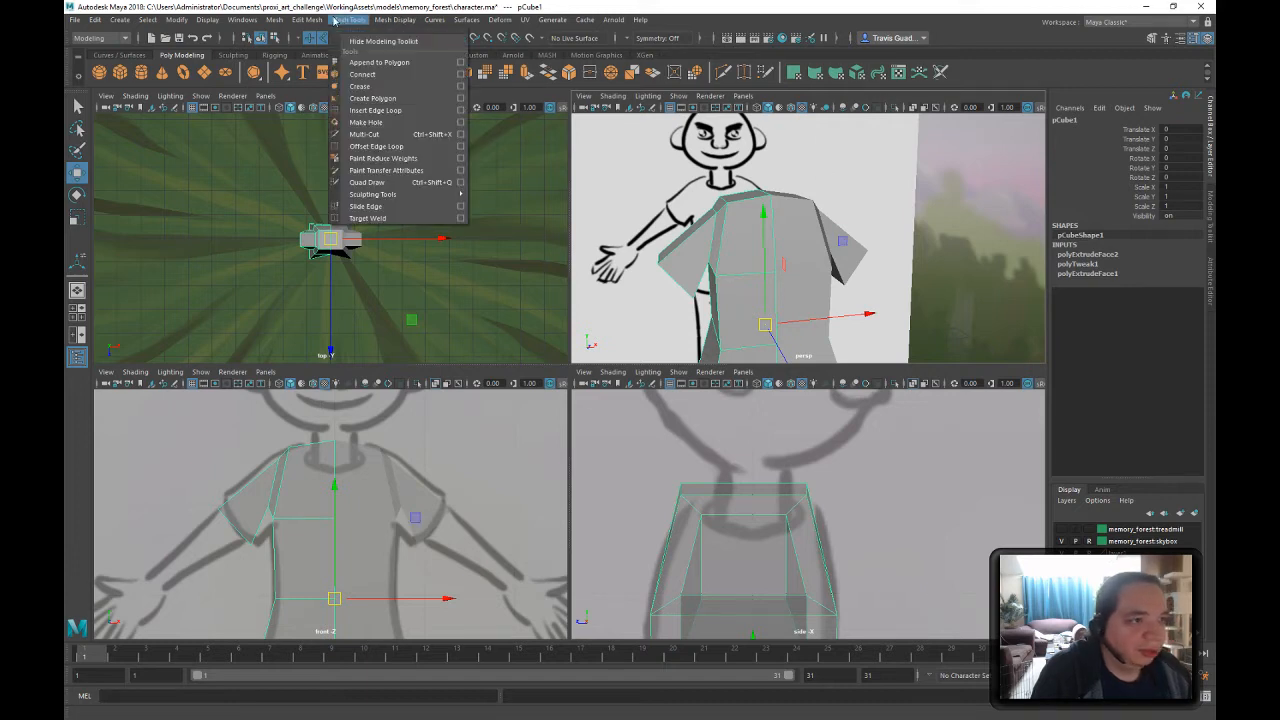
{"action": "left_click", "coordinate": [375, 110]}
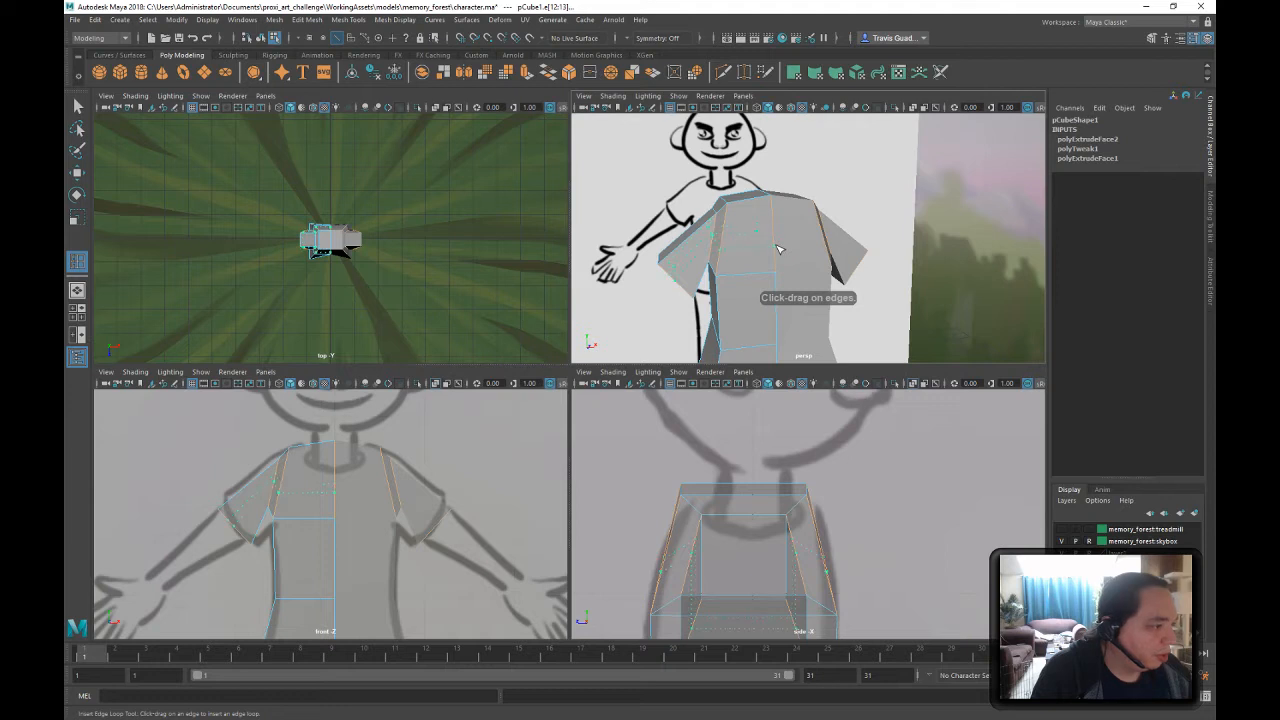
{"action": "left_click", "coordinate": [773, 248]}
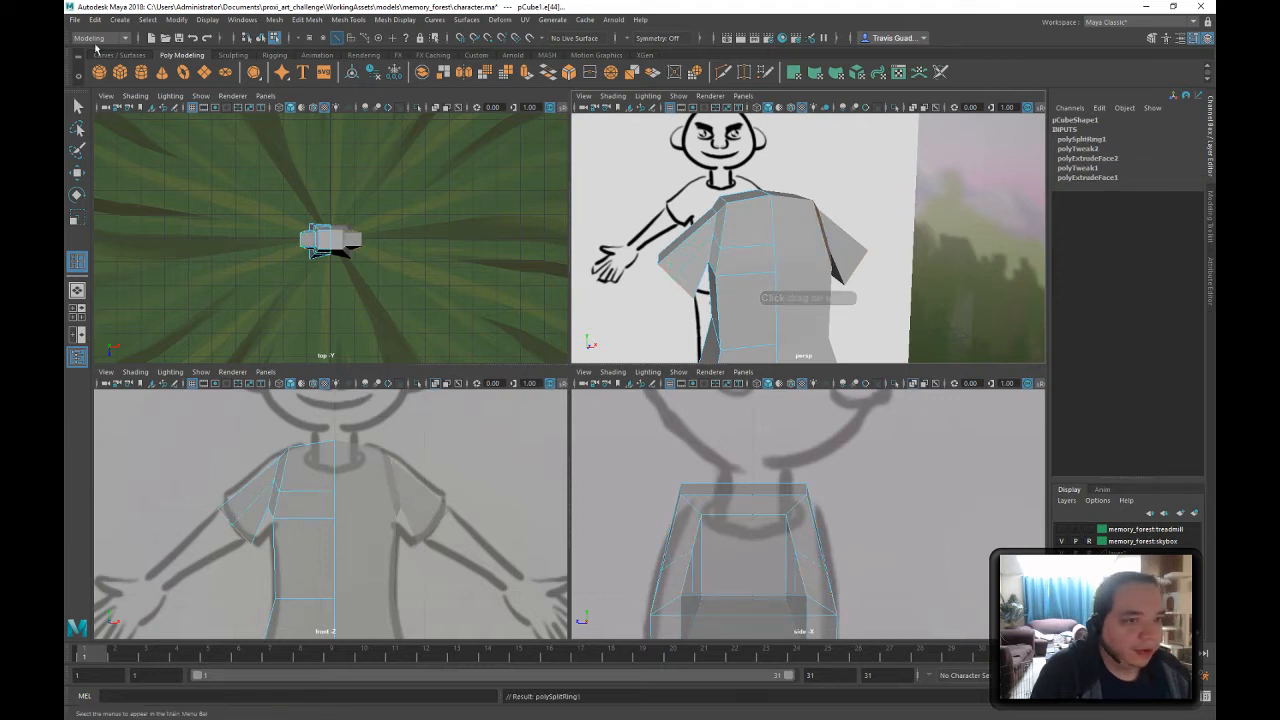
{"action": "left_click", "coordinate": [77, 105]}
{"action": "left_click", "coordinate": [268, 37]}
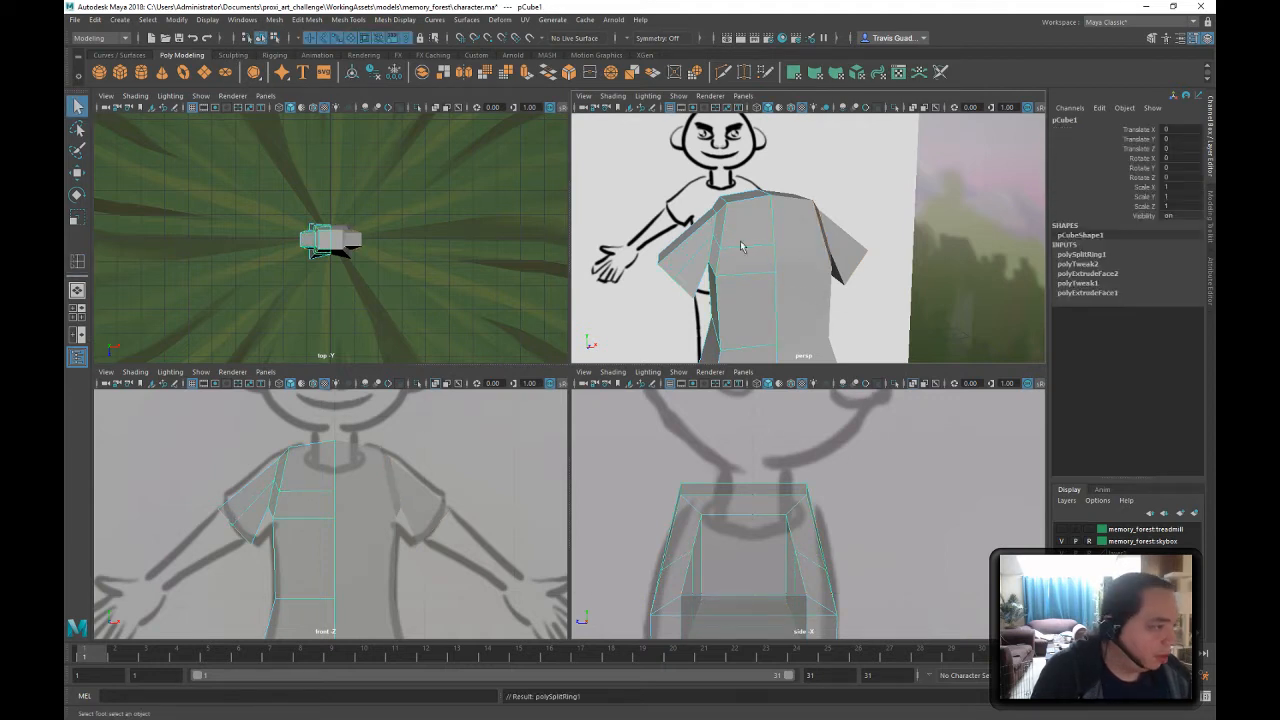
- Switch the half torso to vertex editing and select the front armhole vertex on the new edge loop for moving
{"action": "right_click_drag", "start_coordinate": [636, 240], "coordinate": [676, 247], "text": "alt"}
{"action": "middle_click_drag", "start_coordinate": [676, 247], "coordinate": [730, 205], "text": "alt"}
{"action": "right_click_drag", "start_coordinate": [790, 152], "coordinate": [738, 150]}
{"action": "left_click", "coordinate": [790, 158]}
{"action": "key", "text": "w"}
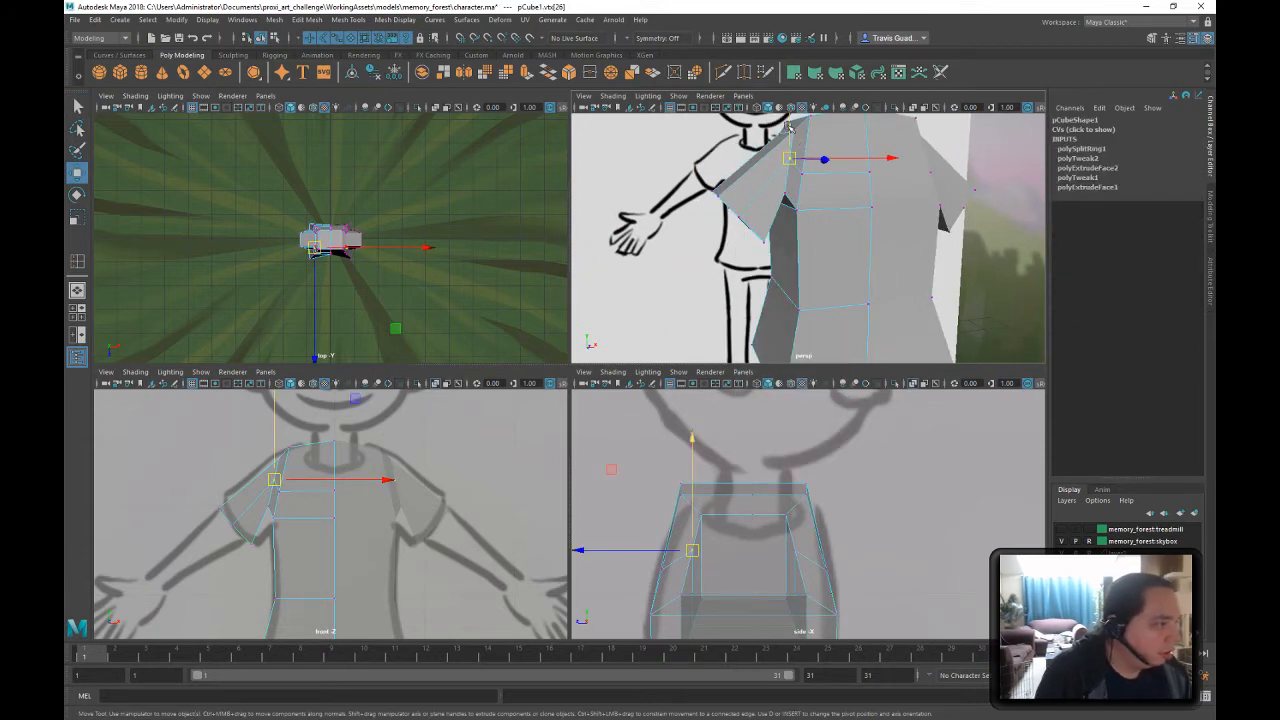
{"action": "mouse_move", "coordinate": [789, 128]}
{"action": "left_mouse_down"}
{"action": "mouse_move", "coordinate": [787, 145]}
{"action": "mouse_move", "coordinate": [789, 132]}
{"action": "left_mouse_up"}
{"action": "key", "text": "w"}
{"action": "left_click", "coordinate": [788, 130]}
{"action": "scroll", "coordinate": [792, 143], "scroll_direction": "up", "scroll_amount": 3}
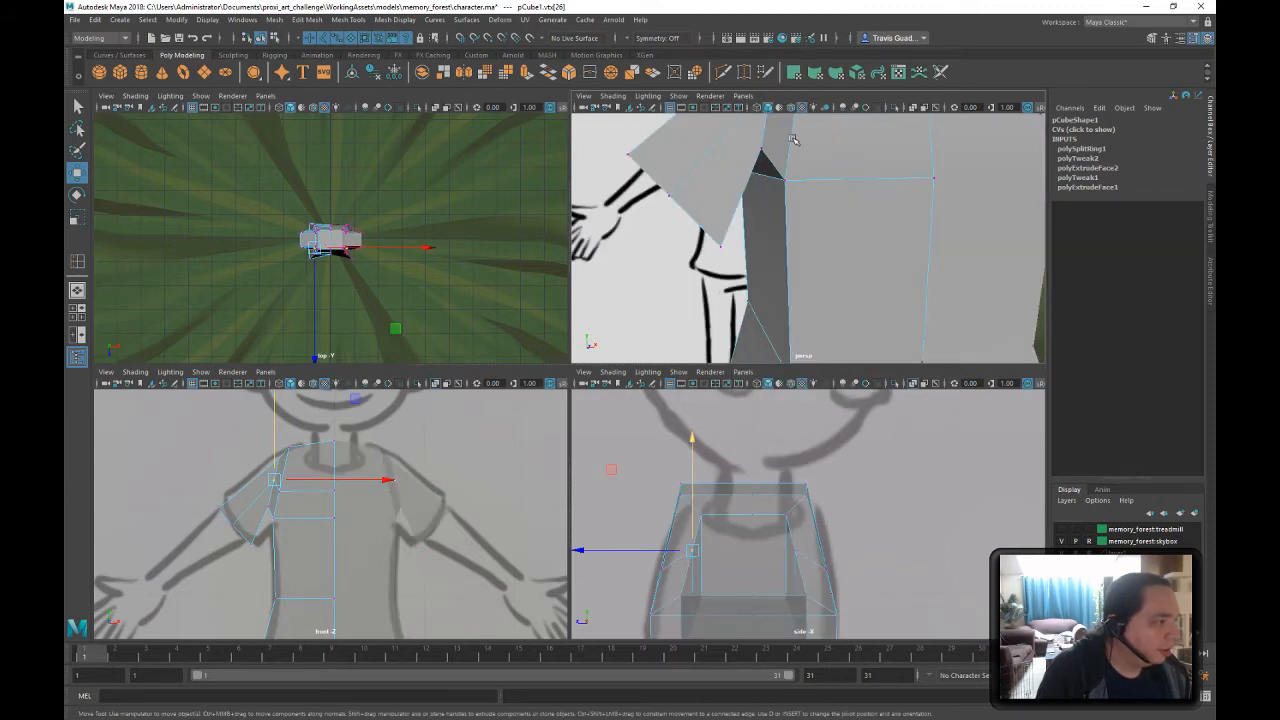
{"action": "scroll", "coordinate": [793, 147], "scroll_direction": "down", "scroll_amount": 3}
{"action": "right_click_drag", "start_coordinate": [791, 162], "coordinate": [789, 142]}
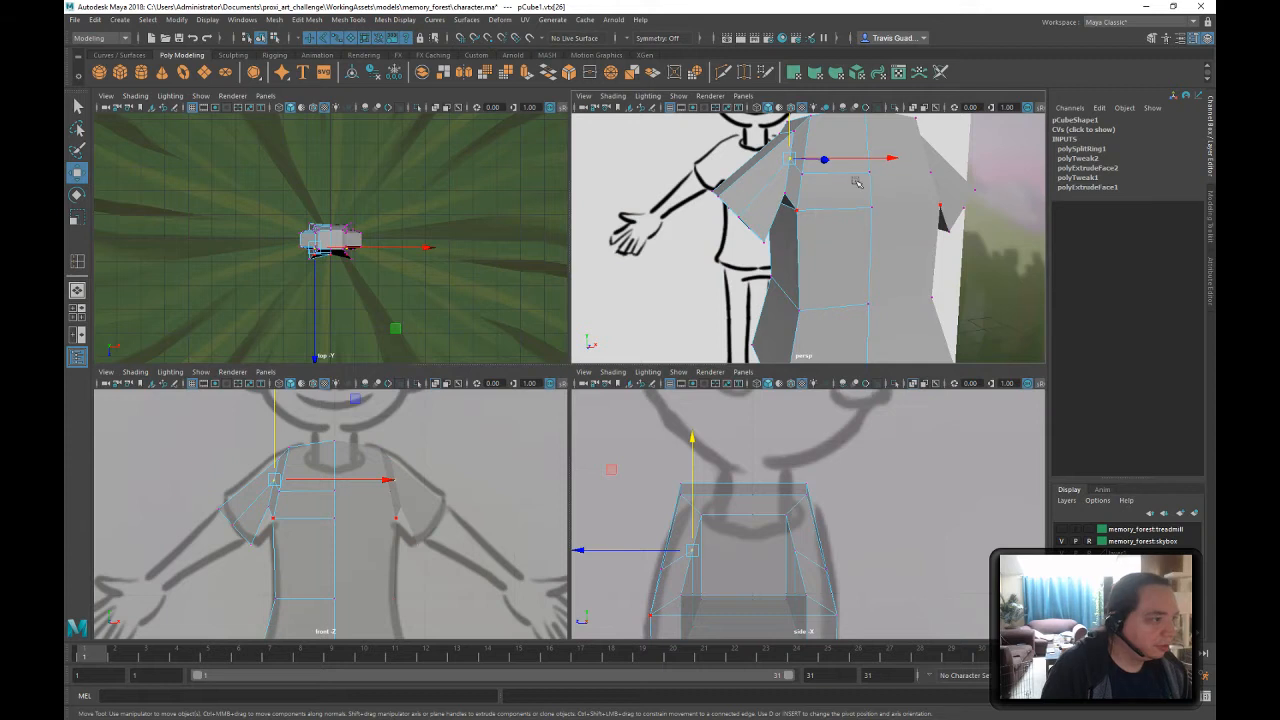
{"action": "left_click_drag", "start_coordinate": [856, 181], "coordinate": [817, 189], "text": "alt"}
{"action": "key", "text": "e"}
{"action": "key", "text": "w"}
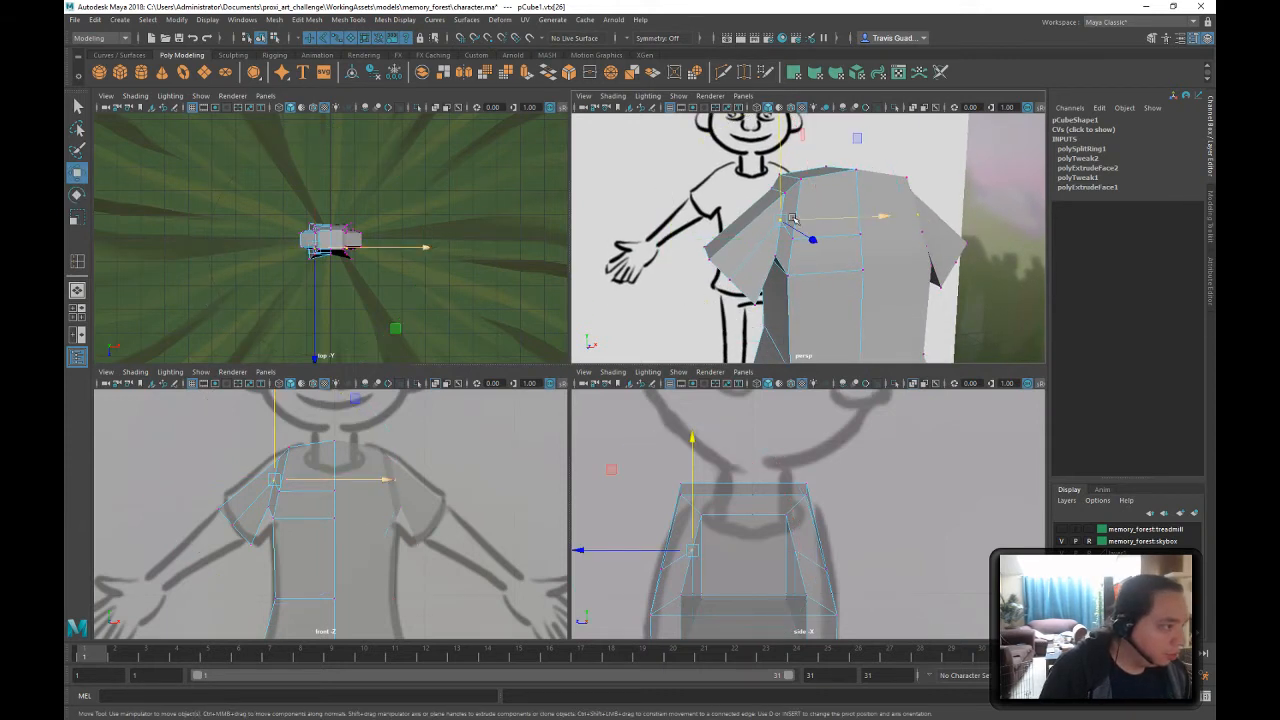
{"action": "key", "text": "ctrl+z"}
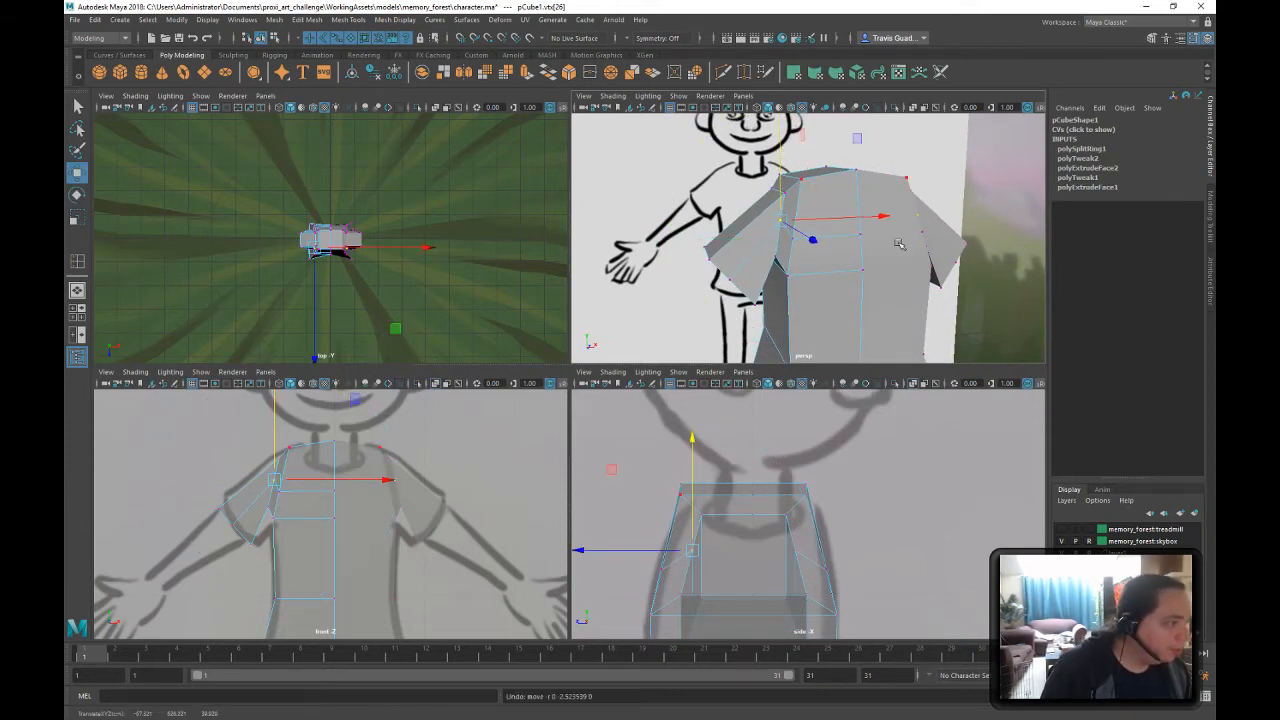
- Move the front armhole vertex forward and slightly down to start rounding the armhole
{"action": "left_click_drag", "start_coordinate": [893, 268], "coordinate": [805, 242], "text": "alt"}
{"action": "left_click", "coordinate": [962, 264]}
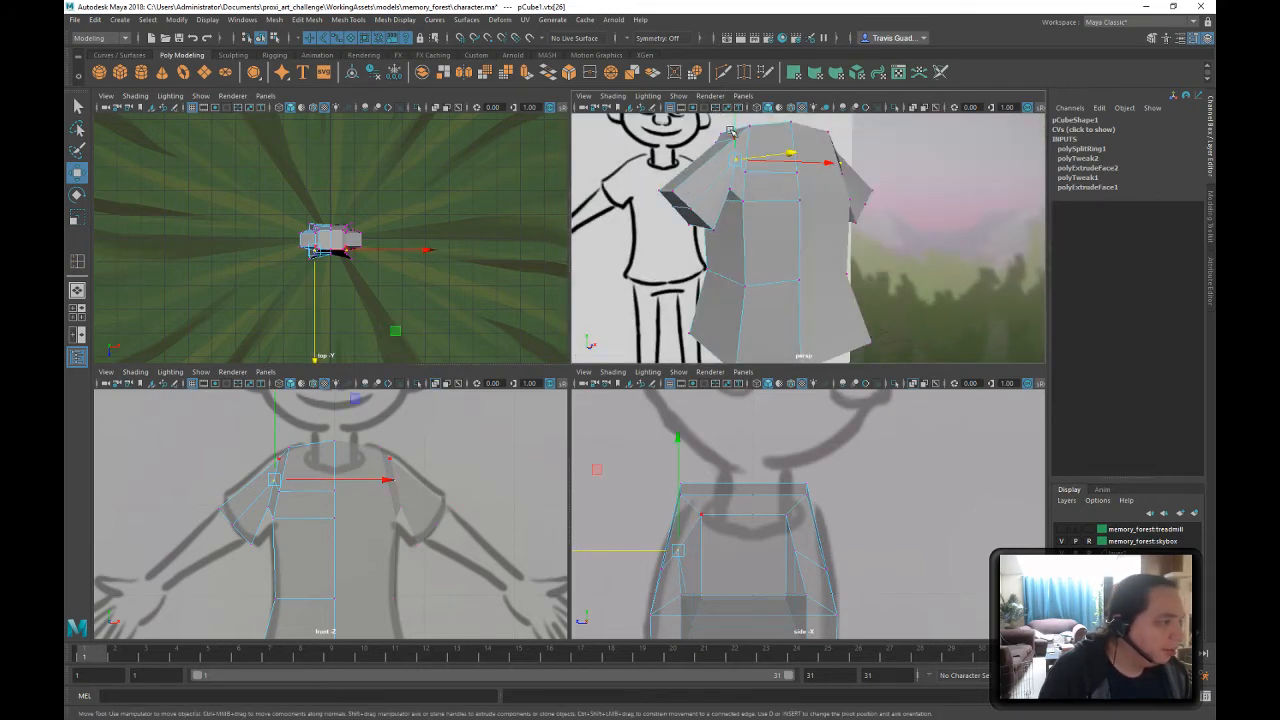
{"action": "left_click_drag", "start_coordinate": [733, 125], "coordinate": [733, 130]}
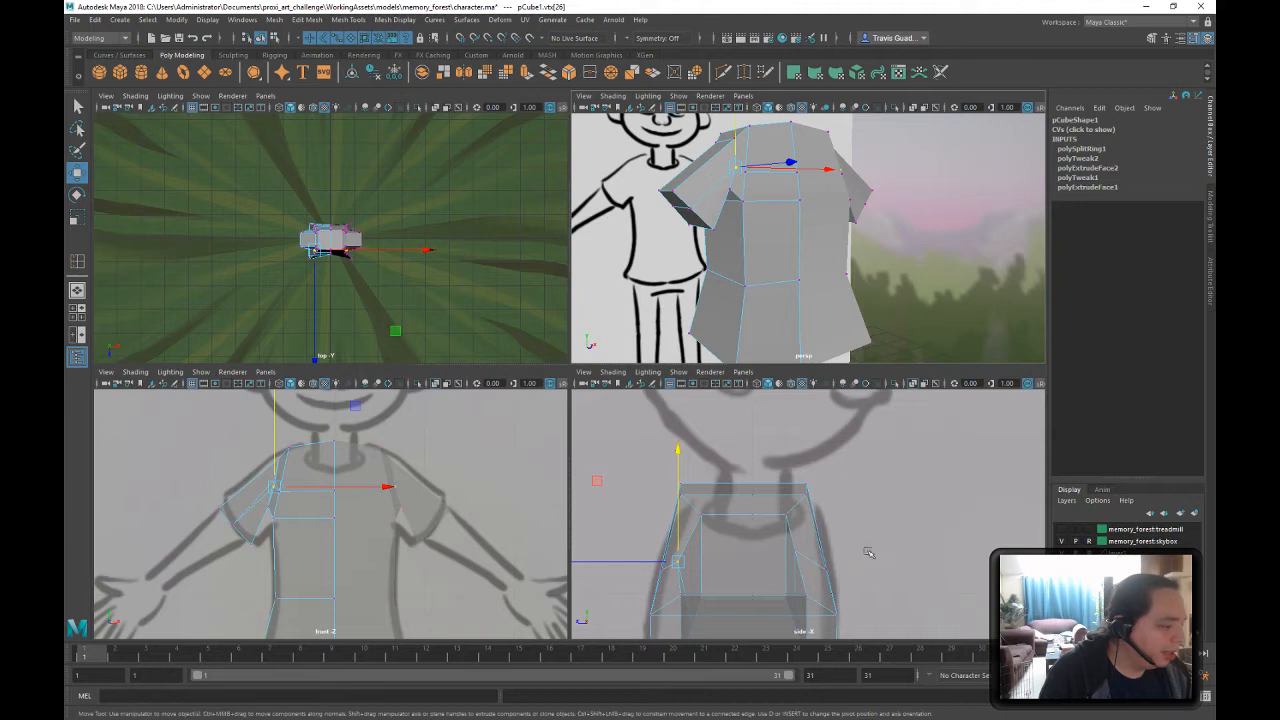
- Move the back and front vertices of the chest edge loop up toward the shirt outline in the side view
{"action": "left_click", "coordinate": [822, 569]}
{"action": "left_click_drag", "start_coordinate": [824, 540], "coordinate": [825, 519]}
{"action": "left_click", "coordinate": [660, 569]}
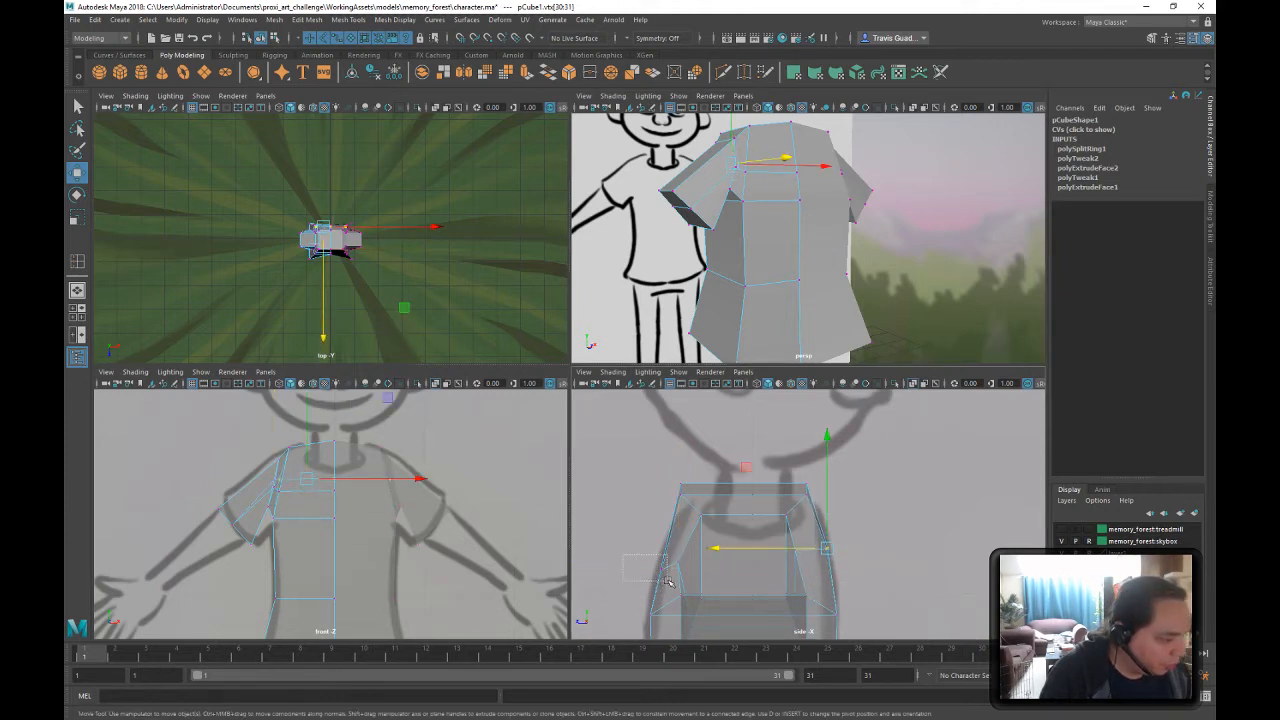
{"action": "left_click_drag", "start_coordinate": [585, 487], "coordinate": [585, 463]}
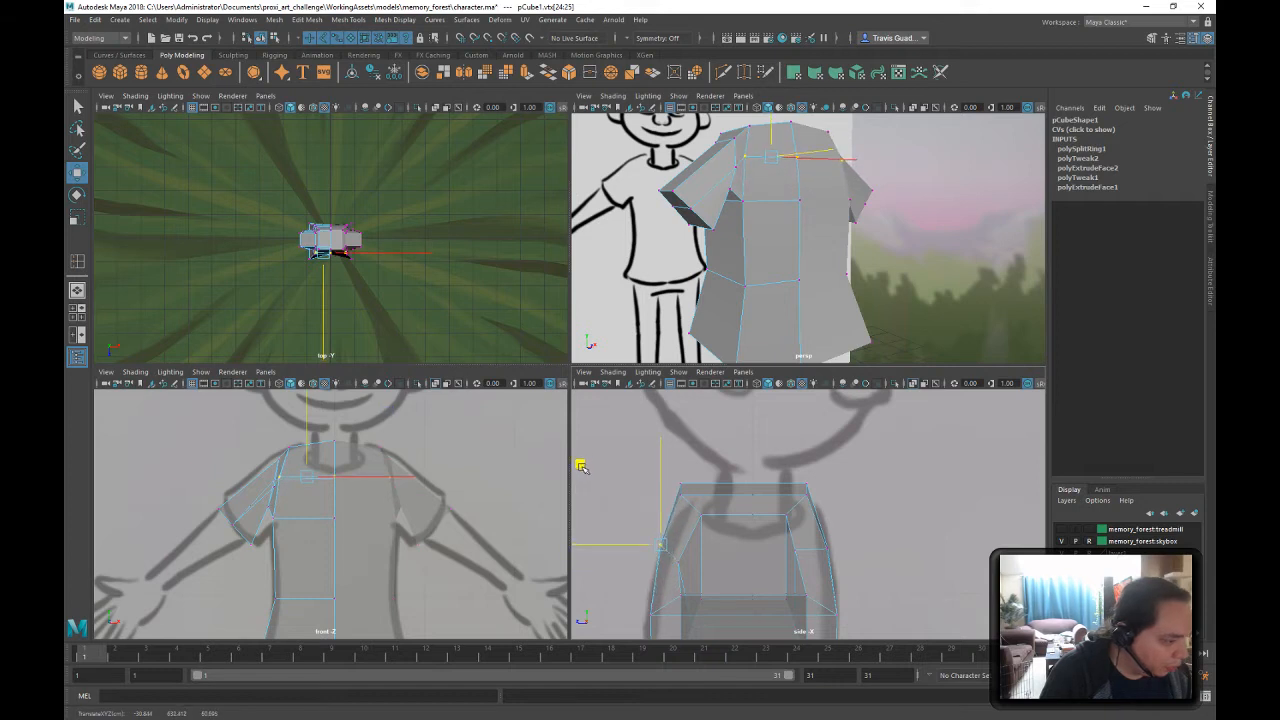
- Round the armhole in the side view by moving its two lower corners inward and down and its back middle vertex outward
{"action": "left_click_drag", "start_coordinate": [793, 154], "coordinate": [737, 186], "text": "alt"}
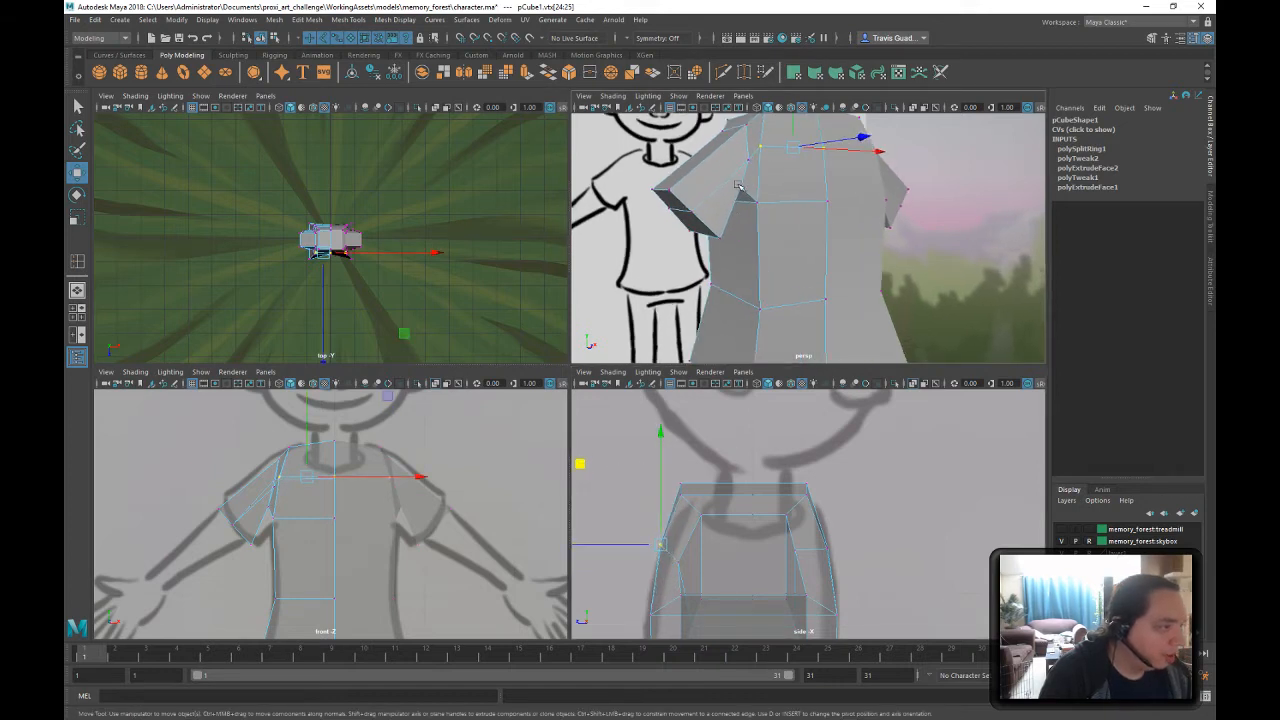
{"action": "left_click", "coordinate": [744, 186]}
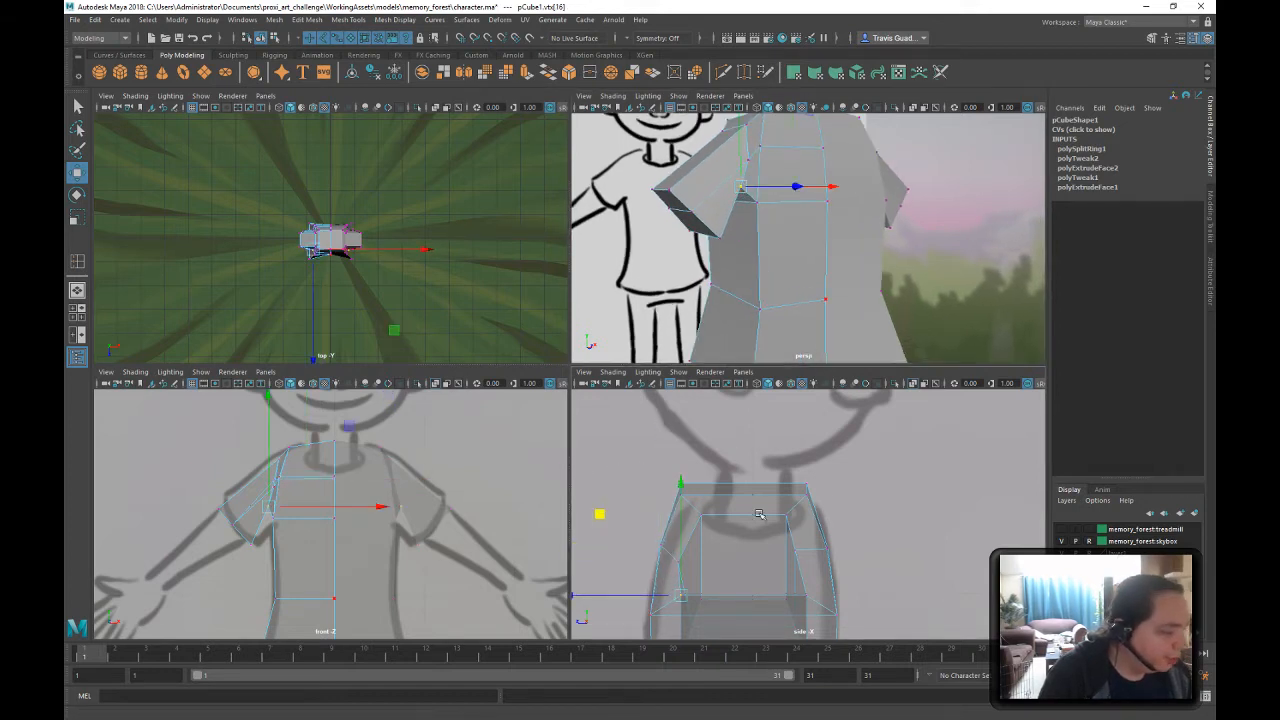
{"action": "mouse_move", "coordinate": [595, 504]}
{"action": "middle_mouse_down", "text": "alt"}
{"action": "mouse_move", "coordinate": [581, 396]}
{"action": "mouse_move", "coordinate": [576, 453]}
{"action": "middle_mouse_up", "text": "alt"}
{"action": "left_click_drag", "start_coordinate": [580, 463], "coordinate": [598, 477]}
{"action": "left_click_drag", "start_coordinate": [740, 231], "coordinate": [928, 222], "text": "alt"}
{"action": "left_click", "coordinate": [936, 205]}
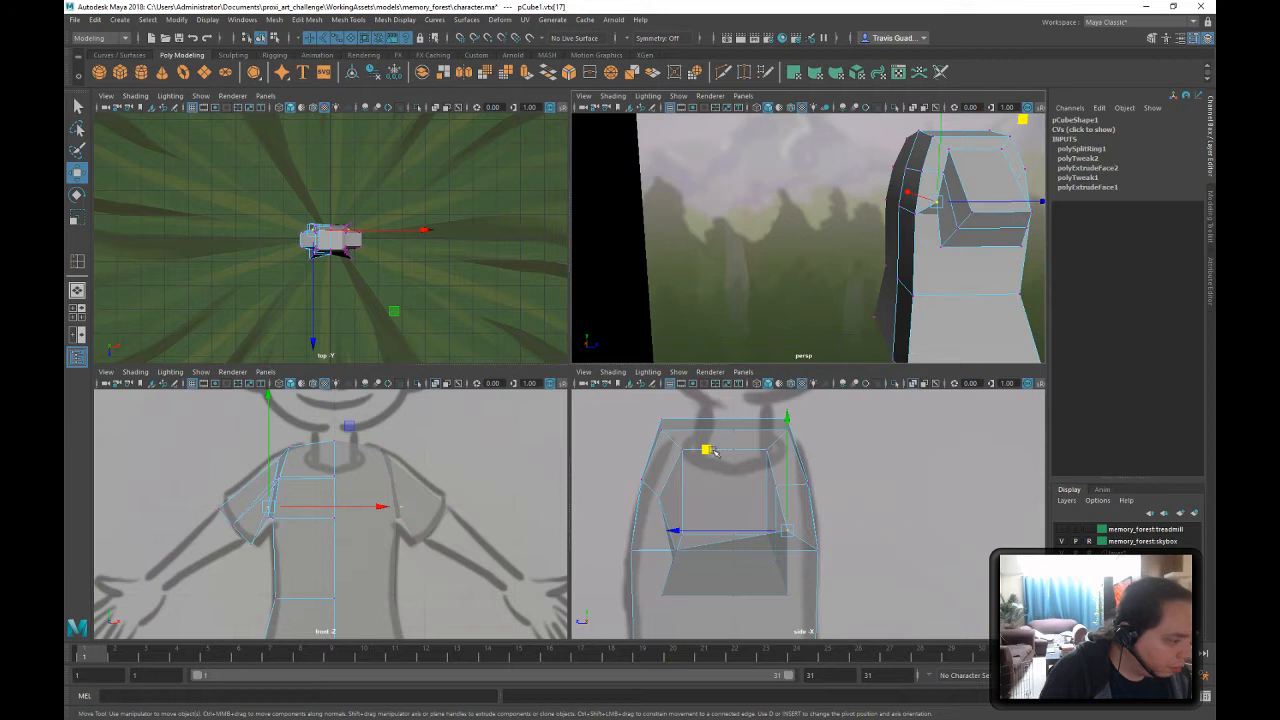
{"action": "left_click_drag", "start_coordinate": [711, 451], "coordinate": [693, 470]}
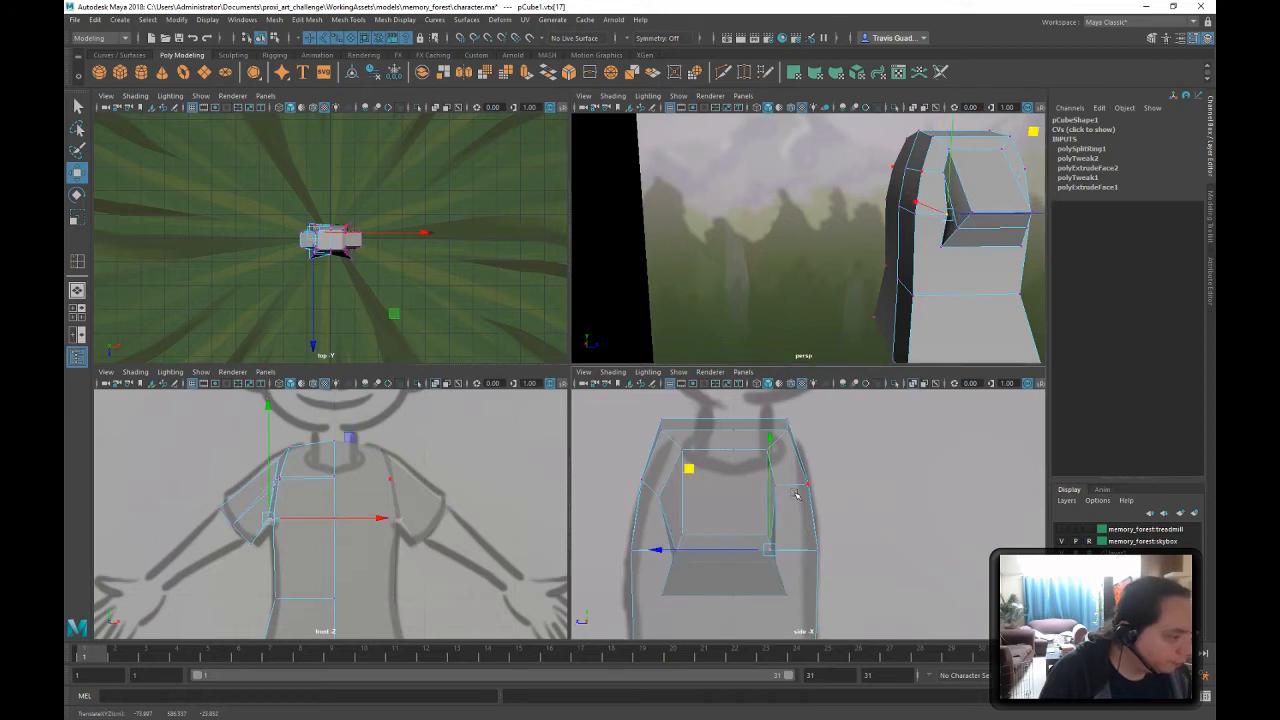
{"action": "left_click", "coordinate": [781, 489]}
{"action": "mouse_move", "coordinate": [695, 404]}
{"action": "left_mouse_down"}
{"action": "mouse_move", "coordinate": [694, 424]}
{"action": "mouse_move", "coordinate": [708, 415]}
{"action": "left_mouse_up"}
- Scale the sleeve opening's two bottom vertices closer together in depth and shift them slightly toward the body in the front view
{"action": "mouse_move", "coordinate": [899, 199]}
{"action": "left_mouse_down", "text": "alt"}
{"action": "mouse_move", "coordinate": [865, 210]}
{"action": "mouse_move", "coordinate": [891, 200]}
{"action": "left_mouse_up", "text": "alt"}
{"action": "left_click", "coordinate": [846, 176]}
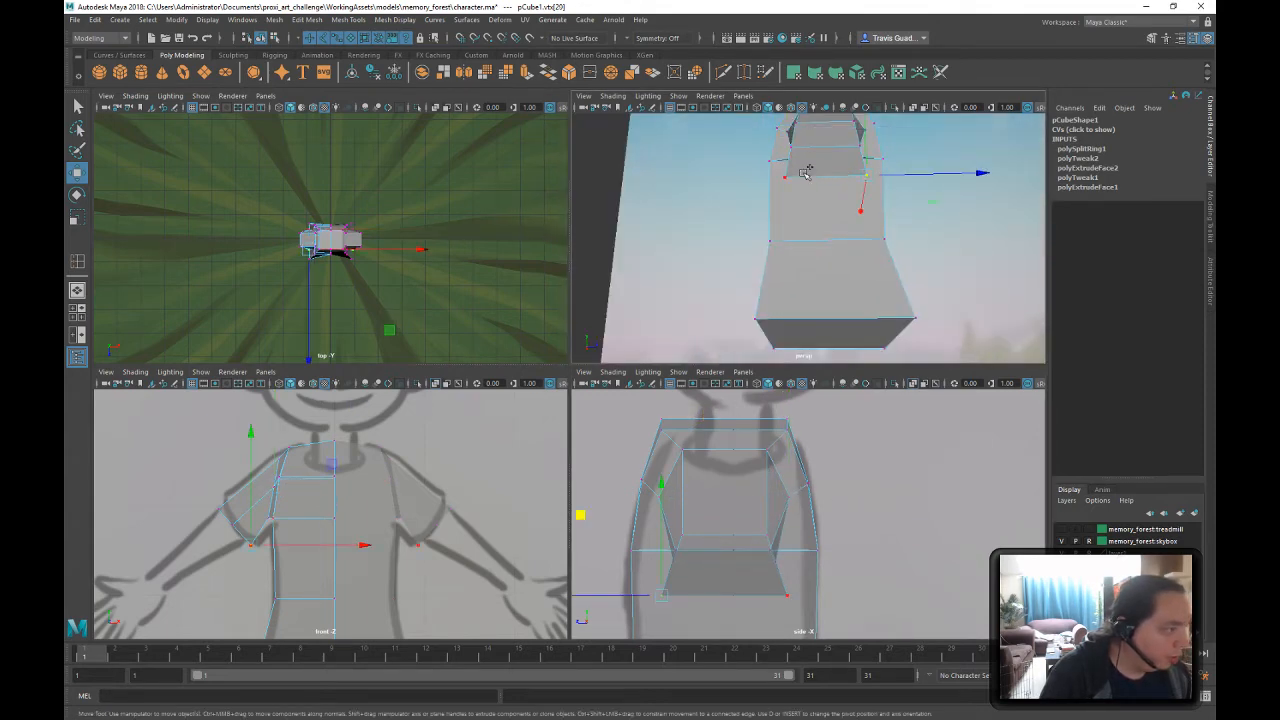
{"action": "left_click", "coordinate": [804, 172], "text": "shift"}
{"action": "key", "text": "r"}
{"action": "left_click_drag", "start_coordinate": [624, 597], "coordinate": [667, 590]}
{"action": "key", "text": "w"}
{"action": "left_click_drag", "start_coordinate": [868, 207], "coordinate": [789, 209], "text": "alt"}
{"action": "middle_click_drag", "start_coordinate": [789, 209], "coordinate": [901, 234], "text": "alt"}
{"action": "key", "text": "w"}
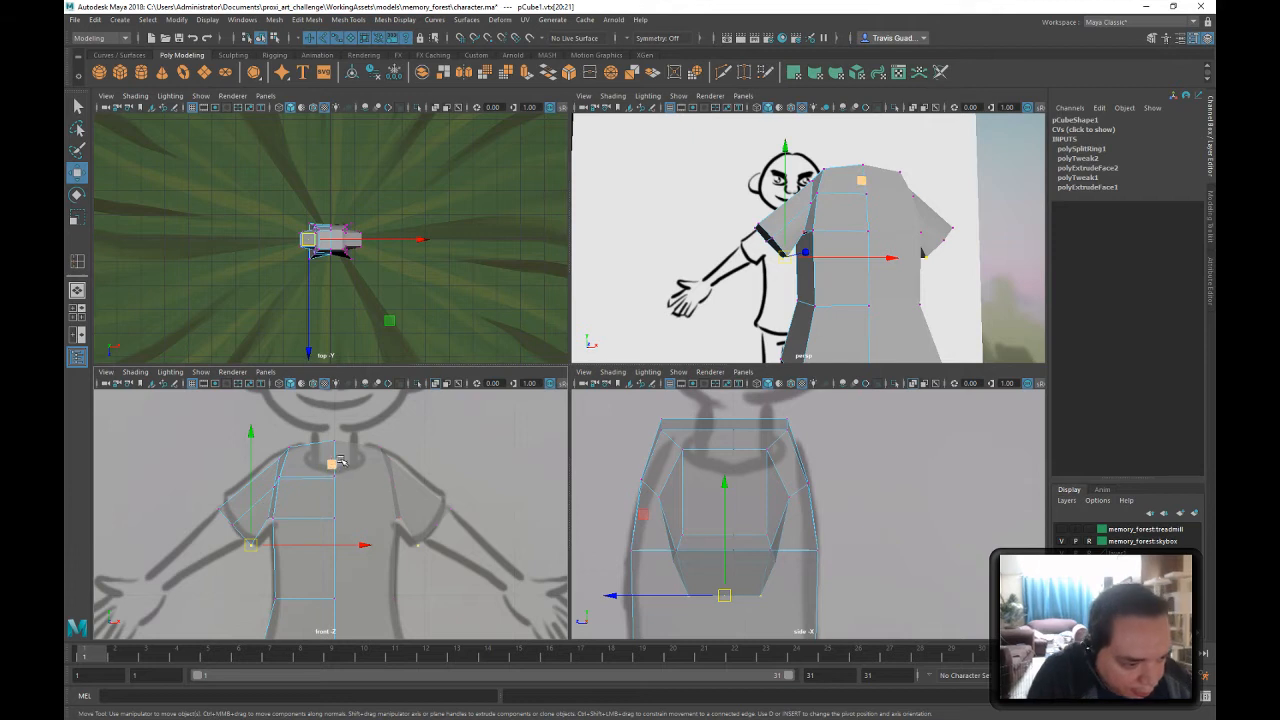
{"action": "left_click_drag", "start_coordinate": [335, 462], "coordinate": [342, 462]}
- Move the sleeve opening's top vertices to the drawn sleeve's outer corner in the front view, and clear the selection
{"action": "left_click_drag", "start_coordinate": [192, 485], "coordinate": [229, 521]}
{"action": "left_click_drag", "start_coordinate": [303, 429], "coordinate": [308, 419]}
{"action": "left_click", "coordinate": [617, 177]}
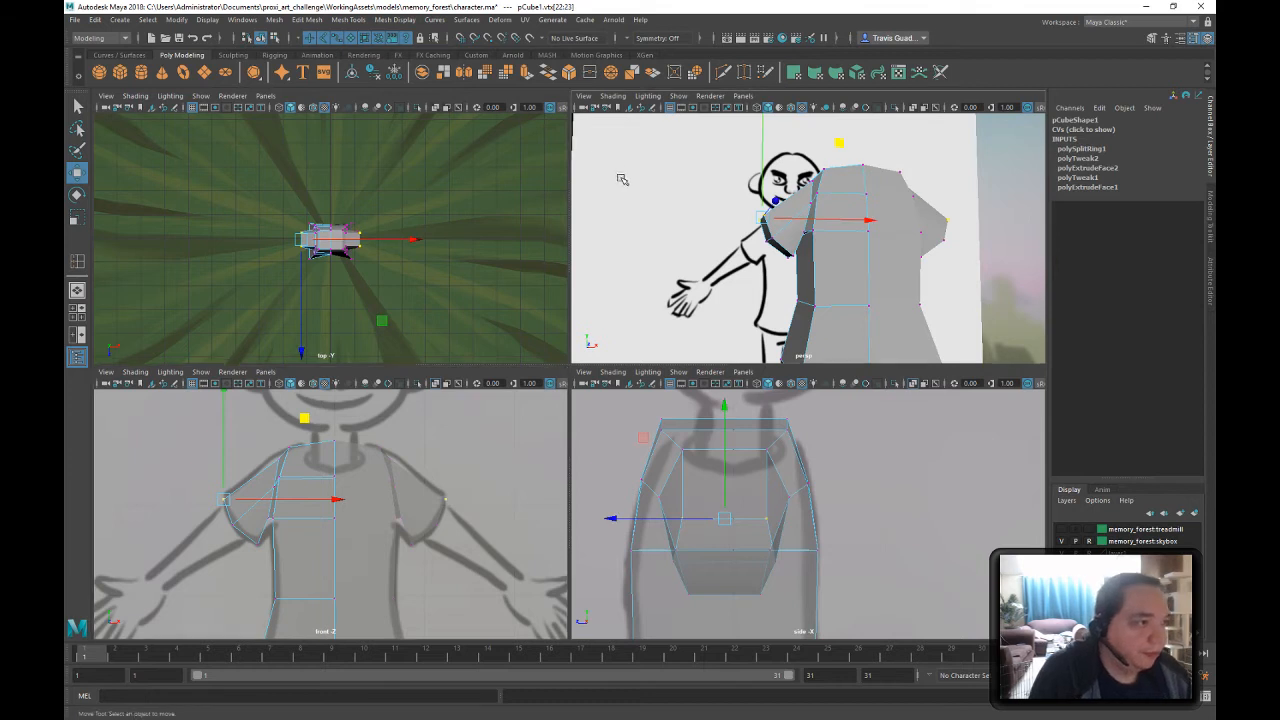
- Insert an edge loop around the middle of the sleeve, and return to object selection
{"action": "left_click", "coordinate": [398, 20]}
{"action": "mouse_move", "coordinate": [349, 19]}
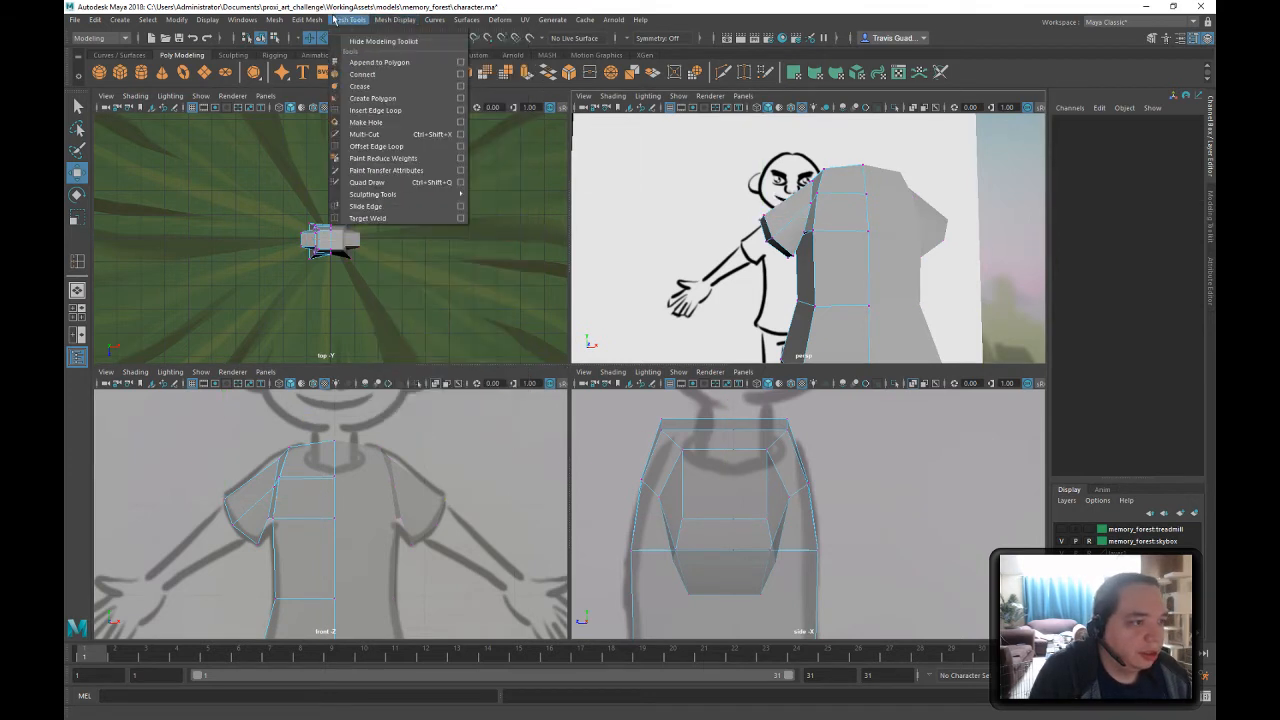
{"action": "left_click", "coordinate": [393, 110]}
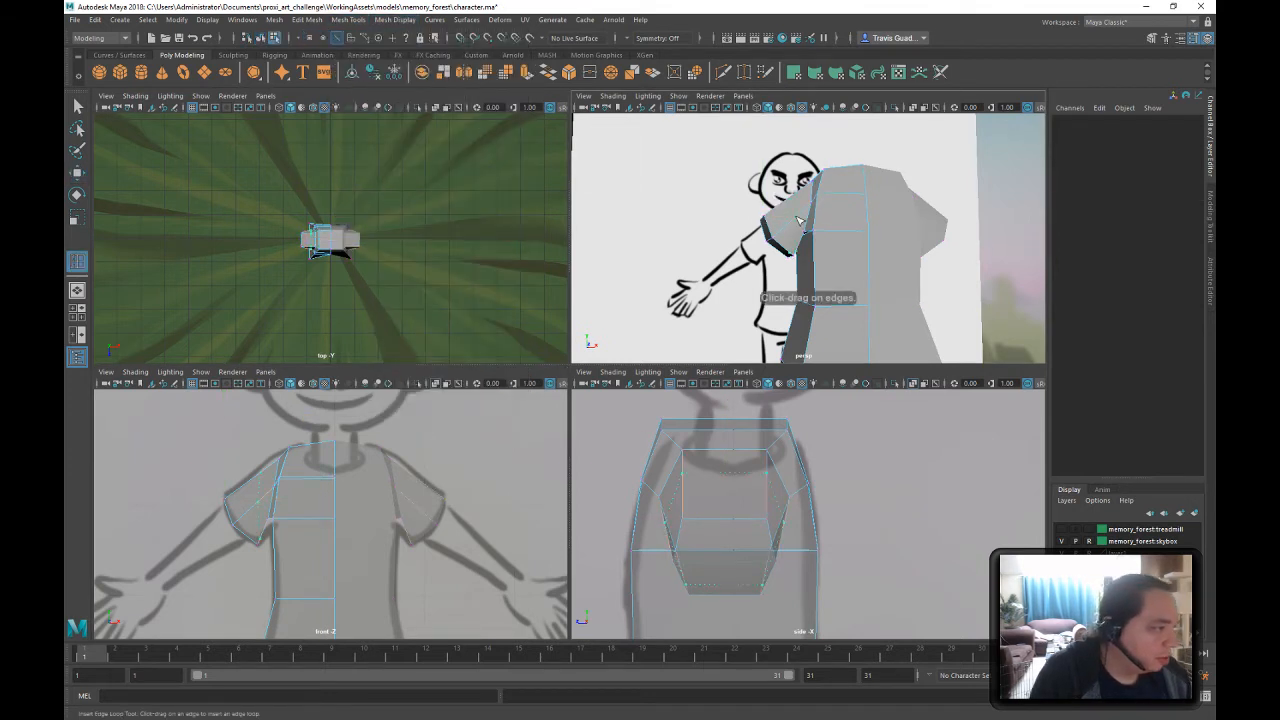
{"action": "left_click", "coordinate": [798, 221]}
{"action": "left_click", "coordinate": [800, 224]}
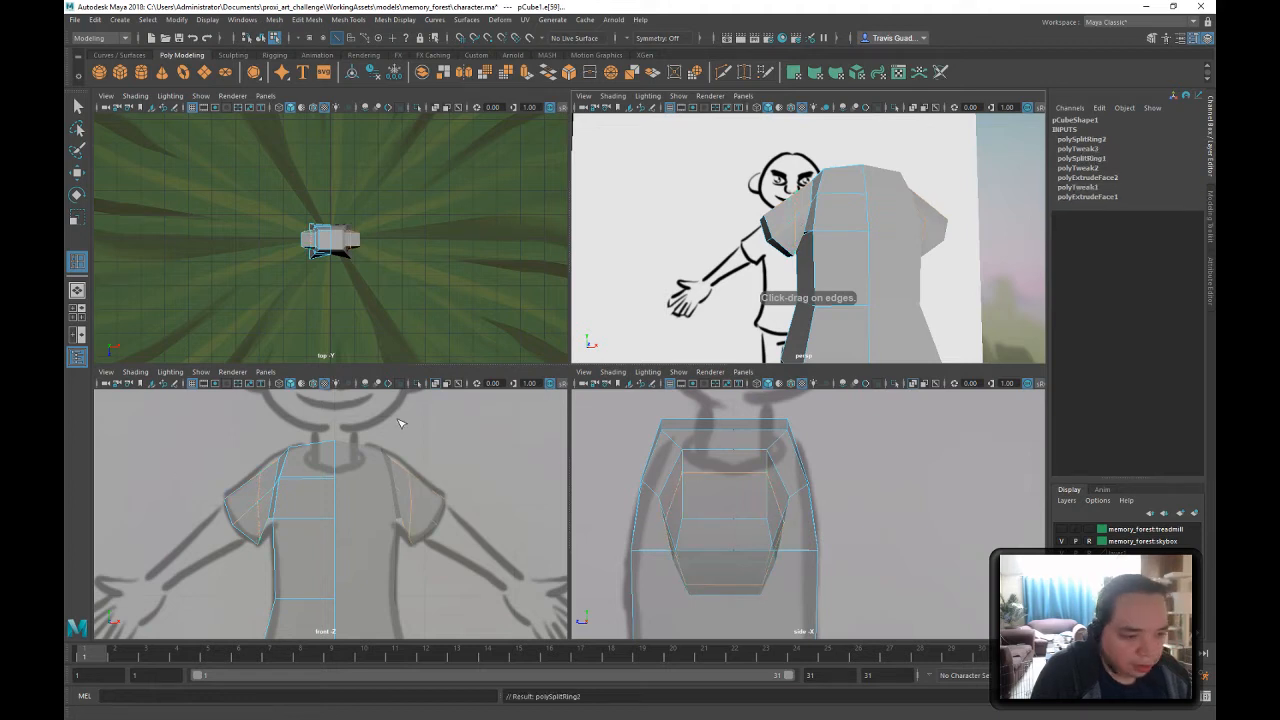
{"action": "left_click", "coordinate": [261, 39]}
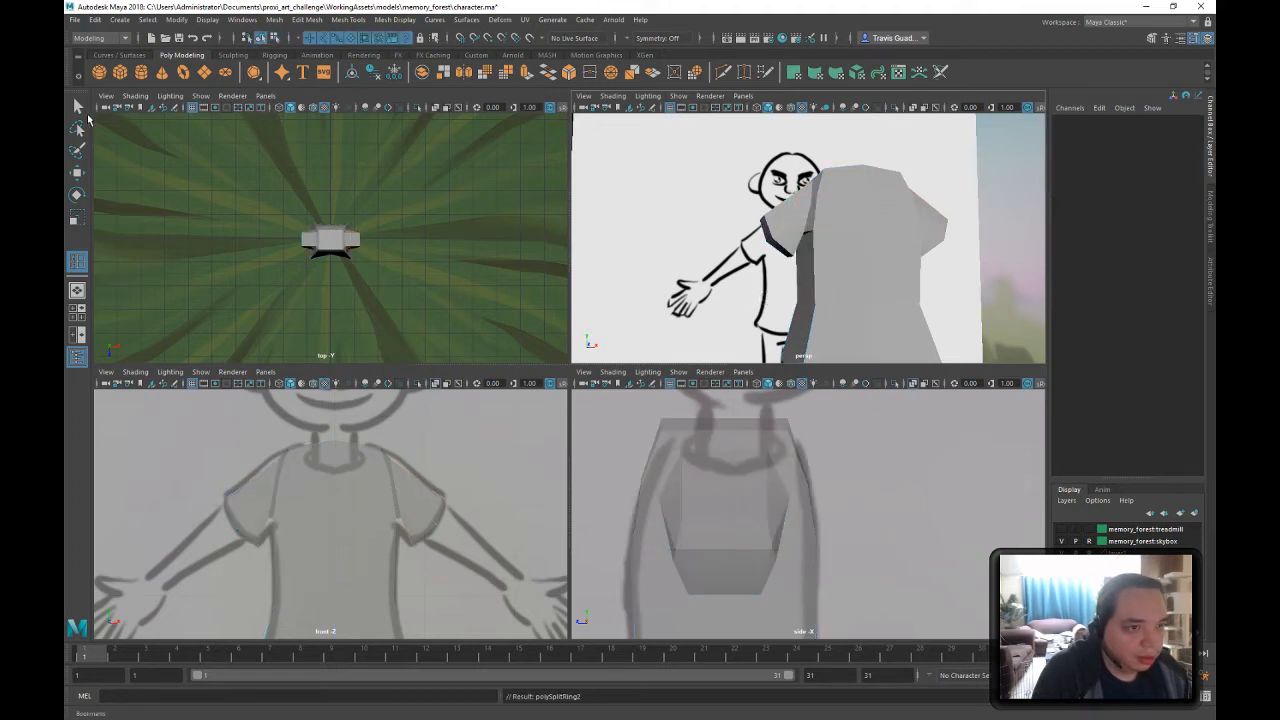
{"action": "left_click", "coordinate": [78, 106]}
- Move the top vertices of the new sleeve loop and of the armhole onto the drawn shoulder line in the front view
{"action": "right_click_drag", "start_coordinate": [828, 243], "coordinate": [760, 249]}
{"action": "left_click_drag", "start_coordinate": [236, 460], "coordinate": [272, 490]}
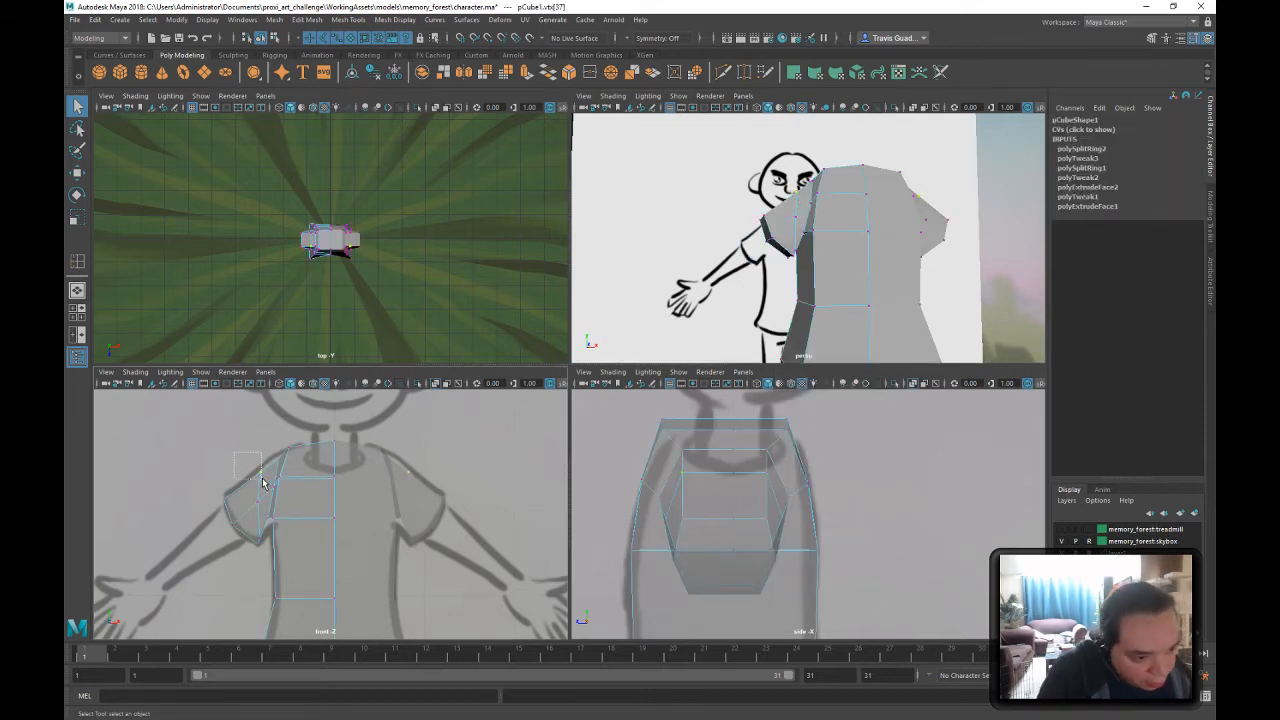
{"action": "key", "text": "w"}
{"action": "left_click_drag", "start_coordinate": [342, 393], "coordinate": [336, 398]}
{"action": "left_click_drag", "start_coordinate": [346, 472], "coordinate": [328, 429]}
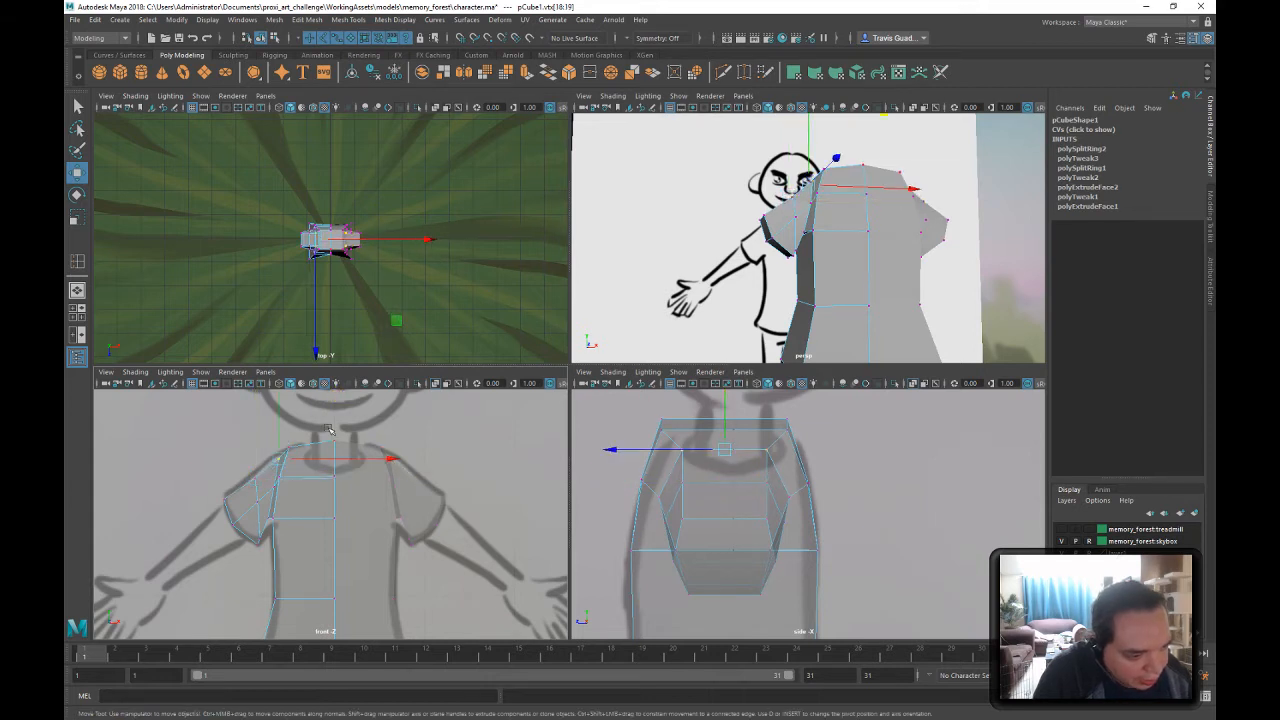
{"action": "middle_click_drag", "start_coordinate": [350, 486], "coordinate": [359, 487], "text": "alt"}
{"action": "left_click_drag", "start_coordinate": [388, 449], "coordinate": [384, 445]}
- Shift the armpit vertices sideways and move the sleeve loop's underside vertices toward the drawn underarm line in the front view
{"action": "middle_click_drag", "start_coordinate": [388, 537], "coordinate": [387, 447], "text": "alt"}
{"action": "scroll", "coordinate": [387, 447], "scroll_direction": "up", "scroll_amount": 3}
{"action": "middle_click_drag", "start_coordinate": [343, 510], "coordinate": [364, 548], "text": "alt"}
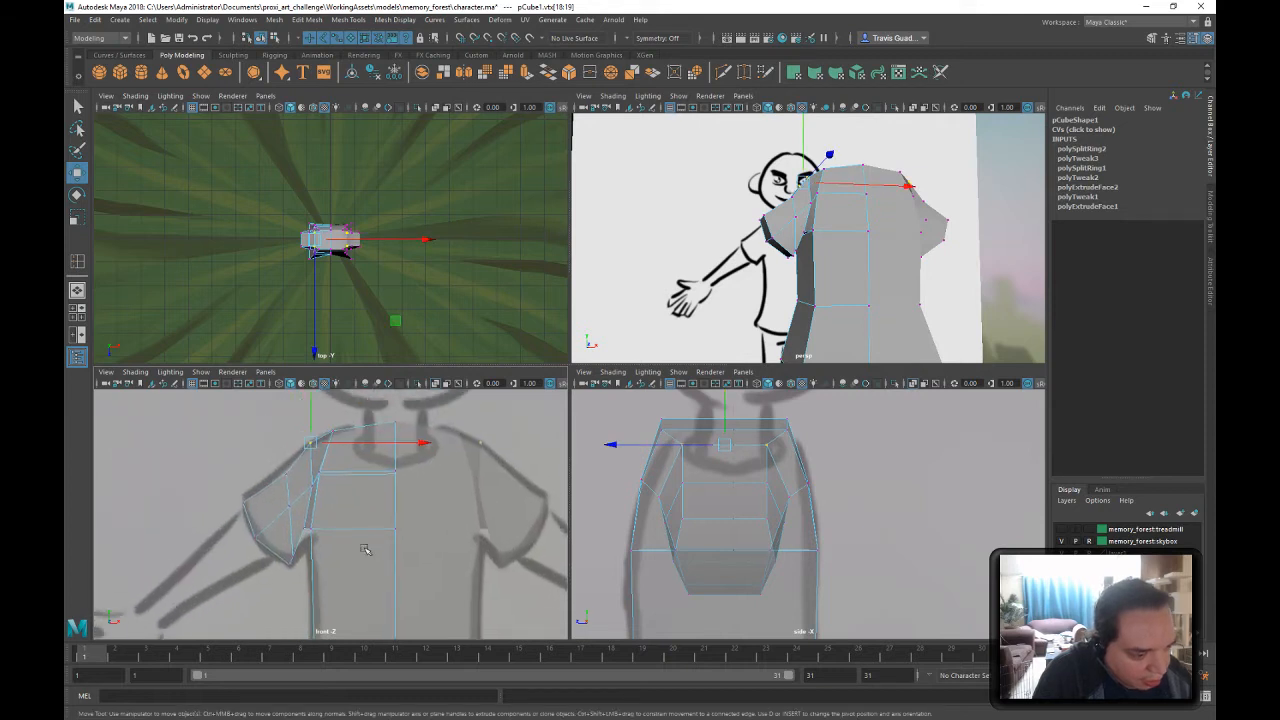
{"action": "left_click", "coordinate": [308, 537]}
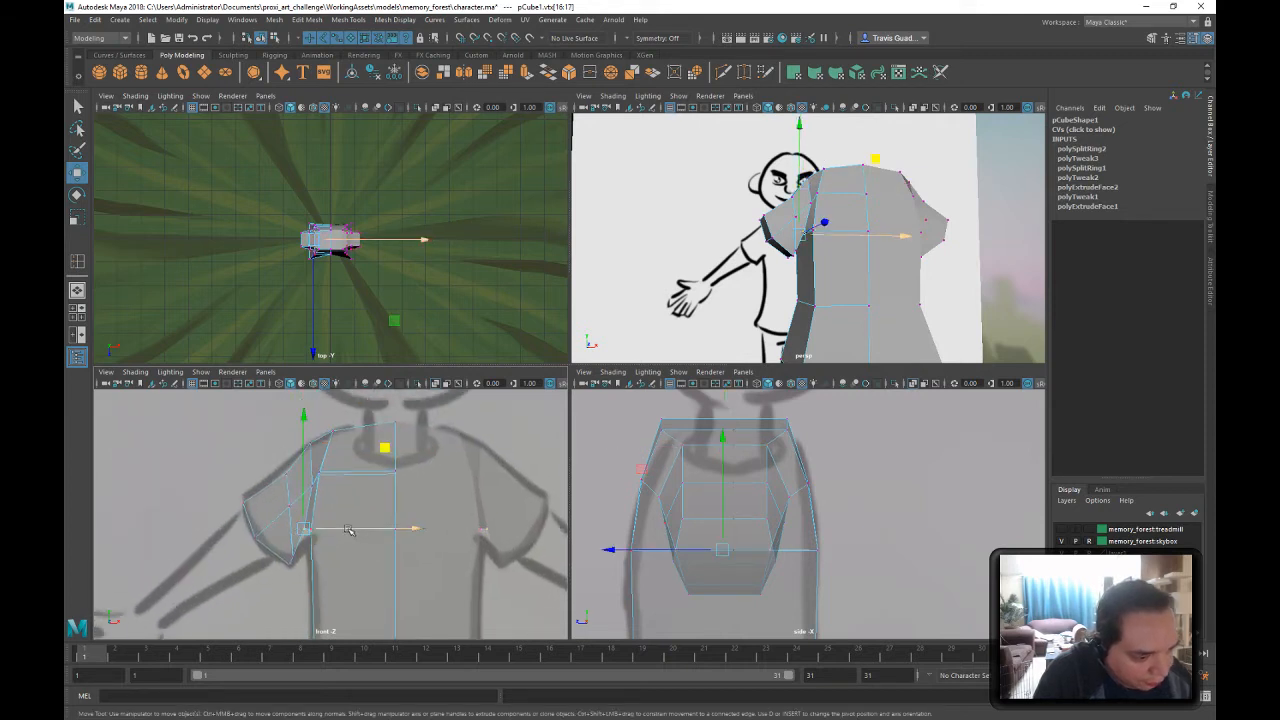
{"action": "middle_click_drag", "start_coordinate": [313, 571], "coordinate": [348, 528], "text": "alt"}
{"action": "right_click_drag", "start_coordinate": [349, 528], "coordinate": [403, 535], "text": "alt"}
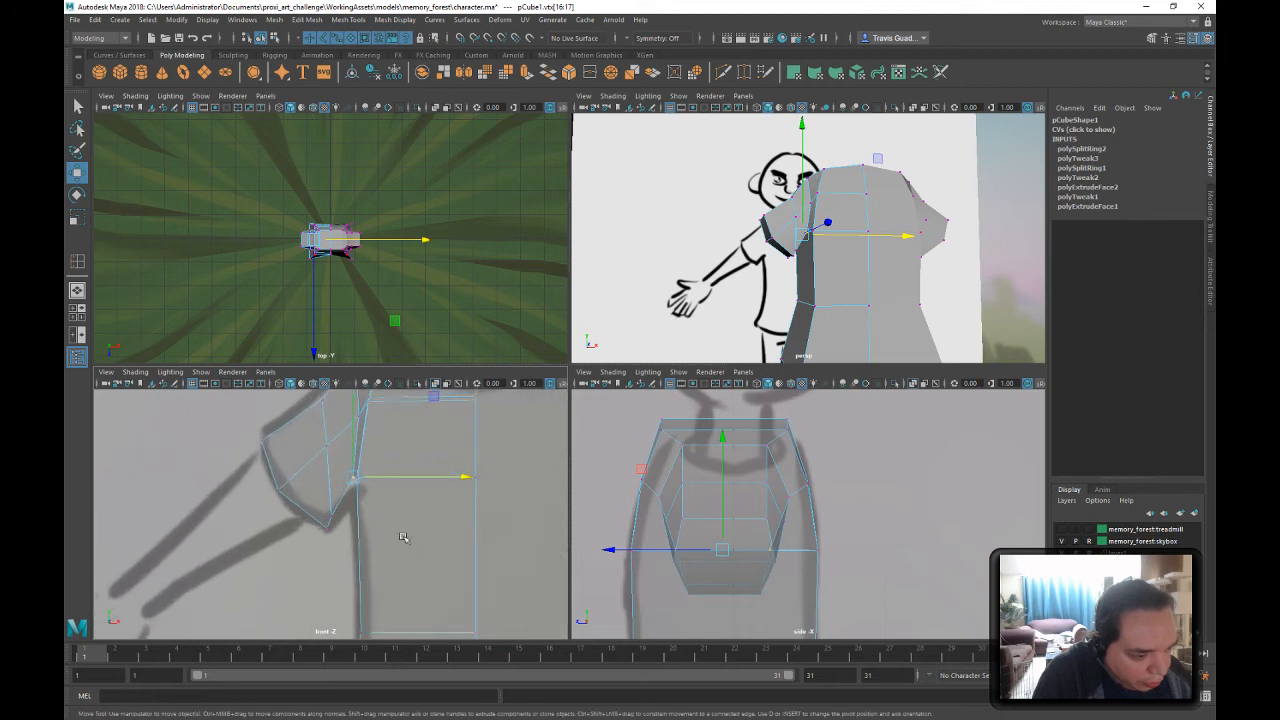
{"action": "left_click_drag", "start_coordinate": [406, 504], "coordinate": [316, 528]}
{"action": "left_click", "coordinate": [403, 440], "text": "shift"}
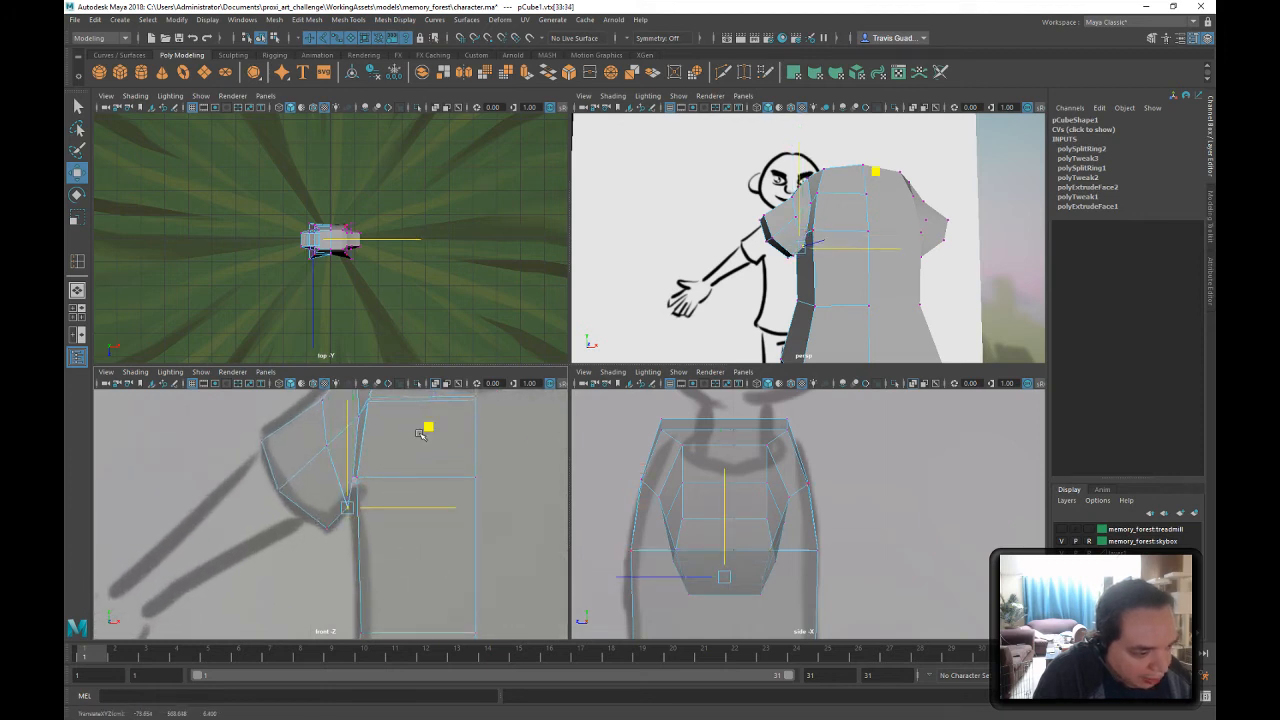
{"action": "middle_click_drag", "start_coordinate": [369, 502], "coordinate": [399, 539], "text": "alt"}
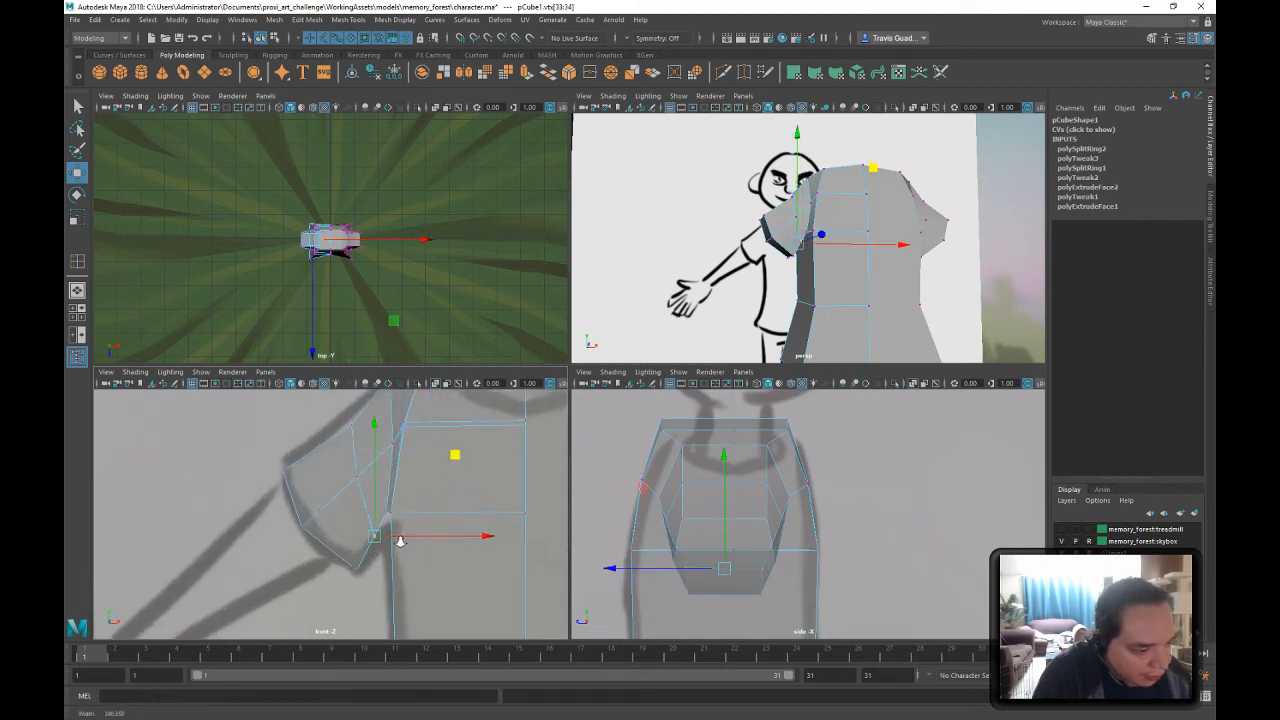
{"action": "right_click_drag", "start_coordinate": [399, 539], "coordinate": [446, 540], "text": "alt"}
- Lower the armpit vertices slightly, and move the adjacent torso side vertices down to meet them
{"action": "left_click_drag", "start_coordinate": [349, 497], "coordinate": [423, 524]}
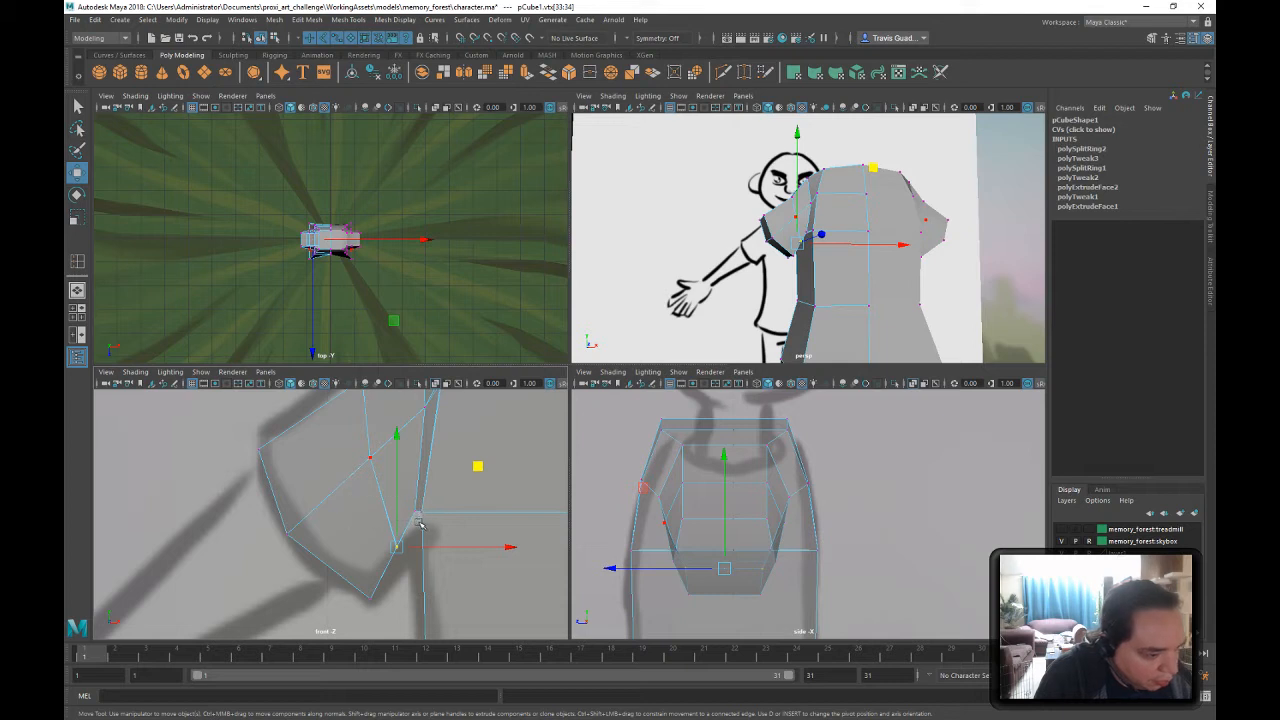
{"action": "left_click", "coordinate": [419, 522]}
{"action": "left_click_drag", "start_coordinate": [416, 470], "coordinate": [416, 476]}
{"action": "left_click_drag", "start_coordinate": [505, 476], "coordinate": [404, 528]}
{"action": "middle_click_drag", "start_coordinate": [475, 530], "coordinate": [437, 517], "text": "alt"}
{"action": "left_click_drag", "start_coordinate": [381, 458], "coordinate": [388, 482]}
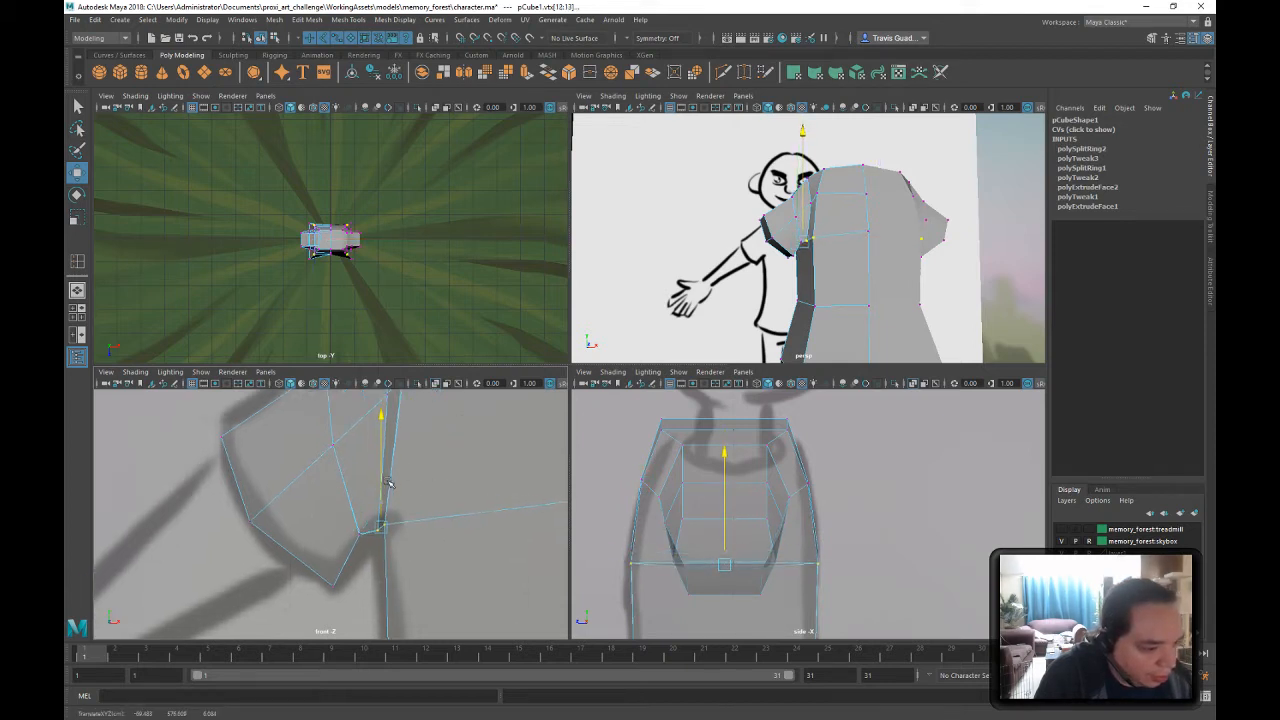
- Move the sleeve loop's underside vertices slightly down, and adjust the armpit vertices sideways to the drawn underarm
{"action": "left_click", "coordinate": [360, 534]}
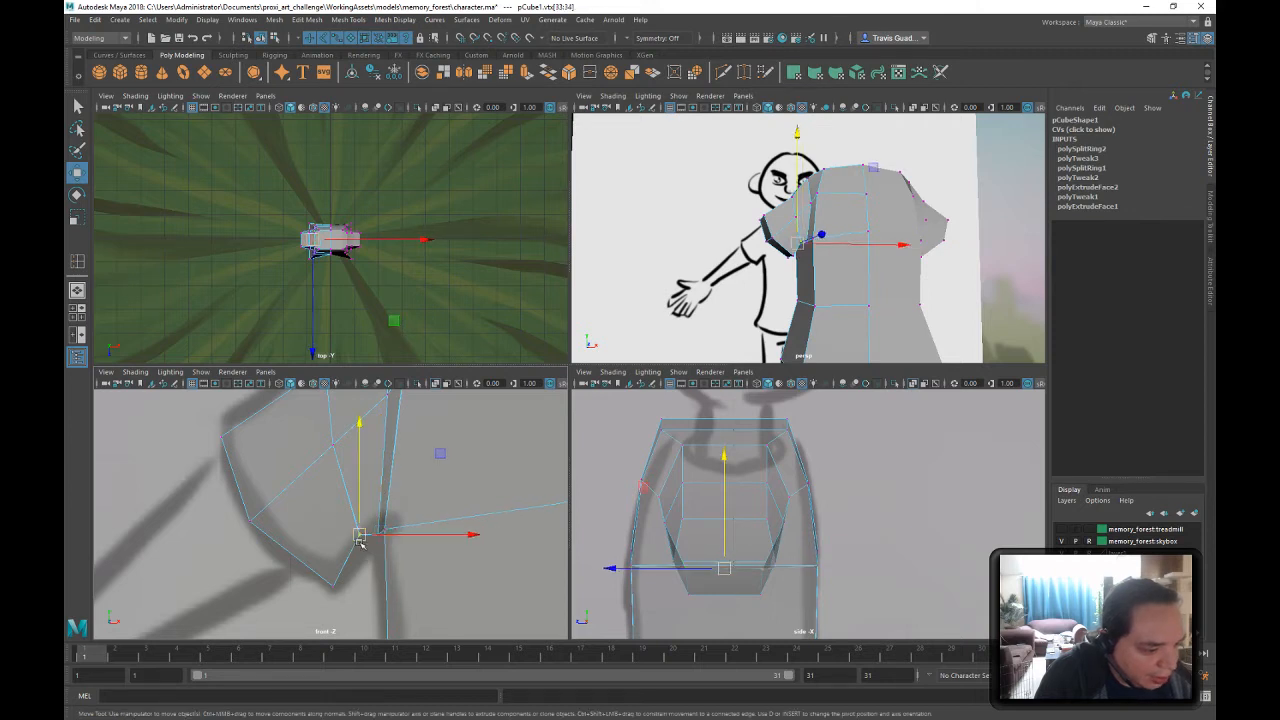
{"action": "left_click_drag", "start_coordinate": [330, 518], "coordinate": [379, 555]}
{"action": "left_click_drag", "start_coordinate": [366, 473], "coordinate": [422, 529]}
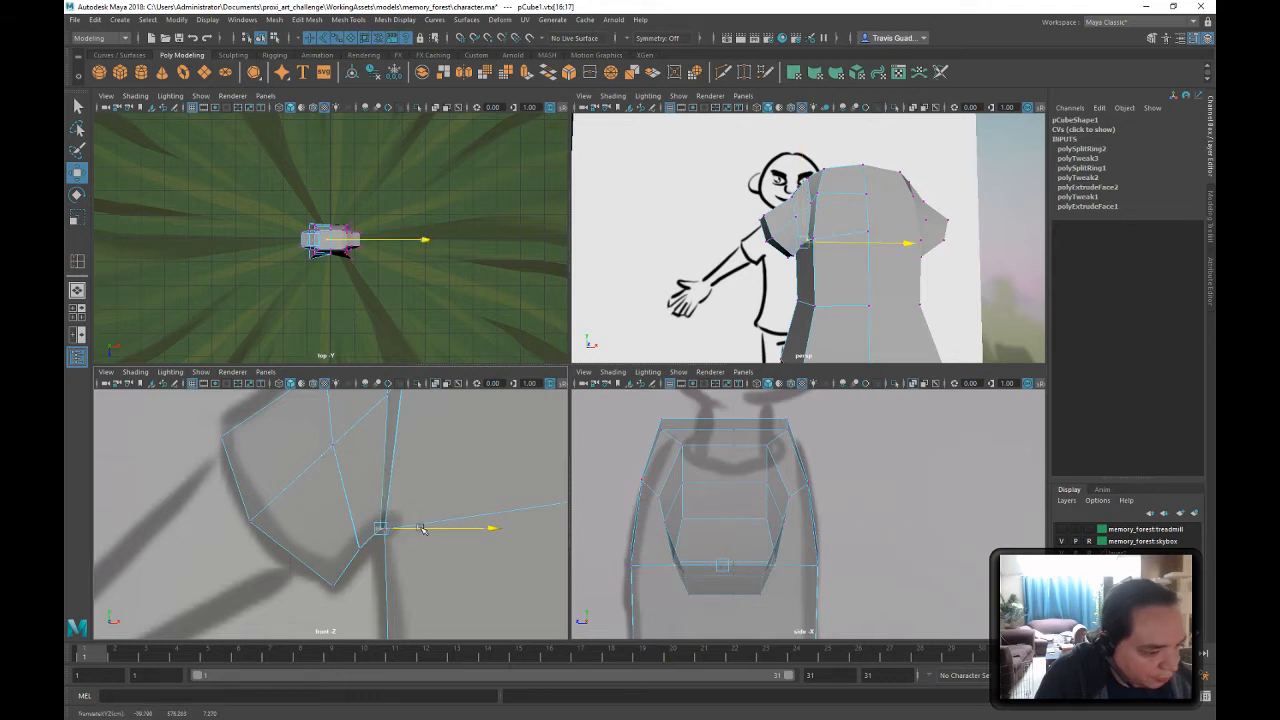
- Try to rotate the sleeve and shoulder vertices in the front view around a pivot moved to the shoulder
{"action": "middle_click_drag", "start_coordinate": [440, 468], "coordinate": [406, 551], "text": "alt"}
{"action": "right_click_drag", "start_coordinate": [406, 551], "coordinate": [334, 466], "text": "alt"}
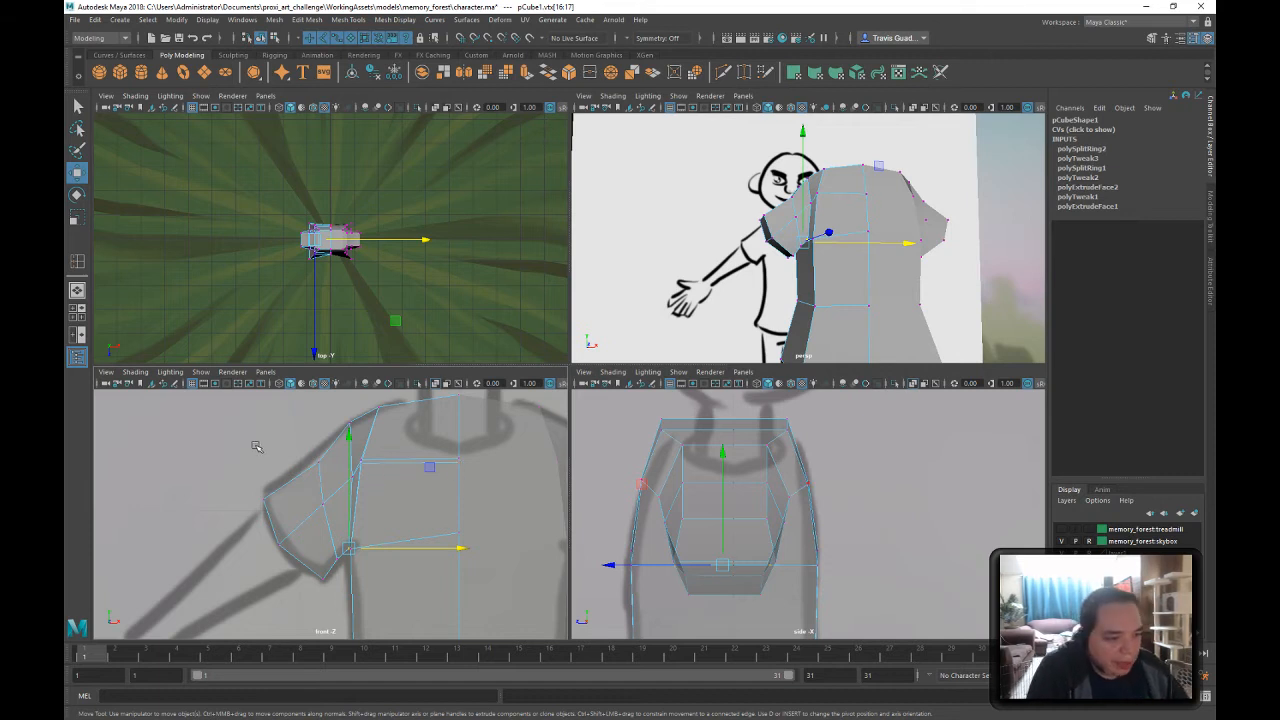
{"action": "left_click_drag", "start_coordinate": [206, 411], "coordinate": [400, 525]}
{"action": "left_click_drag", "start_coordinate": [397, 402], "coordinate": [358, 442], "text": "shift"}
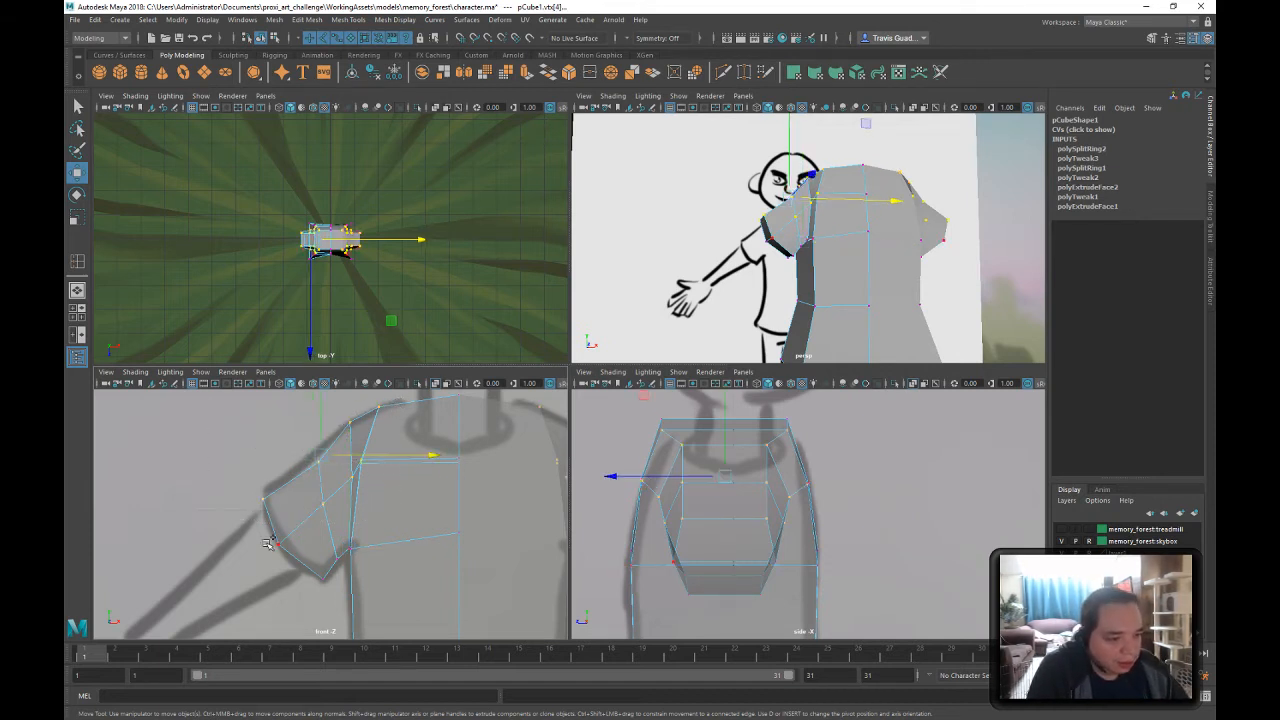
{"action": "left_click_drag", "start_coordinate": [268, 543], "coordinate": [350, 580], "text": "shift"}
{"action": "left_click_drag", "start_coordinate": [278, 532], "coordinate": [347, 560], "text": "shift"}
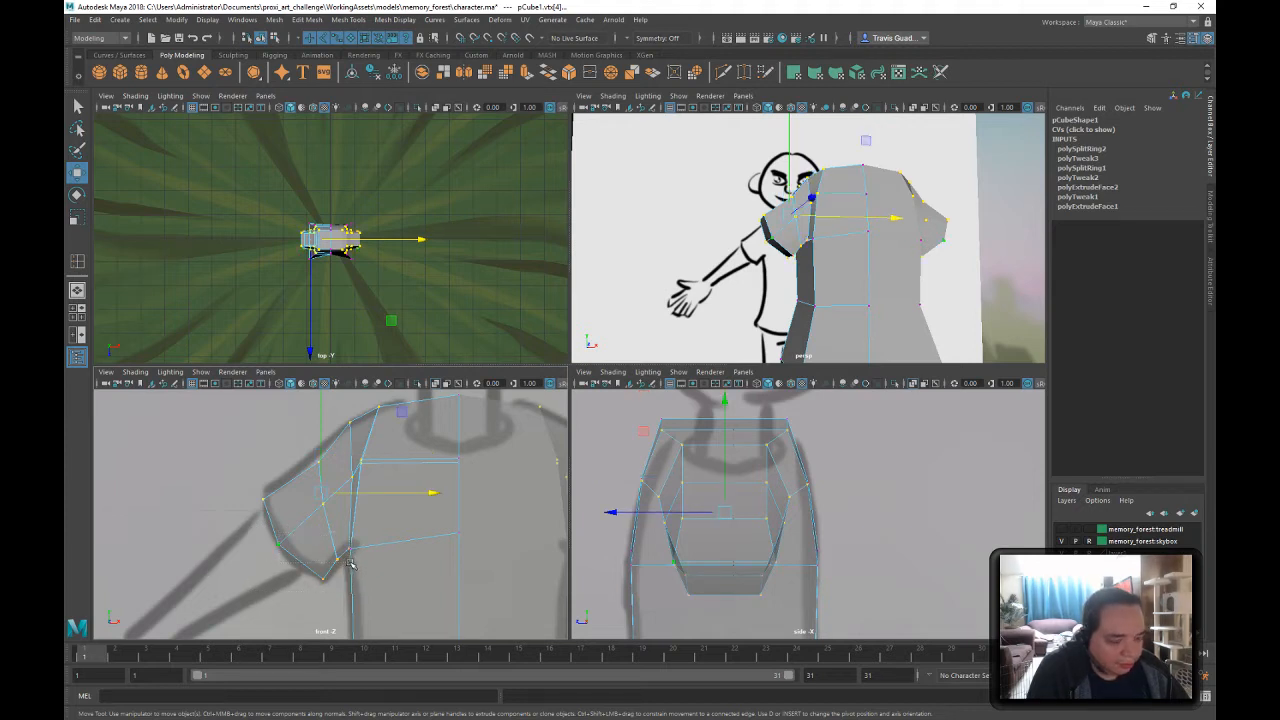
{"action": "key", "text": "e"}
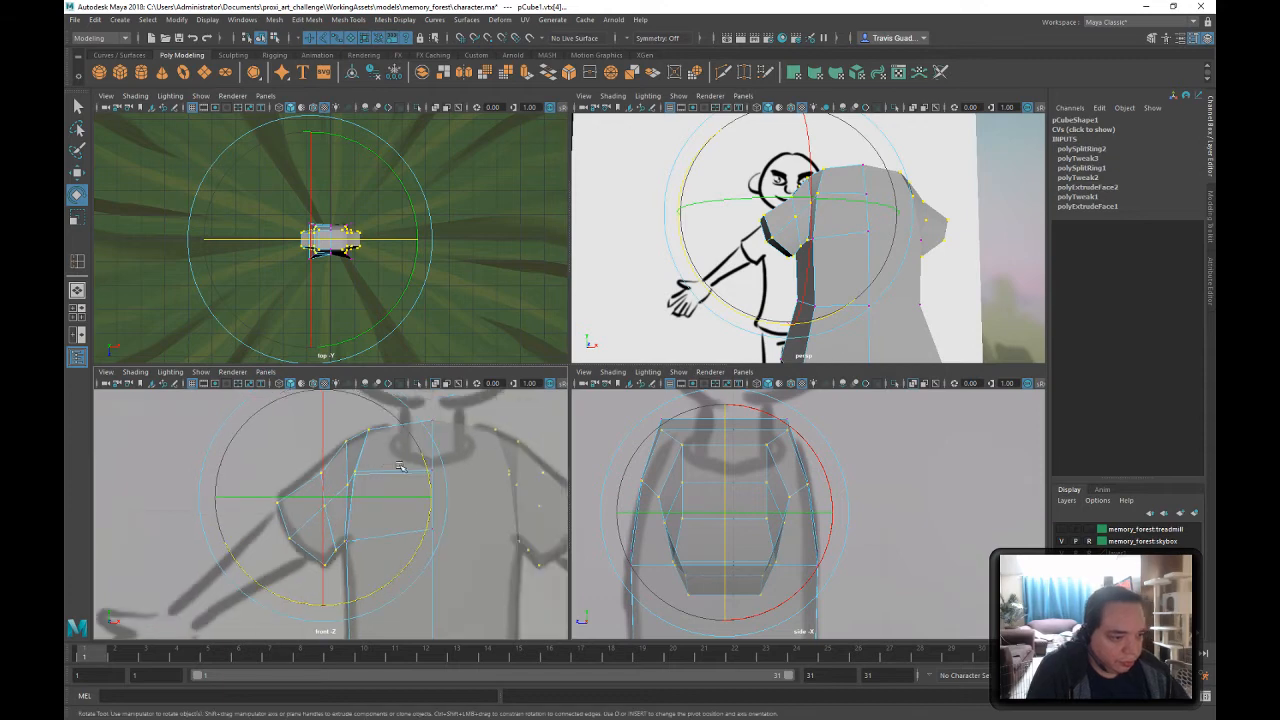
{"action": "key", "text": "d"}
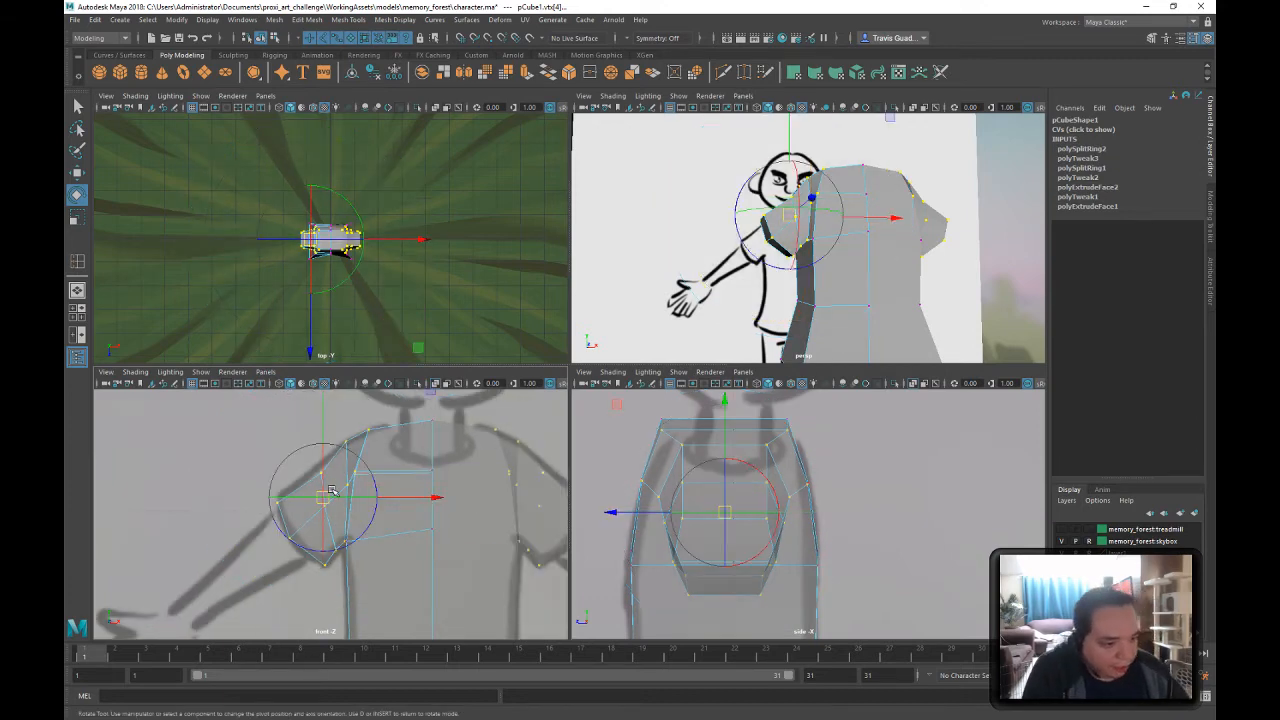
{"action": "left_click_drag", "start_coordinate": [325, 497], "coordinate": [360, 473]}
{"action": "left_click_drag", "start_coordinate": [393, 515], "coordinate": [369, 529]}
{"action": "key", "text": "ctrl+z"}
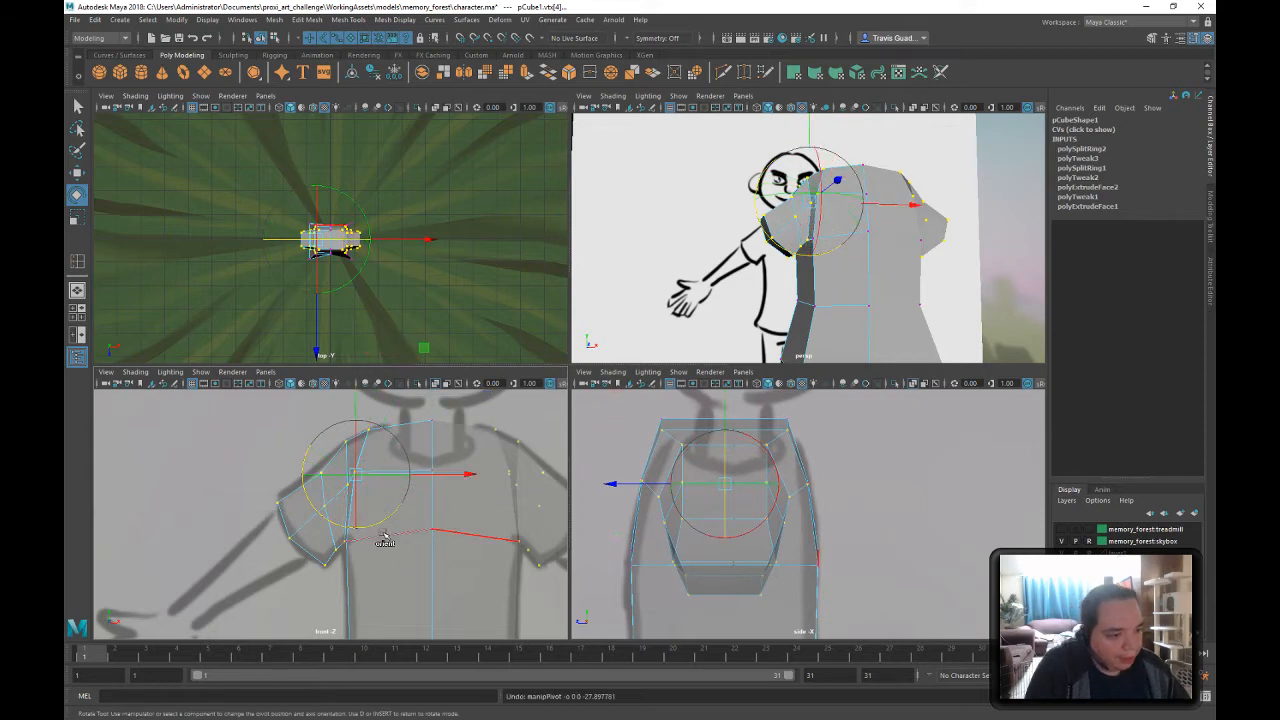
{"action": "key", "text": "d"}
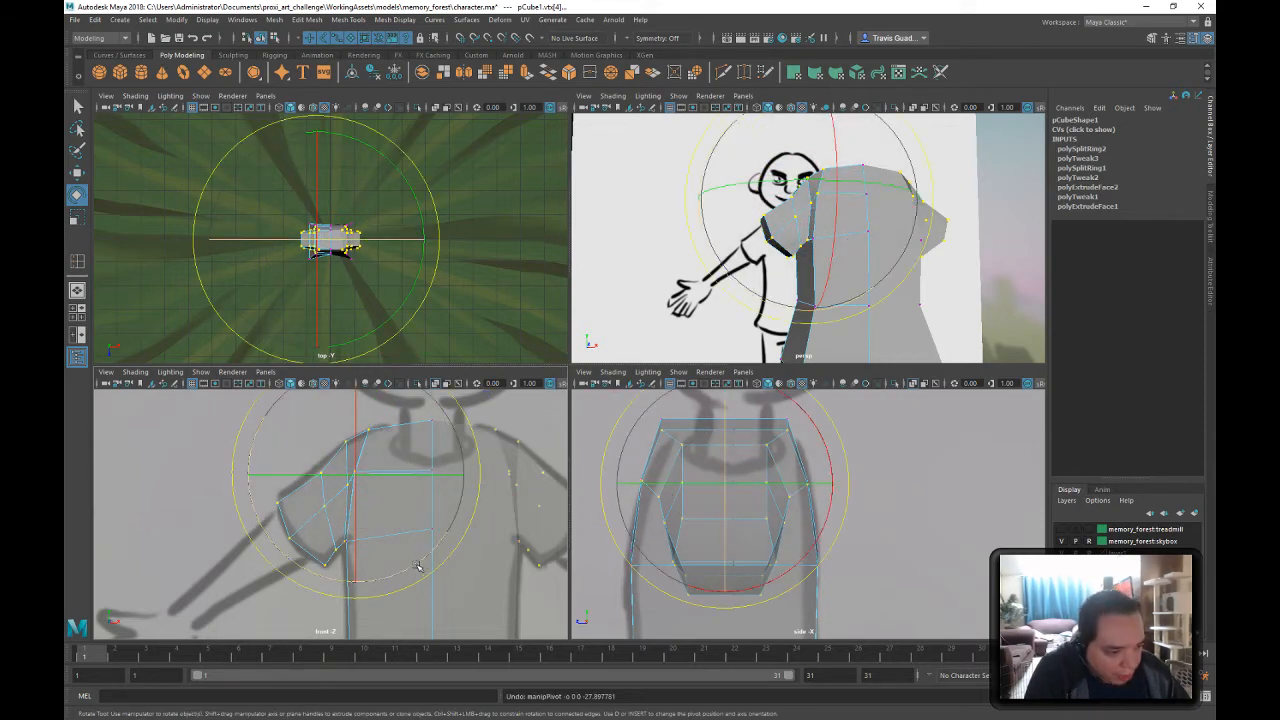
{"action": "left_click_drag", "start_coordinate": [385, 574], "coordinate": [428, 646]}
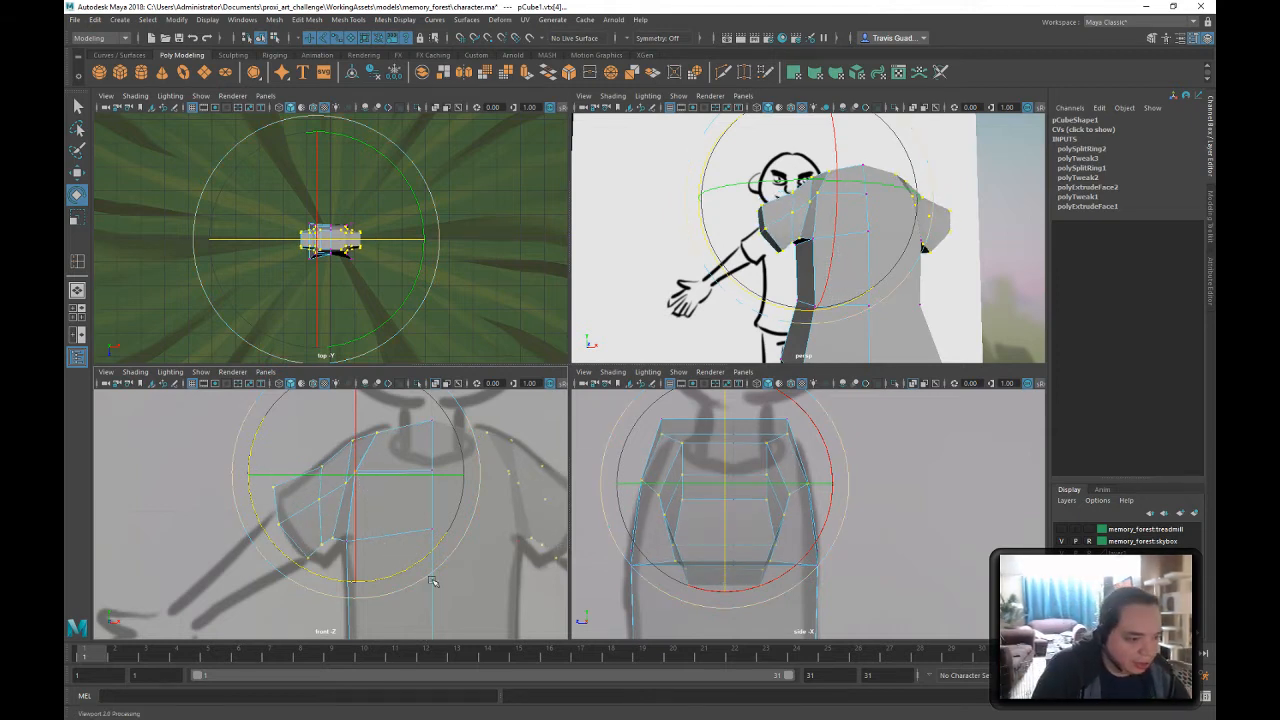
{"action": "key", "text": "ctrl+z"}
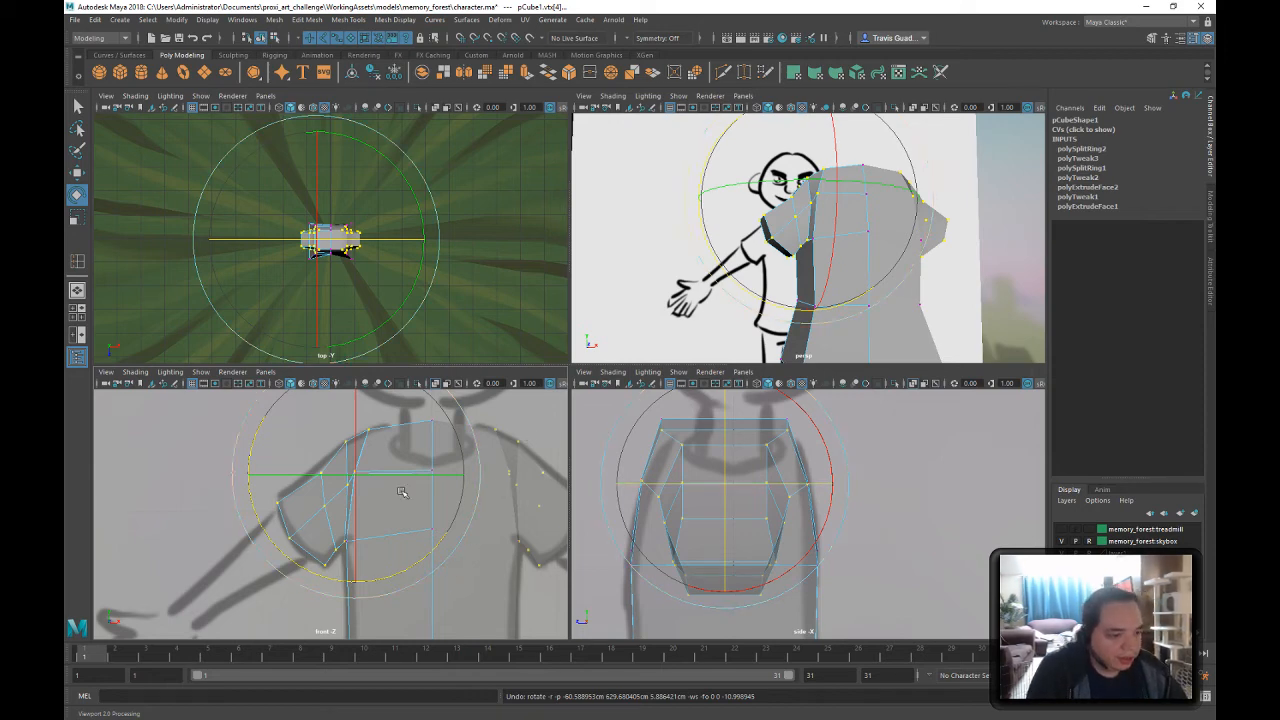
- Insert an edge loop running along the middle of the sleeve and down the side of the torso
{"action": "middle_click_drag", "start_coordinate": [504, 538], "coordinate": [516, 515], "text": "alt"}
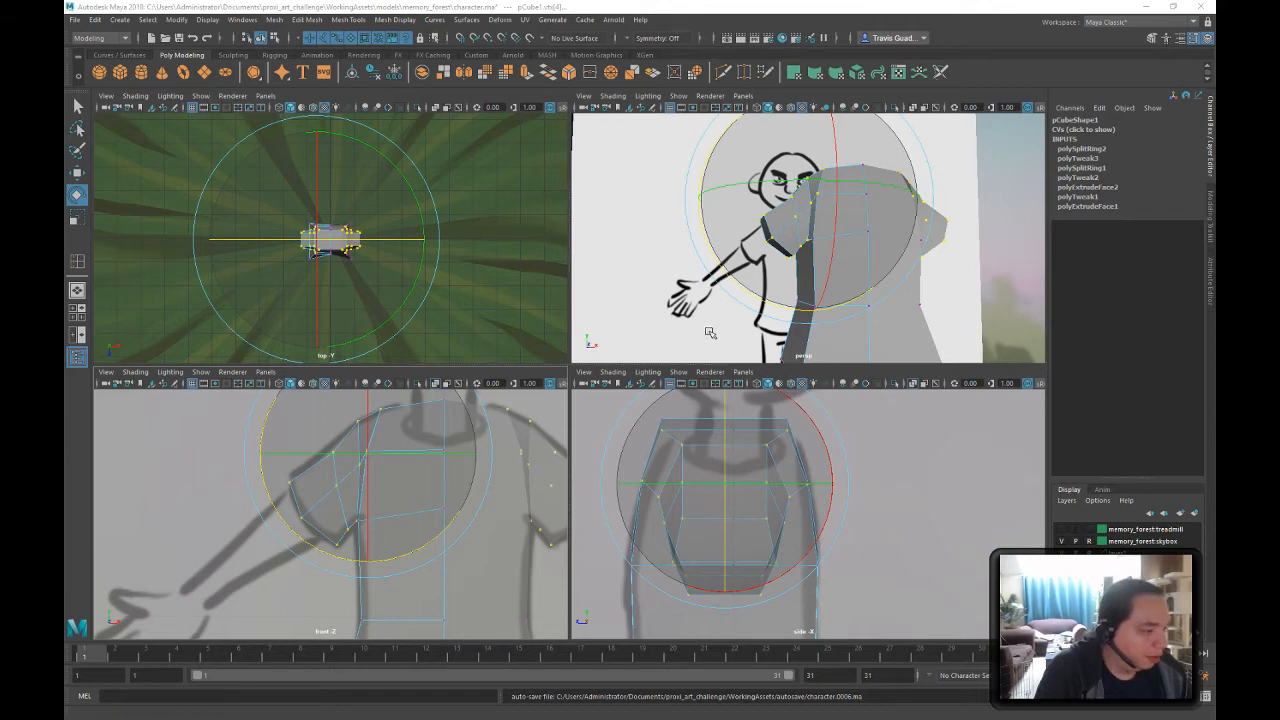
{"action": "left_click_drag", "start_coordinate": [799, 245], "coordinate": [860, 263], "text": "alt"}
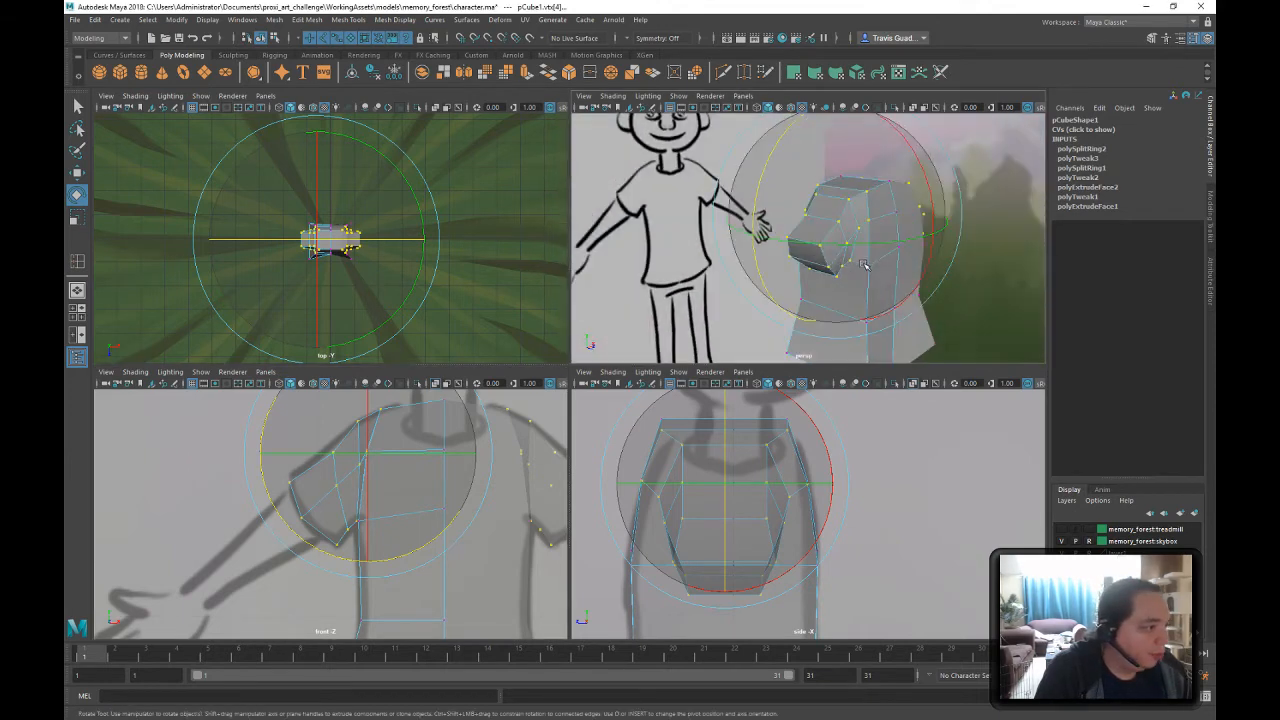
{"action": "key", "text": "F8"}
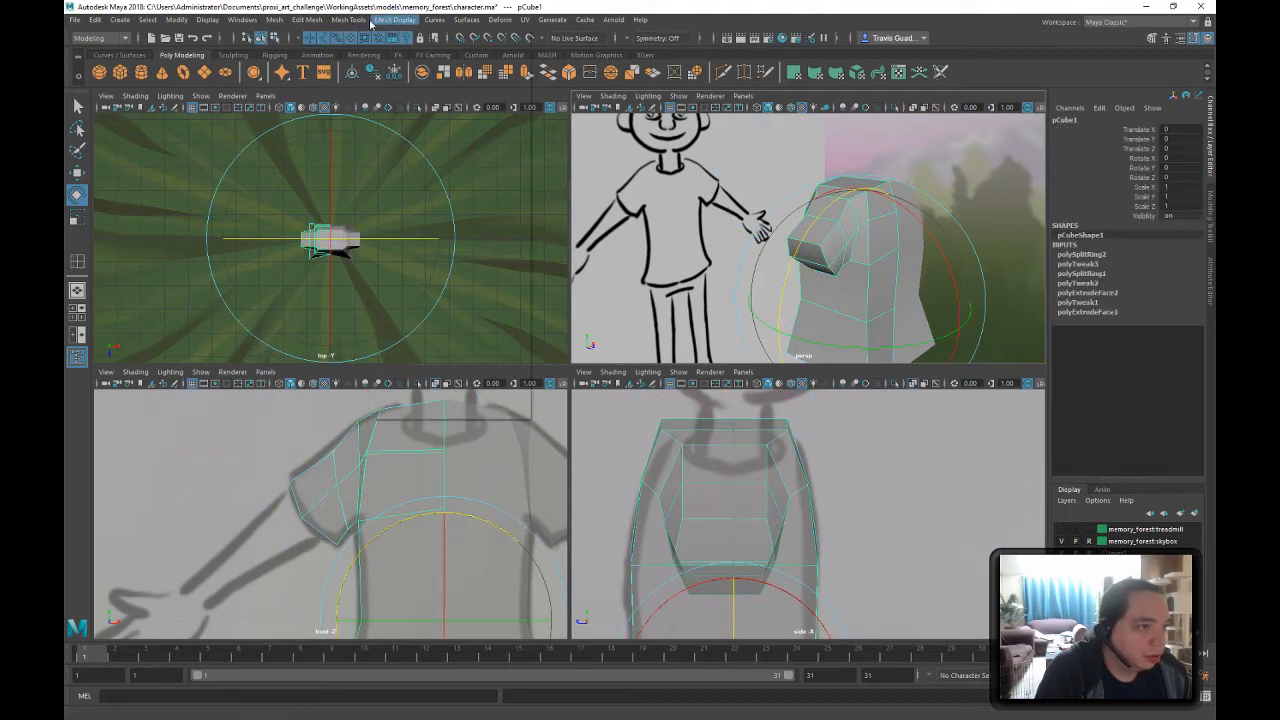
{"action": "left_click", "coordinate": [366, 20]}
{"action": "left_click", "coordinate": [375, 110]}
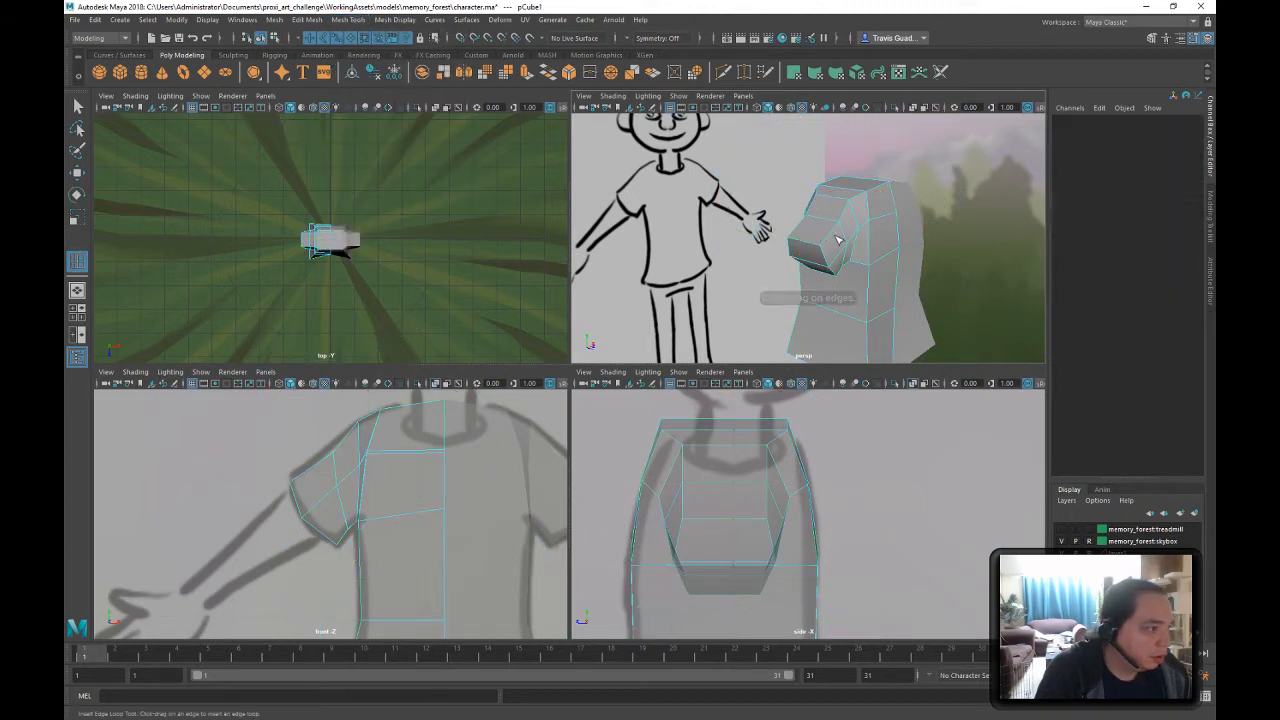
{"action": "left_click", "coordinate": [827, 225]}
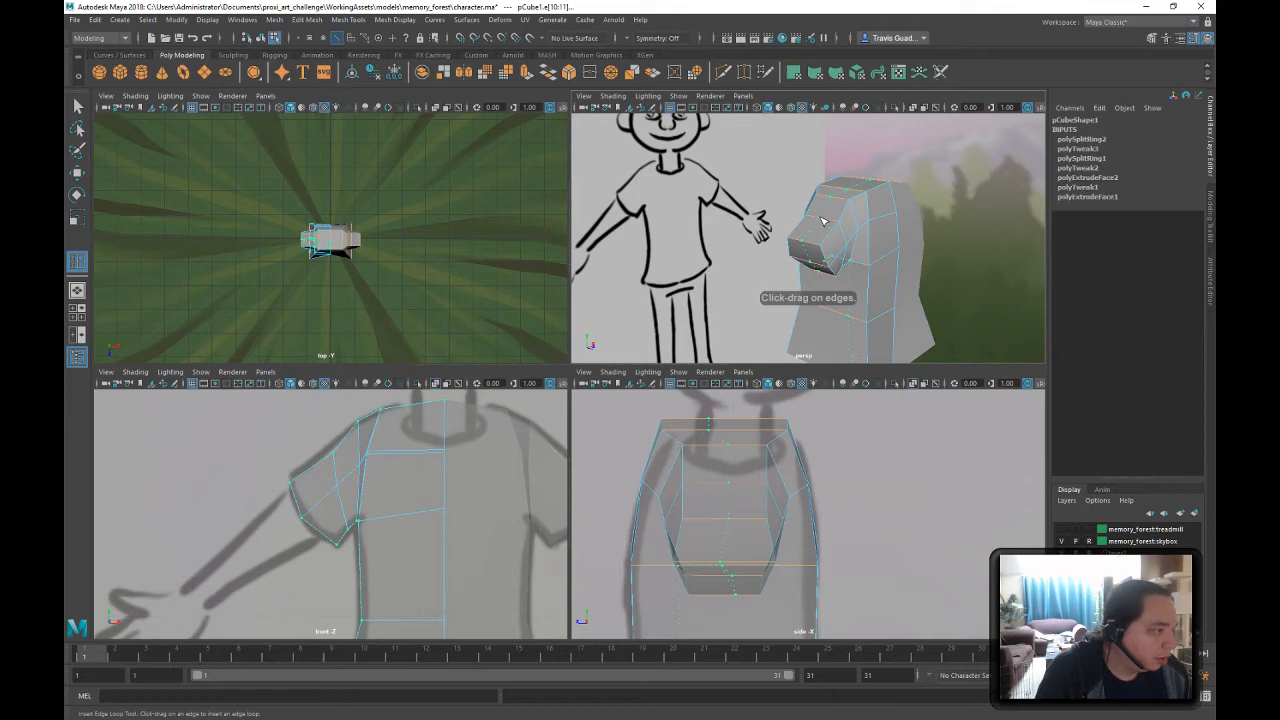
{"action": "left_click_drag", "start_coordinate": [824, 218], "coordinate": [822, 215]}
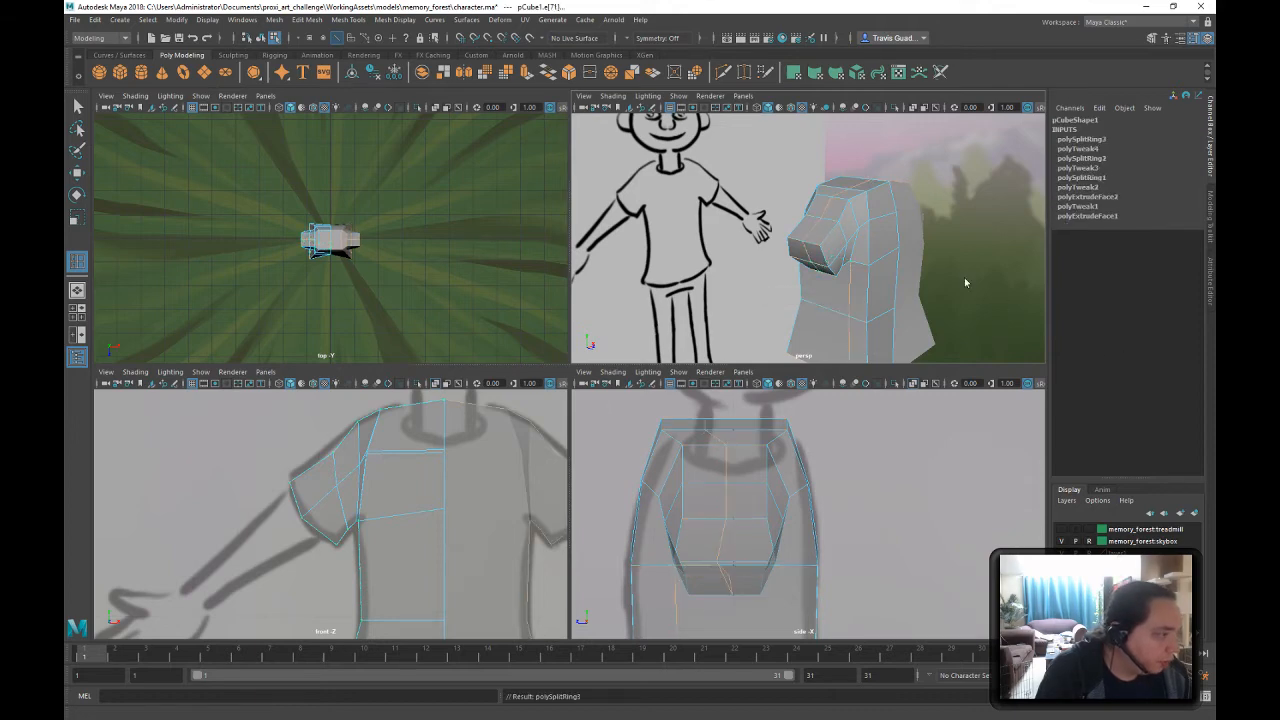
- Move the new loop's vertices on top of the shoulder to the middle of the shirt's depth
{"action": "middle_click_drag", "start_coordinate": [862, 240], "coordinate": [832, 210], "text": "alt"}
{"action": "left_click_drag", "start_coordinate": [835, 213], "coordinate": [897, 237], "text": "alt"}
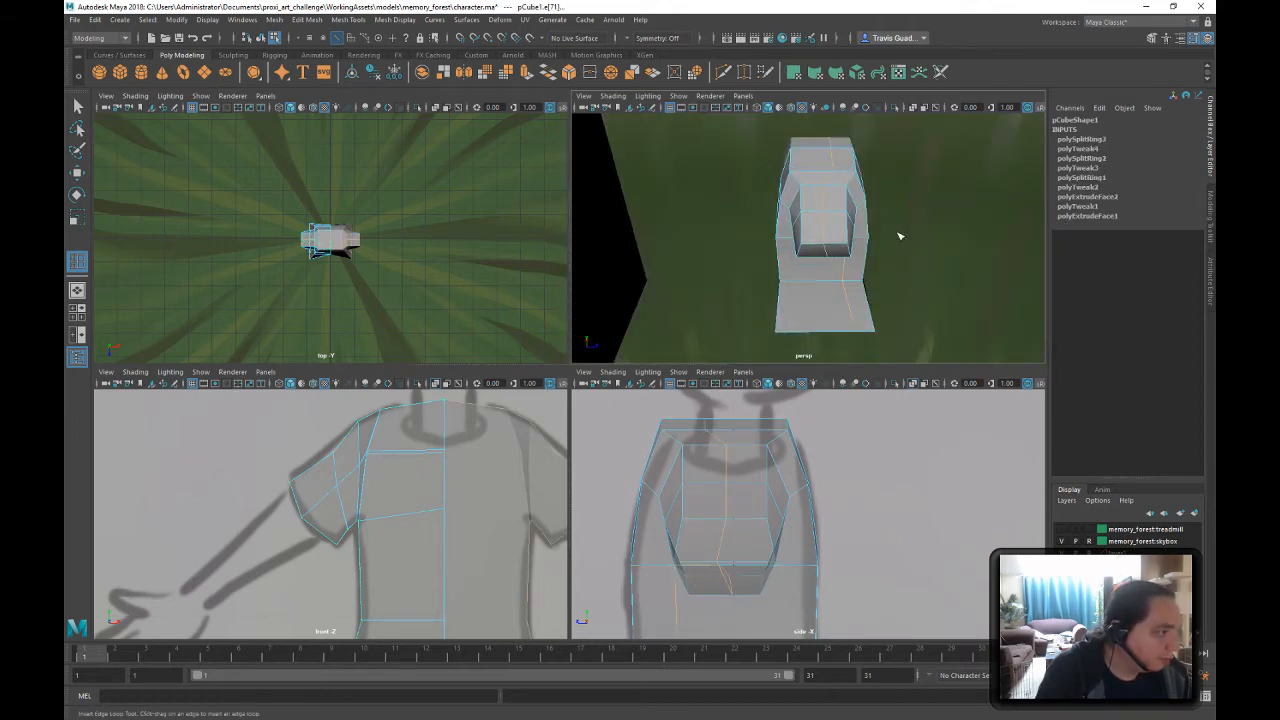
{"action": "left_click", "coordinate": [78, 106]}
{"action": "scroll", "coordinate": [786, 245], "scroll_direction": "up", "scroll_amount": 3}
{"action": "middle_click_drag", "start_coordinate": [838, 228], "coordinate": [834, 250], "text": "alt"}
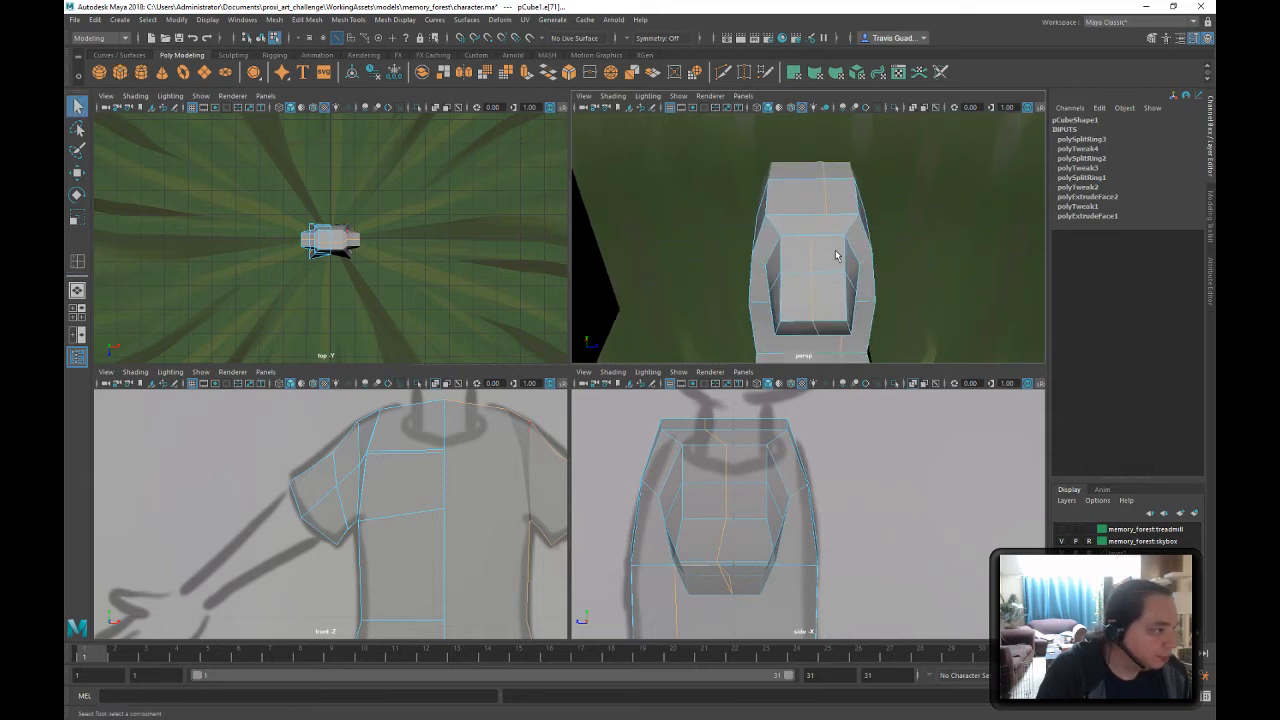
{"action": "right_click_drag", "start_coordinate": [832, 229], "coordinate": [810, 232]}
{"action": "left_click", "coordinate": [834, 214]}
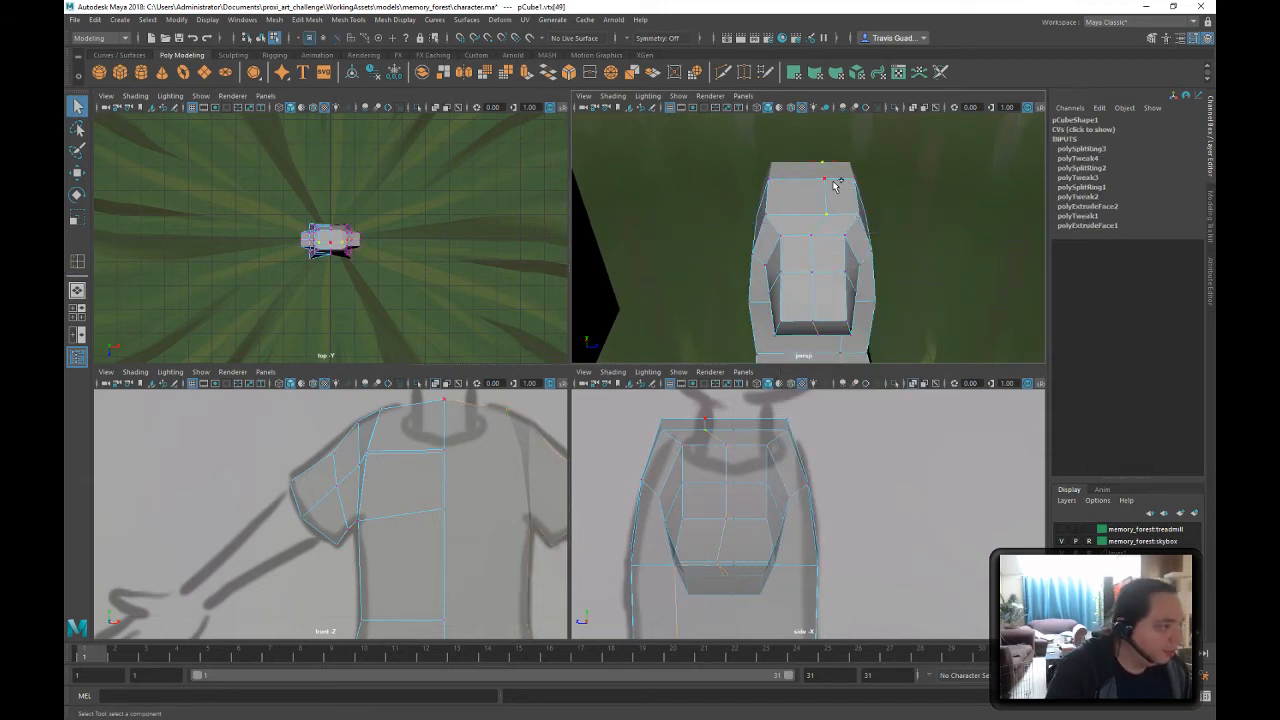
{"action": "key", "text": "w"}
{"action": "left_click_drag", "start_coordinate": [911, 195], "coordinate": [816, 140]}
{"action": "left_click_drag", "start_coordinate": [812, 188], "coordinate": [724, 188], "text": "alt"}
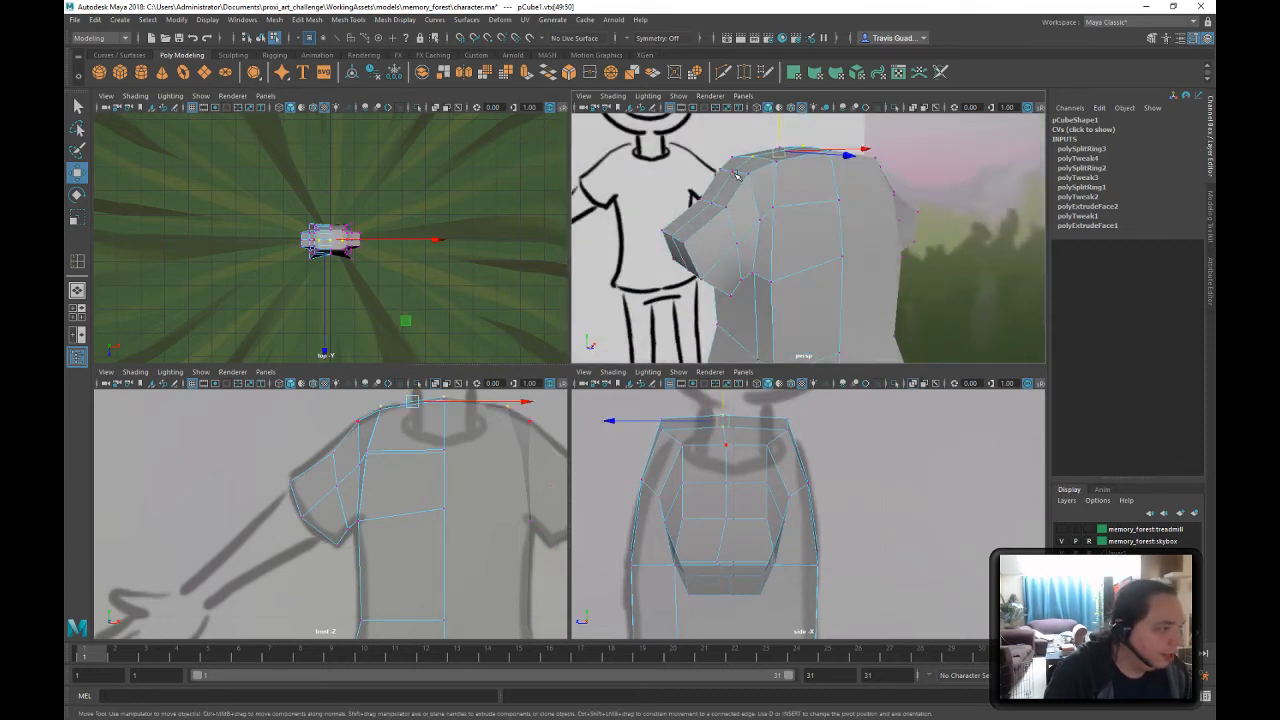
- Raise the loop's middle vertices along the outer shoulder and sleeve top to round the sleeve
{"action": "left_click", "coordinate": [733, 171]}
{"action": "left_click_drag", "start_coordinate": [735, 137], "coordinate": [711, 148]}
{"action": "left_click", "coordinate": [709, 203]}
{"action": "left_click", "coordinate": [669, 232]}
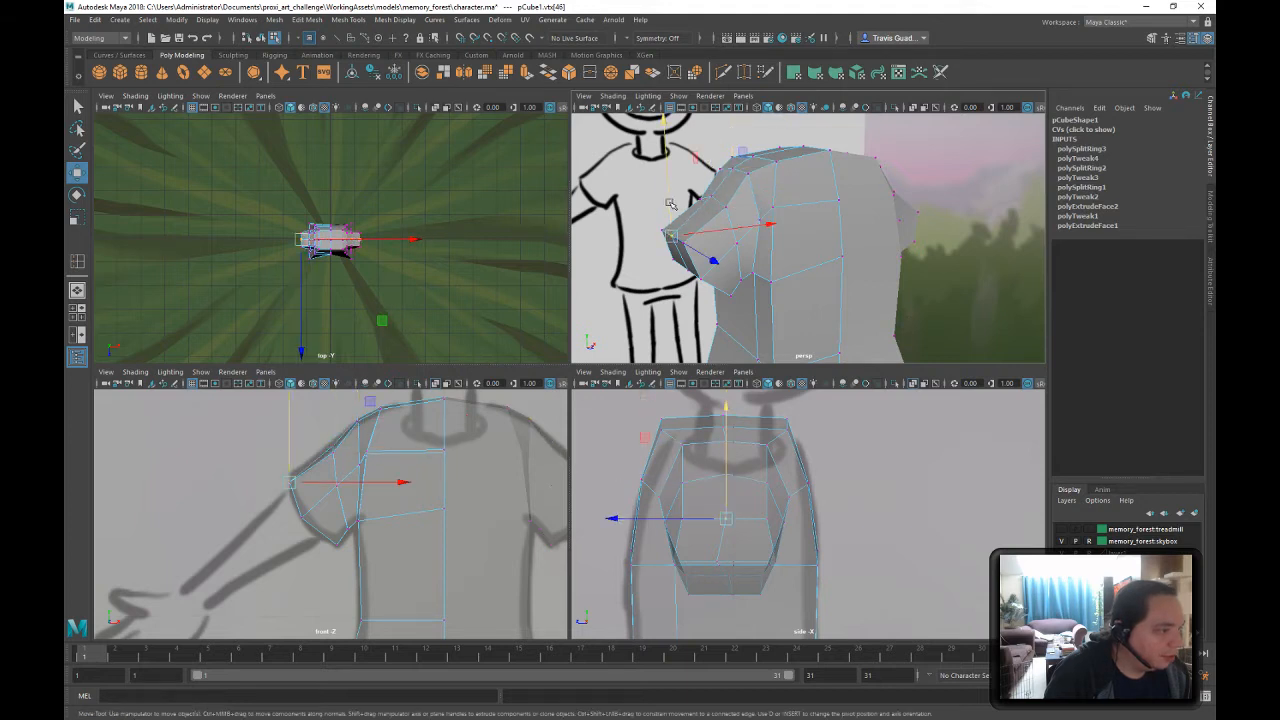
- Center and lower the loop's vertex under the sleeve, and shift the armpit vertex toward the middle of the depth
{"action": "left_click_drag", "start_coordinate": [782, 305], "coordinate": [840, 165], "text": "alt"}
{"action": "left_click", "coordinate": [790, 212]}
{"action": "left_click", "coordinate": [870, 208]}
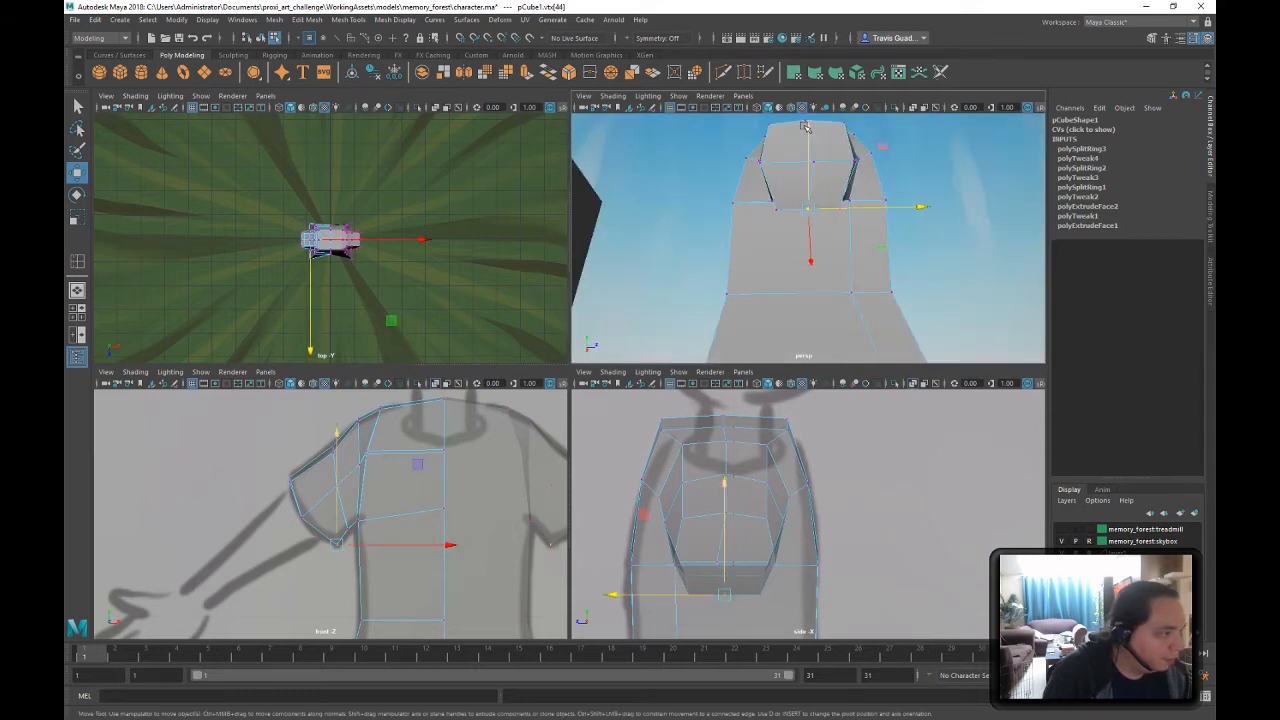
{"action": "middle_click_drag", "start_coordinate": [806, 127], "coordinate": [901, 160]}
{"action": "left_click", "coordinate": [829, 160]}
{"action": "left_click_drag", "start_coordinate": [930, 275], "coordinate": [800, 240], "text": "alt"}
{"action": "left_click", "coordinate": [681, 237]}
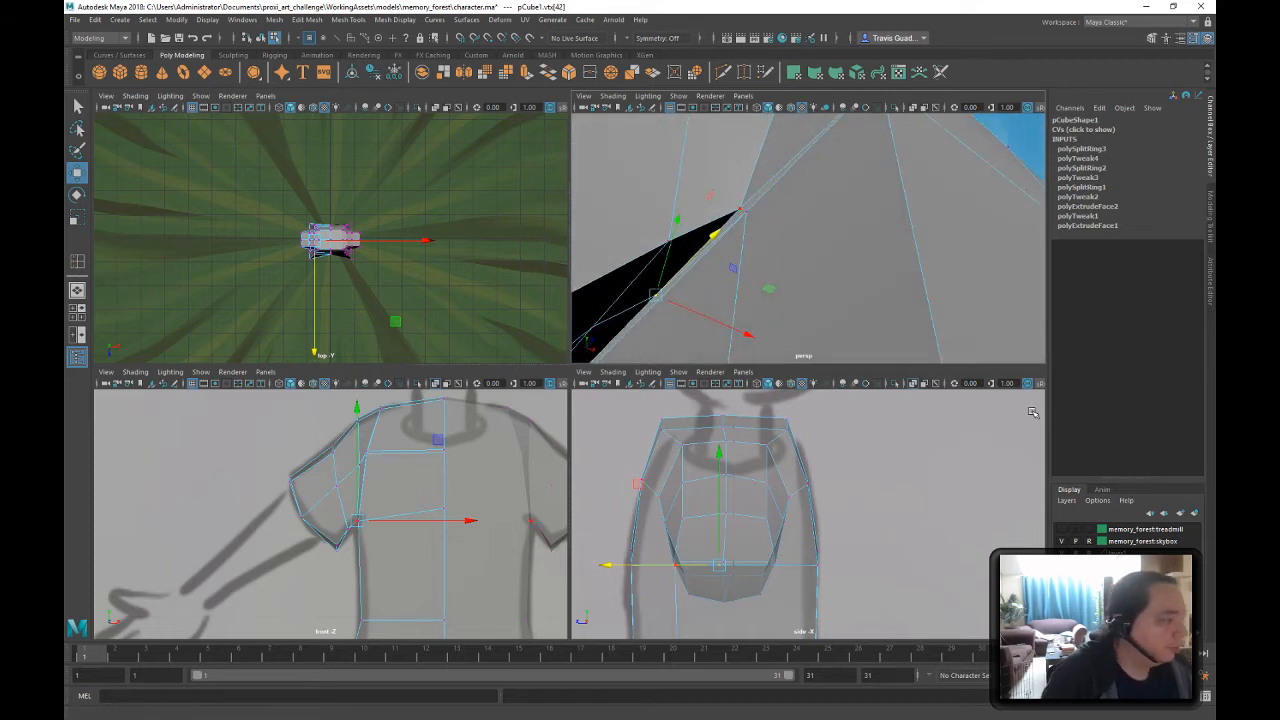
- Try to cut a new edge across the torso side below the armpit with Multi-Cut
{"action": "left_click", "coordinate": [1213, 238]}
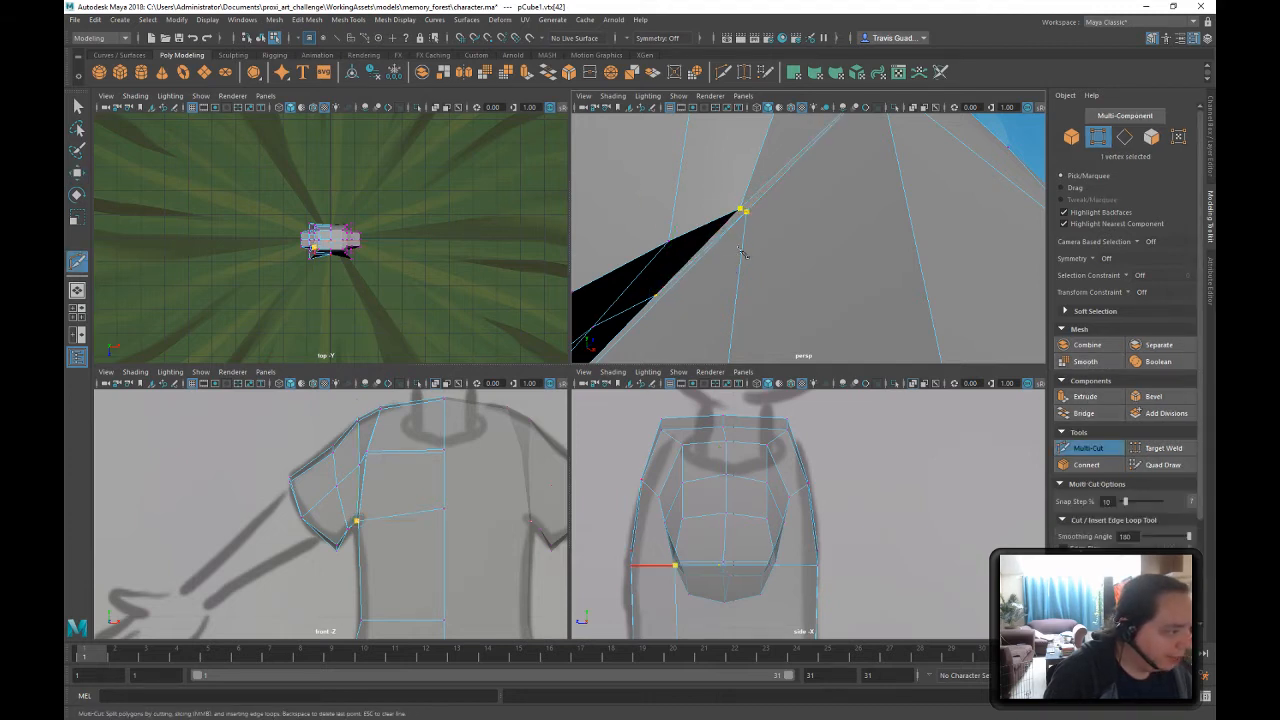
{"action": "left_click_drag", "start_coordinate": [742, 253], "coordinate": [874, 246], "text": "alt"}
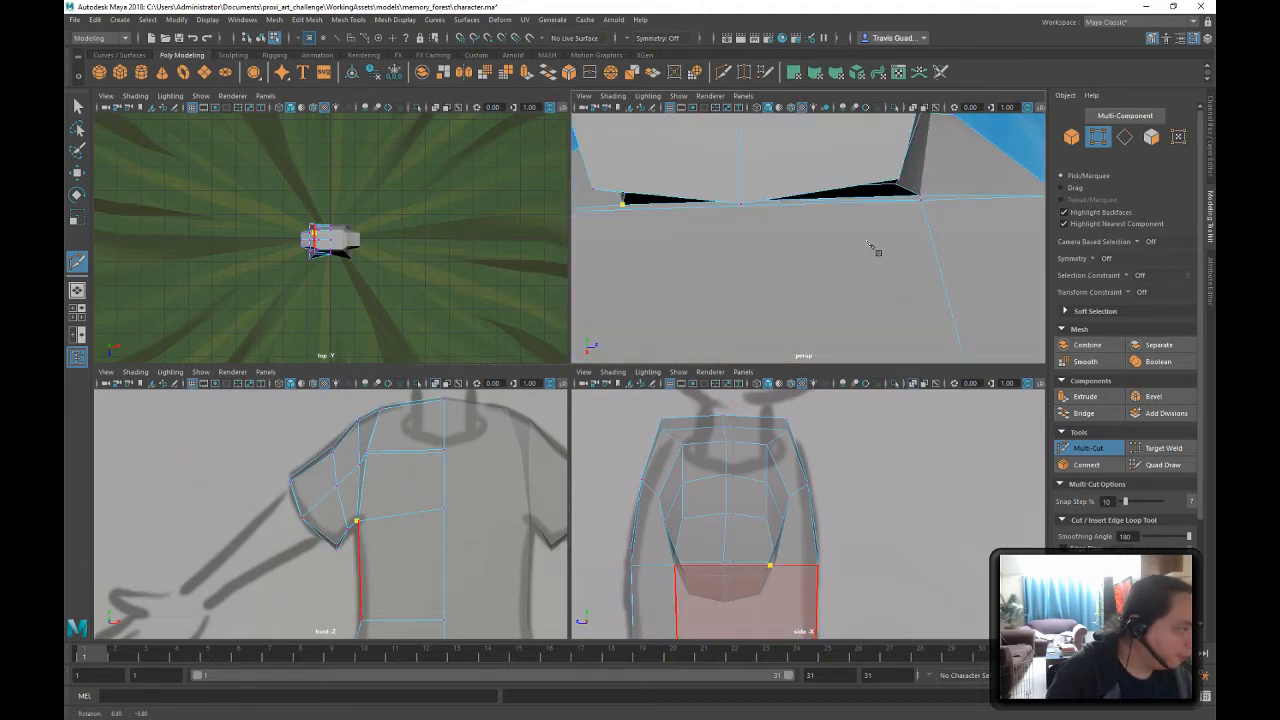
{"action": "key", "text": "ctrl+z"}
{"action": "key", "text": "ctrl+z"}
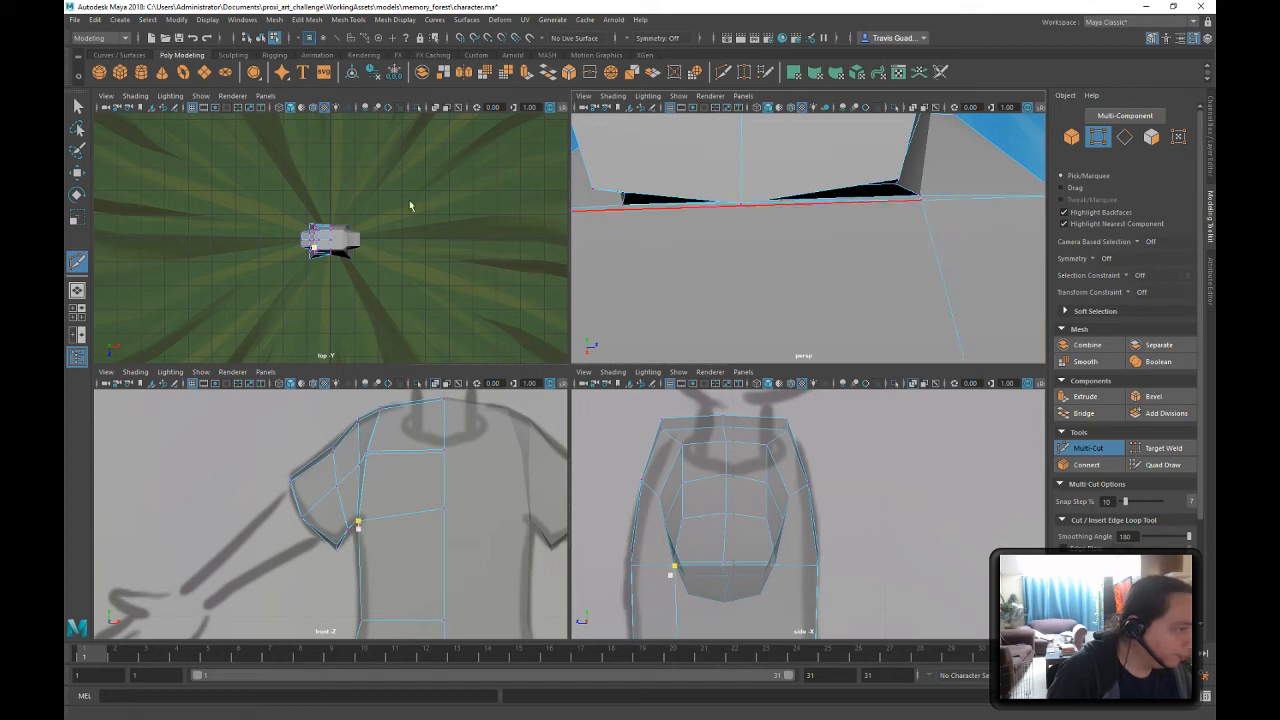
{"action": "key", "text": "q"}
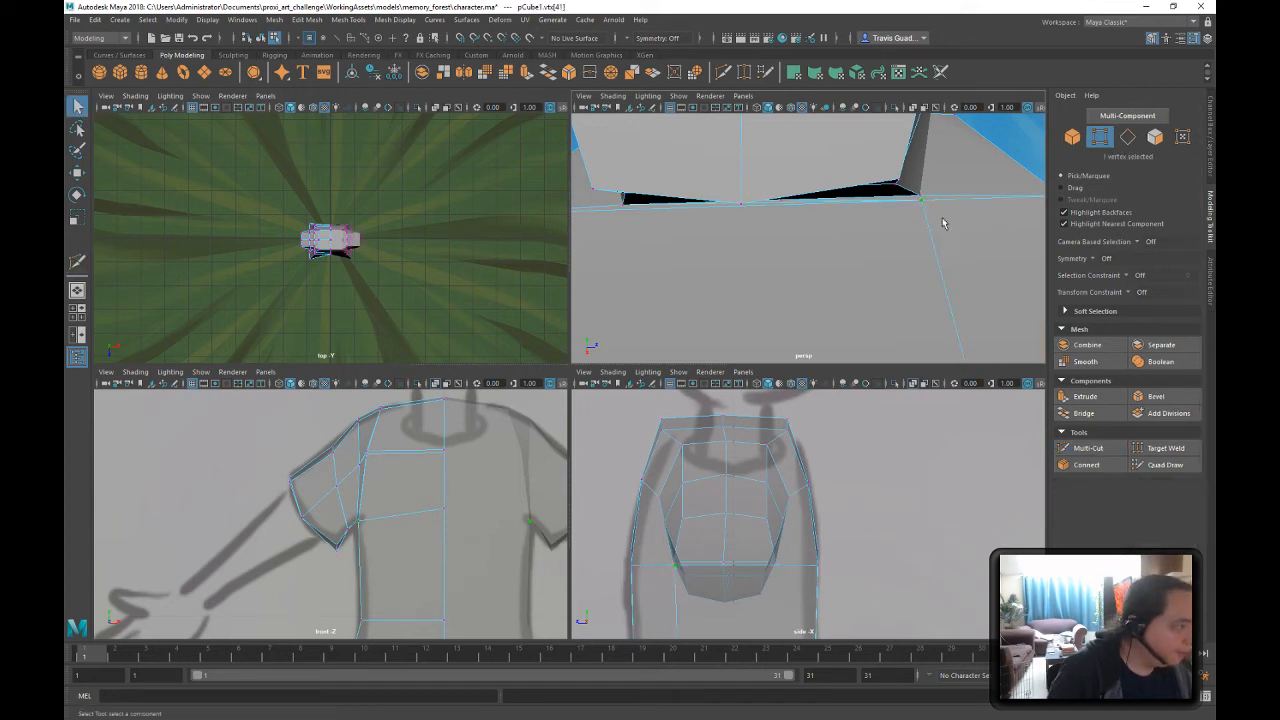
- Move the torso side vertex below the armpit toward the middle and slightly down, to about Y 571.3 and Z 9.2
{"action": "key", "text": "w"}
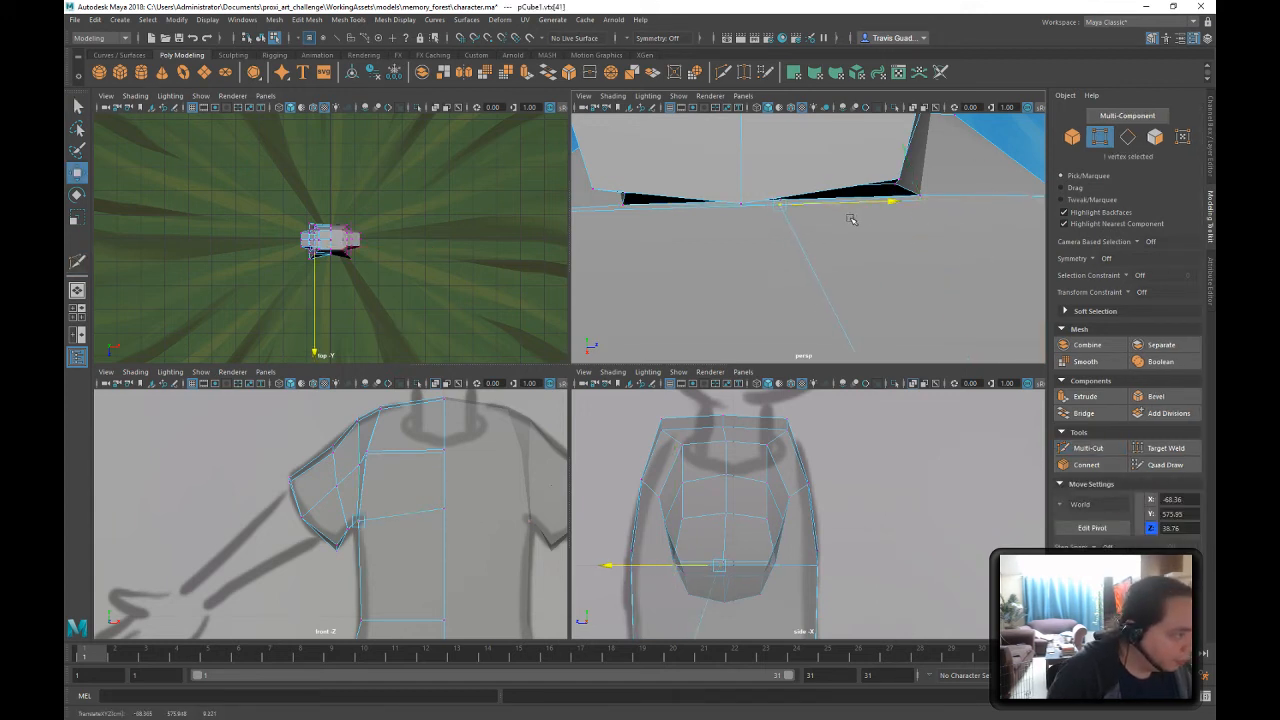
{"action": "scroll", "coordinate": [835, 216], "scroll_direction": "down", "scroll_amount": 3}
{"action": "mouse_move", "coordinate": [824, 213]}
{"action": "left_mouse_down", "text": "alt"}
{"action": "mouse_move", "coordinate": [896, 248]}
{"action": "mouse_move", "coordinate": [883, 212]}
{"action": "mouse_move", "coordinate": [821, 241]}
{"action": "mouse_move", "coordinate": [853, 243]}
{"action": "mouse_move", "coordinate": [795, 255]}
{"action": "left_mouse_up", "text": "alt"}
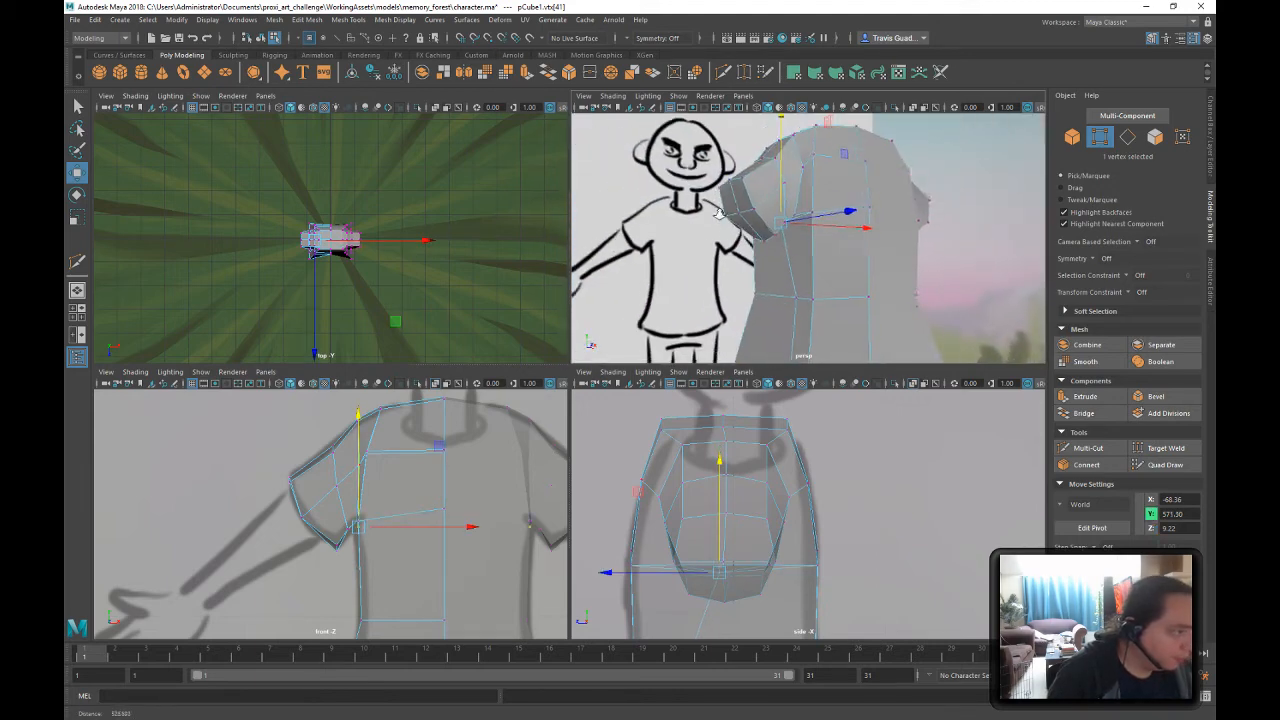
- Snap the side loop's waist and hem vertices to the center of the depth at Z 0
{"action": "left_click", "coordinate": [797, 294]}
{"action": "left_click_drag", "start_coordinate": [838, 306], "coordinate": [897, 314], "text": "alt"}
{"action": "middle_click_drag", "start_coordinate": [897, 314], "coordinate": [846, 243], "text": "alt"}
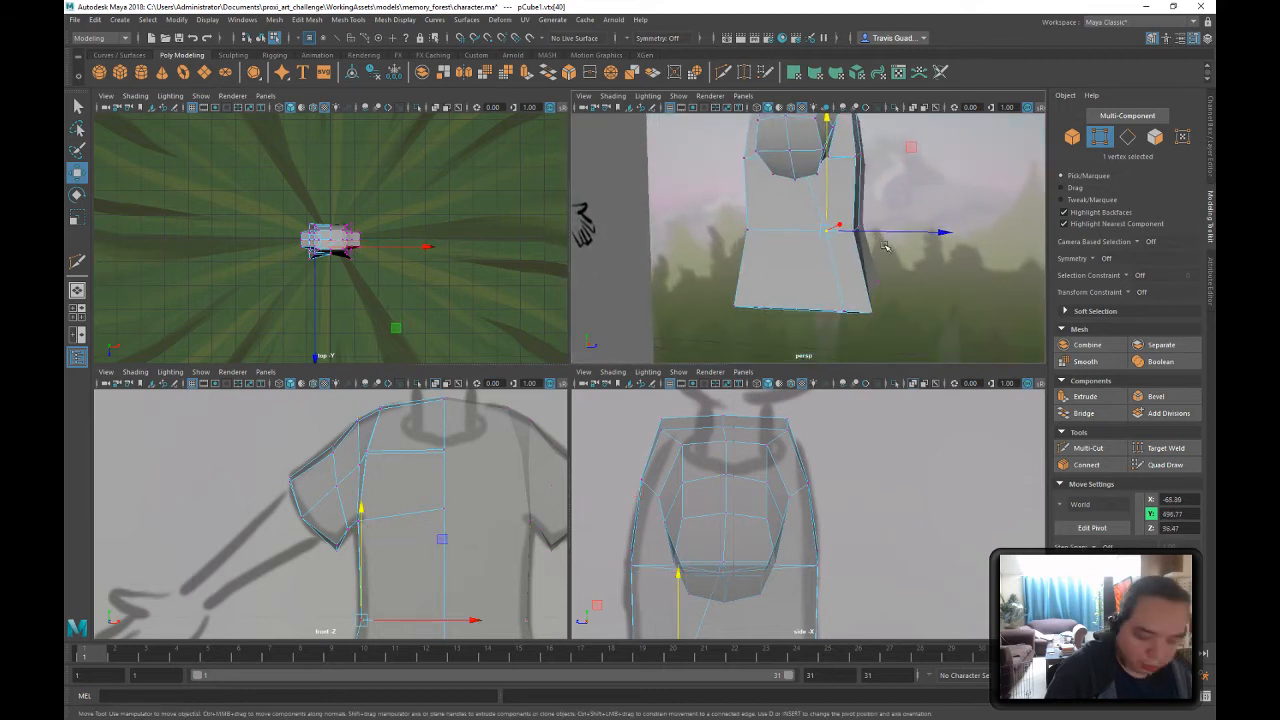
{"action": "key", "text": "x"}
{"action": "left_click", "coordinate": [838, 308]}
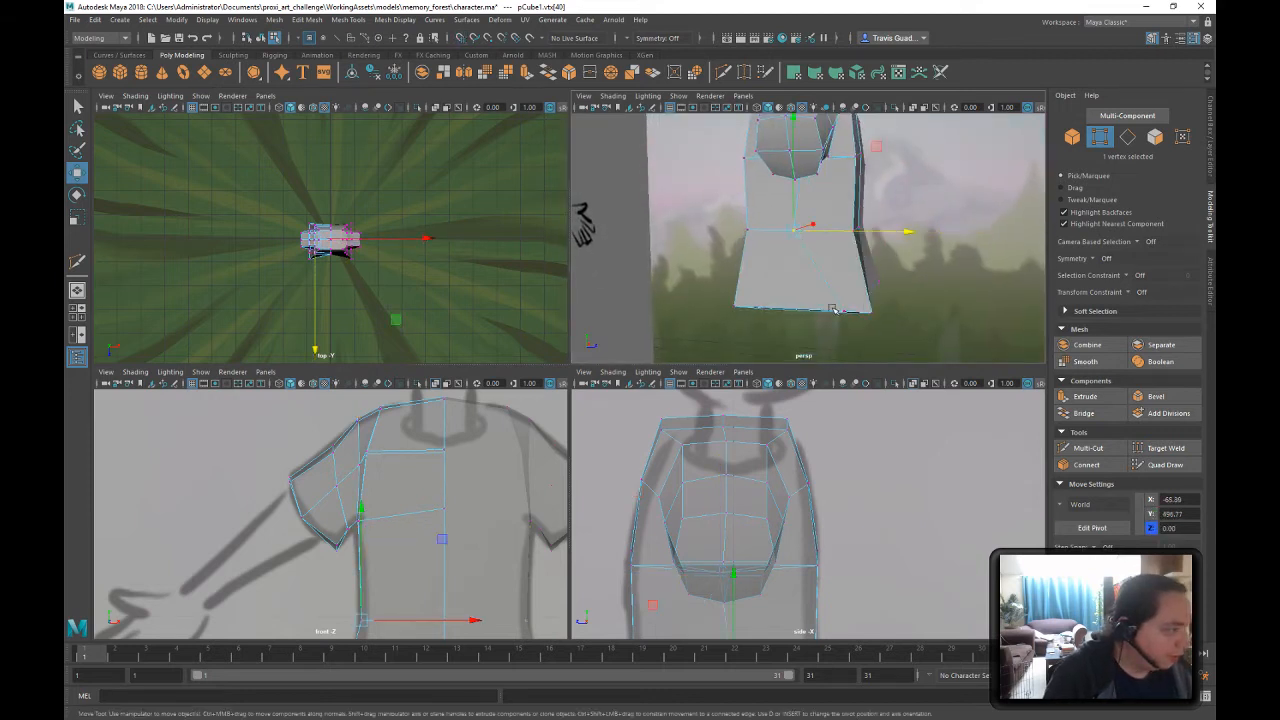
{"action": "left_click", "coordinate": [798, 231]}
{"action": "left_click_drag", "start_coordinate": [895, 306], "coordinate": [858, 313]}
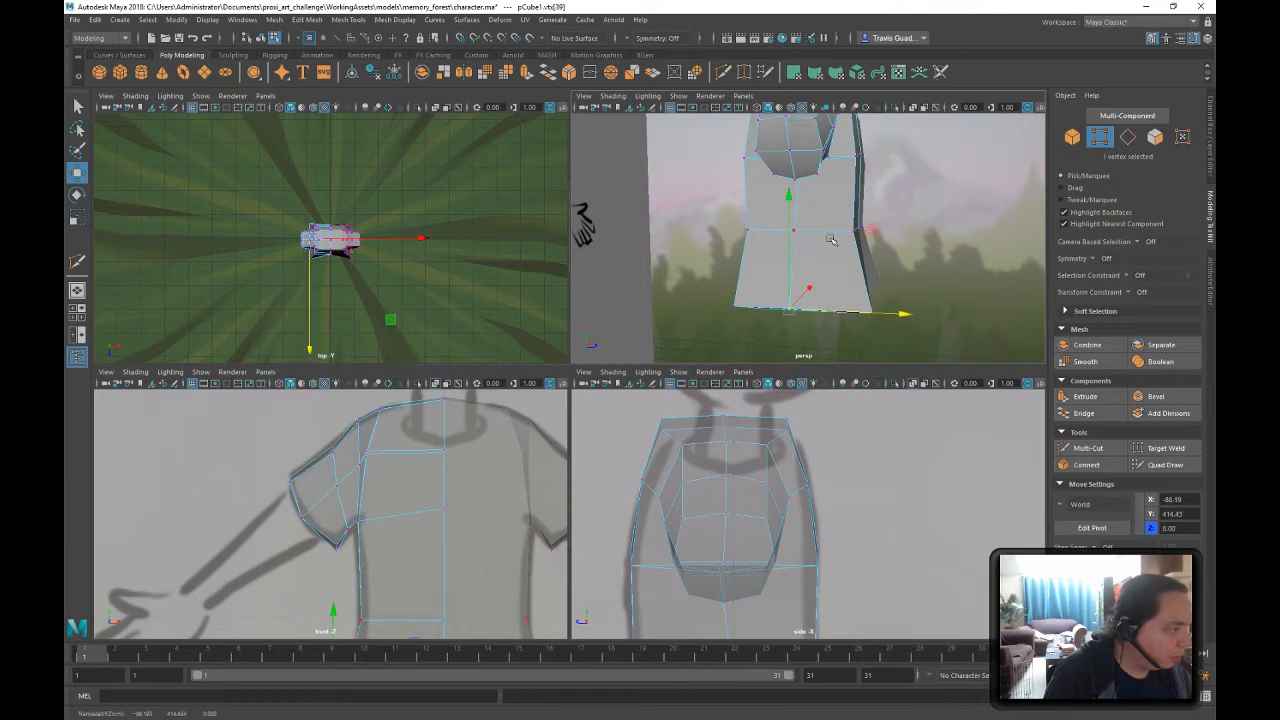
- Shift the side loop's waist and hem vertices together slightly outward to round the torso side
{"action": "left_click", "coordinate": [812, 235], "text": "shift"}
{"action": "left_click_drag", "start_coordinate": [815, 236], "coordinate": [756, 226], "text": "alt"}
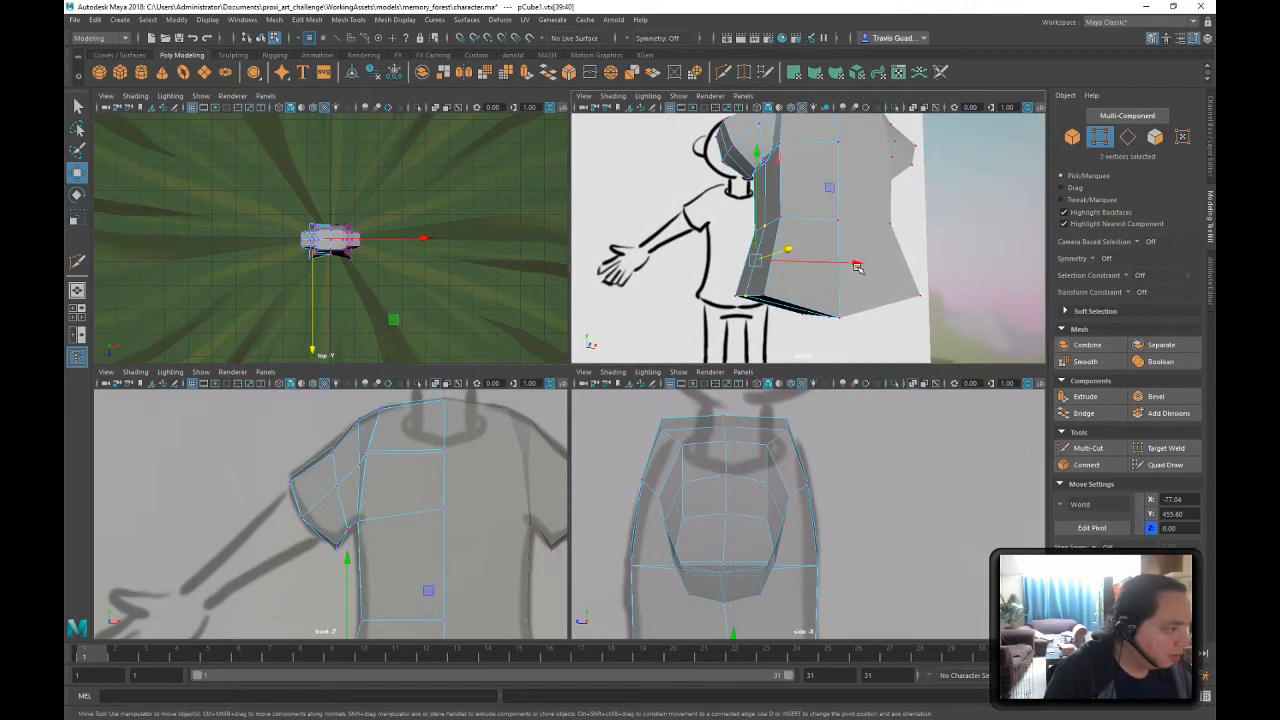
{"action": "left_click_drag", "start_coordinate": [860, 265], "coordinate": [849, 263]}
- Move the upper front armhole vertex inward toward the center of the chest
{"action": "left_click_drag", "start_coordinate": [785, 192], "coordinate": [866, 207], "text": "alt"}
{"action": "left_click", "coordinate": [783, 161]}
{"action": "middle_click_drag", "start_coordinate": [822, 201], "coordinate": [821, 256], "text": "alt"}
{"action": "left_click_drag", "start_coordinate": [821, 256], "coordinate": [812, 256], "text": "alt"}
{"action": "left_click", "coordinate": [765, 197]}
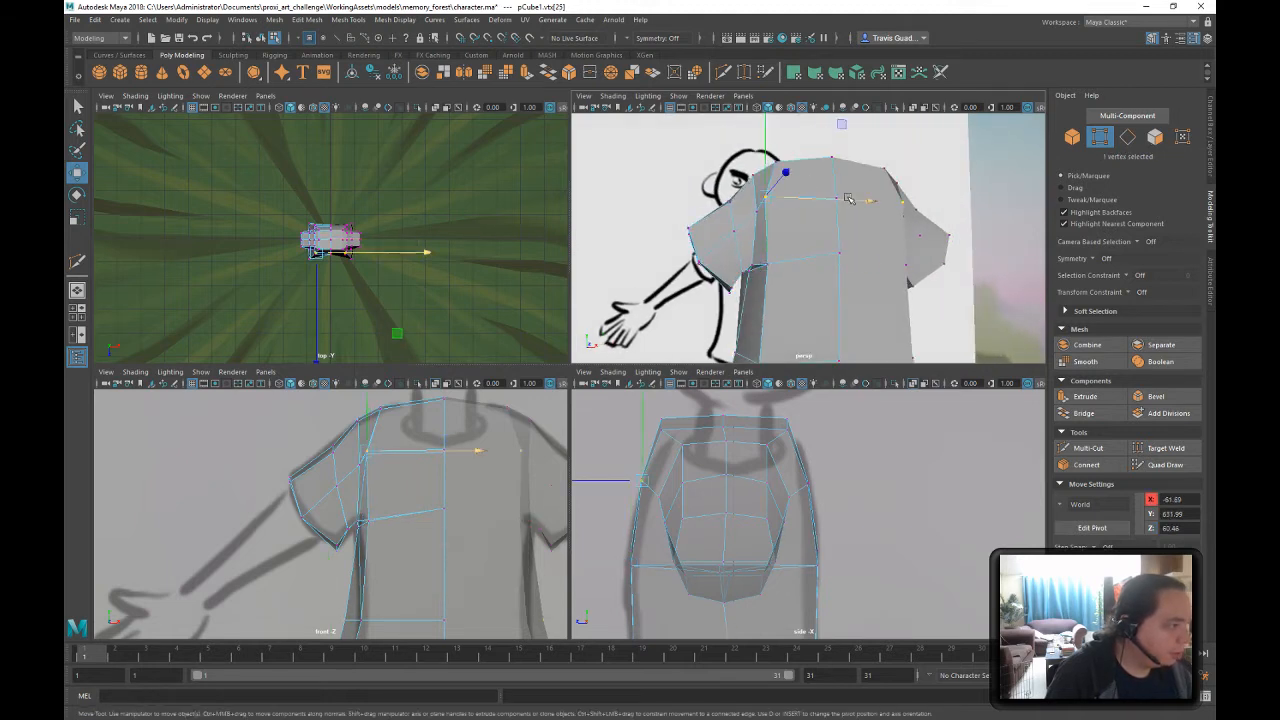
{"action": "left_click_drag", "start_coordinate": [848, 198], "coordinate": [895, 188]}
- Adjust the height of the back shoulder vertex and shift it slightly inward
{"action": "left_click", "coordinate": [800, 185]}
{"action": "left_click", "coordinate": [890, 179]}
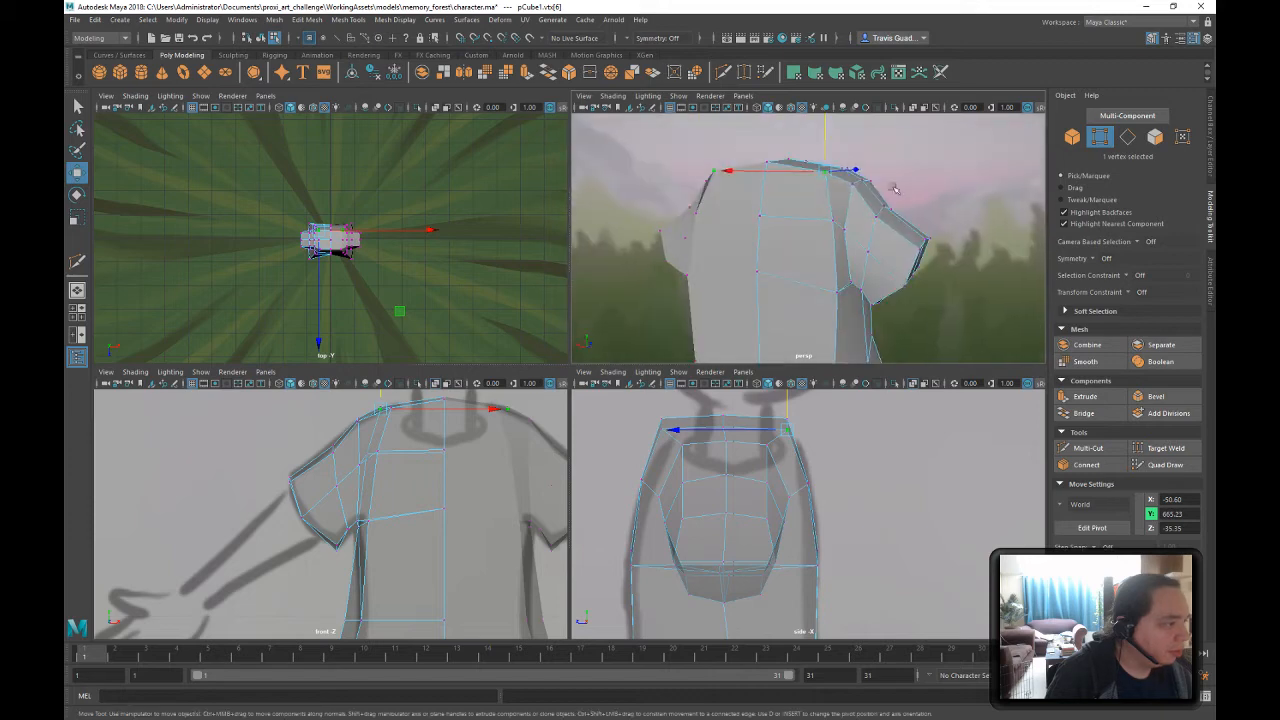
{"action": "left_click_drag", "start_coordinate": [768, 170], "coordinate": [762, 171]}
- Move the upper armhole vertex and the armpit-level vertex on the back inward toward the spine
{"action": "left_click_drag", "start_coordinate": [834, 206], "coordinate": [880, 208], "text": "alt"}
{"action": "middle_click_drag", "start_coordinate": [868, 210], "coordinate": [833, 194], "text": "alt"}
{"action": "left_click", "coordinate": [852, 133]}
{"action": "left_click_drag", "start_coordinate": [797, 174], "coordinate": [779, 176]}
{"action": "left_click", "coordinate": [828, 252]}
{"action": "left_click_drag", "start_coordinate": [826, 244], "coordinate": [789, 243]}
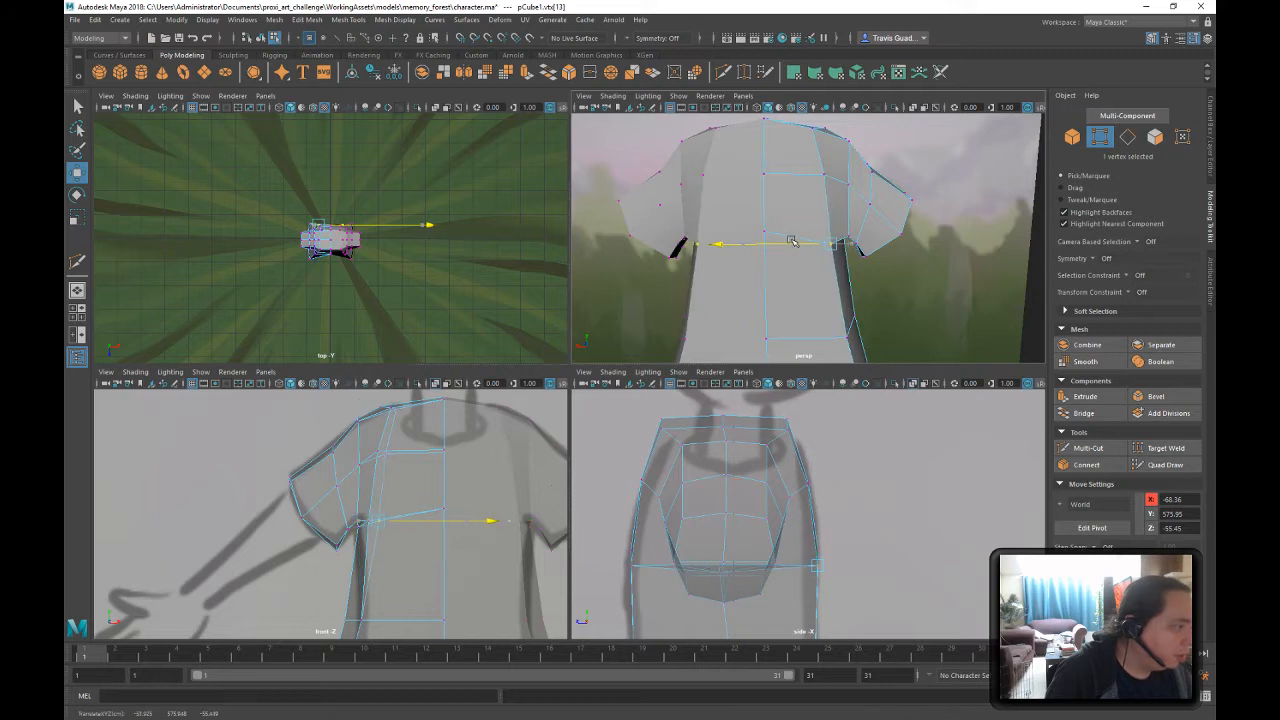
- Move the back waist vertex and the back hem corner vertex slightly inward toward the shirt's centre line
{"action": "middle_click_drag", "start_coordinate": [790, 243], "coordinate": [782, 140], "text": "alt"}
{"action": "left_click", "coordinate": [835, 233]}
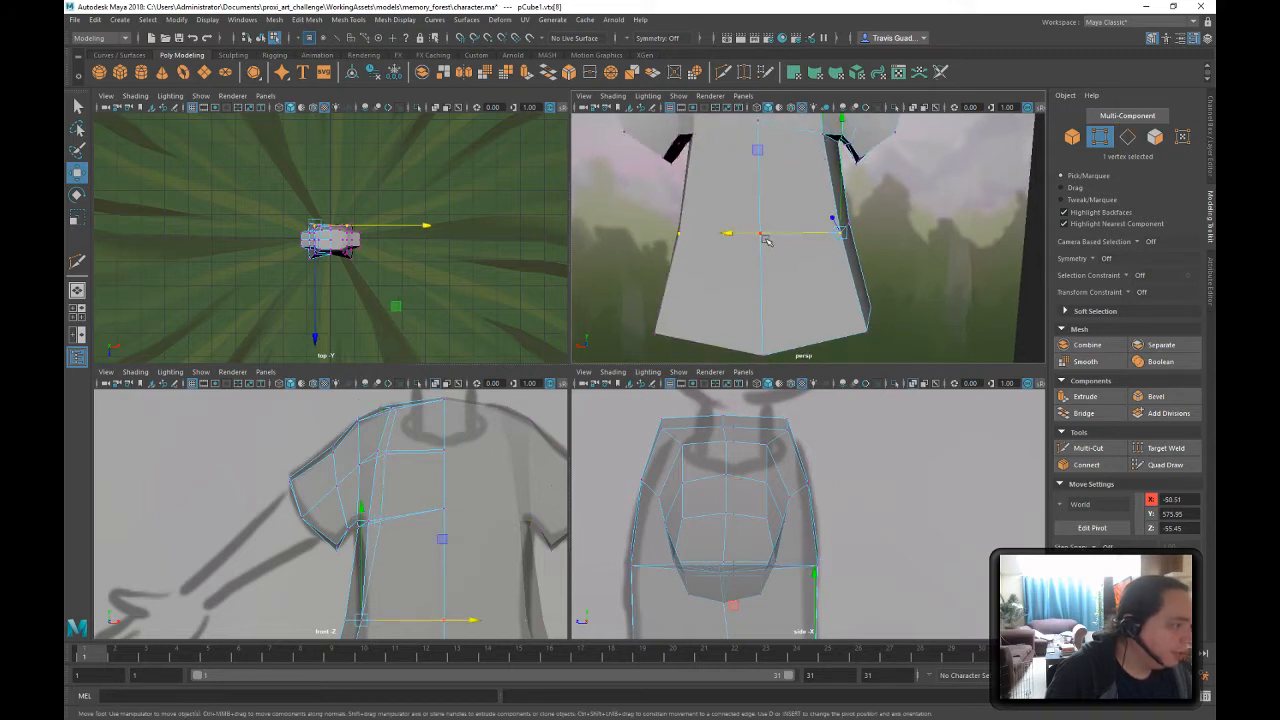
{"action": "left_click", "coordinate": [858, 333]}
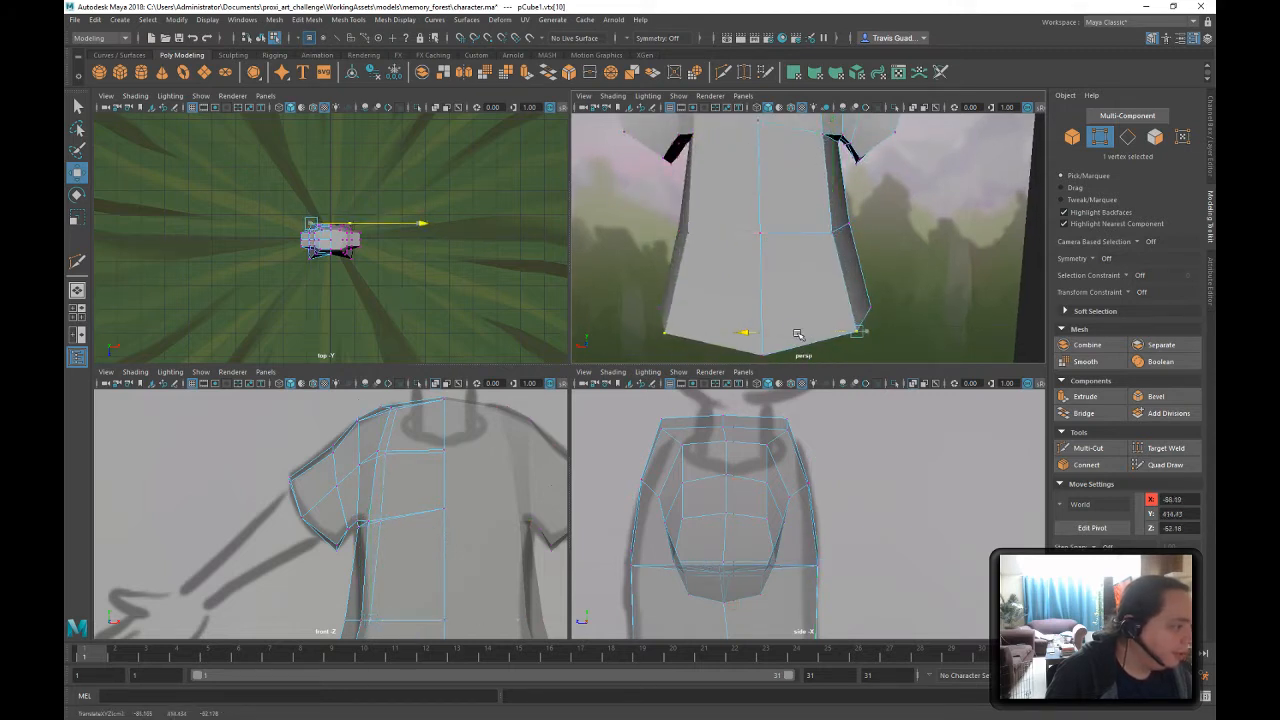
{"action": "scroll", "coordinate": [793, 335], "scroll_direction": "down", "scroll_amount": 3}
- Reposition the front armpit-level vertex, moving it slightly up and inward at the base of the sleeve
{"action": "mouse_move", "coordinate": [862, 292]}
{"action": "left_mouse_down", "text": "alt"}
{"action": "mouse_move", "coordinate": [946, 292]}
{"action": "mouse_move", "coordinate": [849, 301]}
{"action": "mouse_move", "coordinate": [777, 265]}
{"action": "mouse_move", "coordinate": [828, 276]}
{"action": "mouse_move", "coordinate": [841, 222]}
{"action": "mouse_move", "coordinate": [863, 267]}
{"action": "mouse_move", "coordinate": [817, 252]}
{"action": "mouse_move", "coordinate": [850, 277]}
{"action": "mouse_move", "coordinate": [903, 278]}
{"action": "left_mouse_up", "text": "alt"}
{"action": "left_click", "coordinate": [853, 274]}
{"action": "mouse_move", "coordinate": [801, 206]}
{"action": "left_mouse_down"}
{"action": "mouse_move", "coordinate": [875, 195]}
{"action": "mouse_move", "coordinate": [890, 200]}
{"action": "mouse_move", "coordinate": [846, 210]}
{"action": "mouse_move", "coordinate": [950, 219]}
{"action": "mouse_move", "coordinate": [806, 223]}
{"action": "left_mouse_up"}
{"action": "left_click", "coordinate": [846, 210]}
{"action": "left_click_drag", "start_coordinate": [923, 195], "coordinate": [893, 190], "text": "alt"}
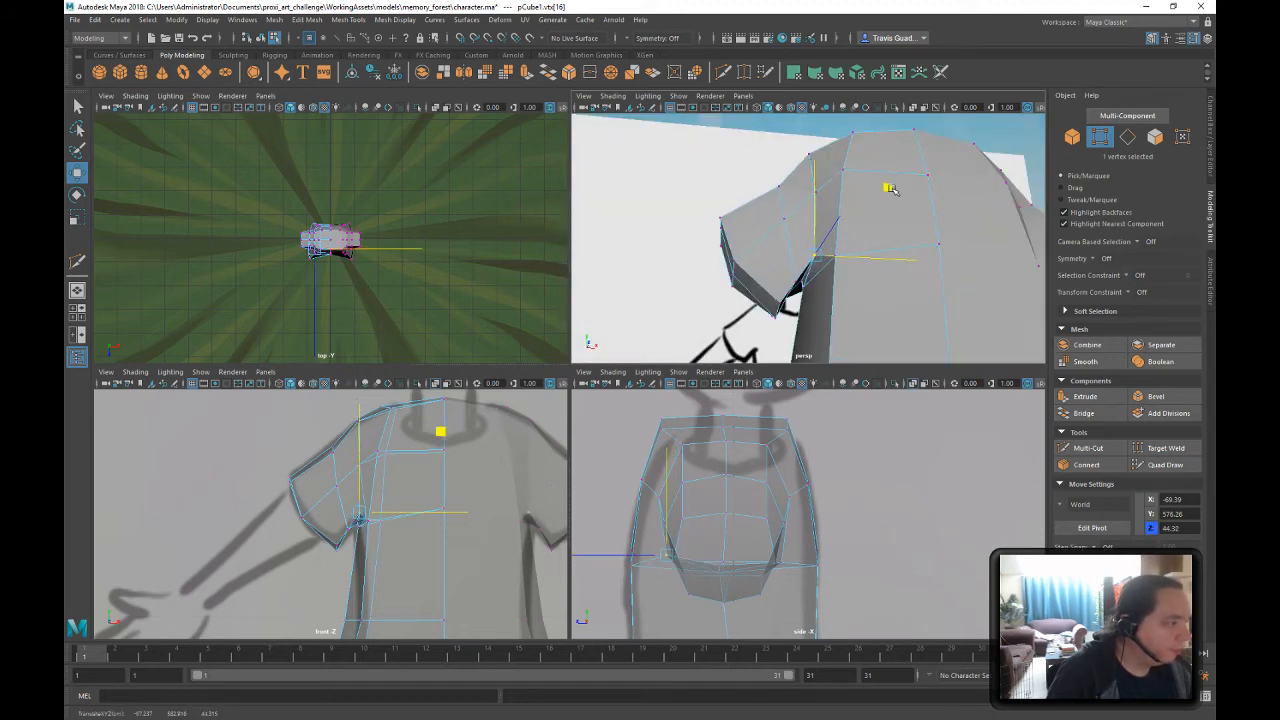
{"action": "right_click_drag", "start_coordinate": [893, 190], "coordinate": [812, 194], "text": "alt"}
{"action": "left_click_drag", "start_coordinate": [812, 194], "coordinate": [923, 217], "text": "alt"}
{"action": "right_click_drag", "start_coordinate": [923, 217], "coordinate": [940, 216], "text": "alt"}
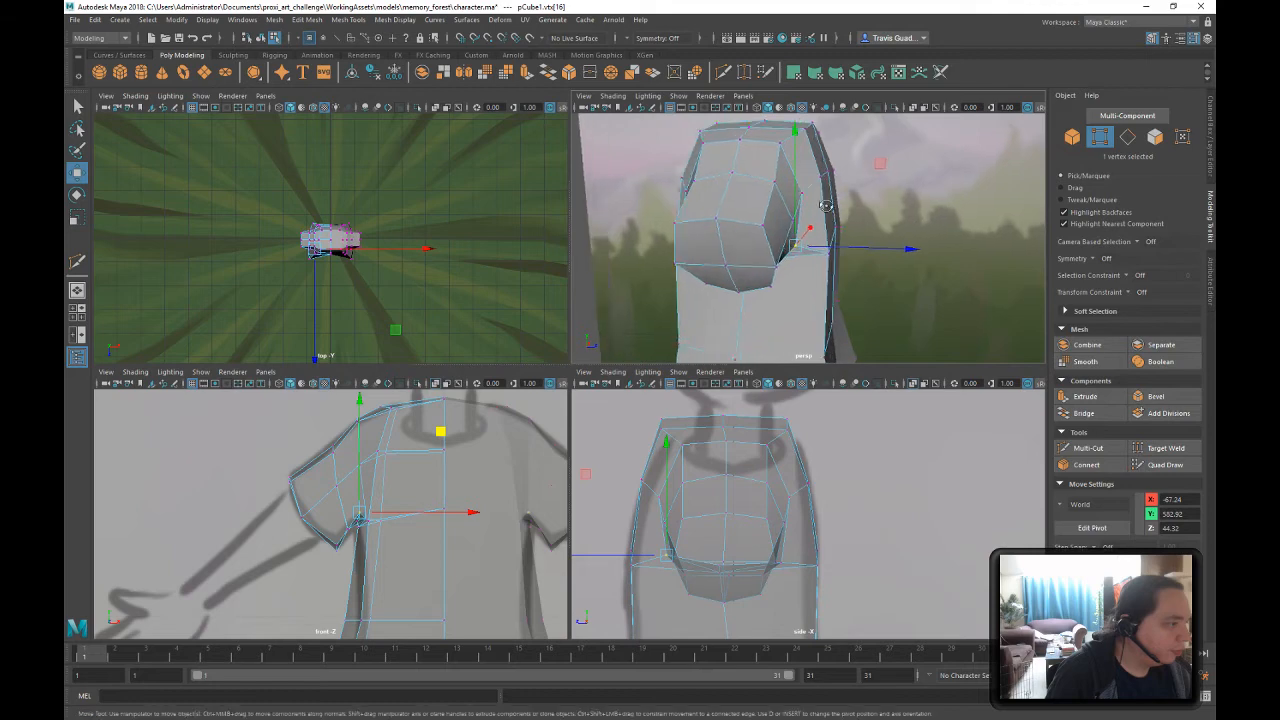
- Raise the front centre hem vertex and place it on the front hem corner of the side reference
{"action": "left_click_drag", "start_coordinate": [785, 205], "coordinate": [840, 205], "text": "alt"}
{"action": "right_click_drag", "start_coordinate": [840, 205], "coordinate": [742, 203], "text": "alt"}
{"action": "left_click_drag", "start_coordinate": [742, 203], "coordinate": [877, 178], "text": "alt"}
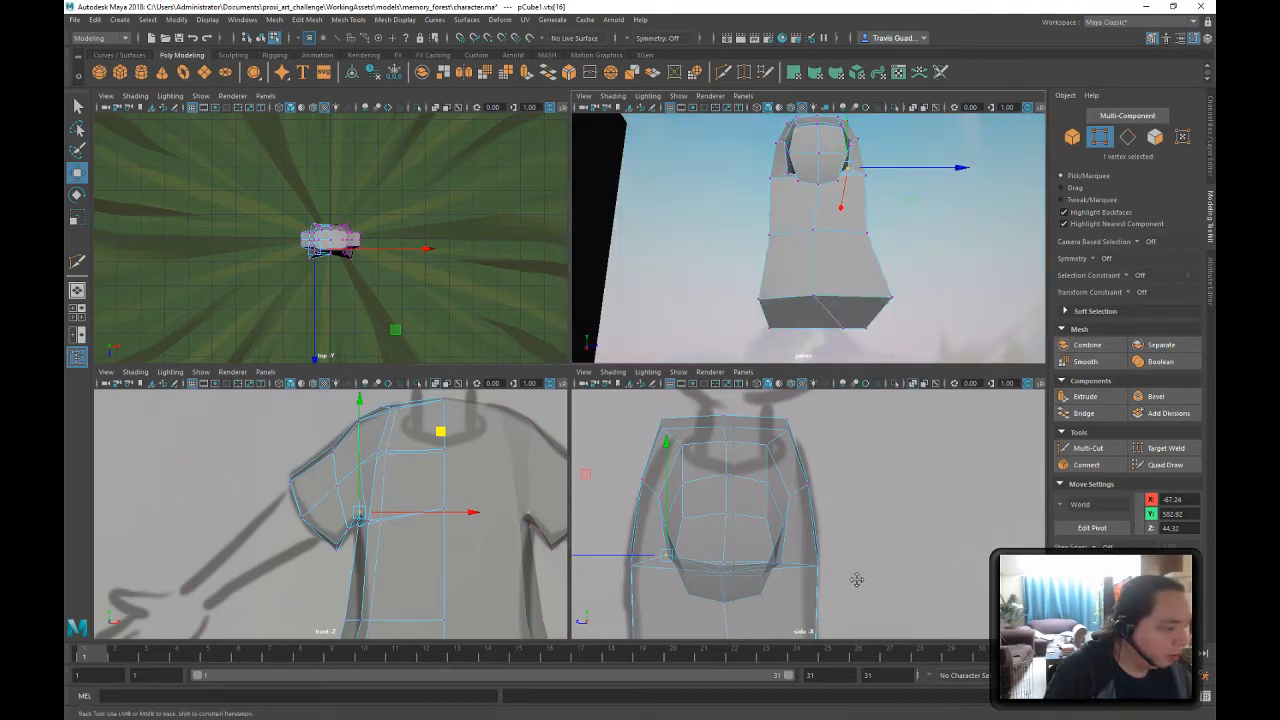
{"action": "middle_click_drag", "start_coordinate": [855, 580], "coordinate": [862, 433], "text": "alt"}
{"action": "right_click_drag", "start_coordinate": [862, 433], "coordinate": [730, 502], "text": "alt"}
{"action": "mouse_move", "coordinate": [730, 502]}
{"action": "middle_mouse_down", "text": "alt"}
{"action": "mouse_move", "coordinate": [734, 437]}
{"action": "mouse_move", "coordinate": [728, 488]}
{"action": "middle_mouse_up", "text": "alt"}
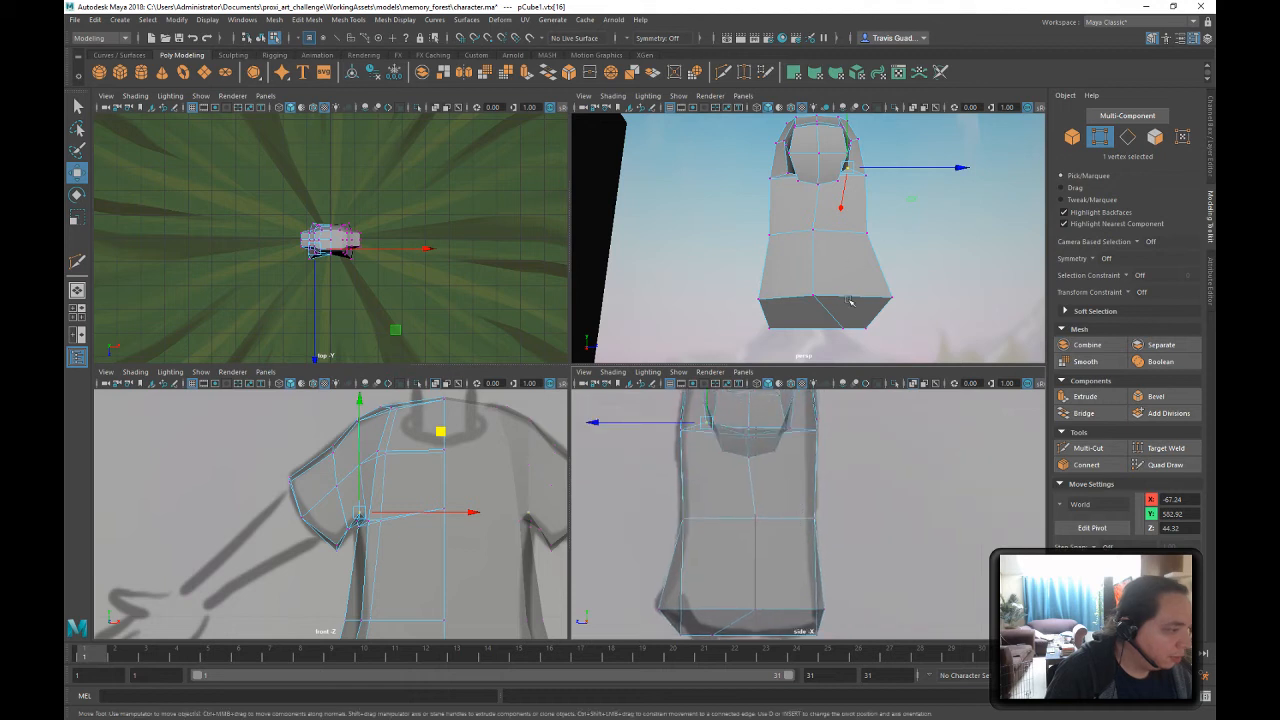
{"action": "left_click_drag", "start_coordinate": [843, 325], "coordinate": [927, 265], "text": "alt"}
{"action": "left_click", "coordinate": [857, 328]}
{"action": "key", "text": "x"}
{"action": "middle_click_drag", "start_coordinate": [736, 573], "coordinate": [759, 494], "text": "alt"}
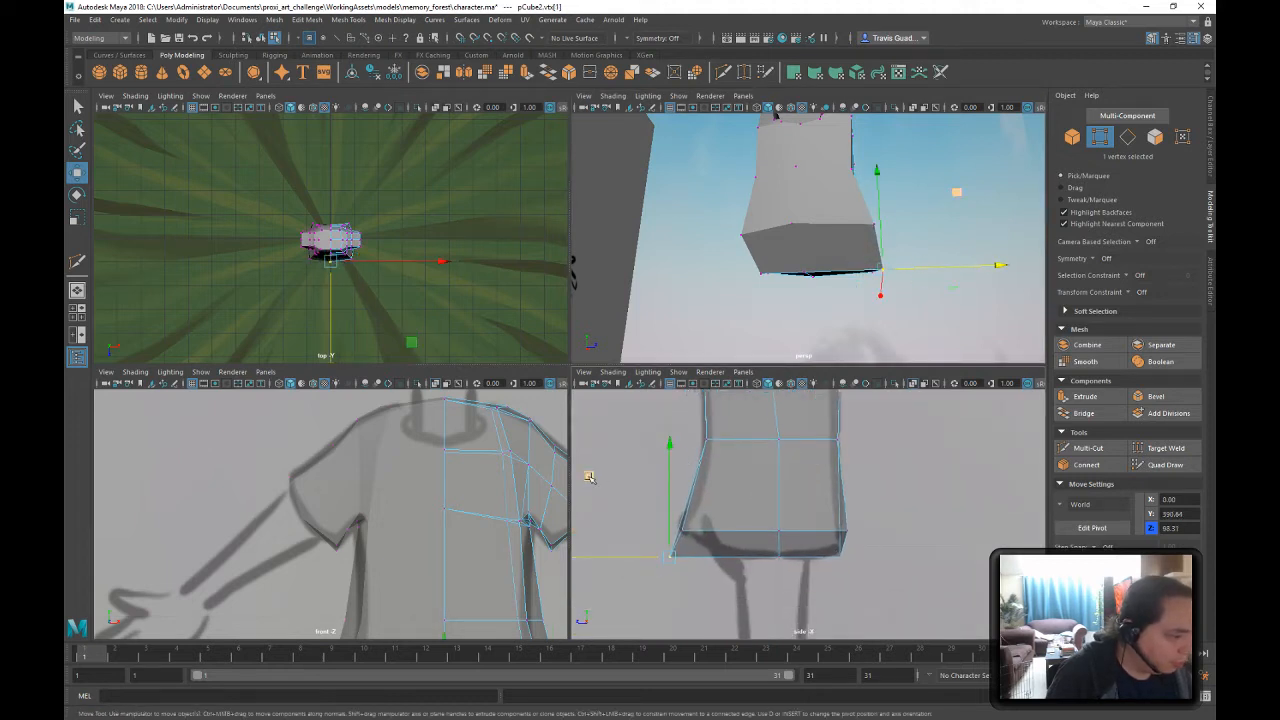
{"action": "middle_click_drag", "start_coordinate": [589, 477], "coordinate": [597, 455]}
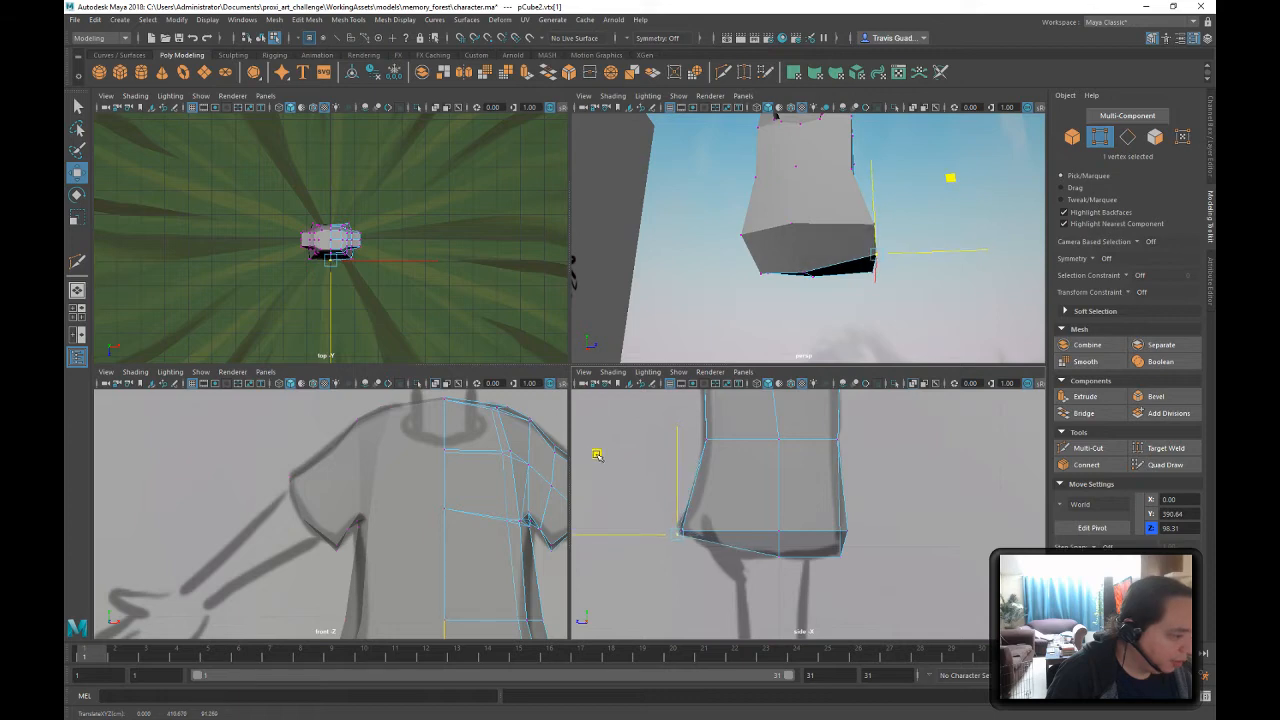
{"action": "left_click_drag", "start_coordinate": [846, 309], "coordinate": [862, 338], "text": "alt"}
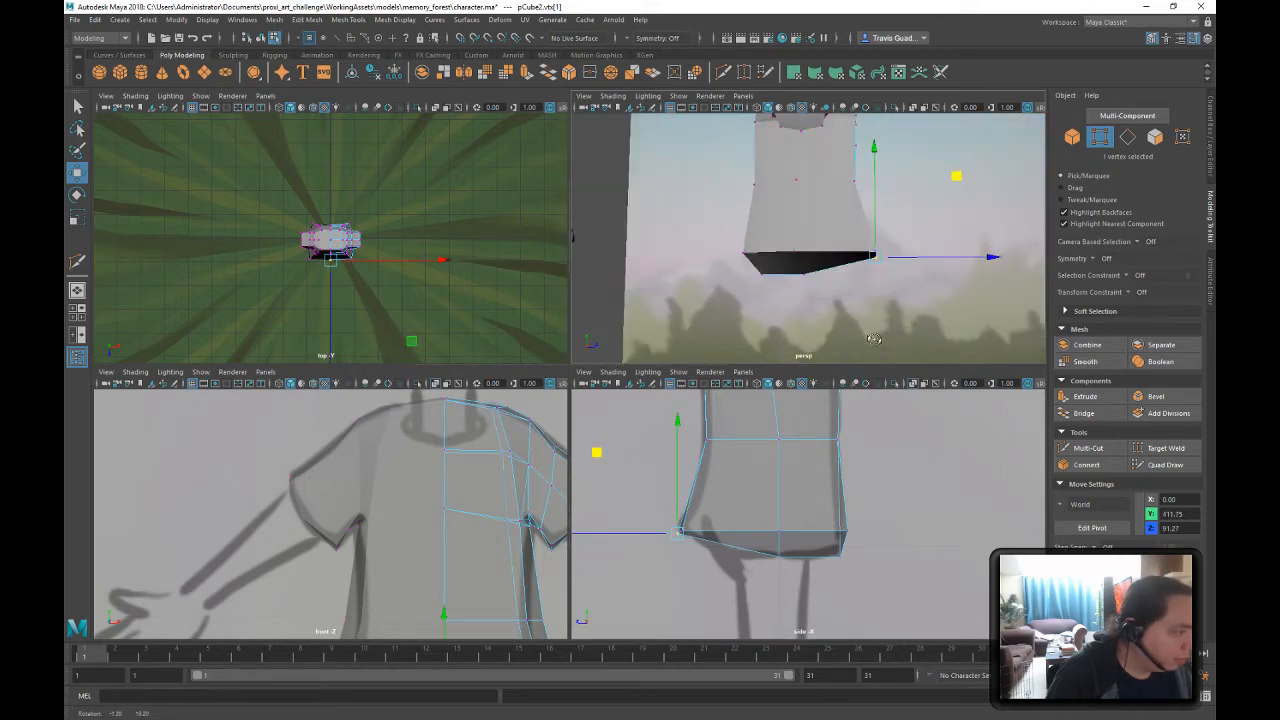
- Shift the middle vertex of the hem's underside forward and slightly up to follow the reference hem curve
{"action": "left_click", "coordinate": [796, 548]}
{"action": "left_click_drag", "start_coordinate": [744, 551], "coordinate": [729, 576]}
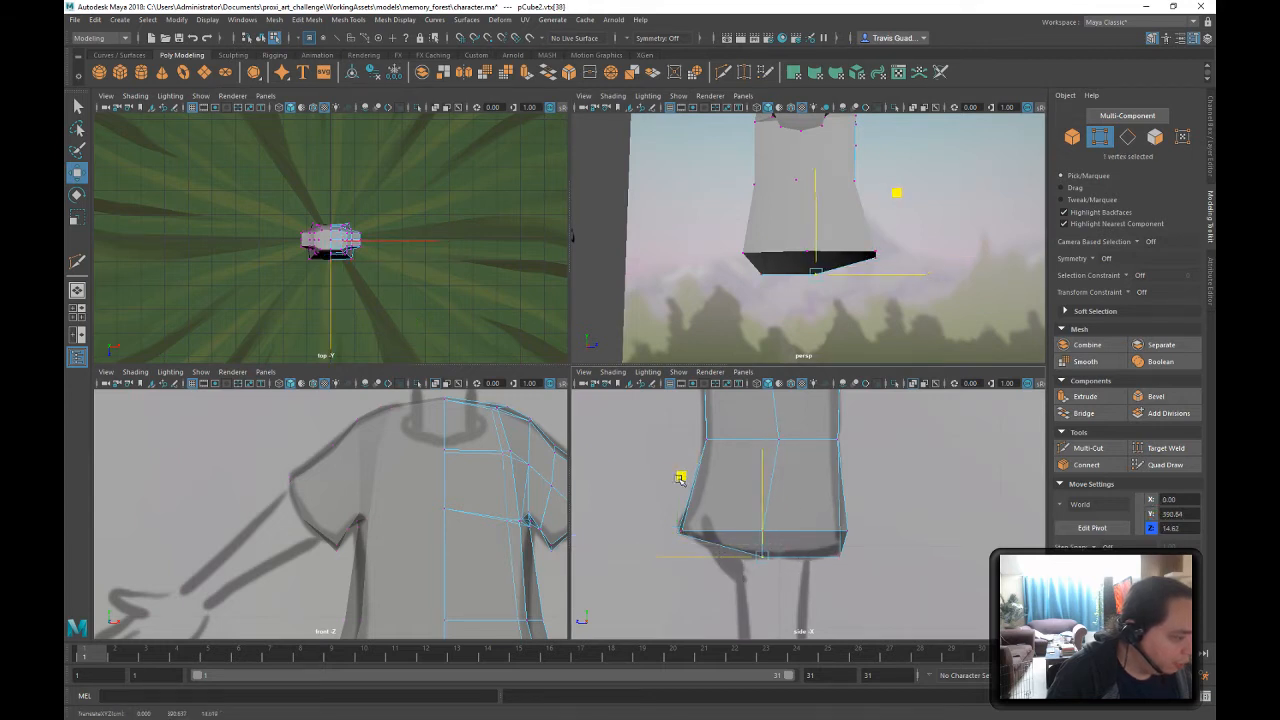
{"action": "left_click_drag", "start_coordinate": [686, 473], "coordinate": [673, 472]}
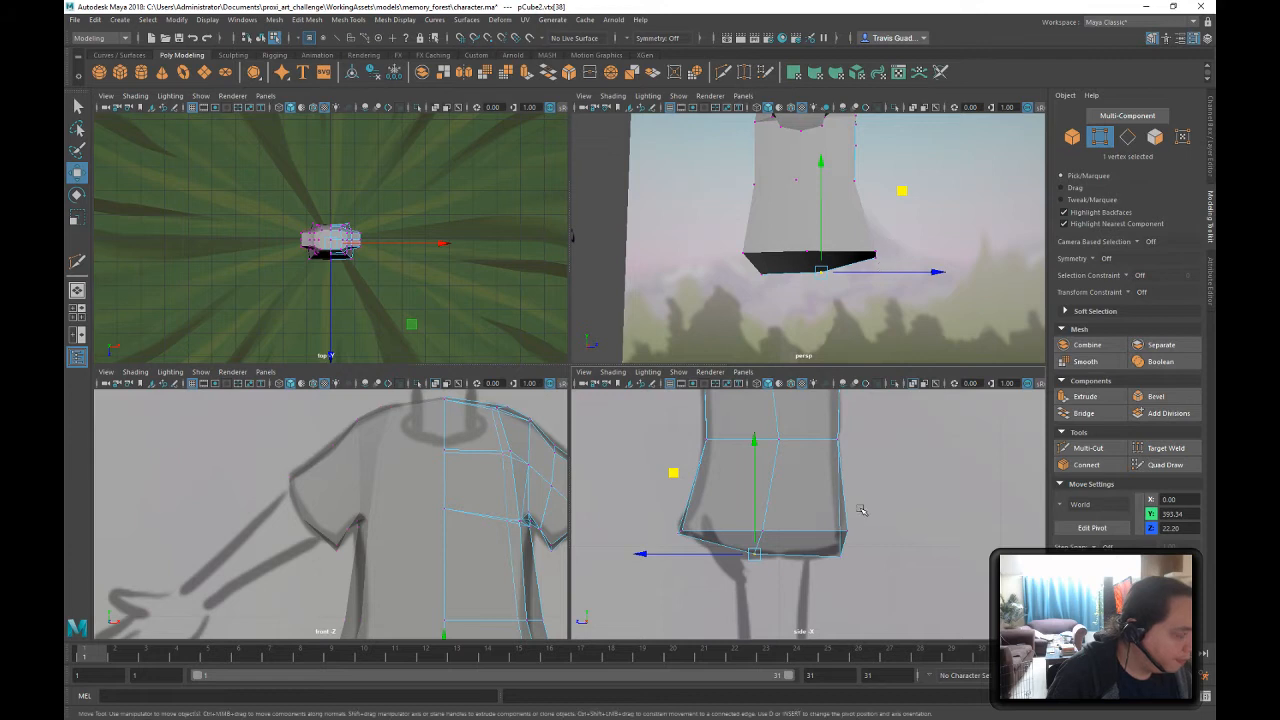
- Raise the back centre hem vertex, and fit the rear hem vertices together to the back hem corner of the side reference
{"action": "left_click", "coordinate": [838, 555]}
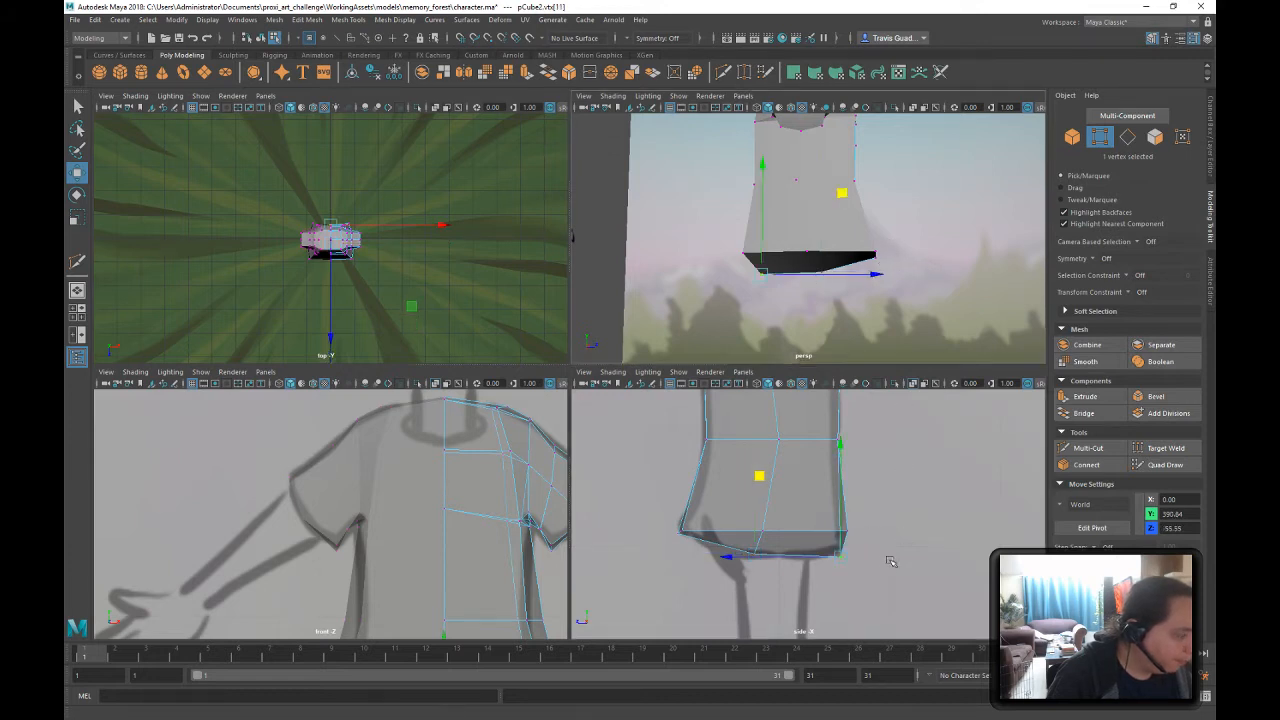
{"action": "left_click_drag", "start_coordinate": [762, 480], "coordinate": [773, 455]}
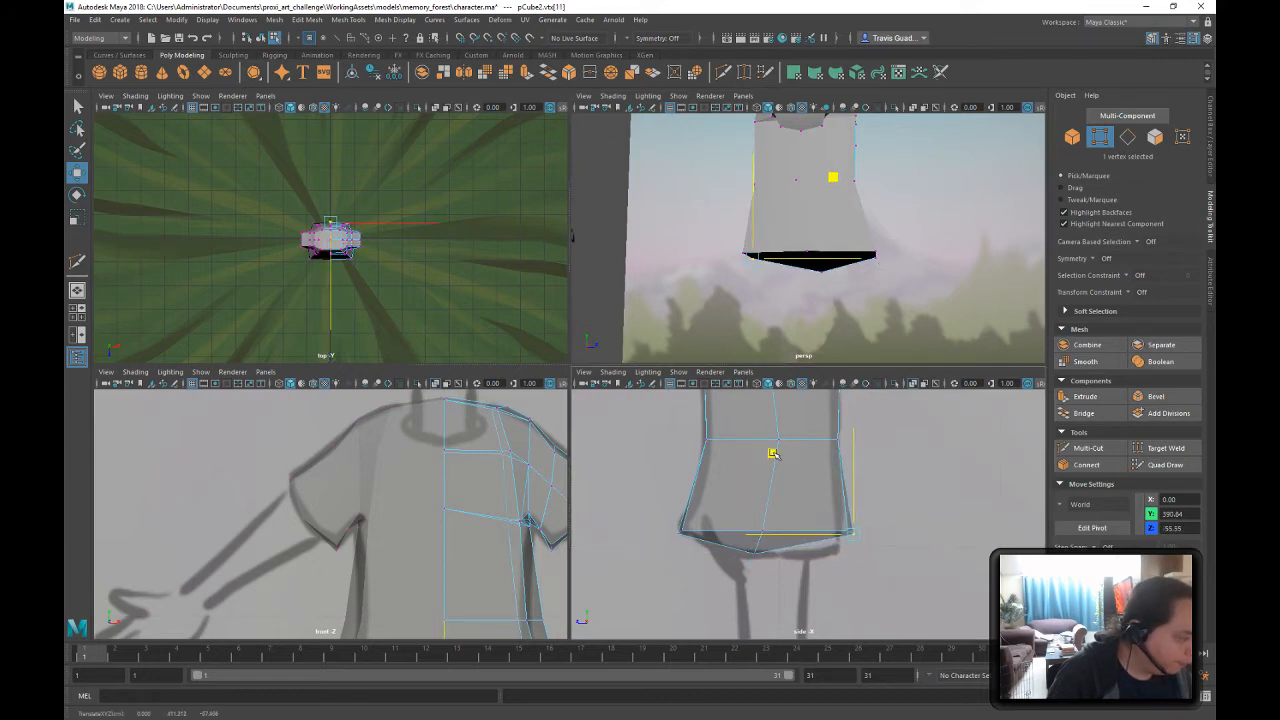
{"action": "left_click_drag", "start_coordinate": [987, 556], "coordinate": [836, 502]}
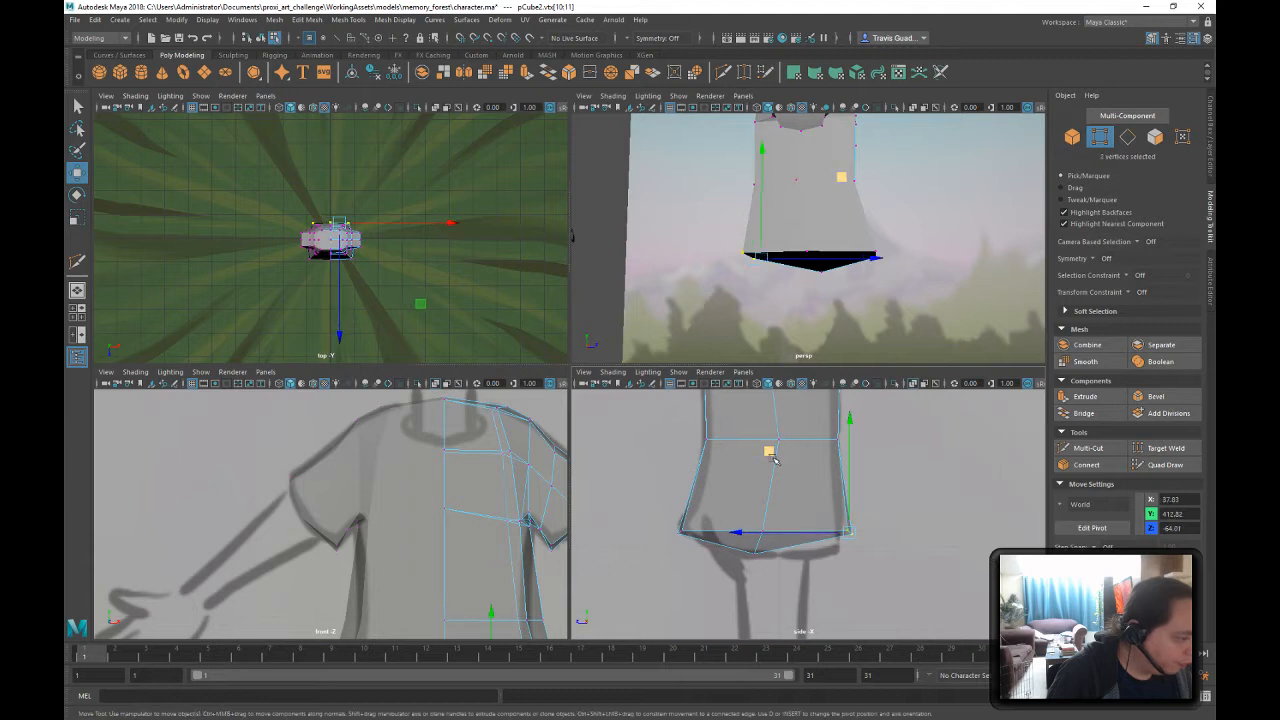
{"action": "mouse_move", "coordinate": [773, 457]}
{"action": "left_mouse_down"}
{"action": "mouse_move", "coordinate": [770, 471]}
{"action": "mouse_move", "coordinate": [763, 459]}
{"action": "left_mouse_up"}
- Lower the side hem vertex to the reference hem curve and shift the side waist vertex slightly forward
{"action": "left_click", "coordinate": [775, 524]}
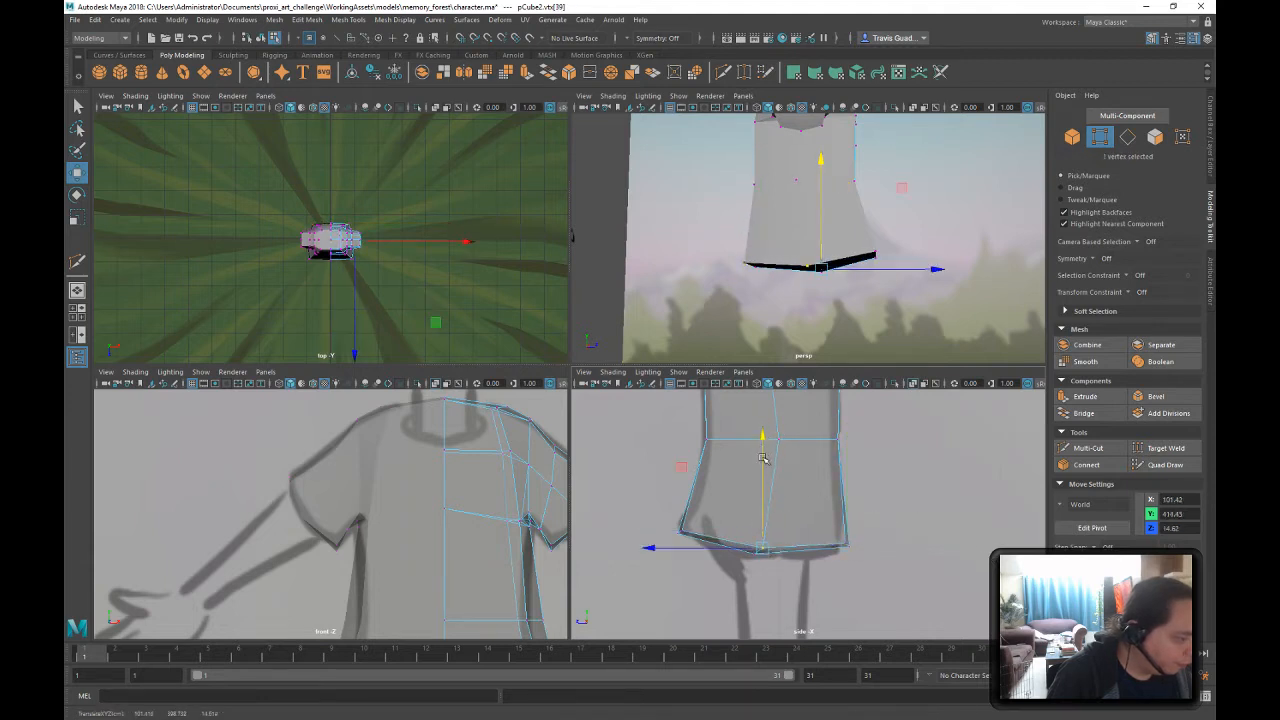
{"action": "mouse_move", "coordinate": [795, 477]}
{"action": "middle_mouse_down", "text": "alt"}
{"action": "mouse_move", "coordinate": [787, 561]}
{"action": "mouse_move", "coordinate": [784, 498]}
{"action": "middle_mouse_up", "text": "alt"}
{"action": "left_click", "coordinate": [764, 574]}
{"action": "left_click_drag", "start_coordinate": [738, 498], "coordinate": [733, 498]}
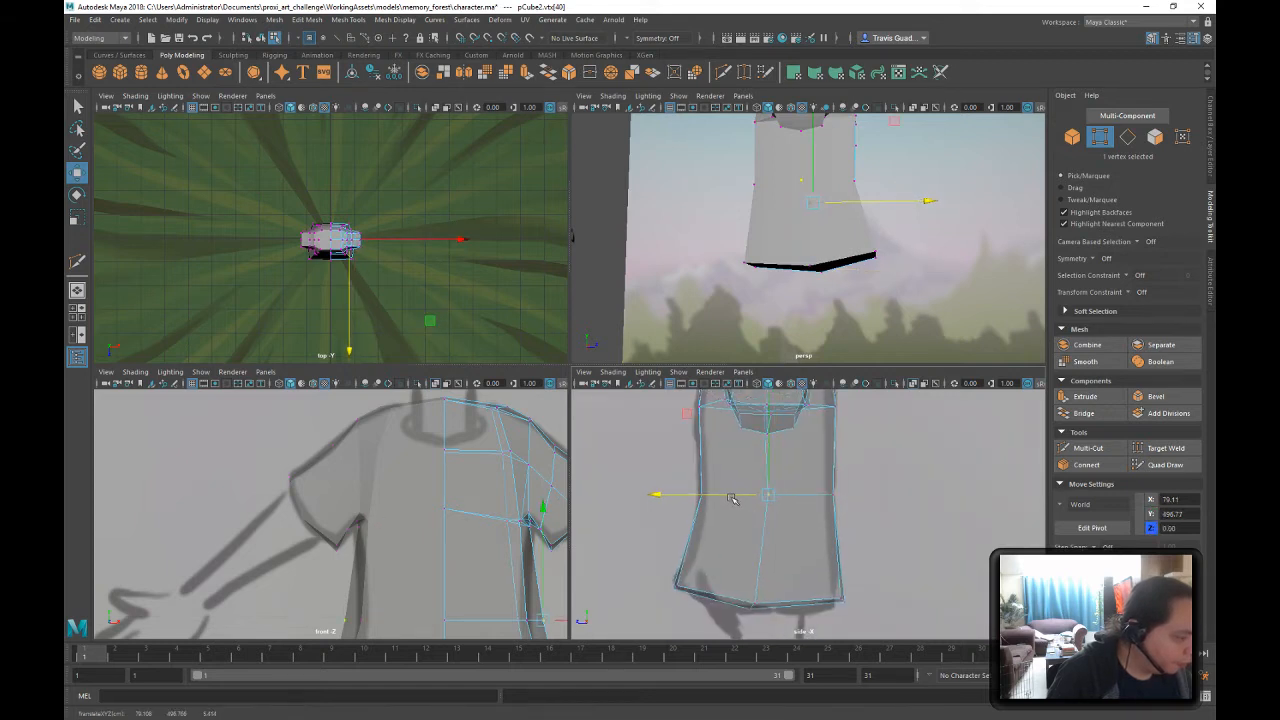
- Return to object mode and select the original half of the shirt
{"action": "left_click", "coordinate": [945, 181]}
{"action": "middle_click_drag", "start_coordinate": [908, 237], "coordinate": [912, 296], "text": "alt"}
{"action": "left_click_drag", "start_coordinate": [912, 296], "coordinate": [762, 298], "text": "alt"}
{"action": "left_click", "coordinate": [260, 38]}
{"action": "left_click", "coordinate": [858, 240]}
{"action": "left_click", "coordinate": [909, 253]}
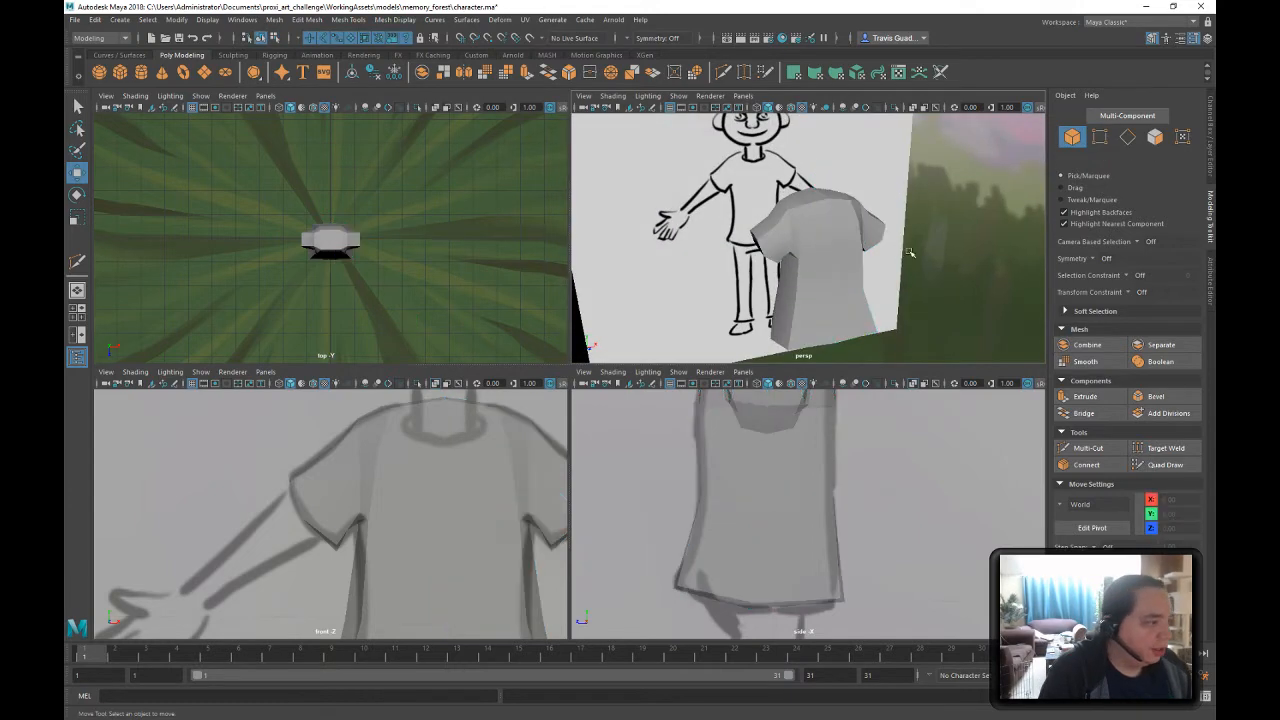
{"action": "left_click_drag", "start_coordinate": [816, 245], "coordinate": [837, 218], "text": "alt"}
{"action": "left_click", "coordinate": [837, 218]}
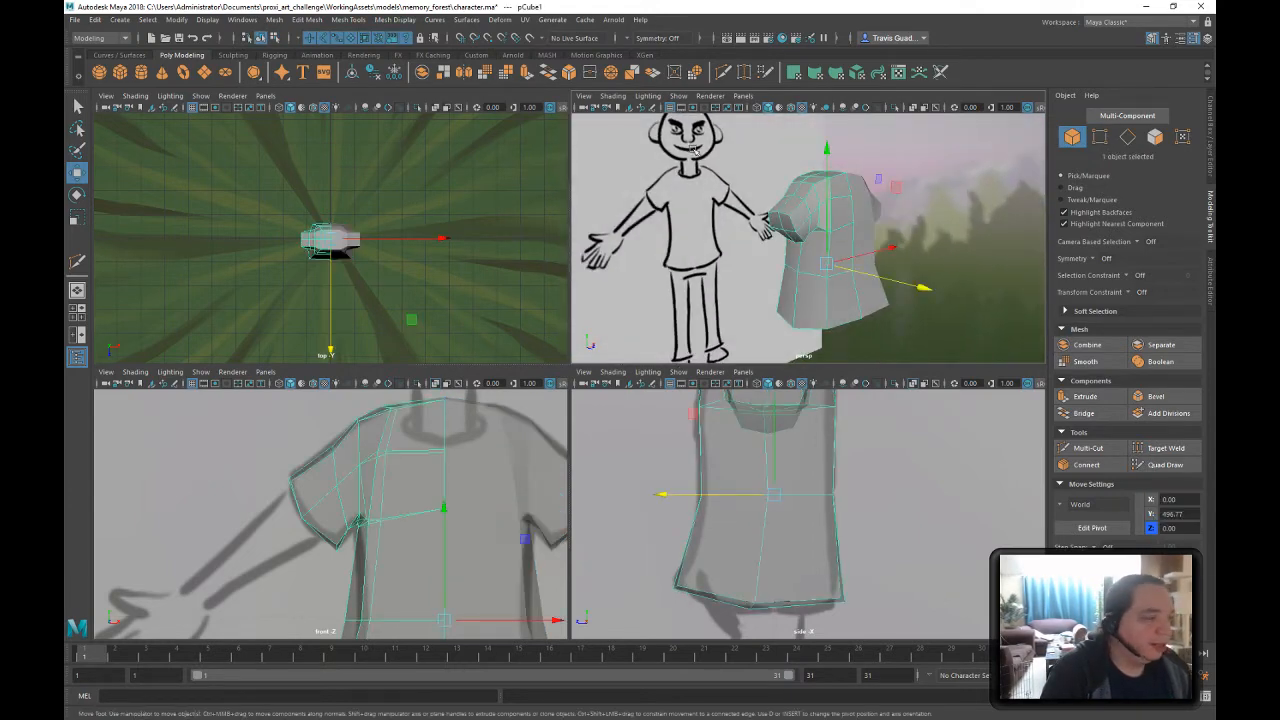
- Apply Soften Edge to the selected shirt half so its surface shades smoothly
{"action": "left_click", "coordinate": [388, 22]}
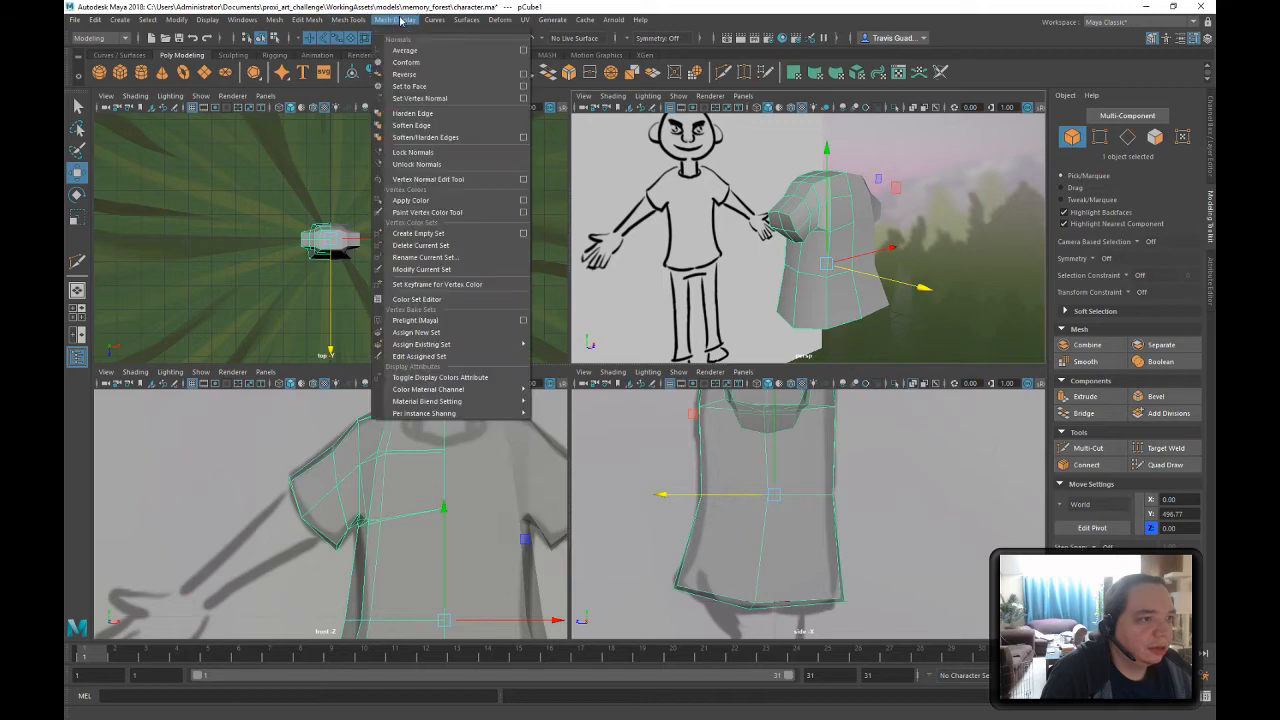
{"action": "mouse_move", "coordinate": [463, 22]}
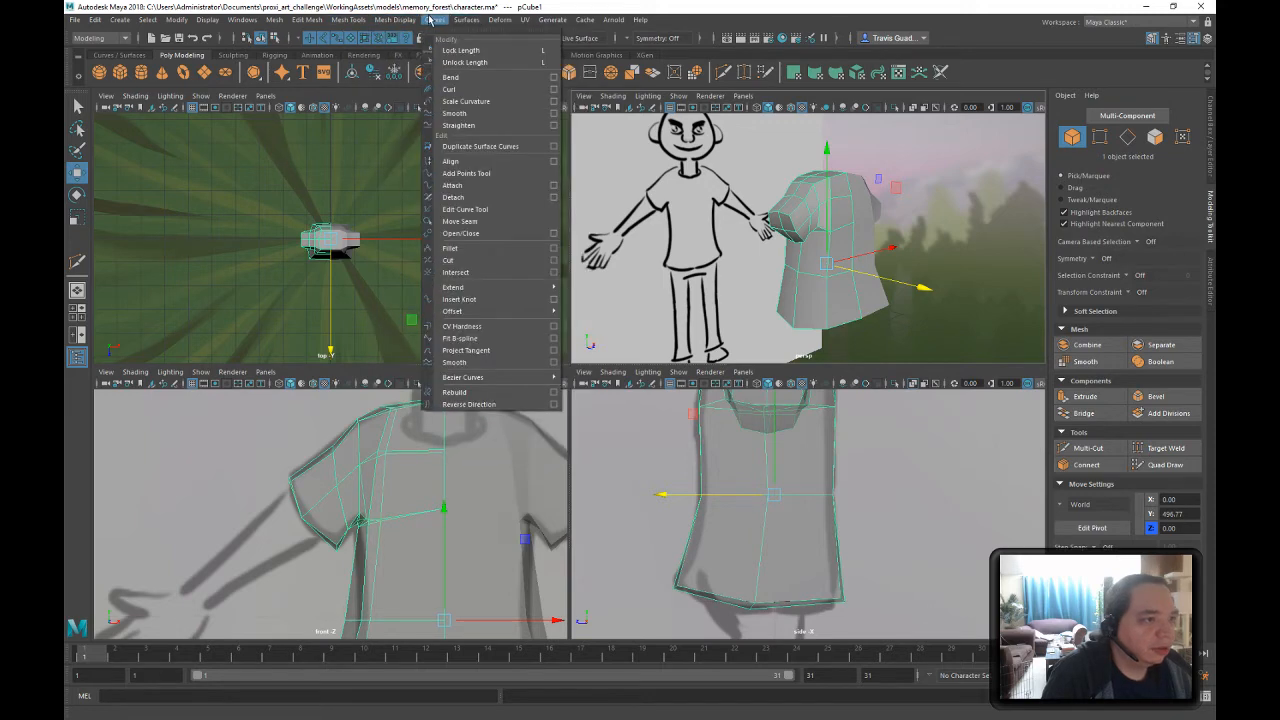
{"action": "key", "text": "Escape"}
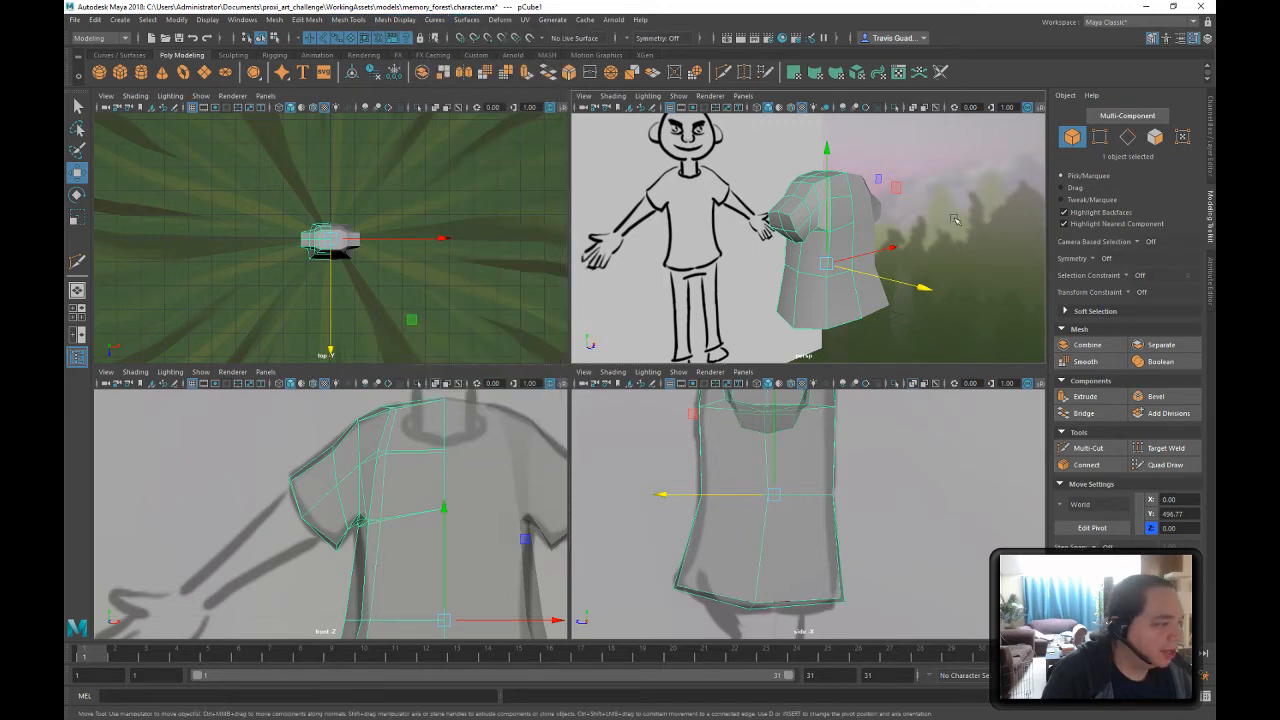
{"action": "mouse_move", "coordinate": [932, 222]}
{"action": "left_mouse_down", "text": "alt"}
{"action": "mouse_move", "coordinate": [882, 226]}
{"action": "mouse_move", "coordinate": [932, 218]}
{"action": "left_mouse_up", "text": "alt"}
{"action": "left_click", "coordinate": [930, 217]}
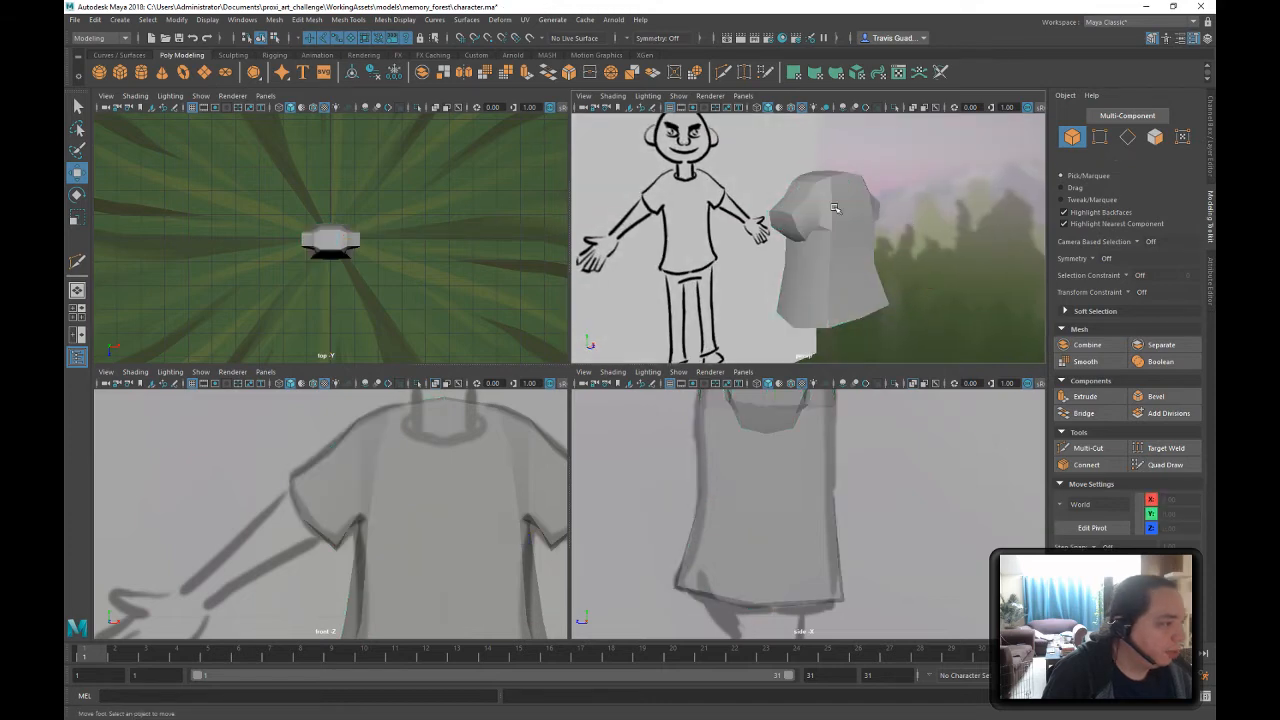
{"action": "left_click", "coordinate": [834, 208]}
{"action": "left_click", "coordinate": [393, 20]}
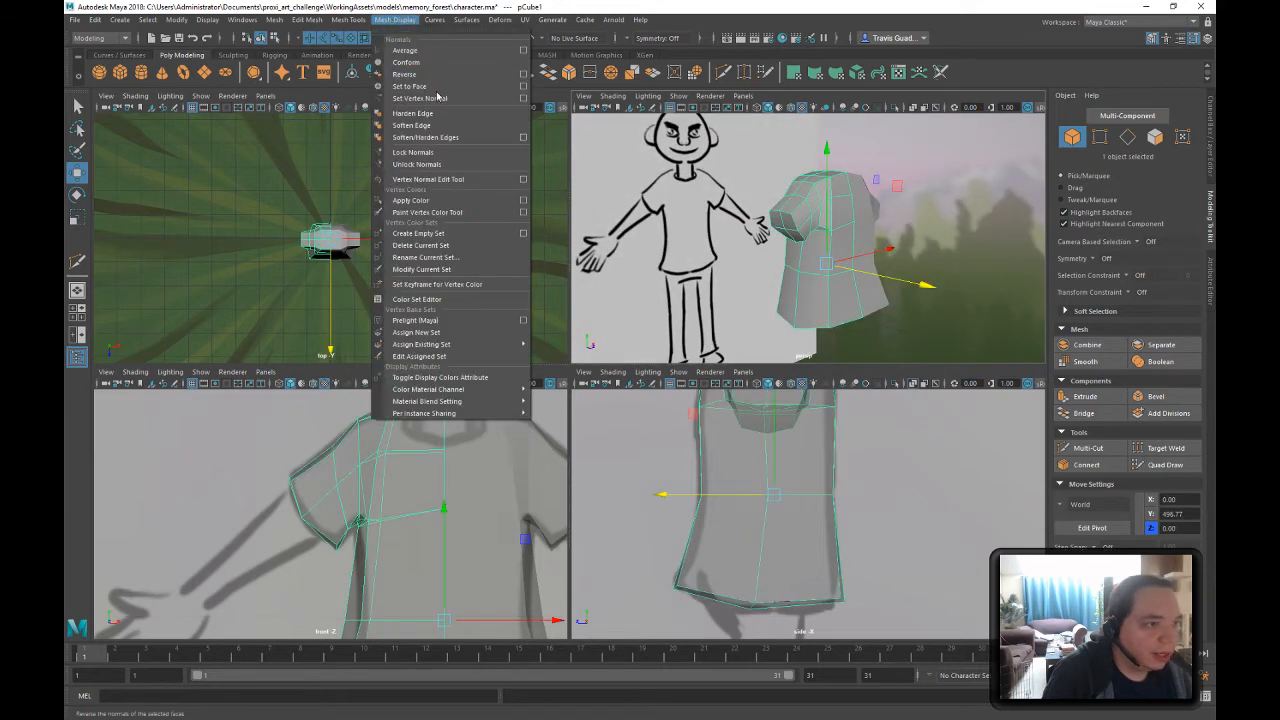
{"action": "left_click", "coordinate": [420, 125]}
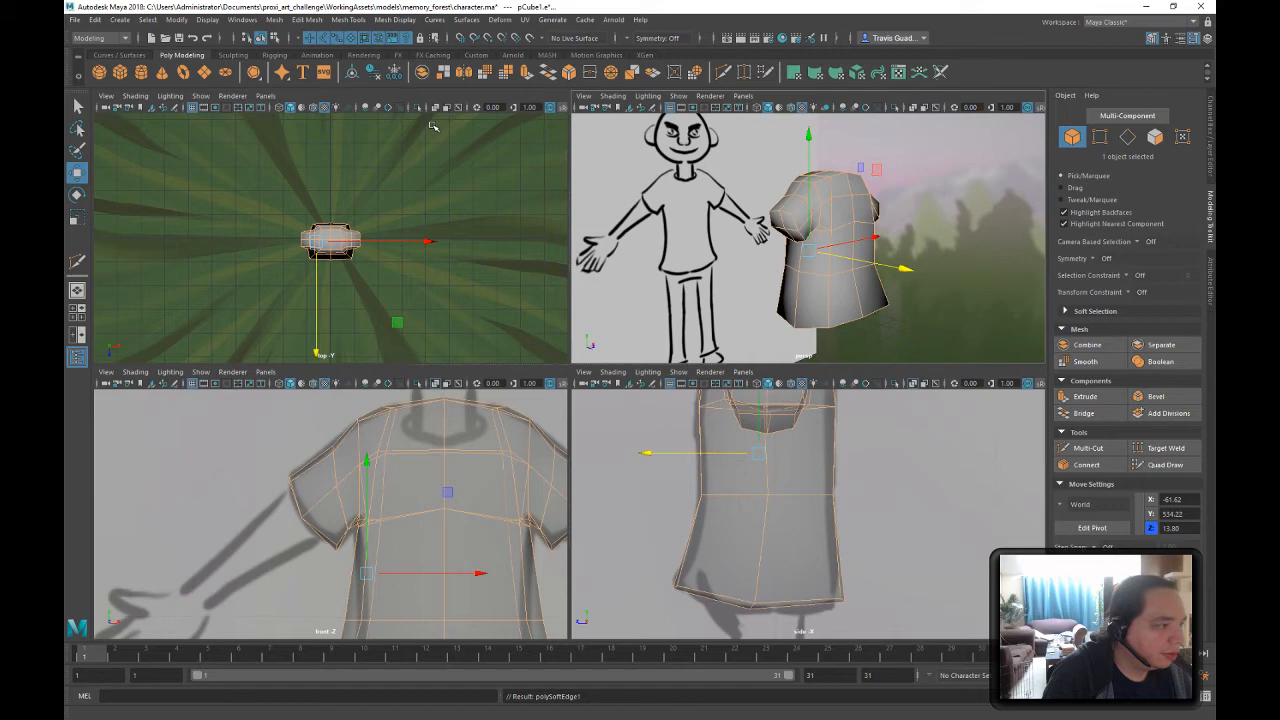
- Examine the softened shirt's shading and silhouette around the sleeves, torso and hem from several angles
{"action": "left_click", "coordinate": [970, 203]}
{"action": "left_click_drag", "start_coordinate": [970, 203], "coordinate": [859, 212], "text": "alt"}
{"action": "right_click_drag", "start_coordinate": [859, 212], "coordinate": [888, 212], "text": "alt"}
{"action": "left_click_drag", "start_coordinate": [877, 222], "coordinate": [950, 285], "text": "alt"}
{"action": "right_click_drag", "start_coordinate": [950, 285], "coordinate": [760, 257], "text": "alt"}
{"action": "left_click_drag", "start_coordinate": [760, 257], "coordinate": [706, 189], "text": "alt"}
{"action": "right_click_drag", "start_coordinate": [706, 189], "coordinate": [820, 239], "text": "alt"}
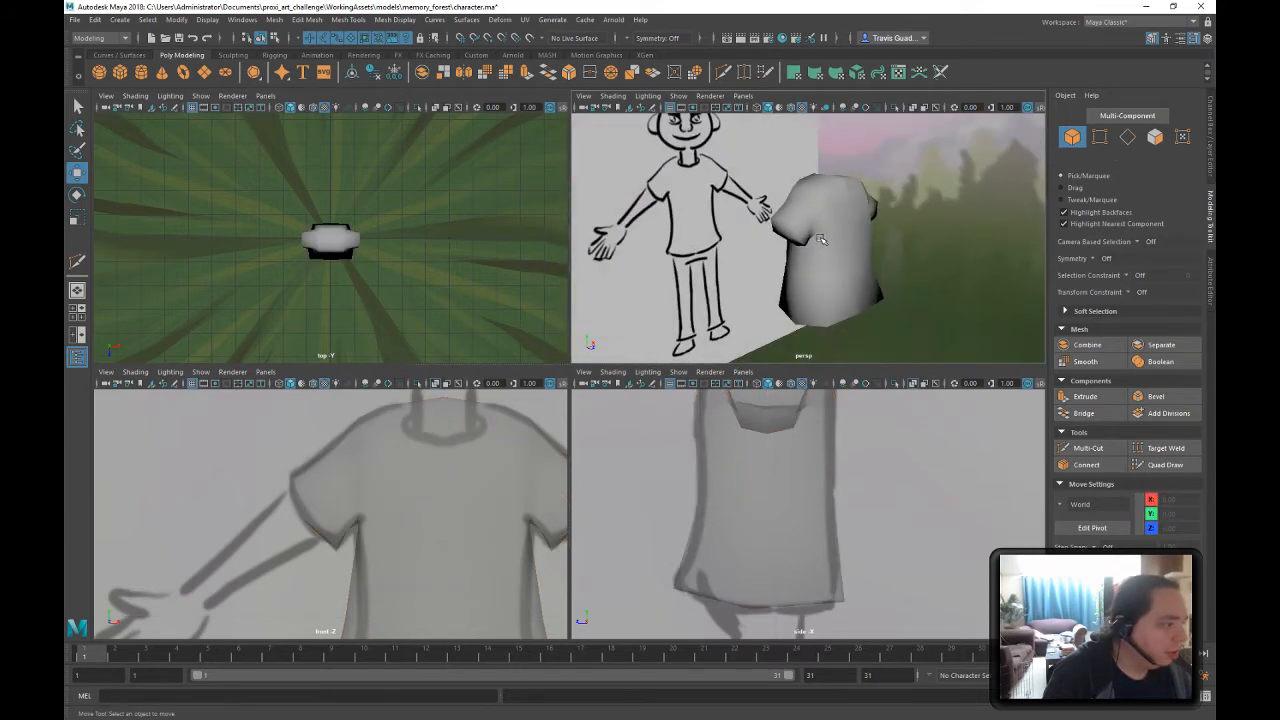
{"action": "left_click", "coordinate": [820, 239]}
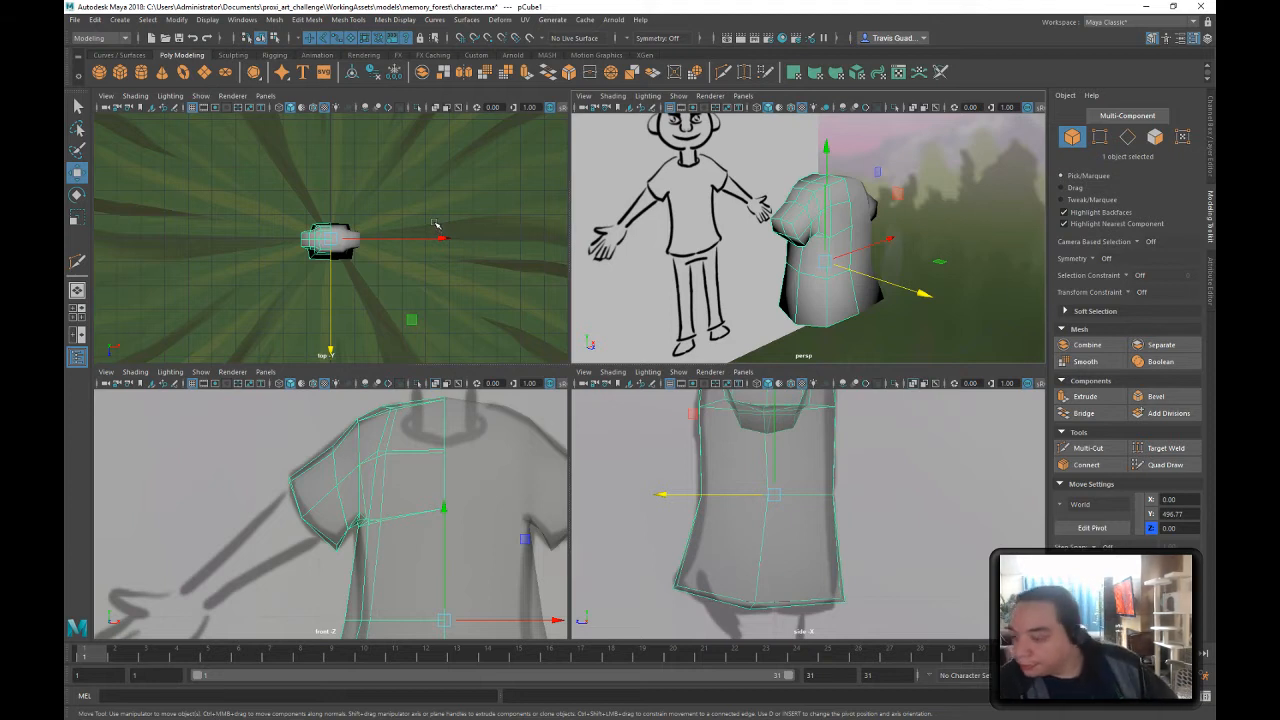
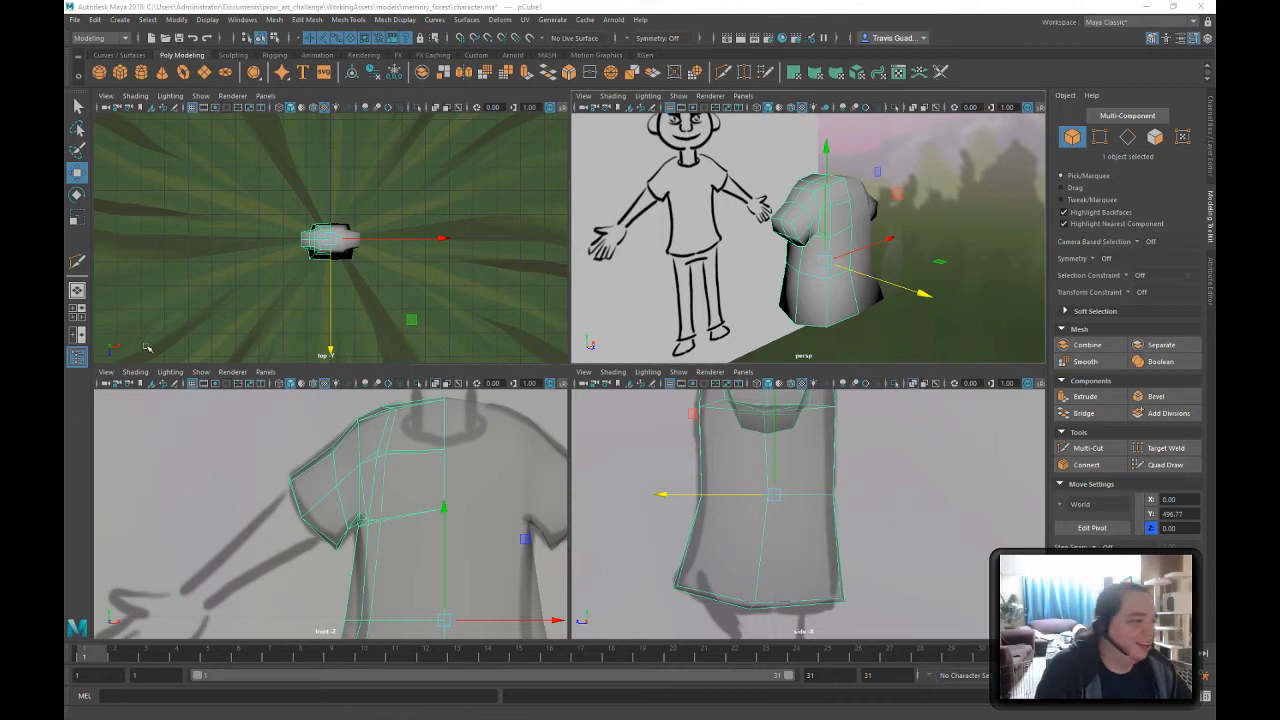
{"action": "middle_click_drag", "start_coordinate": [897, 193], "coordinate": [874, 206], "text": "alt"}
{"action": "right_click_drag", "start_coordinate": [874, 206], "coordinate": [911, 243], "text": "alt"}
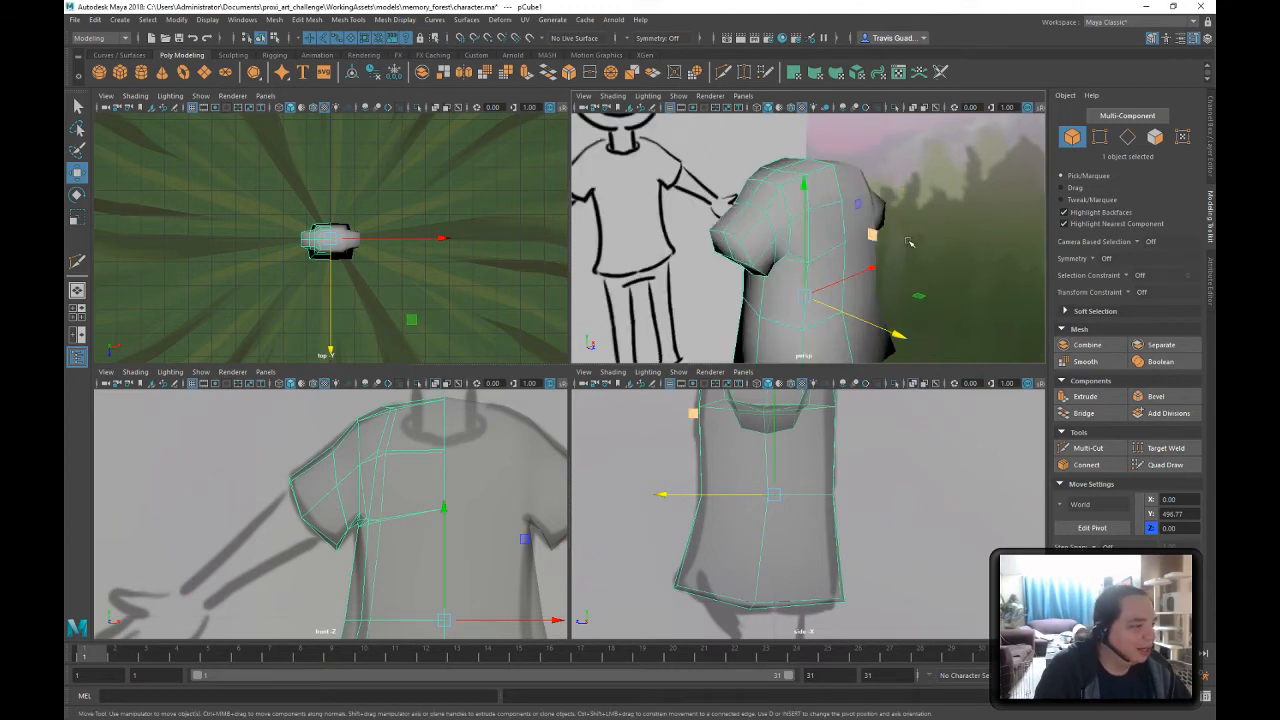
{"action": "left_click", "coordinate": [977, 214]}
{"action": "right_click_drag", "start_coordinate": [977, 214], "coordinate": [856, 246], "text": "alt"}
{"action": "left_click_drag", "start_coordinate": [856, 246], "coordinate": [765, 176], "text": "alt"}
{"action": "left_click", "coordinate": [815, 222]}
{"action": "right_click_drag", "start_coordinate": [877, 233], "coordinate": [950, 255], "text": "alt"}
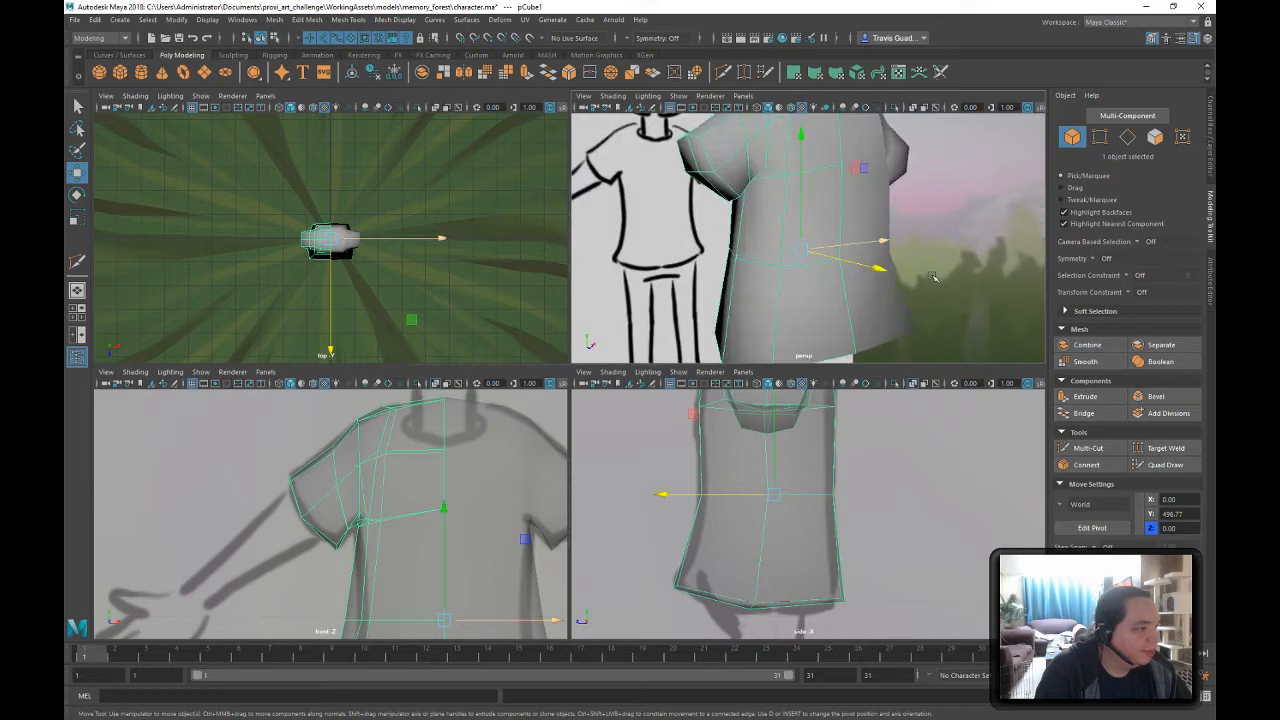
- Nudge the front centre hem vertex slightly up and move the front centre waist vertex slightly forward
{"action": "mouse_move", "coordinate": [950, 255]}
{"action": "left_mouse_down", "text": "alt"}
{"action": "mouse_move", "coordinate": [949, 200]}
{"action": "mouse_move", "coordinate": [968, 246]}
{"action": "mouse_move", "coordinate": [828, 228]}
{"action": "mouse_move", "coordinate": [868, 138]}
{"action": "mouse_move", "coordinate": [945, 232]}
{"action": "left_mouse_up", "text": "alt"}
{"action": "right_click", "coordinate": [770, 247]}
{"action": "right_click_drag", "start_coordinate": [770, 247], "coordinate": [711, 246]}
{"action": "left_click", "coordinate": [879, 309]}
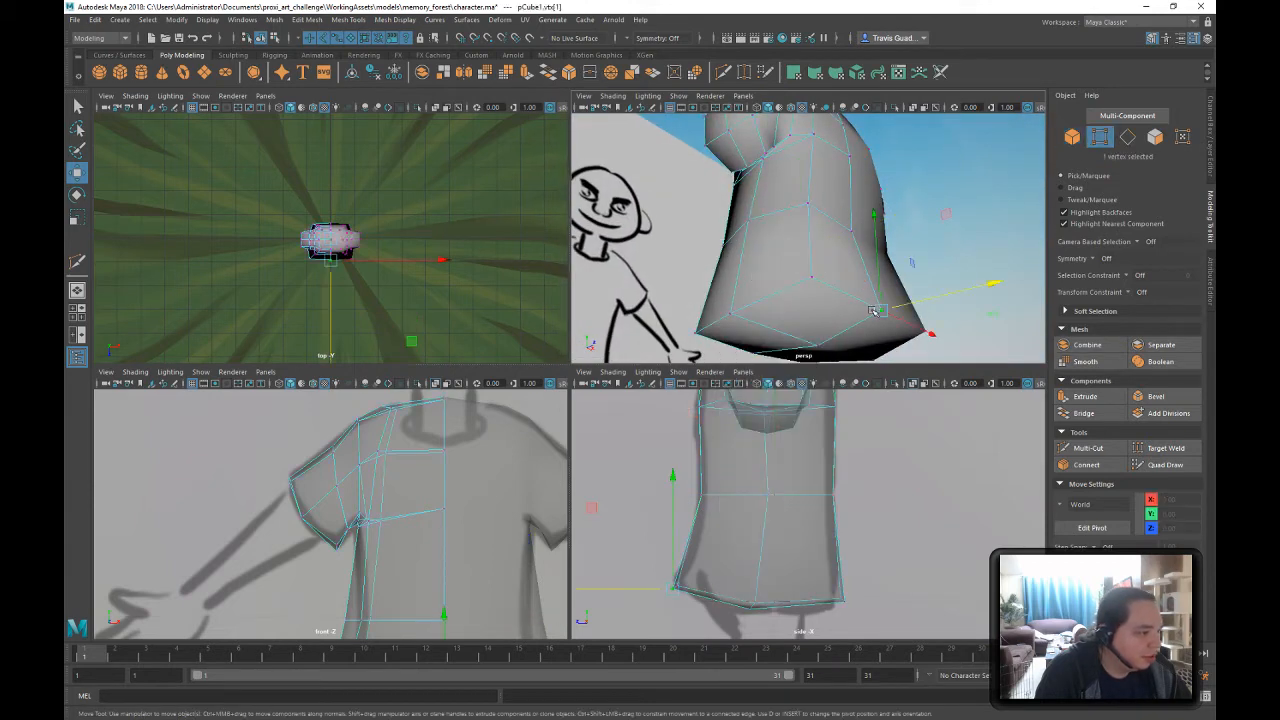
{"action": "middle_click_drag", "start_coordinate": [712, 547], "coordinate": [745, 512], "text": "alt"}
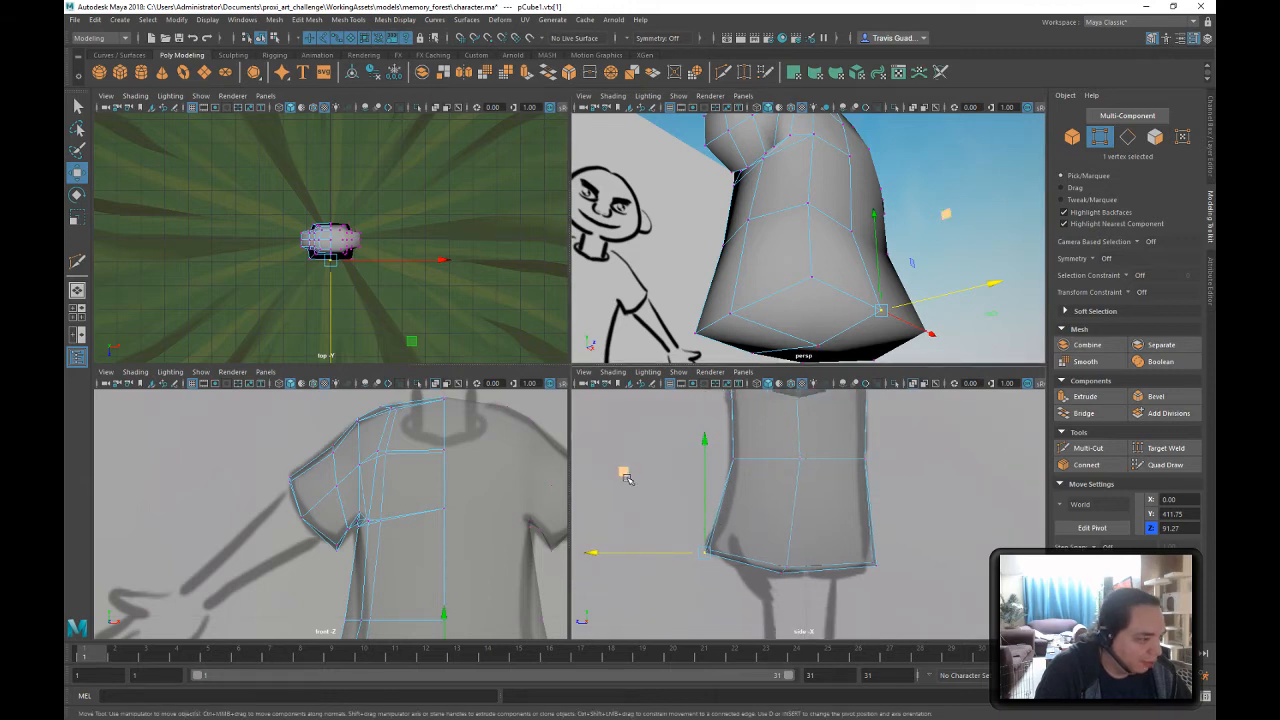
{"action": "middle_click_drag", "start_coordinate": [625, 478], "coordinate": [622, 472]}
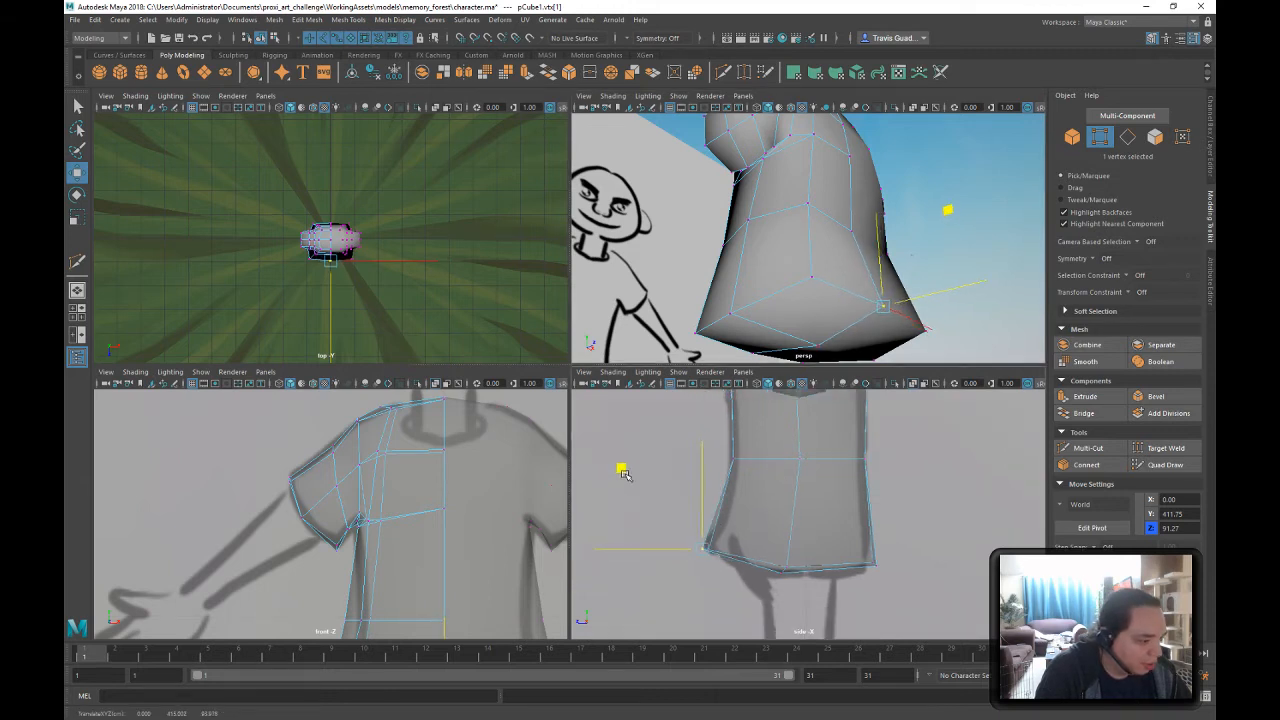
{"action": "left_click", "coordinate": [856, 238]}
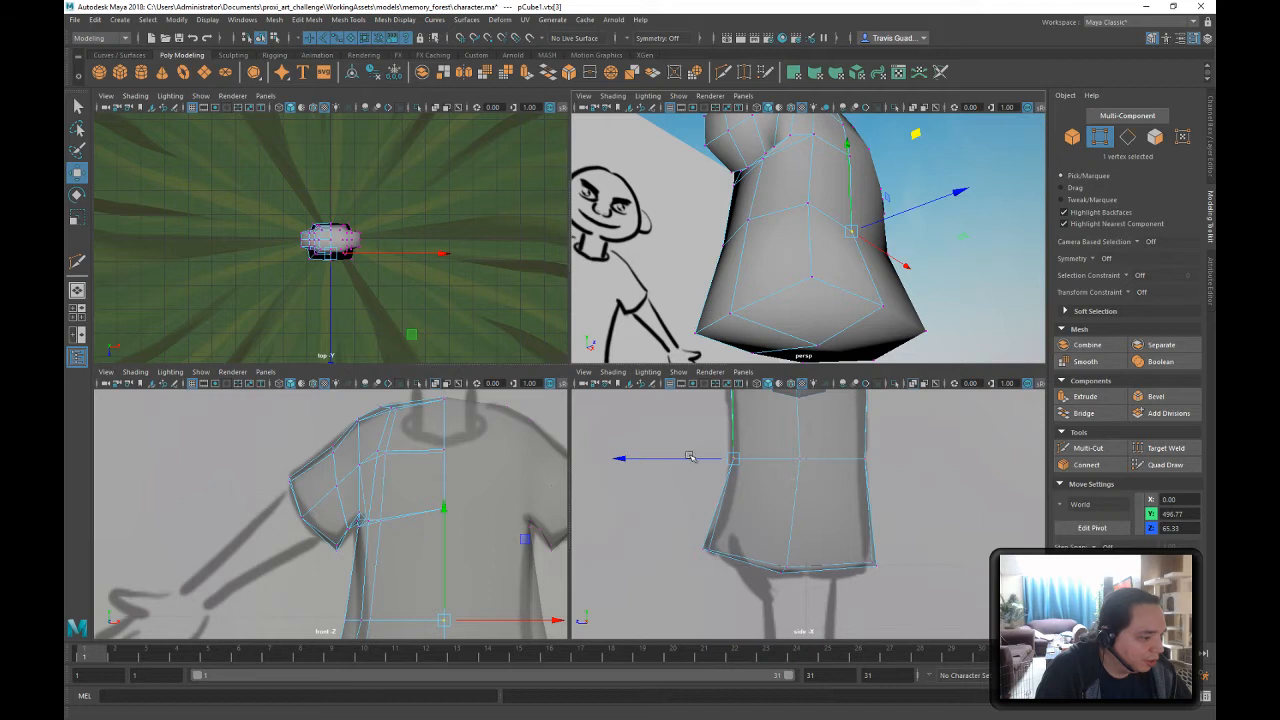
{"action": "left_click_drag", "start_coordinate": [689, 456], "coordinate": [684, 457]}
- Adjust the depth of the front side waist and hem vertices together to round the front of the torso
{"action": "left_click_drag", "start_coordinate": [821, 197], "coordinate": [856, 192], "text": "alt"}
{"action": "key", "text": "F8"}
{"action": "right_click", "coordinate": [830, 163]}
{"action": "left_click", "coordinate": [772, 160]}
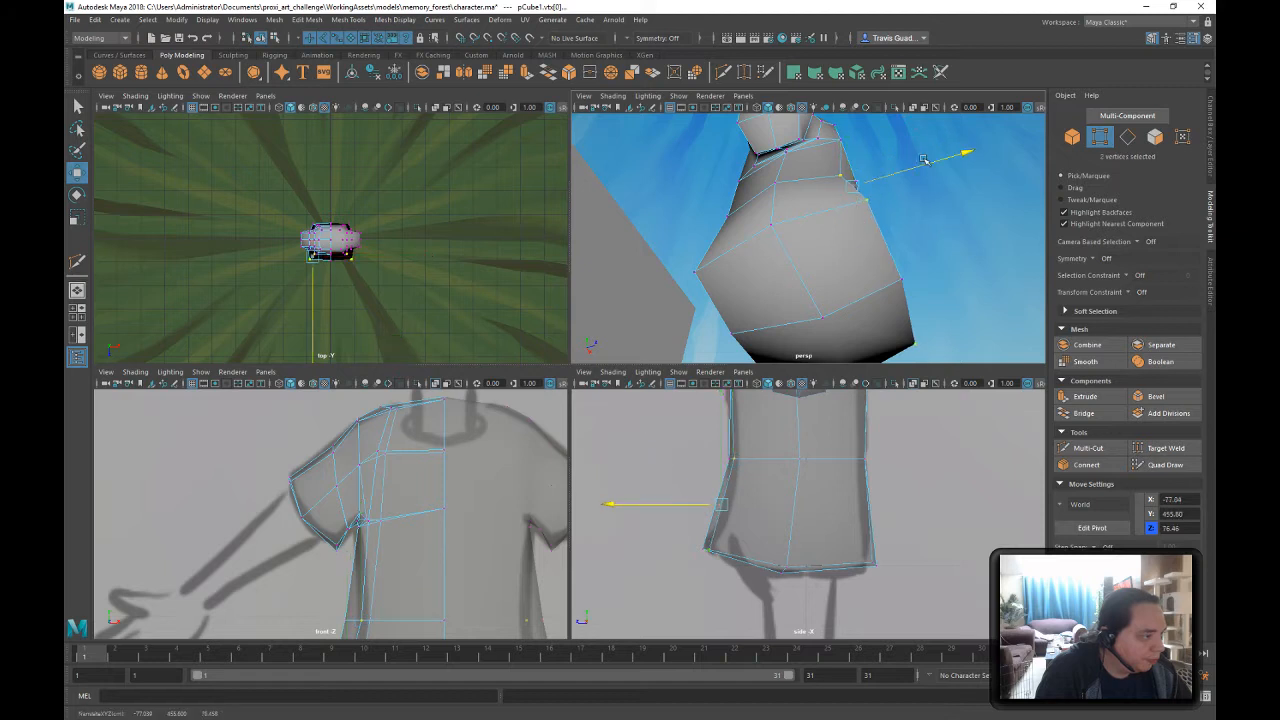
{"action": "left_click_drag", "start_coordinate": [928, 167], "coordinate": [875, 198]}
- Adjust the depth of the front and back upper-chest vertices beside the armhole to round the upper torso
{"action": "left_click", "coordinate": [826, 219]}
{"action": "left_click", "coordinate": [826, 195]}
{"action": "left_click_drag", "start_coordinate": [724, 232], "coordinate": [736, 205], "text": "alt"}
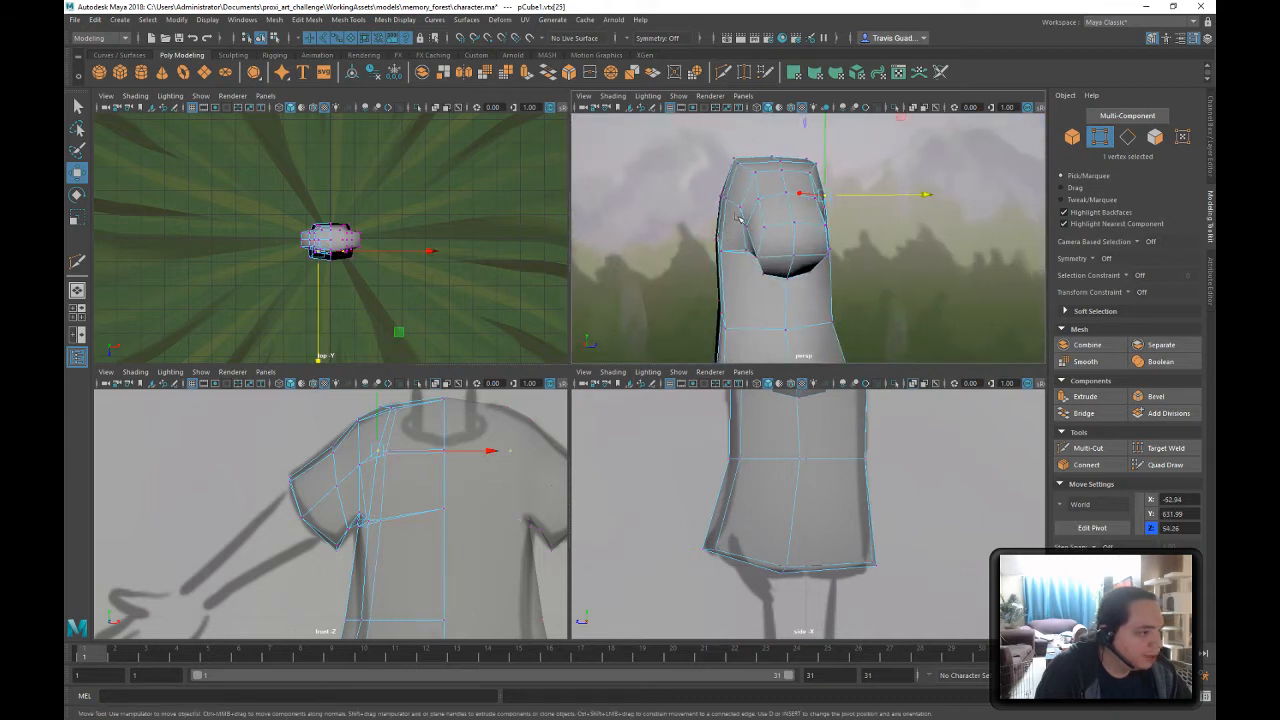
{"action": "left_click", "coordinate": [733, 201]}
{"action": "left_click", "coordinate": [727, 227]}
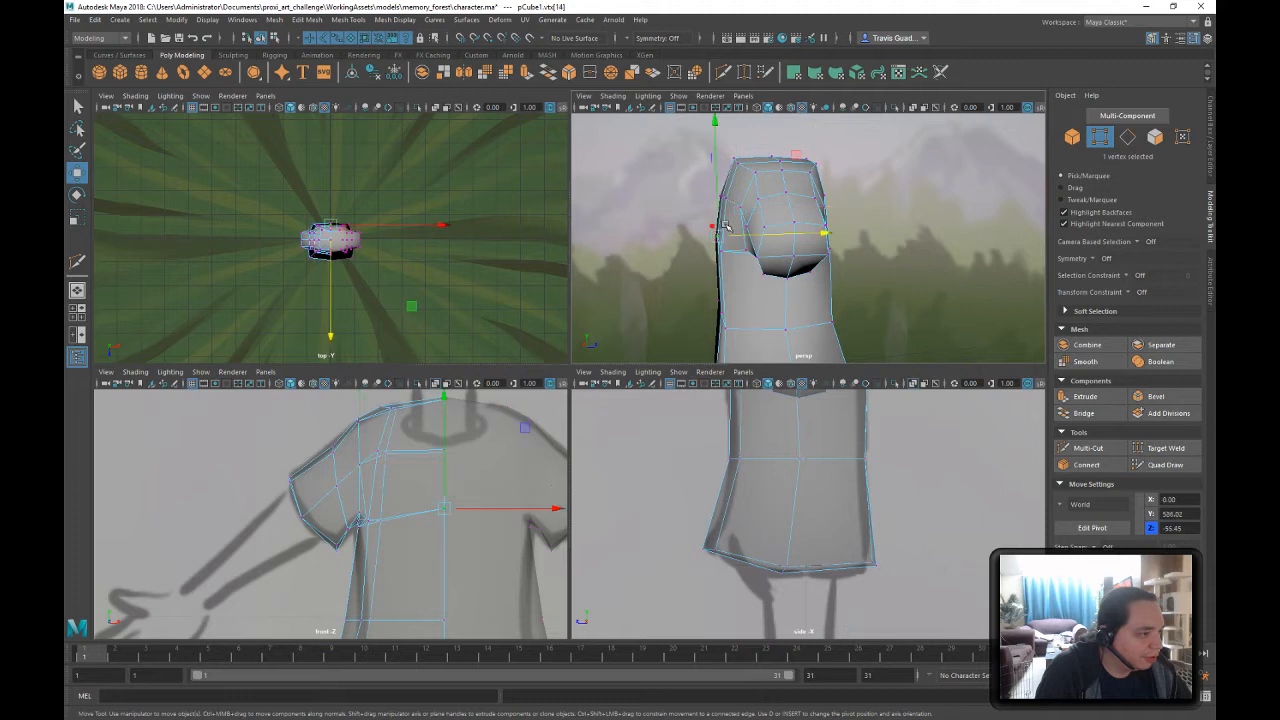
{"action": "left_click", "coordinate": [778, 197]}
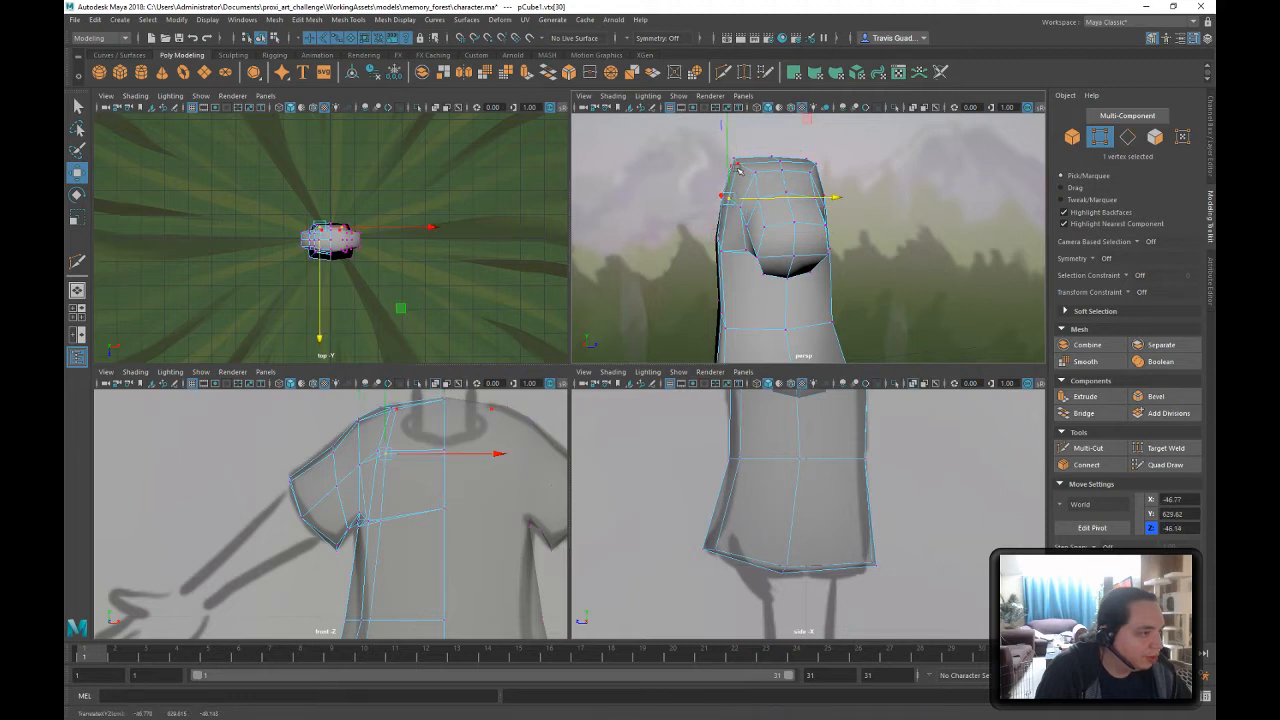
- Reposition the back and front shoulder vertices beside the neck to soften the squared top of the shoulder
{"action": "left_click", "coordinate": [736, 168]}
{"action": "mouse_move", "coordinate": [785, 199]}
{"action": "left_mouse_down", "text": "alt"}
{"action": "mouse_move", "coordinate": [800, 133]}
{"action": "mouse_move", "coordinate": [800, 180]}
{"action": "left_mouse_up", "text": "alt"}
{"action": "left_click", "coordinate": [800, 208]}
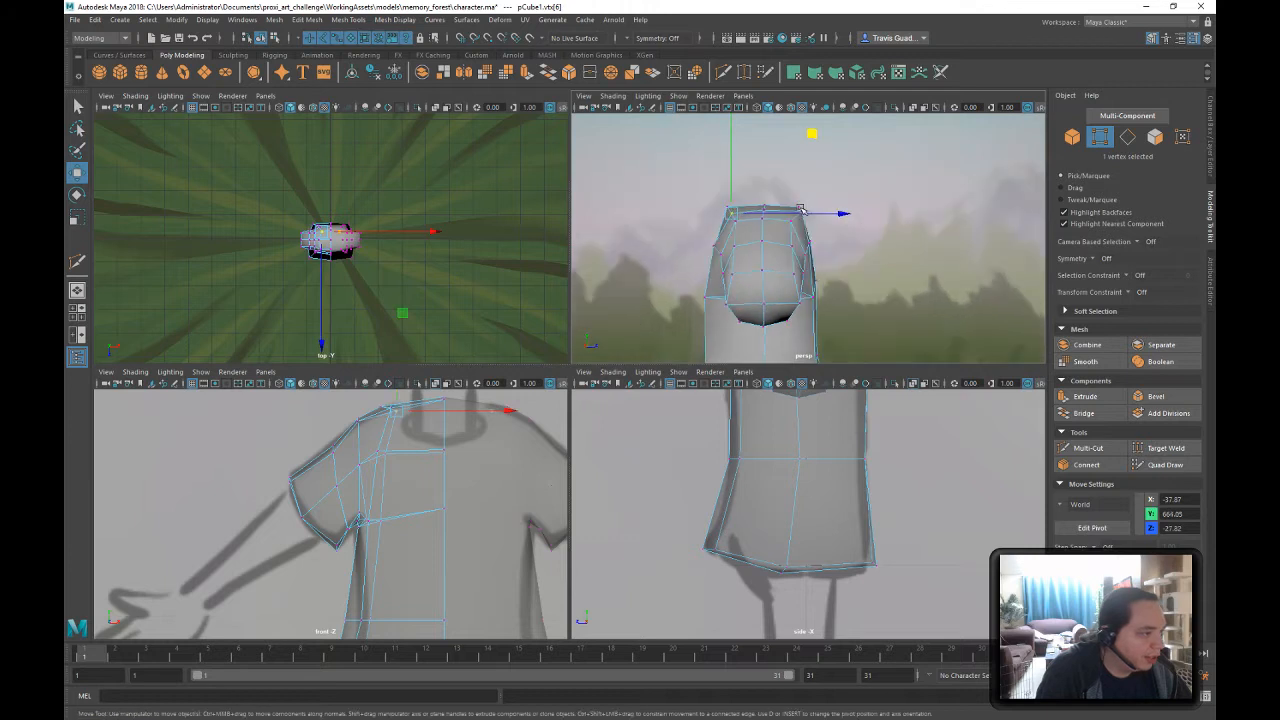
{"action": "left_click", "coordinate": [804, 223]}
{"action": "left_click_drag", "start_coordinate": [787, 231], "coordinate": [880, 143], "text": "alt"}
{"action": "left_click", "coordinate": [803, 212]}
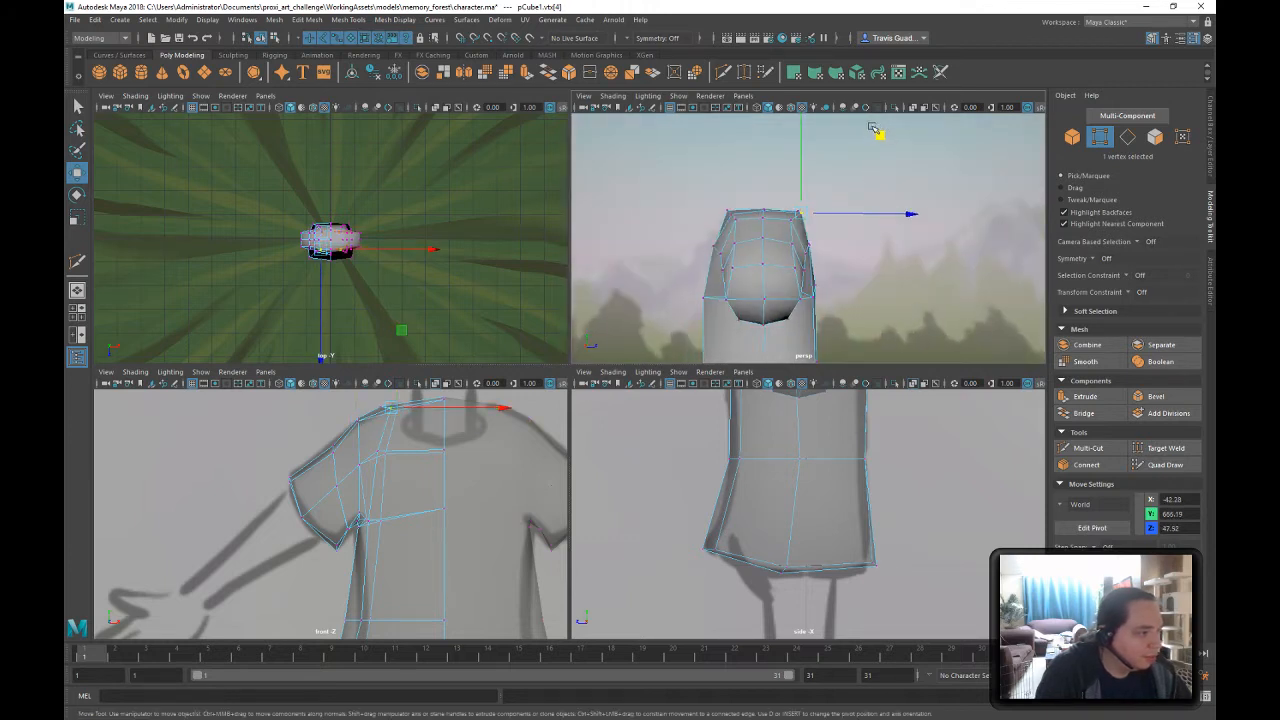
{"action": "middle_click_drag", "start_coordinate": [870, 130], "coordinate": [872, 135]}
- Move the back side vertices at the underarm, waist and hem inward in depth to round the shirt's back
{"action": "left_click_drag", "start_coordinate": [872, 133], "coordinate": [838, 176], "text": "alt"}
{"action": "left_click", "coordinate": [818, 180]}
{"action": "middle_click_drag", "start_coordinate": [840, 176], "coordinate": [864, 172]}
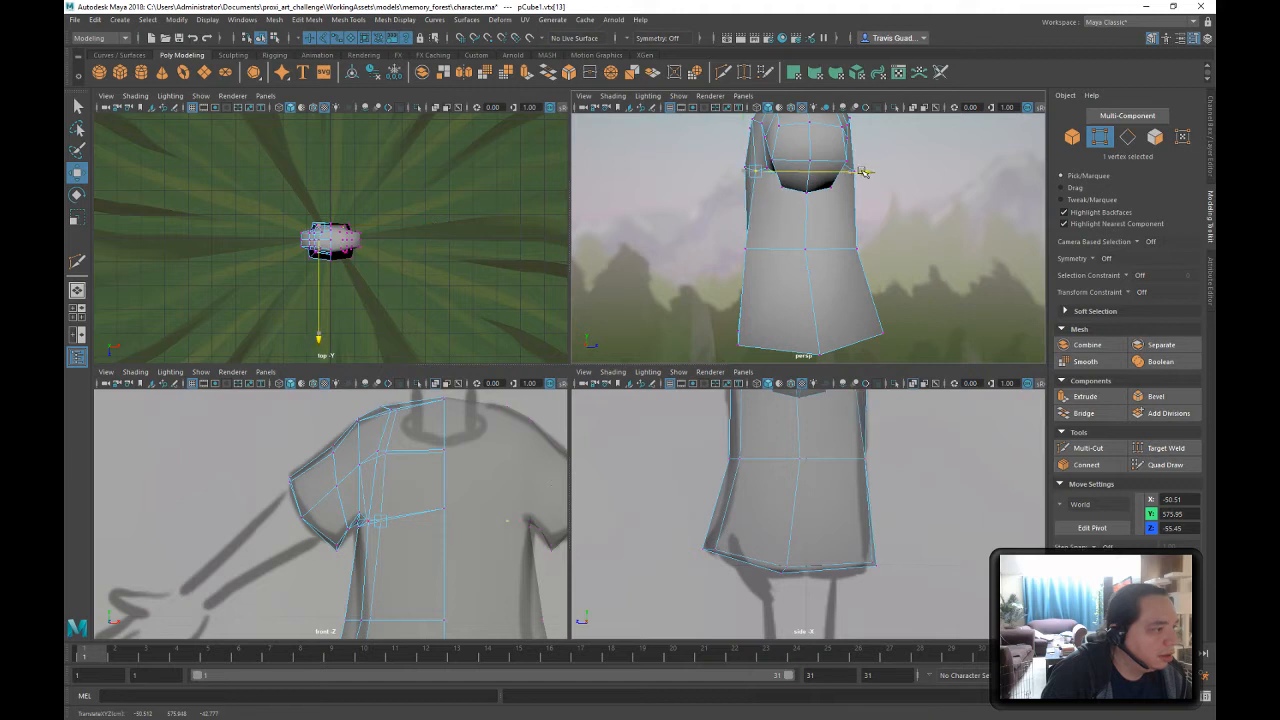
{"action": "left_click", "coordinate": [756, 247]}
{"action": "left_click_drag", "start_coordinate": [836, 248], "coordinate": [850, 244]}
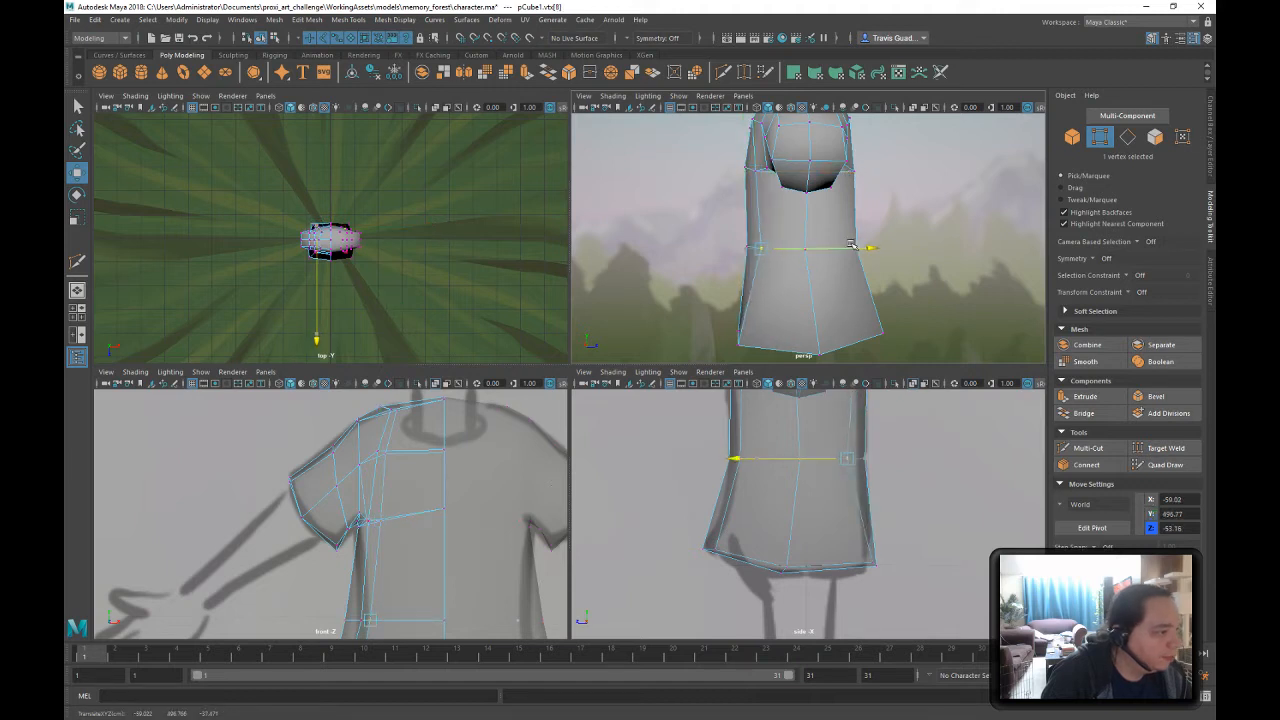
{"action": "left_click", "coordinate": [770, 342]}
{"action": "left_click_drag", "start_coordinate": [824, 345], "coordinate": [908, 339]}
- Adjust the depth of the front side vertices at the hem, waist and underarm to round the shirt's front
{"action": "left_click", "coordinate": [879, 337]}
{"action": "left_click", "coordinate": [845, 252]}
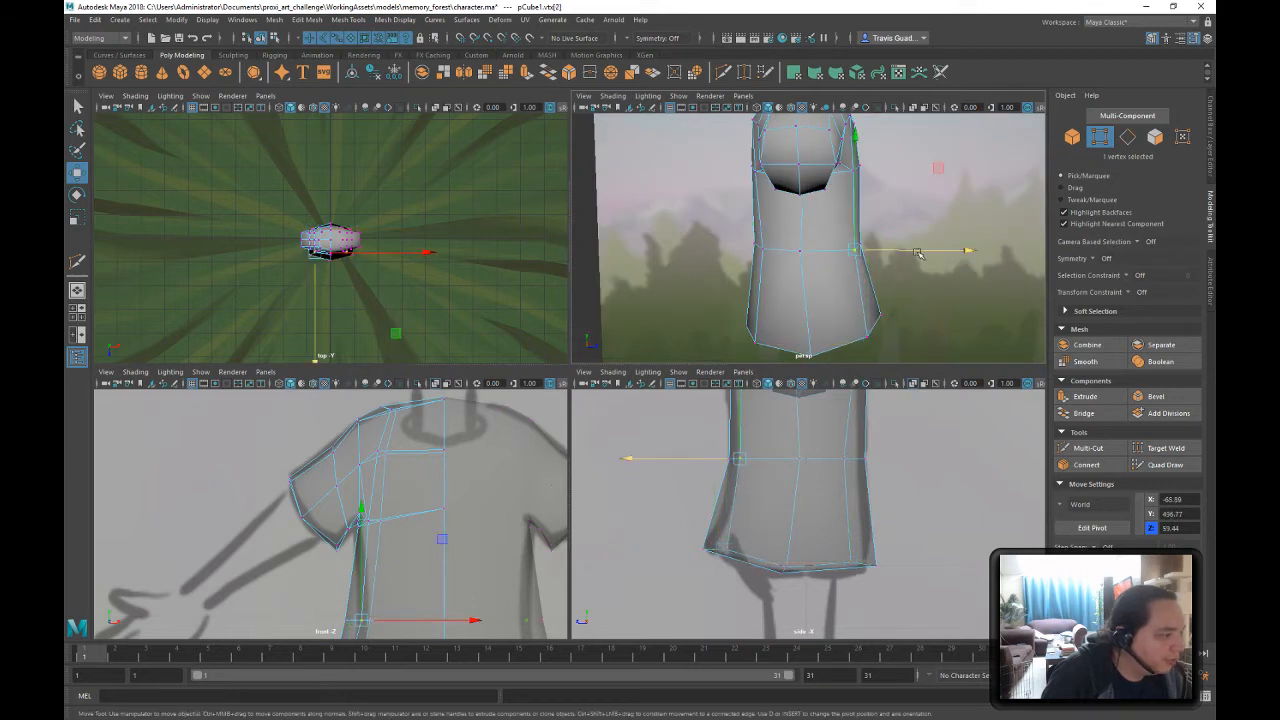
{"action": "left_click", "coordinate": [833, 188]}
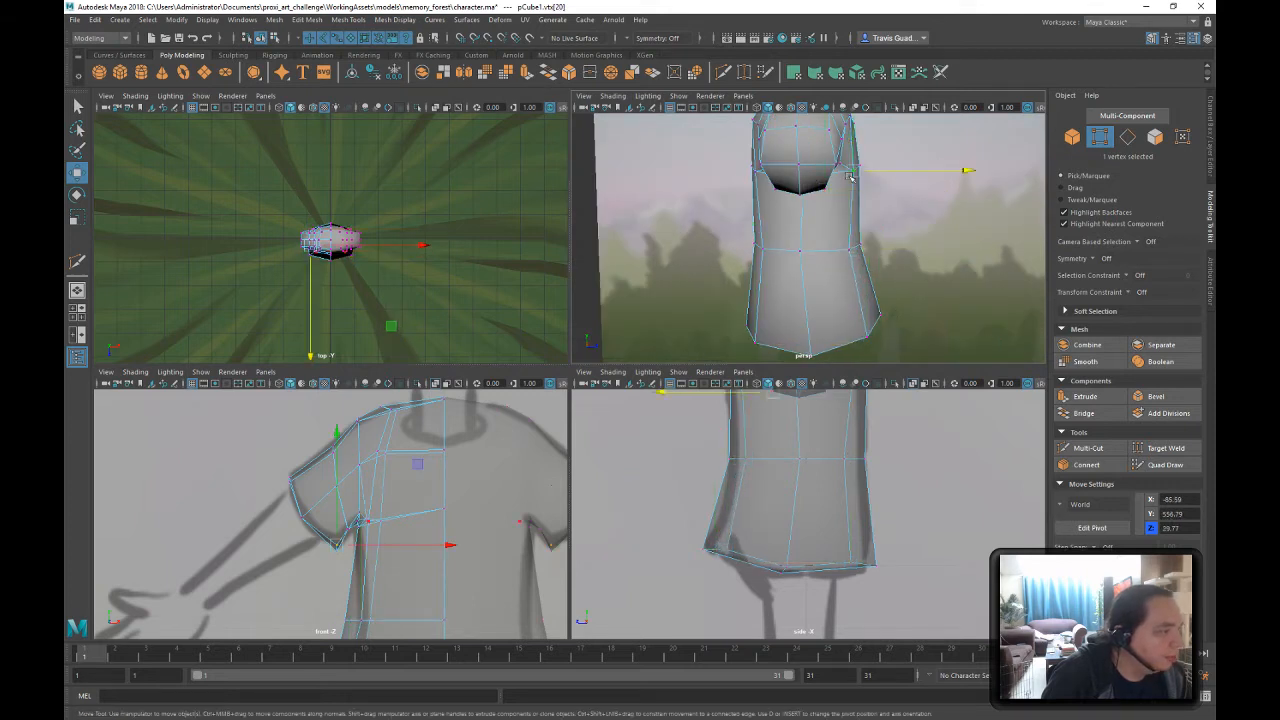
{"action": "left_click", "coordinate": [849, 177]}
{"action": "left_click_drag", "start_coordinate": [960, 166], "coordinate": [846, 241], "text": "alt"}
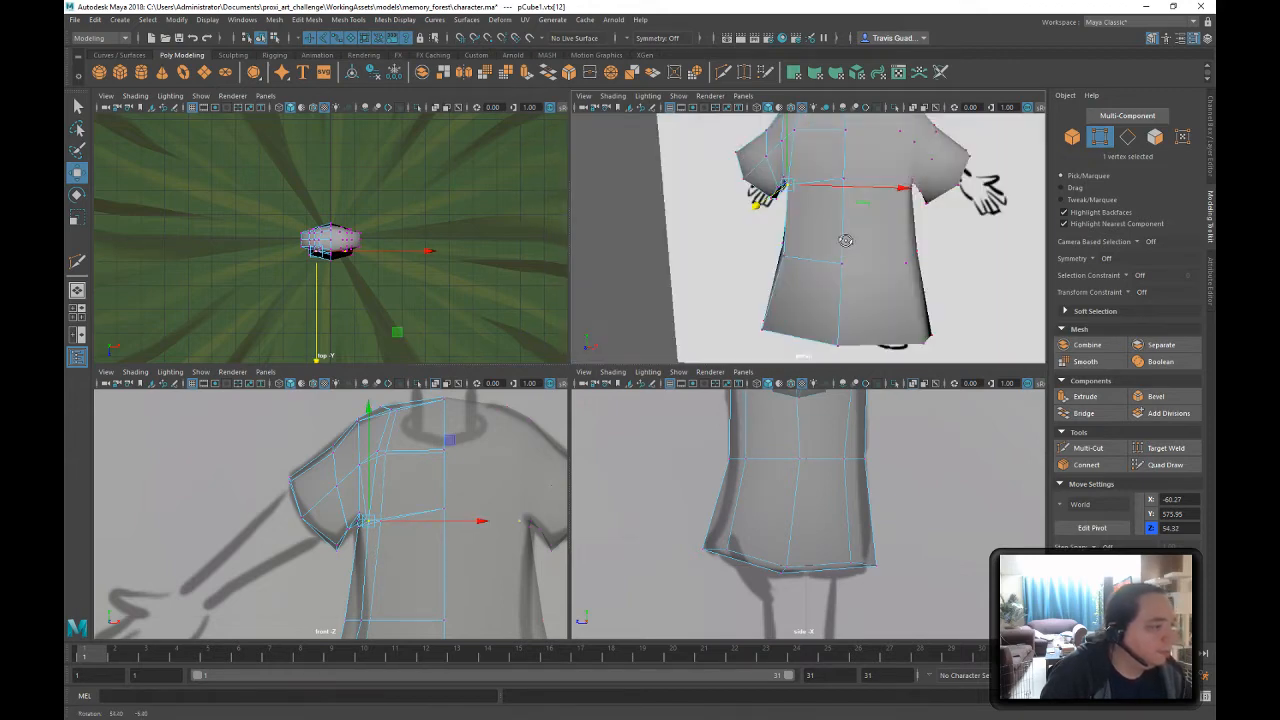
- Shift the front upper-chest and underarm side vertices horizontally toward the shirt's centre line
{"action": "key", "text": "F8"}
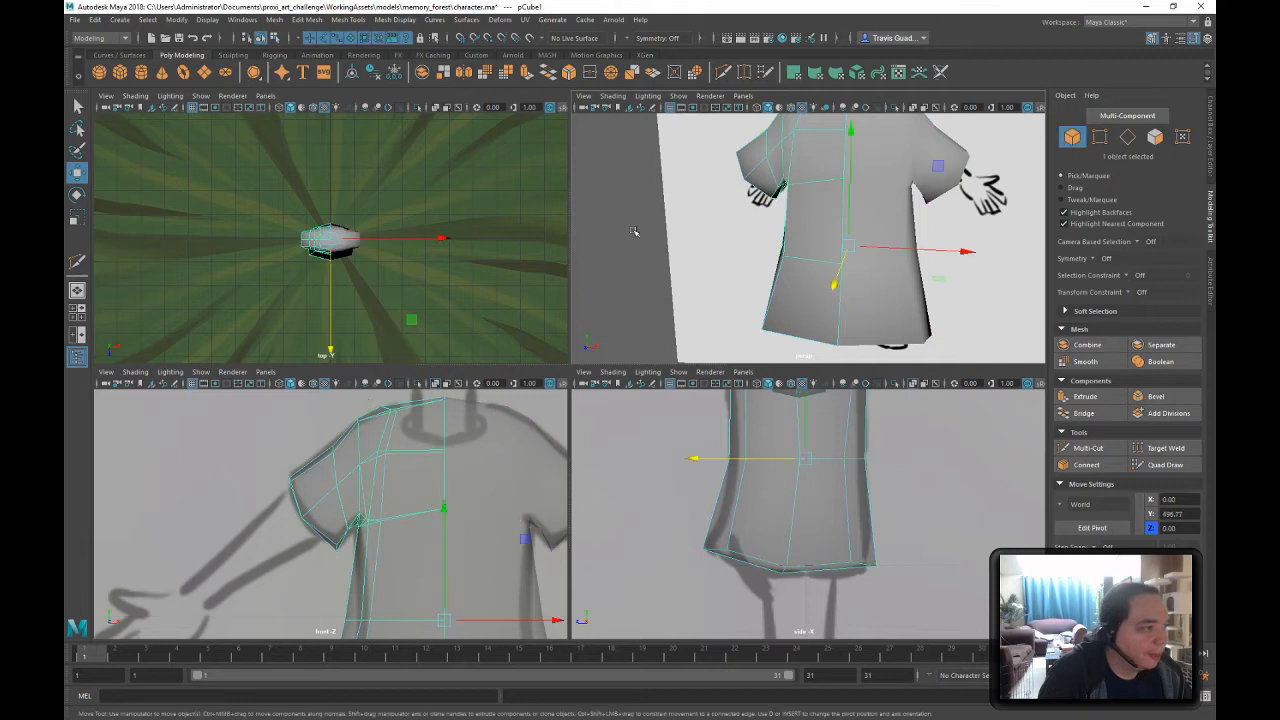
{"action": "left_click", "coordinate": [634, 231]}
{"action": "scroll", "coordinate": [773, 171], "scroll_direction": "down", "scroll_amount": 5}
{"action": "mouse_move", "coordinate": [816, 197]}
{"action": "left_mouse_down", "text": "alt"}
{"action": "mouse_move", "coordinate": [837, 193]}
{"action": "mouse_move", "coordinate": [829, 181]}
{"action": "mouse_move", "coordinate": [814, 205]}
{"action": "left_mouse_up", "text": "alt"}
{"action": "left_click", "coordinate": [821, 198]}
{"action": "scroll", "coordinate": [814, 205], "scroll_direction": "up", "scroll_amount": 3}
{"action": "right_click_drag", "start_coordinate": [812, 201], "coordinate": [768, 203]}
{"action": "left_click", "coordinate": [823, 191]}
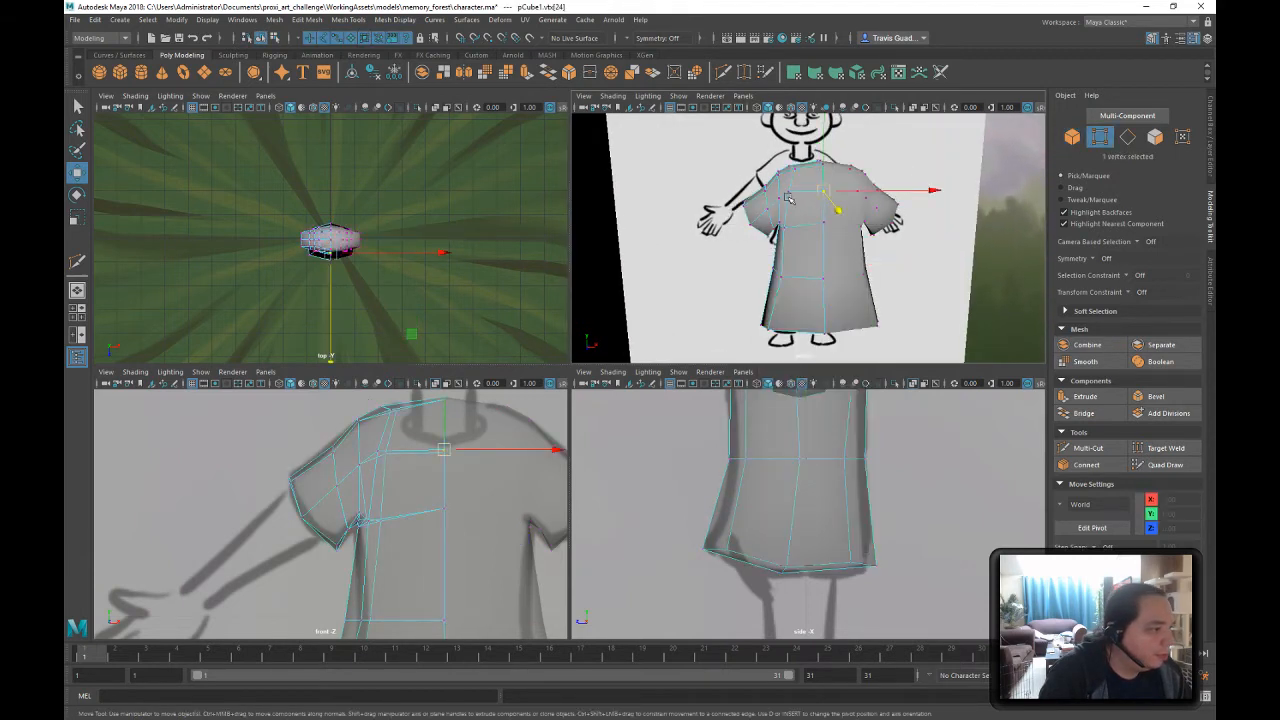
{"action": "left_click", "coordinate": [789, 196]}
{"action": "left_click", "coordinate": [860, 225]}
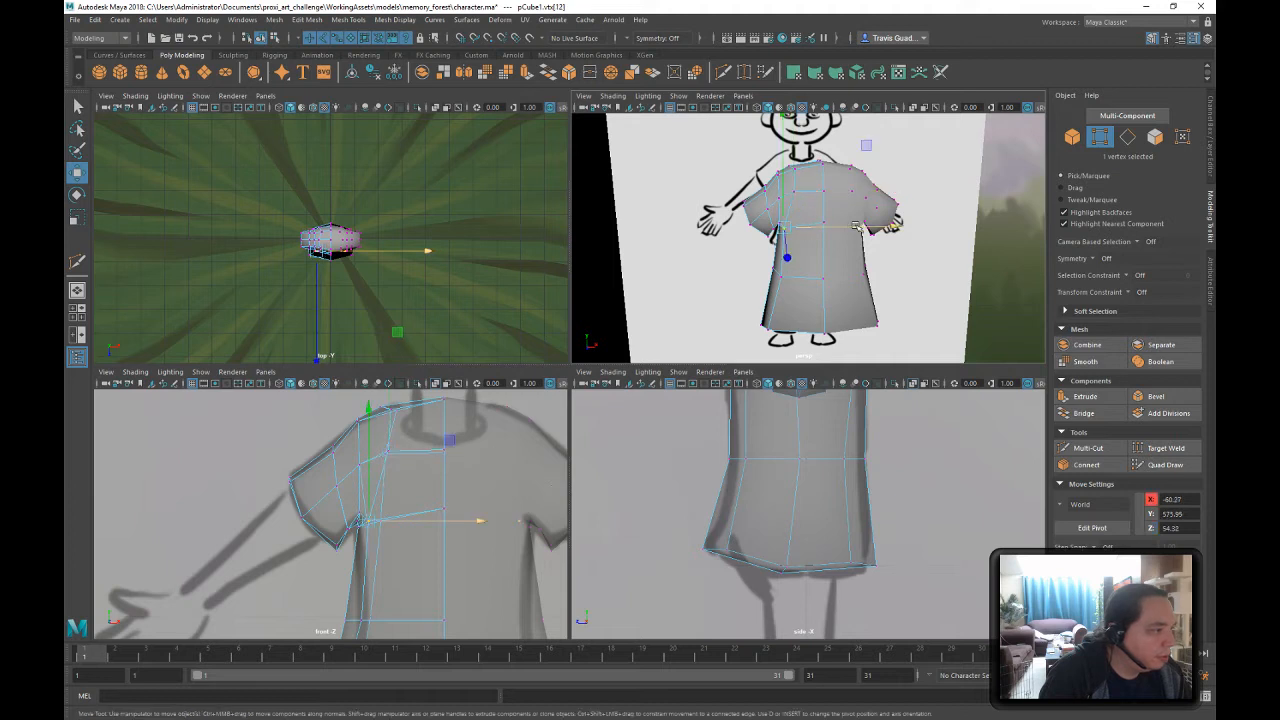
{"action": "left_click_drag", "start_coordinate": [852, 226], "coordinate": [826, 250]}
- Lower the front centre chest vertex to a height of about 559.6
{"action": "left_click", "coordinate": [823, 192]}
{"action": "scroll", "coordinate": [826, 250], "scroll_direction": "down", "scroll_amount": 2}
{"action": "left_click", "coordinate": [814, 253]}
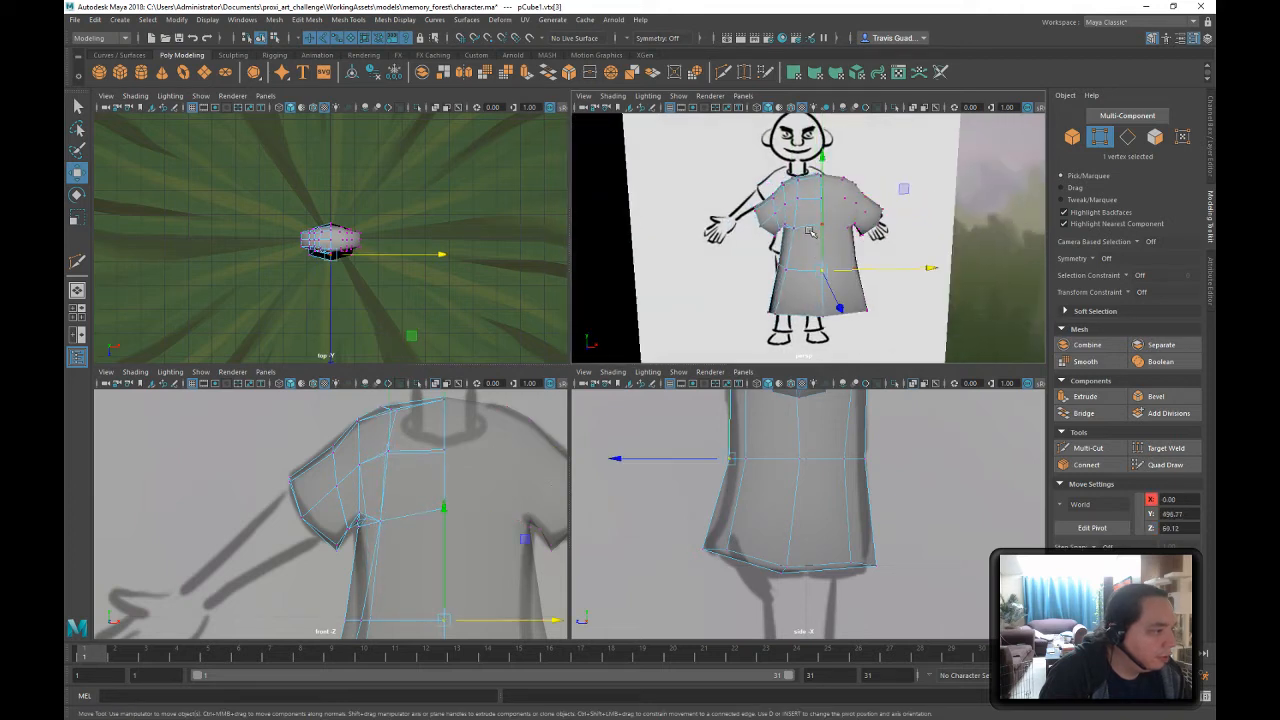
{"action": "left_click", "coordinate": [822, 232]}
{"action": "left_click", "coordinate": [828, 210]}
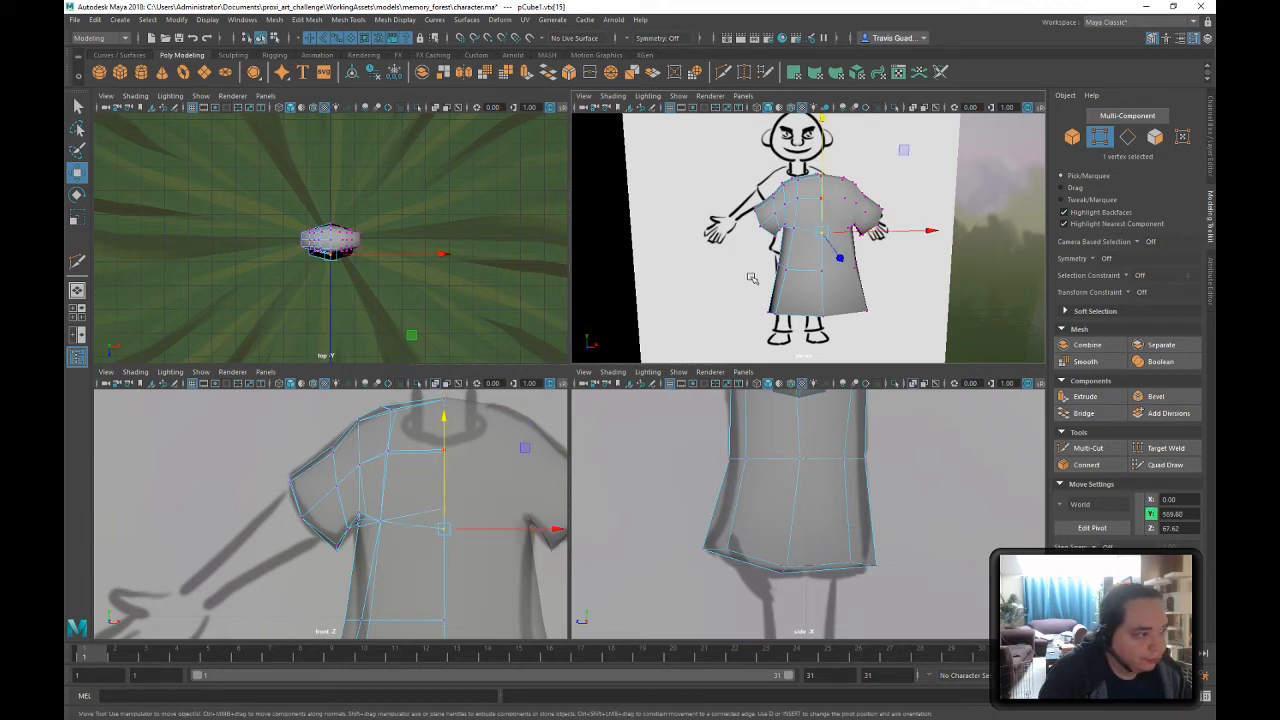
- Return to object mode and examine the shirt's overall shape against the front reference
{"action": "left_click", "coordinate": [273, 38]}
{"action": "left_click", "coordinate": [260, 38]}
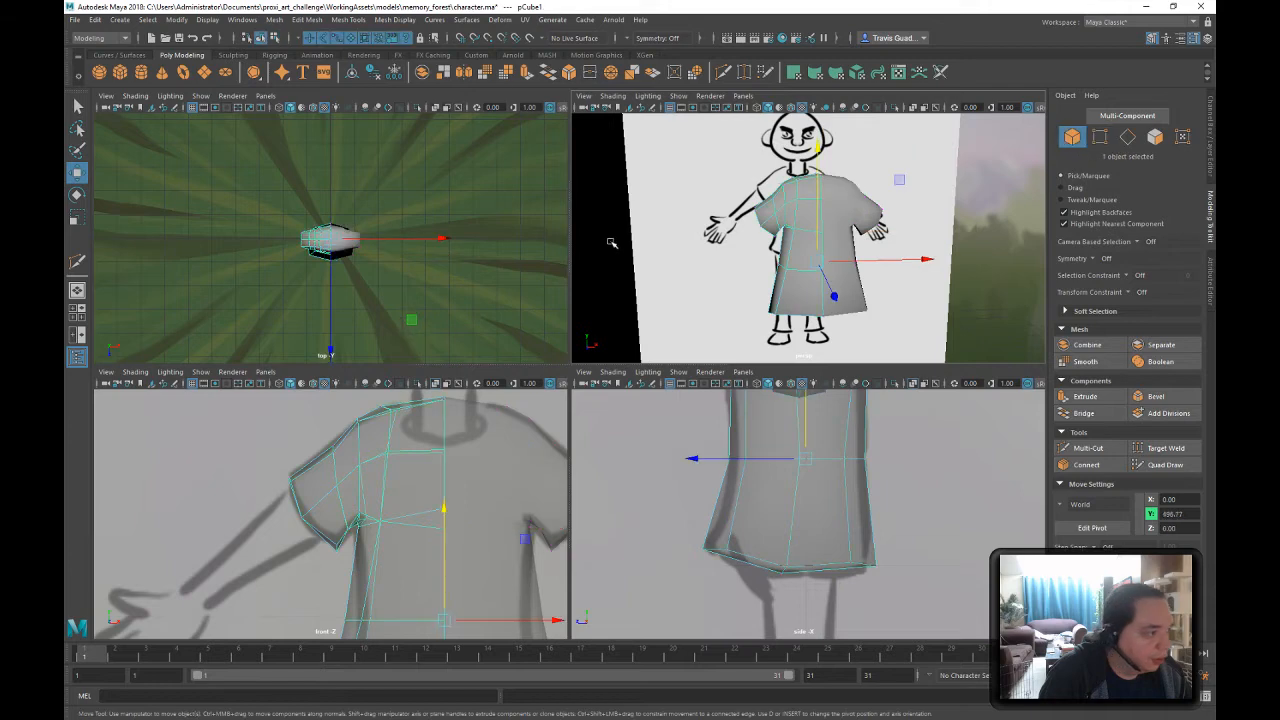
{"action": "left_click", "coordinate": [612, 242]}
{"action": "scroll", "coordinate": [788, 239], "scroll_direction": "down", "scroll_amount": 3}
{"action": "left_click_drag", "start_coordinate": [788, 239], "coordinate": [846, 261], "text": "alt"}
{"action": "middle_click_drag", "start_coordinate": [846, 261], "coordinate": [849, 231], "text": "alt"}
{"action": "left_click", "coordinate": [849, 231]}
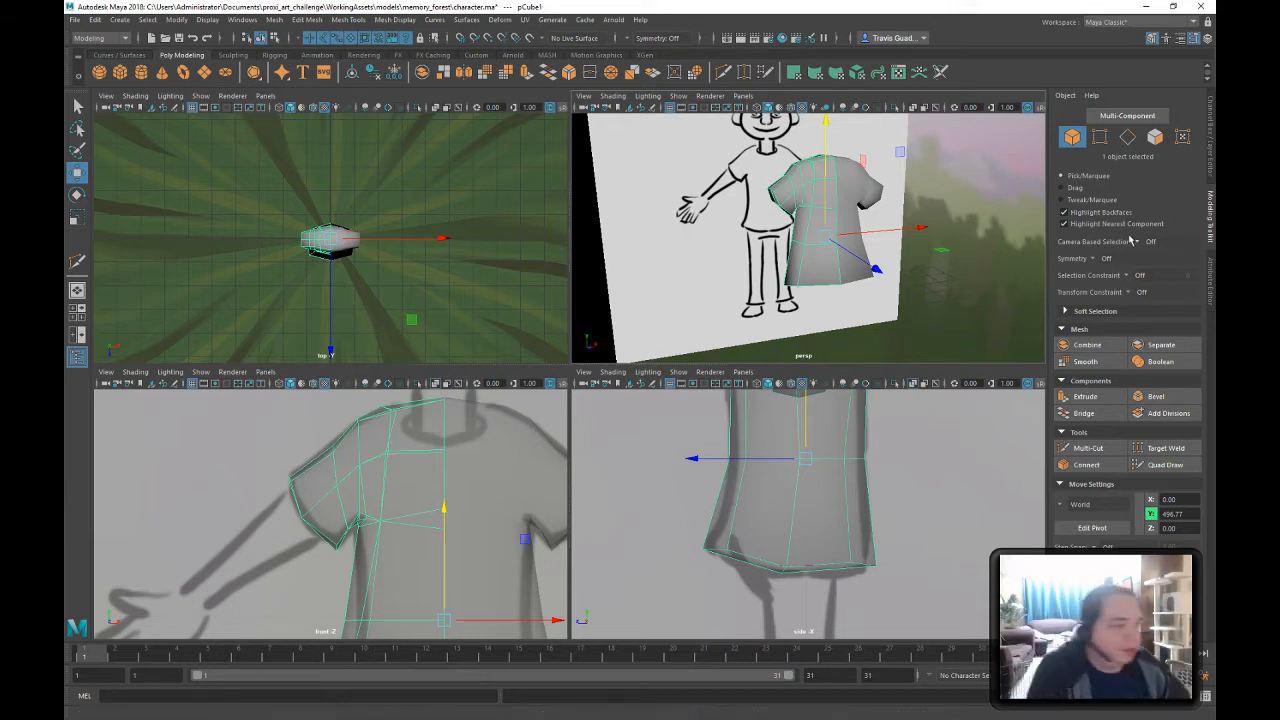
{"action": "left_click_drag", "start_coordinate": [757, 200], "coordinate": [780, 168], "text": "alt"}
{"action": "scroll", "coordinate": [817, 214], "scroll_direction": "up", "scroll_amount": 5}
{"action": "middle_click_drag", "start_coordinate": [780, 168], "coordinate": [796, 218], "text": "alt"}
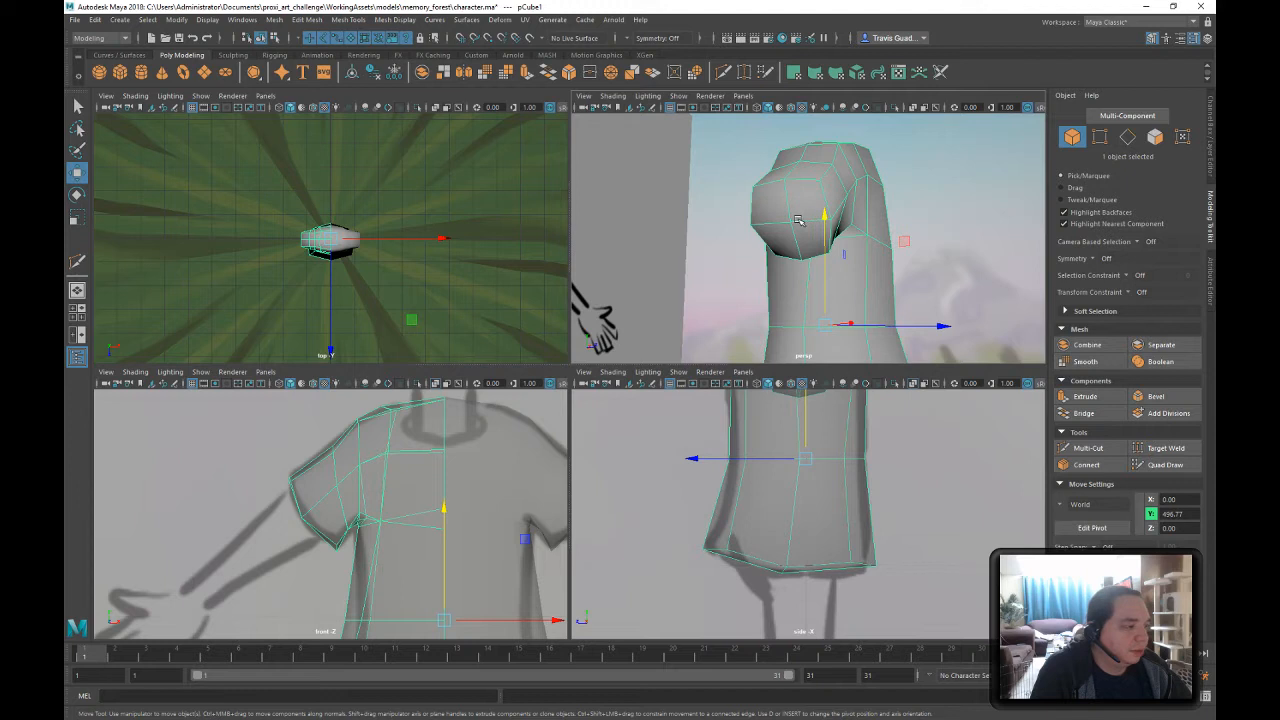
{"action": "right_click", "coordinate": [797, 219]}
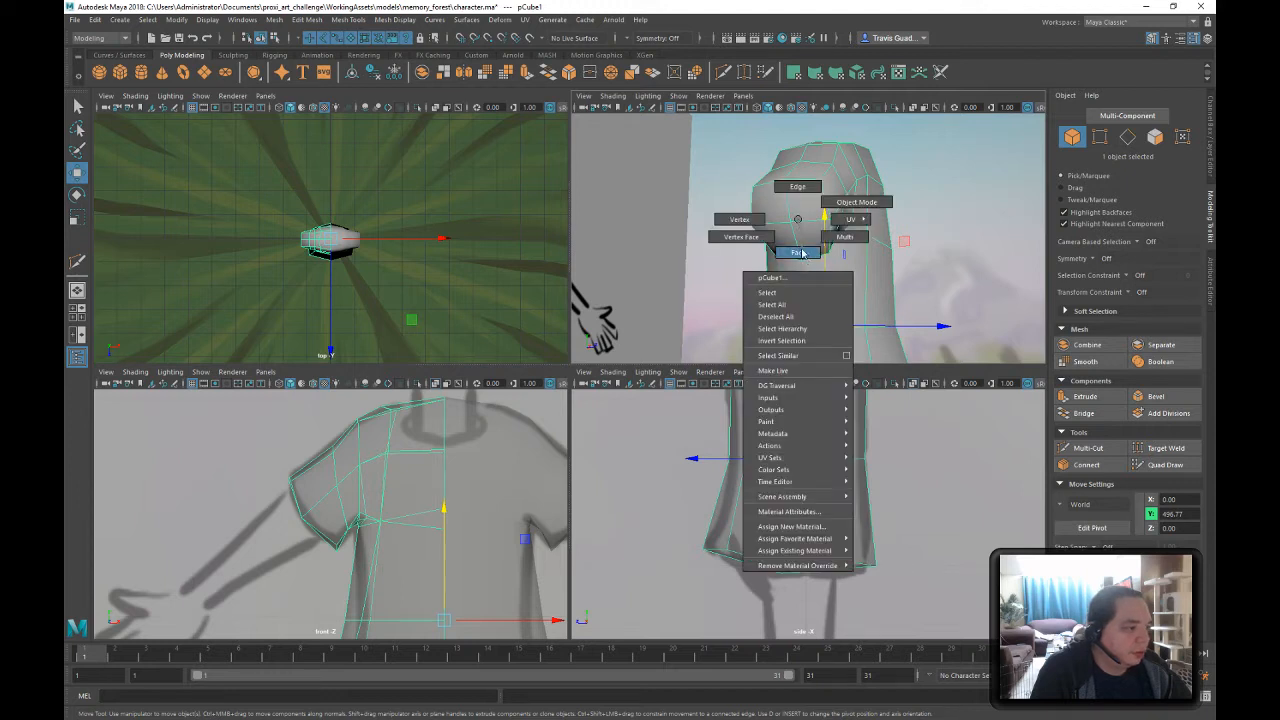
{"action": "left_click", "coordinate": [802, 253]}
{"action": "left_click", "coordinate": [774, 207]}
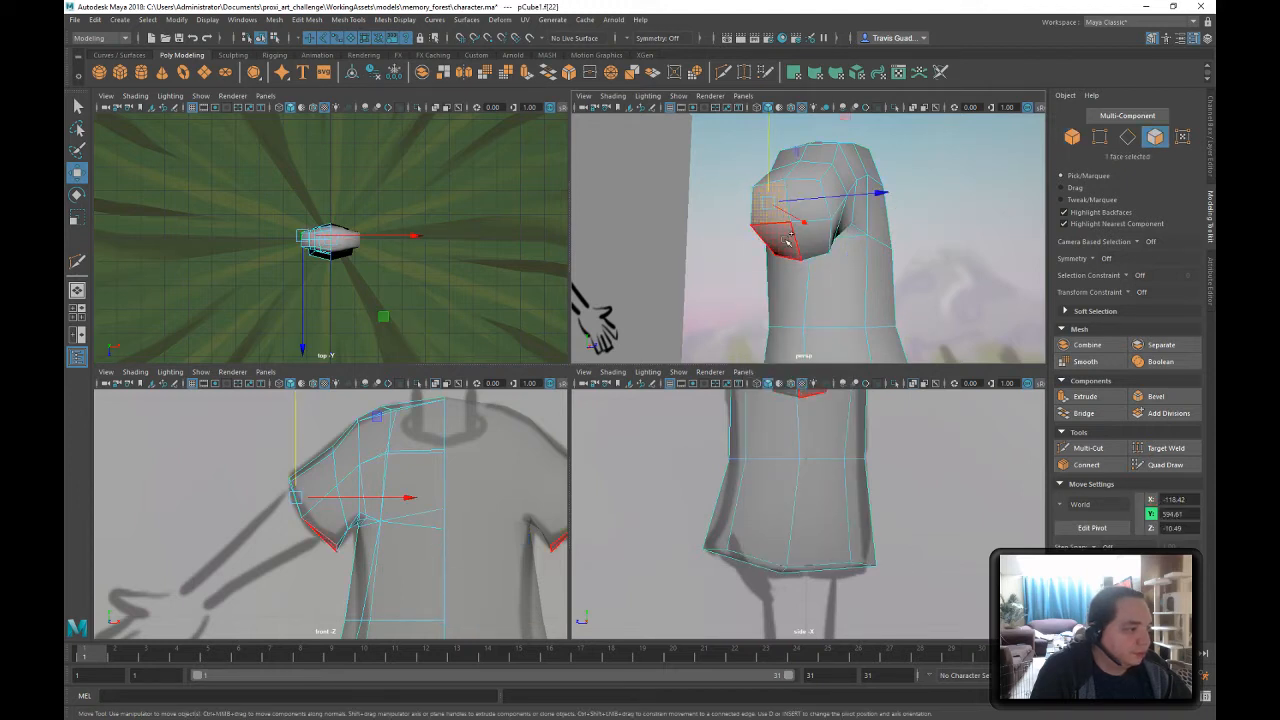
{"action": "left_click", "coordinate": [792, 242], "text": "shift"}
{"action": "right_click_drag", "start_coordinate": [838, 195], "coordinate": [893, 150]}
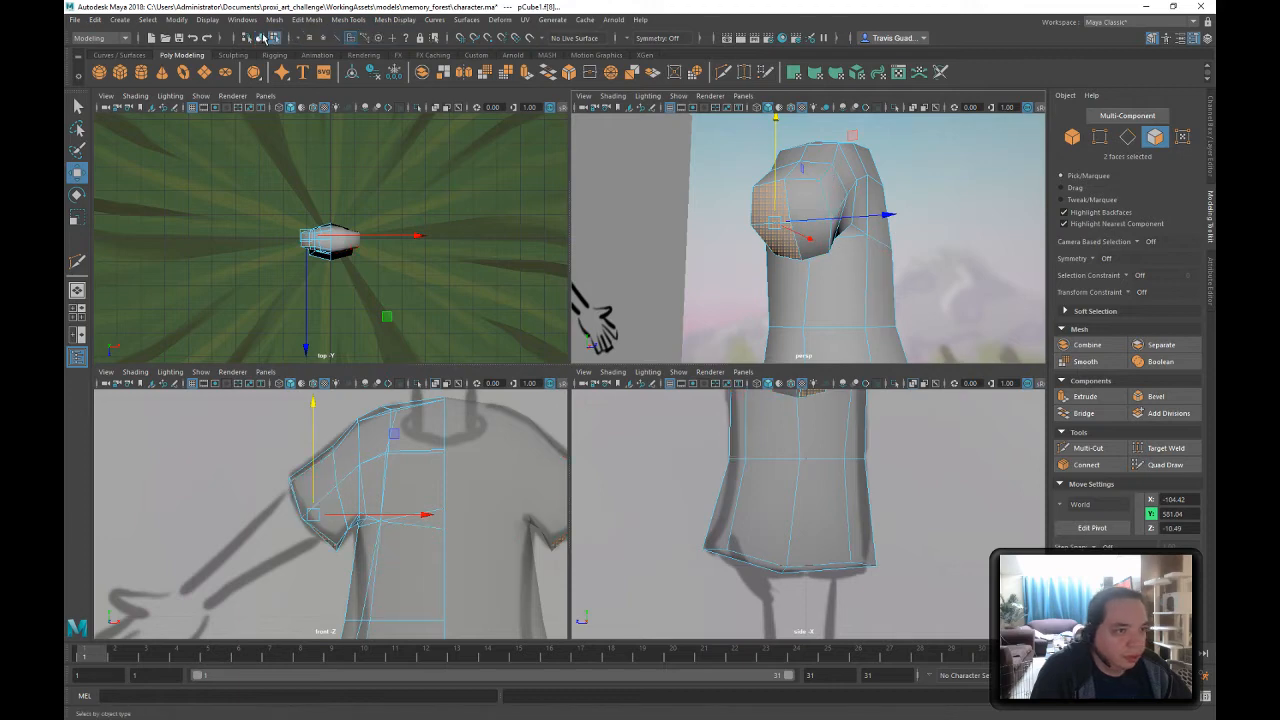
{"action": "left_click", "coordinate": [932, 238]}
- Create a polygon cube for the arm, raise it to a height of about 502.6 and move it sideways beside the sleeve
{"action": "mouse_move", "coordinate": [937, 238]}
{"action": "left_mouse_down", "text": "alt"}
{"action": "mouse_move", "coordinate": [910, 263]}
{"action": "mouse_move", "coordinate": [942, 259]}
{"action": "left_mouse_up", "text": "alt"}
{"action": "right_click_drag", "start_coordinate": [942, 259], "coordinate": [775, 233], "text": "alt"}
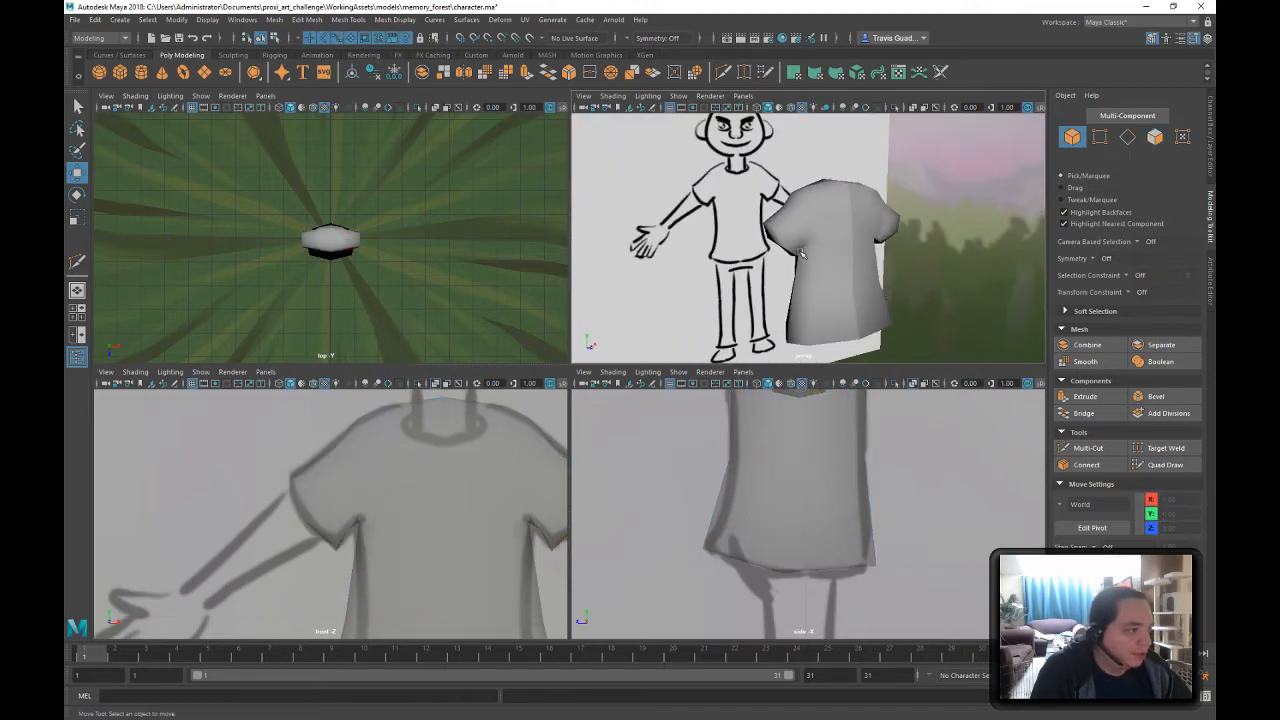
{"action": "left_click", "coordinate": [812, 260]}
{"action": "left_click_drag", "start_coordinate": [852, 292], "coordinate": [866, 234], "text": "alt"}
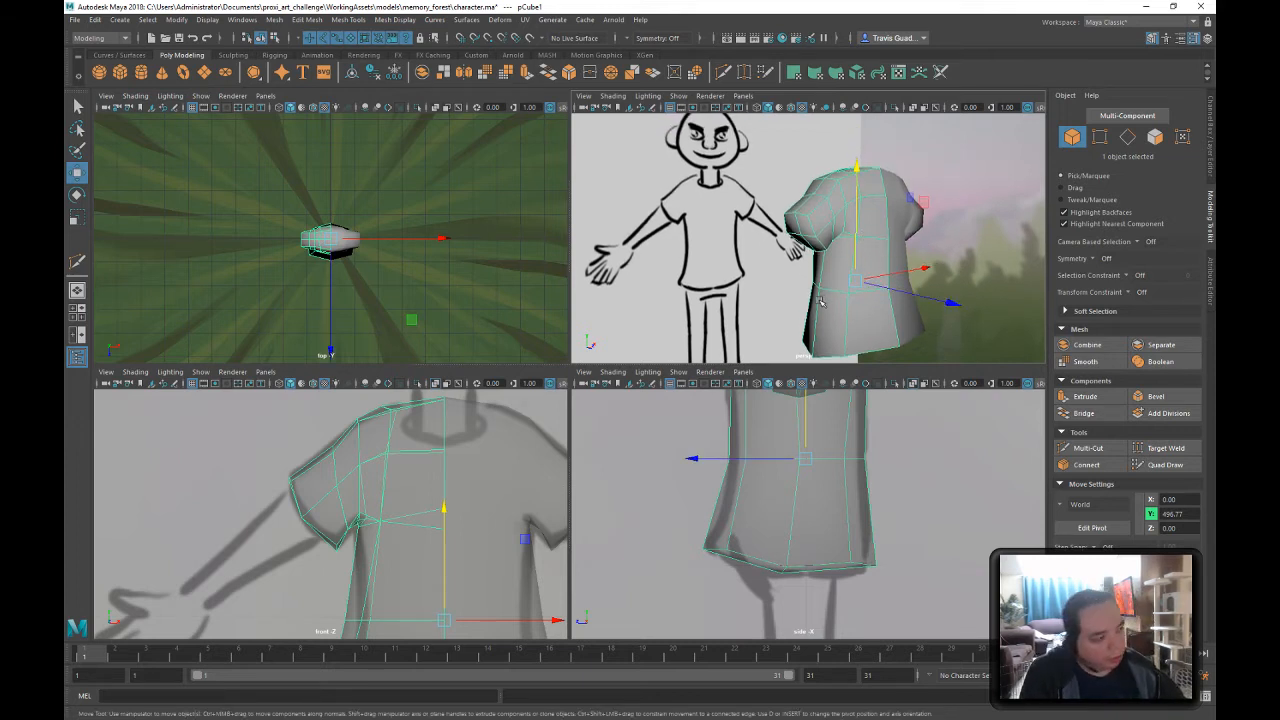
{"action": "left_click", "coordinate": [119, 74]}
{"action": "middle_click_drag", "start_coordinate": [831, 201], "coordinate": [838, 147], "text": "alt"}
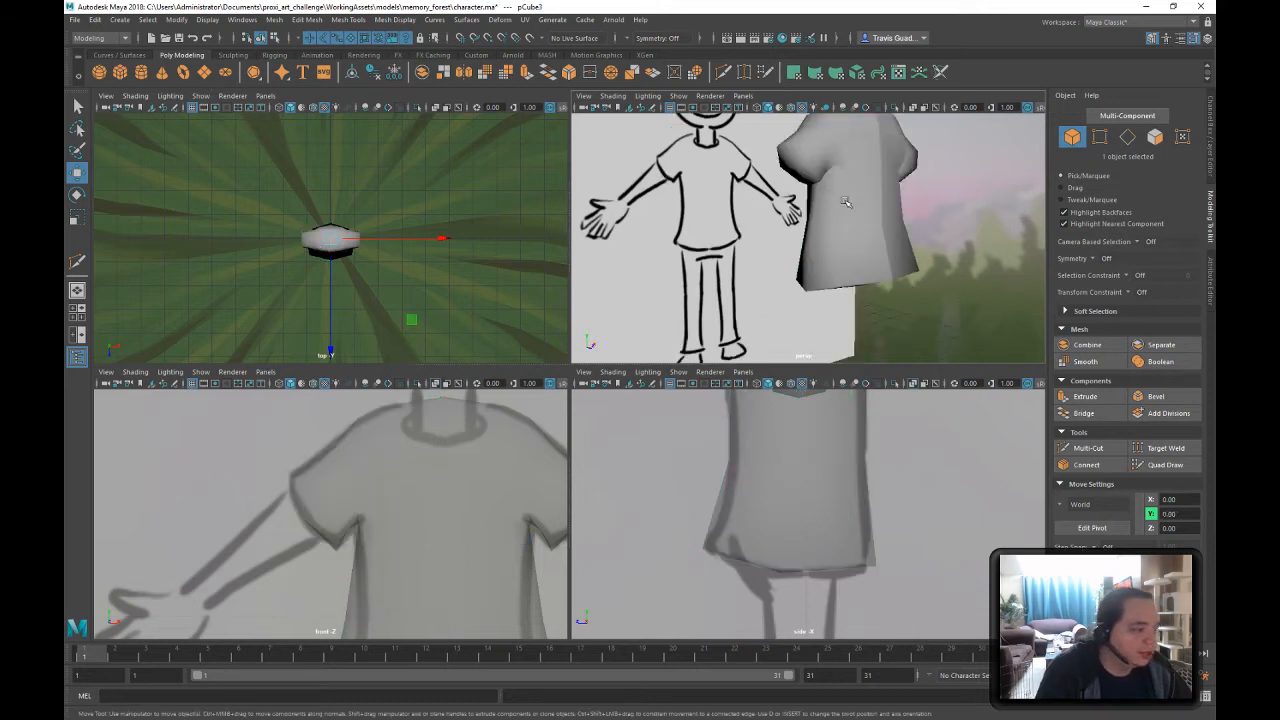
{"action": "right_click_drag", "start_coordinate": [896, 232], "coordinate": [599, 217], "text": "alt"}
{"action": "left_click_drag", "start_coordinate": [817, 224], "coordinate": [817, 188]}
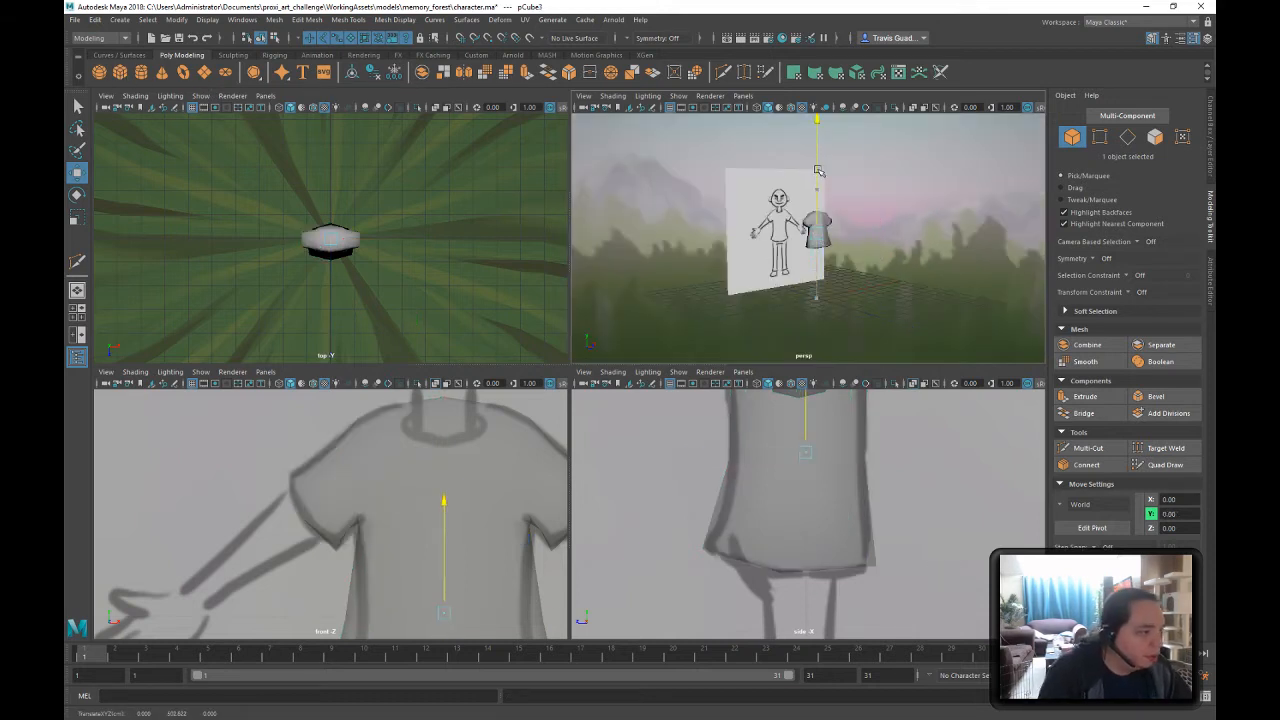
{"action": "right_click_drag", "start_coordinate": [822, 180], "coordinate": [962, 222], "text": "alt"}
{"action": "mouse_move", "coordinate": [890, 212]}
{"action": "left_mouse_down", "text": "alt"}
{"action": "mouse_move", "coordinate": [904, 224]}
{"action": "mouse_move", "coordinate": [883, 221]}
{"action": "left_mouse_up", "text": "alt"}
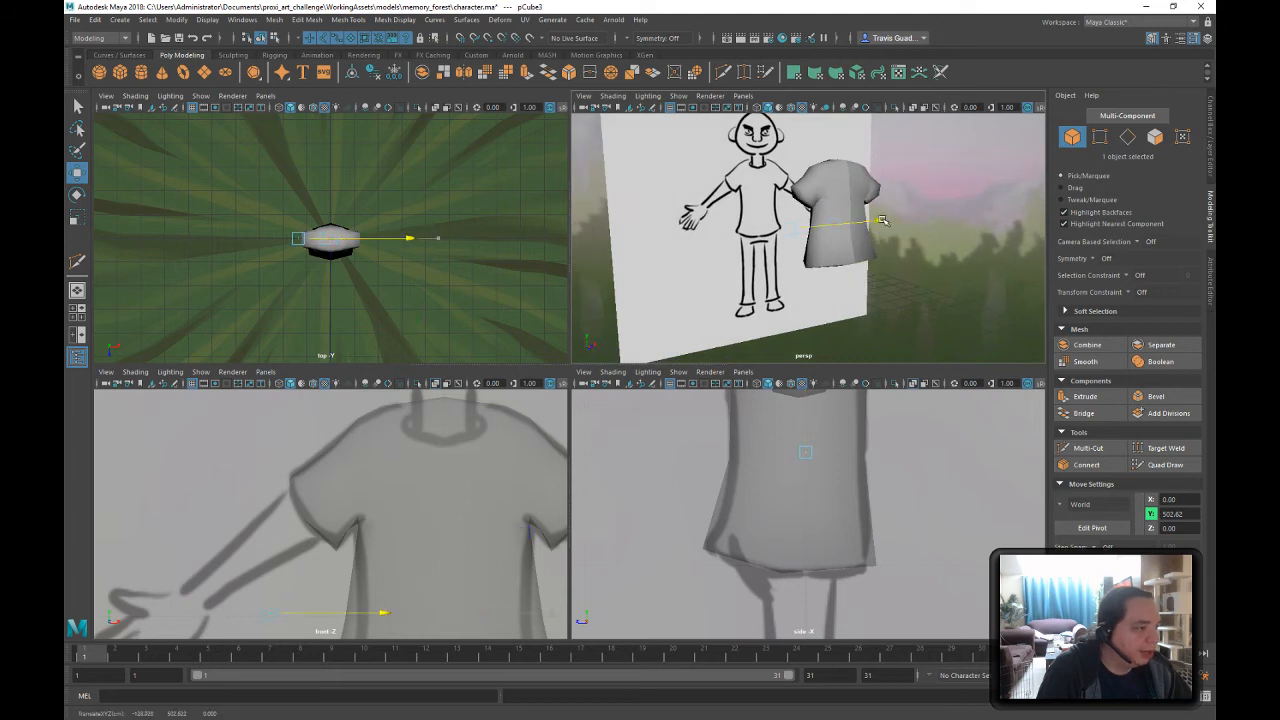
- Scale the cube uniformly to about 61.2 and raise it to the arm's height at about 563.6
{"action": "scroll", "coordinate": [760, 245], "scroll_direction": "up", "scroll_amount": 5}
{"action": "key", "text": "r"}
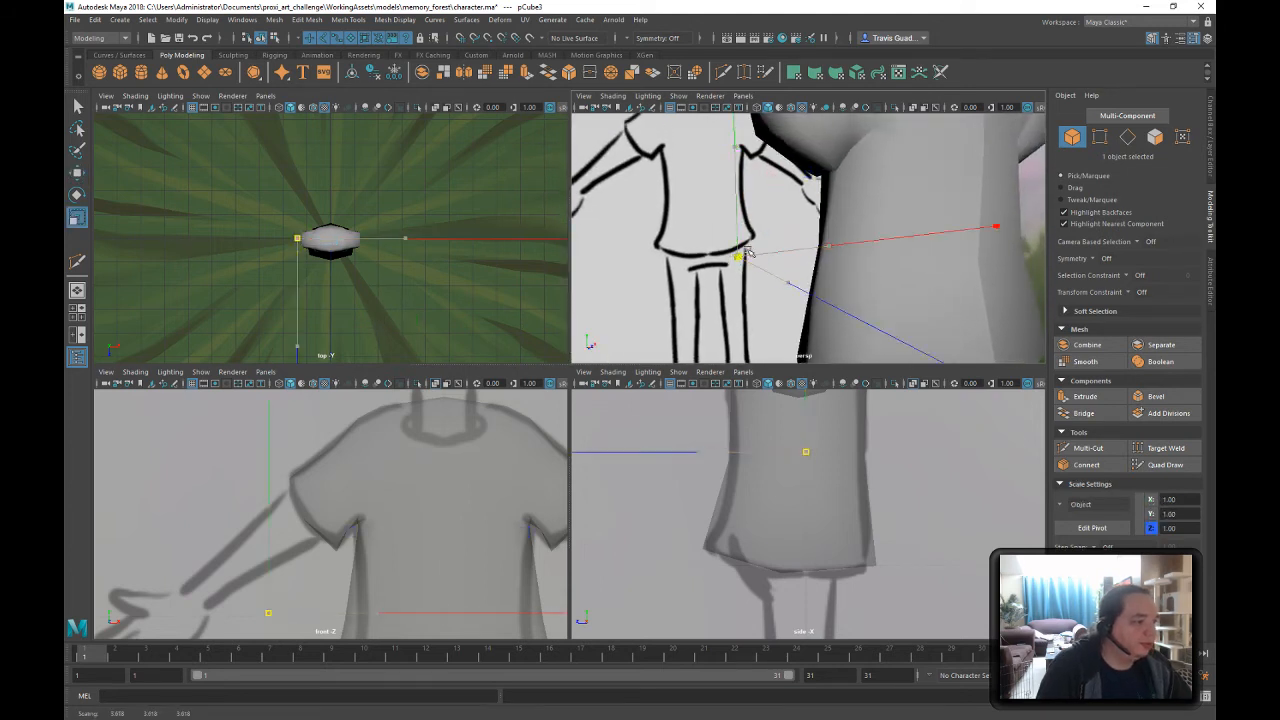
{"action": "left_click_drag", "start_coordinate": [740, 255], "coordinate": [756, 122]}
{"action": "scroll", "coordinate": [795, 226], "scroll_direction": "down", "scroll_amount": 3}
{"action": "key", "text": "w"}
- Rotate the cube in the front view to match the slant of the reference arm
{"action": "key", "text": "e"}
{"action": "left_click_drag", "start_coordinate": [788, 177], "coordinate": [750, 180], "text": "alt"}
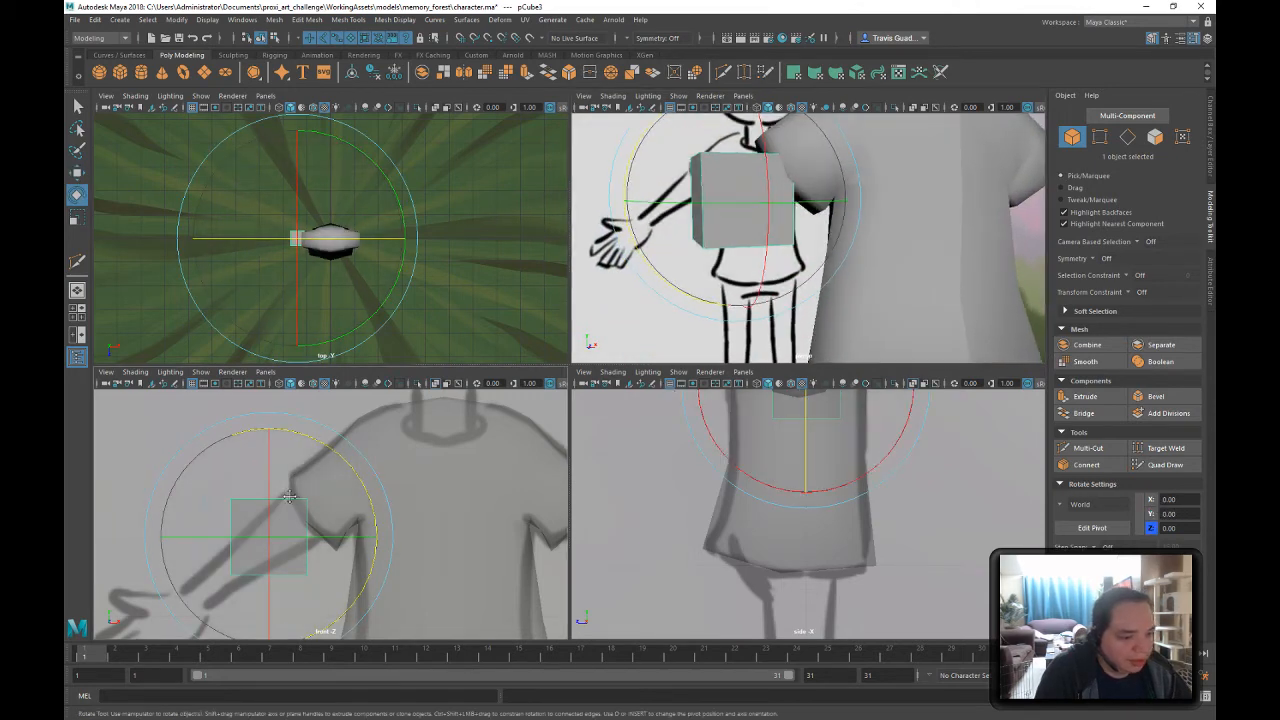
{"action": "middle_click_drag", "start_coordinate": [229, 587], "coordinate": [282, 511], "text": "alt"}
{"action": "left_click_drag", "start_coordinate": [428, 449], "coordinate": [420, 389]}
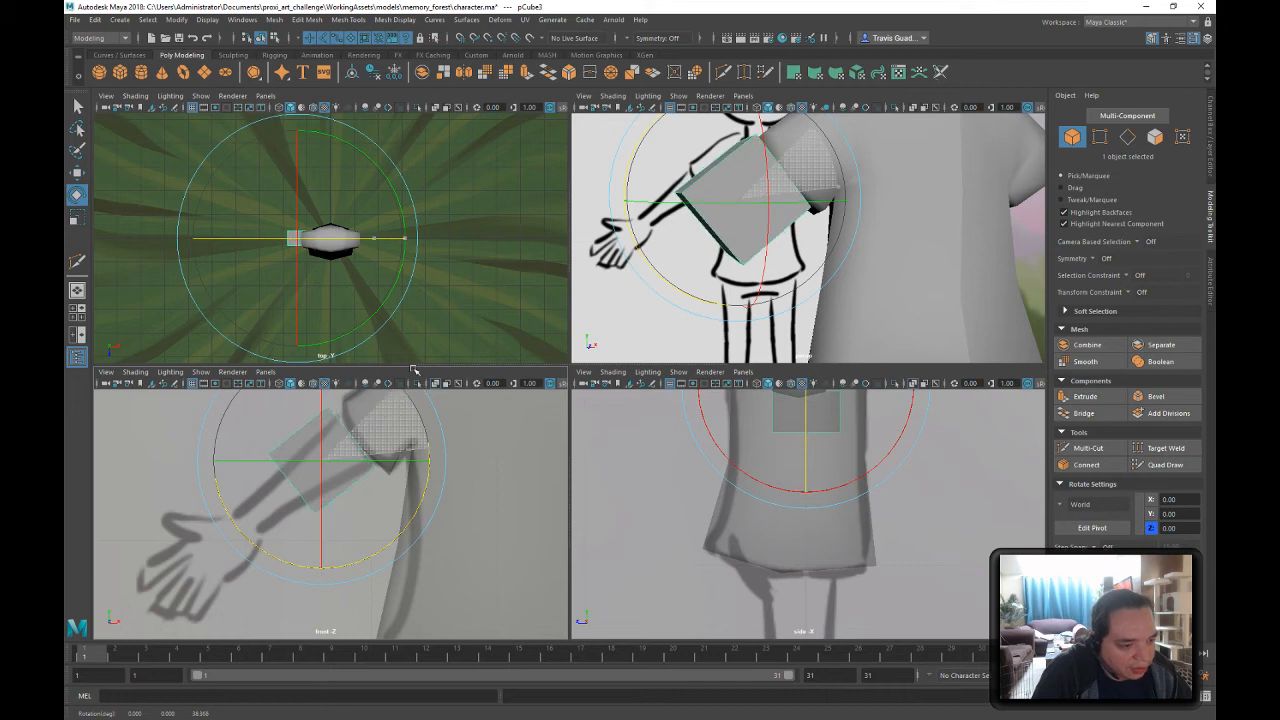
- Stretch the cube along the arm's direction and move it so it spans from the sleeve opening to the wrist
{"action": "key", "text": "w"}
{"action": "key", "text": "r"}
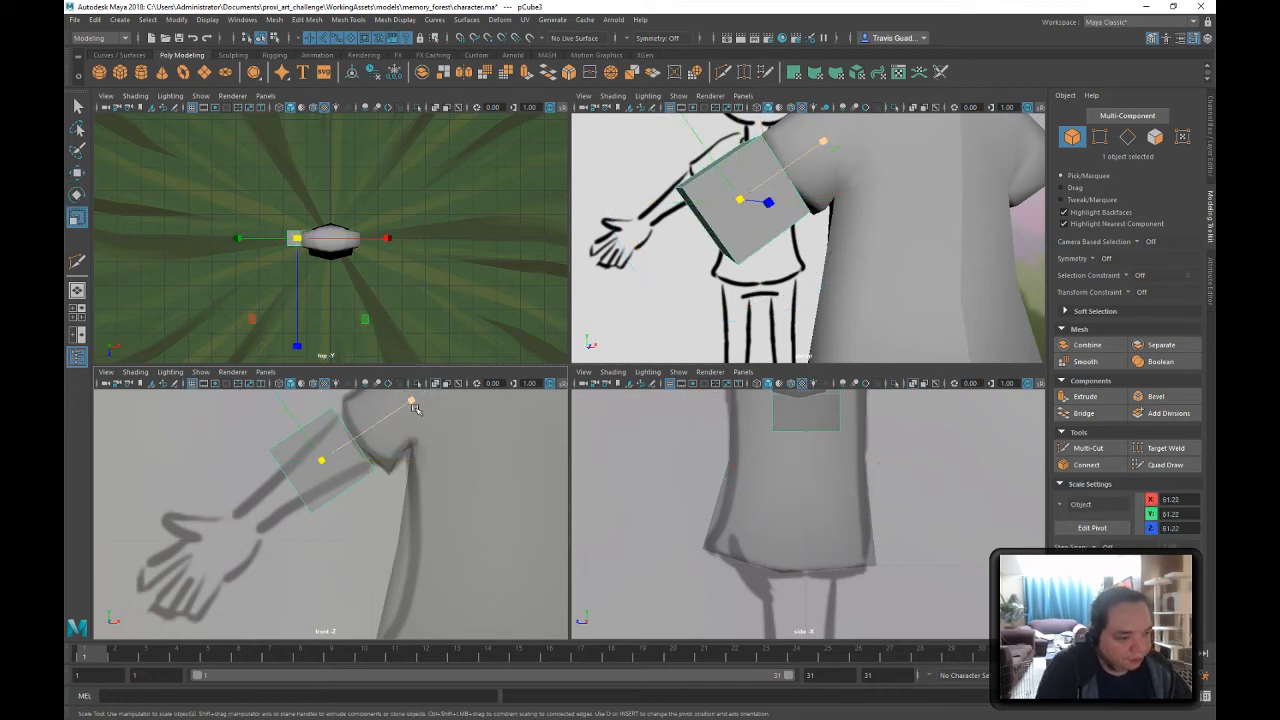
{"action": "left_click_drag", "start_coordinate": [414, 407], "coordinate": [495, 350]}
{"action": "key", "text": "w"}
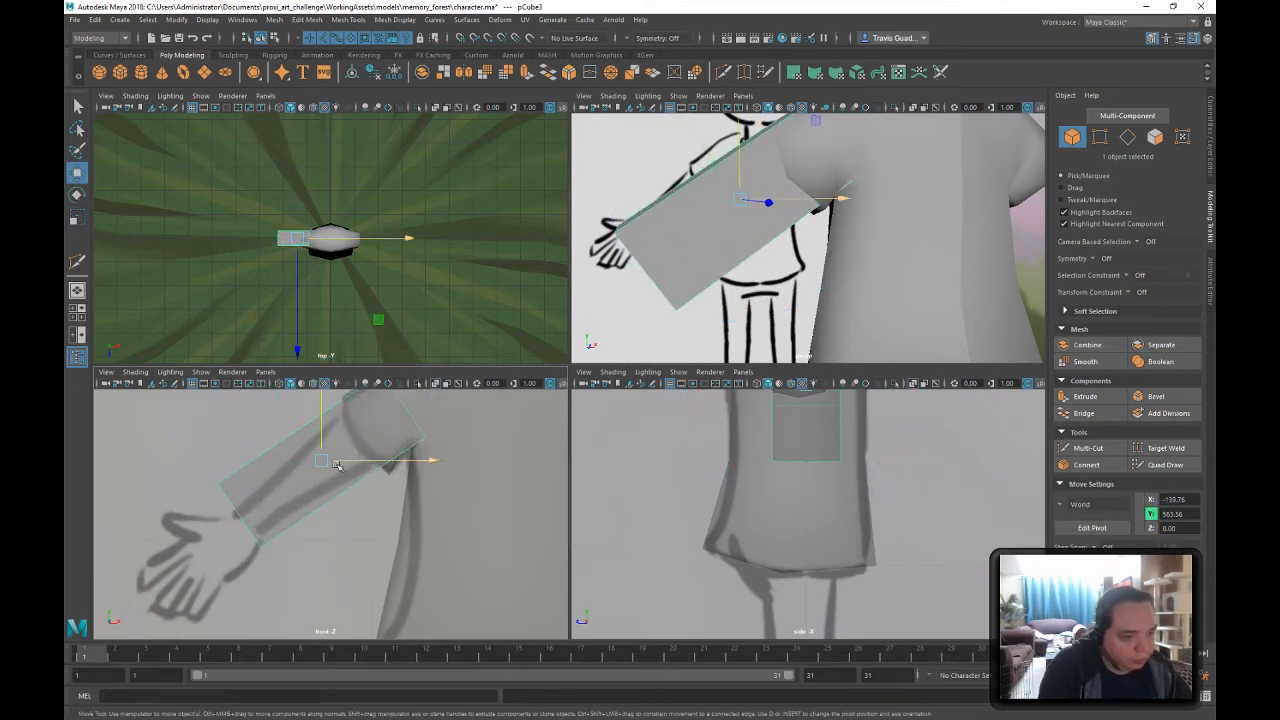
{"action": "left_click_drag", "start_coordinate": [322, 460], "coordinate": [301, 477]}
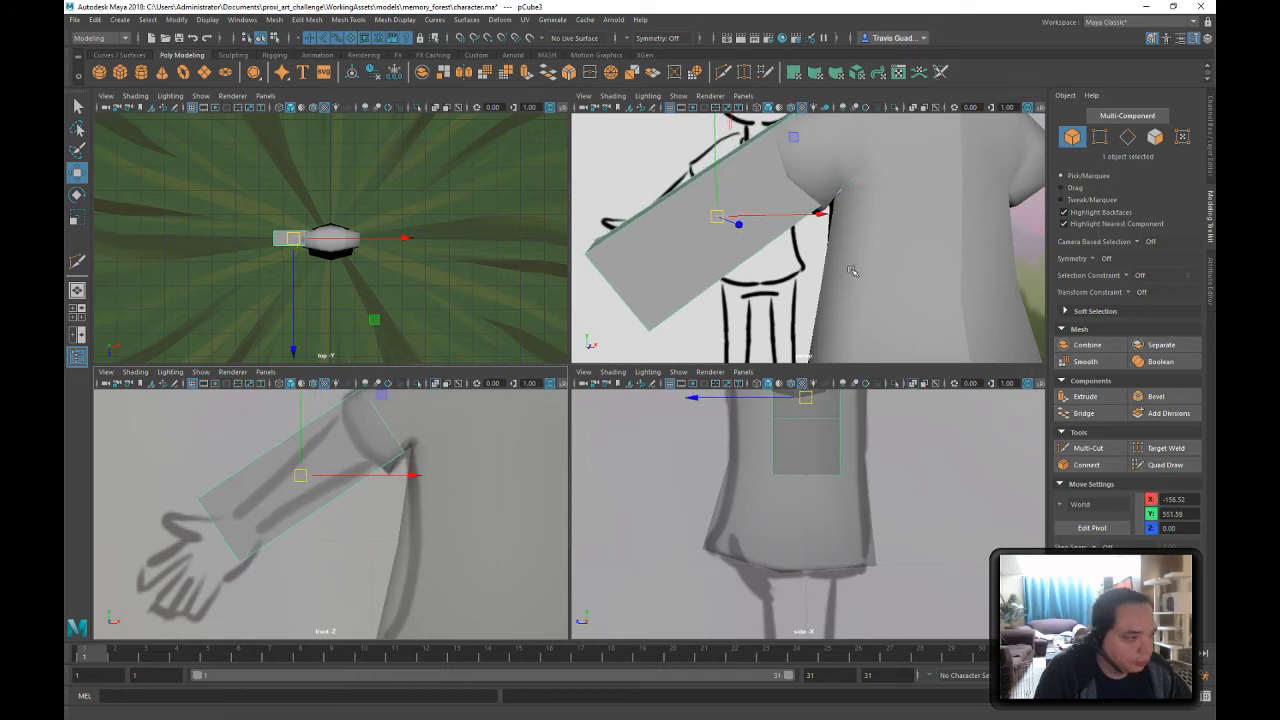
- Scale the four wrist-end vertices across the arm to about 0.3 and move them onto the reference wrist
{"action": "mouse_move", "coordinate": [760, 235]}
{"action": "left_mouse_down", "text": "alt"}
{"action": "mouse_move", "coordinate": [790, 220]}
{"action": "mouse_move", "coordinate": [781, 225]}
{"action": "left_mouse_up", "text": "alt"}
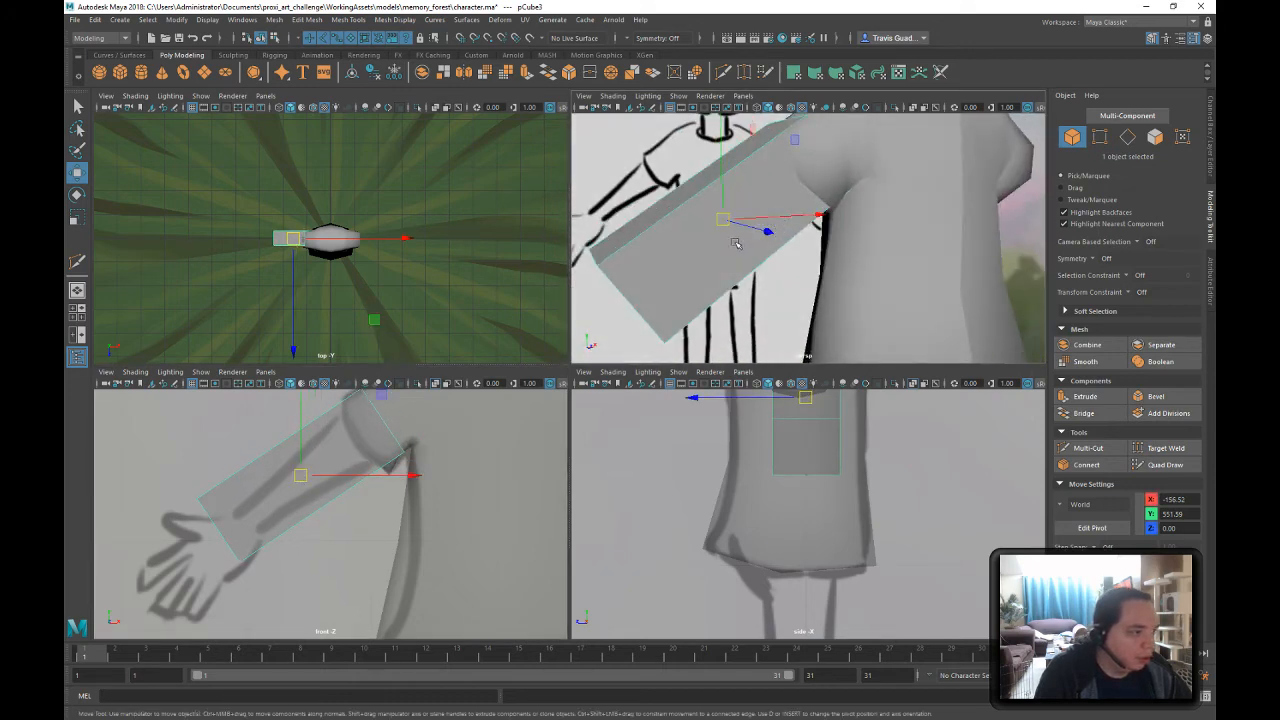
{"action": "right_click", "coordinate": [697, 244]}
{"action": "right_click_drag", "start_coordinate": [698, 245], "coordinate": [663, 243]}
{"action": "left_click_drag", "start_coordinate": [166, 481], "coordinate": [258, 615]}
{"action": "key", "text": "r"}
{"action": "left_click_drag", "start_coordinate": [218, 531], "coordinate": [162, 534]}
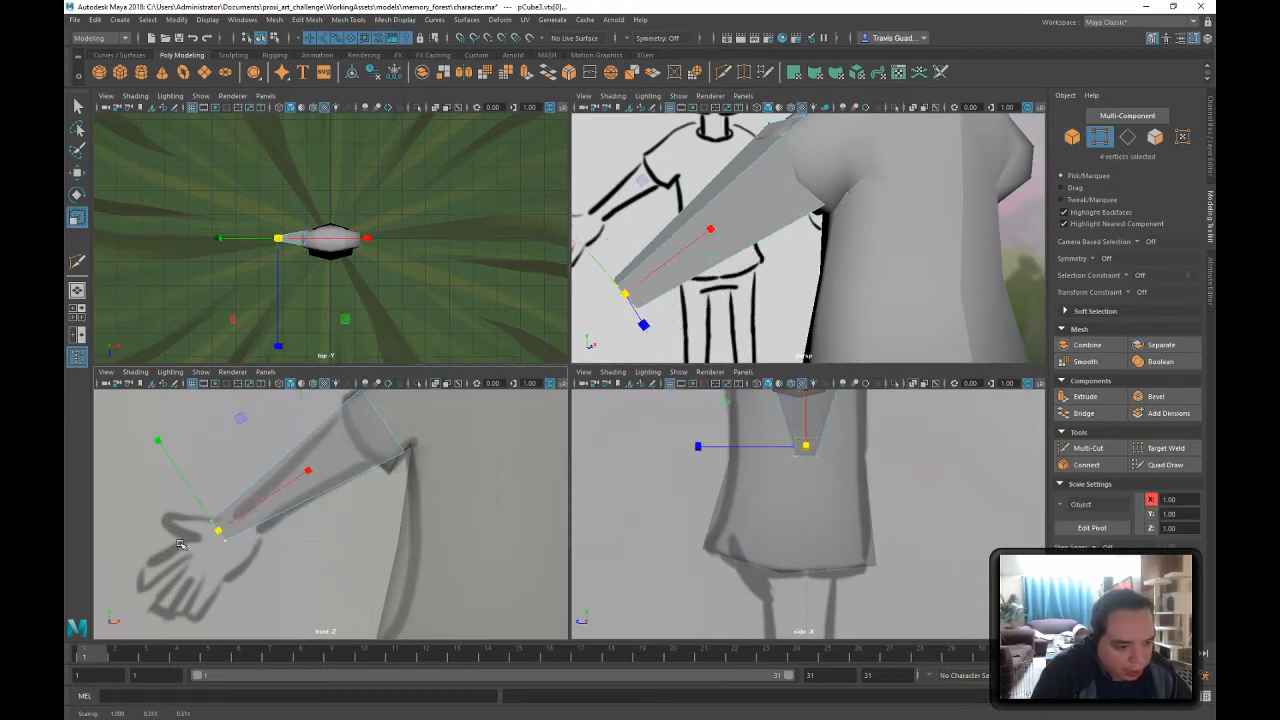
{"action": "key", "text": "w"}
{"action": "left_click_drag", "start_coordinate": [297, 456], "coordinate": [323, 452]}
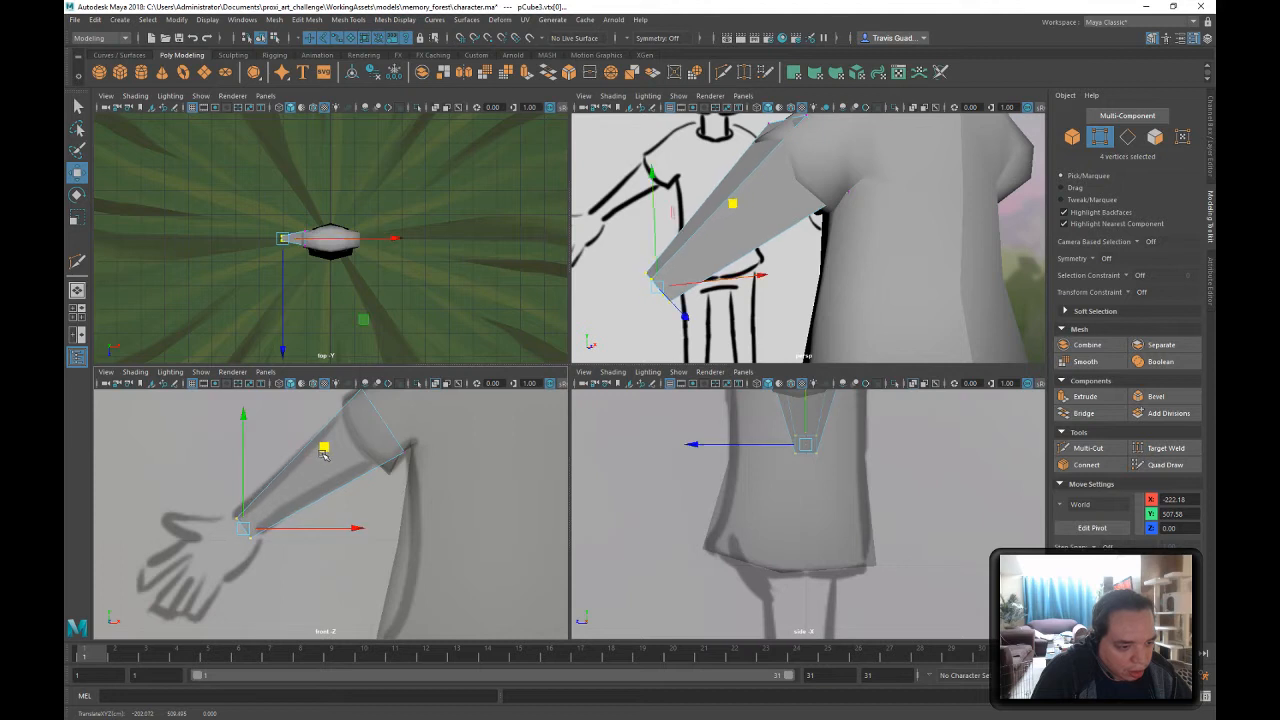
- Move the lower and upper wrist vertex pairs separately in the front view to match the edges of the reference wrist
{"action": "left_click_drag", "start_coordinate": [245, 529], "coordinate": [254, 538]}
{"action": "left_click_drag", "start_coordinate": [333, 461], "coordinate": [341, 457]}
{"action": "left_click_drag", "start_coordinate": [209, 491], "coordinate": [247, 523]}
{"action": "left_click_drag", "start_coordinate": [318, 451], "coordinate": [316, 445]}
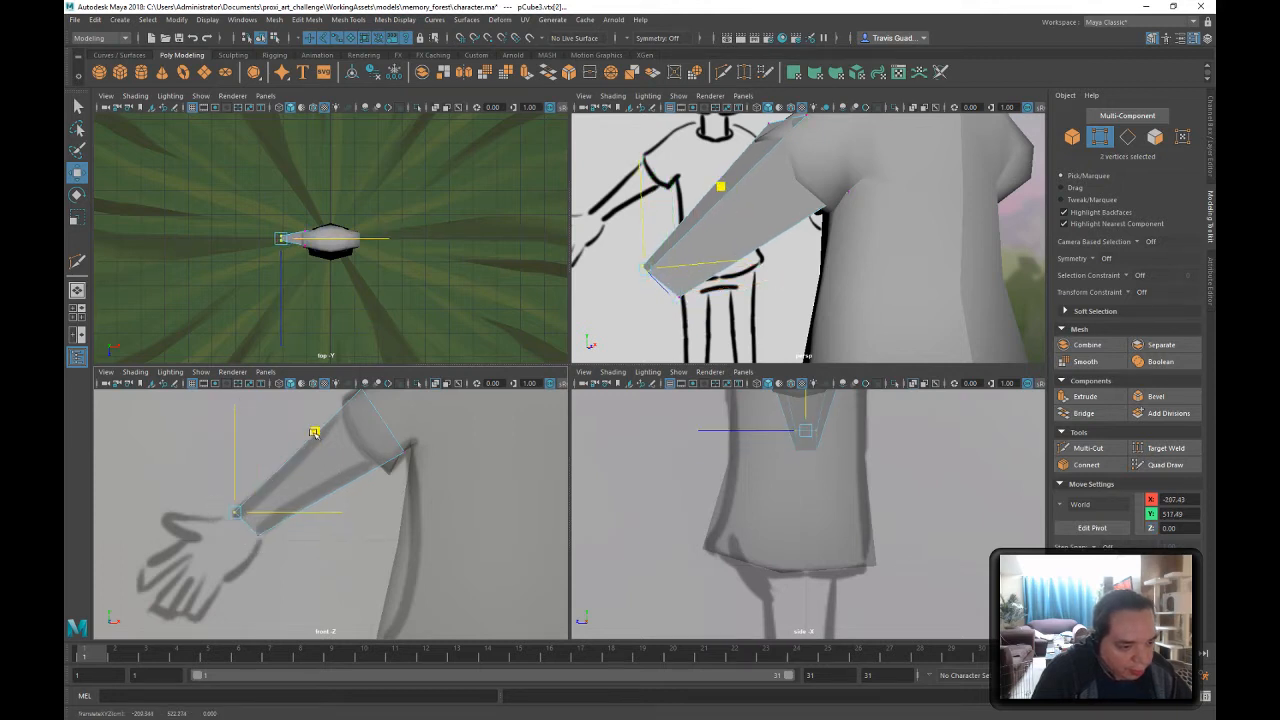
- Scale down the four shoulder-end vertices in the cube's height and depth and move them to fit the sleeve opening
{"action": "middle_click_drag", "start_coordinate": [392, 416], "coordinate": [402, 456], "text": "alt"}
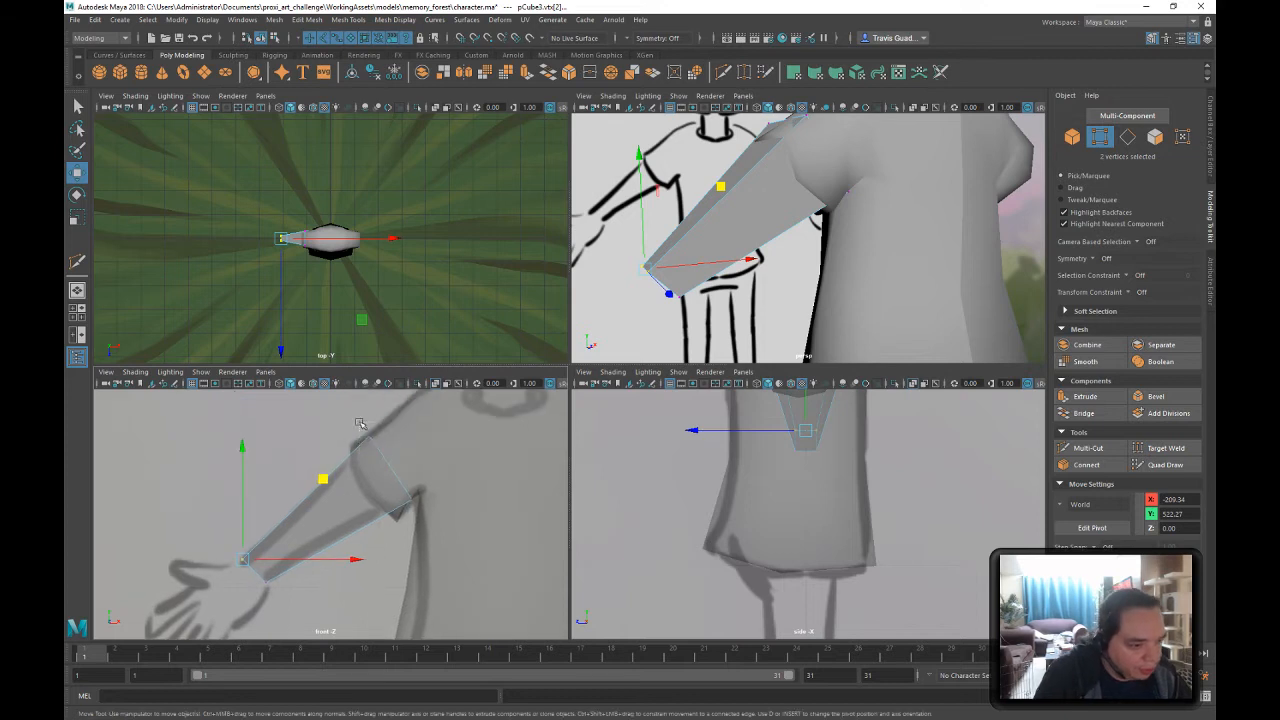
{"action": "left_click_drag", "start_coordinate": [360, 424], "coordinate": [385, 450]}
{"action": "left_click_drag", "start_coordinate": [369, 531], "coordinate": [369, 531]}
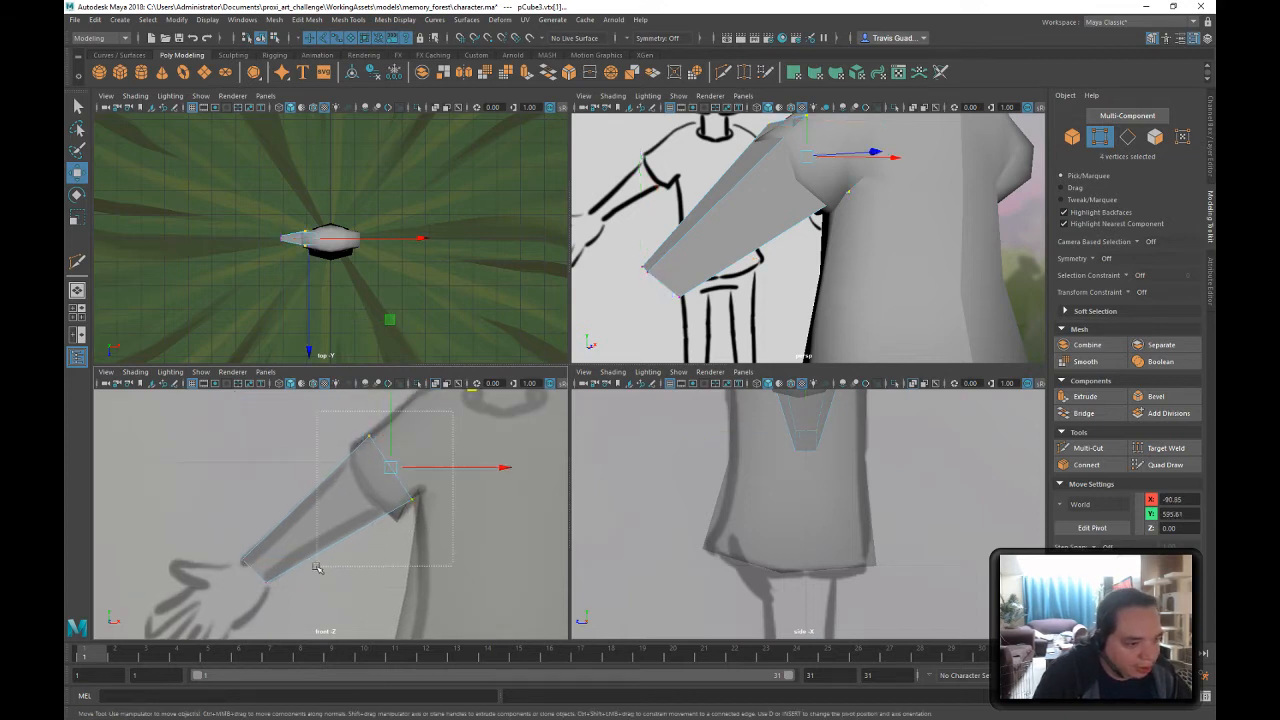
{"action": "key", "text": "r"}
{"action": "left_click_drag", "start_coordinate": [390, 467], "coordinate": [375, 470]}
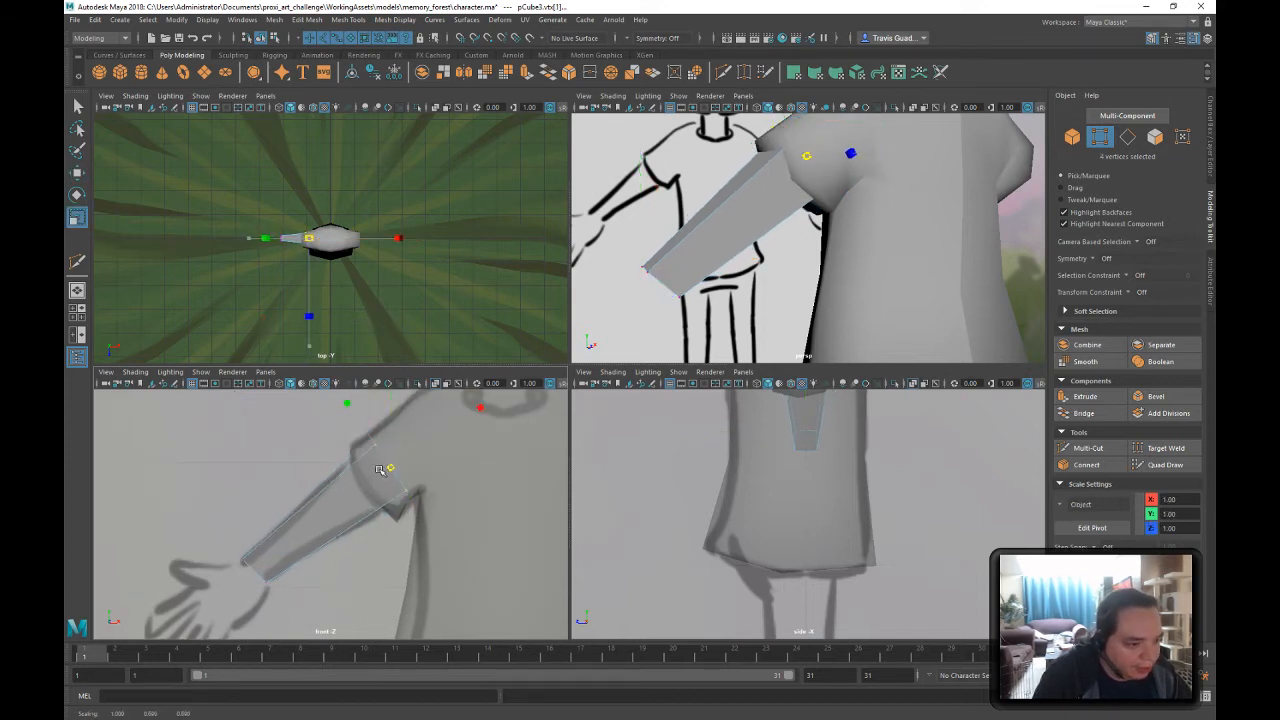
{"action": "key", "text": "w"}
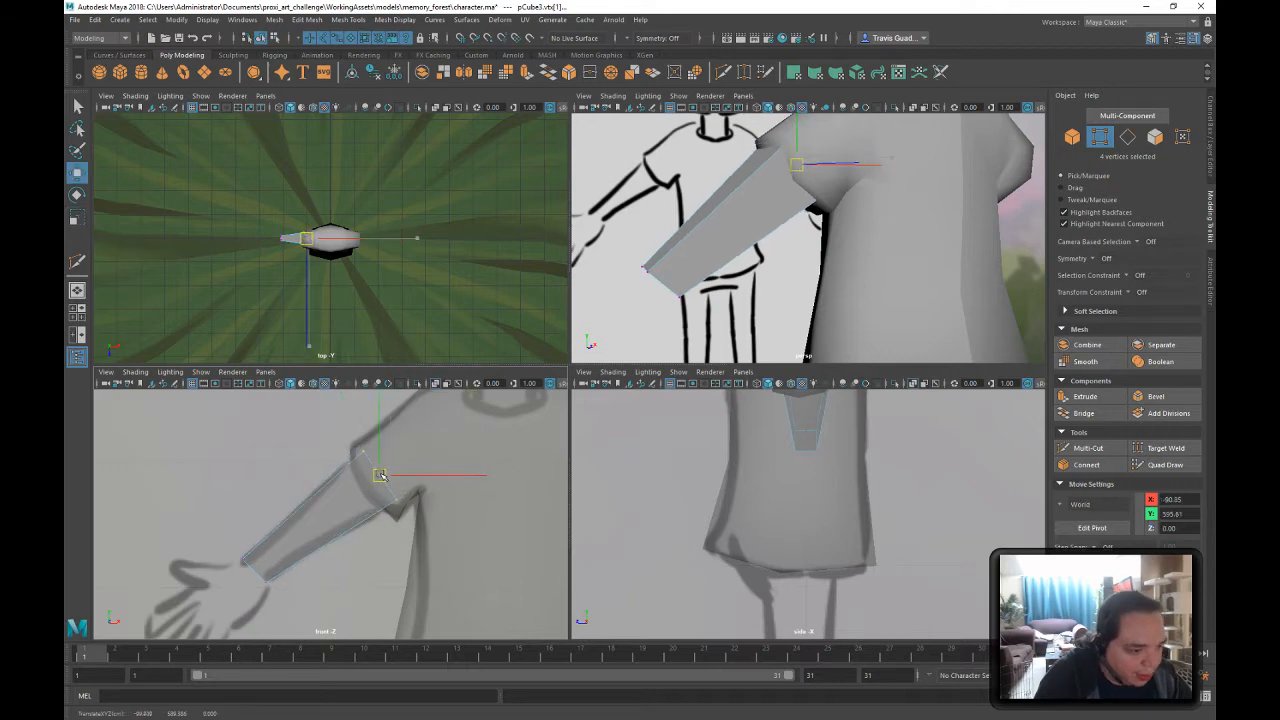
{"action": "left_click_drag", "start_coordinate": [382, 476], "coordinate": [380, 476]}
- Shift all eight arm vertices in the side view to about 6.5 in Z, centring them in the sleeve, and return to object selection
{"action": "left_click_drag", "start_coordinate": [820, 124], "coordinate": [886, 193], "text": "alt"}
{"action": "key", "text": "f"}
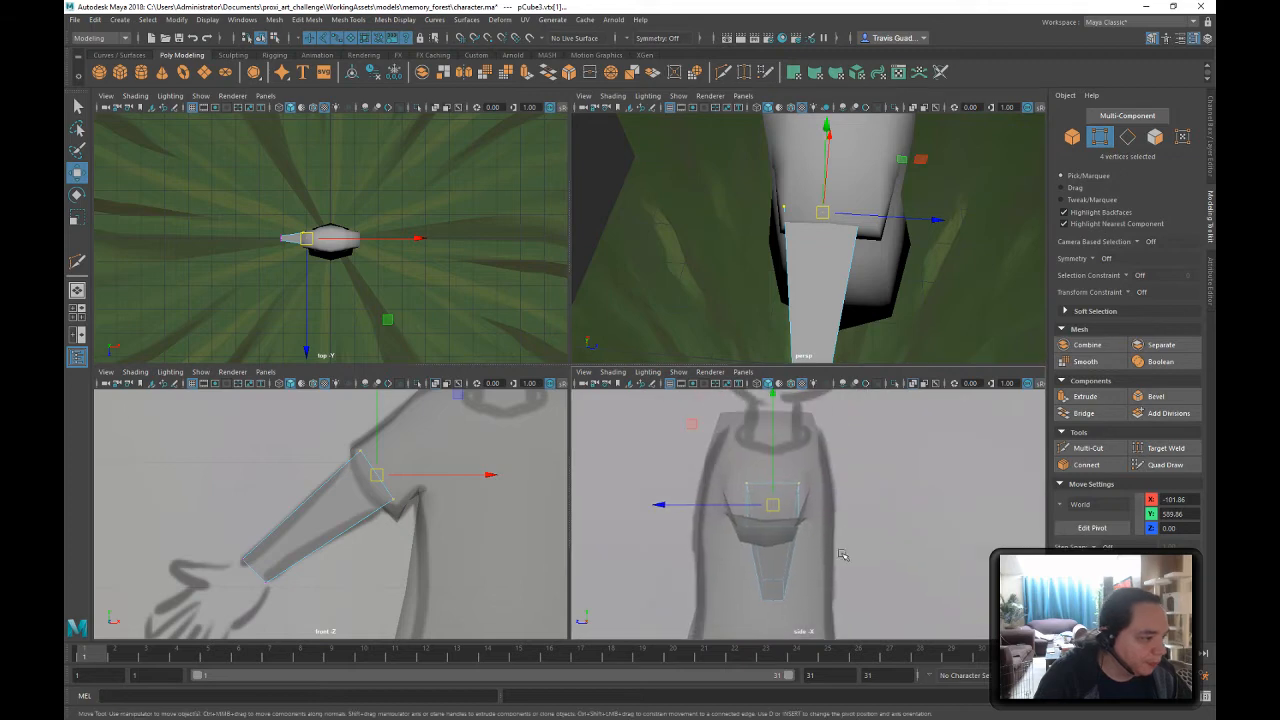
{"action": "left_click_drag", "start_coordinate": [874, 446], "coordinate": [728, 634]}
{"action": "left_click_drag", "start_coordinate": [737, 550], "coordinate": [722, 545]}
{"action": "left_click_drag", "start_coordinate": [878, 271], "coordinate": [839, 223], "text": "alt"}
{"action": "left_click", "coordinate": [273, 39]}
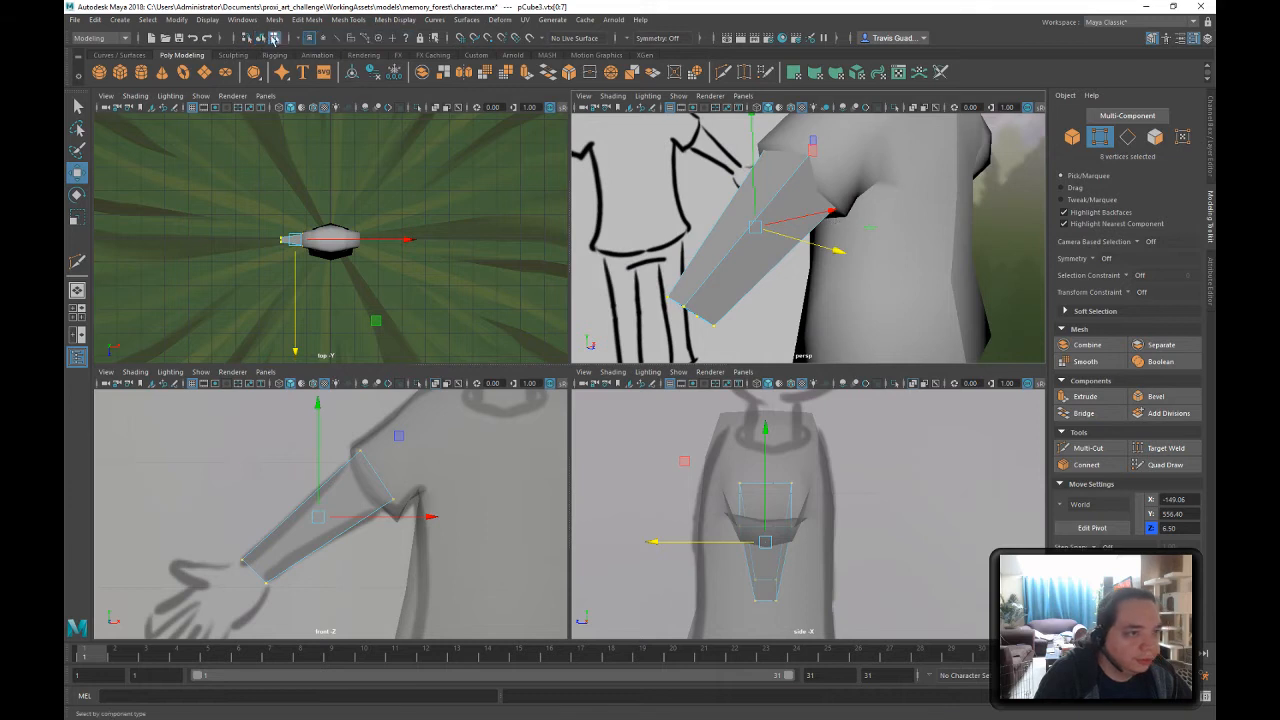
{"action": "left_click", "coordinate": [260, 39]}
{"action": "left_click_drag", "start_coordinate": [726, 270], "coordinate": [793, 243], "text": "alt"}
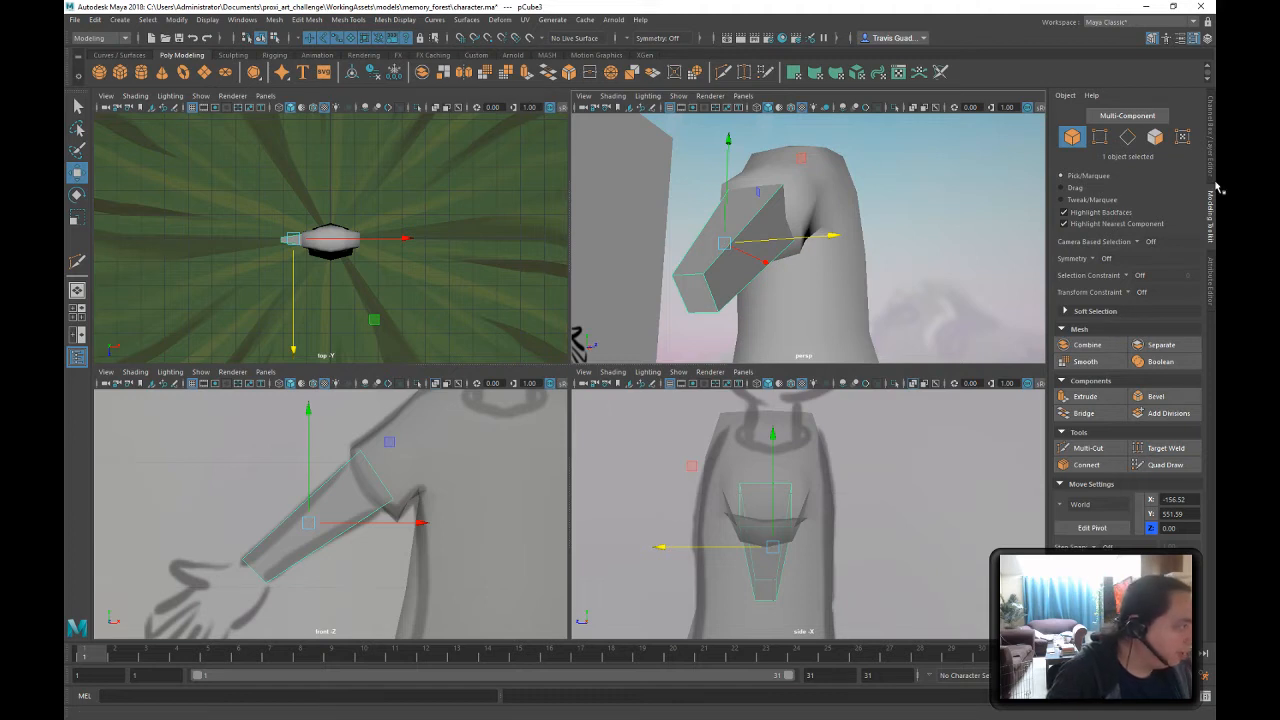
- Try increasing the arm cube's Subdivisions Width, then its Subdivisions Height to 2, undoing each change
{"action": "left_click", "coordinate": [1216, 258]}
{"action": "left_click", "coordinate": [1216, 178]}
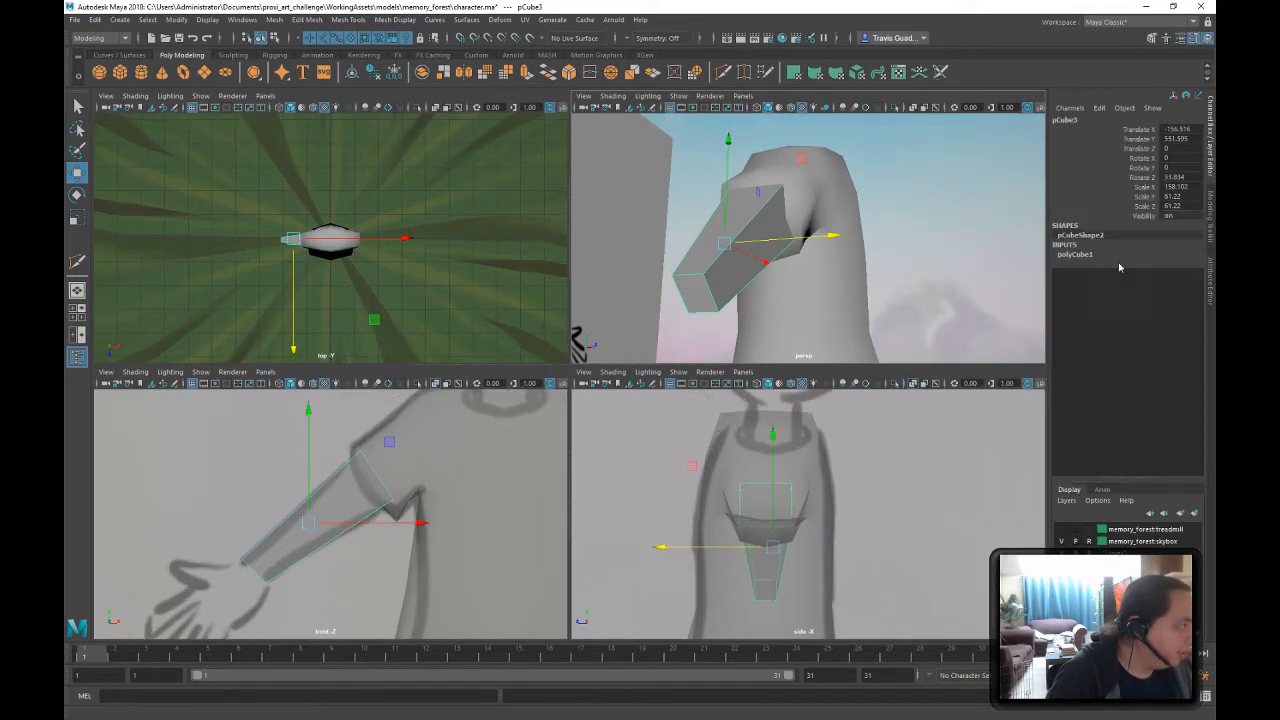
{"action": "left_click", "coordinate": [1078, 254]}
{"action": "left_click", "coordinate": [1135, 294]}
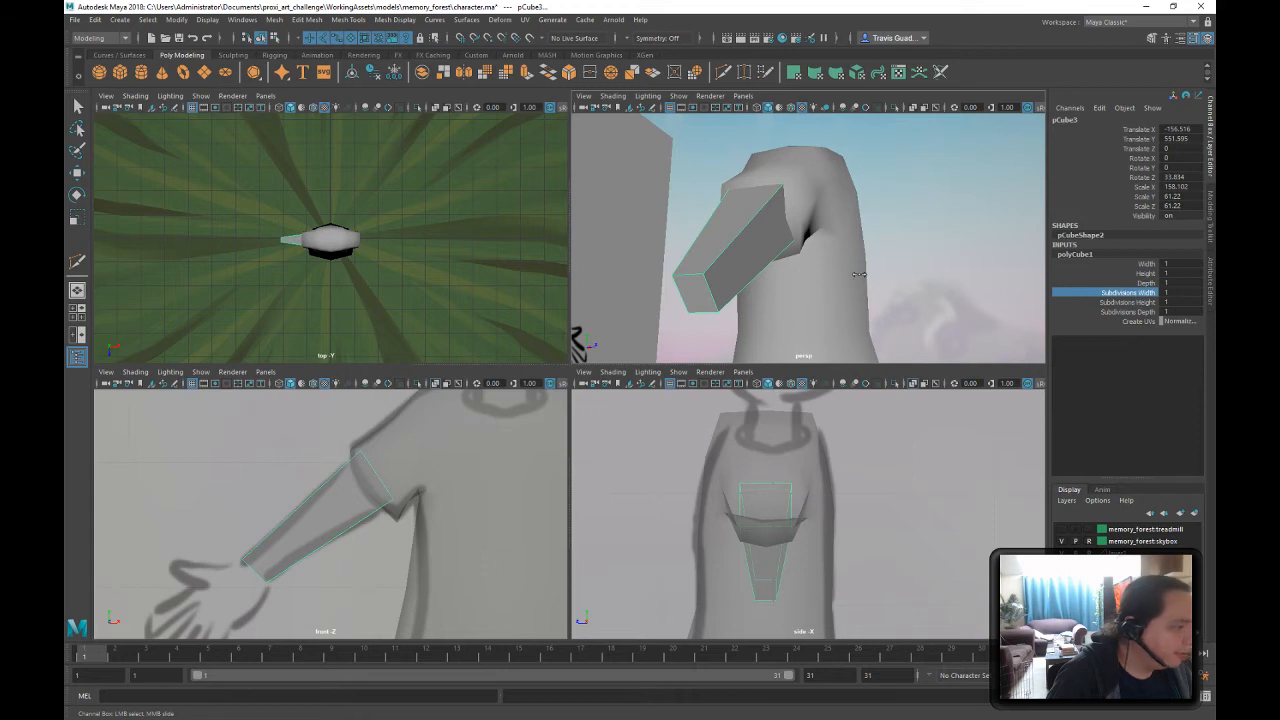
{"action": "middle_click_drag", "start_coordinate": [860, 274], "coordinate": [873, 263]}
{"action": "key", "text": "ctrl+z"}
{"action": "left_click", "coordinate": [1077, 302]}
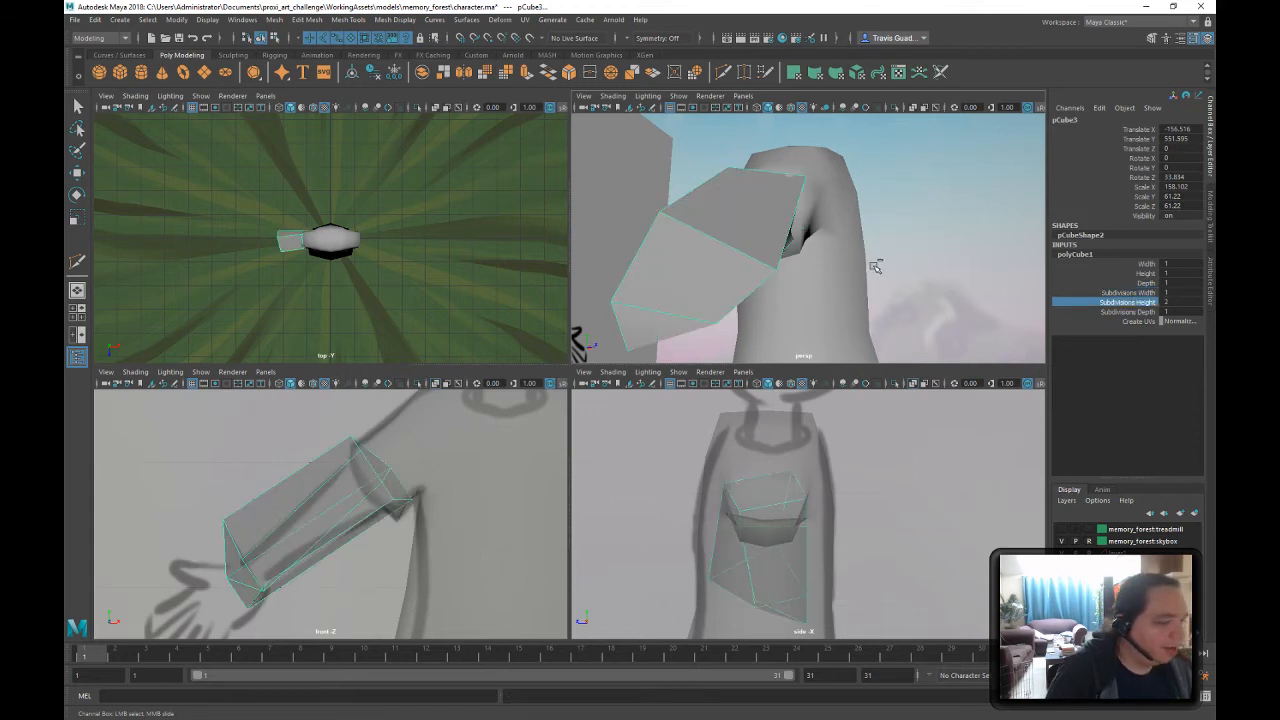
{"action": "key", "text": "ctrl+z"}
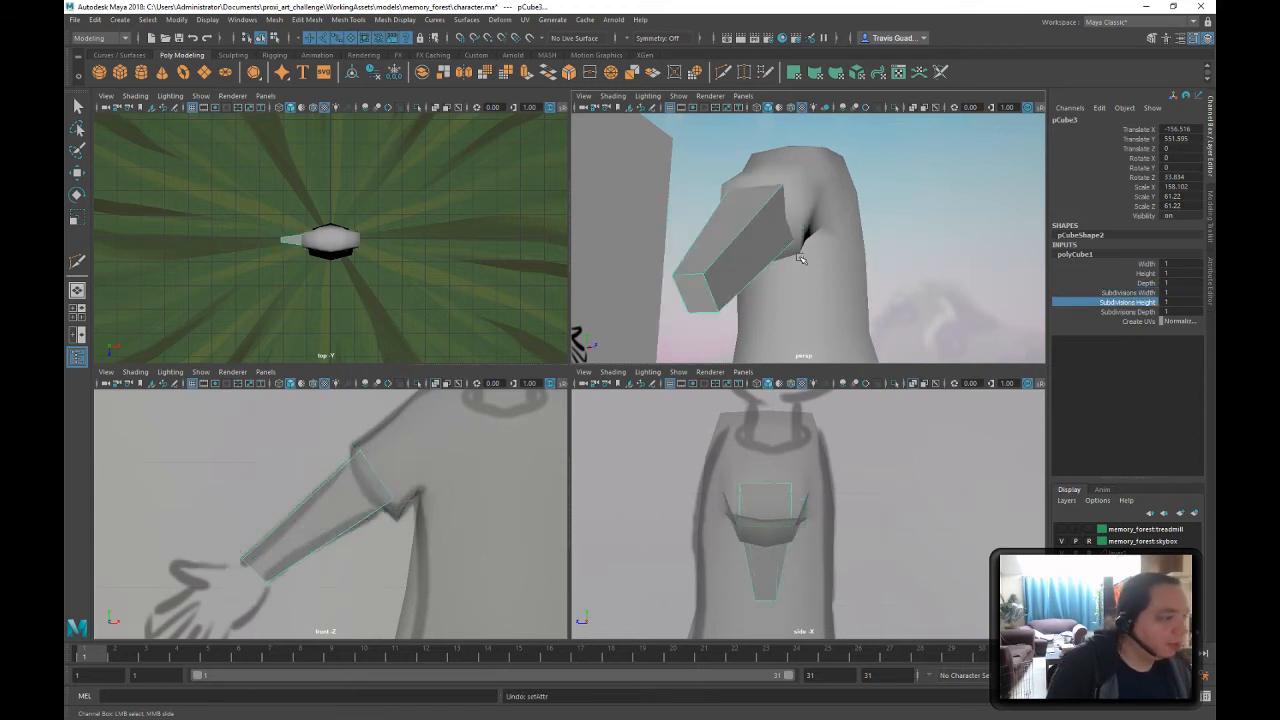
- Try inserting edge loops on the arm cube and undo them
{"action": "left_click", "coordinate": [343, 20]}
{"action": "left_click", "coordinate": [395, 110]}
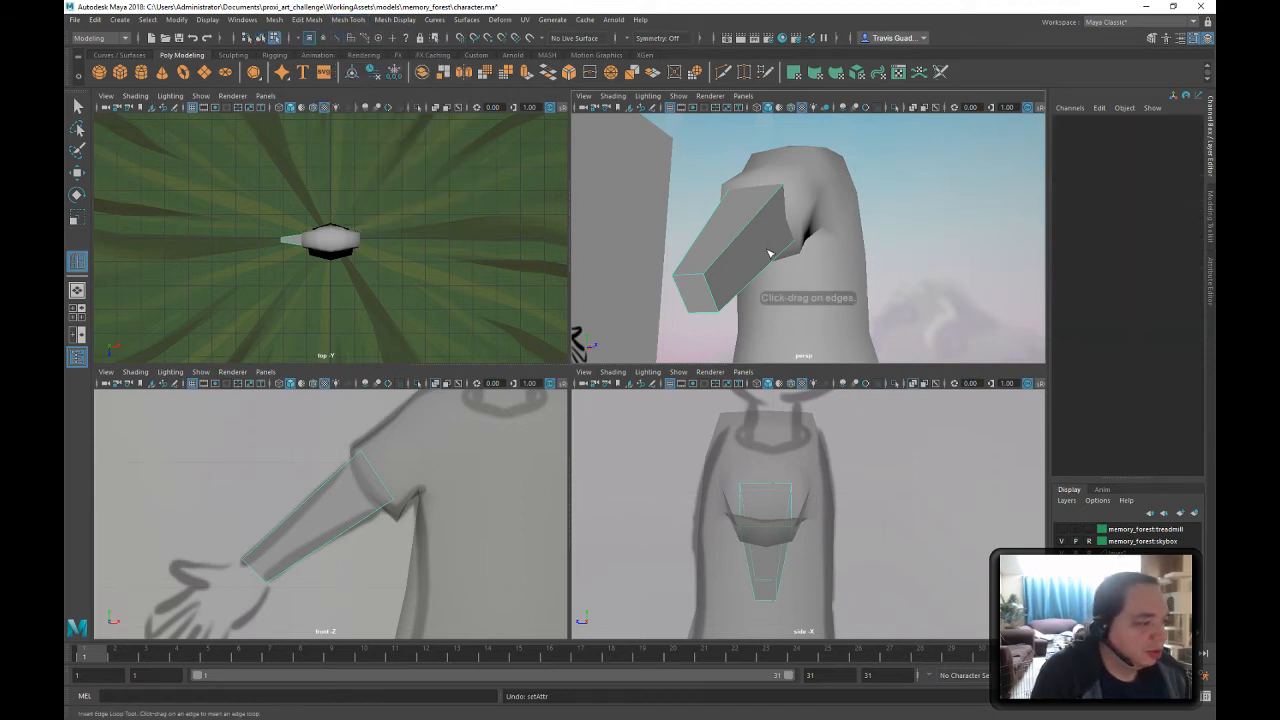
{"action": "left_click_drag", "start_coordinate": [740, 262], "coordinate": [742, 290], "text": "alt"}
{"action": "left_click", "coordinate": [698, 248]}
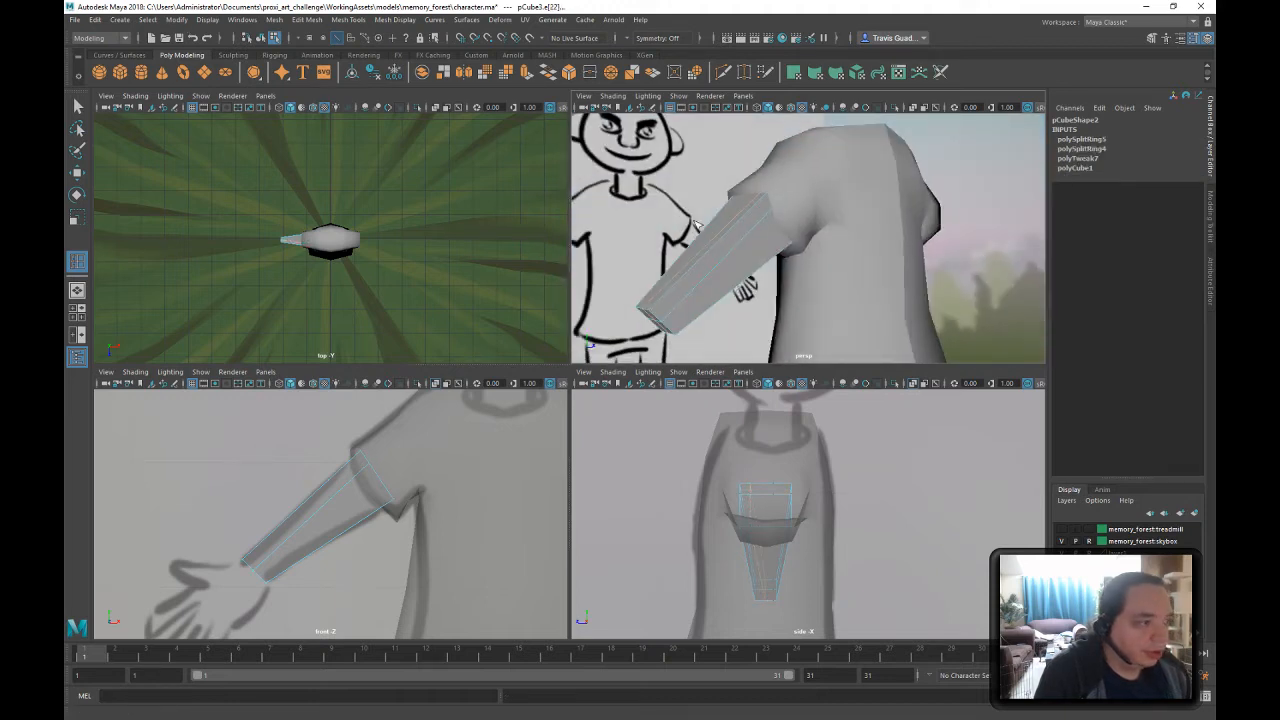
{"action": "left_click_drag", "start_coordinate": [697, 224], "coordinate": [828, 246], "text": "alt"}
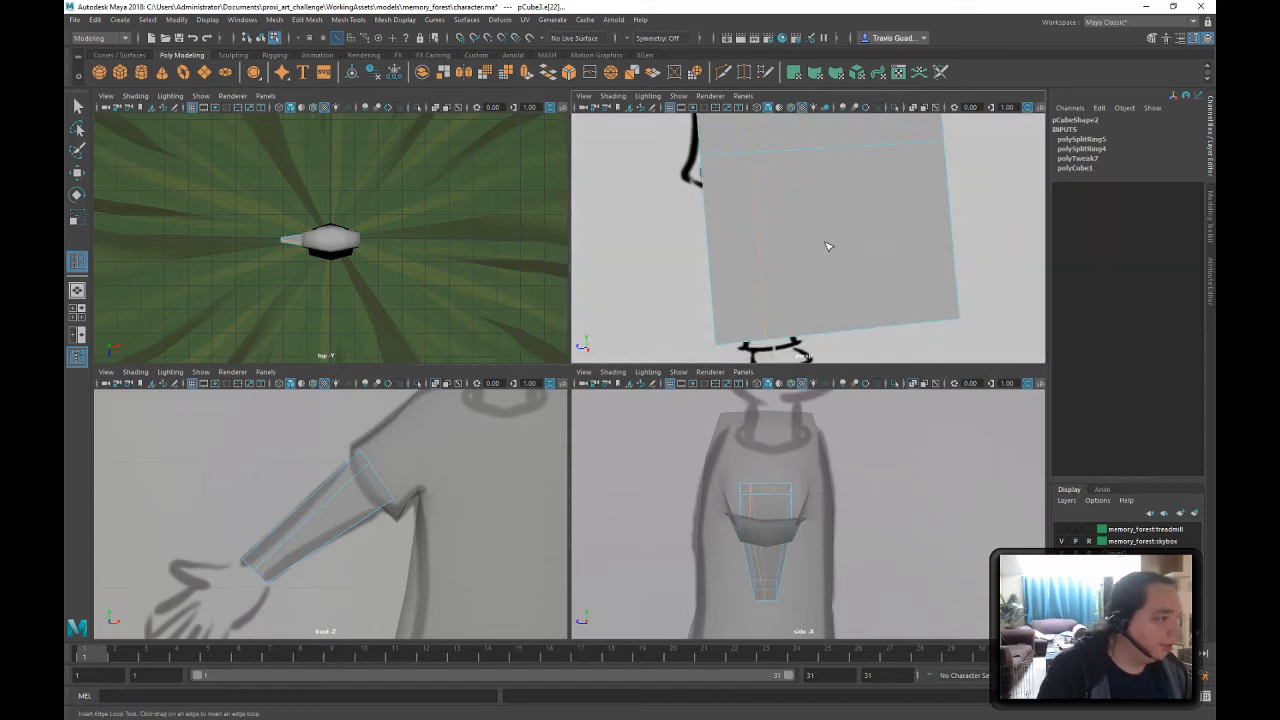
{"action": "key", "text": "ctrl+z"}
{"action": "key", "text": "ctrl+z"}
{"action": "key", "text": "ctrl+z"}
- Reselect the arm cube as an object, delete its construction history and freeze its transformations
{"action": "right_click_drag", "start_coordinate": [877, 253], "coordinate": [716, 256], "text": "alt"}
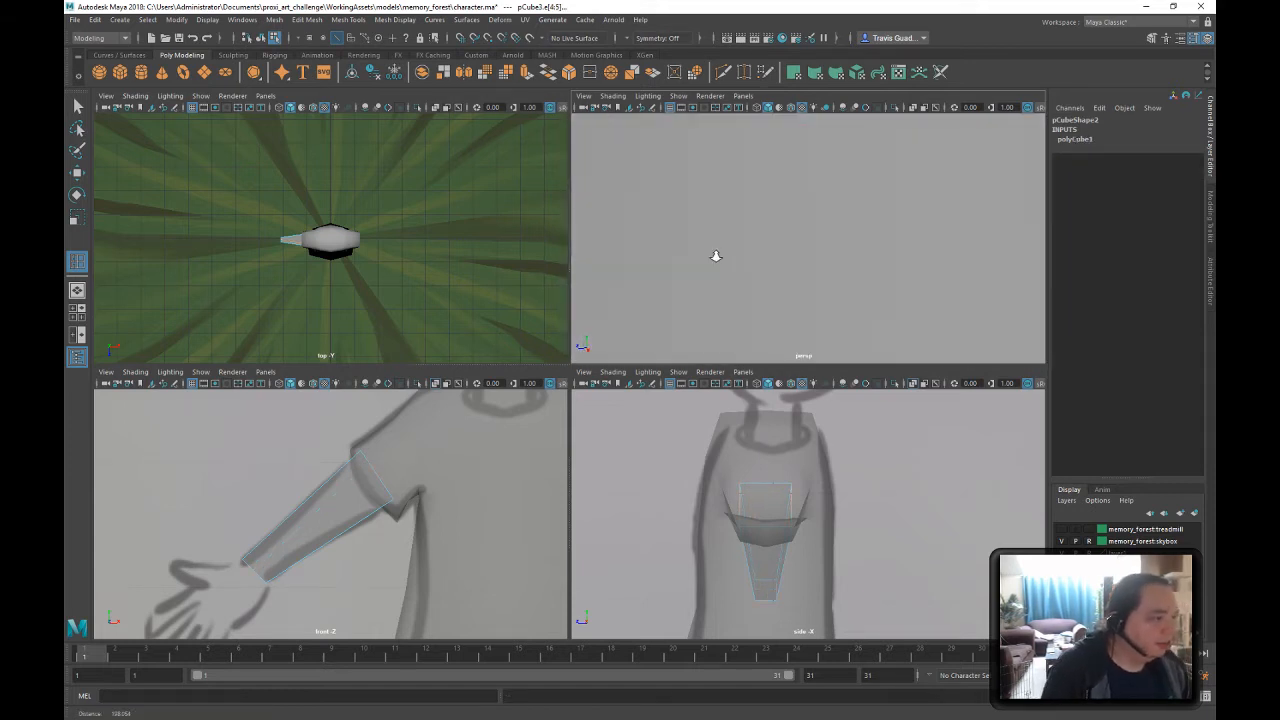
{"action": "left_click_drag", "start_coordinate": [716, 256], "coordinate": [846, 237], "text": "alt"}
{"action": "mouse_move", "coordinate": [846, 237]}
{"action": "right_mouse_down", "text": "alt"}
{"action": "mouse_move", "coordinate": [777, 197]}
{"action": "mouse_move", "coordinate": [869, 220]}
{"action": "right_mouse_up", "text": "alt"}
{"action": "left_click_drag", "start_coordinate": [869, 220], "coordinate": [806, 222], "text": "alt"}
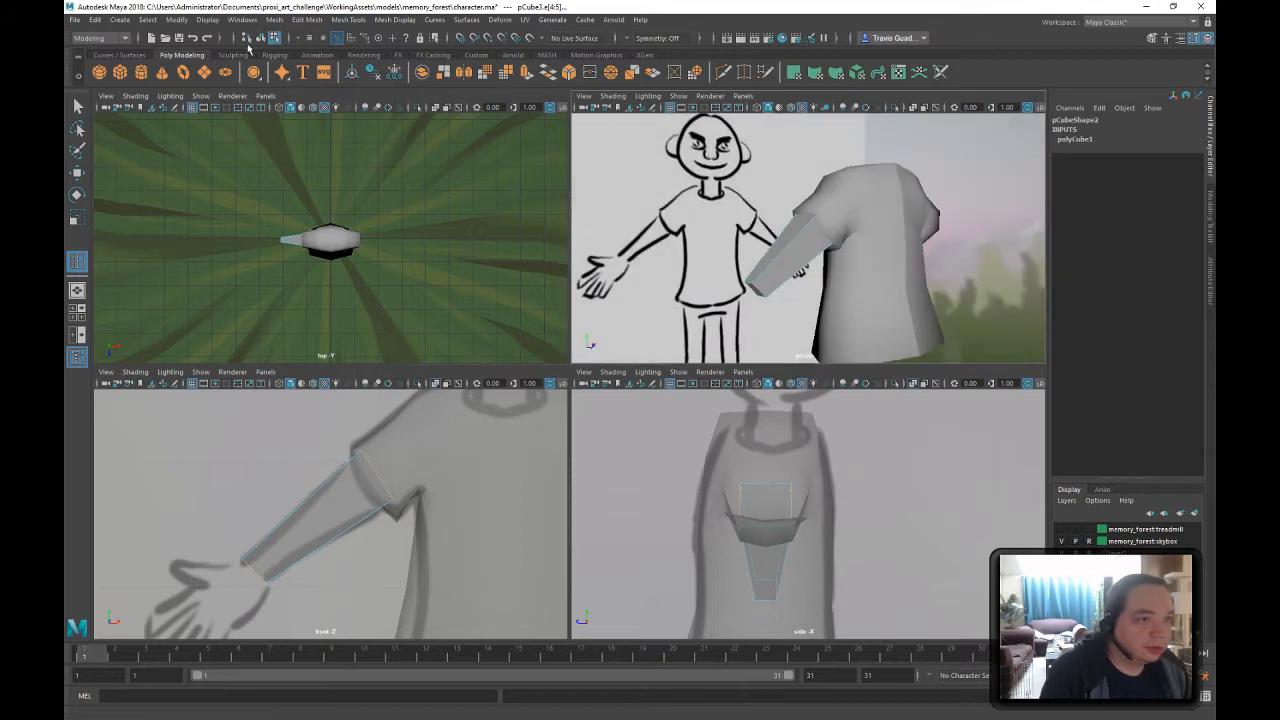
{"action": "left_click", "coordinate": [264, 40]}
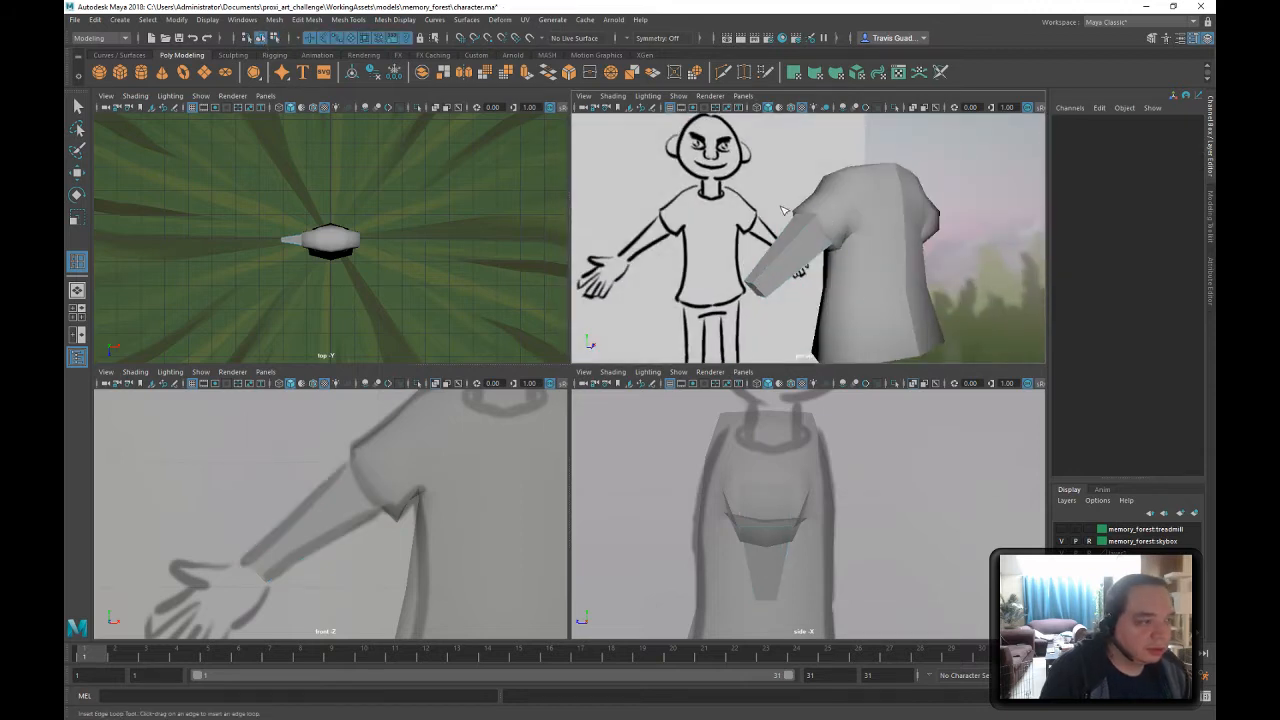
{"action": "left_click", "coordinate": [258, 39]}
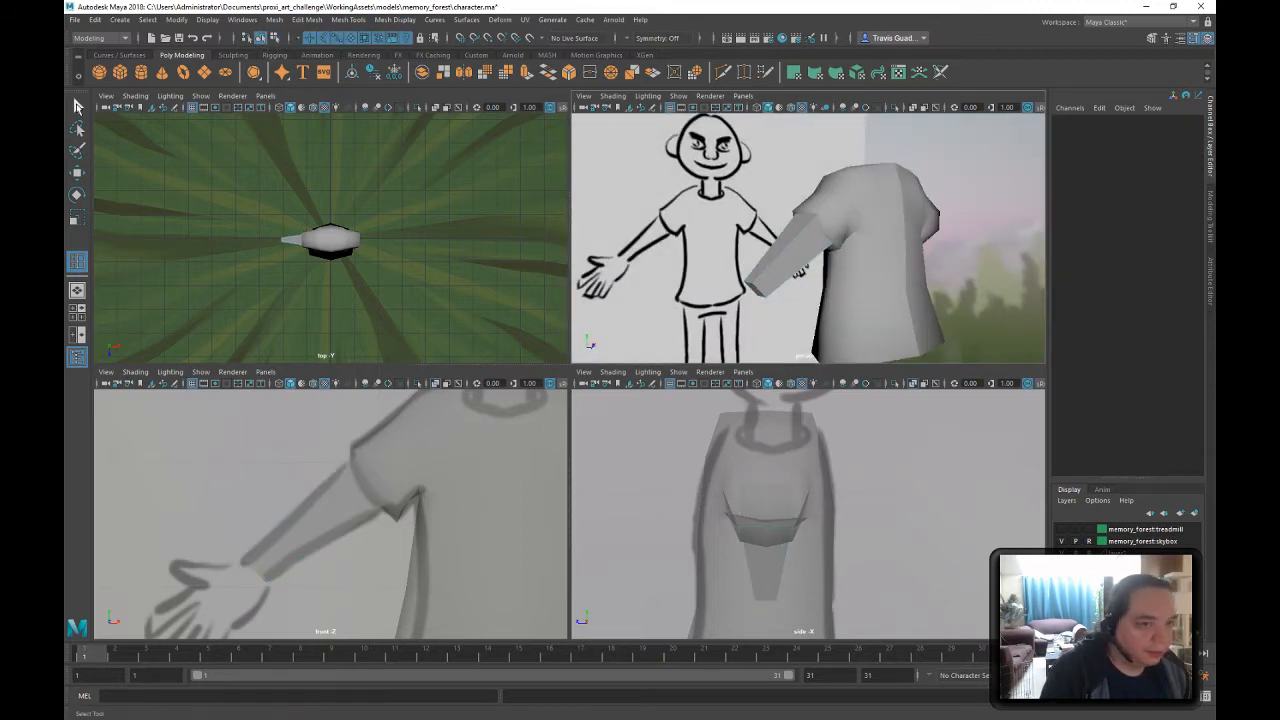
{"action": "left_click", "coordinate": [792, 253]}
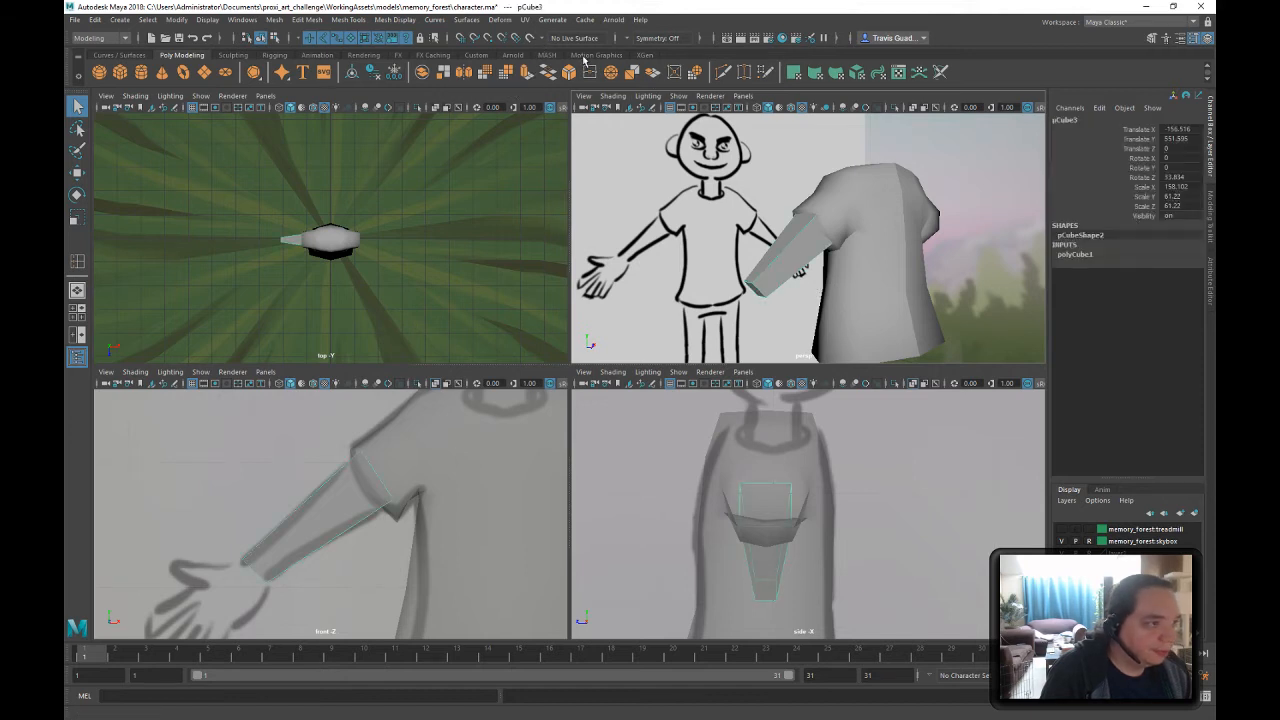
{"action": "left_click", "coordinate": [478, 55]}
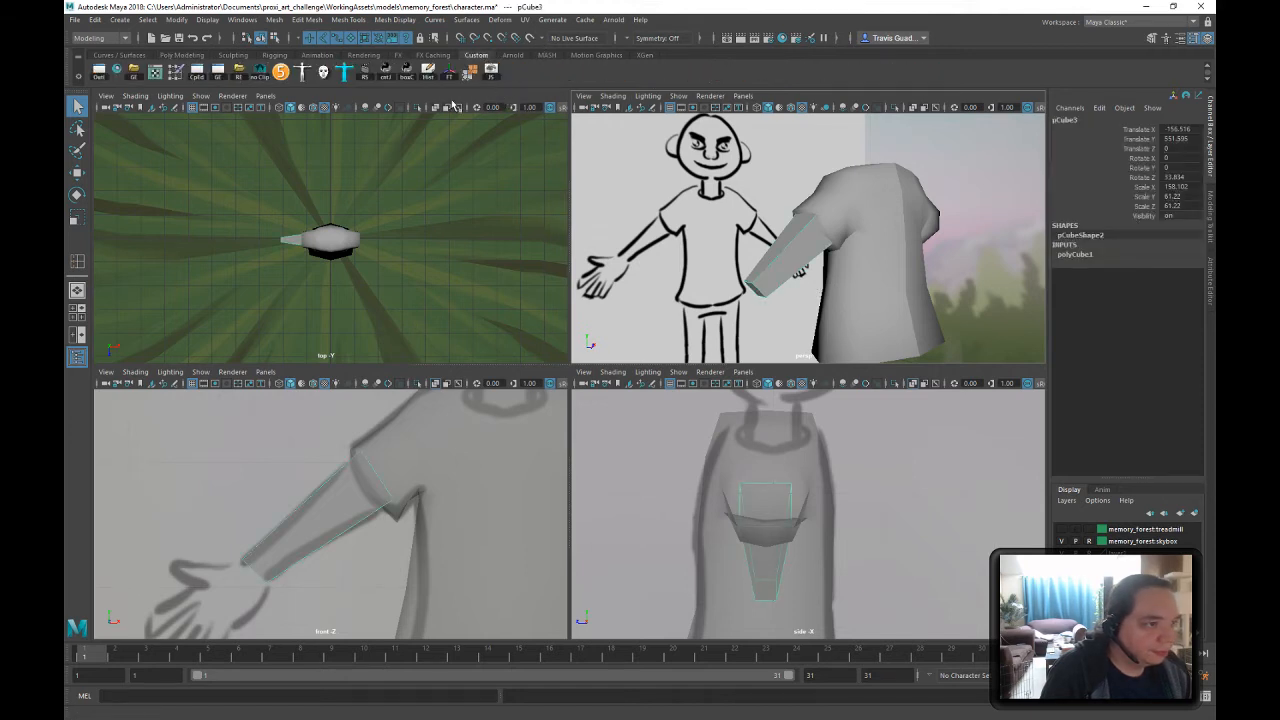
{"action": "left_click", "coordinate": [428, 71]}
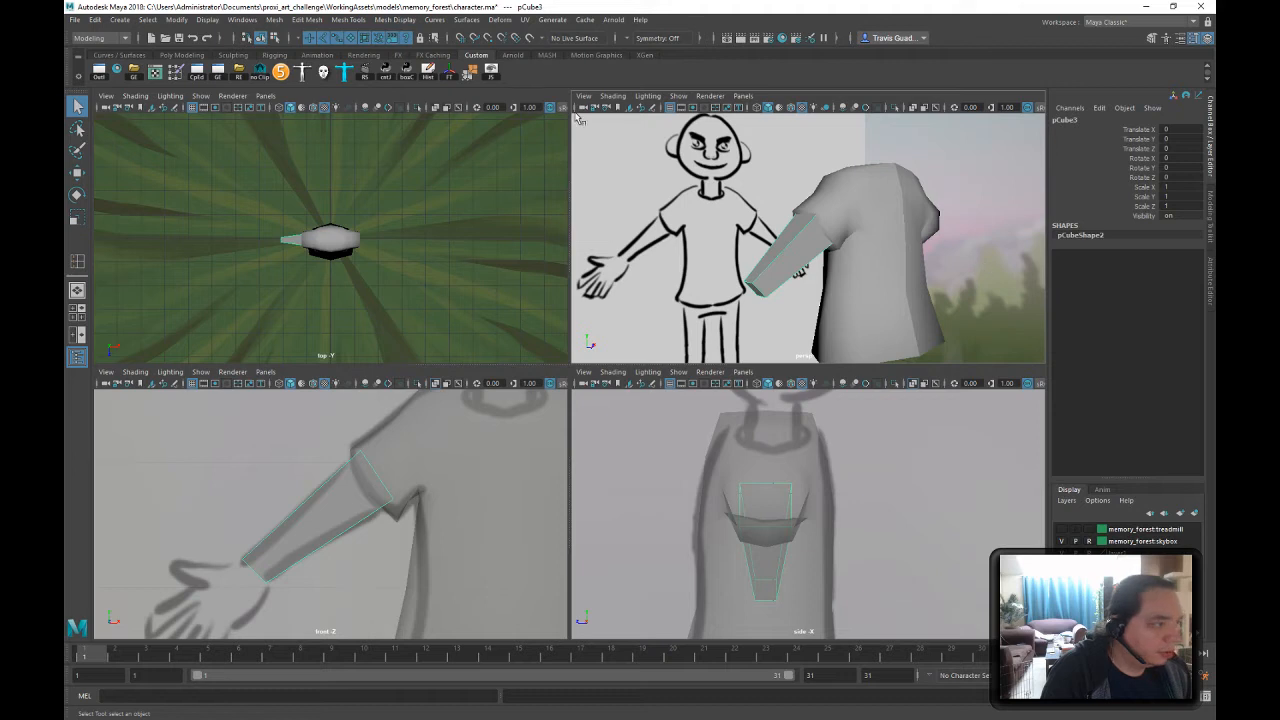
- Insert two edge loops running lengthwise along the arm, one splitting its width and one splitting its height
{"action": "left_click", "coordinate": [349, 20]}
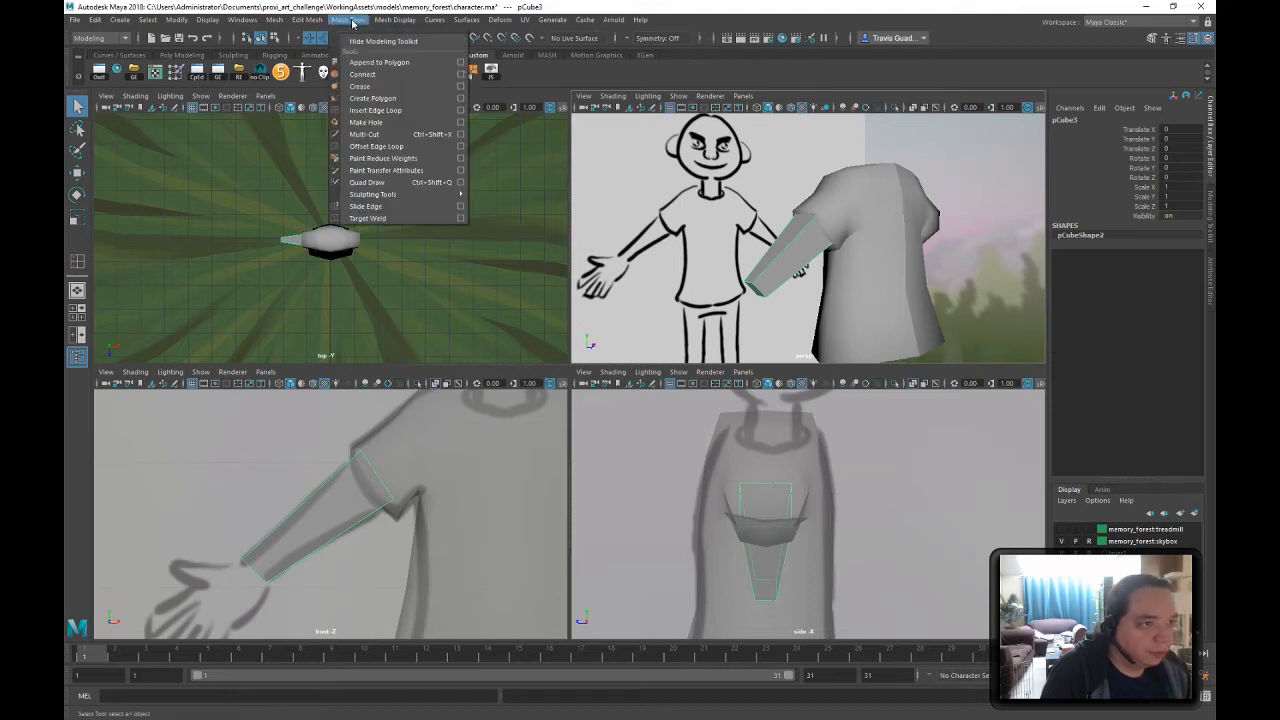
{"action": "left_click", "coordinate": [375, 110]}
{"action": "scroll", "coordinate": [845, 283], "scroll_direction": "up", "scroll_amount": 3}
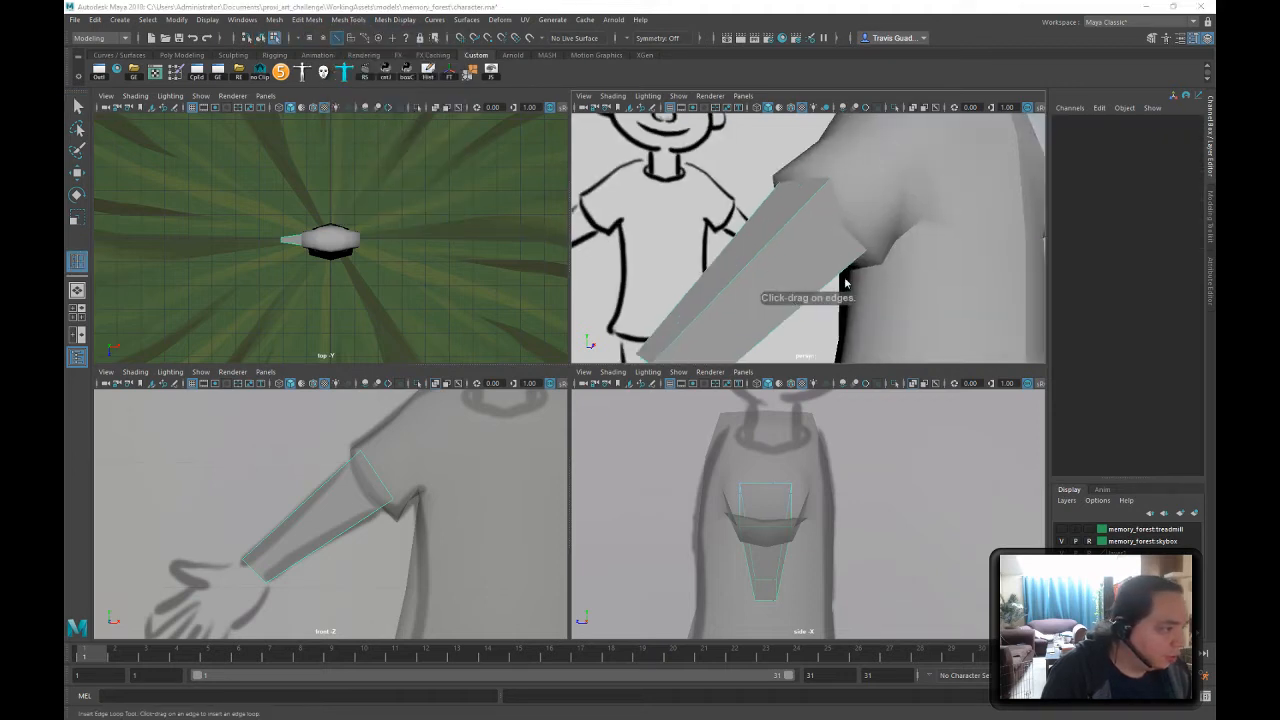
{"action": "scroll", "coordinate": [889, 272], "scroll_direction": "down", "scroll_amount": 3}
{"action": "left_click_drag", "start_coordinate": [705, 290], "coordinate": [806, 257], "text": "alt"}
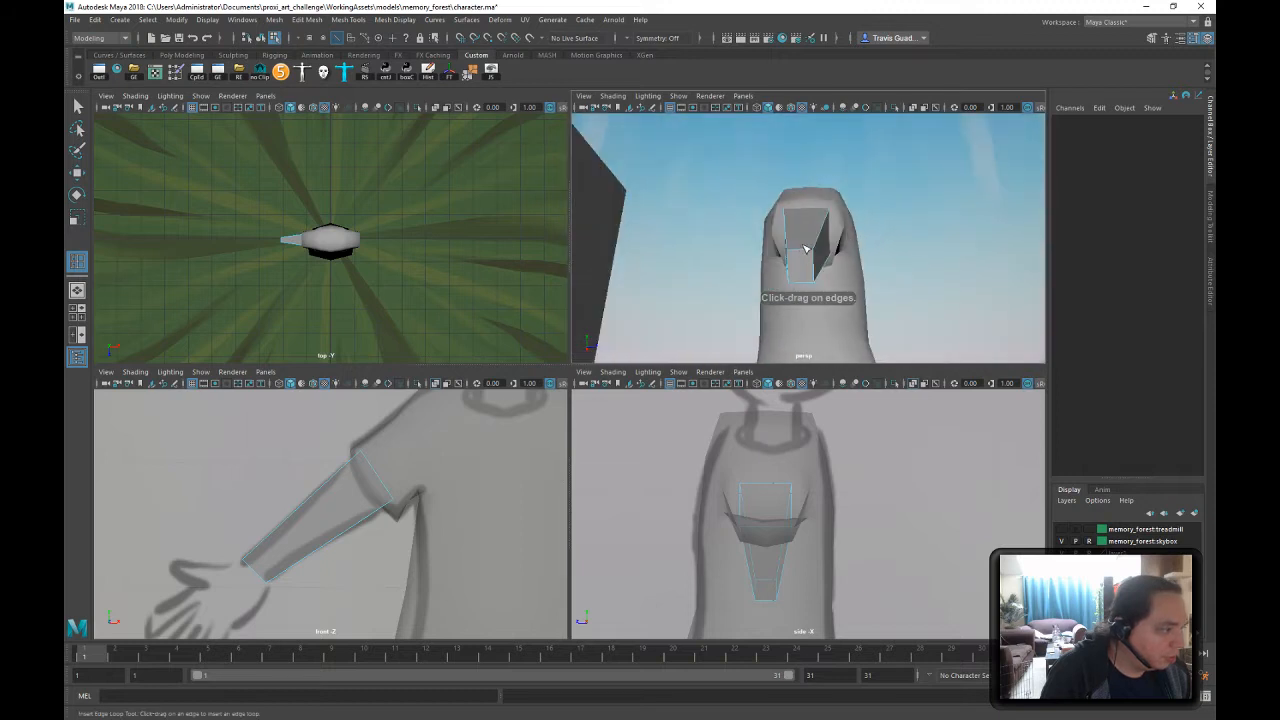
{"action": "left_click", "coordinate": [803, 253]}
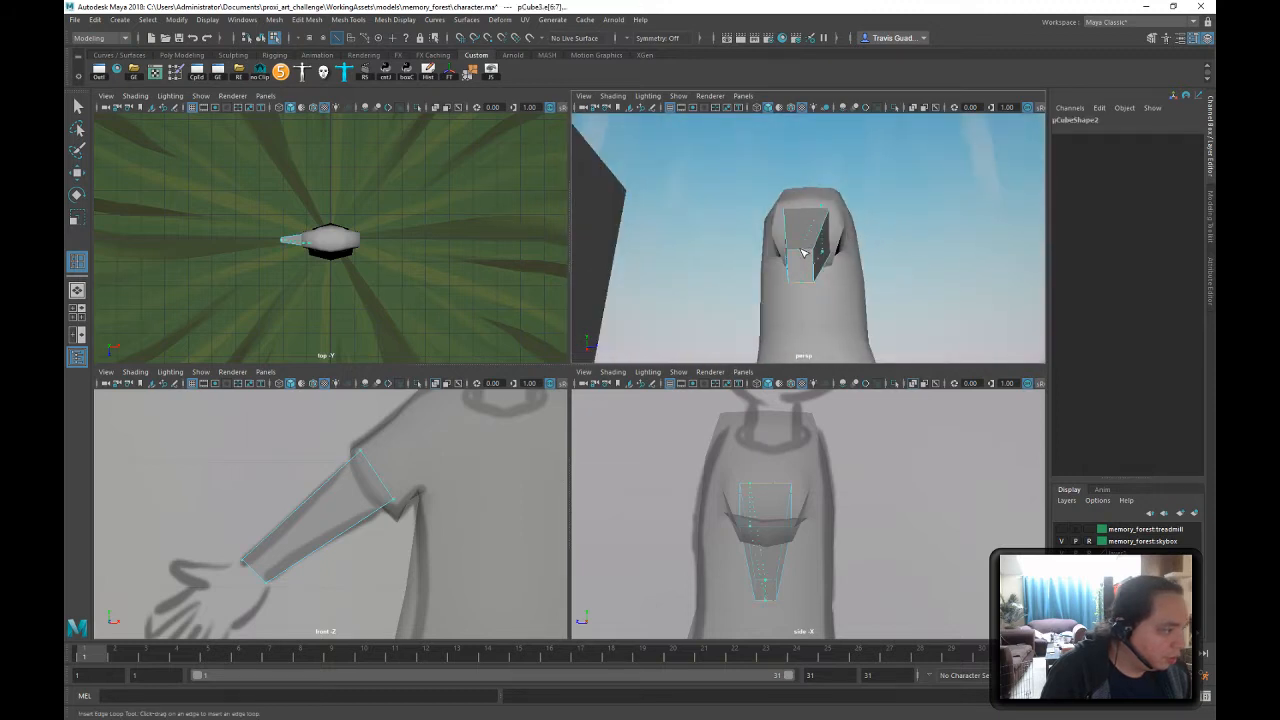
{"action": "mouse_move", "coordinate": [803, 253]}
{"action": "left_mouse_down", "text": "alt"}
{"action": "mouse_move", "coordinate": [830, 284]}
{"action": "mouse_move", "coordinate": [813, 276]}
{"action": "left_mouse_up", "text": "alt"}
{"action": "left_click_drag", "start_coordinate": [872, 228], "coordinate": [893, 264], "text": "alt"}
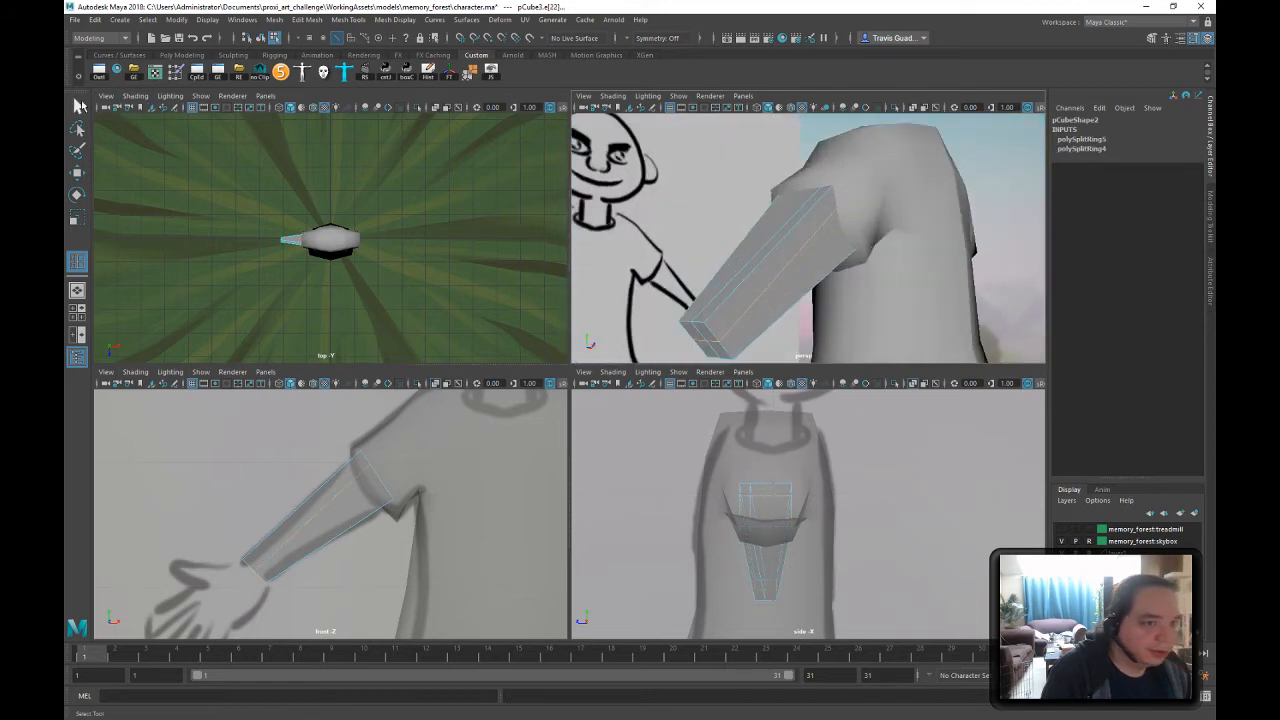
- Select the middle row of vertices at the arm's shoulder end and move them slightly down and inward along the sleeve opening
{"action": "left_click", "coordinate": [79, 106]}
{"action": "right_click_drag", "start_coordinate": [770, 261], "coordinate": [730, 263]}
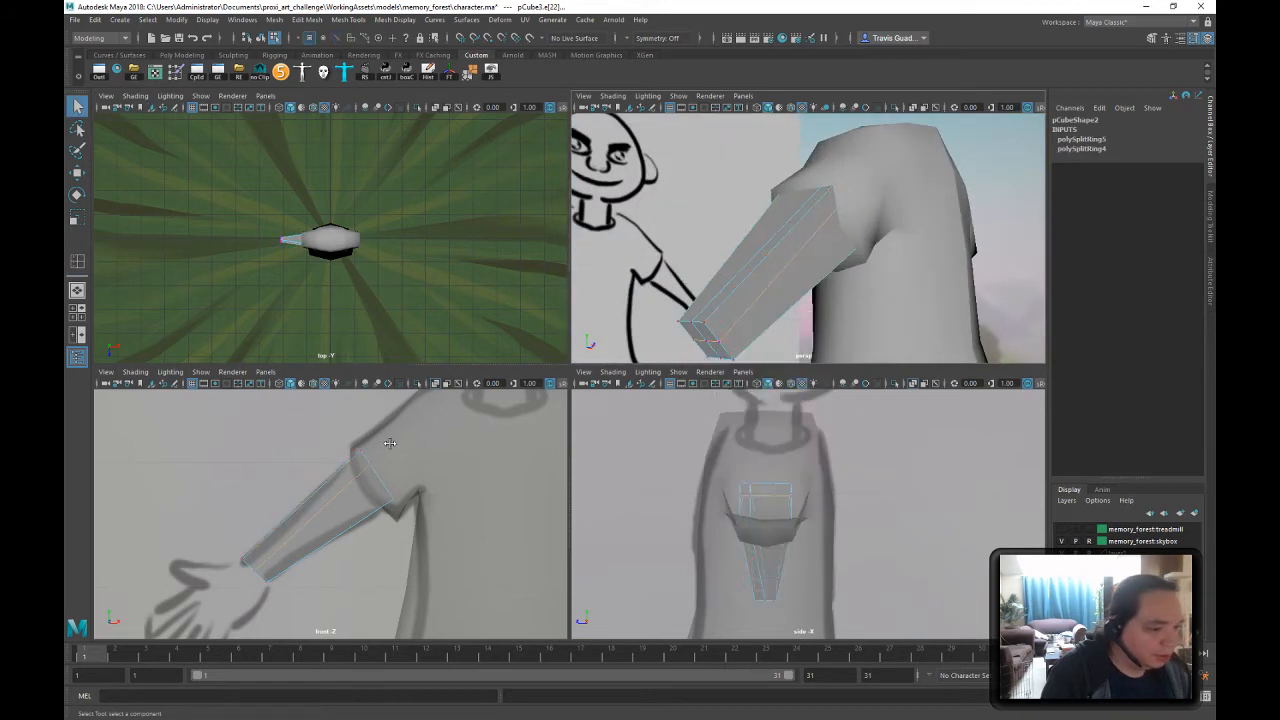
{"action": "scroll", "coordinate": [393, 452], "scroll_direction": "up", "scroll_amount": 1}
{"action": "key", "text": "w"}
{"action": "left_click_drag", "start_coordinate": [371, 484], "coordinate": [376, 467]}
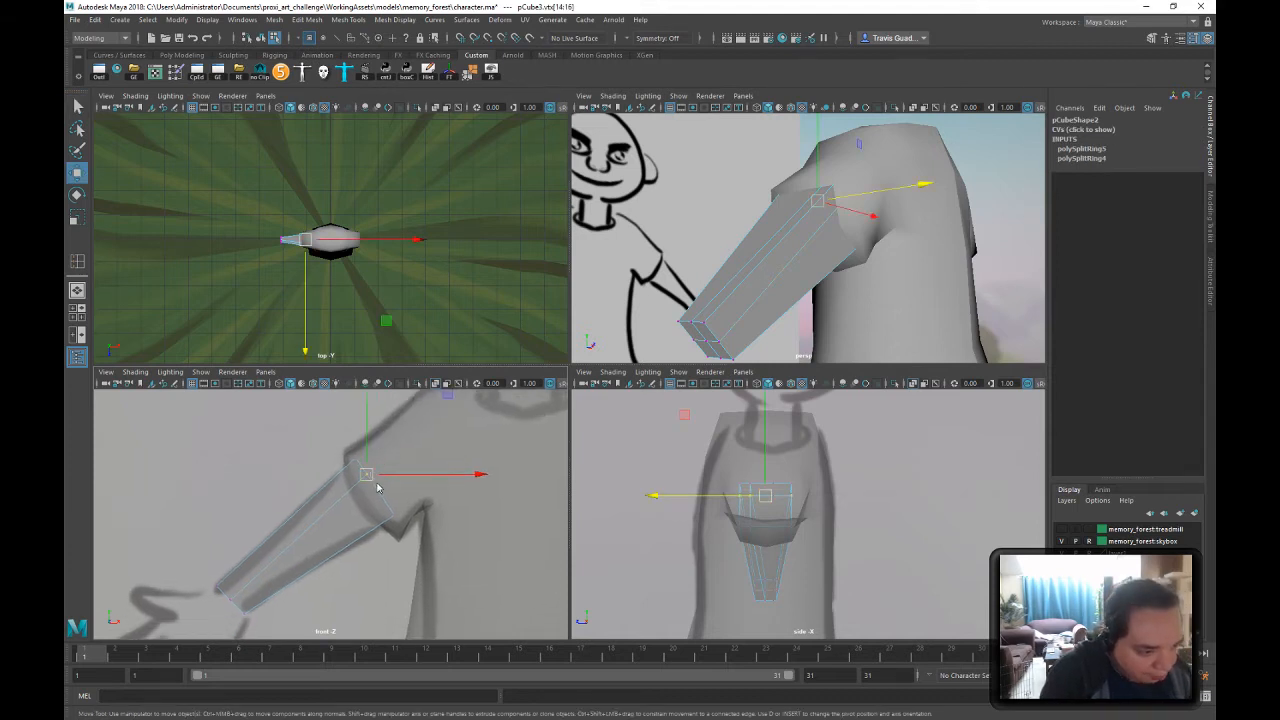
{"action": "right_click_drag", "start_coordinate": [377, 487], "coordinate": [436, 457]}
{"action": "key", "text": "space"}
{"action": "scroll", "coordinate": [517, 357], "scroll_direction": "down", "scroll_amount": 2}
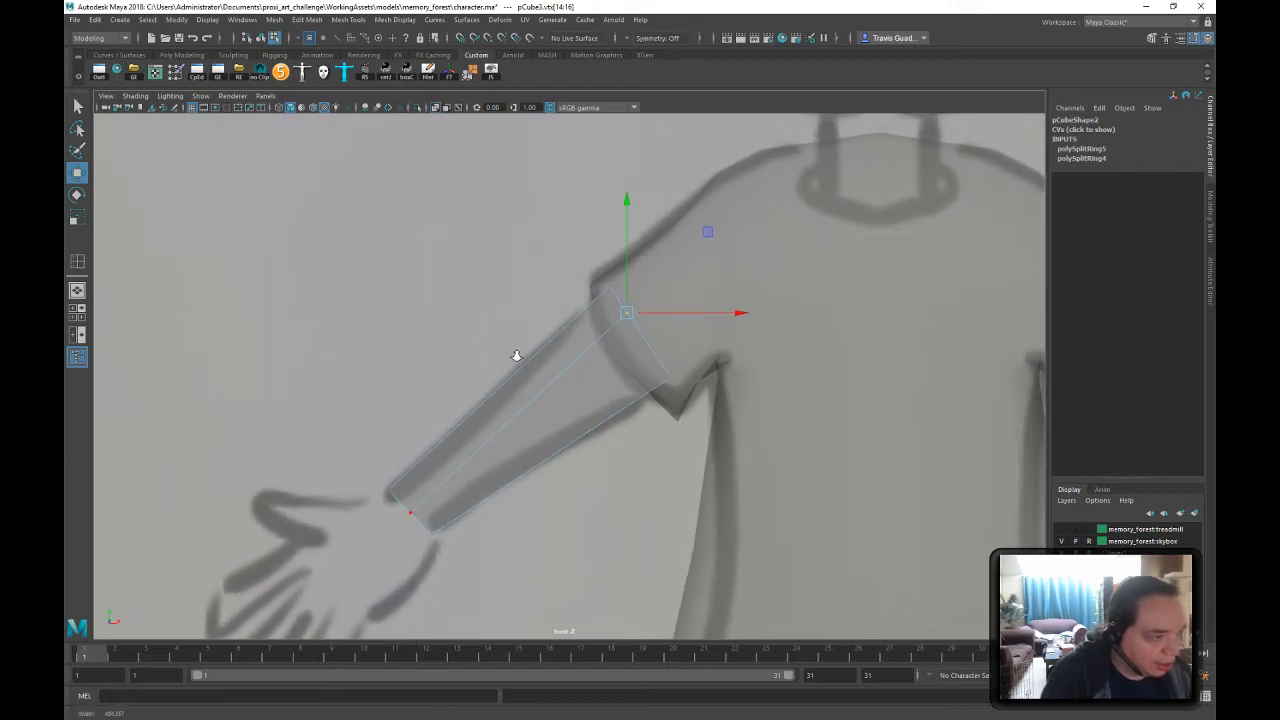
{"action": "key", "text": "w"}
{"action": "left_click_drag", "start_coordinate": [630, 312], "coordinate": [629, 314]}
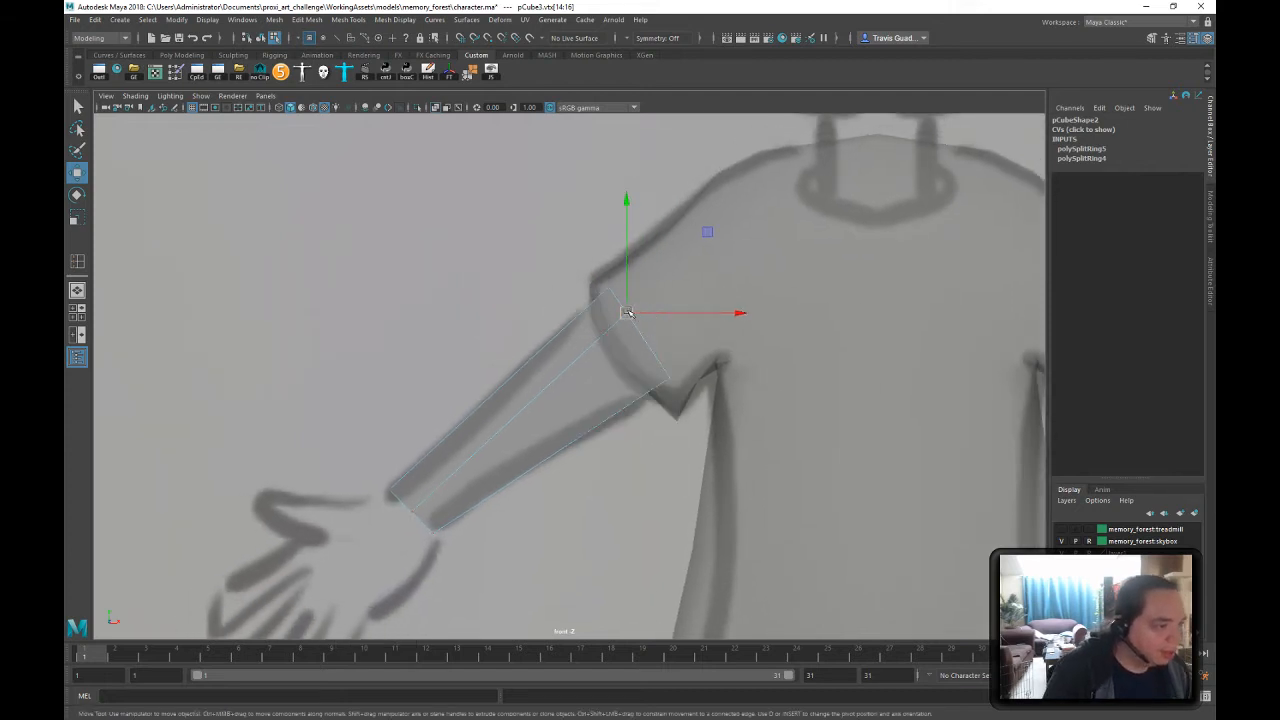
{"action": "key", "text": "space"}
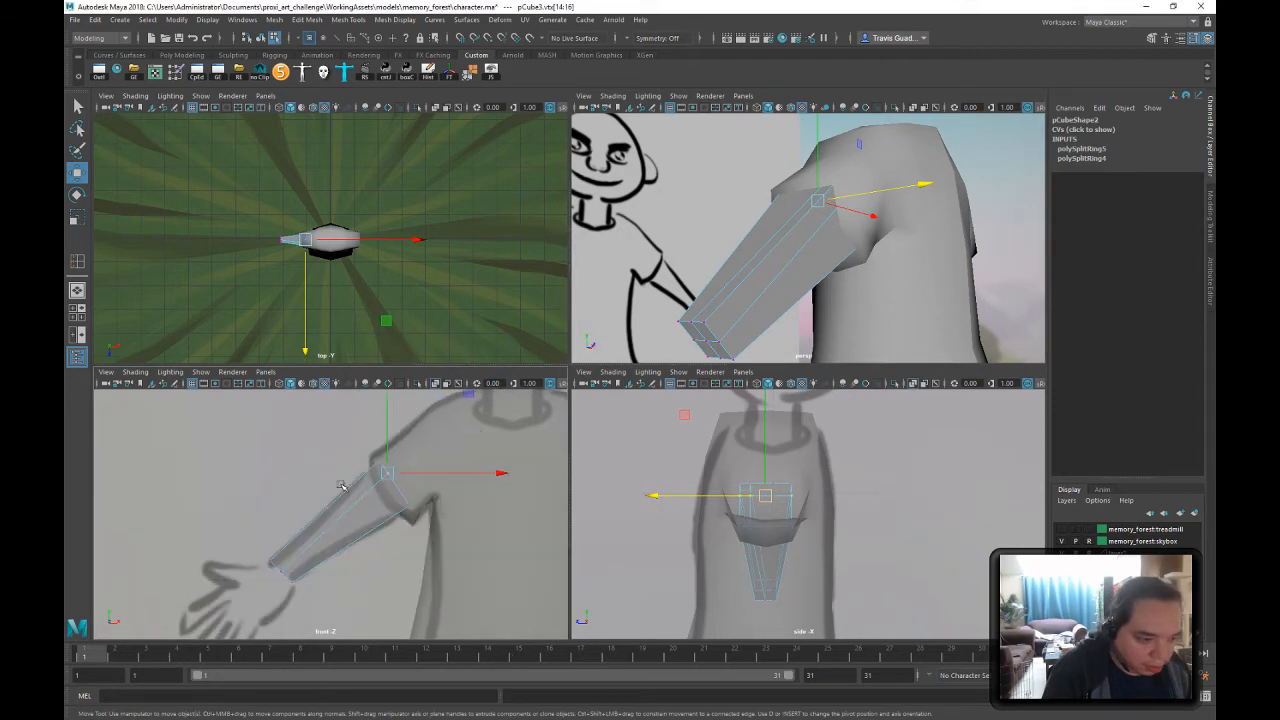
{"action": "key", "text": "space"}
{"action": "key", "text": "space"}
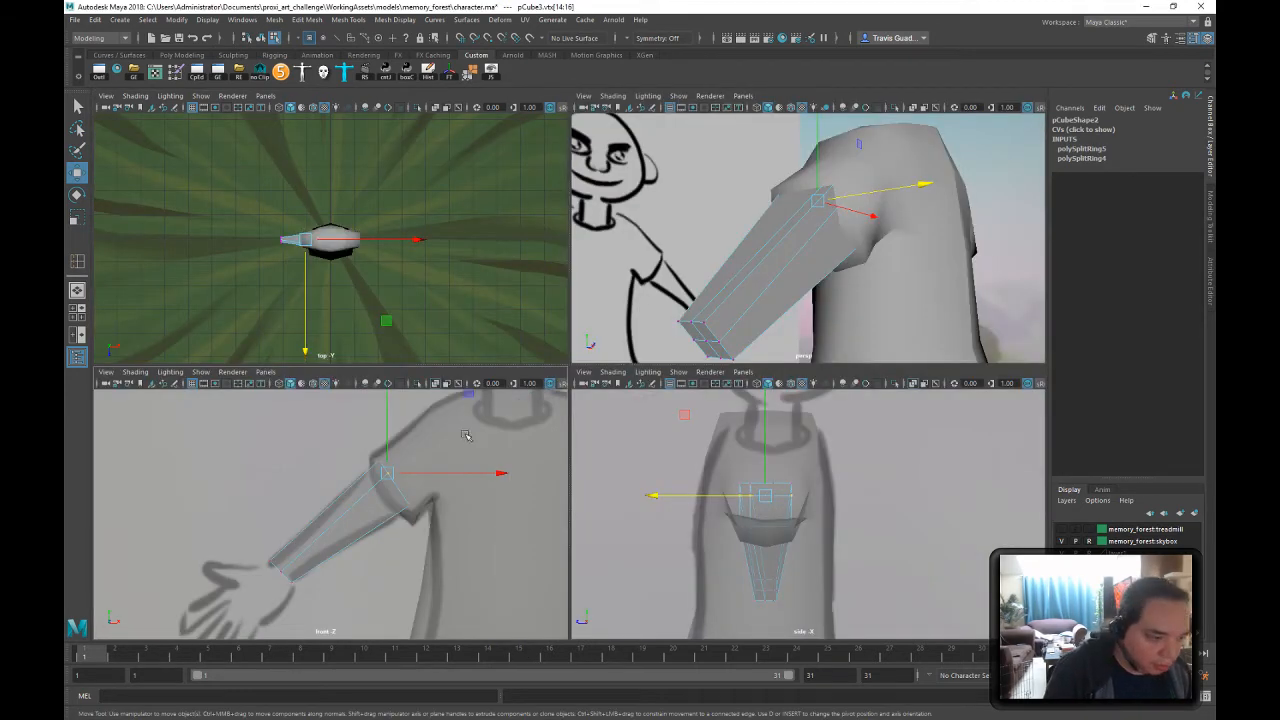
{"action": "left_click_drag", "start_coordinate": [385, 474], "coordinate": [395, 481]}
- Move the off-centre lengthwise loop's vertices along the depth axis so the loop runs down the middle of the arm's width
{"action": "right_click_drag", "start_coordinate": [815, 515], "coordinate": [891, 529], "text": "alt"}
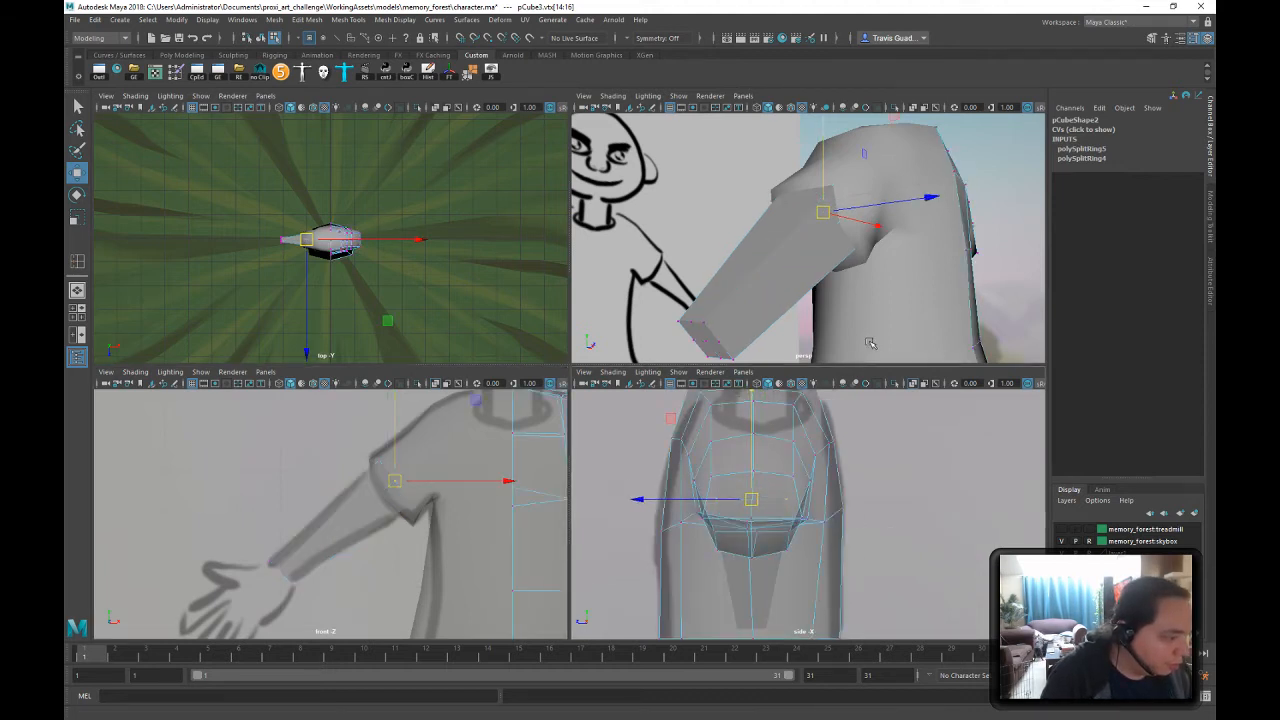
{"action": "left_click", "coordinate": [803, 287]}
{"action": "left_click_drag", "start_coordinate": [746, 283], "coordinate": [816, 274], "text": "alt"}
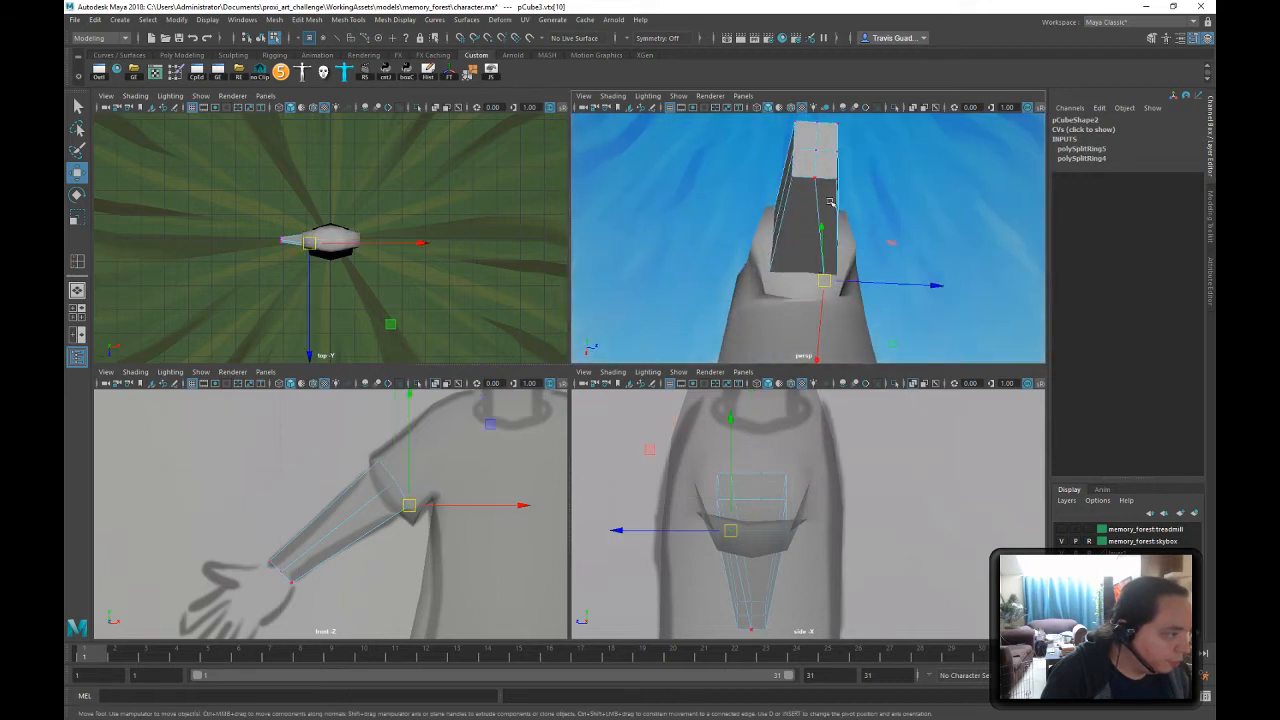
{"action": "left_click_drag", "start_coordinate": [833, 204], "coordinate": [865, 205], "text": "alt"}
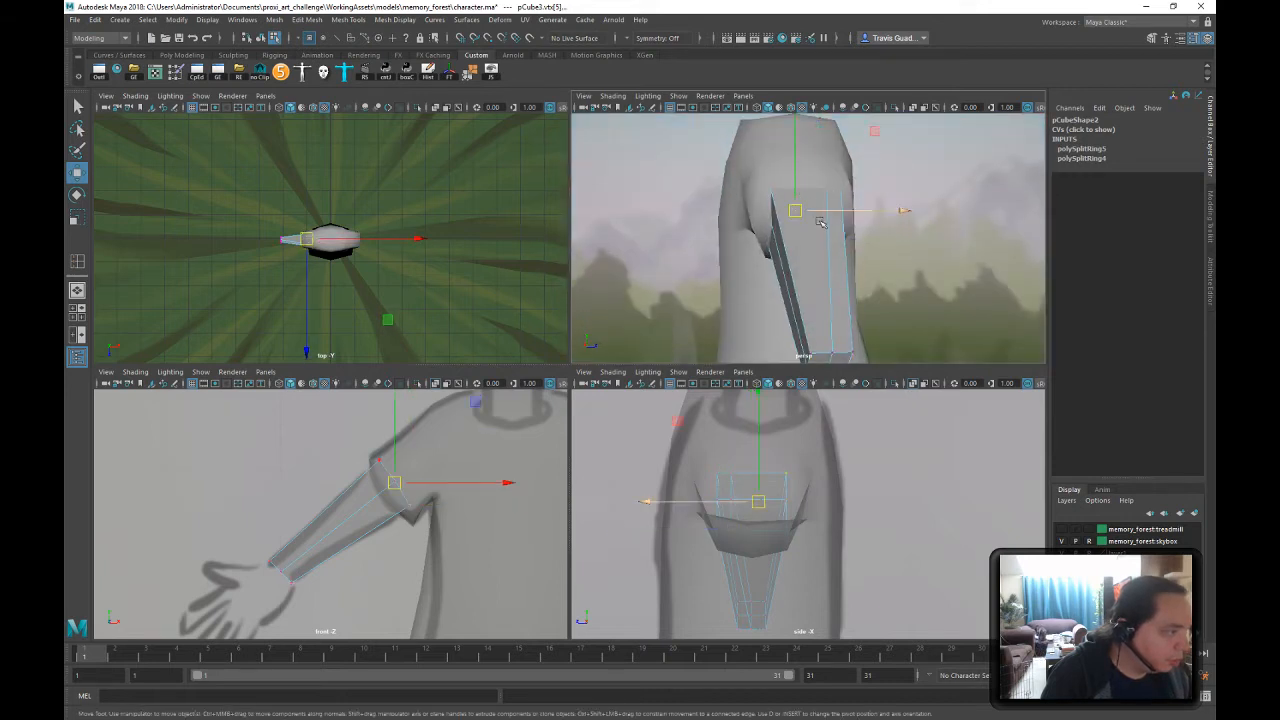
{"action": "left_click", "coordinate": [778, 194], "text": "shift"}
{"action": "left_click", "coordinate": [826, 194], "text": "shift"}
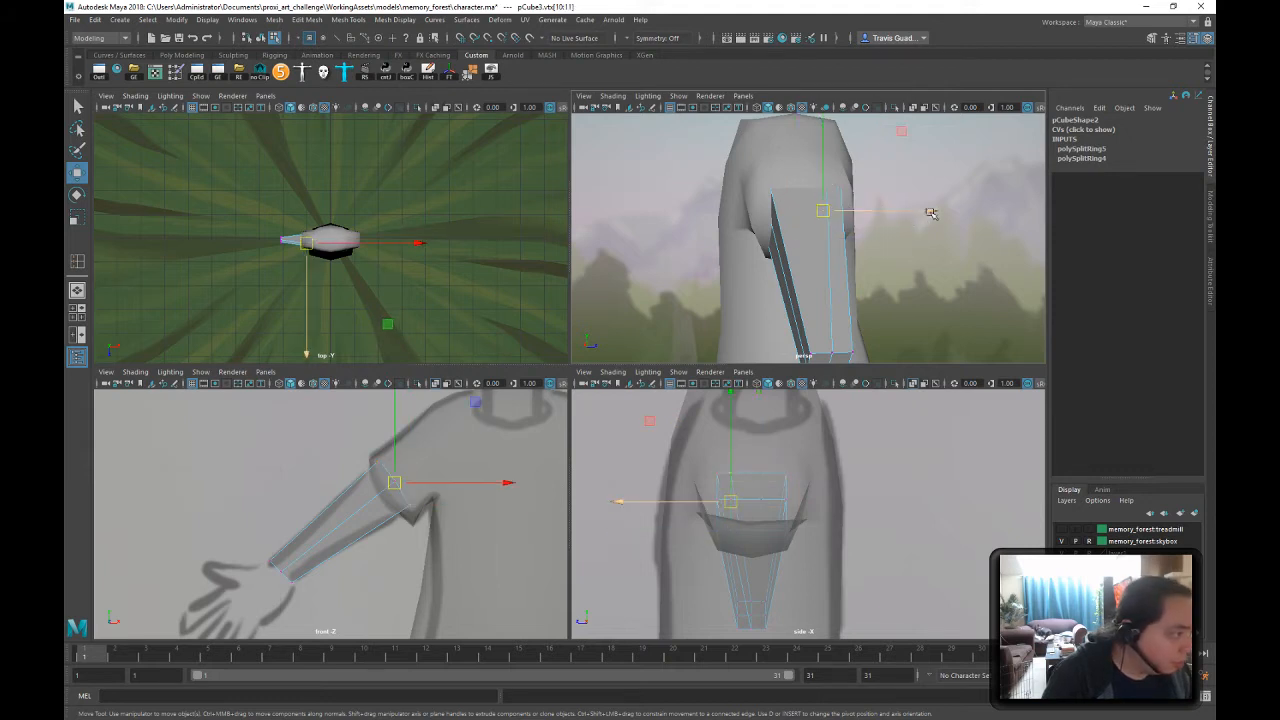
{"action": "left_click_drag", "start_coordinate": [931, 213], "coordinate": [916, 213]}
{"action": "middle_click_drag", "start_coordinate": [910, 218], "coordinate": [879, 197], "text": "alt"}
{"action": "left_click_drag", "start_coordinate": [879, 197], "coordinate": [889, 193], "text": "alt"}
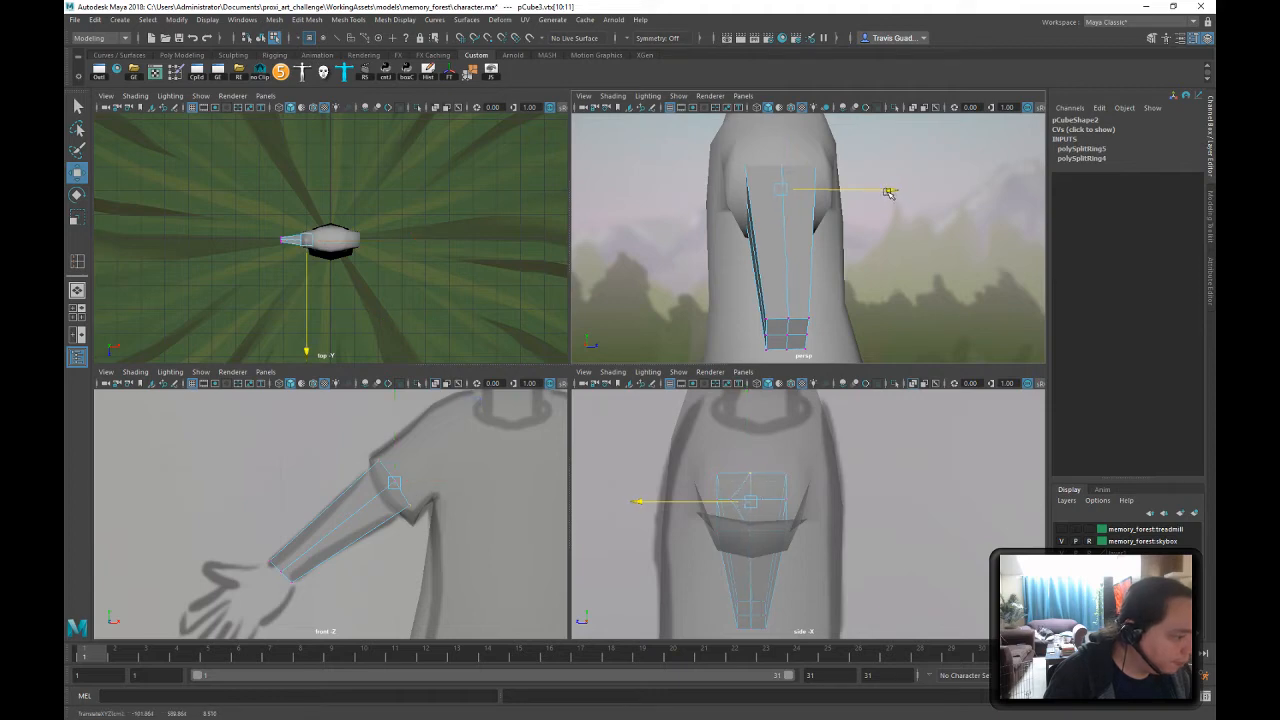
- In wireframe display, select the four corner vertices at the arm's wrist end and scale them inward to round the cross-section
{"action": "key", "text": "4"}
{"action": "middle_click_drag", "start_coordinate": [803, 228], "coordinate": [799, 248], "text": "alt"}
{"action": "mouse_move", "coordinate": [799, 248]}
{"action": "left_mouse_down", "text": "alt"}
{"action": "mouse_move", "coordinate": [791, 257]}
{"action": "mouse_move", "coordinate": [788, 236]}
{"action": "left_mouse_up", "text": "alt"}
{"action": "left_click", "coordinate": [787, 220]}
{"action": "left_click_drag", "start_coordinate": [849, 205], "coordinate": [795, 238]}
{"action": "left_click", "coordinate": [792, 222]}
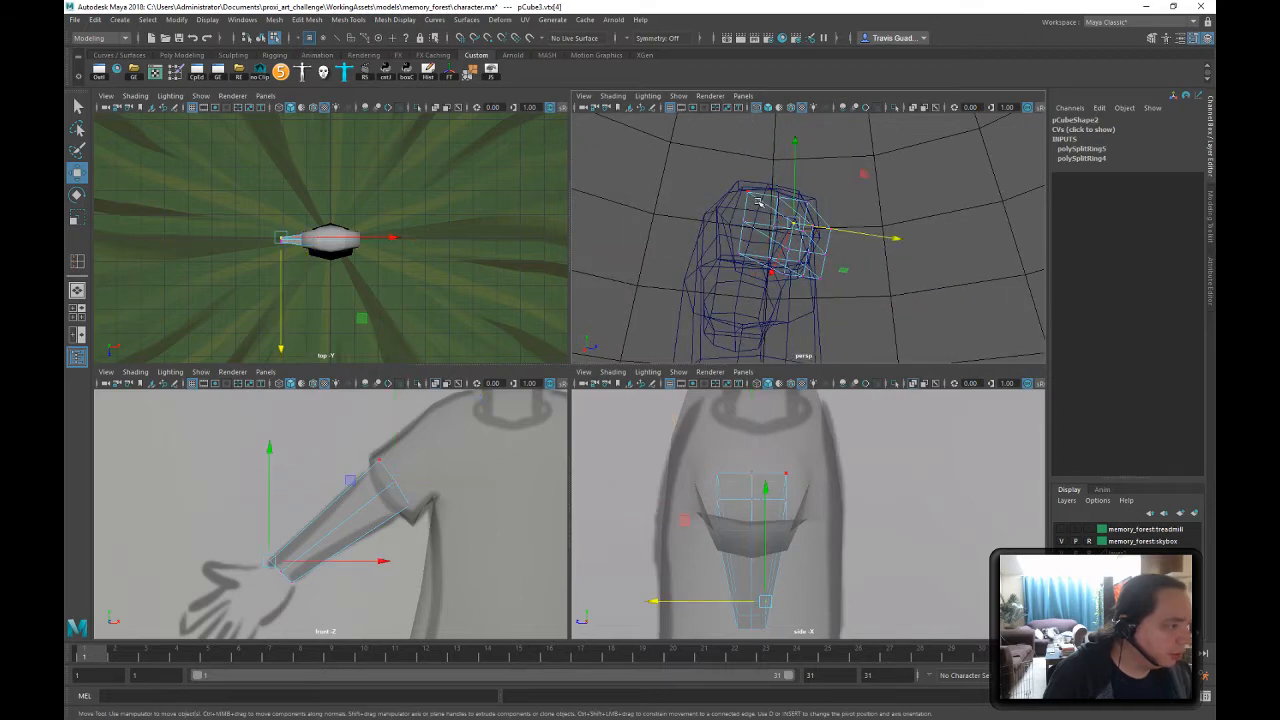
{"action": "left_click", "coordinate": [750, 194], "text": "shift"}
{"action": "left_click", "coordinate": [827, 228], "text": "shift"}
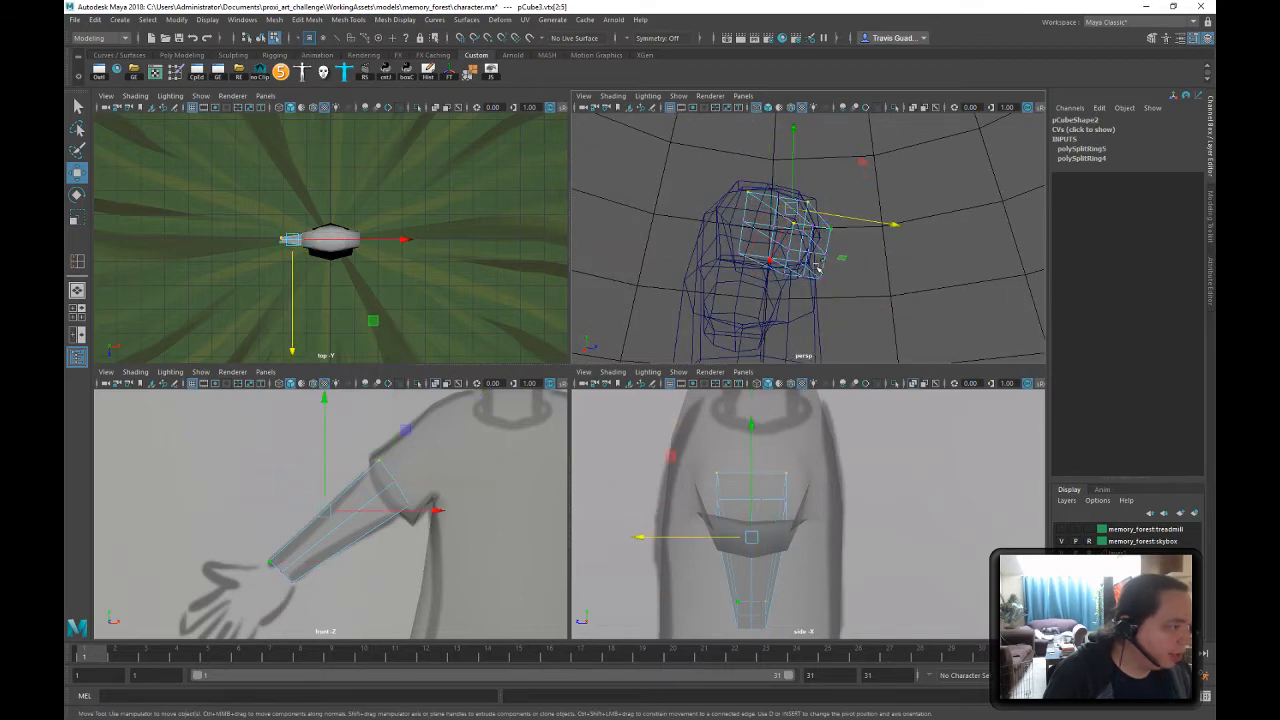
{"action": "left_click", "coordinate": [816, 266]}
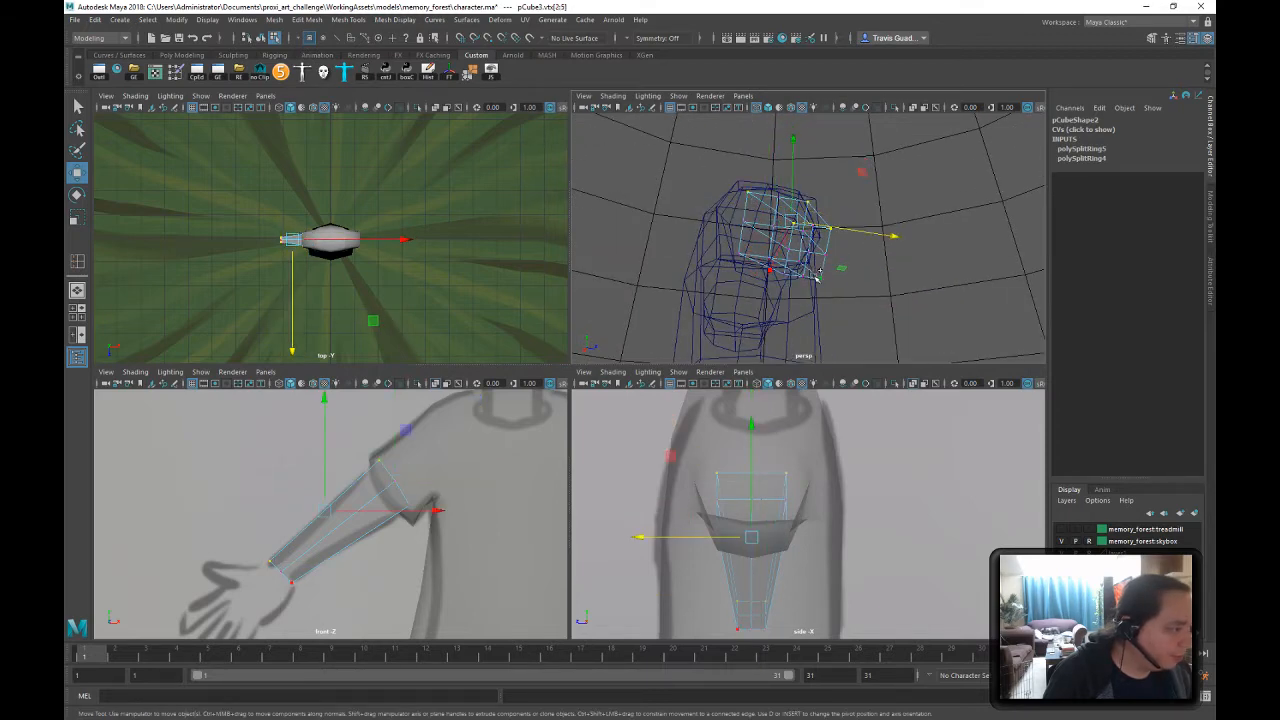
{"action": "left_click", "coordinate": [740, 254], "text": "shift"}
{"action": "left_click_drag", "start_coordinate": [860, 258], "coordinate": [796, 260], "text": "alt"}
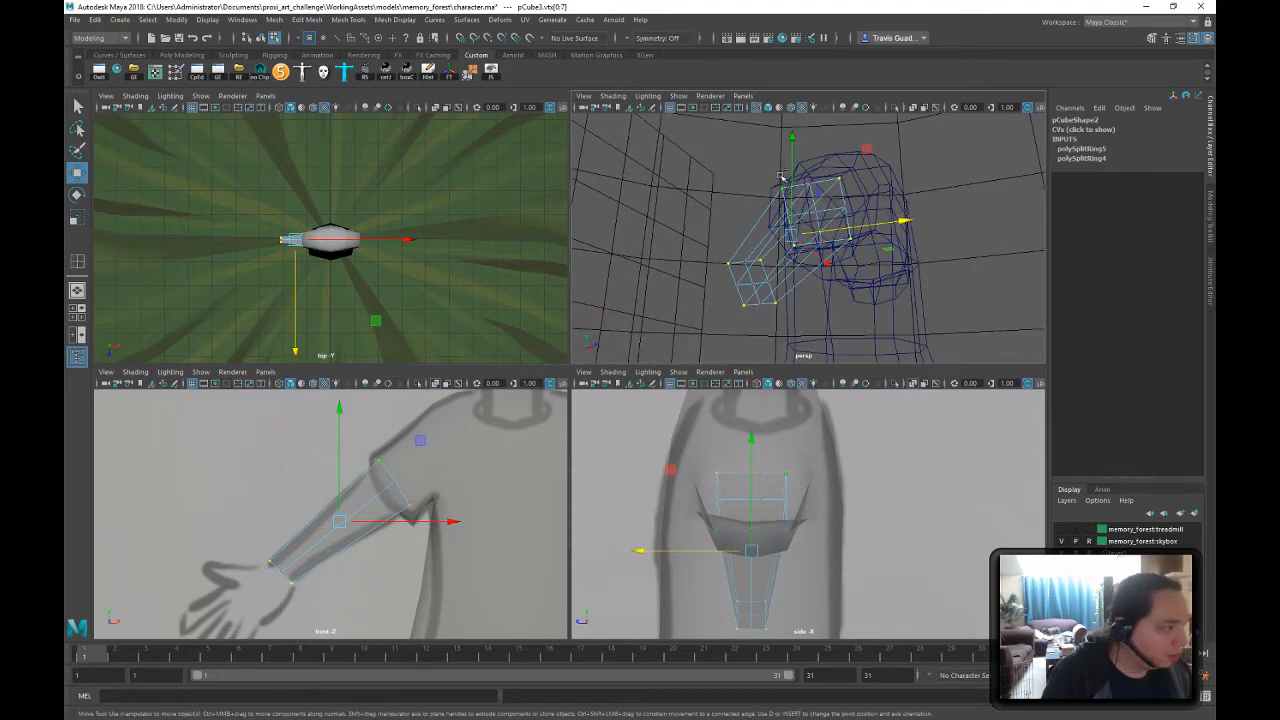
{"action": "left_click_drag", "start_coordinate": [752, 172], "coordinate": [871, 255]}
{"action": "key", "text": "r"}
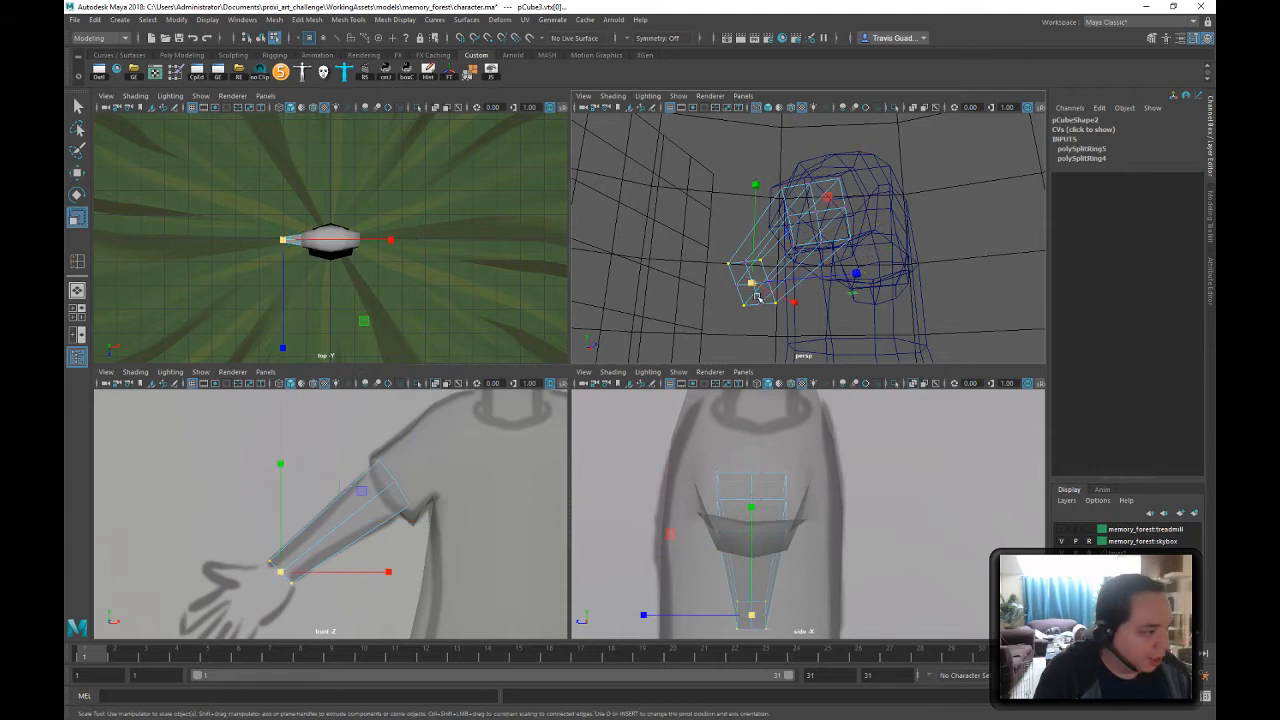
{"action": "left_click_drag", "start_coordinate": [760, 286], "coordinate": [746, 283]}
- Scale the four corner vertices at the arm's shoulder end inward to round it, and return to object selection
{"action": "left_click_drag", "start_coordinate": [864, 160], "coordinate": [831, 193]}
{"action": "left_click_drag", "start_coordinate": [730, 165], "coordinate": [800, 208]}
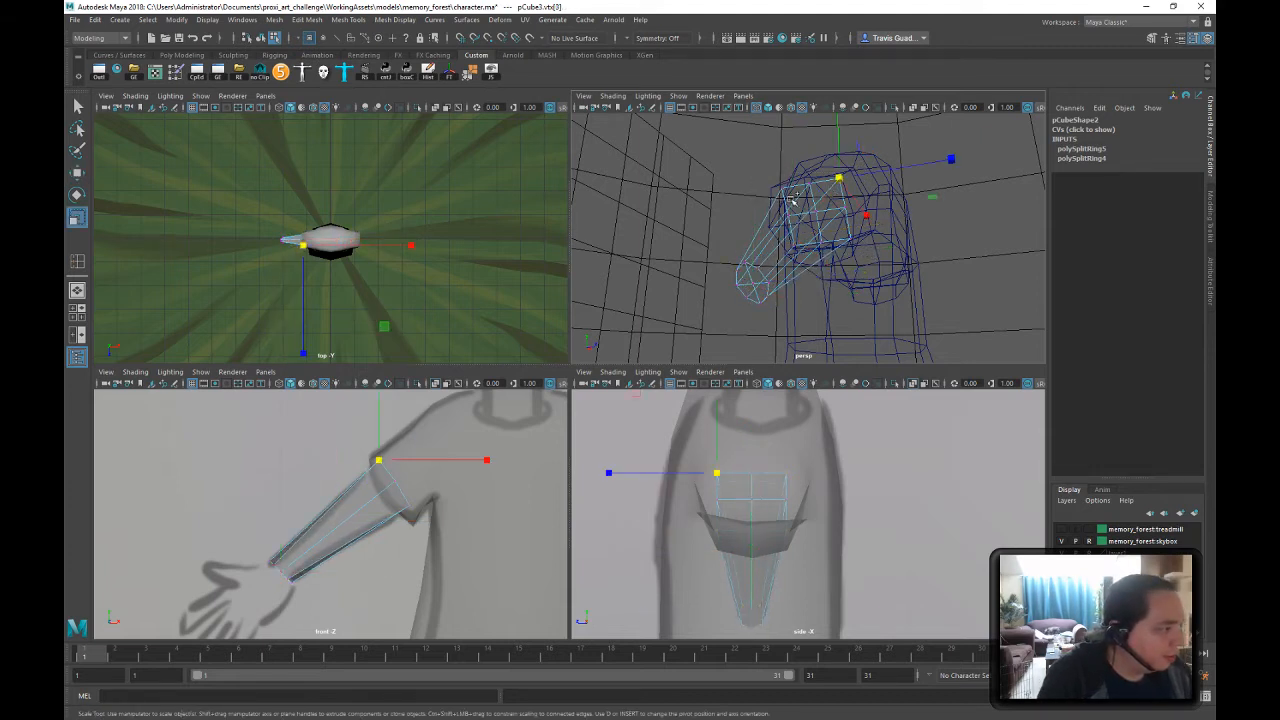
{"action": "left_click", "coordinate": [803, 254], "text": "shift"}
{"action": "left_click_drag", "start_coordinate": [888, 222], "coordinate": [841, 255], "text": "shift"}
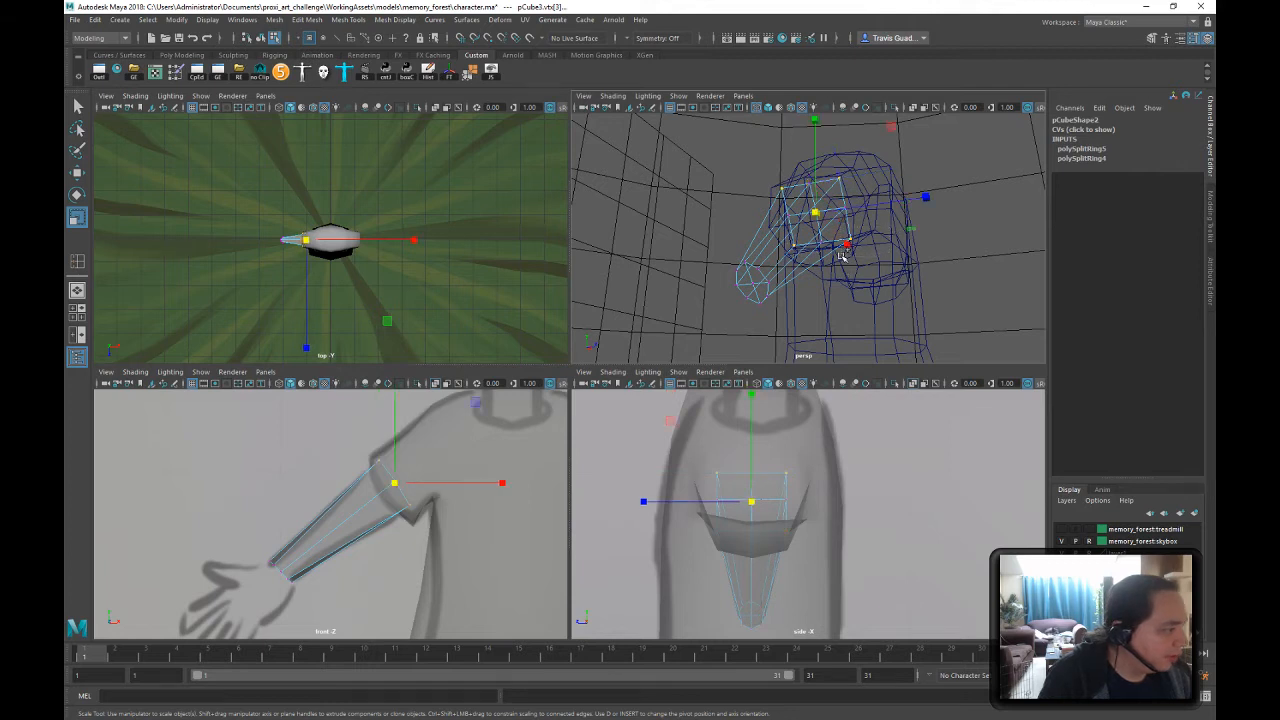
{"action": "left_click_drag", "start_coordinate": [815, 214], "coordinate": [796, 216]}
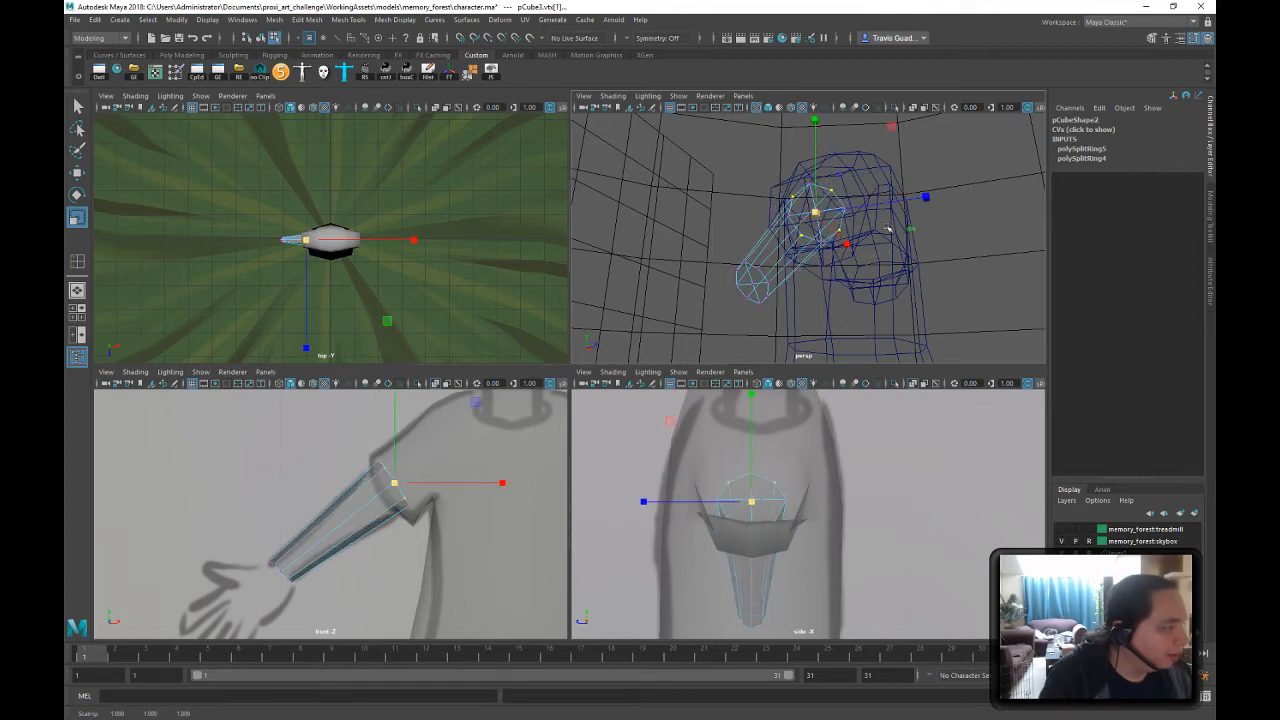
{"action": "left_click", "coordinate": [260, 37]}
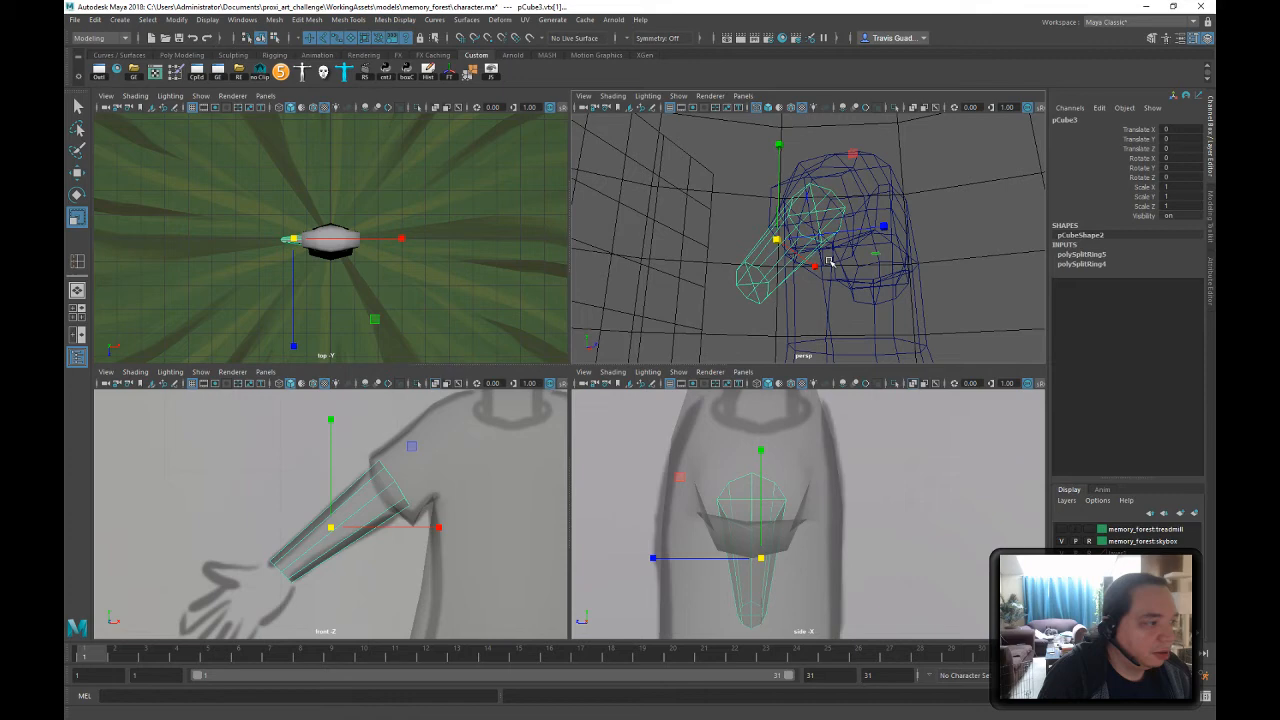
- Restore textured shading in the perspective view, reselect the arm and delete its construction history
{"action": "left_click", "coordinate": [932, 240]}
{"action": "key", "text": "6"}
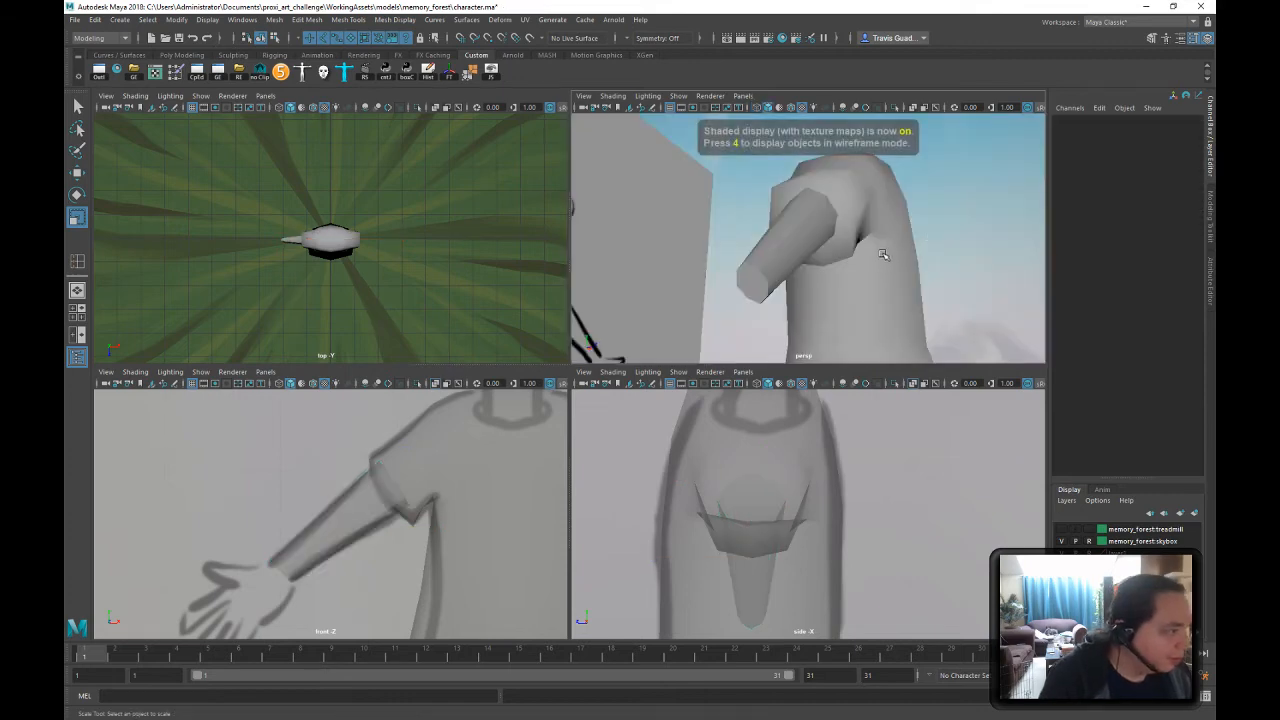
{"action": "mouse_move", "coordinate": [885, 255]}
{"action": "left_mouse_down", "text": "alt"}
{"action": "mouse_move", "coordinate": [787, 230]}
{"action": "mouse_move", "coordinate": [740, 234]}
{"action": "mouse_move", "coordinate": [860, 320]}
{"action": "mouse_move", "coordinate": [889, 210]}
{"action": "left_mouse_up", "text": "alt"}
{"action": "left_click", "coordinate": [873, 330]}
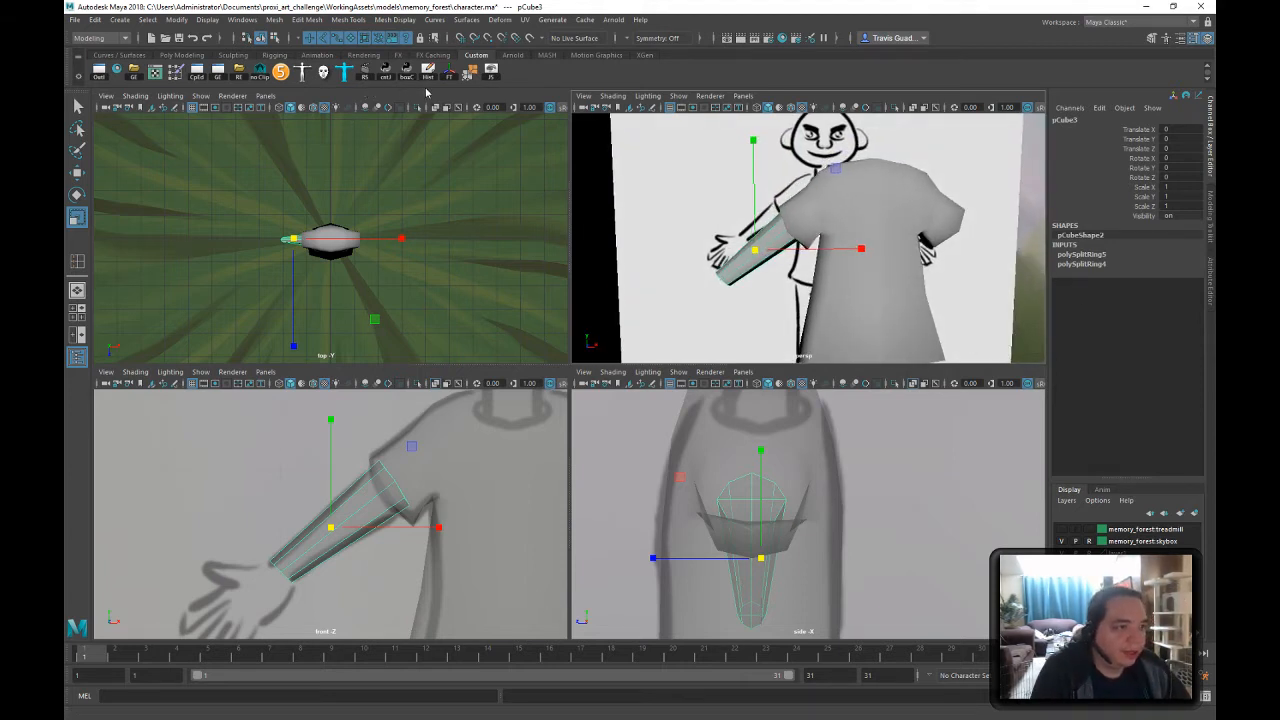
{"action": "scroll", "coordinate": [706, 231], "scroll_direction": "up", "scroll_amount": 2}
{"action": "left_click_drag", "start_coordinate": [706, 231], "coordinate": [722, 260], "text": "alt"}
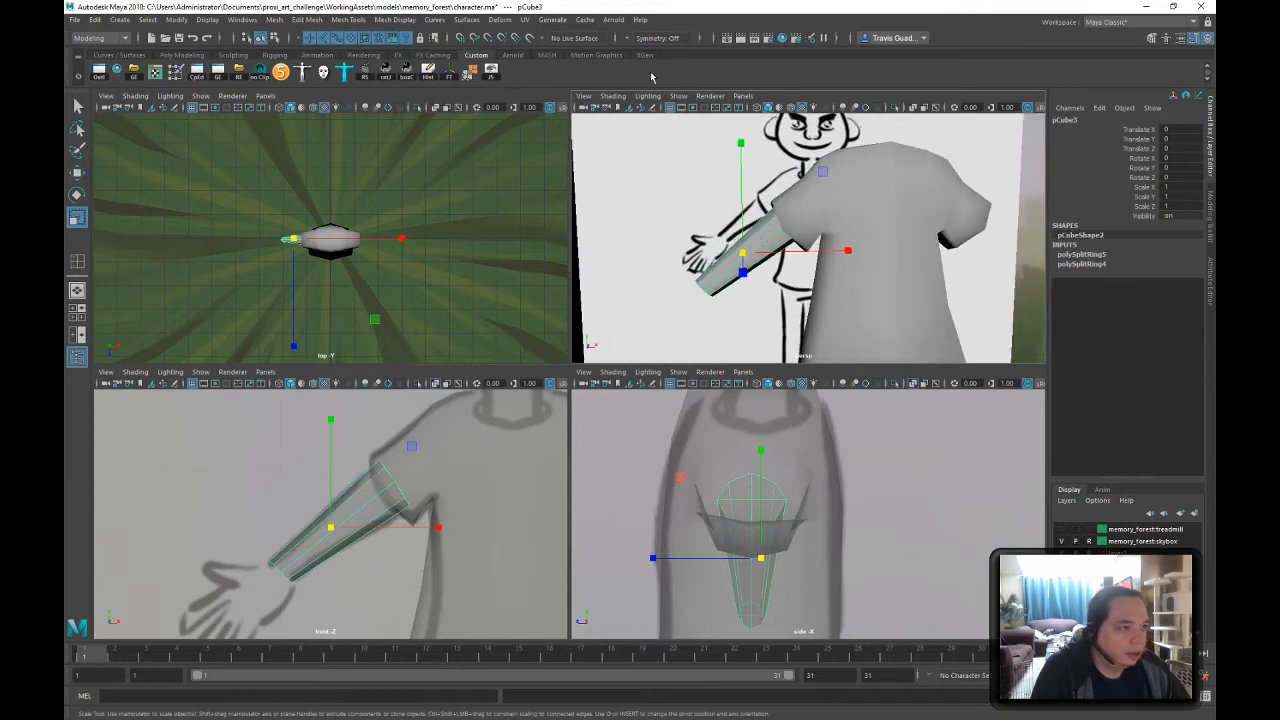
{"action": "left_click", "coordinate": [430, 75]}
{"action": "left_click_drag", "start_coordinate": [814, 230], "coordinate": [823, 230], "text": "alt"}
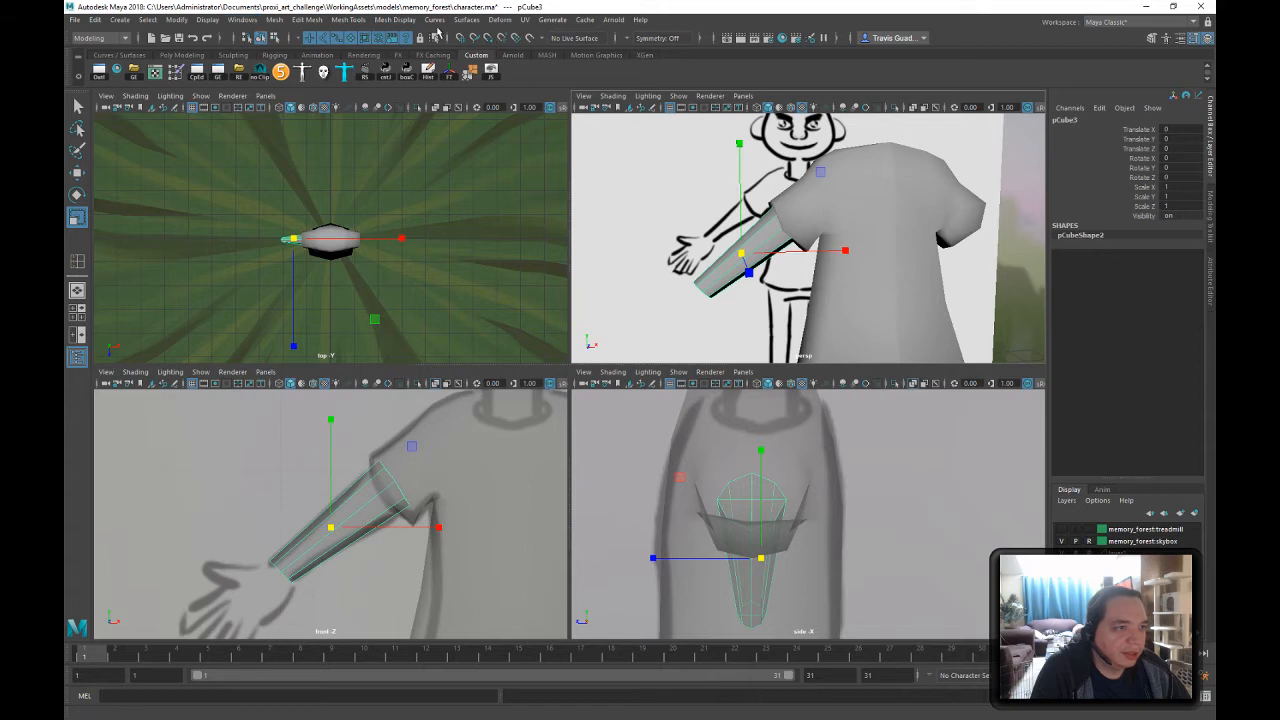
- Insert two closely spaced edge loops around the arm just below the sleeve opening, and return to object selection
{"action": "left_click", "coordinate": [340, 20]}
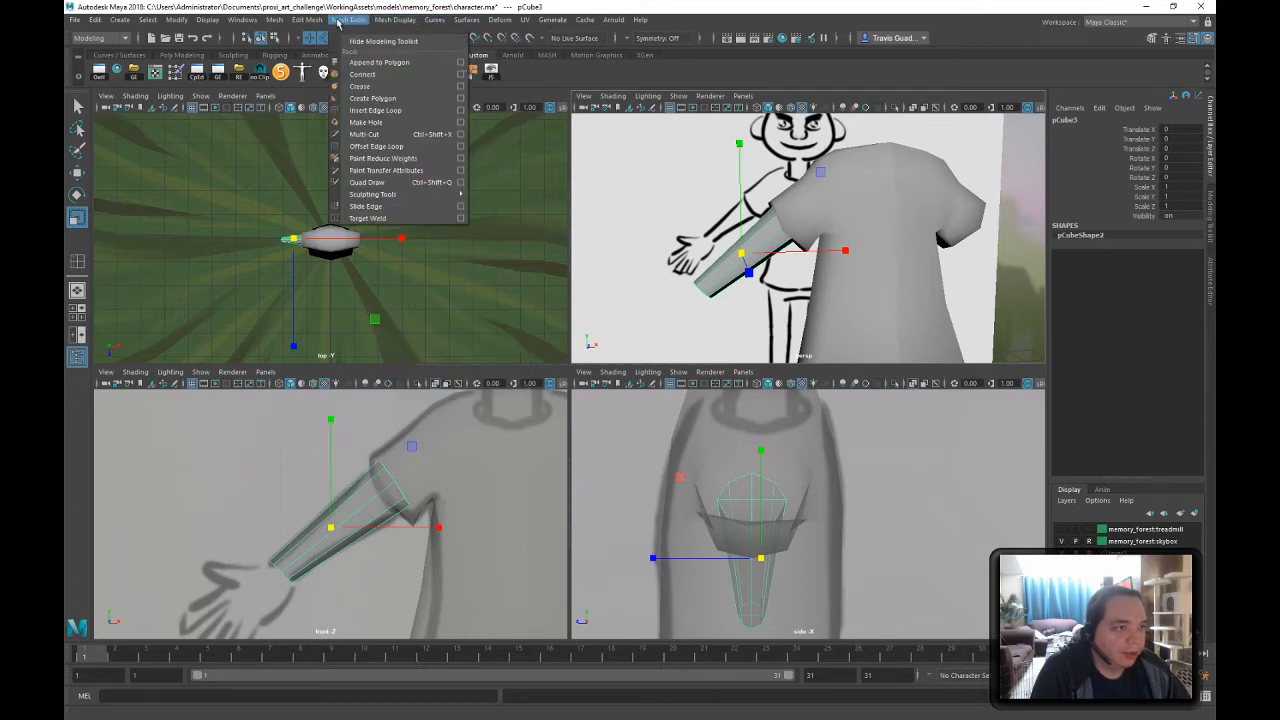
{"action": "left_click", "coordinate": [376, 110]}
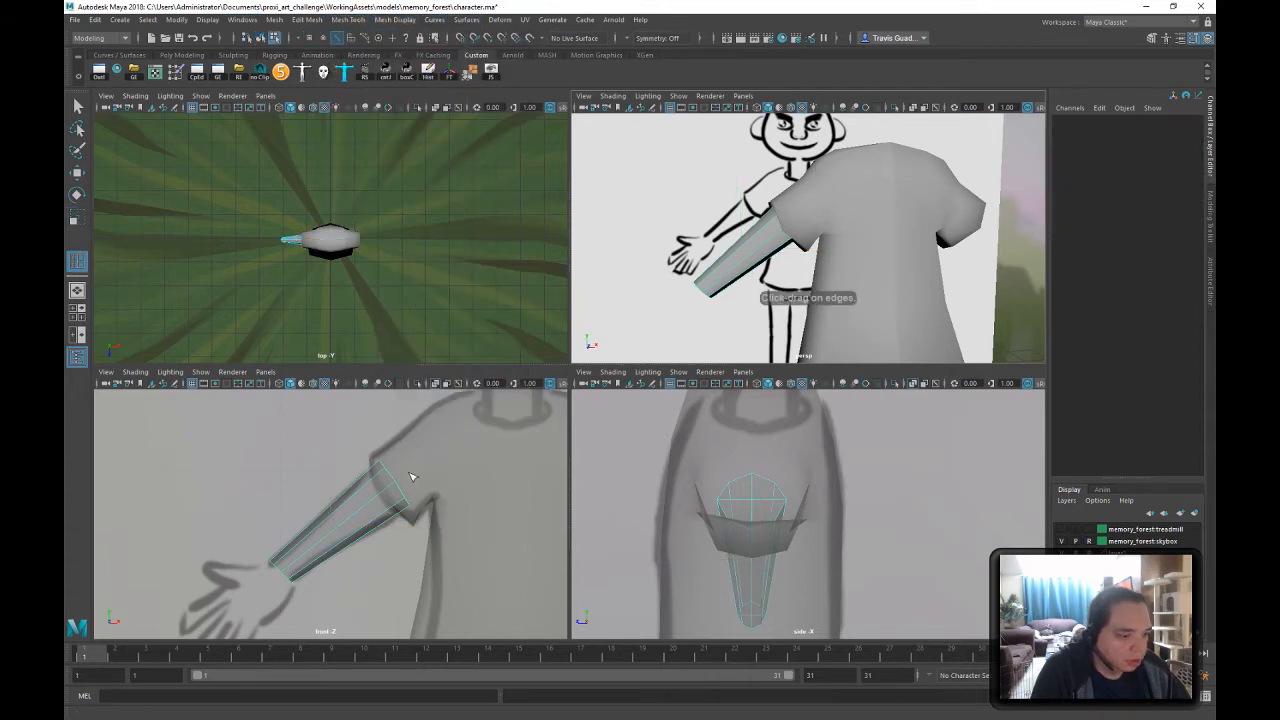
{"action": "left_click", "coordinate": [363, 491]}
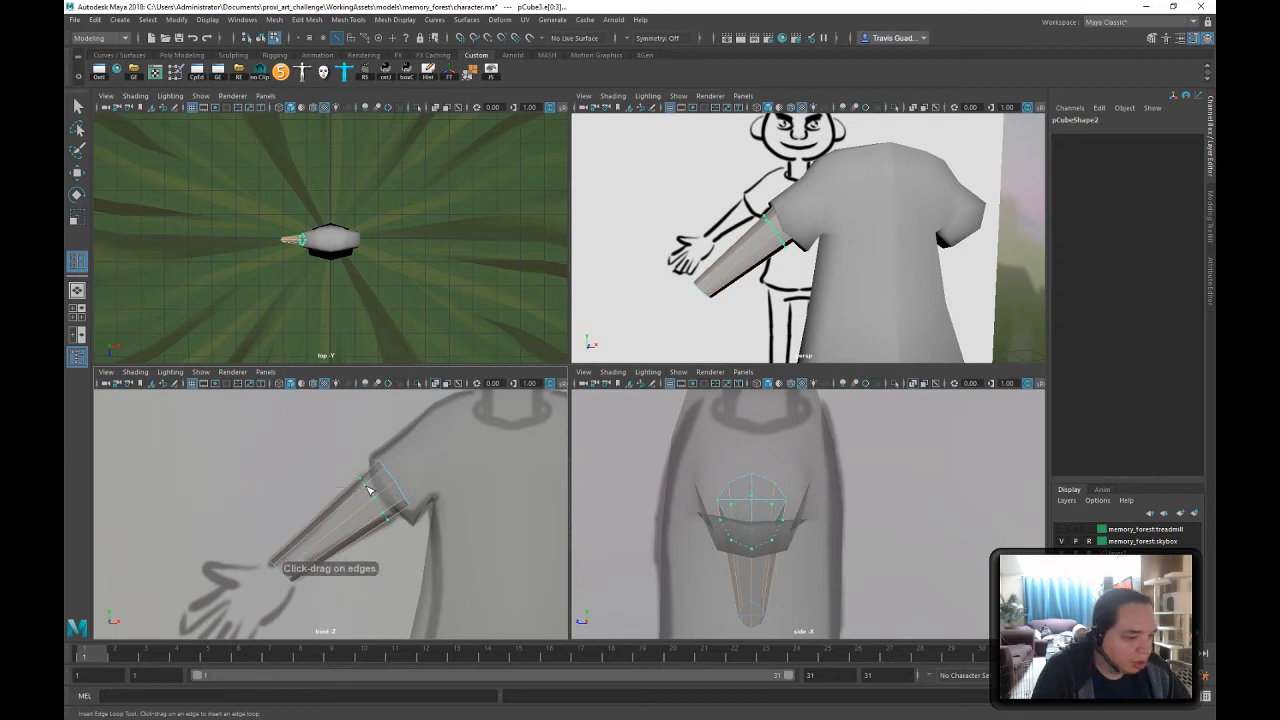
{"action": "left_click", "coordinate": [369, 505]}
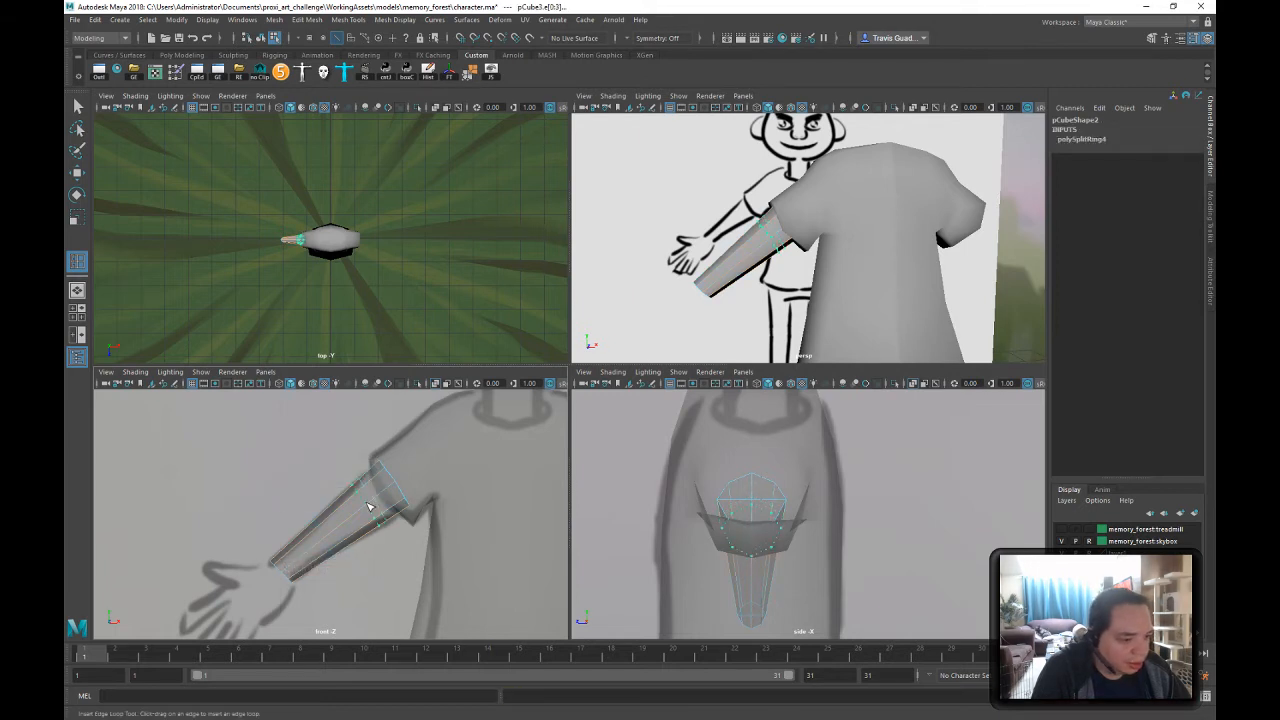
{"action": "left_click", "coordinate": [369, 505]}
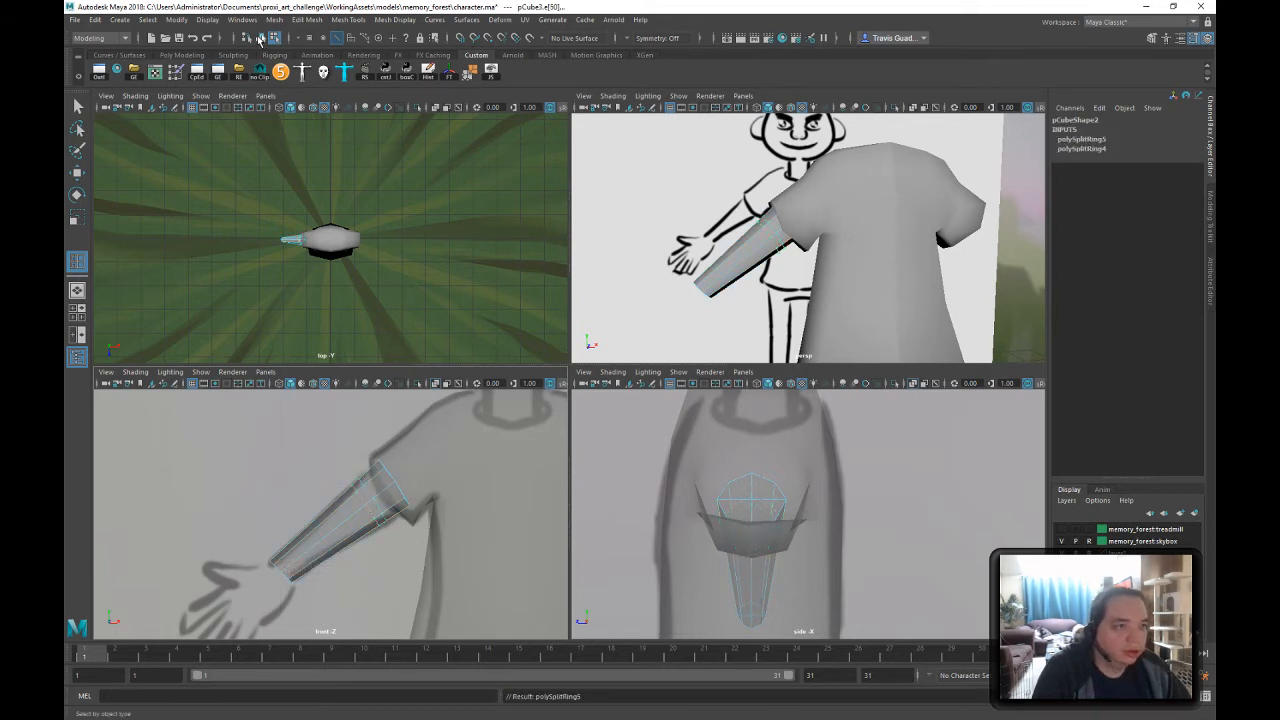
{"action": "left_click", "coordinate": [260, 39]}
{"action": "left_click", "coordinate": [77, 105]}
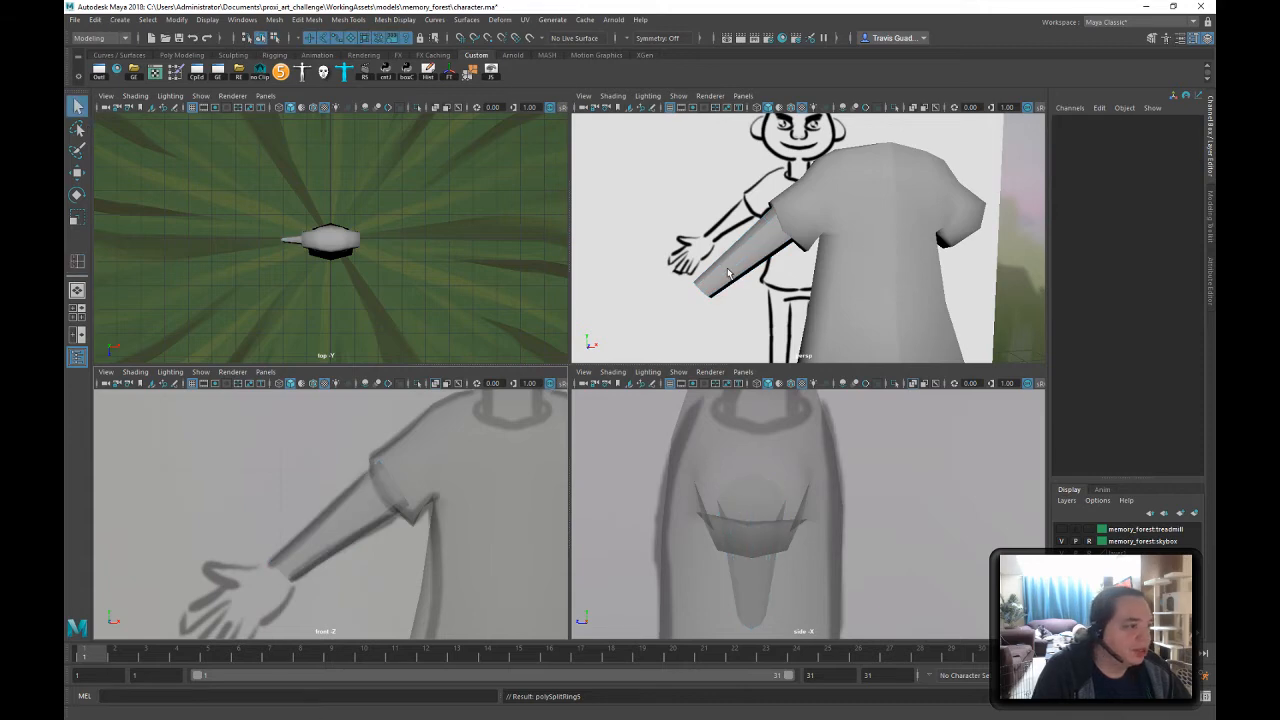
- Select the front middle vertex of the new edge loops below the sleeve and move it slightly down the arm toward the wrist
{"action": "left_click", "coordinate": [360, 525]}
{"action": "left_click_drag", "start_coordinate": [894, 286], "coordinate": [810, 255], "text": "alt"}
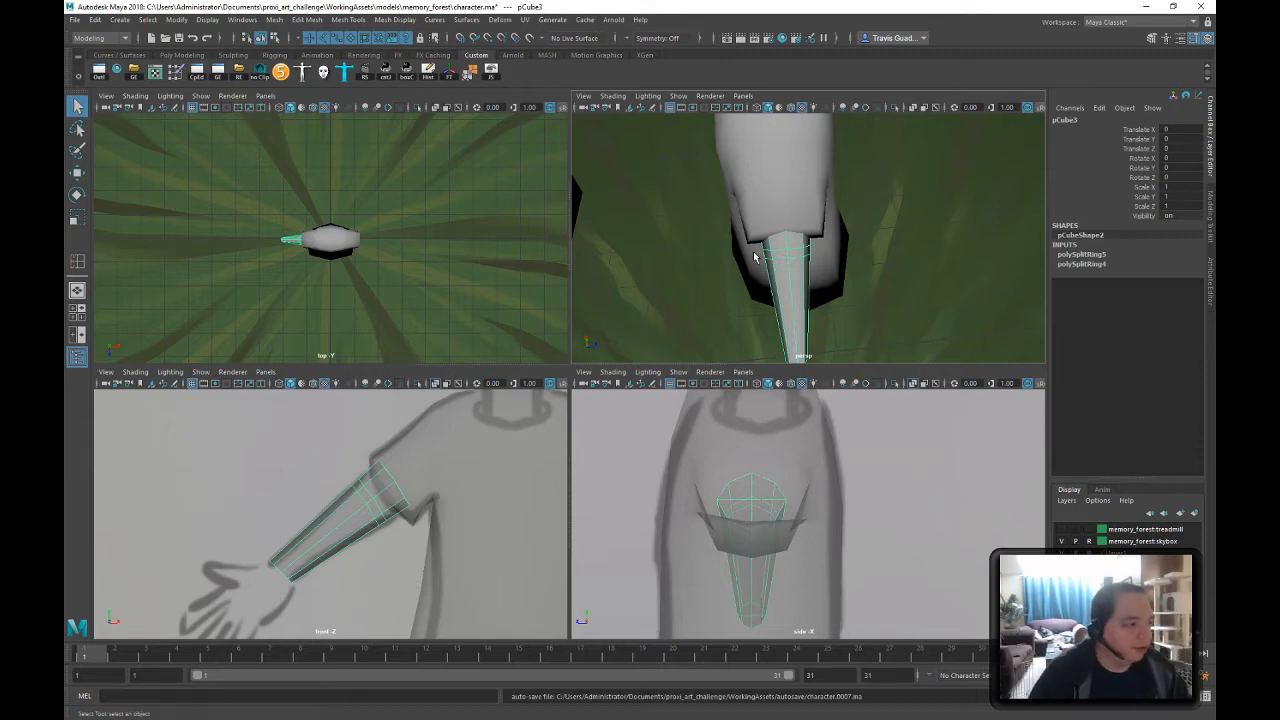
{"action": "left_click_drag", "start_coordinate": [755, 258], "coordinate": [787, 234], "text": "alt"}
{"action": "right_click_drag", "start_coordinate": [787, 234], "coordinate": [736, 232]}
{"action": "left_click", "coordinate": [797, 230]}
{"action": "key", "text": "w"}
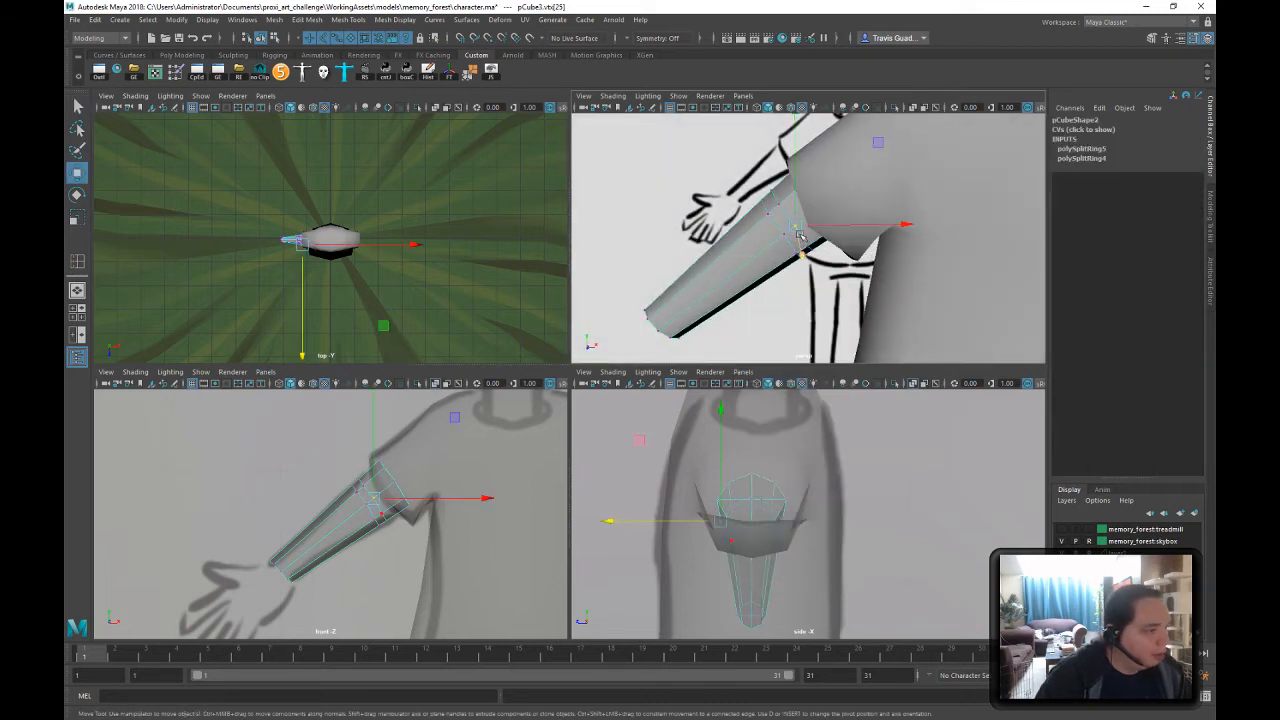
{"action": "left_click_drag", "start_coordinate": [797, 230], "coordinate": [788, 233]}
{"action": "mouse_move", "coordinate": [912, 204]}
{"action": "left_mouse_down", "text": "alt"}
{"action": "mouse_move", "coordinate": [912, 179]}
{"action": "mouse_move", "coordinate": [950, 190]}
{"action": "mouse_move", "coordinate": [912, 204]}
{"action": "left_mouse_up", "text": "alt"}
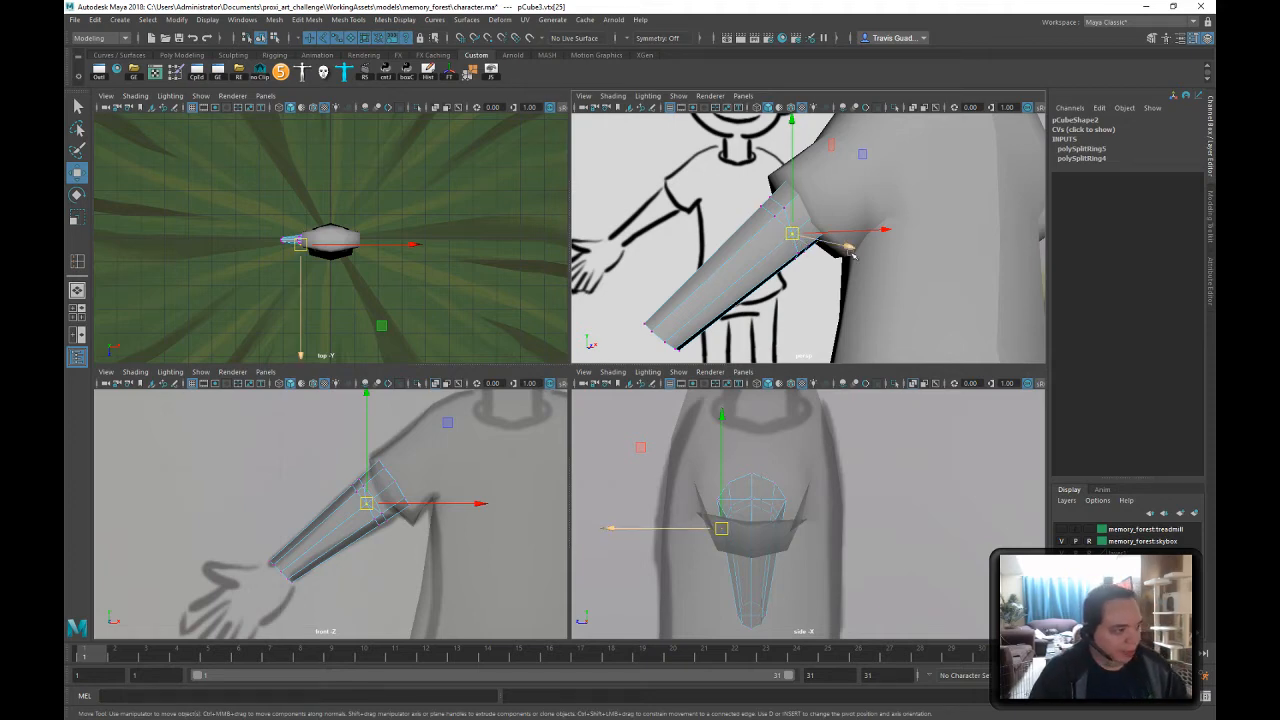
{"action": "mouse_move", "coordinate": [791, 237]}
{"action": "left_mouse_down", "text": "alt"}
{"action": "mouse_move", "coordinate": [880, 286]}
{"action": "mouse_move", "coordinate": [846, 337]}
{"action": "mouse_move", "coordinate": [779, 296]}
{"action": "mouse_move", "coordinate": [830, 262]}
{"action": "mouse_move", "coordinate": [815, 282]}
{"action": "mouse_move", "coordinate": [800, 276]}
{"action": "mouse_move", "coordinate": [826, 192]}
{"action": "mouse_move", "coordinate": [864, 255]}
{"action": "mouse_move", "coordinate": [853, 208]}
{"action": "left_mouse_up", "text": "alt"}
{"action": "left_click_drag", "start_coordinate": [865, 153], "coordinate": [869, 151]}
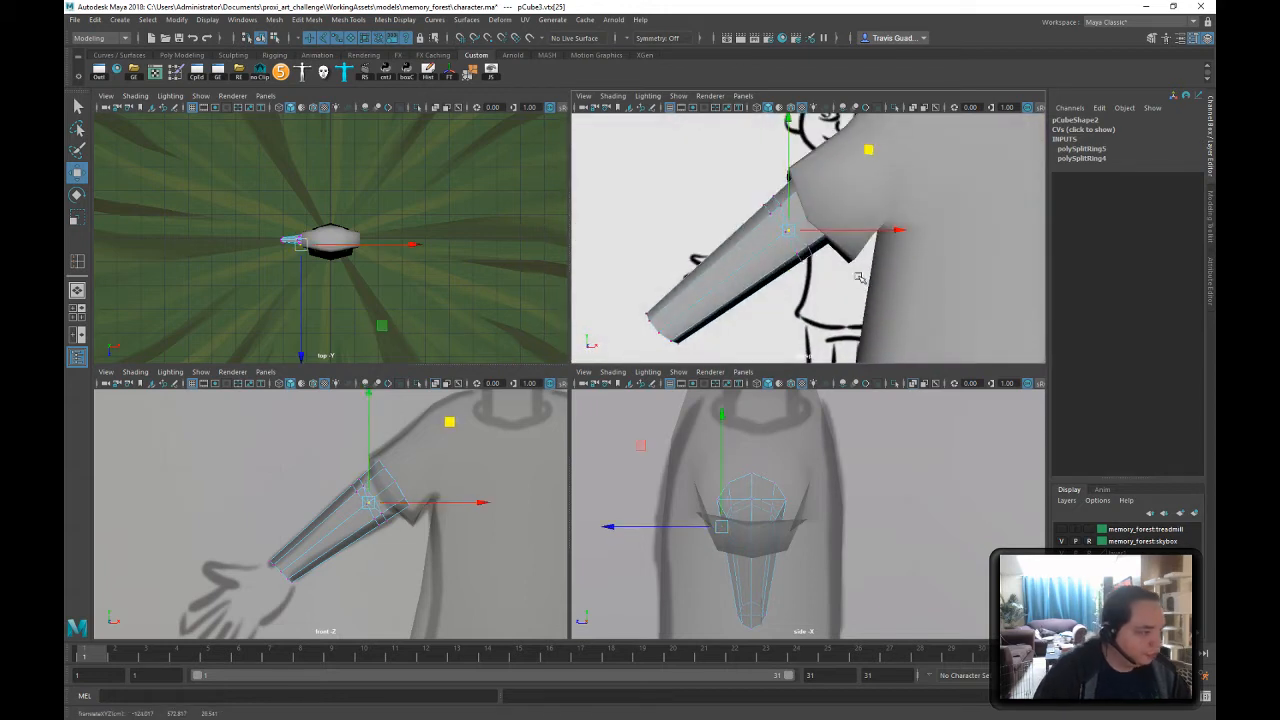
- Apply a vertex merge to the middle vertices near the sleeve with a 0.01 distance threshold, and nudge the front middle vertex into place
{"action": "left_click_drag", "start_coordinate": [770, 246], "coordinate": [799, 221]}
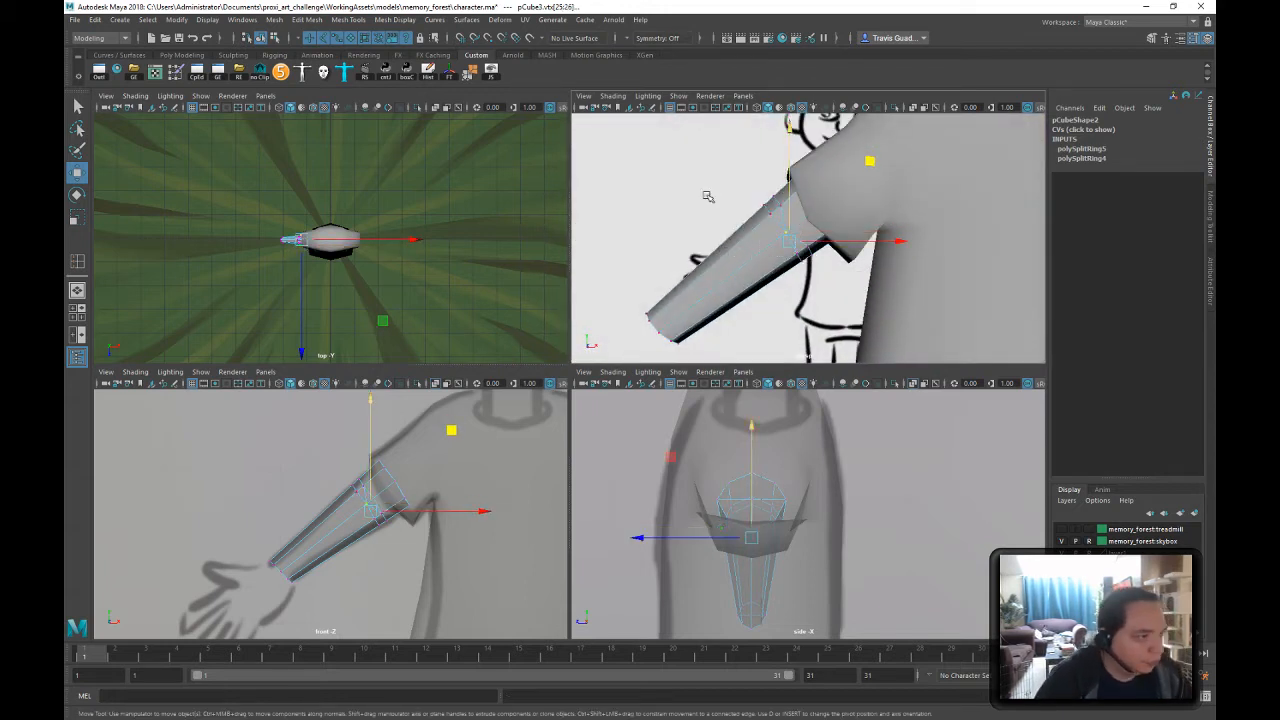
{"action": "left_click", "coordinate": [469, 76]}
{"action": "key", "text": "t"}
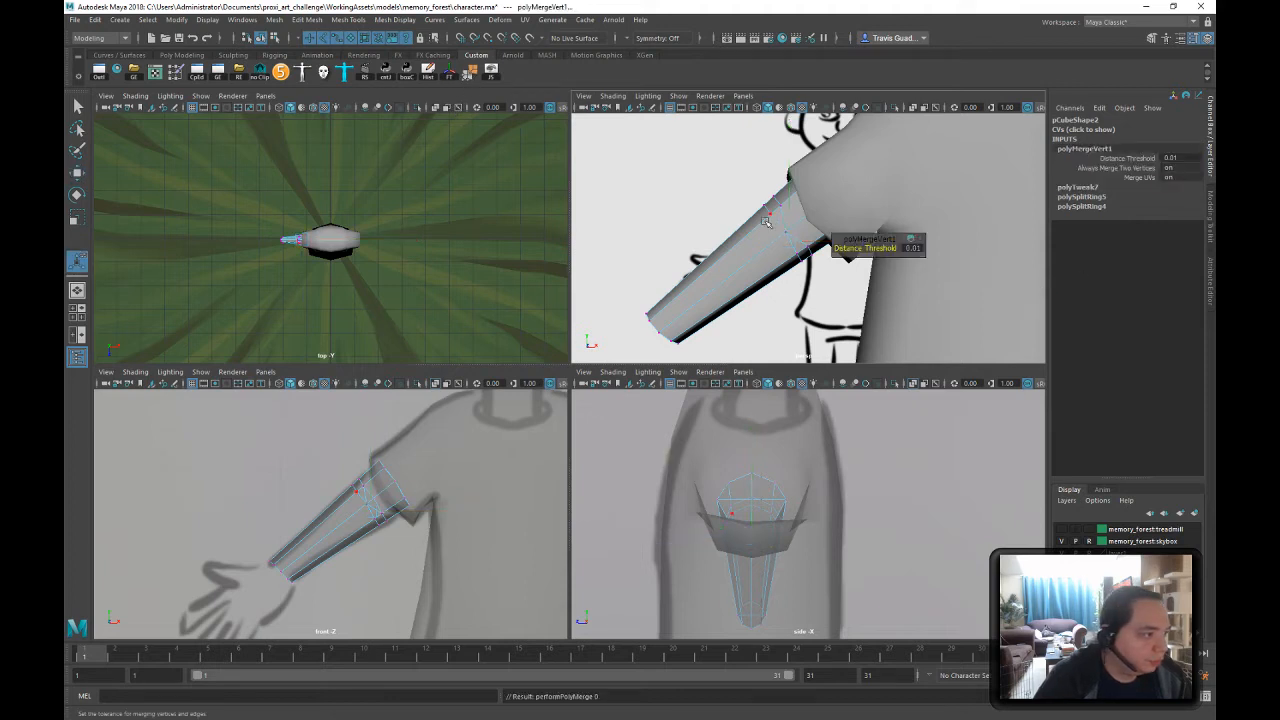
{"action": "key", "text": "w"}
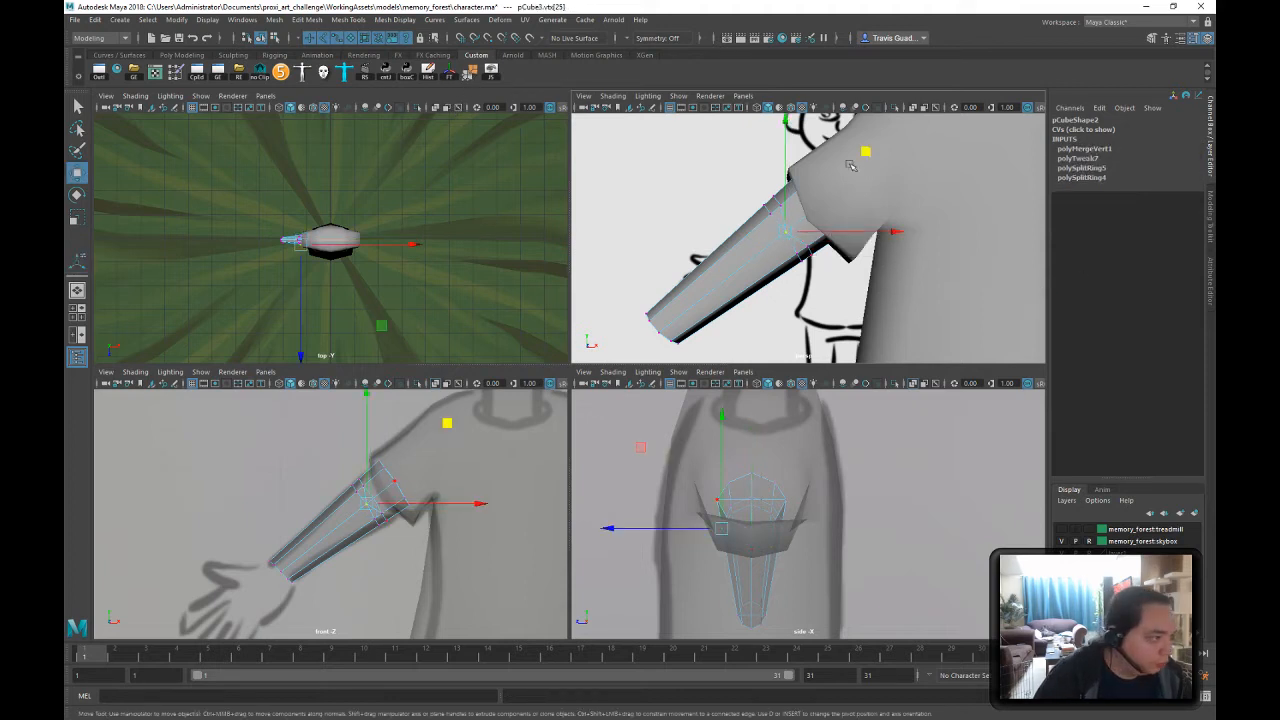
{"action": "middle_click_drag", "start_coordinate": [448, 424], "coordinate": [450, 421]}
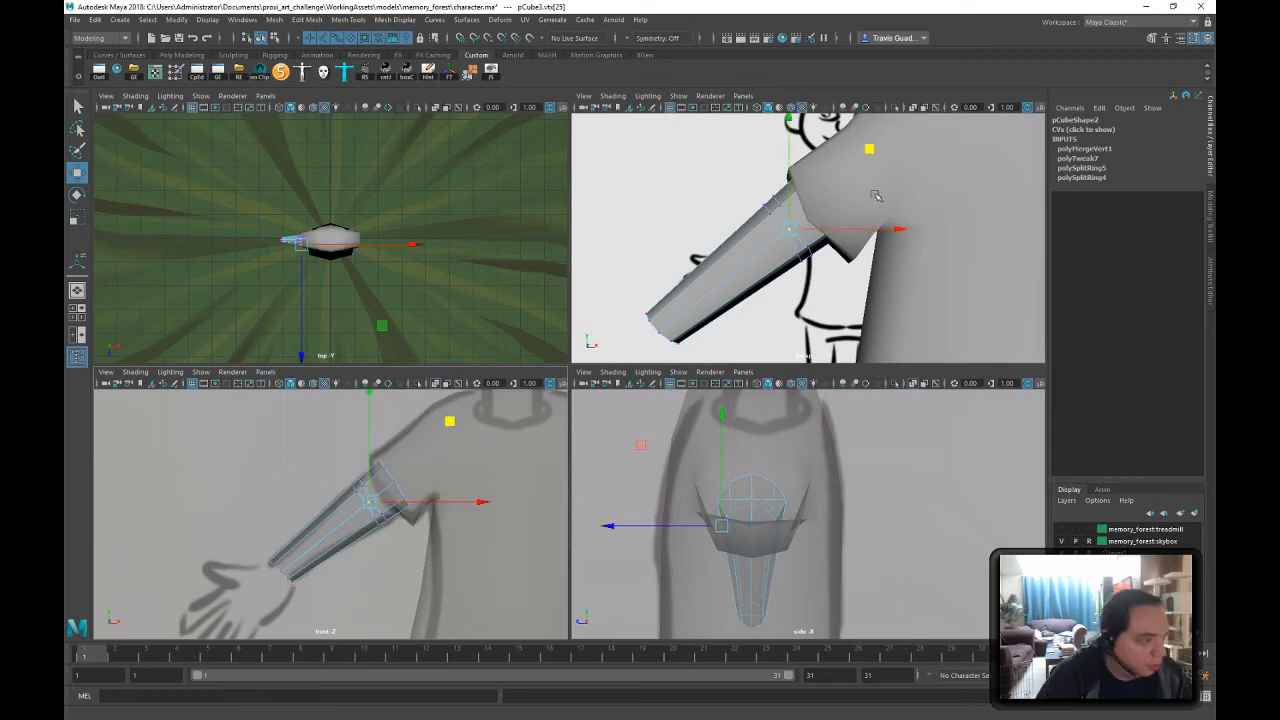
- Select the matching middle vertex on the back of the arm and move it slightly to line up with the front one
{"action": "left_click_drag", "start_coordinate": [917, 239], "coordinate": [948, 268], "text": "alt"}
{"action": "middle_click_drag", "start_coordinate": [930, 264], "coordinate": [922, 220], "text": "alt"}
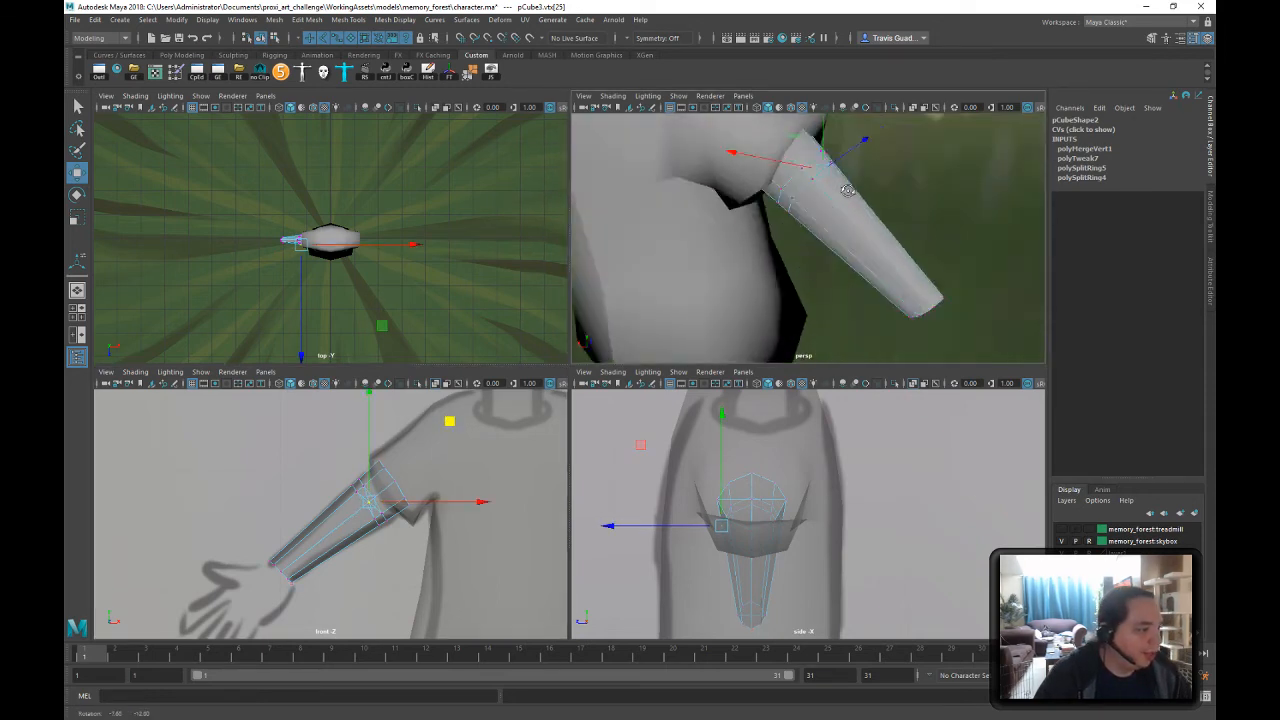
{"action": "left_click_drag", "start_coordinate": [922, 220], "coordinate": [950, 205], "text": "alt"}
{"action": "middle_click_drag", "start_coordinate": [822, 201], "coordinate": [810, 240], "text": "alt"}
{"action": "left_click", "coordinate": [783, 230]}
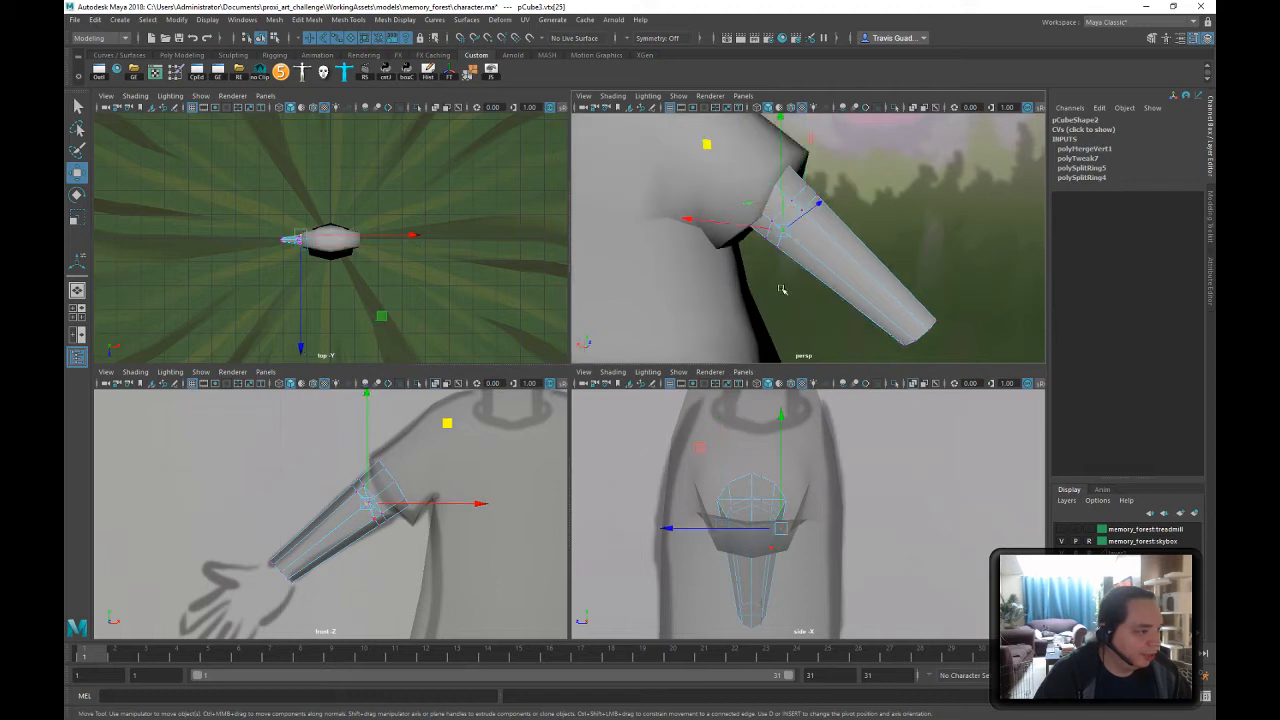
{"action": "right_click_drag", "start_coordinate": [398, 531], "coordinate": [545, 559], "text": "alt"}
{"action": "middle_click_drag", "start_coordinate": [466, 417], "coordinate": [465, 418]}
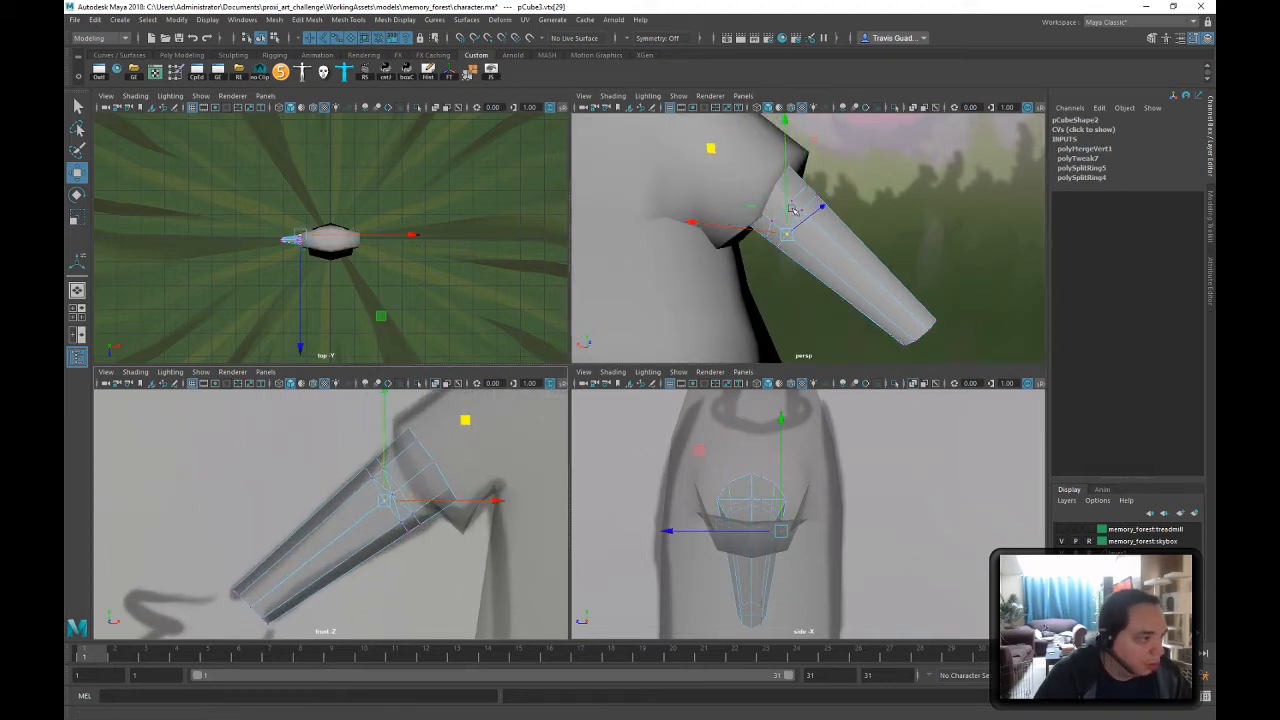
- Return the arm to object mode, and select the faces capping its wrist end
{"action": "right_click_drag", "start_coordinate": [769, 216], "coordinate": [822, 190]}
{"action": "left_click_drag", "start_coordinate": [831, 251], "coordinate": [808, 308], "text": "alt"}
{"action": "left_click", "coordinate": [843, 247]}
{"action": "scroll", "coordinate": [812, 304], "scroll_direction": "down", "scroll_amount": 4}
{"action": "left_click_drag", "start_coordinate": [851, 268], "coordinate": [831, 212], "text": "alt"}
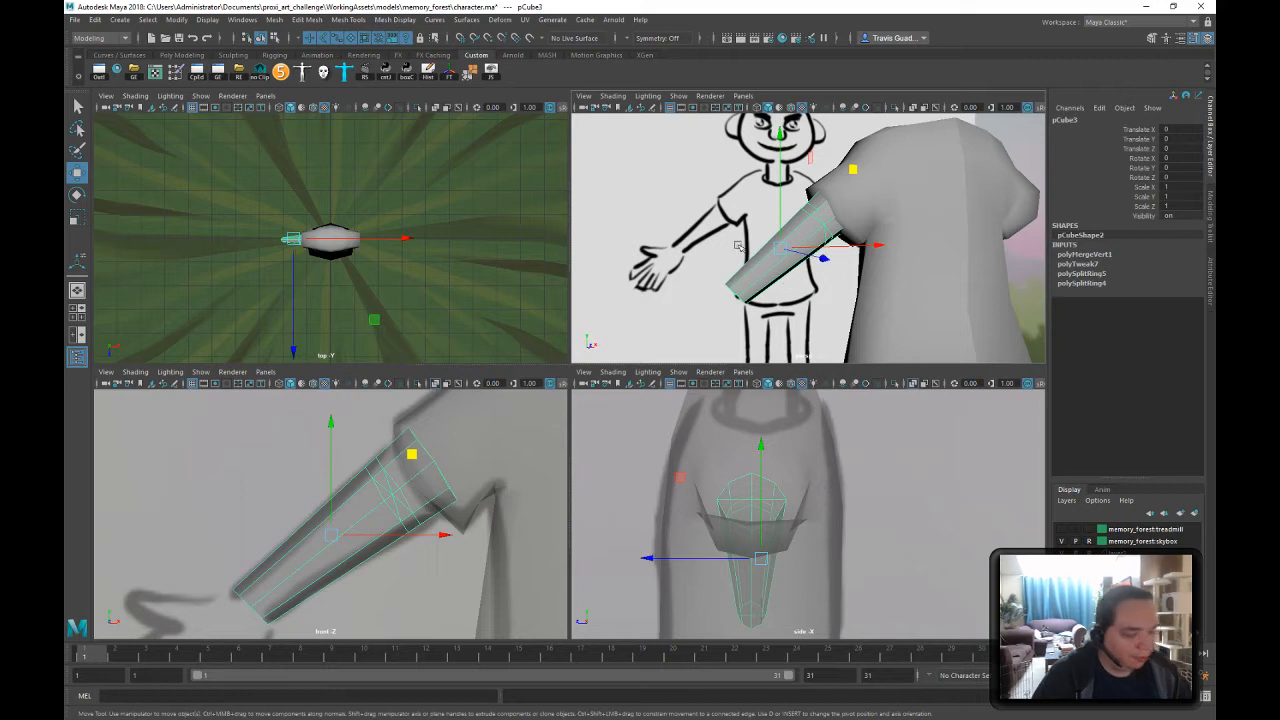
{"action": "middle_click_drag", "start_coordinate": [237, 477], "coordinate": [354, 466], "text": "alt"}
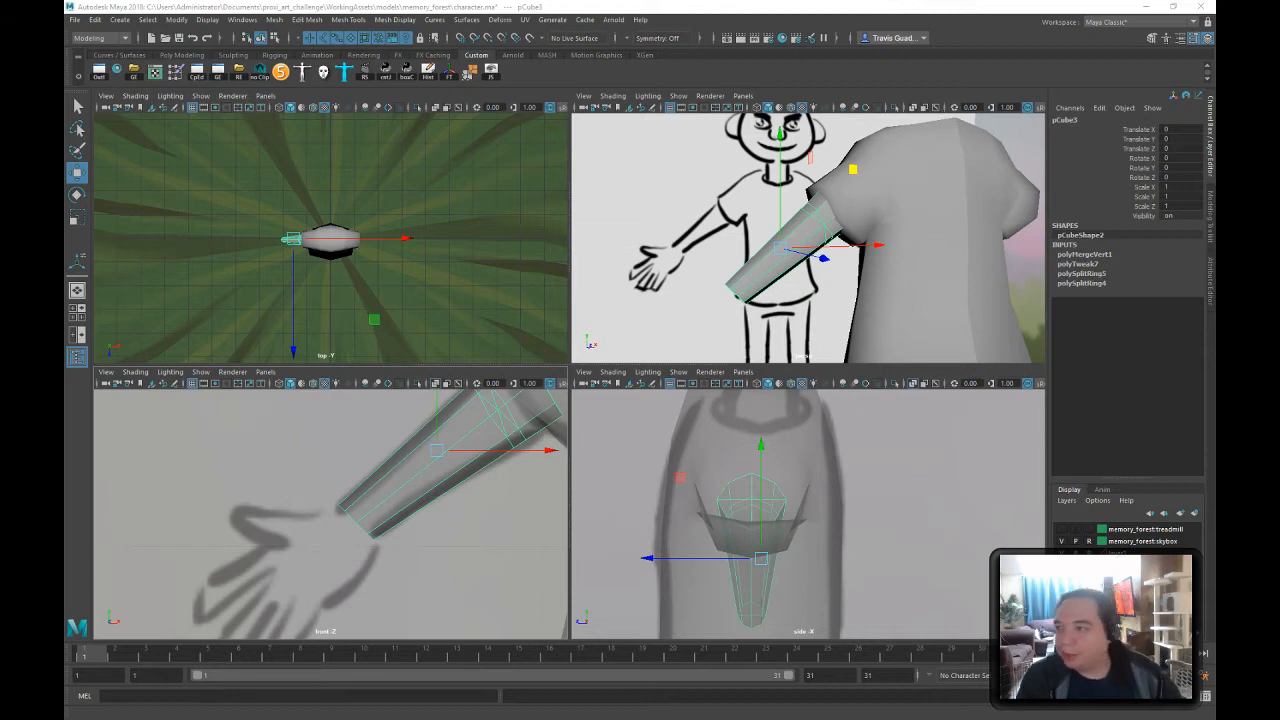
{"action": "left_click_drag", "start_coordinate": [697, 298], "coordinate": [740, 270], "text": "alt"}
{"action": "right_click_drag", "start_coordinate": [740, 270], "coordinate": [746, 302]}
{"action": "left_click", "coordinate": [726, 251]}
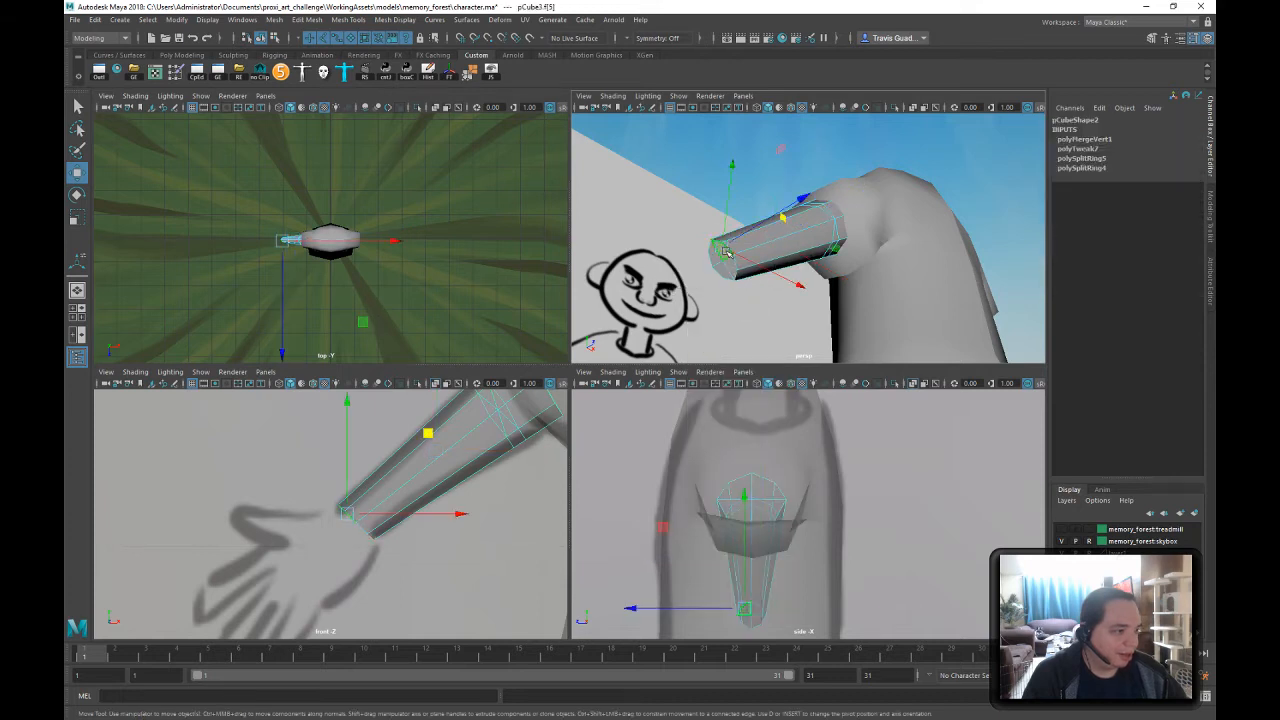
{"action": "left_click", "coordinate": [718, 262], "text": "shift"}
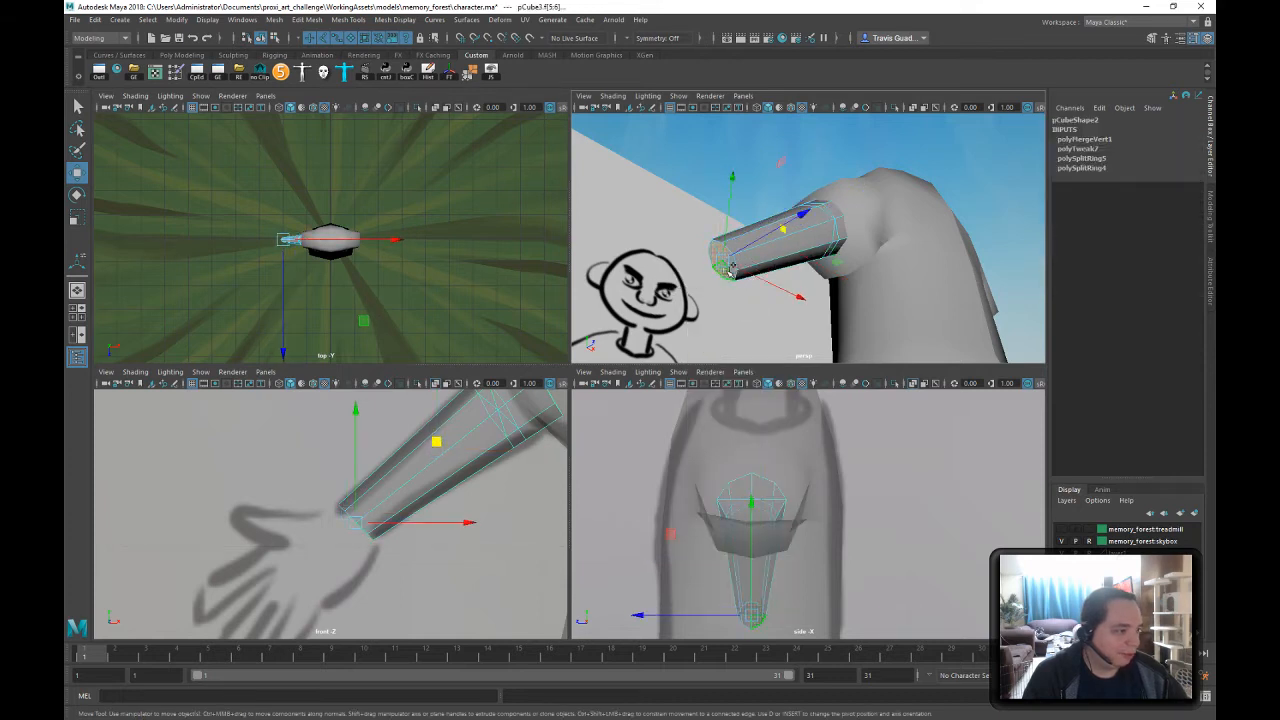
{"action": "key", "text": "q"}
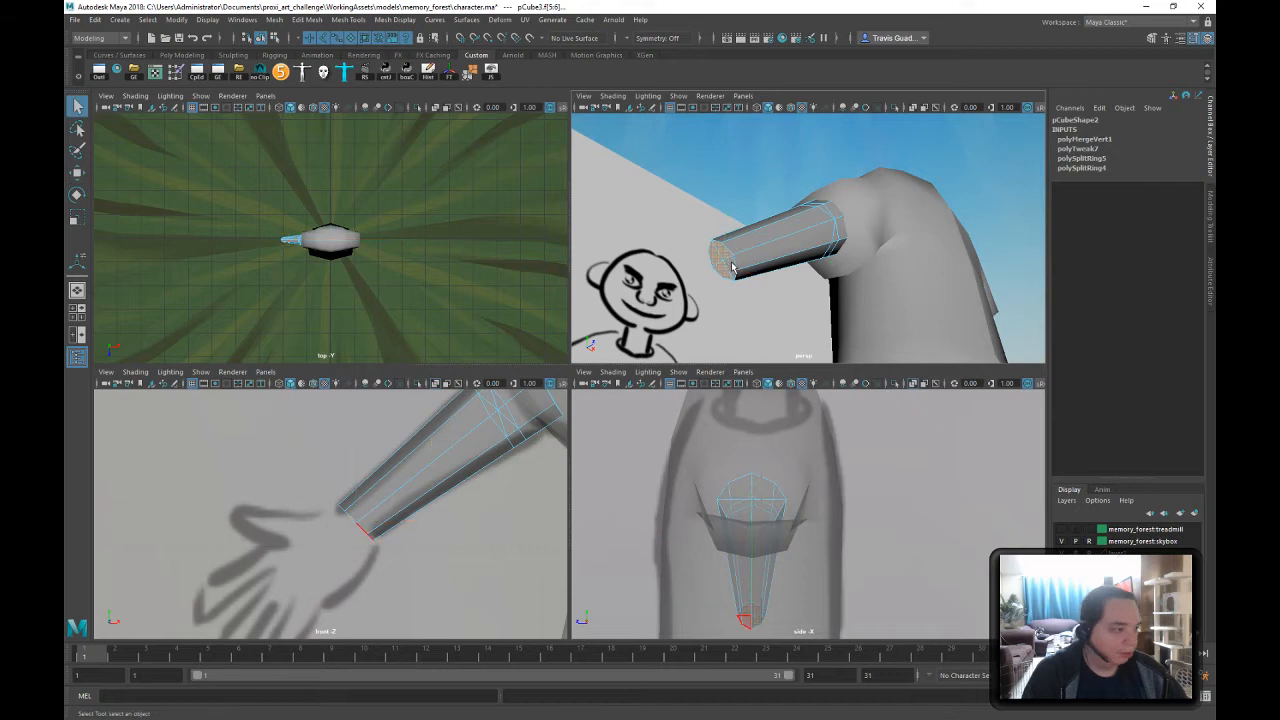
{"action": "mouse_move", "coordinate": [801, 268]}
{"action": "left_mouse_down", "text": "alt"}
{"action": "mouse_move", "coordinate": [780, 272]}
{"action": "mouse_move", "coordinate": [850, 272]}
{"action": "left_mouse_up", "text": "alt"}
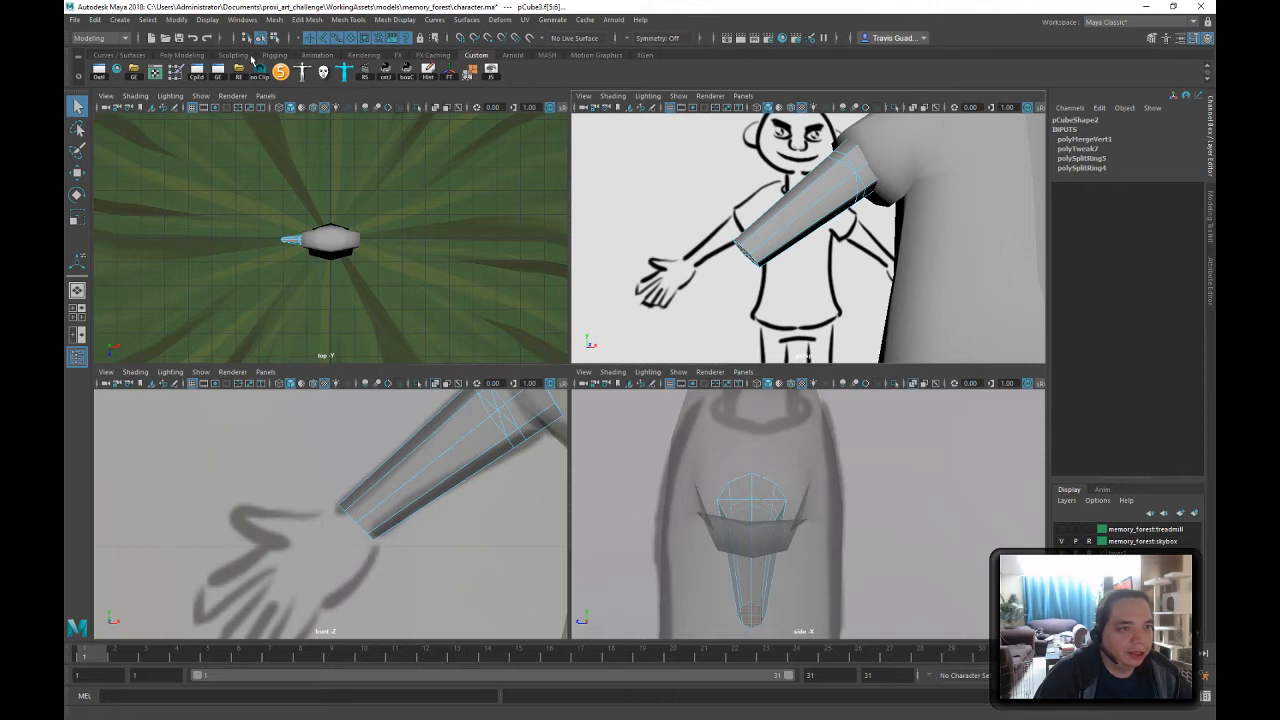
- Extrude the wrist cap faces outward by about 6.8 and scale the new end up slightly to start the hand
{"action": "left_click", "coordinate": [181, 55]}
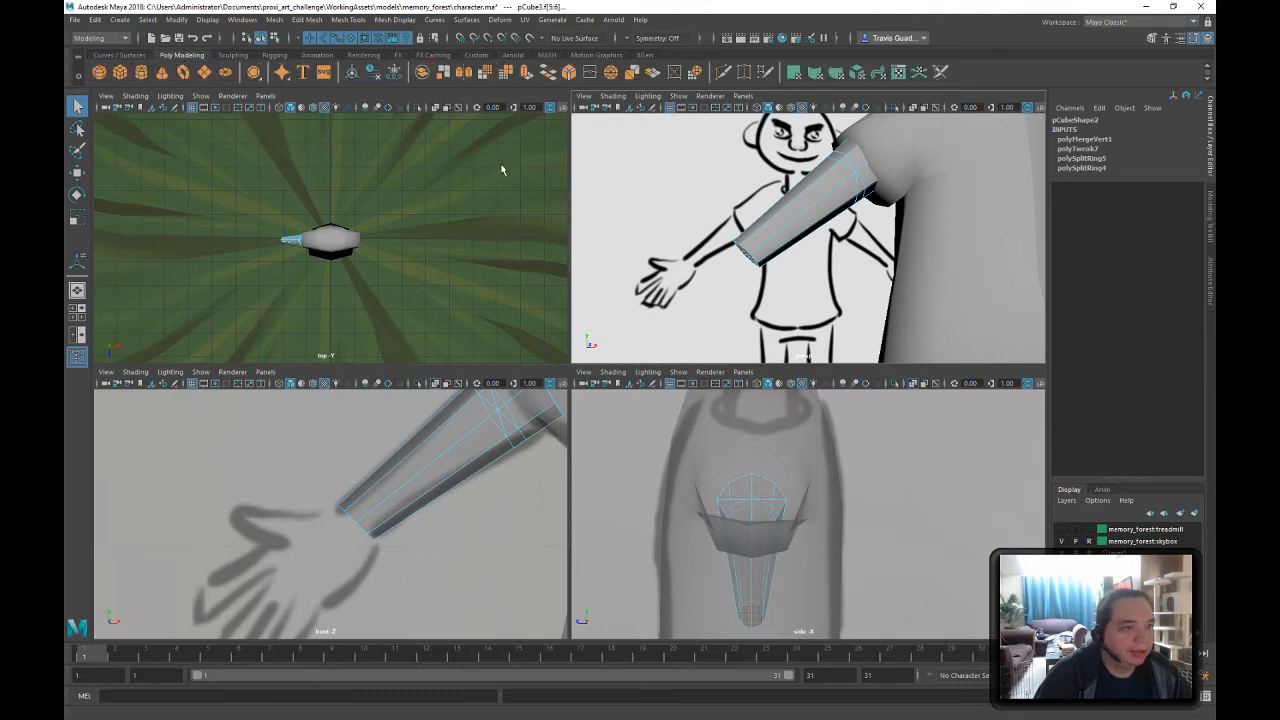
{"action": "left_click", "coordinate": [526, 72]}
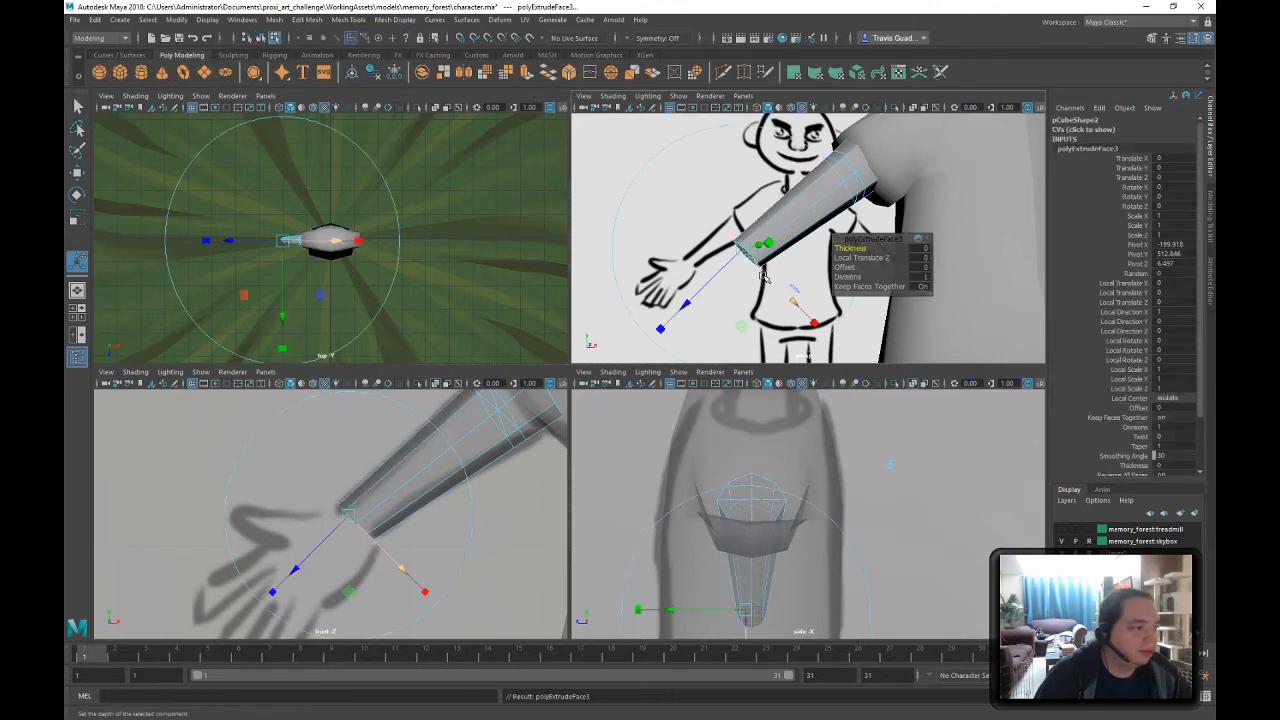
{"action": "middle_click_drag", "start_coordinate": [714, 275], "coordinate": [704, 284]}
{"action": "key", "text": "r"}
{"action": "left_click_drag", "start_coordinate": [740, 261], "coordinate": [749, 258]}
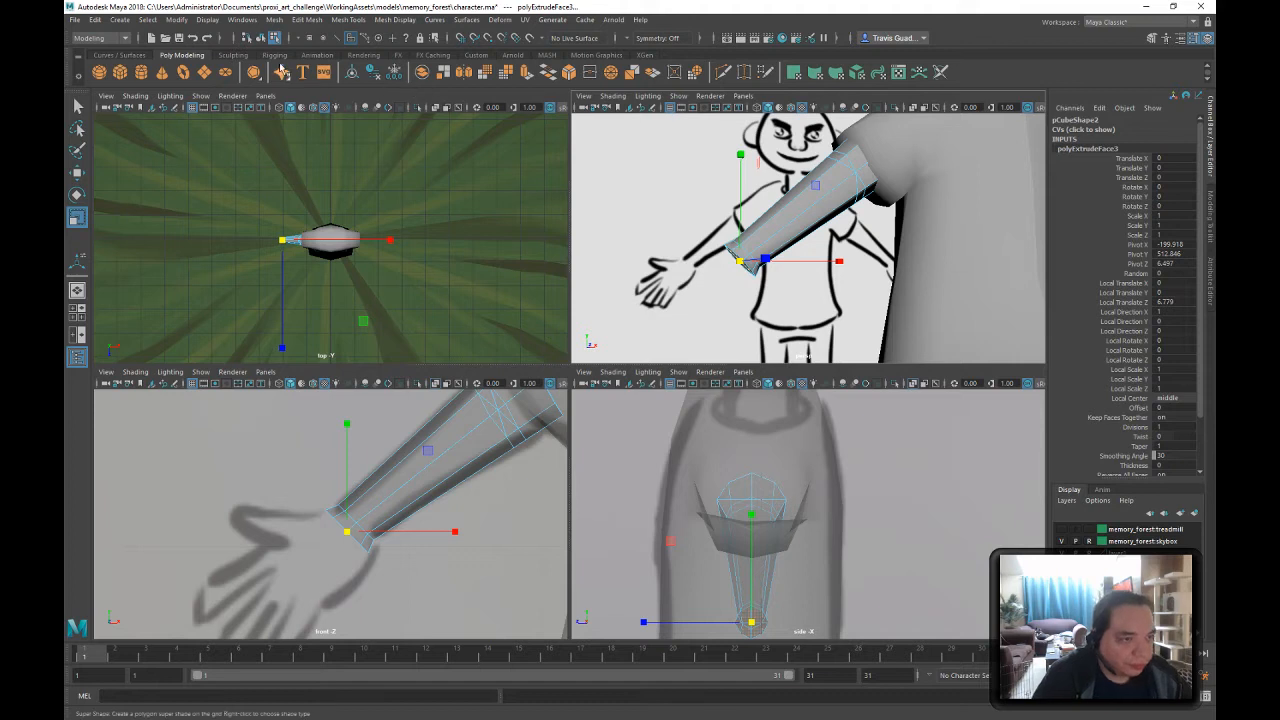
- Extrude the end faces again by about 43.4 to form the palm, and adjust their position over the reference hand
{"action": "left_click", "coordinate": [530, 73]}
{"action": "left_click_drag", "start_coordinate": [683, 298], "coordinate": [651, 342]}
{"action": "key", "text": "w"}
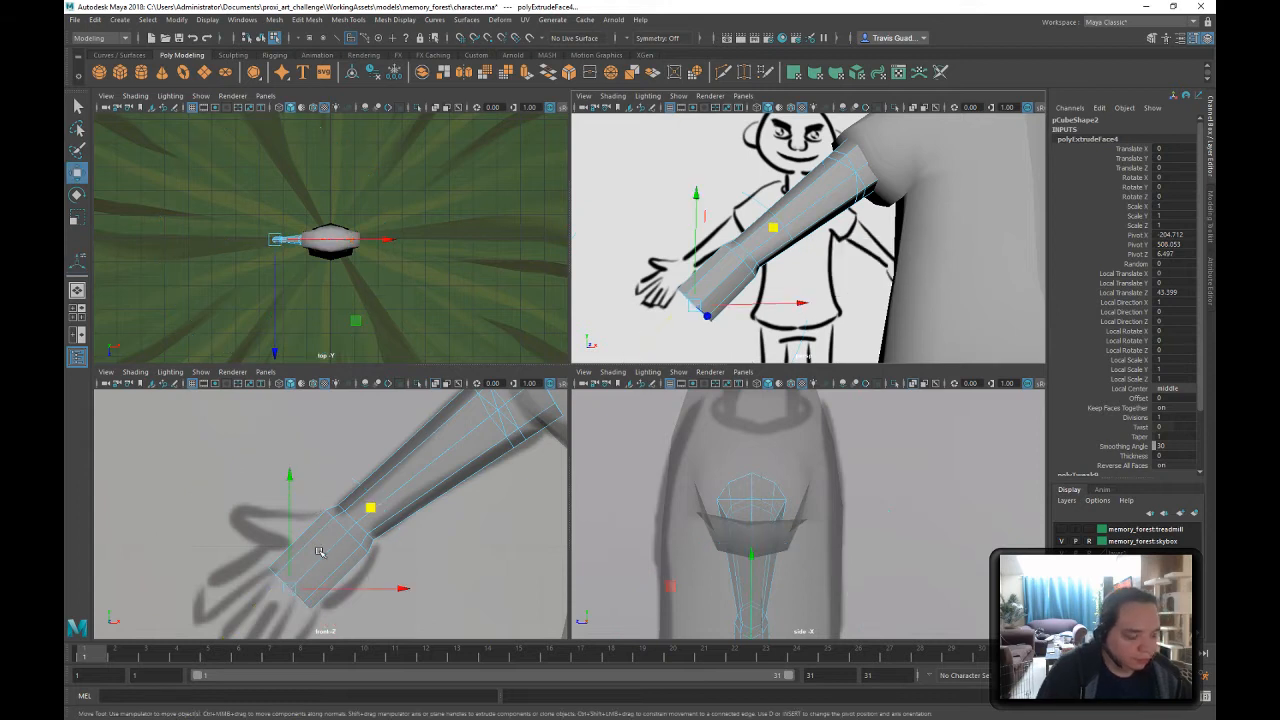
{"action": "middle_click_drag", "start_coordinate": [330, 515], "coordinate": [350, 455], "text": "alt"}
{"action": "mouse_move", "coordinate": [388, 450]}
{"action": "left_mouse_down"}
{"action": "mouse_move", "coordinate": [367, 481]}
{"action": "mouse_move", "coordinate": [392, 452]}
{"action": "left_mouse_up"}
- Widen the palm's end along its width, using the angled scale axes, to flare it toward the reference fingers
{"action": "key", "text": "r"}
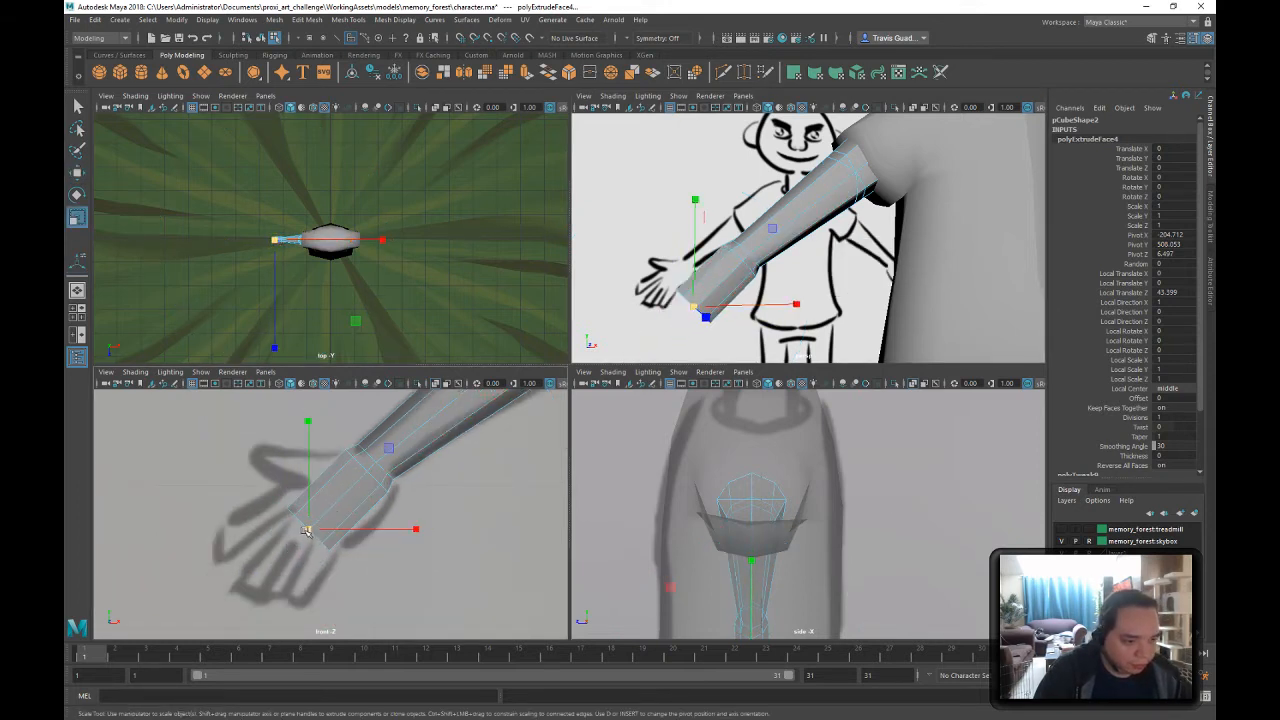
{"action": "mouse_move", "coordinate": [749, 295]}
{"action": "left_mouse_down", "text": "alt"}
{"action": "mouse_move", "coordinate": [800, 290]}
{"action": "mouse_move", "coordinate": [747, 300]}
{"action": "left_mouse_up", "text": "alt"}
{"action": "left_click_drag", "start_coordinate": [818, 230], "coordinate": [790, 241], "text": "alt"}
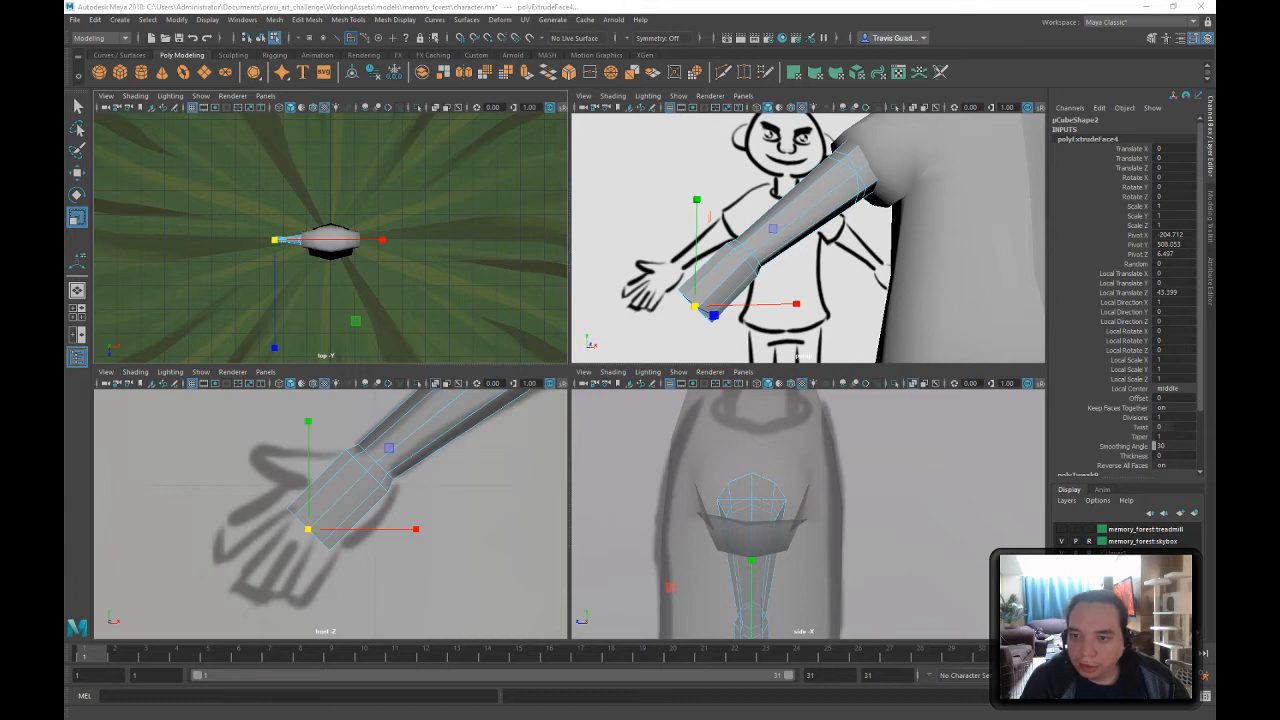
{"action": "key", "text": "r"}
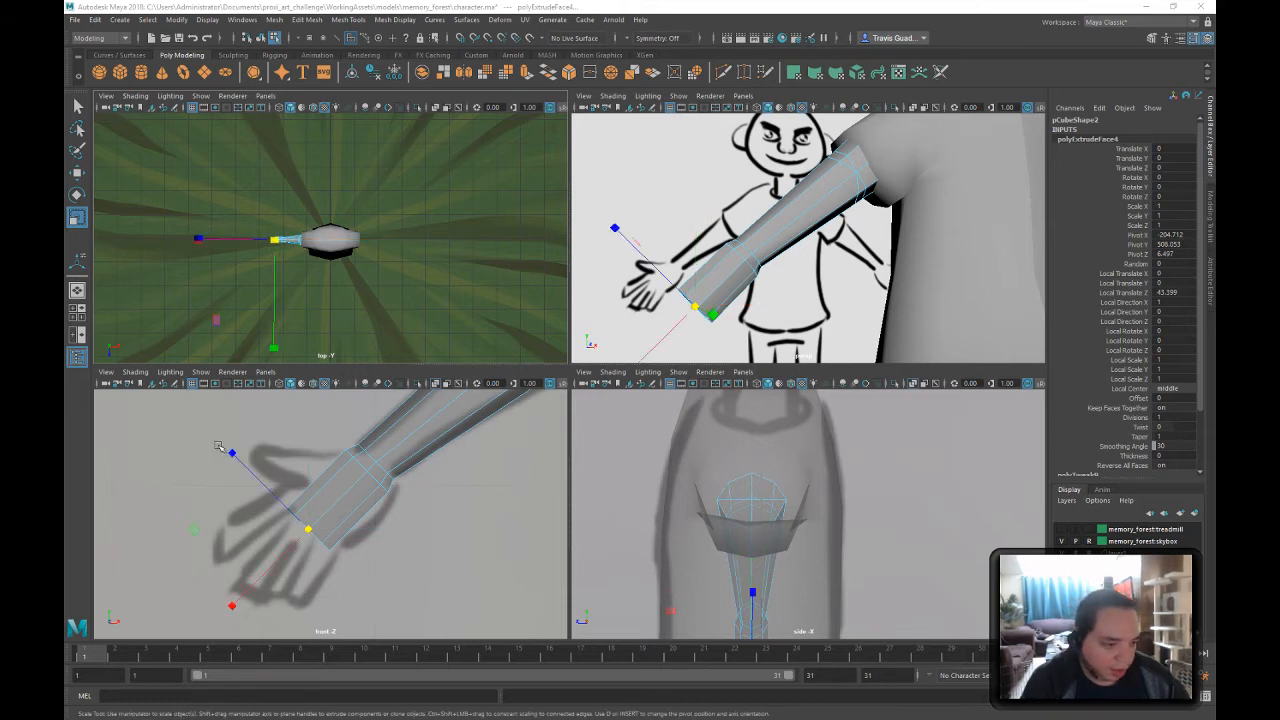
{"action": "left_click_drag", "start_coordinate": [218, 447], "coordinate": [198, 400]}
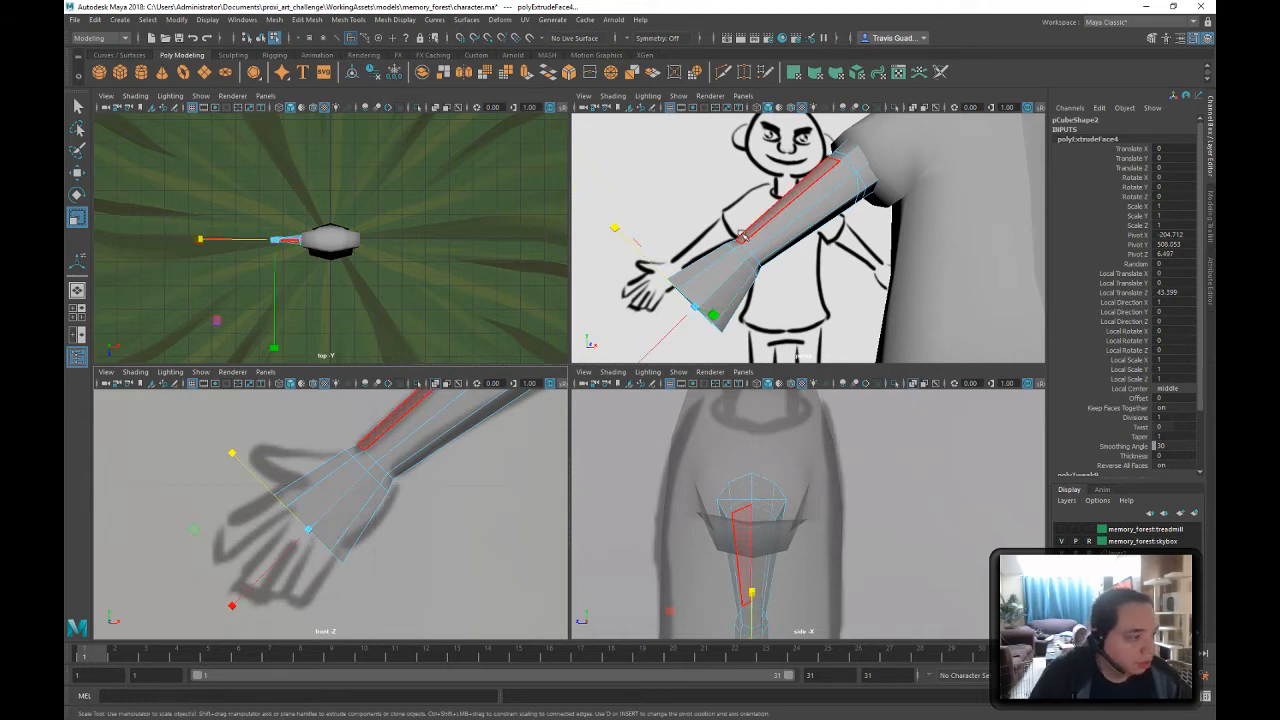
- Try moving the thumb-side corner vertex at the palm's end, and undo the move
{"action": "key", "text": "w"}
{"action": "right_click", "coordinate": [291, 362]}
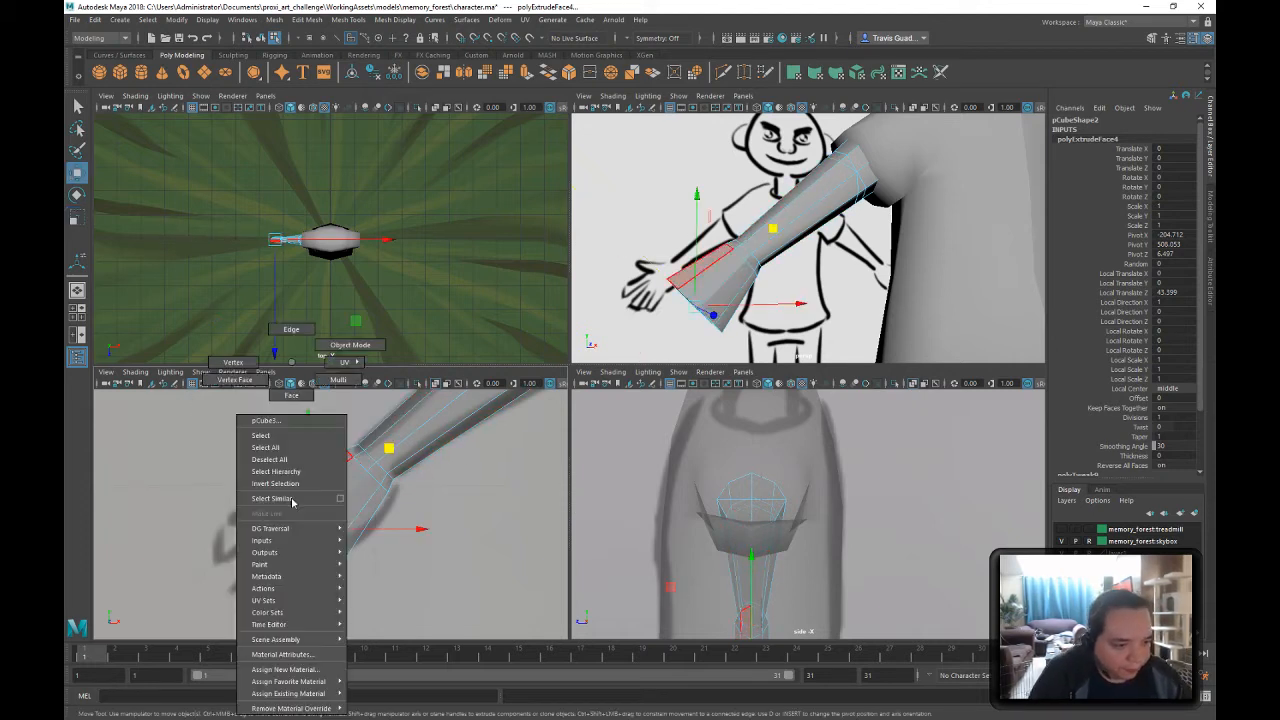
{"action": "right_click_drag", "start_coordinate": [292, 502], "coordinate": [250, 364]}
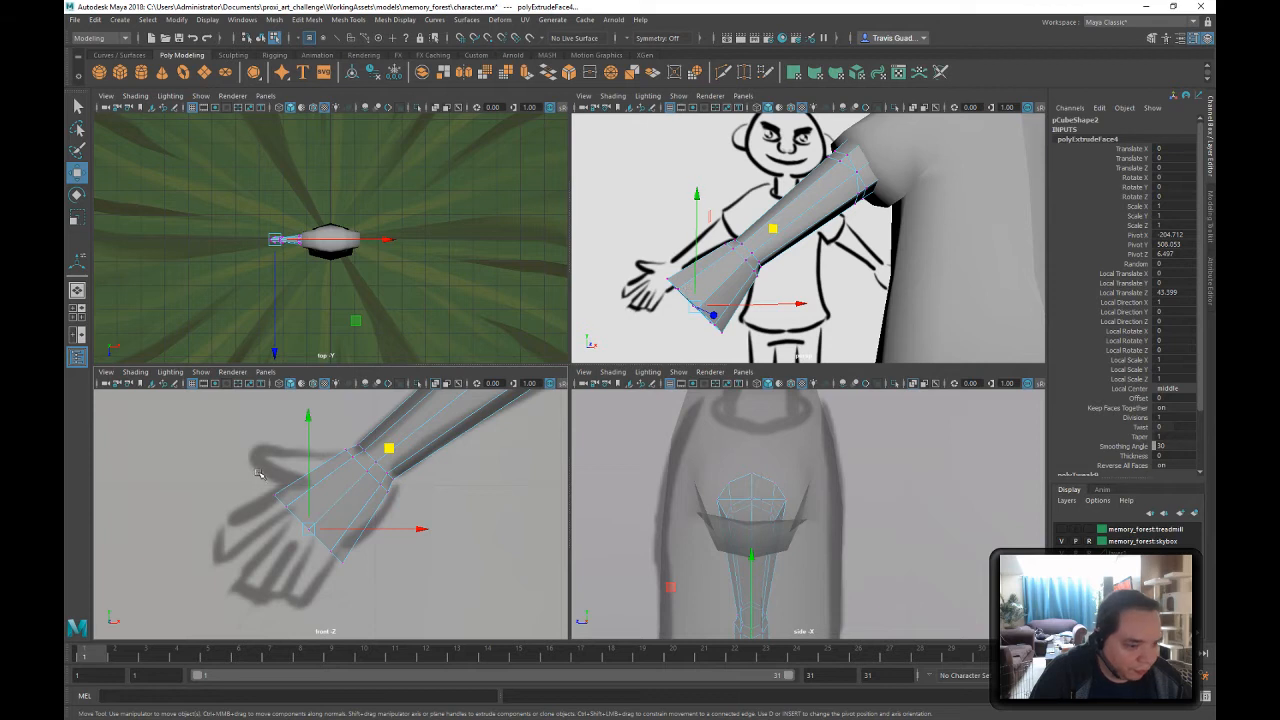
{"action": "left_click_drag", "start_coordinate": [276, 503], "coordinate": [281, 504]}
{"action": "left_click_drag", "start_coordinate": [354, 416], "coordinate": [401, 385]}
{"action": "key", "text": "ctrl+z"}
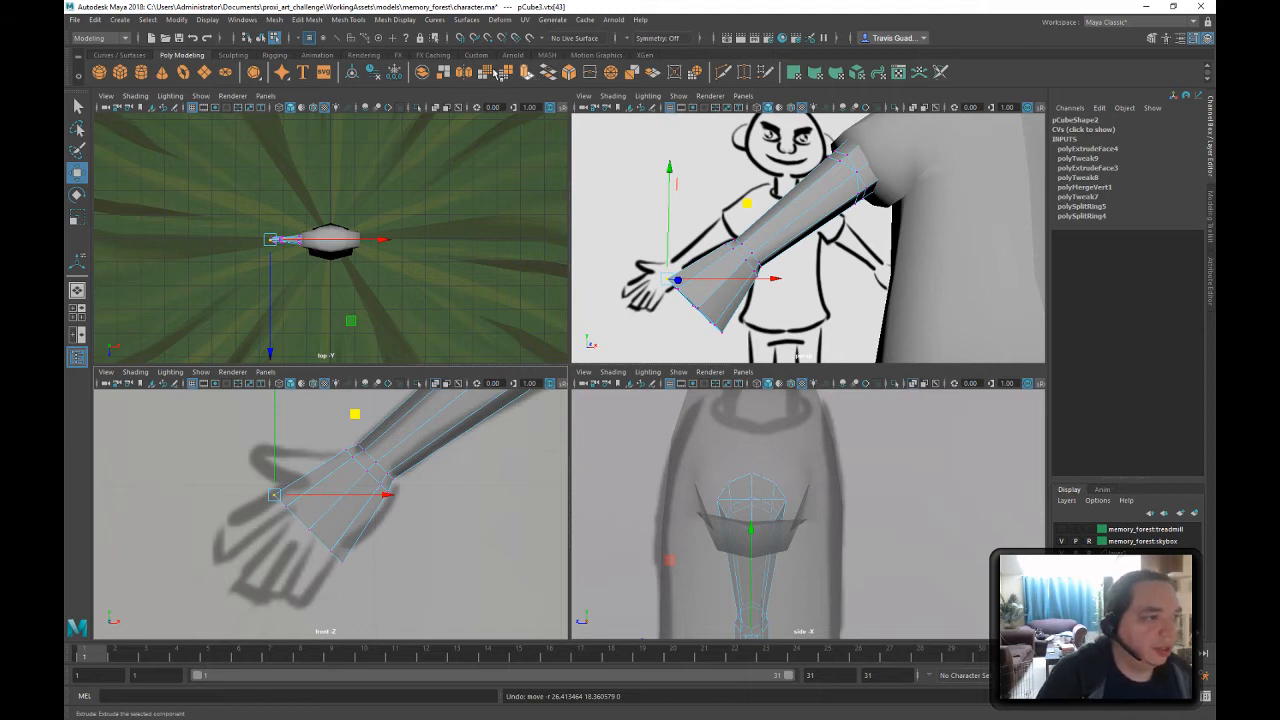
- Insert an edge loop around the palm a short distance from the wrist, and return to object selection
{"action": "left_click", "coordinate": [353, 21]}
{"action": "left_click", "coordinate": [375, 112]}
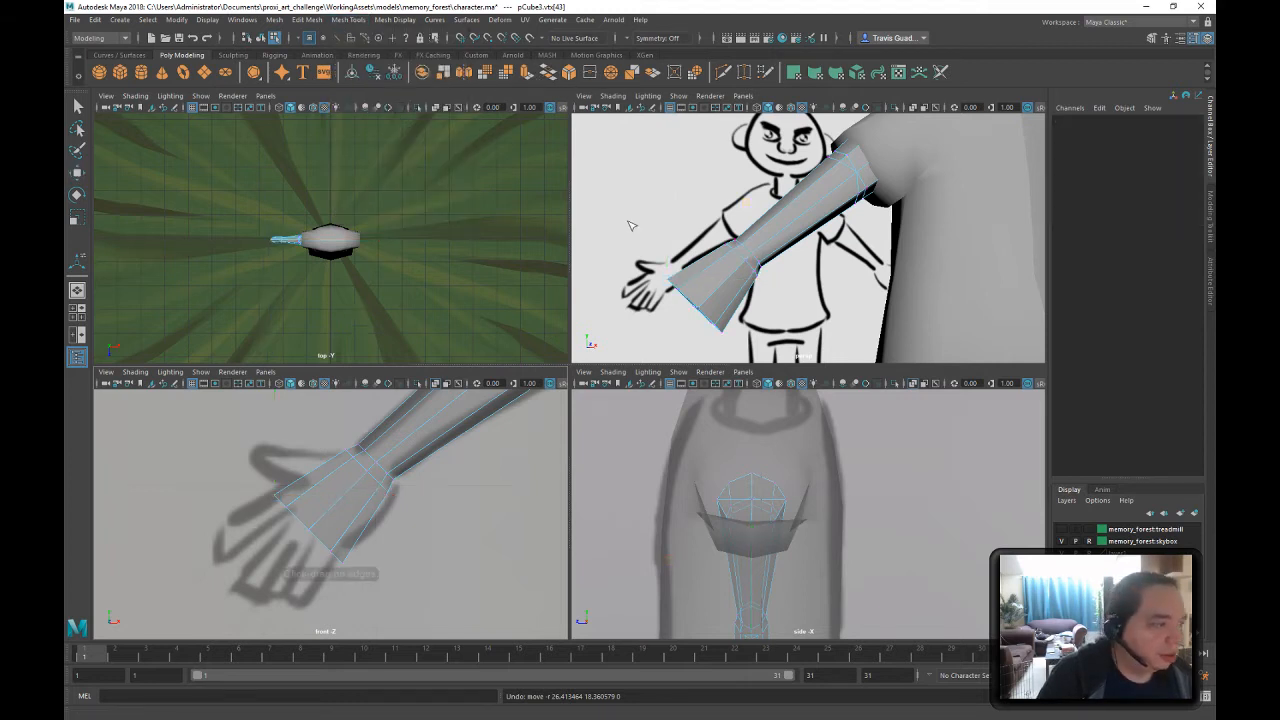
{"action": "left_click_drag", "start_coordinate": [724, 286], "coordinate": [741, 279]}
{"action": "left_click", "coordinate": [261, 38]}
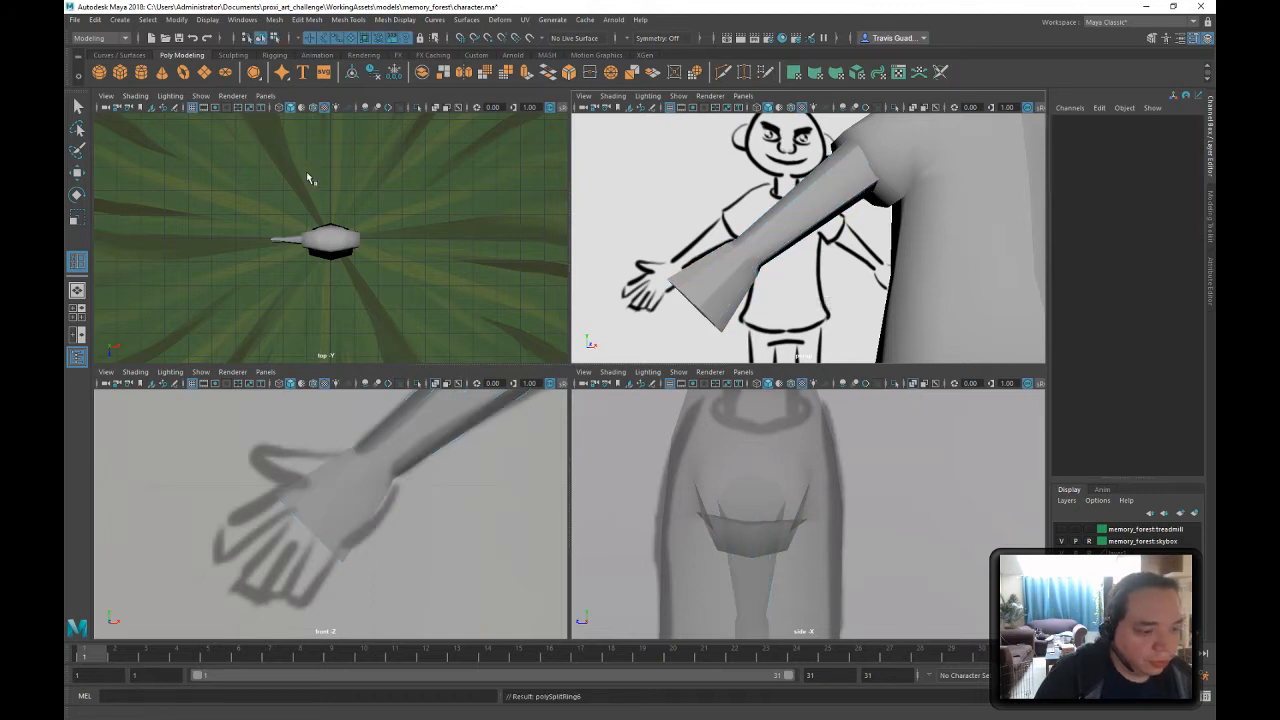
{"action": "left_click", "coordinate": [78, 107]}
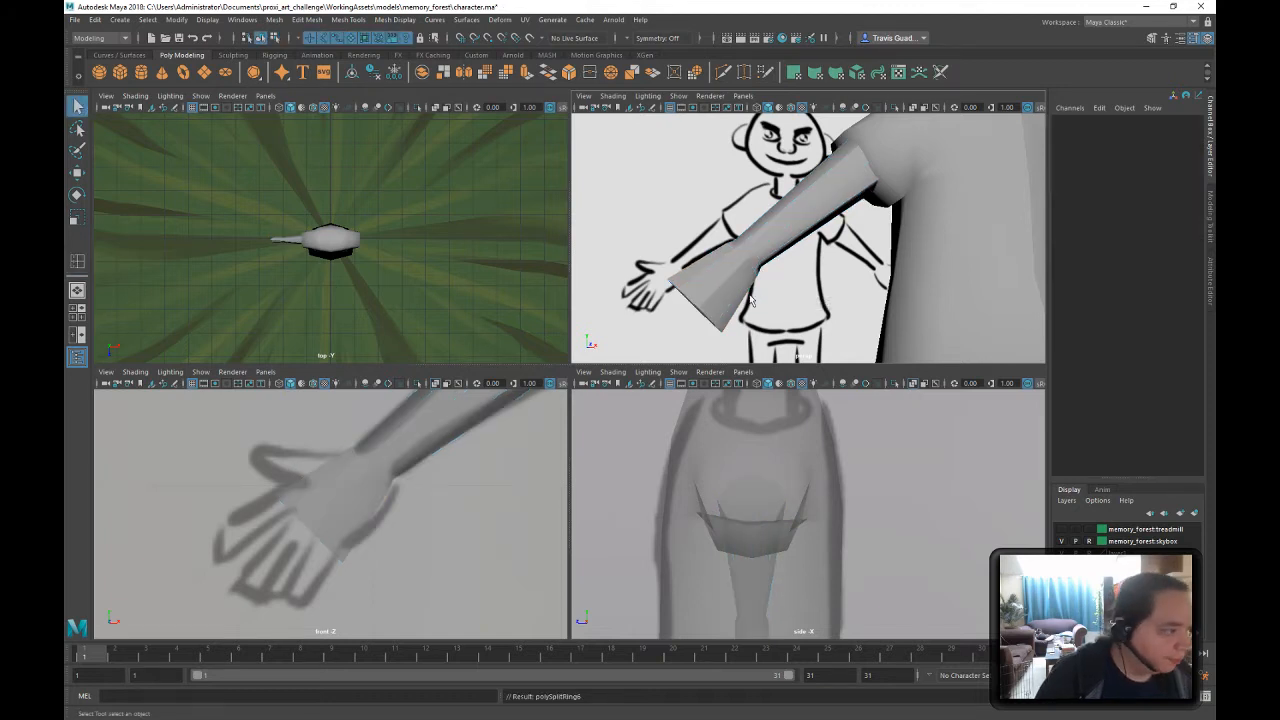
- Pull the thumb-side corner and neighbouring vertices at the palm's end inward to follow the reference hand's outline
{"action": "left_click", "coordinate": [728, 266]}
{"action": "right_click", "coordinate": [735, 272]}
{"action": "left_click", "coordinate": [701, 272]}
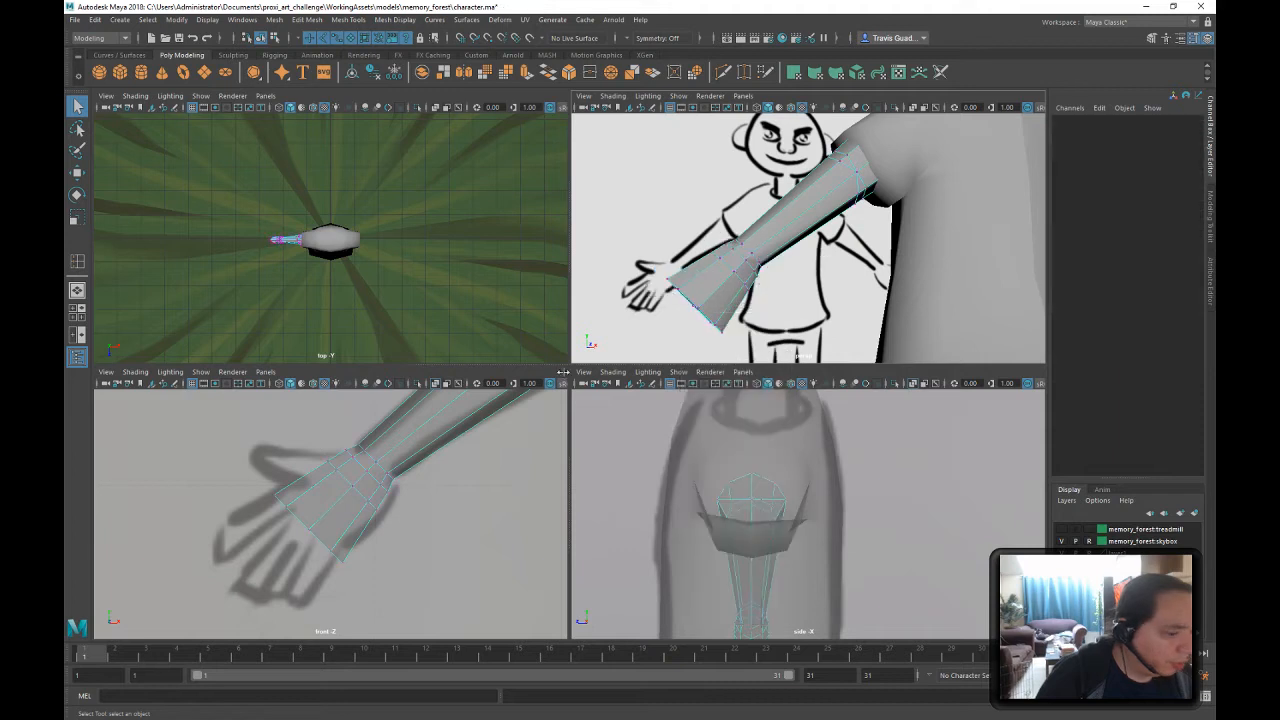
{"action": "left_click_drag", "start_coordinate": [294, 456], "coordinate": [265, 506]}
{"action": "key", "text": "w"}
{"action": "left_click_drag", "start_coordinate": [276, 495], "coordinate": [299, 518]}
{"action": "left_click_drag", "start_coordinate": [289, 506], "coordinate": [311, 490]}
{"action": "left_click_drag", "start_coordinate": [283, 561], "coordinate": [319, 520]}
{"action": "left_click_drag", "start_coordinate": [309, 527], "coordinate": [312, 524]}
- Pull in the palm's little-finger corner, and move the new loop's outer vertices outward on both sides to round the palm
{"action": "left_click_drag", "start_coordinate": [375, 588], "coordinate": [344, 548]}
{"action": "left_click_drag", "start_coordinate": [371, 579], "coordinate": [383, 512]}
{"action": "left_click", "coordinate": [391, 492]}
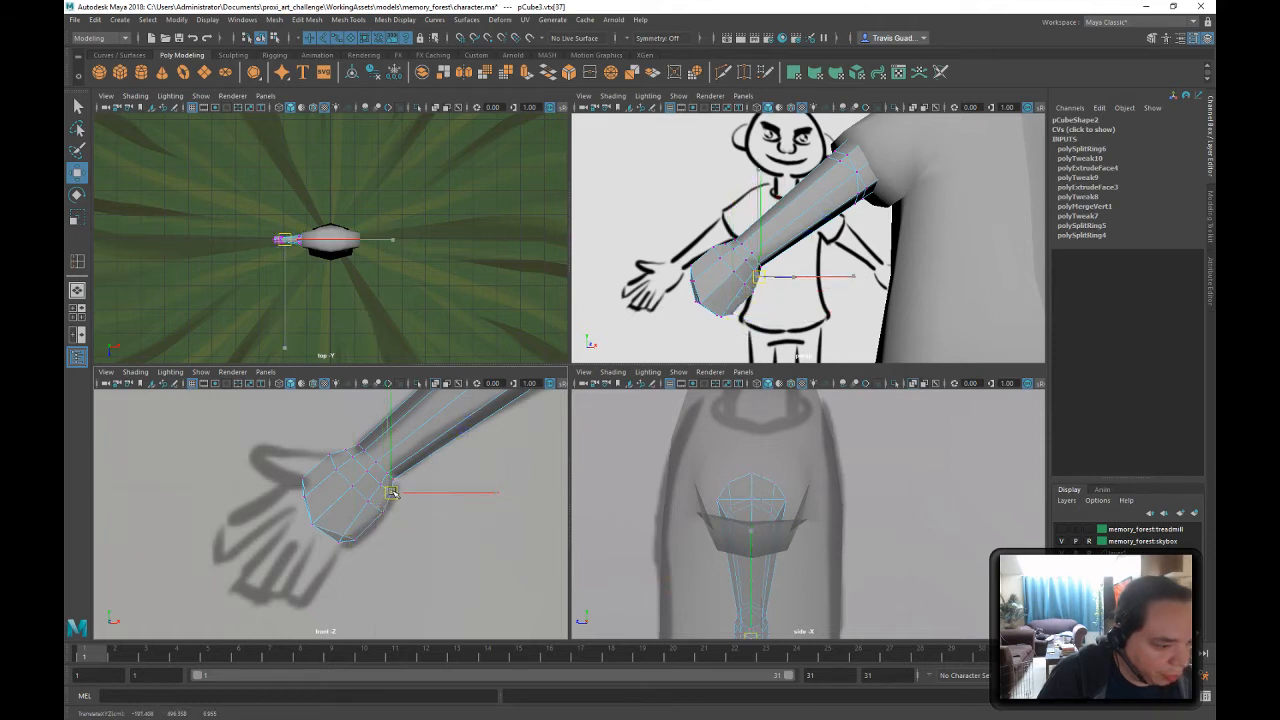
{"action": "mouse_move", "coordinate": [330, 437]}
{"action": "left_mouse_down"}
{"action": "mouse_move", "coordinate": [352, 460]}
{"action": "mouse_move", "coordinate": [344, 446]}
{"action": "left_mouse_up"}
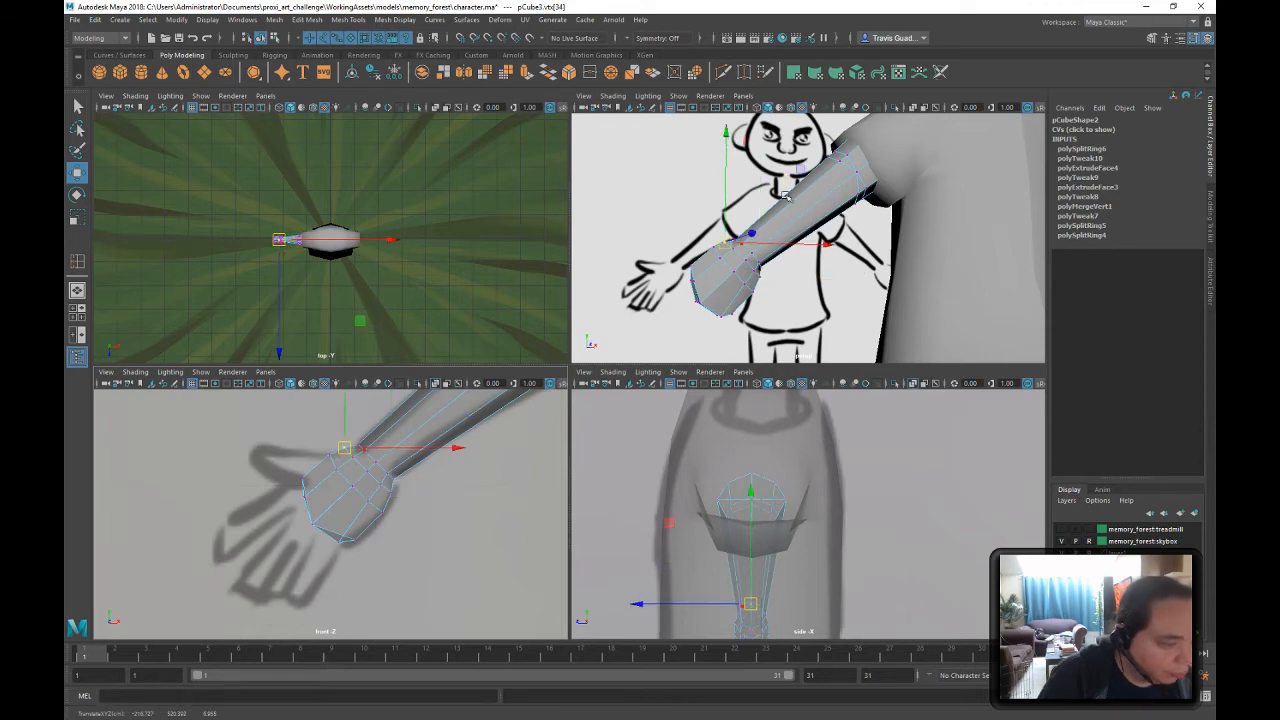
- Use Multi-Cut to add an edge across each half of the palm's end cap
{"action": "left_click_drag", "start_coordinate": [735, 262], "coordinate": [832, 222], "text": "alt"}
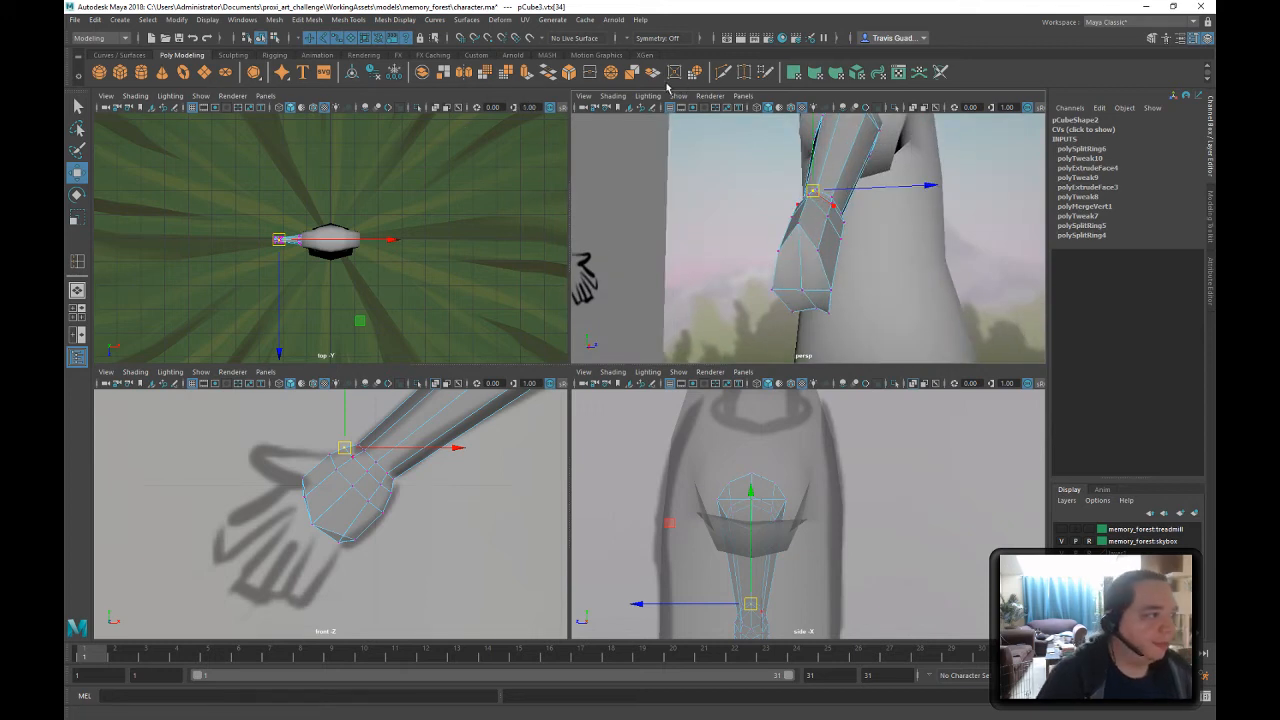
{"action": "left_click", "coordinate": [1214, 274]}
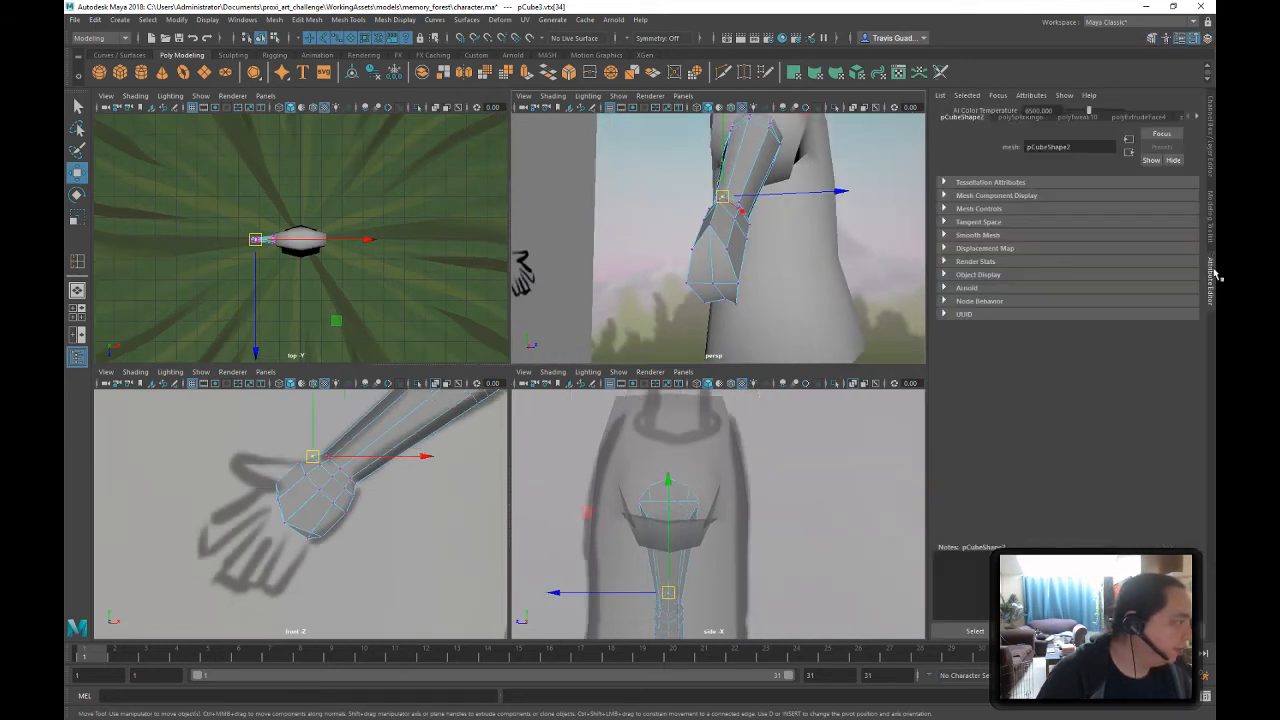
{"action": "left_click", "coordinate": [1212, 172]}
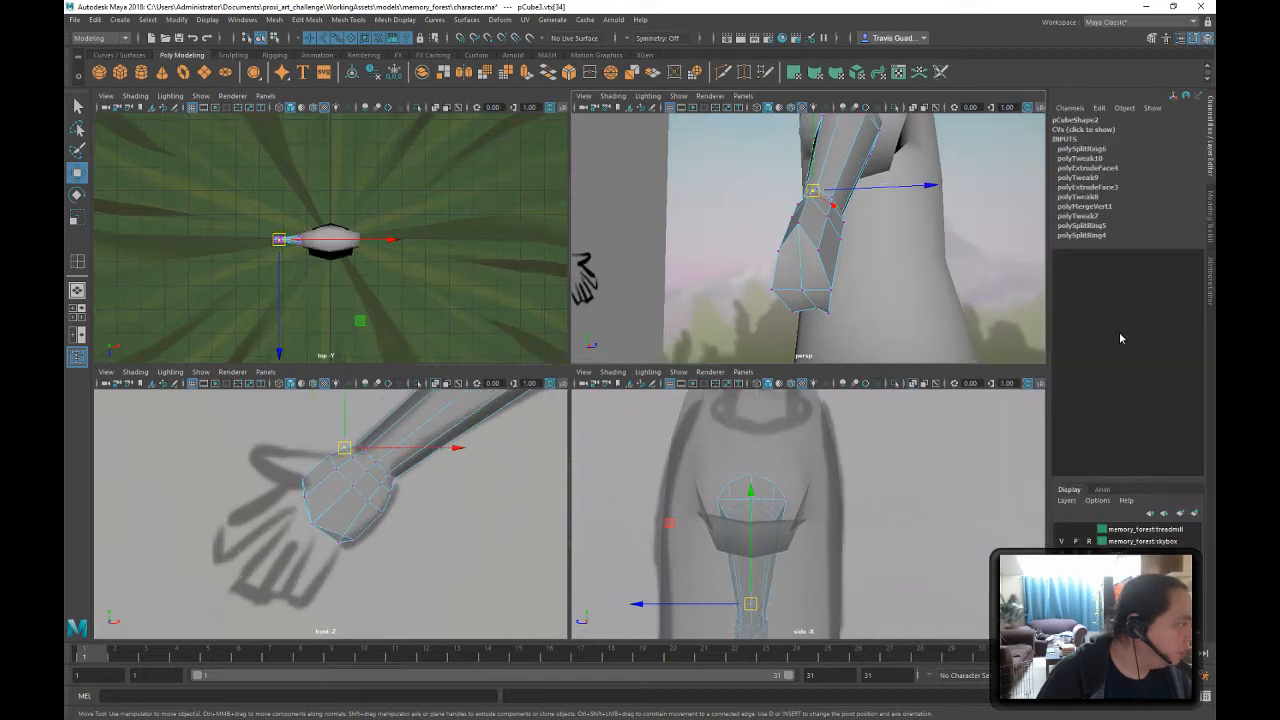
{"action": "left_click", "coordinate": [1214, 238]}
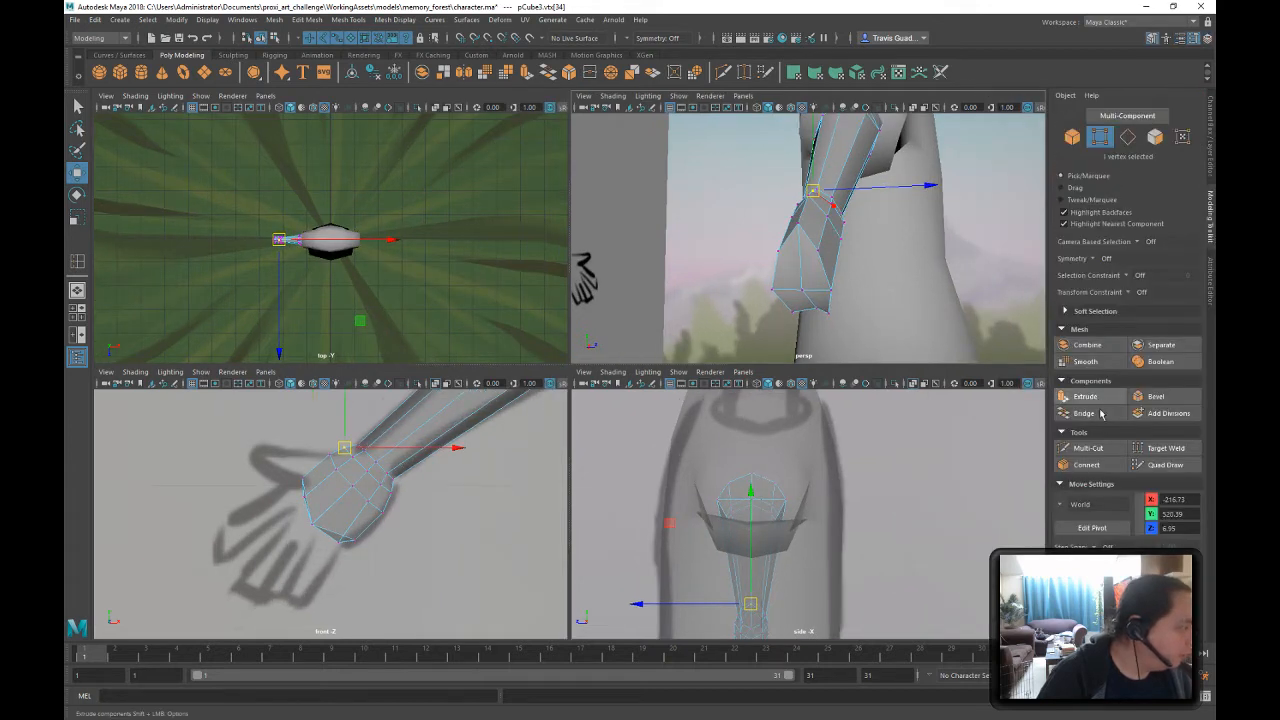
{"action": "left_click", "coordinate": [1091, 452]}
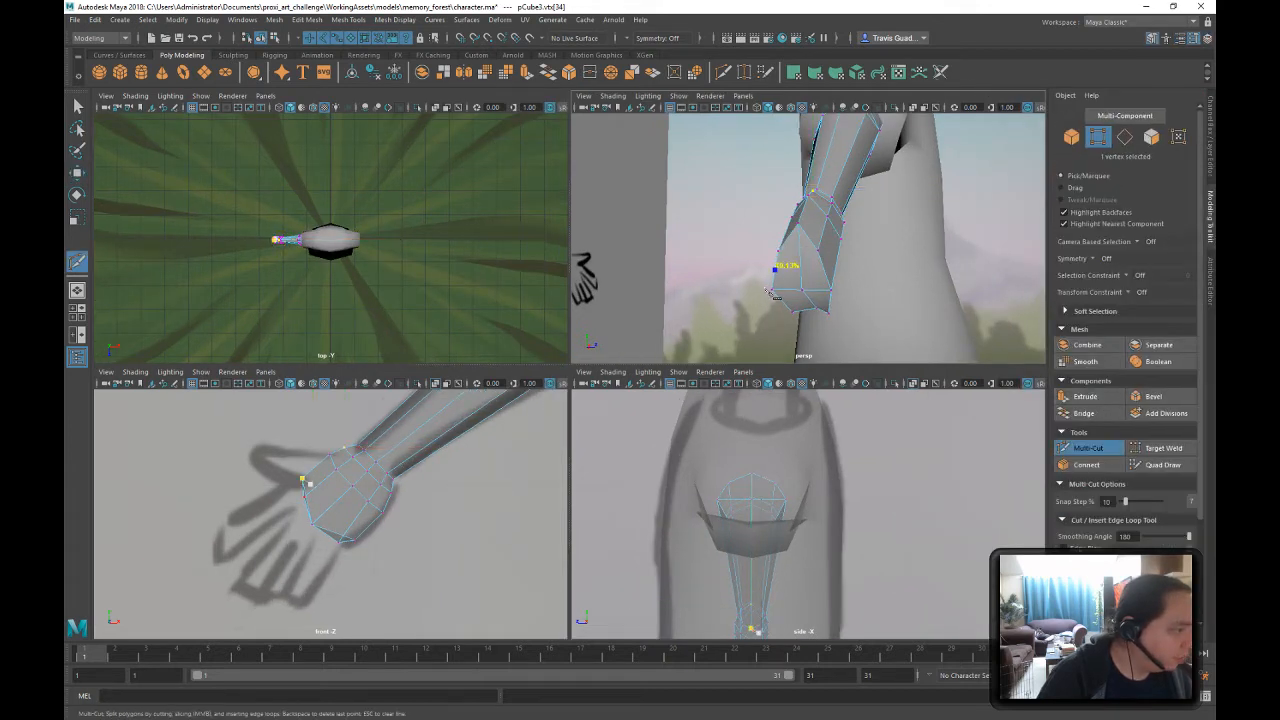
{"action": "left_click_drag", "start_coordinate": [800, 277], "coordinate": [825, 255], "text": "alt"}
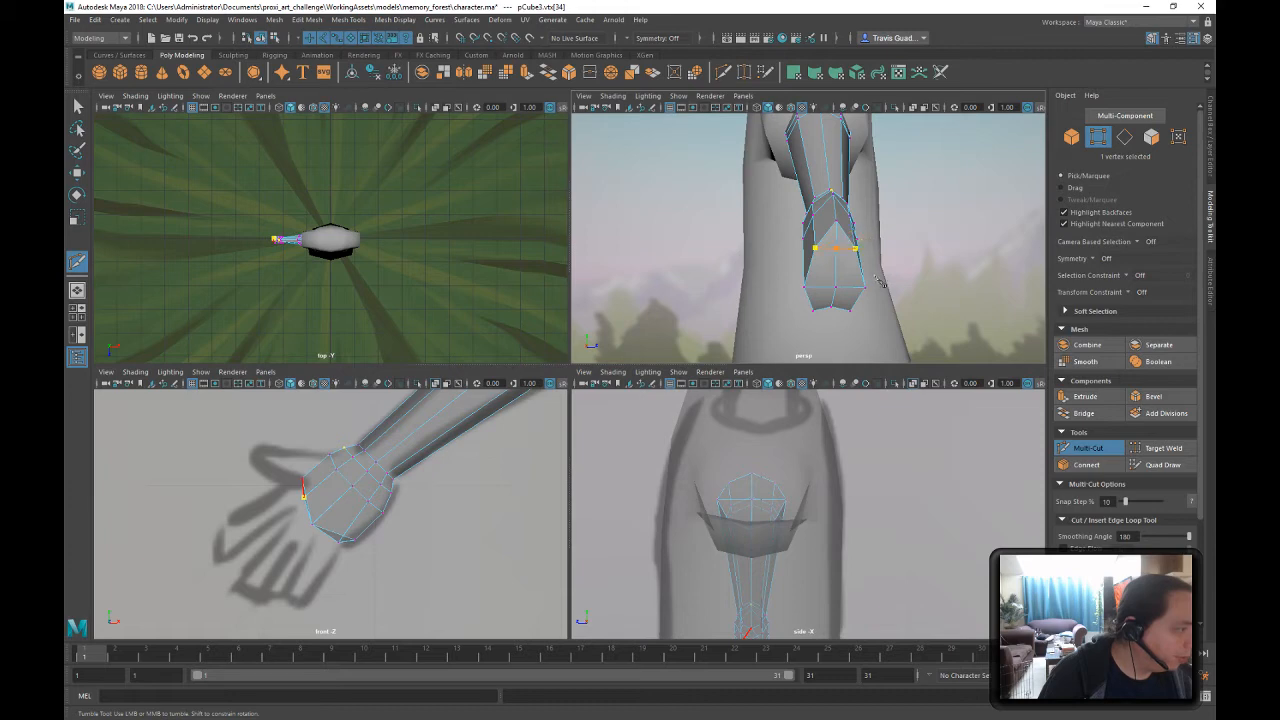
{"action": "left_click_drag", "start_coordinate": [880, 283], "coordinate": [884, 340], "text": "alt"}
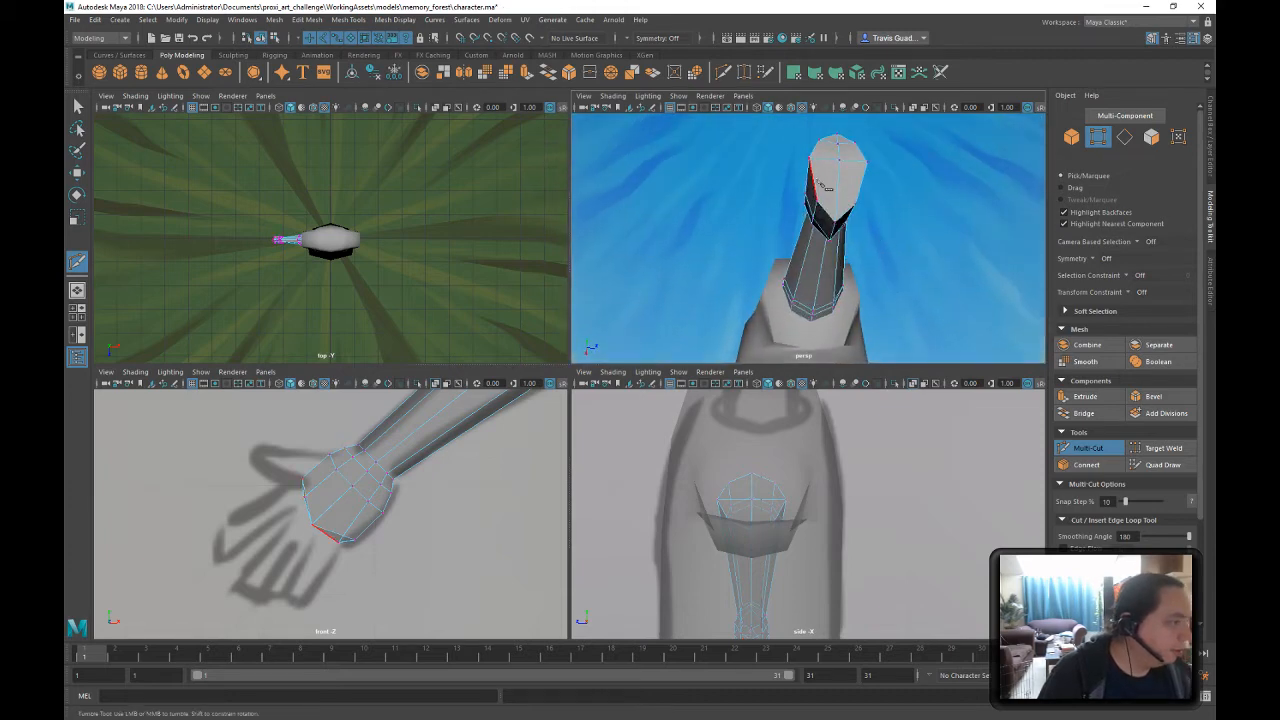
{"action": "left_click", "coordinate": [817, 201]}
{"action": "left_click", "coordinate": [856, 203]}
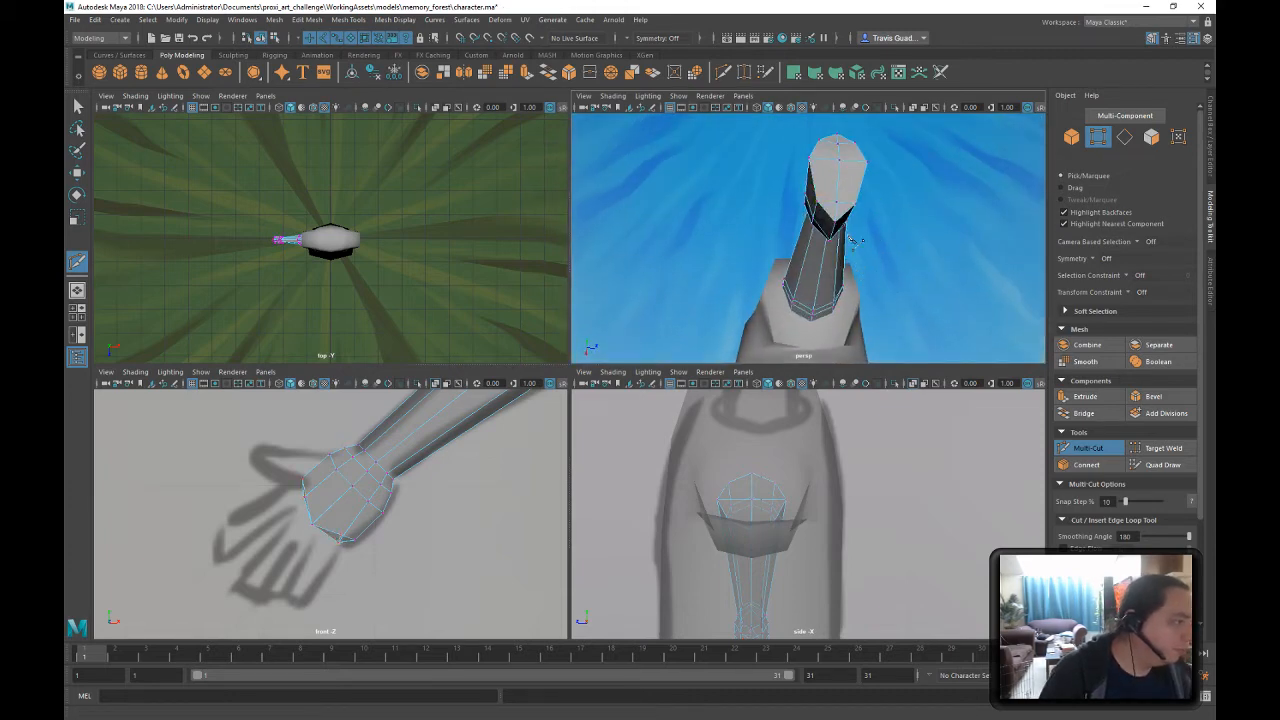
{"action": "left_click_drag", "start_coordinate": [849, 242], "coordinate": [834, 266], "text": "alt"}
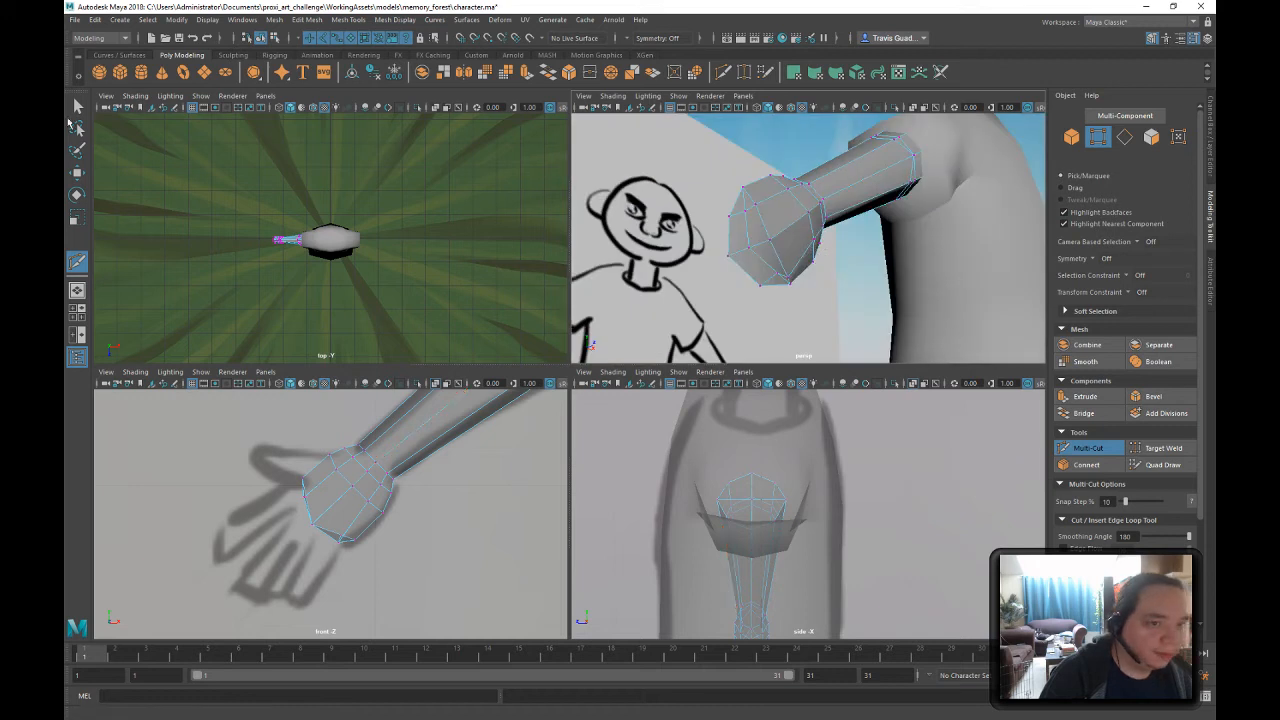
- Select the three vertices along the middle of the palm's end cap and move them slightly outward toward the fingers
{"action": "left_click", "coordinate": [78, 106]}
{"action": "left_click", "coordinate": [748, 216]}
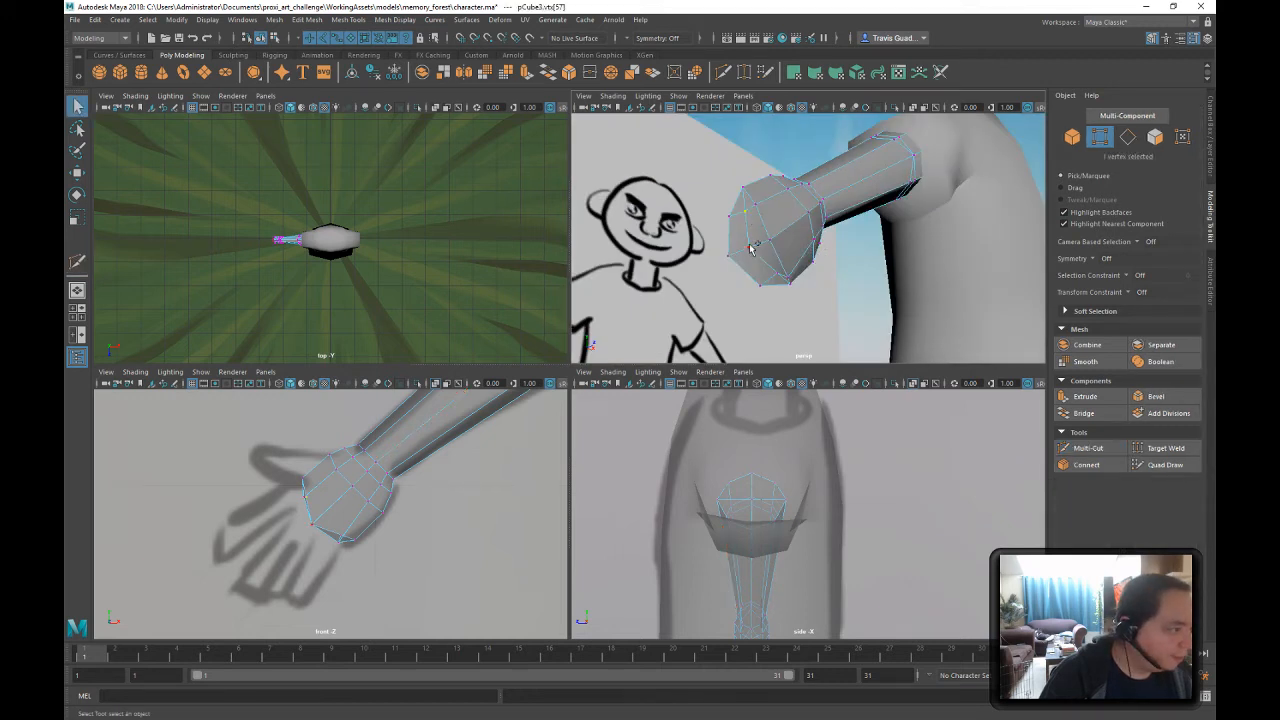
{"action": "key", "text": "w"}
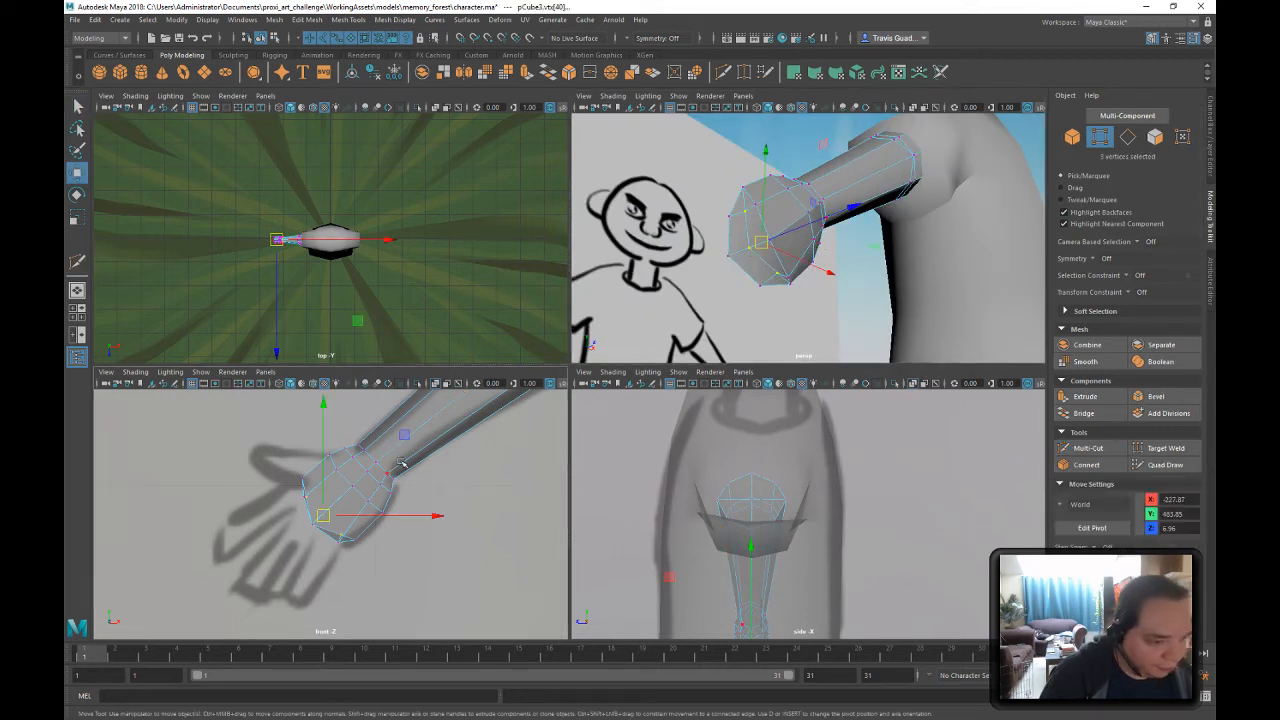
{"action": "left_click_drag", "start_coordinate": [398, 441], "coordinate": [398, 441]}
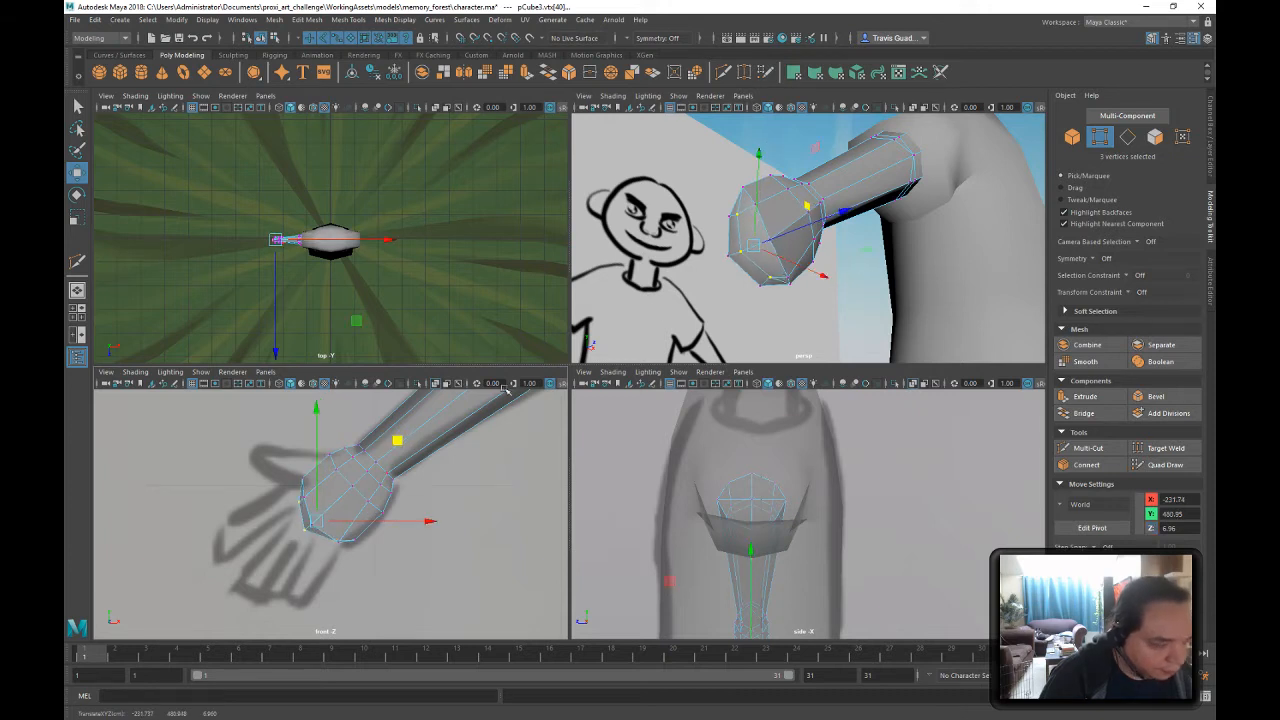
- Nudge the middle vertex at the little-finger end of the palm, then return to object mode and deselect the arm to inspect its shape
{"action": "left_click", "coordinate": [817, 228]}
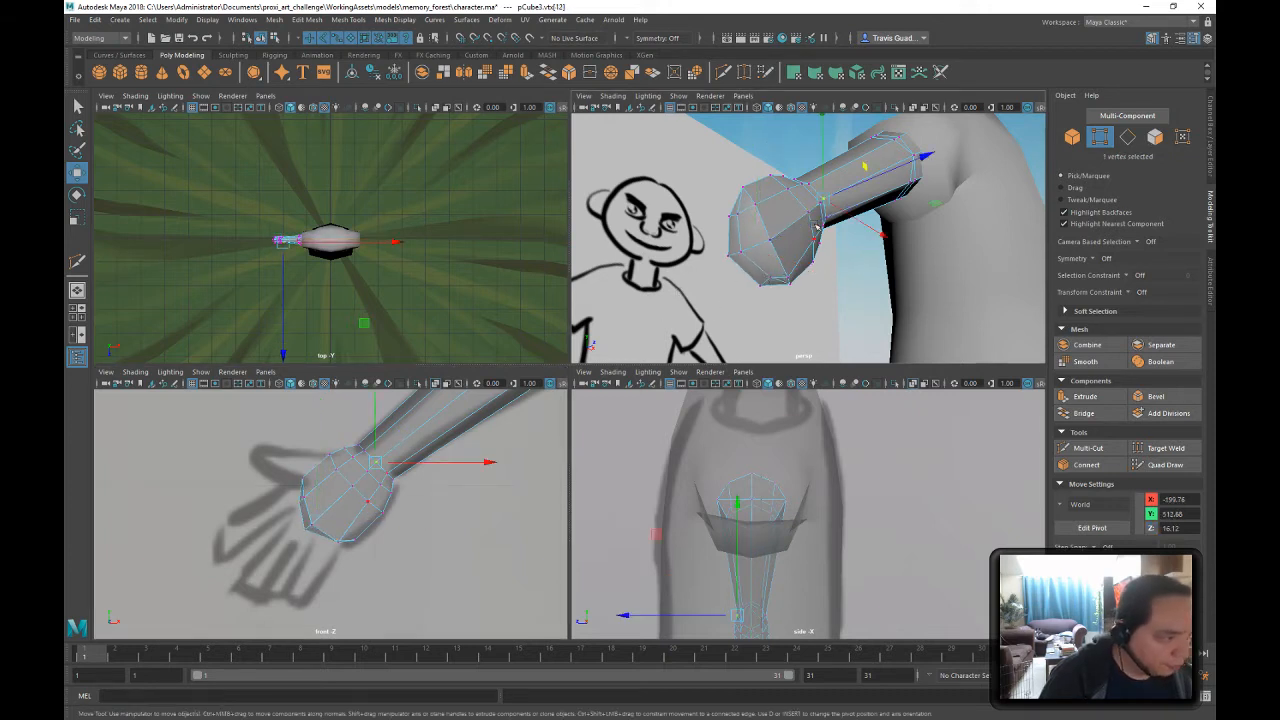
{"action": "left_click", "coordinate": [777, 275]}
{"action": "left_click_drag", "start_coordinate": [414, 460], "coordinate": [417, 464]}
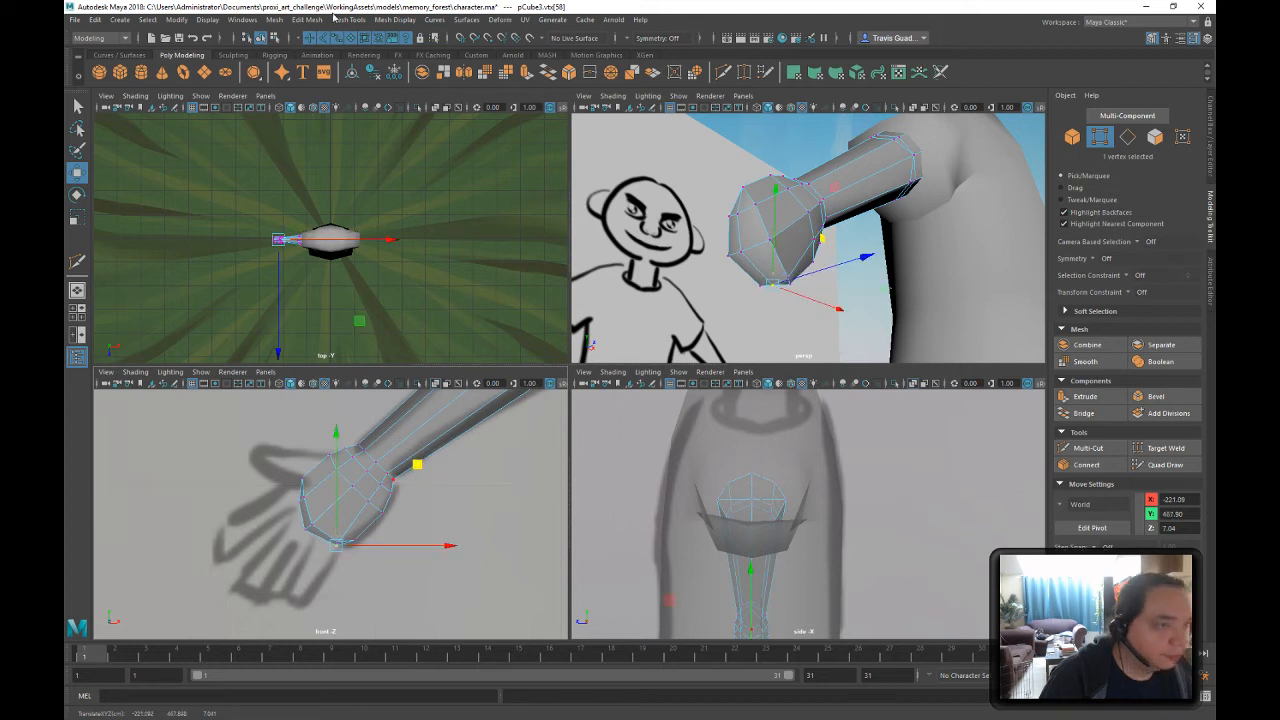
{"action": "left_click", "coordinate": [261, 40]}
{"action": "left_click", "coordinate": [723, 183]}
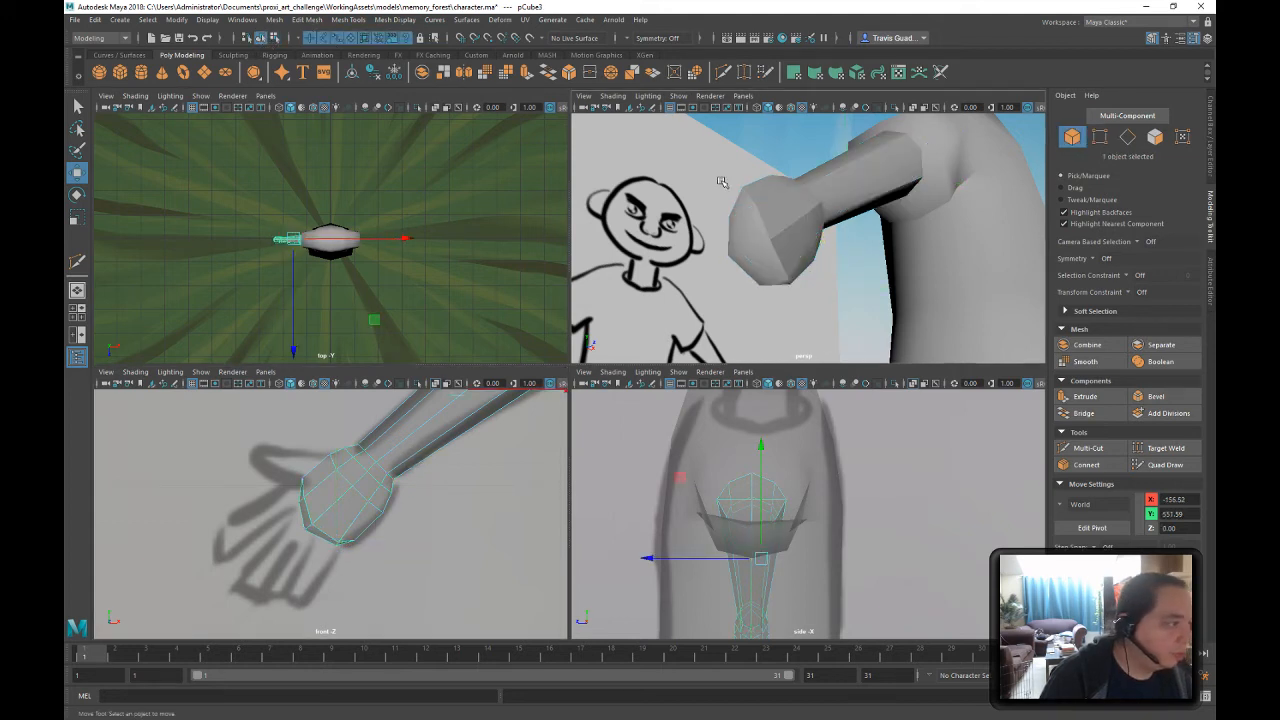
{"action": "left_click_drag", "start_coordinate": [757, 215], "coordinate": [866, 283], "text": "alt"}
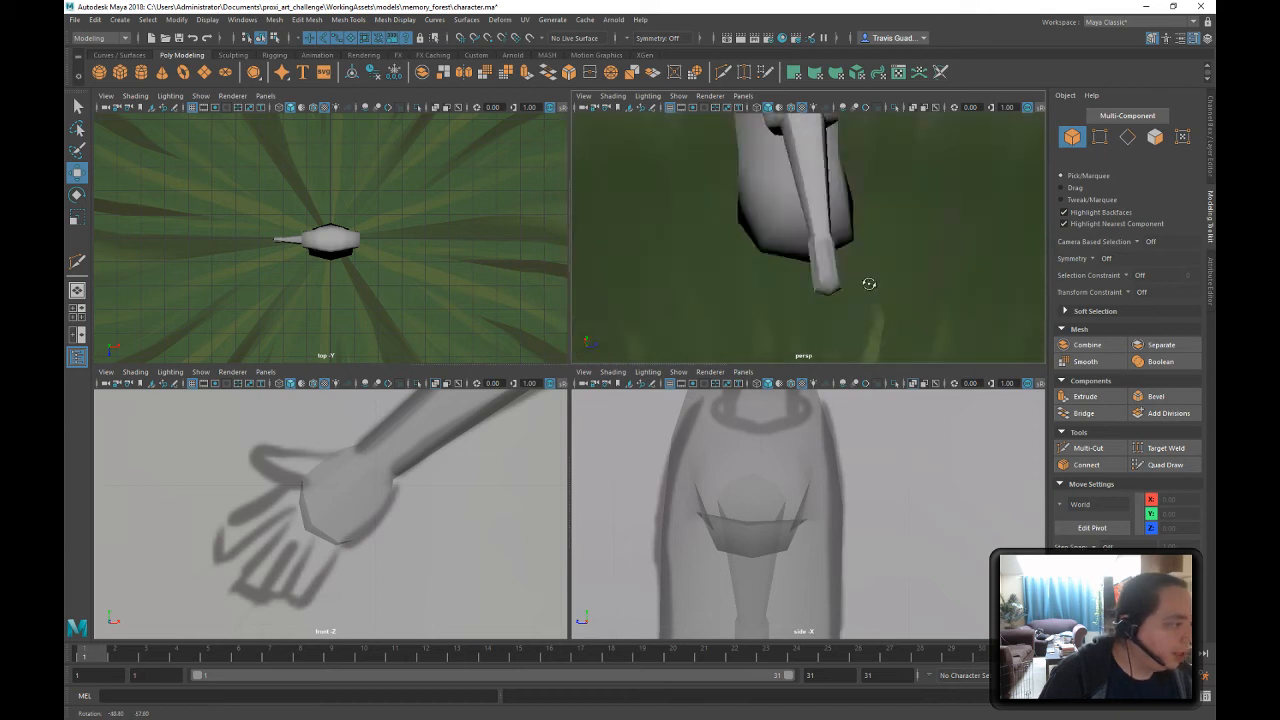
- Edit the arm's vertices and move the central vertex on the palm's rear side slightly toward the fingers
{"action": "left_click", "coordinate": [826, 274]}
{"action": "right_click_drag", "start_coordinate": [826, 266], "coordinate": [771, 299]}
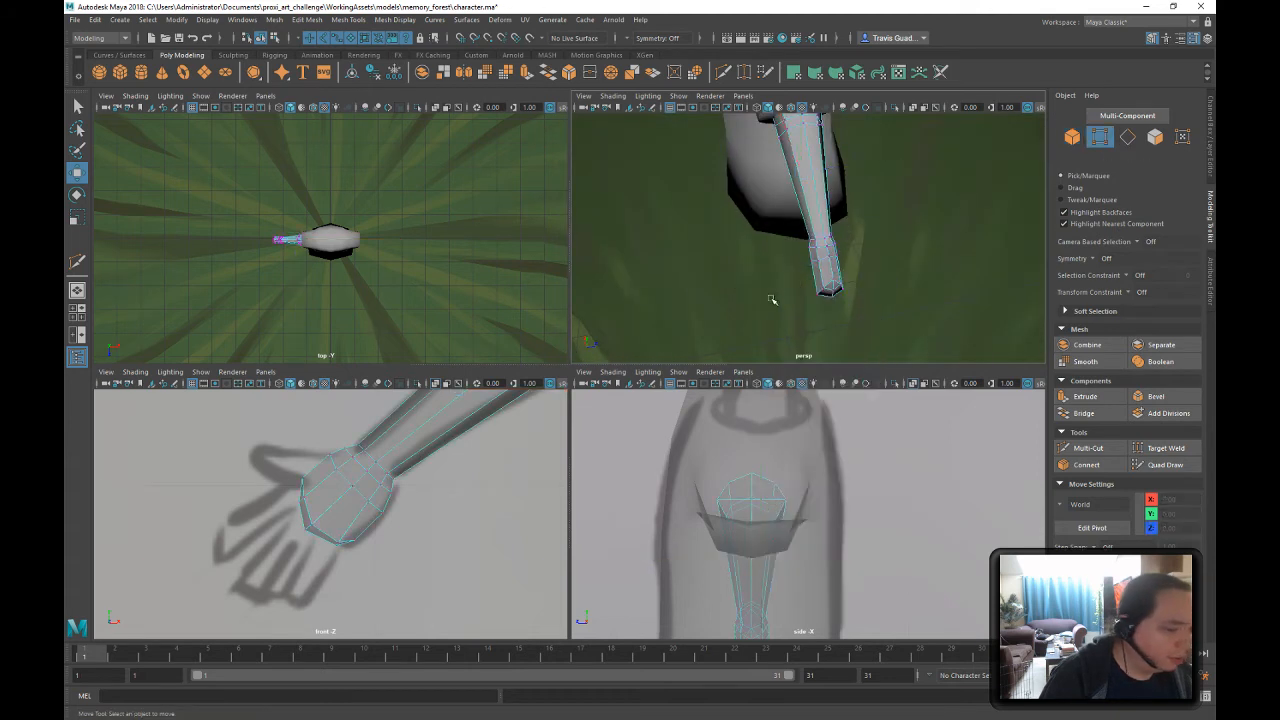
{"action": "mouse_move", "coordinate": [949, 273]}
{"action": "left_mouse_down", "text": "alt"}
{"action": "mouse_move", "coordinate": [881, 279]}
{"action": "mouse_move", "coordinate": [960, 250]}
{"action": "left_mouse_up", "text": "alt"}
{"action": "left_click", "coordinate": [817, 257]}
{"action": "scroll", "coordinate": [860, 278], "scroll_direction": "up", "scroll_amount": 4}
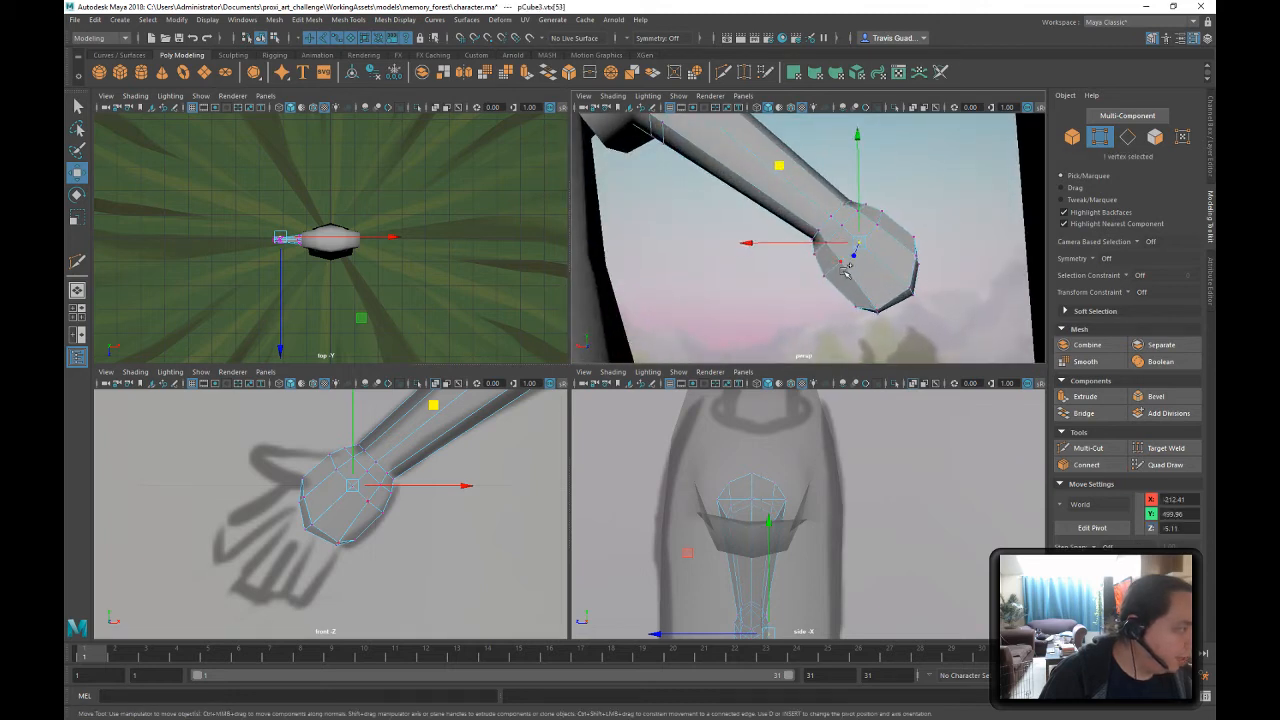
{"action": "left_click_drag", "start_coordinate": [846, 271], "coordinate": [853, 212]}
{"action": "left_click_drag", "start_coordinate": [780, 162], "coordinate": [796, 181]}
- Move the thumb-side vertex on the palm's rear side slightly upward toward the palm's edge
{"action": "left_click_drag", "start_coordinate": [842, 312], "coordinate": [926, 248], "text": "alt"}
{"action": "left_click", "coordinate": [767, 284]}
{"action": "left_click", "coordinate": [926, 248]}
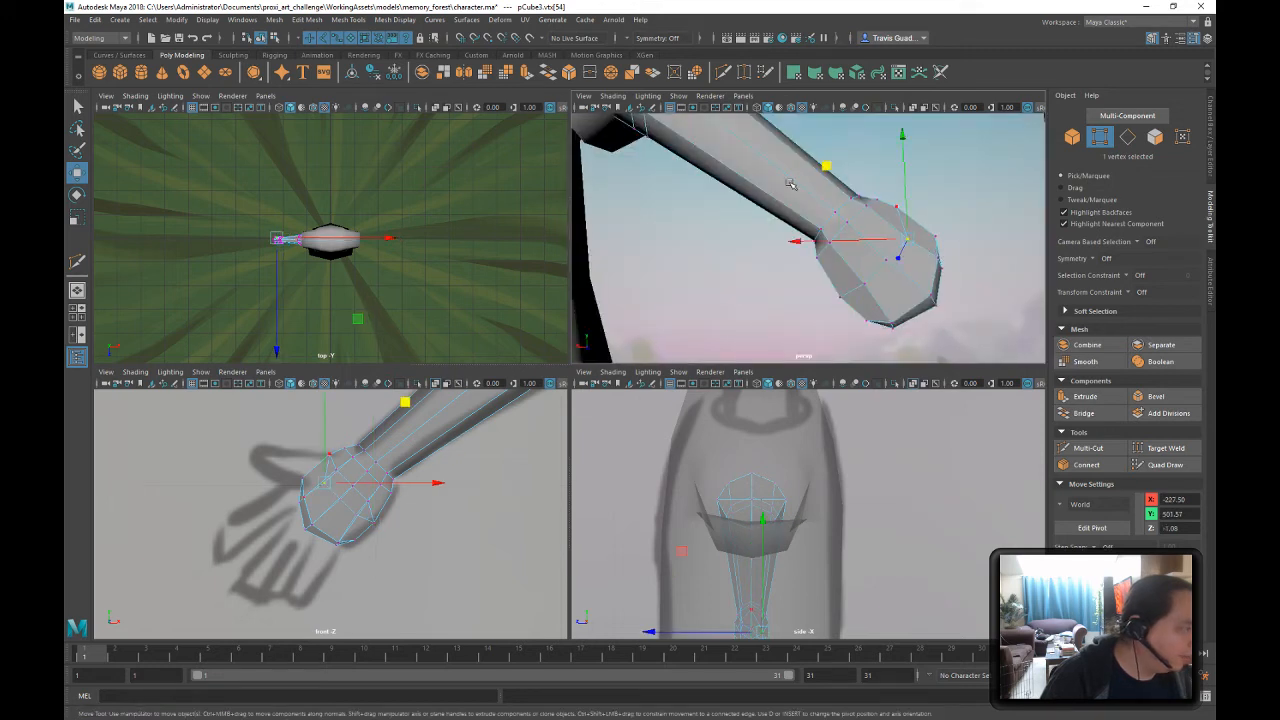
{"action": "left_click_drag", "start_coordinate": [825, 166], "coordinate": [821, 158]}
{"action": "left_click_drag", "start_coordinate": [947, 251], "coordinate": [710, 252], "text": "alt"}
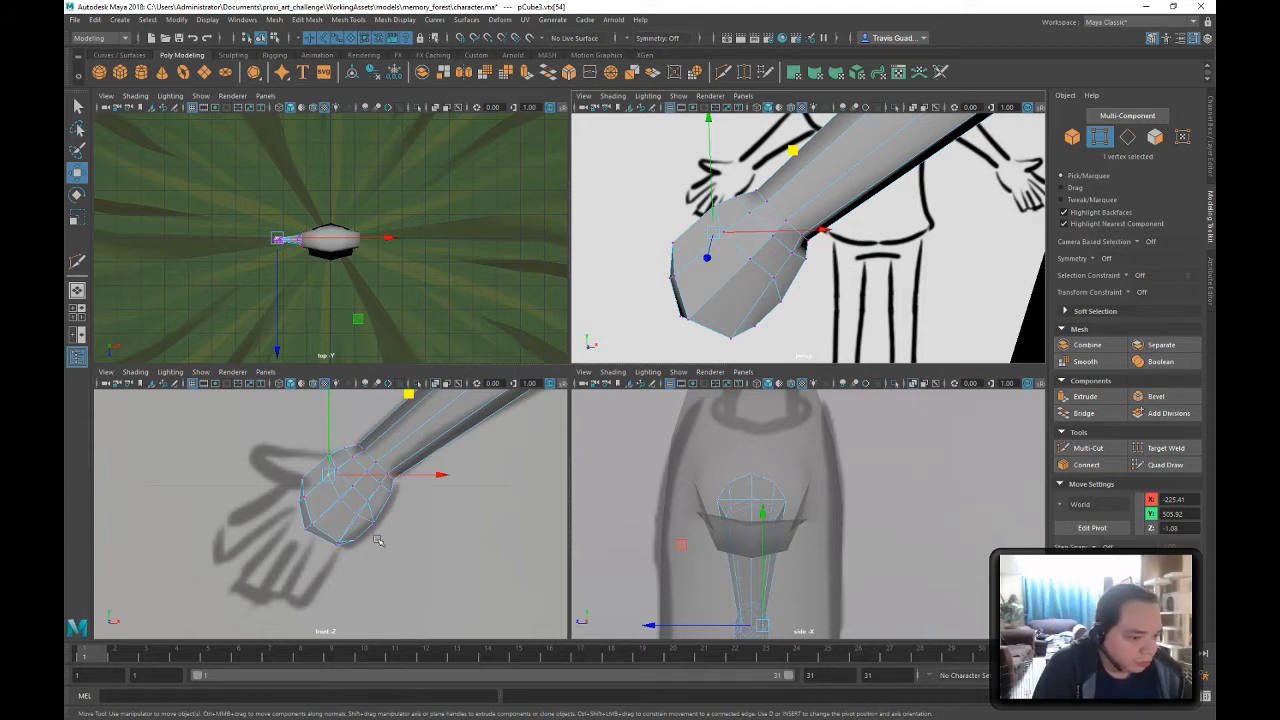
- Snap the middle vertex along the palm's thumb-side edge onto the neighbouring vertex on the front side
{"action": "left_click_drag", "start_coordinate": [870, 240], "coordinate": [840, 310], "text": "alt"}
{"action": "left_click", "coordinate": [843, 265]}
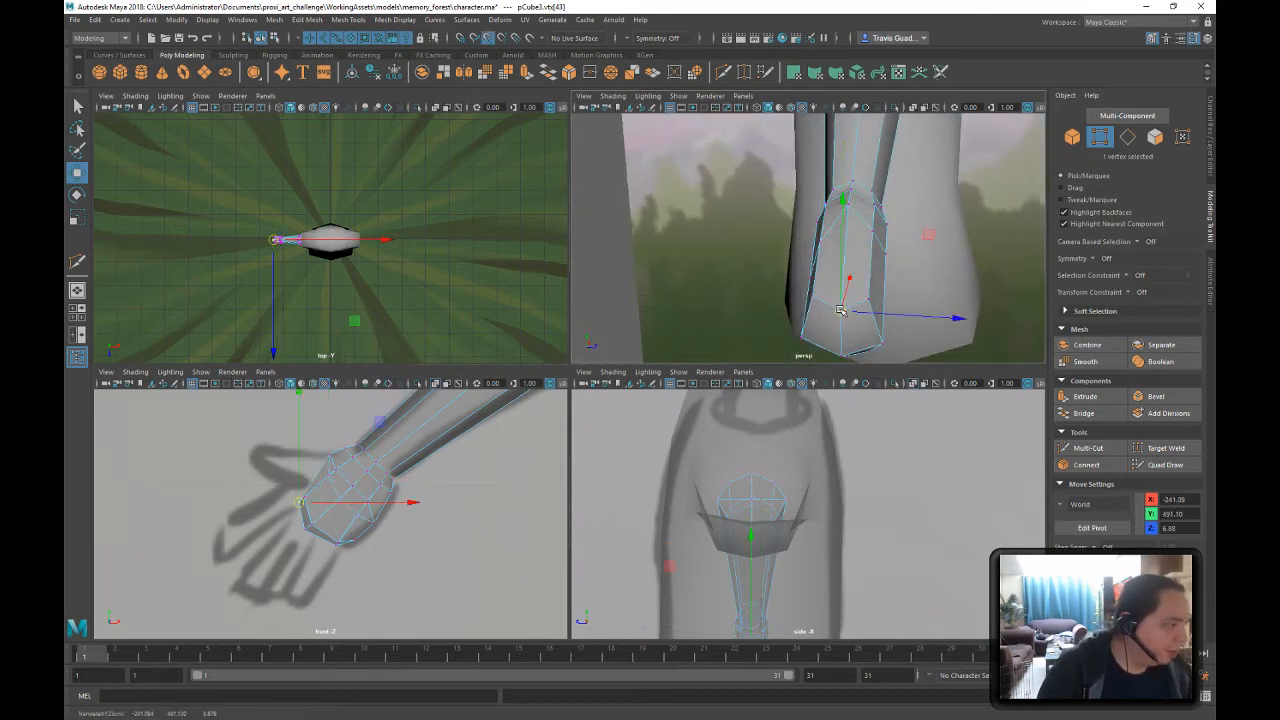
{"action": "left_click", "coordinate": [852, 202]}
{"action": "left_click_drag", "start_coordinate": [904, 229], "coordinate": [872, 240], "text": "alt"}
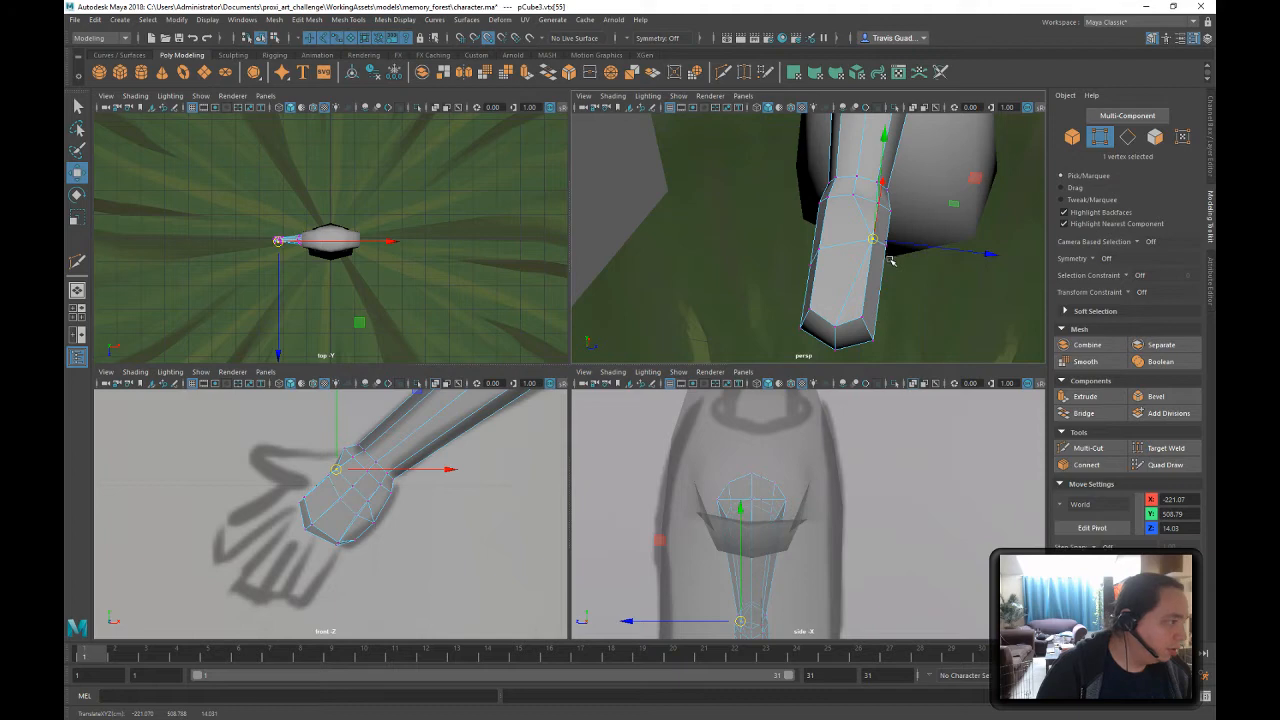
- Select the vertices at the thumb-side middle of the palm's end cap and snap them onto the adjacent front corner vertex
{"action": "left_click_drag", "start_coordinate": [874, 290], "coordinate": [750, 297], "text": "alt"}
{"action": "left_click_drag", "start_coordinate": [752, 296], "coordinate": [857, 215], "text": "alt"}
{"action": "scroll", "coordinate": [880, 286], "scroll_direction": "up", "scroll_amount": 2}
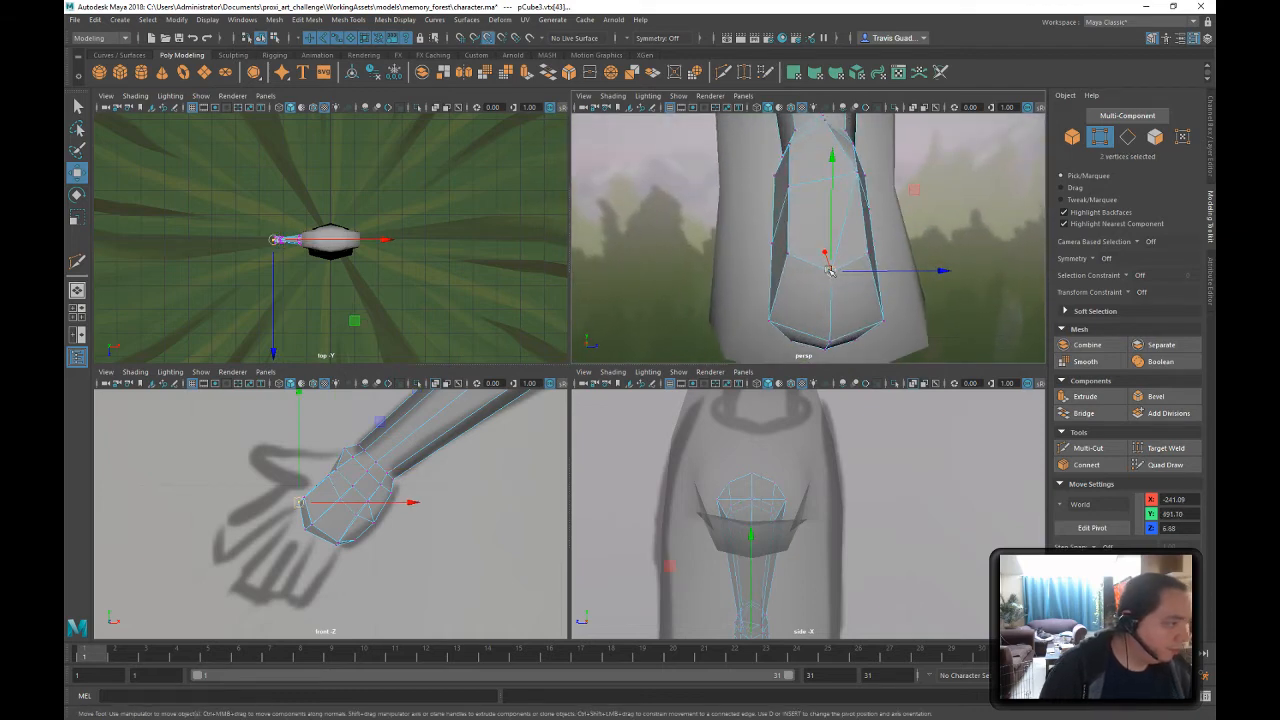
{"action": "left_click_drag", "start_coordinate": [829, 270], "coordinate": [867, 253]}
{"action": "left_click_drag", "start_coordinate": [954, 282], "coordinate": [887, 228], "text": "alt"}
{"action": "middle_click_drag", "start_coordinate": [887, 228], "coordinate": [886, 211], "text": "alt"}
{"action": "left_click_drag", "start_coordinate": [886, 211], "coordinate": [809, 211], "text": "alt"}
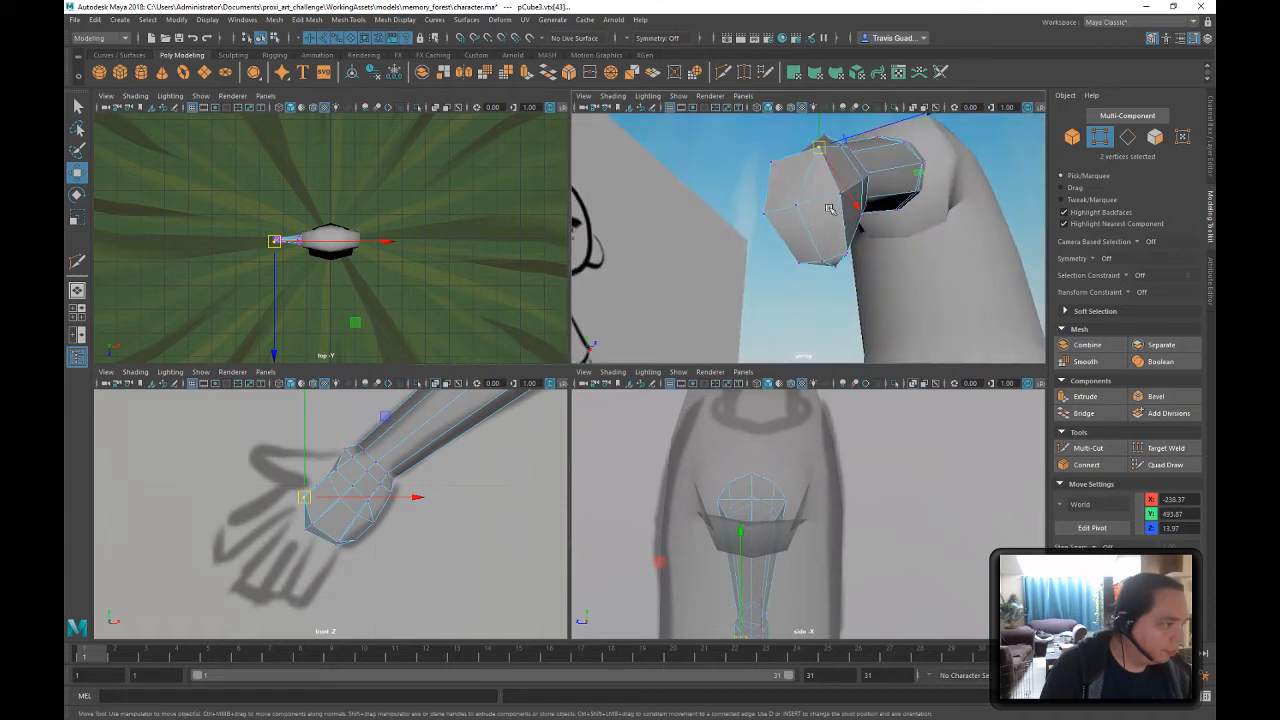
- Try to snap the remaining middle vertices of the palm's end cap onto neighbouring front-side vertices
{"action": "left_click", "coordinate": [833, 196]}
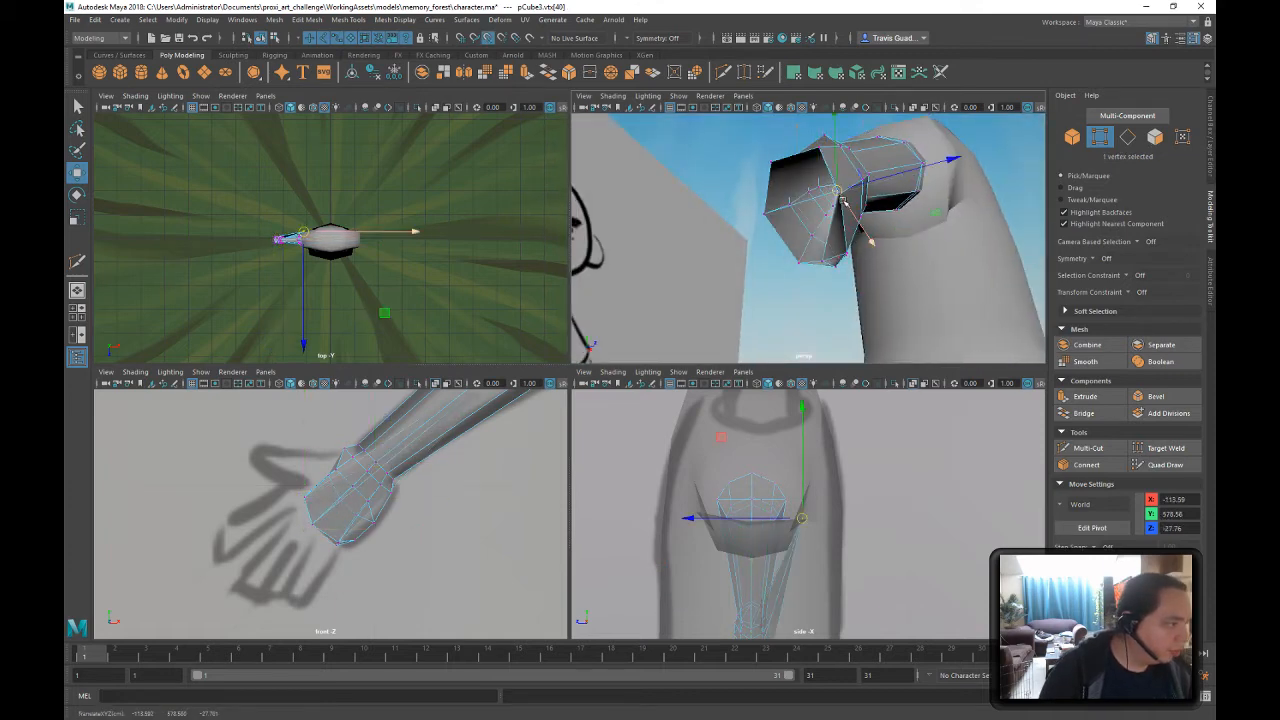
{"action": "key", "text": "ctrl+z"}
{"action": "left_click_drag", "start_coordinate": [857, 271], "coordinate": [818, 210], "text": "alt"}
{"action": "left_click", "coordinate": [816, 198]}
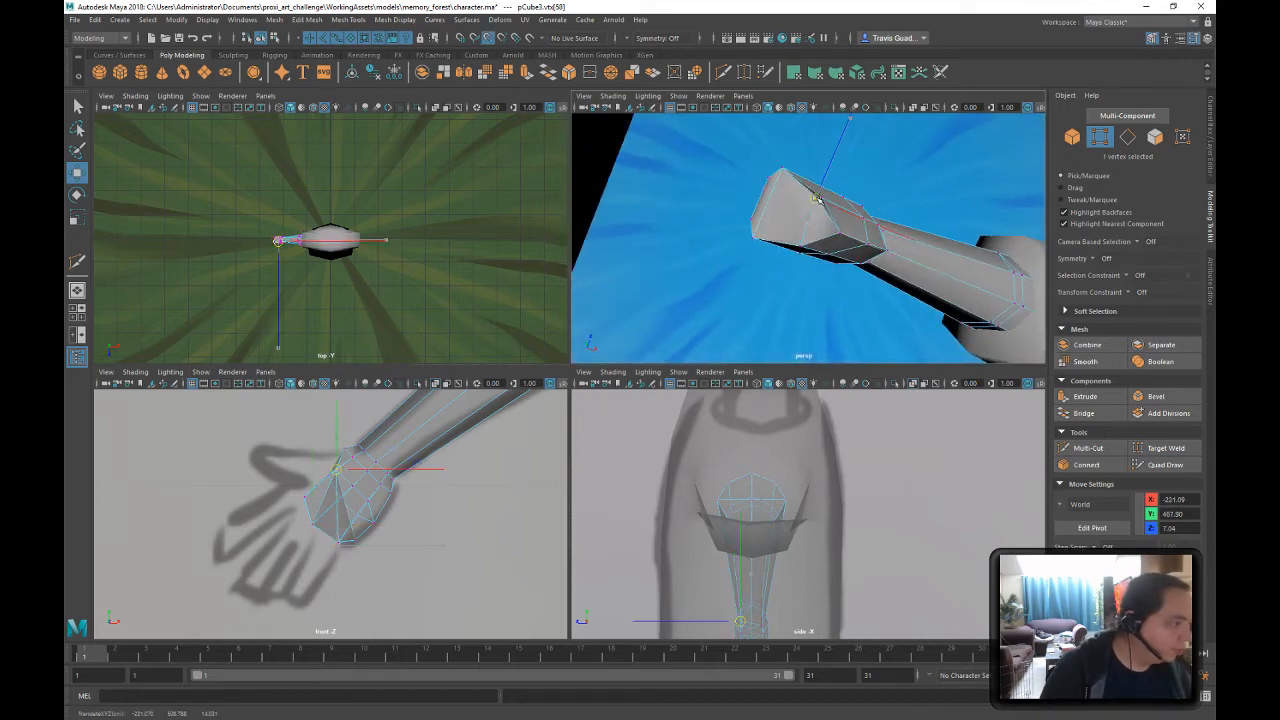
{"action": "left_click", "coordinate": [818, 197]}
- Turn to the underside of the palm and select all vertices of the arm mesh
{"action": "mouse_move", "coordinate": [839, 265]}
{"action": "left_mouse_down", "text": "alt"}
{"action": "mouse_move", "coordinate": [791, 320]}
{"action": "mouse_move", "coordinate": [834, 249]}
{"action": "left_mouse_up", "text": "alt"}
{"action": "left_click", "coordinate": [836, 237]}
{"action": "key", "text": "v"}
{"action": "double_click", "coordinate": [836, 237]}
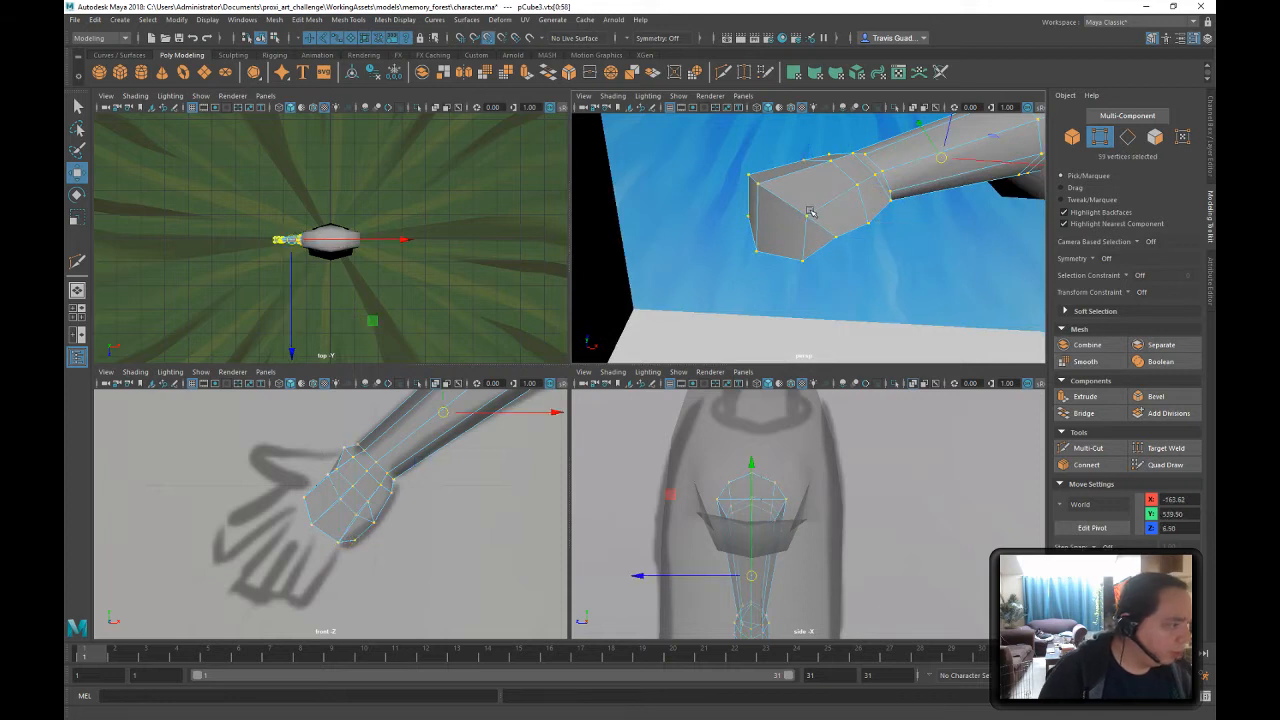
- Snap the stray palm vertex onto the neighbouring finger-end corner vertex, and merge the hand's overlapping vertices
{"action": "key", "text": "ctrl+z"}
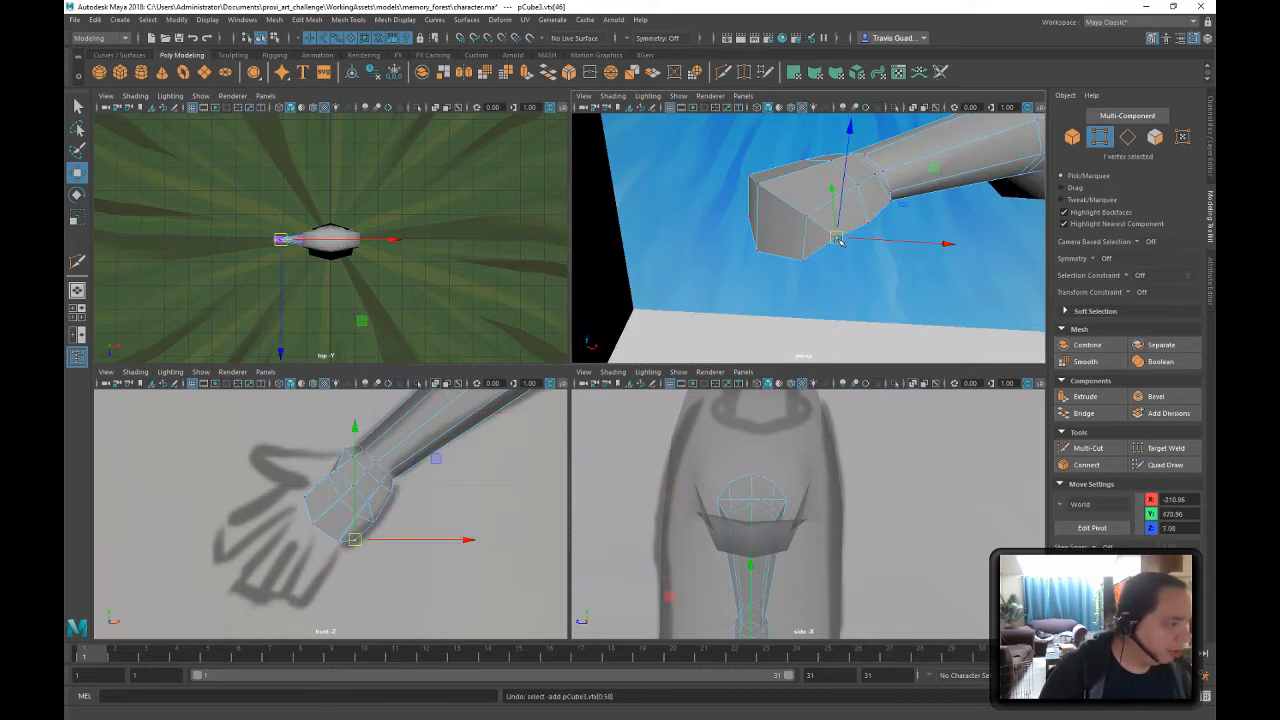
{"action": "left_click_drag", "start_coordinate": [836, 240], "coordinate": [806, 216]}
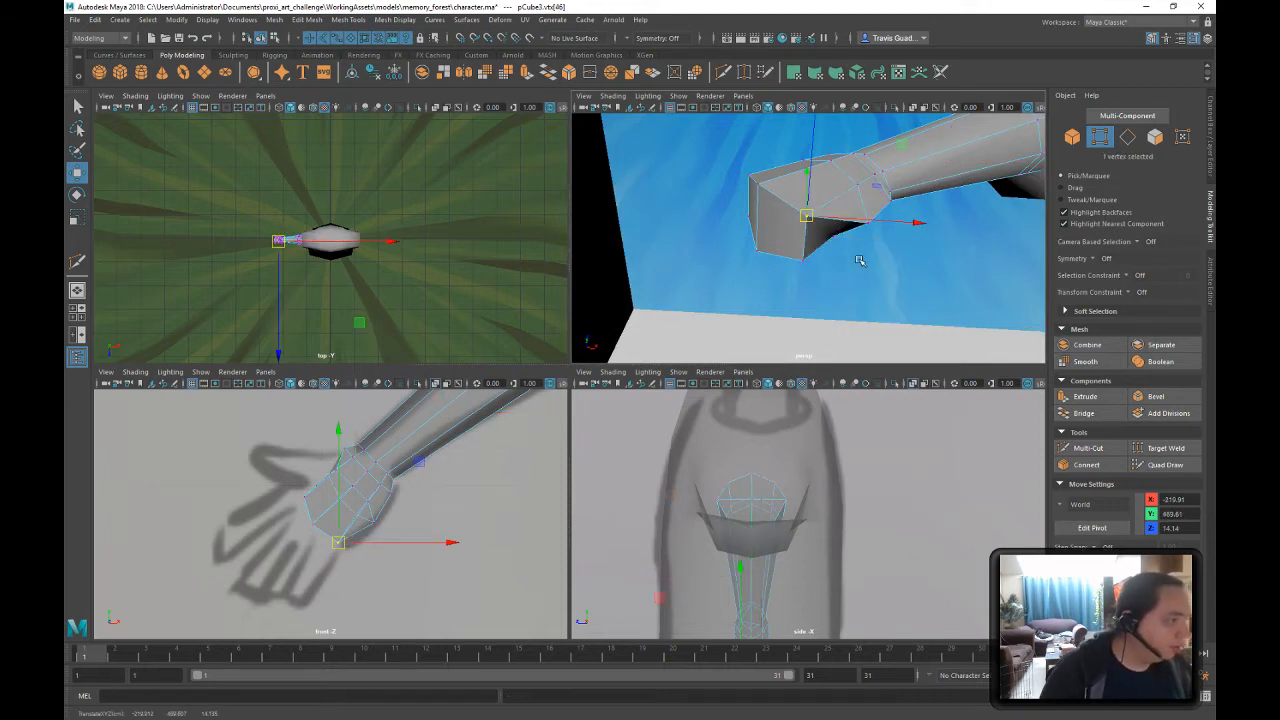
{"action": "left_click_drag", "start_coordinate": [930, 268], "coordinate": [714, 237], "text": "alt"}
{"action": "left_click_drag", "start_coordinate": [688, 141], "coordinate": [891, 313]}
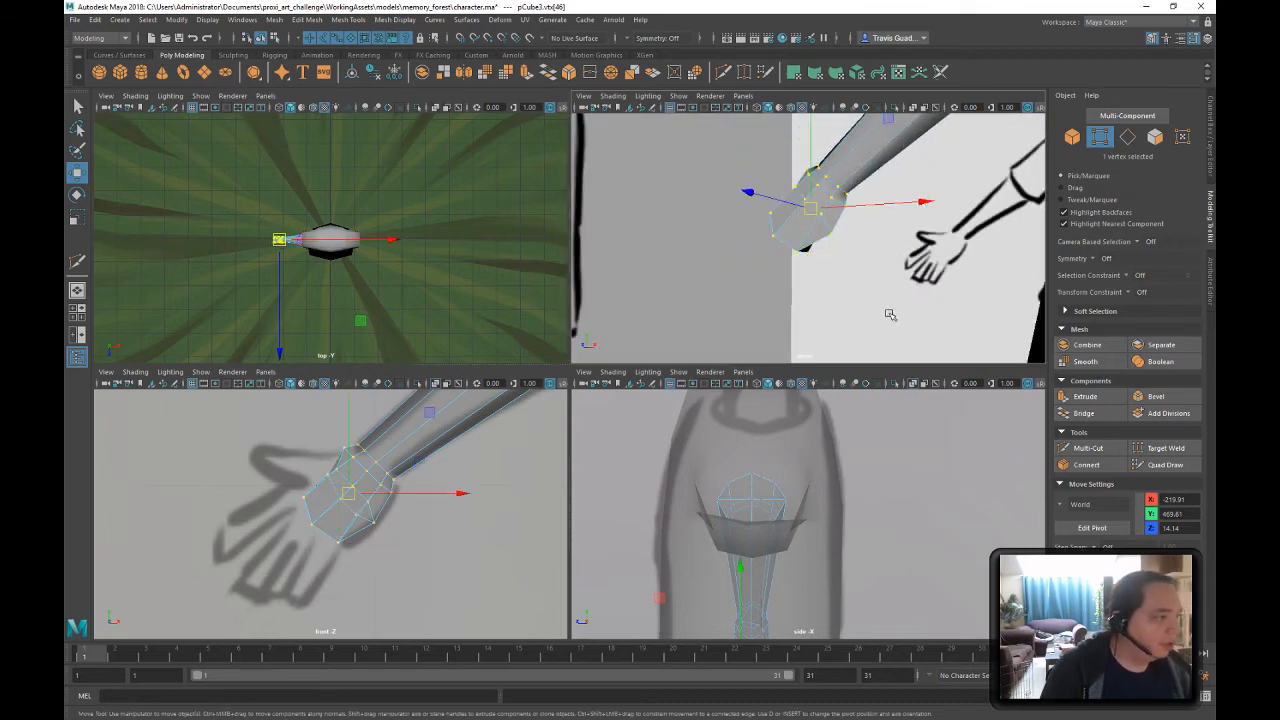
{"action": "left_click", "coordinate": [480, 55]}
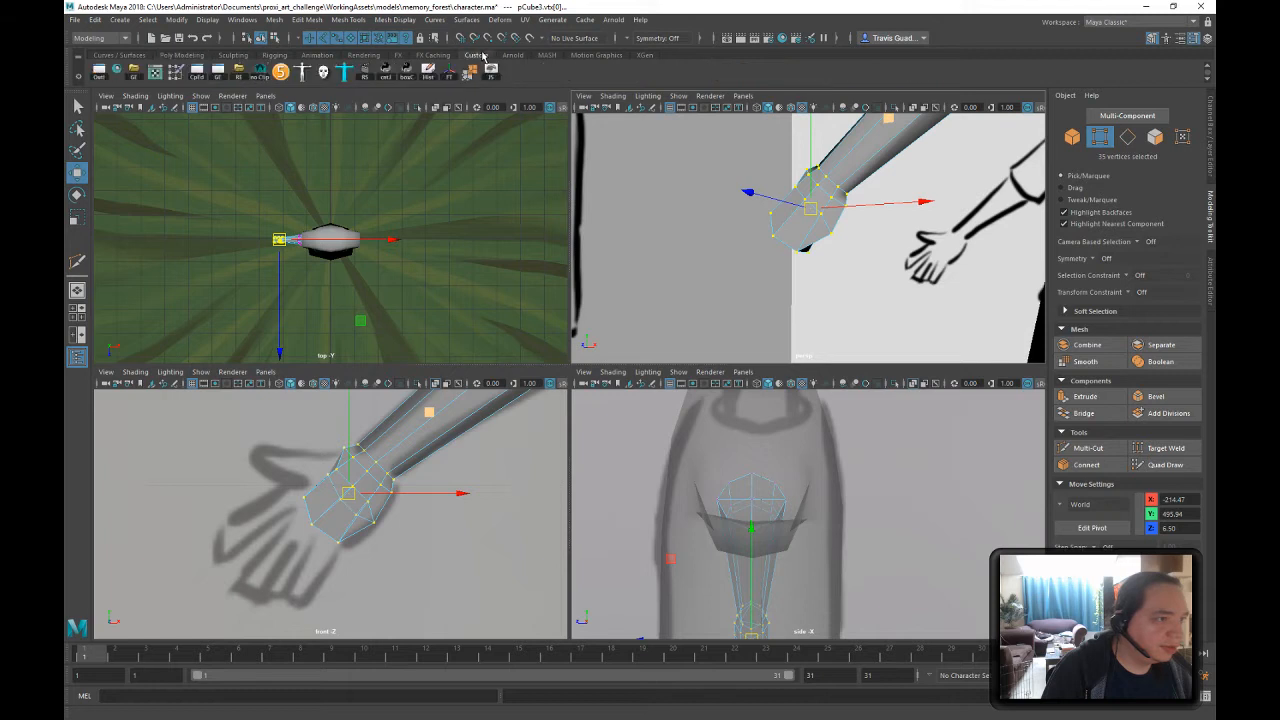
{"action": "left_click", "coordinate": [468, 75]}
- Cut new edges across the sides of the hand near the wrist with the Multi-Cut tool
{"action": "left_click_drag", "start_coordinate": [972, 304], "coordinate": [770, 190], "text": "alt"}
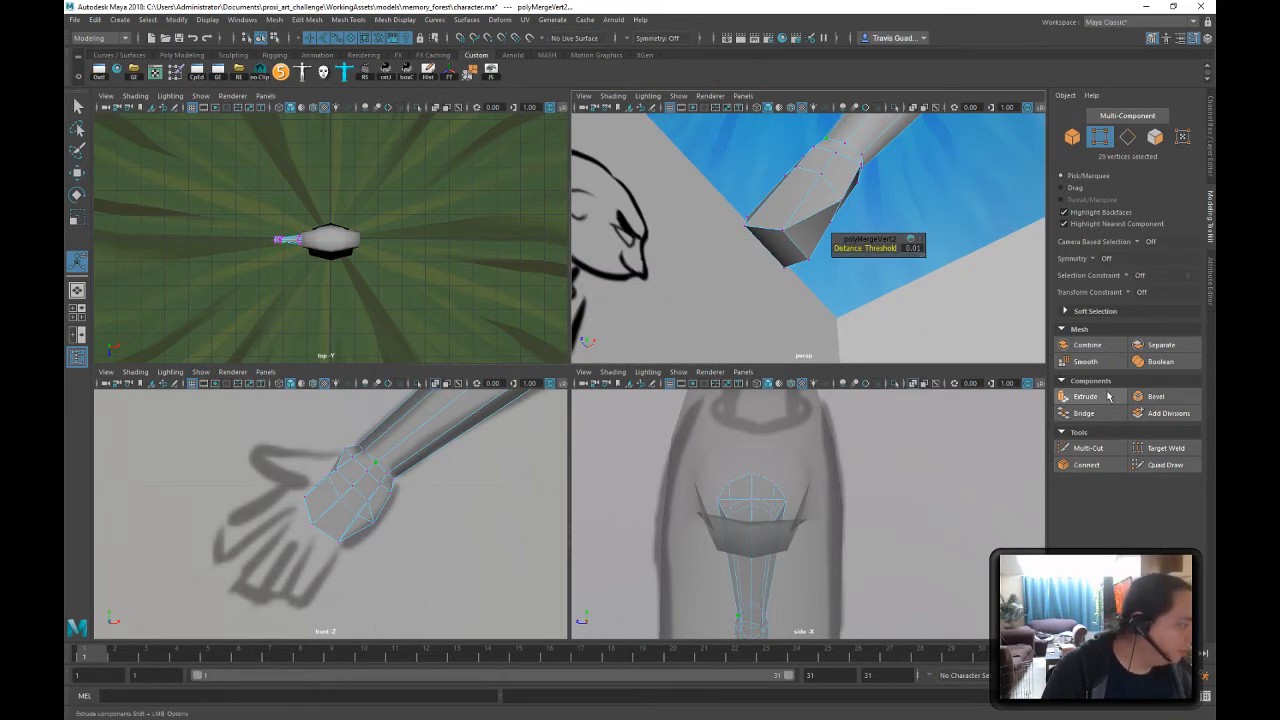
{"action": "left_click", "coordinate": [1088, 448]}
{"action": "left_click_drag", "start_coordinate": [833, 207], "coordinate": [815, 204], "text": "alt"}
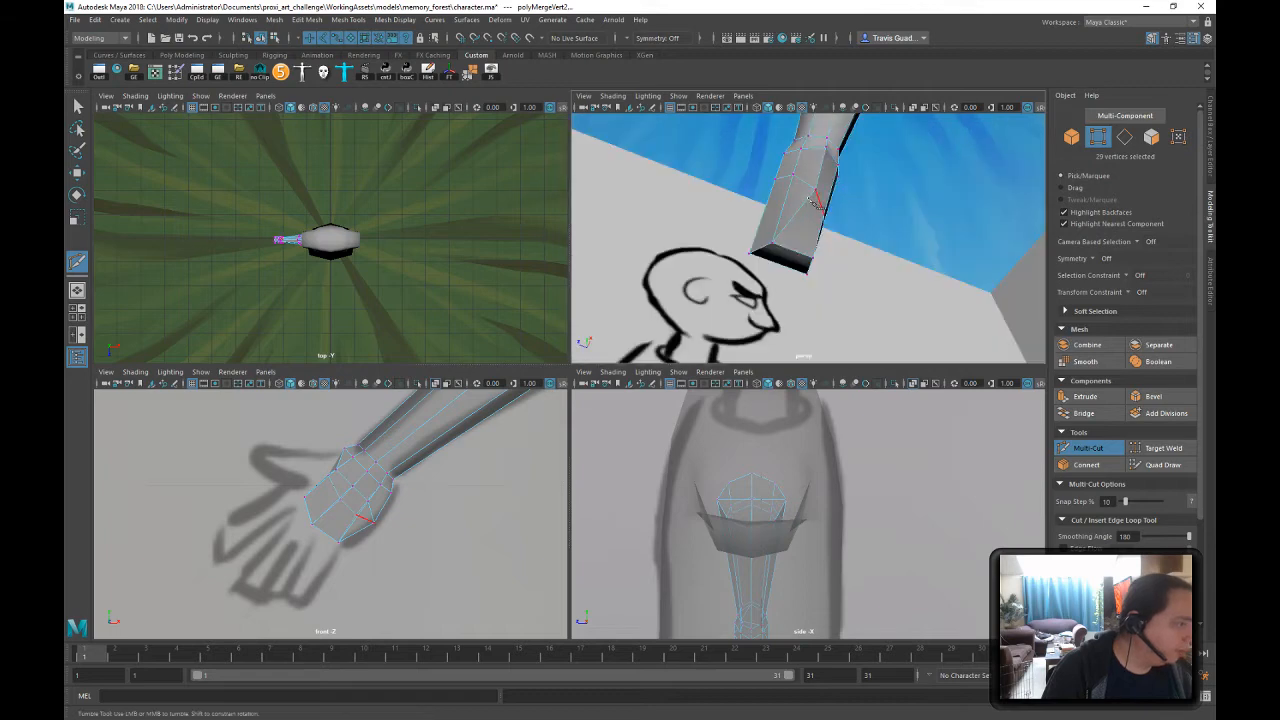
{"action": "left_click_drag", "start_coordinate": [812, 318], "coordinate": [815, 190], "text": "alt"}
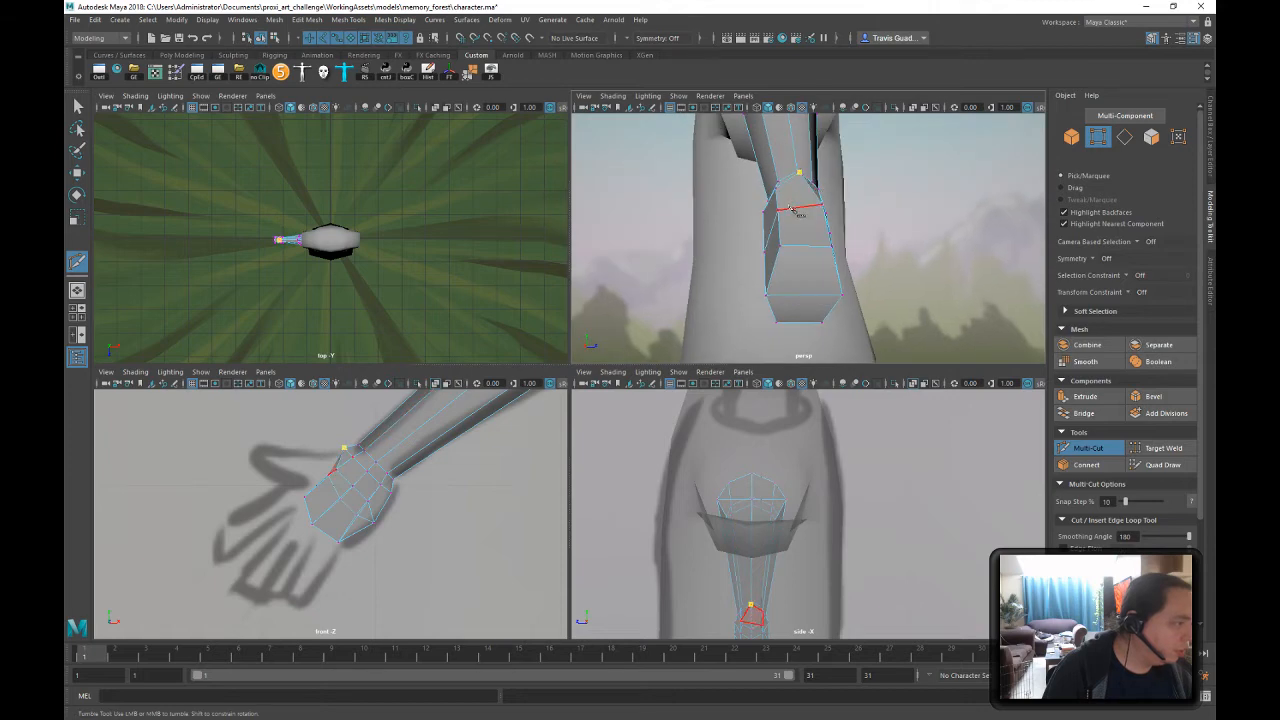
{"action": "mouse_move", "coordinate": [865, 298]}
{"action": "left_mouse_down", "text": "alt"}
{"action": "mouse_move", "coordinate": [873, 250]}
{"action": "mouse_move", "coordinate": [700, 198]}
{"action": "mouse_move", "coordinate": [722, 210]}
{"action": "left_mouse_up", "text": "alt"}
{"action": "middle_click_drag", "start_coordinate": [722, 210], "coordinate": [757, 230], "text": "alt"}
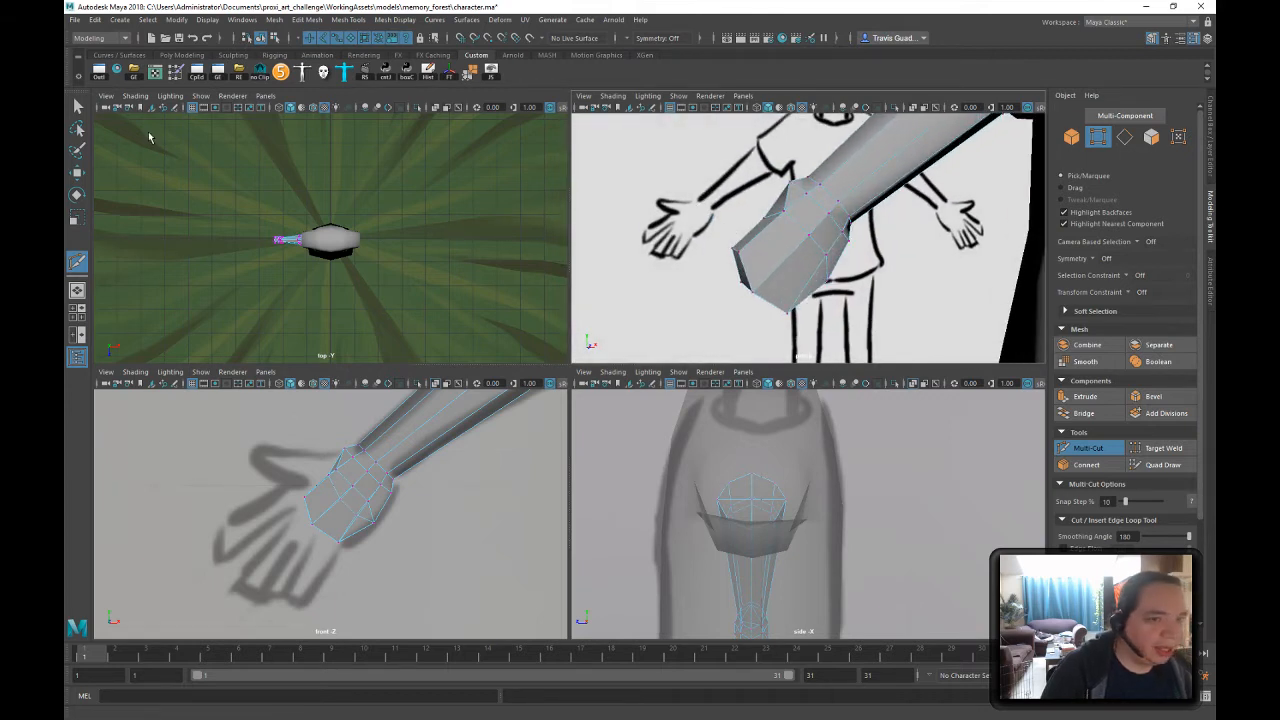
- Move the vertices along the palm's finger end in the front view to follow the reference hand drawing
{"action": "left_click", "coordinate": [77, 106]}
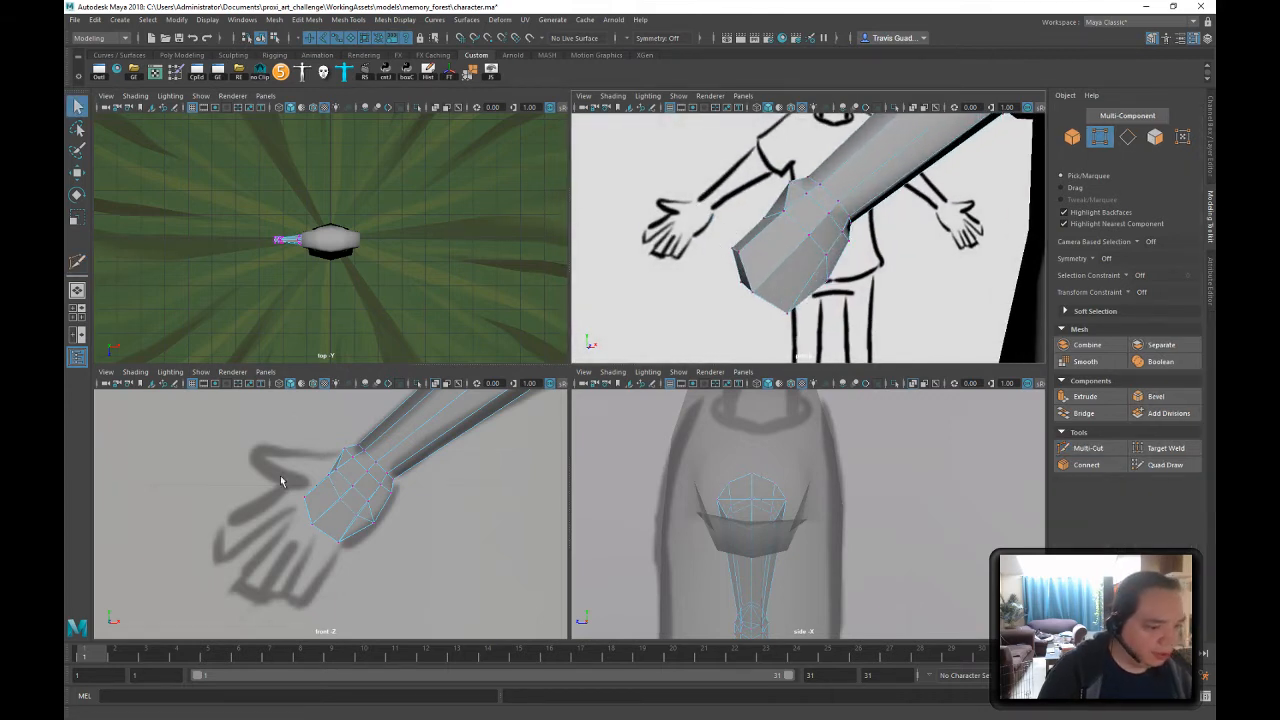
{"action": "left_click_drag", "start_coordinate": [281, 481], "coordinate": [318, 515]}
{"action": "key", "text": "w"}
{"action": "left_click", "coordinate": [384, 417]}
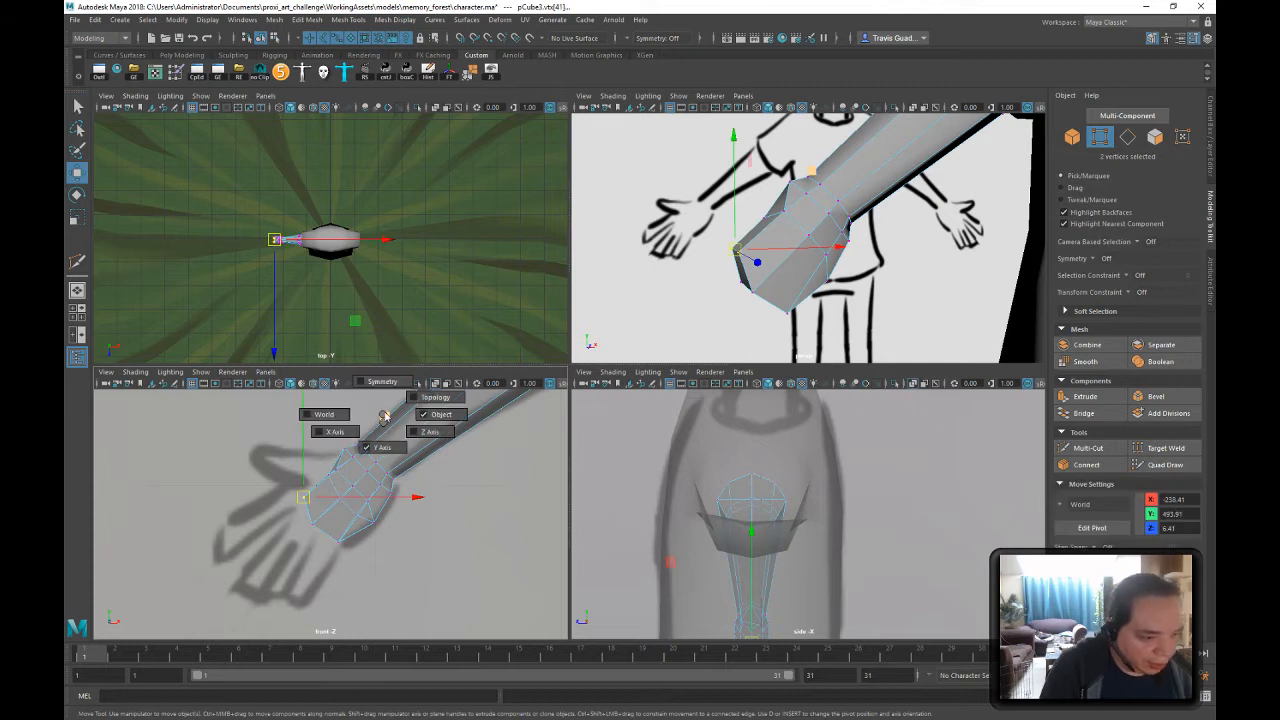
{"action": "left_click_drag", "start_coordinate": [385, 417], "coordinate": [390, 436]}
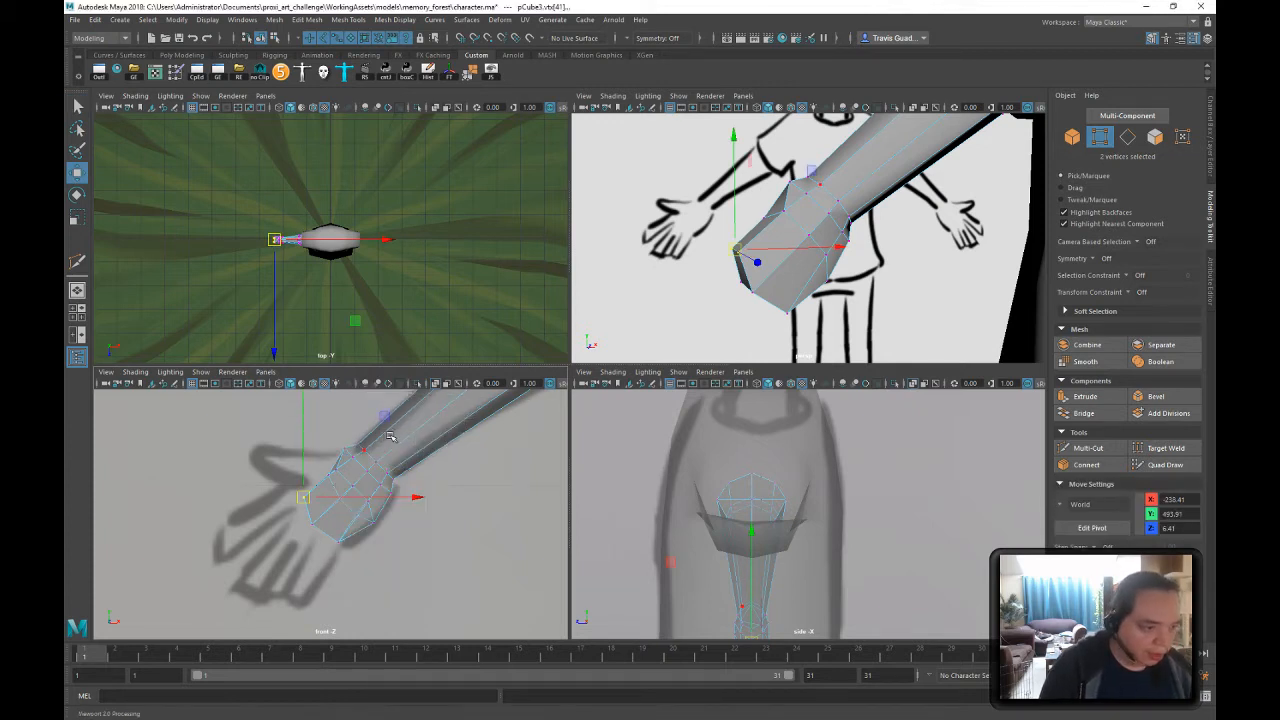
{"action": "left_click_drag", "start_coordinate": [305, 500], "coordinate": [362, 538]}
{"action": "left_click_drag", "start_coordinate": [857, 213], "coordinate": [905, 236], "text": "alt"}
{"action": "left_click", "coordinate": [817, 268]}
{"action": "left_click", "coordinate": [811, 275], "text": "shift"}
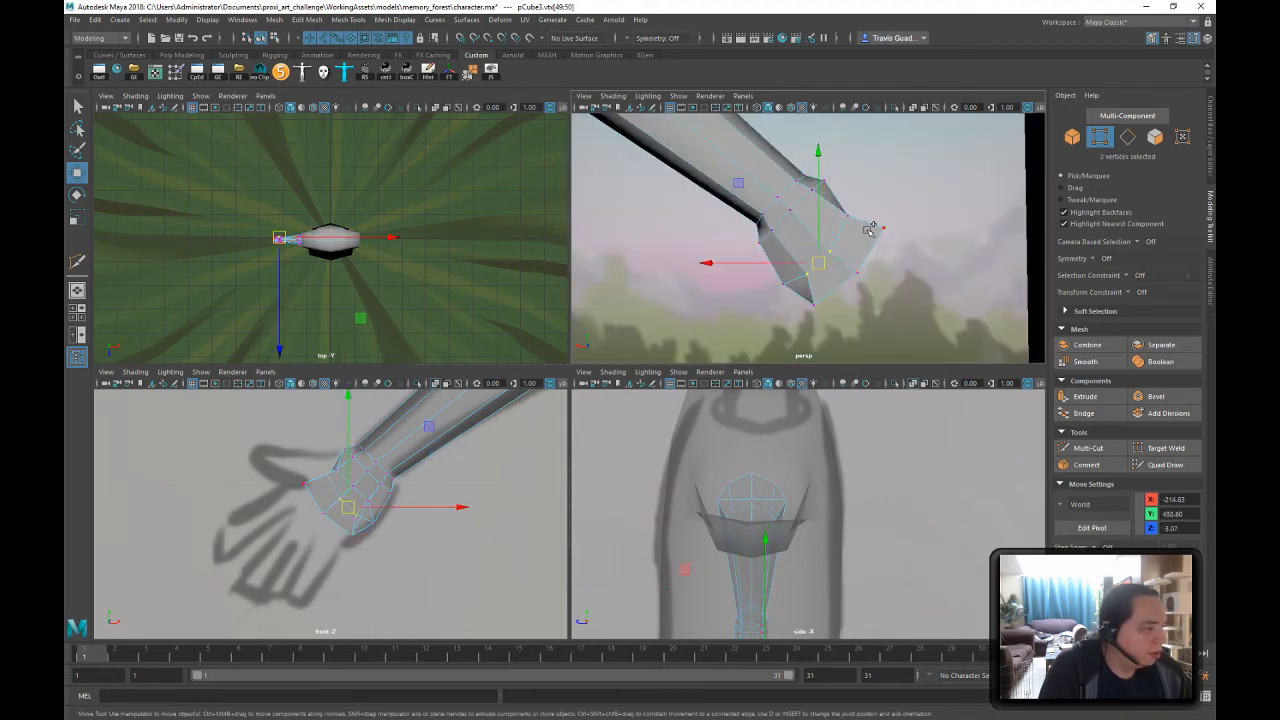
- Scale the two thumb-side corner vertices of the palm's finger end slightly closer together along the depth axis
{"action": "left_click", "coordinate": [853, 224], "text": "shift"}
{"action": "left_click_drag", "start_coordinate": [747, 164], "coordinate": [791, 221]}
{"action": "left_click", "coordinate": [786, 218]}
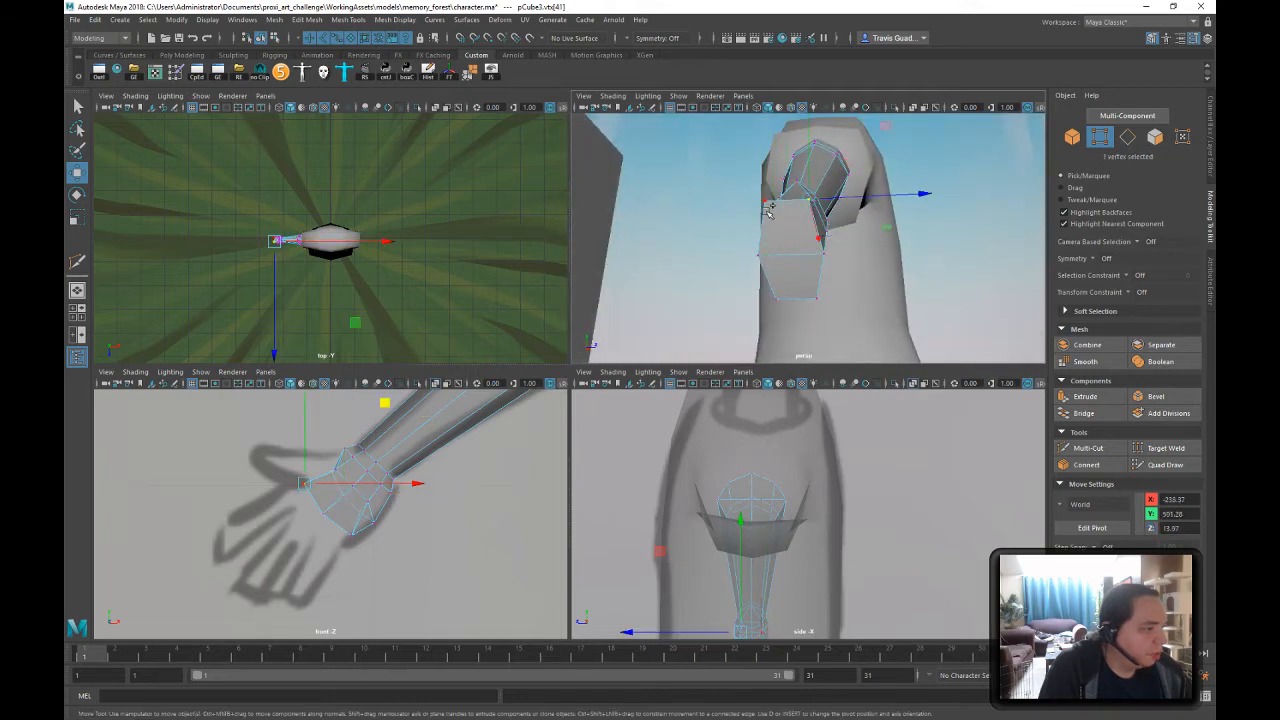
{"action": "left_click", "coordinate": [768, 205], "text": "shift"}
{"action": "key", "text": "r"}
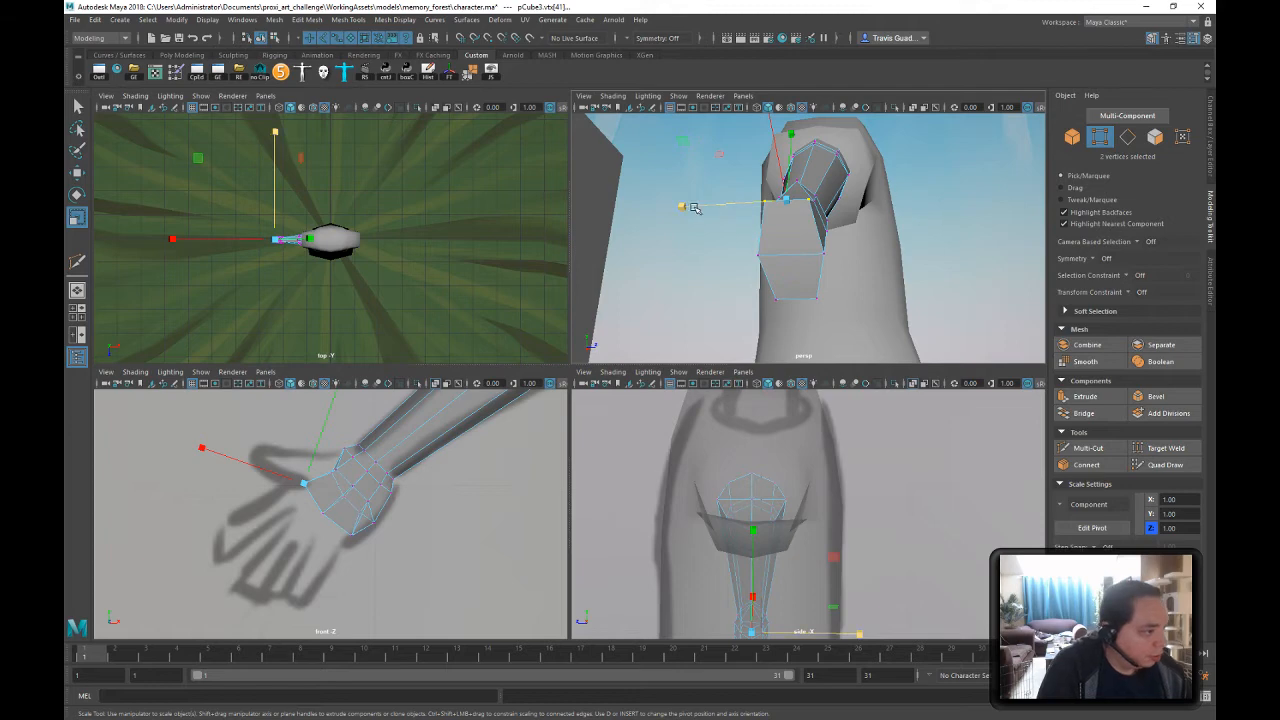
{"action": "left_click_drag", "start_coordinate": [694, 207], "coordinate": [697, 205]}
{"action": "key", "text": "w"}
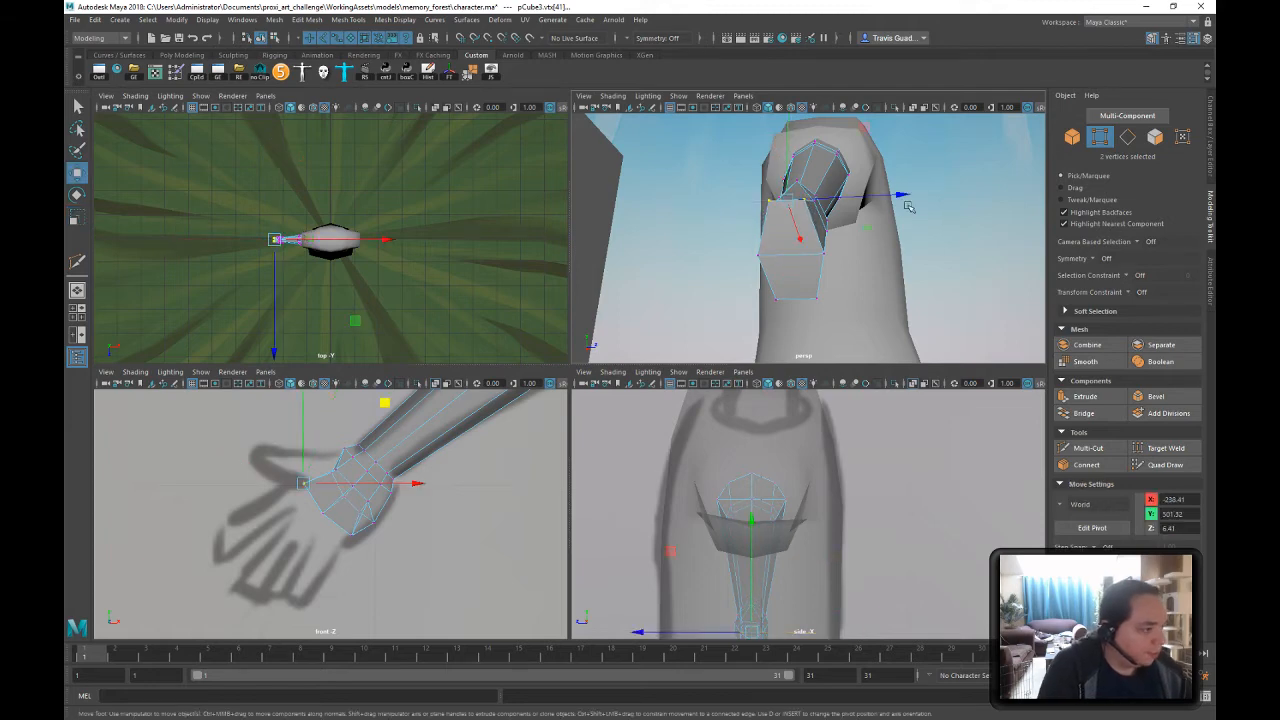
- Extrude the thumb-side face of the hand outward and move the new end face toward the thumb in the reference drawing
{"action": "left_click_drag", "start_coordinate": [908, 206], "coordinate": [773, 199], "text": "alt"}
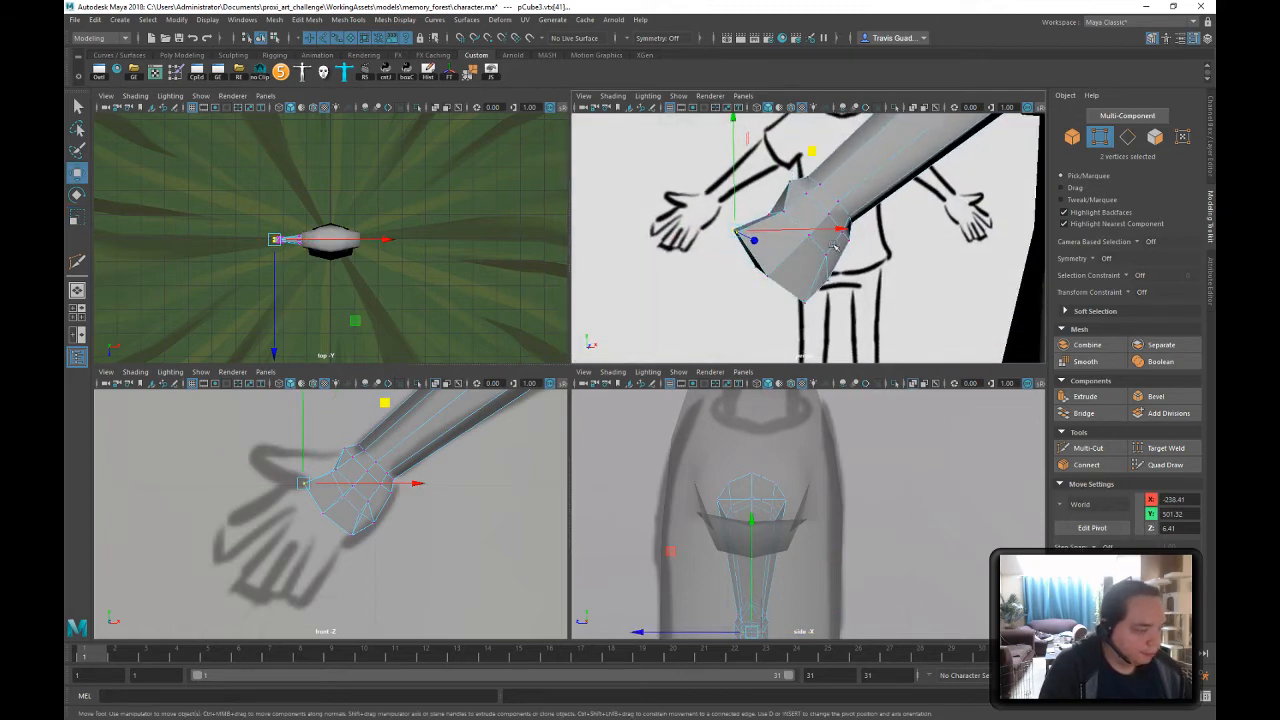
{"action": "right_click_drag", "start_coordinate": [791, 206], "coordinate": [791, 234]}
{"action": "left_click_drag", "start_coordinate": [763, 198], "coordinate": [788, 261], "text": "alt"}
{"action": "left_click", "coordinate": [790, 202]}
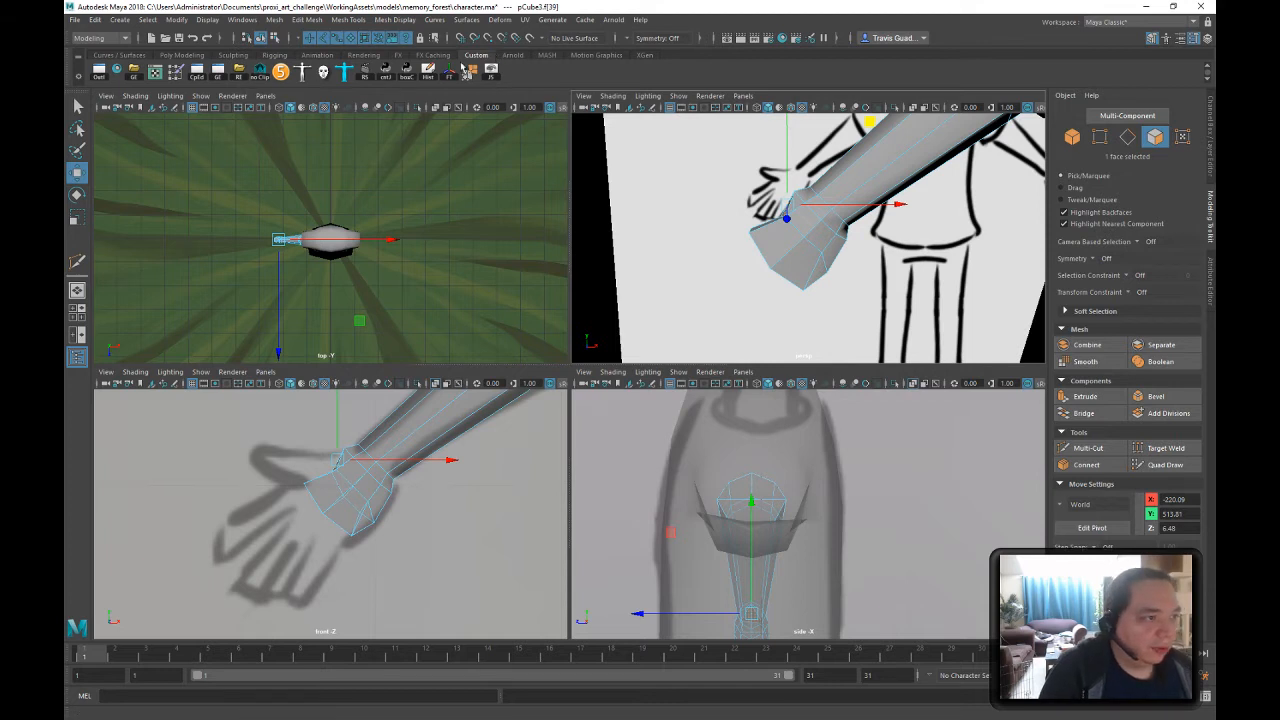
{"action": "left_click", "coordinate": [277, 56]}
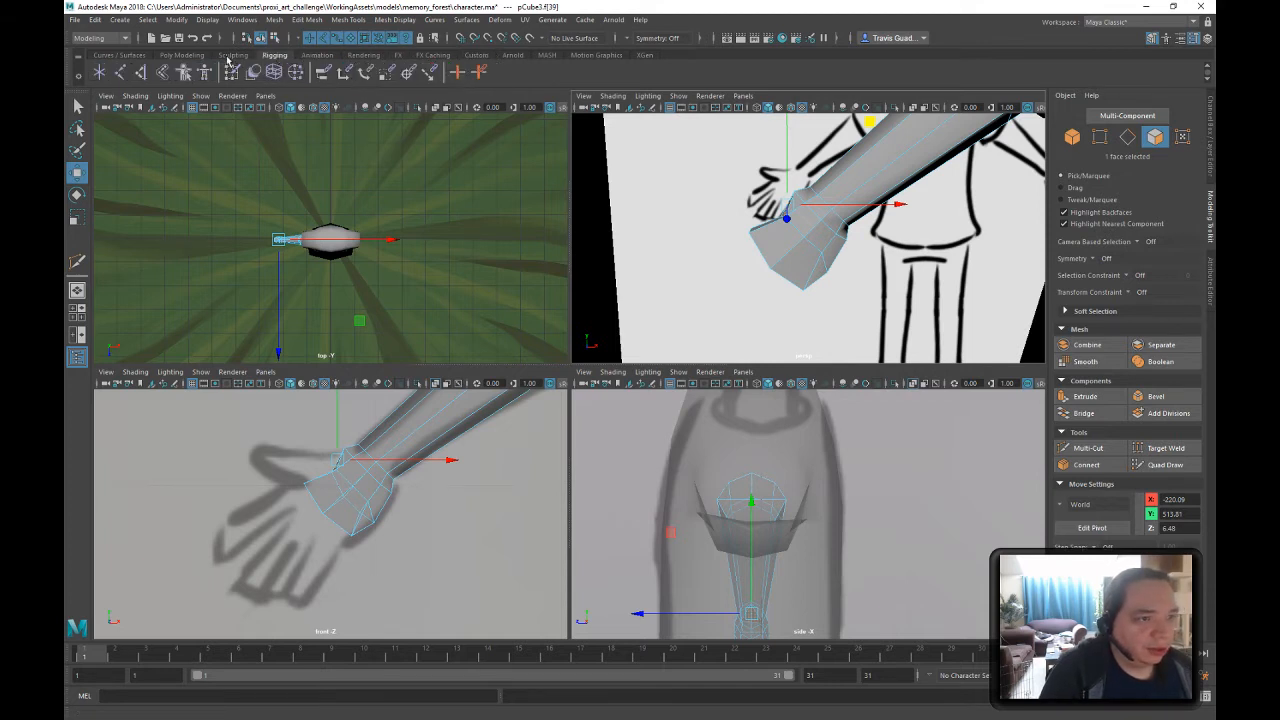
{"action": "left_click", "coordinate": [178, 56]}
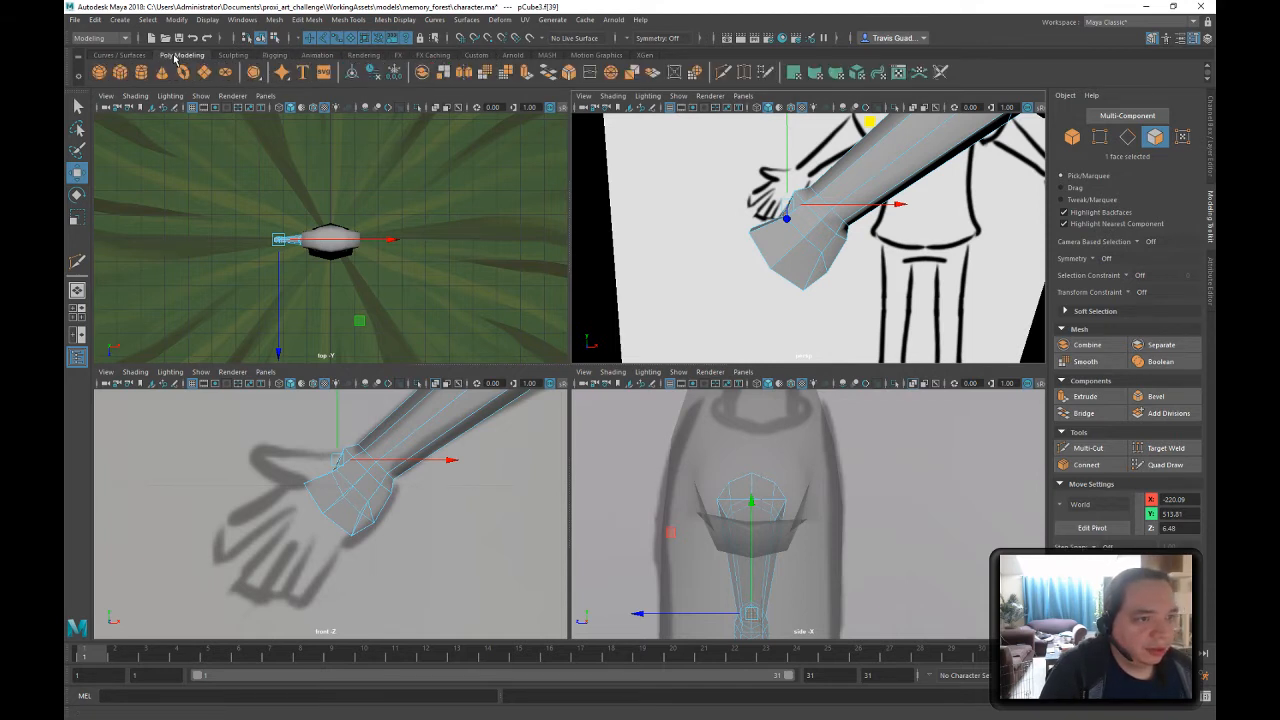
{"action": "left_click", "coordinate": [527, 74]}
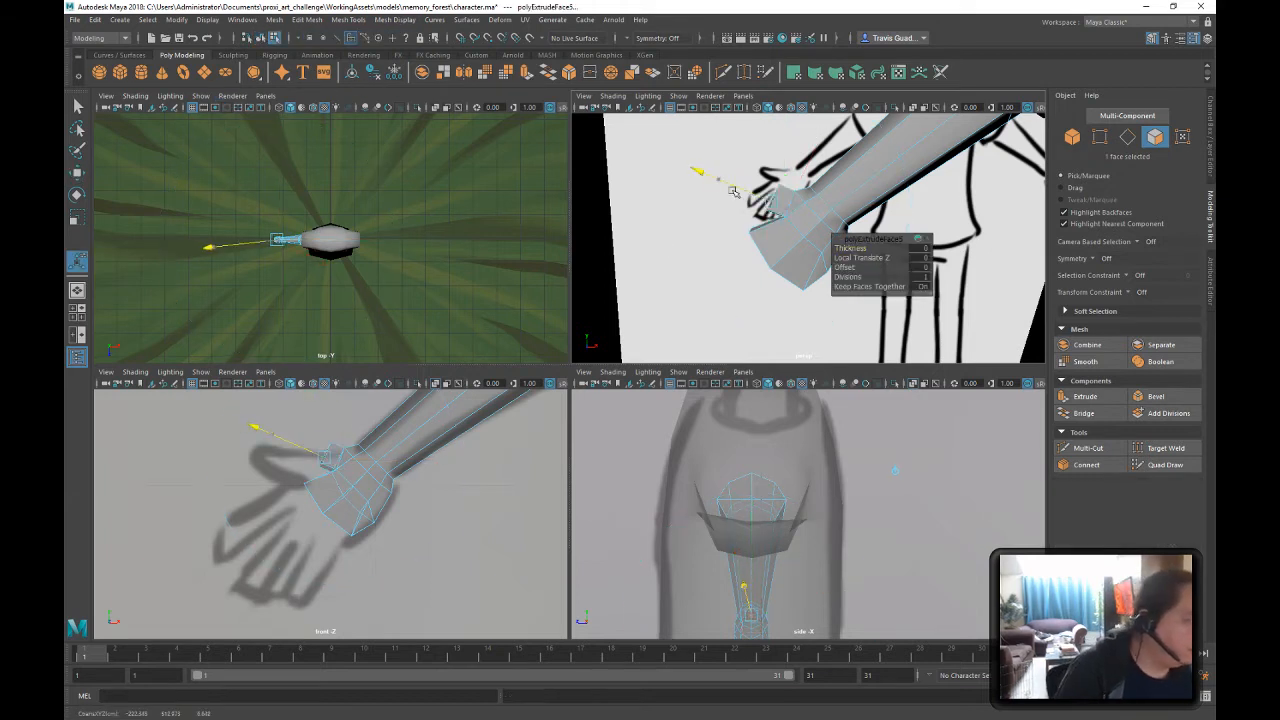
{"action": "key", "text": "w"}
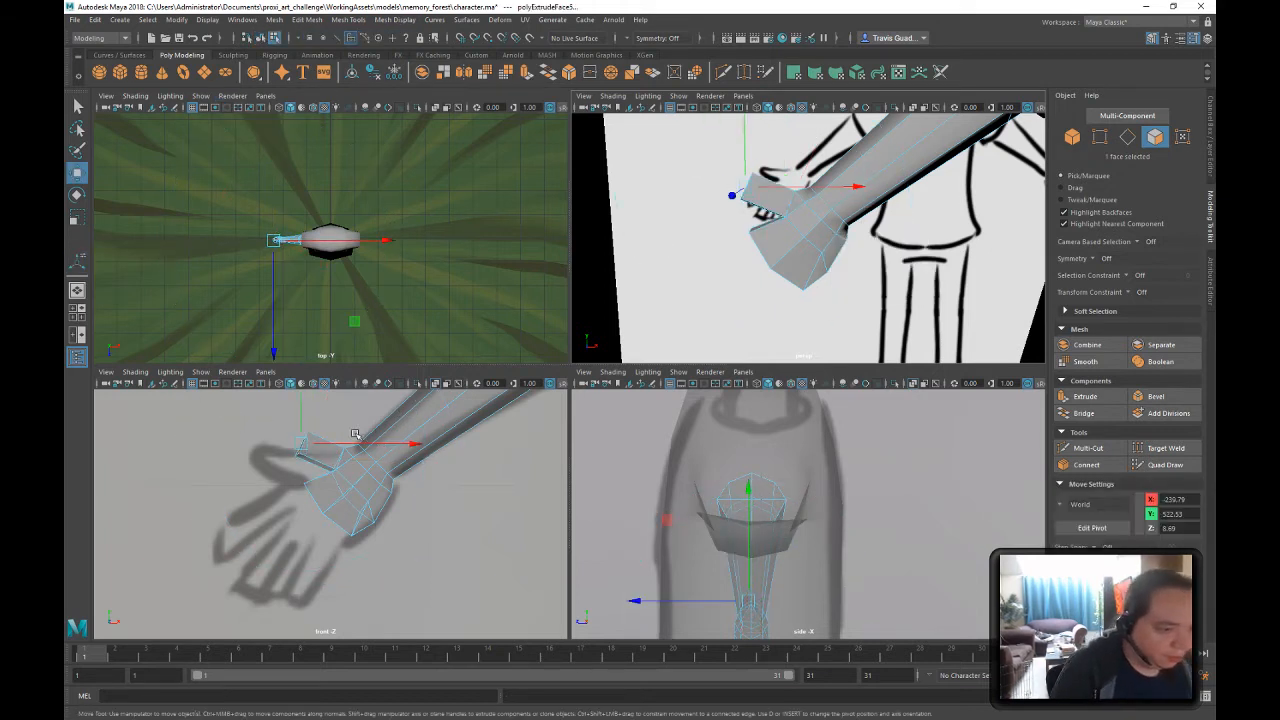
{"action": "middle_click_drag", "start_coordinate": [355, 434], "coordinate": [349, 482], "text": "alt"}
{"action": "left_click_drag", "start_coordinate": [378, 413], "coordinate": [361, 416]}
{"action": "mouse_move", "coordinate": [764, 302]}
{"action": "left_mouse_down", "text": "alt"}
{"action": "mouse_move", "coordinate": [762, 234]}
{"action": "mouse_move", "coordinate": [852, 286]}
{"action": "mouse_move", "coordinate": [836, 292]}
{"action": "mouse_move", "coordinate": [845, 312]}
{"action": "left_mouse_up", "text": "alt"}
{"action": "left_click", "coordinate": [766, 249]}
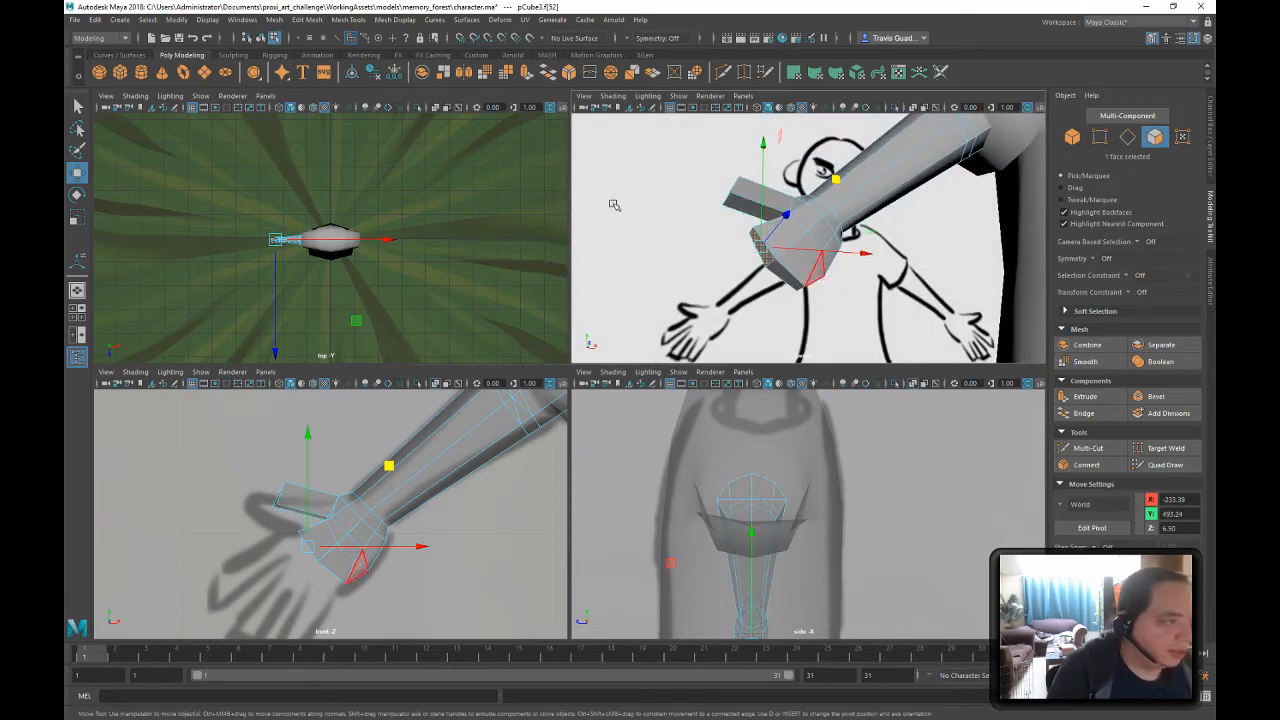
{"action": "left_click_drag", "start_coordinate": [764, 245], "coordinate": [809, 264], "text": "alt"}
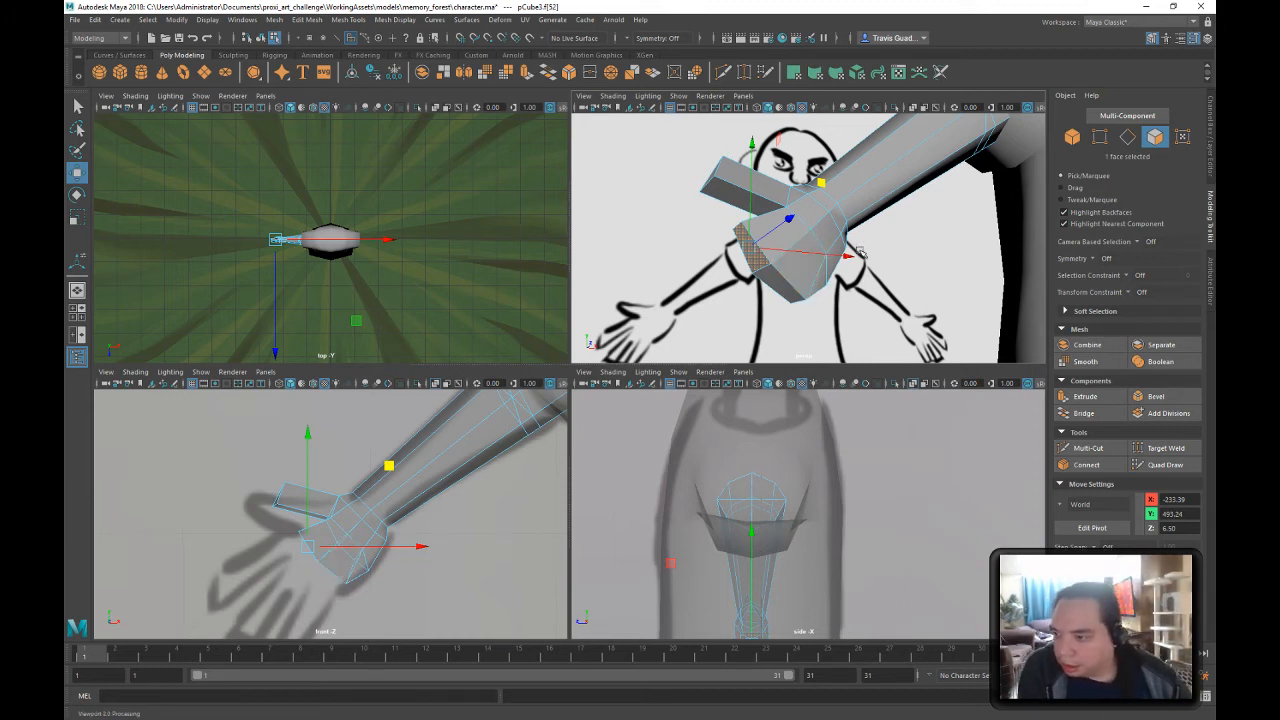
{"action": "mouse_move", "coordinate": [1020, 270]}
{"action": "left_mouse_down", "text": "alt"}
{"action": "mouse_move", "coordinate": [838, 254]}
{"action": "mouse_move", "coordinate": [836, 143]}
{"action": "mouse_move", "coordinate": [876, 201]}
{"action": "left_mouse_up", "text": "alt"}
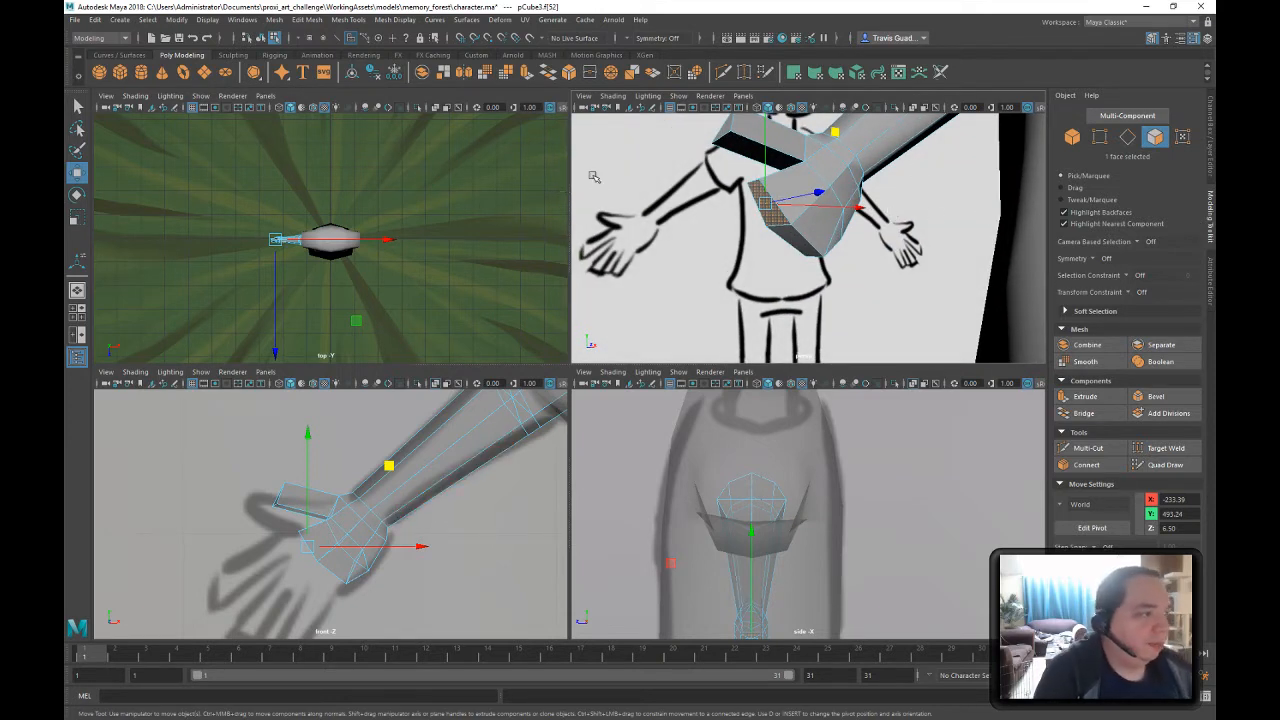
- Cut new edges with Multi-Cut from the finger end across the front side of the hand to divide it for fingers
{"action": "mouse_move", "coordinate": [895, 257]}
{"action": "left_mouse_down", "text": "alt"}
{"action": "mouse_move", "coordinate": [871, 263]}
{"action": "mouse_move", "coordinate": [916, 236]}
{"action": "left_mouse_up", "text": "alt"}
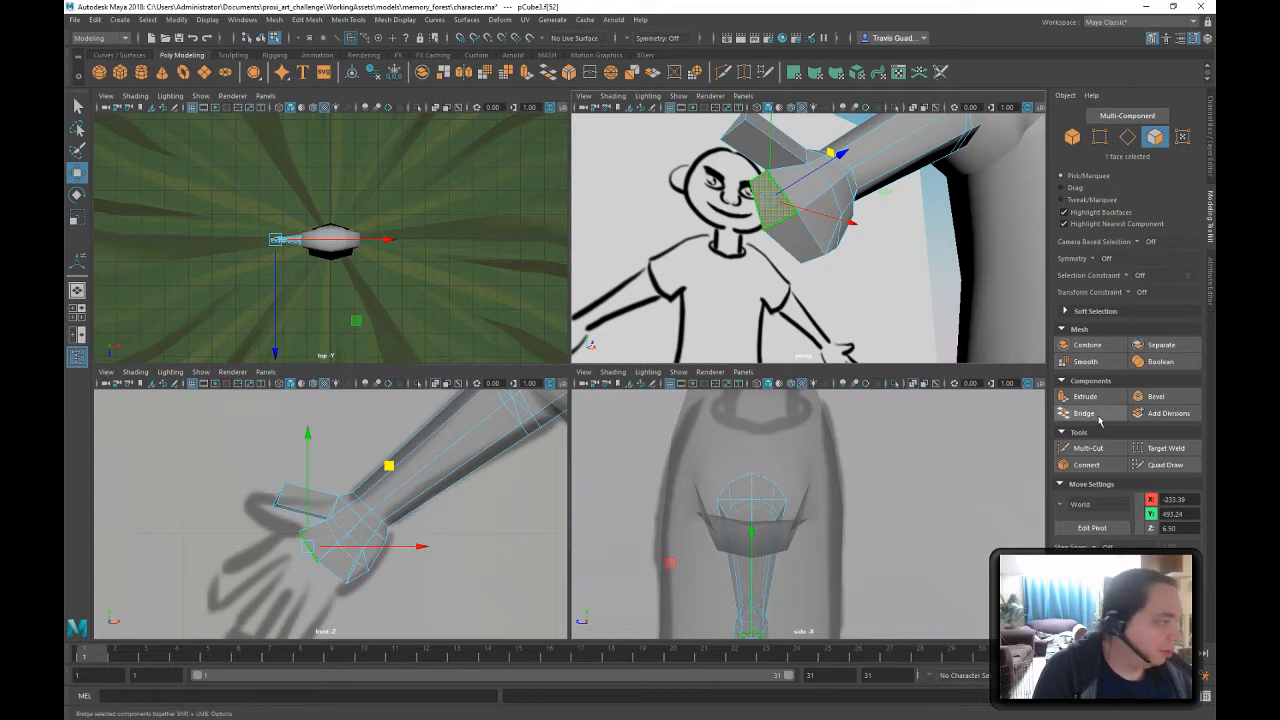
{"action": "left_click", "coordinate": [1101, 449]}
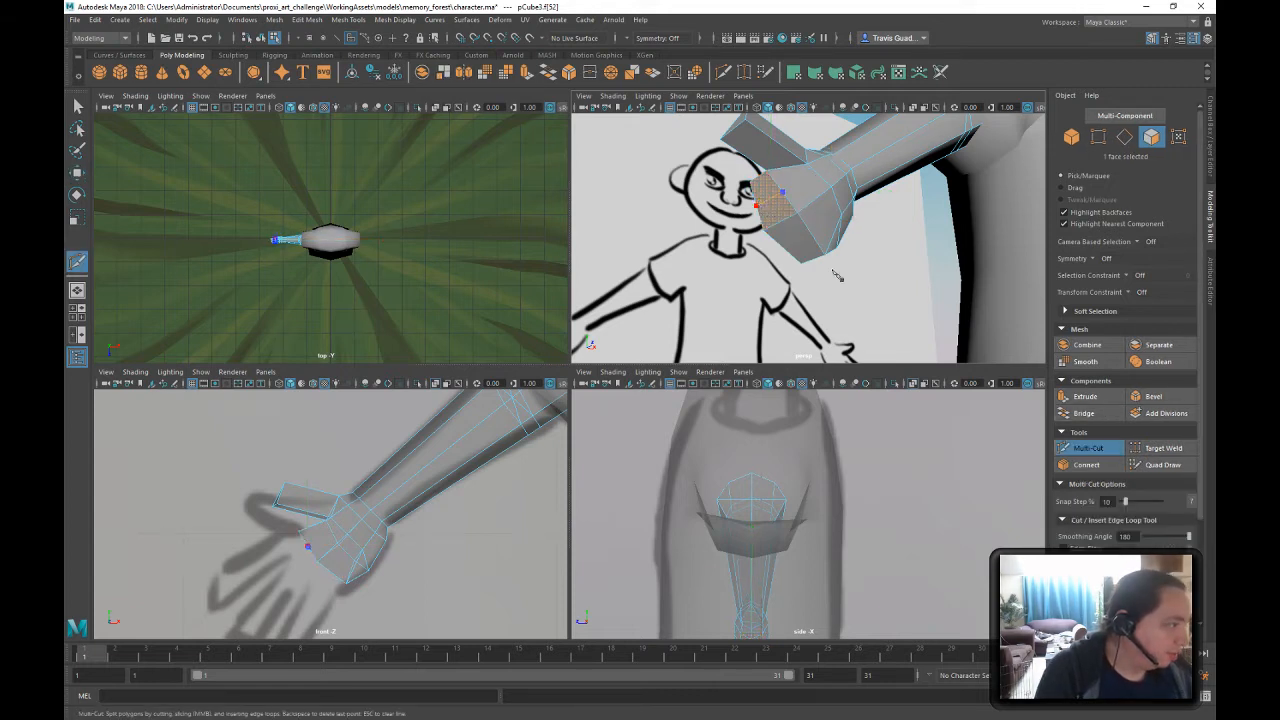
{"action": "left_click_drag", "start_coordinate": [837, 276], "coordinate": [817, 232], "text": "alt"}
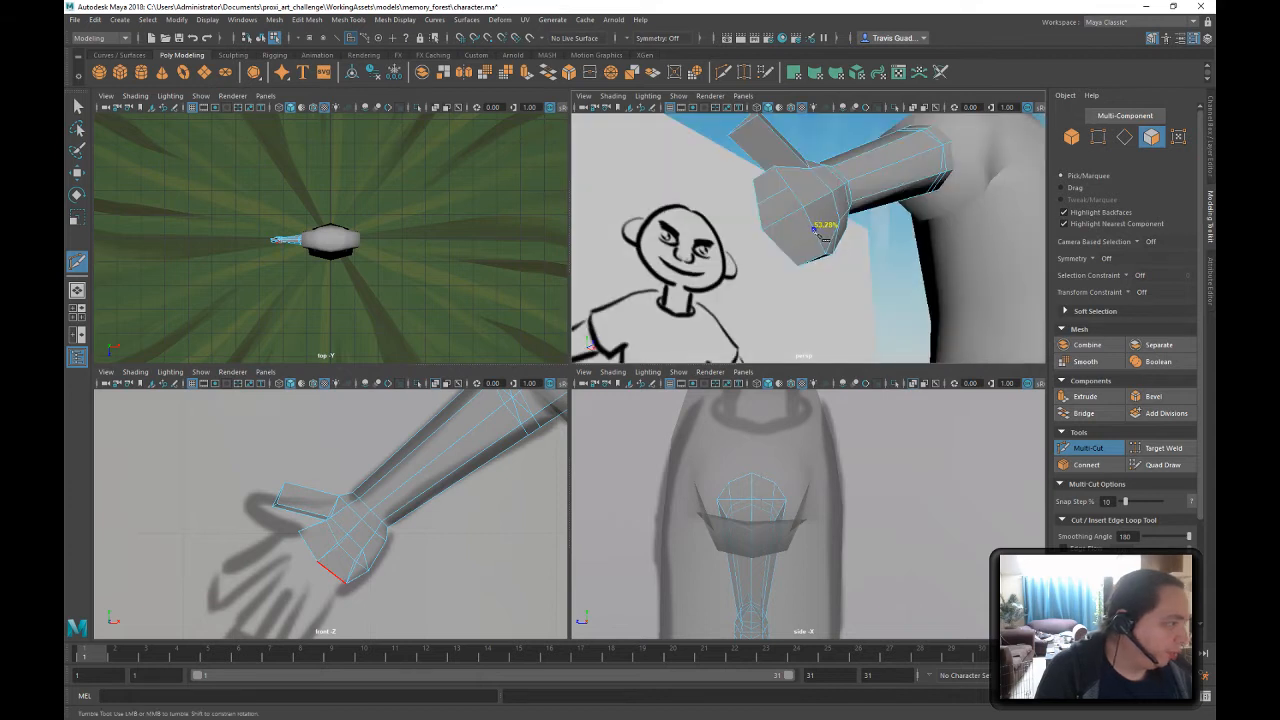
{"action": "left_click_drag", "start_coordinate": [811, 264], "coordinate": [850, 287], "text": "alt"}
{"action": "left_click", "coordinate": [77, 106]}
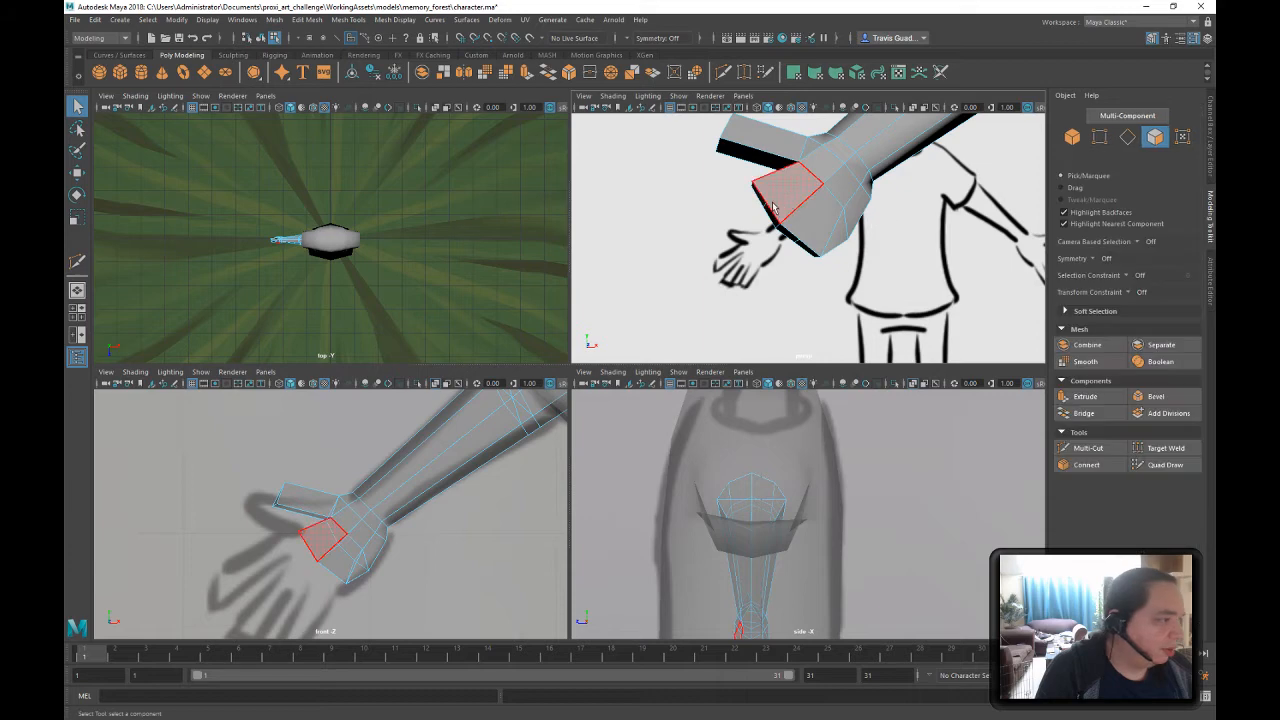
{"action": "left_click_drag", "start_coordinate": [810, 200], "coordinate": [770, 190], "text": "alt"}
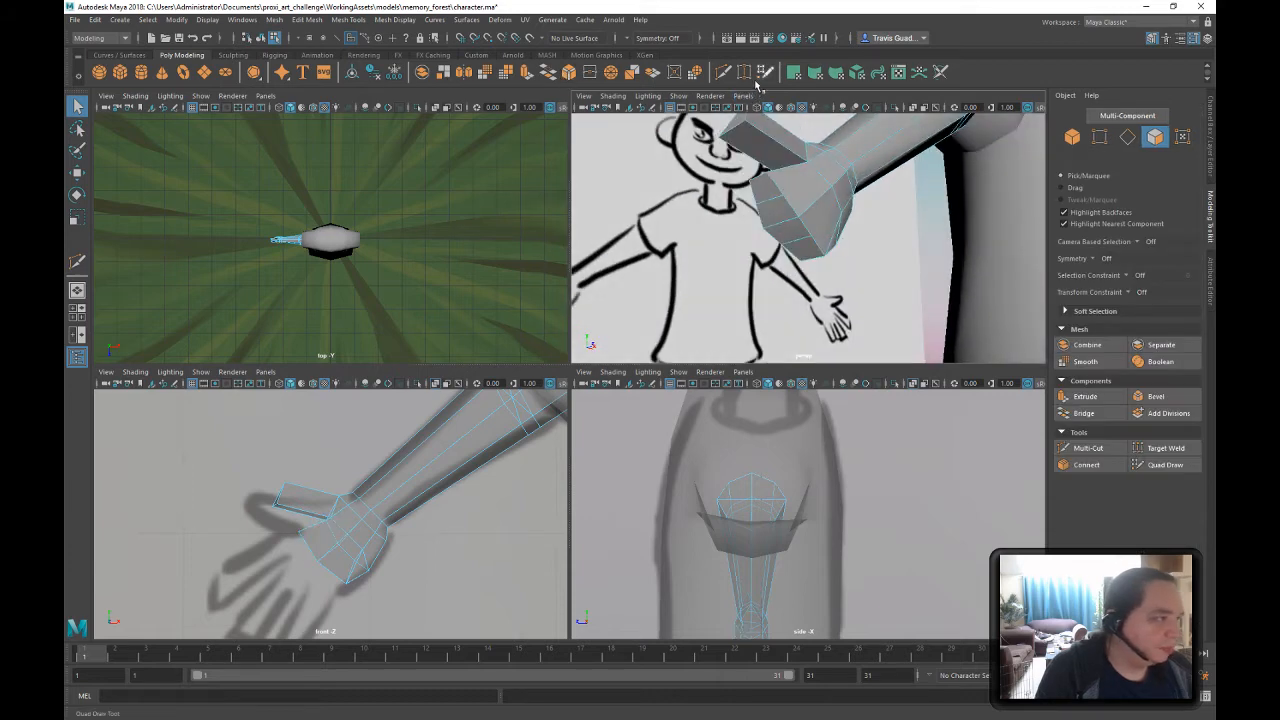
{"action": "left_click", "coordinate": [1088, 448]}
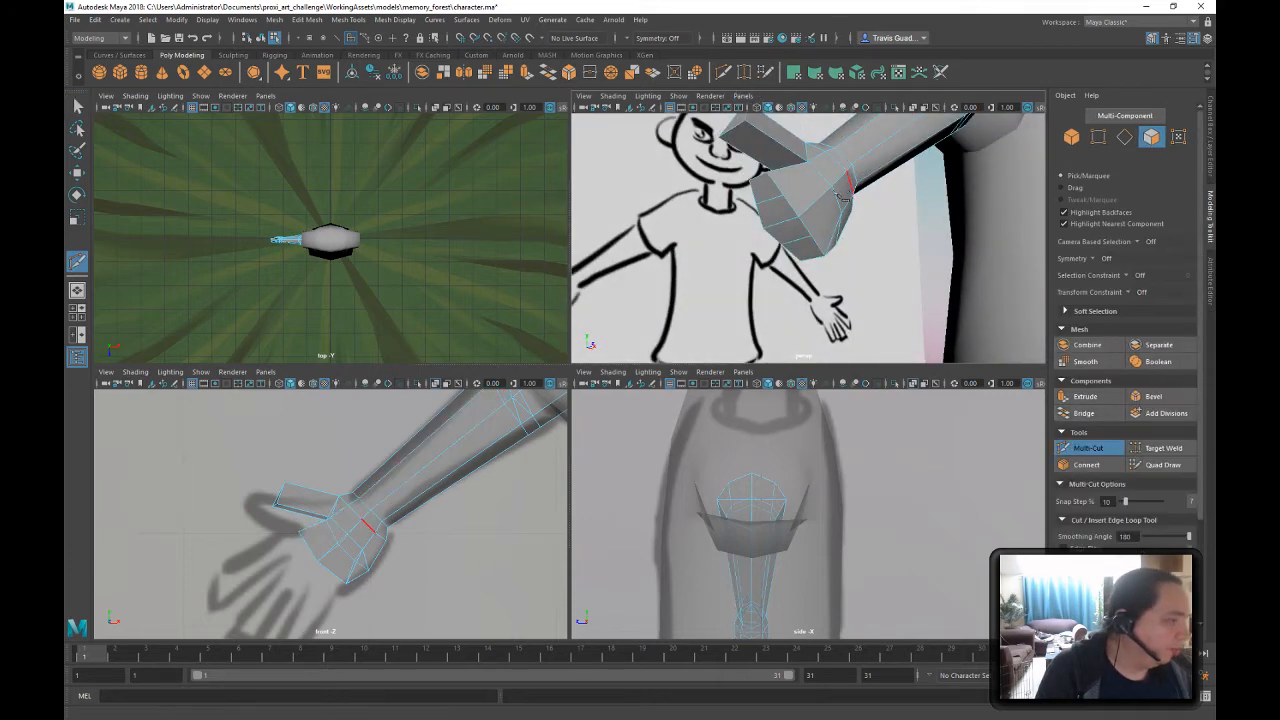
{"action": "left_click_drag", "start_coordinate": [820, 240], "coordinate": [785, 214], "text": "alt"}
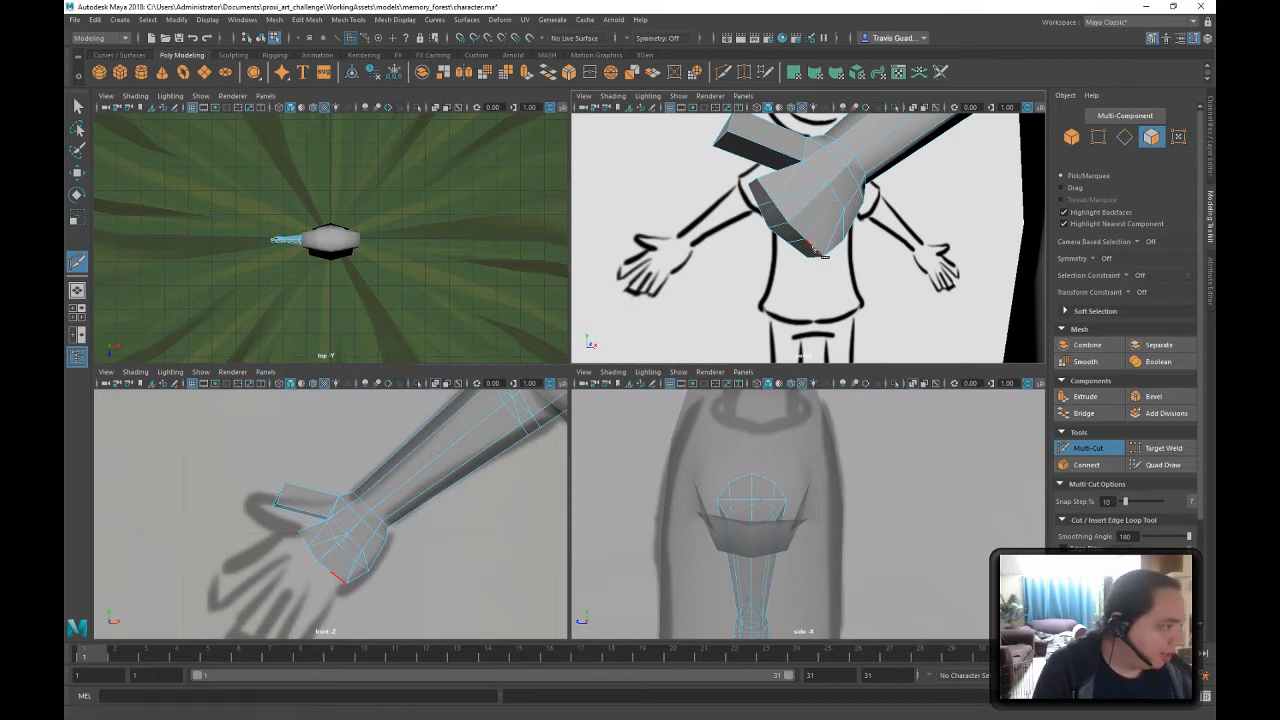
{"action": "left_click", "coordinate": [828, 184]}
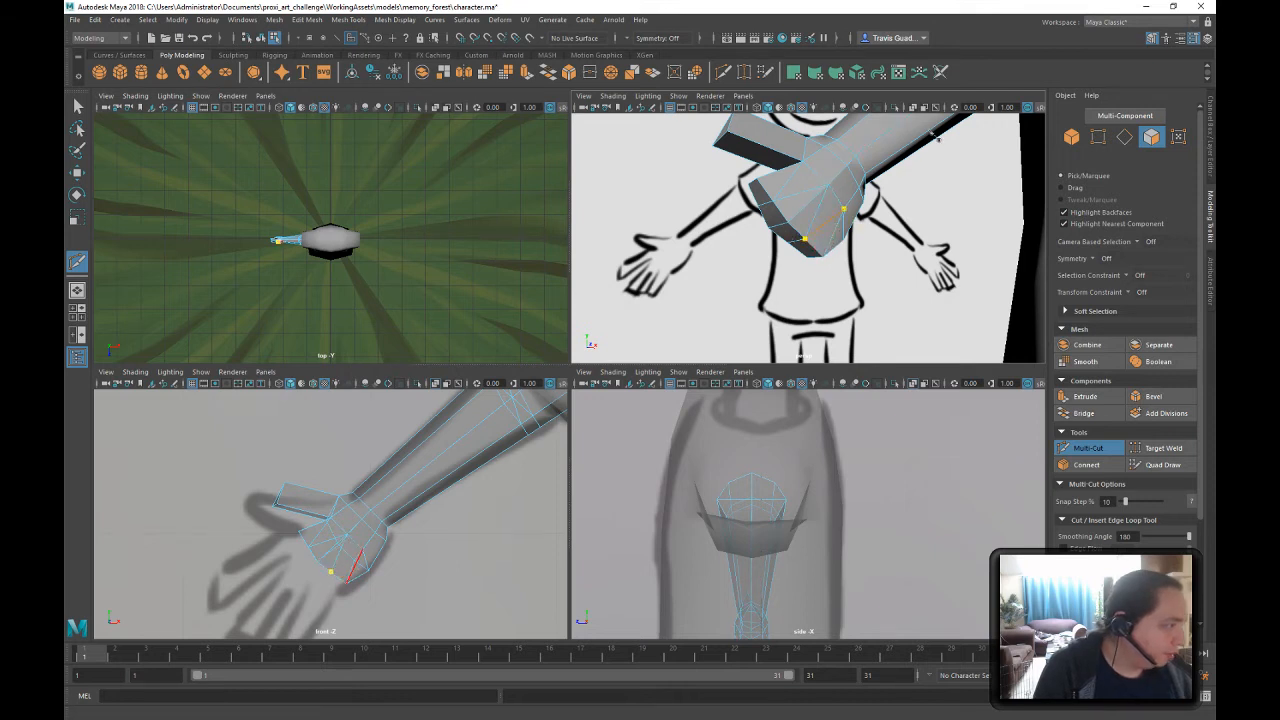
- Add matching Multi-Cut edges from the finger end across the rear side of the hand
{"action": "left_click_drag", "start_coordinate": [864, 230], "coordinate": [828, 200], "text": "alt"}
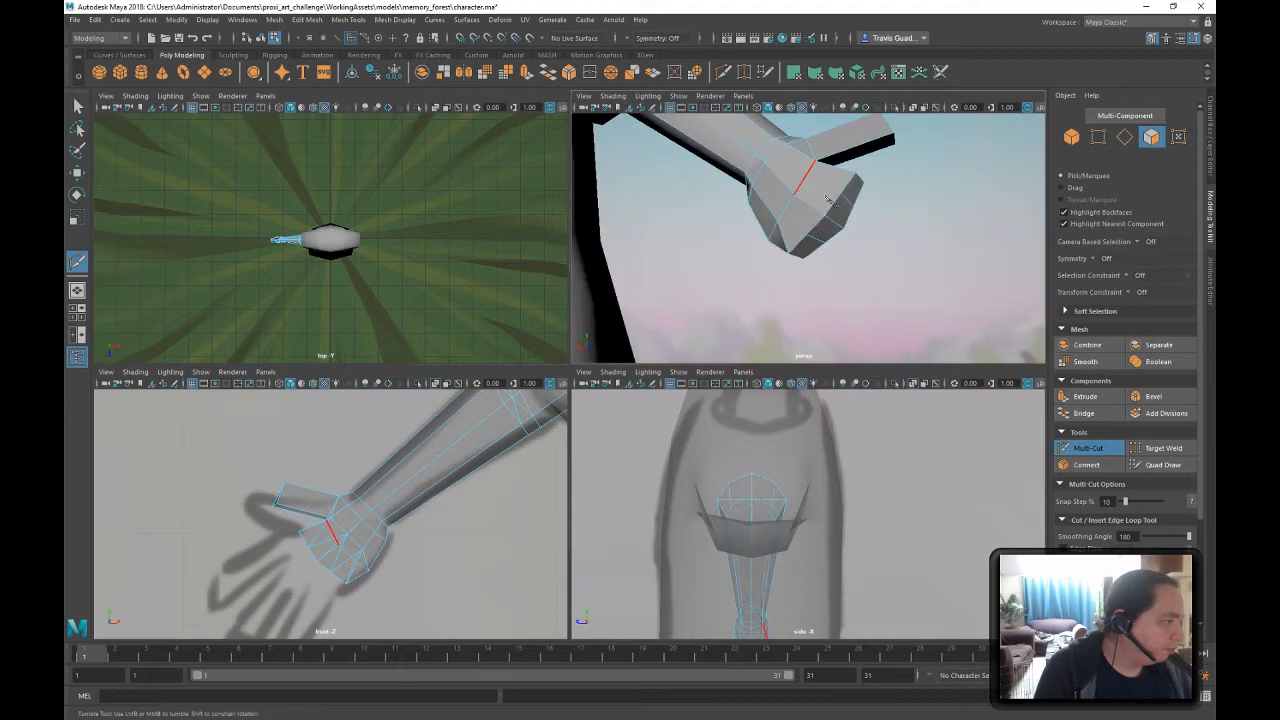
{"action": "right_click", "coordinate": [838, 208]}
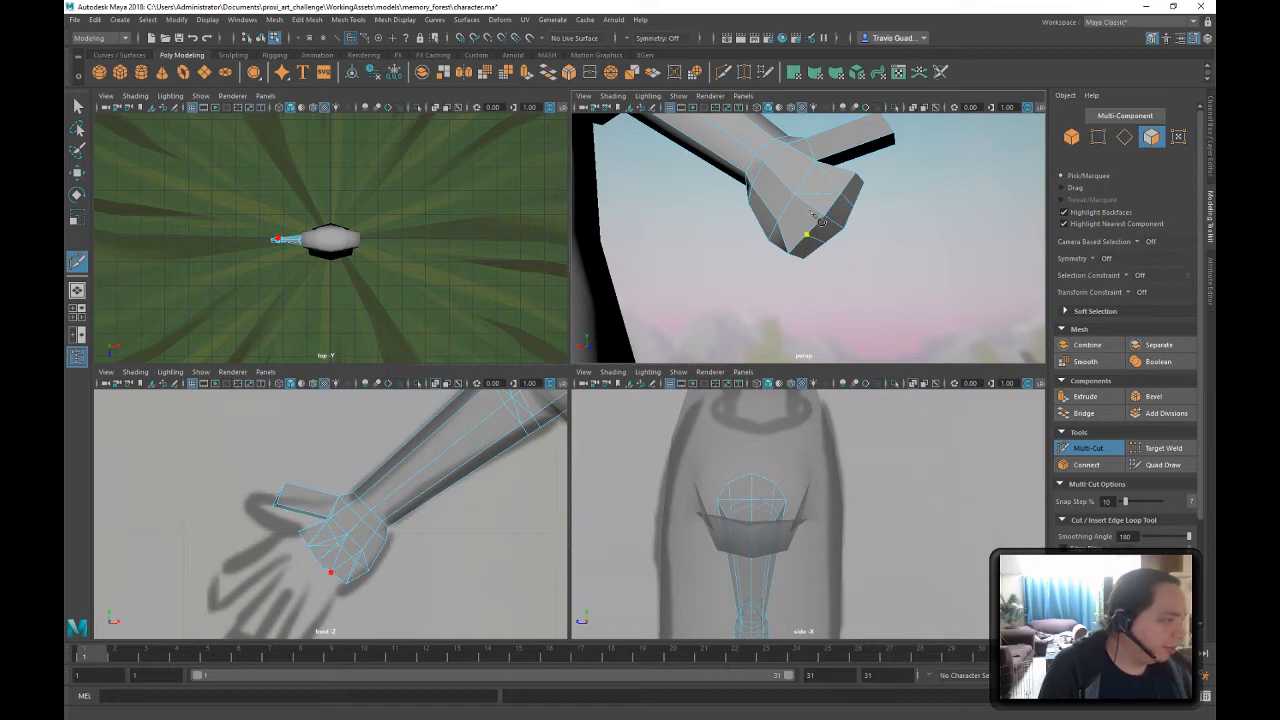
{"action": "right_click", "coordinate": [742, 158]}
{"action": "left_click_drag", "start_coordinate": [914, 272], "coordinate": [671, 222], "text": "alt"}
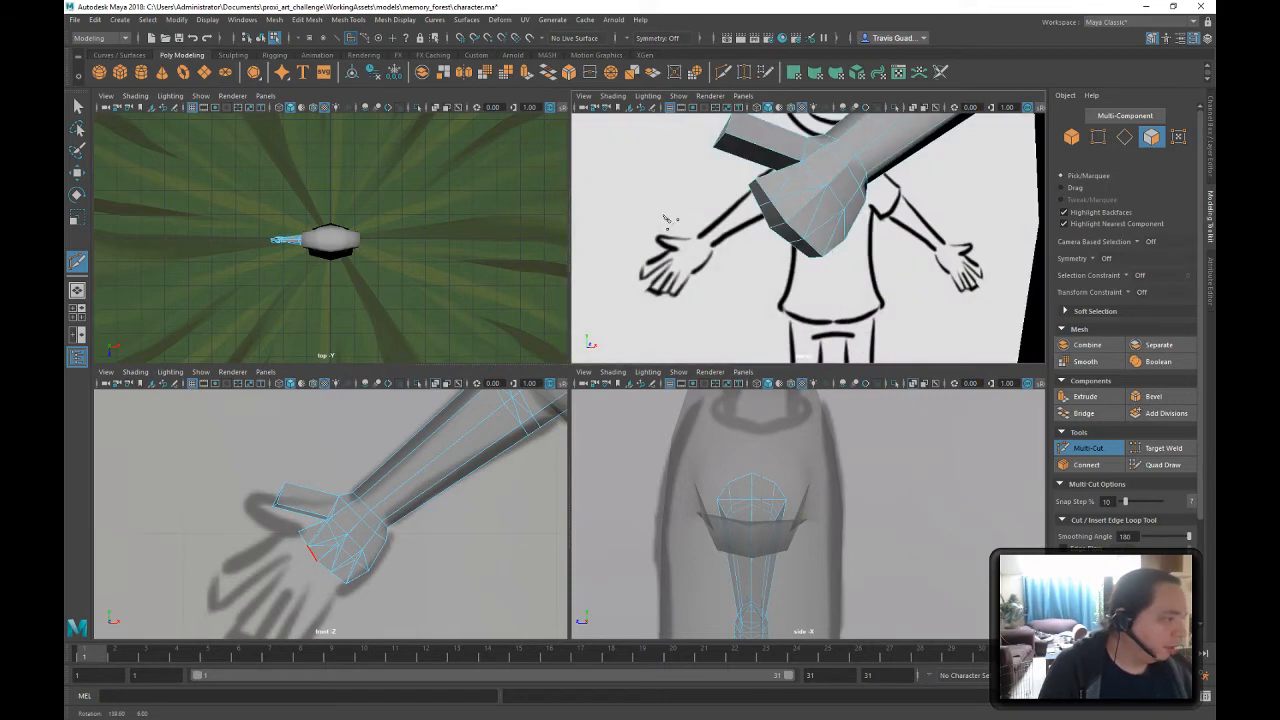
- Extrude the thumb-side face of the palm's finger end outward to form the index finger along the reference drawing
{"action": "left_click", "coordinate": [79, 108]}
{"action": "right_click_drag", "start_coordinate": [777, 197], "coordinate": [779, 220]}
{"action": "left_click", "coordinate": [752, 188]}
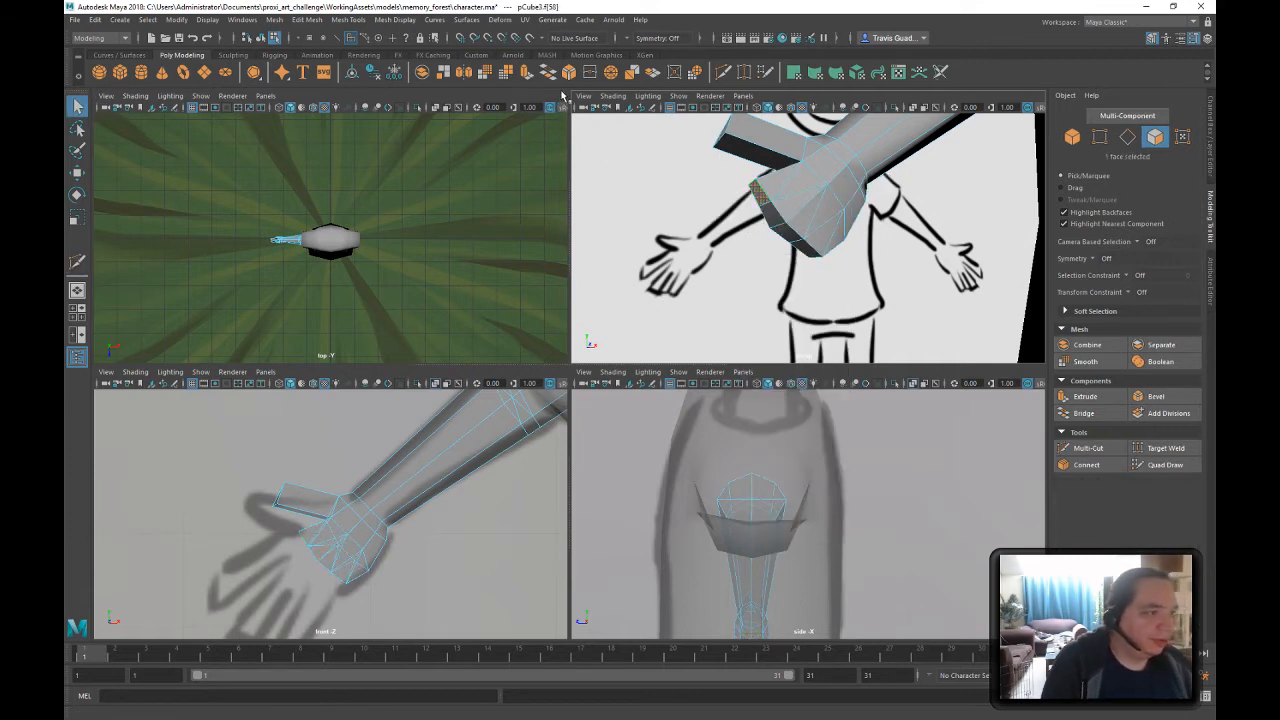
{"action": "key", "text": "ctrl+e"}
{"action": "left_click_drag", "start_coordinate": [704, 226], "coordinate": [640, 262]}
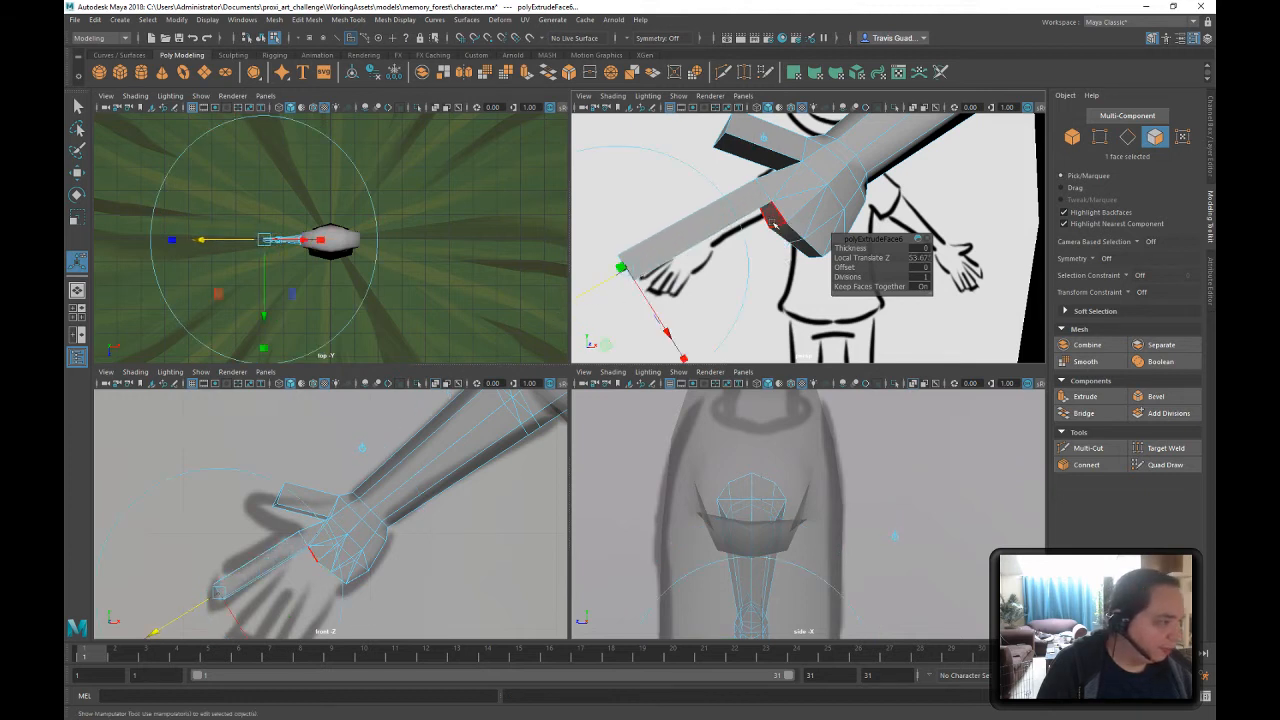
- Extrude the palm face beside the index finger into a middle finger and move its end face onto the reference fingertip
{"action": "key", "text": "q"}
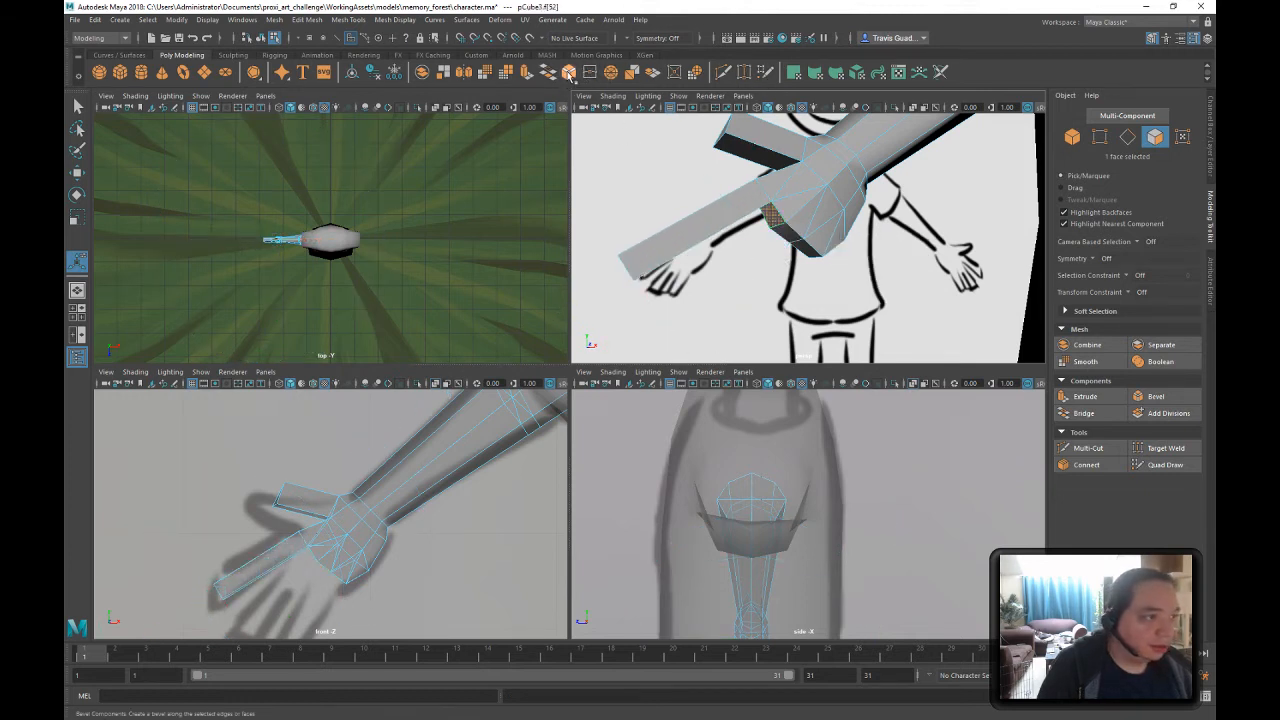
{"action": "left_click", "coordinate": [527, 74]}
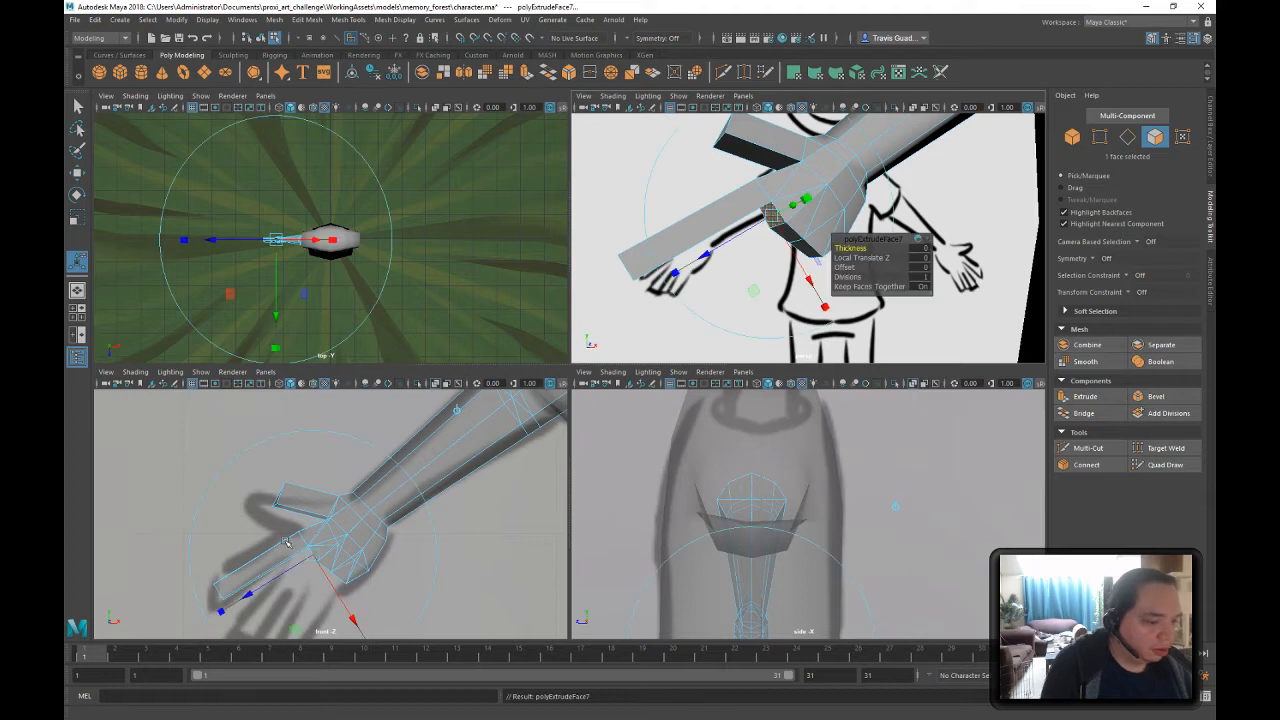
{"action": "left_click_drag", "start_coordinate": [281, 571], "coordinate": [195, 620]}
{"action": "middle_click_drag", "start_coordinate": [311, 496], "coordinate": [334, 433], "text": "alt"}
{"action": "left_click", "coordinate": [340, 455]}
{"action": "key", "text": "w"}
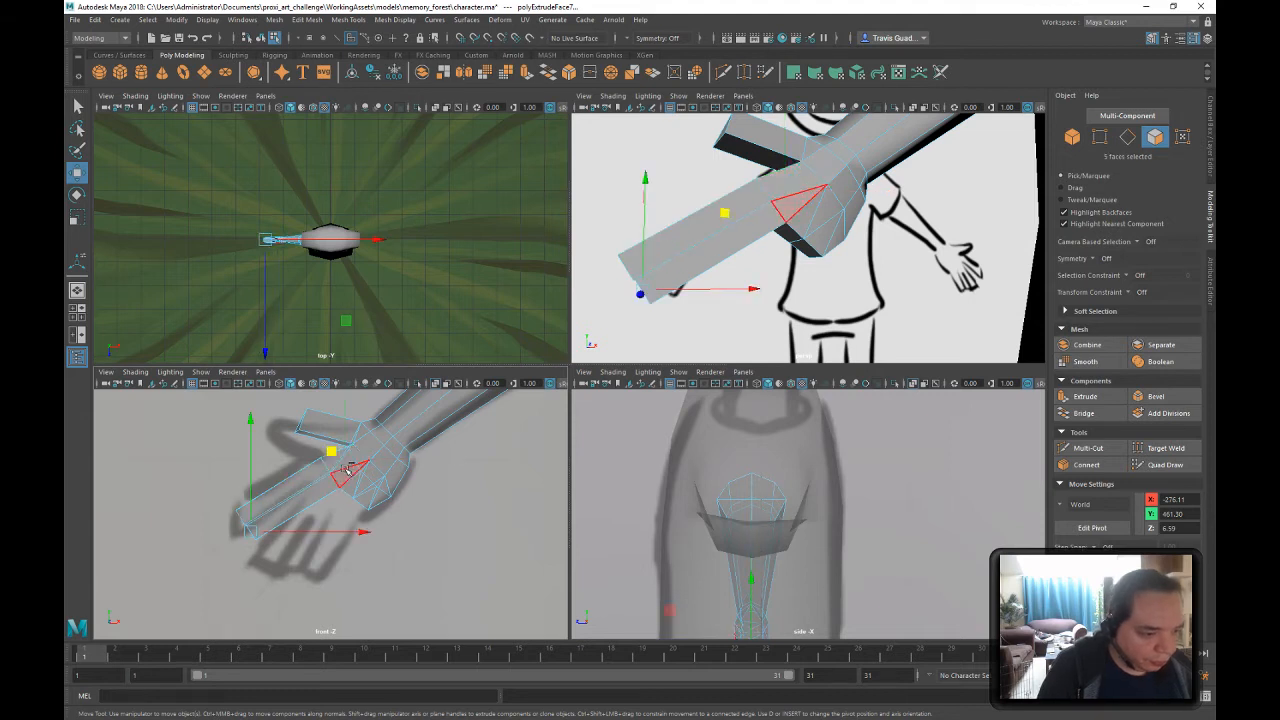
{"action": "left_click_drag", "start_coordinate": [332, 453], "coordinate": [342, 477]}
- Extrude the palm face beside the middle finger to form the ring finger along the reference drawing
{"action": "key", "text": "f"}
{"action": "left_click_drag", "start_coordinate": [719, 309], "coordinate": [622, 296], "text": "alt"}
{"action": "left_click", "coordinate": [794, 236]}
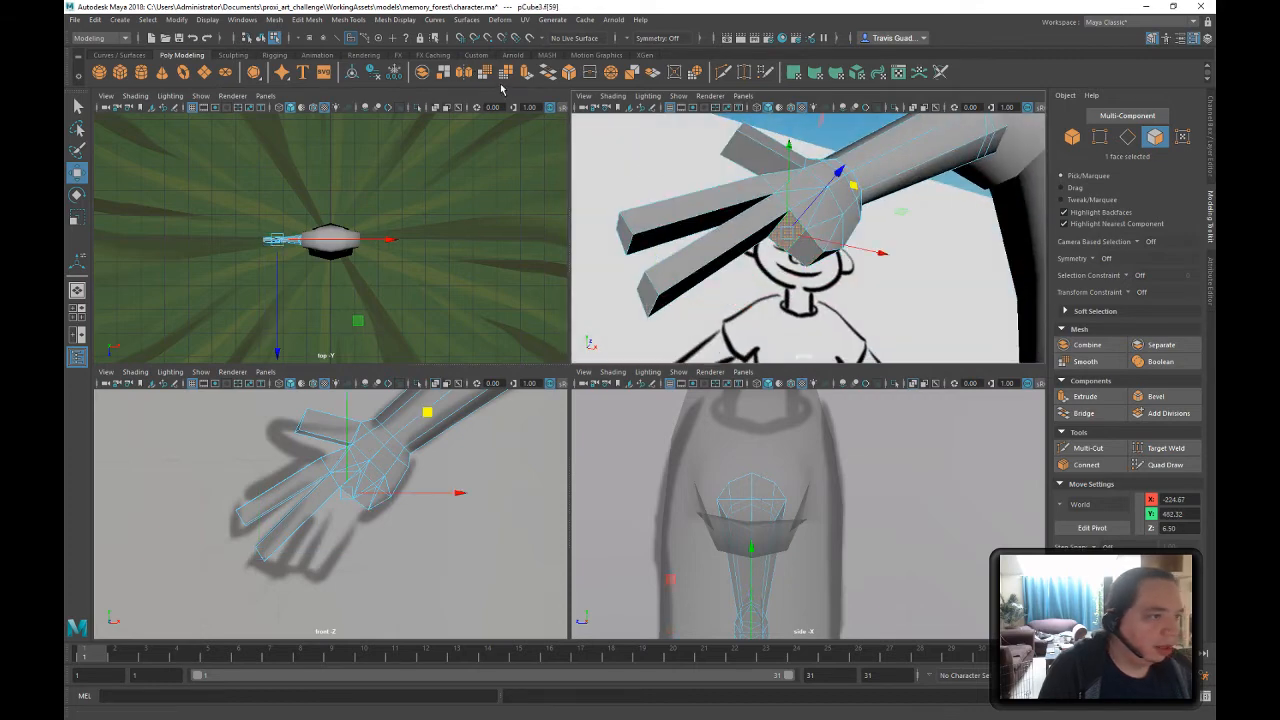
{"action": "key", "text": "ctrl+e"}
{"action": "left_click_drag", "start_coordinate": [320, 540], "coordinate": [250, 612]}
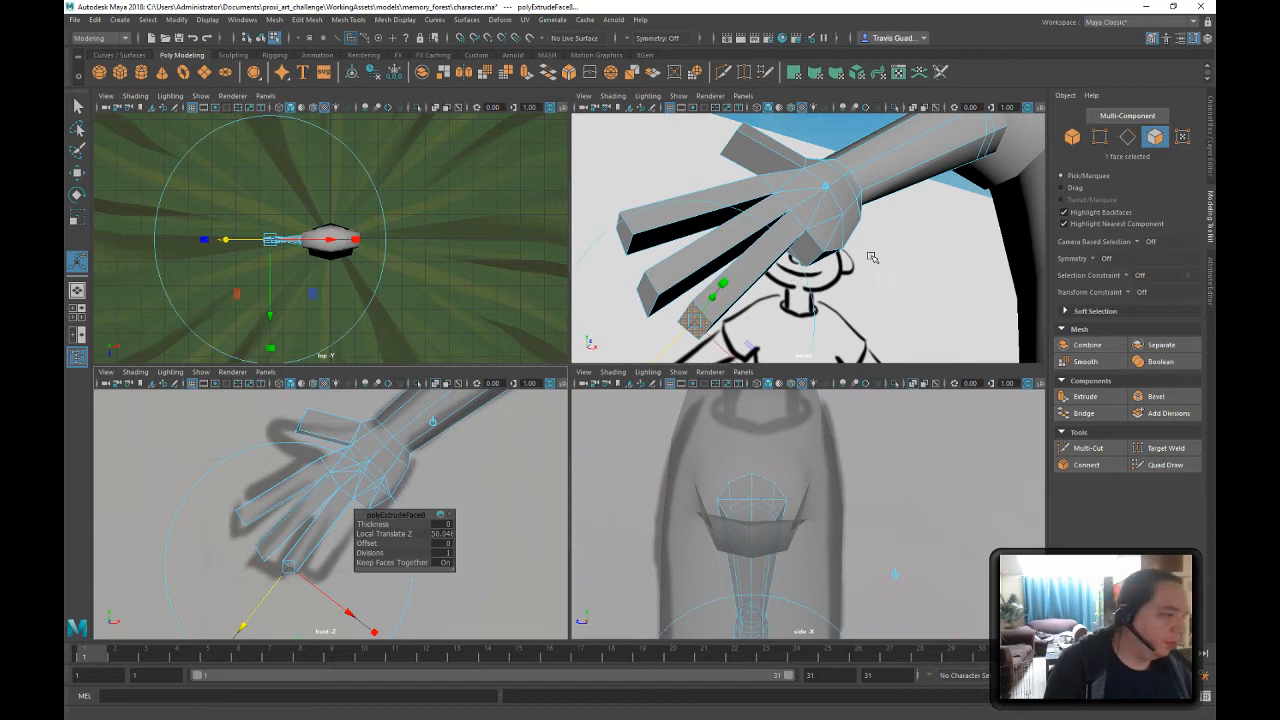
- Extrude the last free face of the palm's finger end to form the little finger
{"action": "left_click", "coordinate": [817, 250]}
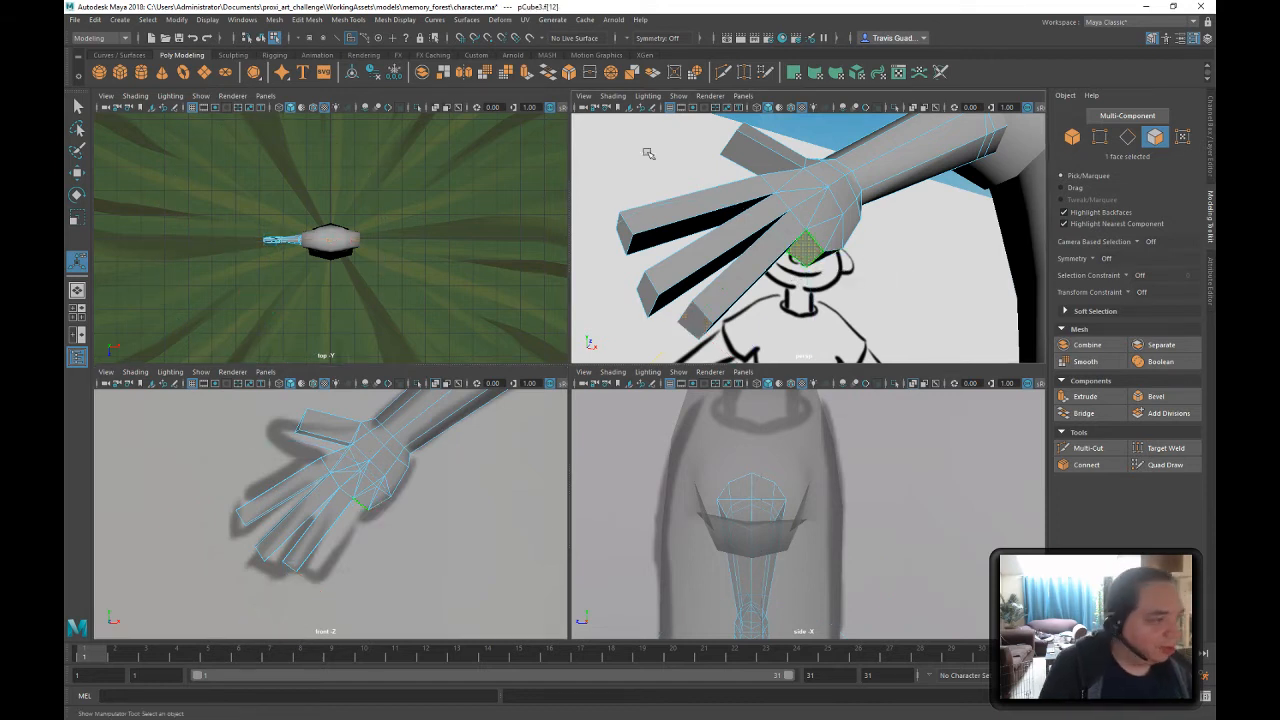
{"action": "left_click", "coordinate": [530, 80]}
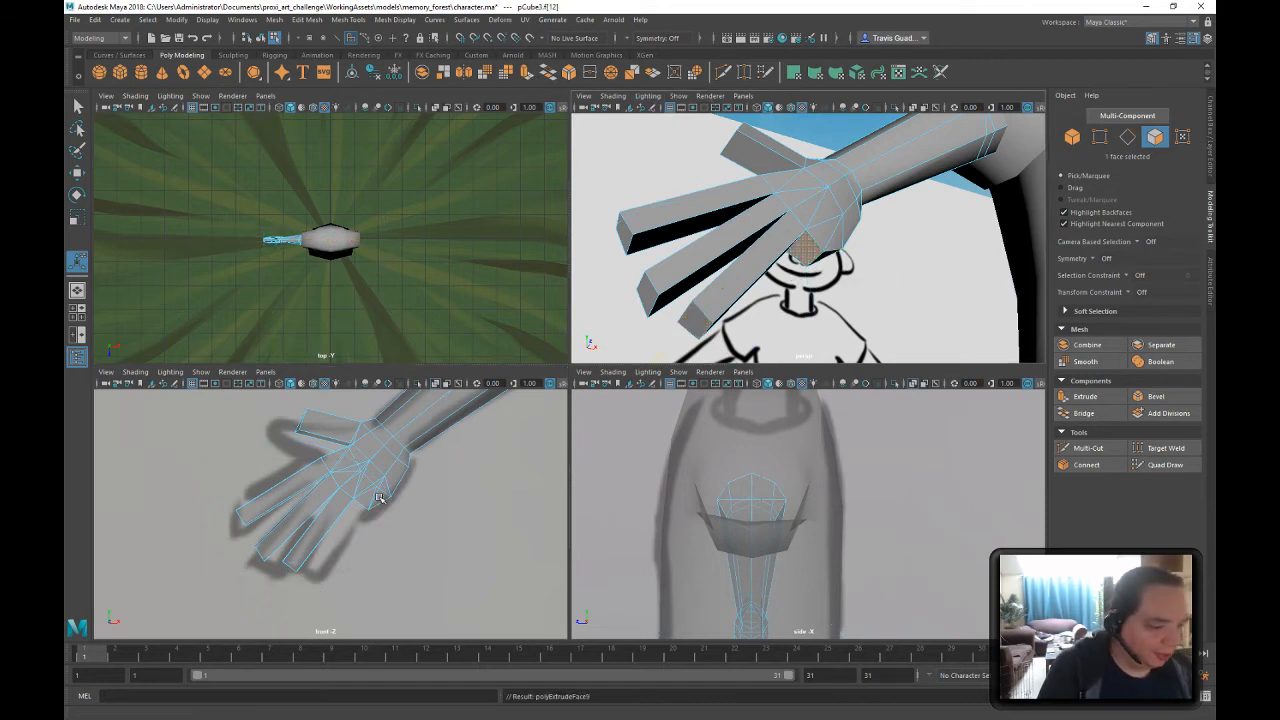
{"action": "left_click_drag", "start_coordinate": [340, 545], "coordinate": [388, 561]}
{"action": "key", "text": "w"}
- Move the index finger's end face slightly back toward the palm and the thumb's end face outward to lengthen the thumb
{"action": "left_click", "coordinate": [626, 231]}
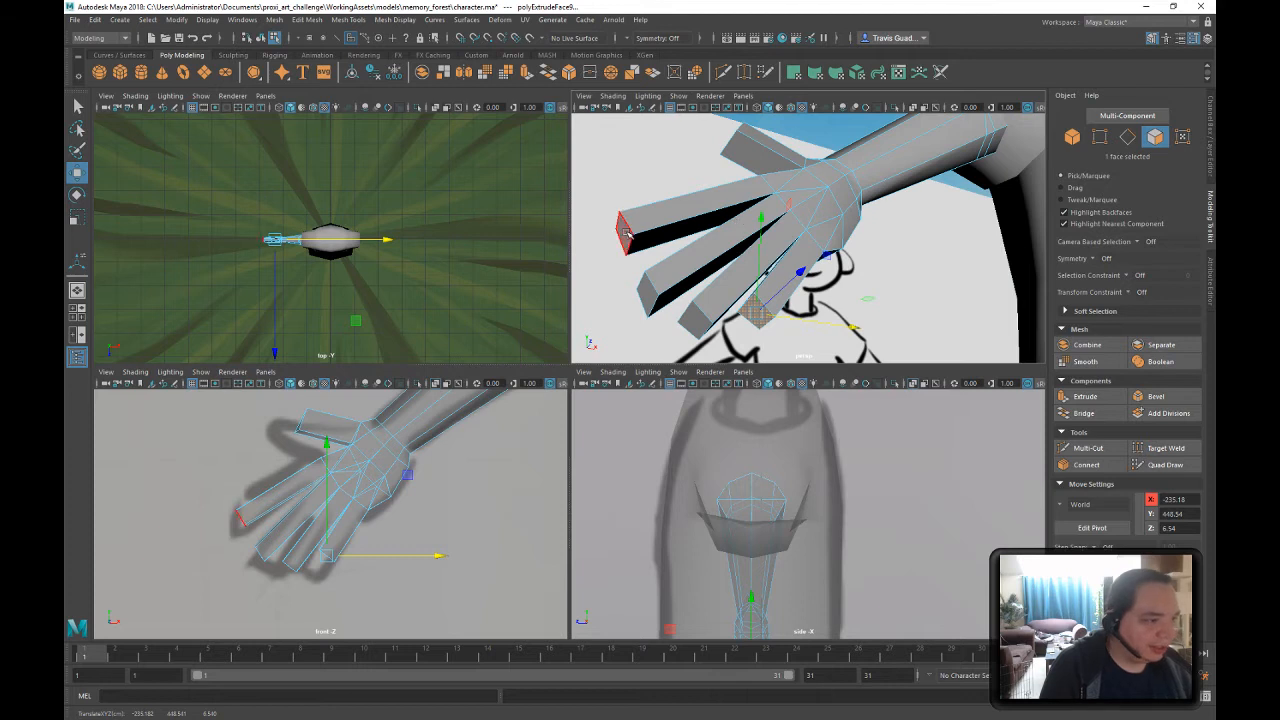
{"action": "left_click_drag", "start_coordinate": [322, 432], "coordinate": [334, 429]}
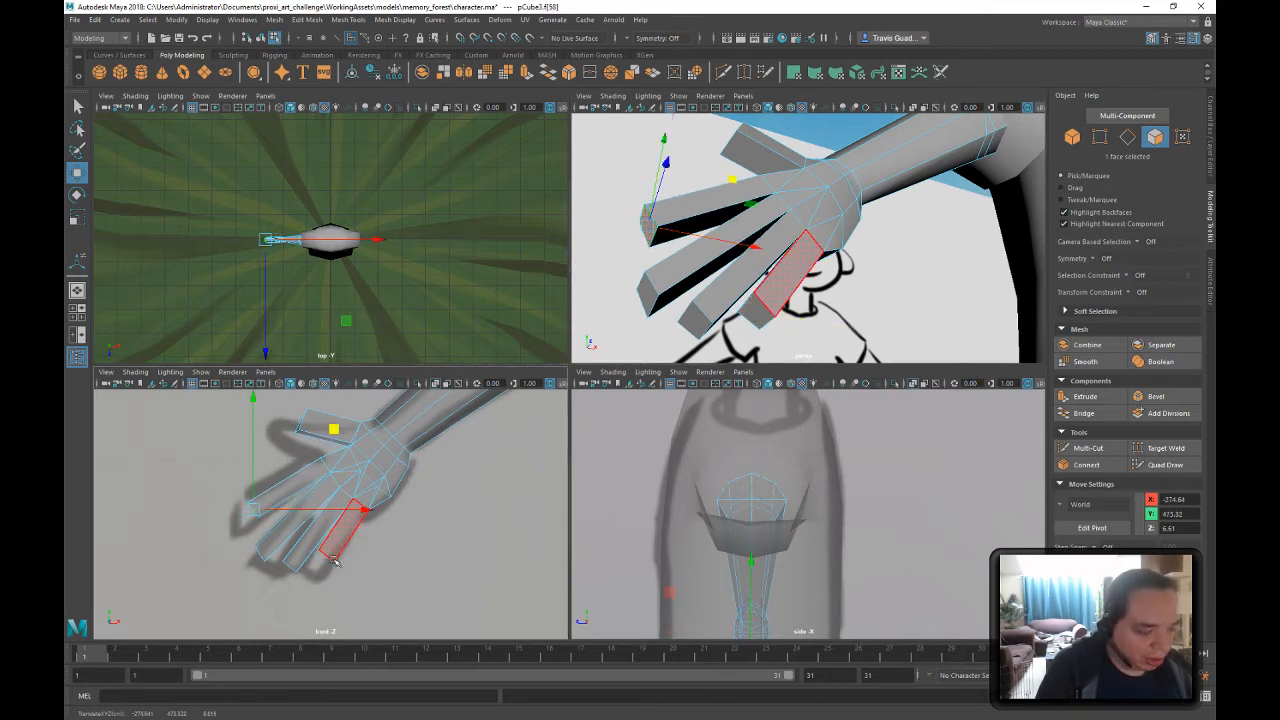
{"action": "left_click", "coordinate": [760, 318]}
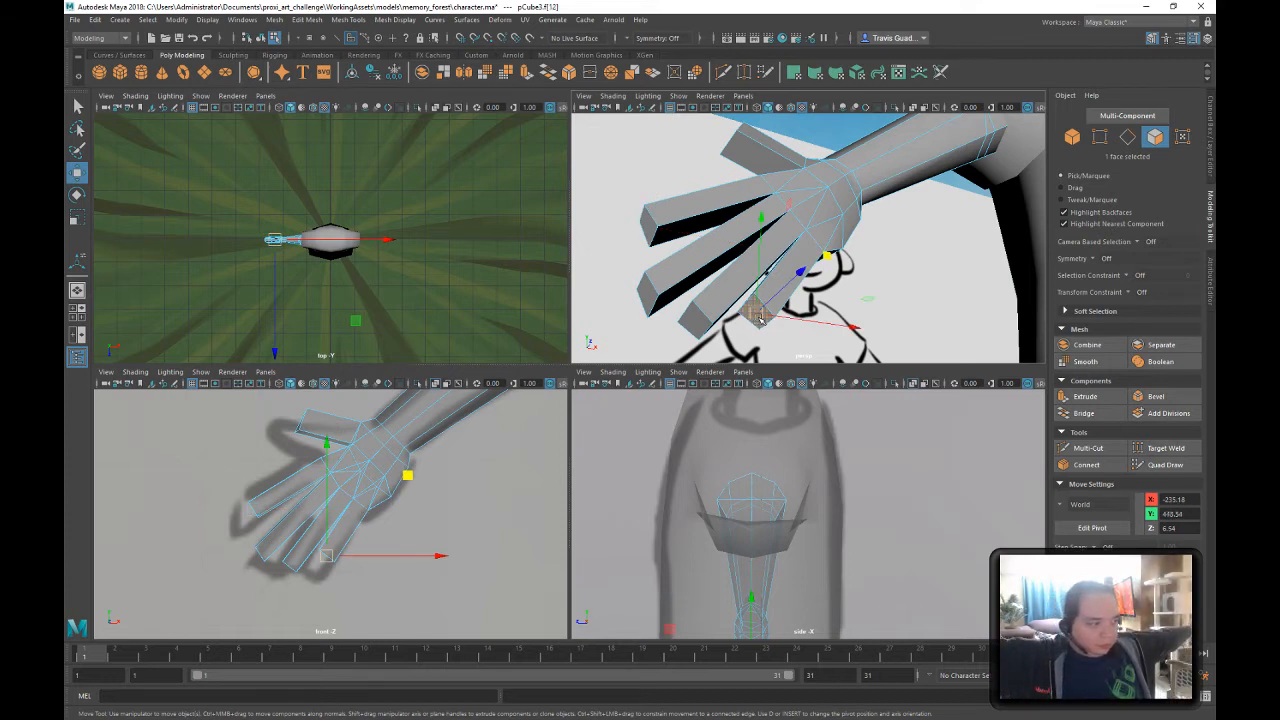
{"action": "left_click_drag", "start_coordinate": [760, 318], "coordinate": [803, 168], "text": "alt"}
{"action": "left_click", "coordinate": [749, 213]}
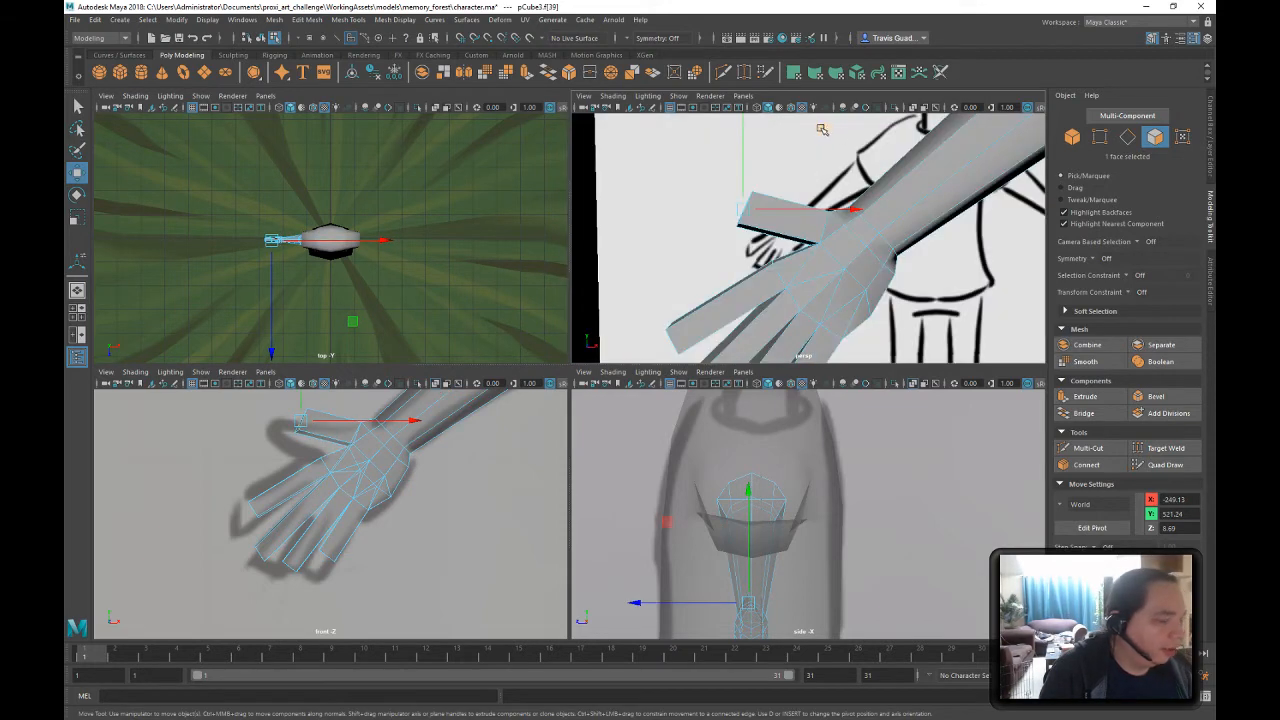
{"action": "scroll", "coordinate": [397, 392], "scroll_direction": "up", "scroll_amount": 2}
{"action": "left_click_drag", "start_coordinate": [394, 391], "coordinate": [366, 386]}
- Select all the palm vertices, front and rear, and move them slightly away from the forearm toward the fingers
{"action": "middle_click_drag", "start_coordinate": [419, 585], "coordinate": [440, 552], "text": "alt"}
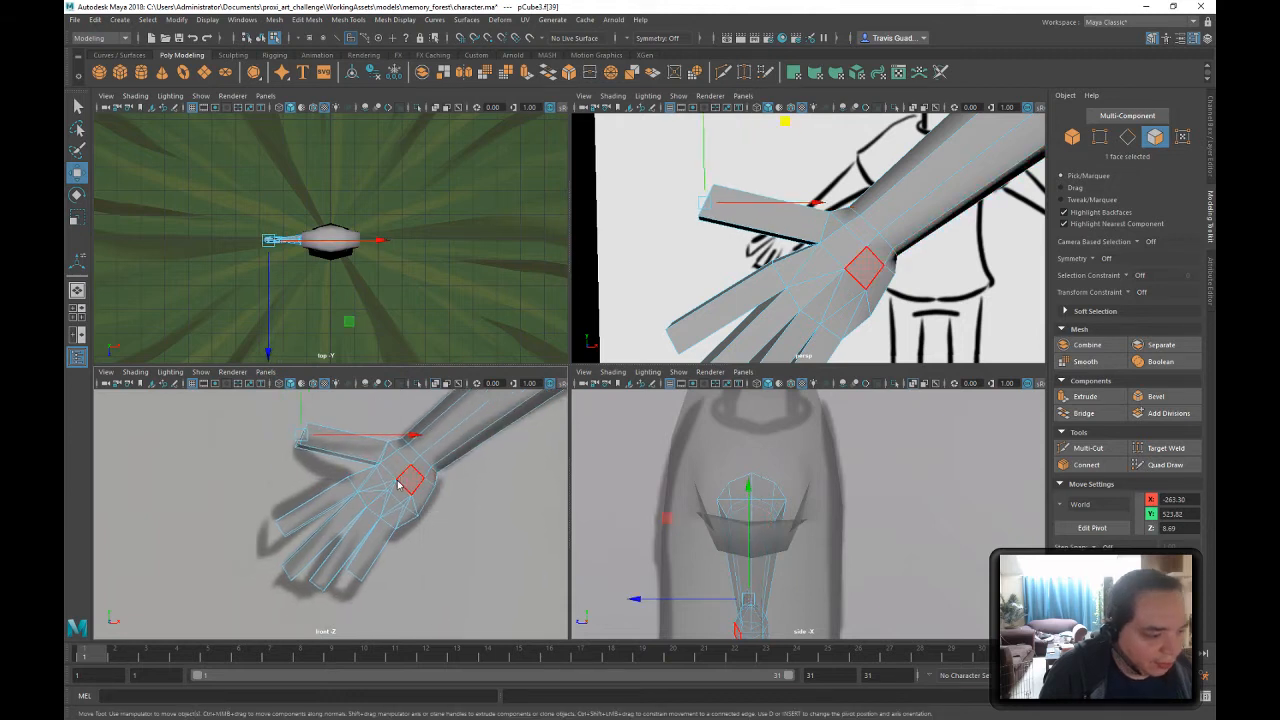
{"action": "right_click_drag", "start_coordinate": [365, 385], "coordinate": [370, 358]}
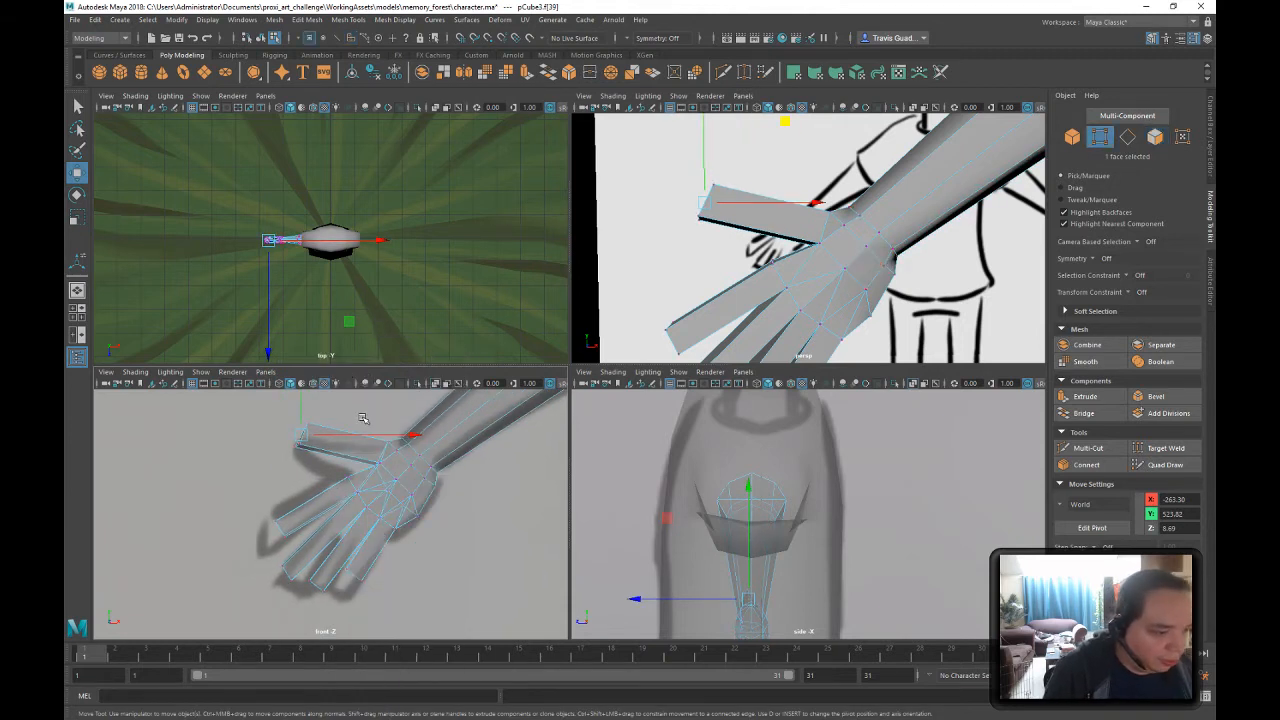
{"action": "left_click_drag", "start_coordinate": [447, 498], "coordinate": [448, 496]}
{"action": "left_click_drag", "start_coordinate": [476, 547], "coordinate": [361, 423]}
{"action": "left_click_drag", "start_coordinate": [335, 466], "coordinate": [418, 530], "text": "shift"}
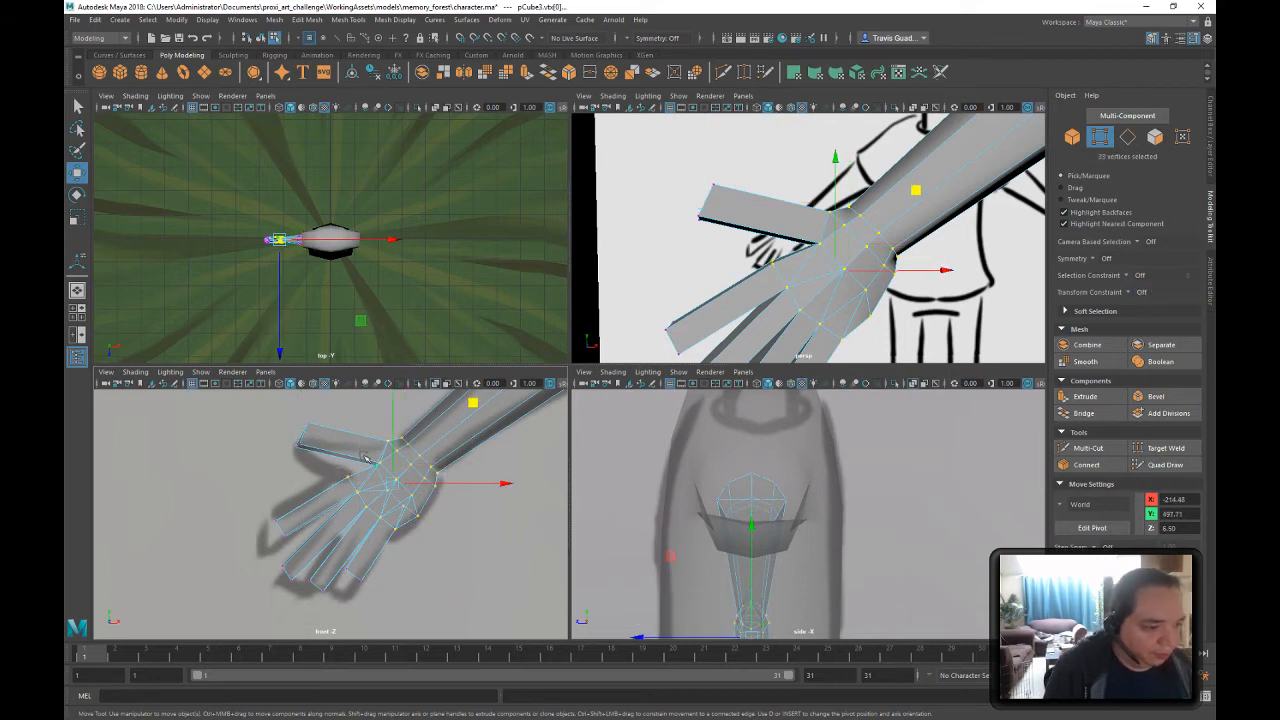
{"action": "left_click_drag", "start_coordinate": [472, 403], "coordinate": [461, 413]}
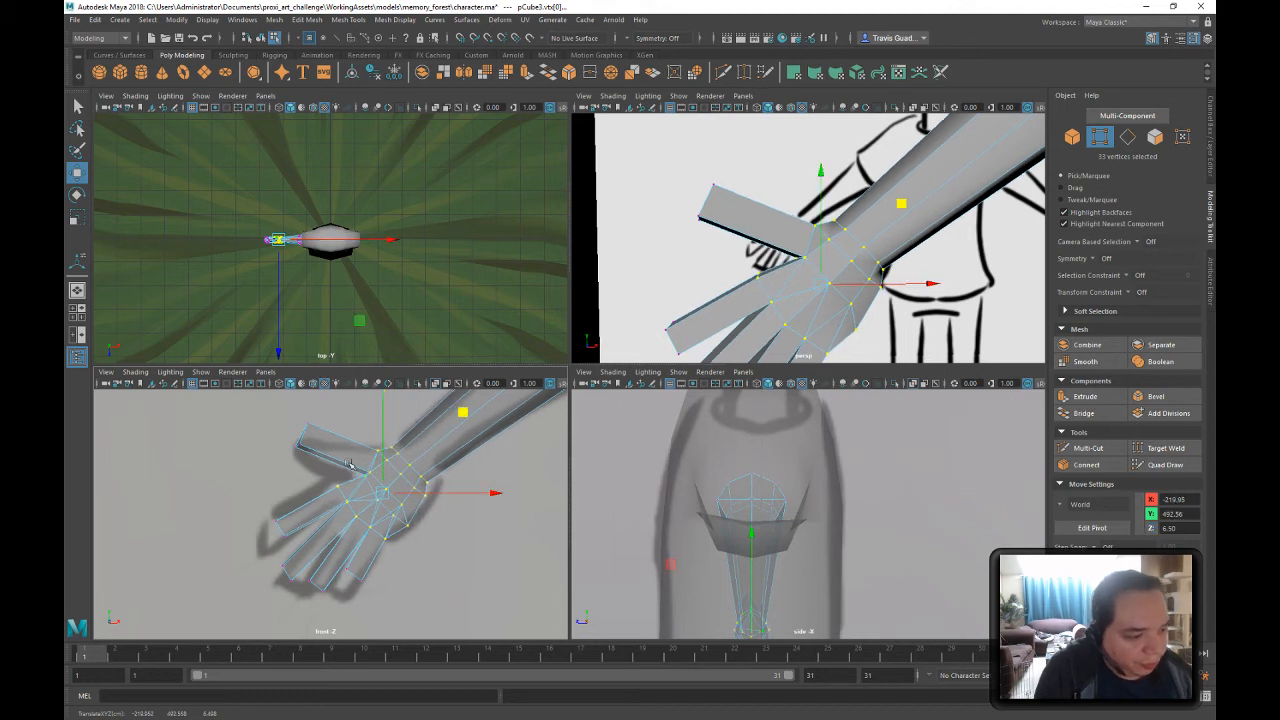
- Move the two vertices between thumb and index finger outward to widen the web, and return to object mode with nothing selected
{"action": "left_click_drag", "start_coordinate": [352, 463], "coordinate": [381, 489]}
{"action": "left_click_drag", "start_coordinate": [449, 393], "coordinate": [430, 398]}
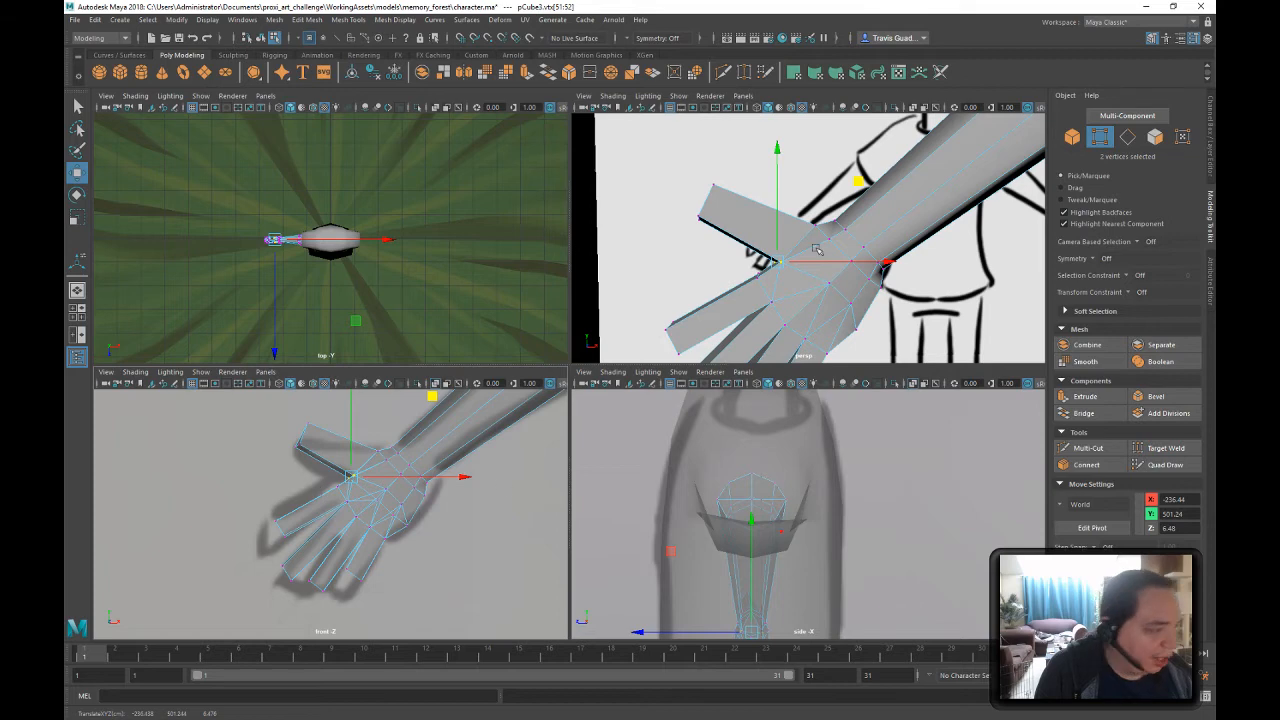
{"action": "left_click_drag", "start_coordinate": [818, 249], "coordinate": [730, 285], "text": "alt"}
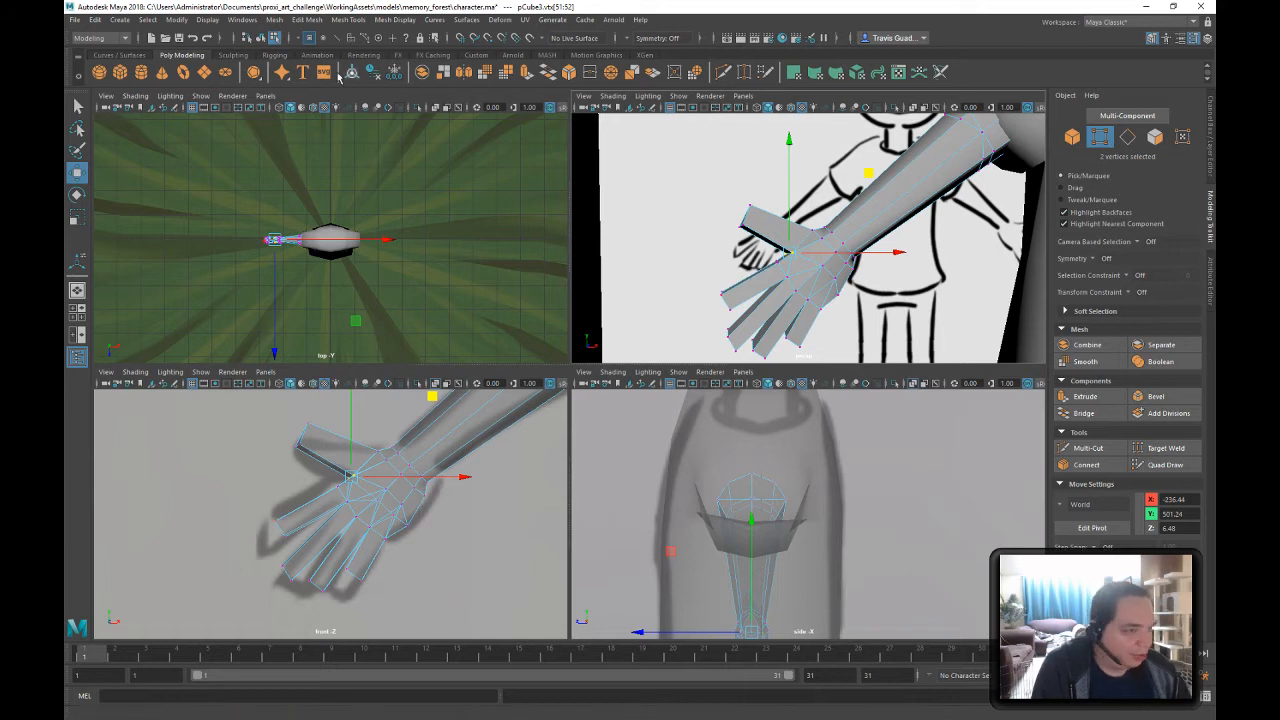
{"action": "left_click", "coordinate": [260, 38]}
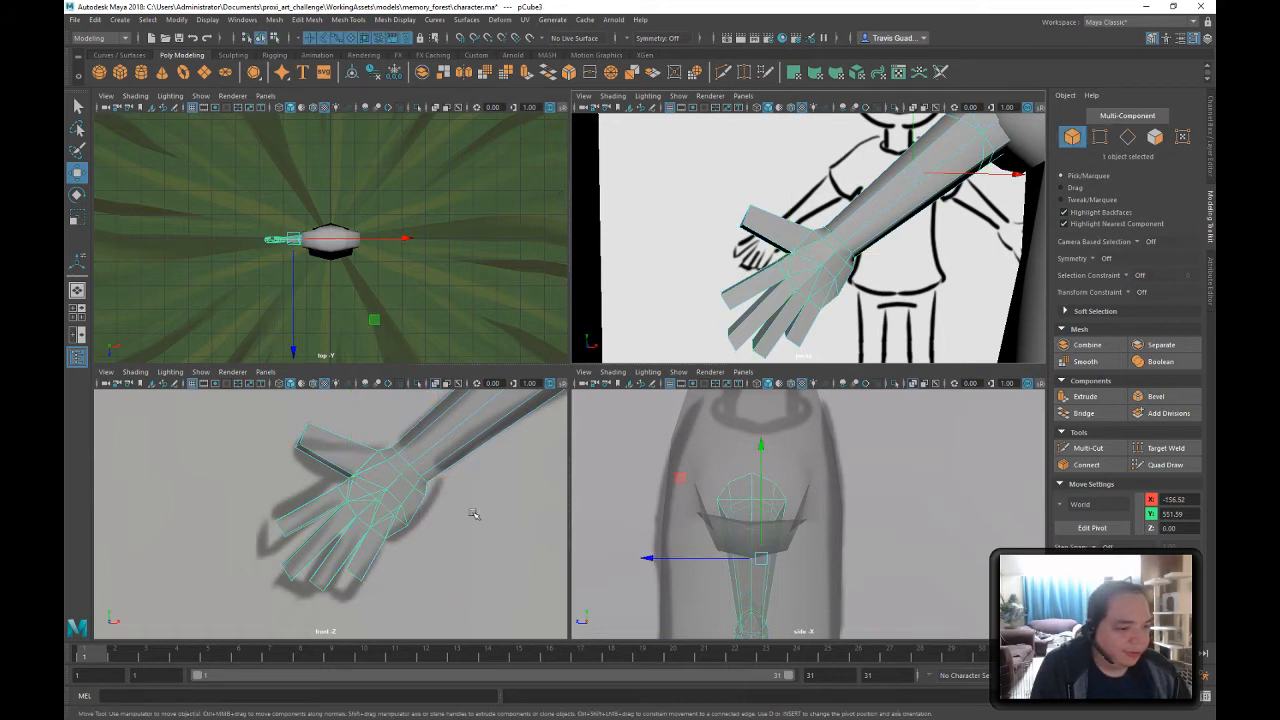
{"action": "left_click", "coordinate": [684, 258]}
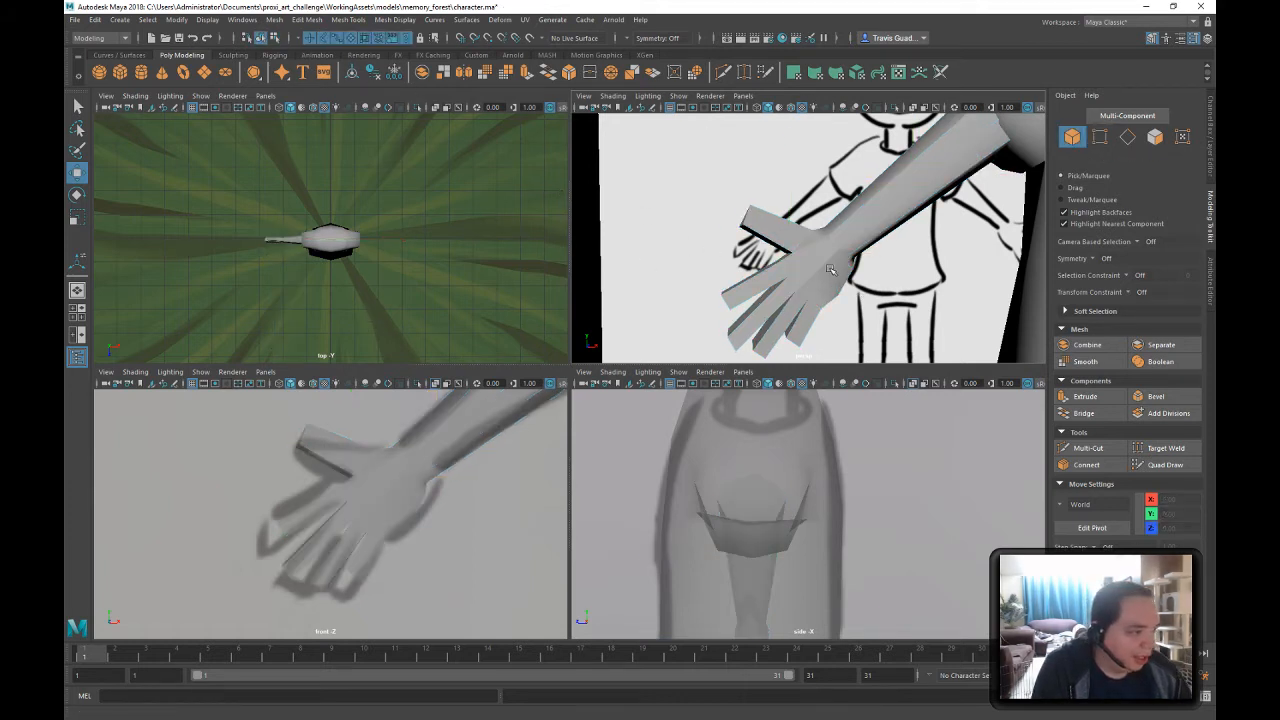
- Move the little finger's end face slightly outward to match its fingertip in the reference drawing
{"action": "left_click", "coordinate": [831, 276]}
{"action": "left_click_drag", "start_coordinate": [778, 310], "coordinate": [796, 235], "text": "alt"}
{"action": "right_click_drag", "start_coordinate": [795, 225], "coordinate": [804, 258]}
{"action": "left_click", "coordinate": [800, 265]}
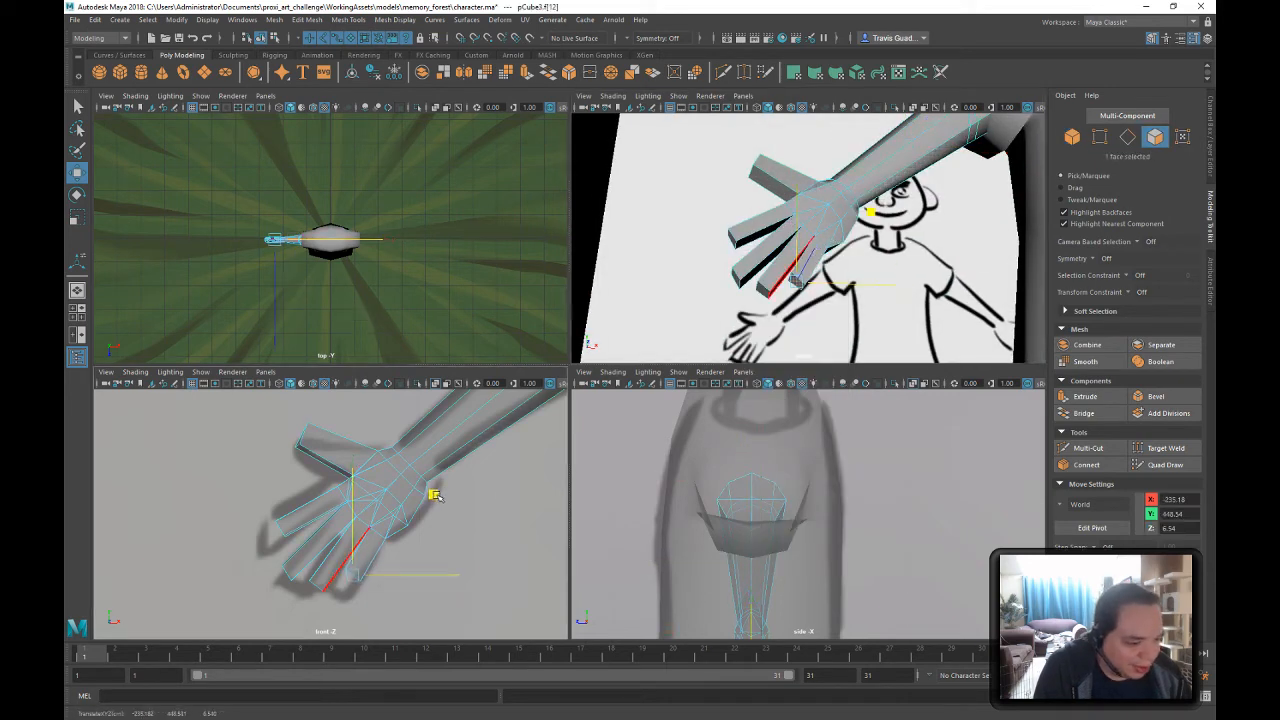
{"action": "left_click_drag", "start_coordinate": [433, 504], "coordinate": [433, 504]}
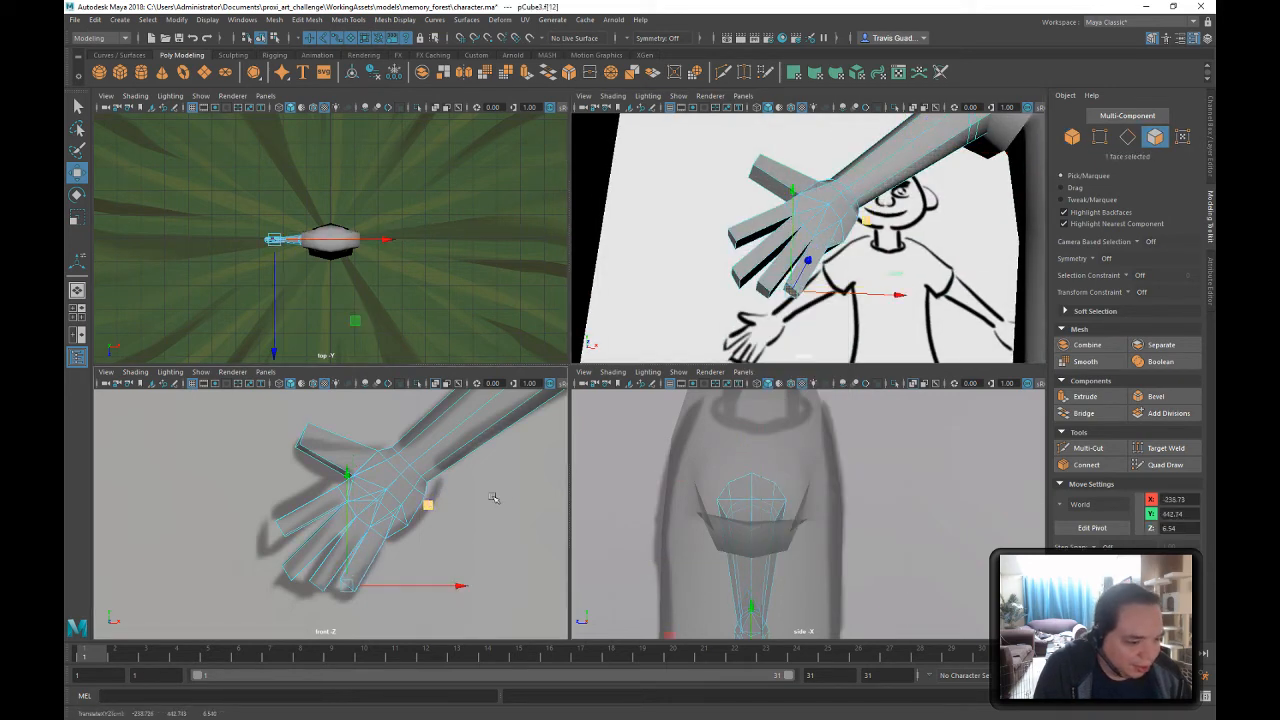
- Examine the finished hand and arm from several angles and distances against the torso and the reference drawing
{"action": "left_click", "coordinate": [274, 38]}
{"action": "left_click", "coordinate": [261, 38]}
{"action": "left_click", "coordinate": [708, 191]}
{"action": "mouse_move", "coordinate": [712, 192]}
{"action": "left_mouse_down", "text": "alt"}
{"action": "mouse_move", "coordinate": [968, 265]}
{"action": "mouse_move", "coordinate": [797, 267]}
{"action": "left_mouse_up", "text": "alt"}
{"action": "left_click", "coordinate": [797, 267]}
{"action": "right_click_drag", "start_coordinate": [797, 267], "coordinate": [778, 241]}
{"action": "scroll", "coordinate": [806, 214], "scroll_direction": "up", "scroll_amount": 4}
{"action": "middle_click_drag", "start_coordinate": [772, 288], "coordinate": [806, 253], "text": "alt"}
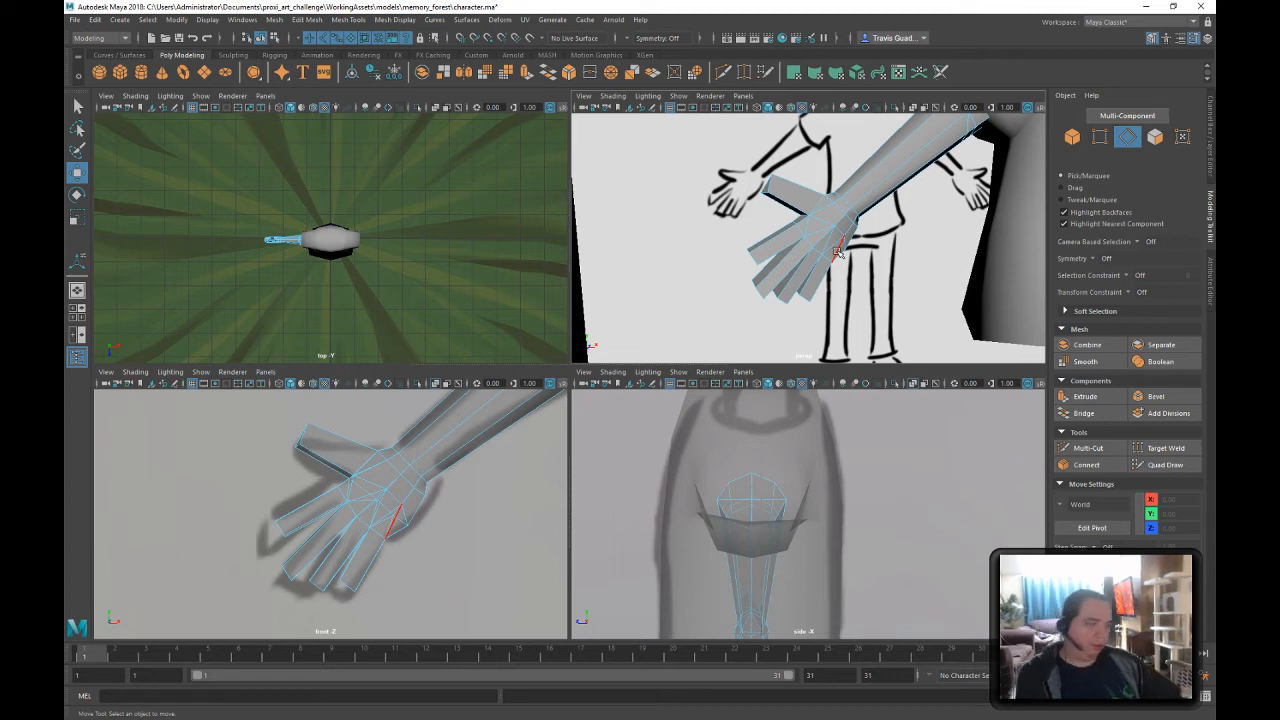
{"action": "scroll", "coordinate": [884, 170], "scroll_direction": "down", "scroll_amount": 6}
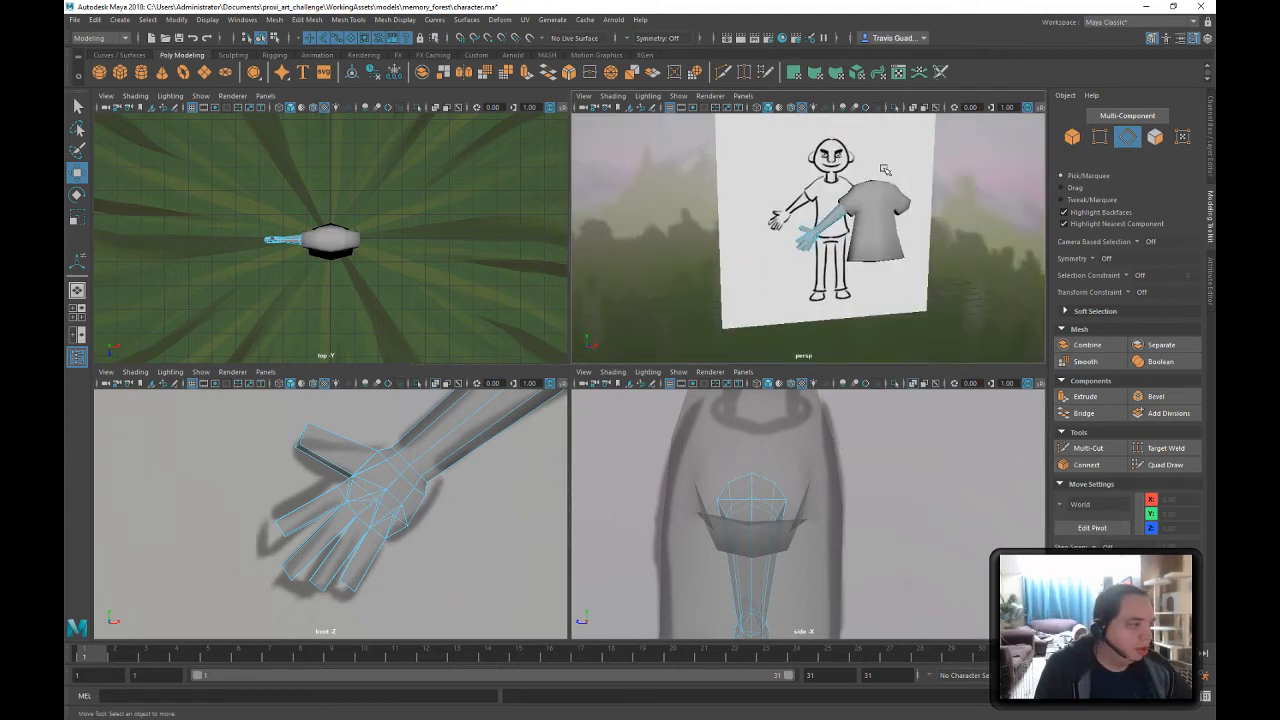
{"action": "left_click_drag", "start_coordinate": [884, 170], "coordinate": [868, 192], "text": "alt"}
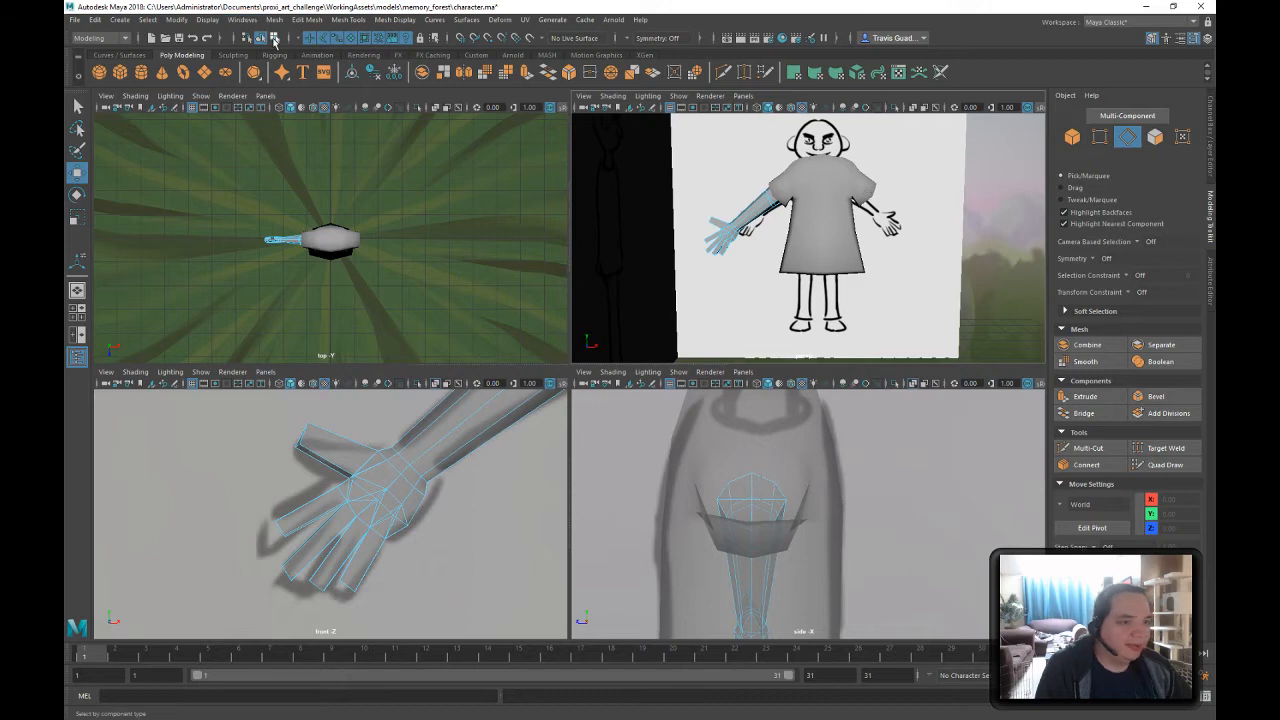
{"action": "left_click", "coordinate": [275, 41]}
{"action": "left_click", "coordinate": [262, 40]}
{"action": "left_click", "coordinate": [766, 257]}
{"action": "mouse_move", "coordinate": [766, 257]}
{"action": "left_mouse_down", "text": "alt"}
{"action": "mouse_move", "coordinate": [820, 274]}
{"action": "mouse_move", "coordinate": [830, 240]}
{"action": "mouse_move", "coordinate": [943, 271]}
{"action": "mouse_move", "coordinate": [860, 200]}
{"action": "mouse_move", "coordinate": [806, 256]}
{"action": "left_mouse_up", "text": "alt"}
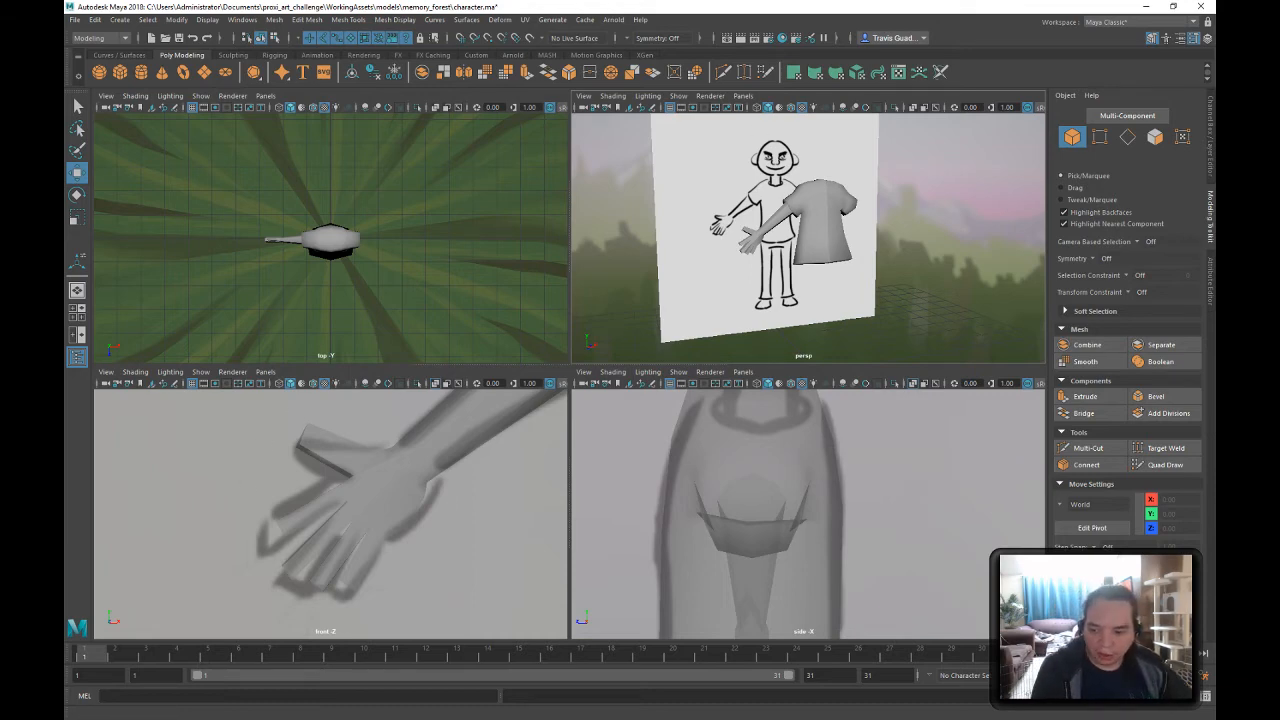
- Switch to Photoshop and make Layer 3 of model_front.tif the active layer for painting
{"action": "key", "text": "alt+Tab"}
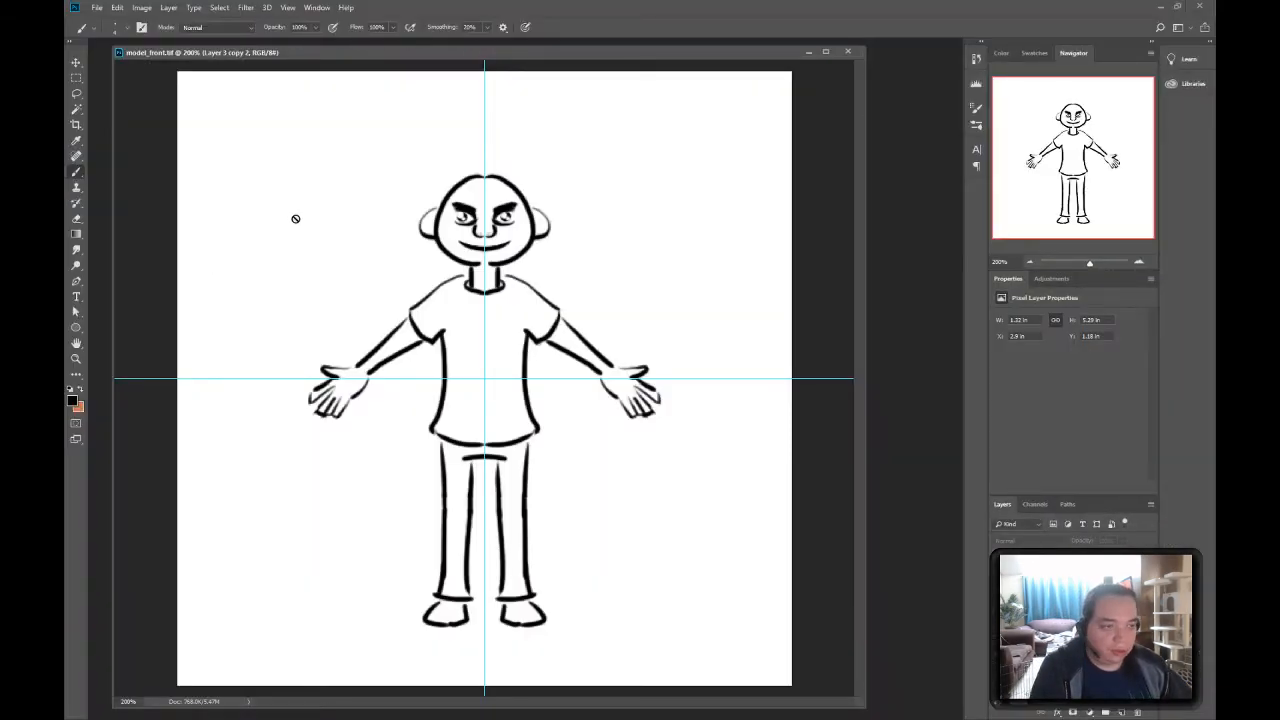
{"action": "left_click", "coordinate": [135, 364]}
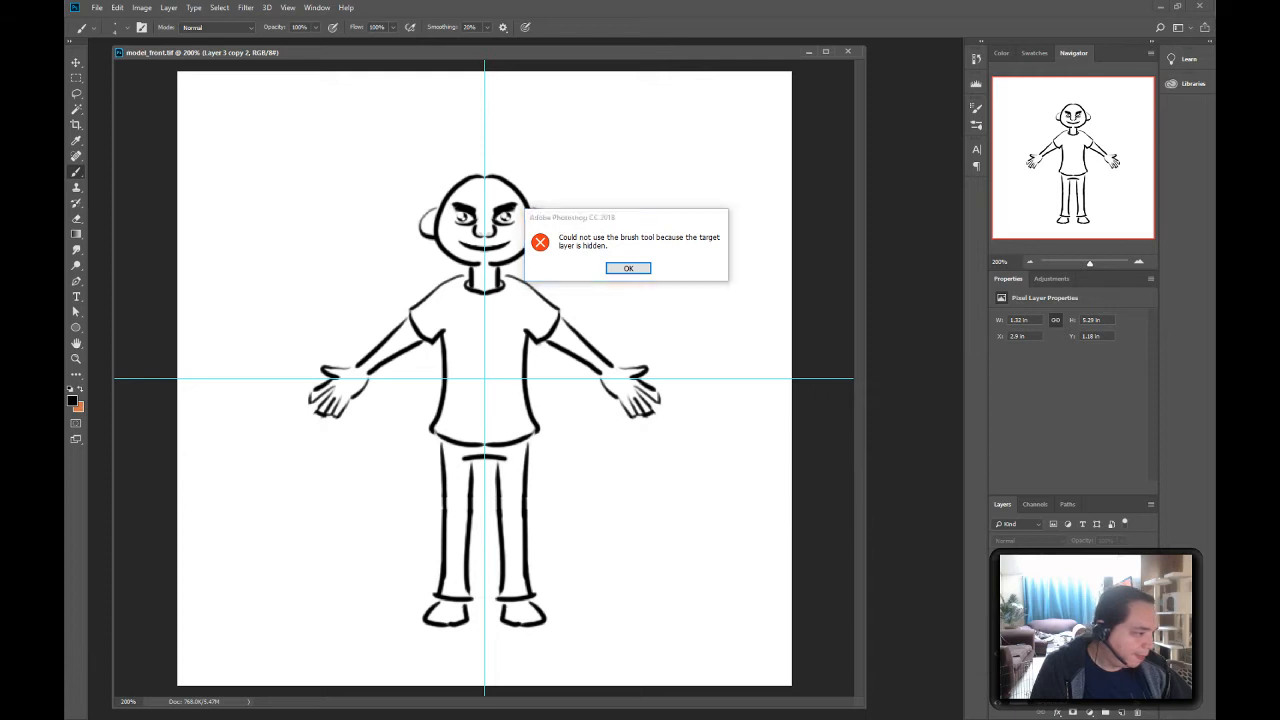
{"action": "left_click", "coordinate": [628, 268]}
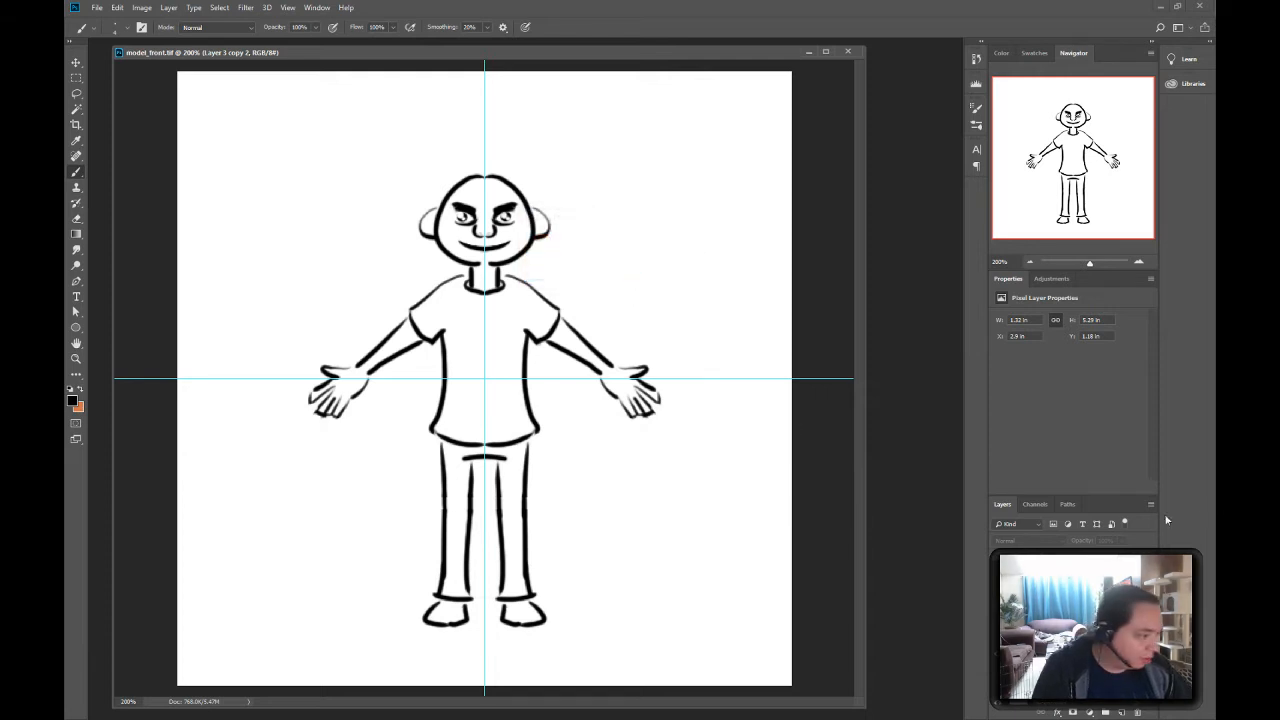
{"action": "left_click", "coordinate": [1040, 606]}
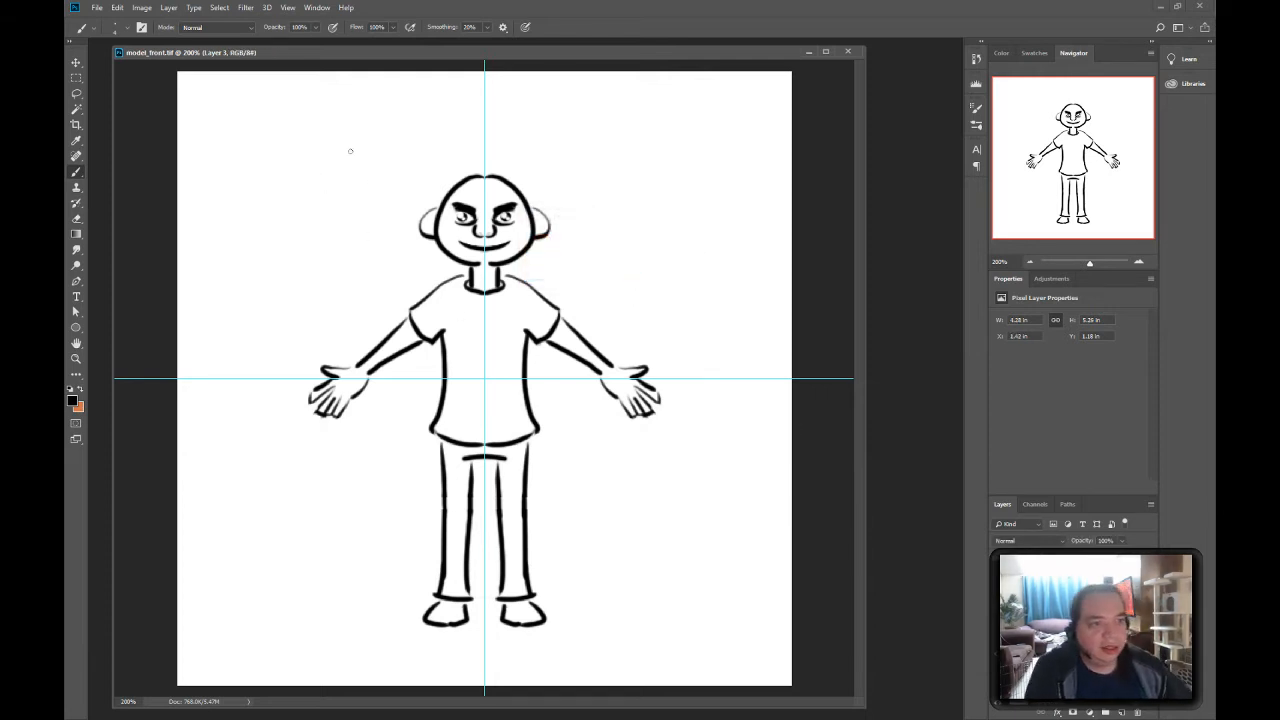
- Paint a freehand S-shaped stroke beside the character's head and a curve ending in a spiral next to it
{"action": "mouse_move", "coordinate": [443, 142]}
{"action": "left_mouse_down"}
{"action": "mouse_move", "coordinate": [374, 139]}
{"action": "mouse_move", "coordinate": [335, 240]}
{"action": "mouse_move", "coordinate": [273, 232]}
{"action": "mouse_move", "coordinate": [340, 208]}
{"action": "mouse_move", "coordinate": [358, 150]}
{"action": "left_mouse_up"}
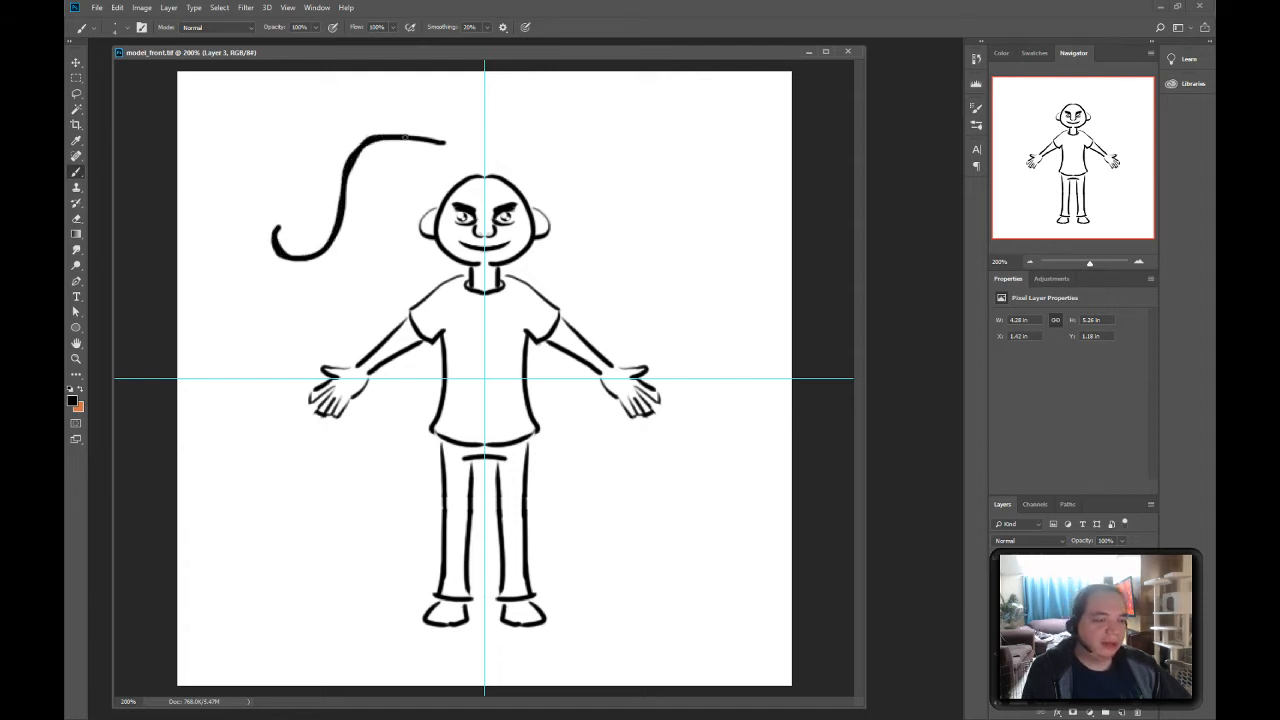
{"action": "left_click_drag", "start_coordinate": [404, 137], "coordinate": [412, 139]}
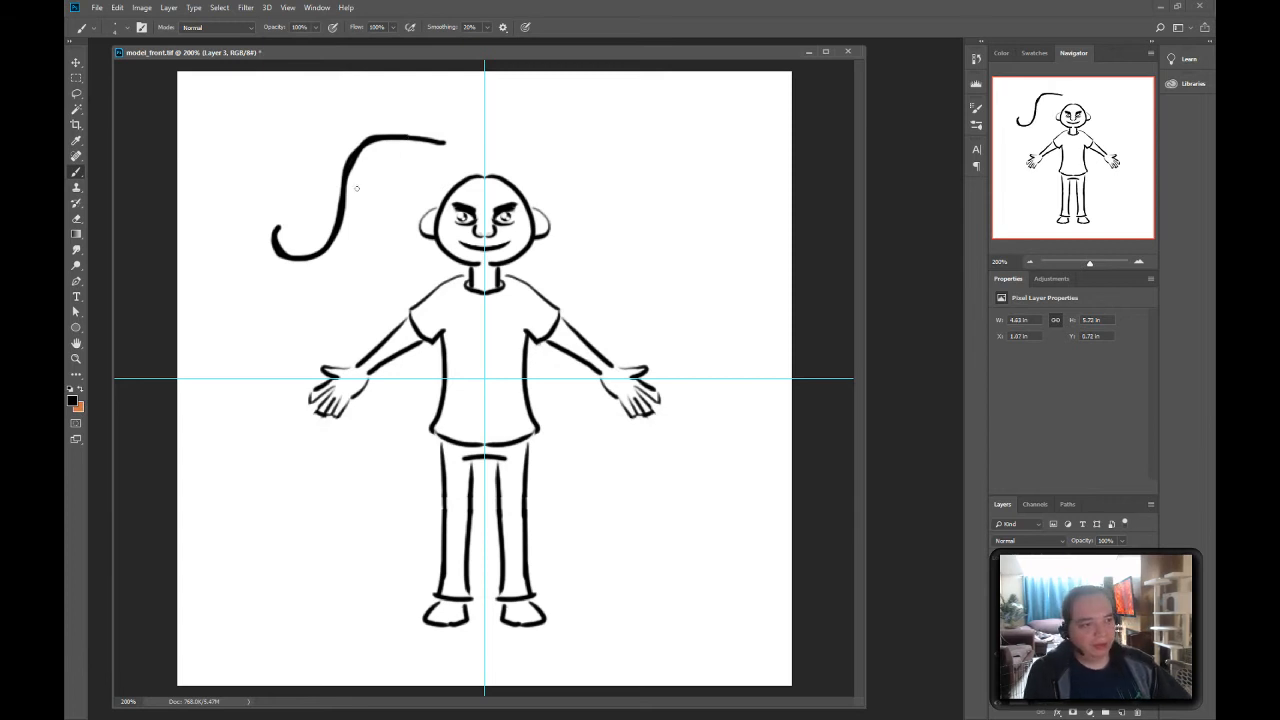
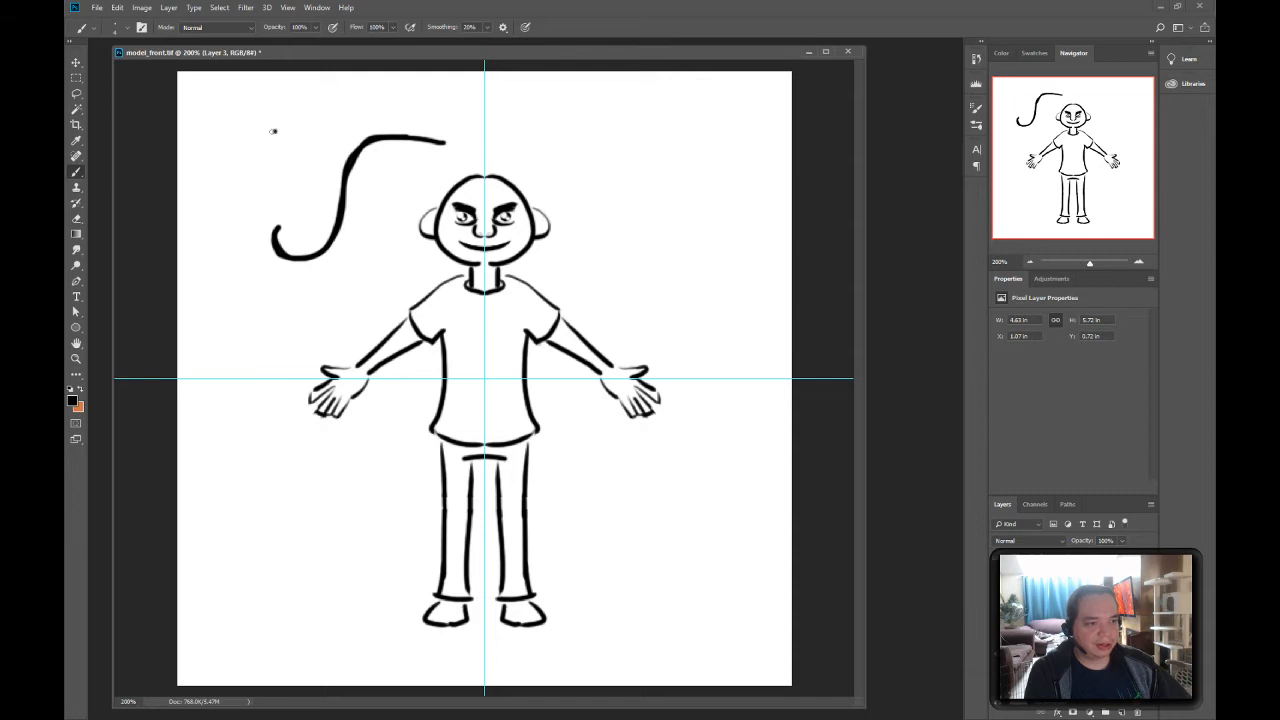
{"action": "mouse_move", "coordinate": [273, 131]}
{"action": "left_mouse_down"}
{"action": "mouse_move", "coordinate": [183, 240]}
{"action": "mouse_move", "coordinate": [246, 252]}
{"action": "mouse_move", "coordinate": [212, 244]}
{"action": "left_mouse_up"}
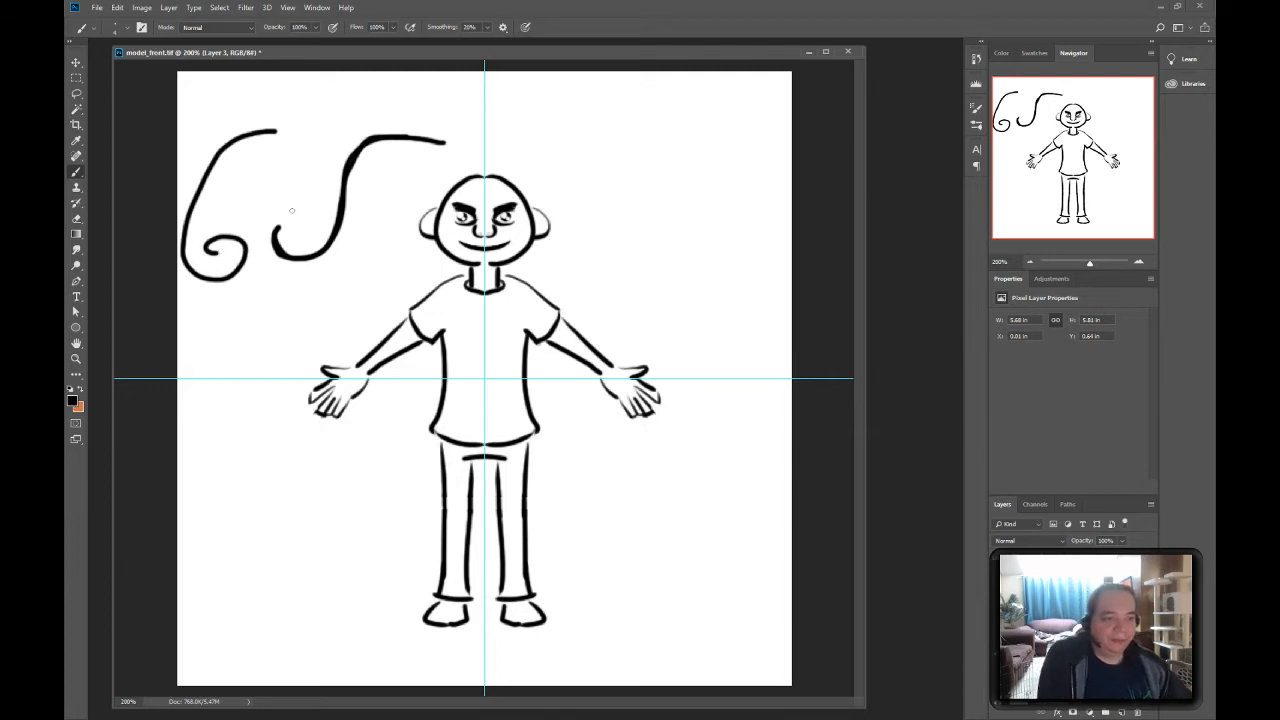
- Undo the spiral stroke and revert the image to the Brush Tool (Save As) history state
{"action": "key", "text": "ctrl+z"}
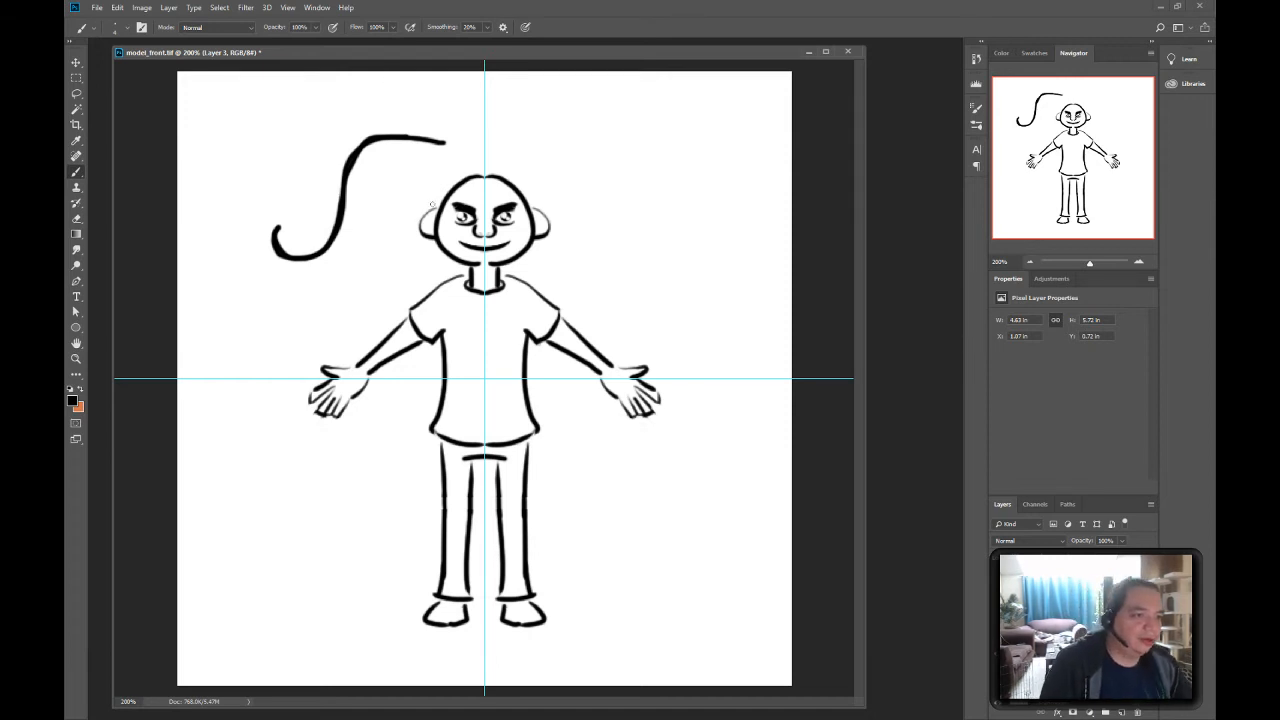
{"action": "left_click", "coordinate": [976, 59]}
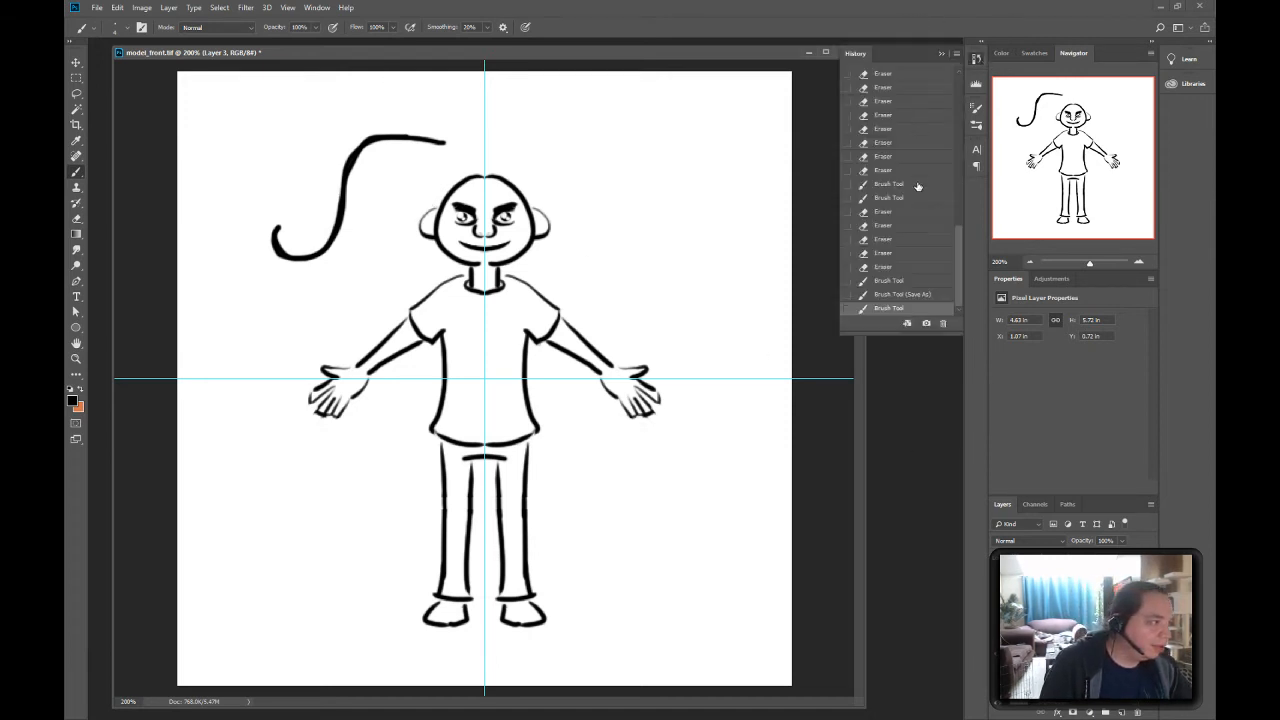
{"action": "left_click", "coordinate": [913, 296]}
- Try a back-and-forth stroke, an S-shaped curve and a straight line beside the character's head, undoing each one
{"action": "left_click_drag", "start_coordinate": [455, 138], "coordinate": [242, 151]}
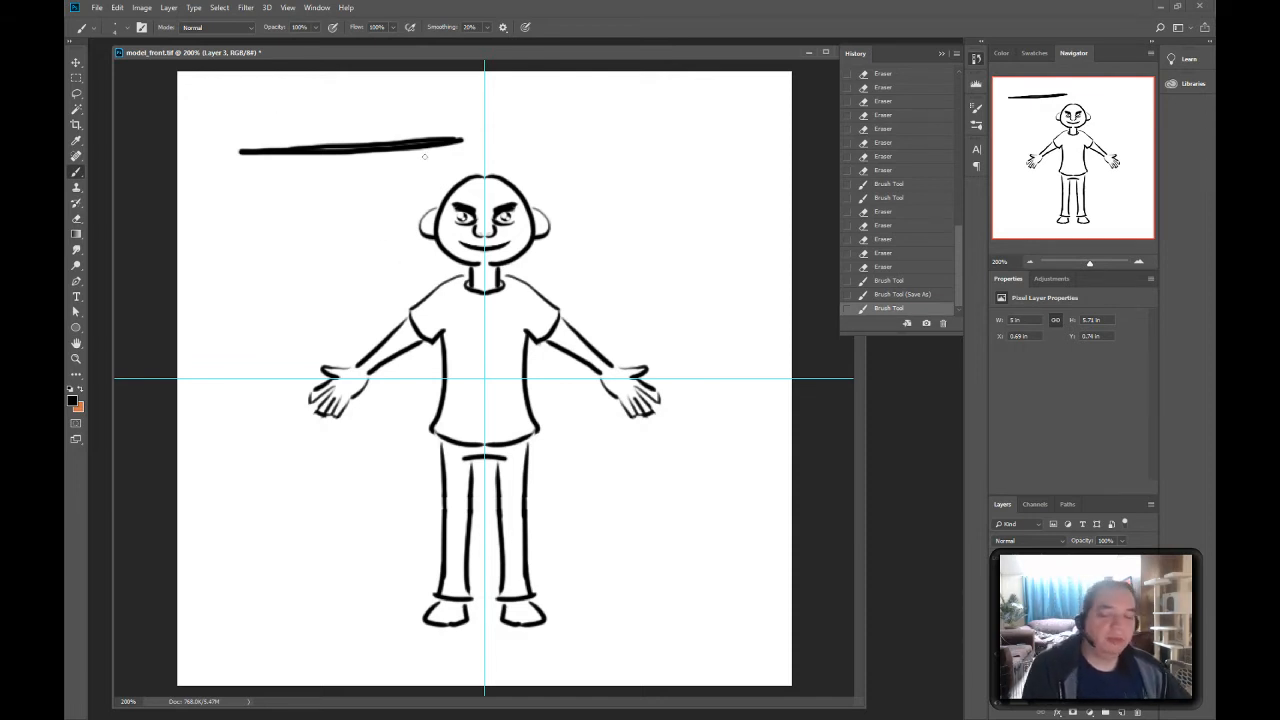
{"action": "key", "text": "ctrl+z"}
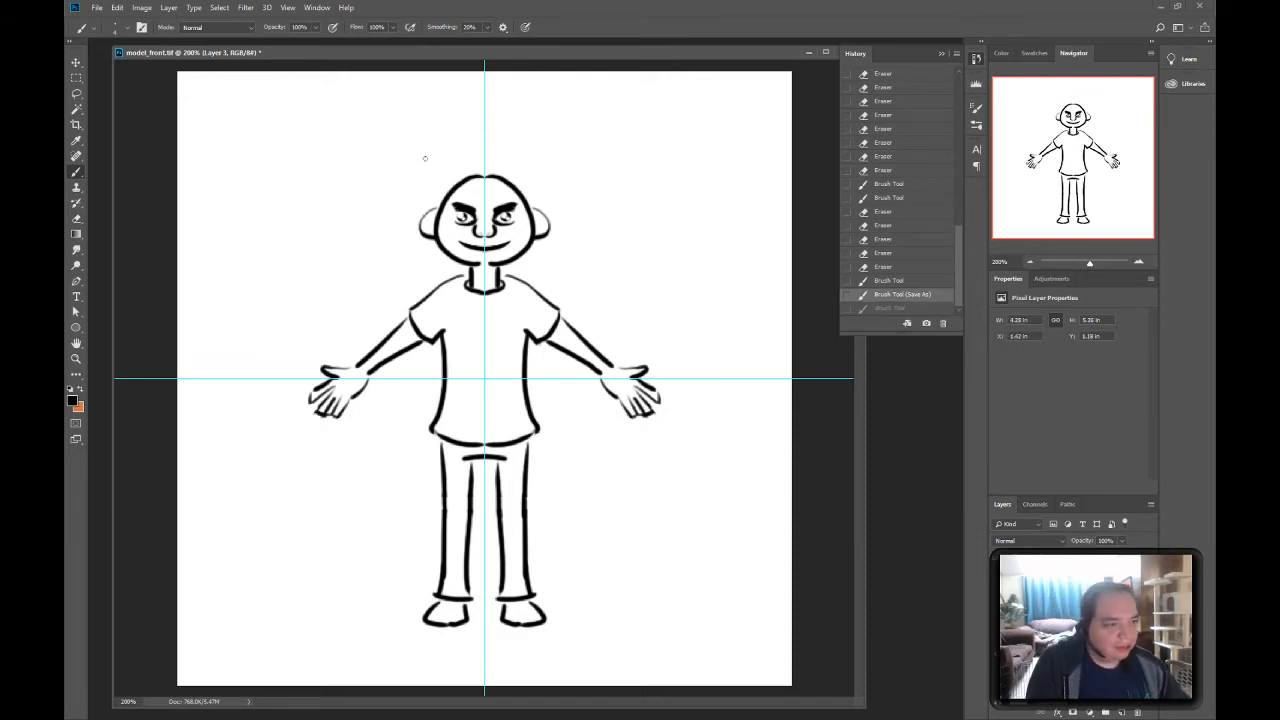
{"action": "left_click_drag", "start_coordinate": [421, 150], "coordinate": [278, 236]}
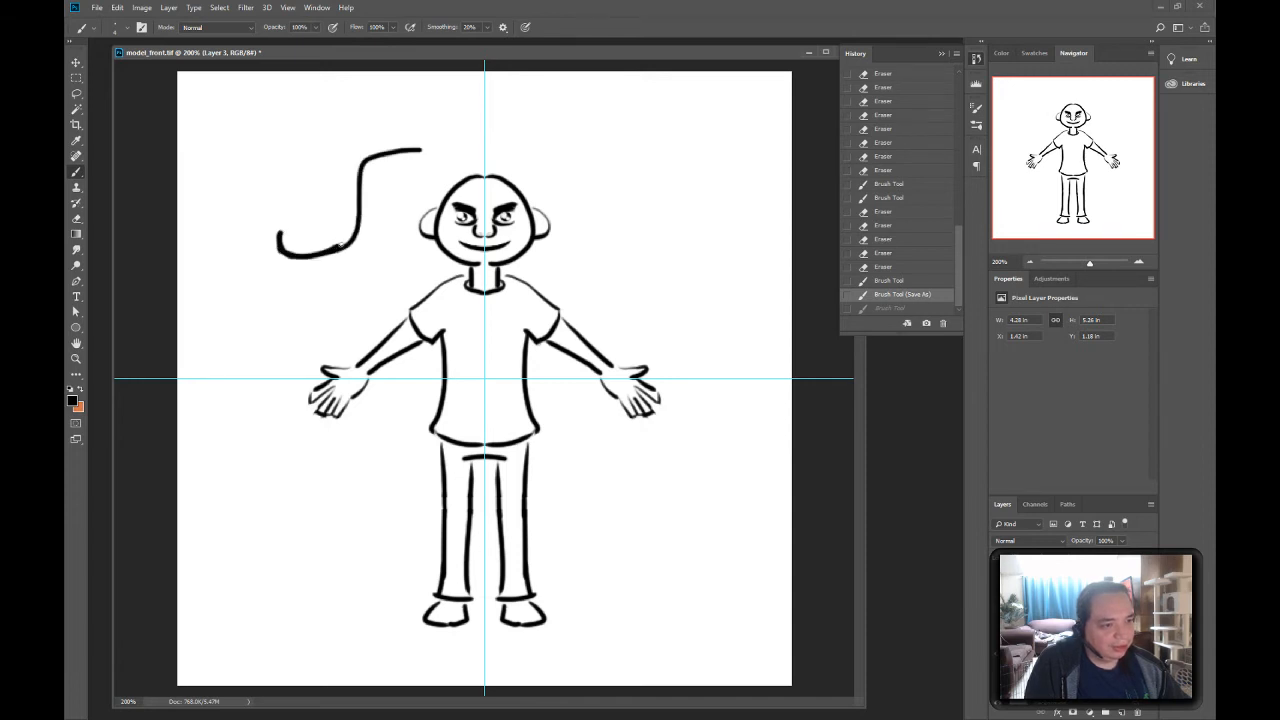
{"action": "key", "text": "ctrl+z"}
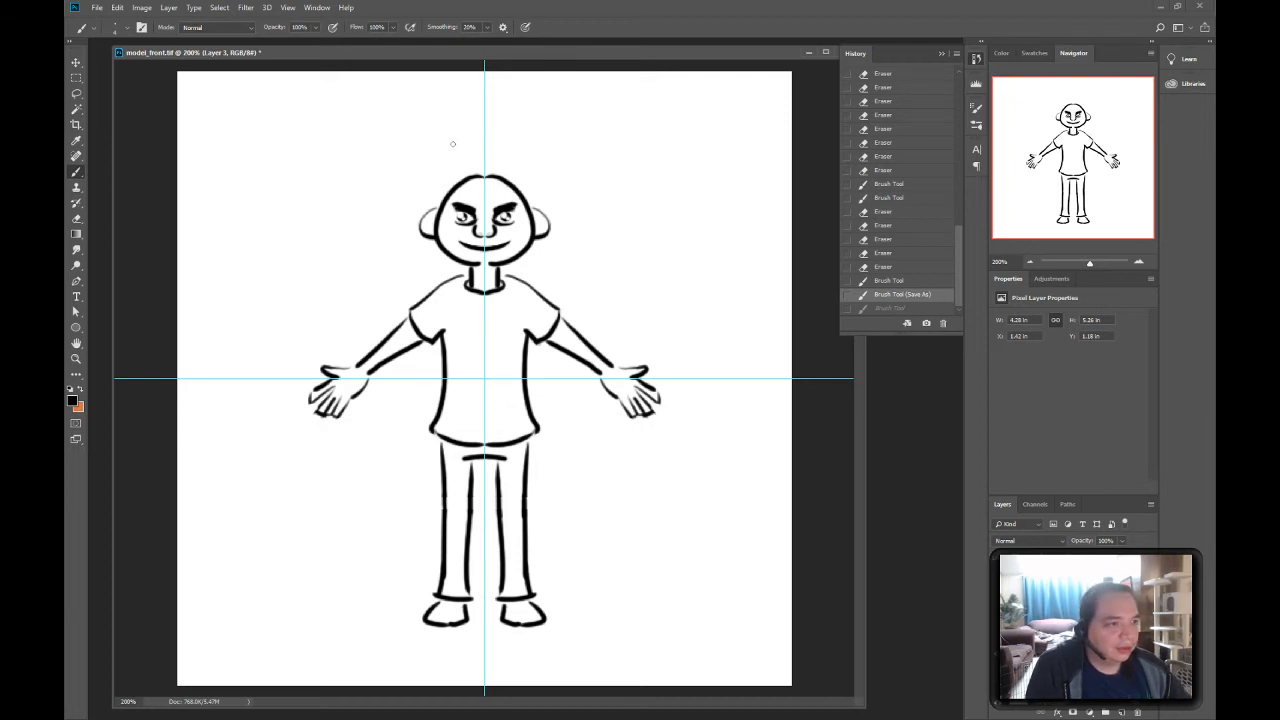
{"action": "left_click_drag", "start_coordinate": [452, 155], "coordinate": [305, 160]}
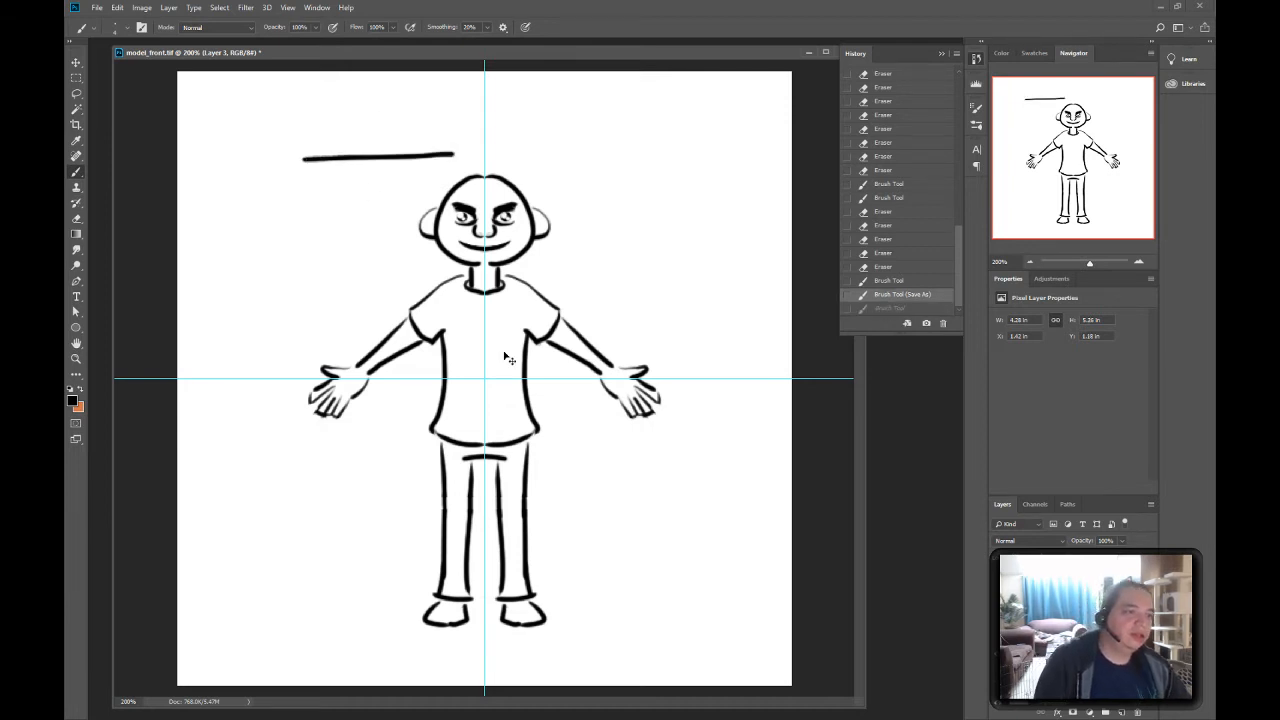
{"action": "key", "text": "ctrl+z"}
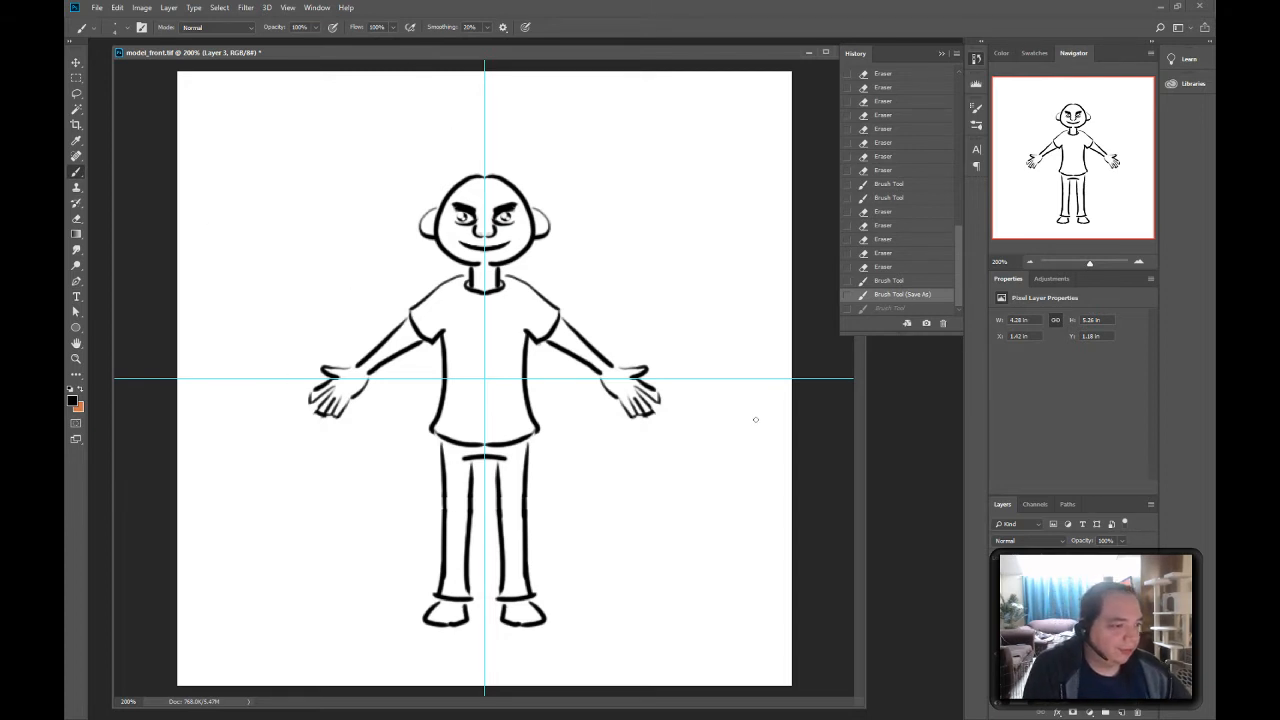
- Switch back to Maya and examine the finished hand and arm in perspective, close up and beside the torso
{"action": "left_click", "coordinate": [1160, 7]}
{"action": "left_click", "coordinate": [77, 106]}
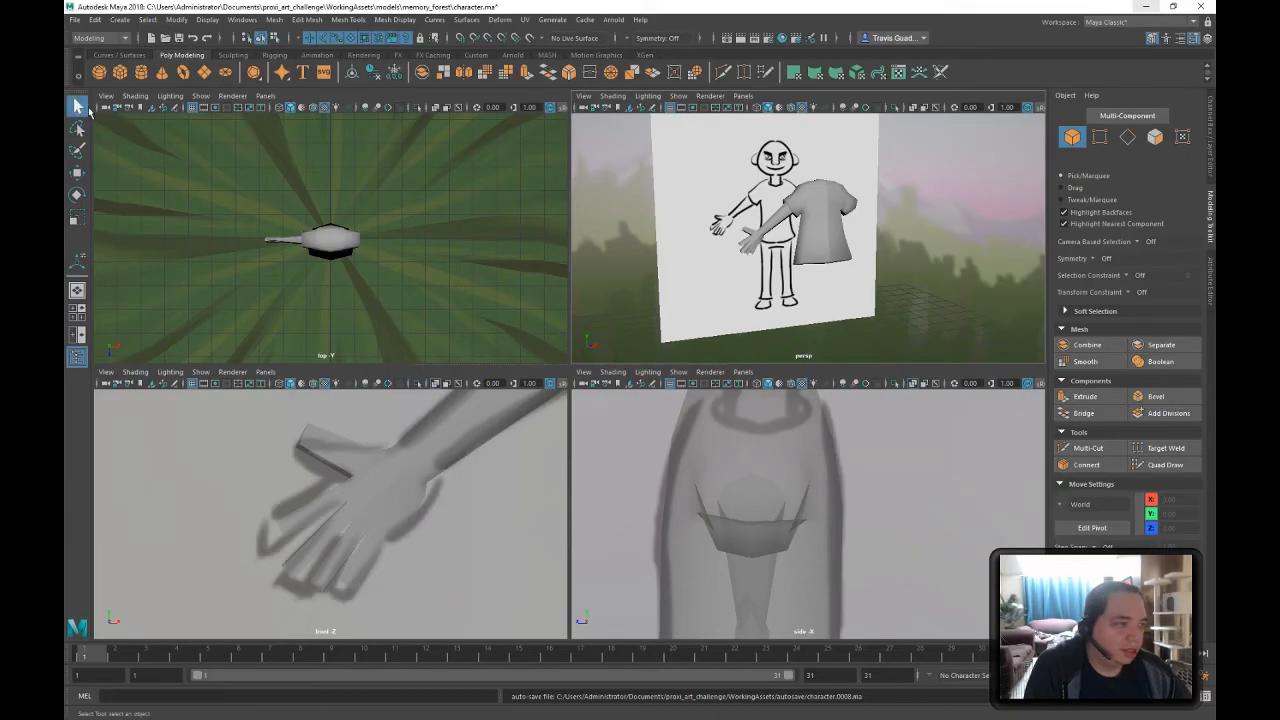
{"action": "scroll", "coordinate": [920, 260], "scroll_direction": "up", "scroll_amount": 5}
{"action": "left_click_drag", "start_coordinate": [745, 240], "coordinate": [857, 243], "text": "alt"}
{"action": "scroll", "coordinate": [828, 240], "scroll_direction": "up", "scroll_amount": 4}
{"action": "middle_click_drag", "start_coordinate": [857, 243], "coordinate": [872, 266], "text": "alt"}
{"action": "left_click_drag", "start_coordinate": [872, 266], "coordinate": [899, 273], "text": "alt"}
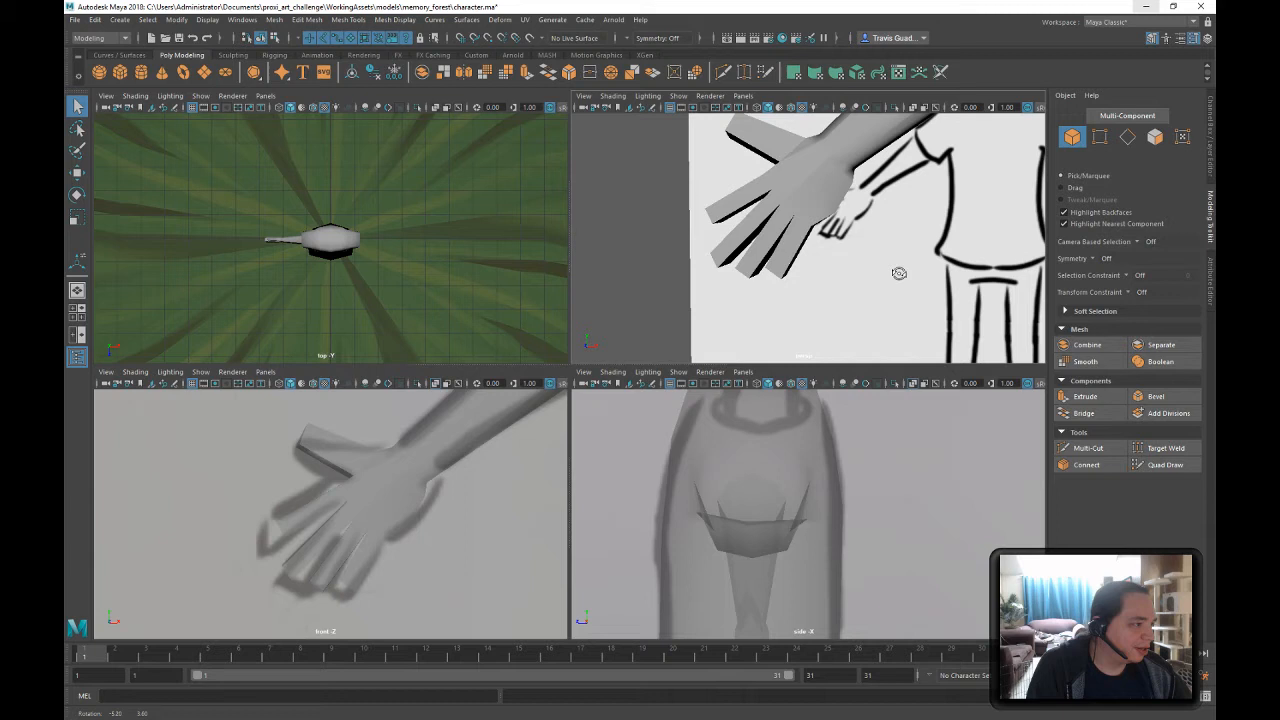
{"action": "left_click", "coordinate": [820, 200]}
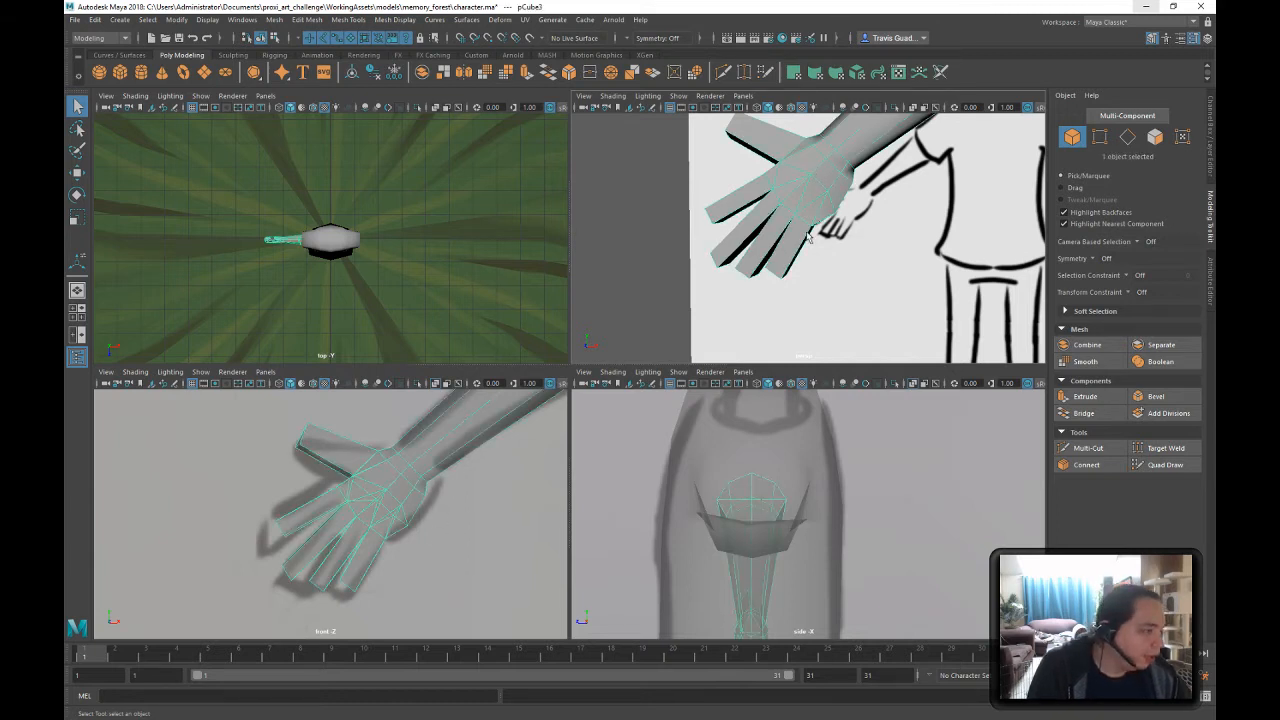
{"action": "scroll", "coordinate": [808, 236], "scroll_direction": "down", "scroll_amount": 5}
{"action": "left_click", "coordinate": [712, 229]}
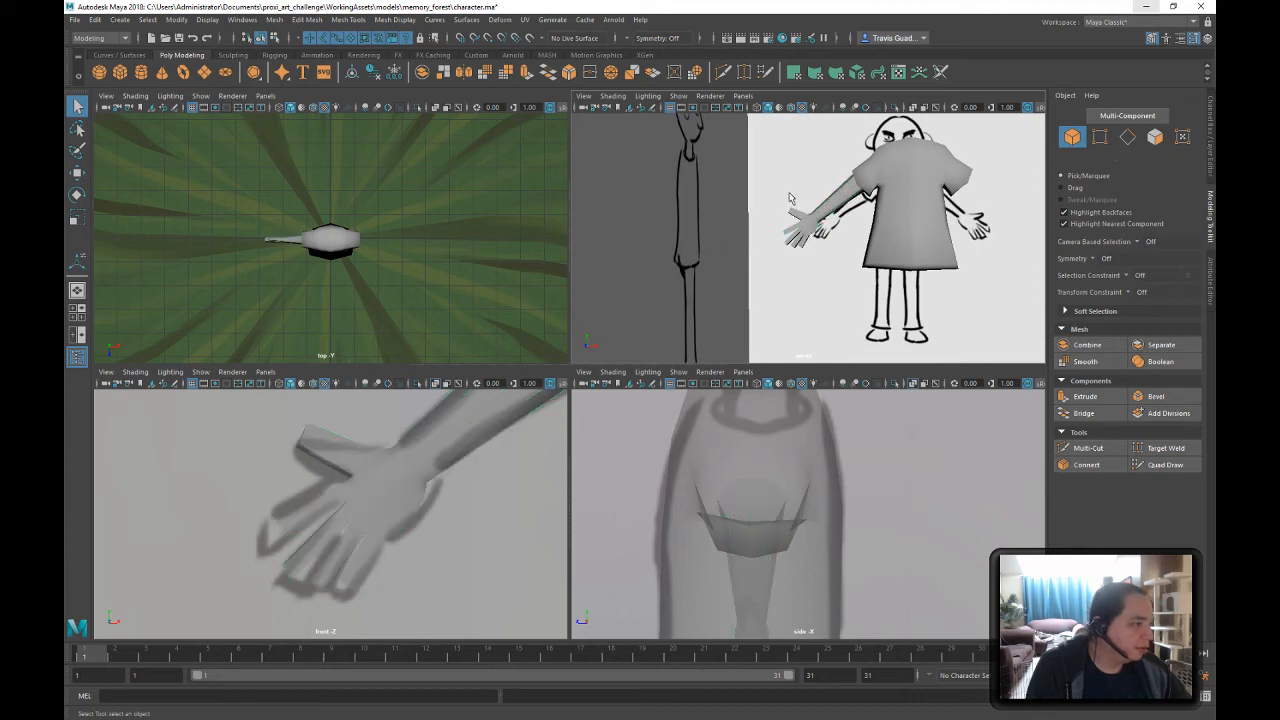
{"action": "left_click_drag", "start_coordinate": [712, 229], "coordinate": [836, 234], "text": "alt"}
- Freeze the transformations of the arm mesh and move its pivot to the world origin
{"action": "left_click", "coordinate": [760, 237]}
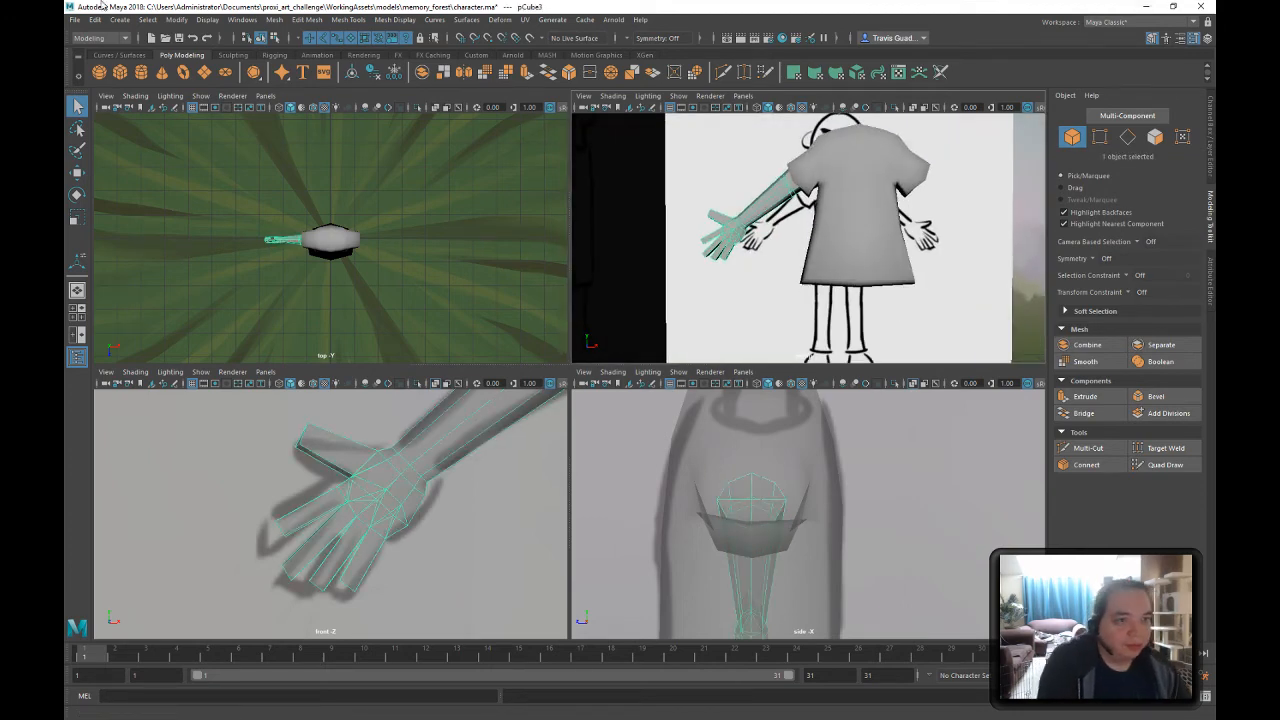
{"action": "scroll", "coordinate": [712, 234], "scroll_direction": "down", "scroll_amount": 5}
{"action": "left_click_drag", "start_coordinate": [712, 234], "coordinate": [757, 267], "text": "alt"}
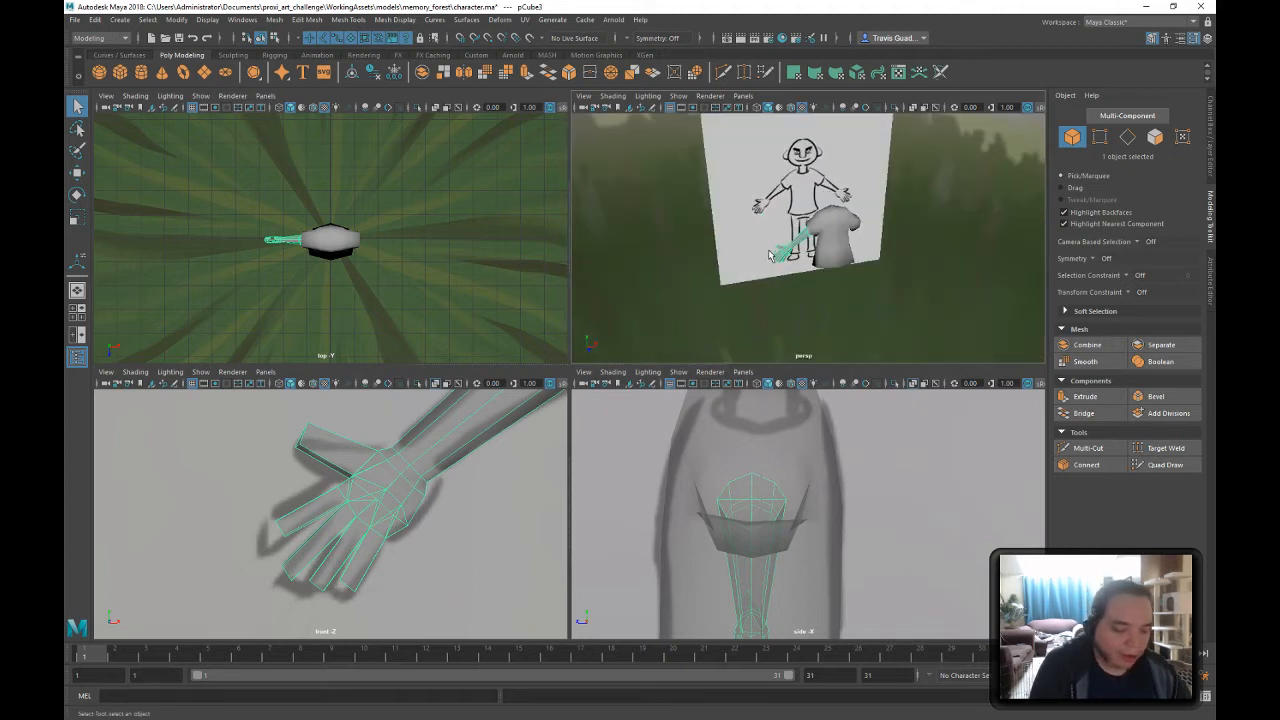
{"action": "key", "text": "w"}
{"action": "left_click_drag", "start_coordinate": [862, 253], "coordinate": [838, 228], "text": "alt"}
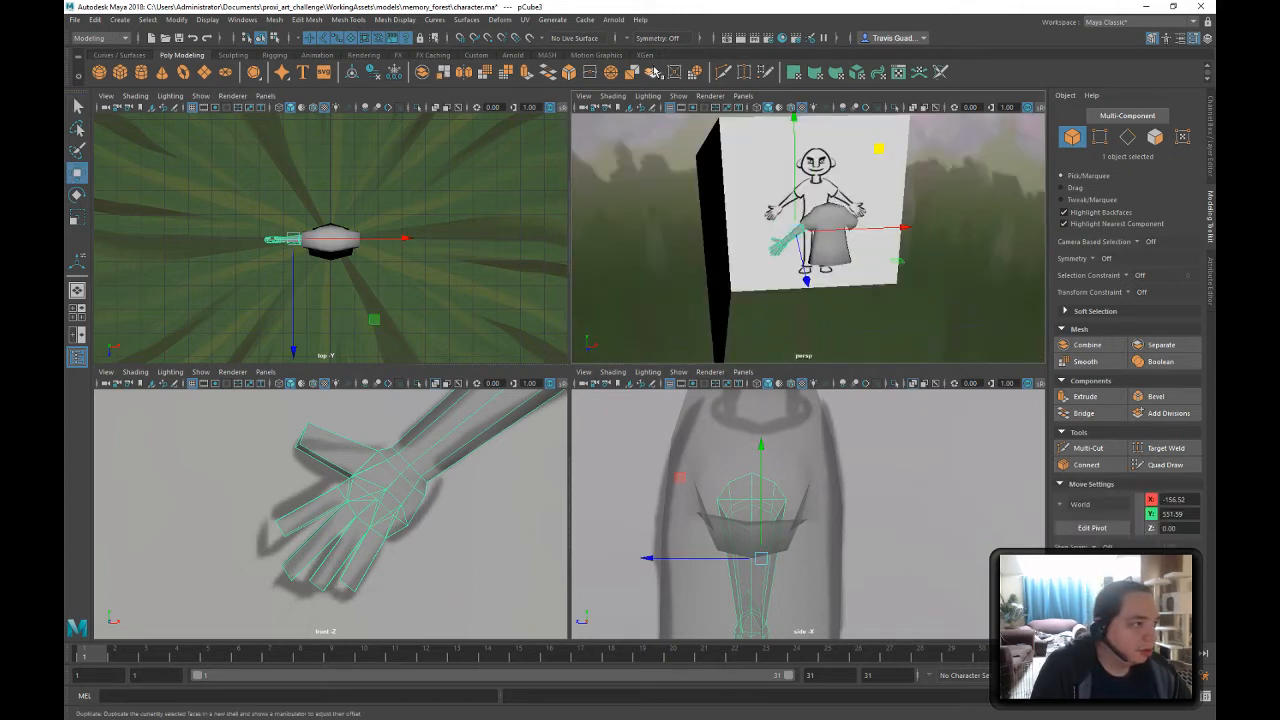
{"action": "left_click", "coordinate": [476, 55]}
{"action": "left_click", "coordinate": [449, 74]}
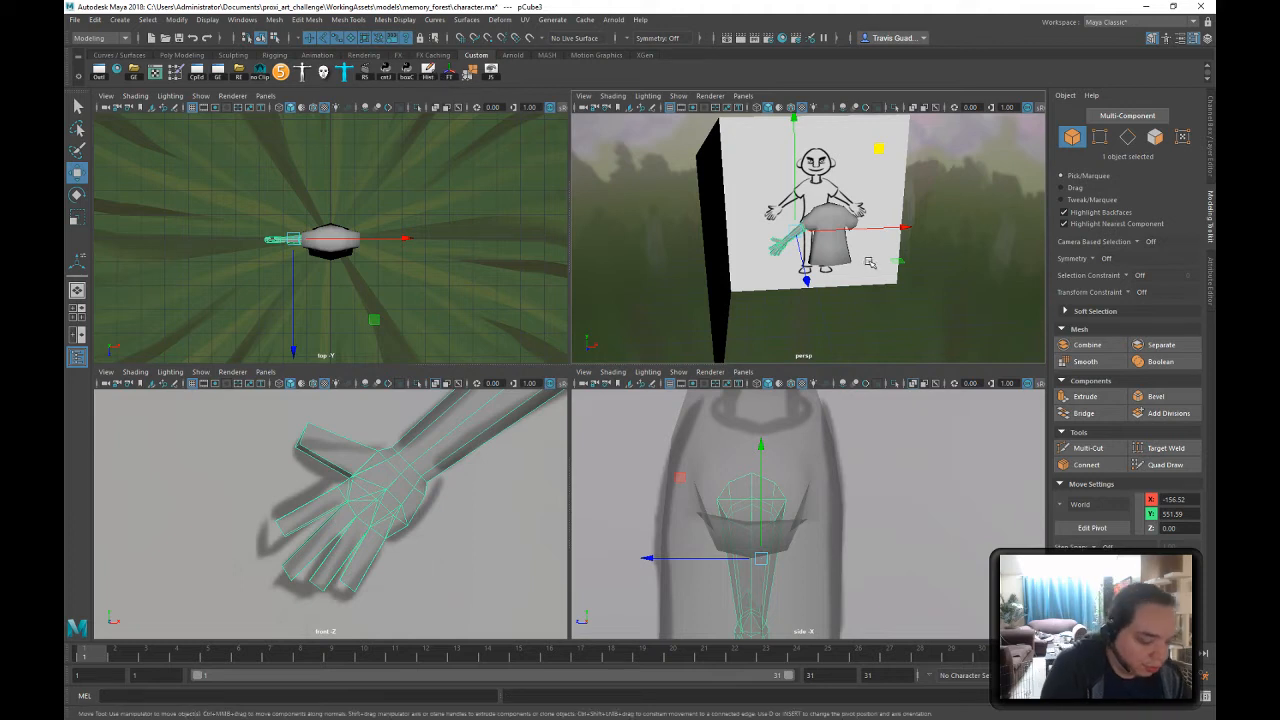
{"action": "key", "text": "d"}
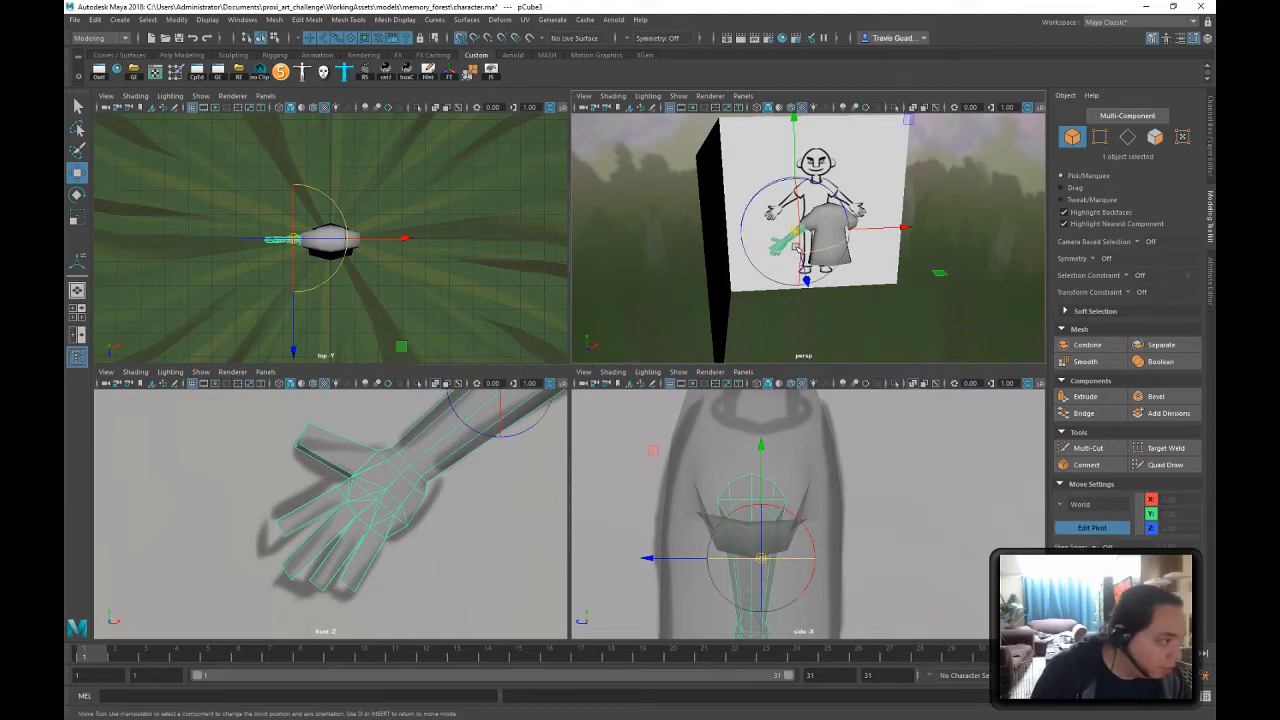
{"action": "left_click_drag", "start_coordinate": [820, 299], "coordinate": [827, 334]}
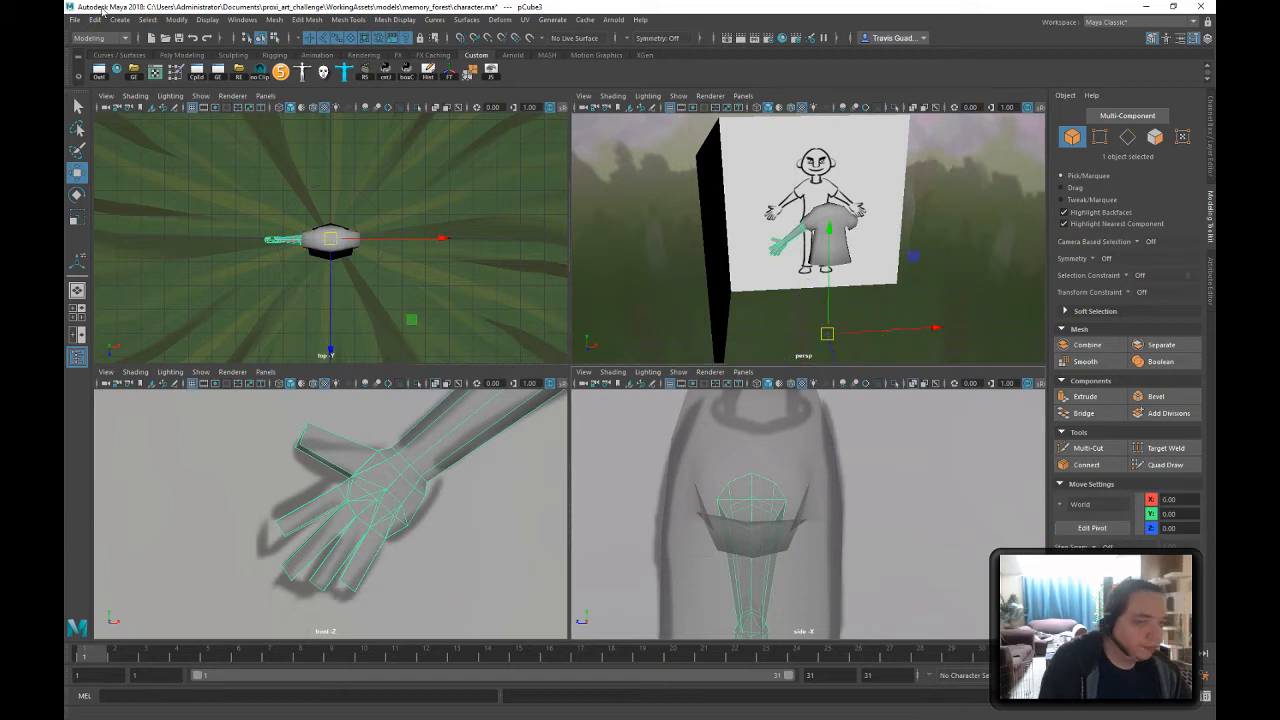
- Duplicate the arm with Duplicate with Transform and mirror the copy by setting its Scale X to -1
{"action": "left_click", "coordinate": [96, 20]}
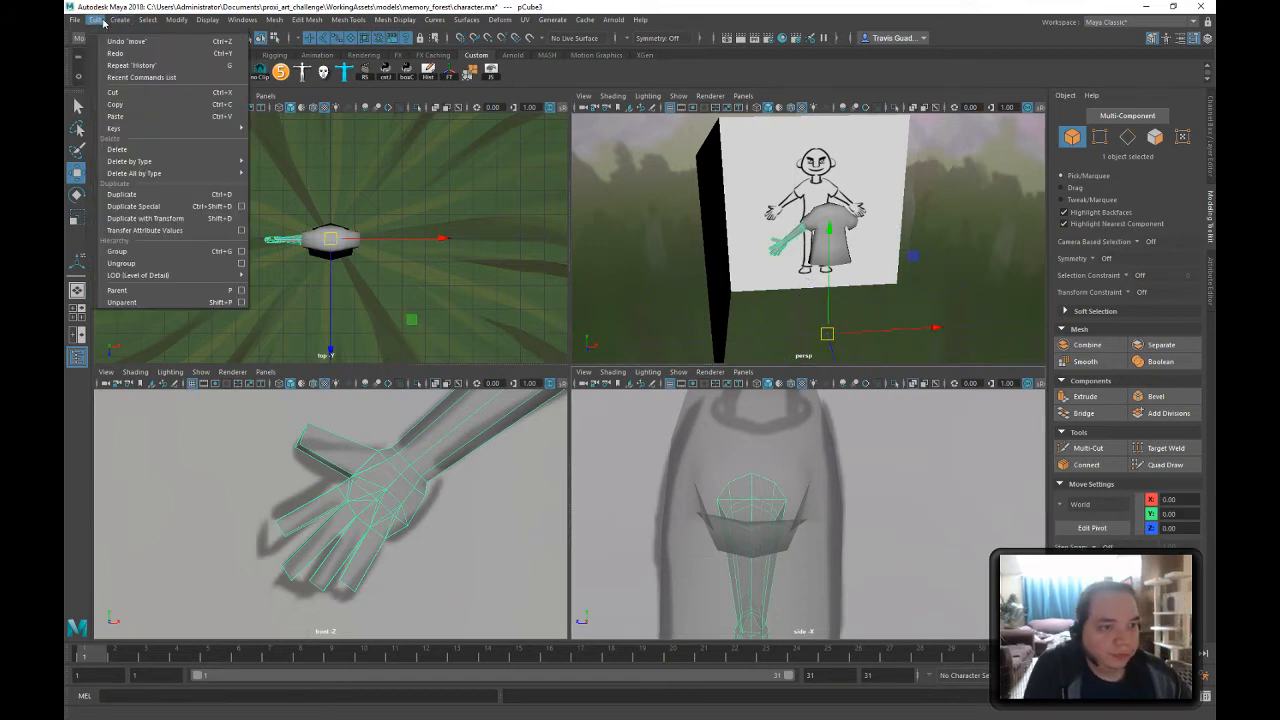
{"action": "left_click", "coordinate": [196, 219]}
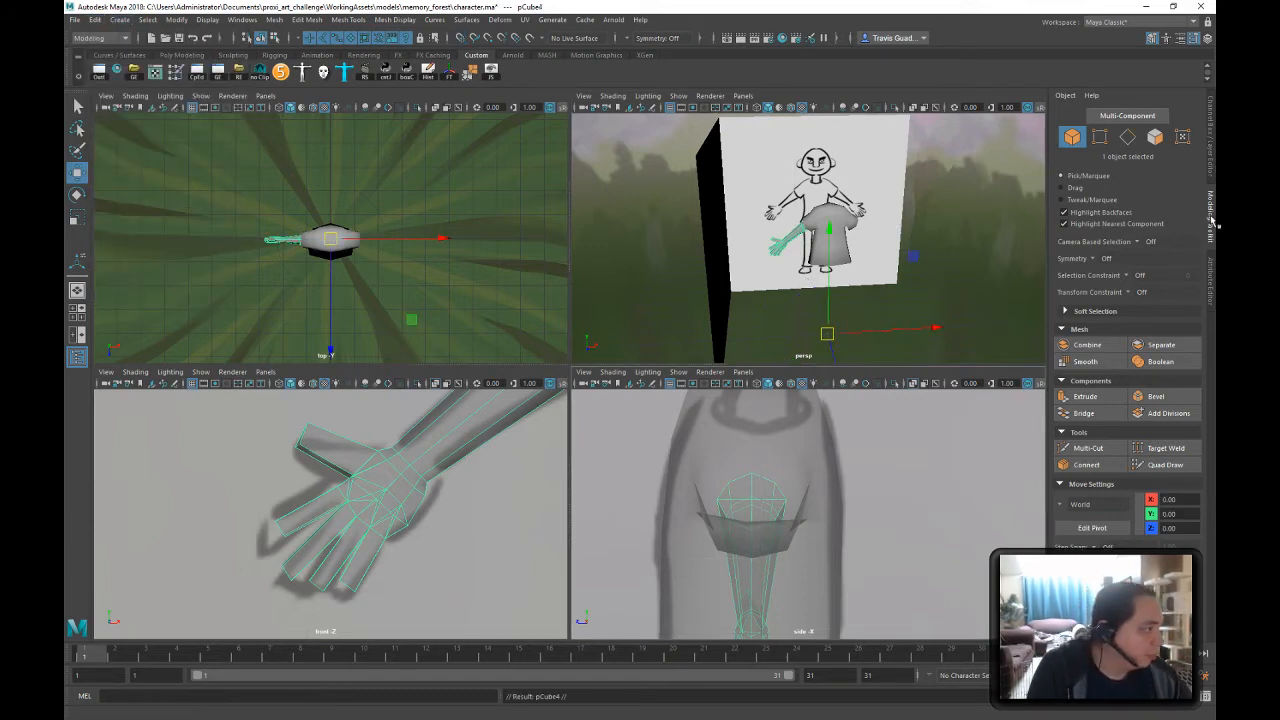
{"action": "left_click", "coordinate": [1212, 270]}
{"action": "left_click", "coordinate": [1211, 160]}
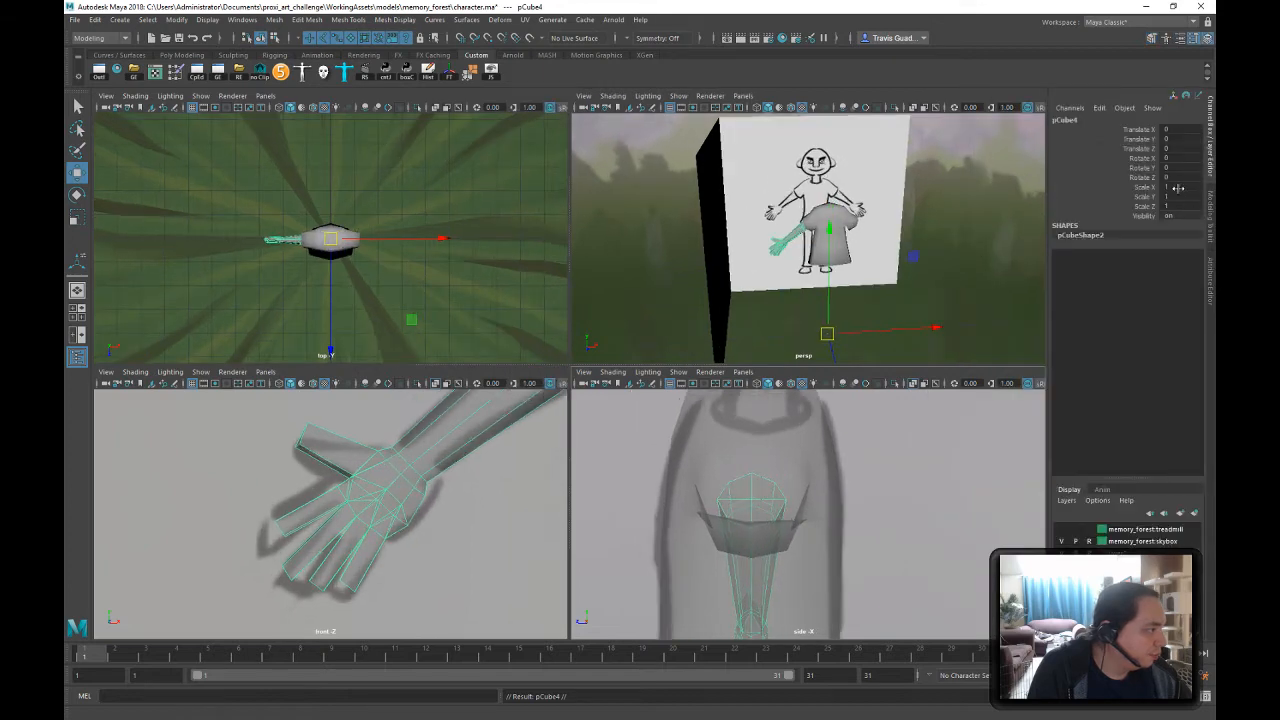
{"action": "left_click", "coordinate": [1177, 187]}
{"action": "type", "text": "-1"}
{"action": "key", "text": "Return"}
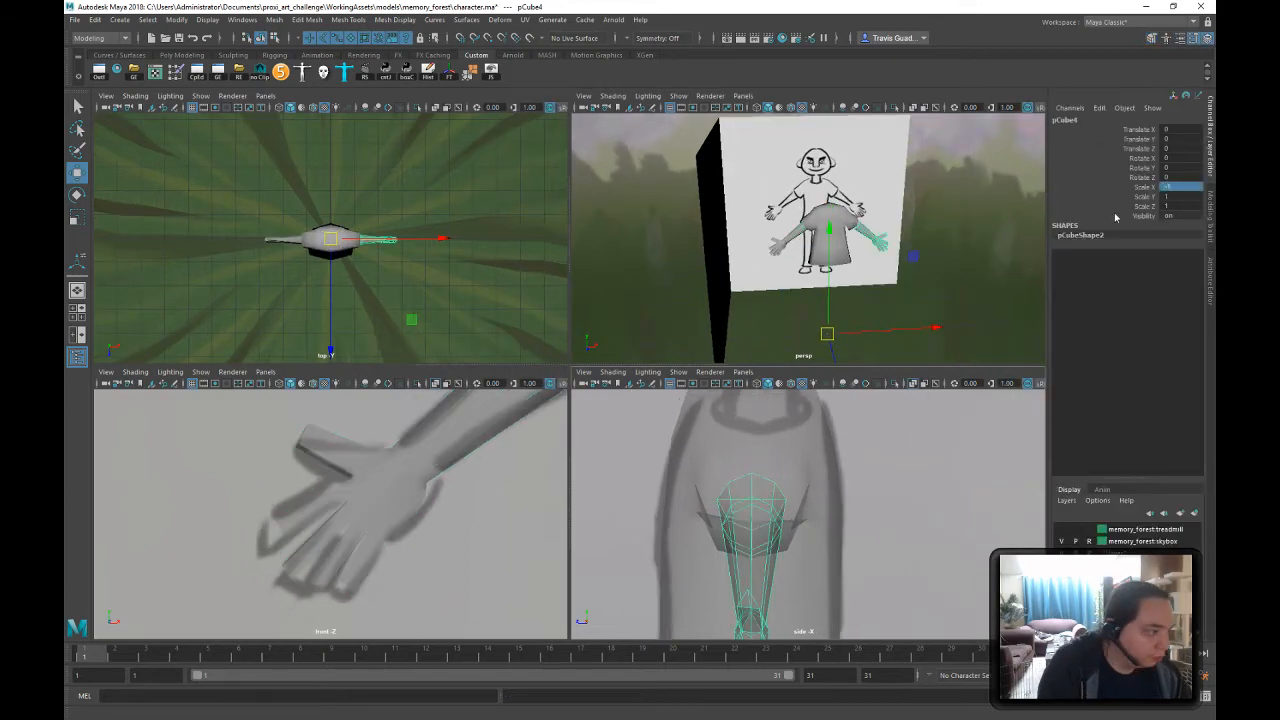
- Examine both arms and the torso in perspective against the front reference drawing from several angles
{"action": "left_click", "coordinate": [600, 297]}
{"action": "left_click_drag", "start_coordinate": [600, 297], "coordinate": [864, 255], "text": "alt"}
{"action": "scroll", "coordinate": [752, 196], "scroll_direction": "up", "scroll_amount": 5}
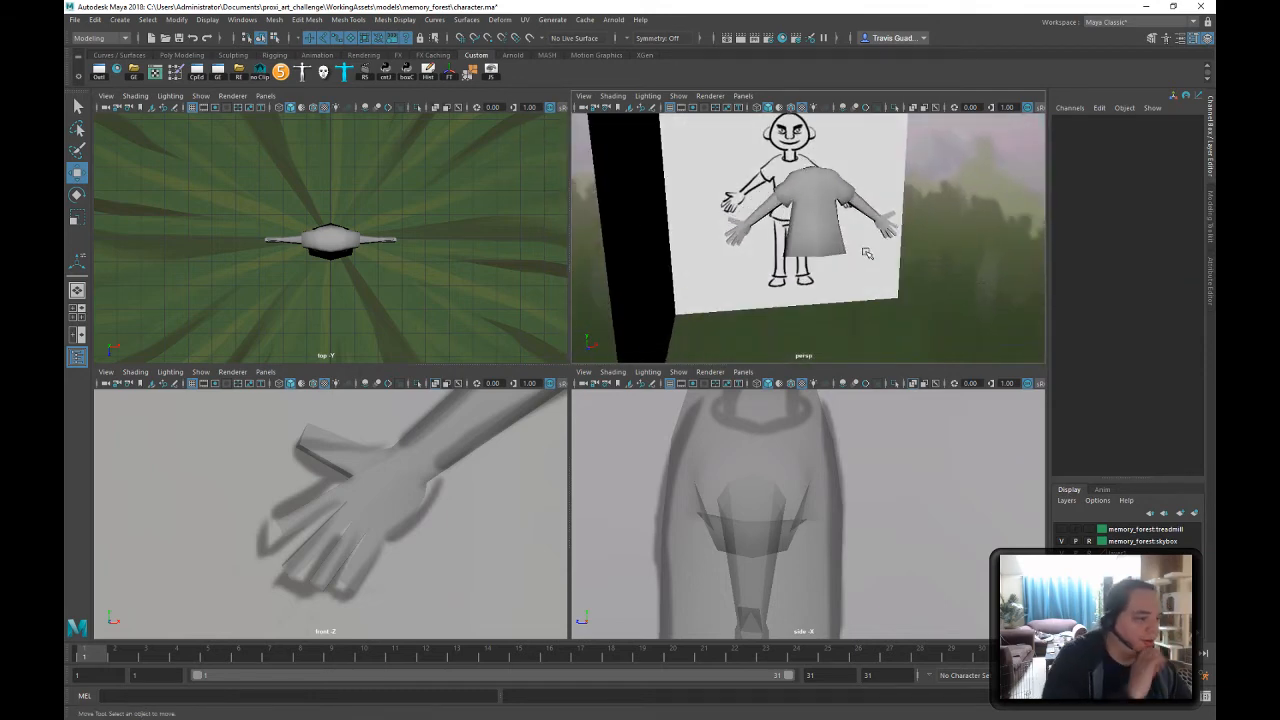
{"action": "key", "text": "ctrl+z"}
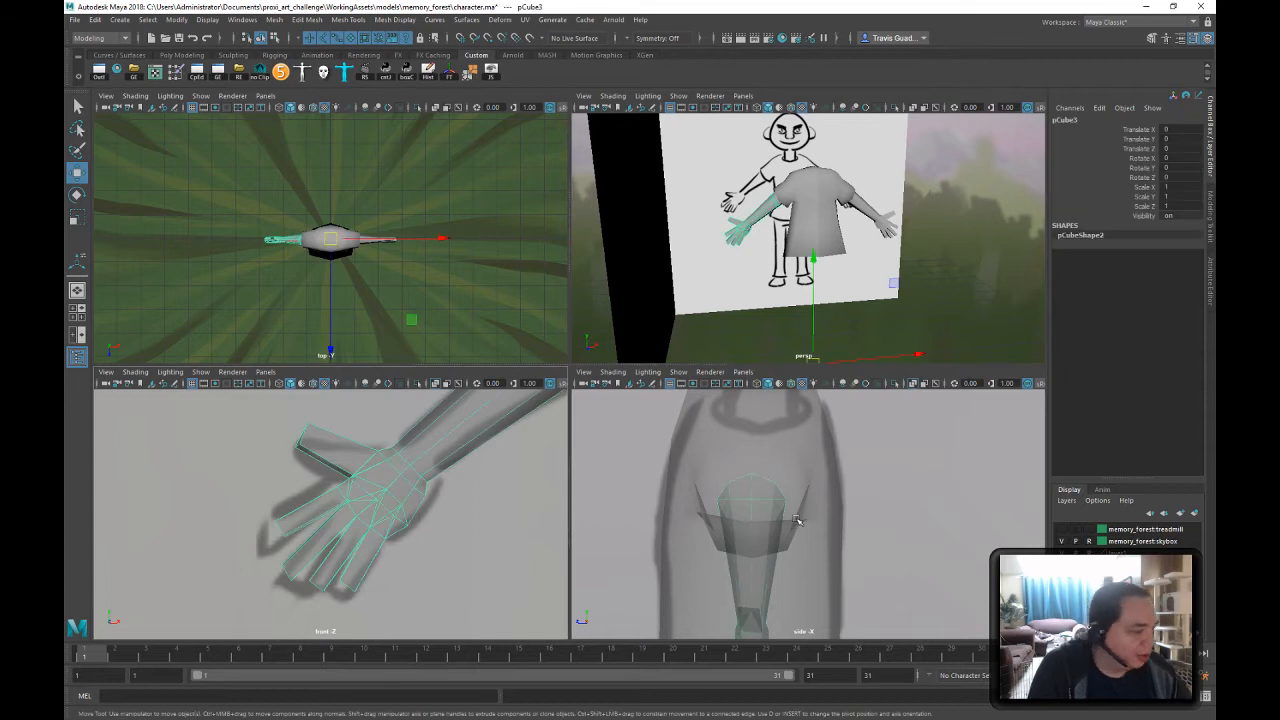
{"action": "left_click_drag", "start_coordinate": [900, 250], "coordinate": [880, 240], "text": "alt"}
{"action": "left_click", "coordinate": [980, 300]}
{"action": "right_click_drag", "start_coordinate": [900, 260], "coordinate": [853, 270], "text": "alt"}
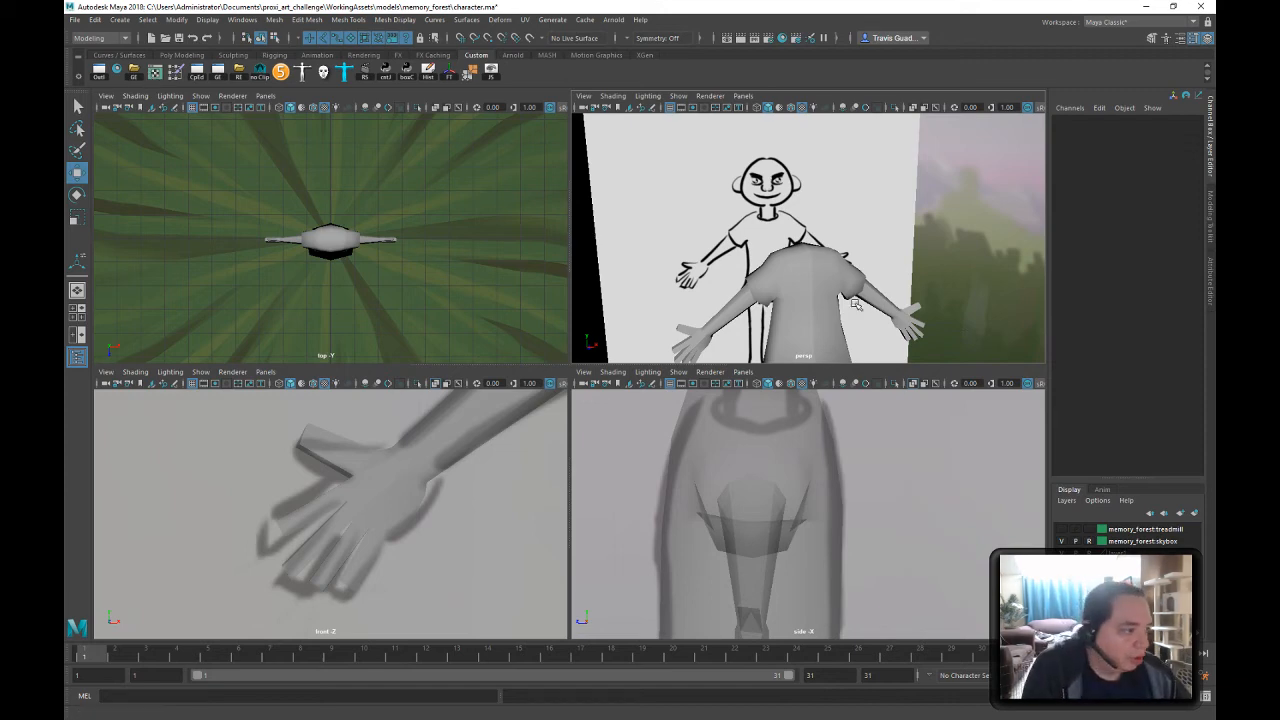
{"action": "middle_click_drag", "start_coordinate": [856, 305], "coordinate": [797, 144], "text": "alt"}
{"action": "left_click", "coordinate": [711, 175]}
{"action": "left_click_drag", "start_coordinate": [760, 180], "coordinate": [850, 150], "text": "alt"}
{"action": "mouse_move", "coordinate": [850, 150]}
{"action": "right_mouse_down", "text": "alt"}
{"action": "mouse_move", "coordinate": [826, 140]}
{"action": "mouse_move", "coordinate": [852, 156]}
{"action": "right_mouse_up", "text": "alt"}
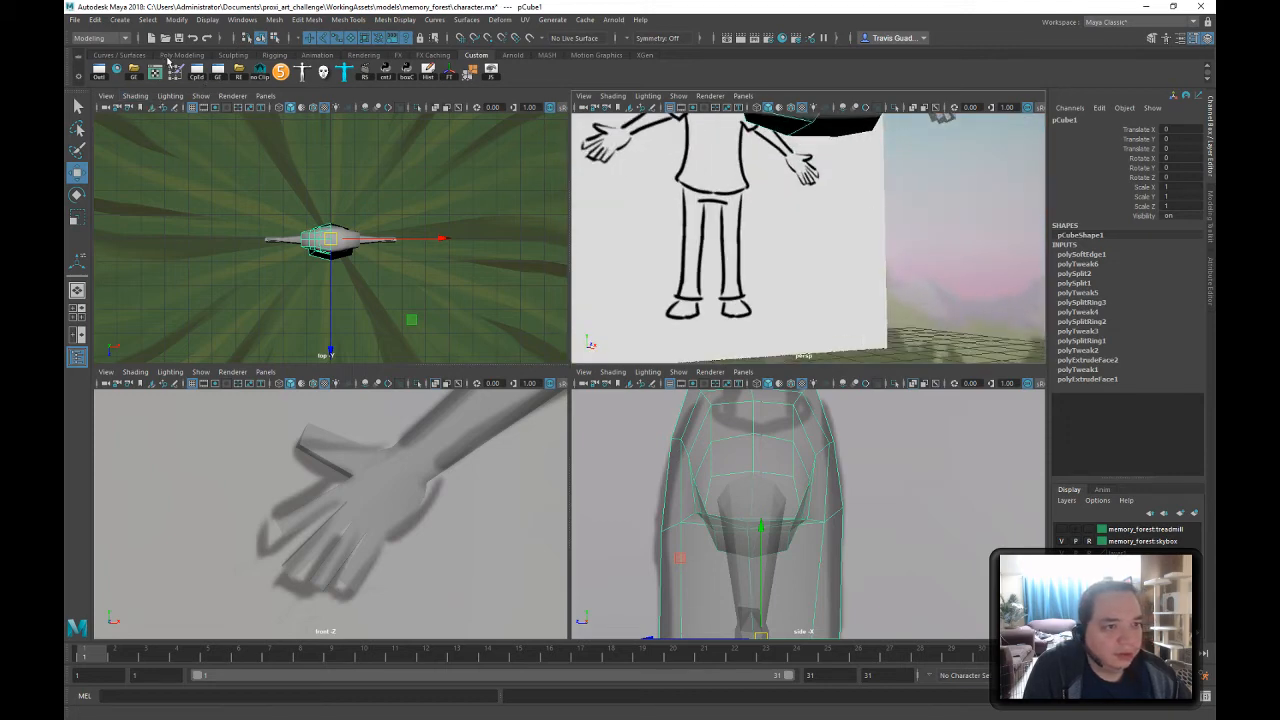
- Create a polygon cylinder, scale it uniformly to about 76.3 and raise it to the shirt's hem
{"action": "left_click", "coordinate": [173, 57]}
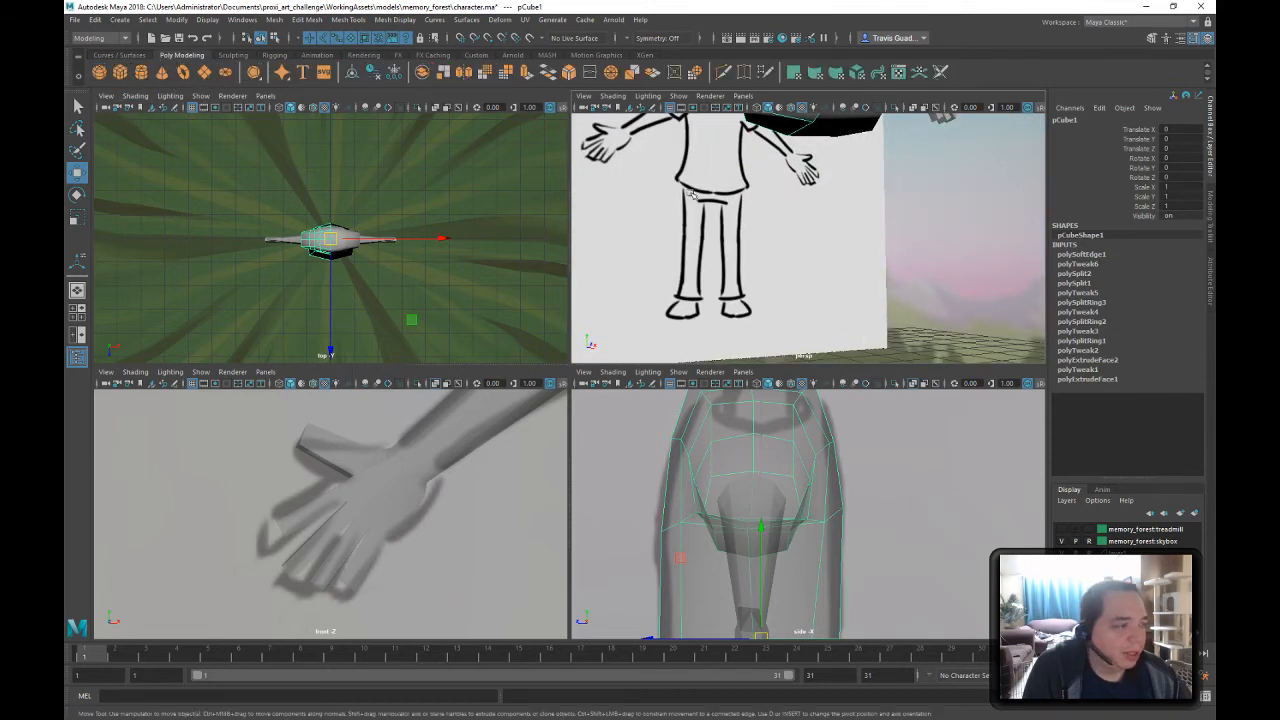
{"action": "left_click", "coordinate": [141, 72]}
{"action": "scroll", "coordinate": [800, 303], "scroll_direction": "down", "scroll_amount": 4}
{"action": "key", "text": "r"}
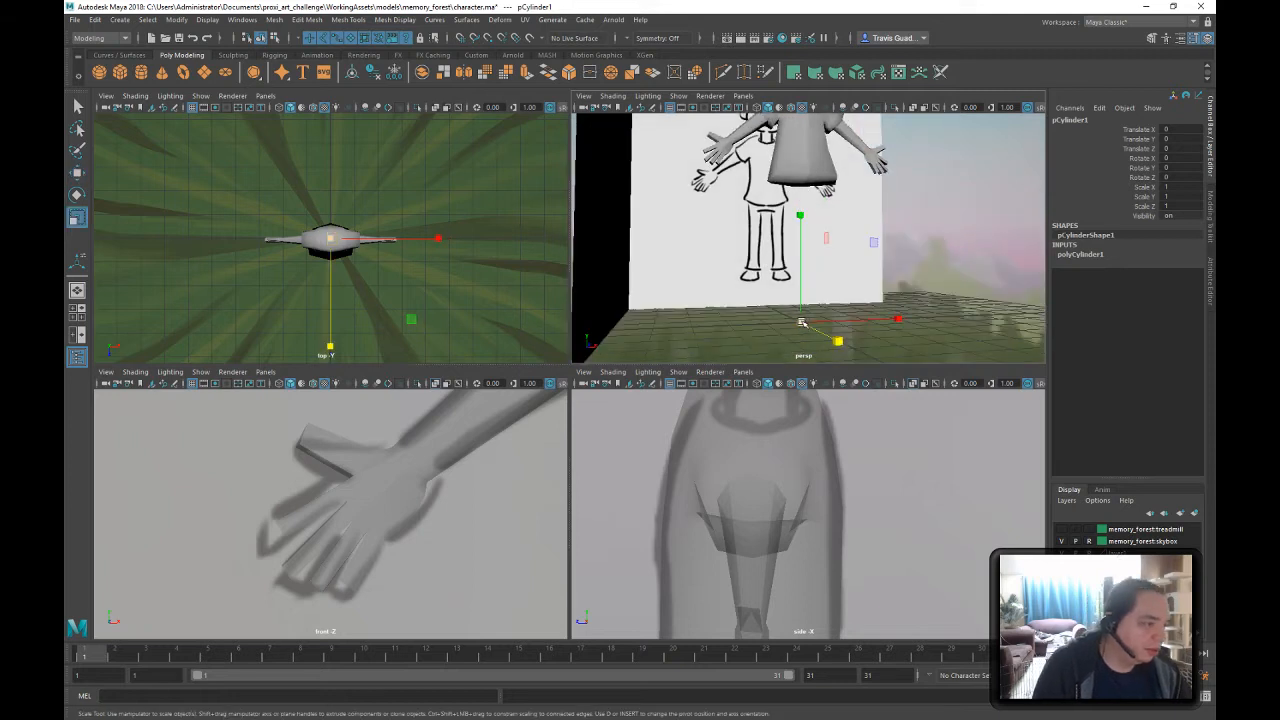
{"action": "left_click_drag", "start_coordinate": [801, 322], "coordinate": [803, 175]}
{"action": "key", "text": "w"}
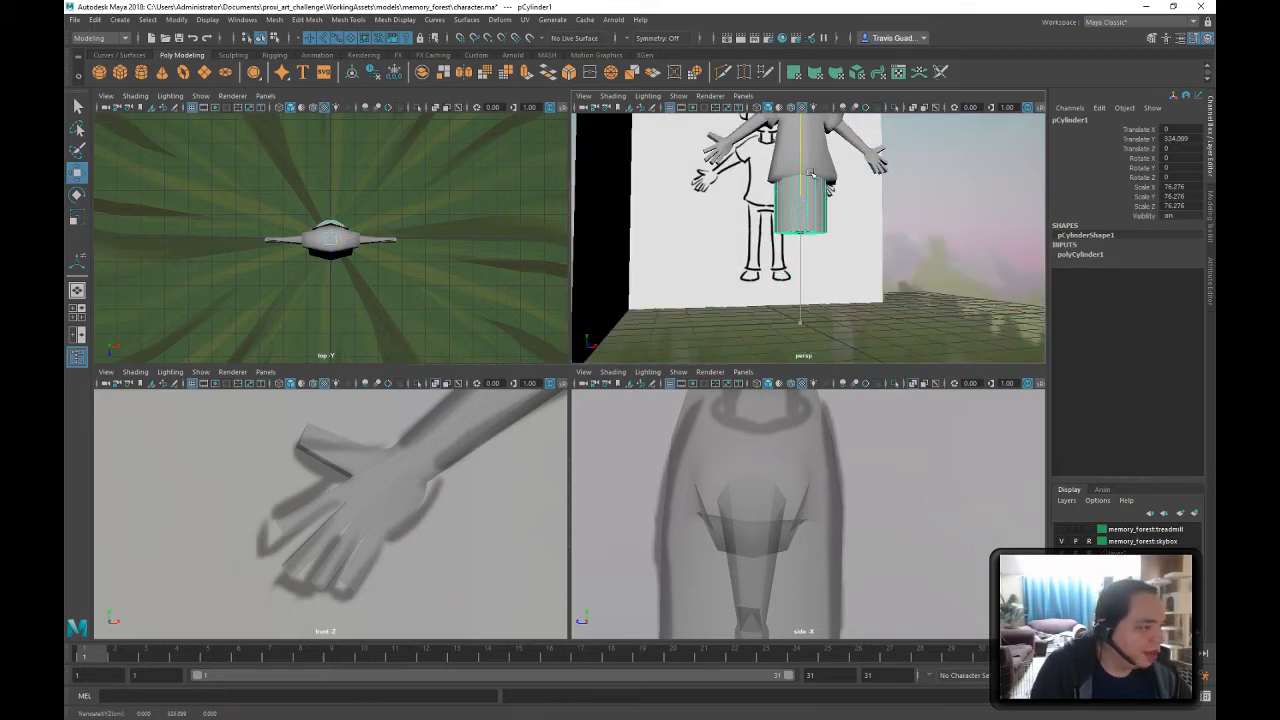
- In the side view, scale the cylinder uniformly to about 40.2 and shift it to Z about 9.6 over the drawn leg
{"action": "right_click_drag", "start_coordinate": [957, 491], "coordinate": [606, 494], "text": "alt"}
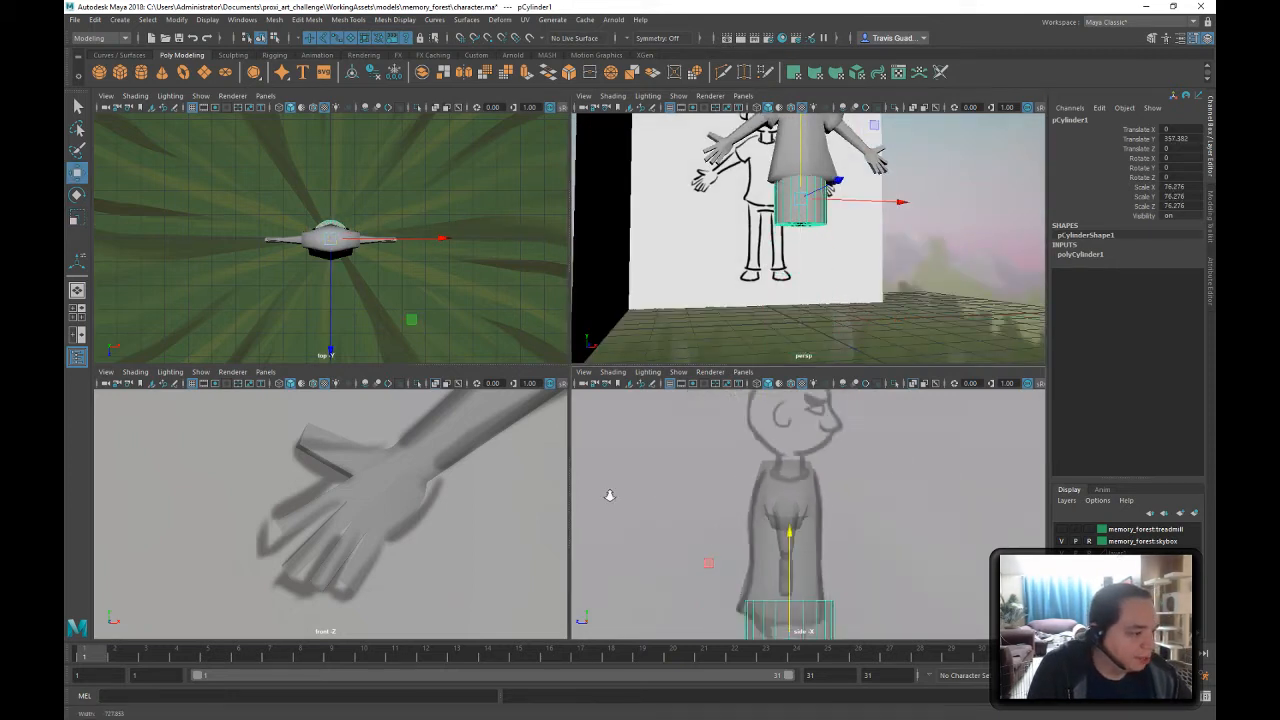
{"action": "middle_click_drag", "start_coordinate": [606, 494], "coordinate": [600, 394], "text": "alt"}
{"action": "right_click_drag", "start_coordinate": [738, 480], "coordinate": [853, 537], "text": "alt"}
{"action": "key", "text": "r"}
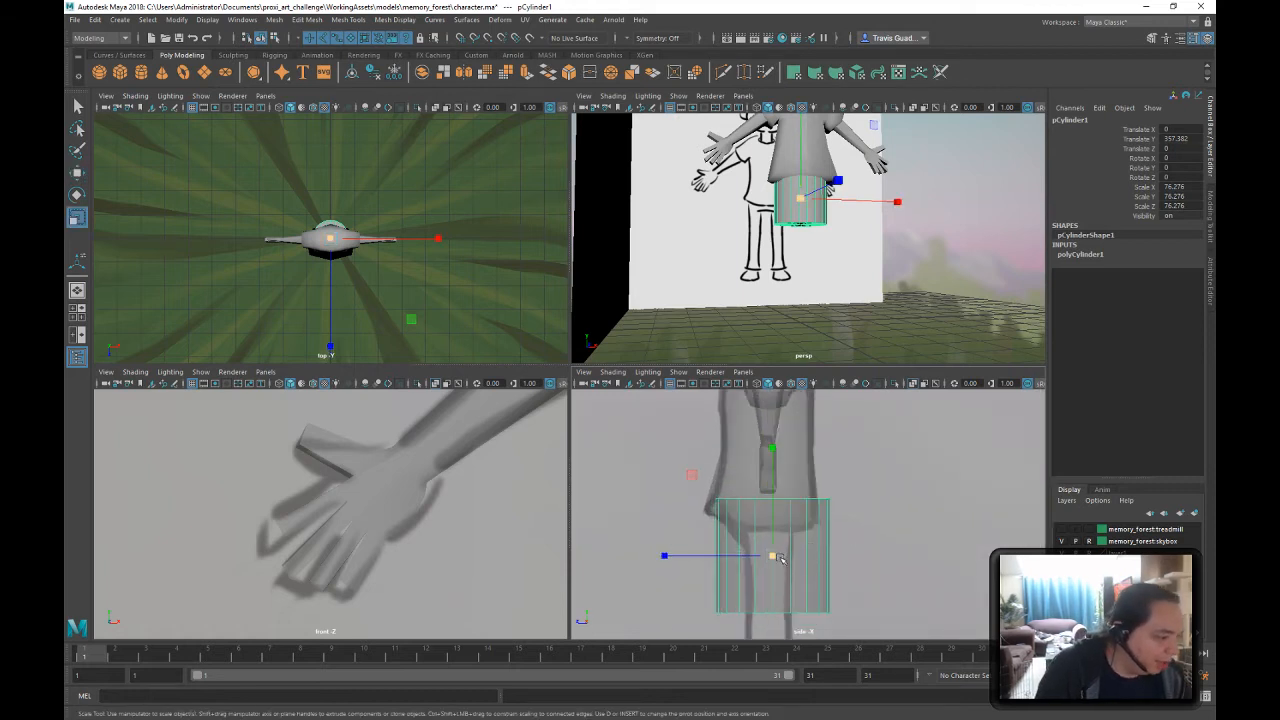
{"action": "mouse_move", "coordinate": [773, 556]}
{"action": "left_mouse_down"}
{"action": "mouse_move", "coordinate": [725, 567]}
{"action": "mouse_move", "coordinate": [766, 557]}
{"action": "left_mouse_up"}
{"action": "key", "text": "w"}
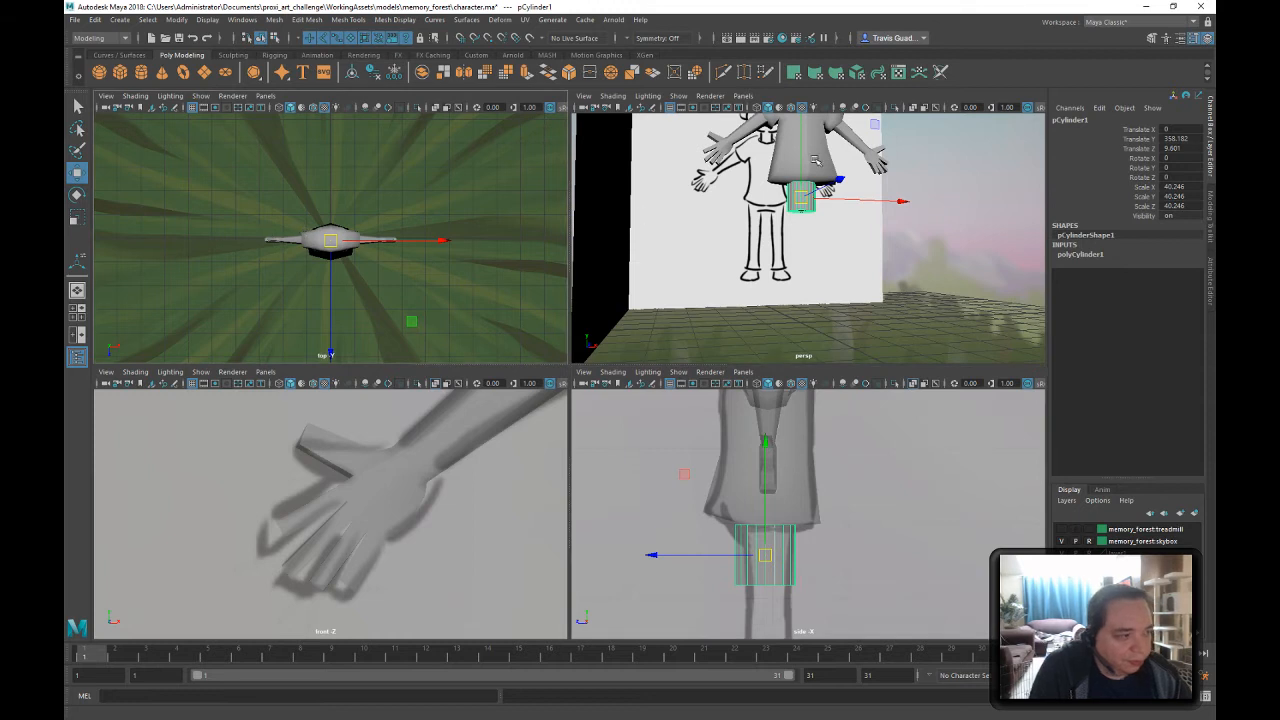
- In the front view, fit the cylinder to one drawn leg at X about -41.6, Y about 346, scaled uniformly to about 27.7
{"action": "scroll", "coordinate": [486, 471], "scroll_direction": "down", "scroll_amount": 10}
{"action": "middle_click_drag", "start_coordinate": [492, 553], "coordinate": [443, 489], "text": "alt"}
{"action": "left_click_drag", "start_coordinate": [462, 504], "coordinate": [443, 506]}
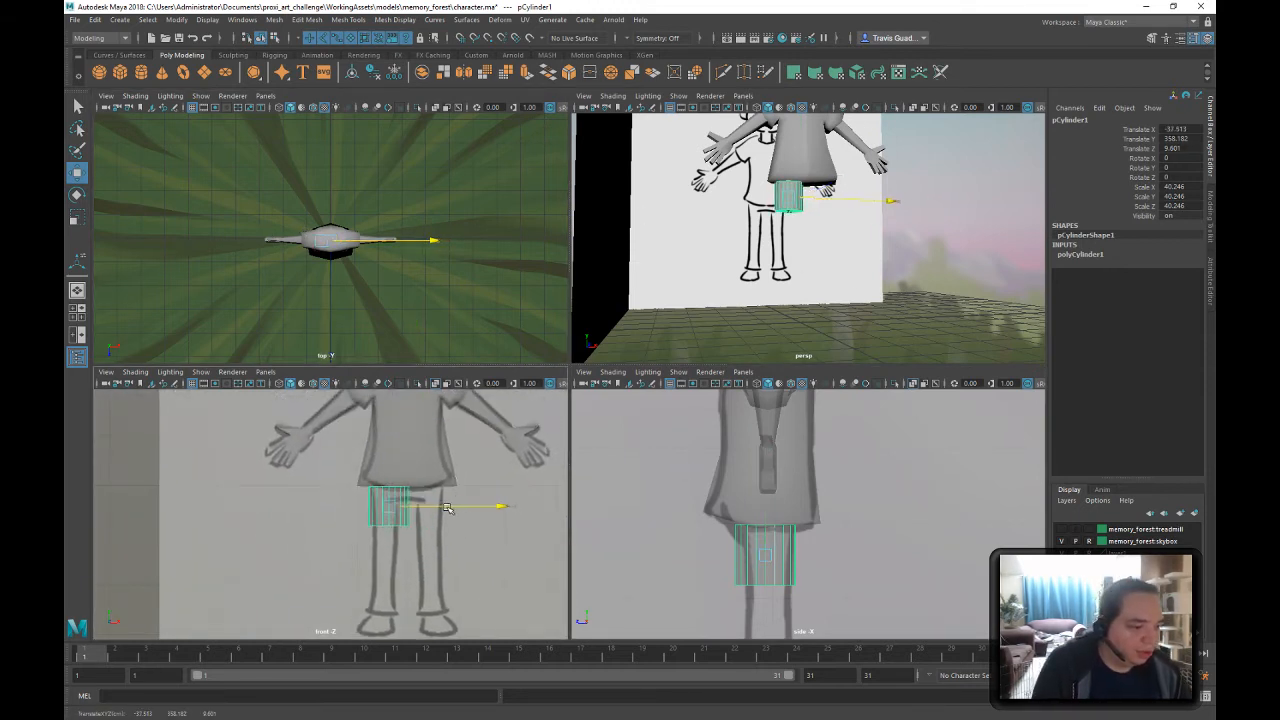
{"action": "key", "text": "r"}
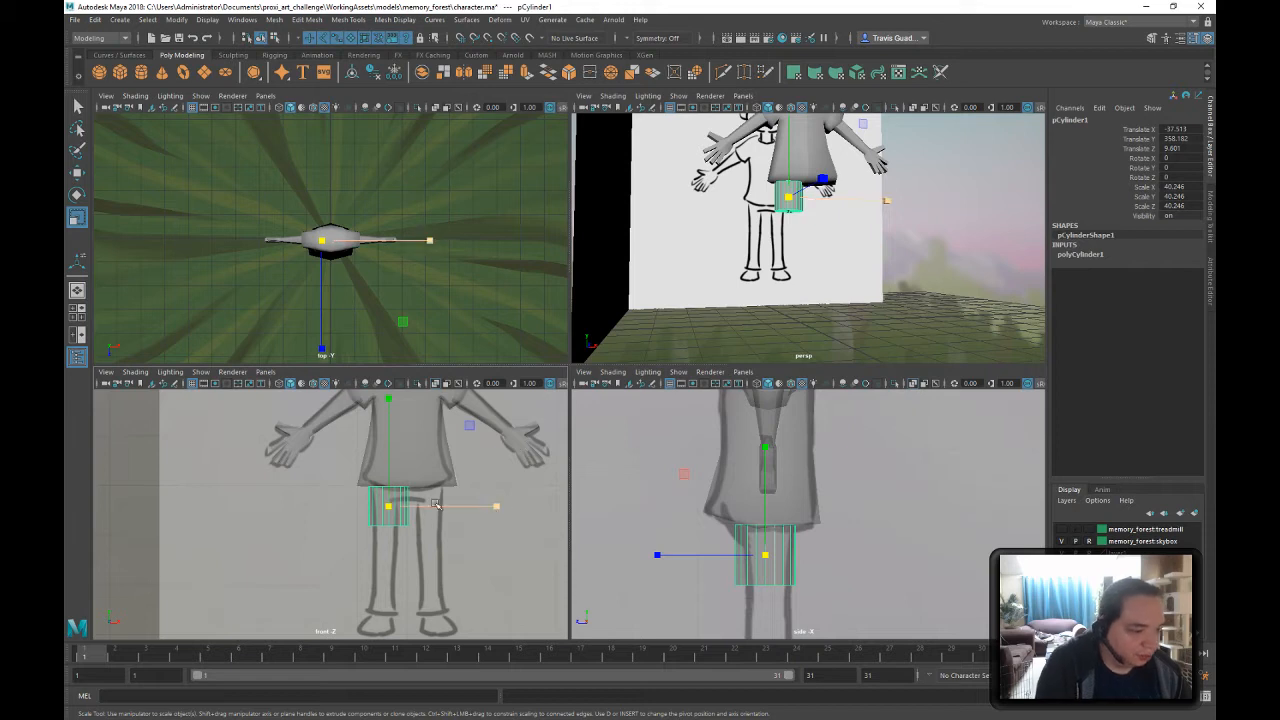
{"action": "left_click_drag", "start_coordinate": [388, 508], "coordinate": [391, 514]}
{"action": "key", "text": "w"}
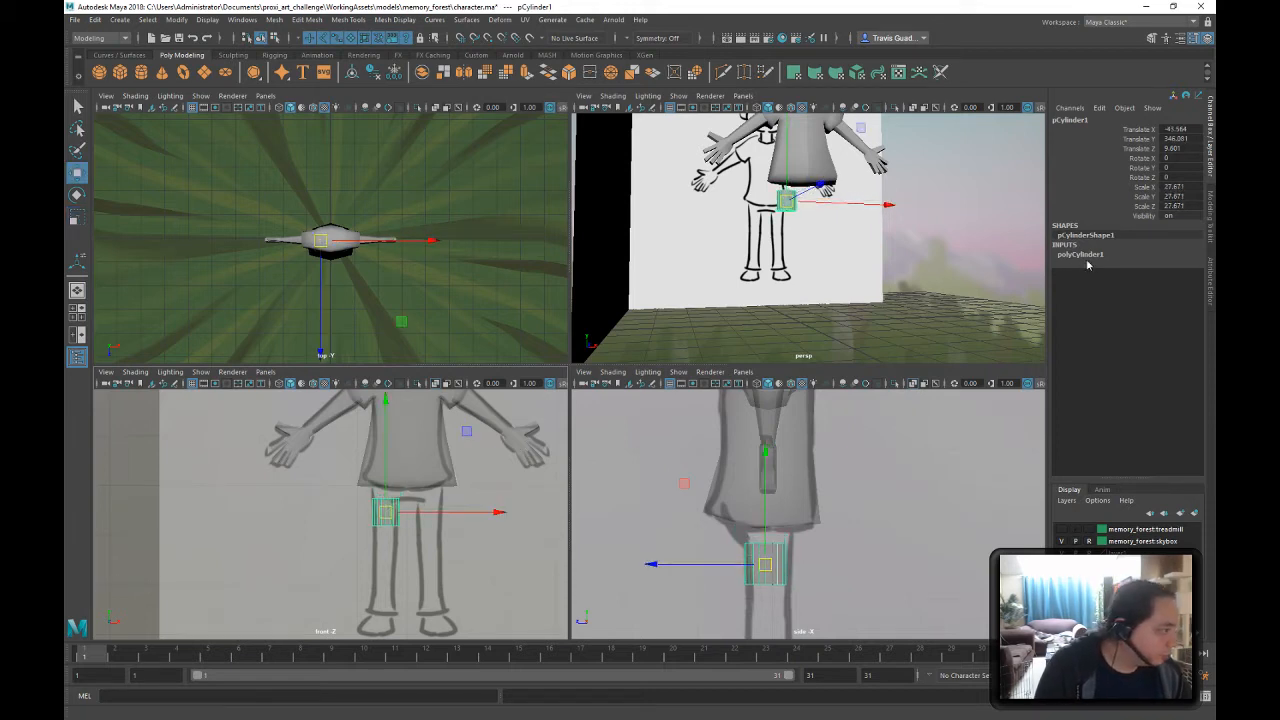
- Set the leg cylinder's axis subdivisions to 6
{"action": "left_click", "coordinate": [1085, 255]}
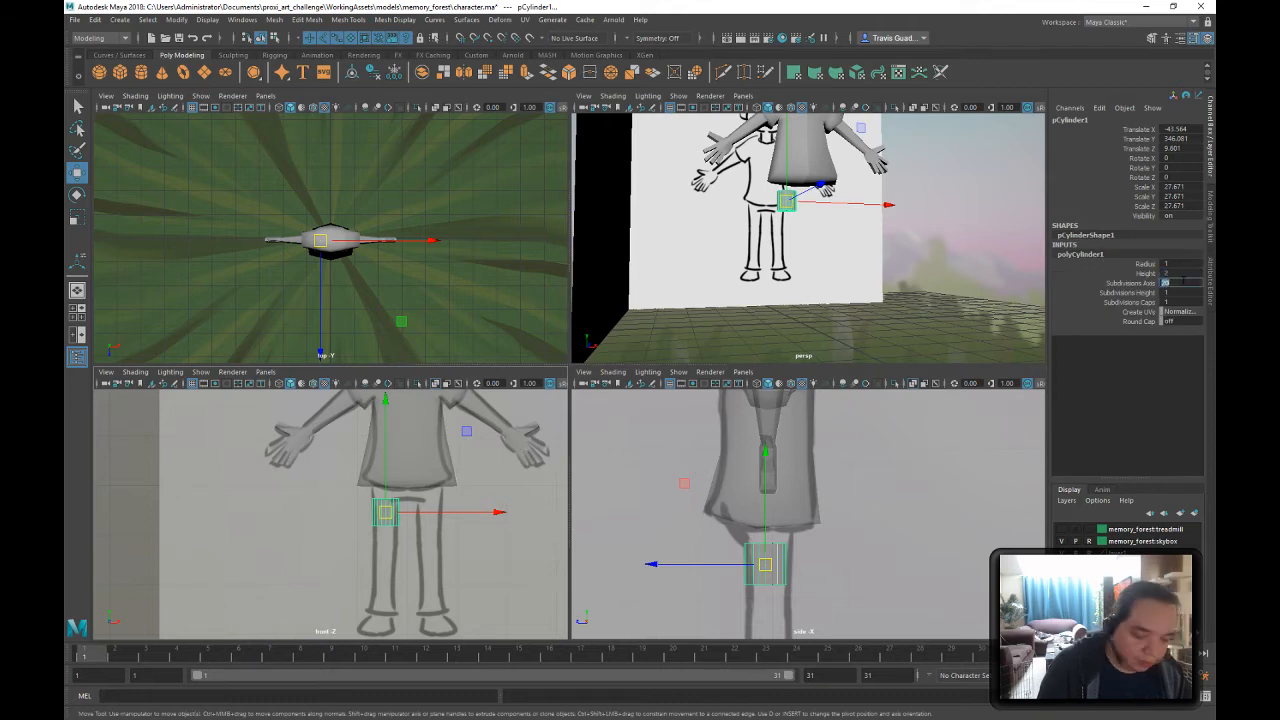
{"action": "key", "text": "Return"}
{"action": "left_click_drag", "start_coordinate": [857, 206], "coordinate": [830, 212], "text": "alt"}
- In the front view, stretch the cylinder vertically to Scale Y about 114.5 and lower it to Y about 259 along the drawn leg
{"action": "key", "text": "r"}
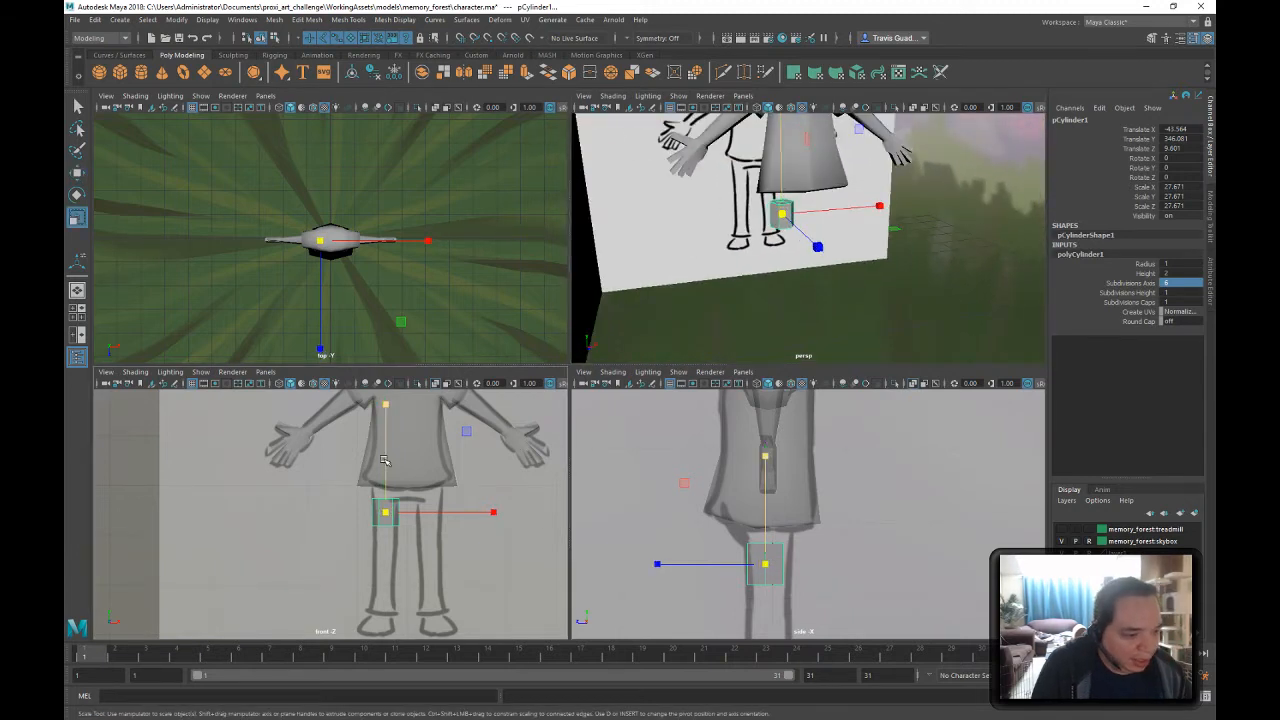
{"action": "left_click_drag", "start_coordinate": [387, 446], "coordinate": [407, 412]}
{"action": "key", "text": "w"}
{"action": "key", "text": "r"}
{"action": "key", "text": "w"}
{"action": "left_click_drag", "start_coordinate": [386, 488], "coordinate": [385, 491]}
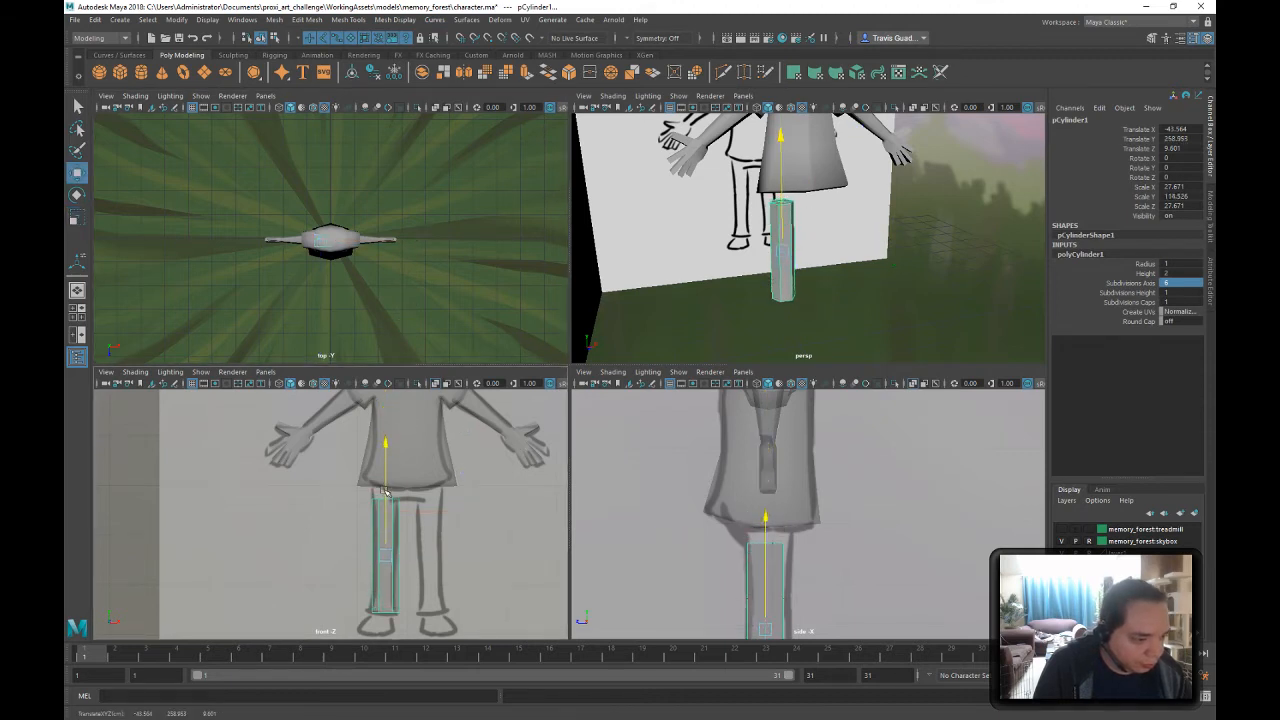
- Delete the top cap faces of the leg cylinder
{"action": "middle_click", "coordinate": [803, 205]}
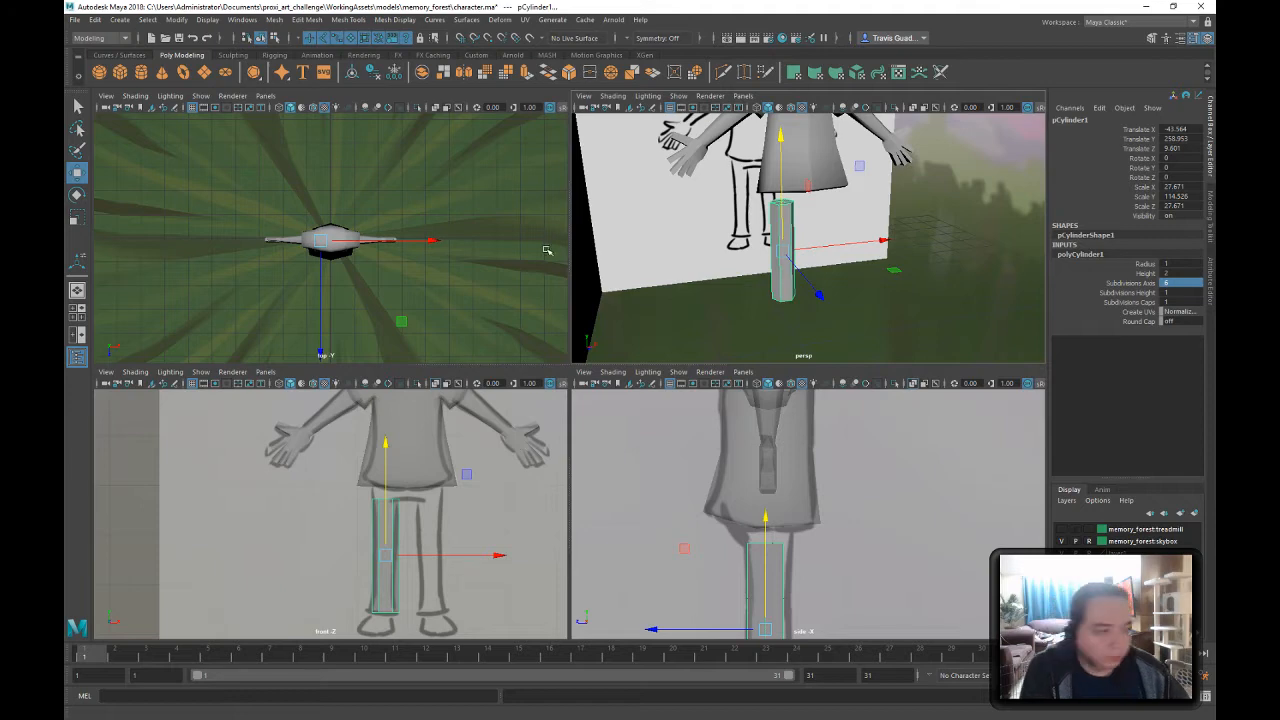
{"action": "scroll", "coordinate": [930, 270], "scroll_direction": "up", "scroll_amount": 3}
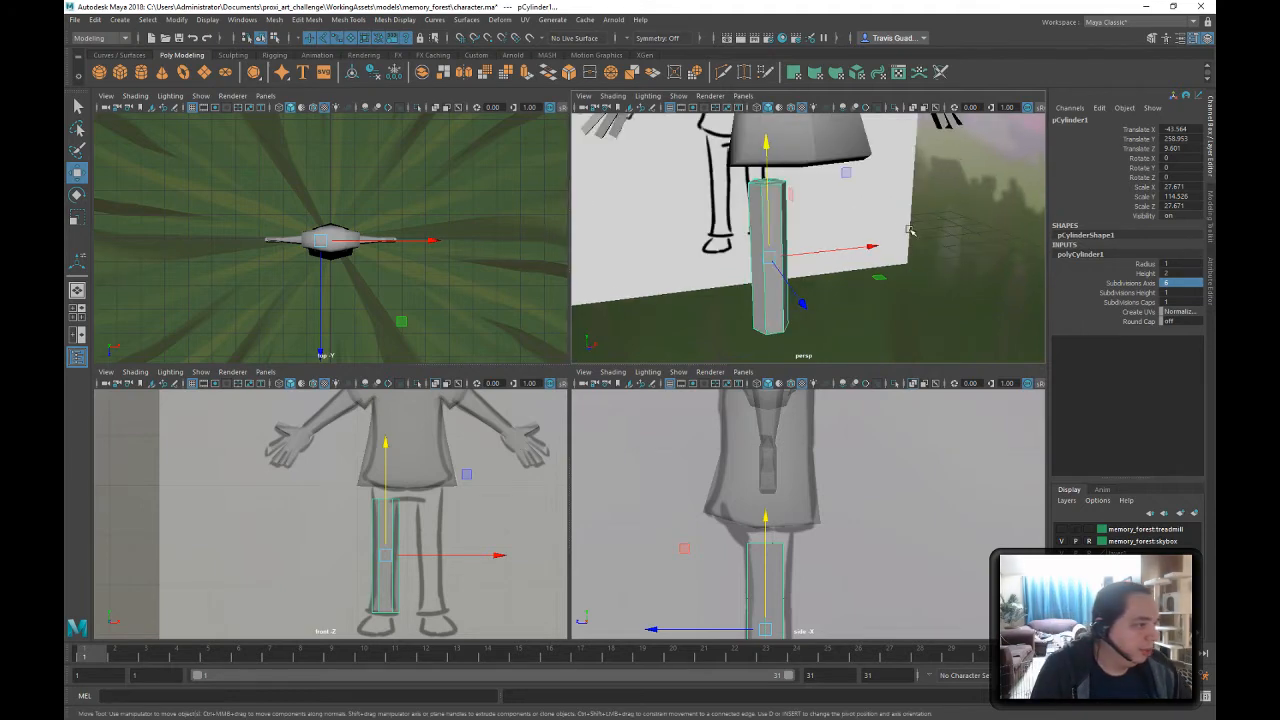
{"action": "left_click", "coordinate": [793, 211]}
{"action": "left_click", "coordinate": [767, 208]}
{"action": "mouse_move", "coordinate": [837, 204]}
{"action": "left_mouse_down", "text": "alt"}
{"action": "mouse_move", "coordinate": [790, 178]}
{"action": "mouse_move", "coordinate": [812, 160]}
{"action": "mouse_move", "coordinate": [843, 208]}
{"action": "left_mouse_up", "text": "alt"}
{"action": "right_click_drag", "start_coordinate": [843, 208], "coordinate": [818, 208], "text": "alt"}
{"action": "left_click_drag", "start_coordinate": [818, 208], "coordinate": [825, 236], "text": "alt"}
{"action": "right_click", "coordinate": [816, 216]}
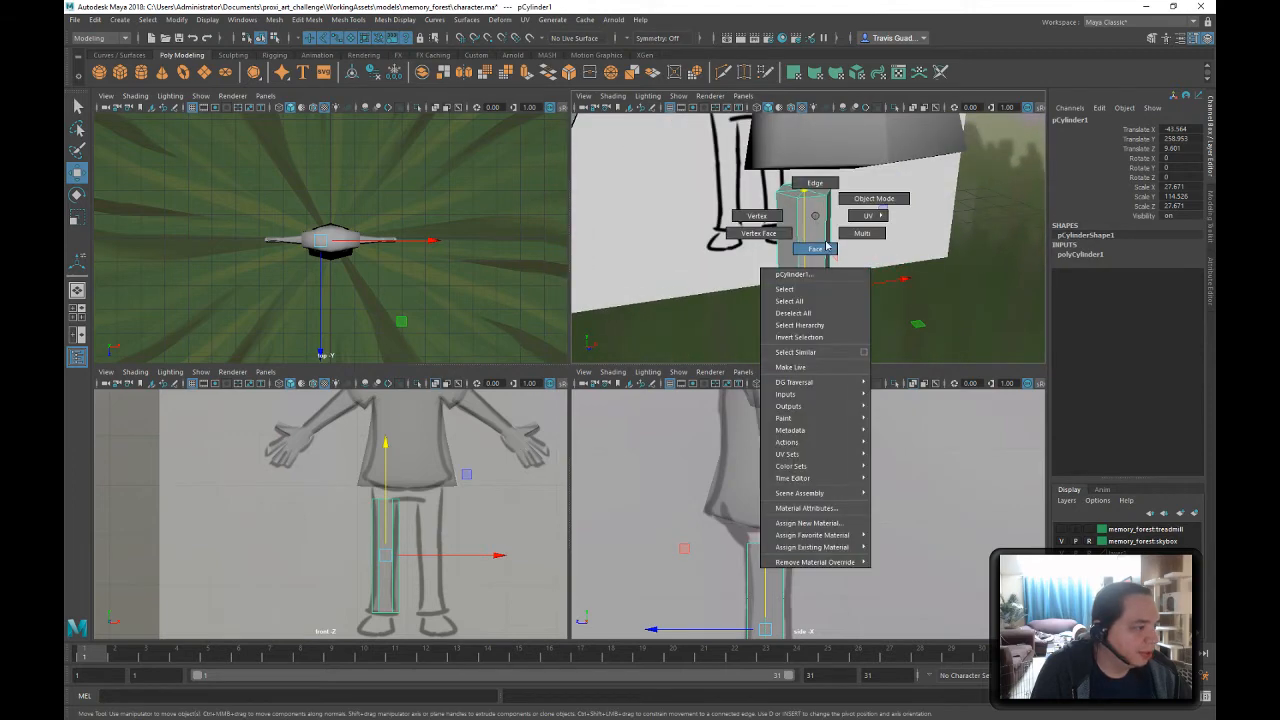
{"action": "left_click", "coordinate": [816, 249]}
{"action": "left_click", "coordinate": [800, 186]}
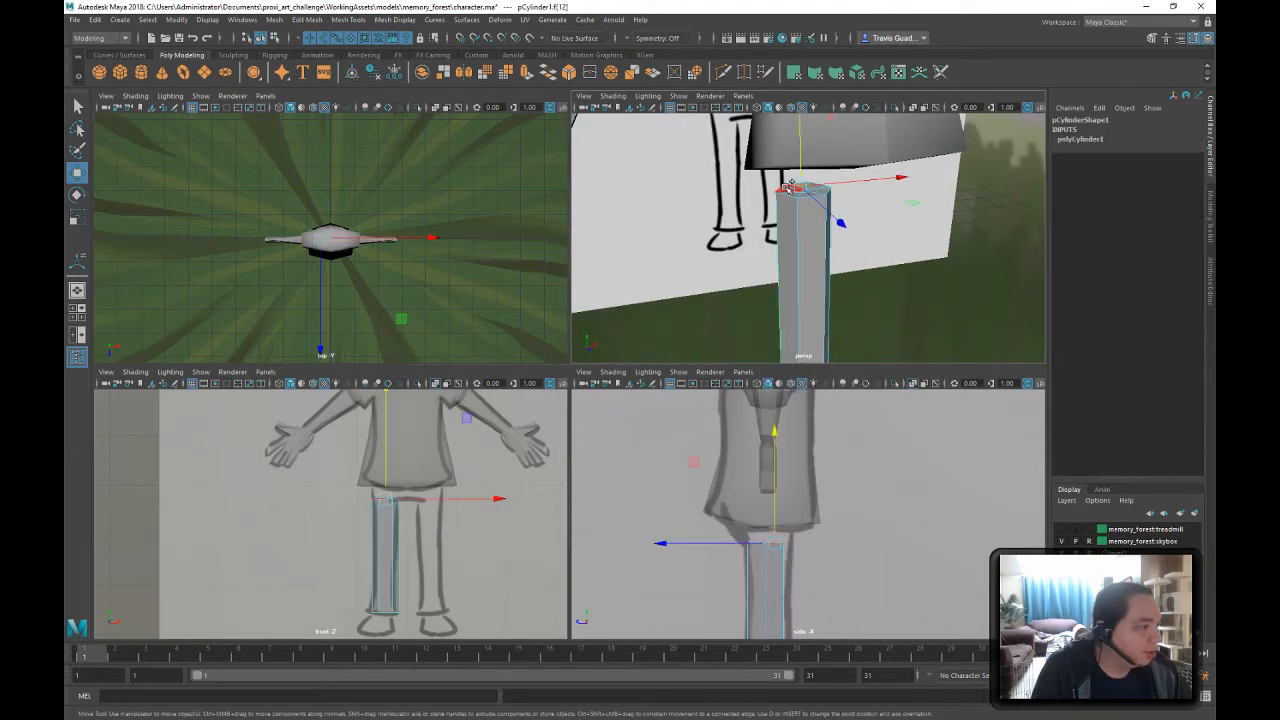
{"action": "key", "text": "ctrl+e"}
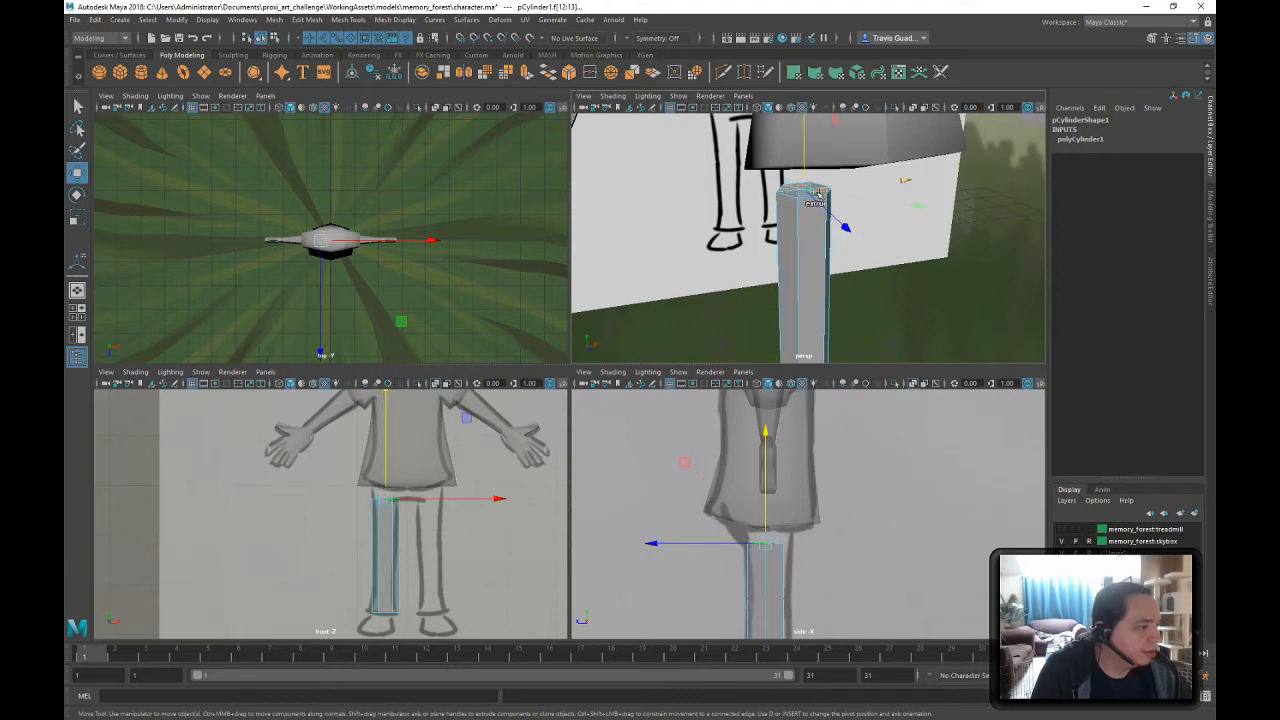
{"action": "left_click", "coordinate": [790, 191], "text": "shift"}
{"action": "key", "text": "Delete"}
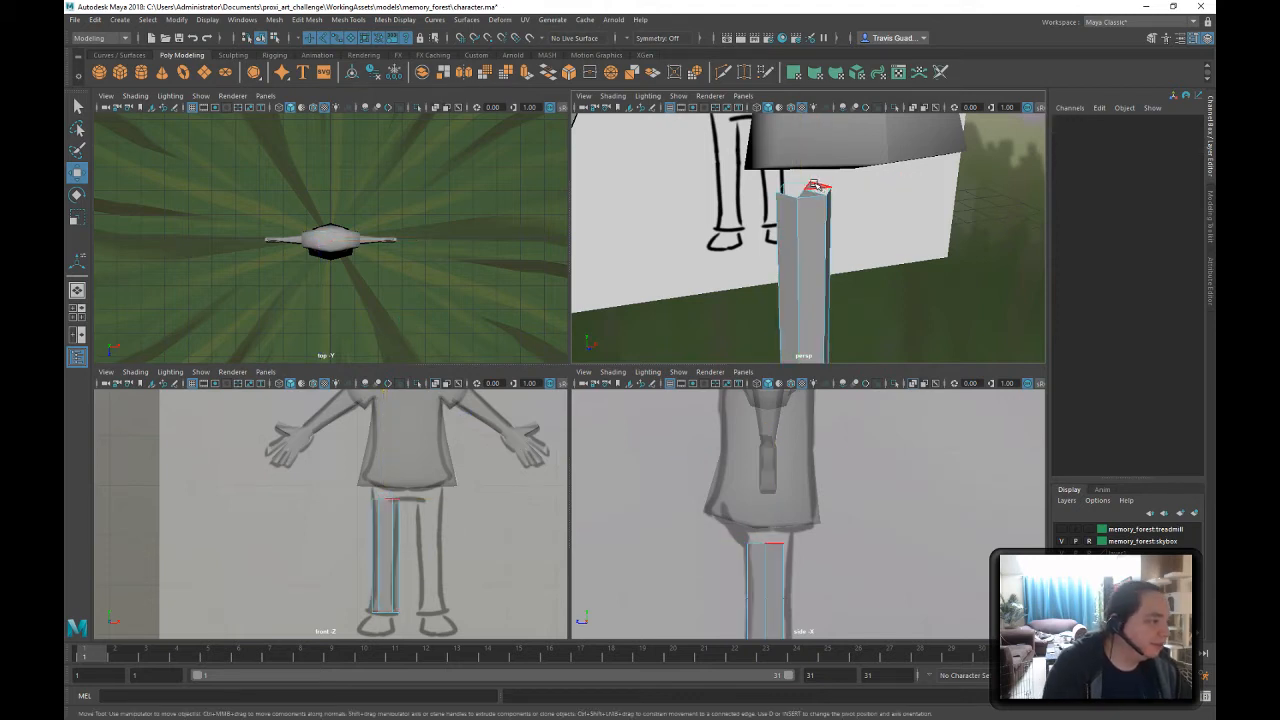
{"action": "left_click", "coordinate": [815, 186]}
{"action": "key", "text": "Delete"}
{"action": "left_click", "coordinate": [813, 193]}
{"action": "key", "text": "Delete"}
- Return to object mode, then delete the leg cylinder's construction history and freeze its transformations
{"action": "right_click_drag", "start_coordinate": [883, 251], "coordinate": [797, 260], "text": "alt"}
{"action": "left_click_drag", "start_coordinate": [797, 260], "coordinate": [790, 238], "text": "alt"}
{"action": "middle_click_drag", "start_coordinate": [790, 238], "coordinate": [737, 261], "text": "alt"}
{"action": "left_click", "coordinate": [277, 39]}
{"action": "left_click", "coordinate": [262, 39]}
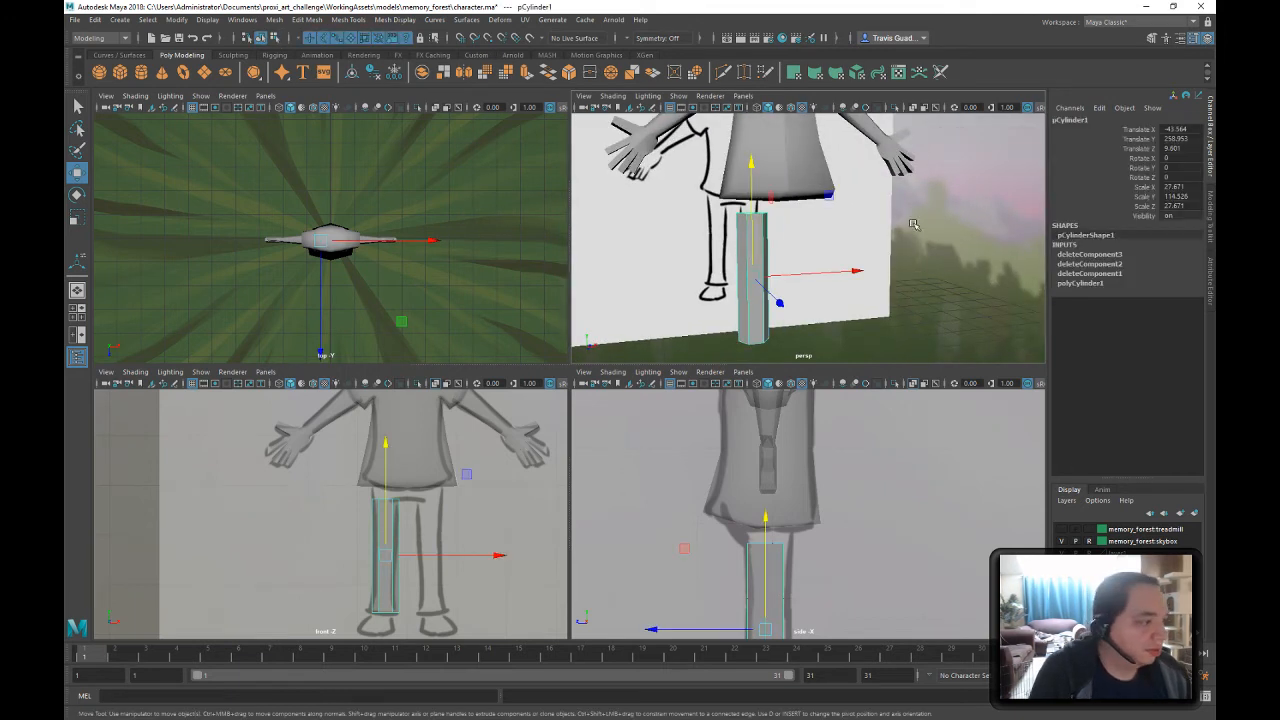
{"action": "left_click_drag", "start_coordinate": [884, 235], "coordinate": [838, 238], "text": "alt"}
{"action": "right_click_drag", "start_coordinate": [838, 238], "coordinate": [812, 236], "text": "alt"}
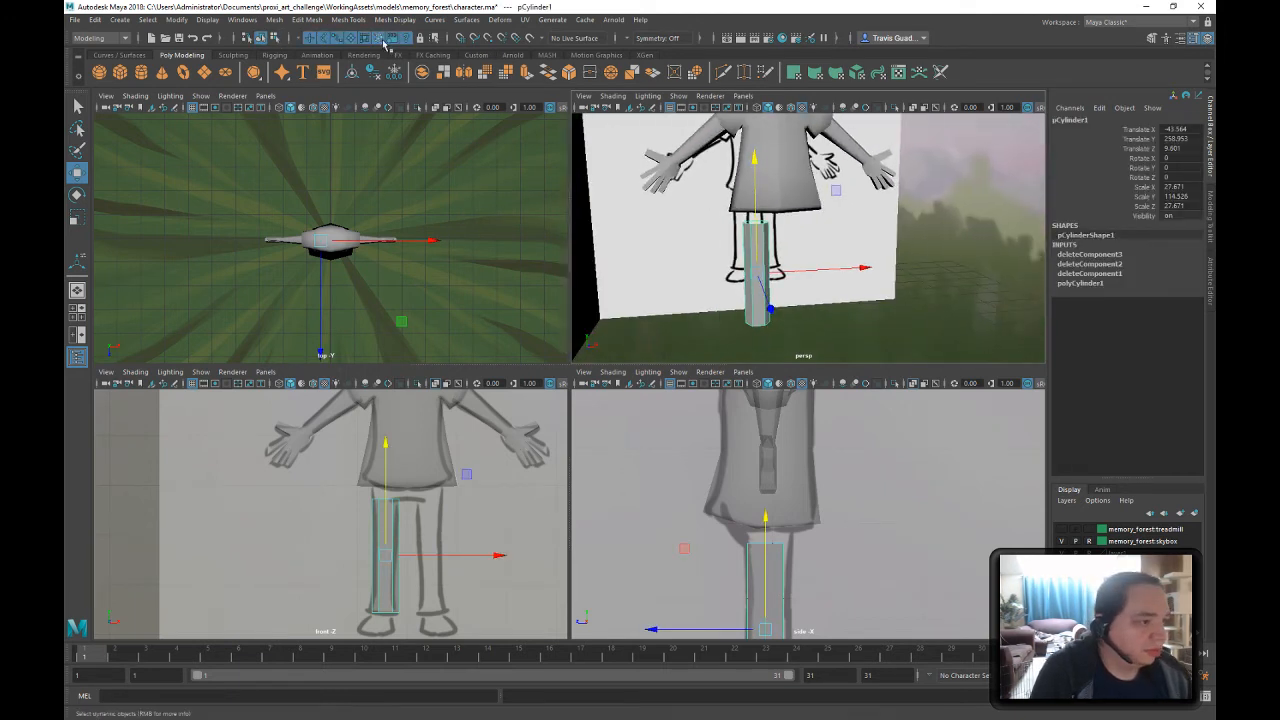
{"action": "left_click", "coordinate": [477, 57]}
{"action": "left_click", "coordinate": [450, 76]}
{"action": "left_click", "coordinate": [428, 76]}
- Insert four edge loops around the leg: one near the ankle, two close together at the knee and one near the top
{"action": "right_click_drag", "start_coordinate": [742, 281], "coordinate": [762, 283], "text": "alt"}
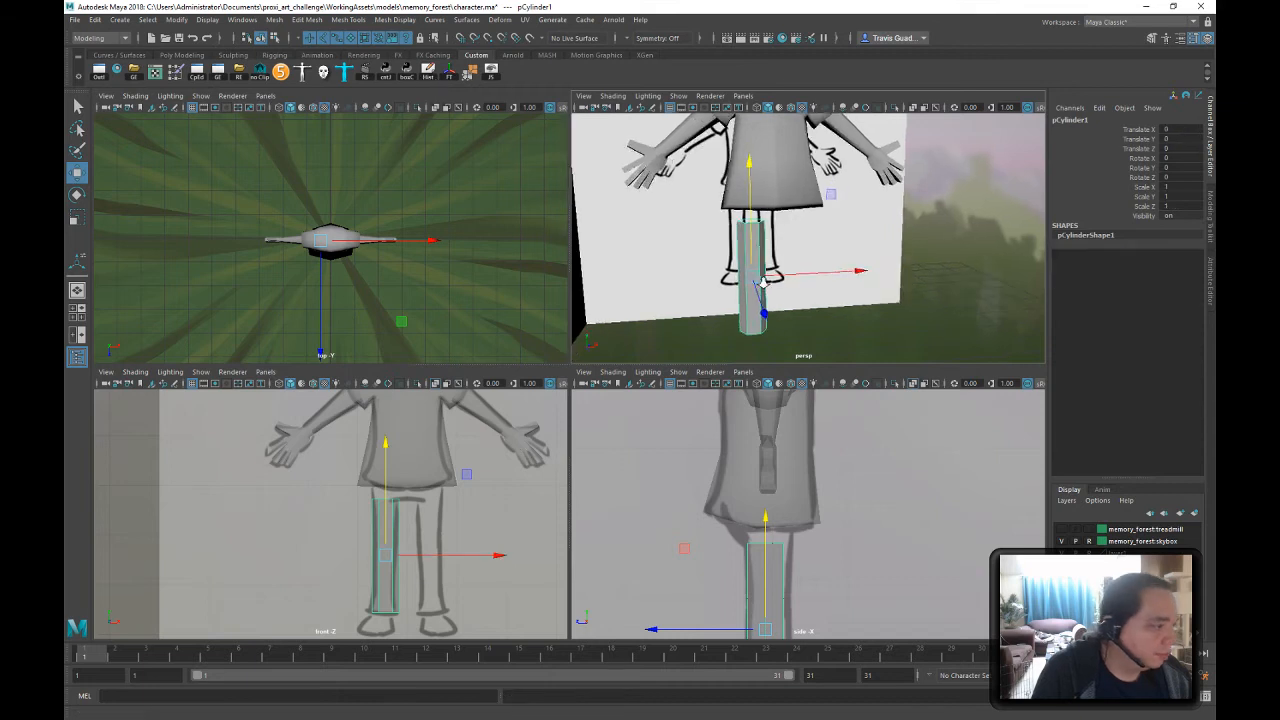
{"action": "middle_click_drag", "start_coordinate": [762, 283], "coordinate": [775, 267], "text": "alt"}
{"action": "mouse_move", "coordinate": [775, 267]}
{"action": "left_mouse_down", "text": "alt"}
{"action": "mouse_move", "coordinate": [775, 242]}
{"action": "mouse_move", "coordinate": [765, 264]}
{"action": "left_mouse_up", "text": "alt"}
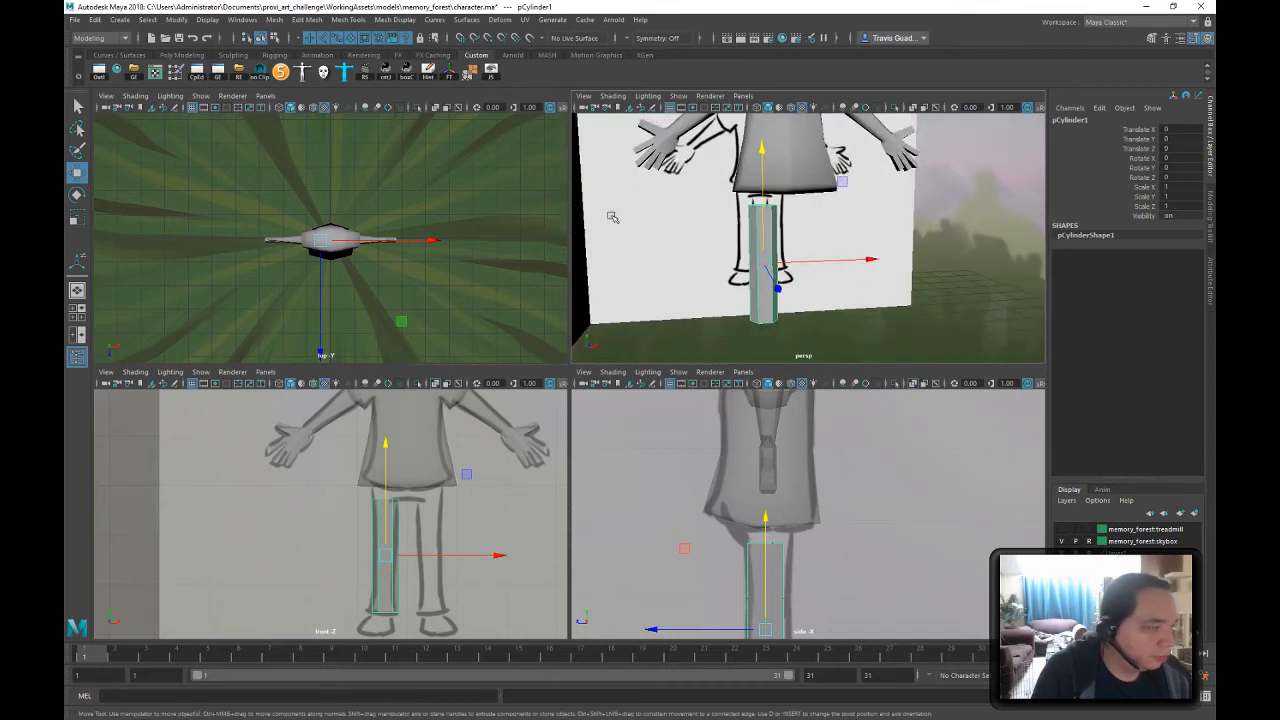
{"action": "left_click", "coordinate": [350, 20]}
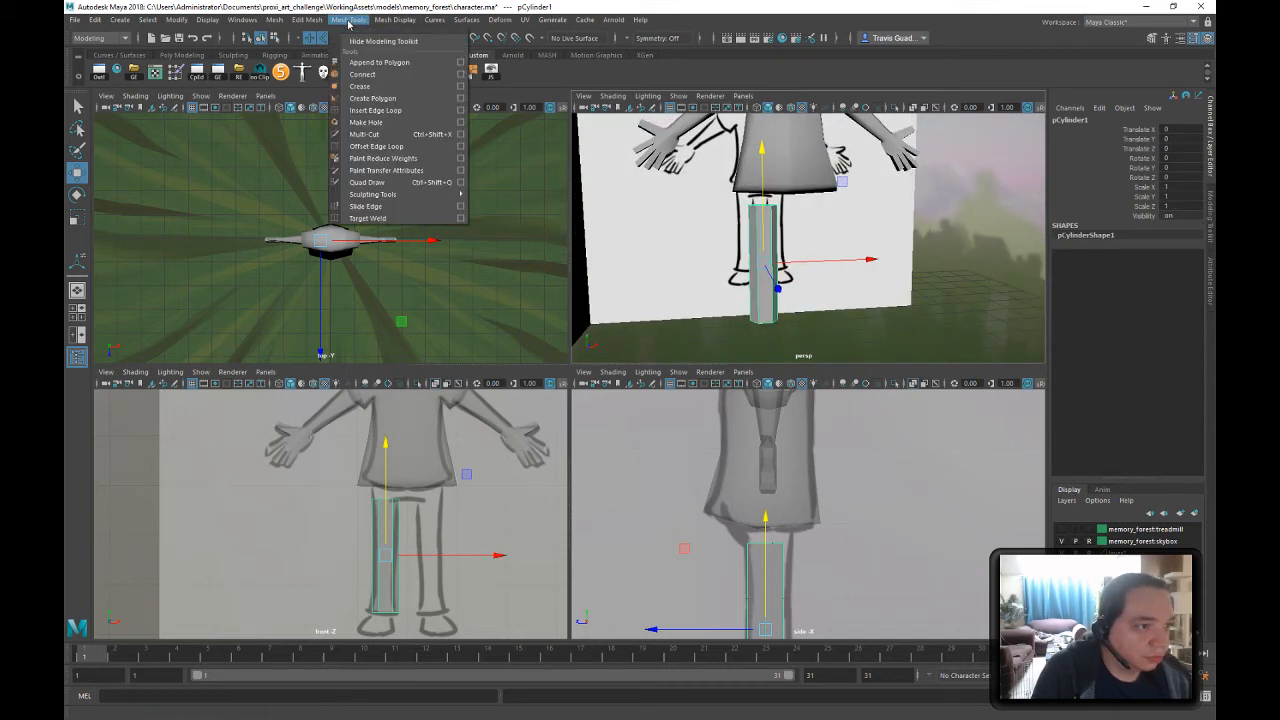
{"action": "left_click", "coordinate": [392, 109]}
{"action": "left_click", "coordinate": [760, 313]}
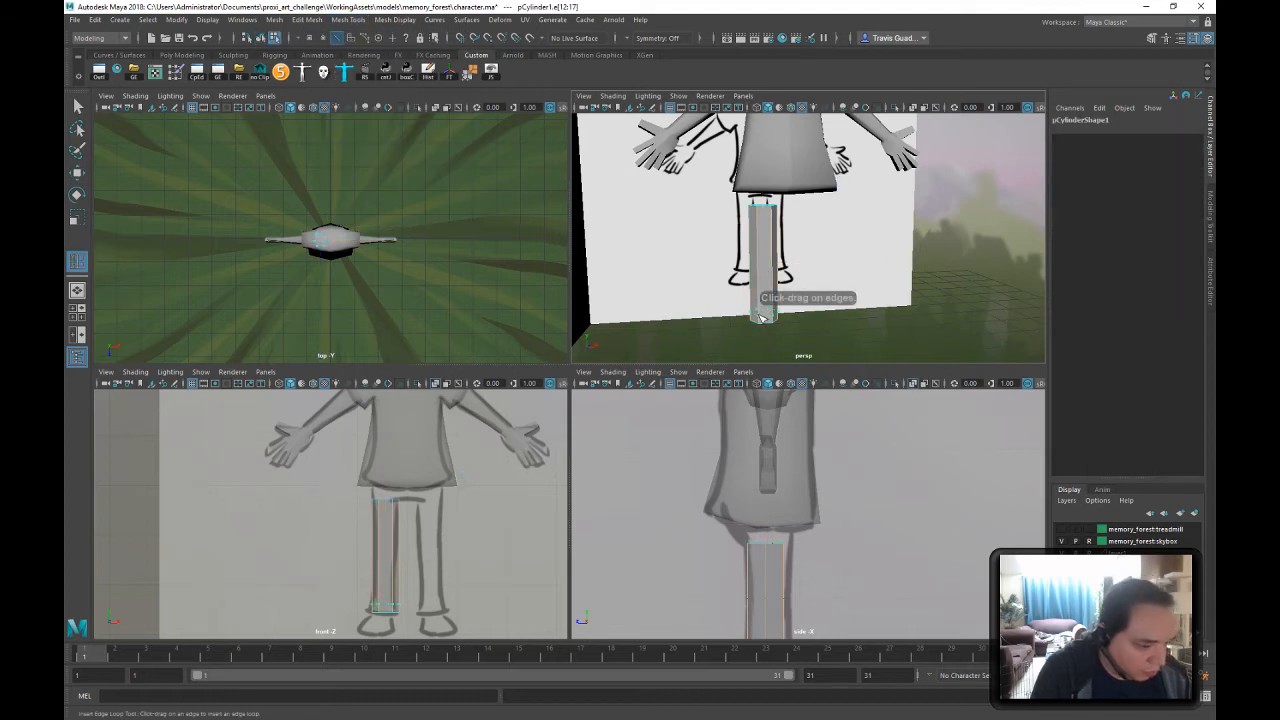
{"action": "left_click", "coordinate": [766, 276]}
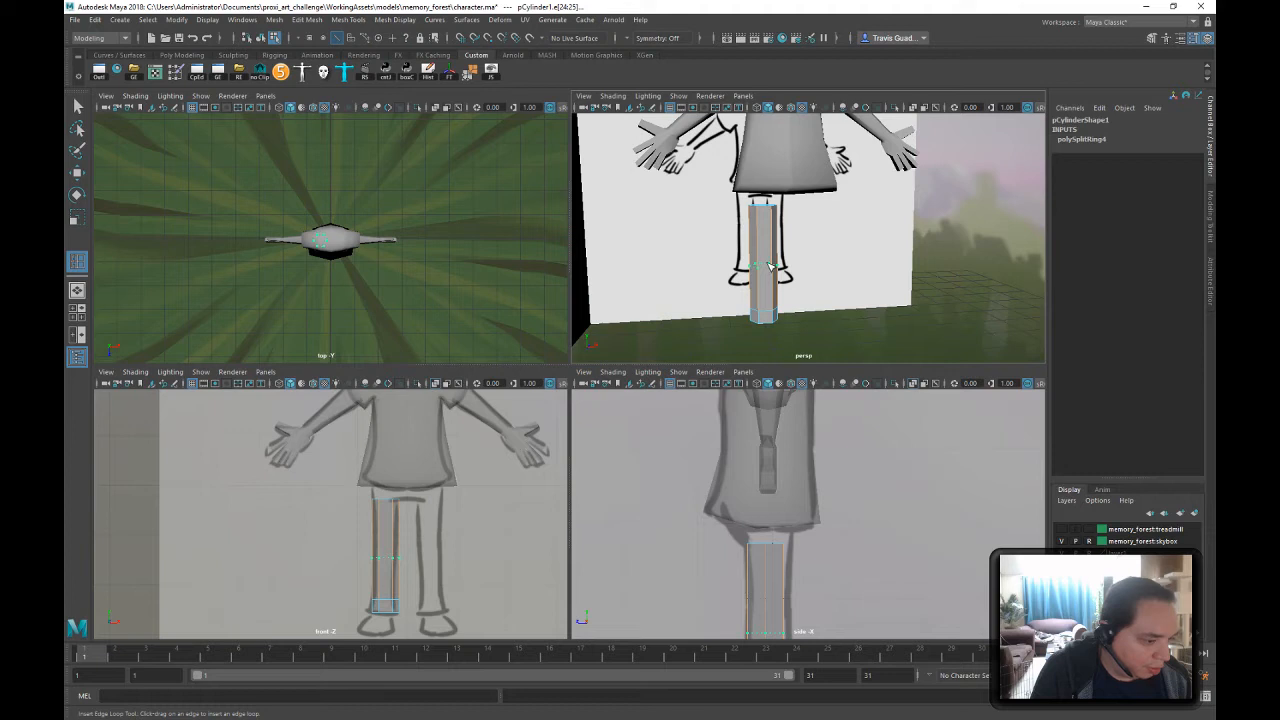
{"action": "left_click", "coordinate": [764, 260]}
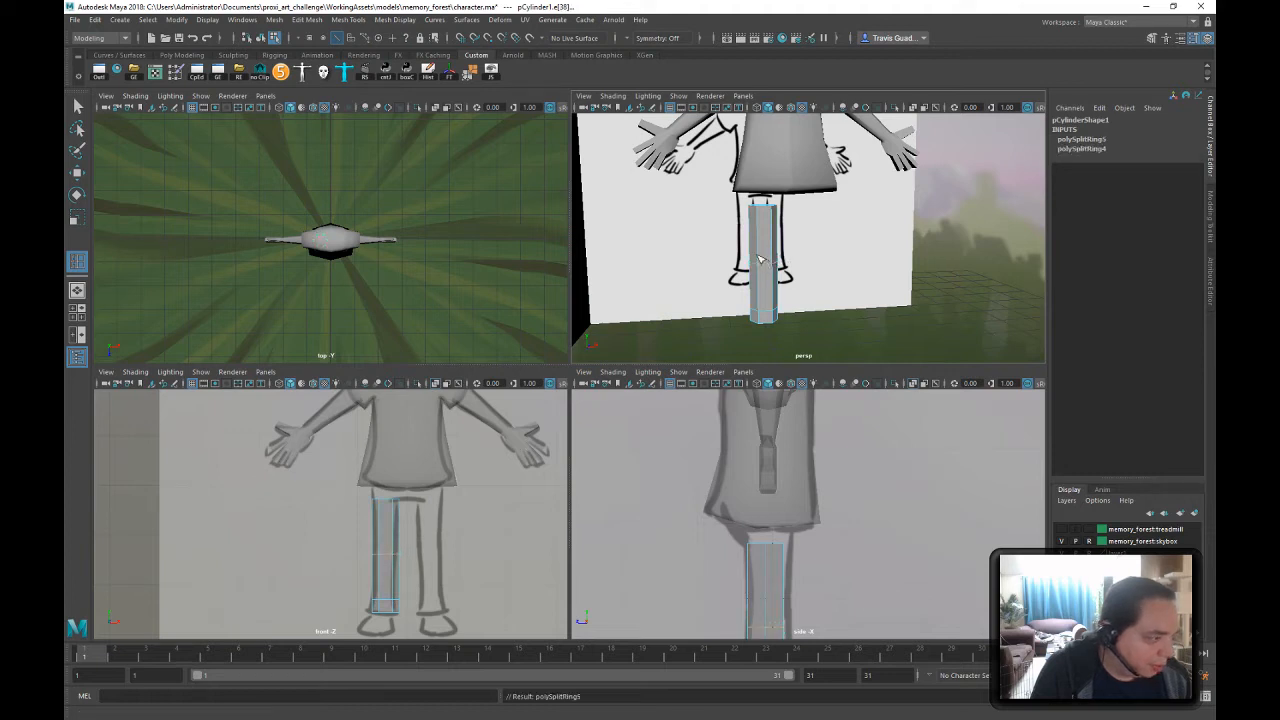
{"action": "left_click", "coordinate": [764, 262]}
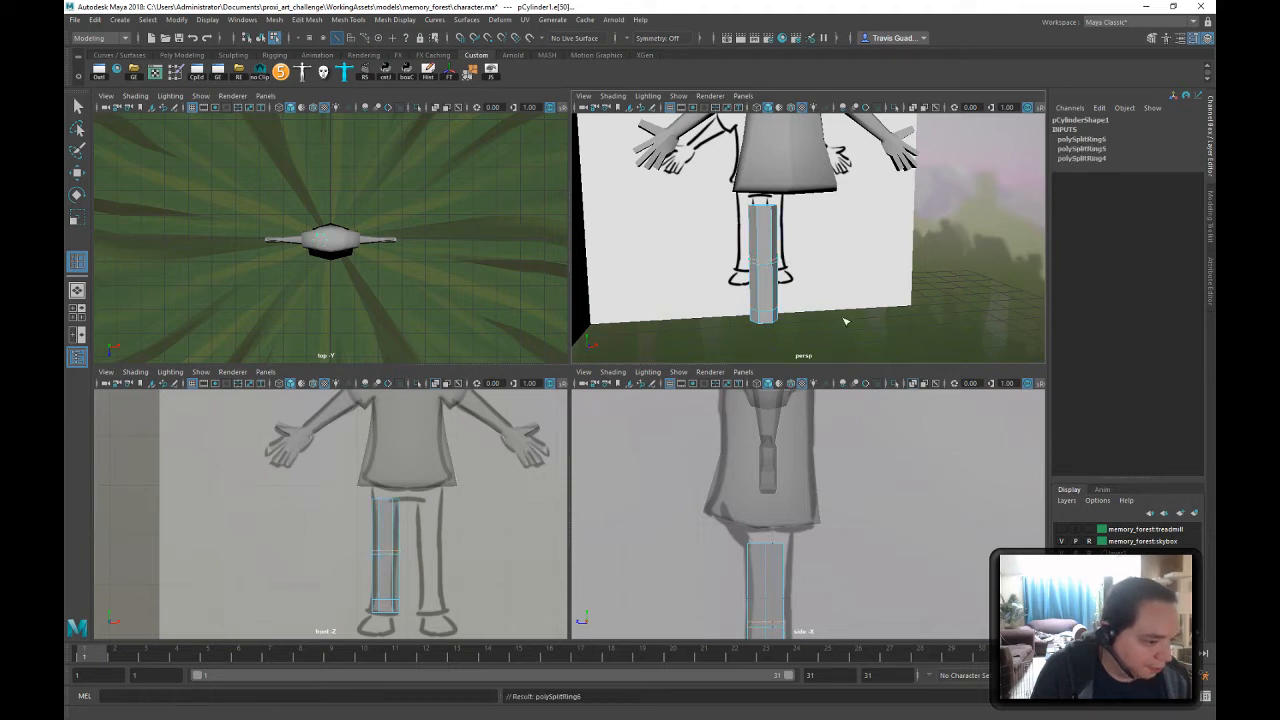
{"action": "left_click", "coordinate": [761, 214]}
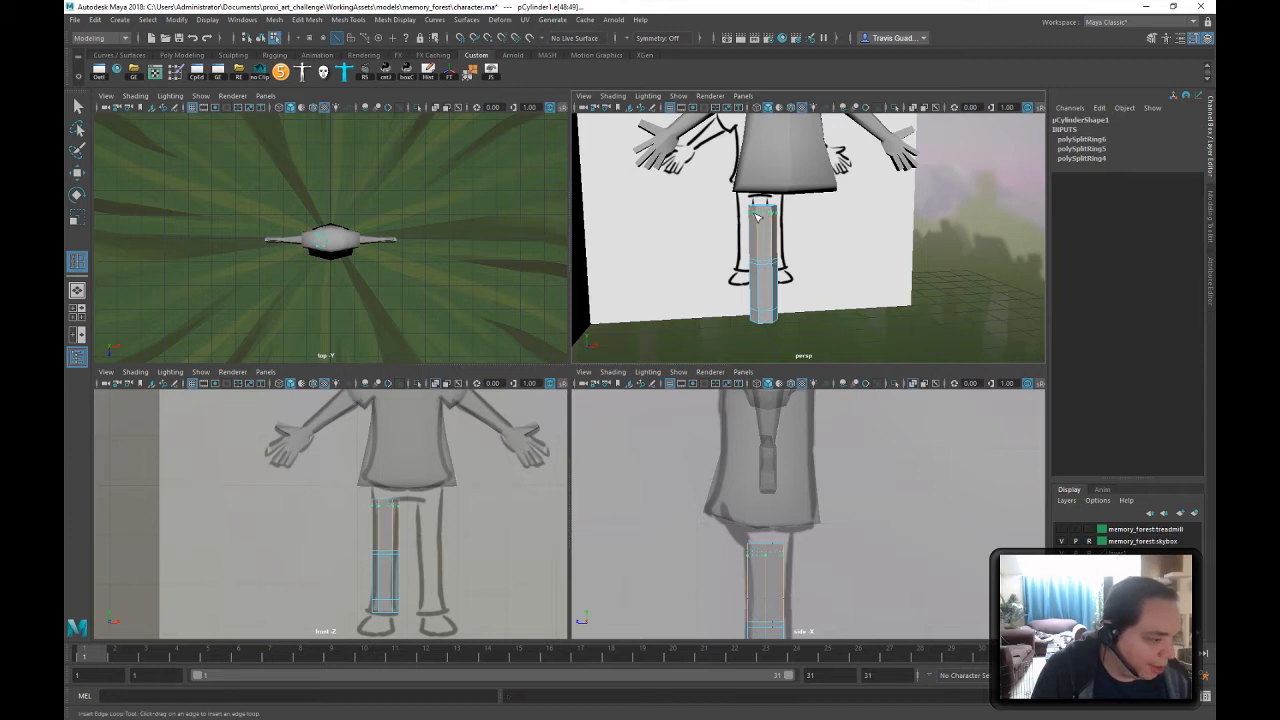
{"action": "left_click_drag", "start_coordinate": [760, 213], "coordinate": [766, 210]}
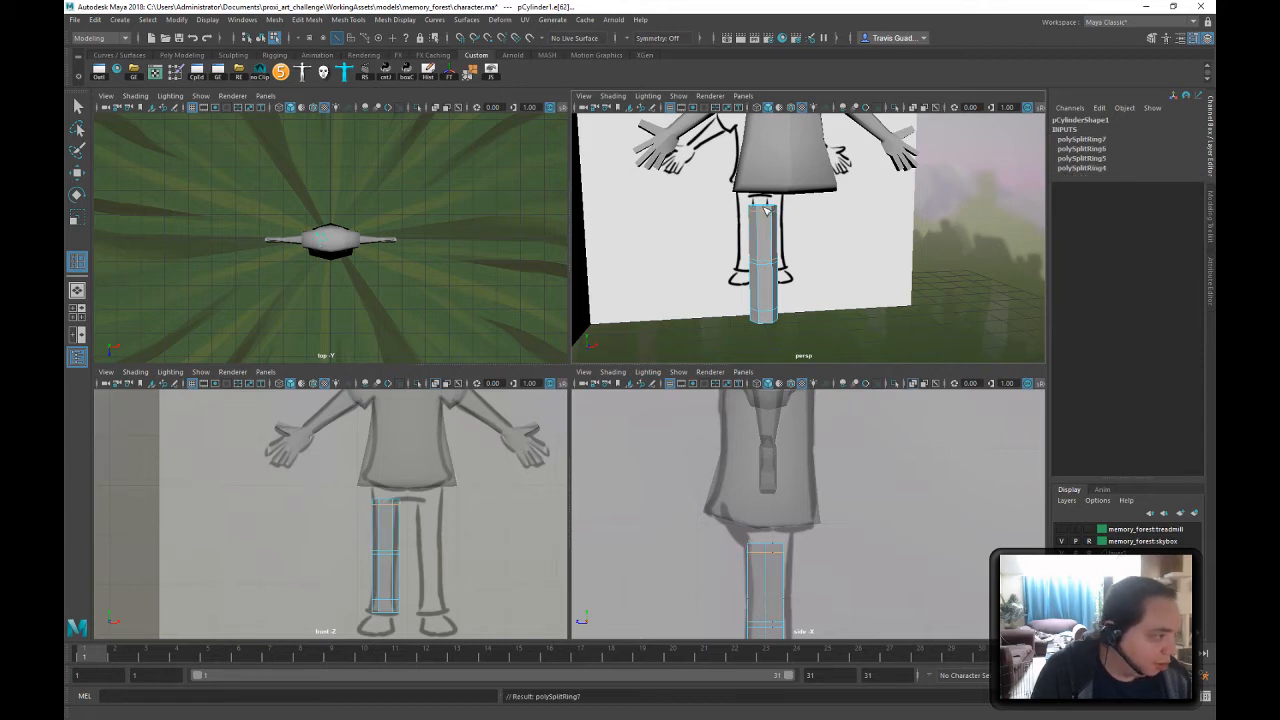
- In the front view, widen the leg's lowest vertex ring, then shift and tilt it to match the drawn trouser hem
{"action": "scroll", "coordinate": [447, 527], "scroll_direction": "up", "scroll_amount": 5}
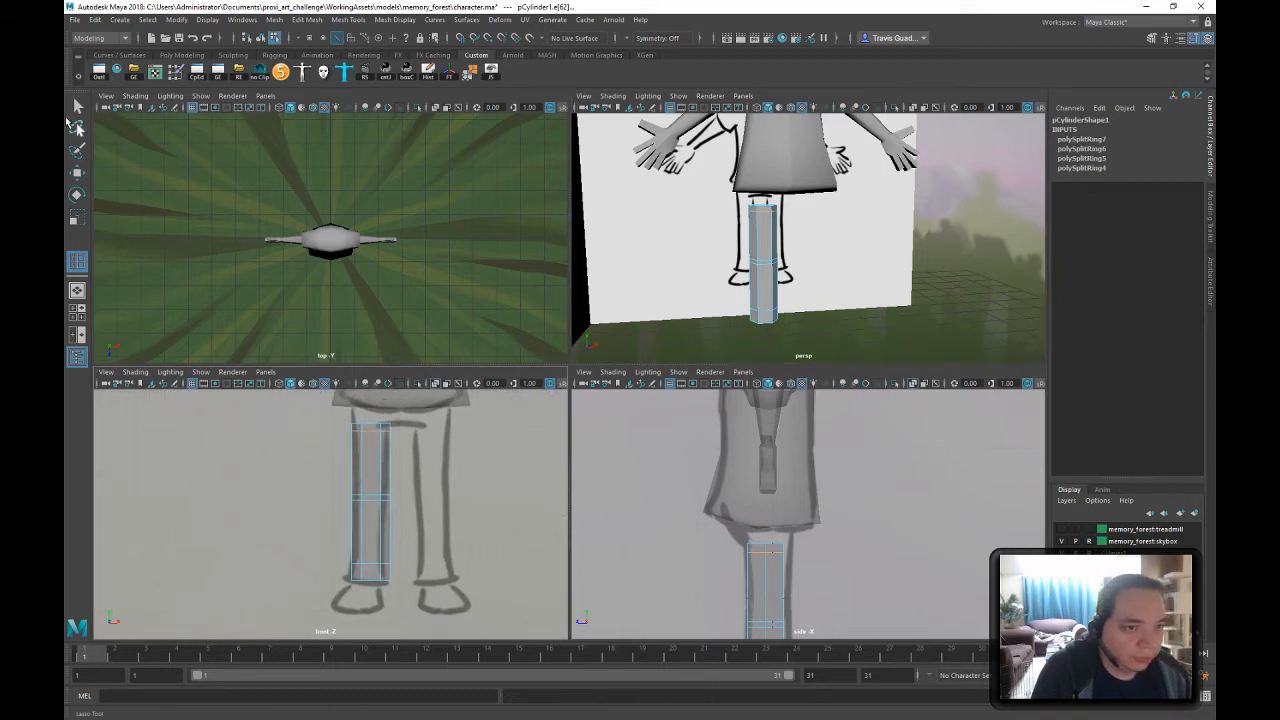
{"action": "left_click", "coordinate": [77, 106]}
{"action": "right_click_drag", "start_coordinate": [773, 298], "coordinate": [829, 281]}
{"action": "key", "text": "w"}
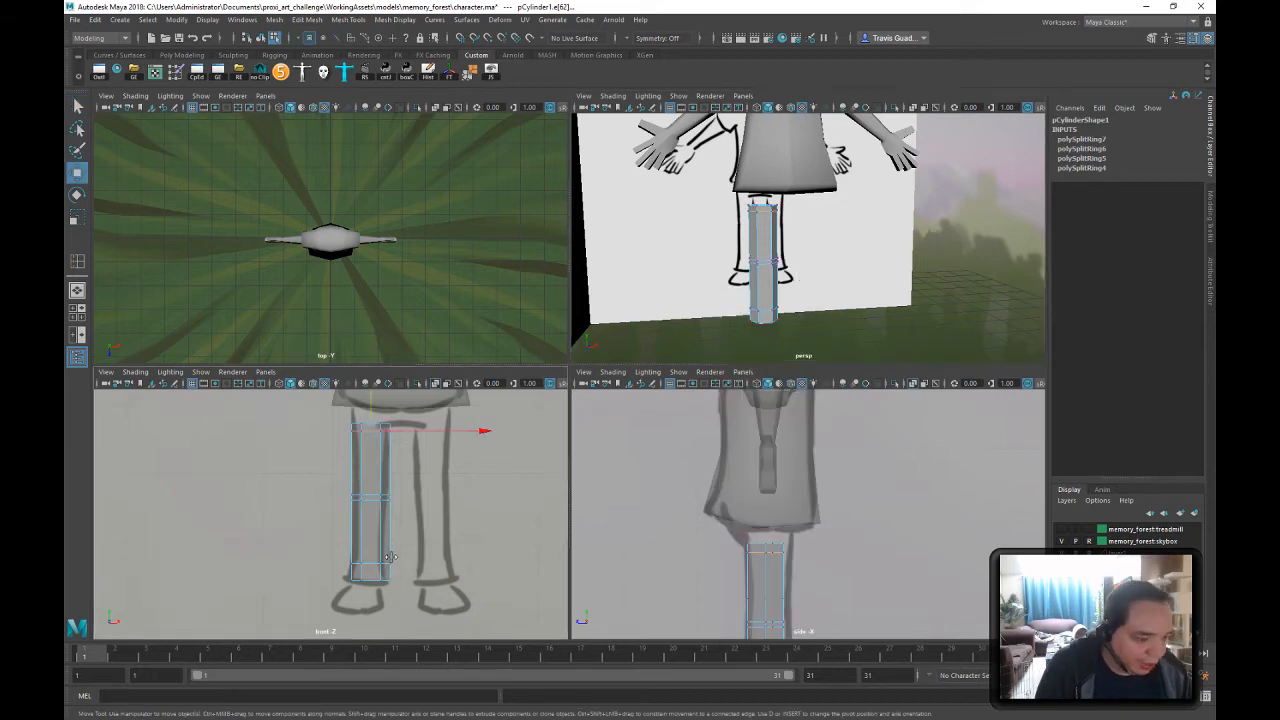
{"action": "key", "text": "q"}
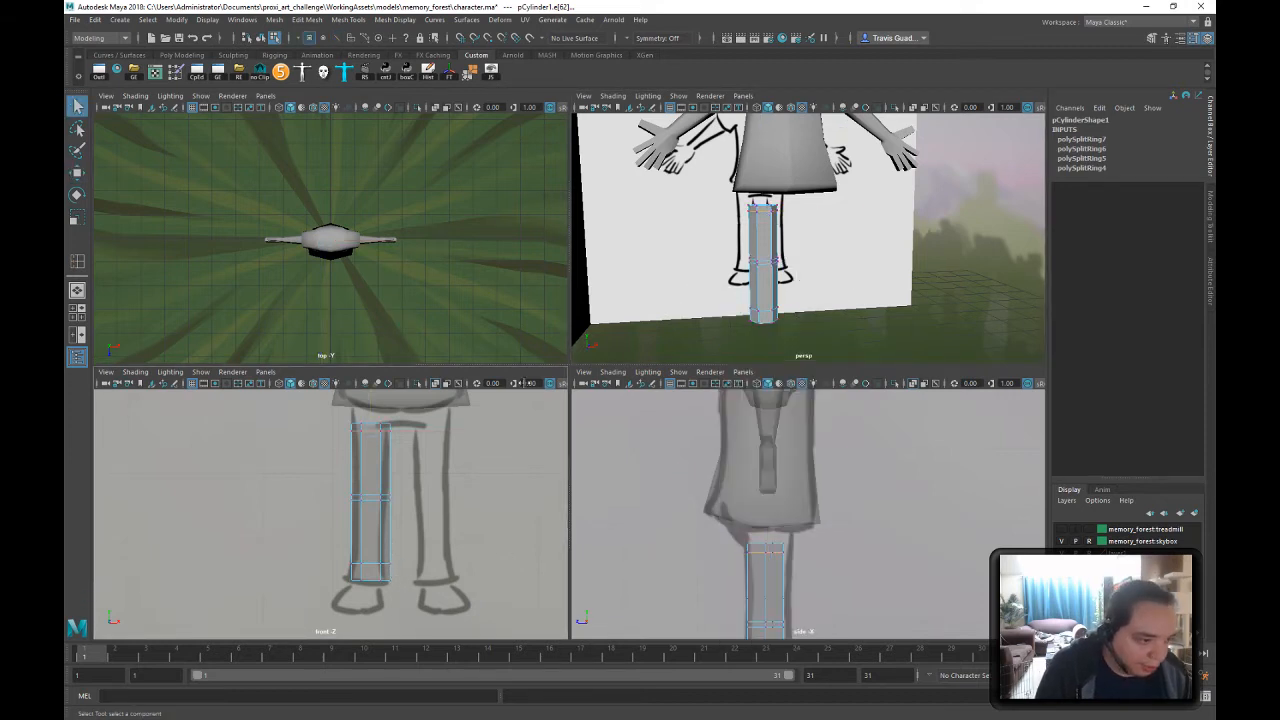
{"action": "left_click_drag", "start_coordinate": [402, 575], "coordinate": [302, 607]}
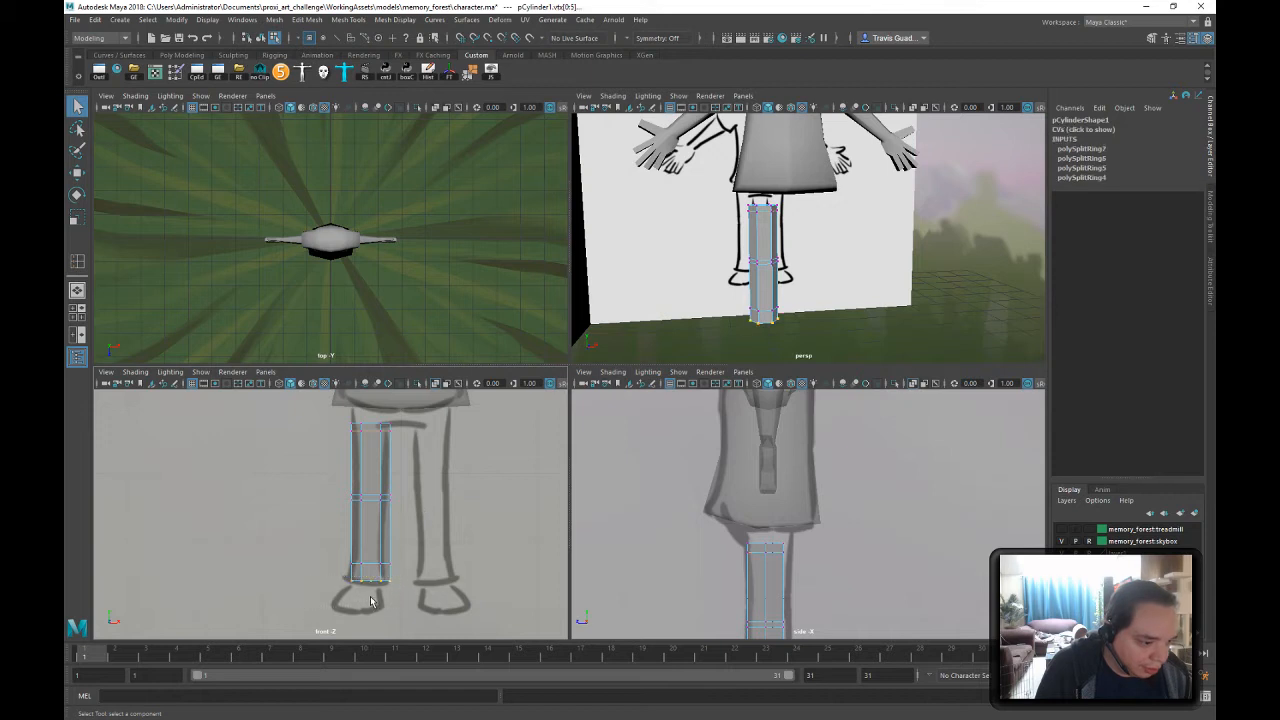
{"action": "key", "text": "r"}
{"action": "left_click_drag", "start_coordinate": [371, 580], "coordinate": [383, 577]}
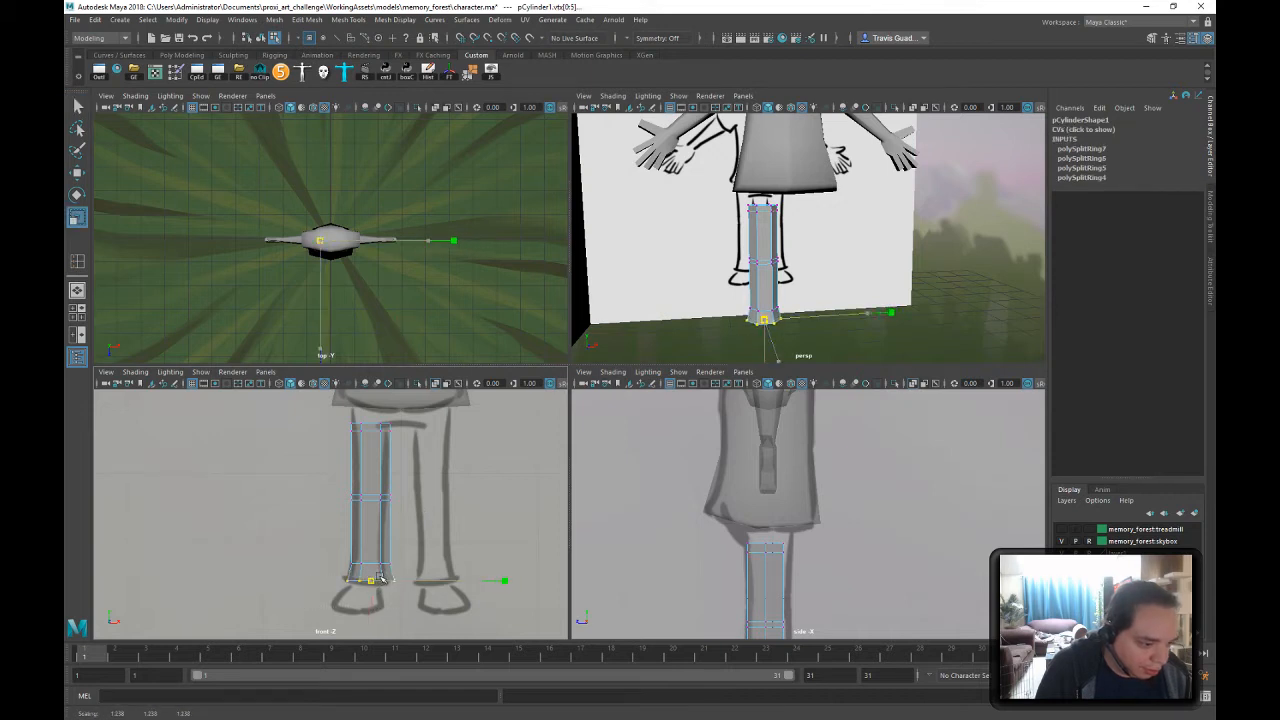
{"action": "key", "text": "w"}
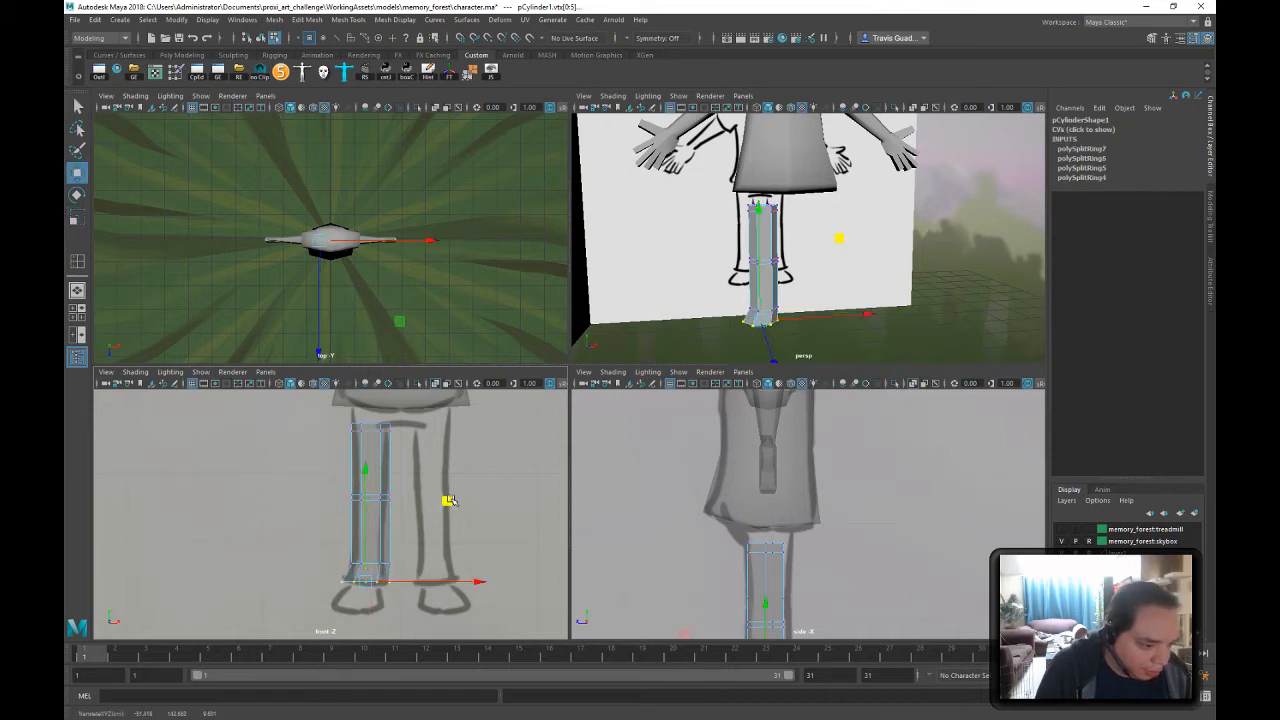
{"action": "key", "text": "e"}
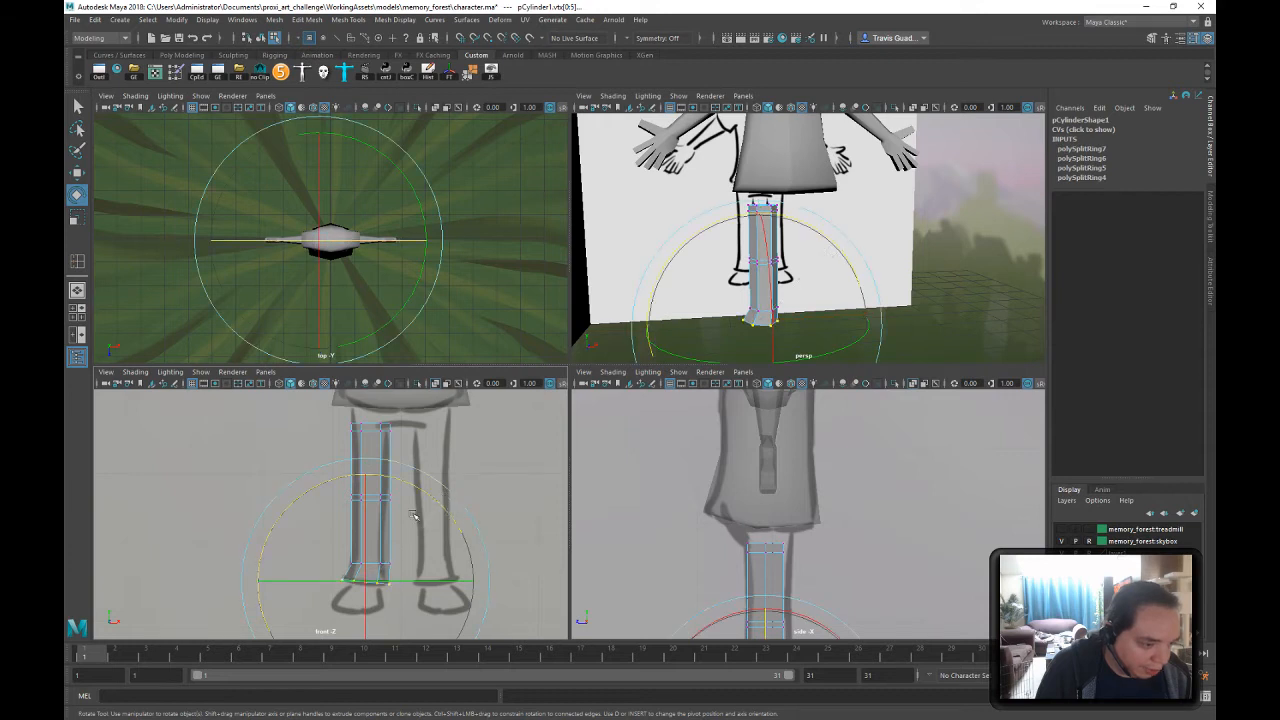
{"action": "key", "text": "w"}
- Rotate, shift and scale the vertex ring just above the hem to follow the drawn trouser outline
{"action": "key", "text": "e"}
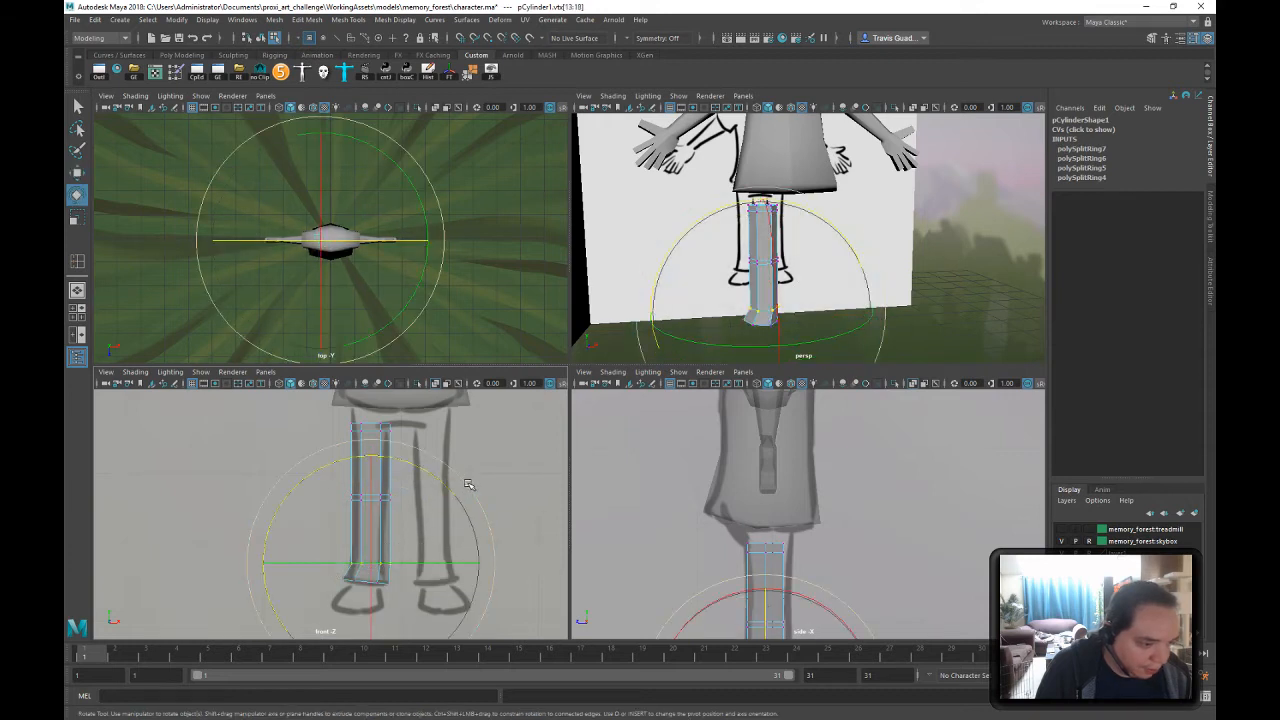
{"action": "key", "text": "w"}
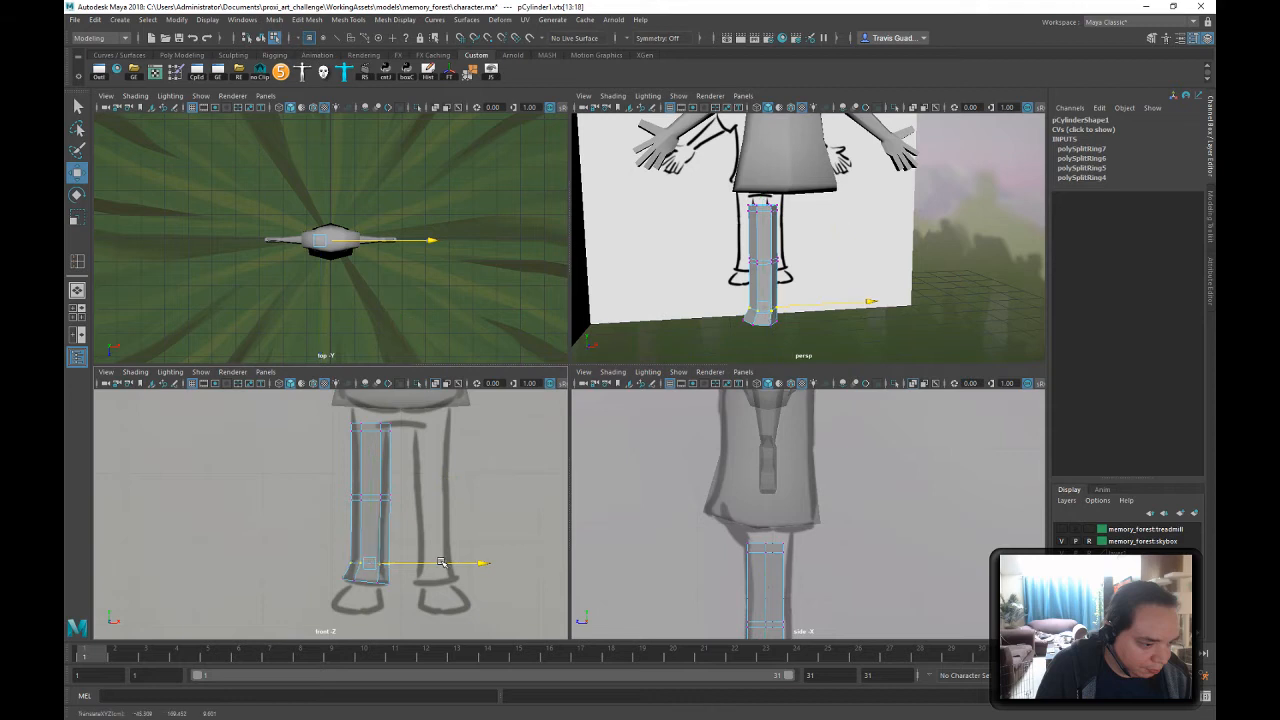
{"action": "key", "text": "r"}
{"action": "left_click_drag", "start_coordinate": [379, 568], "coordinate": [382, 566]}
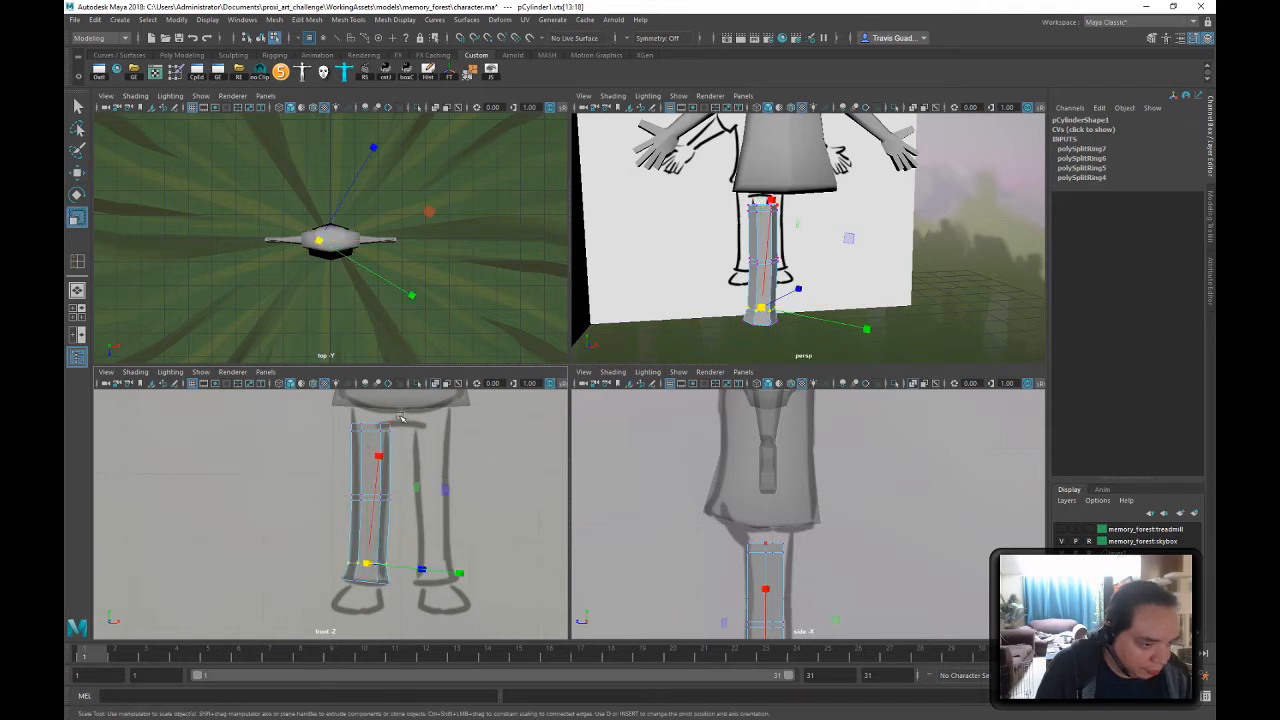
- Scale the two lowest vertex rings together, widening them front to back to match the drawn hem in the side view
{"action": "left_click_drag", "start_coordinate": [481, 535], "coordinate": [277, 601]}
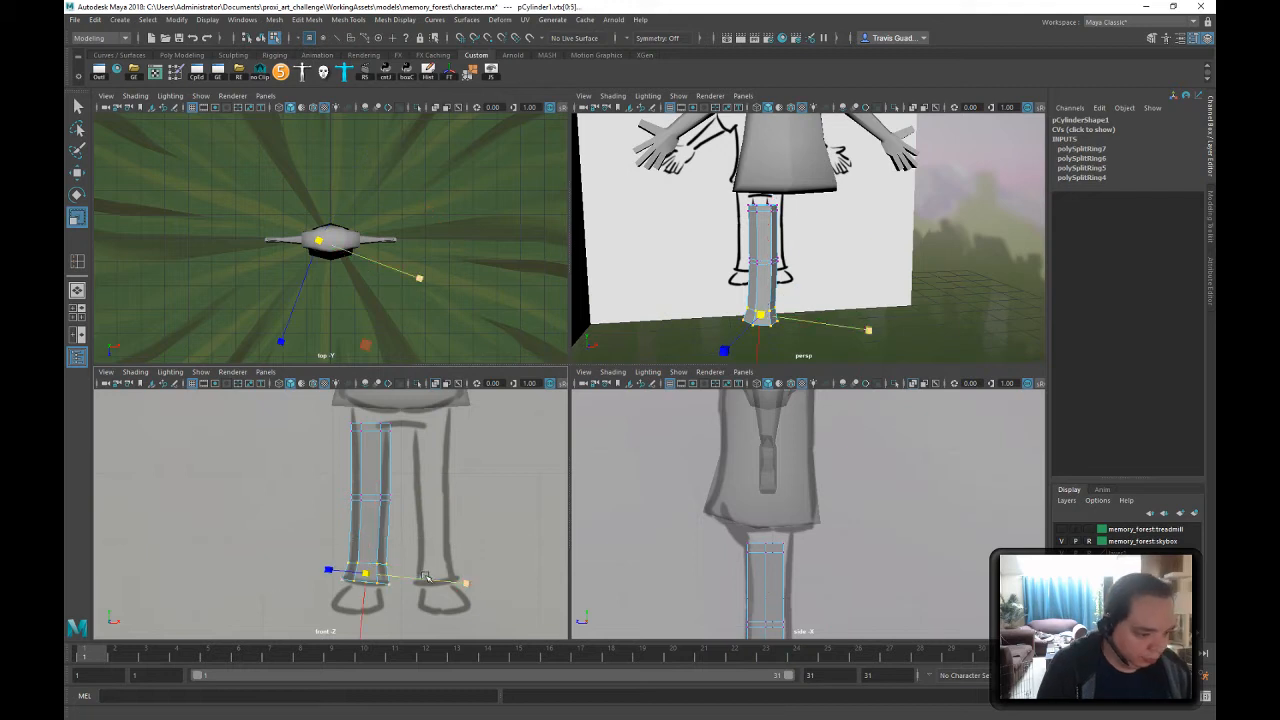
{"action": "left_click_drag", "start_coordinate": [424, 582], "coordinate": [428, 608]}
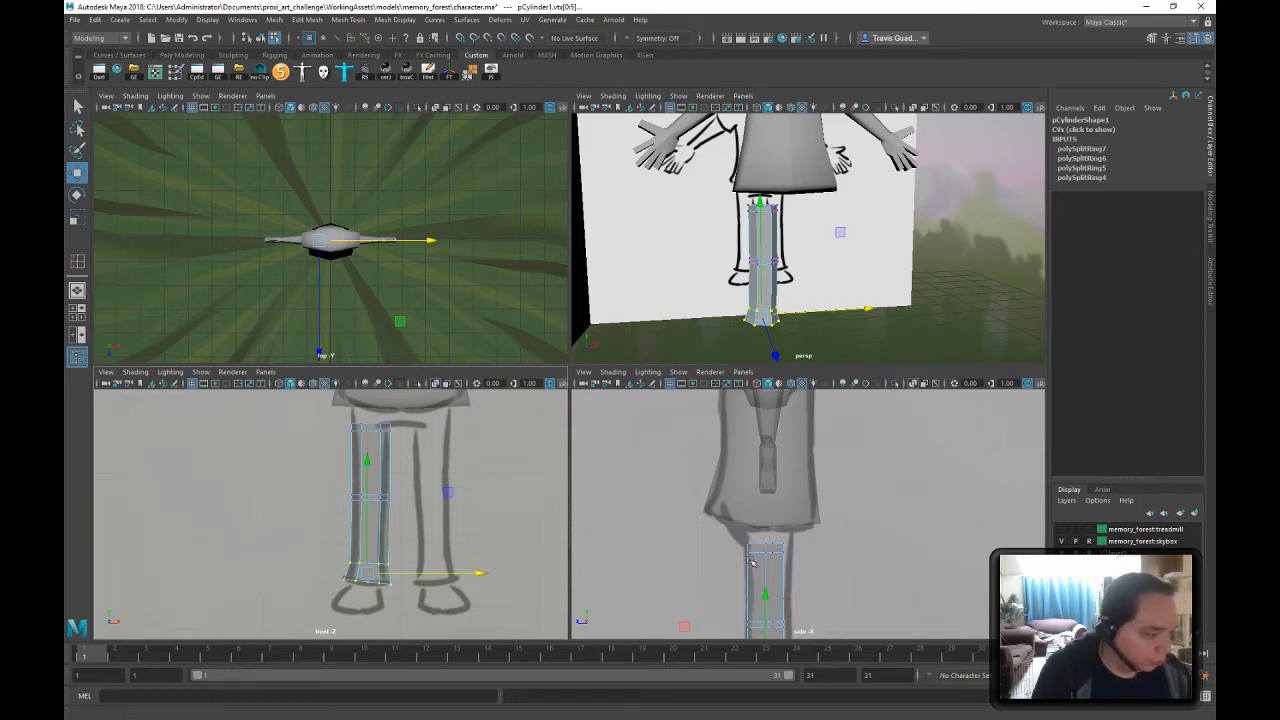
{"action": "middle_click_drag", "start_coordinate": [798, 610], "coordinate": [784, 451], "text": "alt"}
{"action": "right_click_drag", "start_coordinate": [790, 485], "coordinate": [855, 591], "text": "alt"}
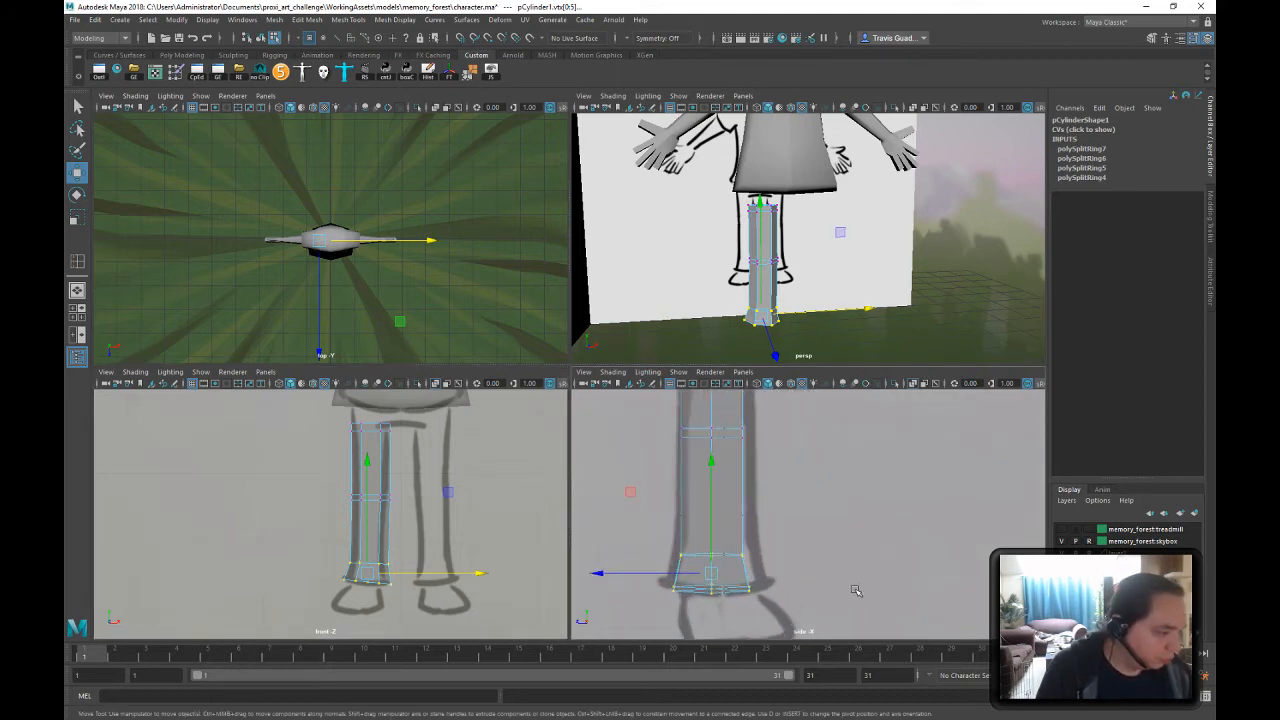
{"action": "scroll", "coordinate": [811, 531], "scroll_direction": "down", "scroll_amount": 2}
{"action": "key", "text": "r"}
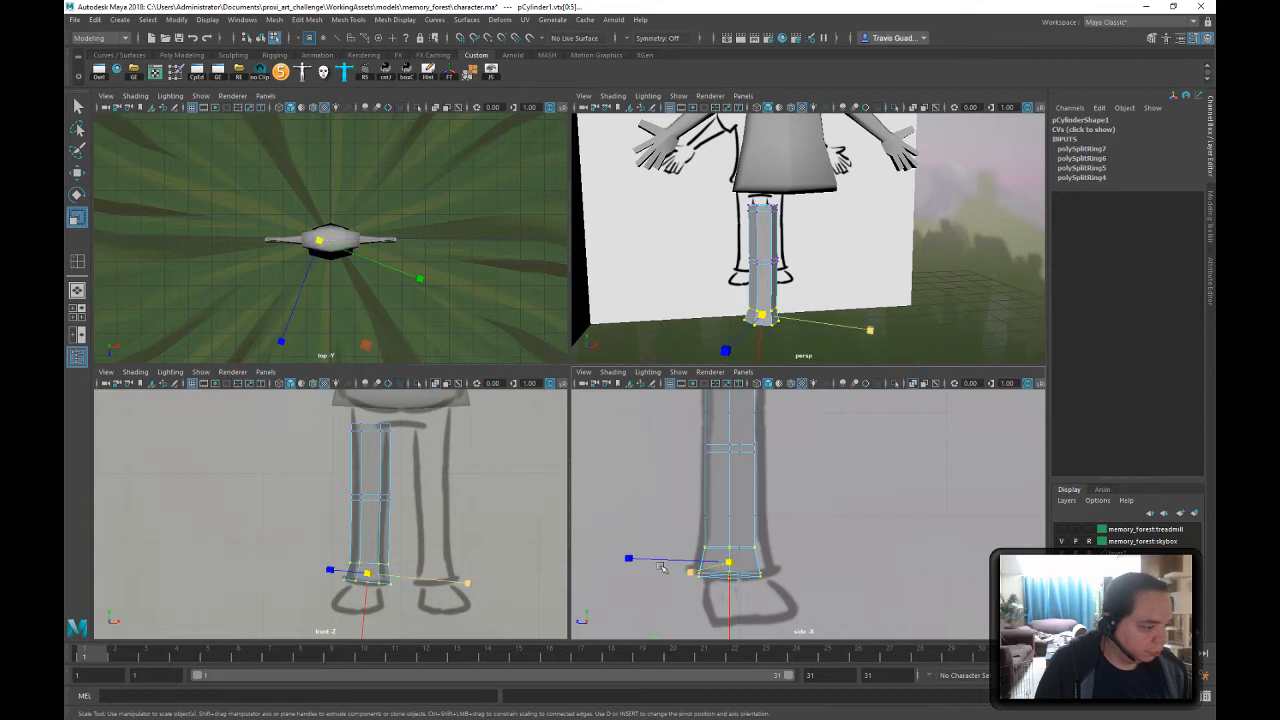
{"action": "left_click_drag", "start_coordinate": [623, 561], "coordinate": [610, 562]}
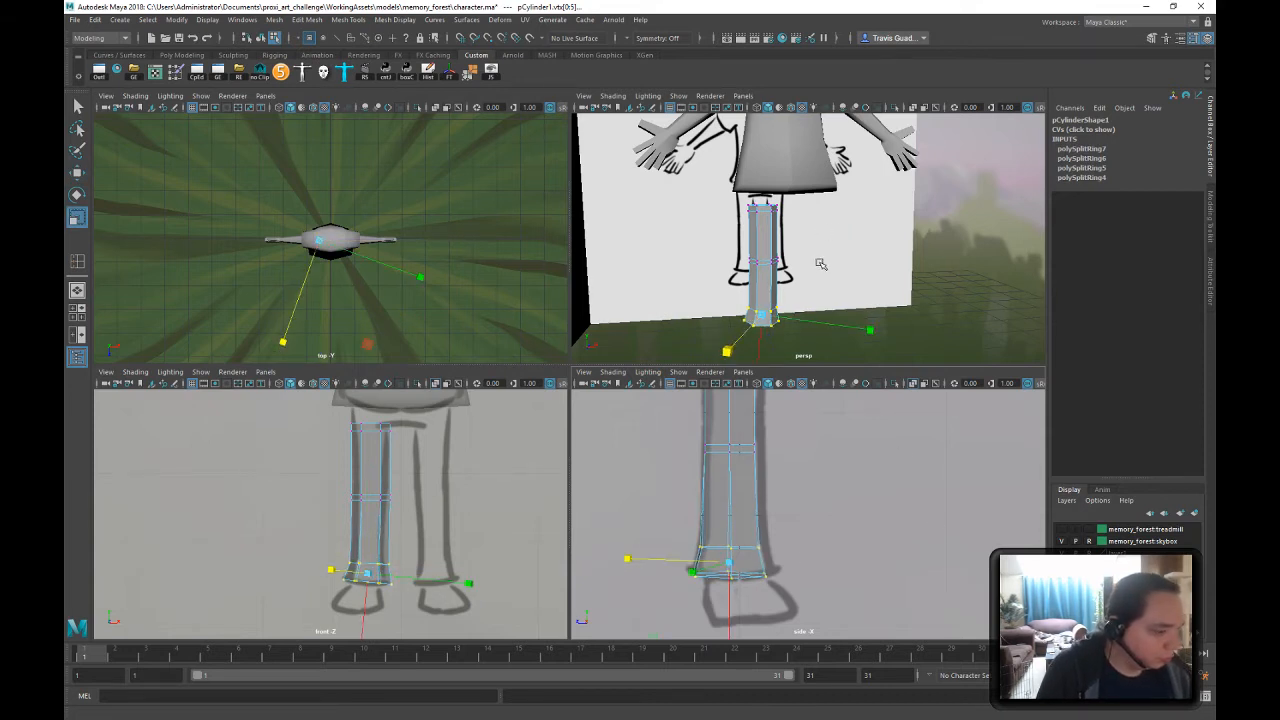
- In the side view, shift the two knee vertex rings forward to match the drawn trouser outline
{"action": "left_click_drag", "start_coordinate": [832, 284], "coordinate": [895, 278], "text": "alt"}
{"action": "right_click_drag", "start_coordinate": [787, 463], "coordinate": [788, 422], "text": "alt"}
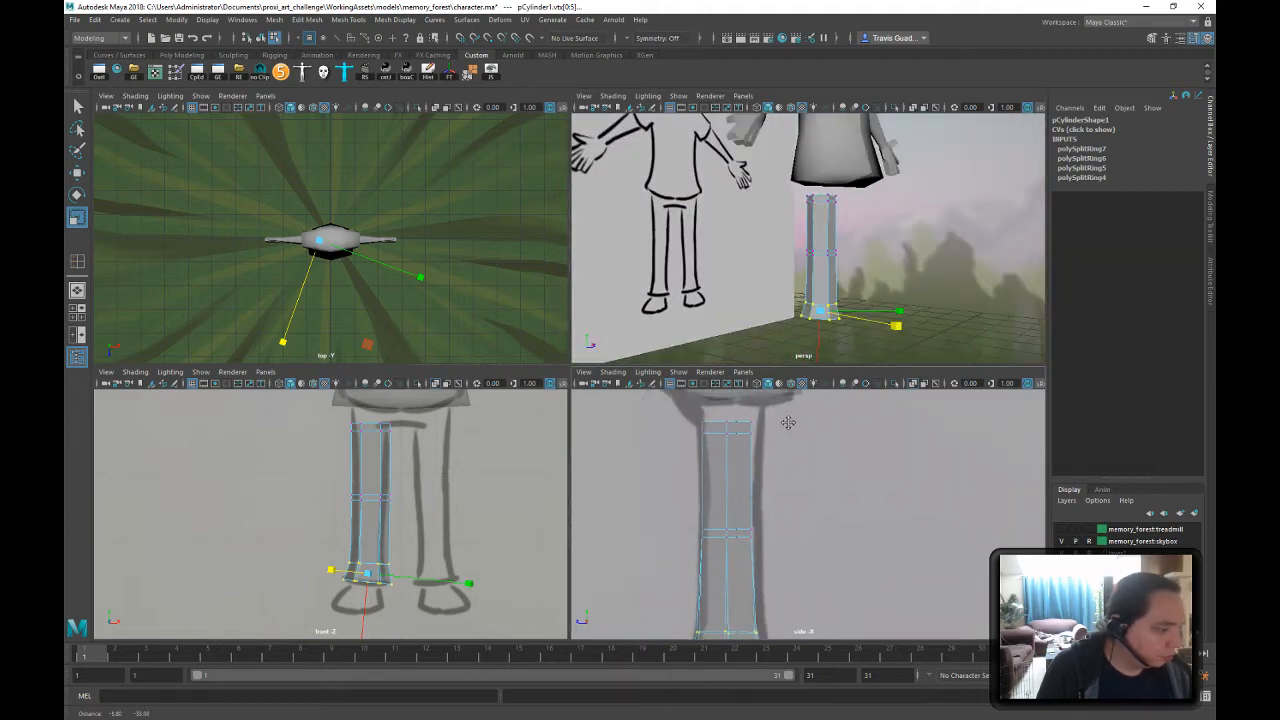
{"action": "middle_click_drag", "start_coordinate": [788, 422], "coordinate": [787, 418], "text": "alt"}
{"action": "key", "text": "w"}
{"action": "left_click_drag", "start_coordinate": [778, 512], "coordinate": [665, 548]}
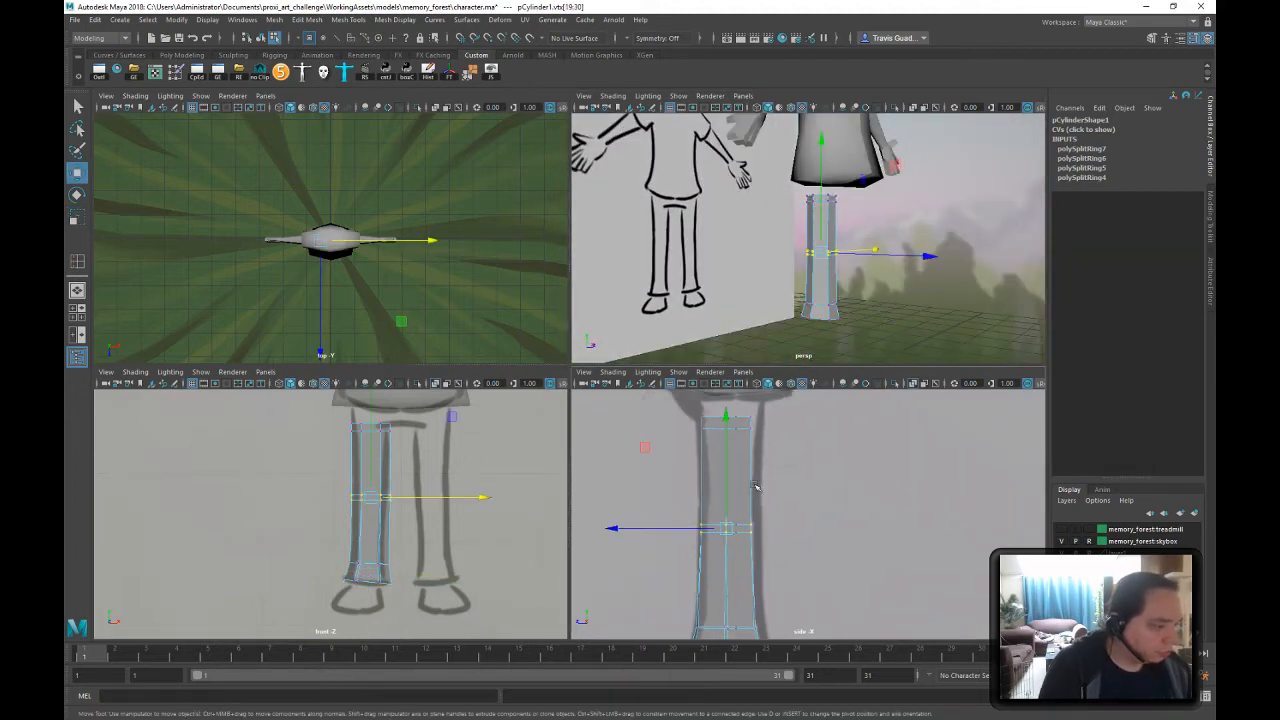
{"action": "middle_click_drag", "start_coordinate": [720, 527], "coordinate": [728, 461], "text": "alt"}
{"action": "left_click_drag", "start_coordinate": [651, 469], "coordinate": [656, 463]}
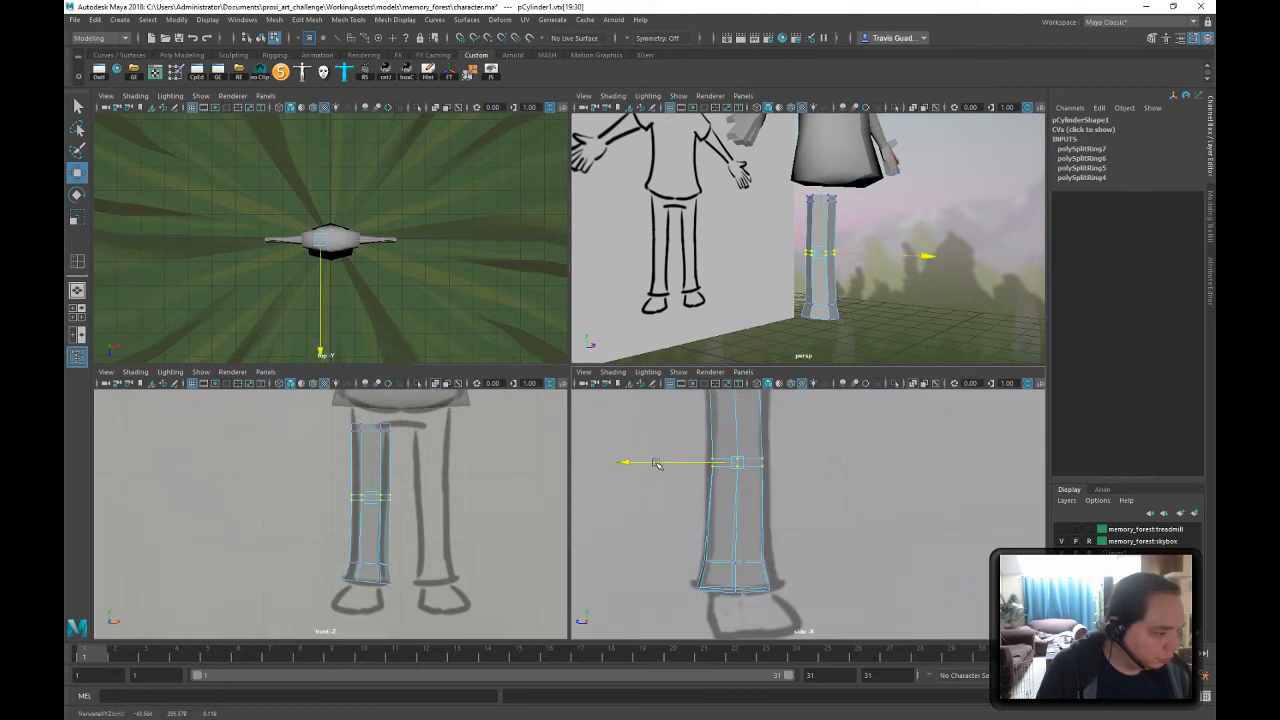
{"action": "left_click_drag", "start_coordinate": [814, 534], "coordinate": [658, 579]}
{"action": "middle_click_drag", "start_coordinate": [798, 476], "coordinate": [791, 510], "text": "alt"}
{"action": "left_click_drag", "start_coordinate": [773, 475], "coordinate": [676, 500]}
- Snap the lower knee ring's back vertices up onto the upper ring's back vertices with vertex snapping
{"action": "scroll", "coordinate": [826, 277], "scroll_direction": "up", "scroll_amount": 3}
{"action": "left_click_drag", "start_coordinate": [826, 277], "coordinate": [686, 264], "text": "alt"}
{"action": "scroll", "coordinate": [686, 264], "scroll_direction": "up", "scroll_amount": 3}
{"action": "middle_click_drag", "start_coordinate": [686, 264], "coordinate": [948, 266], "text": "alt"}
{"action": "left_click_drag", "start_coordinate": [948, 266], "coordinate": [886, 252], "text": "alt"}
{"action": "right_click_drag", "start_coordinate": [885, 243], "coordinate": [850, 246]}
{"action": "left_click", "coordinate": [870, 239]}
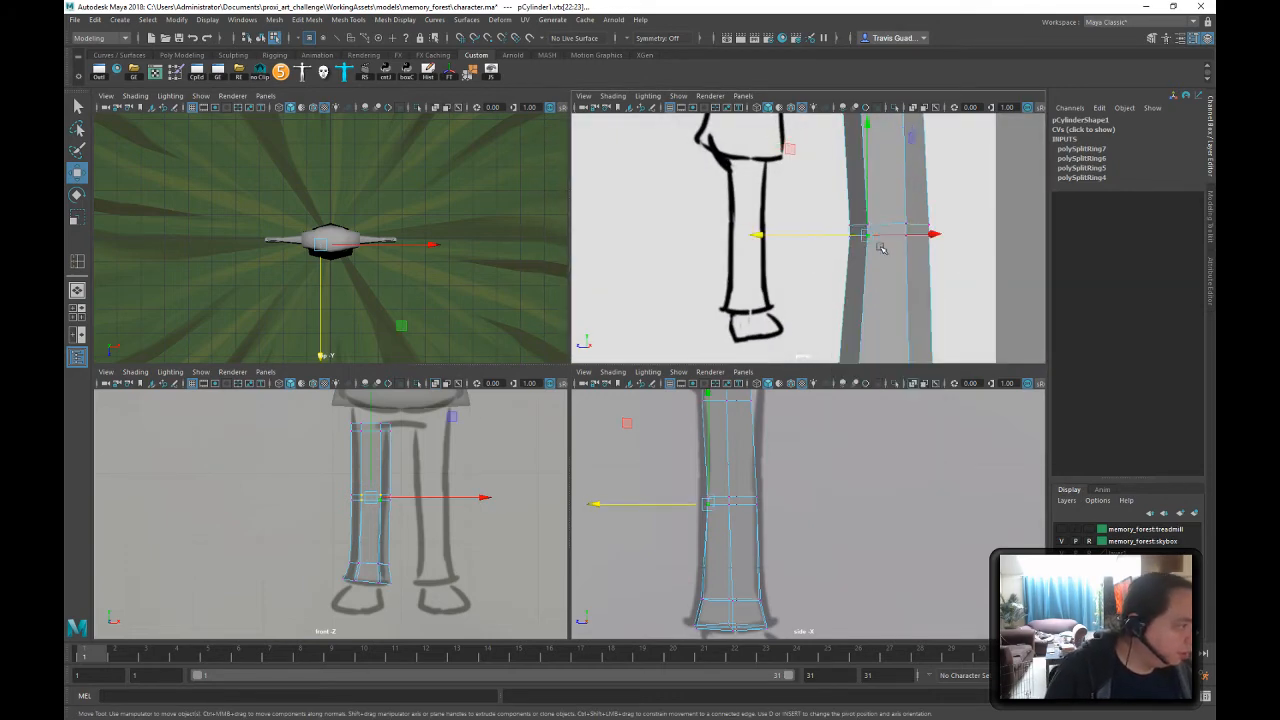
{"action": "left_click", "coordinate": [867, 236]}
{"action": "left_click_drag", "start_coordinate": [867, 236], "coordinate": [869, 224]}
{"action": "left_click", "coordinate": [852, 228]}
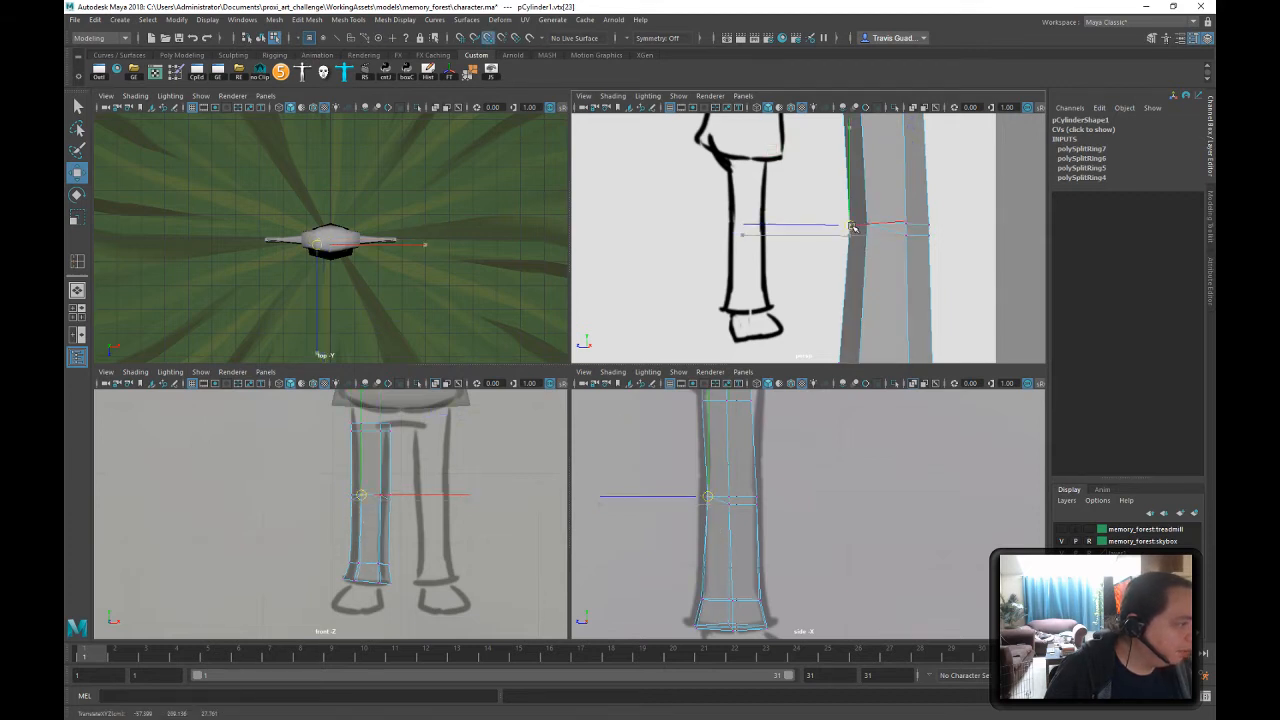
- Merge the coincident vertices of the two knee rings with a distance threshold of 0.01
{"action": "left_click_drag", "start_coordinate": [880, 244], "coordinate": [845, 199], "text": "alt"}
{"action": "right_click_drag", "start_coordinate": [894, 237], "coordinate": [837, 260], "text": "alt"}
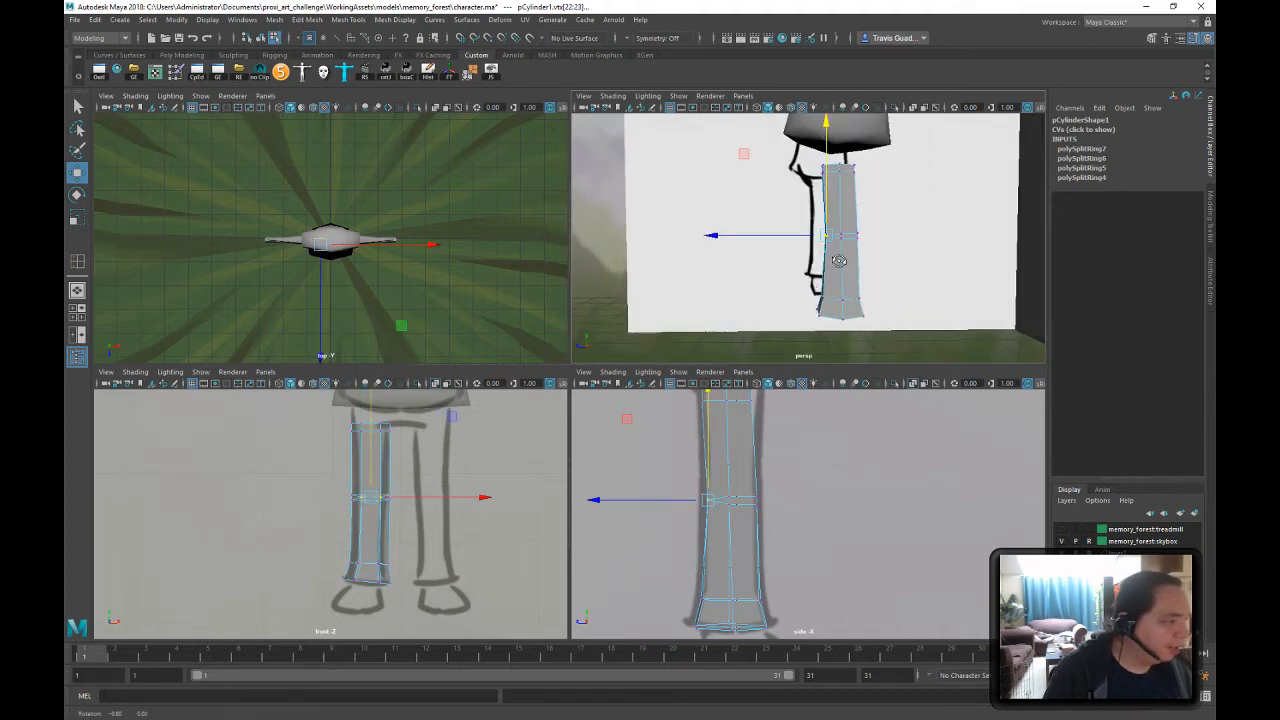
{"action": "left_click_drag", "start_coordinate": [837, 260], "coordinate": [797, 268], "text": "alt"}
{"action": "left_click_drag", "start_coordinate": [878, 217], "coordinate": [715, 259]}
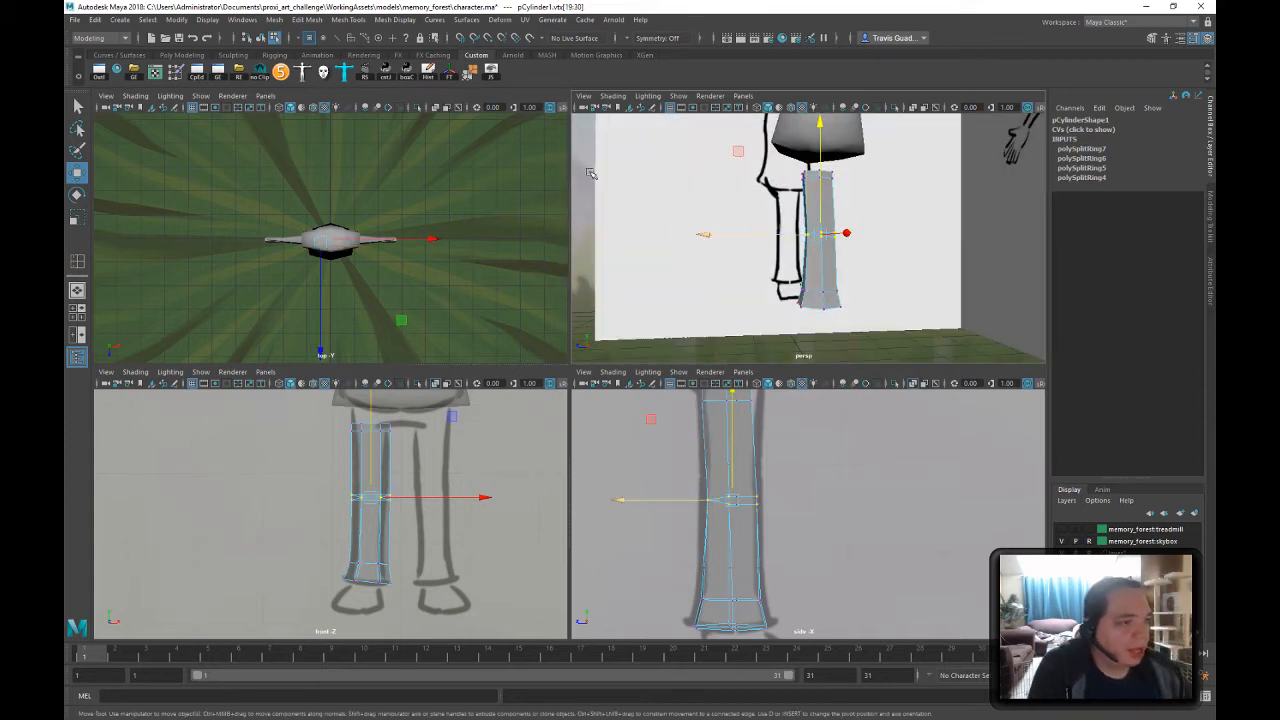
{"action": "left_click", "coordinate": [466, 73]}
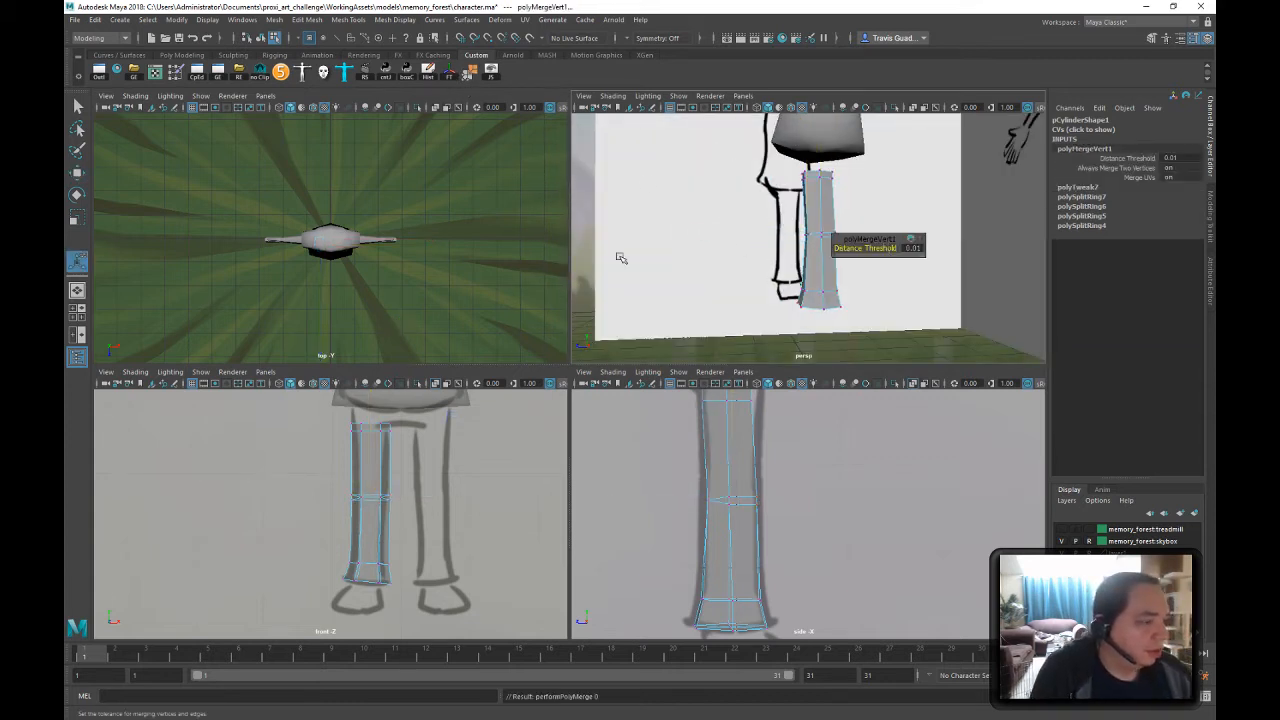
{"action": "left_click", "coordinate": [861, 274]}
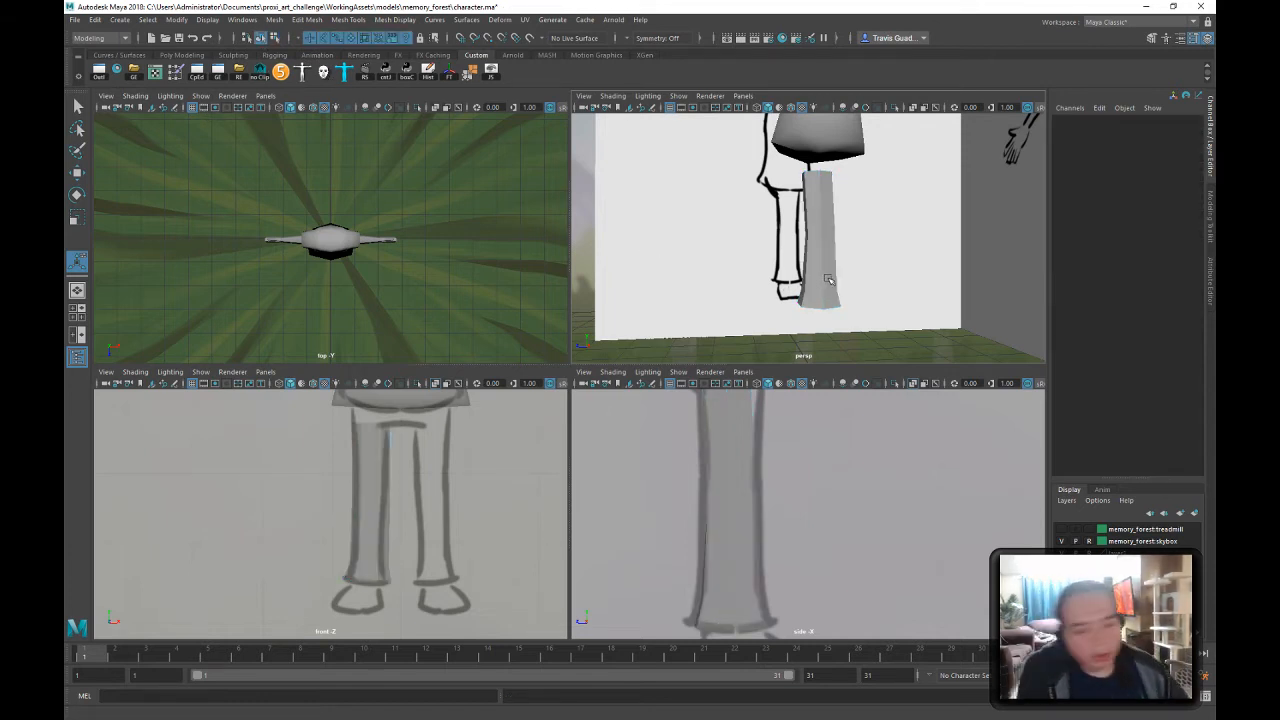
- In the side view, move the leg's upper front vertices forward to follow the drawn trouser outline
{"action": "mouse_move", "coordinate": [876, 225]}
{"action": "left_mouse_down", "text": "alt"}
{"action": "mouse_move", "coordinate": [877, 197]}
{"action": "mouse_move", "coordinate": [849, 257]}
{"action": "mouse_move", "coordinate": [894, 243]}
{"action": "left_mouse_up", "text": "alt"}
{"action": "left_click", "coordinate": [845, 232]}
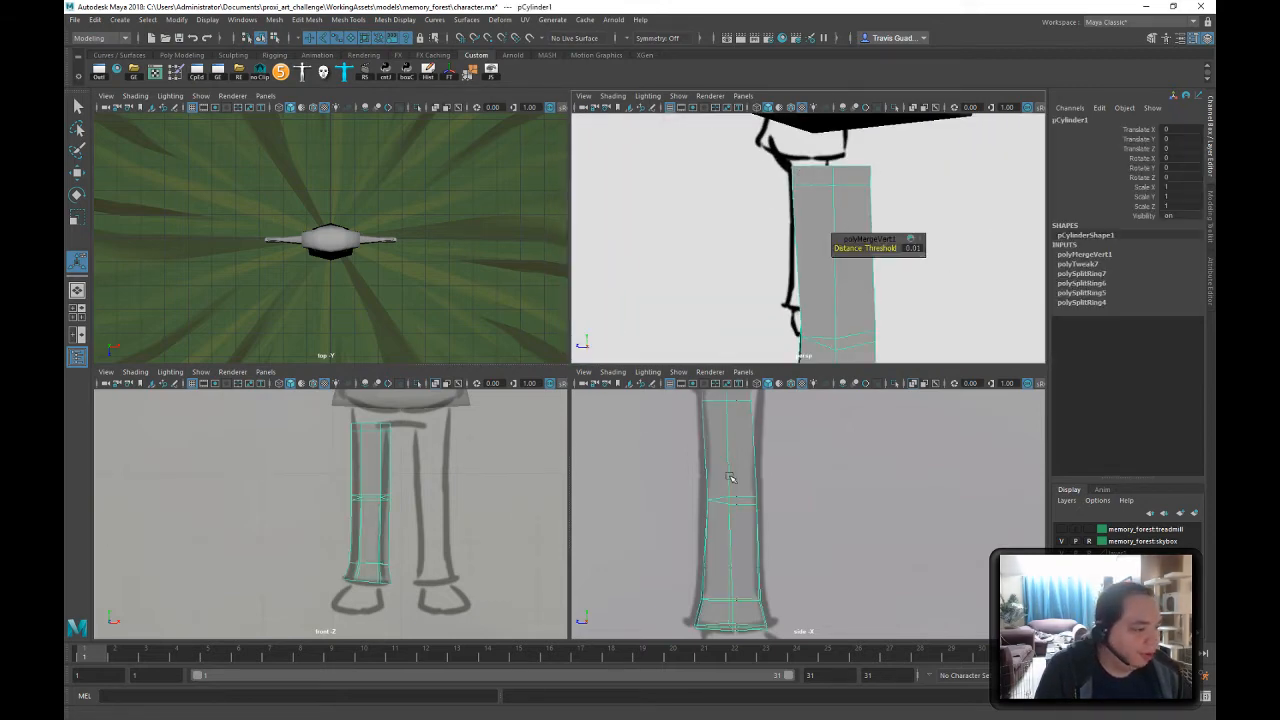
{"action": "middle_click_drag", "start_coordinate": [758, 505], "coordinate": [764, 553], "text": "alt"}
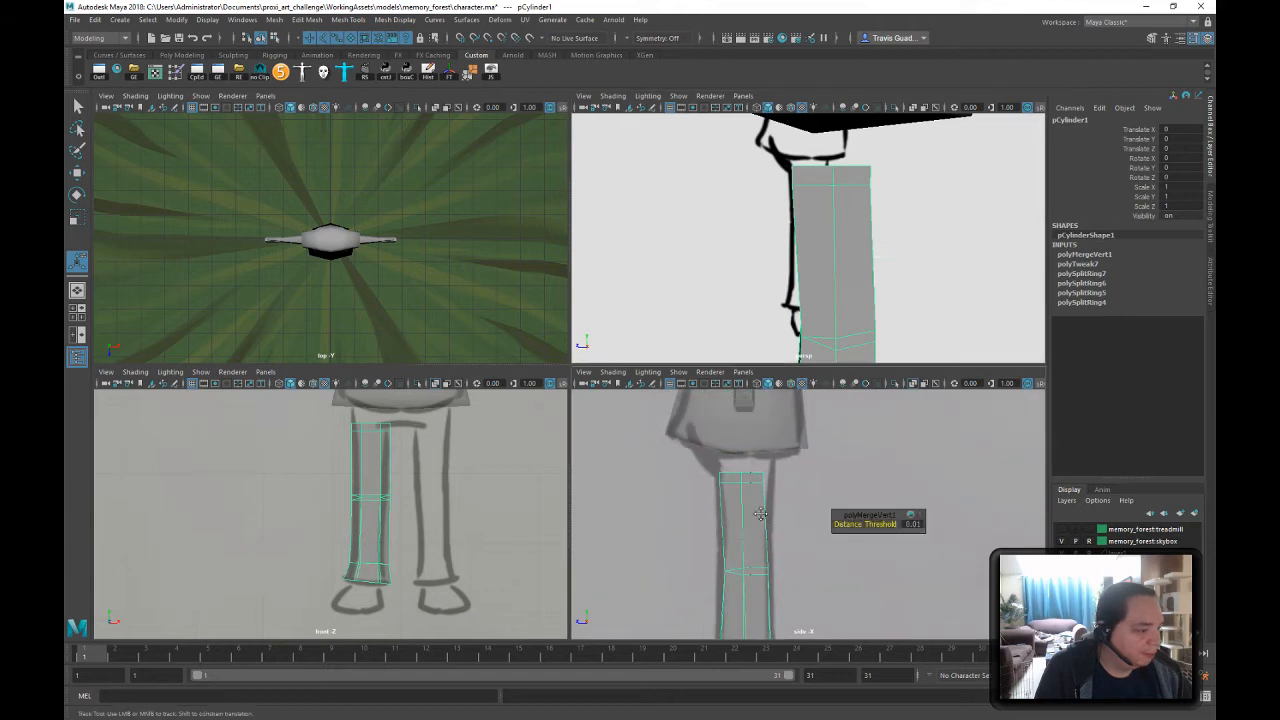
{"action": "right_click_drag", "start_coordinate": [760, 362], "coordinate": [724, 402]}
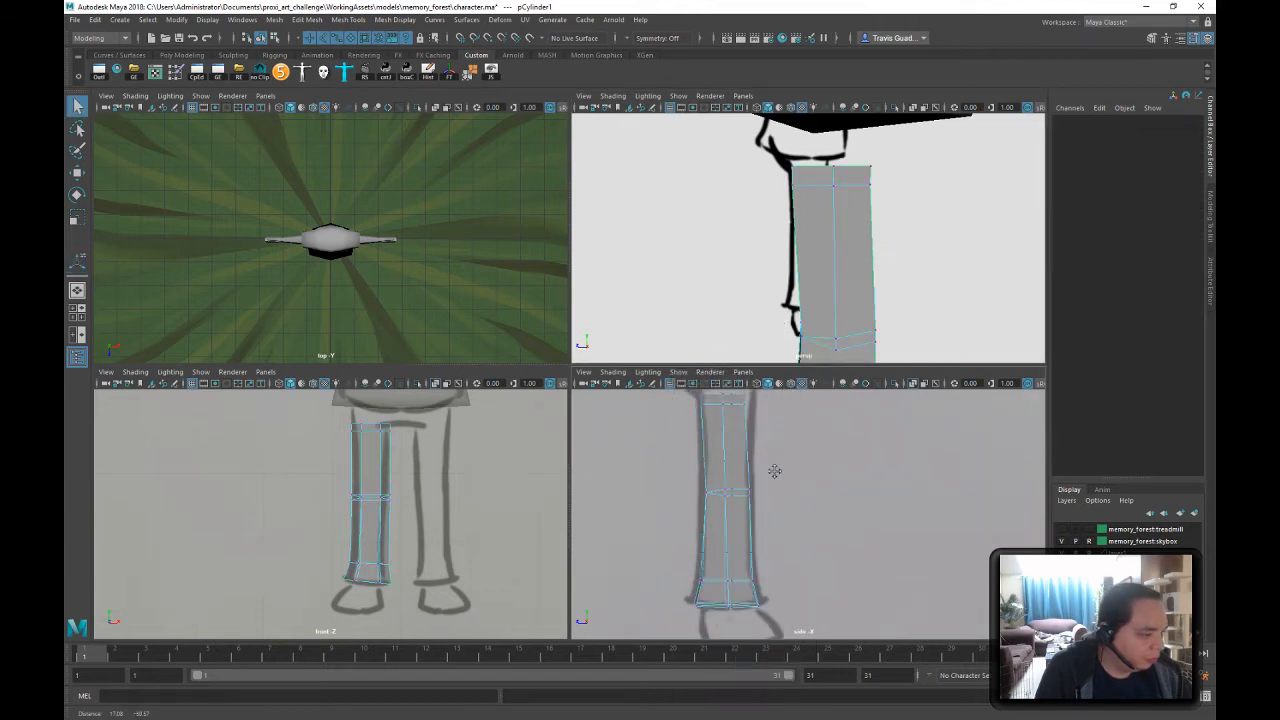
{"action": "left_click_drag", "start_coordinate": [752, 630], "coordinate": [700, 436]}
{"action": "key", "text": "w"}
{"action": "left_click", "coordinate": [645, 517]}
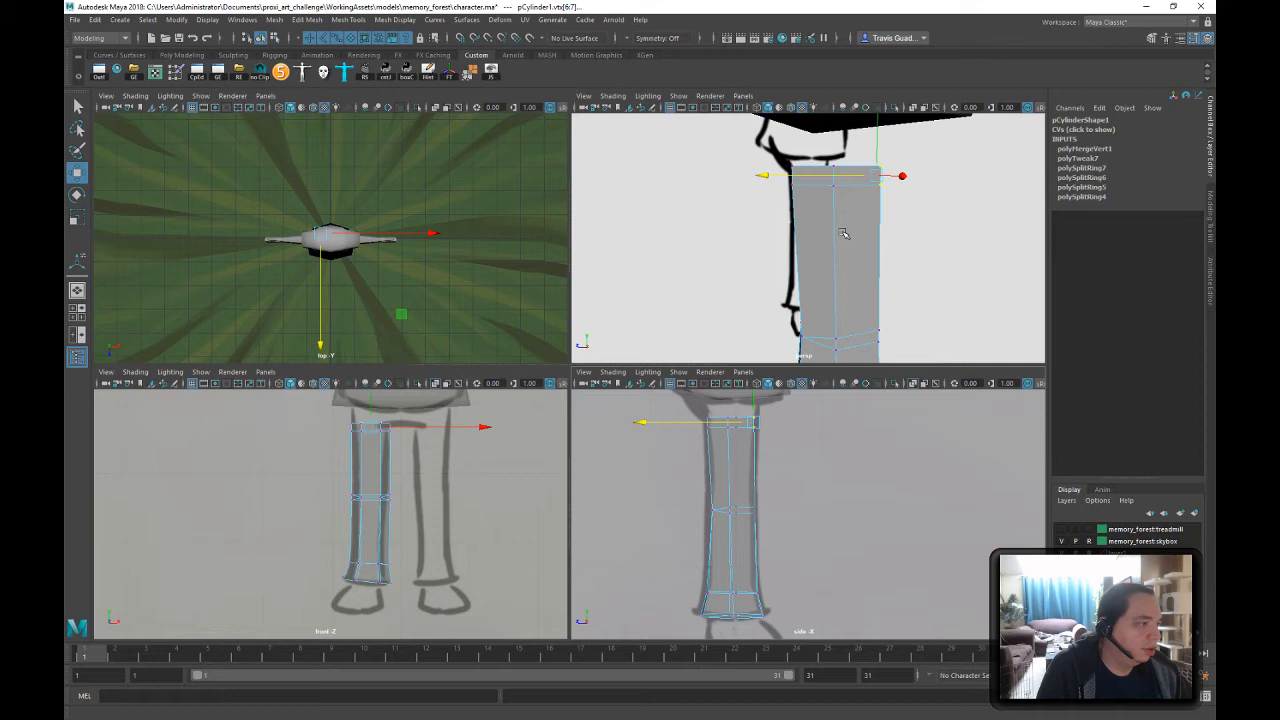
- Raise the leg's topmost vertex ring into the shirt and scale it outward so the upper leg flares
{"action": "middle_click_drag", "start_coordinate": [829, 471], "coordinate": [829, 517], "text": "alt"}
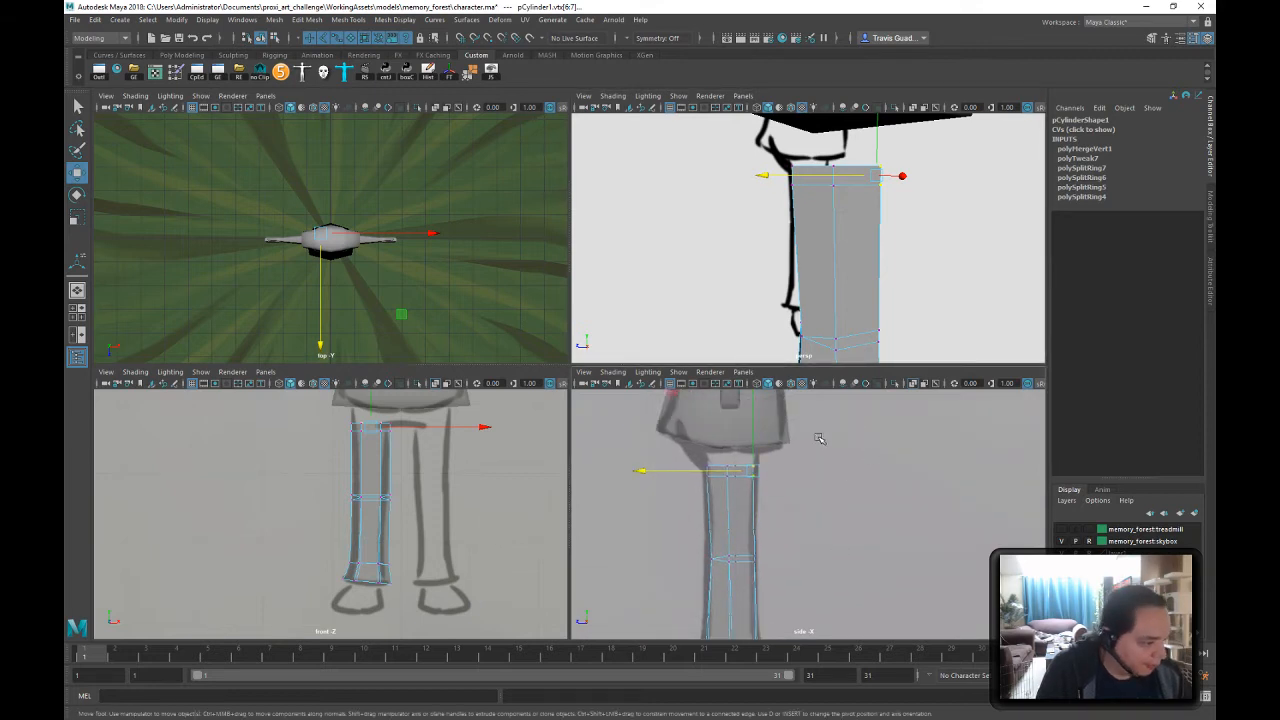
{"action": "mouse_move", "coordinate": [818, 437]}
{"action": "left_mouse_down"}
{"action": "mouse_move", "coordinate": [682, 472]}
{"action": "mouse_move", "coordinate": [737, 399]}
{"action": "mouse_move", "coordinate": [828, 416]}
{"action": "left_mouse_up"}
{"action": "key", "text": "r"}
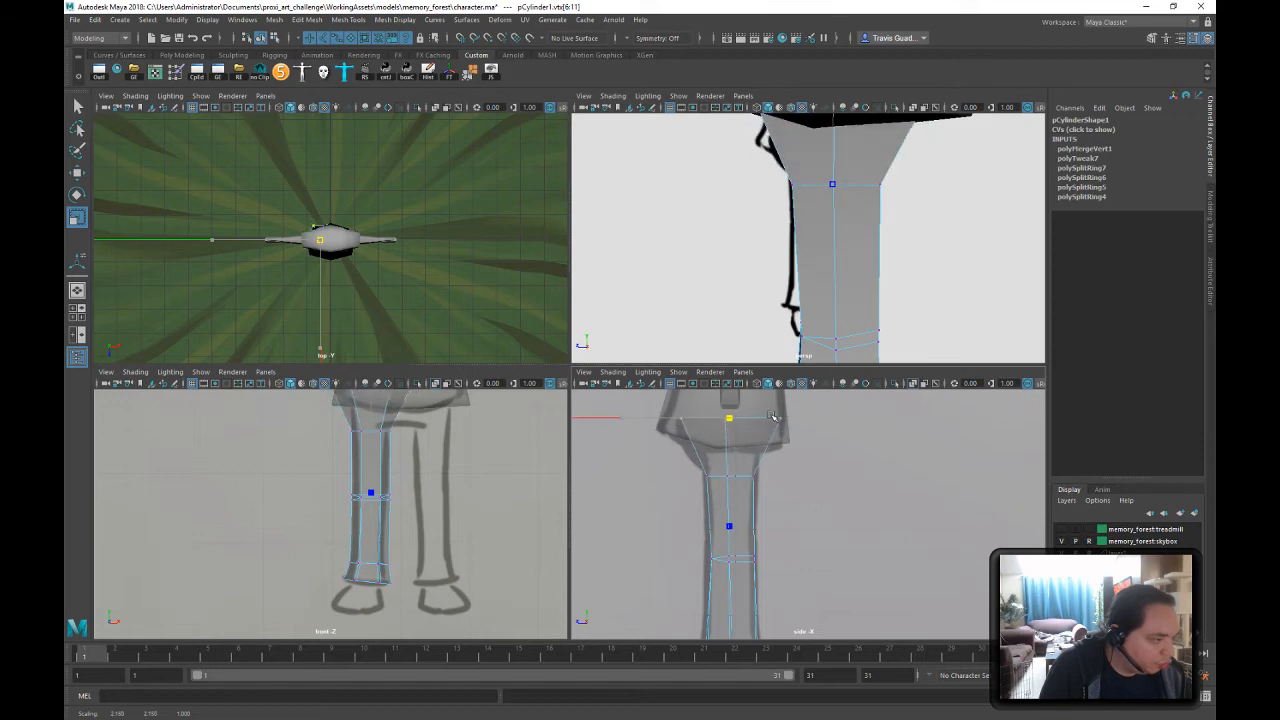
{"action": "left_click_drag", "start_coordinate": [898, 266], "coordinate": [795, 242], "text": "alt"}
{"action": "right_click_drag", "start_coordinate": [795, 242], "coordinate": [755, 196], "text": "alt"}
{"action": "left_click_drag", "start_coordinate": [755, 196], "coordinate": [980, 163], "text": "alt"}
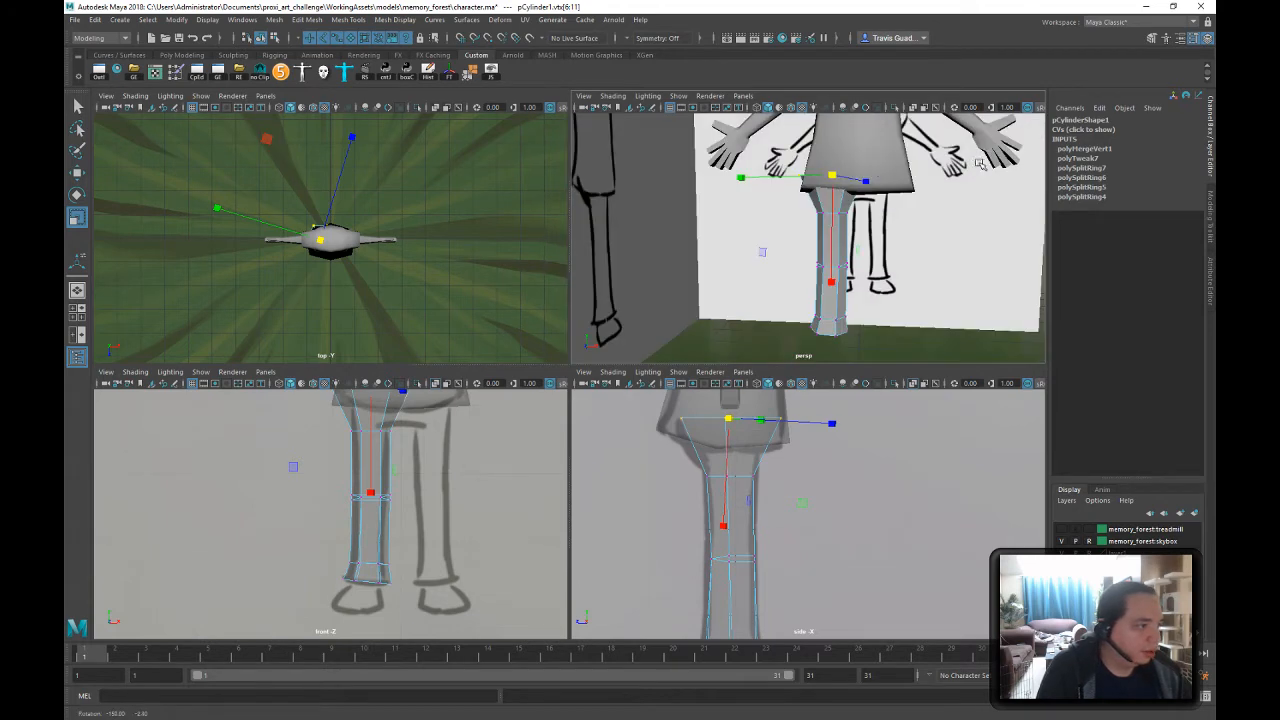
- Return the leg to object mode, clear its construction history and place its pivot at the world origin
{"action": "left_click", "coordinate": [275, 39]}
{"action": "left_click", "coordinate": [261, 39]}
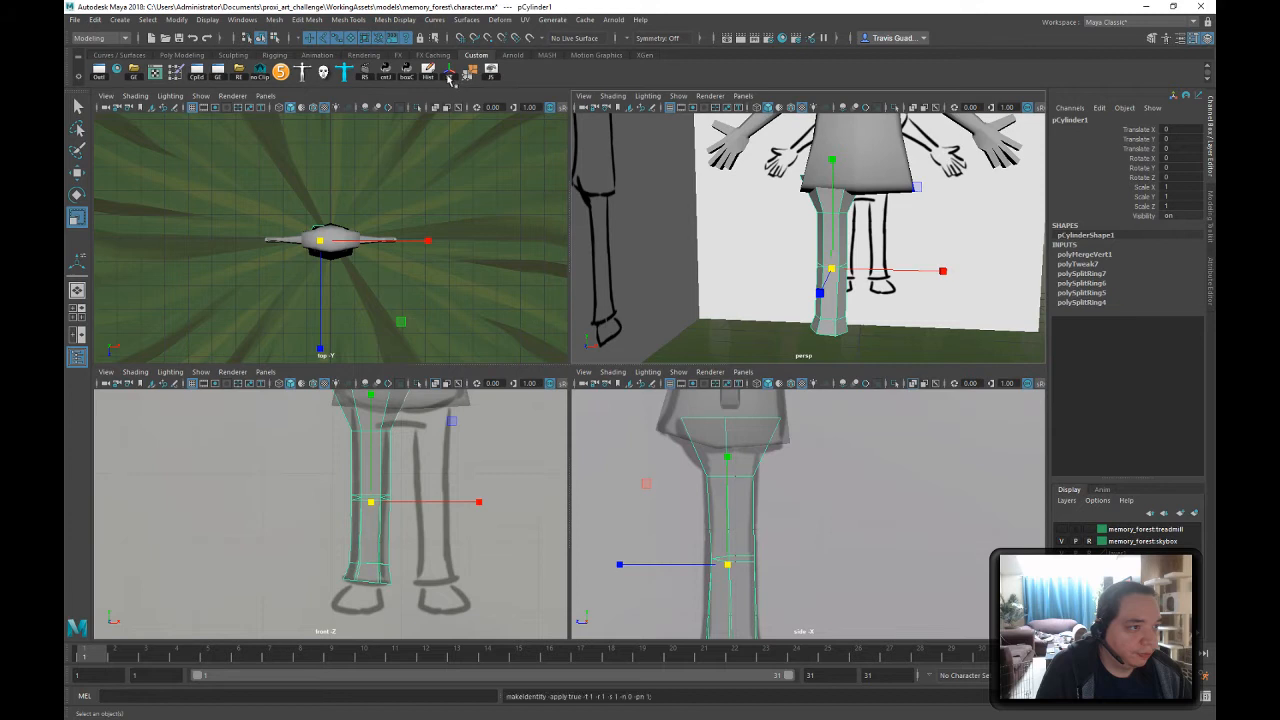
{"action": "left_click", "coordinate": [452, 80]}
{"action": "left_click_drag", "start_coordinate": [745, 230], "coordinate": [822, 316], "text": "alt"}
{"action": "key", "text": "d"}
{"action": "key", "text": "w"}
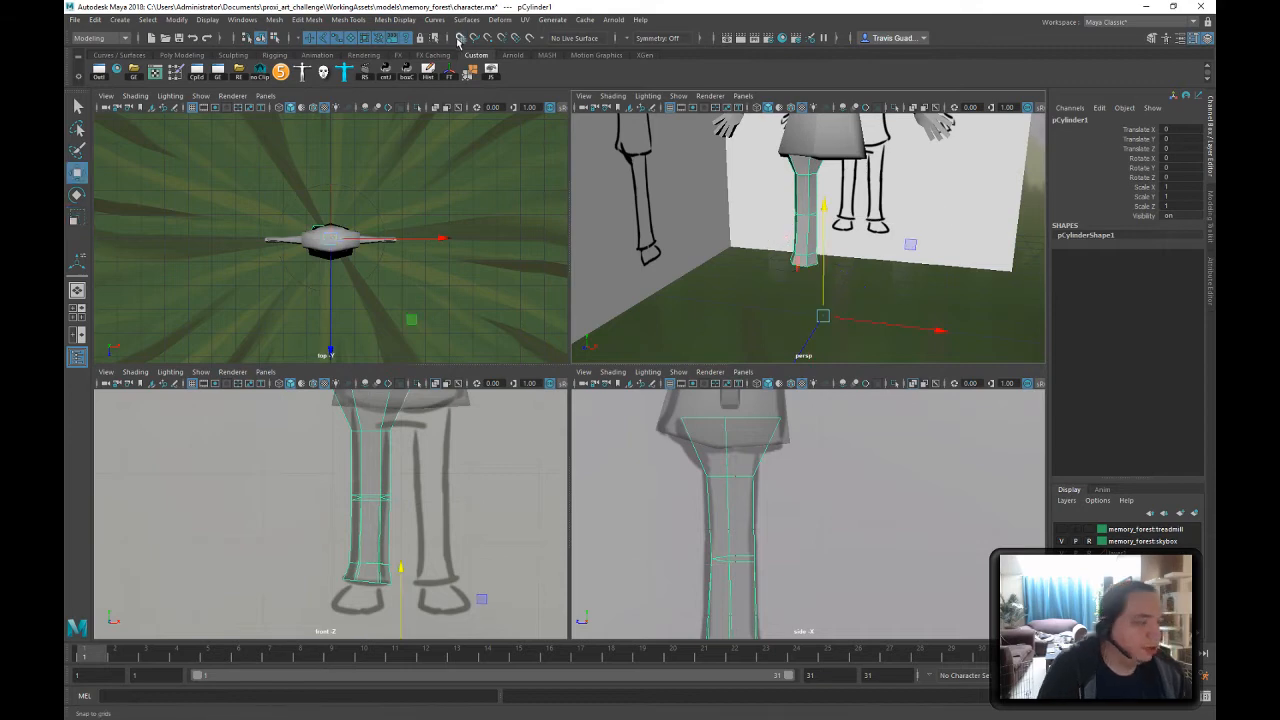
- Duplicate the leg as an instance and mirror the copy by setting its Scale X to -1
{"action": "left_click", "coordinate": [176, 20]}
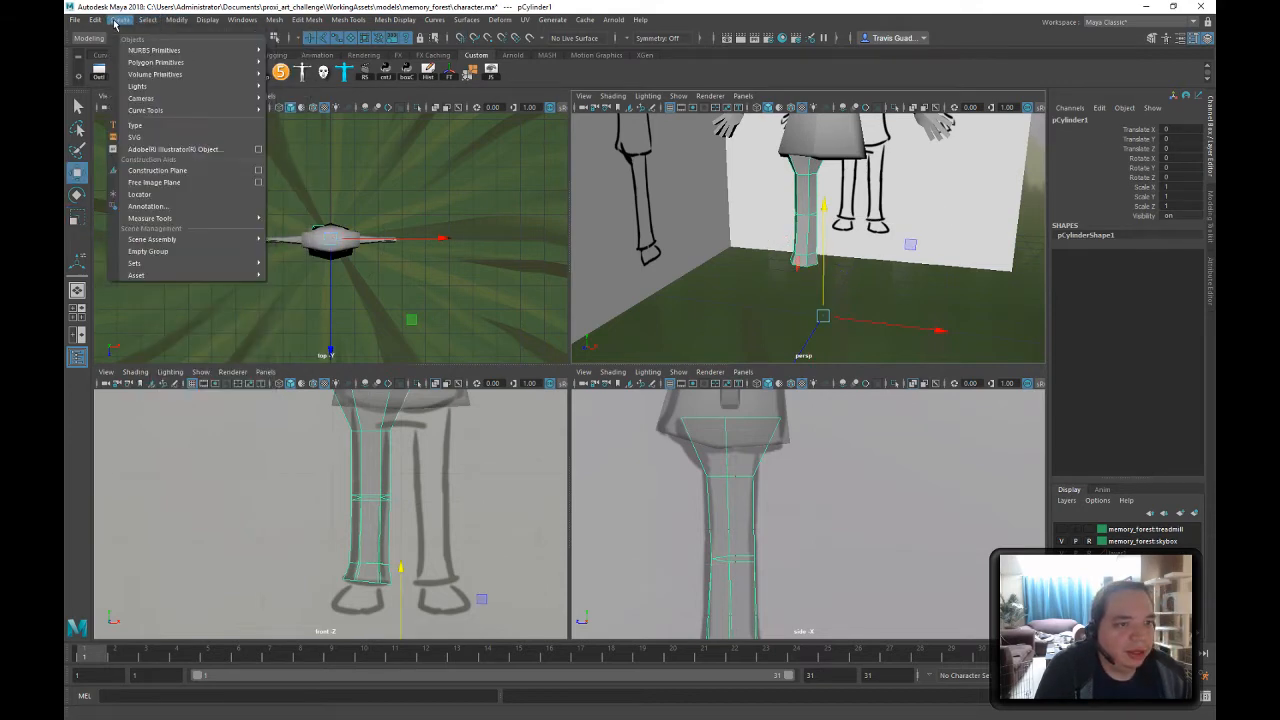
{"action": "left_click", "coordinate": [135, 206]}
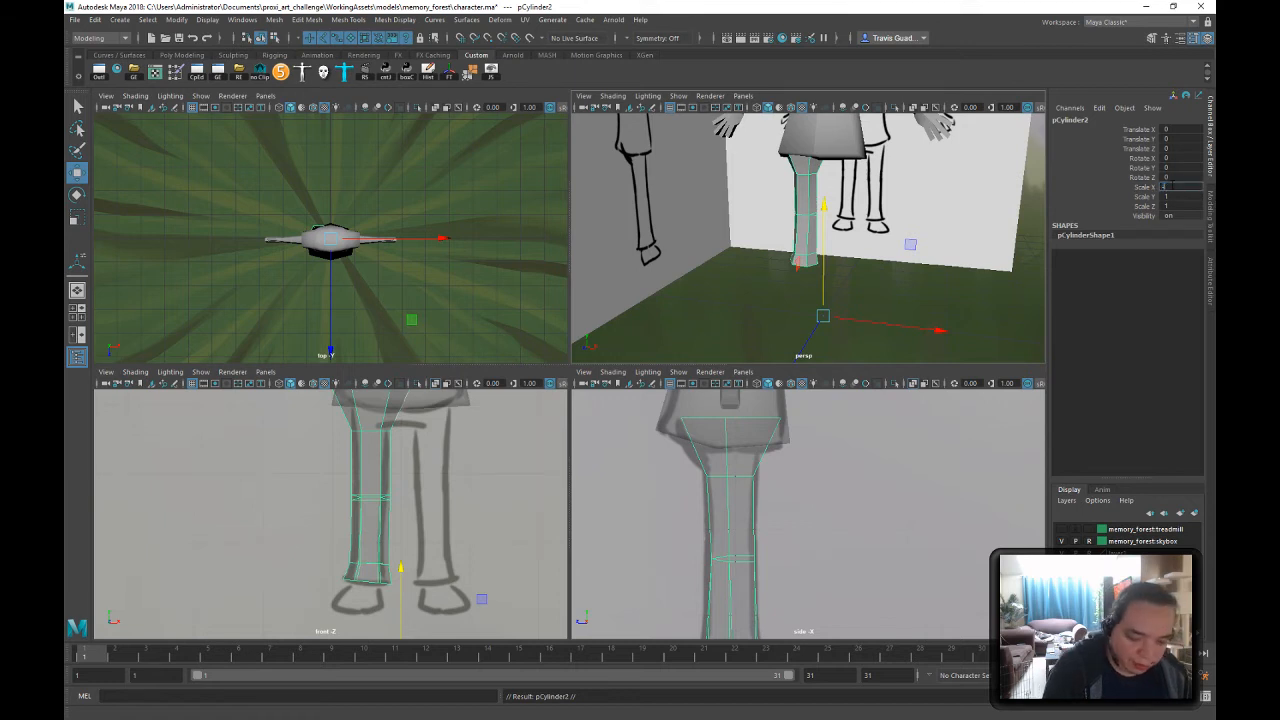
{"action": "type", "text": "-1"}
{"action": "key", "text": "Return"}
{"action": "left_click_drag", "start_coordinate": [931, 217], "coordinate": [787, 232], "text": "alt"}
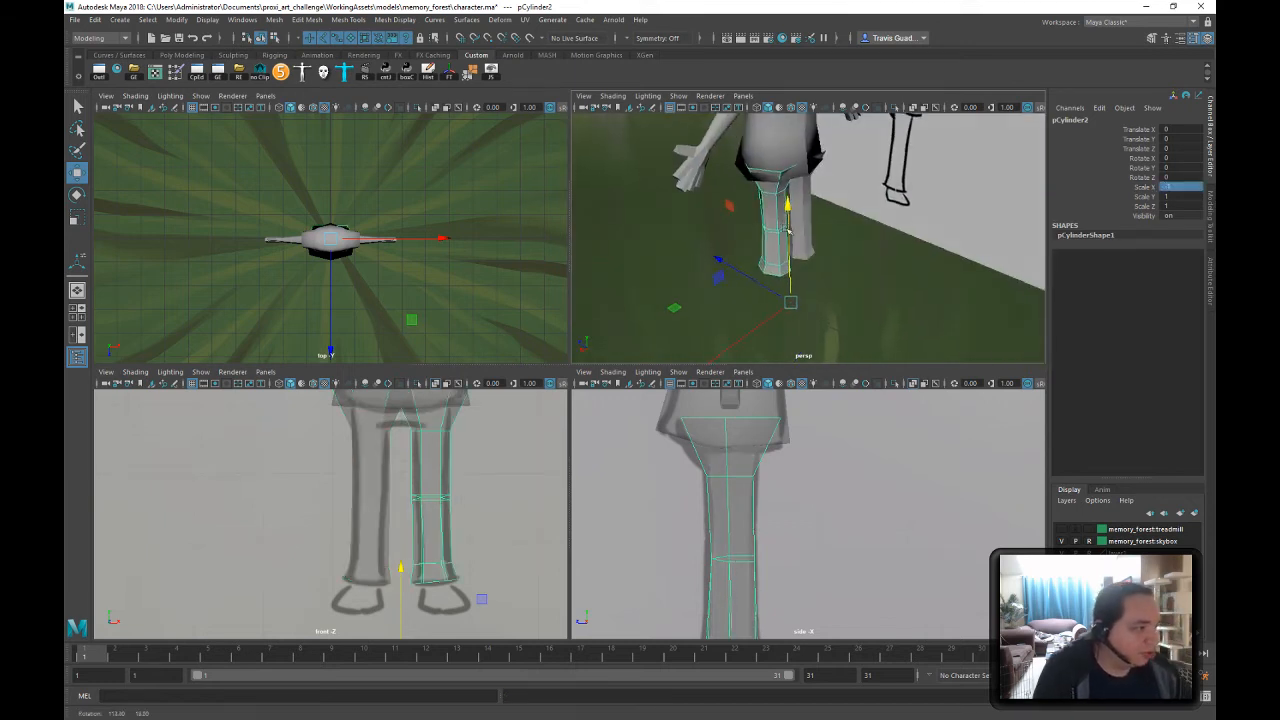
- Examine both legs and their flared tops under the shirt from several angles
{"action": "left_click", "coordinate": [963, 271]}
{"action": "middle_click_drag", "start_coordinate": [917, 223], "coordinate": [920, 331], "text": "alt"}
{"action": "right_click_drag", "start_coordinate": [949, 286], "coordinate": [849, 267], "text": "alt"}
{"action": "left_click_drag", "start_coordinate": [849, 267], "coordinate": [853, 222], "text": "alt"}
{"action": "right_click_drag", "start_coordinate": [853, 222], "coordinate": [915, 235], "text": "alt"}
{"action": "middle_click_drag", "start_coordinate": [915, 235], "coordinate": [912, 185], "text": "alt"}
{"action": "left_click_drag", "start_coordinate": [912, 185], "coordinate": [820, 211], "text": "alt"}
{"action": "right_click_drag", "start_coordinate": [820, 211], "coordinate": [883, 223], "text": "alt"}
{"action": "middle_click_drag", "start_coordinate": [883, 223], "coordinate": [840, 274], "text": "alt"}
{"action": "right_click_drag", "start_coordinate": [840, 274], "coordinate": [775, 241], "text": "alt"}
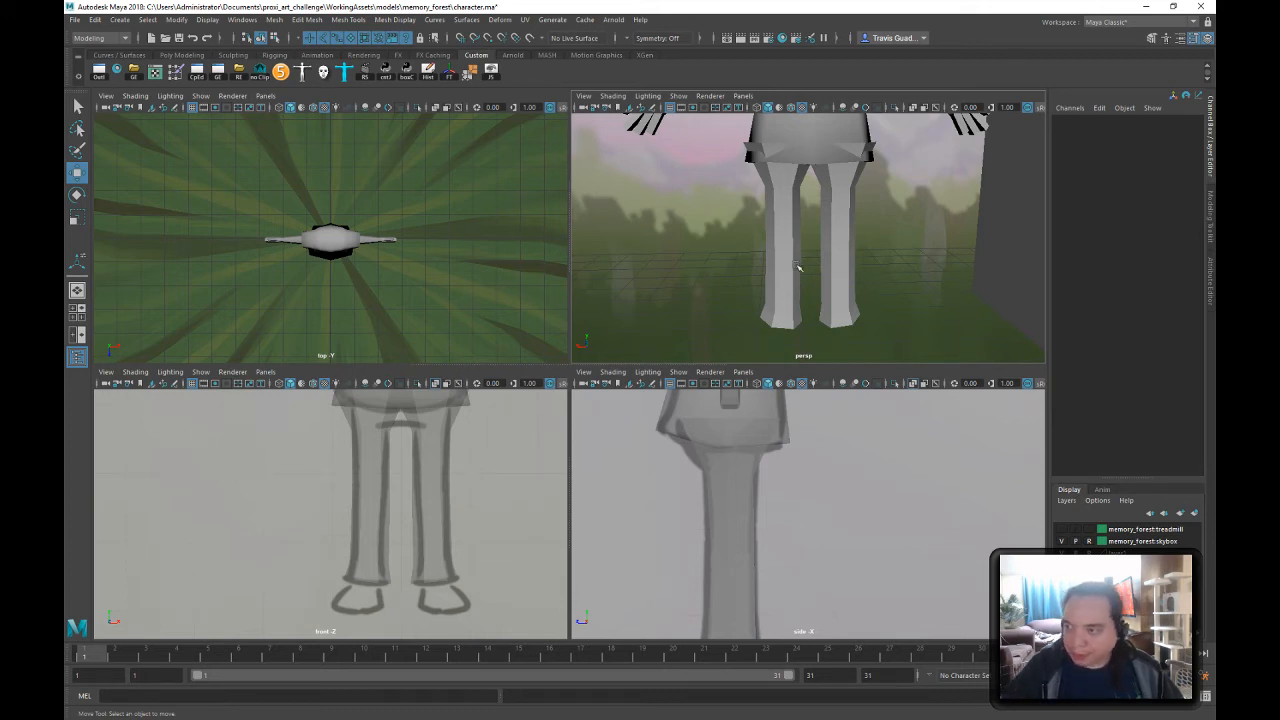
- Insert an edge loop around the flared top of the legs, just above the existing upper loop
{"action": "left_click", "coordinate": [799, 250]}
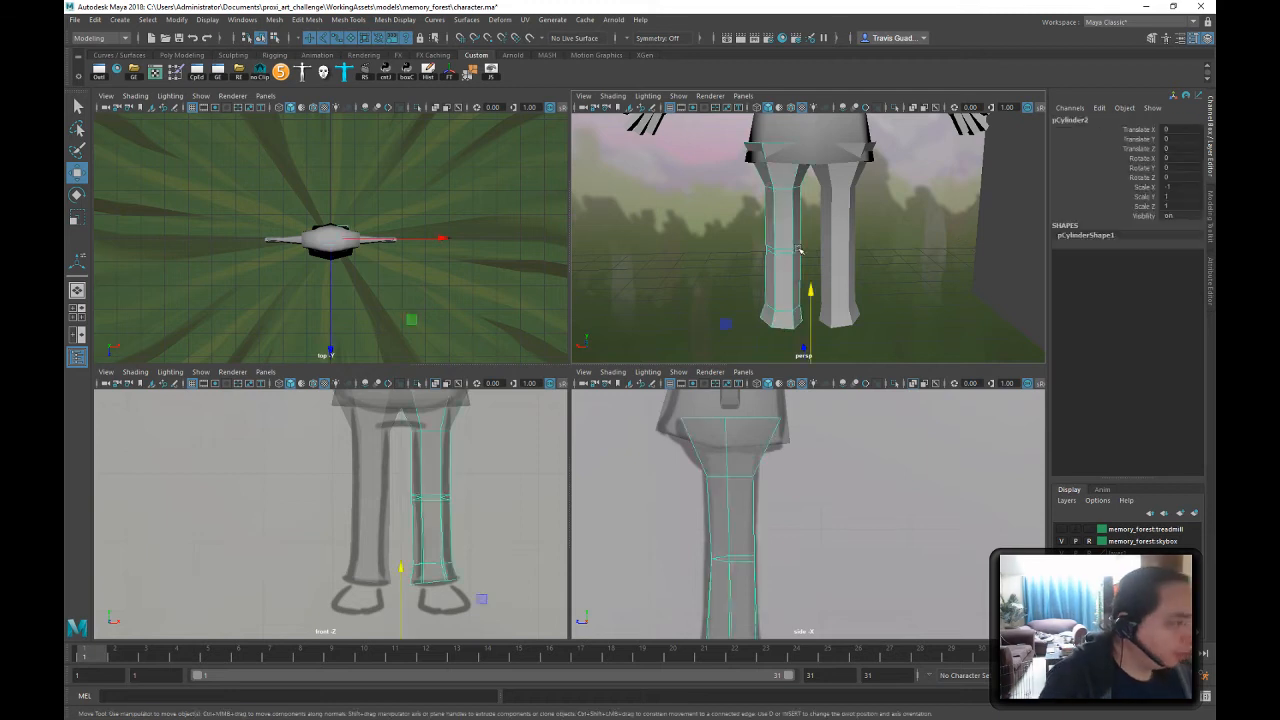
{"action": "middle_click_drag", "start_coordinate": [840, 206], "coordinate": [843, 312], "text": "alt"}
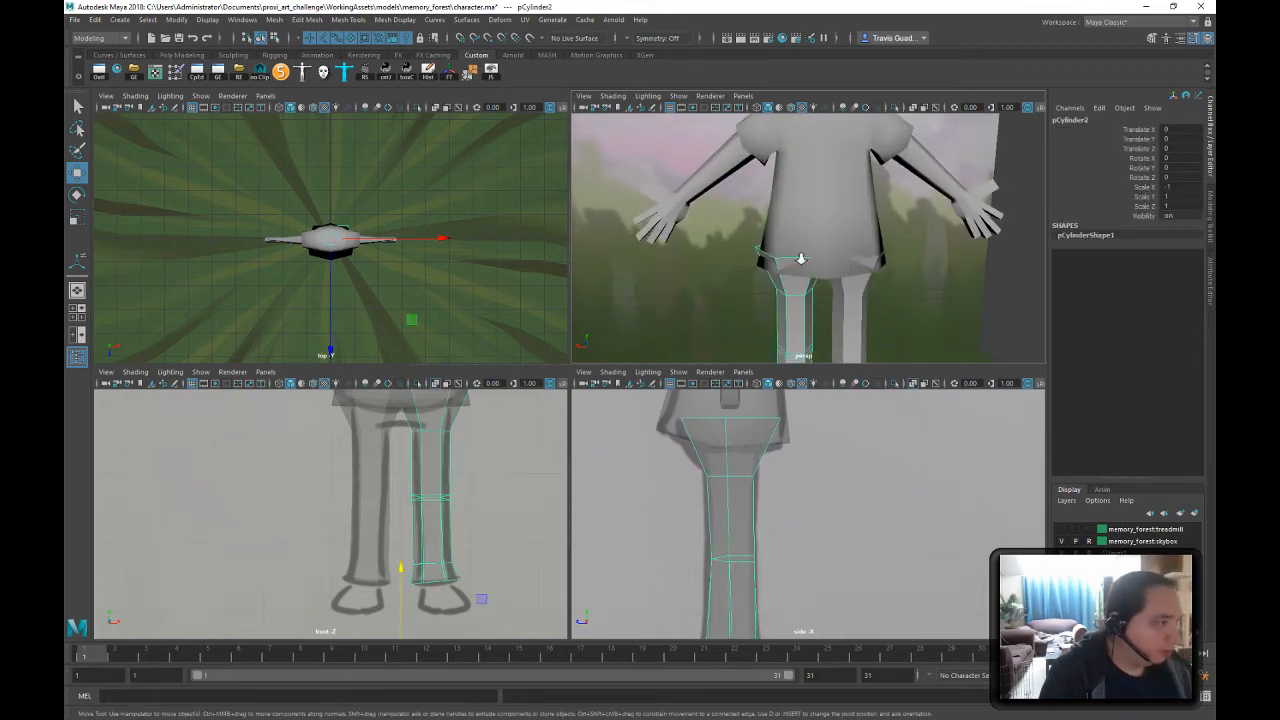
{"action": "right_click_drag", "start_coordinate": [800, 257], "coordinate": [863, 266], "text": "alt"}
{"action": "right_click_drag", "start_coordinate": [711, 263], "coordinate": [765, 266], "text": "alt"}
{"action": "left_click_drag", "start_coordinate": [765, 266], "coordinate": [834, 271], "text": "alt"}
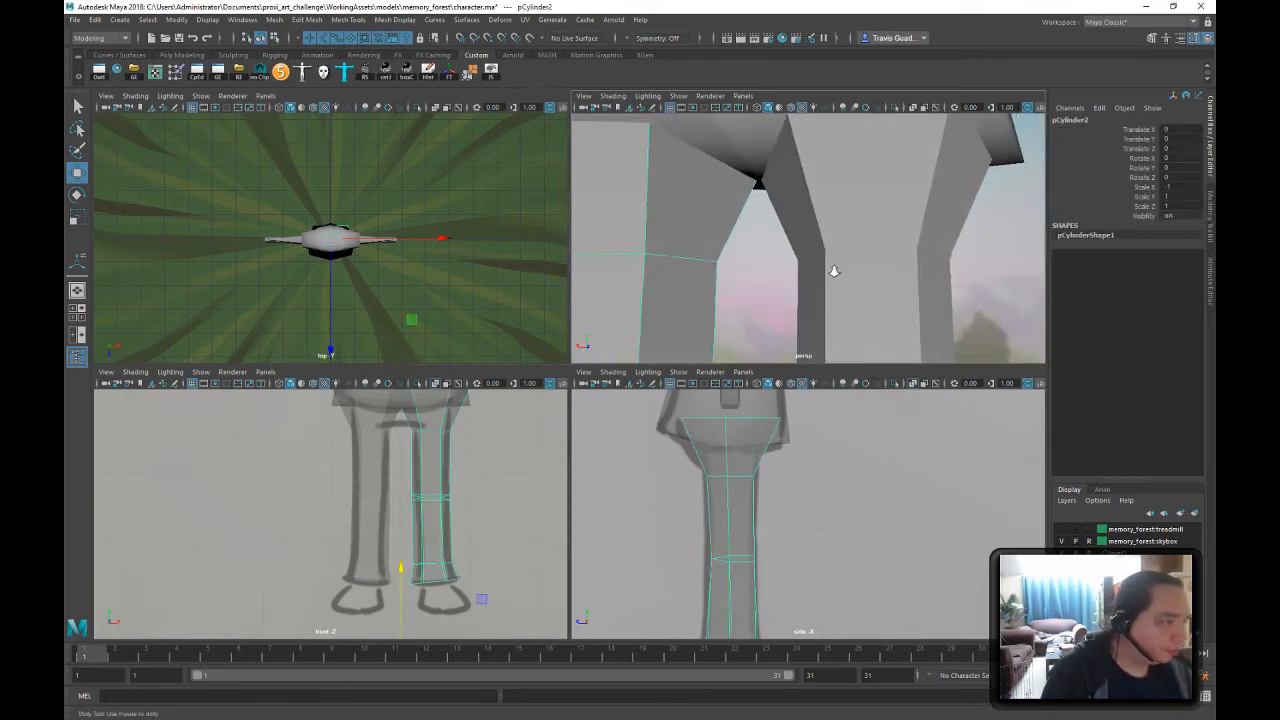
{"action": "right_click_drag", "start_coordinate": [834, 271], "coordinate": [797, 262], "text": "alt"}
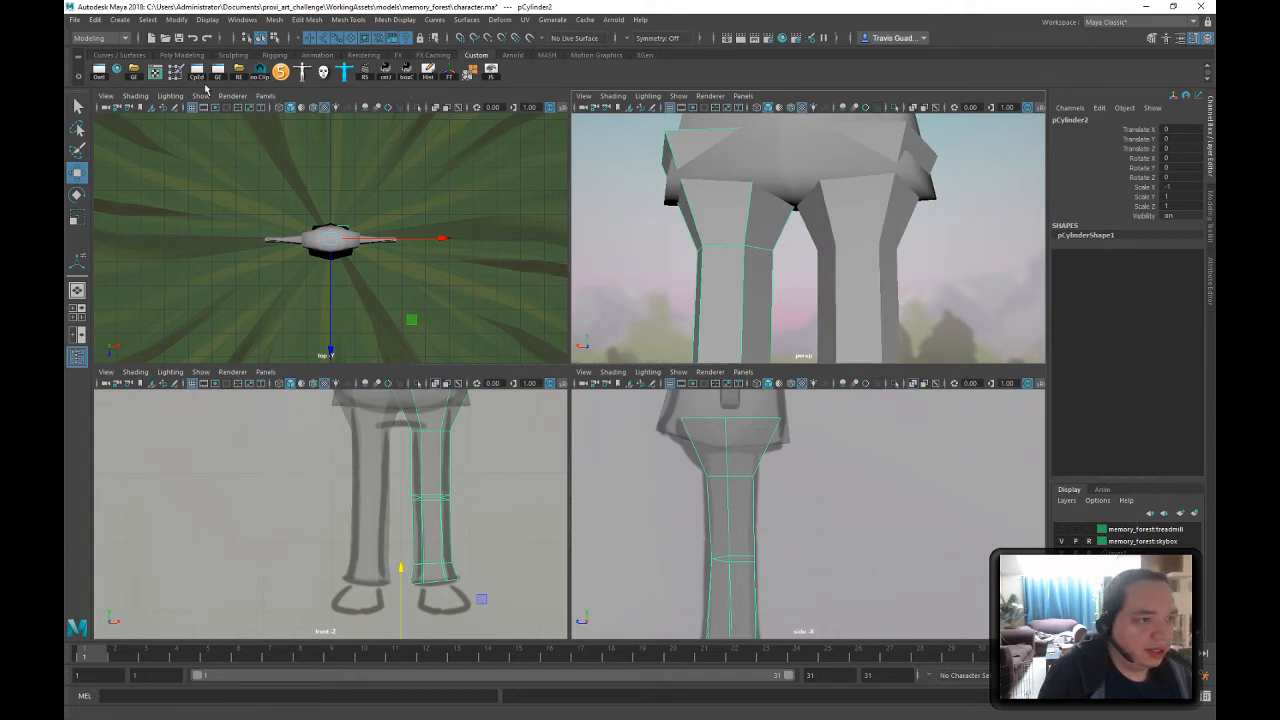
{"action": "left_click", "coordinate": [350, 20]}
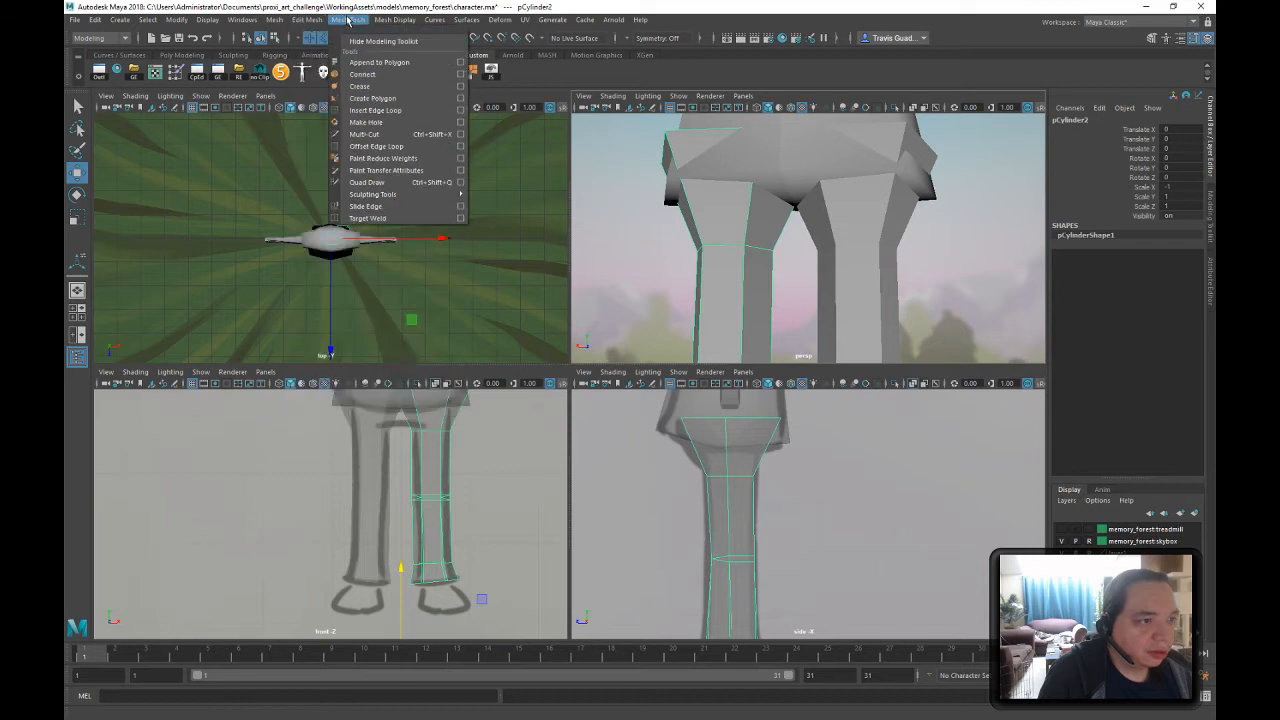
{"action": "left_click", "coordinate": [376, 110]}
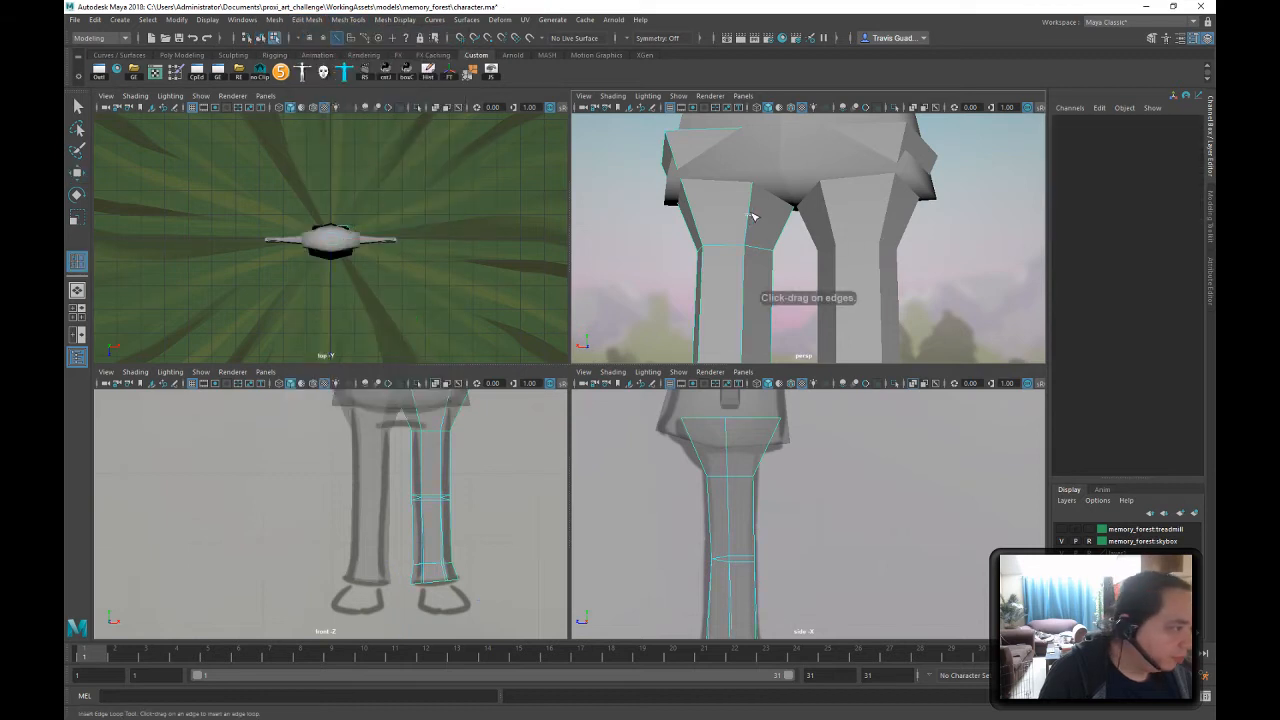
{"action": "left_click_drag", "start_coordinate": [746, 219], "coordinate": [741, 228]}
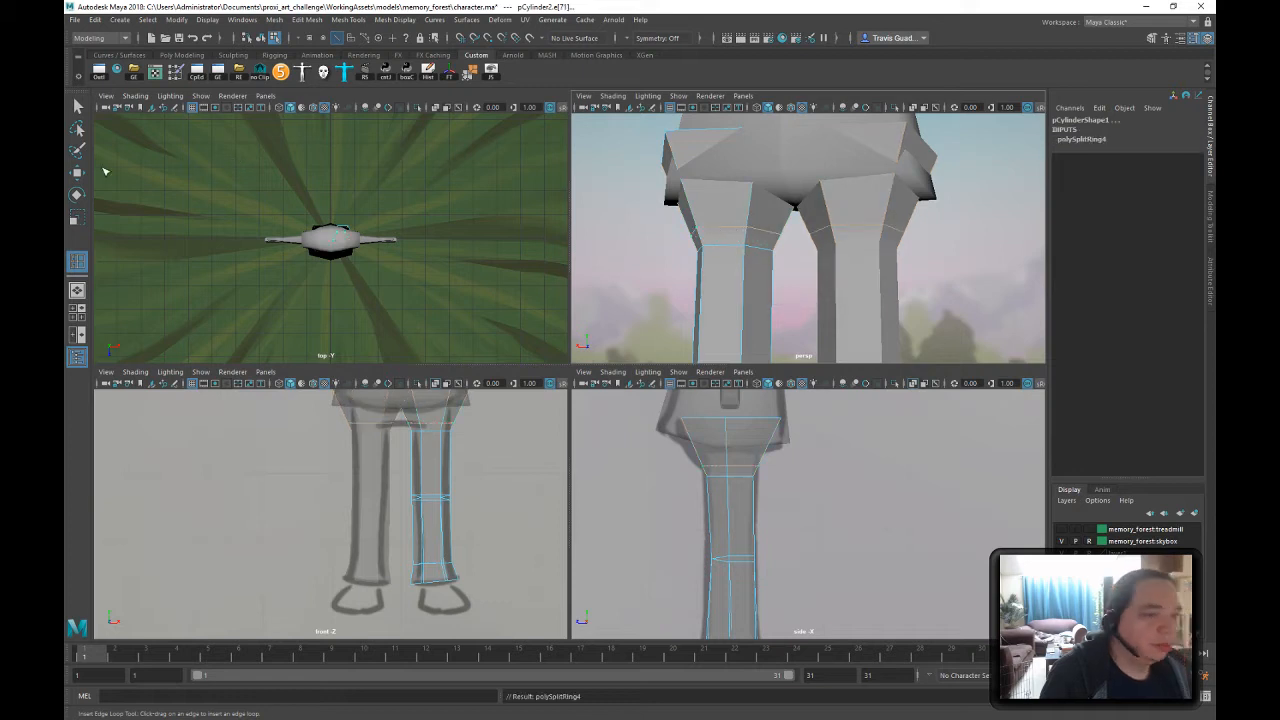
{"action": "left_click", "coordinate": [77, 105]}
- Move the new loop's front inner vertex along X, snapping it to the centre line so the legs meet at the crotch
{"action": "scroll", "coordinate": [752, 234], "scroll_direction": "up", "scroll_amount": 4}
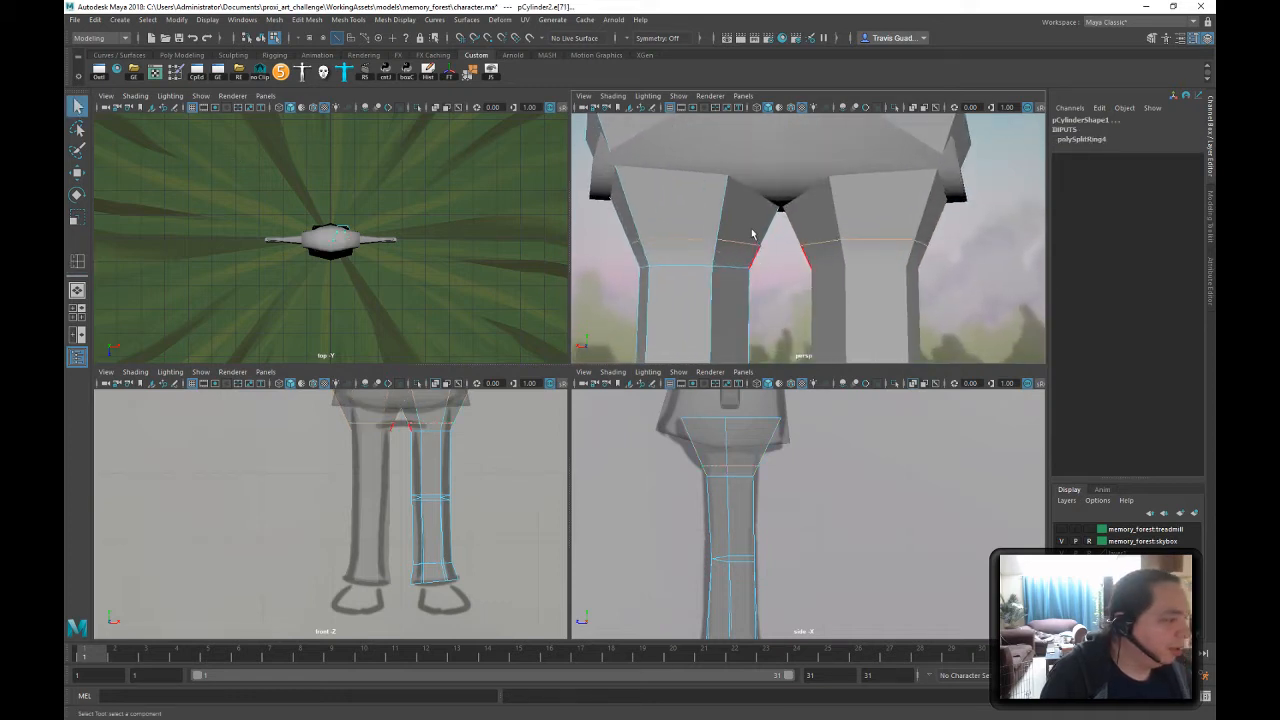
{"action": "right_click_drag", "start_coordinate": [752, 234], "coordinate": [702, 226]}
{"action": "left_click", "coordinate": [716, 241]}
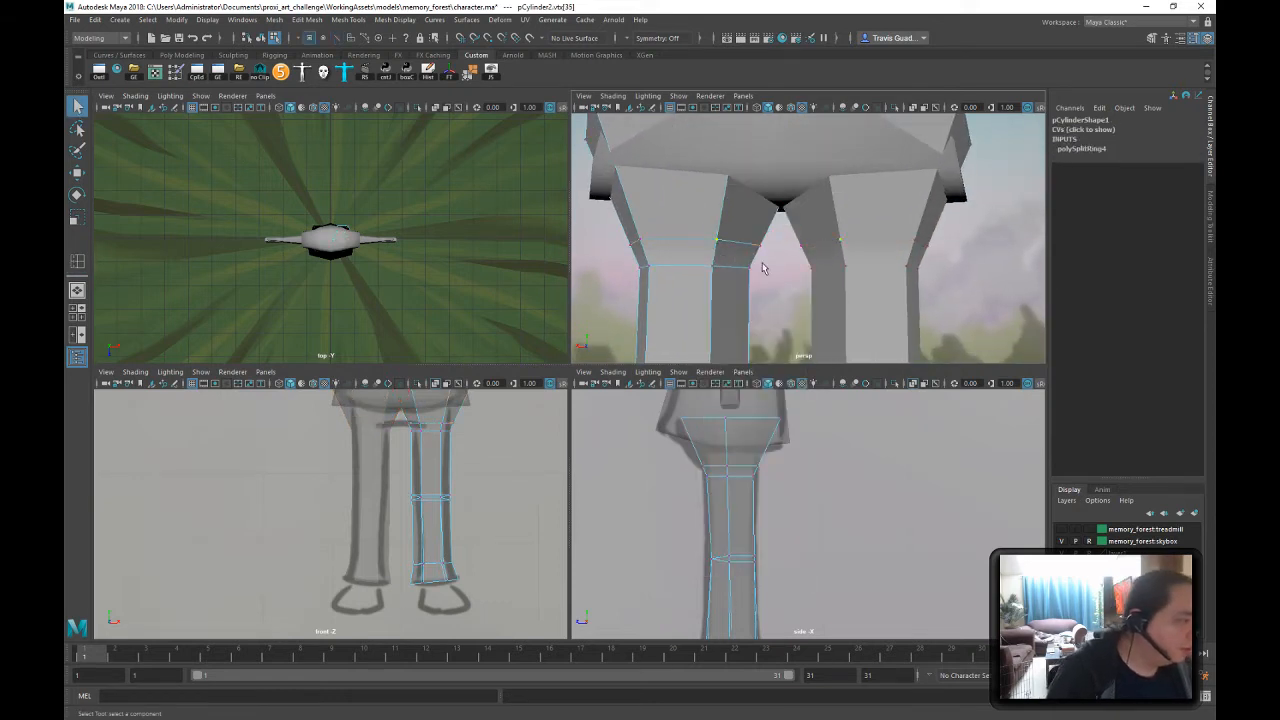
{"action": "key", "text": "w"}
{"action": "key", "text": "ctrl+z"}
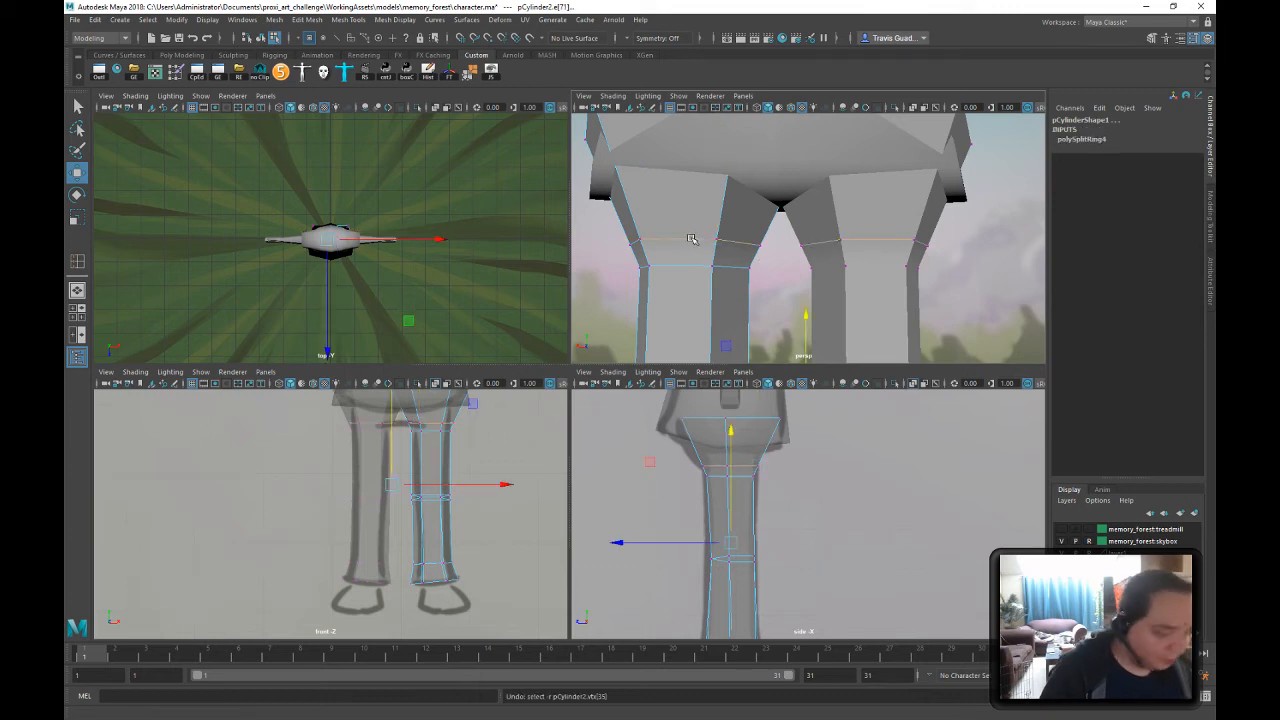
{"action": "key", "text": "shift+z"}
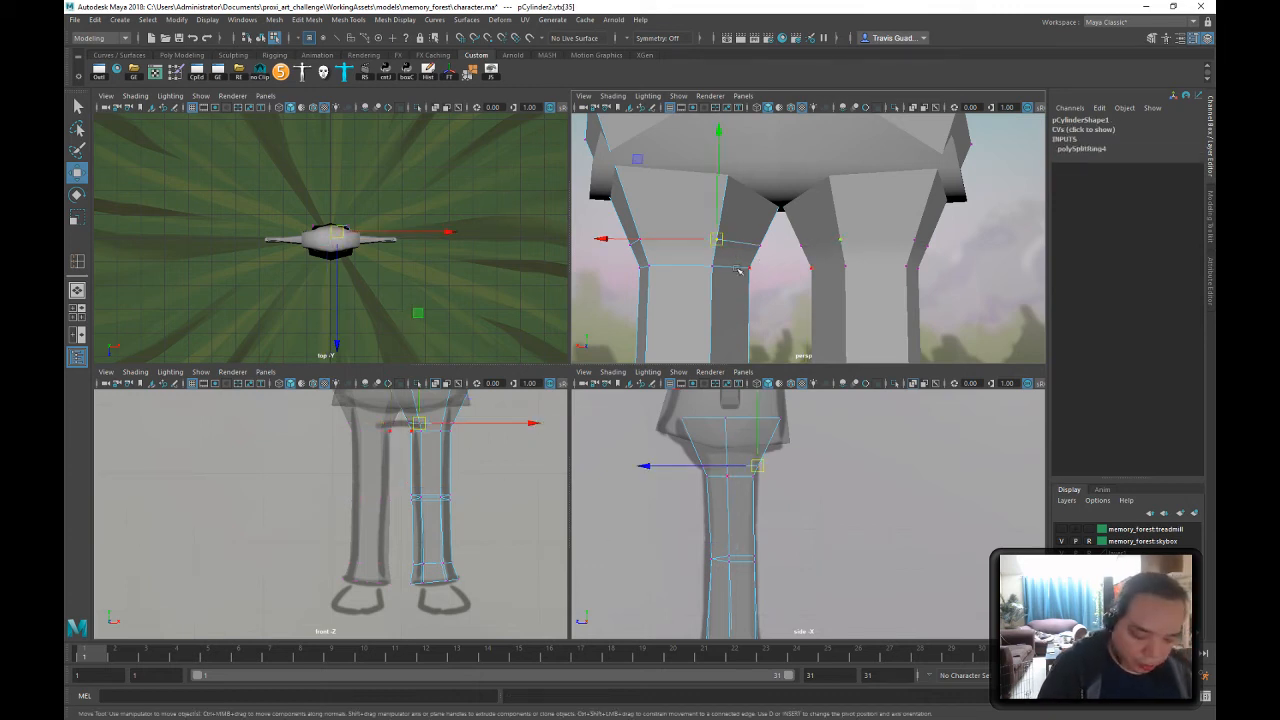
{"action": "key", "text": "x"}
{"action": "left_click", "coordinate": [678, 241]}
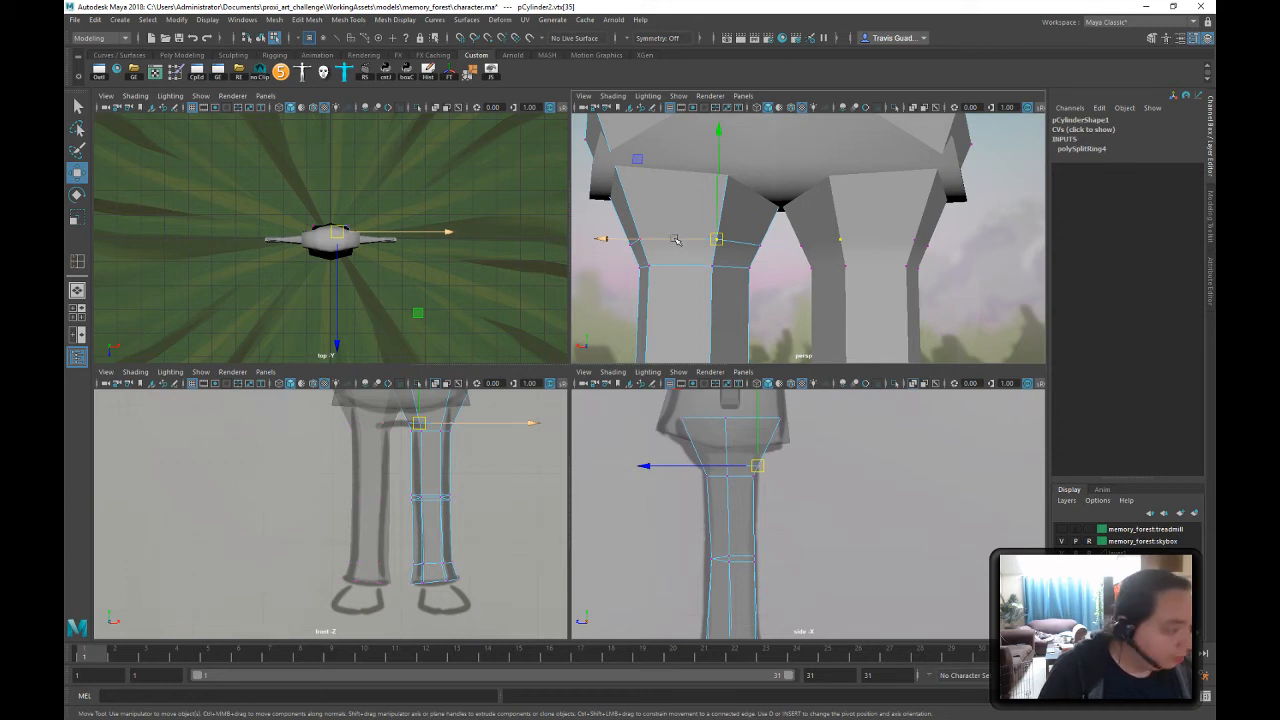
{"action": "left_click_drag", "start_coordinate": [676, 240], "coordinate": [696, 239]}
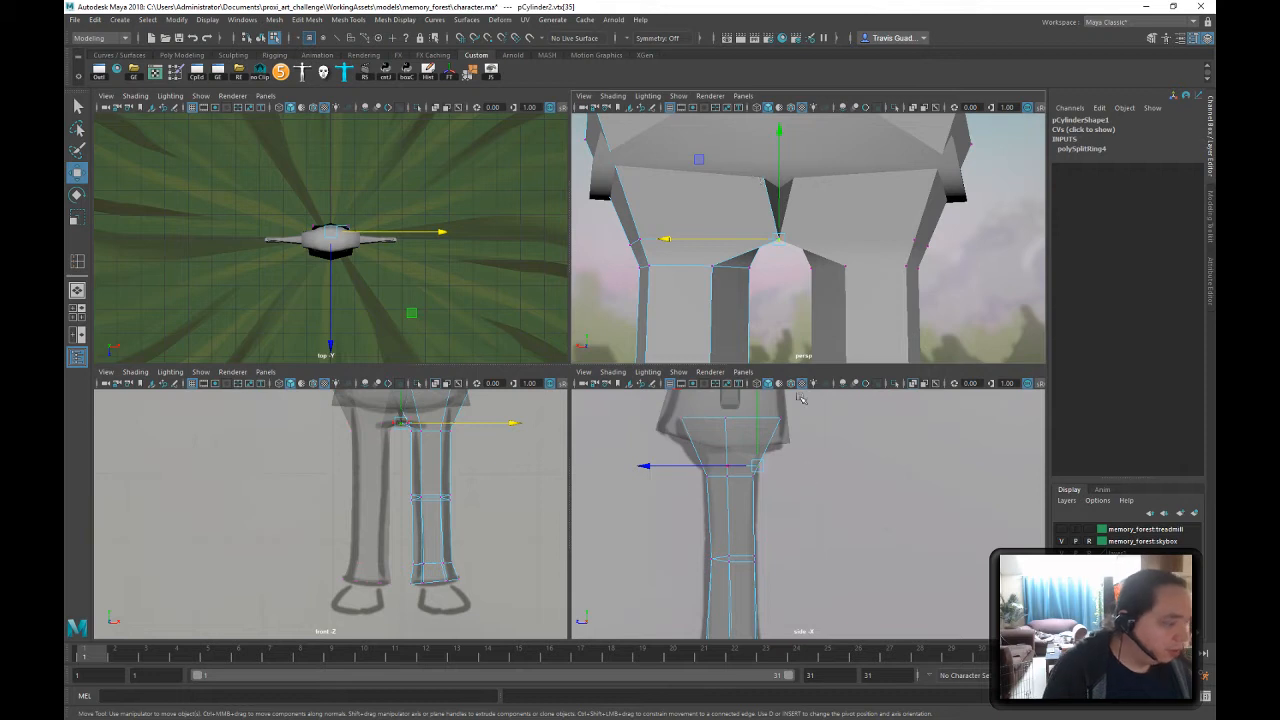
- Snap the leg's three top inner vertices along X to the centre line so both flared tops meet
{"action": "scroll", "coordinate": [769, 232], "scroll_direction": "down", "scroll_amount": 2}
{"action": "key", "text": "4"}
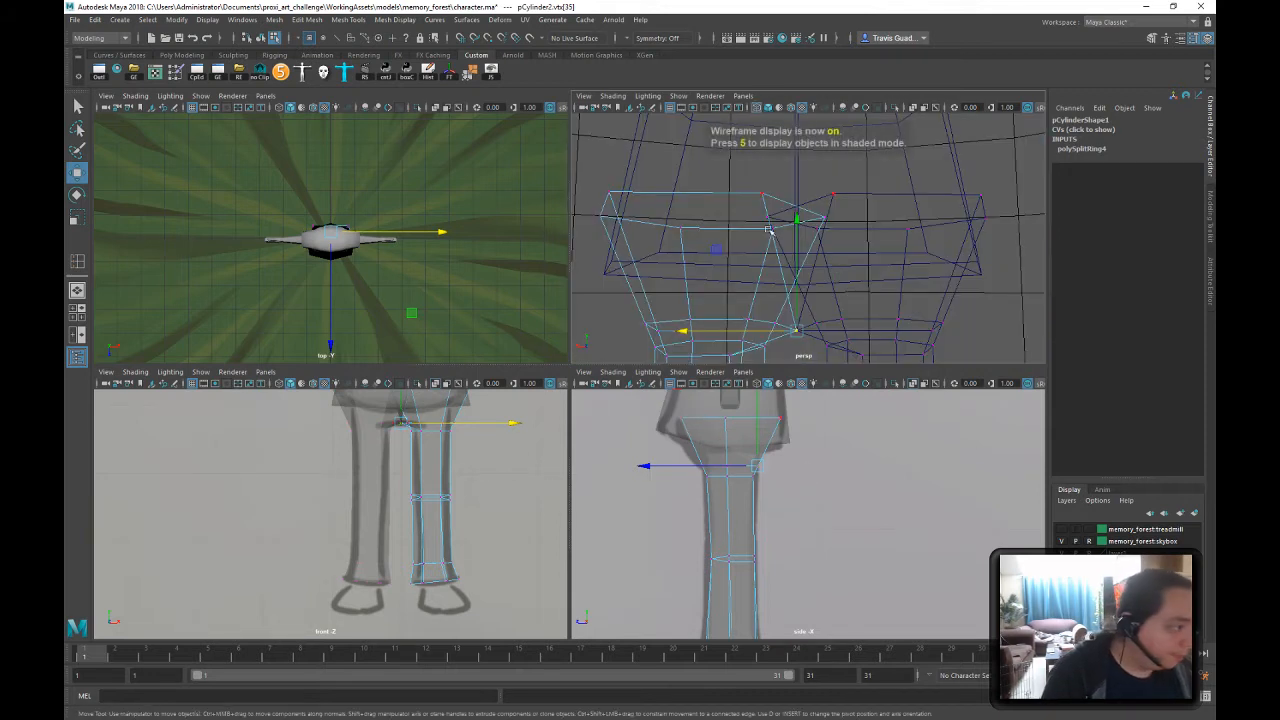
{"action": "left_click", "coordinate": [753, 208]}
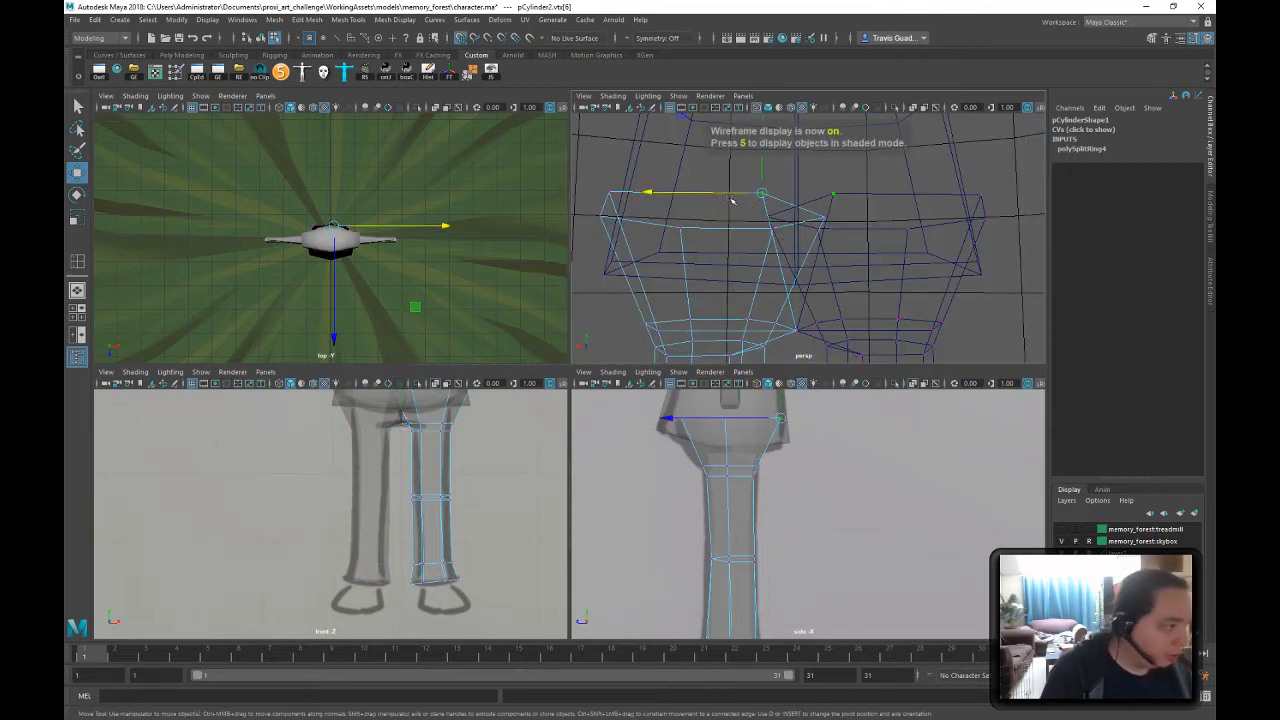
{"action": "left_click", "coordinate": [791, 229]}
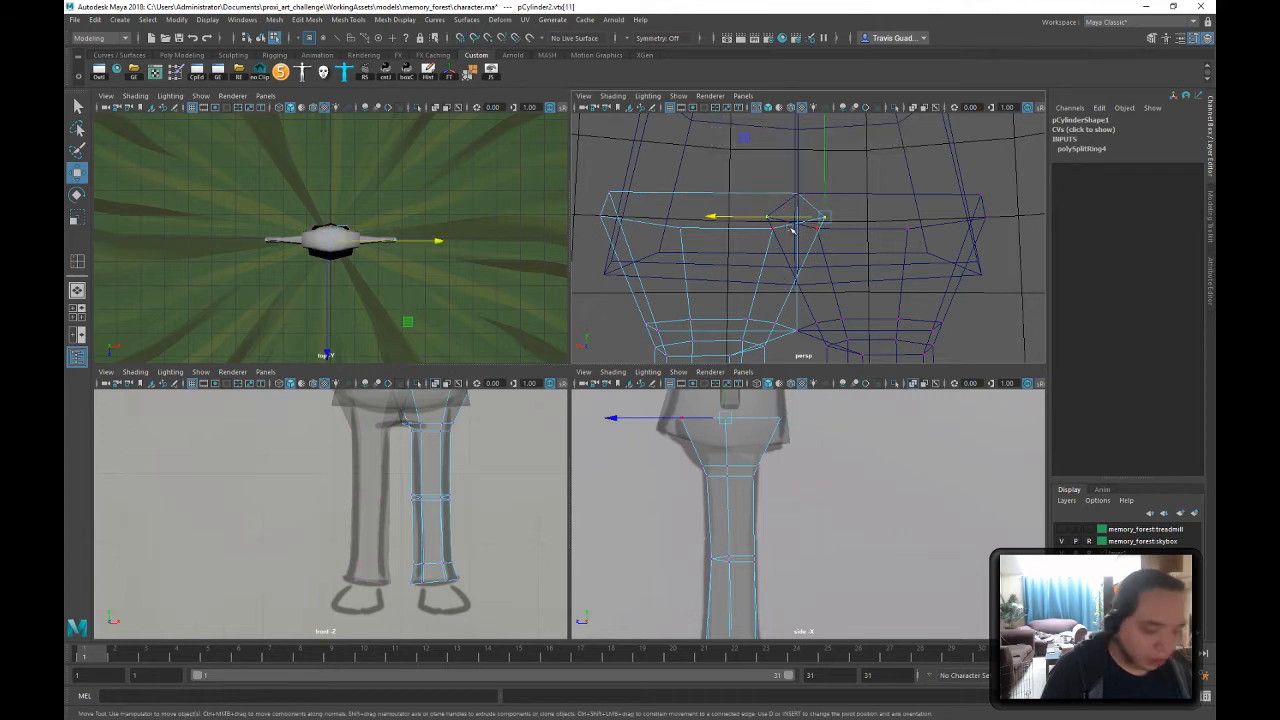
{"action": "key", "text": "x"}
{"action": "left_click_drag", "start_coordinate": [749, 215], "coordinate": [811, 261]}
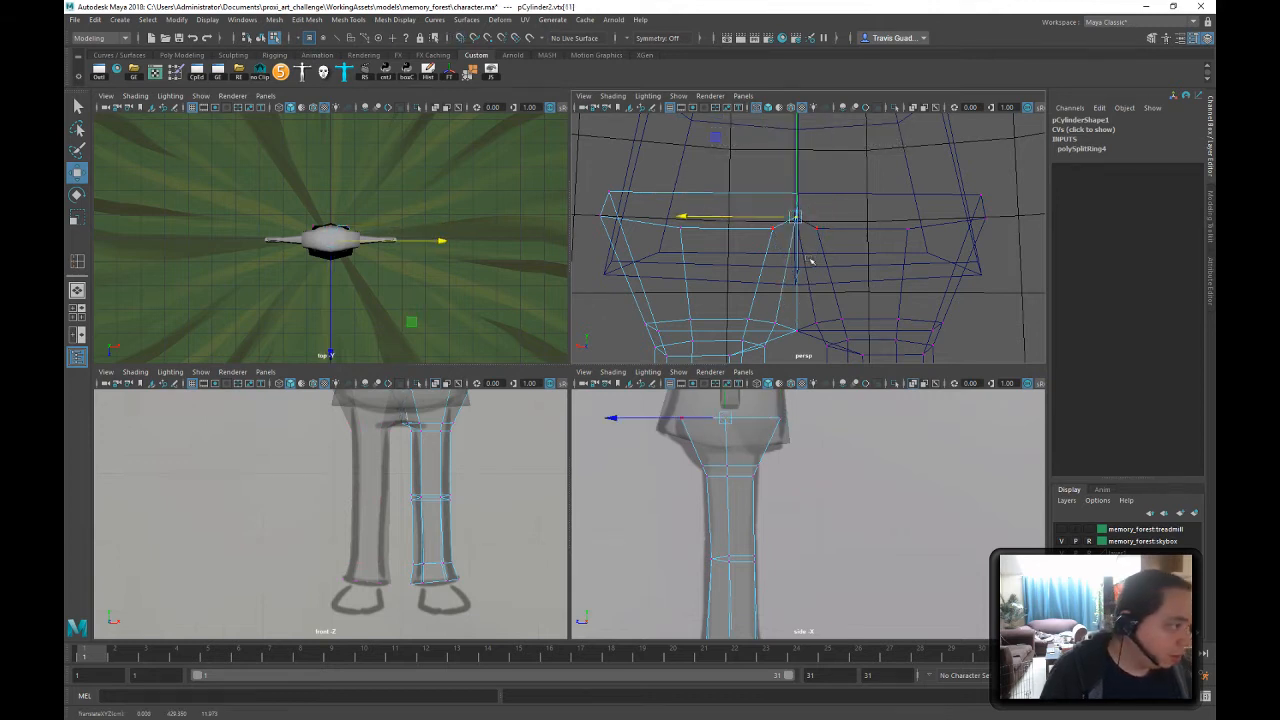
{"action": "left_click", "coordinate": [759, 240]}
{"action": "left_click_drag", "start_coordinate": [752, 230], "coordinate": [755, 231]}
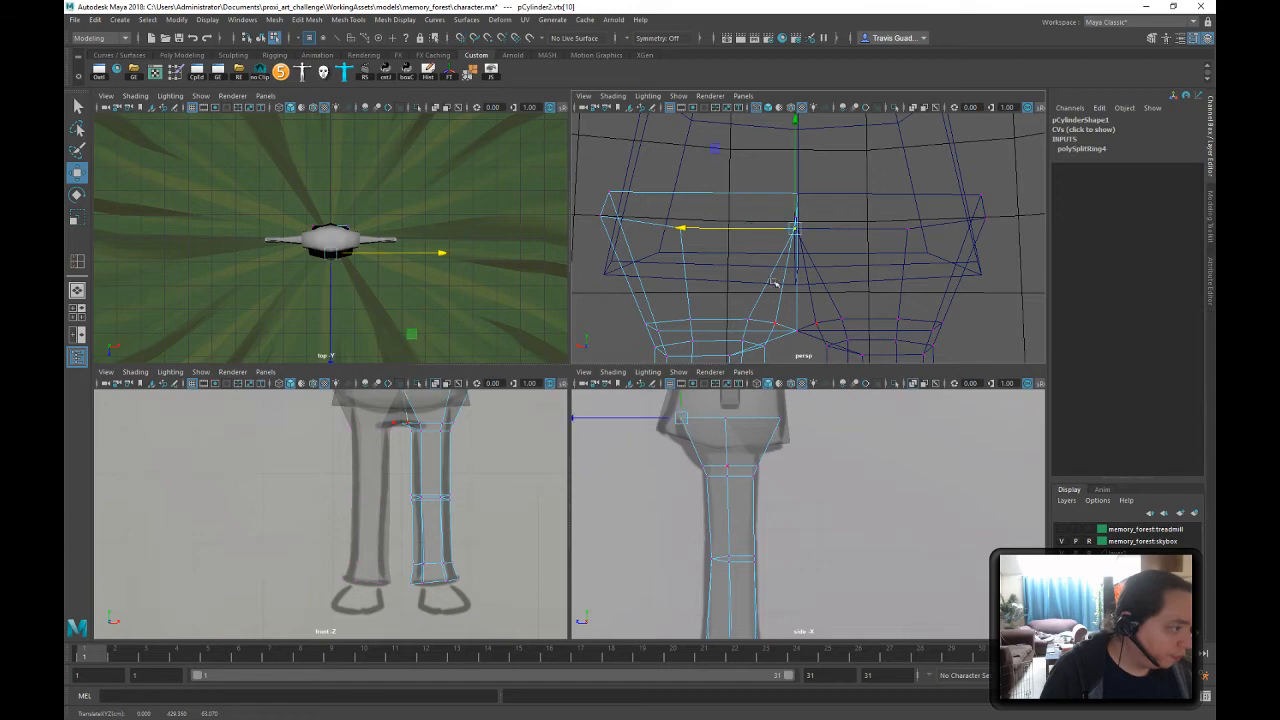
- Snap the crotch loop's middle and front inner vertices along X to the centre line
{"action": "middle_click_drag", "start_coordinate": [768, 299], "coordinate": [766, 248], "text": "alt"}
{"action": "left_click_drag", "start_coordinate": [768, 248], "coordinate": [826, 322], "text": "alt"}
{"action": "left_click", "coordinate": [762, 314]}
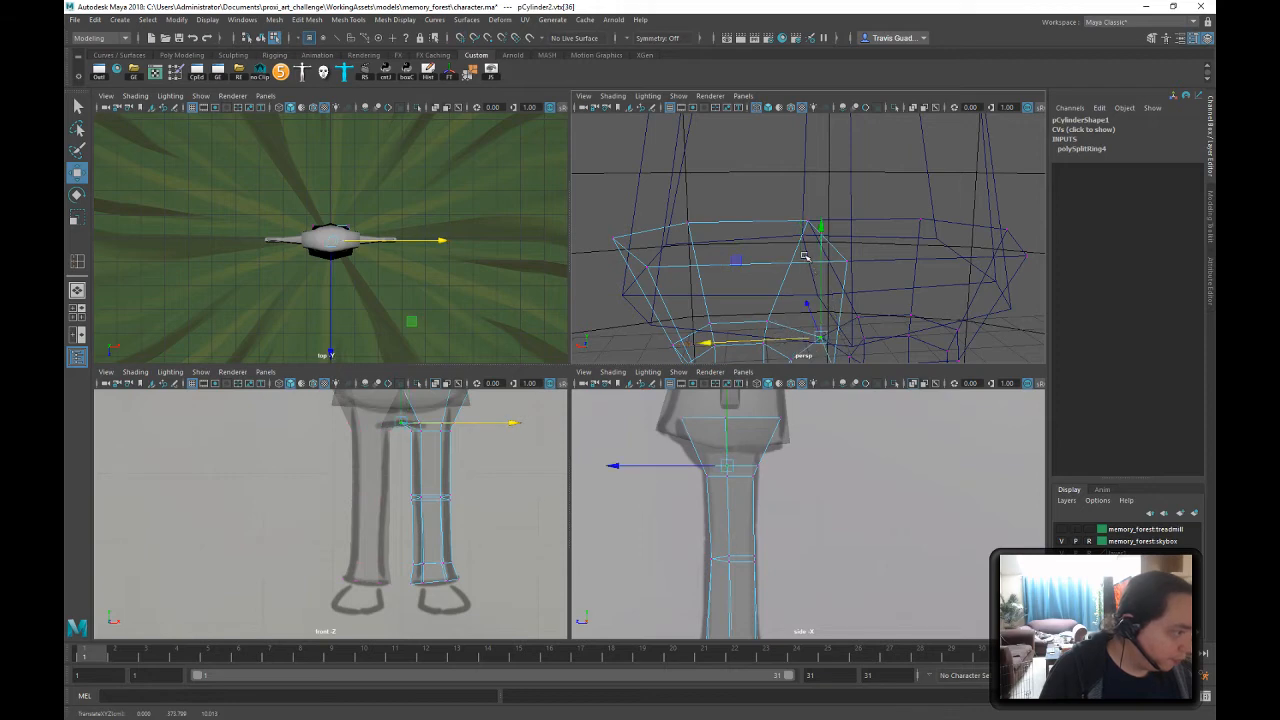
{"action": "left_click_drag", "start_coordinate": [804, 257], "coordinate": [1020, 215], "text": "alt"}
{"action": "middle_click_drag", "start_coordinate": [1020, 215], "coordinate": [882, 268], "text": "alt"}
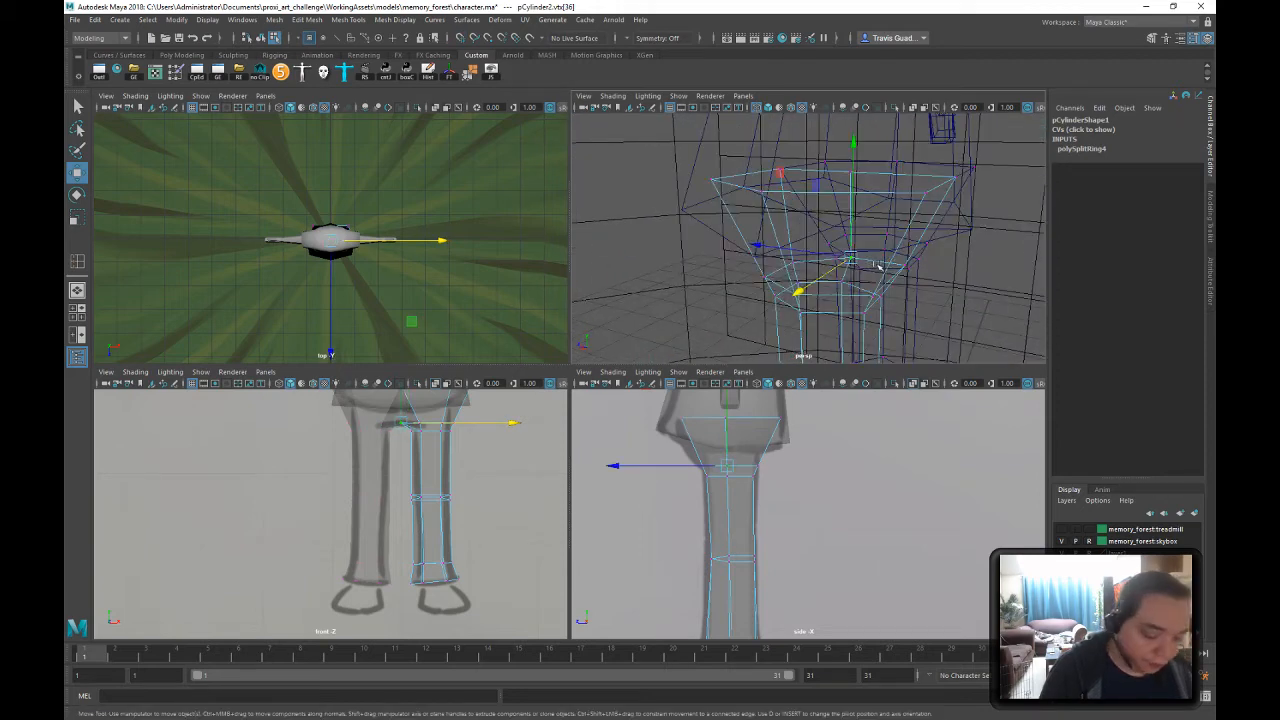
{"action": "key", "text": "6"}
{"action": "mouse_move", "coordinate": [880, 262]}
{"action": "left_mouse_down", "text": "alt"}
{"action": "mouse_move", "coordinate": [833, 217]}
{"action": "mouse_move", "coordinate": [928, 259]}
{"action": "mouse_move", "coordinate": [888, 240]}
{"action": "left_mouse_up", "text": "alt"}
{"action": "left_click", "coordinate": [868, 231]}
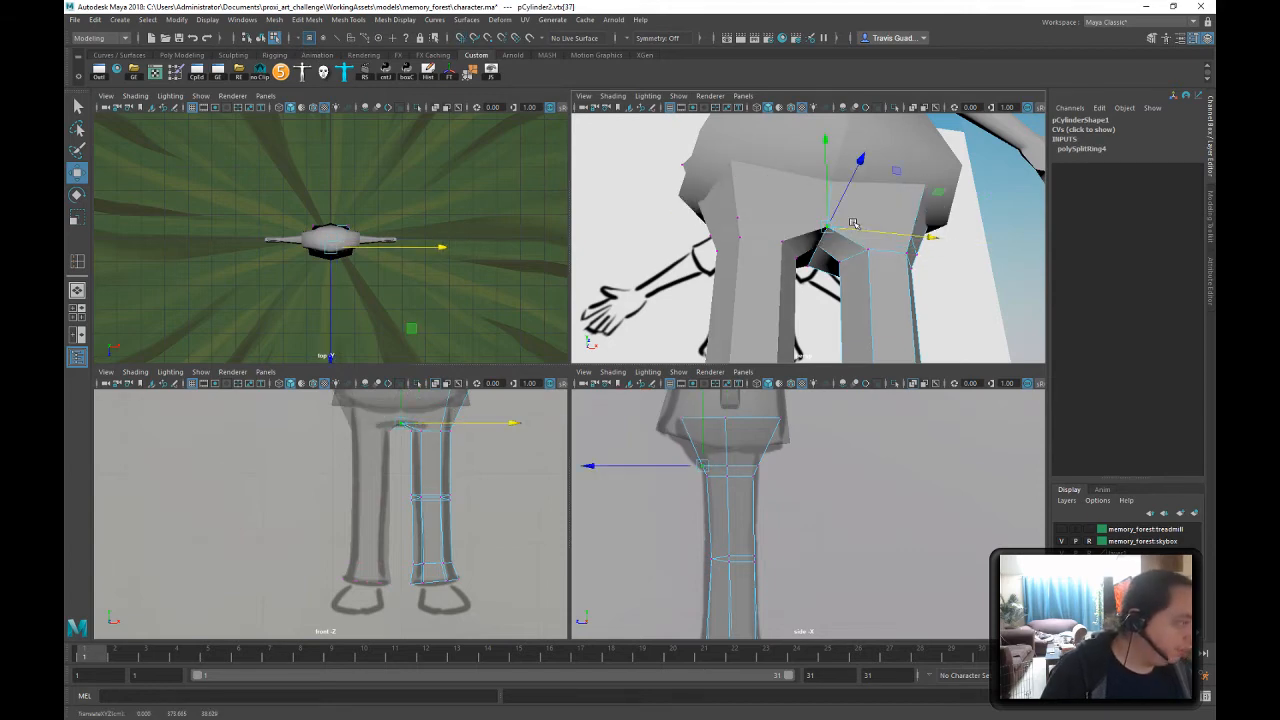
- Pull the outer top vertices inward under the shirt and move the rear outer one forward along Z
{"action": "left_click_drag", "start_coordinate": [838, 193], "coordinate": [701, 244], "text": "alt"}
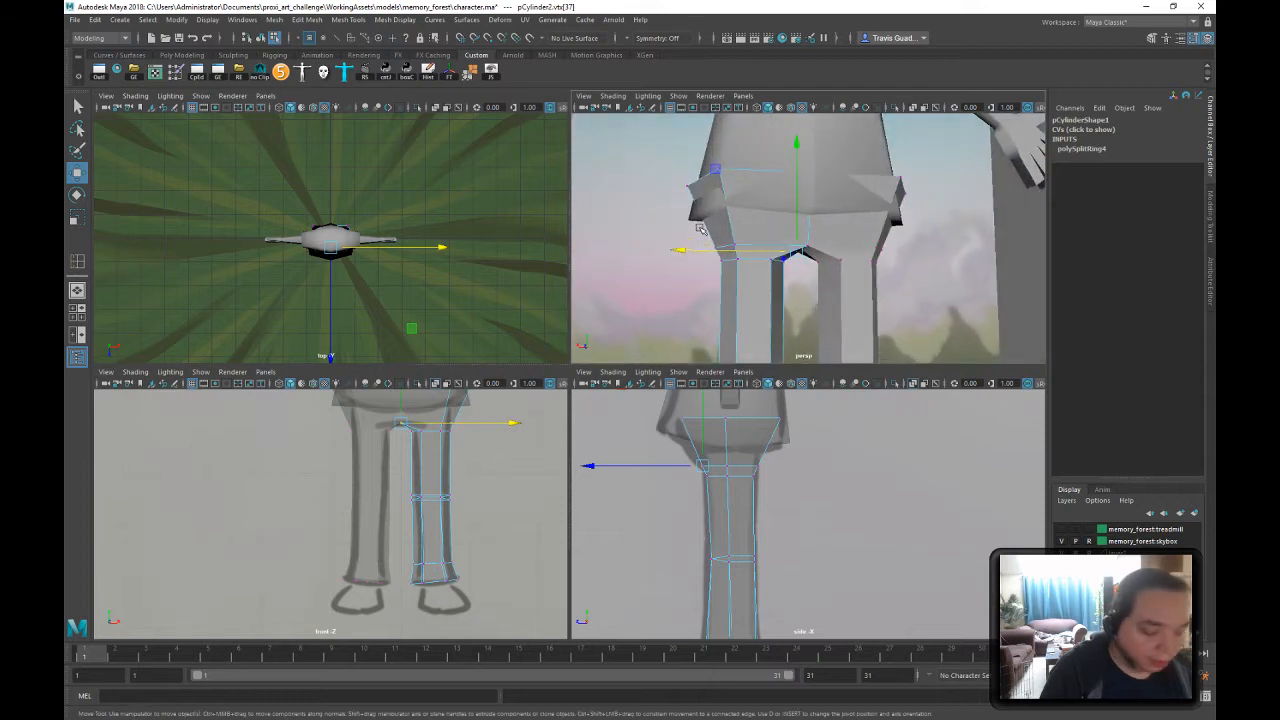
{"action": "left_click_drag", "start_coordinate": [748, 189], "coordinate": [664, 169], "text": "alt"}
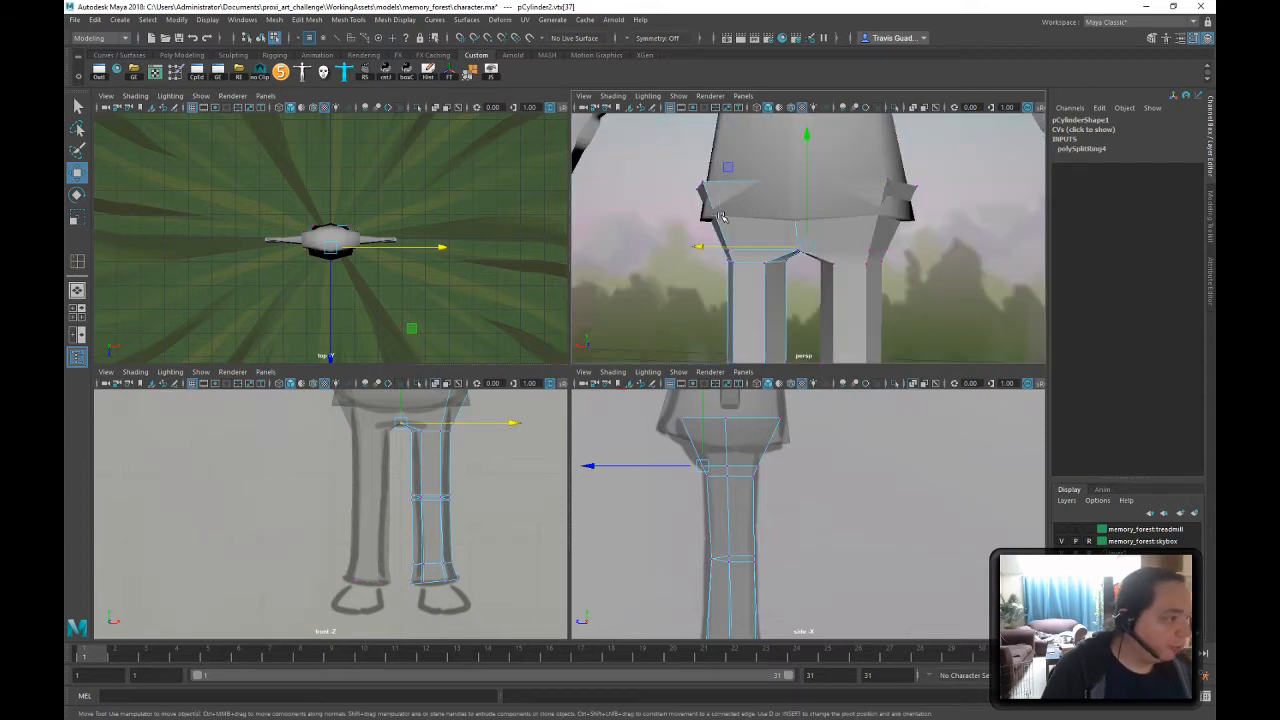
{"action": "left_click_drag", "start_coordinate": [722, 217], "coordinate": [673, 179]}
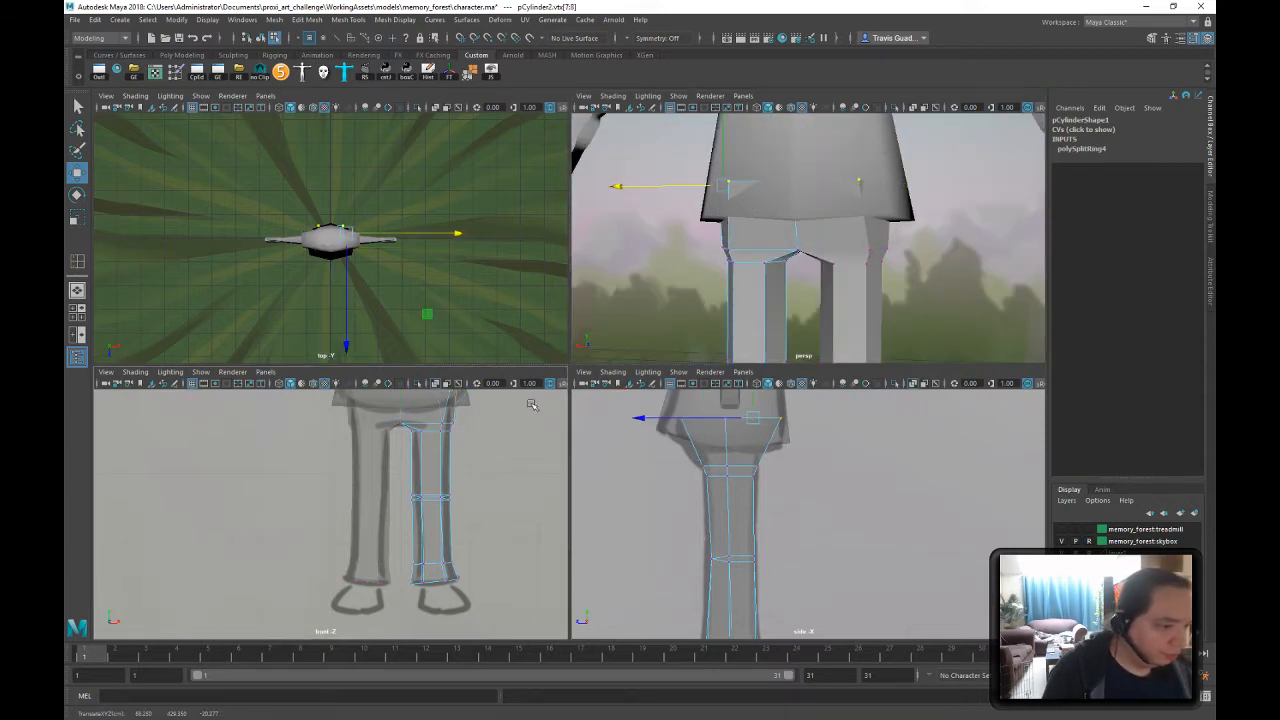
{"action": "middle_click_drag", "start_coordinate": [531, 404], "coordinate": [508, 503], "text": "alt"}
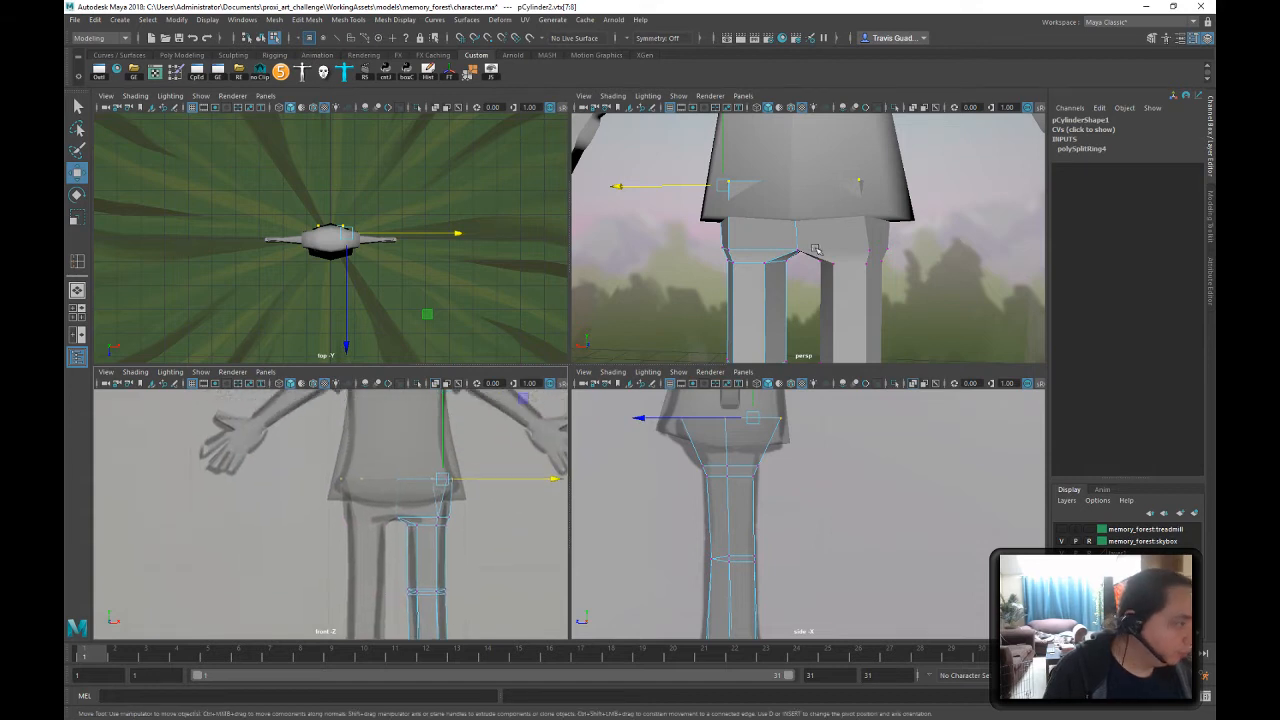
{"action": "left_click_drag", "start_coordinate": [815, 249], "coordinate": [960, 246], "text": "alt"}
{"action": "left_click", "coordinate": [874, 183]}
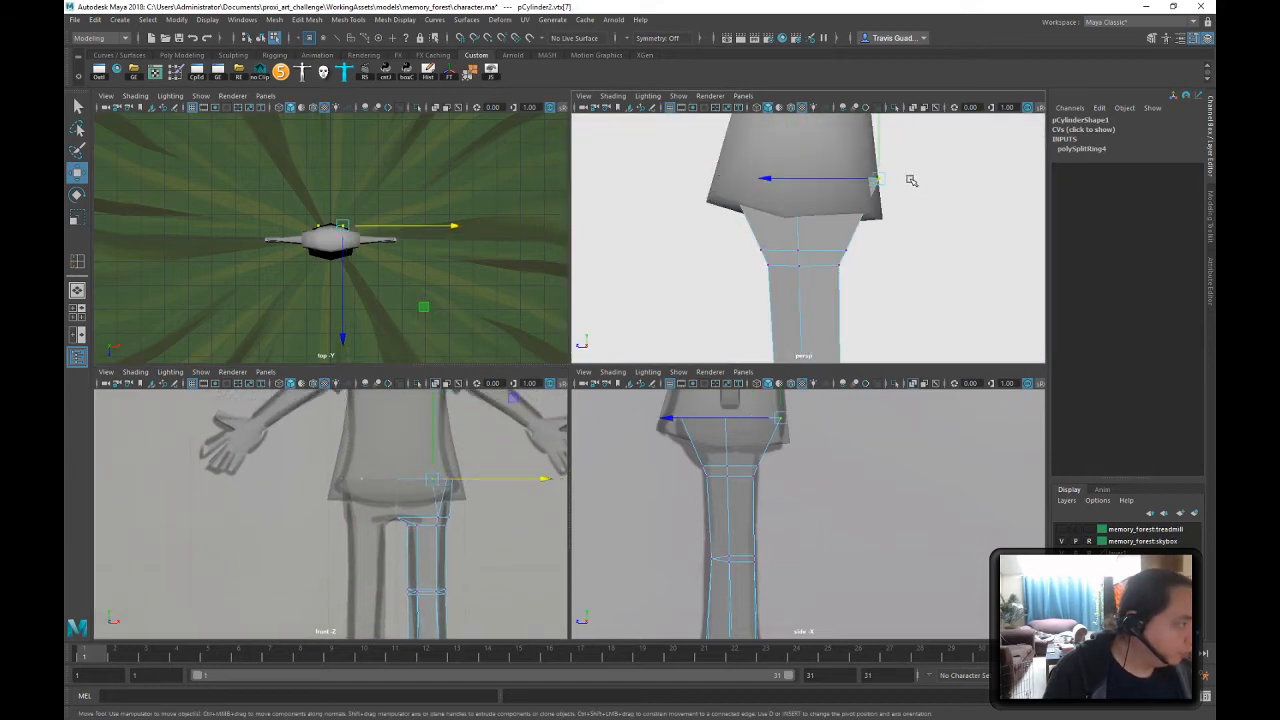
{"action": "left_click_drag", "start_coordinate": [834, 179], "coordinate": [809, 183]}
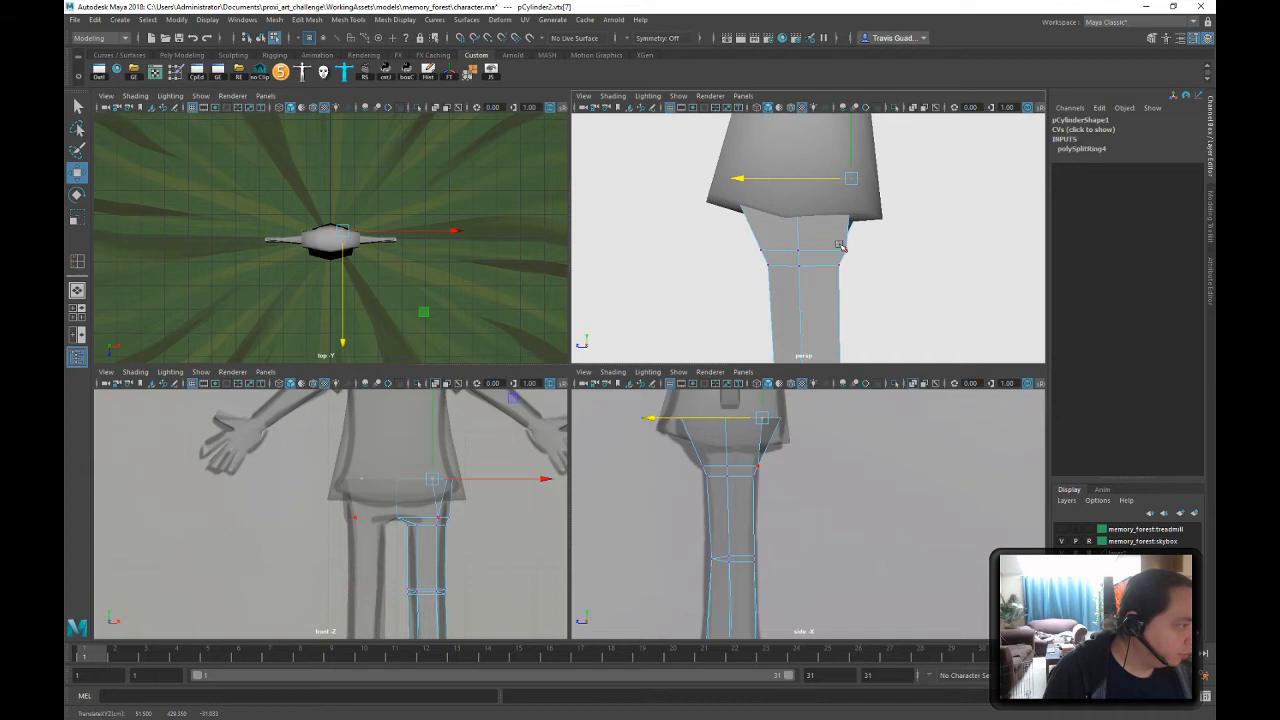
- Move the rear inner top vertex forward along Z so the back of the hips sits inside the shirt
{"action": "left_click_drag", "start_coordinate": [846, 249], "coordinate": [848, 184], "text": "alt"}
{"action": "key", "text": "4"}
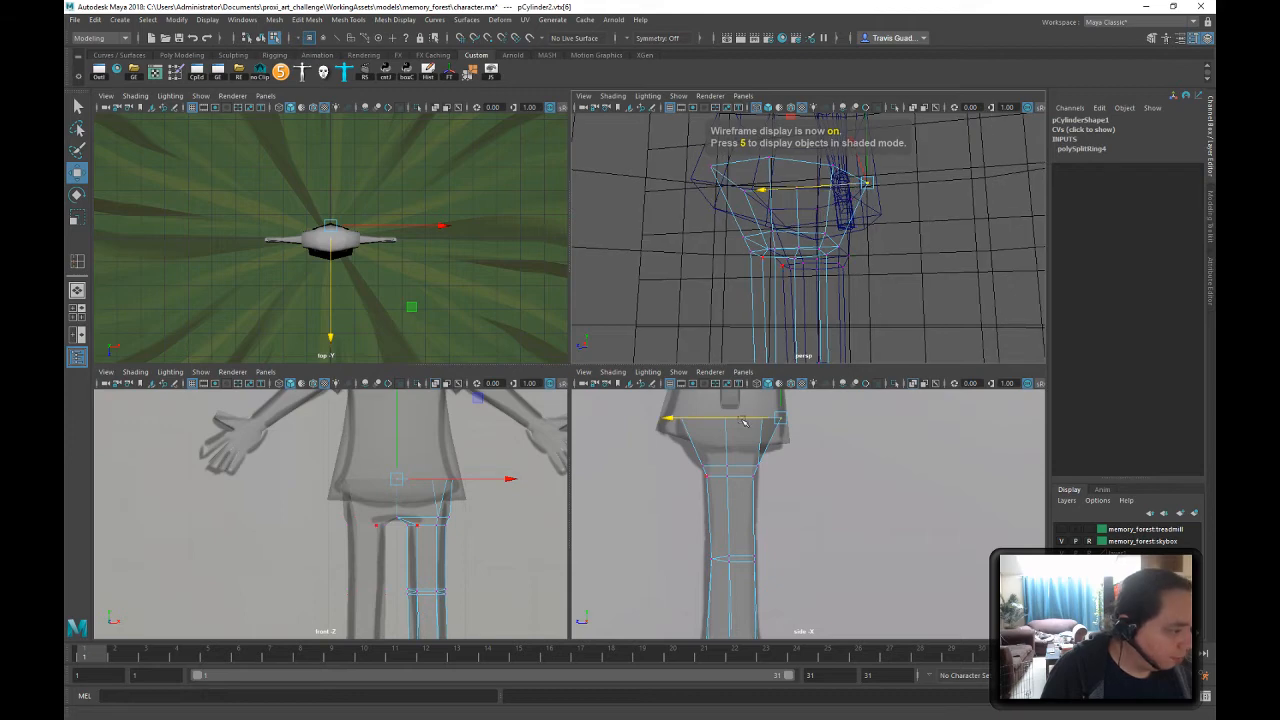
{"action": "left_click_drag", "start_coordinate": [743, 419], "coordinate": [728, 424]}
{"action": "mouse_move", "coordinate": [852, 257]}
{"action": "left_mouse_down", "text": "alt"}
{"action": "mouse_move", "coordinate": [816, 232]}
{"action": "mouse_move", "coordinate": [768, 239]}
{"action": "left_mouse_up", "text": "alt"}
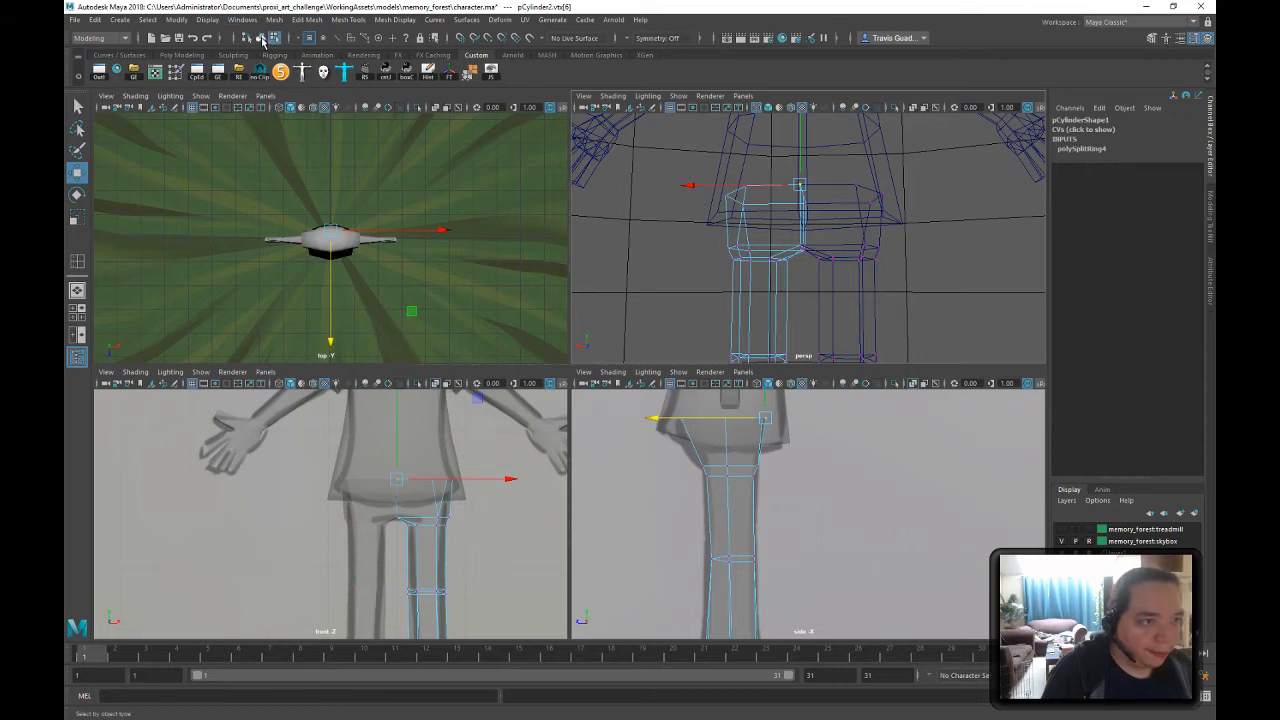
- Delete the hidden inner faces along the centre line where the tops of the two legs meet
{"action": "left_click", "coordinate": [261, 38]}
{"action": "right_click", "coordinate": [760, 294]}
{"action": "right_click_drag", "start_coordinate": [760, 294], "coordinate": [763, 325]}
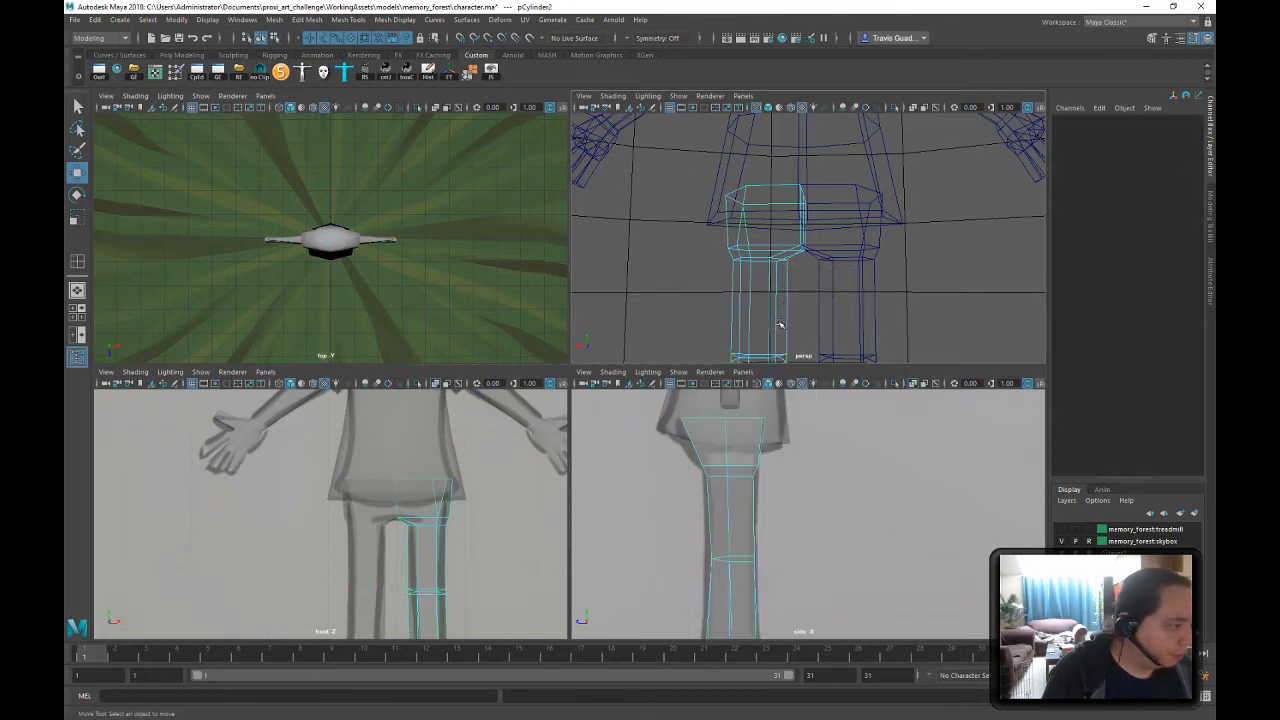
{"action": "left_click_drag", "start_coordinate": [809, 259], "coordinate": [812, 262]}
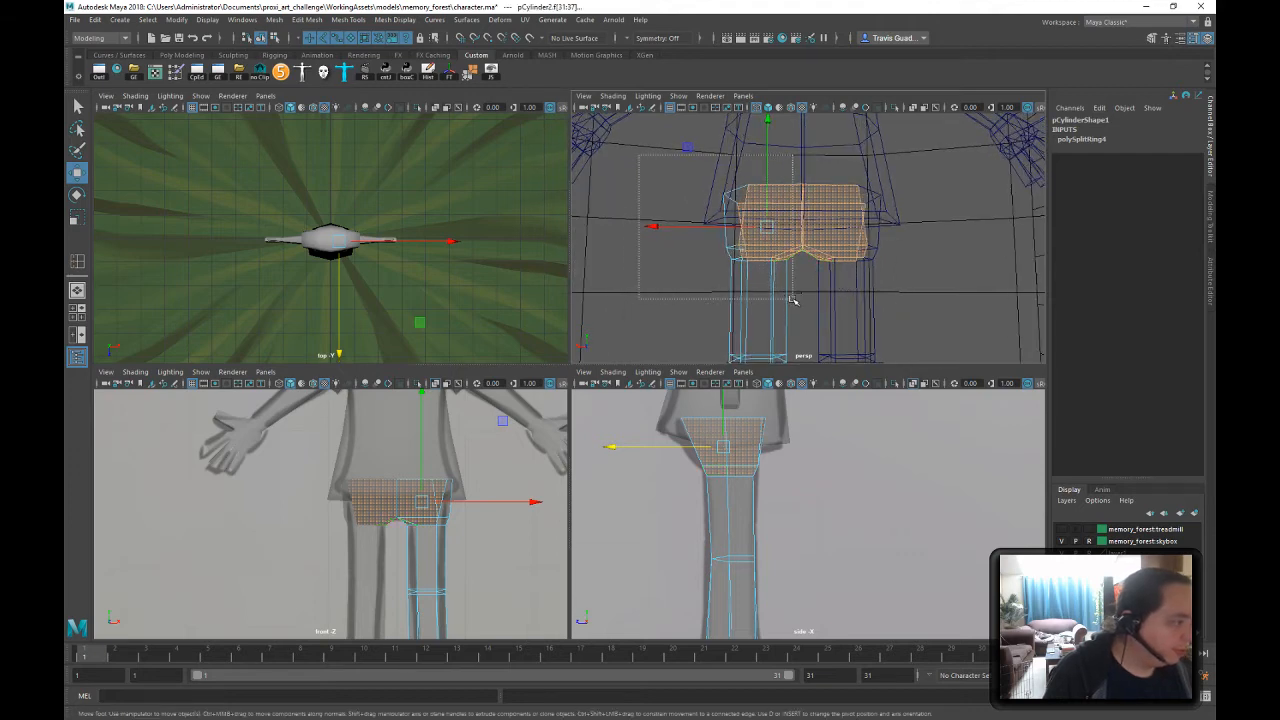
{"action": "key", "text": "Delete"}
- Insert an edge loop around the hips between the crotch loop and the top edge
{"action": "left_click_drag", "start_coordinate": [845, 240], "coordinate": [903, 254], "text": "alt"}
{"action": "left_click", "coordinate": [349, 19]}
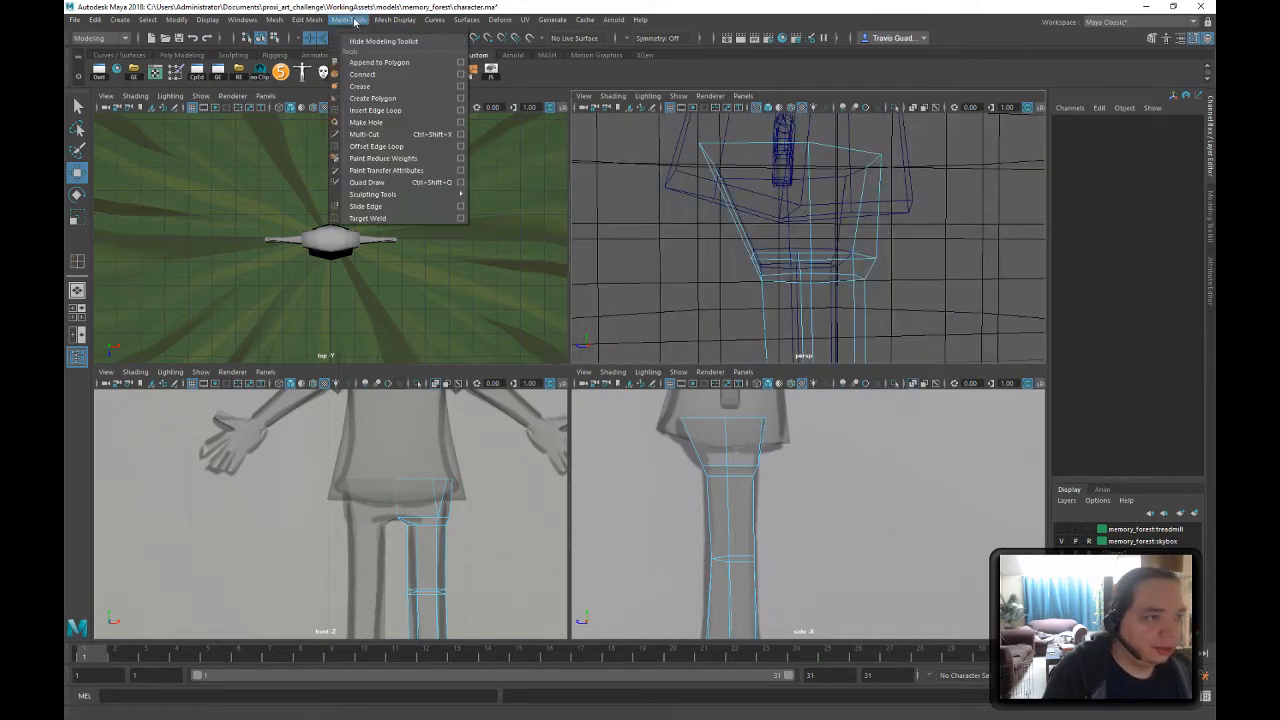
{"action": "left_click", "coordinate": [375, 110]}
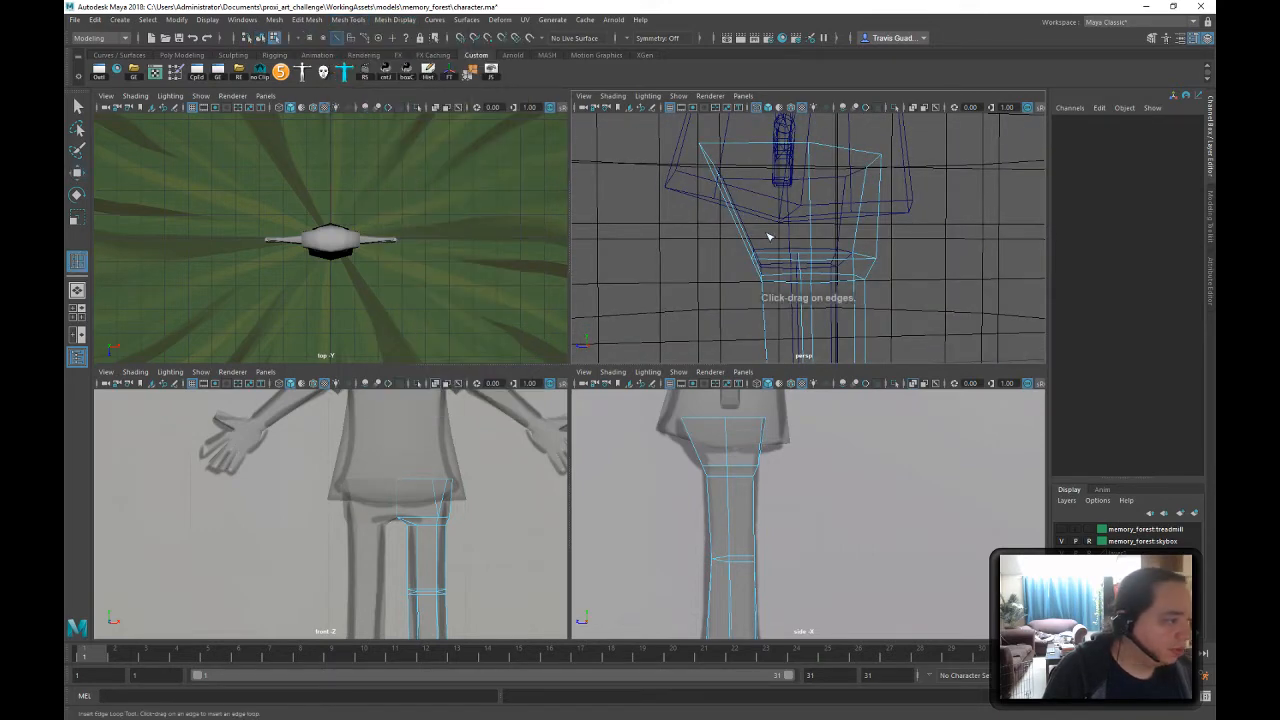
{"action": "left_click", "coordinate": [733, 213]}
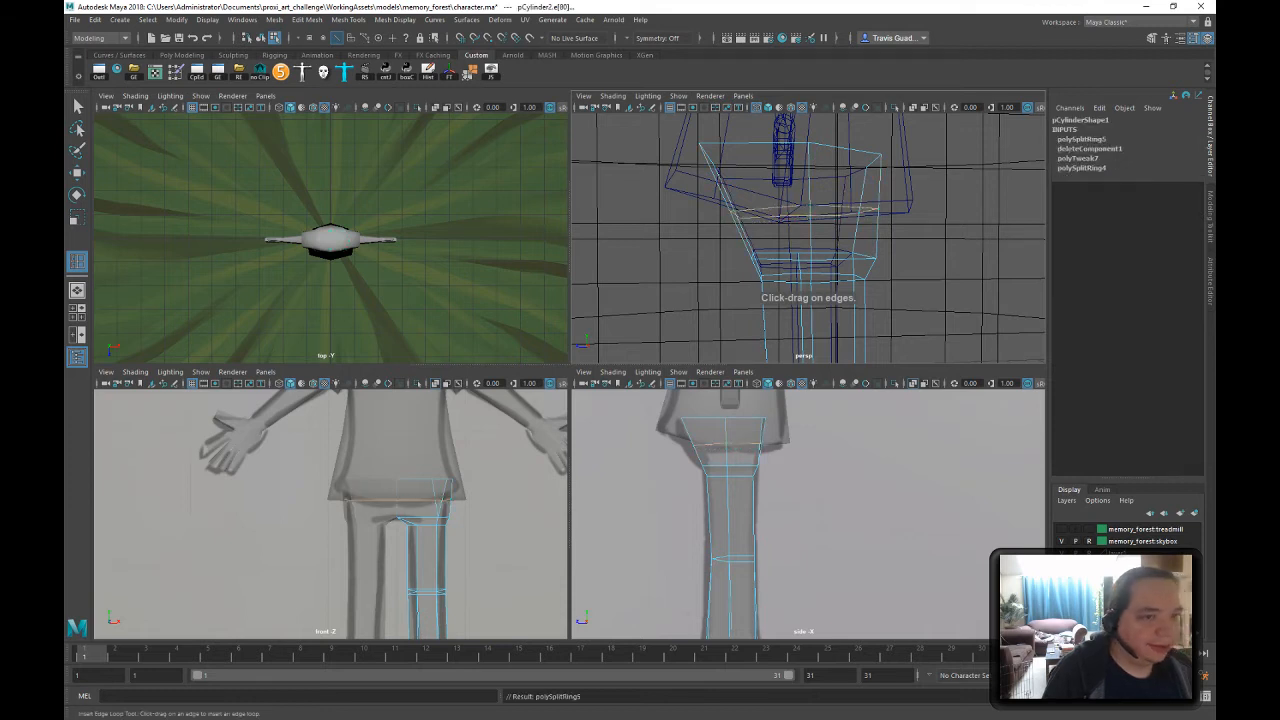
{"action": "left_click", "coordinate": [78, 106]}
- Move the front vertices of the new hip loop and the crotch loop forward in the side view to round the lower belly
{"action": "right_click_drag", "start_coordinate": [748, 225], "coordinate": [692, 225]}
{"action": "left_click_drag", "start_coordinate": [735, 210], "coordinate": [697, 263]}
{"action": "key", "text": "w"}
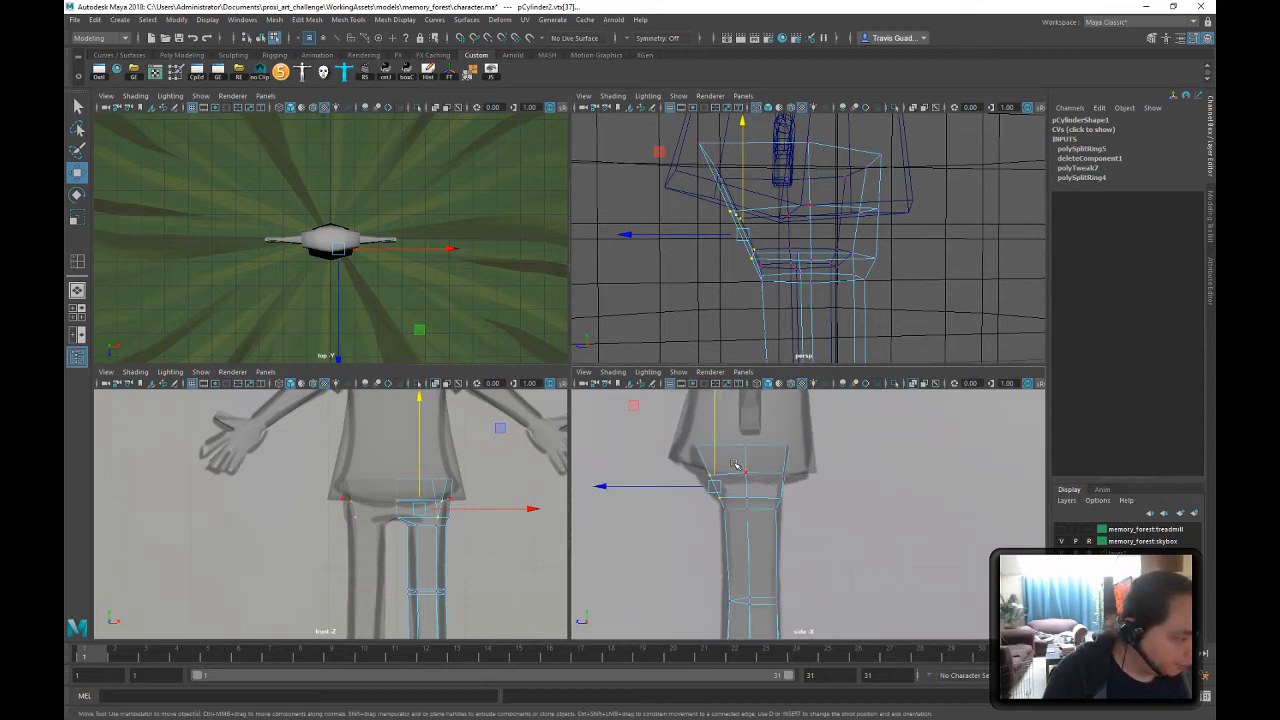
{"action": "left_click_drag", "start_coordinate": [714, 486], "coordinate": [709, 475]}
{"action": "left_click_drag", "start_coordinate": [629, 396], "coordinate": [622, 401]}
{"action": "left_click_drag", "start_coordinate": [733, 489], "coordinate": [709, 508]}
{"action": "left_click_drag", "start_coordinate": [668, 500], "coordinate": [660, 500]}
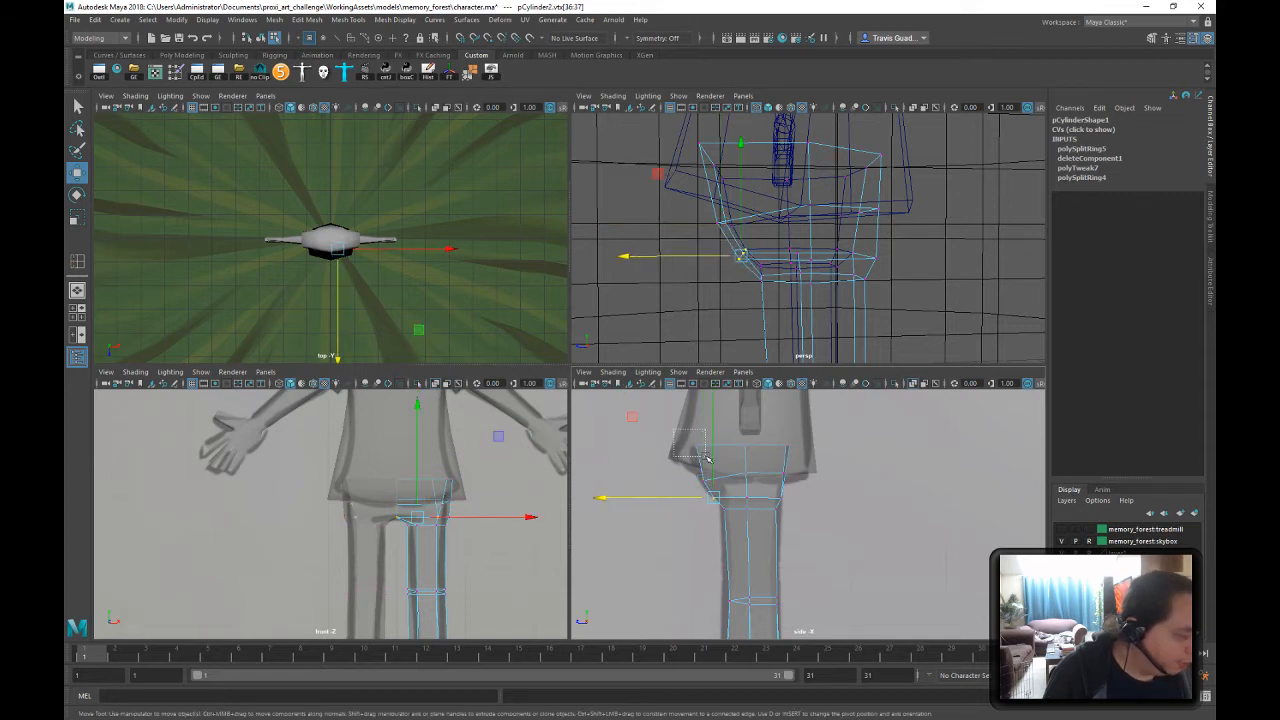
- Shift the top front vertices forward and fine-tune the hip loop's front vertices slightly forward and up
{"action": "left_click_drag", "start_coordinate": [693, 427], "coordinate": [653, 434]}
{"action": "left_click_drag", "start_coordinate": [697, 484], "coordinate": [696, 485]}
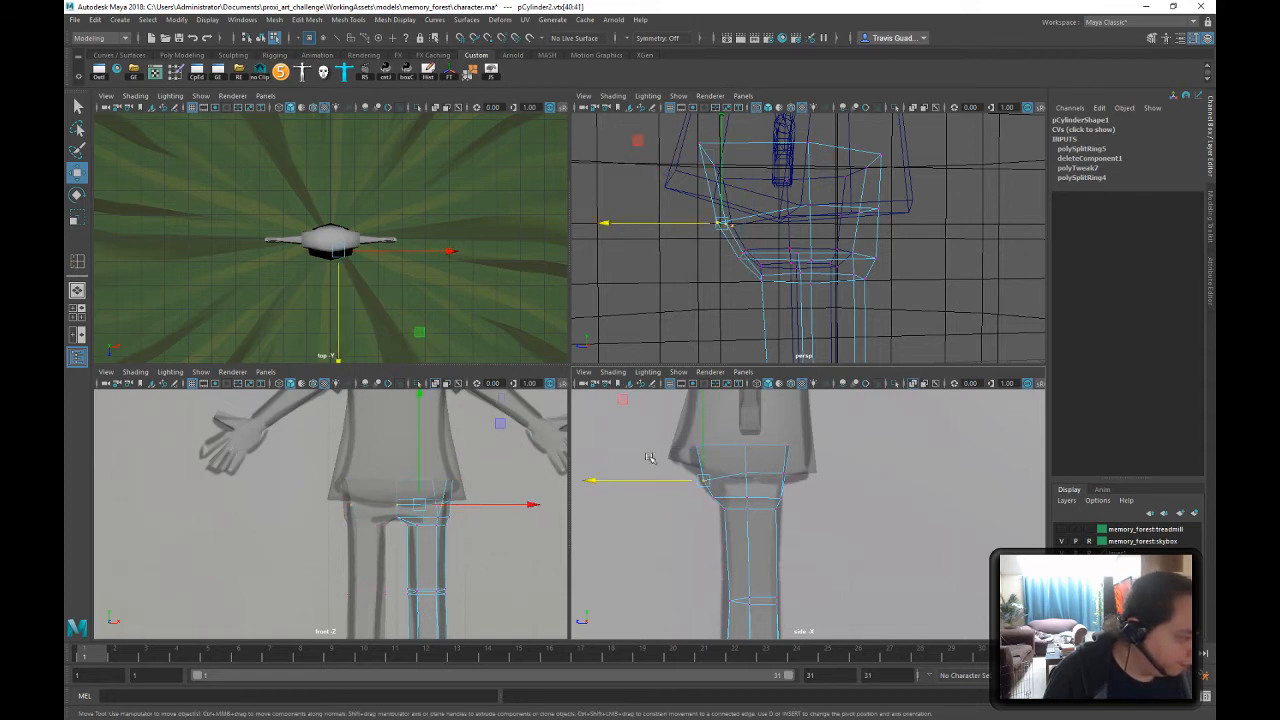
{"action": "left_click_drag", "start_coordinate": [623, 401], "coordinate": [619, 394]}
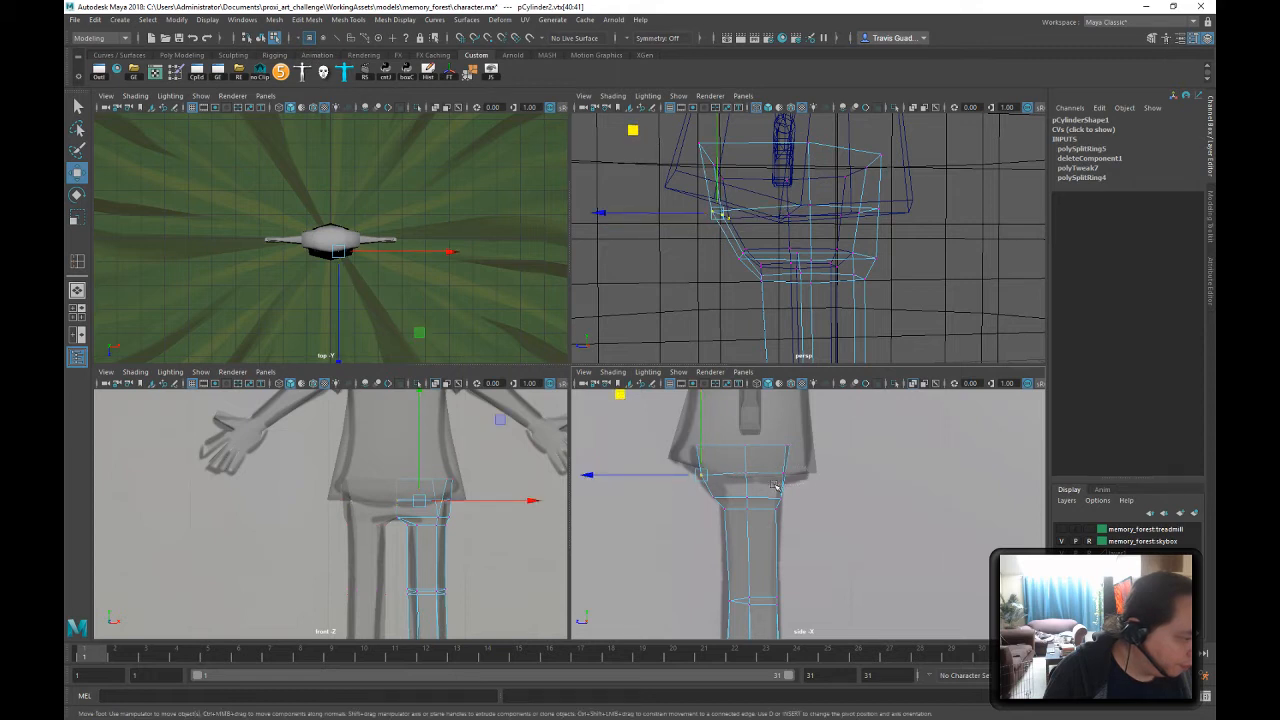
- Move the rear vertices of the hip loop and top edge backward, and lower the whole top row slightly
{"action": "left_click_drag", "start_coordinate": [801, 464], "coordinate": [736, 474]}
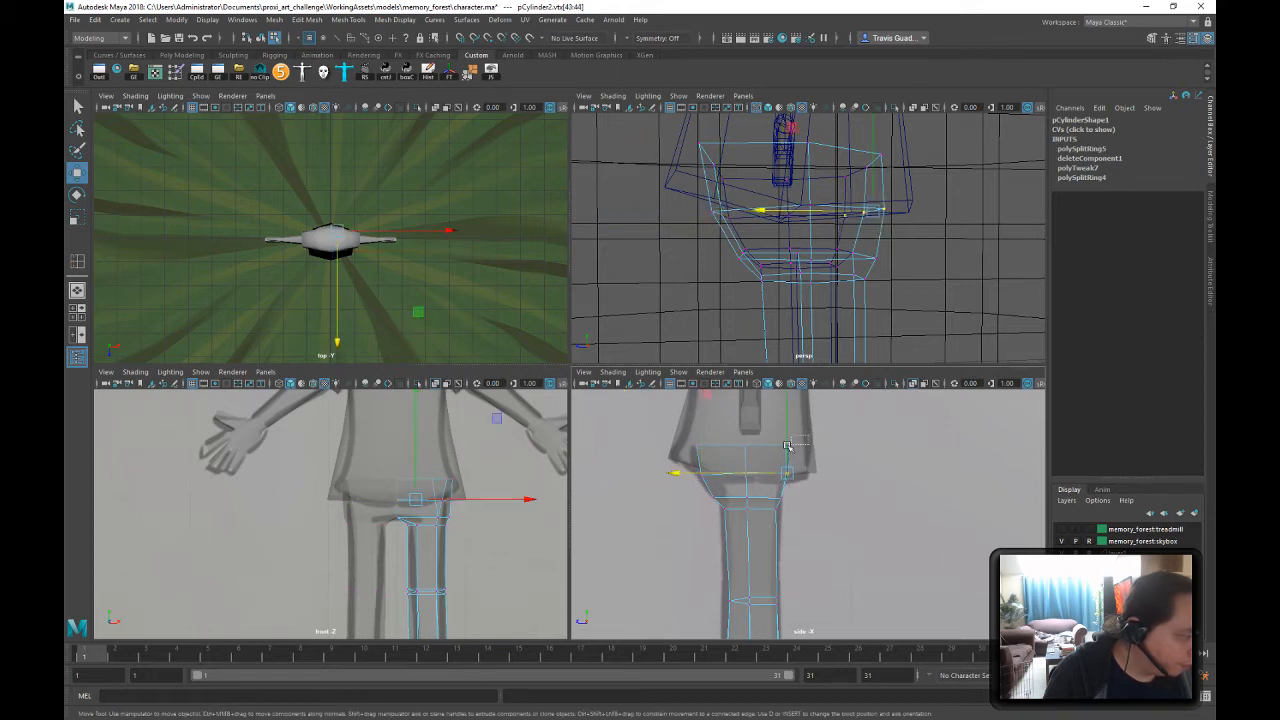
{"action": "left_click_drag", "start_coordinate": [808, 431], "coordinate": [739, 447]}
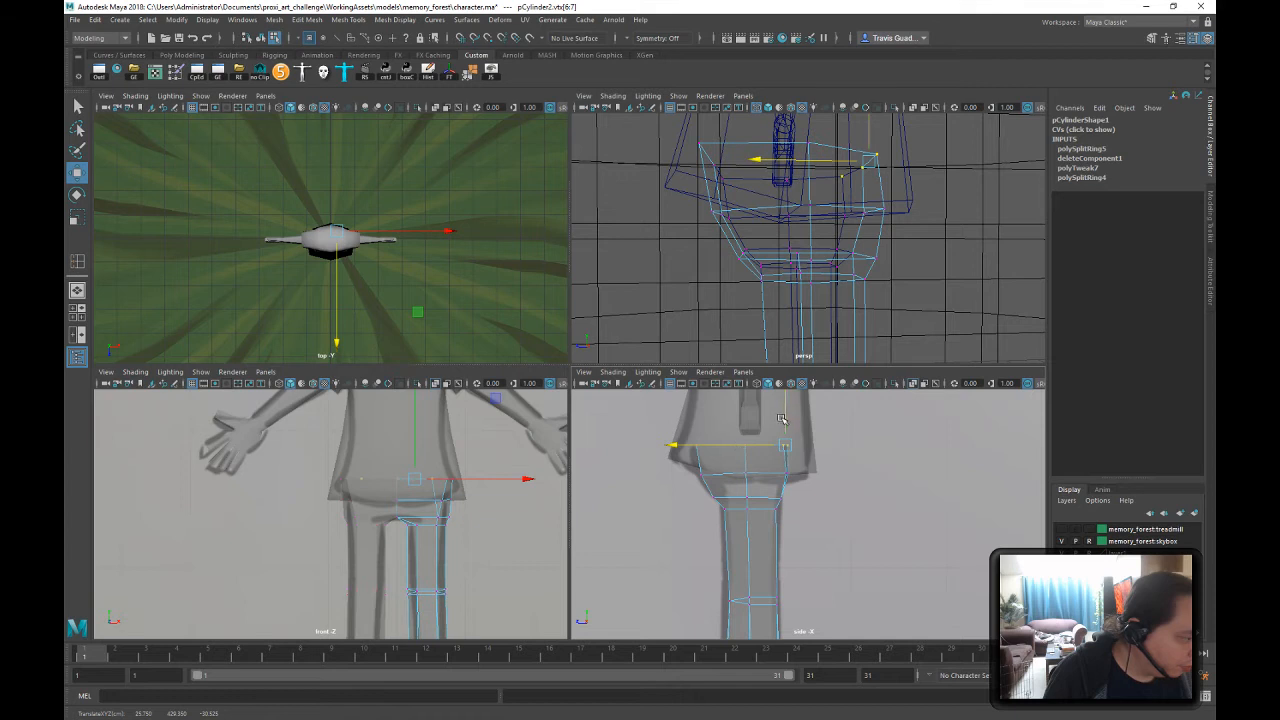
{"action": "left_click_drag", "start_coordinate": [822, 420], "coordinate": [668, 456]}
{"action": "left_click_drag", "start_coordinate": [744, 407], "coordinate": [742, 415]}
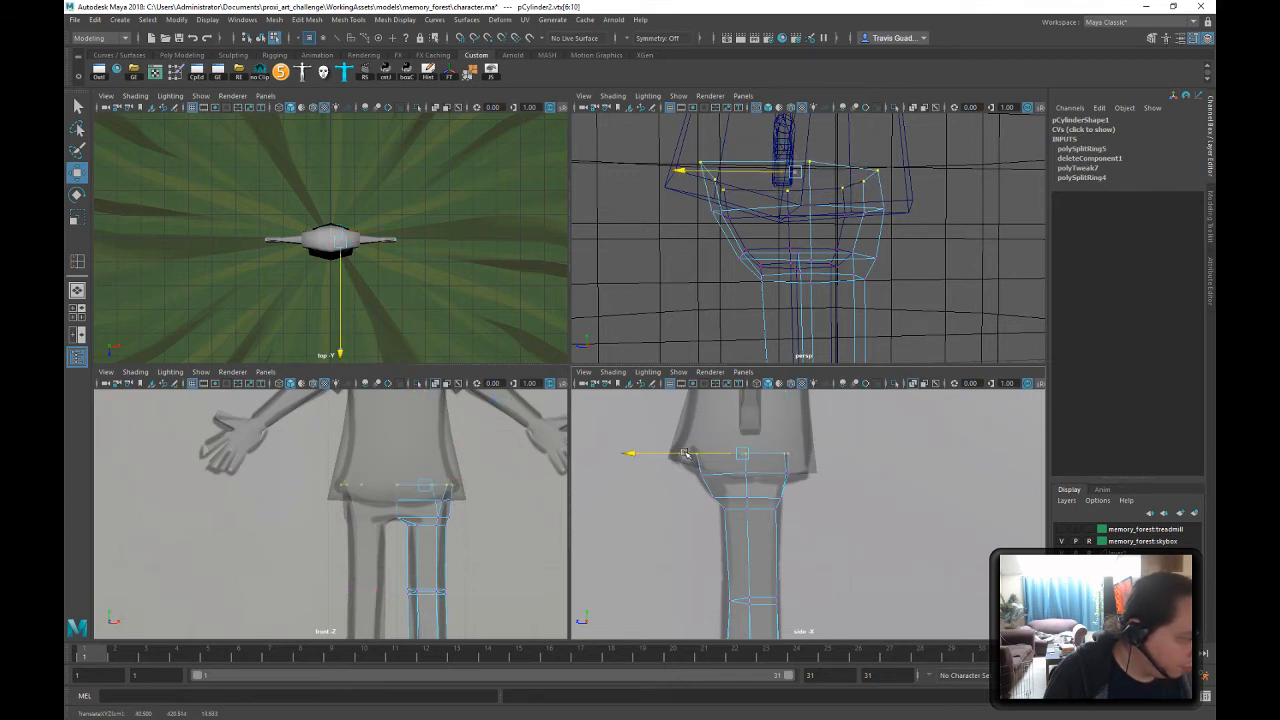
- Move the front outer top corner vertex outward and forward in the XZ plane, and check the hips in shaded display
{"action": "left_click_drag", "start_coordinate": [875, 178], "coordinate": [820, 267], "text": "alt"}
{"action": "left_click_drag", "start_coordinate": [763, 257], "coordinate": [597, 250]}
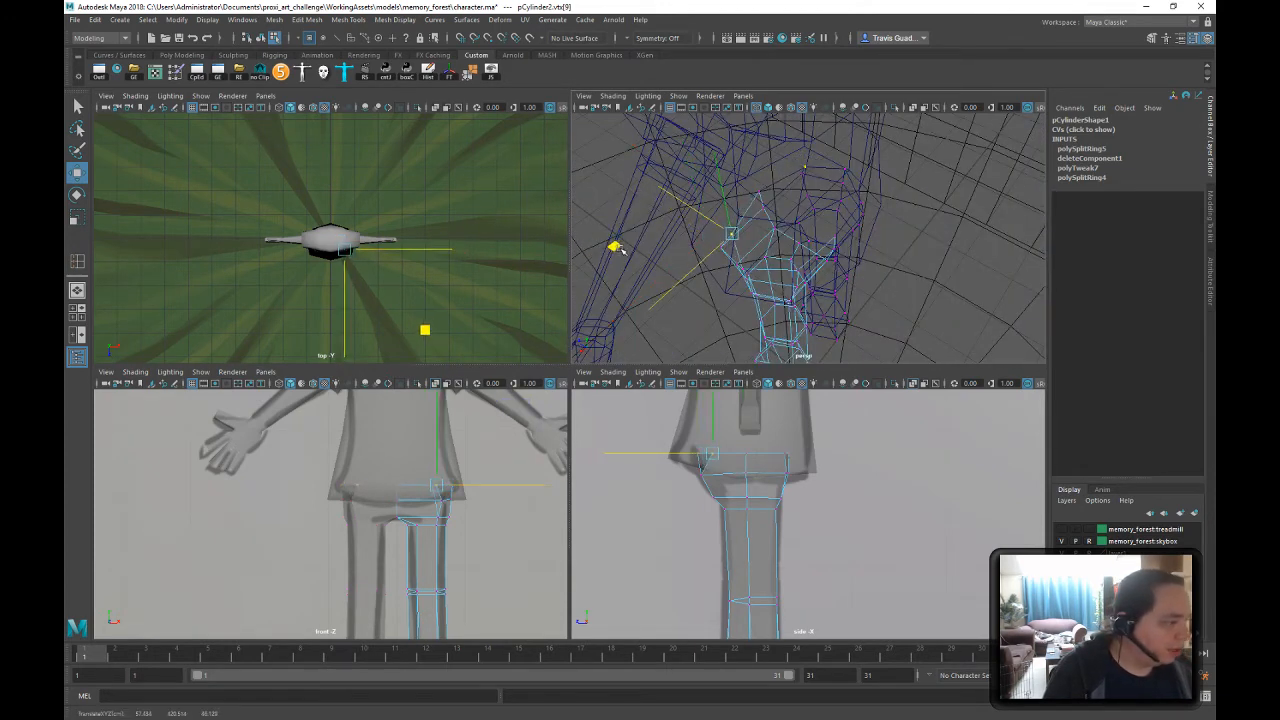
{"action": "left_click_drag", "start_coordinate": [750, 226], "coordinate": [958, 213], "text": "alt"}
{"action": "mouse_move", "coordinate": [887, 250]}
{"action": "left_mouse_down", "text": "alt"}
{"action": "mouse_move", "coordinate": [876, 214]}
{"action": "mouse_move", "coordinate": [880, 251]}
{"action": "left_mouse_up", "text": "alt"}
{"action": "key", "text": "6"}
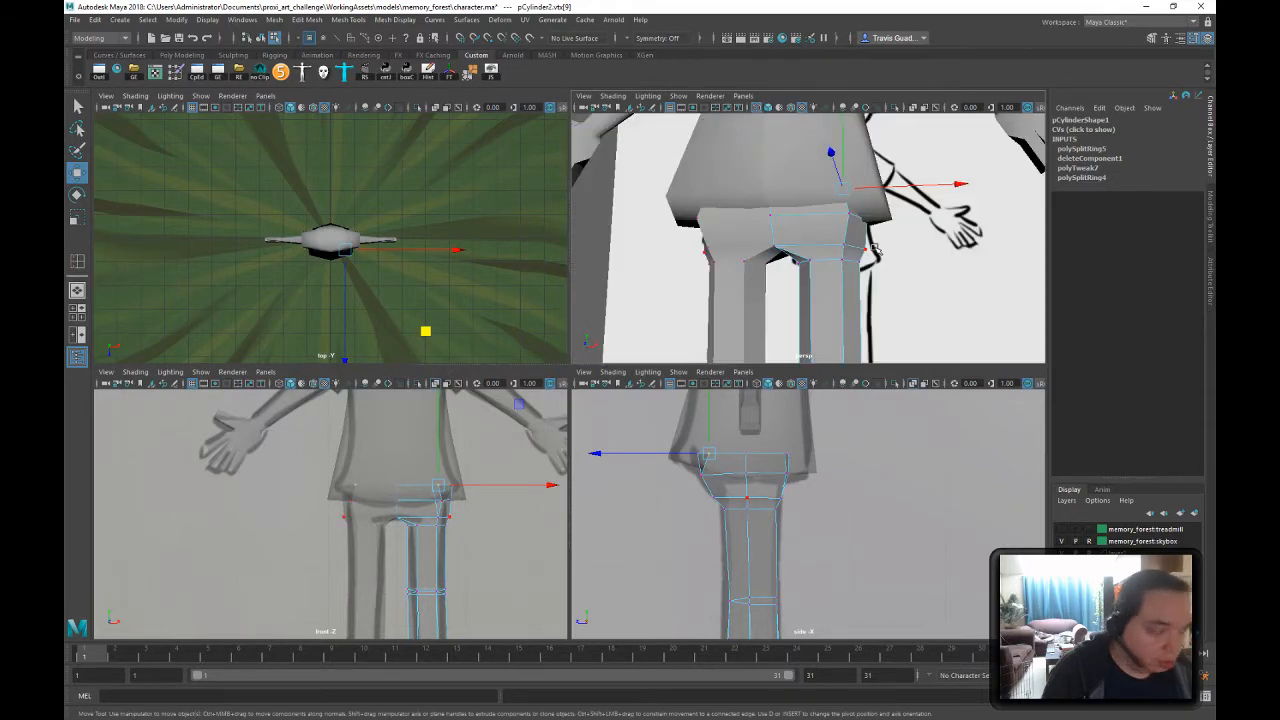
{"action": "scroll", "coordinate": [834, 249], "scroll_direction": "up", "scroll_amount": 3}
{"action": "scroll", "coordinate": [834, 249], "scroll_direction": "down", "scroll_amount": 5}
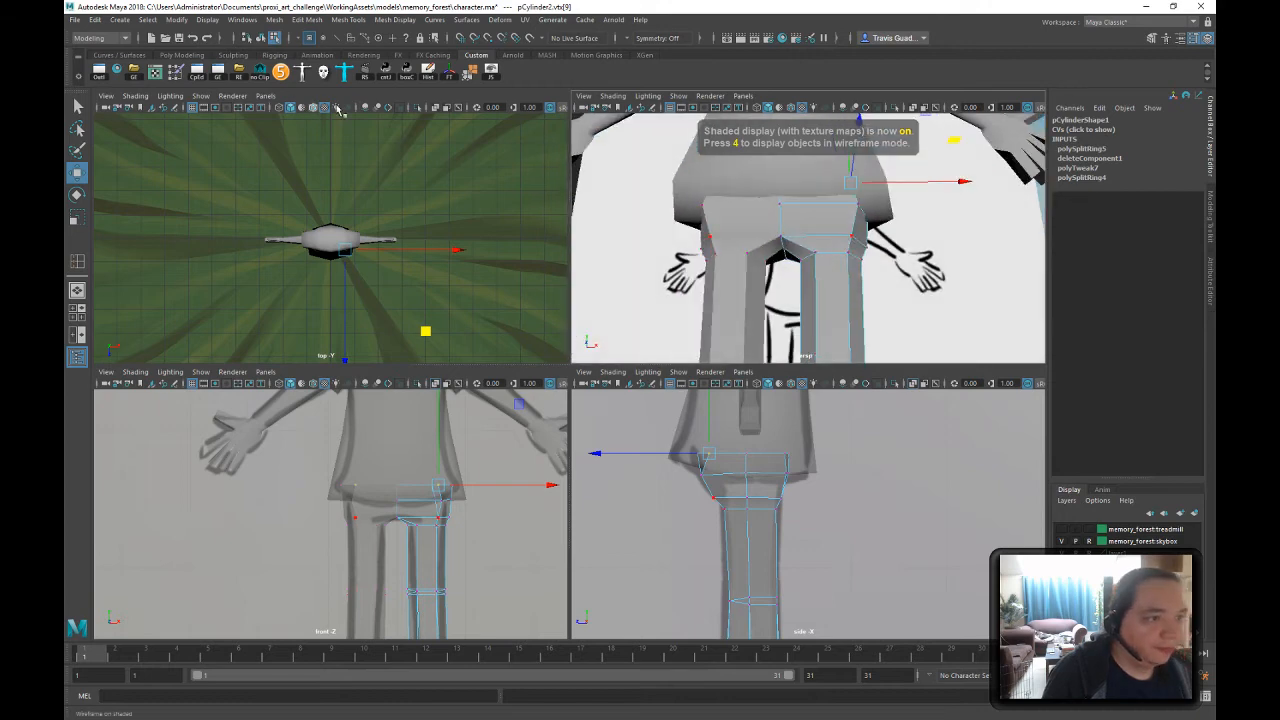
- Cut an edge with Multi-Cut from the leg's front inner corner across the crotch loop up to the hip loop
{"action": "left_click", "coordinate": [1214, 218]}
{"action": "left_click", "coordinate": [1214, 286]}
{"action": "left_click", "coordinate": [1214, 228]}
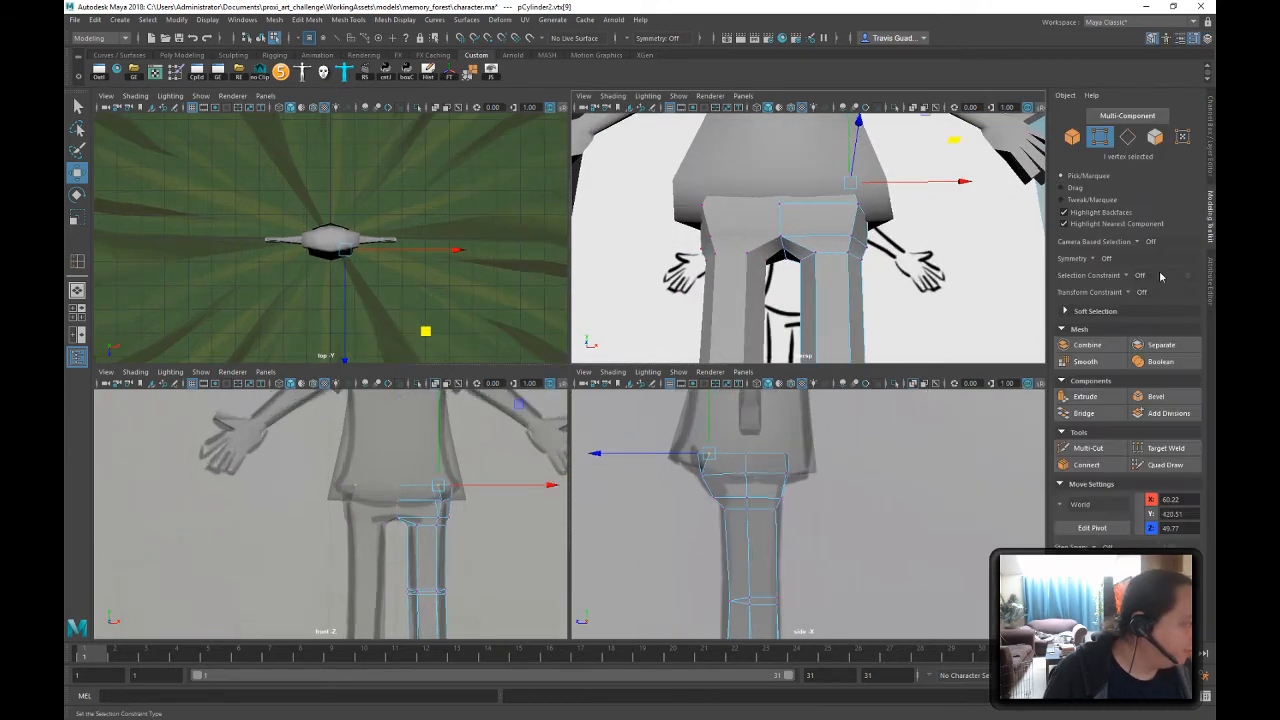
{"action": "left_click", "coordinate": [1090, 447]}
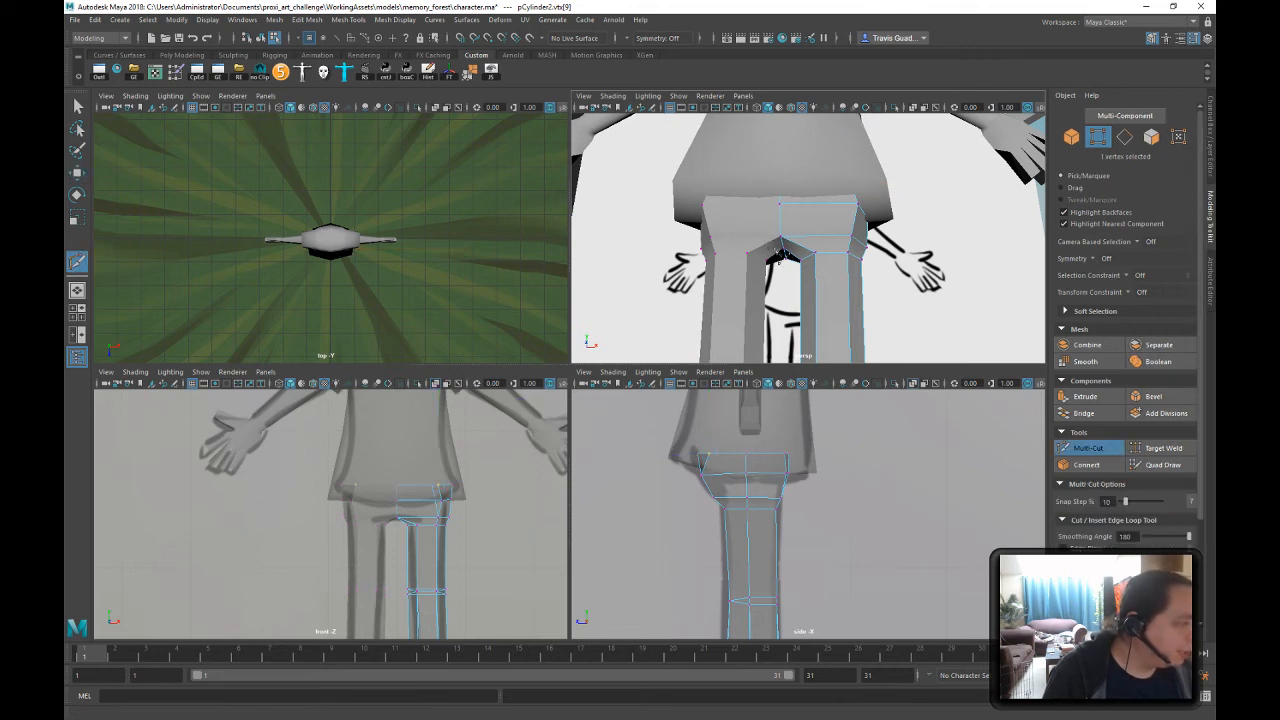
{"action": "scroll", "coordinate": [783, 254], "scroll_direction": "up", "scroll_amount": 2}
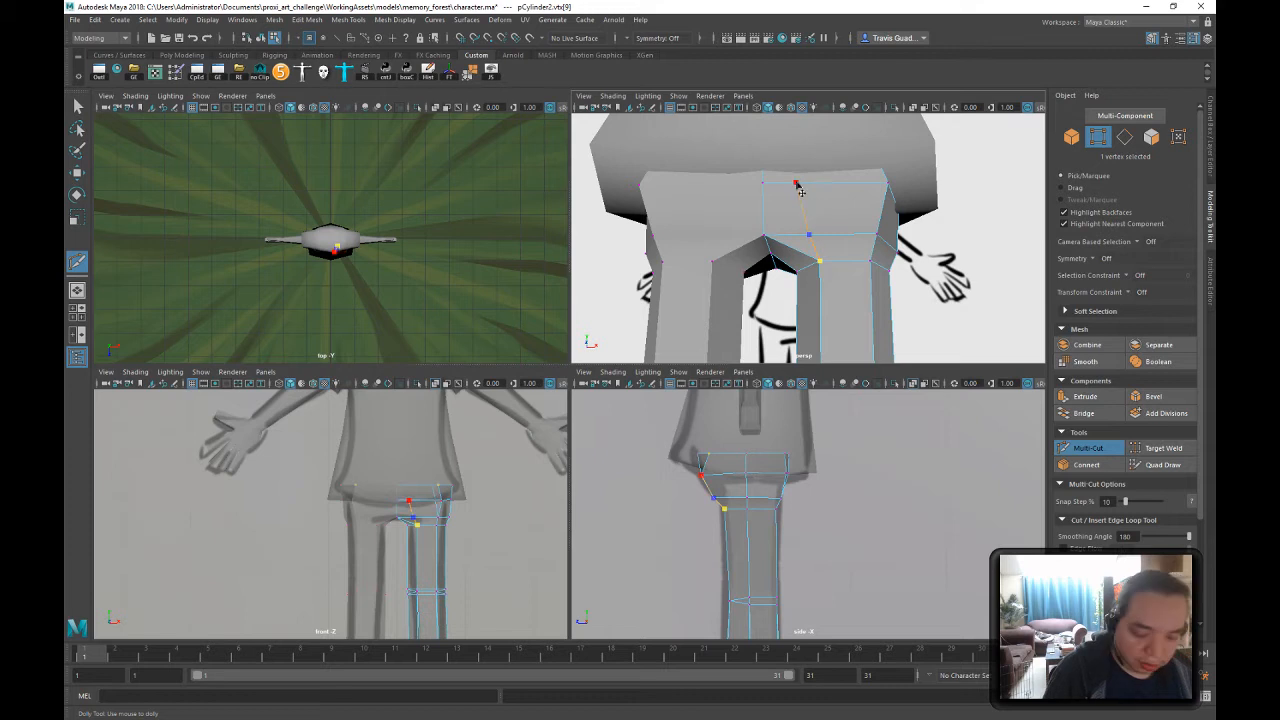
{"action": "key", "text": "6"}
{"action": "mouse_move", "coordinate": [800, 200]}
{"action": "left_mouse_down", "text": "alt"}
{"action": "mouse_move", "coordinate": [808, 225]}
{"action": "mouse_move", "coordinate": [806, 200]}
{"action": "left_mouse_up", "text": "alt"}
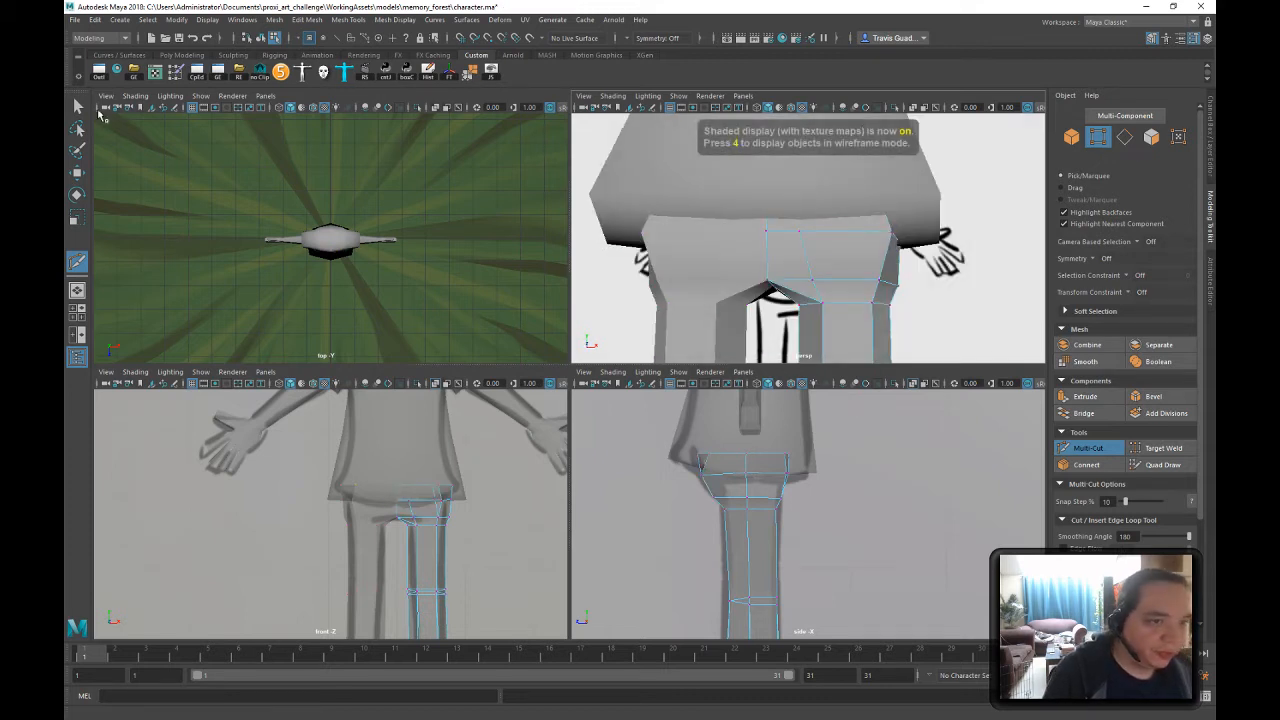
- Move the two front vertices of the newly cut edge, on the hip and crotch loops, forward along Z
{"action": "left_click", "coordinate": [78, 105]}
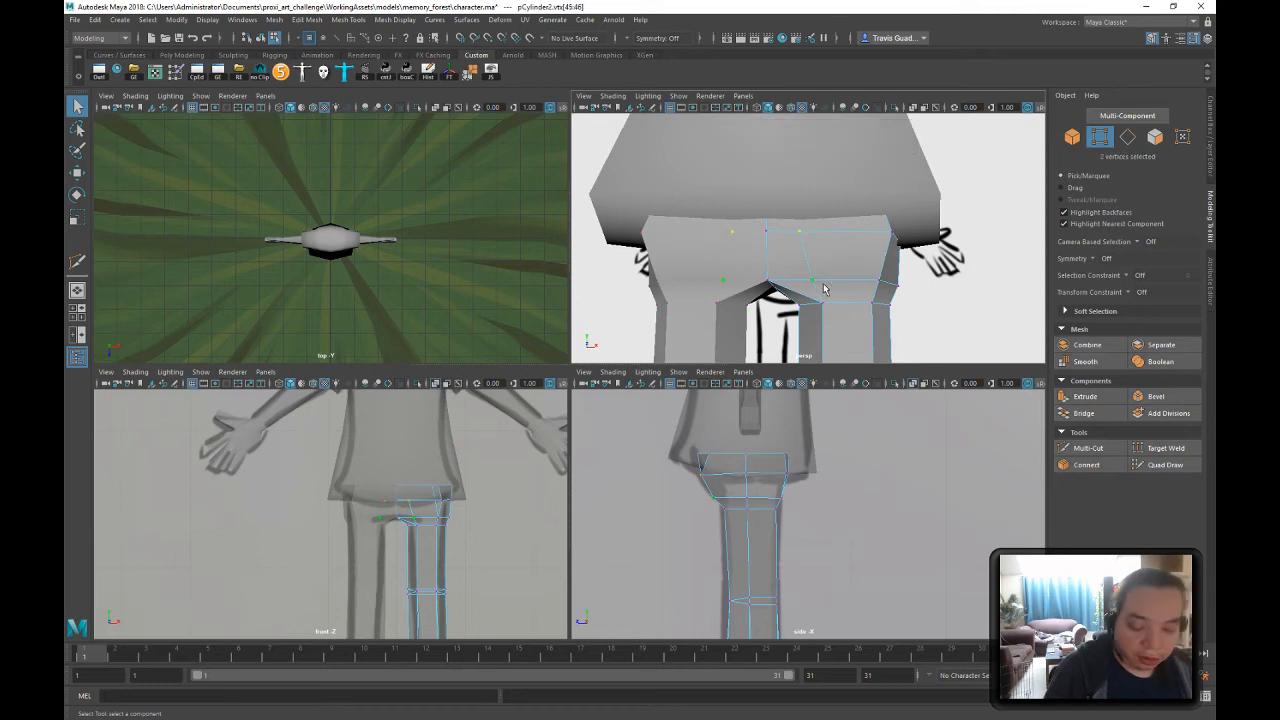
{"action": "key", "text": "w"}
{"action": "left_click_drag", "start_coordinate": [824, 289], "coordinate": [824, 222], "text": "alt"}
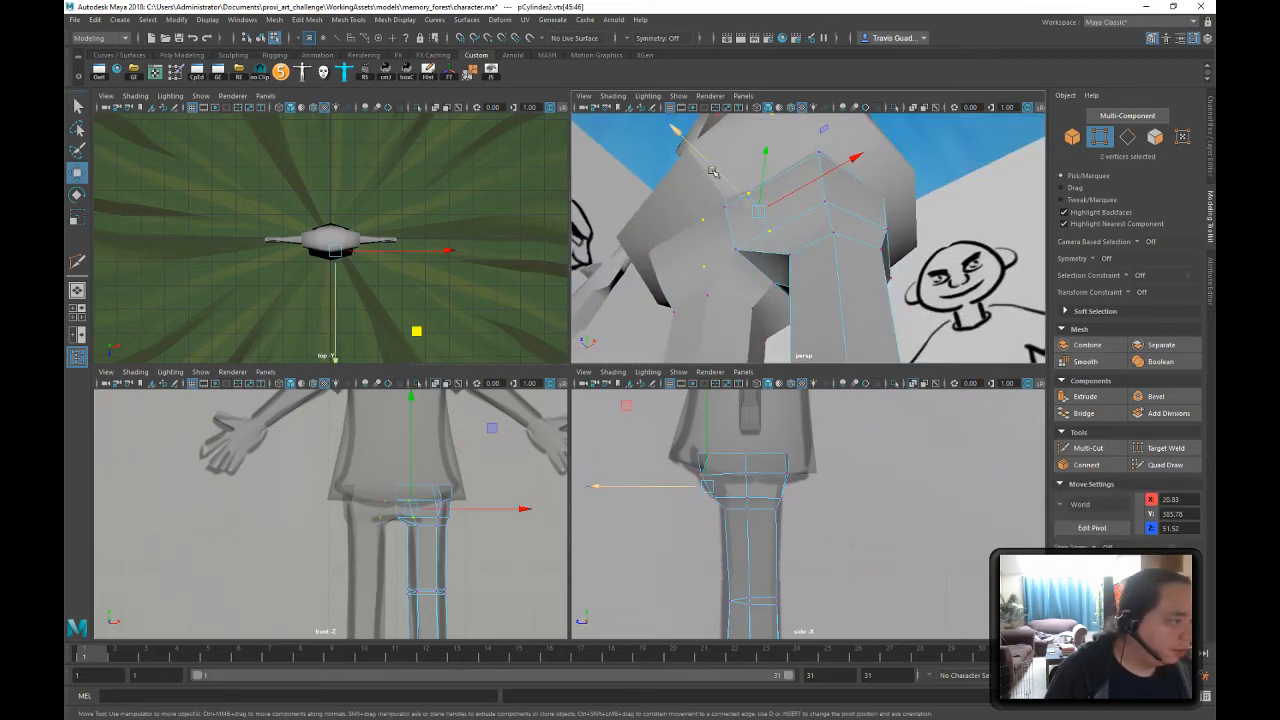
{"action": "left_click_drag", "start_coordinate": [712, 172], "coordinate": [706, 167]}
{"action": "left_click_drag", "start_coordinate": [860, 160], "coordinate": [888, 243], "text": "alt"}
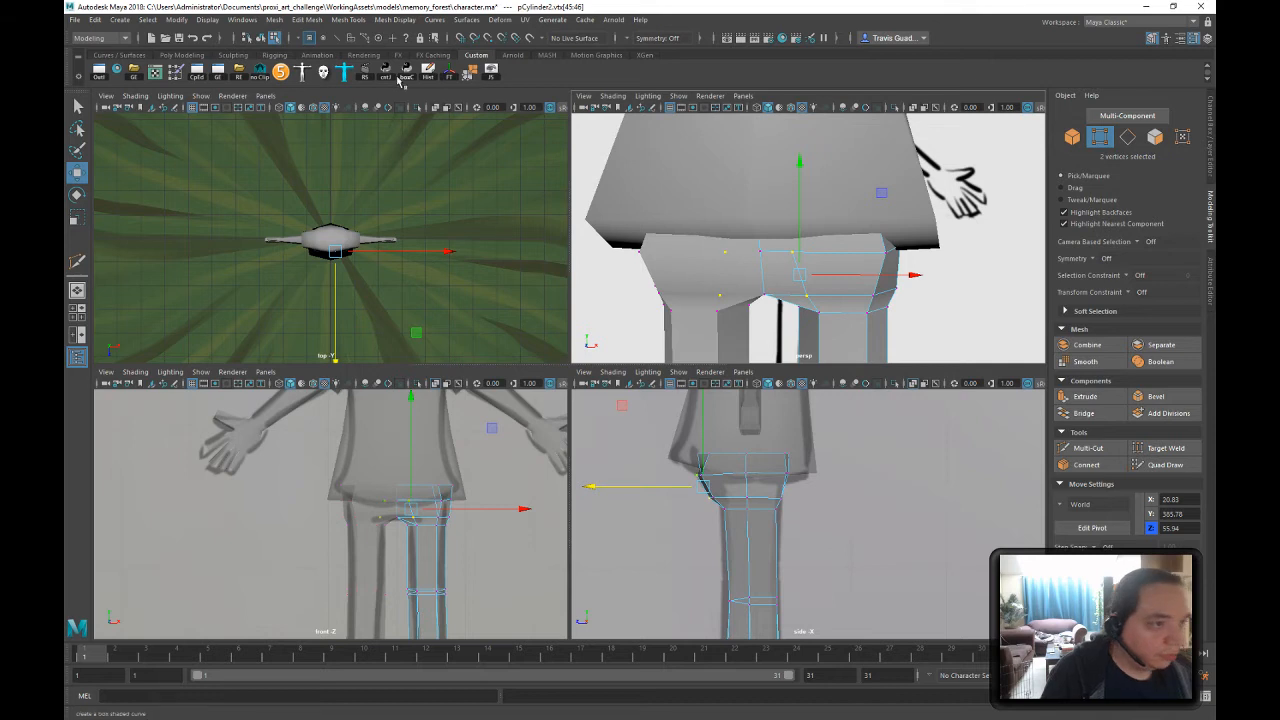
- Move the hip loop's front outer corner vertex inward along X and slightly backward along Z
{"action": "left_click", "coordinate": [1105, 452]}
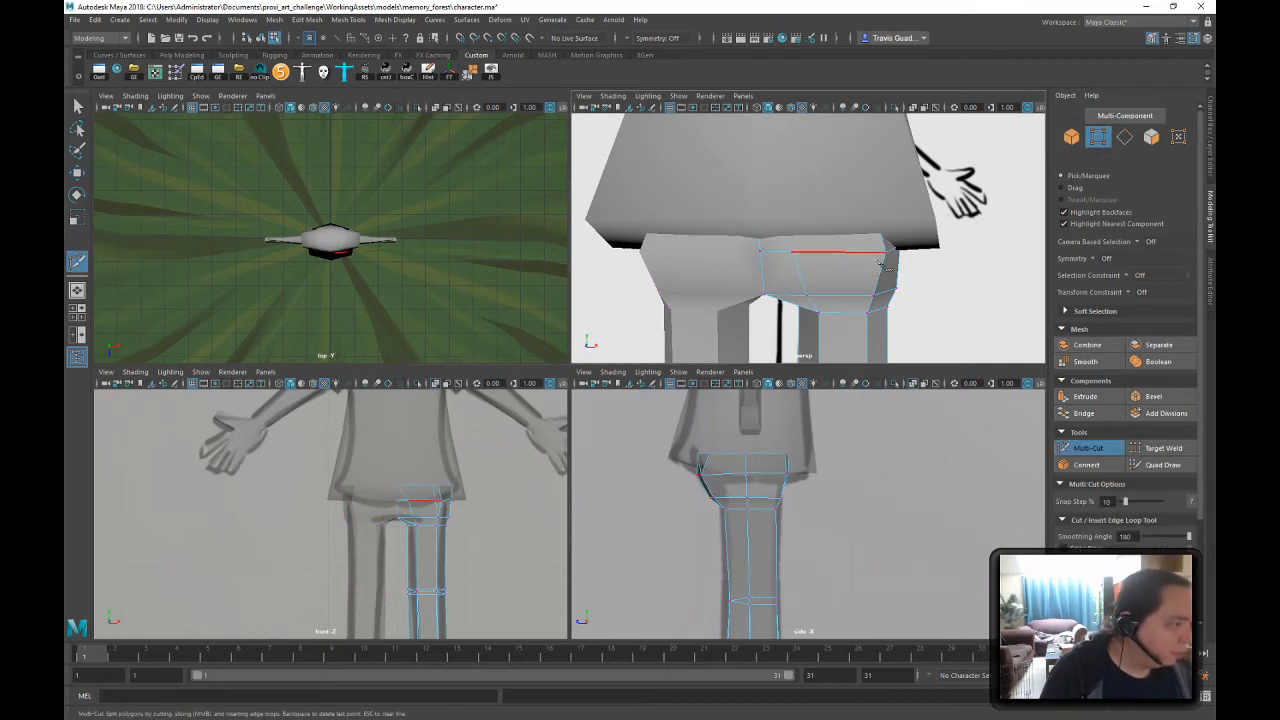
{"action": "left_click_drag", "start_coordinate": [880, 263], "coordinate": [827, 232], "text": "alt"}
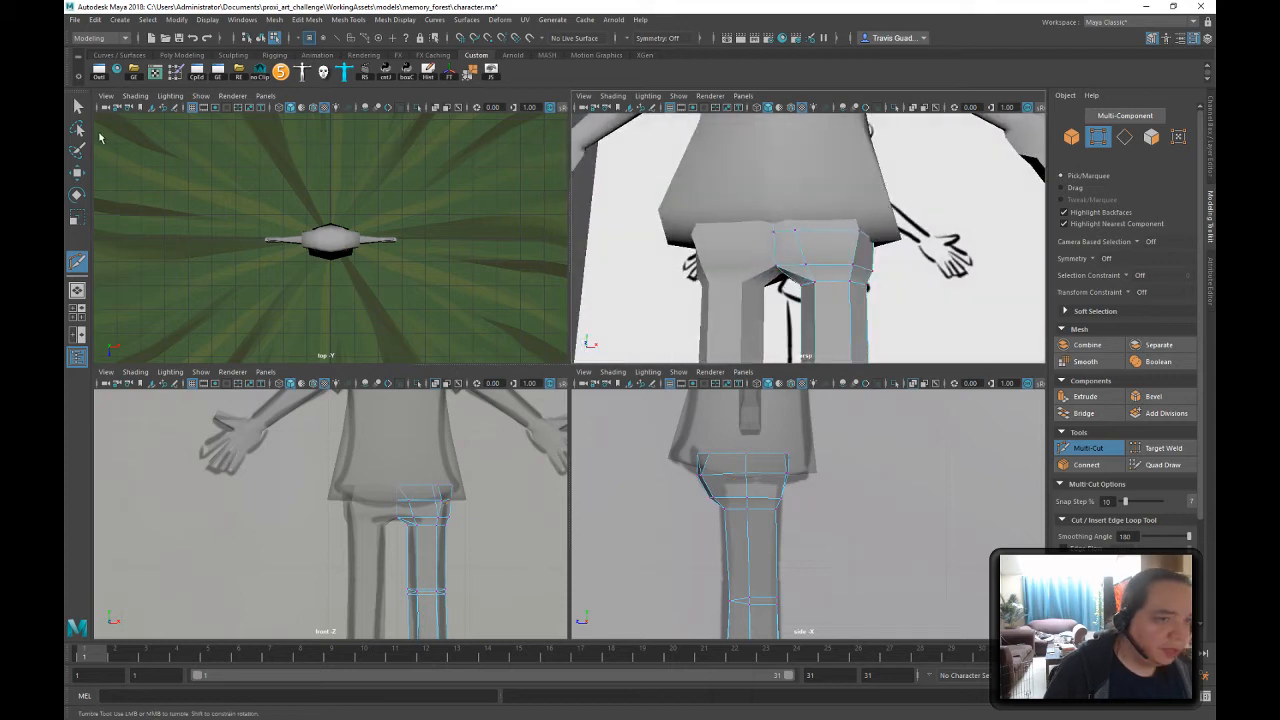
{"action": "left_click", "coordinate": [858, 232]}
{"action": "key", "text": "w"}
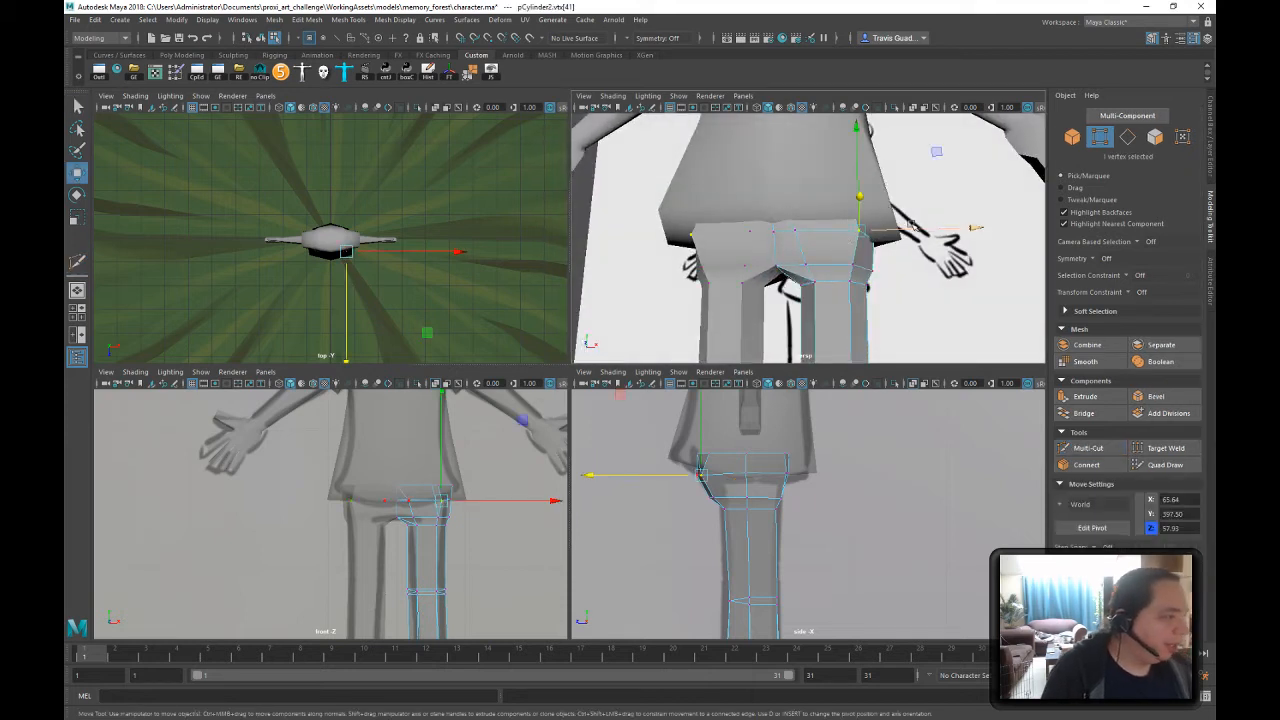
{"action": "left_click", "coordinate": [930, 237]}
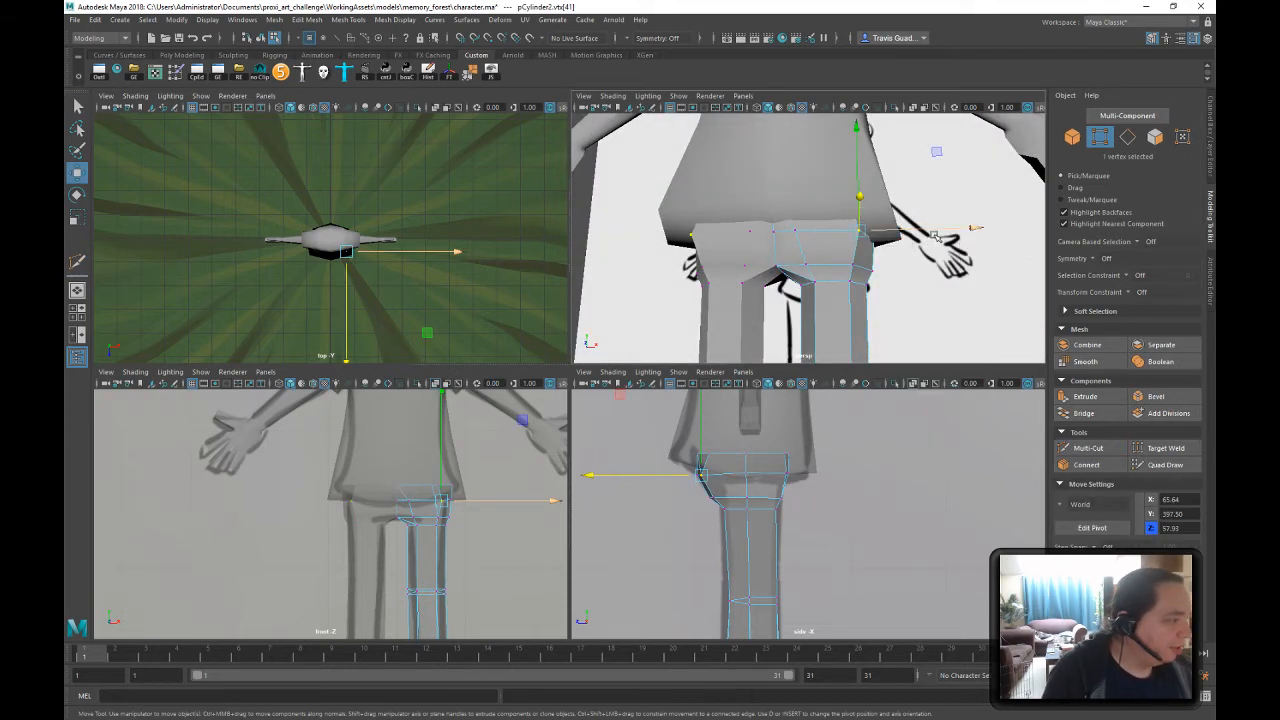
{"action": "left_click_drag", "start_coordinate": [956, 230], "coordinate": [803, 264]}
{"action": "right_click_drag", "start_coordinate": [803, 264], "coordinate": [925, 272], "text": "alt"}
{"action": "left_click_drag", "start_coordinate": [925, 272], "coordinate": [866, 269], "text": "alt"}
{"action": "right_click_drag", "start_coordinate": [866, 269], "coordinate": [795, 262], "text": "alt"}
{"action": "left_click_drag", "start_coordinate": [689, 234], "coordinate": [696, 232]}
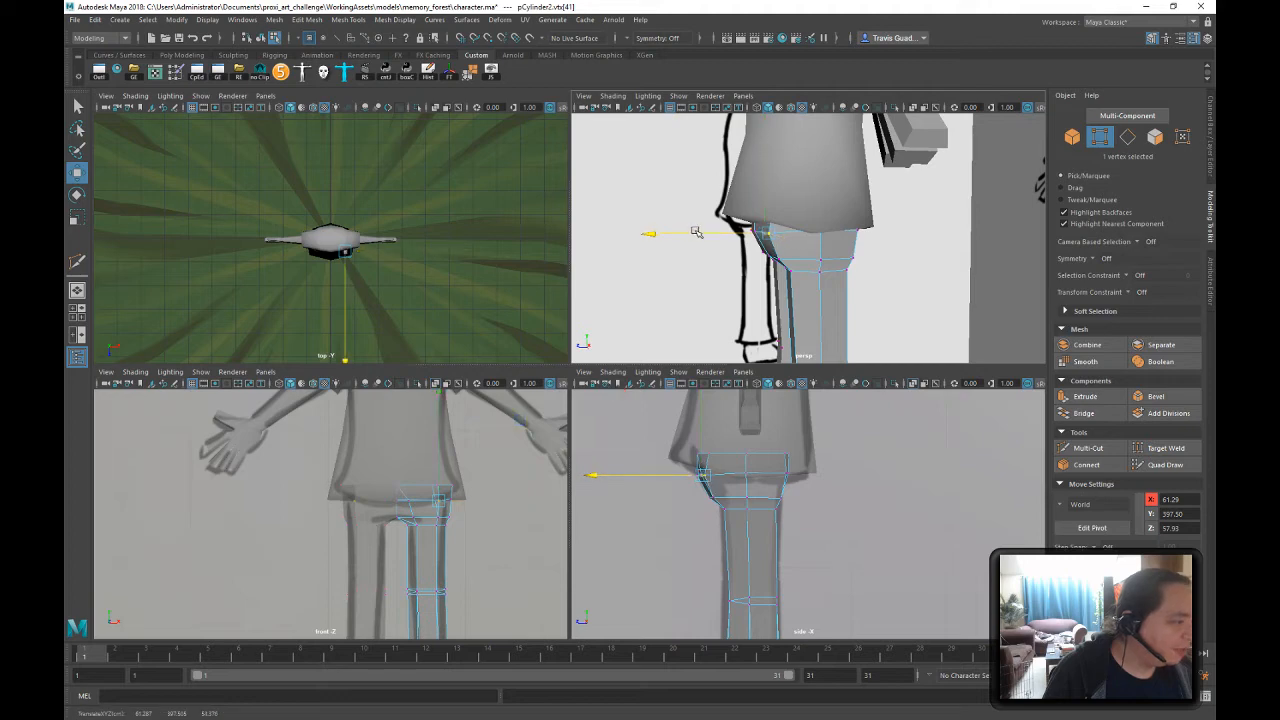
{"action": "mouse_move", "coordinate": [802, 236]}
{"action": "left_mouse_down", "text": "alt"}
{"action": "mouse_move", "coordinate": [808, 215]}
{"action": "mouse_move", "coordinate": [788, 219]}
{"action": "left_mouse_up", "text": "alt"}
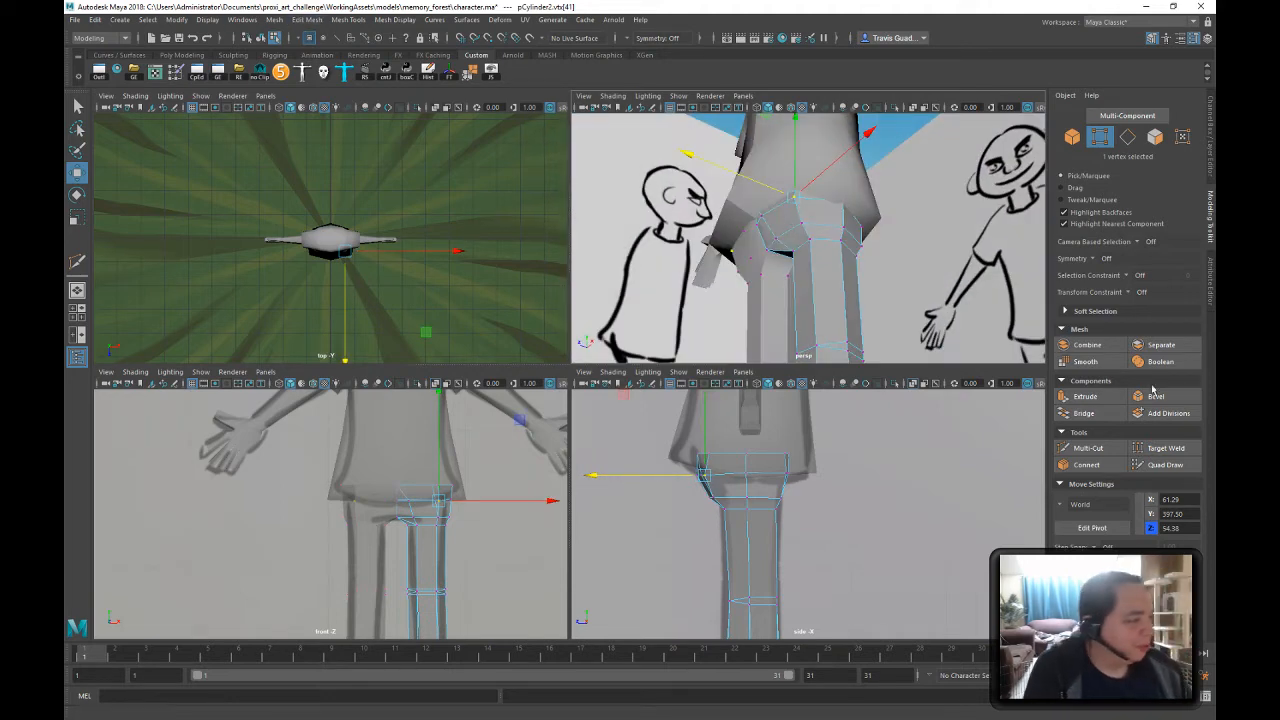
- Cut an edge with Multi-Cut from the leg's front outer vertex up across the crotch loop to the hip loop, and check it in wireframe
{"action": "left_click", "coordinate": [1088, 448]}
{"action": "scroll", "coordinate": [790, 225], "scroll_direction": "up", "scroll_amount": 2}
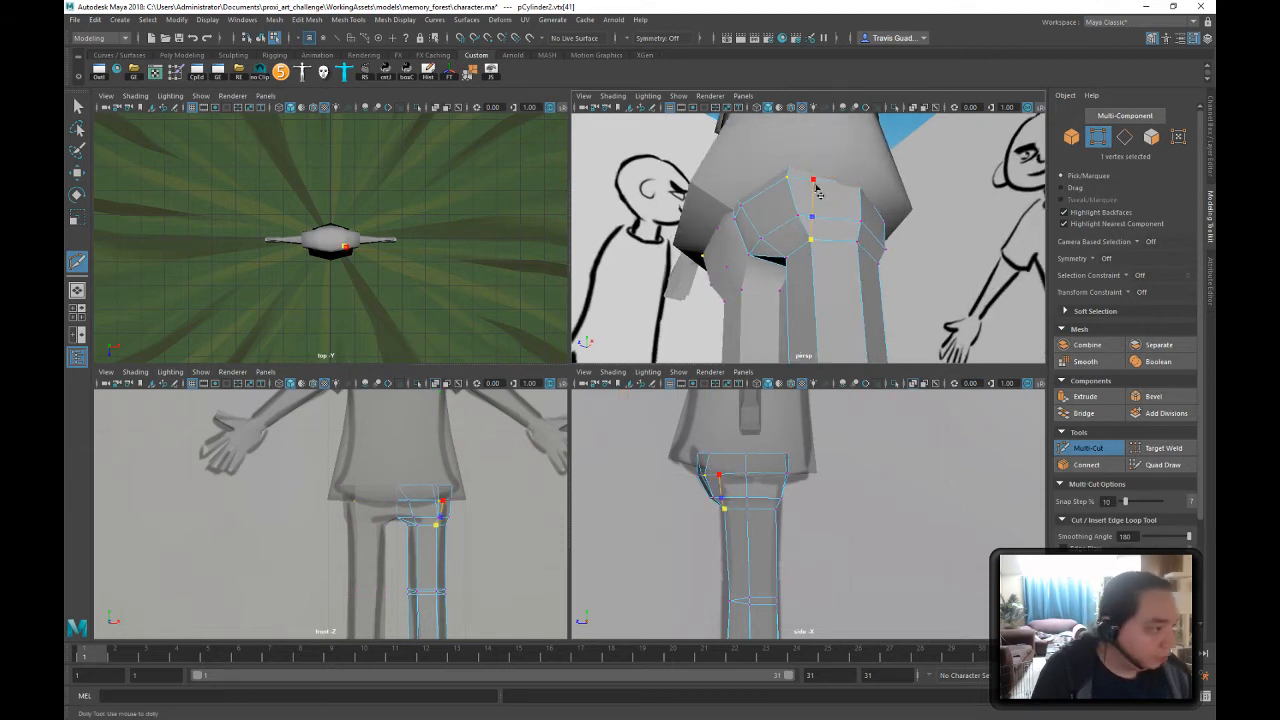
{"action": "key", "text": "6"}
{"action": "left_click_drag", "start_coordinate": [820, 232], "coordinate": [822, 251], "text": "alt"}
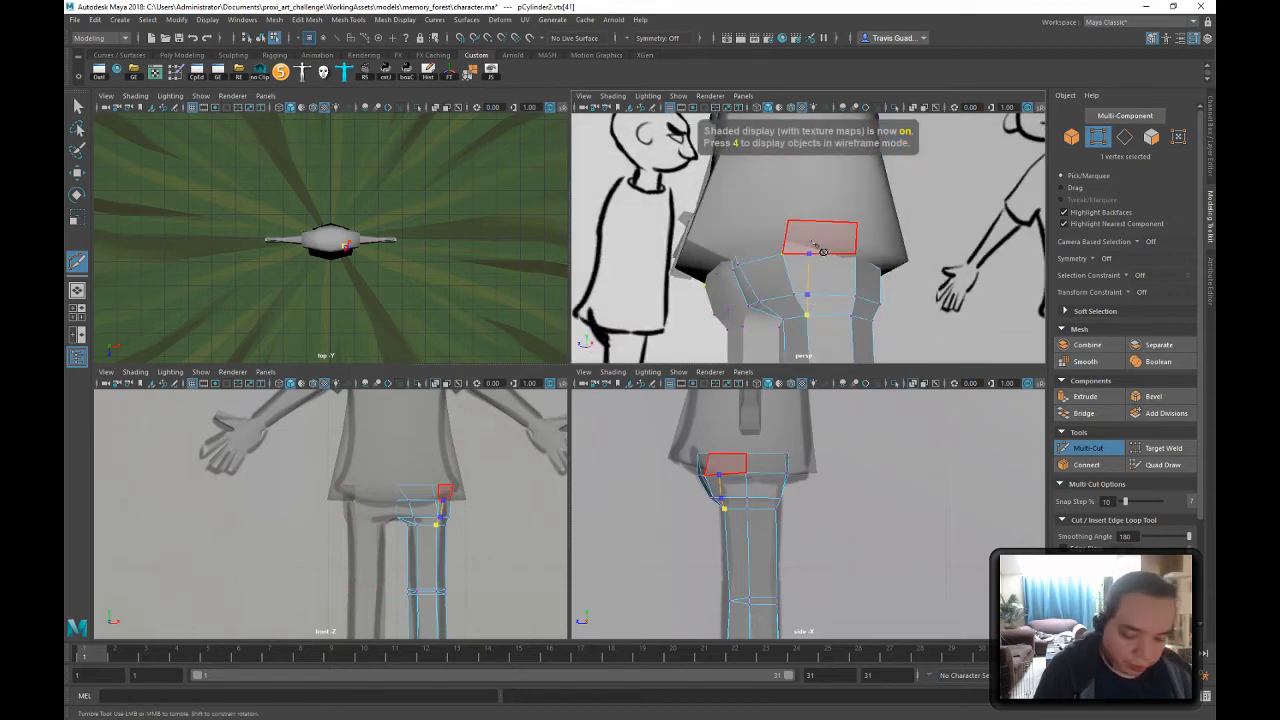
{"action": "key", "text": "4"}
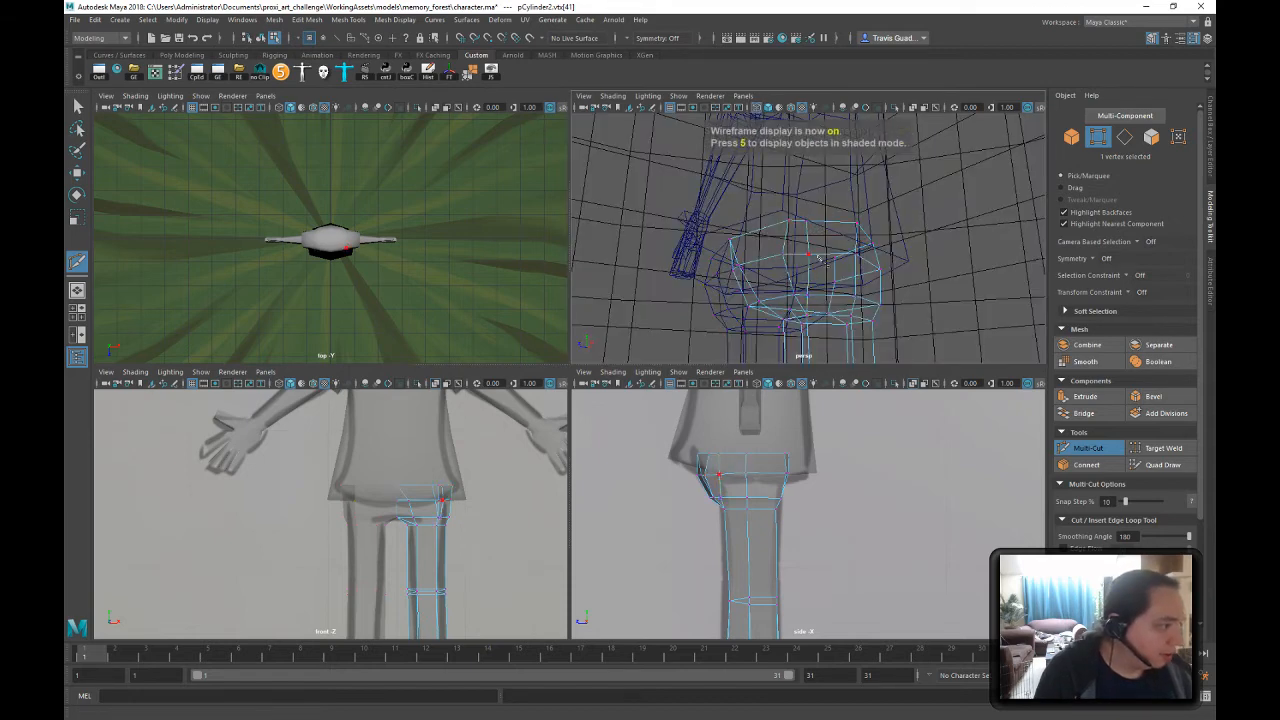
{"action": "left_click_drag", "start_coordinate": [819, 259], "coordinate": [855, 196], "text": "alt"}
{"action": "middle_click_drag", "start_coordinate": [855, 196], "coordinate": [858, 221], "text": "alt"}
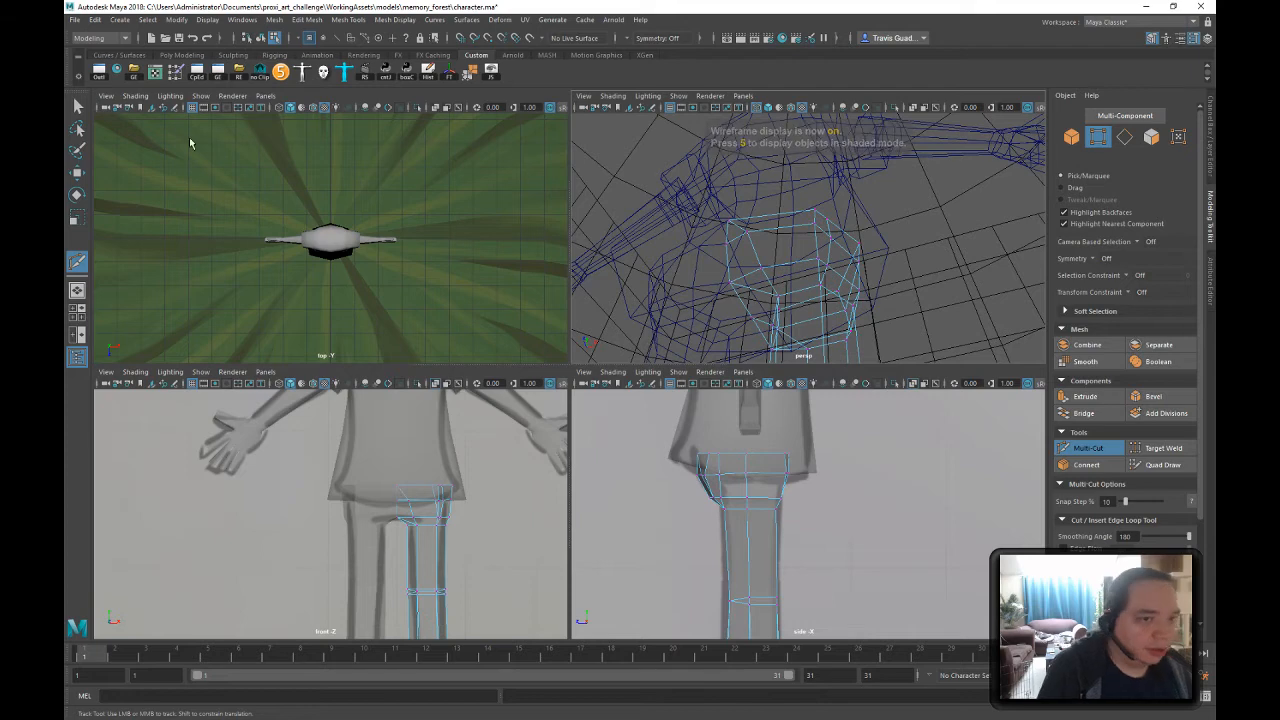
- Move the crotch loop's front outer vertex inward and forward in the XZ plane to round the hip outline
{"action": "key", "text": "q"}
{"action": "left_click", "coordinate": [814, 213]}
{"action": "key", "text": "w"}
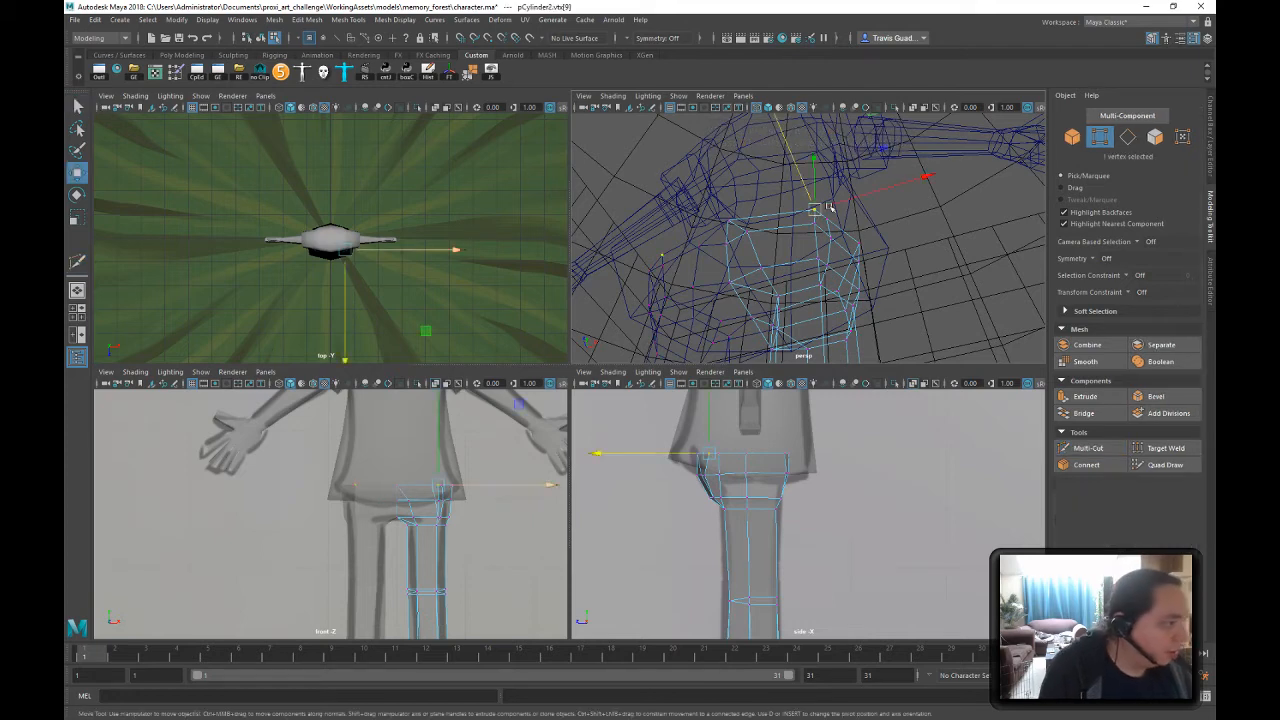
{"action": "left_click_drag", "start_coordinate": [814, 213], "coordinate": [874, 196], "text": "alt"}
{"action": "left_click", "coordinate": [808, 256]}
{"action": "left_click", "coordinate": [835, 292]}
{"action": "left_click_drag", "start_coordinate": [923, 278], "coordinate": [901, 243], "text": "alt"}
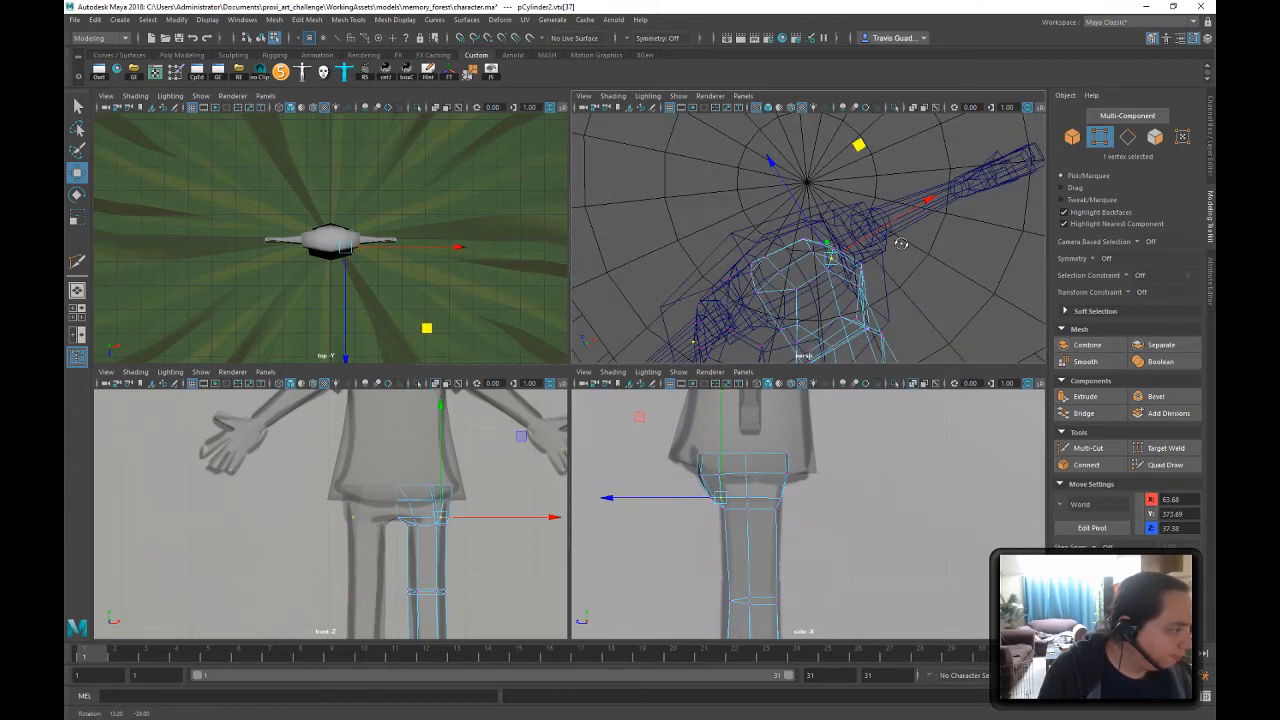
{"action": "mouse_move", "coordinate": [859, 147]}
{"action": "left_mouse_down"}
{"action": "mouse_move", "coordinate": [806, 160]}
{"action": "mouse_move", "coordinate": [838, 138]}
{"action": "left_mouse_up"}
{"action": "left_click", "coordinate": [781, 271]}
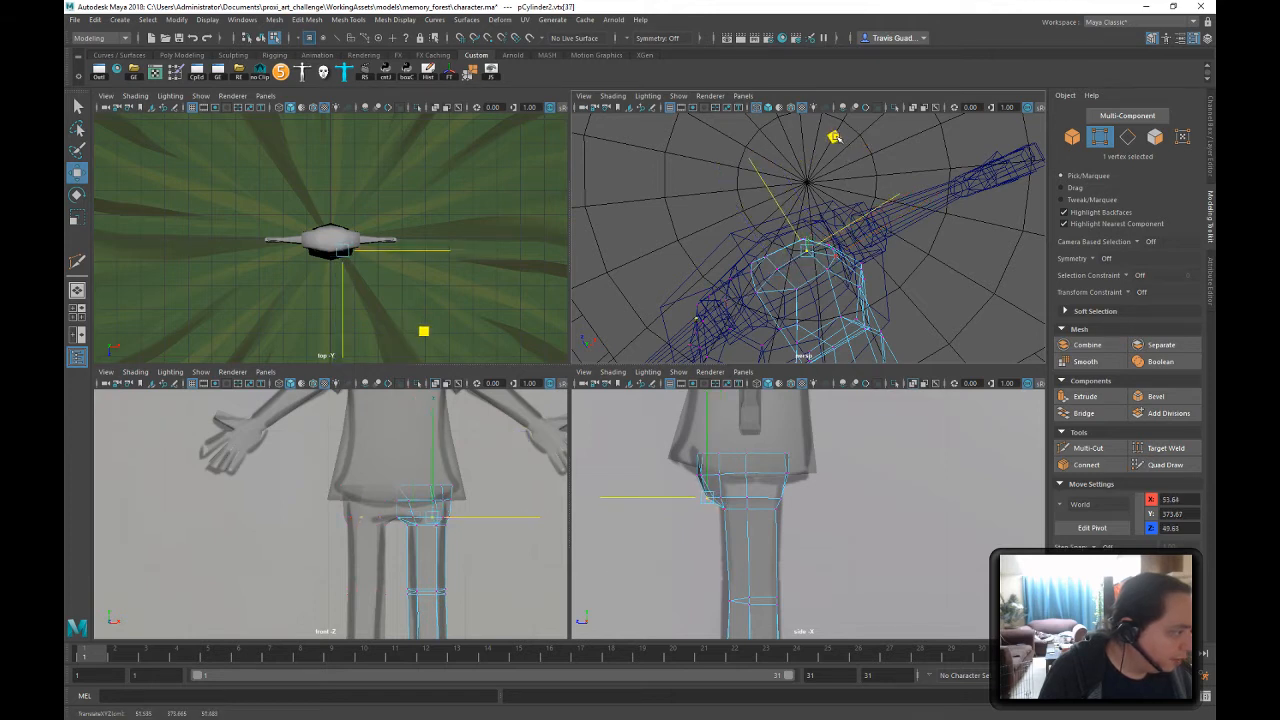
- Adjust the front outer vertex at the top of the leg in the XZ plane to match the rounded outline
{"action": "left_click", "coordinate": [848, 263]}
{"action": "left_click_drag", "start_coordinate": [855, 157], "coordinate": [850, 160]}
{"action": "left_click_drag", "start_coordinate": [834, 221], "coordinate": [743, 289], "text": "alt"}
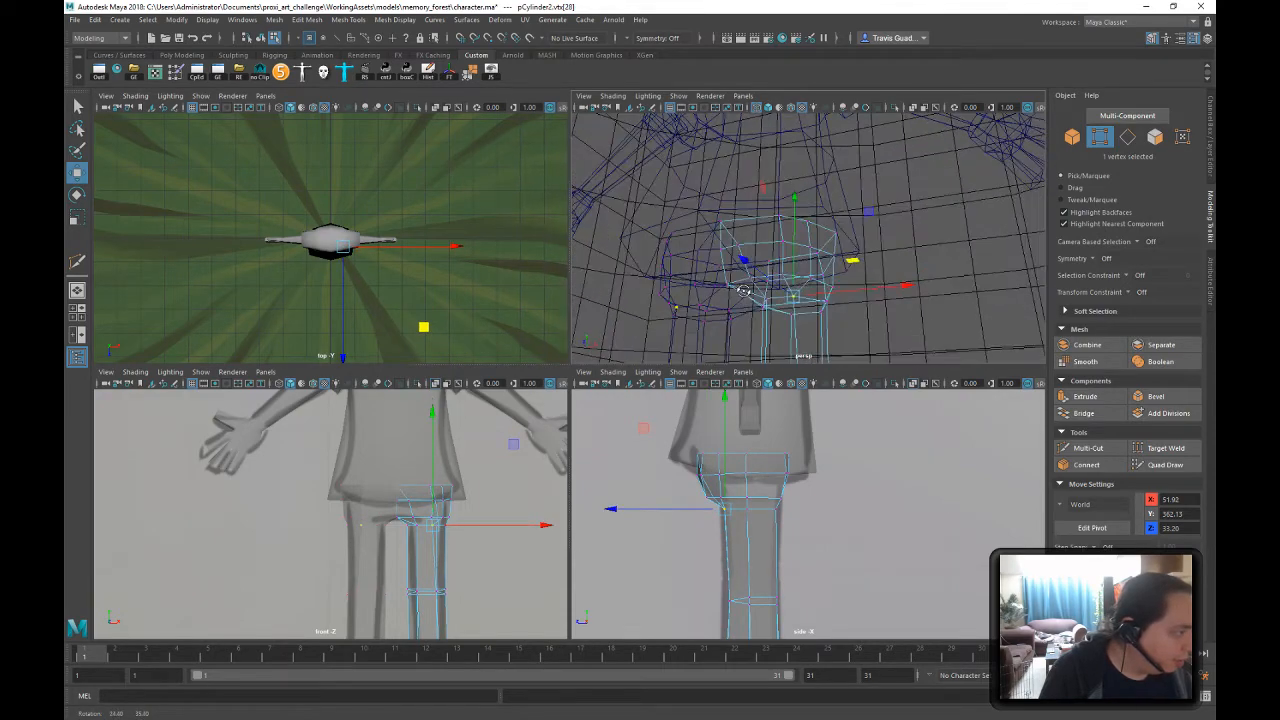
{"action": "right_click_drag", "start_coordinate": [743, 289], "coordinate": [812, 295], "text": "alt"}
{"action": "left_click_drag", "start_coordinate": [812, 295], "coordinate": [886, 162], "text": "alt"}
- Adjust the front outer vertex of the top edge and the outer side vertices of the hip loop and top edge along X
{"action": "left_click", "coordinate": [790, 214]}
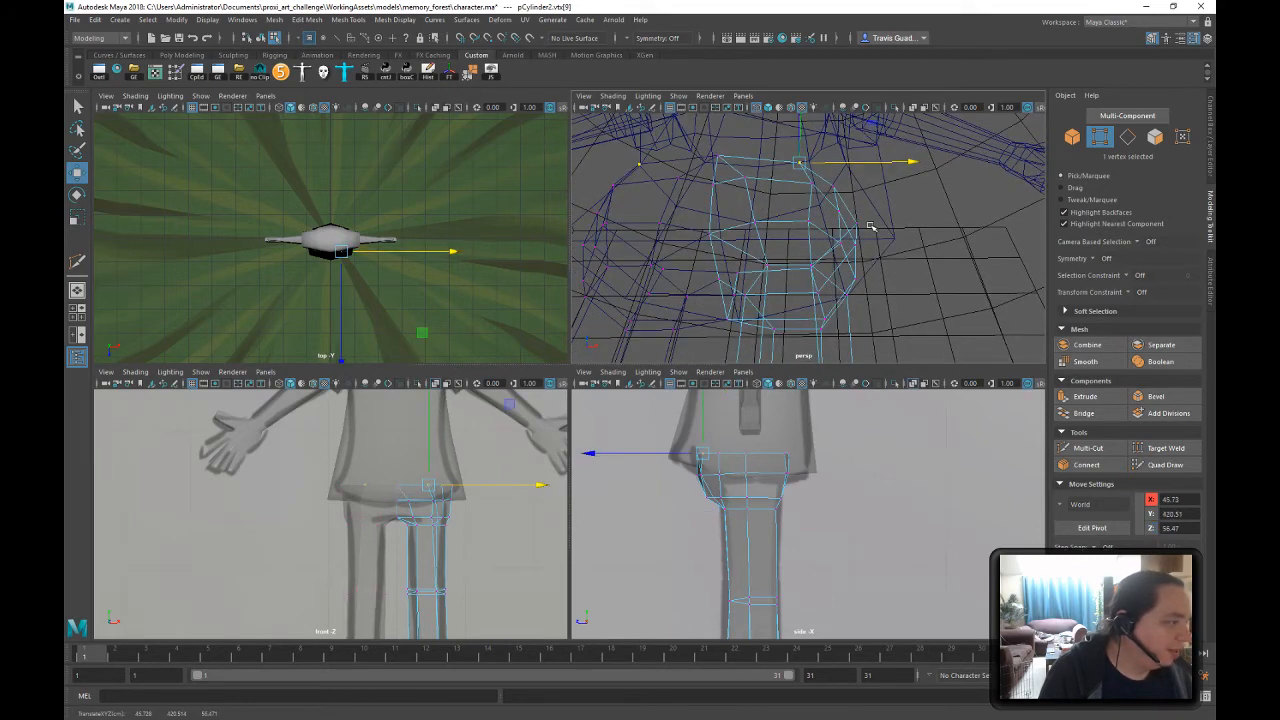
{"action": "left_click_drag", "start_coordinate": [870, 228], "coordinate": [866, 202], "text": "alt"}
{"action": "left_click", "coordinate": [757, 230]}
{"action": "left_click", "coordinate": [800, 218]}
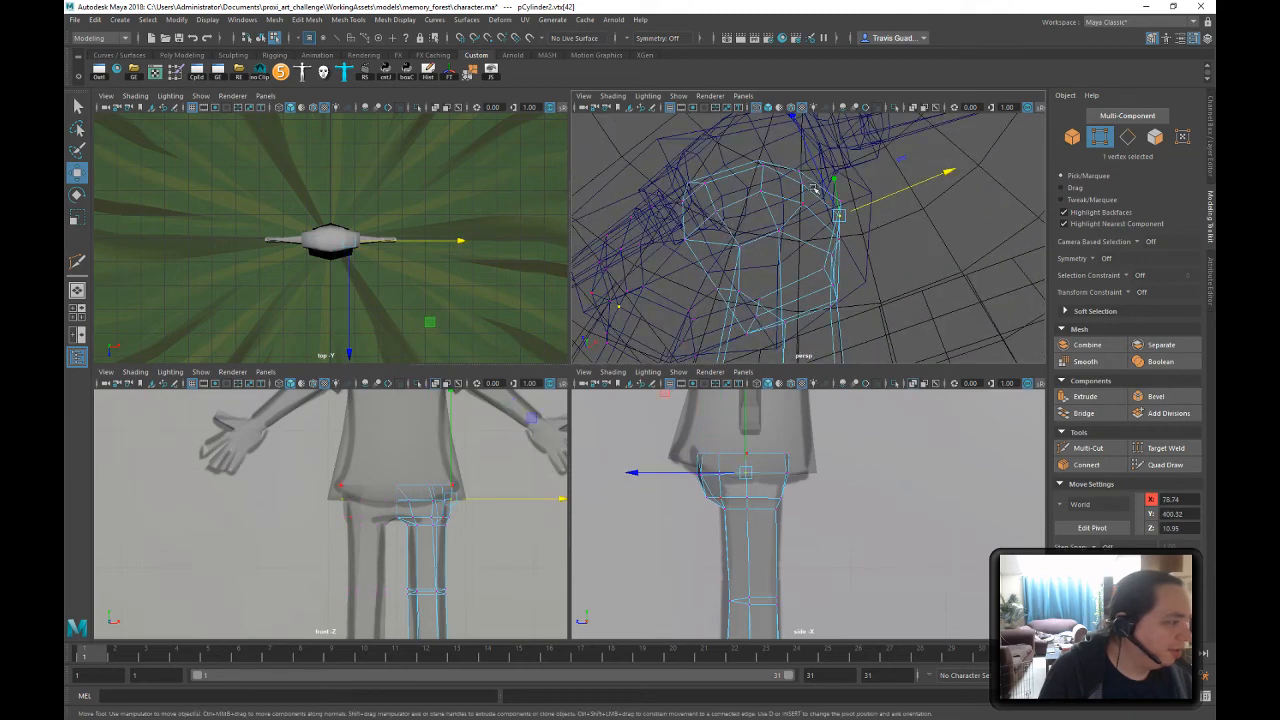
{"action": "left_click", "coordinate": [803, 185]}
{"action": "left_click", "coordinate": [874, 156]}
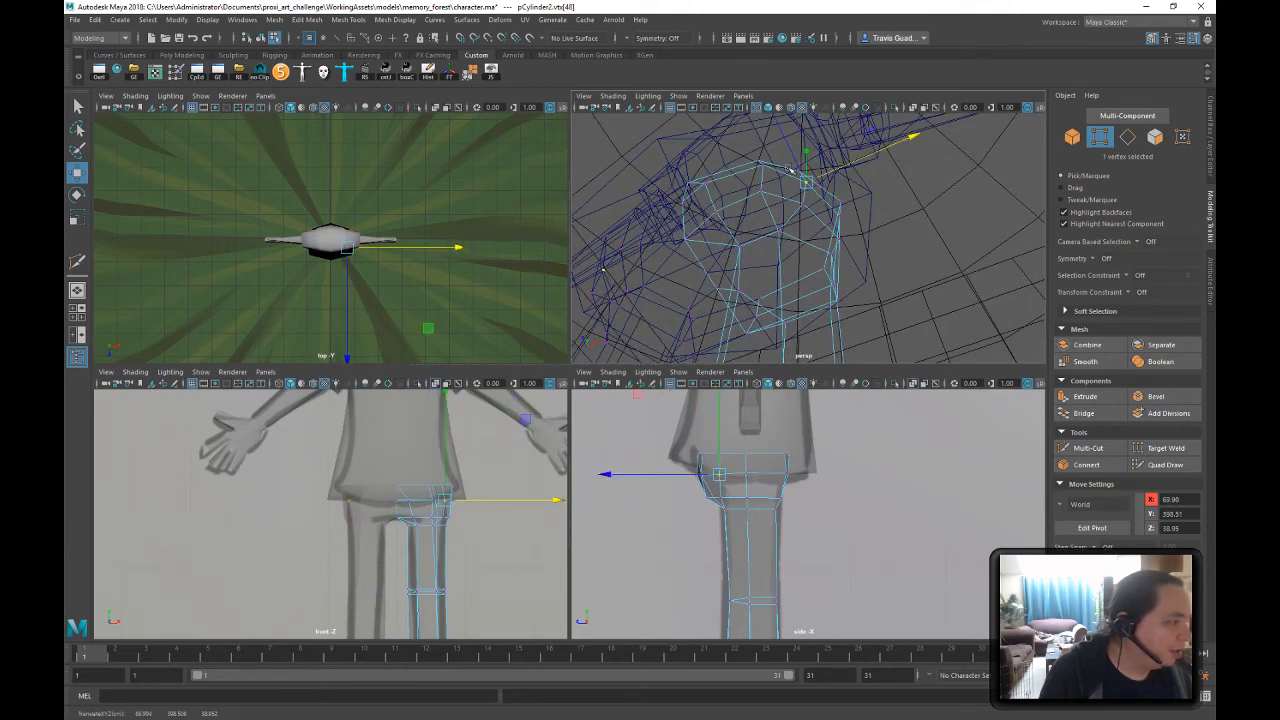
{"action": "left_click", "coordinate": [813, 172]}
{"action": "left_click", "coordinate": [845, 206]}
{"action": "left_click_drag", "start_coordinate": [823, 244], "coordinate": [694, 248], "text": "alt"}
{"action": "left_click_drag", "start_coordinate": [812, 258], "coordinate": [915, 232], "text": "alt"}
- Return to object selection in textured shading and soften the edges of the trouser leg mesh
{"action": "left_click", "coordinate": [259, 37]}
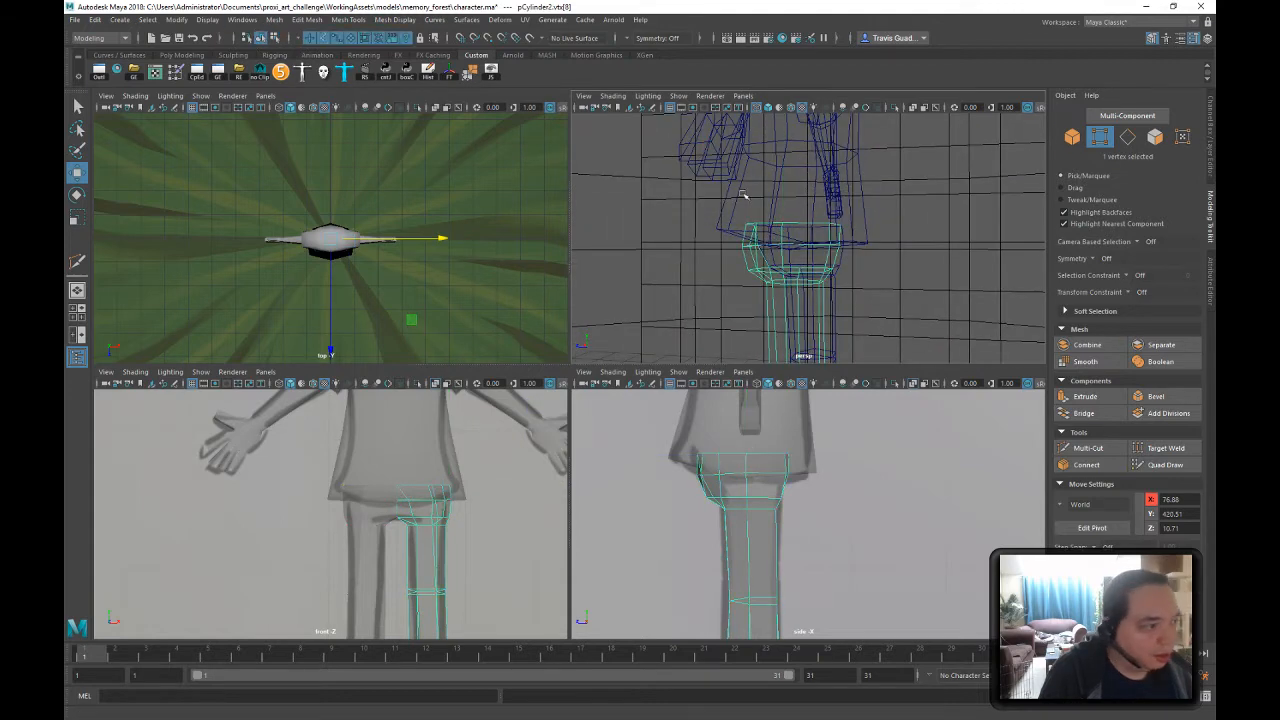
{"action": "left_click", "coordinate": [877, 286]}
{"action": "key", "text": "6"}
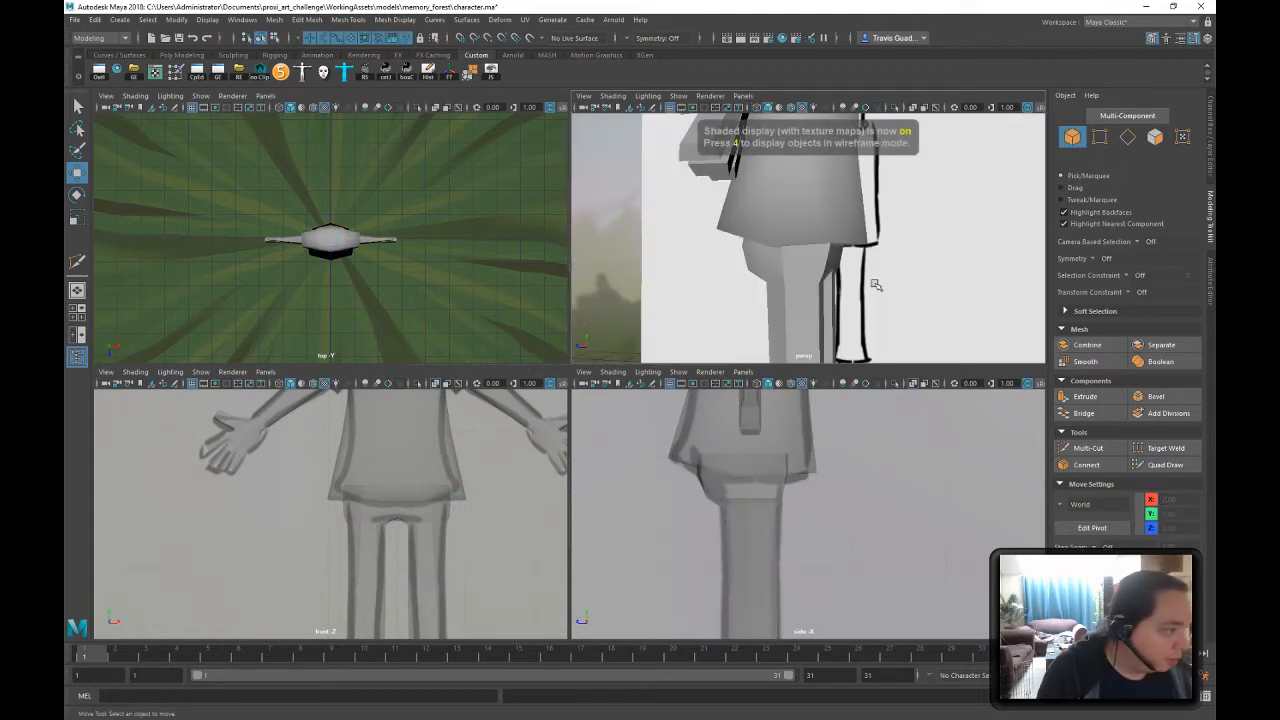
{"action": "mouse_move", "coordinate": [871, 280]}
{"action": "left_mouse_down", "text": "alt"}
{"action": "mouse_move", "coordinate": [934, 280]}
{"action": "mouse_move", "coordinate": [849, 266]}
{"action": "mouse_move", "coordinate": [779, 275]}
{"action": "mouse_move", "coordinate": [795, 290]}
{"action": "left_mouse_up", "text": "alt"}
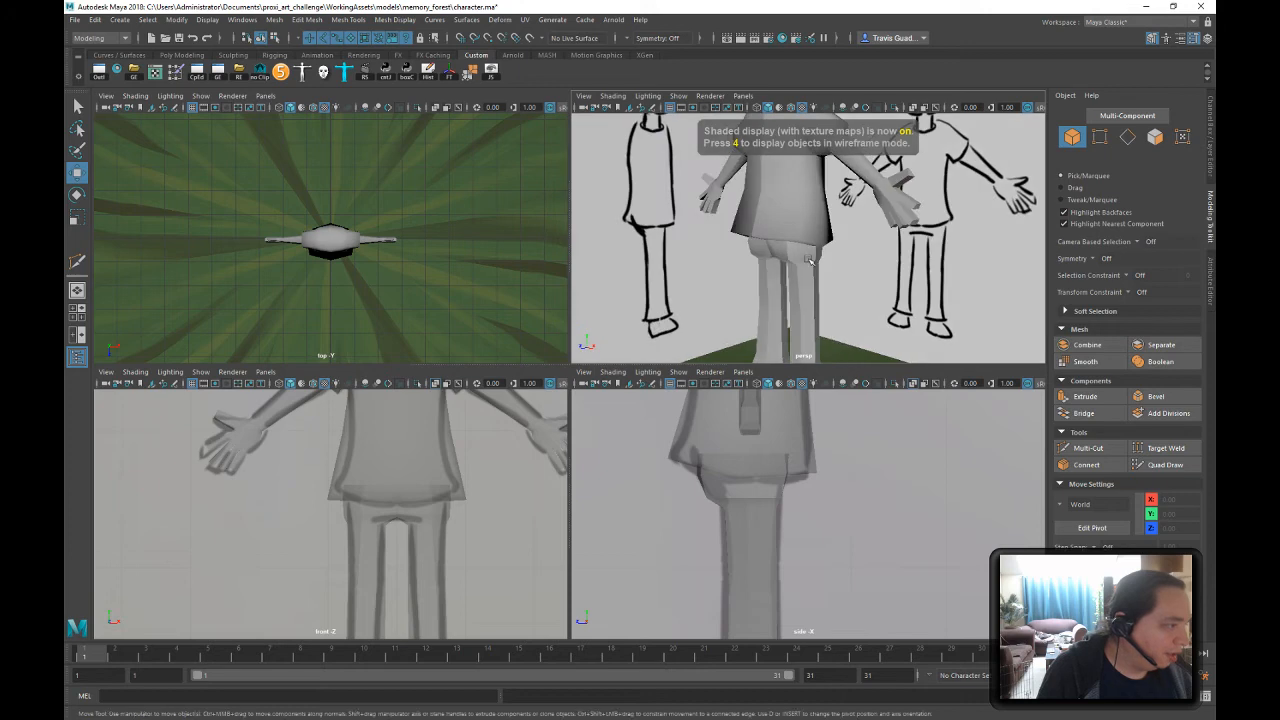
{"action": "left_click", "coordinate": [800, 300]}
{"action": "left_click", "coordinate": [400, 19]}
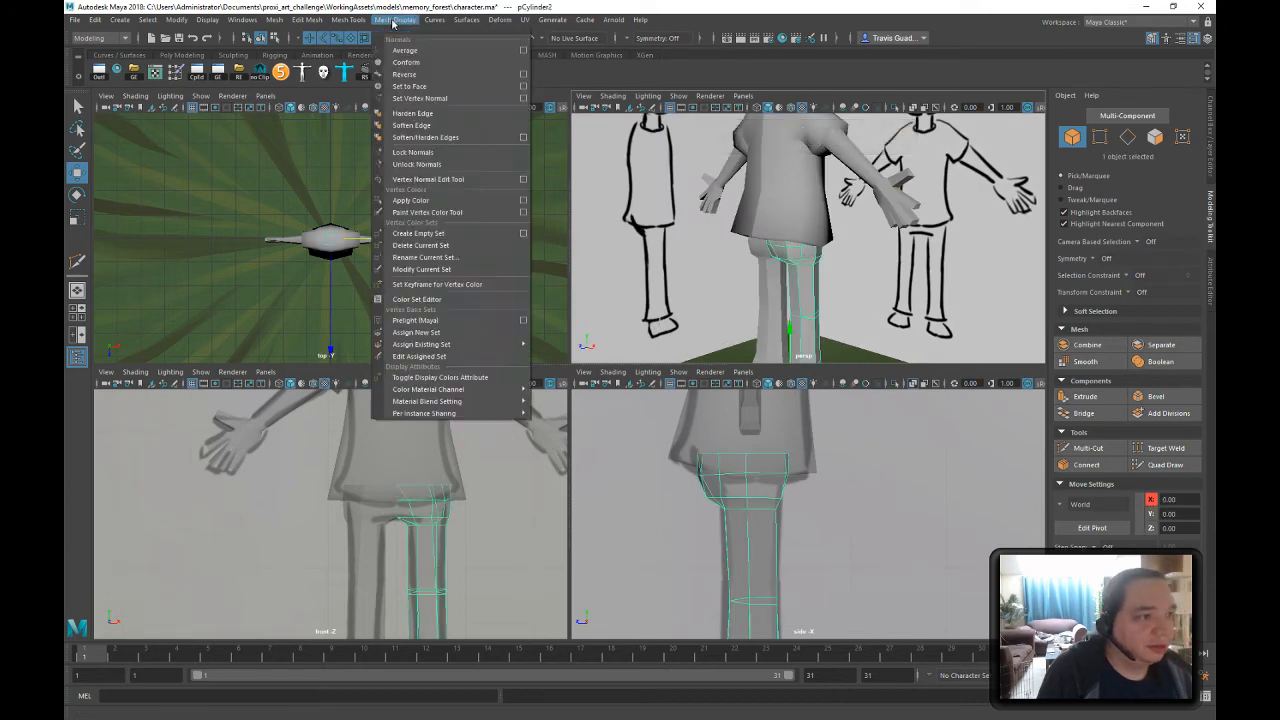
{"action": "left_click", "coordinate": [435, 131]}
{"action": "left_click", "coordinate": [900, 283]}
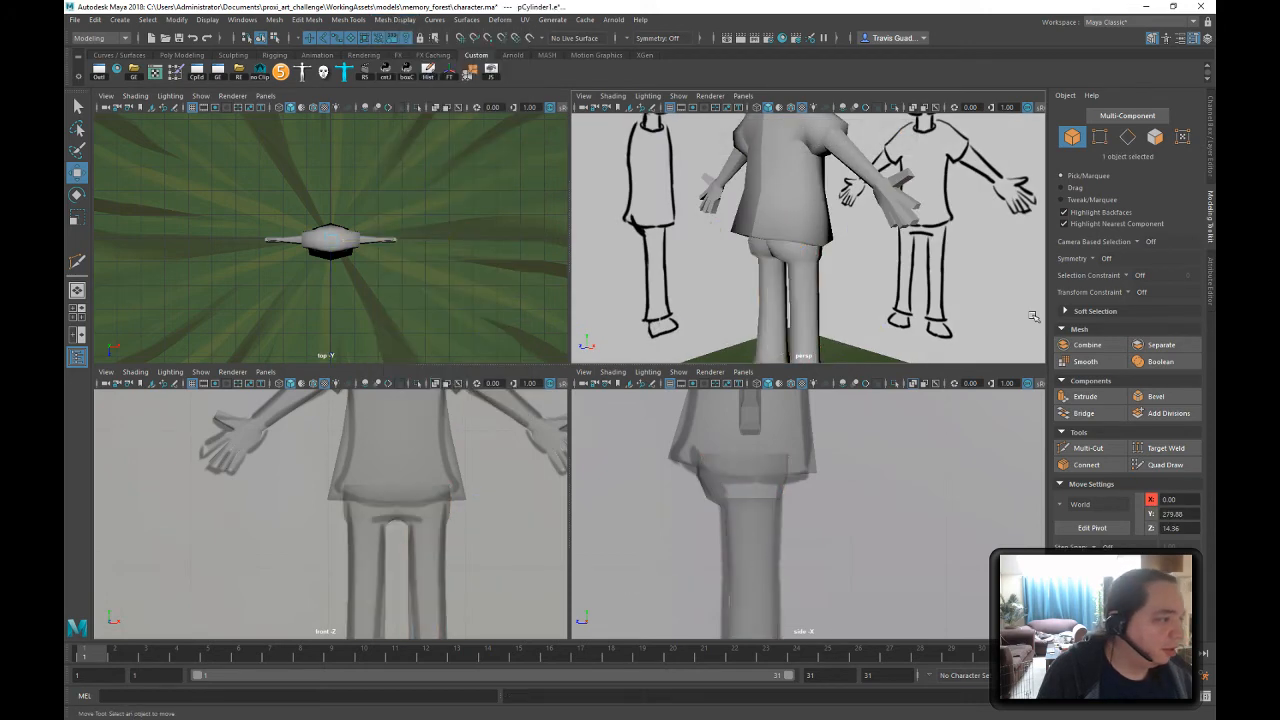
- Move the rear vertices of the leg's top loop and the crotch loop slightly backward in the side view
{"action": "left_click_drag", "start_coordinate": [770, 288], "coordinate": [741, 269], "text": "alt"}
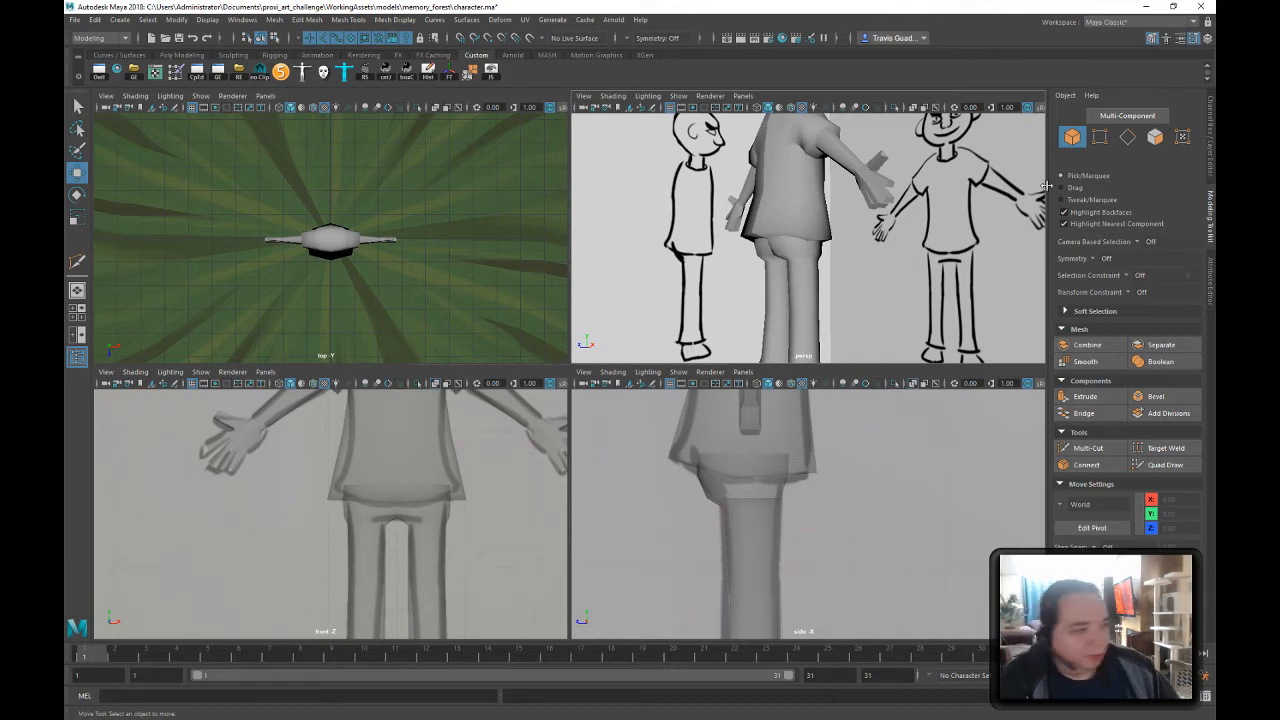
{"action": "left_click_drag", "start_coordinate": [787, 266], "coordinate": [746, 258], "text": "alt"}
{"action": "right_click_drag", "start_coordinate": [746, 258], "coordinate": [800, 256], "text": "alt"}
{"action": "left_click_drag", "start_coordinate": [800, 256], "coordinate": [757, 259], "text": "alt"}
{"action": "left_click", "coordinate": [757, 259]}
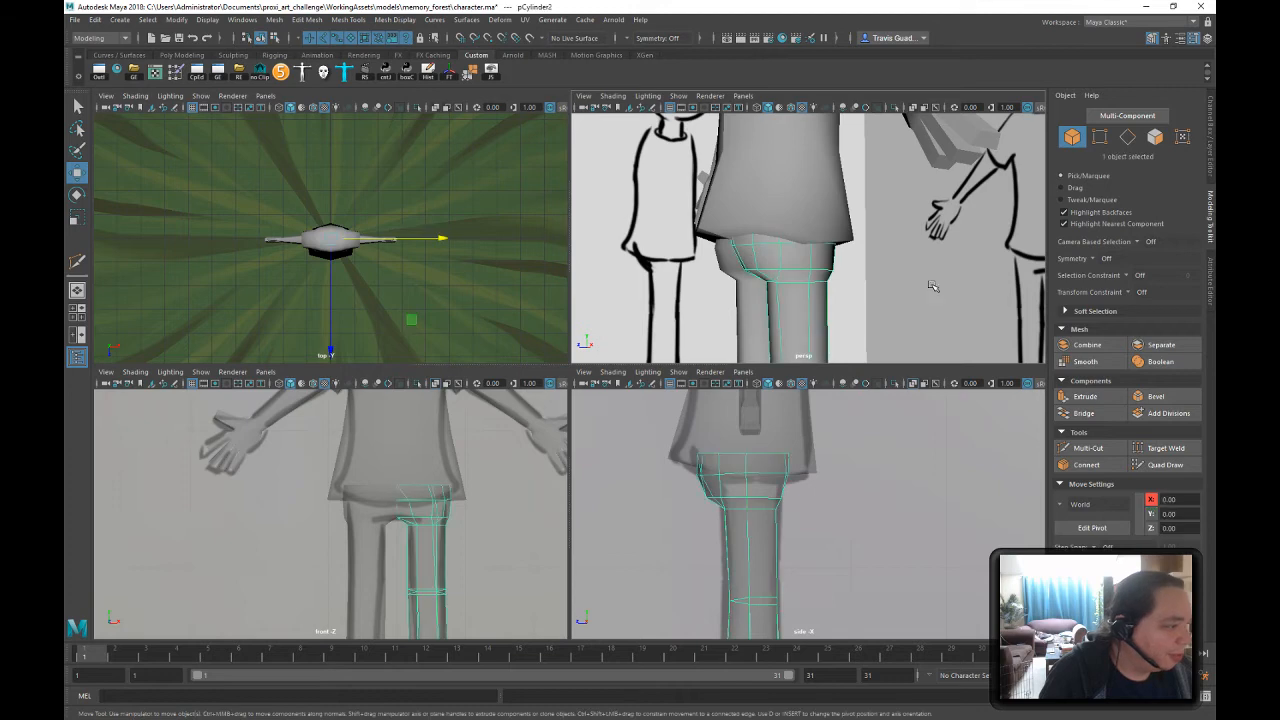
{"action": "mouse_move", "coordinate": [861, 268]}
{"action": "left_mouse_down", "text": "alt"}
{"action": "mouse_move", "coordinate": [934, 258]}
{"action": "mouse_move", "coordinate": [846, 271]}
{"action": "mouse_move", "coordinate": [860, 275]}
{"action": "mouse_move", "coordinate": [797, 244]}
{"action": "mouse_move", "coordinate": [836, 230]}
{"action": "left_mouse_up", "text": "alt"}
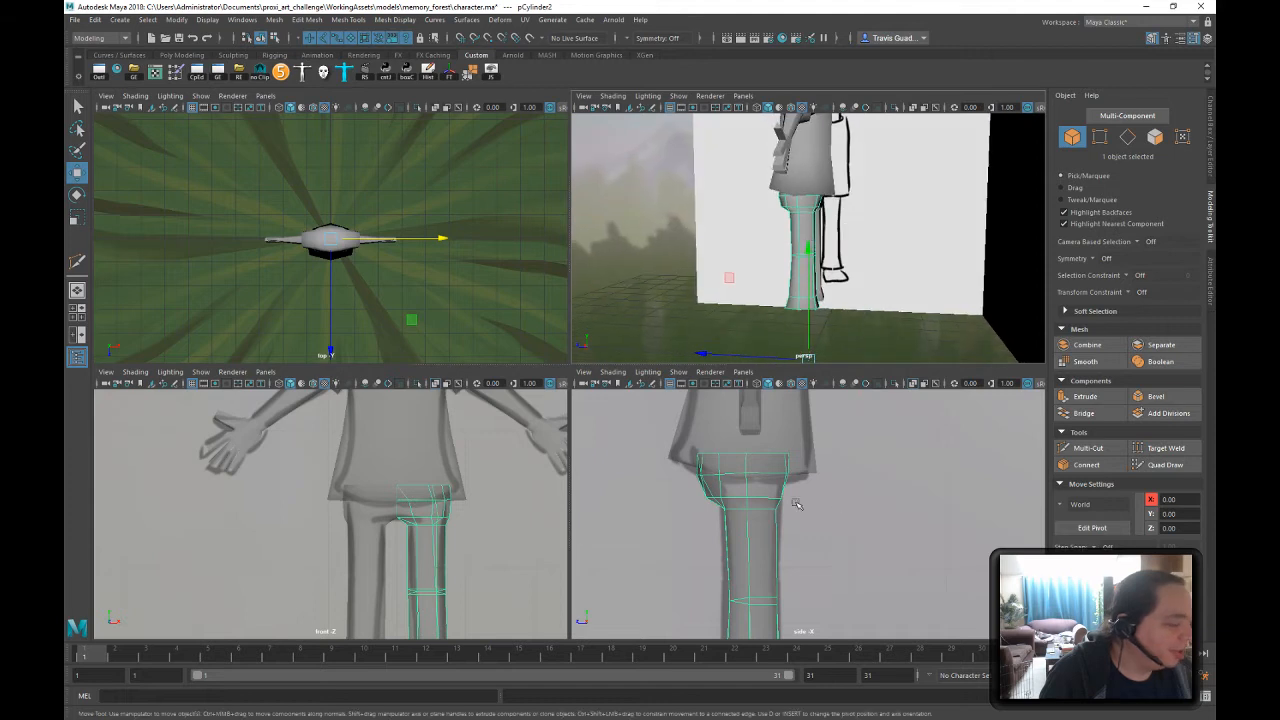
{"action": "right_click", "coordinate": [763, 516]}
{"action": "right_click_drag", "start_coordinate": [715, 364], "coordinate": [712, 364]}
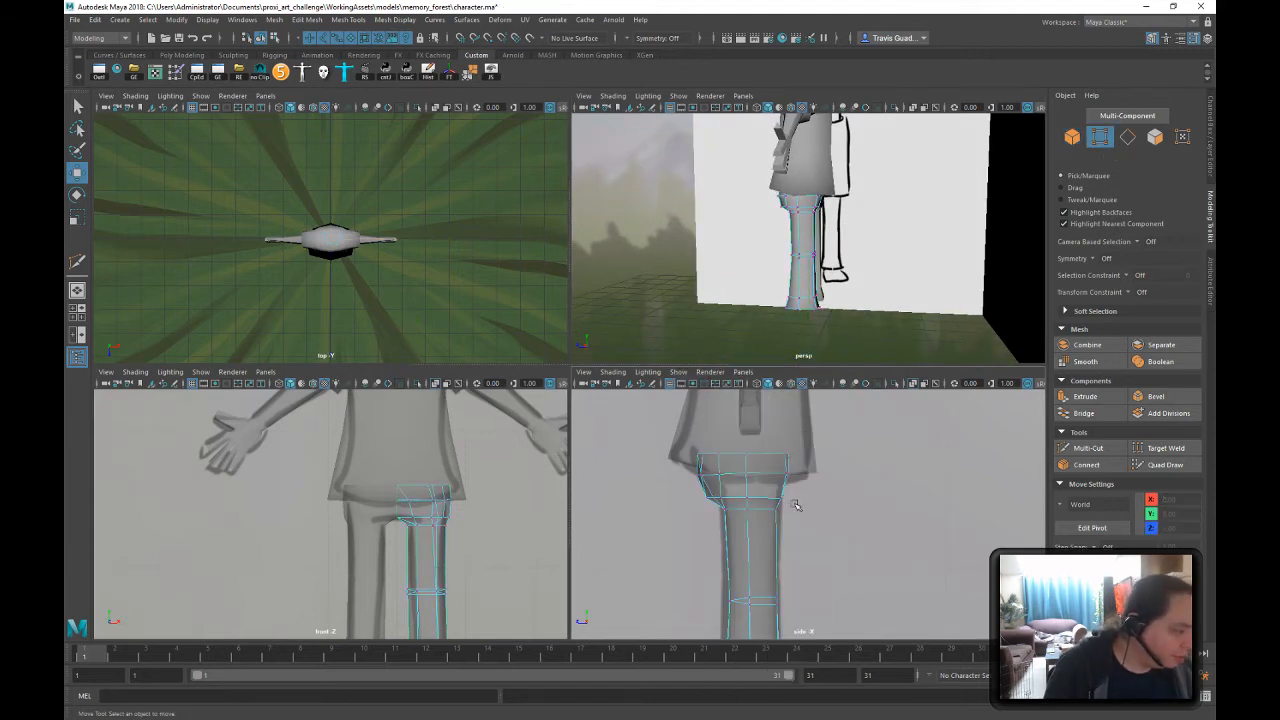
{"action": "left_click_drag", "start_coordinate": [797, 502], "coordinate": [733, 509]}
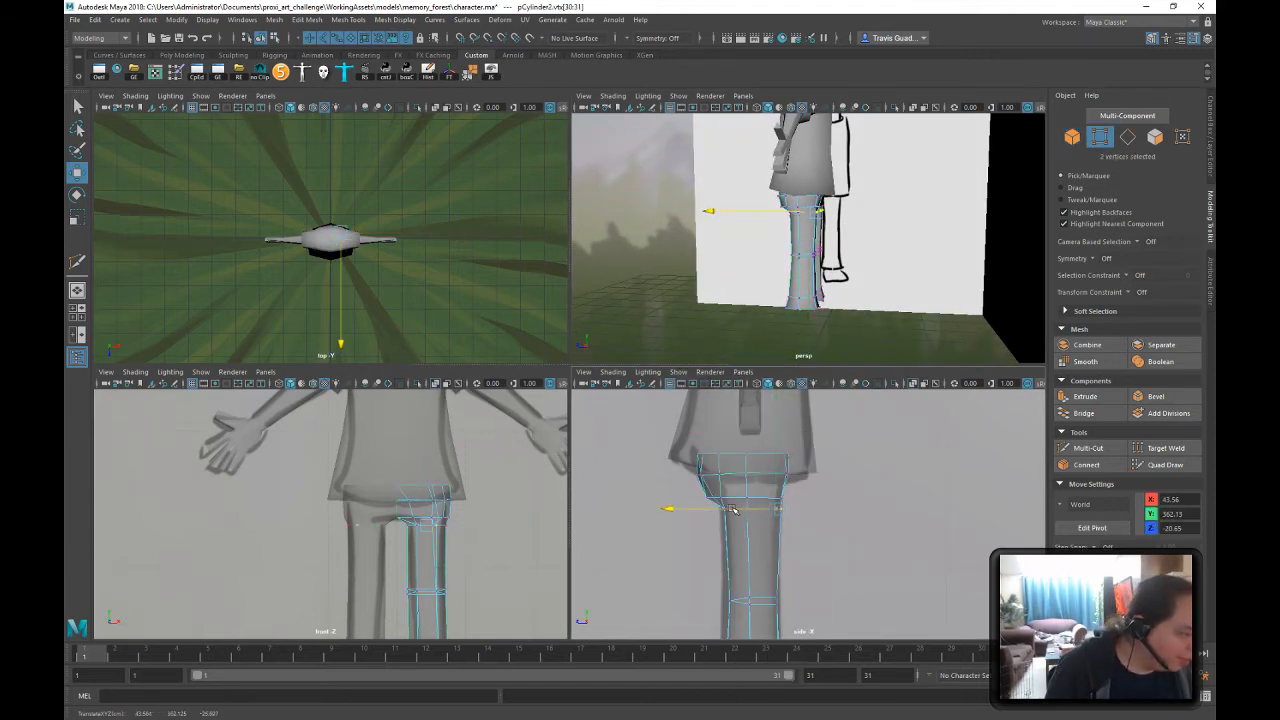
{"action": "left_click_drag", "start_coordinate": [803, 490], "coordinate": [758, 526]}
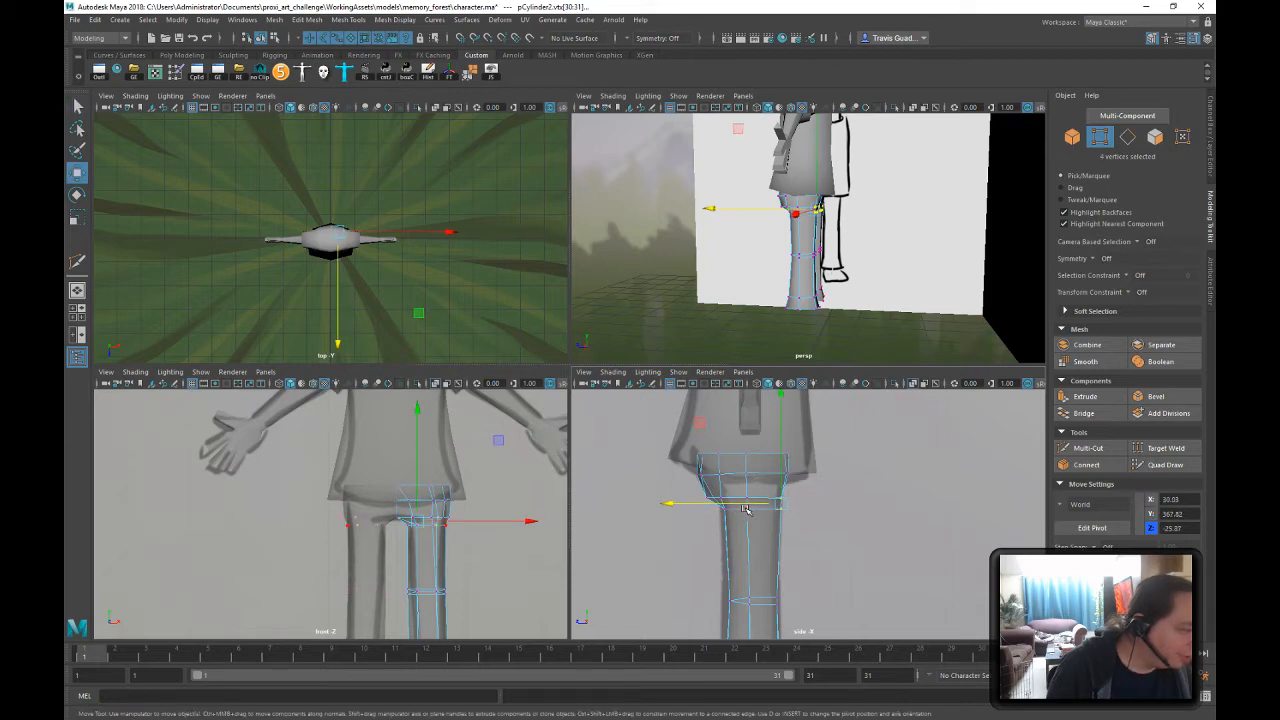
- Cut a vertical edge line up the rear of the hip, from the top of the leg to the hem-side loop
{"action": "left_click_drag", "start_coordinate": [857, 254], "coordinate": [735, 255], "text": "alt"}
{"action": "right_click_drag", "start_coordinate": [735, 255], "coordinate": [994, 286], "text": "alt"}
{"action": "middle_click_drag", "start_coordinate": [994, 286], "coordinate": [955, 370], "text": "alt"}
{"action": "left_click_drag", "start_coordinate": [955, 370], "coordinate": [854, 261], "text": "alt"}
{"action": "left_click", "coordinate": [986, 308]}
{"action": "middle_click_drag", "start_coordinate": [854, 261], "coordinate": [846, 238], "text": "alt"}
{"action": "left_click_drag", "start_coordinate": [846, 238], "coordinate": [863, 199], "text": "alt"}
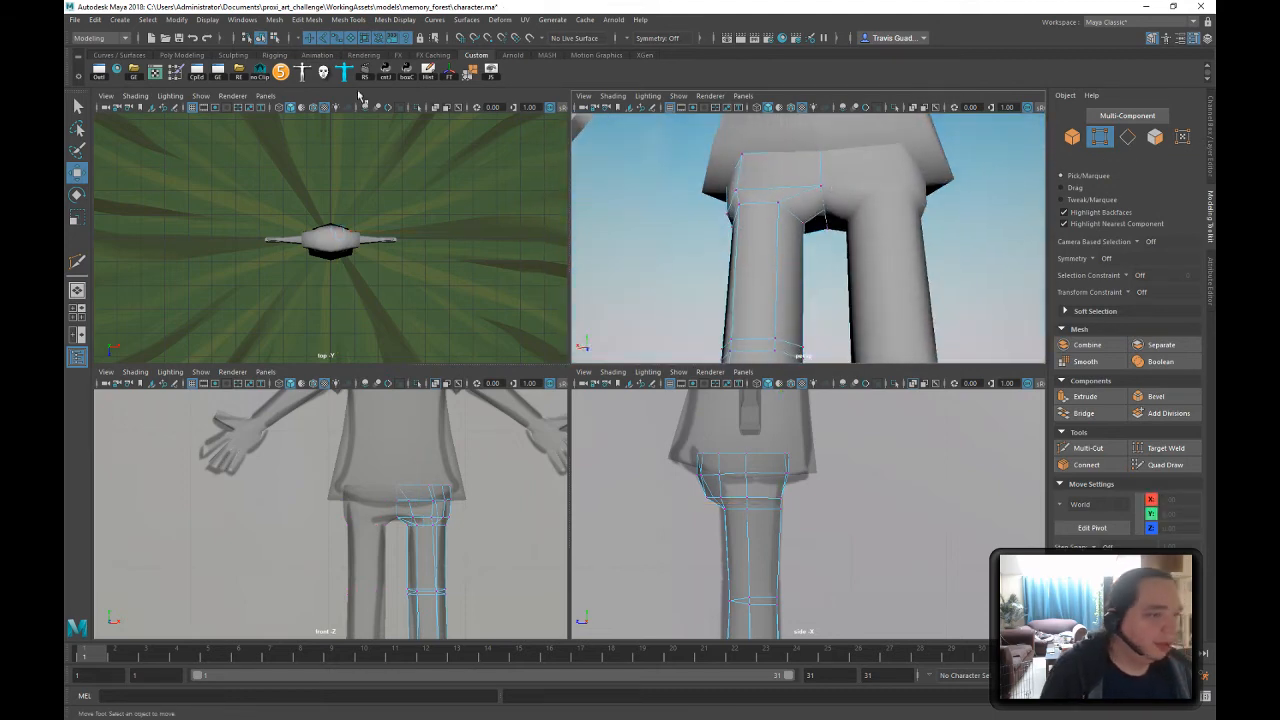
{"action": "left_click", "coordinate": [1088, 448]}
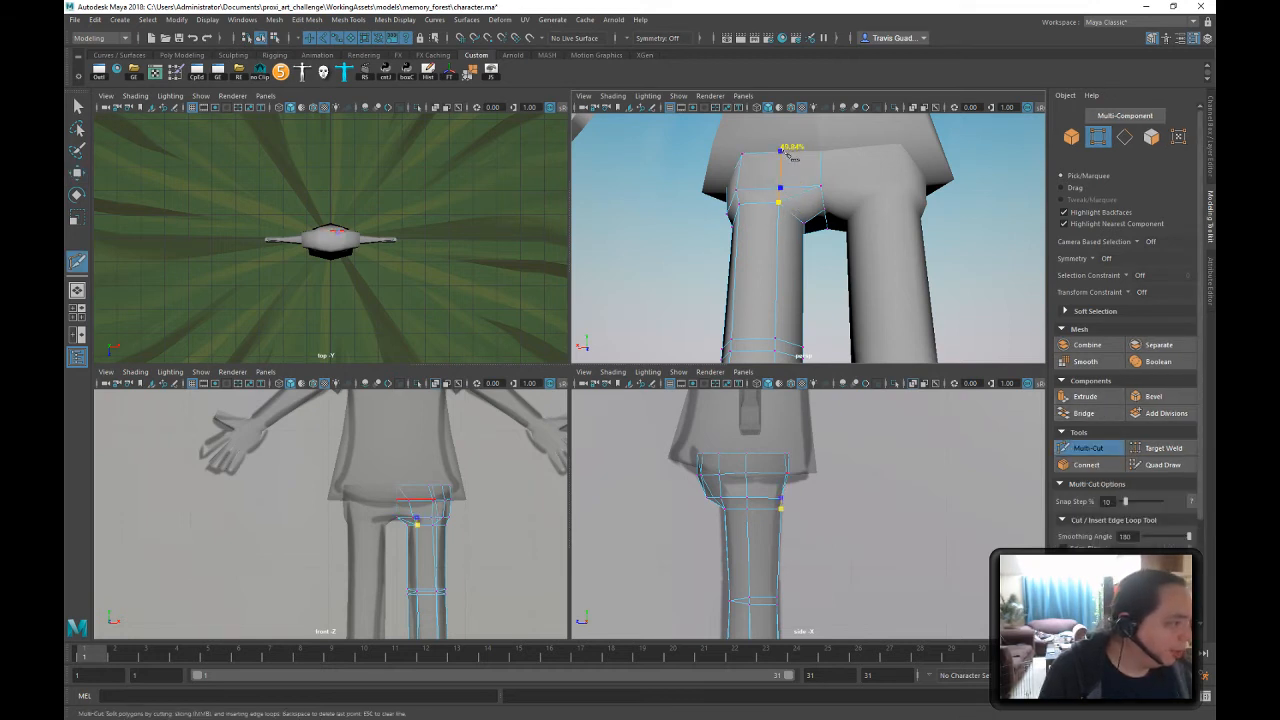
{"action": "left_click_drag", "start_coordinate": [785, 157], "coordinate": [834, 207], "text": "alt"}
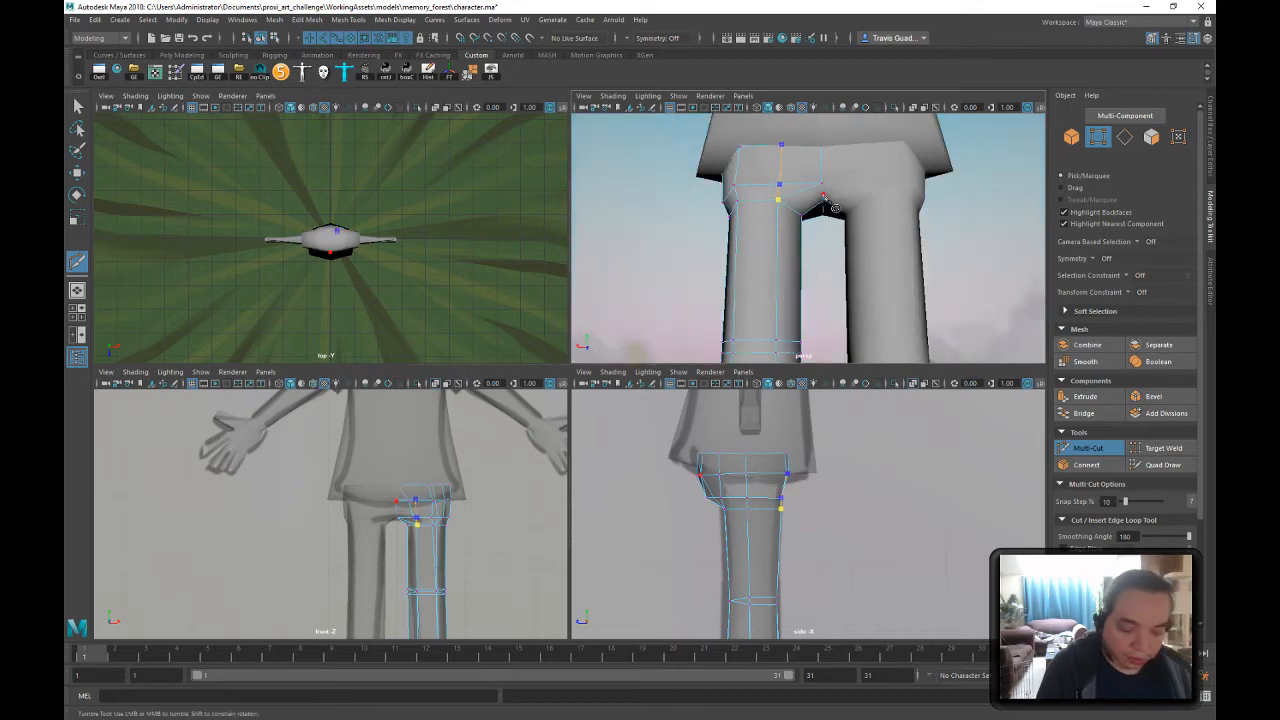
{"action": "key", "text": "4"}
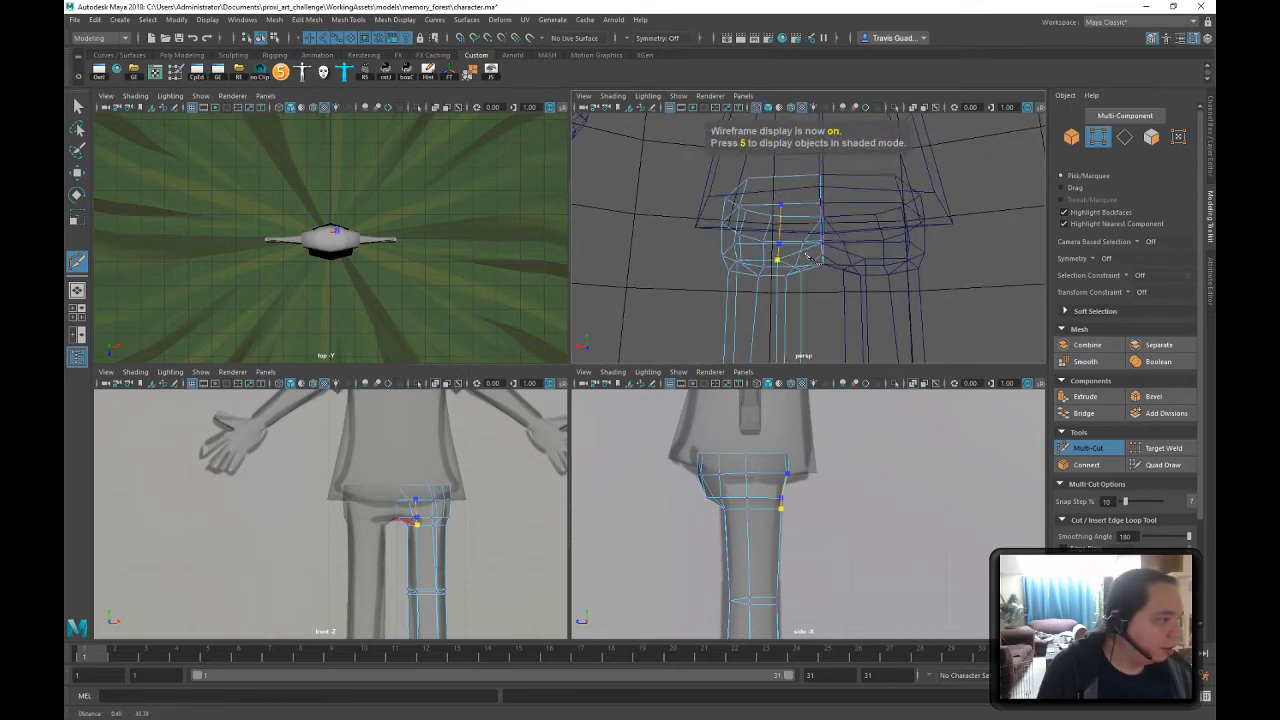
{"action": "middle_click_drag", "start_coordinate": [806, 254], "coordinate": [806, 262], "text": "alt"}
{"action": "left_click_drag", "start_coordinate": [793, 197], "coordinate": [827, 196], "text": "alt"}
- Move the rear hip vertices around the new edge line backward to about Z -36.10 and restore textured shading
{"action": "left_click", "coordinate": [82, 106]}
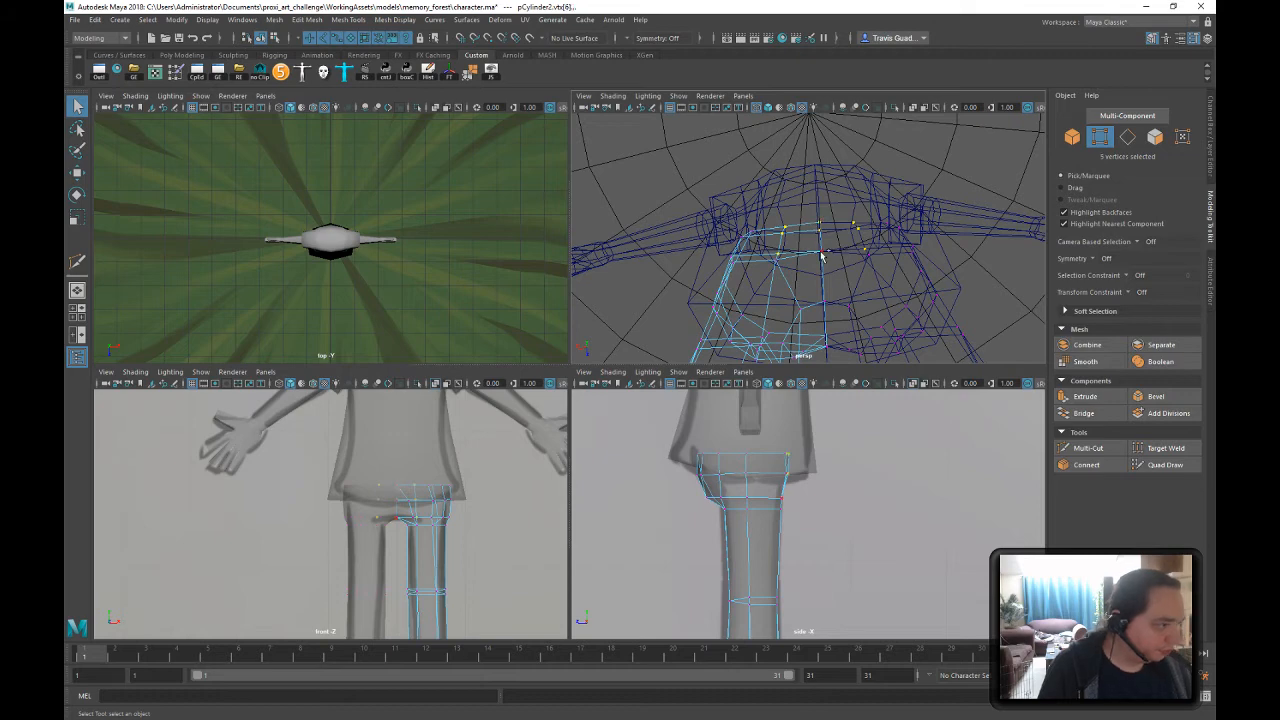
{"action": "key", "text": "w"}
{"action": "left_click", "coordinate": [808, 303]}
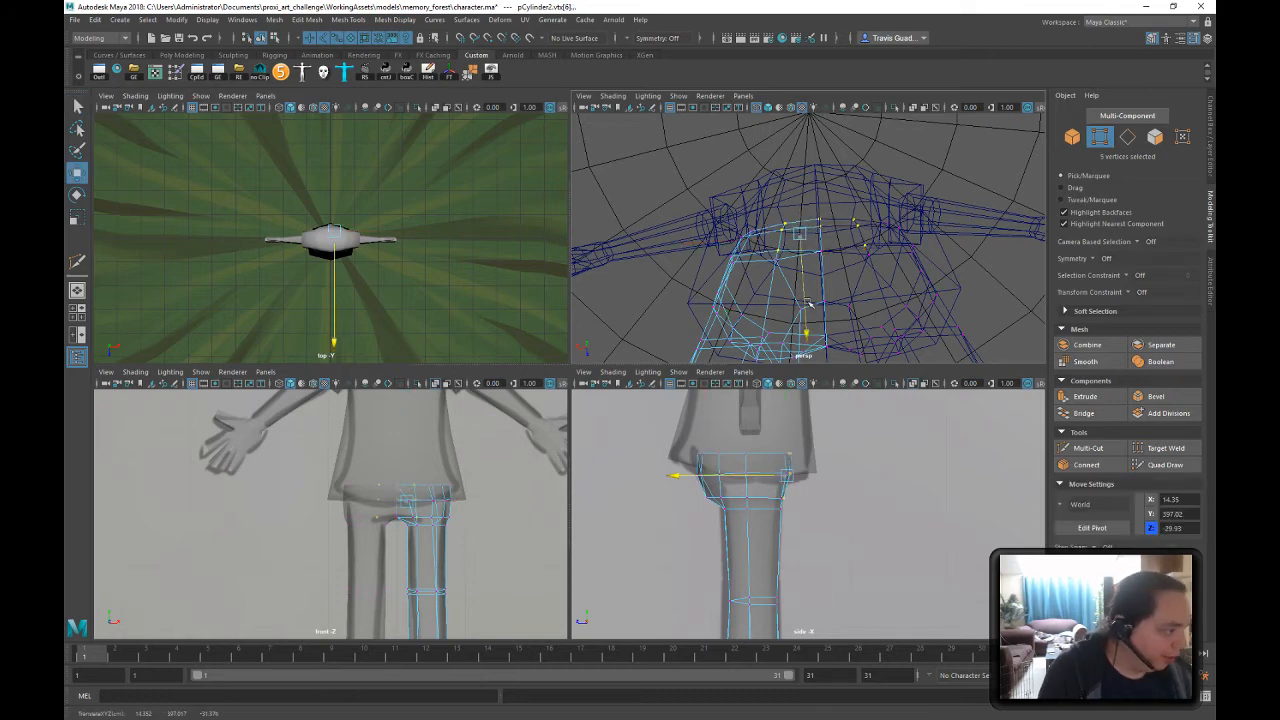
{"action": "left_click_drag", "start_coordinate": [811, 307], "coordinate": [811, 287]}
{"action": "mouse_move", "coordinate": [811, 290]}
{"action": "left_mouse_down", "text": "alt"}
{"action": "mouse_move", "coordinate": [804, 280]}
{"action": "mouse_move", "coordinate": [849, 337]}
{"action": "mouse_move", "coordinate": [818, 312]}
{"action": "mouse_move", "coordinate": [806, 246]}
{"action": "mouse_move", "coordinate": [911, 251]}
{"action": "mouse_move", "coordinate": [806, 243]}
{"action": "left_mouse_up", "text": "alt"}
{"action": "scroll", "coordinate": [818, 311], "scroll_direction": "down", "scroll_amount": 3}
{"action": "key", "text": "6"}
{"action": "scroll", "coordinate": [911, 251], "scroll_direction": "down", "scroll_amount": 3}
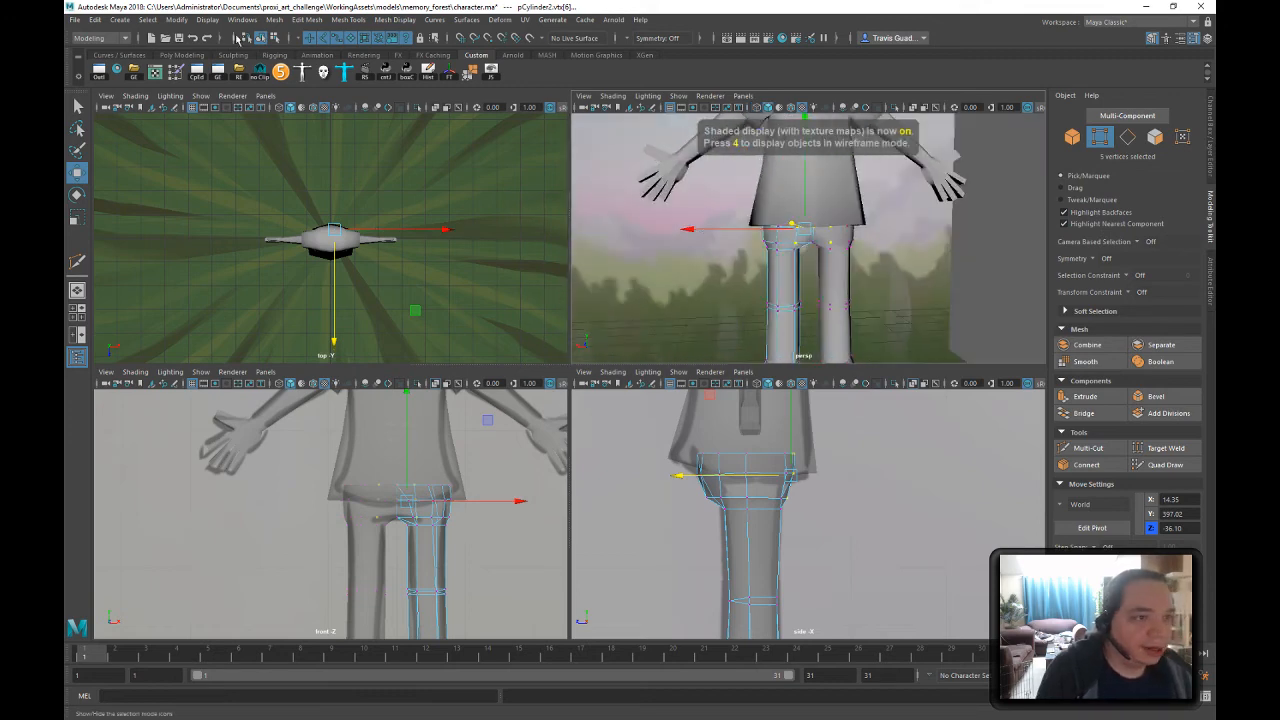
- Return to object selection, deselect the leg and check the shape of the rear hips
{"action": "left_click", "coordinate": [274, 39]}
{"action": "left_click", "coordinate": [261, 39]}
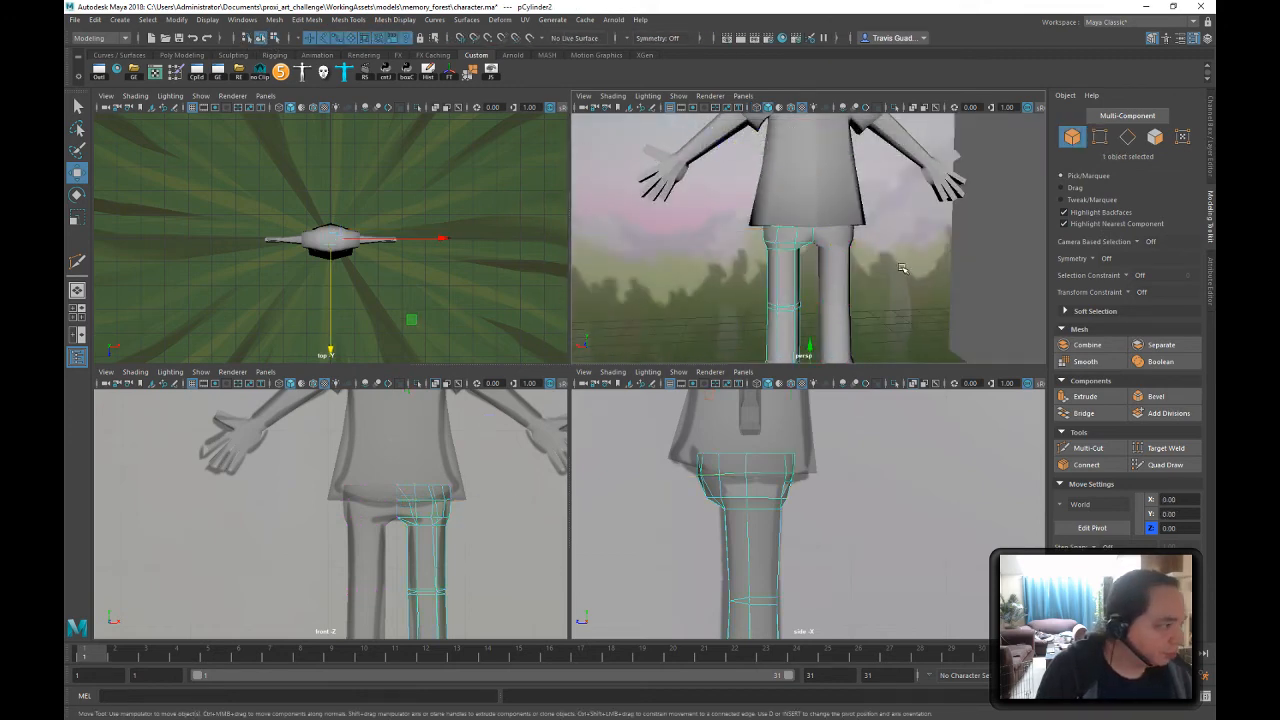
{"action": "left_click", "coordinate": [893, 270]}
{"action": "scroll", "coordinate": [893, 270], "scroll_direction": "down", "scroll_amount": 1}
{"action": "left_click_drag", "start_coordinate": [893, 270], "coordinate": [967, 285], "text": "alt"}
{"action": "scroll", "coordinate": [893, 246], "scroll_direction": "up", "scroll_amount": 5}
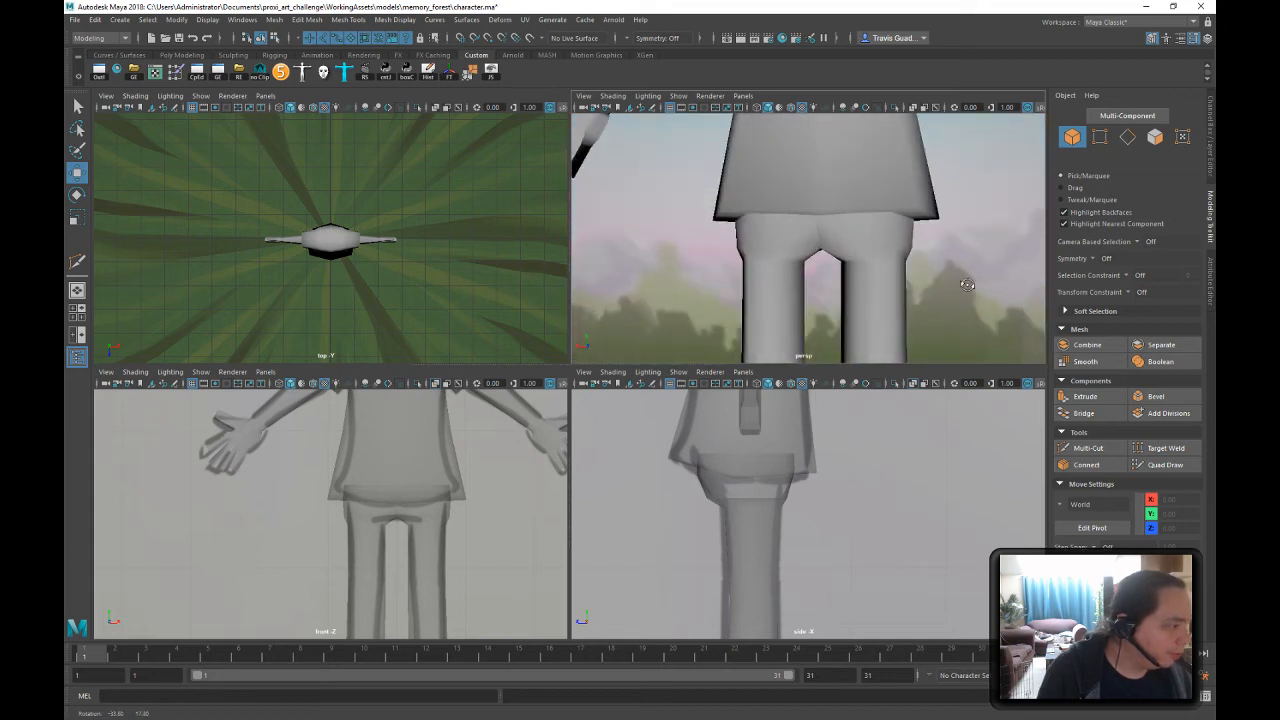
- Cut a new edge from the rear hip vertex down across the inner thigh to the underside of the crotch
{"action": "left_click", "coordinate": [798, 255]}
{"action": "left_click_drag", "start_coordinate": [798, 255], "coordinate": [840, 264], "text": "alt"}
{"action": "scroll", "coordinate": [843, 260], "scroll_direction": "up", "scroll_amount": 4}
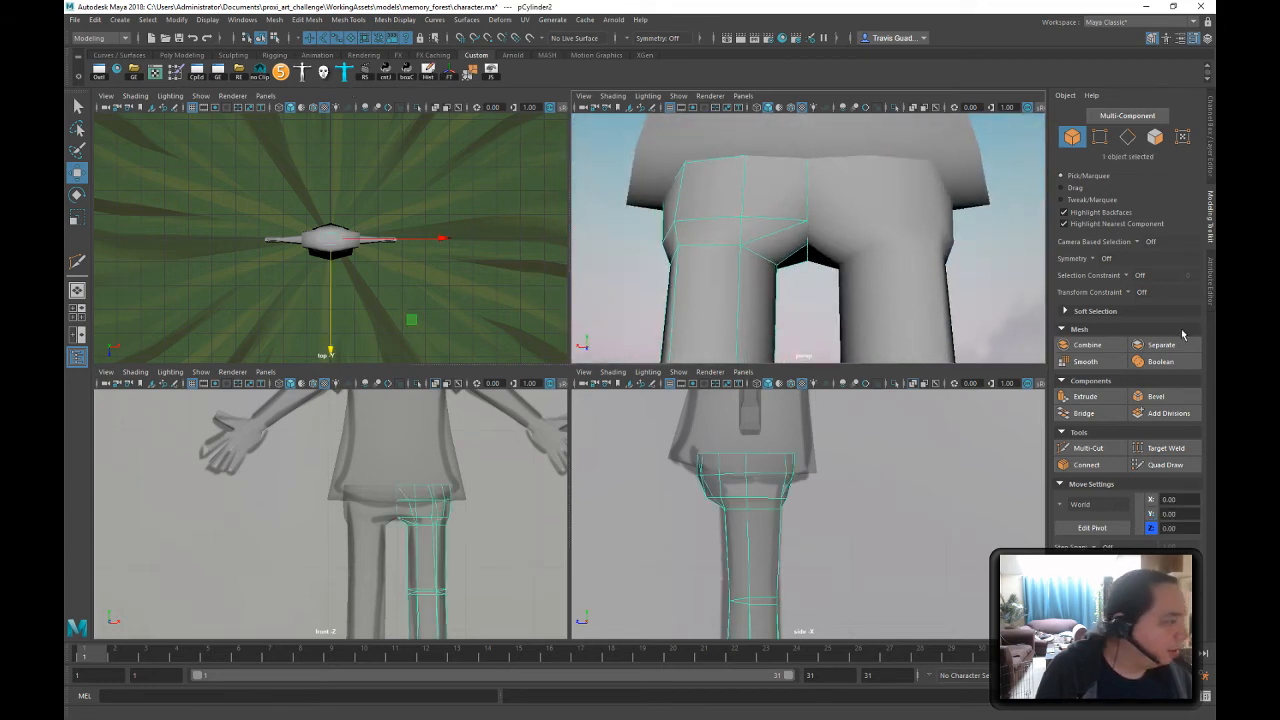
{"action": "left_click", "coordinate": [1090, 448]}
{"action": "left_click", "coordinate": [740, 246]}
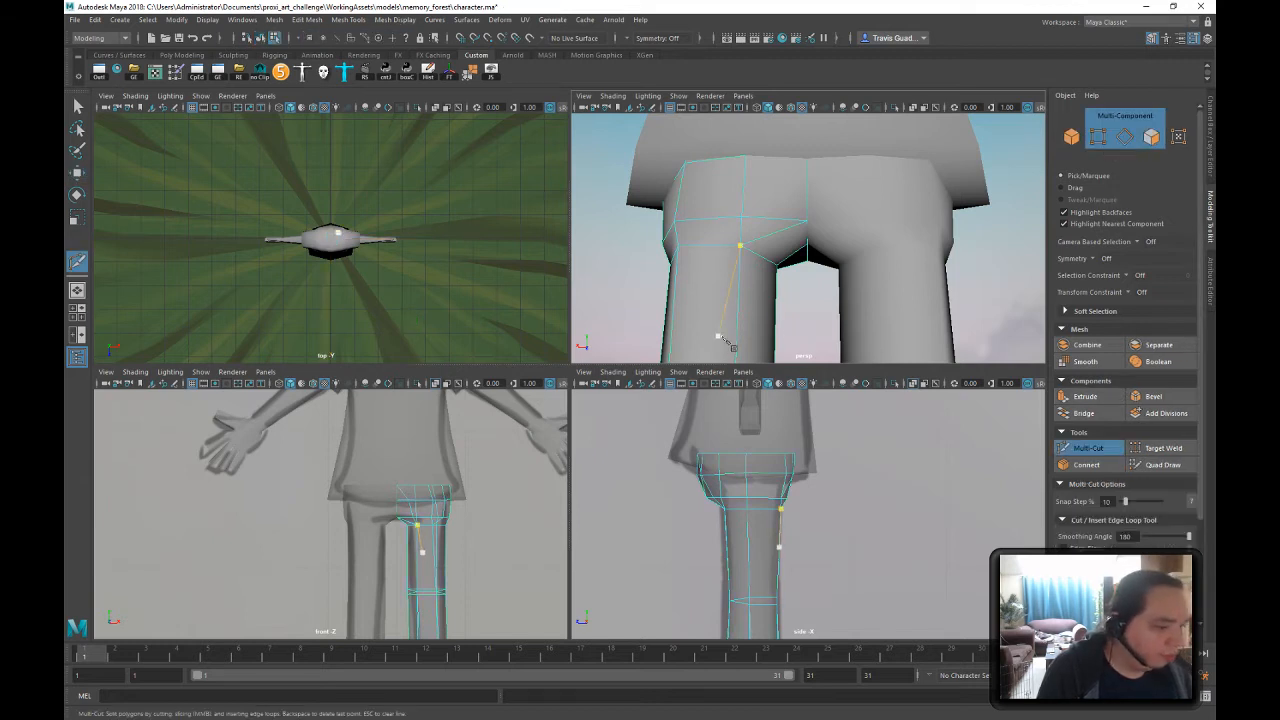
{"action": "left_click_drag", "start_coordinate": [810, 261], "coordinate": [791, 239], "text": "alt"}
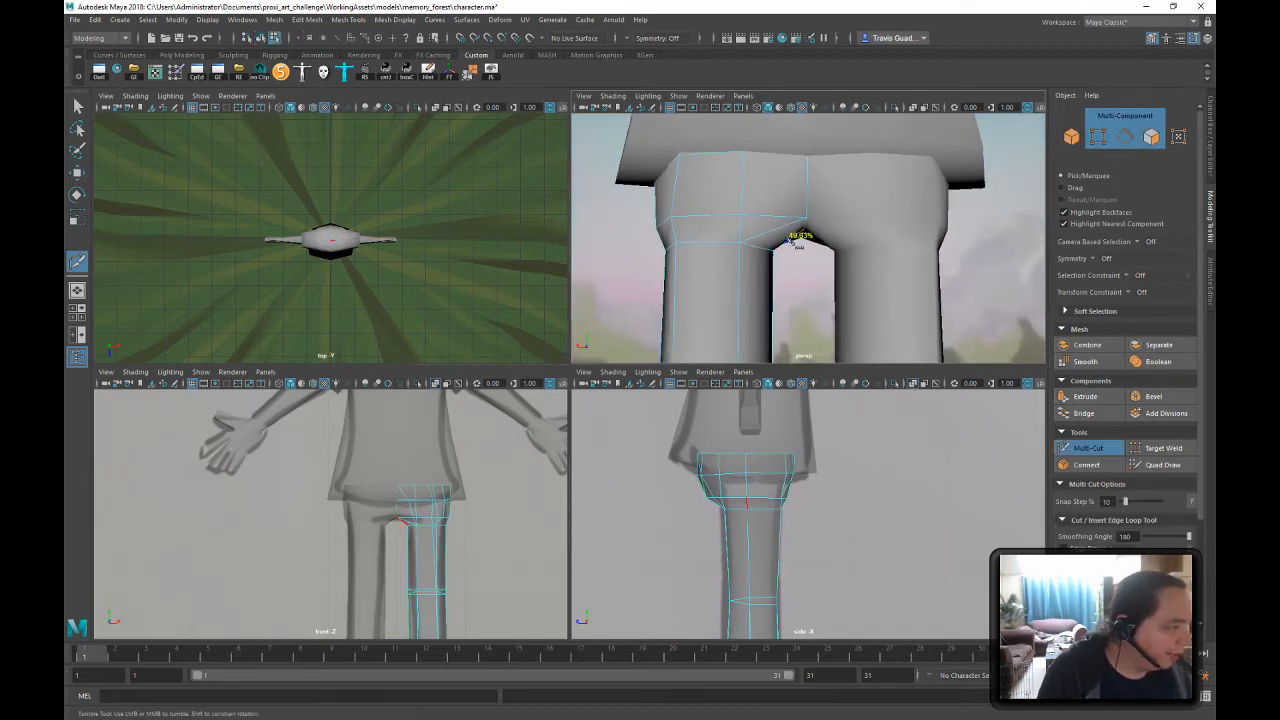
{"action": "left_click_drag", "start_coordinate": [833, 283], "coordinate": [748, 278], "text": "alt"}
{"action": "left_click_drag", "start_coordinate": [797, 256], "coordinate": [800, 256], "text": "alt"}
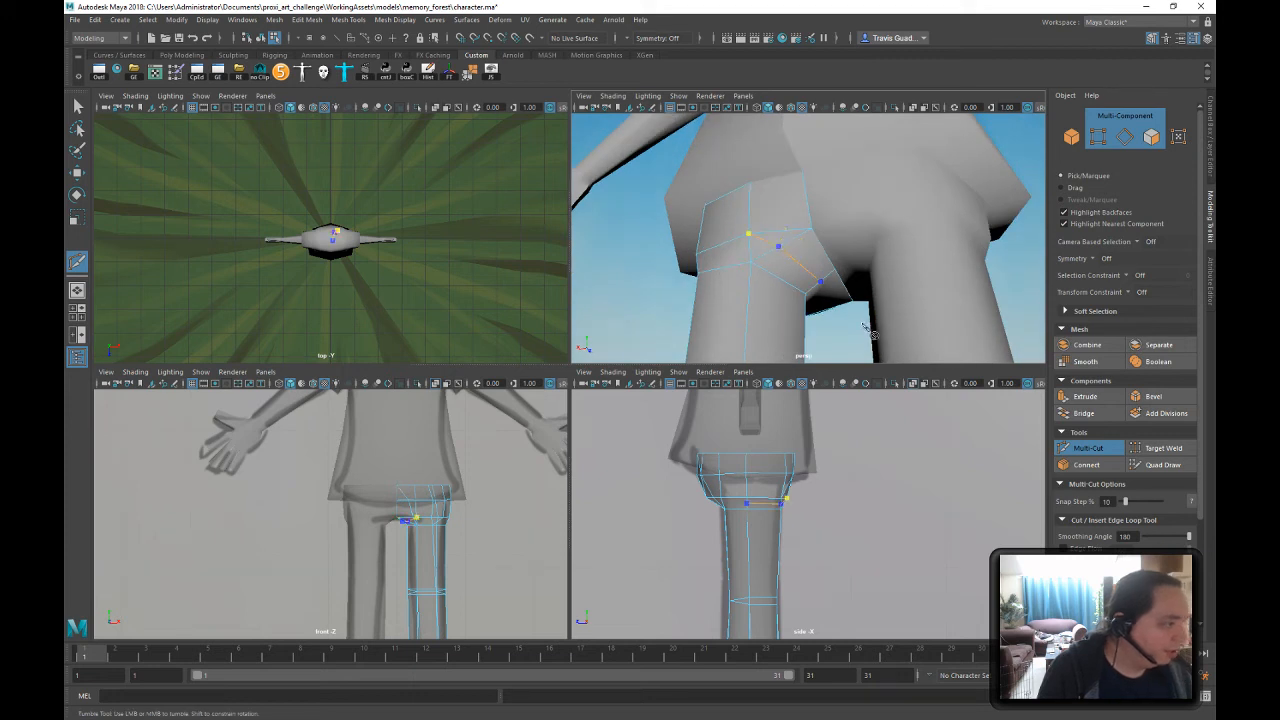
{"action": "left_click_drag", "start_coordinate": [872, 334], "coordinate": [842, 308], "text": "alt"}
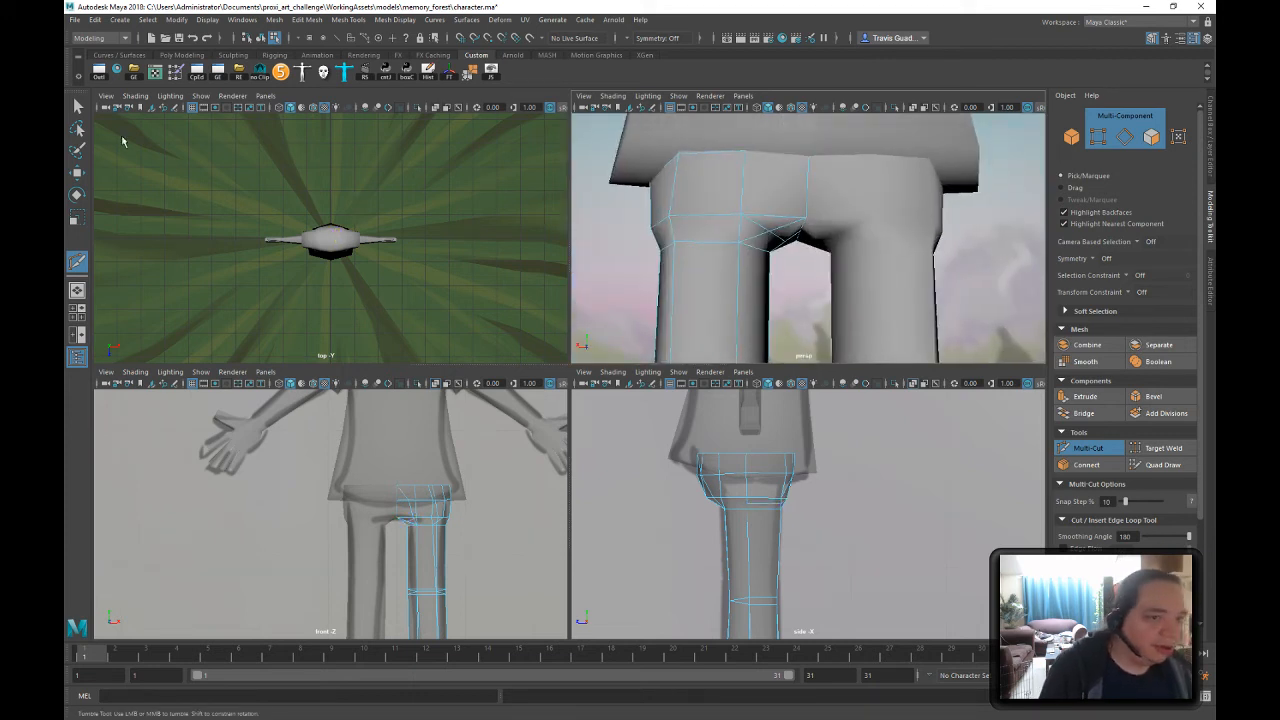
- Select the three centre vertices of the crotch and lower them slightly along Y
{"action": "left_click", "coordinate": [78, 106]}
{"action": "right_click_drag", "start_coordinate": [763, 200], "coordinate": [763, 166]}
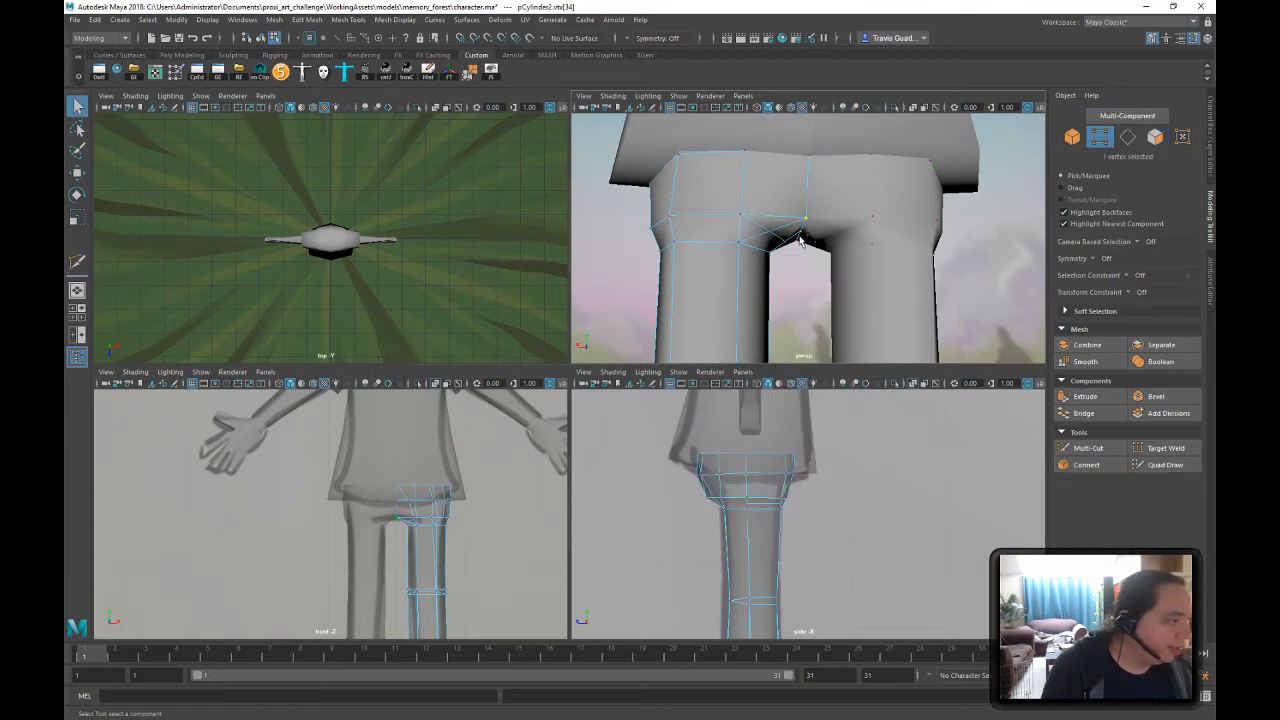
{"action": "key", "text": "w"}
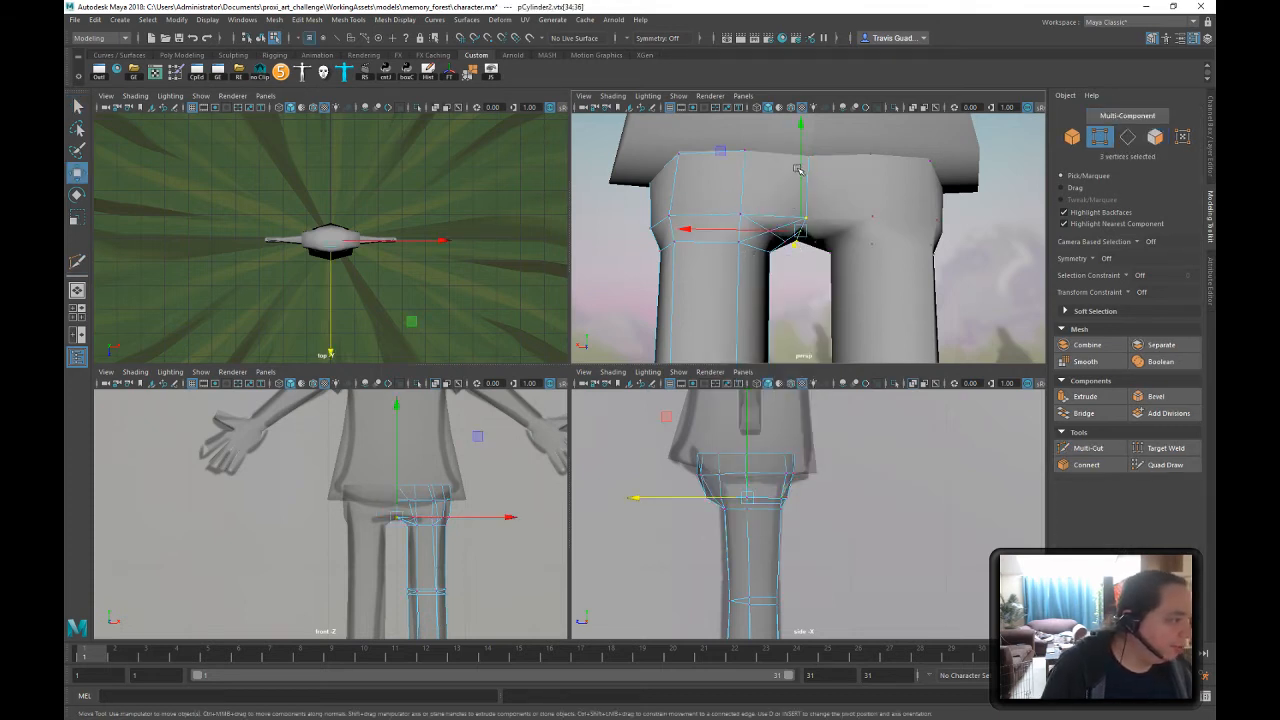
{"action": "left_click_drag", "start_coordinate": [792, 180], "coordinate": [792, 183]}
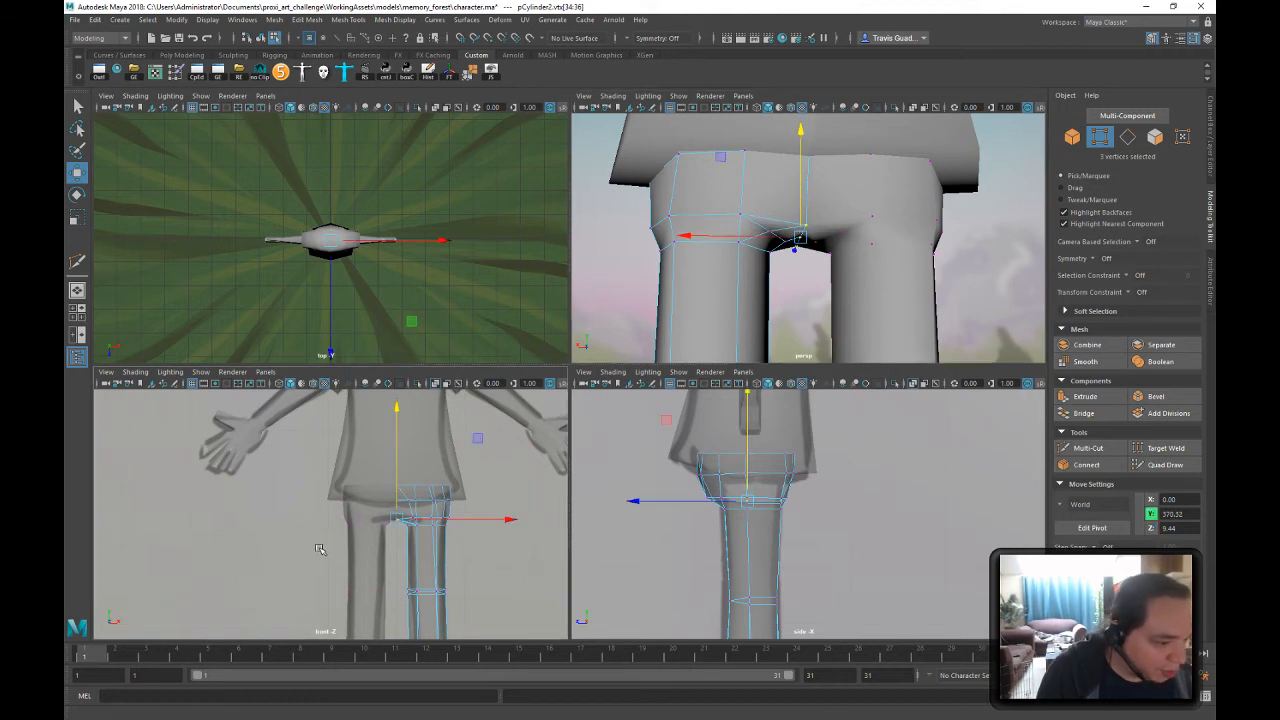
- Move the newly cut crotch vertices outward along X toward the inner leg, placing the rear one at X 19.41
{"action": "scroll", "coordinate": [358, 527], "scroll_direction": "up", "scroll_amount": 5}
{"action": "left_click_drag", "start_coordinate": [826, 256], "coordinate": [746, 239], "text": "alt"}
{"action": "left_click", "coordinate": [813, 246]}
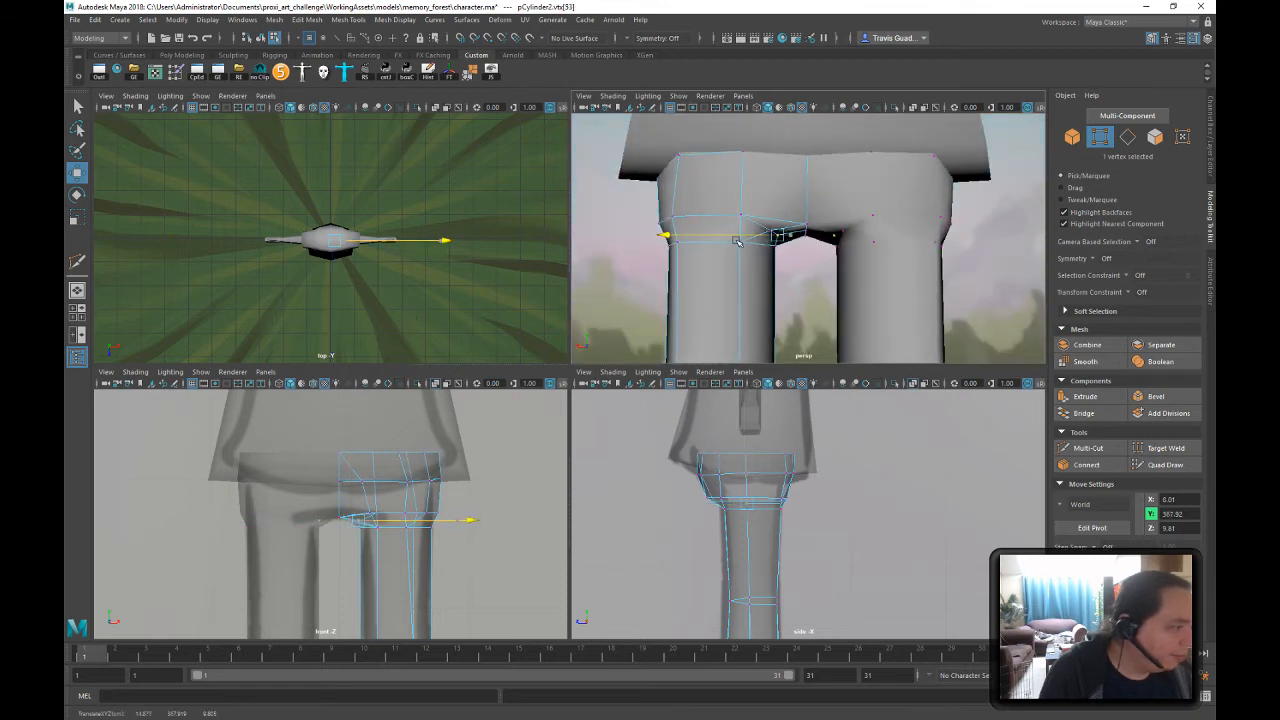
{"action": "left_click", "coordinate": [755, 226]}
{"action": "left_click_drag", "start_coordinate": [740, 231], "coordinate": [690, 232]}
{"action": "left_click_drag", "start_coordinate": [690, 232], "coordinate": [855, 277], "text": "alt"}
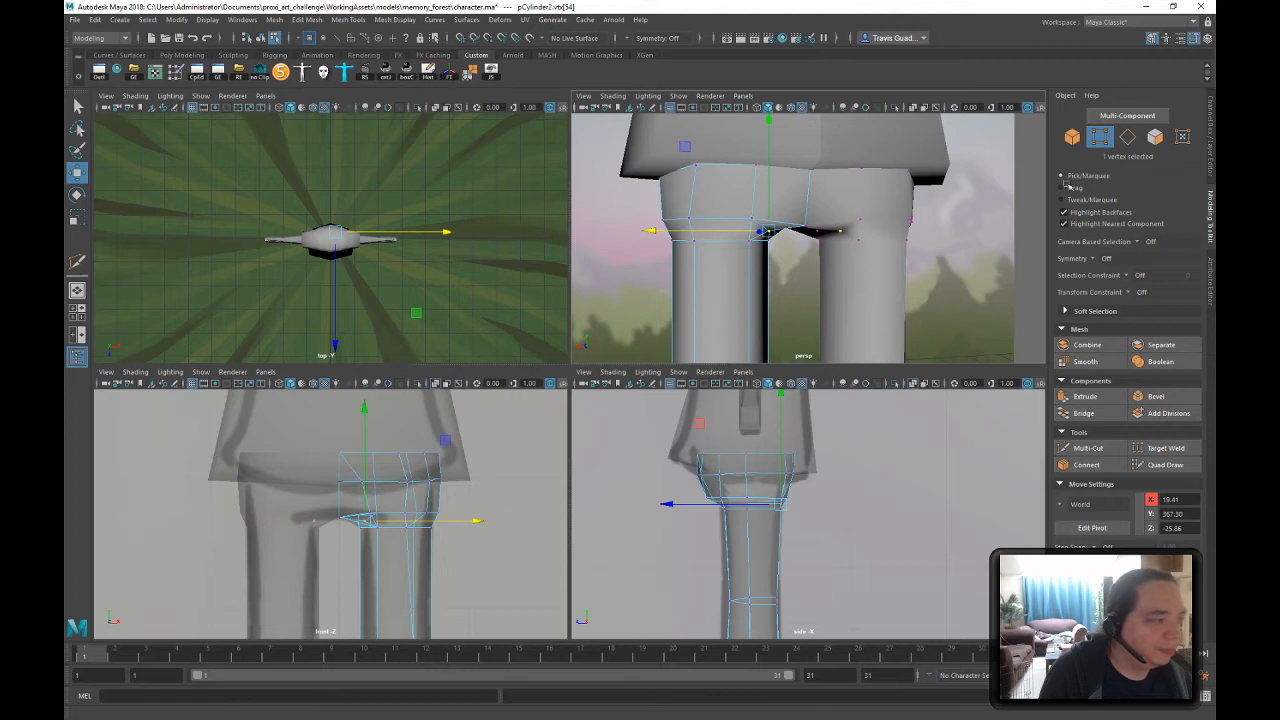
- Cut an edge from the rear hip vertex to the centre line just above the crotch vertex
{"action": "left_click", "coordinate": [1080, 448]}
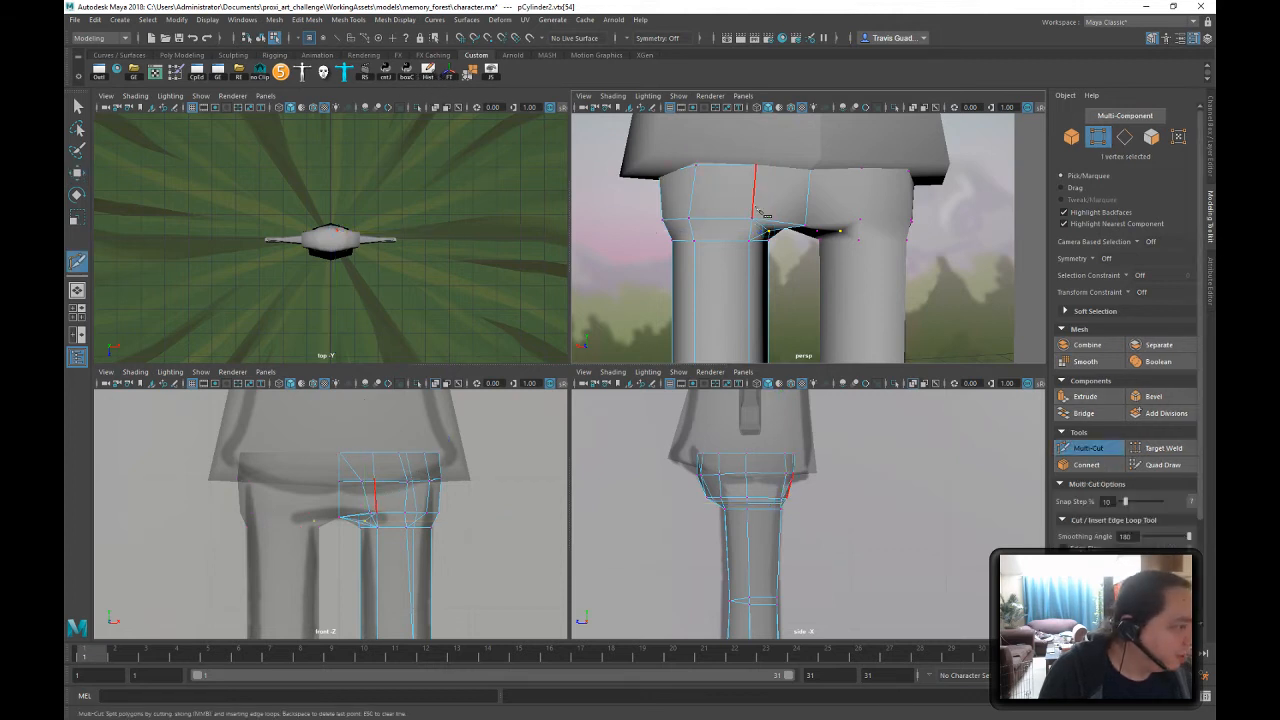
{"action": "left_click", "coordinate": [806, 220]}
{"action": "right_click", "coordinate": [806, 219]}
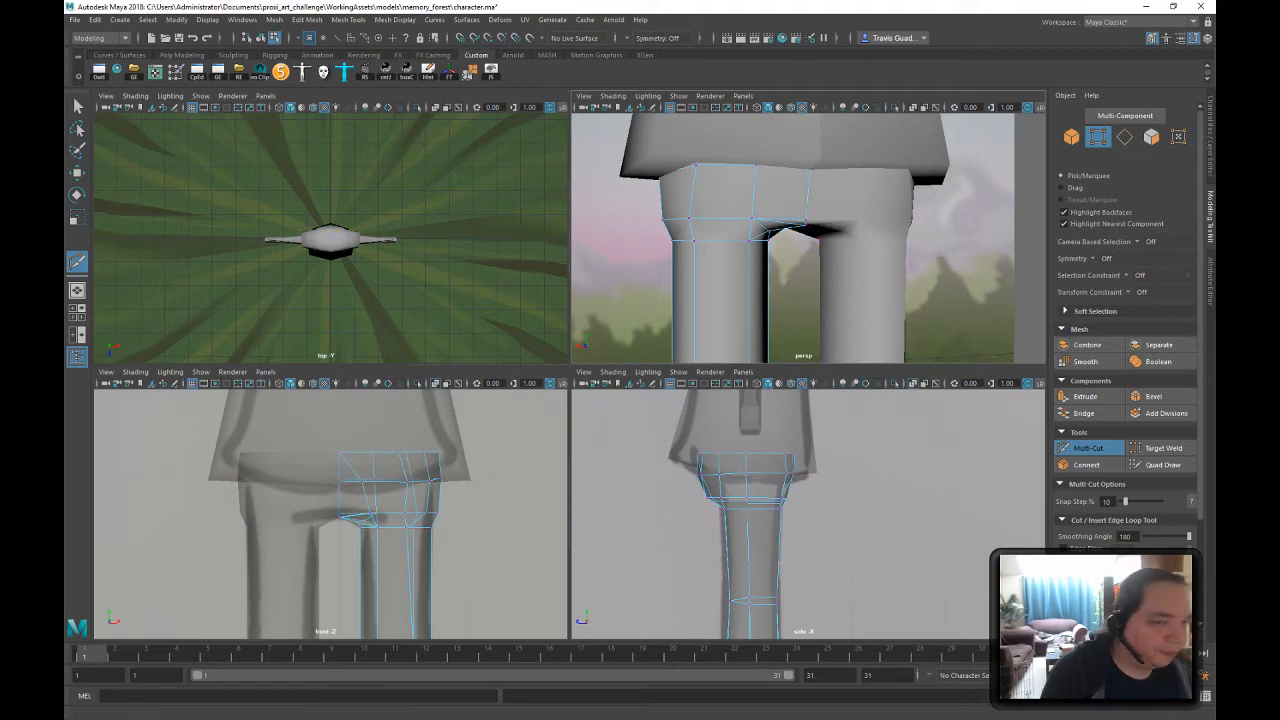
{"action": "key", "text": "q"}
{"action": "scroll", "coordinate": [807, 219], "scroll_direction": "up", "scroll_amount": 2}
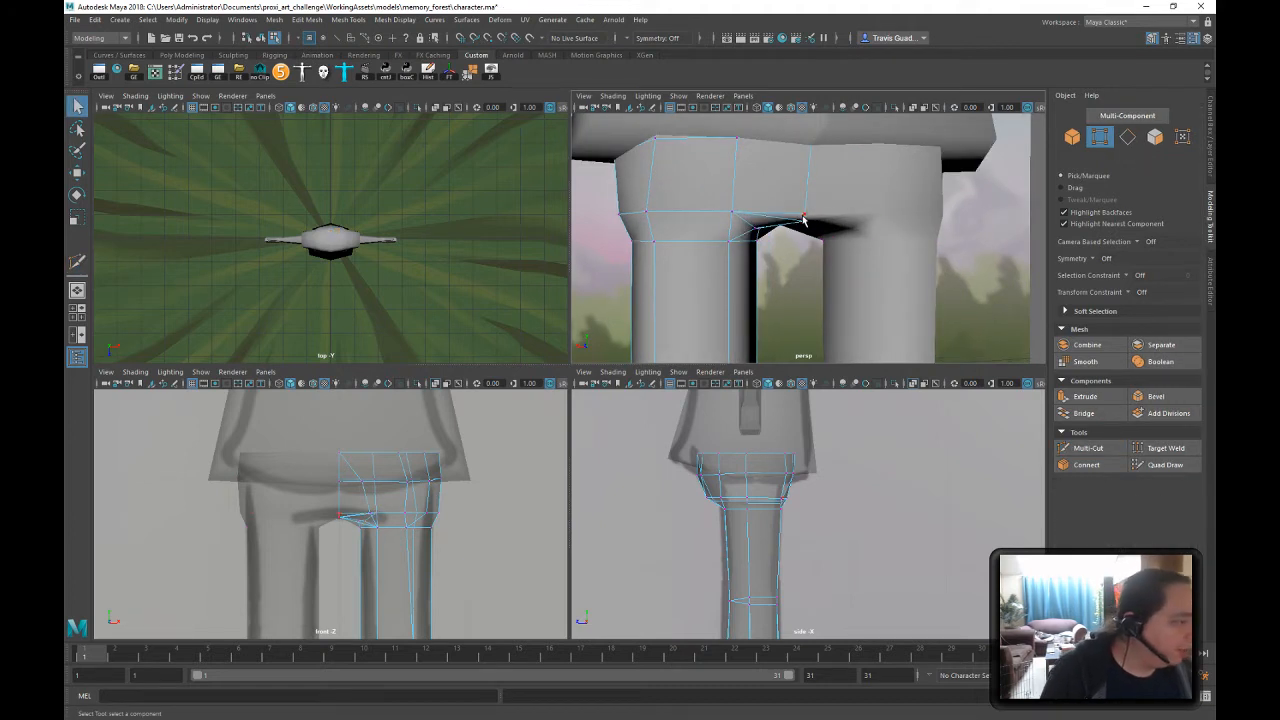
- Move the new rear centre vertex backward and the rear crotch vertices beneath it forward along Z
{"action": "left_click", "coordinate": [804, 217]}
{"action": "key", "text": "w"}
{"action": "left_click_drag", "start_coordinate": [846, 249], "coordinate": [780, 207], "text": "alt"}
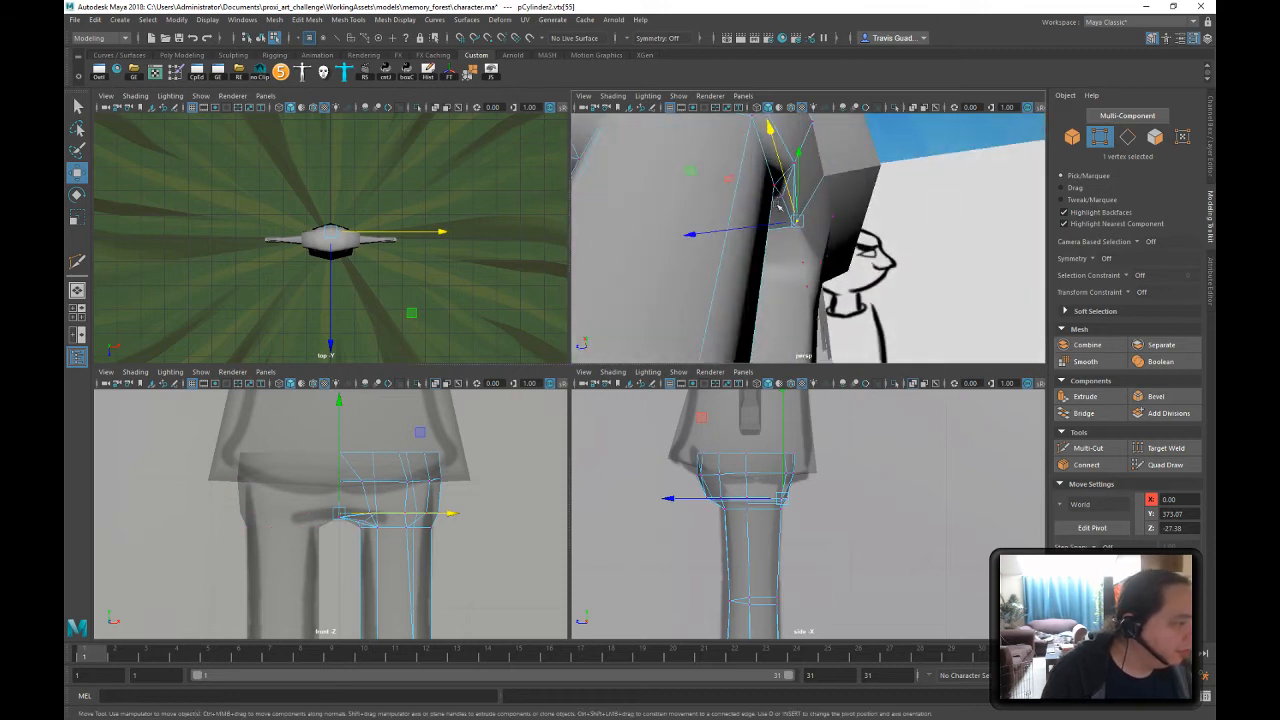
{"action": "left_click_drag", "start_coordinate": [717, 235], "coordinate": [772, 241]}
{"action": "left_click", "coordinate": [791, 228]}
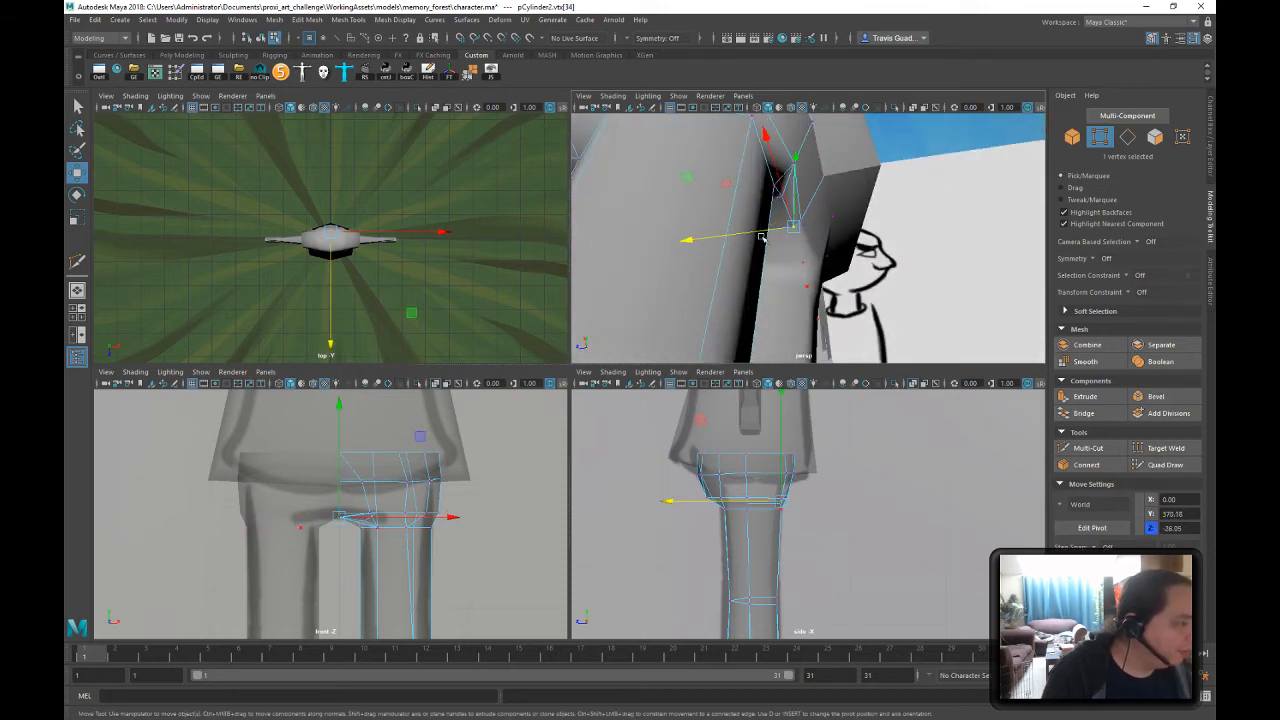
{"action": "left_click_drag", "start_coordinate": [765, 236], "coordinate": [708, 238]}
{"action": "left_click", "coordinate": [768, 207]}
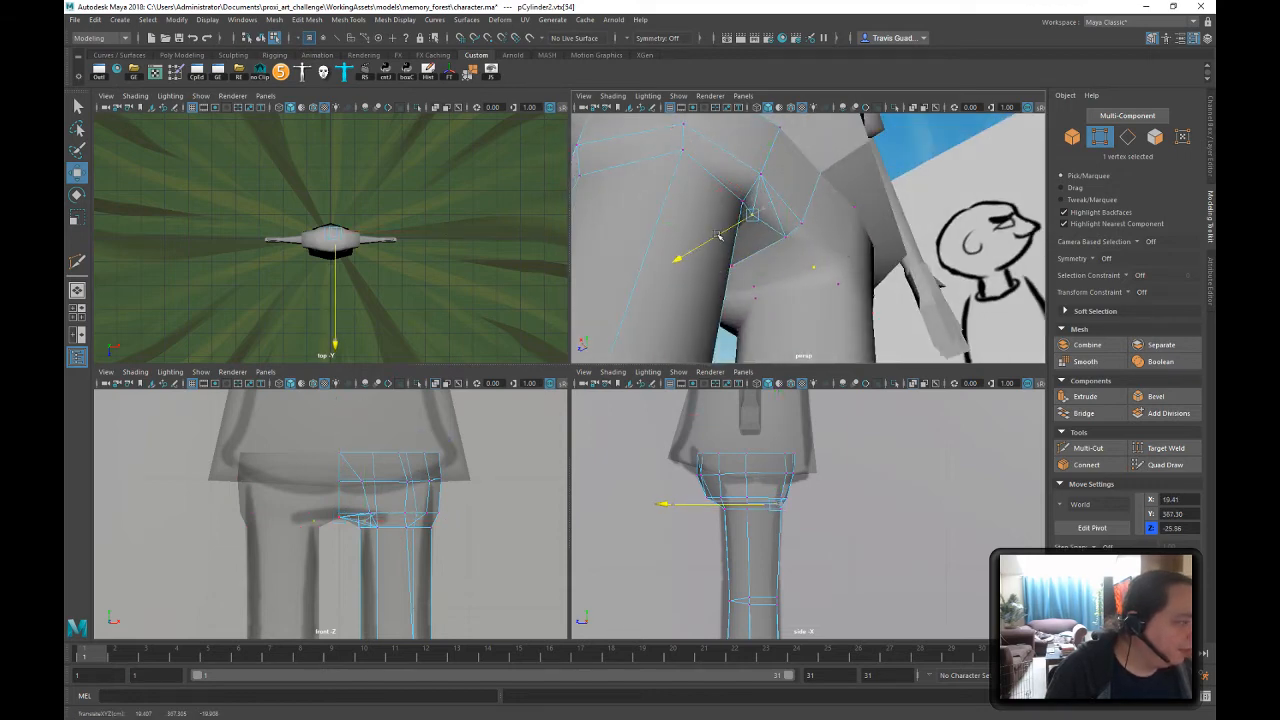
- Adjust the upper rear centre vertex of the crotch to Z -31.54 and raise it to Y 373.60
{"action": "left_click_drag", "start_coordinate": [840, 230], "coordinate": [883, 263], "text": "alt"}
{"action": "left_click", "coordinate": [809, 222]}
{"action": "left_click_drag", "start_coordinate": [863, 189], "coordinate": [681, 195], "text": "alt"}
{"action": "left_click_drag", "start_coordinate": [857, 211], "coordinate": [871, 214]}
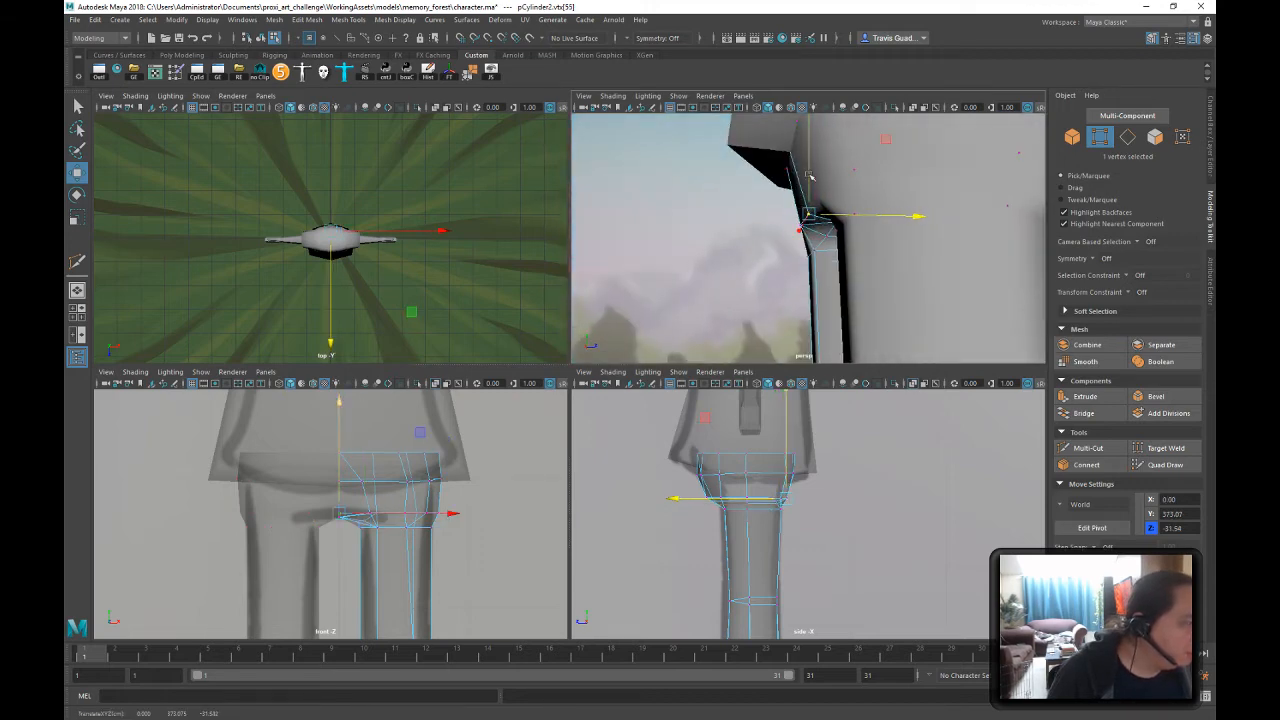
{"action": "left_click_drag", "start_coordinate": [814, 174], "coordinate": [814, 173]}
- Lower the vertices on the underside of the crotch, bringing the rear centre one to Y 363.17
{"action": "left_click_drag", "start_coordinate": [782, 195], "coordinate": [934, 203], "text": "alt"}
{"action": "right_click_drag", "start_coordinate": [934, 203], "coordinate": [872, 215], "text": "alt"}
{"action": "left_click_drag", "start_coordinate": [872, 215], "coordinate": [892, 235], "text": "alt"}
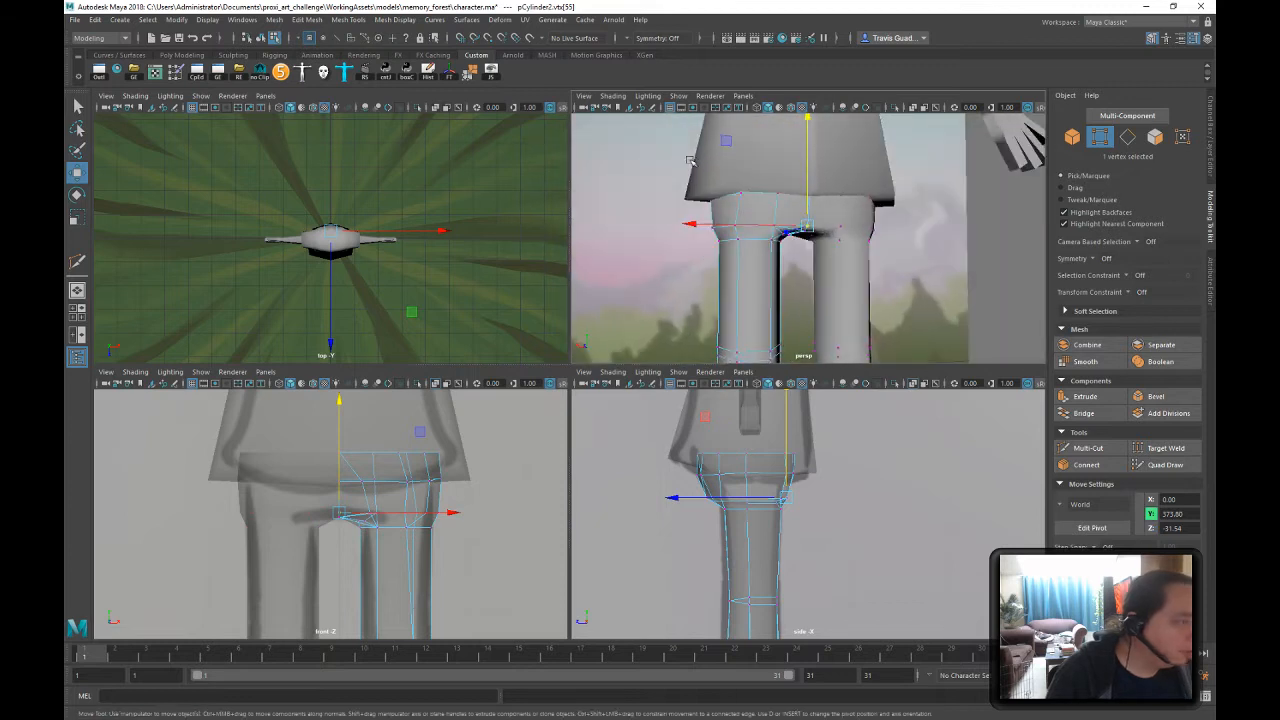
{"action": "right_click_drag", "start_coordinate": [892, 240], "coordinate": [1013, 275], "text": "alt"}
{"action": "left_click_drag", "start_coordinate": [1013, 275], "coordinate": [998, 270], "text": "alt"}
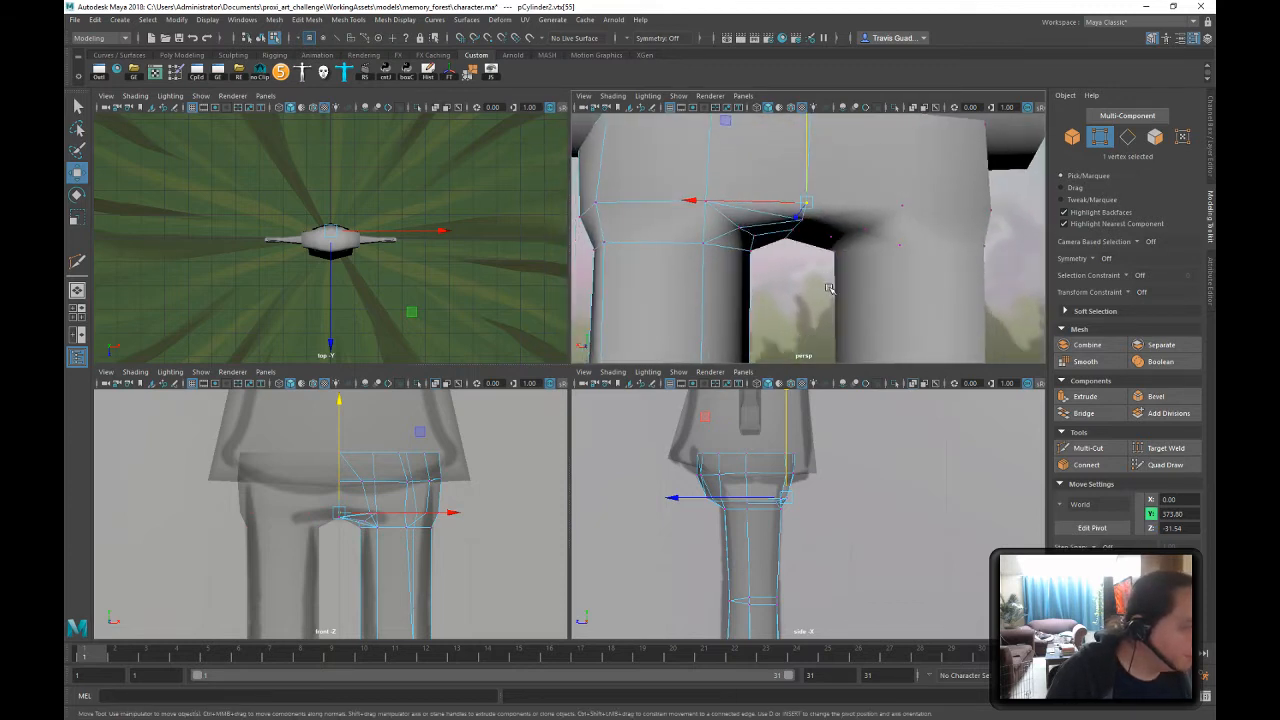
{"action": "left_click_drag", "start_coordinate": [734, 214], "coordinate": [734, 212]}
{"action": "left_click_drag", "start_coordinate": [768, 155], "coordinate": [768, 166]}
{"action": "right_click_drag", "start_coordinate": [703, 176], "coordinate": [697, 161], "text": "alt"}
{"action": "left_click", "coordinate": [806, 236]}
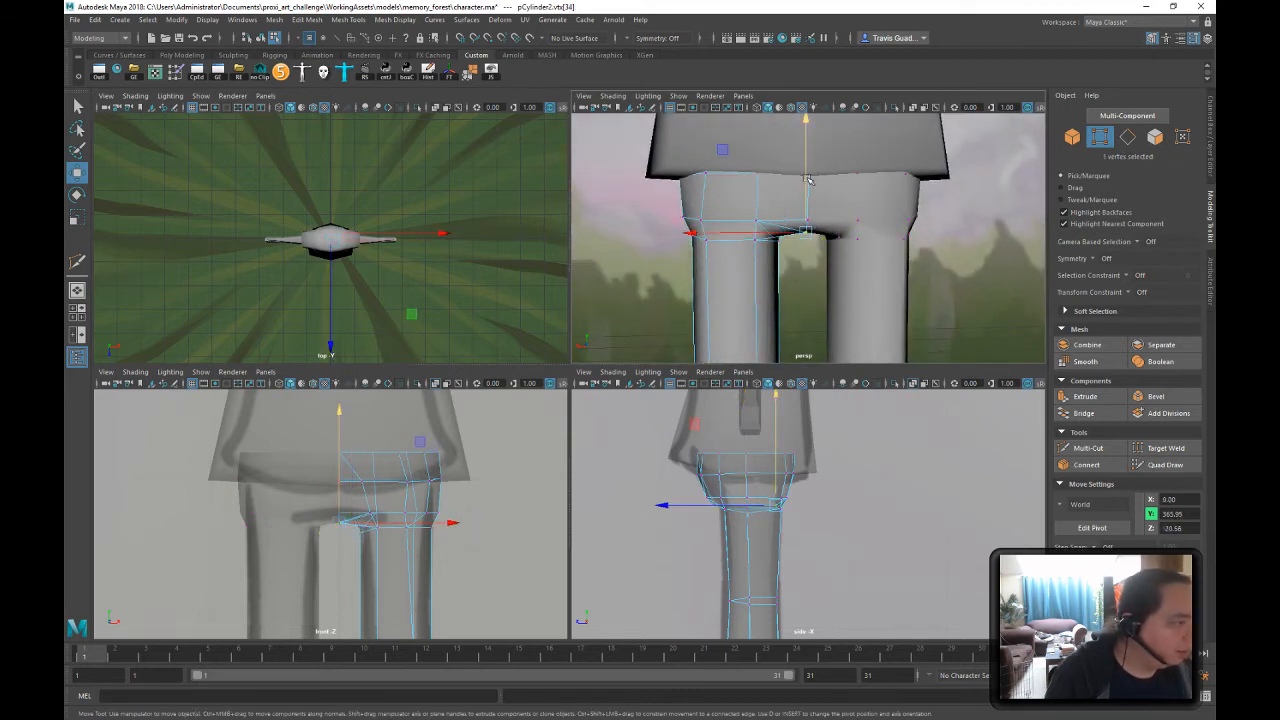
{"action": "left_click_drag", "start_coordinate": [814, 183], "coordinate": [814, 186]}
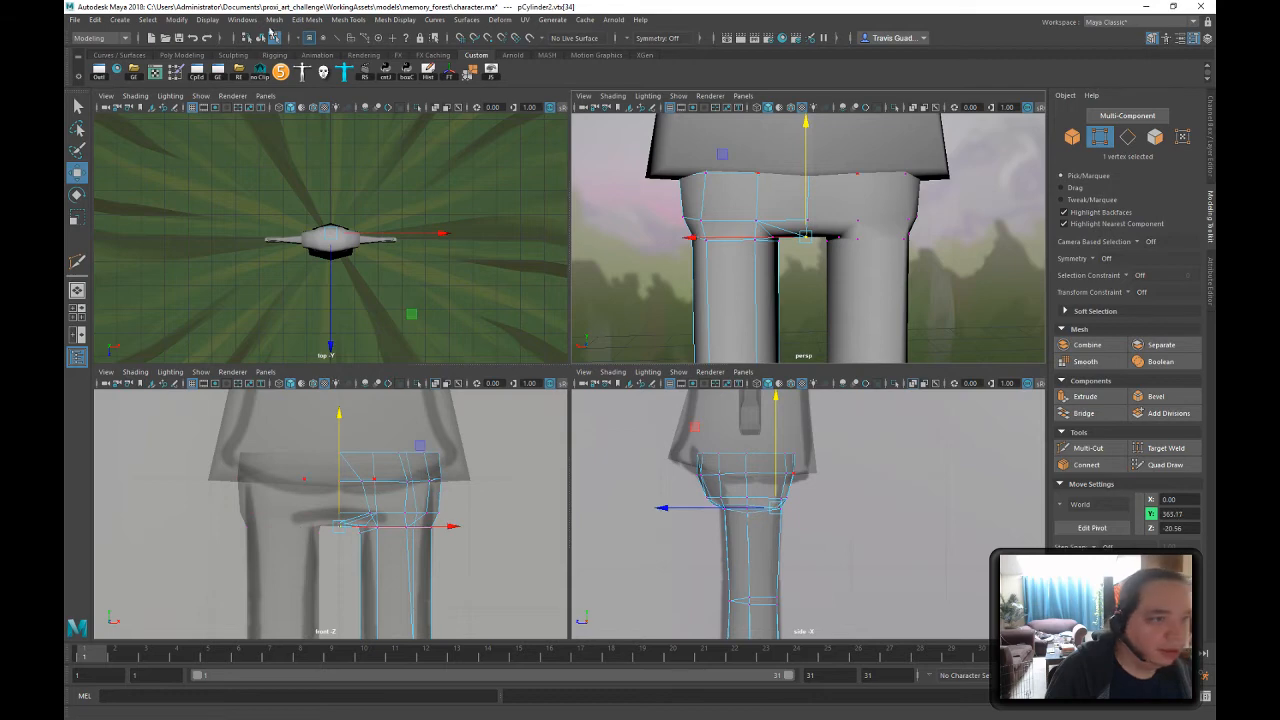
- Return to object selection and examine the trousers' hips and crotch from several sides against the reference drawings
{"action": "left_click", "coordinate": [260, 38]}
{"action": "left_click", "coordinate": [735, 237]}
{"action": "right_click_drag", "start_coordinate": [738, 240], "coordinate": [692, 230], "text": "alt"}
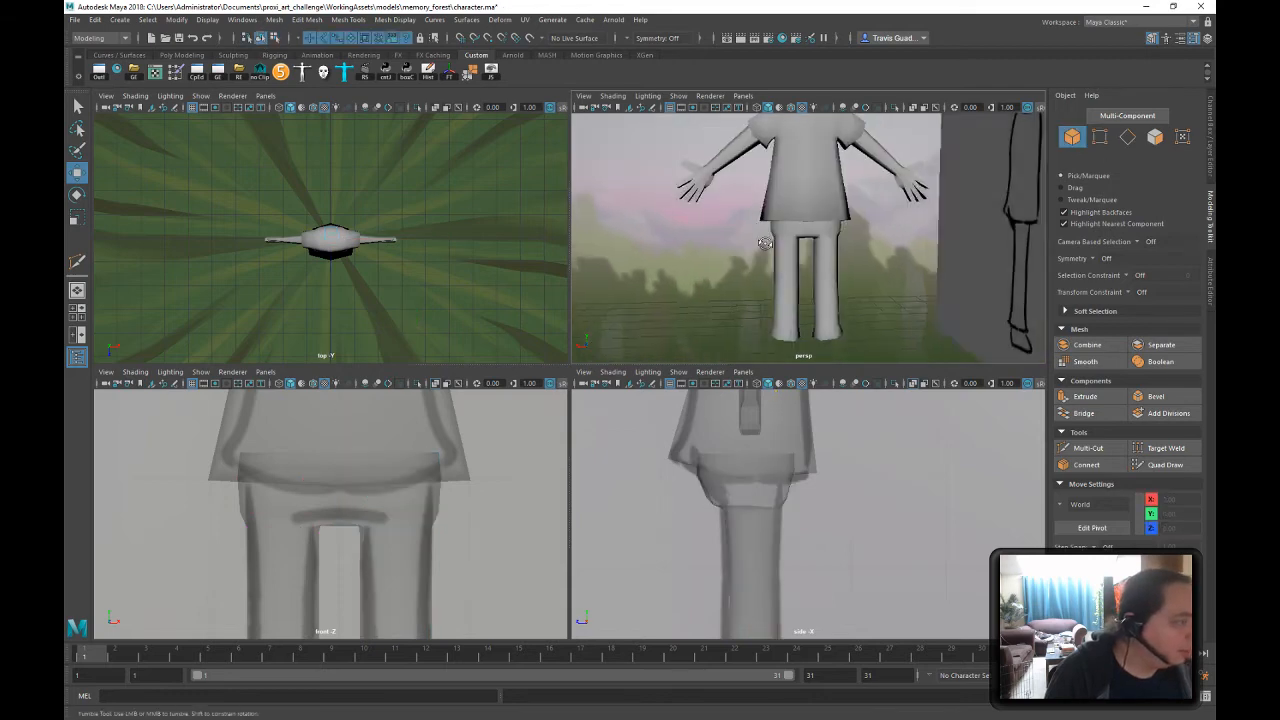
{"action": "mouse_move", "coordinate": [692, 230]}
{"action": "left_mouse_down", "text": "alt"}
{"action": "mouse_move", "coordinate": [739, 246]}
{"action": "mouse_move", "coordinate": [649, 238]}
{"action": "mouse_move", "coordinate": [986, 234]}
{"action": "mouse_move", "coordinate": [822, 240]}
{"action": "left_mouse_up", "text": "alt"}
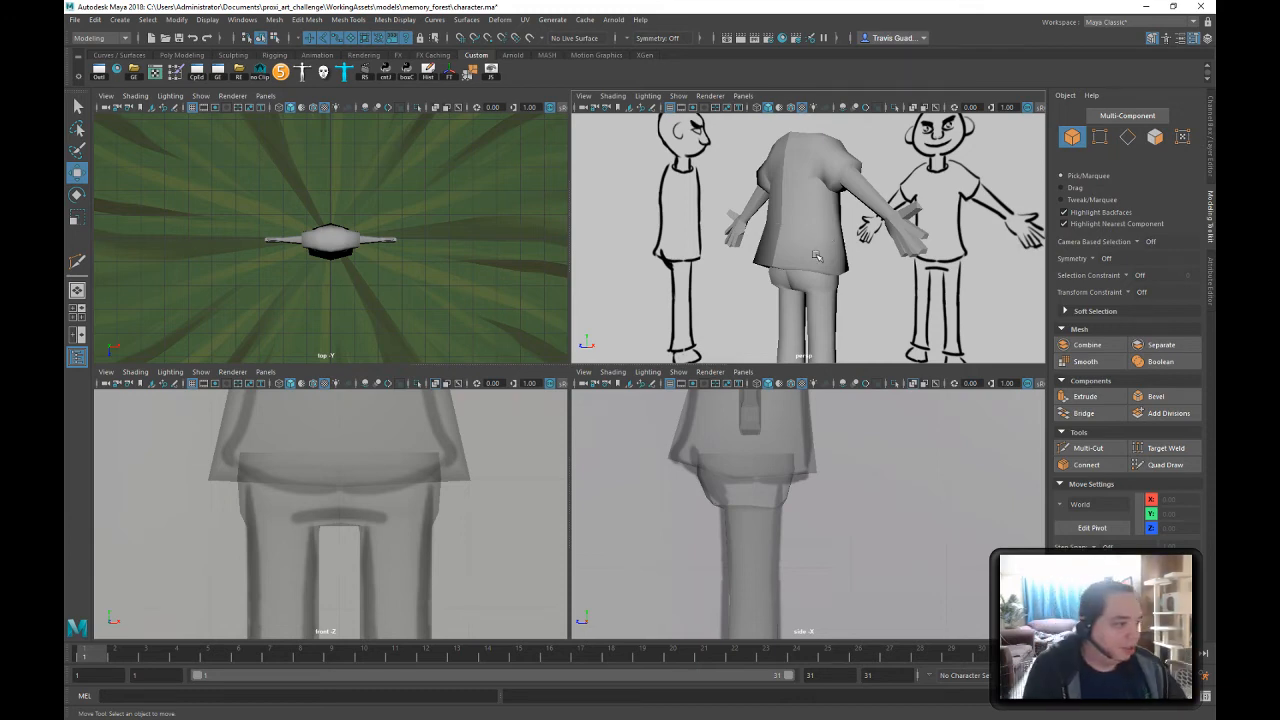
{"action": "mouse_move", "coordinate": [816, 256]}
{"action": "left_mouse_down", "text": "alt"}
{"action": "mouse_move", "coordinate": [888, 279]}
{"action": "mouse_move", "coordinate": [818, 271]}
{"action": "mouse_move", "coordinate": [839, 247]}
{"action": "mouse_move", "coordinate": [848, 194]}
{"action": "mouse_move", "coordinate": [898, 181]}
{"action": "mouse_move", "coordinate": [820, 245]}
{"action": "left_mouse_up", "text": "alt"}
- Cut a new vertical edge into the trousers' -Z side, between the centre line and the neighbouring edge column, with Multi-Cut
{"action": "left_click", "coordinate": [839, 247]}
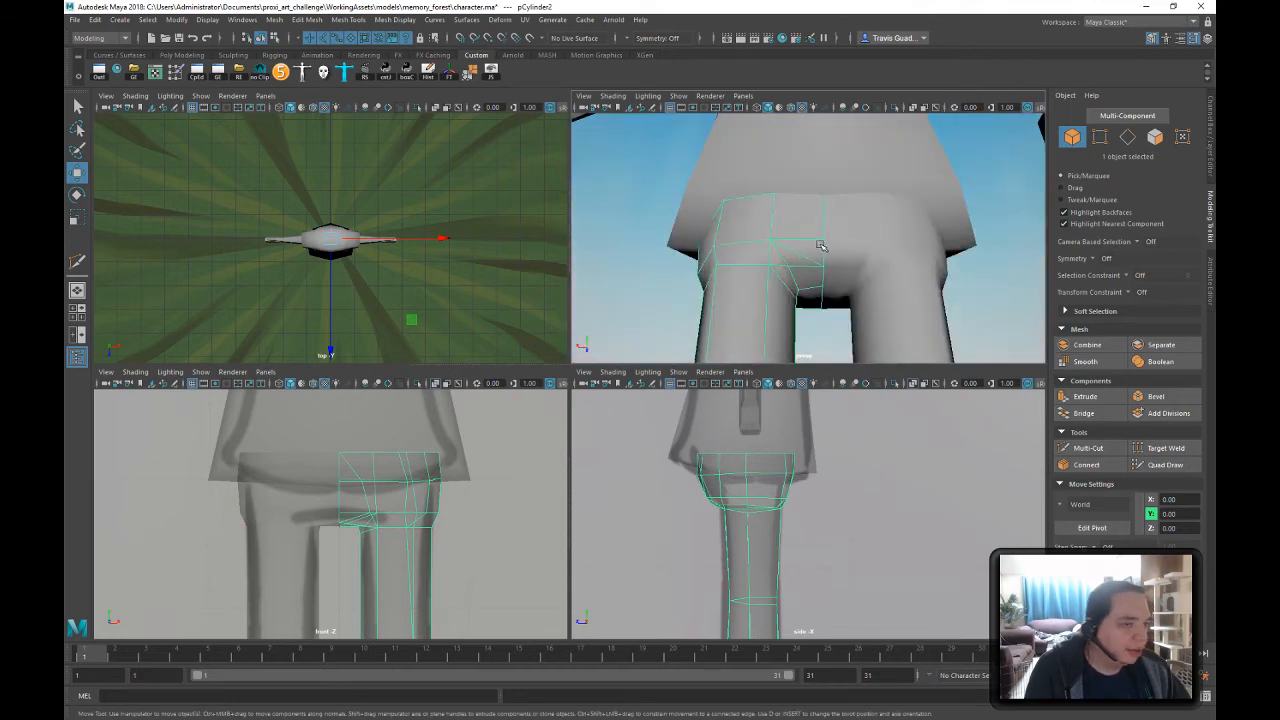
{"action": "right_click_drag", "start_coordinate": [810, 247], "coordinate": [805, 212]}
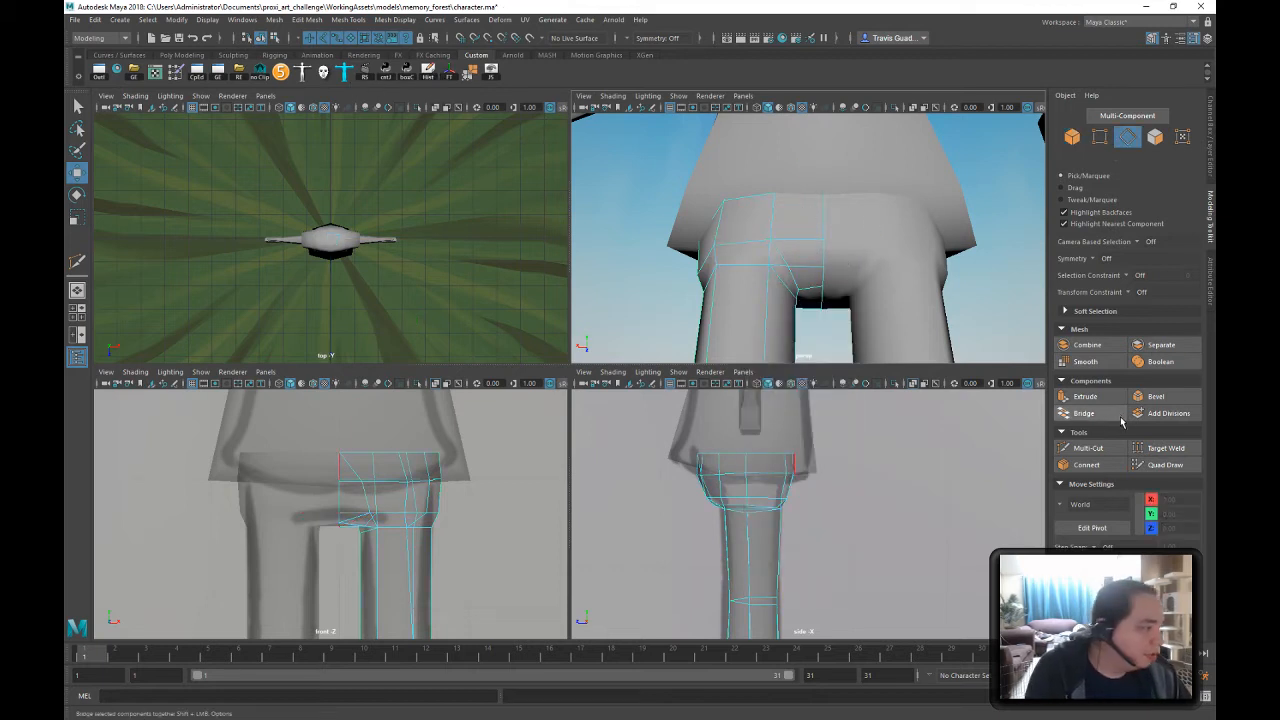
{"action": "left_click", "coordinate": [1088, 448]}
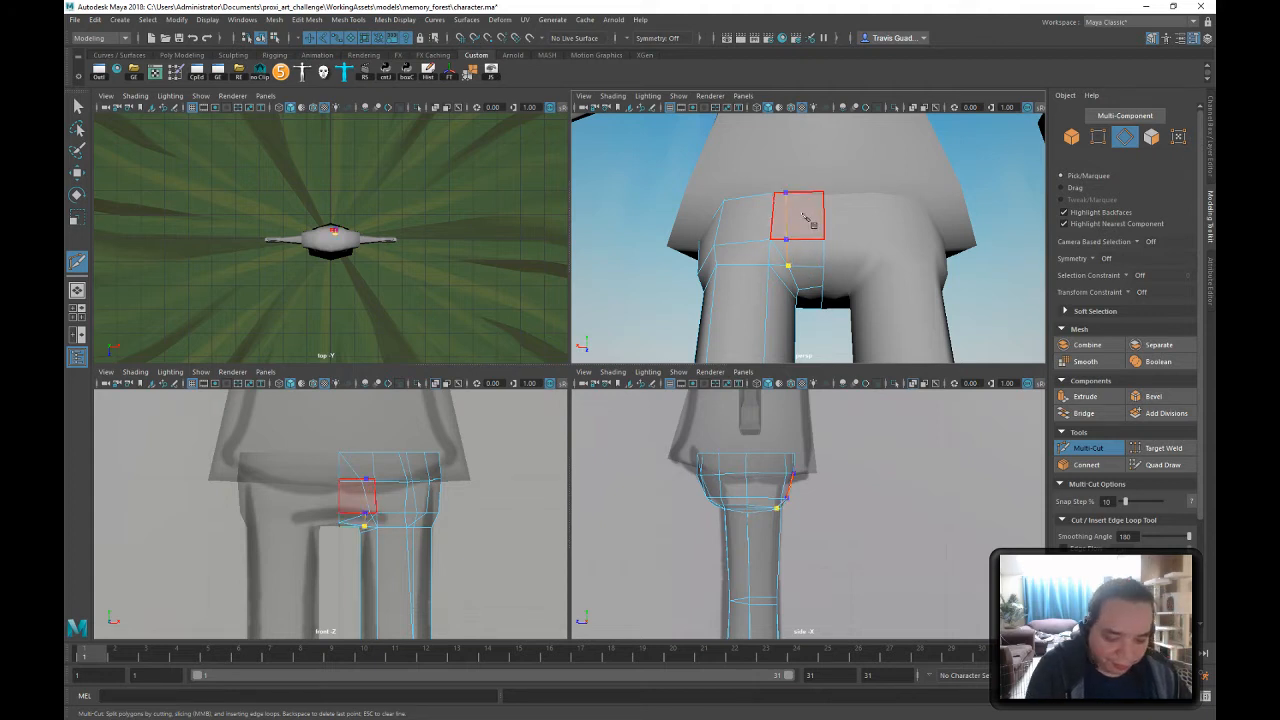
{"action": "key", "text": "6"}
{"action": "key", "text": "4"}
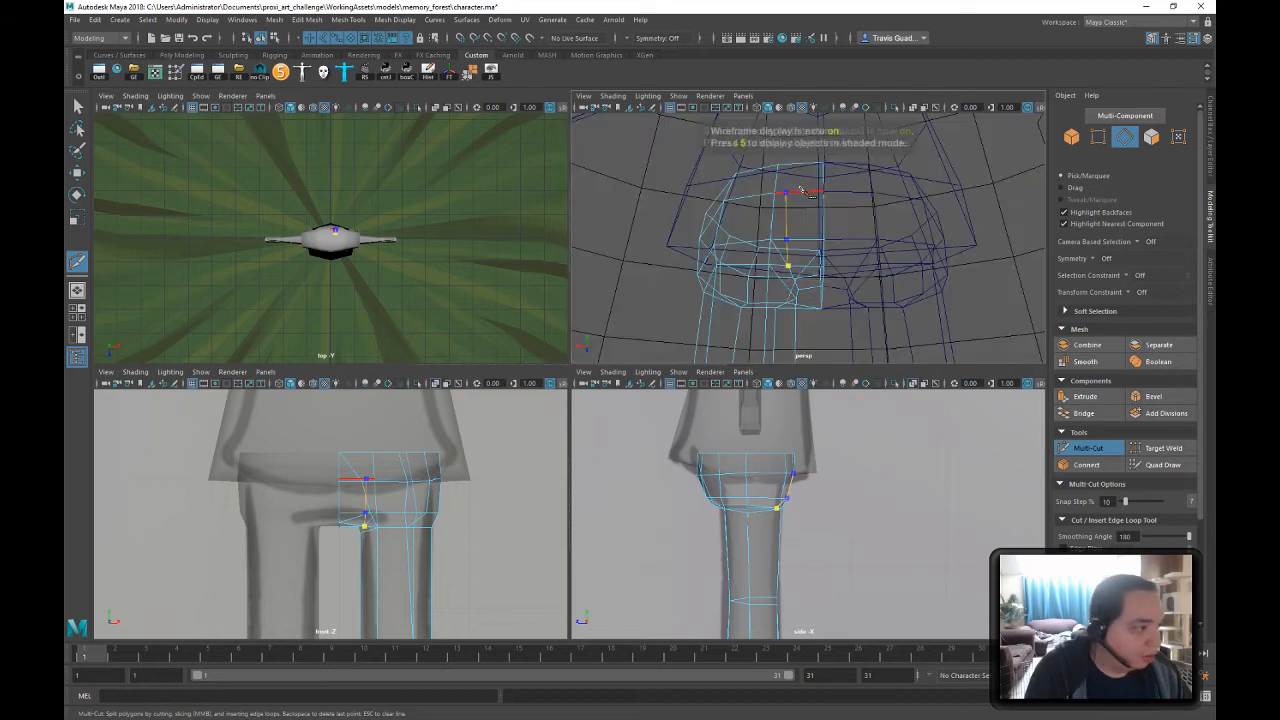
{"action": "left_click", "coordinate": [788, 165]}
{"action": "right_click", "coordinate": [788, 165]}
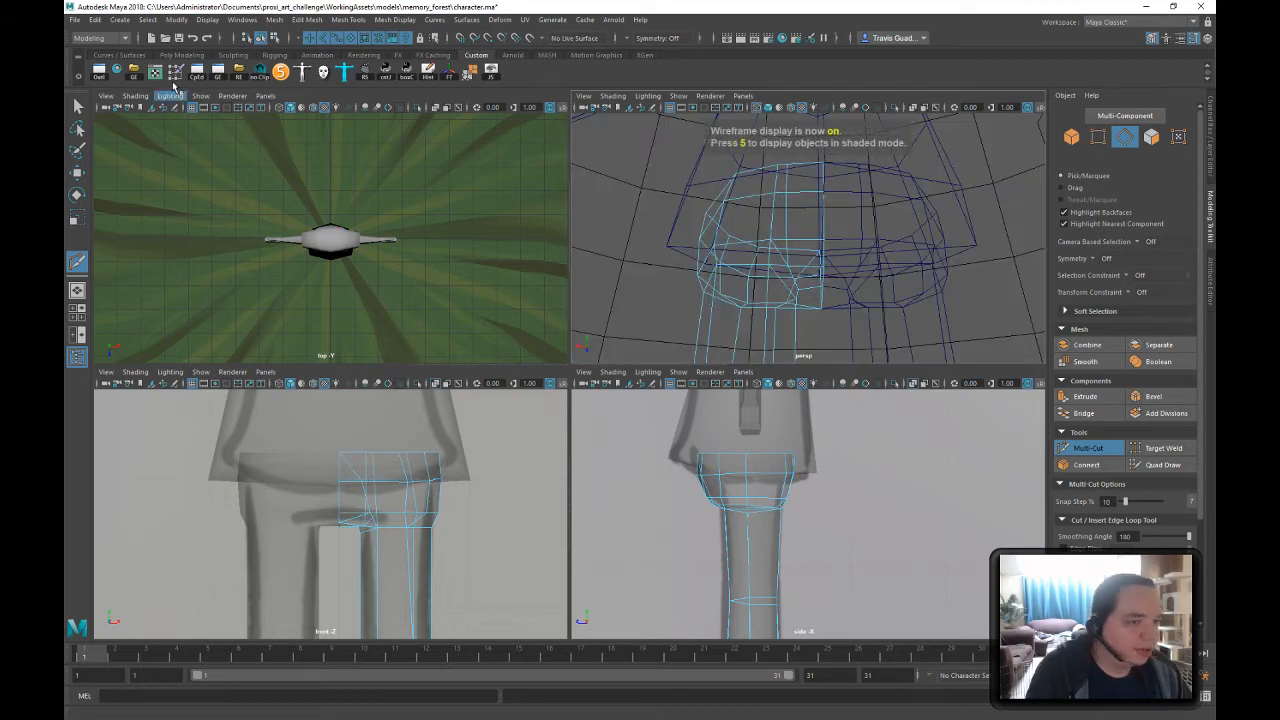
- Move the three vertices of the column beside the new edge outward along X, and bring its upper two to Z -37.33
{"action": "left_click", "coordinate": [78, 107]}
{"action": "right_click_drag", "start_coordinate": [790, 188], "coordinate": [780, 193]}
{"action": "left_click_drag", "start_coordinate": [780, 175], "coordinate": [810, 220]}
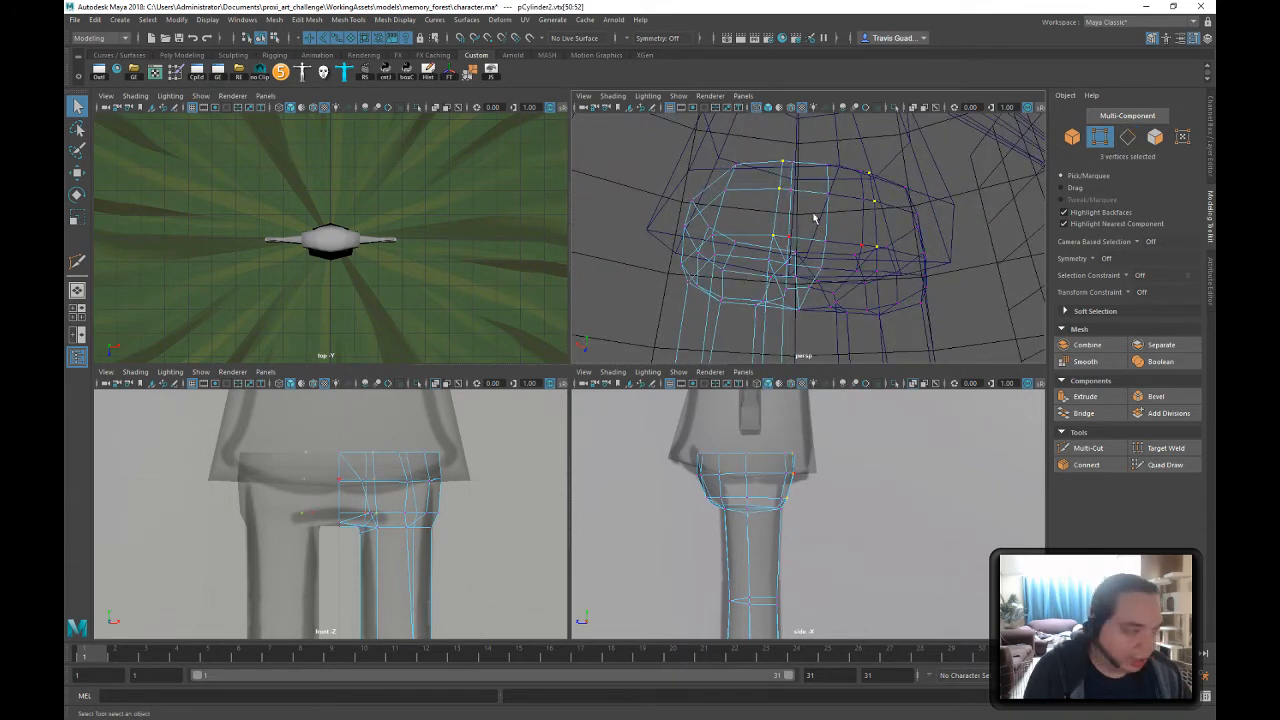
{"action": "key", "text": "w"}
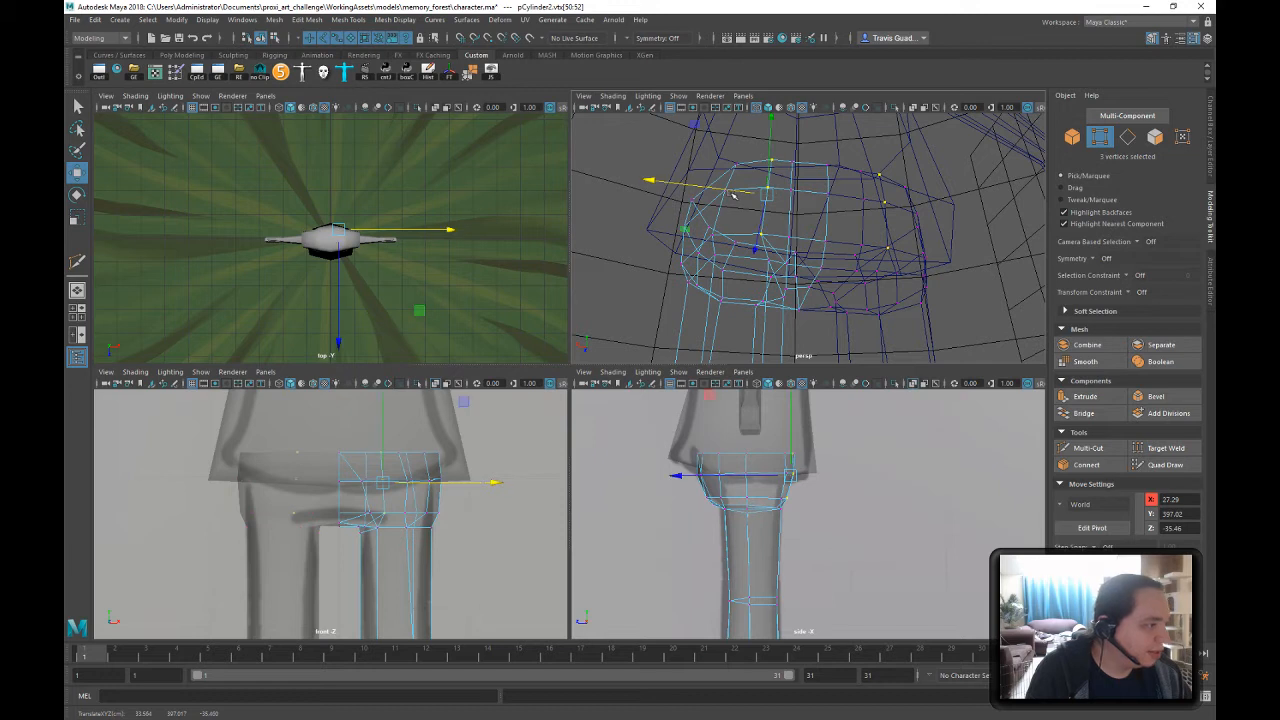
{"action": "left_click_drag", "start_coordinate": [780, 183], "coordinate": [773, 152]}
{"action": "left_click", "coordinate": [754, 168], "text": "shift"}
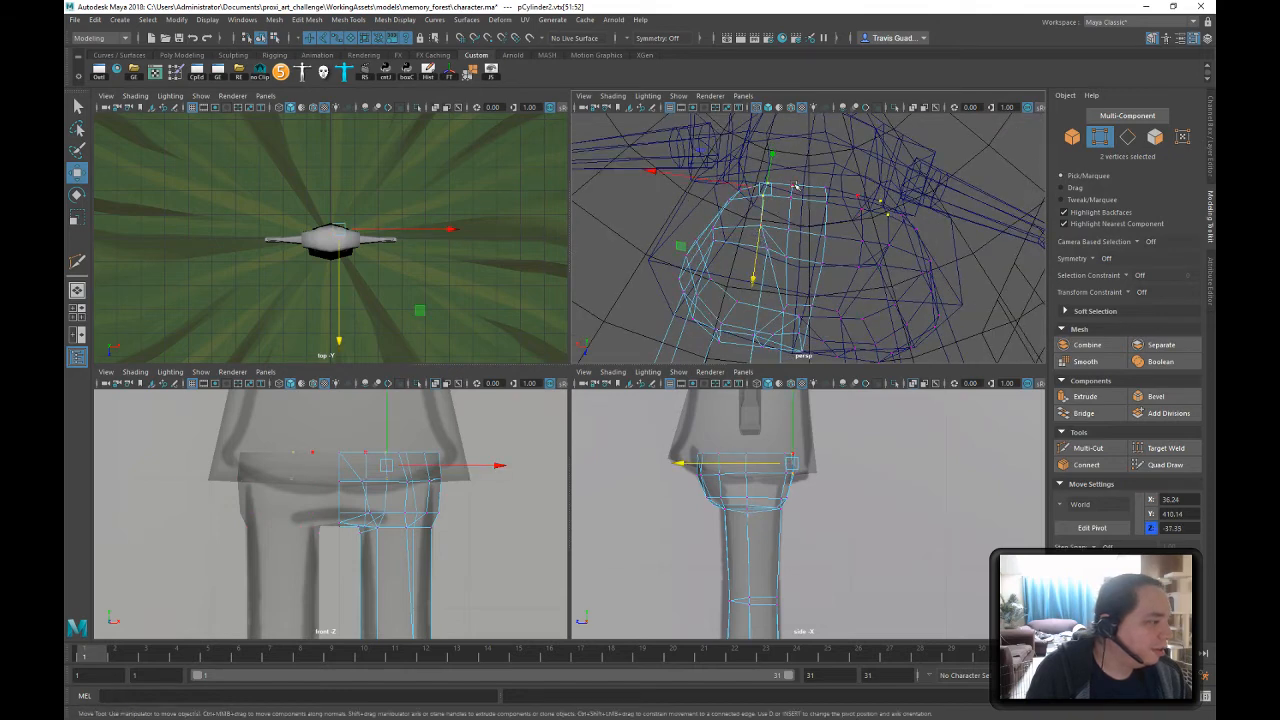
- Push the new column's upper two vertices outward along Z, and move the upper two centre-line vertices to Z -41.05
{"action": "left_click", "coordinate": [793, 188]}
{"action": "left_click", "coordinate": [797, 204], "text": "shift"}
{"action": "left_click_drag", "start_coordinate": [786, 234], "coordinate": [787, 231]}
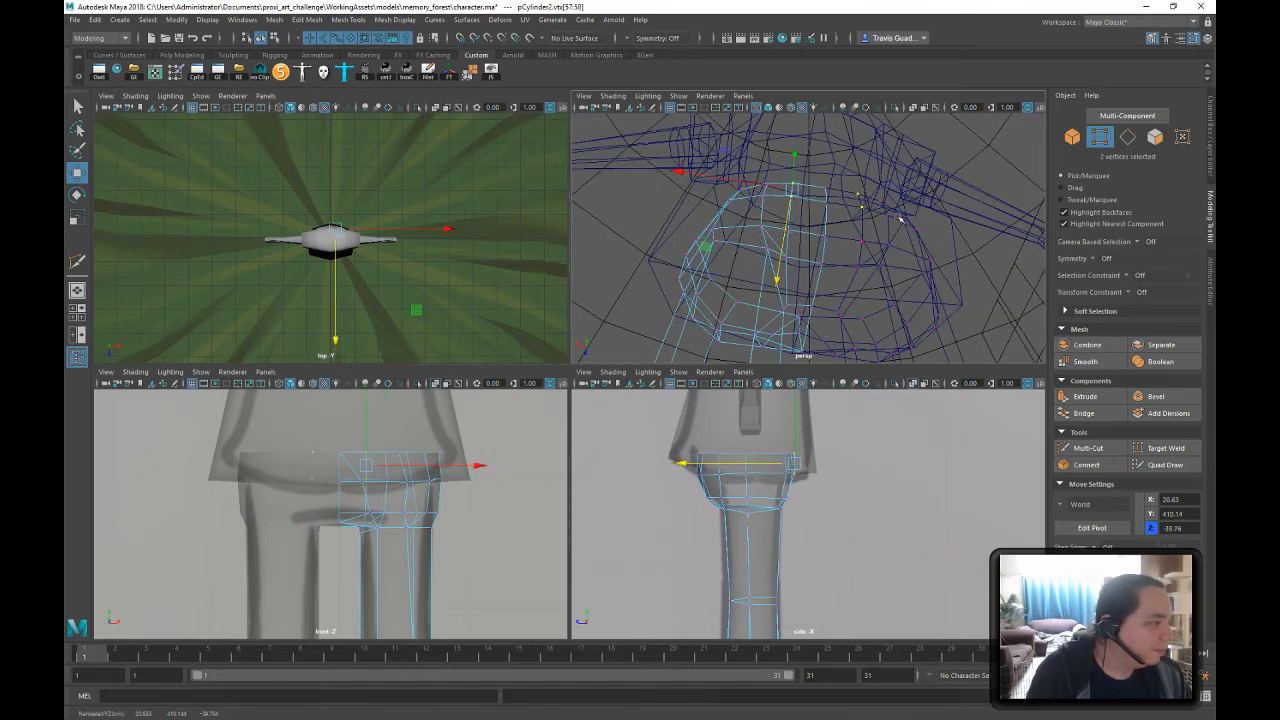
{"action": "left_click", "coordinate": [828, 204]}
{"action": "left_click", "coordinate": [827, 188], "text": "shift"}
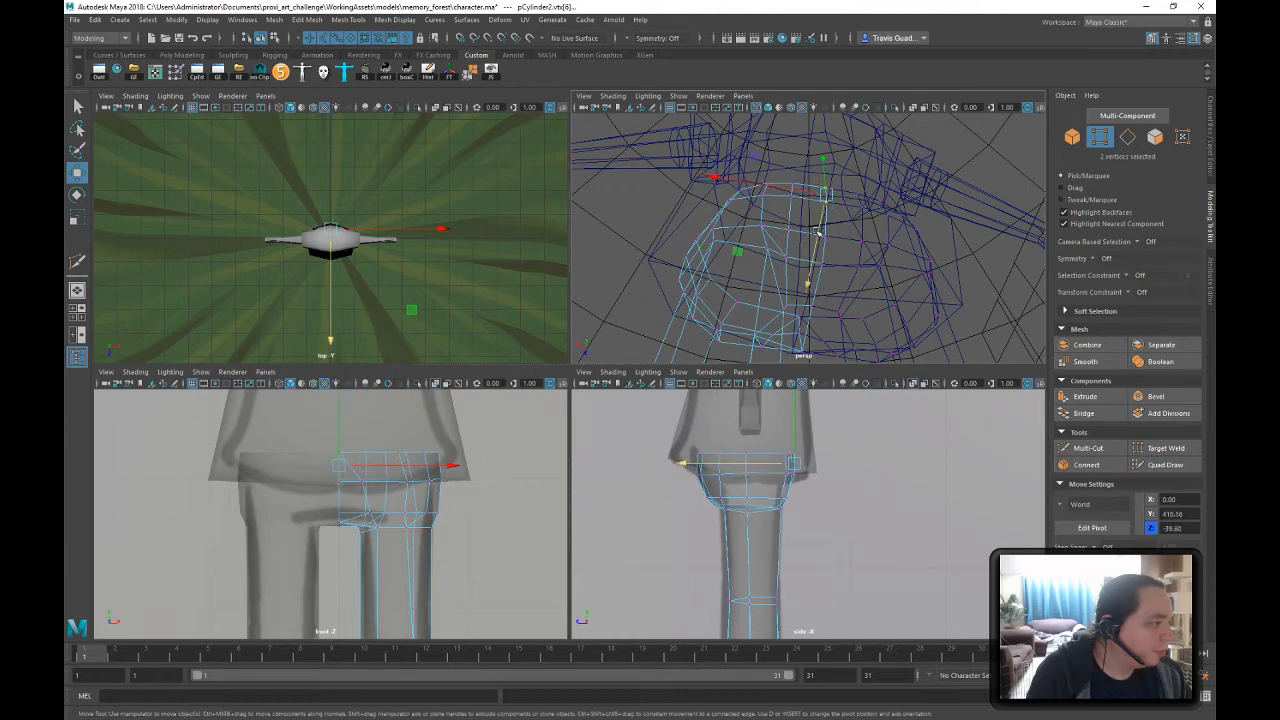
{"action": "left_click_drag", "start_coordinate": [818, 232], "coordinate": [818, 230]}
{"action": "left_click", "coordinate": [262, 38]}
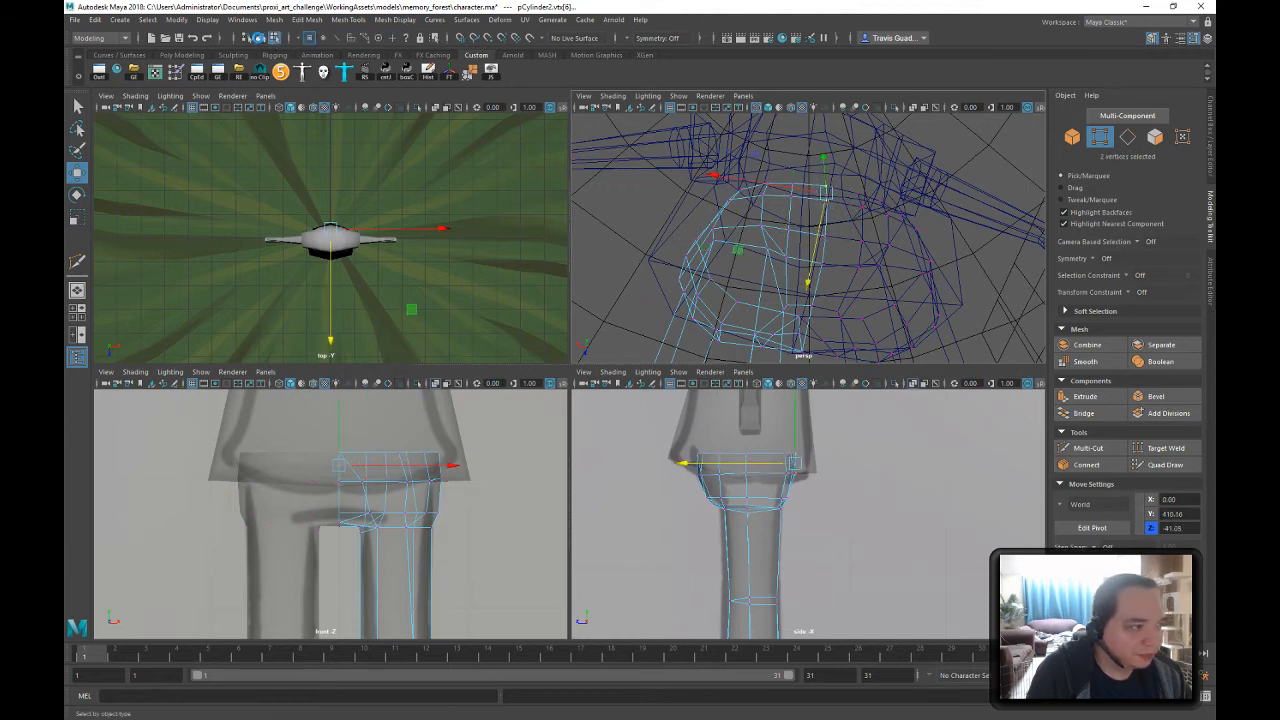
{"action": "left_click", "coordinate": [931, 210]}
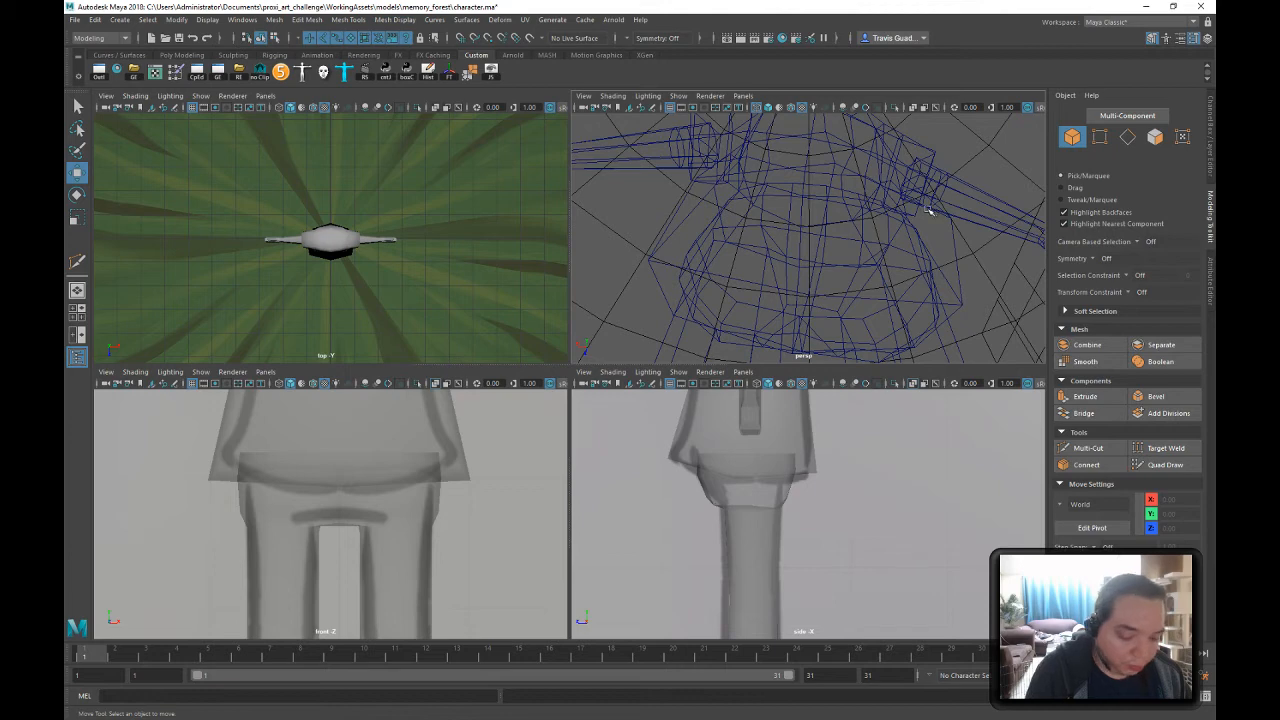
- Restore textured shading and examine the trousers' hips and crotch from several sides against the reference drawing
{"action": "key", "text": "6"}
{"action": "mouse_move", "coordinate": [931, 210]}
{"action": "left_mouse_down", "text": "alt"}
{"action": "mouse_move", "coordinate": [929, 286]}
{"action": "mouse_move", "coordinate": [895, 267]}
{"action": "left_mouse_up", "text": "alt"}
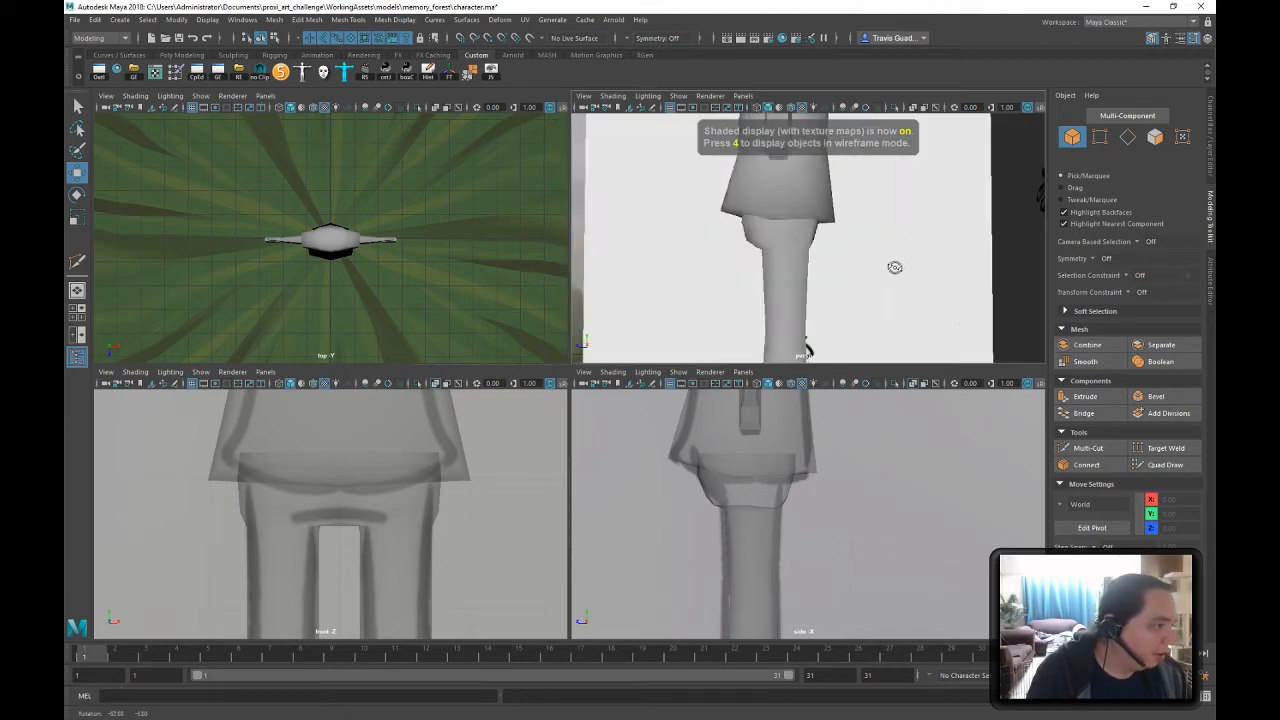
{"action": "right_click_drag", "start_coordinate": [895, 267], "coordinate": [800, 265], "text": "alt"}
{"action": "mouse_move", "coordinate": [800, 265]}
{"action": "left_mouse_down", "text": "alt"}
{"action": "mouse_move", "coordinate": [850, 275]}
{"action": "mouse_move", "coordinate": [815, 282]}
{"action": "left_mouse_up", "text": "alt"}
{"action": "left_click", "coordinate": [796, 297]}
{"action": "right_click_drag", "start_coordinate": [815, 282], "coordinate": [751, 263], "text": "alt"}
{"action": "key", "text": "f"}
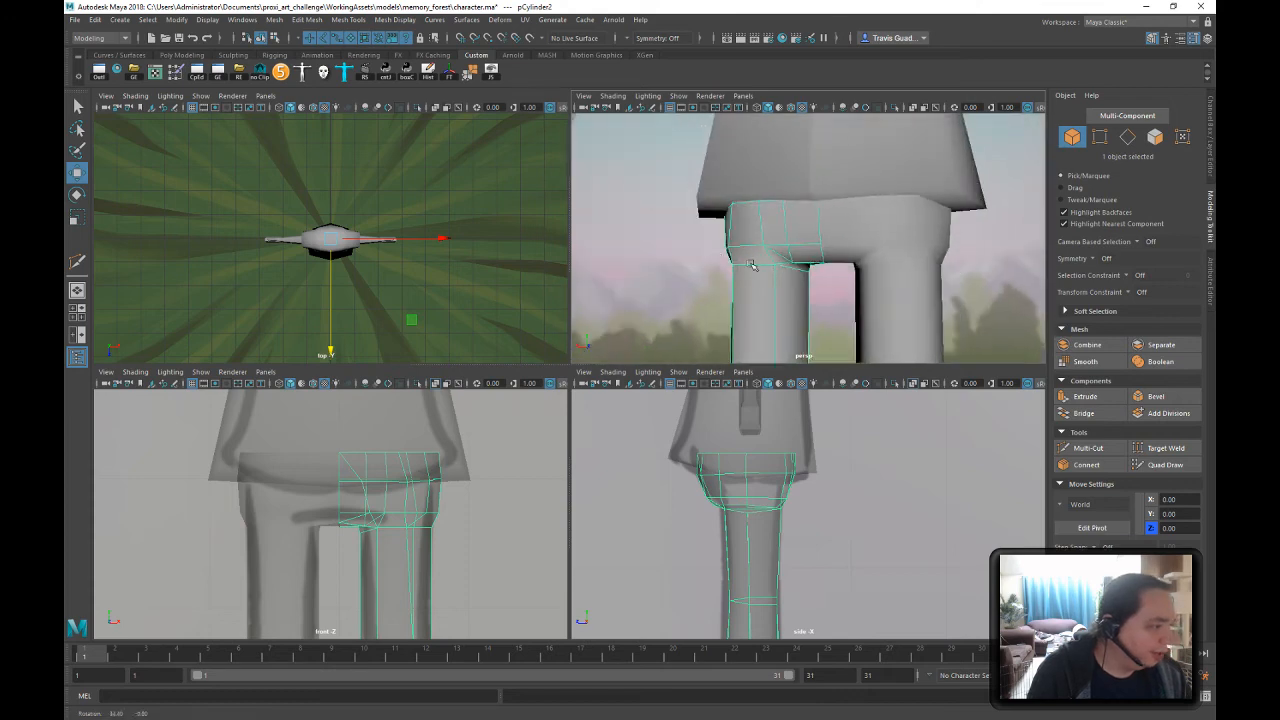
{"action": "mouse_move", "coordinate": [849, 254]}
{"action": "left_mouse_down", "text": "alt"}
{"action": "mouse_move", "coordinate": [829, 209]}
{"action": "mouse_move", "coordinate": [921, 248]}
{"action": "mouse_move", "coordinate": [831, 263]}
{"action": "left_mouse_up", "text": "alt"}
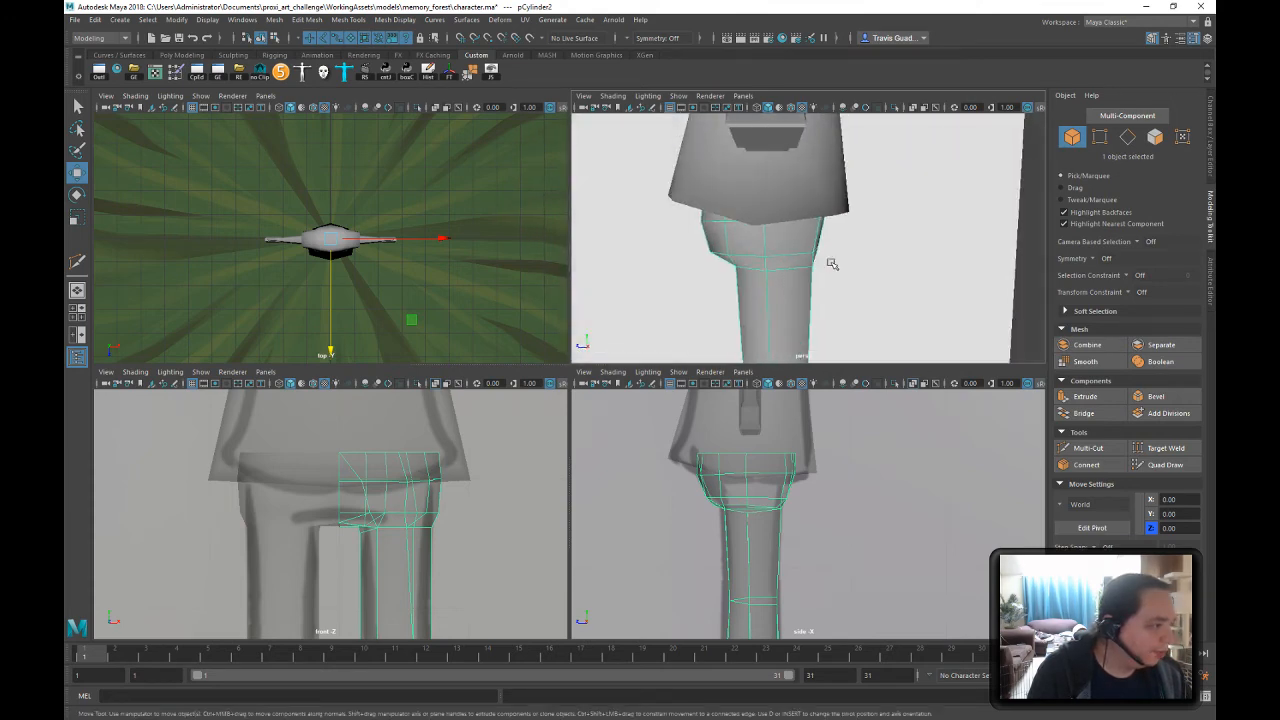
{"action": "right_click_drag", "start_coordinate": [831, 263], "coordinate": [757, 241], "text": "alt"}
{"action": "left_click_drag", "start_coordinate": [757, 241], "coordinate": [700, 262], "text": "alt"}
{"action": "right_click_drag", "start_coordinate": [700, 262], "coordinate": [638, 262], "text": "alt"}
{"action": "left_click_drag", "start_coordinate": [638, 262], "coordinate": [790, 254], "text": "alt"}
{"action": "left_click", "coordinate": [762, 271]}
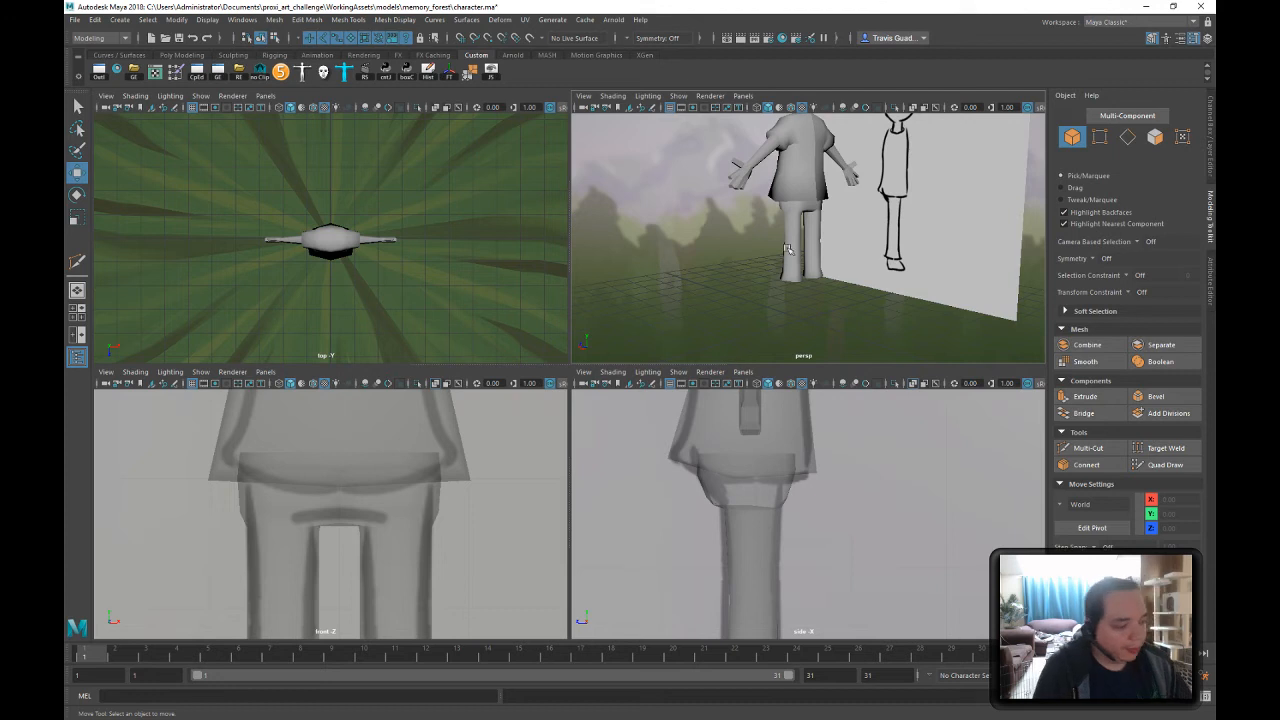
- Examine the full trouser legs and flared hems against the side reference drawing
{"action": "left_click", "coordinate": [790, 247]}
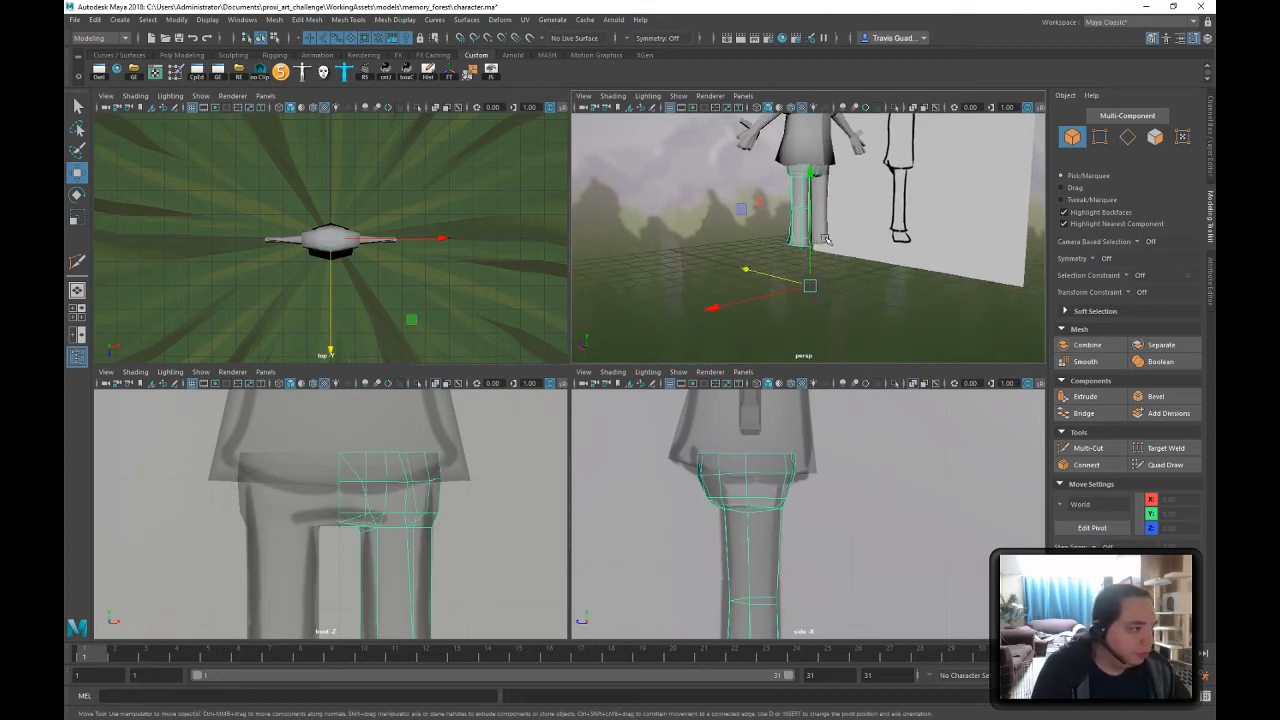
{"action": "scroll", "coordinate": [826, 240], "scroll_direction": "up", "scroll_amount": 5}
{"action": "scroll", "coordinate": [802, 514], "scroll_direction": "down", "scroll_amount": 2}
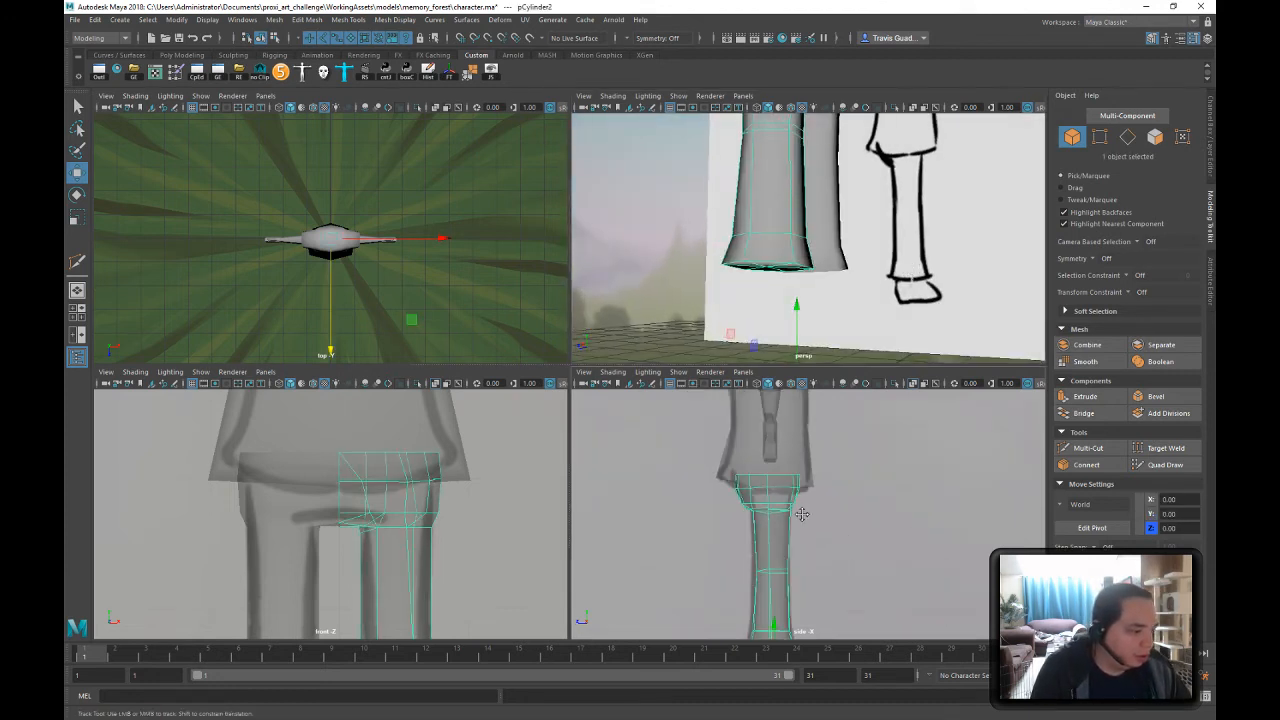
{"action": "middle_click_drag", "start_coordinate": [802, 514], "coordinate": [788, 471], "text": "alt"}
{"action": "scroll", "coordinate": [749, 240], "scroll_direction": "down", "scroll_amount": 4}
{"action": "left_click_drag", "start_coordinate": [749, 240], "coordinate": [827, 268], "text": "alt"}
{"action": "left_click", "coordinate": [911, 317]}
{"action": "scroll", "coordinate": [852, 241], "scroll_direction": "down", "scroll_amount": 7}
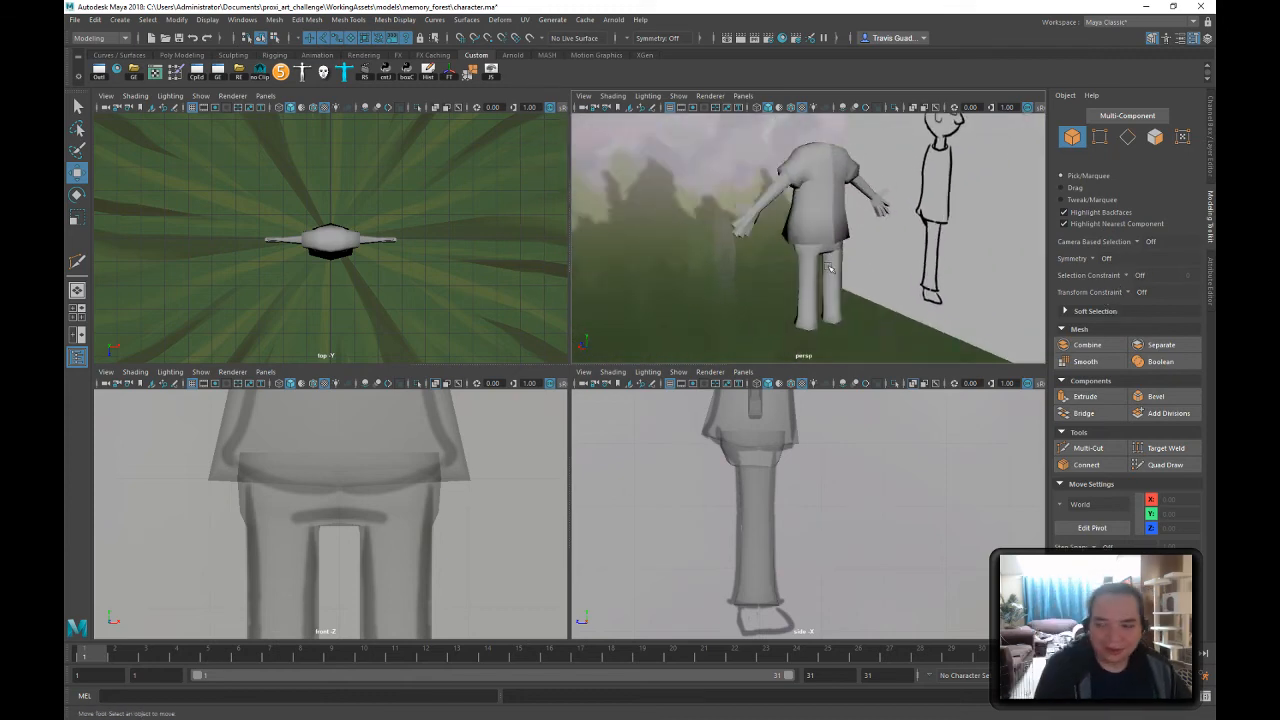
{"action": "mouse_move", "coordinate": [863, 241]}
{"action": "left_mouse_down", "text": "alt"}
{"action": "mouse_move", "coordinate": [1073, 253]}
{"action": "mouse_move", "coordinate": [845, 254]}
{"action": "left_mouse_up", "text": "alt"}
- Soften all the edges of the arm and hand mesh
{"action": "left_click", "coordinate": [742, 243]}
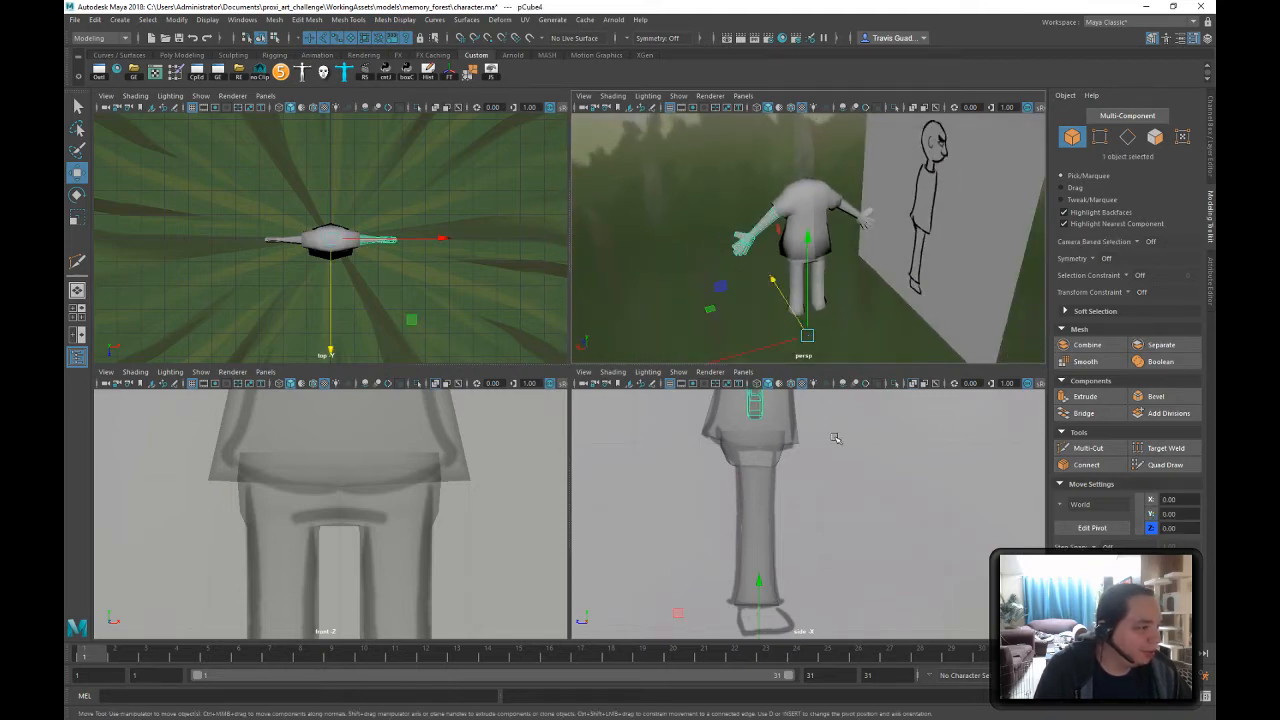
{"action": "left_click", "coordinate": [395, 19]}
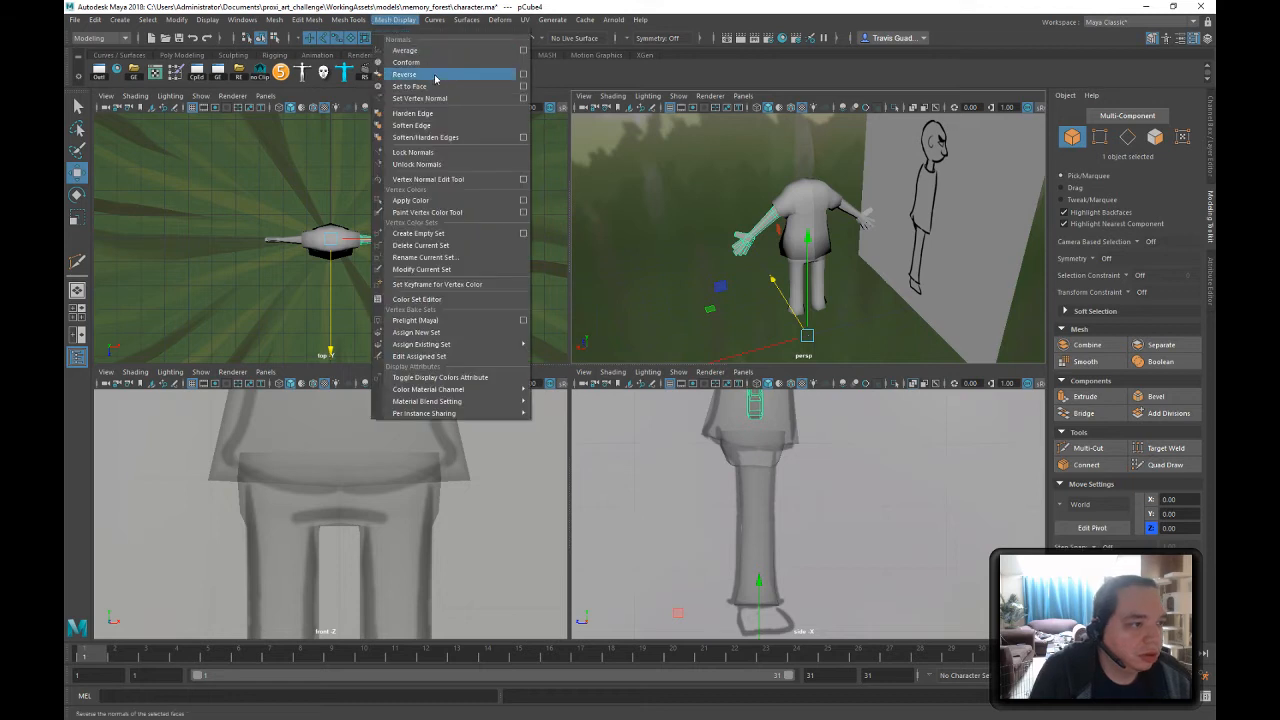
{"action": "left_click", "coordinate": [449, 125]}
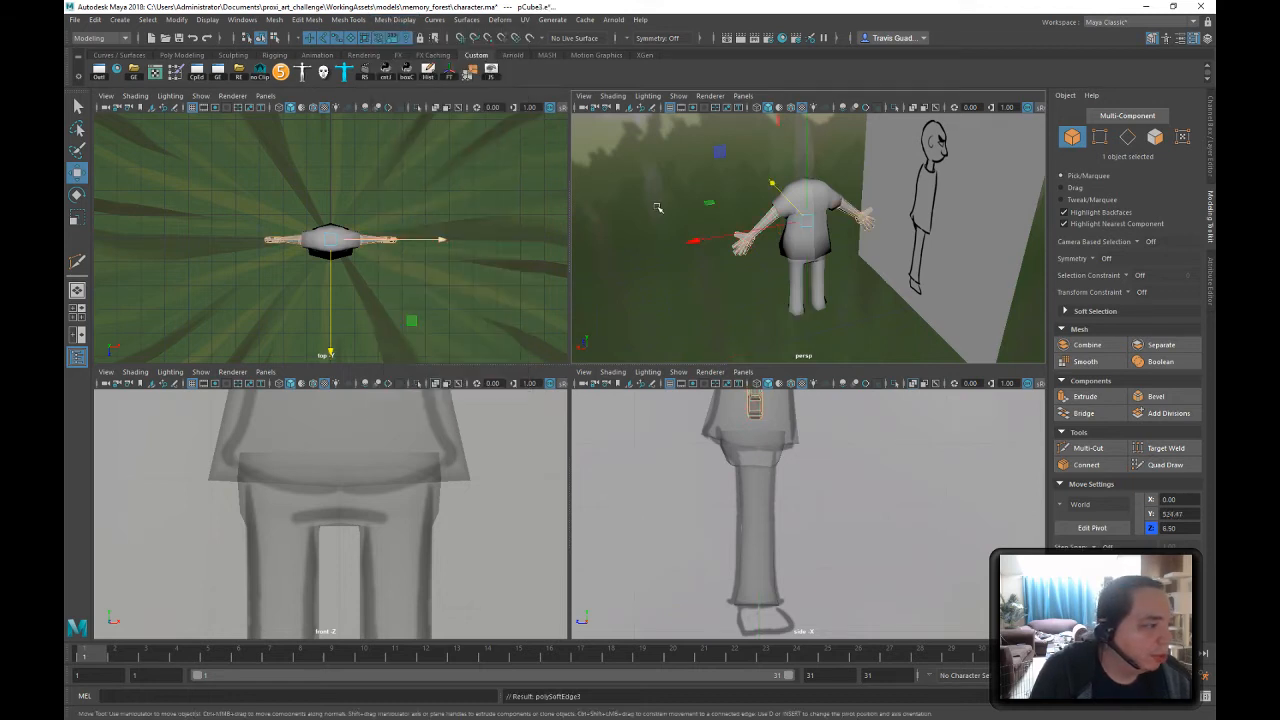
{"action": "left_click", "coordinate": [772, 262]}
- Examine the whole character from several angles, checking the shirt, arms, trousers and missing feet against the reference drawings
{"action": "scroll", "coordinate": [772, 262], "scroll_direction": "up", "scroll_amount": 5}
{"action": "left_click_drag", "start_coordinate": [800, 255], "coordinate": [940, 246], "text": "alt"}
{"action": "scroll", "coordinate": [940, 246], "scroll_direction": "down", "scroll_amount": 8}
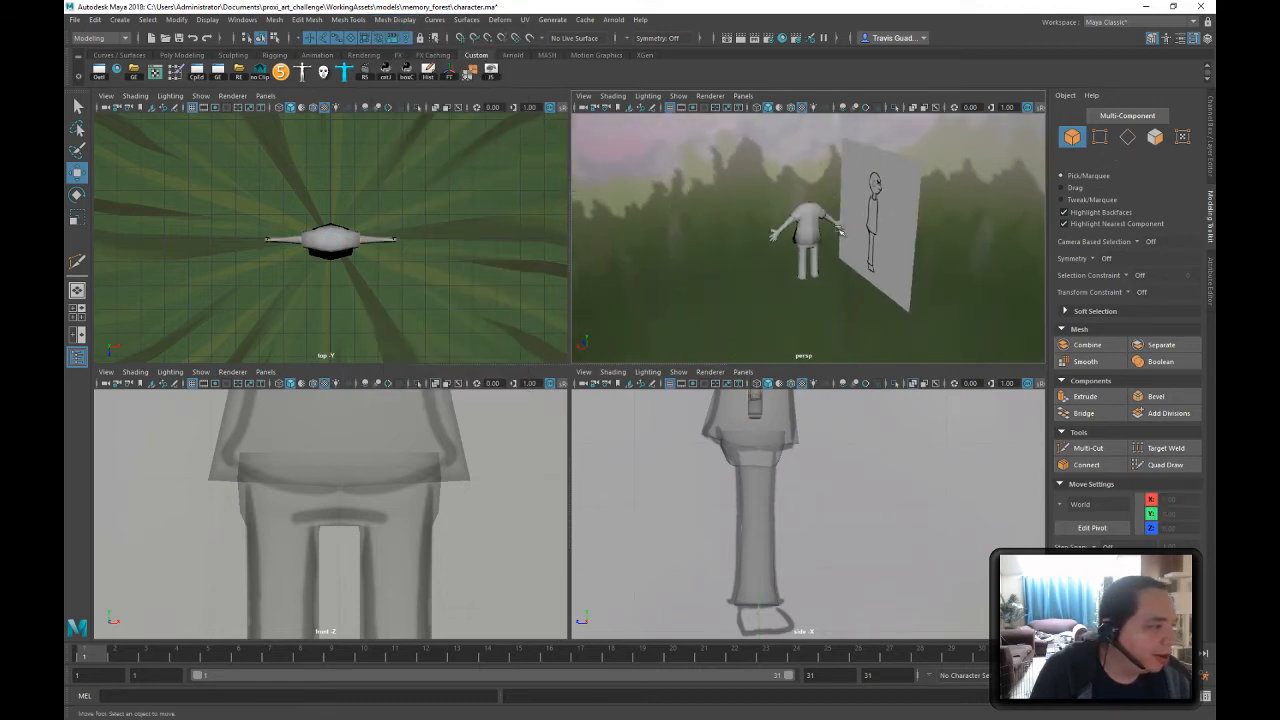
{"action": "left_click_drag", "start_coordinate": [815, 238], "coordinate": [971, 246], "text": "alt"}
{"action": "scroll", "coordinate": [971, 246], "scroll_direction": "up", "scroll_amount": 8}
{"action": "scroll", "coordinate": [938, 234], "scroll_direction": "down", "scroll_amount": 3}
{"action": "left_click_drag", "start_coordinate": [808, 240], "coordinate": [850, 215], "text": "alt"}
{"action": "middle_click_drag", "start_coordinate": [848, 255], "coordinate": [820, 249], "text": "alt"}
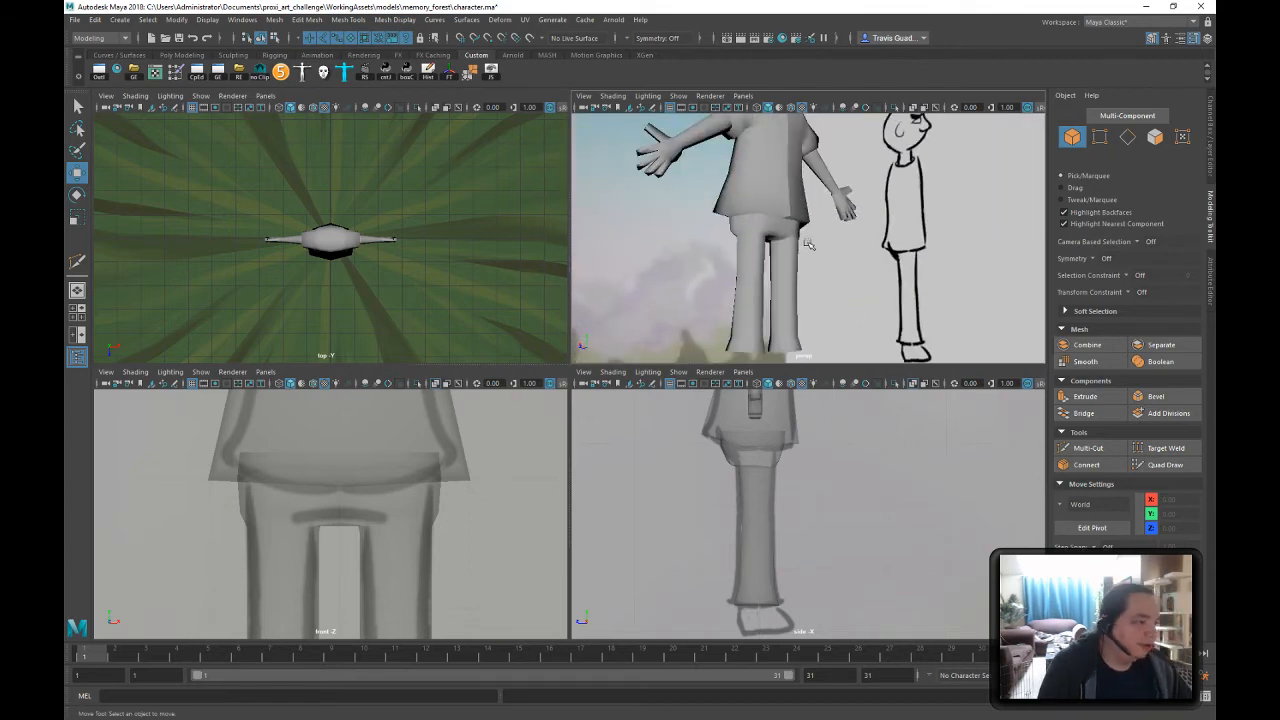
{"action": "middle_click_drag", "start_coordinate": [736, 260], "coordinate": [760, 180], "text": "alt"}
{"action": "left_click_drag", "start_coordinate": [760, 180], "coordinate": [790, 221], "text": "alt"}
{"action": "scroll", "coordinate": [790, 221], "scroll_direction": "up", "scroll_amount": 3}
{"action": "left_click_drag", "start_coordinate": [900, 246], "coordinate": [811, 245], "text": "alt"}
{"action": "scroll", "coordinate": [822, 253], "scroll_direction": "down", "scroll_amount": 3}
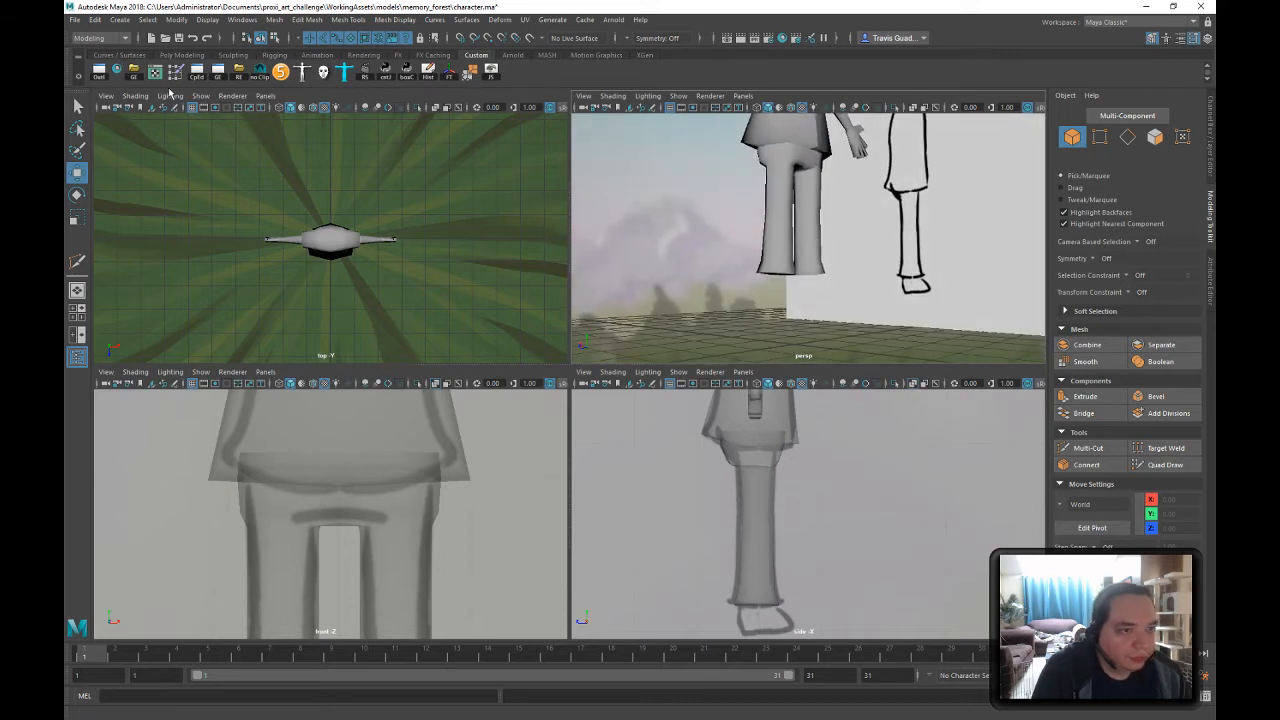
- Create a polygon cube for the foot, enlarge it and place it beneath the trouser leg at X 54.50, Y 123.55
{"action": "left_click", "coordinate": [186, 55]}
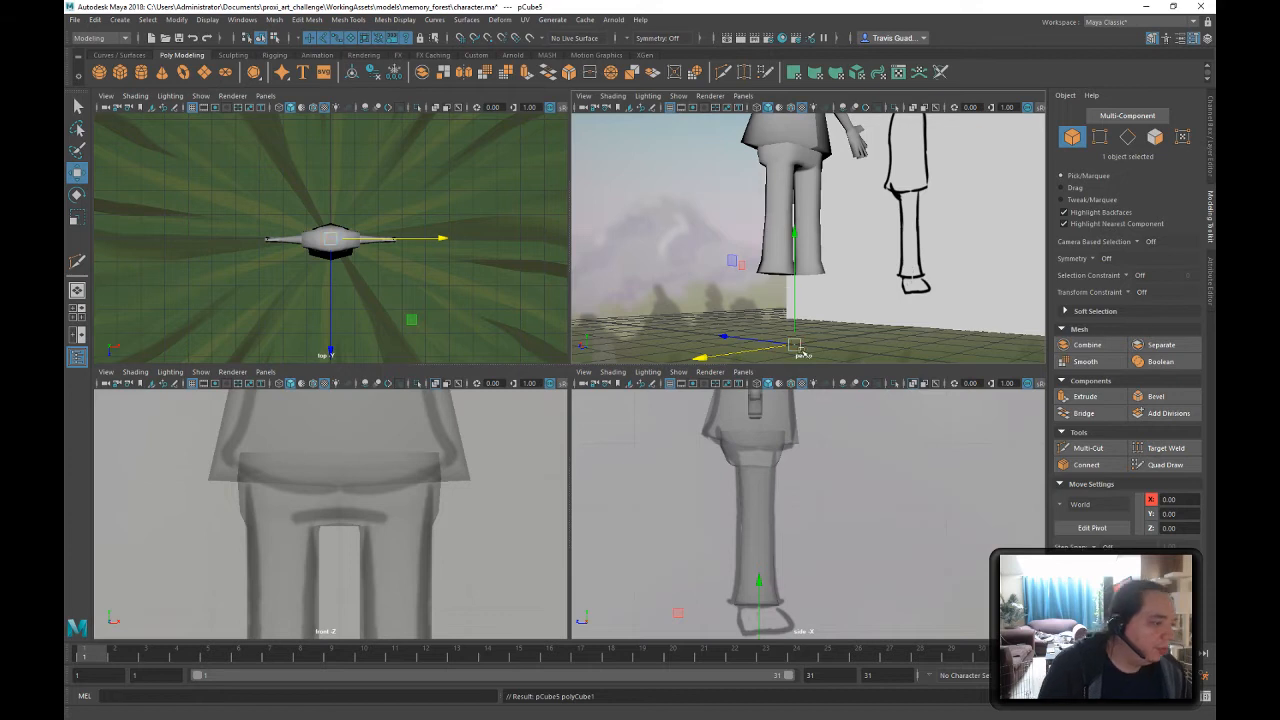
{"action": "left_click_drag", "start_coordinate": [810, 335], "coordinate": [690, 268]}
{"action": "right_click_drag", "start_coordinate": [690, 268], "coordinate": [825, 302], "text": "alt"}
{"action": "left_click_drag", "start_coordinate": [682, 327], "coordinate": [818, 257]}
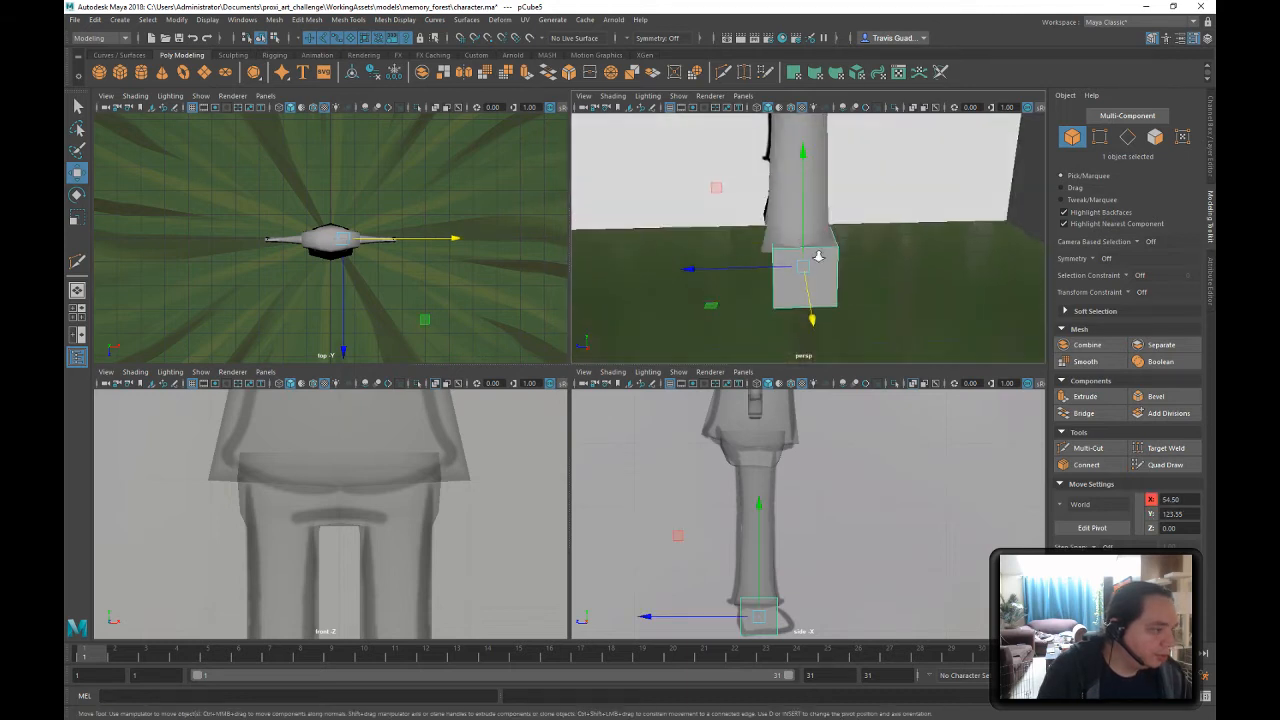
- Extrude the foot cube's toe-side face forward to Z -102.49
{"action": "right_click_drag", "start_coordinate": [818, 257], "coordinate": [915, 288], "text": "alt"}
{"action": "left_click_drag", "start_coordinate": [915, 288], "coordinate": [857, 277], "text": "alt"}
{"action": "right_click_drag", "start_coordinate": [791, 269], "coordinate": [791, 297]}
{"action": "left_click", "coordinate": [786, 290]}
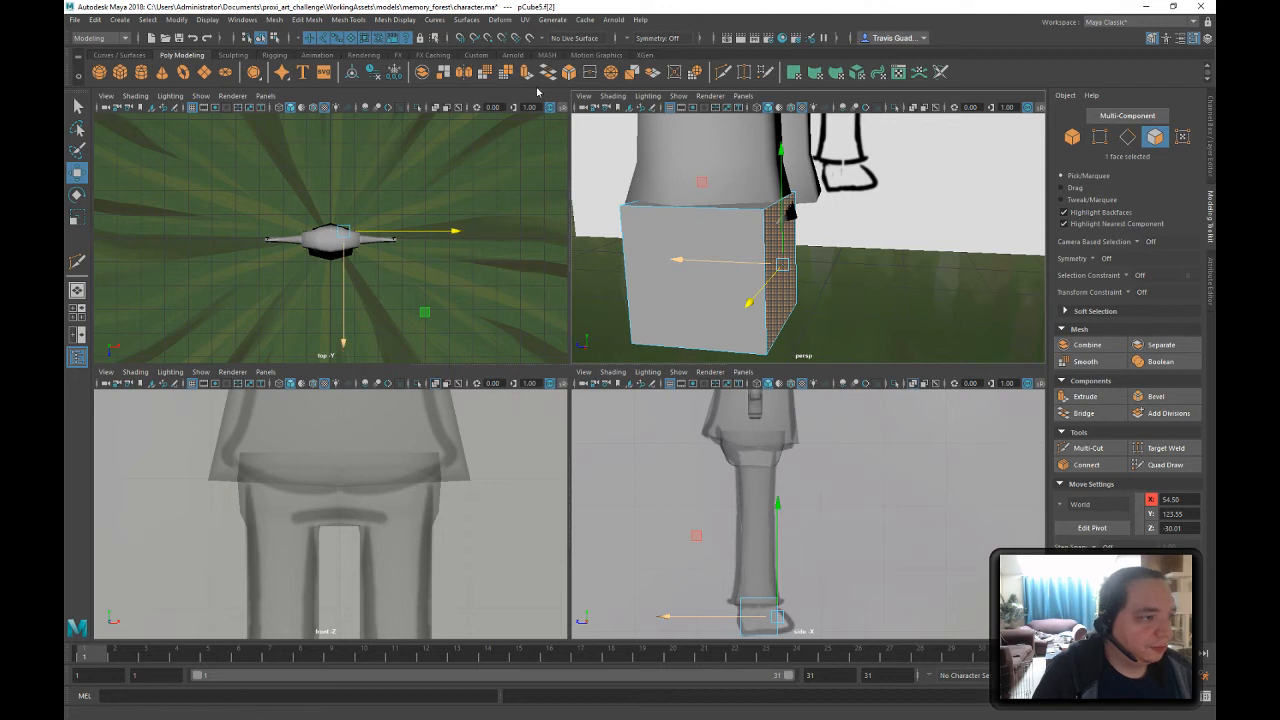
{"action": "key", "text": "ctrl+e"}
{"action": "left_click_drag", "start_coordinate": [815, 282], "coordinate": [996, 283]}
{"action": "key", "text": "r"}
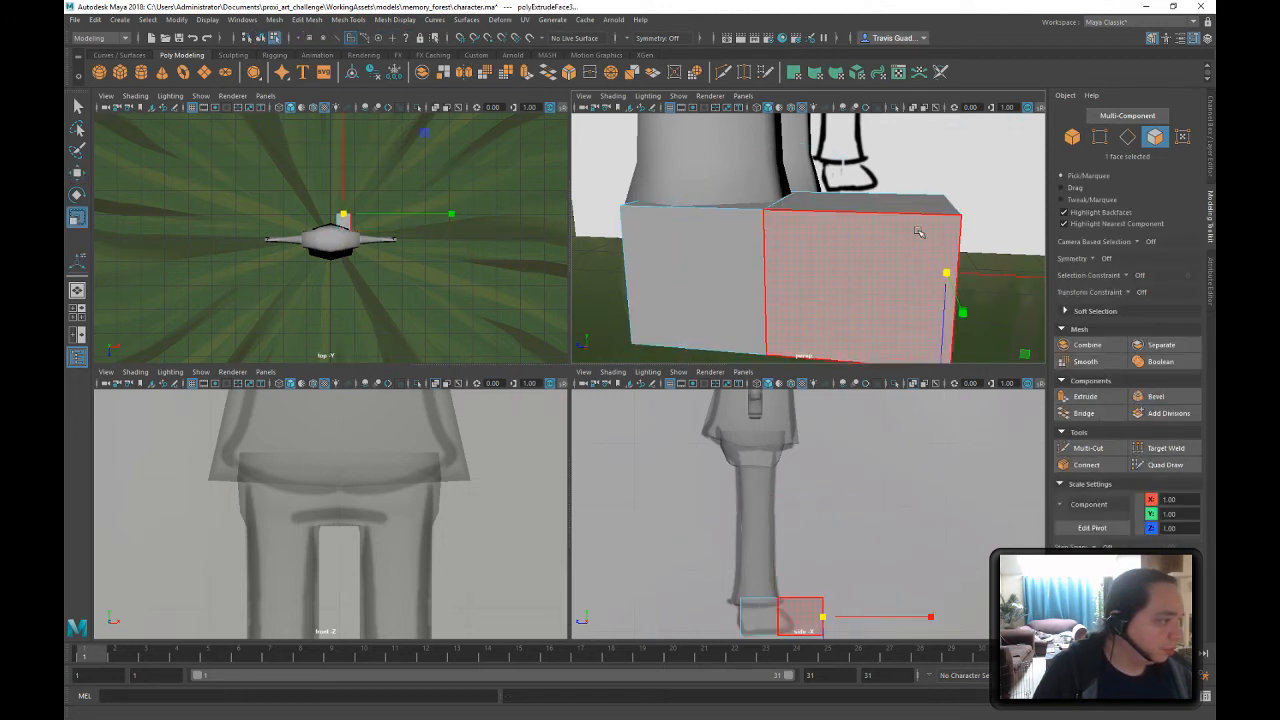
- Lower the two upper vertices at the toe end of the foot to Y 131.24 to slope its top
{"action": "right_click_drag", "start_coordinate": [918, 232], "coordinate": [844, 234]}
{"action": "left_click_drag", "start_coordinate": [911, 178], "coordinate": [1007, 249]}
{"action": "key", "text": "w"}
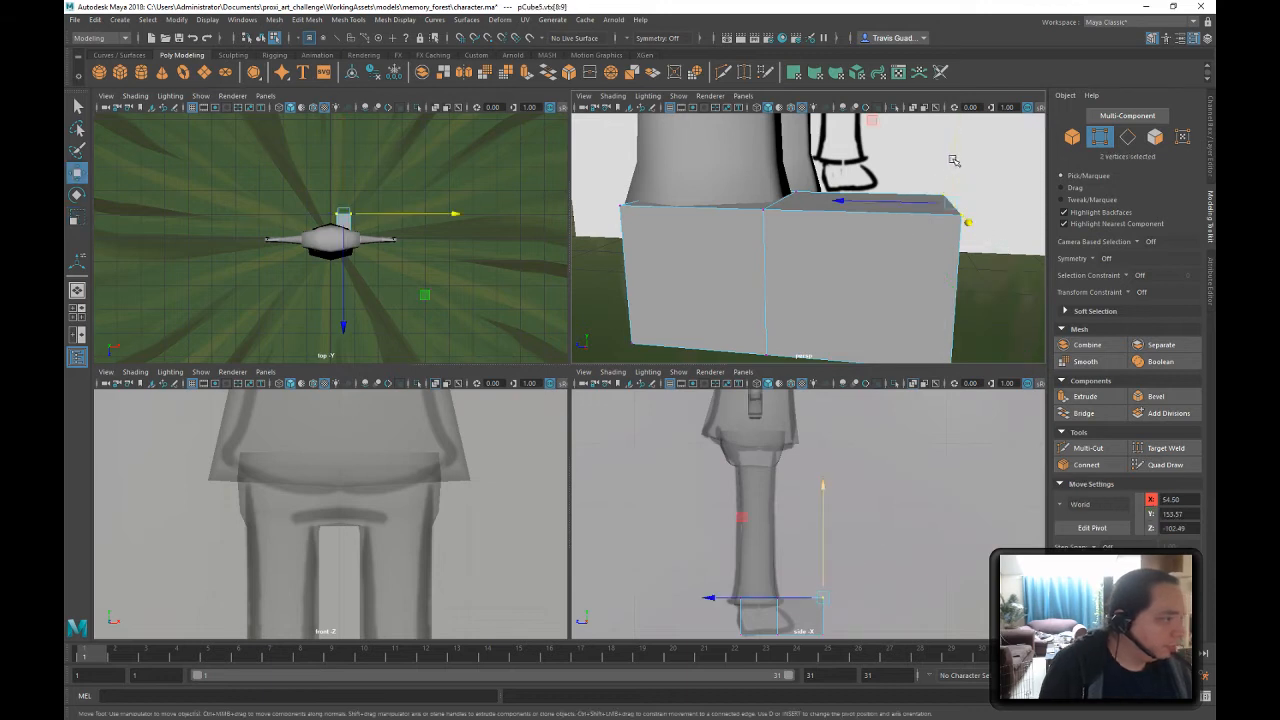
{"action": "left_click_drag", "start_coordinate": [954, 160], "coordinate": [944, 214]}
{"action": "left_click_drag", "start_coordinate": [888, 207], "coordinate": [997, 200], "text": "alt"}
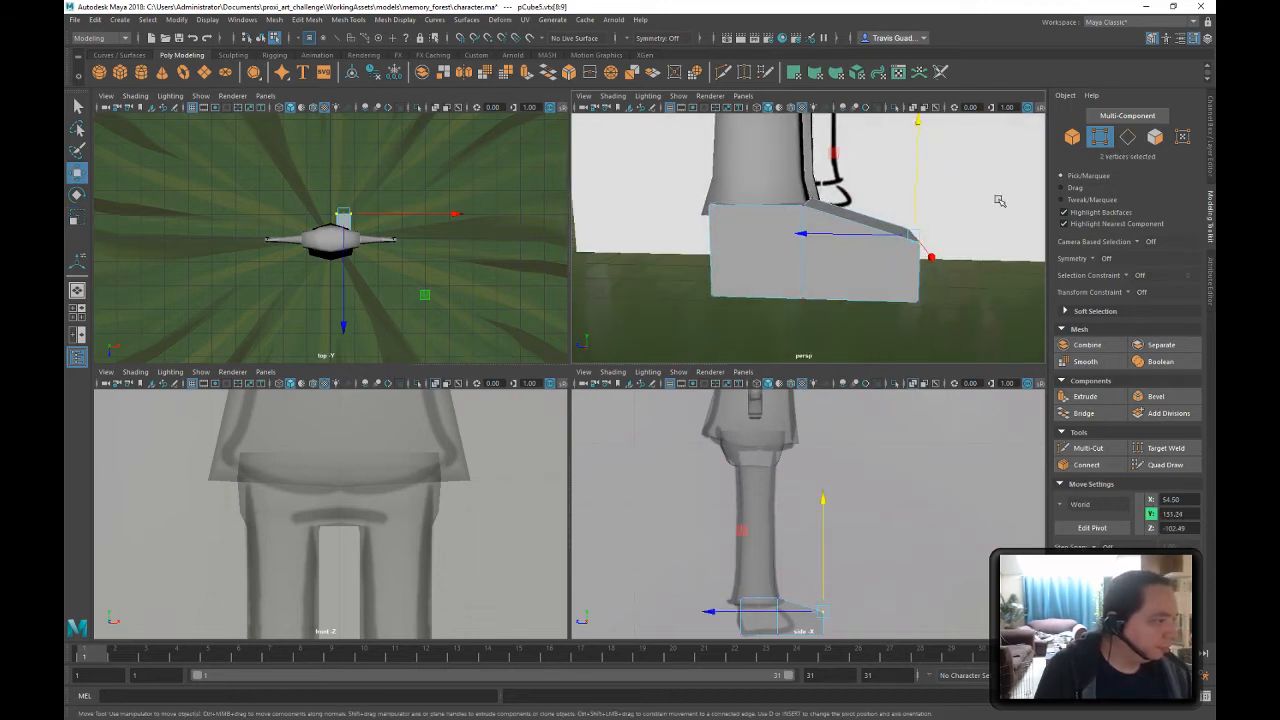
- Pull the toe-end face back to Z -78.66 and extrude it forward to Z -119.42 to form the toe section
{"action": "left_click_drag", "start_coordinate": [858, 262], "coordinate": [829, 257]}
{"action": "right_click_drag", "start_coordinate": [829, 257], "coordinate": [816, 280]}
{"action": "left_click_drag", "start_coordinate": [1026, 298], "coordinate": [786, 205], "text": "alt"}
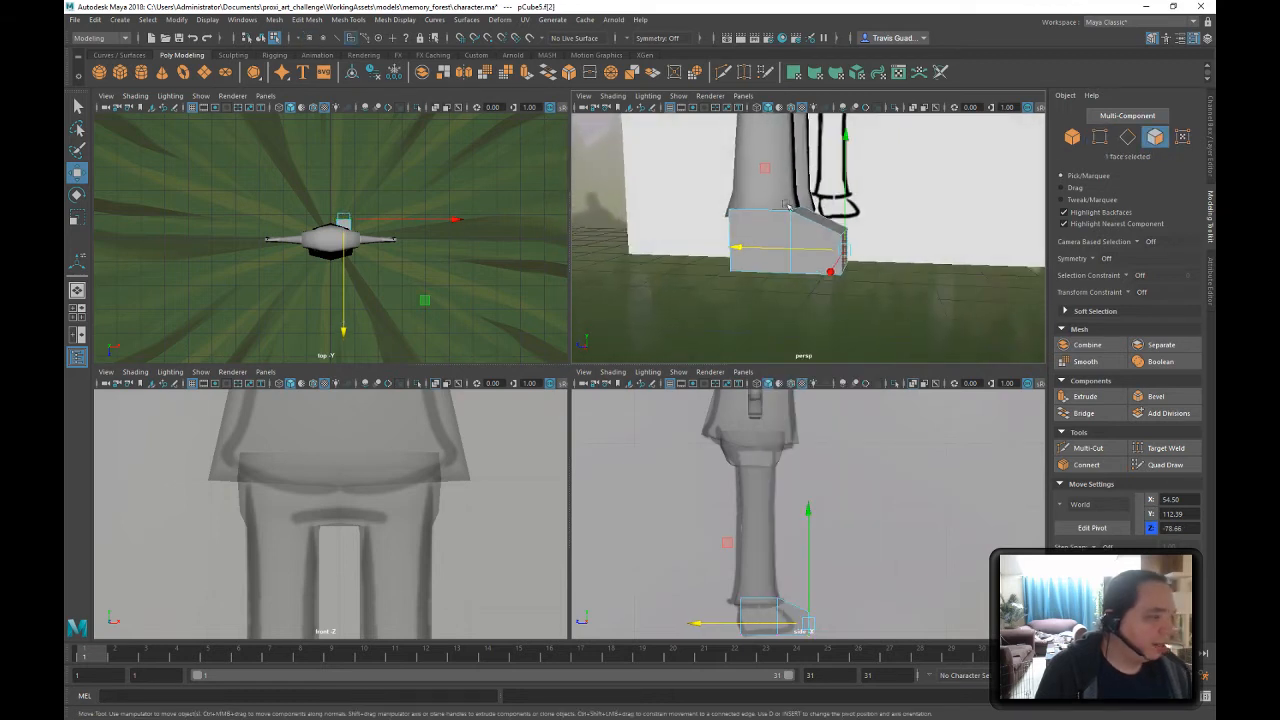
{"action": "left_click", "coordinate": [547, 77]}
{"action": "key", "text": "w"}
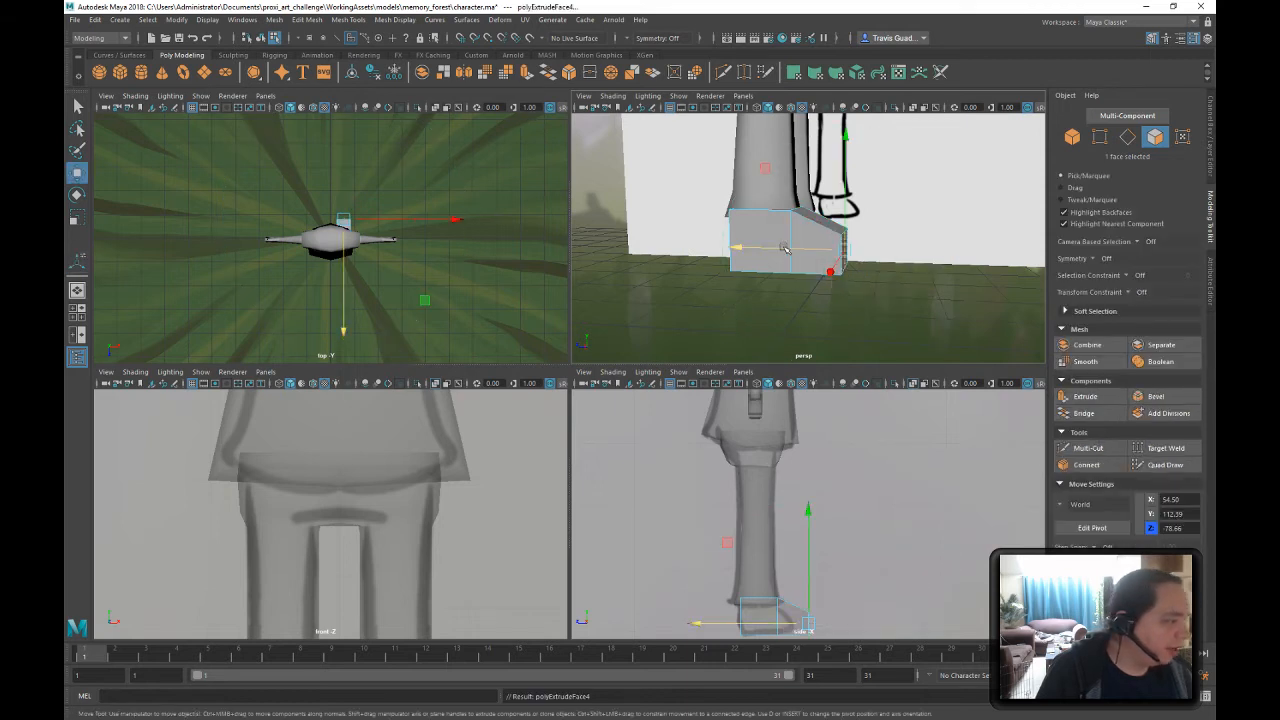
{"action": "left_click_drag", "start_coordinate": [785, 249], "coordinate": [860, 225]}
{"action": "left_click", "coordinate": [268, 38]}
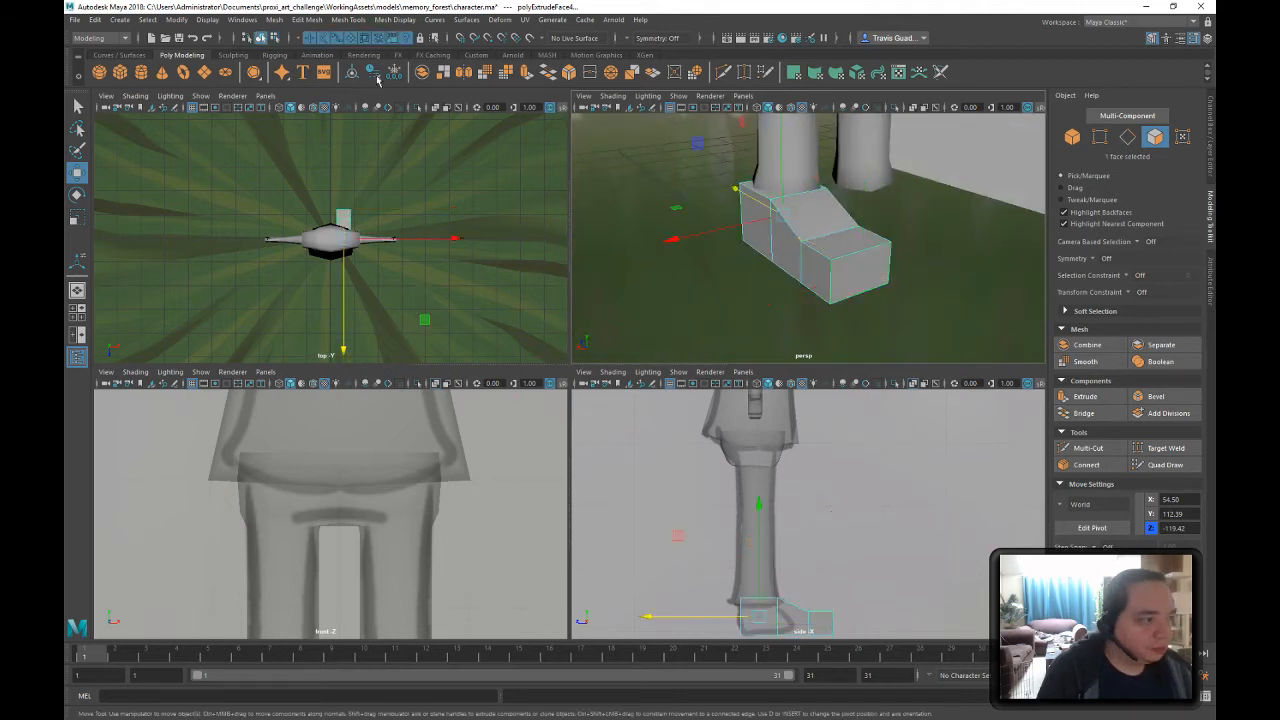
- Bevel all edges of the foot mesh with a Fraction of 1 and one segment
{"action": "left_click_drag", "start_coordinate": [792, 273], "coordinate": [893, 231], "text": "alt"}
{"action": "right_click_drag", "start_coordinate": [886, 229], "coordinate": [880, 213]}
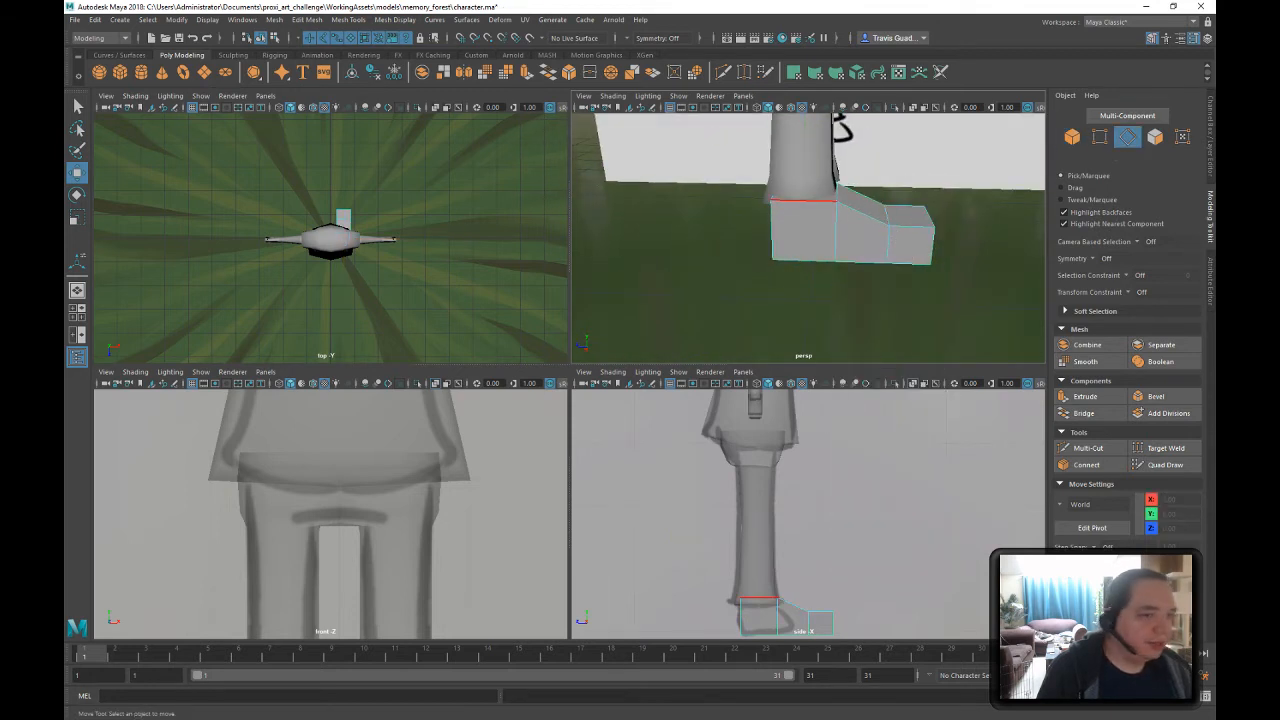
{"action": "left_click", "coordinate": [272, 39]}
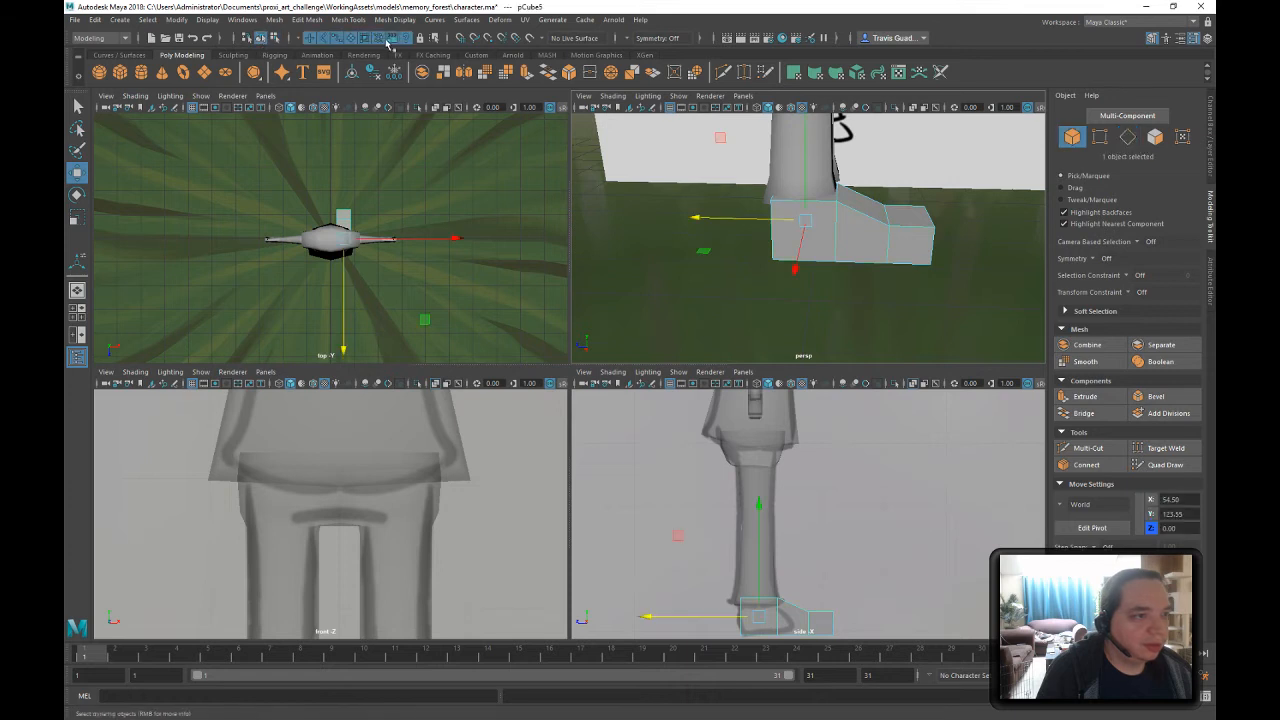
{"action": "left_click", "coordinate": [349, 19]}
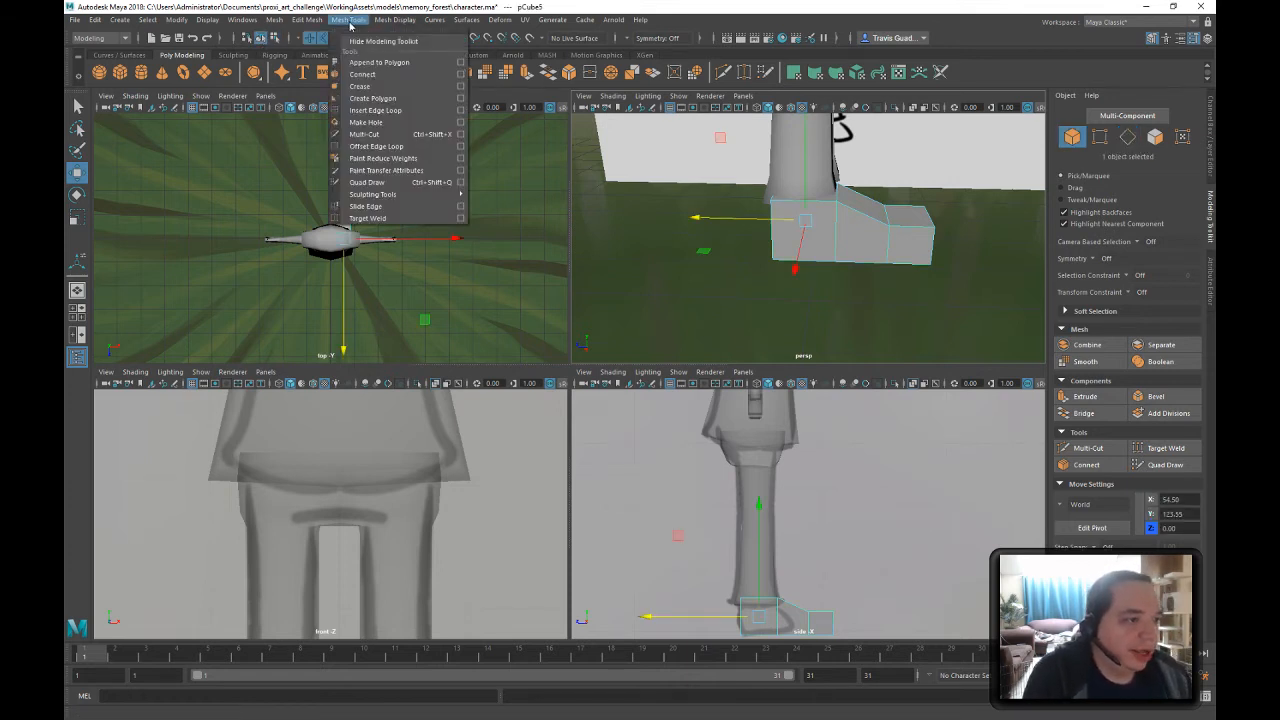
{"action": "mouse_move", "coordinate": [307, 19]}
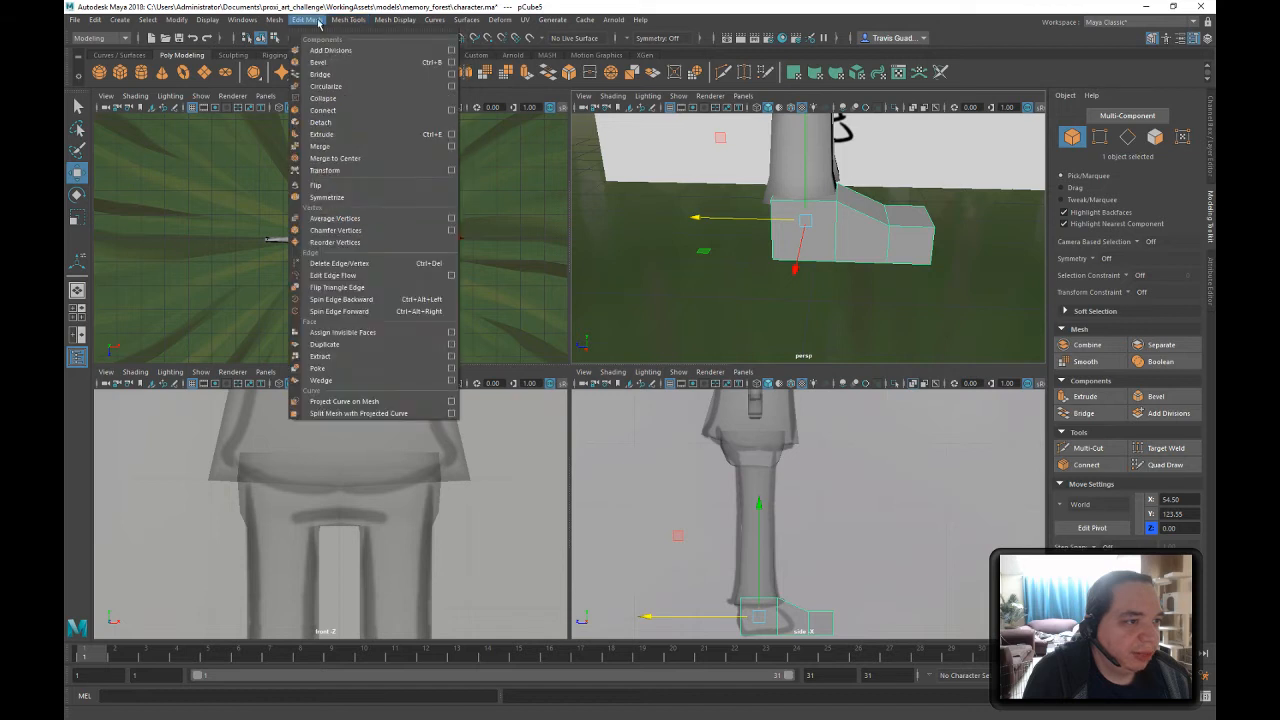
{"action": "left_click", "coordinate": [353, 63]}
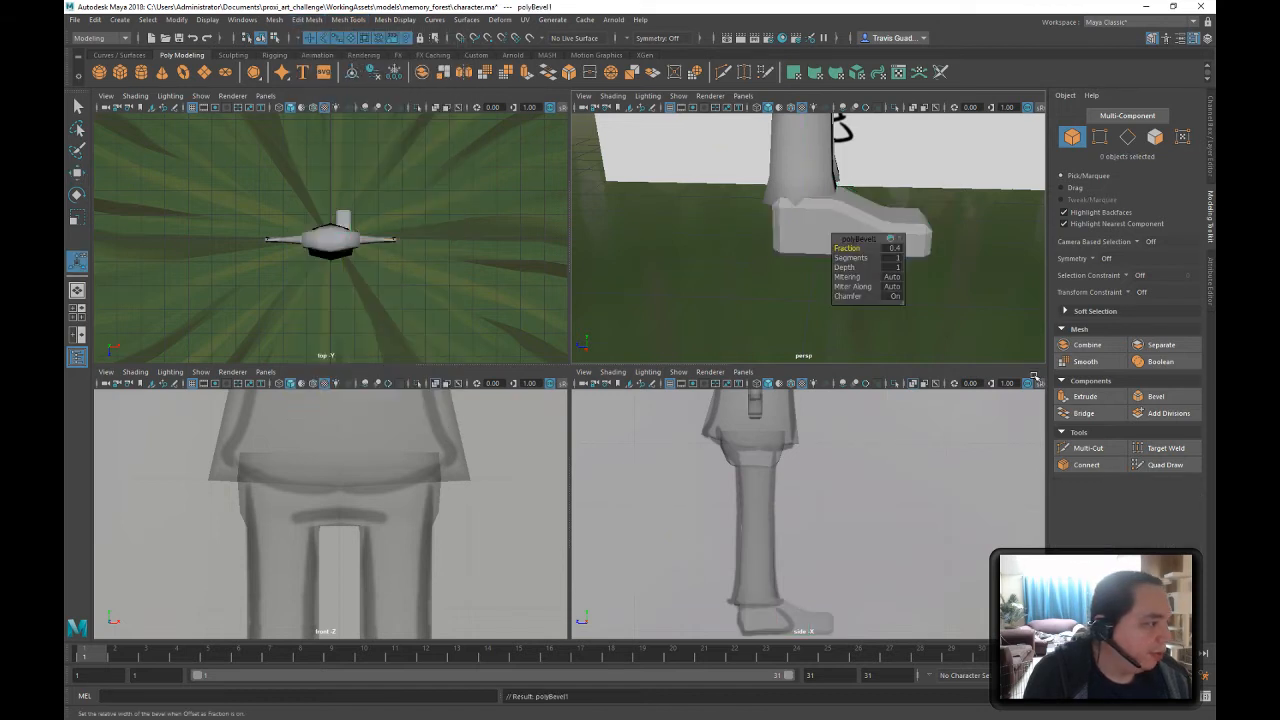
{"action": "left_click_drag", "start_coordinate": [821, 182], "coordinate": [726, 228], "text": "alt"}
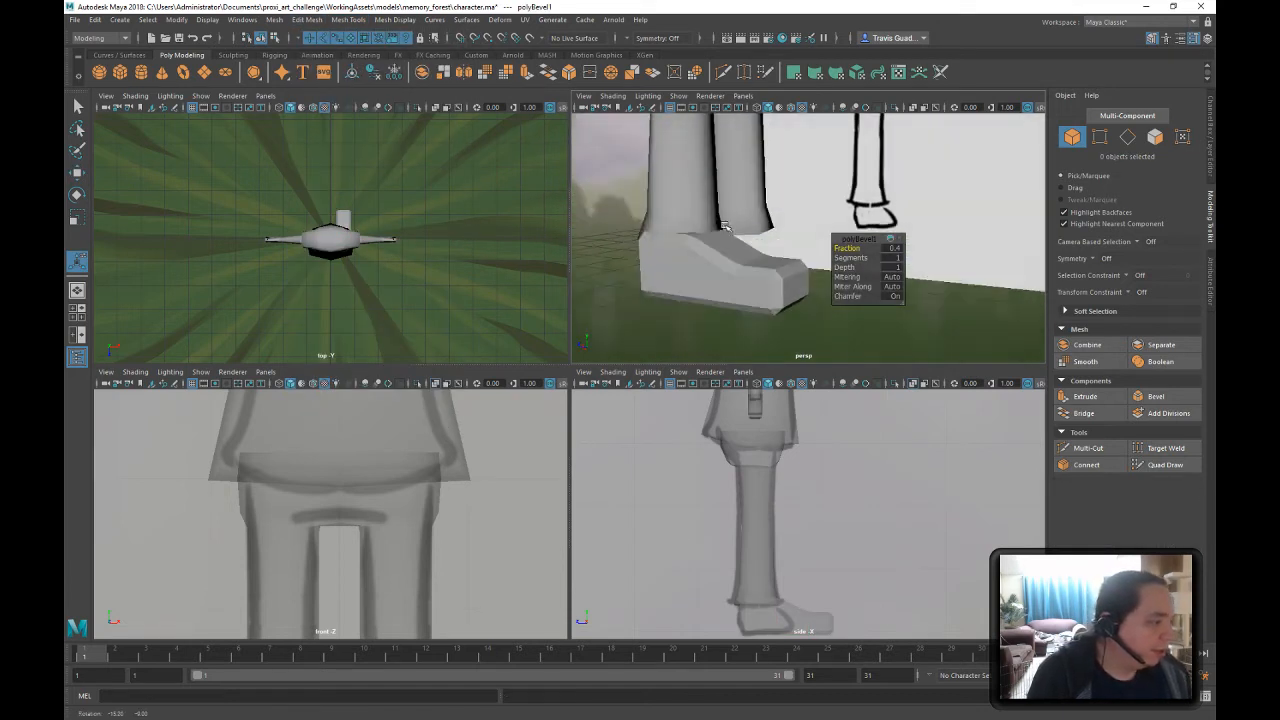
{"action": "left_click_drag", "start_coordinate": [860, 248], "coordinate": [857, 248]}
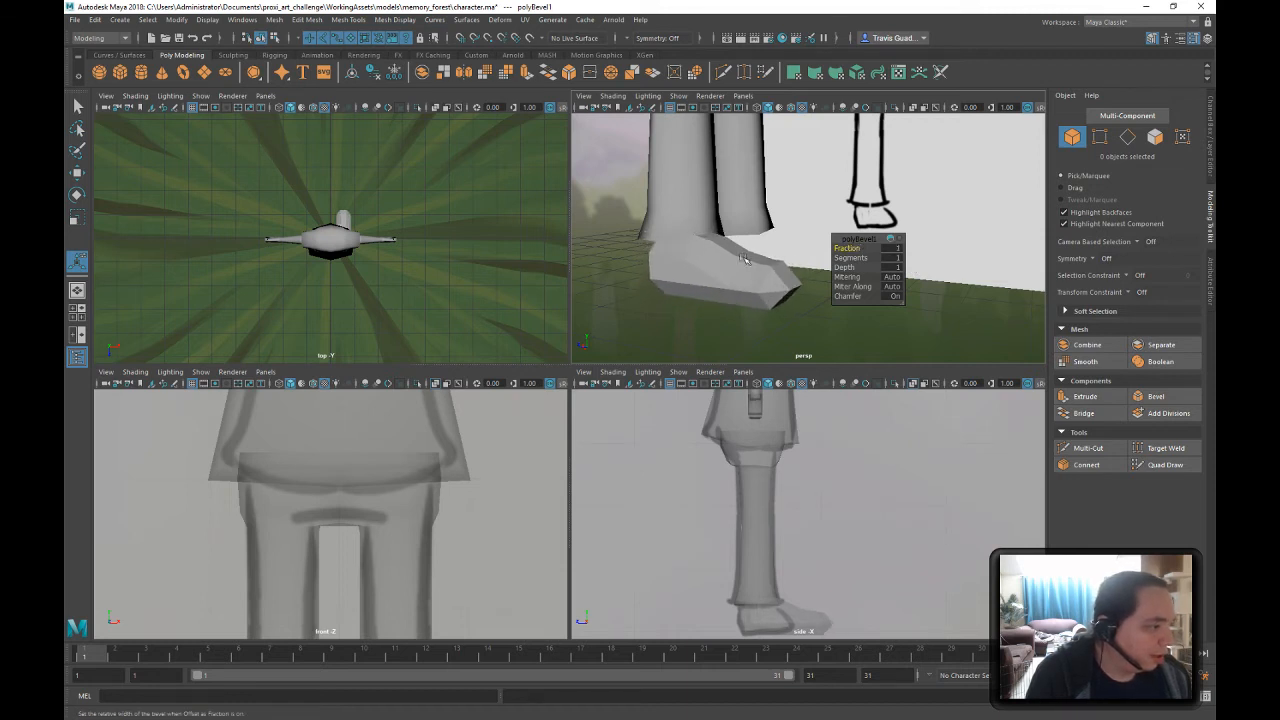
- Select all vertices of the beveled foot and merge the overlapping ones with a distance threshold of 0.01
{"action": "mouse_move", "coordinate": [743, 258]}
{"action": "left_mouse_down", "text": "alt"}
{"action": "mouse_move", "coordinate": [686, 263]}
{"action": "mouse_move", "coordinate": [634, 237]}
{"action": "mouse_move", "coordinate": [648, 204]}
{"action": "mouse_move", "coordinate": [638, 254]}
{"action": "mouse_move", "coordinate": [660, 252]}
{"action": "mouse_move", "coordinate": [648, 236]}
{"action": "left_mouse_up", "text": "alt"}
{"action": "left_click", "coordinate": [685, 281]}
{"action": "scroll", "coordinate": [643, 265], "scroll_direction": "up", "scroll_amount": 3}
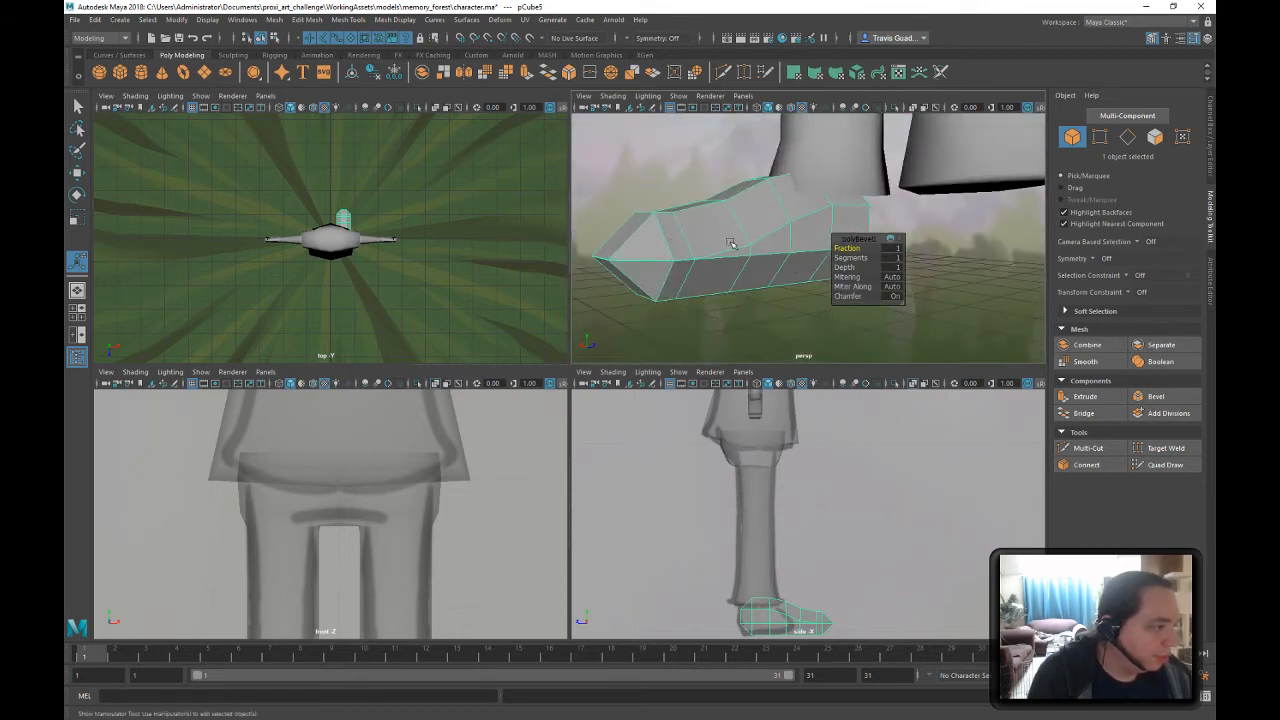
{"action": "left_click_drag", "start_coordinate": [731, 244], "coordinate": [1034, 249], "text": "alt"}
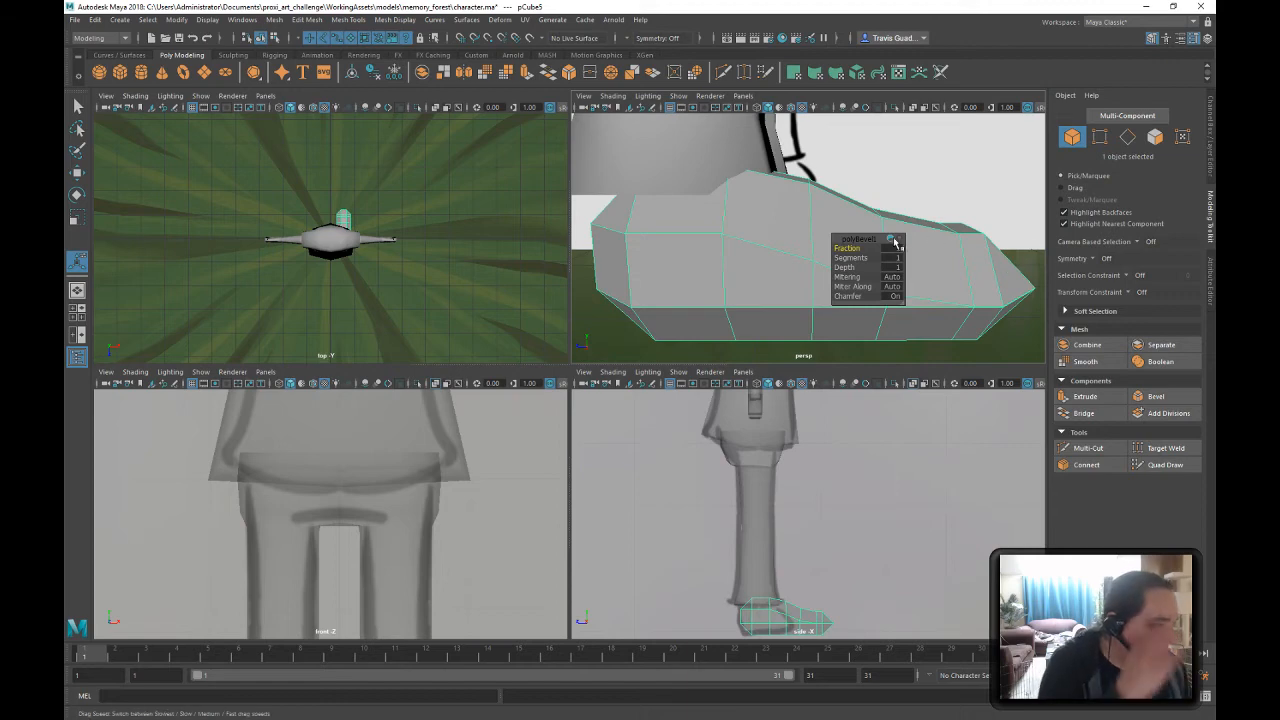
{"action": "scroll", "coordinate": [772, 230], "scroll_direction": "down", "scroll_amount": 5}
{"action": "left_click_drag", "start_coordinate": [772, 230], "coordinate": [729, 230], "text": "alt"}
{"action": "scroll", "coordinate": [670, 237], "scroll_direction": "down", "scroll_amount": 2}
{"action": "scroll", "coordinate": [670, 237], "scroll_direction": "down", "scroll_amount": 2}
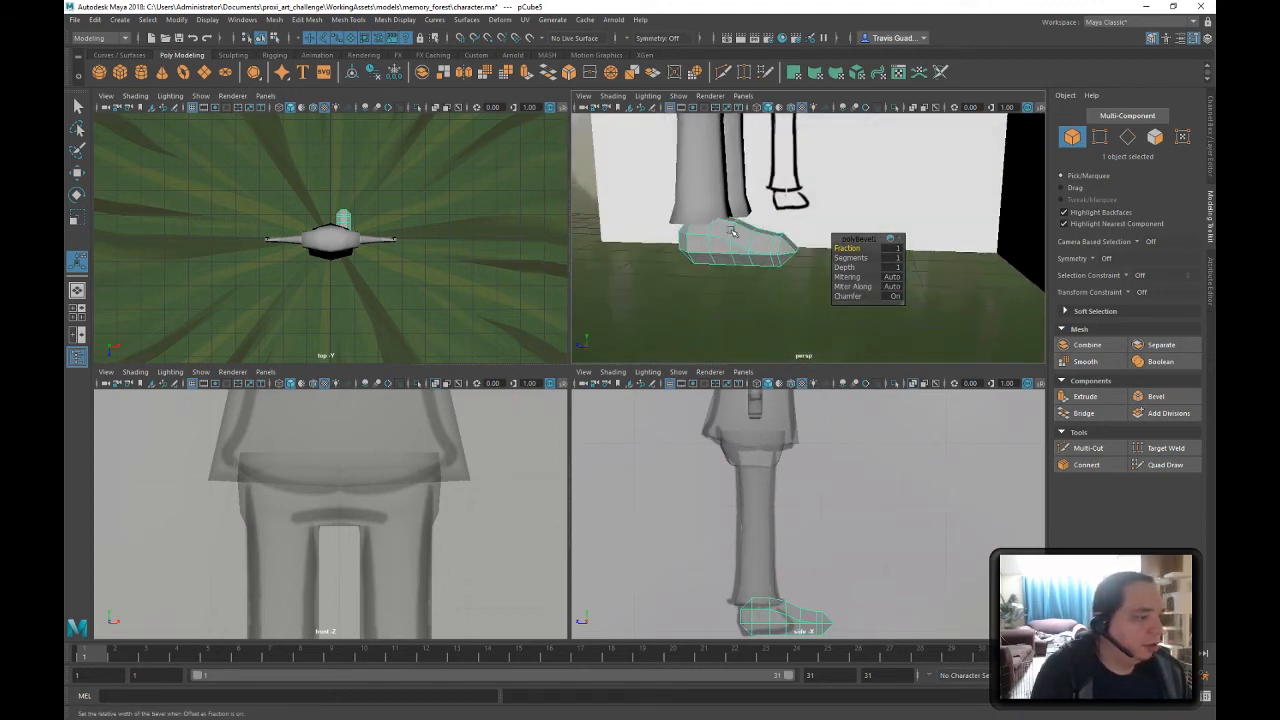
{"action": "right_click_drag", "start_coordinate": [745, 250], "coordinate": [706, 250]}
{"action": "left_click_drag", "start_coordinate": [866, 190], "coordinate": [596, 297]}
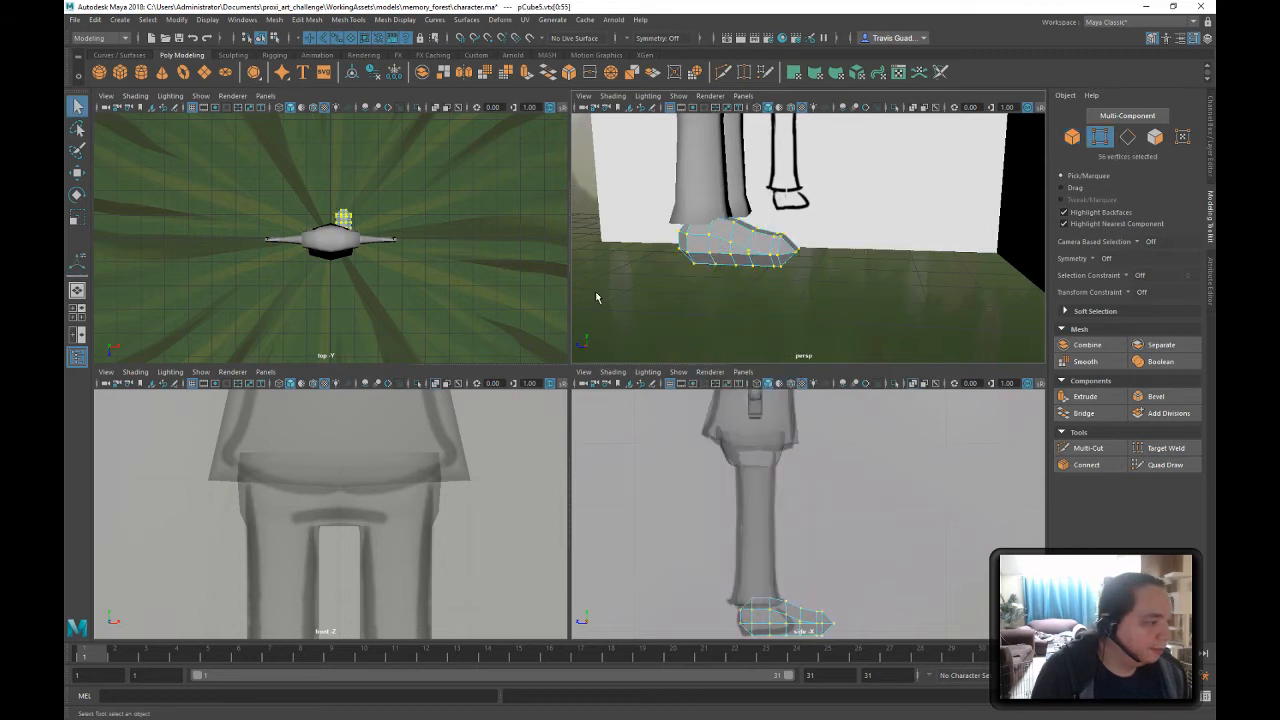
{"action": "left_click", "coordinate": [484, 56]}
{"action": "left_click", "coordinate": [469, 74]}
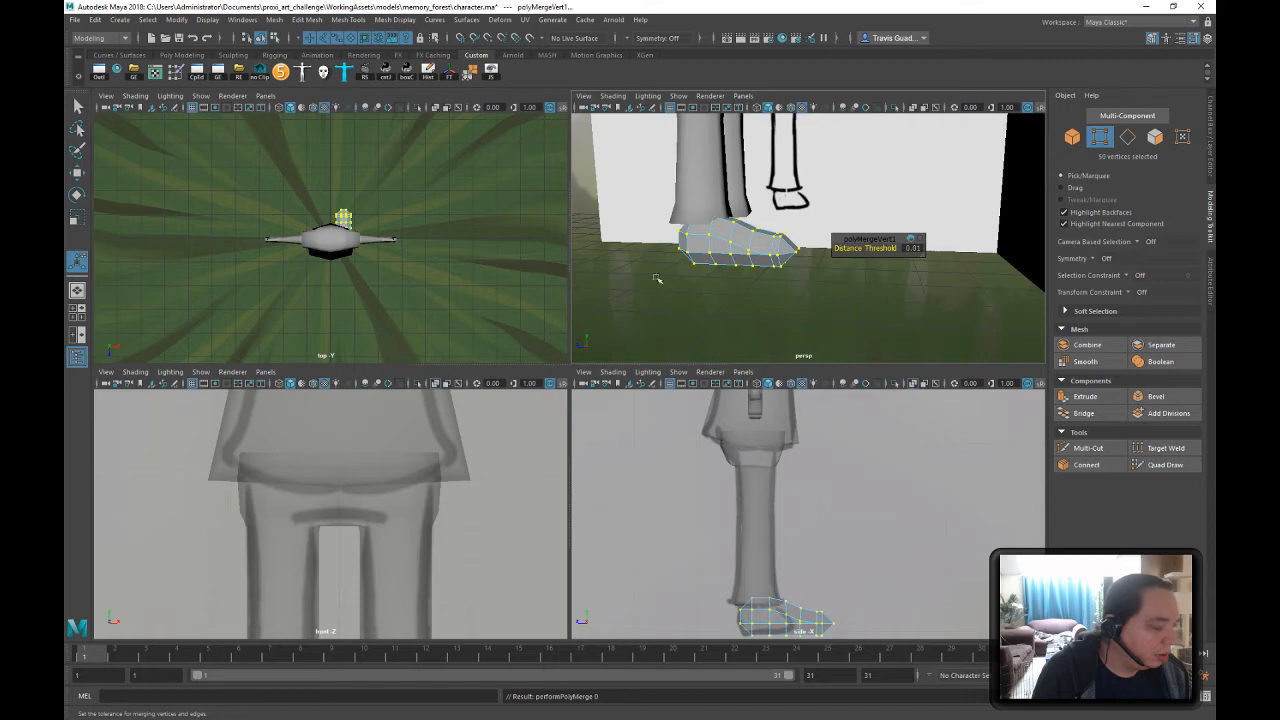
- Return the foot to object selection and freeze its transformations
{"action": "right_click_drag", "start_coordinate": [656, 279], "coordinate": [826, 294], "text": "alt"}
{"action": "left_click_drag", "start_coordinate": [826, 294], "coordinate": [811, 297], "text": "alt"}
{"action": "middle_click_drag", "start_coordinate": [811, 297], "coordinate": [897, 309], "text": "alt"}
{"action": "left_click_drag", "start_coordinate": [897, 309], "coordinate": [816, 297], "text": "alt"}
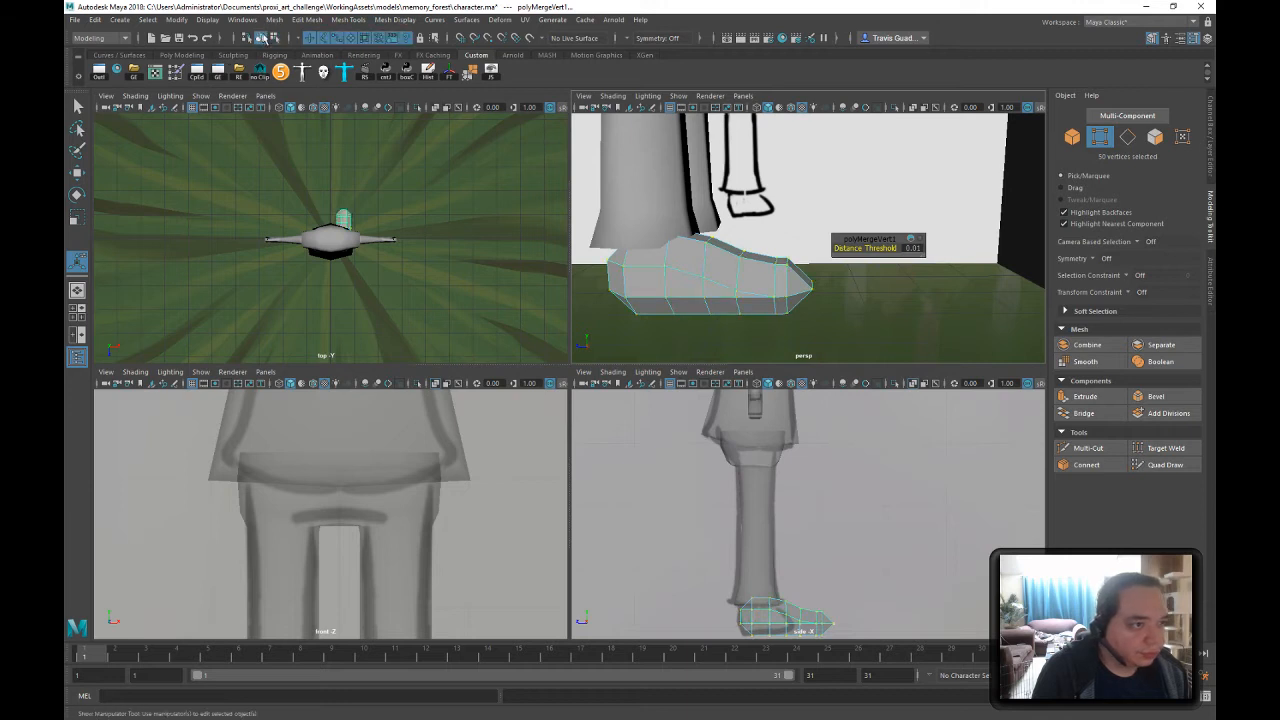
{"action": "key", "text": "F8"}
{"action": "left_click_drag", "start_coordinate": [816, 297], "coordinate": [798, 241], "text": "alt"}
{"action": "scroll", "coordinate": [829, 263], "scroll_direction": "down", "scroll_amount": 3}
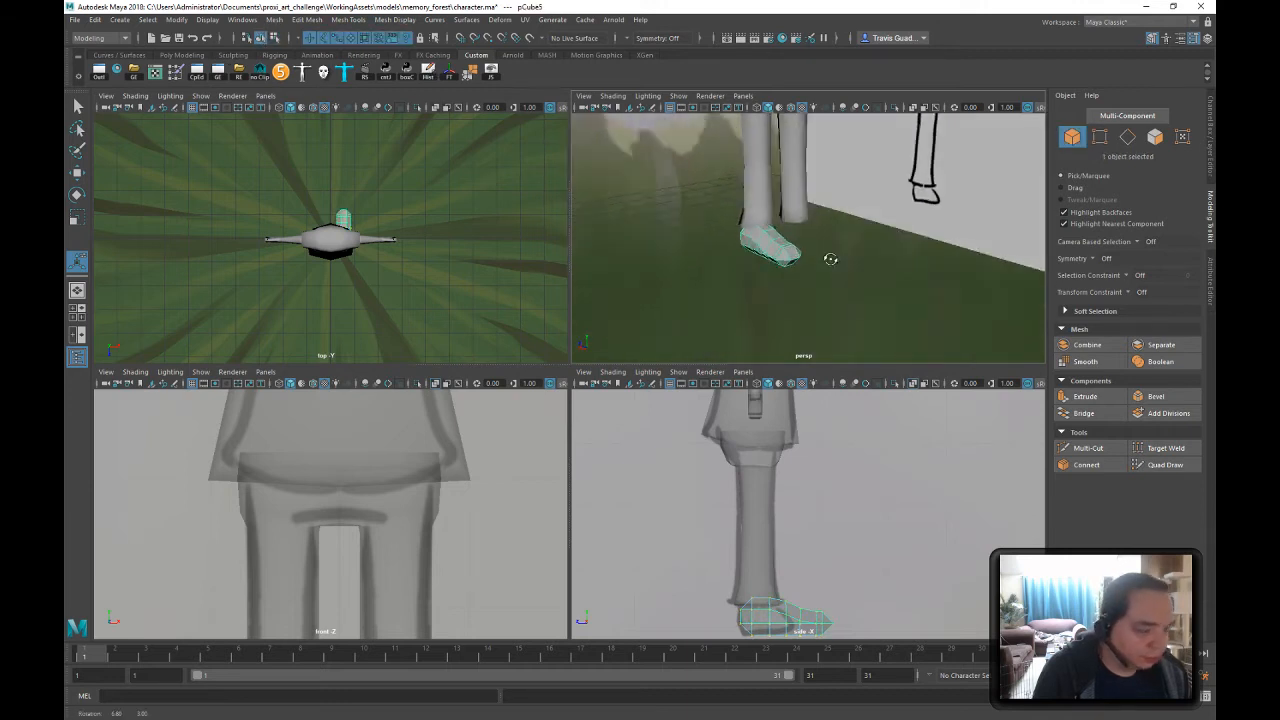
{"action": "key", "text": "w"}
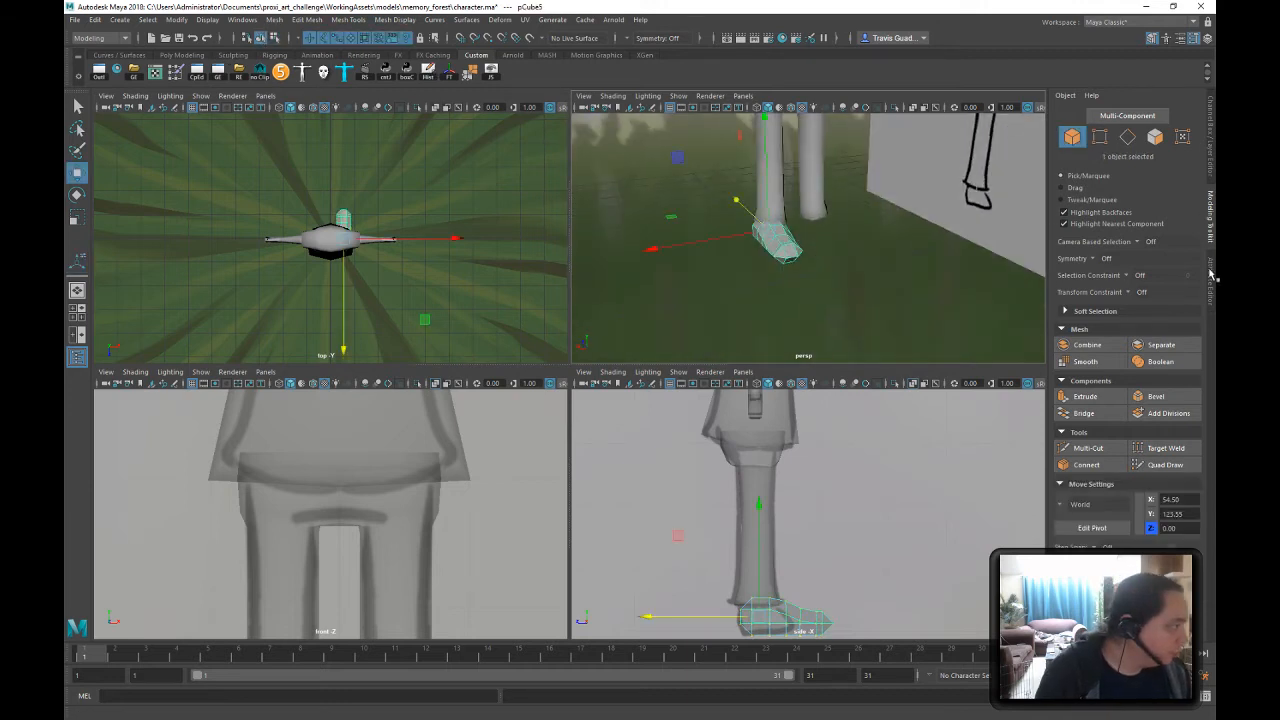
{"action": "left_click", "coordinate": [1213, 162]}
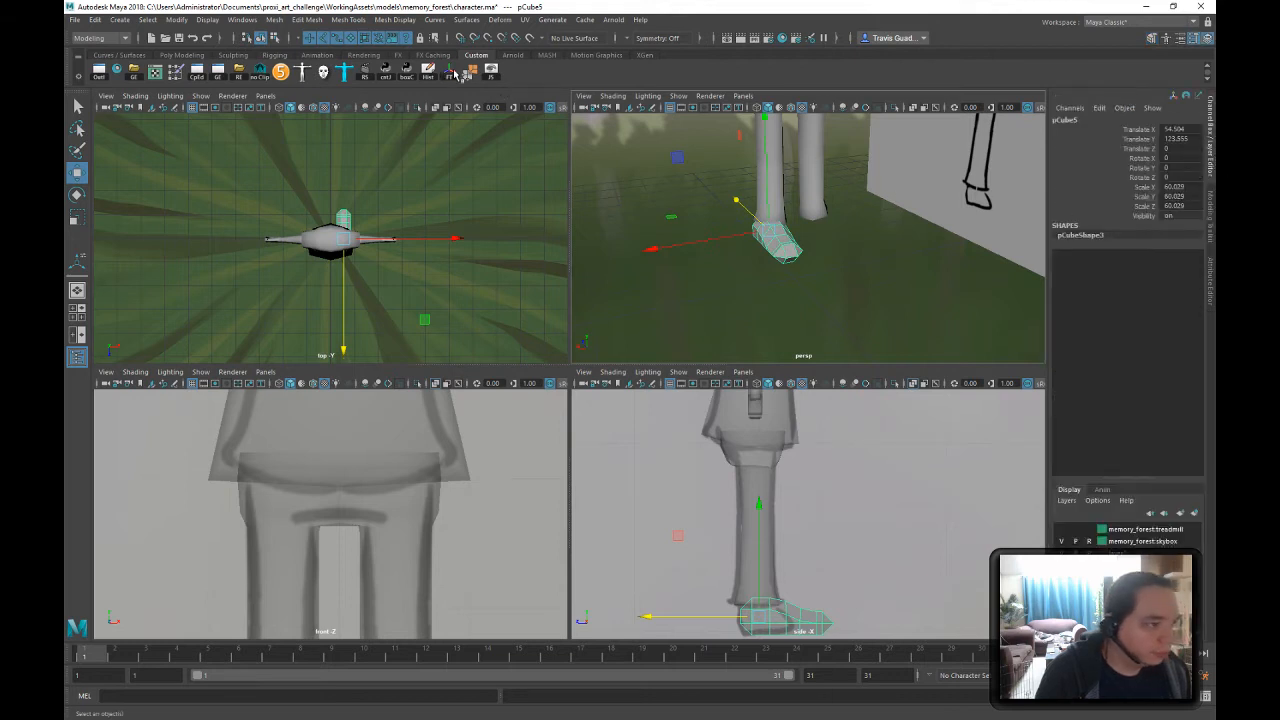
{"action": "left_click", "coordinate": [455, 75]}
- Snap the foot's pivot to the world origin on the grid
{"action": "key", "text": "d"}
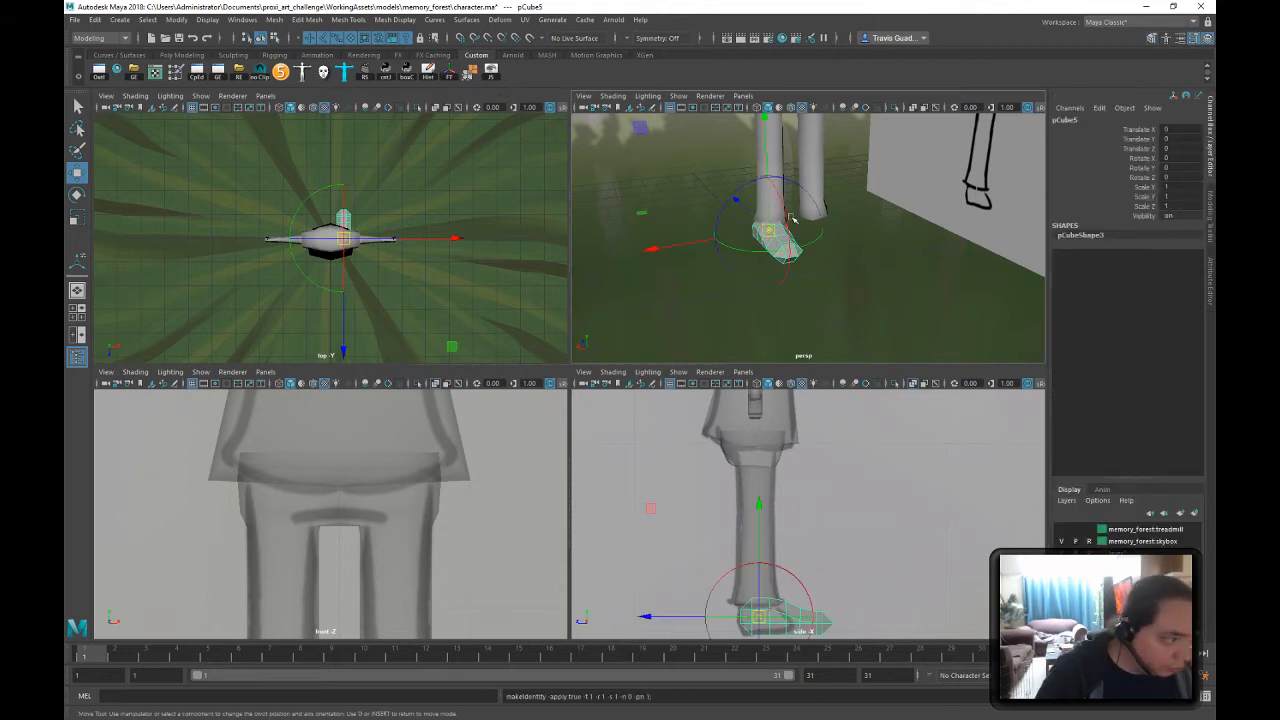
{"action": "key", "text": "x"}
{"action": "left_click_drag", "start_coordinate": [768, 230], "coordinate": [797, 276]}
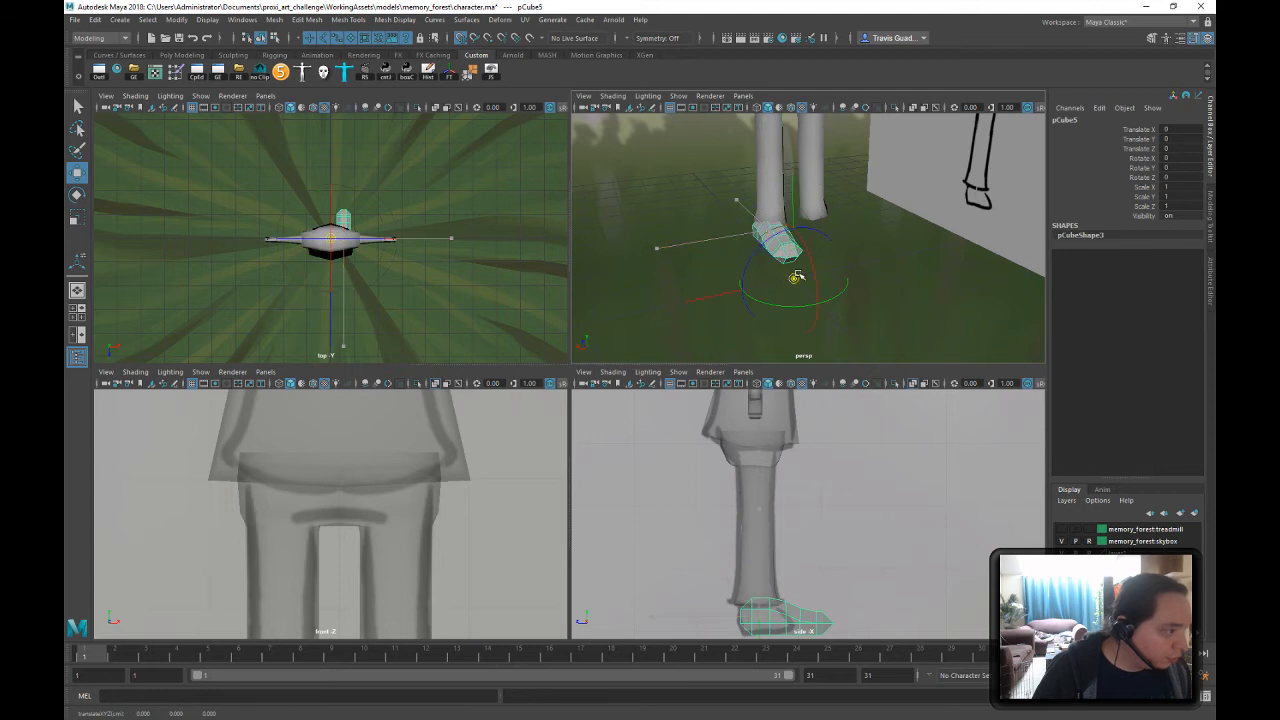
{"action": "key", "text": "d"}
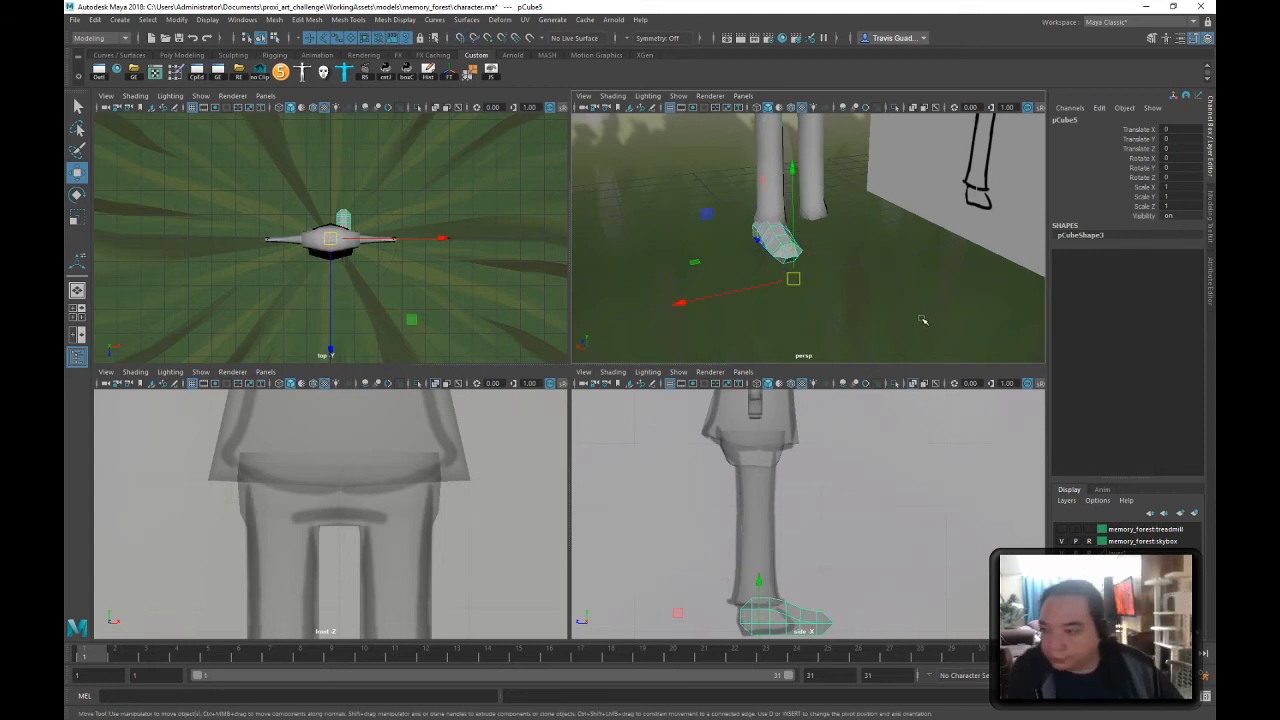
{"action": "left_click_drag", "start_coordinate": [910, 274], "coordinate": [842, 276], "text": "alt"}
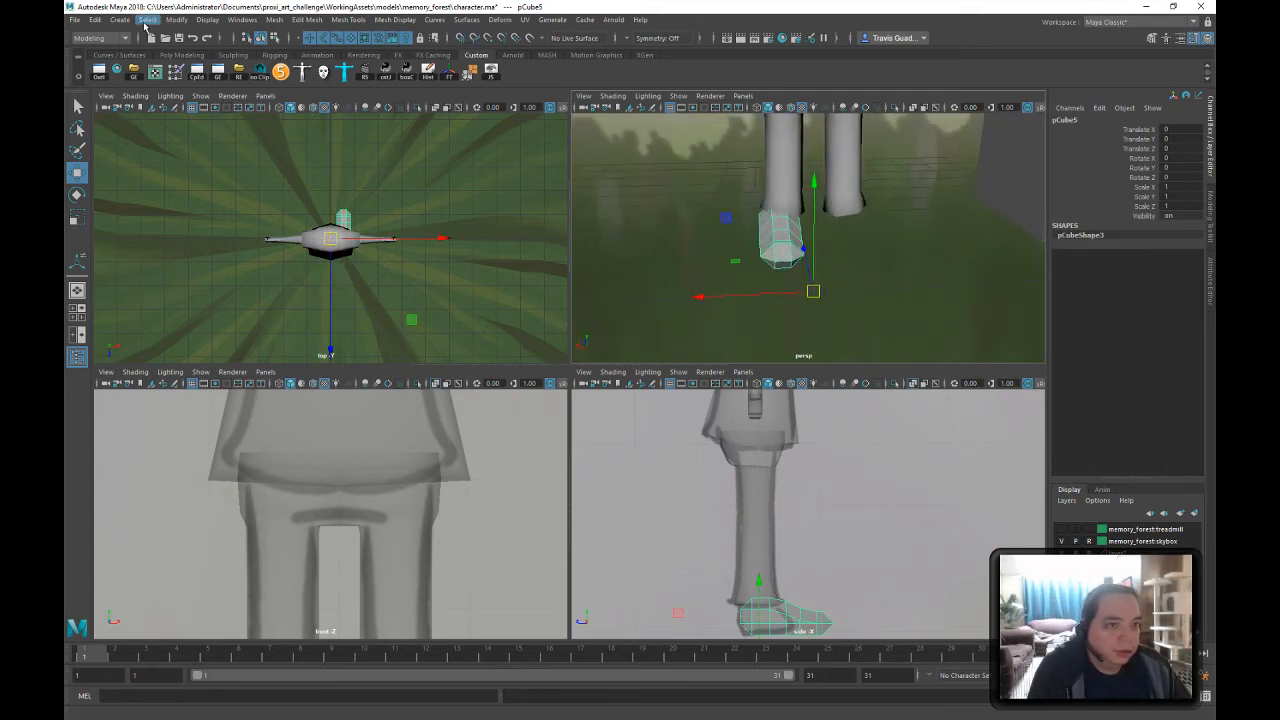
- Create an instanced duplicate of the foot and mirror it under the other leg with Scale X -1
{"action": "left_click", "coordinate": [95, 19]}
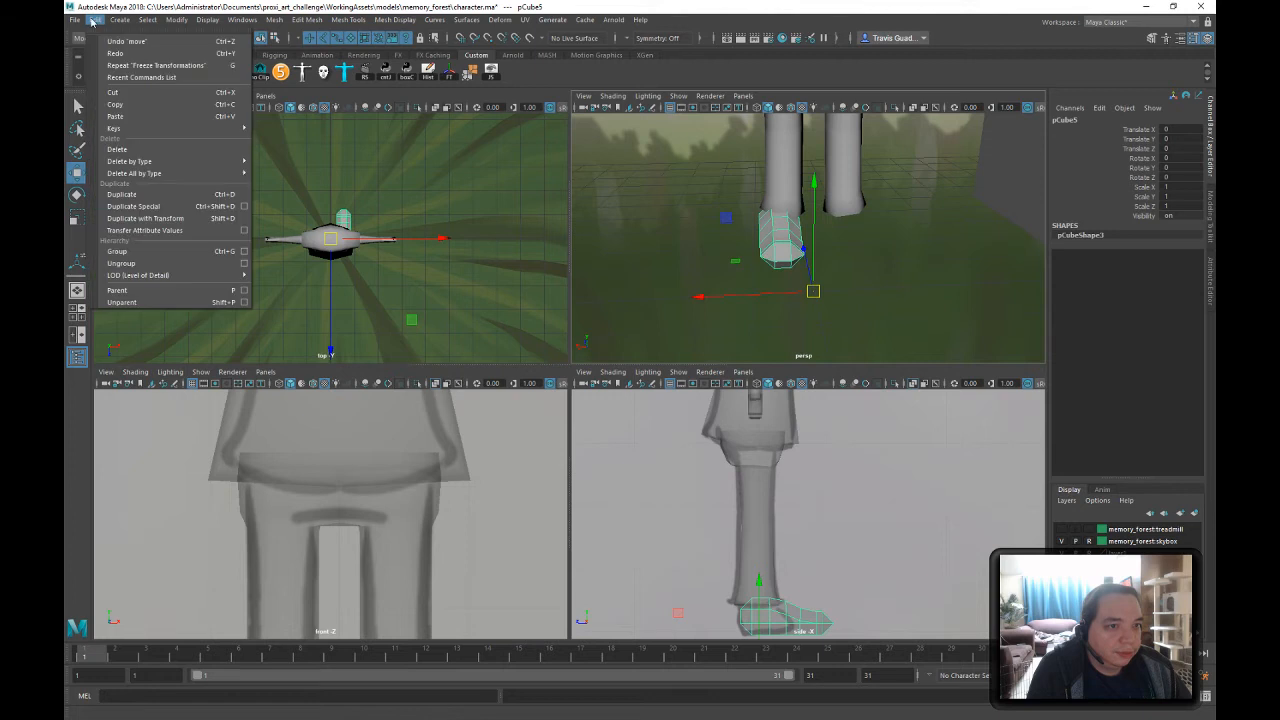
{"action": "left_click", "coordinate": [173, 210]}
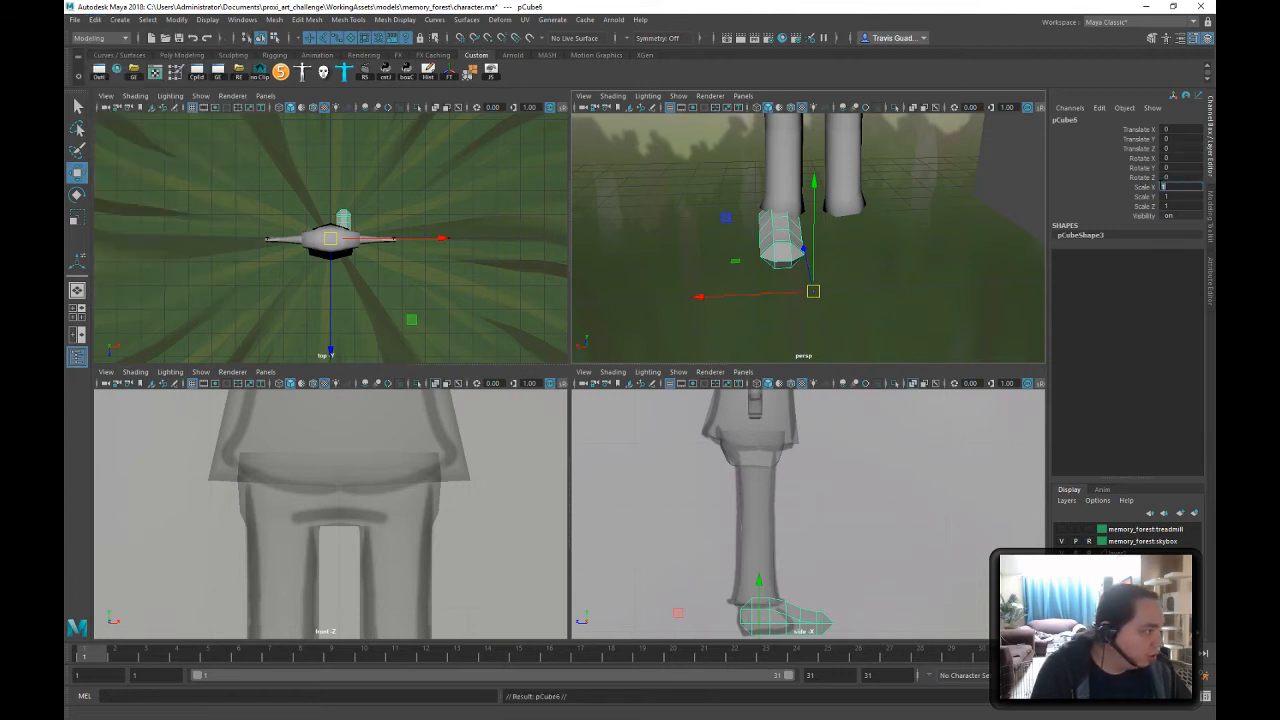
{"action": "key", "text": "r"}
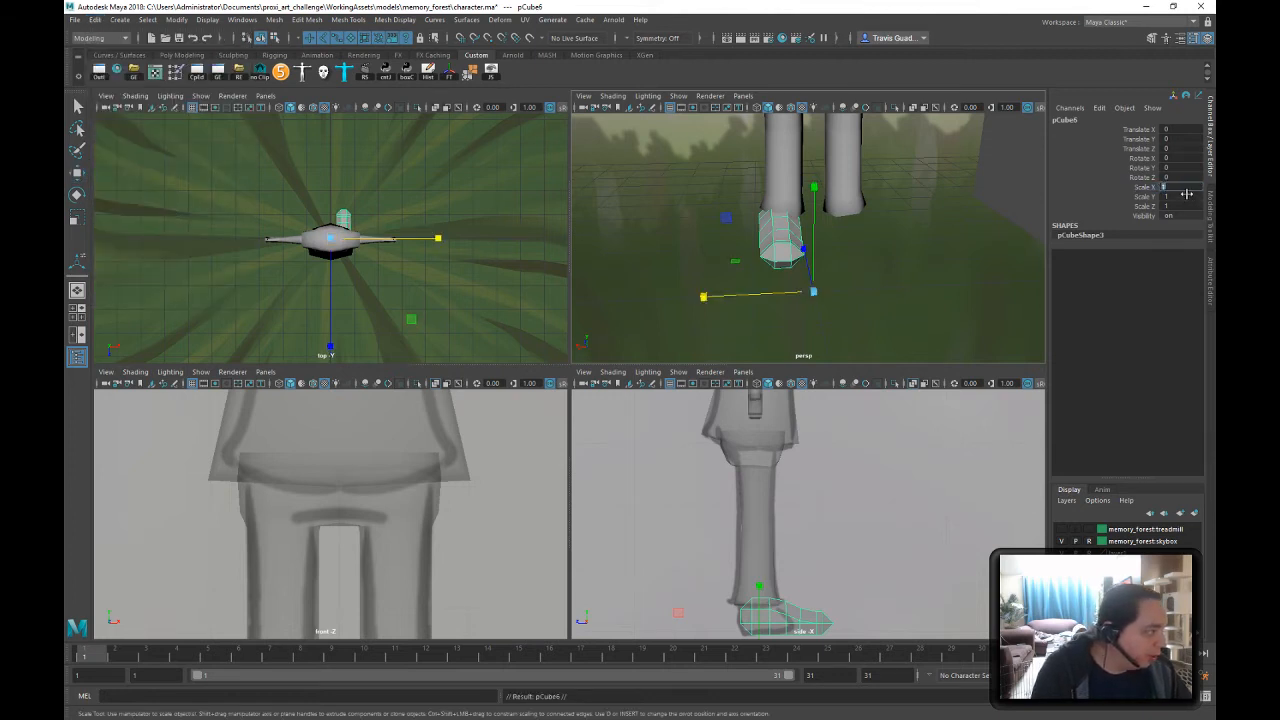
{"action": "type", "text": "-1"}
{"action": "key", "text": "Return"}
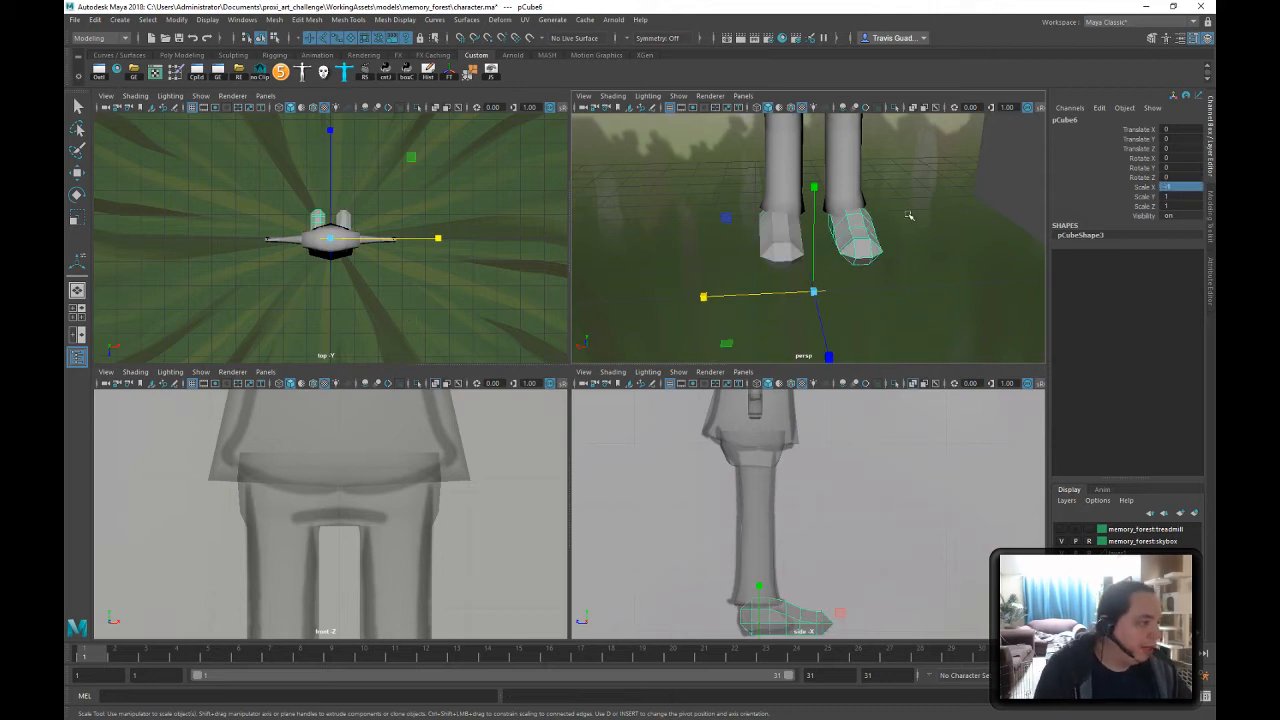
- Lower the outer side vertex at mid-length of the original foot slightly
{"action": "key", "text": "w"}
{"action": "left_click", "coordinate": [755, 227]}
{"action": "left_click", "coordinate": [773, 229]}
{"action": "right_click_drag", "start_coordinate": [779, 228], "coordinate": [735, 227]}
{"action": "left_click_drag", "start_coordinate": [677, 121], "coordinate": [877, 313]}
{"action": "left_click_drag", "start_coordinate": [695, 241], "coordinate": [888, 190]}
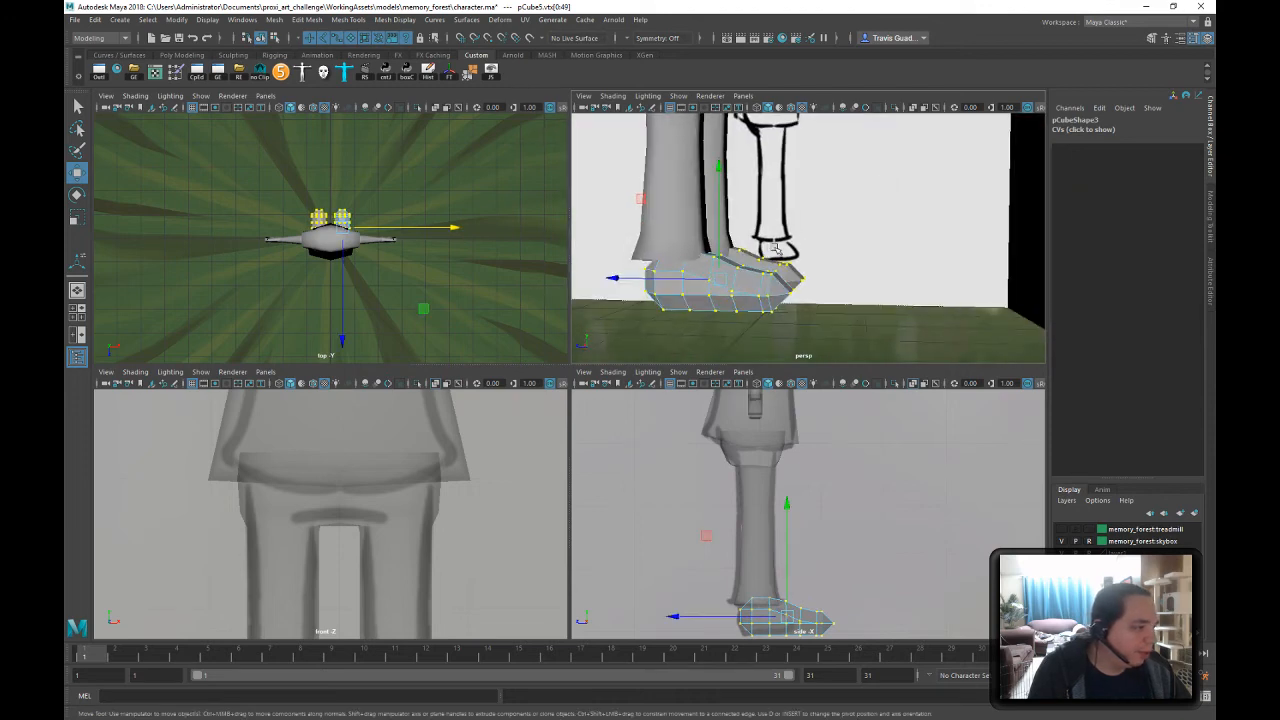
{"action": "middle_click_drag", "start_coordinate": [748, 253], "coordinate": [844, 209], "text": "alt"}
{"action": "right_click_drag", "start_coordinate": [844, 209], "coordinate": [934, 298], "text": "alt"}
{"action": "left_click_drag", "start_coordinate": [934, 298], "coordinate": [917, 277], "text": "alt"}
{"action": "middle_click_drag", "start_coordinate": [917, 277], "coordinate": [895, 277], "text": "alt"}
{"action": "right_click_drag", "start_coordinate": [895, 277], "coordinate": [863, 284], "text": "alt"}
{"action": "left_click", "coordinate": [834, 258]}
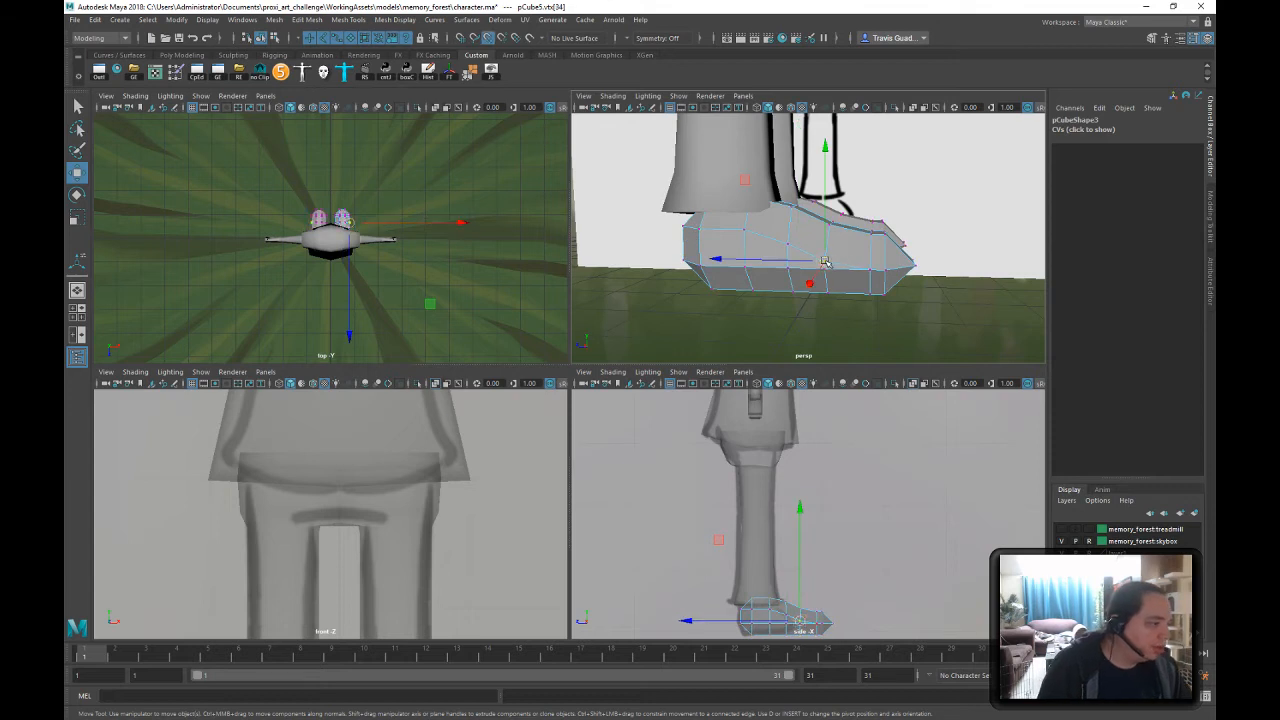
{"action": "left_click_drag", "start_coordinate": [824, 262], "coordinate": [823, 271]}
- Align the two mid-length vertices on the foot's inner side with the height of the lowered outer vertex
{"action": "left_click_drag", "start_coordinate": [809, 227], "coordinate": [682, 250], "text": "alt"}
{"action": "middle_click_drag", "start_coordinate": [682, 250], "coordinate": [746, 200], "text": "alt"}
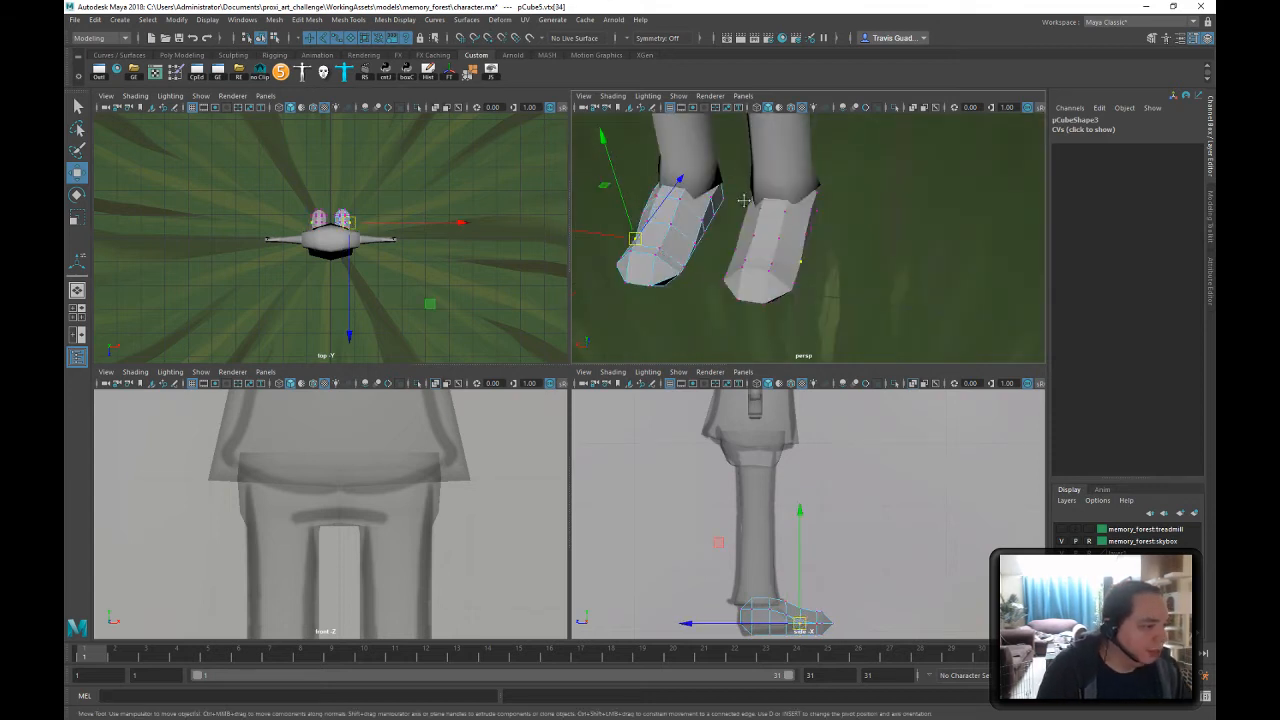
{"action": "right_click_drag", "start_coordinate": [746, 200], "coordinate": [840, 236], "text": "alt"}
{"action": "middle_click_drag", "start_coordinate": [840, 236], "coordinate": [931, 266], "text": "alt"}
{"action": "left_click_drag", "start_coordinate": [931, 266], "coordinate": [794, 290], "text": "alt"}
{"action": "left_click", "coordinate": [793, 281]}
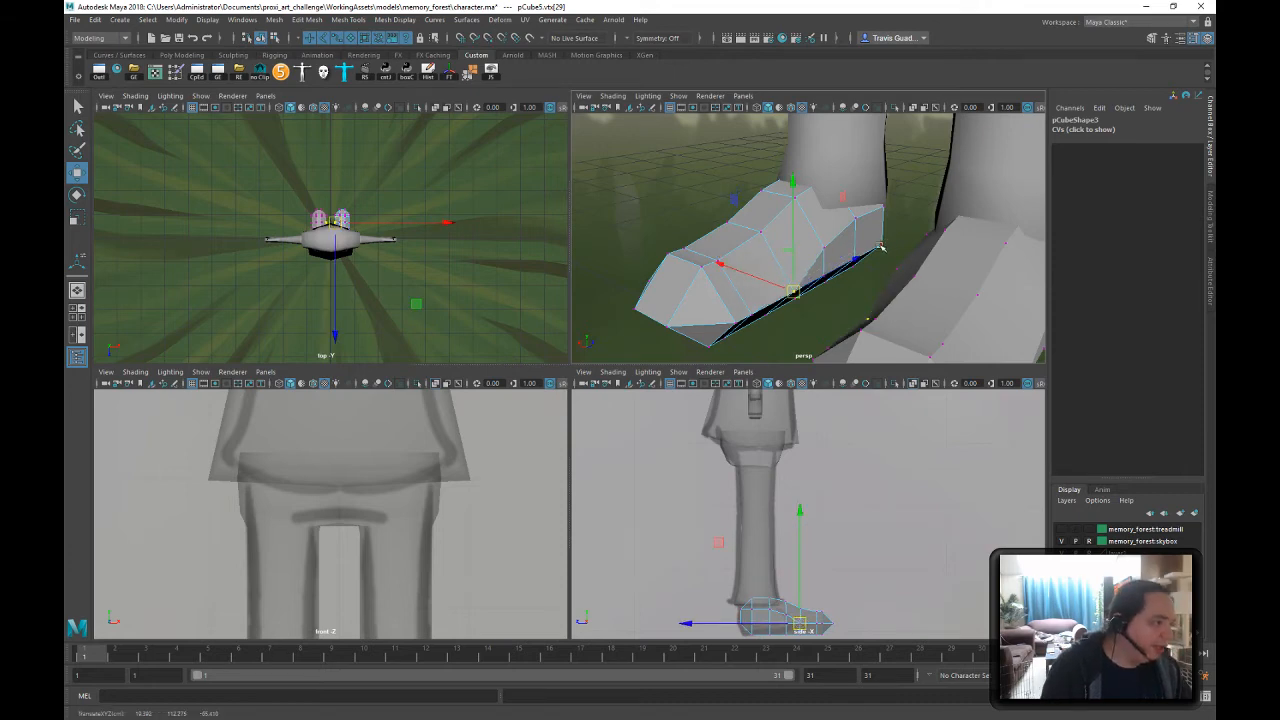
{"action": "left_click_drag", "start_coordinate": [881, 246], "coordinate": [855, 278], "text": "alt"}
{"action": "key", "text": "ctrl+z"}
{"action": "left_click", "coordinate": [822, 278]}
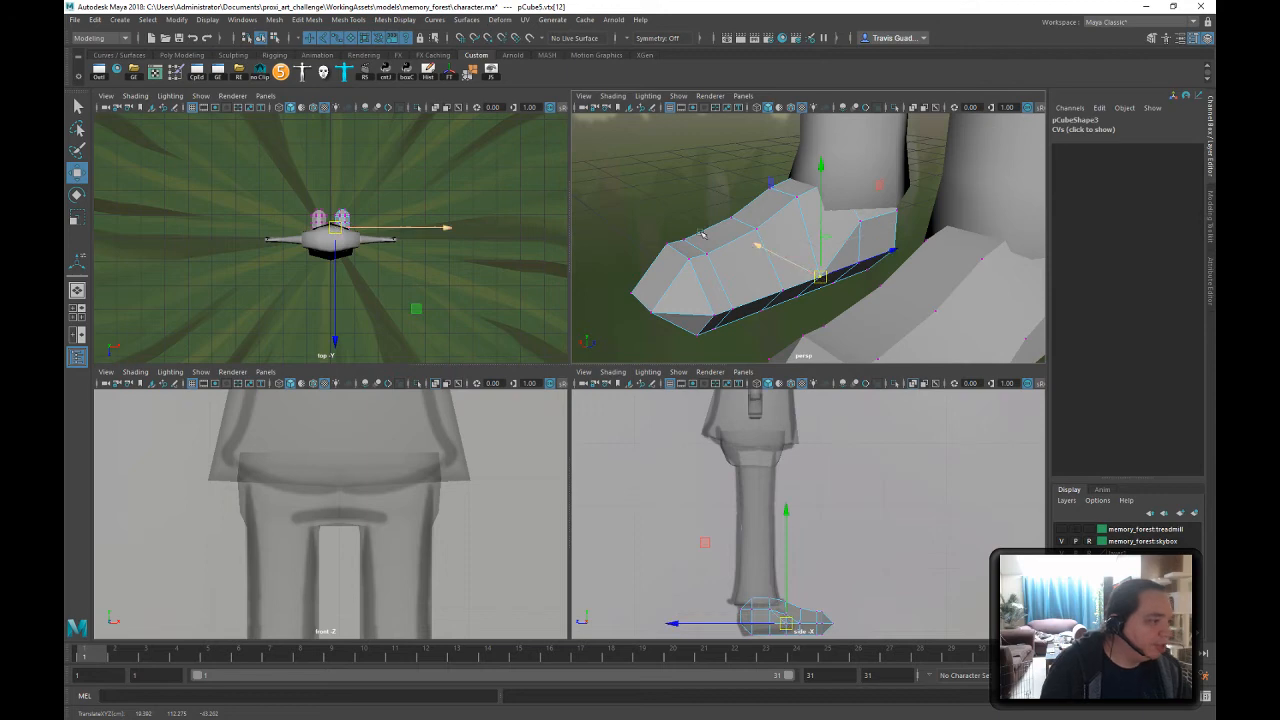
- Snap the remaining outer side vertex near the ankle to the same height as its neighbours
{"action": "left_click_drag", "start_coordinate": [701, 233], "coordinate": [812, 302], "text": "alt"}
{"action": "left_click", "coordinate": [826, 266]}
{"action": "key", "text": "v"}
{"action": "mouse_move", "coordinate": [876, 260]}
{"action": "left_mouse_down", "text": "alt"}
{"action": "mouse_move", "coordinate": [822, 300]}
{"action": "mouse_move", "coordinate": [883, 249]}
{"action": "left_mouse_up", "text": "alt"}
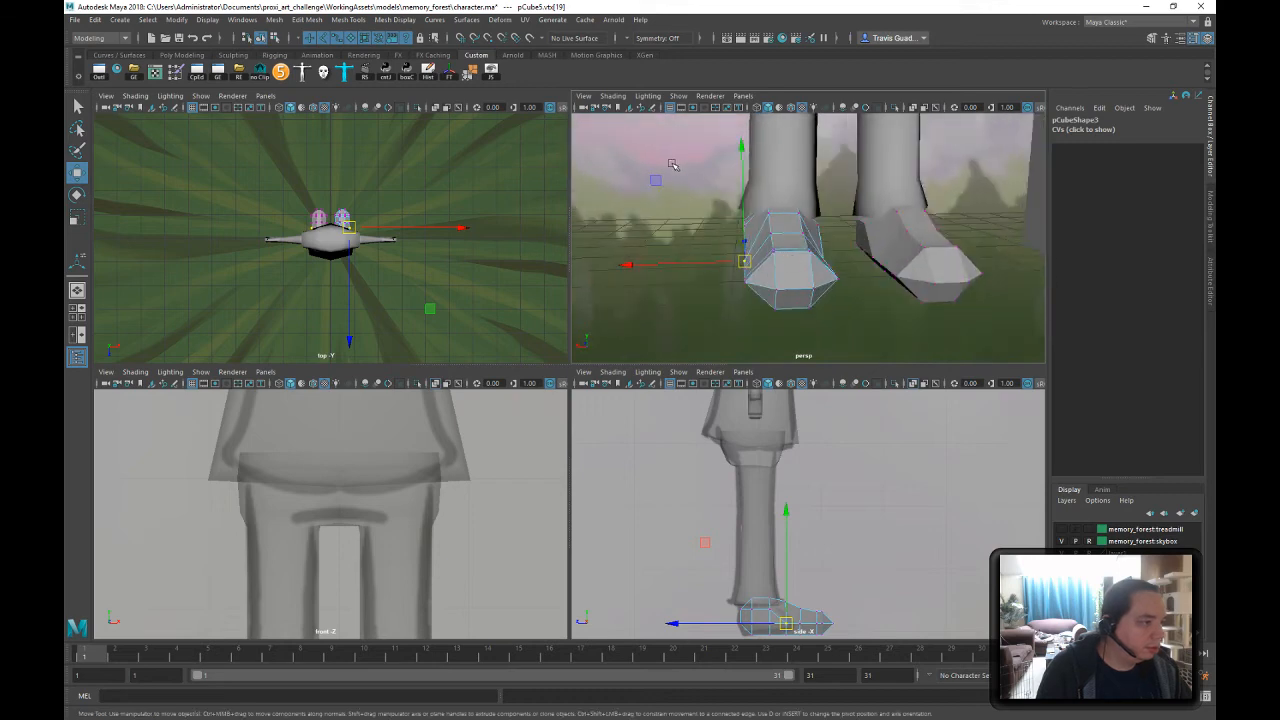
- Try to scale the bottom vertices of the foot along its length
{"action": "left_click_drag", "start_coordinate": [812, 214], "coordinate": [932, 278], "text": "alt"}
{"action": "key", "text": "r"}
{"action": "key", "text": "w"}
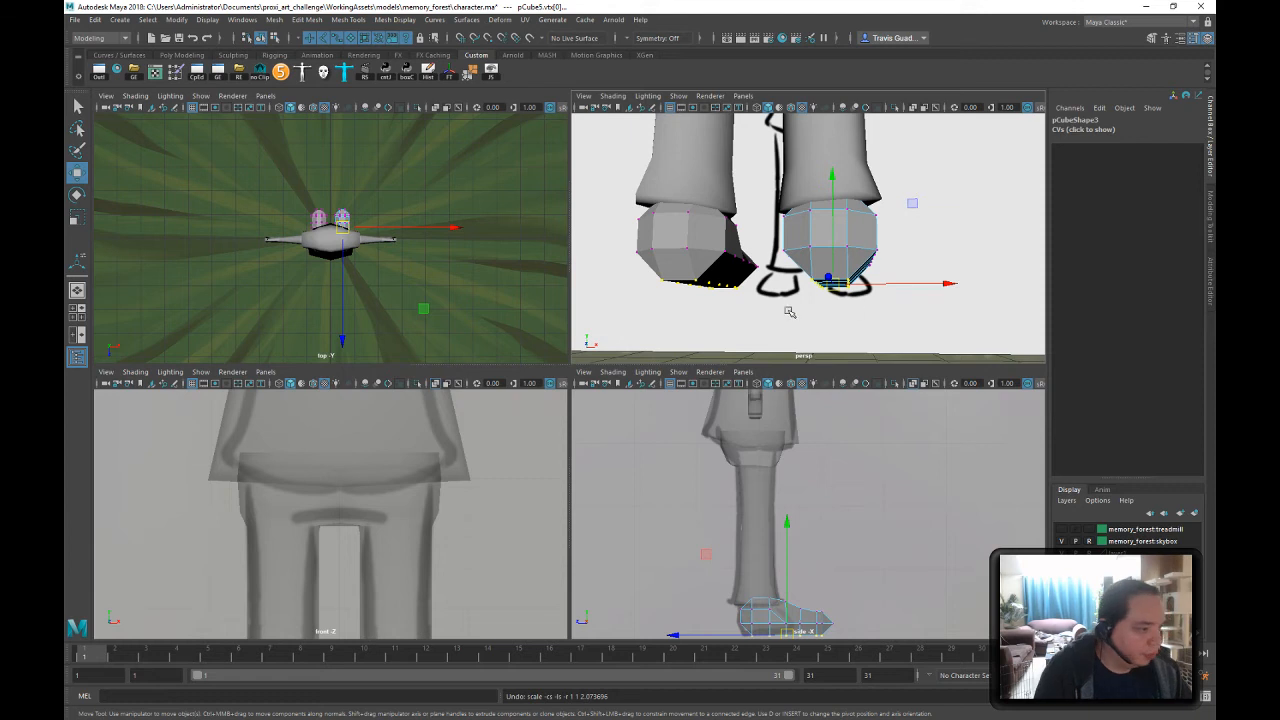
- Move the foot's bottom vertices outward on both sides so the sole is as wide as the foot
{"action": "left_click_drag", "start_coordinate": [868, 307], "coordinate": [870, 309], "text": "alt"}
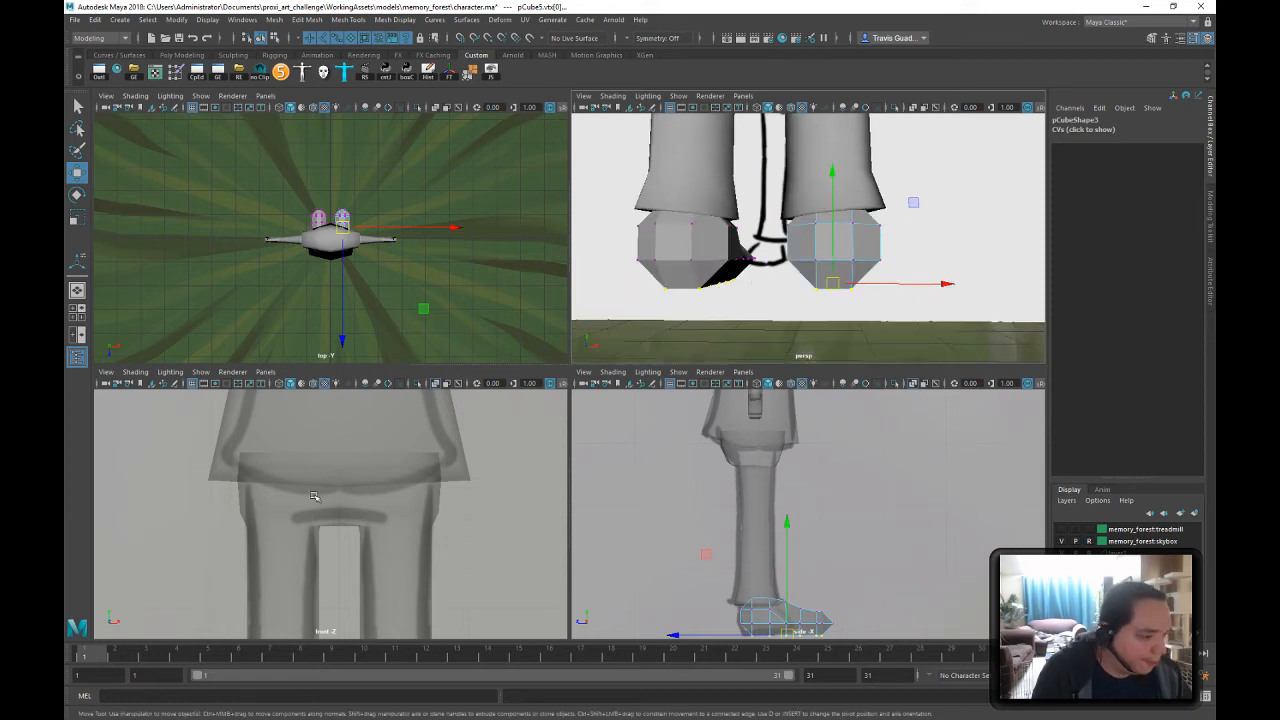
{"action": "middle_click_drag", "start_coordinate": [314, 496], "coordinate": [315, 180], "text": "alt"}
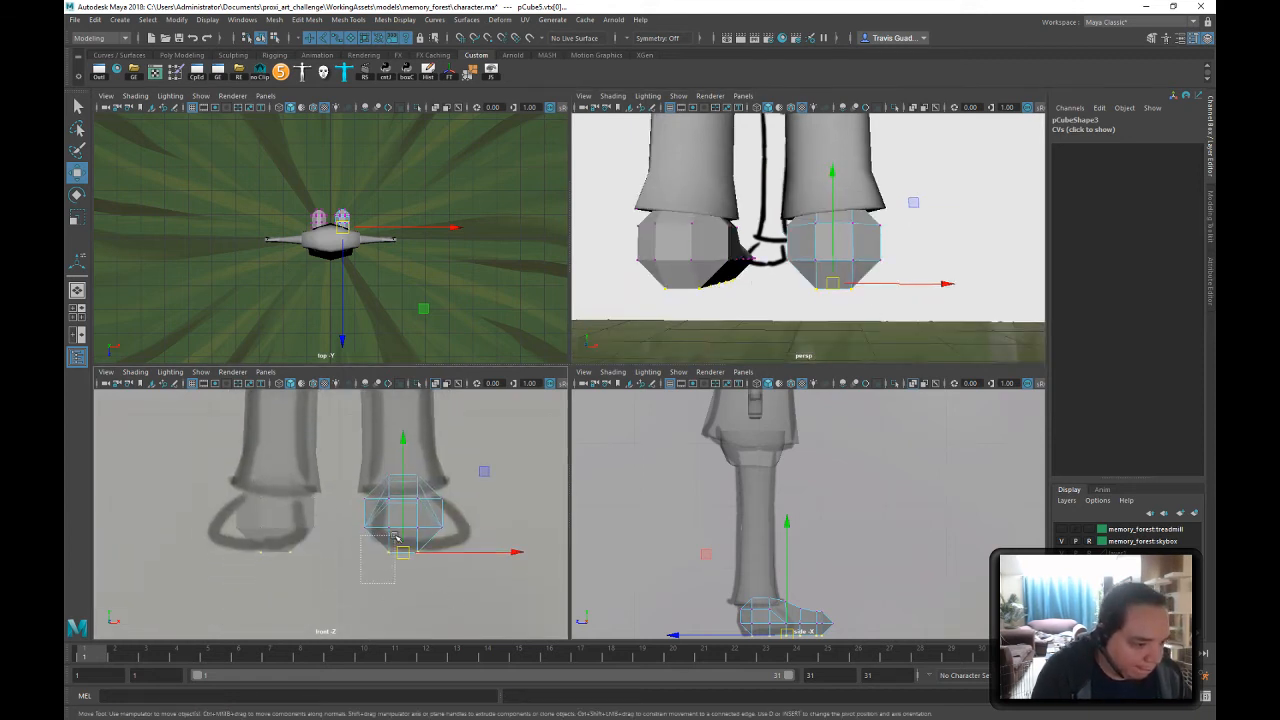
{"action": "left_click_drag", "start_coordinate": [428, 551], "coordinate": [475, 551]}
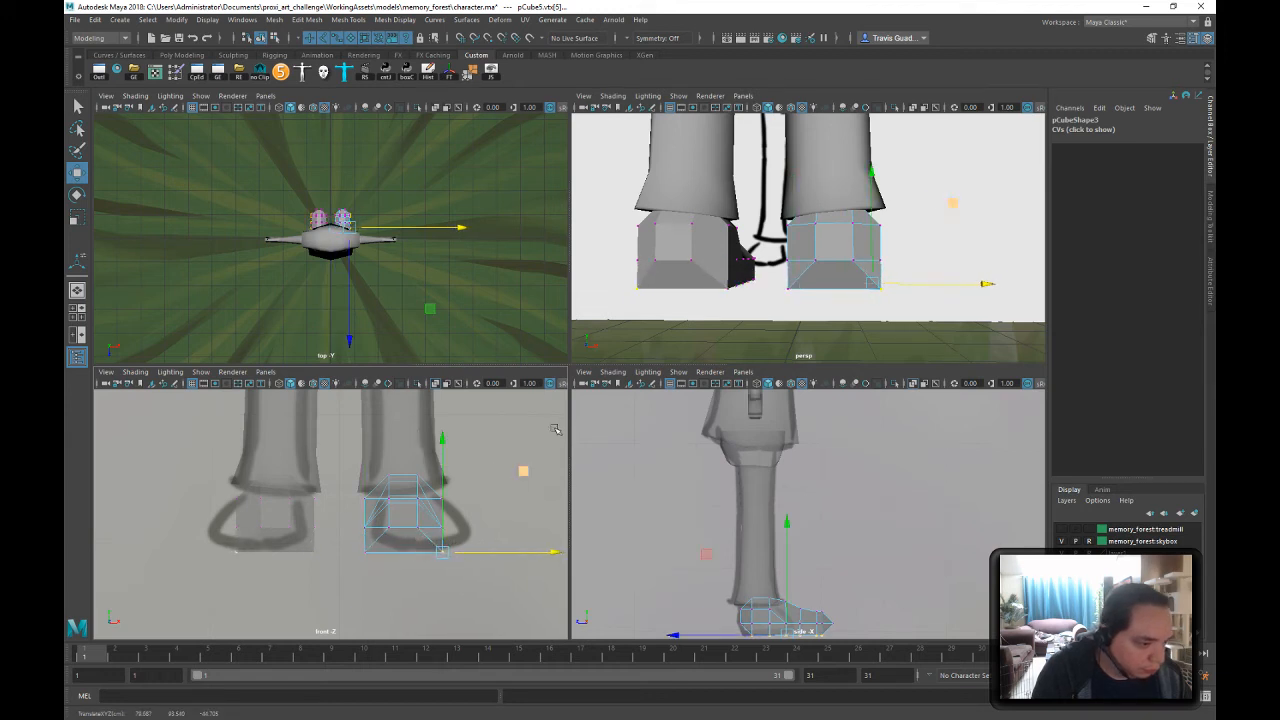
{"action": "left_click_drag", "start_coordinate": [1030, 205], "coordinate": [985, 250], "text": "alt"}
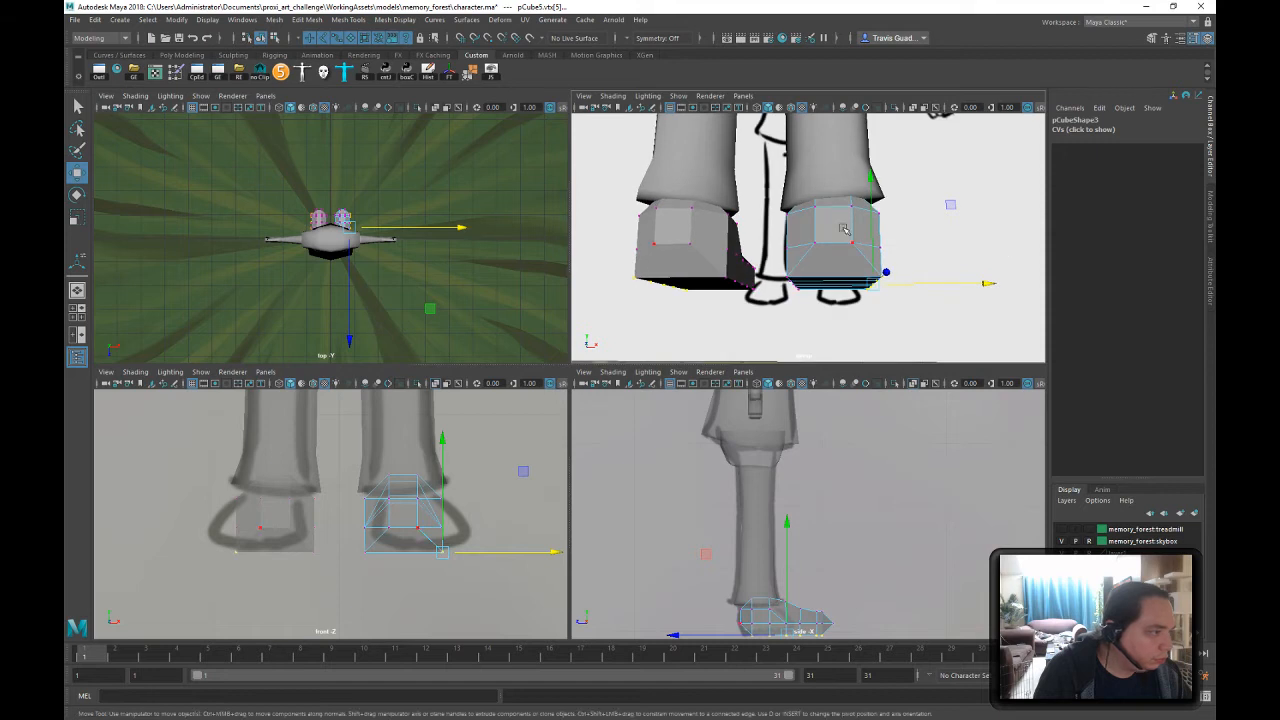
- Widen the back face of the heel by moving its two inner-side and two outer-side vertices outward
{"action": "left_click", "coordinate": [822, 225]}
{"action": "left_click", "coordinate": [828, 240], "text": "shift"}
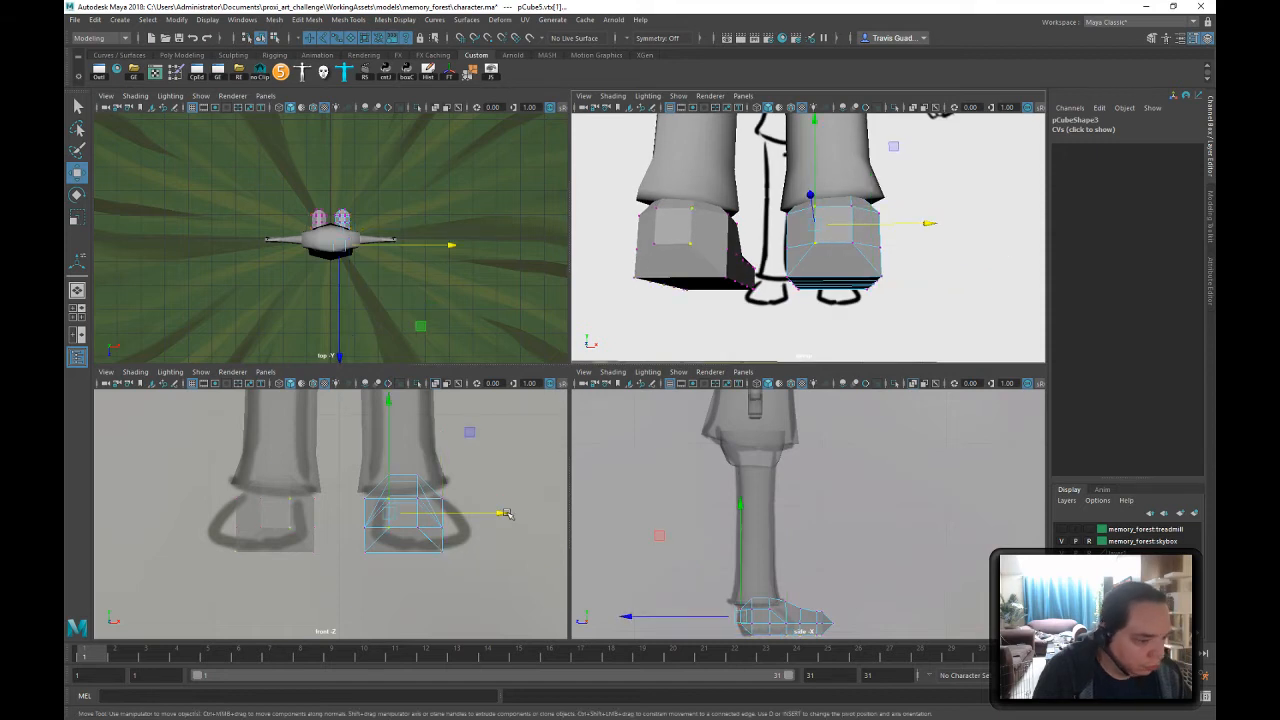
{"action": "left_click_drag", "start_coordinate": [500, 515], "coordinate": [482, 515]}
{"action": "left_click", "coordinate": [859, 221]}
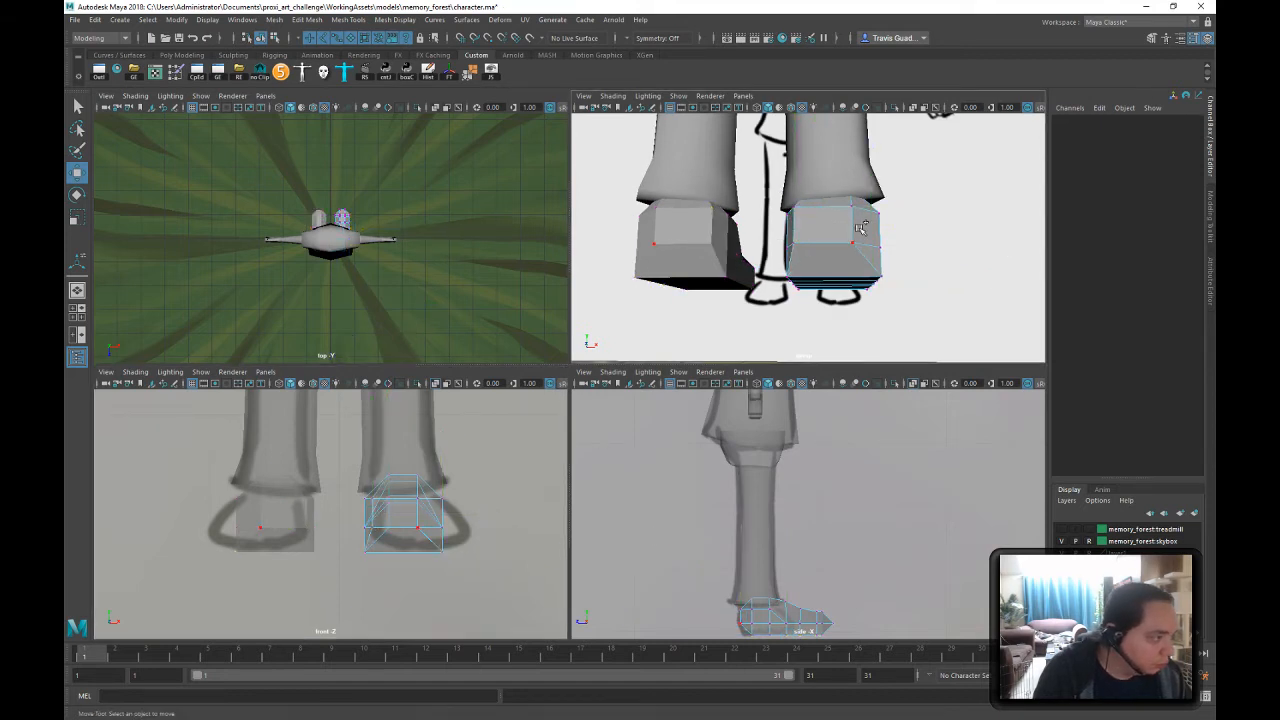
{"action": "left_click", "coordinate": [854, 209]}
{"action": "left_click", "coordinate": [852, 243], "text": "shift"}
{"action": "left_click_drag", "start_coordinate": [888, 221], "coordinate": [742, 250]}
- Reshape the heel's side profile by raising the lowest back vertices and moving the top and side heel vertices backward
{"action": "left_click", "coordinate": [871, 267], "text": "shift"}
{"action": "scroll", "coordinate": [723, 550], "scroll_direction": "up", "scroll_amount": 5}
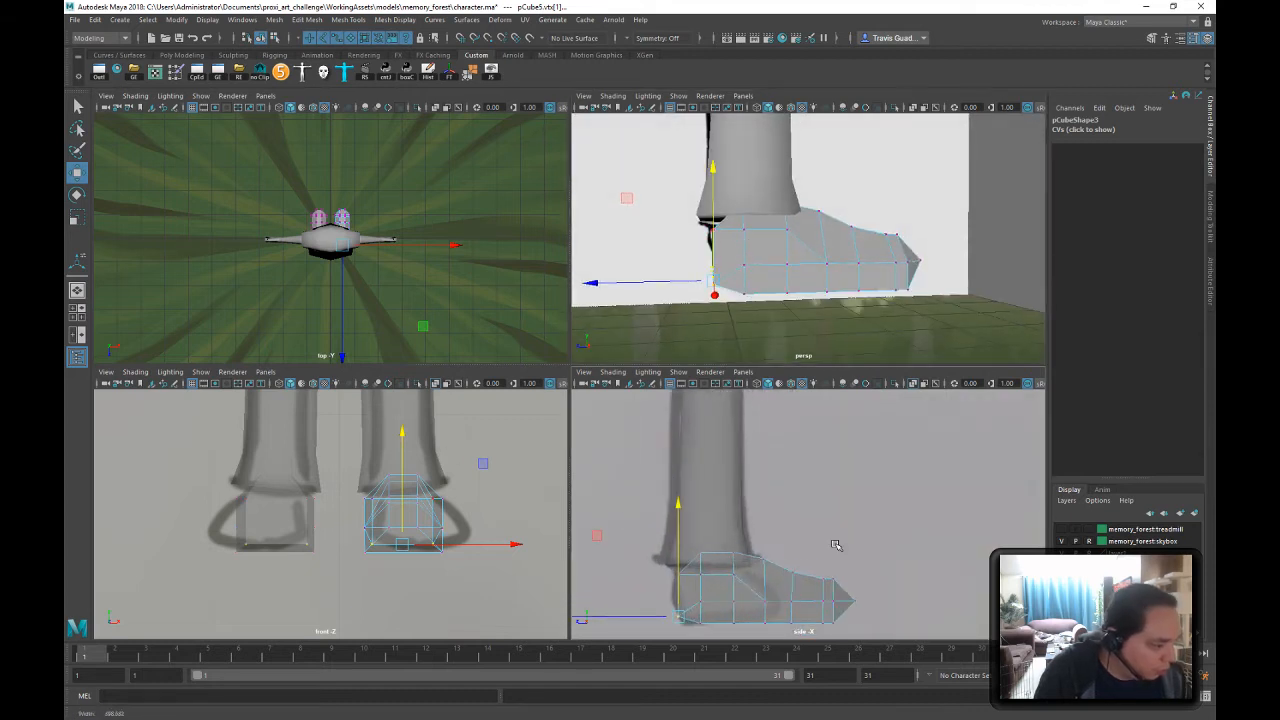
{"action": "left_click", "coordinate": [702, 551]}
{"action": "left_click_drag", "start_coordinate": [665, 548], "coordinate": [652, 555]}
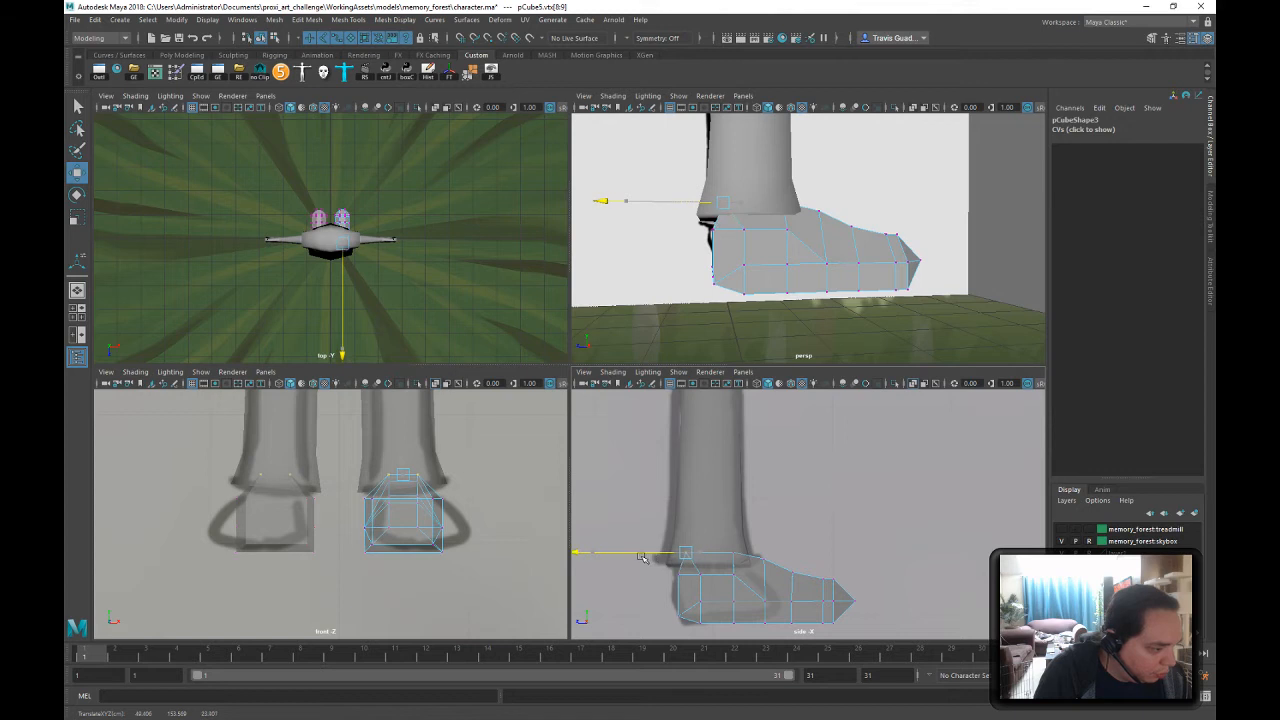
{"action": "middle_click_drag", "start_coordinate": [722, 550], "coordinate": [718, 502], "text": "alt"}
{"action": "left_click_drag", "start_coordinate": [702, 568], "coordinate": [656, 543]}
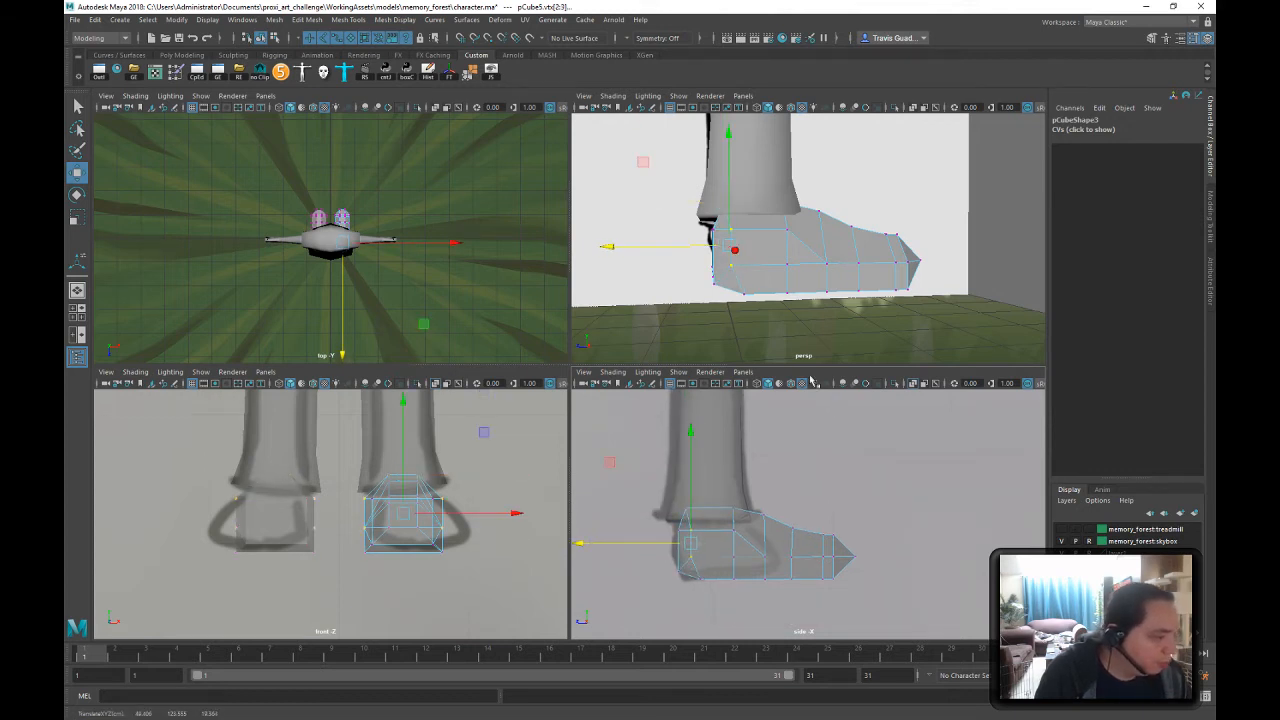
- Widen the middle of the instep by scaling its pair of top vertices apart across the foot
{"action": "left_click_drag", "start_coordinate": [795, 261], "coordinate": [904, 263], "text": "alt"}
{"action": "left_click", "coordinate": [792, 247]}
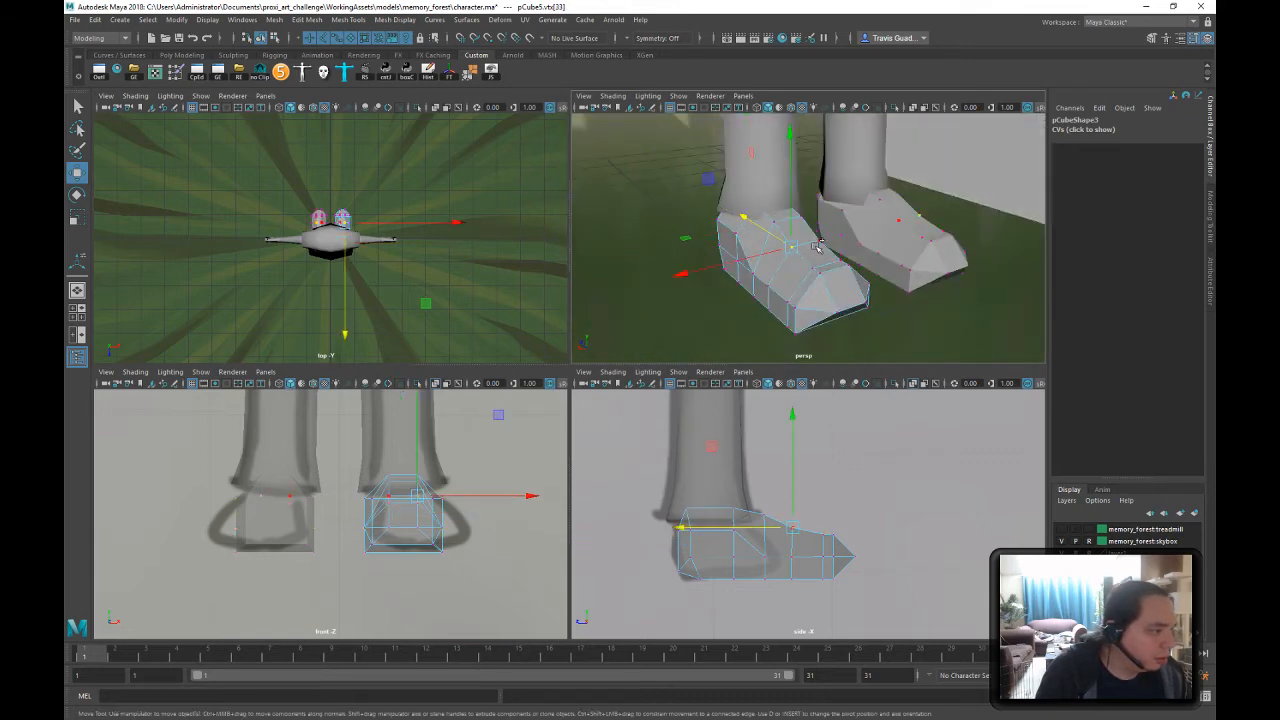
{"action": "left_click", "coordinate": [806, 245]}
{"action": "key", "text": "r"}
{"action": "left_click_drag", "start_coordinate": [843, 240], "coordinate": [800, 265], "text": "alt"}
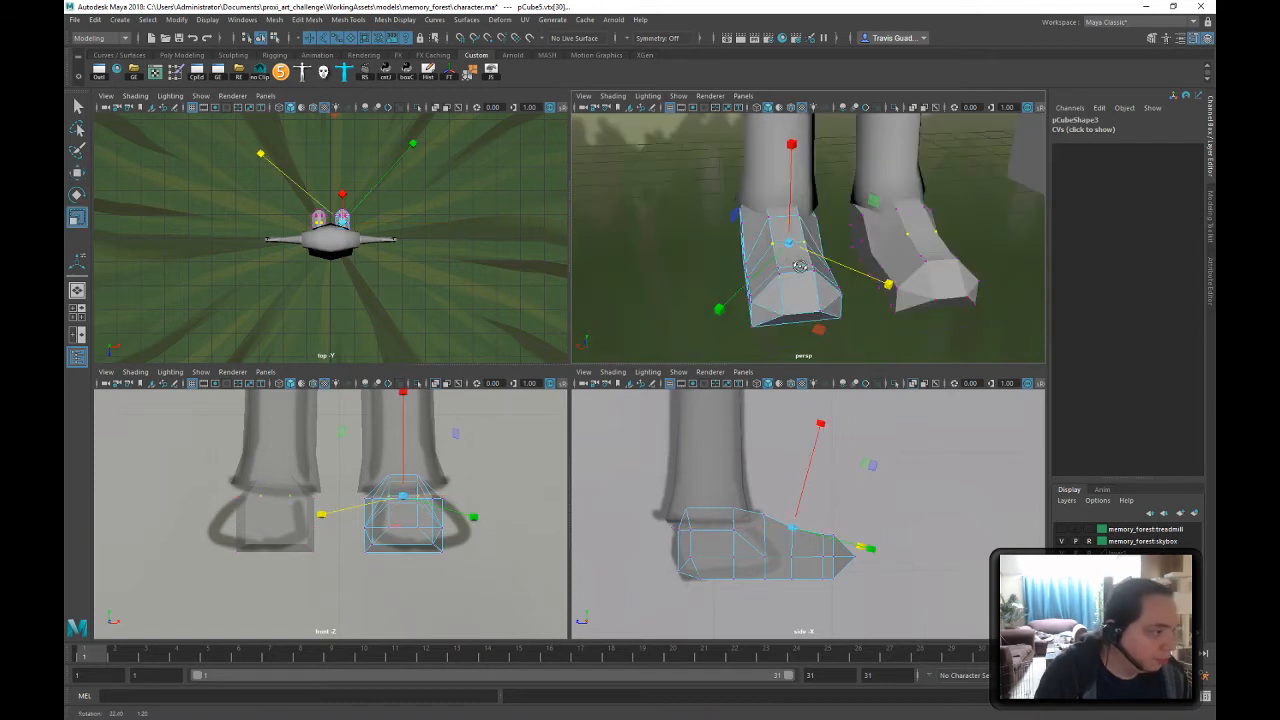
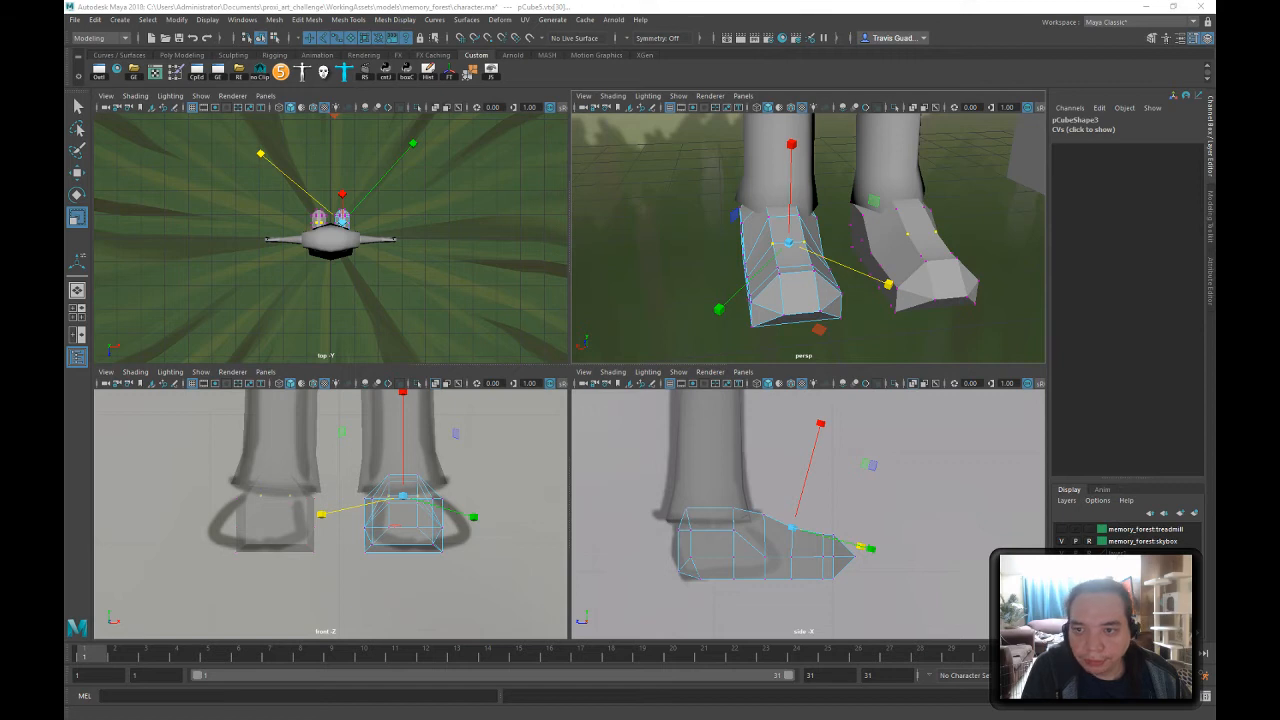
{"action": "left_click_drag", "start_coordinate": [676, 252], "coordinate": [548, 263]}
- Scale the top vertex pairs in front of the ankle and just behind the toe cap wider across the foot
{"action": "left_click", "coordinate": [756, 221]}
{"action": "left_click", "coordinate": [768, 218]}
{"action": "left_click", "coordinate": [798, 217], "text": "shift"}
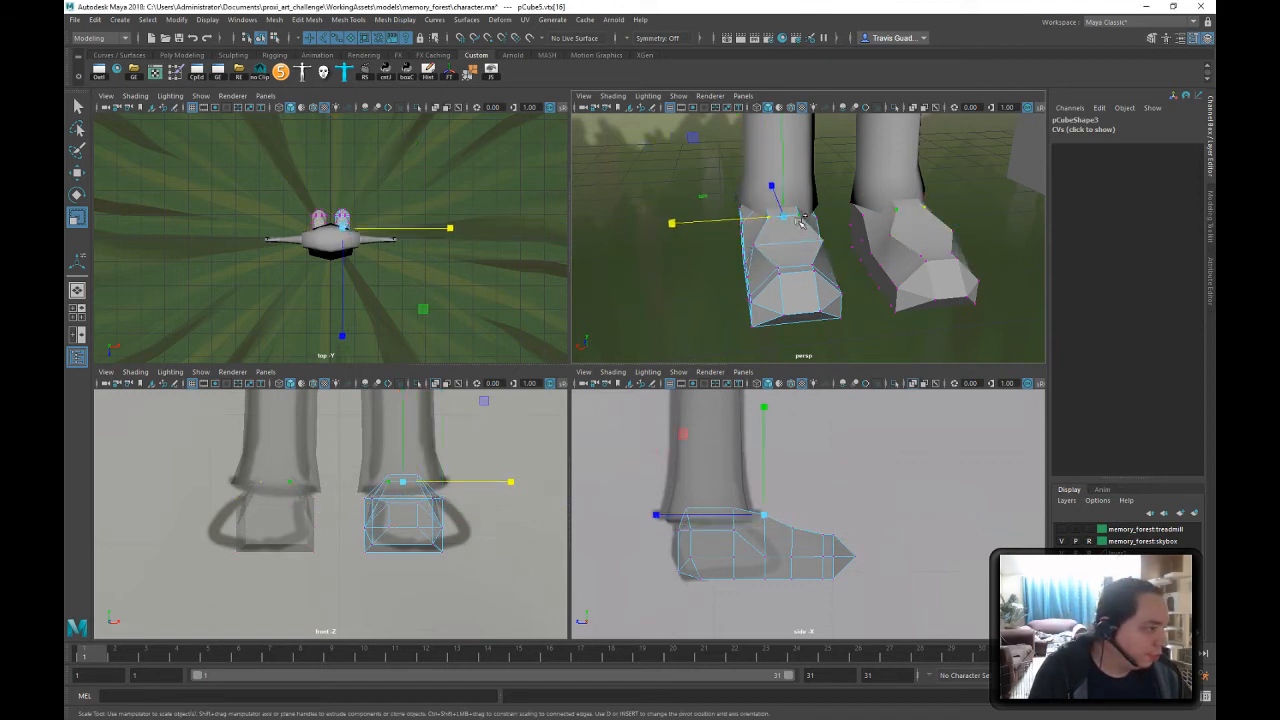
{"action": "left_click_drag", "start_coordinate": [735, 222], "coordinate": [593, 226]}
{"action": "left_click", "coordinate": [779, 267]}
{"action": "left_click", "coordinate": [811, 265], "text": "shift"}
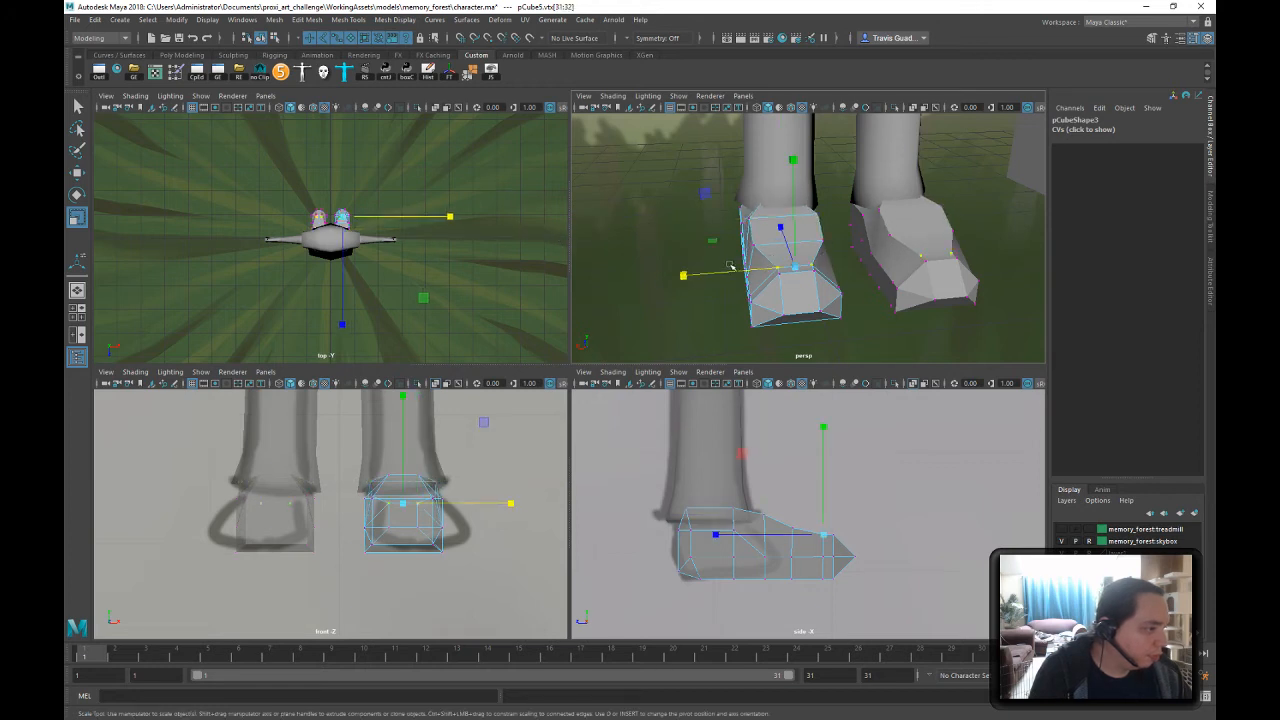
{"action": "left_click_drag", "start_coordinate": [731, 266], "coordinate": [684, 283]}
- Narrow the upper instep slightly by scaling its two rows of top vertices together across the foot
{"action": "left_click_drag", "start_coordinate": [735, 265], "coordinate": [785, 300], "text": "alt"}
{"action": "left_click", "coordinate": [731, 239]}
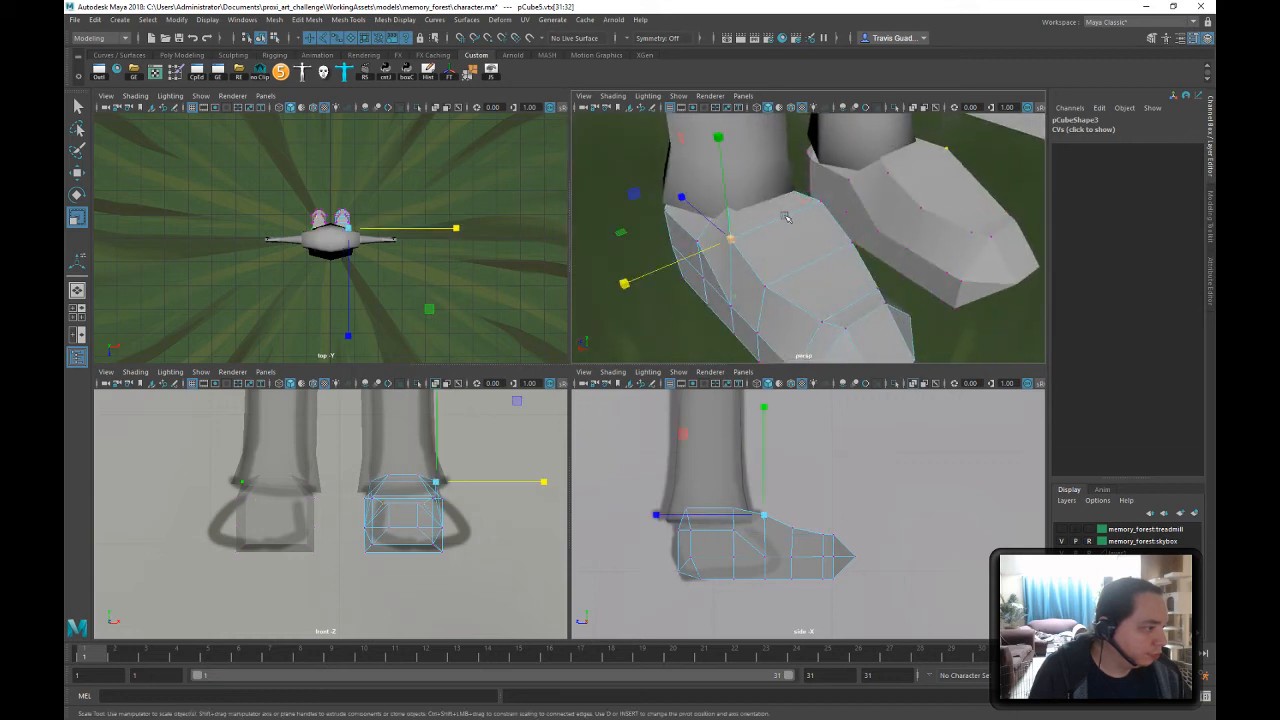
{"action": "left_click", "coordinate": [784, 281], "text": "shift"}
{"action": "left_click", "coordinate": [845, 253], "text": "shift"}
{"action": "left_click_drag", "start_coordinate": [743, 262], "coordinate": [776, 245]}
- Widen the top of the foot inside the trouser leg by scaling its hidden pair of vertices apart
{"action": "key", "text": "4"}
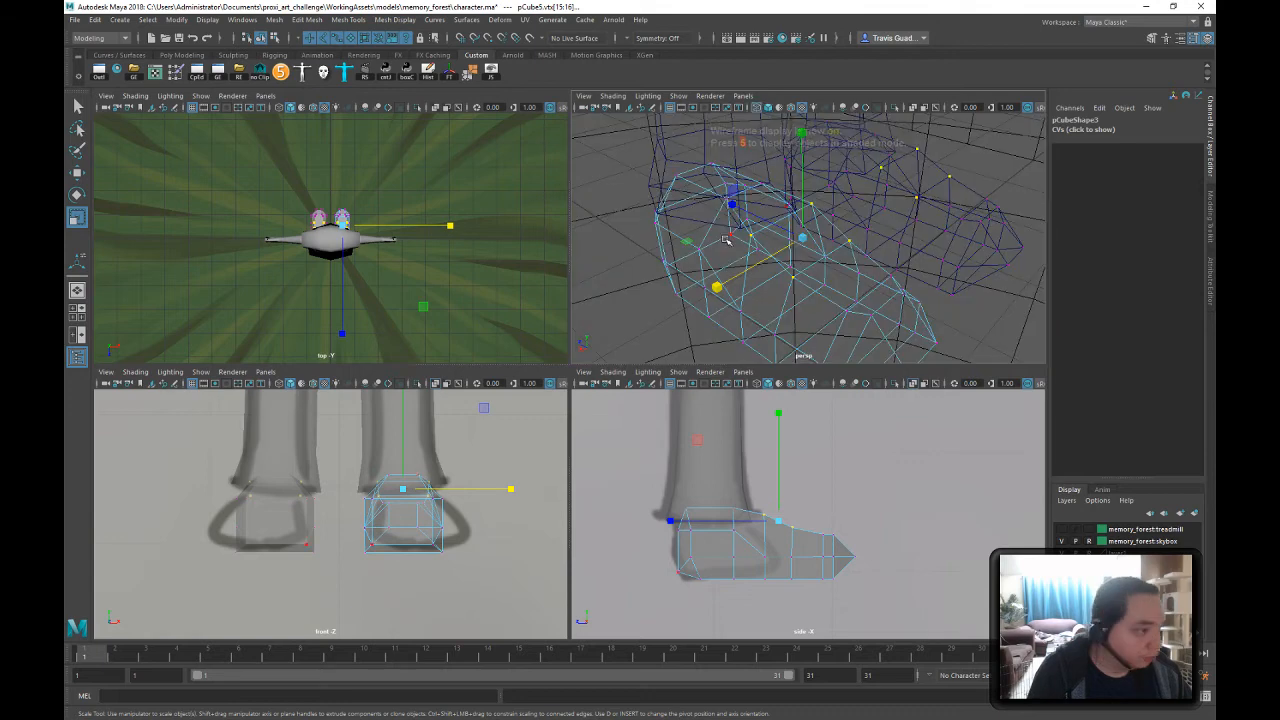
{"action": "left_click", "coordinate": [722, 212]}
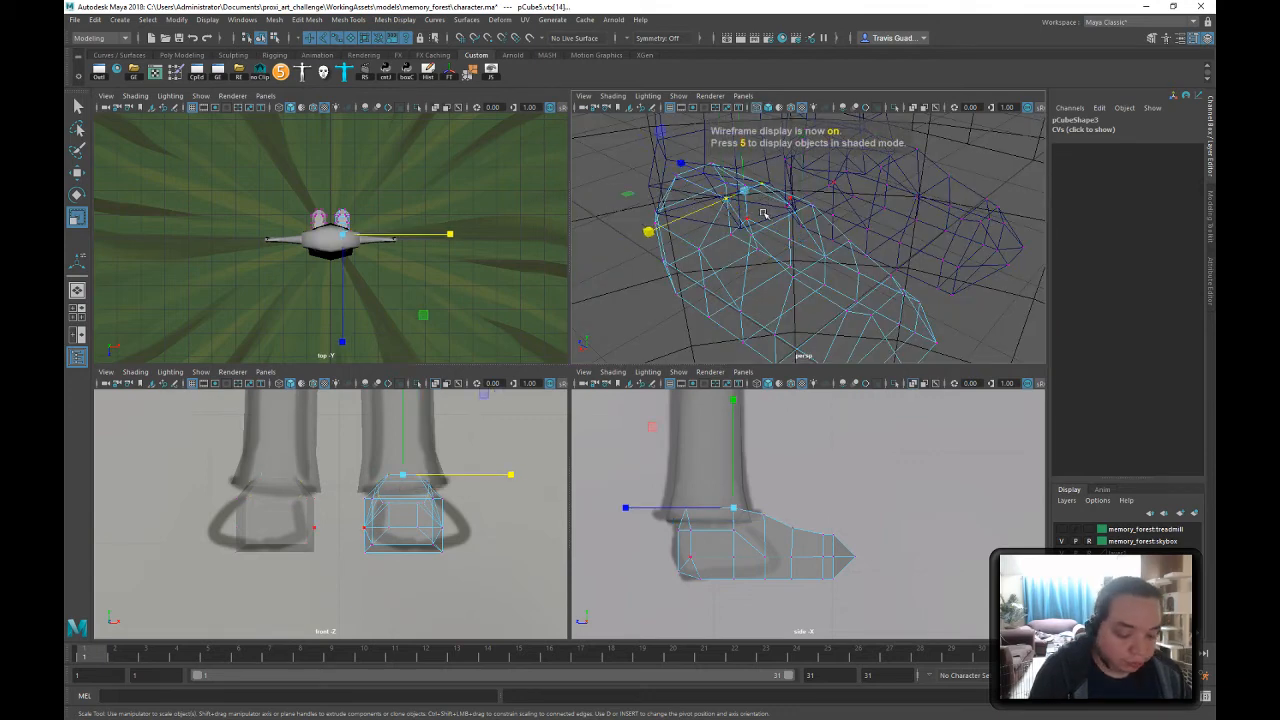
{"action": "key", "text": "6"}
{"action": "mouse_move", "coordinate": [648, 231]}
{"action": "left_mouse_down"}
{"action": "mouse_move", "coordinate": [577, 262]}
{"action": "mouse_move", "coordinate": [765, 196]}
{"action": "left_mouse_up"}
{"action": "right_click_drag", "start_coordinate": [765, 196], "coordinate": [735, 210], "text": "alt"}
{"action": "left_click_drag", "start_coordinate": [735, 210], "coordinate": [604, 212], "text": "alt"}
{"action": "right_click_drag", "start_coordinate": [604, 212], "coordinate": [737, 220], "text": "alt"}
{"action": "left_click_drag", "start_coordinate": [737, 220], "coordinate": [975, 228], "text": "alt"}
{"action": "right_click_drag", "start_coordinate": [975, 228], "coordinate": [830, 230], "text": "alt"}
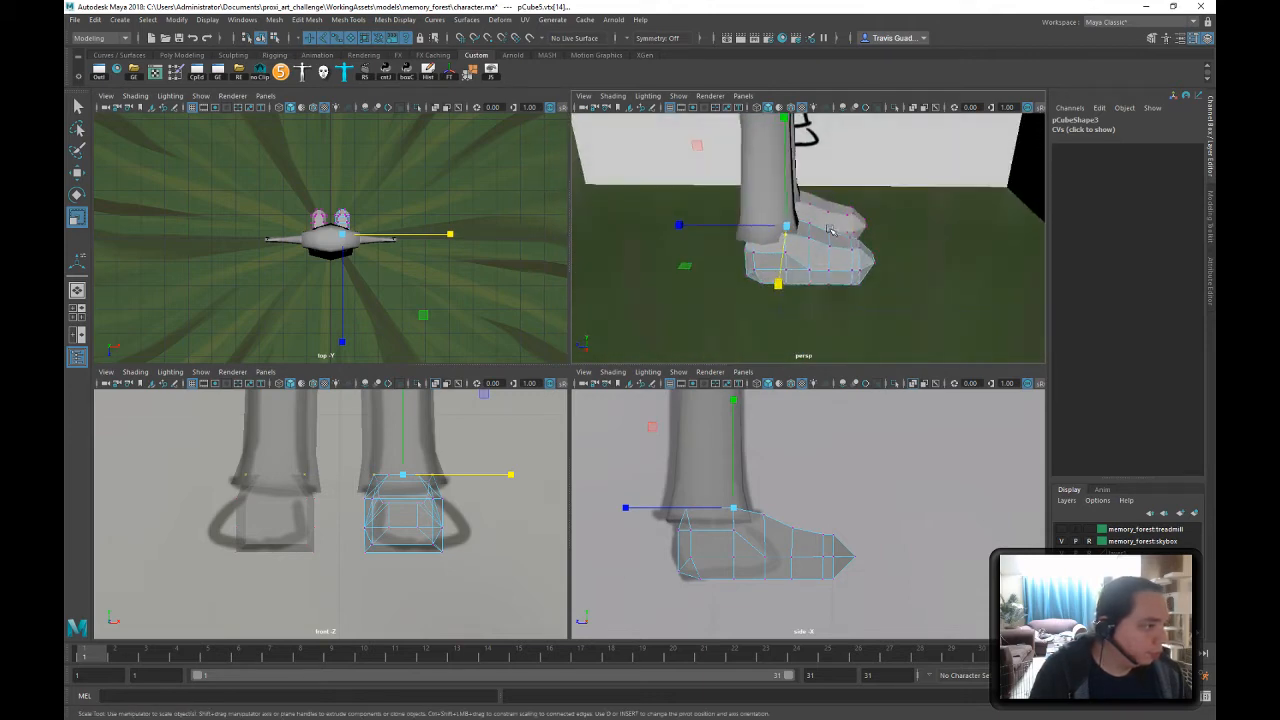
- Return to object mode and soften all edges of the foot mesh
{"action": "left_click", "coordinate": [273, 38]}
{"action": "left_click", "coordinate": [261, 38]}
{"action": "left_click", "coordinate": [923, 227]}
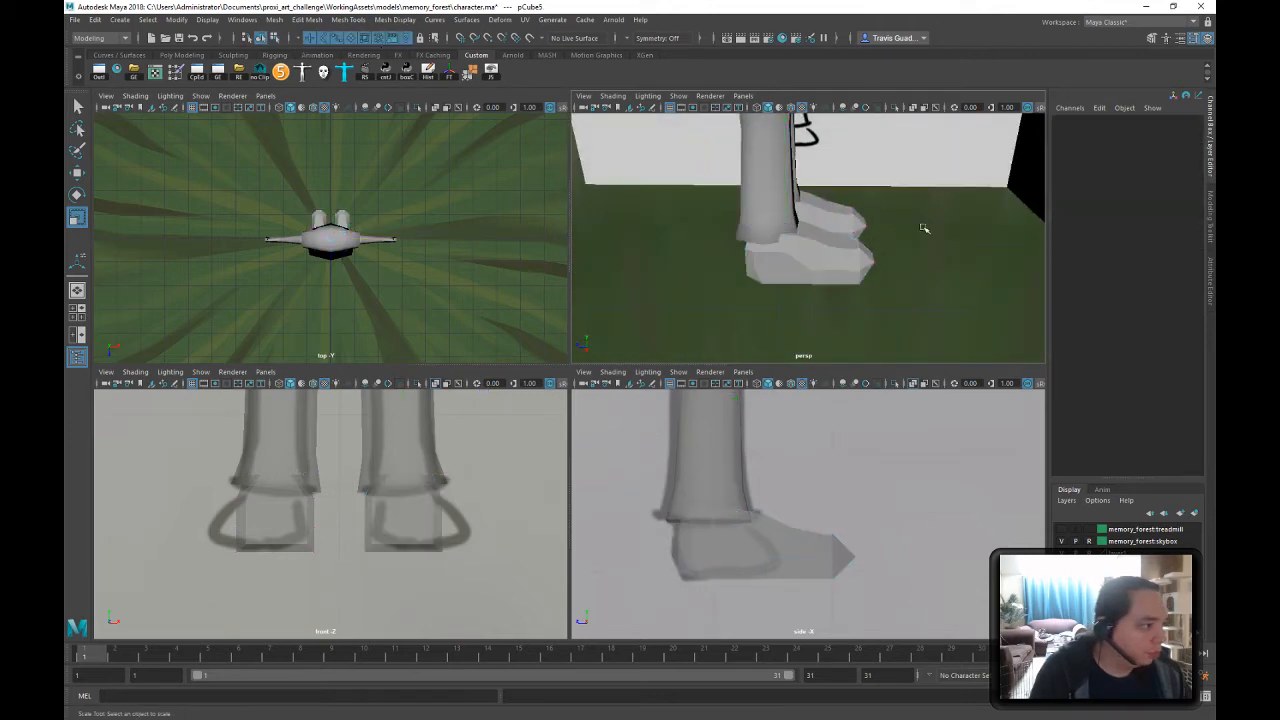
{"action": "left_click_drag", "start_coordinate": [923, 227], "coordinate": [834, 228], "text": "alt"}
{"action": "right_click_drag", "start_coordinate": [834, 228], "coordinate": [795, 232], "text": "alt"}
{"action": "left_click_drag", "start_coordinate": [795, 232], "coordinate": [811, 235], "text": "alt"}
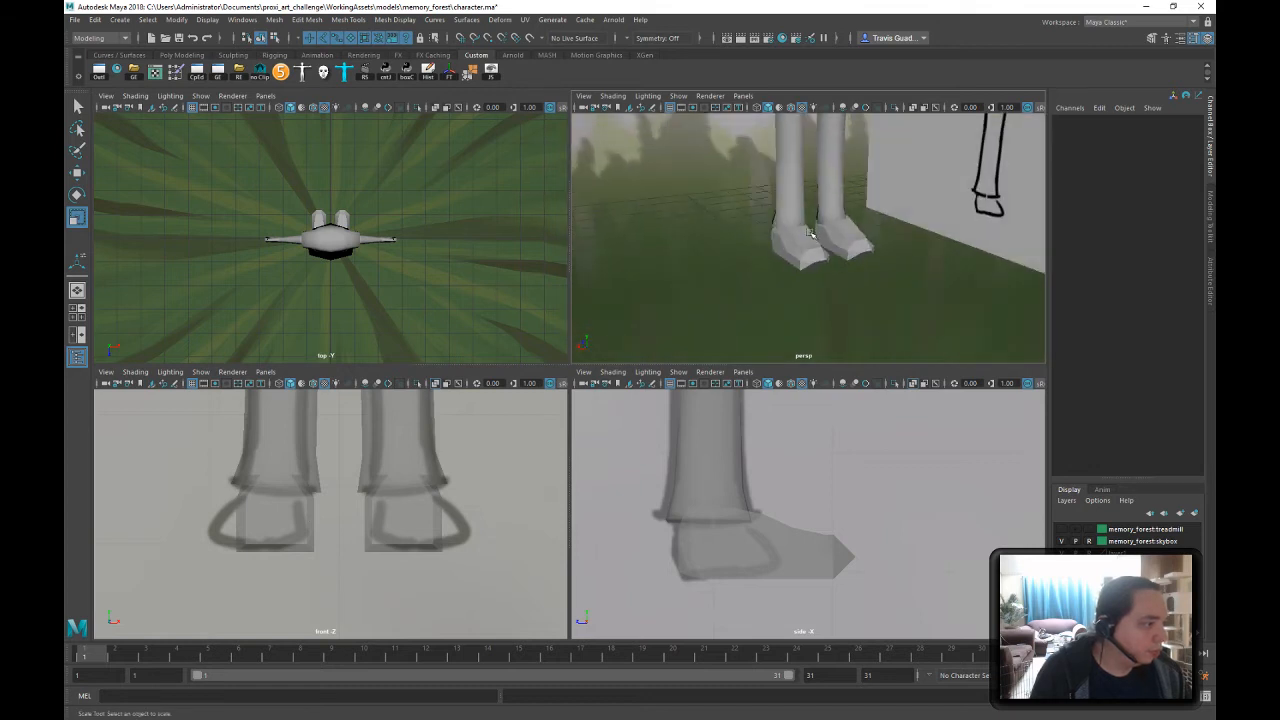
{"action": "left_click", "coordinate": [805, 245]}
{"action": "left_click", "coordinate": [347, 18]}
{"action": "mouse_move", "coordinate": [390, 22]}
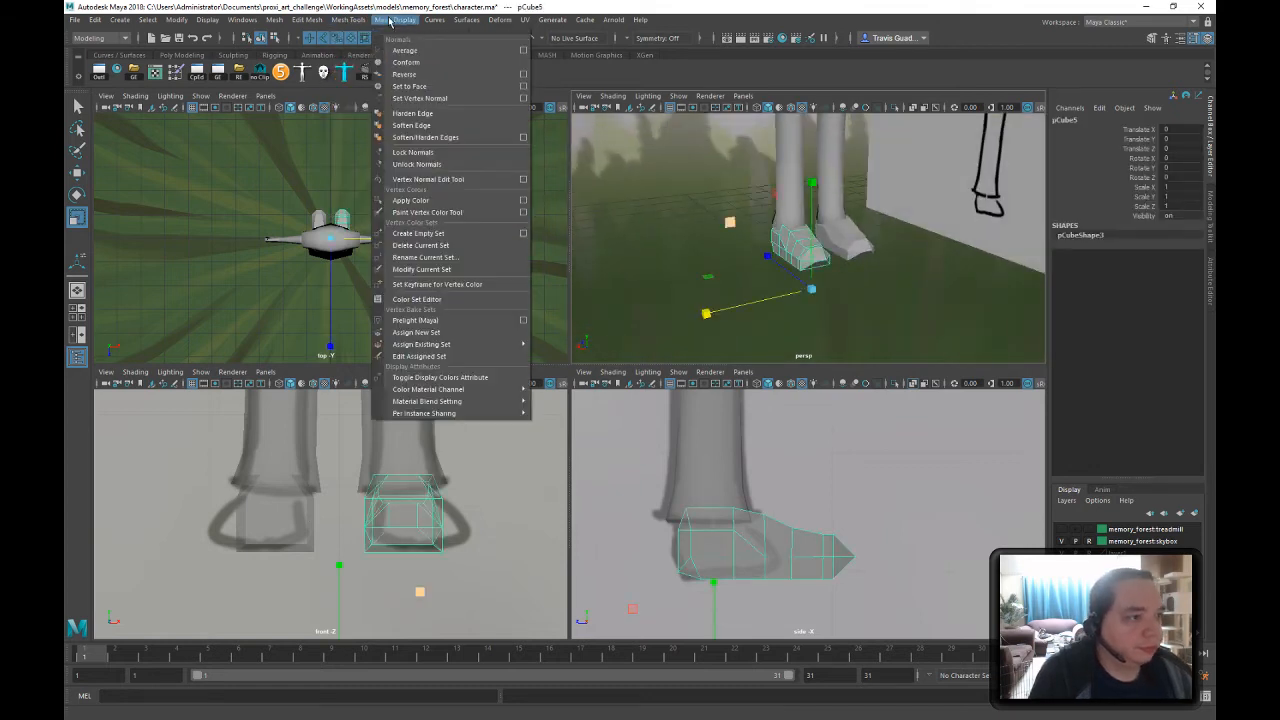
{"action": "left_click", "coordinate": [432, 129]}
{"action": "left_click", "coordinate": [897, 271]}
- Select the foot again and bring up its component selection modes
{"action": "left_click_drag", "start_coordinate": [897, 271], "coordinate": [751, 228], "text": "alt"}
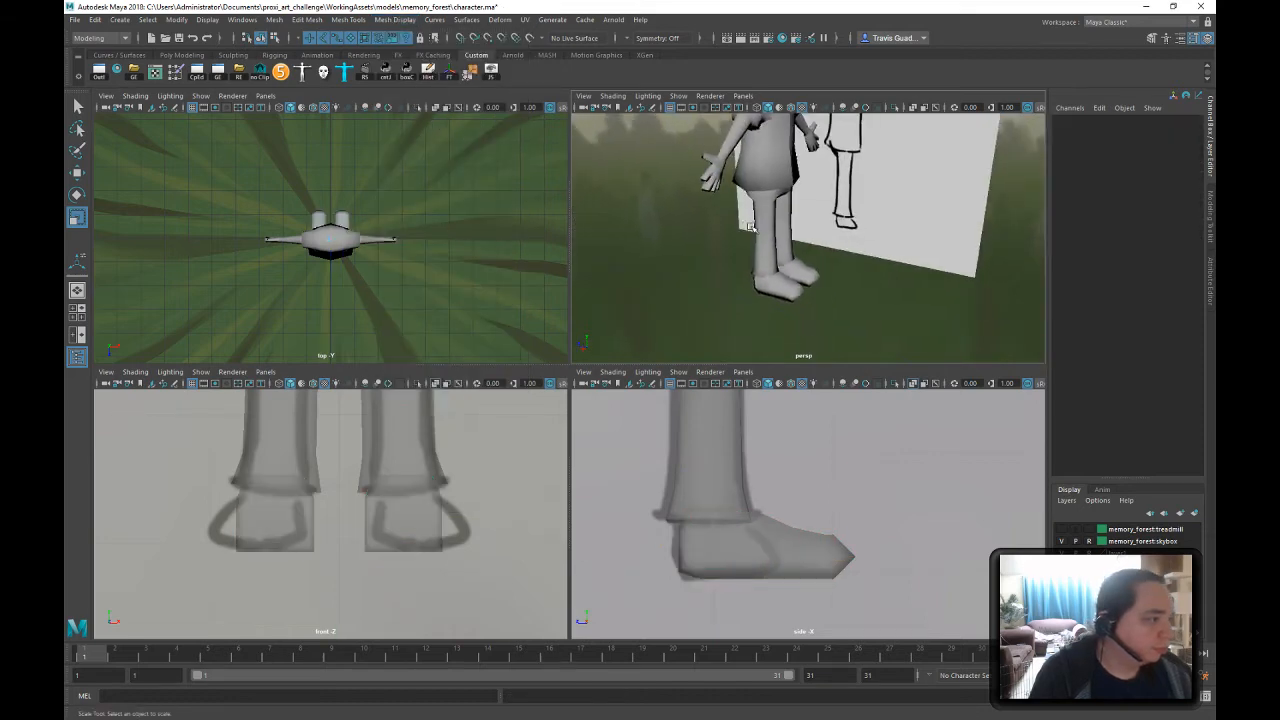
{"action": "scroll", "coordinate": [751, 228], "scroll_direction": "up", "scroll_amount": 6}
{"action": "left_click", "coordinate": [786, 266]}
{"action": "right_click", "coordinate": [788, 268]}
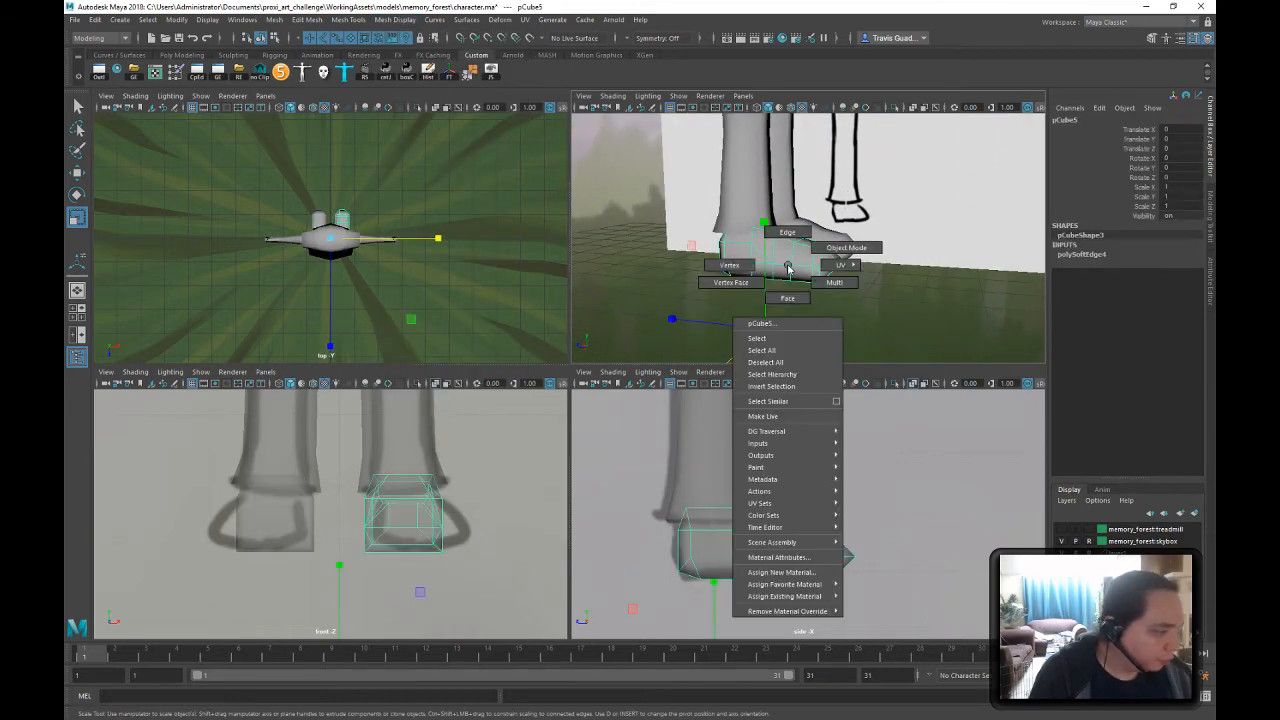
- Shift all vertices of both shoes back under the trouser legs and pull the toe vertices back to shorten the feet
{"action": "left_click", "coordinate": [729, 265]}
{"action": "left_click_drag", "start_coordinate": [652, 228], "coordinate": [904, 304]}
{"action": "key", "text": "w"}
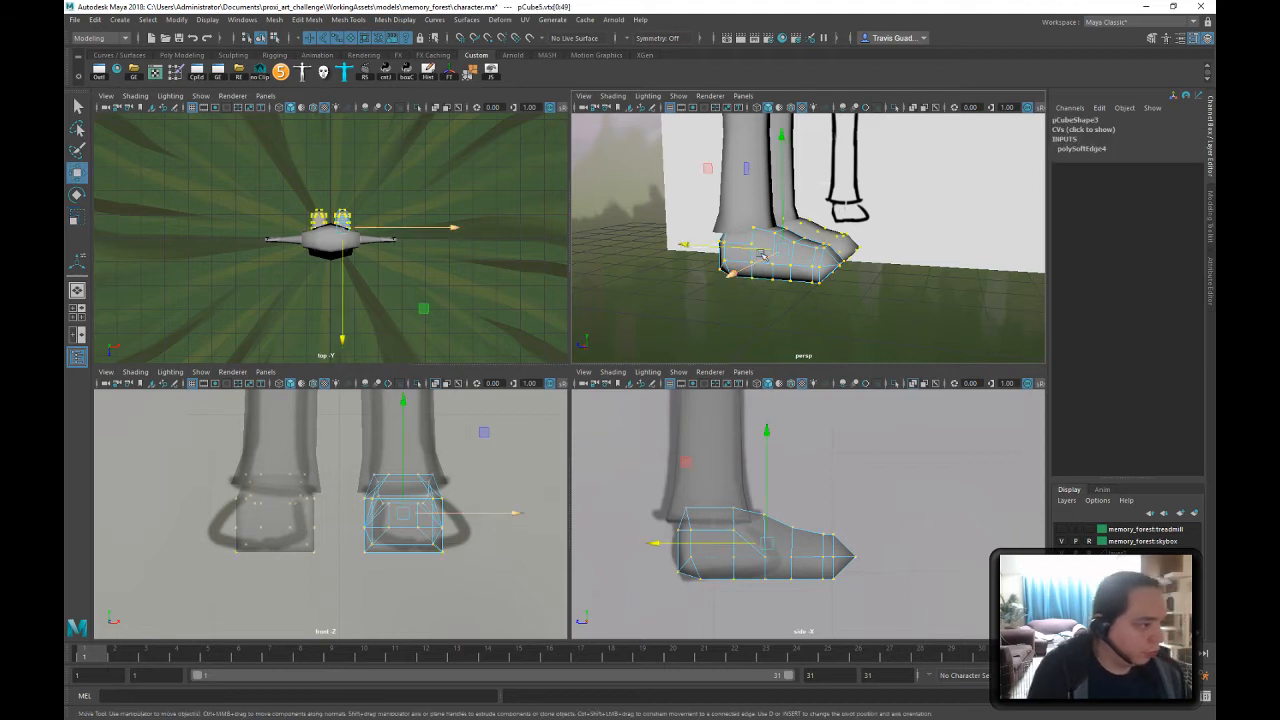
{"action": "left_click_drag", "start_coordinate": [763, 256], "coordinate": [745, 249]}
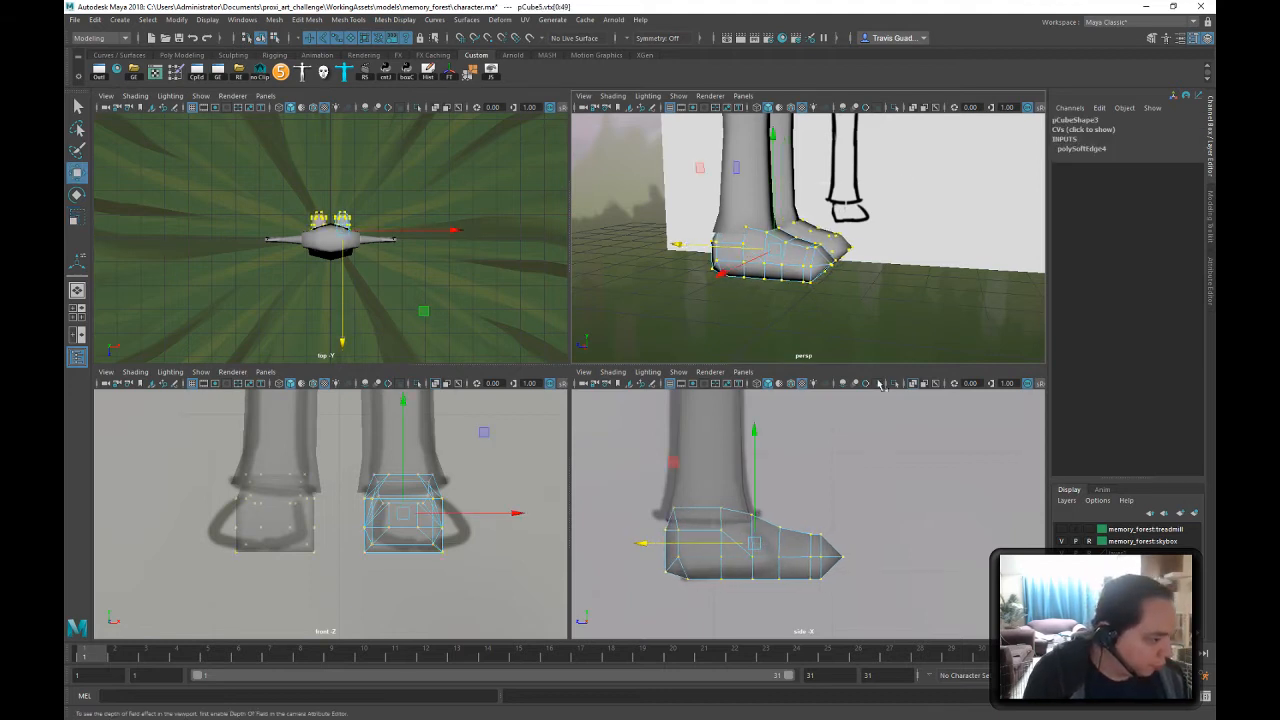
{"action": "left_click_drag", "start_coordinate": [918, 476], "coordinate": [868, 528]}
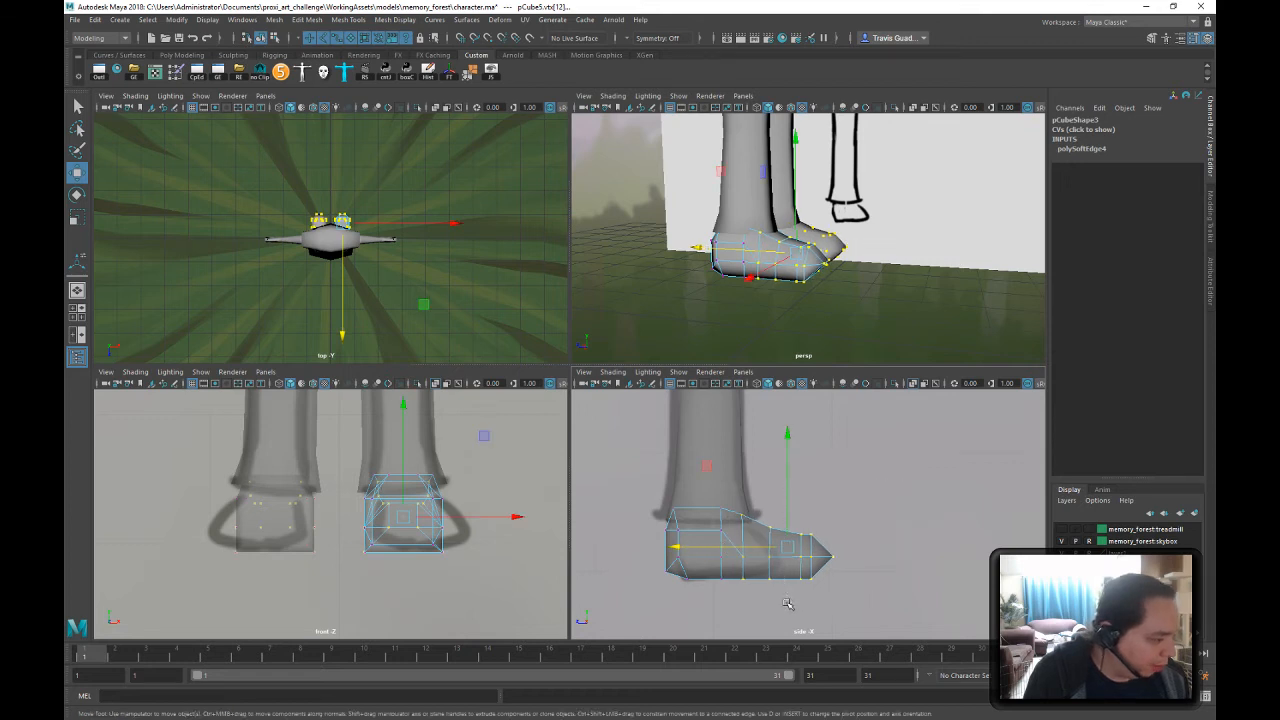
{"action": "left_click_drag", "start_coordinate": [787, 604], "coordinate": [787, 604]}
{"action": "left_click_drag", "start_coordinate": [806, 254], "coordinate": [794, 254]}
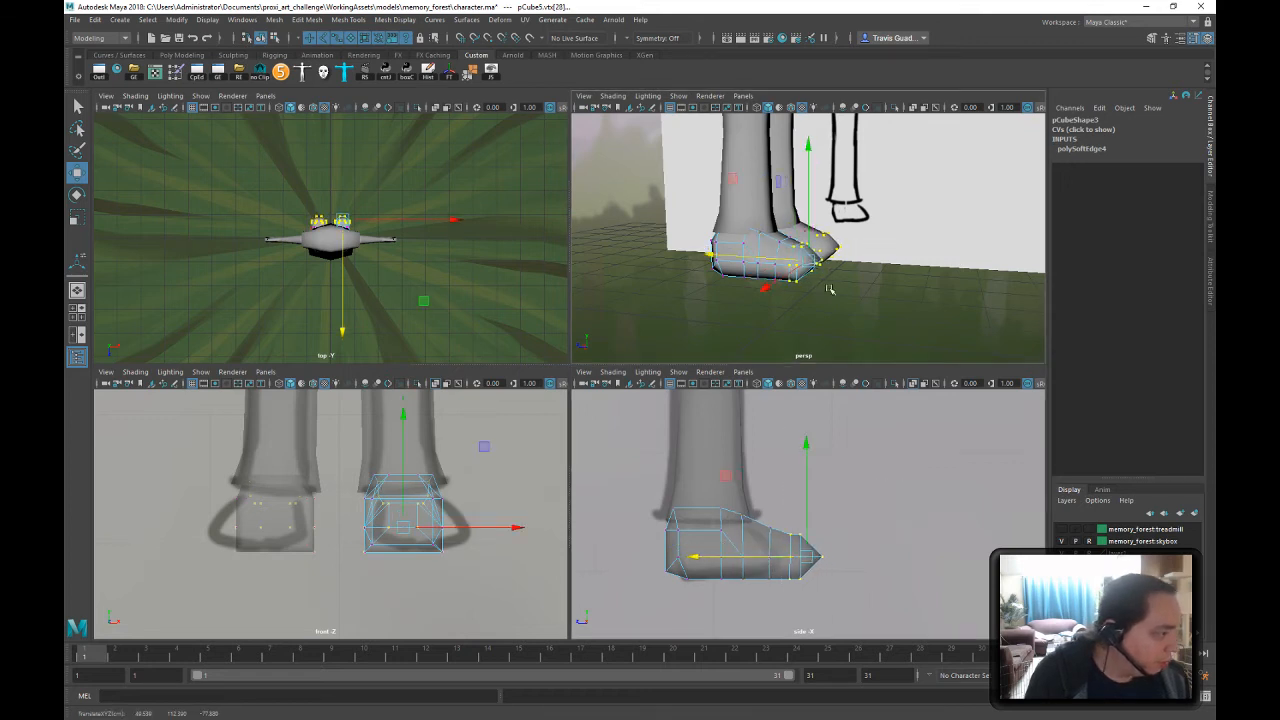
- Lower the upper instep vertices of the shoes to form a dip between the ankle and the toes
{"action": "scroll", "coordinate": [828, 289], "scroll_direction": "up", "scroll_amount": 3}
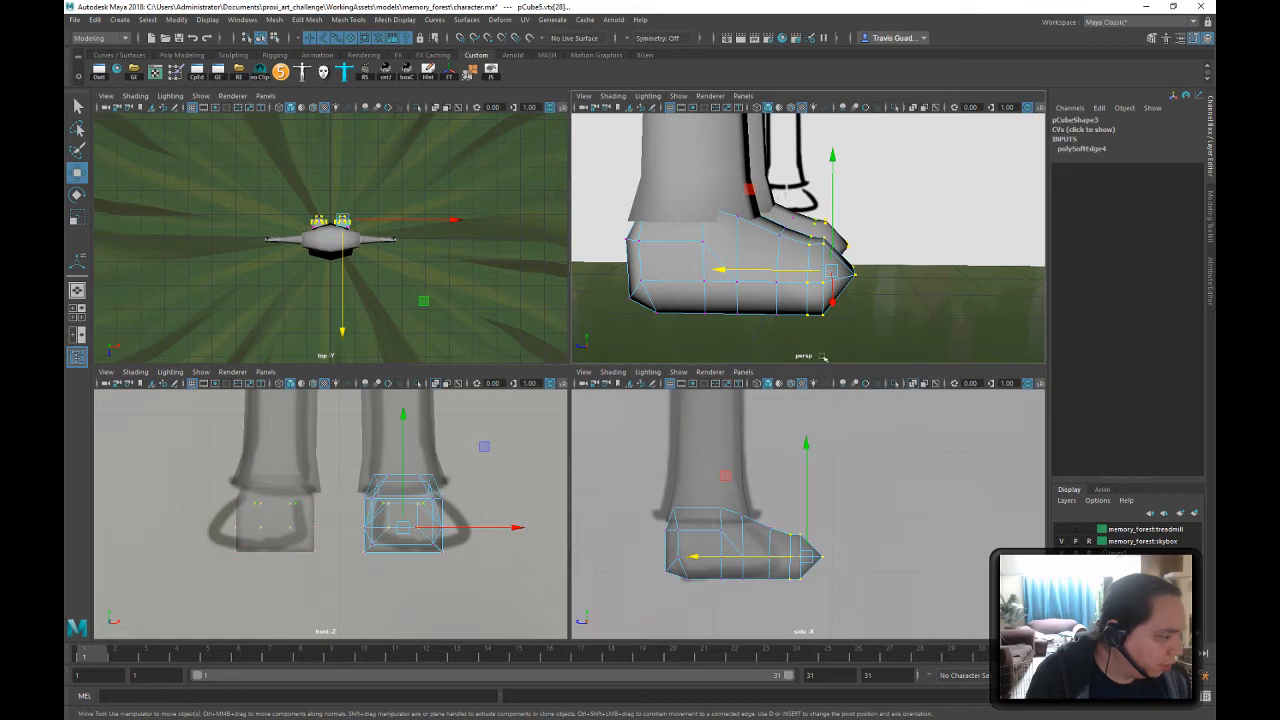
{"action": "scroll", "coordinate": [835, 298], "scroll_direction": "up", "scroll_amount": 2}
{"action": "scroll", "coordinate": [818, 300], "scroll_direction": "up", "scroll_amount": 2}
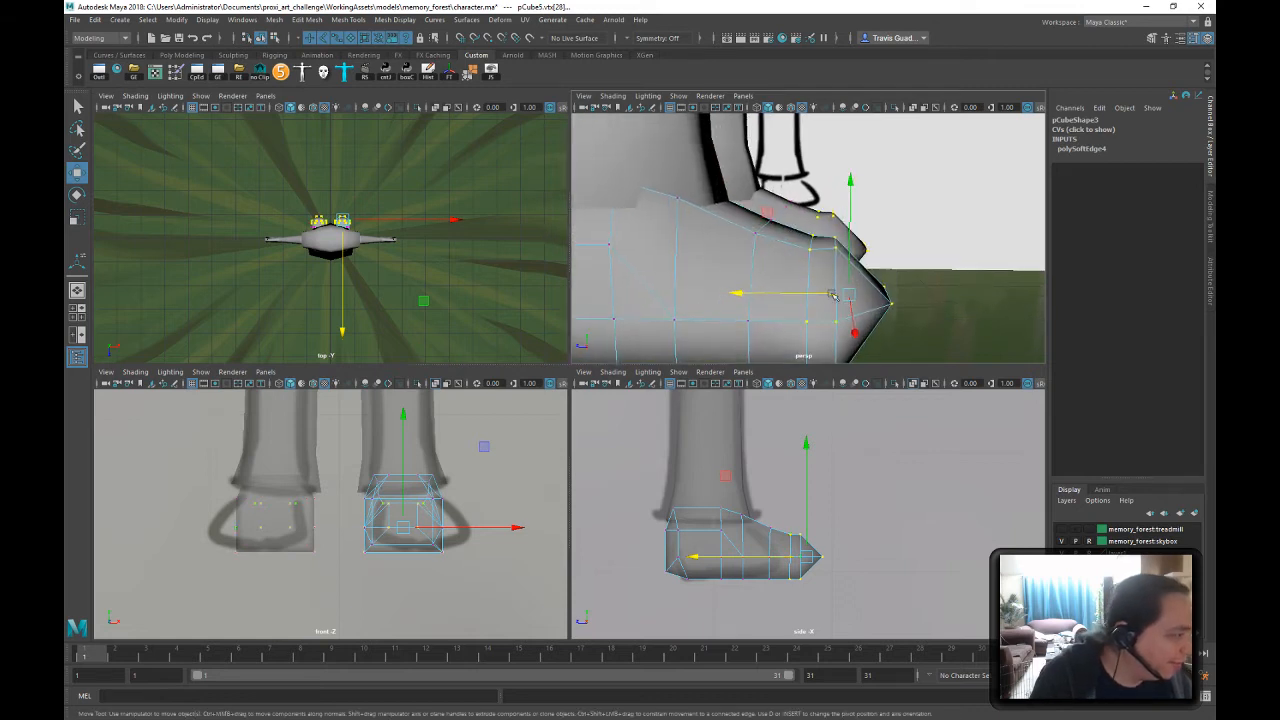
{"action": "right_click", "coordinate": [808, 257]}
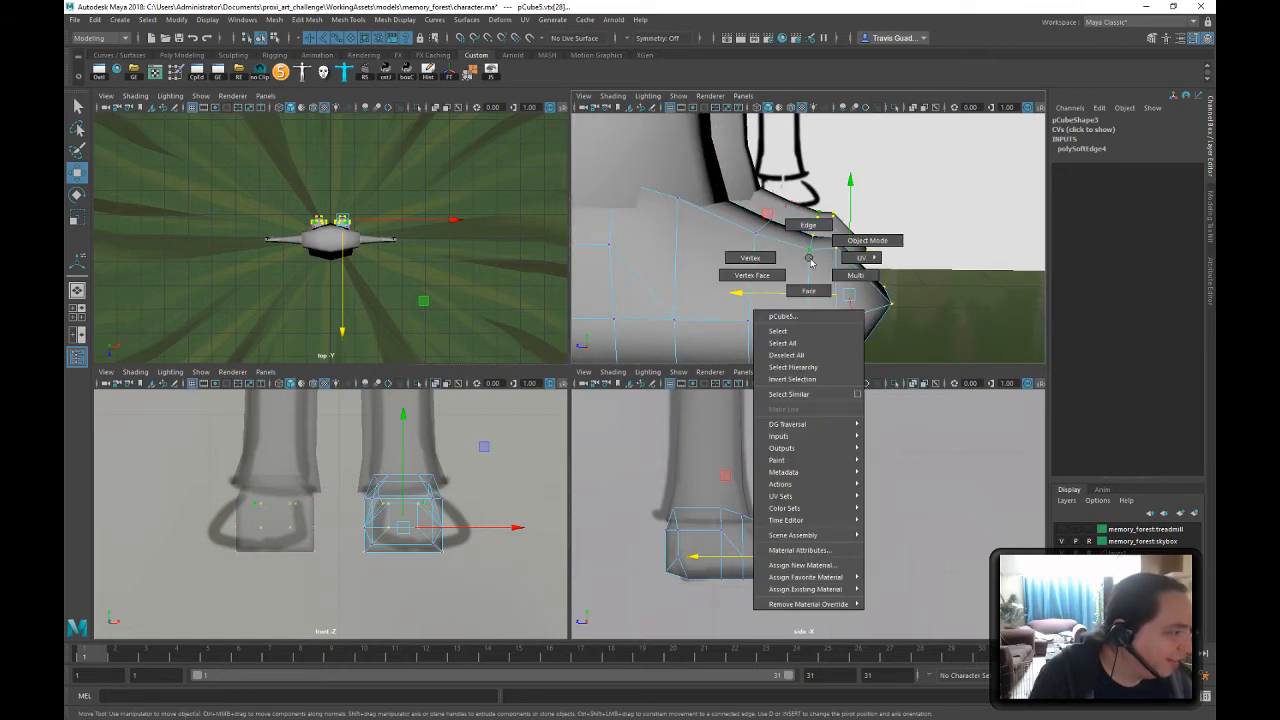
{"action": "left_click", "coordinate": [811, 261]}
{"action": "left_click_drag", "start_coordinate": [875, 278], "coordinate": [802, 205], "text": "alt"}
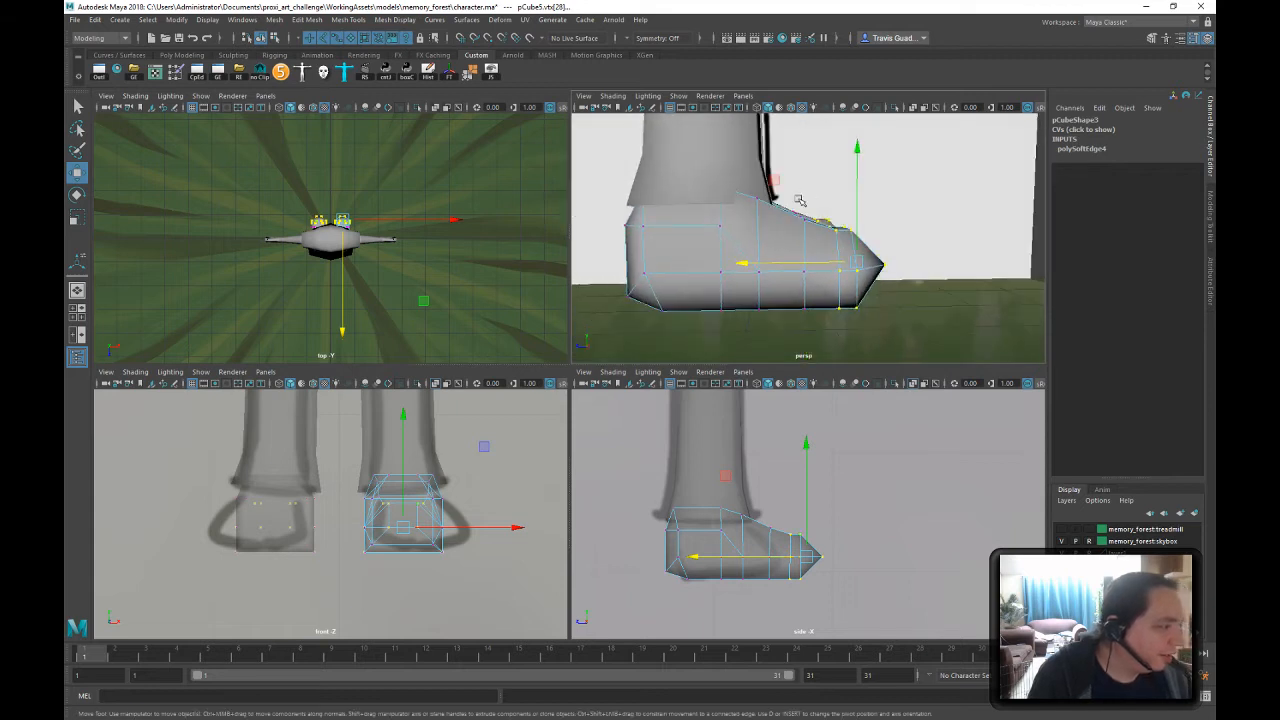
{"action": "left_click_drag", "start_coordinate": [784, 485], "coordinate": [733, 533]}
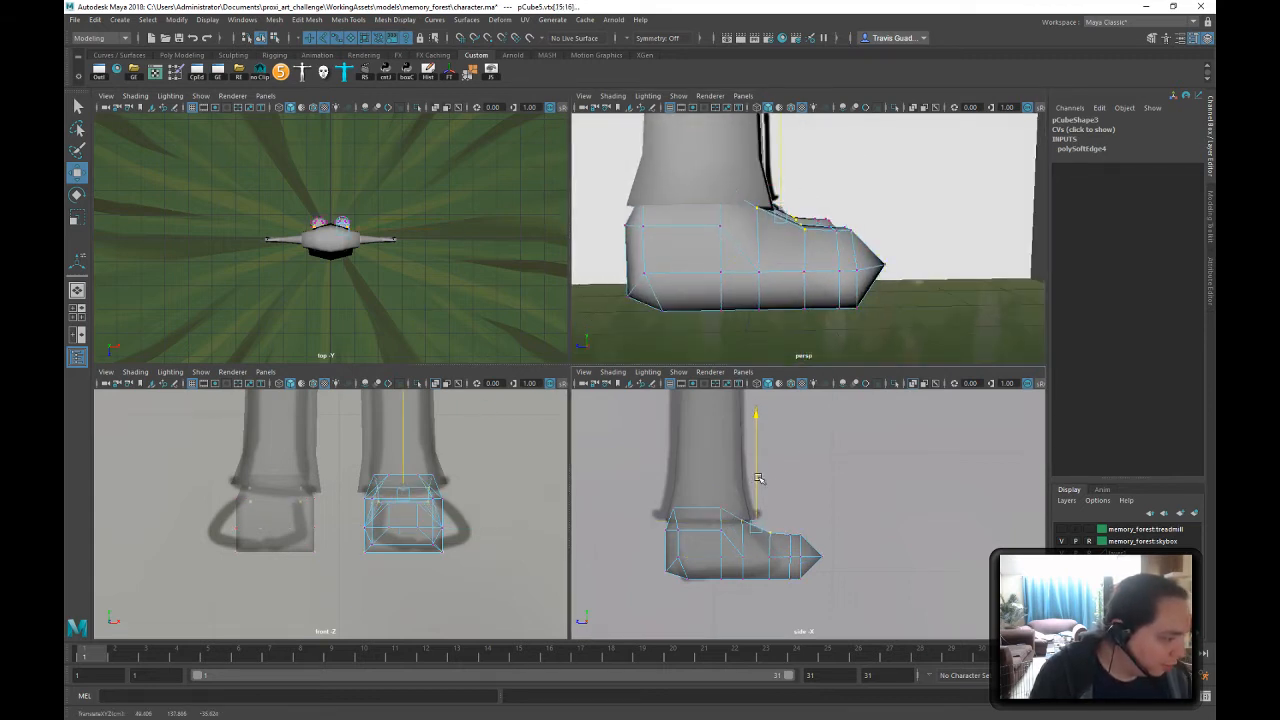
- Adjust the upper ankle vertices and lower the side vertices of the shoes in the side view
{"action": "mouse_move", "coordinate": [643, 493]}
{"action": "left_mouse_down"}
{"action": "mouse_move", "coordinate": [692, 516]}
{"action": "mouse_move", "coordinate": [635, 507]}
{"action": "left_mouse_up"}
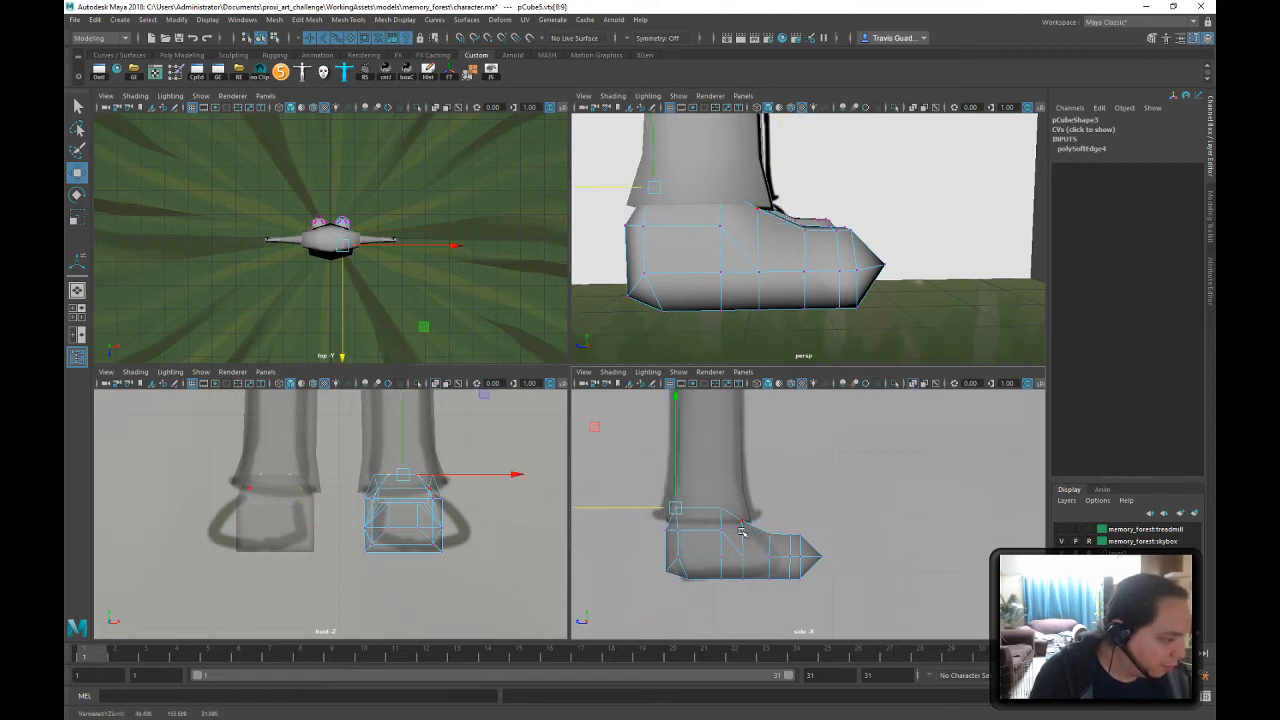
{"action": "left_click_drag", "start_coordinate": [731, 528], "coordinate": [675, 541]}
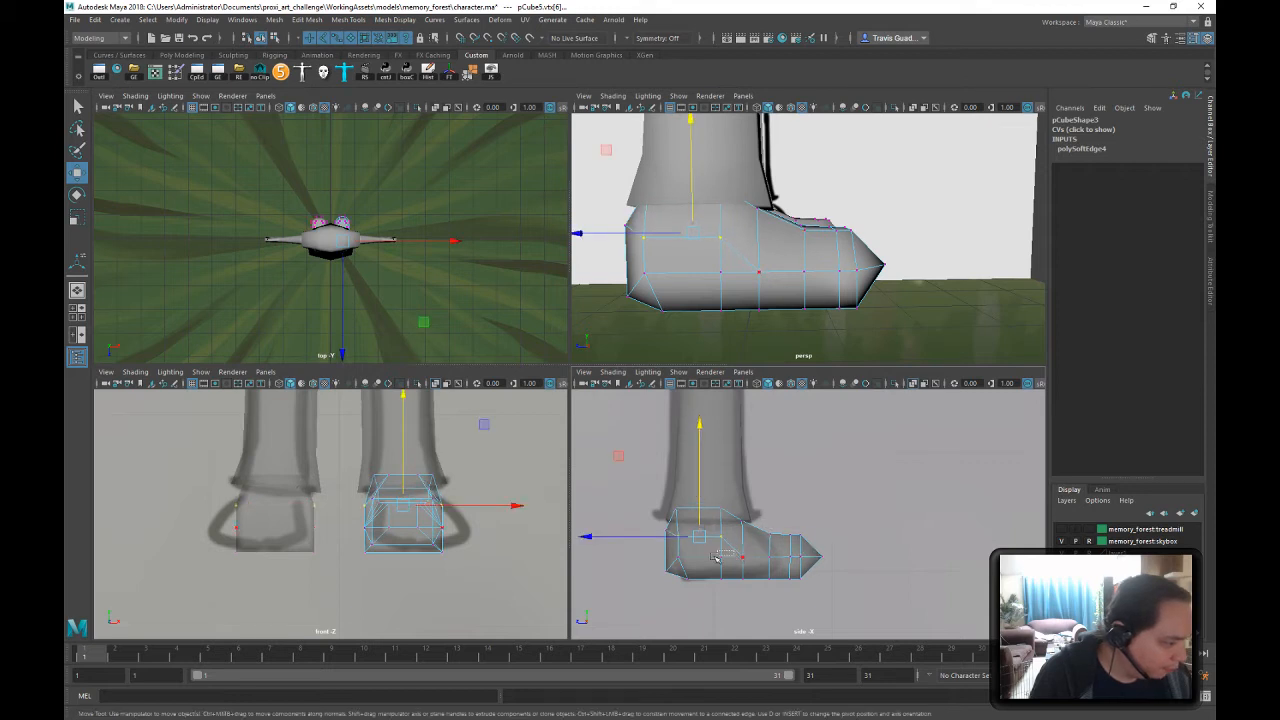
{"action": "left_click_drag", "start_coordinate": [735, 551], "coordinate": [668, 571]}
{"action": "left_click_drag", "start_coordinate": [698, 518], "coordinate": [727, 574]}
{"action": "left_click_drag", "start_coordinate": [737, 522], "coordinate": [742, 528]}
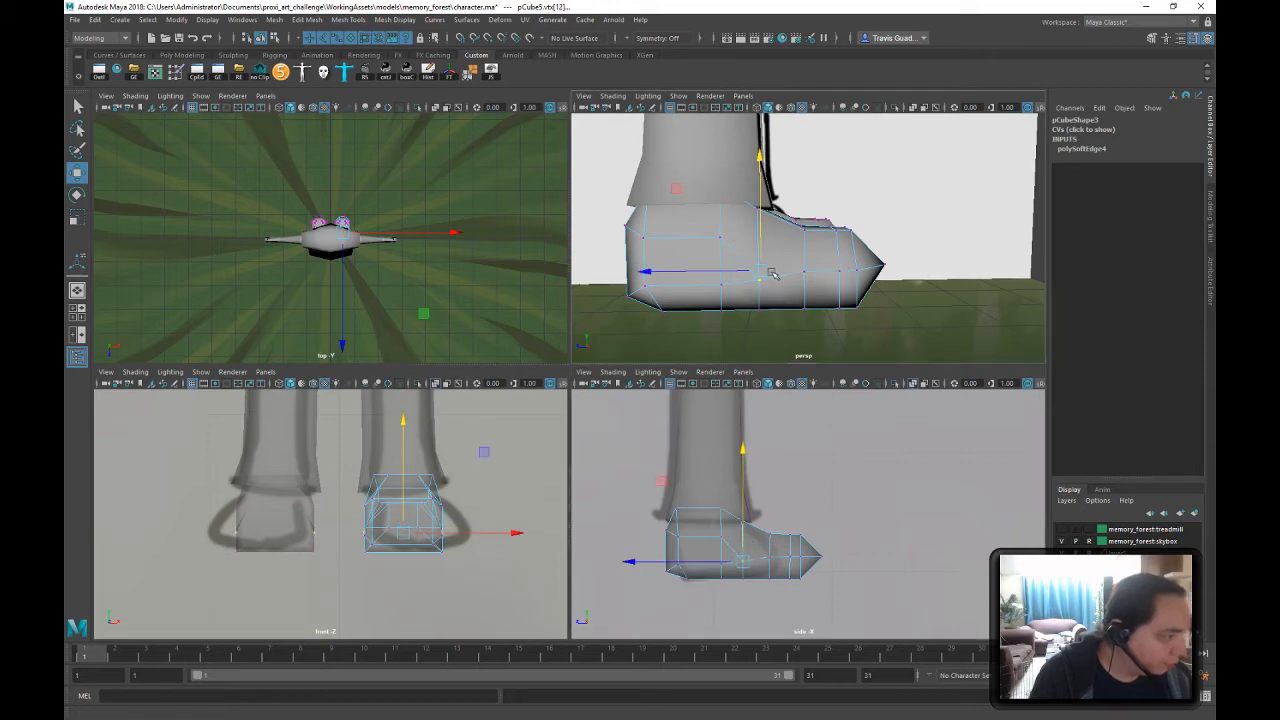
- Select all vertices of the shoes and merge them with a distance threshold of 0.01
{"action": "left_click_drag", "start_coordinate": [771, 277], "coordinate": [860, 266], "text": "alt"}
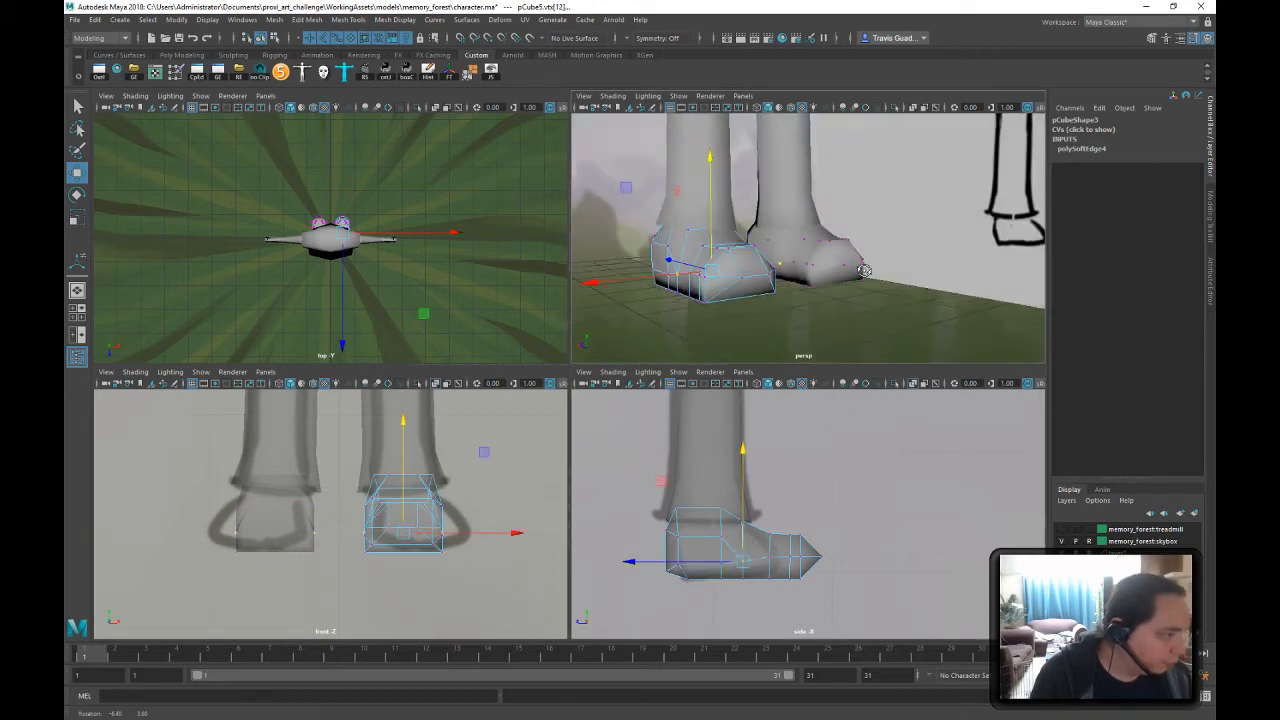
{"action": "left_click", "coordinate": [276, 39]}
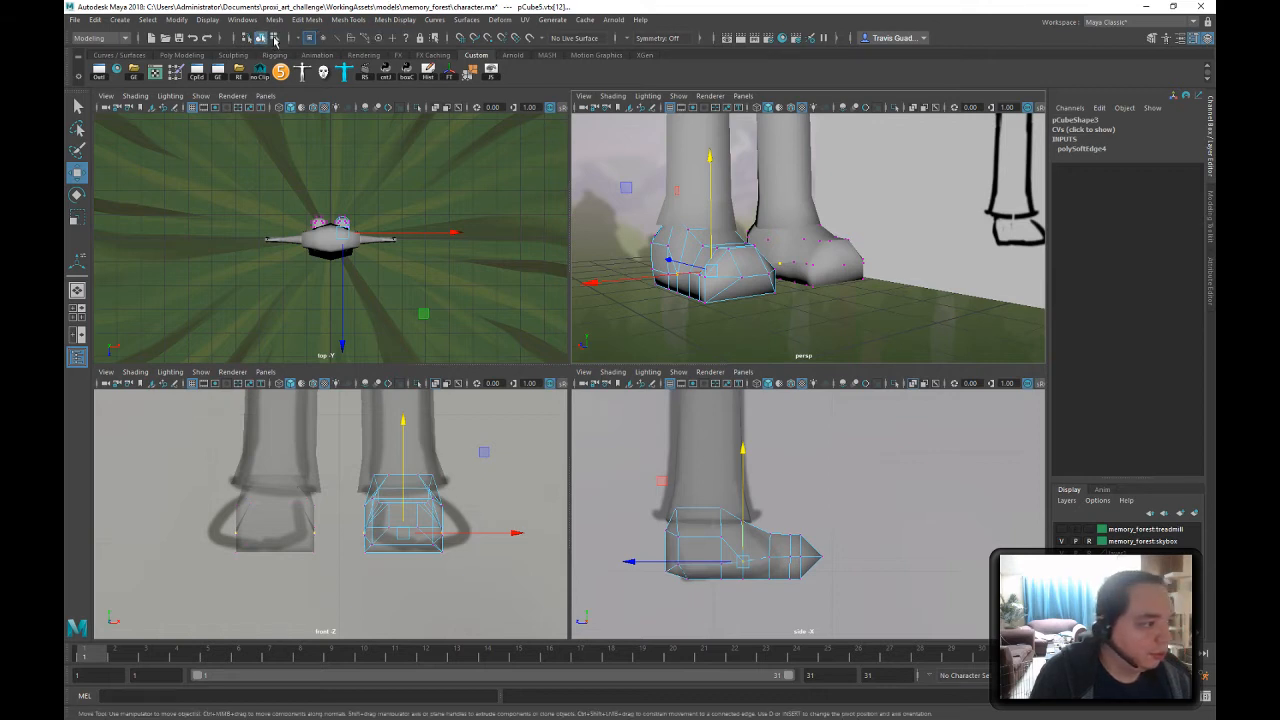
{"action": "left_click", "coordinate": [262, 39]}
{"action": "left_click", "coordinate": [885, 191]}
{"action": "scroll", "coordinate": [703, 233], "scroll_direction": "down", "scroll_amount": 6}
{"action": "mouse_move", "coordinate": [783, 213]}
{"action": "left_mouse_down", "text": "alt"}
{"action": "mouse_move", "coordinate": [782, 247]}
{"action": "mouse_move", "coordinate": [798, 200]}
{"action": "left_mouse_up", "text": "alt"}
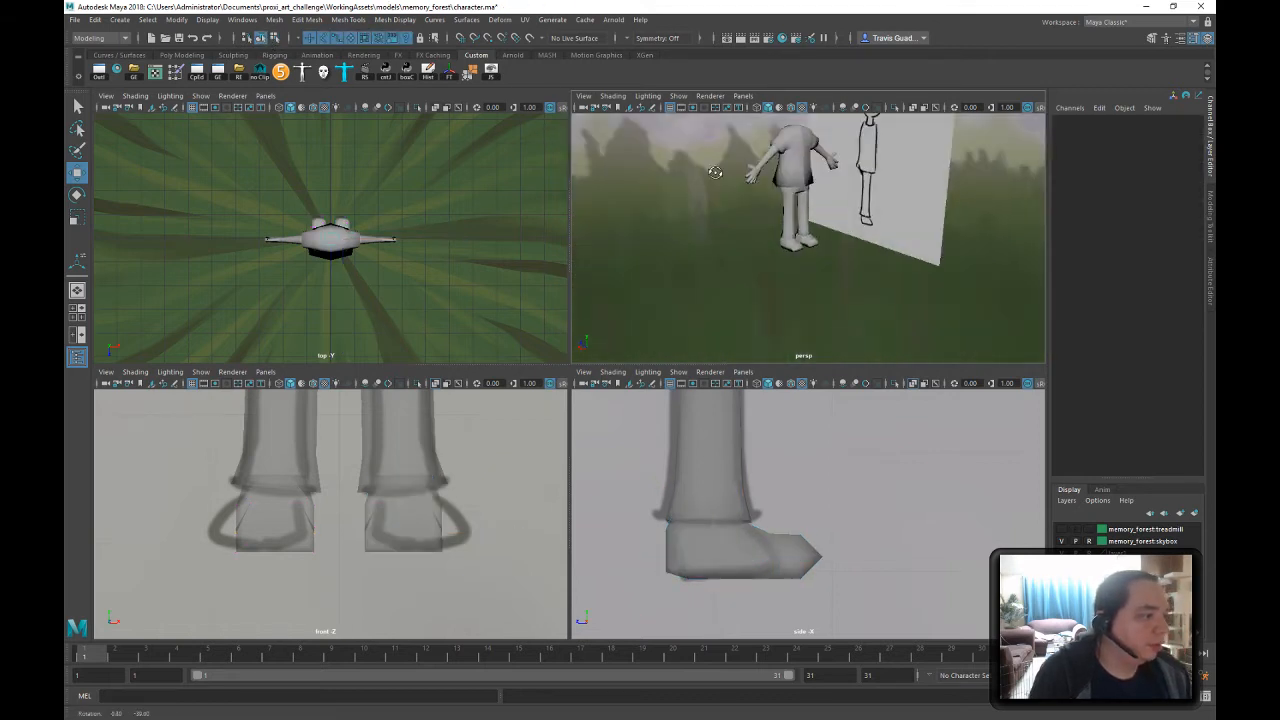
{"action": "scroll", "coordinate": [812, 232], "scroll_direction": "up", "scroll_amount": 5}
{"action": "left_click", "coordinate": [760, 282]}
{"action": "right_click_drag", "start_coordinate": [758, 282], "coordinate": [752, 286]}
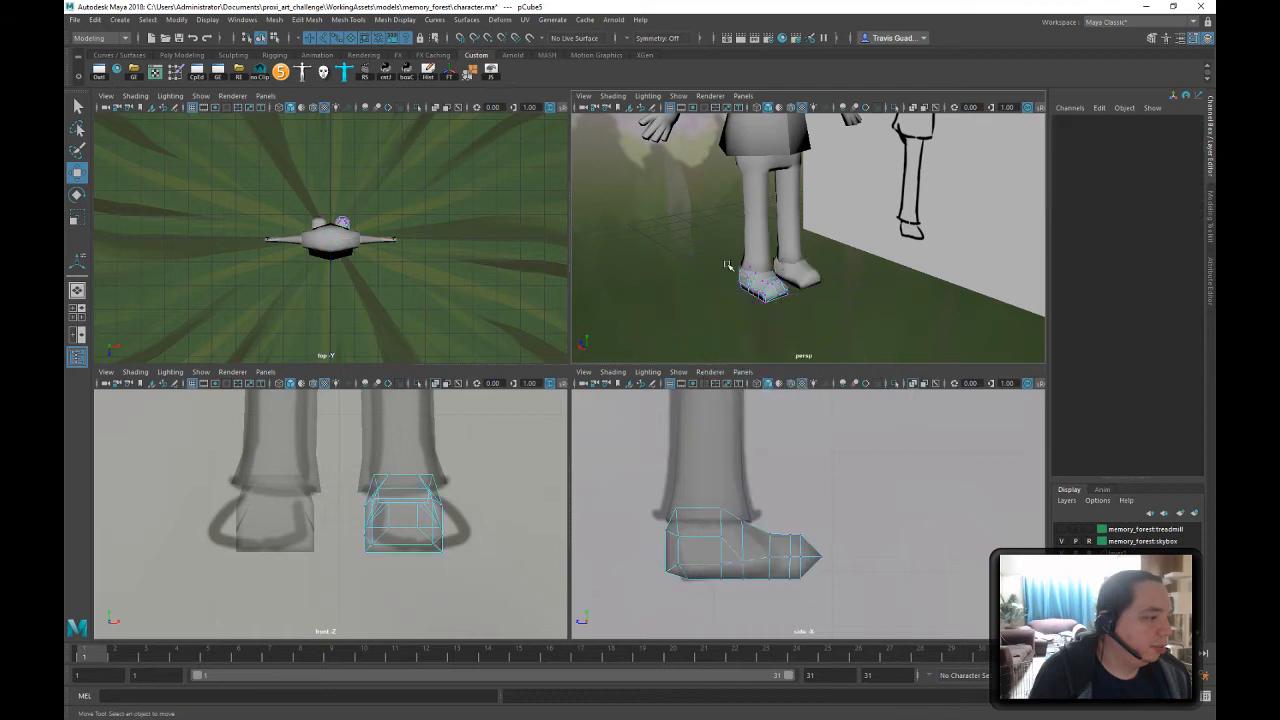
{"action": "left_click_drag", "start_coordinate": [674, 208], "coordinate": [874, 340]}
{"action": "left_click", "coordinate": [467, 75]}
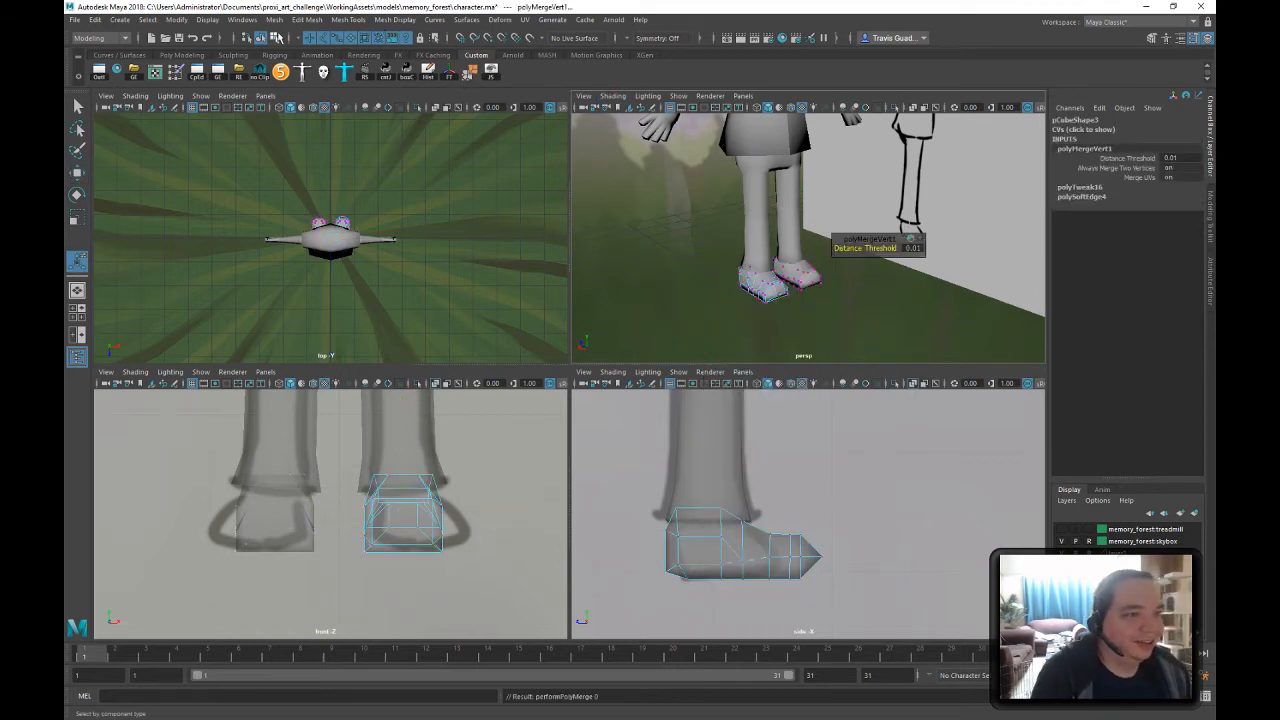
- Return to object mode and delete the construction history of the shoe mesh
{"action": "left_click", "coordinate": [277, 39]}
{"action": "left_click", "coordinate": [262, 39]}
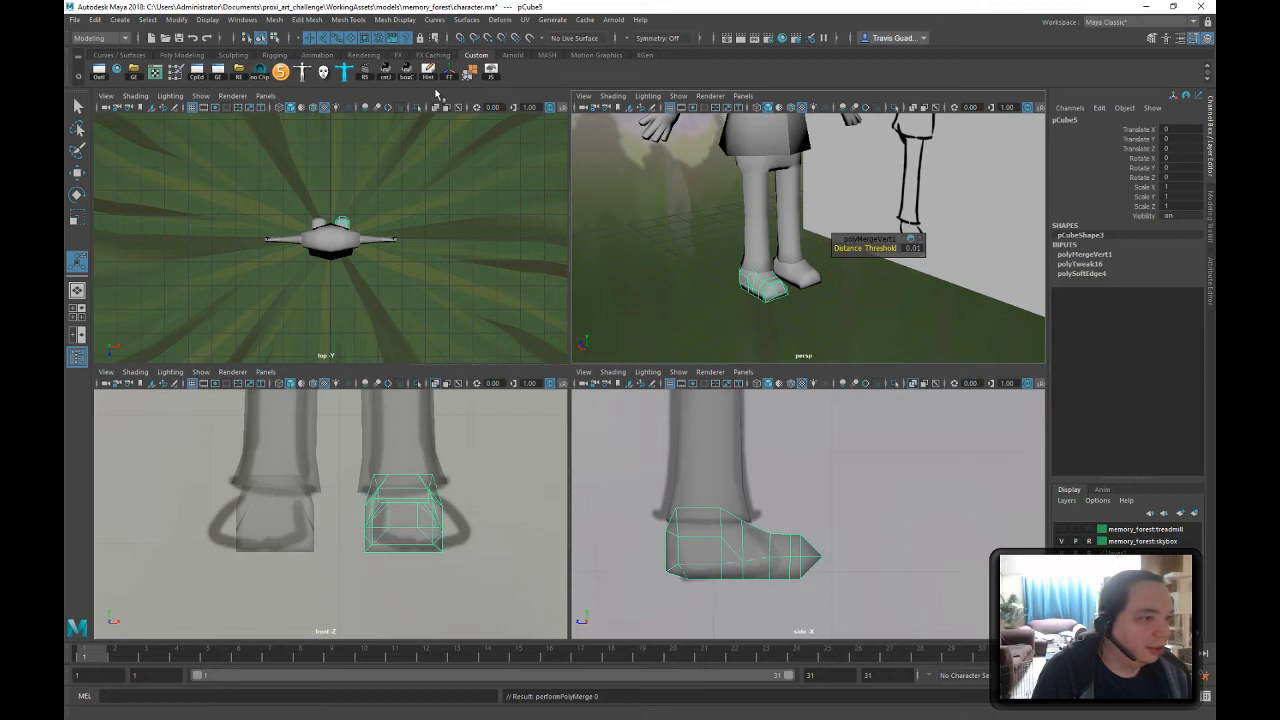
{"action": "key", "text": "alt+shift+d"}
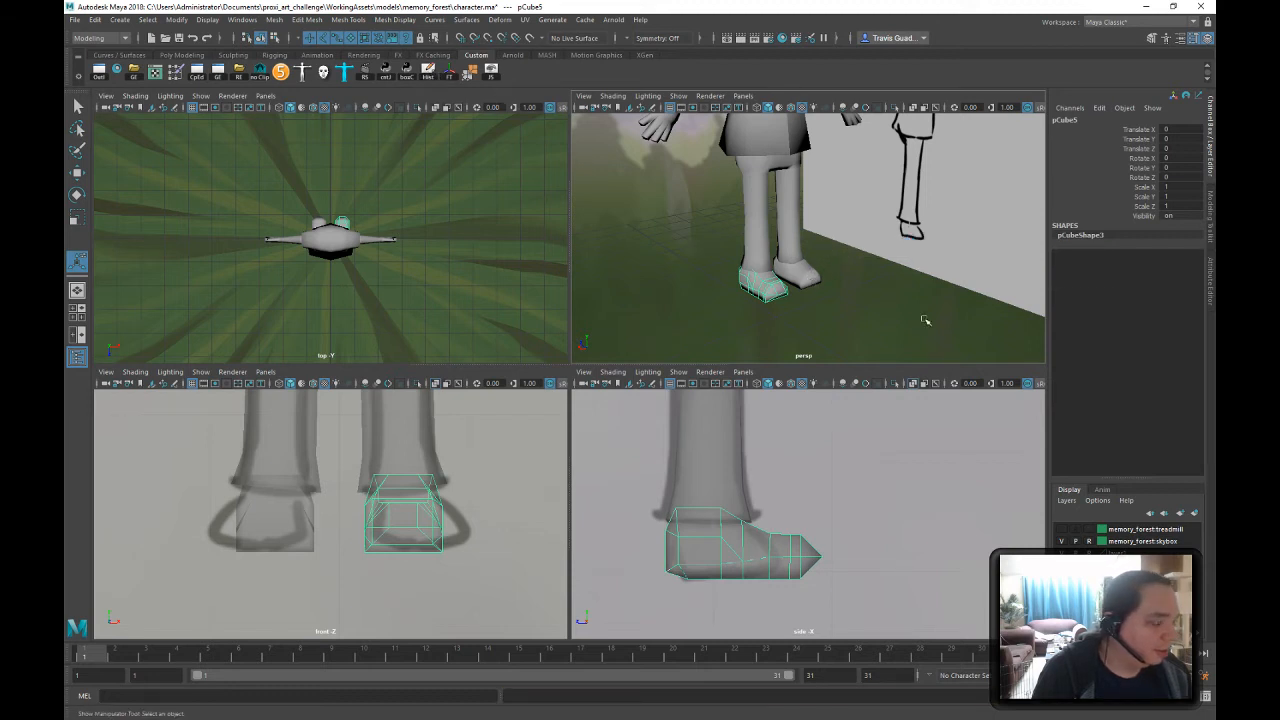
- Examine the shoes and the whole headless body from the front and from the side
{"action": "left_click", "coordinate": [925, 320]}
{"action": "left_click", "coordinate": [763, 277]}
{"action": "left_click_drag", "start_coordinate": [849, 275], "coordinate": [815, 265], "text": "alt"}
{"action": "left_click", "coordinate": [922, 300]}
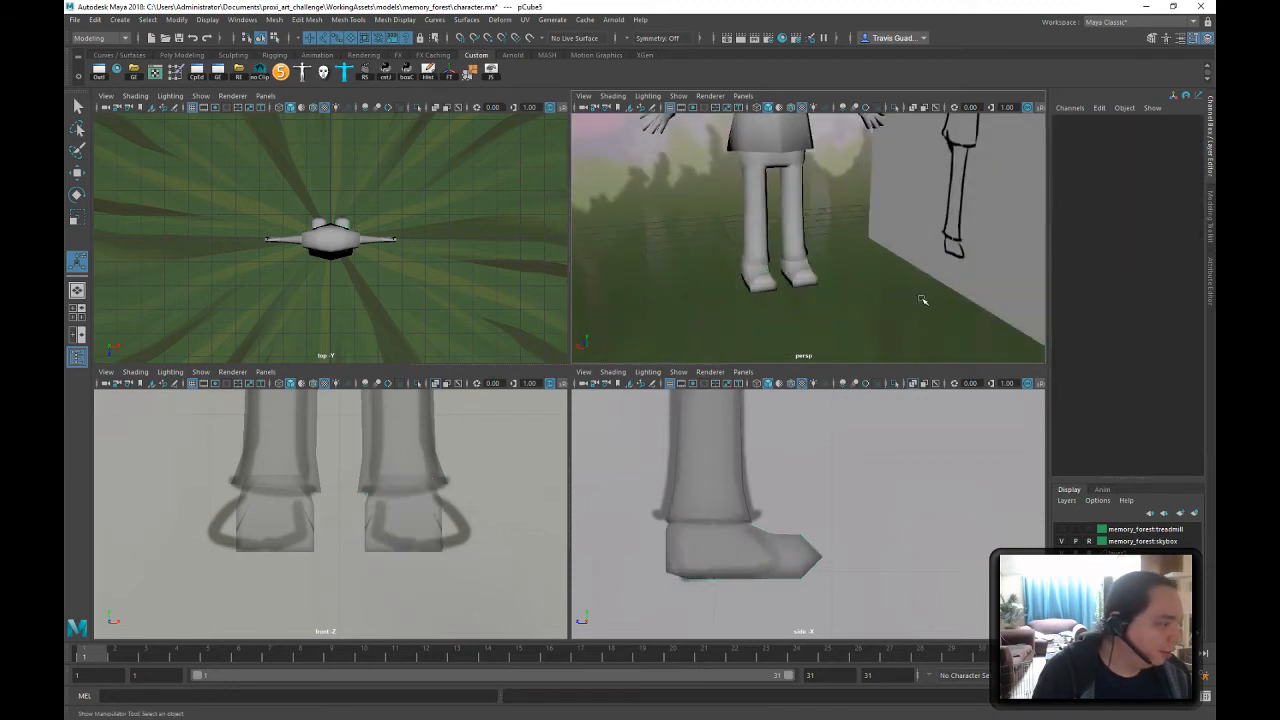
{"action": "right_click_drag", "start_coordinate": [930, 286], "coordinate": [831, 254], "text": "alt"}
{"action": "left_click_drag", "start_coordinate": [831, 254], "coordinate": [815, 223], "text": "alt"}
{"action": "middle_click_drag", "start_coordinate": [815, 223], "coordinate": [835, 257], "text": "alt"}
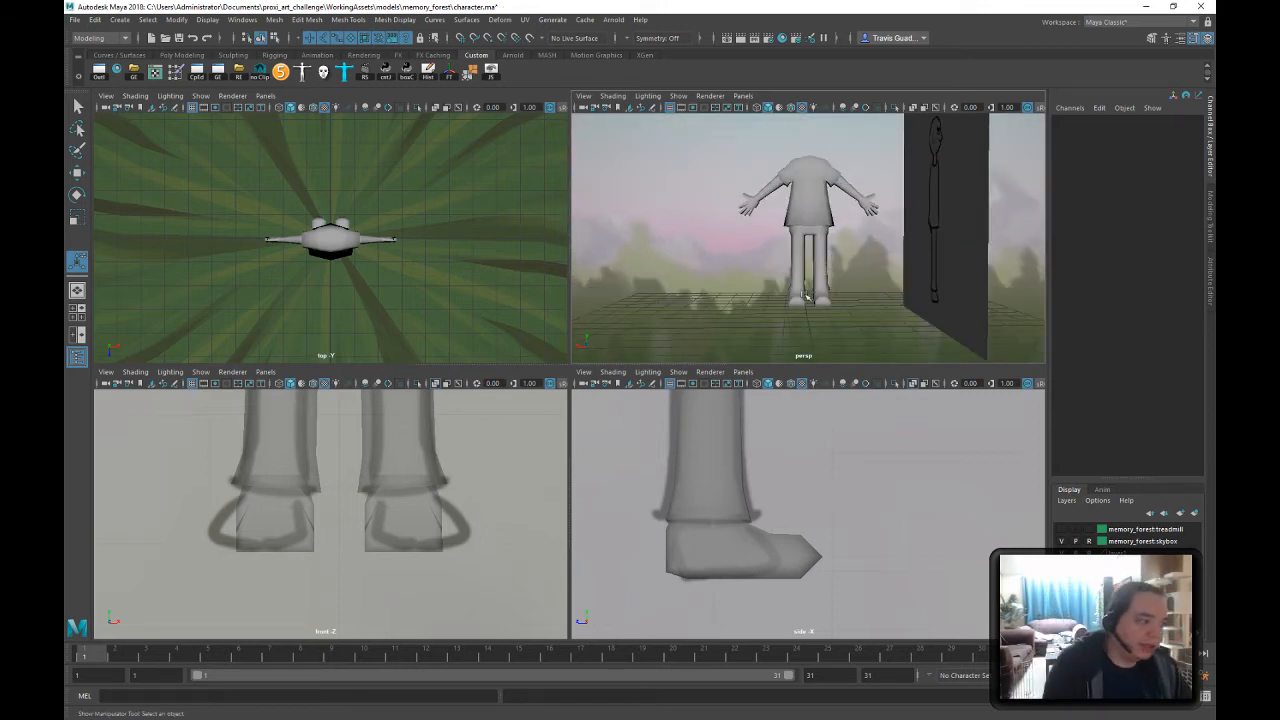
{"action": "mouse_move", "coordinate": [800, 278]}
{"action": "left_mouse_down", "text": "alt"}
{"action": "mouse_move", "coordinate": [909, 346]}
{"action": "mouse_move", "coordinate": [886, 289]}
{"action": "mouse_move", "coordinate": [843, 298]}
{"action": "mouse_move", "coordinate": [873, 270]}
{"action": "left_mouse_up", "text": "alt"}
{"action": "scroll", "coordinate": [873, 270], "scroll_direction": "up", "scroll_amount": 5}
- Scale up the hand vertices of both arms slightly to match the front reference, and return to object mode
{"action": "left_click", "coordinate": [725, 195]}
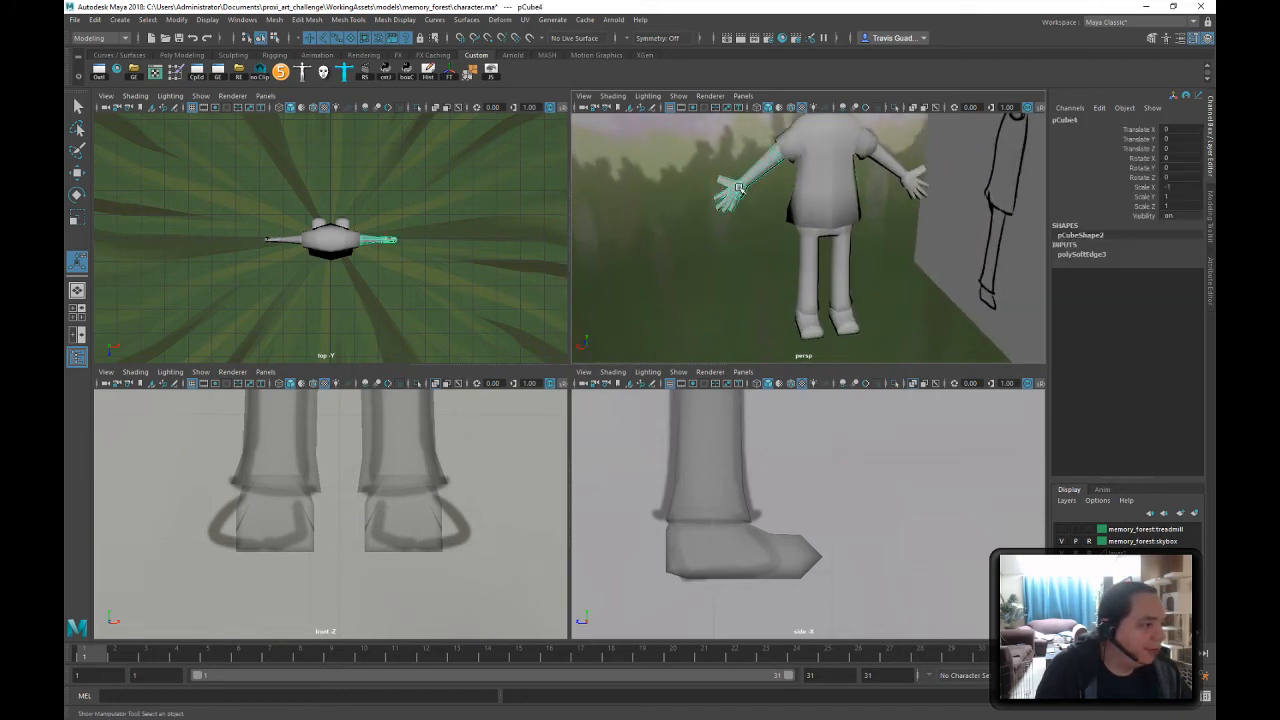
{"action": "right_click_drag", "start_coordinate": [738, 187], "coordinate": [686, 190]}
{"action": "scroll", "coordinate": [349, 480], "scroll_direction": "down", "scroll_amount": 4}
{"action": "middle_click_drag", "start_coordinate": [345, 485], "coordinate": [350, 630], "text": "alt"}
{"action": "scroll", "coordinate": [279, 439], "scroll_direction": "down", "scroll_amount": 4}
{"action": "middle_click_drag", "start_coordinate": [279, 439], "coordinate": [196, 531], "text": "alt"}
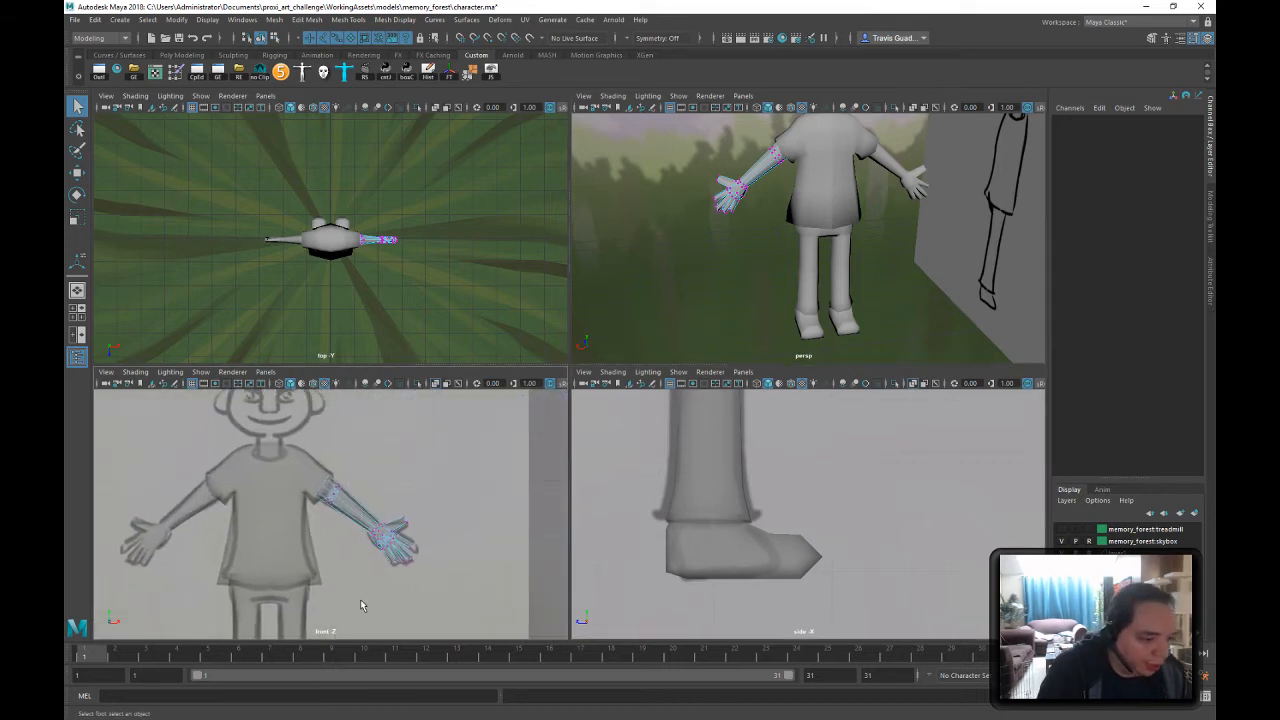
{"action": "left_click_drag", "start_coordinate": [363, 605], "coordinate": [438, 500]}
{"action": "key", "text": "r"}
{"action": "left_click", "coordinate": [391, 543]}
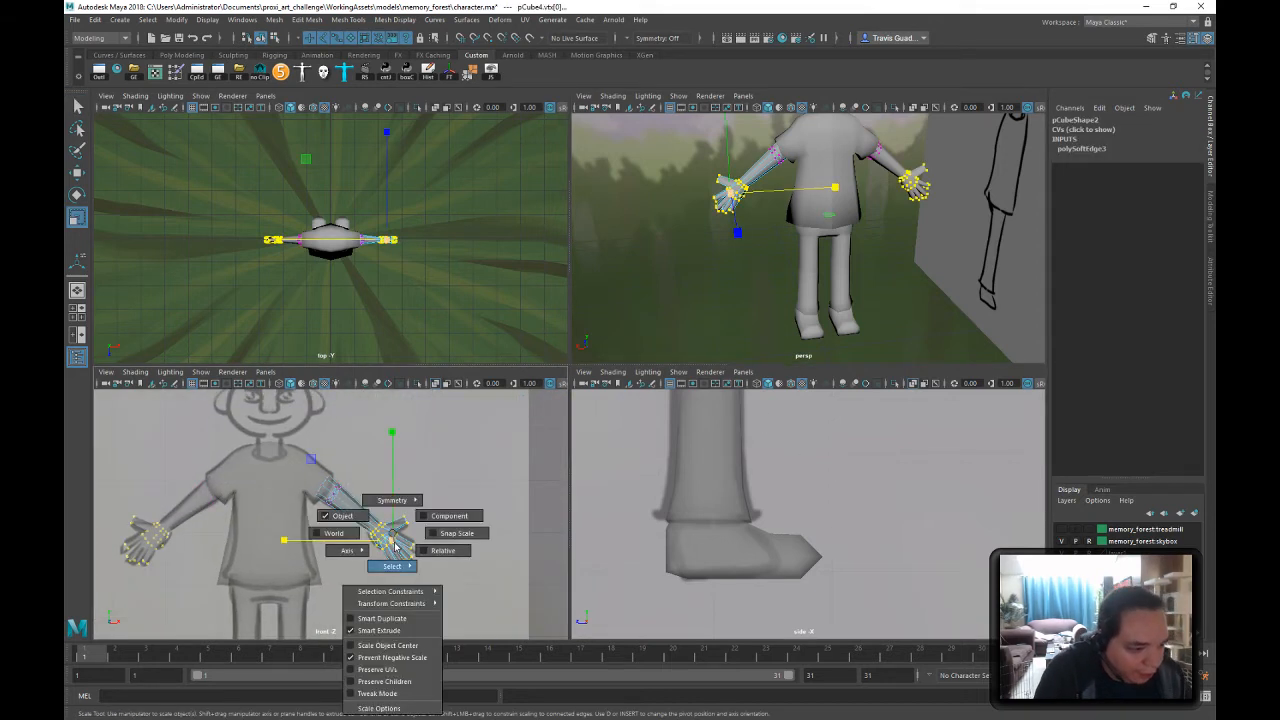
{"action": "mouse_move", "coordinate": [392, 545]}
{"action": "left_mouse_down"}
{"action": "mouse_move", "coordinate": [392, 559]}
{"action": "mouse_move", "coordinate": [401, 541]}
{"action": "left_mouse_up"}
{"action": "key", "text": "w"}
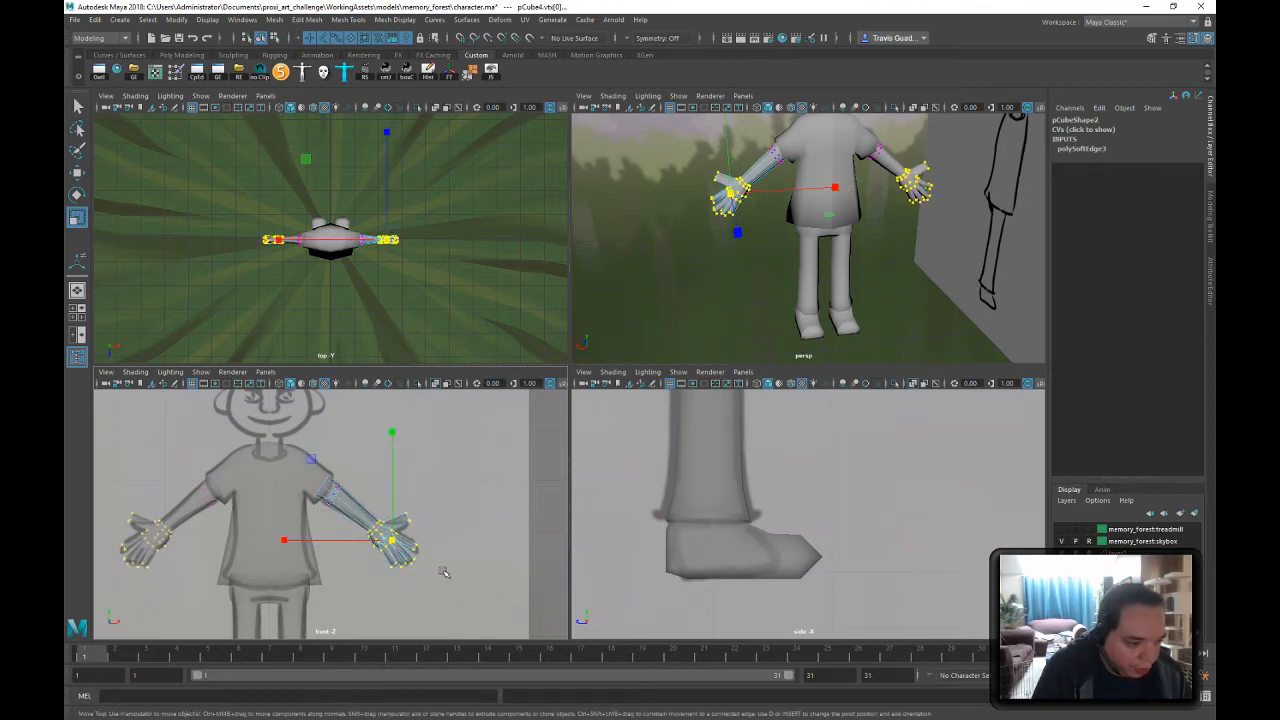
{"action": "left_click_drag", "start_coordinate": [475, 459], "coordinate": [476, 460]}
{"action": "left_click_drag", "start_coordinate": [820, 224], "coordinate": [814, 197], "text": "alt"}
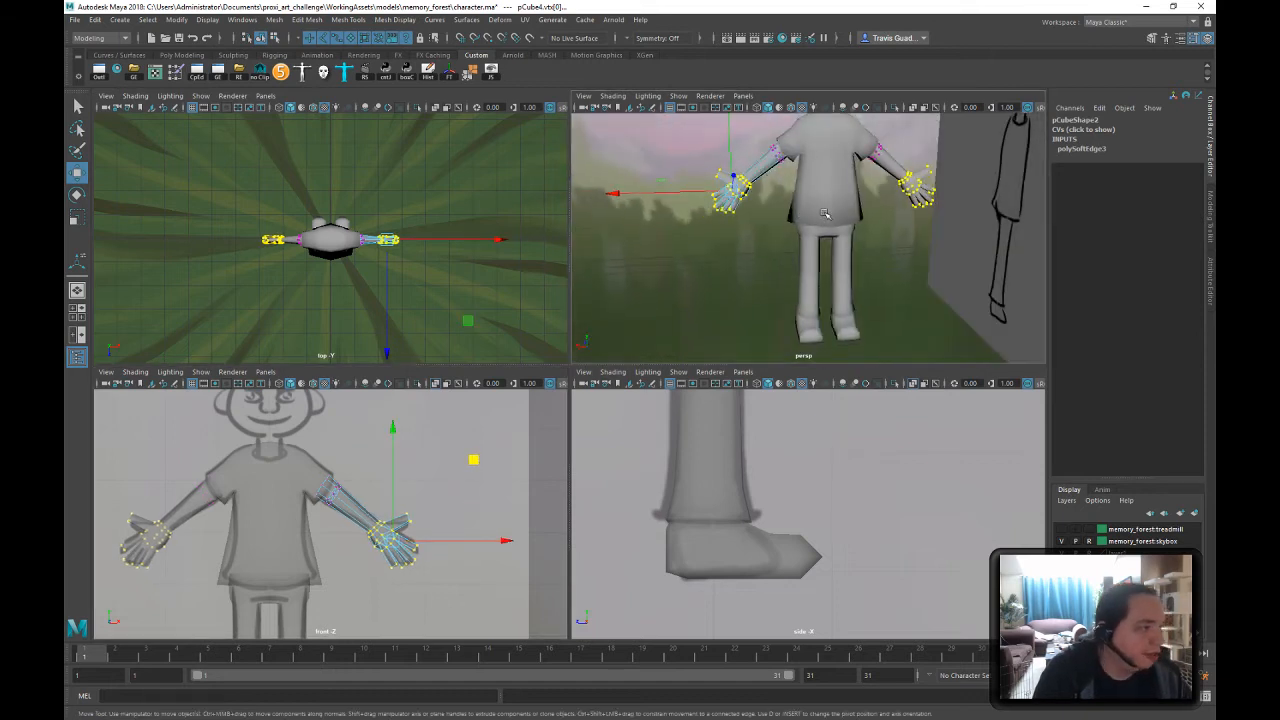
{"action": "left_click", "coordinate": [273, 39]}
{"action": "left_click", "coordinate": [261, 39]}
{"action": "left_click", "coordinate": [615, 278]}
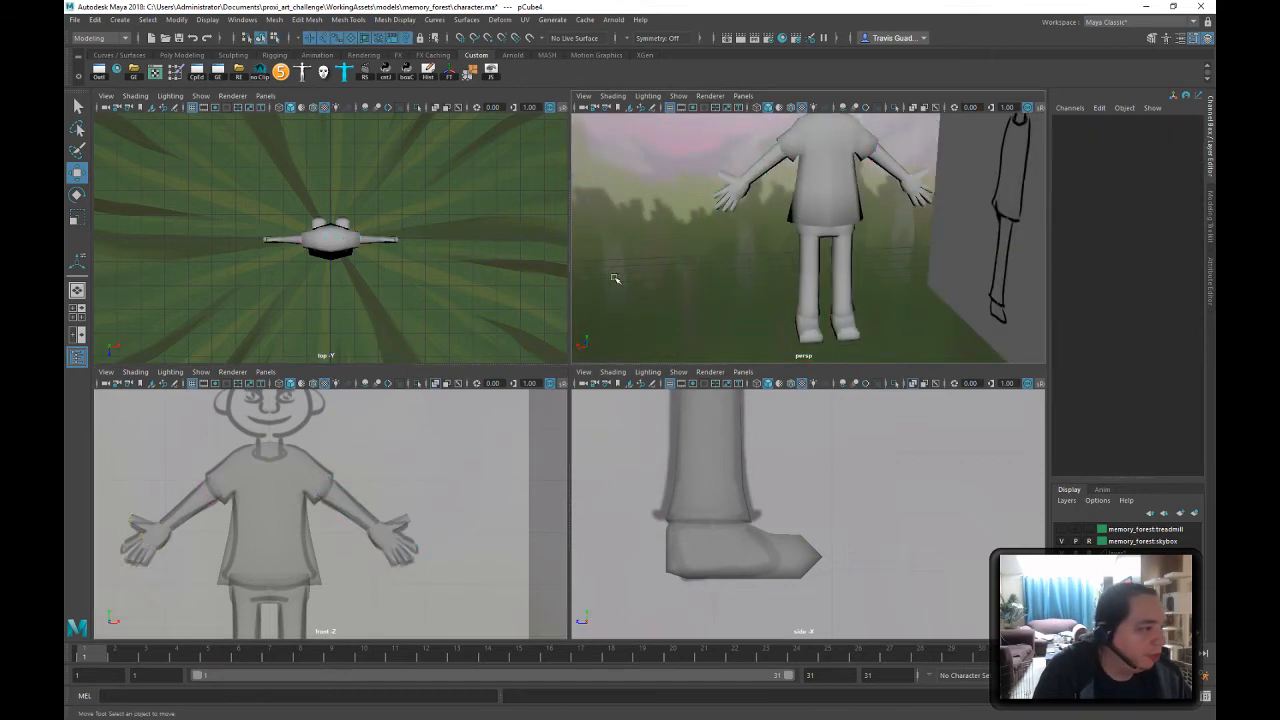
- Create a polygon sphere for the character's head
{"action": "left_click_drag", "start_coordinate": [838, 241], "coordinate": [899, 217], "text": "alt"}
{"action": "right_click_drag", "start_coordinate": [899, 217], "coordinate": [915, 240], "text": "alt"}
{"action": "mouse_move", "coordinate": [870, 250]}
{"action": "left_mouse_down", "text": "alt"}
{"action": "mouse_move", "coordinate": [785, 190]}
{"action": "mouse_move", "coordinate": [867, 254]}
{"action": "left_mouse_up", "text": "alt"}
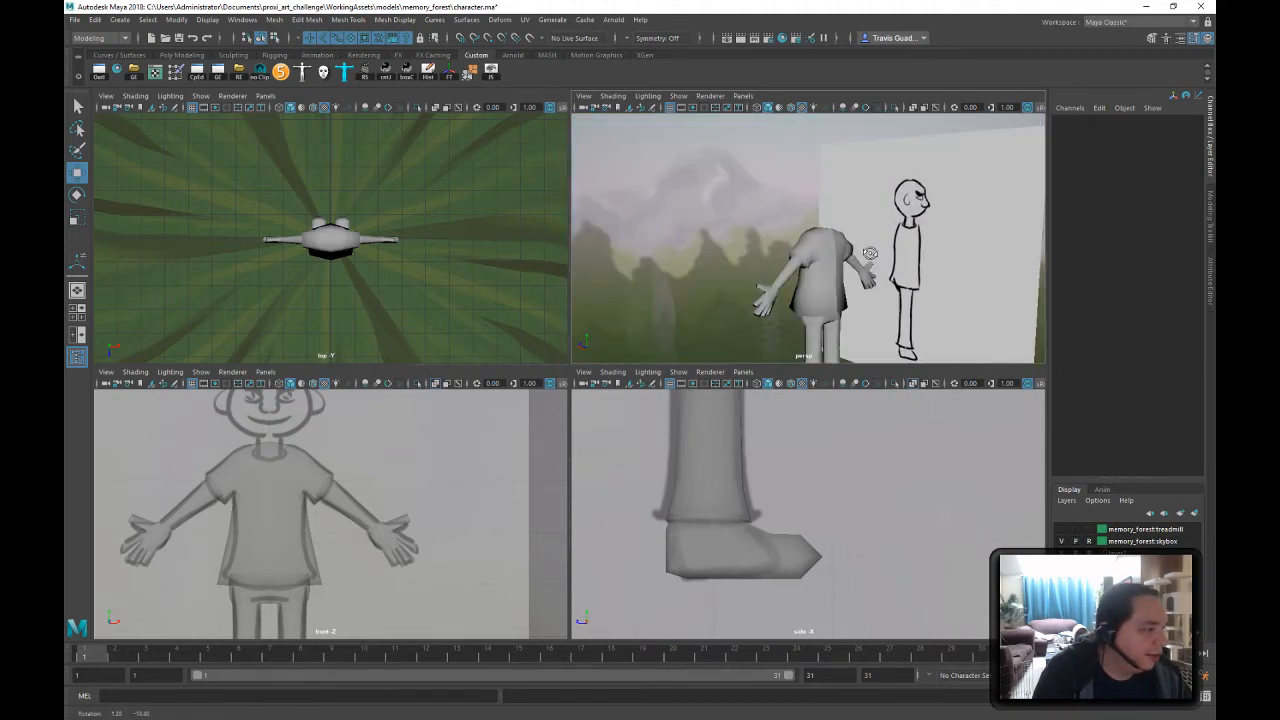
{"action": "right_click_drag", "start_coordinate": [867, 254], "coordinate": [895, 285], "text": "alt"}
{"action": "left_click_drag", "start_coordinate": [895, 287], "coordinate": [846, 301], "text": "alt"}
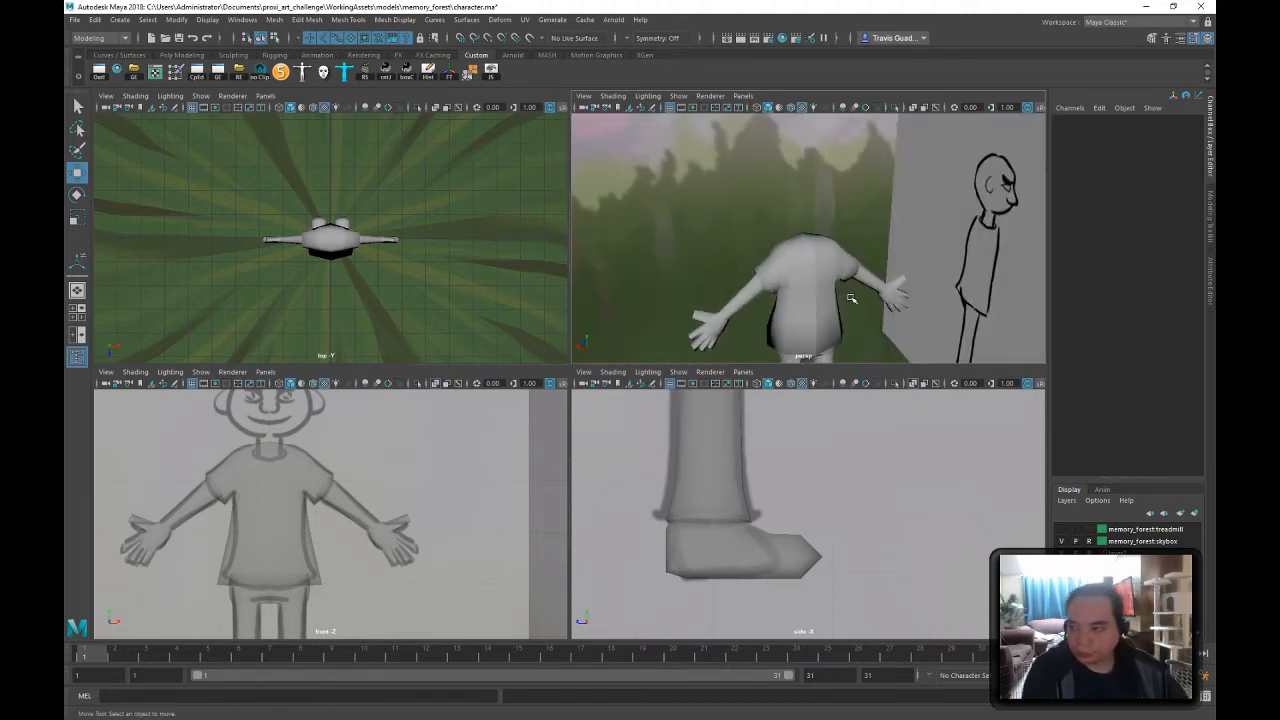
{"action": "left_click_drag", "start_coordinate": [852, 258], "coordinate": [770, 264], "text": "alt"}
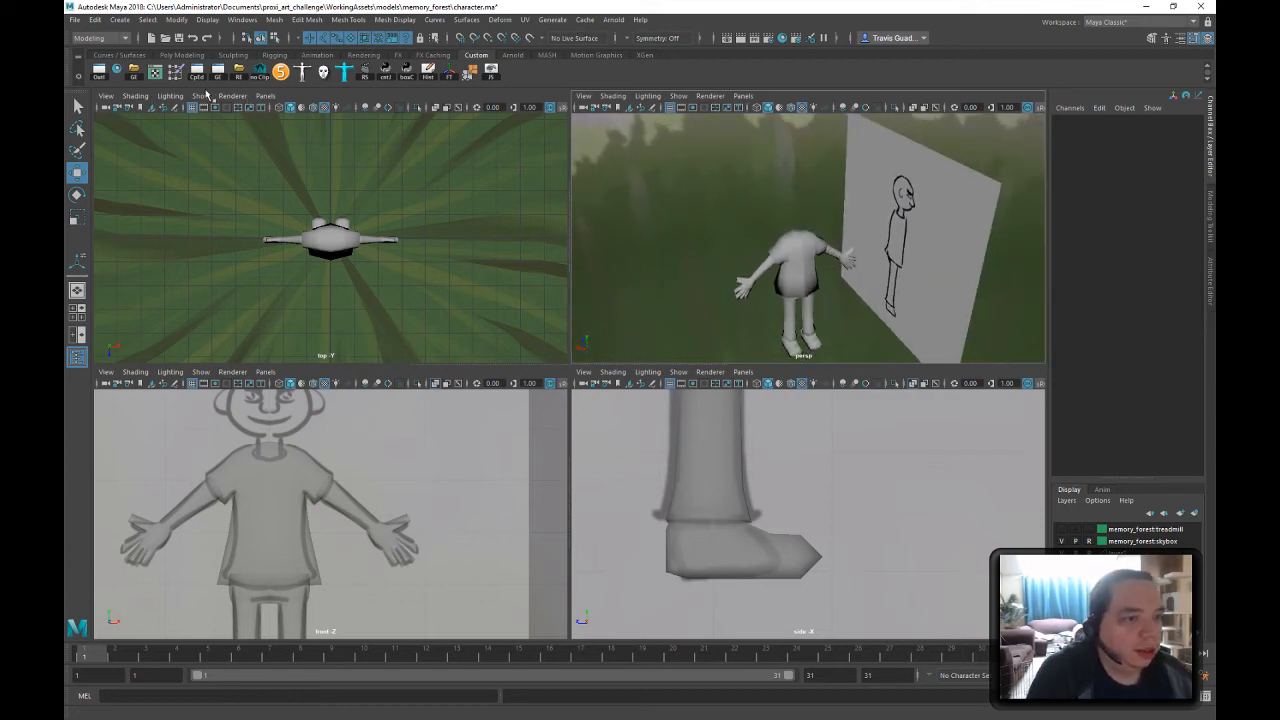
{"action": "left_click", "coordinate": [181, 55]}
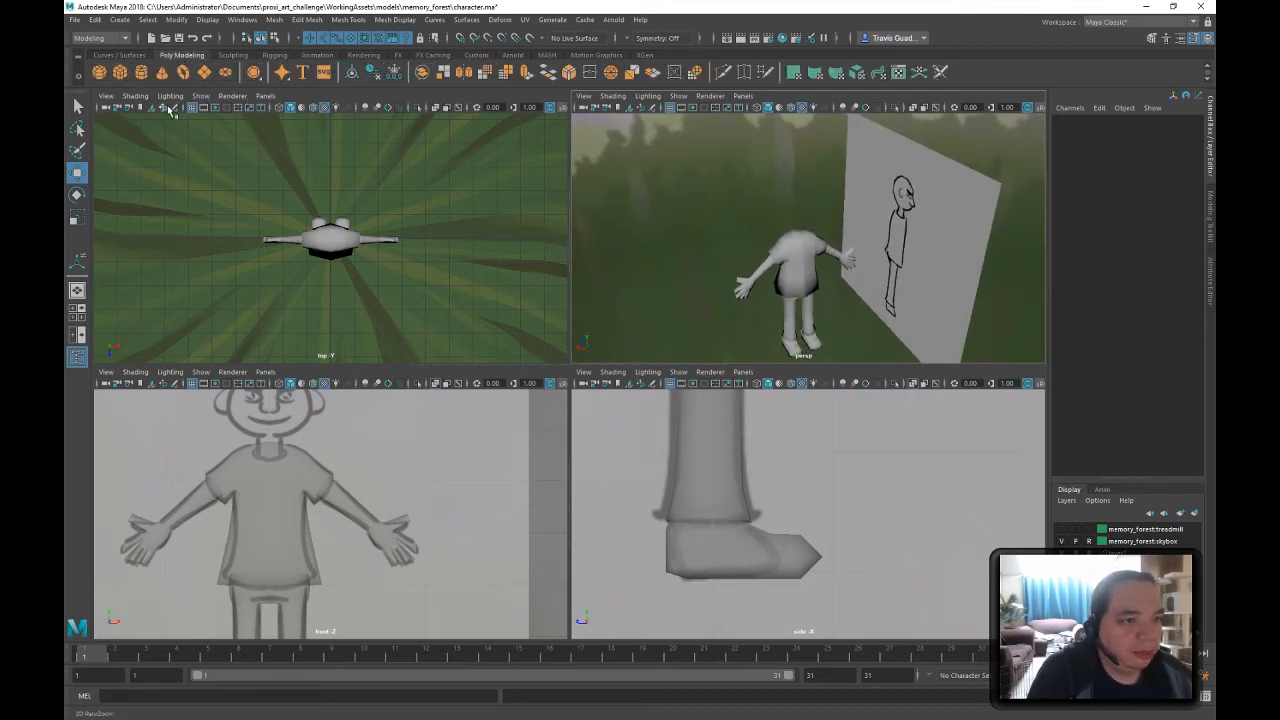
{"action": "left_click", "coordinate": [99, 72]}
- Move the sphere above the neck and scale it uniformly to about 81.3 to fit the reference head
{"action": "left_click_drag", "start_coordinate": [802, 292], "coordinate": [801, 163]}
{"action": "key", "text": "r"}
{"action": "left_click_drag", "start_coordinate": [800, 230], "coordinate": [827, 223]}
{"action": "middle_click_drag", "start_coordinate": [278, 460], "coordinate": [297, 559], "text": "alt"}
{"action": "left_click_drag", "start_coordinate": [293, 540], "coordinate": [287, 487]}
{"action": "key", "text": "w"}
{"action": "key", "text": "r"}
{"action": "key", "text": "w"}
- Set the head sphere's axis and height subdivisions to 7
{"action": "left_click_drag", "start_coordinate": [867, 217], "coordinate": [965, 192], "text": "alt"}
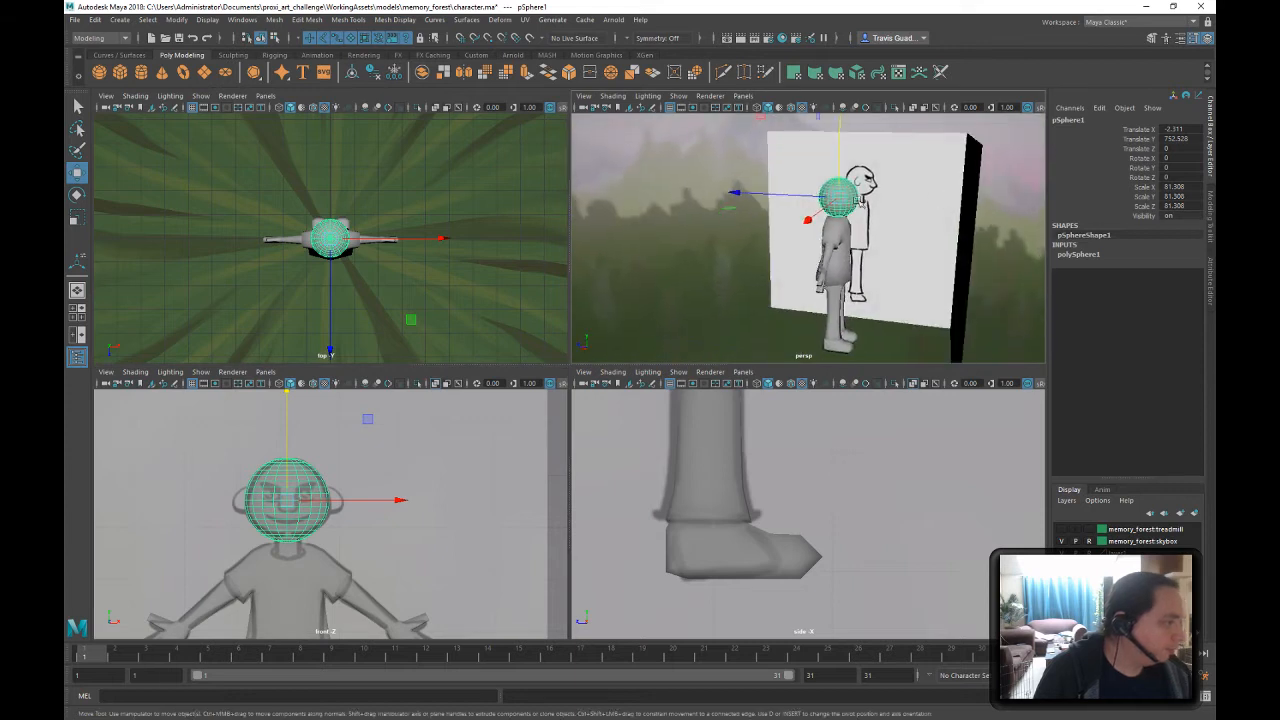
{"action": "right_click_drag", "start_coordinate": [900, 180], "coordinate": [978, 168], "text": "alt"}
{"action": "middle_click_drag", "start_coordinate": [978, 168], "coordinate": [891, 240], "text": "alt"}
{"action": "left_click", "coordinate": [1076, 256]}
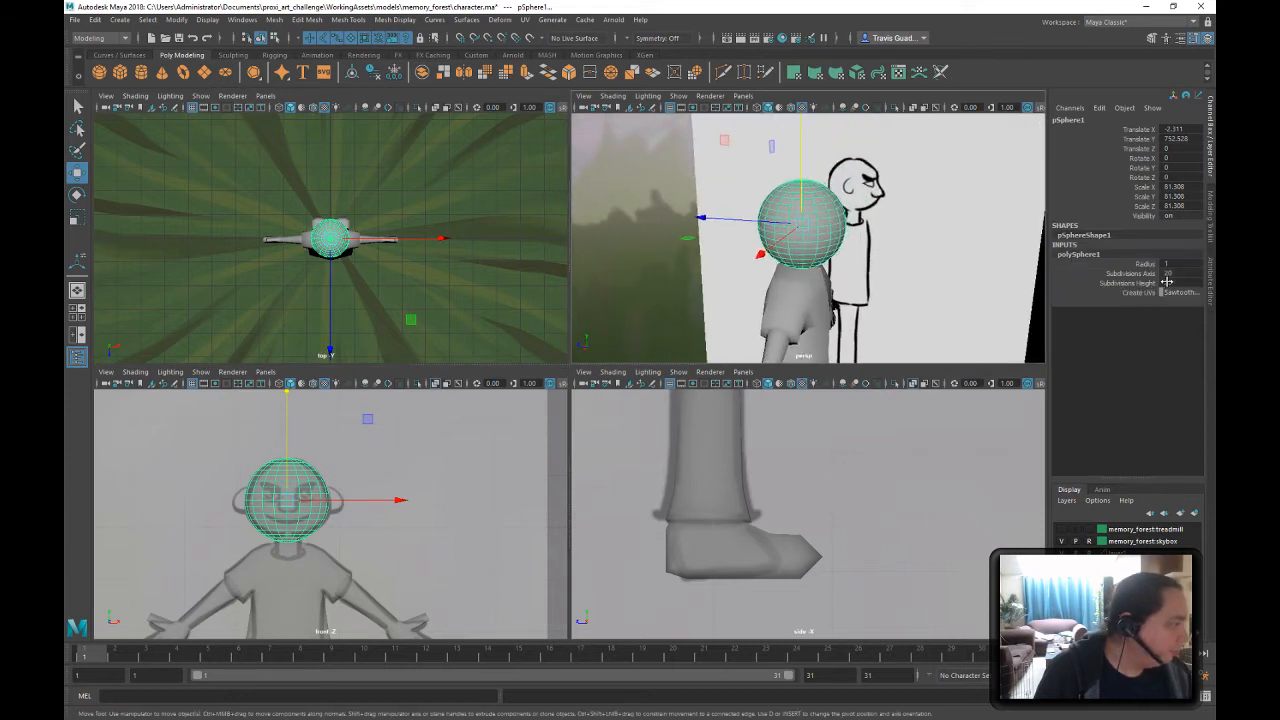
{"action": "left_click_drag", "start_coordinate": [1130, 273], "coordinate": [1130, 283]}
{"action": "middle_click_drag", "start_coordinate": [931, 230], "coordinate": [857, 243]}
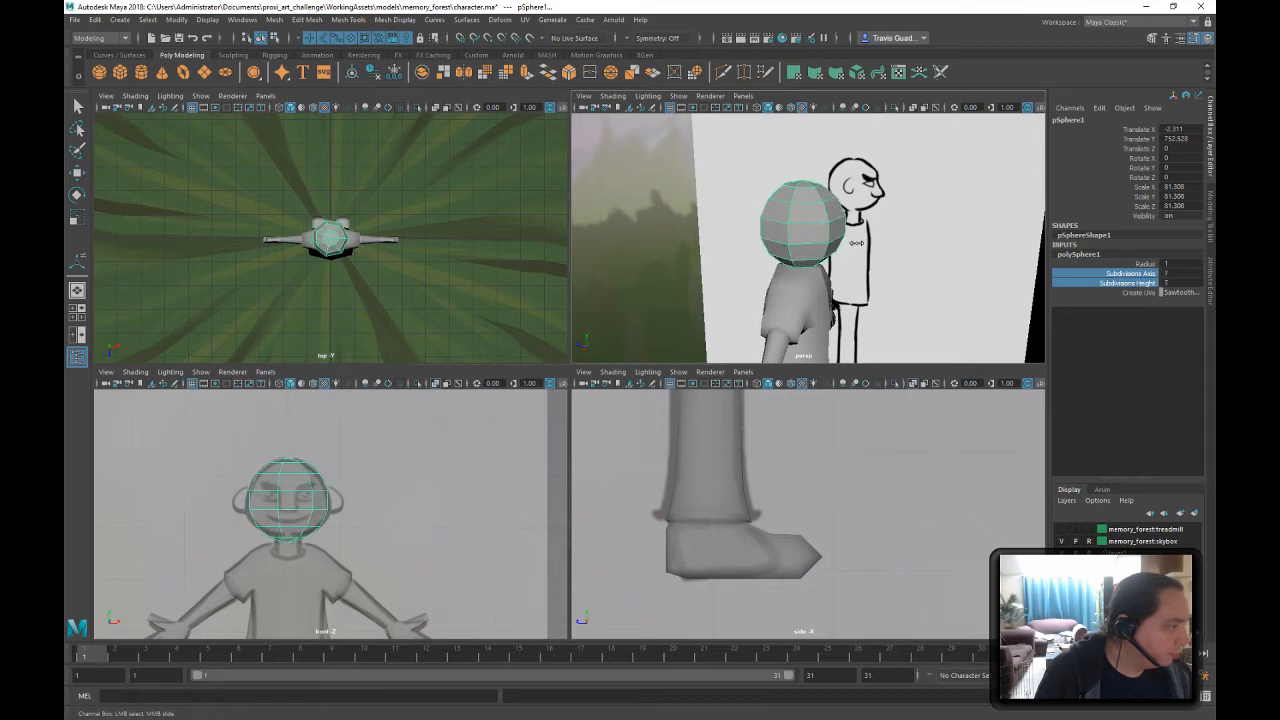
{"action": "left_click_drag", "start_coordinate": [857, 243], "coordinate": [916, 226], "text": "alt"}
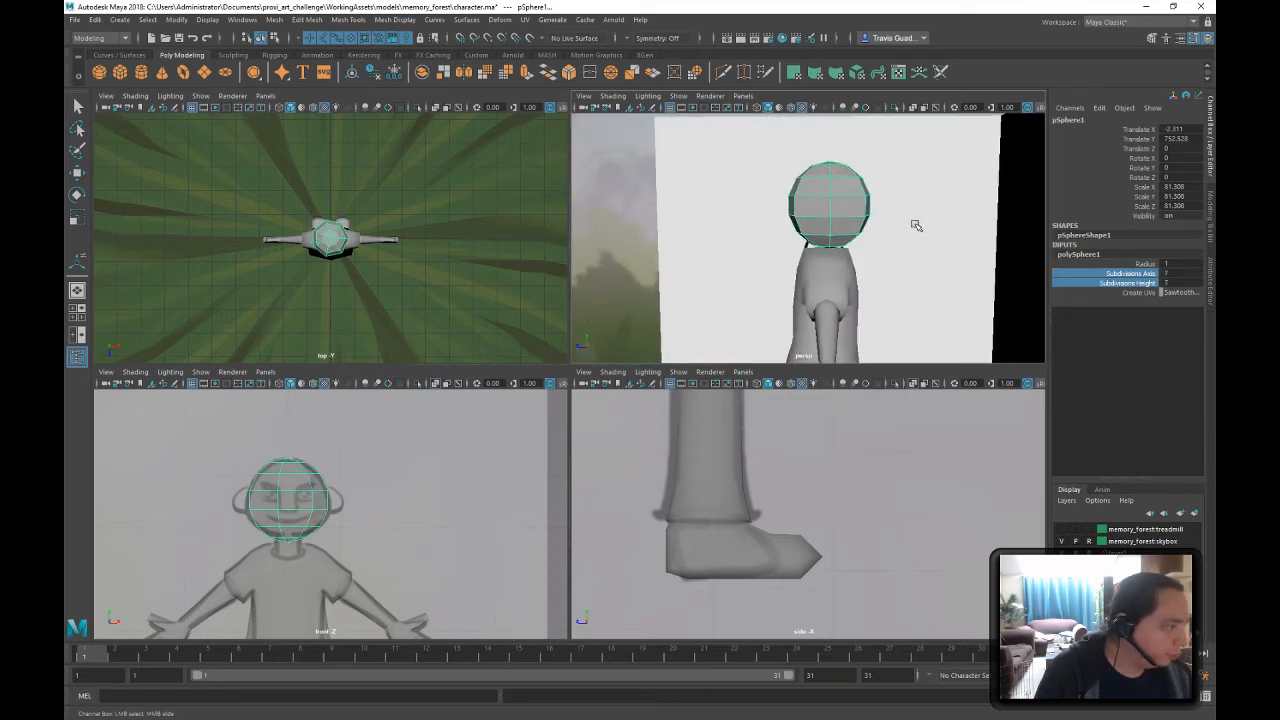
- Set the head sphere's height subdivisions to 6
{"action": "left_click", "coordinate": [1130, 283]}
{"action": "mouse_move", "coordinate": [995, 247]}
{"action": "middle_mouse_down"}
{"action": "mouse_move", "coordinate": [976, 248]}
{"action": "mouse_move", "coordinate": [987, 247]}
{"action": "middle_mouse_up"}
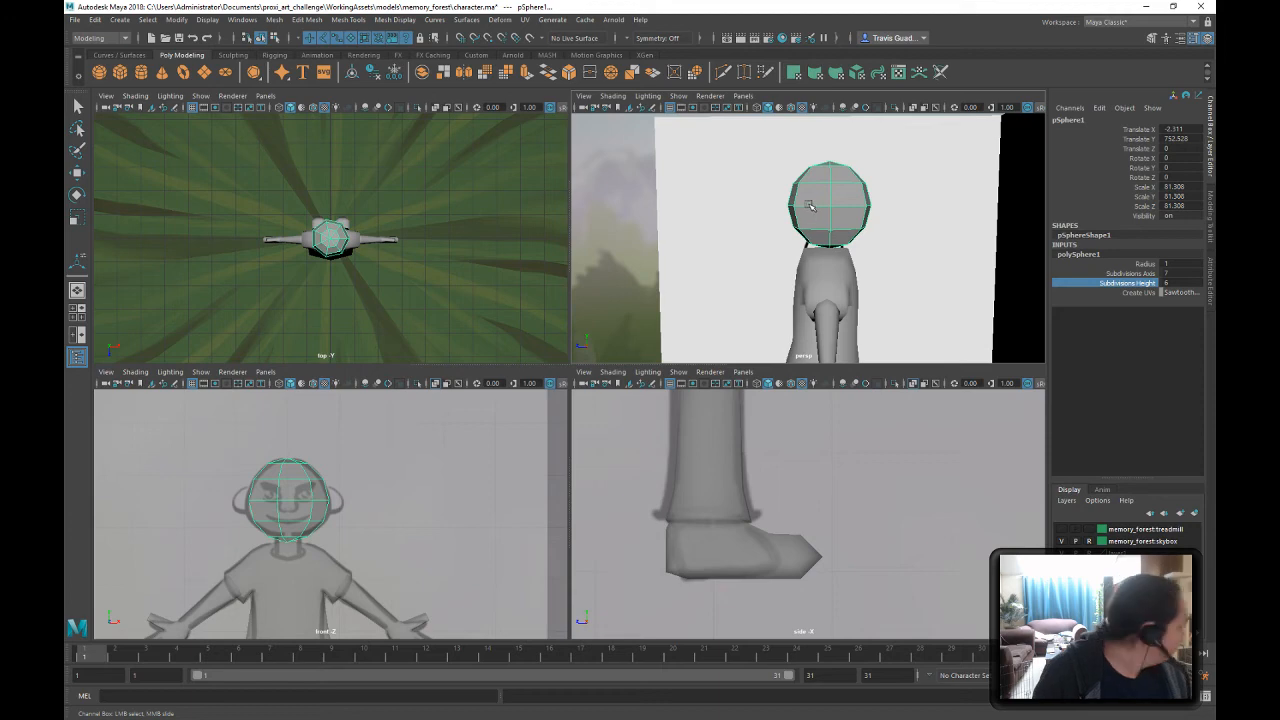
{"action": "left_click_drag", "start_coordinate": [801, 198], "coordinate": [722, 207], "text": "alt"}
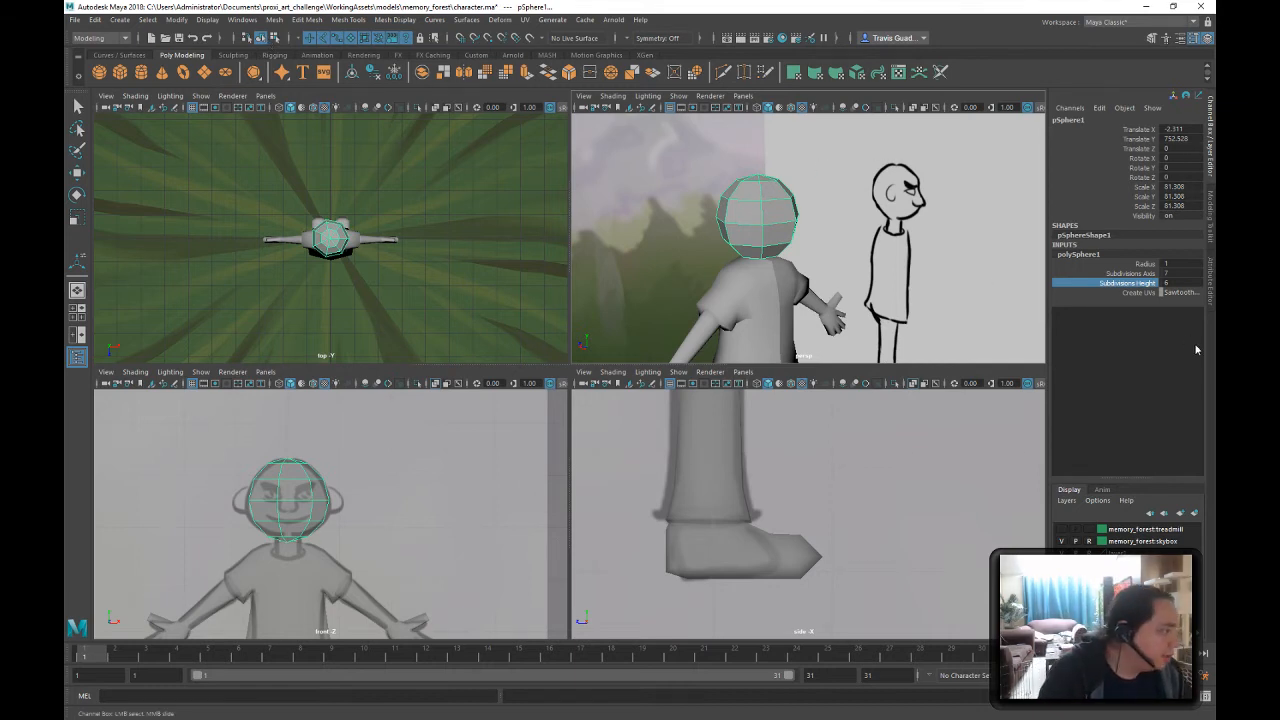
- Try the Pinched at pole and None UV options on the head sphere and return to Sawtooth at pole
{"action": "left_click", "coordinate": [1180, 292]}
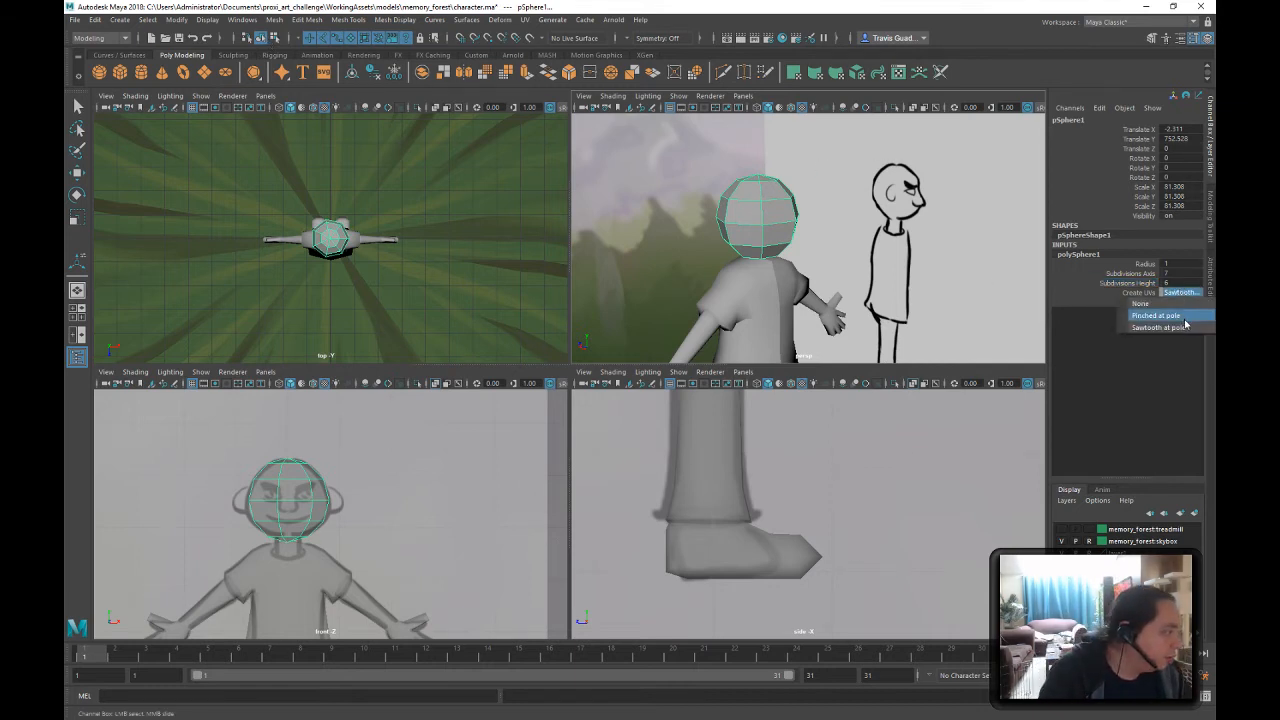
{"action": "left_click", "coordinate": [1184, 318]}
{"action": "left_click", "coordinate": [1180, 292]}
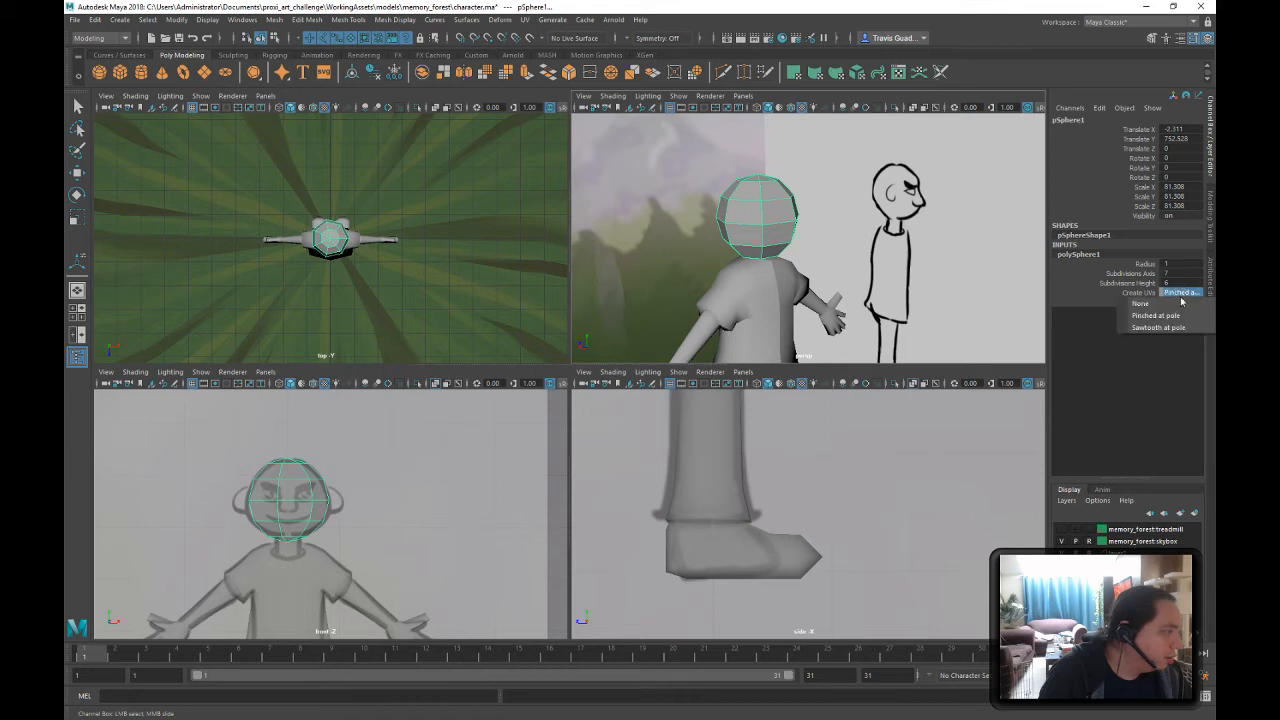
{"action": "left_click", "coordinate": [1178, 327]}
{"action": "left_click", "coordinate": [1181, 292]}
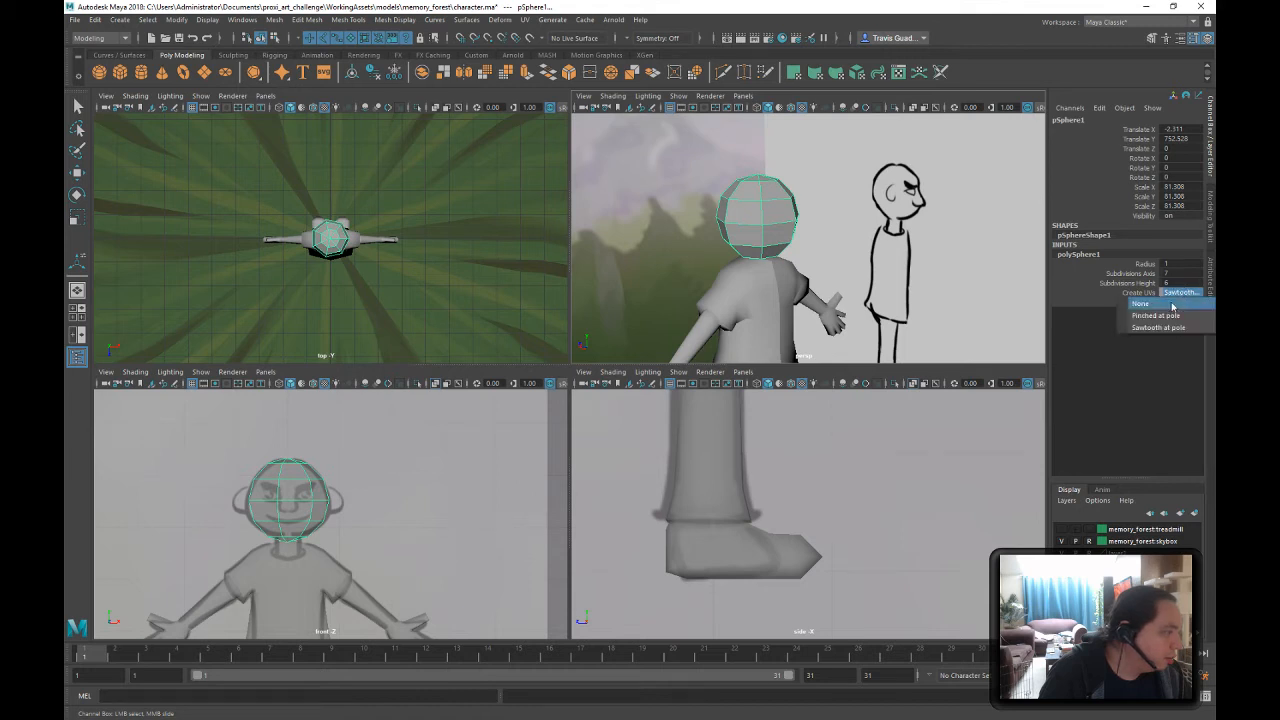
{"action": "left_click", "coordinate": [1145, 303]}
{"action": "left_click", "coordinate": [1181, 292]}
{"action": "left_click", "coordinate": [1184, 319]}
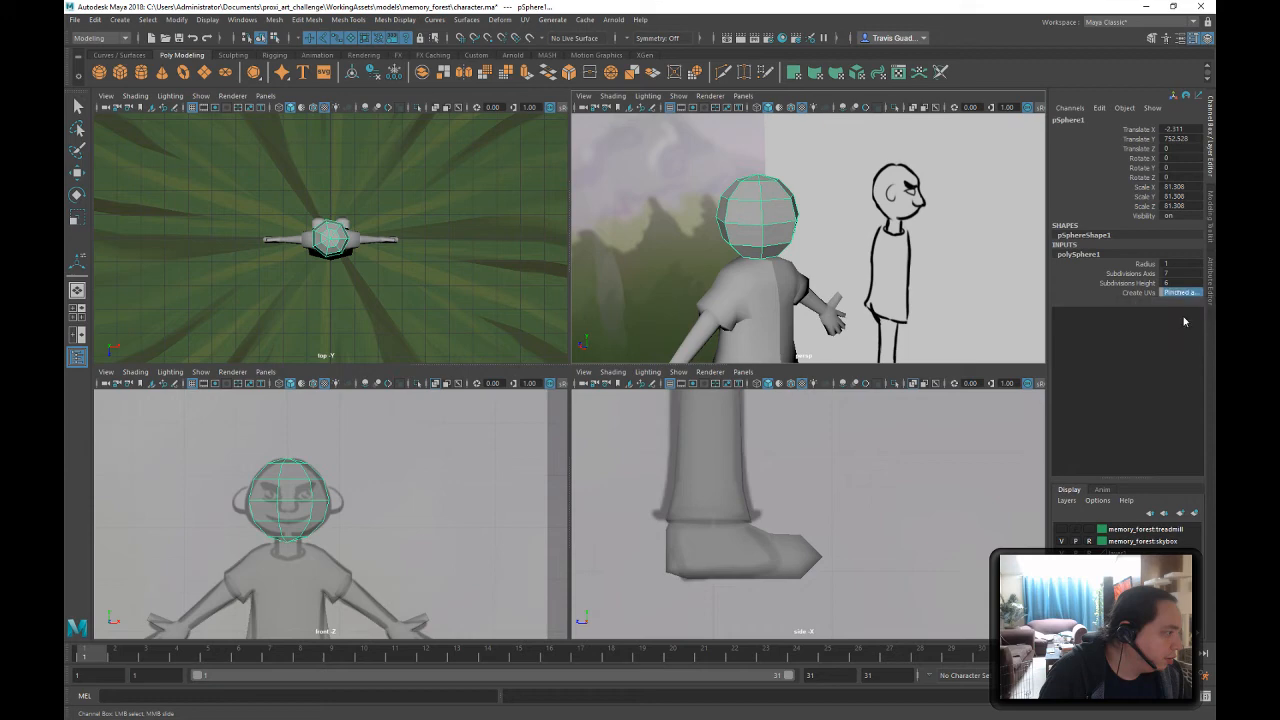
{"action": "left_click", "coordinate": [1181, 292]}
{"action": "left_click", "coordinate": [1180, 327]}
- Delete the head sphere's faces on the negative X side and return to object mode
{"action": "left_click_drag", "start_coordinate": [903, 217], "coordinate": [818, 389], "text": "alt"}
{"action": "left_click", "coordinate": [952, 286]}
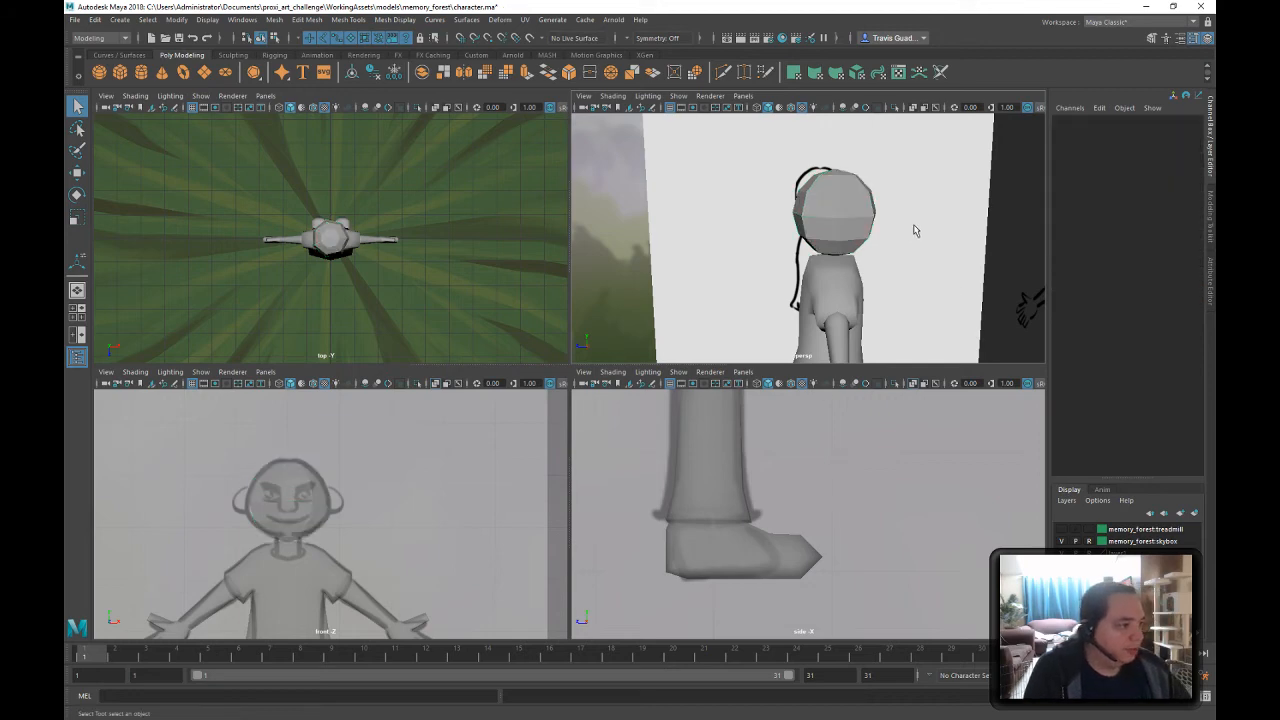
{"action": "left_click_drag", "start_coordinate": [914, 229], "coordinate": [787, 174], "text": "alt"}
{"action": "left_click", "coordinate": [800, 222]}
{"action": "scroll", "coordinate": [878, 268], "scroll_direction": "up", "scroll_amount": 5}
{"action": "right_click_drag", "start_coordinate": [787, 174], "coordinate": [796, 209]}
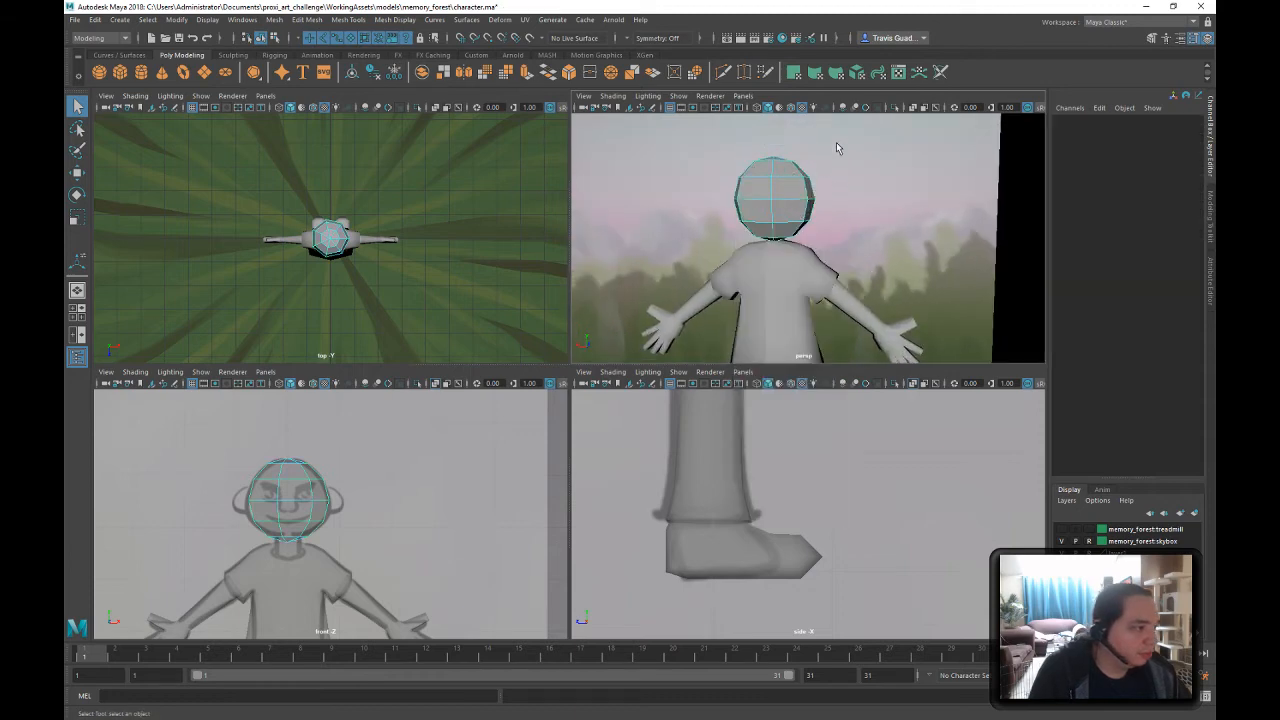
{"action": "left_click_drag", "start_coordinate": [788, 262], "coordinate": [781, 260]}
{"action": "left_click_drag", "start_coordinate": [863, 231], "coordinate": [717, 180], "text": "alt"}
{"action": "left_click", "coordinate": [275, 39]}
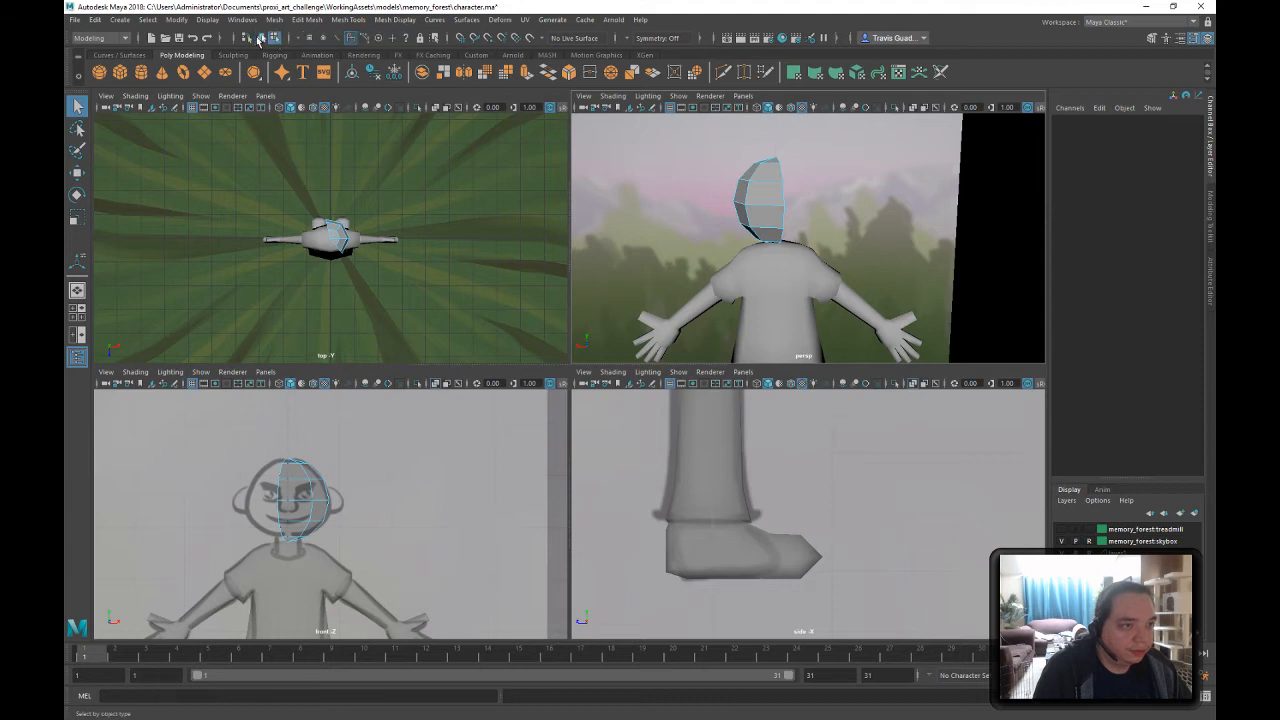
{"action": "left_click", "coordinate": [260, 39]}
- Soften the edges of the remaining half of the head
{"action": "right_click_drag", "start_coordinate": [914, 286], "coordinate": [743, 210], "text": "alt"}
{"action": "left_click_drag", "start_coordinate": [743, 210], "coordinate": [785, 220], "text": "alt"}
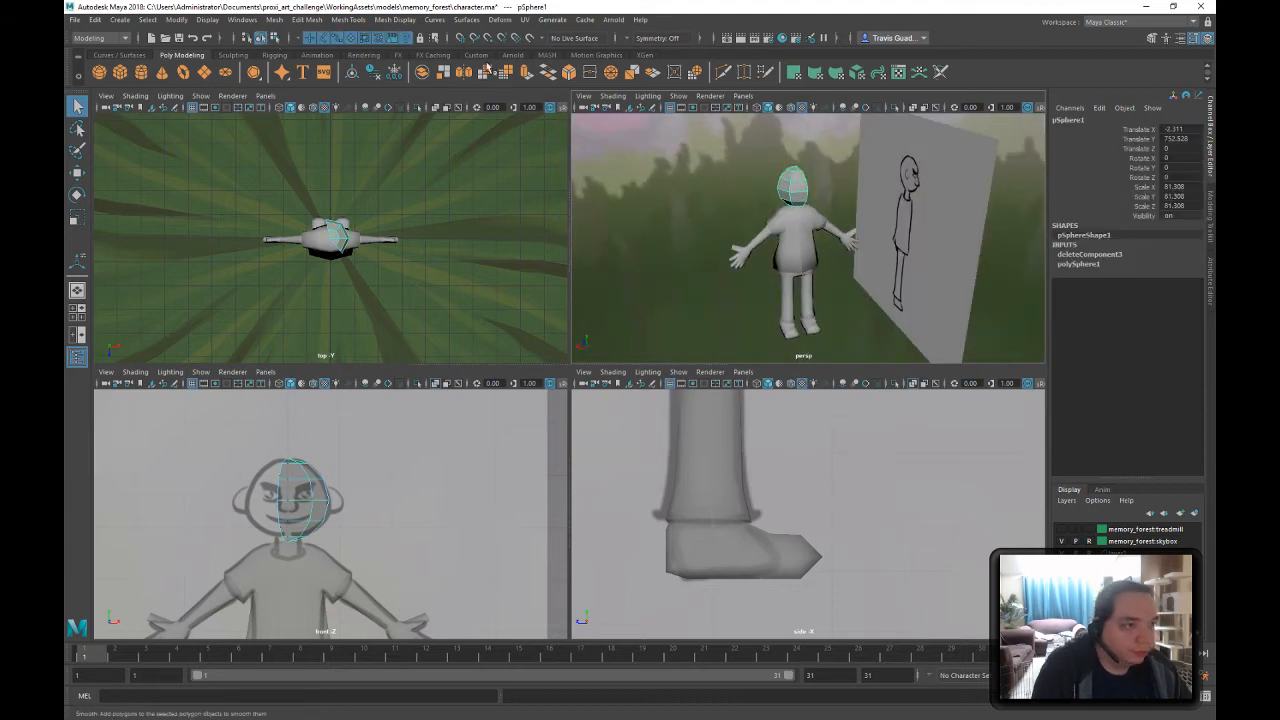
{"action": "left_click", "coordinate": [307, 19]}
{"action": "mouse_move", "coordinate": [388, 20]}
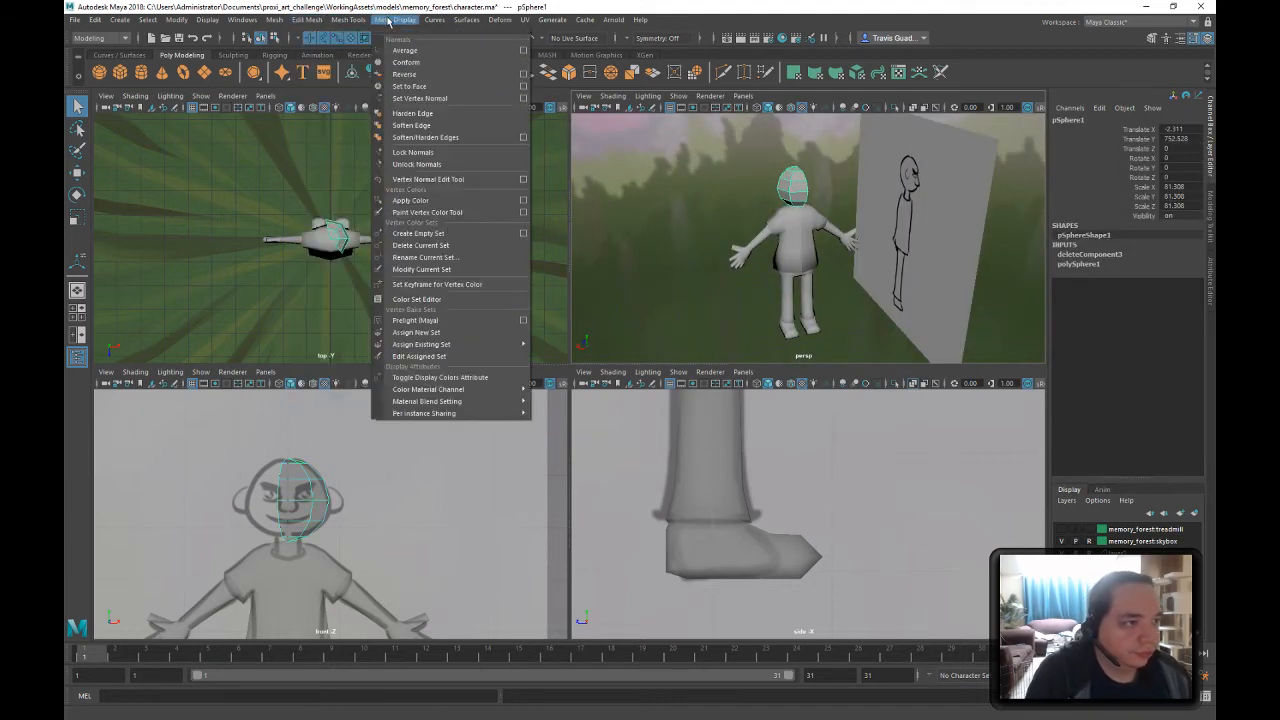
{"action": "left_click", "coordinate": [411, 125]}
{"action": "key", "text": "w"}
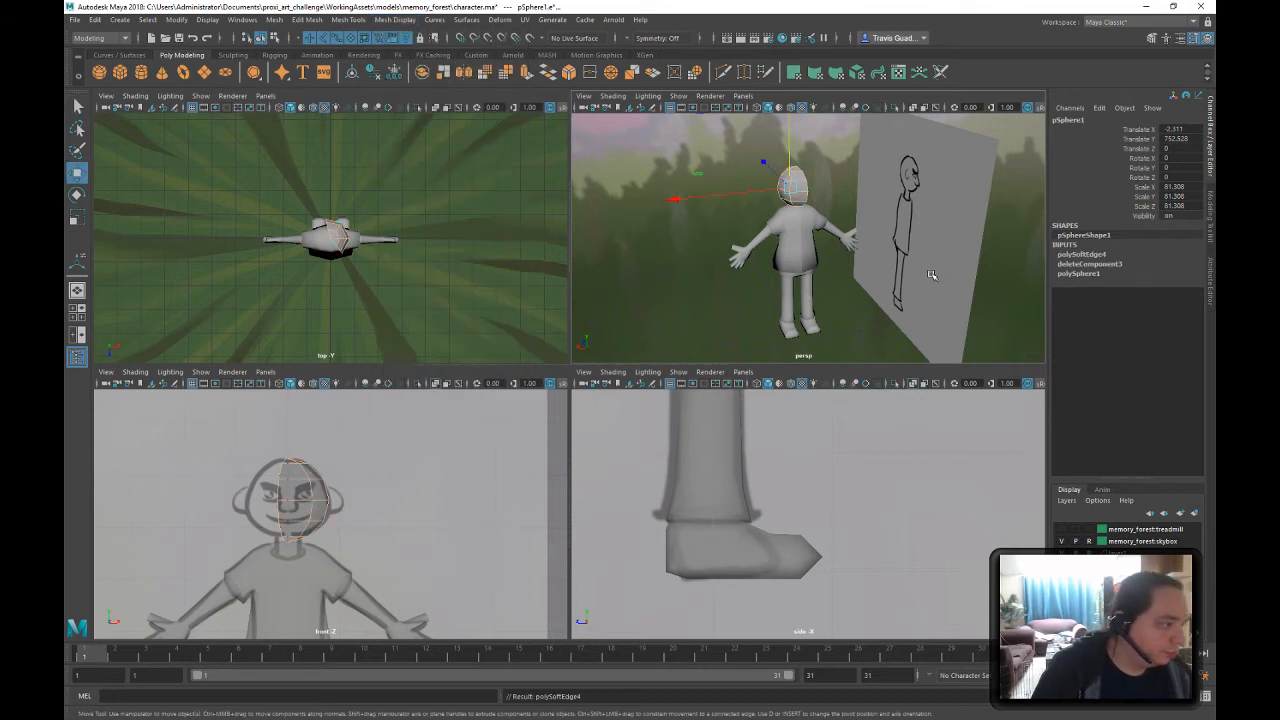
- Snap the half head's pivot to the grid point at the character's feet
{"action": "key", "text": "d"}
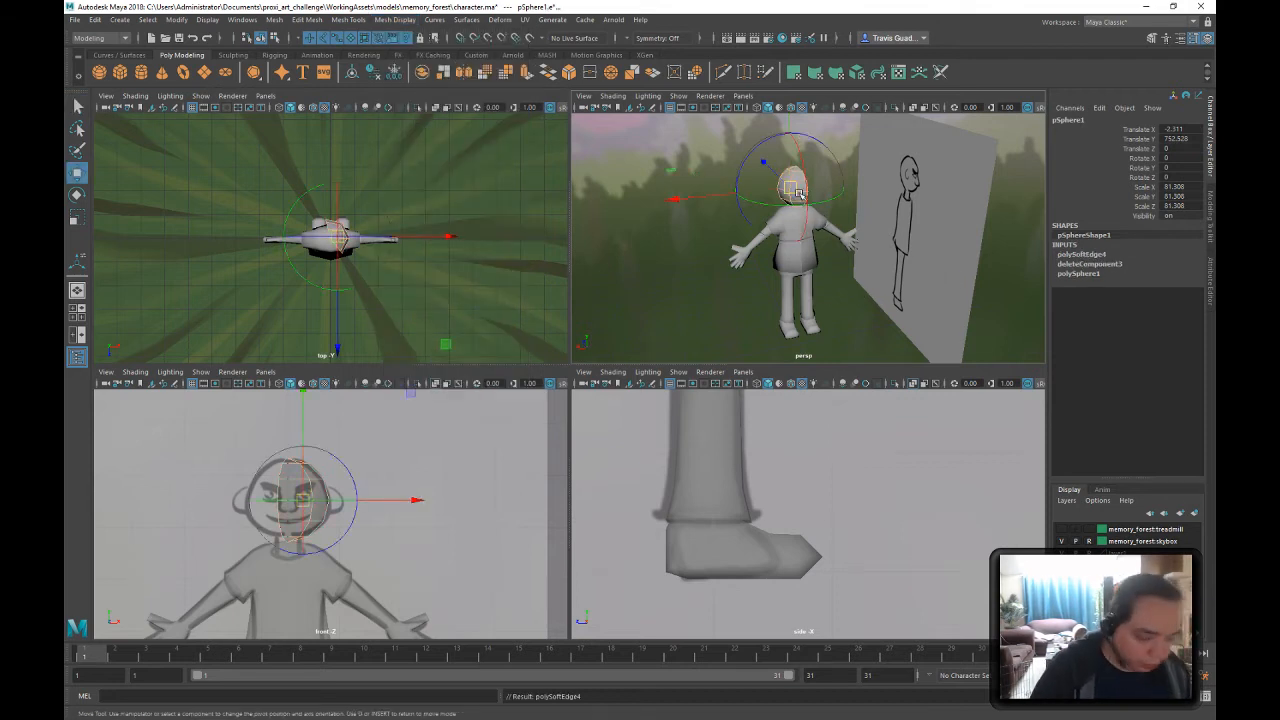
{"action": "left_click_drag", "start_coordinate": [790, 192], "coordinate": [798, 345]}
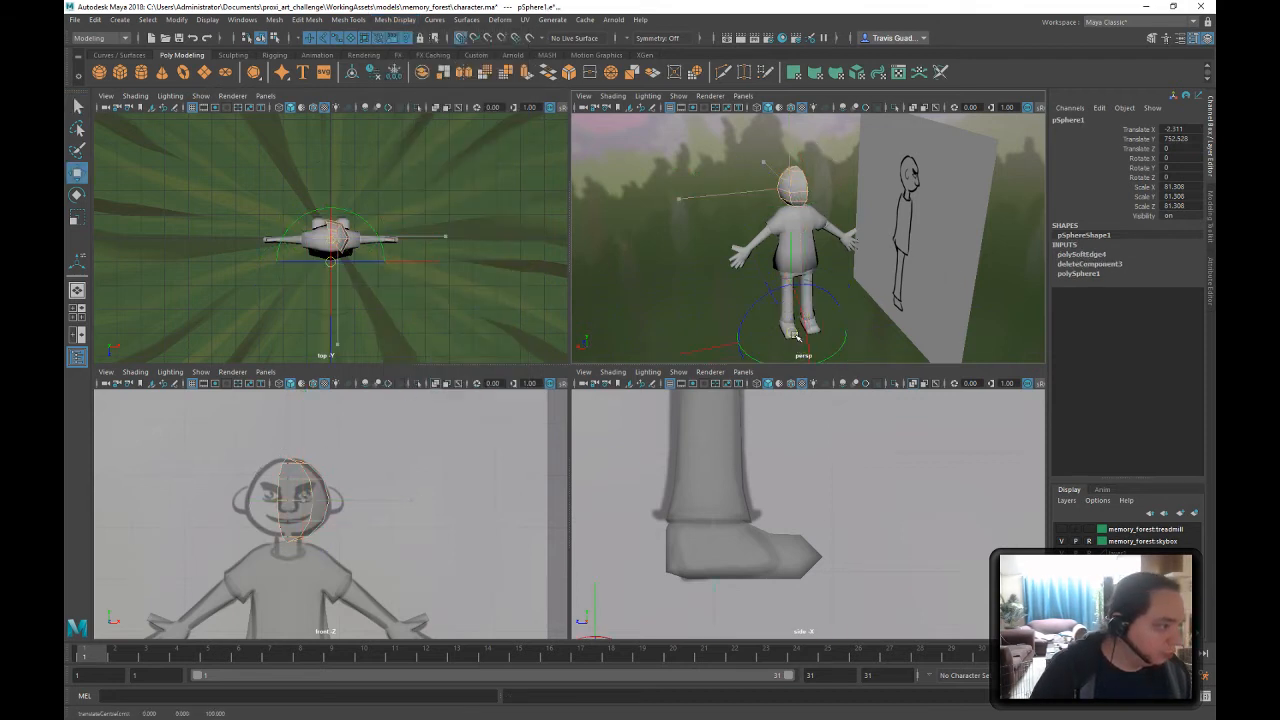
{"action": "key", "text": "d"}
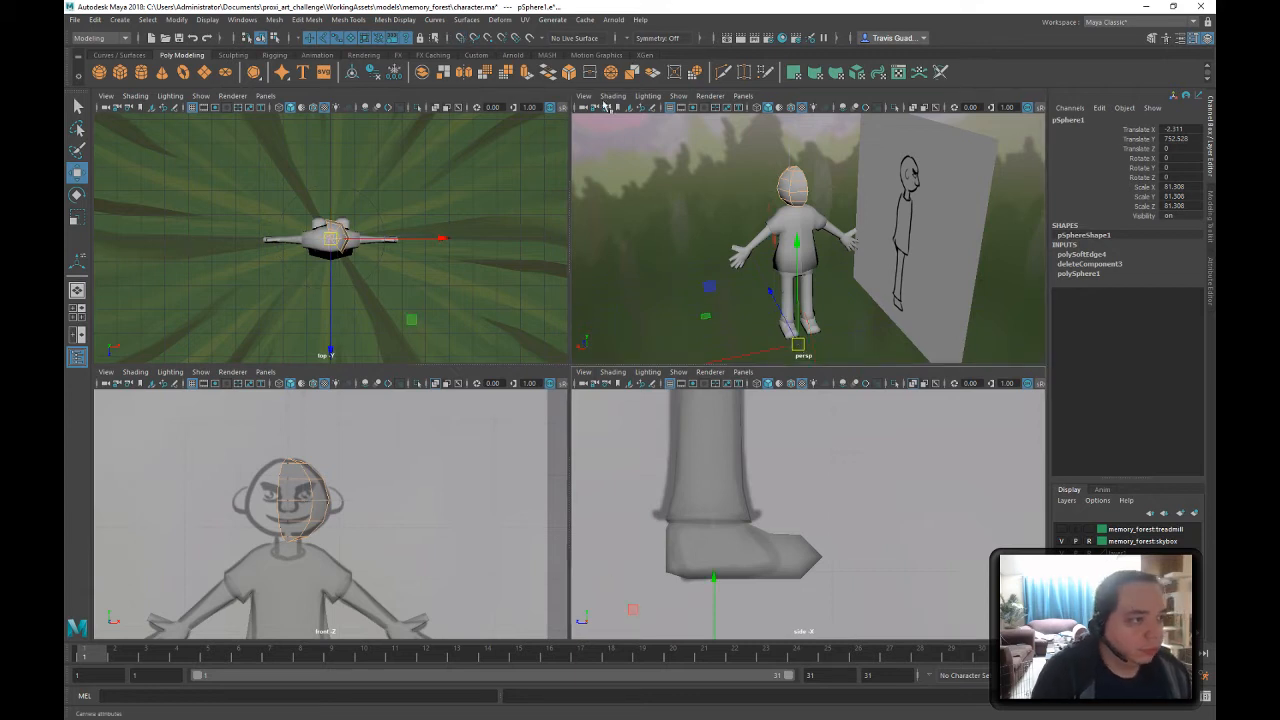
- Freeze the half head's transformations and delete its construction history
{"action": "left_click", "coordinate": [478, 55]}
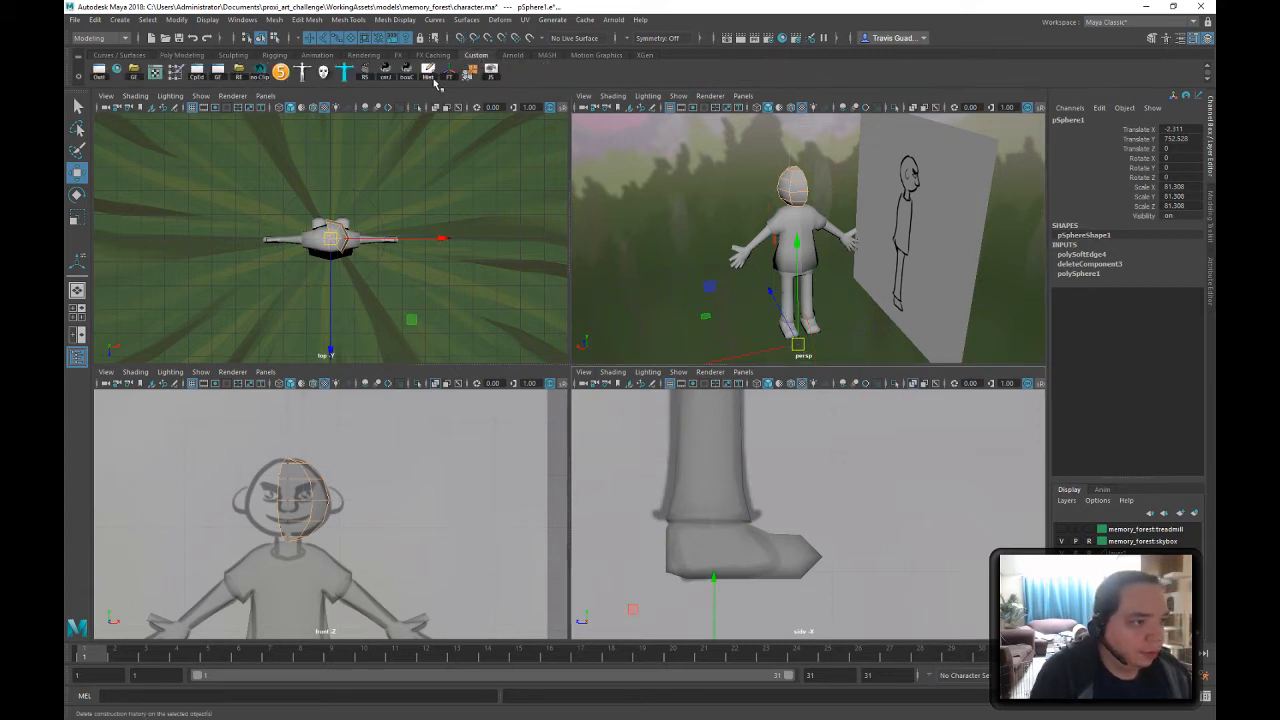
{"action": "left_click", "coordinate": [450, 72]}
{"action": "left_click", "coordinate": [428, 72]}
- Duplicate the half head with Duplicate Special and set the copy's Scale X to -1
{"action": "left_click", "coordinate": [95, 19]}
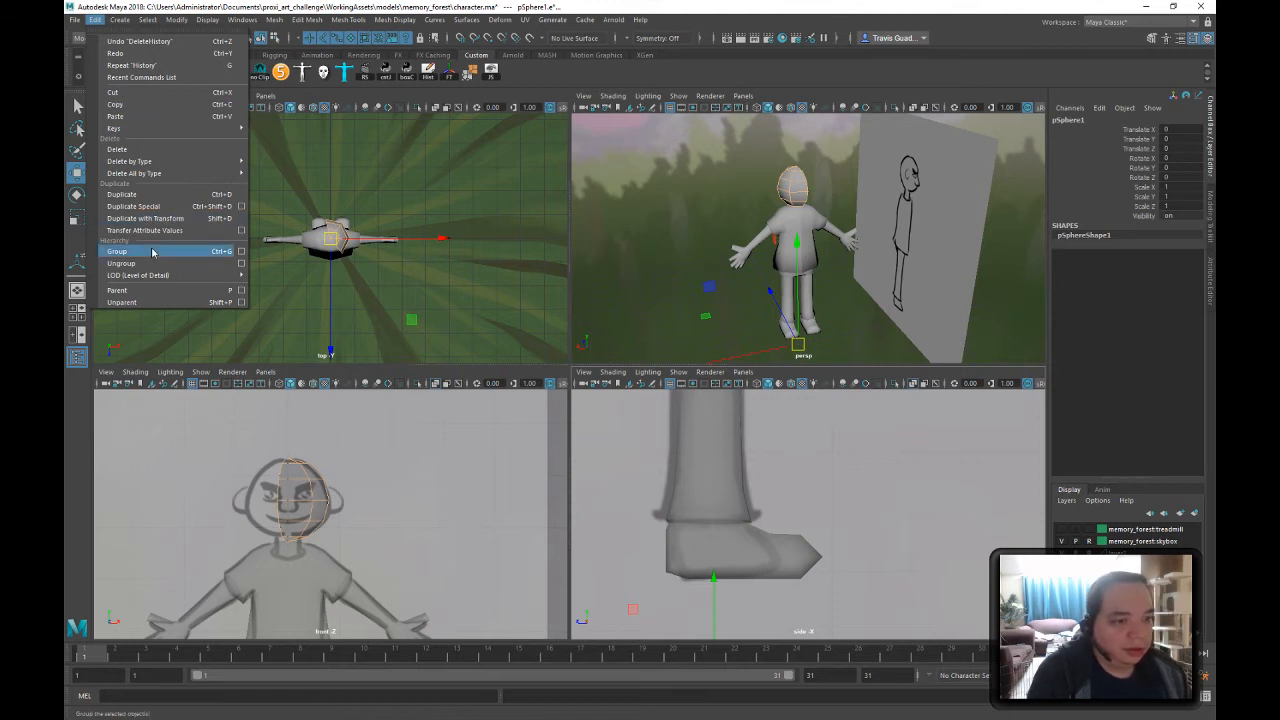
{"action": "left_click", "coordinate": [184, 207]}
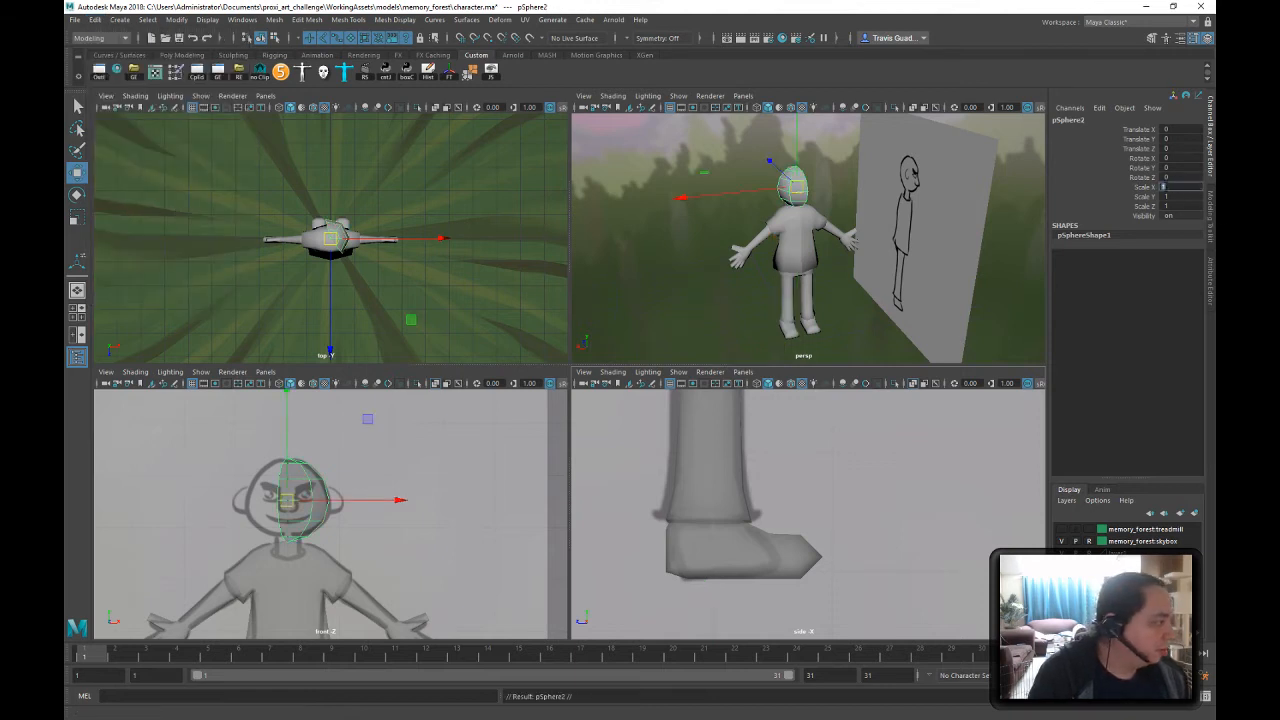
{"action": "type", "text": "-1"}
{"action": "key", "text": "Return"}
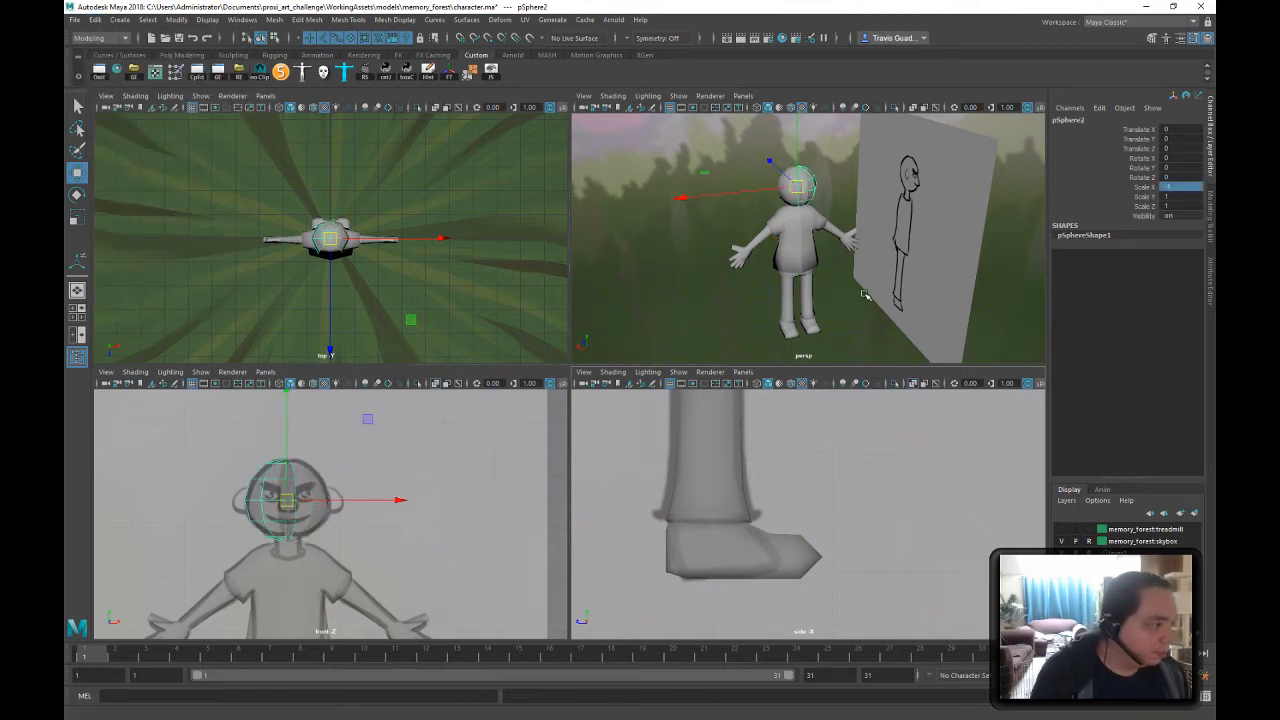
- Delete the mirrored copy of the head and select the original half
{"action": "left_click_drag", "start_coordinate": [790, 243], "coordinate": [818, 207], "text": "alt"}
{"action": "key", "text": "Delete"}
{"action": "left_click", "coordinate": [797, 141]}
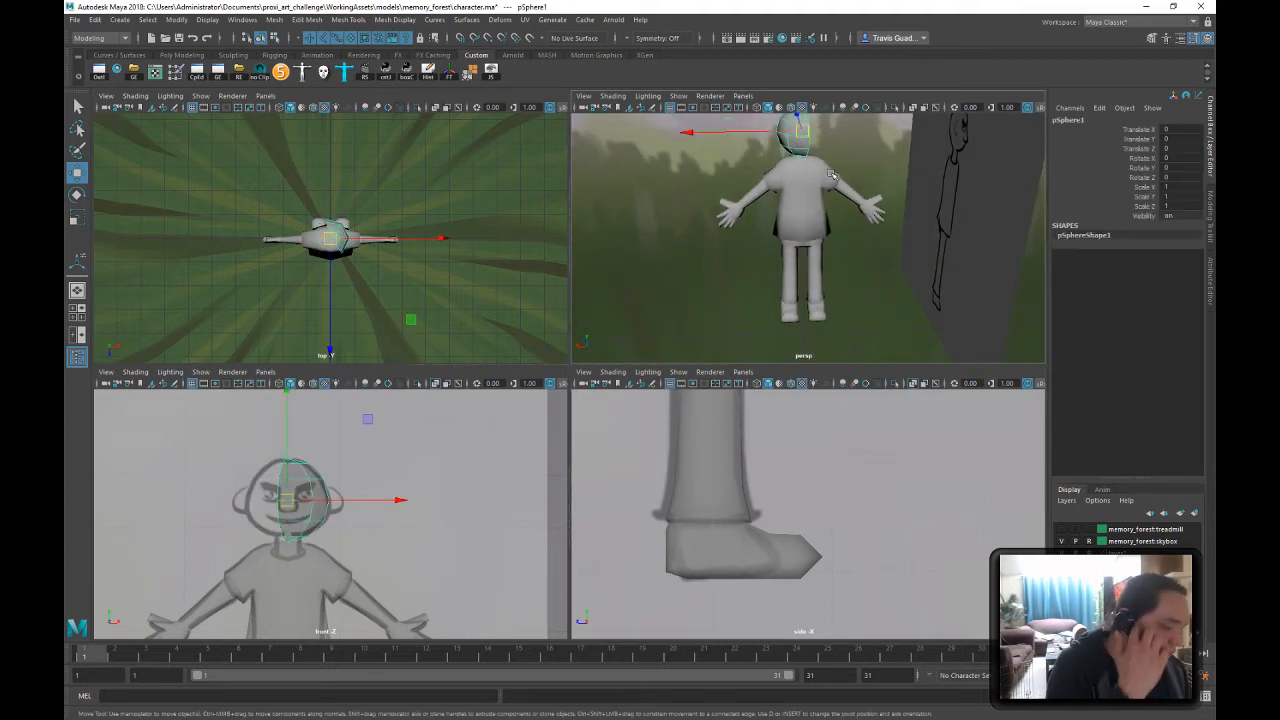
{"action": "left_click_drag", "start_coordinate": [788, 228], "coordinate": [906, 286], "text": "alt"}
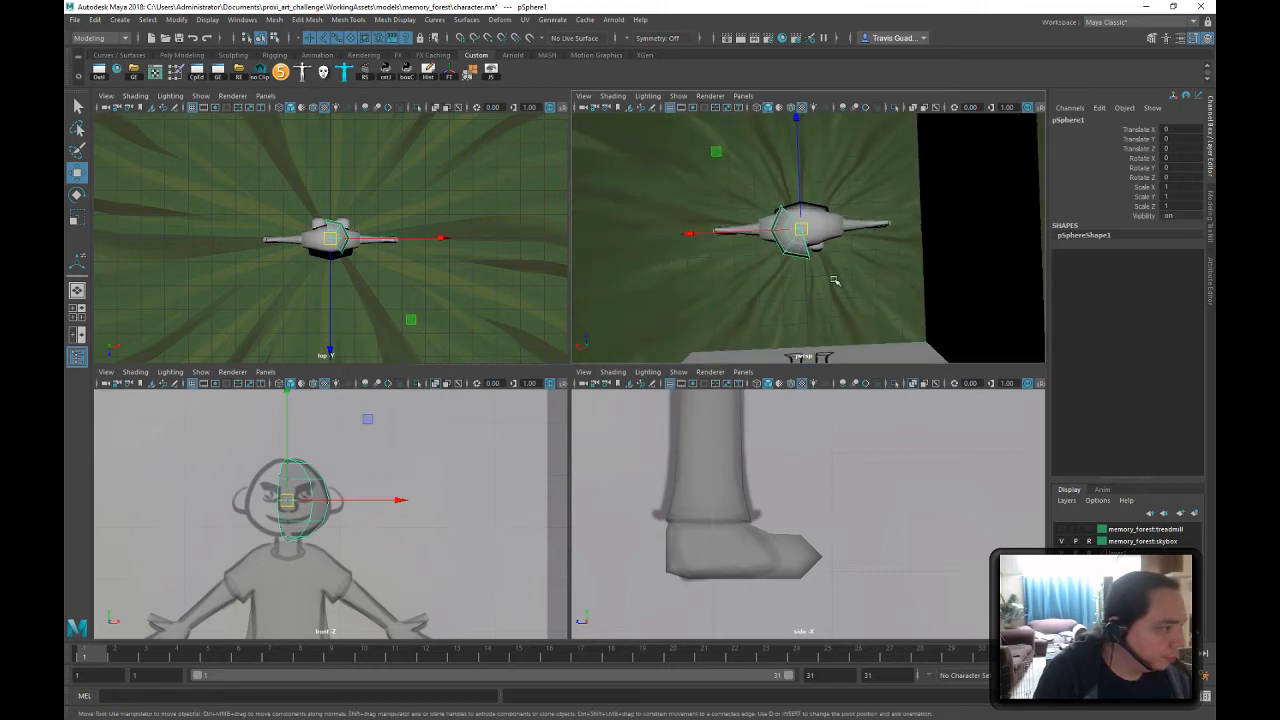
{"action": "right_click_drag", "start_coordinate": [834, 280], "coordinate": [885, 297], "text": "alt"}
- Undo the half-head edits back to the complete head sphere and return to object mode
{"action": "key", "text": "ctrl+z"}
{"action": "key", "text": "ctrl+z"}
{"action": "key", "text": "ctrl+z"}
{"action": "key", "text": "ctrl+z"}
{"action": "key", "text": "ctrl+z"}
{"action": "key", "text": "ctrl+z"}
{"action": "key", "text": "ctrl+z"}
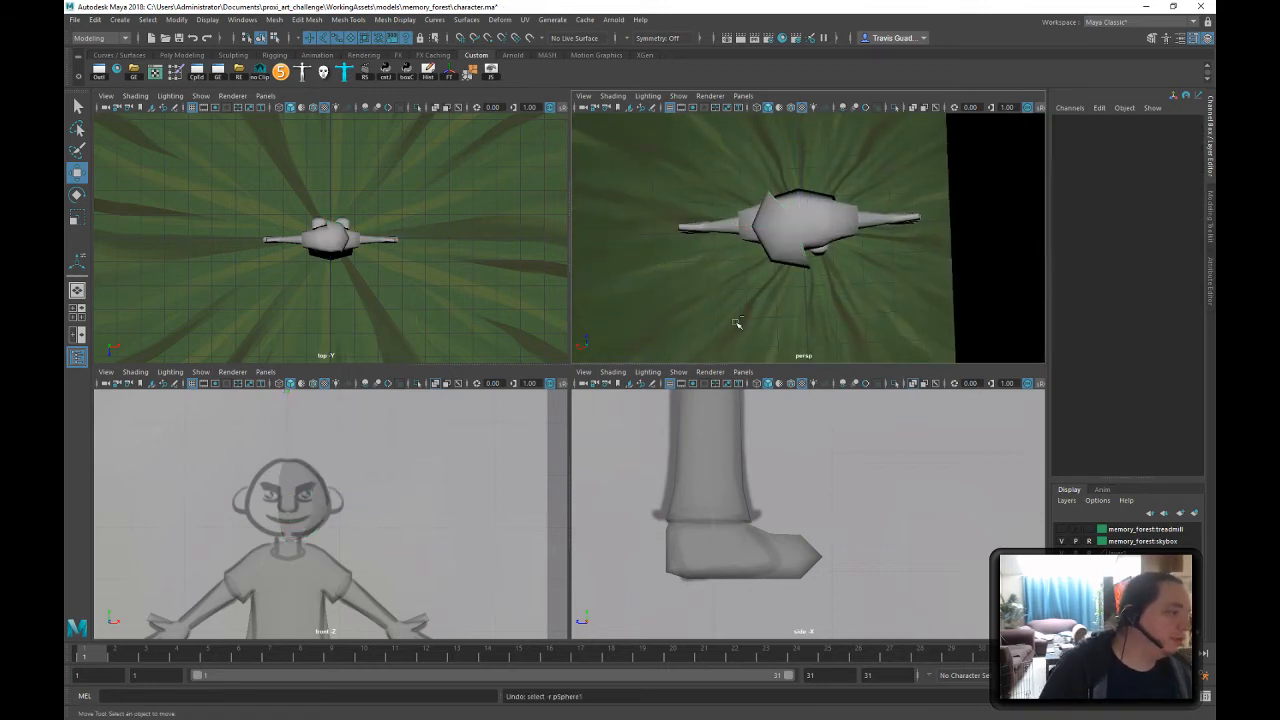
{"action": "key", "text": "ctrl+z"}
{"action": "key", "text": "ctrl+z"}
{"action": "key", "text": "ctrl+z"}
{"action": "key", "text": "ctrl+z"}
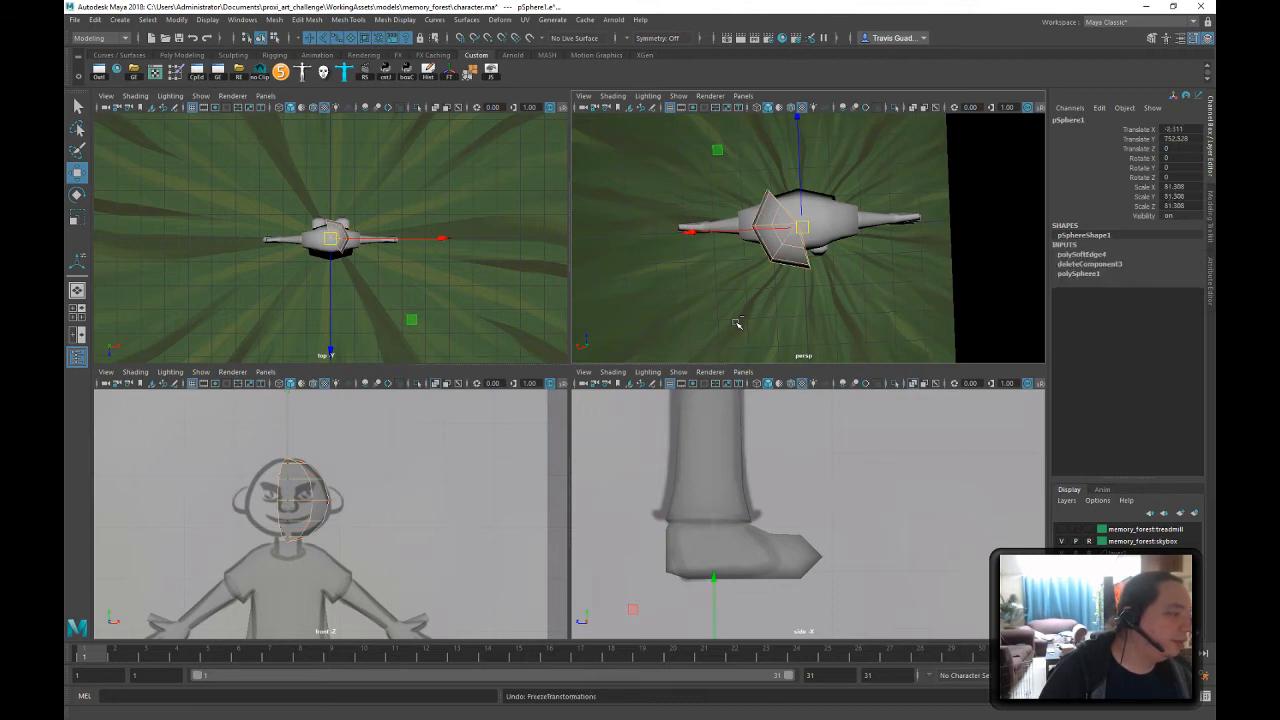
{"action": "key", "text": "Delete"}
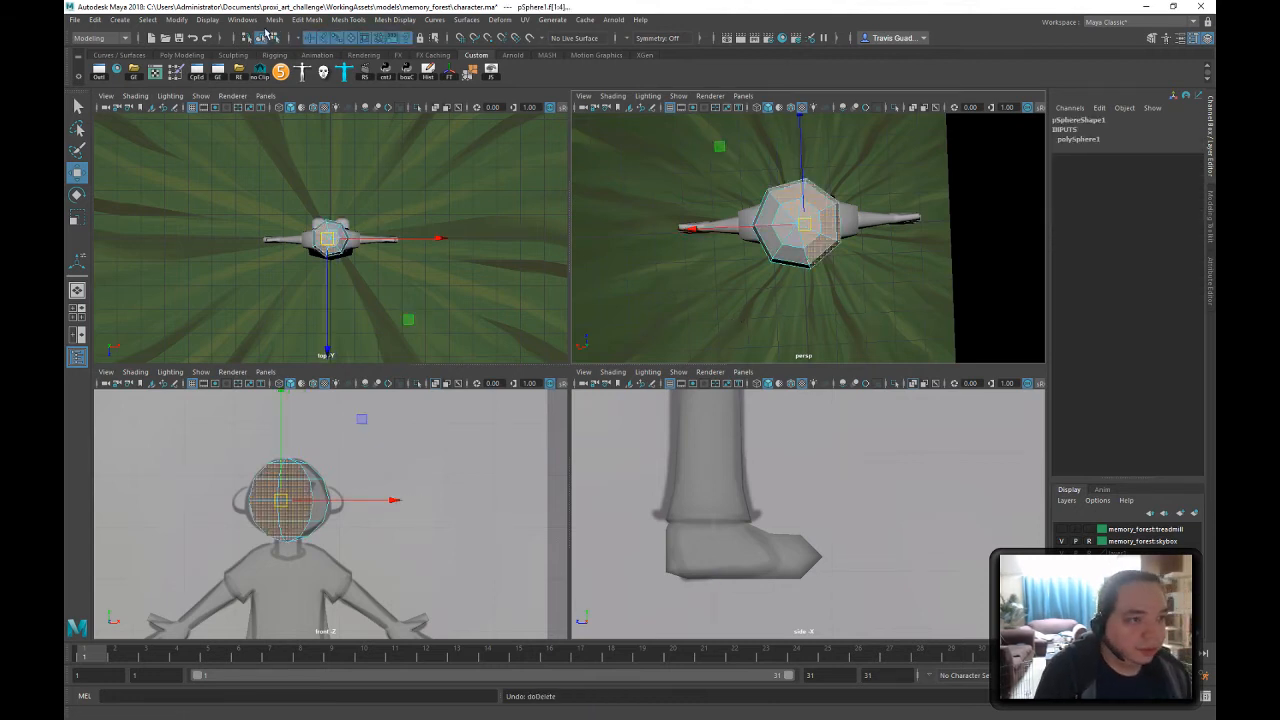
{"action": "key", "text": "F8"}
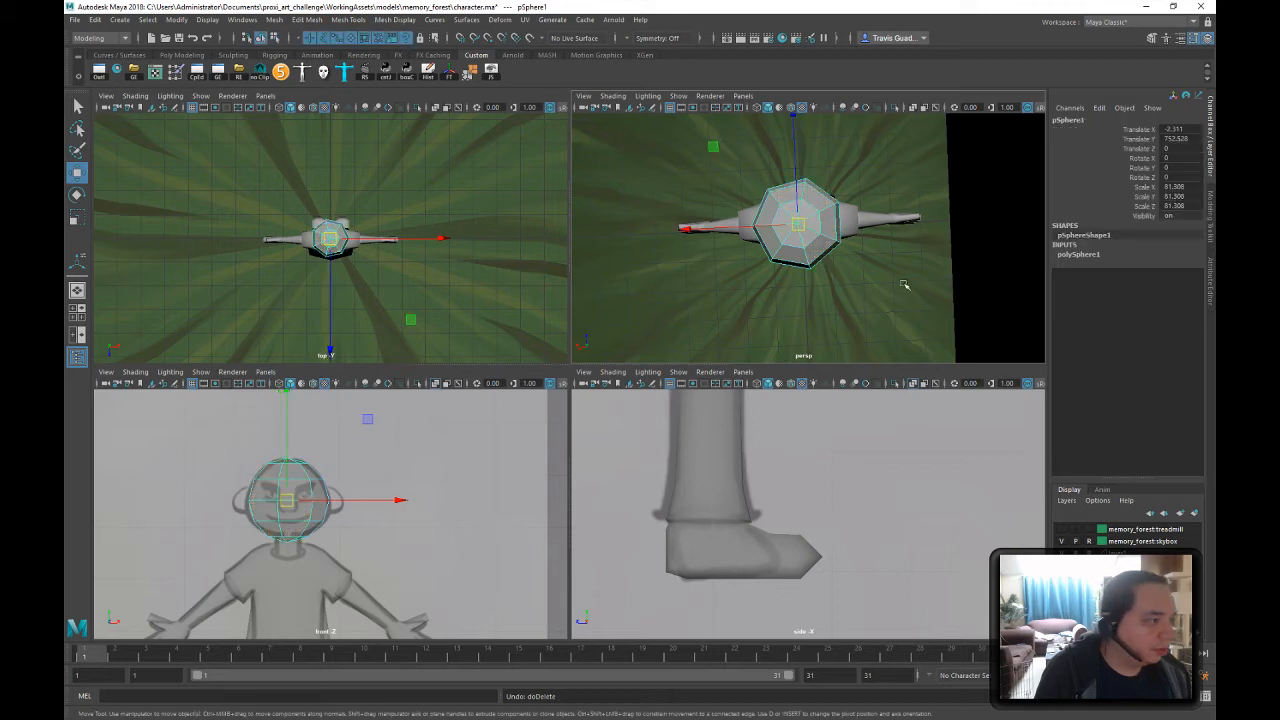
- Set the head sphere's axis subdivisions to 8
{"action": "left_click", "coordinate": [1088, 254]}
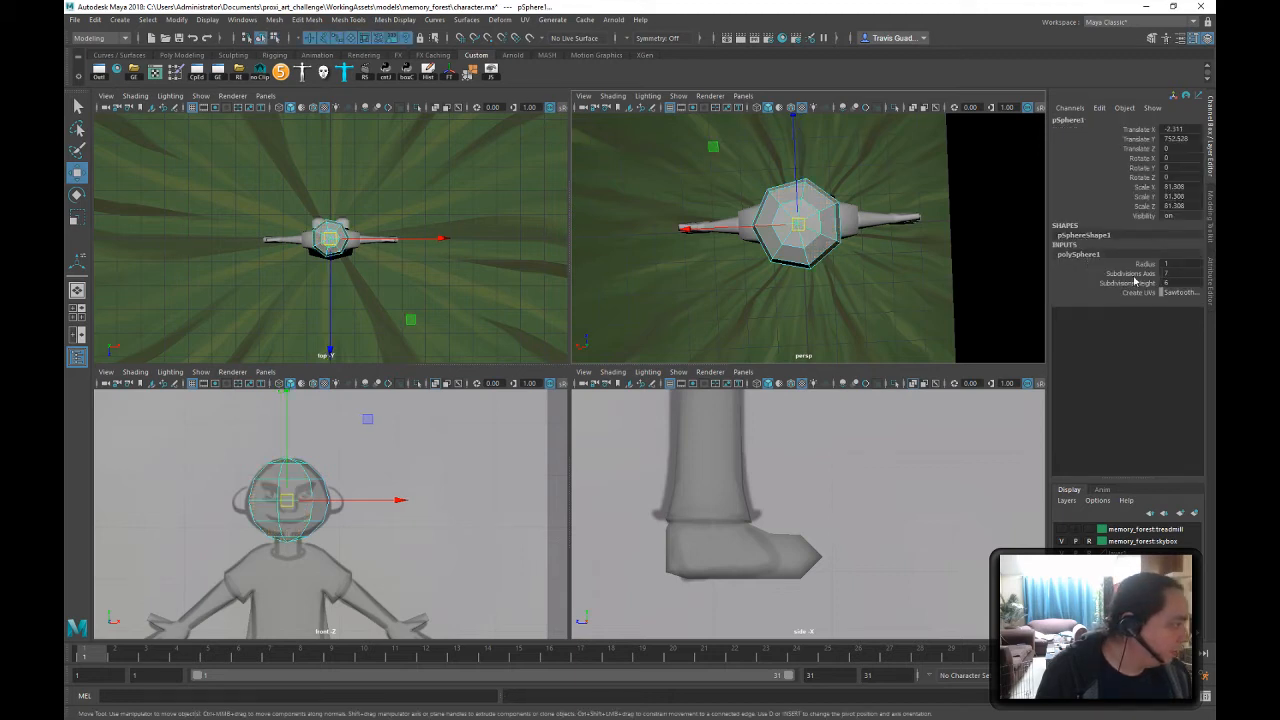
{"action": "left_click", "coordinate": [1095, 272]}
{"action": "middle_click_drag", "start_coordinate": [884, 262], "coordinate": [889, 263]}
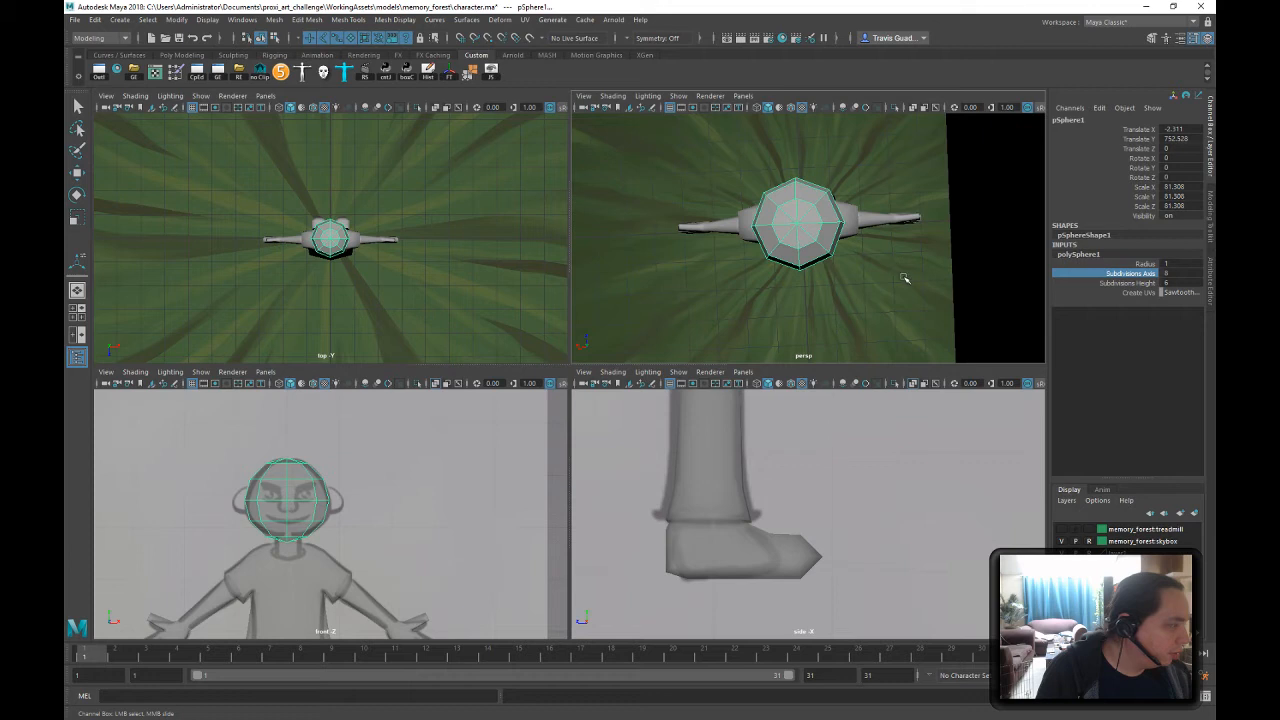
- Delete the head sphere's faces on the positive X side in face mode
{"action": "right_click_drag", "start_coordinate": [834, 286], "coordinate": [834, 277]}
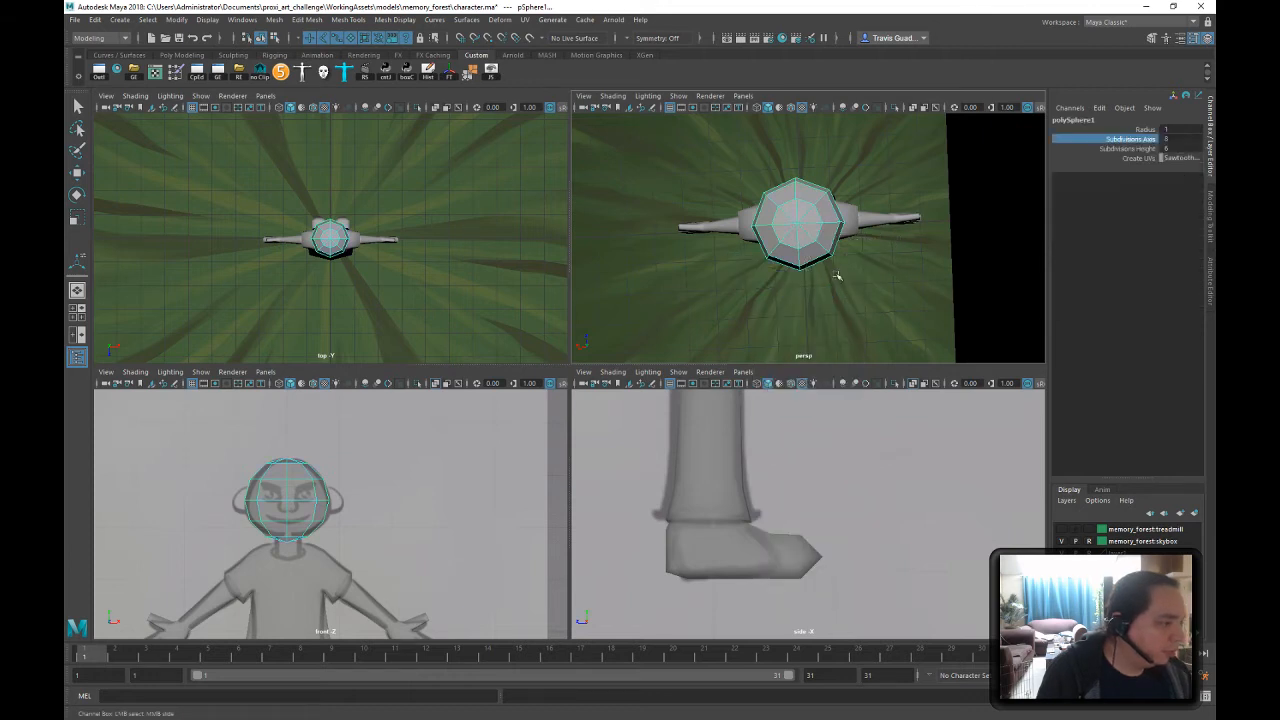
{"action": "left_click_drag", "start_coordinate": [834, 277], "coordinate": [850, 201], "text": "alt"}
{"action": "left_click_drag", "start_coordinate": [400, 440], "coordinate": [290, 580]}
{"action": "key", "text": "Delete"}
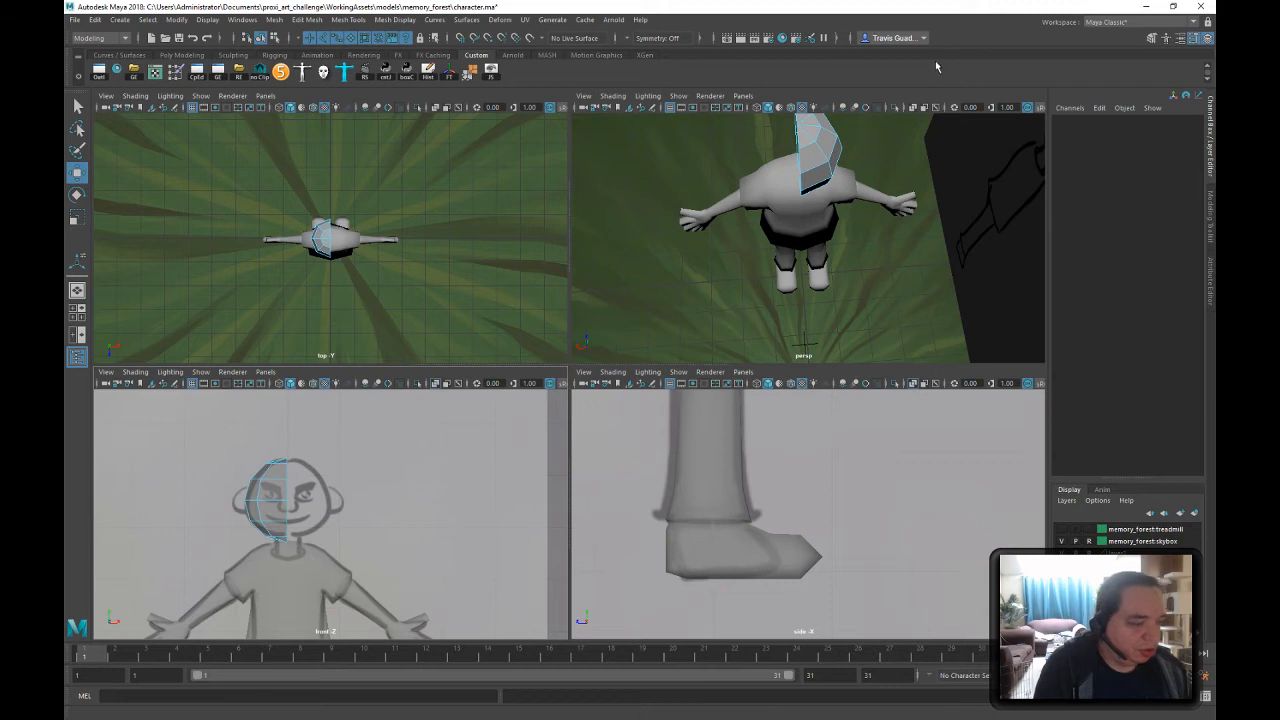
- Undo the deletion of the head sphere's faces
{"action": "left_click", "coordinate": [268, 40]}
{"action": "left_click", "coordinate": [907, 309]}
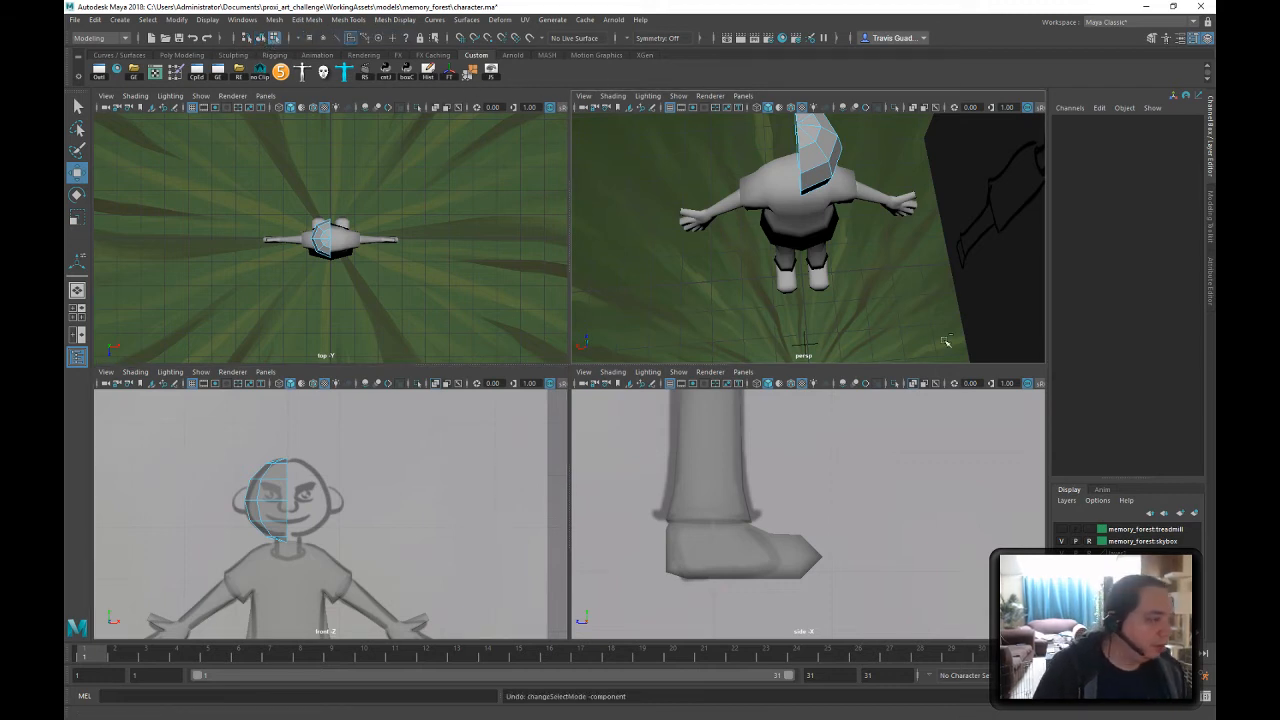
{"action": "key", "text": "ctrl+z"}
{"action": "key", "text": "ctrl+z"}
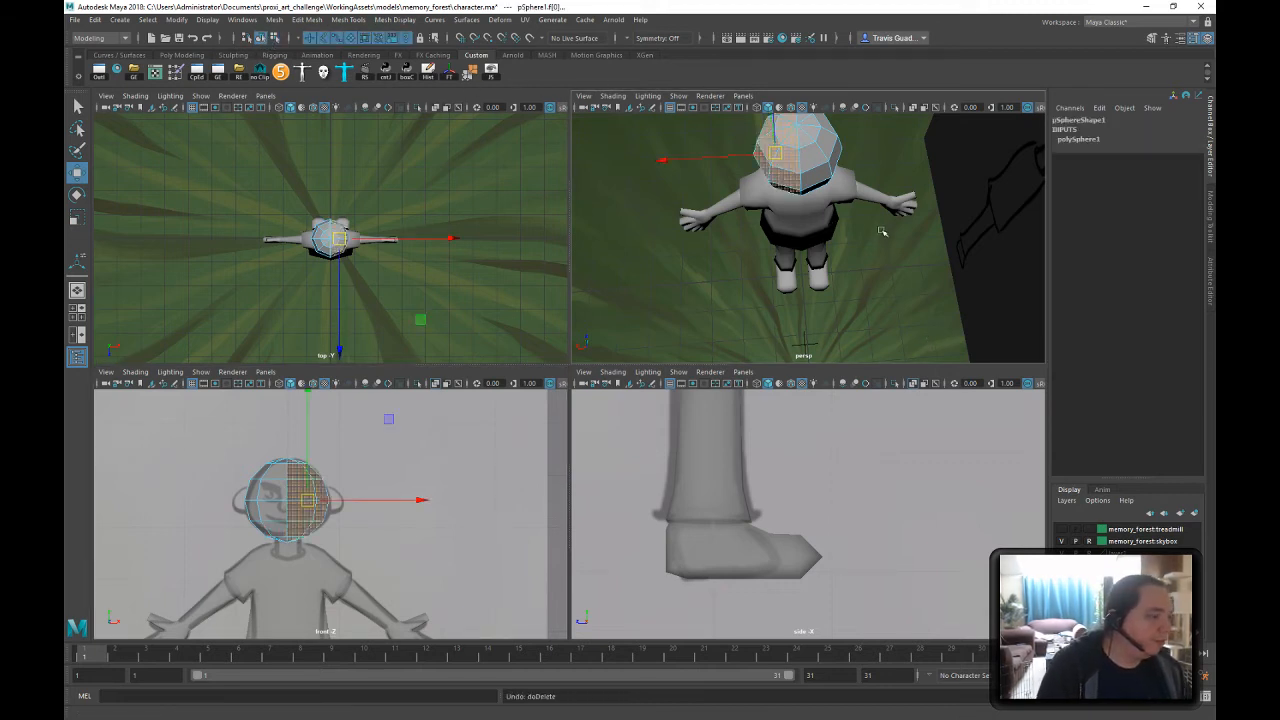
- Delete the faces on the positive X half of the head sphere and return to object mode
{"action": "left_click", "coordinate": [805, 242]}
{"action": "left_click_drag", "start_coordinate": [764, 240], "coordinate": [843, 276], "text": "alt"}
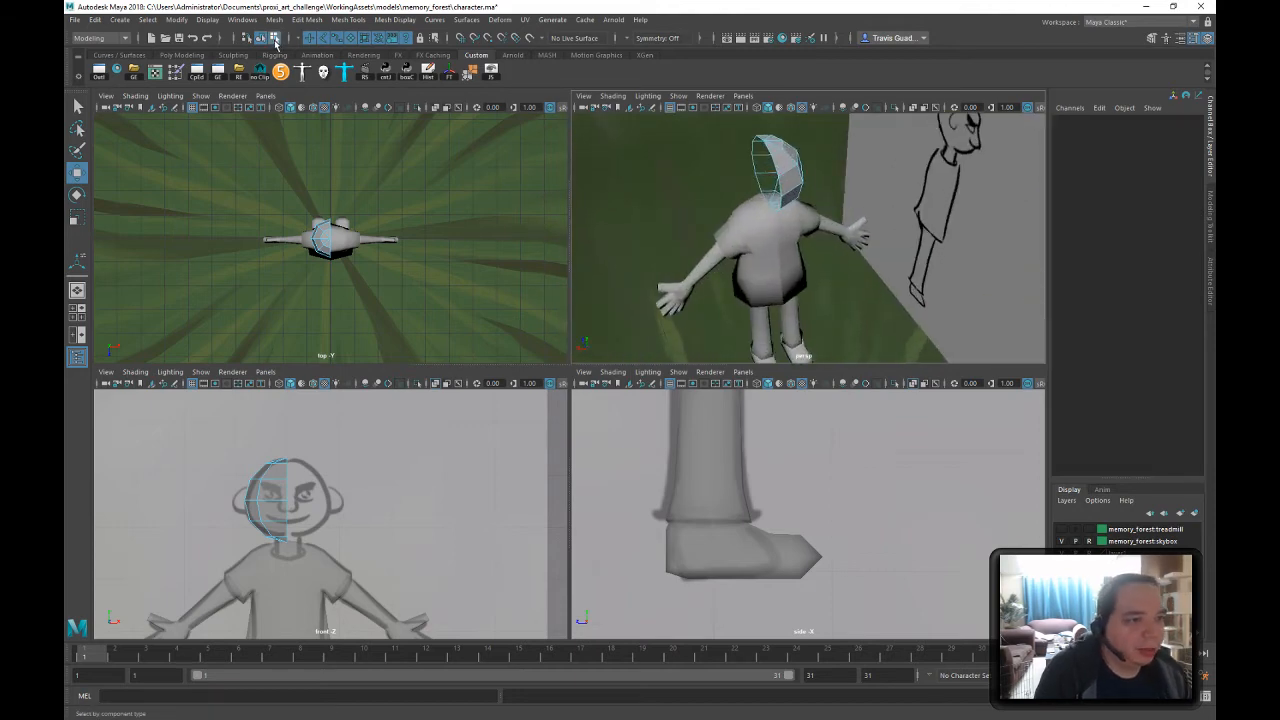
{"action": "key", "text": "F8"}
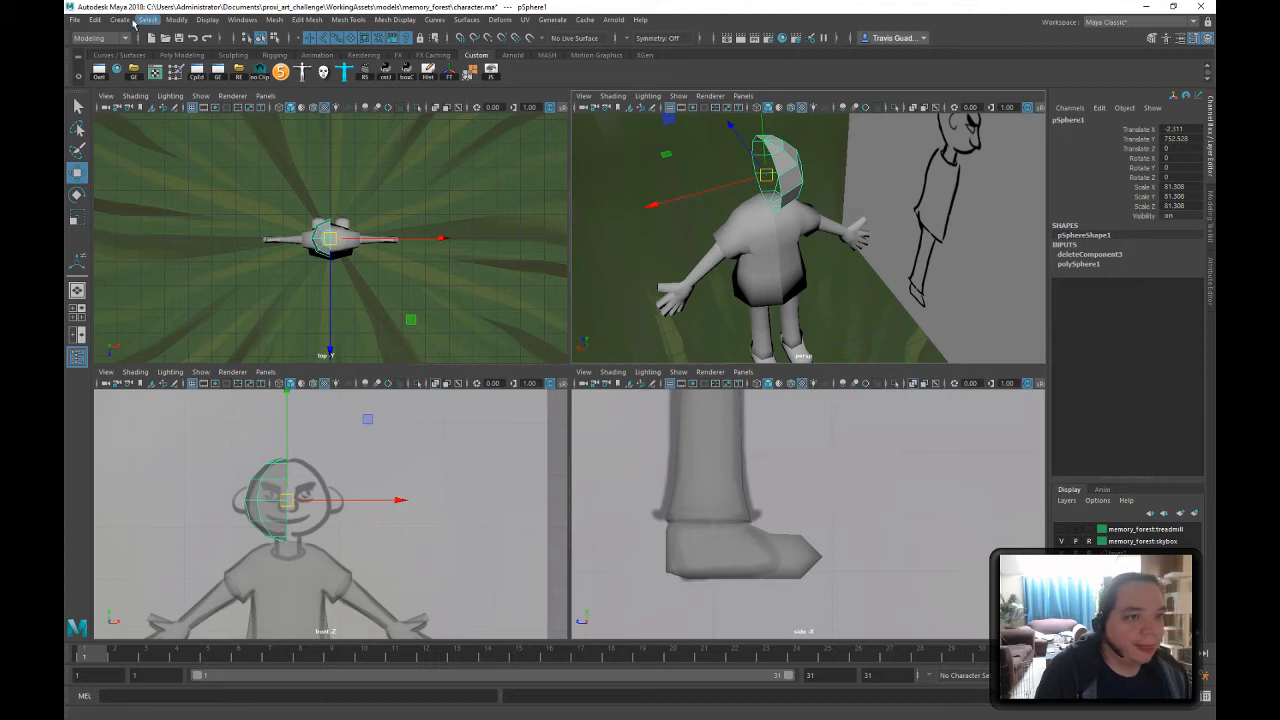
- Freeze the transformations of the remaining half head and delete its construction history
{"action": "left_click", "coordinate": [95, 21]}
{"action": "left_click", "coordinate": [163, 203]}
{"action": "left_click", "coordinate": [94, 20]}
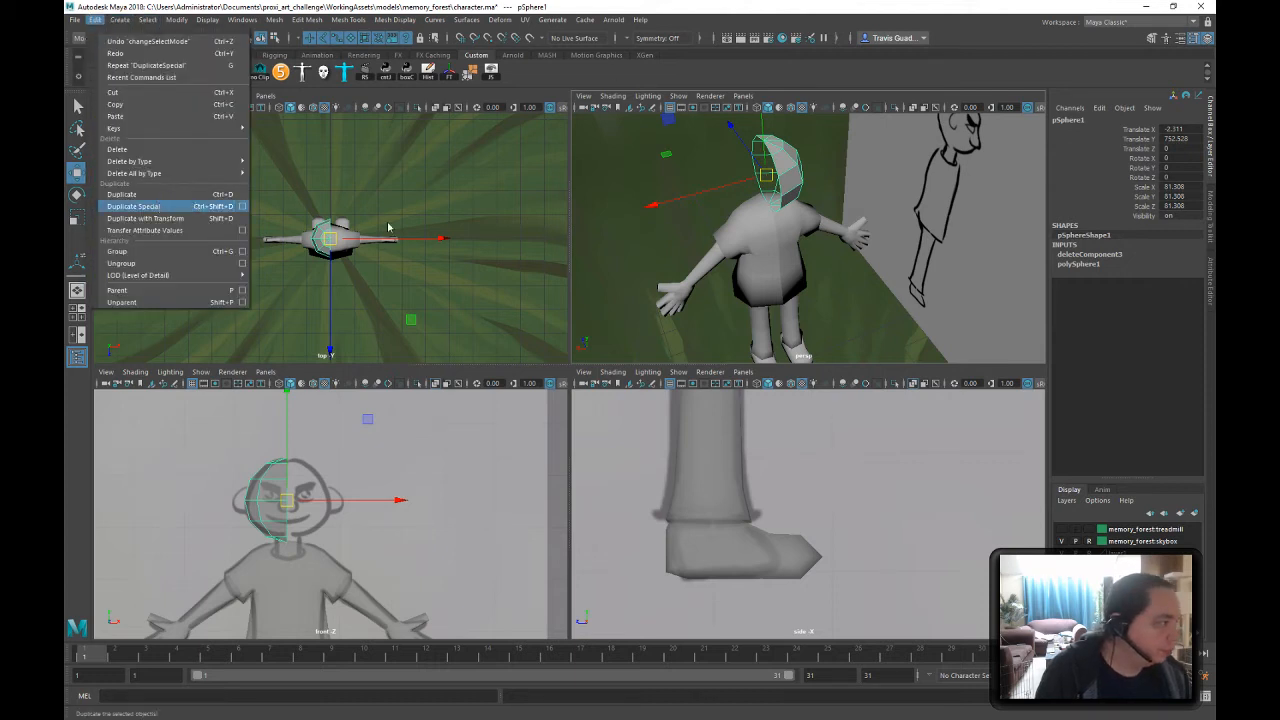
{"action": "left_click", "coordinate": [851, 197]}
{"action": "left_click", "coordinate": [450, 76]}
{"action": "left_click", "coordinate": [429, 76]}
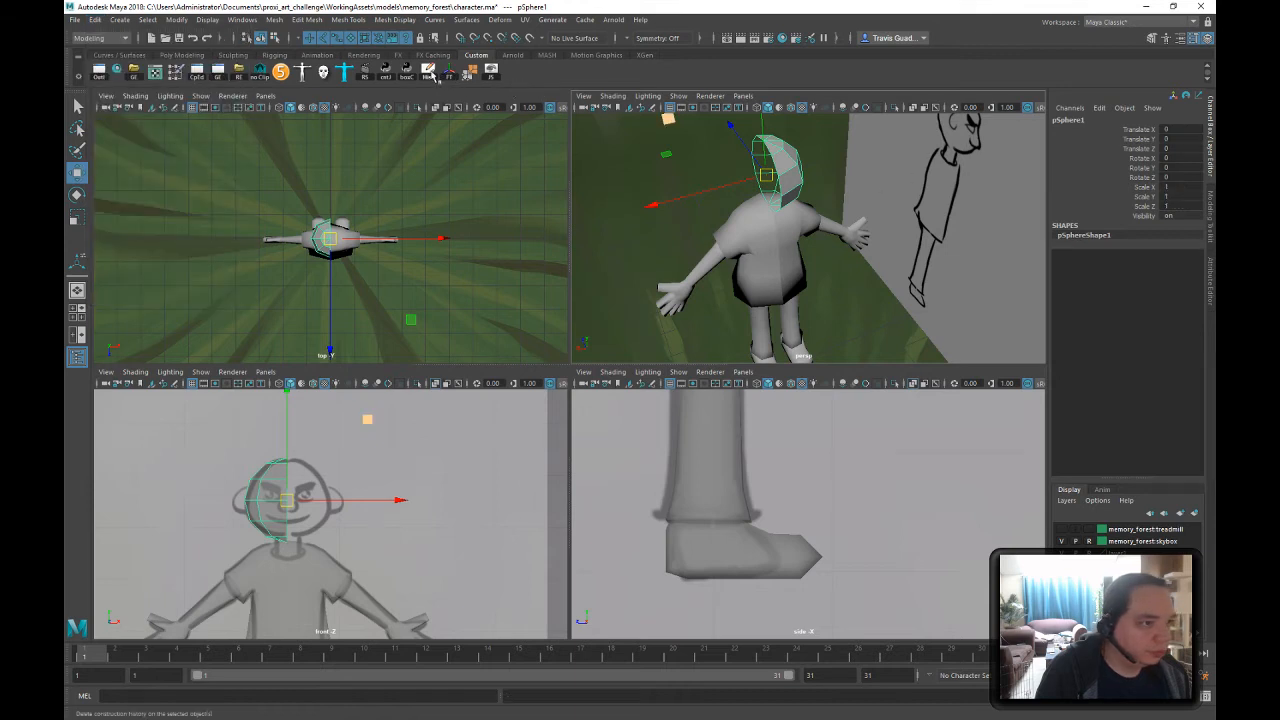
- Move the half head's pivot down to the grid origin between the character's feet, using grid snapping
{"action": "scroll", "coordinate": [711, 250], "scroll_direction": "down", "scroll_amount": 2}
{"action": "middle_click_drag", "start_coordinate": [711, 250], "coordinate": [711, 219], "text": "alt"}
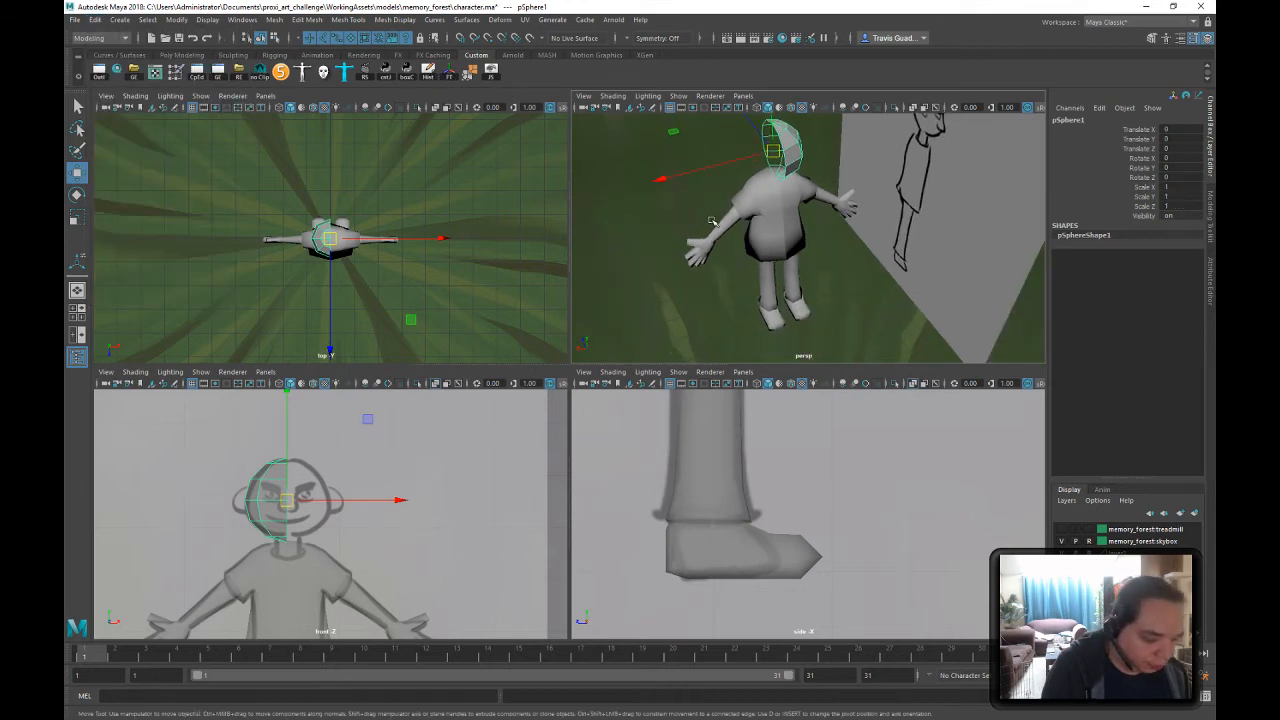
{"action": "key", "text": "d"}
{"action": "key", "text": "x"}
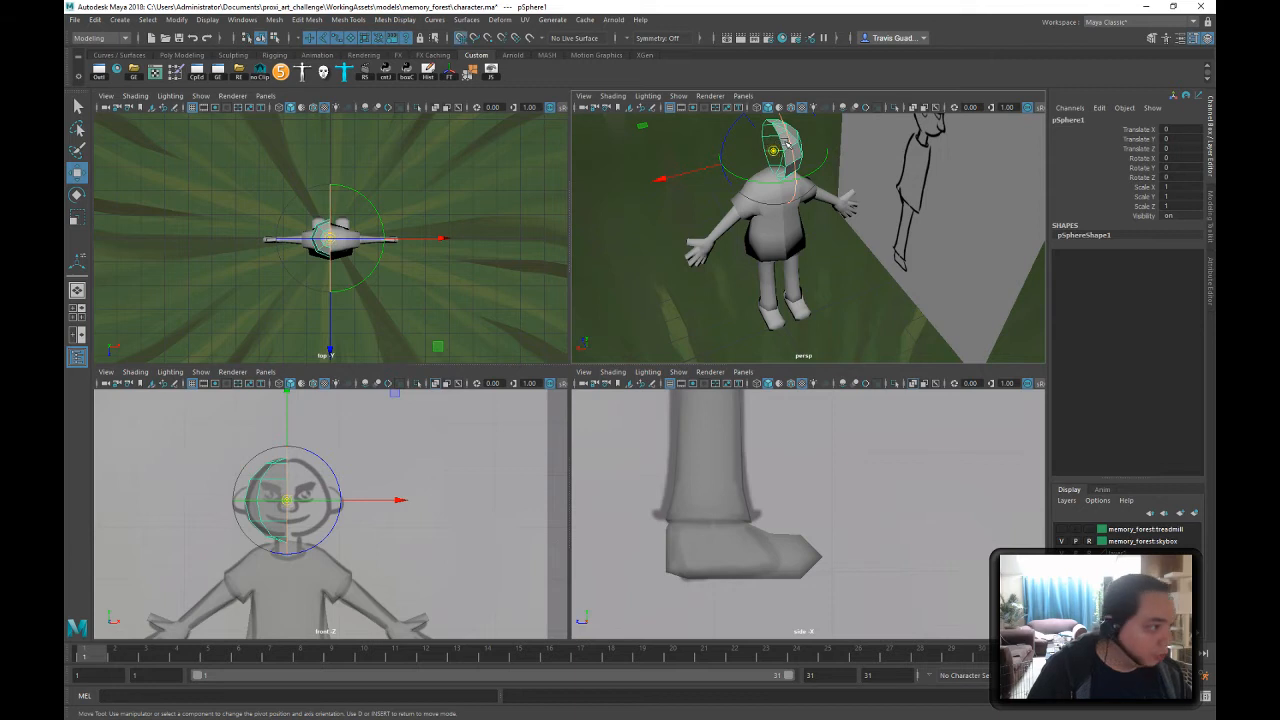
{"action": "left_click_drag", "start_coordinate": [775, 150], "coordinate": [829, 322]}
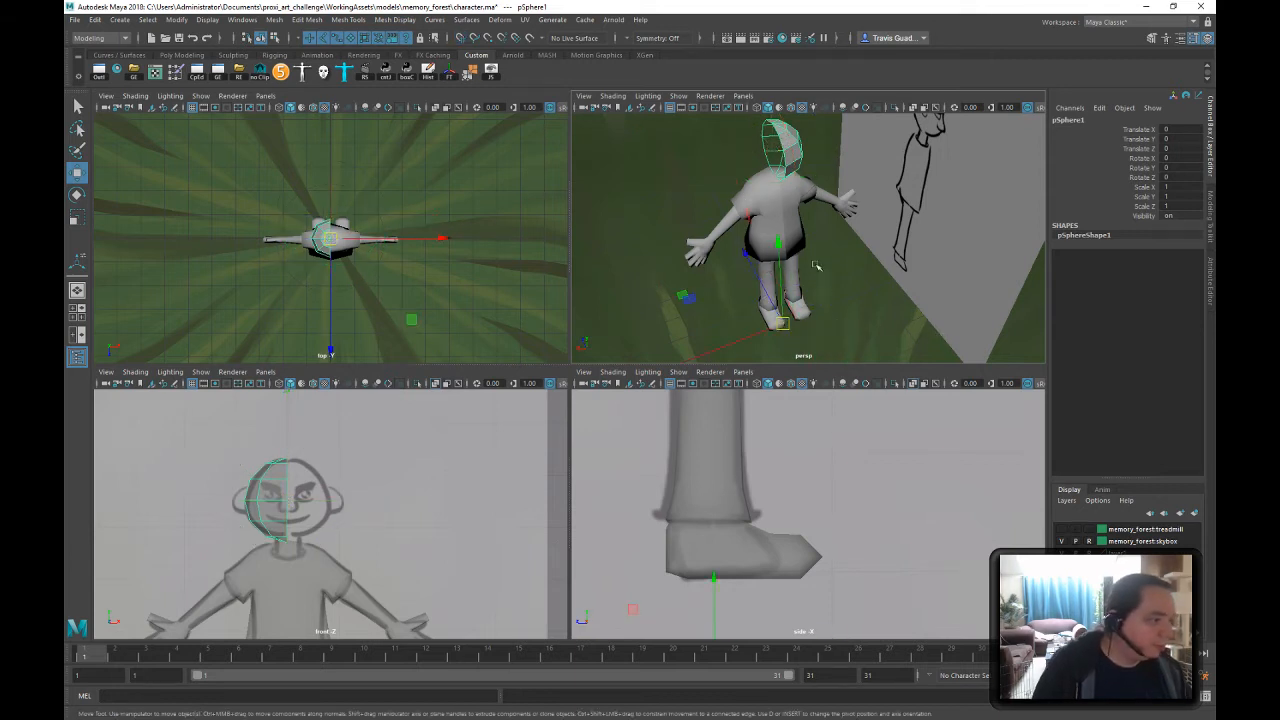
- Duplicate the half head and mirror the copy by setting its Scale X to -1
{"action": "left_click", "coordinate": [95, 19]}
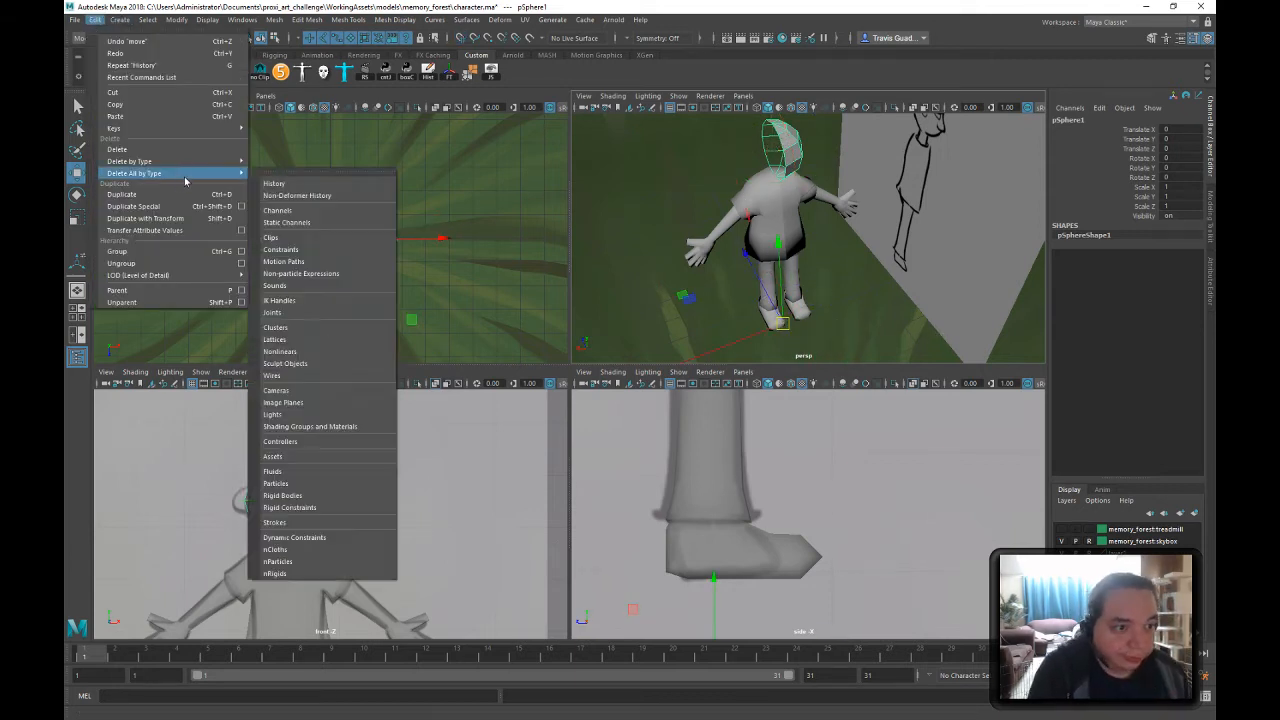
{"action": "left_click", "coordinate": [130, 194]}
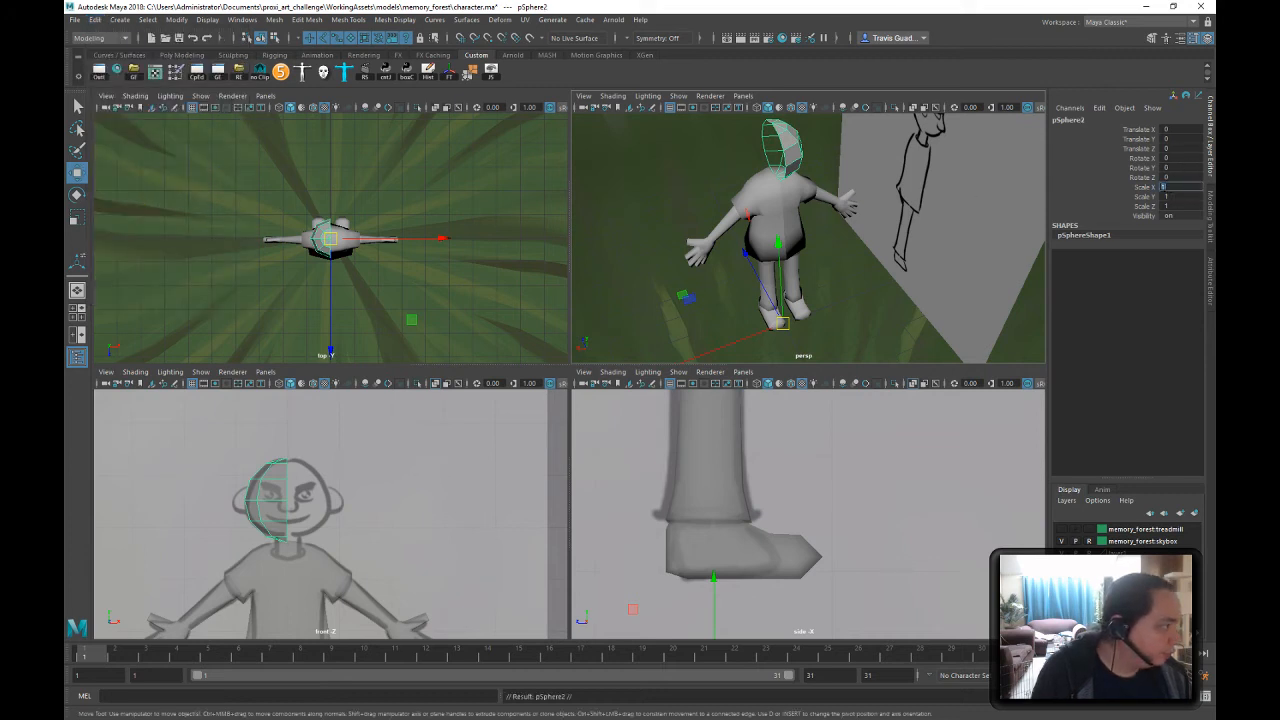
{"action": "type", "text": "-1"}
{"action": "key", "text": "Return"}
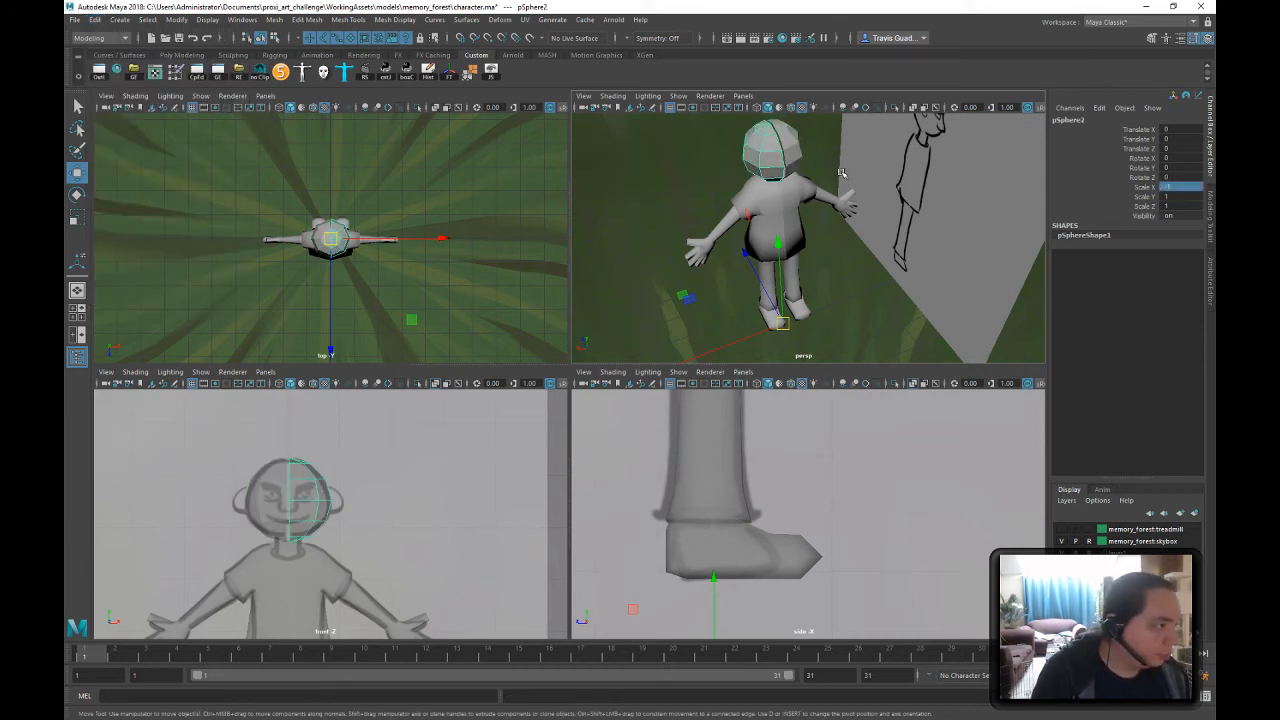
- Close the gap between the head halves by snapping the original half's seam vertices to the centre grid line, and return to object mode
{"action": "left_click_drag", "start_coordinate": [842, 173], "coordinate": [855, 226], "text": "alt"}
{"action": "right_click_drag", "start_coordinate": [668, 238], "coordinate": [812, 236], "text": "alt"}
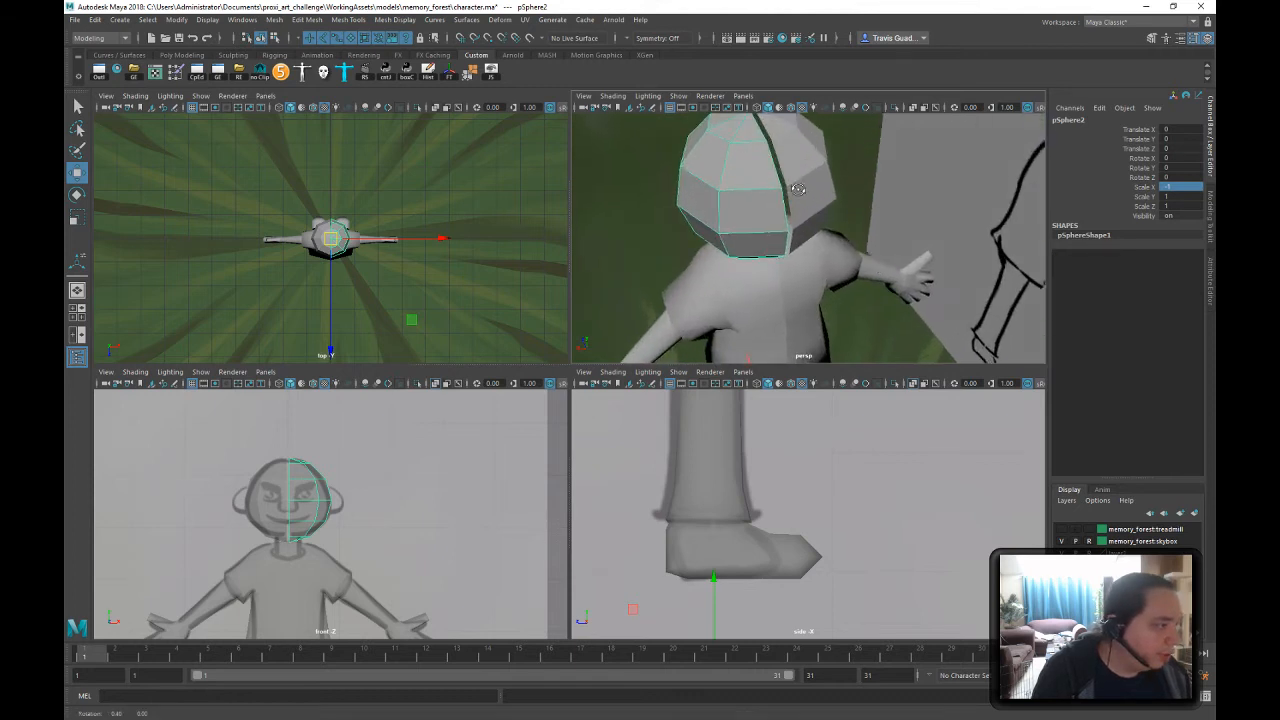
{"action": "left_click_drag", "start_coordinate": [812, 236], "coordinate": [795, 187], "text": "alt"}
{"action": "left_click", "coordinate": [806, 159]}
{"action": "right_click", "coordinate": [806, 159]}
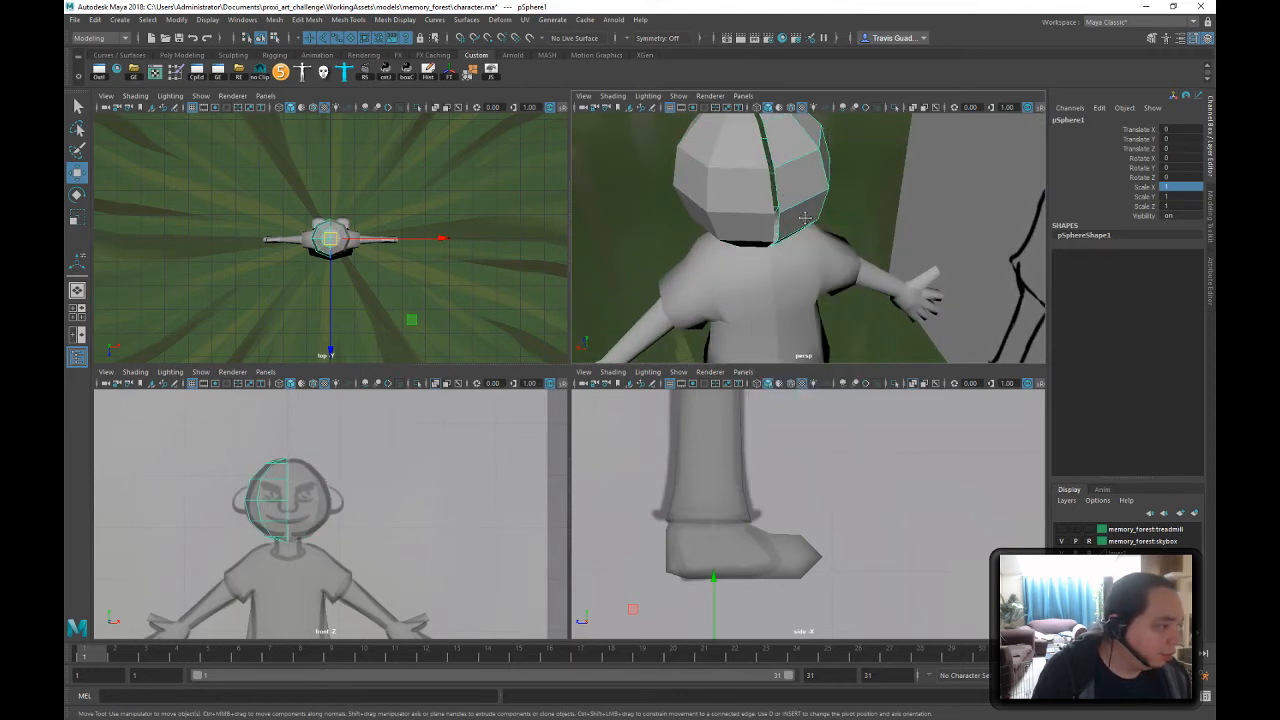
{"action": "middle_click_drag", "start_coordinate": [811, 237], "coordinate": [808, 95], "text": "alt"}
{"action": "left_click_drag", "start_coordinate": [860, 170], "coordinate": [917, 268], "text": "alt"}
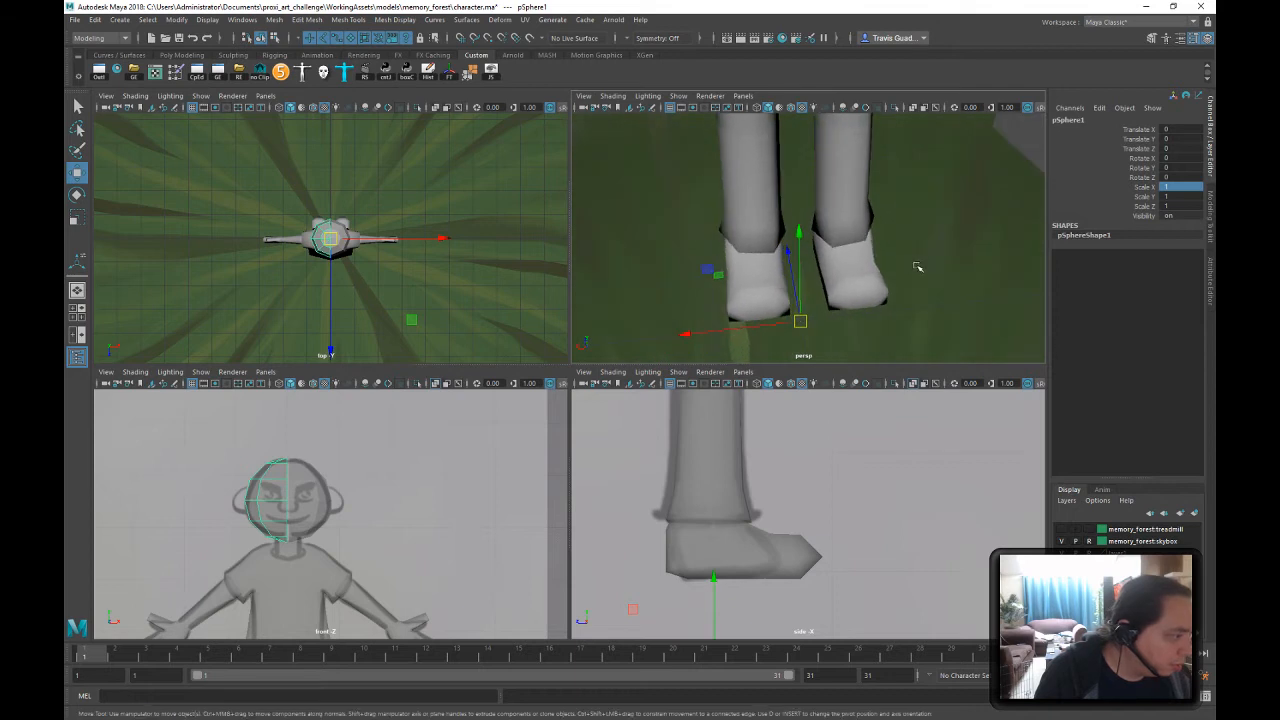
{"action": "right_click_drag", "start_coordinate": [870, 245], "coordinate": [668, 214], "text": "alt"}
{"action": "middle_click_drag", "start_coordinate": [762, 160], "coordinate": [760, 277], "text": "alt"}
{"action": "middle_click_drag", "start_coordinate": [822, 140], "coordinate": [829, 278], "text": "alt"}
{"action": "right_click_drag", "start_coordinate": [829, 278], "coordinate": [775, 250]}
{"action": "right_click_drag", "start_coordinate": [369, 483], "coordinate": [508, 503], "text": "alt"}
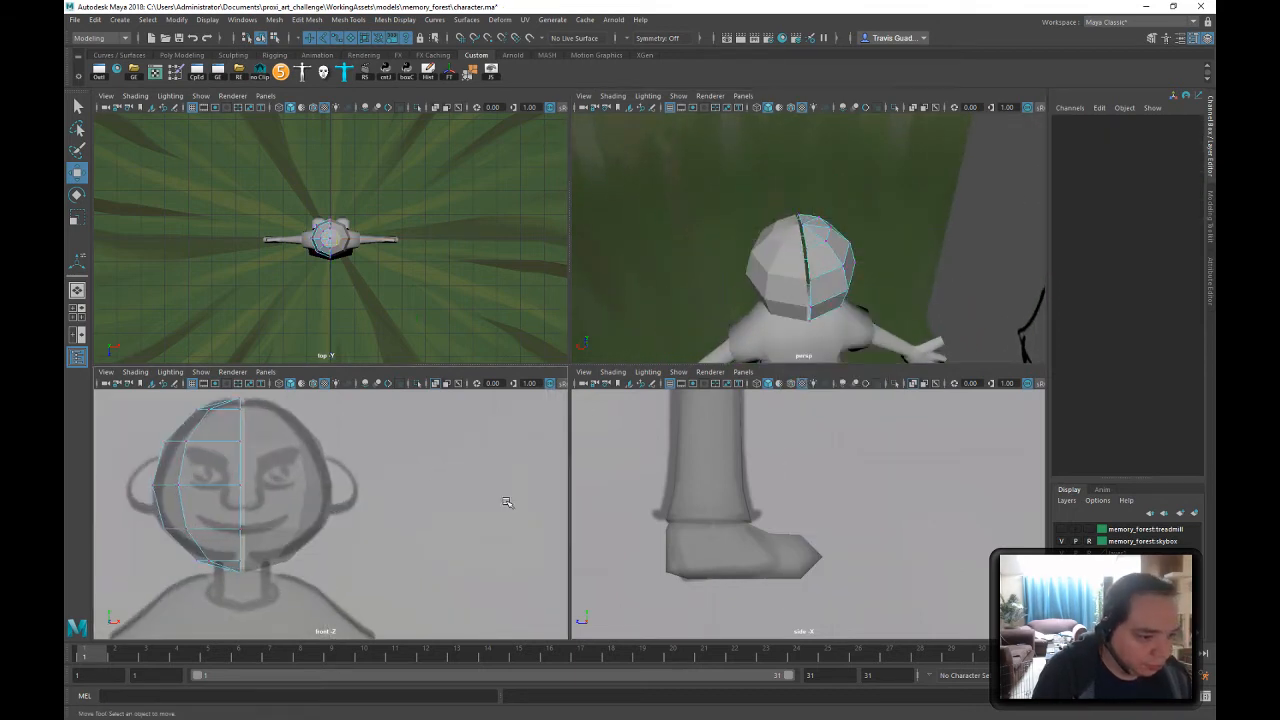
{"action": "middle_click_drag", "start_coordinate": [383, 477], "coordinate": [414, 503], "text": "alt"}
{"action": "left_click_drag", "start_coordinate": [357, 395], "coordinate": [257, 633]}
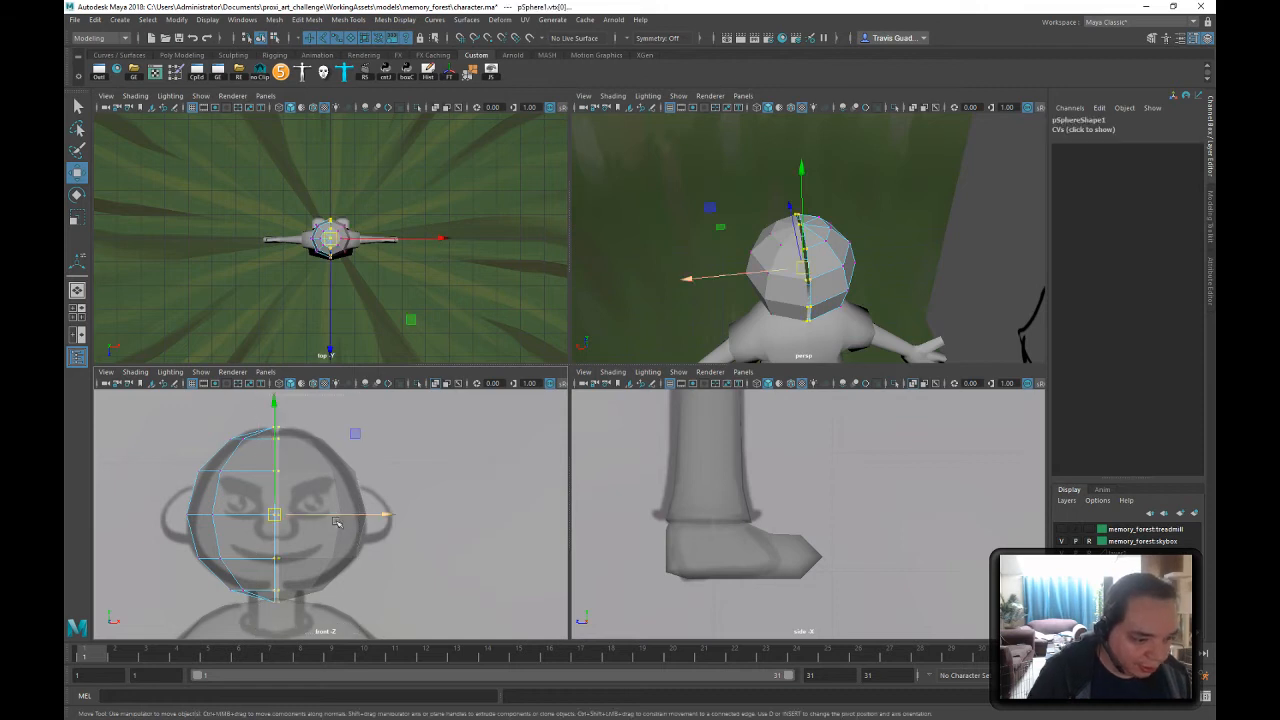
{"action": "key", "text": "x"}
{"action": "left_click_drag", "start_coordinate": [338, 517], "coordinate": [302, 519]}
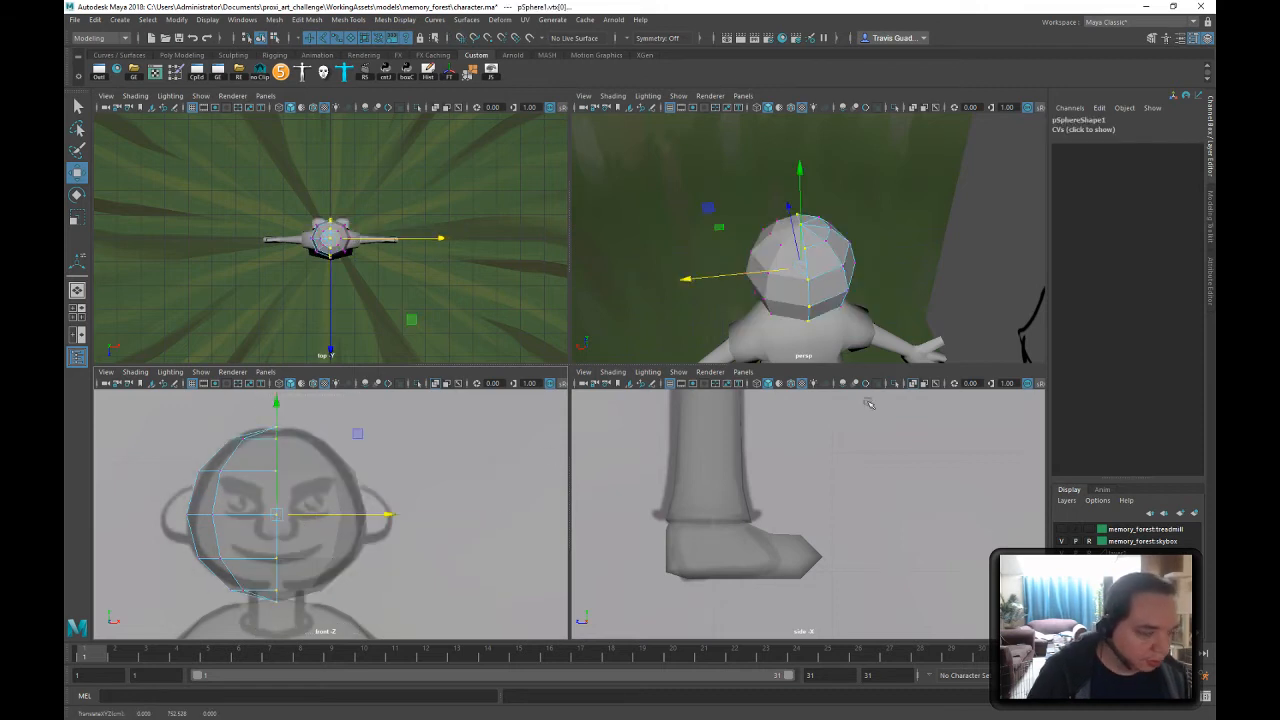
{"action": "left_click", "coordinate": [274, 38]}
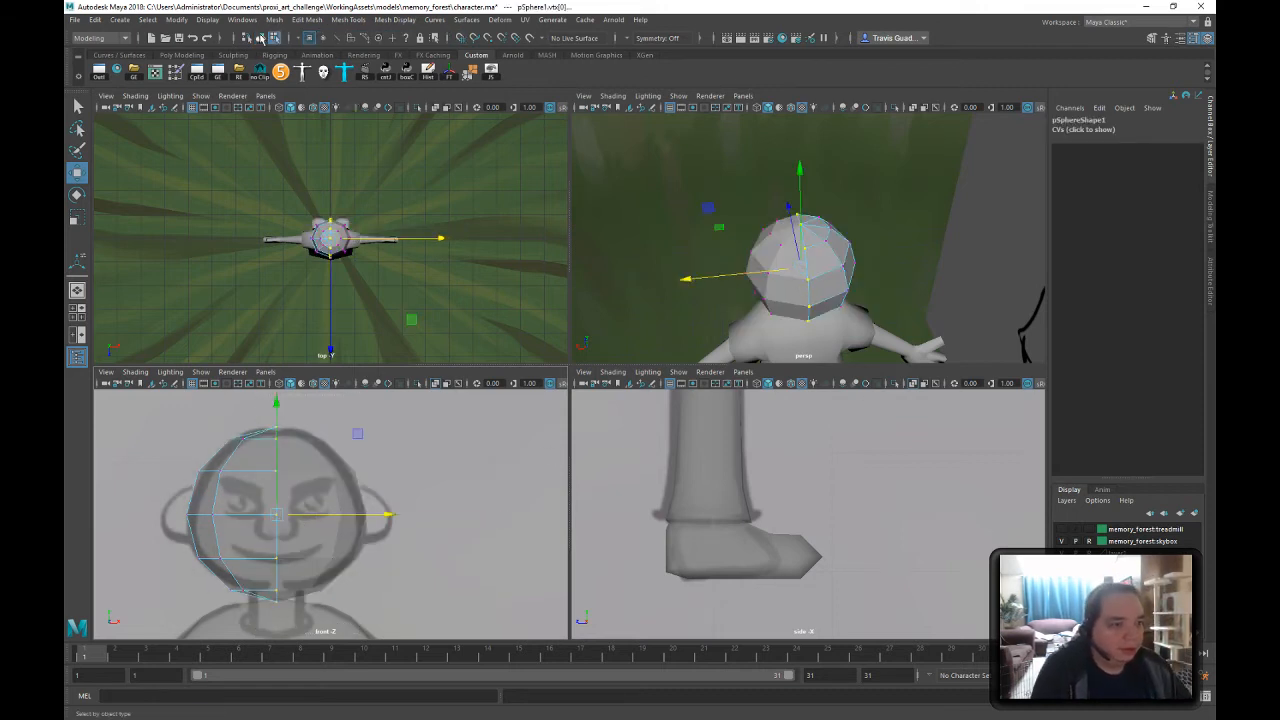
{"action": "left_click", "coordinate": [261, 38]}
{"action": "left_click", "coordinate": [665, 188]}
- Soften the edges of the mirrored head half and delete its construction history
{"action": "left_click_drag", "start_coordinate": [891, 292], "coordinate": [912, 227], "text": "alt"}
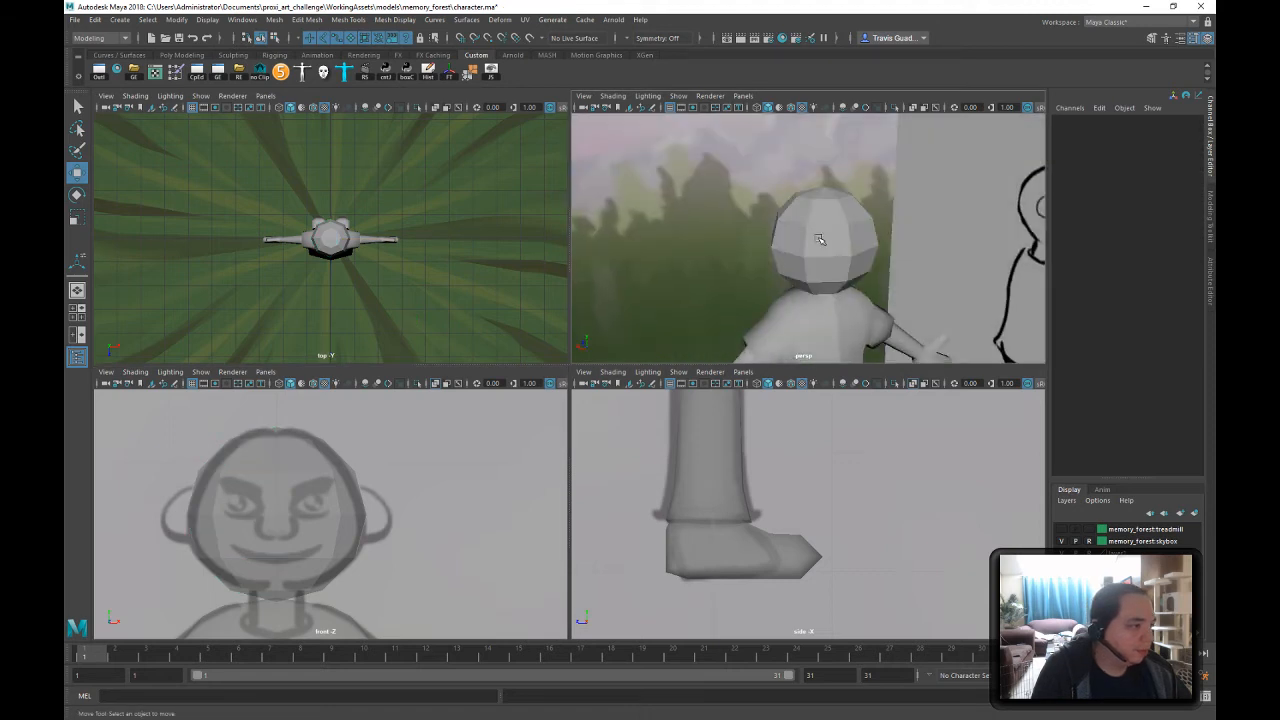
{"action": "left_click", "coordinate": [820, 238]}
{"action": "left_click", "coordinate": [386, 20]}
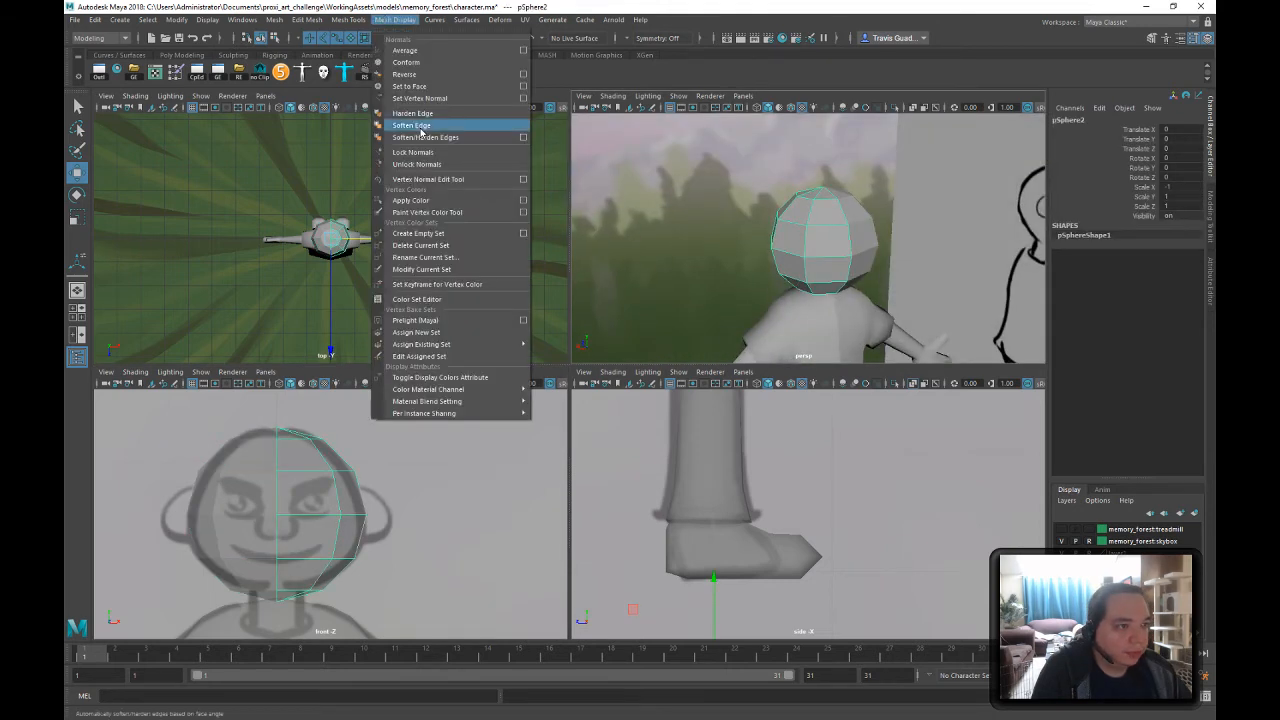
{"action": "left_click", "coordinate": [411, 125]}
{"action": "left_click", "coordinate": [429, 76]}
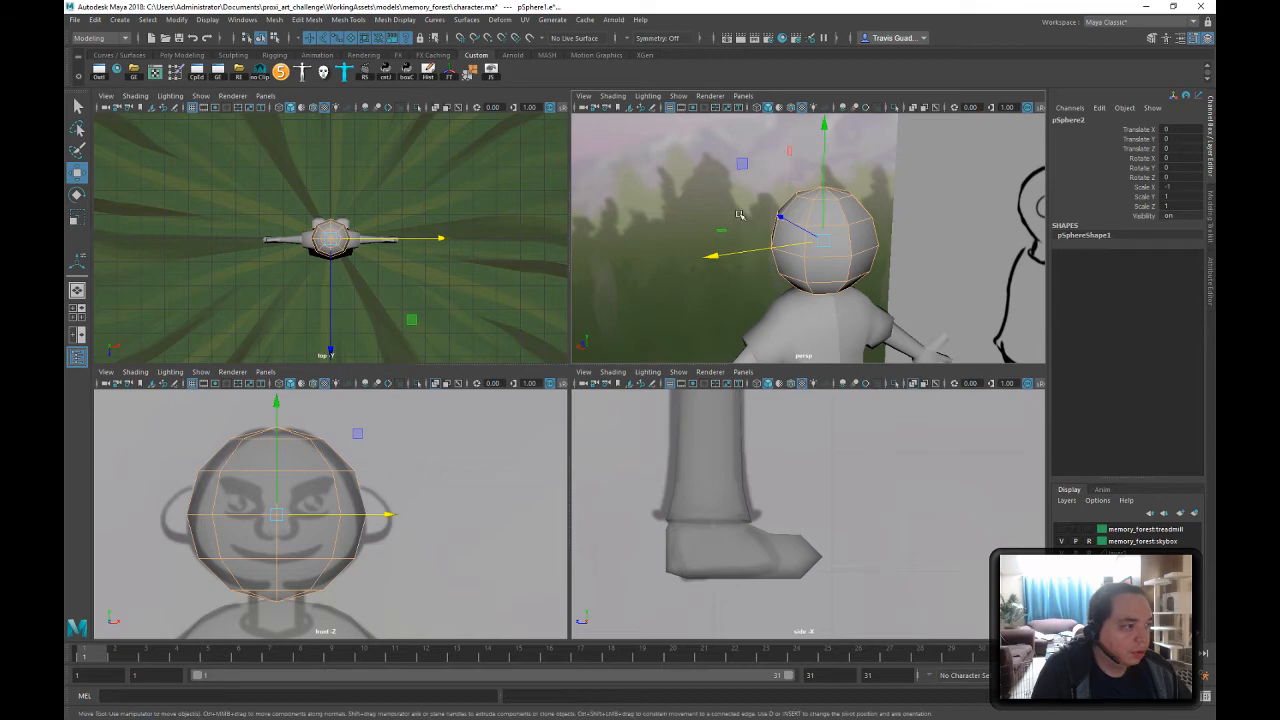
{"action": "left_click", "coordinate": [657, 229]}
- Examine the whole character and its head from several angles against the side reference drawing
{"action": "scroll", "coordinate": [911, 243], "scroll_direction": "down", "scroll_amount": 7}
{"action": "left_click_drag", "start_coordinate": [911, 243], "coordinate": [759, 207], "text": "alt"}
{"action": "scroll", "coordinate": [868, 240], "scroll_direction": "up", "scroll_amount": 5}
{"action": "scroll", "coordinate": [868, 240], "scroll_direction": "down", "scroll_amount": 5}
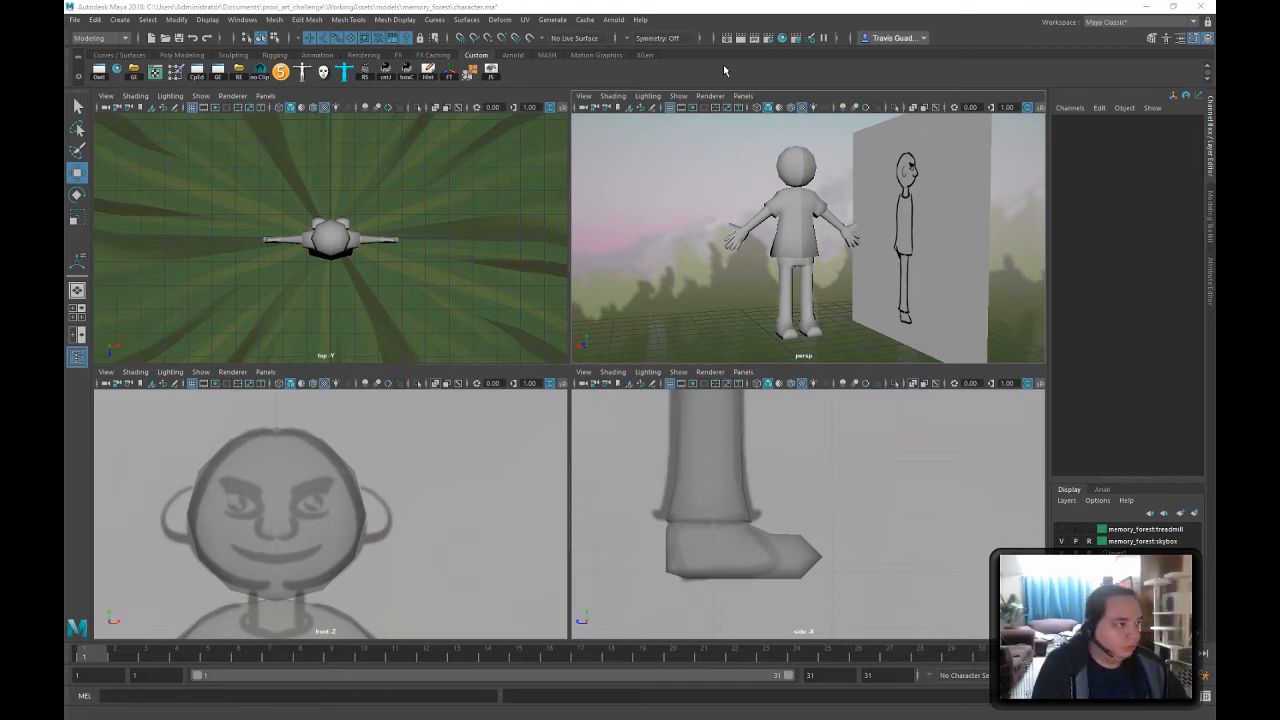
{"action": "left_click", "coordinate": [755, 68]}
{"action": "right_click_drag", "start_coordinate": [743, 171], "coordinate": [870, 222], "text": "alt"}
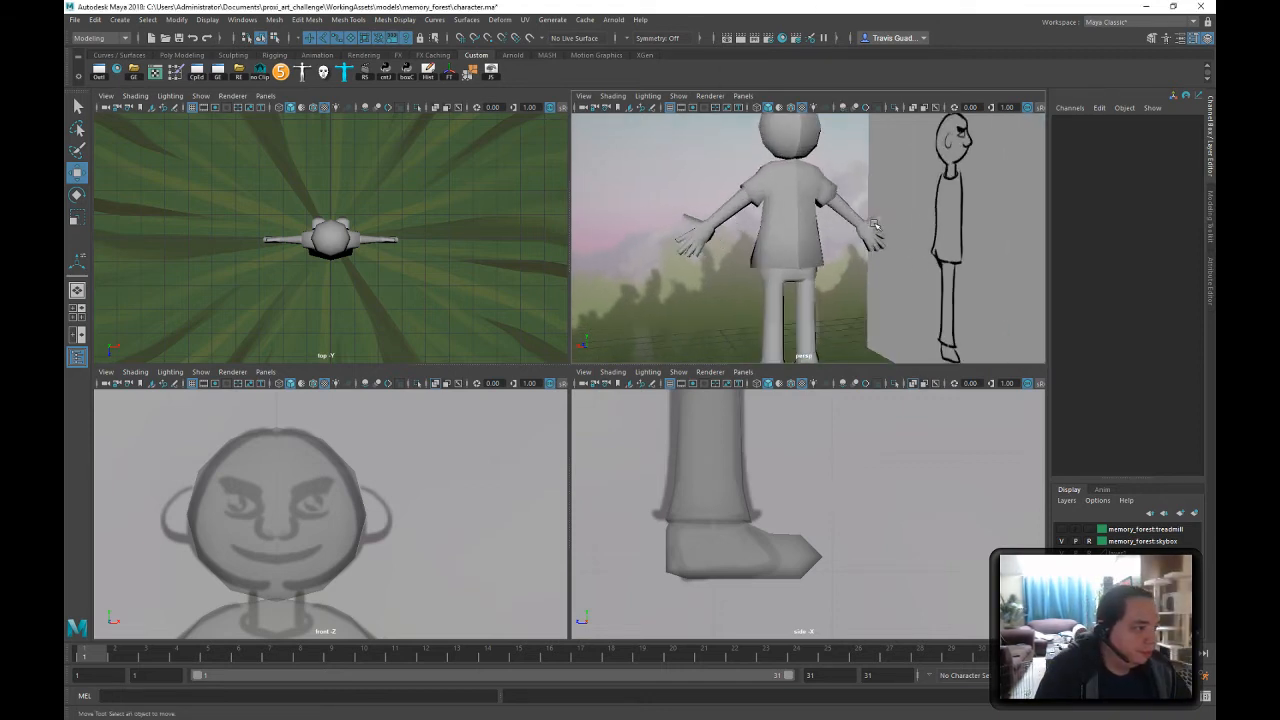
{"action": "middle_click_drag", "start_coordinate": [875, 250], "coordinate": [877, 170], "text": "alt"}
{"action": "left_click_drag", "start_coordinate": [877, 172], "coordinate": [921, 243], "text": "alt"}
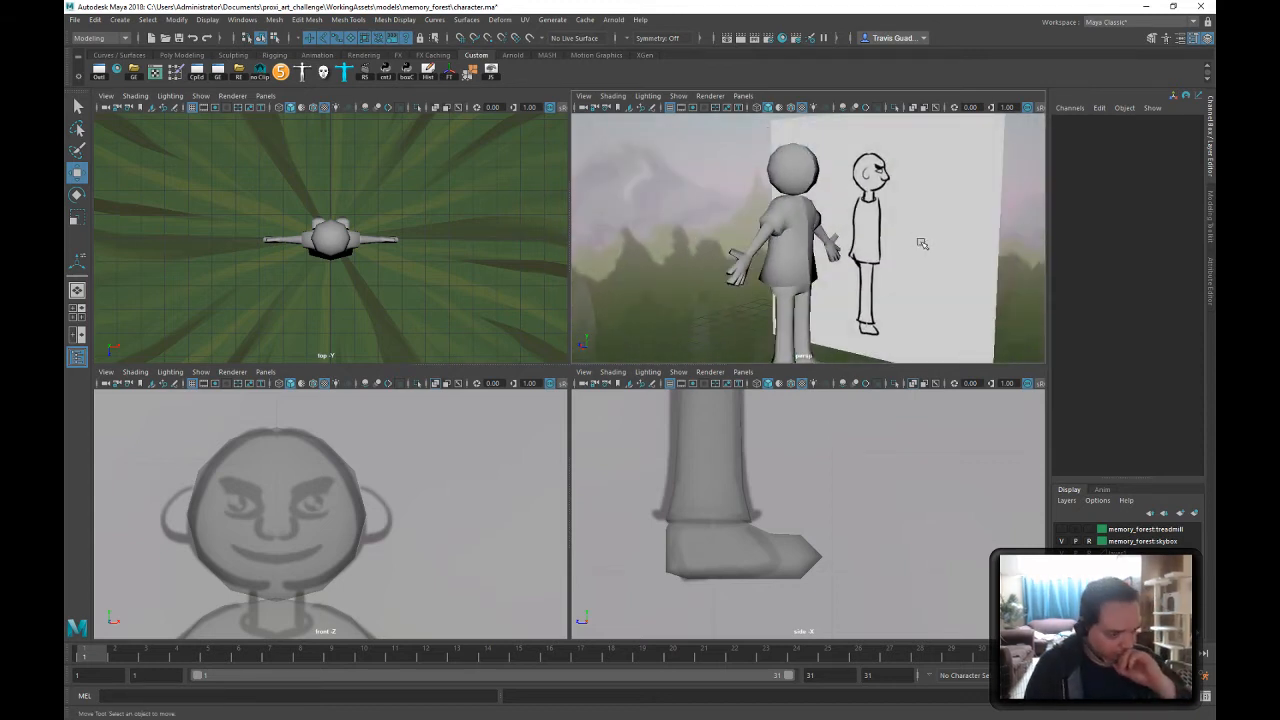
{"action": "left_click", "coordinate": [786, 184]}
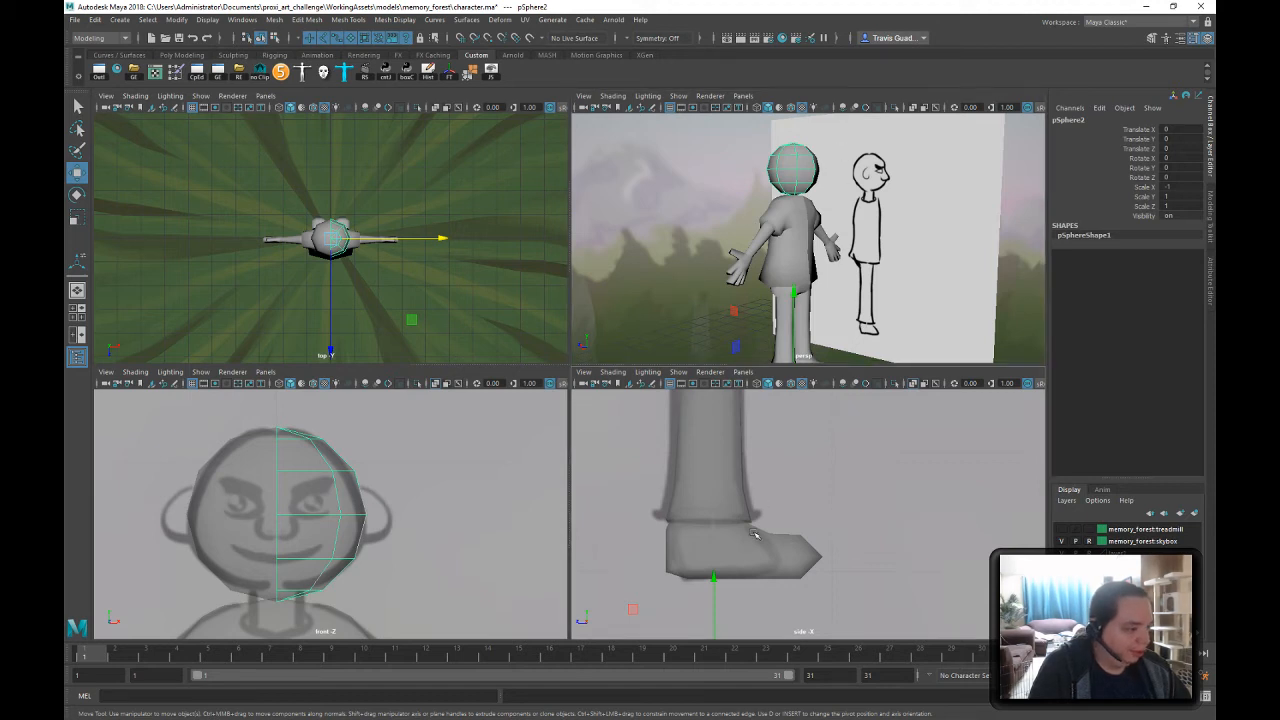
{"action": "middle_click_drag", "start_coordinate": [797, 479], "coordinate": [784, 591], "text": "alt"}
{"action": "middle_click_drag", "start_coordinate": [846, 191], "coordinate": [846, 248], "text": "alt"}
{"action": "right_click_drag", "start_coordinate": [846, 248], "coordinate": [961, 259], "text": "alt"}
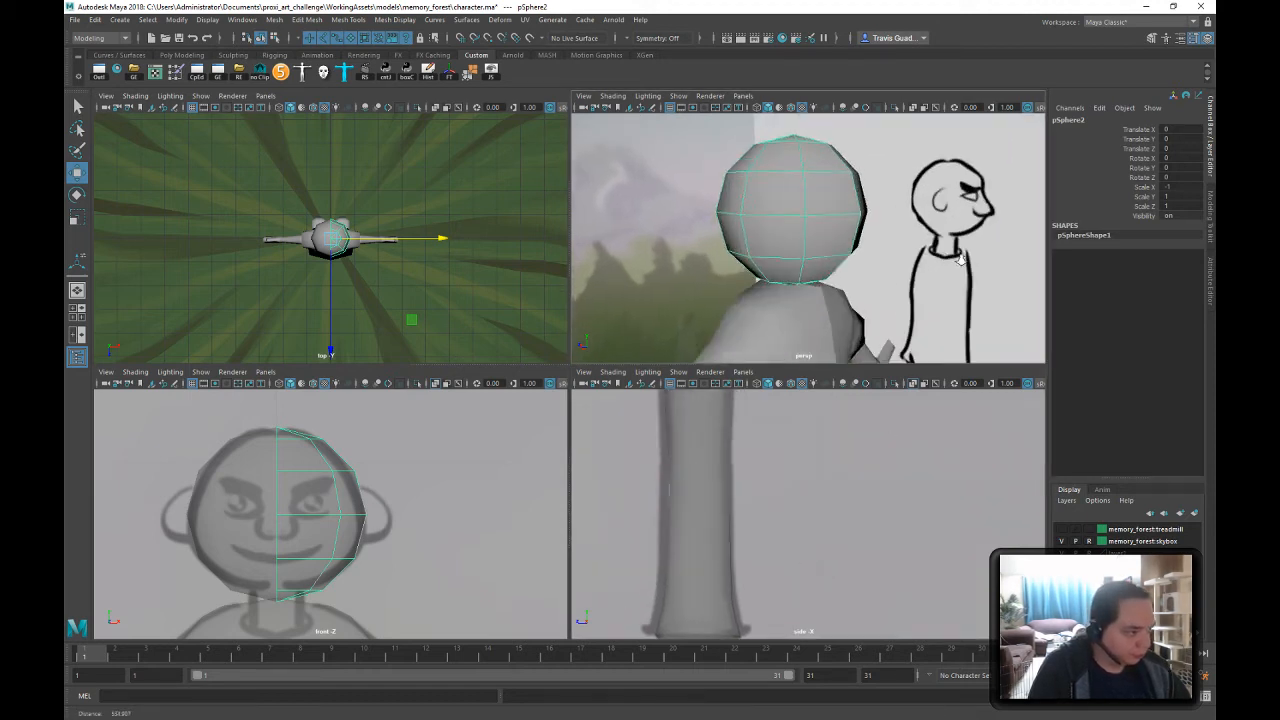
{"action": "left_click_drag", "start_coordinate": [961, 259], "coordinate": [875, 268], "text": "alt"}
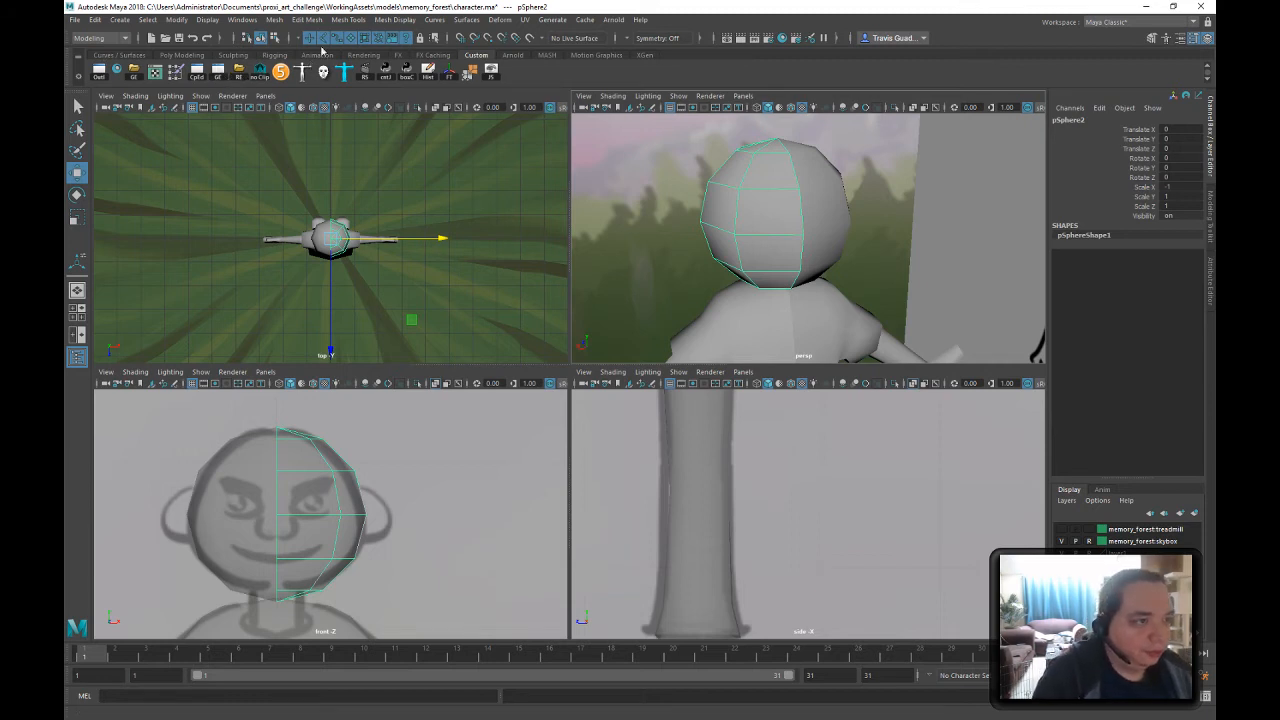
- Create a polygon sphere for the eye, scale it uniformly to about 35 and raise it to about Y 800
{"action": "left_click", "coordinate": [185, 55]}
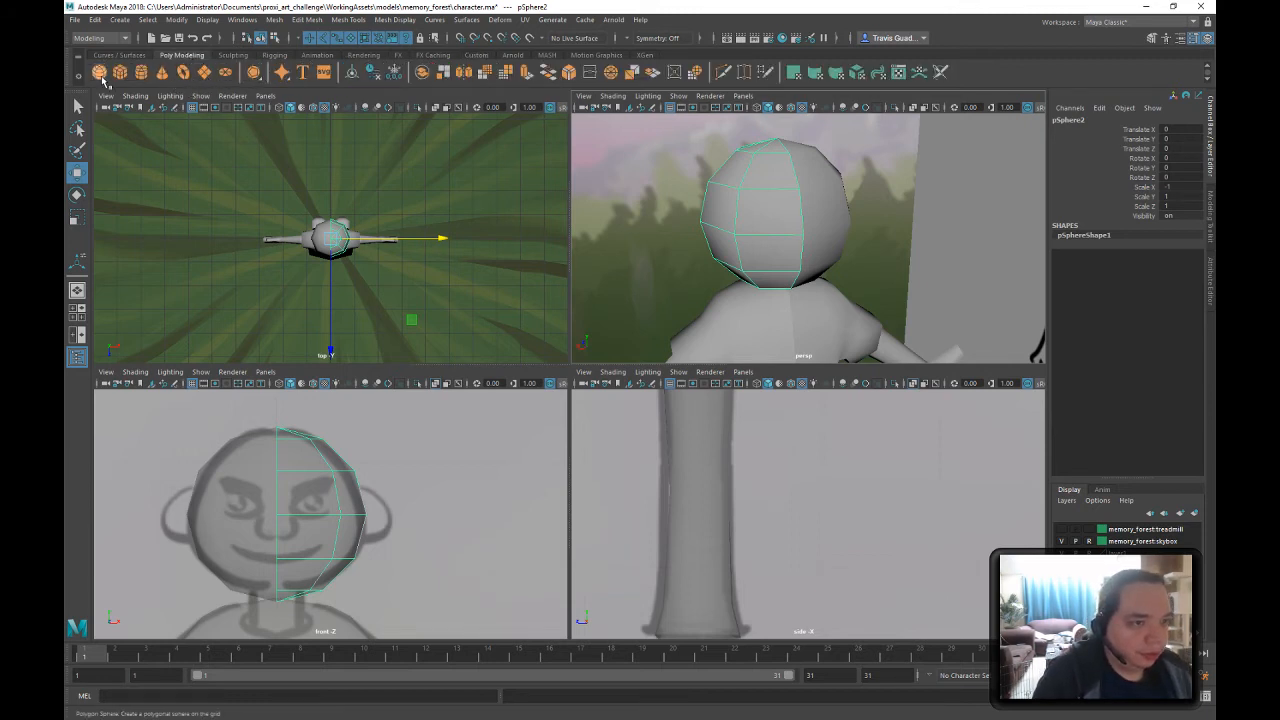
{"action": "left_click", "coordinate": [100, 73]}
{"action": "key", "text": "r"}
{"action": "left_click_drag", "start_coordinate": [902, 296], "coordinate": [743, 170], "text": "alt"}
{"action": "left_click_drag", "start_coordinate": [804, 285], "coordinate": [812, 84]}
{"action": "key", "text": "w"}
{"action": "key", "text": "f"}
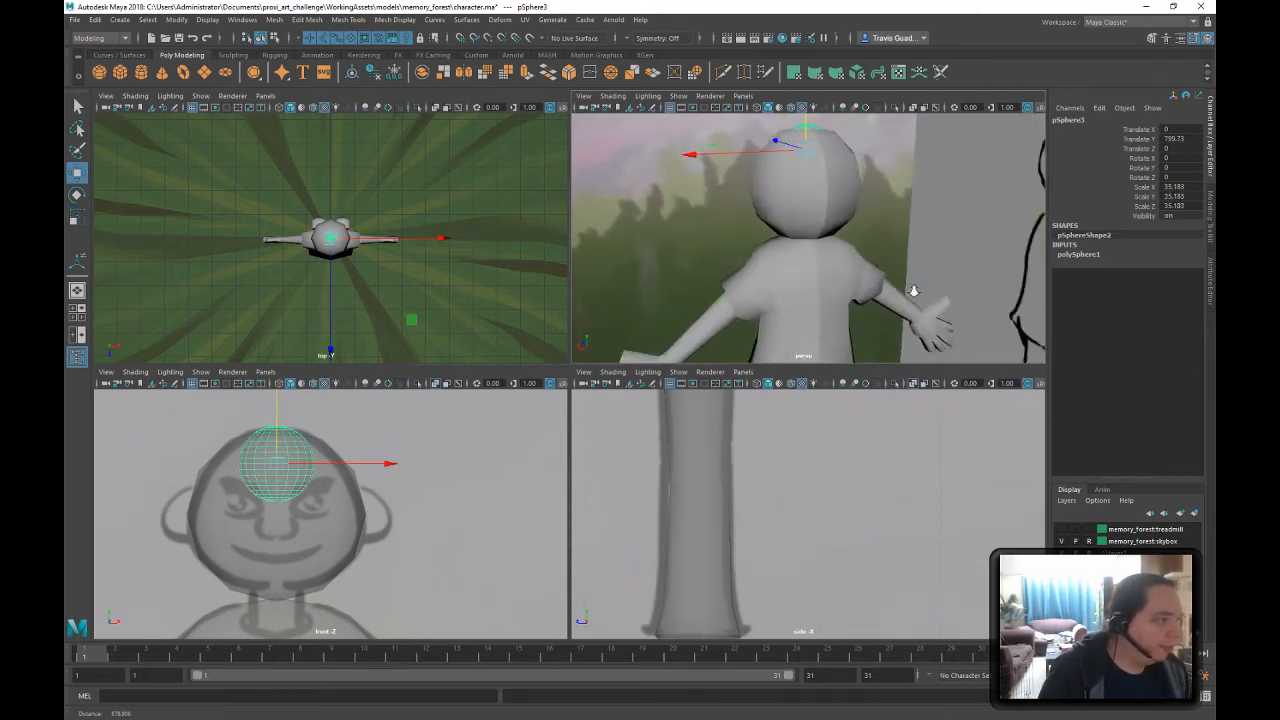
- Shrink the eye sphere to a scale of about 18.2 and place it over the drawn eye at about X -33.5, Y 763.5, Z -64.2
{"action": "left_click_drag", "start_coordinate": [780, 183], "coordinate": [770, 222]}
{"action": "key", "text": "r"}
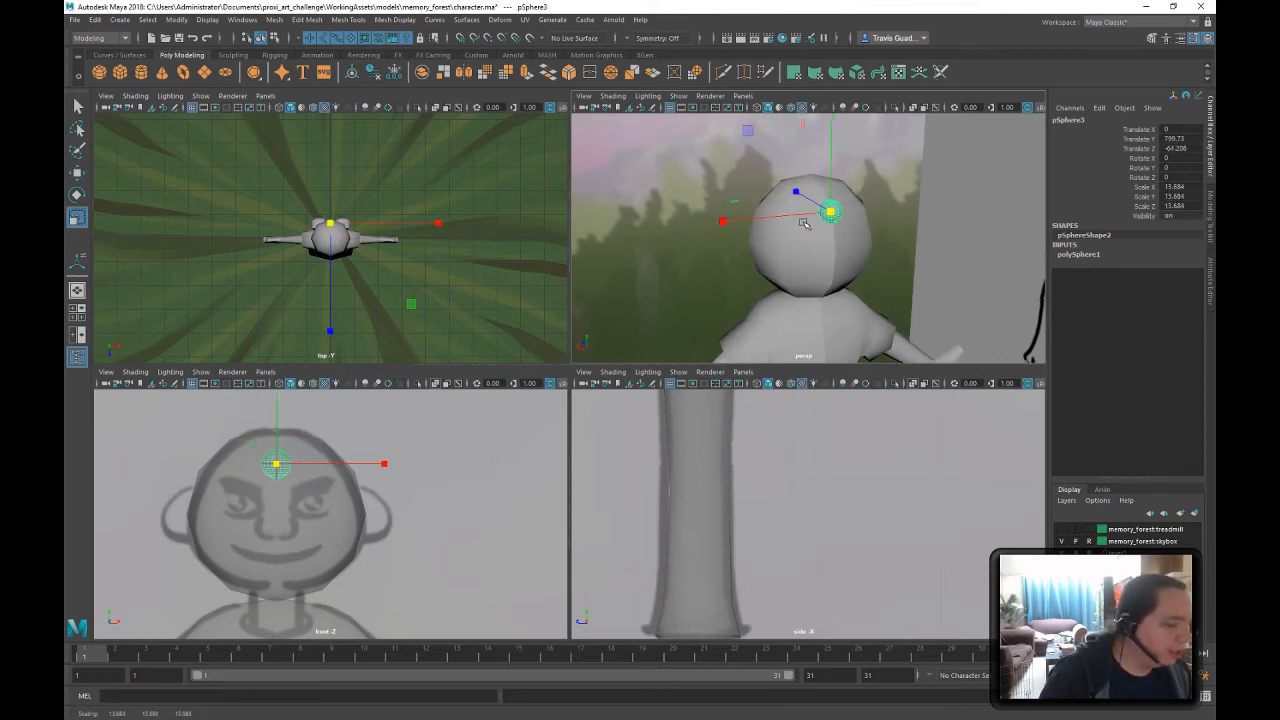
{"action": "key", "text": "w"}
{"action": "left_click_drag", "start_coordinate": [277, 464], "coordinate": [251, 505]}
{"action": "key", "text": "r"}
{"action": "key", "text": "w"}
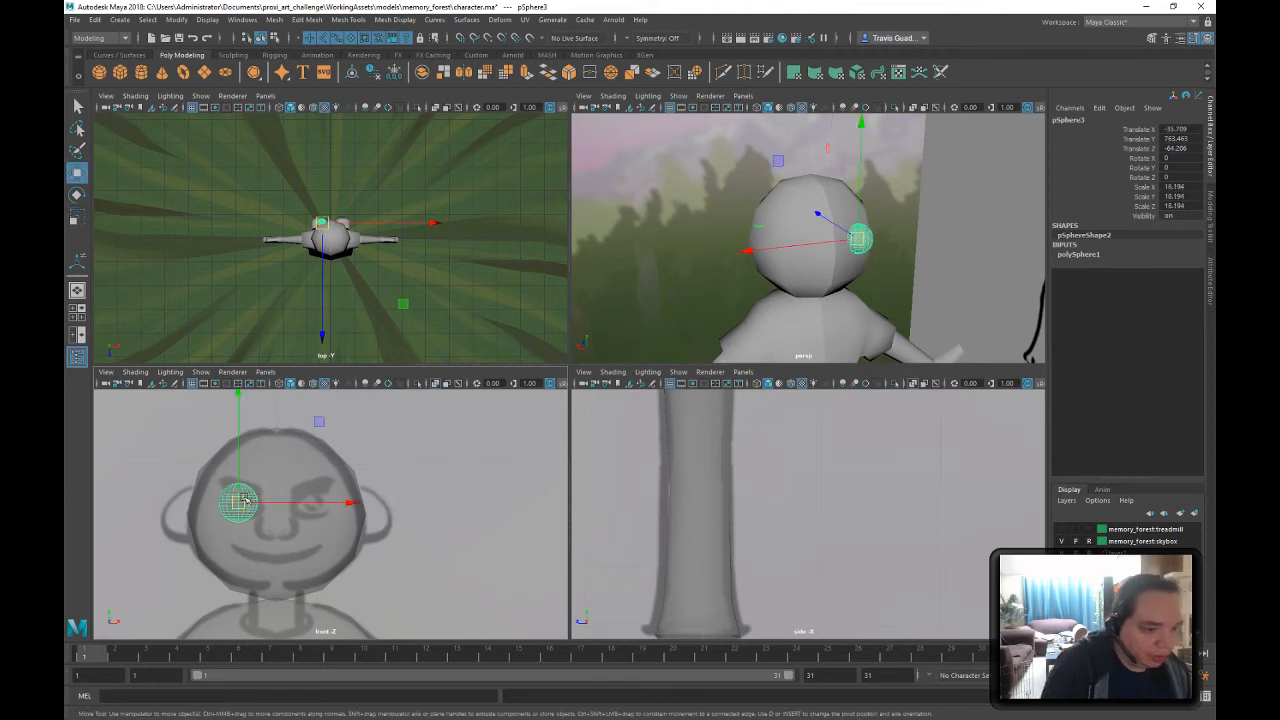
{"action": "left_click_drag", "start_coordinate": [319, 423], "coordinate": [321, 422]}
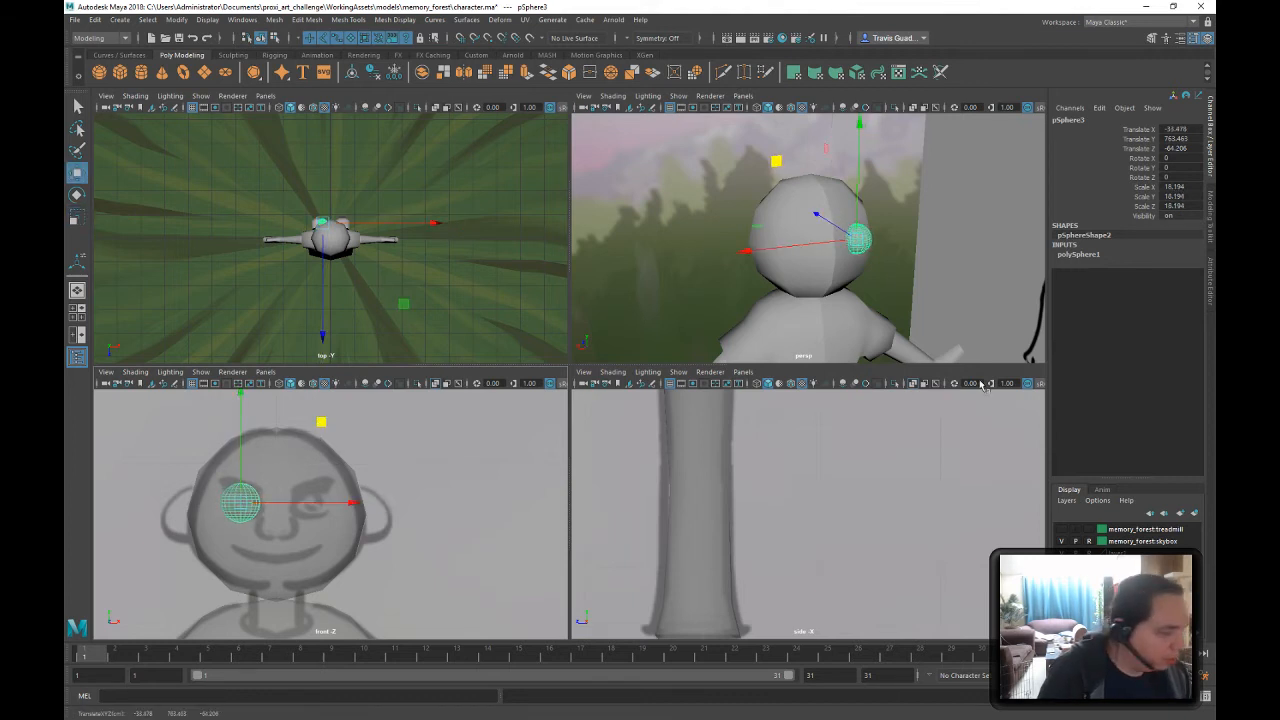
- Reduce the eye sphere's axis and height subdivisions to 8 each
{"action": "left_click", "coordinate": [1094, 255]}
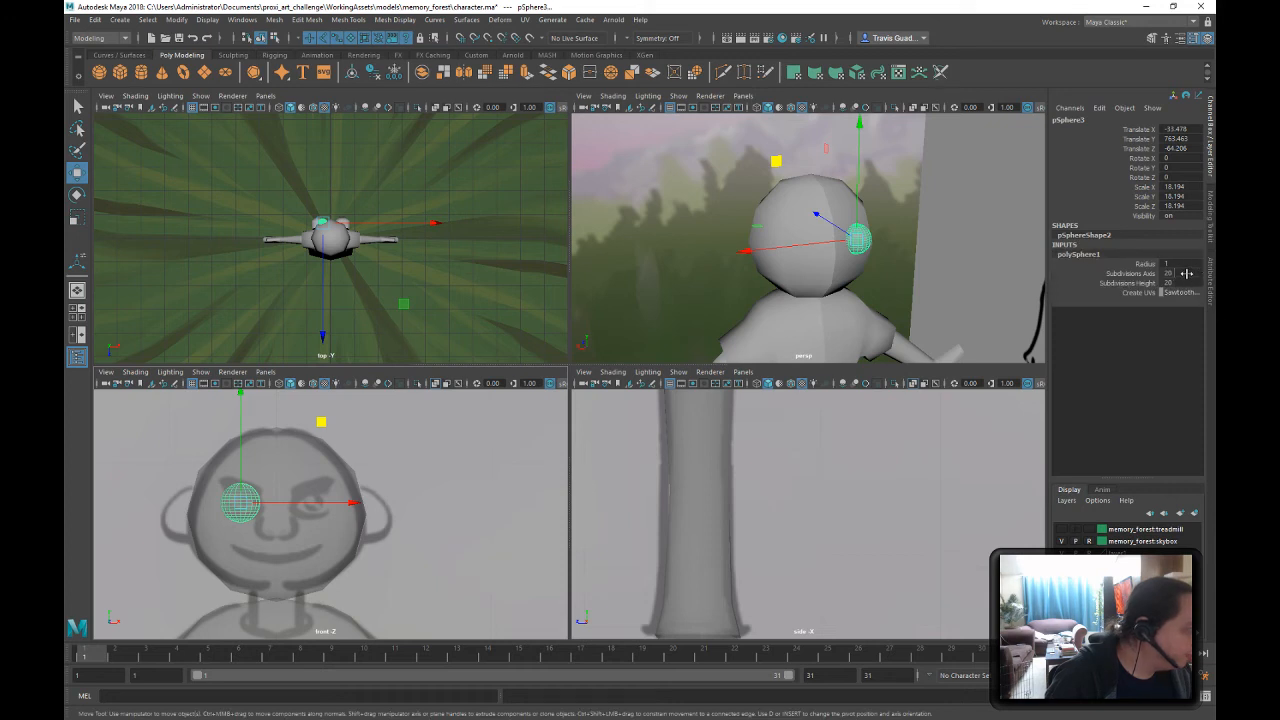
{"action": "left_click_drag", "start_coordinate": [1148, 274], "coordinate": [1140, 283]}
{"action": "middle_click_drag", "start_coordinate": [923, 223], "coordinate": [846, 231]}
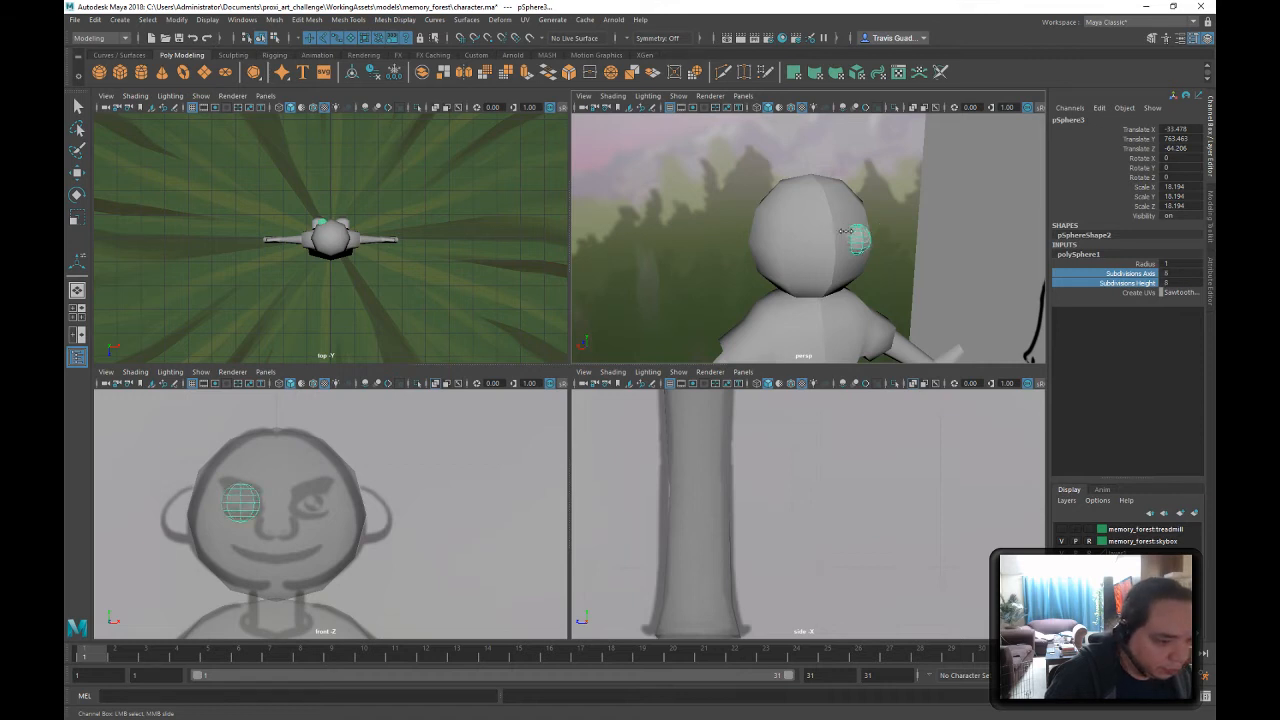
{"action": "left_click_drag", "start_coordinate": [921, 205], "coordinate": [874, 198], "text": "alt"}
{"action": "right_click_drag", "start_coordinate": [874, 198], "coordinate": [979, 223], "text": "alt"}
{"action": "left_click_drag", "start_coordinate": [911, 212], "coordinate": [880, 217], "text": "alt"}
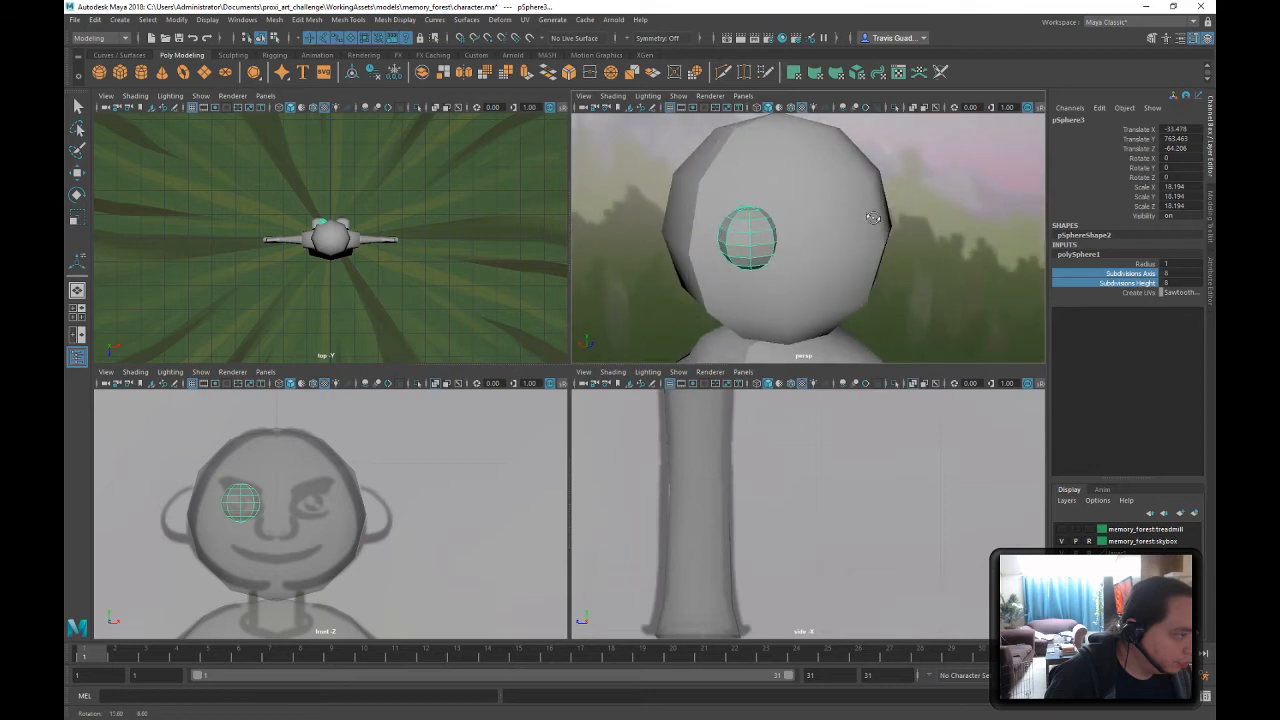
{"action": "left_click_drag", "start_coordinate": [777, 270], "coordinate": [873, 250], "text": "alt"}
{"action": "left_click", "coordinate": [989, 208]}
- Push the eye sphere back into the head to about Z -48.5
{"action": "left_click", "coordinate": [939, 203]}
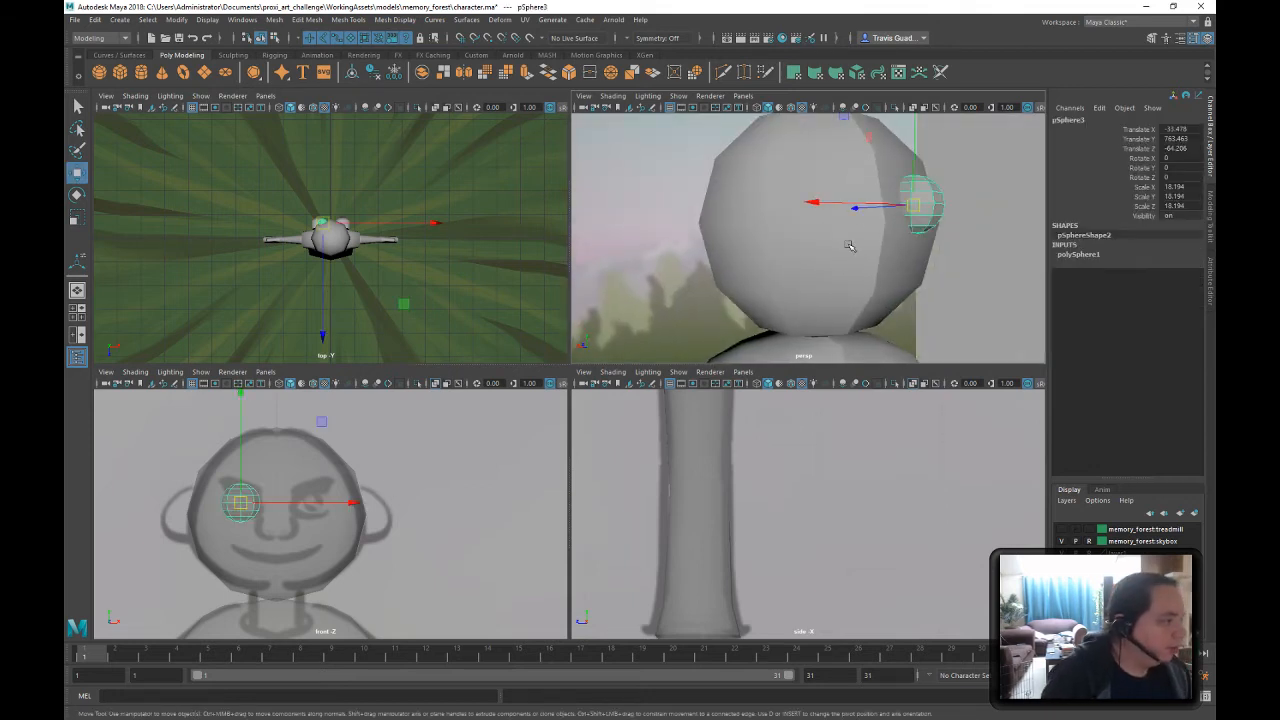
{"action": "left_click_drag", "start_coordinate": [939, 203], "coordinate": [760, 240], "text": "alt"}
{"action": "scroll", "coordinate": [714, 252], "scroll_direction": "down", "scroll_amount": 3}
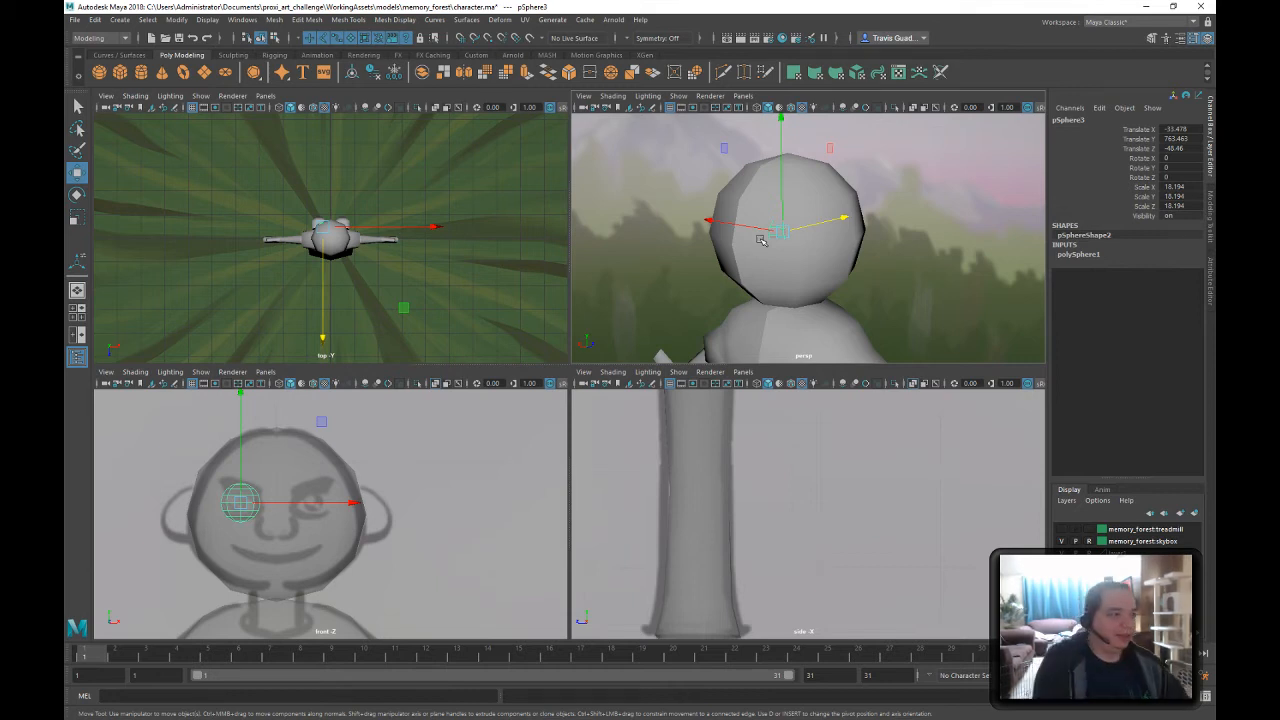
{"action": "right_click_drag", "start_coordinate": [759, 260], "coordinate": [982, 262], "text": "alt"}
{"action": "left_click_drag", "start_coordinate": [800, 264], "coordinate": [893, 231], "text": "alt"}
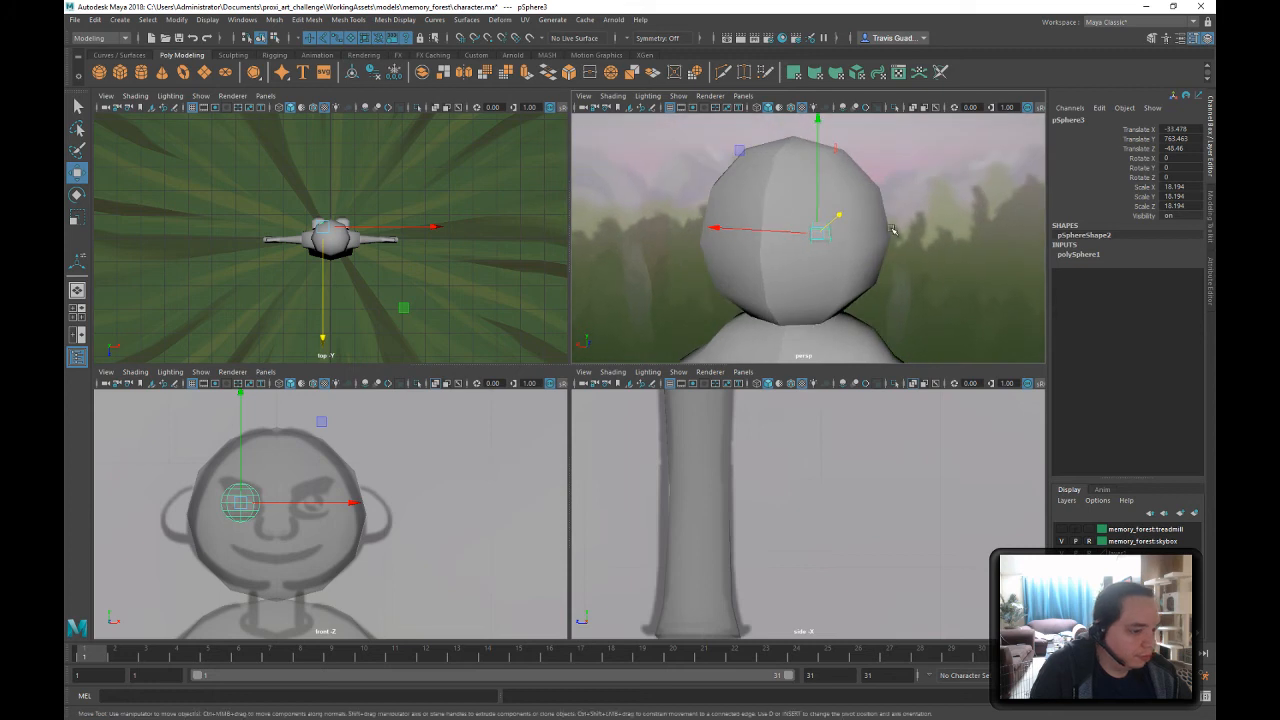
- Set the eye sphere's X rotation to 90
{"action": "left_click", "coordinate": [1145, 167]}
{"action": "key", "text": "e"}
{"action": "left_click_drag", "start_coordinate": [240, 483], "coordinate": [248, 383]}
{"action": "double_click", "coordinate": [1186, 158]}
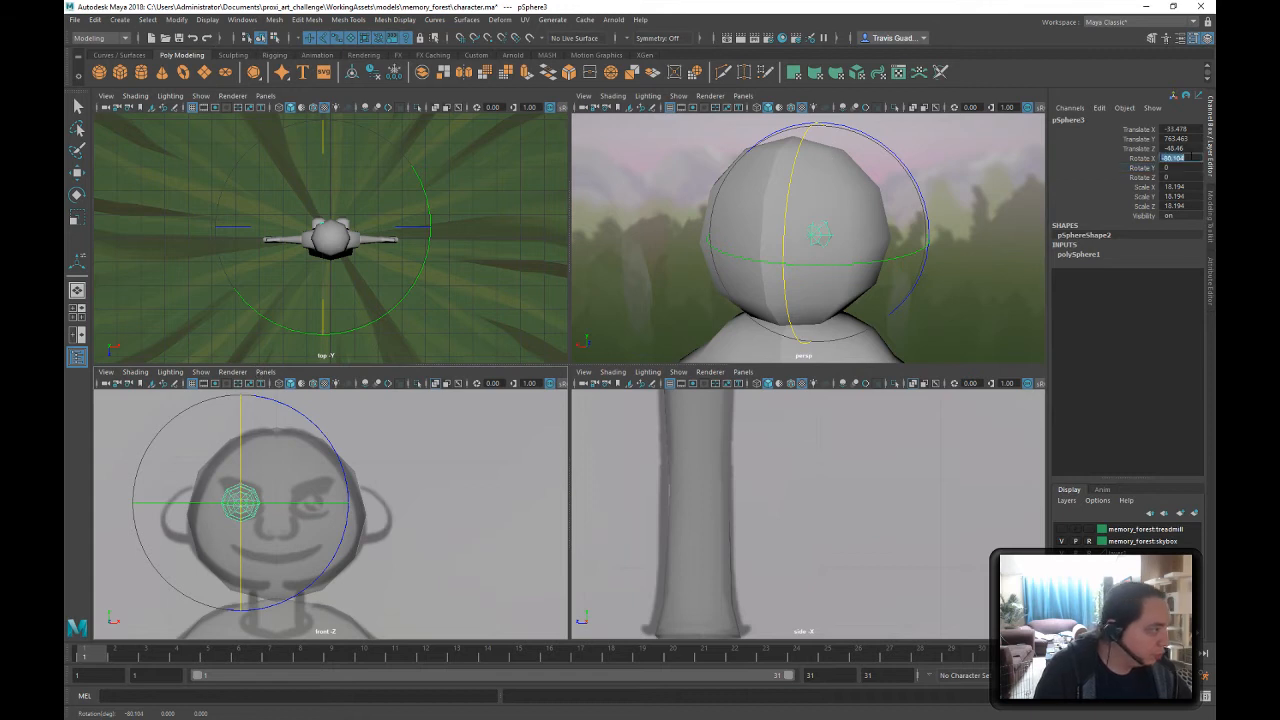
{"action": "type", "text": "9"}
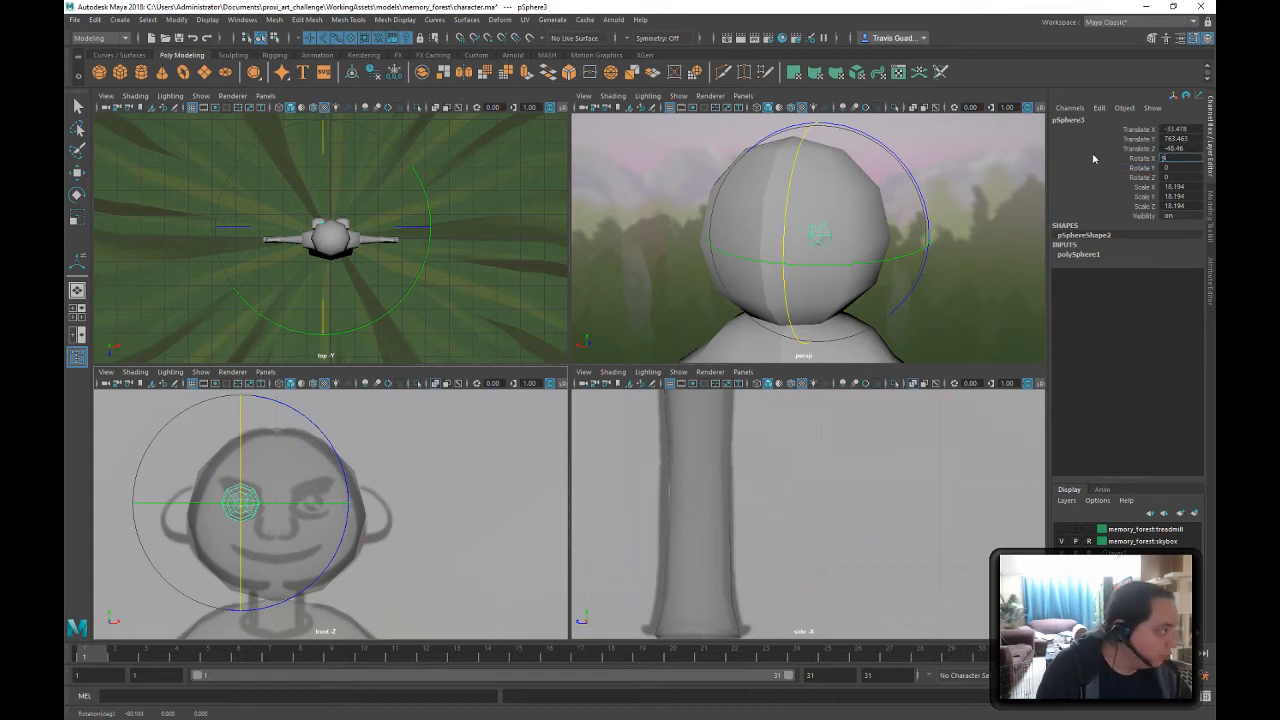
{"action": "type", "text": "0"}
{"action": "key", "text": "Return"}
{"action": "key", "text": "w"}
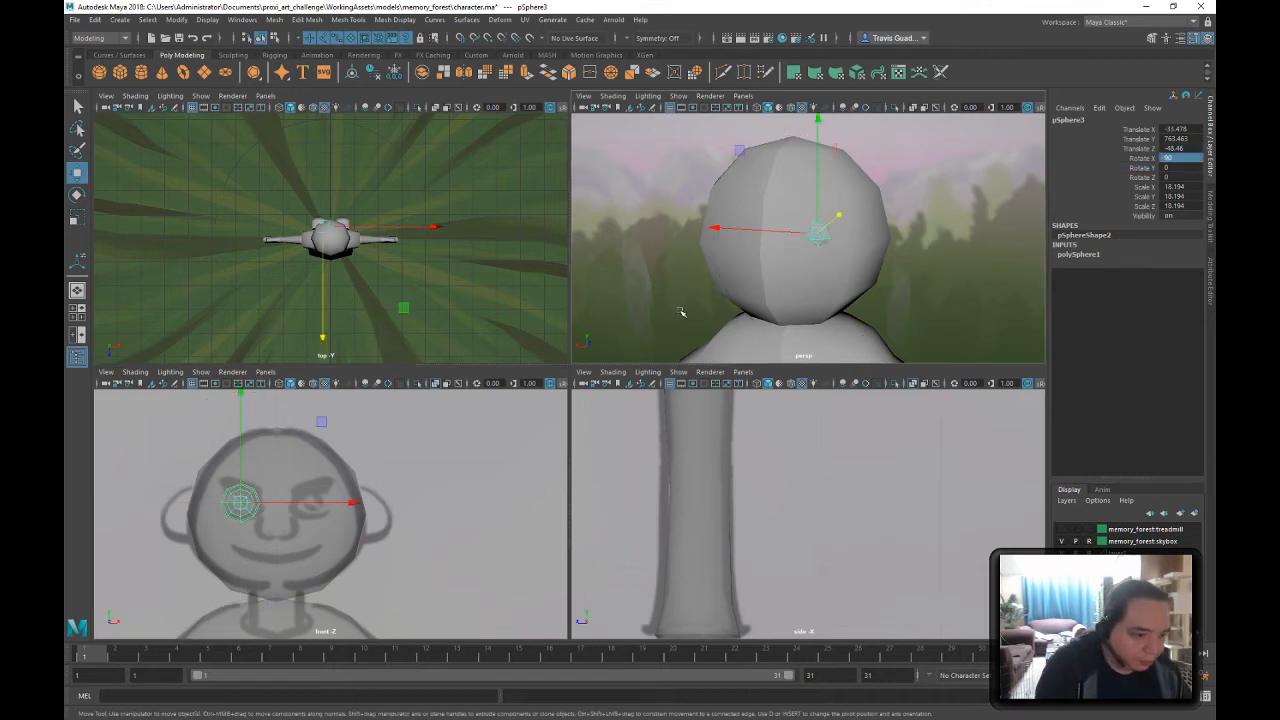
- Freeze the eye sphere's transformations and delete its construction history
{"action": "mouse_move", "coordinate": [815, 237]}
{"action": "left_mouse_down", "text": "alt"}
{"action": "mouse_move", "coordinate": [865, 250]}
{"action": "mouse_move", "coordinate": [940, 301]}
{"action": "left_mouse_up", "text": "alt"}
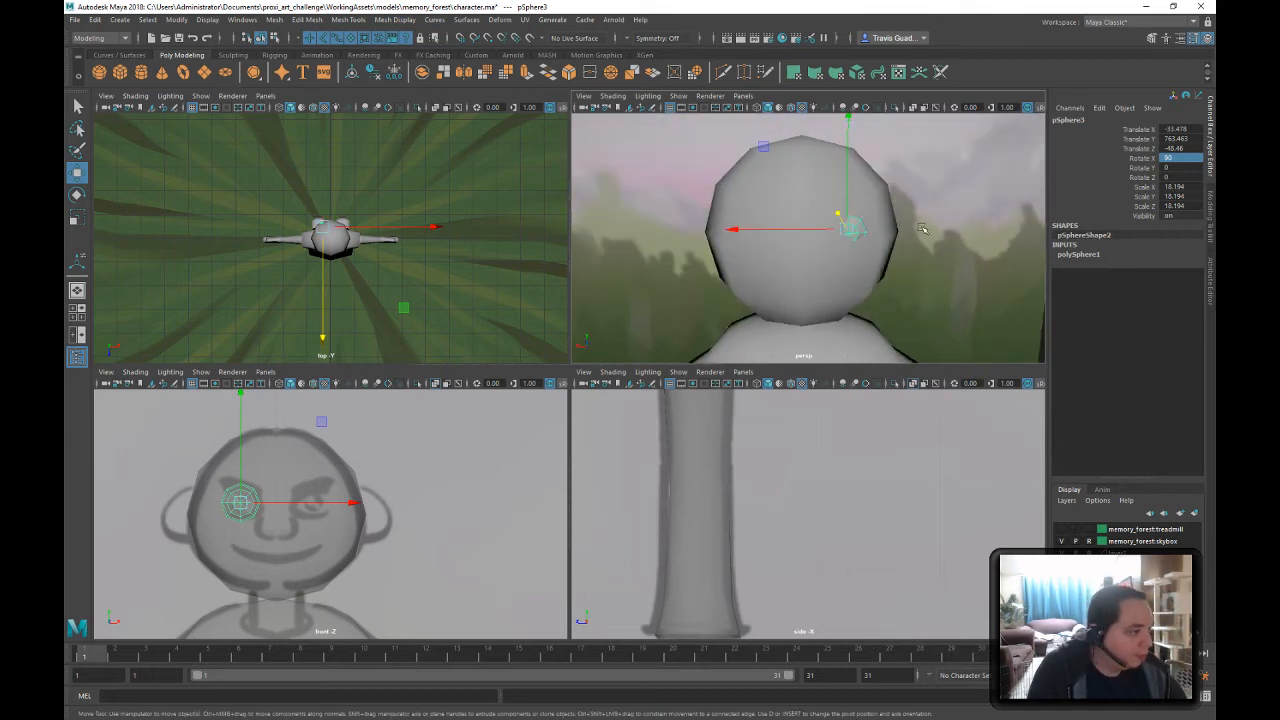
{"action": "right_click_drag", "start_coordinate": [881, 262], "coordinate": [775, 205], "text": "alt"}
{"action": "left_click_drag", "start_coordinate": [775, 205], "coordinate": [850, 265], "text": "alt"}
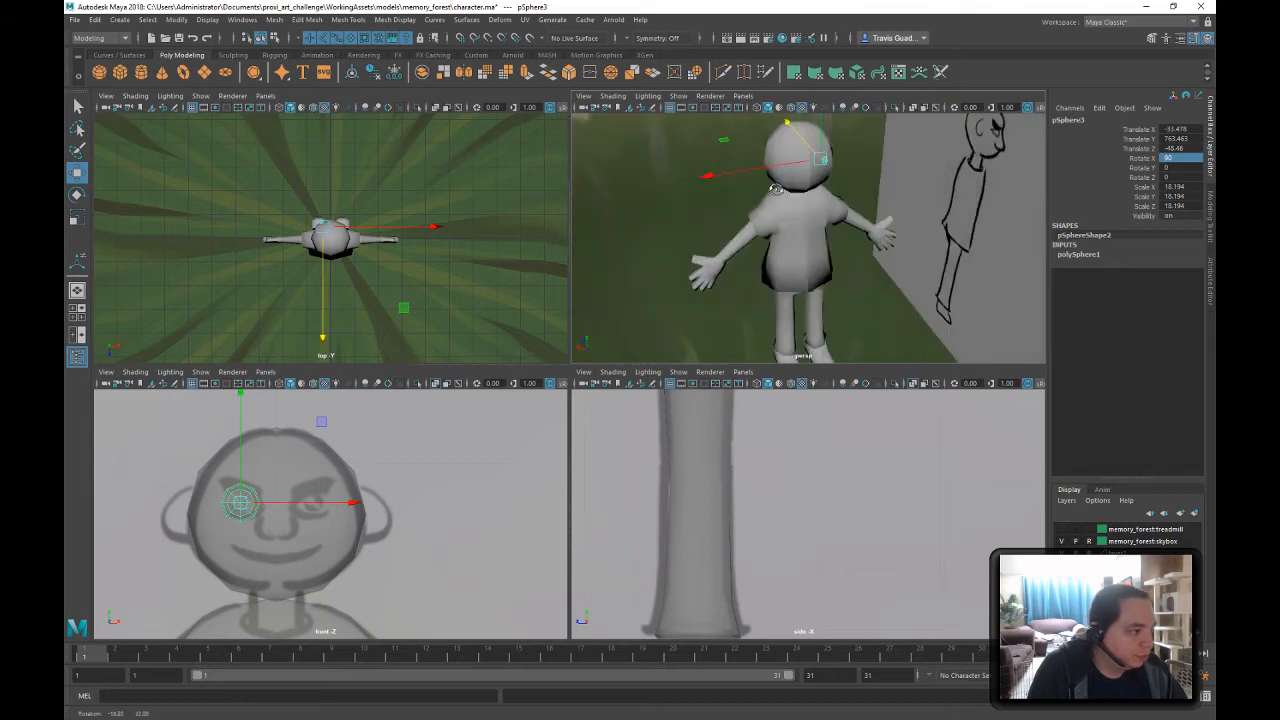
{"action": "right_click_drag", "start_coordinate": [850, 265], "coordinate": [769, 208], "text": "alt"}
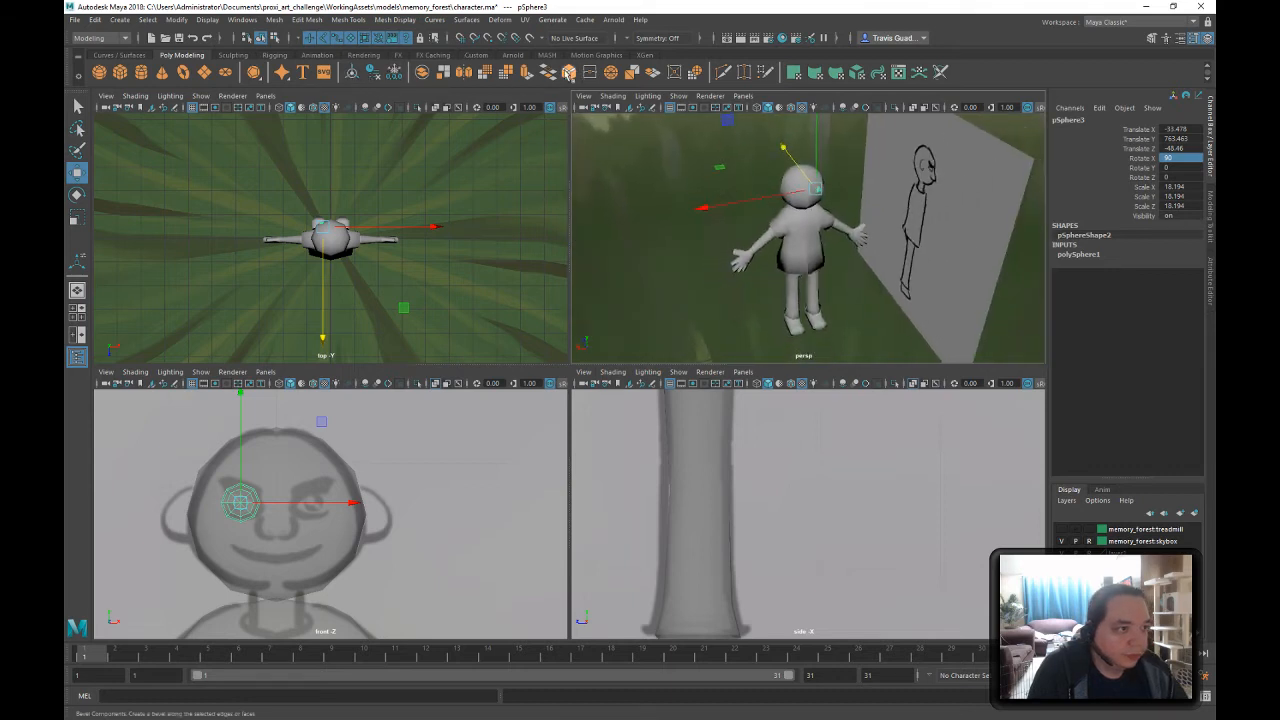
{"action": "left_click", "coordinate": [477, 56]}
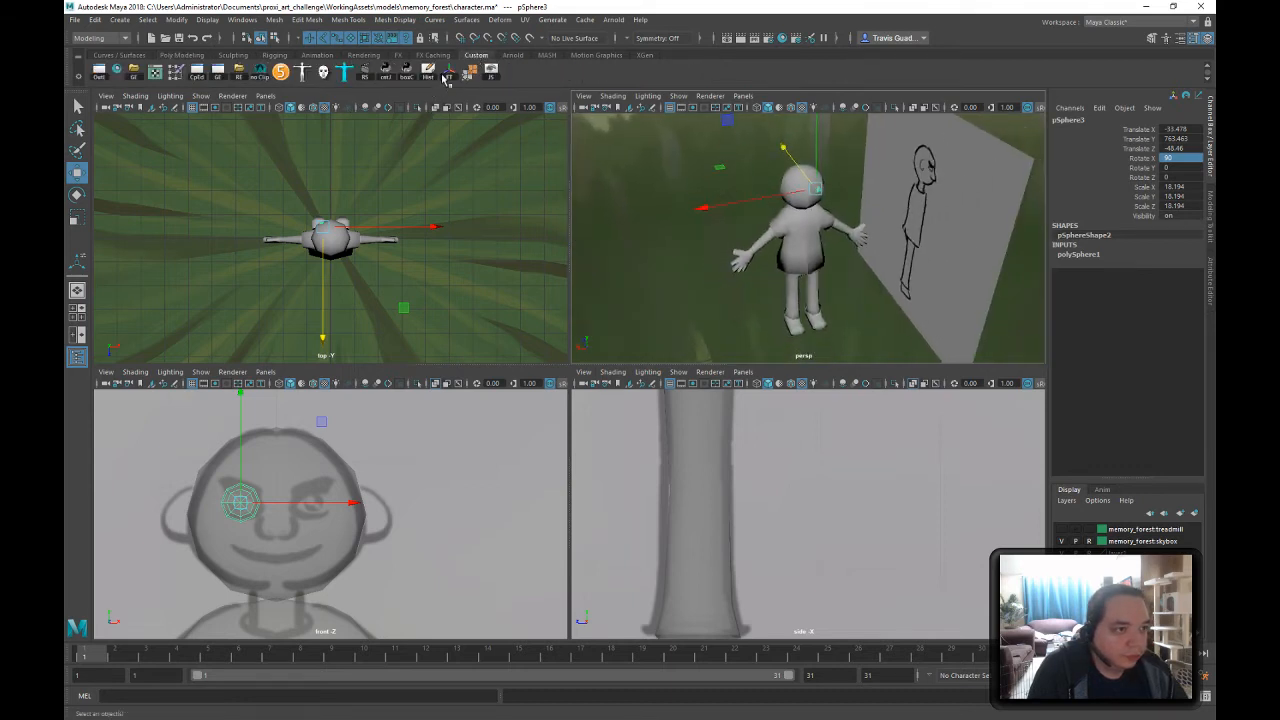
{"action": "left_click", "coordinate": [446, 77]}
{"action": "left_click", "coordinate": [430, 73]}
- Snap the eye sphere's pivot to the grid origin between the character's feet
{"action": "key", "text": "d"}
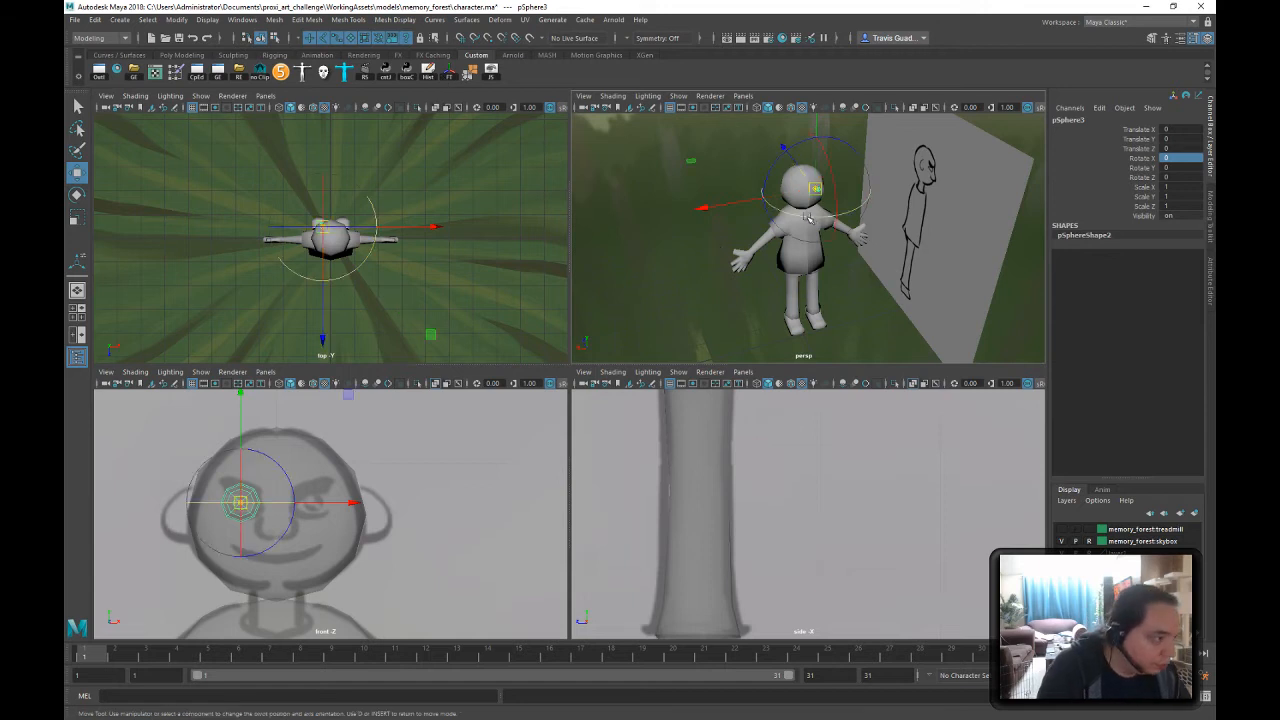
{"action": "key", "text": "x"}
{"action": "left_click_drag", "start_coordinate": [820, 190], "coordinate": [824, 317]}
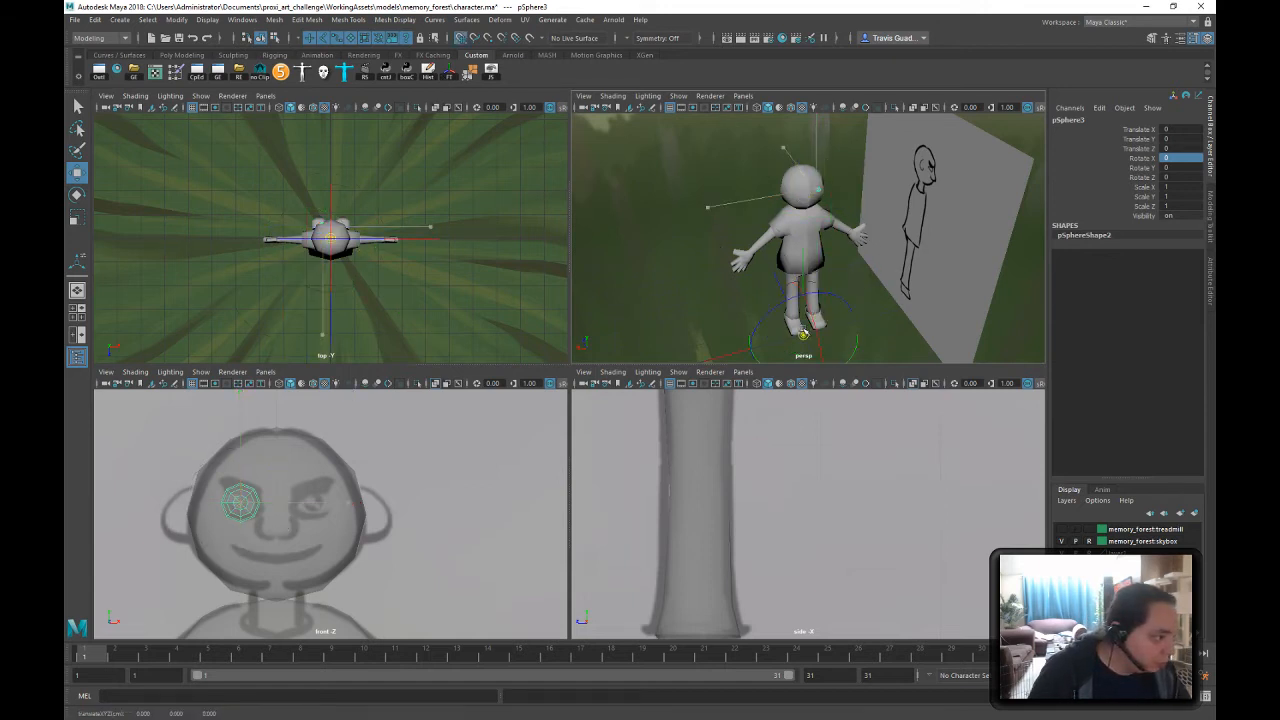
- Duplicate the eye sphere and mirror the copy across the head by setting its X scale to -1
{"action": "left_click", "coordinate": [93, 19]}
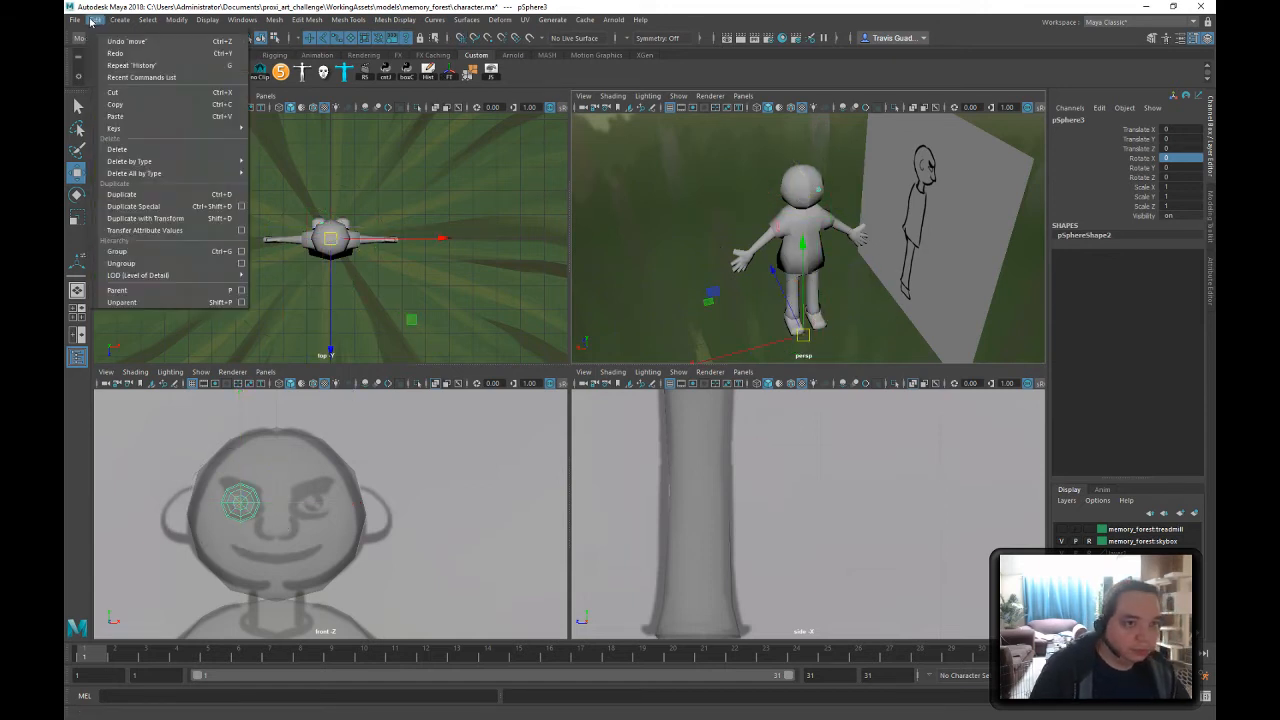
{"action": "left_click", "coordinate": [152, 195]}
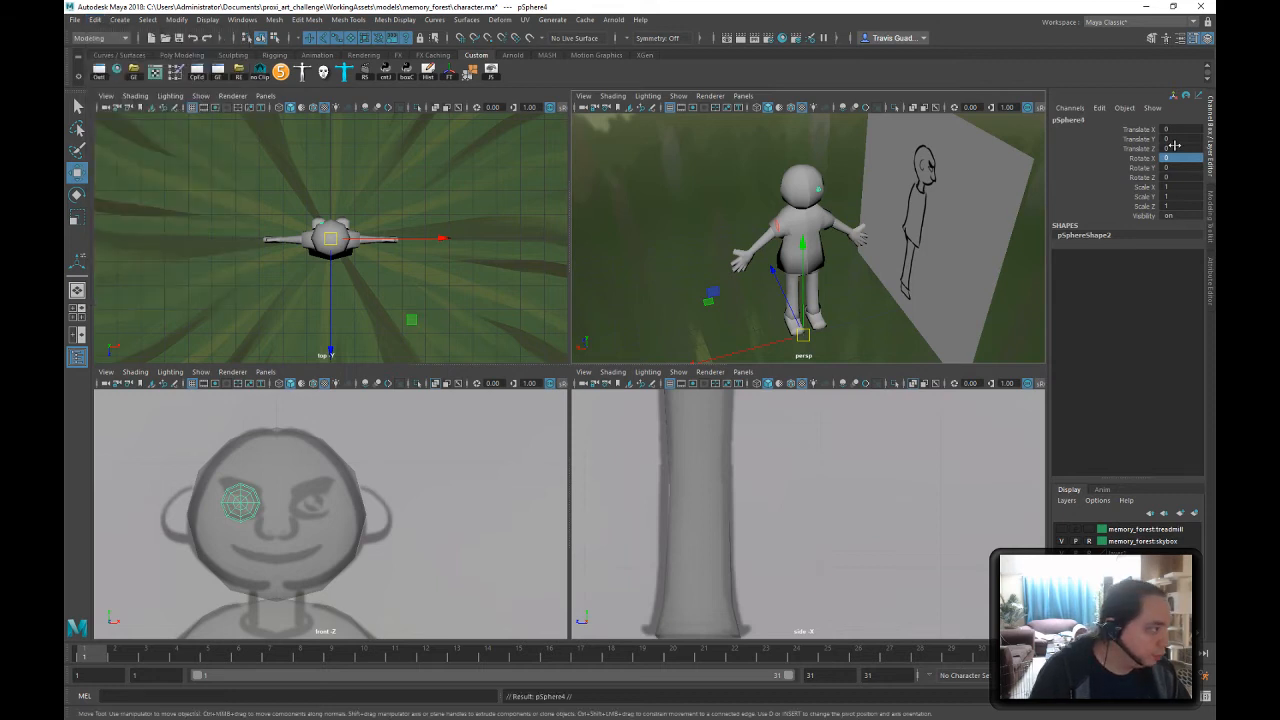
{"action": "left_click", "coordinate": [1175, 186]}
{"action": "type", "text": "-1"}
{"action": "key", "text": "Return"}
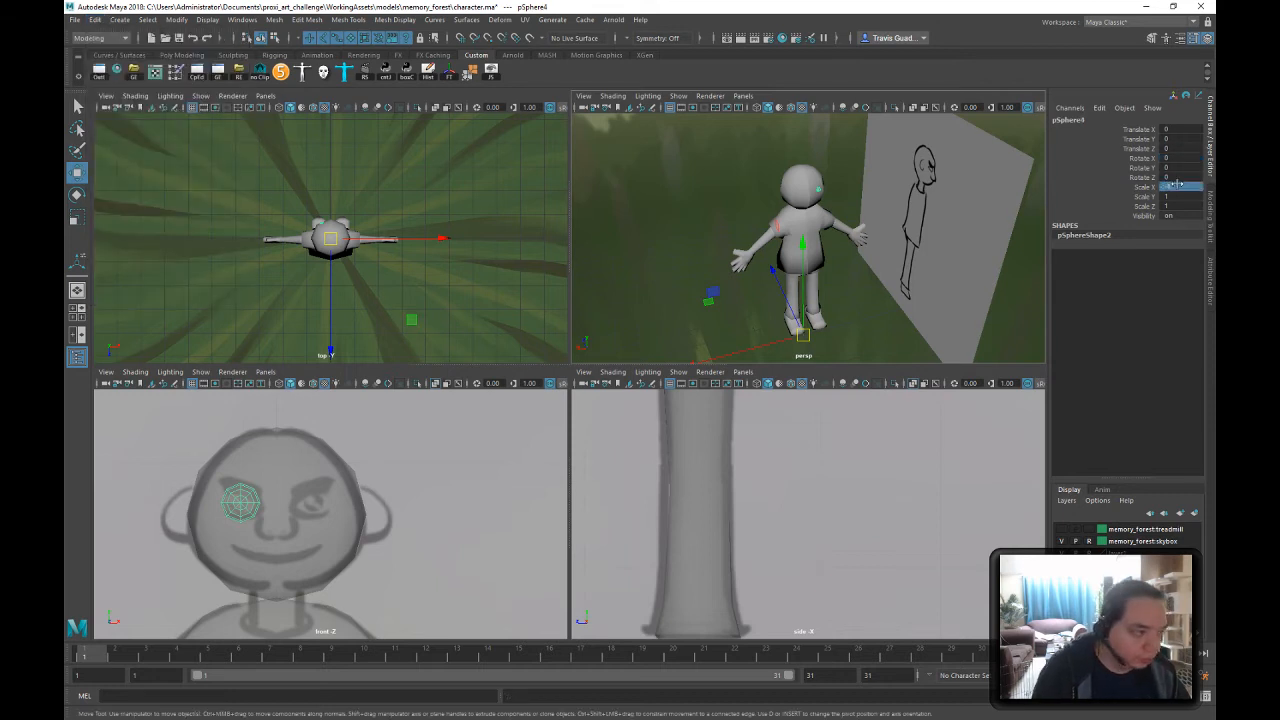
{"action": "left_click", "coordinate": [739, 189]}
- Select both eye spheres and apply Soften Edge to them
{"action": "right_click_drag", "start_coordinate": [740, 187], "coordinate": [833, 250], "text": "alt"}
{"action": "middle_click_drag", "start_coordinate": [840, 182], "coordinate": [840, 270], "text": "alt"}
{"action": "left_click_drag", "start_coordinate": [840, 270], "coordinate": [836, 243], "text": "alt"}
{"action": "left_click", "coordinate": [778, 212]}
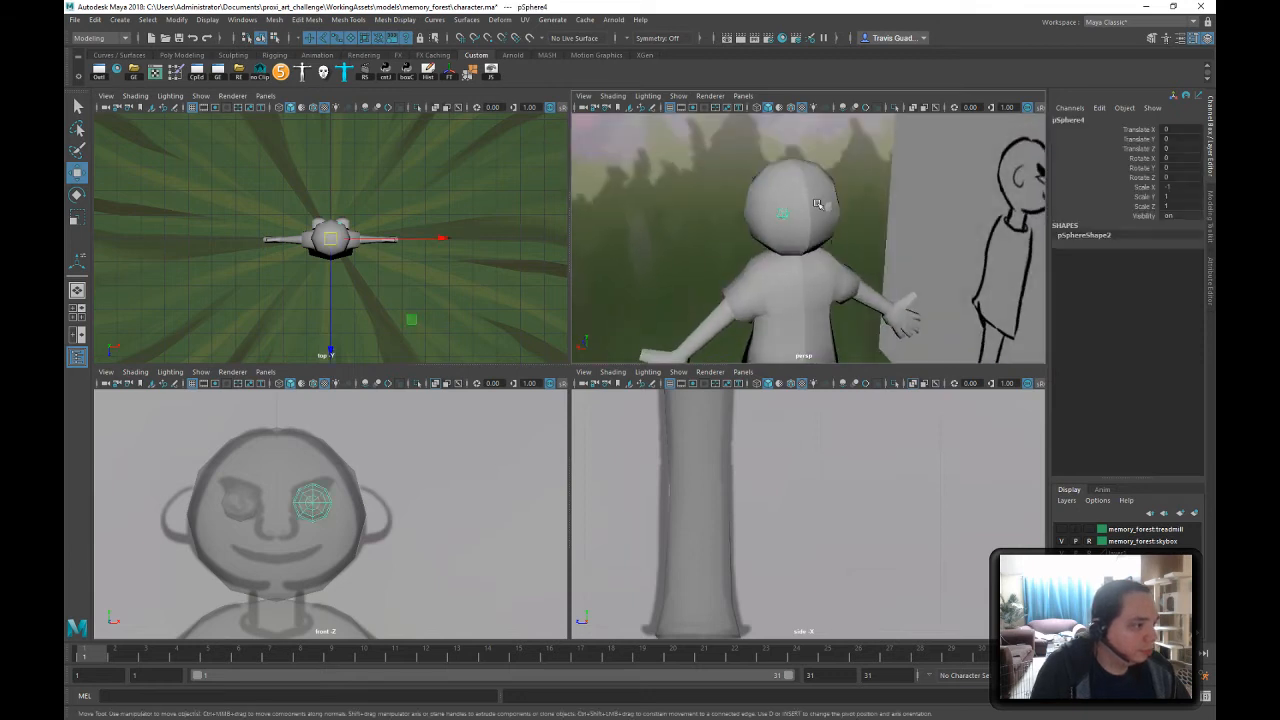
{"action": "left_click", "coordinate": [831, 208], "text": "shift"}
{"action": "left_click", "coordinate": [395, 19]}
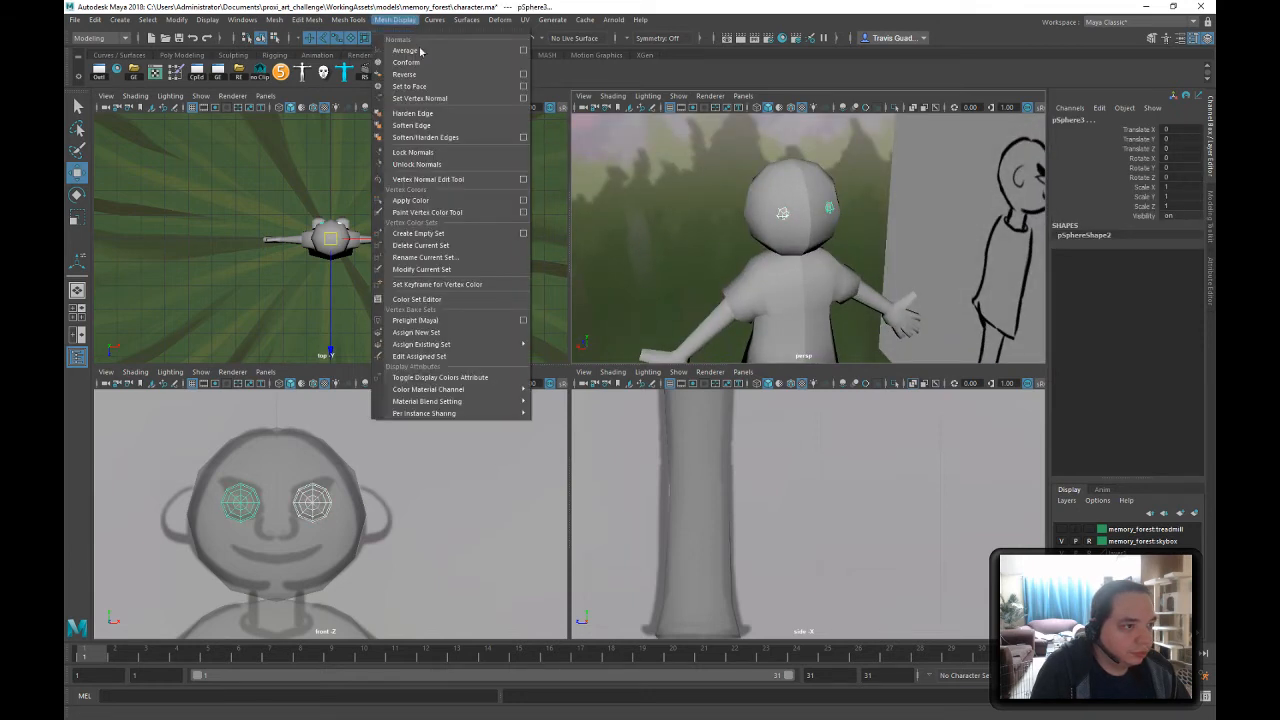
{"action": "left_click", "coordinate": [437, 125]}
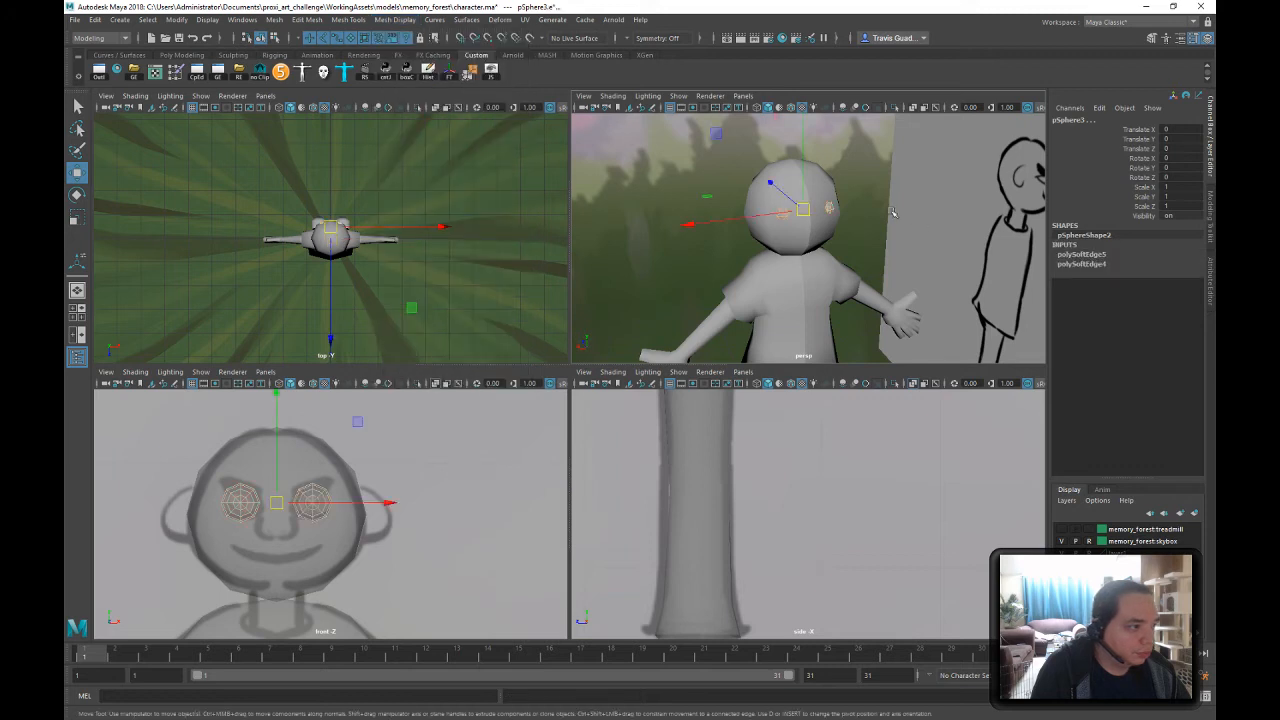
- Delete the construction history of the softened eye and clear the selection
{"action": "left_click", "coordinate": [733, 197]}
{"action": "left_click", "coordinate": [786, 215]}
{"action": "left_click", "coordinate": [429, 75]}
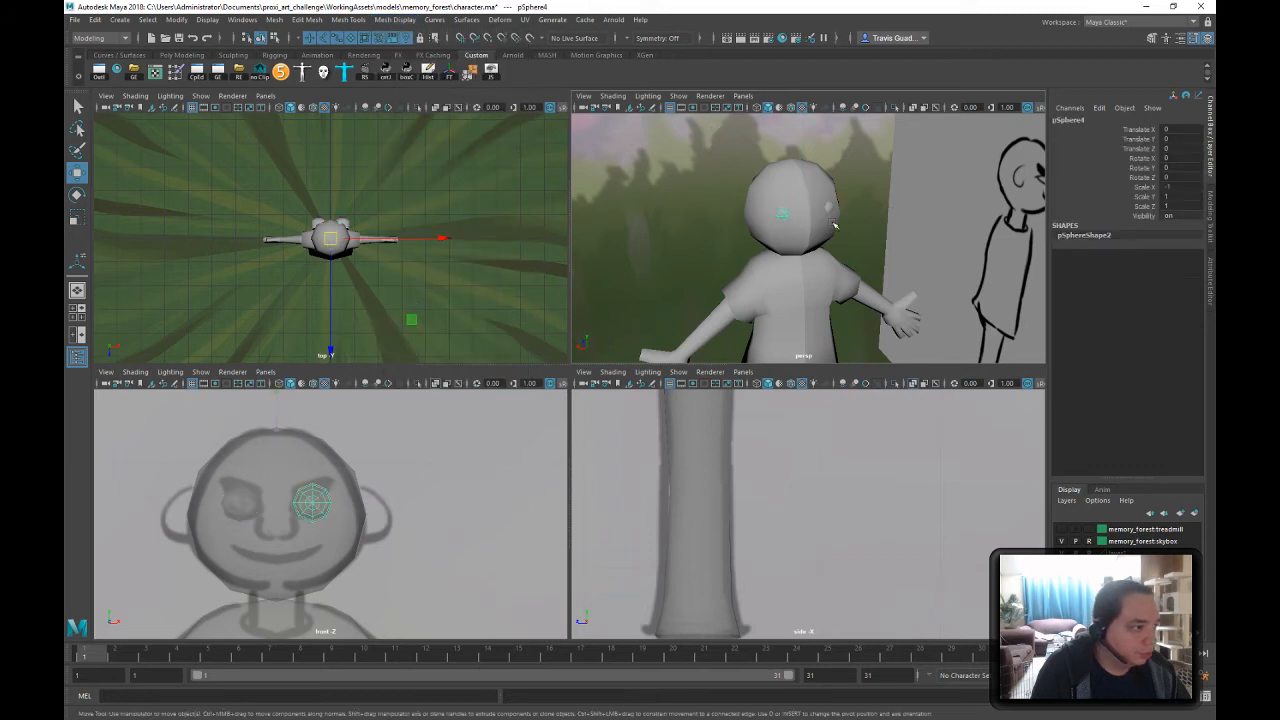
{"action": "left_click", "coordinate": [858, 204]}
{"action": "left_click", "coordinate": [827, 206]}
{"action": "left_click", "coordinate": [872, 259]}
- Multi-Cut the nose outline into the head half, with a horizontal edge below mid-height and a side edge rising to the centre line at brow level
{"action": "scroll", "coordinate": [919, 240], "scroll_direction": "up", "scroll_amount": 5}
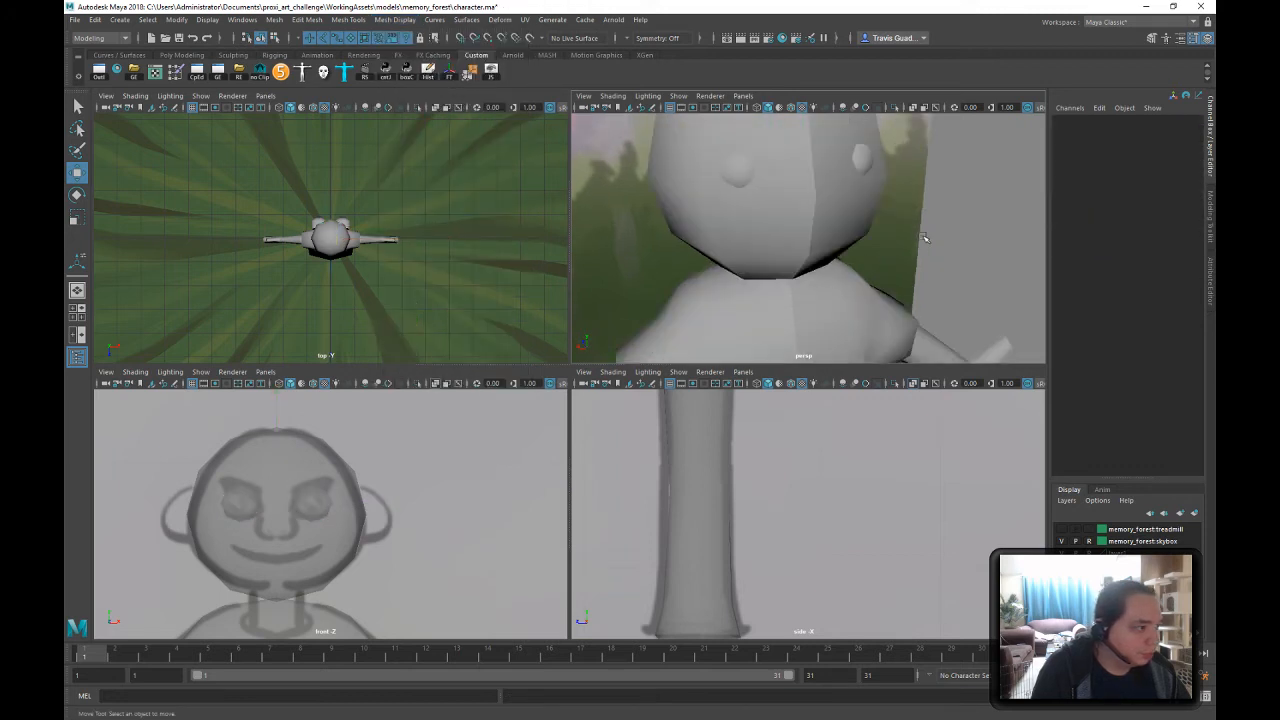
{"action": "left_click_drag", "start_coordinate": [921, 240], "coordinate": [939, 238], "text": "alt"}
{"action": "scroll", "coordinate": [850, 235], "scroll_direction": "down", "scroll_amount": 5}
{"action": "mouse_move", "coordinate": [846, 234]}
{"action": "left_mouse_down", "text": "alt"}
{"action": "mouse_move", "coordinate": [717, 197]}
{"action": "mouse_move", "coordinate": [850, 243]}
{"action": "mouse_move", "coordinate": [836, 234]}
{"action": "left_mouse_up", "text": "alt"}
{"action": "scroll", "coordinate": [800, 210], "scroll_direction": "up", "scroll_amount": 5}
{"action": "left_click", "coordinate": [823, 206]}
{"action": "key", "text": "f"}
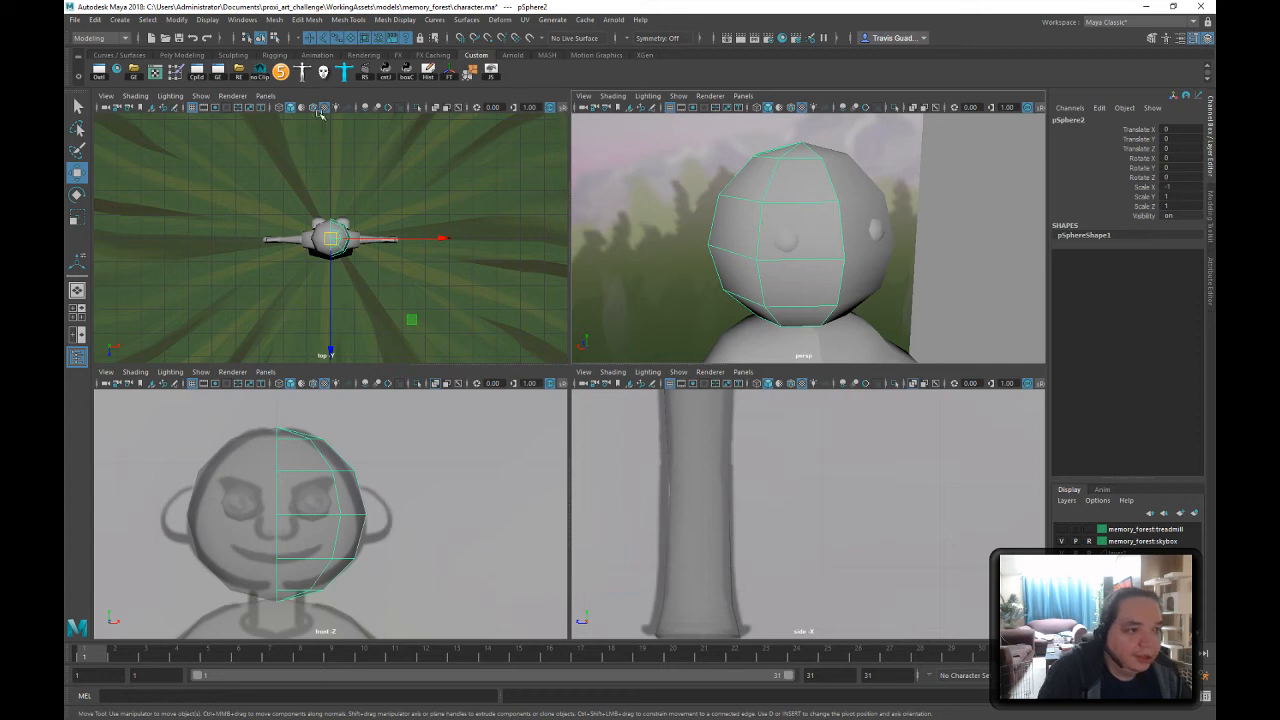
{"action": "scroll", "coordinate": [803, 251], "scroll_direction": "up", "scroll_amount": 4}
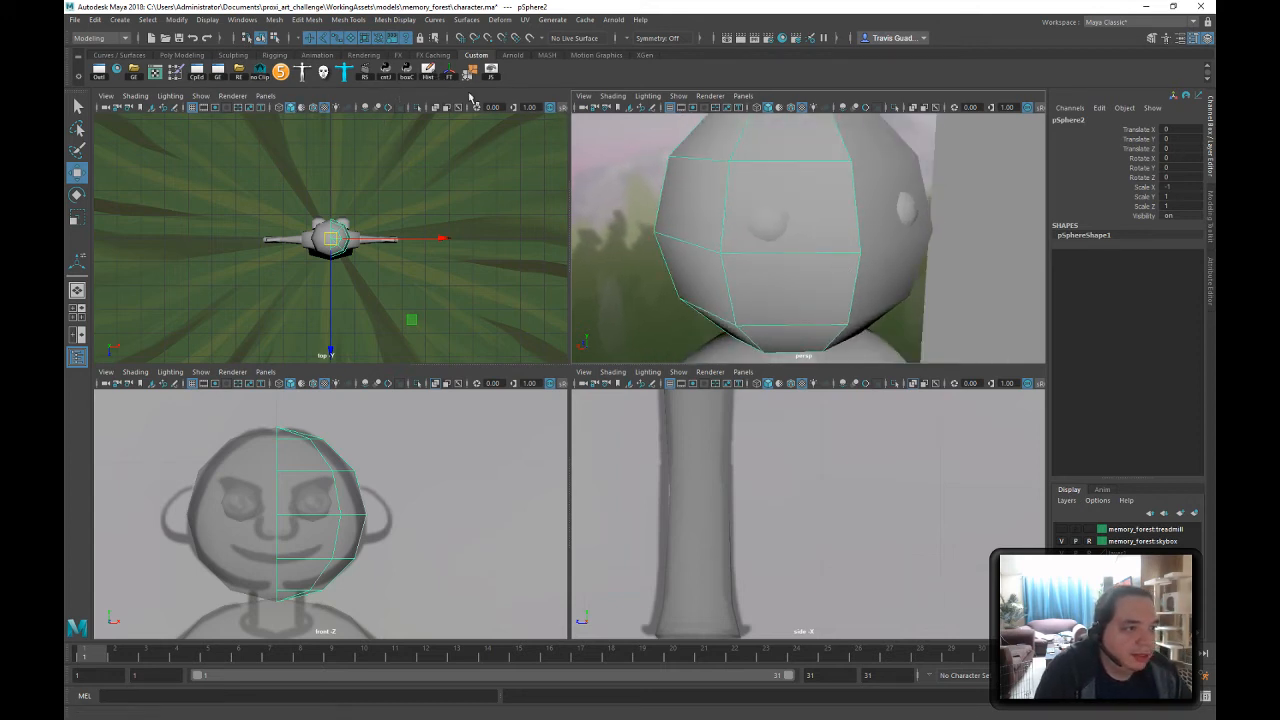
{"action": "left_click", "coordinate": [1212, 218]}
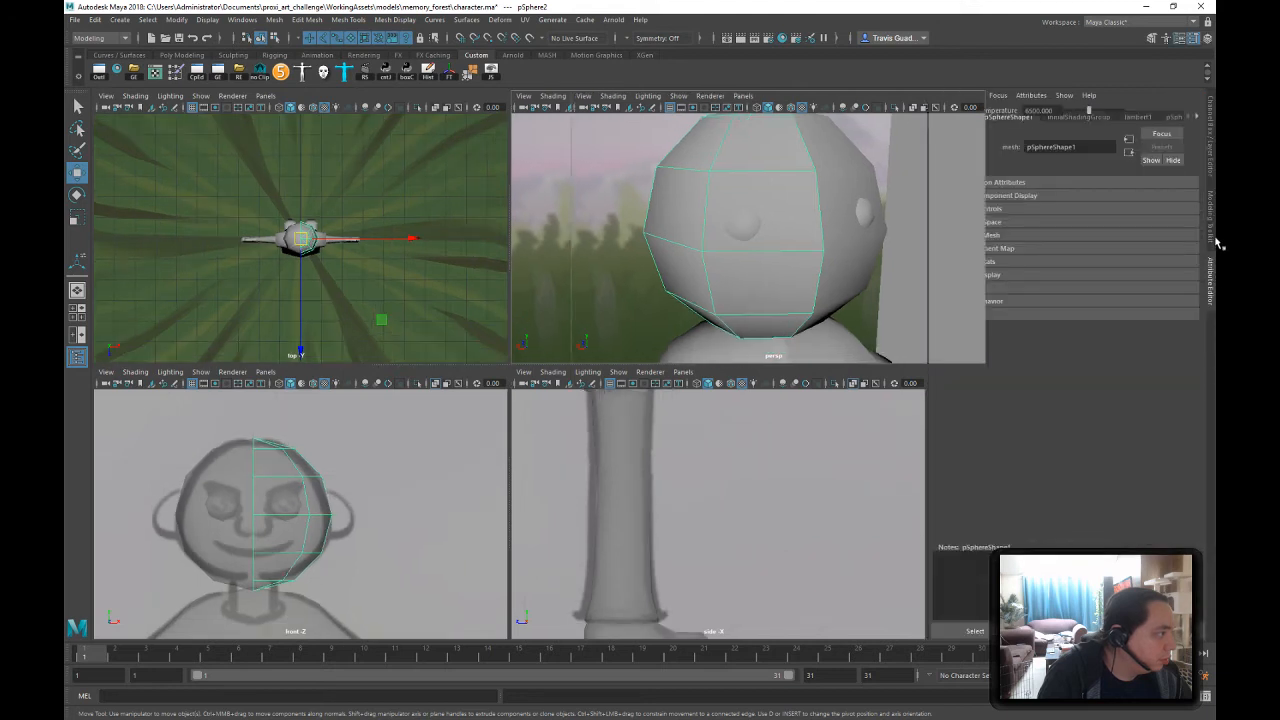
{"action": "left_click", "coordinate": [1088, 448]}
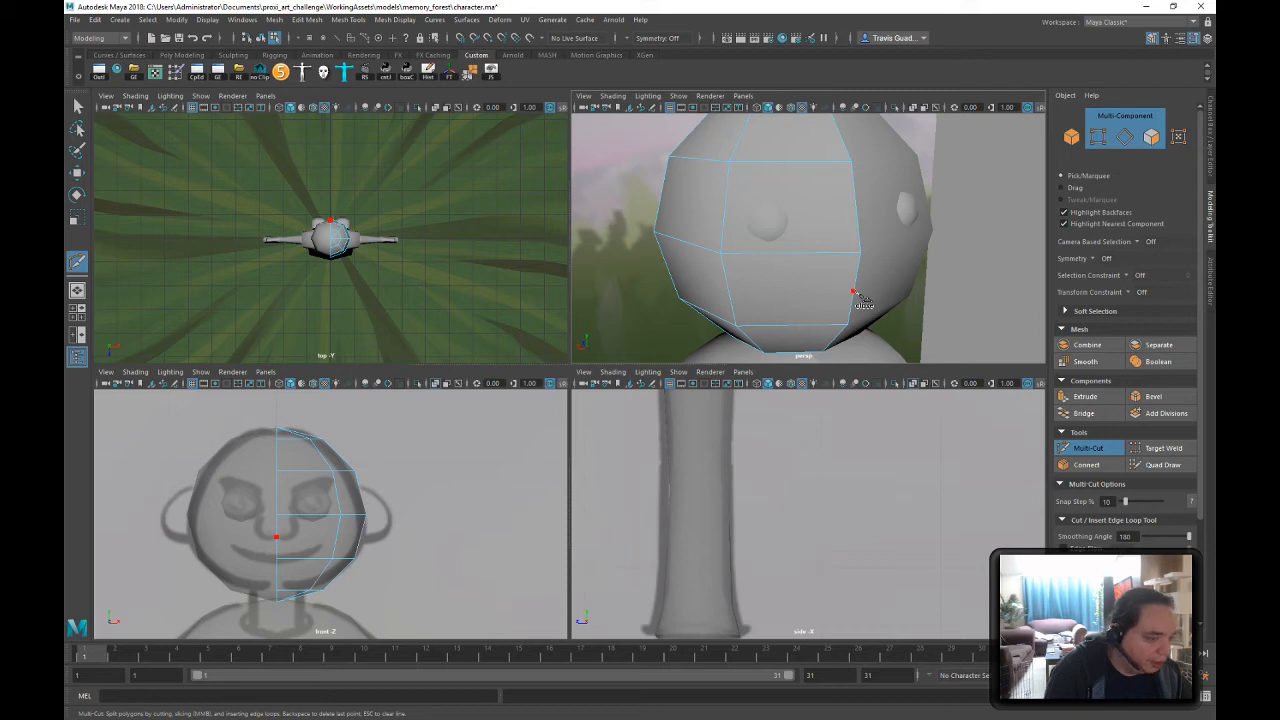
{"action": "left_click_drag", "start_coordinate": [901, 291], "coordinate": [790, 276], "text": "alt"}
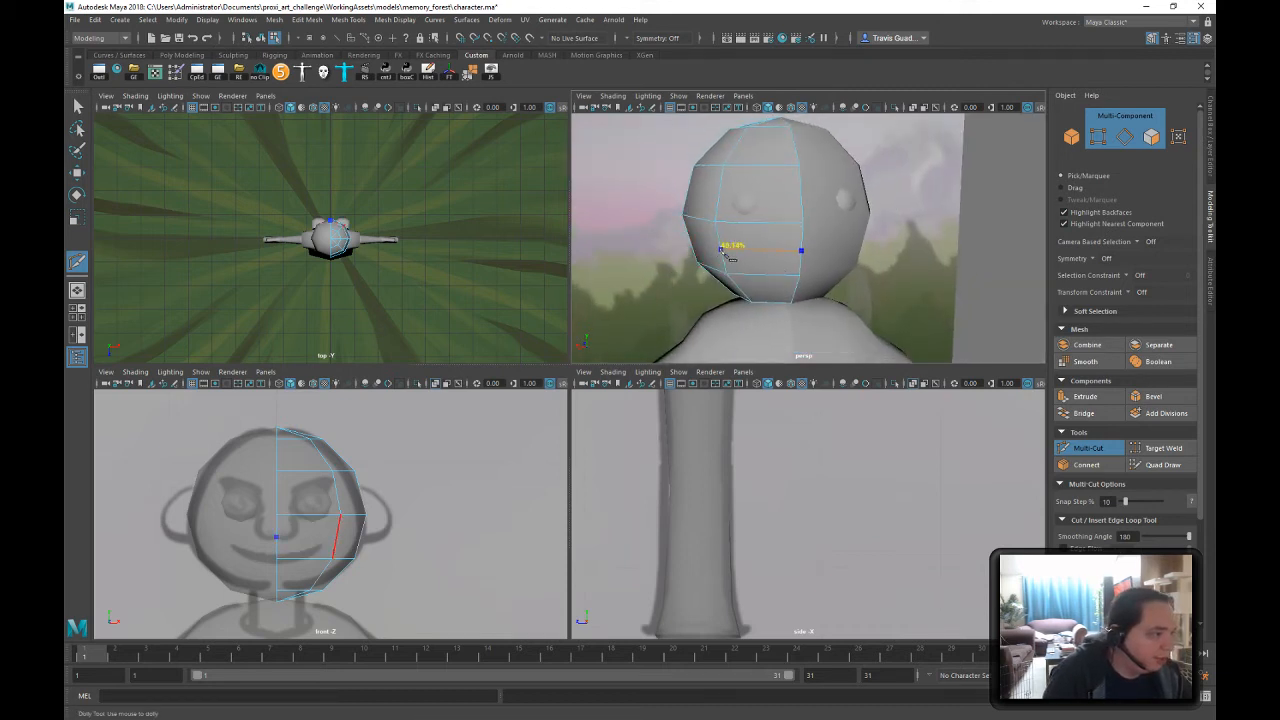
{"action": "left_click", "coordinate": [721, 249]}
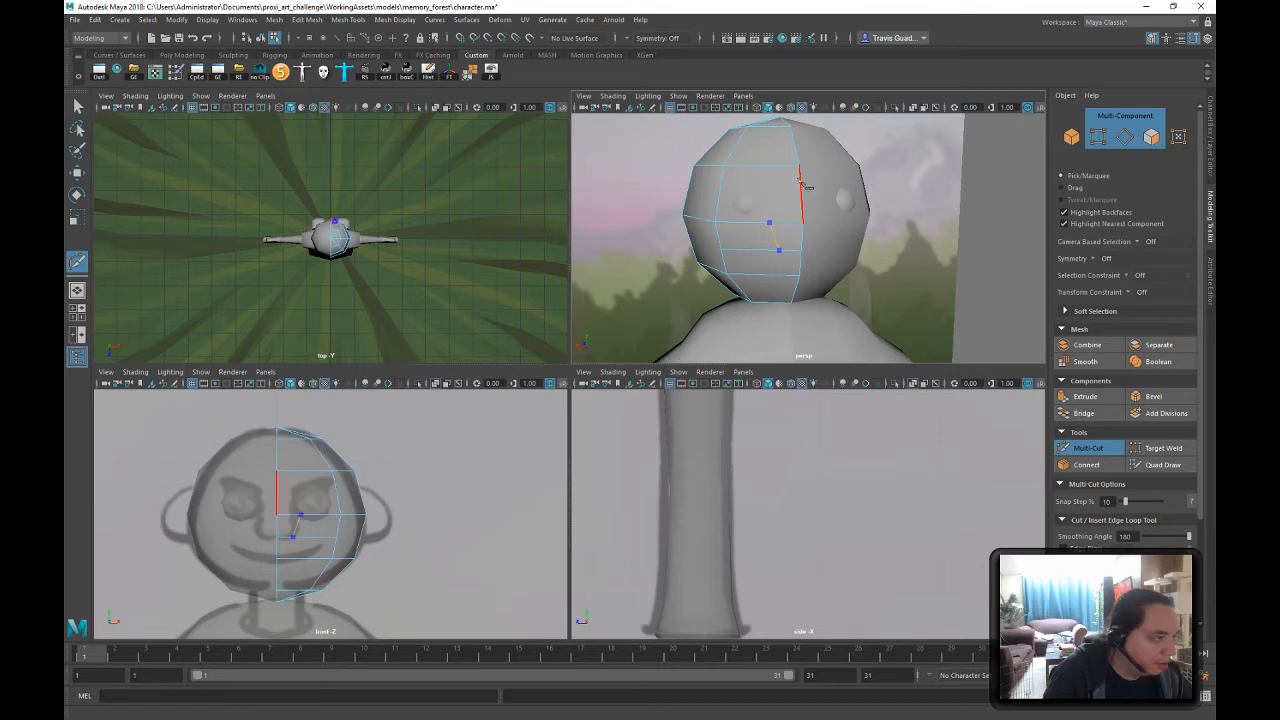
{"action": "key", "text": "Return"}
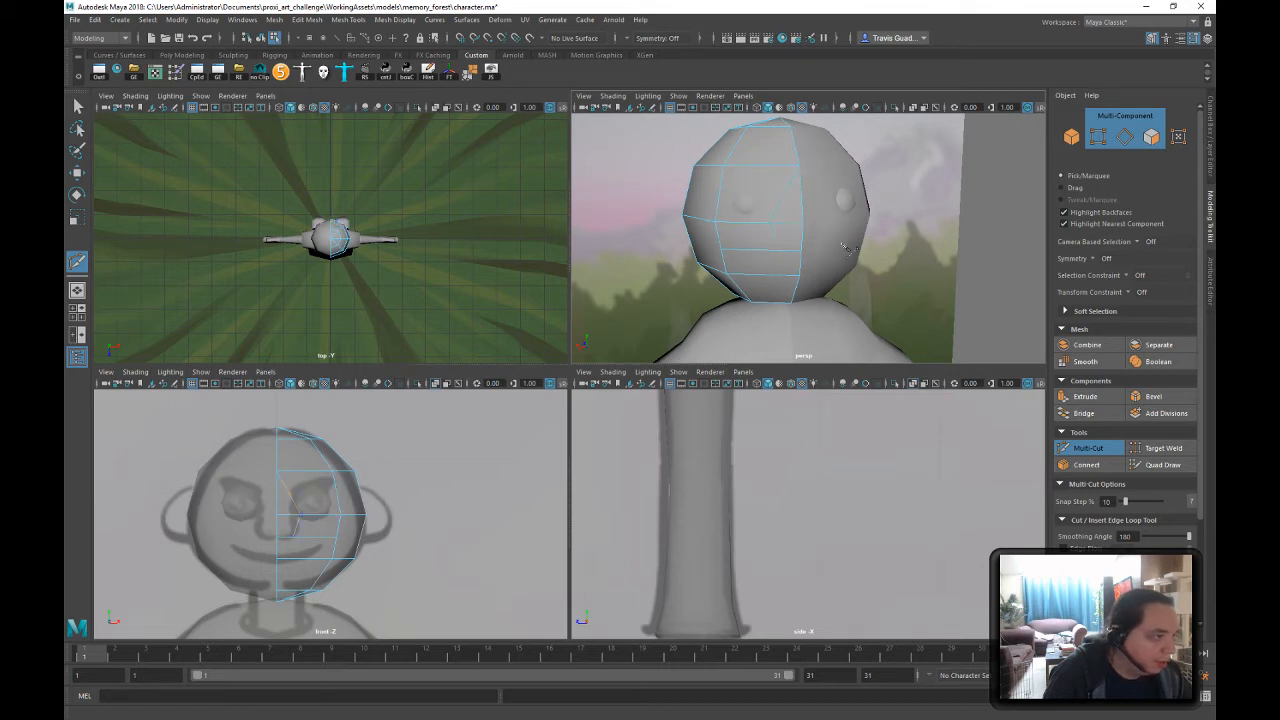
- Cut a slanted brow edge above the eye, between the nose outline and the outer brow corner
{"action": "middle_click_drag", "start_coordinate": [850, 208], "coordinate": [866, 250], "text": "alt"}
{"action": "right_click_drag", "start_coordinate": [866, 250], "coordinate": [786, 271], "text": "alt"}
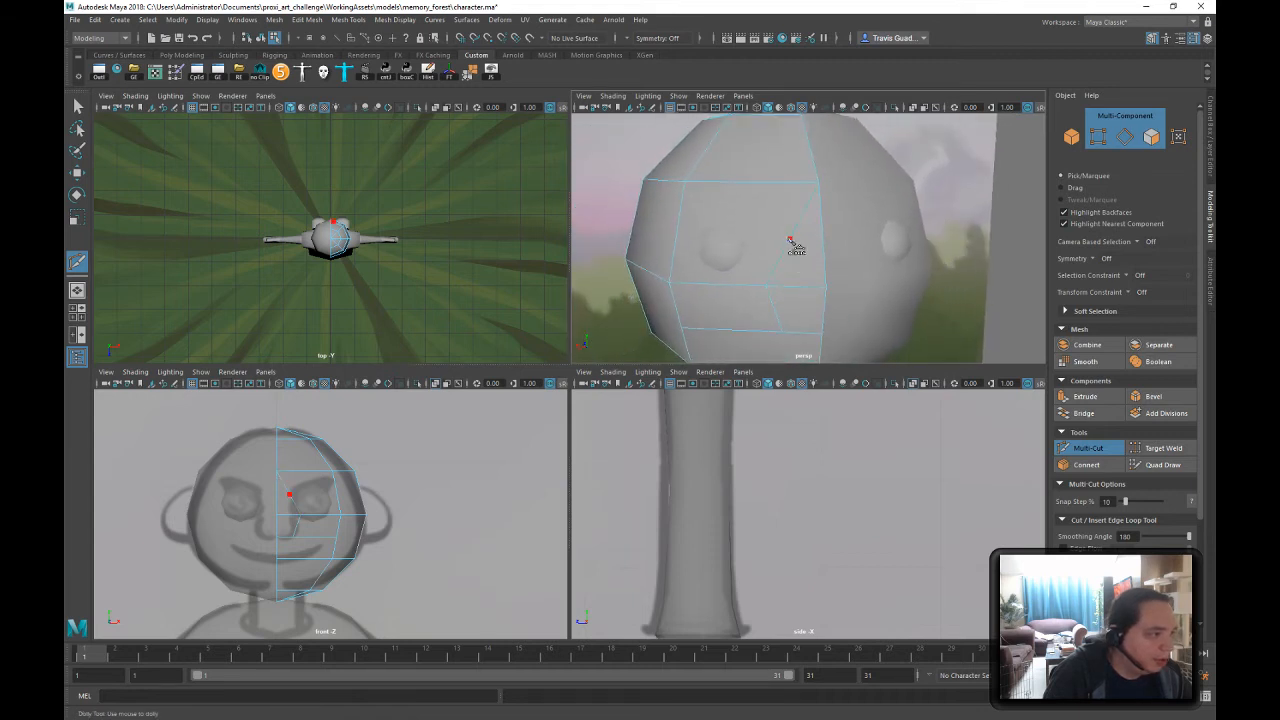
{"action": "left_click", "coordinate": [790, 240]}
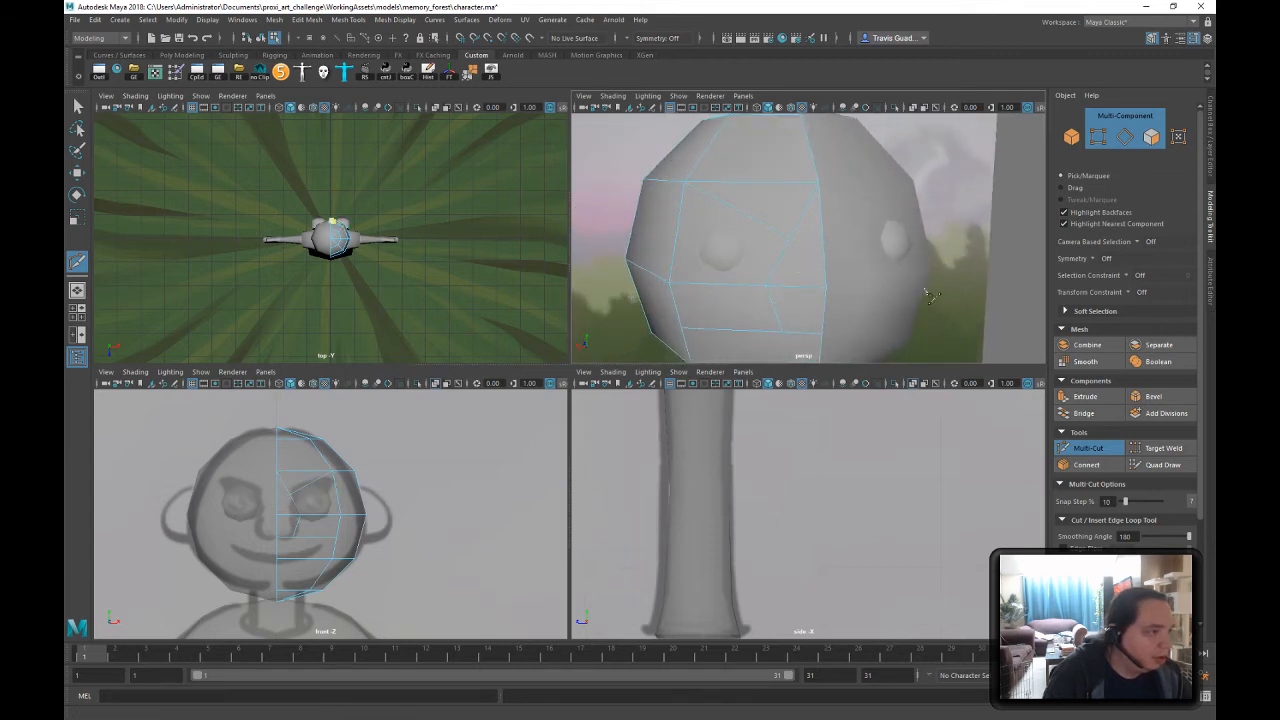
{"action": "right_click_drag", "start_coordinate": [929, 297], "coordinate": [840, 268], "text": "alt"}
{"action": "left_click_drag", "start_coordinate": [803, 263], "coordinate": [815, 258], "text": "alt"}
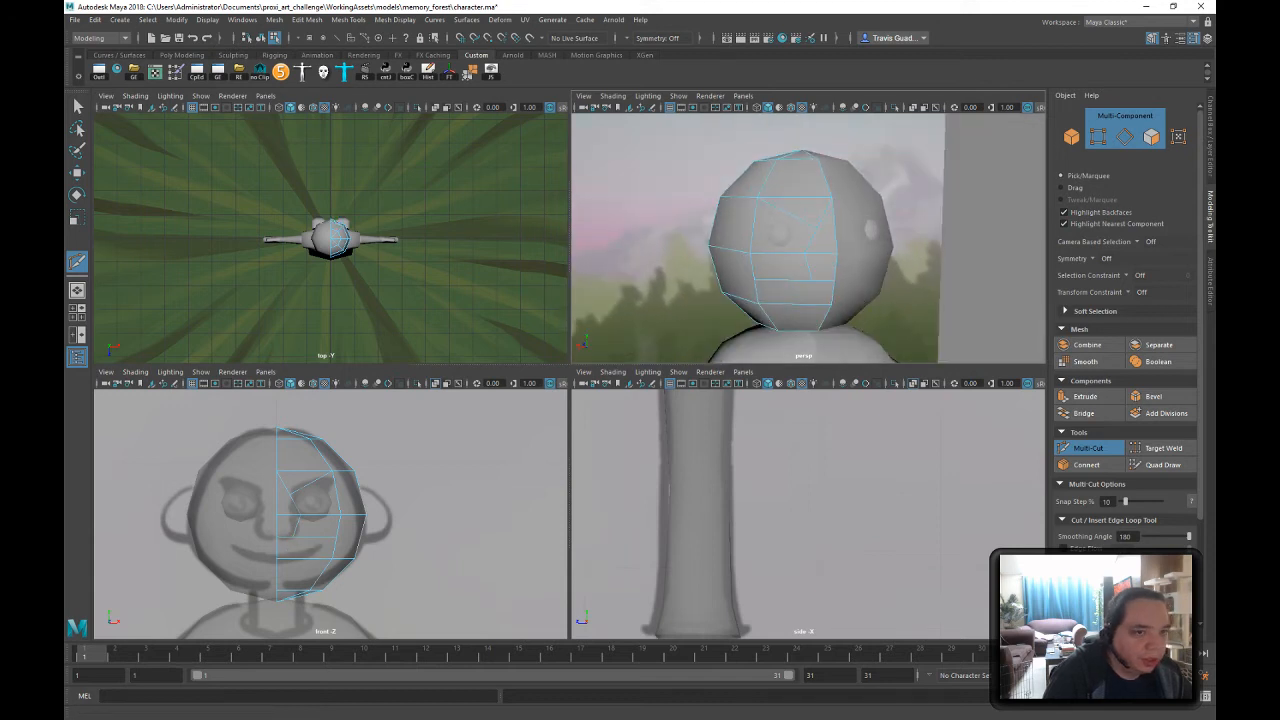
- Extrude the three nose and brow faces of the head half and pull them forward from the face
{"action": "left_click", "coordinate": [80, 108]}
{"action": "right_click_drag", "start_coordinate": [831, 240], "coordinate": [827, 271]}
{"action": "left_click", "coordinate": [831, 245]}
{"action": "left_click", "coordinate": [828, 267], "text": "shift"}
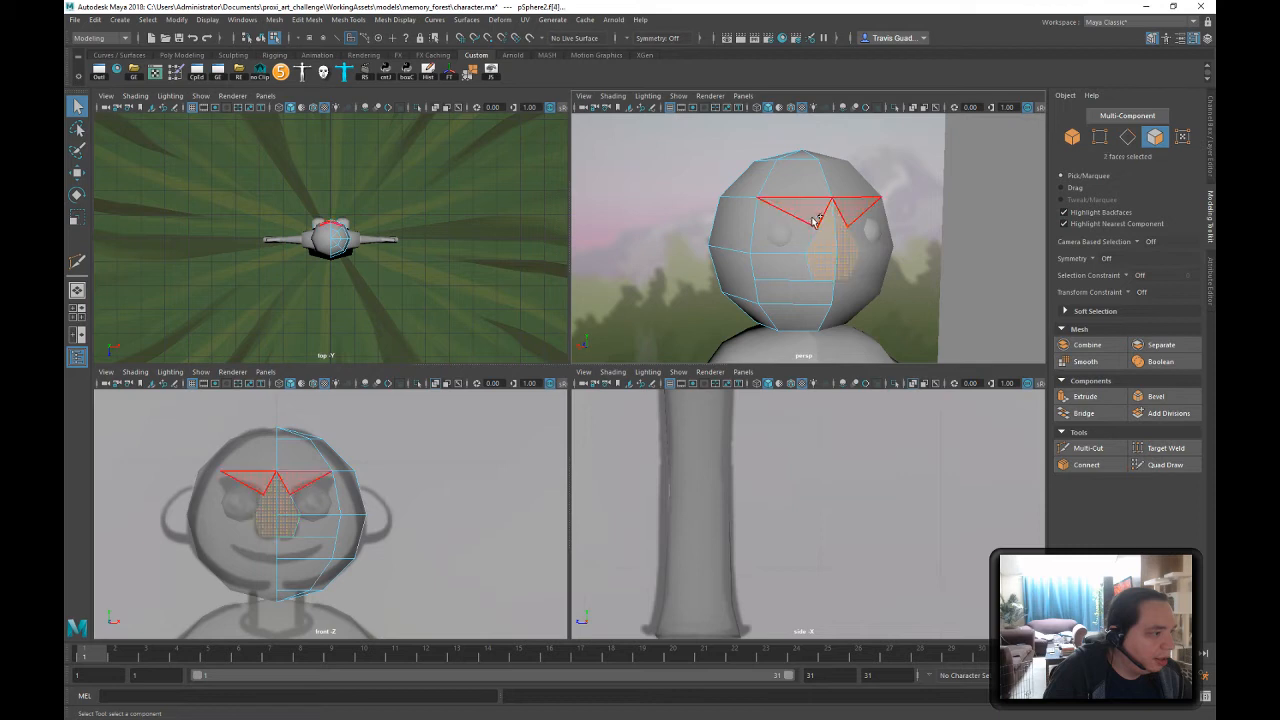
{"action": "left_click", "coordinate": [815, 217], "text": "shift"}
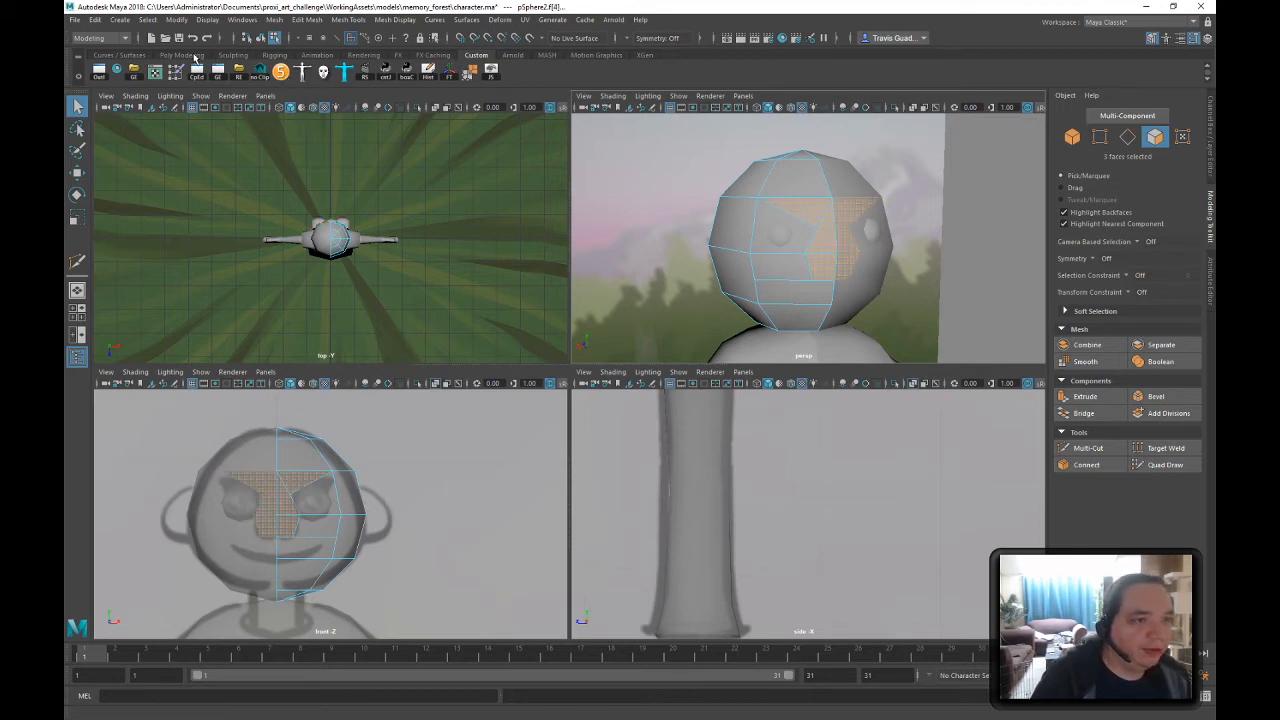
{"action": "left_click", "coordinate": [195, 56]}
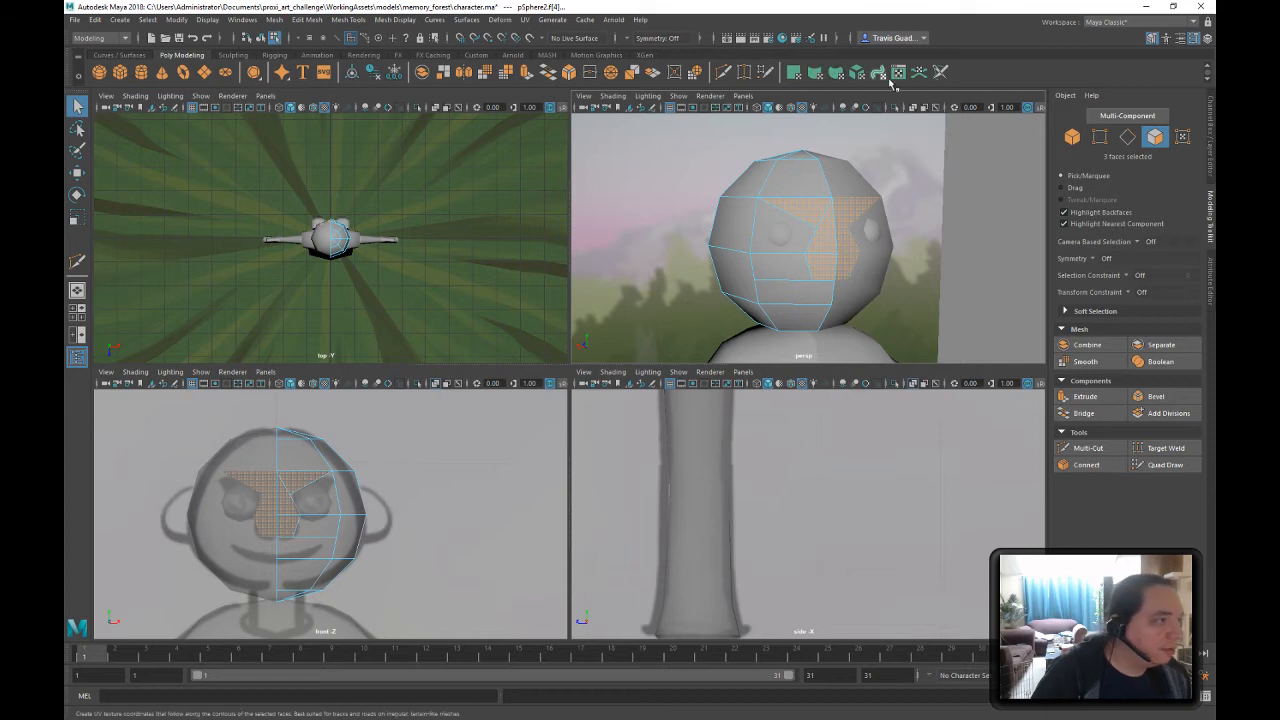
{"action": "key", "text": "ctrl+e"}
{"action": "key", "text": "w"}
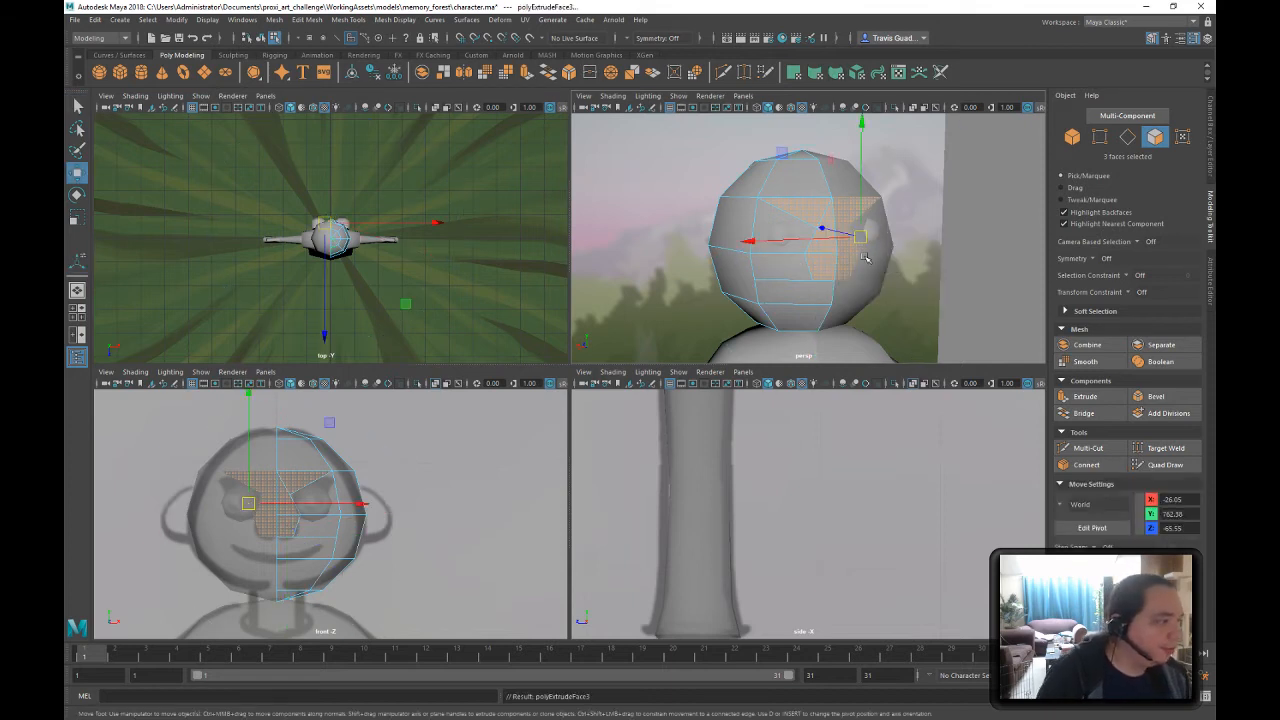
{"action": "left_click_drag", "start_coordinate": [883, 259], "coordinate": [924, 262], "text": "alt"}
{"action": "left_click_drag", "start_coordinate": [830, 229], "coordinate": [843, 230]}
{"action": "middle_click_drag", "start_coordinate": [843, 230], "coordinate": [792, 233], "text": "alt"}
{"action": "right_click_drag", "start_coordinate": [792, 233], "coordinate": [884, 245], "text": "alt"}
{"action": "left_click", "coordinate": [965, 253]}
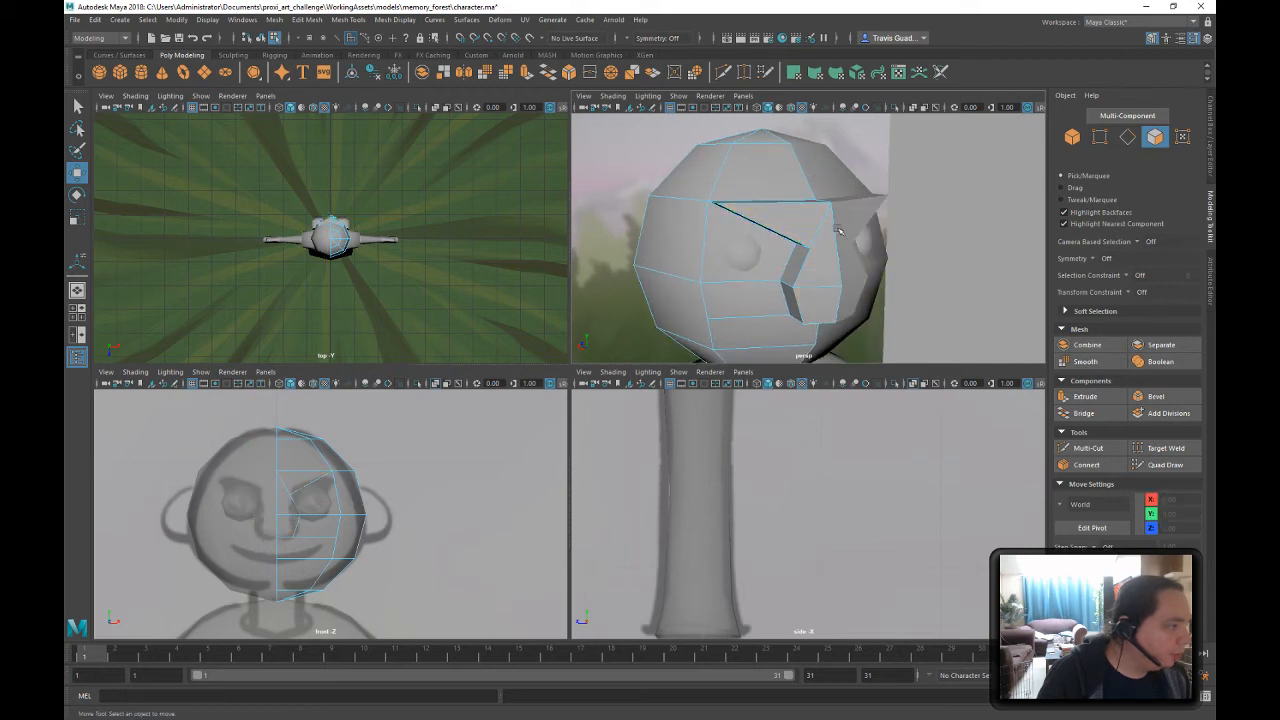
- Delete the inner centre-line faces left by the nose and brow extrusion, keeping the front faces
{"action": "mouse_move", "coordinate": [800, 222]}
{"action": "left_mouse_down", "text": "alt"}
{"action": "mouse_move", "coordinate": [786, 196]}
{"action": "mouse_move", "coordinate": [800, 205]}
{"action": "left_mouse_up", "text": "alt"}
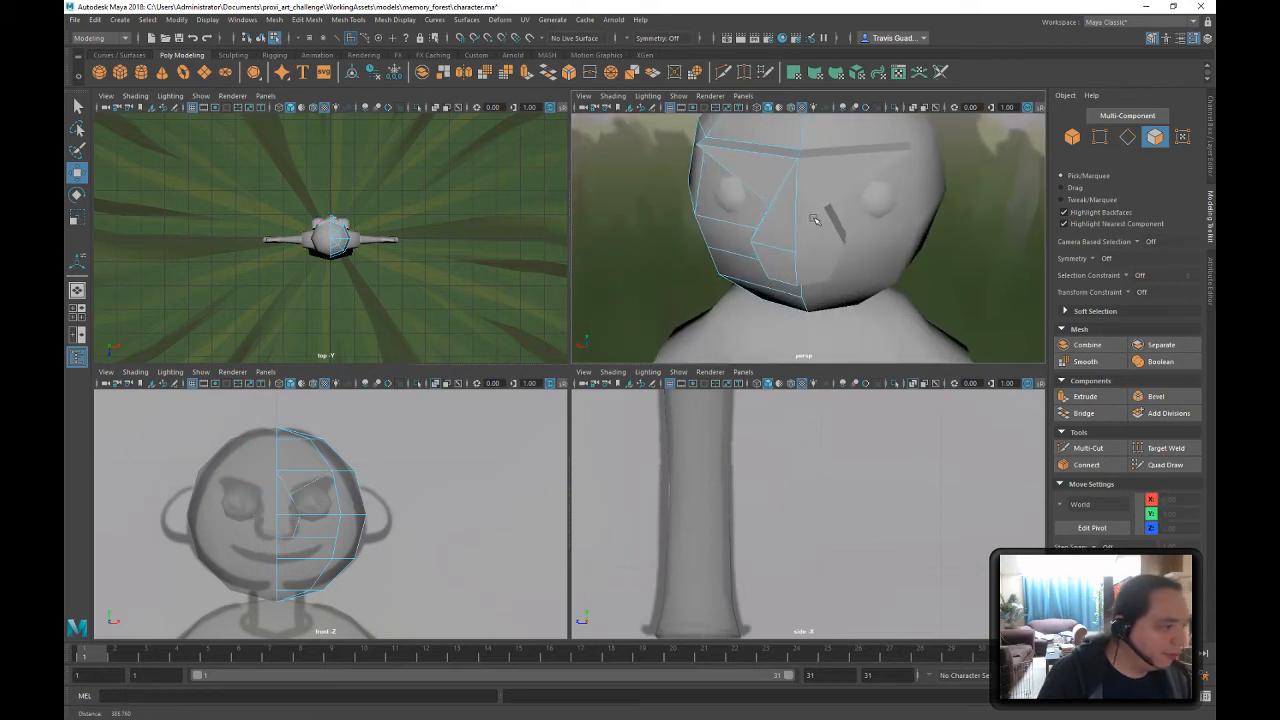
{"action": "left_click_drag", "start_coordinate": [943, 171], "coordinate": [966, 168], "text": "alt"}
{"action": "middle_click_drag", "start_coordinate": [966, 168], "coordinate": [945, 215], "text": "alt"}
{"action": "left_click_drag", "start_coordinate": [967, 143], "coordinate": [948, 271]}
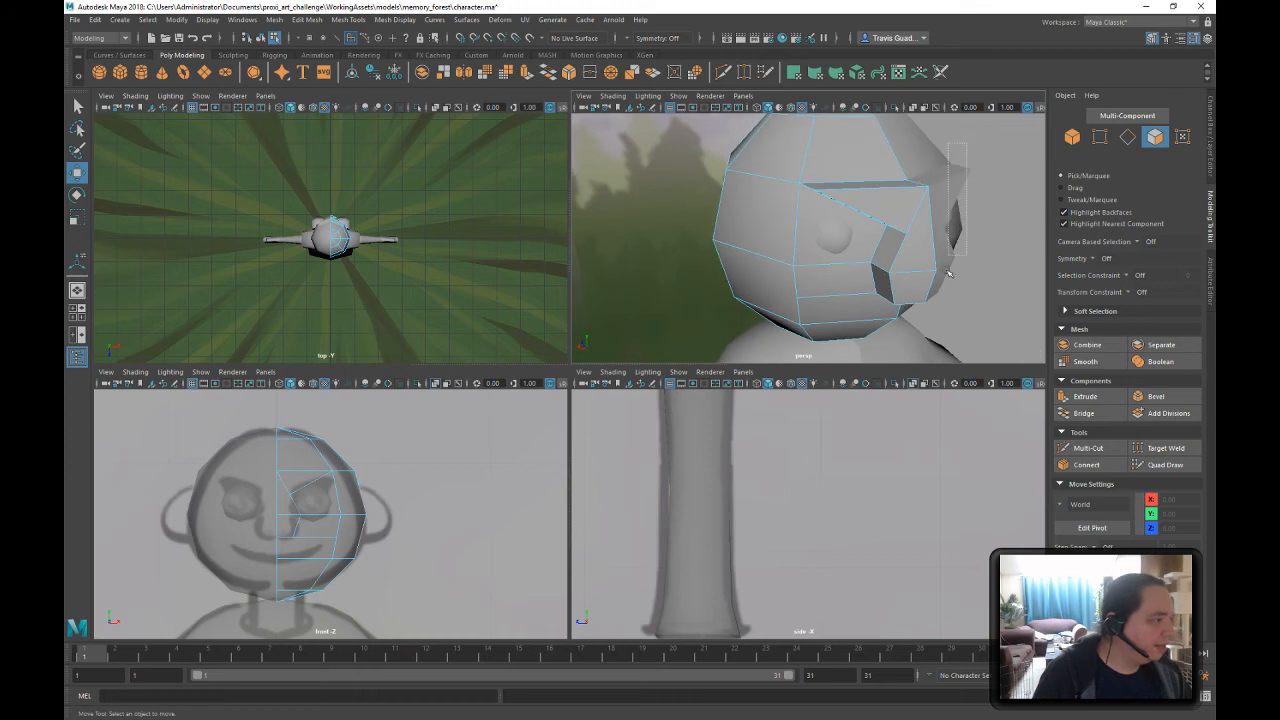
{"action": "left_click_drag", "start_coordinate": [921, 320], "coordinate": [919, 318]}
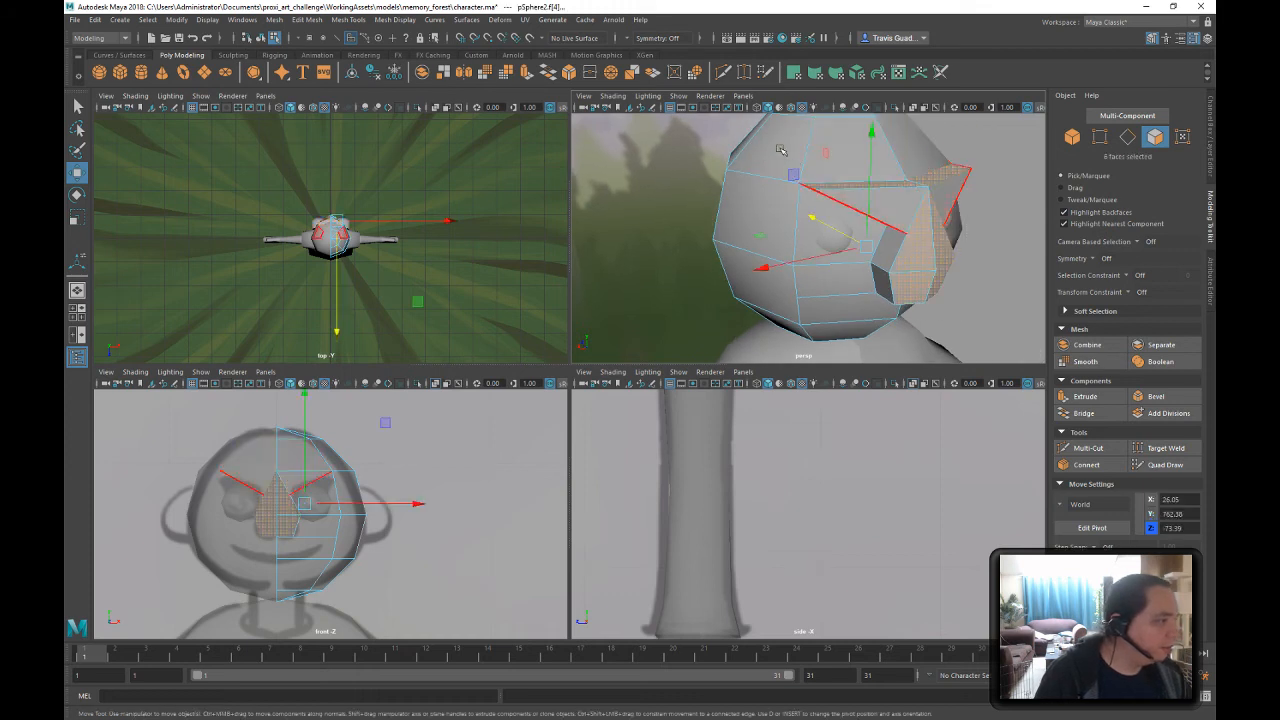
{"action": "left_click_drag", "start_coordinate": [851, 224], "coordinate": [664, 141], "text": "alt"}
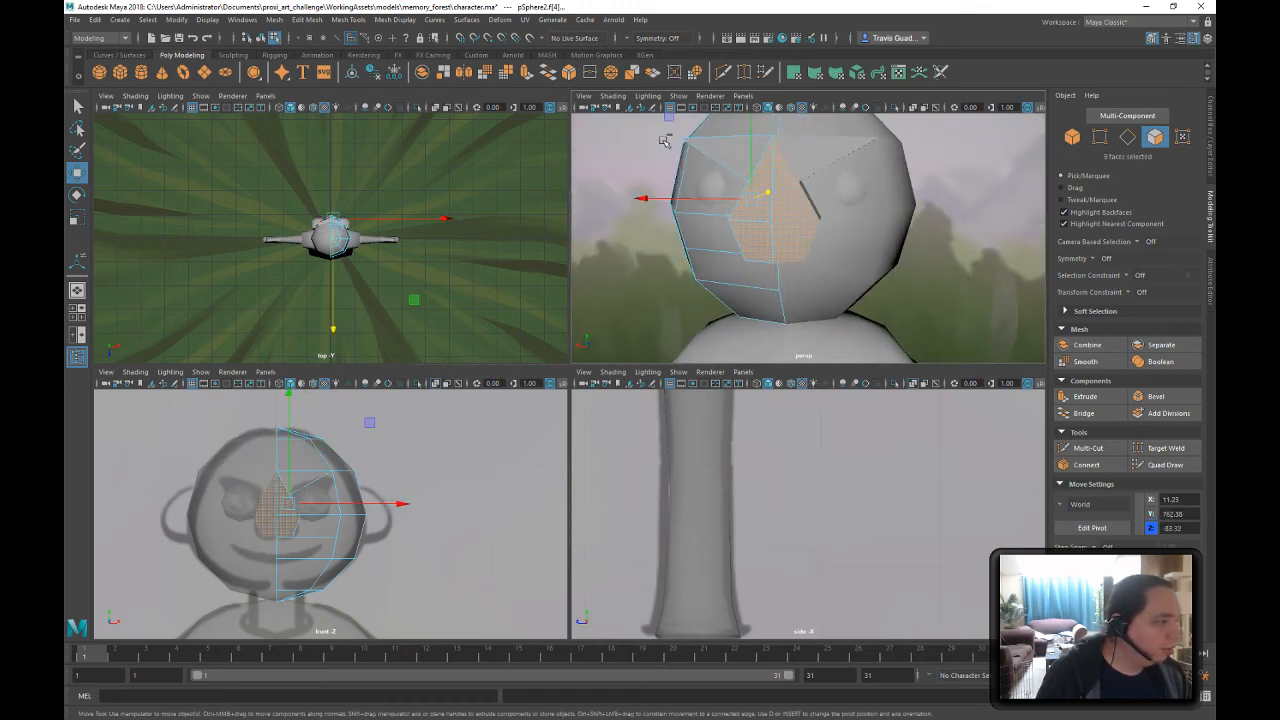
{"action": "left_click_drag", "start_coordinate": [753, 262], "coordinate": [756, 234], "text": "ctrl"}
{"action": "scroll", "coordinate": [860, 270], "scroll_direction": "down", "scroll_amount": 2}
{"action": "mouse_move", "coordinate": [860, 266]}
{"action": "left_mouse_down", "text": "alt"}
{"action": "mouse_move", "coordinate": [925, 262]}
{"action": "mouse_move", "coordinate": [865, 290]}
{"action": "left_mouse_up", "text": "alt"}
{"action": "key", "text": "Delete"}
{"action": "scroll", "coordinate": [862, 288], "scroll_direction": "up", "scroll_amount": 4}
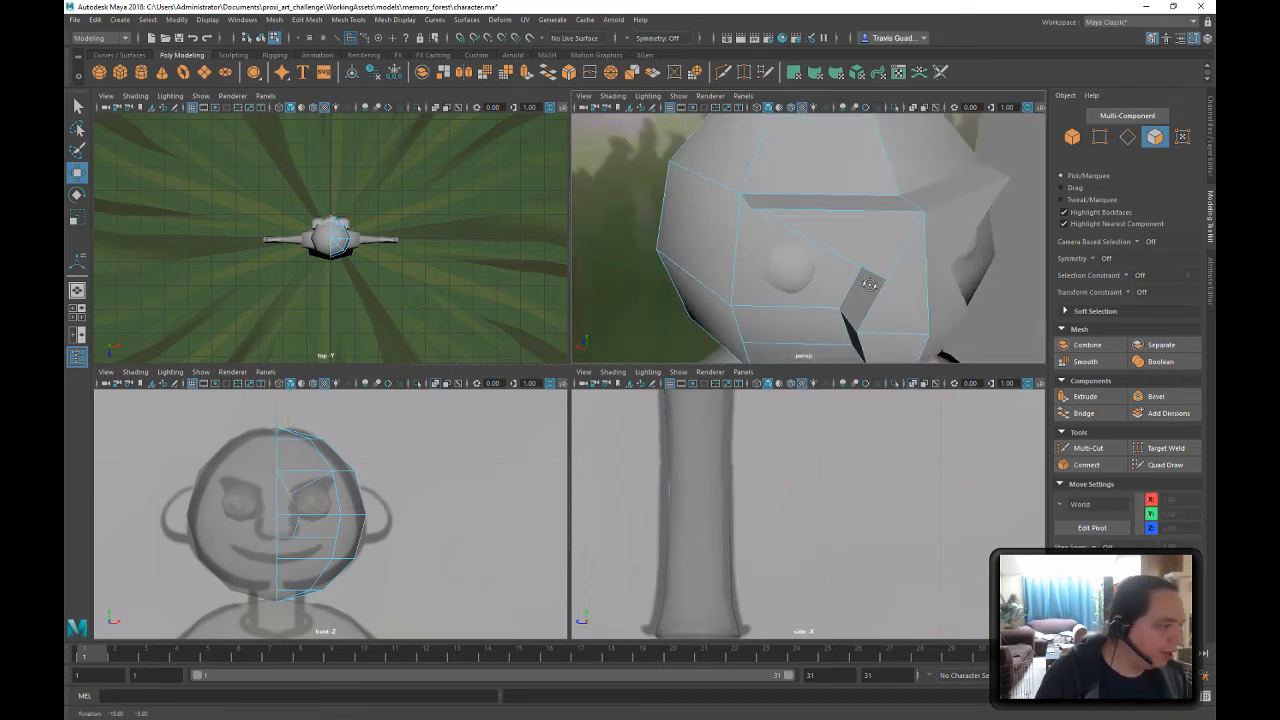
- Move the extruded brow's outer corner vertex inward to X 21.97, Y 788.16 and bring it forward to Z -73.44
{"action": "right_click", "coordinate": [855, 209]}
{"action": "left_click", "coordinate": [797, 208]}
{"action": "left_click", "coordinate": [763, 205]}
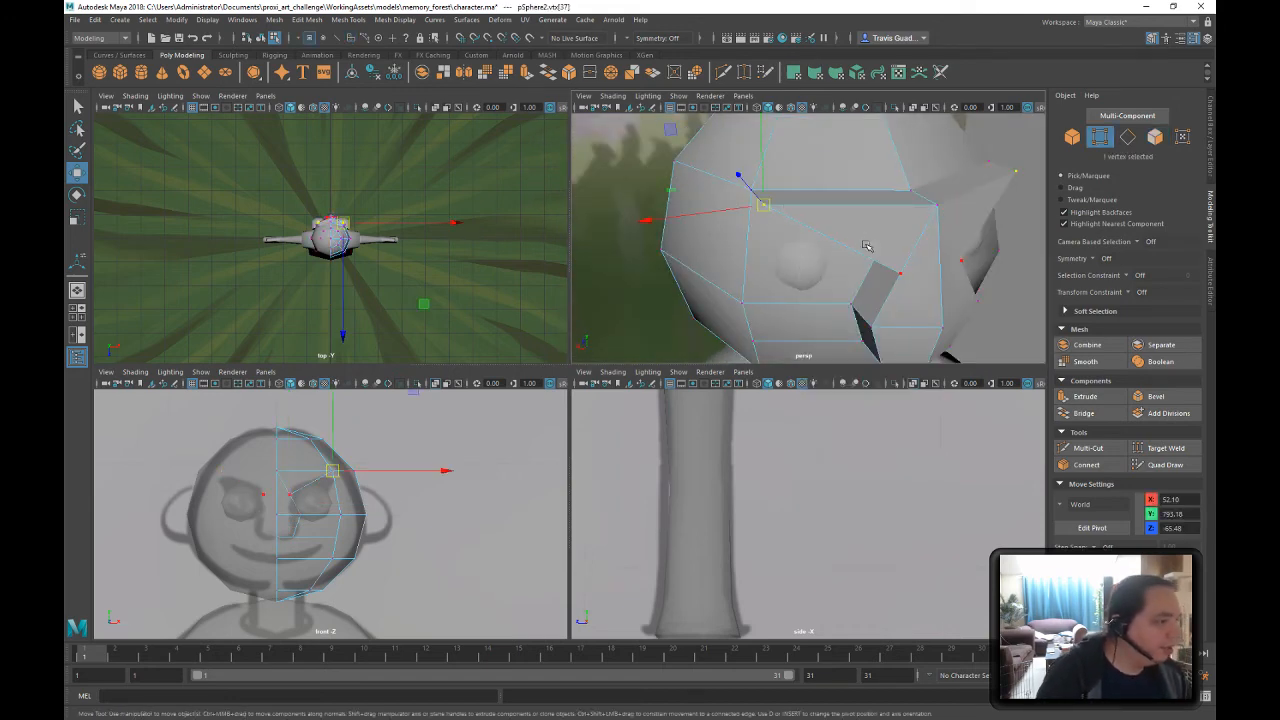
{"action": "middle_click_drag", "start_coordinate": [408, 448], "coordinate": [417, 467], "text": "alt"}
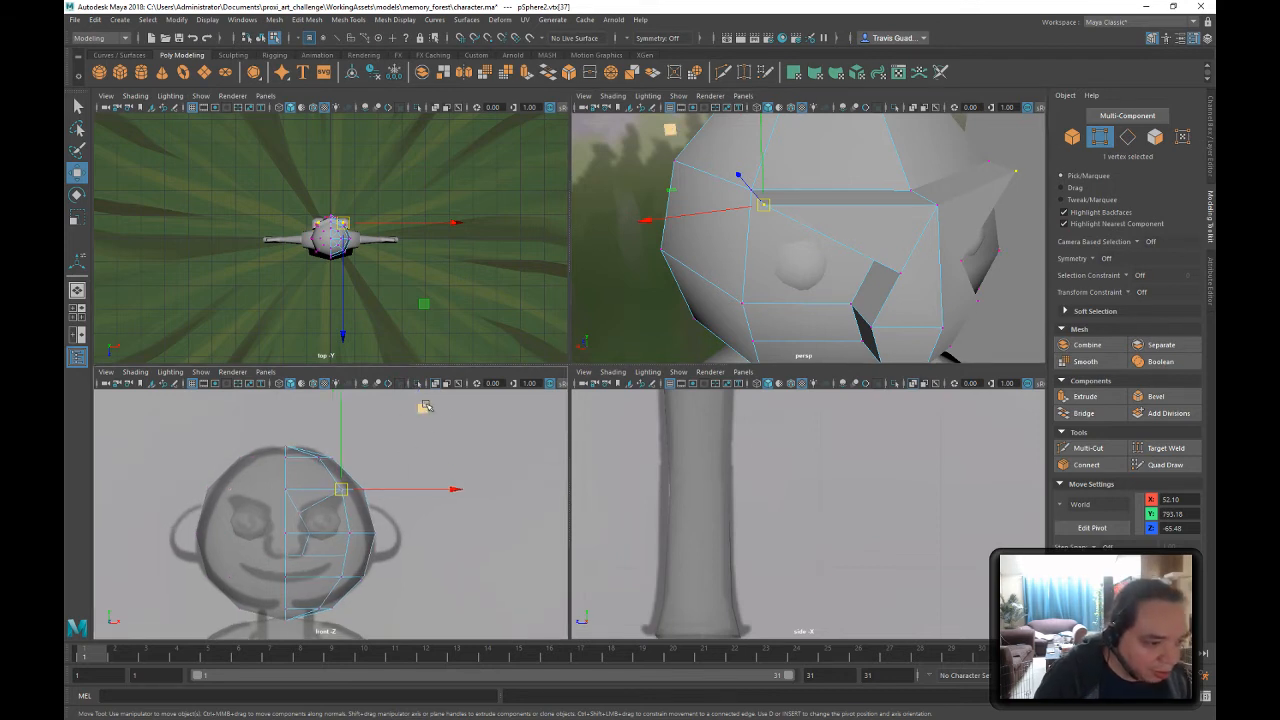
{"action": "left_click_drag", "start_coordinate": [426, 406], "coordinate": [392, 410]}
{"action": "left_click_drag", "start_coordinate": [949, 185], "coordinate": [868, 254], "text": "alt"}
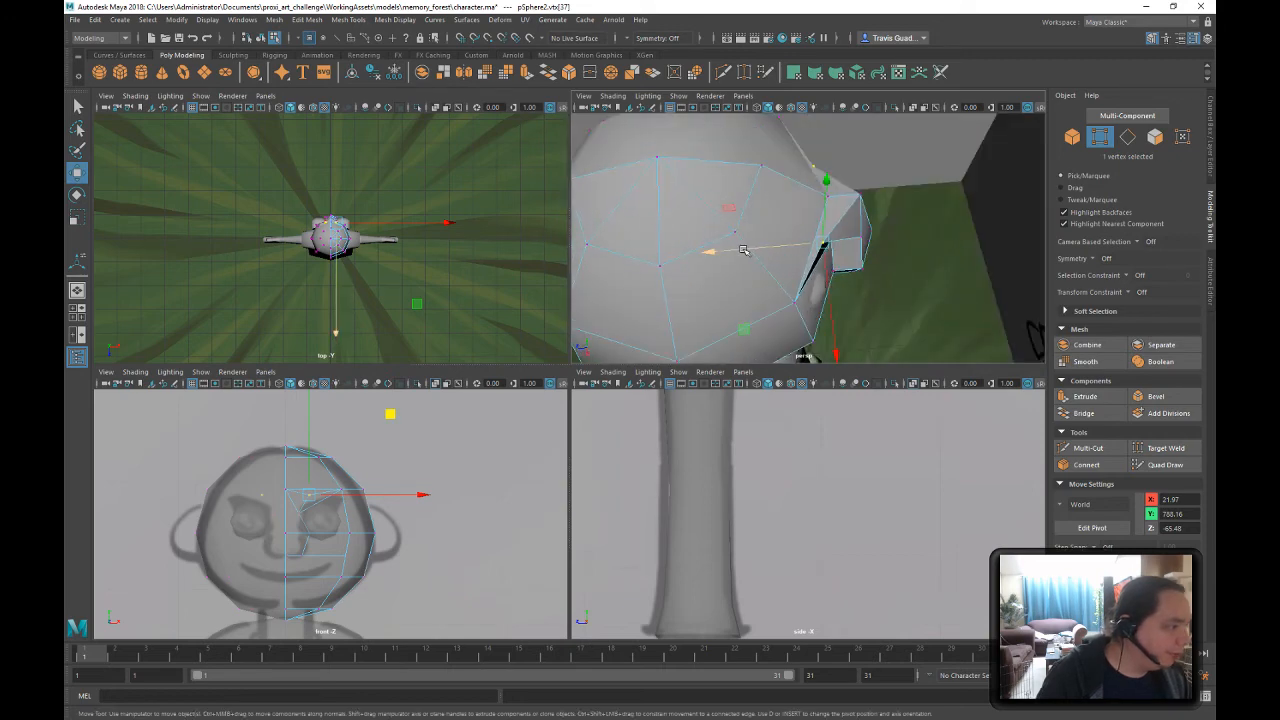
{"action": "left_click_drag", "start_coordinate": [746, 251], "coordinate": [817, 248]}
{"action": "left_click_drag", "start_coordinate": [817, 248], "coordinate": [813, 142], "text": "alt"}
- Fit the two centre-line brow vertices to the side drawing's profile, placing the front one at Y 788.22, Z -76.88
{"action": "left_click", "coordinate": [847, 140]}
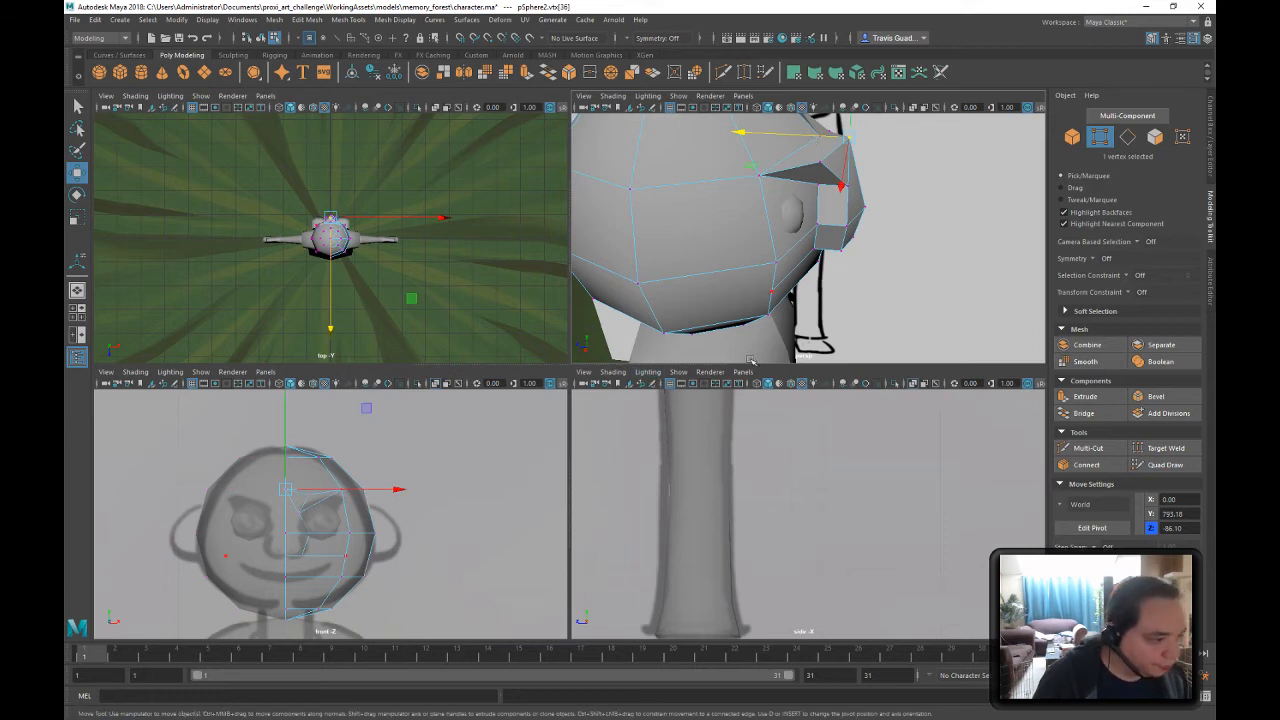
{"action": "middle_click_drag", "start_coordinate": [783, 471], "coordinate": [819, 668], "text": "alt"}
{"action": "middle_click_drag", "start_coordinate": [883, 451], "coordinate": [868, 591], "text": "alt"}
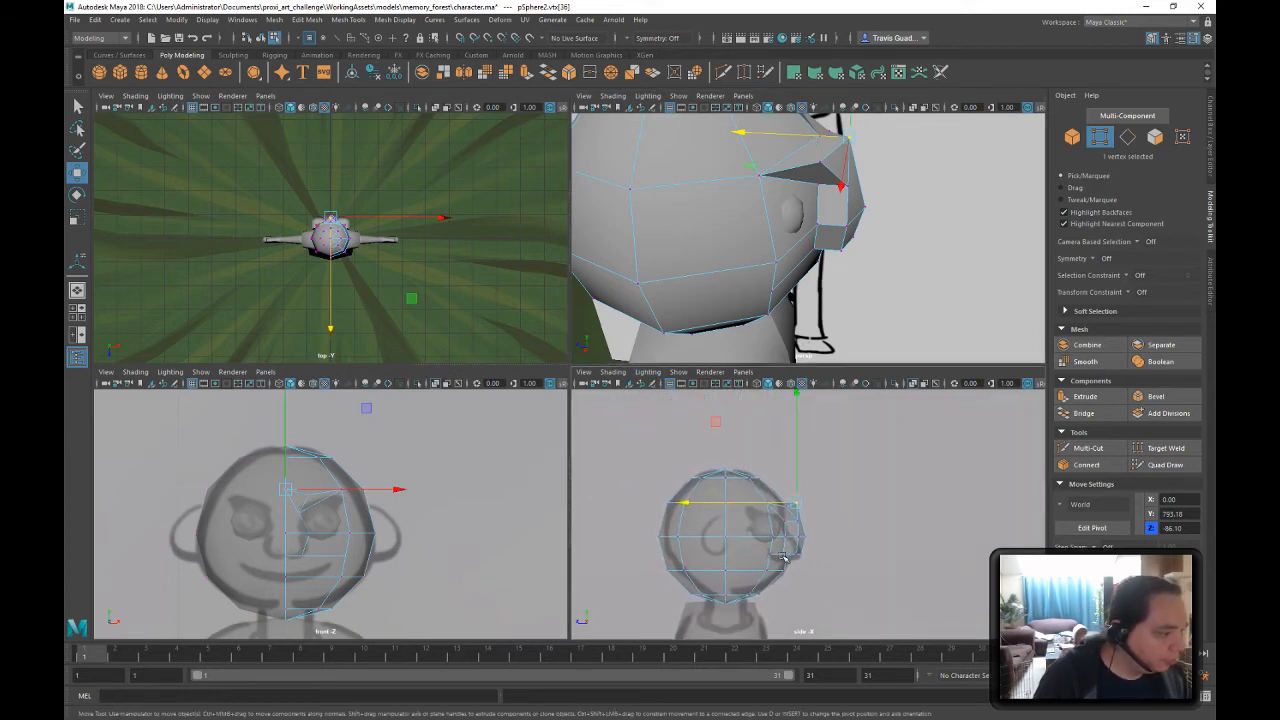
{"action": "scroll", "coordinate": [857, 527], "scroll_direction": "up", "scroll_amount": 5}
{"action": "left_click", "coordinate": [743, 484]}
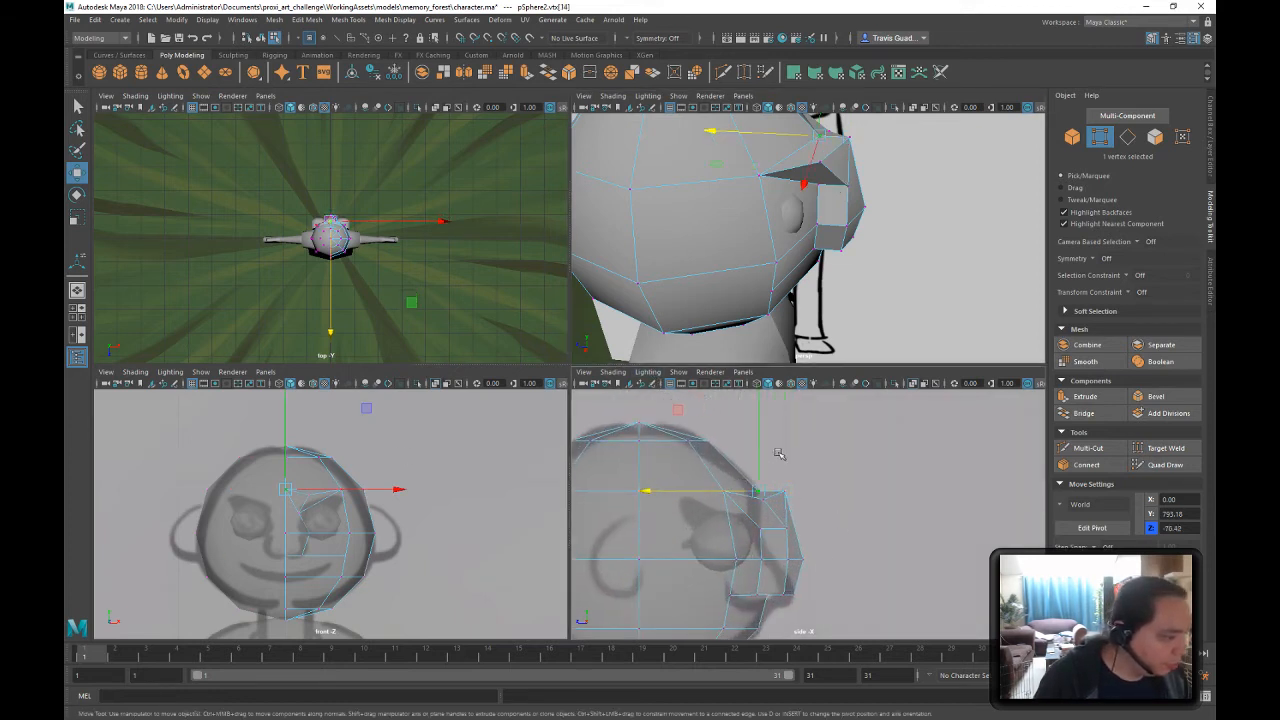
{"action": "left_click_drag", "start_coordinate": [681, 410], "coordinate": [679, 404]}
{"action": "left_click_drag", "start_coordinate": [814, 479], "coordinate": [769, 508]}
{"action": "left_click_drag", "start_coordinate": [706, 412], "coordinate": [688, 418]}
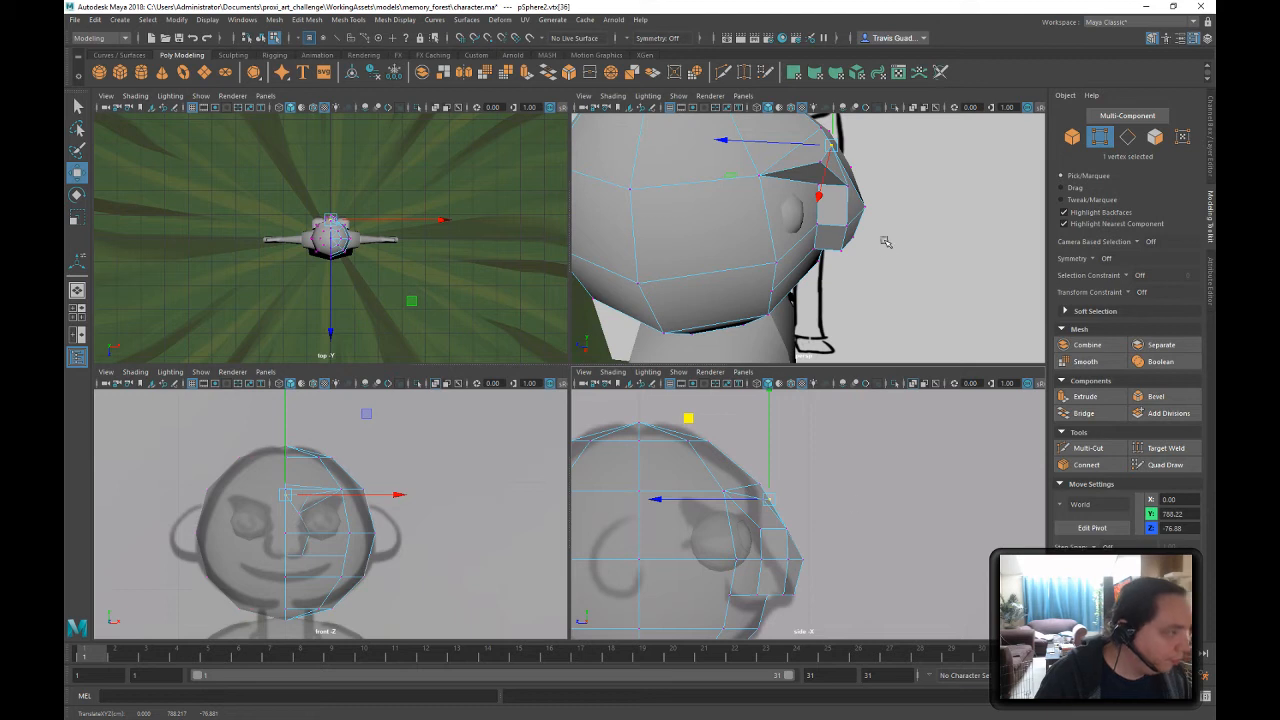
- Push the brow's outer corner vertex back toward the head to Z -64.57
{"action": "mouse_move", "coordinate": [885, 241]}
{"action": "left_mouse_down", "text": "alt"}
{"action": "mouse_move", "coordinate": [847, 229]}
{"action": "mouse_move", "coordinate": [878, 224]}
{"action": "left_mouse_up", "text": "alt"}
{"action": "left_click", "coordinate": [822, 148]}
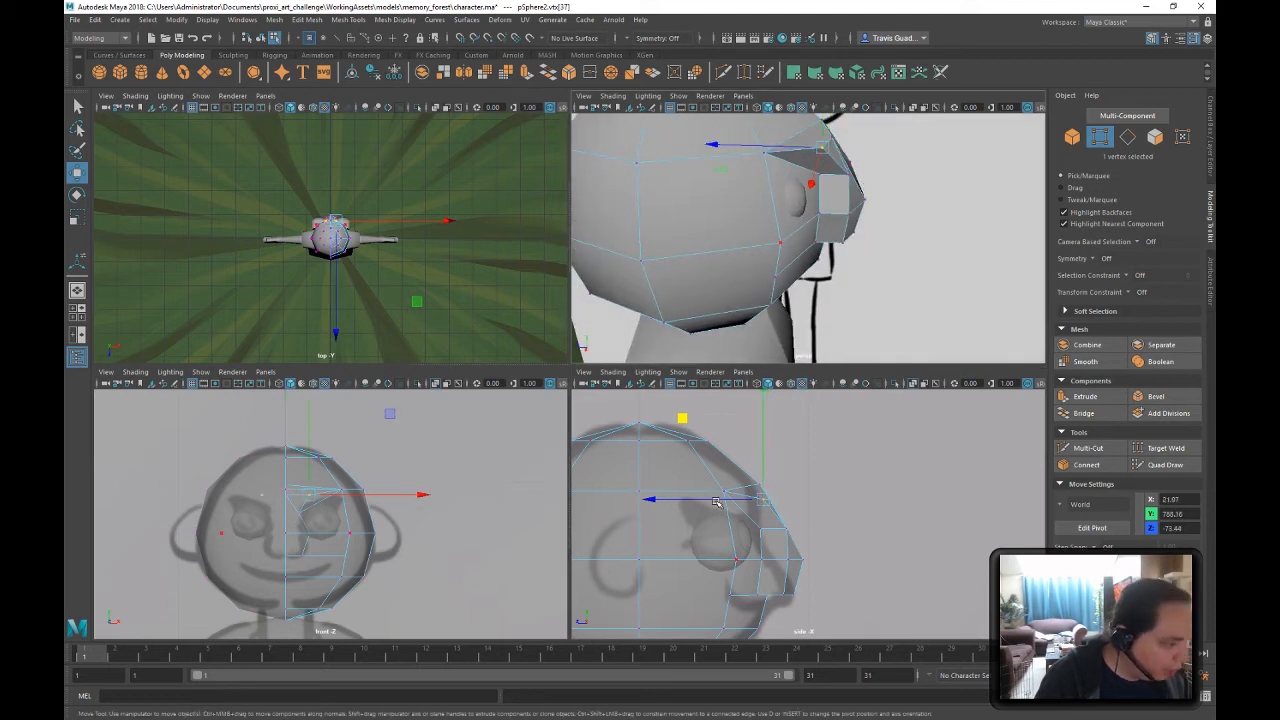
{"action": "left_click_drag", "start_coordinate": [715, 502], "coordinate": [748, 500]}
{"action": "left_click_drag", "start_coordinate": [869, 249], "coordinate": [850, 200], "text": "alt"}
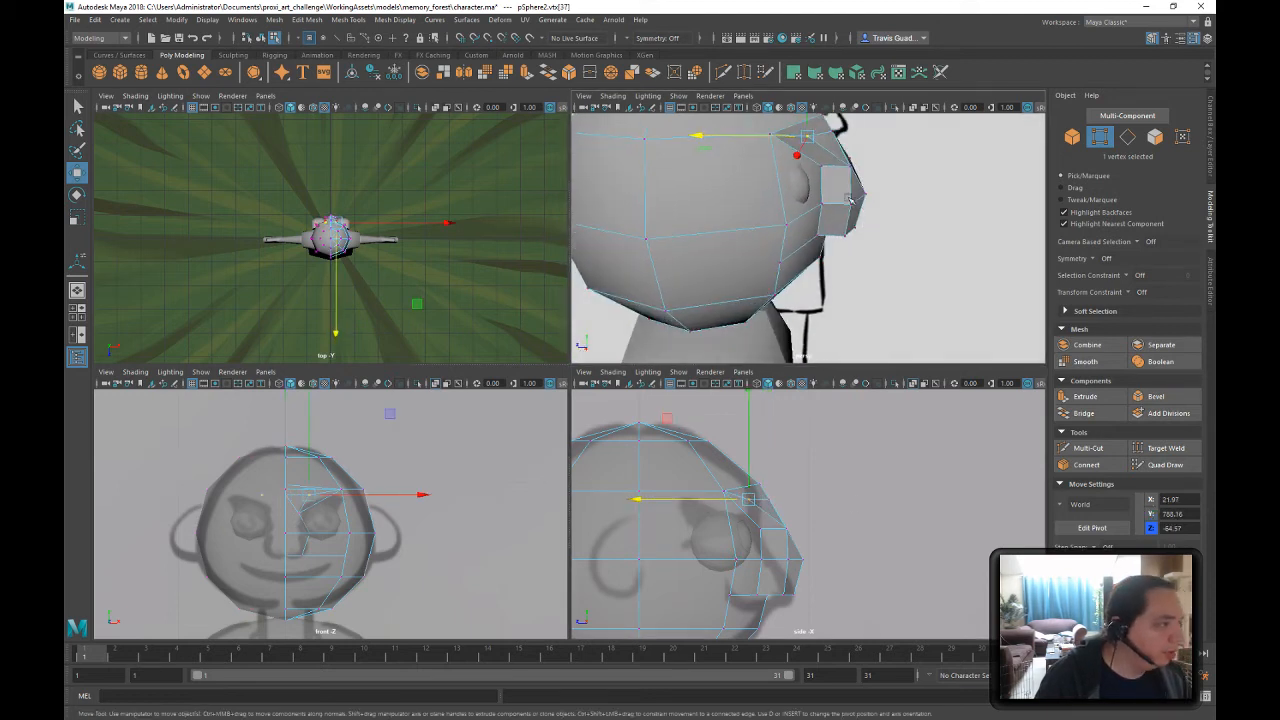
- Adjust the depth of the nose's bridge, side and lower centre vertices to shape its profile
{"action": "left_click", "coordinate": [823, 163]}
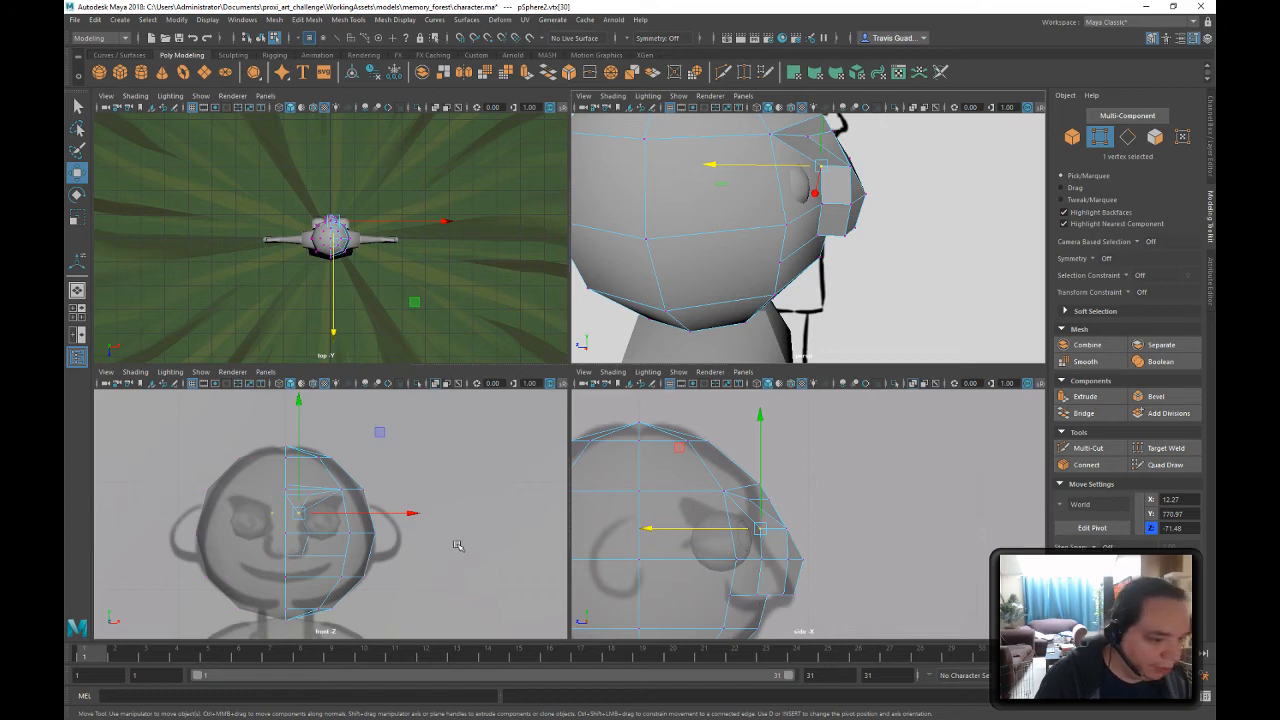
{"action": "left_click_drag", "start_coordinate": [920, 222], "coordinate": [790, 199], "text": "alt"}
{"action": "left_click", "coordinate": [790, 233]}
{"action": "left_click", "coordinate": [855, 237]}
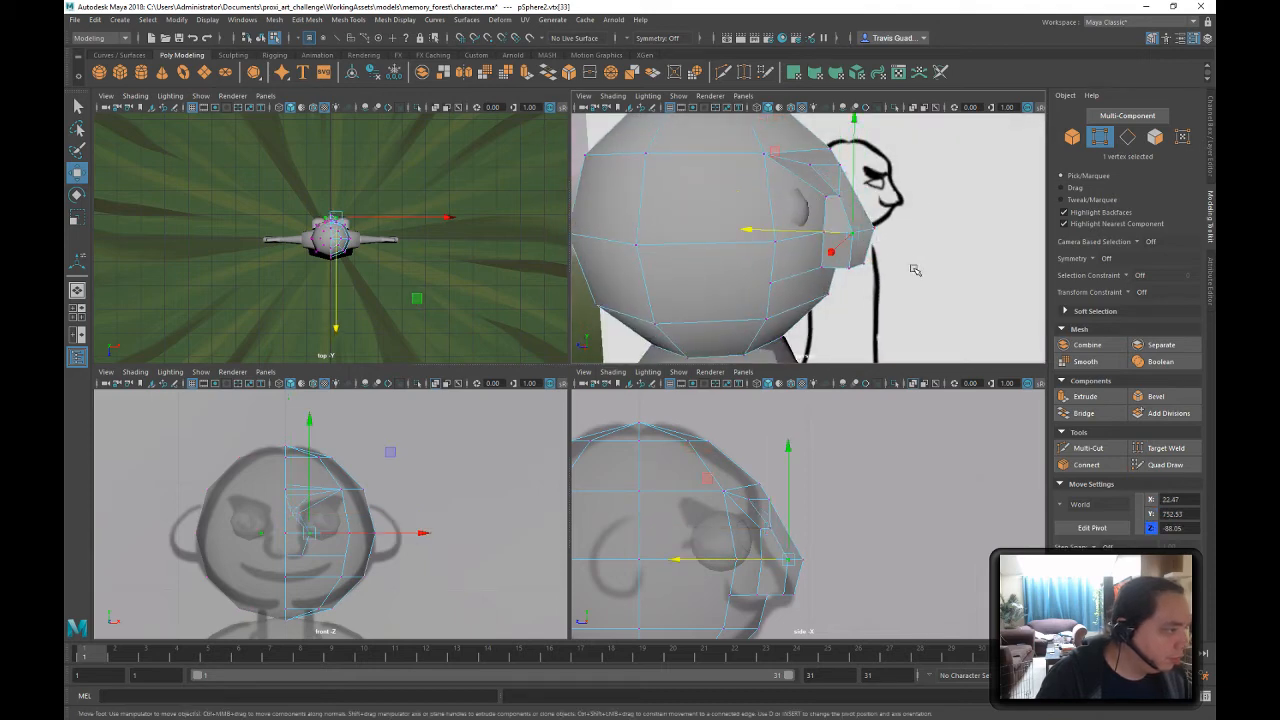
{"action": "left_click_drag", "start_coordinate": [914, 271], "coordinate": [866, 254], "text": "alt"}
{"action": "left_click", "coordinate": [845, 238]}
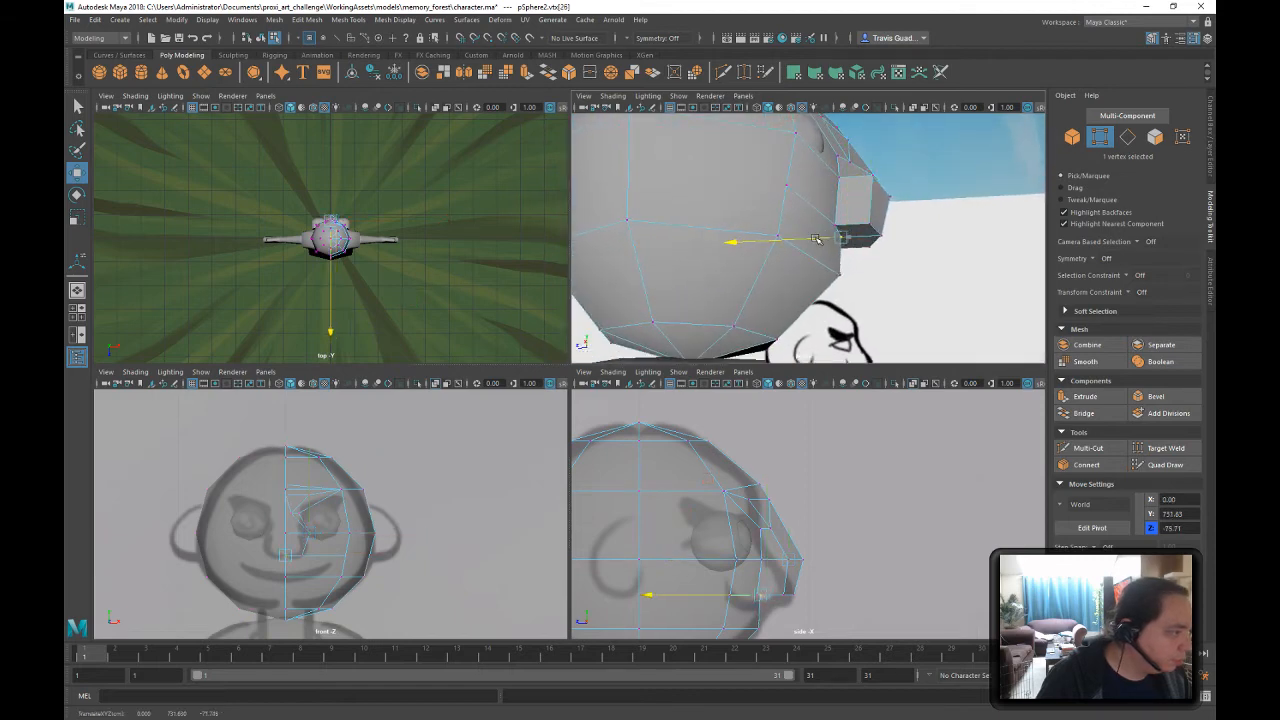
{"action": "mouse_move", "coordinate": [816, 240]}
{"action": "left_mouse_down"}
{"action": "mouse_move", "coordinate": [796, 280]}
{"action": "mouse_move", "coordinate": [722, 268]}
{"action": "mouse_move", "coordinate": [820, 250]}
{"action": "left_mouse_up"}
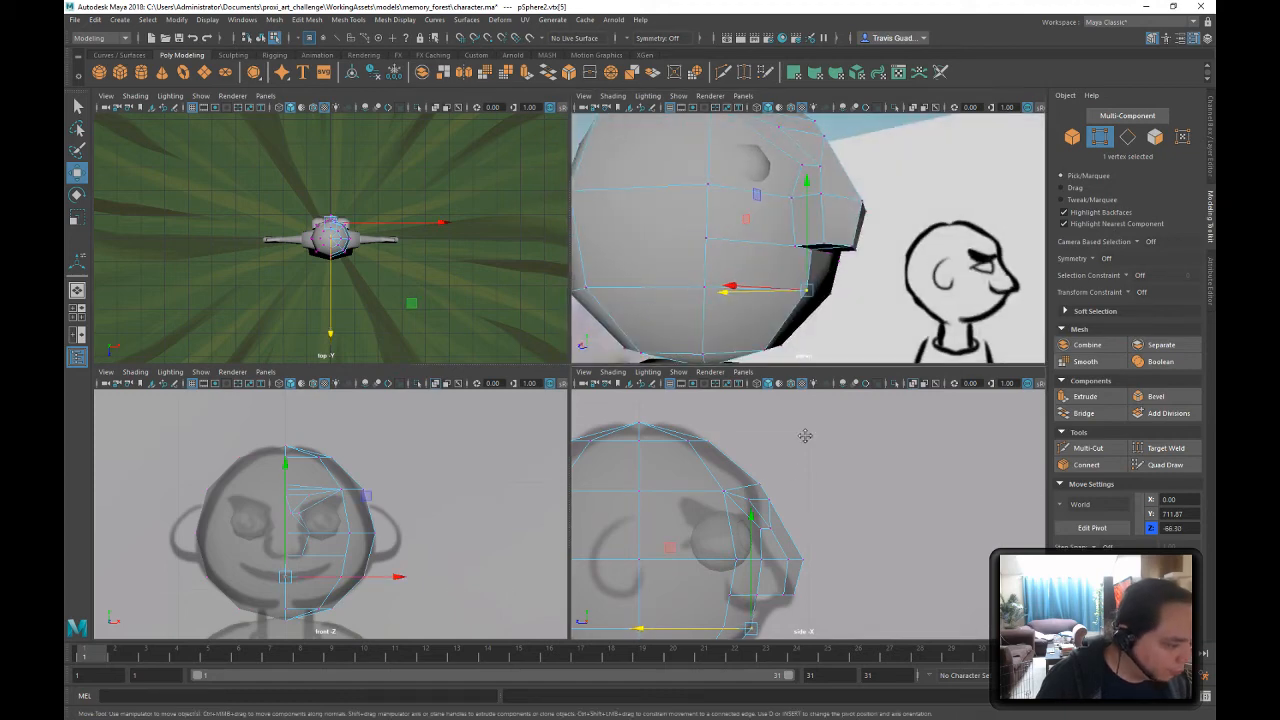
- Lower the centre chin vertex to Y 694.50, Z -66.65 and Multi-Cut a horizontal edge to the centre line above it
{"action": "middle_click_drag", "start_coordinate": [776, 584], "coordinate": [800, 447], "text": "alt"}
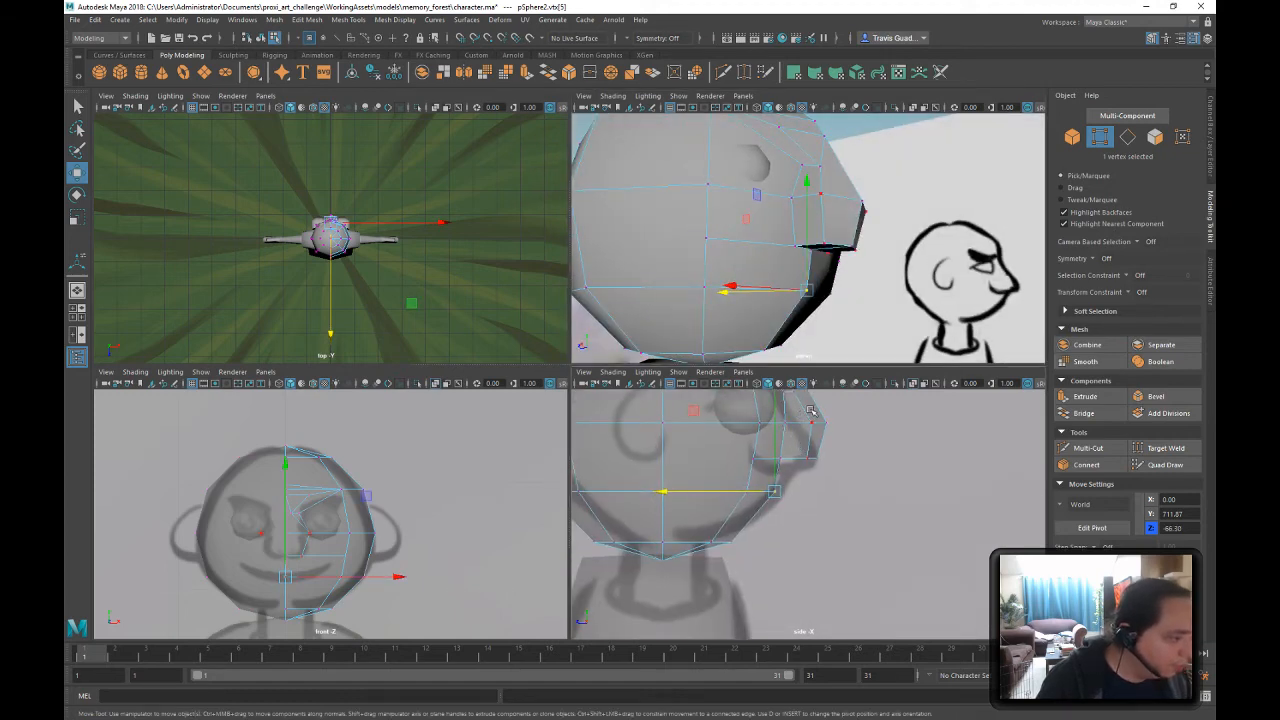
{"action": "middle_click_drag", "start_coordinate": [692, 409], "coordinate": [691, 442]}
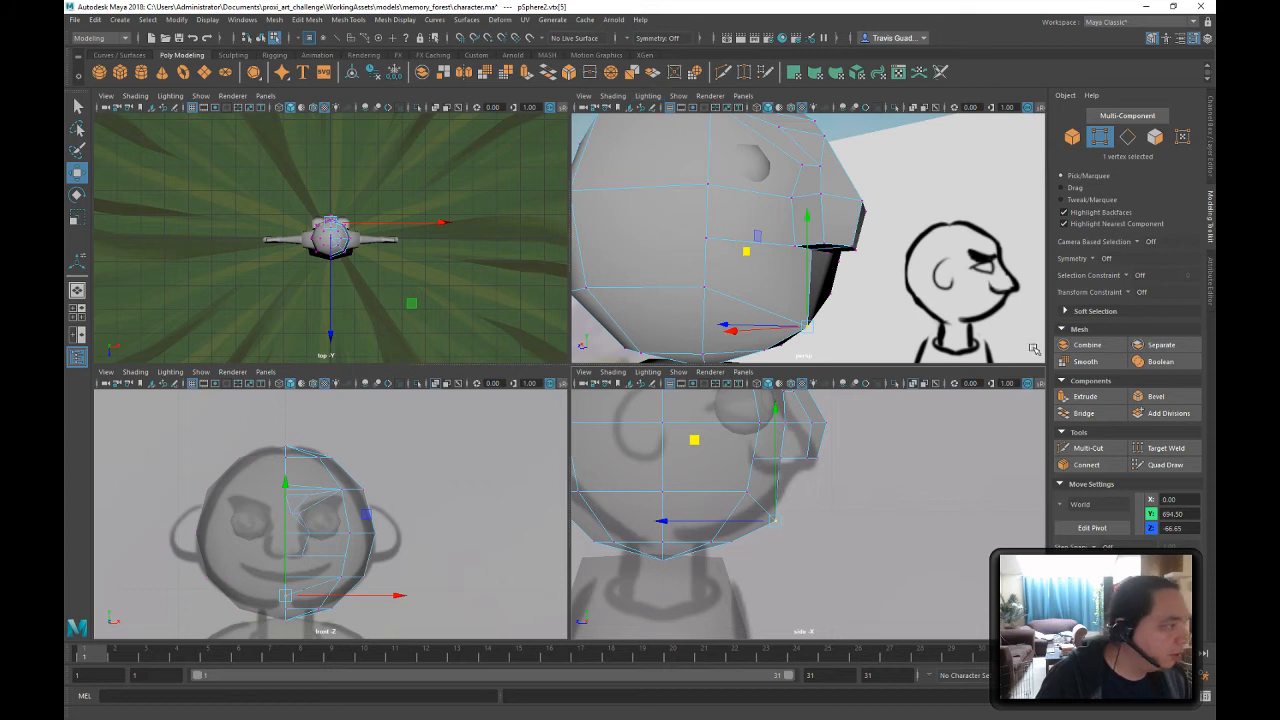
{"action": "left_click", "coordinate": [1088, 448]}
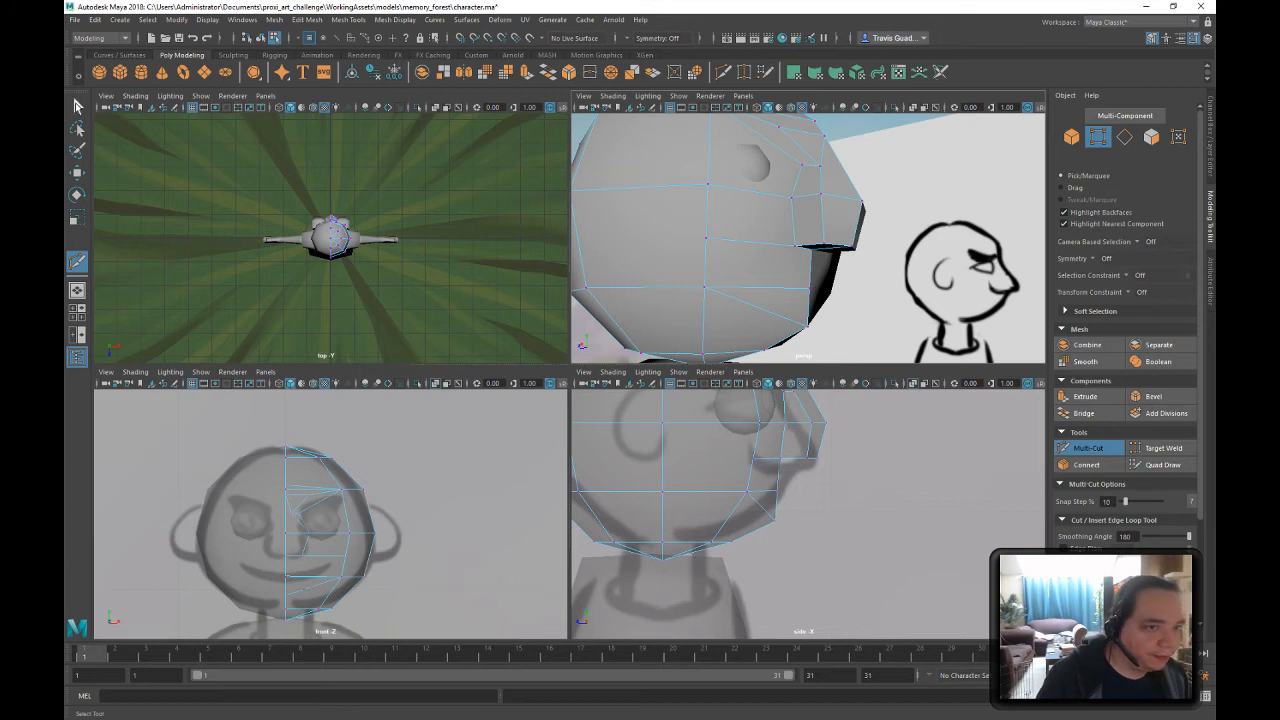
{"action": "left_click", "coordinate": [78, 105]}
- Pull the new centre-line vertex between nose and chin forward to Z -71.36
{"action": "left_click", "coordinate": [779, 494]}
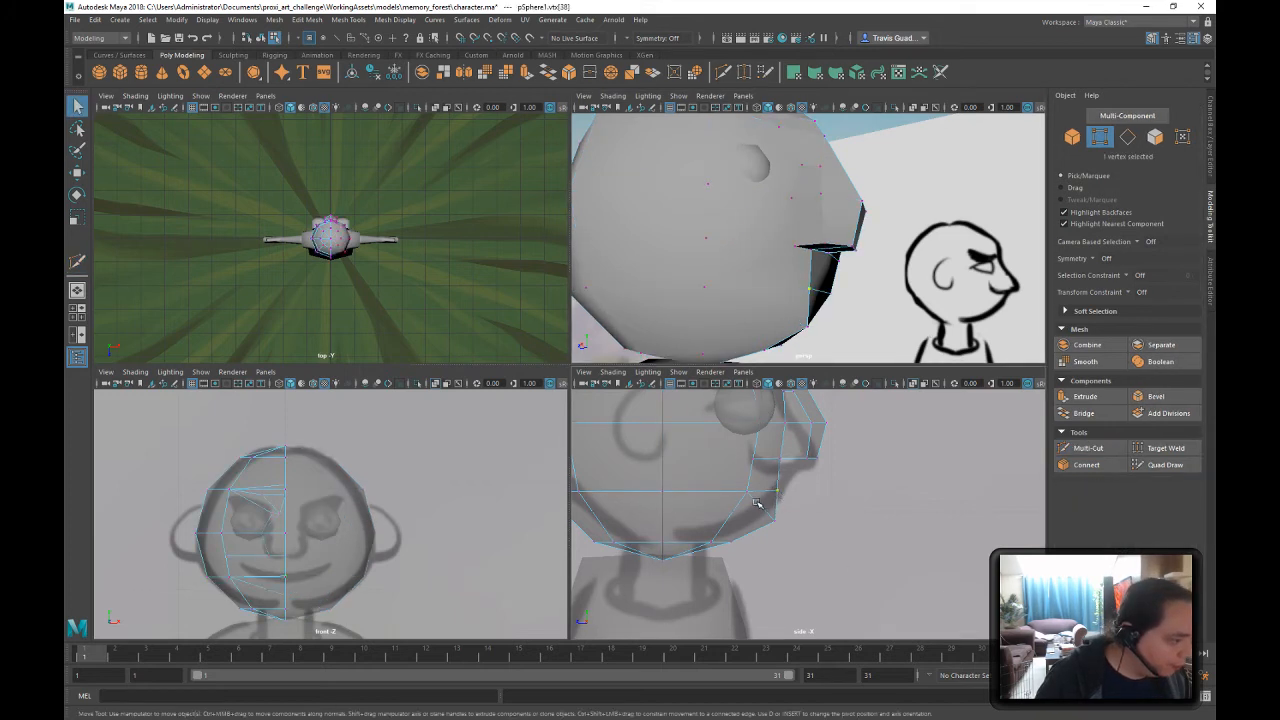
{"action": "key", "text": "w"}
{"action": "left_click_drag", "start_coordinate": [718, 493], "coordinate": [722, 493]}
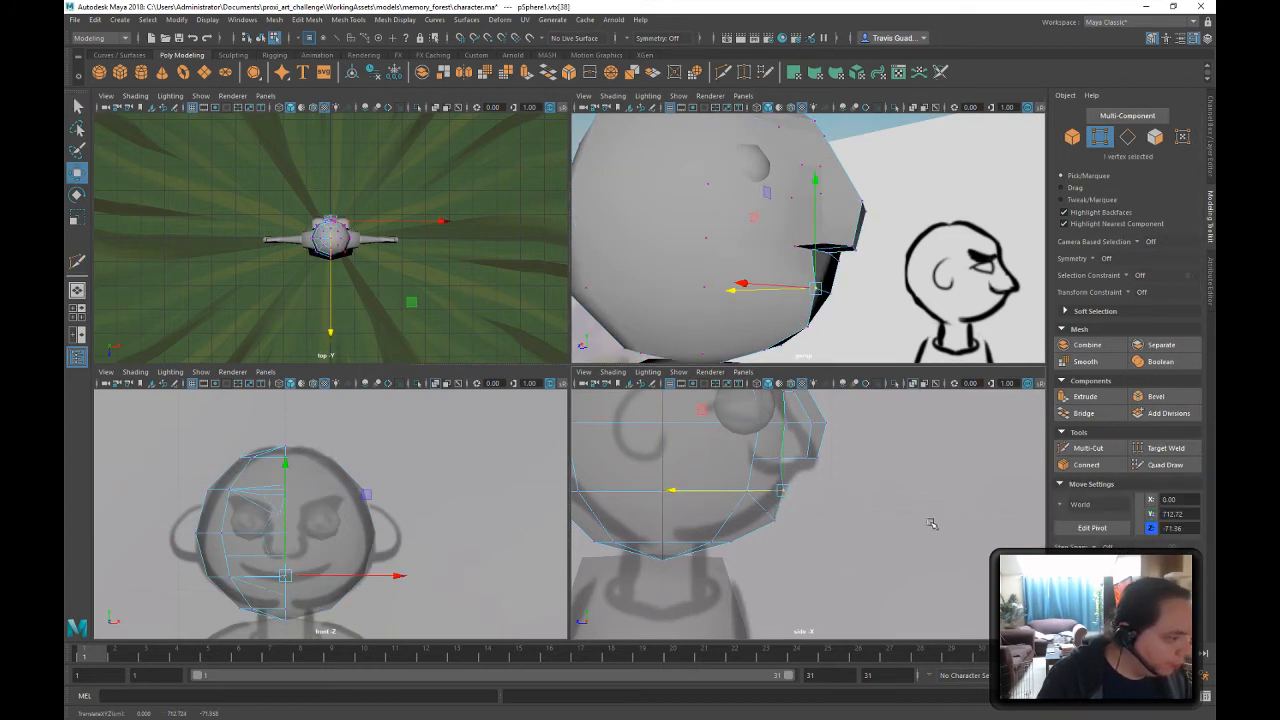
- Delete the edges converging at the bottom of the head half's underside
{"action": "left_click_drag", "start_coordinate": [790, 265], "coordinate": [863, 268], "text": "alt"}
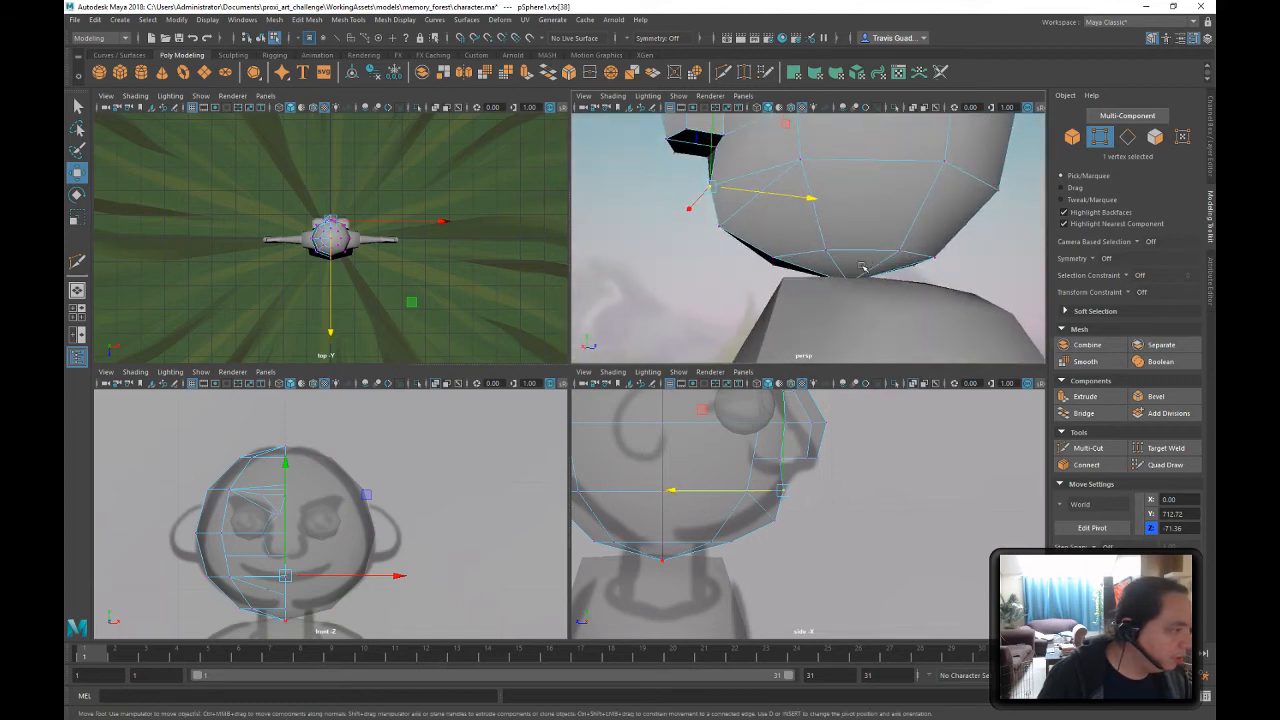
{"action": "right_click_drag", "start_coordinate": [858, 206], "coordinate": [866, 222]}
{"action": "left_click", "coordinate": [878, 266]}
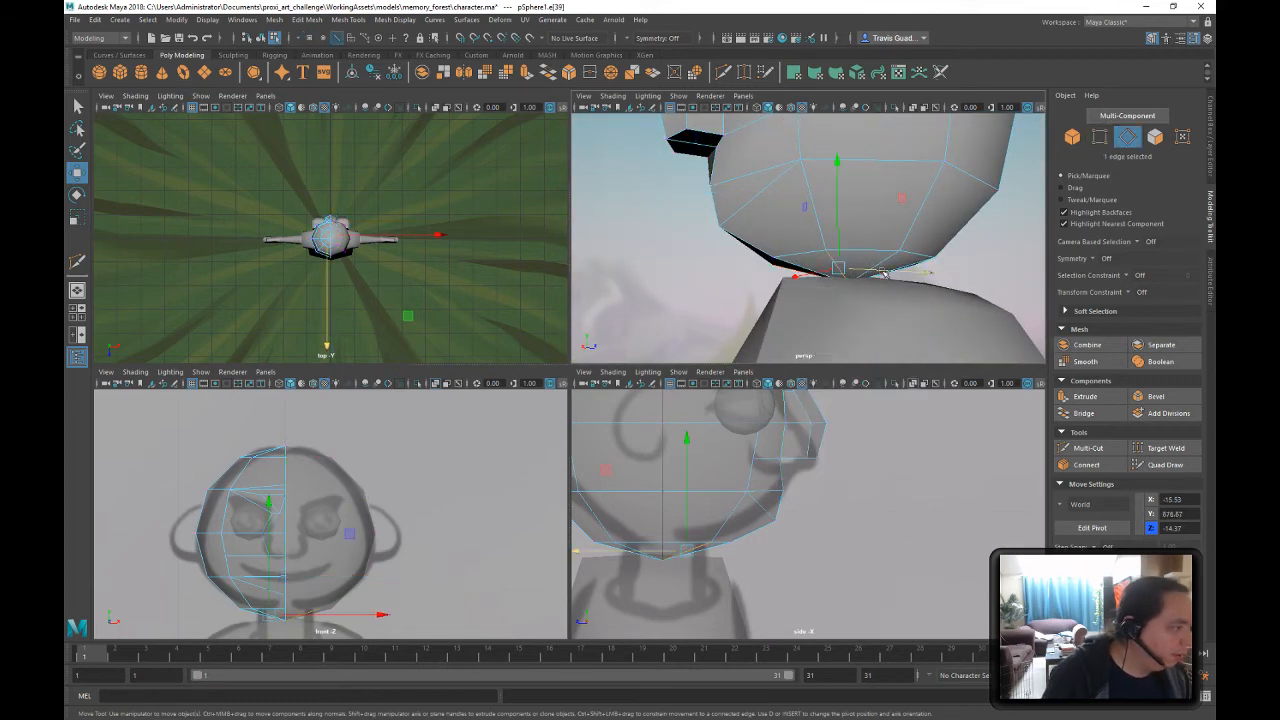
{"action": "key", "text": "Delete"}
{"action": "left_click_drag", "start_coordinate": [949, 285], "coordinate": [815, 274], "text": "alt"}
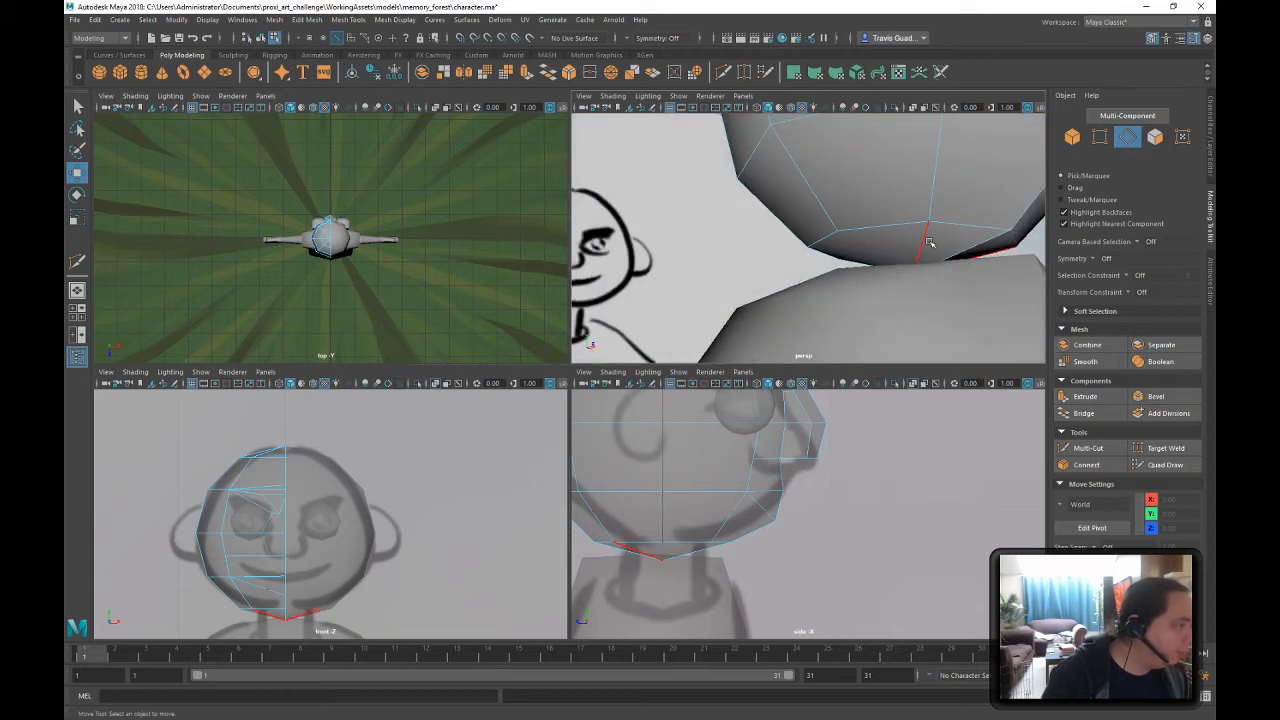
{"action": "left_click_drag", "start_coordinate": [932, 251], "coordinate": [972, 253], "text": "alt"}
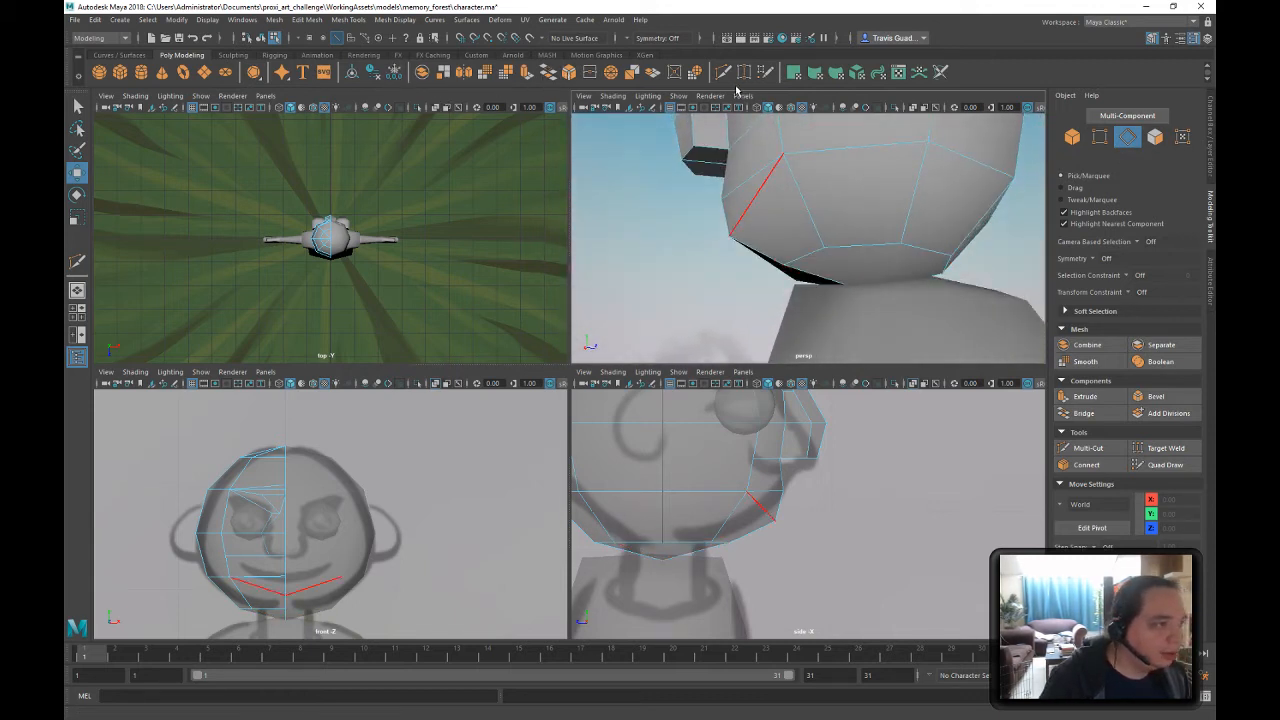
- Multi-Cut a neck outline into the underside of the head half, connecting it to the surrounding vertices
{"action": "left_click", "coordinate": [1110, 446]}
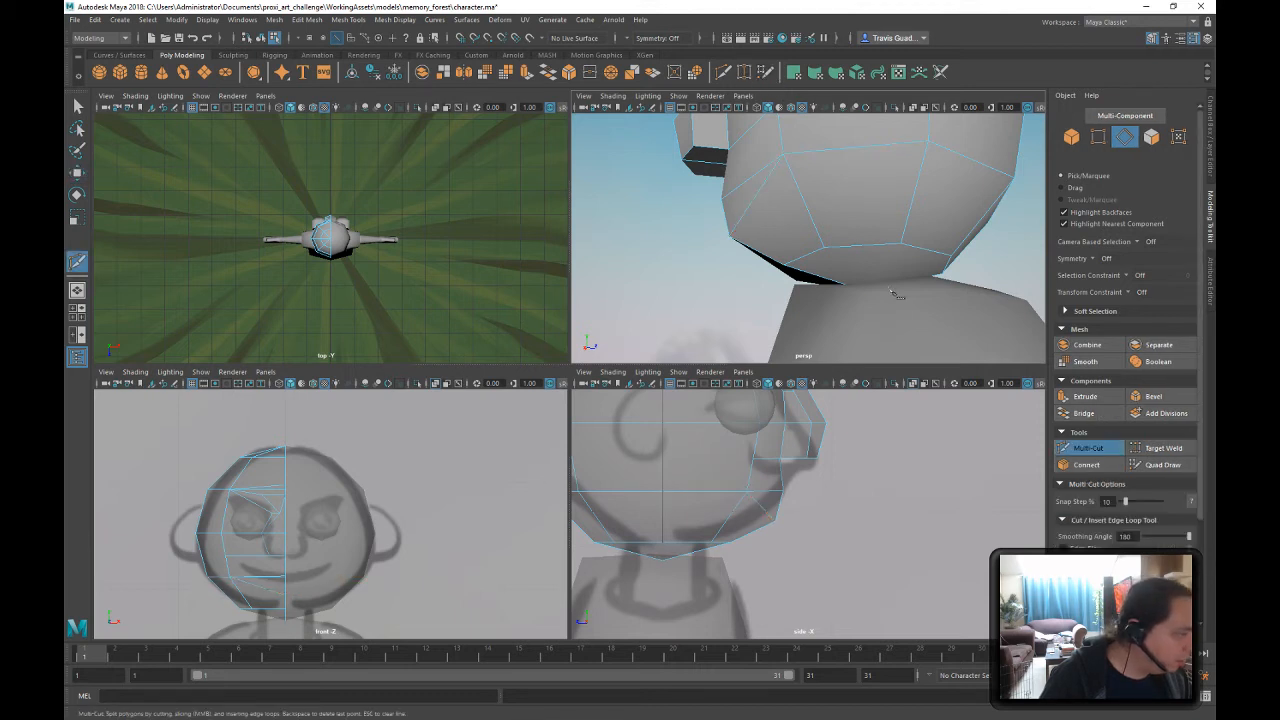
{"action": "left_click", "coordinate": [826, 274]}
{"action": "left_click_drag", "start_coordinate": [921, 270], "coordinate": [925, 277], "text": "alt"}
{"action": "key", "text": "ctrl+z"}
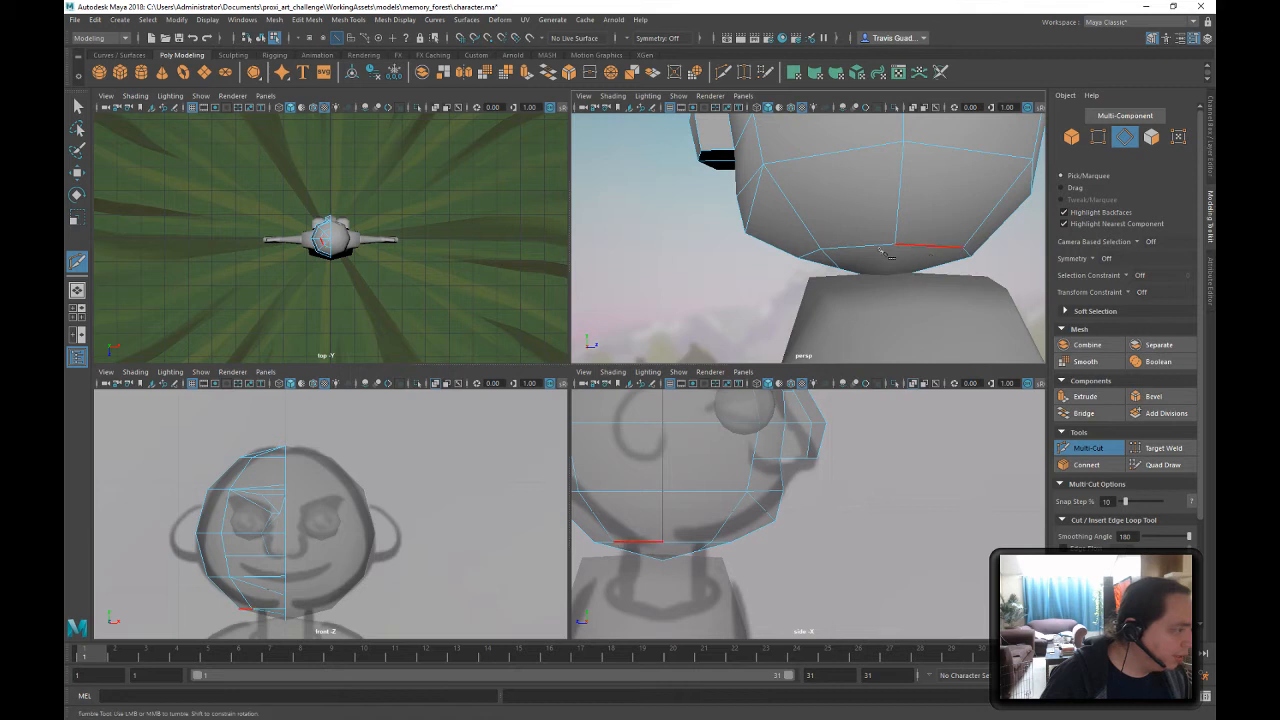
{"action": "left_click", "coordinate": [897, 247]}
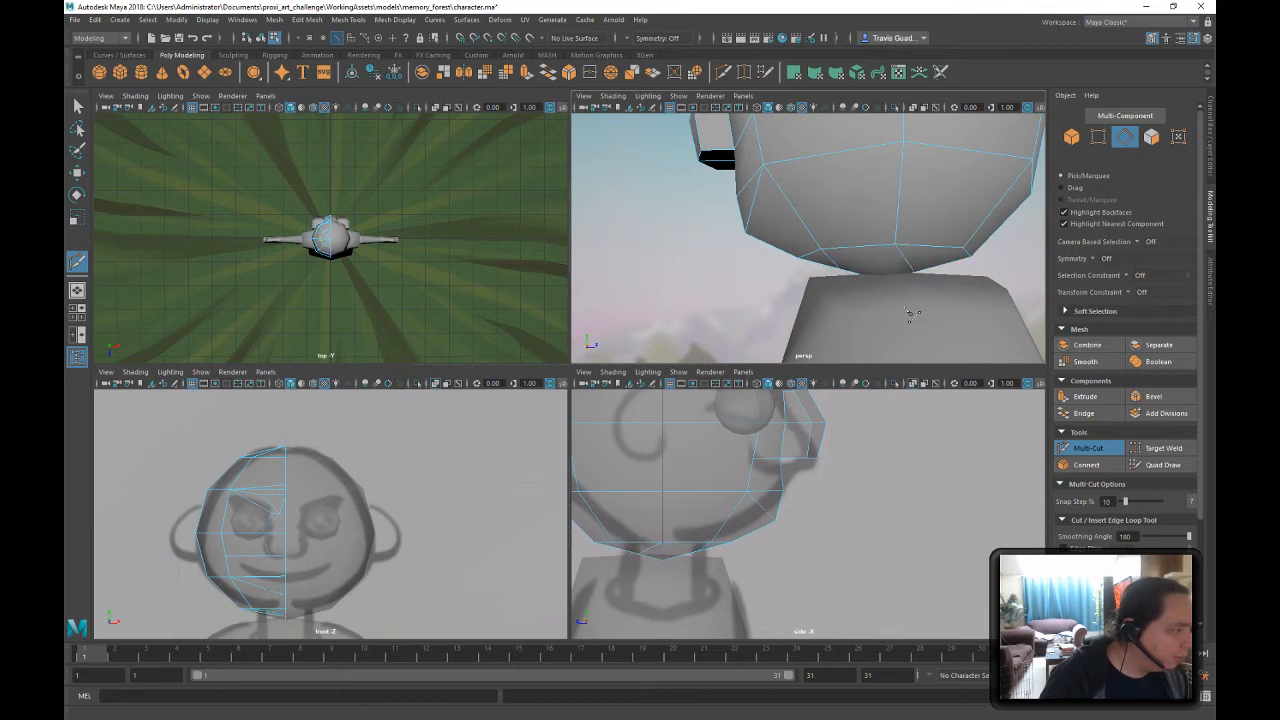
{"action": "left_click_drag", "start_coordinate": [921, 272], "coordinate": [990, 273], "text": "alt"}
{"action": "left_click", "coordinate": [822, 252]}
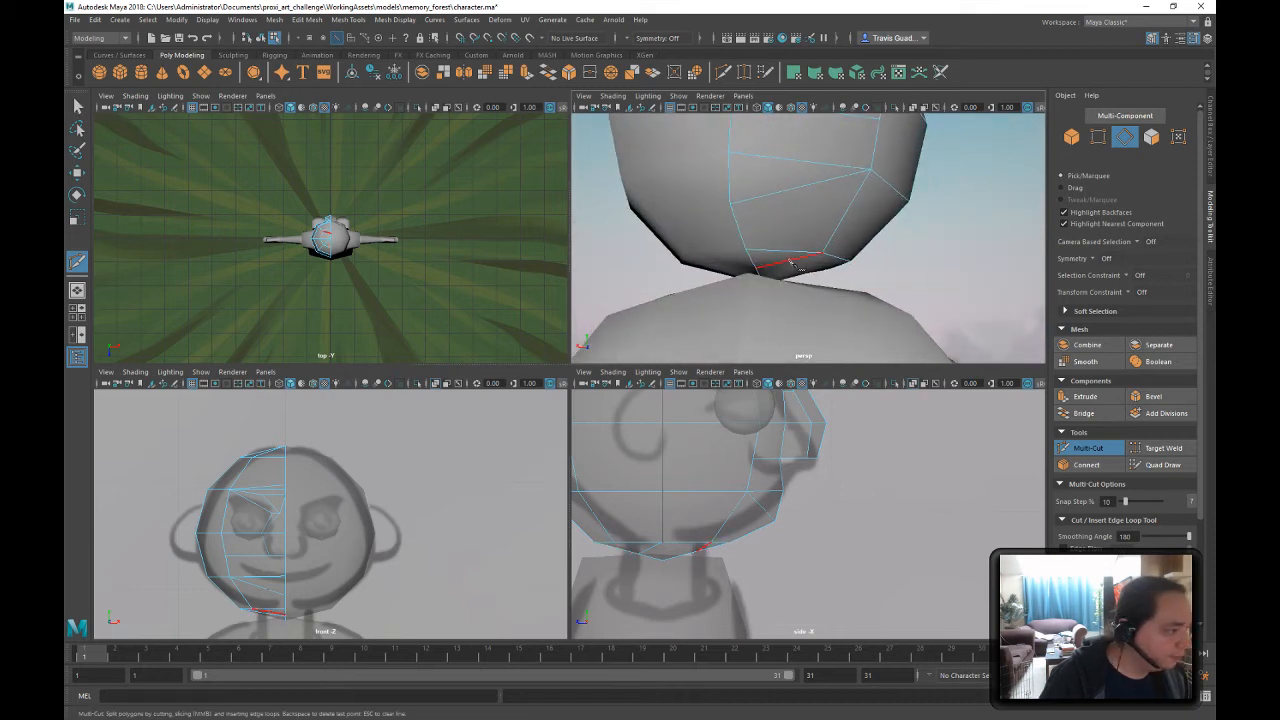
{"action": "mouse_move", "coordinate": [887, 291]}
{"action": "left_mouse_down", "text": "alt"}
{"action": "mouse_move", "coordinate": [925, 262]}
{"action": "mouse_move", "coordinate": [901, 268]}
{"action": "mouse_move", "coordinate": [908, 284]}
{"action": "mouse_move", "coordinate": [925, 282]}
{"action": "mouse_move", "coordinate": [907, 292]}
{"action": "left_mouse_up", "text": "alt"}
{"action": "left_click", "coordinate": [898, 258]}
{"action": "right_click", "coordinate": [917, 284]}
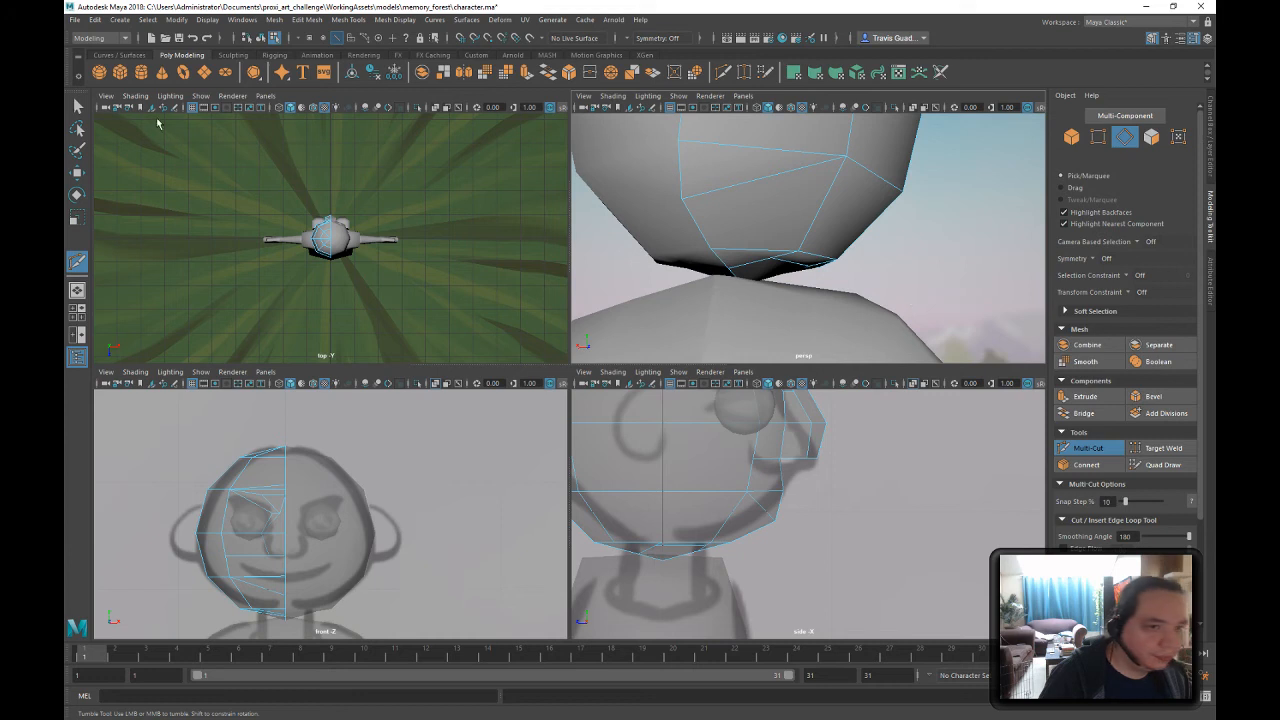
- Extrude the neck face on the head's underside and pull it down toward the body
{"action": "left_click", "coordinate": [78, 107]}
{"action": "right_click_drag", "start_coordinate": [747, 262], "coordinate": [749, 291]}
{"action": "left_click", "coordinate": [759, 275]}
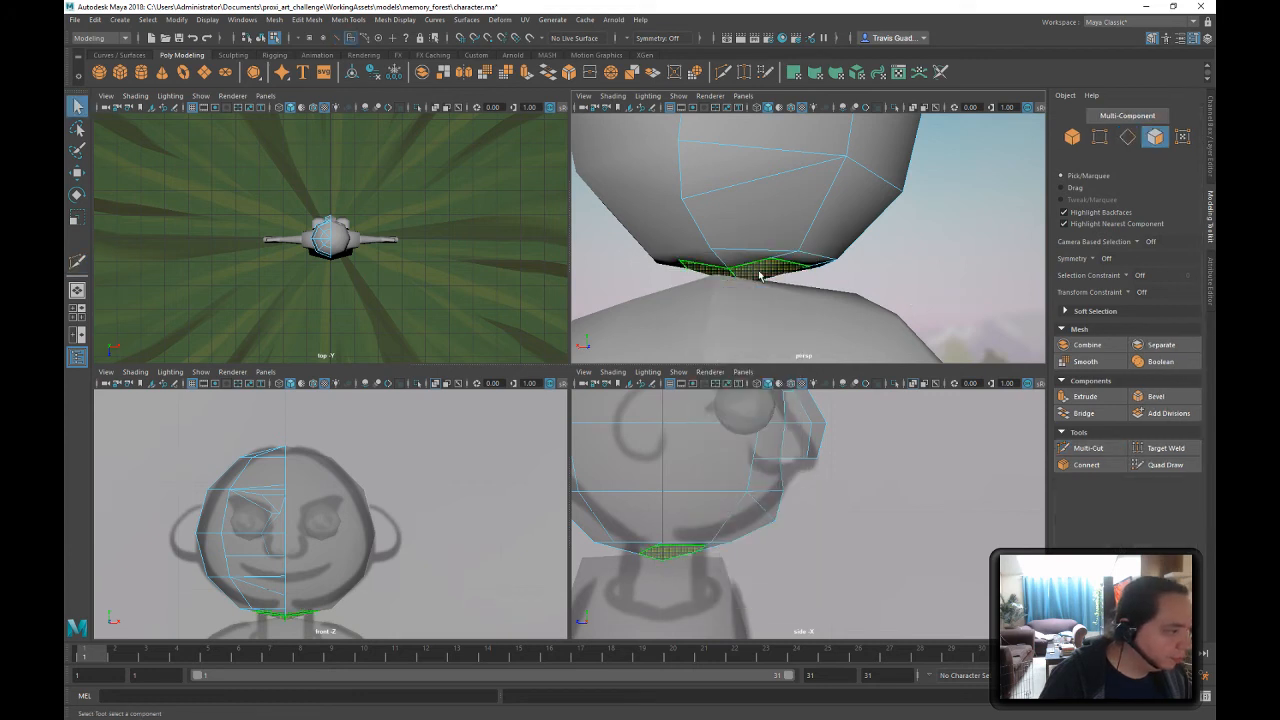
{"action": "left_click", "coordinate": [528, 78]}
{"action": "key", "text": "w"}
{"action": "left_click_drag", "start_coordinate": [773, 203], "coordinate": [790, 268]}
- Adjust the off-centre vertex where the front of the neck meets the underside of the head half
{"action": "right_click_drag", "start_coordinate": [791, 270], "coordinate": [723, 268]}
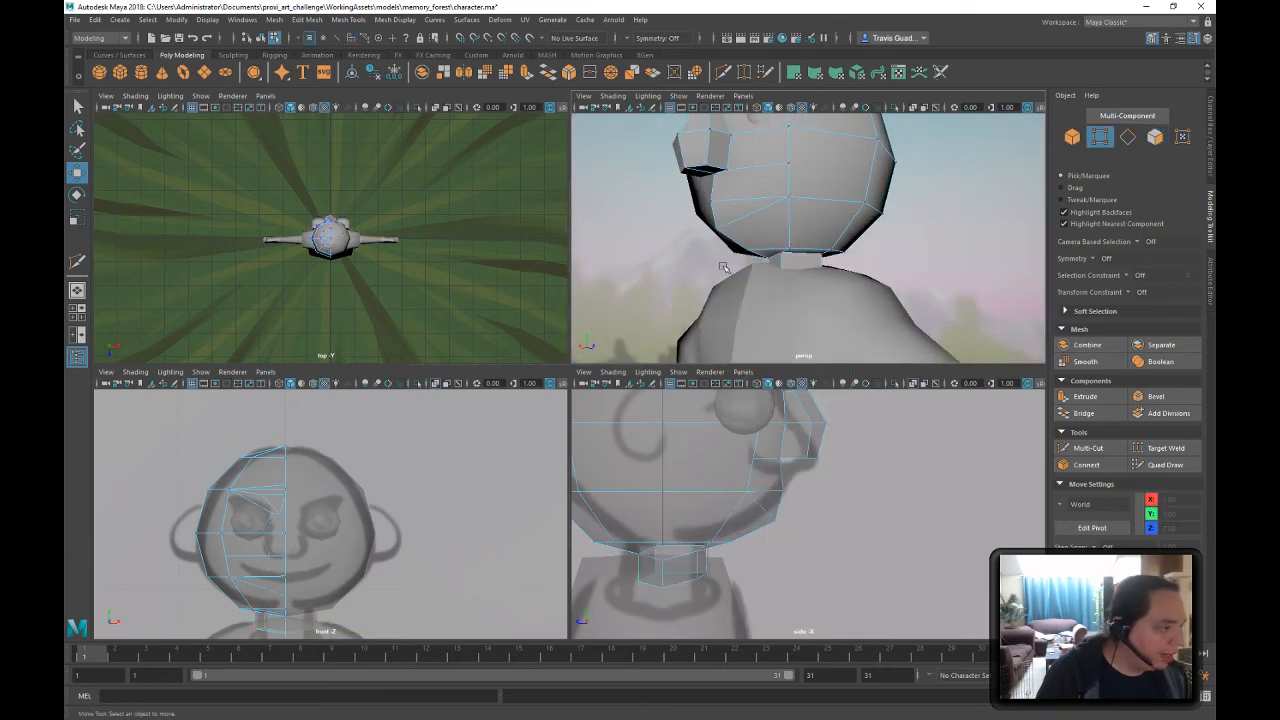
{"action": "scroll", "coordinate": [723, 268], "scroll_direction": "up", "scroll_amount": 3}
{"action": "left_click", "coordinate": [760, 265]}
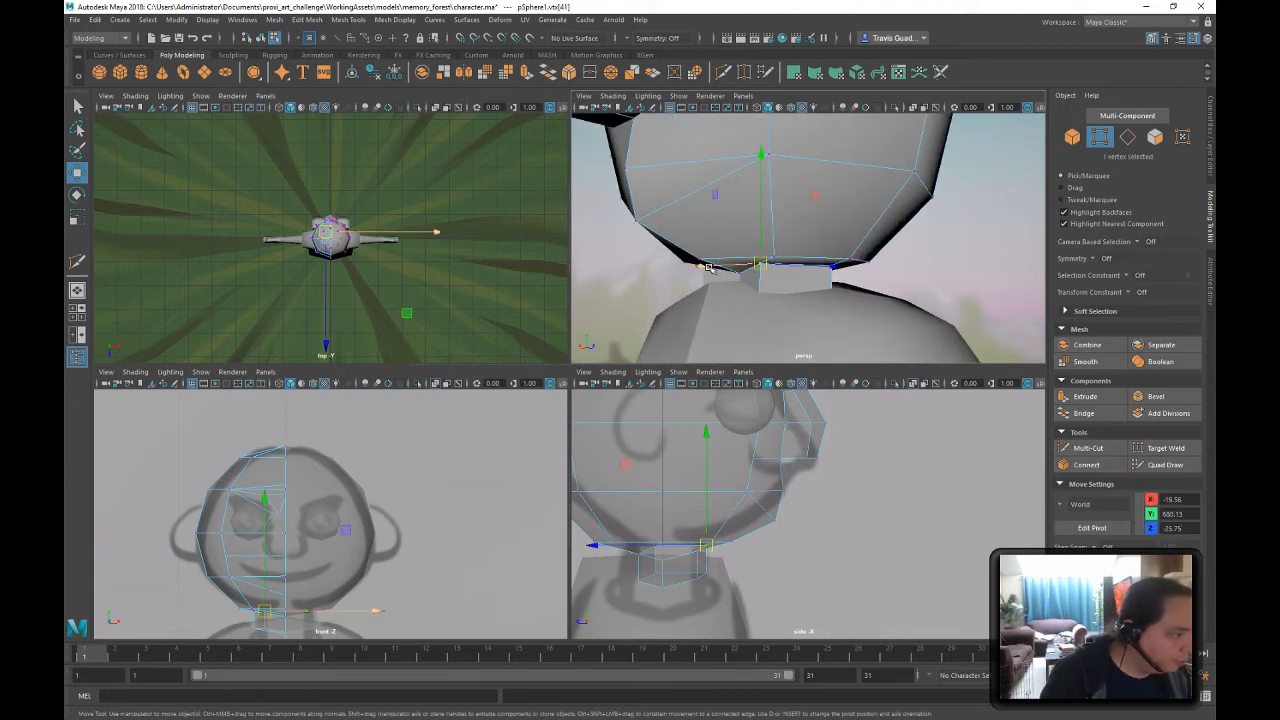
{"action": "left_click_drag", "start_coordinate": [790, 278], "coordinate": [738, 272], "text": "alt"}
{"action": "mouse_move", "coordinate": [853, 269]}
{"action": "left_mouse_down"}
{"action": "mouse_move", "coordinate": [876, 273]}
{"action": "mouse_move", "coordinate": [873, 243]}
{"action": "mouse_move", "coordinate": [905, 243]}
{"action": "mouse_move", "coordinate": [874, 248]}
{"action": "mouse_move", "coordinate": [880, 236]}
{"action": "mouse_move", "coordinate": [892, 274]}
{"action": "mouse_move", "coordinate": [843, 276]}
{"action": "left_mouse_up"}
{"action": "left_click", "coordinate": [843, 269]}
{"action": "left_click", "coordinate": [829, 269]}
- Move the front centre-line vertex at the top of the neck to Y 680.56, Z -29.77
{"action": "left_click", "coordinate": [772, 268]}
{"action": "left_click_drag", "start_coordinate": [895, 268], "coordinate": [875, 241], "text": "alt"}
{"action": "left_click", "coordinate": [850, 245]}
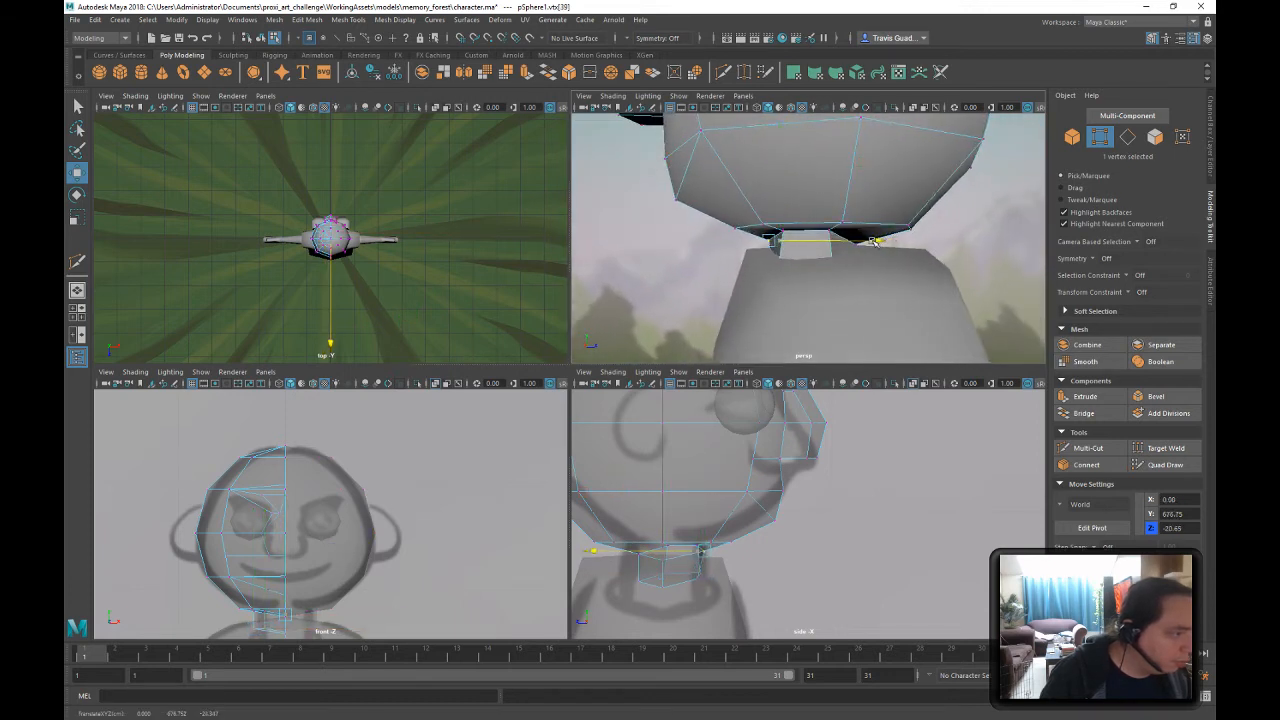
{"action": "left_click_drag", "start_coordinate": [768, 223], "coordinate": [770, 210]}
{"action": "left_click_drag", "start_coordinate": [773, 268], "coordinate": [765, 250], "text": "alt"}
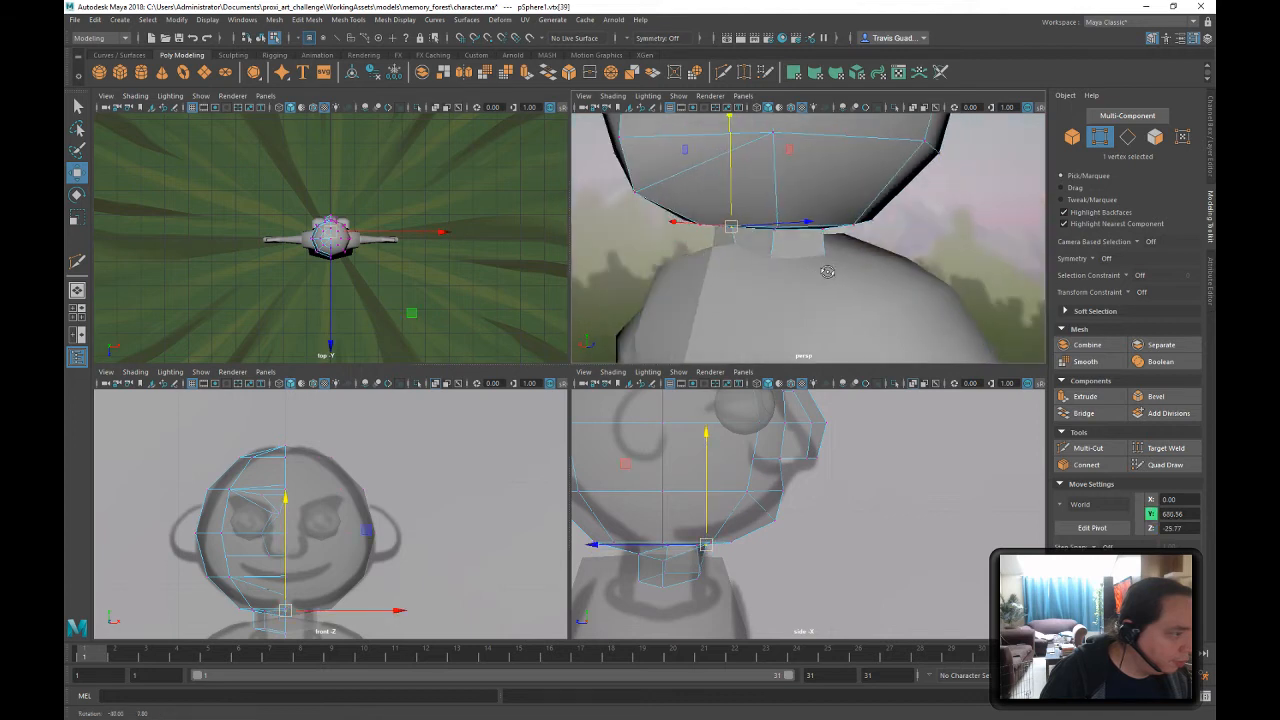
- Display the perspective view in wireframe and select the head mesh instead of the body
{"action": "left_click", "coordinate": [763, 244]}
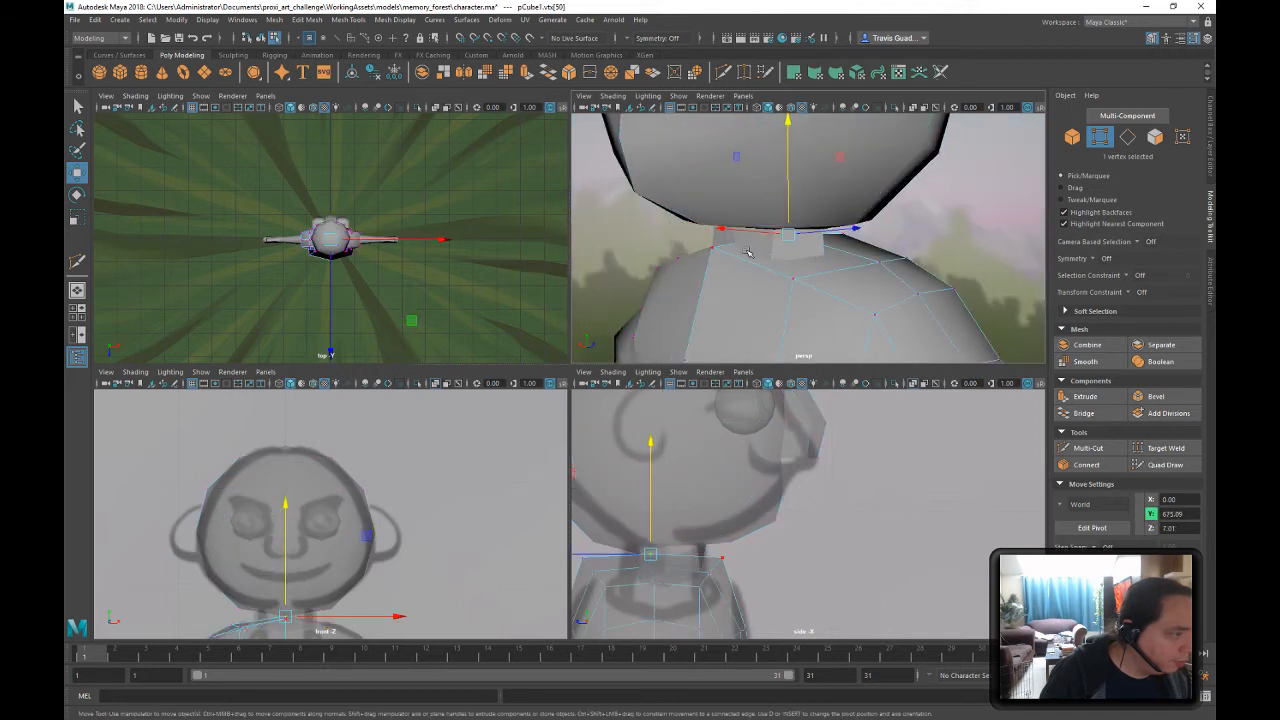
{"action": "left_click", "coordinate": [712, 246]}
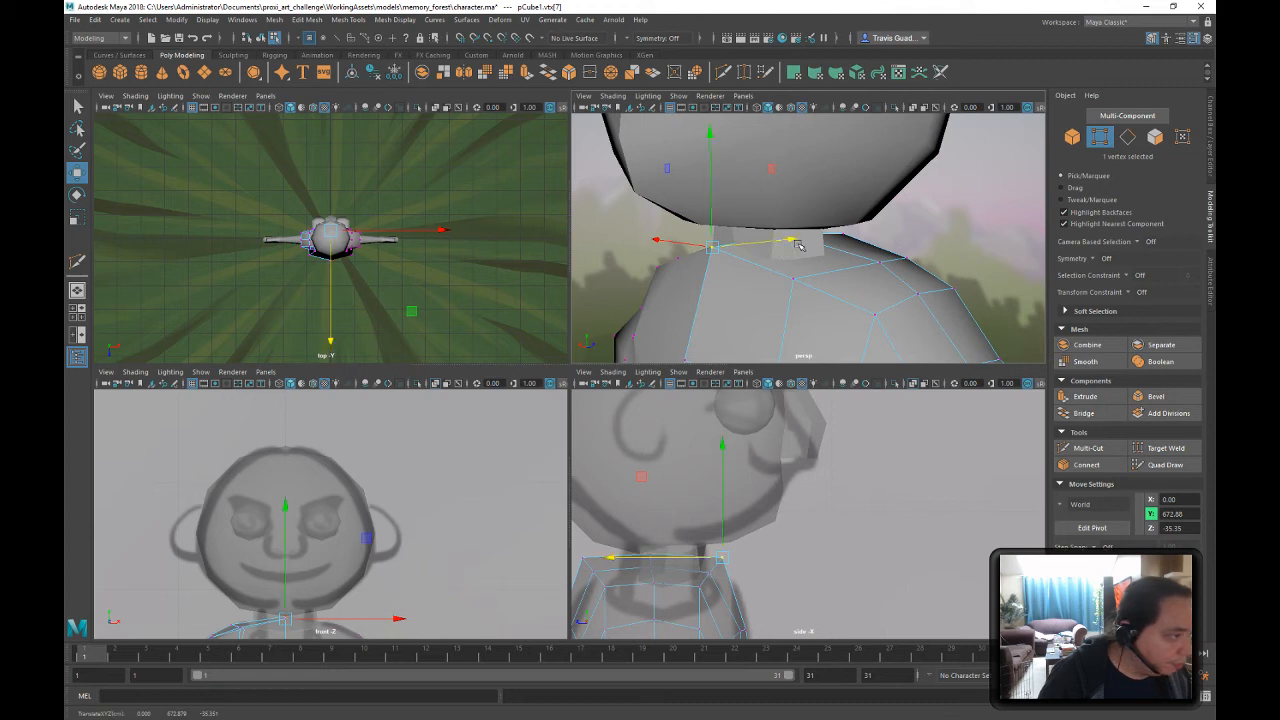
{"action": "left_click_drag", "start_coordinate": [799, 246], "coordinate": [817, 240]}
{"action": "key", "text": "4"}
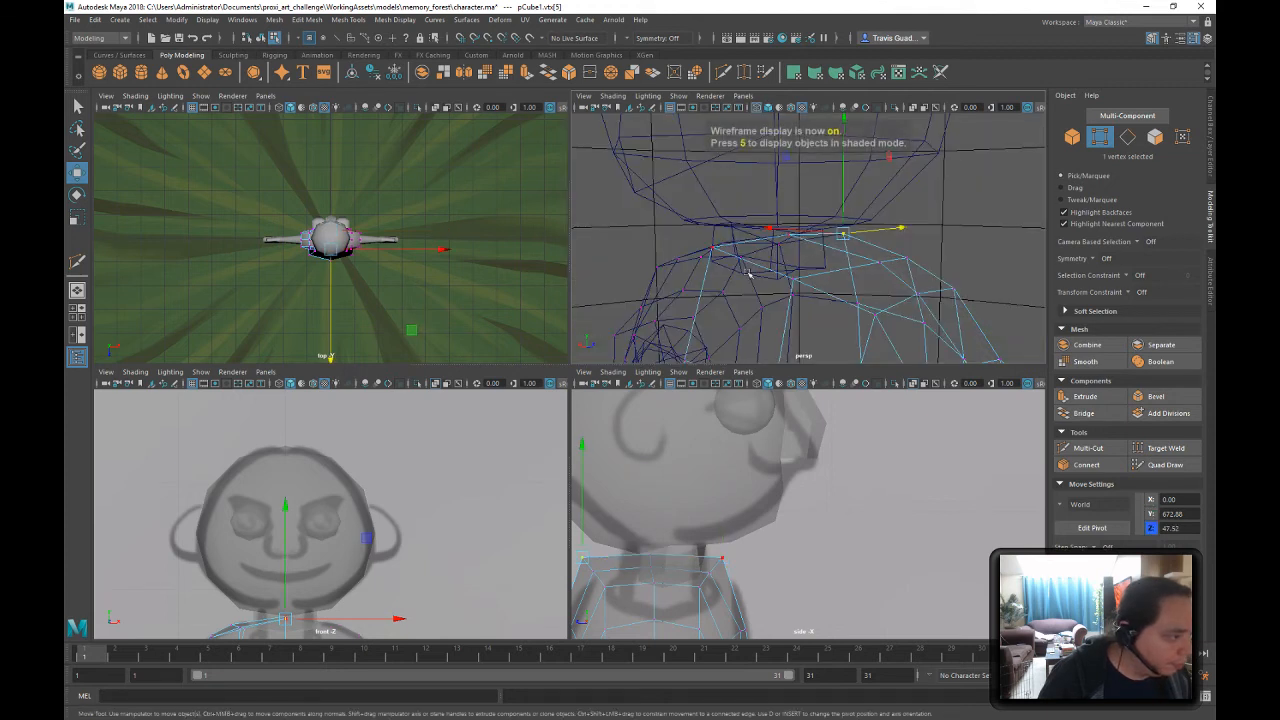
{"action": "left_click", "coordinate": [765, 281]}
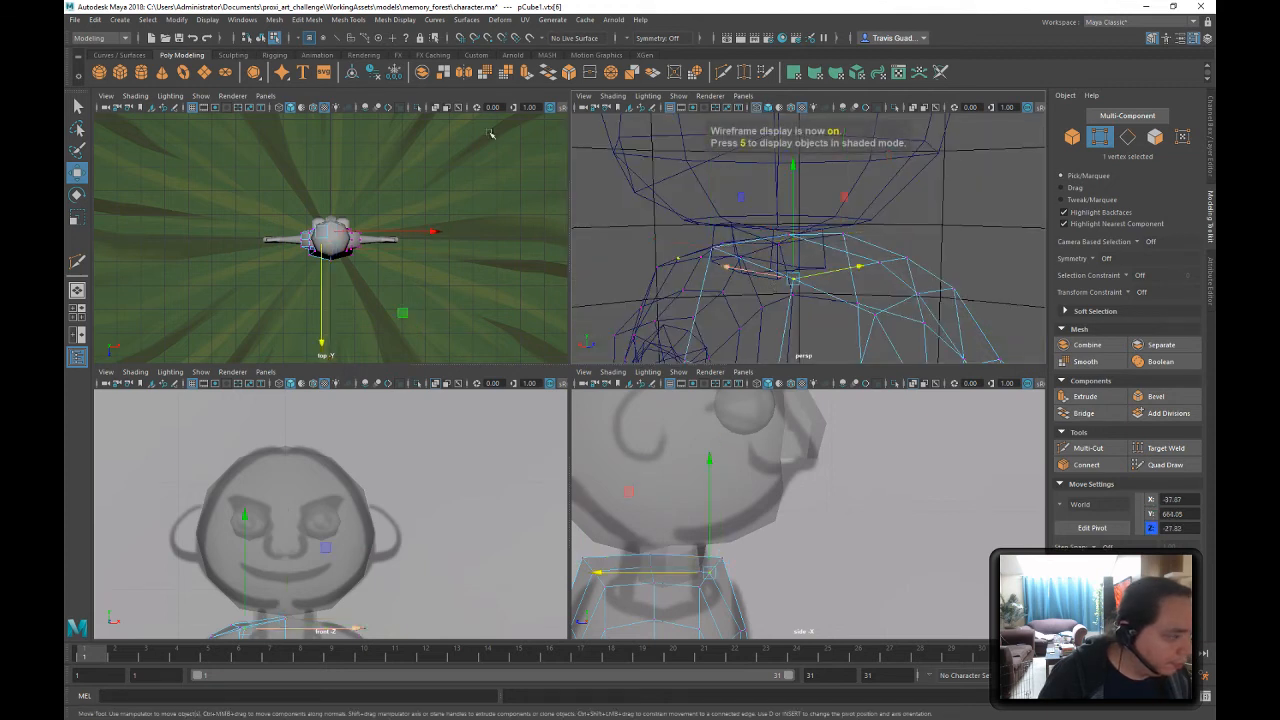
{"action": "left_click", "coordinate": [269, 38]}
{"action": "left_click", "coordinate": [820, 263]}
{"action": "left_click", "coordinate": [826, 260]}
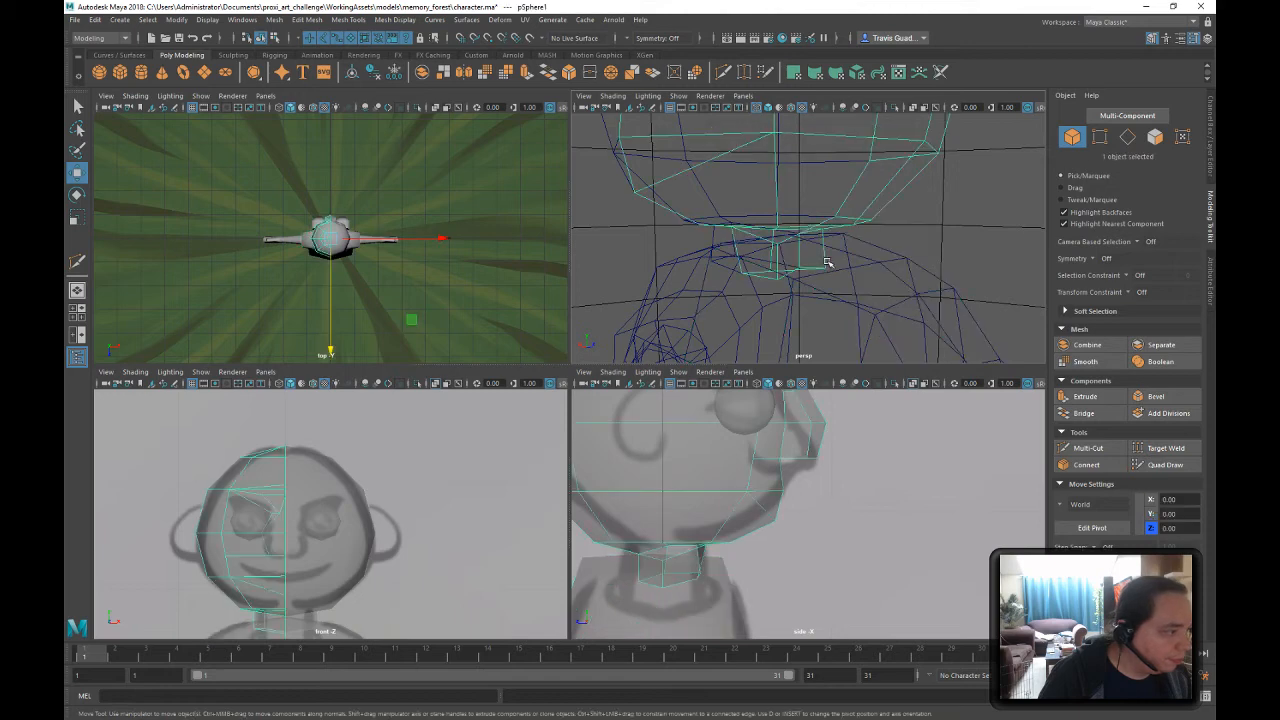
- Delete two faces of the neck extrusion under the head
{"action": "right_click_drag", "start_coordinate": [771, 266], "coordinate": [772, 278]}
{"action": "mouse_move", "coordinate": [820, 284]}
{"action": "left_mouse_down", "text": "alt"}
{"action": "mouse_move", "coordinate": [878, 246]}
{"action": "mouse_move", "coordinate": [770, 295]}
{"action": "mouse_move", "coordinate": [818, 290]}
{"action": "left_mouse_up", "text": "alt"}
{"action": "left_click", "coordinate": [745, 283]}
{"action": "left_click_drag", "start_coordinate": [818, 290], "coordinate": [875, 222], "text": "alt"}
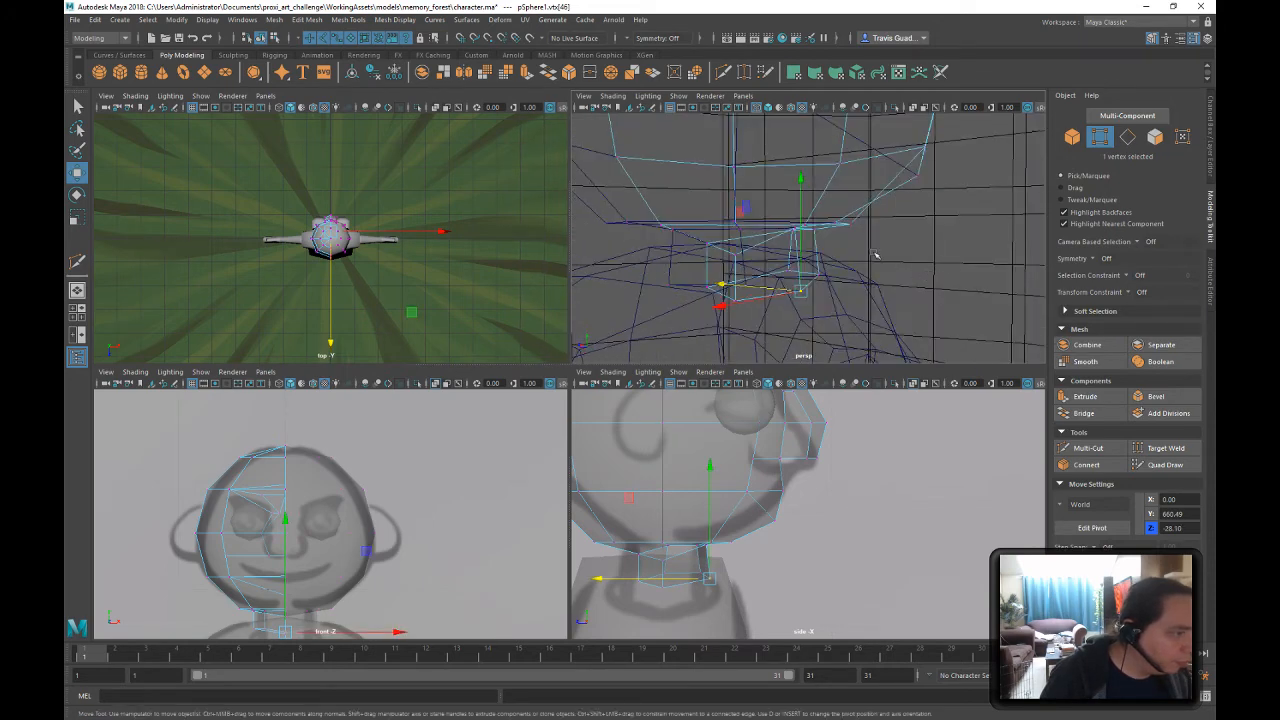
{"action": "right_click_drag", "start_coordinate": [868, 205], "coordinate": [866, 242]}
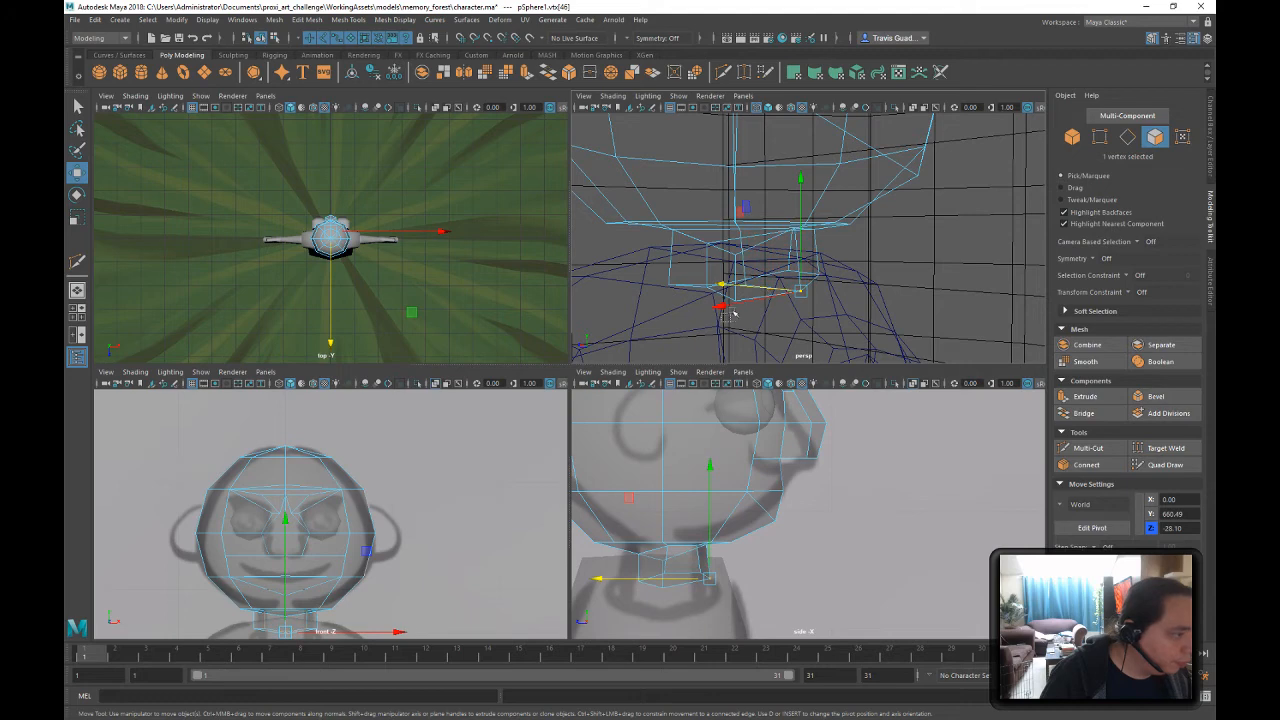
{"action": "left_click_drag", "start_coordinate": [744, 297], "coordinate": [824, 223]}
{"action": "scroll", "coordinate": [872, 262], "scroll_direction": "down", "scroll_amount": 5}
{"action": "key", "text": "Delete"}
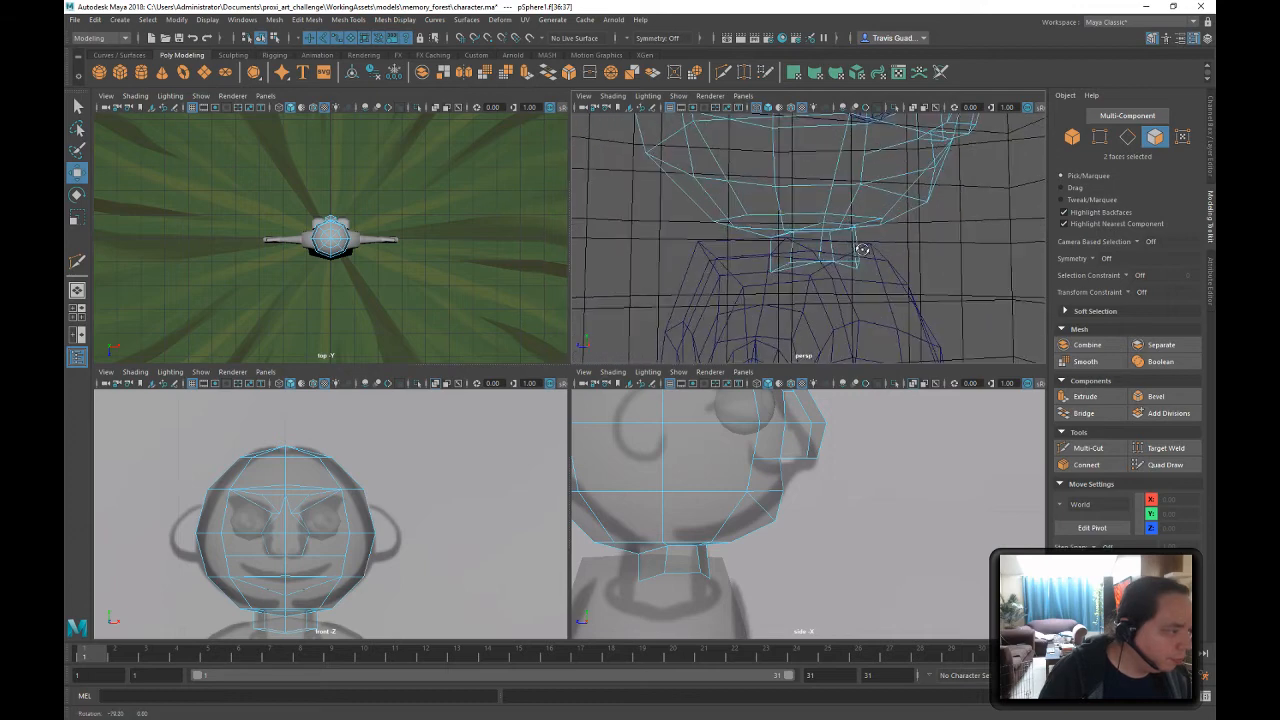
- Pull the neck's rear centre vertices back toward the side reference outline, placing the lower ones at Y 665.17, Z 26.50
{"action": "right_click_drag", "start_coordinate": [824, 222], "coordinate": [778, 219]}
{"action": "left_click_drag", "start_coordinate": [781, 232], "coordinate": [666, 152]}
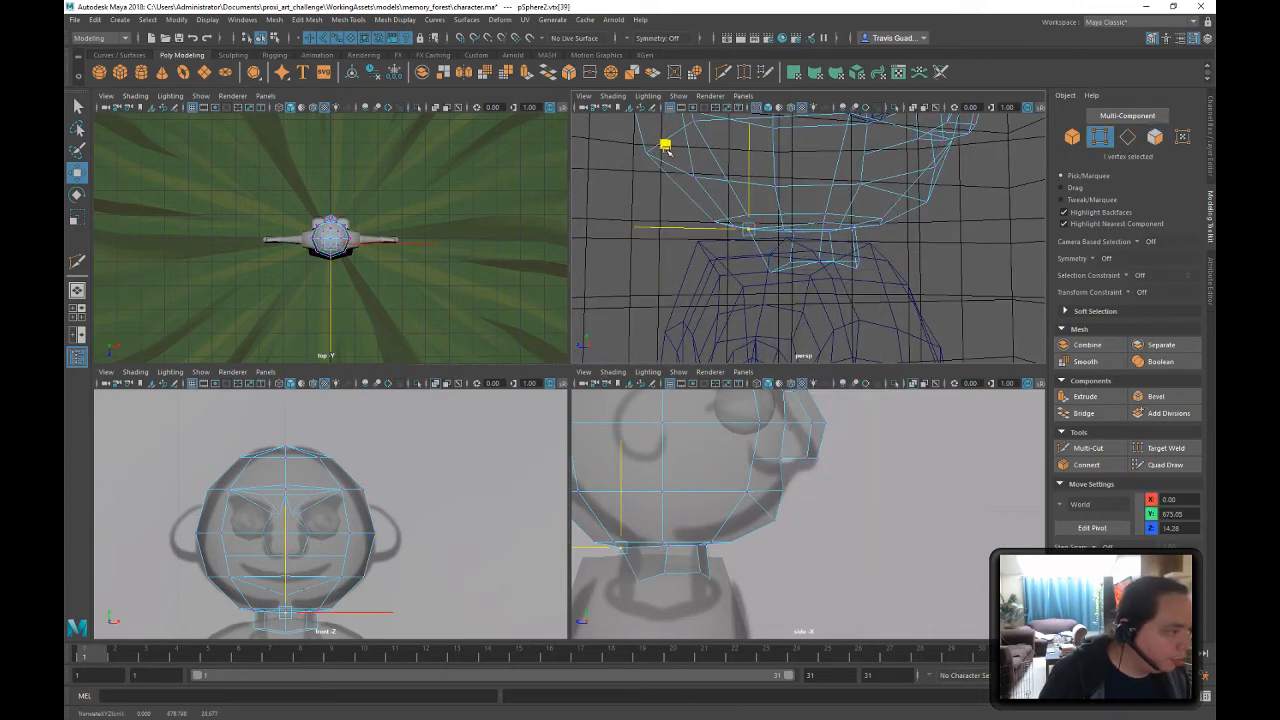
{"action": "left_click_drag", "start_coordinate": [753, 284], "coordinate": [784, 262]}
{"action": "left_click_drag", "start_coordinate": [692, 190], "coordinate": [669, 178]}
{"action": "left_click_drag", "start_coordinate": [946, 268], "coordinate": [731, 294], "text": "alt"}
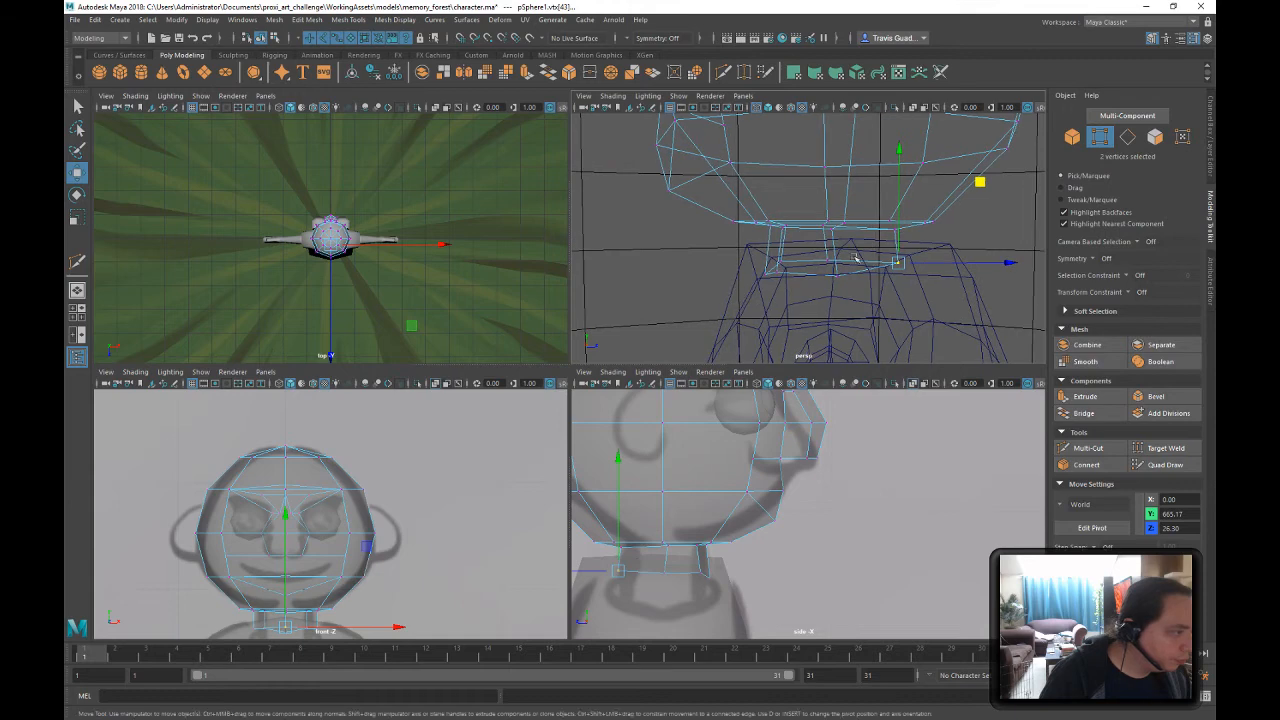
{"action": "left_click_drag", "start_coordinate": [857, 257], "coordinate": [812, 232], "text": "alt"}
{"action": "middle_click_drag", "start_coordinate": [898, 192], "coordinate": [848, 214], "text": "alt"}
{"action": "left_click_drag", "start_coordinate": [848, 214], "coordinate": [860, 250], "text": "alt"}
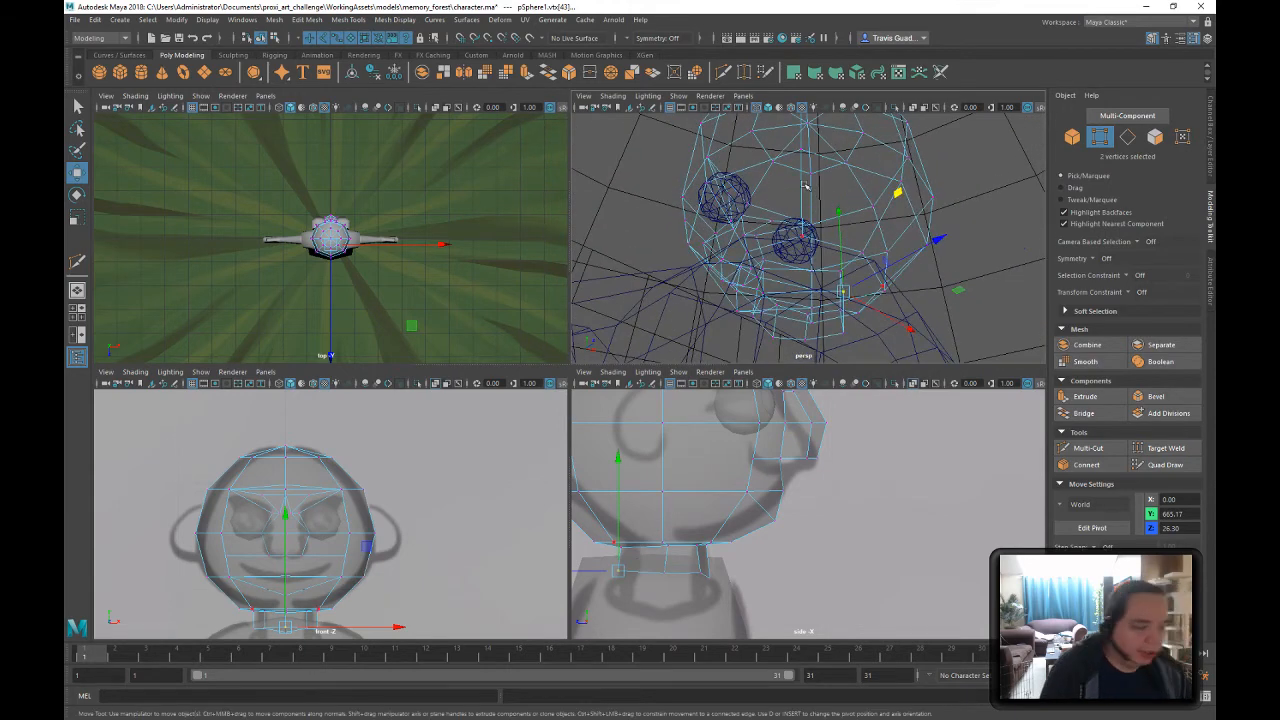
- Multi-Cut an edge from the head's rear underside vertex to the neck's upper edge
{"action": "left_click", "coordinate": [1085, 448]}
{"action": "left_click_drag", "start_coordinate": [800, 268], "coordinate": [806, 206], "text": "alt"}
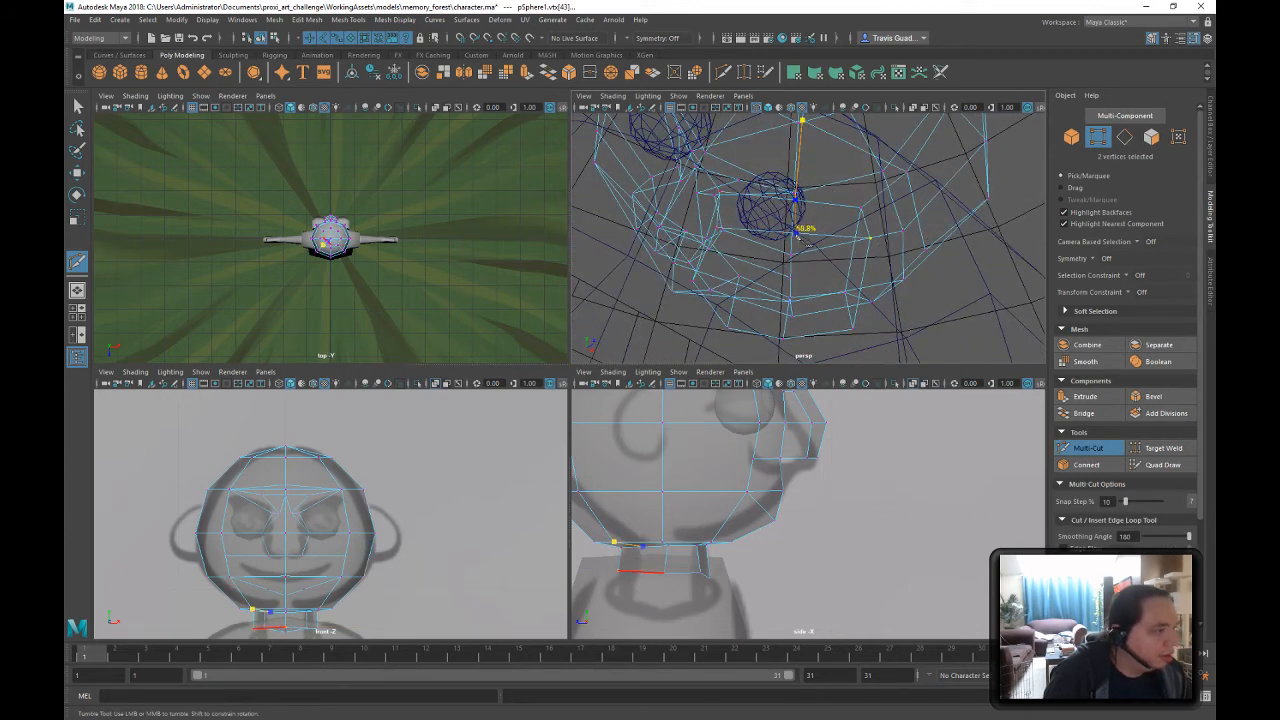
{"action": "left_click_drag", "start_coordinate": [862, 262], "coordinate": [858, 232], "text": "alt"}
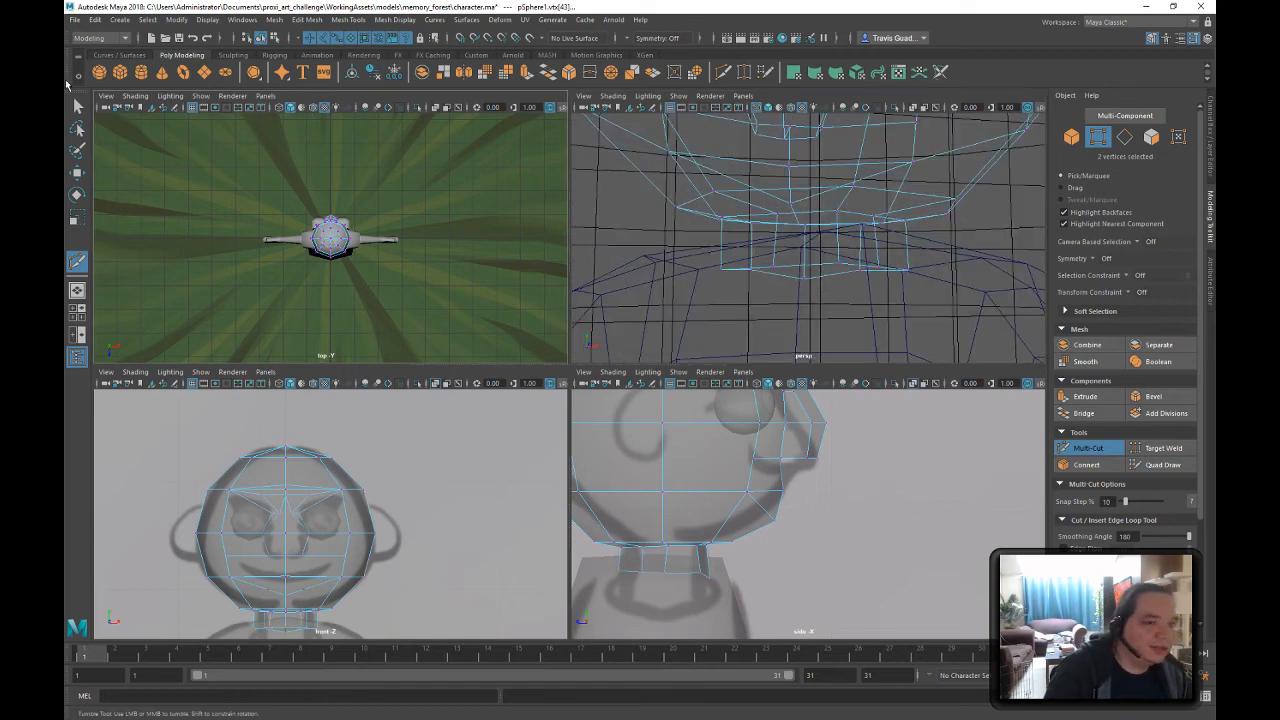
{"action": "left_click", "coordinate": [80, 106]}
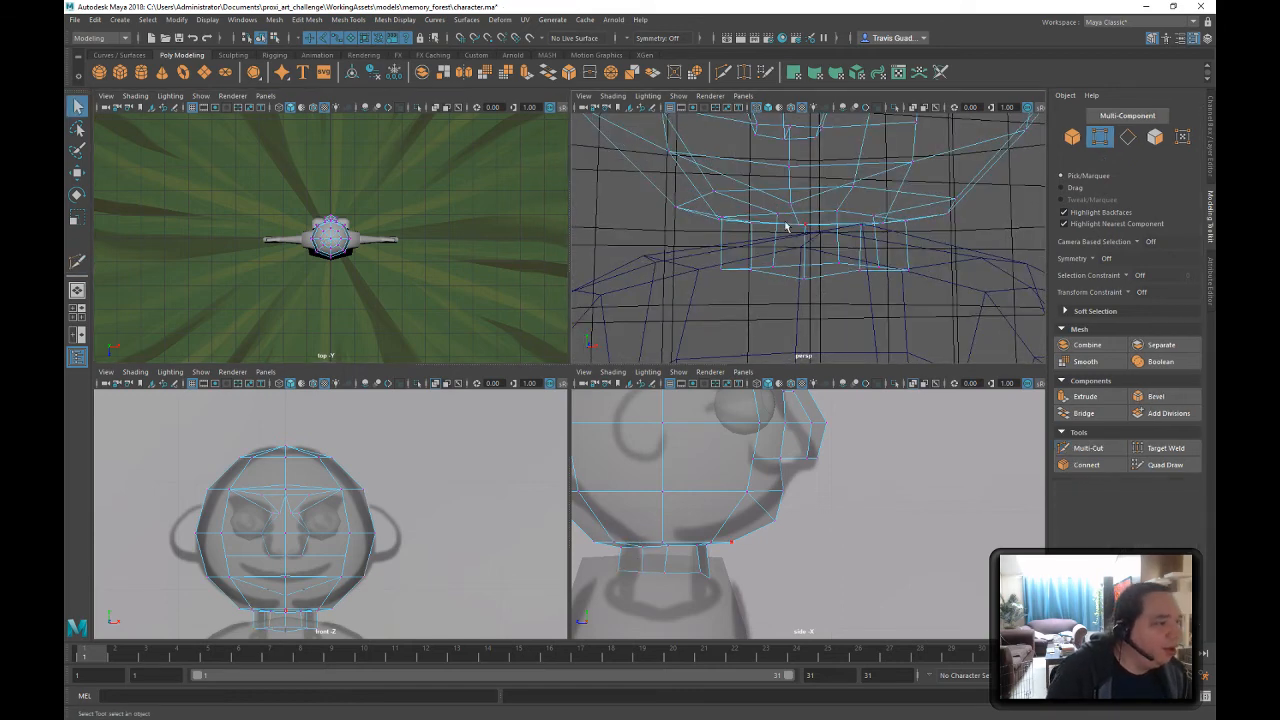
{"action": "left_click_drag", "start_coordinate": [784, 268], "coordinate": [920, 213], "text": "alt"}
{"action": "key", "text": "w"}
{"action": "left_click_drag", "start_coordinate": [800, 192], "coordinate": [812, 280], "text": "alt"}
{"action": "scroll", "coordinate": [740, 250], "scroll_direction": "down", "scroll_amount": 6}
{"action": "left_click_drag", "start_coordinate": [640, 233], "coordinate": [774, 268], "text": "alt"}
- Return to textured shading in object mode and soften the edges of the mirrored head half
{"action": "left_click", "coordinate": [274, 39]}
{"action": "left_click", "coordinate": [261, 39]}
{"action": "left_click", "coordinate": [967, 262]}
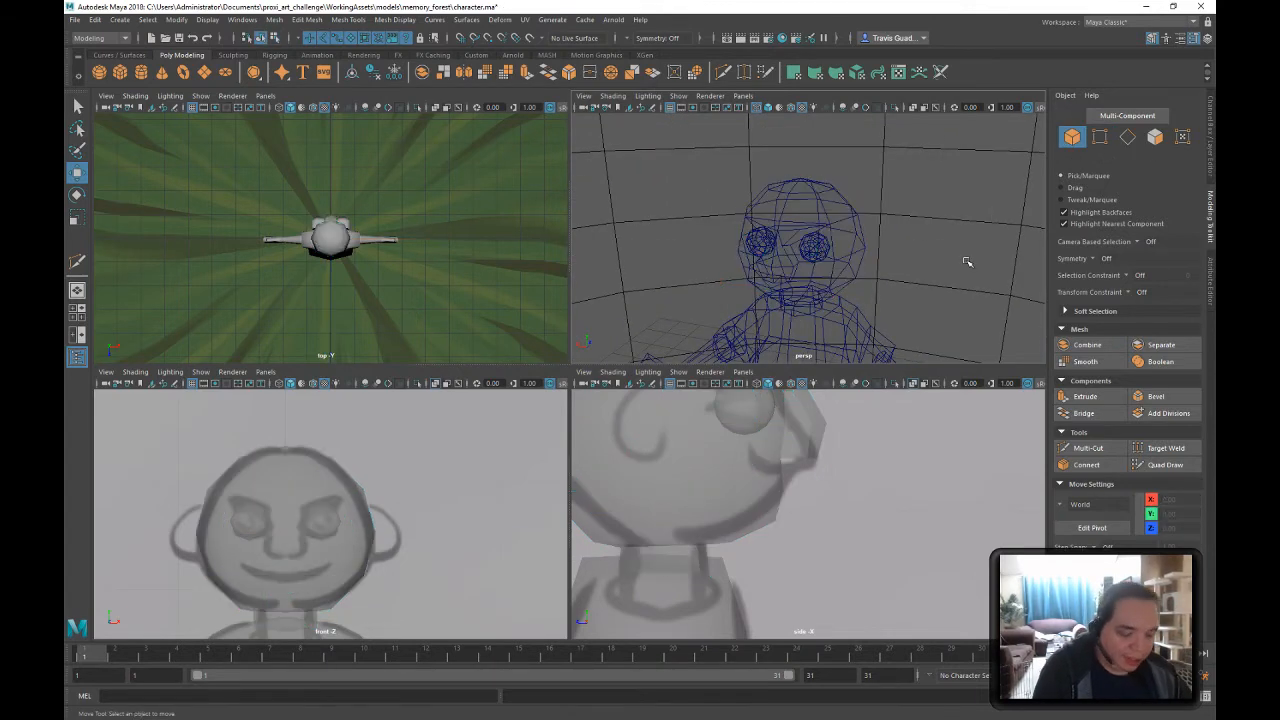
{"action": "key", "text": "6"}
{"action": "left_click", "coordinate": [853, 240]}
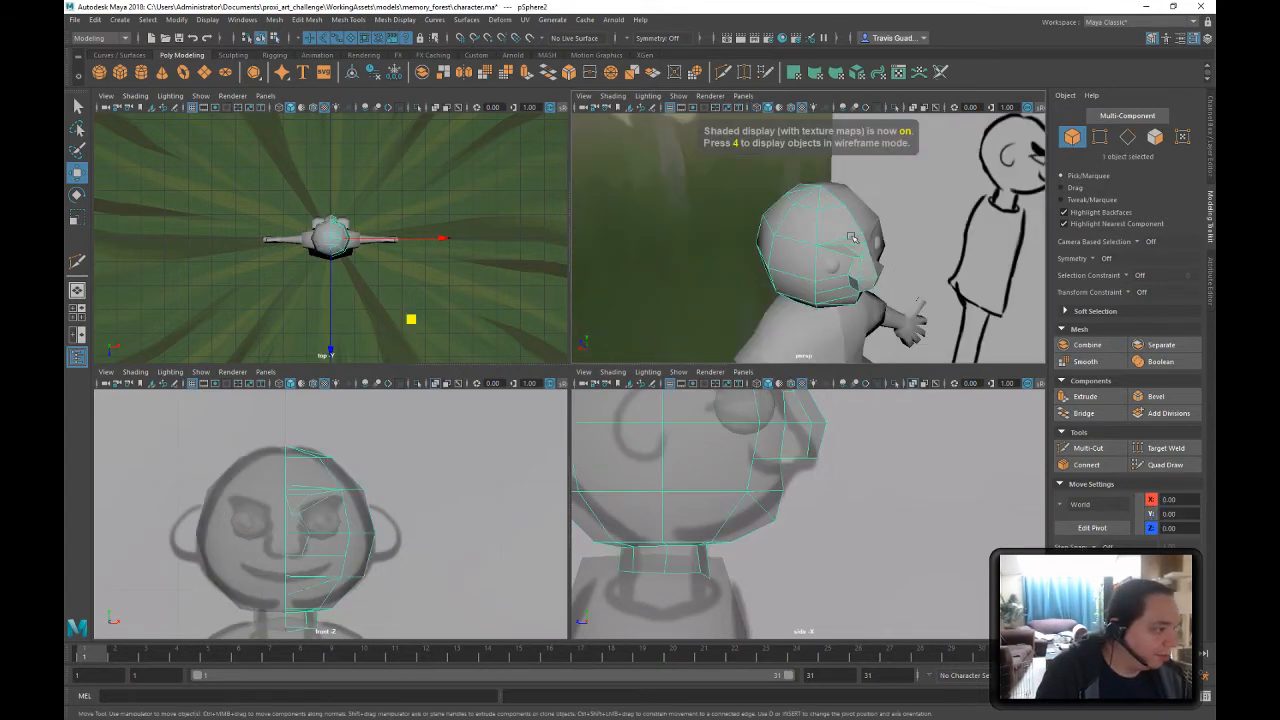
{"action": "left_click", "coordinate": [400, 20]}
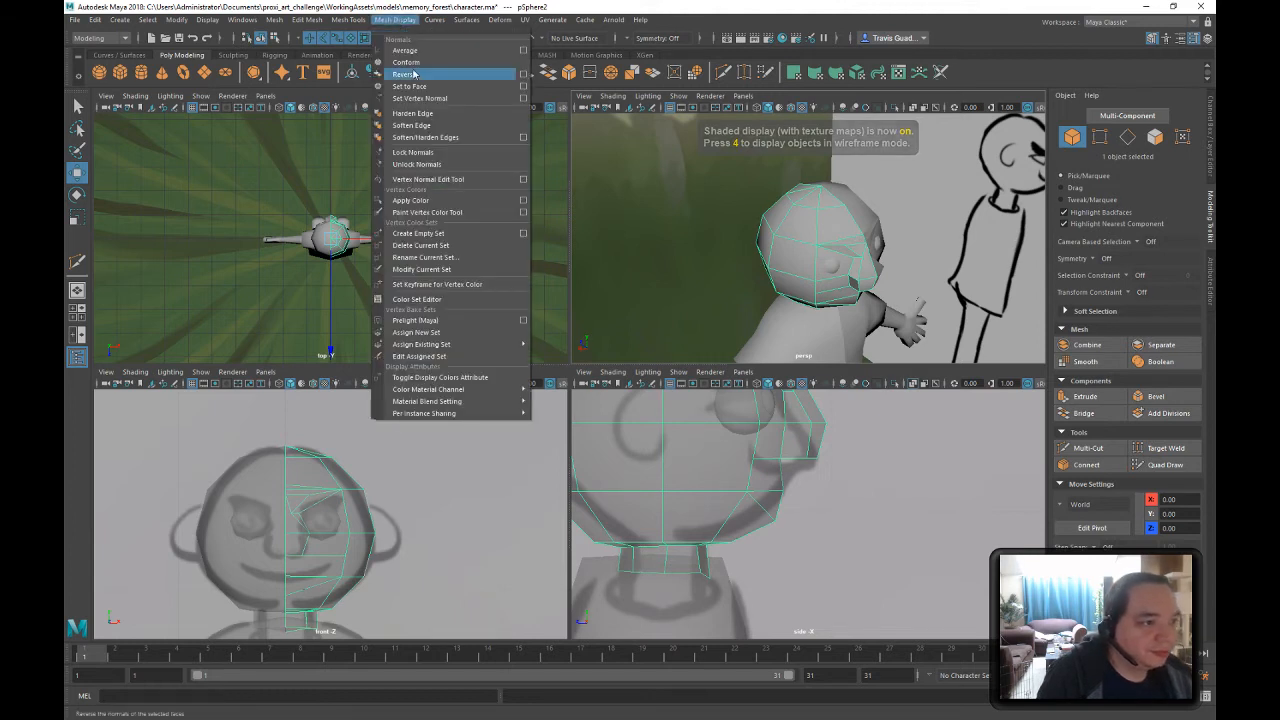
{"action": "left_click", "coordinate": [441, 126]}
- Move the upper vertex on the side of the nose inward to X 16.08
{"action": "scroll", "coordinate": [850, 226], "scroll_direction": "up", "scroll_amount": 6}
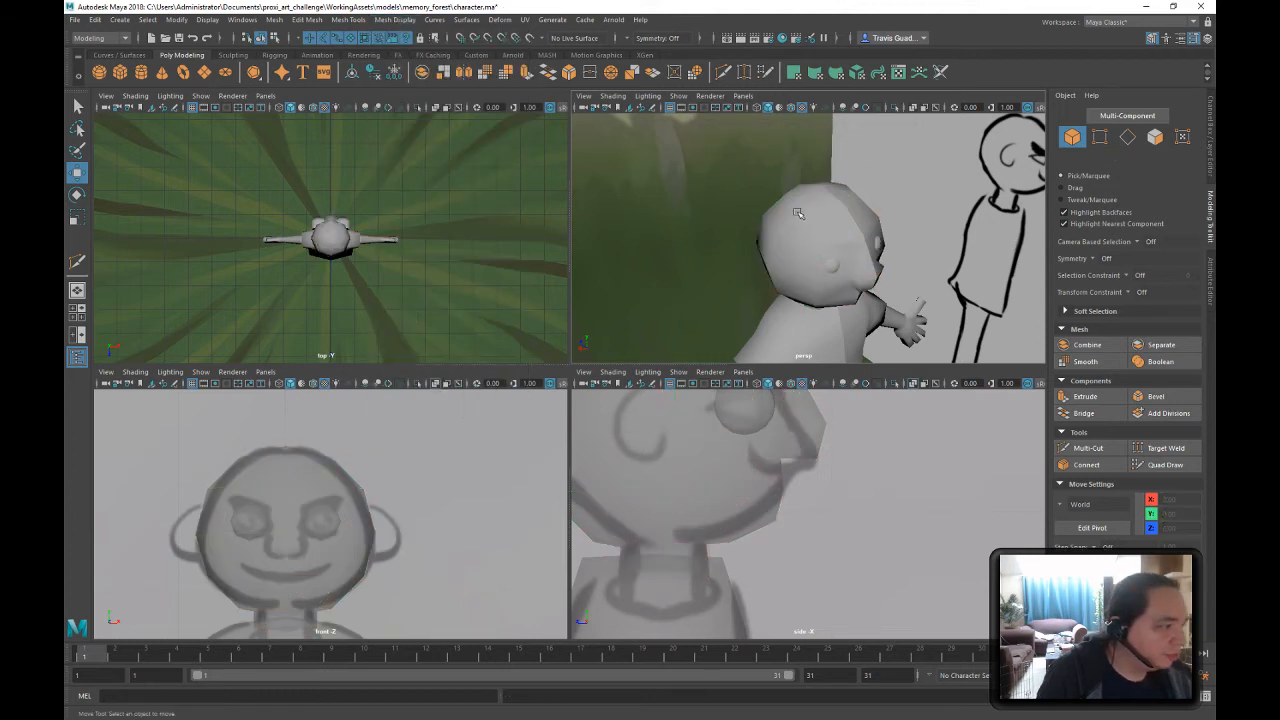
{"action": "middle_click_drag", "start_coordinate": [850, 226], "coordinate": [832, 160], "text": "alt"}
{"action": "scroll", "coordinate": [832, 160], "scroll_direction": "down", "scroll_amount": 3}
{"action": "left_click", "coordinate": [767, 172]}
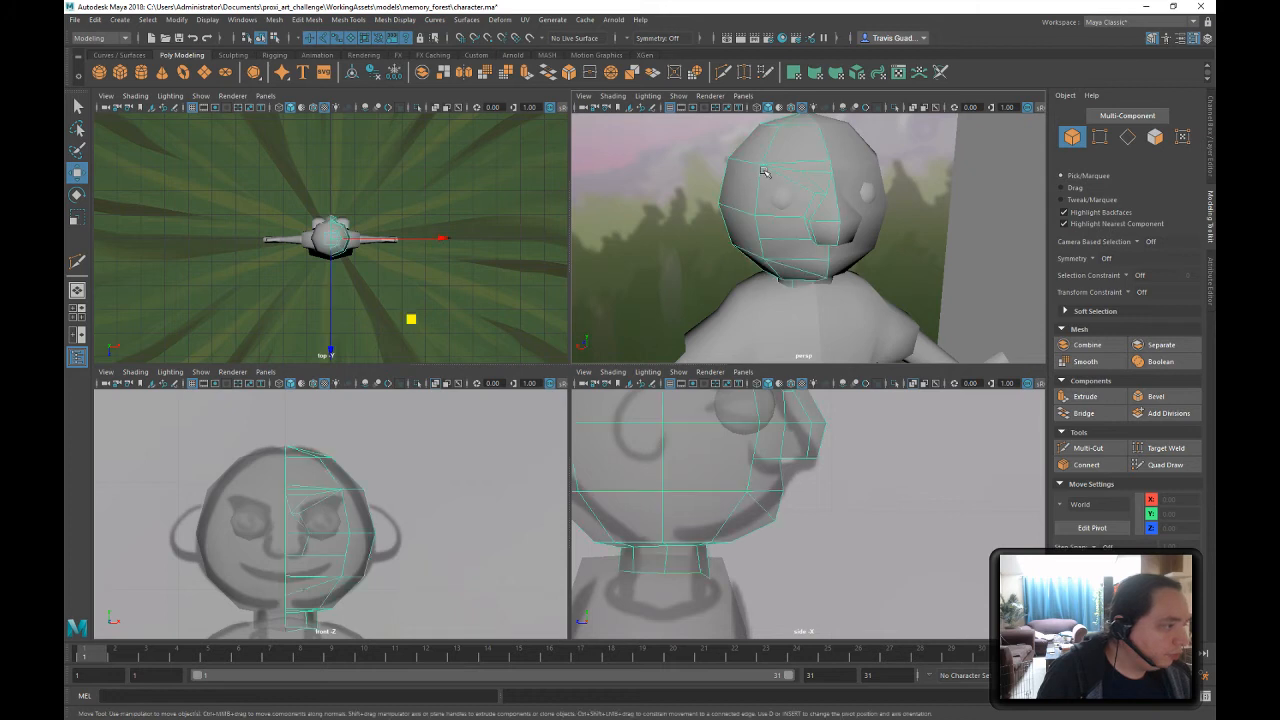
{"action": "scroll", "coordinate": [767, 172], "scroll_direction": "up", "scroll_amount": 3}
{"action": "left_click_drag", "start_coordinate": [836, 204], "coordinate": [815, 168], "text": "alt"}
{"action": "right_click_drag", "start_coordinate": [815, 168], "coordinate": [757, 171]}
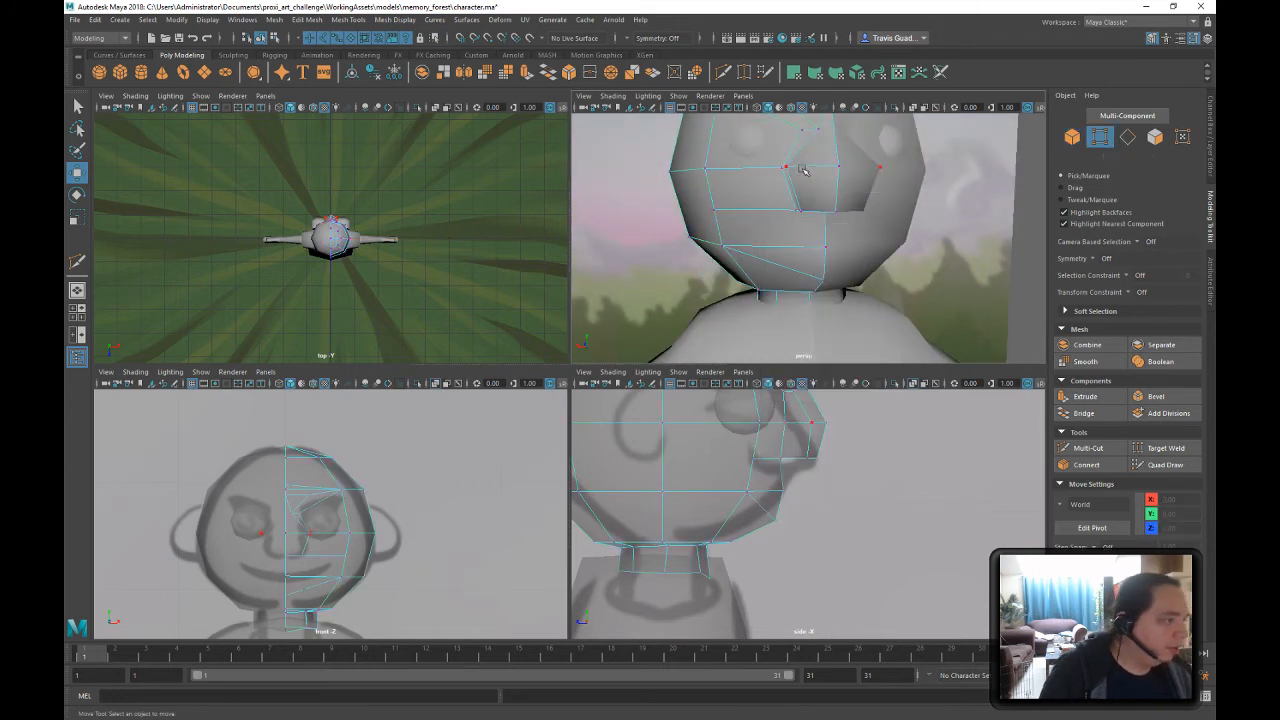
{"action": "left_click", "coordinate": [727, 168]}
{"action": "left_click_drag", "start_coordinate": [727, 168], "coordinate": [745, 166]}
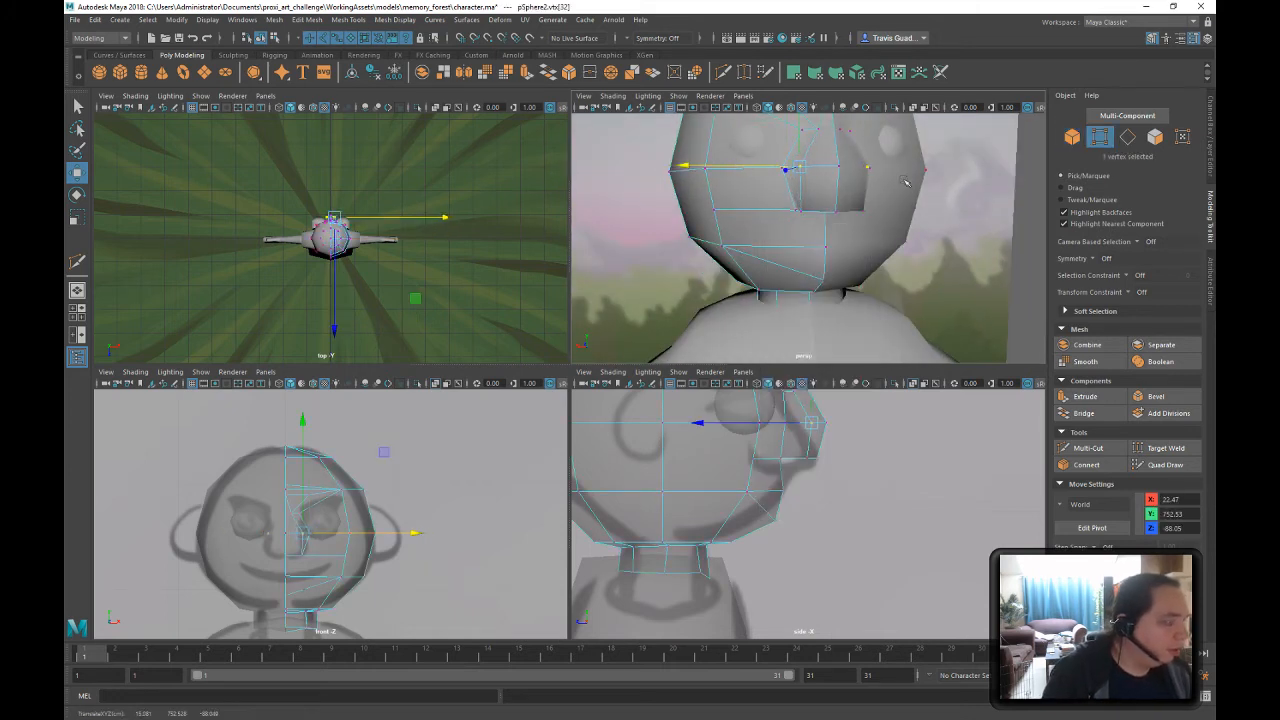
{"action": "left_click_drag", "start_coordinate": [892, 245], "coordinate": [800, 256], "text": "alt"}
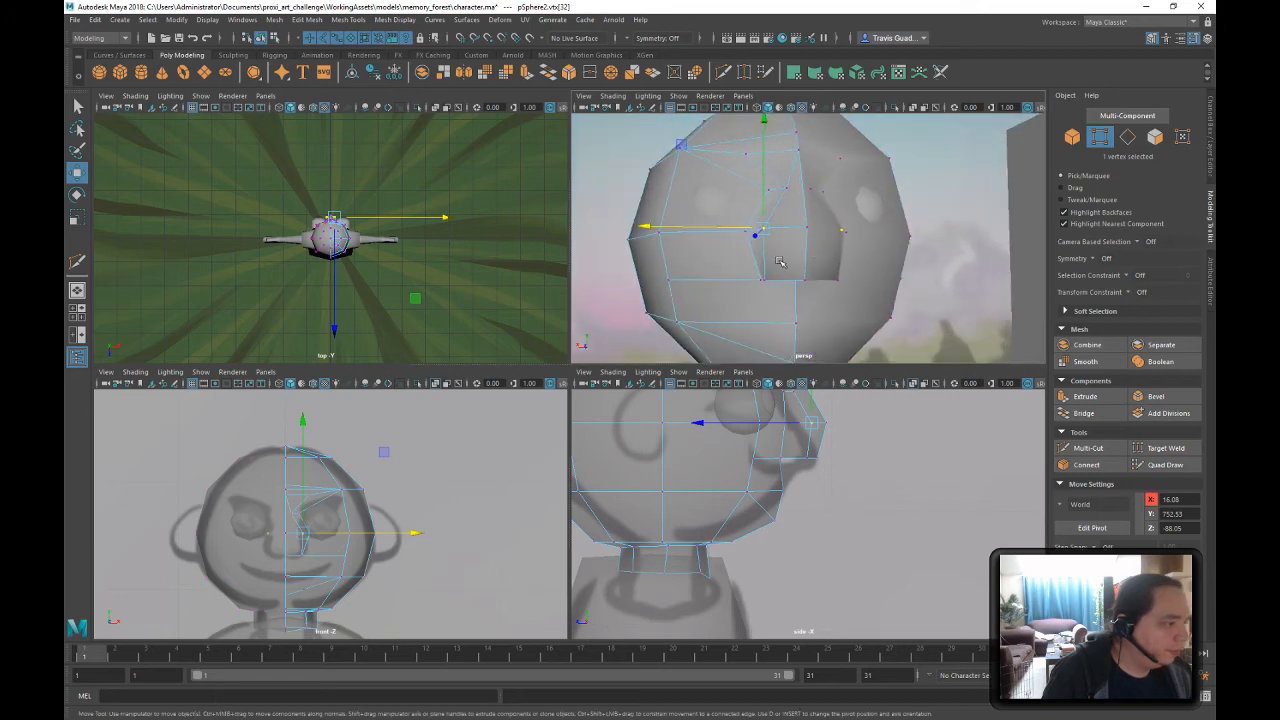
- Move the lower vertex on the side of the nose inward to X 13.51
{"action": "key", "text": "F8"}
{"action": "scroll", "coordinate": [825, 290], "scroll_direction": "up", "scroll_amount": 3}
{"action": "right_click", "coordinate": [929, 235]}
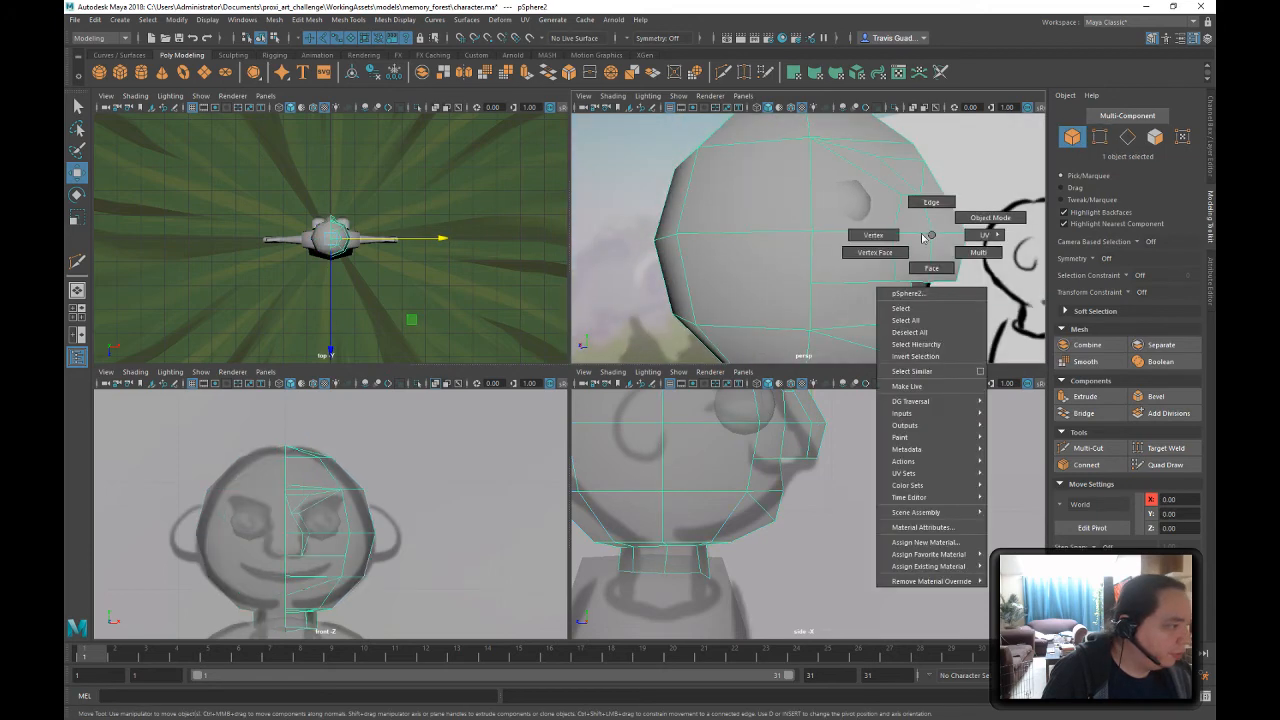
{"action": "left_click", "coordinate": [873, 235]}
{"action": "left_click_drag", "start_coordinate": [873, 235], "coordinate": [849, 193], "text": "alt"}
{"action": "left_click", "coordinate": [871, 261]}
{"action": "left_click", "coordinate": [850, 256]}
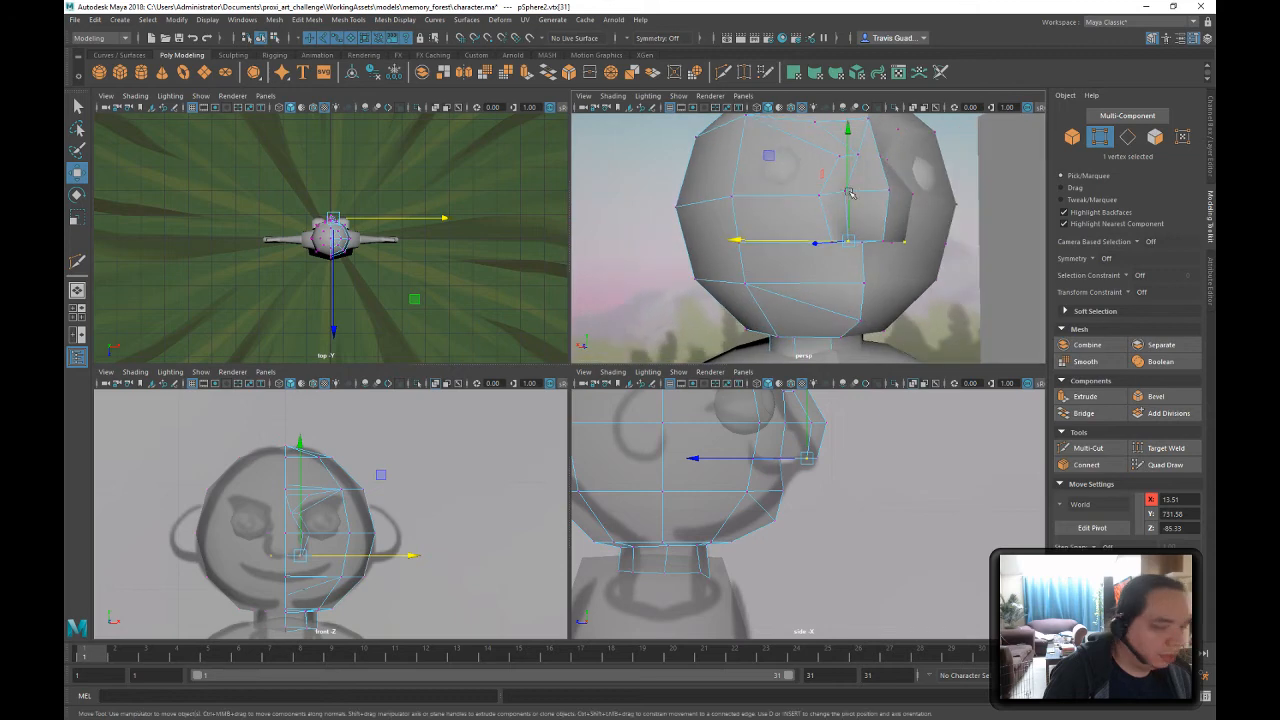
- Extrude the side face of the nose outward as a nostril and flatten the new face along X
{"action": "left_click_drag", "start_coordinate": [919, 238], "coordinate": [834, 207], "text": "alt"}
{"action": "right_click_drag", "start_coordinate": [834, 207], "coordinate": [840, 241]}
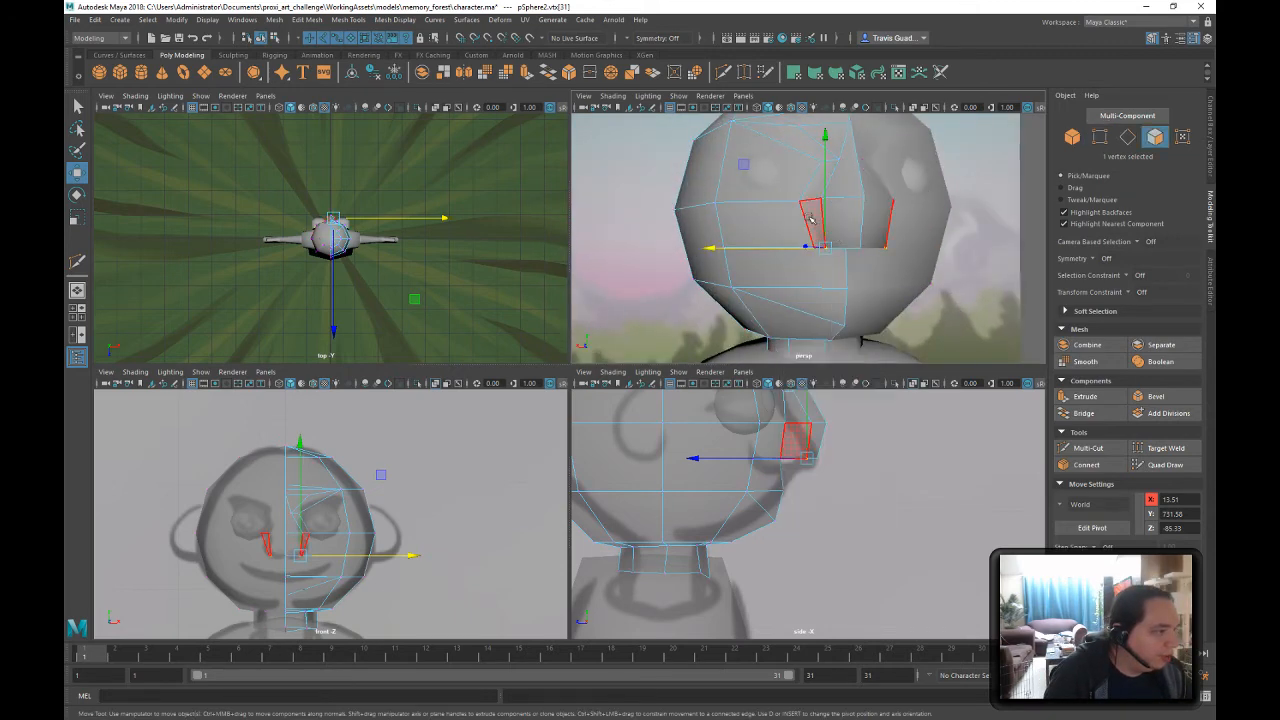
{"action": "left_click", "coordinate": [812, 222]}
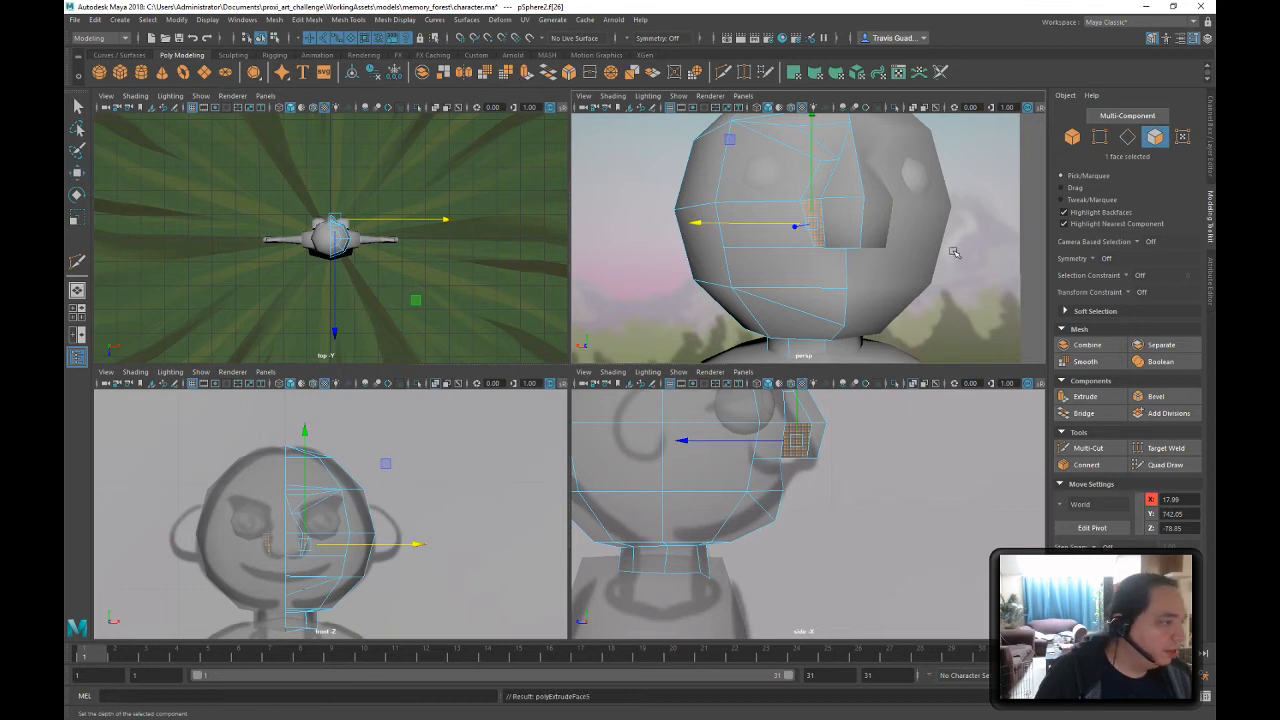
{"action": "key", "text": "ctrl+e"}
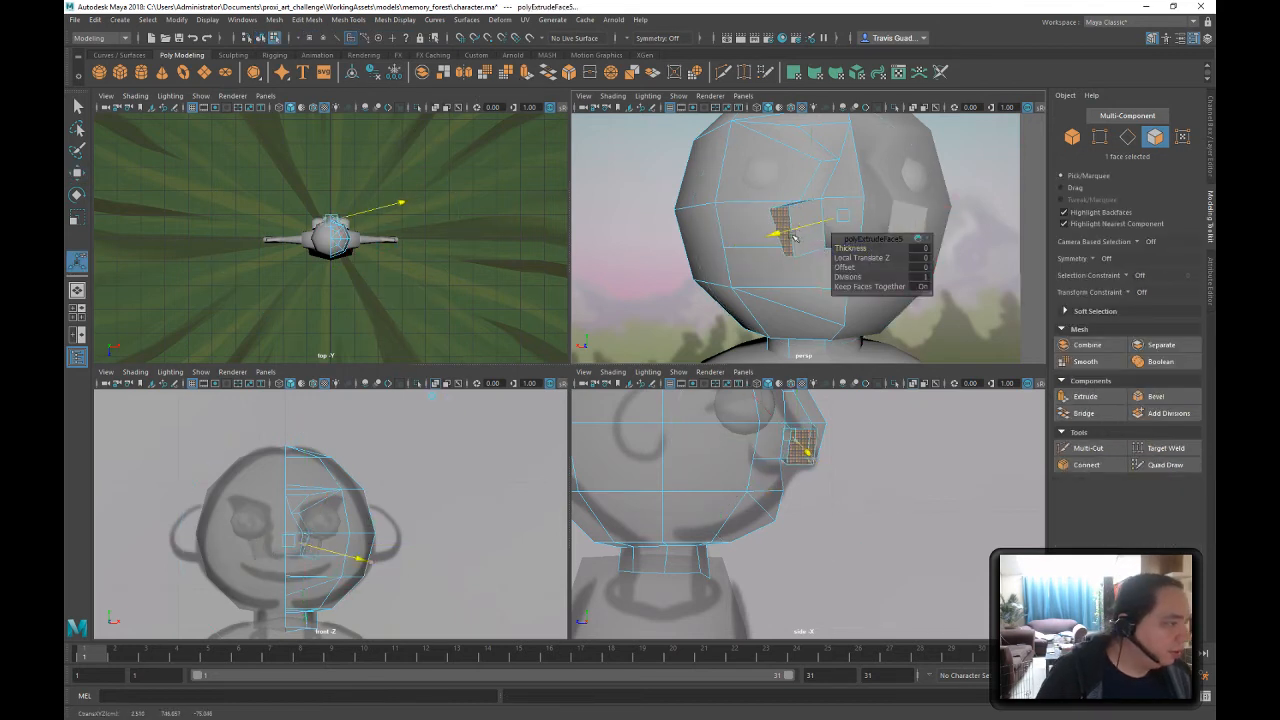
{"action": "key", "text": "e"}
{"action": "key", "text": "w"}
{"action": "key", "text": "r"}
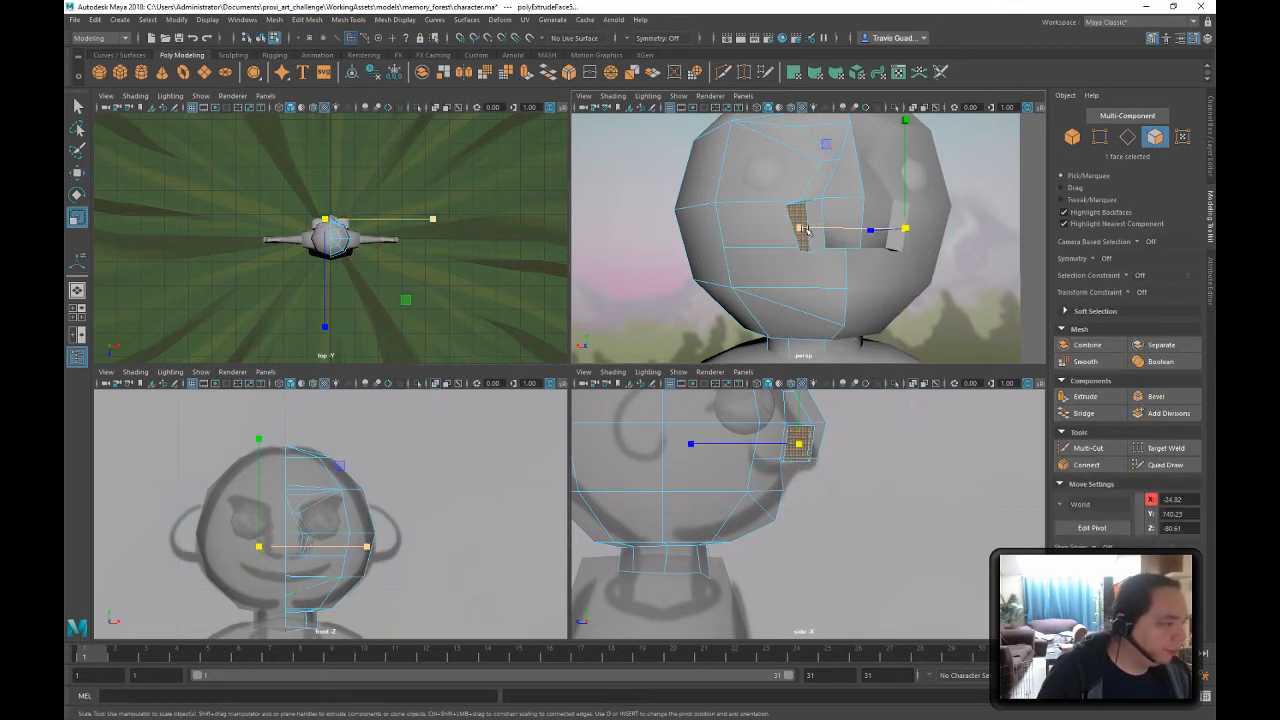
{"action": "left_click_drag", "start_coordinate": [912, 230], "coordinate": [859, 240]}
{"action": "key", "text": "w"}
{"action": "left_click", "coordinate": [826, 234]}
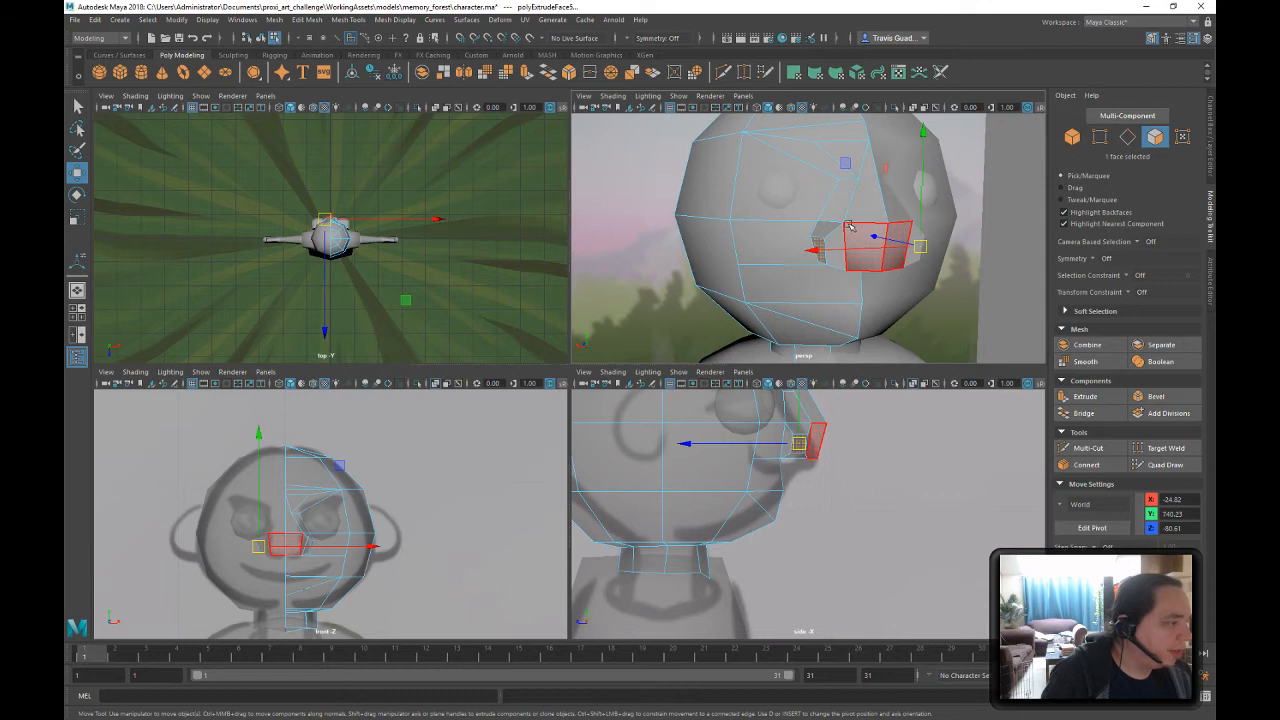
- Cut a new edge with Multi-Cut across the front of the nose tip, from the centre edge to the nostril
{"action": "left_click", "coordinate": [261, 38]}
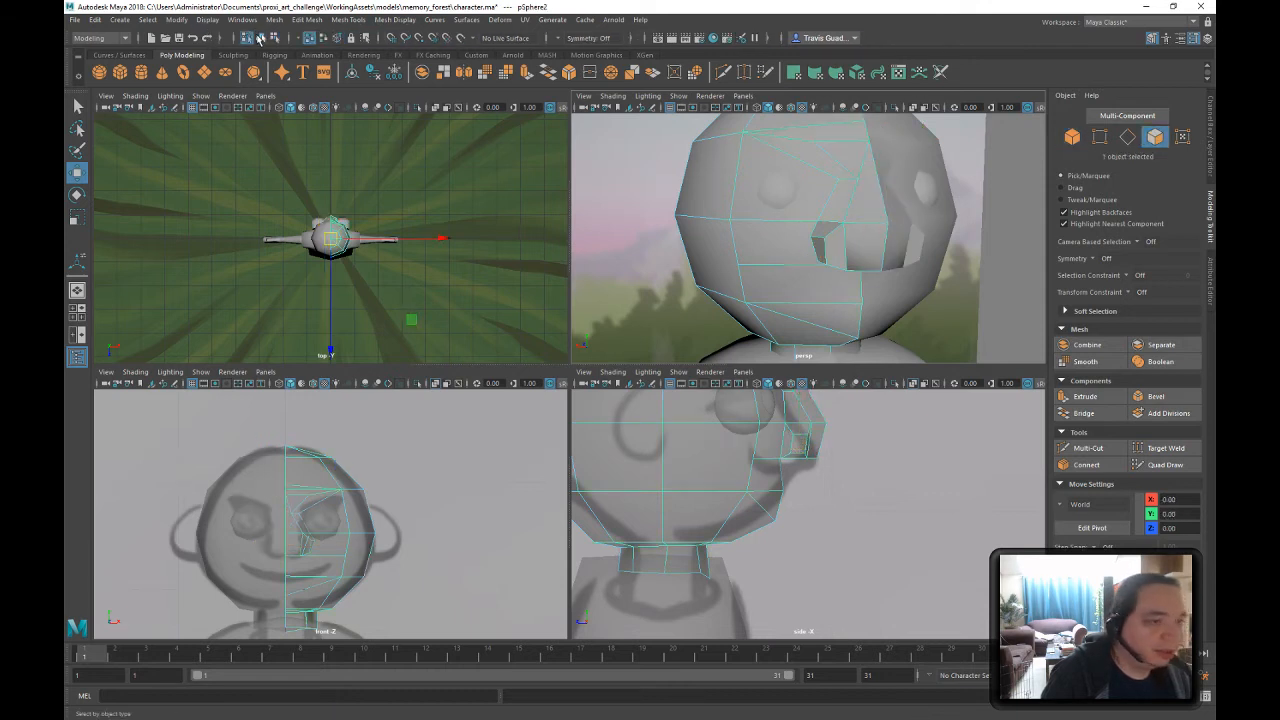
{"action": "left_click", "coordinate": [1088, 448]}
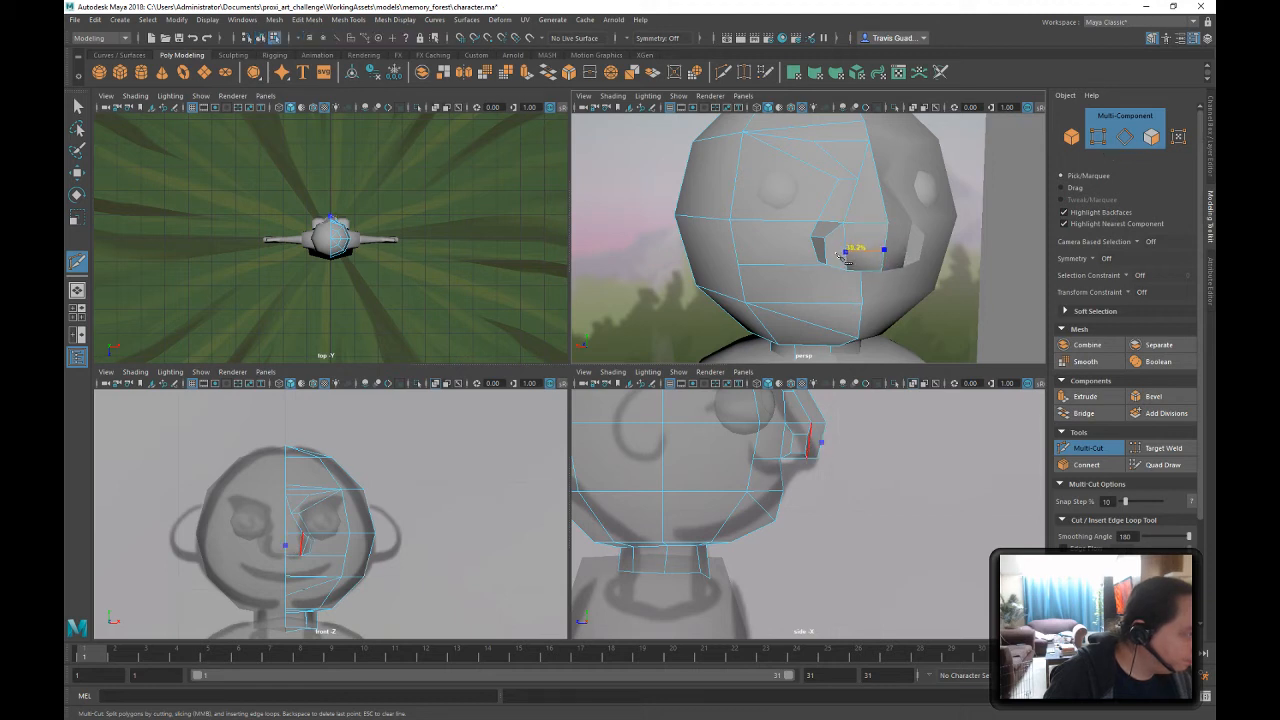
{"action": "left_click_drag", "start_coordinate": [862, 250], "coordinate": [906, 236], "text": "alt"}
{"action": "middle_click_drag", "start_coordinate": [908, 208], "coordinate": [850, 270], "text": "alt"}
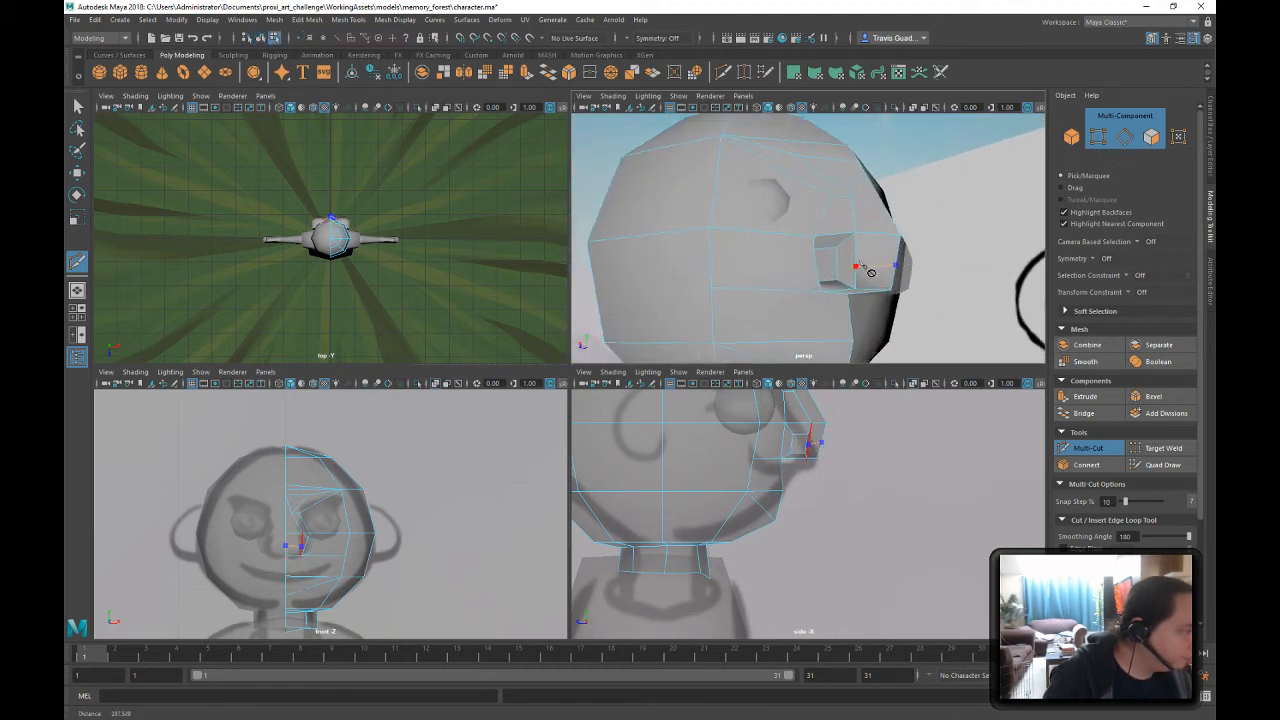
{"action": "right_click_drag", "start_coordinate": [850, 270], "coordinate": [868, 273], "text": "alt"}
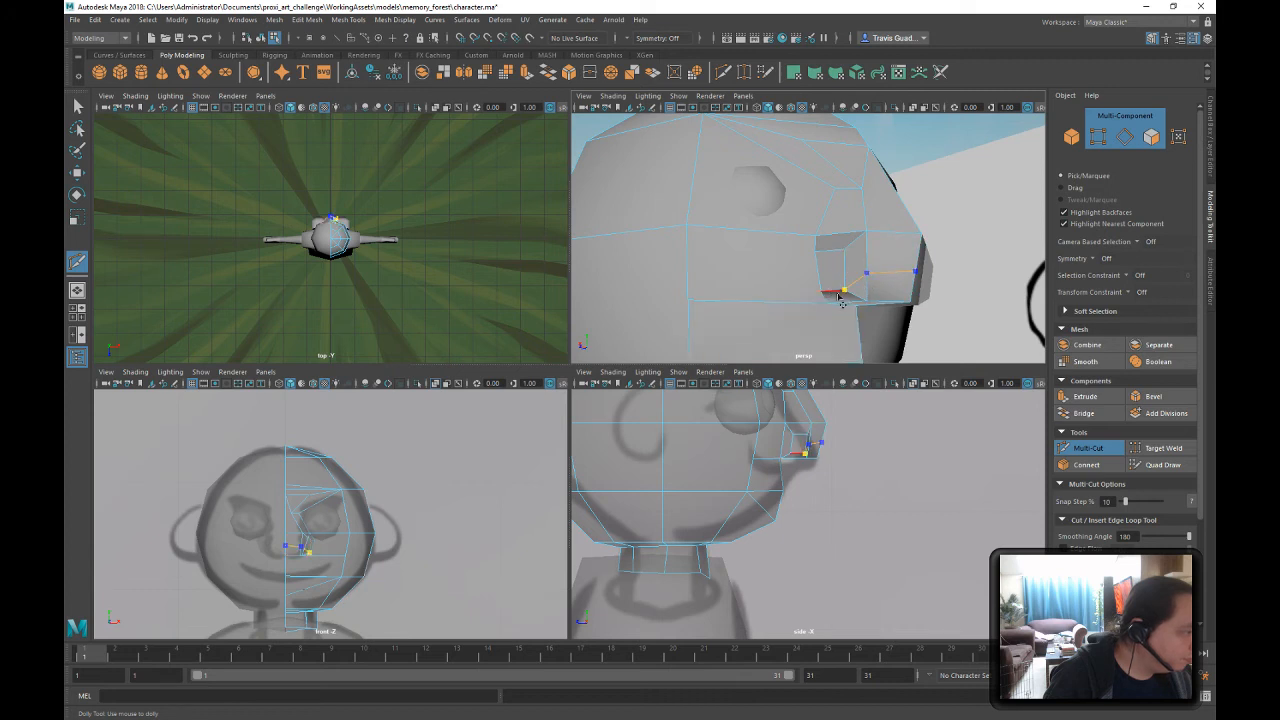
{"action": "right_click", "coordinate": [914, 327]}
{"action": "left_click_drag", "start_coordinate": [914, 327], "coordinate": [856, 334], "text": "alt"}
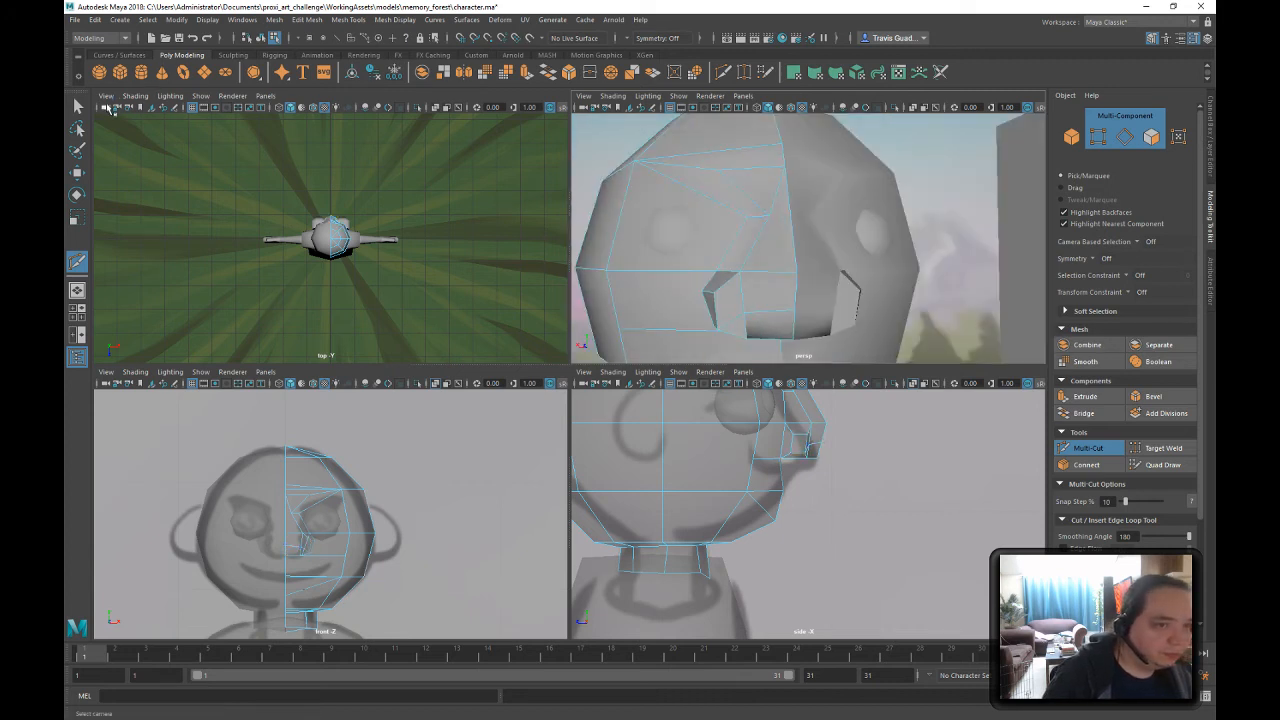
- Select the two vertices of the new nose-tip edge and pull them forward along Z to -96.43
{"action": "left_click", "coordinate": [80, 110]}
{"action": "right_click_drag", "start_coordinate": [792, 327], "coordinate": [752, 326]}
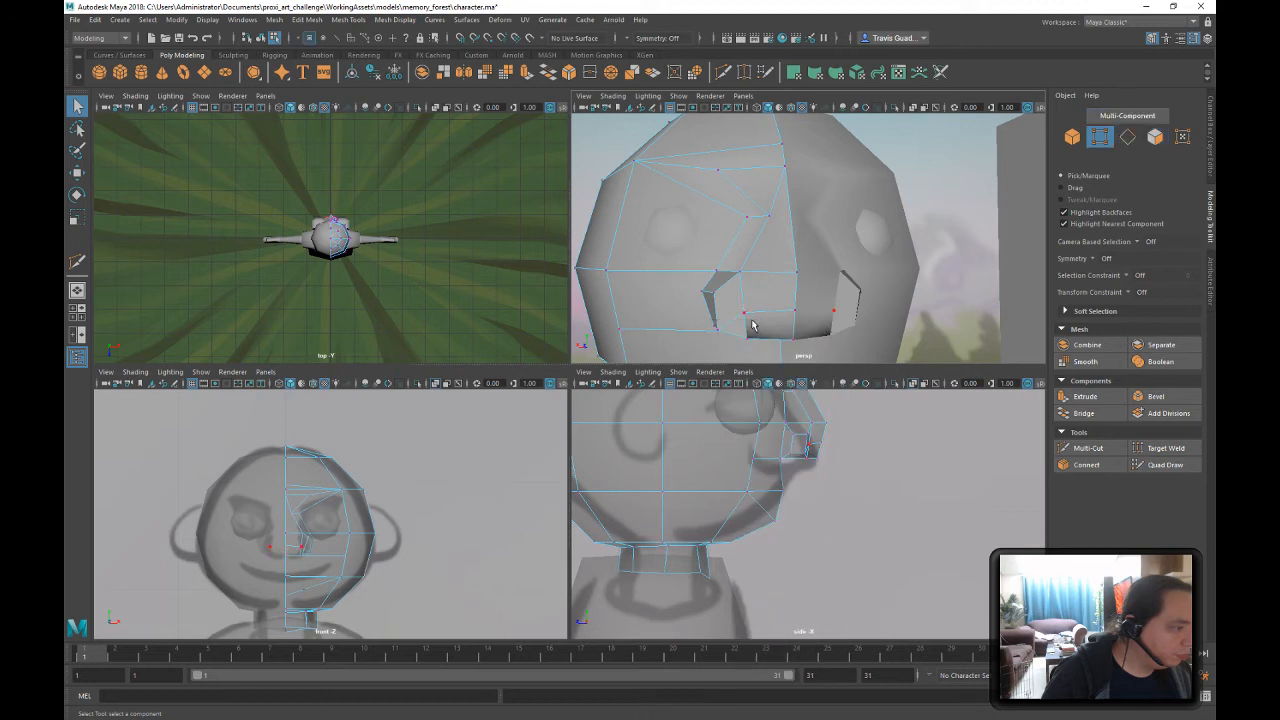
{"action": "left_click", "coordinate": [745, 314]}
{"action": "key", "text": "w"}
{"action": "left_click", "coordinate": [796, 313], "text": "shift"}
{"action": "left_click_drag", "start_coordinate": [798, 318], "coordinate": [825, 284], "text": "alt"}
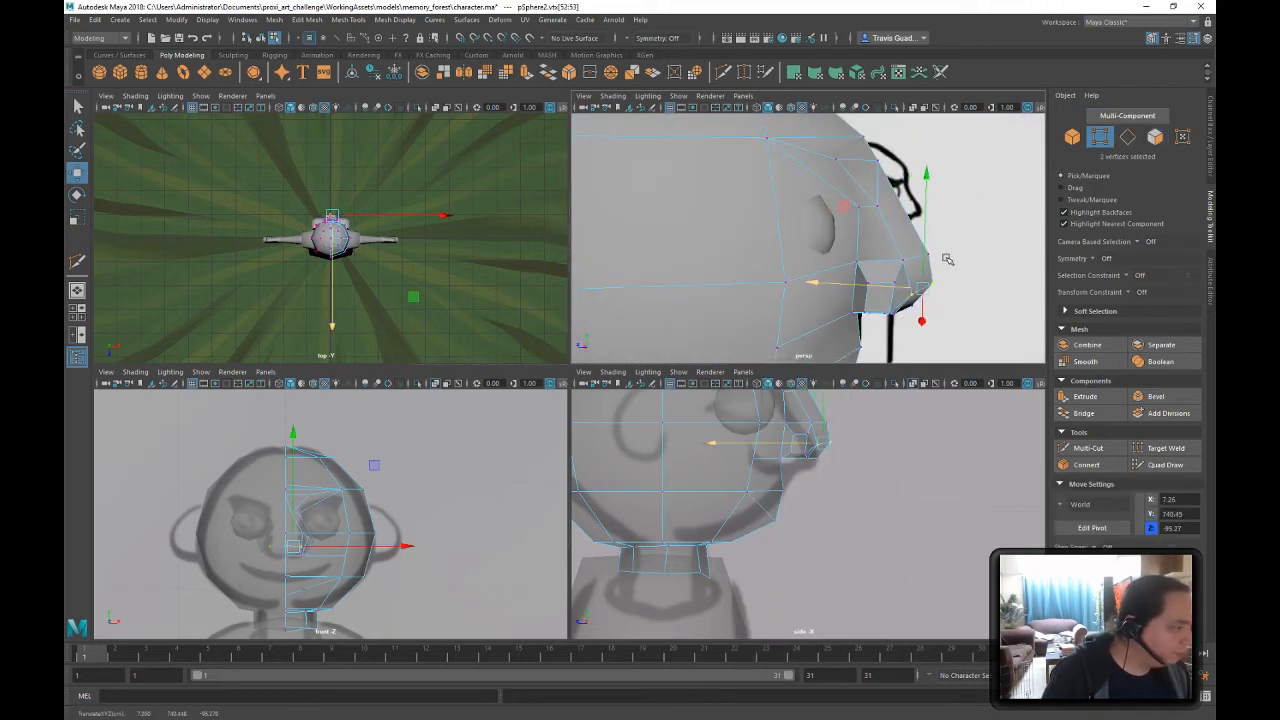
{"action": "left_click_drag", "start_coordinate": [949, 260], "coordinate": [963, 242], "text": "alt"}
{"action": "middle_click_drag", "start_coordinate": [989, 299], "coordinate": [984, 297]}
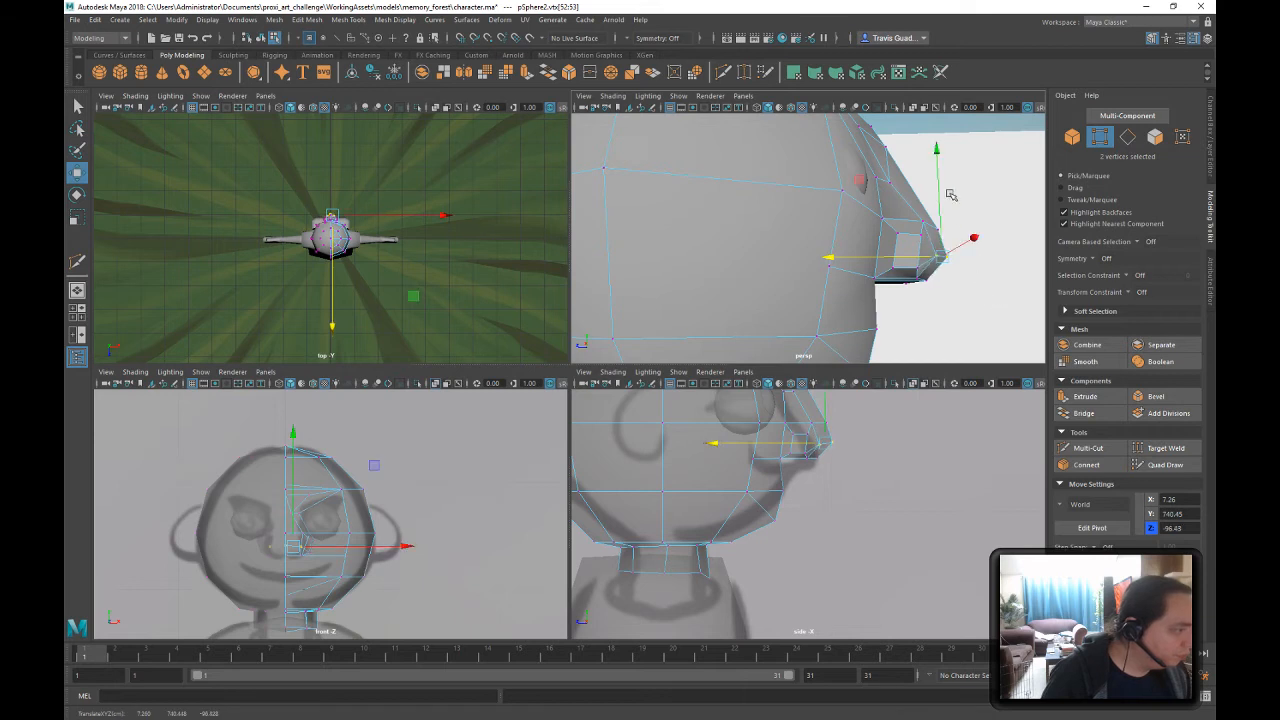
{"action": "left_click_drag", "start_coordinate": [950, 194], "coordinate": [953, 270]}
- Move the lower front vertex on the side of the nose forward to Z -88.57
{"action": "left_click", "coordinate": [921, 283]}
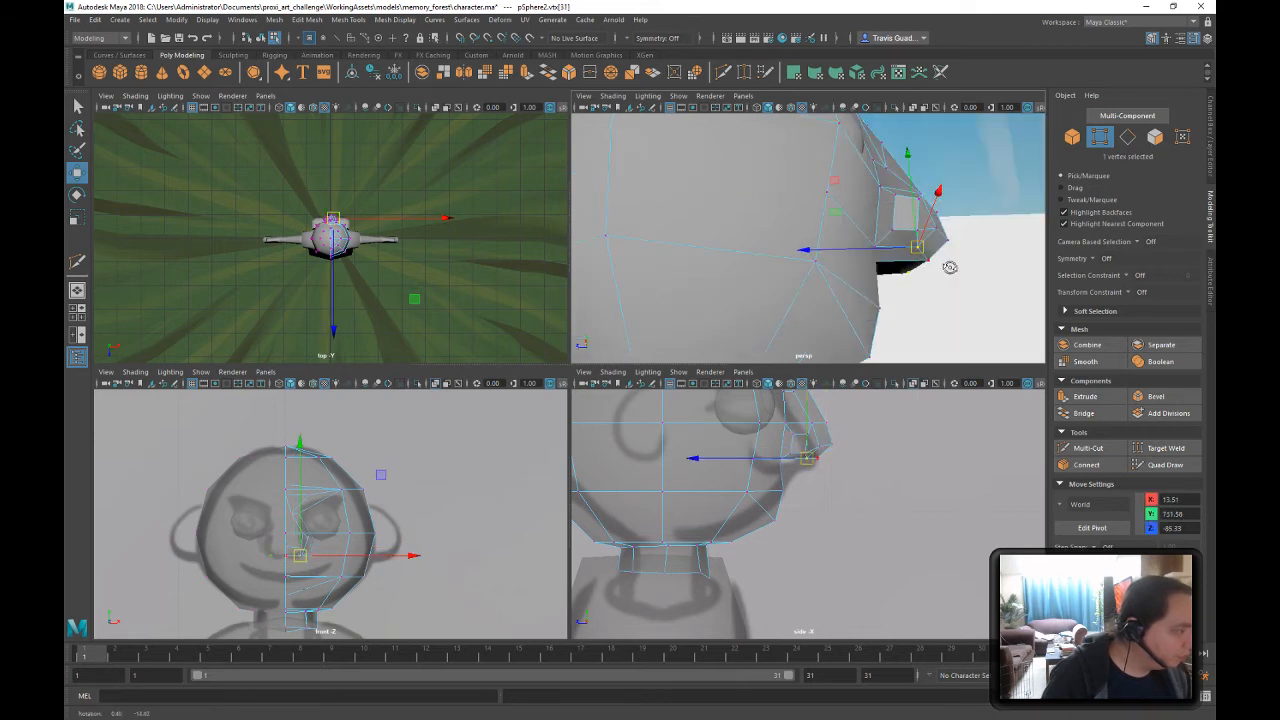
{"action": "left_click", "coordinate": [850, 248]}
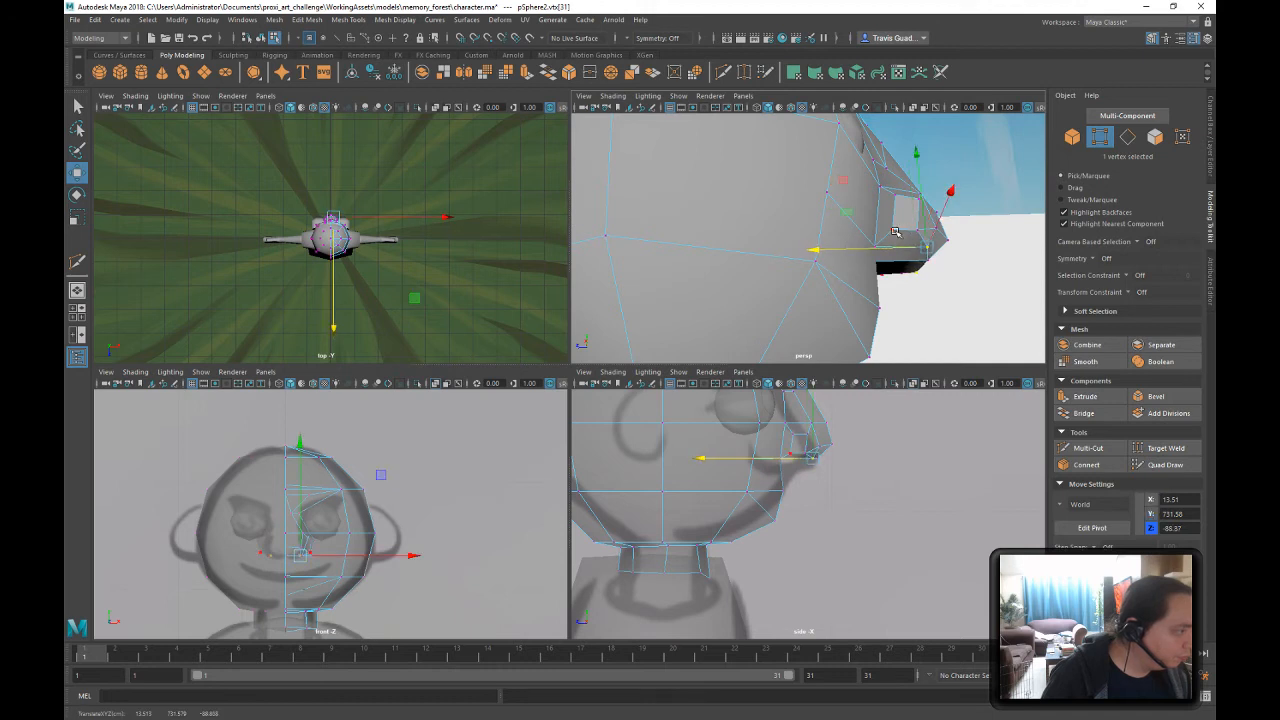
{"action": "left_click", "coordinate": [895, 232]}
- Pull the nostril's rear vertices outward along X and shift the two outer nostril vertices along Y to 737.08
{"action": "left_click_drag", "start_coordinate": [925, 275], "coordinate": [785, 232], "text": "alt"}
{"action": "left_click_drag", "start_coordinate": [683, 199], "coordinate": [652, 195]}
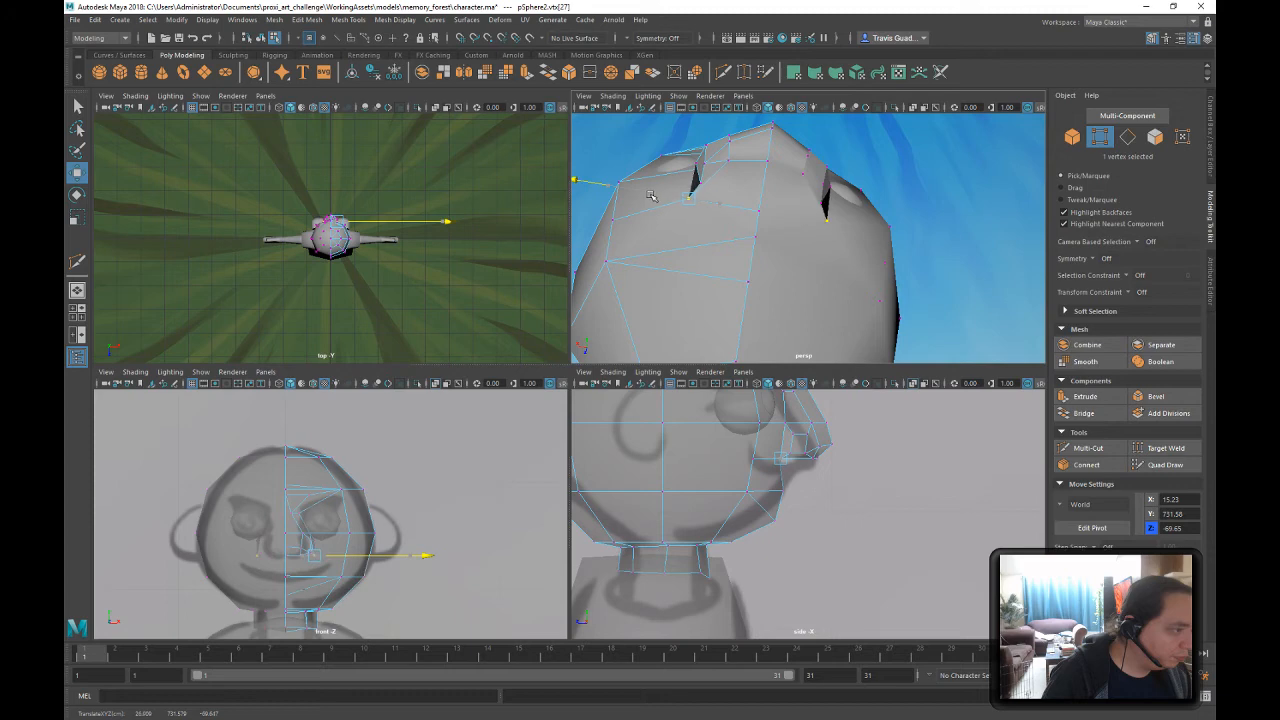
{"action": "left_click_drag", "start_coordinate": [779, 208], "coordinate": [672, 229], "text": "alt"}
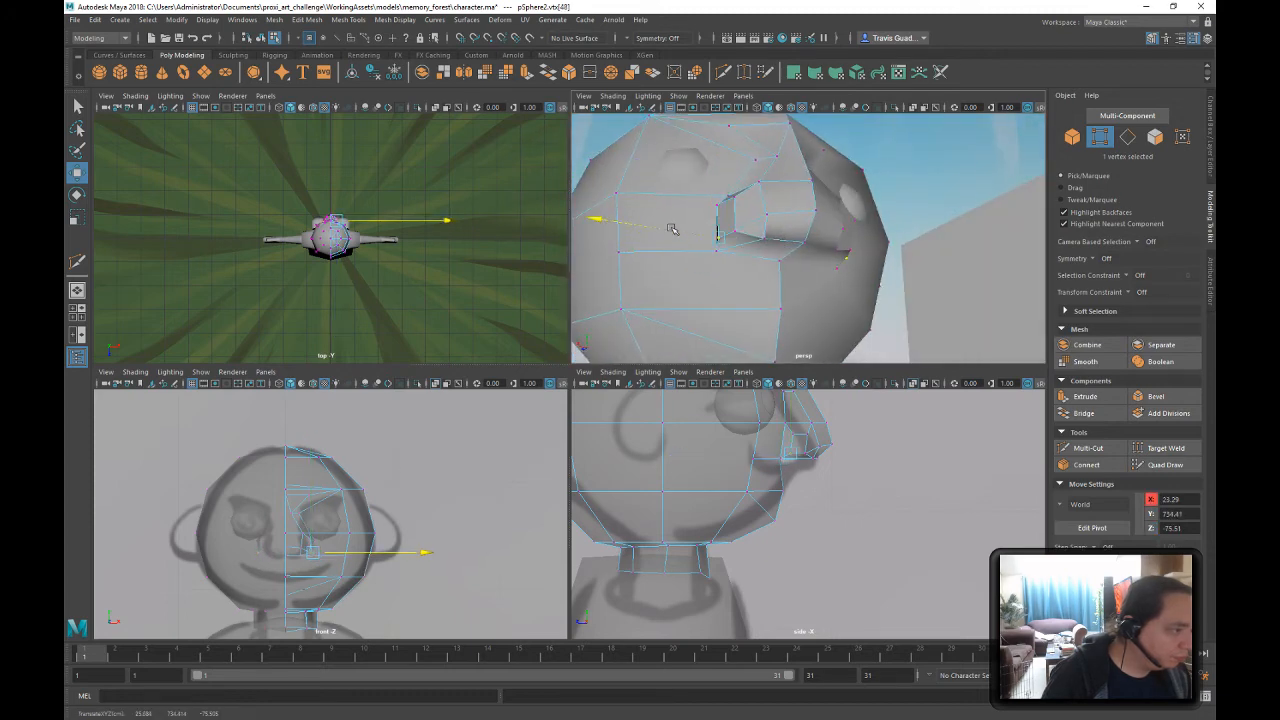
{"action": "left_click_drag", "start_coordinate": [822, 290], "coordinate": [791, 264], "text": "alt"}
{"action": "left_click", "coordinate": [876, 266], "text": "shift"}
{"action": "scroll", "coordinate": [785, 261], "scroll_direction": "down", "scroll_amount": 2}
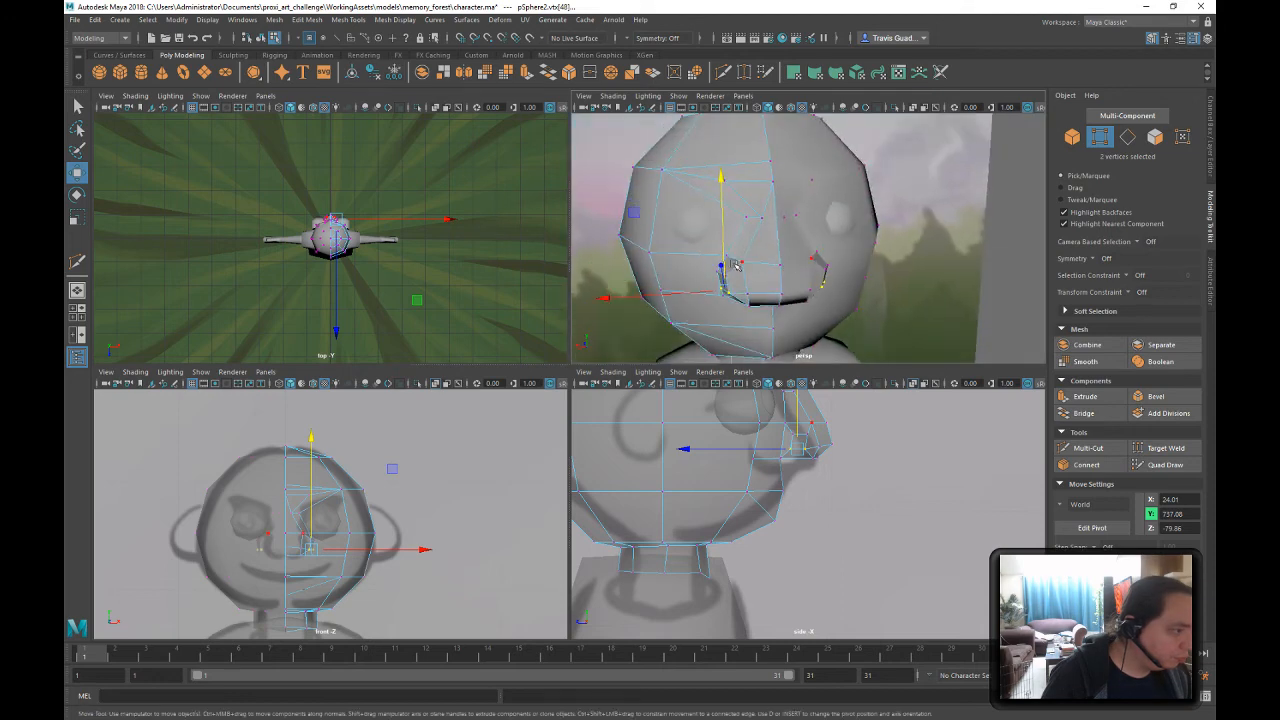
- Move the upper side vertex of the nose inward to X 12.50 and the outer bridge vertex outward to X 20.49
{"action": "left_click", "coordinate": [737, 263]}
{"action": "left_click_drag", "start_coordinate": [675, 263], "coordinate": [690, 263]}
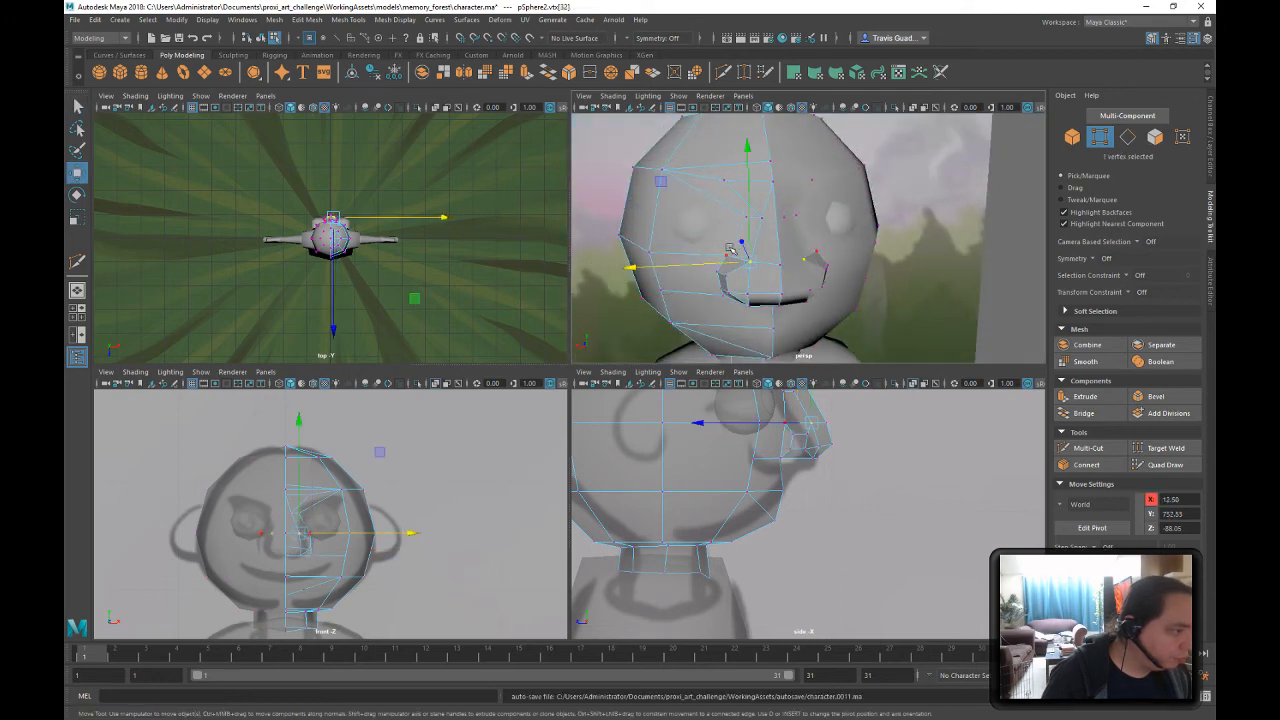
{"action": "left_click_drag", "start_coordinate": [766, 242], "coordinate": [752, 228], "text": "alt"}
{"action": "left_click", "coordinate": [754, 209]}
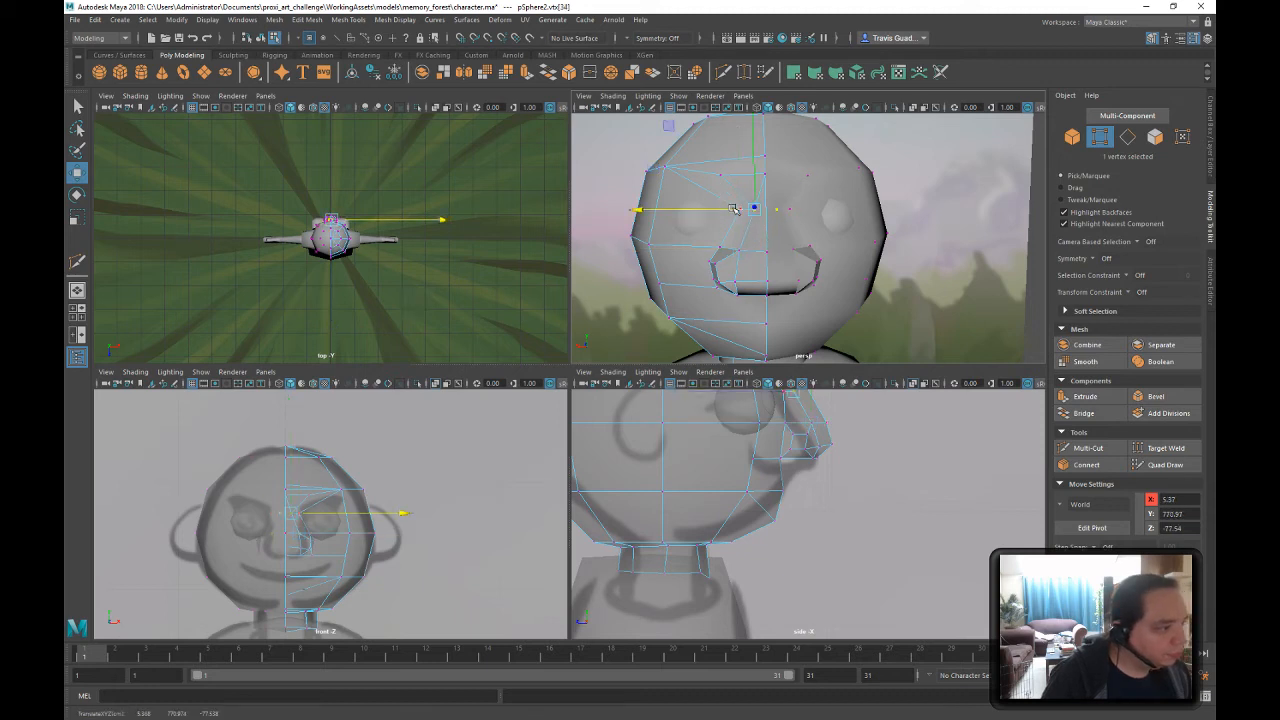
{"action": "left_click_drag", "start_coordinate": [700, 209], "coordinate": [659, 213]}
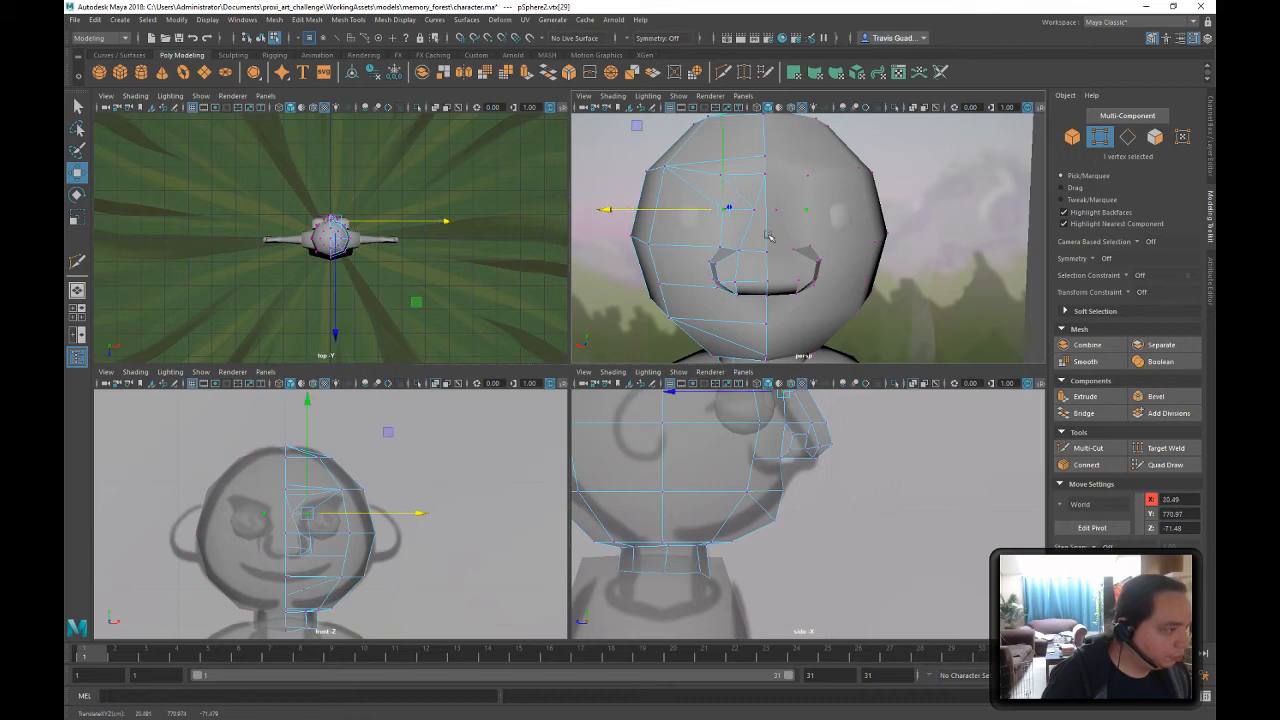
- Reposition the centre vertex at the top of the nose bridge along Y and Z
{"action": "left_click_drag", "start_coordinate": [768, 236], "coordinate": [700, 287], "text": "alt"}
{"action": "left_click", "coordinate": [751, 284]}
{"action": "left_click_drag", "start_coordinate": [859, 286], "coordinate": [808, 274], "text": "alt"}
{"action": "left_click_drag", "start_coordinate": [878, 242], "coordinate": [877, 149], "text": "alt"}
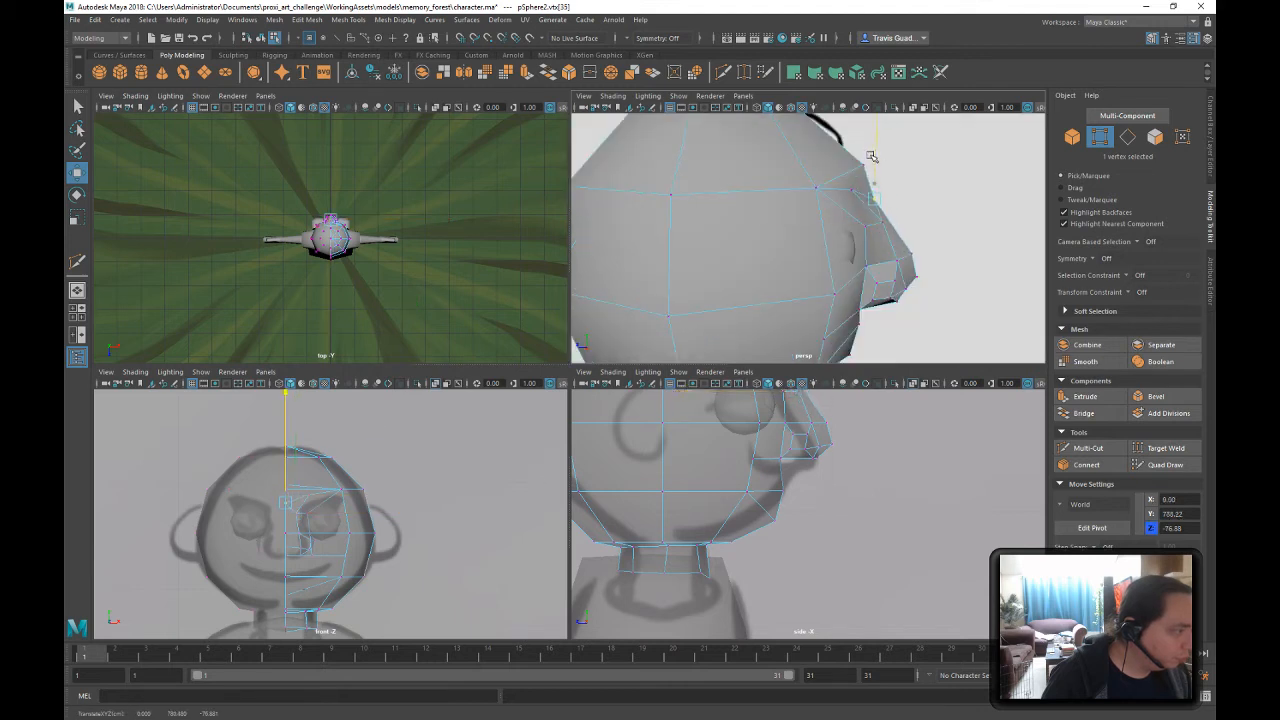
- Cut a new edge across the nose bridge and adjust the centre-line vertices, the top one to Y 785.26, Z -74.40
{"action": "left_click", "coordinate": [1088, 448]}
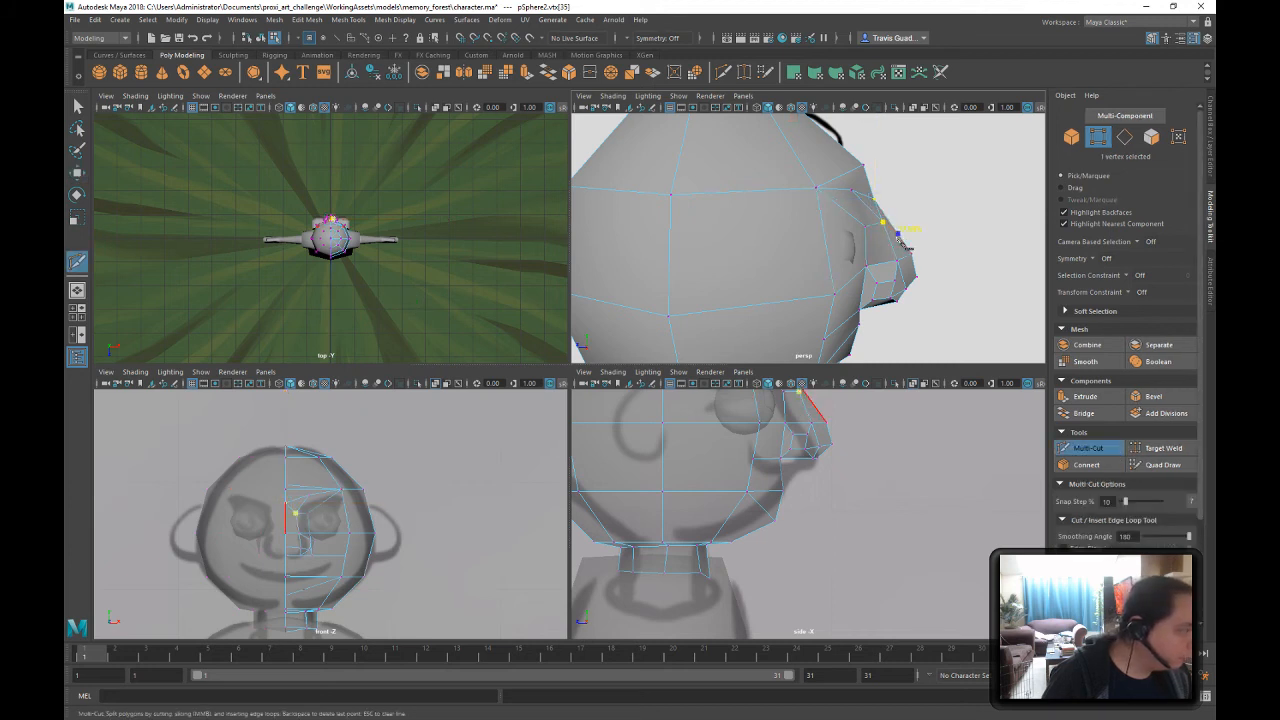
{"action": "key", "text": "q"}
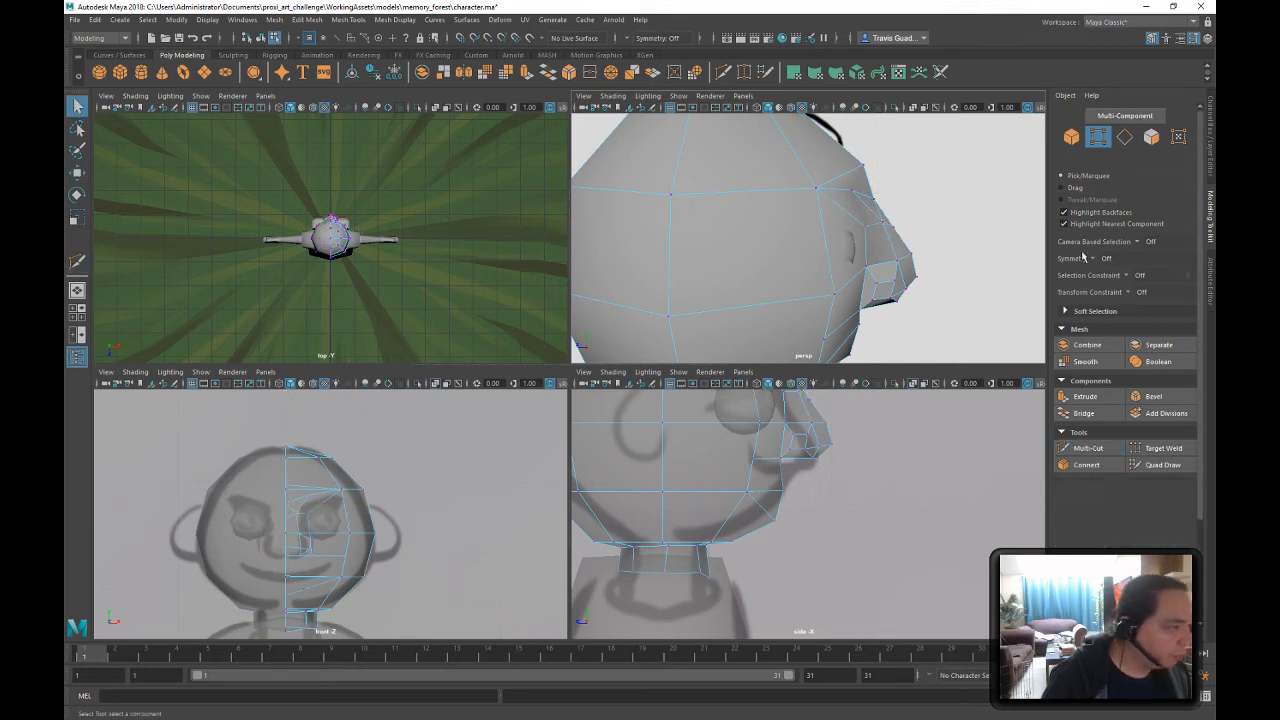
{"action": "key", "text": "w"}
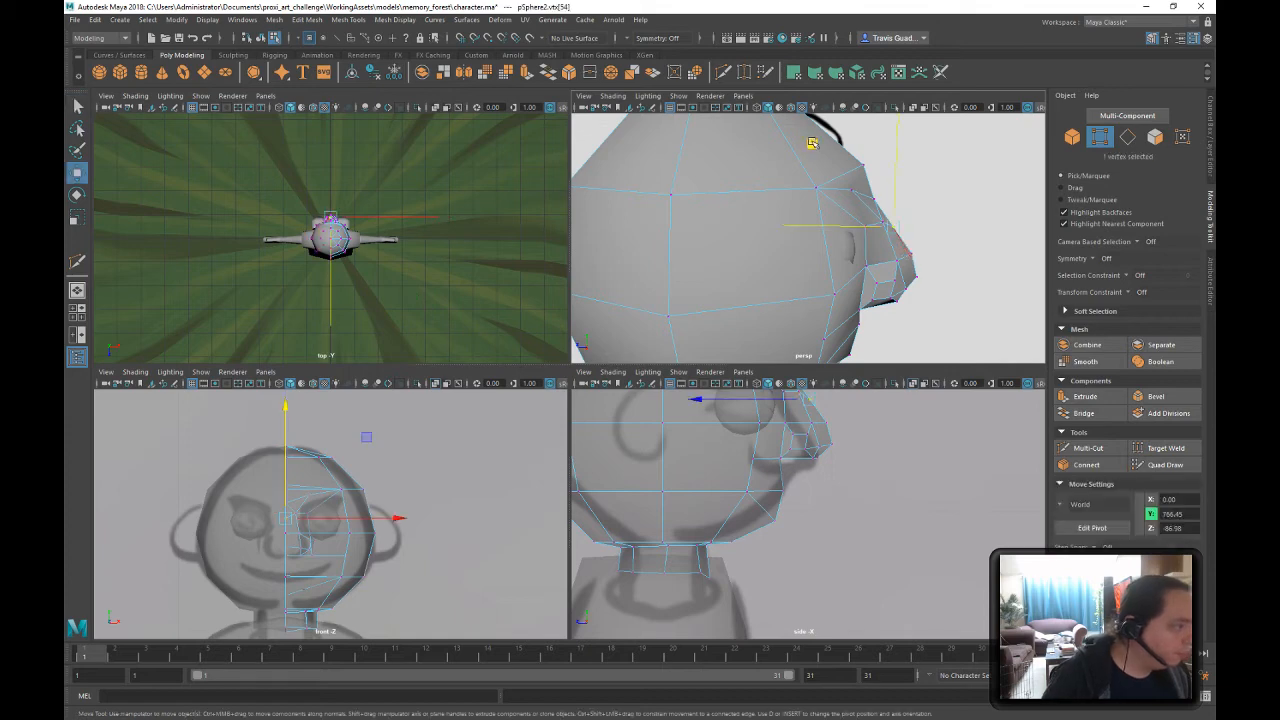
{"action": "left_click_drag", "start_coordinate": [880, 193], "coordinate": [885, 181]}
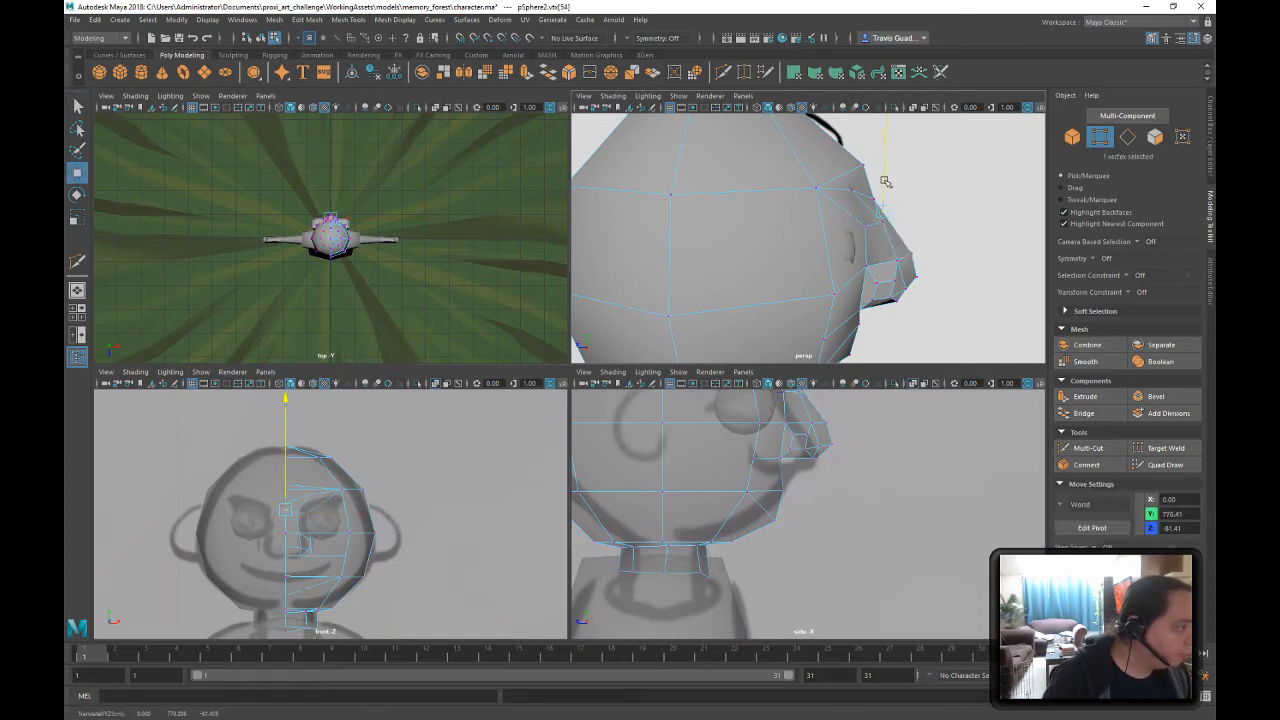
{"action": "mouse_move", "coordinate": [938, 265]}
{"action": "left_mouse_down", "text": "alt"}
{"action": "mouse_move", "coordinate": [910, 250]}
{"action": "mouse_move", "coordinate": [950, 240]}
{"action": "mouse_move", "coordinate": [895, 228]}
{"action": "mouse_move", "coordinate": [840, 193]}
{"action": "mouse_move", "coordinate": [782, 133]}
{"action": "left_mouse_up", "text": "alt"}
{"action": "left_click_drag", "start_coordinate": [908, 251], "coordinate": [826, 238], "text": "alt"}
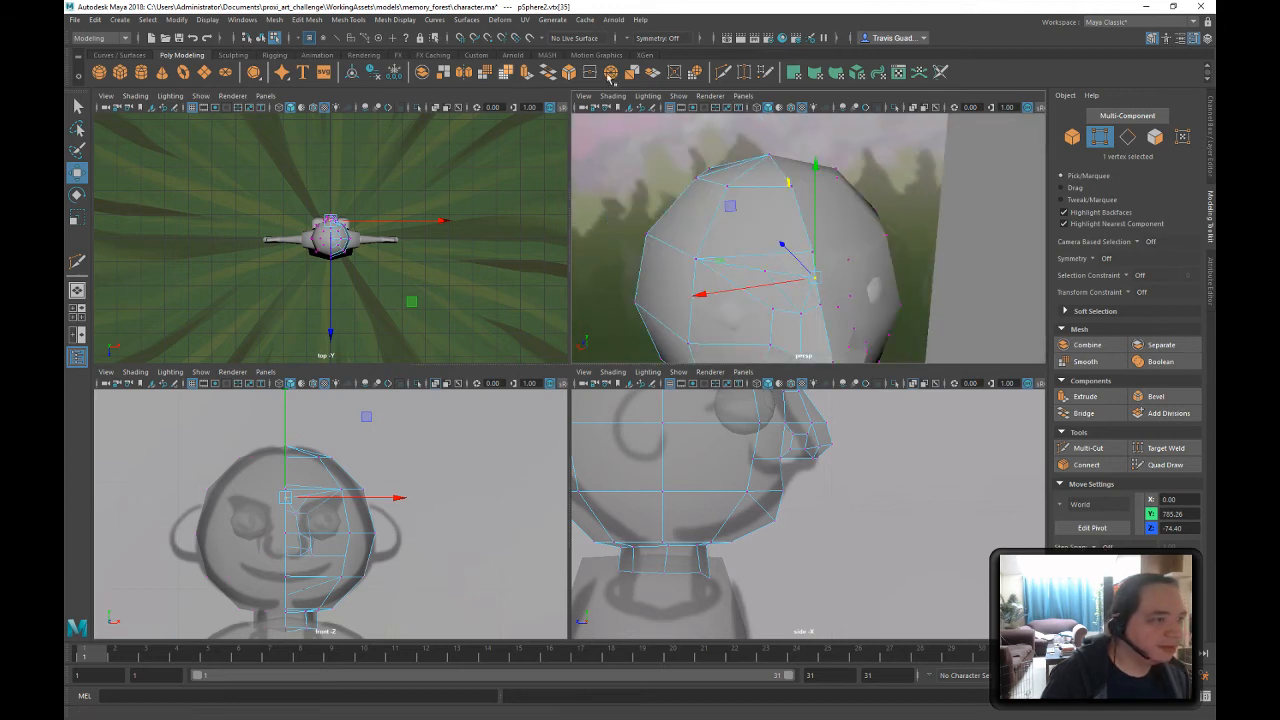
- Cut a new horizontal edge line with Multi-Cut around the upper head, from the brow vertex toward the back
{"action": "left_click", "coordinate": [1086, 448]}
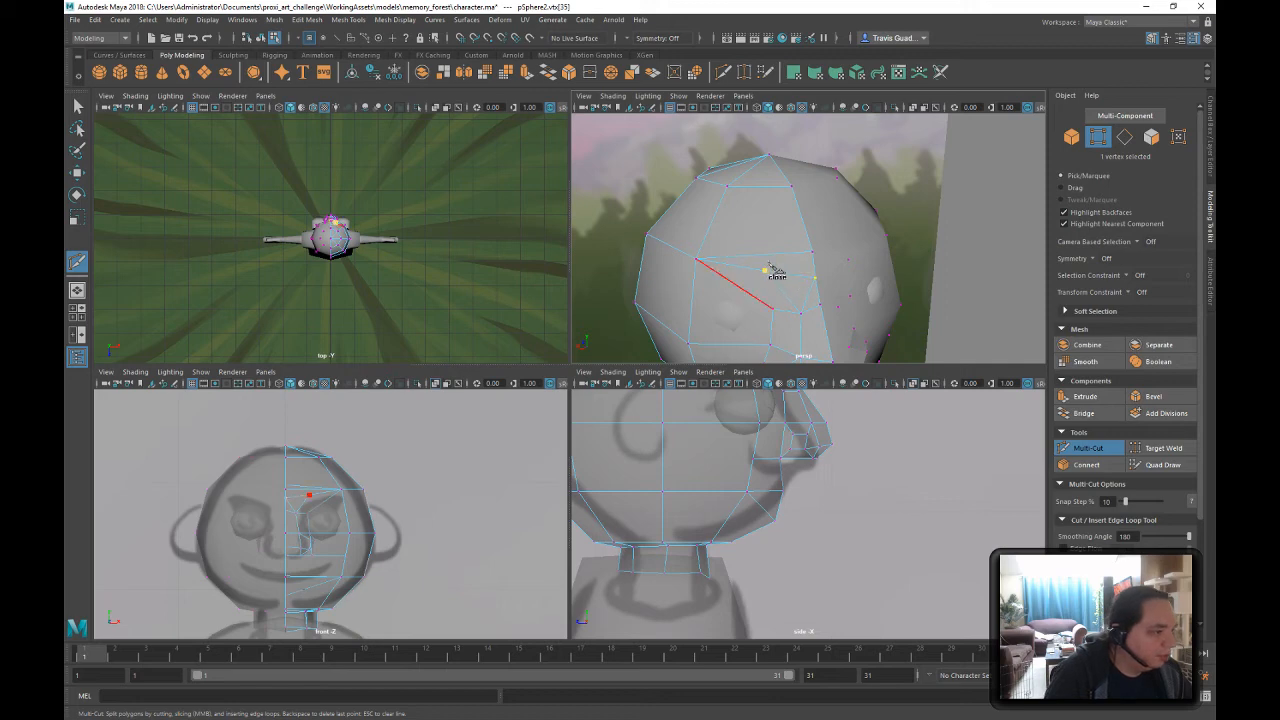
{"action": "mouse_move", "coordinate": [776, 272]}
{"action": "left_mouse_down", "text": "alt"}
{"action": "mouse_move", "coordinate": [850, 230]}
{"action": "mouse_move", "coordinate": [754, 248]}
{"action": "mouse_move", "coordinate": [671, 203]}
{"action": "mouse_move", "coordinate": [765, 254]}
{"action": "left_mouse_up", "text": "alt"}
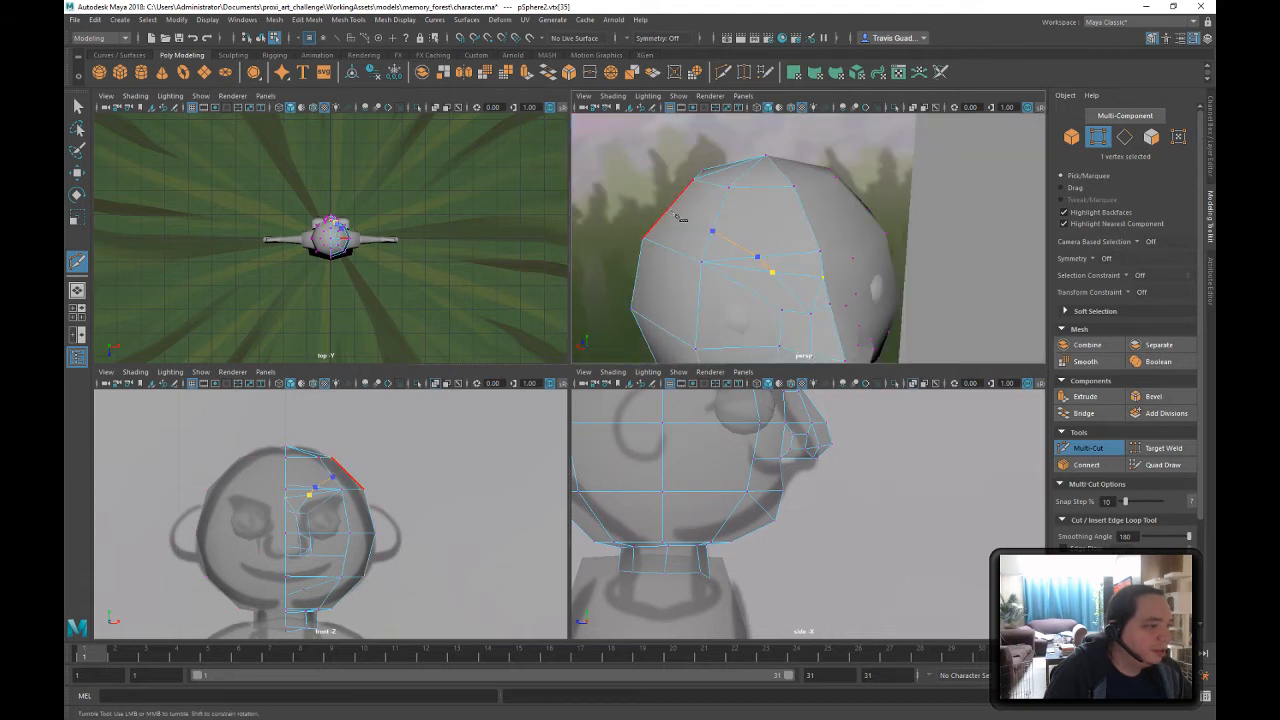
{"action": "left_click_drag", "start_coordinate": [740, 263], "coordinate": [860, 257], "text": "alt"}
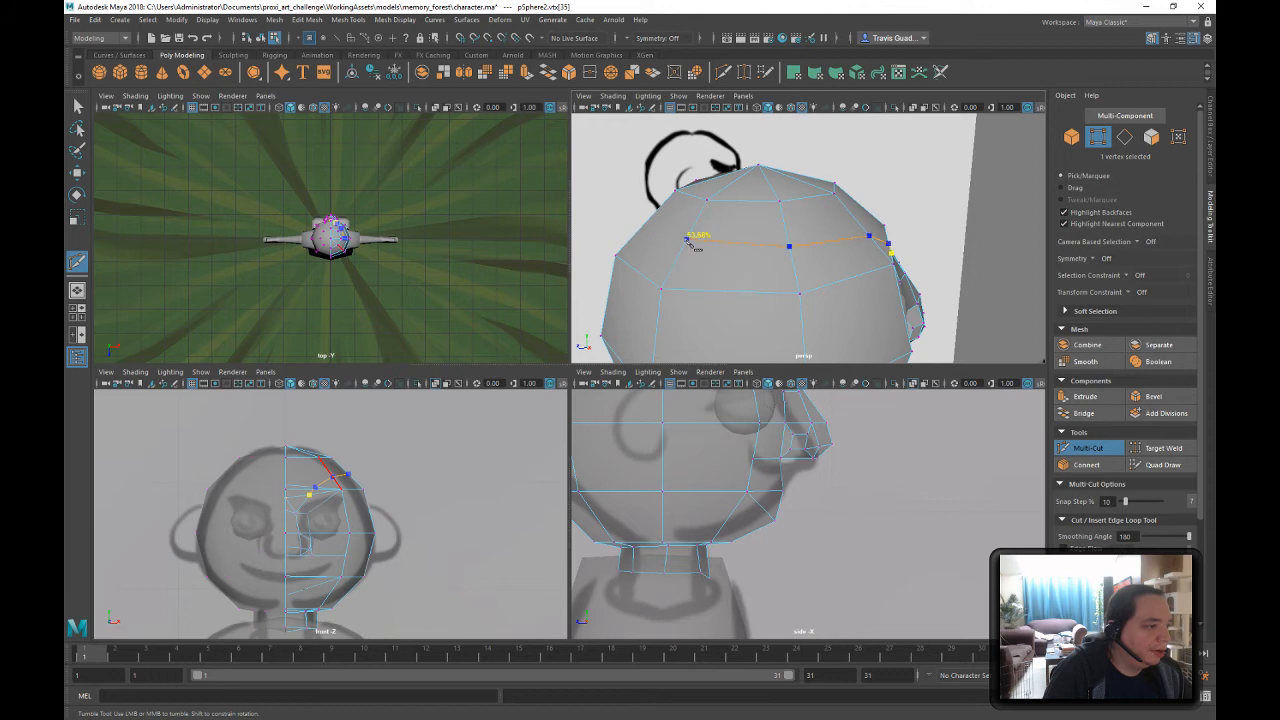
{"action": "mouse_move", "coordinate": [656, 221]}
{"action": "right_mouse_down", "text": "alt"}
{"action": "mouse_move", "coordinate": [870, 232]}
{"action": "mouse_move", "coordinate": [780, 260]}
{"action": "mouse_move", "coordinate": [690, 240]}
{"action": "right_mouse_up", "text": "alt"}
{"action": "left_click", "coordinate": [78, 106]}
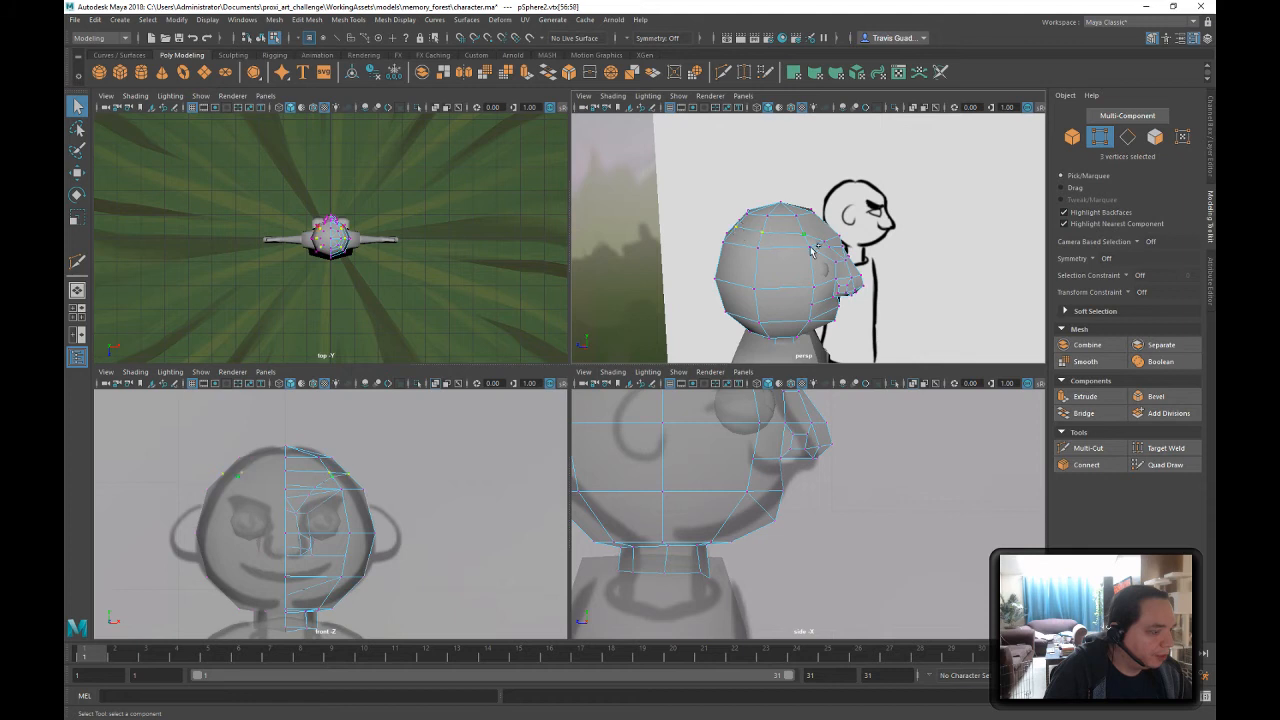
- Select the vertices of the new upper-head edge line and move them slightly outward to round the skull
{"action": "mouse_move", "coordinate": [750, 238]}
{"action": "left_mouse_down", "text": "alt"}
{"action": "mouse_move", "coordinate": [757, 247]}
{"action": "mouse_move", "coordinate": [692, 159]}
{"action": "mouse_move", "coordinate": [720, 183]}
{"action": "mouse_move", "coordinate": [658, 142]}
{"action": "left_mouse_up", "text": "alt"}
{"action": "left_click", "coordinate": [738, 233], "text": "ctrl"}
{"action": "key", "text": "w"}
{"action": "middle_click_drag", "start_coordinate": [656, 142], "coordinate": [657, 137]}
{"action": "left_click_drag", "start_coordinate": [923, 200], "coordinate": [765, 194], "text": "alt"}
{"action": "left_click_drag", "start_coordinate": [680, 154], "coordinate": [680, 149]}
- Raise the upper brow vertex above the eye to Y 799.03
{"action": "left_click_drag", "start_coordinate": [808, 238], "coordinate": [868, 261], "text": "alt"}
{"action": "left_click", "coordinate": [762, 227]}
{"action": "left_click", "coordinate": [789, 296]}
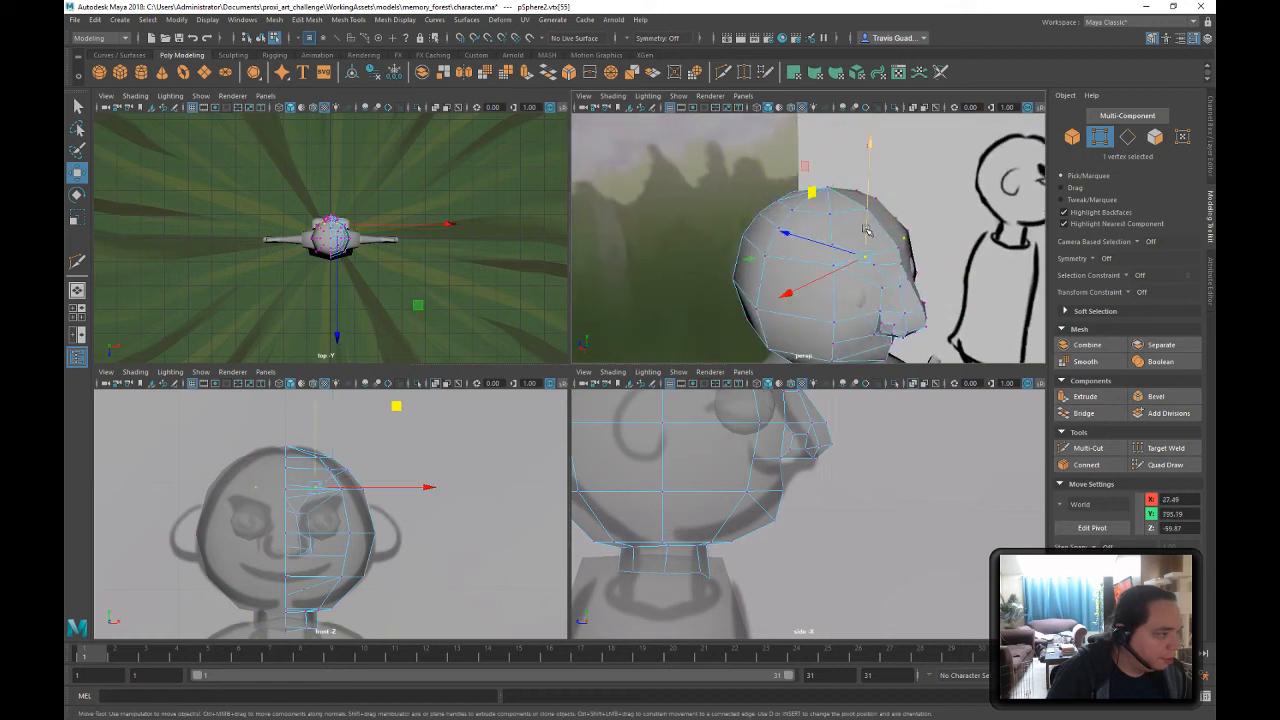
{"action": "left_click", "coordinate": [870, 230]}
{"action": "left_click", "coordinate": [866, 252]}
- Move the inner brow vertex toward the centre line to X 12.78
{"action": "left_click", "coordinate": [880, 266]}
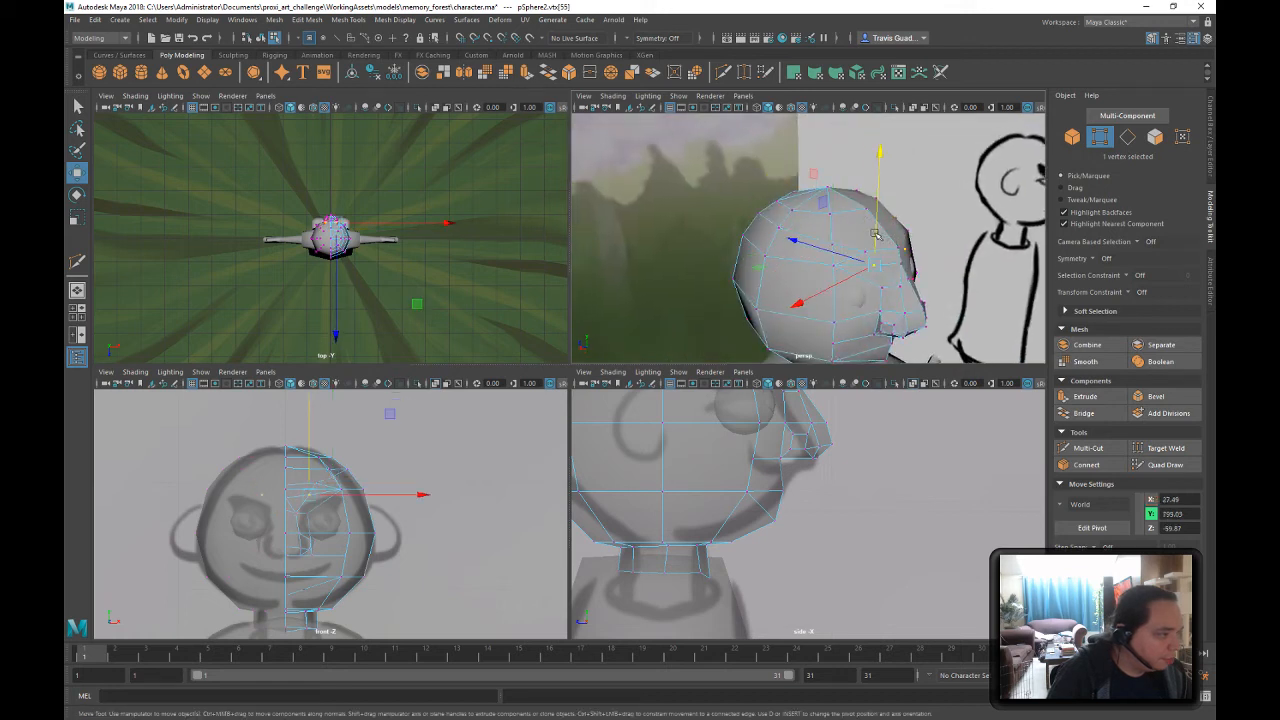
{"action": "left_click_drag", "start_coordinate": [924, 253], "coordinate": [870, 234], "text": "alt"}
{"action": "left_click_drag", "start_coordinate": [754, 259], "coordinate": [914, 337]}
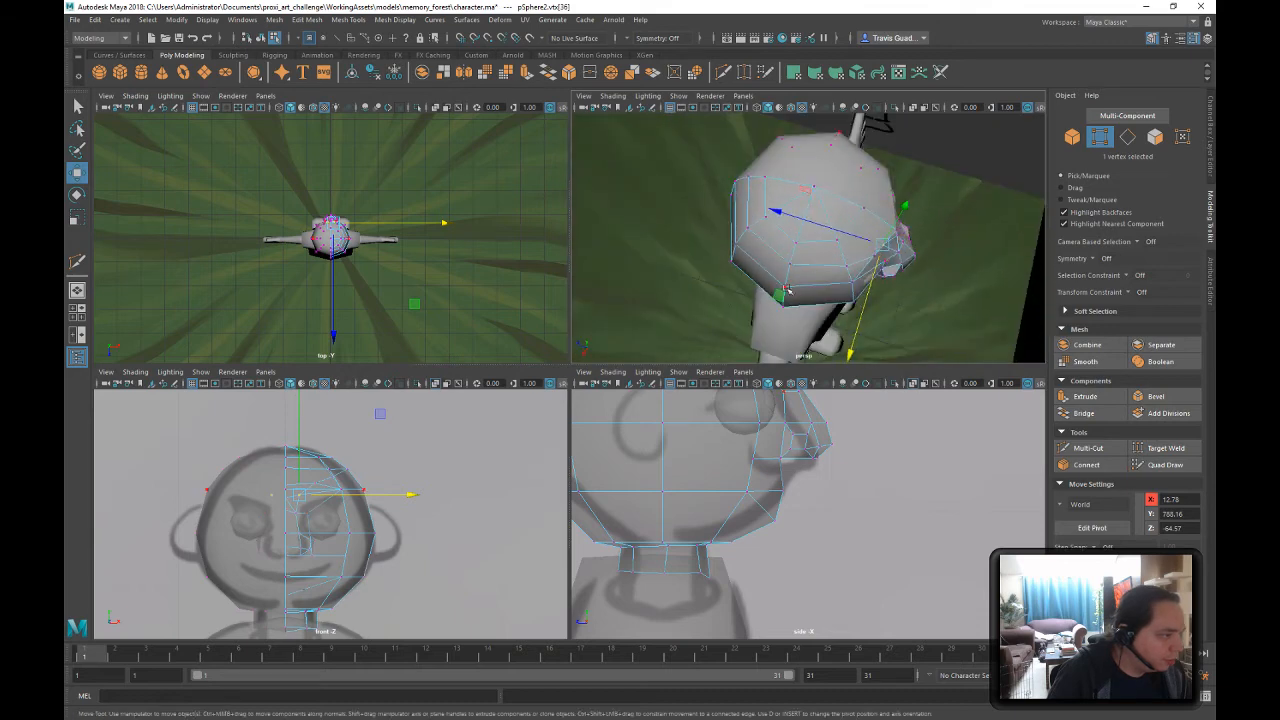
{"action": "left_click_drag", "start_coordinate": [787, 290], "coordinate": [786, 295]}
- Cut an edge from the brow down to the outer bridge vertex and another across the brow to the centre line
{"action": "left_click_drag", "start_coordinate": [966, 277], "coordinate": [694, 153], "text": "alt"}
{"action": "scroll", "coordinate": [882, 258], "scroll_direction": "up", "scroll_amount": 4}
{"action": "left_click", "coordinate": [837, 173]}
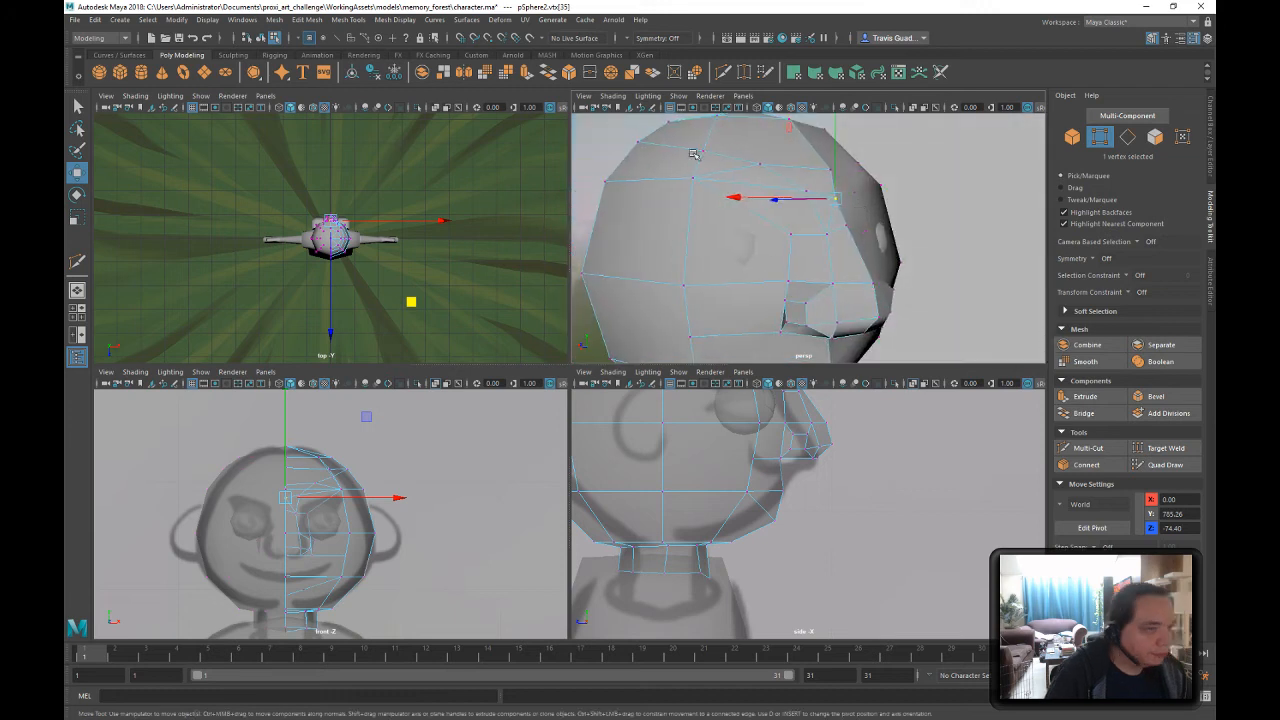
{"action": "left_click", "coordinate": [1088, 448]}
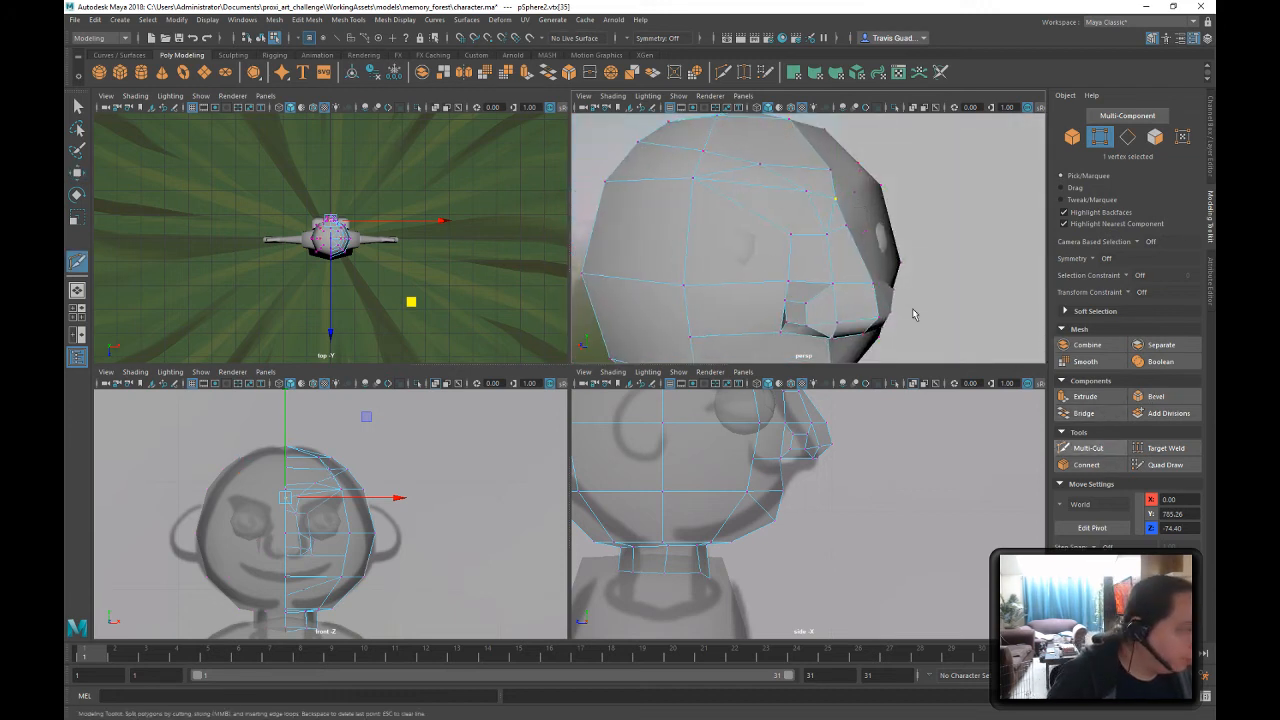
{"action": "left_click", "coordinate": [791, 237]}
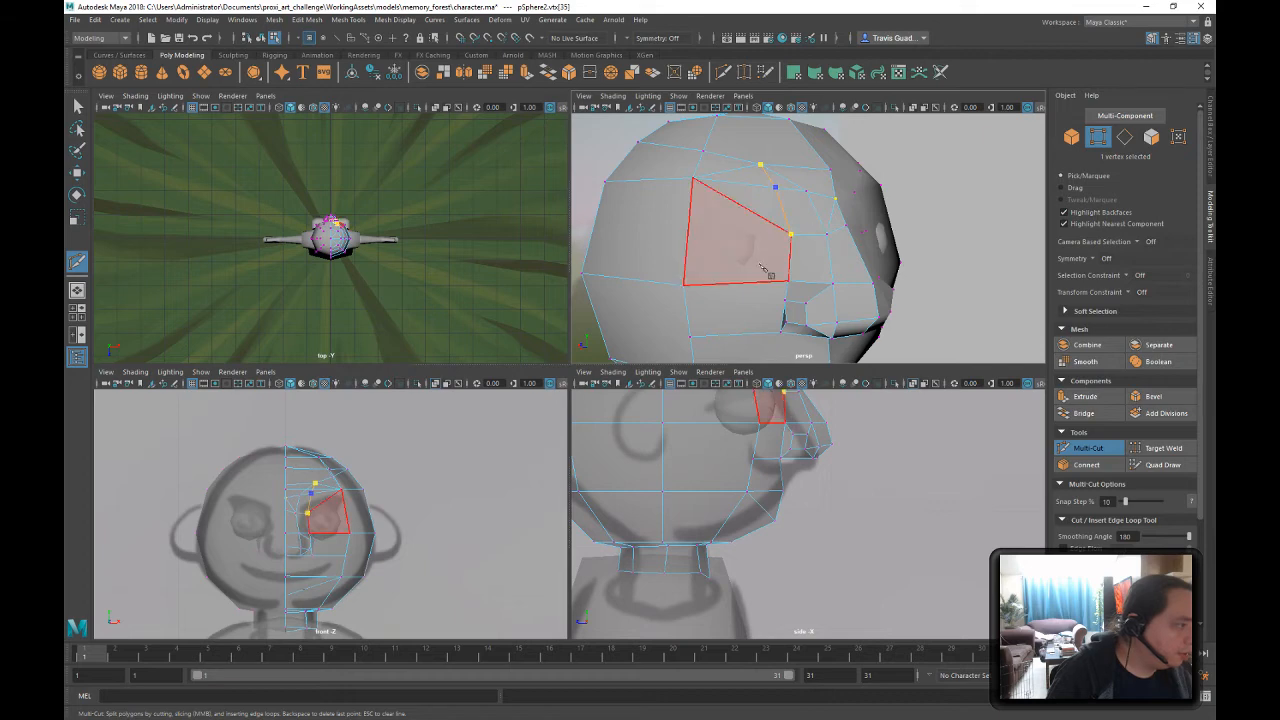
{"action": "left_click_drag", "start_coordinate": [766, 251], "coordinate": [825, 226], "text": "alt"}
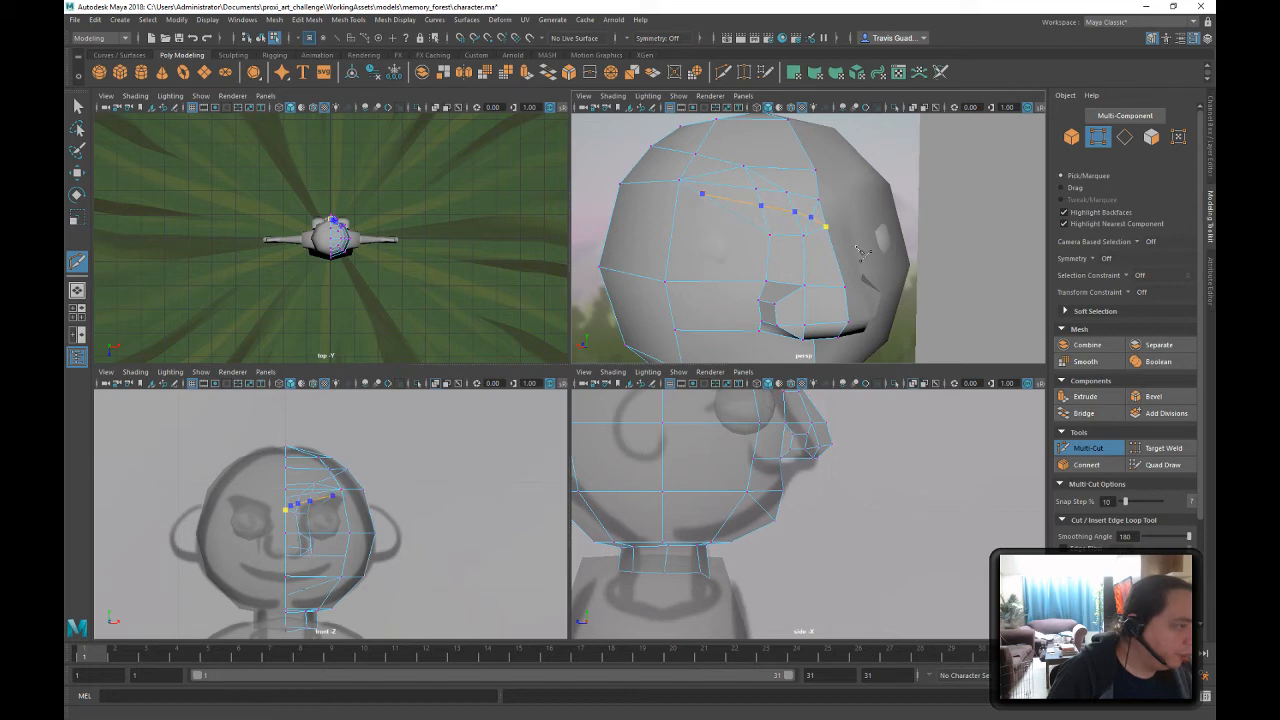
{"action": "key", "text": "Return"}
- Cut a short edge below the inner brow and pull the inner brow vertex forward to Z -75.49
{"action": "left_click_drag", "start_coordinate": [787, 248], "coordinate": [766, 246], "text": "alt"}
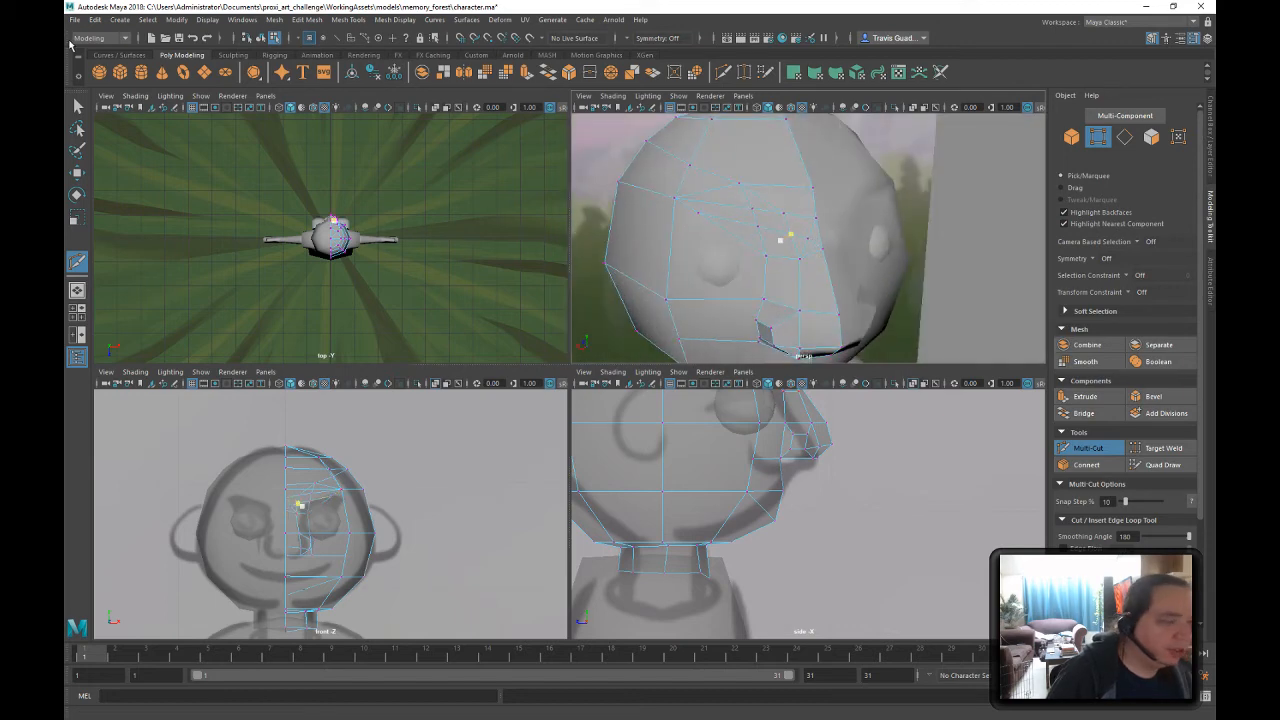
{"action": "key", "text": "q"}
{"action": "left_click", "coordinate": [752, 208]}
{"action": "key", "text": "w"}
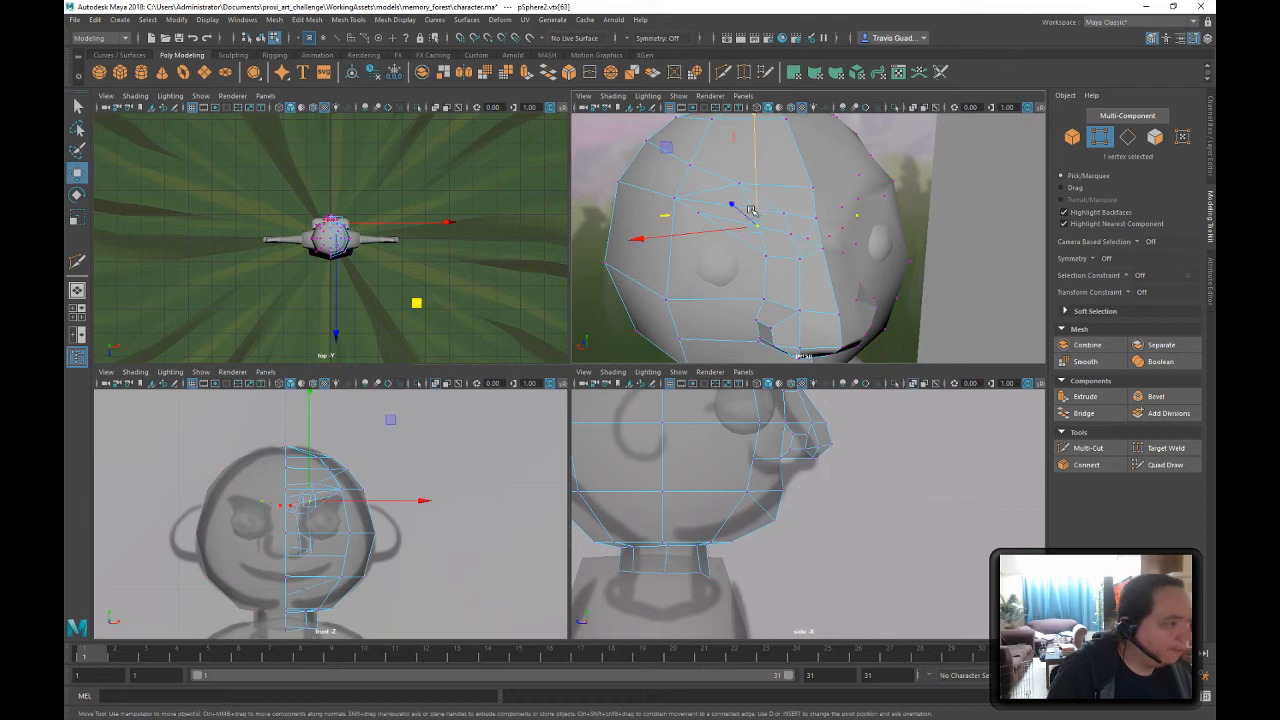
{"action": "left_click_drag", "start_coordinate": [704, 219], "coordinate": [675, 268], "text": "alt"}
{"action": "left_click", "coordinate": [775, 263]}
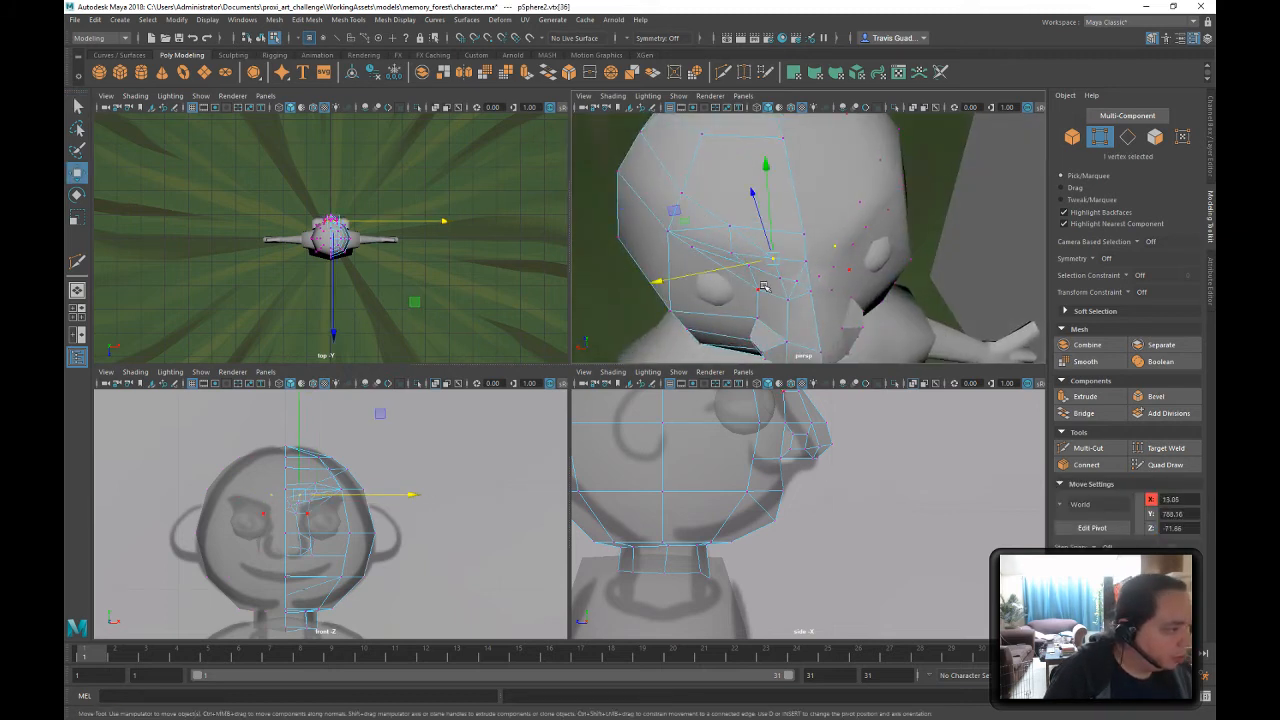
{"action": "left_click_drag", "start_coordinate": [754, 206], "coordinate": [757, 216]}
{"action": "left_click_drag", "start_coordinate": [840, 272], "coordinate": [870, 220], "text": "alt"}
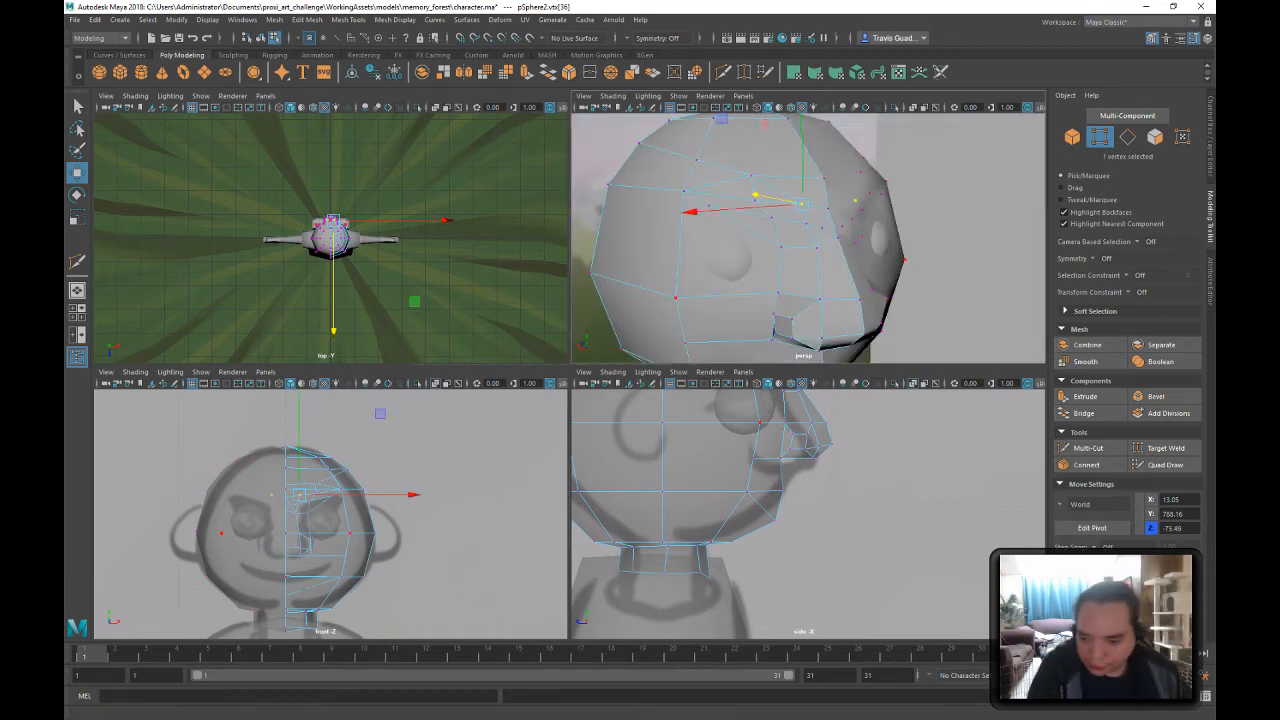
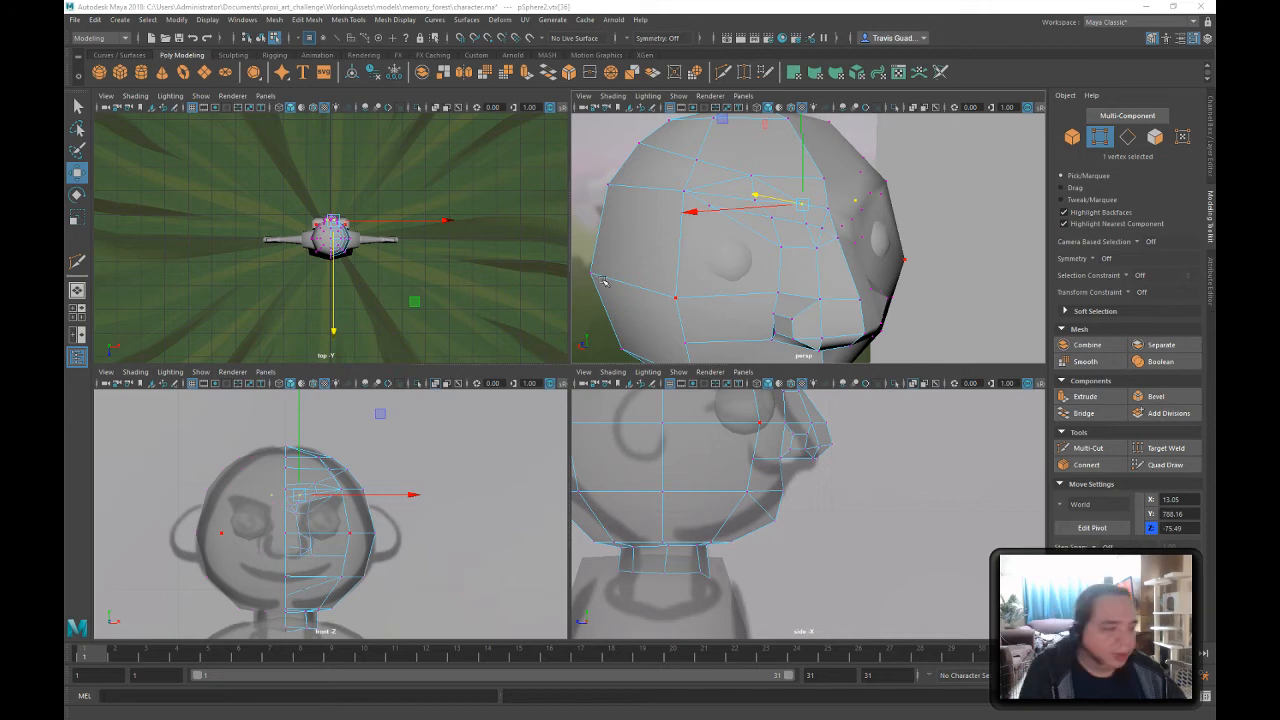
- Reposition the outer brow vertex in the horizontal plane to follow the curve of the head
{"action": "left_click_drag", "start_coordinate": [728, 160], "coordinate": [677, 220], "text": "alt"}
{"action": "left_click", "coordinate": [669, 182]}
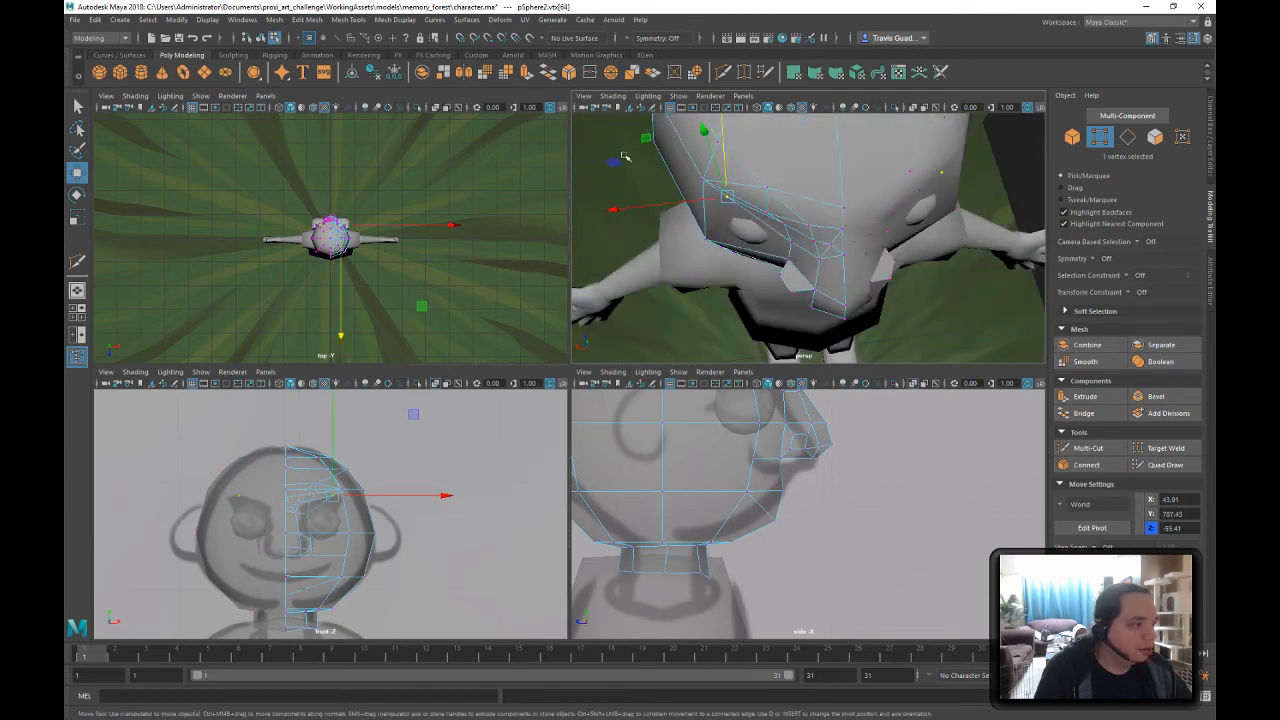
{"action": "left_click_drag", "start_coordinate": [643, 138], "coordinate": [652, 146]}
{"action": "left_click_drag", "start_coordinate": [703, 203], "coordinate": [779, 156], "text": "alt"}
- Move the middle brow vertex above the eye toward the centre line to X 26.01
{"action": "left_click", "coordinate": [797, 164]}
{"action": "left_click", "coordinate": [774, 158]}
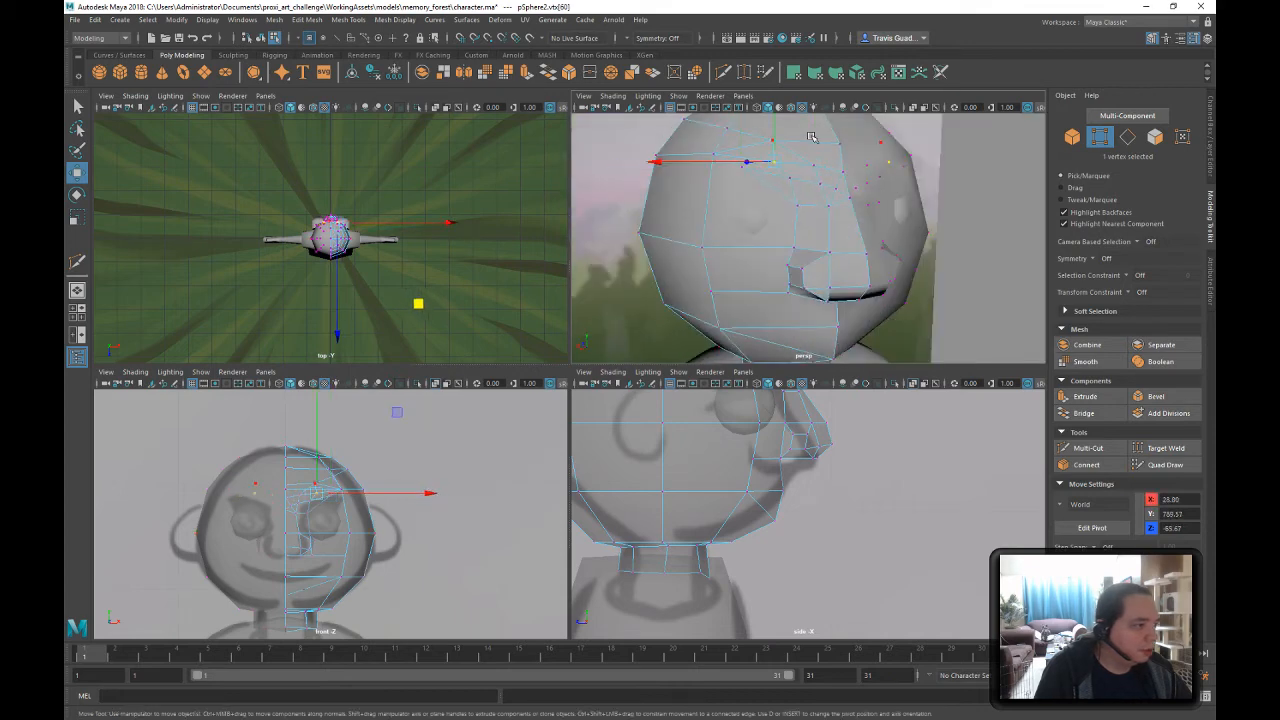
{"action": "left_click_drag", "start_coordinate": [803, 206], "coordinate": [787, 182], "text": "alt"}
{"action": "left_click_drag", "start_coordinate": [671, 232], "coordinate": [679, 232]}
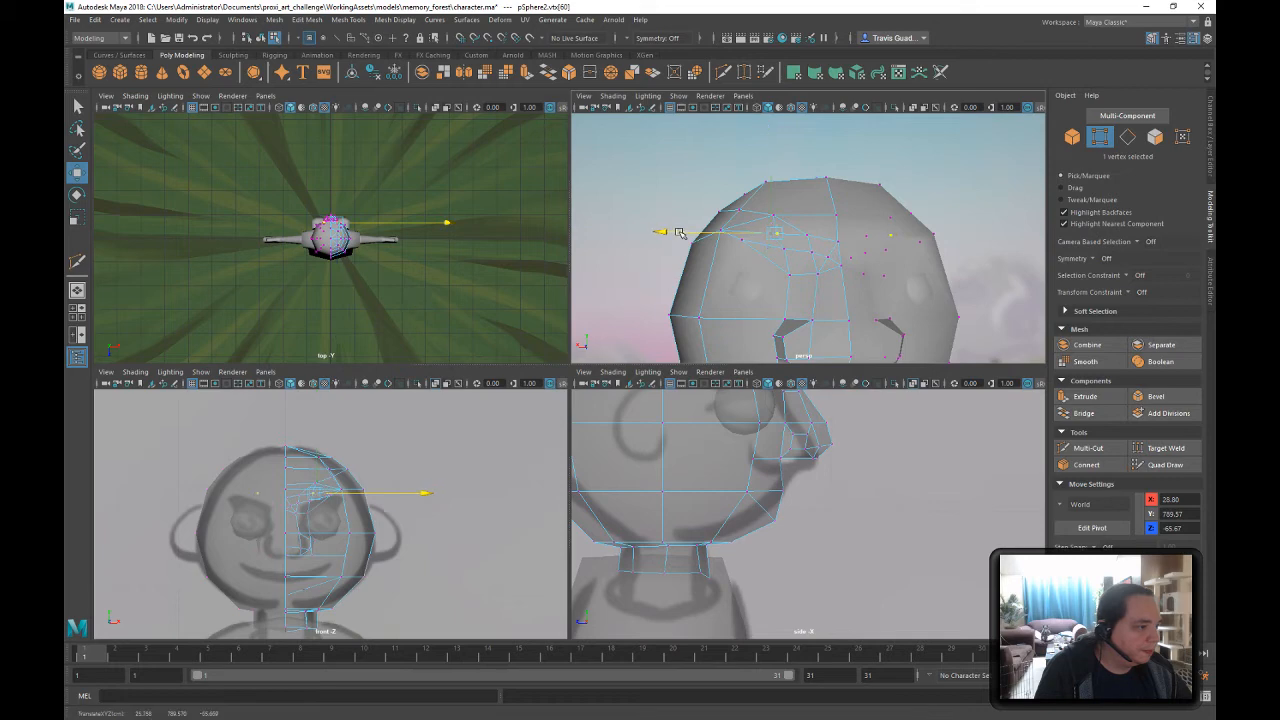
{"action": "left_click_drag", "start_coordinate": [836, 278], "coordinate": [822, 120], "text": "alt"}
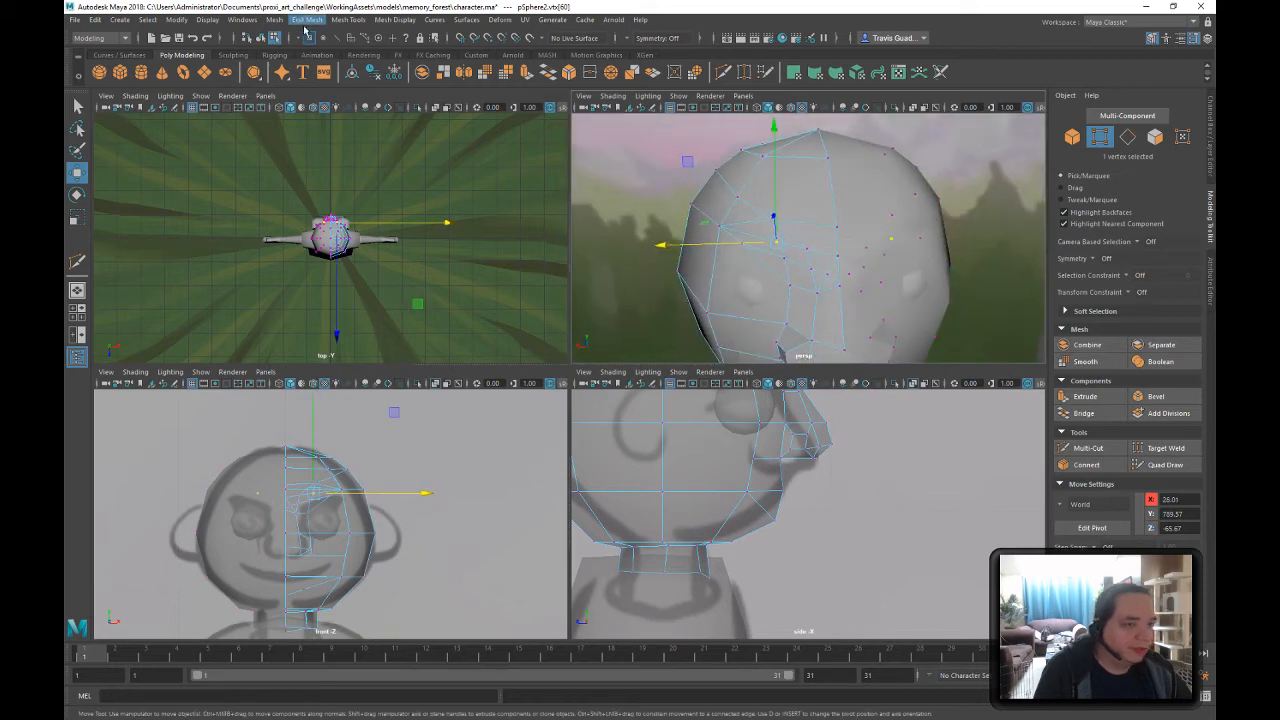
- Cut edges from the forehead down to the inner and outer ends of the brow
{"action": "left_click", "coordinate": [1088, 448]}
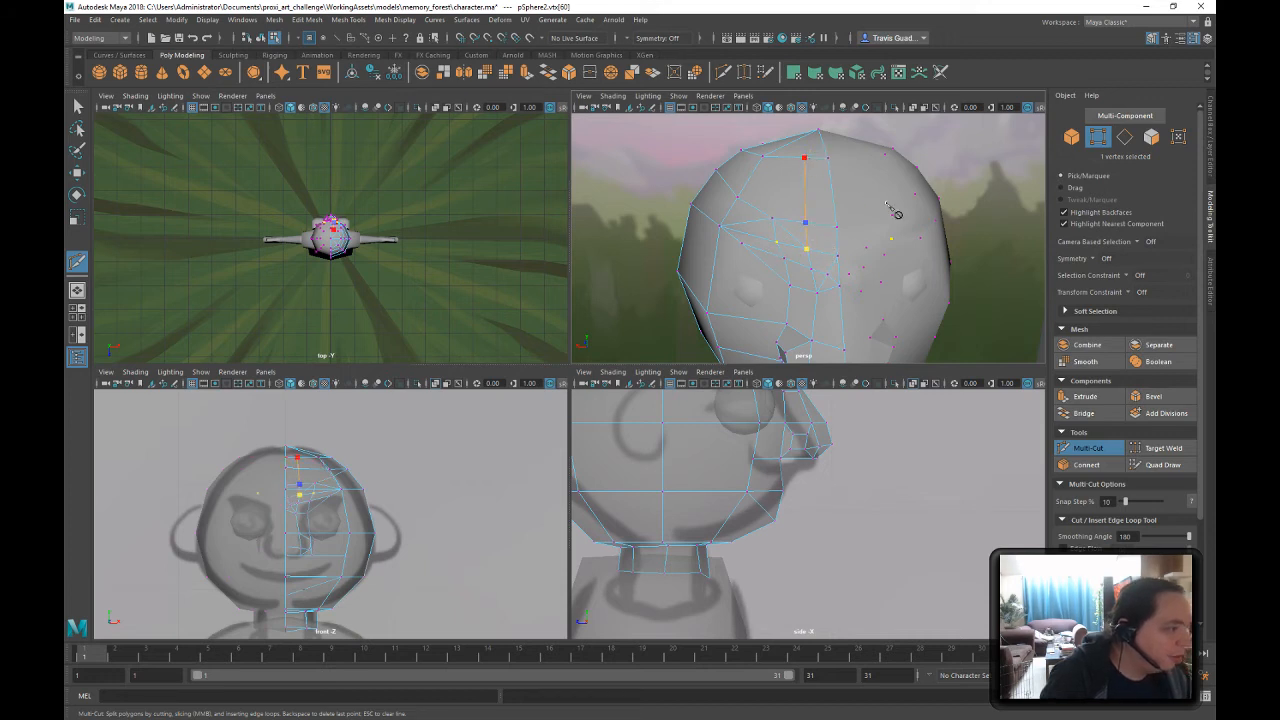
{"action": "left_click_drag", "start_coordinate": [895, 213], "coordinate": [786, 183], "text": "alt"}
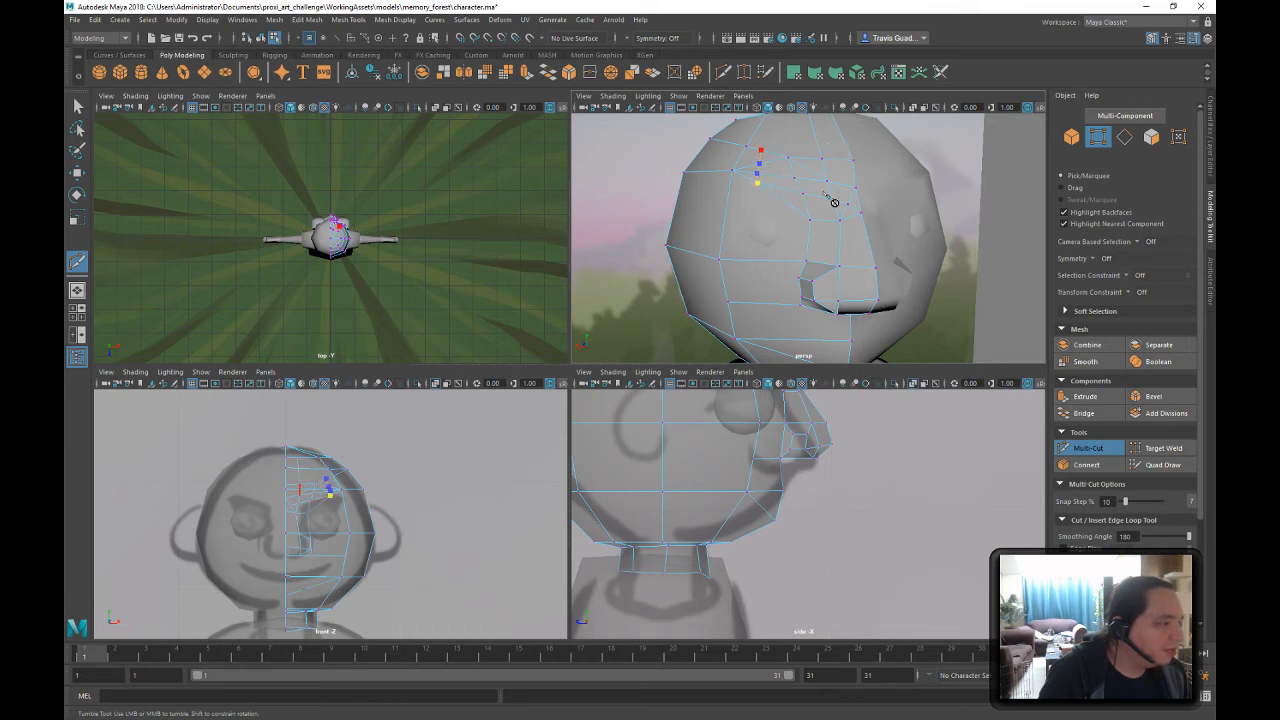
{"action": "left_click_drag", "start_coordinate": [834, 202], "coordinate": [790, 185], "text": "alt"}
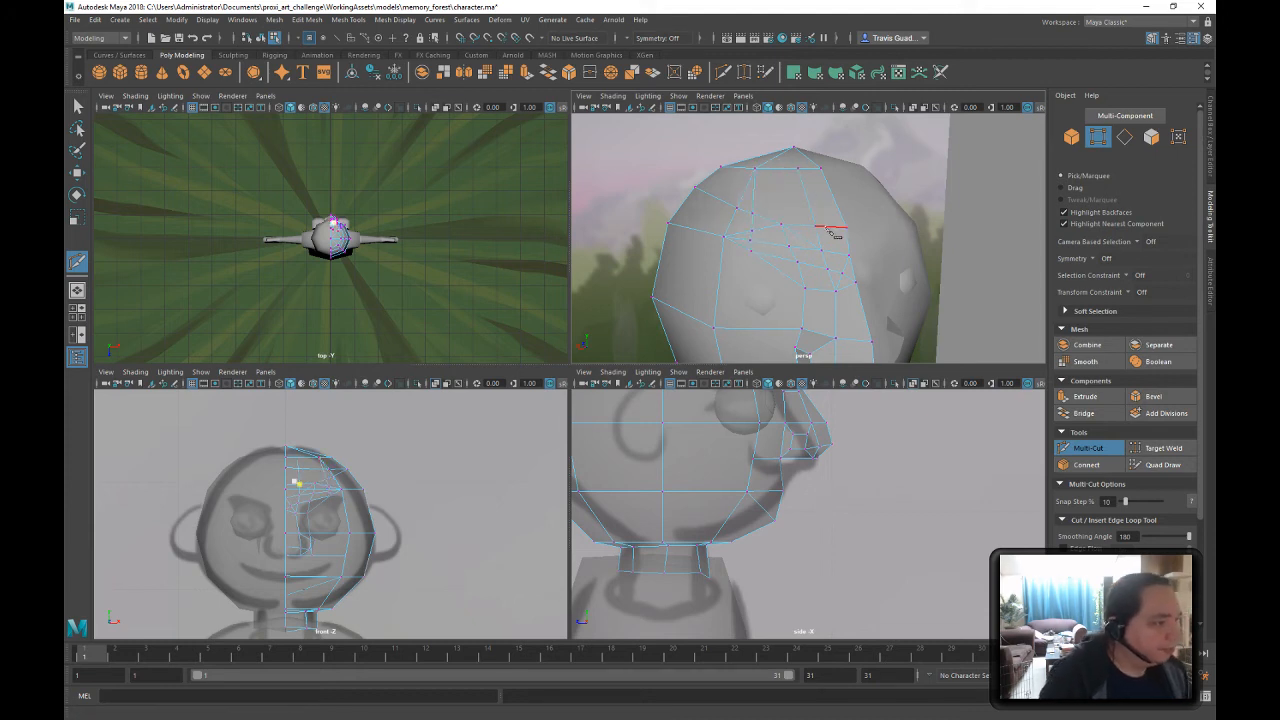
- Cut an eye-level edge line from beside the nose bridge around the side to the back of the head
{"action": "left_click_drag", "start_coordinate": [833, 232], "coordinate": [800, 207], "text": "alt"}
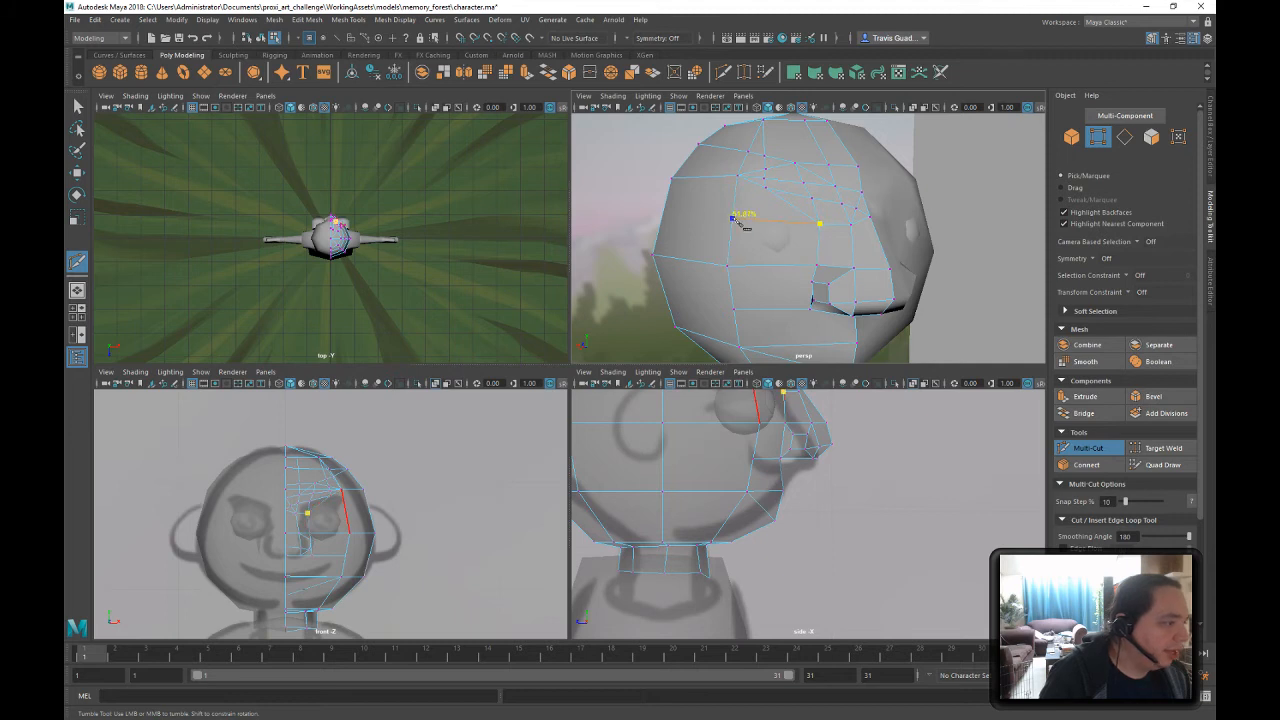
{"action": "left_click_drag", "start_coordinate": [724, 233], "coordinate": [780, 238], "text": "alt"}
{"action": "right_click_drag", "start_coordinate": [780, 238], "coordinate": [712, 240], "text": "alt"}
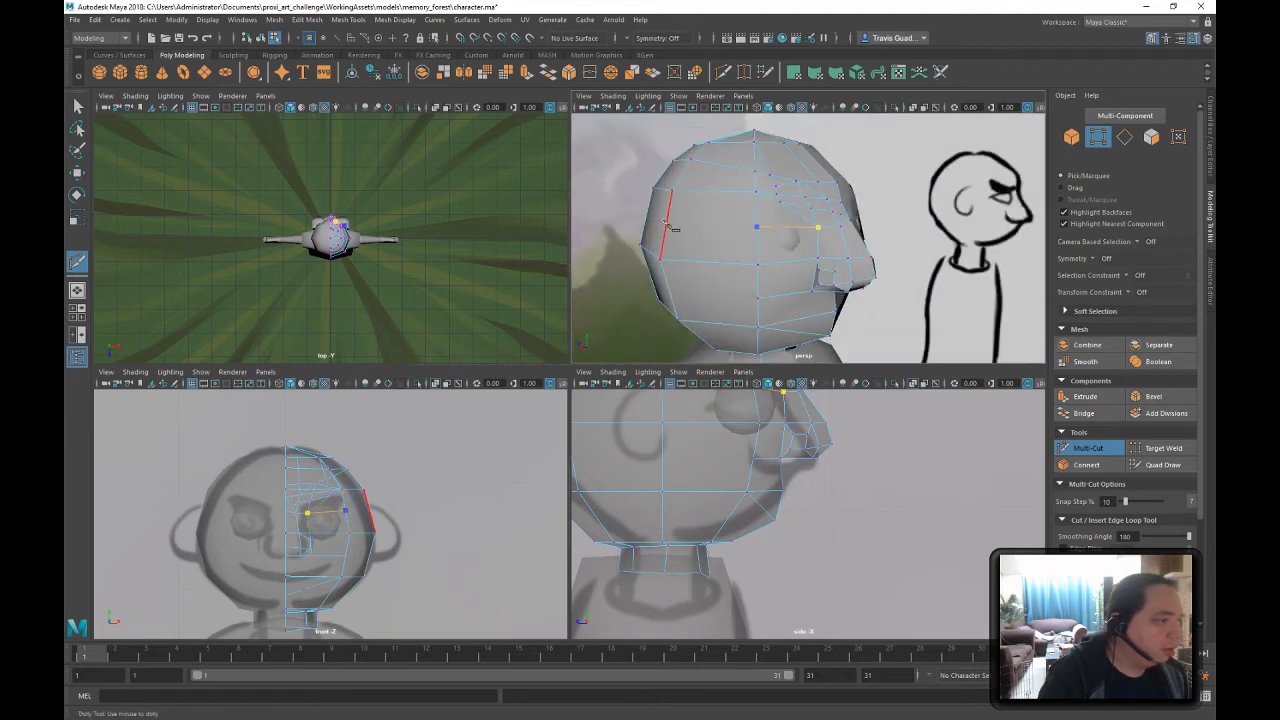
{"action": "left_click_drag", "start_coordinate": [672, 229], "coordinate": [850, 225], "text": "alt"}
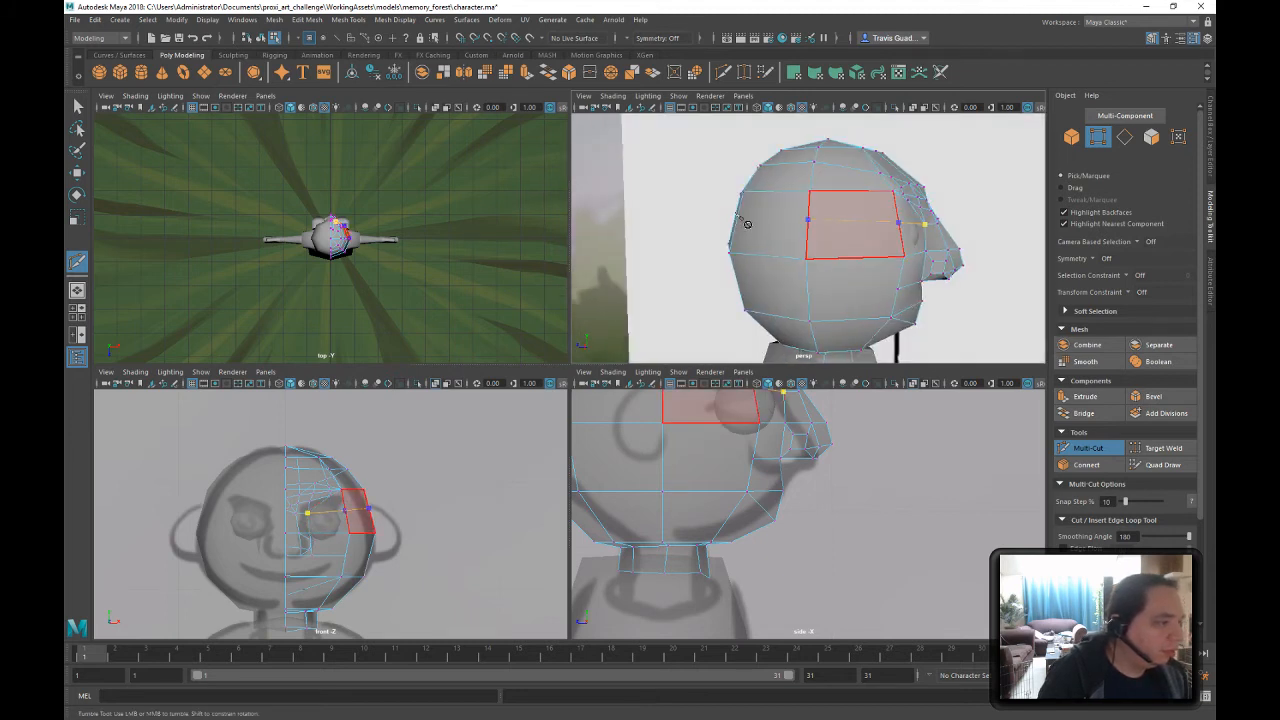
{"action": "left_click_drag", "start_coordinate": [718, 247], "coordinate": [777, 244], "text": "alt"}
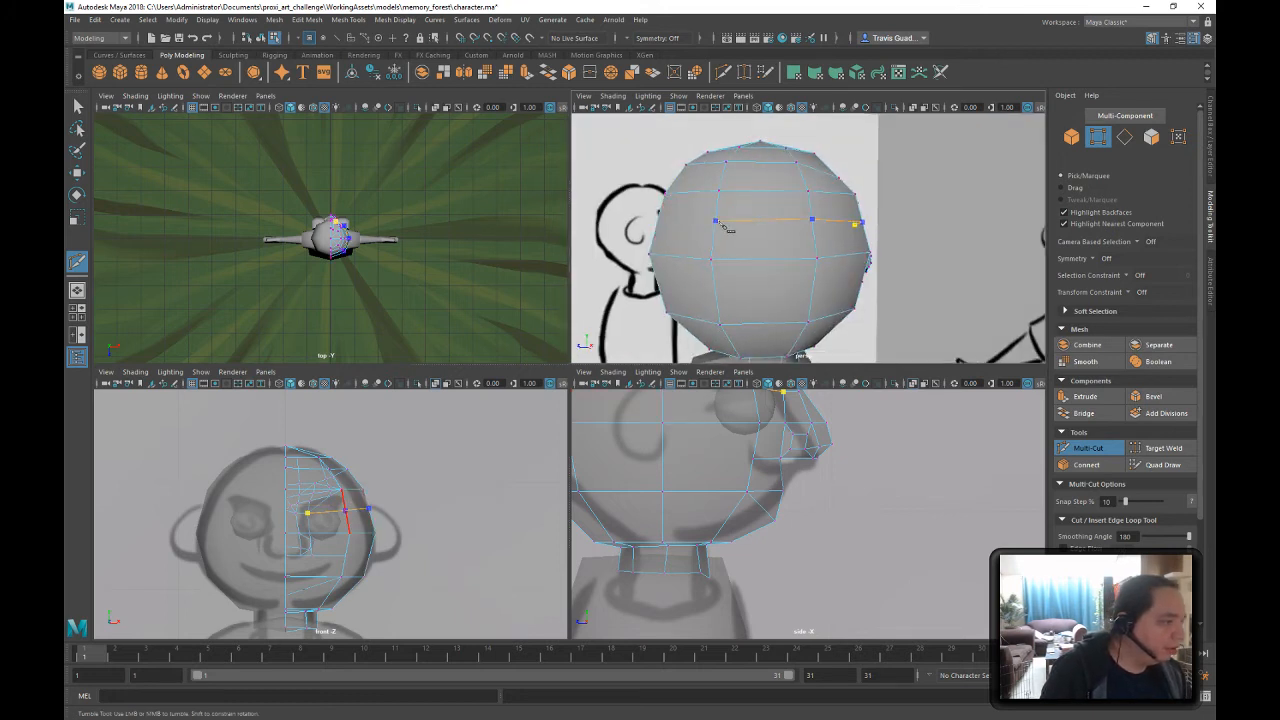
{"action": "left_click_drag", "start_coordinate": [886, 260], "coordinate": [857, 265], "text": "alt"}
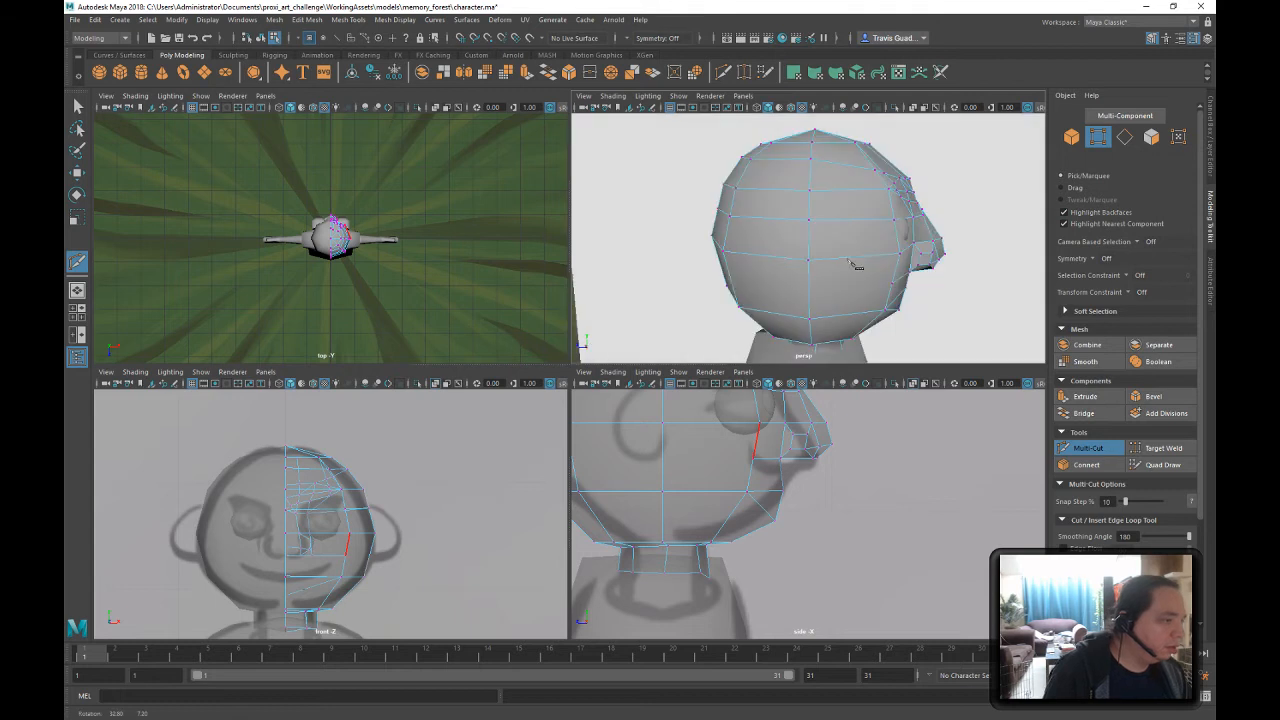
- Pull the two new vertices at the back of the head out to Z 67.48 and the side vertex to X 79.52
{"action": "left_click", "coordinate": [78, 108]}
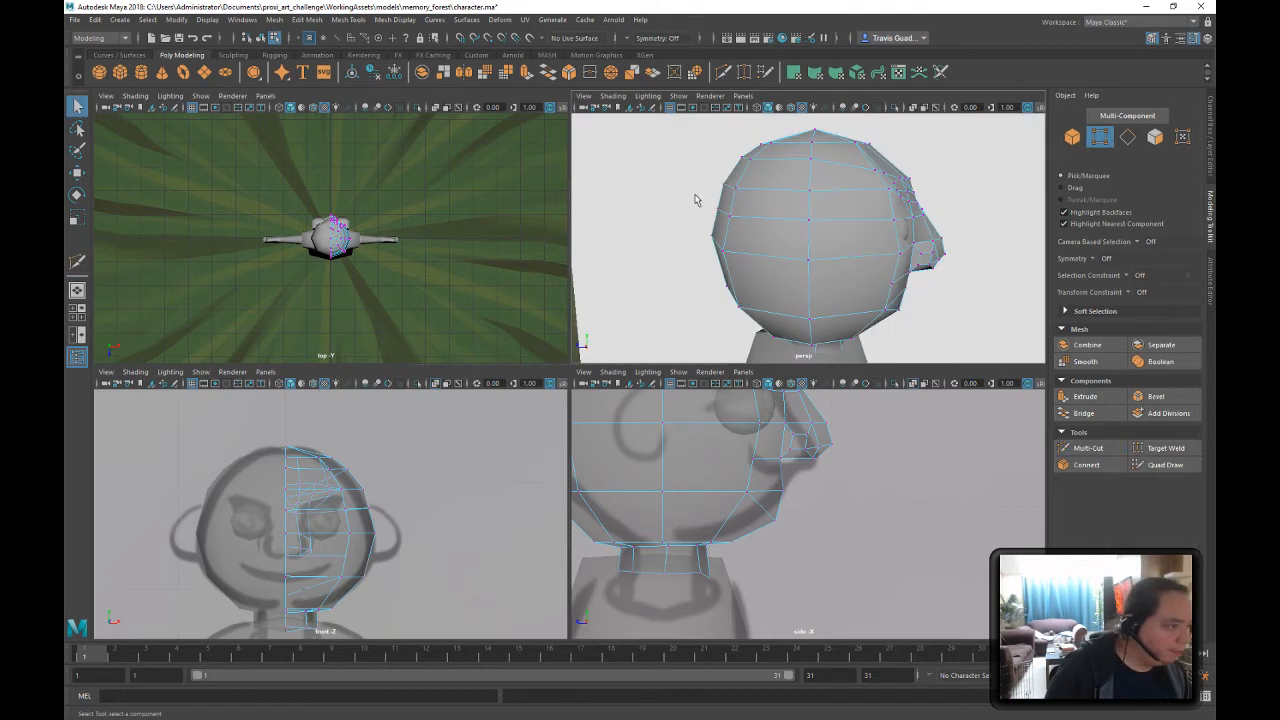
{"action": "key", "text": "w"}
{"action": "left_click_drag", "start_coordinate": [683, 214], "coordinate": [675, 213]}
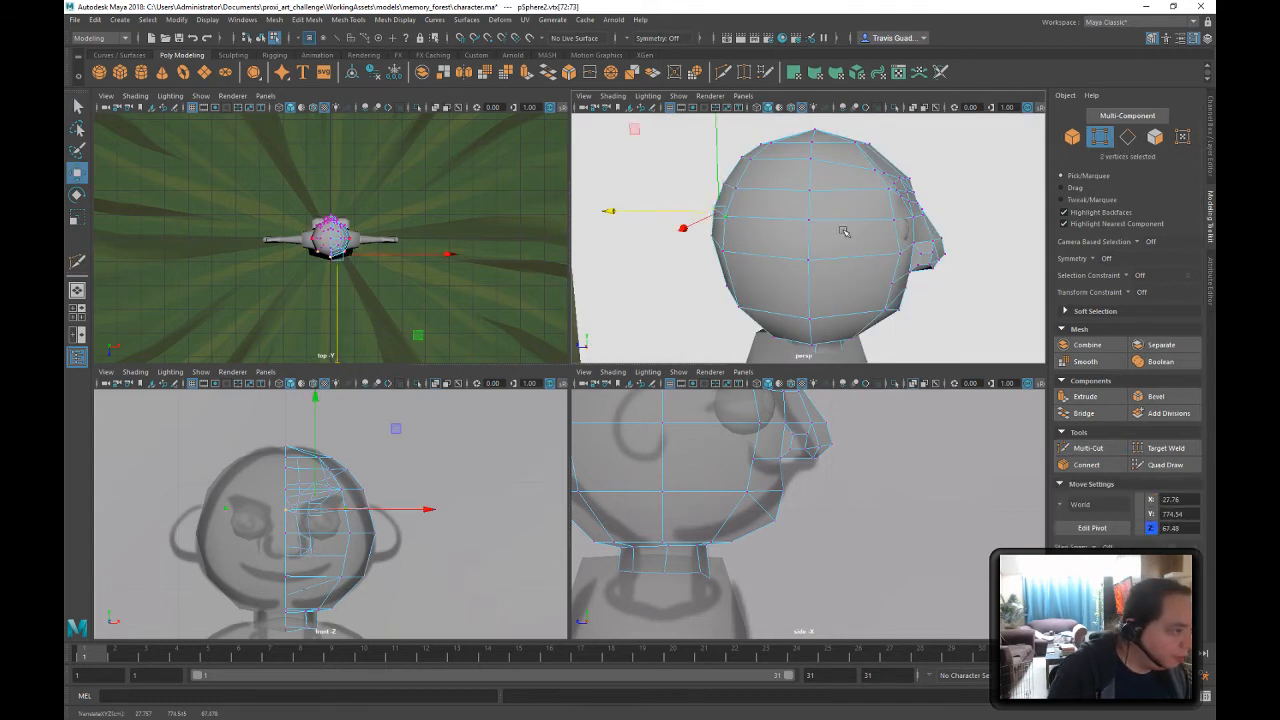
{"action": "left_click", "coordinate": [813, 229]}
{"action": "left_click_drag", "start_coordinate": [815, 232], "coordinate": [716, 321], "text": "alt"}
{"action": "left_click_drag", "start_coordinate": [865, 285], "coordinate": [765, 212], "text": "alt"}
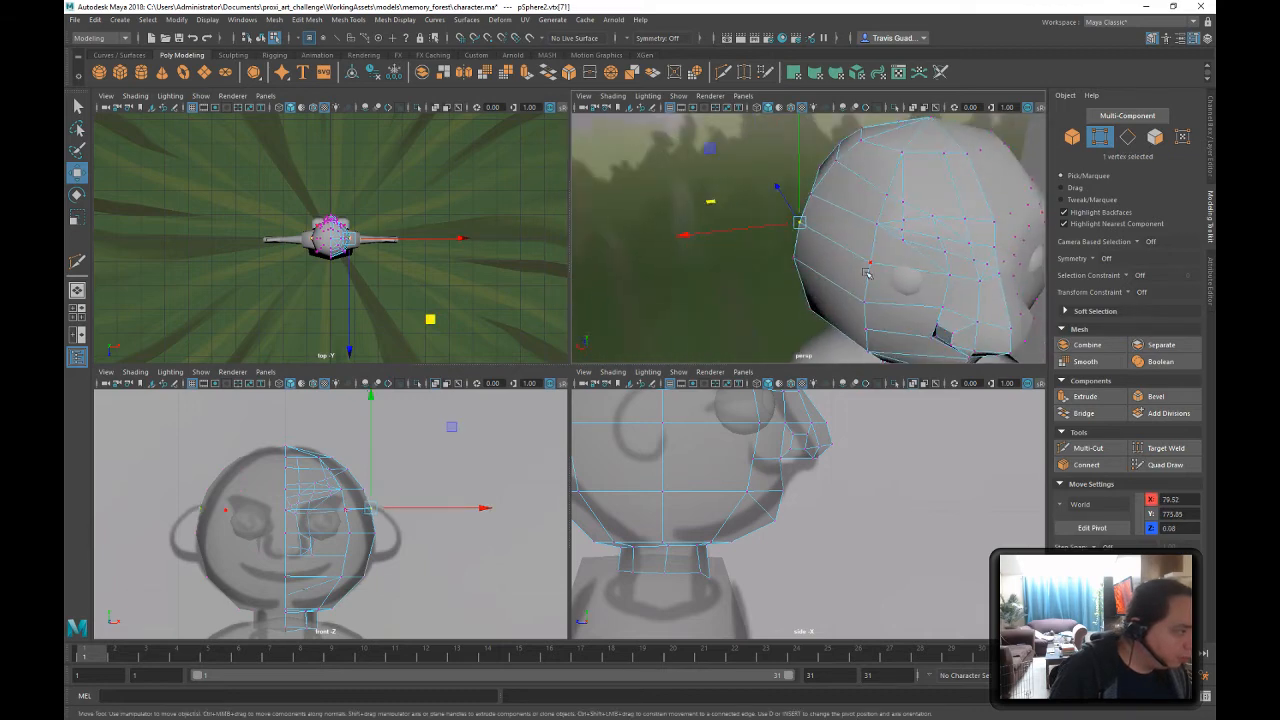
- Move the eye-level vertex at the outer side of the face horizontally to Z -54.54 to round the head
{"action": "left_click", "coordinate": [869, 269]}
{"action": "left_click_drag", "start_coordinate": [866, 302], "coordinate": [842, 326], "text": "alt"}
{"action": "left_click_drag", "start_coordinate": [767, 252], "coordinate": [762, 256]}
{"action": "left_click_drag", "start_coordinate": [876, 296], "coordinate": [830, 265], "text": "alt"}
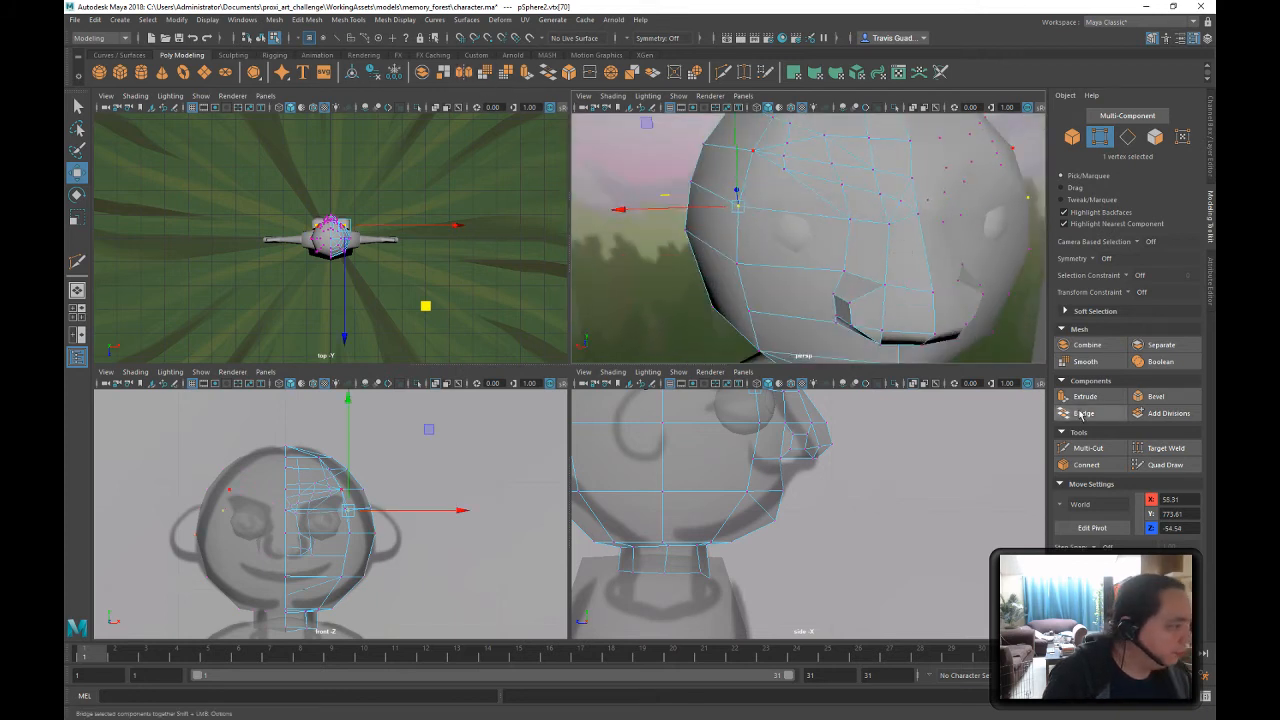
- Cut a vertical edge line from the brow down through the eye area and cheek to the lower face
{"action": "left_click", "coordinate": [1082, 450]}
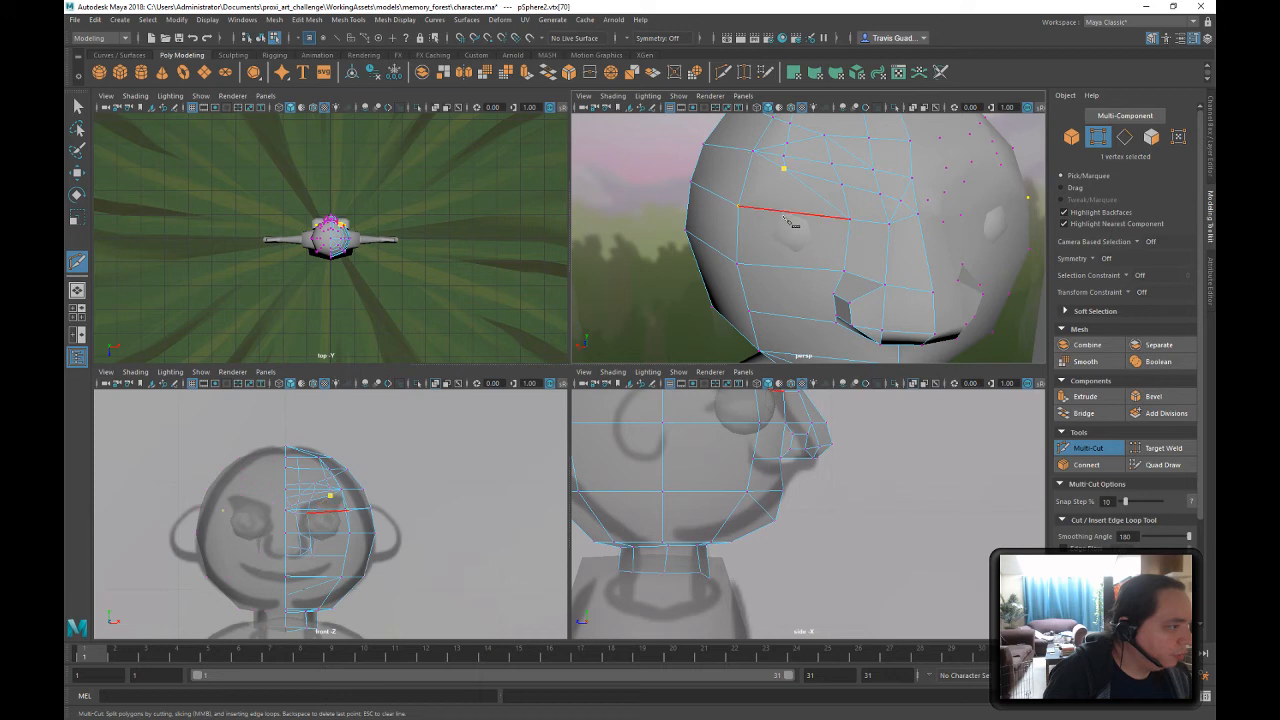
{"action": "left_click_drag", "start_coordinate": [826, 241], "coordinate": [781, 204], "text": "alt"}
{"action": "scroll", "coordinate": [779, 203], "scroll_direction": "down", "scroll_amount": 2}
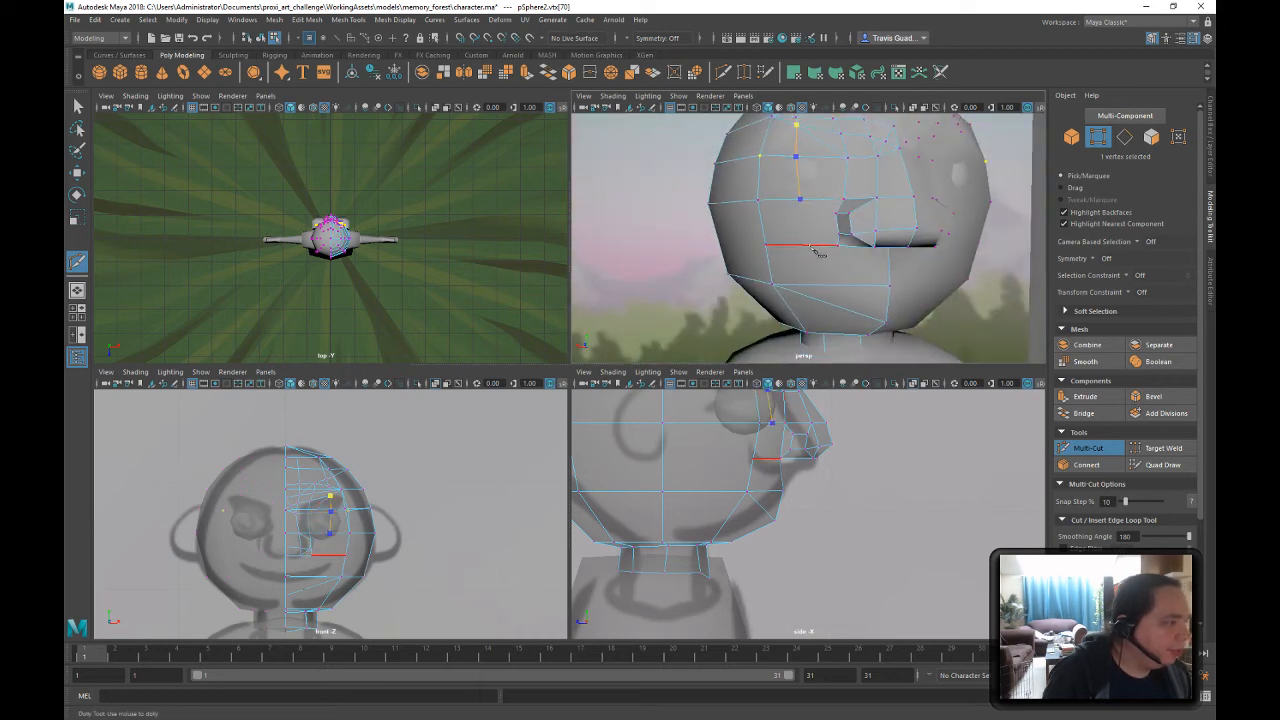
{"action": "left_click_drag", "start_coordinate": [866, 302], "coordinate": [833, 285], "text": "alt"}
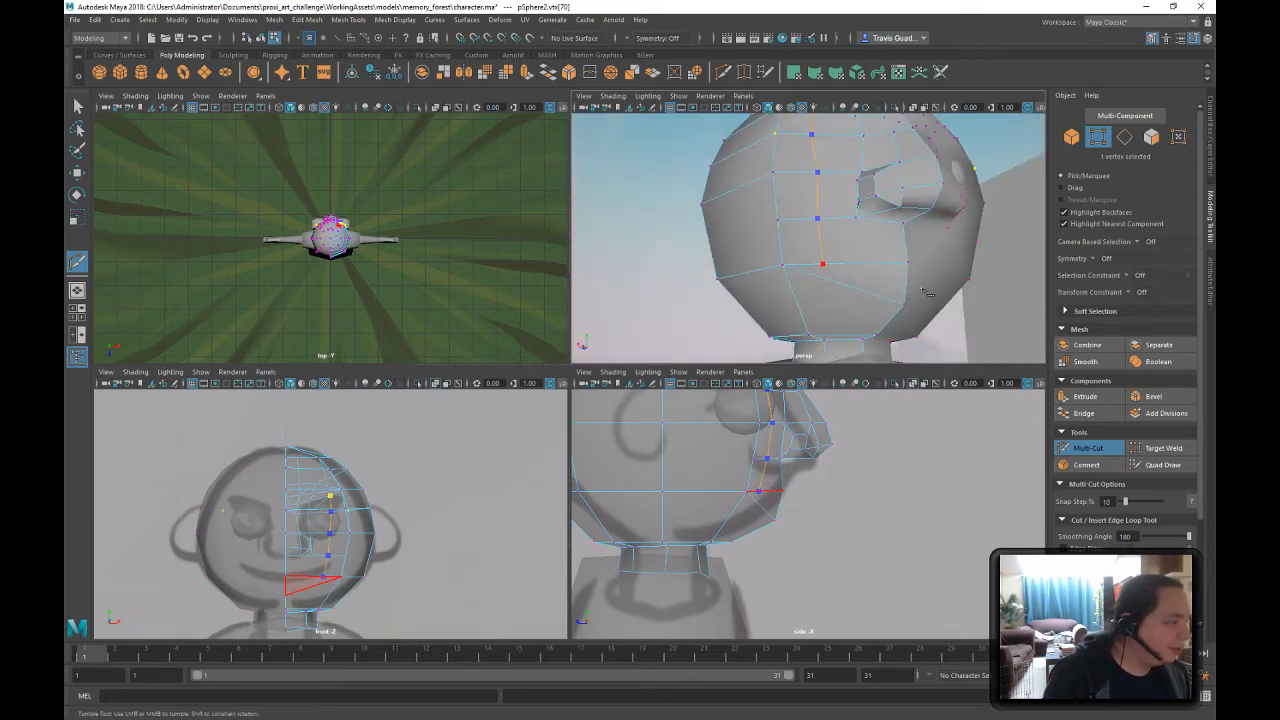
{"action": "left_click_drag", "start_coordinate": [928, 291], "coordinate": [971, 285], "text": "alt"}
{"action": "right_click", "coordinate": [956, 262]}
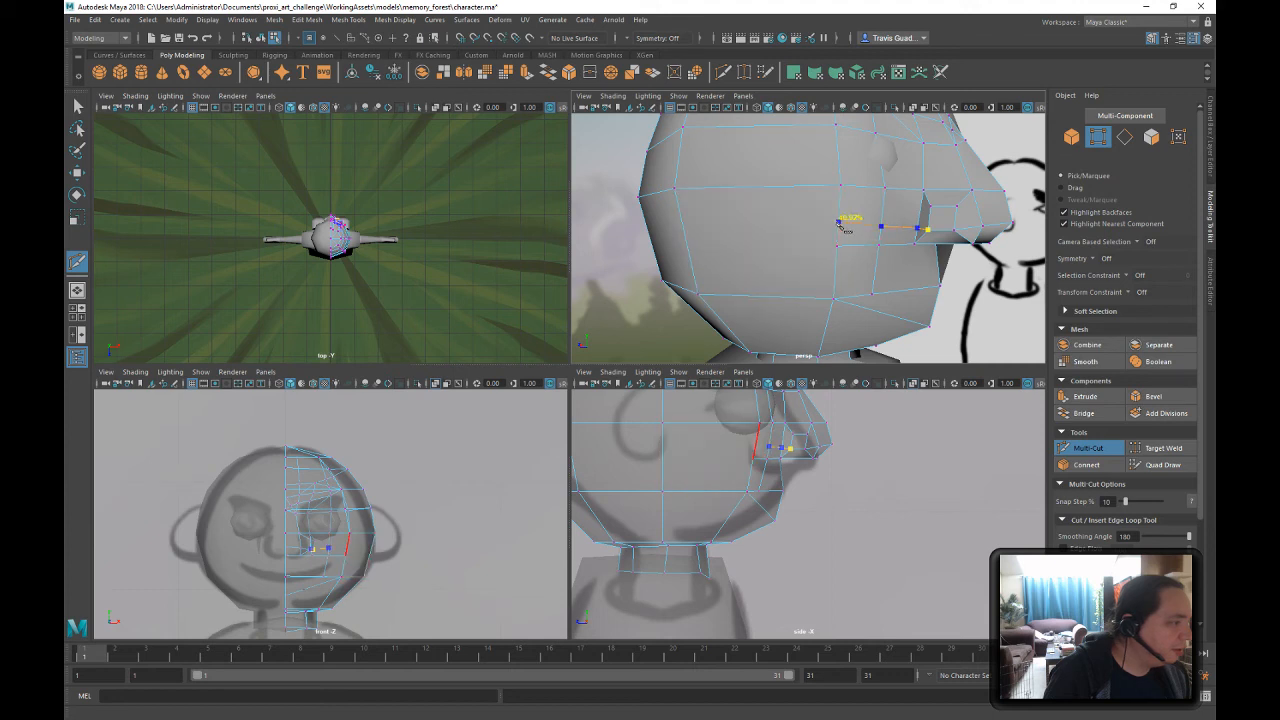
- Cut a horizontal edge from the nostril corner across the cheek to the outer vertical edge
{"action": "left_click", "coordinate": [839, 224]}
{"action": "right_click", "coordinate": [900, 281]}
{"action": "left_click_drag", "start_coordinate": [930, 278], "coordinate": [965, 288], "text": "alt"}
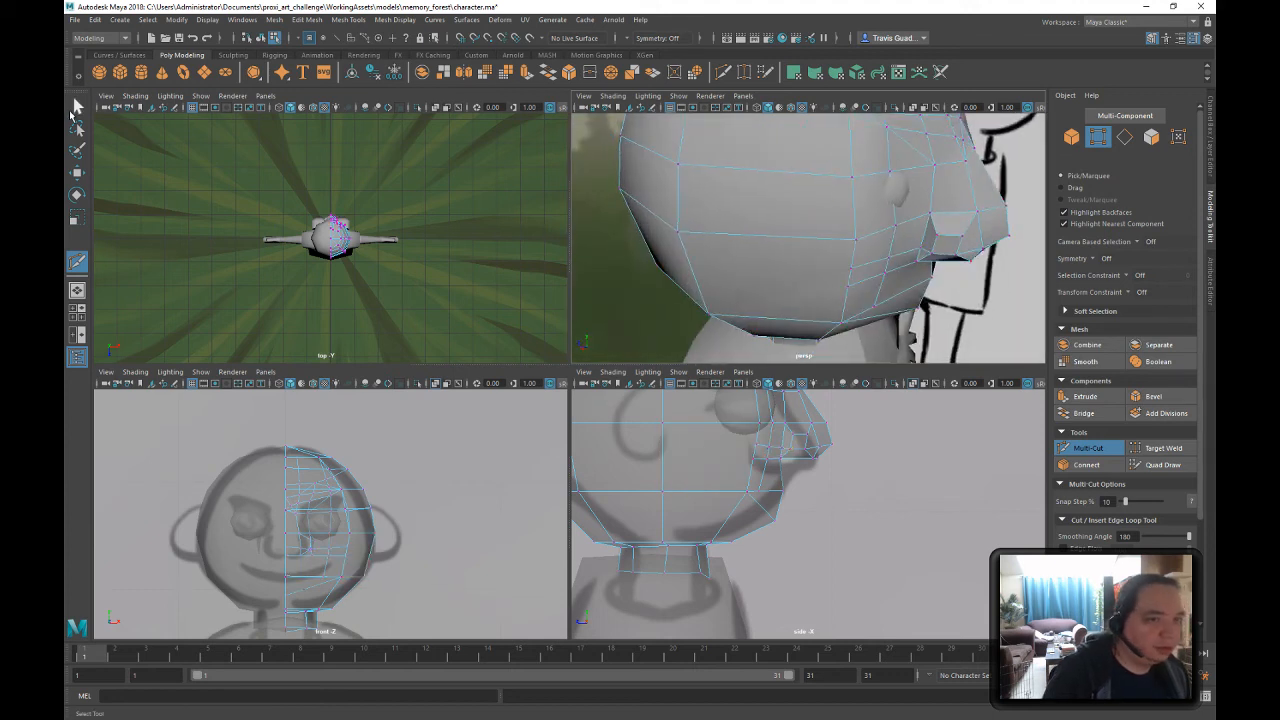
- Select the two middle cheek vertices beside the nostril and pull them forward to Z -67.92
{"action": "left_click", "coordinate": [77, 106]}
{"action": "left_click", "coordinate": [917, 251]}
{"action": "key", "text": "w"}
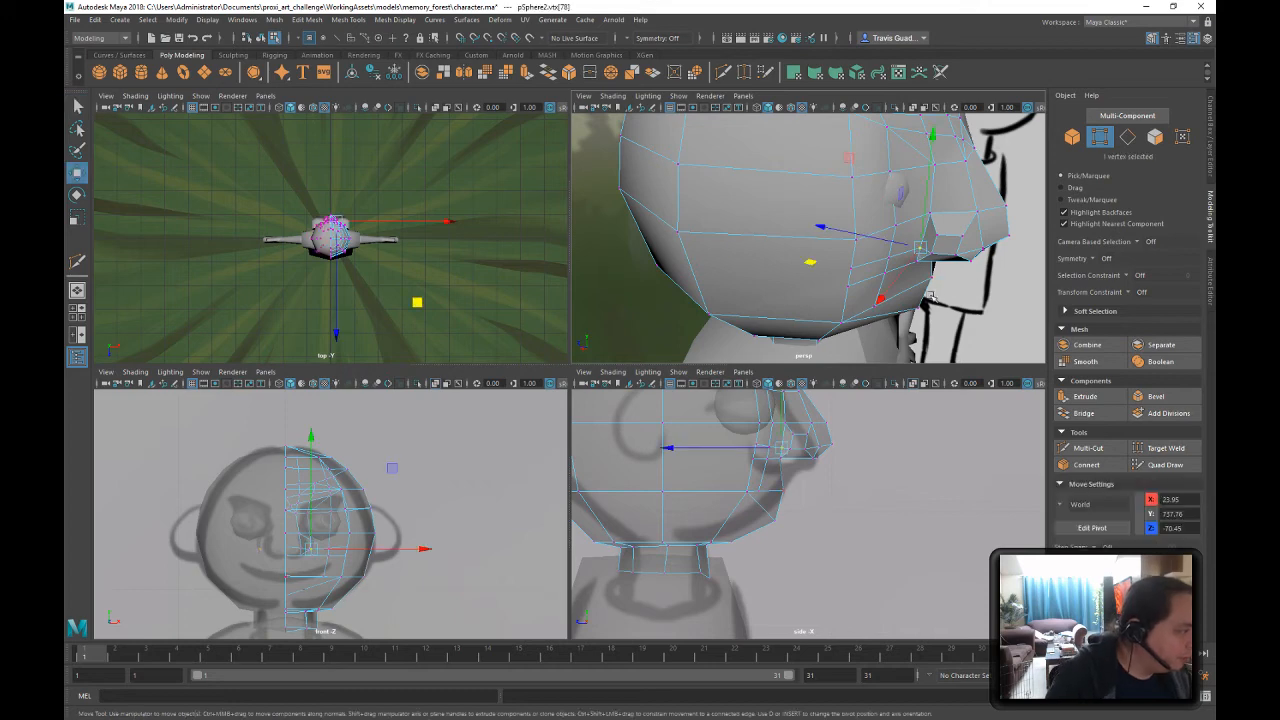
{"action": "left_click_drag", "start_coordinate": [900, 285], "coordinate": [849, 213], "text": "alt"}
{"action": "left_click", "coordinate": [827, 273]}
{"action": "left_click", "coordinate": [848, 212], "text": "shift"}
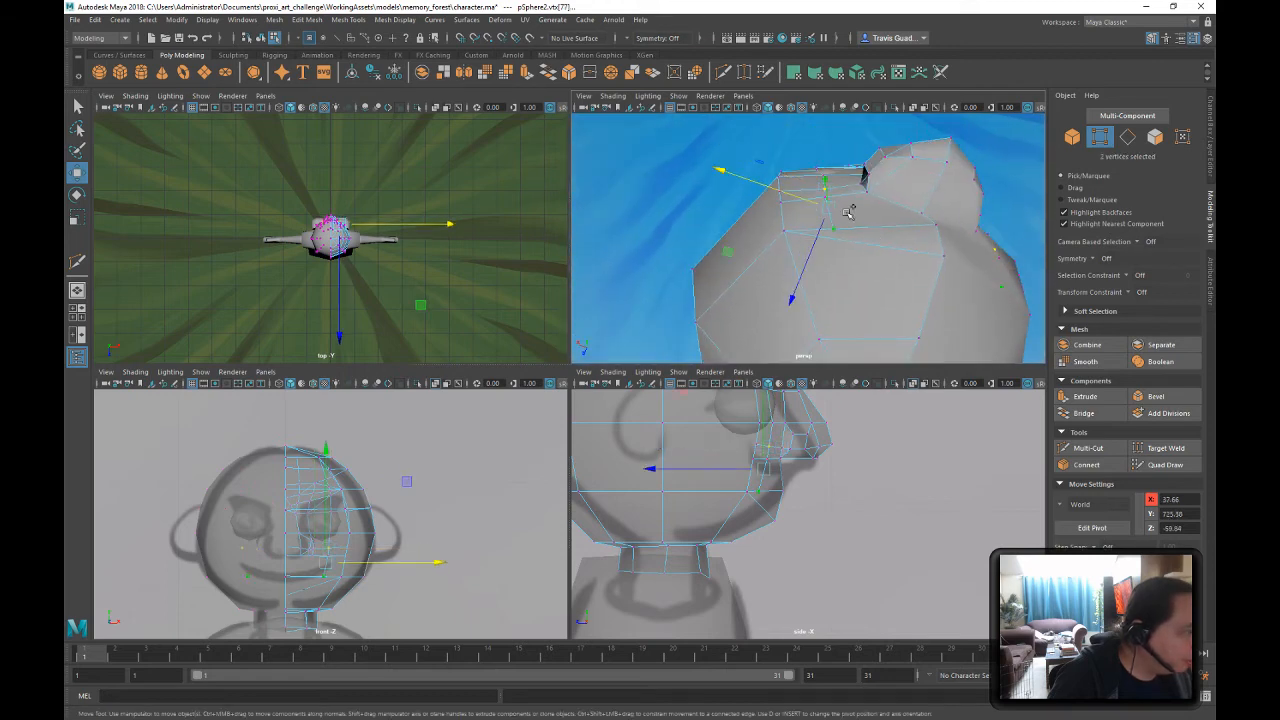
{"action": "left_click", "coordinate": [820, 200]}
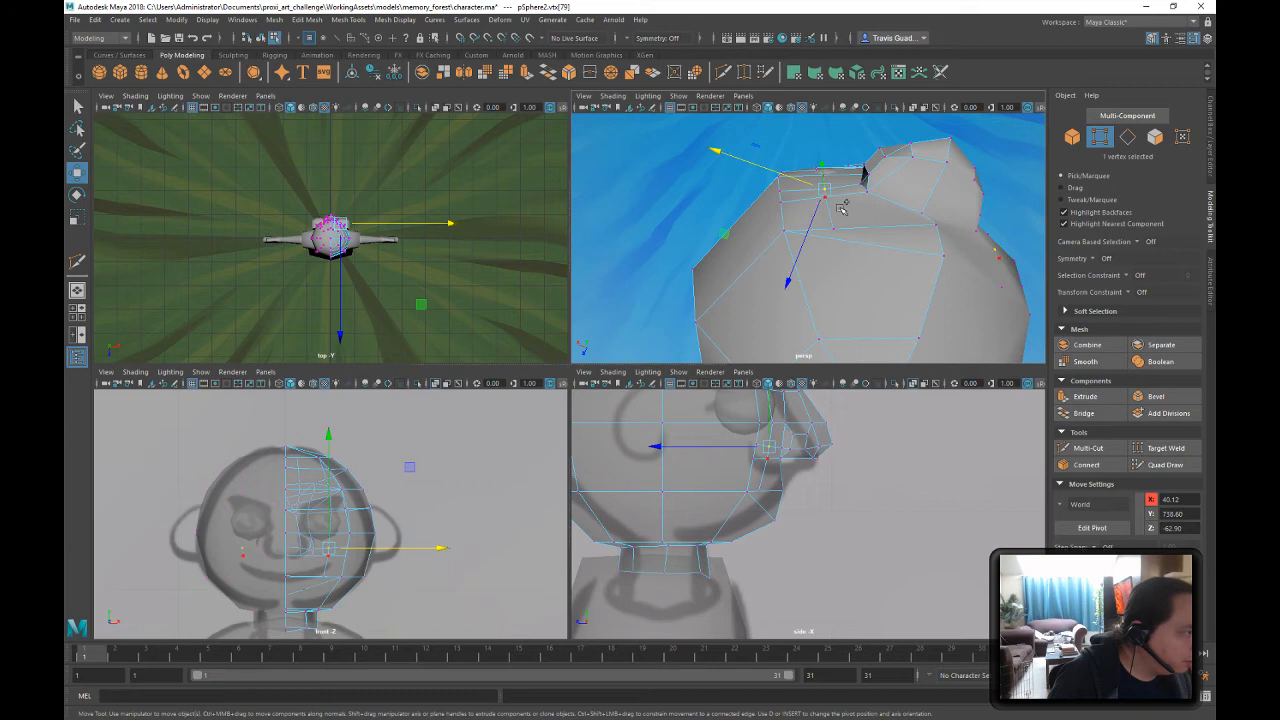
{"action": "left_click", "coordinate": [841, 208], "text": "shift"}
{"action": "left_click_drag", "start_coordinate": [811, 251], "coordinate": [781, 250]}
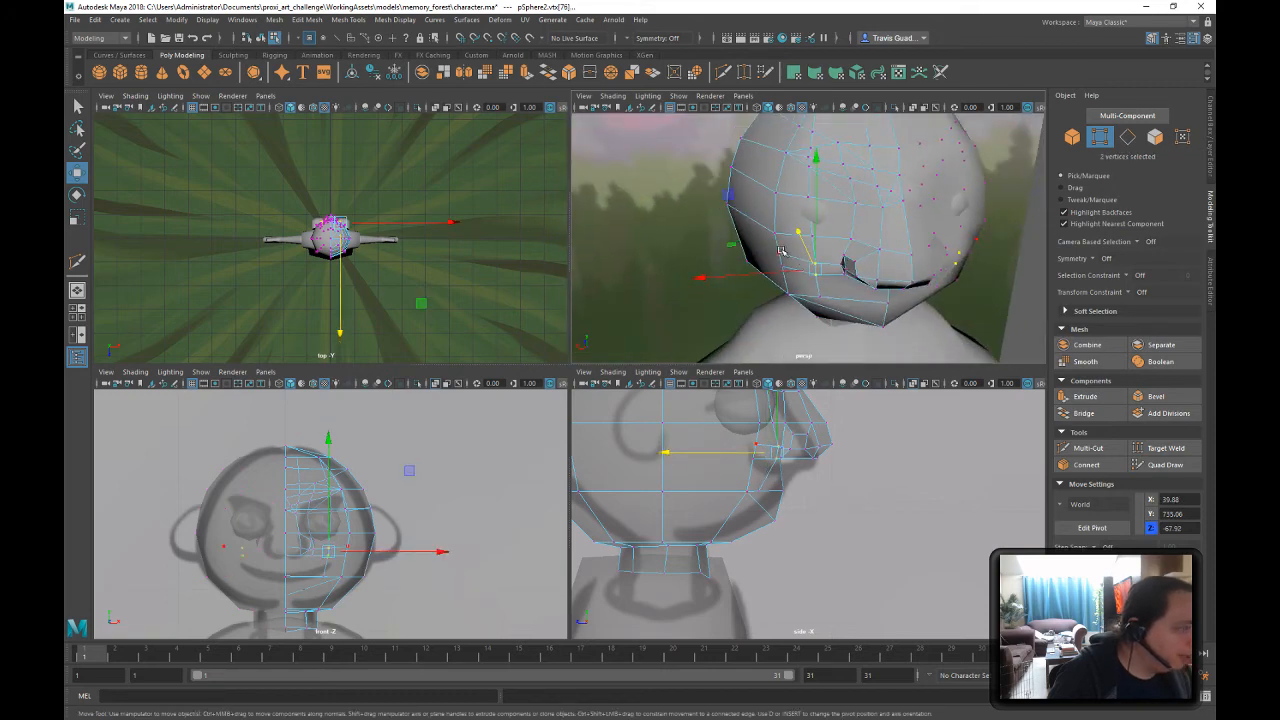
- Move the two outer cheek vertices outward to X 60.85 and Z -56.87
{"action": "left_click", "coordinate": [808, 270]}
{"action": "left_click_drag", "start_coordinate": [797, 296], "coordinate": [763, 293], "text": "alt"}
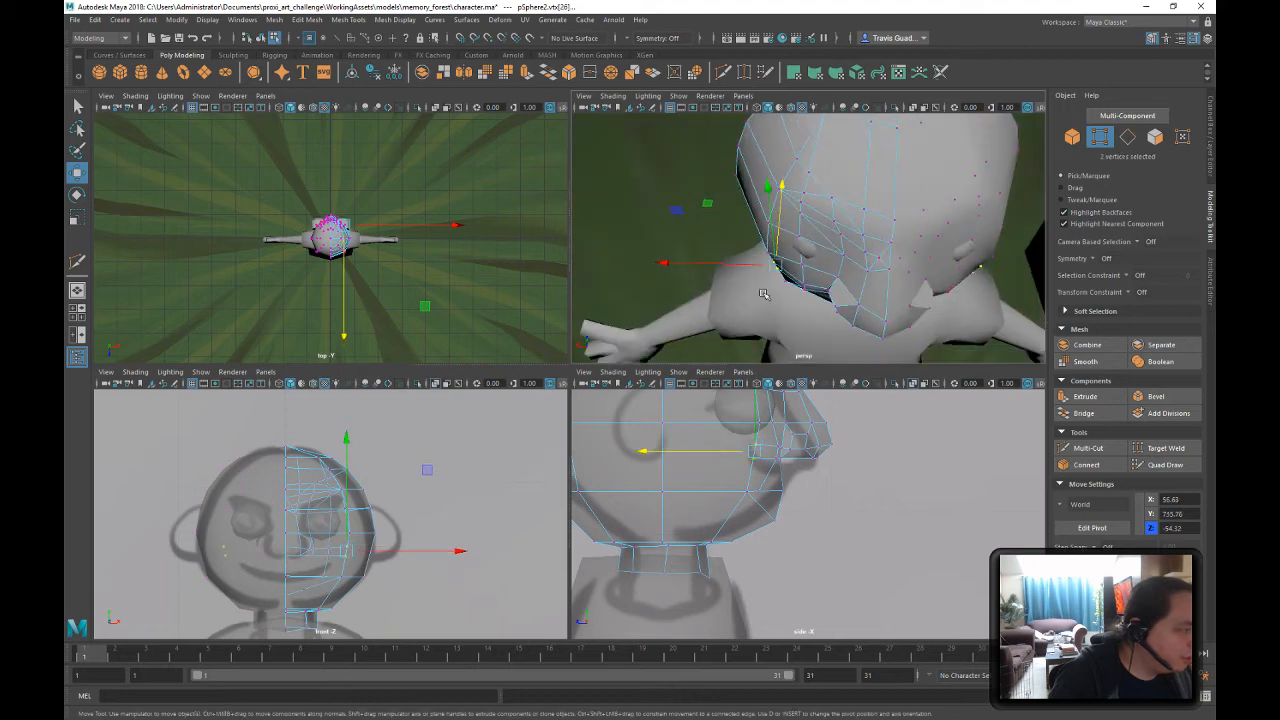
{"action": "left_click_drag", "start_coordinate": [707, 202], "coordinate": [723, 218]}
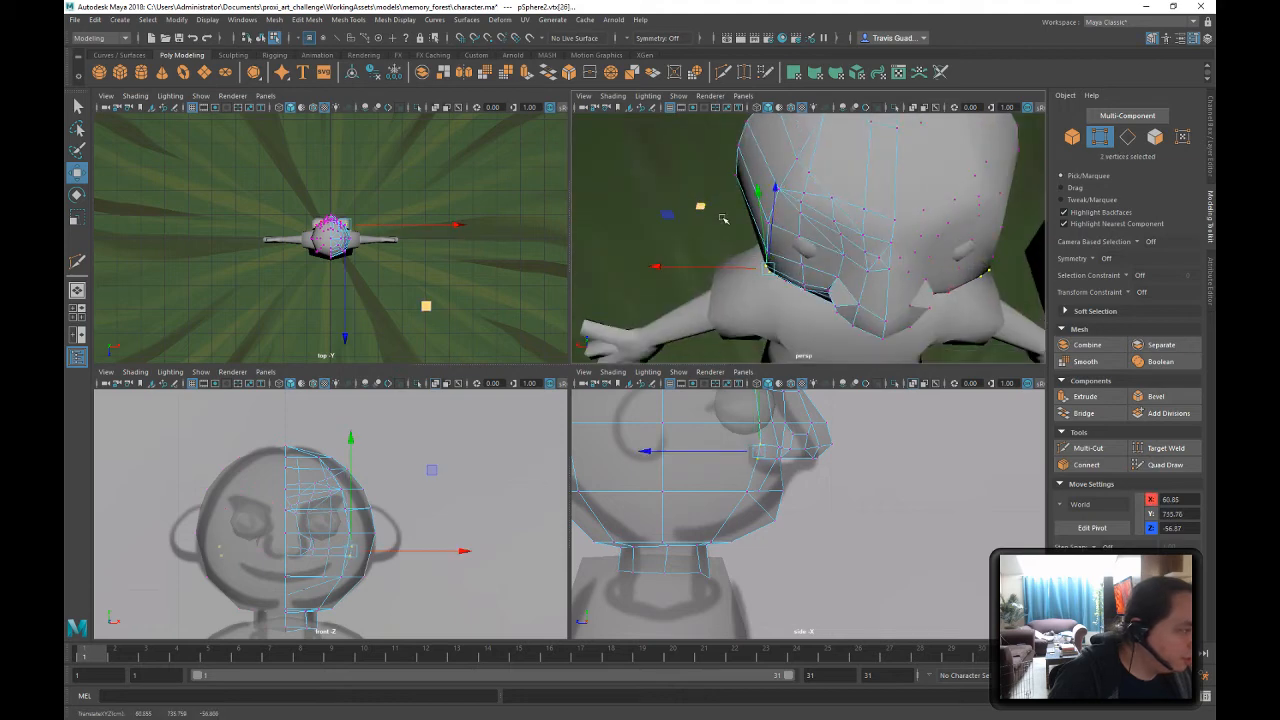
- Adjust a cheek vertex horizontally and move the outer eye-level vertex outward to X 60.10
{"action": "left_click", "coordinate": [800, 263]}
{"action": "left_click_drag", "start_coordinate": [819, 242], "coordinate": [757, 258], "text": "alt"}
{"action": "left_click_drag", "start_coordinate": [840, 196], "coordinate": [831, 205]}
{"action": "left_click_drag", "start_coordinate": [833, 273], "coordinate": [740, 200], "text": "alt"}
{"action": "left_click", "coordinate": [783, 221]}
{"action": "left_click", "coordinate": [785, 199]}
{"action": "left_click_drag", "start_coordinate": [880, 232], "coordinate": [911, 249], "text": "alt"}
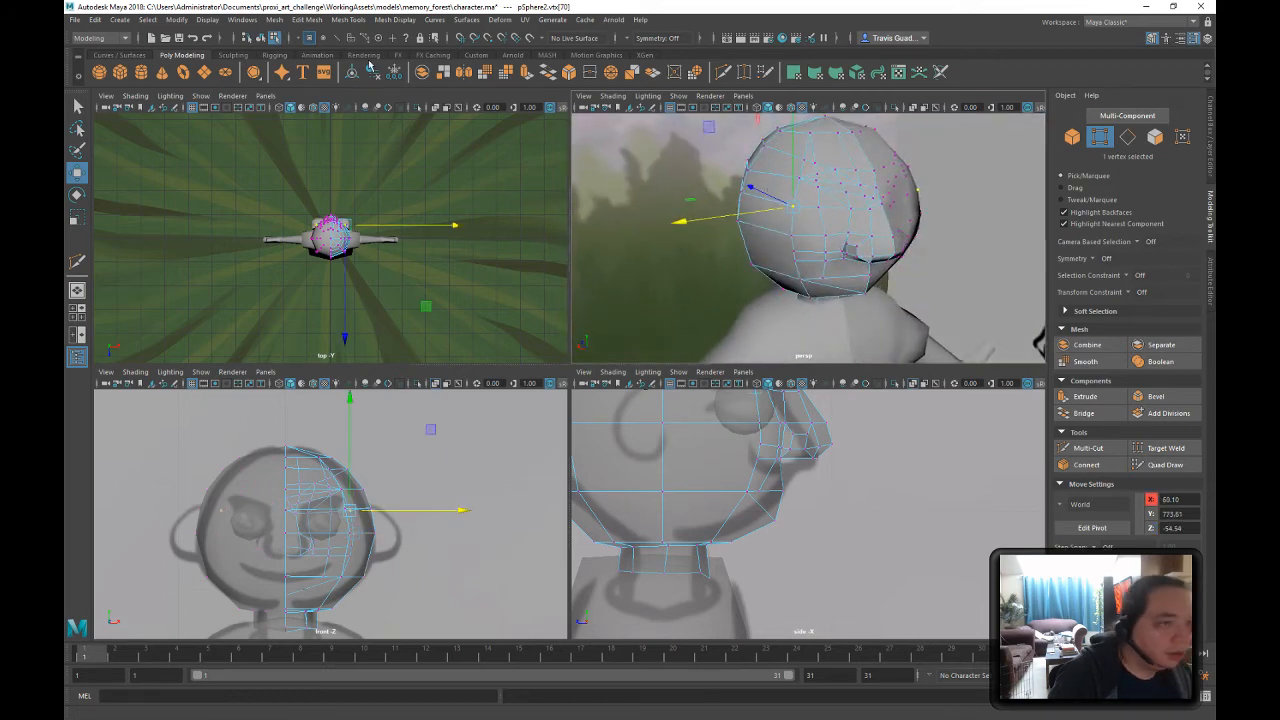
- Return to object selection, clear the selection and select the modelled half of the head
{"action": "left_click", "coordinate": [260, 38]}
{"action": "left_click", "coordinate": [611, 158]}
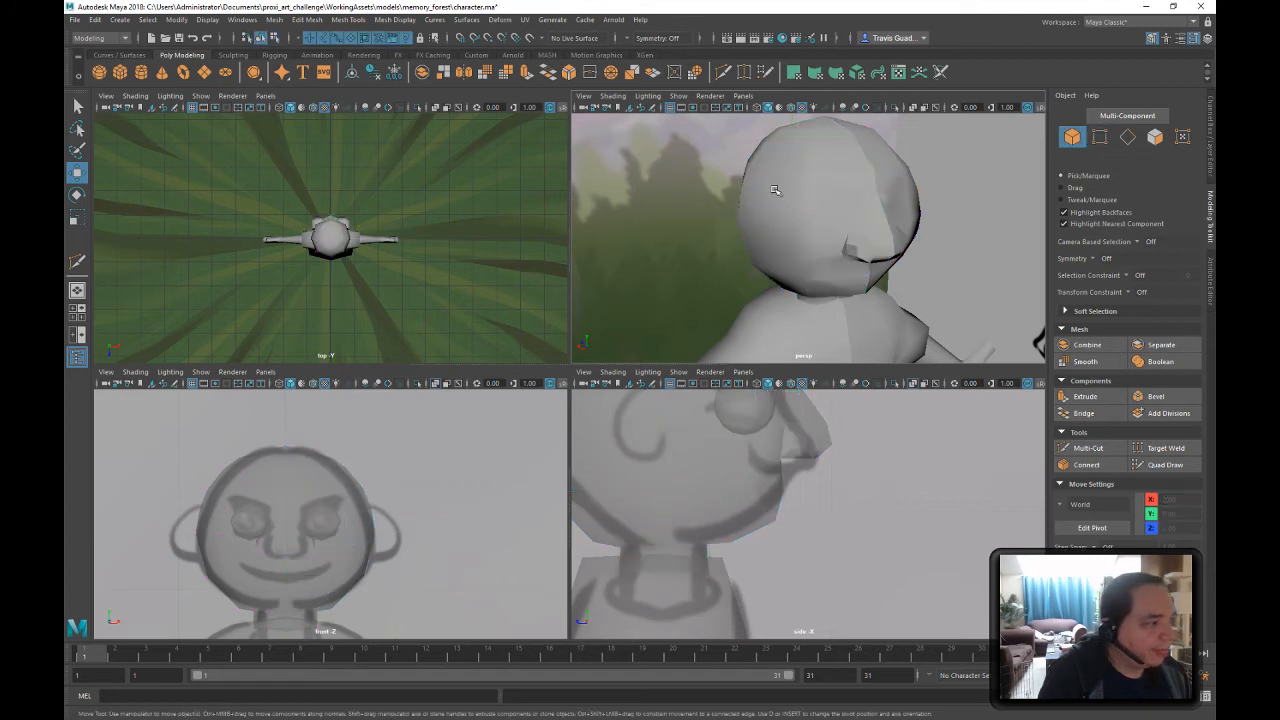
{"action": "left_click", "coordinate": [777, 189]}
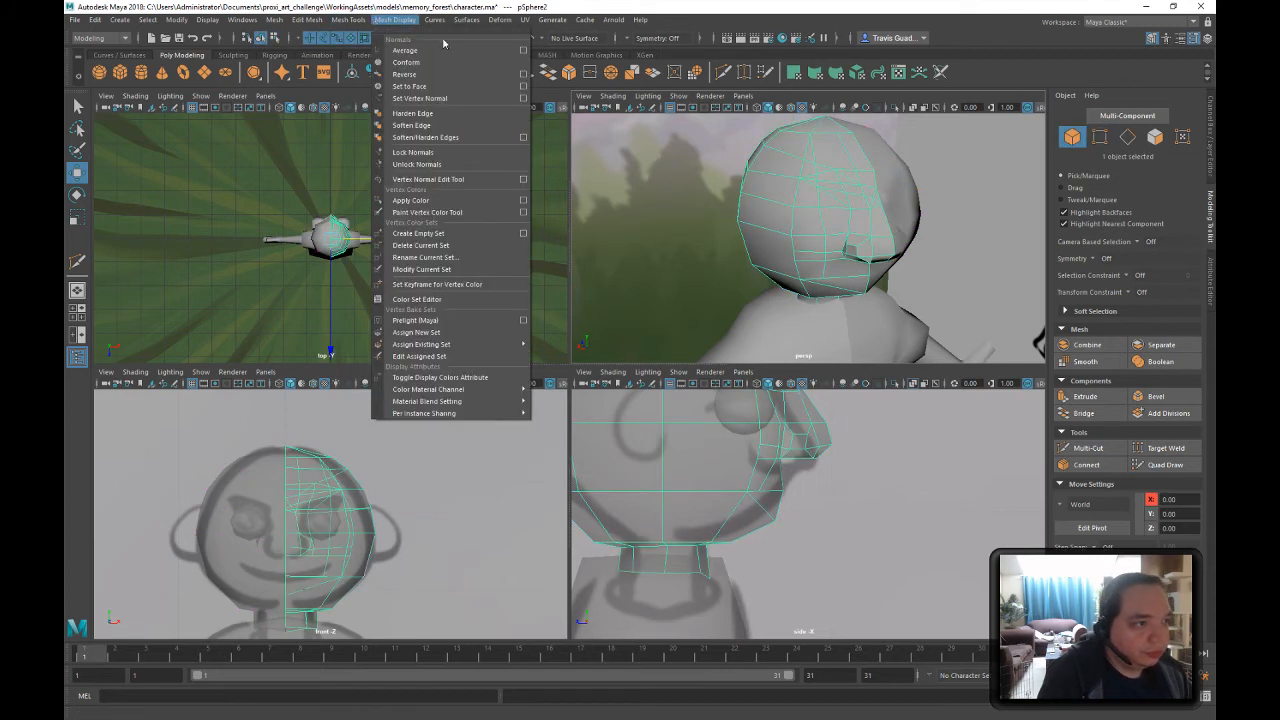
- Soften the edges of the modelled head half, check its shading unselected, and select it again
{"action": "left_click", "coordinate": [430, 125]}
{"action": "left_click", "coordinate": [653, 164]}
{"action": "left_click_drag", "start_coordinate": [857, 213], "coordinate": [886, 214], "text": "alt"}
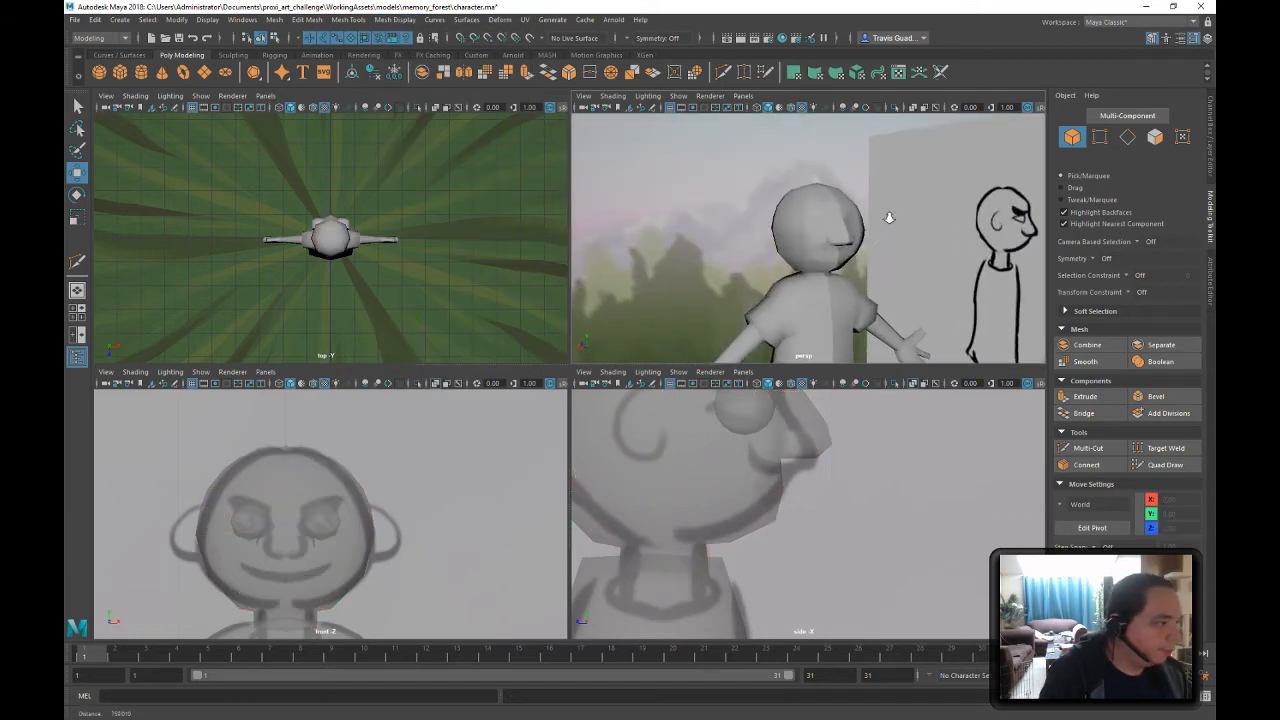
{"action": "right_click_drag", "start_coordinate": [886, 214], "coordinate": [979, 232], "text": "alt"}
{"action": "left_click", "coordinate": [863, 235]}
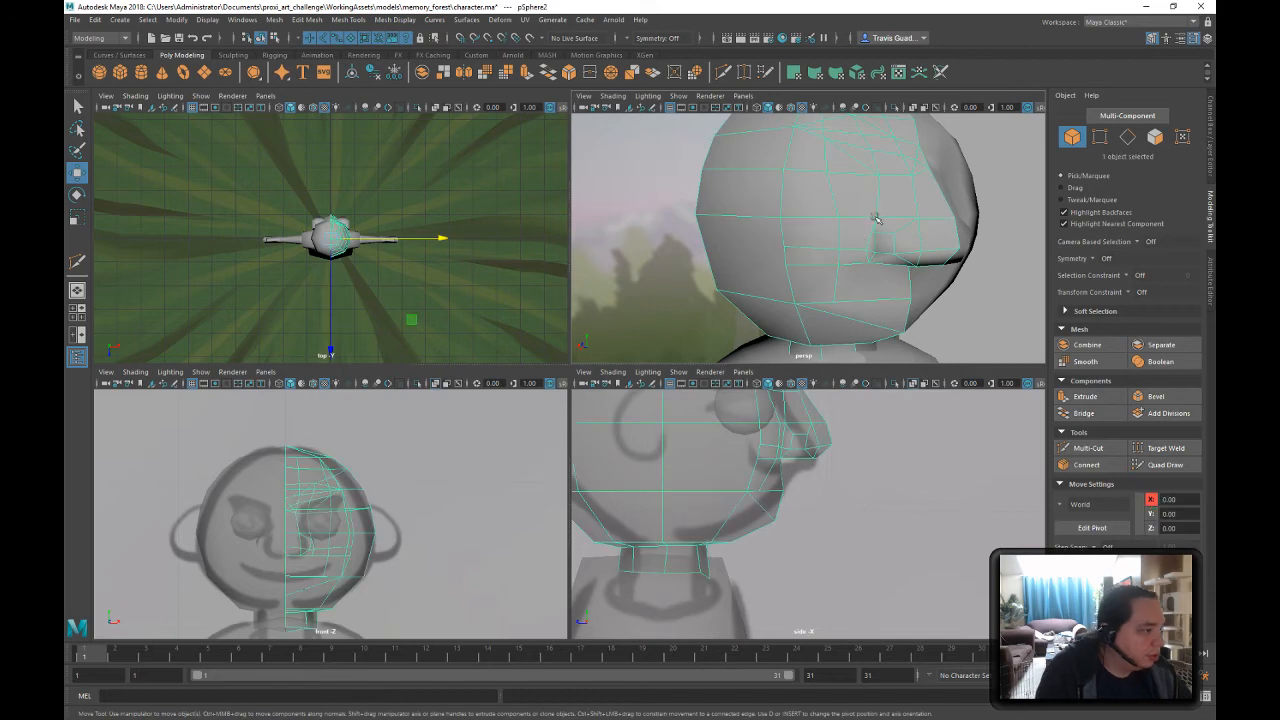
- Switch to vertex editing and narrow the nose by moving its side vertices inward to about X 17.19
{"action": "left_click_drag", "start_coordinate": [863, 235], "coordinate": [794, 266], "text": "alt"}
{"action": "right_click_drag", "start_coordinate": [794, 266], "coordinate": [755, 269]}
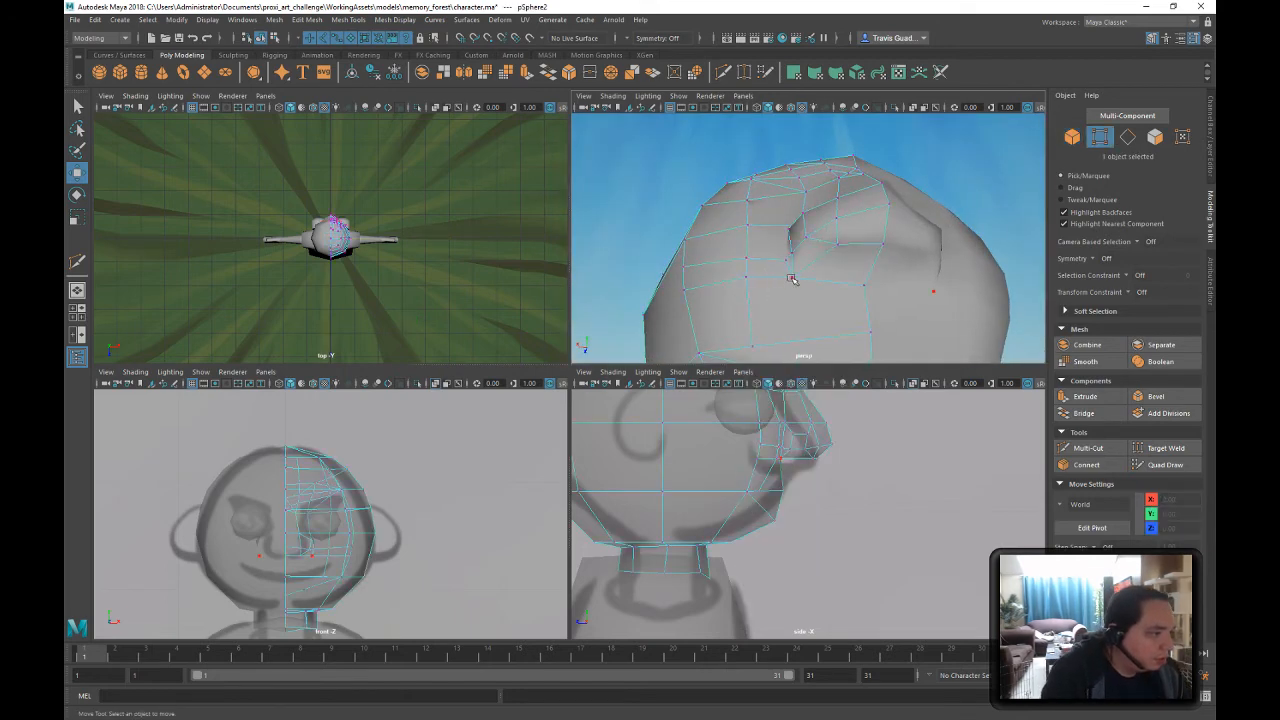
{"action": "left_click", "coordinate": [747, 270]}
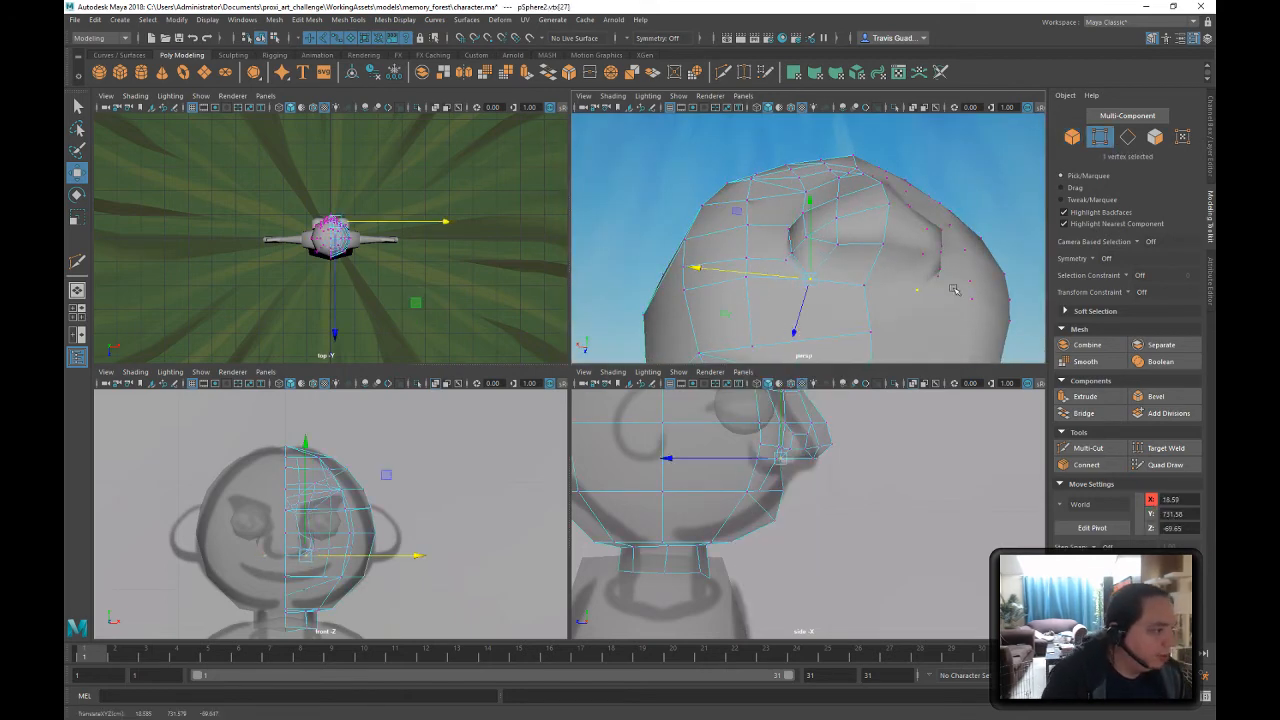
{"action": "mouse_move", "coordinate": [955, 290]}
{"action": "left_mouse_down", "text": "alt"}
{"action": "mouse_move", "coordinate": [937, 300]}
{"action": "mouse_move", "coordinate": [943, 267]}
{"action": "mouse_move", "coordinate": [1025, 329]}
{"action": "mouse_move", "coordinate": [965, 338]}
{"action": "mouse_move", "coordinate": [948, 306]}
{"action": "mouse_move", "coordinate": [916, 303]}
{"action": "left_mouse_up", "text": "alt"}
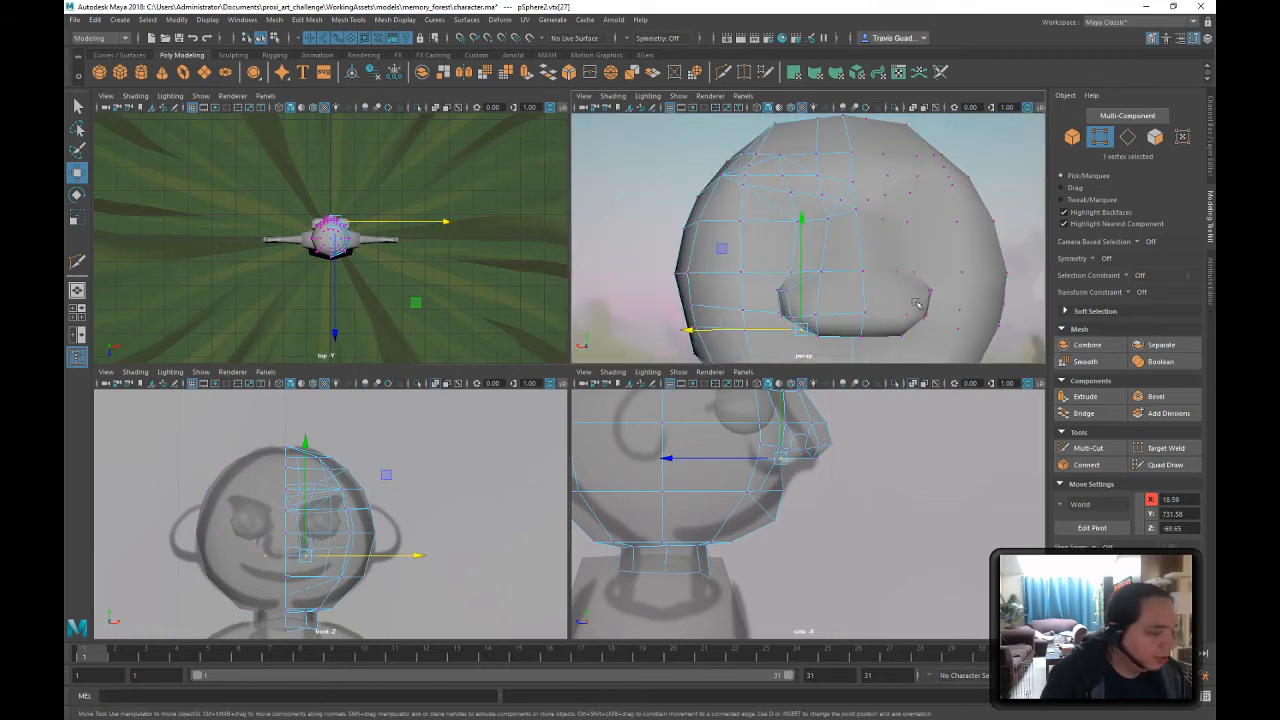
{"action": "scroll", "coordinate": [323, 566], "scroll_direction": "up", "scroll_amount": 4}
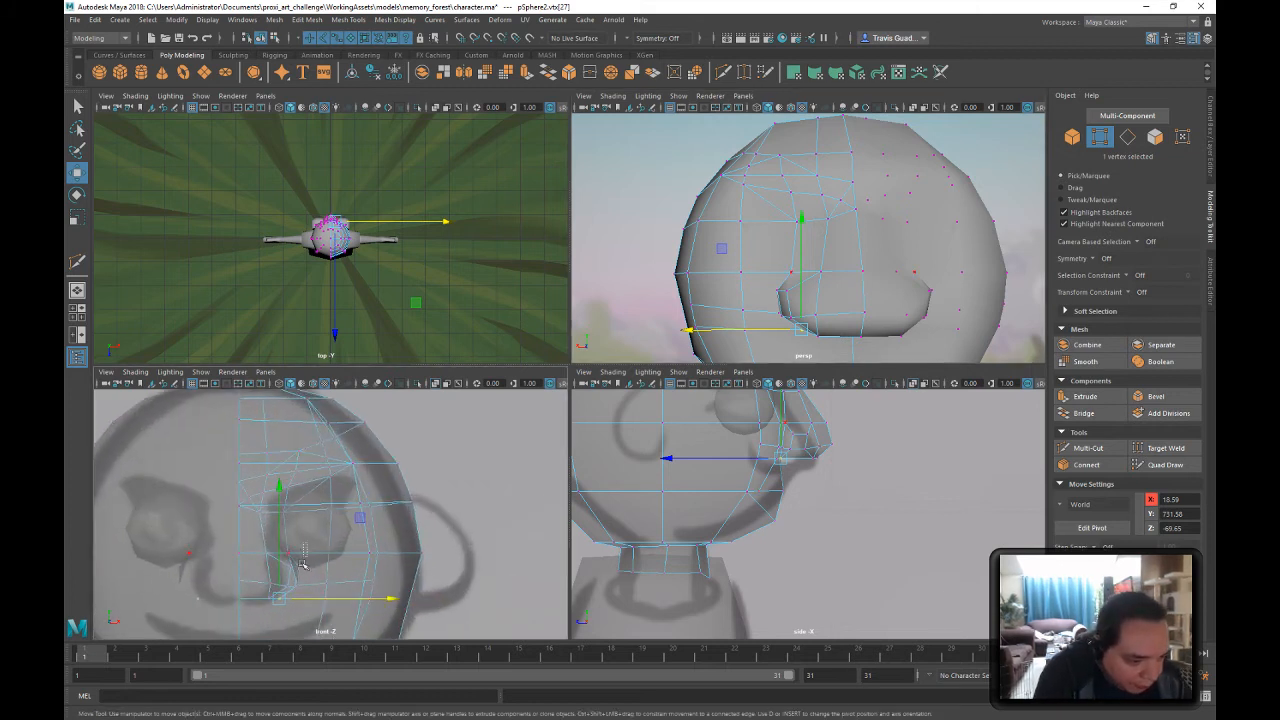
{"action": "left_click_drag", "start_coordinate": [240, 545], "coordinate": [345, 585]}
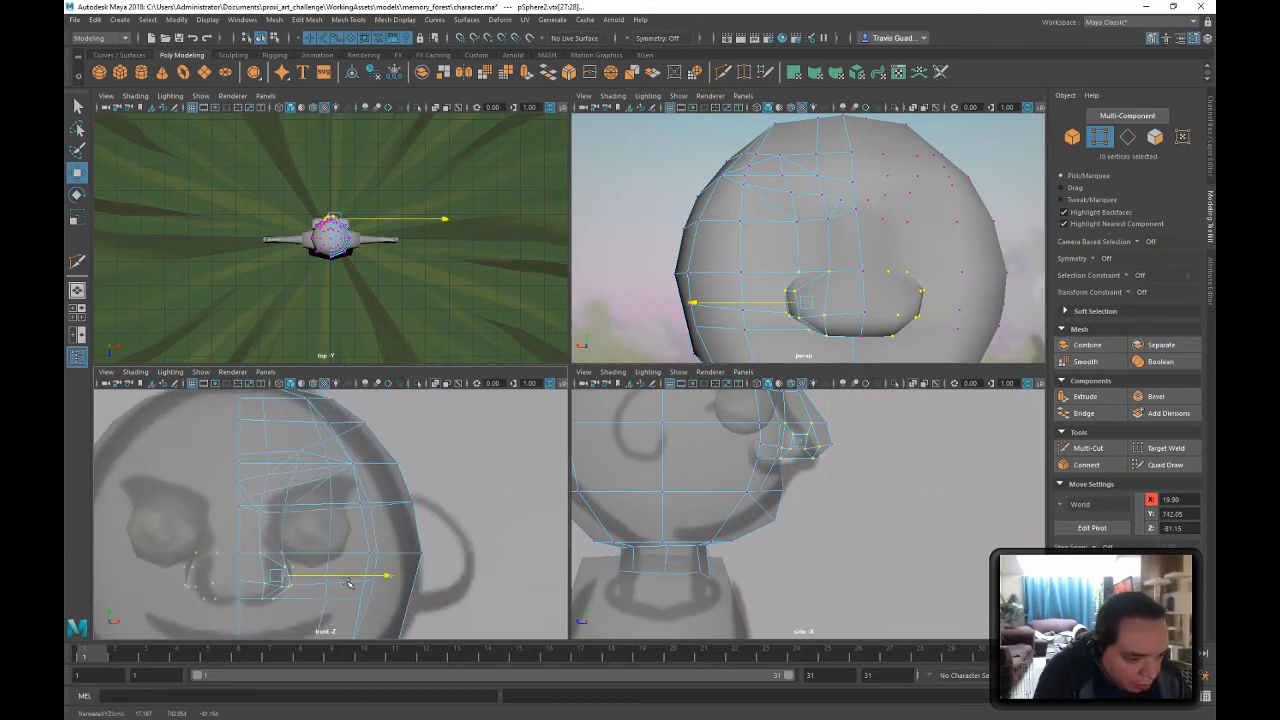
- Move the two vertices along the side of the nose bridge inward to make the bridge narrower
{"action": "mouse_move", "coordinate": [765, 285]}
{"action": "left_mouse_down", "text": "alt"}
{"action": "mouse_move", "coordinate": [799, 282]}
{"action": "mouse_move", "coordinate": [755, 277]}
{"action": "left_mouse_up", "text": "alt"}
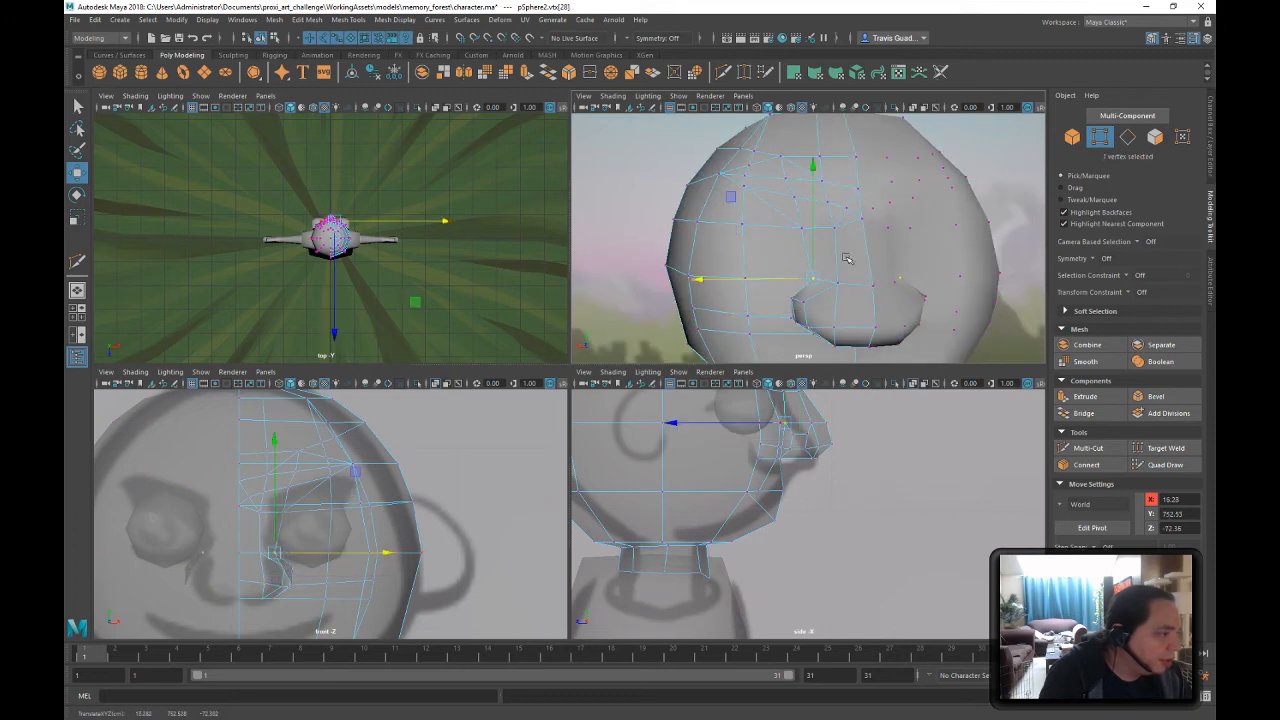
{"action": "left_click", "coordinate": [793, 230]}
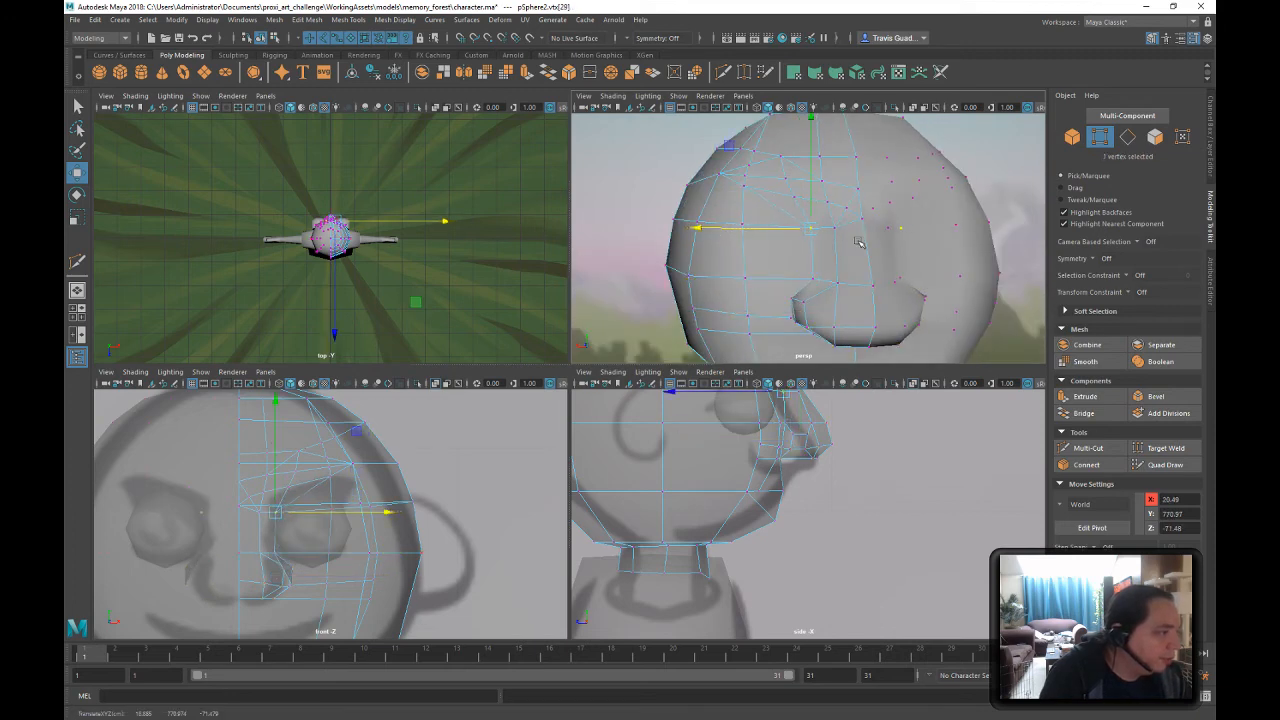
{"action": "left_click_drag", "start_coordinate": [858, 242], "coordinate": [740, 239], "text": "alt"}
{"action": "left_click", "coordinate": [801, 291]}
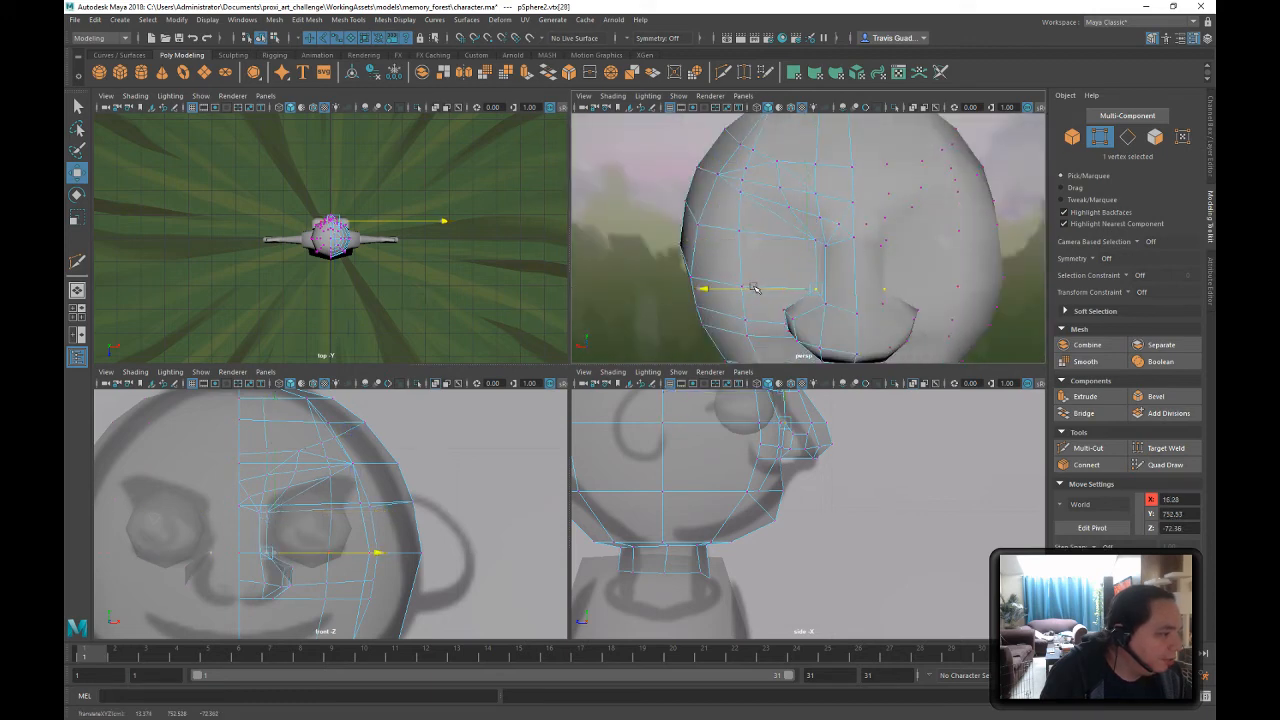
- Move the forehead vertex above the eye up and inward to X 37.91, Y 802.85, Z -48.07
{"action": "left_click_drag", "start_coordinate": [873, 262], "coordinate": [746, 212], "text": "alt"}
{"action": "key", "text": "F10"}
{"action": "right_click_drag", "start_coordinate": [774, 202], "coordinate": [738, 204]}
{"action": "left_click", "coordinate": [758, 208]}
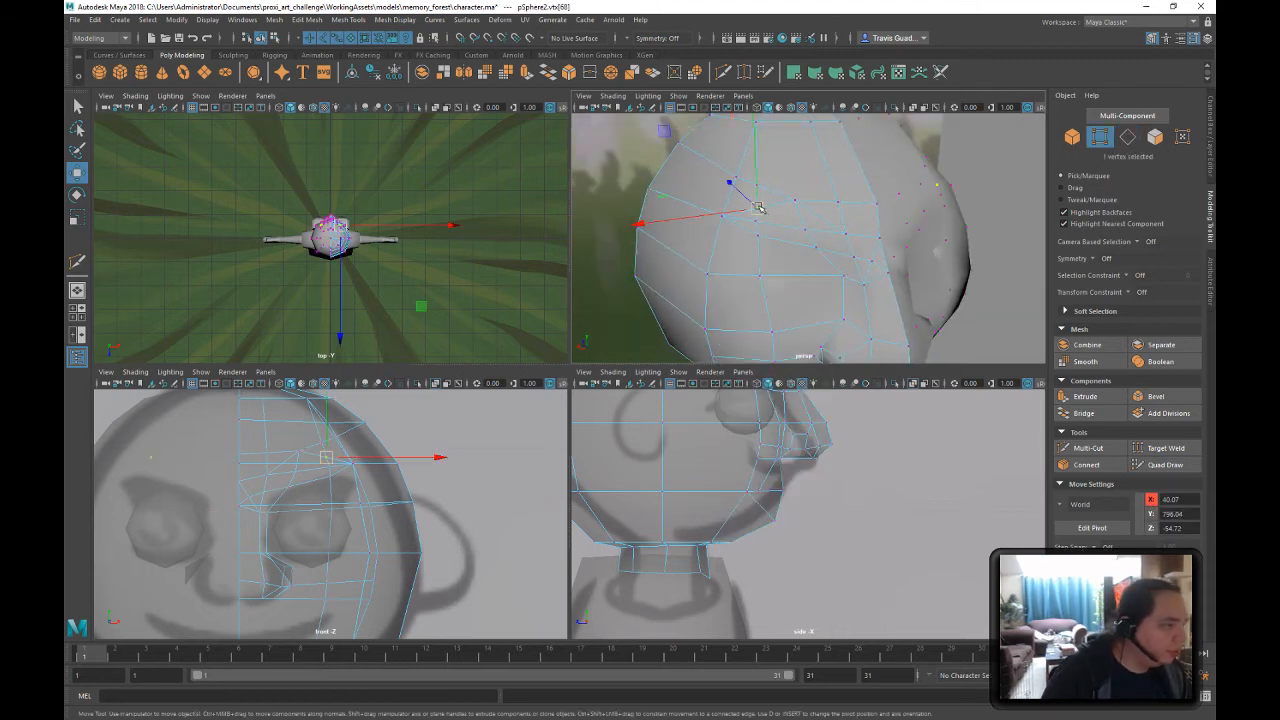
{"action": "left_click_drag", "start_coordinate": [753, 208], "coordinate": [756, 186]}
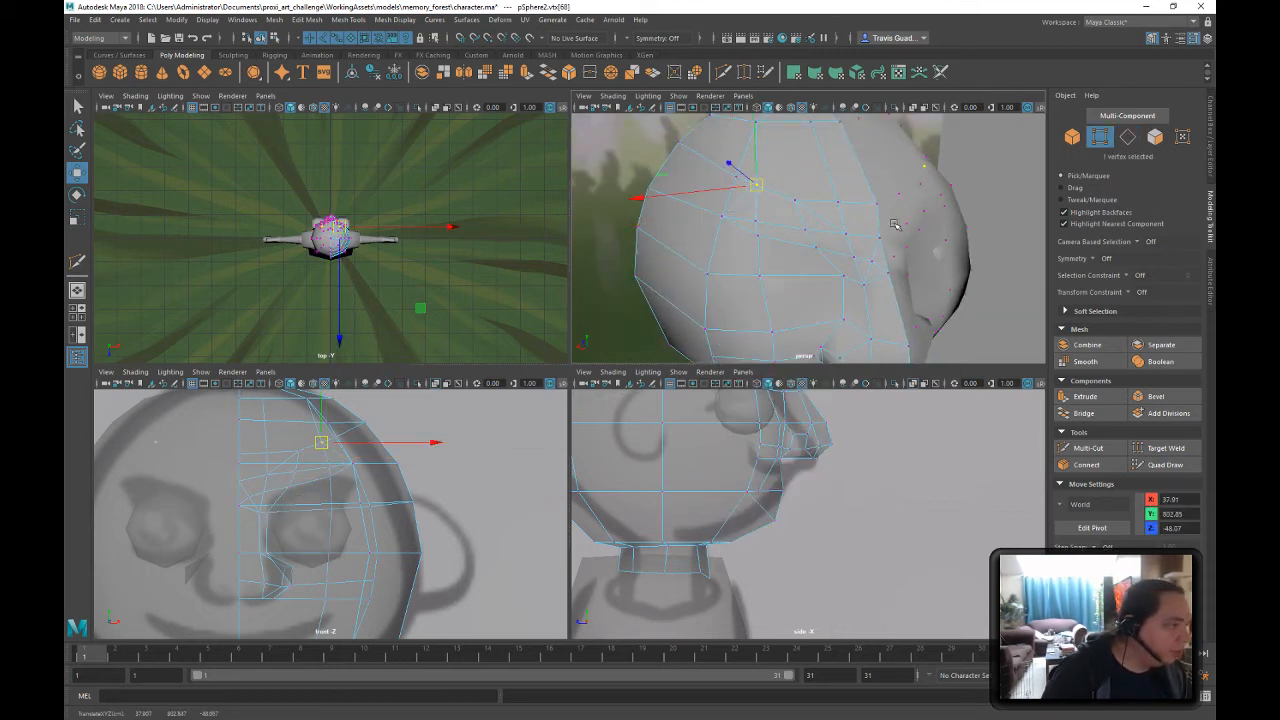
- Check the edges at the top of the nose, then move the inner brow vertex to X 11.43, Y 780.24, Z -75.87
{"action": "right_click_drag", "start_coordinate": [853, 223], "coordinate": [857, 198]}
{"action": "left_click", "coordinate": [929, 272]}
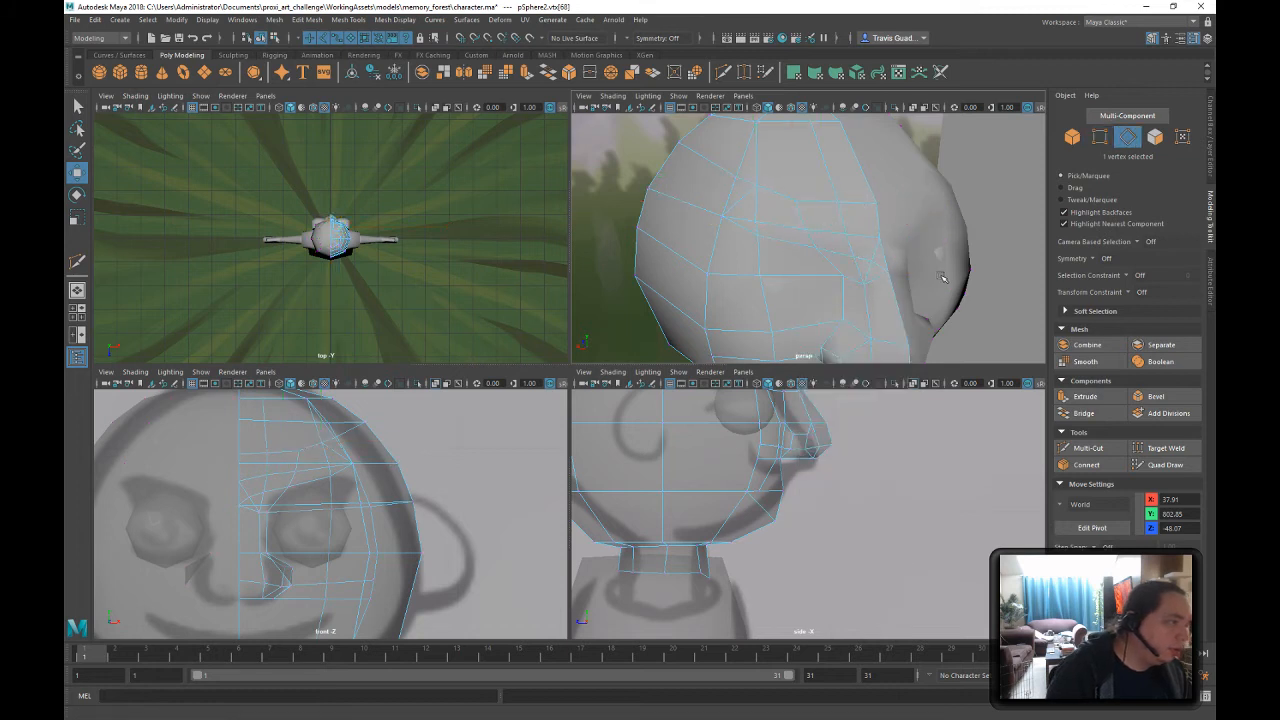
{"action": "left_click_drag", "start_coordinate": [895, 271], "coordinate": [853, 235], "text": "alt"}
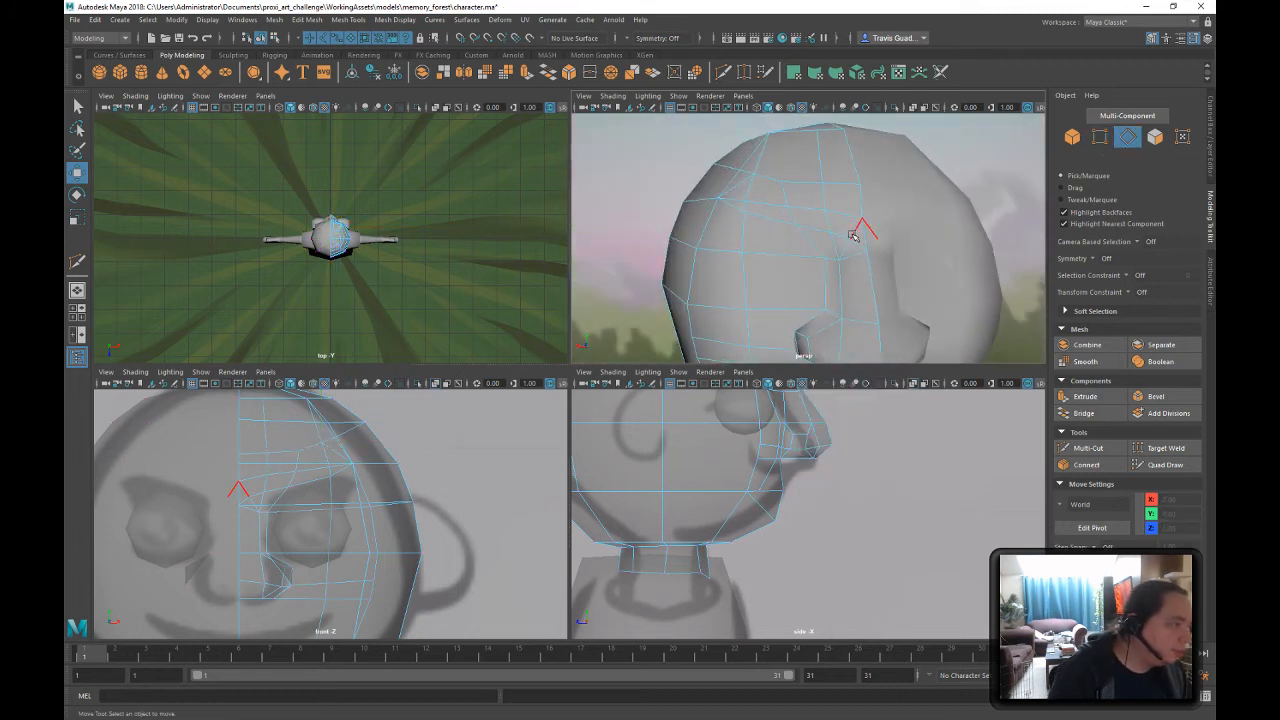
{"action": "left_click", "coordinate": [853, 235]}
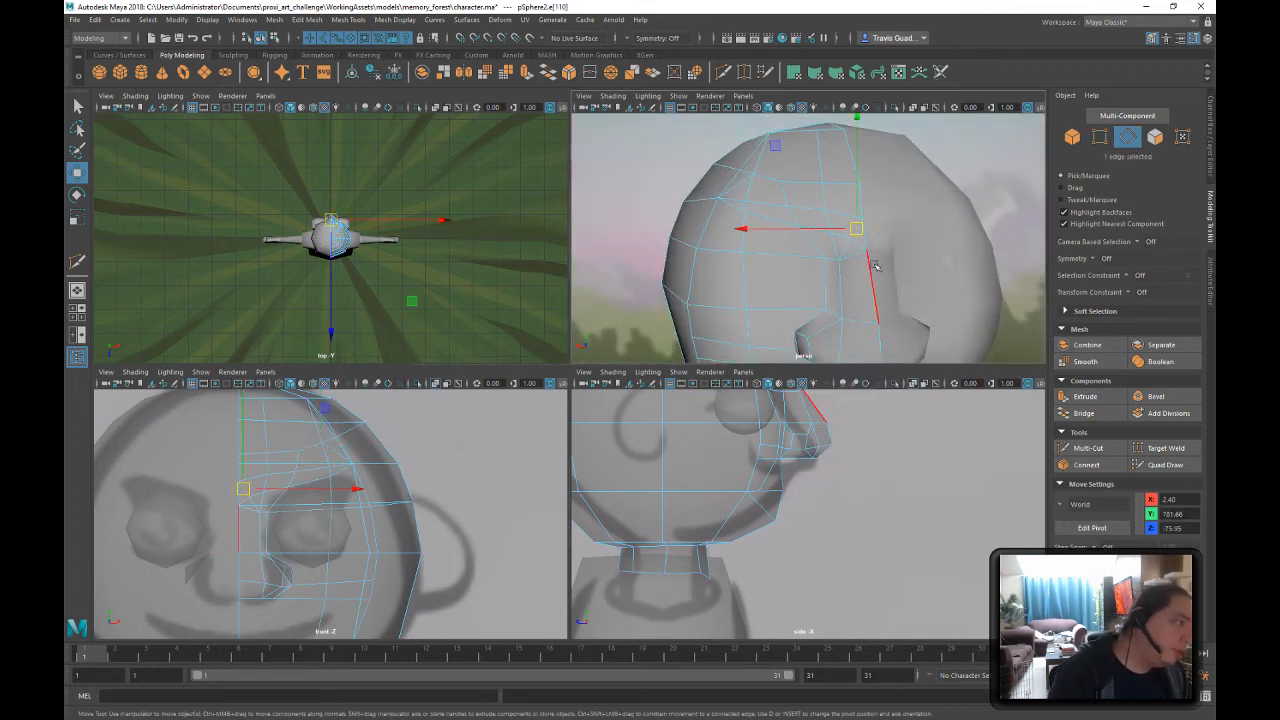
{"action": "mouse_move", "coordinate": [851, 245]}
{"action": "right_mouse_down"}
{"action": "mouse_move", "coordinate": [800, 249]}
{"action": "mouse_move", "coordinate": [858, 247]}
{"action": "right_mouse_up"}
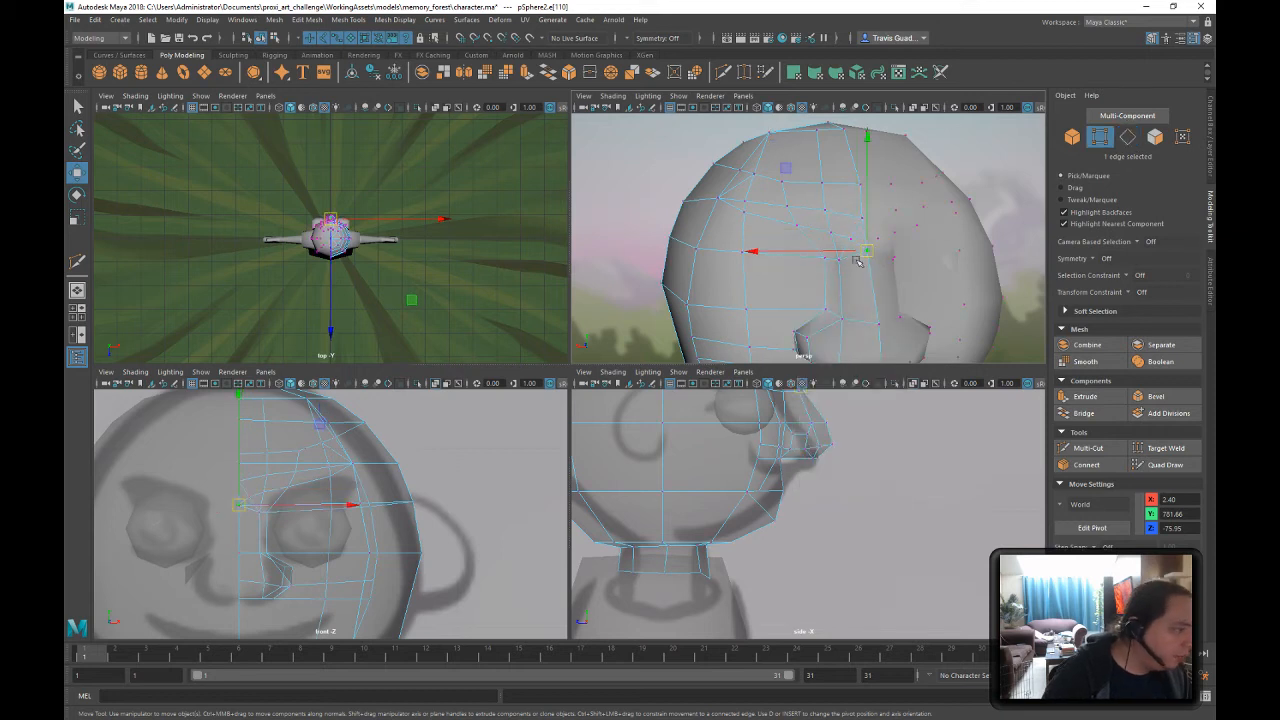
{"action": "left_click_drag", "start_coordinate": [850, 242], "coordinate": [833, 234]}
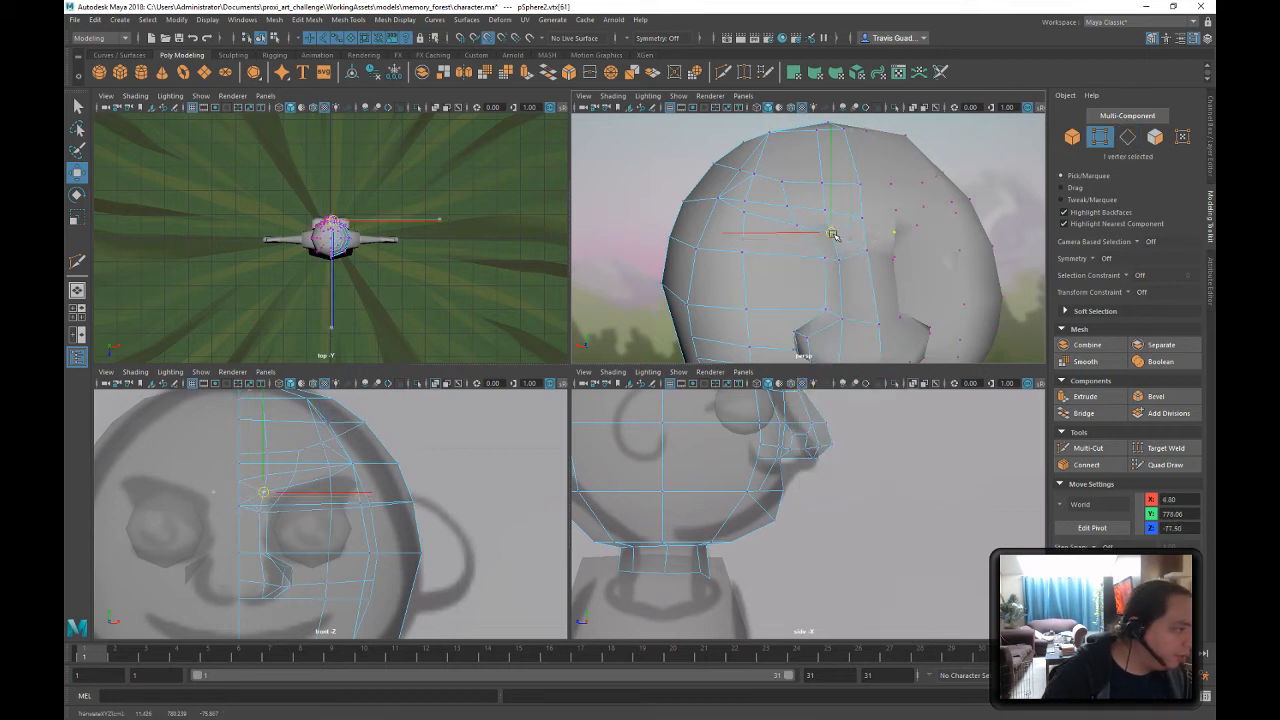
{"action": "scroll", "coordinate": [911, 283], "scroll_direction": "down", "scroll_amount": 4}
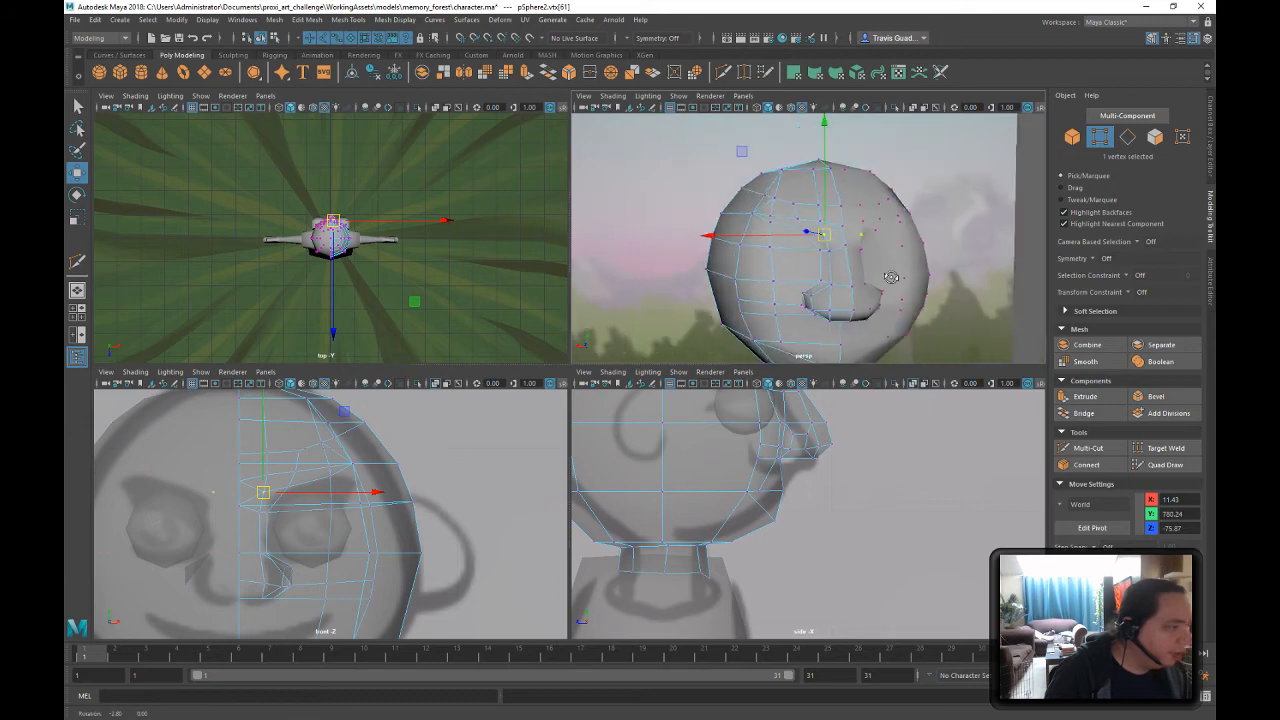
{"action": "left_click_drag", "start_coordinate": [911, 283], "coordinate": [963, 203], "text": "alt"}
{"action": "scroll", "coordinate": [963, 203], "scroll_direction": "down", "scroll_amount": 2}
{"action": "mouse_move", "coordinate": [863, 163]}
{"action": "left_mouse_down", "text": "alt"}
{"action": "mouse_move", "coordinate": [876, 207]}
{"action": "mouse_move", "coordinate": [802, 185]}
{"action": "left_mouse_up", "text": "alt"}
{"action": "left_click_drag", "start_coordinate": [940, 149], "coordinate": [718, 298]}
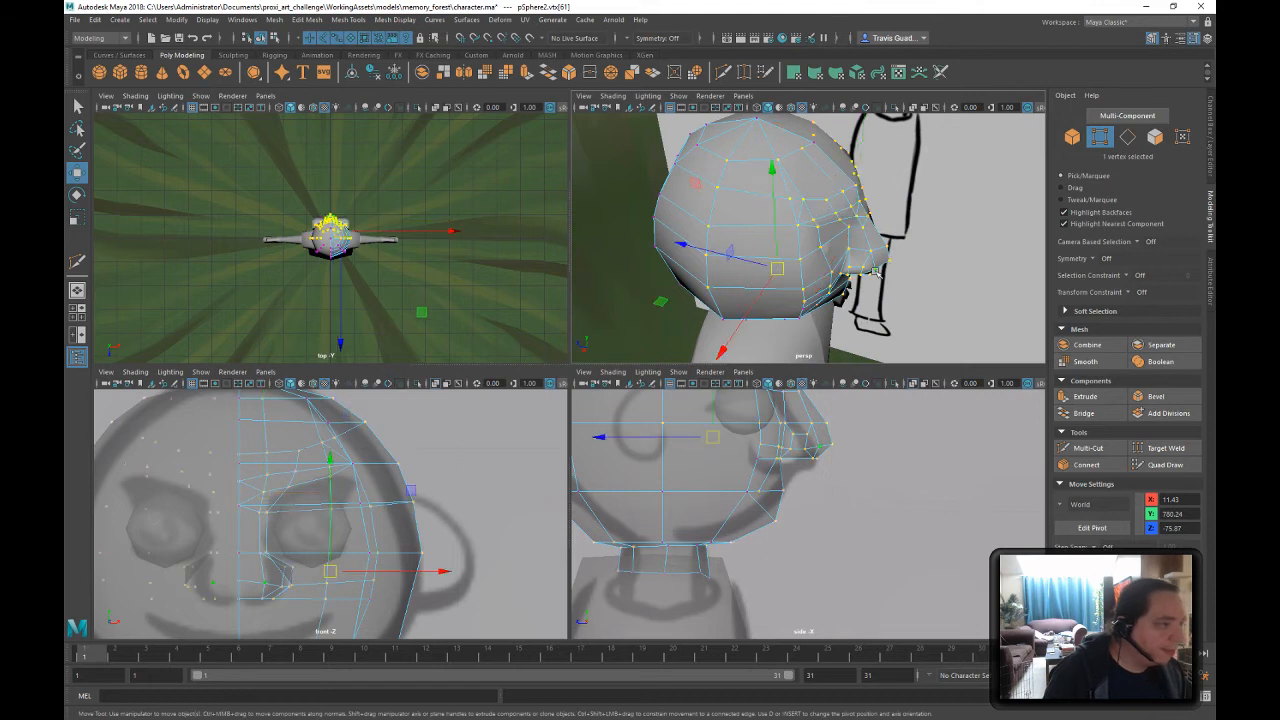
{"action": "left_click", "coordinate": [480, 56]}
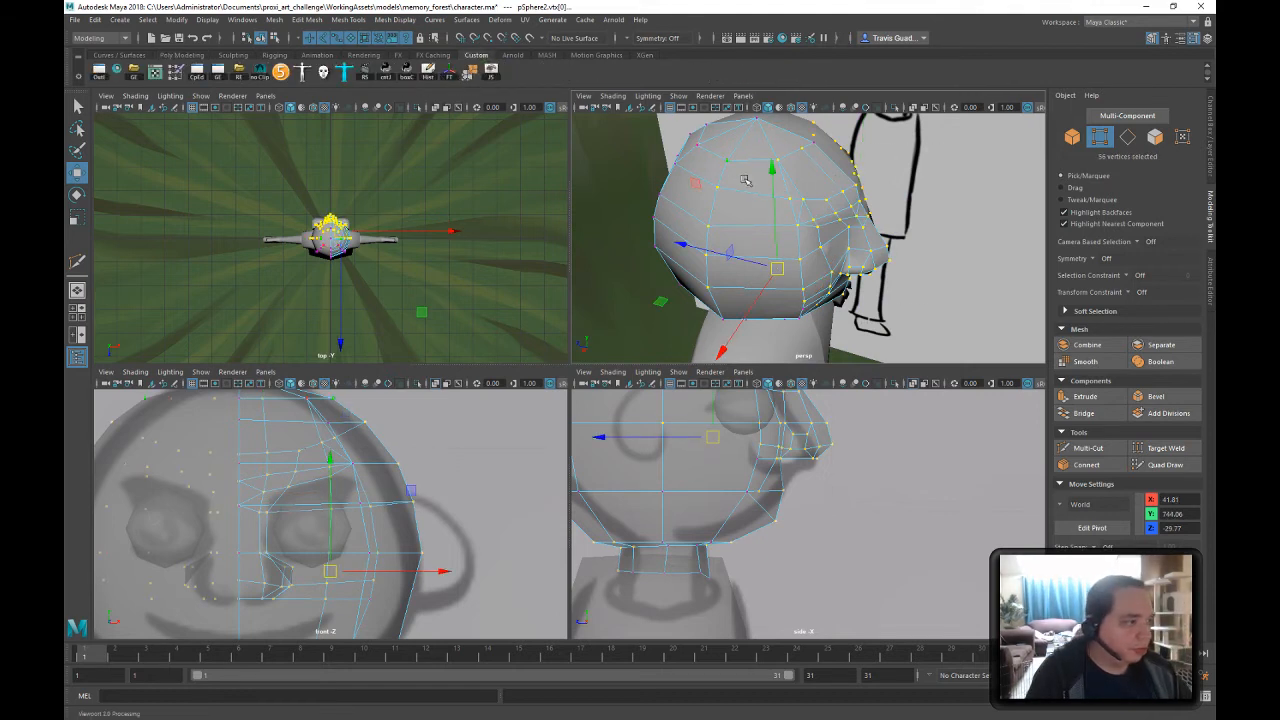
{"action": "right_click_drag", "start_coordinate": [745, 180], "coordinate": [797, 208], "text": "shift"}
- Move the two outer forehead vertices outward in the horizontal plane to round the skull as seen from above
{"action": "left_click_drag", "start_coordinate": [797, 208], "coordinate": [829, 310], "text": "alt"}
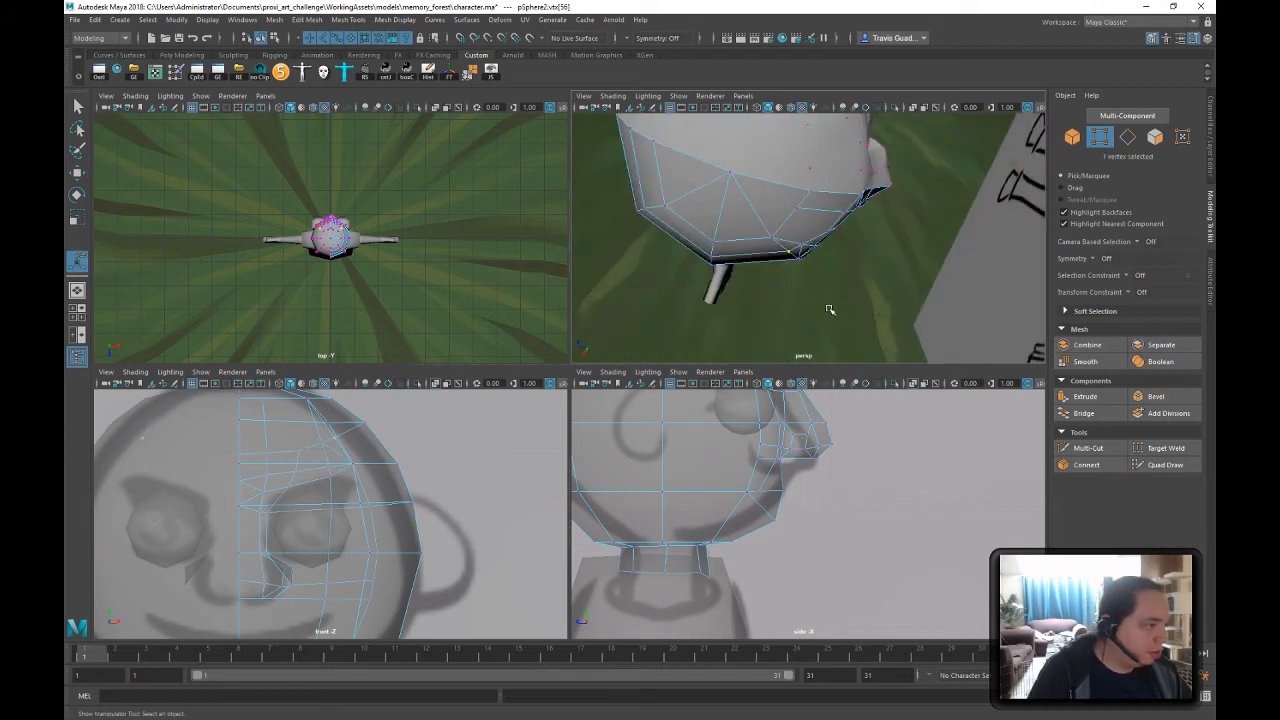
{"action": "left_click", "coordinate": [803, 245]}
{"action": "key", "text": "w"}
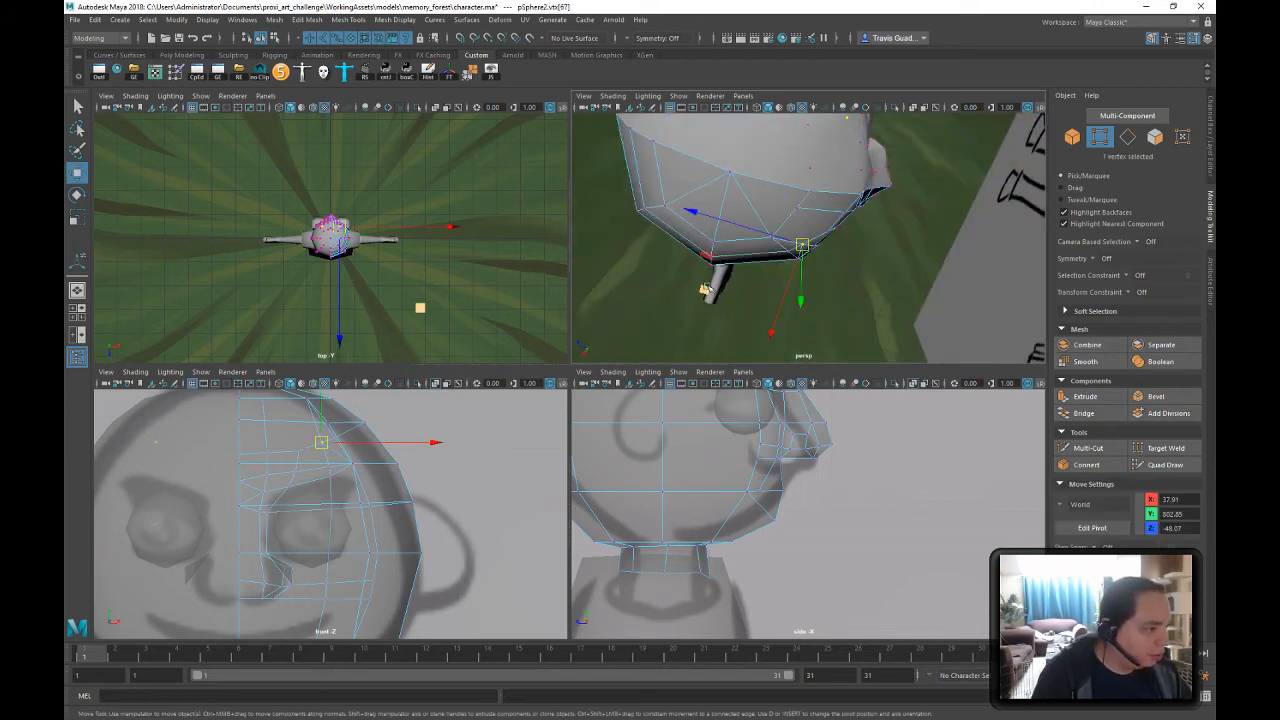
{"action": "middle_click_drag", "start_coordinate": [705, 290], "coordinate": [678, 302]}
{"action": "left_click", "coordinate": [785, 257]}
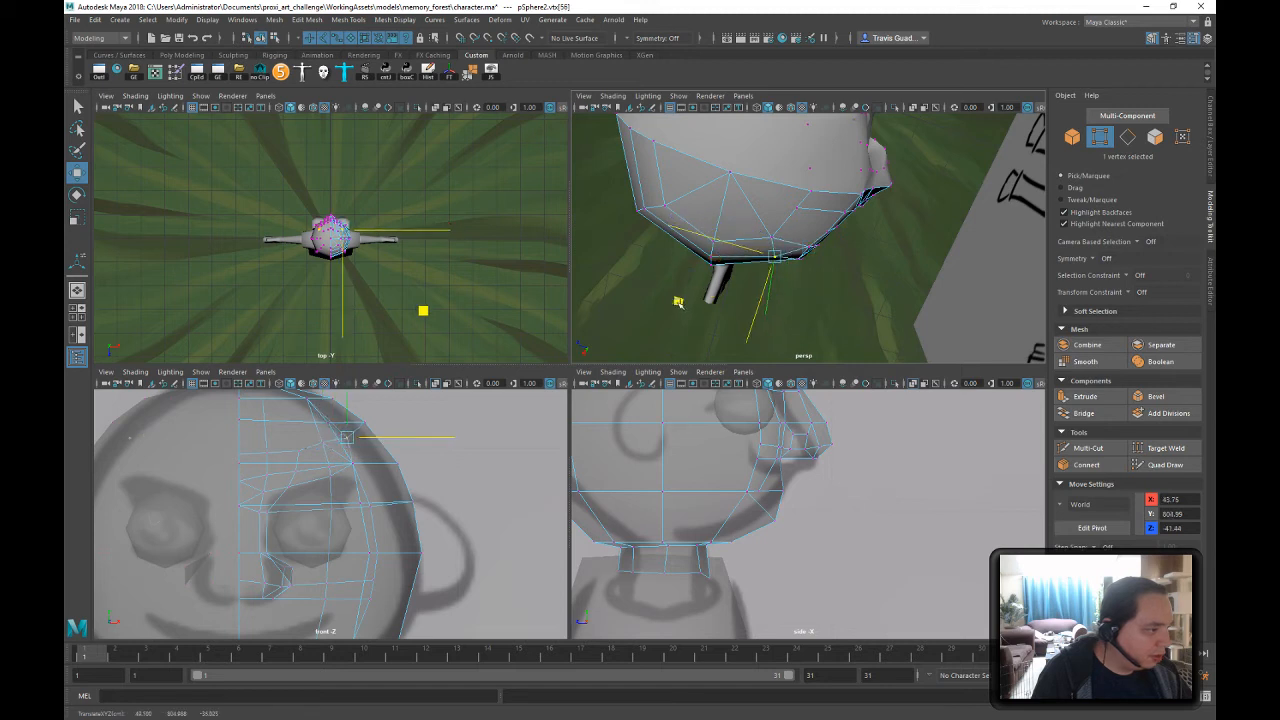
- Move the outer brow and neighbouring cheek-side vertices outward in the horizontal plane to continue the rounded head outline
{"action": "left_click", "coordinate": [799, 257]}
{"action": "left_click_drag", "start_coordinate": [831, 290], "coordinate": [792, 268], "text": "alt"}
{"action": "left_click_drag", "start_coordinate": [690, 286], "coordinate": [672, 297]}
{"action": "left_click", "coordinate": [795, 263]}
{"action": "middle_click_drag", "start_coordinate": [698, 294], "coordinate": [668, 303]}
{"action": "left_click", "coordinate": [802, 264]}
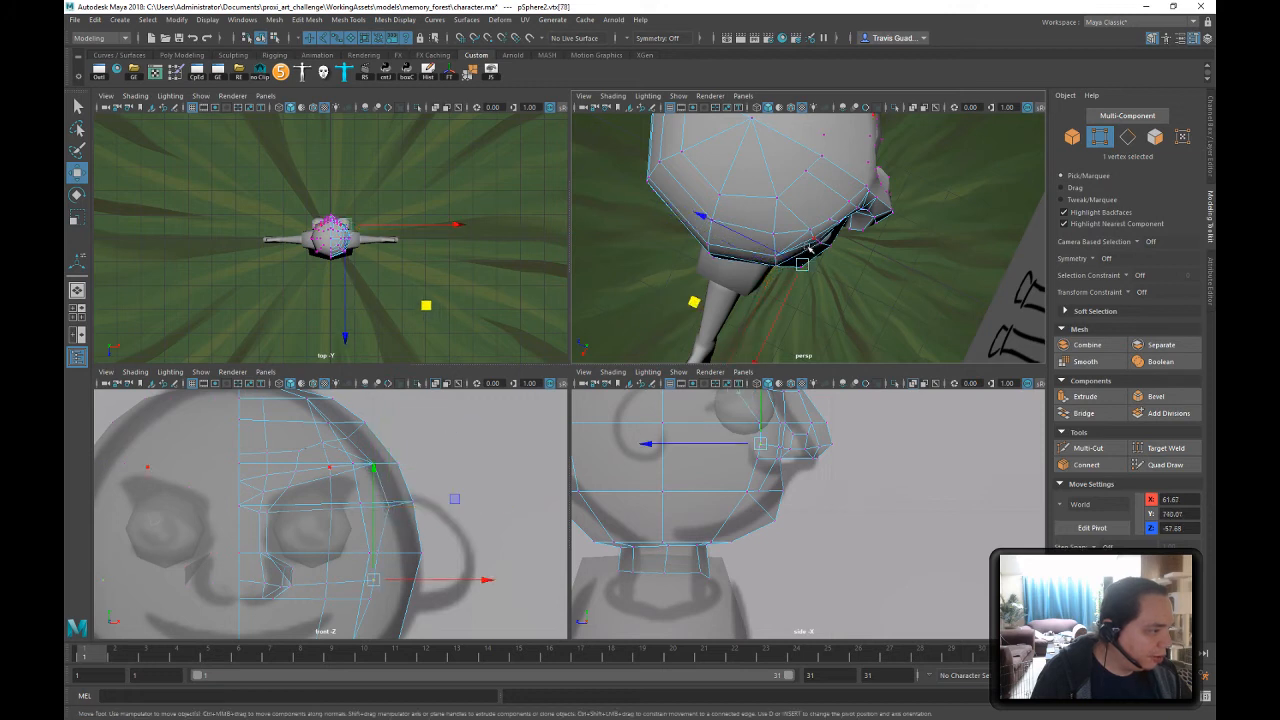
{"action": "left_click", "coordinate": [810, 248]}
{"action": "left_click", "coordinate": [796, 263]}
{"action": "left_click_drag", "start_coordinate": [689, 306], "coordinate": [668, 314]}
- View the head from below and move the side jaw vertex to X 56.65 and Z -36.41
{"action": "left_click_drag", "start_coordinate": [842, 286], "coordinate": [704, 225], "text": "alt"}
{"action": "left_click", "coordinate": [845, 231]}
{"action": "left_click", "coordinate": [841, 214]}
{"action": "left_click", "coordinate": [805, 241]}
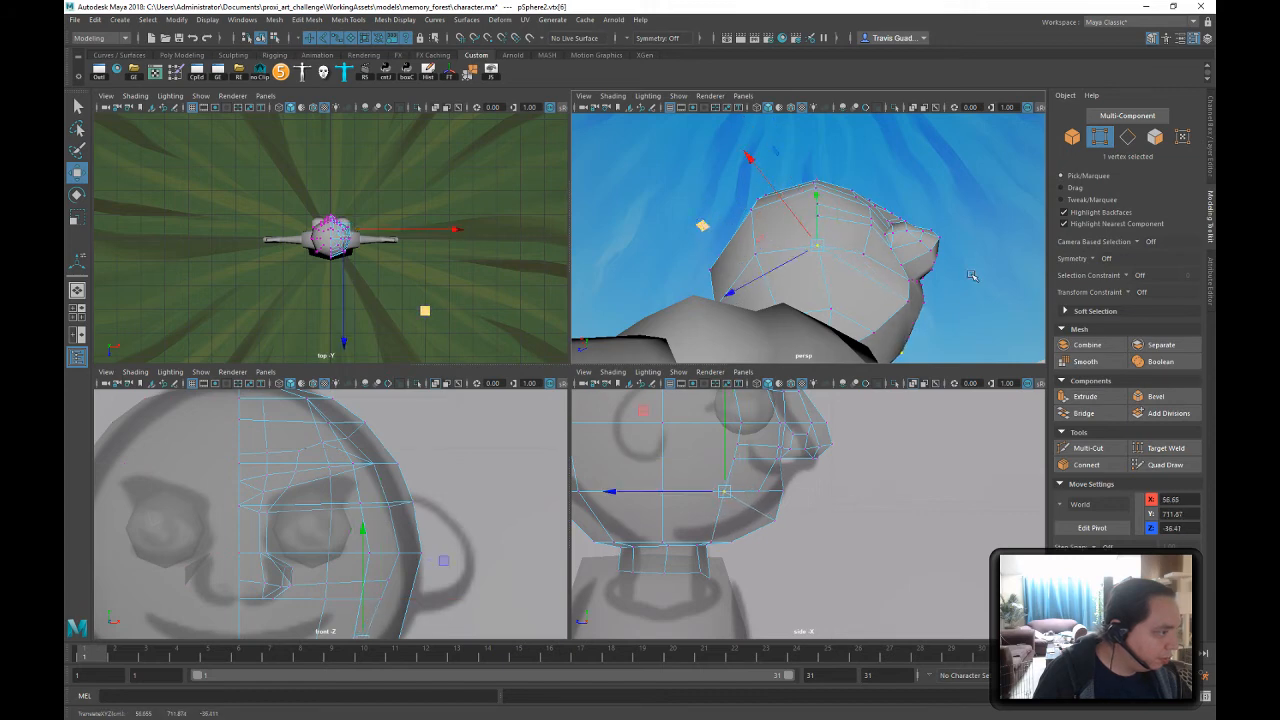
- Multi-Cut an edge from the cheek down across the jaw to the neck, then leave the cutting tool
{"action": "left_click_drag", "start_coordinate": [966, 288], "coordinate": [915, 326], "text": "alt"}
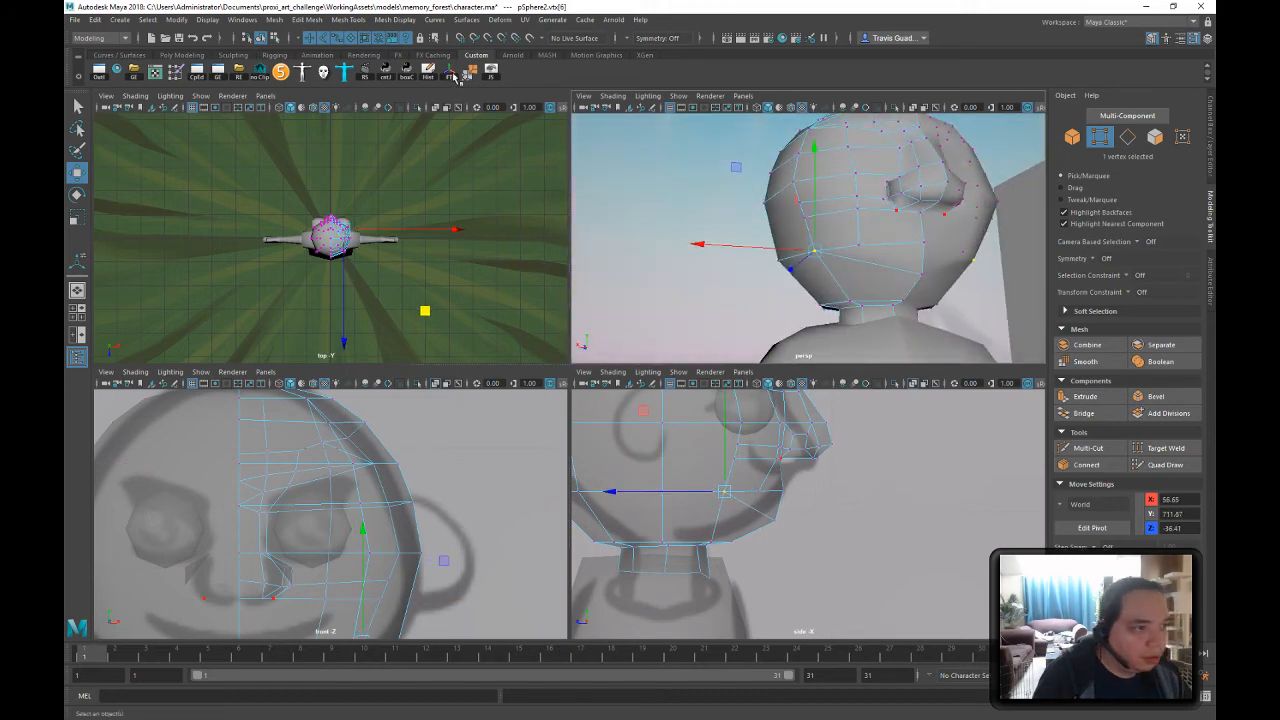
{"action": "left_click", "coordinate": [1088, 448]}
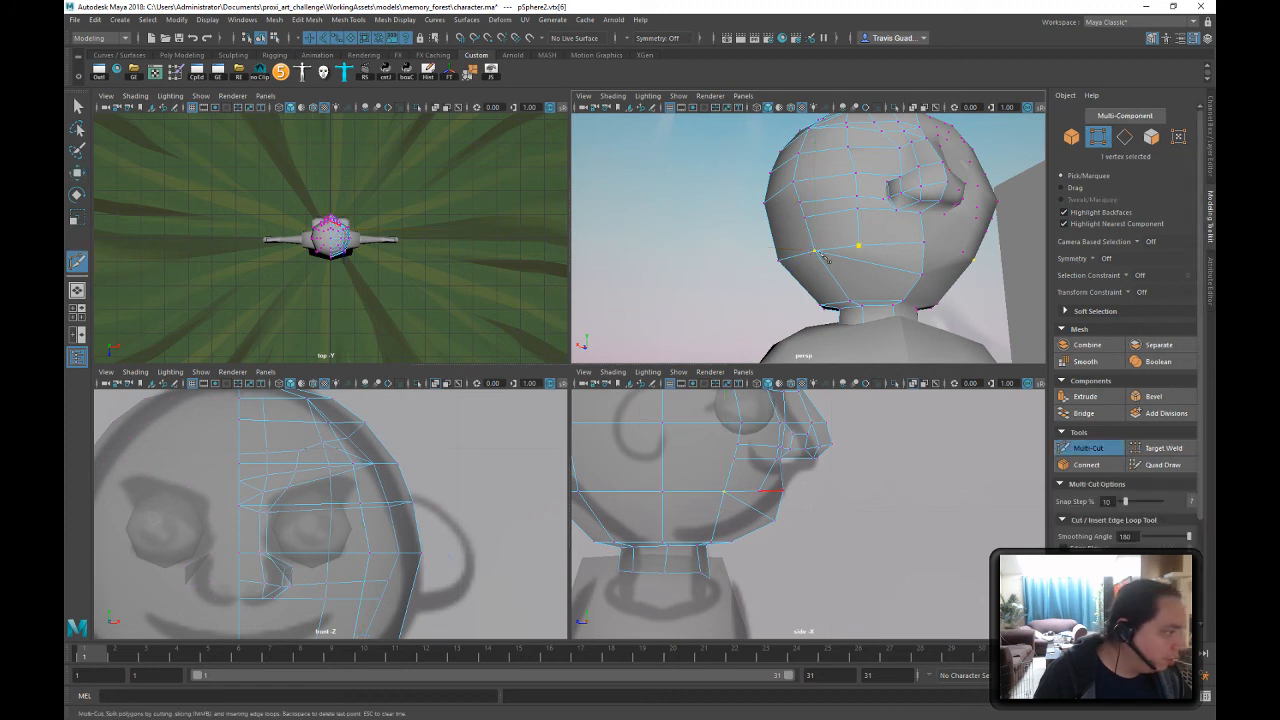
{"action": "left_click_drag", "start_coordinate": [896, 302], "coordinate": [860, 290], "text": "alt"}
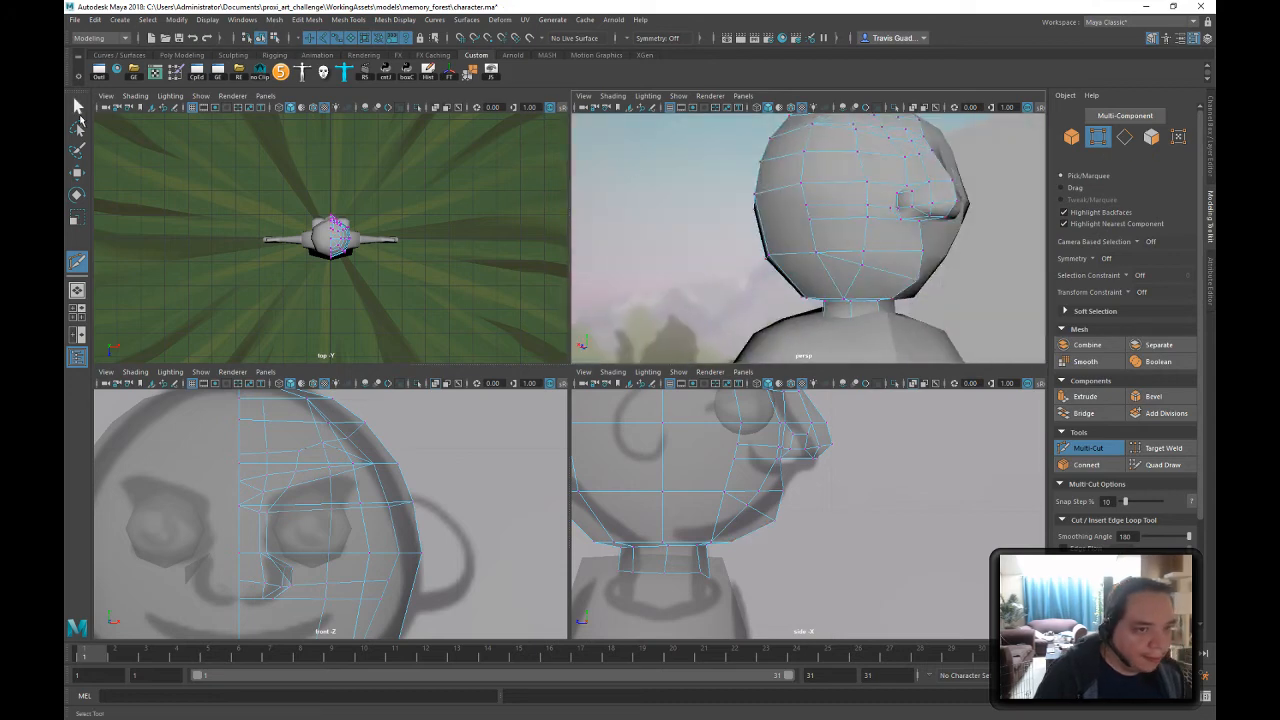
{"action": "left_click", "coordinate": [78, 106]}
- Move the new jaw vertex down to Y 696.99 and forward to Z -57.68
{"action": "left_click", "coordinate": [861, 275]}
{"action": "key", "text": "w"}
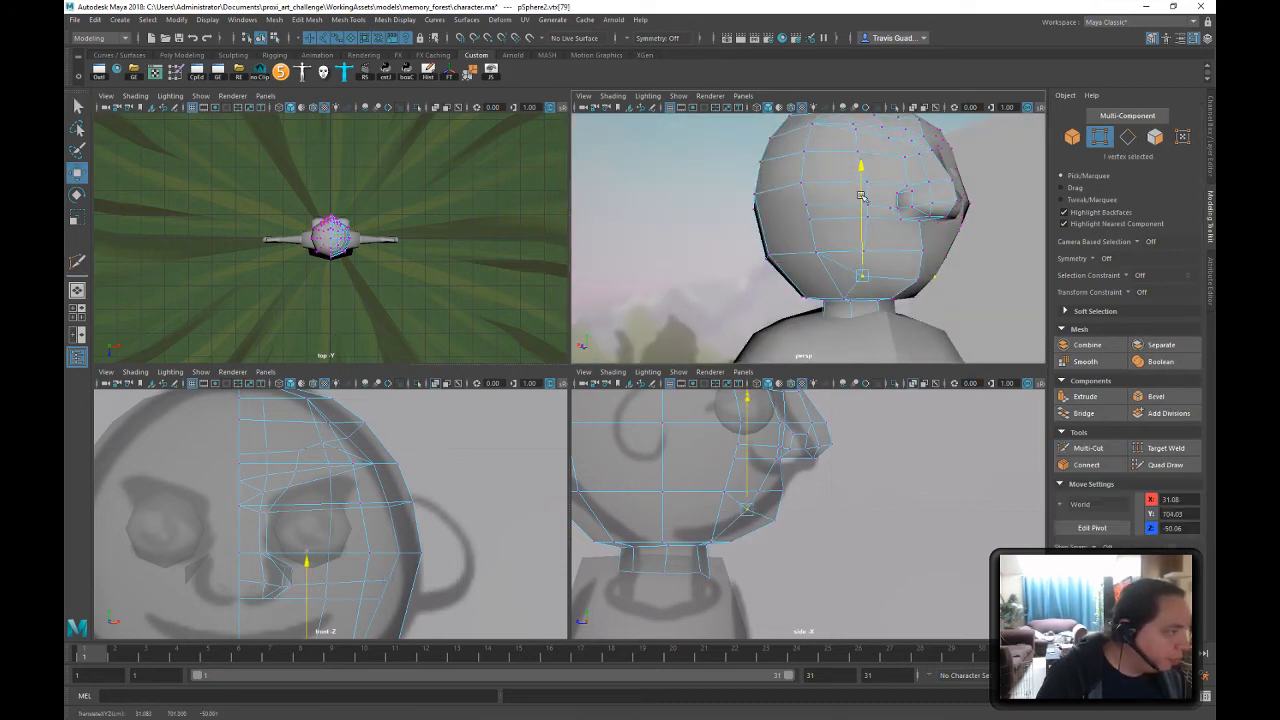
{"action": "left_click_drag", "start_coordinate": [861, 195], "coordinate": [865, 195]}
{"action": "left_click_drag", "start_coordinate": [885, 245], "coordinate": [993, 265], "text": "alt"}
{"action": "left_click", "coordinate": [861, 252]}
{"action": "left_click_drag", "start_coordinate": [763, 254], "coordinate": [804, 273]}
{"action": "left_click", "coordinate": [838, 276]}
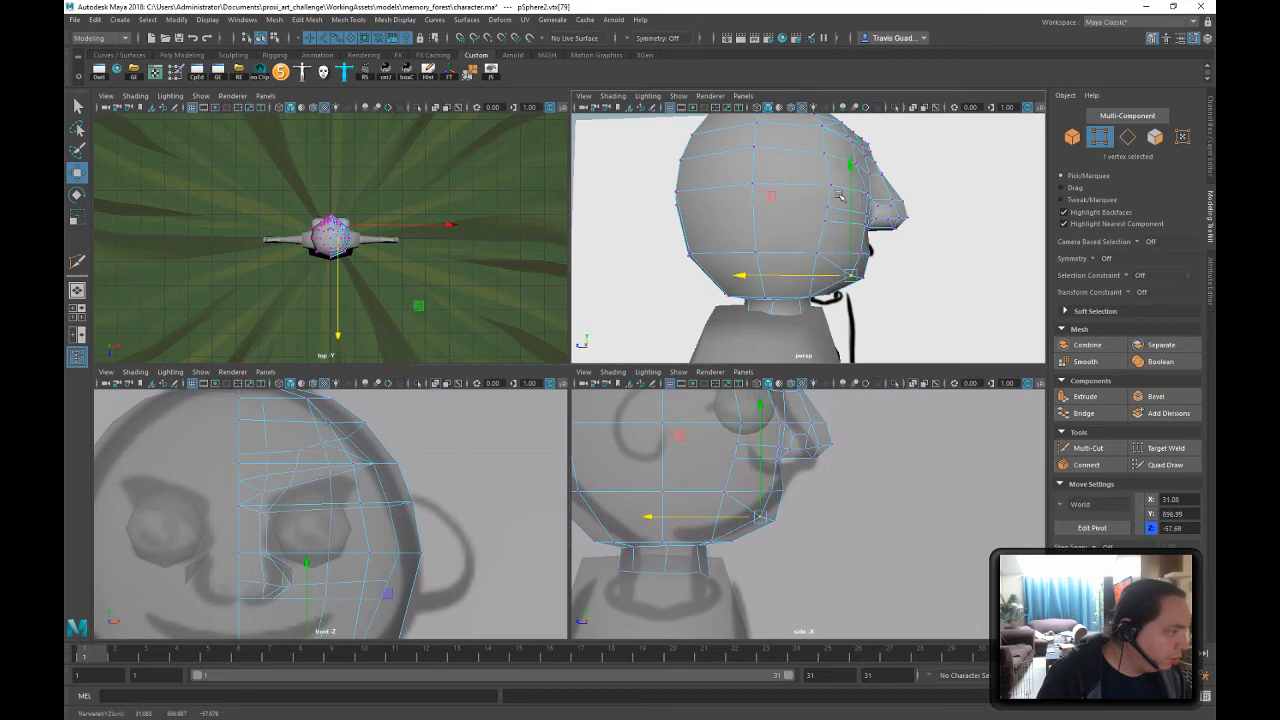
- Lower the two outer cheek vertices to Y 730.96 and pull them and the eye-level vertex above them outward
{"action": "left_click_drag", "start_coordinate": [840, 196], "coordinate": [769, 270], "text": "alt"}
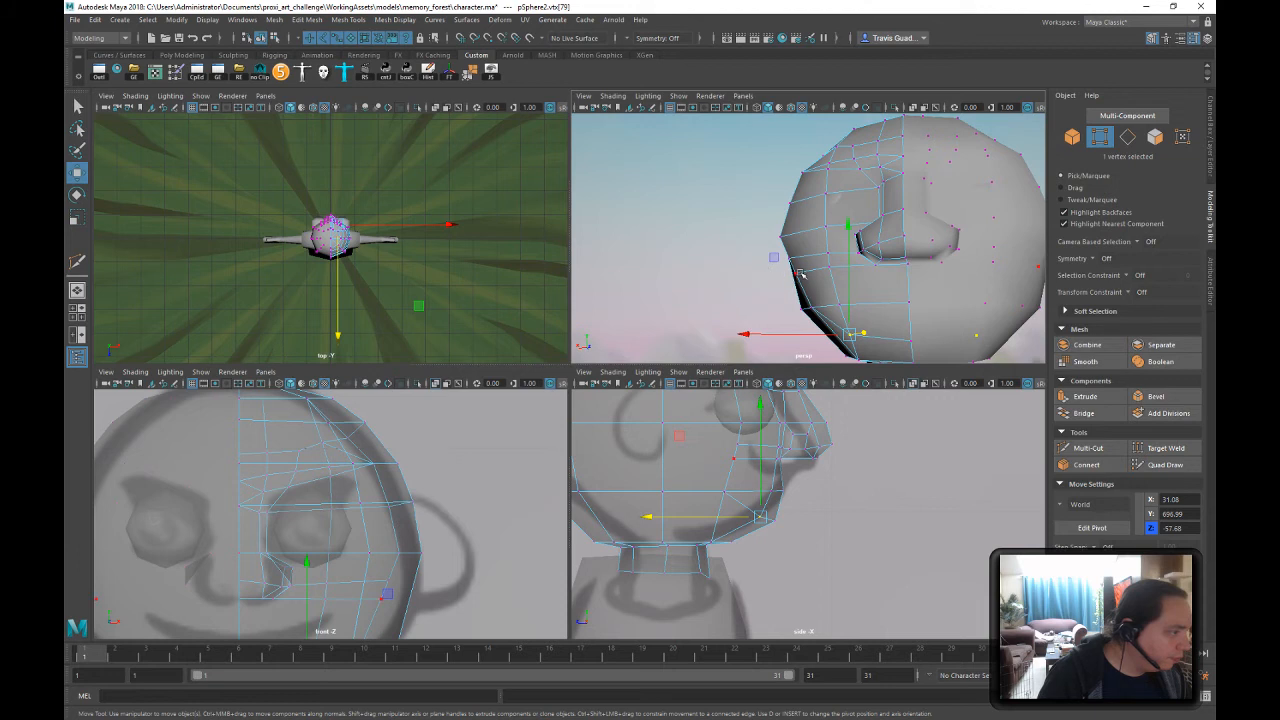
{"action": "left_click", "coordinate": [800, 273]}
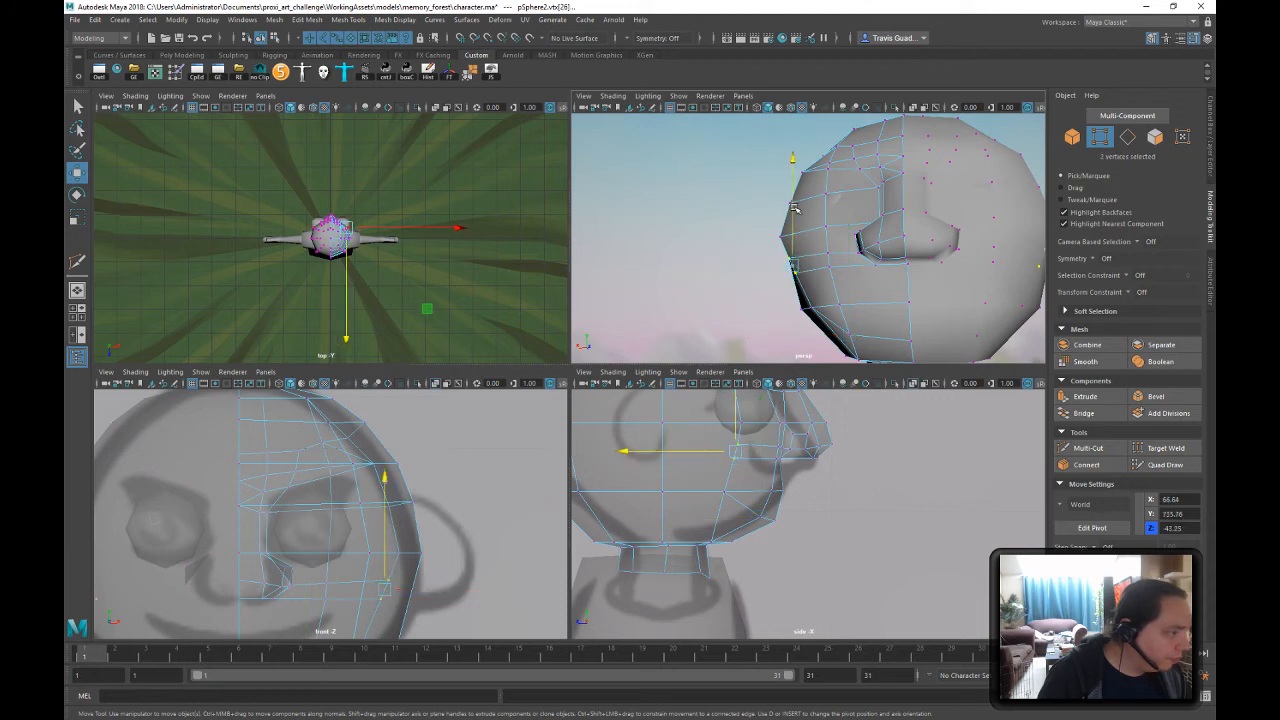
{"action": "left_click_drag", "start_coordinate": [794, 207], "coordinate": [791, 215]}
{"action": "mouse_move", "coordinate": [836, 291]}
{"action": "left_mouse_down", "text": "alt"}
{"action": "mouse_move", "coordinate": [854, 330]}
{"action": "mouse_move", "coordinate": [834, 303]}
{"action": "left_mouse_up", "text": "alt"}
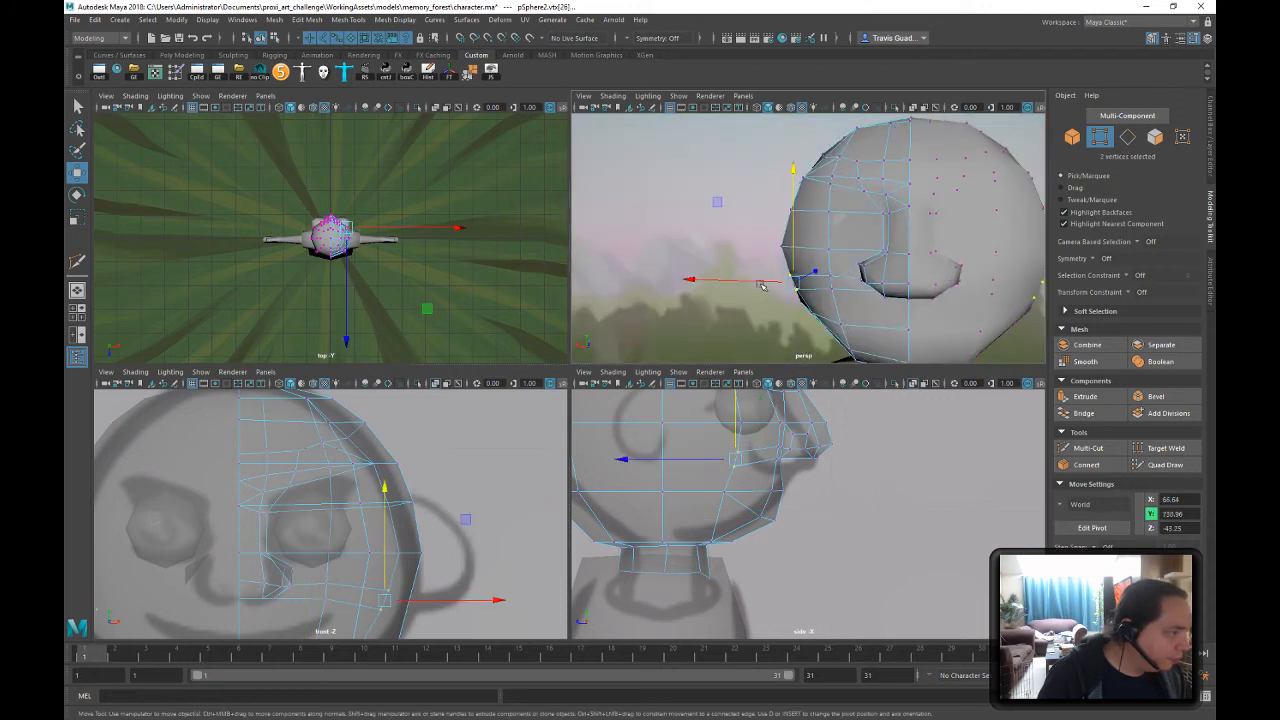
{"action": "left_click_drag", "start_coordinate": [746, 281], "coordinate": [737, 282]}
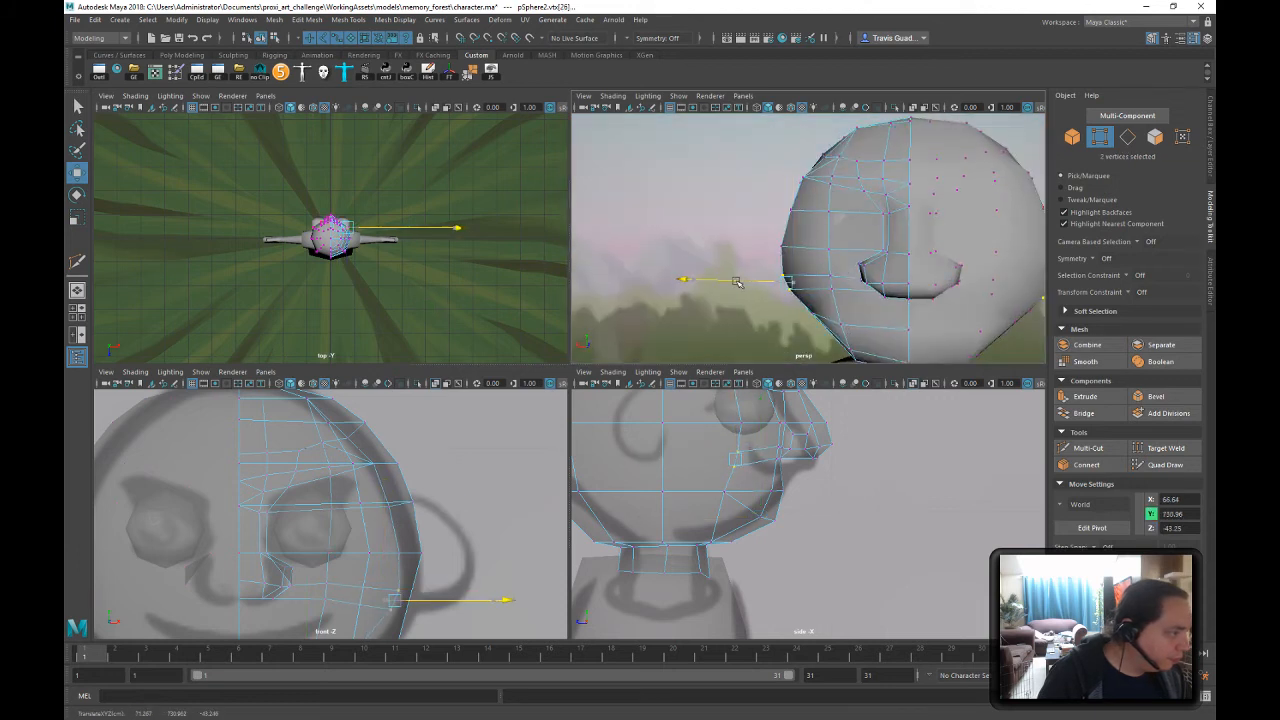
{"action": "left_click", "coordinate": [810, 246]}
{"action": "left_click_drag", "start_coordinate": [791, 242], "coordinate": [731, 249]}
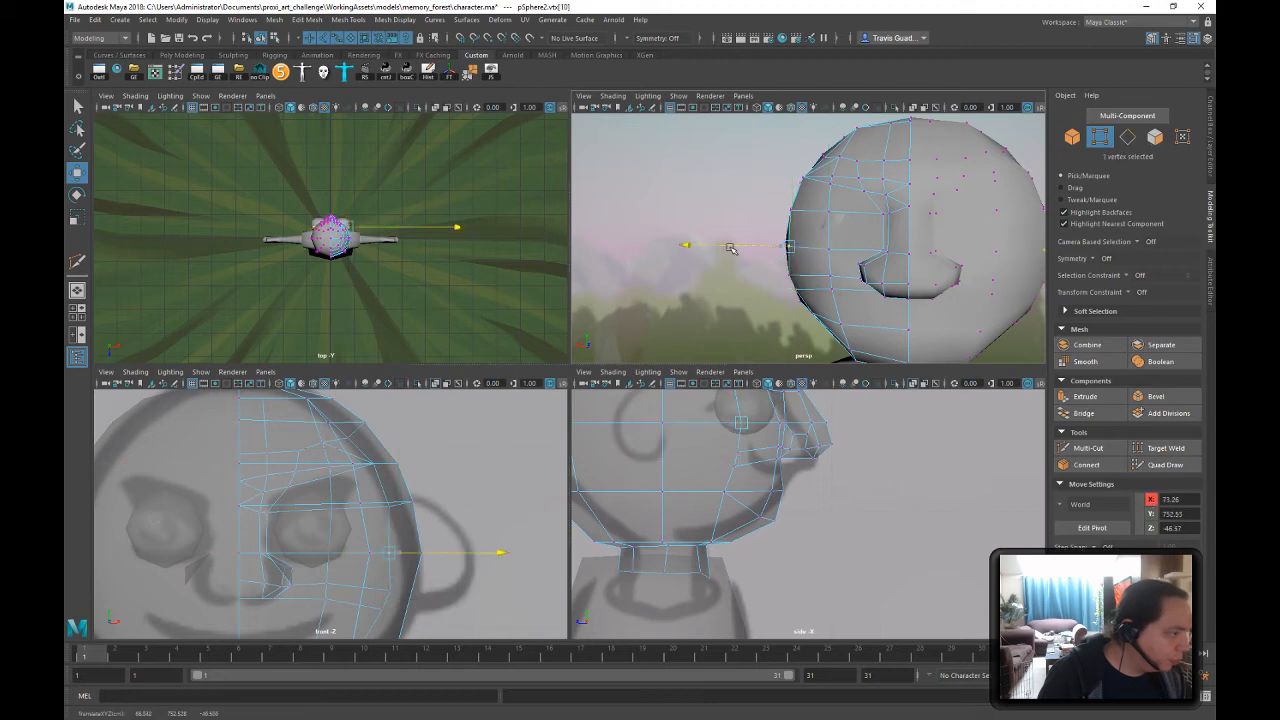
- Multi-Cut an edge from the lower cheek vertex down and forward across the jaw to the underside of the chin
{"action": "mouse_move", "coordinate": [834, 222]}
{"action": "left_mouse_down", "text": "alt"}
{"action": "mouse_move", "coordinate": [911, 217]}
{"action": "mouse_move", "coordinate": [926, 232]}
{"action": "mouse_move", "coordinate": [937, 200]}
{"action": "mouse_move", "coordinate": [1003, 175]}
{"action": "mouse_move", "coordinate": [991, 197]}
{"action": "mouse_move", "coordinate": [876, 248]}
{"action": "mouse_move", "coordinate": [966, 277]}
{"action": "mouse_move", "coordinate": [896, 259]}
{"action": "mouse_move", "coordinate": [955, 266]}
{"action": "left_mouse_up", "text": "alt"}
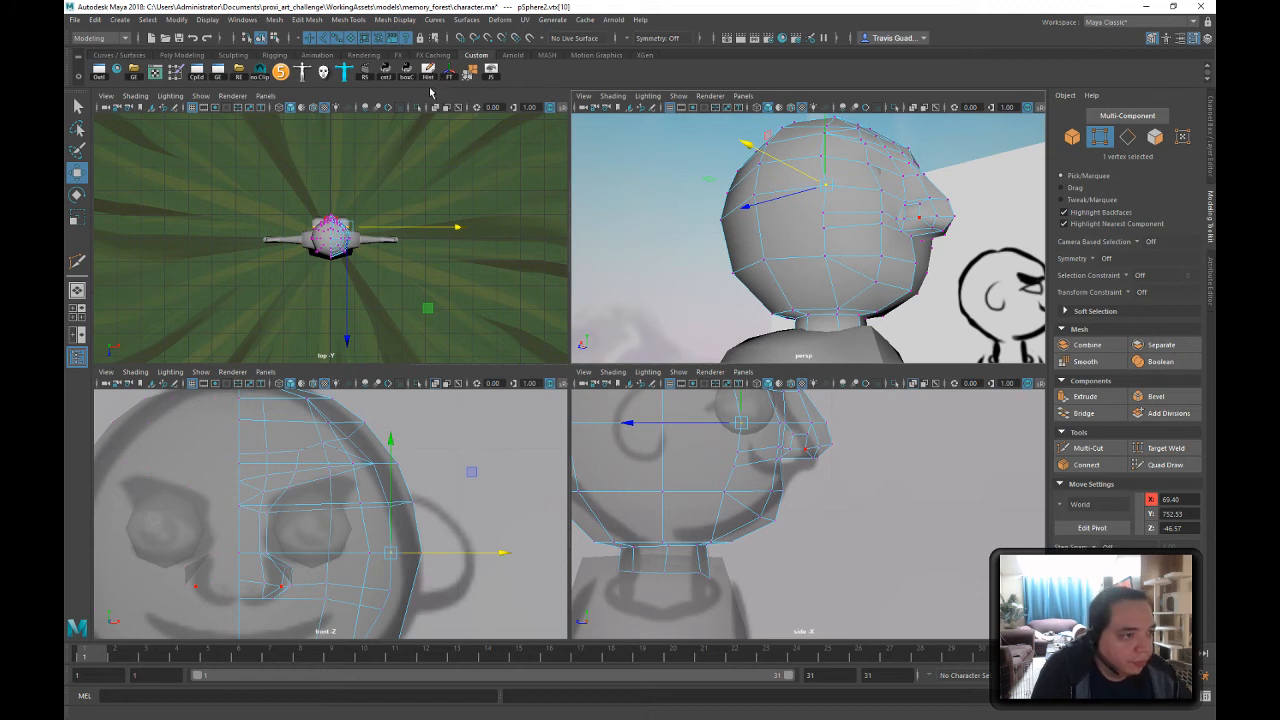
{"action": "left_click", "coordinate": [1088, 448]}
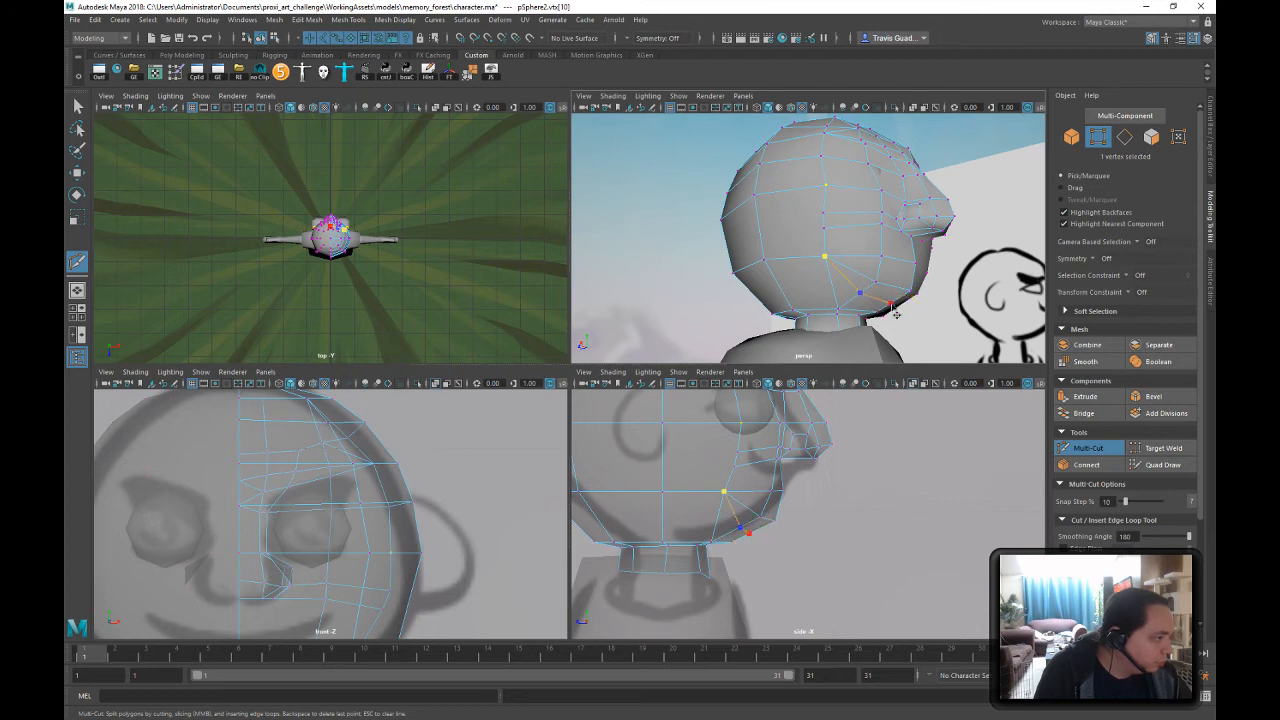
{"action": "key", "text": "q"}
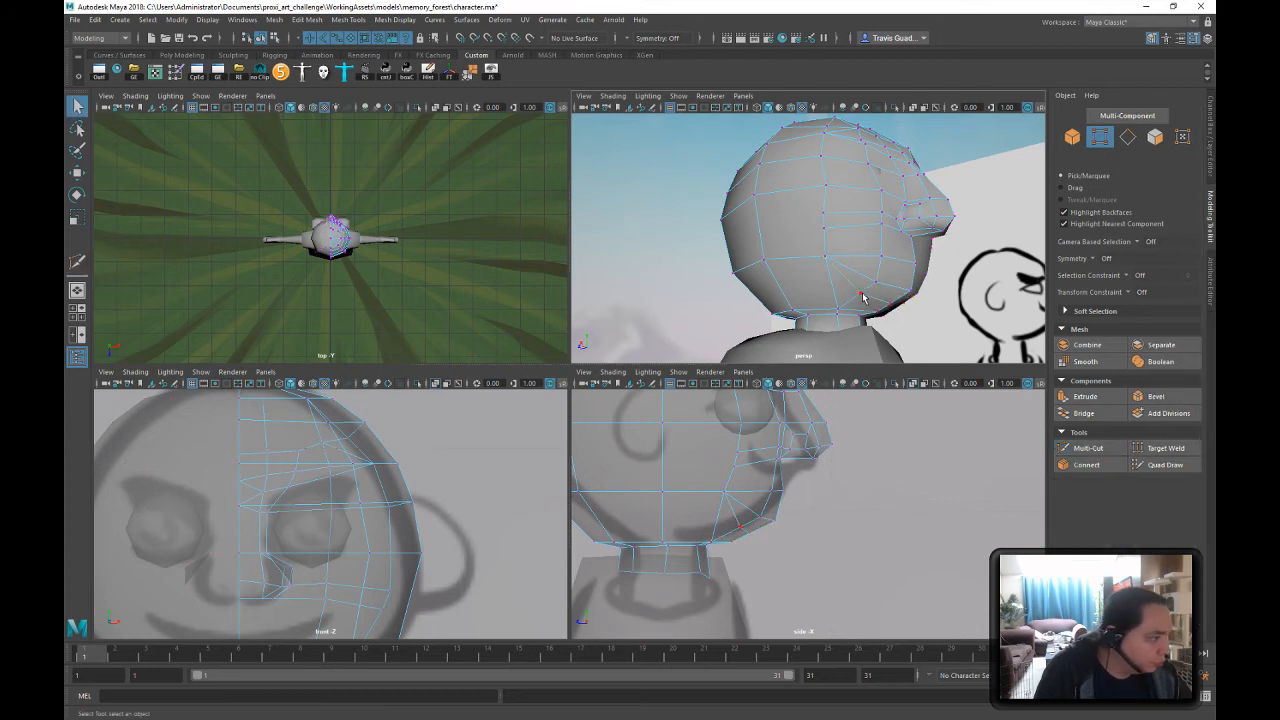
- Move the two new jaw vertices together down and forward to Y 686.93 and Z -51.93
{"action": "key", "text": "e"}
{"action": "key", "text": "w"}
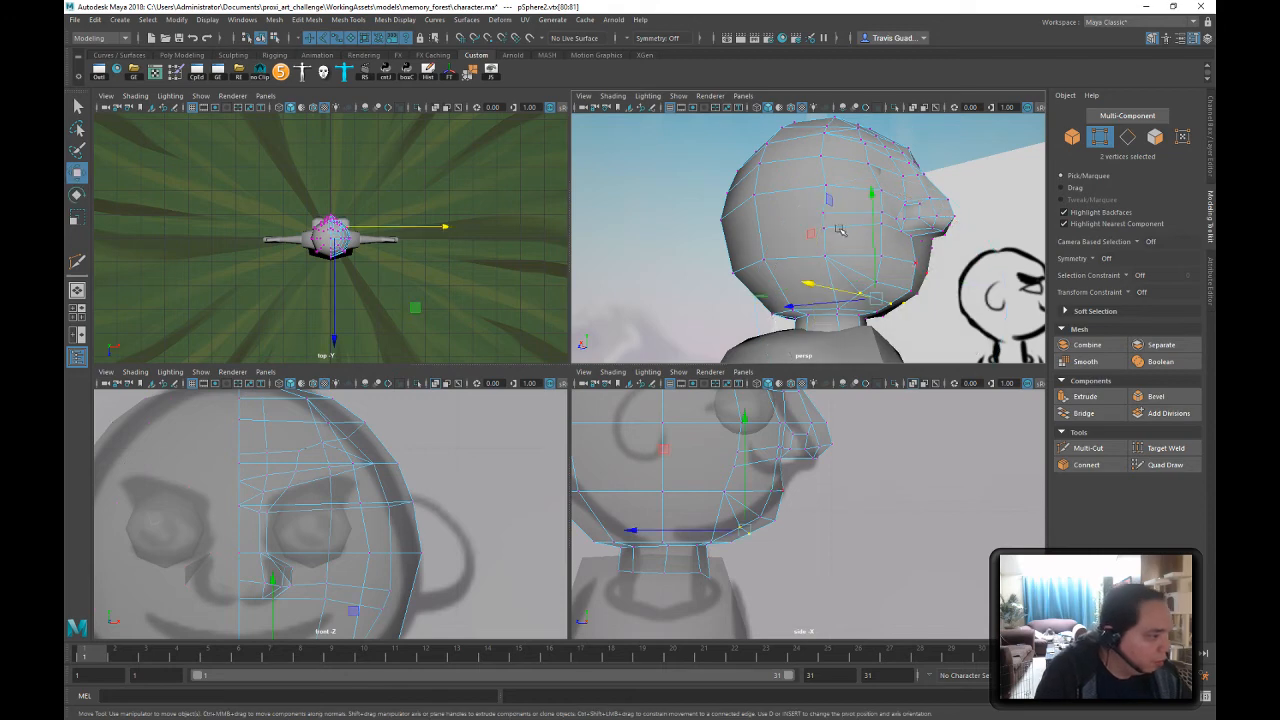
{"action": "left_click_drag", "start_coordinate": [752, 229], "coordinate": [789, 218], "text": "alt"}
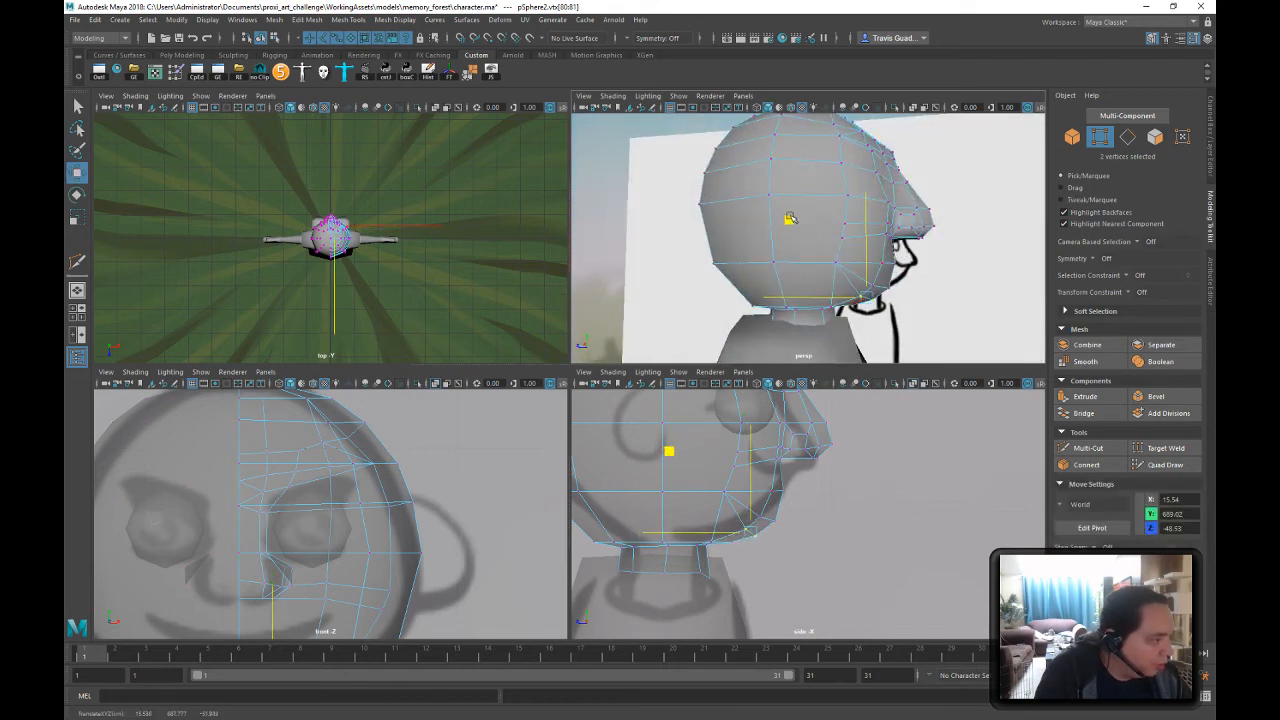
{"action": "left_click_drag", "start_coordinate": [882, 260], "coordinate": [952, 292], "text": "alt"}
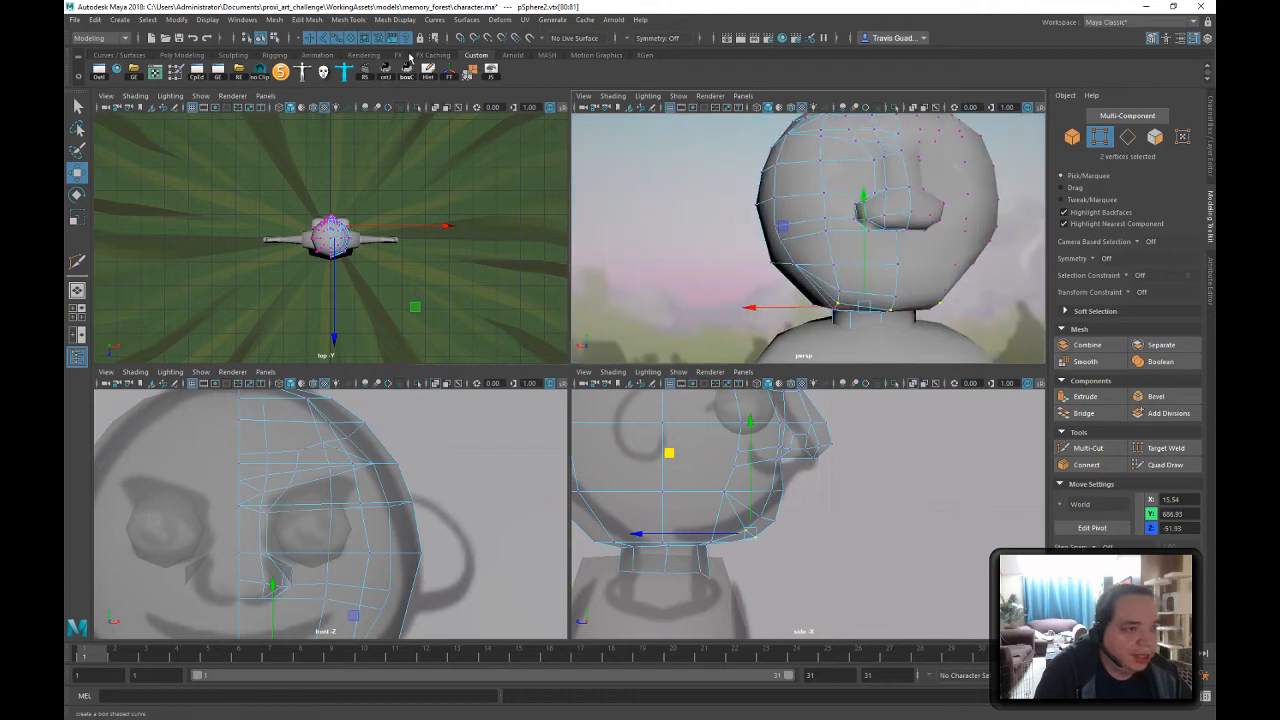
- Return to object mode, deselect the head and examine its overall shape from several angles
{"action": "left_click", "coordinate": [261, 38]}
{"action": "left_click", "coordinate": [655, 250]}
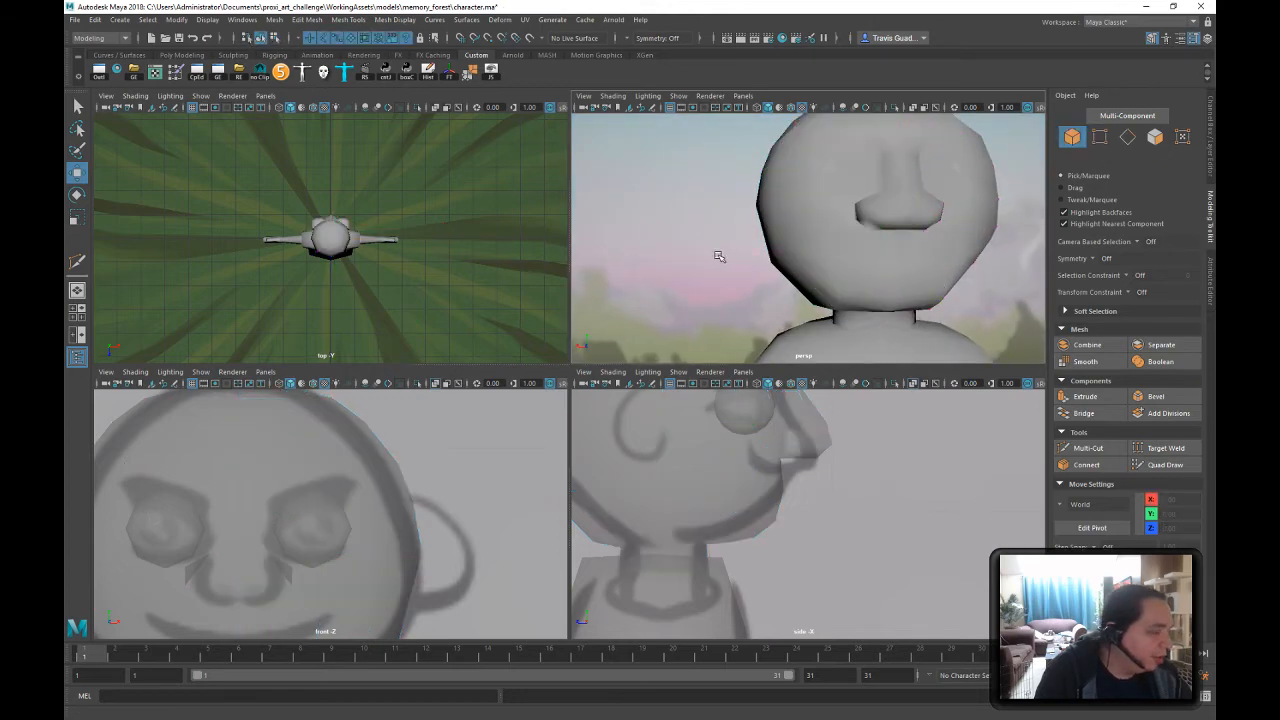
{"action": "scroll", "coordinate": [828, 260], "scroll_direction": "down", "scroll_amount": 8}
{"action": "scroll", "coordinate": [931, 277], "scroll_direction": "up", "scroll_amount": 8}
{"action": "left_click_drag", "start_coordinate": [931, 277], "coordinate": [846, 256], "text": "alt"}
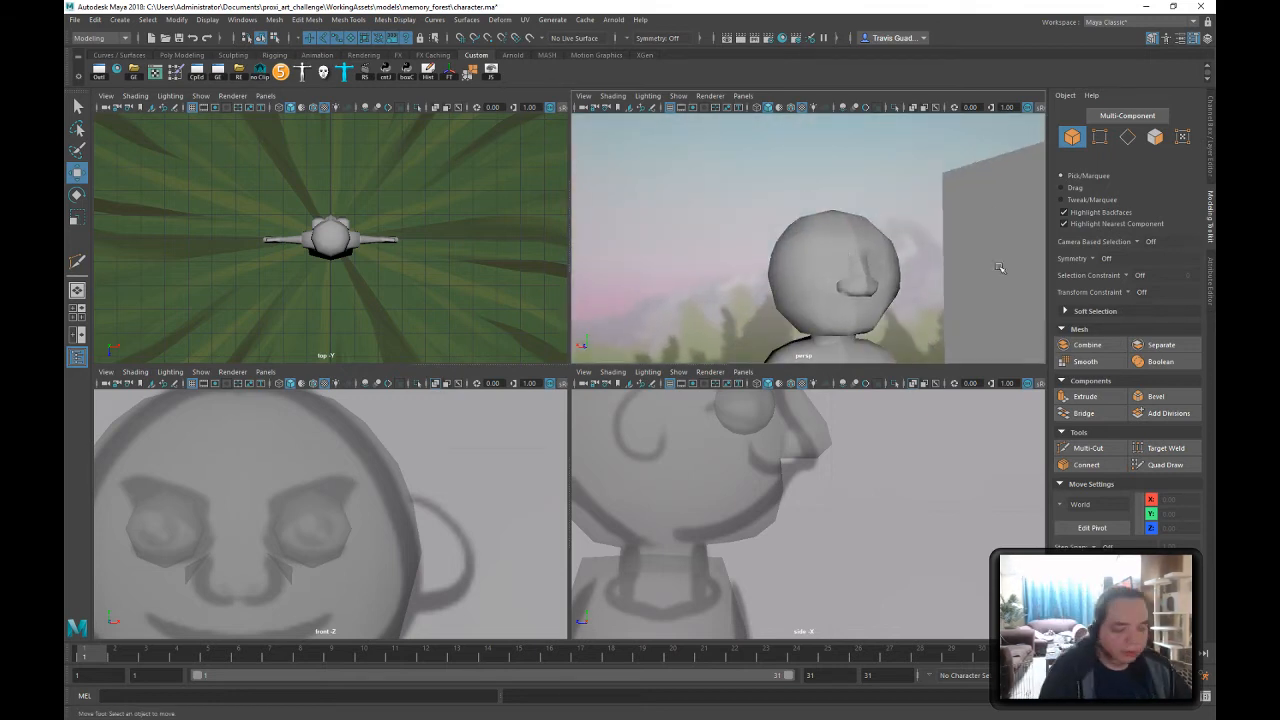
{"action": "left_click_drag", "start_coordinate": [837, 284], "coordinate": [900, 312], "text": "alt"}
- Select the head and Multi-Cut a horizontal edge from the cheek around the side to the back centre line
{"action": "left_click", "coordinate": [832, 262]}
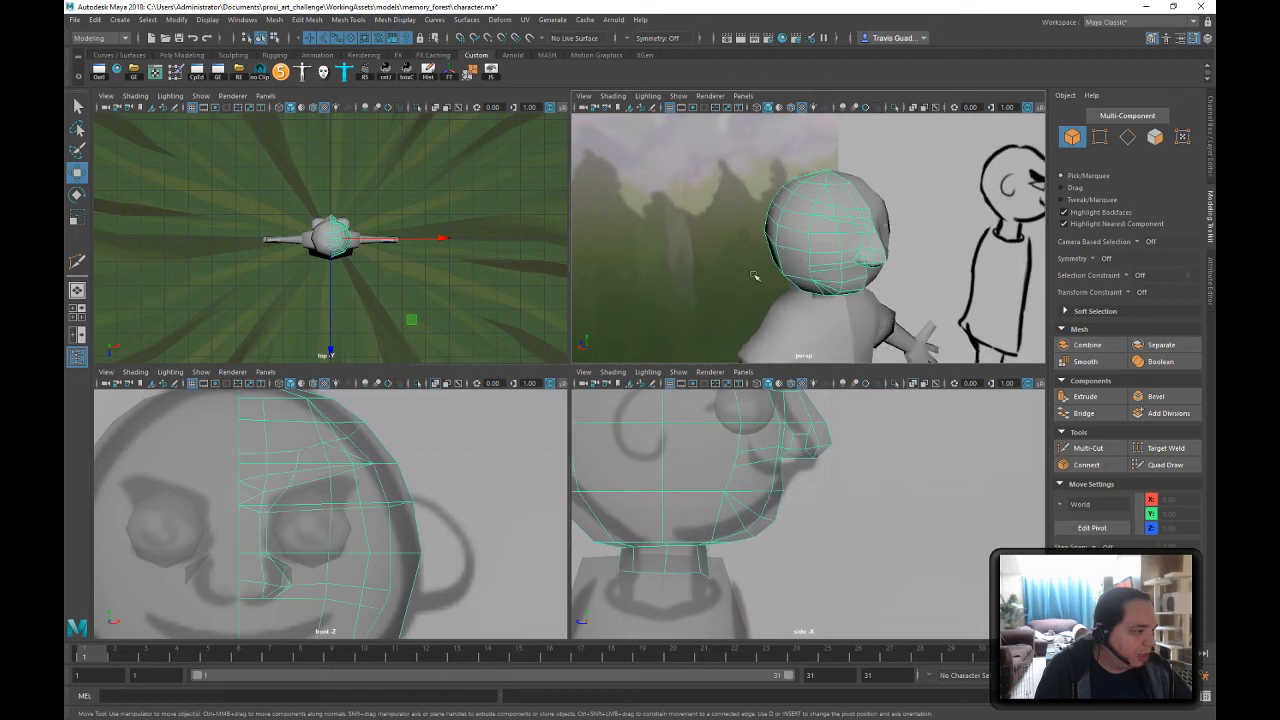
{"action": "left_click_drag", "start_coordinate": [832, 285], "coordinate": [900, 268], "text": "alt"}
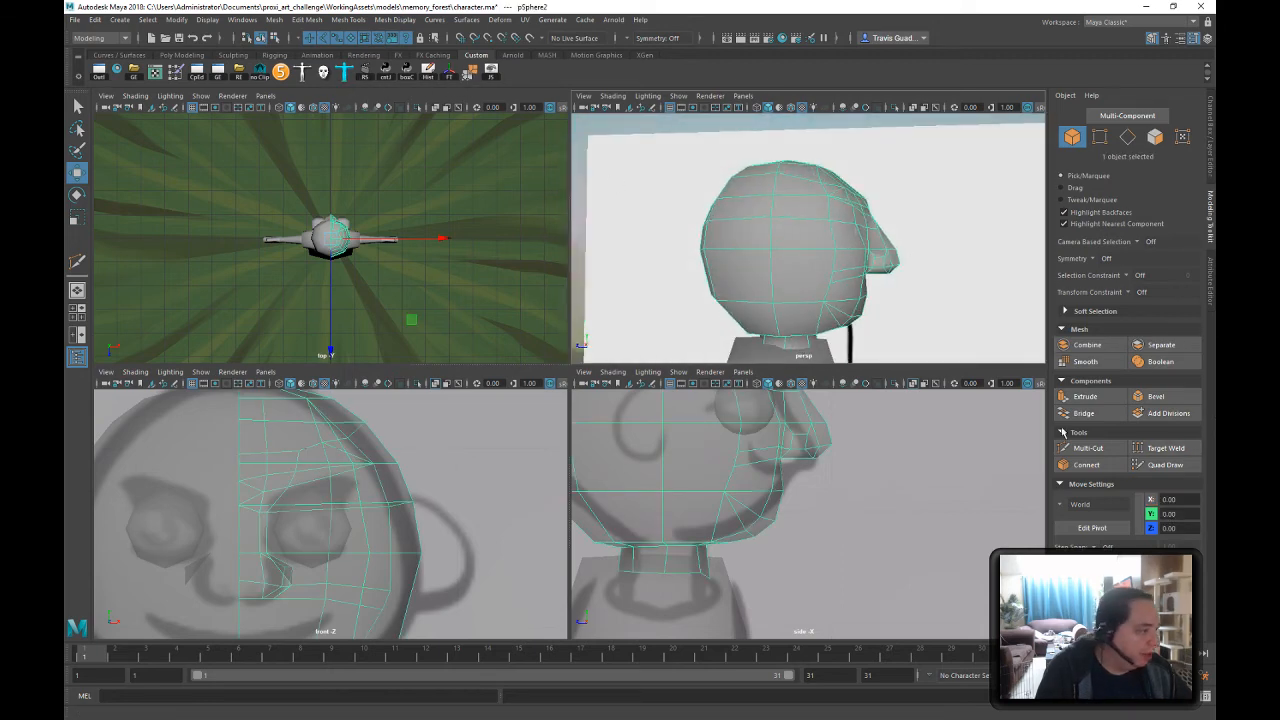
{"action": "left_click", "coordinate": [1088, 449]}
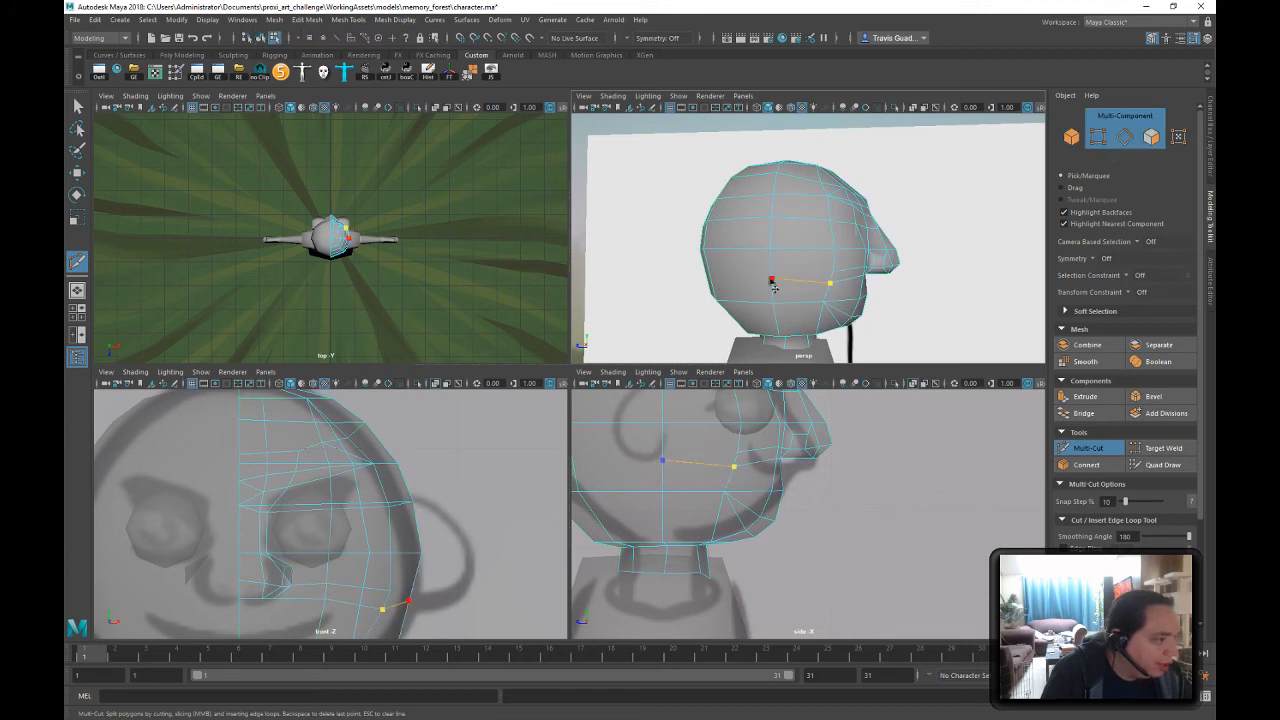
{"action": "left_click_drag", "start_coordinate": [726, 286], "coordinate": [771, 287], "text": "alt"}
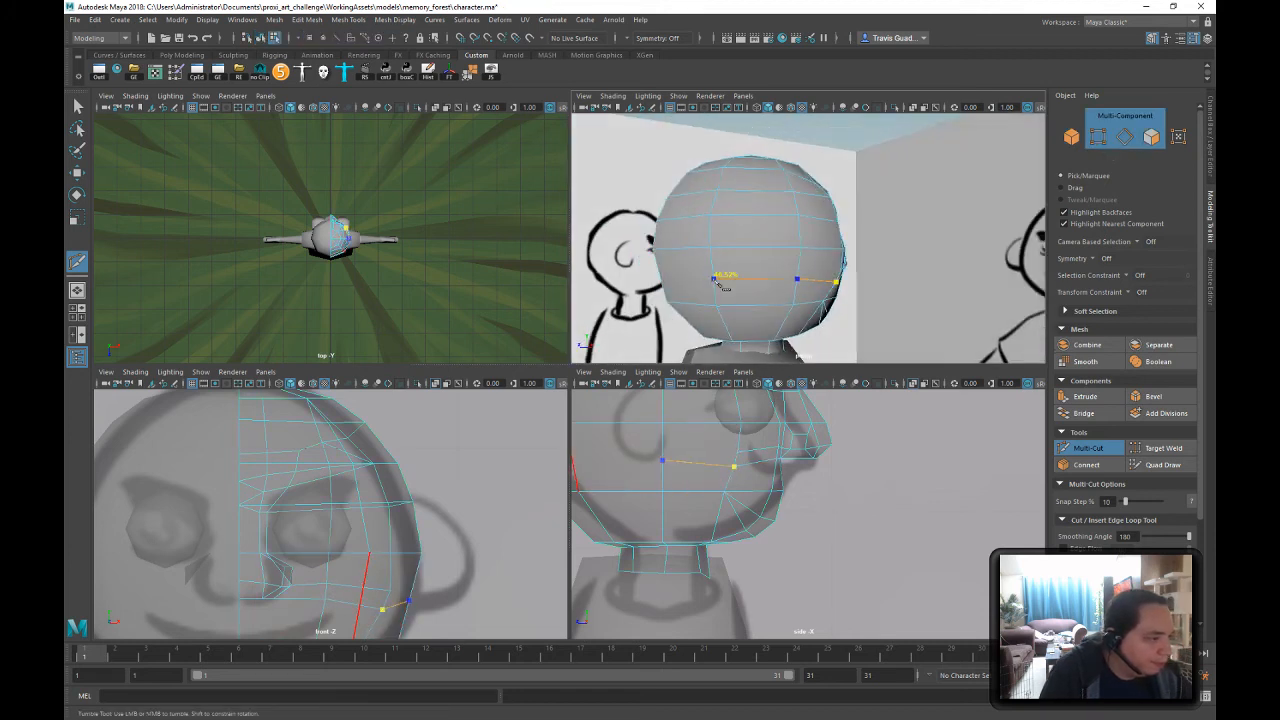
{"action": "left_click", "coordinate": [664, 280]}
{"action": "right_click", "coordinate": [667, 283]}
{"action": "left_click", "coordinate": [716, 306]}
- Pull the two new vertices at the back of the head rearward and the new side vertex outward
{"action": "left_click_drag", "start_coordinate": [786, 336], "coordinate": [870, 330], "text": "alt"}
{"action": "right_click_drag", "start_coordinate": [700, 278], "coordinate": [680, 277]}
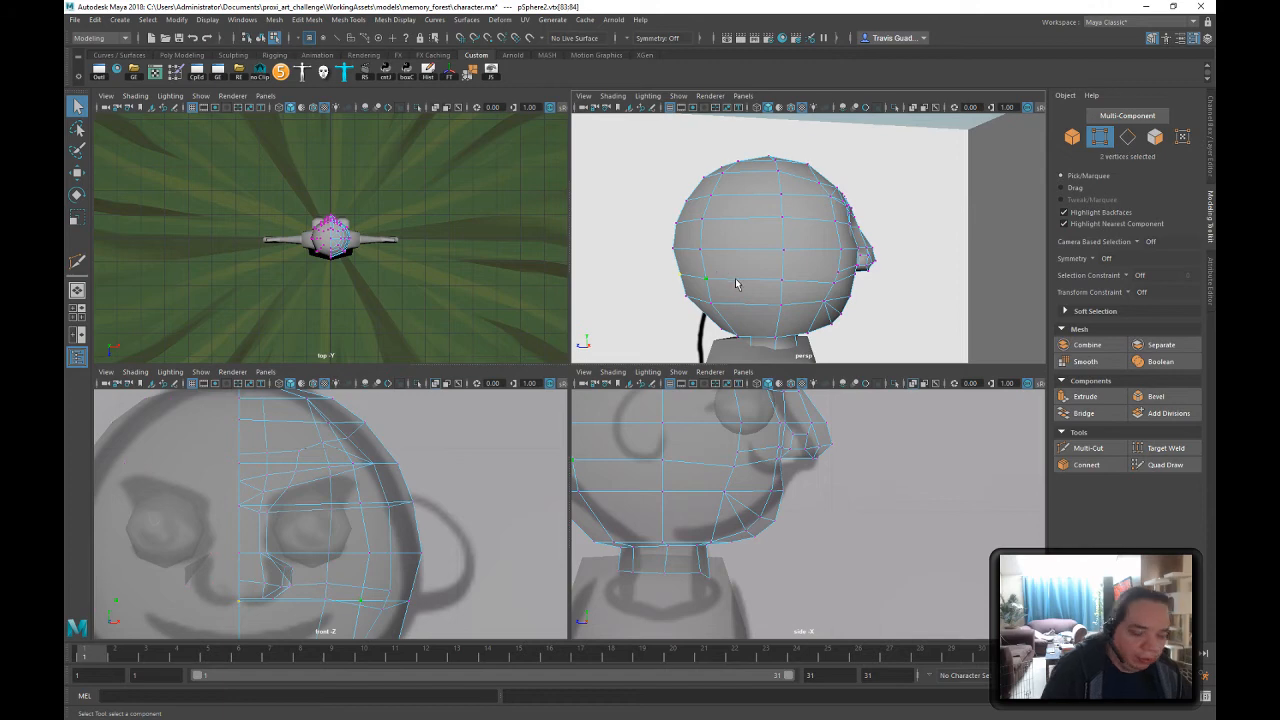
{"action": "key", "text": "e"}
{"action": "key", "text": "w"}
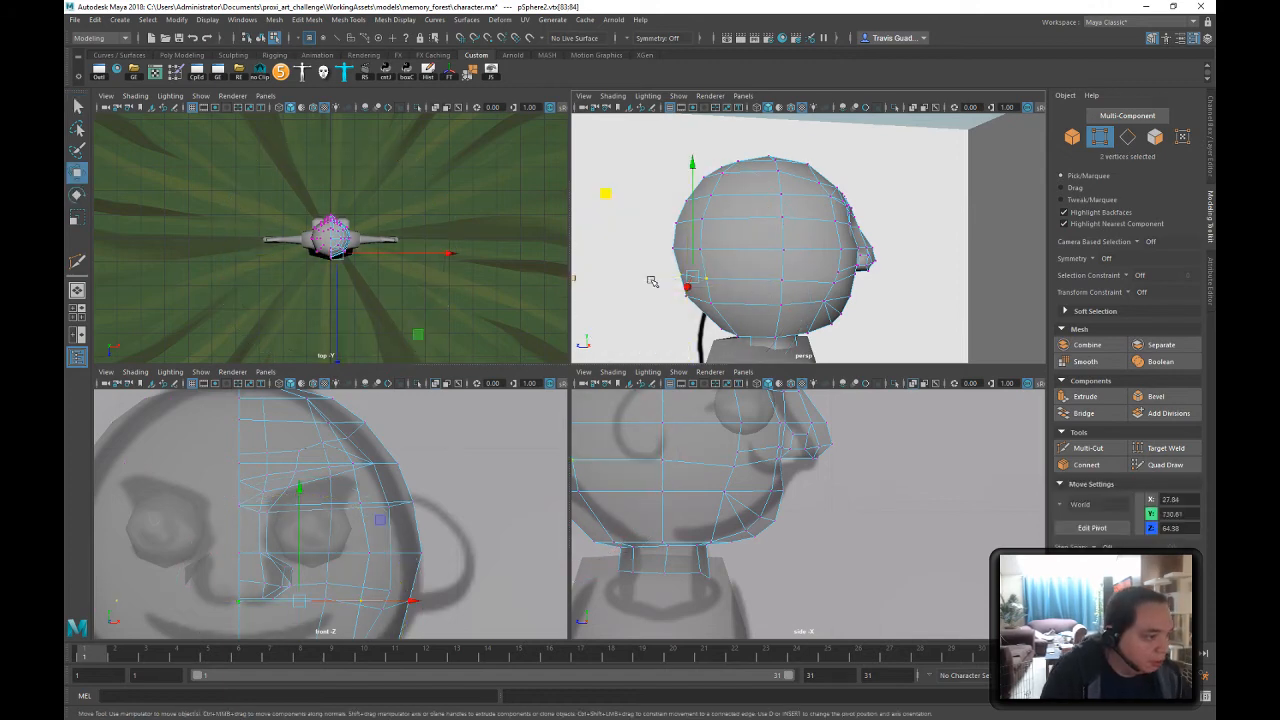
{"action": "middle_click_drag", "start_coordinate": [652, 281], "coordinate": [645, 278]}
{"action": "left_click_drag", "start_coordinate": [824, 323], "coordinate": [729, 277], "text": "alt"}
{"action": "left_click", "coordinate": [762, 284]}
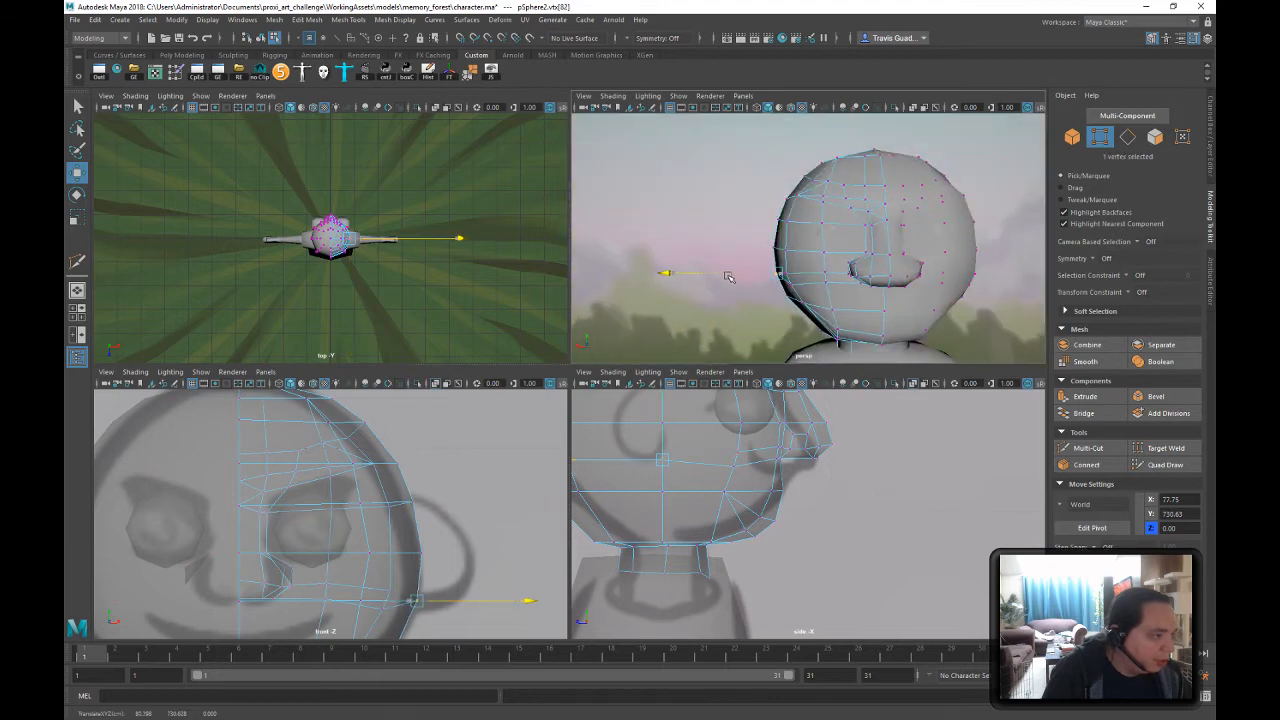
- Move the outer cheek vertex up to X 69.16, Y 735.28 and Z -44.26
{"action": "mouse_move", "coordinate": [812, 292]}
{"action": "left_mouse_down", "text": "alt"}
{"action": "mouse_move", "coordinate": [868, 294]}
{"action": "mouse_move", "coordinate": [805, 274]}
{"action": "left_mouse_up", "text": "alt"}
{"action": "left_click", "coordinate": [813, 285]}
{"action": "key", "text": "v"}
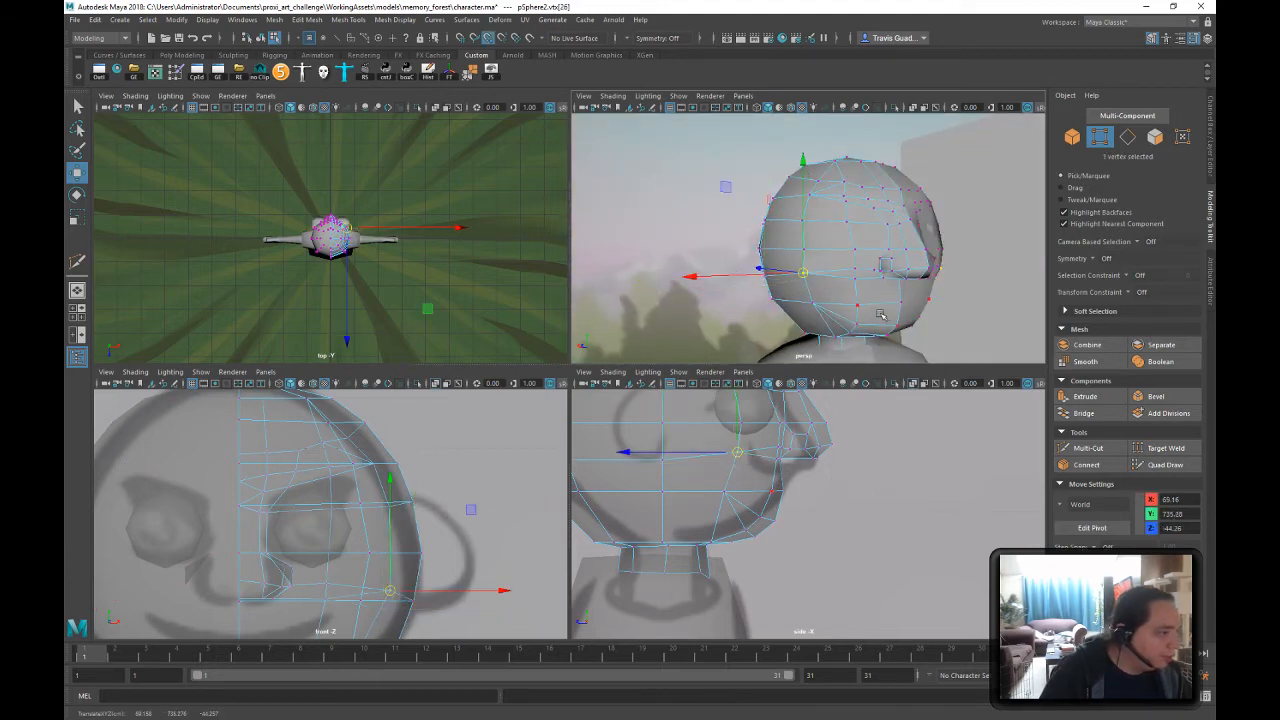
{"action": "left_click_drag", "start_coordinate": [930, 318], "coordinate": [808, 336], "text": "alt"}
{"action": "left_click_drag", "start_coordinate": [786, 281], "coordinate": [766, 311], "text": "alt"}
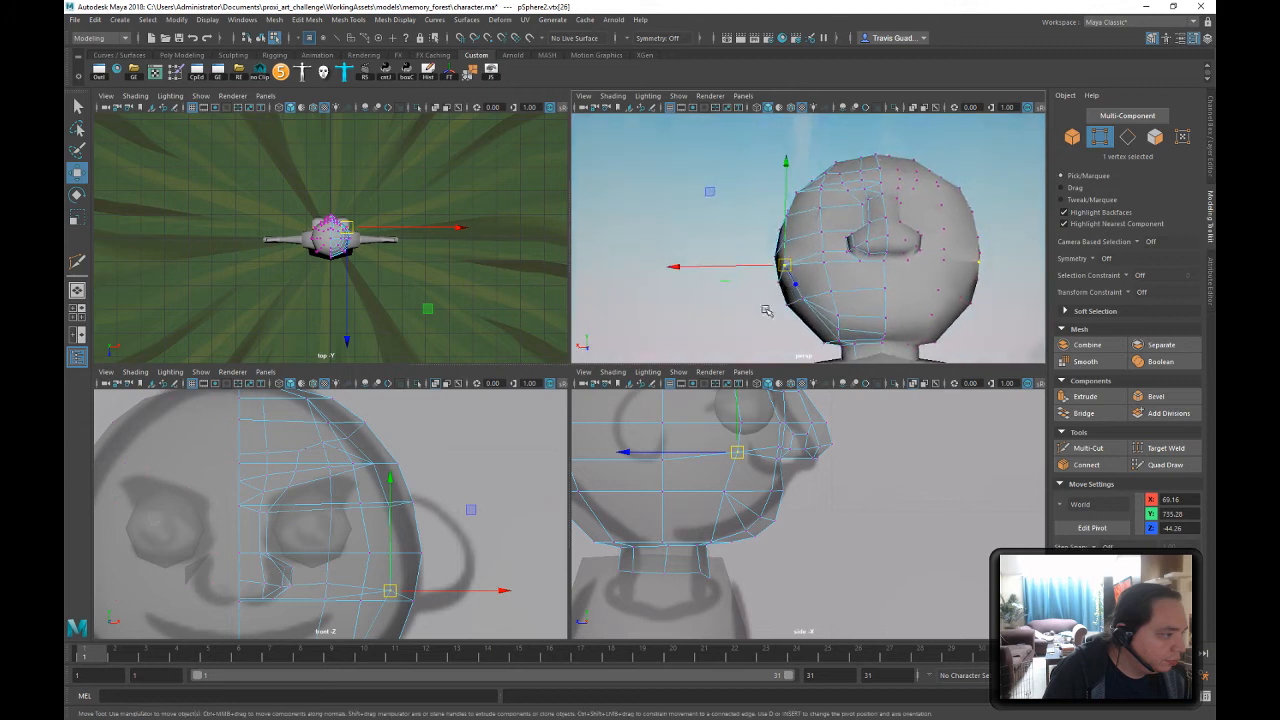
- Move the side jaw vertex to X 65.86 and Y 705.56, and raise the vertex below it near the neck to Y 684.64
{"action": "left_click", "coordinate": [788, 306]}
{"action": "left_click_drag", "start_coordinate": [713, 230], "coordinate": [721, 240]}
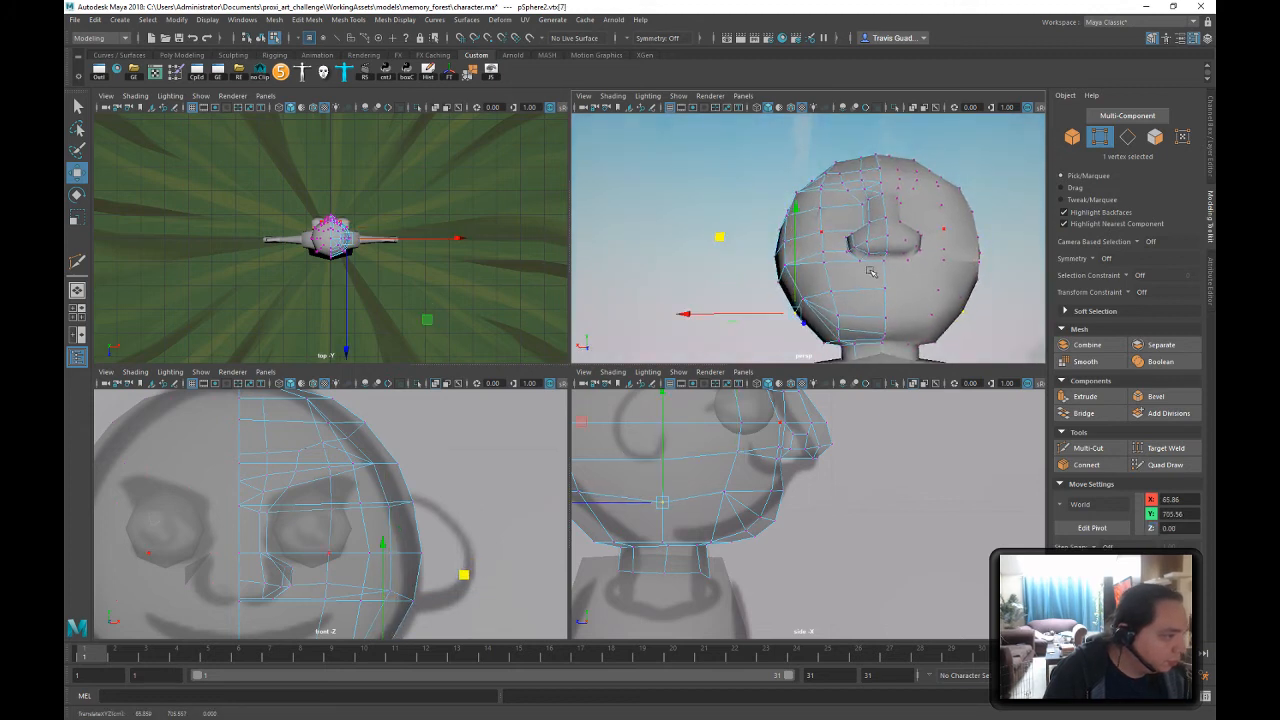
{"action": "left_click_drag", "start_coordinate": [871, 272], "coordinate": [849, 248], "text": "alt"}
{"action": "left_click", "coordinate": [822, 257]}
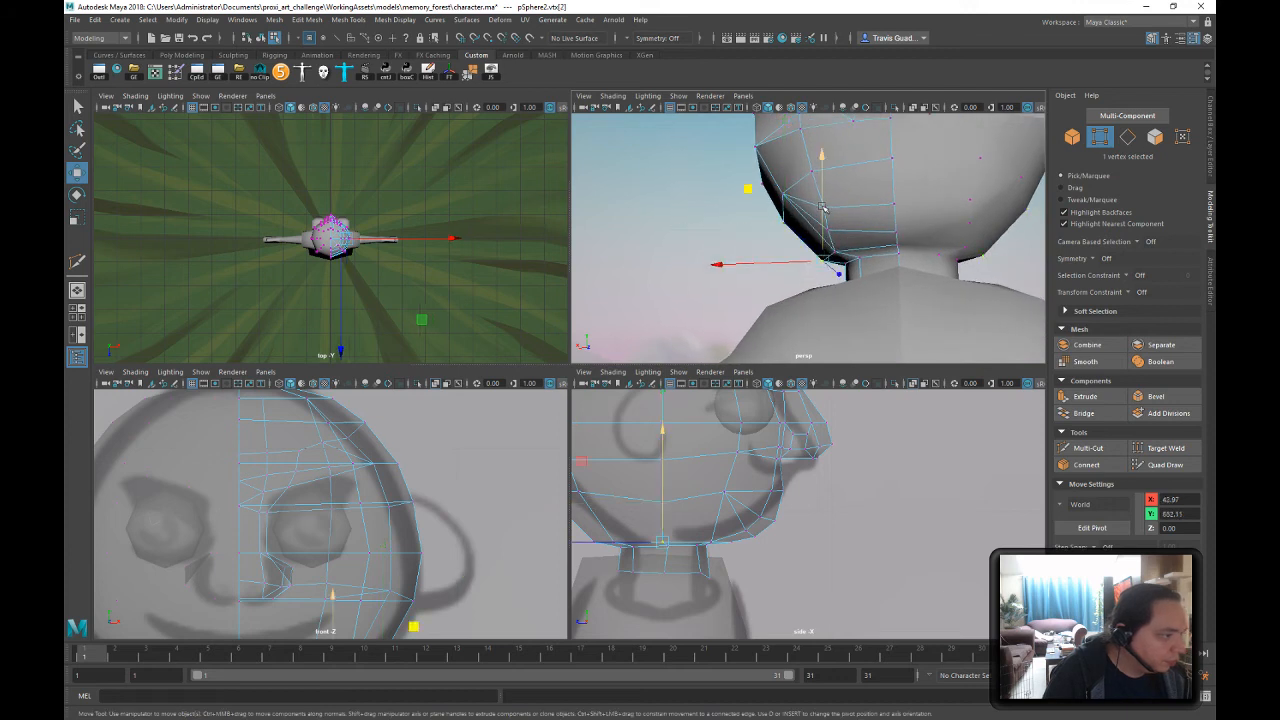
{"action": "left_click_drag", "start_coordinate": [871, 260], "coordinate": [863, 261], "text": "alt"}
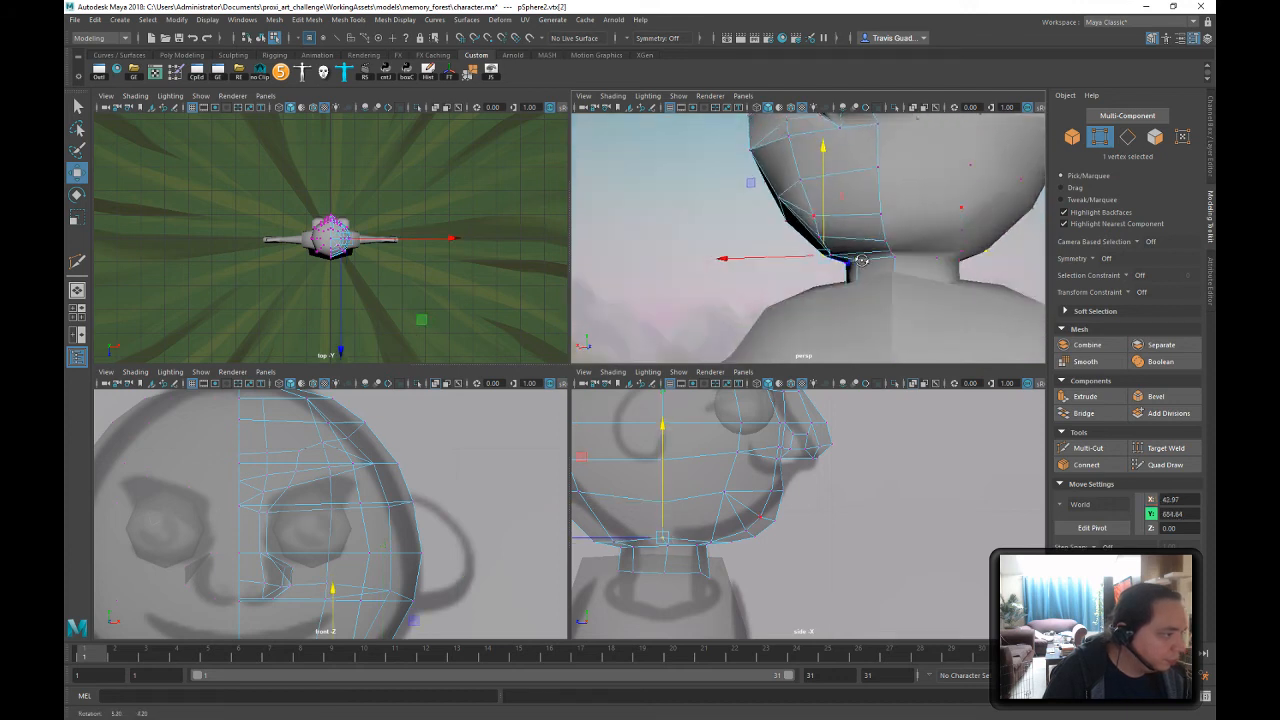
- Adjust the height of the front-corner, front-centre and side vertices where the neck meets the head
{"action": "left_click", "coordinate": [856, 264]}
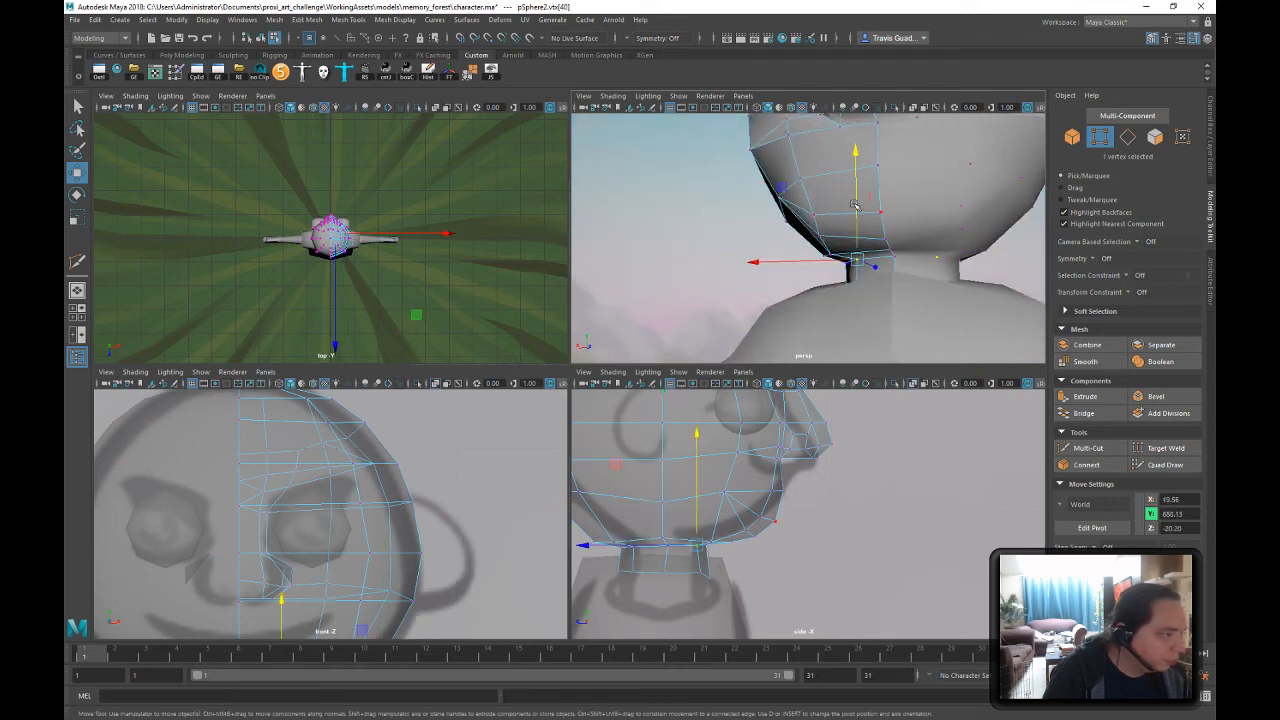
{"action": "left_click", "coordinate": [894, 260]}
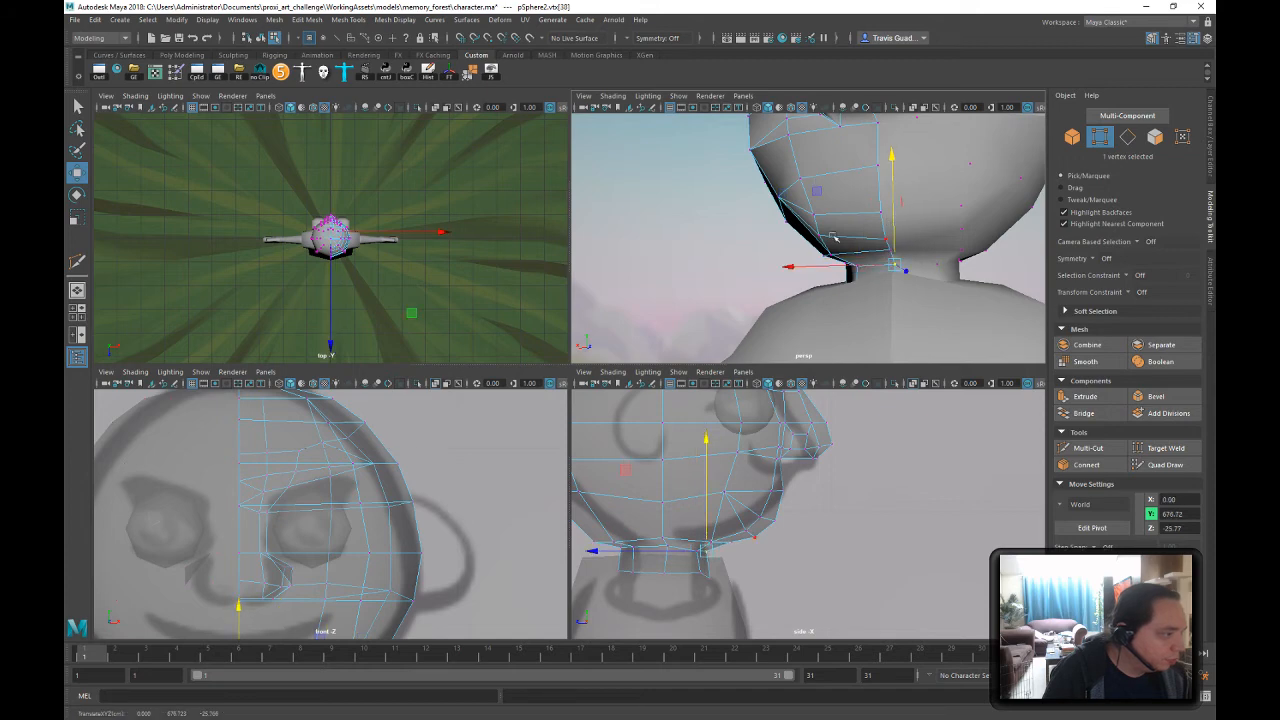
{"action": "left_click_drag", "start_coordinate": [835, 237], "coordinate": [960, 243], "text": "alt"}
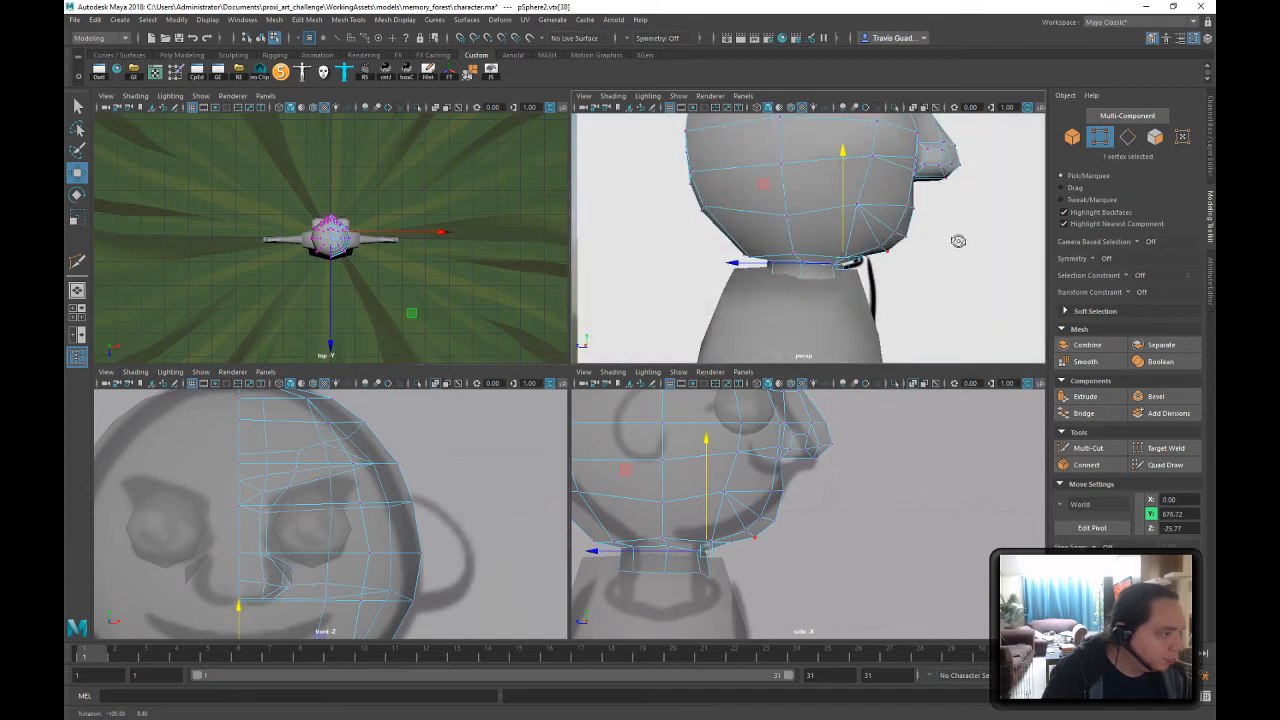
{"action": "left_click", "coordinate": [803, 263]}
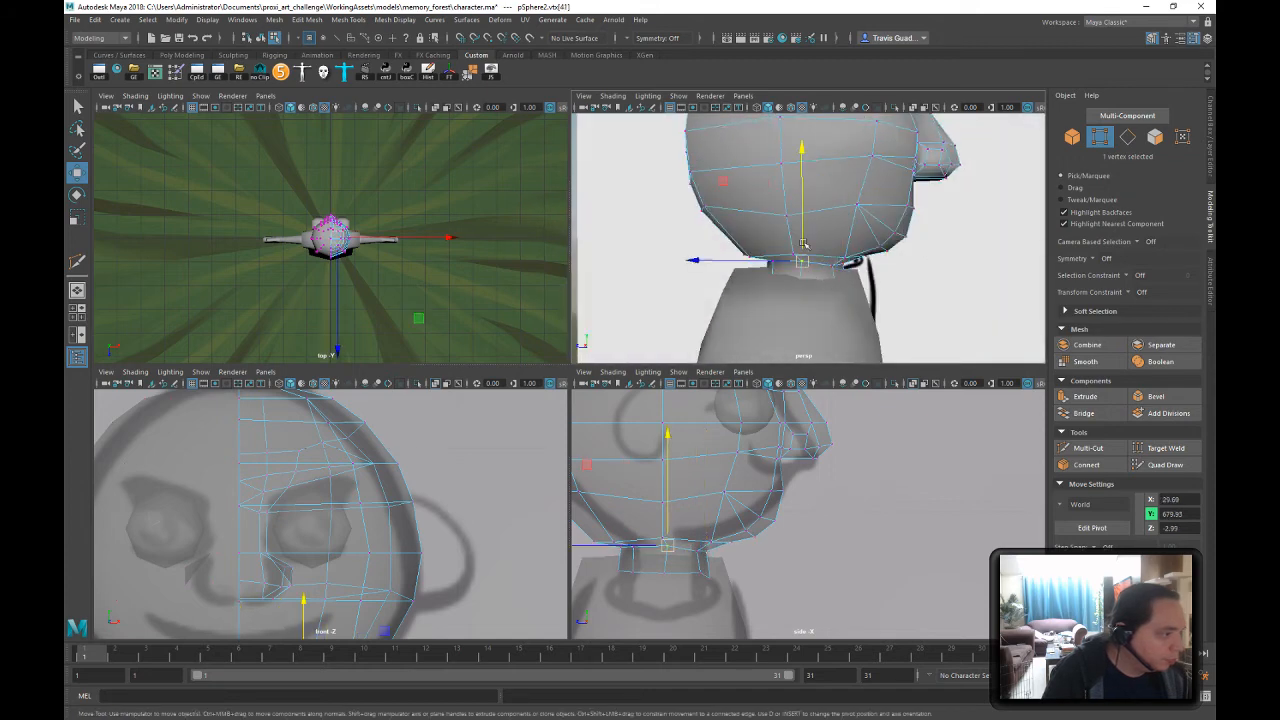
{"action": "left_click_drag", "start_coordinate": [757, 272], "coordinate": [846, 254], "text": "alt"}
- Raise the vertices at the lower back of the head above the neck to round off the skull's base
{"action": "left_click", "coordinate": [737, 248]}
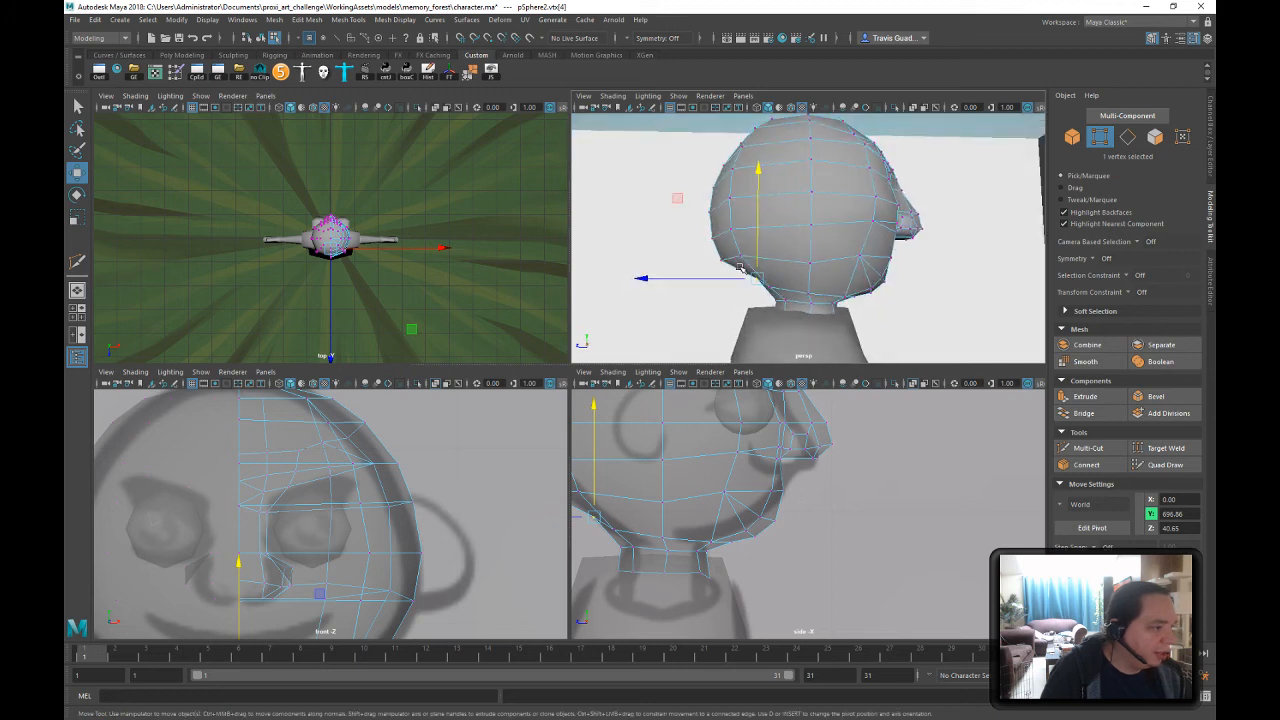
{"action": "left_click_drag", "start_coordinate": [758, 257], "coordinate": [745, 214]}
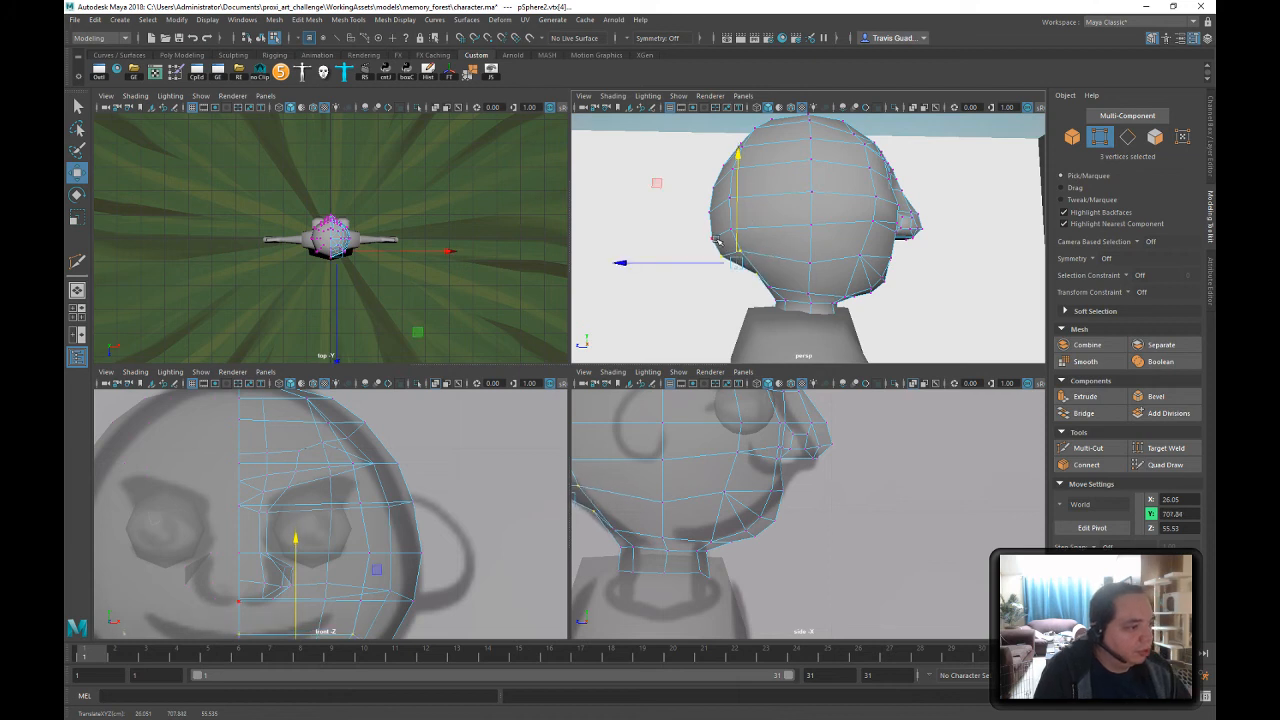
{"action": "left_click", "coordinate": [717, 243]}
{"action": "mouse_move", "coordinate": [653, 248]}
{"action": "left_mouse_down"}
{"action": "mouse_move", "coordinate": [920, 166]}
{"action": "mouse_move", "coordinate": [879, 188]}
{"action": "mouse_move", "coordinate": [877, 297]}
{"action": "left_mouse_up"}
{"action": "left_click", "coordinate": [735, 285]}
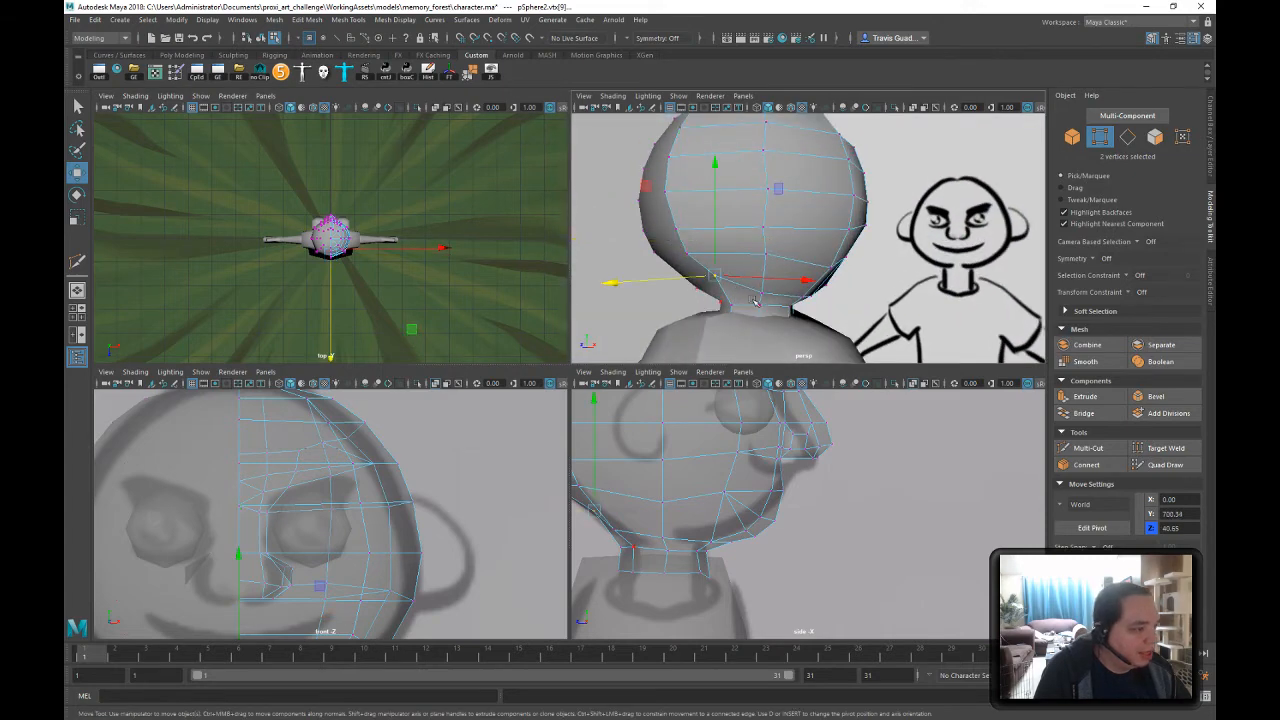
- Move the upper back-corner neck vertex horizontally to X 21.20 and Z 19.43
{"action": "left_click", "coordinate": [757, 310]}
{"action": "left_click_drag", "start_coordinate": [758, 311], "coordinate": [827, 349], "text": "alt"}
{"action": "middle_click_drag", "start_coordinate": [825, 278], "coordinate": [868, 222], "text": "alt"}
{"action": "right_click_drag", "start_coordinate": [868, 222], "coordinate": [854, 343], "text": "alt"}
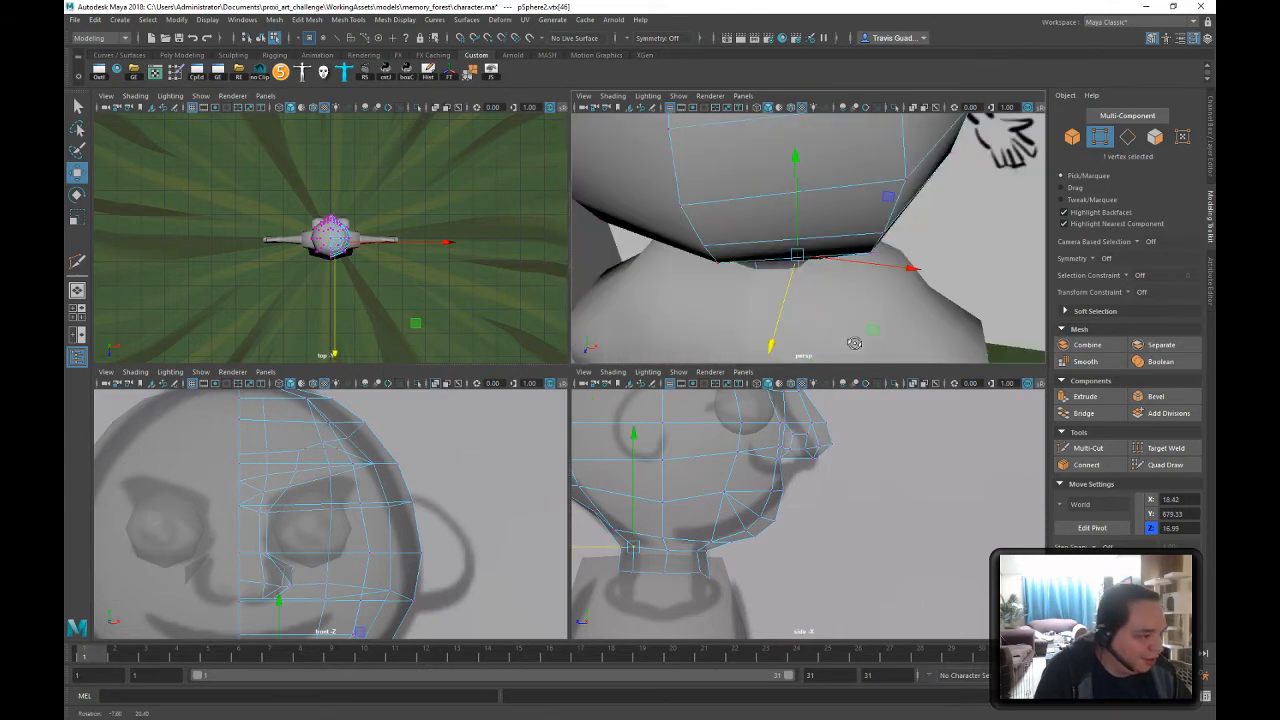
{"action": "left_click_drag", "start_coordinate": [871, 328], "coordinate": [816, 282]}
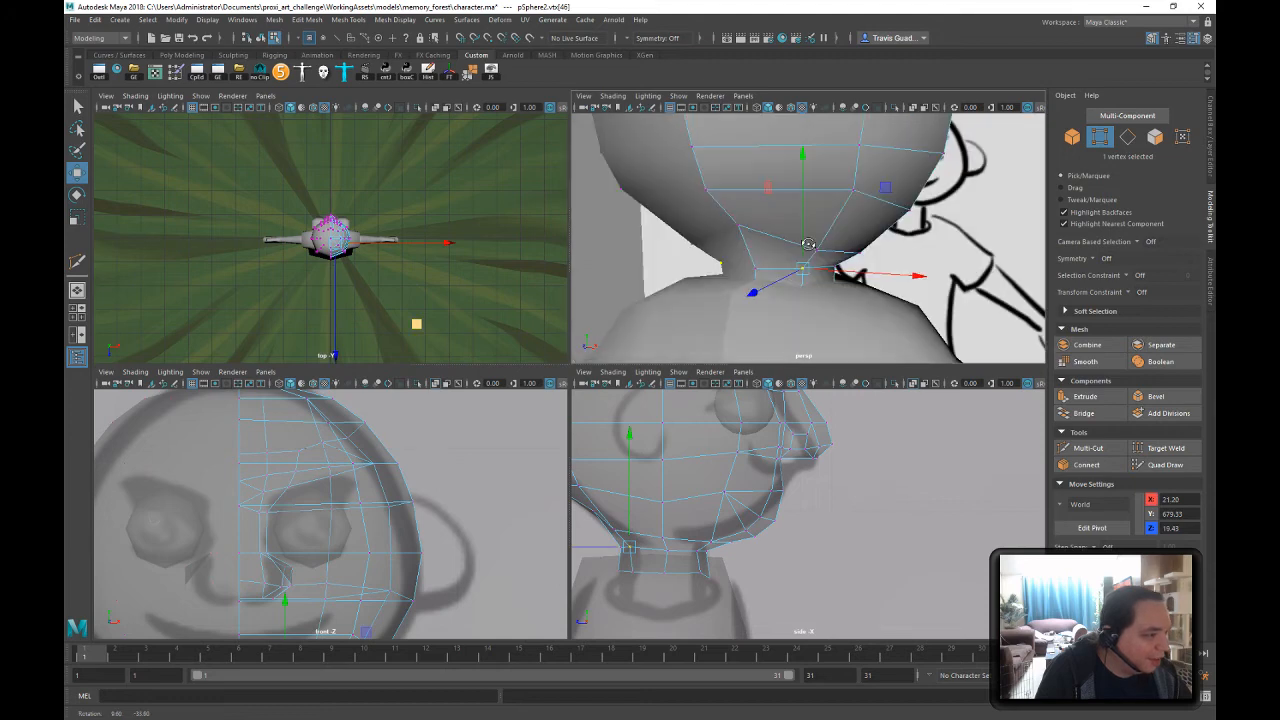
- Shift the lower back-corner neck vertex horizontally to line up with the one above it
{"action": "left_click", "coordinate": [802, 295]}
{"action": "left_click_drag", "start_coordinate": [850, 371], "coordinate": [851, 320], "text": "alt"}
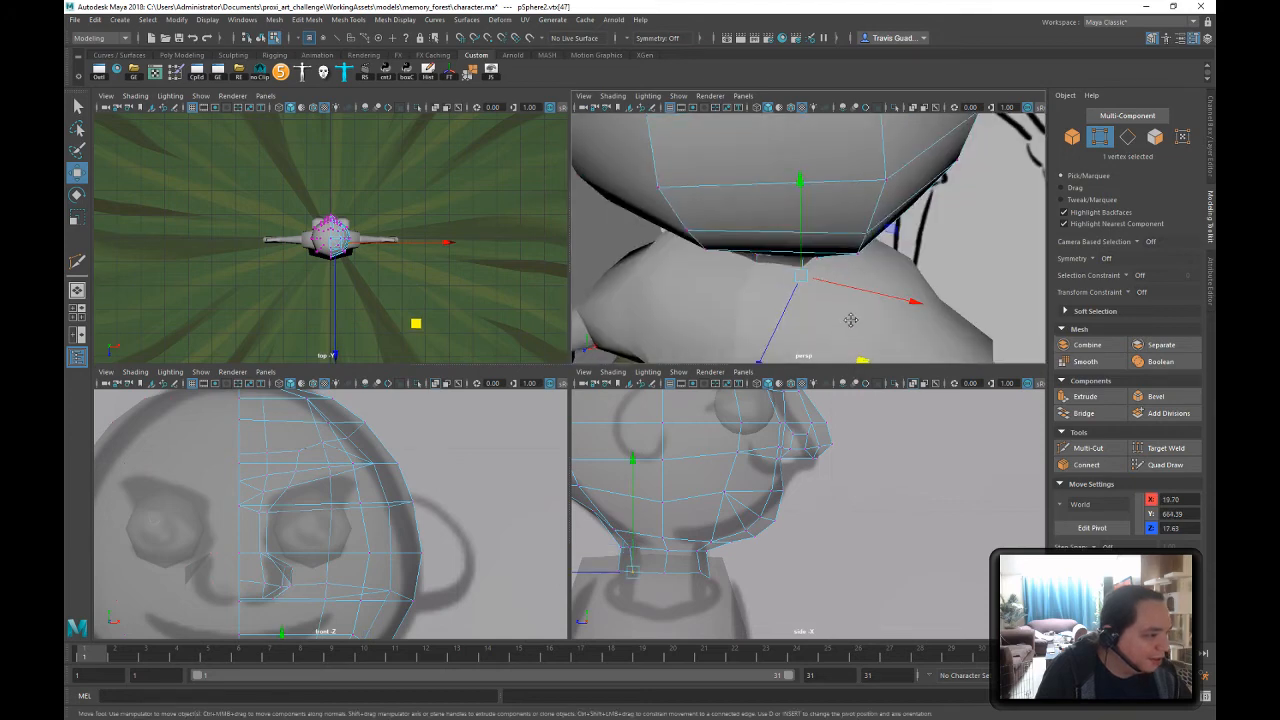
{"action": "middle_click_drag", "start_coordinate": [851, 320], "coordinate": [855, 275], "text": "alt"}
{"action": "left_click_drag", "start_coordinate": [866, 312], "coordinate": [873, 314]}
{"action": "left_click_drag", "start_coordinate": [893, 272], "coordinate": [827, 204], "text": "alt"}
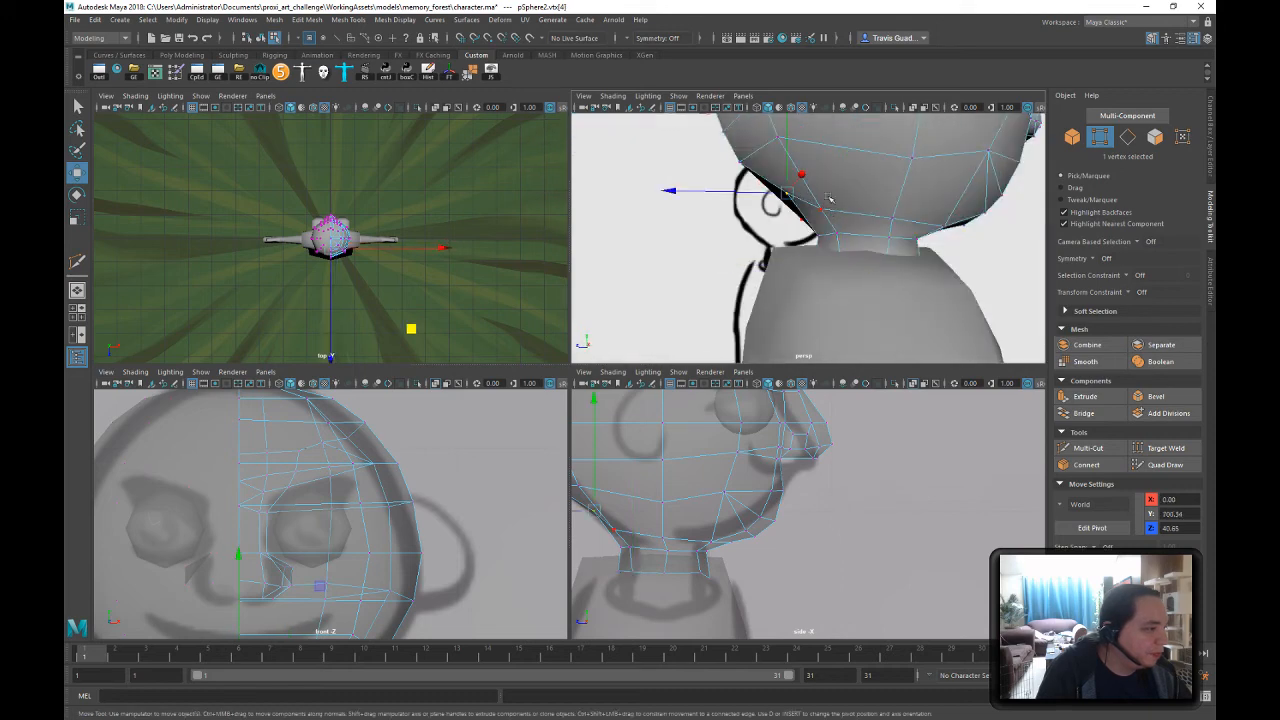
- Adjust the height of the rear side vertex between the skull's base and the neck to Y 697.46
{"action": "left_click", "coordinate": [829, 199]}
{"action": "left_click_drag", "start_coordinate": [830, 155], "coordinate": [929, 183], "text": "alt"}
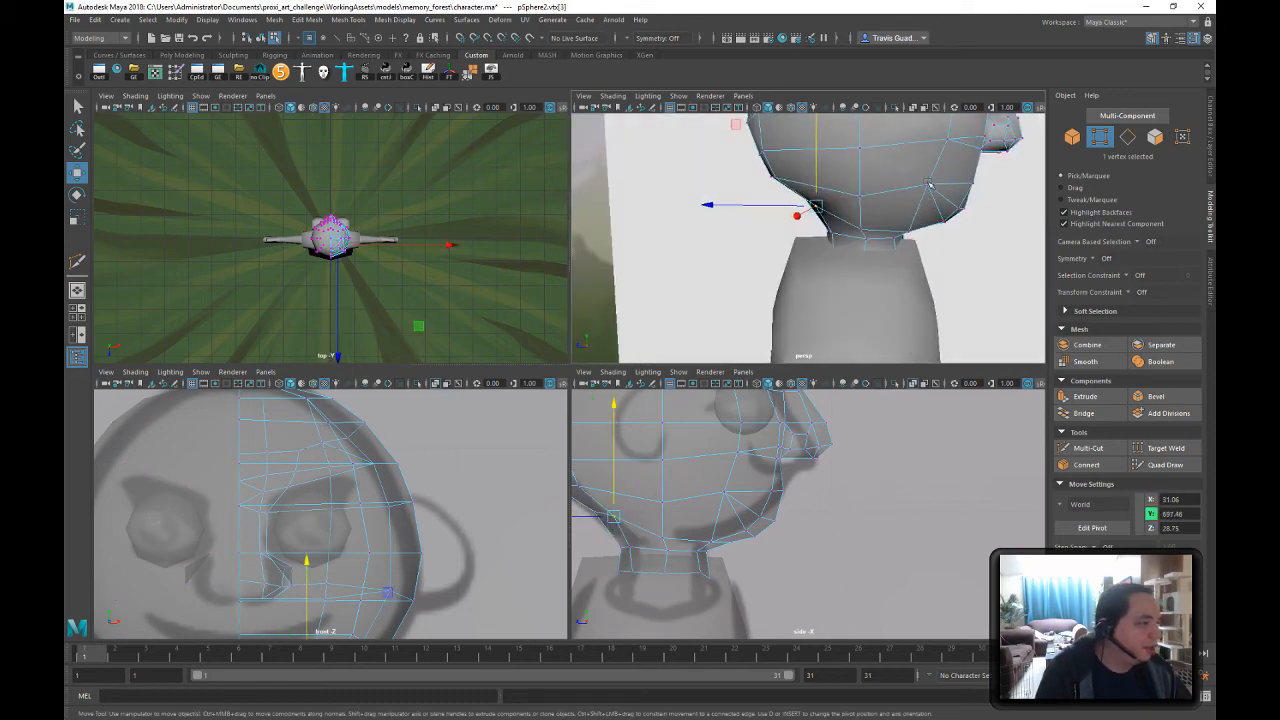
{"action": "middle_click_drag", "start_coordinate": [929, 183], "coordinate": [920, 260], "text": "alt"}
{"action": "right_click_drag", "start_coordinate": [920, 260], "coordinate": [848, 252], "text": "alt"}
- Raise the side jaw vertex to Y 716.16 and move the side vertex directly above it up as well
{"action": "left_click", "coordinate": [840, 248]}
{"action": "left_click_drag", "start_coordinate": [839, 194], "coordinate": [841, 183]}
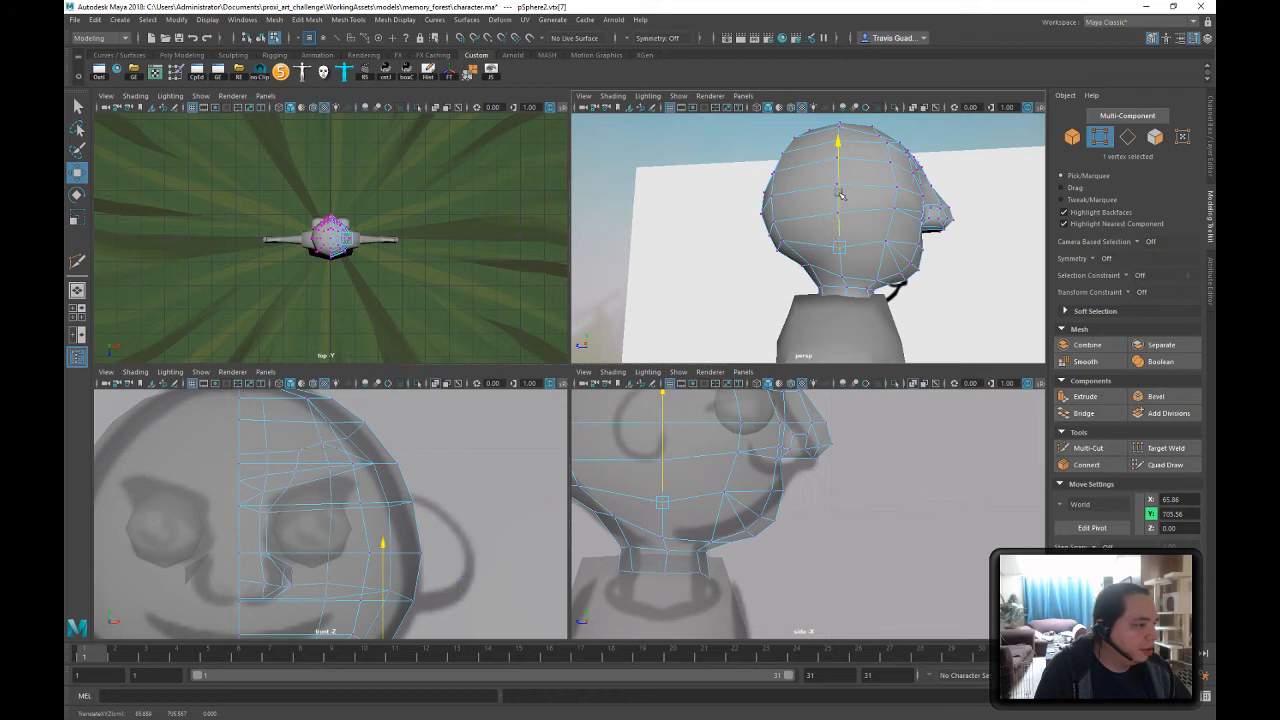
{"action": "left_click_drag", "start_coordinate": [901, 261], "coordinate": [856, 256], "text": "alt"}
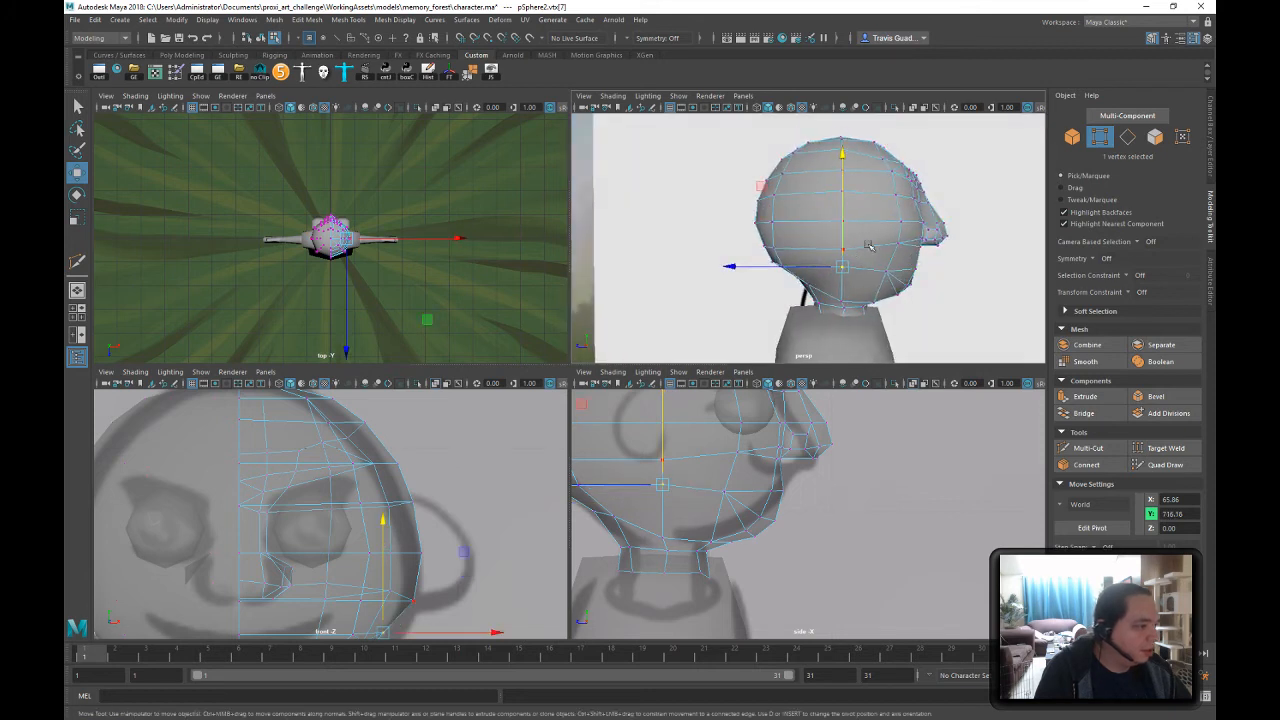
{"action": "left_click", "coordinate": [868, 246]}
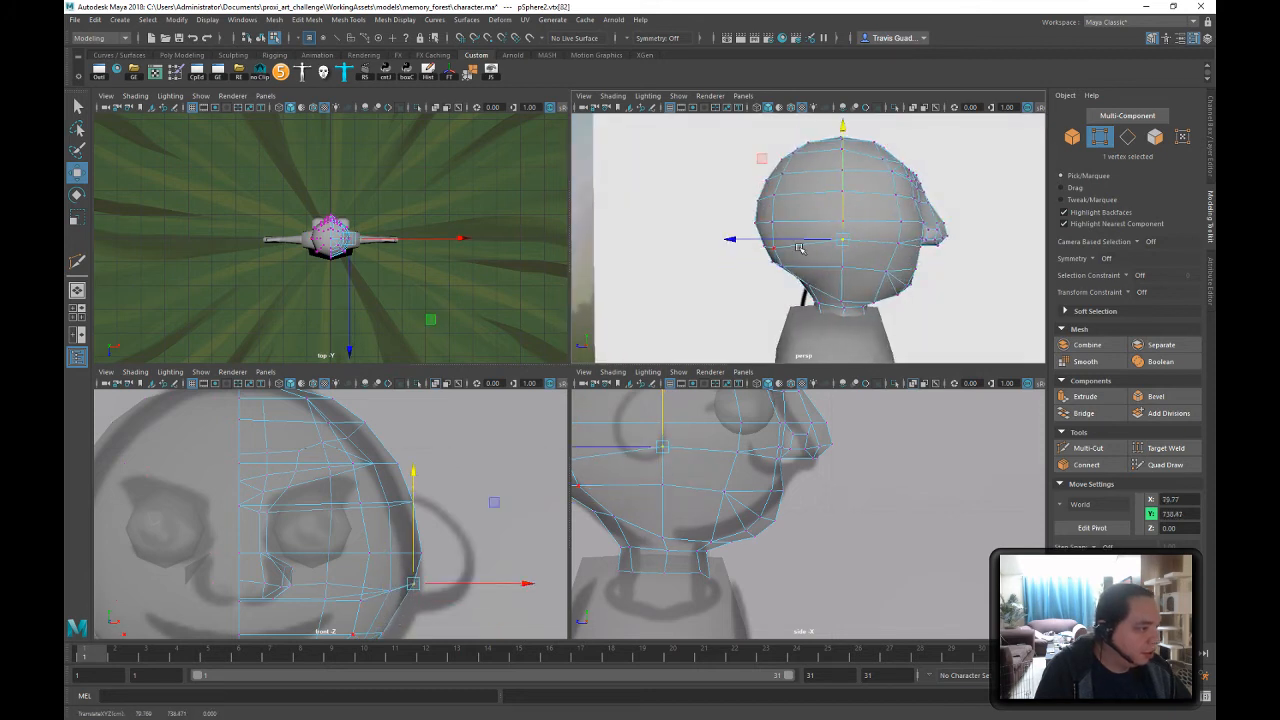
- Raise the two lower back-of-head vertices to Y 737.54 and shift the outer one of them forward along Z
{"action": "left_click", "coordinate": [763, 242]}
{"action": "left_click", "coordinate": [785, 247]}
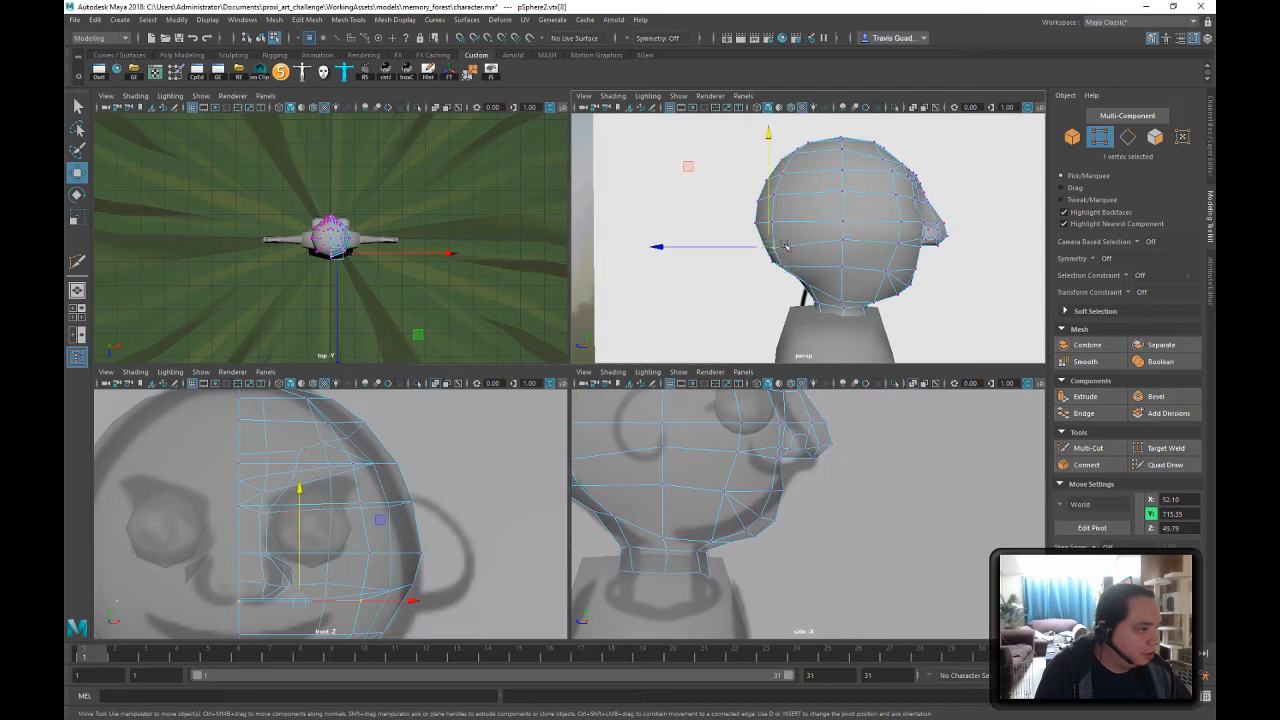
{"action": "left_click_drag", "start_coordinate": [770, 211], "coordinate": [771, 206]}
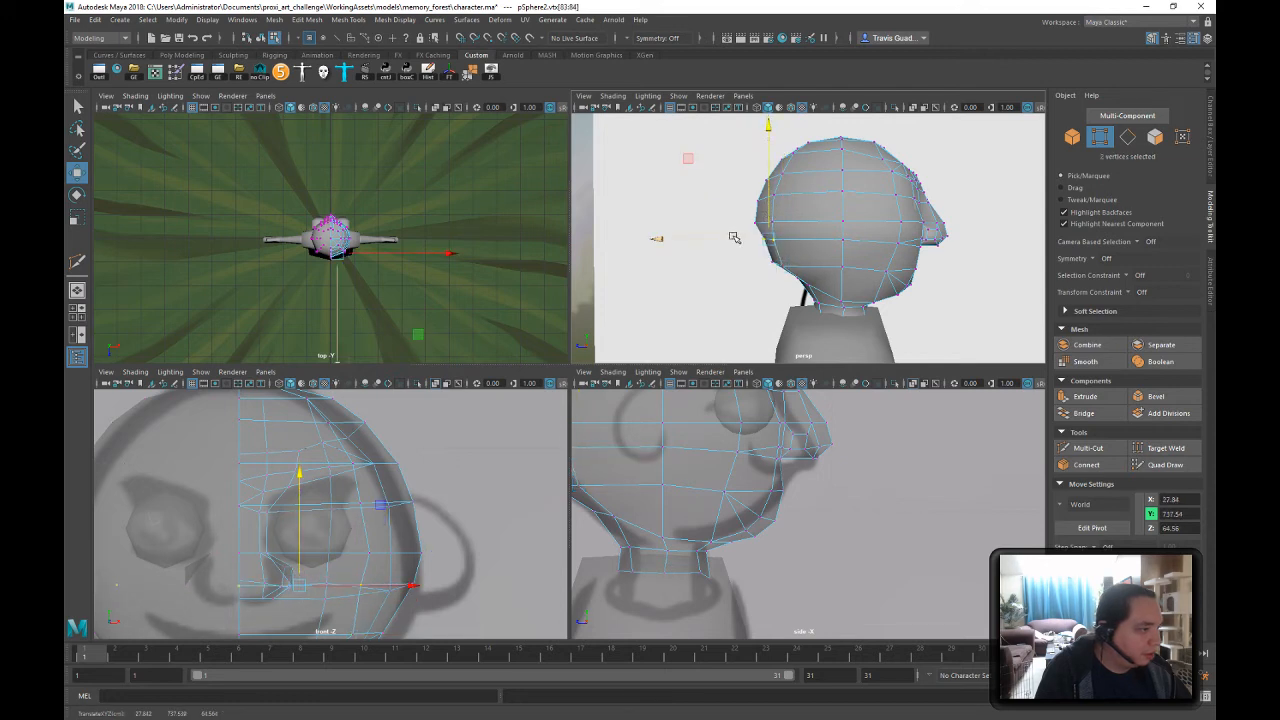
{"action": "left_click", "coordinate": [770, 240]}
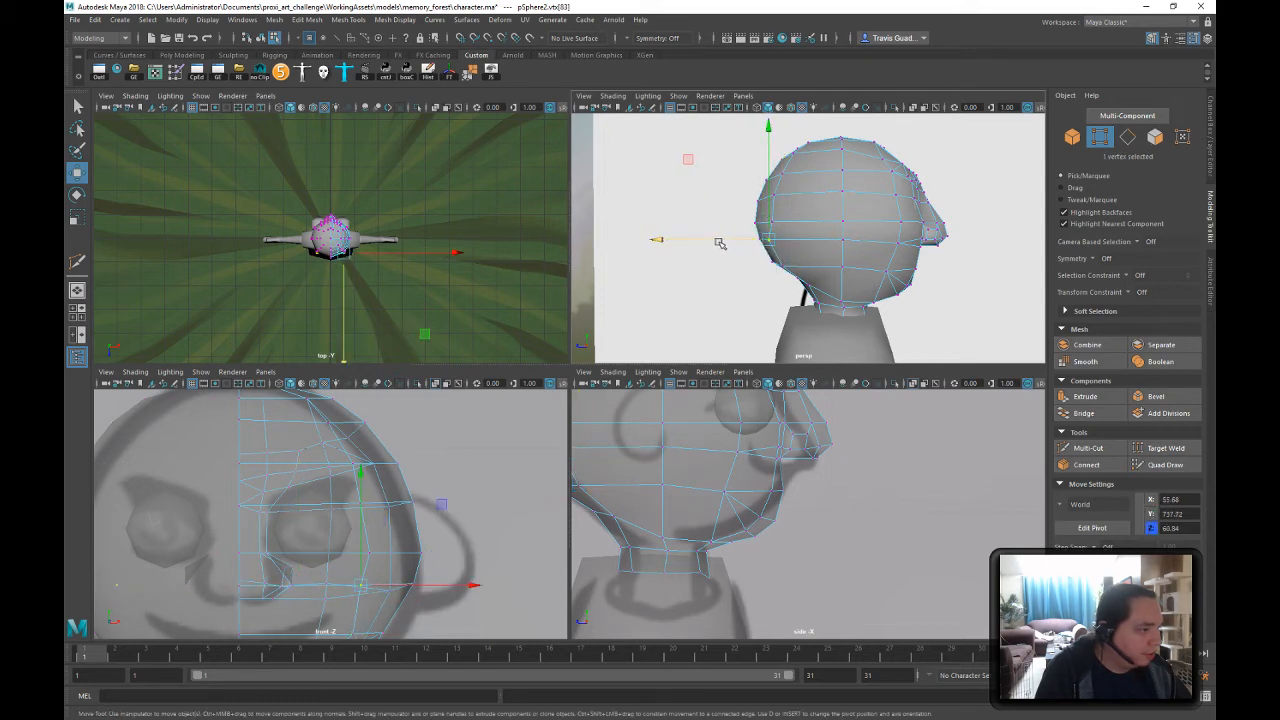
{"action": "left_click_drag", "start_coordinate": [719, 240], "coordinate": [722, 240]}
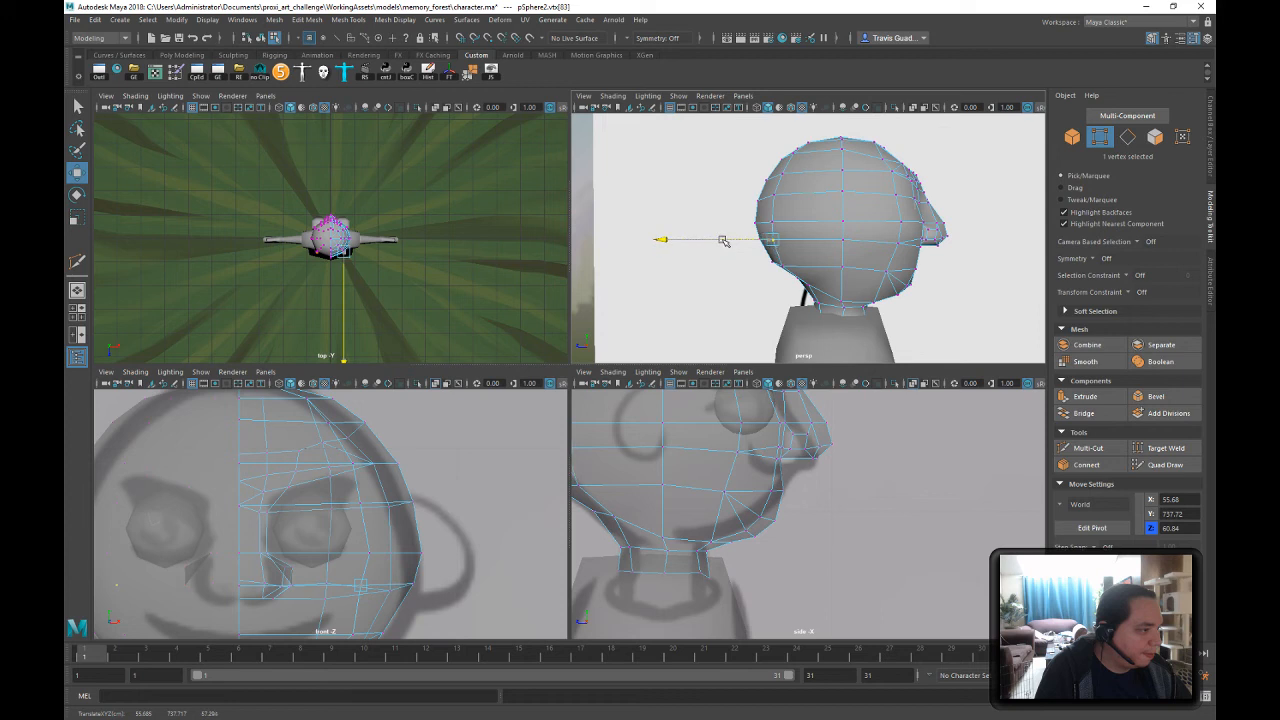
- Shift the rear-side vertex at the base of the skull, one row below, forward along Z
{"action": "left_click", "coordinate": [813, 264]}
{"action": "left_click", "coordinate": [791, 264]}
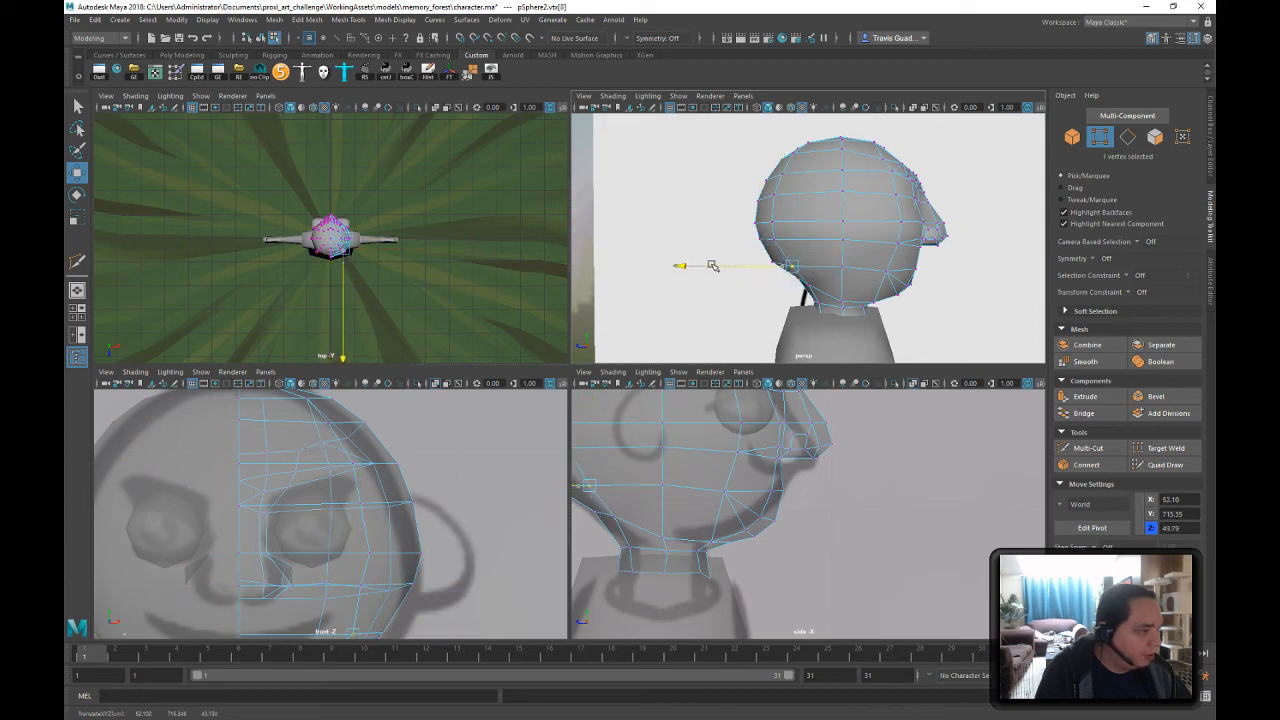
{"action": "left_click", "coordinate": [804, 290]}
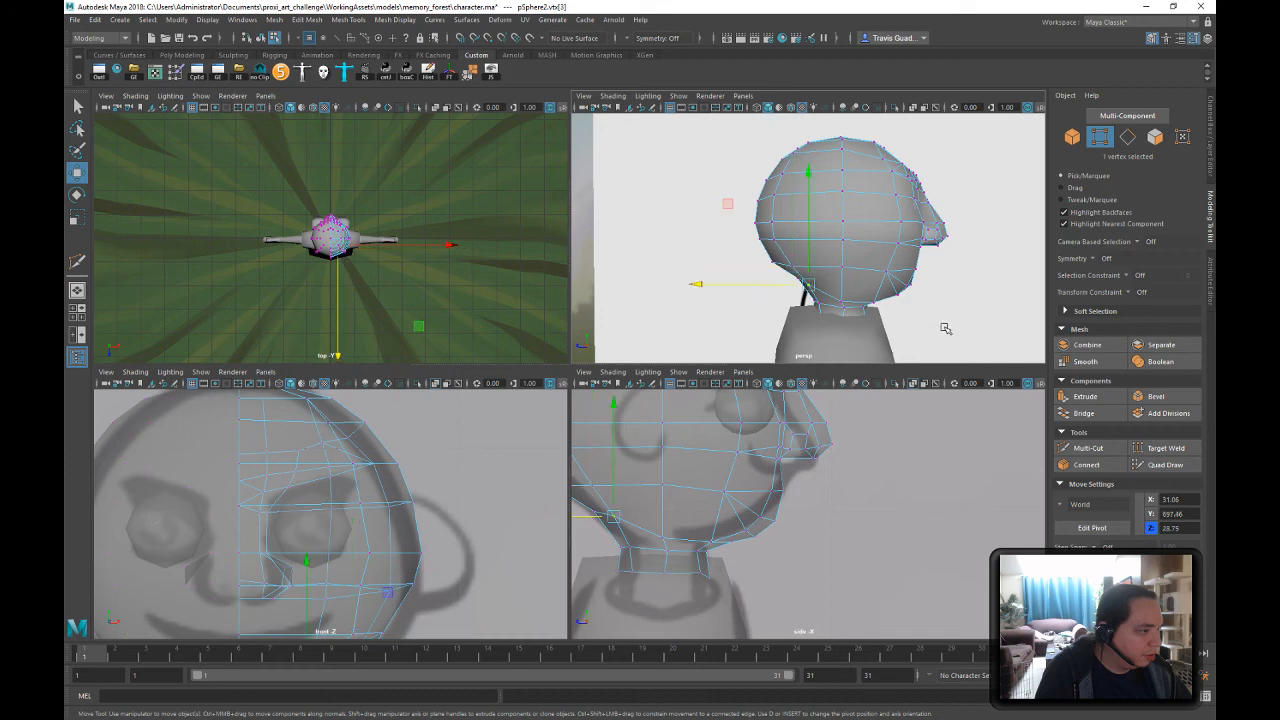
- Raise the side vertex on the jaw row just above the neck to Y 692.28
{"action": "left_click_drag", "start_coordinate": [943, 329], "coordinate": [880, 306], "text": "alt"}
{"action": "right_click_drag", "start_coordinate": [830, 304], "coordinate": [868, 304], "text": "alt"}
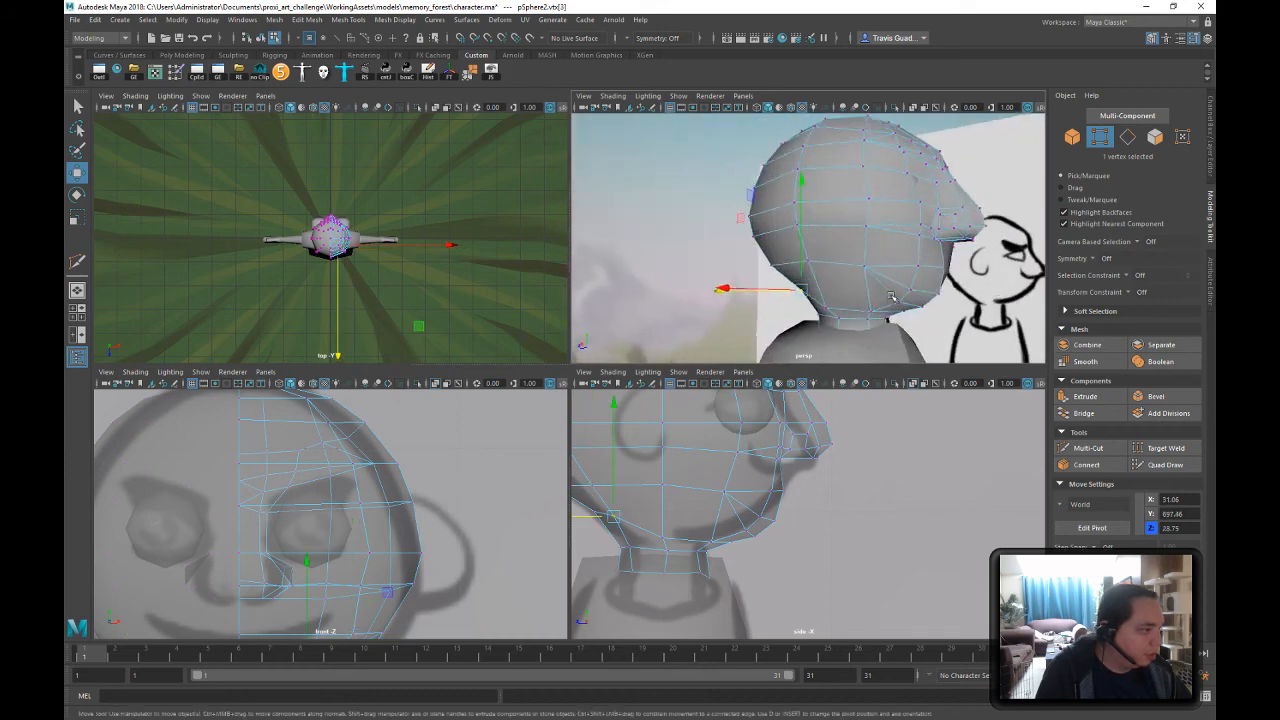
{"action": "left_click_drag", "start_coordinate": [868, 304], "coordinate": [945, 308], "text": "alt"}
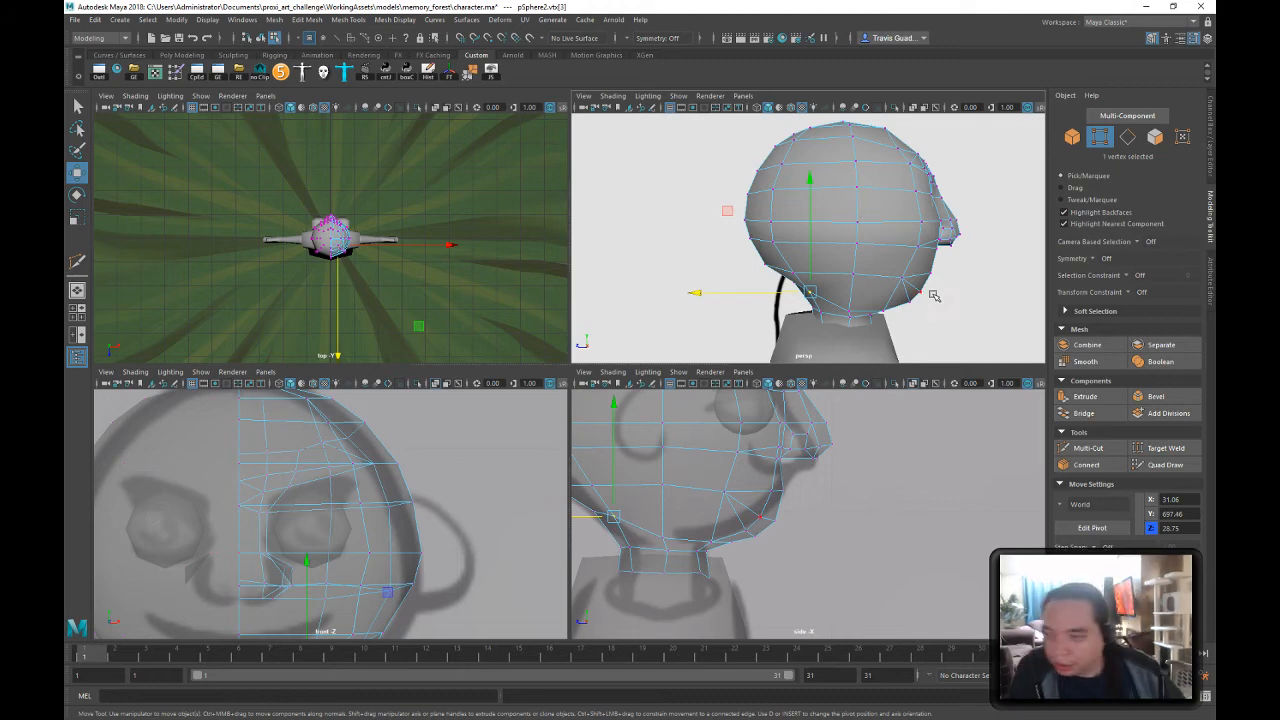
{"action": "left_click_drag", "start_coordinate": [920, 272], "coordinate": [935, 304], "text": "alt"}
{"action": "left_click", "coordinate": [797, 287]}
{"action": "left_click", "coordinate": [829, 265]}
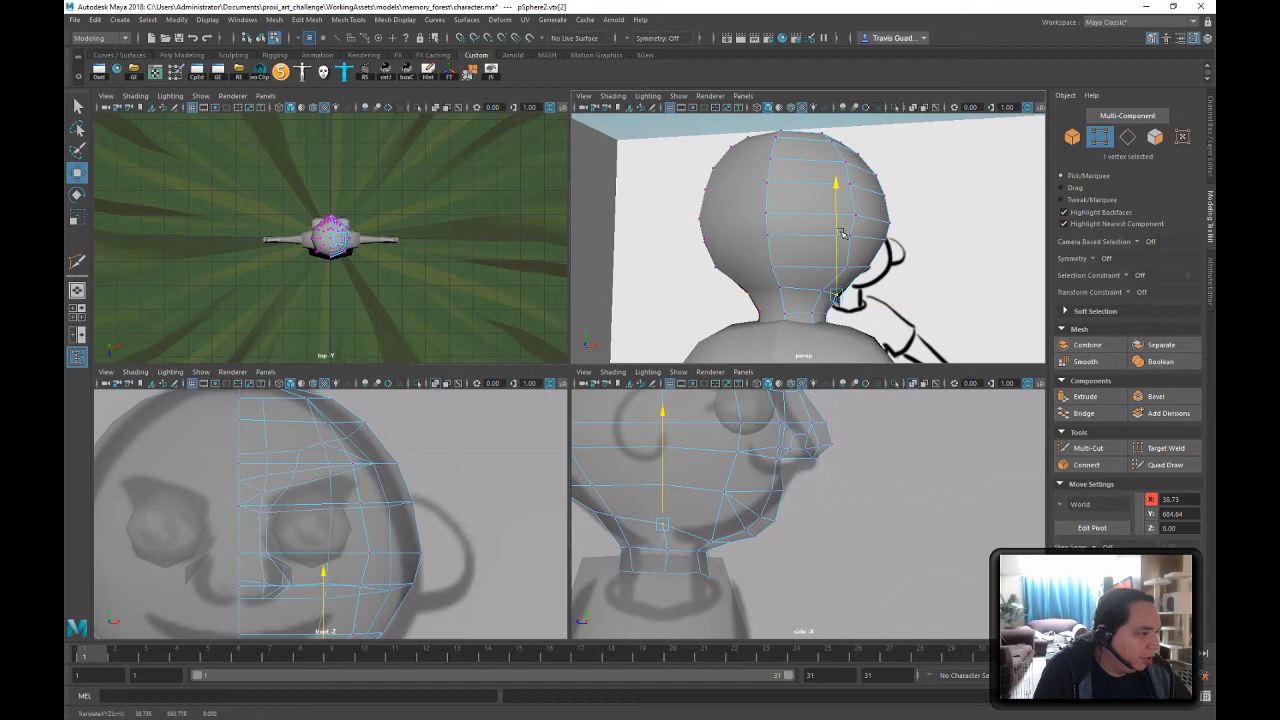
{"action": "left_click_drag", "start_coordinate": [838, 242], "coordinate": [665, 288]}
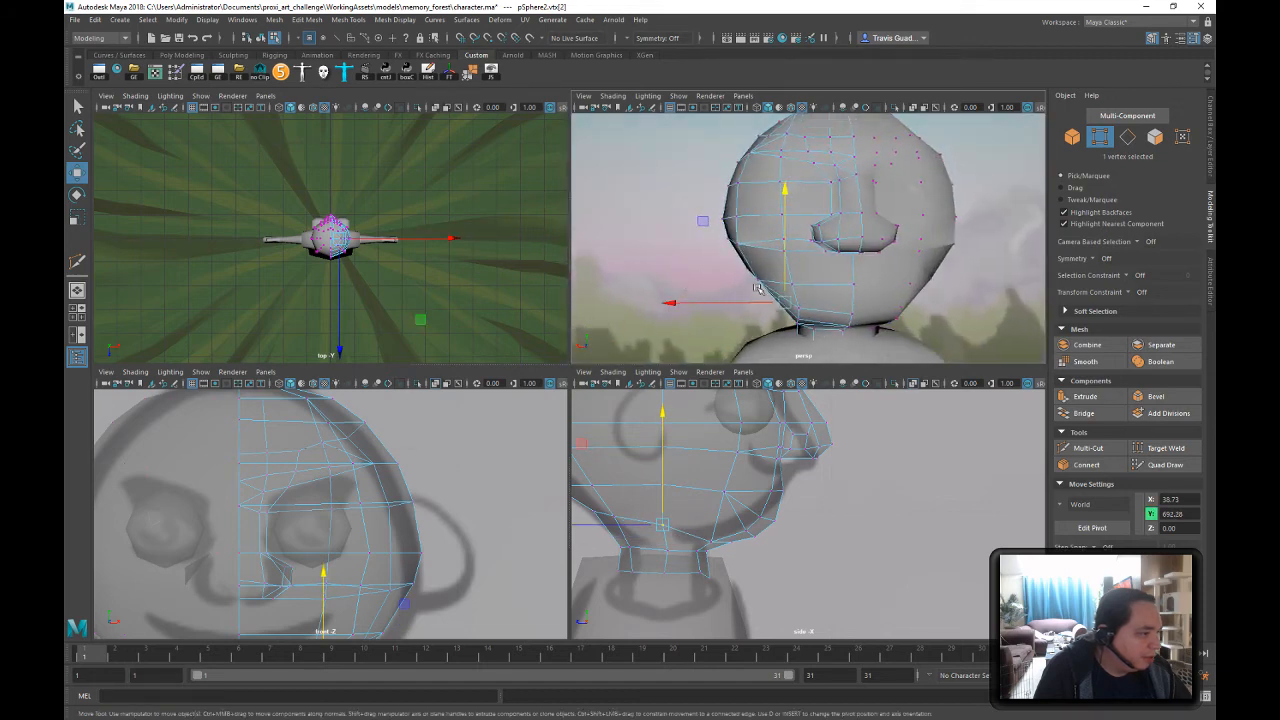
- Select the two front vertices on the underside of the jaw and move them inward along X
{"action": "right_click_drag", "start_coordinate": [780, 300], "coordinate": [894, 337], "text": "alt"}
{"action": "left_click_drag", "start_coordinate": [894, 337], "coordinate": [862, 302], "text": "alt"}
{"action": "left_click", "coordinate": [788, 305]}
{"action": "left_click", "coordinate": [788, 332], "text": "shift"}
{"action": "right_click_drag", "start_coordinate": [872, 310], "coordinate": [827, 308], "text": "alt"}
{"action": "left_click_drag", "start_coordinate": [827, 308], "coordinate": [810, 345], "text": "alt"}
{"action": "left_click_drag", "start_coordinate": [720, 303], "coordinate": [726, 303]}
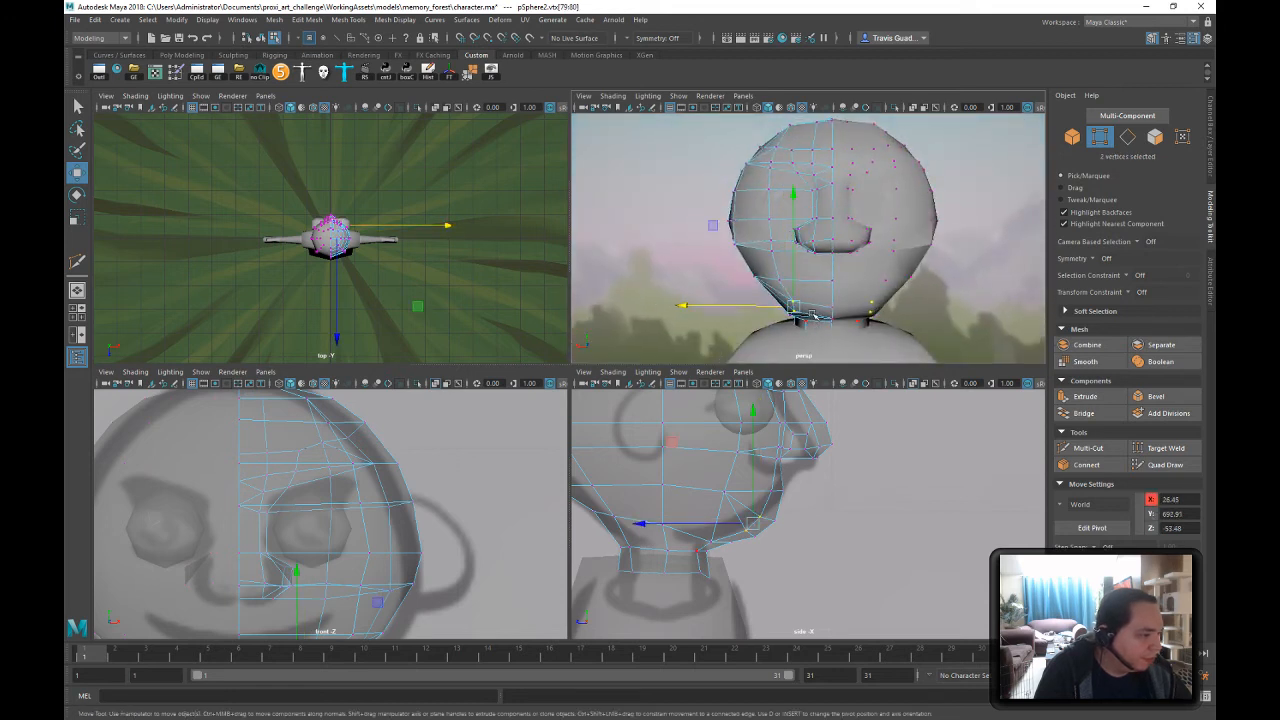
- Move the vertex at the neck's upper front corner inward to X 21.48 and set the chin-underside vertex ahead of it to X 20.45
{"action": "left_click", "coordinate": [789, 316]}
{"action": "left_click_drag", "start_coordinate": [817, 309], "coordinate": [810, 296], "text": "alt"}
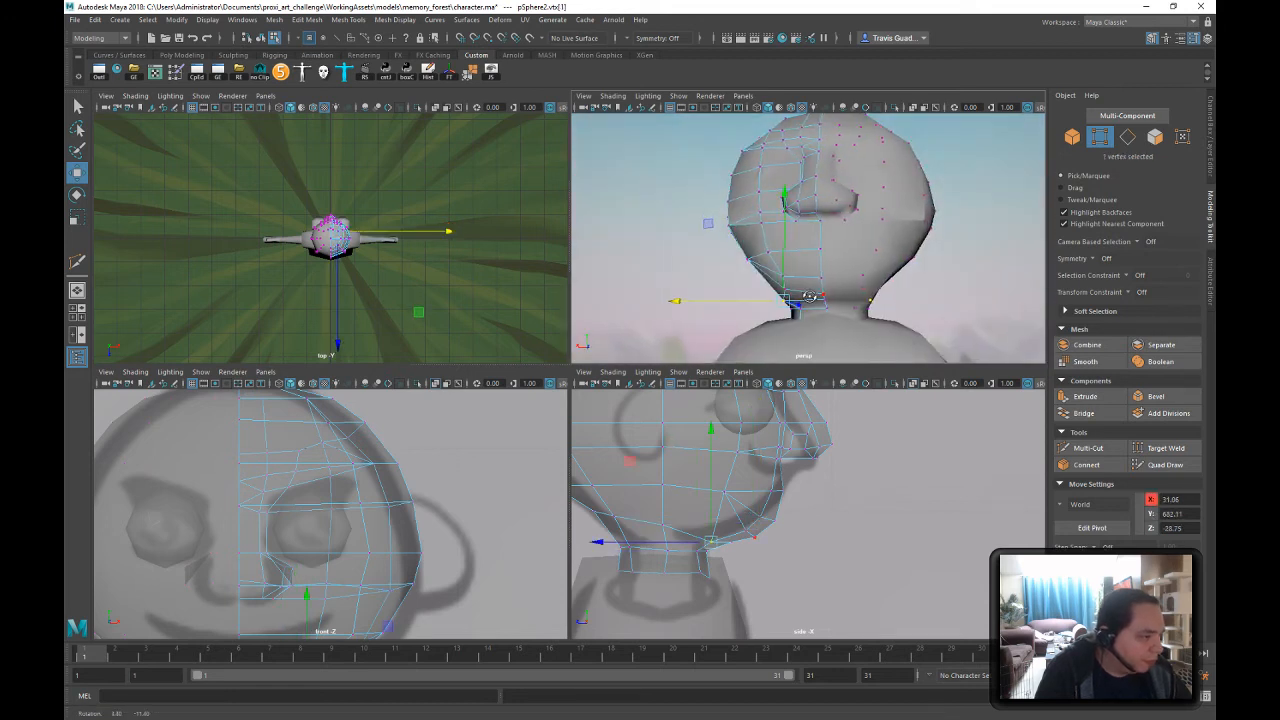
{"action": "left_click_drag", "start_coordinate": [728, 302], "coordinate": [736, 302]}
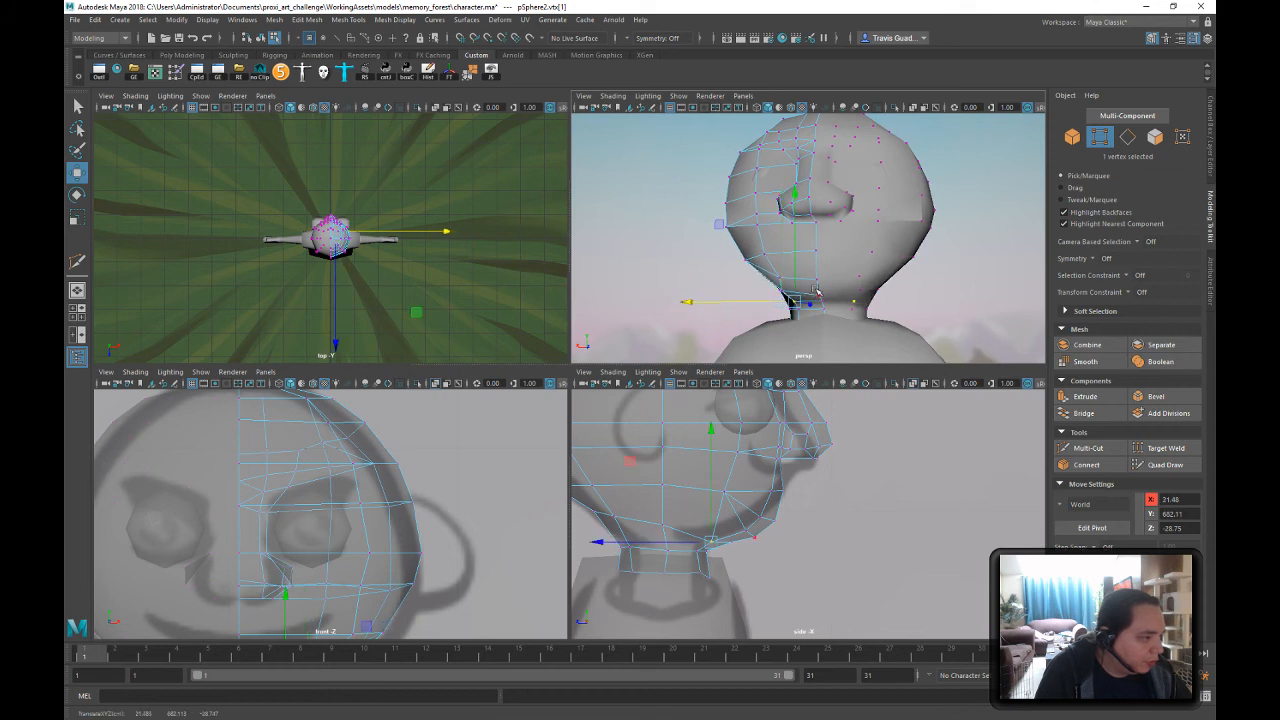
{"action": "left_click", "coordinate": [786, 291]}
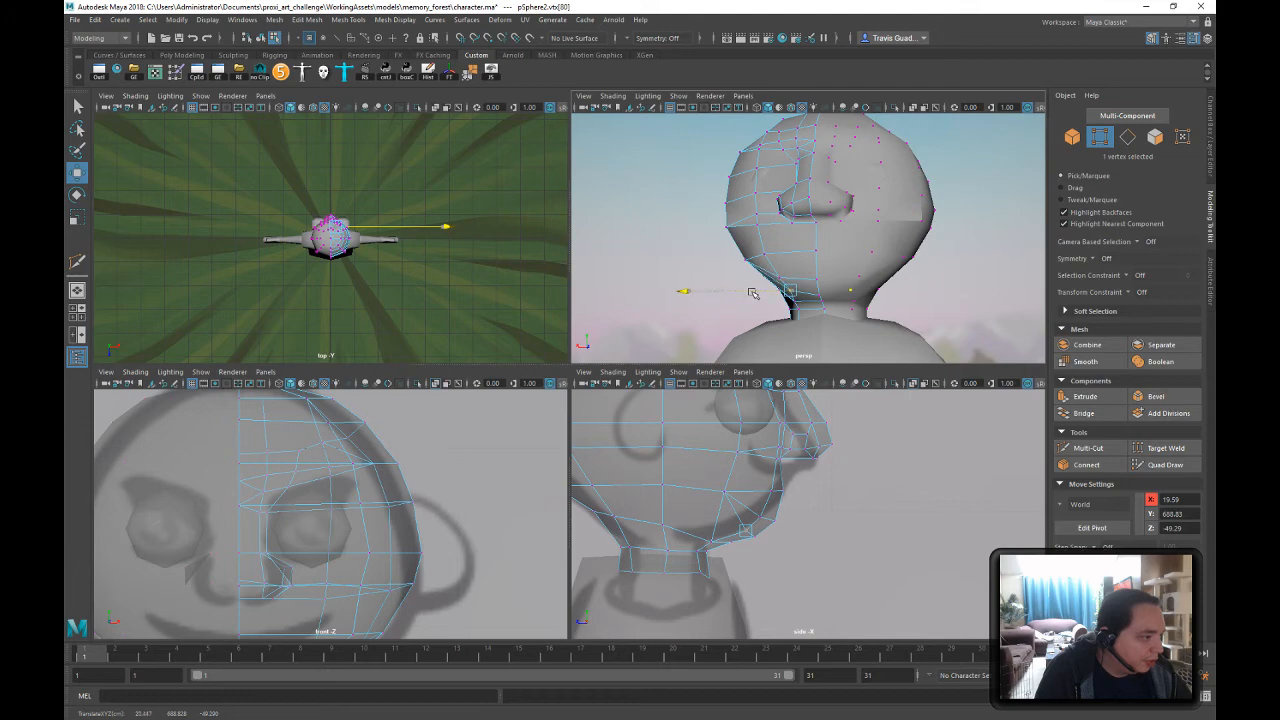
{"action": "left_click_drag", "start_coordinate": [860, 310], "coordinate": [820, 255], "text": "alt"}
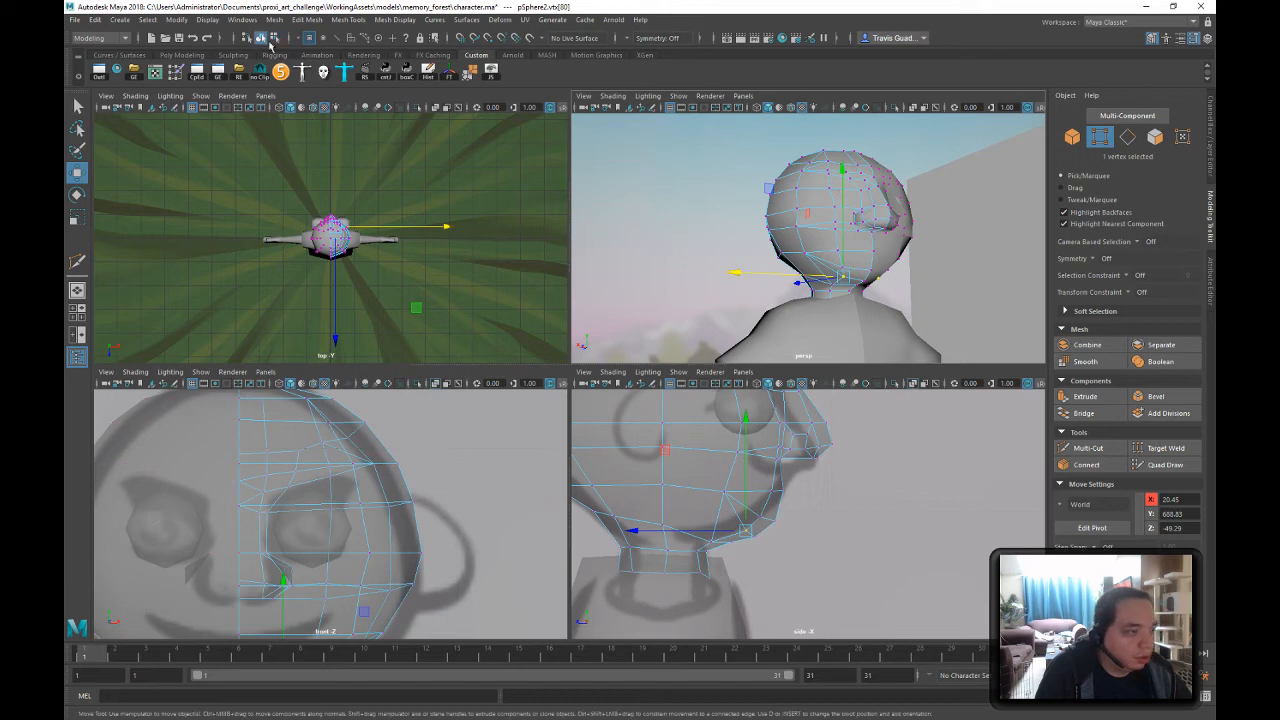
- Return to object selection and apply Soften Edge to the modelled half of the head
{"action": "left_click", "coordinate": [261, 39]}
{"action": "left_click", "coordinate": [716, 211]}
{"action": "left_click_drag", "start_coordinate": [892, 267], "coordinate": [870, 274], "text": "alt"}
{"action": "right_click_drag", "start_coordinate": [870, 274], "coordinate": [853, 276], "text": "alt"}
{"action": "left_click_drag", "start_coordinate": [853, 276], "coordinate": [701, 240], "text": "alt"}
{"action": "left_click", "coordinate": [808, 236]}
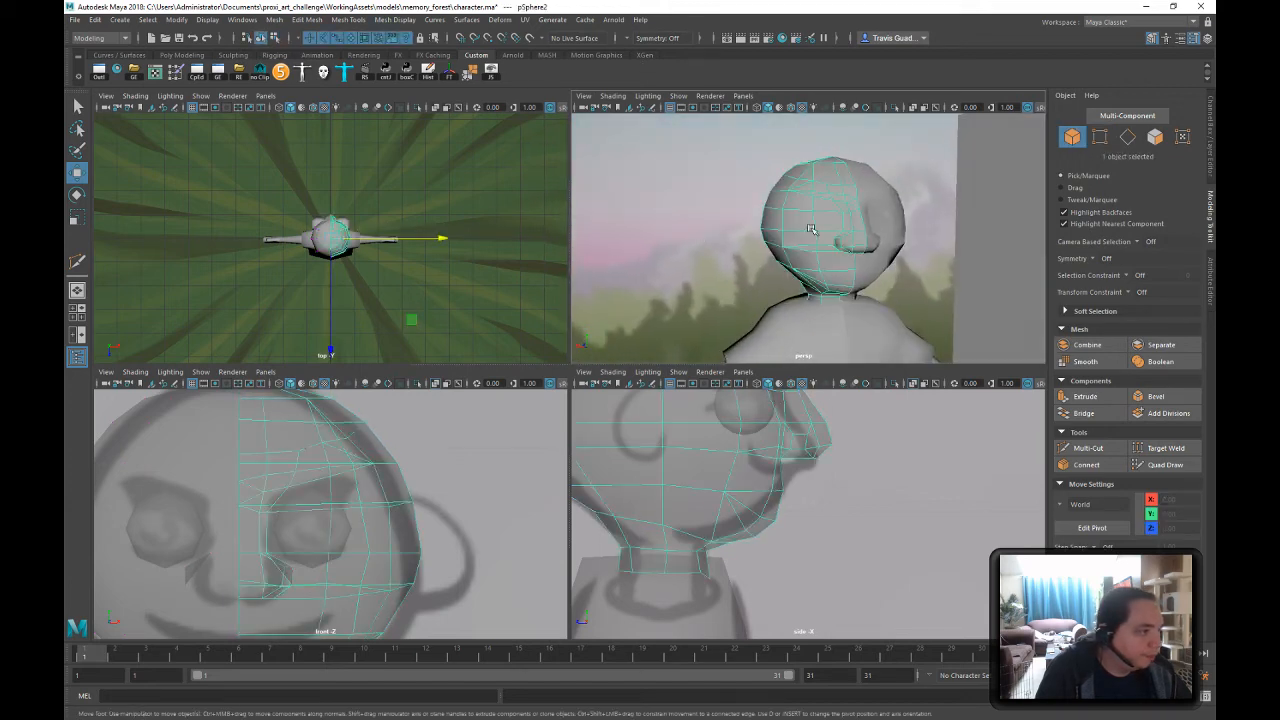
{"action": "left_click", "coordinate": [348, 20]}
{"action": "mouse_move", "coordinate": [391, 21]}
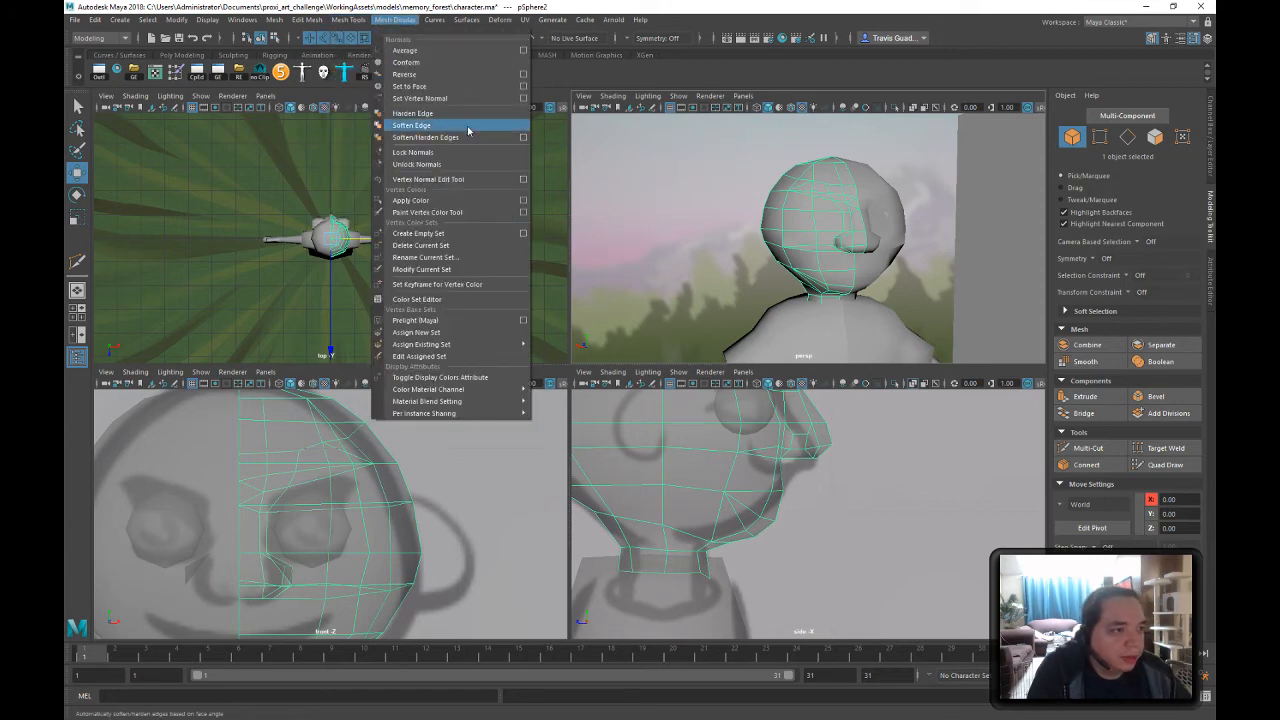
{"action": "left_click", "coordinate": [411, 125]}
{"action": "left_click", "coordinate": [905, 263]}
{"action": "left_click_drag", "start_coordinate": [905, 263], "coordinate": [843, 240], "text": "alt"}
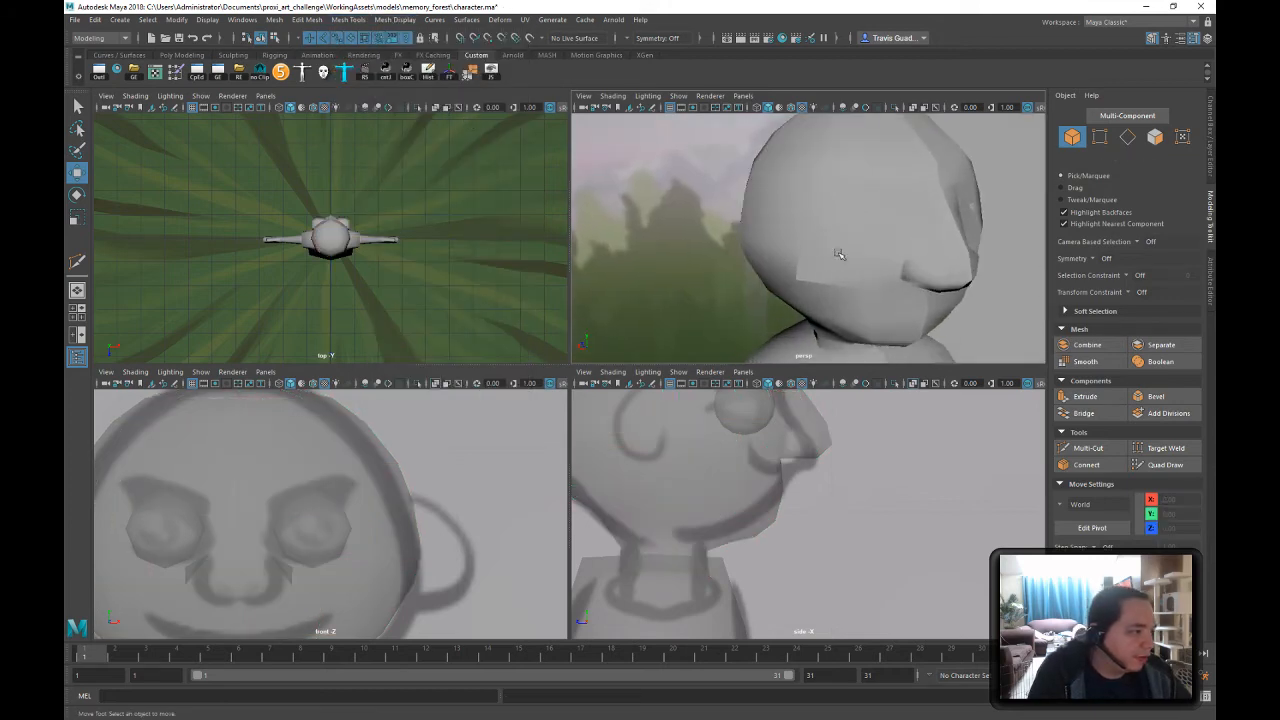
- Merge all of the head's vertices with a distance threshold of 0.01 and return to object selection
{"action": "left_click", "coordinate": [843, 240]}
{"action": "right_click_drag", "start_coordinate": [838, 238], "coordinate": [771, 243]}
{"action": "scroll", "coordinate": [911, 250], "scroll_direction": "down", "scroll_amount": 6}
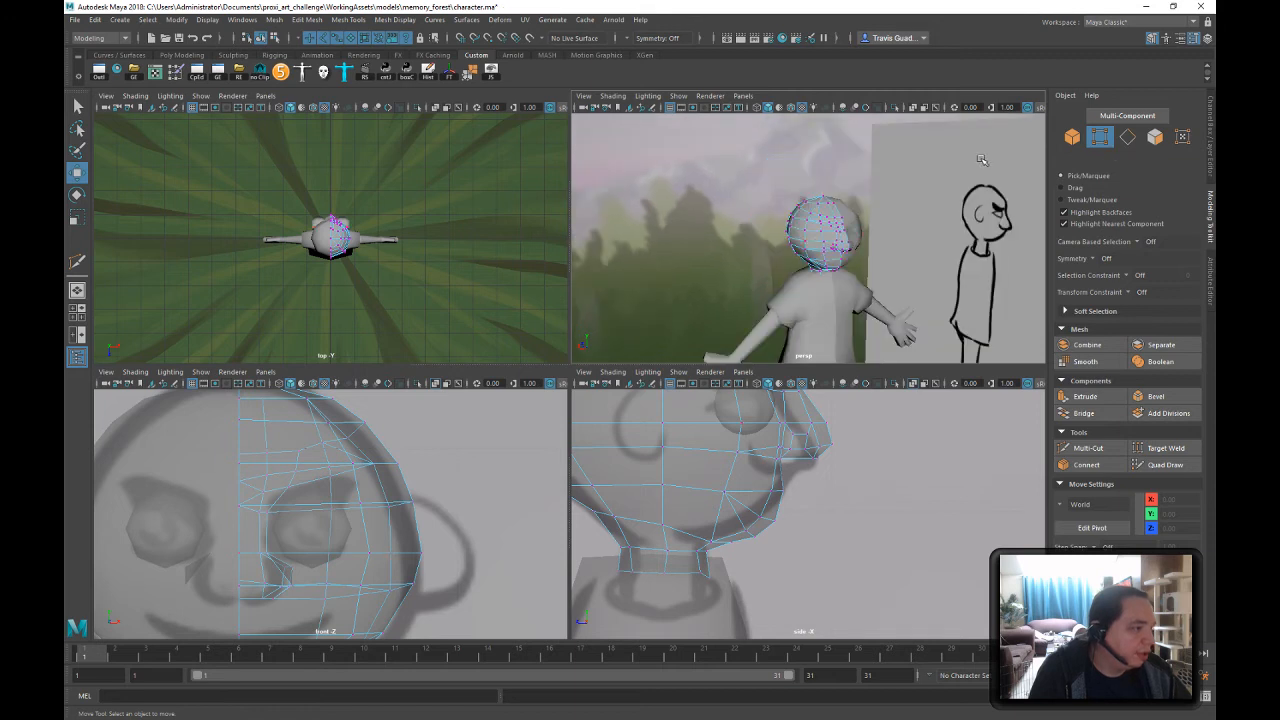
{"action": "left_click_drag", "start_coordinate": [979, 157], "coordinate": [769, 288]}
{"action": "left_click", "coordinate": [470, 74]}
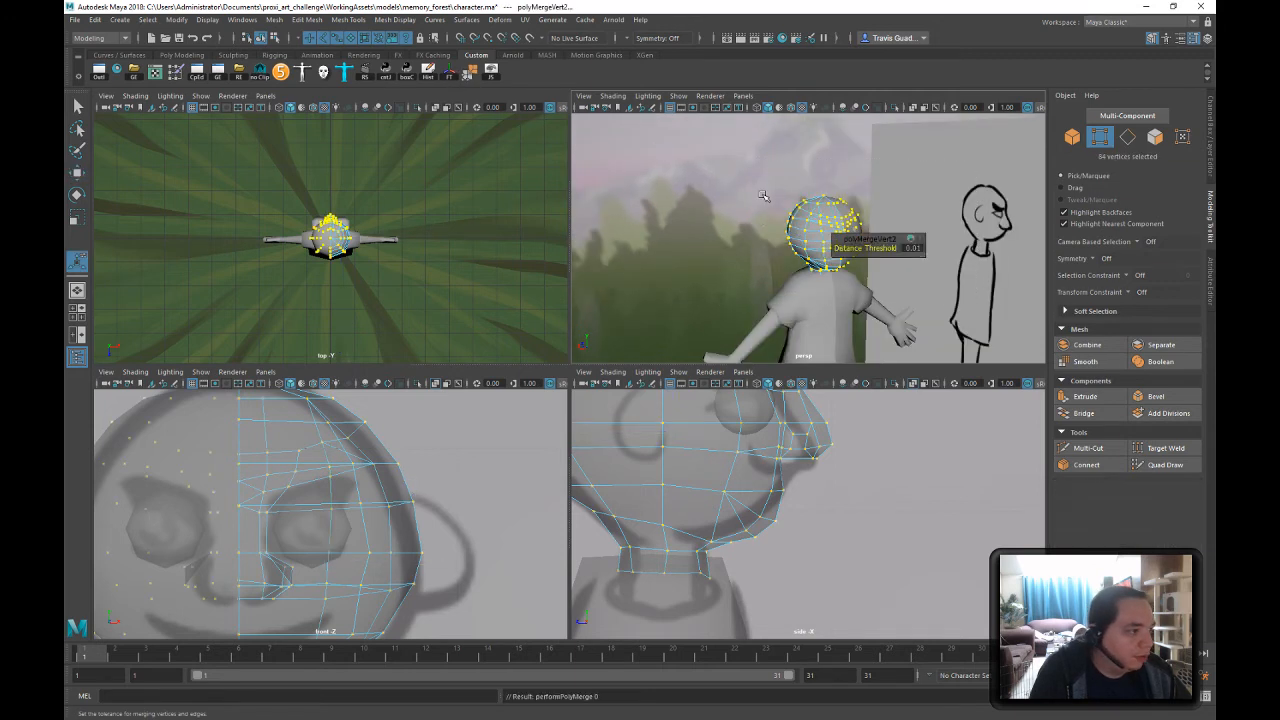
{"action": "left_click", "coordinate": [274, 38]}
{"action": "left_click", "coordinate": [925, 248]}
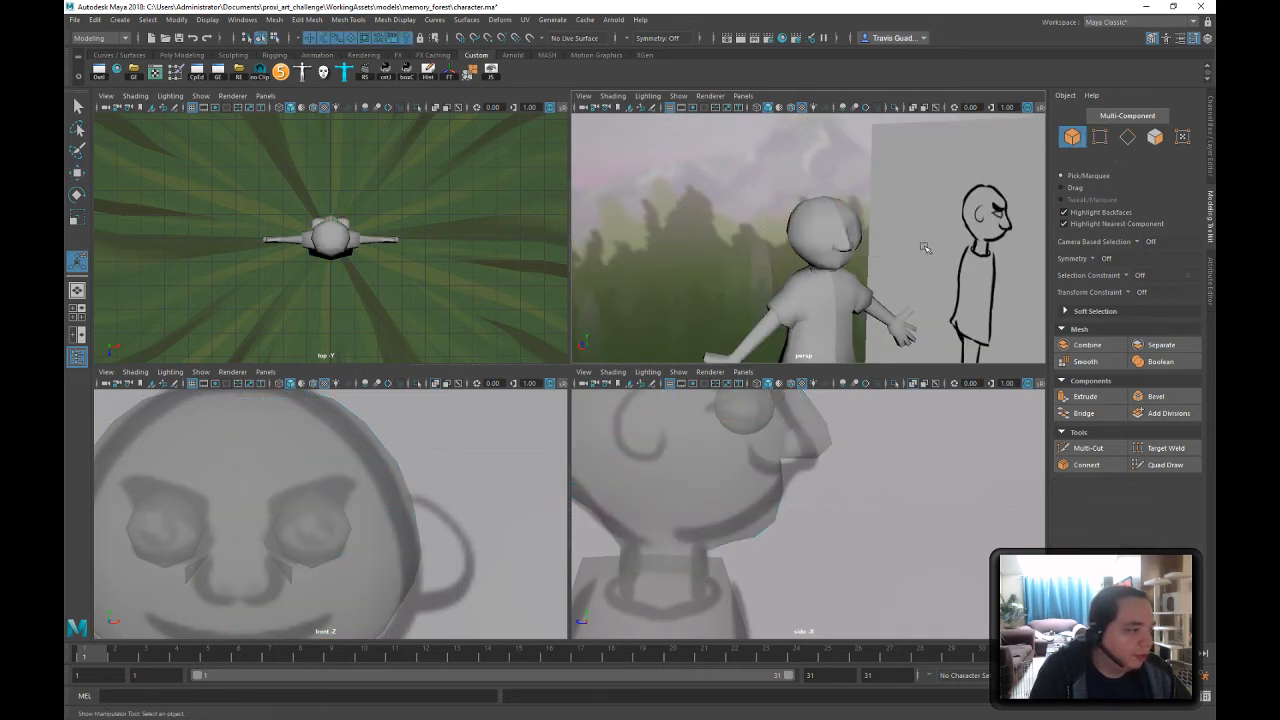
- Select the modelled half of the head and switch it to vertex editing, with its profile framed in the side view
{"action": "right_click_drag", "start_coordinate": [837, 233], "coordinate": [974, 294], "text": "alt"}
{"action": "left_click_drag", "start_coordinate": [974, 294], "coordinate": [914, 343], "text": "alt"}
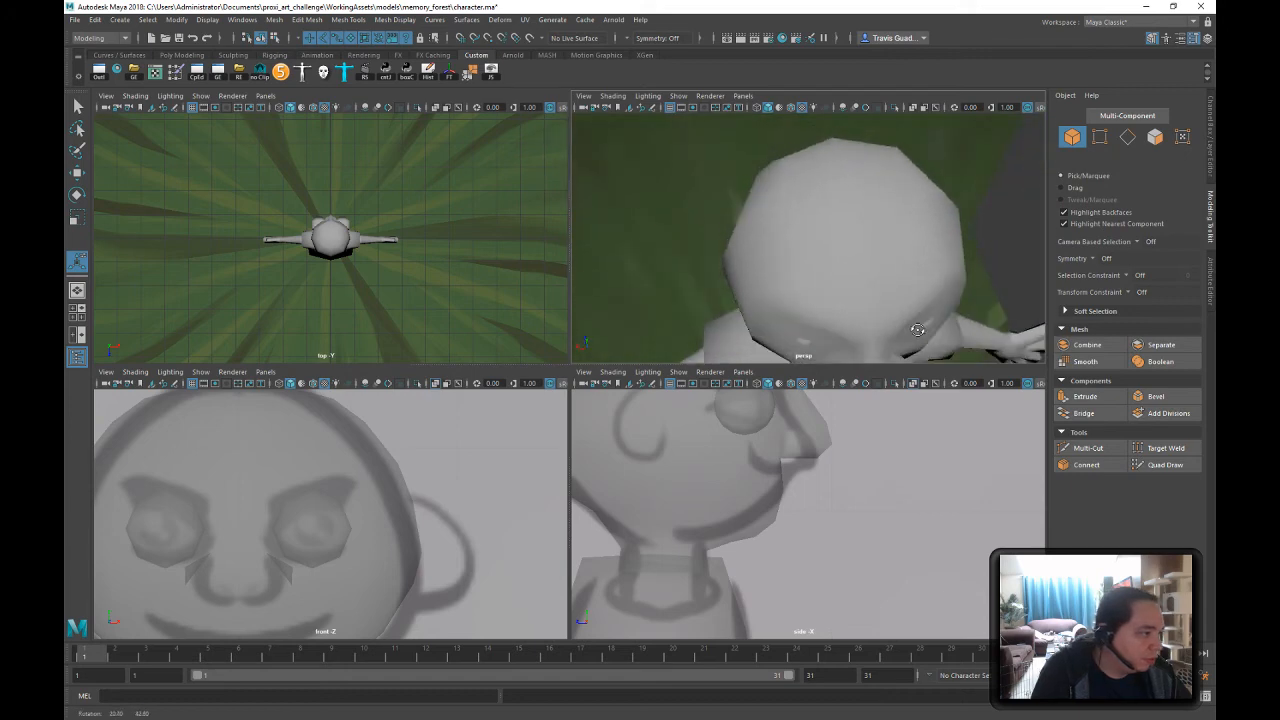
{"action": "right_click_drag", "start_coordinate": [914, 343], "coordinate": [818, 228], "text": "alt"}
{"action": "mouse_move", "coordinate": [818, 228]}
{"action": "left_mouse_down", "text": "alt"}
{"action": "mouse_move", "coordinate": [818, 252]}
{"action": "mouse_move", "coordinate": [870, 260]}
{"action": "mouse_move", "coordinate": [920, 229]}
{"action": "mouse_move", "coordinate": [786, 208]}
{"action": "mouse_move", "coordinate": [893, 256]}
{"action": "left_mouse_up", "text": "alt"}
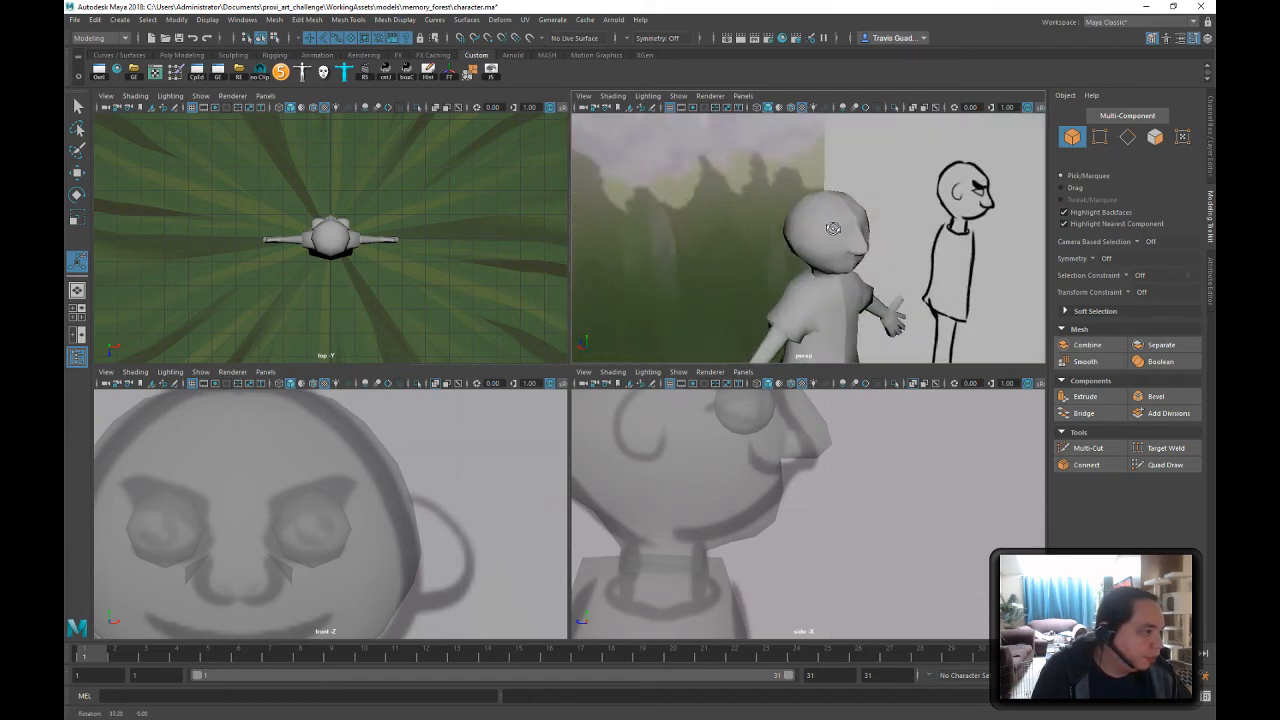
{"action": "right_click_drag", "start_coordinate": [893, 256], "coordinate": [939, 263], "text": "alt"}
{"action": "left_click", "coordinate": [939, 263]}
{"action": "left_click_drag", "start_coordinate": [939, 263], "coordinate": [931, 256], "text": "alt"}
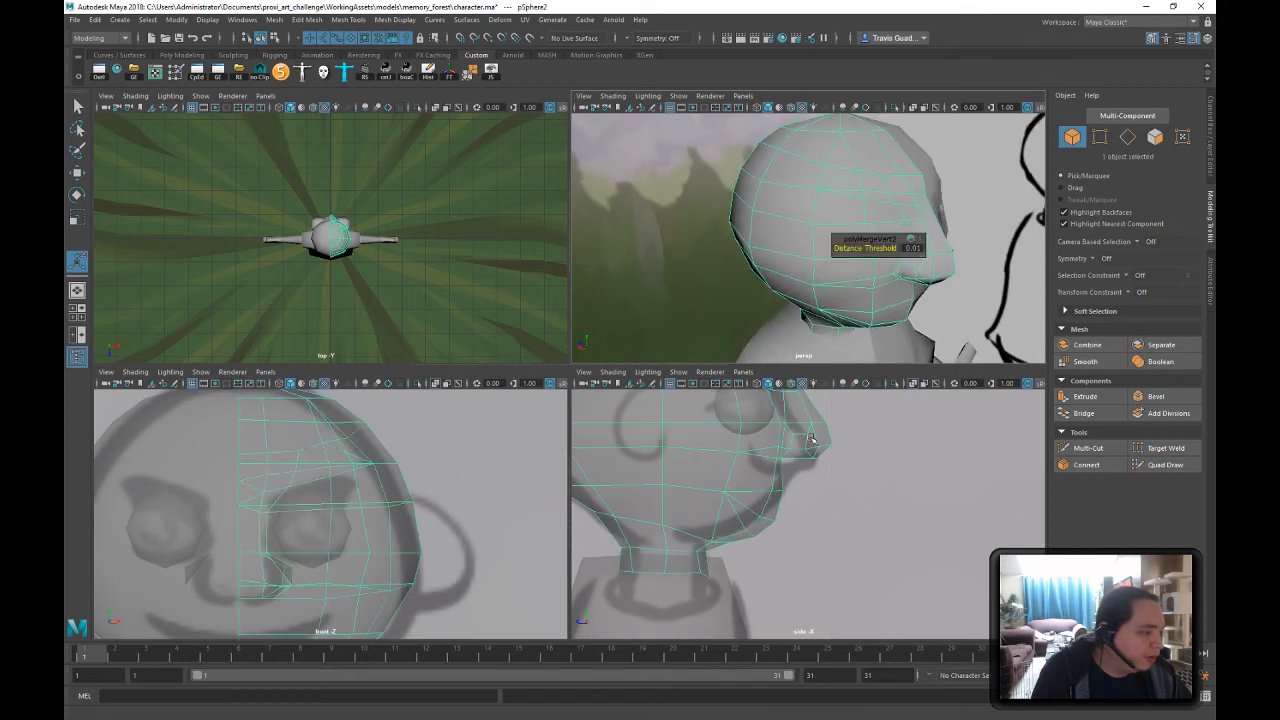
{"action": "right_click_drag", "start_coordinate": [812, 440], "coordinate": [748, 363]}
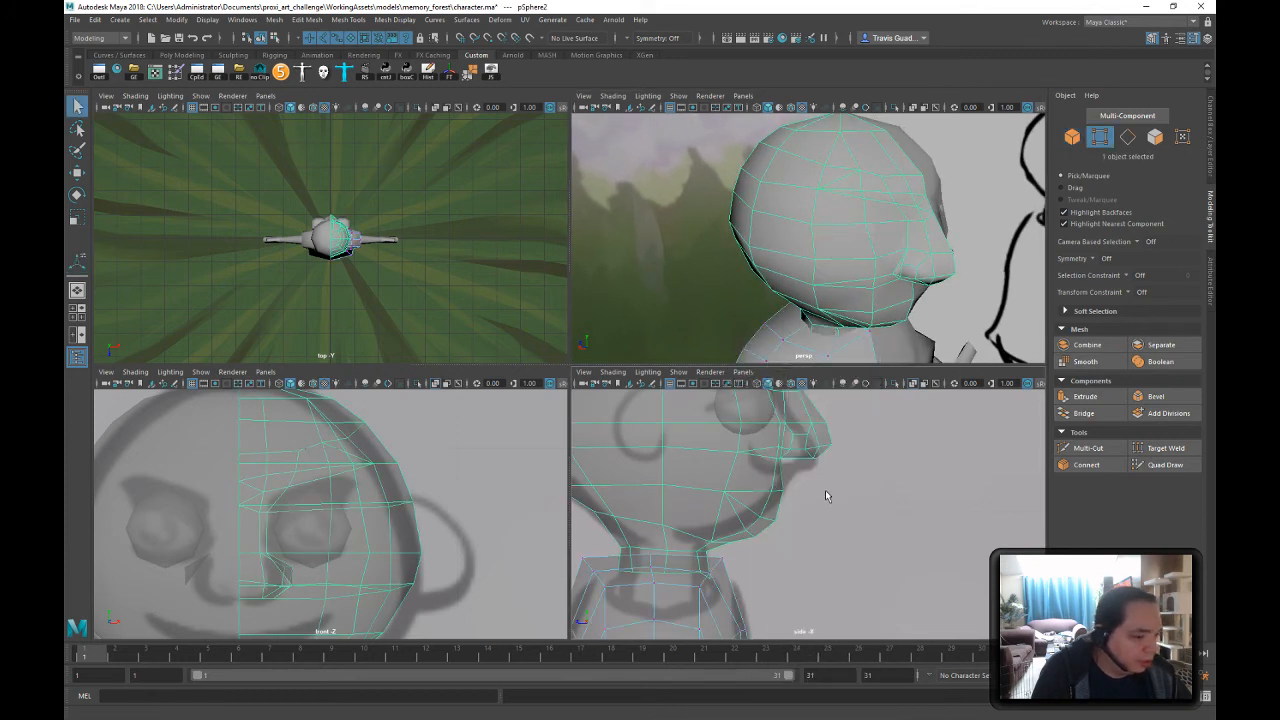
{"action": "middle_click_drag", "start_coordinate": [837, 448], "coordinate": [836, 511], "text": "alt"}
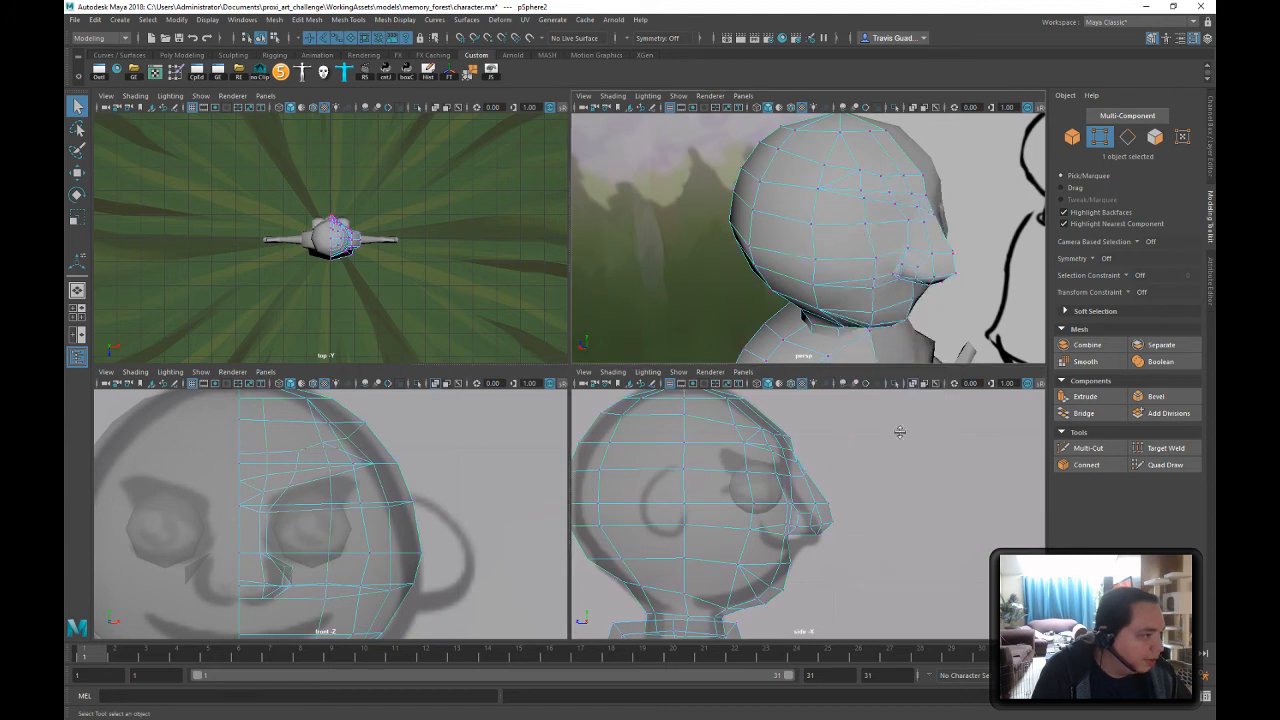
{"action": "right_click_drag", "start_coordinate": [786, 510], "coordinate": [851, 495], "text": "alt"}
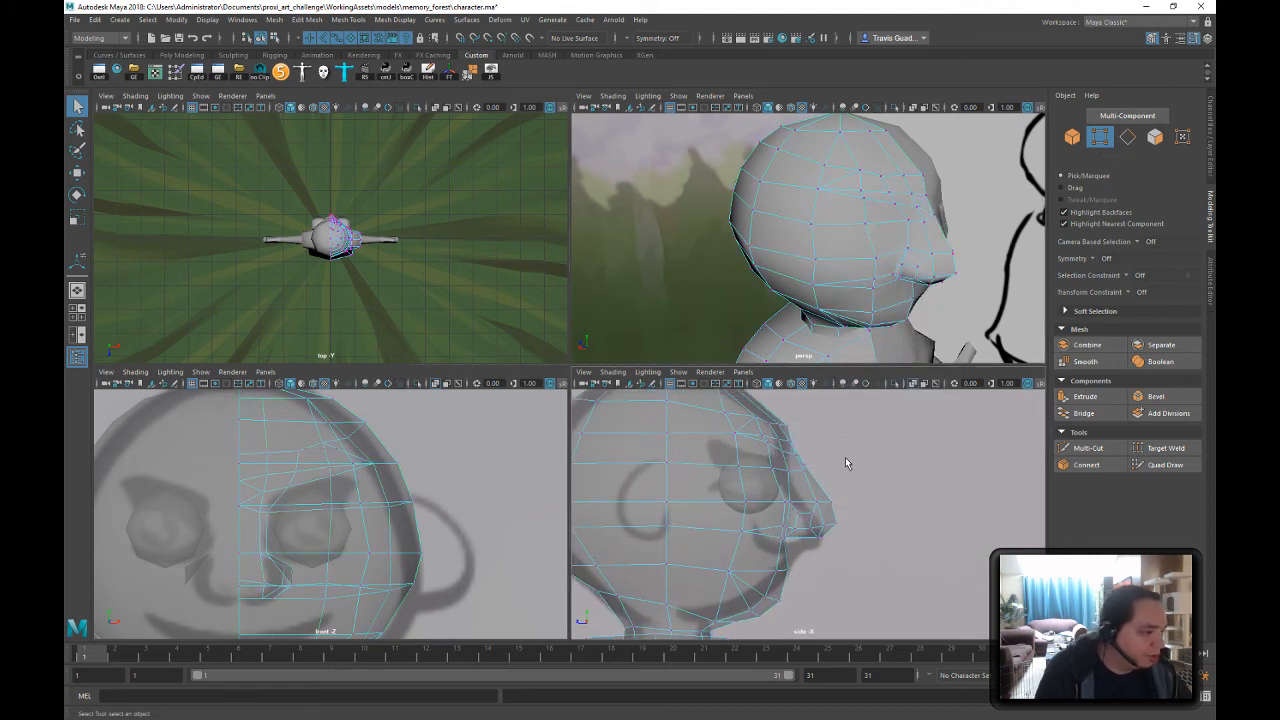
- Reposition the vertices of the brow, nose bridge and nose tip in the side view to follow the reference profile
{"action": "key", "text": "w"}
{"action": "left_click_drag", "start_coordinate": [764, 462], "coordinate": [727, 469]}
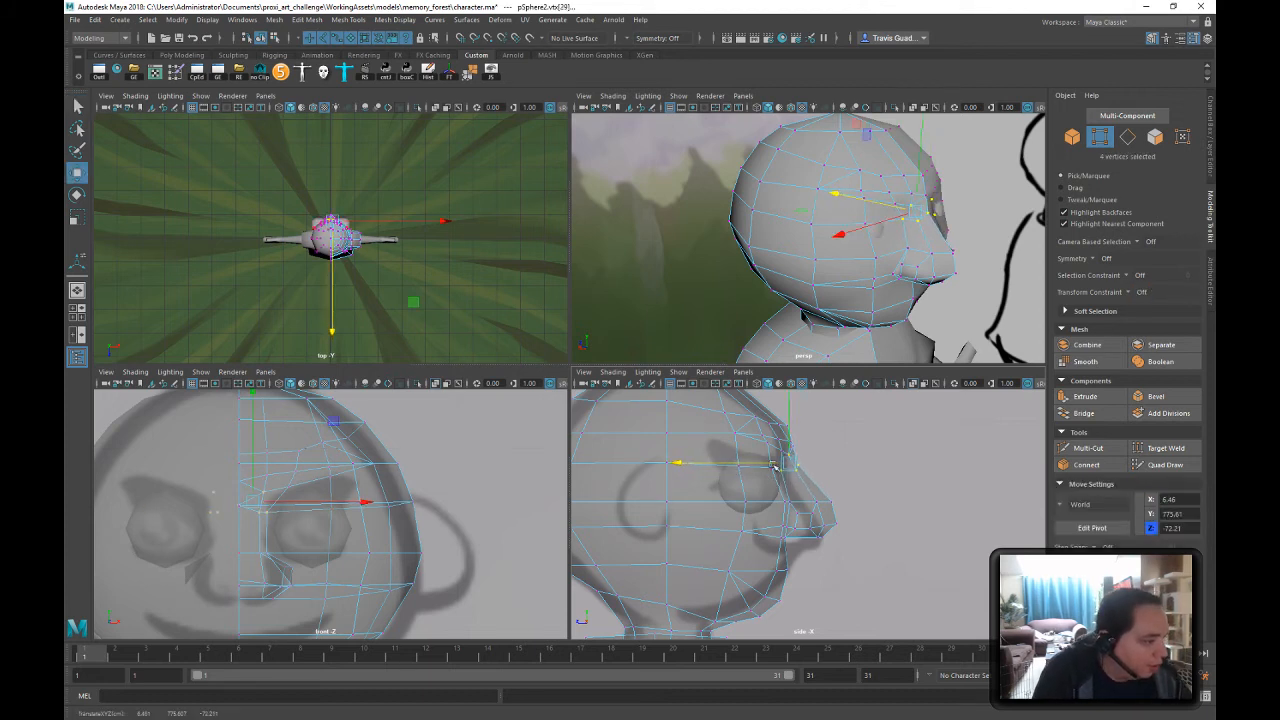
{"action": "left_click_drag", "start_coordinate": [830, 433], "coordinate": [744, 443]}
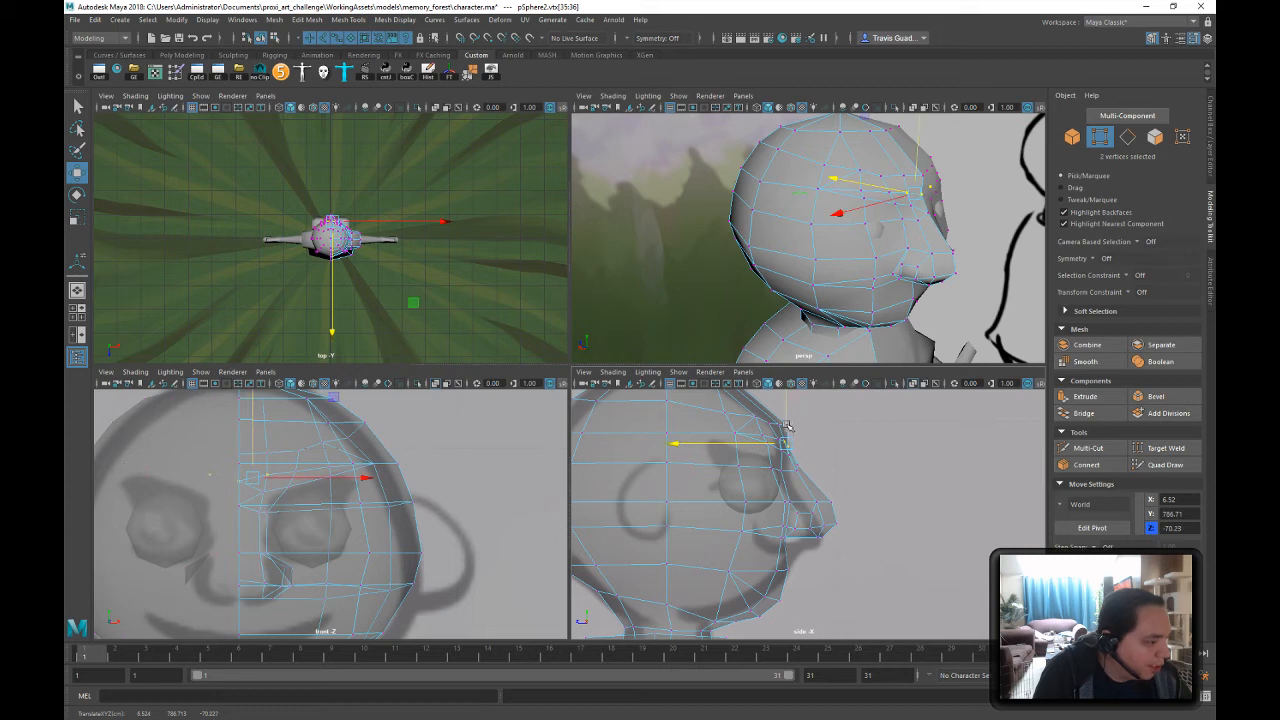
{"action": "left_click_drag", "start_coordinate": [866, 490], "coordinate": [743, 521]}
{"action": "left_click_drag", "start_coordinate": [842, 460], "coordinate": [754, 468]}
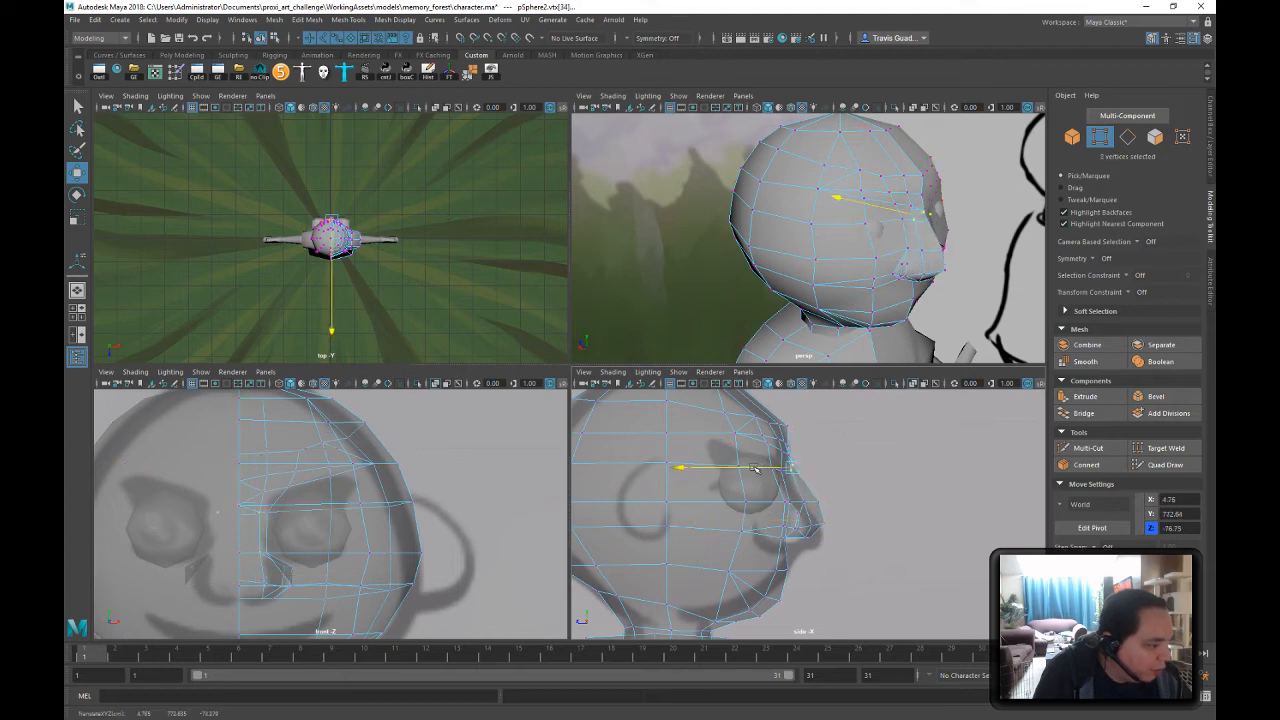
- Adjust the nostril-side and nose-tip vertices sideways in the front view to match the reference drawing's nose width
{"action": "left_click_drag", "start_coordinate": [975, 168], "coordinate": [870, 212], "text": "alt"}
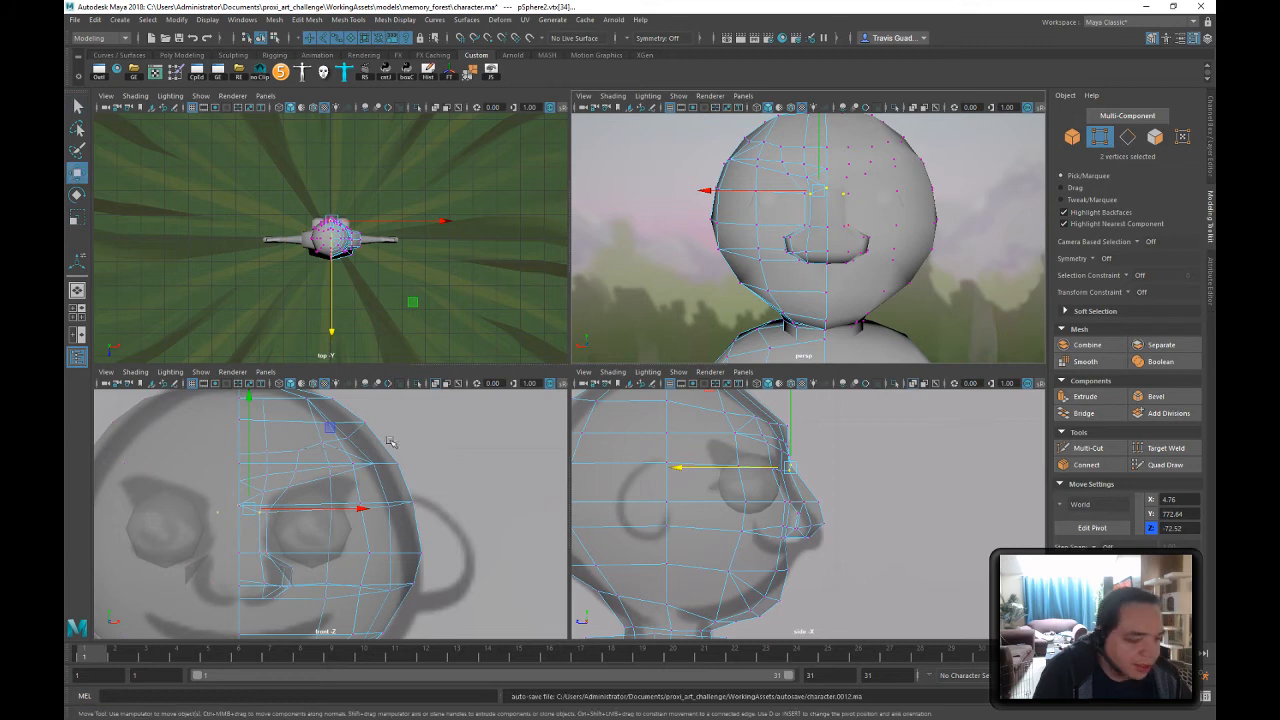
{"action": "scroll", "coordinate": [303, 562], "scroll_direction": "up", "scroll_amount": 1}
{"action": "middle_click_drag", "start_coordinate": [303, 562], "coordinate": [337, 502], "text": "alt"}
{"action": "left_click_drag", "start_coordinate": [337, 495], "coordinate": [310, 556]}
{"action": "left_click_drag", "start_coordinate": [358, 521], "coordinate": [328, 503]}
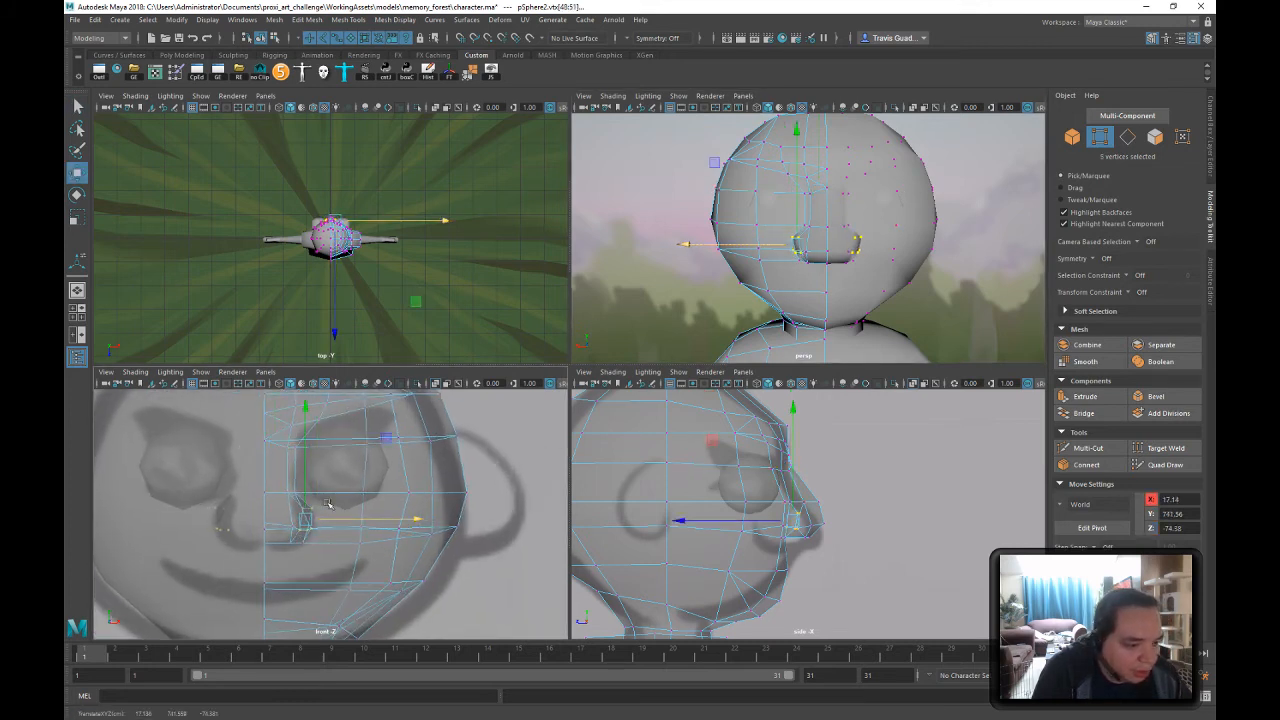
{"action": "left_click_drag", "start_coordinate": [272, 449], "coordinate": [353, 519]}
{"action": "left_click_drag", "start_coordinate": [273, 515], "coordinate": [296, 554]}
- Reposition a vertex on the side of the nose in the perspective view to refine the nostril's shape
{"action": "left_click_drag", "start_coordinate": [820, 283], "coordinate": [826, 248], "text": "alt"}
{"action": "right_click_drag", "start_coordinate": [826, 248], "coordinate": [846, 272], "text": "alt"}
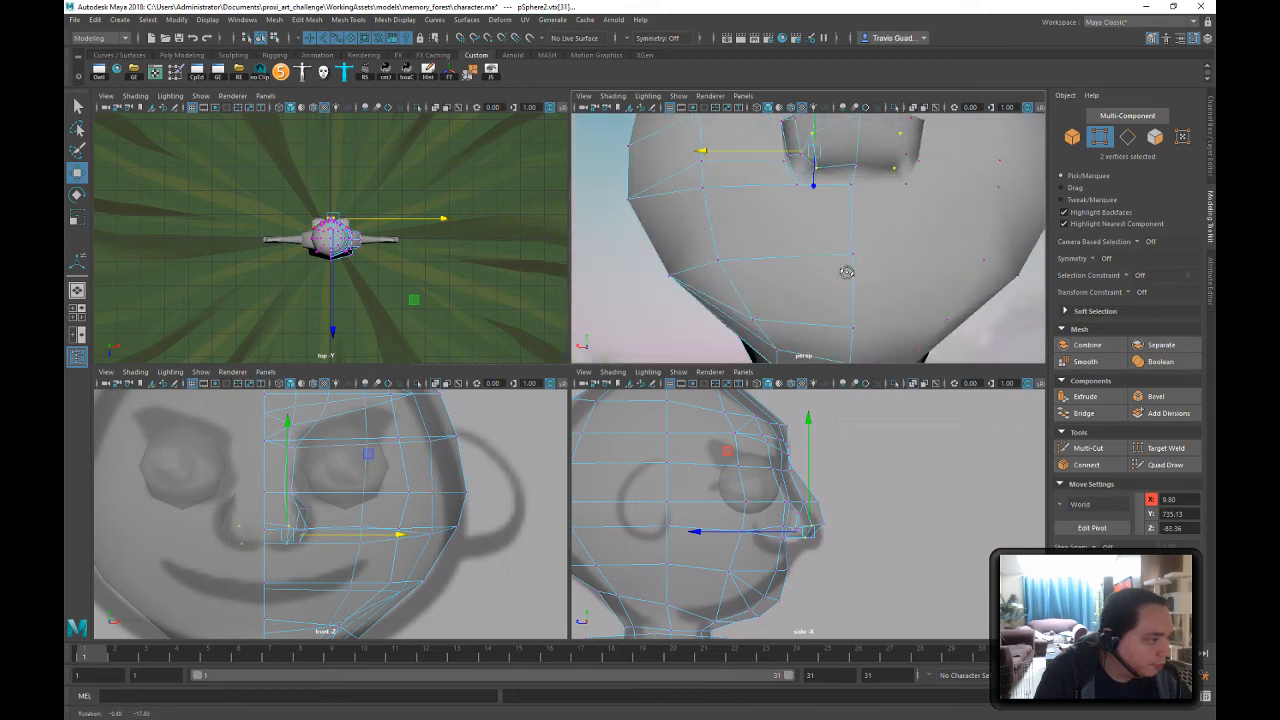
{"action": "left_click_drag", "start_coordinate": [797, 177], "coordinate": [750, 279], "text": "alt"}
{"action": "left_click_drag", "start_coordinate": [829, 265], "coordinate": [888, 246], "text": "alt"}
{"action": "middle_click_drag", "start_coordinate": [888, 246], "coordinate": [791, 252], "text": "alt"}
{"action": "left_click_drag", "start_coordinate": [791, 252], "coordinate": [888, 158], "text": "alt"}
{"action": "left_click_drag", "start_coordinate": [785, 160], "coordinate": [788, 150]}
- Select the two vertices at the rear of the nostril and shift them slightly along the Z axis
{"action": "left_click", "coordinate": [866, 184]}
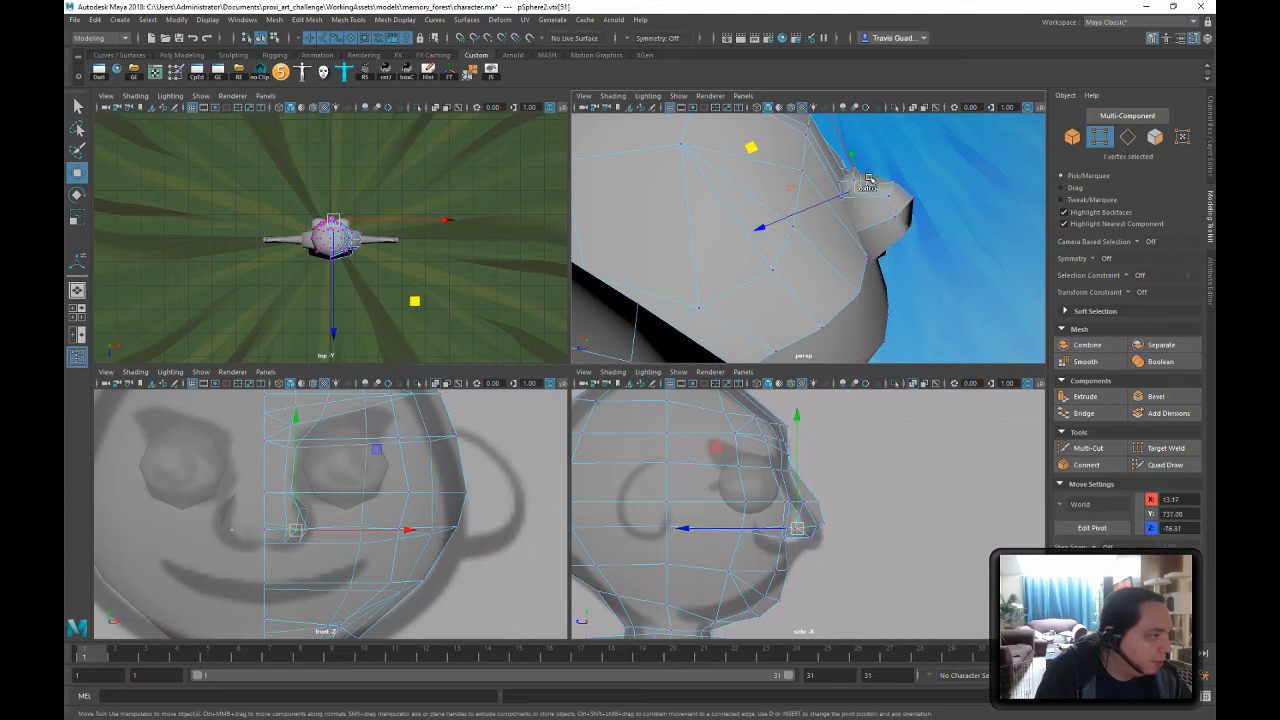
{"action": "mouse_move", "coordinate": [893, 195]}
{"action": "left_mouse_down", "text": "alt"}
{"action": "mouse_move", "coordinate": [846, 185]}
{"action": "mouse_move", "coordinate": [886, 176]}
{"action": "left_mouse_up", "text": "alt"}
{"action": "left_click", "coordinate": [824, 183], "text": "shift"}
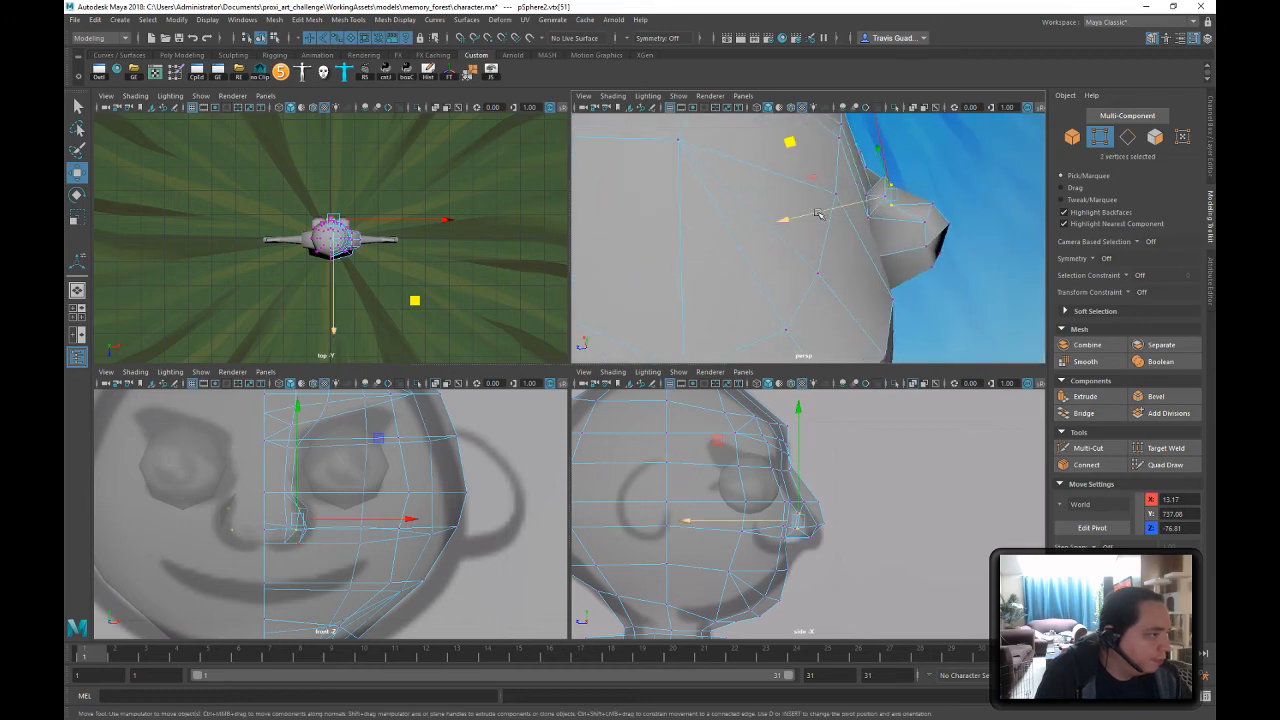
{"action": "left_click_drag", "start_coordinate": [818, 213], "coordinate": [826, 210]}
- Shift the centre-line vertex above the nose bridge slightly along the Z axis
{"action": "left_click_drag", "start_coordinate": [913, 262], "coordinate": [786, 212], "text": "alt"}
{"action": "left_click", "coordinate": [777, 195]}
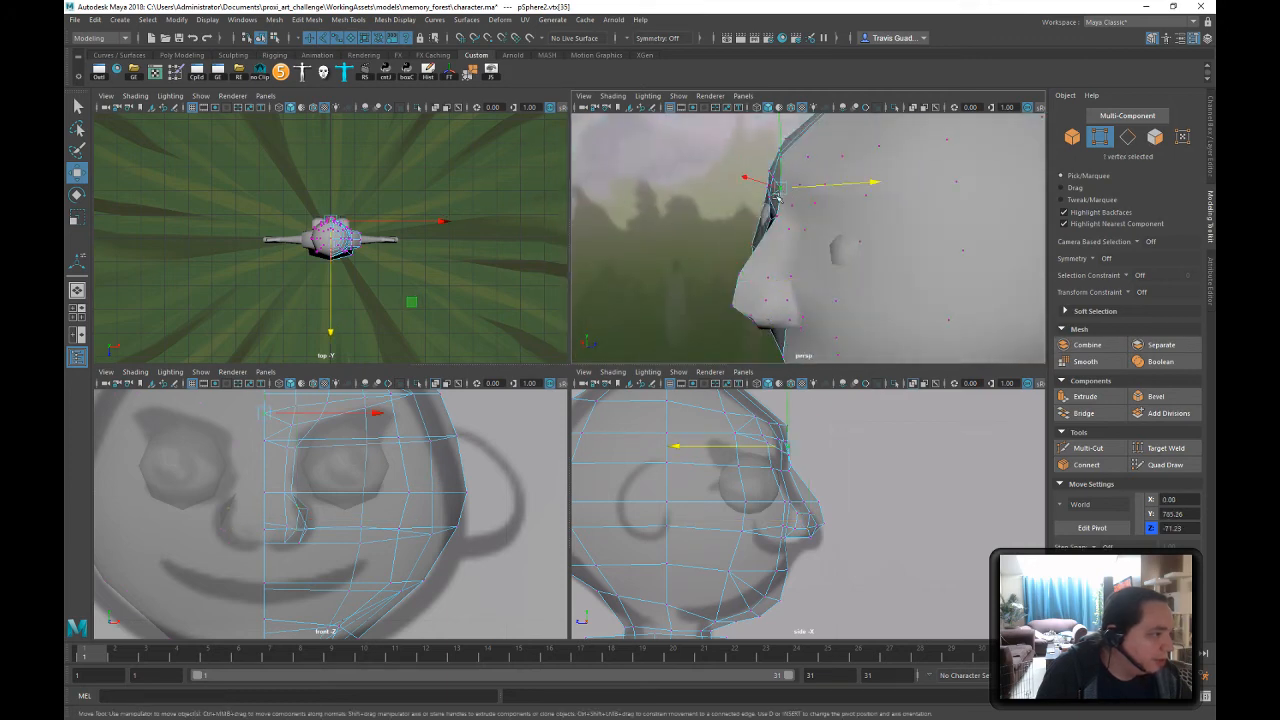
{"action": "left_click_drag", "start_coordinate": [849, 184], "coordinate": [843, 186]}
- Move the two inner brow vertices outward in the XZ plane to widen the brow above the nose
{"action": "mouse_move", "coordinate": [803, 236]}
{"action": "left_mouse_down", "text": "alt"}
{"action": "mouse_move", "coordinate": [856, 181]}
{"action": "mouse_move", "coordinate": [826, 185]}
{"action": "mouse_move", "coordinate": [828, 259]}
{"action": "mouse_move", "coordinate": [800, 236]}
{"action": "mouse_move", "coordinate": [894, 261]}
{"action": "mouse_move", "coordinate": [825, 273]}
{"action": "mouse_move", "coordinate": [787, 303]}
{"action": "left_mouse_up", "text": "alt"}
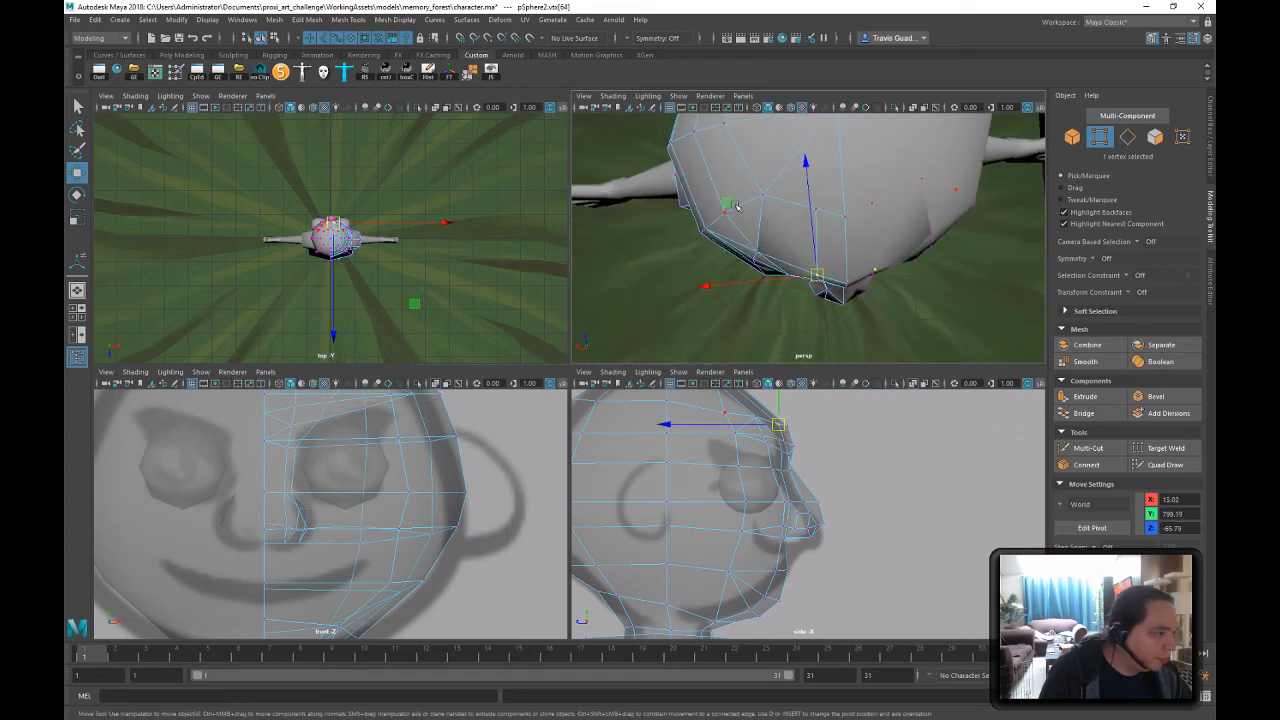
{"action": "left_click_drag", "start_coordinate": [730, 204], "coordinate": [716, 205]}
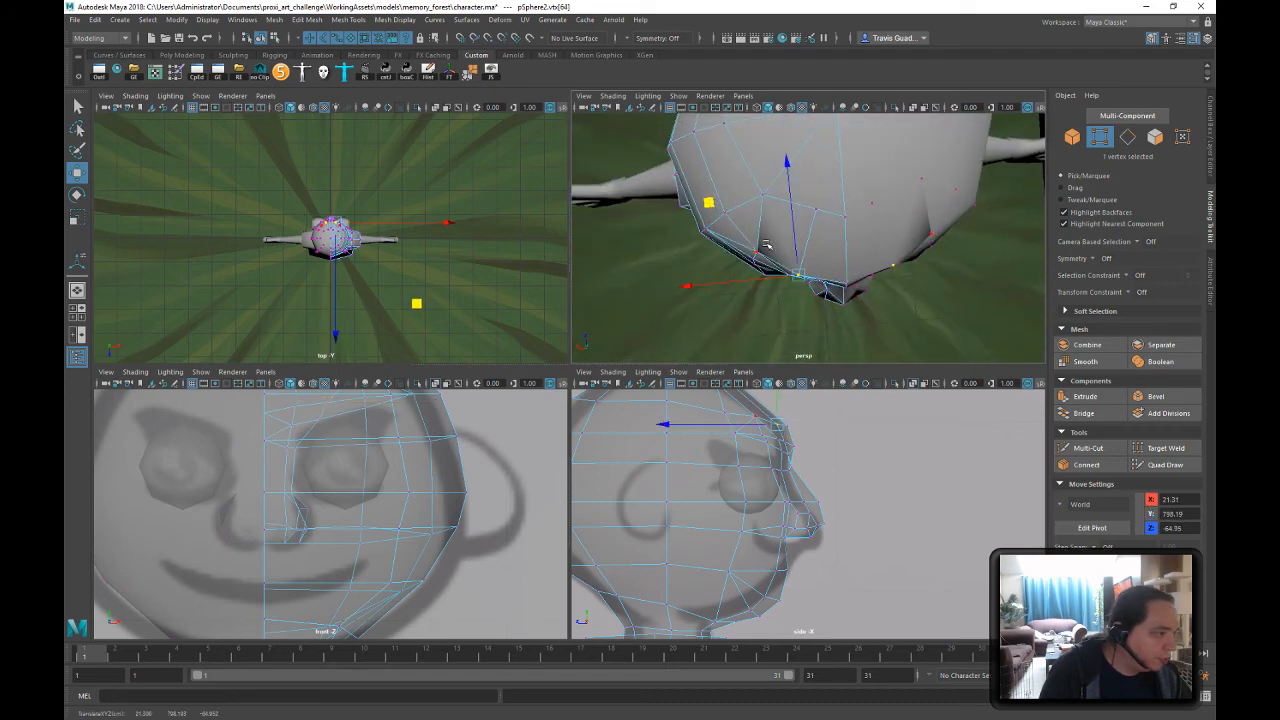
{"action": "left_click_drag", "start_coordinate": [889, 256], "coordinate": [880, 326], "text": "alt"}
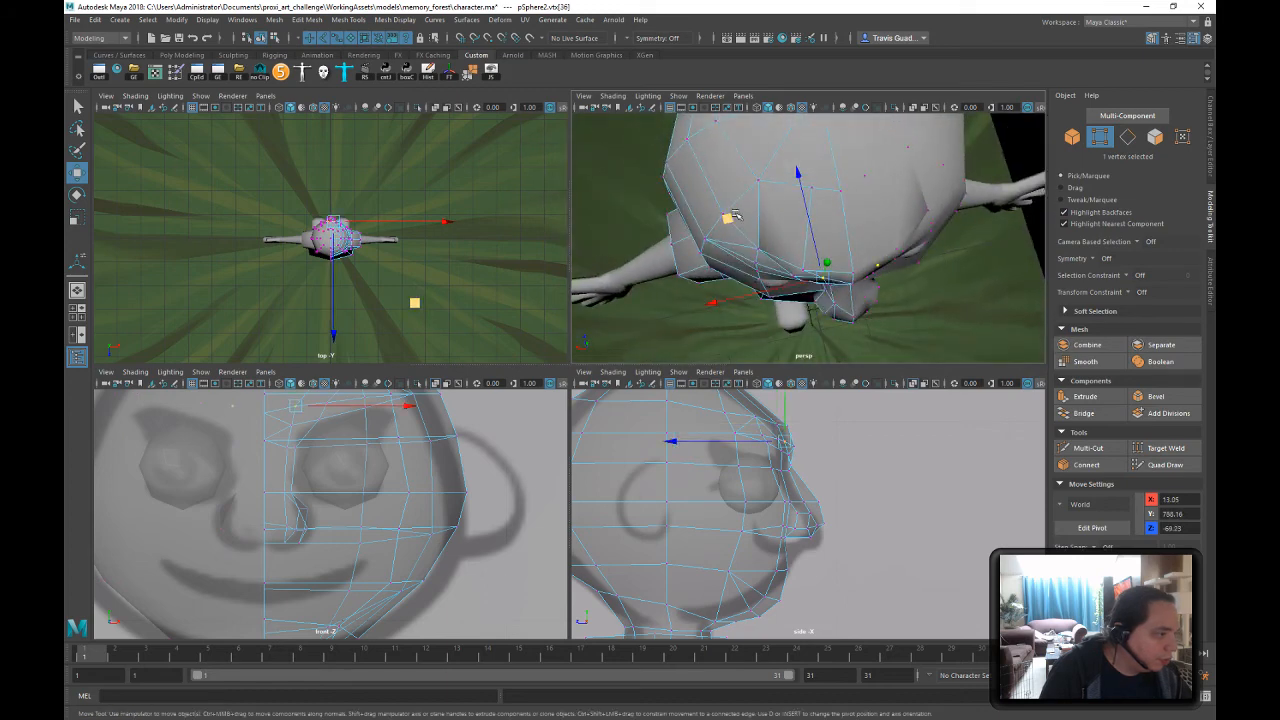
{"action": "middle_click_drag", "start_coordinate": [735, 215], "coordinate": [724, 220]}
- Merge the selected upper-head vertices with a 0.01 distance threshold, then return to object selection and deselect the head
{"action": "left_click_drag", "start_coordinate": [740, 224], "coordinate": [857, 194], "text": "alt"}
{"action": "right_click_drag", "start_coordinate": [857, 194], "coordinate": [722, 188], "text": "alt"}
{"action": "left_click_drag", "start_coordinate": [845, 268], "coordinate": [846, 269]}
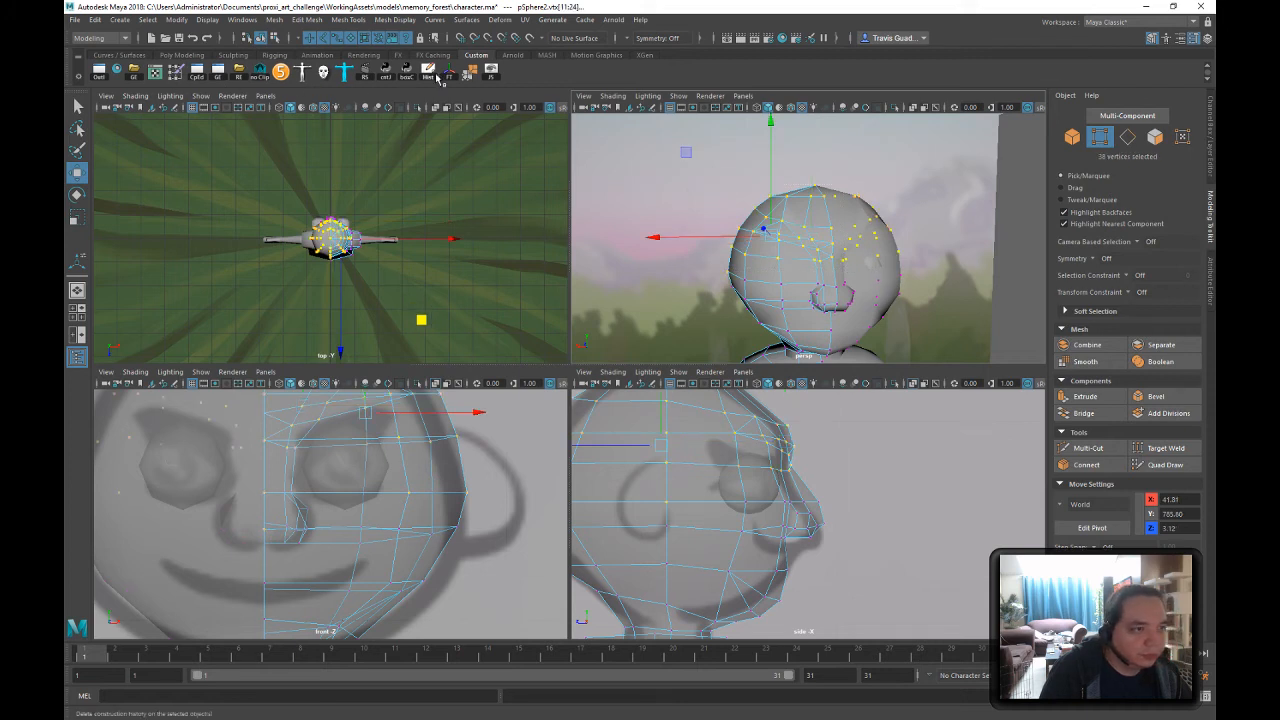
{"action": "left_click", "coordinate": [469, 76]}
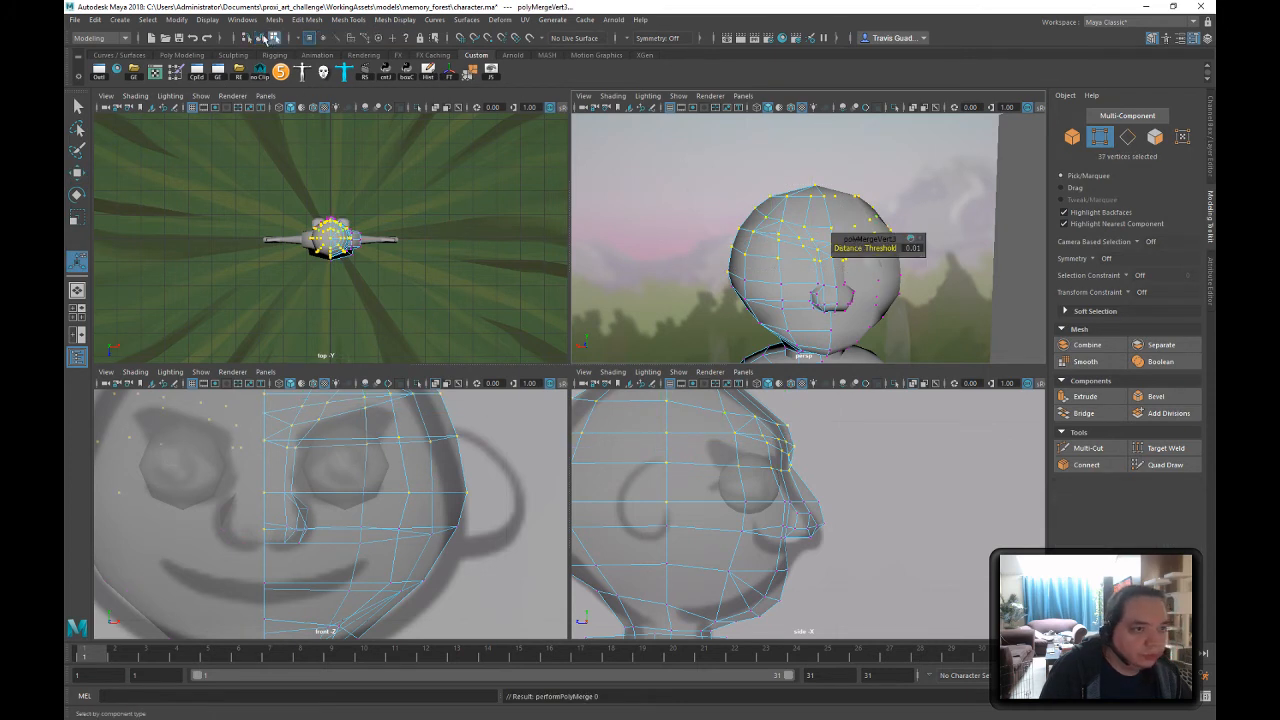
{"action": "left_click", "coordinate": [656, 199]}
{"action": "left_click", "coordinate": [821, 214]}
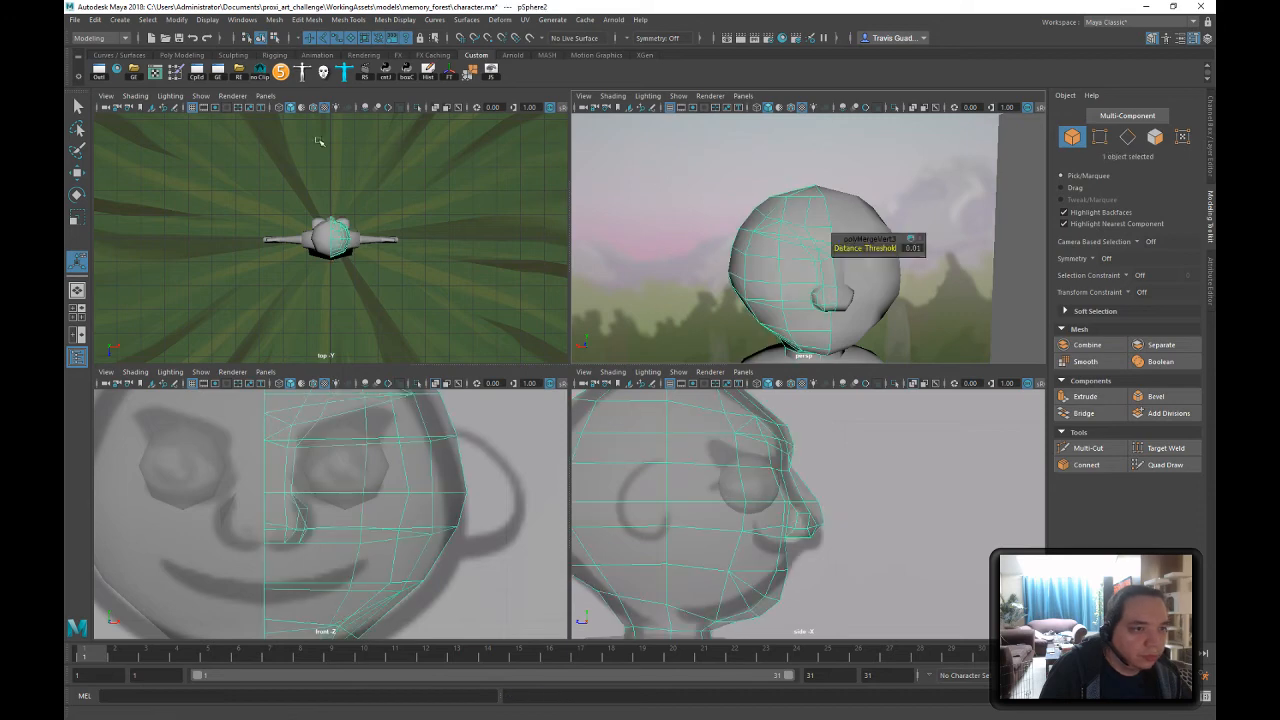
{"action": "scroll", "coordinate": [740, 246], "scroll_direction": "up", "scroll_amount": 2}
{"action": "left_click", "coordinate": [697, 207]}
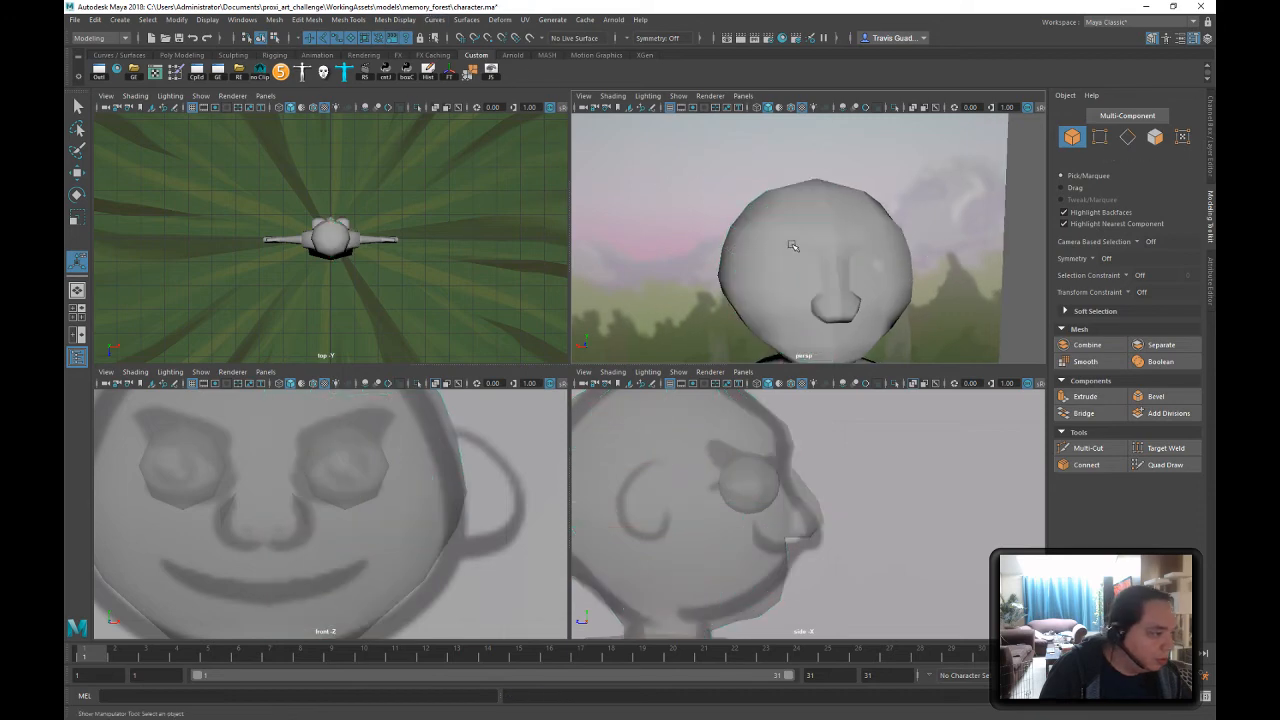
- Return the head half to vertex editing and reposition the vertex beneath the nostril where the nose meets the face
{"action": "left_click_drag", "start_coordinate": [794, 246], "coordinate": [737, 183], "text": "alt"}
{"action": "scroll", "coordinate": [793, 195], "scroll_direction": "up", "scroll_amount": 4}
{"action": "left_click", "coordinate": [797, 212]}
{"action": "right_click_drag", "start_coordinate": [787, 182], "coordinate": [736, 184]}
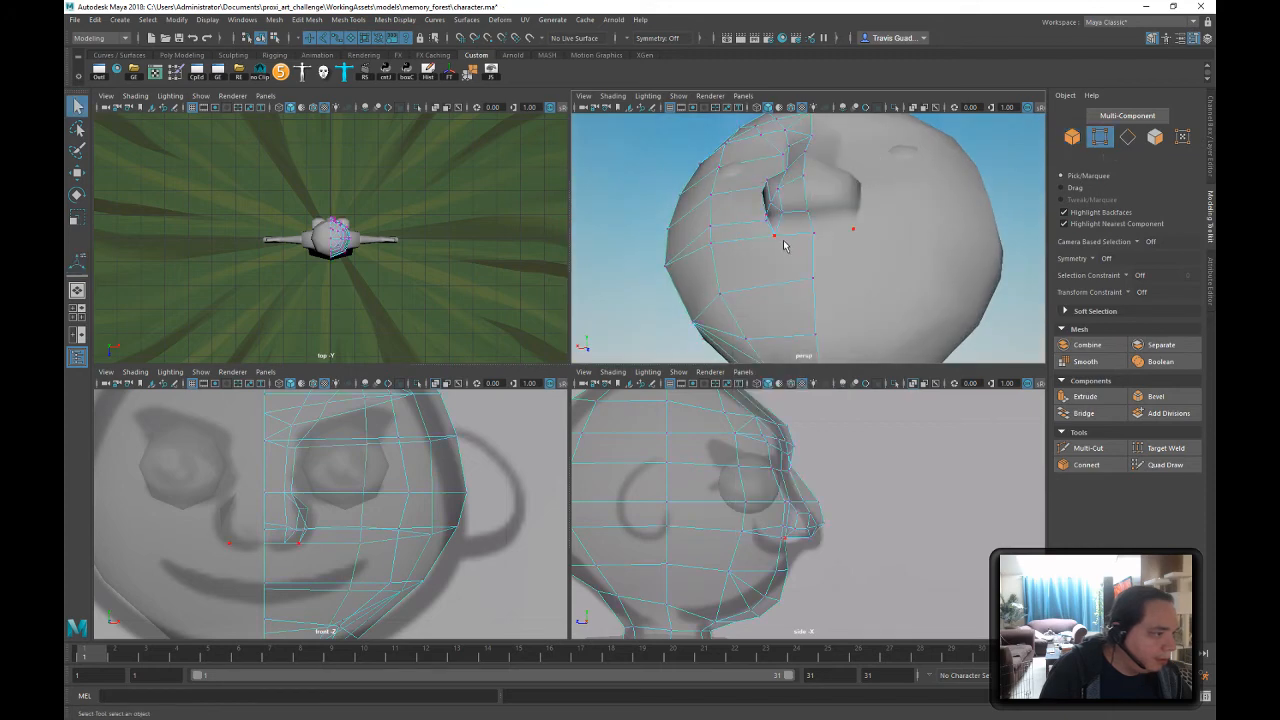
{"action": "left_click_drag", "start_coordinate": [825, 285], "coordinate": [762, 226], "text": "alt"}
{"action": "key", "text": "w"}
{"action": "left_click_drag", "start_coordinate": [690, 152], "coordinate": [692, 144]}
{"action": "left_click_drag", "start_coordinate": [774, 243], "coordinate": [824, 296], "text": "alt"}
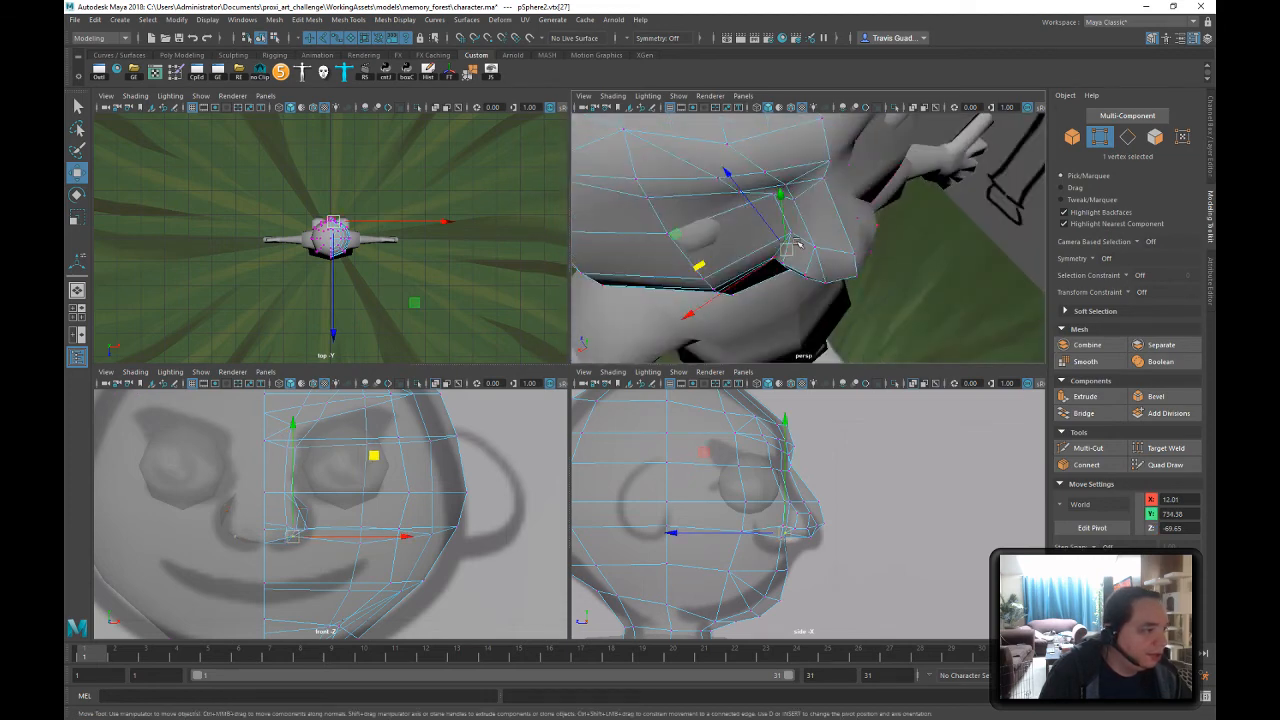
- Raise the centre-line vertex under the nose to flatten its underside, and return to object selection
{"action": "left_click", "coordinate": [790, 233]}
{"action": "left_click_drag", "start_coordinate": [740, 190], "coordinate": [818, 182], "text": "alt"}
{"action": "left_click", "coordinate": [816, 190]}
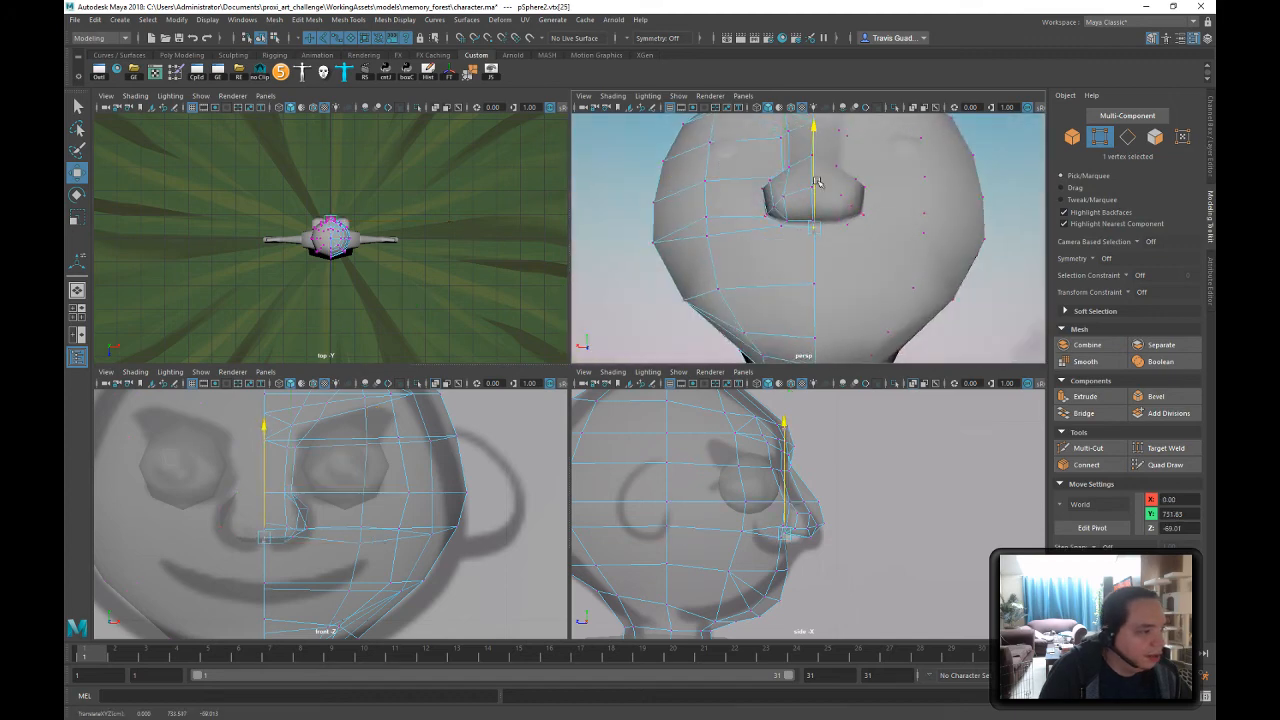
{"action": "left_click_drag", "start_coordinate": [845, 243], "coordinate": [820, 260], "text": "alt"}
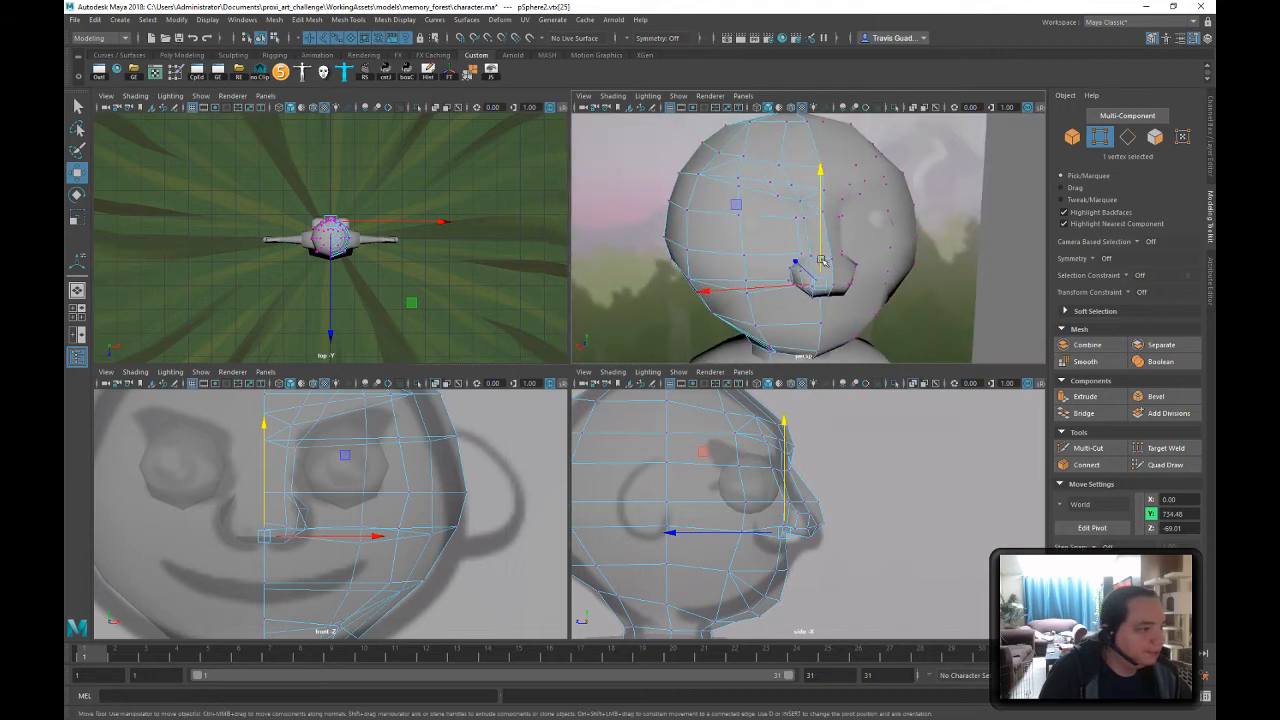
{"action": "key", "text": "F8"}
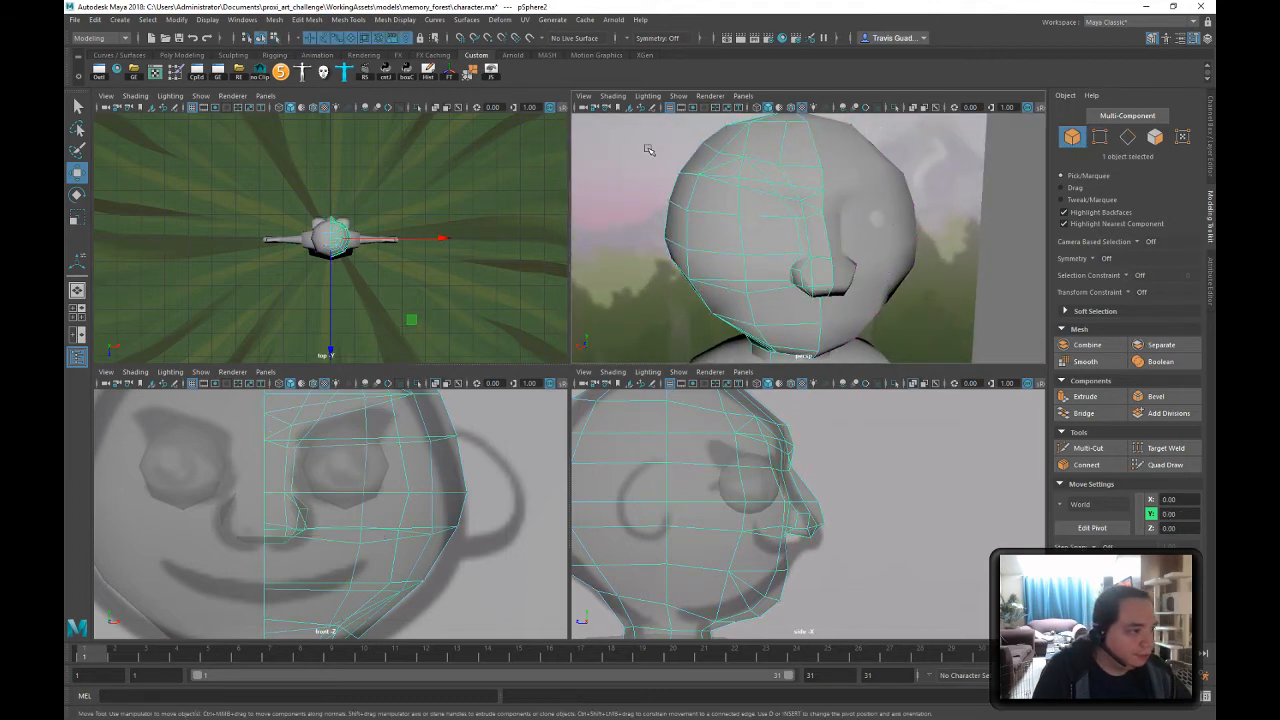
- Switch the head half to edge editing and delete the unwanted edge on the crown
{"action": "left_click", "coordinate": [896, 300]}
{"action": "mouse_move", "coordinate": [797, 253]}
{"action": "left_mouse_down", "text": "alt"}
{"action": "mouse_move", "coordinate": [848, 258]}
{"action": "mouse_move", "coordinate": [766, 245]}
{"action": "mouse_move", "coordinate": [686, 280]}
{"action": "mouse_move", "coordinate": [1003, 316]}
{"action": "mouse_move", "coordinate": [805, 260]}
{"action": "mouse_move", "coordinate": [845, 300]}
{"action": "mouse_move", "coordinate": [909, 272]}
{"action": "mouse_move", "coordinate": [830, 250]}
{"action": "left_mouse_up", "text": "alt"}
{"action": "scroll", "coordinate": [848, 258], "scroll_direction": "down", "scroll_amount": 4}
{"action": "scroll", "coordinate": [762, 250], "scroll_direction": "down", "scroll_amount": 4}
{"action": "left_click", "coordinate": [803, 258]}
{"action": "scroll", "coordinate": [845, 298], "scroll_direction": "up", "scroll_amount": 4}
{"action": "right_click_drag", "start_coordinate": [830, 250], "coordinate": [843, 205]}
{"action": "left_click", "coordinate": [838, 248]}
{"action": "key", "text": "Delete"}
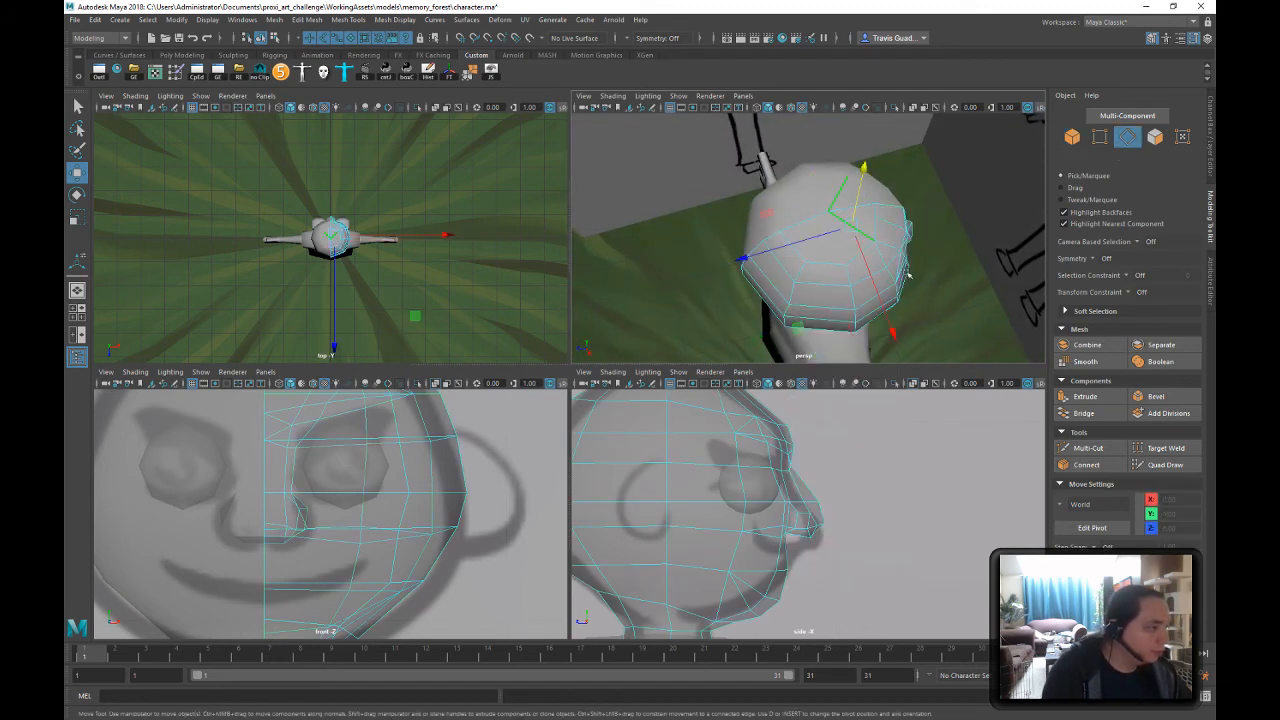
- Cut new edges across the large crown face with Multi-Cut so they connect to the surrounding edge flow
{"action": "left_click", "coordinate": [1088, 448]}
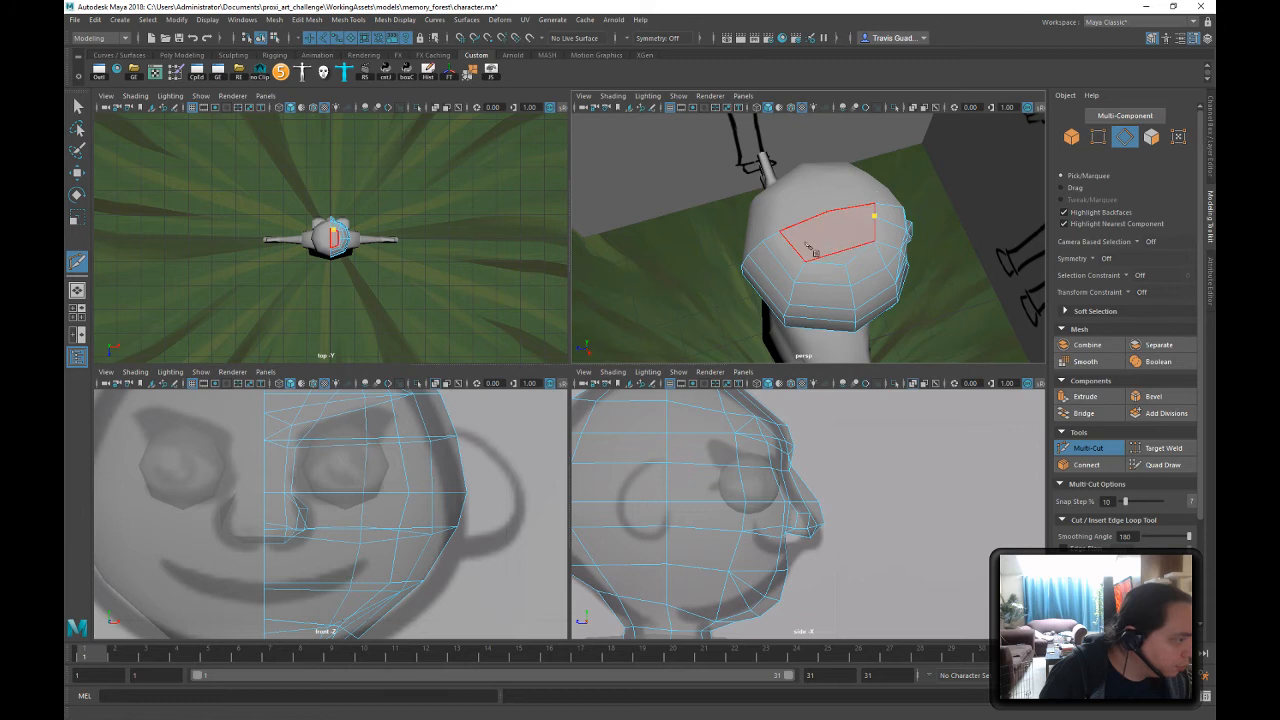
{"action": "left_click_drag", "start_coordinate": [843, 273], "coordinate": [848, 245], "text": "alt"}
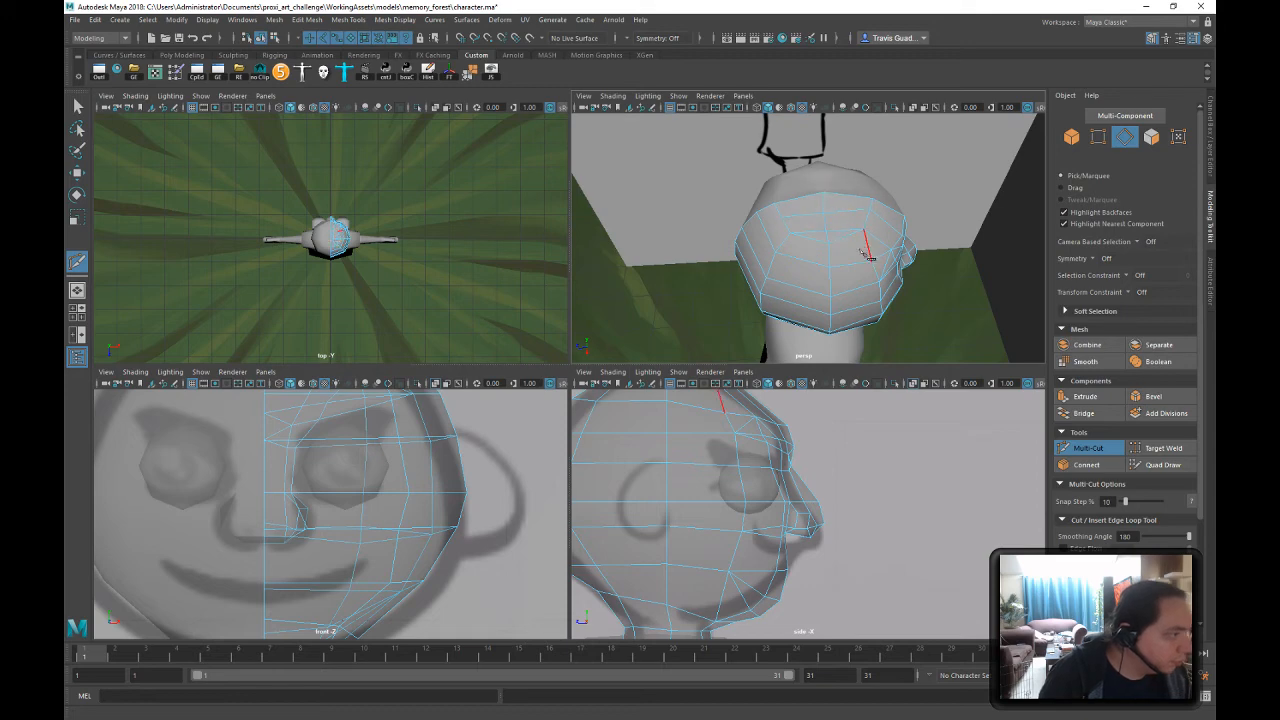
{"action": "left_click_drag", "start_coordinate": [865, 252], "coordinate": [932, 206], "text": "alt"}
{"action": "left_click", "coordinate": [79, 109]}
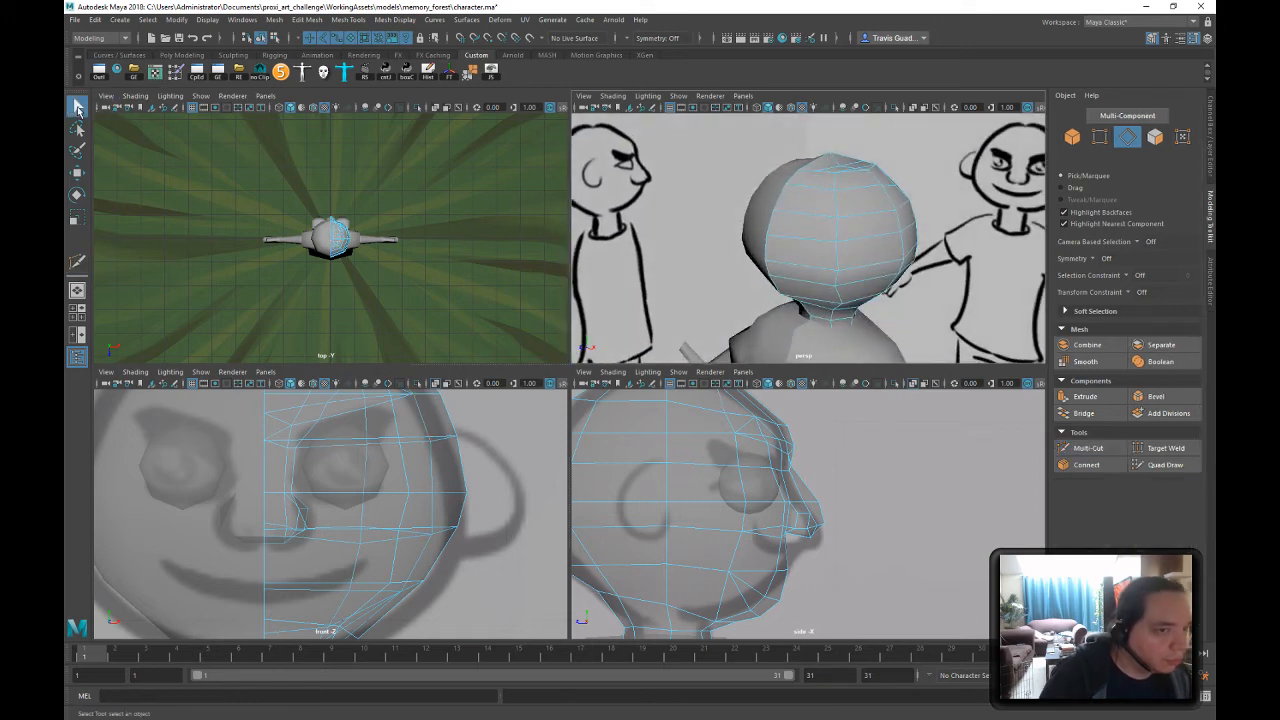
- Adjust the height of the new crown vertices to round off the top of the head
{"action": "right_click_drag", "start_coordinate": [840, 215], "coordinate": [838, 167]}
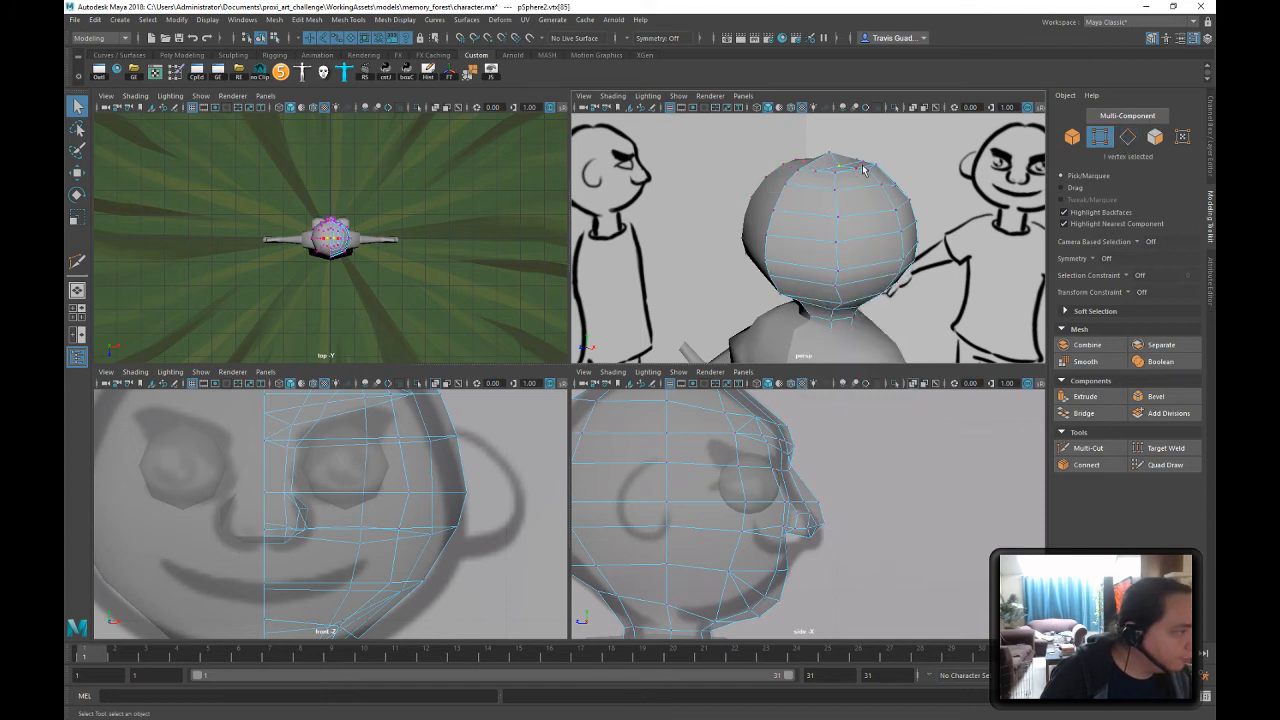
{"action": "key", "text": "w"}
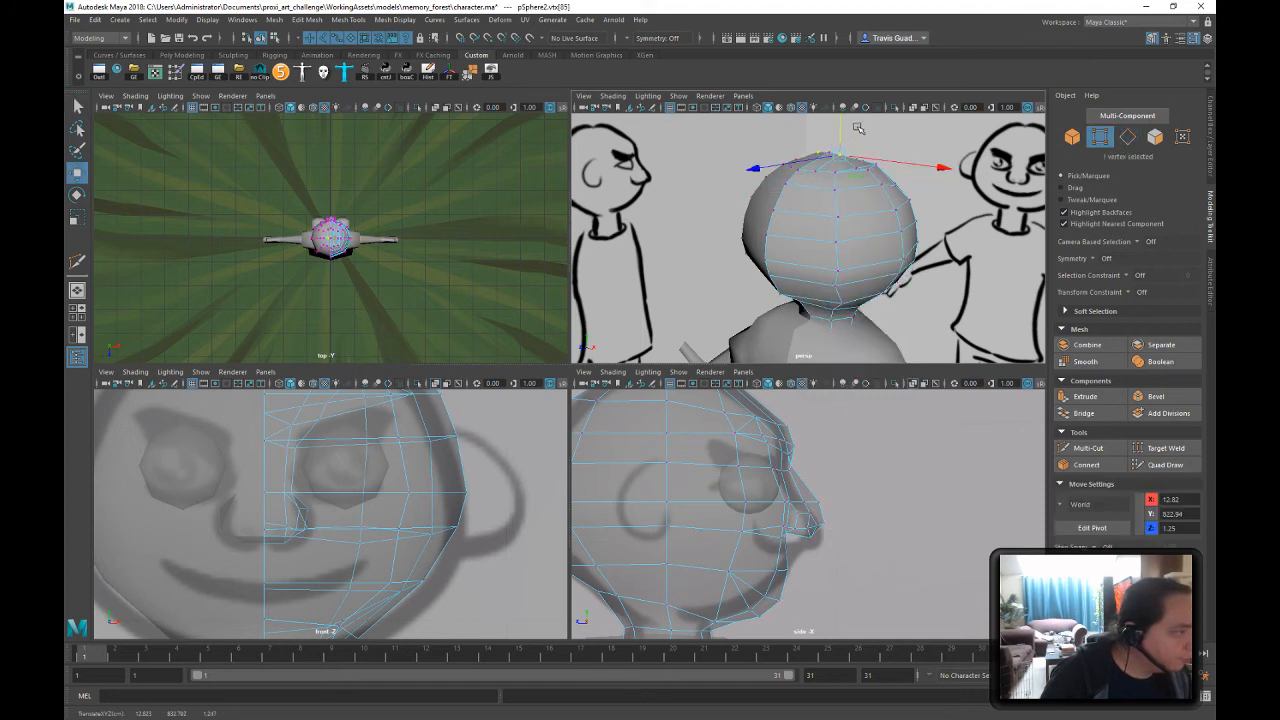
{"action": "left_click", "coordinate": [861, 168]}
{"action": "left_click_drag", "start_coordinate": [860, 149], "coordinate": [859, 145]}
{"action": "left_click_drag", "start_coordinate": [864, 150], "coordinate": [915, 161], "text": "alt"}
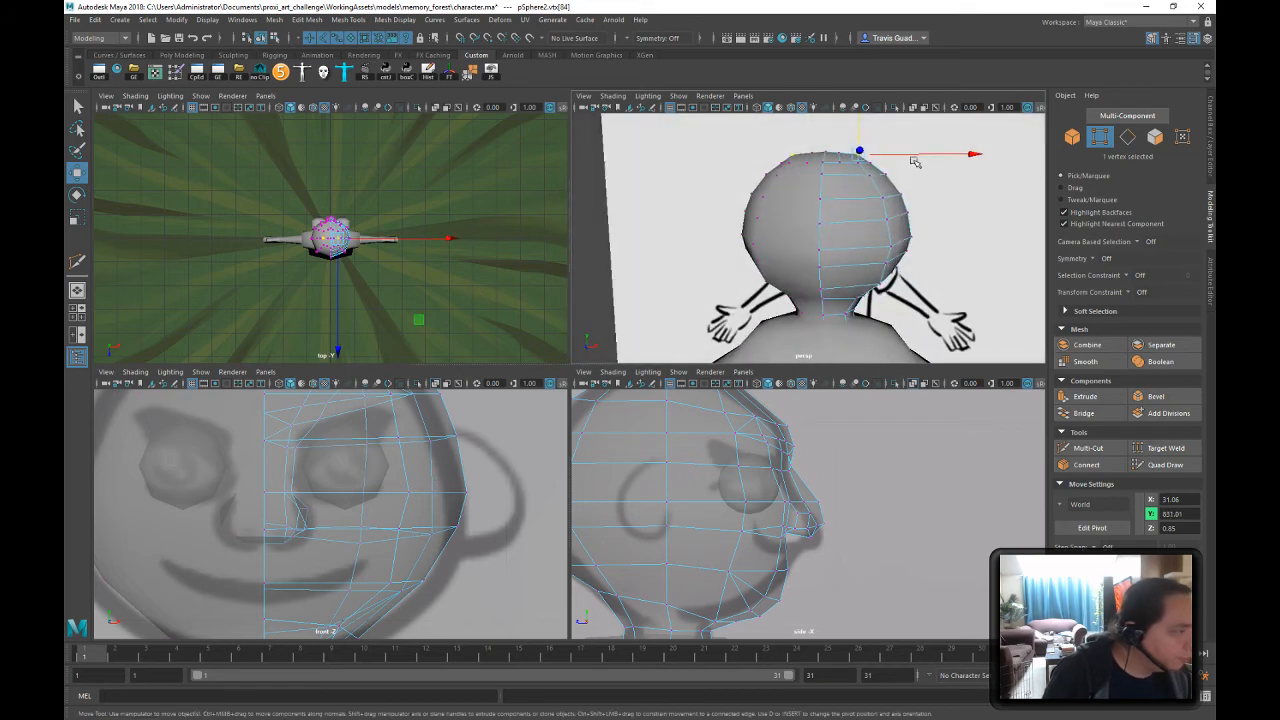
{"action": "middle_click_drag", "start_coordinate": [928, 189], "coordinate": [926, 191]}
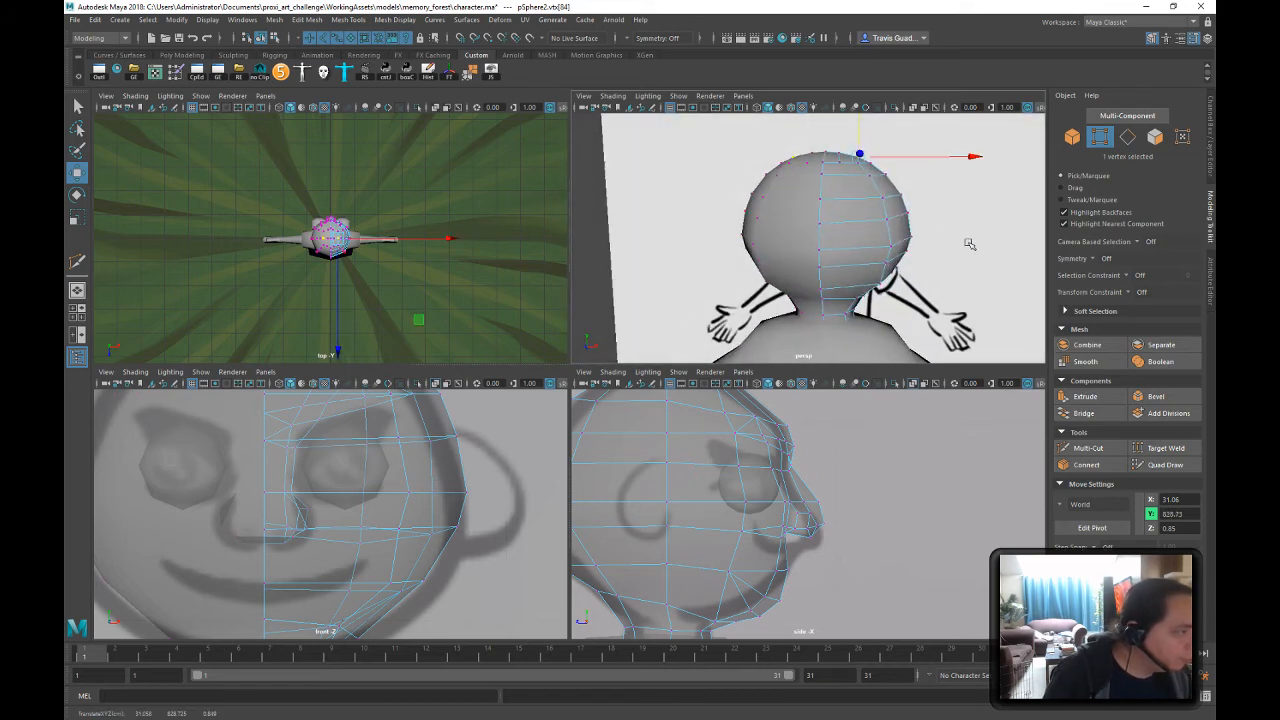
- Cut a new vertical edge line with Multi-Cut from the crown down the back of the head half to the neck
{"action": "left_click_drag", "start_coordinate": [884, 242], "coordinate": [906, 292], "text": "alt"}
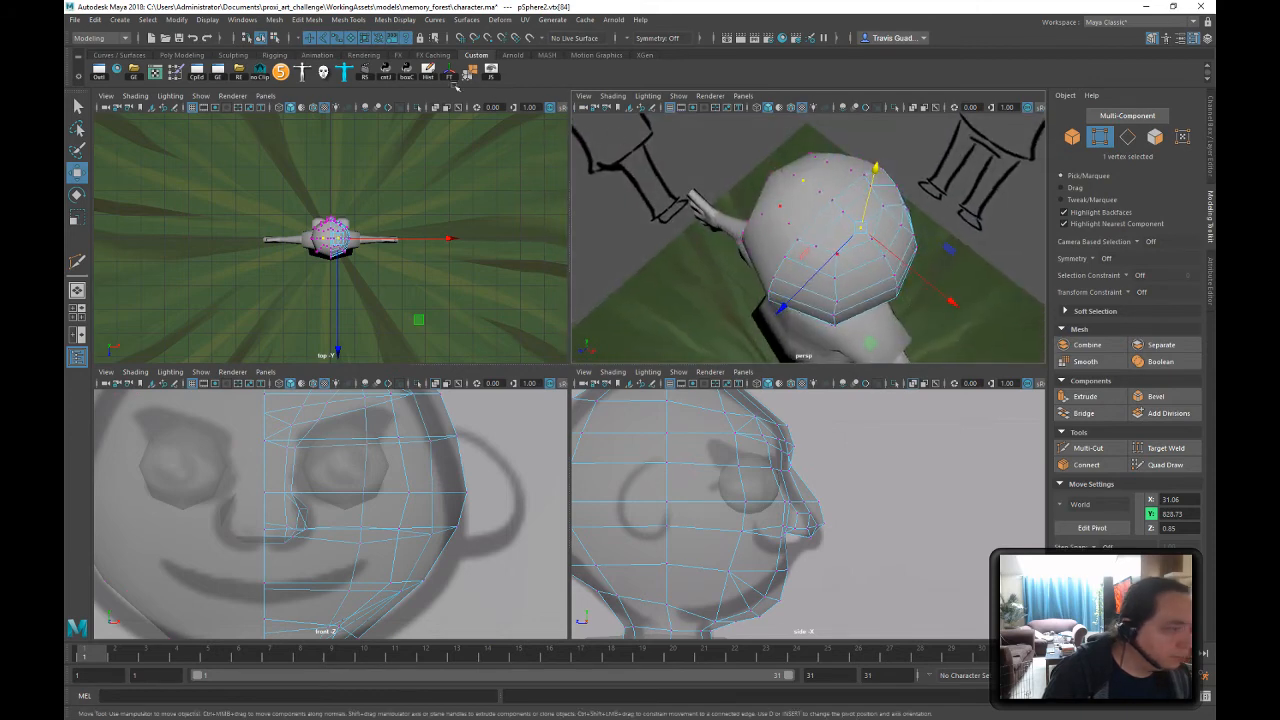
{"action": "left_click", "coordinate": [1088, 448]}
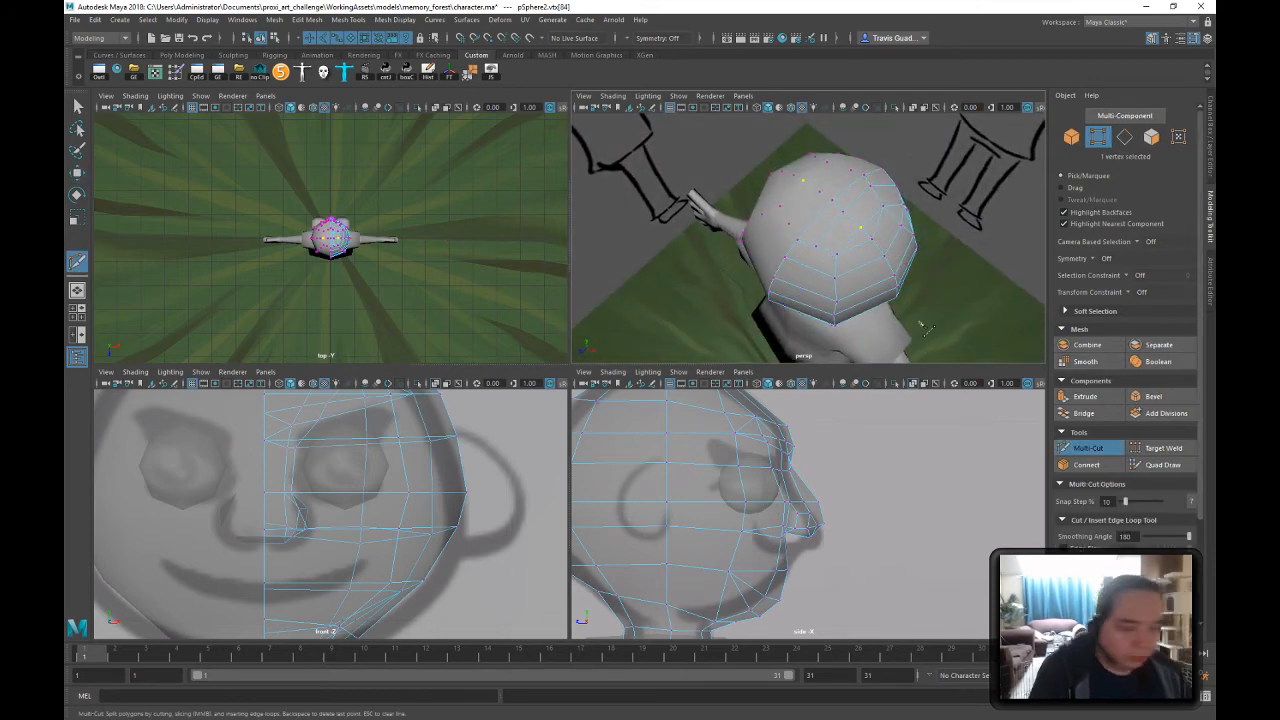
{"action": "left_click_drag", "start_coordinate": [925, 330], "coordinate": [870, 213], "text": "alt"}
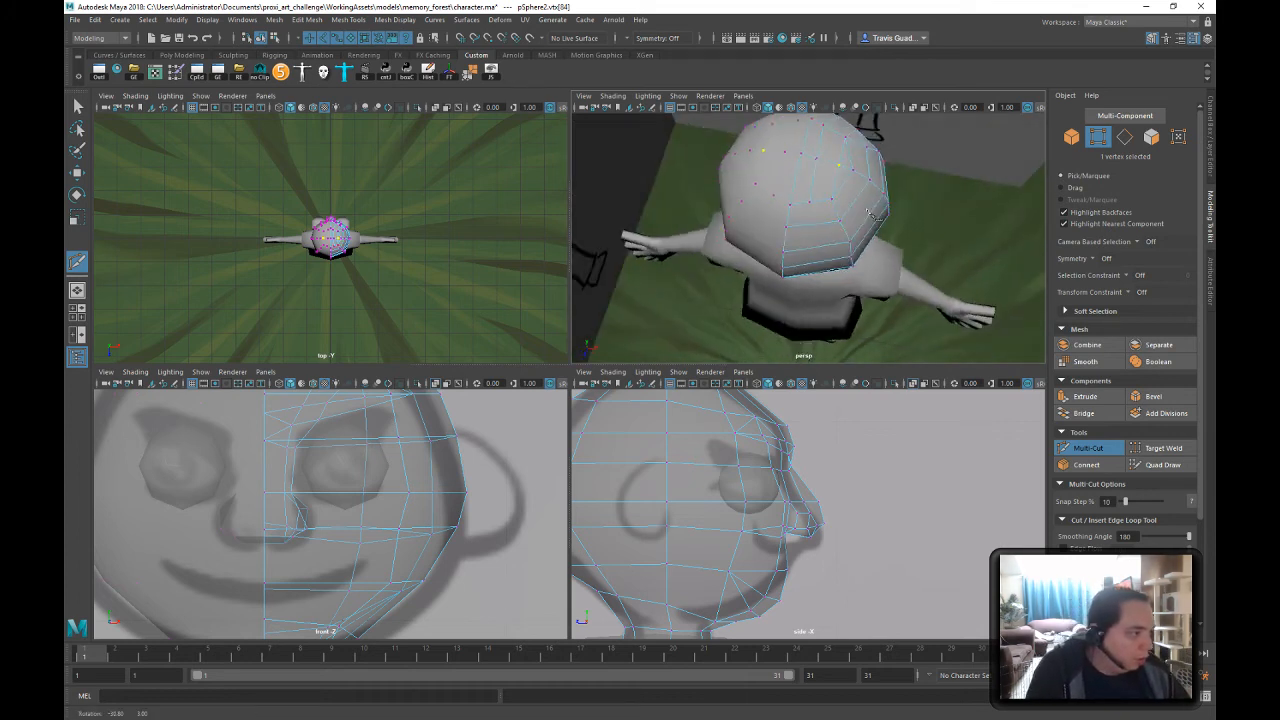
{"action": "left_click_drag", "start_coordinate": [819, 247], "coordinate": [826, 195], "text": "alt"}
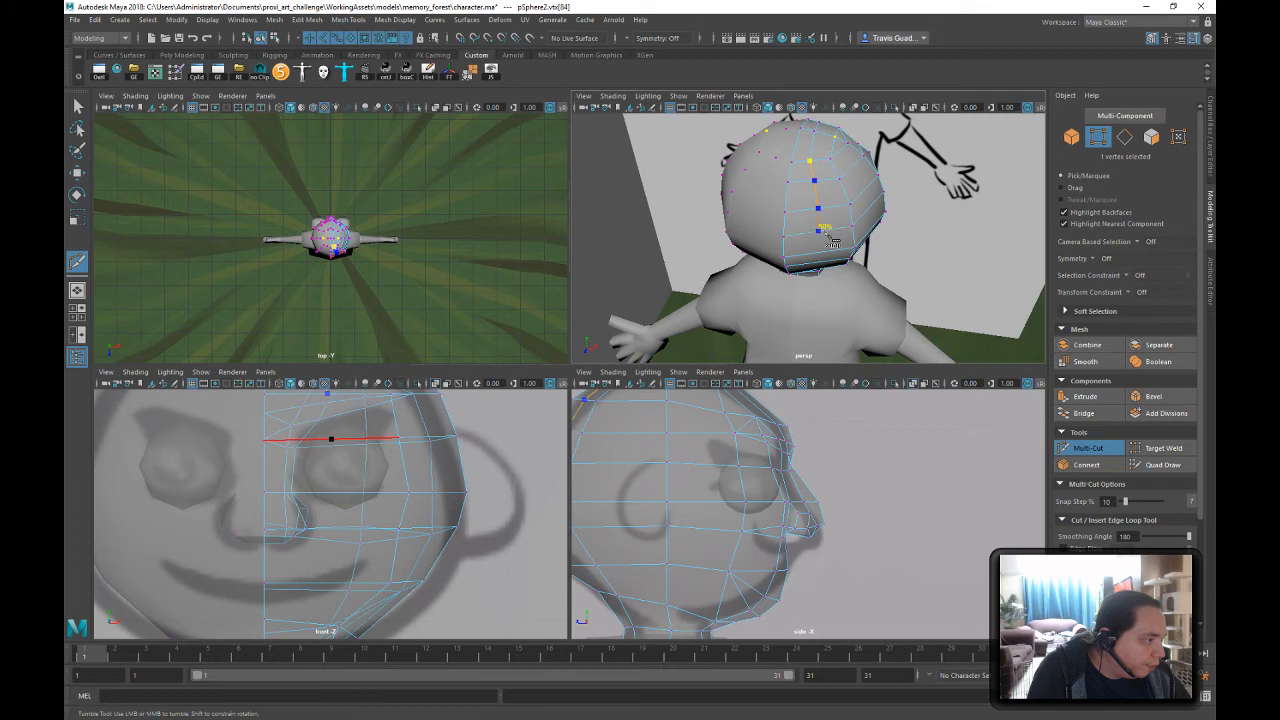
{"action": "left_click_drag", "start_coordinate": [858, 289], "coordinate": [842, 221], "text": "alt"}
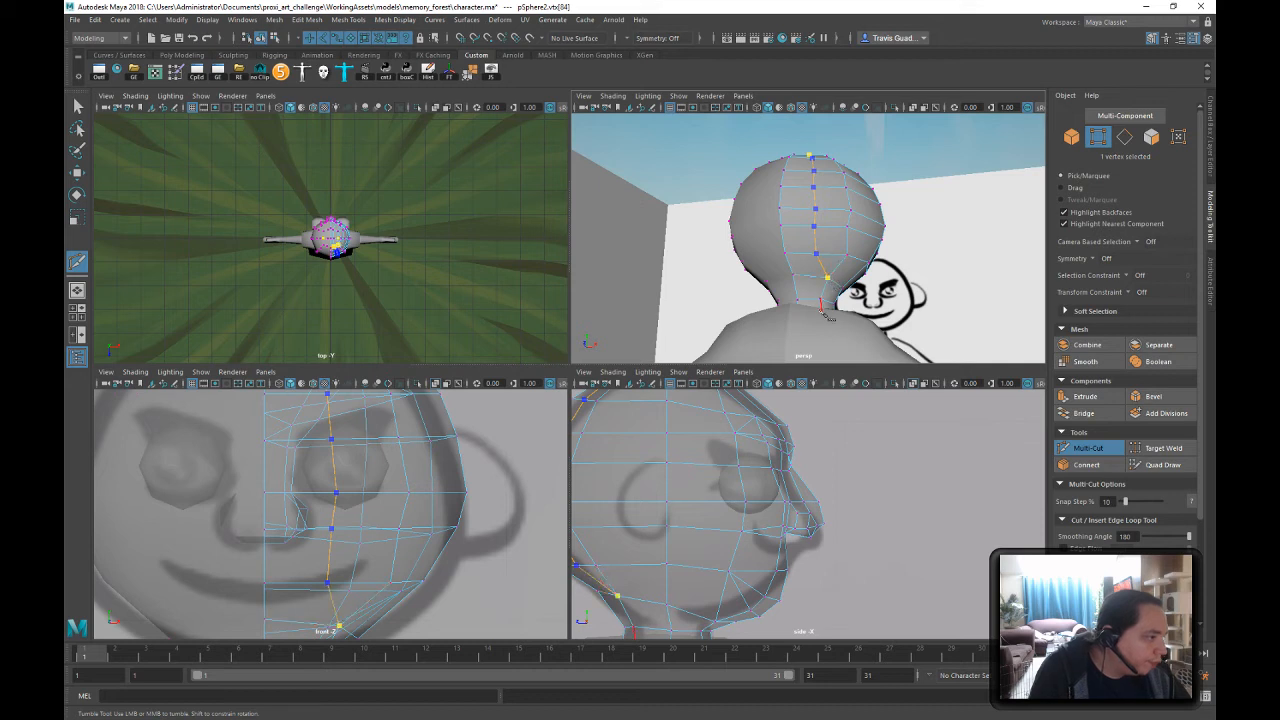
{"action": "right_click", "coordinate": [821, 312]}
{"action": "left_click_drag", "start_coordinate": [862, 290], "coordinate": [825, 292], "text": "alt"}
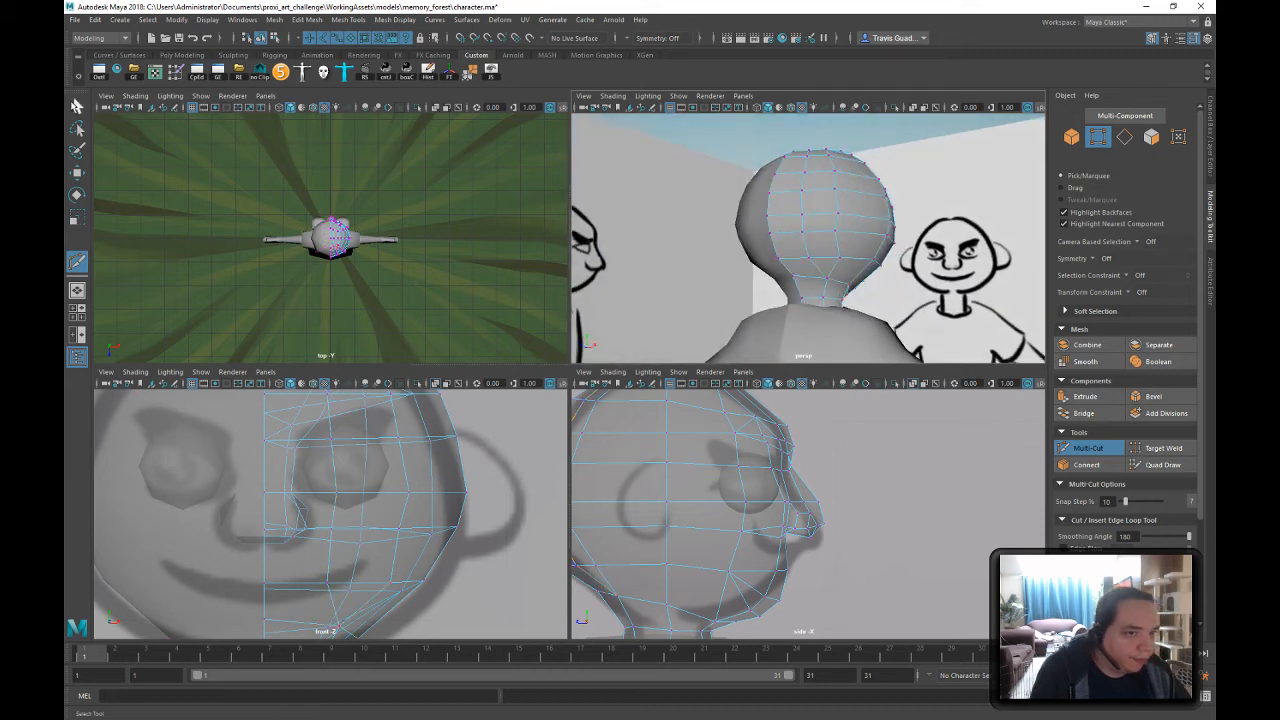
- Move the newly cut column of vertices at the back of the head horizontally to round the surface
{"action": "left_click", "coordinate": [76, 105]}
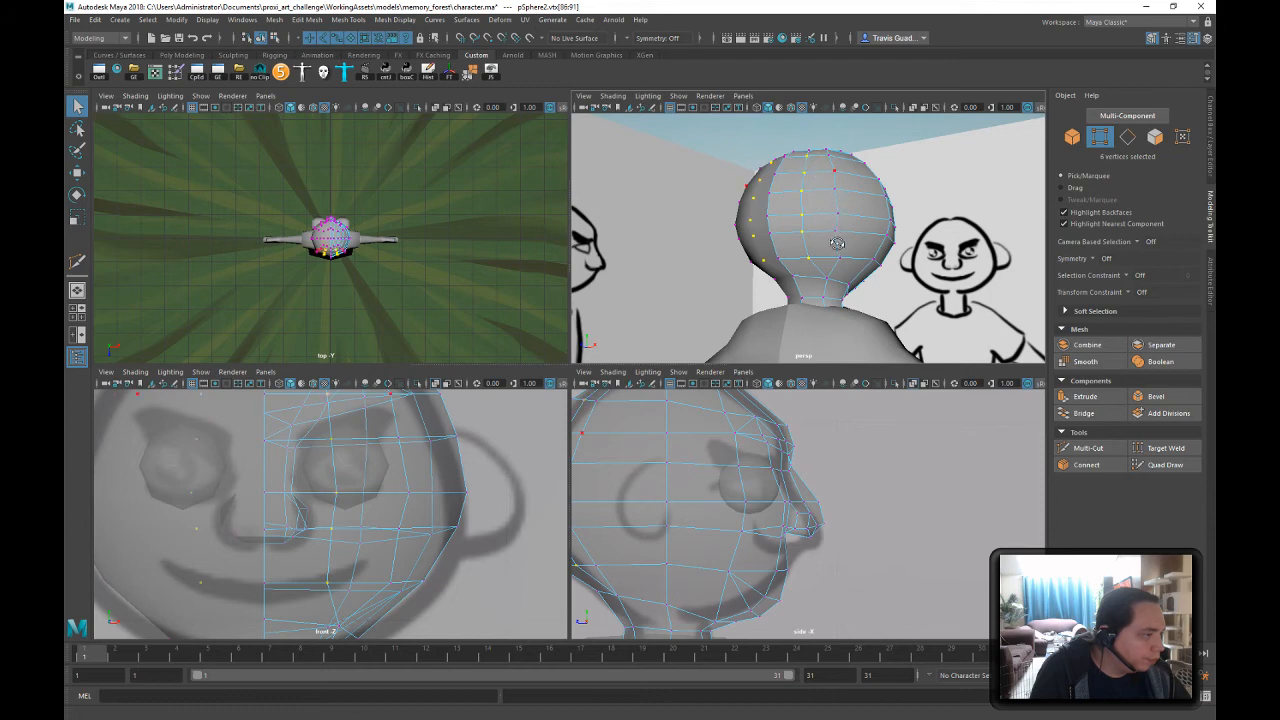
{"action": "left_click_drag", "start_coordinate": [837, 243], "coordinate": [842, 178], "text": "alt"}
{"action": "key", "text": "w"}
{"action": "left_click_drag", "start_coordinate": [843, 286], "coordinate": [845, 289]}
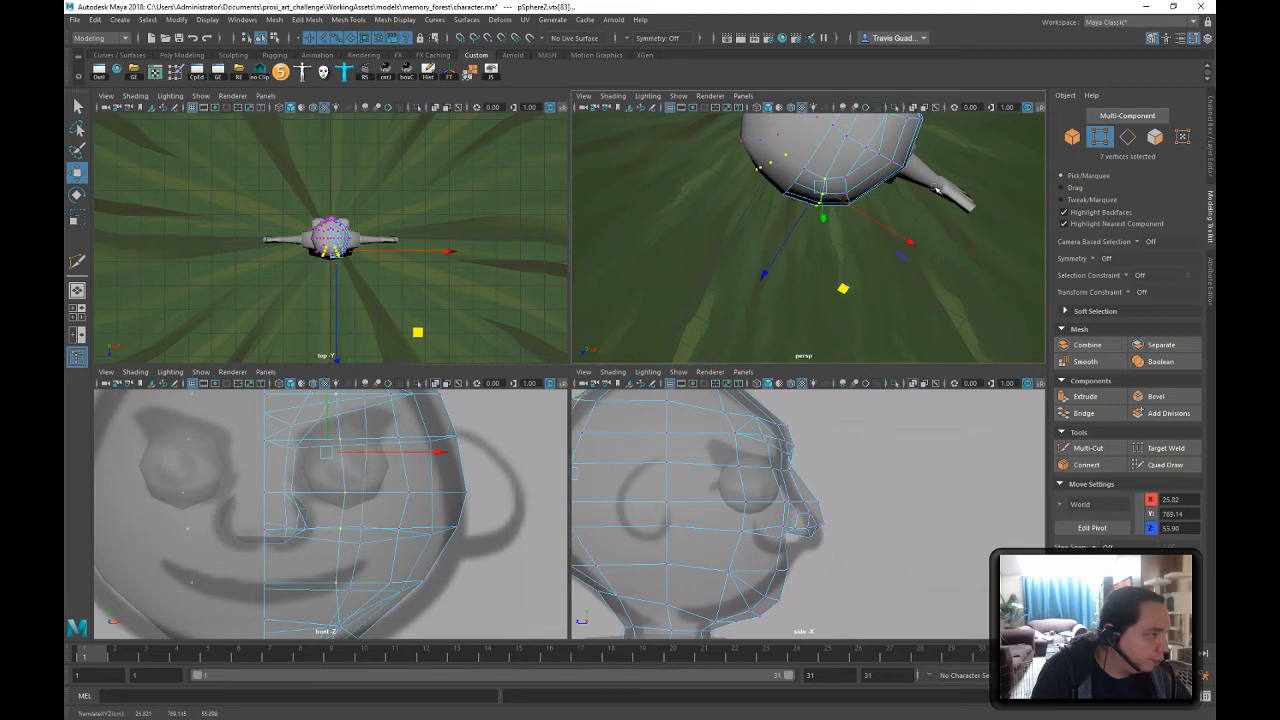
{"action": "left_click_drag", "start_coordinate": [935, 188], "coordinate": [887, 170], "text": "alt"}
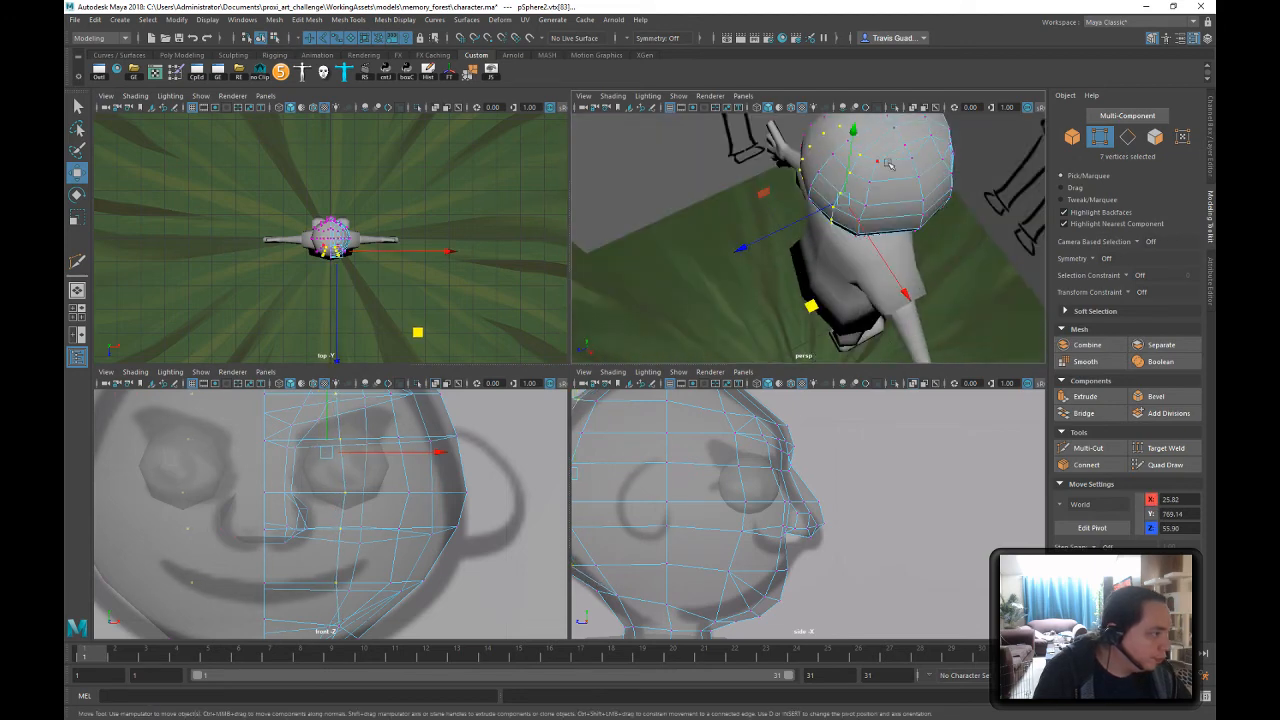
- Select the six vertices of the neighbouring column on the back of the head and move them outward horizontally to even the curvature
{"action": "left_click", "coordinate": [886, 163]}
{"action": "left_click", "coordinate": [882, 180], "text": "shift"}
{"action": "left_click", "coordinate": [871, 187], "text": "shift"}
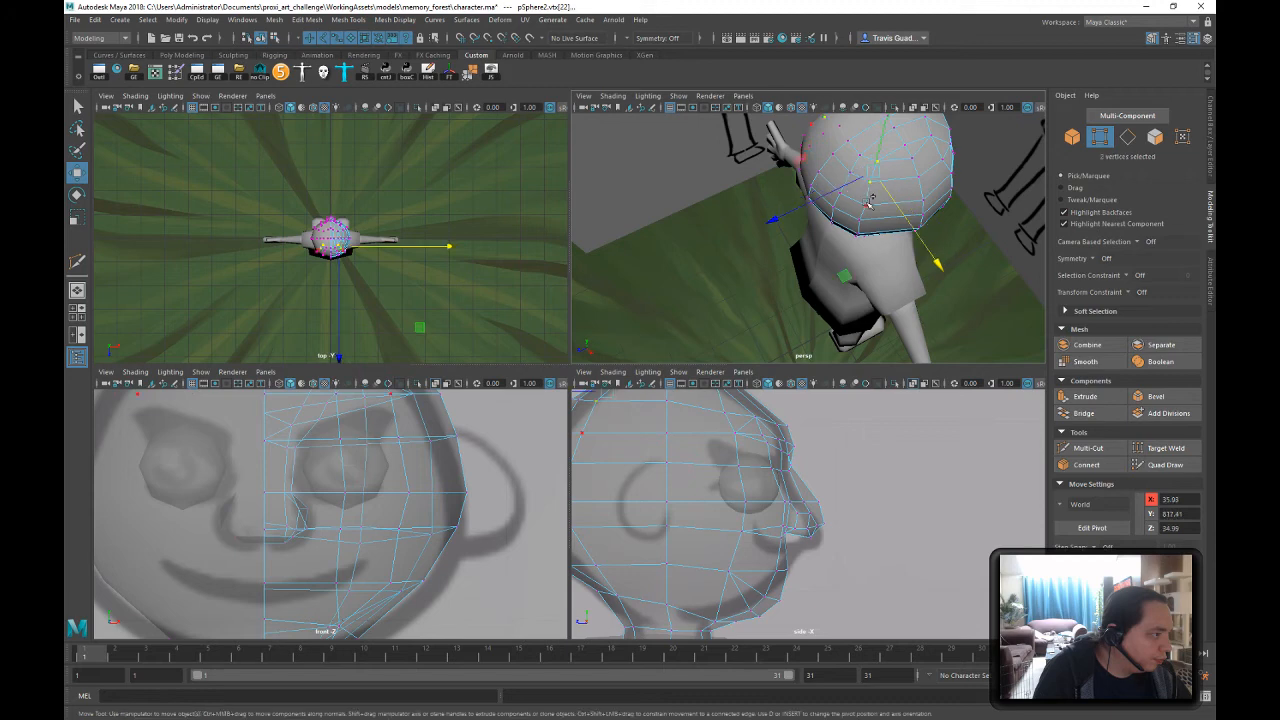
{"action": "left_click", "coordinate": [868, 204], "text": "shift"}
{"action": "left_click", "coordinate": [859, 234], "text": "shift"}
{"action": "left_click_drag", "start_coordinate": [890, 262], "coordinate": [876, 182], "text": "alt"}
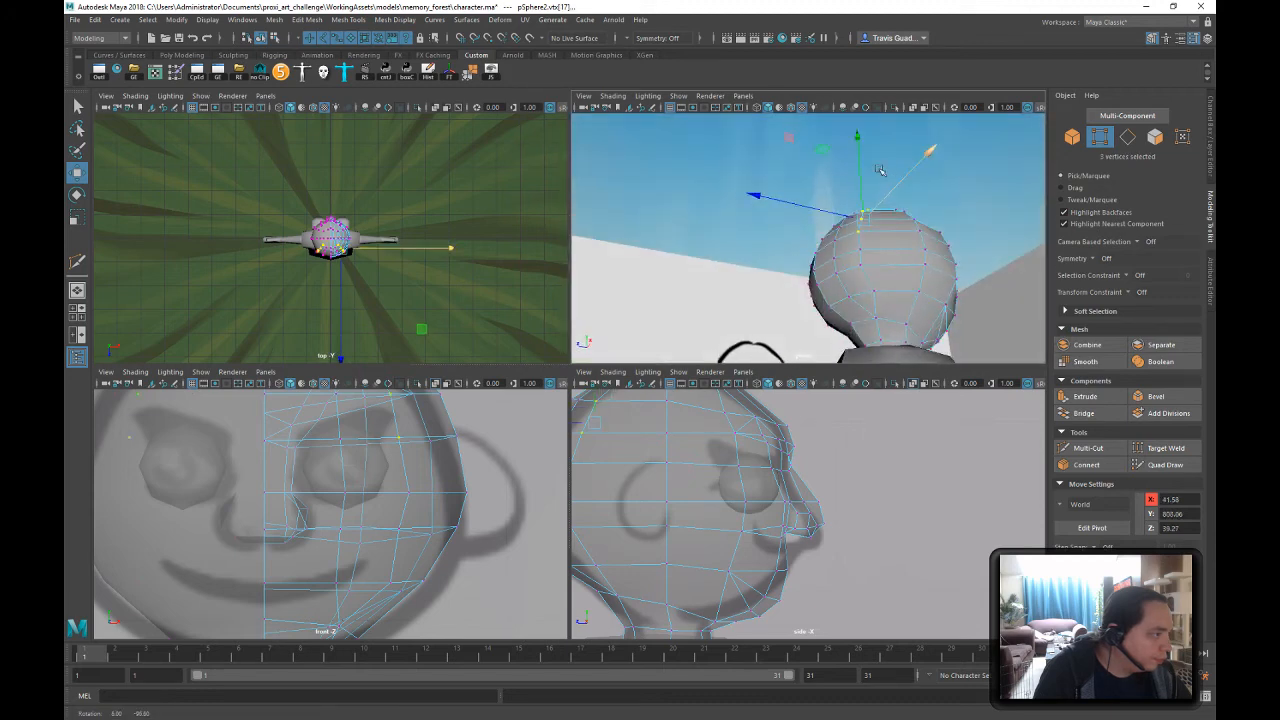
{"action": "left_click", "coordinate": [877, 247], "text": "shift"}
{"action": "left_click", "coordinate": [898, 266], "text": "shift"}
{"action": "middle_click_drag", "start_coordinate": [898, 263], "coordinate": [843, 259], "text": "alt"}
{"action": "left_click_drag", "start_coordinate": [843, 259], "coordinate": [846, 217], "text": "alt"}
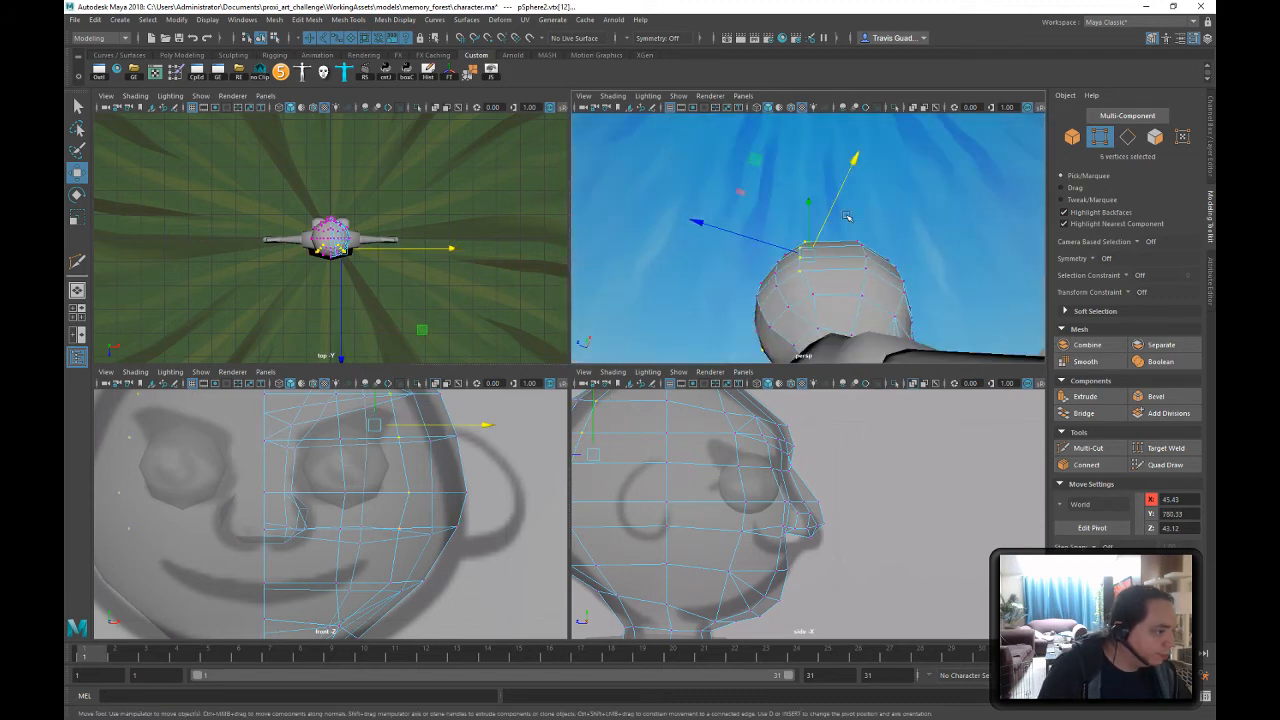
{"action": "key", "text": "e"}
{"action": "left_click_drag", "start_coordinate": [818, 154], "coordinate": [868, 171]}
{"action": "key", "text": "w"}
{"action": "left_click_drag", "start_coordinate": [903, 220], "coordinate": [901, 375], "text": "alt"}
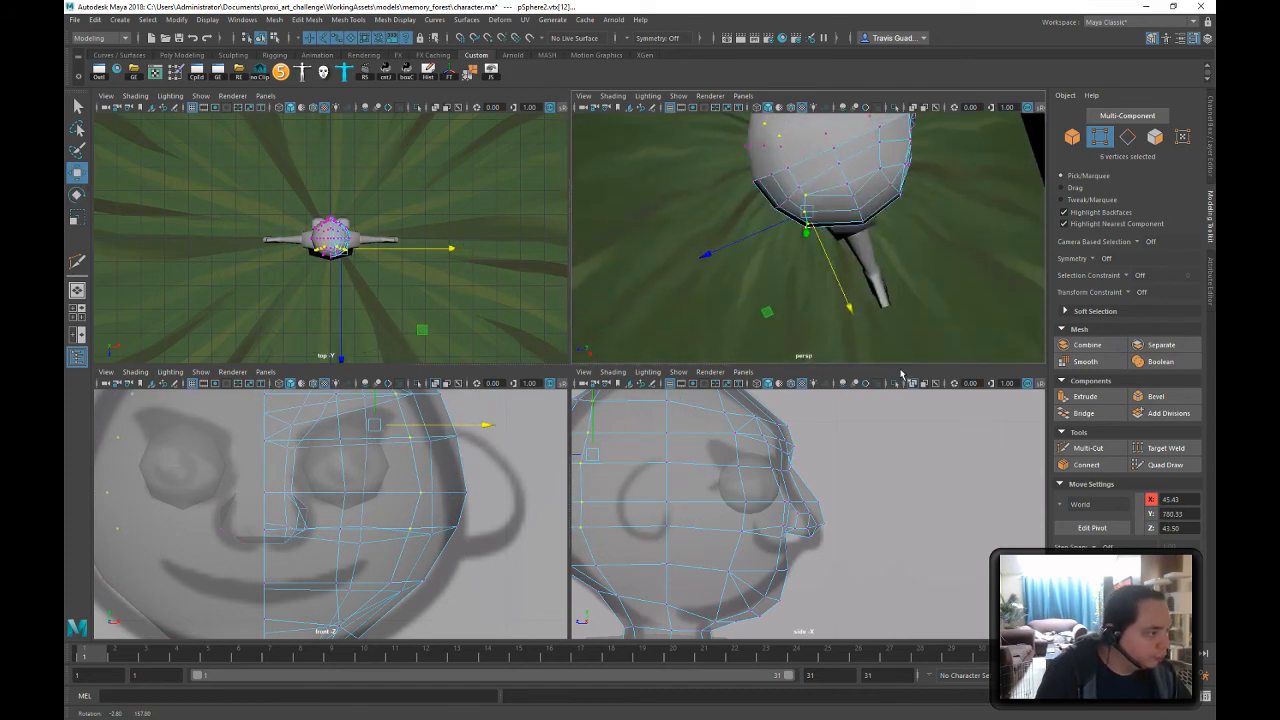
{"action": "left_click_drag", "start_coordinate": [766, 312], "coordinate": [777, 312]}
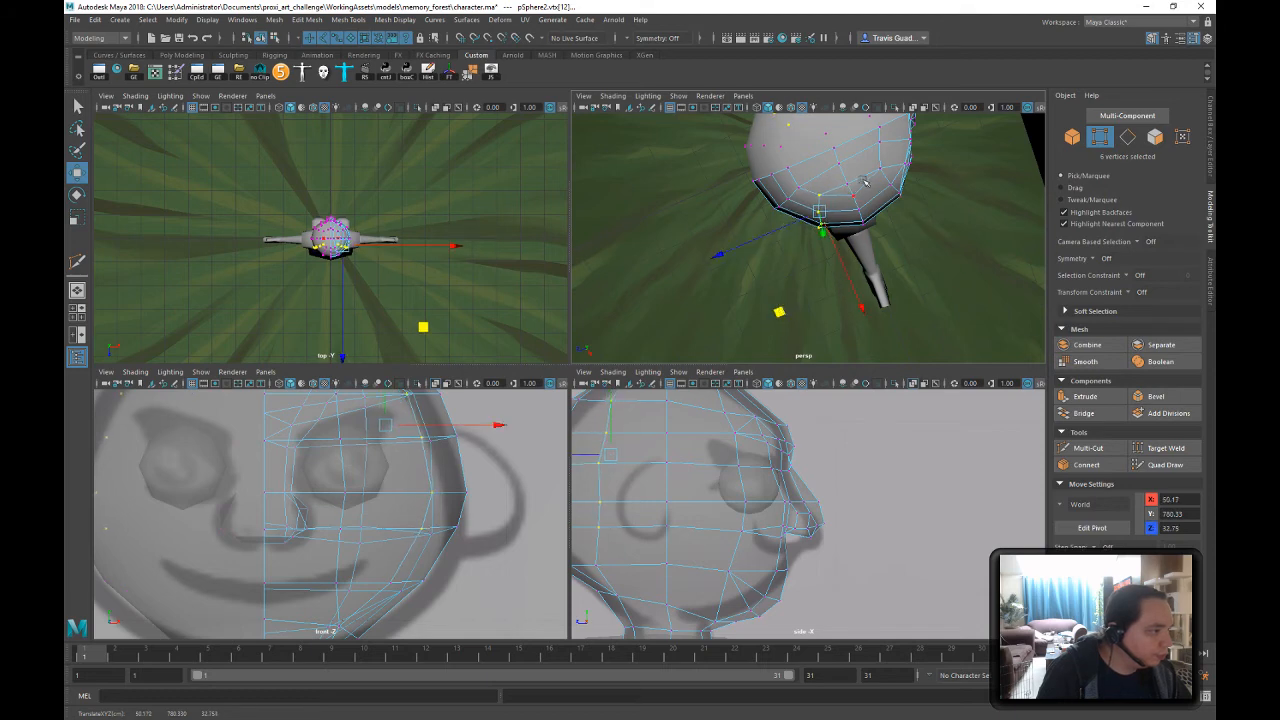
- Reposition the two mid-height vertices at the back corner of the head, and return to object selection with nothing selected
{"action": "left_click_drag", "start_coordinate": [899, 225], "coordinate": [892, 254], "text": "alt"}
{"action": "left_click", "coordinate": [847, 211]}
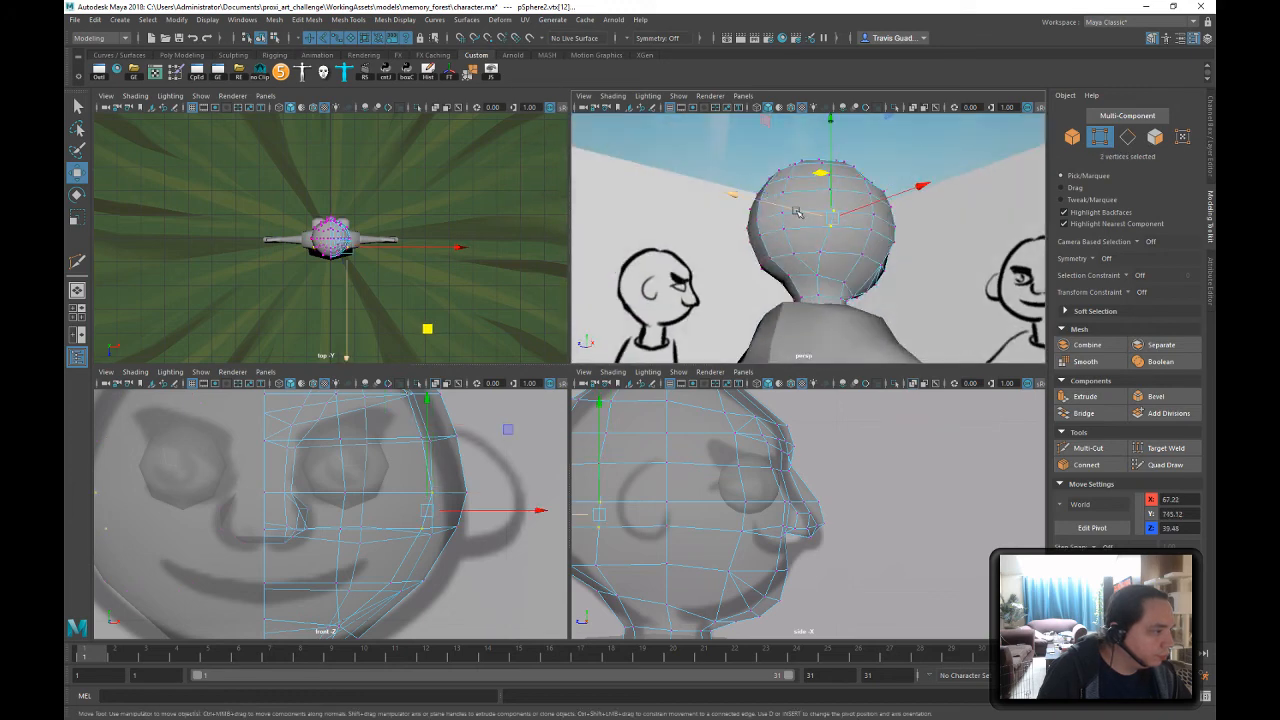
{"action": "mouse_move", "coordinate": [836, 181]}
{"action": "left_mouse_down", "text": "alt"}
{"action": "mouse_move", "coordinate": [890, 236]}
{"action": "mouse_move", "coordinate": [900, 214]}
{"action": "left_mouse_up", "text": "alt"}
{"action": "mouse_move", "coordinate": [877, 277]}
{"action": "left_mouse_down", "text": "alt"}
{"action": "mouse_move", "coordinate": [855, 238]}
{"action": "mouse_move", "coordinate": [855, 255]}
{"action": "mouse_move", "coordinate": [828, 261]}
{"action": "mouse_move", "coordinate": [858, 285]}
{"action": "left_mouse_up", "text": "alt"}
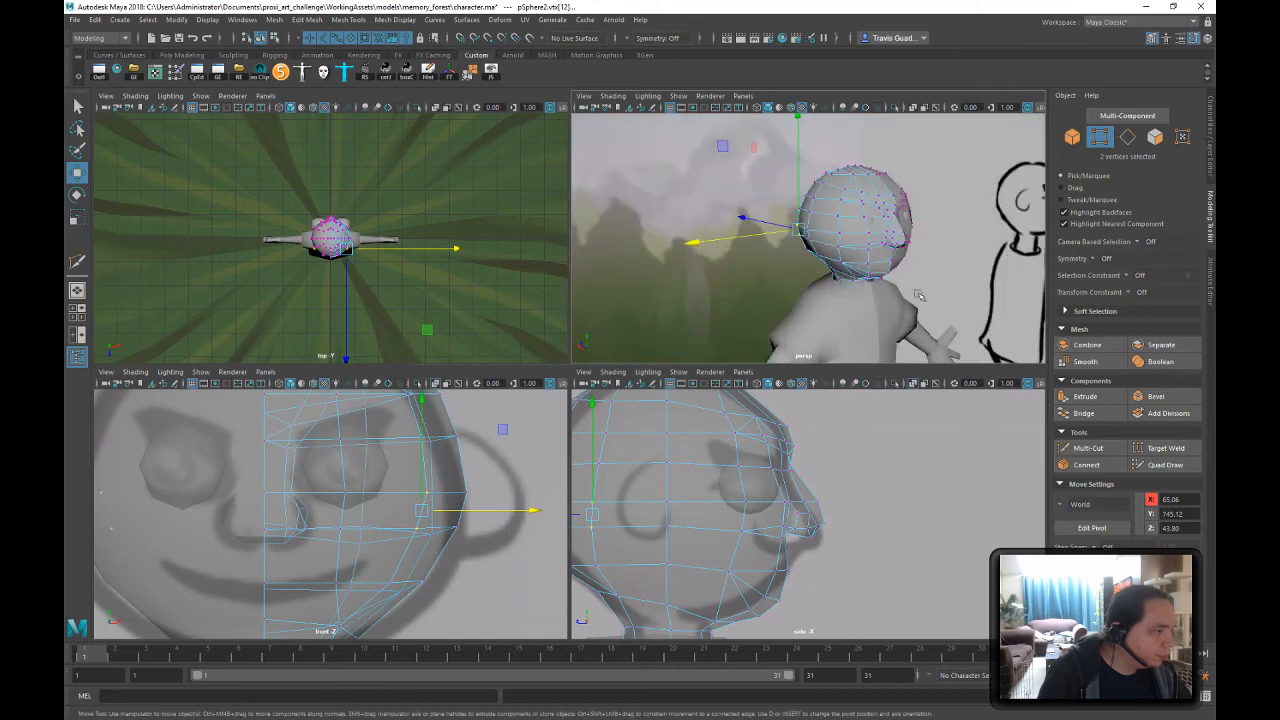
{"action": "left_click", "coordinate": [274, 39]}
{"action": "left_click", "coordinate": [261, 39]}
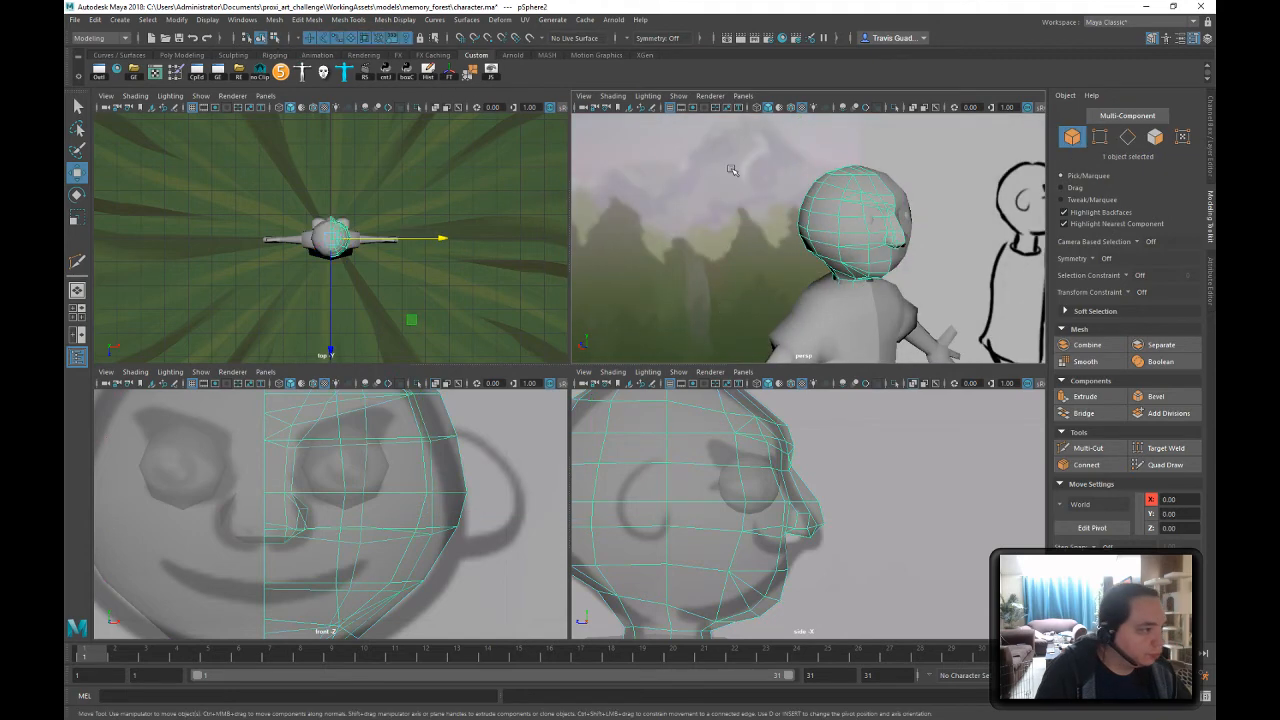
{"action": "left_click", "coordinate": [730, 168]}
{"action": "left_click_drag", "start_coordinate": [897, 243], "coordinate": [836, 226], "text": "alt"}
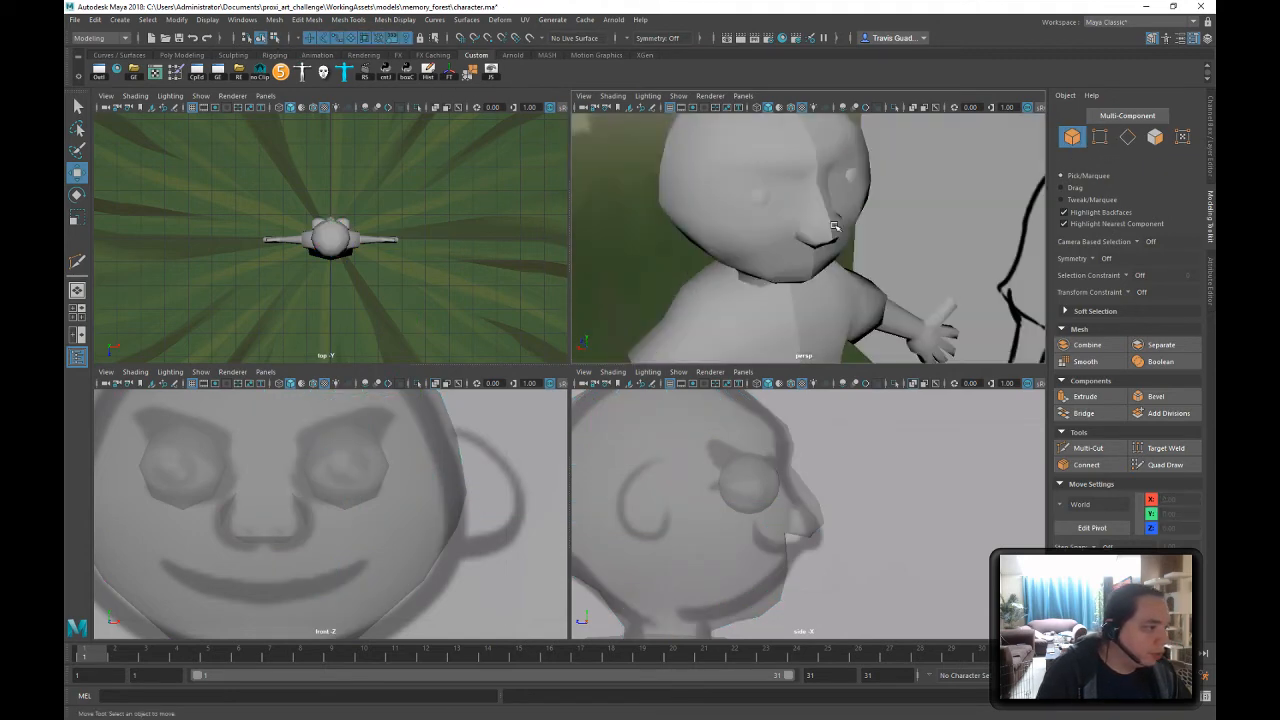
{"action": "left_click", "coordinate": [739, 219]}
{"action": "right_click", "coordinate": [758, 206]}
{"action": "left_click", "coordinate": [690, 206]}
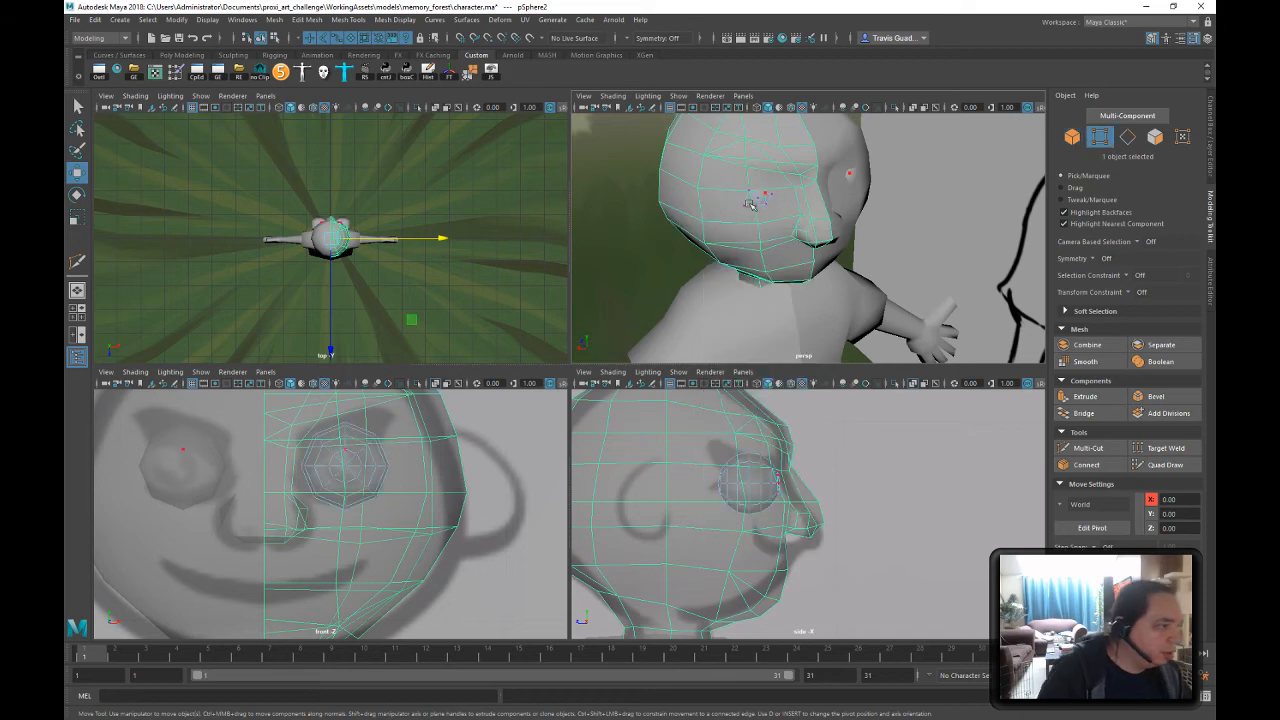
{"action": "left_click", "coordinate": [274, 39]}
{"action": "left_click", "coordinate": [261, 39]}
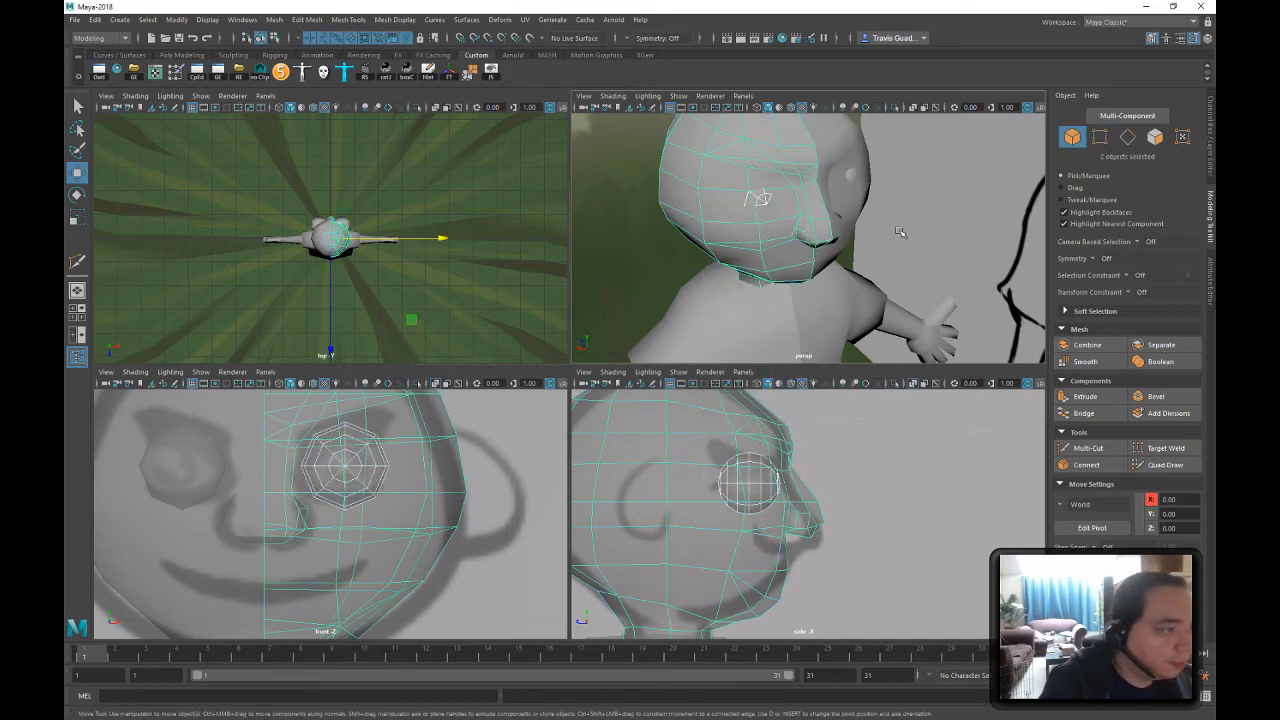
{"action": "left_click_drag", "start_coordinate": [886, 232], "coordinate": [921, 224], "text": "alt"}
{"action": "left_click", "coordinate": [921, 224]}
{"action": "right_click_drag", "start_coordinate": [932, 268], "coordinate": [828, 278], "text": "alt"}
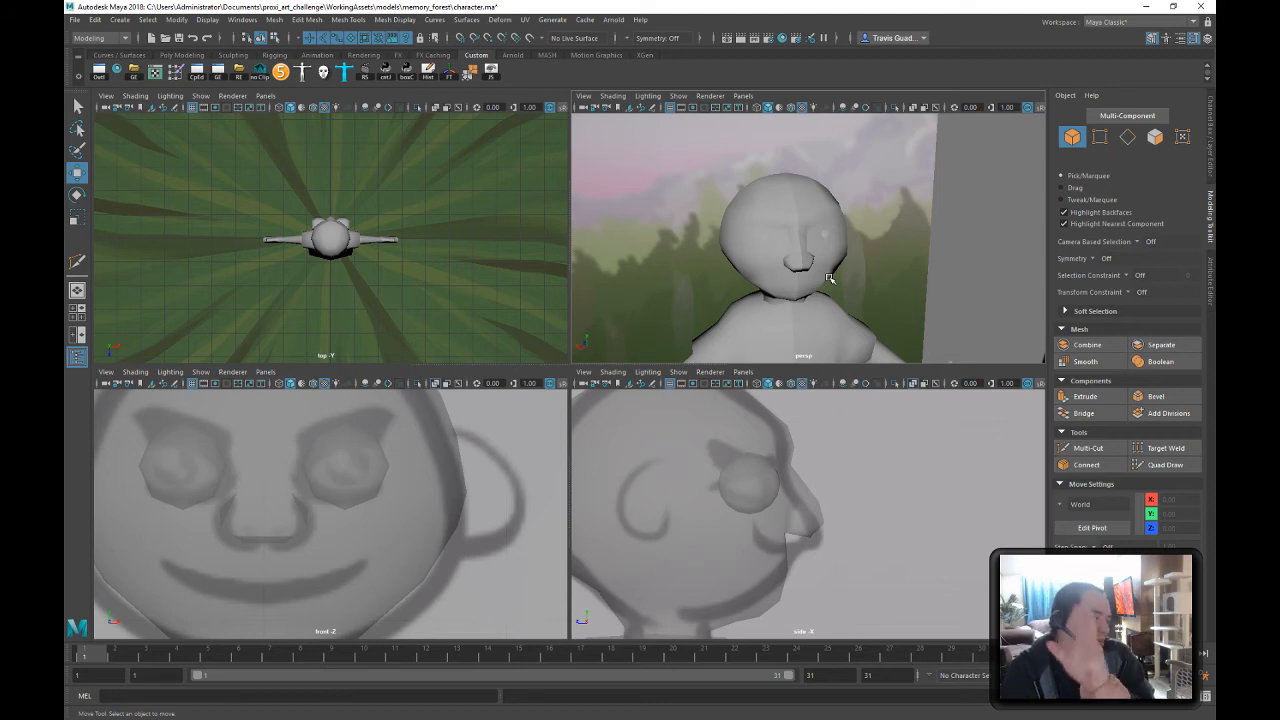
- Extrude the four faces around the eye on the head half and scale them inward to outline the eye socket
{"action": "left_click_drag", "start_coordinate": [863, 216], "coordinate": [814, 235], "text": "alt"}
{"action": "left_click", "coordinate": [773, 235]}
{"action": "right_click_drag", "start_coordinate": [773, 235], "coordinate": [817, 246], "text": "alt"}
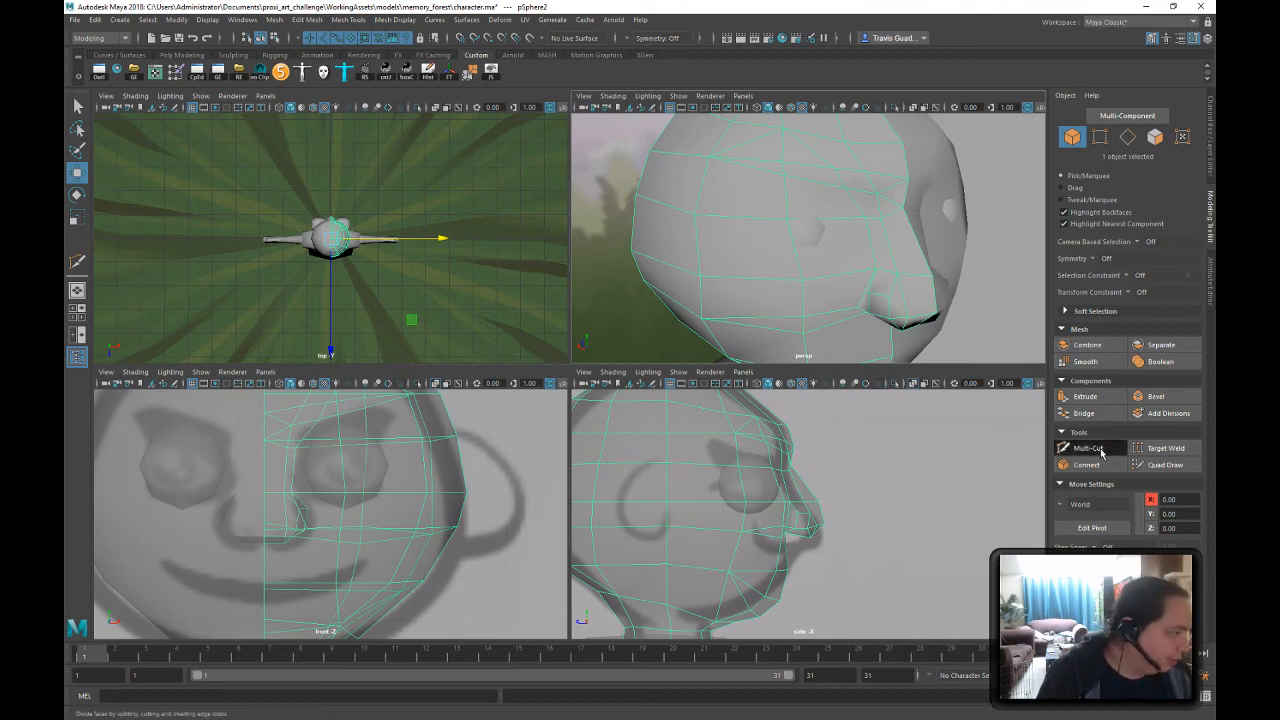
{"action": "left_click", "coordinate": [1086, 448]}
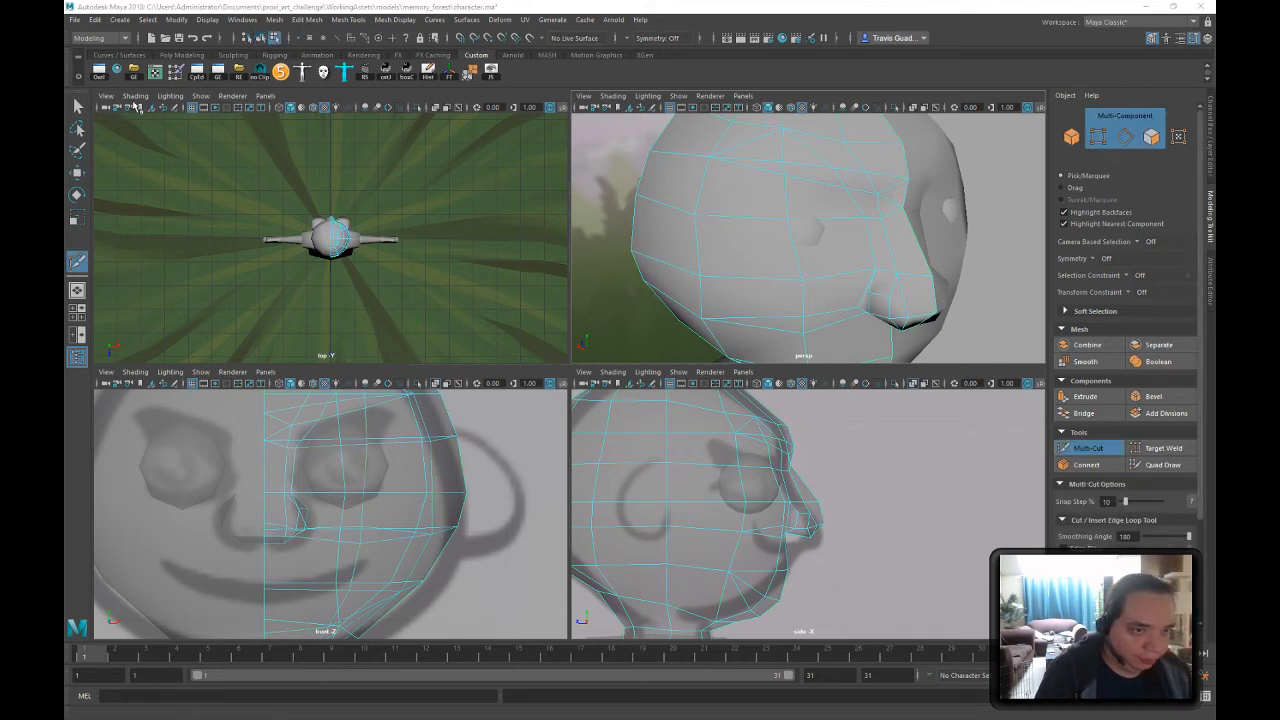
{"action": "left_click", "coordinate": [78, 106]}
{"action": "right_click_drag", "start_coordinate": [832, 228], "coordinate": [840, 247]}
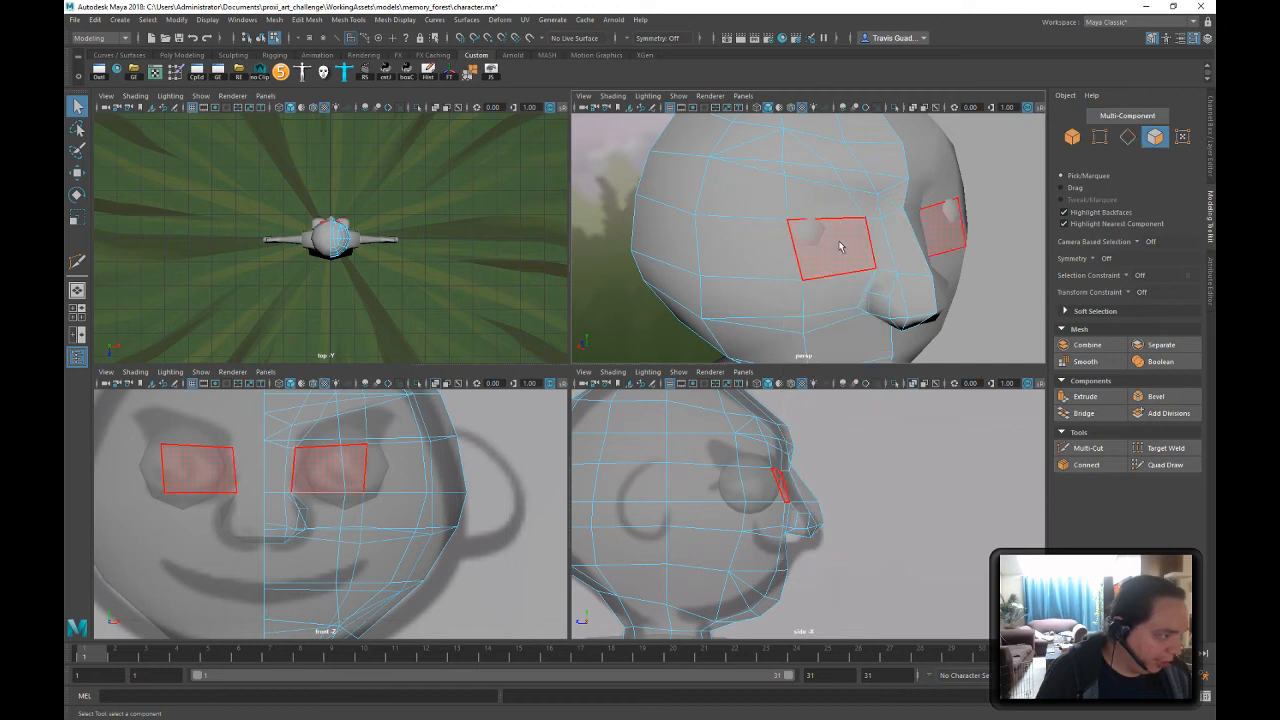
{"action": "left_click", "coordinate": [840, 247]}
{"action": "left_click", "coordinate": [825, 204], "text": "shift"}
{"action": "left_click", "coordinate": [745, 195], "text": "shift"}
{"action": "left_click", "coordinate": [762, 262], "text": "shift"}
{"action": "mouse_move", "coordinate": [852, 261]}
{"action": "left_mouse_down", "text": "alt"}
{"action": "mouse_move", "coordinate": [827, 264]}
{"action": "mouse_move", "coordinate": [857, 260]}
{"action": "left_mouse_up", "text": "alt"}
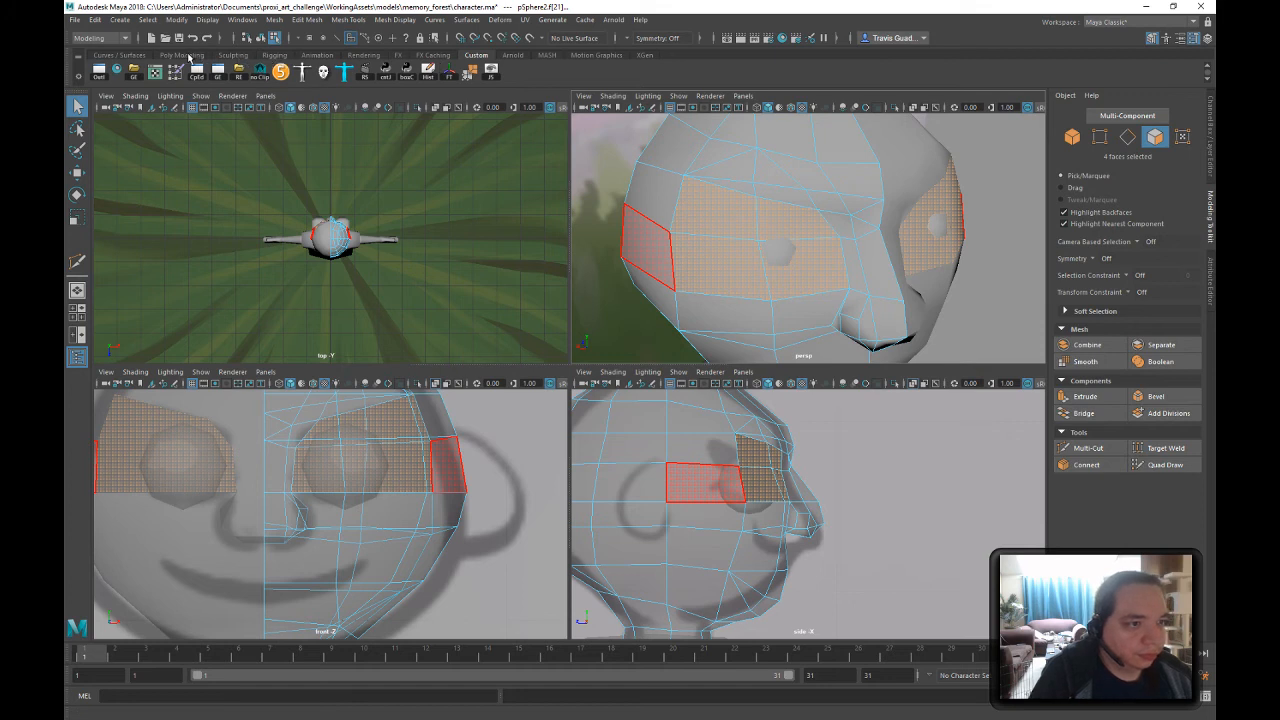
{"action": "left_click", "coordinate": [188, 55]}
{"action": "left_click", "coordinate": [525, 73]}
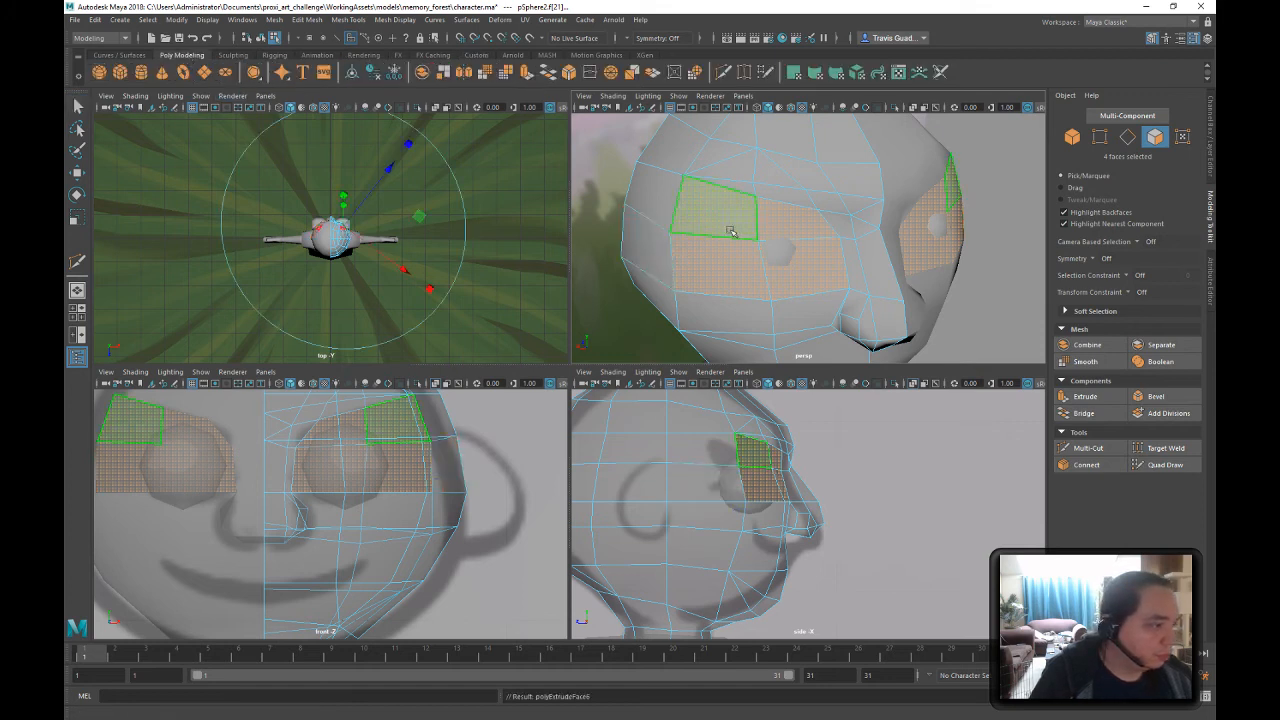
{"action": "key", "text": "r"}
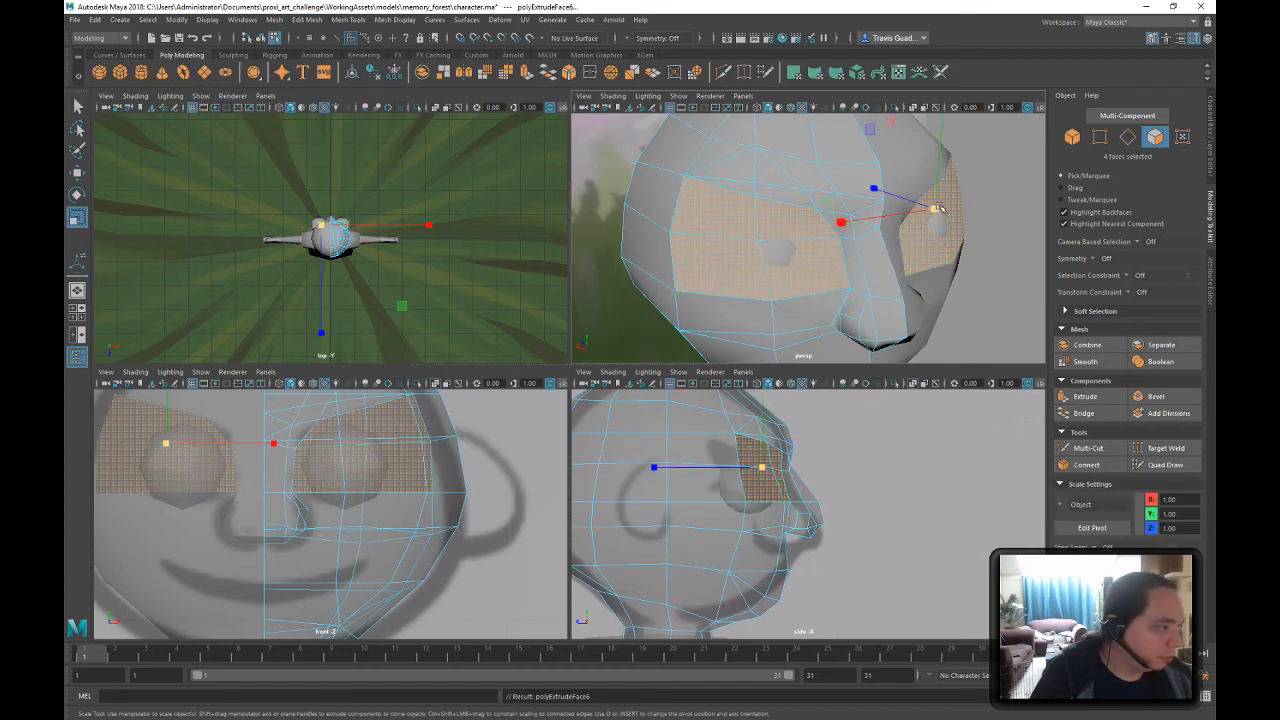
{"action": "left_click_drag", "start_coordinate": [940, 208], "coordinate": [912, 214]}
{"action": "key", "text": "w"}
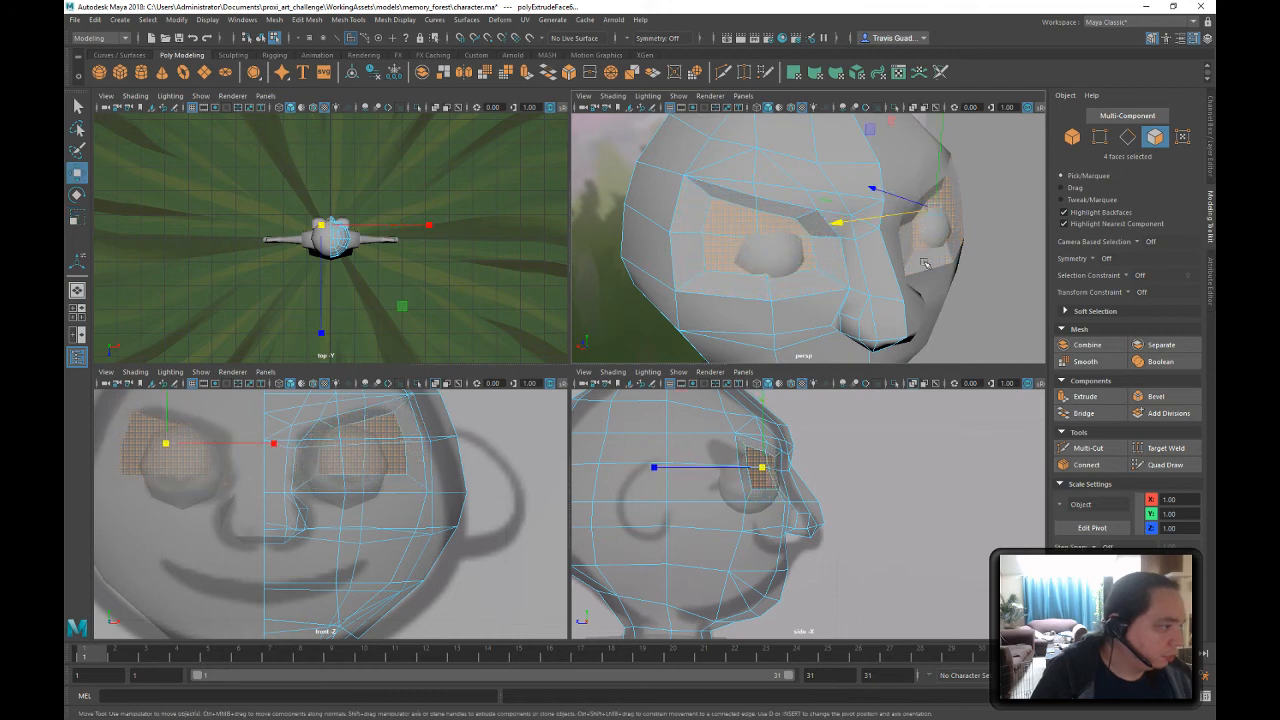
- Push the four extruded eye-socket faces back into the head along Z to recess the socket
{"action": "key", "text": "space"}
{"action": "scroll", "coordinate": [867, 257], "scroll_direction": "down", "scroll_amount": 4}
{"action": "left_click_drag", "start_coordinate": [866, 256], "coordinate": [922, 246], "text": "alt"}
{"action": "left_click_drag", "start_coordinate": [863, 188], "coordinate": [855, 188]}
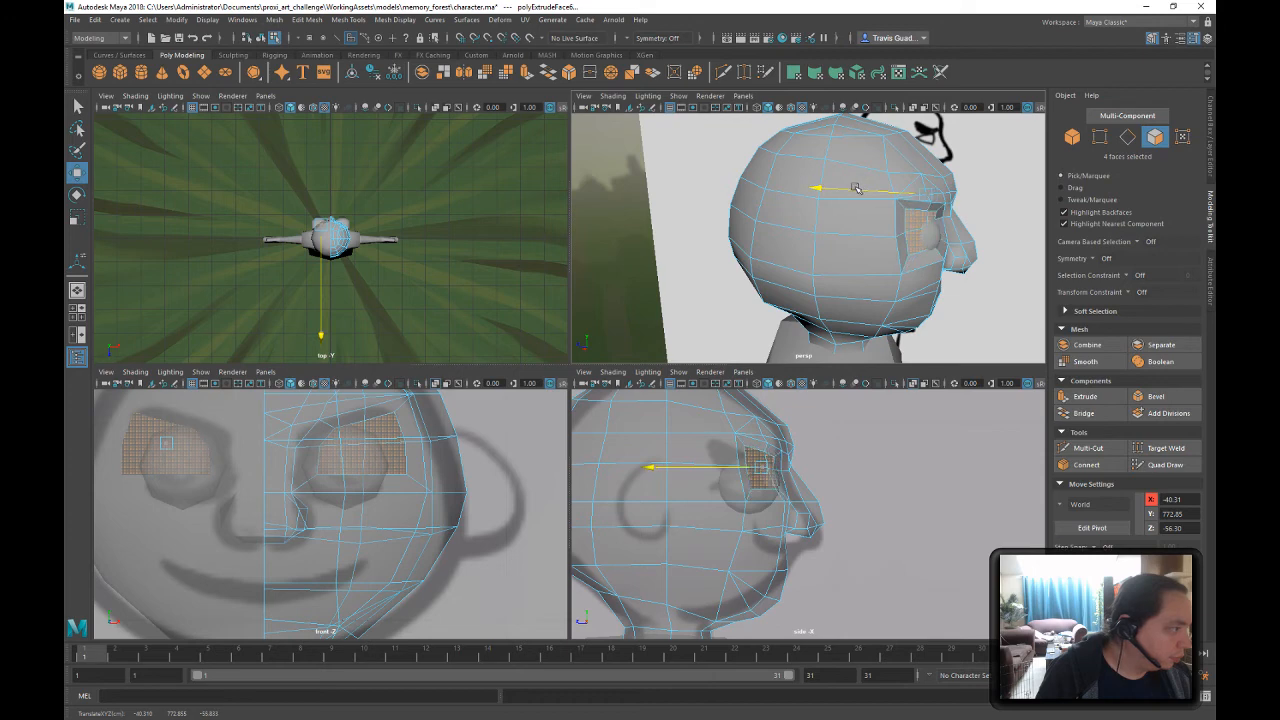
{"action": "left_click_drag", "start_coordinate": [924, 221], "coordinate": [837, 200], "text": "alt"}
{"action": "scroll", "coordinate": [765, 168], "scroll_direction": "up", "scroll_amount": 4}
{"action": "left_click_drag", "start_coordinate": [760, 166], "coordinate": [734, 228], "text": "alt"}
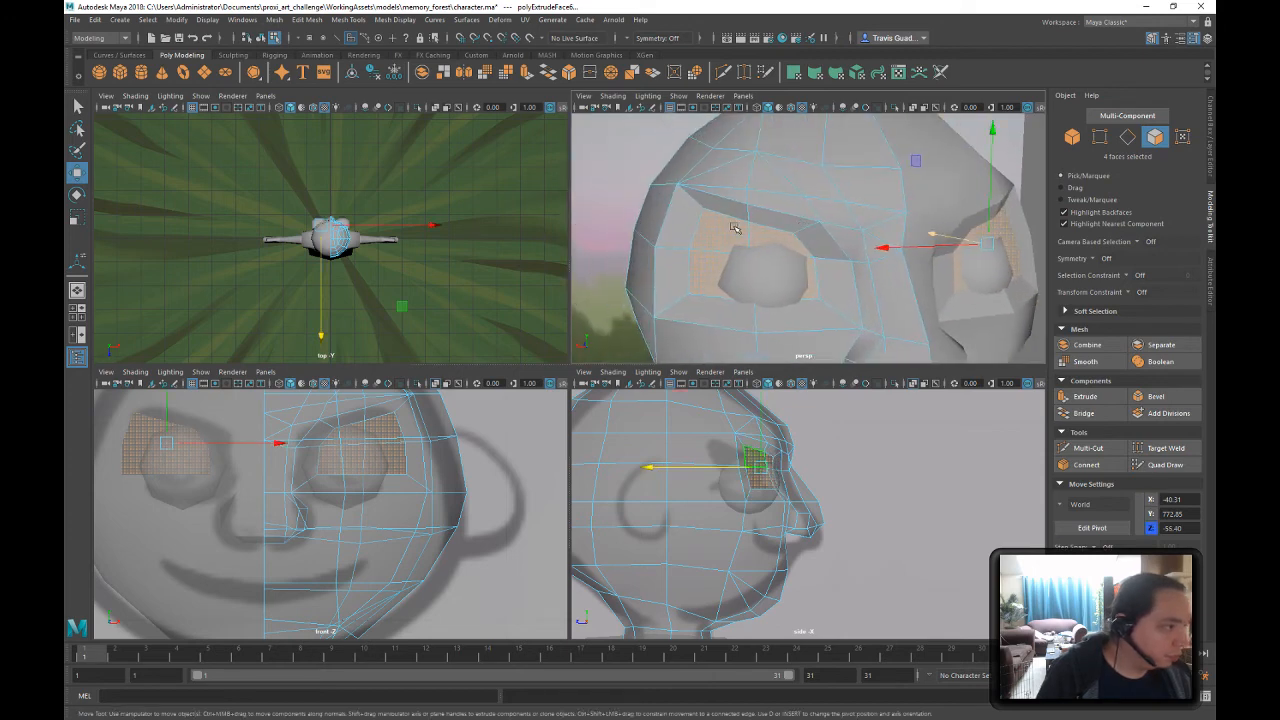
- Switch to vertex editing and adjust the upper vertices of the recessed eye socket to follow the brow
{"action": "right_click_drag", "start_coordinate": [797, 234], "coordinate": [794, 202]}
{"action": "left_click", "coordinate": [791, 231]}
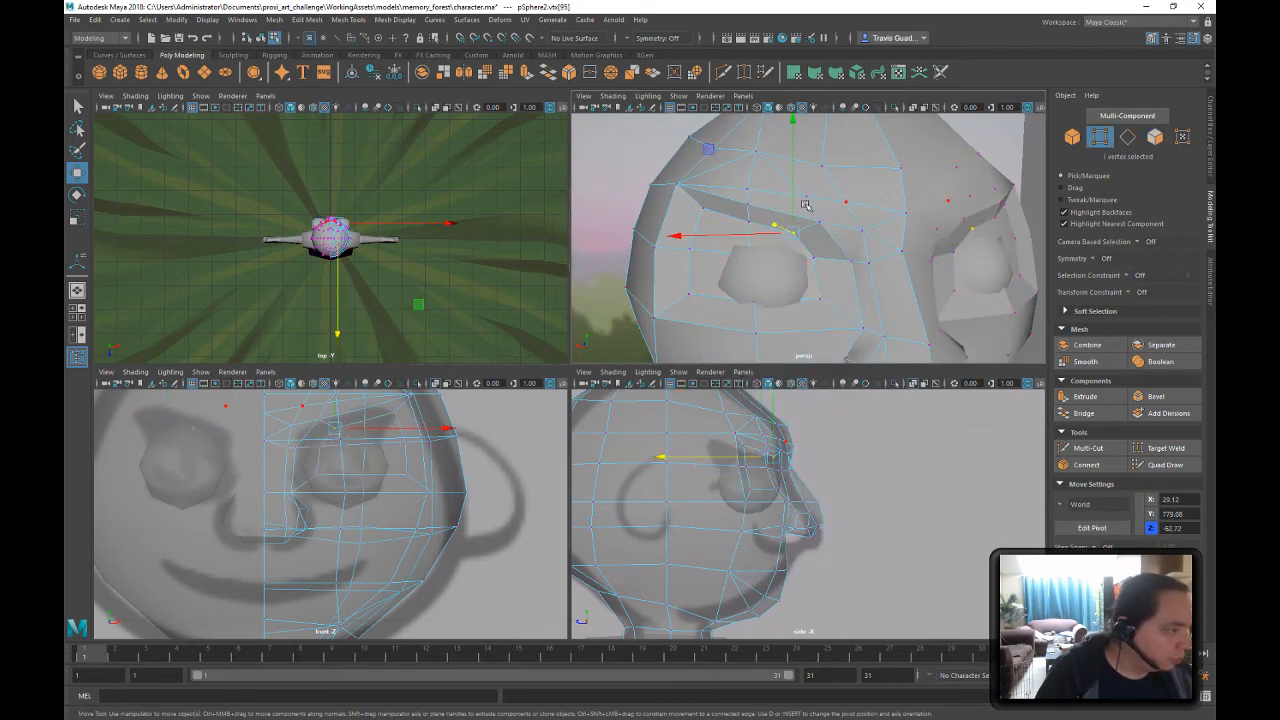
{"action": "left_click", "coordinate": [749, 204]}
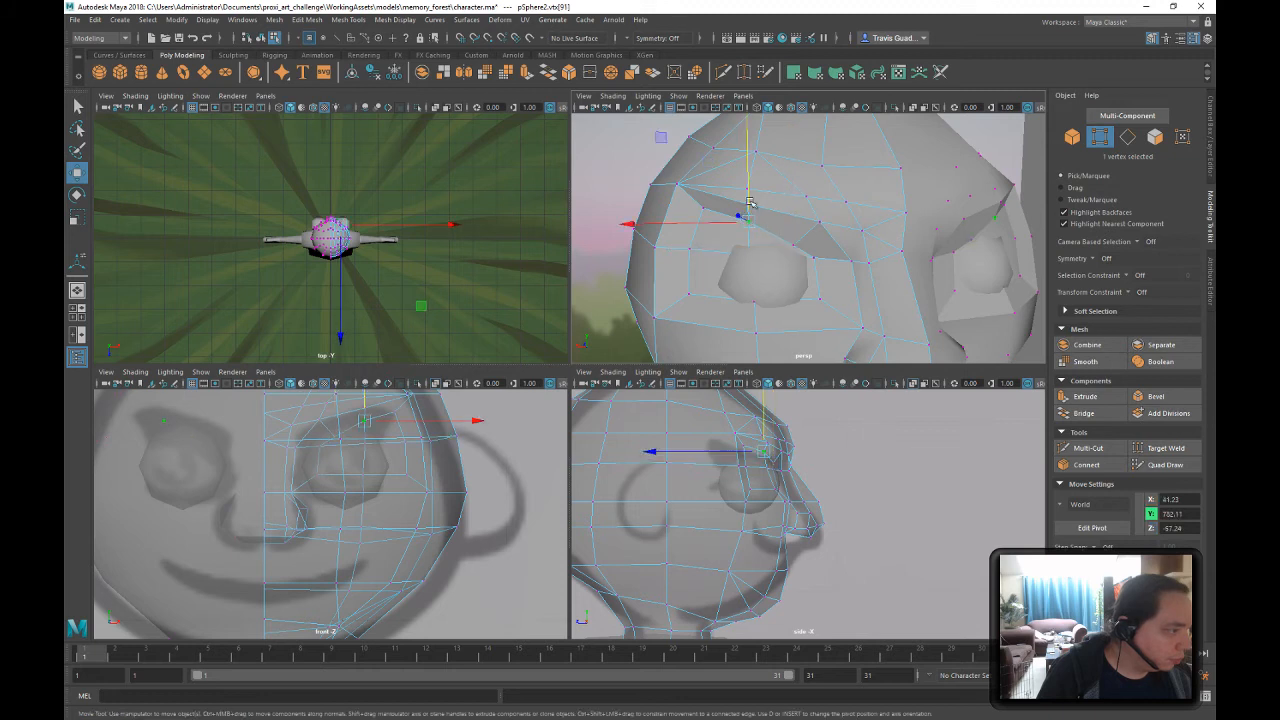
{"action": "left_click_drag", "start_coordinate": [744, 161], "coordinate": [727, 185]}
{"action": "left_click", "coordinate": [703, 207]}
- Move the three outer-corner vertices of the eye socket inward along X toward the eye and forward along Z
{"action": "left_click_drag", "start_coordinate": [801, 236], "coordinate": [685, 184], "text": "alt"}
{"action": "left_click", "coordinate": [691, 245]}
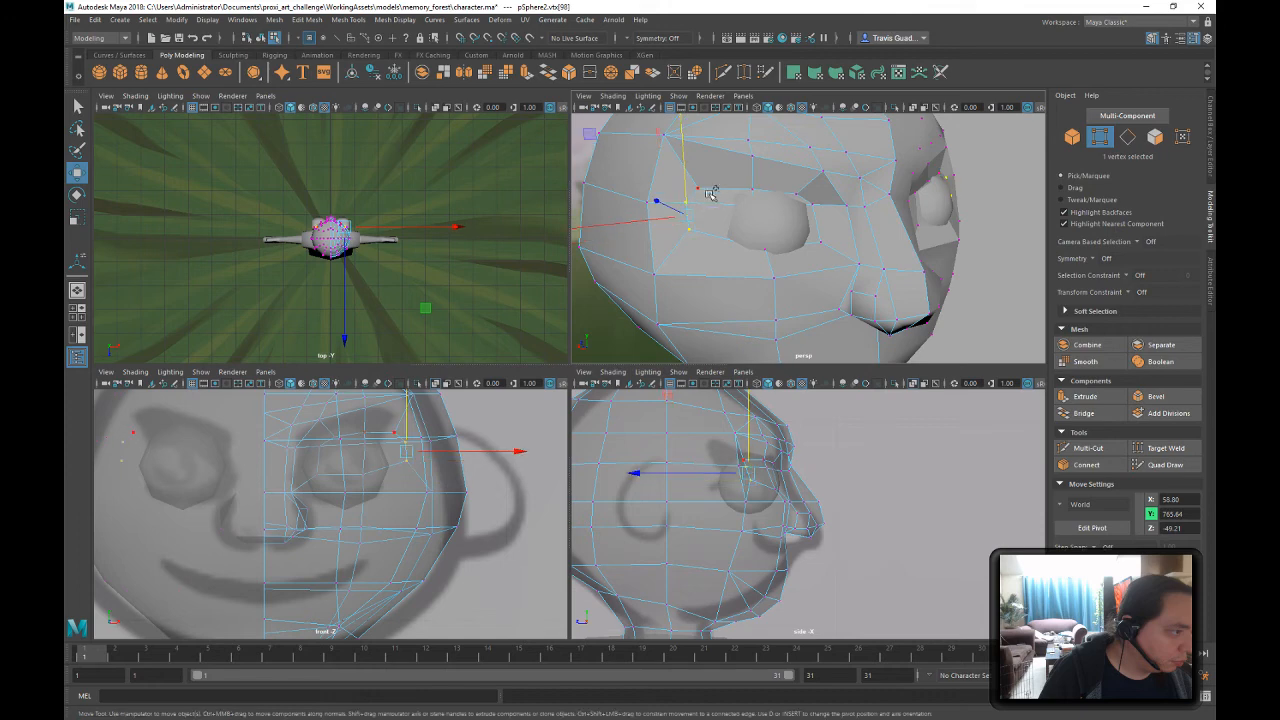
{"action": "left_click_drag", "start_coordinate": [720, 182], "coordinate": [680, 212], "text": "shift"}
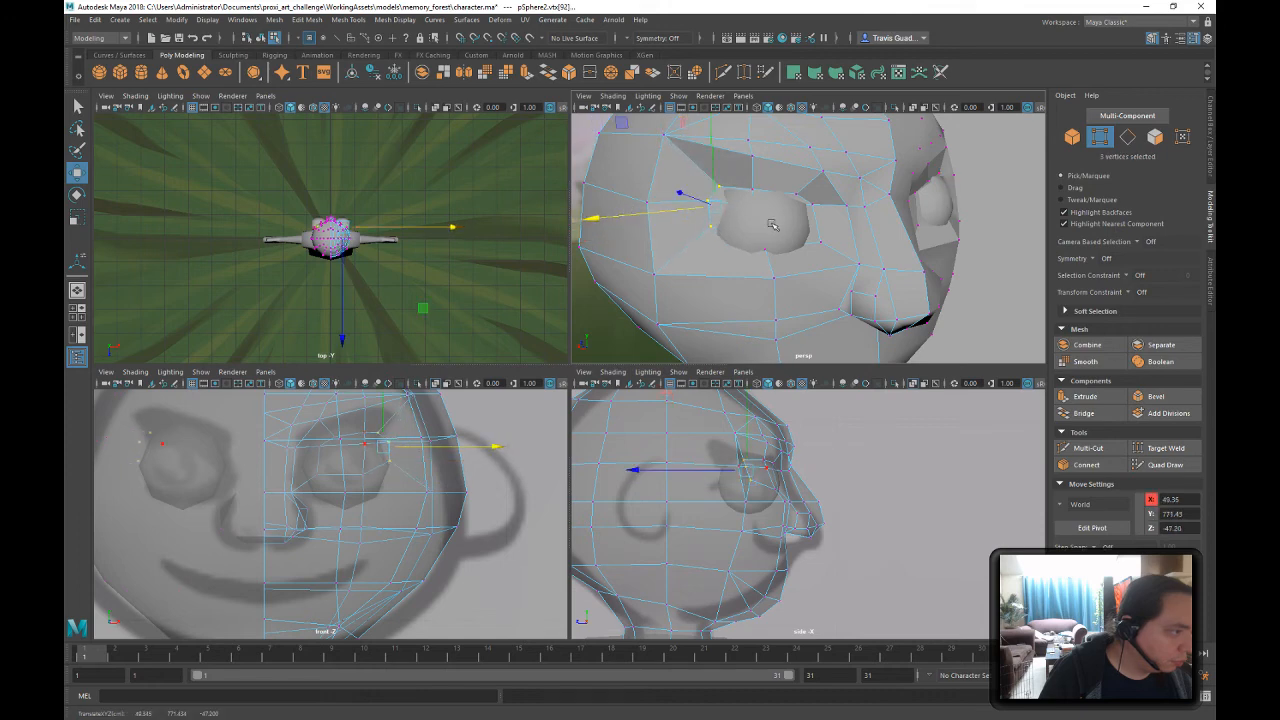
{"action": "left_click_drag", "start_coordinate": [773, 226], "coordinate": [820, 250], "text": "alt"}
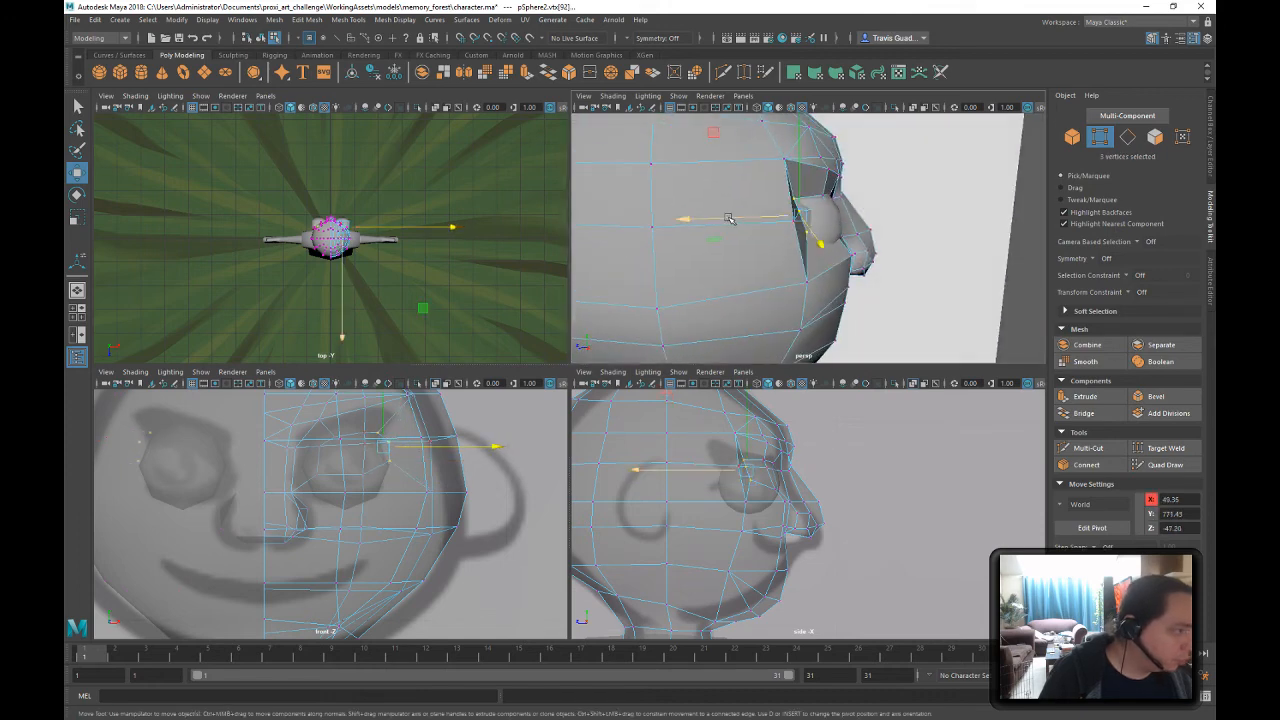
{"action": "left_click_drag", "start_coordinate": [728, 218], "coordinate": [748, 218]}
{"action": "left_click_drag", "start_coordinate": [843, 221], "coordinate": [800, 255], "text": "alt"}
{"action": "scroll", "coordinate": [804, 265], "scroll_direction": "up", "scroll_amount": 5}
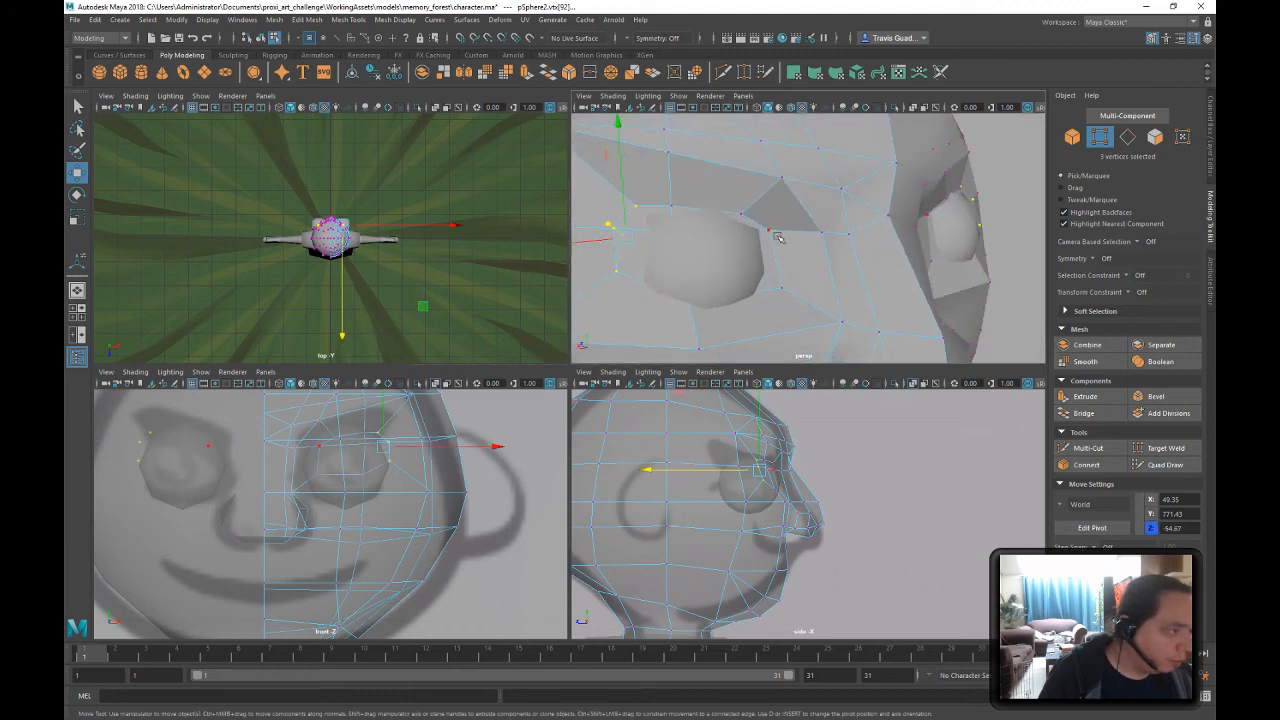
- Lower the two inner-corner vertices of the eye socket and reposition its bottom vertex in the XZ plane
{"action": "left_click_drag", "start_coordinate": [773, 181], "coordinate": [779, 197]}
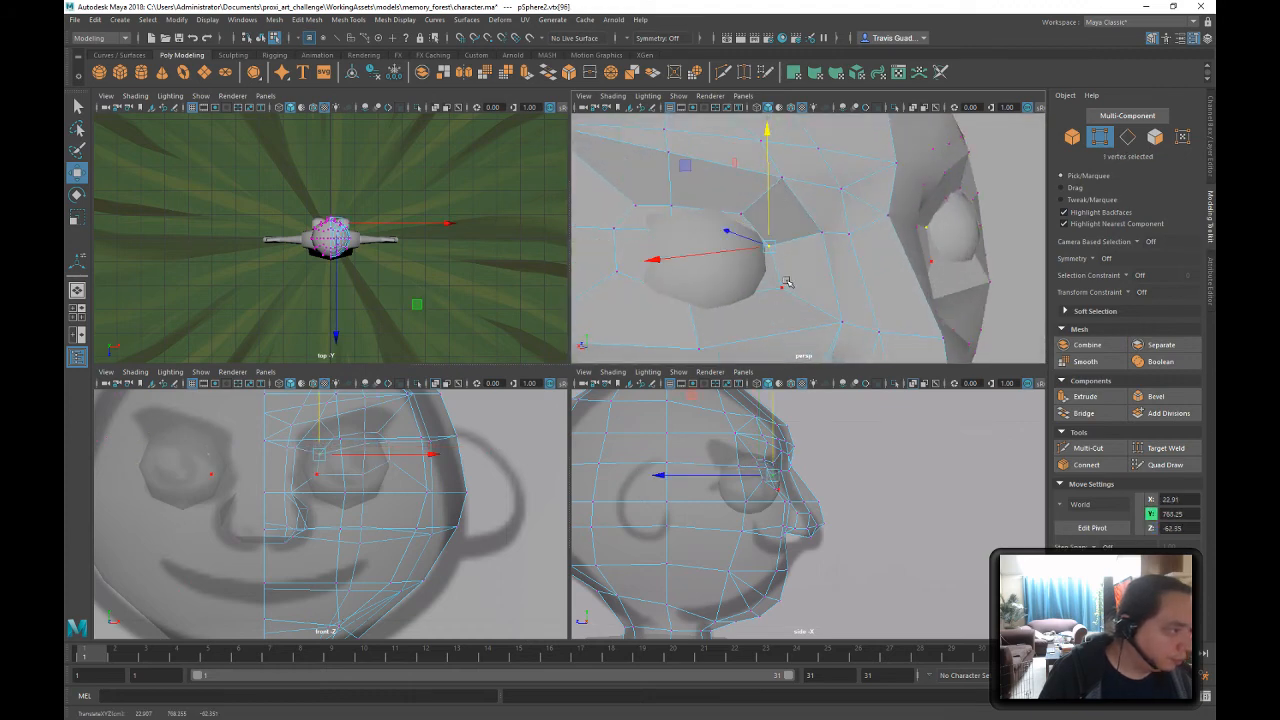
{"action": "left_click_drag", "start_coordinate": [787, 283], "coordinate": [787, 213]}
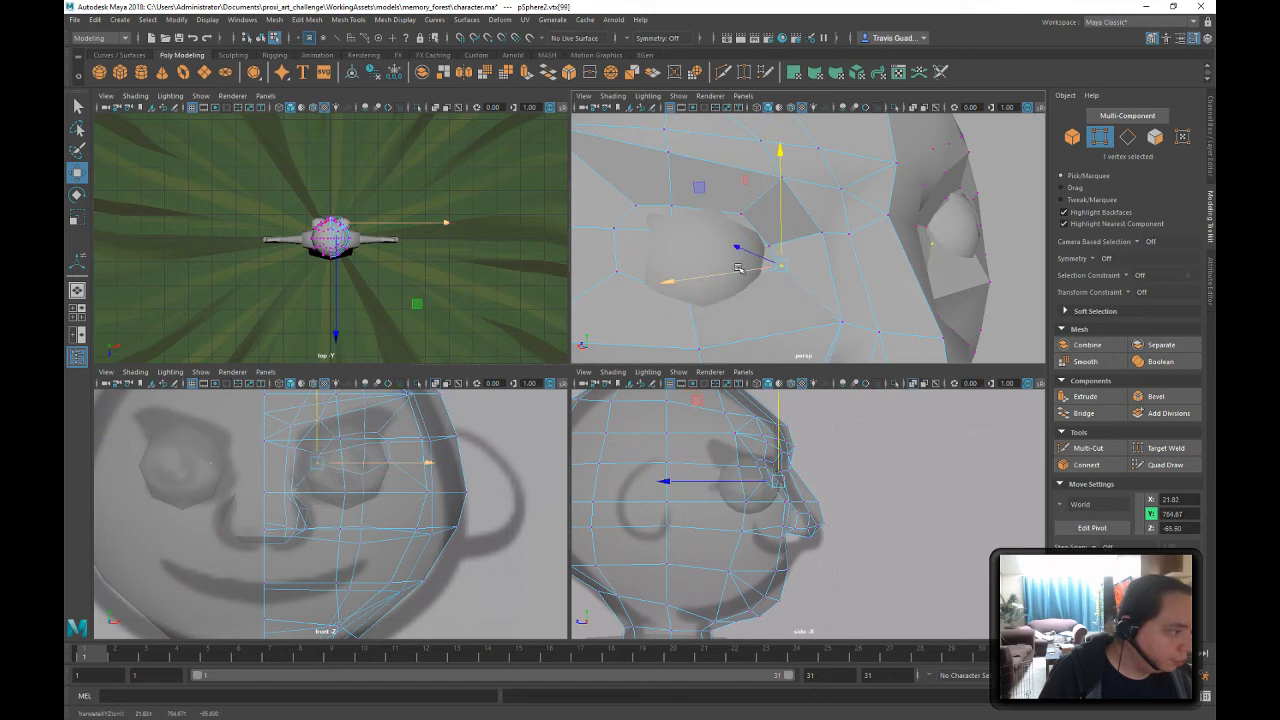
{"action": "left_click_drag", "start_coordinate": [738, 268], "coordinate": [706, 237], "text": "alt"}
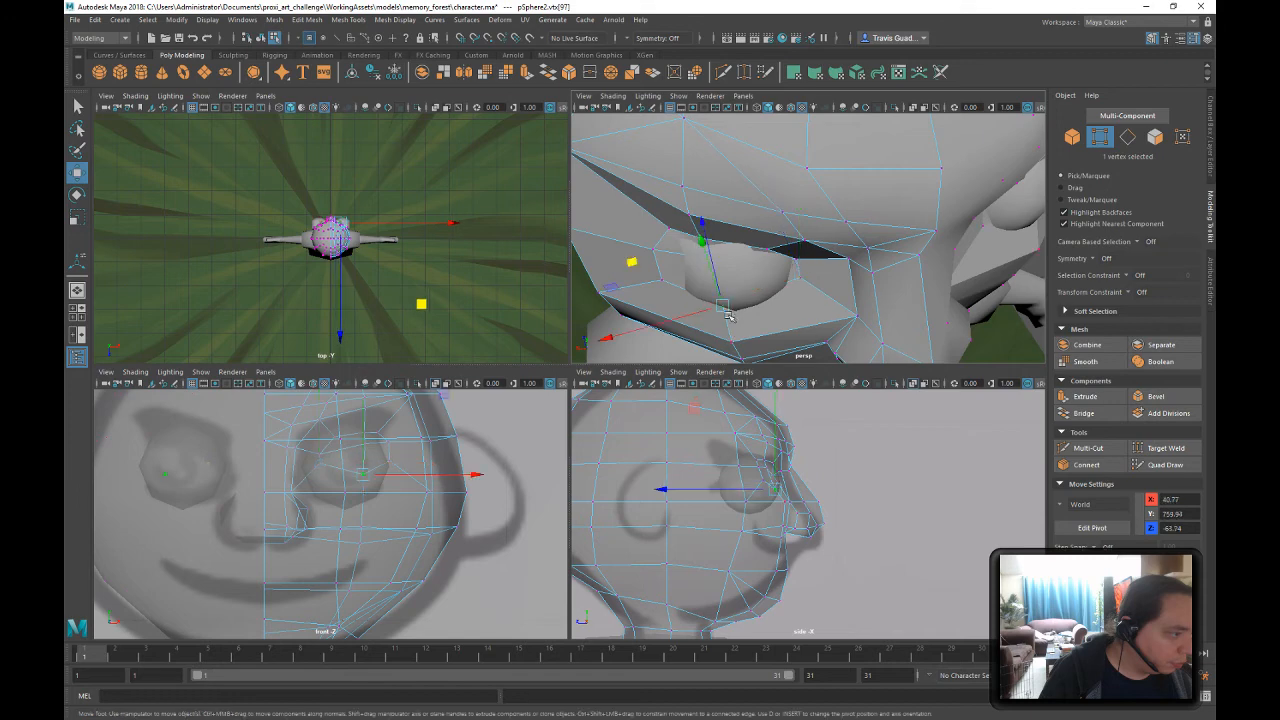
{"action": "middle_click_drag", "start_coordinate": [632, 263], "coordinate": [645, 268]}
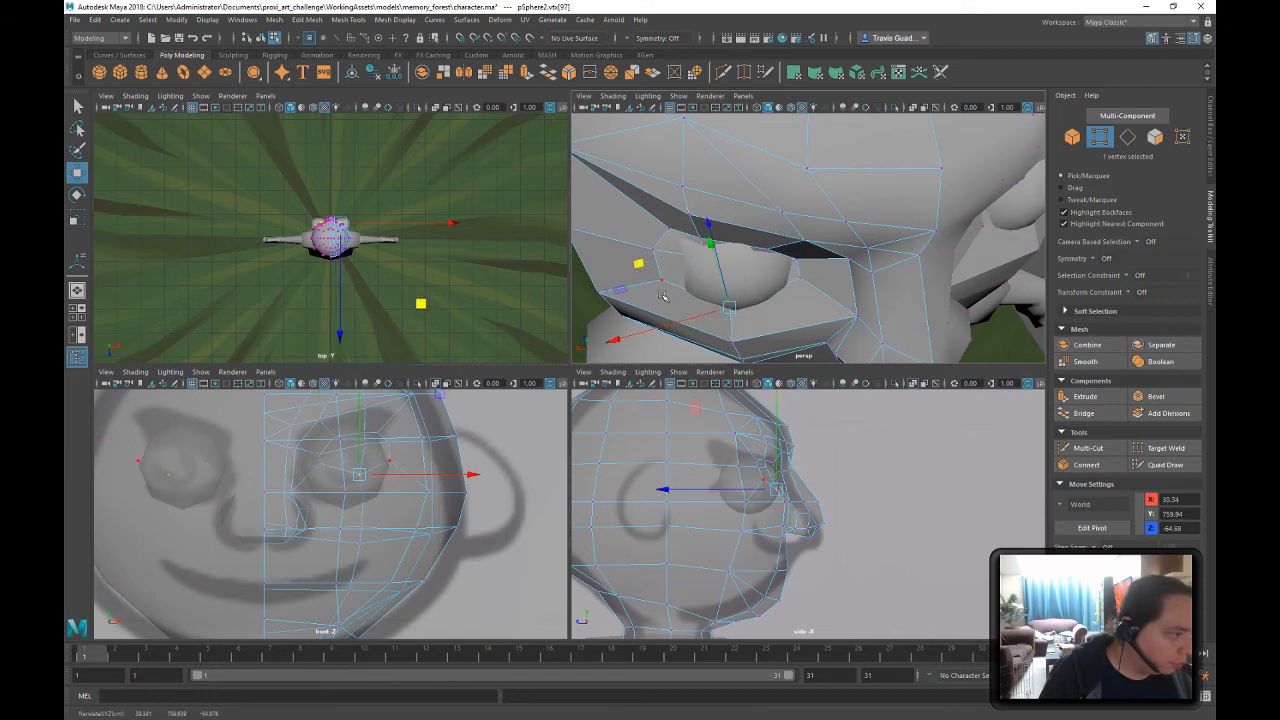
{"action": "left_click_drag", "start_coordinate": [662, 296], "coordinate": [675, 254], "text": "alt"}
{"action": "left_click_drag", "start_coordinate": [830, 238], "coordinate": [845, 230], "text": "alt"}
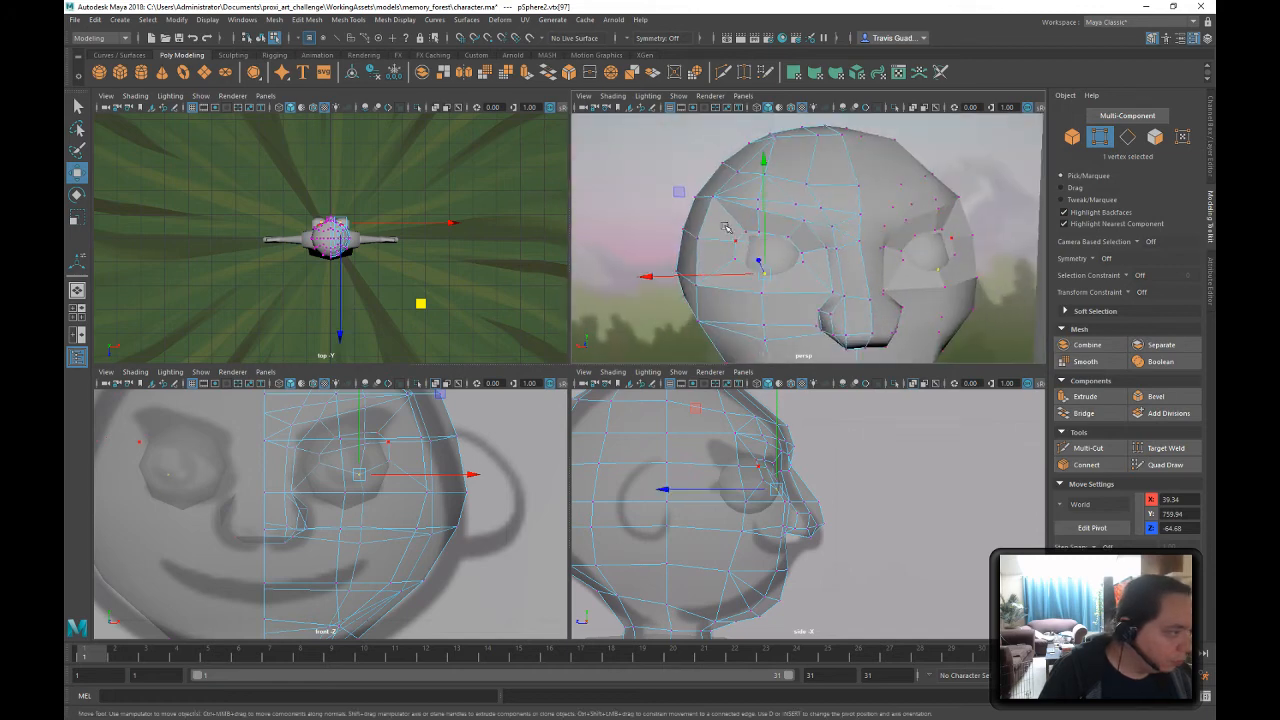
- Select the nine inner vertices of the eye socket and adjust their height along Y
{"action": "left_click_drag", "start_coordinate": [886, 288], "coordinate": [752, 338], "text": "alt"}
{"action": "left_click_drag", "start_coordinate": [760, 190], "coordinate": [820, 205]}
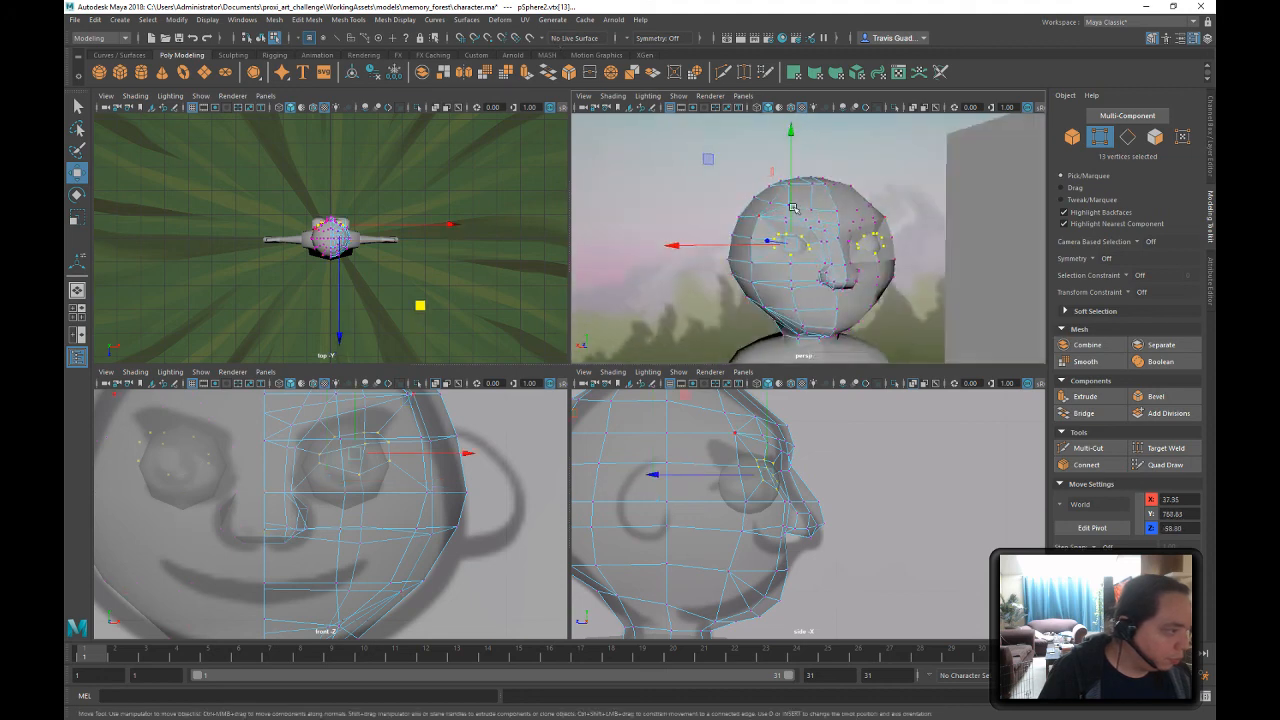
{"action": "right_click_drag", "start_coordinate": [820, 205], "coordinate": [787, 199], "text": "alt"}
{"action": "left_click_drag", "start_coordinate": [762, 192], "coordinate": [763, 190]}
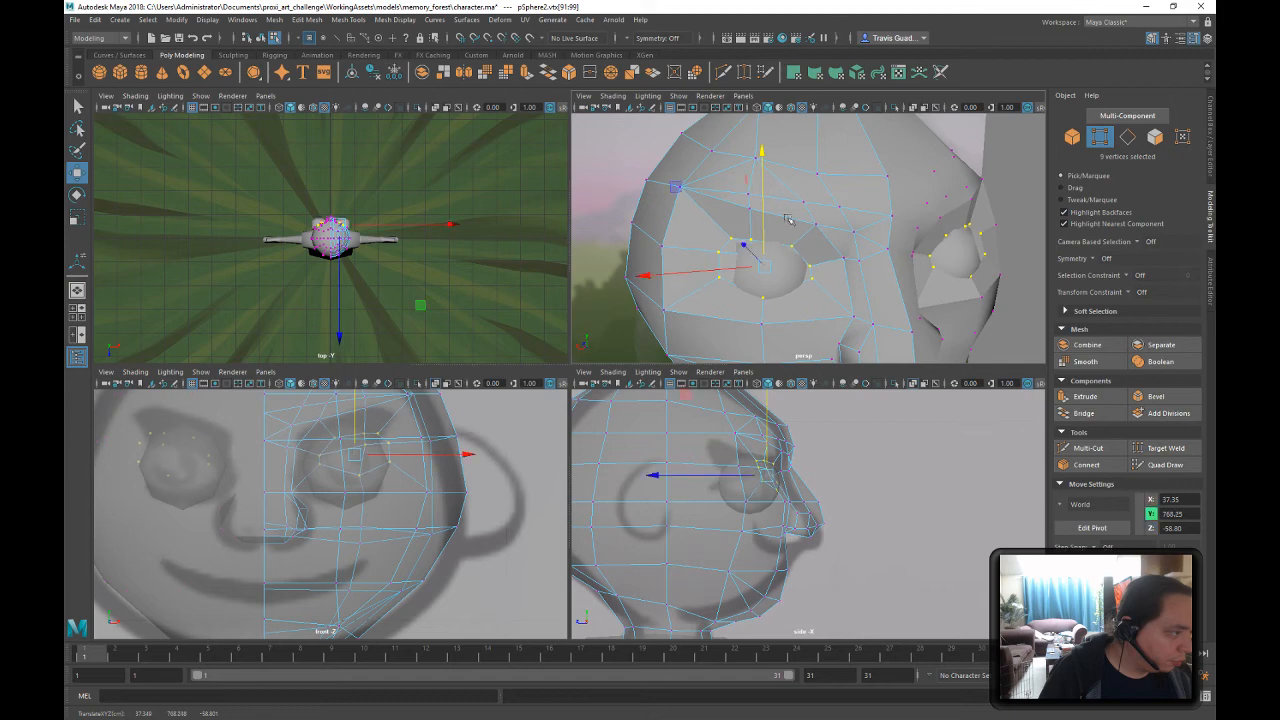
- Lower the two brow vertices above the eye and the vertex at the outer end of the brow
{"action": "left_click_drag", "start_coordinate": [787, 220], "coordinate": [818, 237], "text": "alt"}
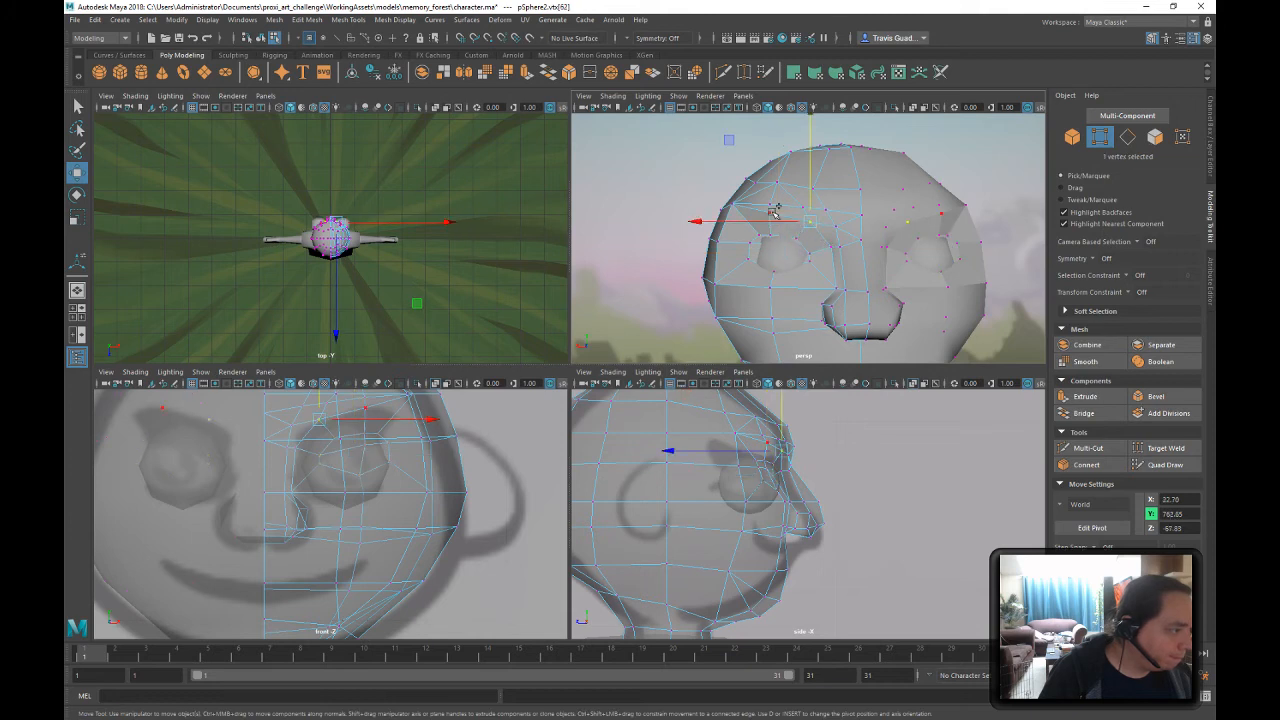
{"action": "left_click", "coordinate": [788, 164], "text": "shift"}
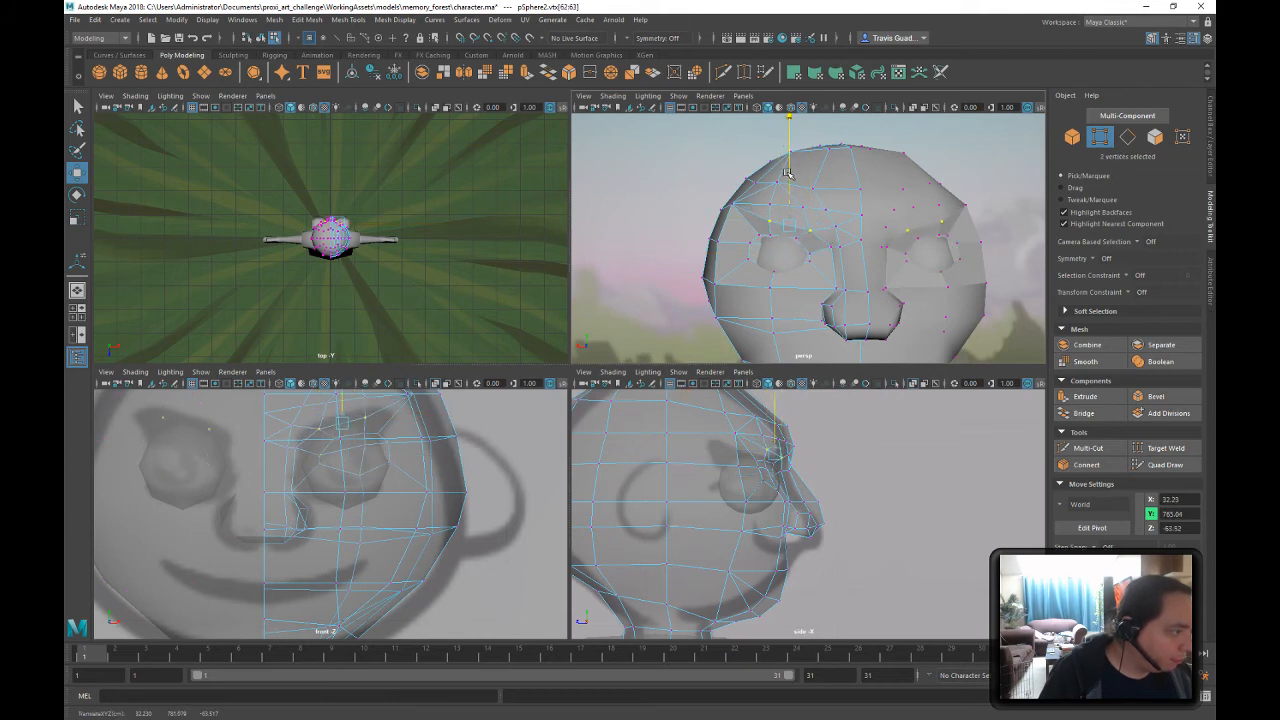
{"action": "left_click", "coordinate": [733, 206]}
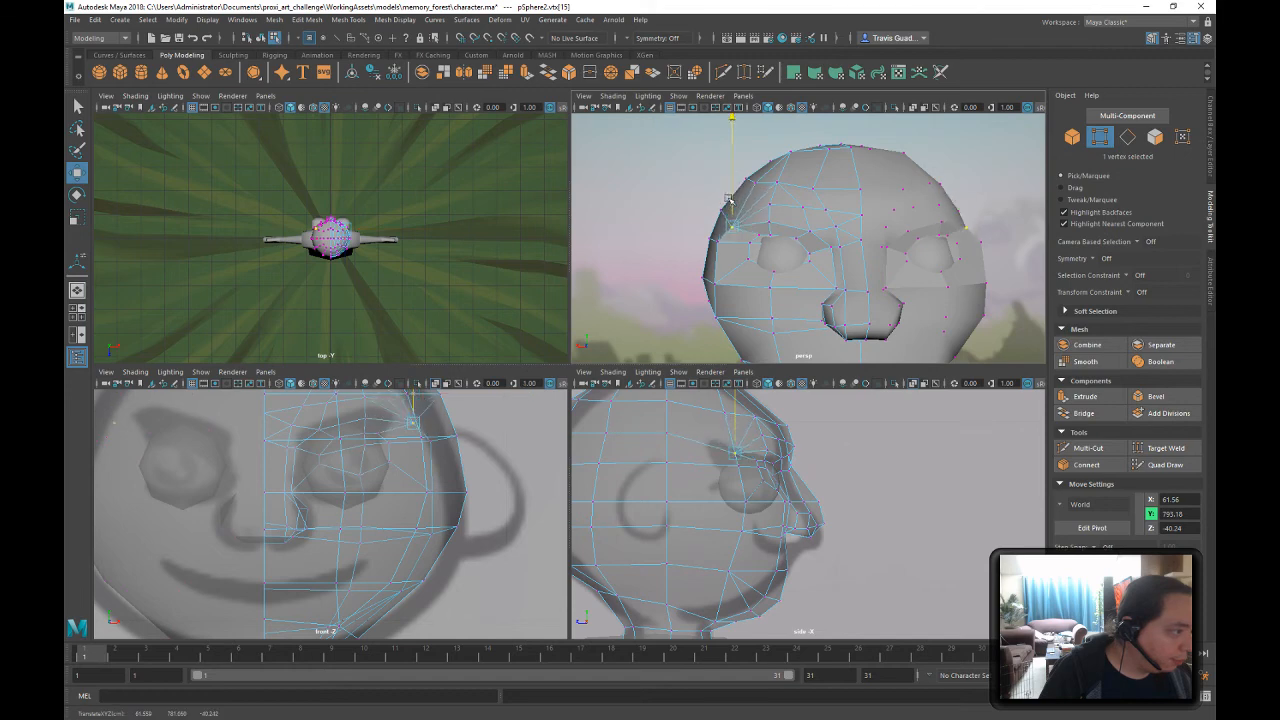
{"action": "left_click_drag", "start_coordinate": [828, 227], "coordinate": [752, 235], "text": "alt"}
{"action": "left_click", "coordinate": [749, 236]}
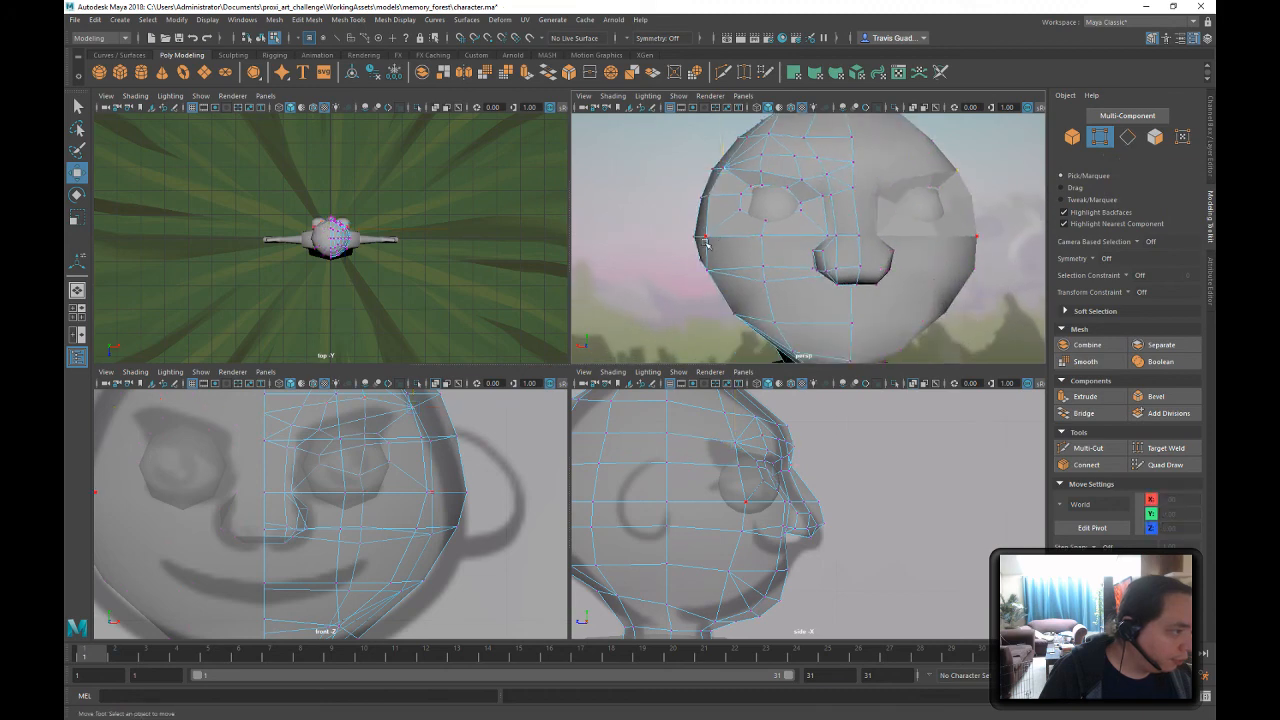
- Move the cheek vertex below the outer eye corner inward and forward in the XZ plane
{"action": "left_click", "coordinate": [705, 241]}
{"action": "scroll", "coordinate": [688, 239], "scroll_direction": "down", "scroll_amount": 4}
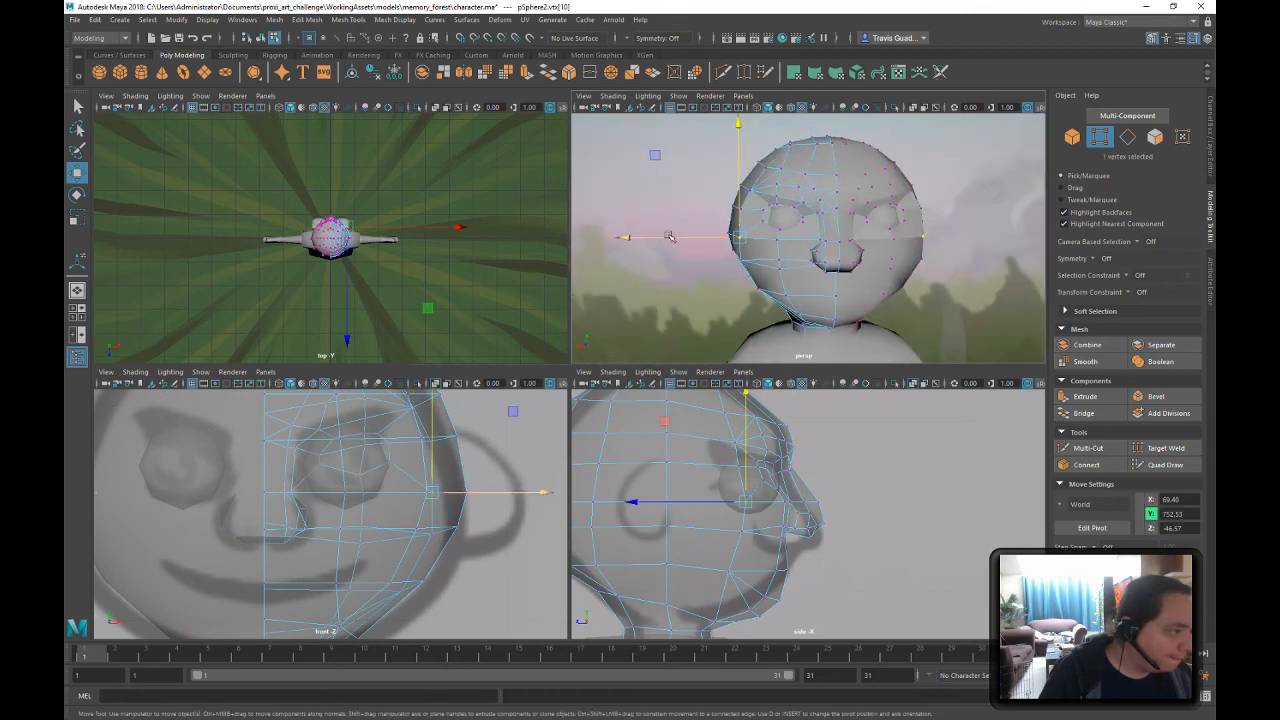
{"action": "left_click_drag", "start_coordinate": [669, 236], "coordinate": [748, 265], "text": "alt"}
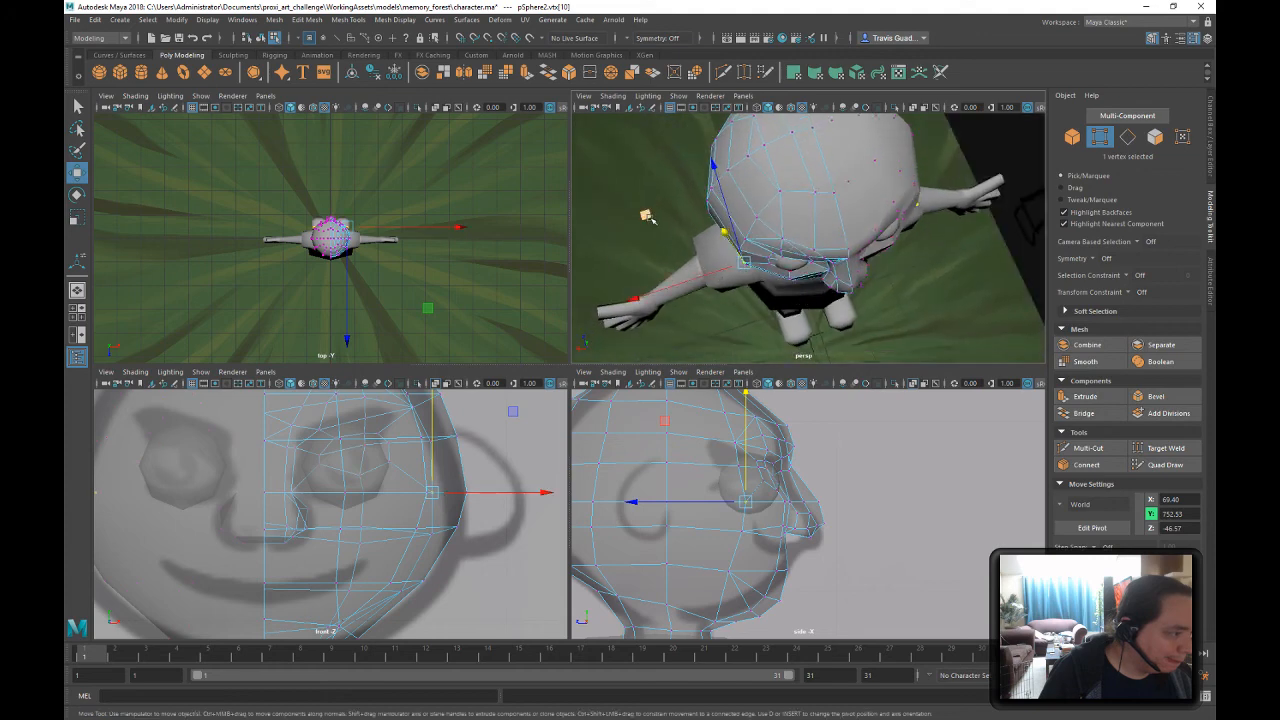
{"action": "left_click_drag", "start_coordinate": [648, 217], "coordinate": [662, 222]}
{"action": "left_click_drag", "start_coordinate": [777, 296], "coordinate": [740, 241], "text": "alt"}
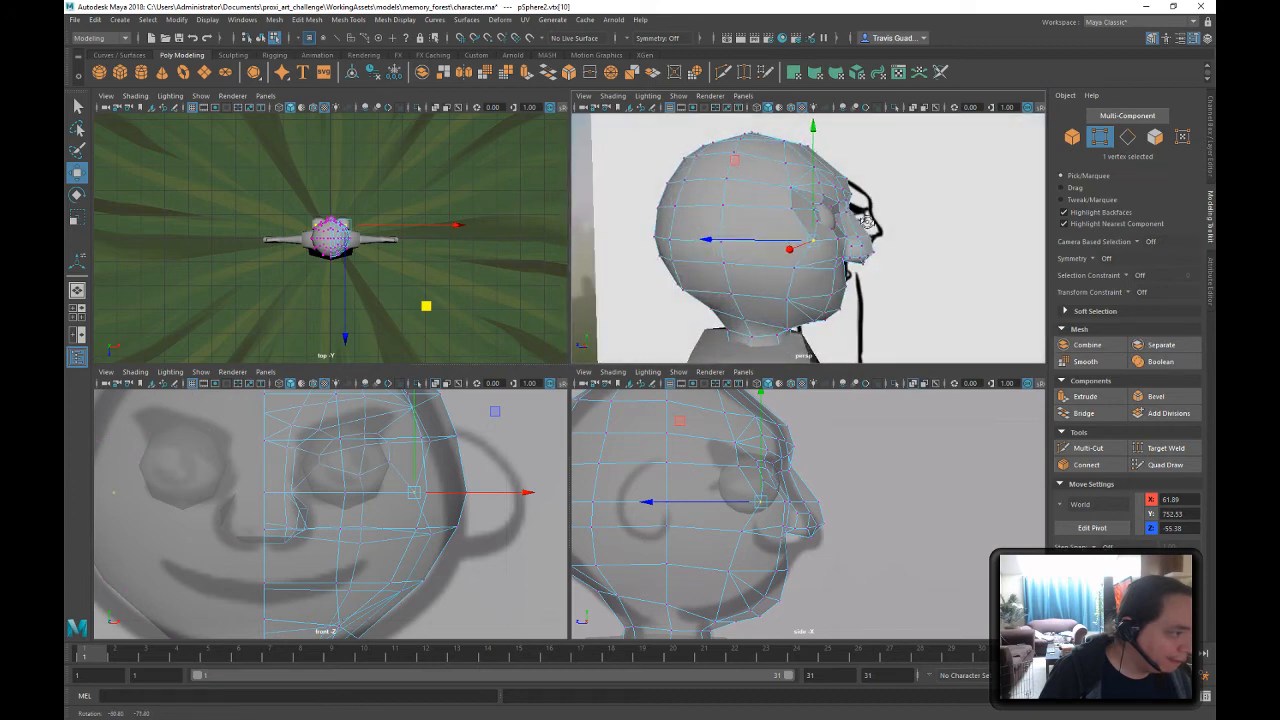
- Adjust the column of side vertices from the cheek down to the jaw along Z to even out their spacing
{"action": "left_click", "coordinate": [740, 241]}
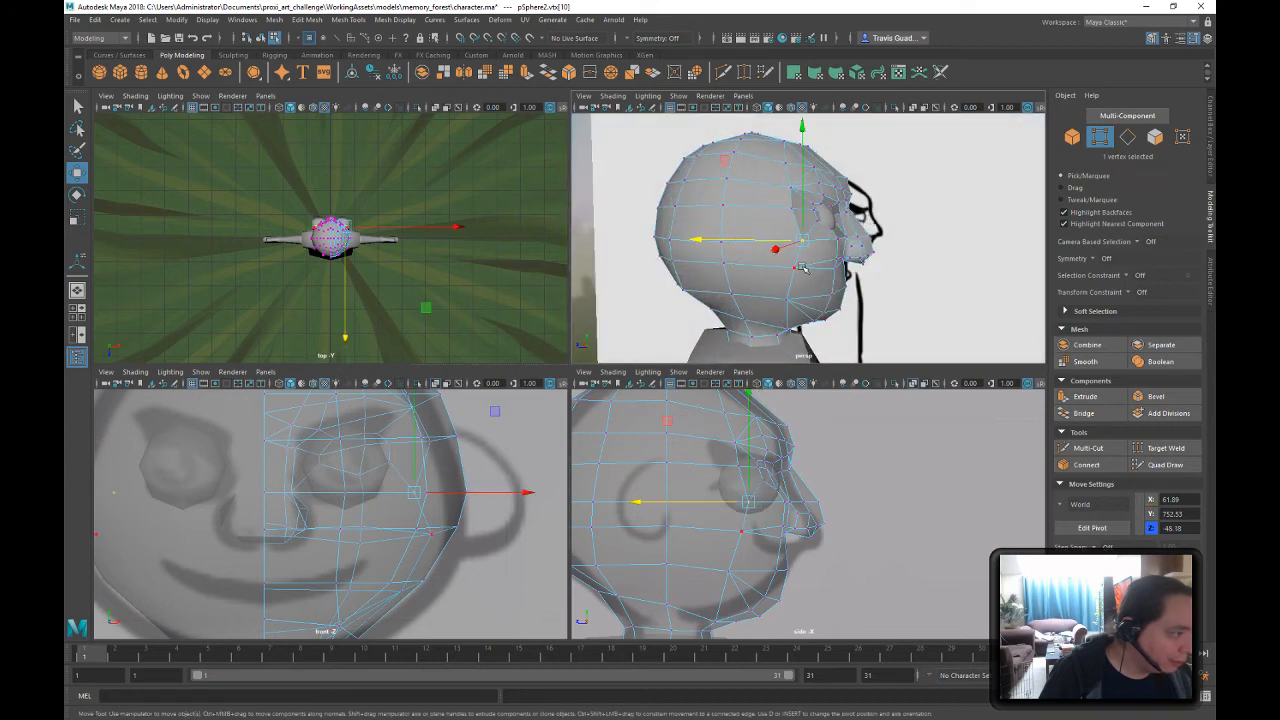
{"action": "left_click_drag", "start_coordinate": [705, 265], "coordinate": [732, 293]}
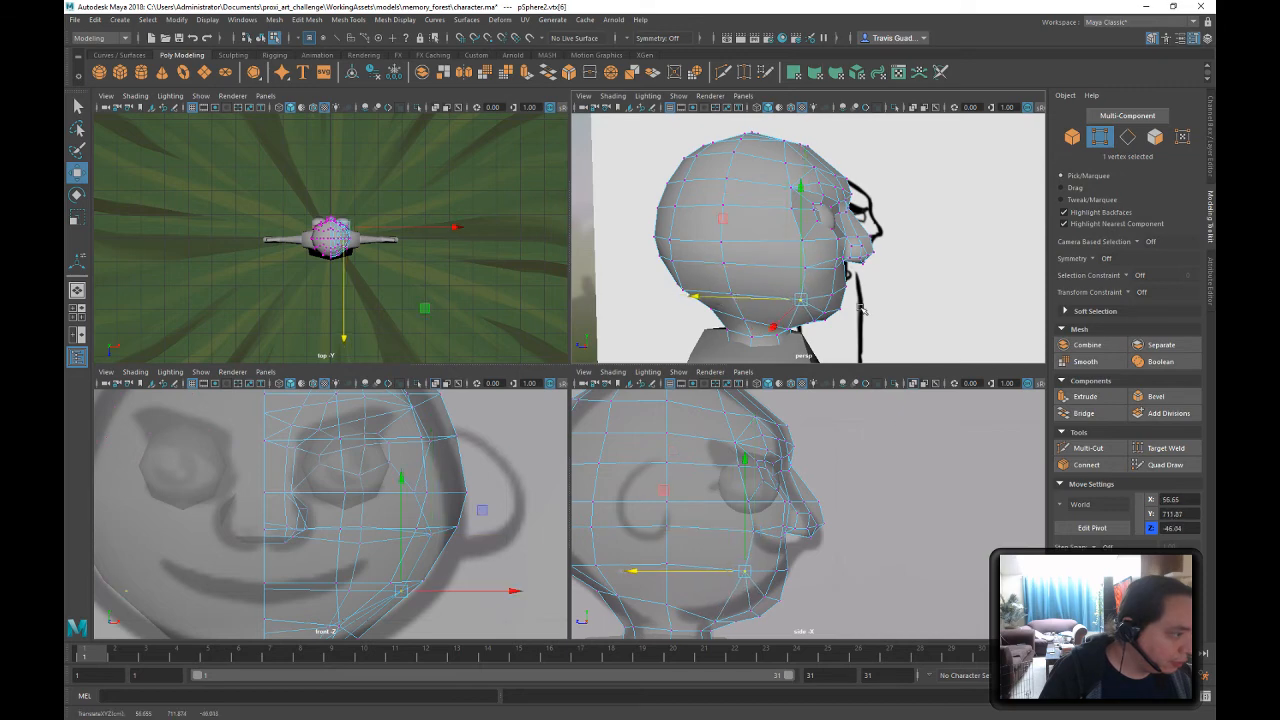
{"action": "left_click_drag", "start_coordinate": [860, 310], "coordinate": [850, 265], "text": "alt"}
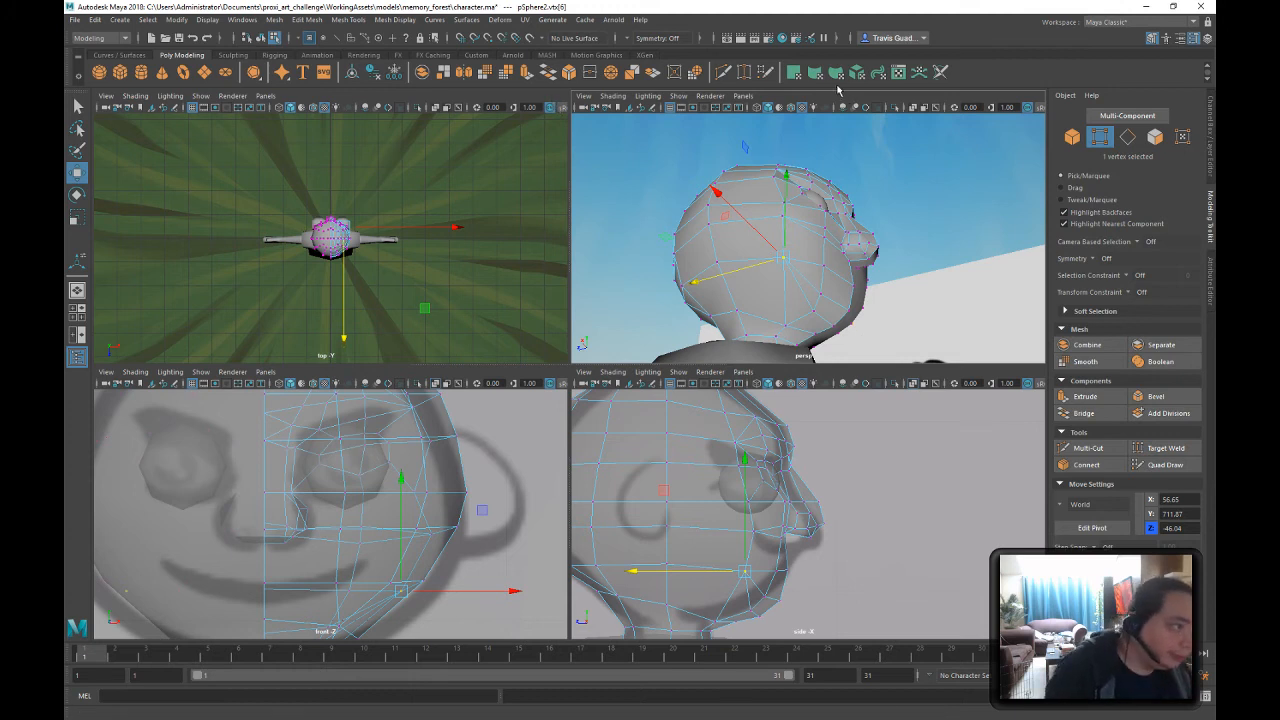
- Cut a new edge across the underside of the jaw with the Multi-Cut tool and return to selection
{"action": "left_click", "coordinate": [1088, 448]}
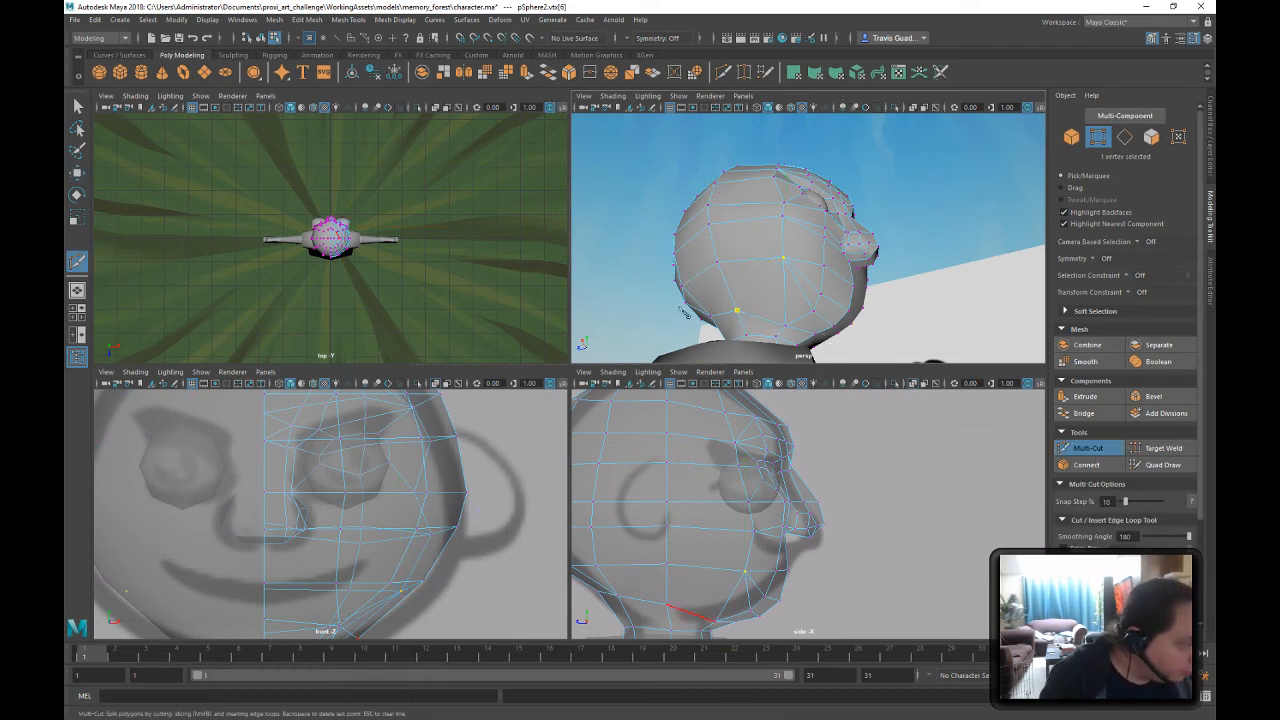
{"action": "left_click", "coordinate": [797, 313]}
{"action": "left_click_drag", "start_coordinate": [797, 313], "coordinate": [810, 331], "text": "alt"}
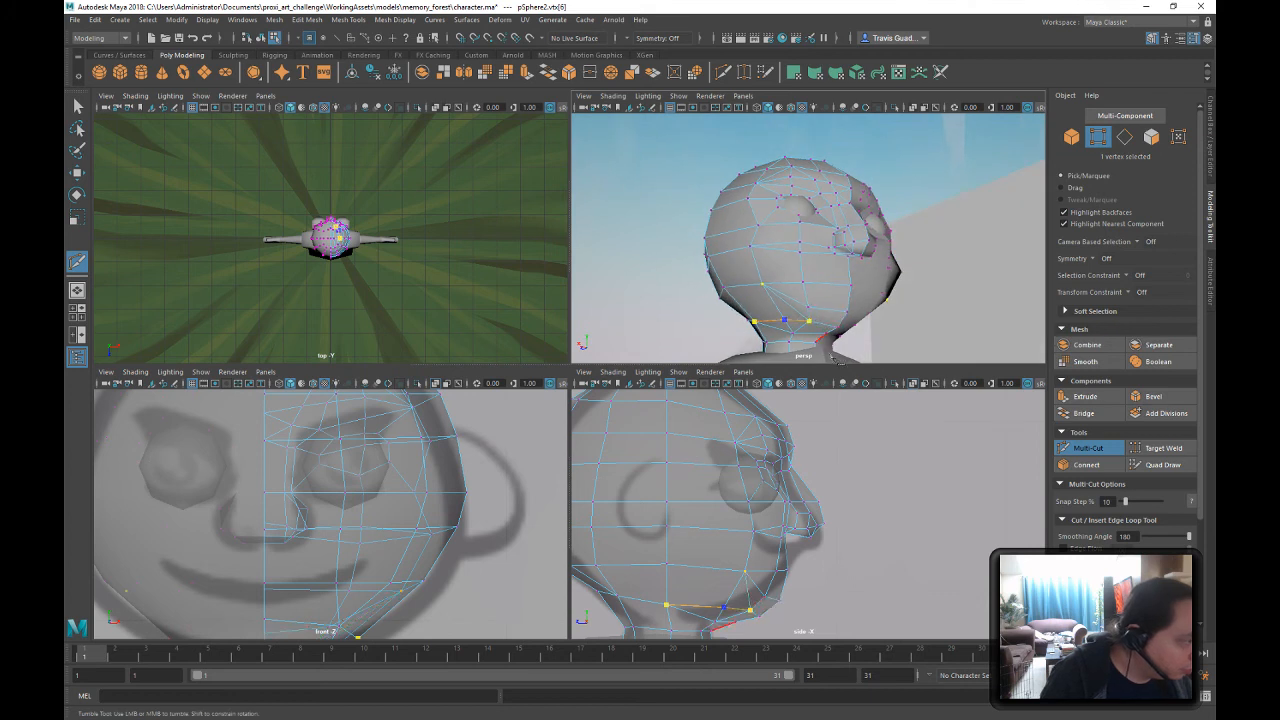
{"action": "left_click", "coordinate": [78, 105]}
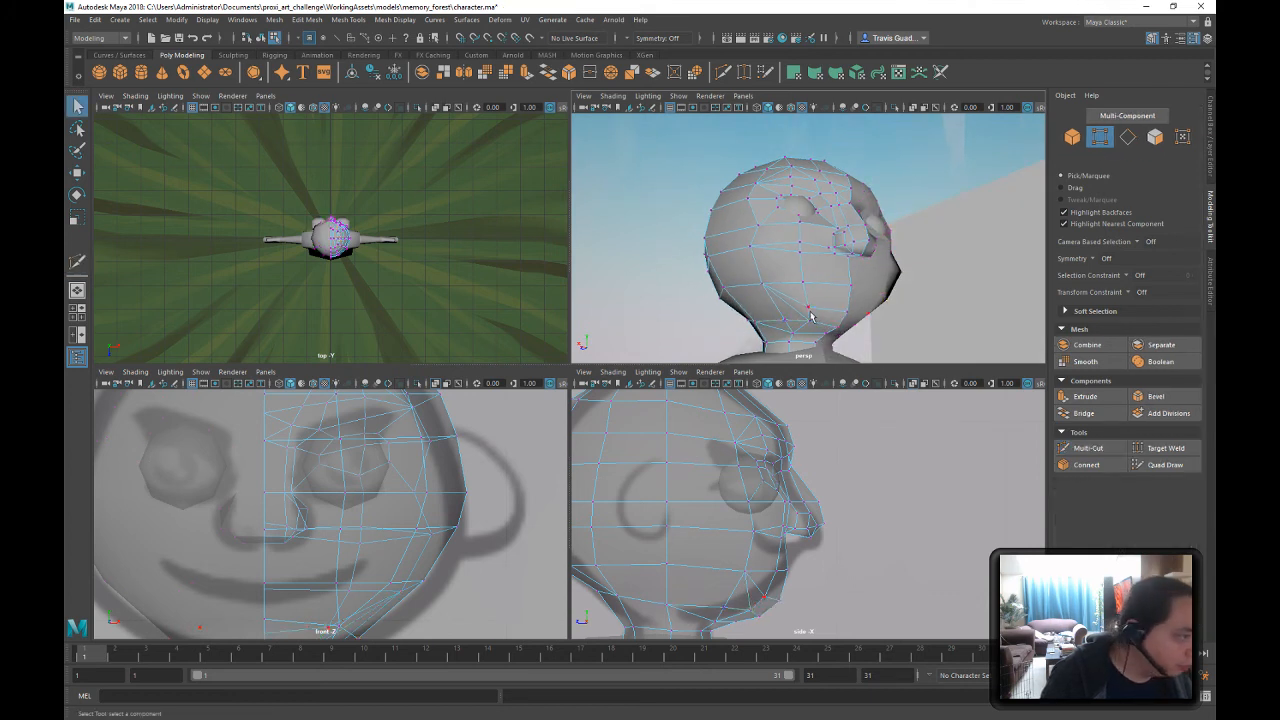
- Reposition the new vertex under the jaw in the XZ plane, and switch to edge editing with nothing selected
{"action": "left_click", "coordinate": [797, 321]}
{"action": "key", "text": "w"}
{"action": "left_click_drag", "start_coordinate": [797, 321], "coordinate": [770, 286], "text": "alt"}
{"action": "middle_click_drag", "start_coordinate": [721, 311], "coordinate": [716, 311]}
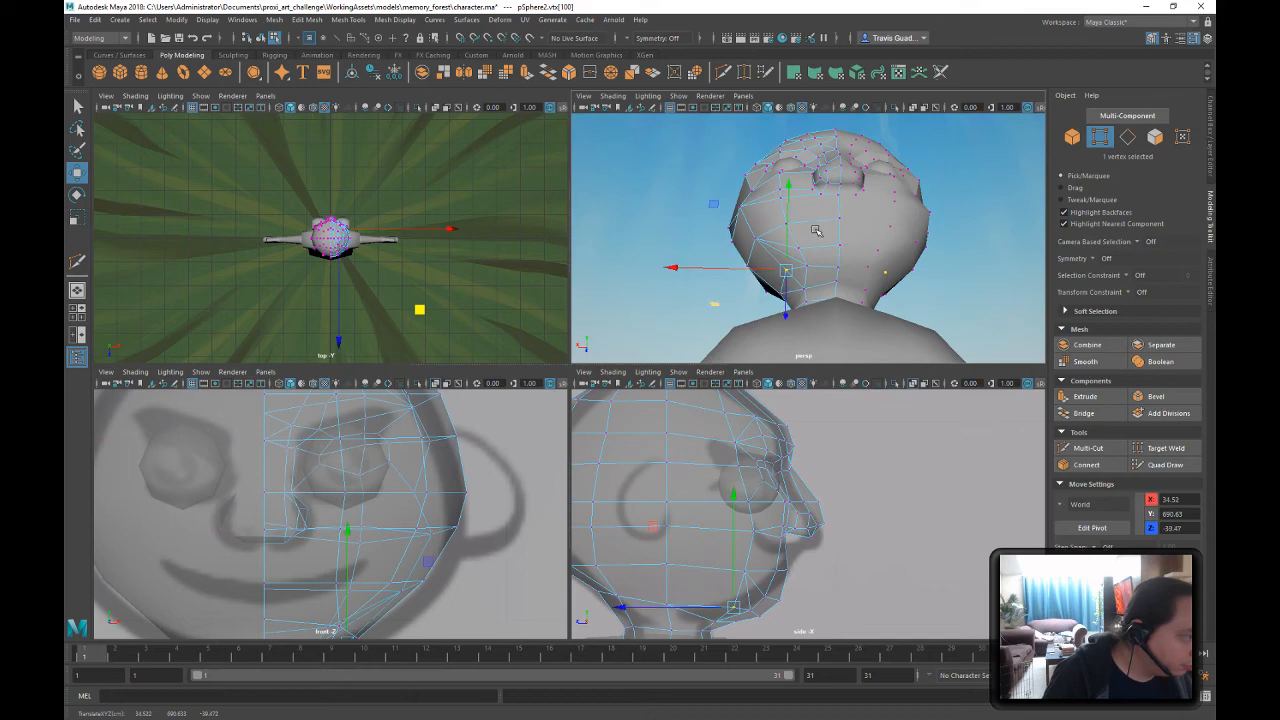
{"action": "left_click_drag", "start_coordinate": [816, 231], "coordinate": [840, 296], "text": "alt"}
{"action": "right_click_drag", "start_coordinate": [840, 296], "coordinate": [833, 267]}
{"action": "left_click", "coordinate": [895, 331]}
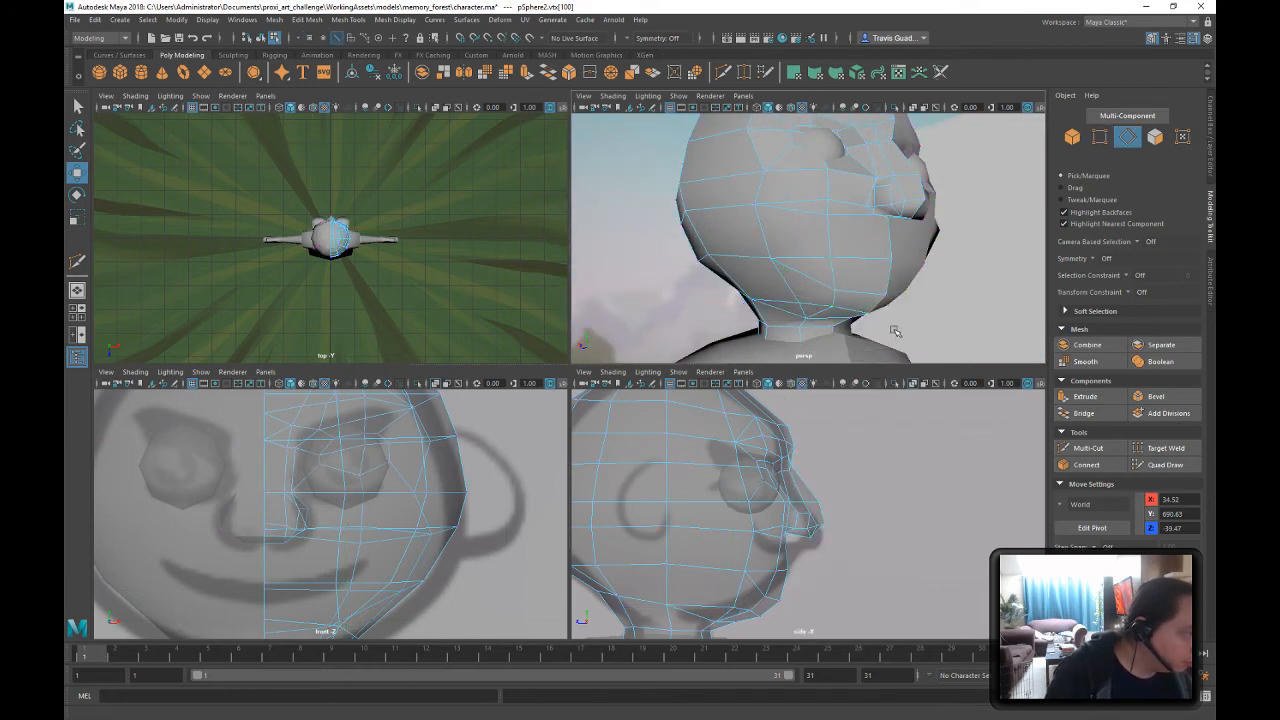
- Switch to face editing, select the four inner eye-socket faces, extrude them and scale the result inward
{"action": "left_click_drag", "start_coordinate": [895, 331], "coordinate": [823, 237], "text": "alt"}
{"action": "scroll", "coordinate": [830, 255], "scroll_direction": "down", "scroll_amount": 4}
{"action": "right_click_drag", "start_coordinate": [805, 236], "coordinate": [806, 268]}
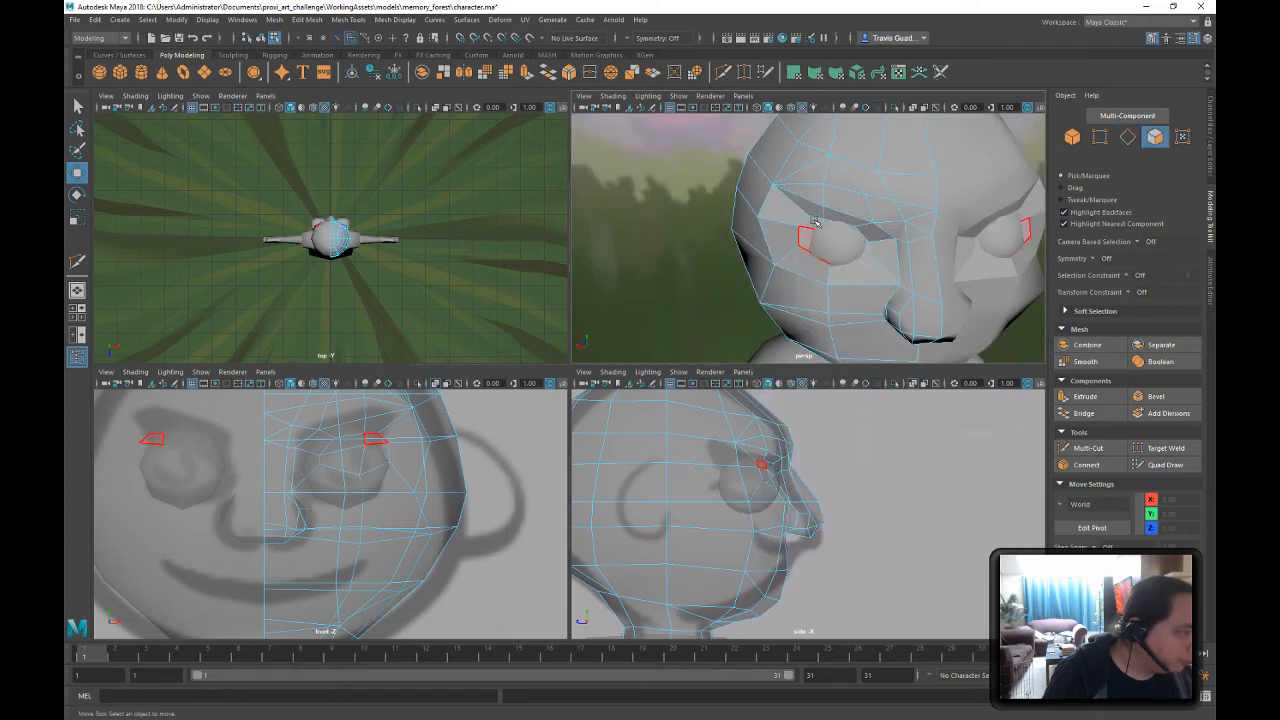
{"action": "left_click", "coordinate": [812, 229]}
{"action": "left_click", "coordinate": [853, 232], "text": "shift"}
{"action": "left_click", "coordinate": [846, 242], "text": "shift"}
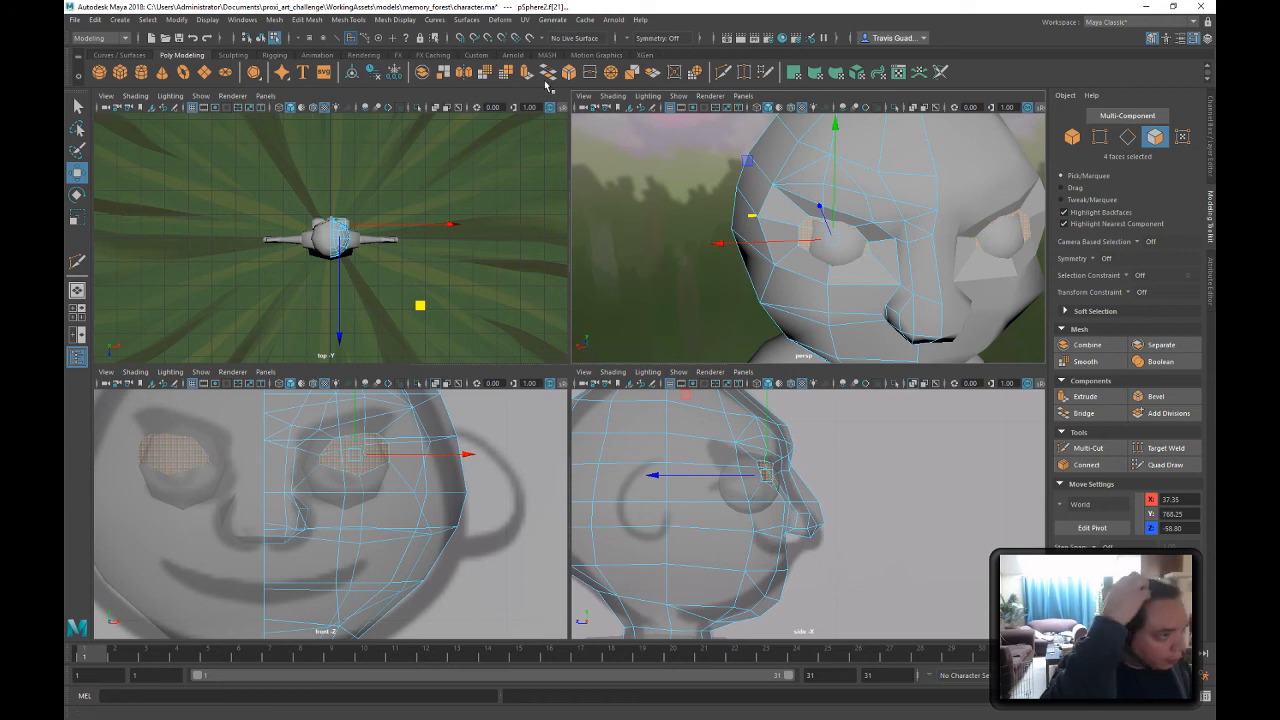
{"action": "key", "text": "ctrl+e"}
{"action": "key", "text": "r"}
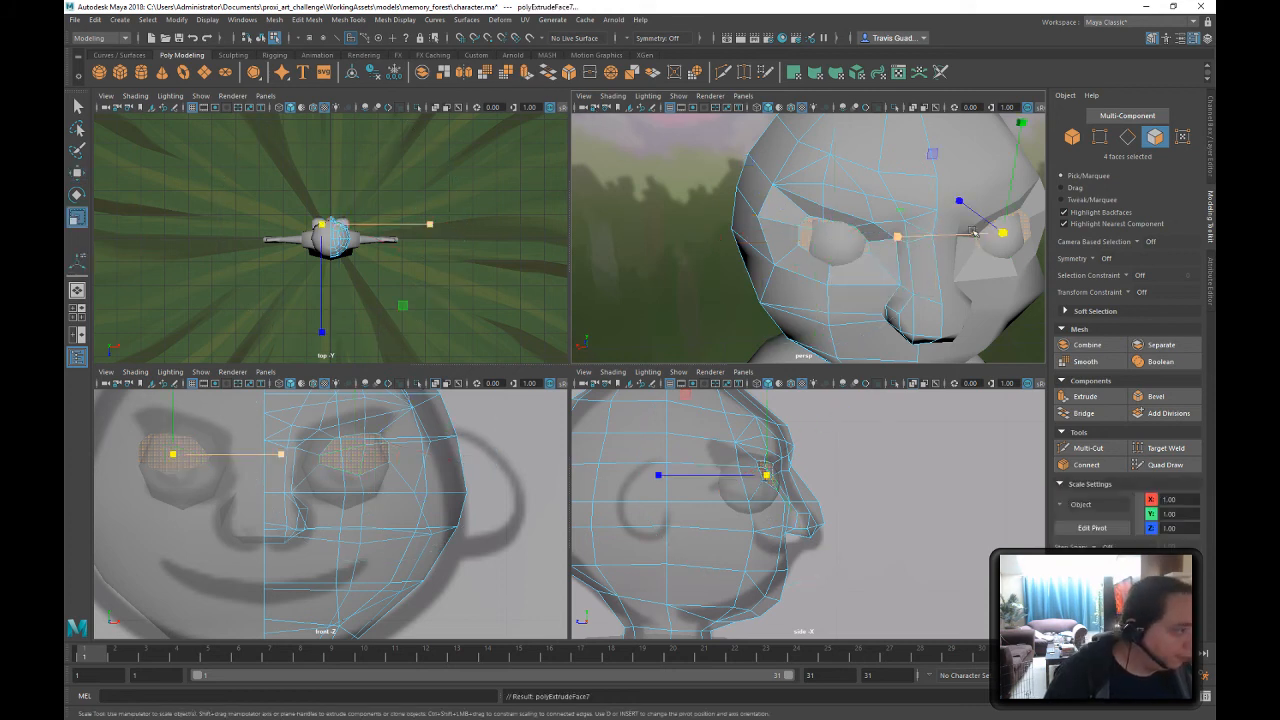
{"action": "left_click_drag", "start_coordinate": [1004, 232], "coordinate": [865, 196]}
- Delete the four scaled-down faces to open a hole behind the eyeball
{"action": "key", "text": "w"}
{"action": "key", "text": "Delete"}
{"action": "scroll", "coordinate": [745, 186], "scroll_direction": "down", "scroll_amount": 5}
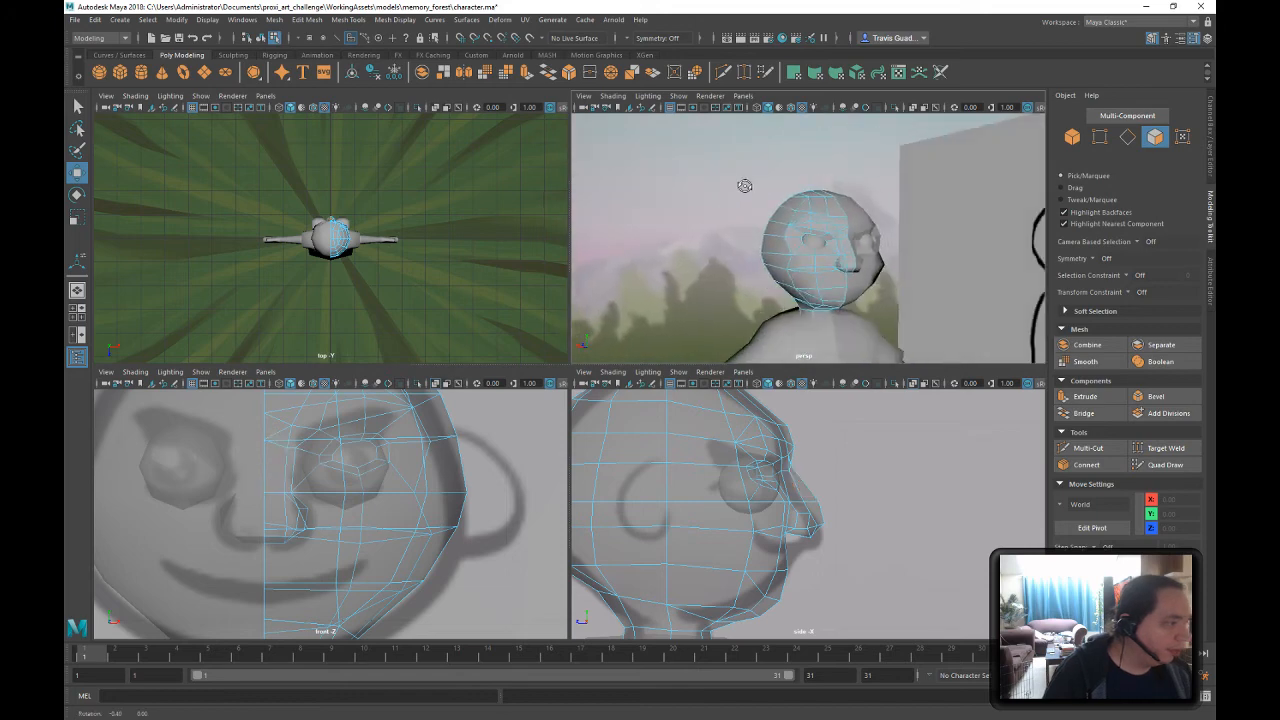
- Return to object selection, select the head half and soften its edges
{"action": "left_click_drag", "start_coordinate": [745, 186], "coordinate": [763, 209], "text": "alt"}
{"action": "left_click", "coordinate": [262, 38]}
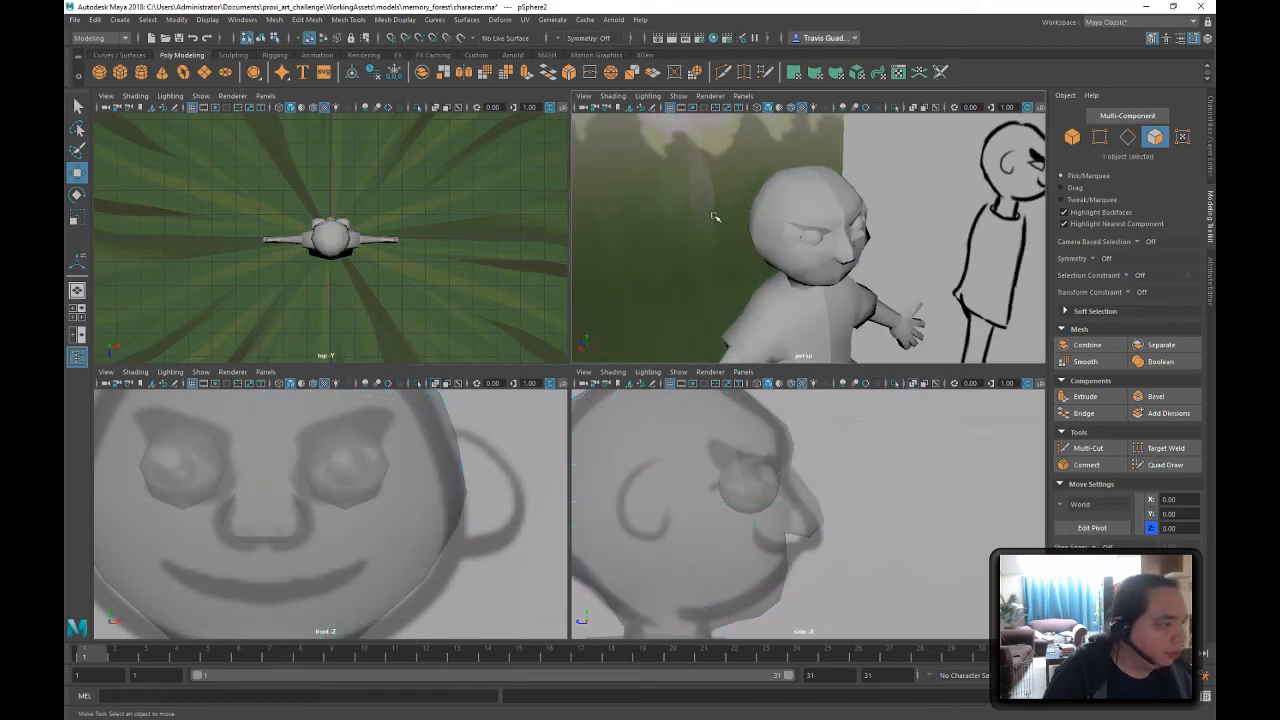
{"action": "left_click", "coordinate": [775, 215]}
{"action": "left_click", "coordinate": [392, 20]}
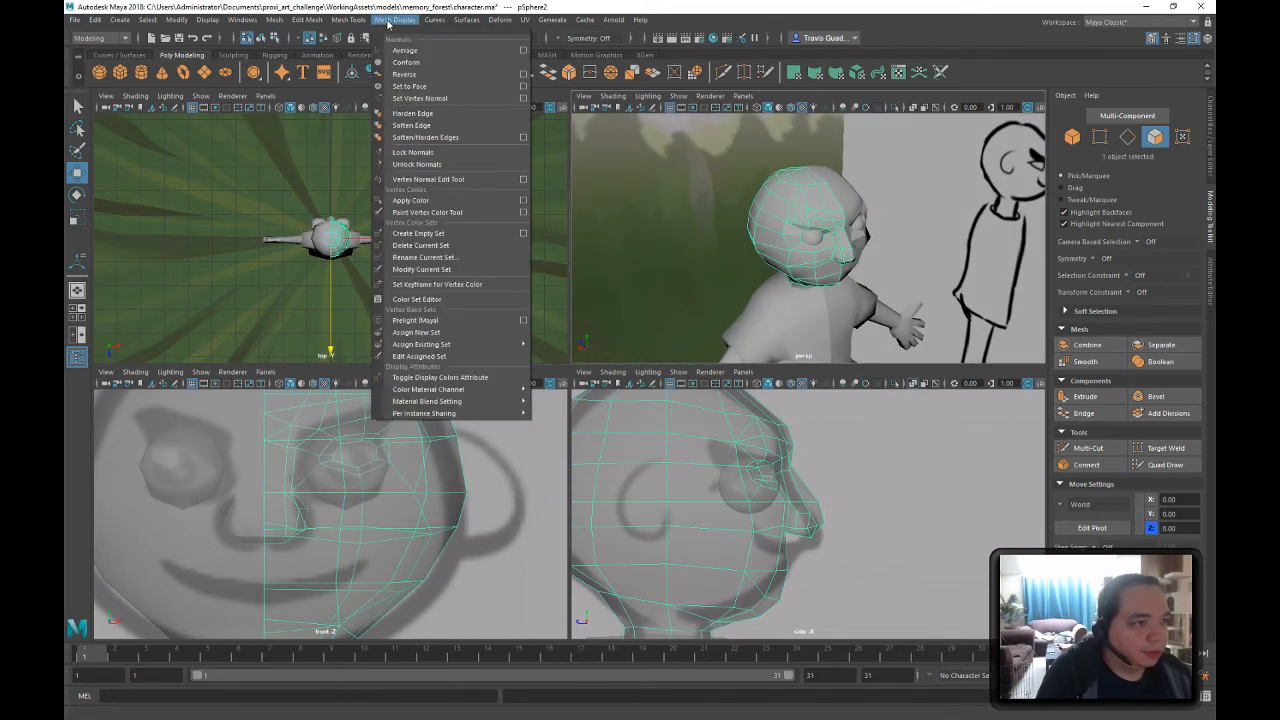
{"action": "left_click", "coordinate": [425, 126]}
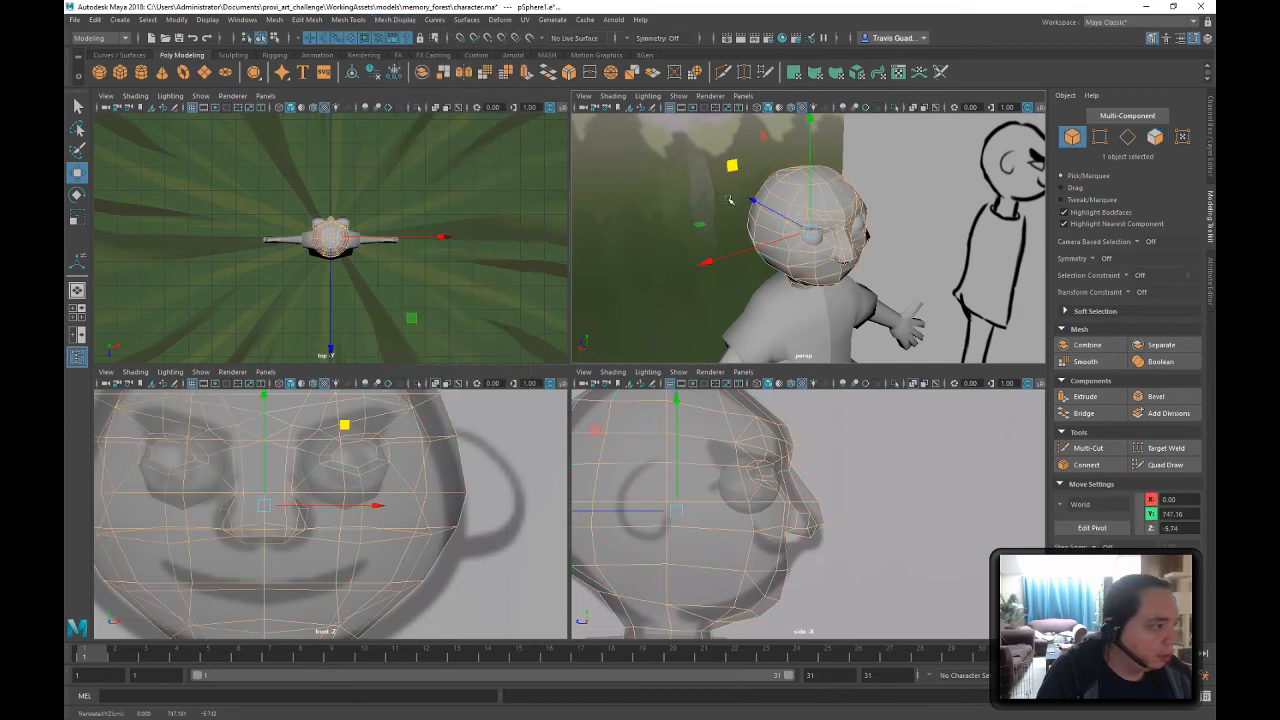
- Examine the softened head from the side and inspect the surface around the eye and nose up close
{"action": "left_click", "coordinate": [677, 172]}
{"action": "left_click_drag", "start_coordinate": [926, 206], "coordinate": [902, 202], "text": "alt"}
{"action": "left_click", "coordinate": [788, 268]}
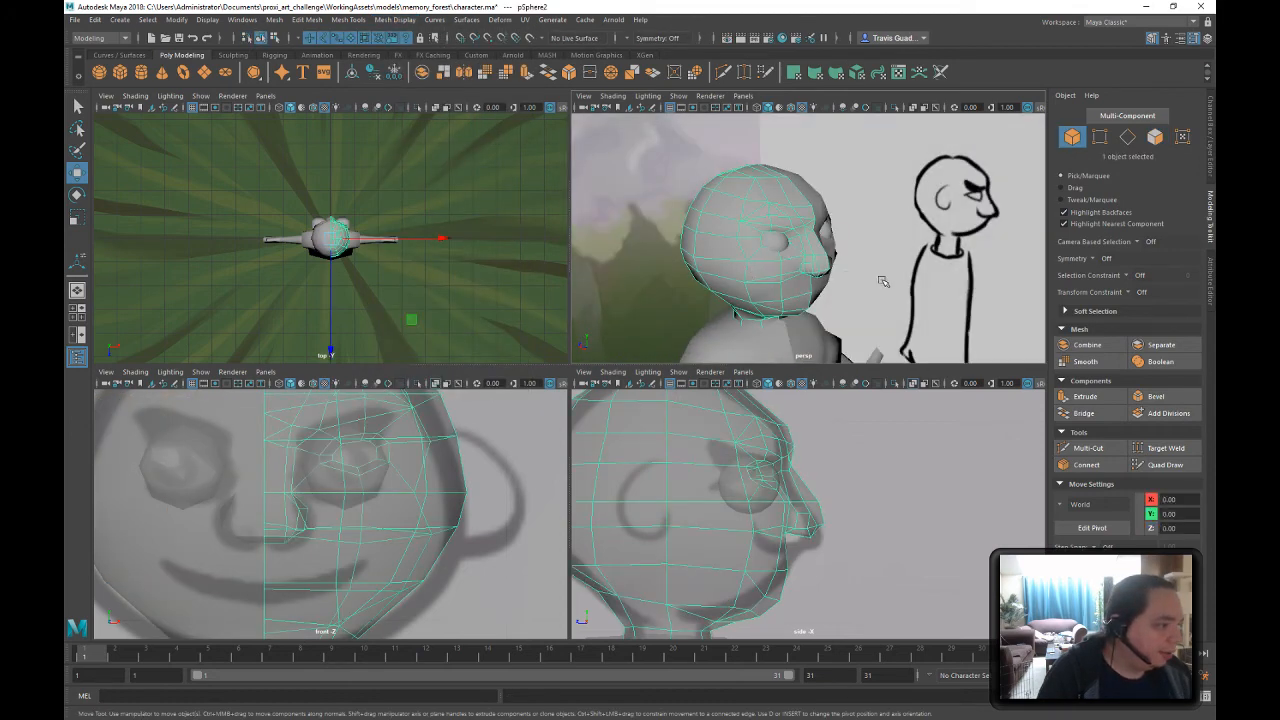
{"action": "scroll", "coordinate": [800, 270], "scroll_direction": "up", "scroll_amount": 8}
{"action": "left_click_drag", "start_coordinate": [775, 268], "coordinate": [887, 271], "text": "alt"}
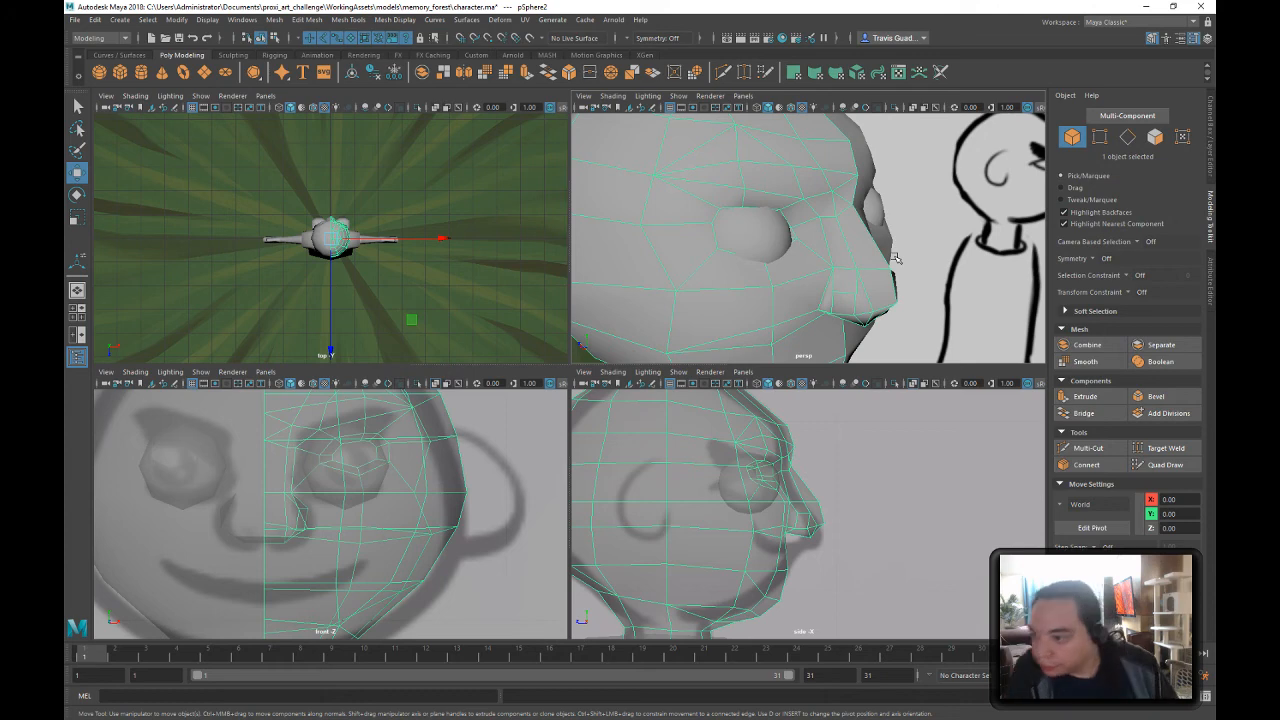
- Switch to vertex editing and move the vertices along the outer side of the head inward to narrow it near the ear
{"action": "left_click_drag", "start_coordinate": [941, 253], "coordinate": [862, 234], "text": "alt"}
{"action": "right_click_drag", "start_coordinate": [826, 231], "coordinate": [770, 230]}
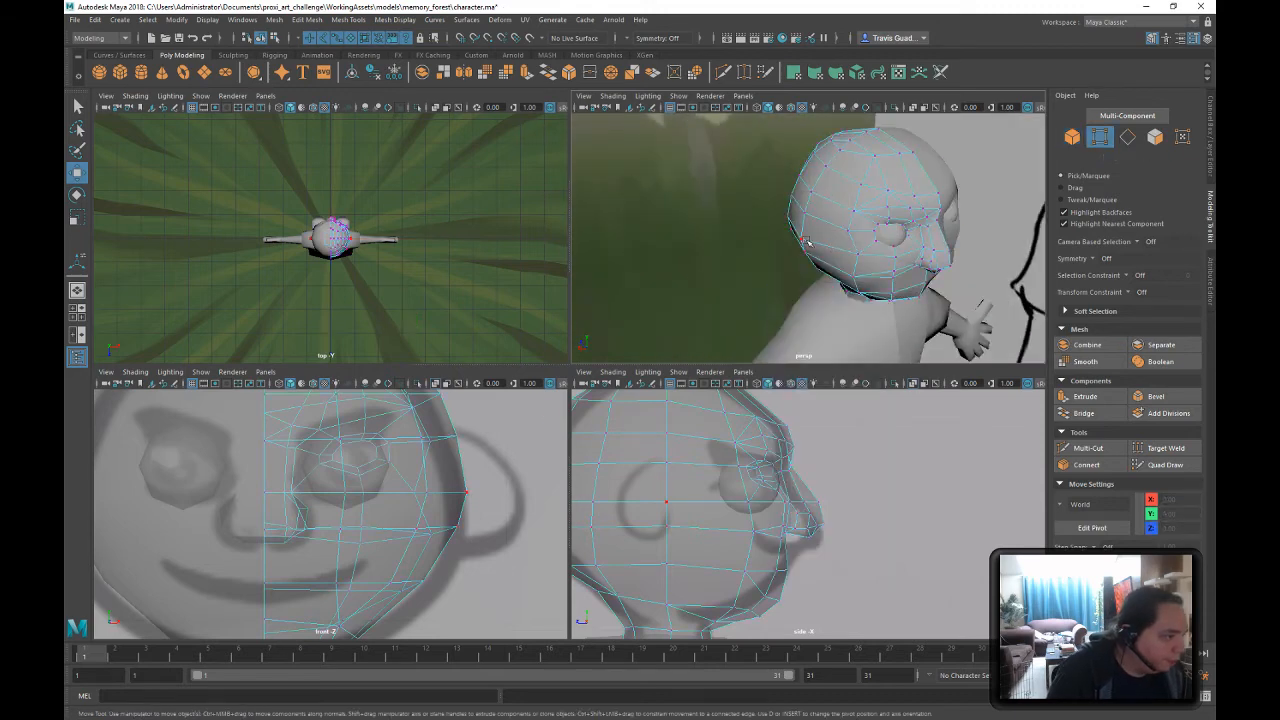
{"action": "left_click", "coordinate": [803, 240]}
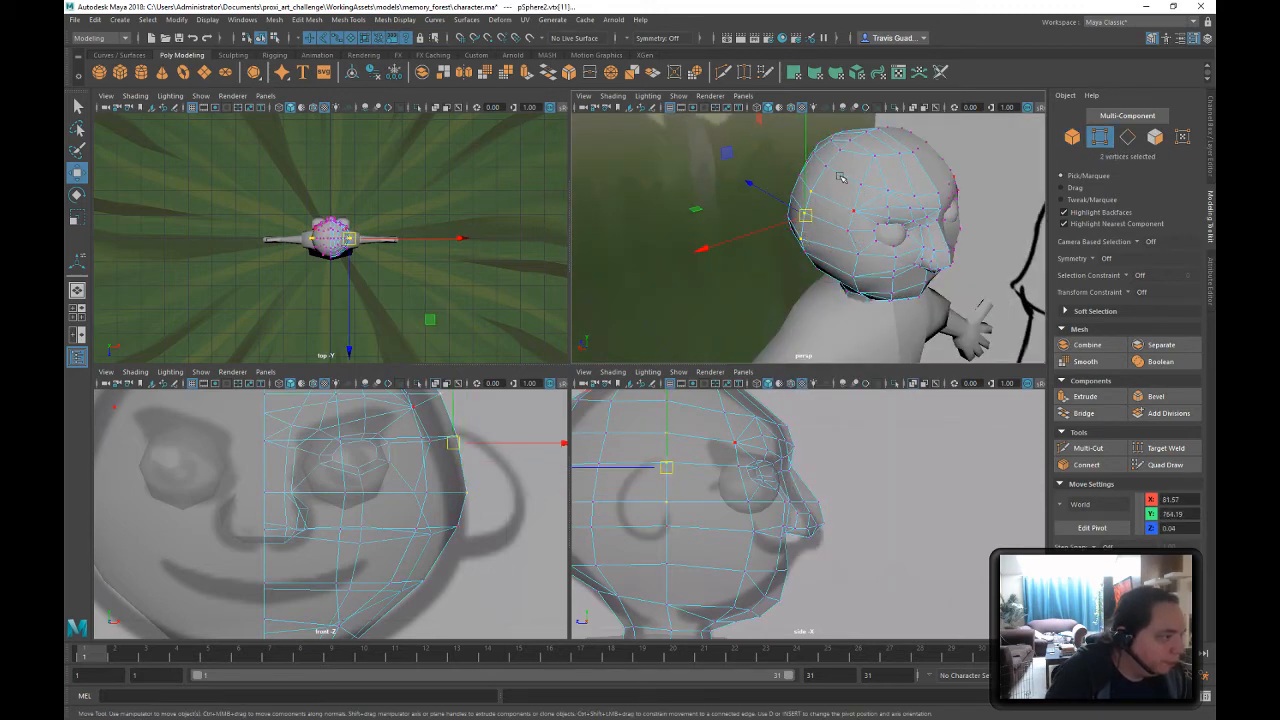
{"action": "left_click_drag", "start_coordinate": [840, 178], "coordinate": [818, 150], "text": "alt"}
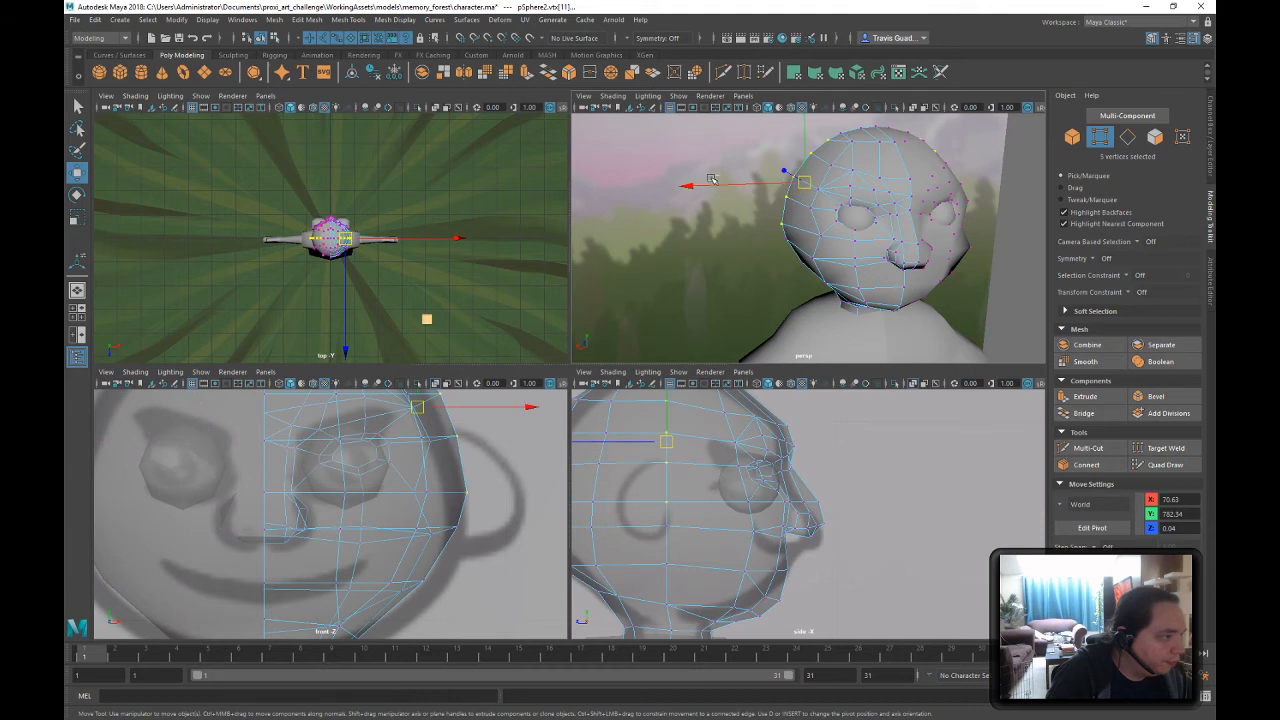
{"action": "left_click_drag", "start_coordinate": [713, 186], "coordinate": [722, 244]}
{"action": "left_click", "coordinate": [789, 239]}
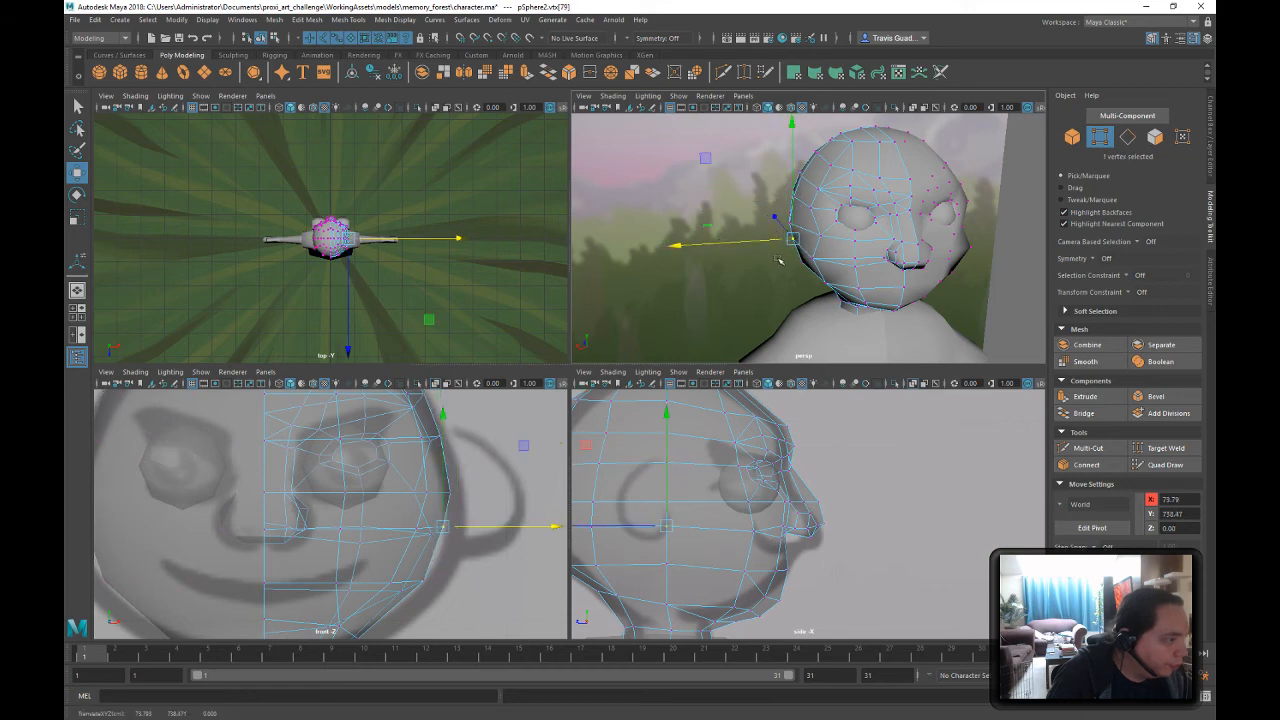
- Undo the last sideways move of the lower jaw vertex and return to object selection
{"action": "left_click_drag", "start_coordinate": [849, 242], "coordinate": [733, 238], "text": "alt"}
{"action": "mouse_move", "coordinate": [901, 281]}
{"action": "left_mouse_down", "text": "alt"}
{"action": "mouse_move", "coordinate": [1000, 286]}
{"action": "mouse_move", "coordinate": [983, 266]}
{"action": "mouse_move", "coordinate": [1083, 275]}
{"action": "mouse_move", "coordinate": [902, 267]}
{"action": "left_mouse_up", "text": "alt"}
{"action": "key", "text": "ctrl+z"}
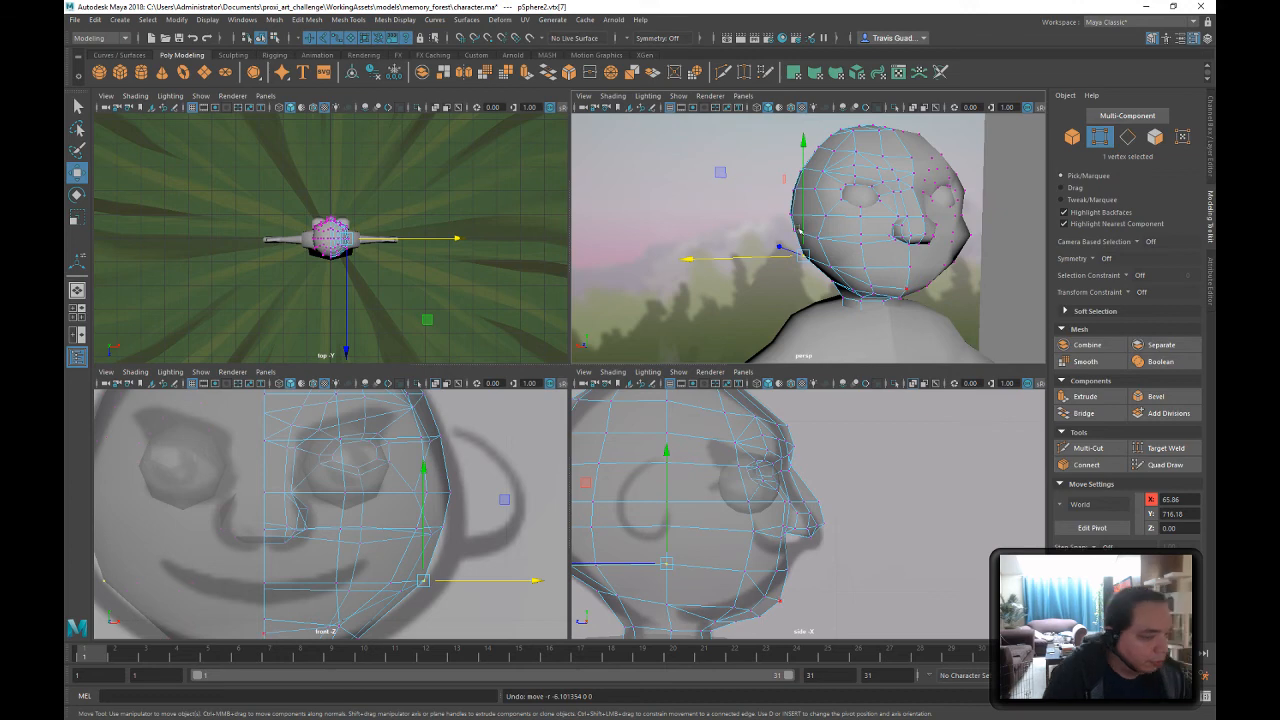
{"action": "left_click", "coordinate": [260, 38]}
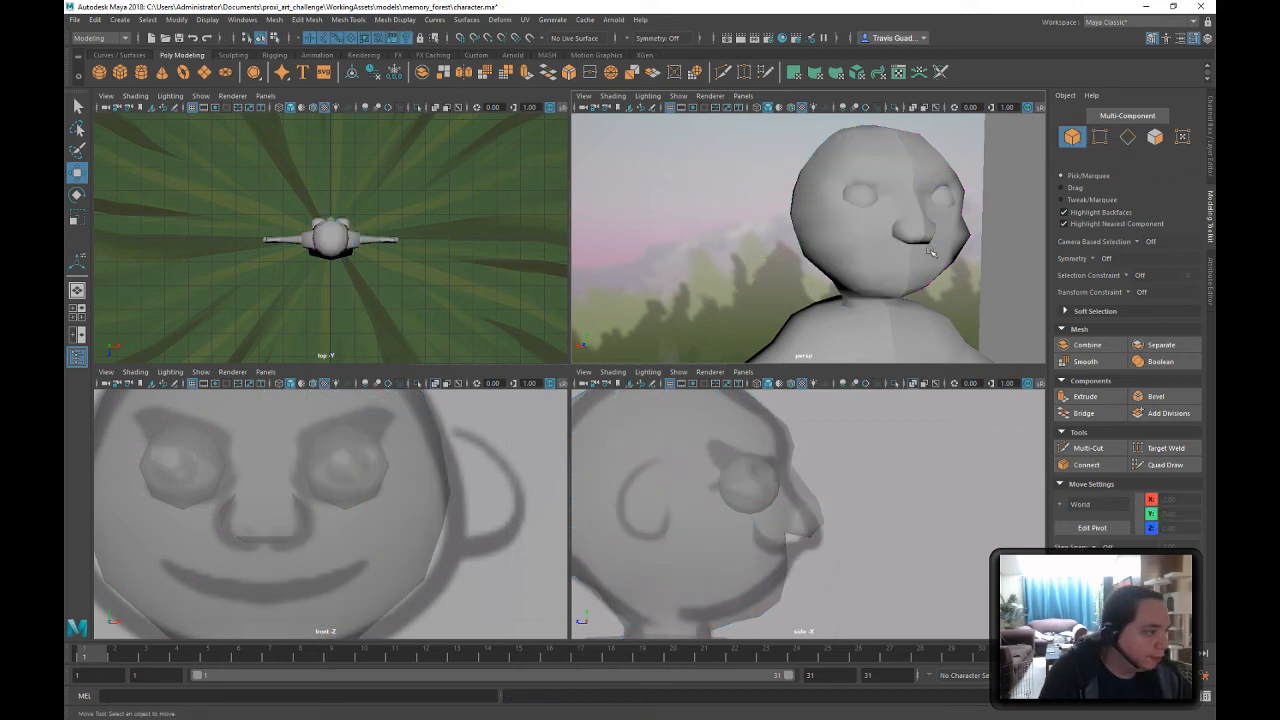
- Examine the narrowed head and shoulders from several angles around the front
{"action": "scroll", "coordinate": [937, 264], "scroll_direction": "down", "scroll_amount": 5}
{"action": "scroll", "coordinate": [937, 264], "scroll_direction": "up", "scroll_amount": 4}
{"action": "left_click_drag", "start_coordinate": [800, 240], "coordinate": [757, 222], "text": "alt"}
{"action": "scroll", "coordinate": [911, 260], "scroll_direction": "down", "scroll_amount": 4}
{"action": "right_click_drag", "start_coordinate": [757, 222], "coordinate": [880, 266], "text": "alt"}
{"action": "left_click_drag", "start_coordinate": [880, 266], "coordinate": [902, 271], "text": "alt"}
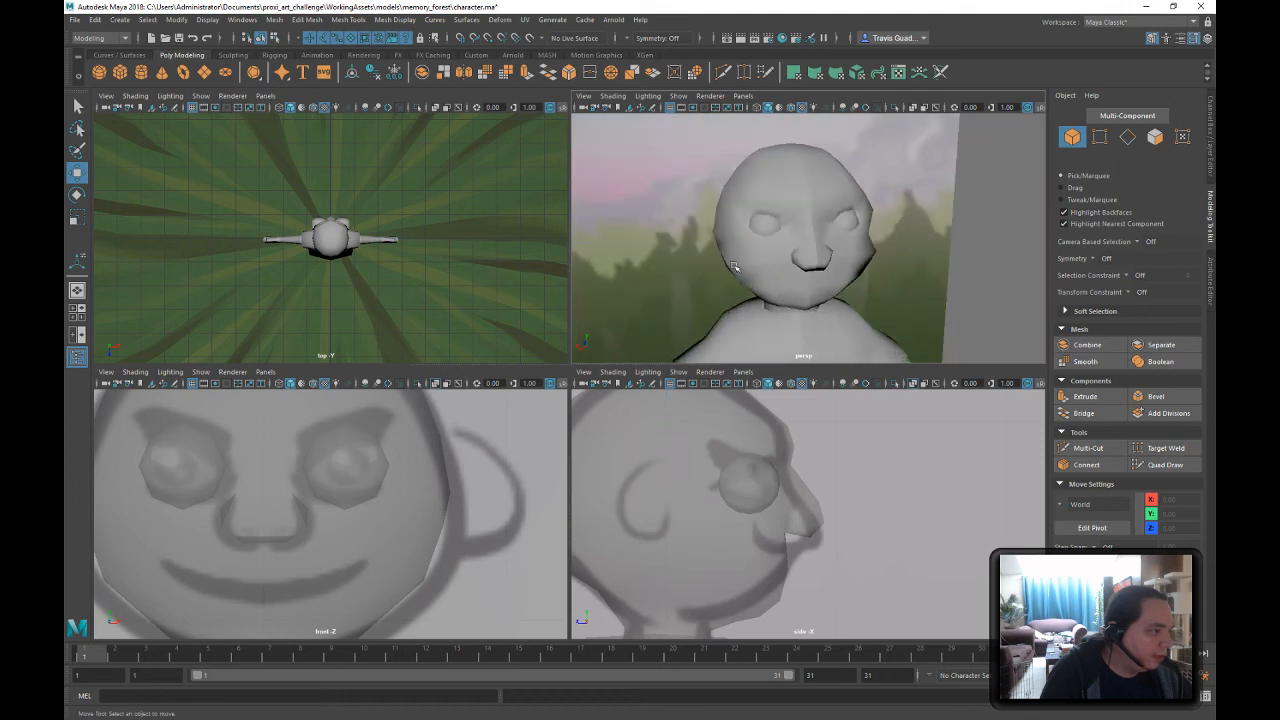
- Move the outer cheek vertex of the head half inward along X, then return to object selection
{"action": "left_click", "coordinate": [785, 264]}
{"action": "left_click_drag", "start_coordinate": [785, 264], "coordinate": [754, 260], "text": "alt"}
{"action": "right_click_drag", "start_coordinate": [754, 260], "coordinate": [688, 259]}
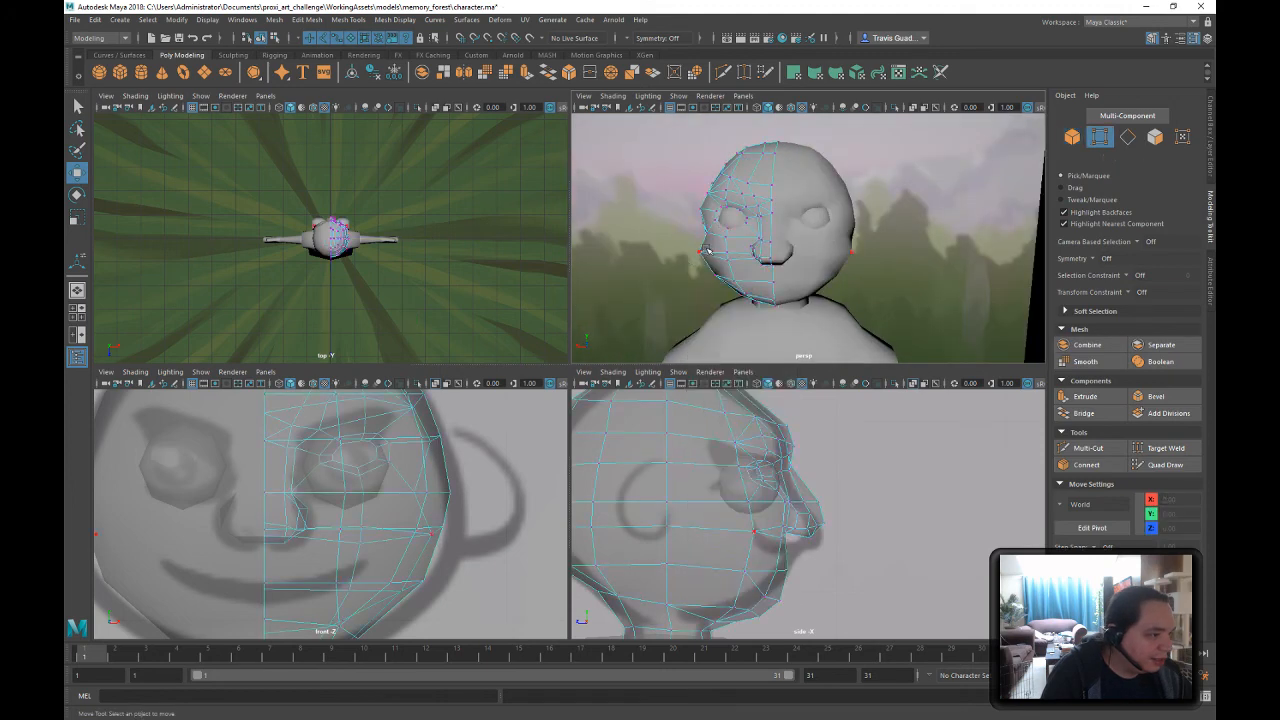
{"action": "left_click", "coordinate": [703, 250]}
{"action": "left_click_drag", "start_coordinate": [653, 250], "coordinate": [887, 245], "text": "alt"}
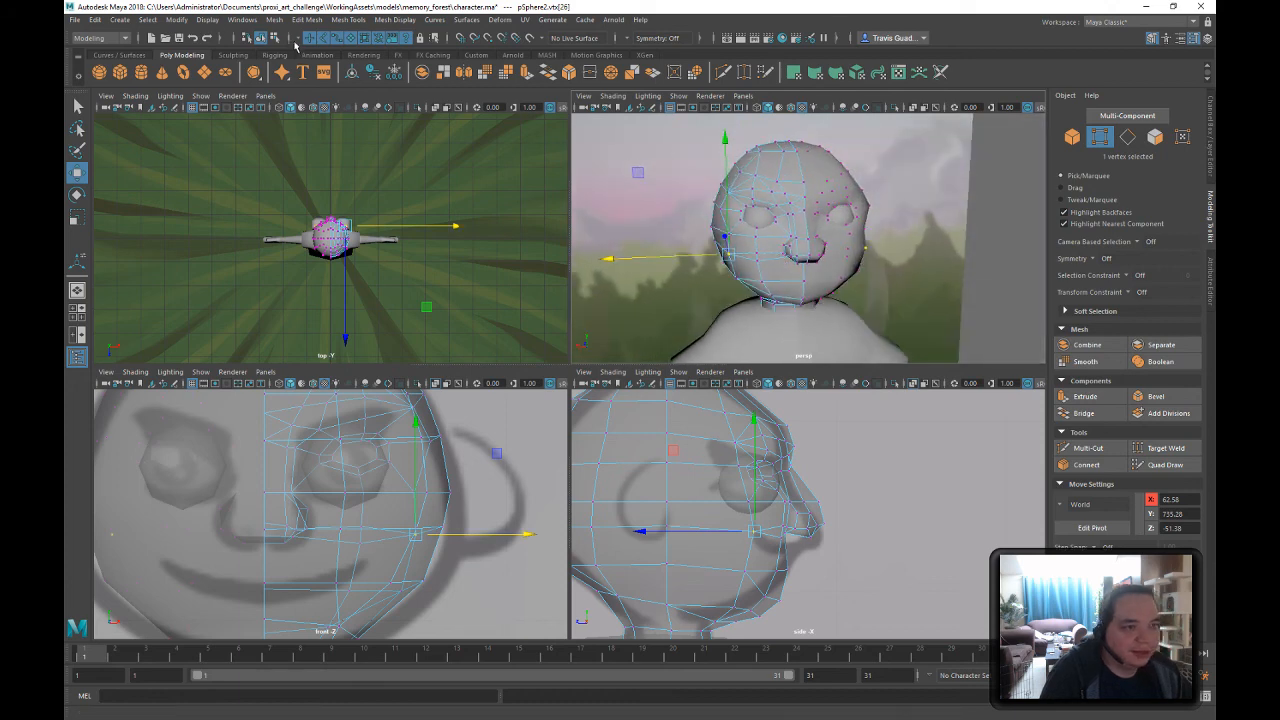
{"action": "left_click", "coordinate": [260, 38]}
{"action": "left_click", "coordinate": [698, 223]}
- Compare the head's profile with the side reference drawing and inspect the face from the front
{"action": "right_click_drag", "start_coordinate": [896, 268], "coordinate": [790, 262], "text": "alt"}
{"action": "left_click_drag", "start_coordinate": [790, 262], "coordinate": [822, 240], "text": "alt"}
{"action": "right_click_drag", "start_coordinate": [822, 240], "coordinate": [880, 248], "text": "alt"}
{"action": "left_click_drag", "start_coordinate": [880, 248], "coordinate": [824, 266], "text": "alt"}
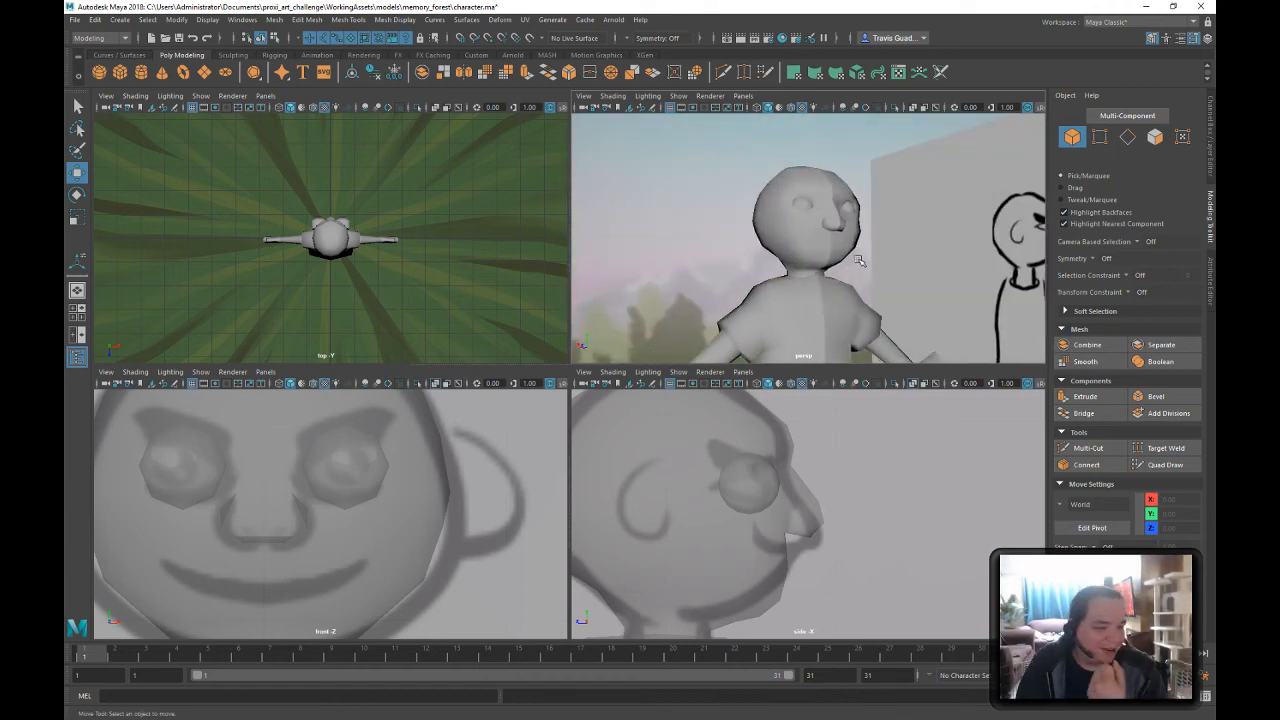
{"action": "left_click_drag", "start_coordinate": [871, 206], "coordinate": [960, 240], "text": "alt"}
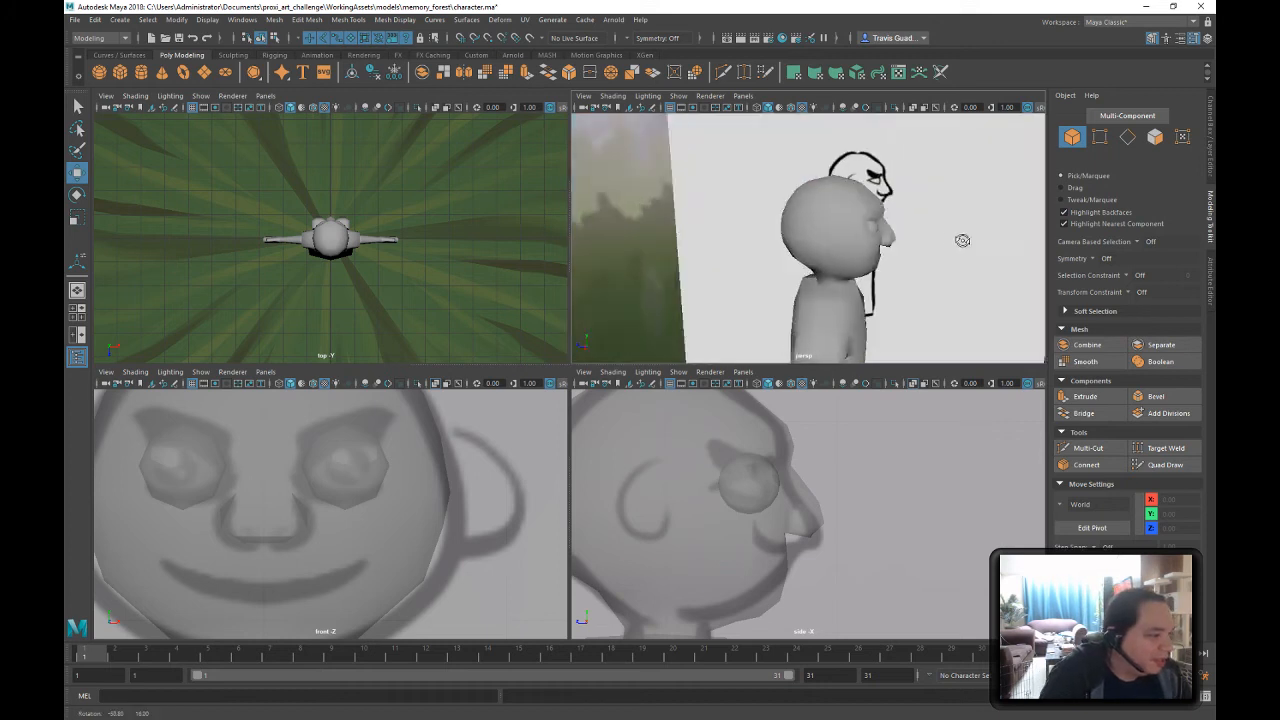
{"action": "middle_click_drag", "start_coordinate": [960, 240], "coordinate": [768, 184], "text": "alt"}
{"action": "mouse_move", "coordinate": [768, 184]}
{"action": "left_mouse_down", "text": "alt"}
{"action": "mouse_move", "coordinate": [805, 254]}
{"action": "mouse_move", "coordinate": [836, 248]}
{"action": "left_mouse_up", "text": "alt"}
- Reposition the inner brow vertex above the nose bridge in the horizontal plane, then return to object selection
{"action": "left_click", "coordinate": [789, 218]}
{"action": "right_click", "coordinate": [803, 215]}
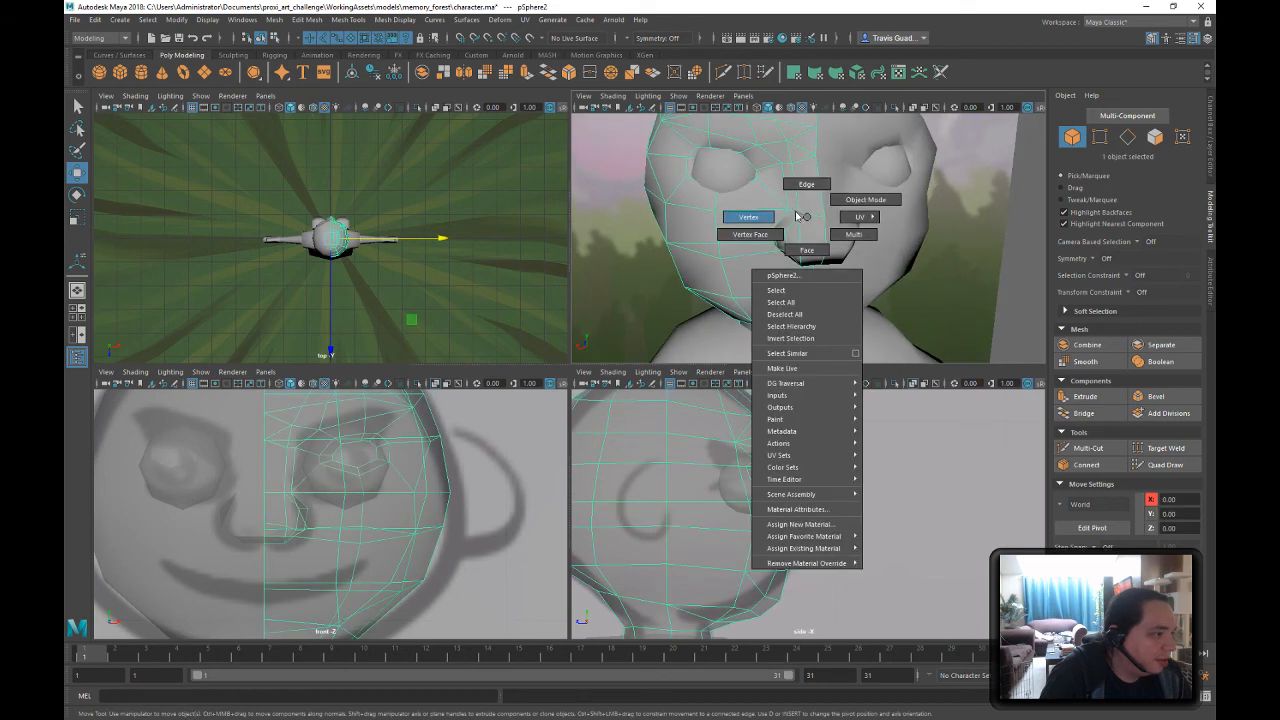
{"action": "left_click_drag", "start_coordinate": [811, 227], "coordinate": [846, 235], "text": "alt"}
{"action": "right_click_drag", "start_coordinate": [783, 241], "coordinate": [783, 241]}
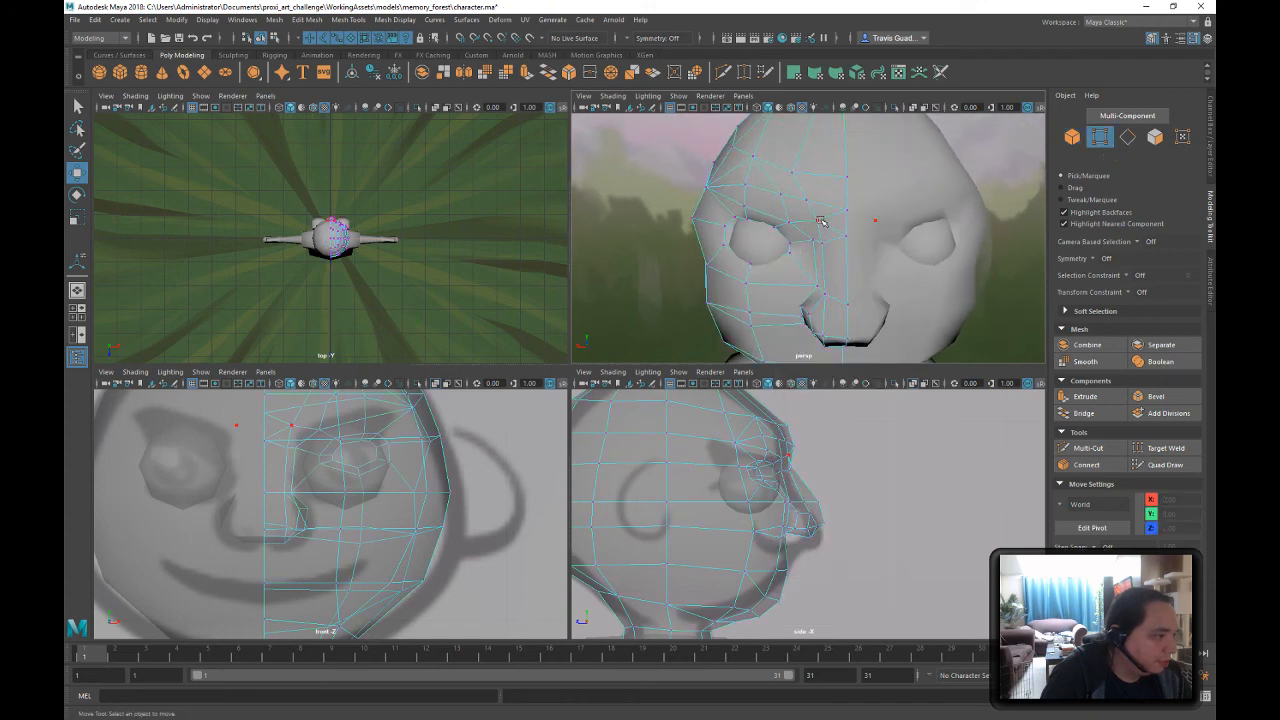
{"action": "left_click", "coordinate": [812, 198]}
{"action": "left_click_drag", "start_coordinate": [812, 198], "coordinate": [902, 285], "text": "alt"}
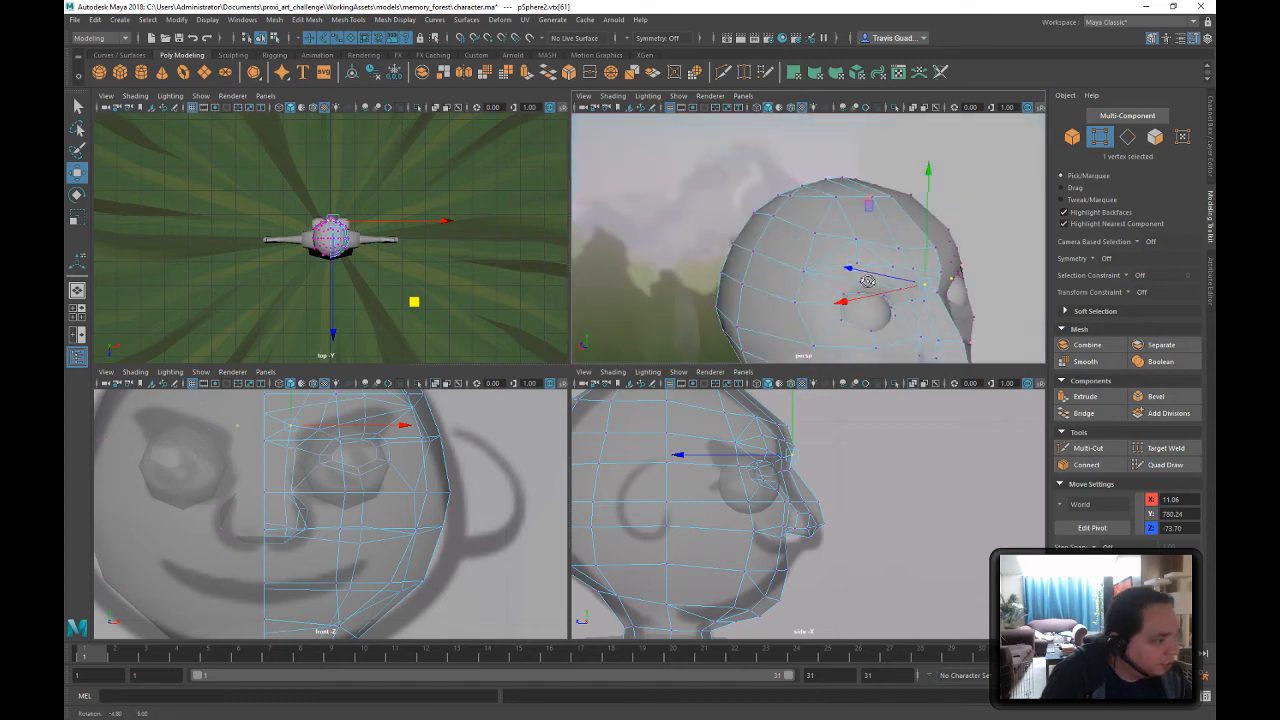
{"action": "left_click_drag", "start_coordinate": [1047, 355], "coordinate": [806, 247], "text": "alt"}
{"action": "right_click_drag", "start_coordinate": [804, 246], "coordinate": [822, 256]}
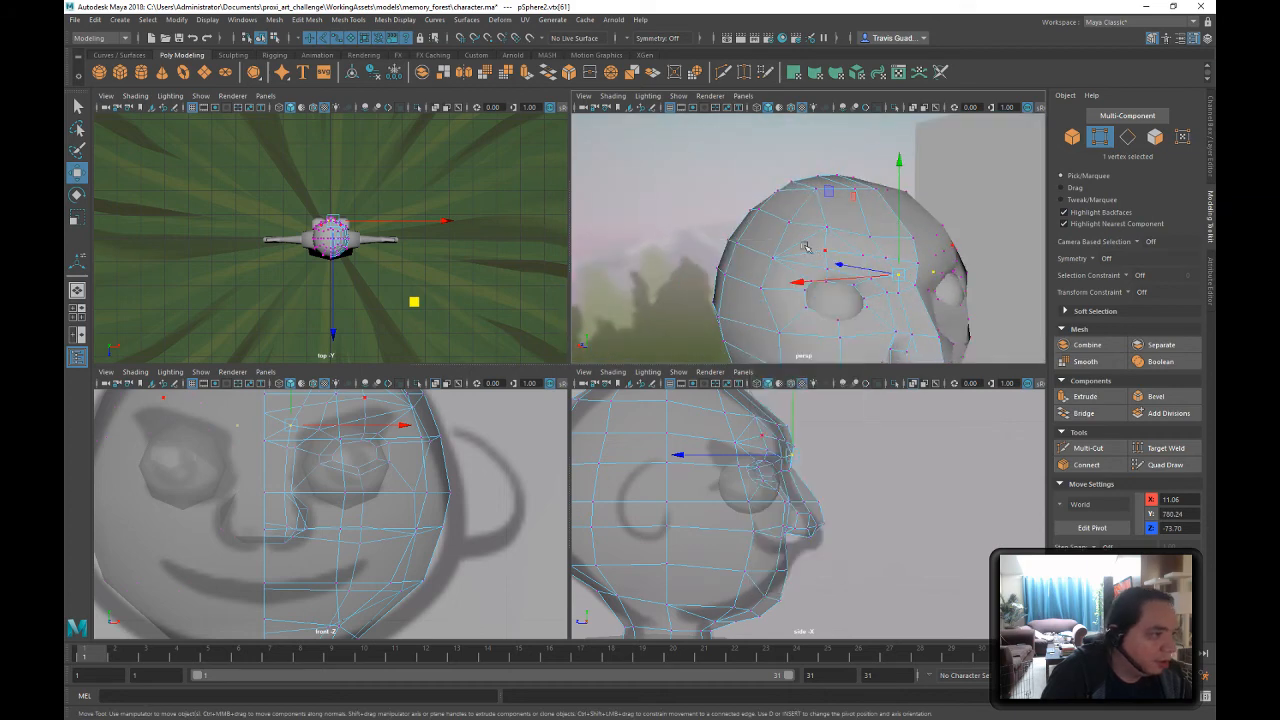
{"action": "left_click", "coordinate": [275, 42]}
{"action": "left_click", "coordinate": [261, 39]}
{"action": "left_click", "coordinate": [678, 158]}
- Try smoothing the mesh of the head half
{"action": "scroll", "coordinate": [820, 185], "scroll_direction": "down", "scroll_amount": 5}
{"action": "mouse_move", "coordinate": [834, 185]}
{"action": "left_mouse_down", "text": "alt"}
{"action": "mouse_move", "coordinate": [879, 321]}
{"action": "mouse_move", "coordinate": [862, 240]}
{"action": "mouse_move", "coordinate": [922, 285]}
{"action": "left_mouse_up", "text": "alt"}
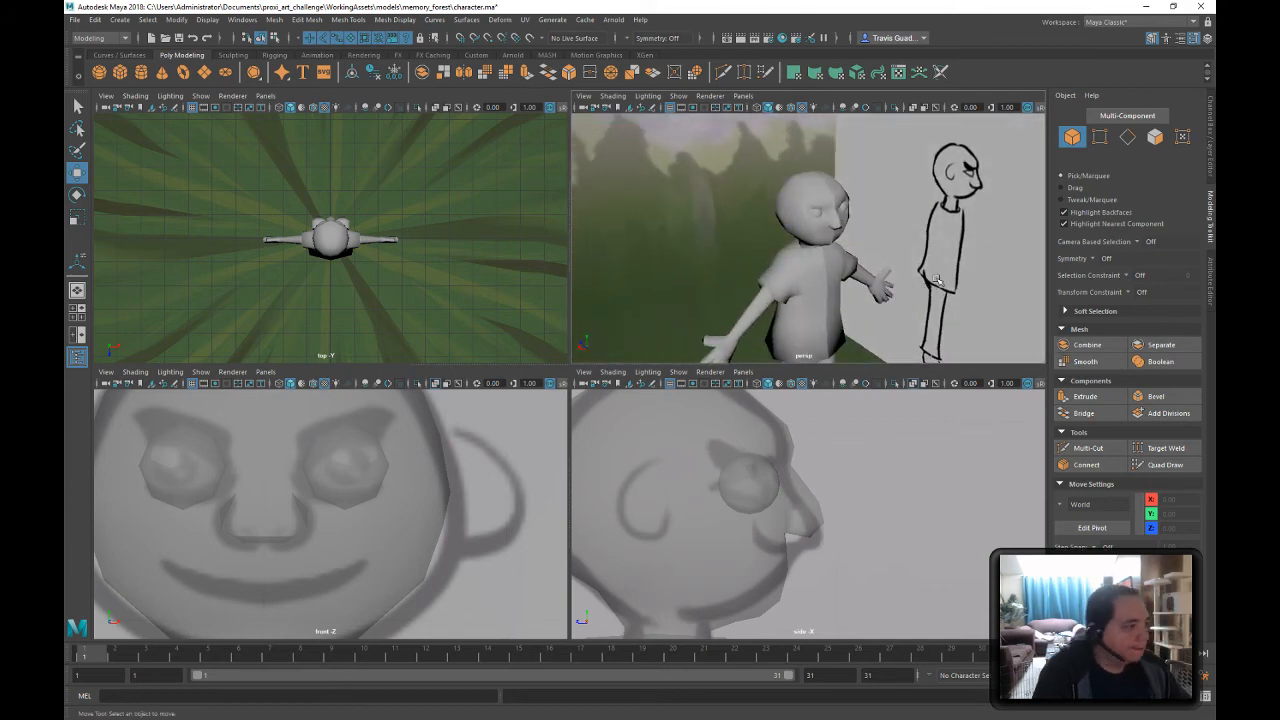
{"action": "right_click_drag", "start_coordinate": [766, 240], "coordinate": [957, 246], "text": "alt"}
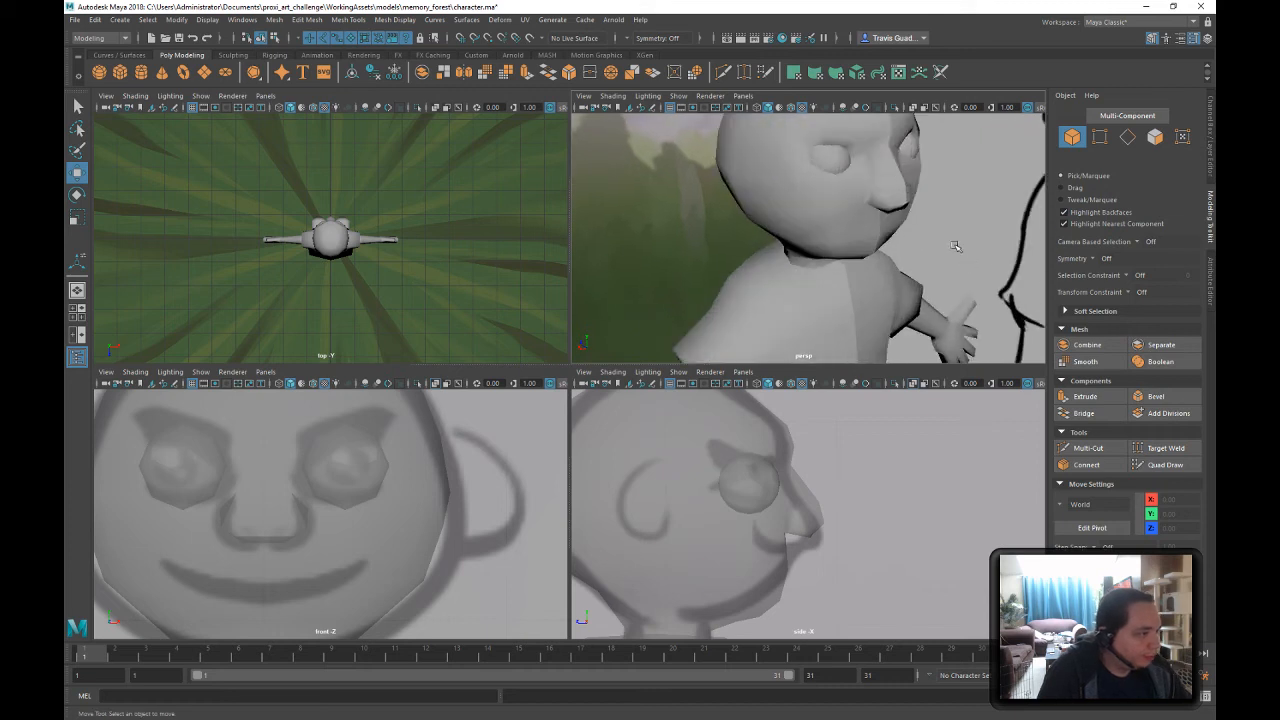
{"action": "middle_click_drag", "start_coordinate": [957, 246], "coordinate": [971, 352], "text": "alt"}
{"action": "left_click_drag", "start_coordinate": [971, 352], "coordinate": [840, 262], "text": "alt"}
{"action": "left_click", "coordinate": [767, 252]}
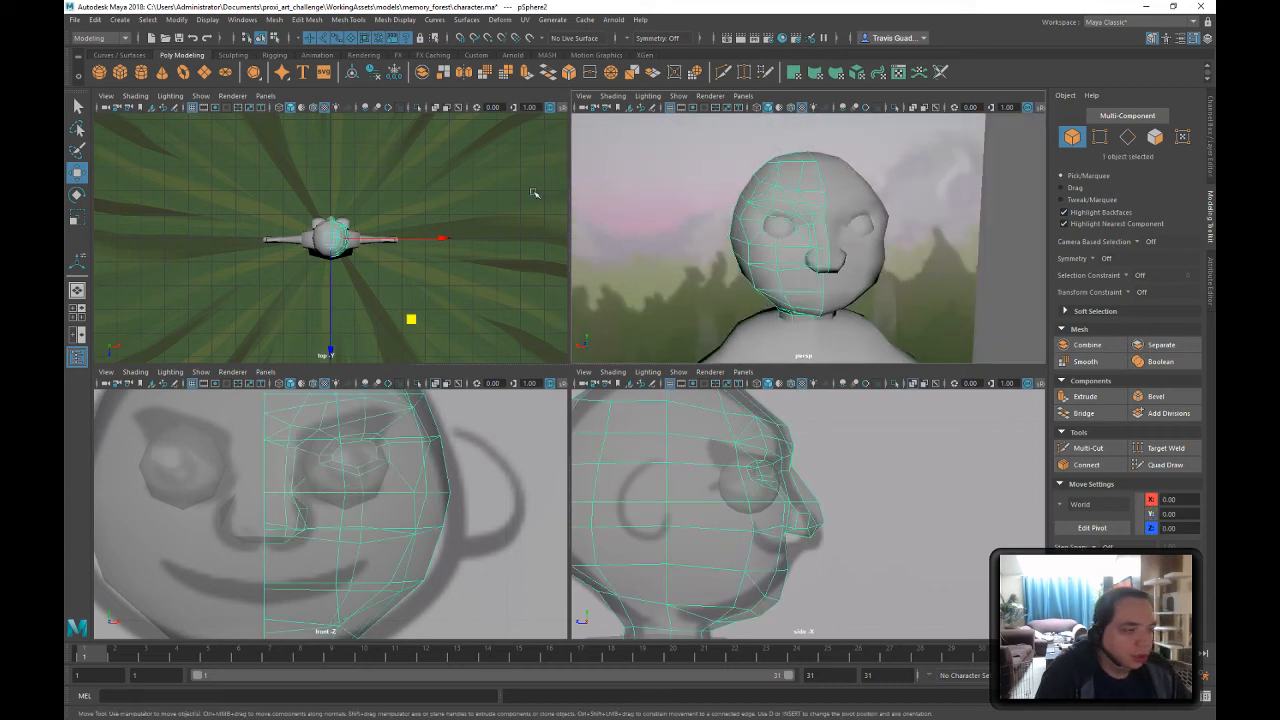
{"action": "left_click", "coordinate": [683, 156]}
{"action": "left_click", "coordinate": [782, 184]}
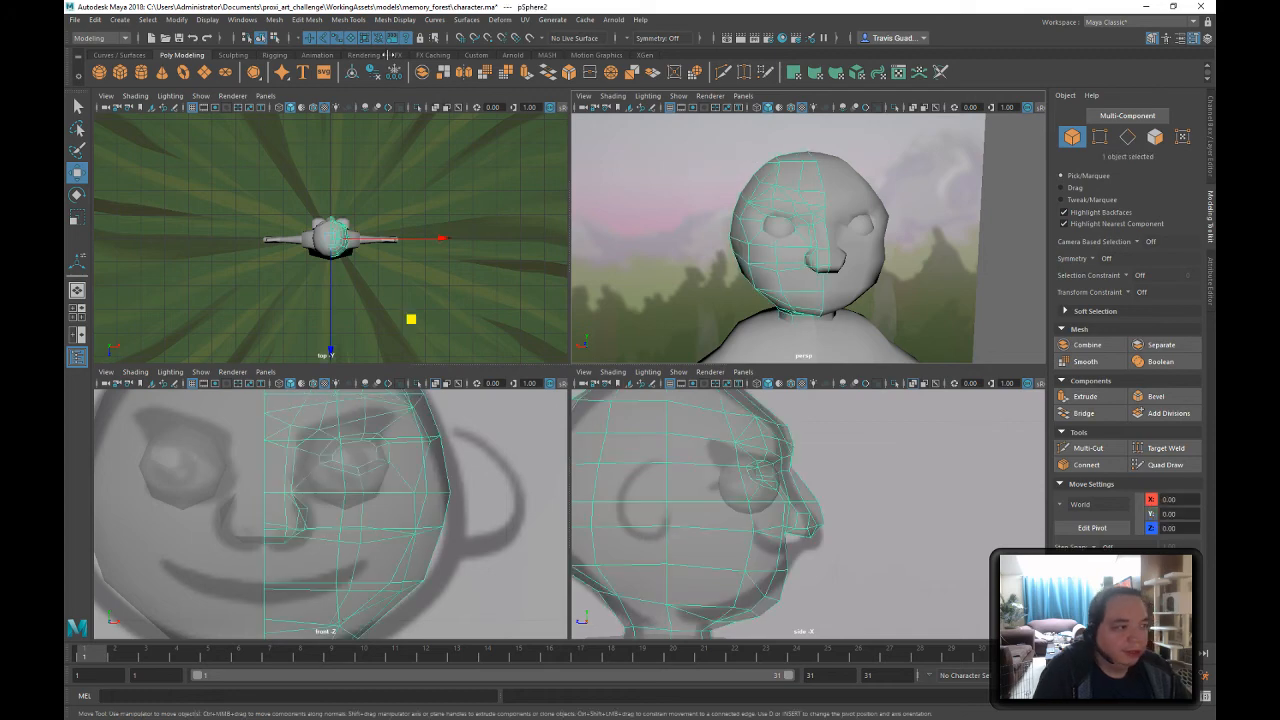
{"action": "left_click", "coordinate": [307, 19]}
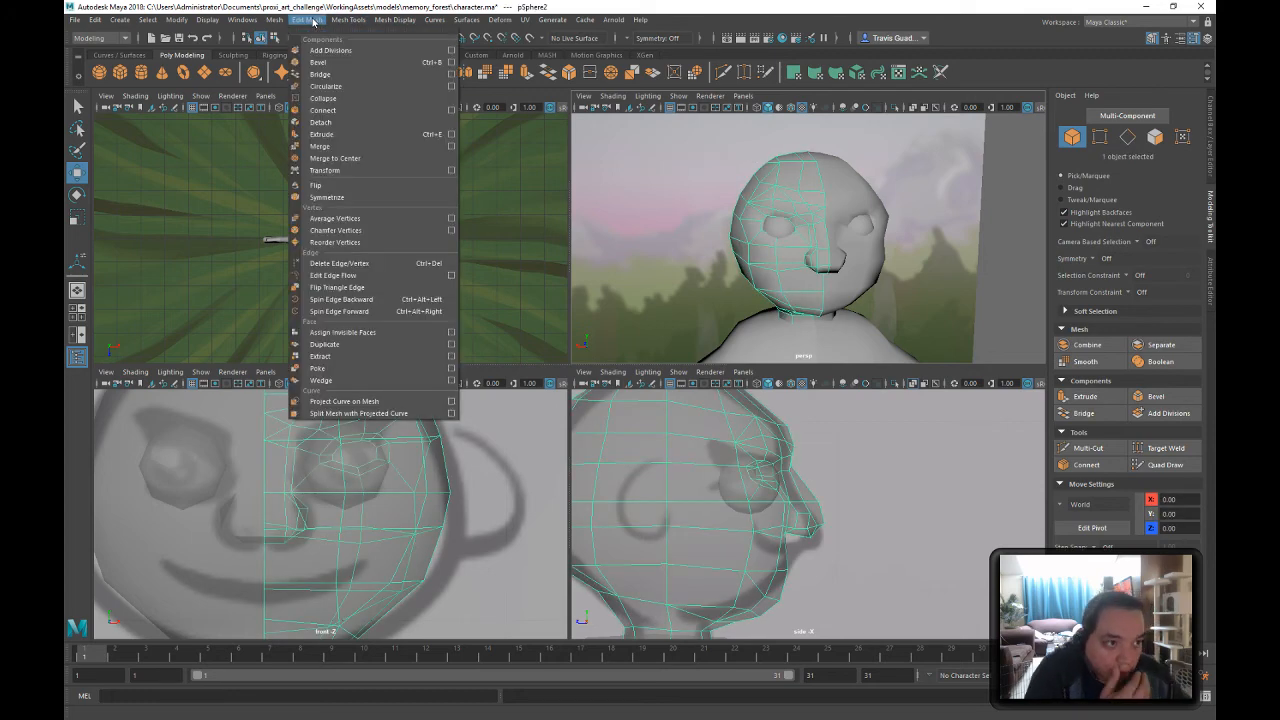
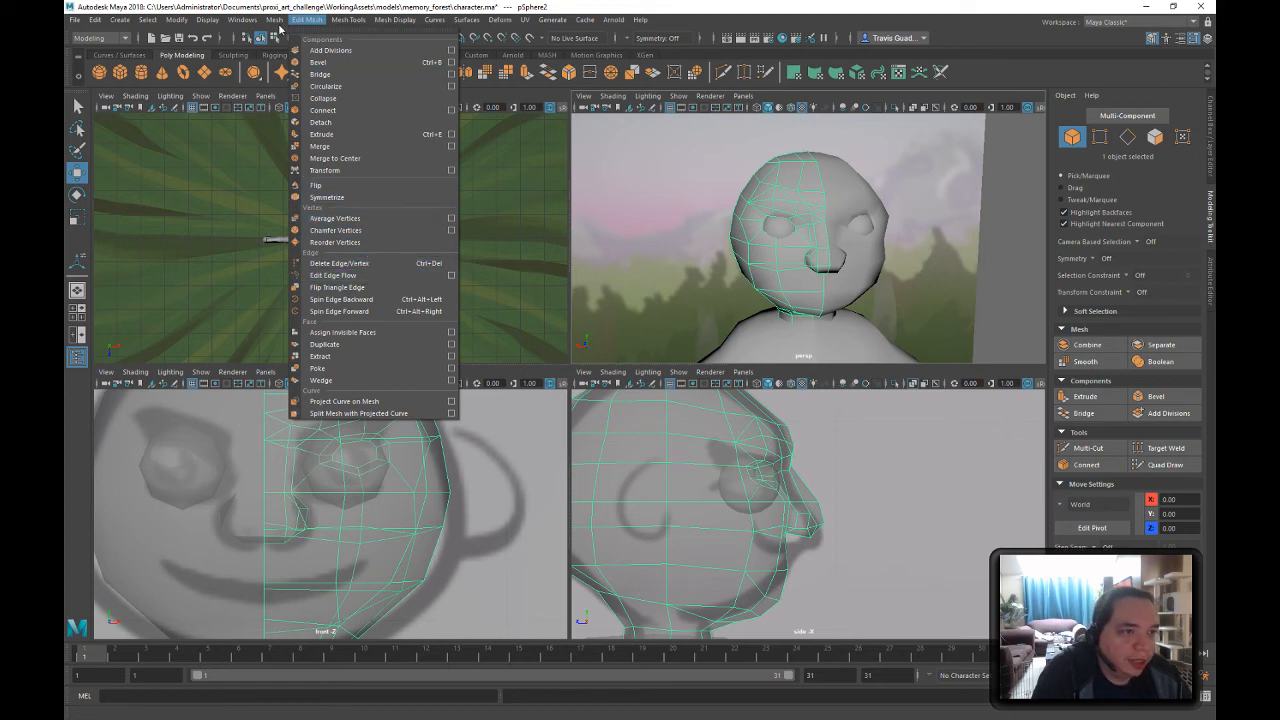
{"action": "mouse_move", "coordinate": [274, 19]}
{"action": "left_click", "coordinate": [322, 132]}
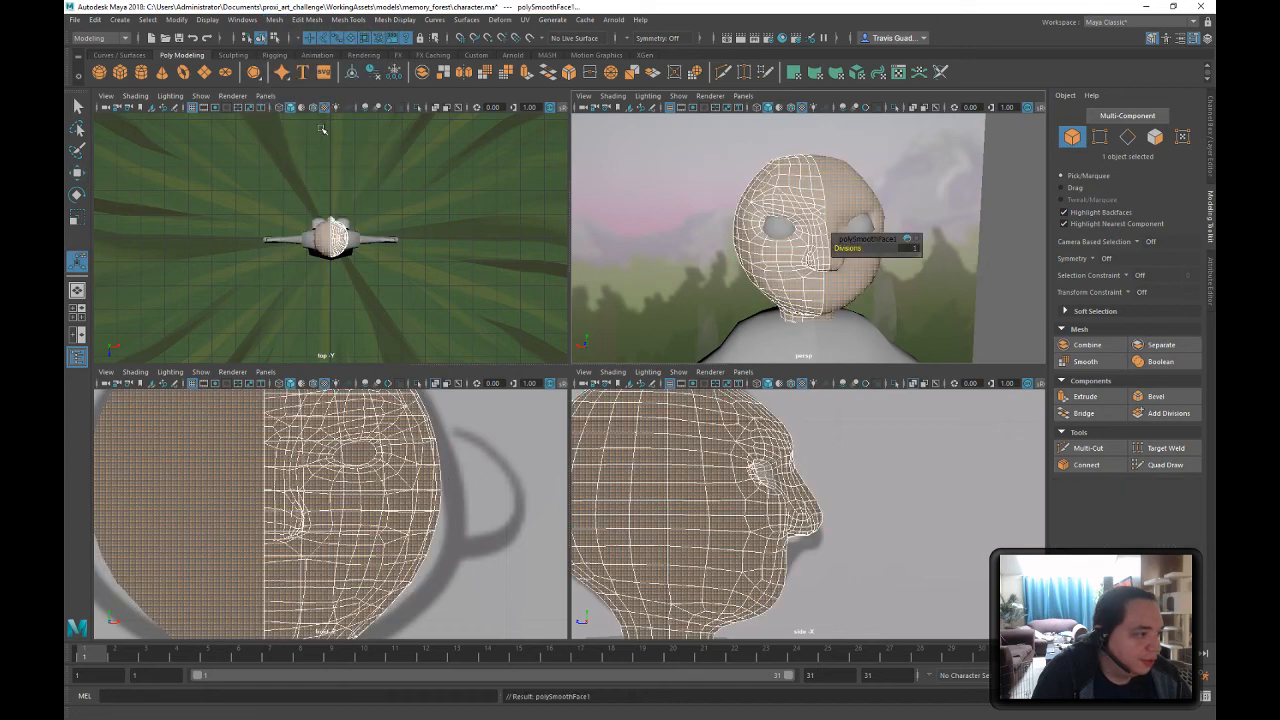
- Inspect the smoothed face and display the head half's channels and construction history
{"action": "left_click", "coordinate": [727, 170]}
{"action": "middle_click_drag", "start_coordinate": [804, 189], "coordinate": [796, 162], "text": "alt"}
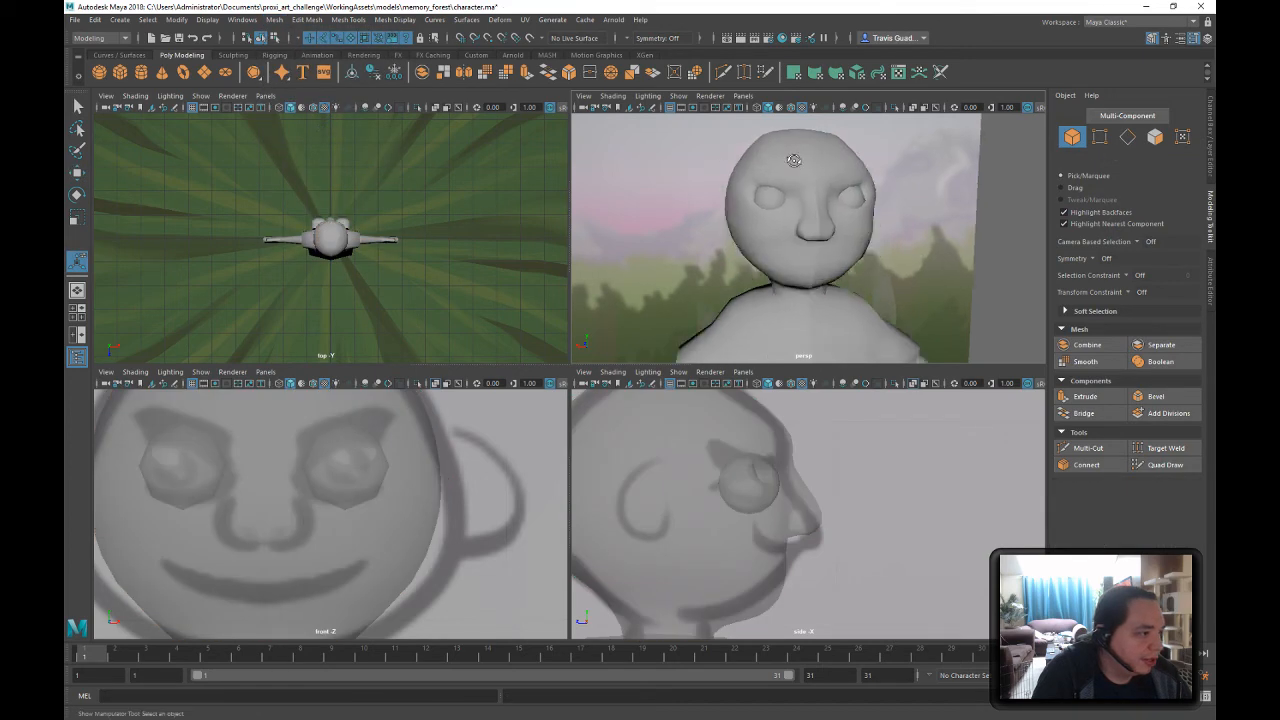
{"action": "left_click_drag", "start_coordinate": [796, 162], "coordinate": [830, 158], "text": "alt"}
{"action": "left_click", "coordinate": [765, 163]}
{"action": "scroll", "coordinate": [830, 160], "scroll_direction": "up", "scroll_amount": 5}
{"action": "scroll", "coordinate": [830, 160], "scroll_direction": "down", "scroll_amount": 5}
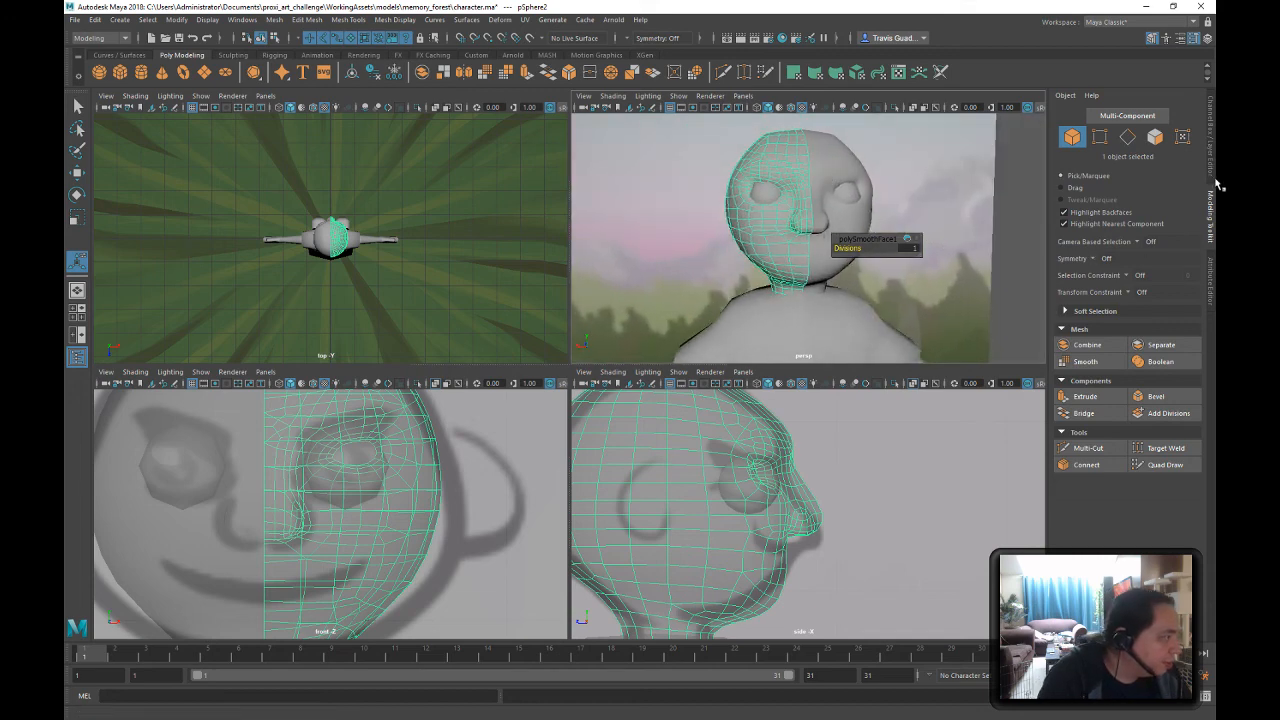
{"action": "left_click", "coordinate": [1219, 271]}
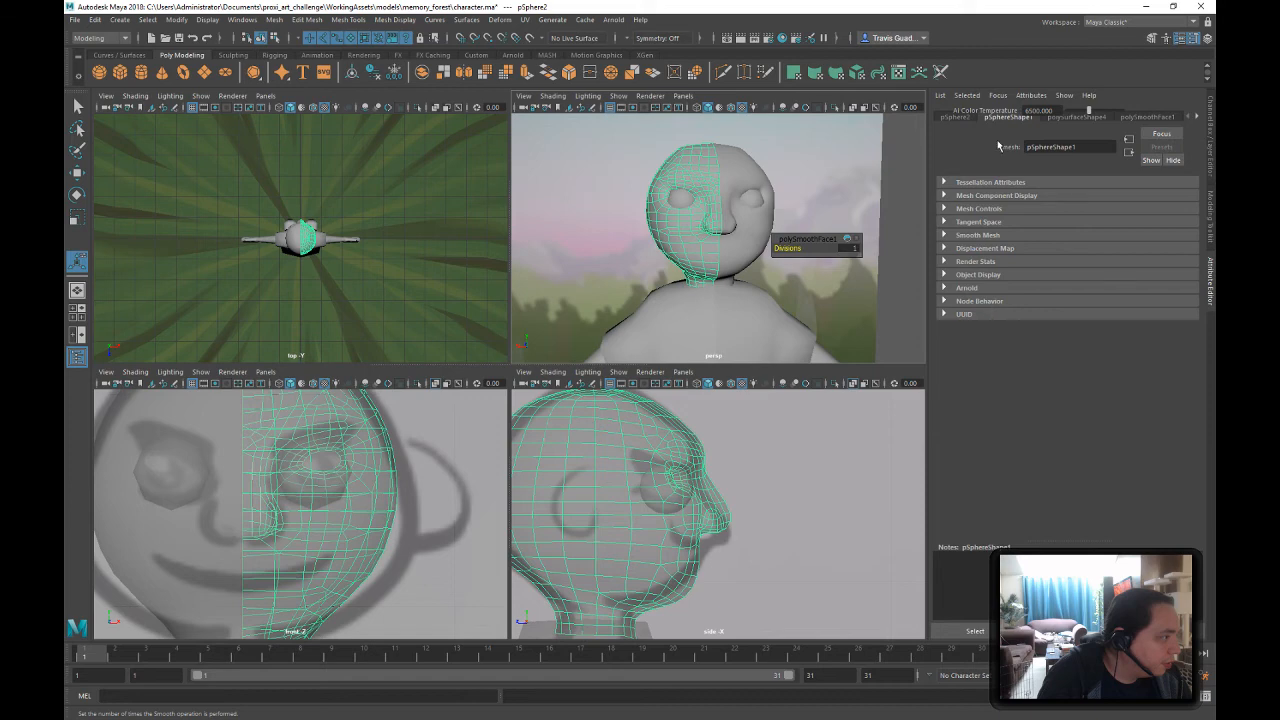
{"action": "left_click", "coordinate": [1214, 141]}
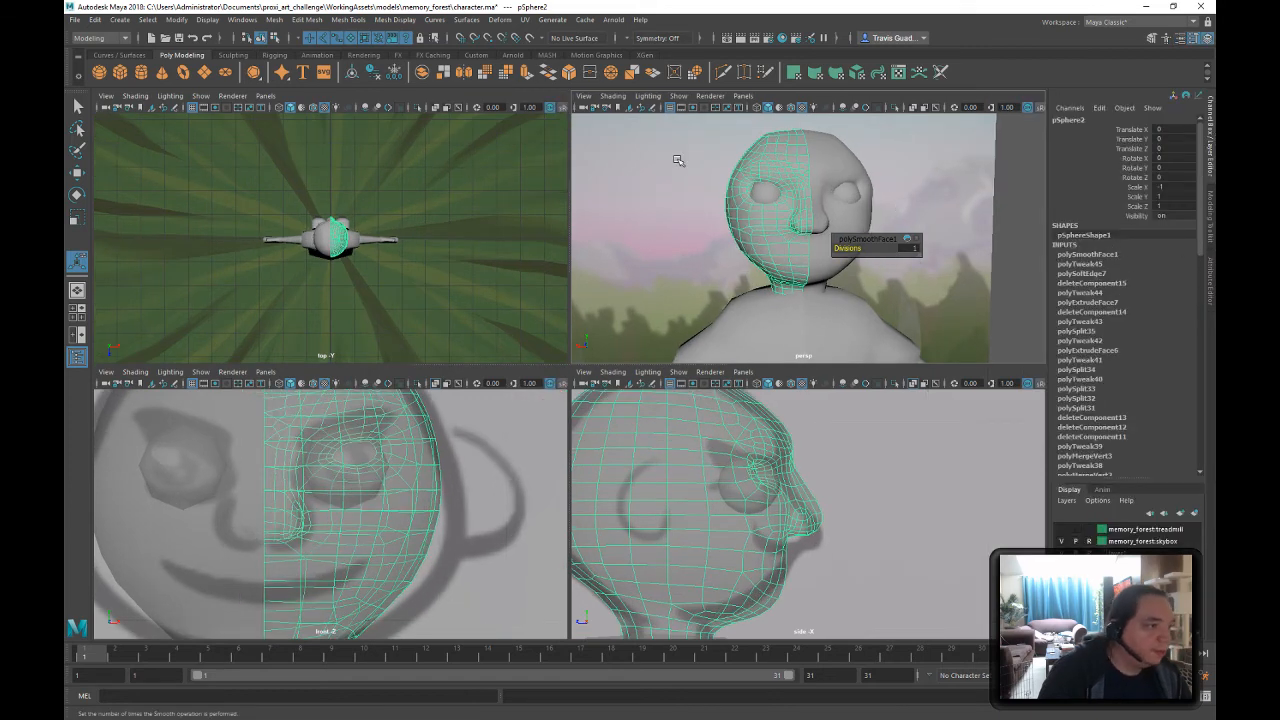
- Undo the smoothing and keep the head half selected
{"action": "key", "text": "ctrl+z"}
{"action": "key", "text": "ctrl+z"}
{"action": "key", "text": "ctrl+z"}
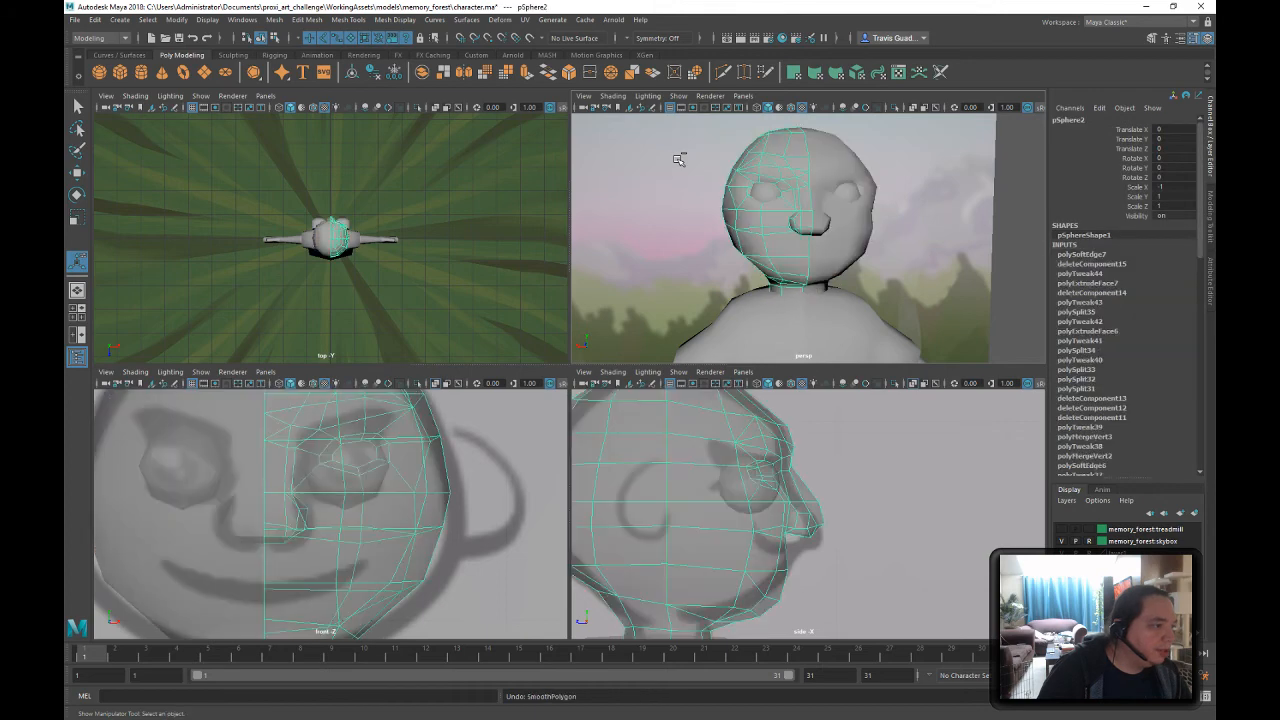
{"action": "left_click", "coordinate": [729, 156]}
{"action": "key", "text": "ctrl+z"}
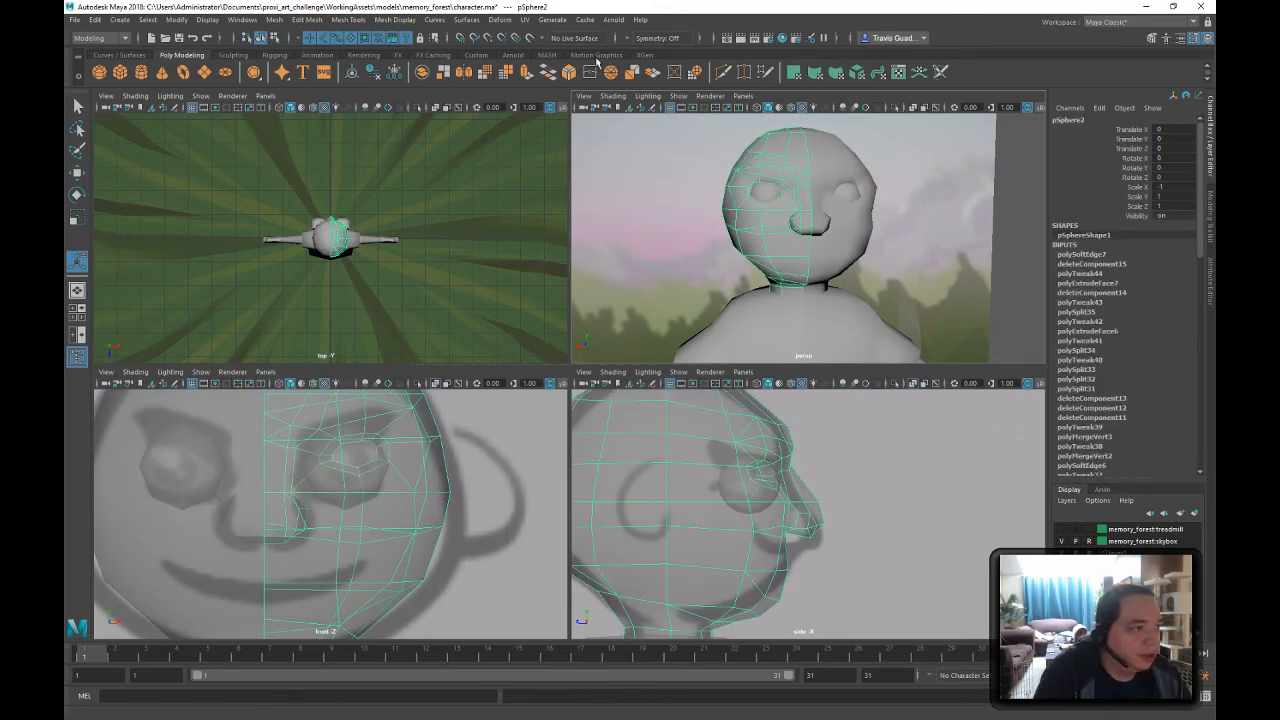
- Delete the construction history of the head half, keeping it selected
{"action": "left_click", "coordinate": [474, 55]}
{"action": "left_click", "coordinate": [451, 77]}
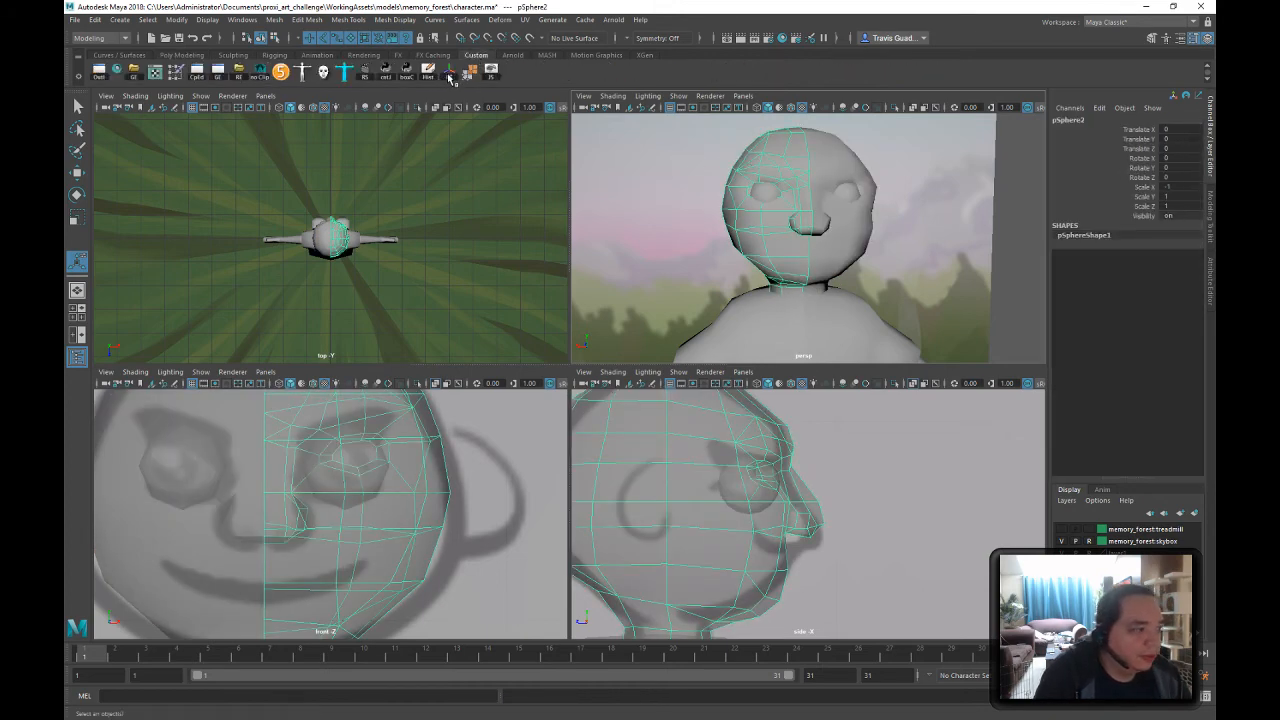
{"action": "left_click", "coordinate": [720, 260]}
{"action": "key", "text": "ctrl+z"}
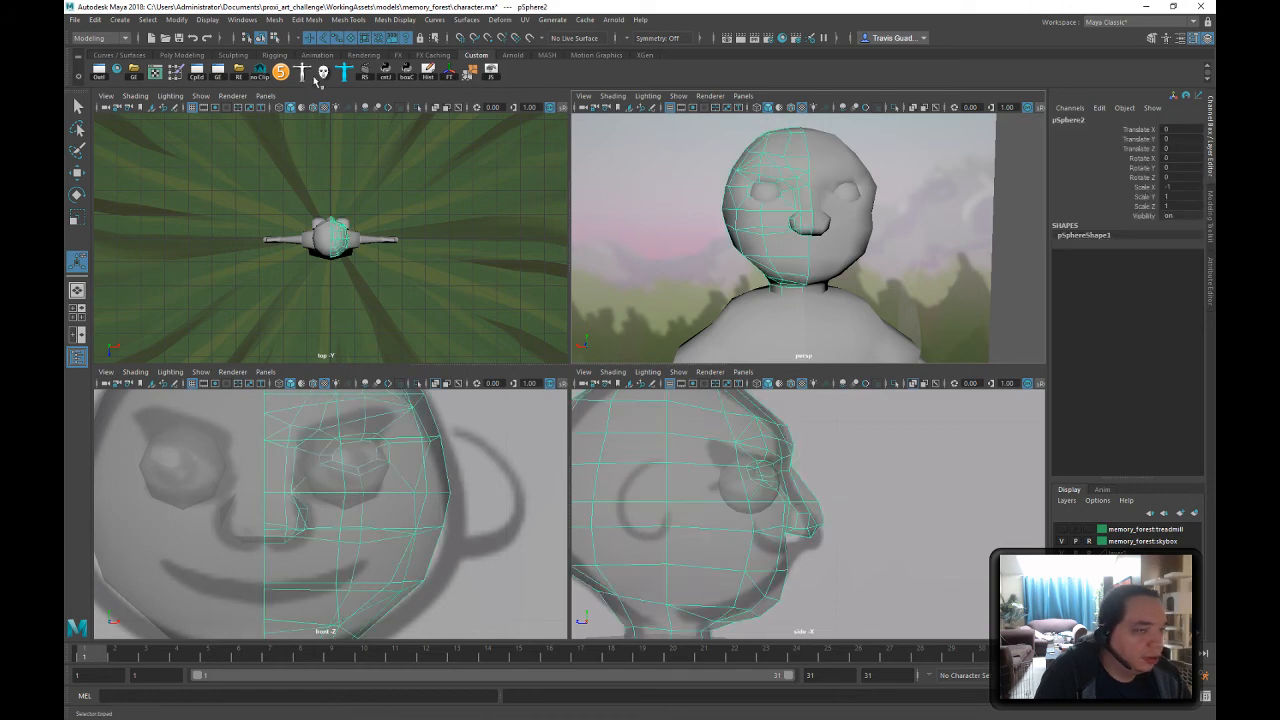
- Smooth the head half's mesh with one division
{"action": "left_click", "coordinate": [288, 20]}
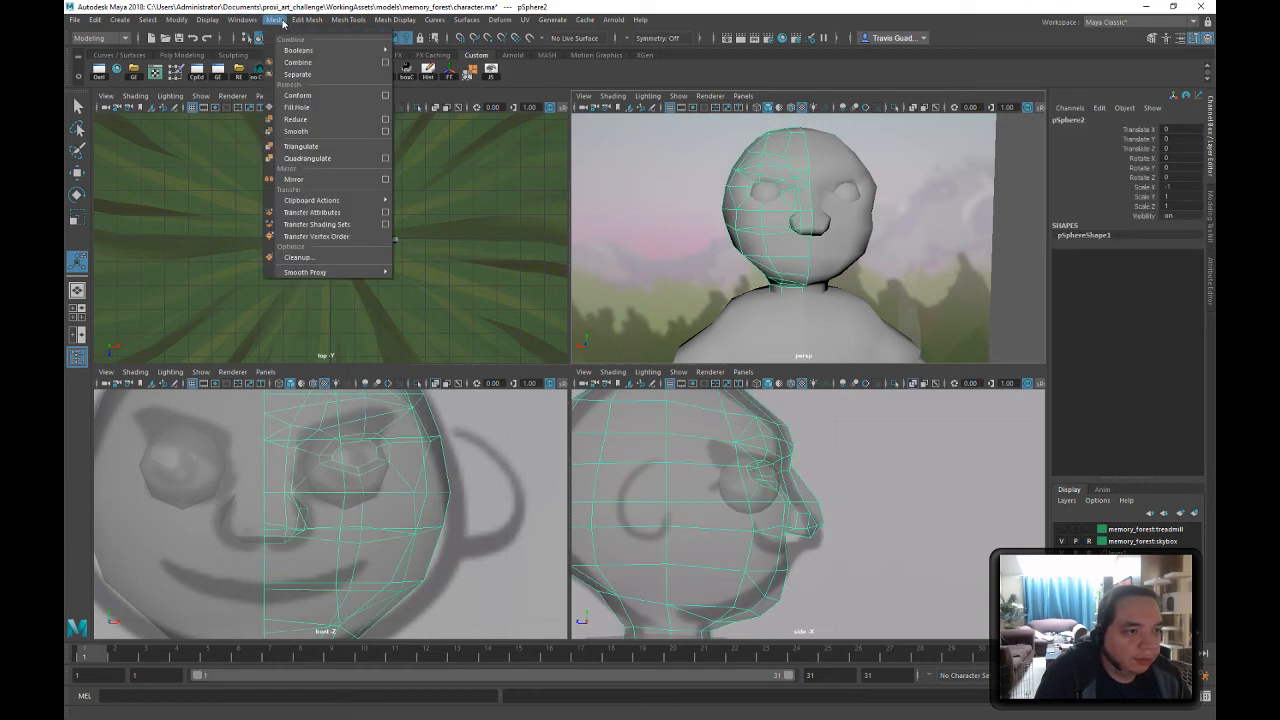
{"action": "left_click", "coordinate": [305, 129]}
{"action": "left_click_drag", "start_coordinate": [877, 207], "coordinate": [874, 248], "text": "alt"}
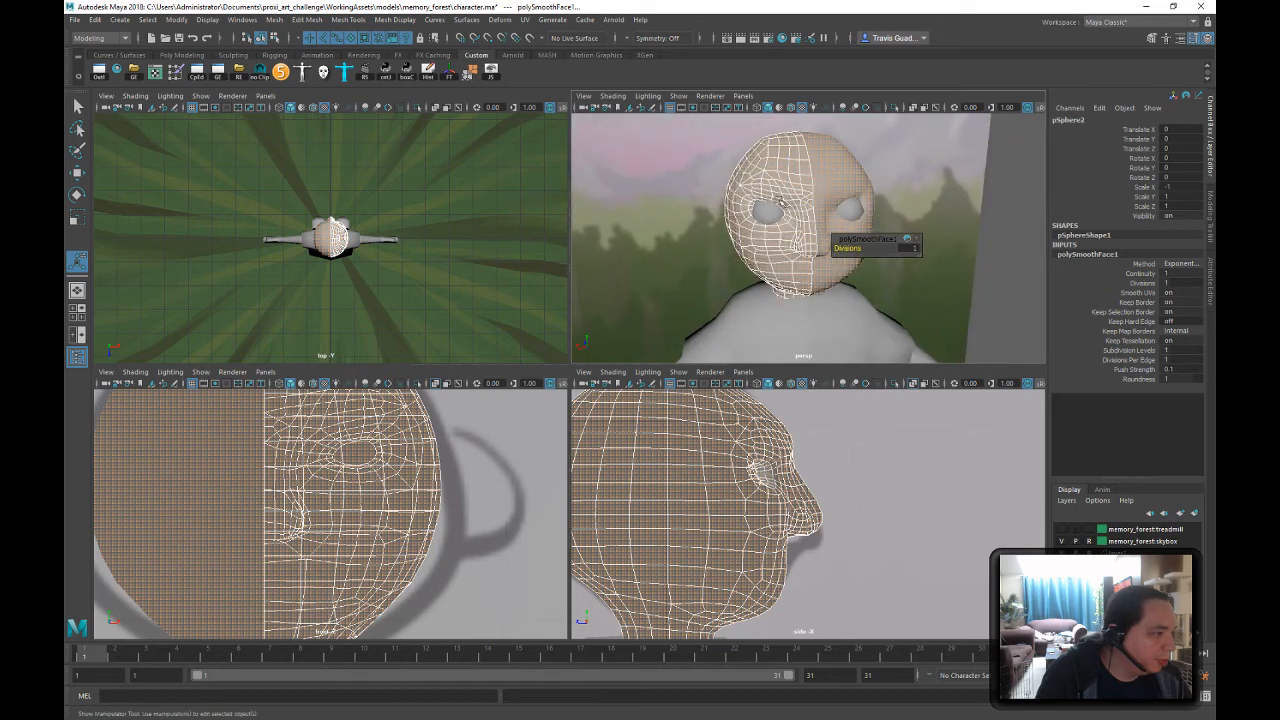
{"action": "left_click", "coordinate": [718, 265]}
- Select the smoothed head half and examine its smoothing options for hard edges, map borders and tessellation
{"action": "left_click", "coordinate": [790, 243]}
{"action": "right_click_drag", "start_coordinate": [826, 255], "coordinate": [881, 285], "text": "alt"}
{"action": "left_click_drag", "start_coordinate": [881, 285], "coordinate": [898, 276], "text": "alt"}
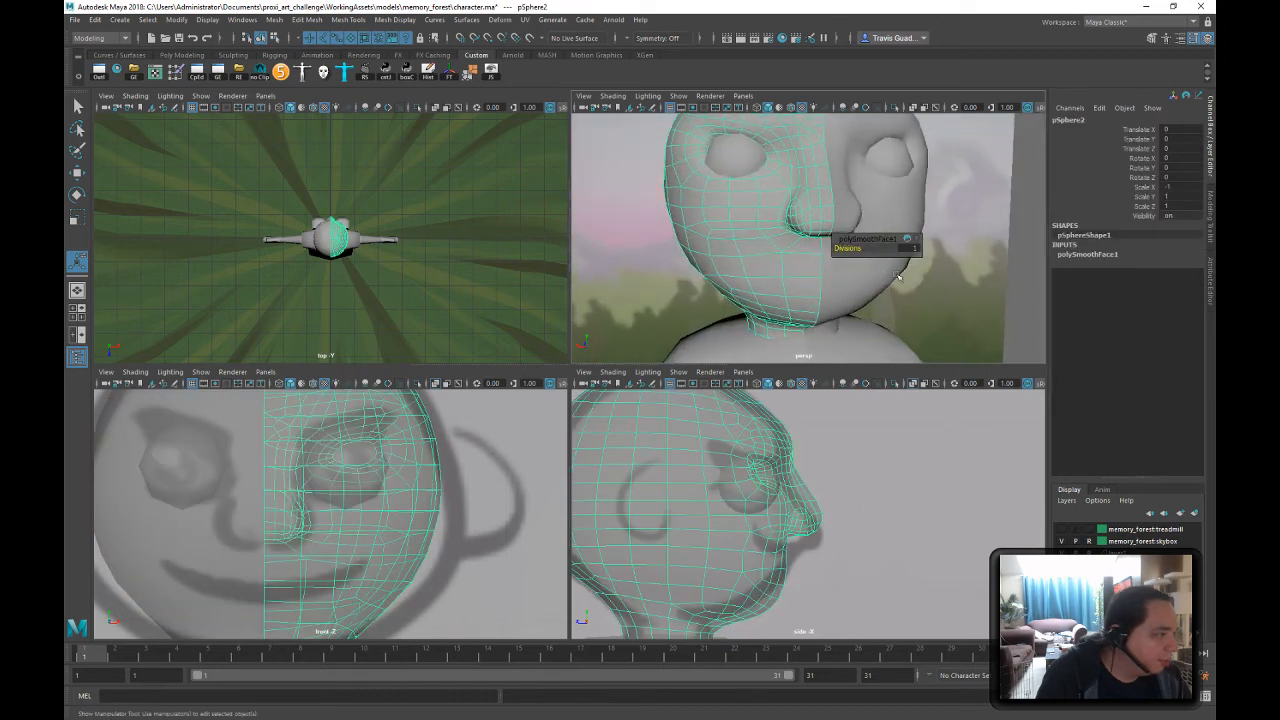
{"action": "left_click", "coordinate": [1095, 257]}
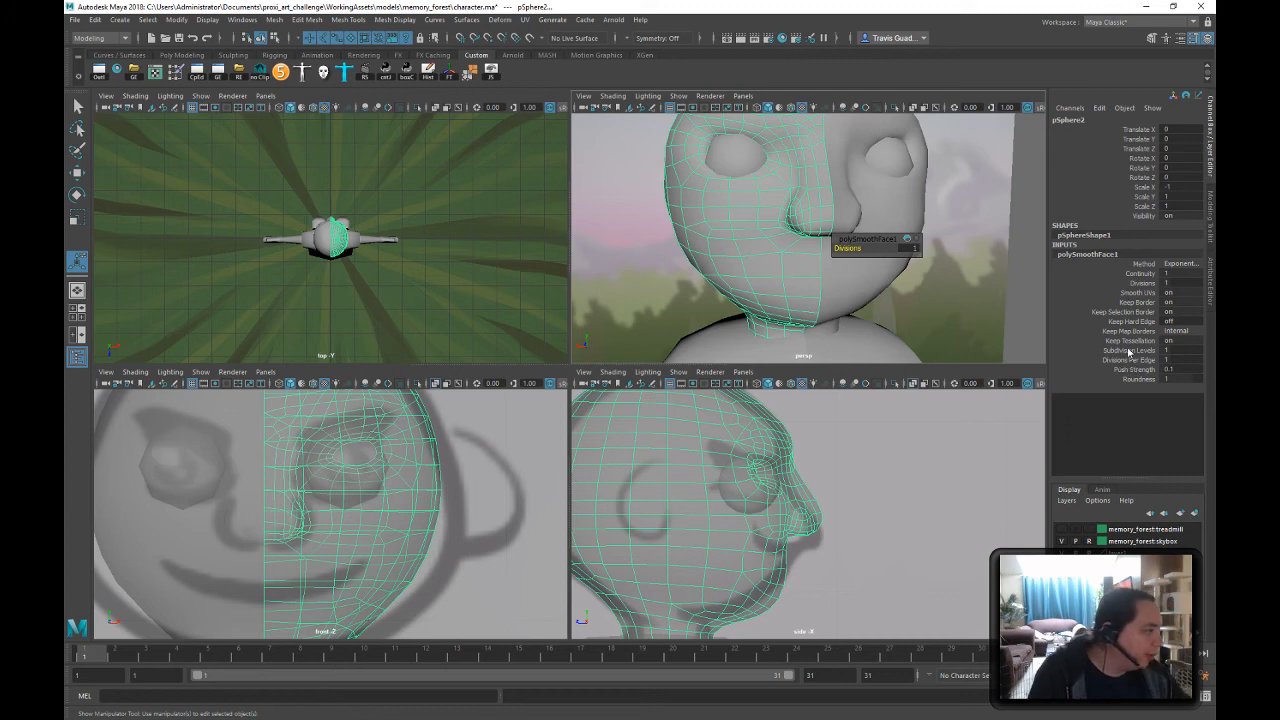
{"action": "left_click", "coordinate": [1100, 321]}
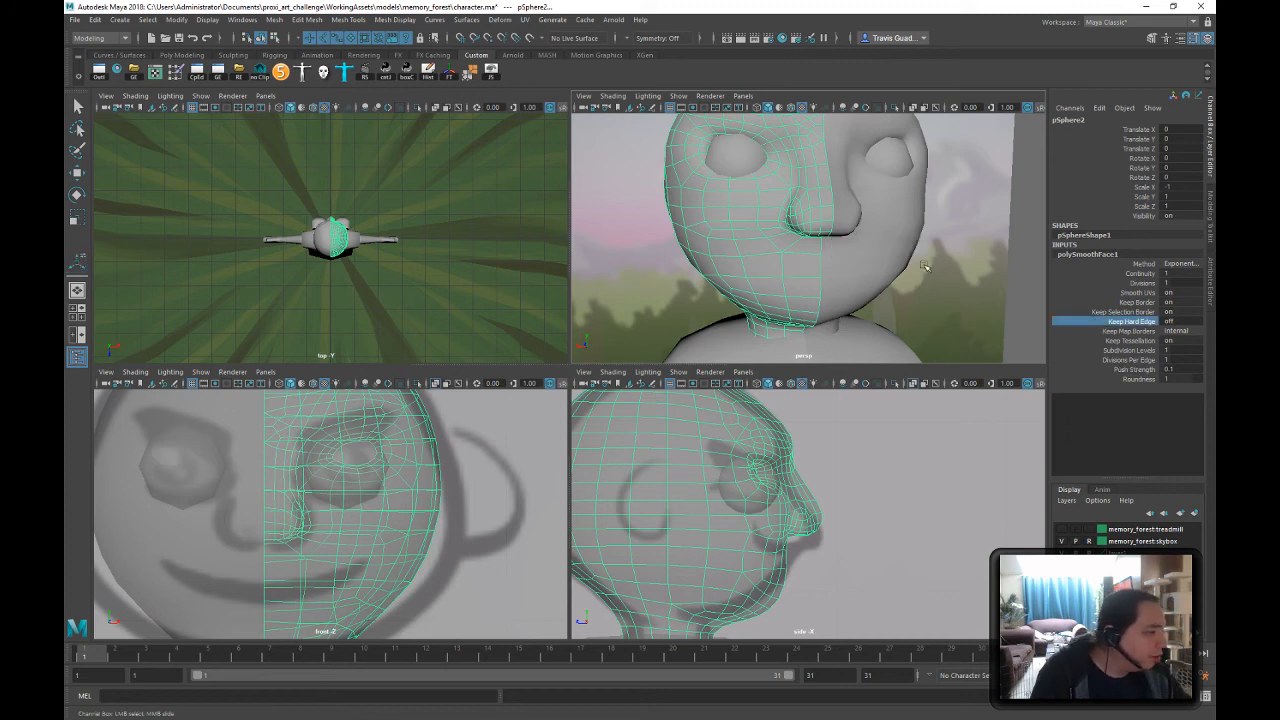
{"action": "scroll", "coordinate": [868, 265], "scroll_direction": "down", "scroll_amount": 3}
{"action": "left_click", "coordinate": [1115, 331]}
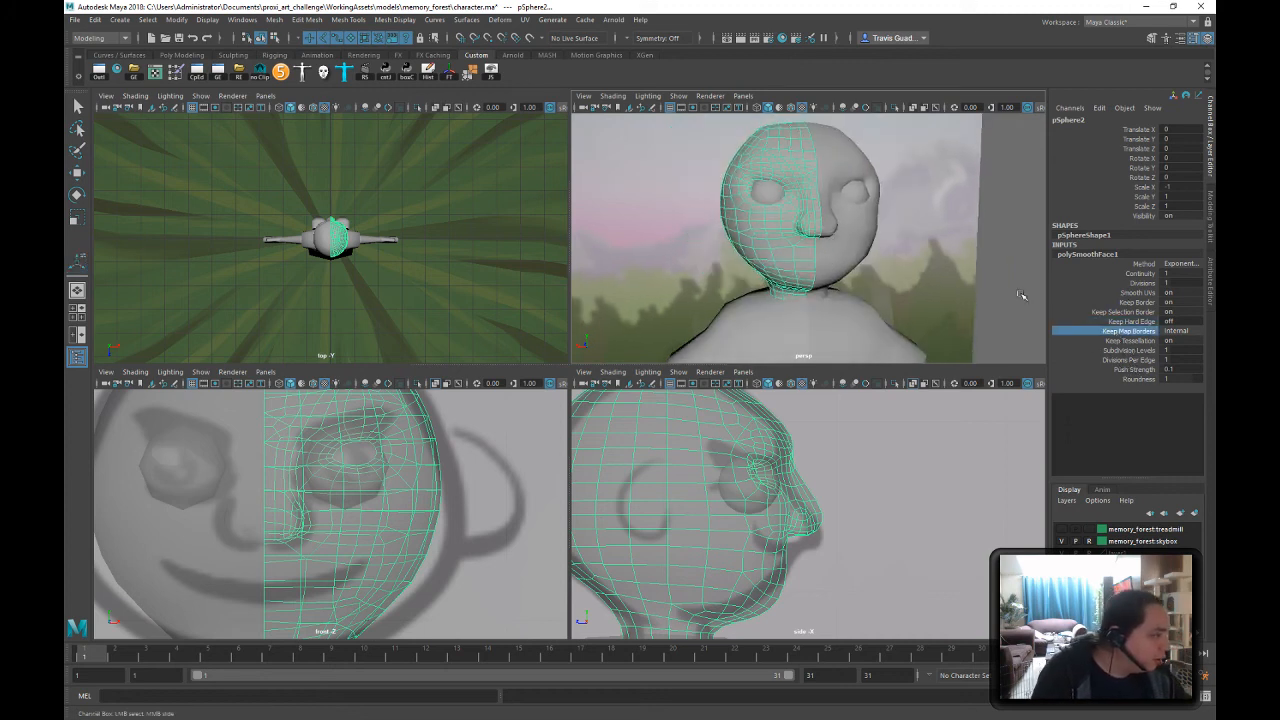
{"action": "left_click", "coordinate": [1180, 330]}
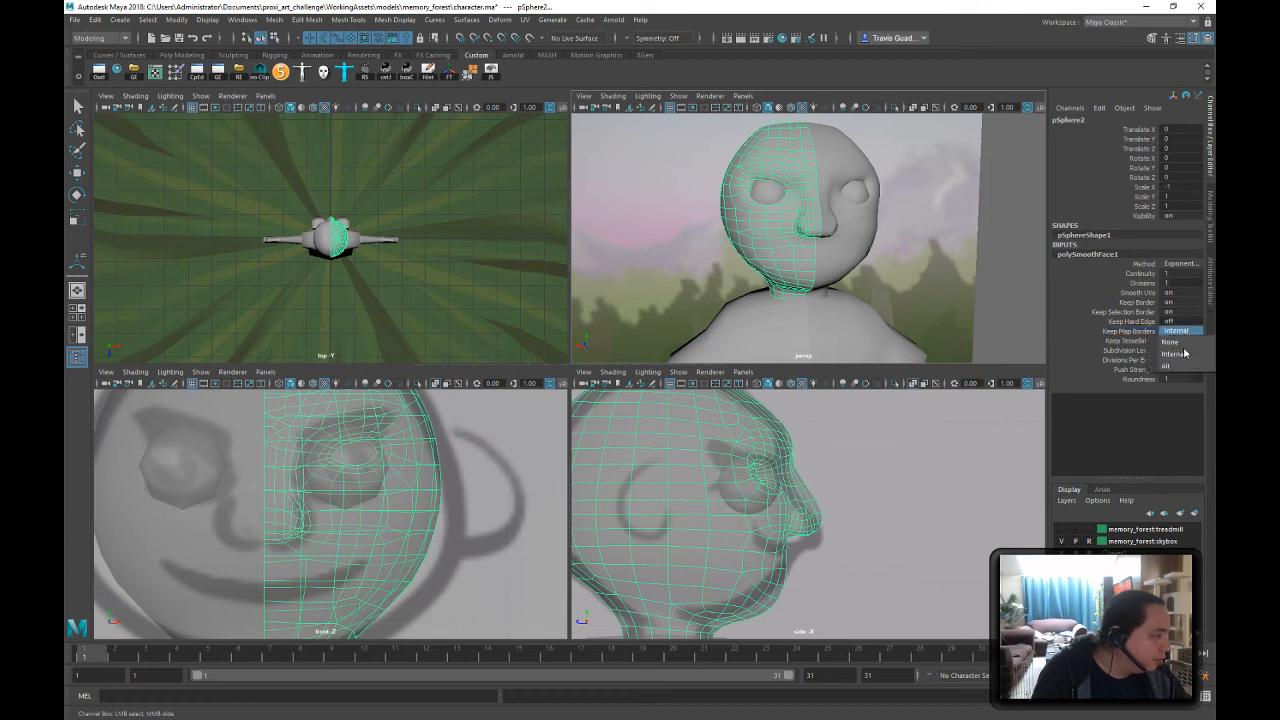
{"action": "left_click", "coordinate": [1183, 354]}
{"action": "left_click", "coordinate": [1114, 341]}
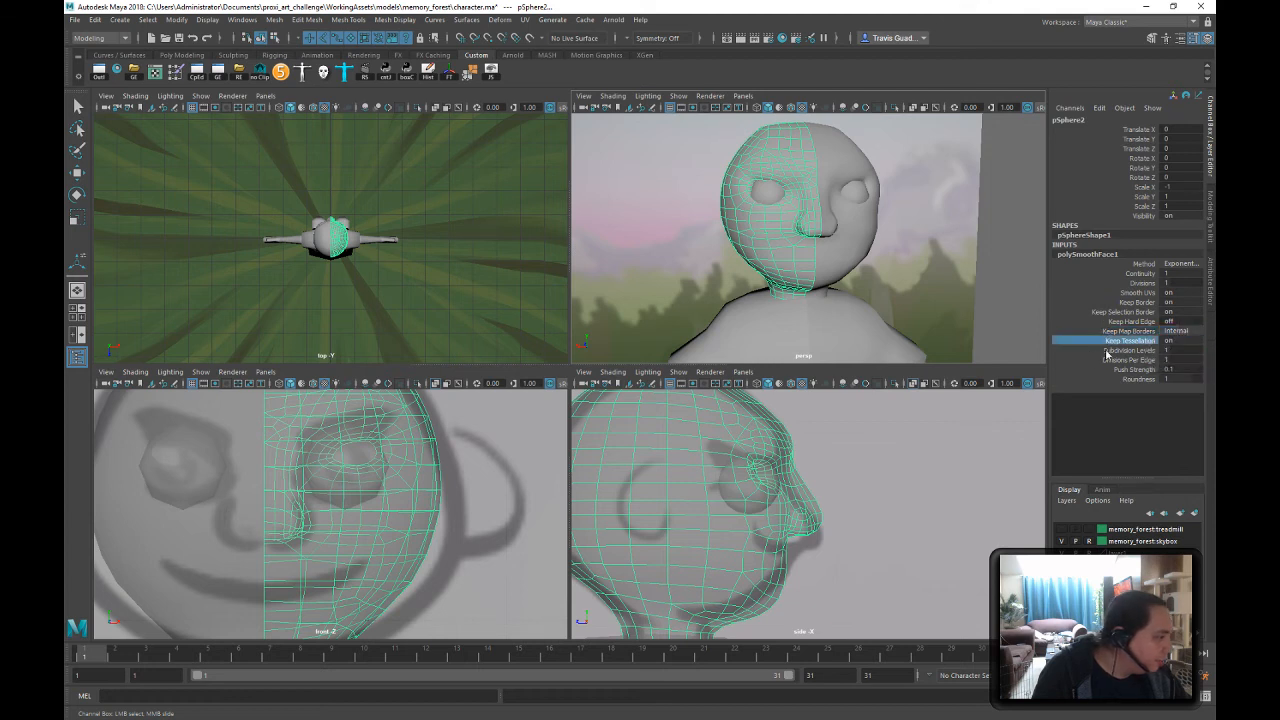
- Try the head half's smoothing with Subdivision Levels 2, Push Strength 0 and Roundness 2
{"action": "left_click", "coordinate": [1120, 350]}
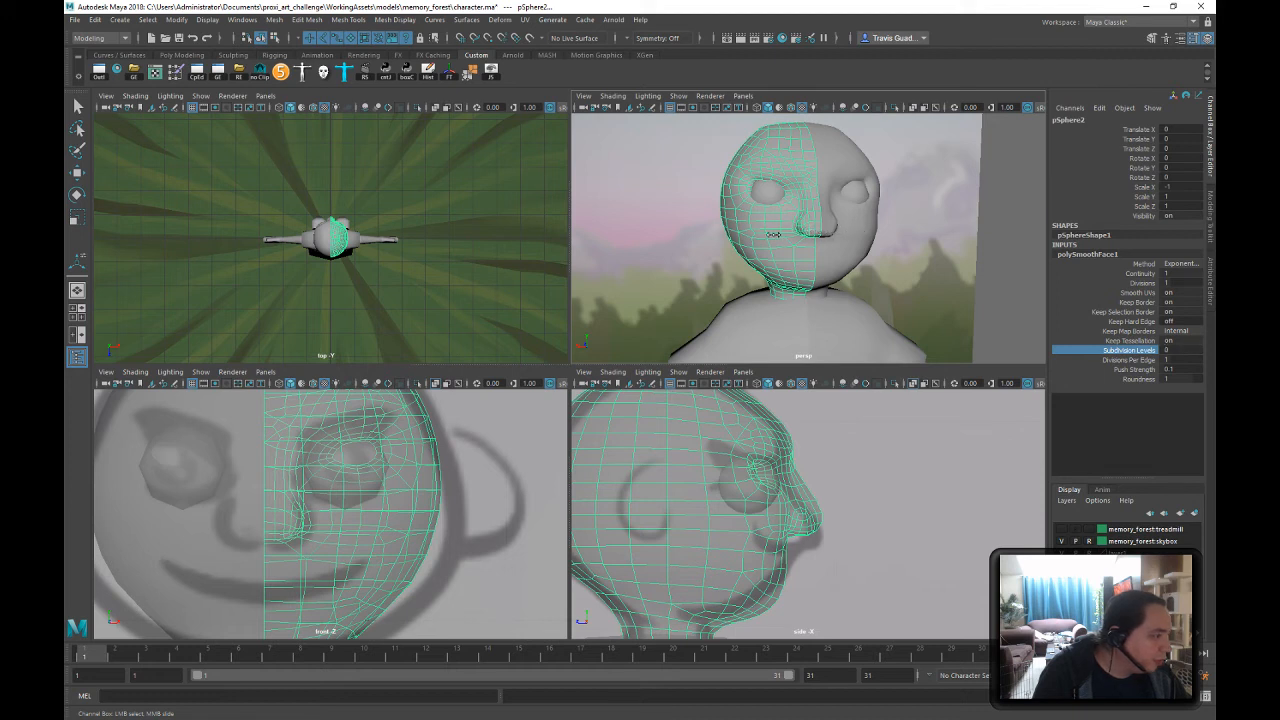
{"action": "left_click", "coordinate": [1181, 350]}
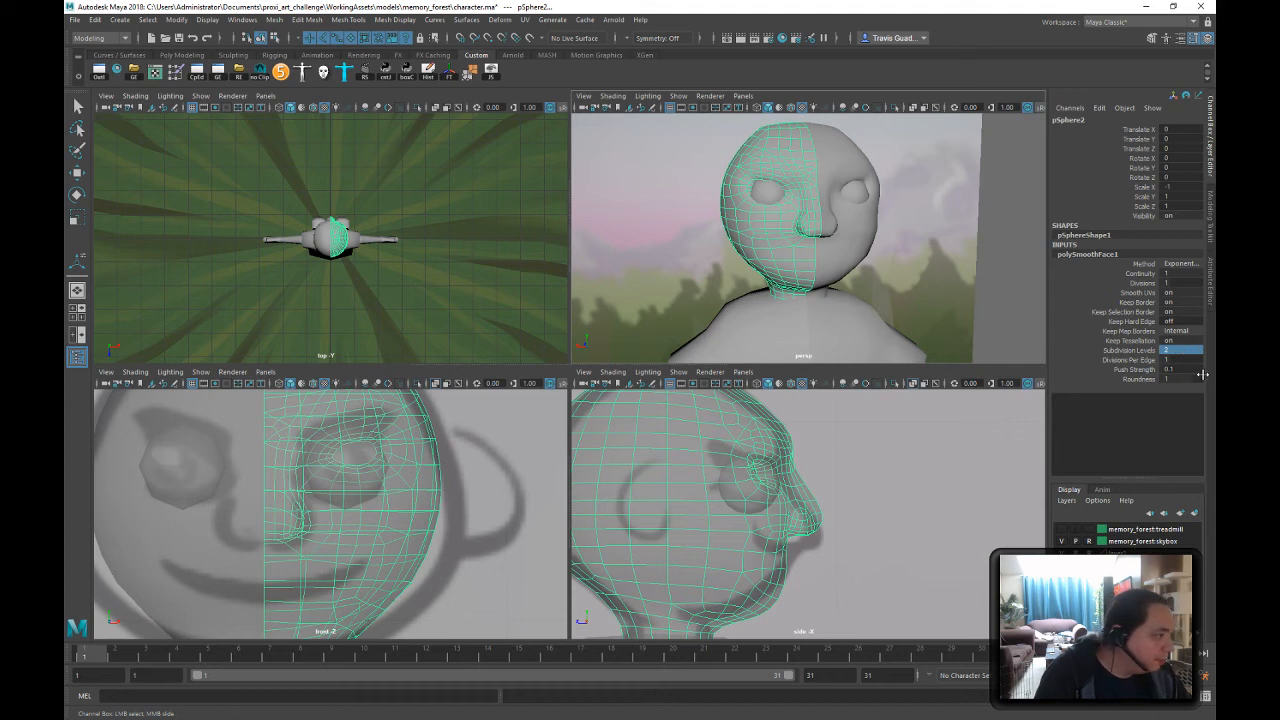
{"action": "type", "text": "2"}
{"action": "left_click", "coordinate": [1179, 360]}
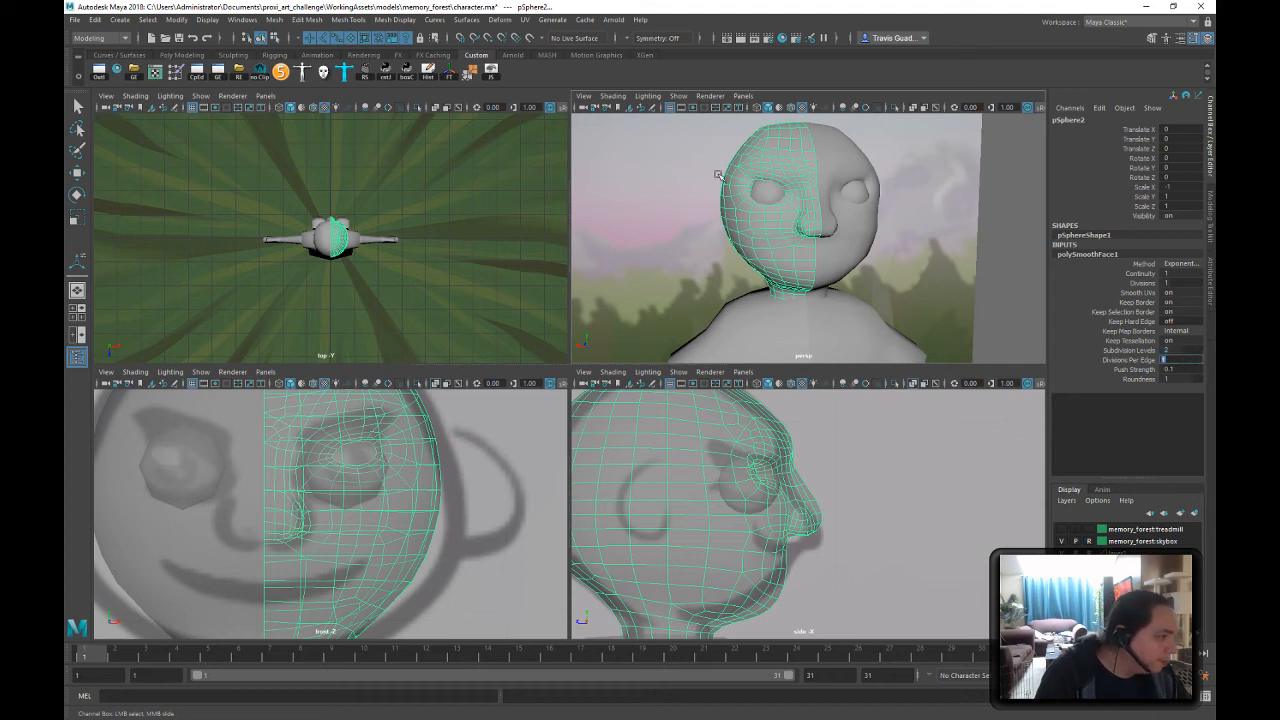
{"action": "mouse_move", "coordinate": [852, 223]}
{"action": "left_mouse_down", "text": "alt"}
{"action": "mouse_move", "coordinate": [834, 236]}
{"action": "mouse_move", "coordinate": [855, 229]}
{"action": "left_mouse_up", "text": "alt"}
{"action": "left_click", "coordinate": [1136, 370]}
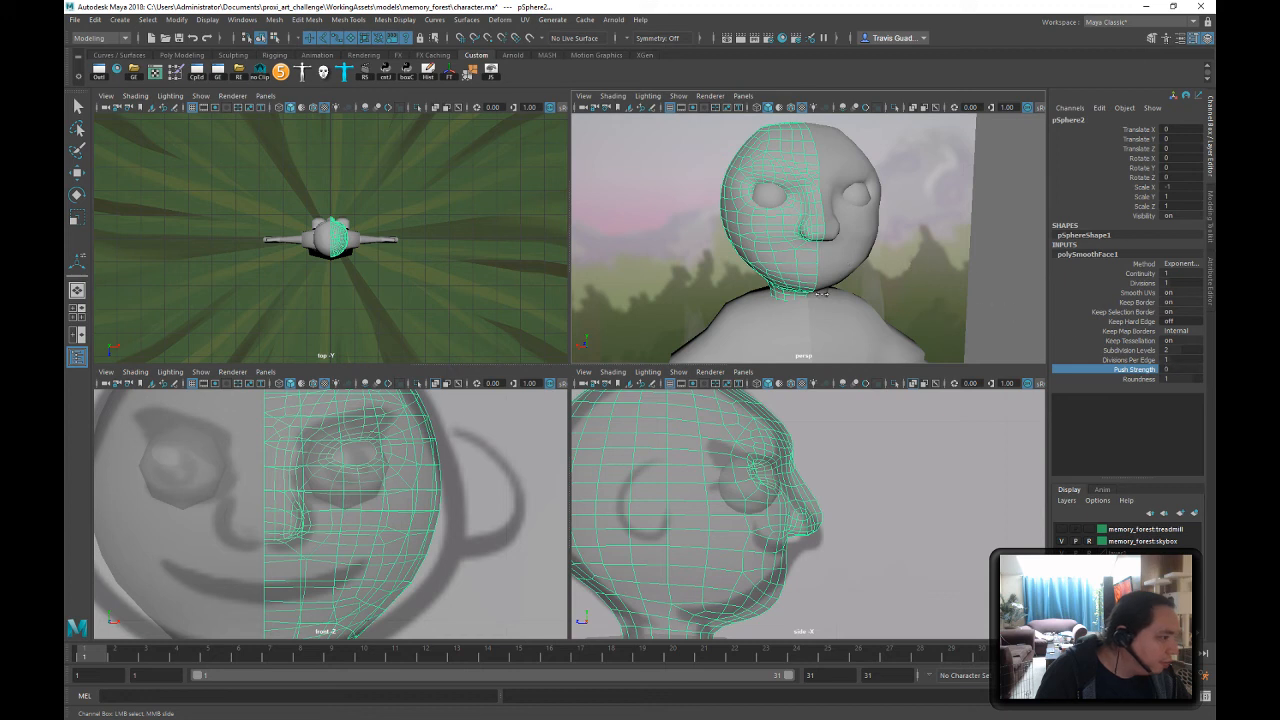
{"action": "left_click", "coordinate": [1120, 379]}
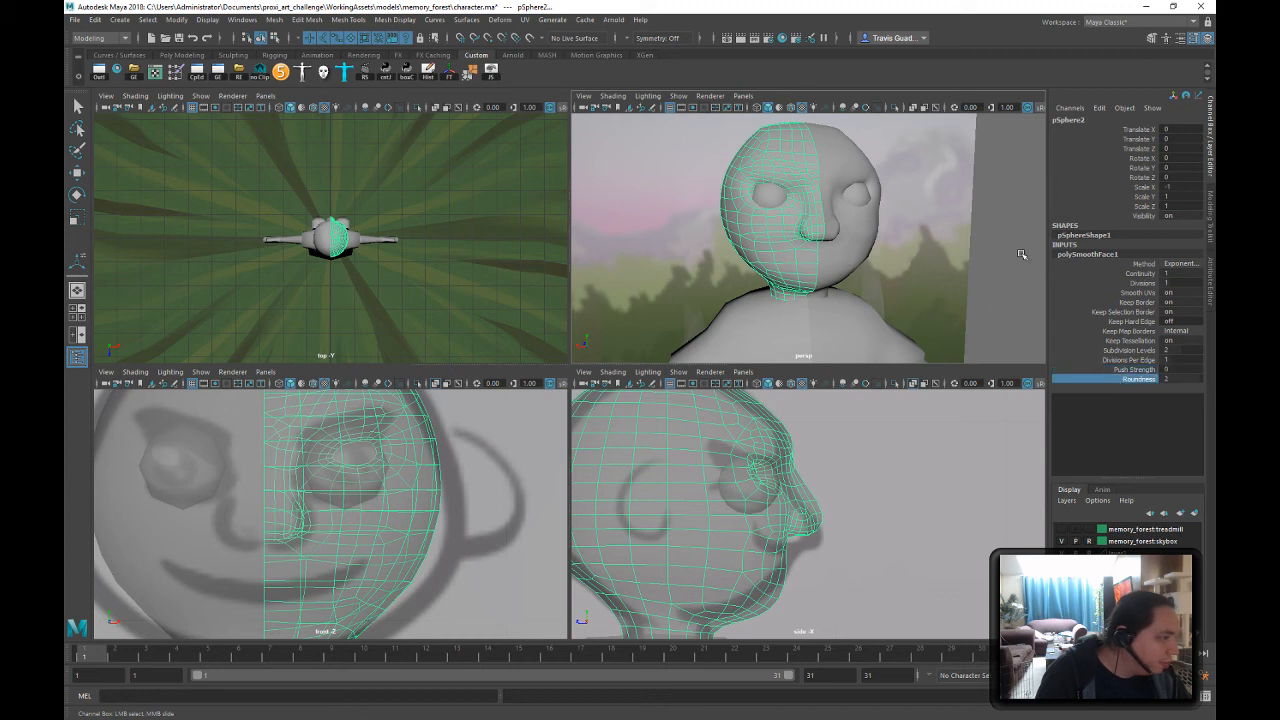
{"action": "left_click", "coordinate": [1148, 352]}
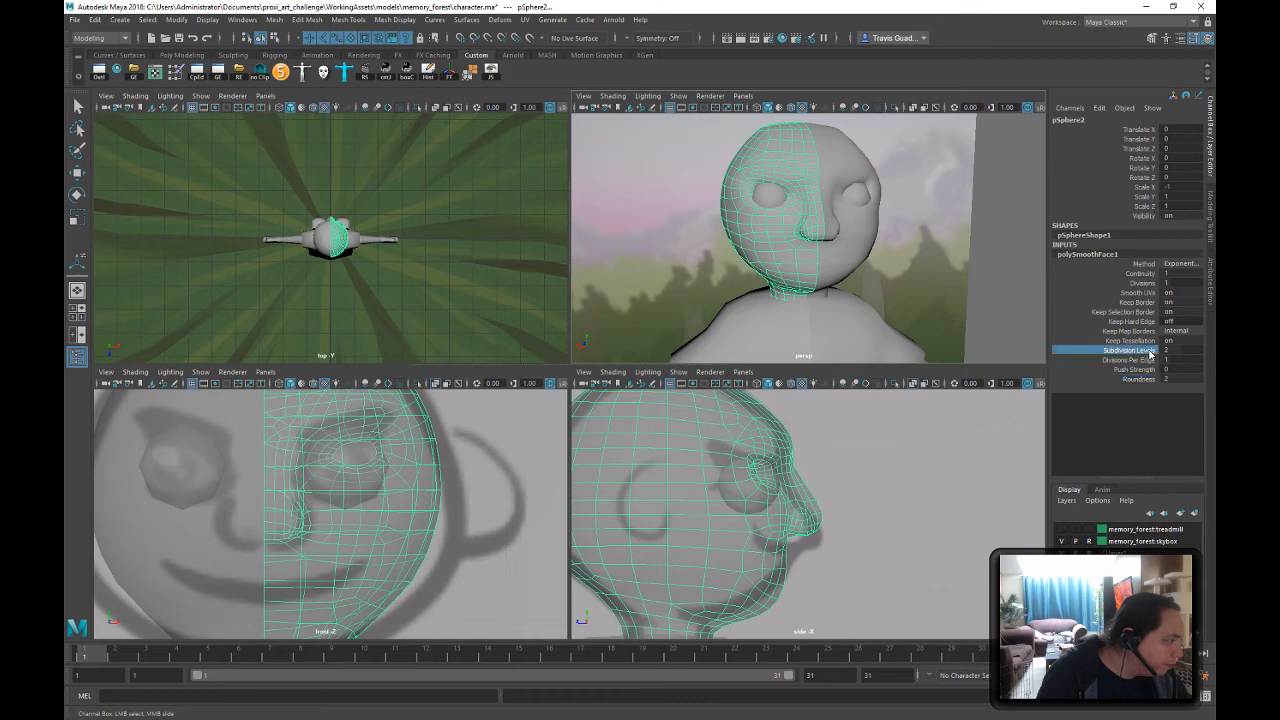
- Set the head half's smoothing to 2 divisions
{"action": "double_click", "coordinate": [1182, 284]}
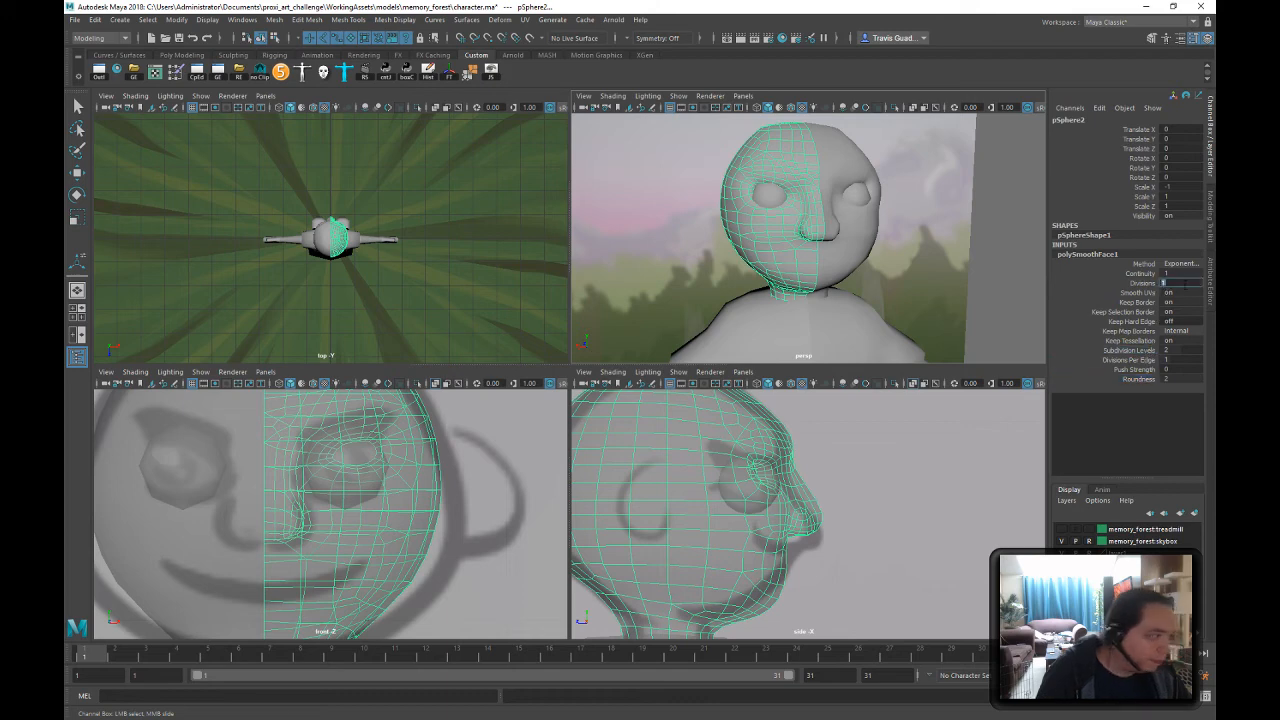
{"action": "type", "text": "2"}
{"action": "key", "text": "Return"}
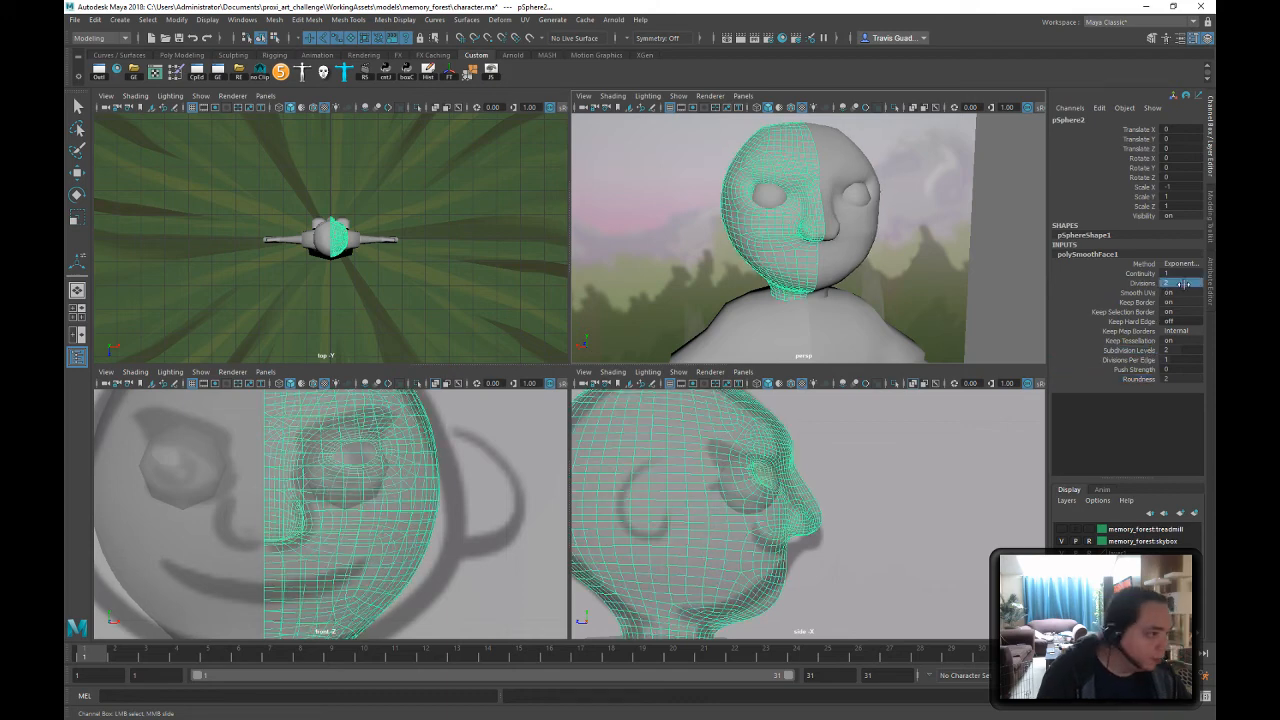
- Inspect the smoothed head and face from several angles, near and far, with the wireframe shown and hidden
{"action": "left_click", "coordinate": [941, 218]}
{"action": "left_click_drag", "start_coordinate": [886, 229], "coordinate": [977, 291], "text": "alt"}
{"action": "key", "text": "ctrl+z"}
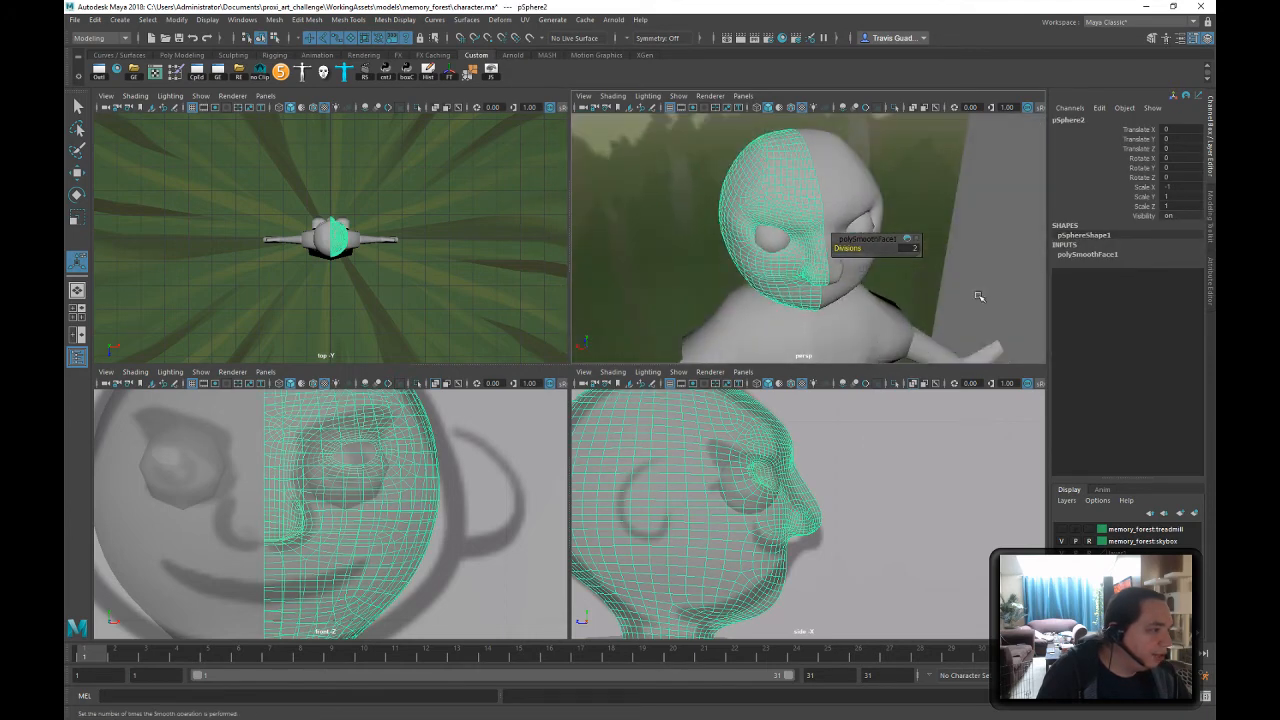
{"action": "mouse_move", "coordinate": [724, 234]}
{"action": "left_mouse_down", "text": "alt"}
{"action": "mouse_move", "coordinate": [758, 246]}
{"action": "mouse_move", "coordinate": [963, 209]}
{"action": "mouse_move", "coordinate": [990, 238]}
{"action": "mouse_move", "coordinate": [920, 210]}
{"action": "left_mouse_up", "text": "alt"}
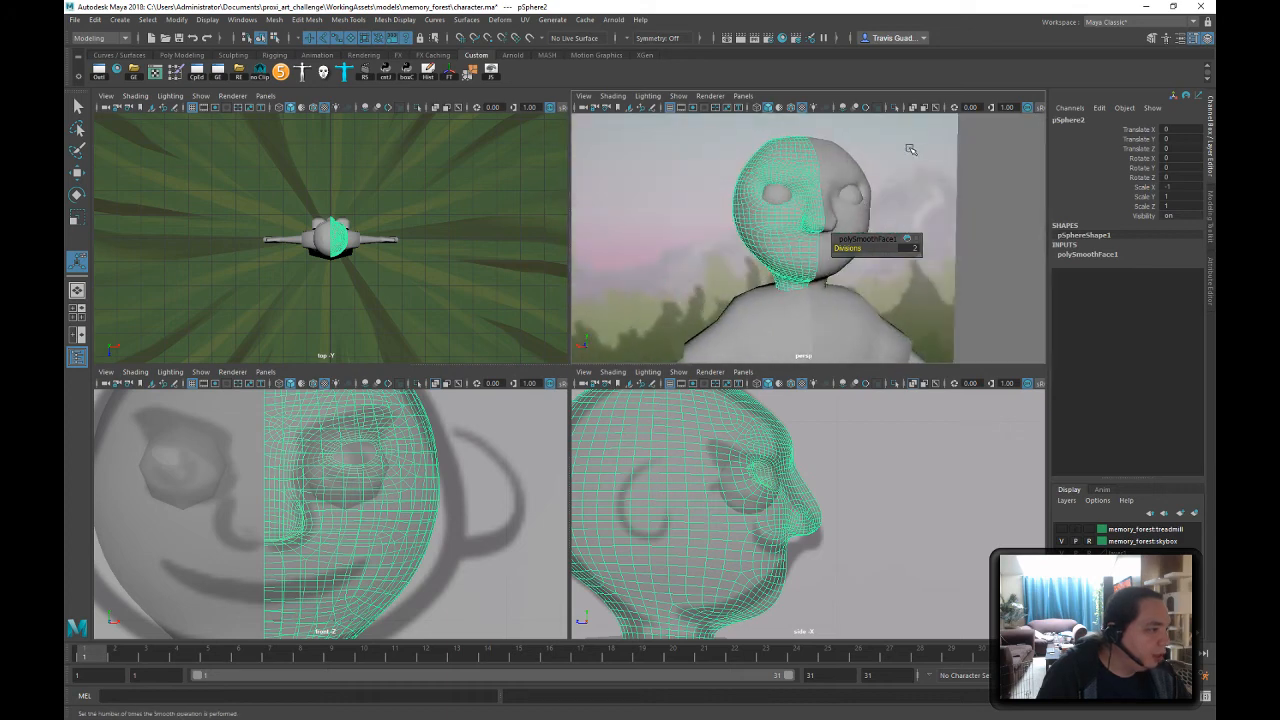
{"action": "left_click", "coordinate": [920, 210]}
{"action": "right_click_drag", "start_coordinate": [920, 210], "coordinate": [626, 237], "text": "alt"}
{"action": "left_click_drag", "start_coordinate": [626, 237], "coordinate": [823, 286], "text": "alt"}
{"action": "right_click_drag", "start_coordinate": [823, 286], "coordinate": [963, 321], "text": "alt"}
{"action": "key", "text": "ctrl+z"}
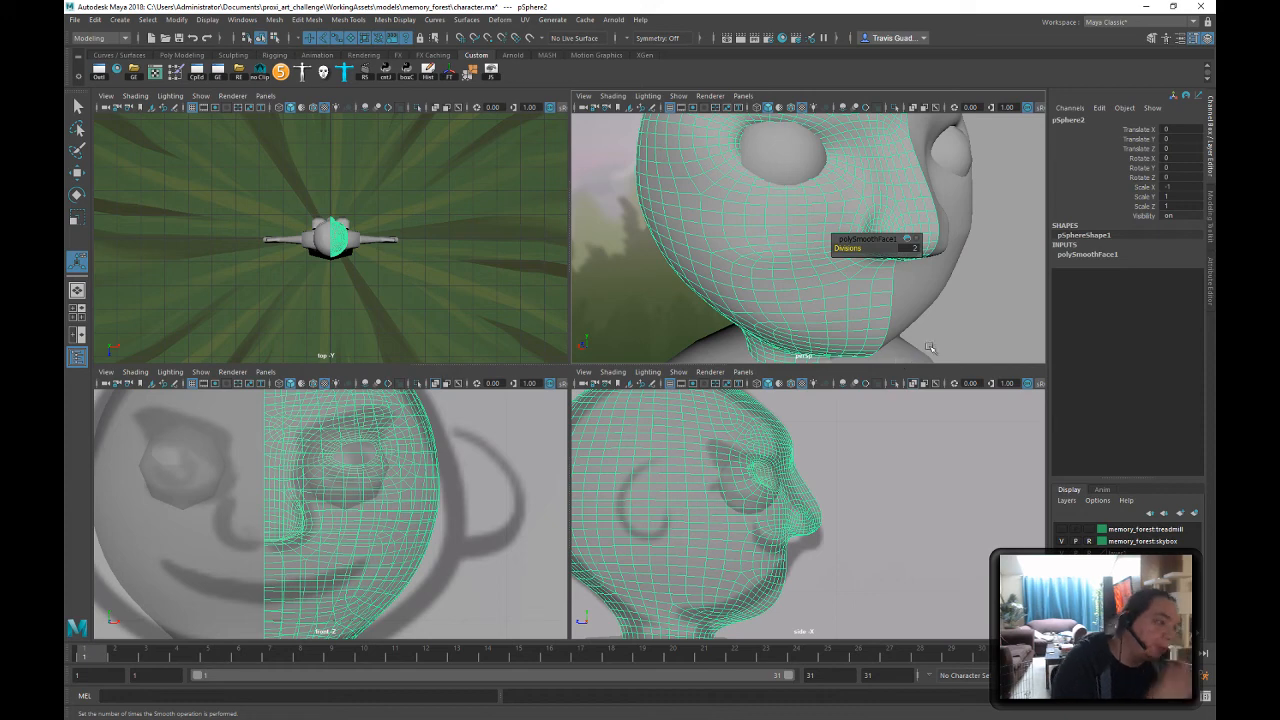
{"action": "left_click_drag", "start_coordinate": [903, 283], "coordinate": [977, 298], "text": "alt"}
{"action": "right_click_drag", "start_coordinate": [977, 298], "coordinate": [861, 281], "text": "alt"}
{"action": "left_click_drag", "start_coordinate": [861, 281], "coordinate": [830, 286], "text": "alt"}
{"action": "right_click_drag", "start_coordinate": [830, 286], "coordinate": [850, 255], "text": "alt"}
{"action": "left_click", "coordinate": [961, 296]}
{"action": "left_click_drag", "start_coordinate": [850, 255], "coordinate": [893, 268], "text": "alt"}
{"action": "right_click_drag", "start_coordinate": [893, 268], "coordinate": [845, 274], "text": "alt"}
{"action": "left_click_drag", "start_coordinate": [845, 274], "coordinate": [803, 262], "text": "alt"}
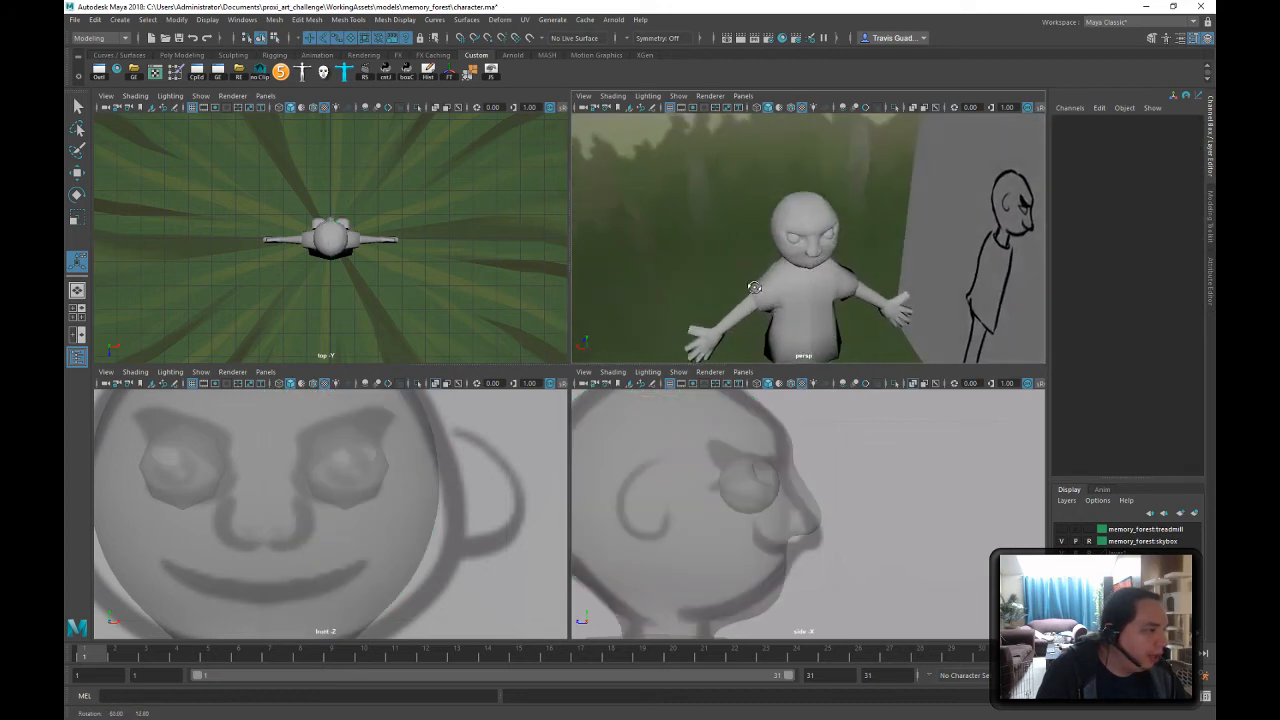
{"action": "mouse_move", "coordinate": [803, 262]}
{"action": "right_mouse_down", "text": "alt"}
{"action": "mouse_move", "coordinate": [897, 257]}
{"action": "mouse_move", "coordinate": [787, 264]}
{"action": "right_mouse_up", "text": "alt"}
{"action": "left_click_drag", "start_coordinate": [787, 264], "coordinate": [815, 288], "text": "alt"}
{"action": "right_click_drag", "start_coordinate": [815, 288], "coordinate": [1057, 326], "text": "alt"}
- Undo the smoothing adjustments and the smoothing itself to get back to the low-poly head
{"action": "key", "text": "ctrl+z"}
{"action": "key", "text": "ctrl+z"}
{"action": "key", "text": "ctrl+z"}
{"action": "key", "text": "ctrl+z"}
{"action": "key", "text": "ctrl+z"}
{"action": "key", "text": "ctrl+z"}
{"action": "key", "text": "ctrl+z"}
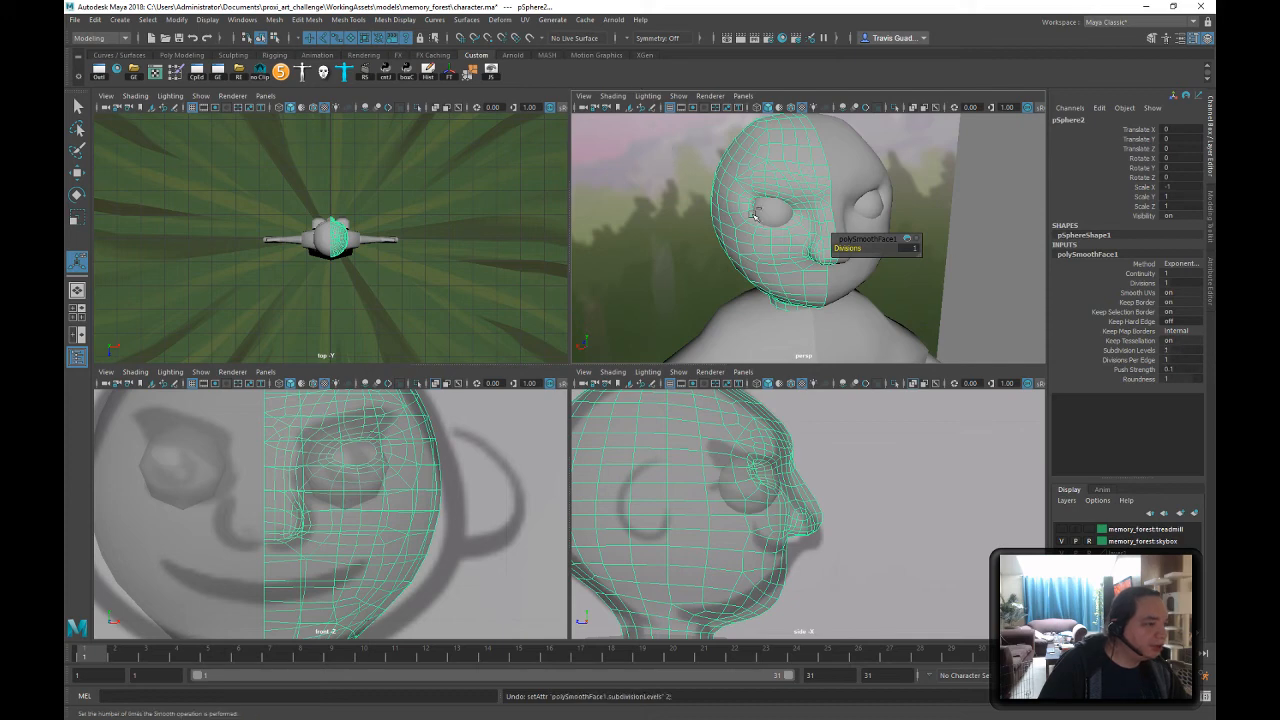
{"action": "key", "text": "ctrl+z"}
{"action": "key", "text": "ctrl+z"}
{"action": "key", "text": "ctrl+z"}
{"action": "key", "text": "ctrl+z"}
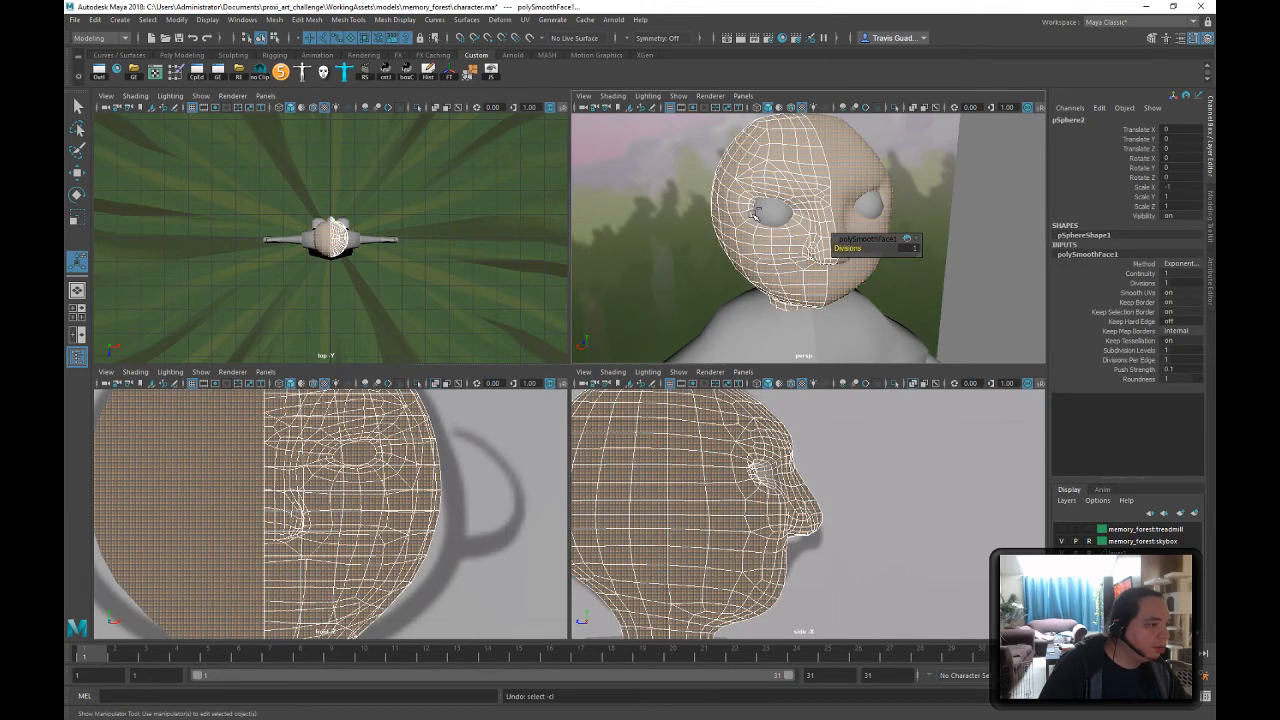
- Switch the head half to vertex editing and select a vertex on the side of the face
{"action": "left_click", "coordinate": [929, 231]}
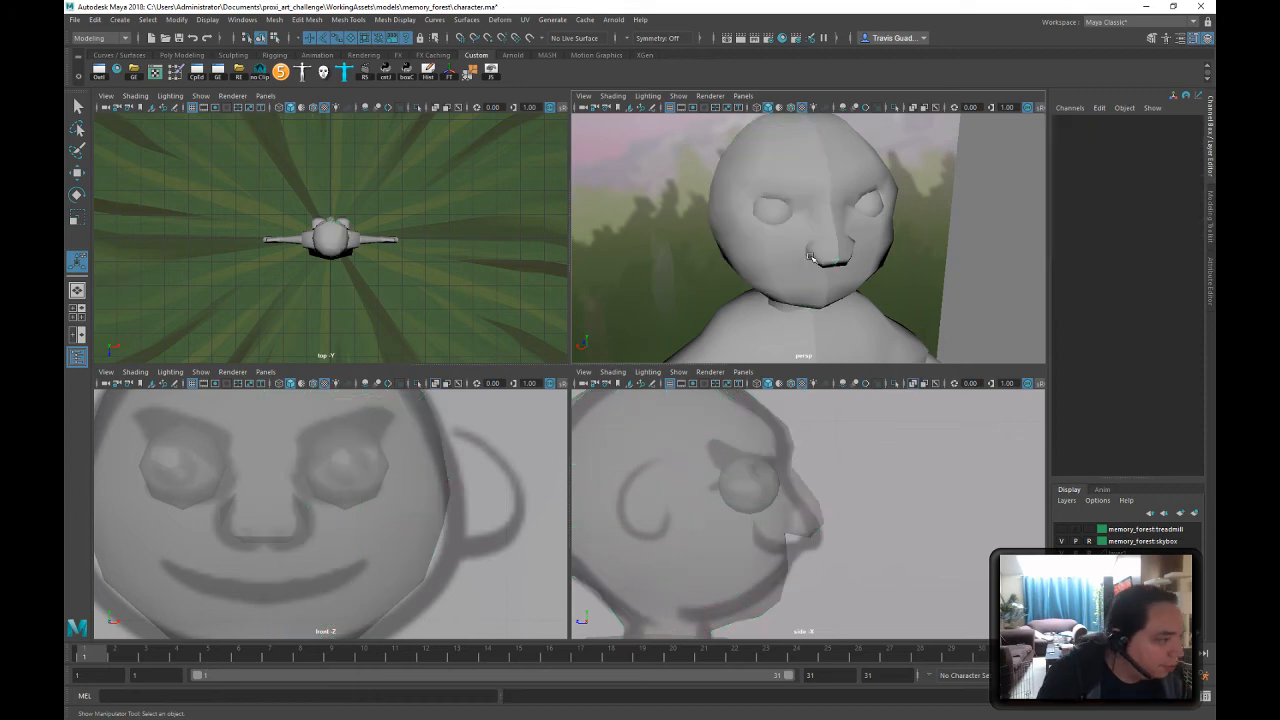
{"action": "left_click", "coordinate": [835, 259]}
{"action": "left_click_drag", "start_coordinate": [838, 258], "coordinate": [735, 214], "text": "alt"}
{"action": "right_click_drag", "start_coordinate": [735, 214], "coordinate": [720, 216]}
{"action": "left_click", "coordinate": [690, 201]}
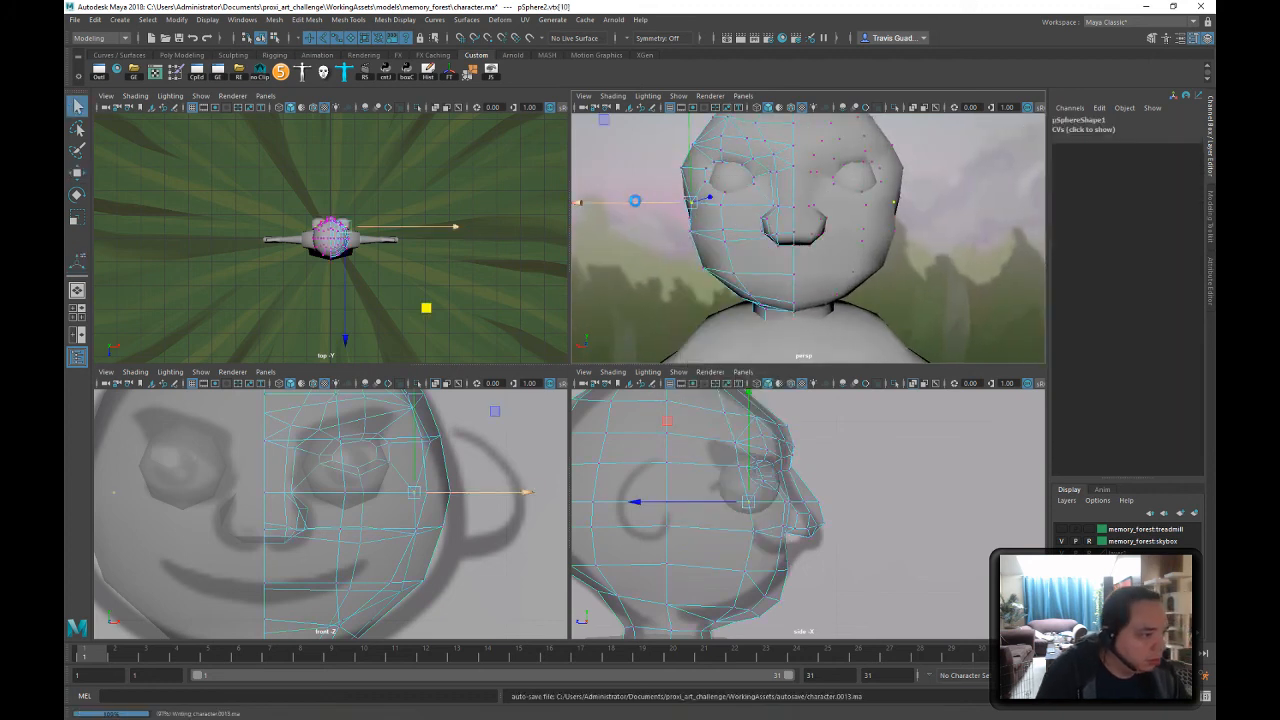
- Select the cheek vertex beside the nose and apply the vertex merge to it
{"action": "left_click", "coordinate": [738, 230]}
{"action": "left_click_drag", "start_coordinate": [771, 251], "coordinate": [835, 223], "text": "alt"}
{"action": "left_click", "coordinate": [833, 234]}
{"action": "key", "text": "v"}
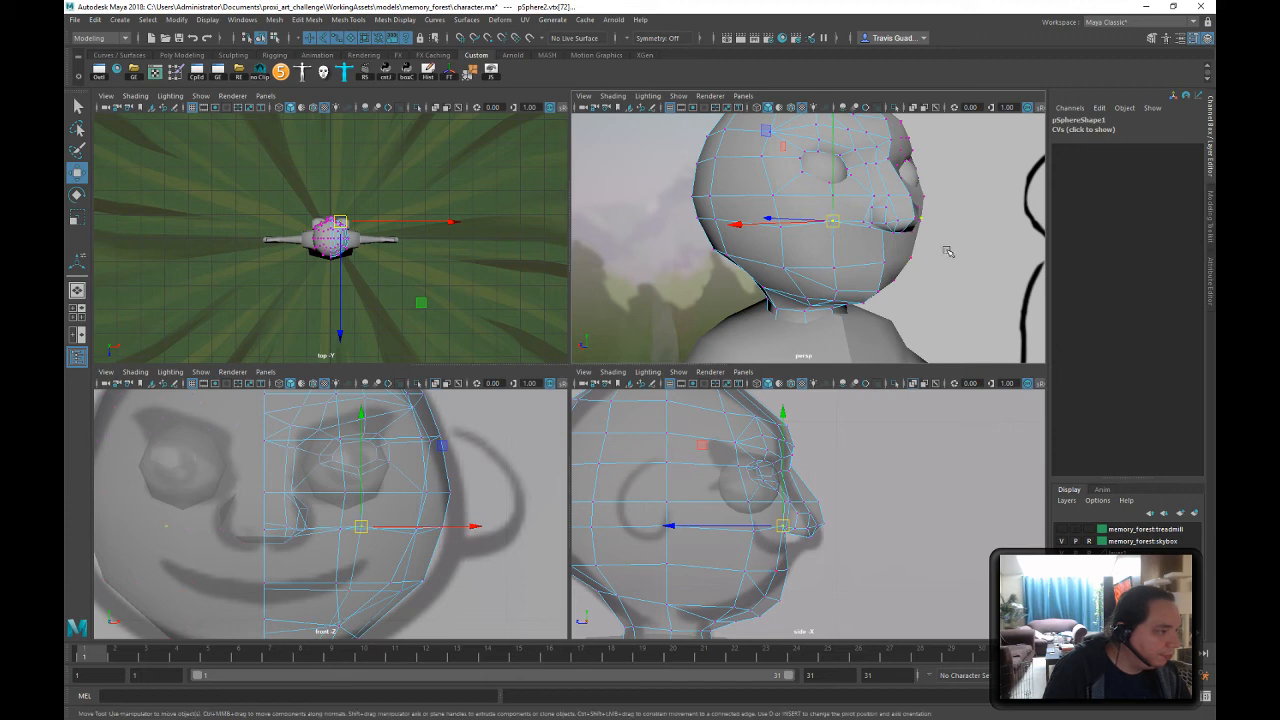
{"action": "left_click_drag", "start_coordinate": [948, 252], "coordinate": [900, 245], "text": "alt"}
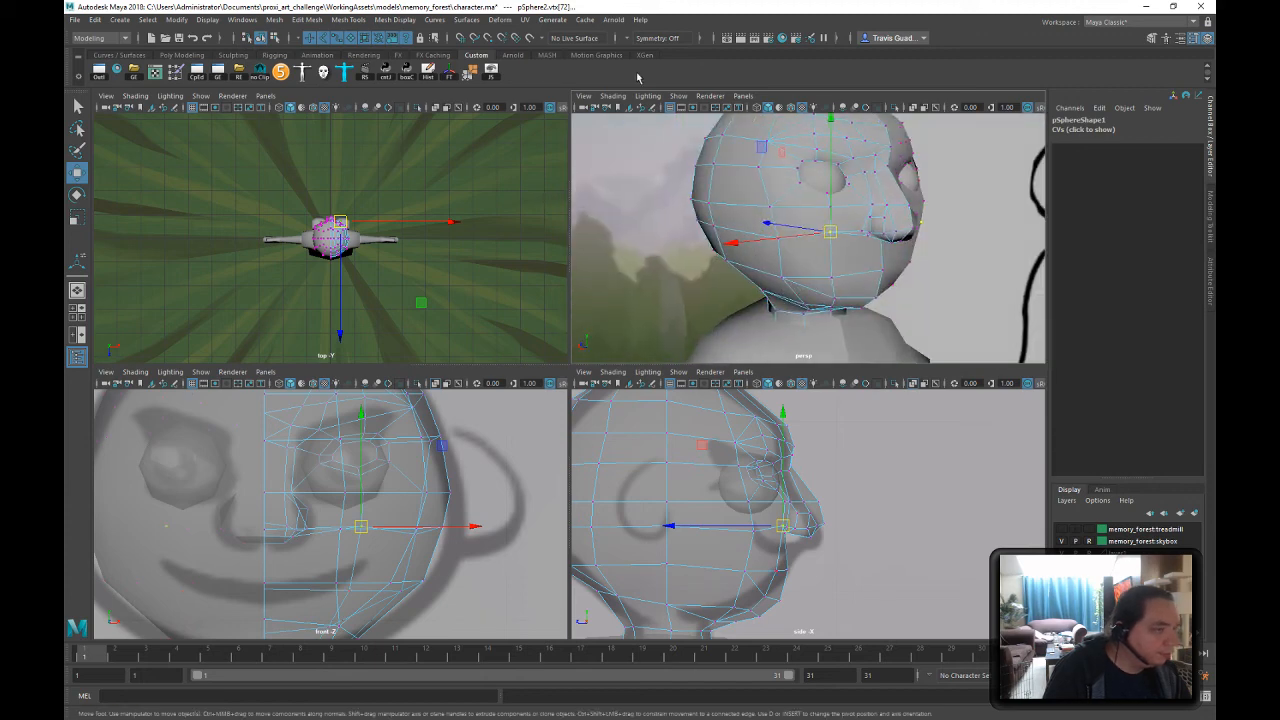
{"action": "key", "text": "g"}
{"action": "left_click", "coordinate": [957, 286]}
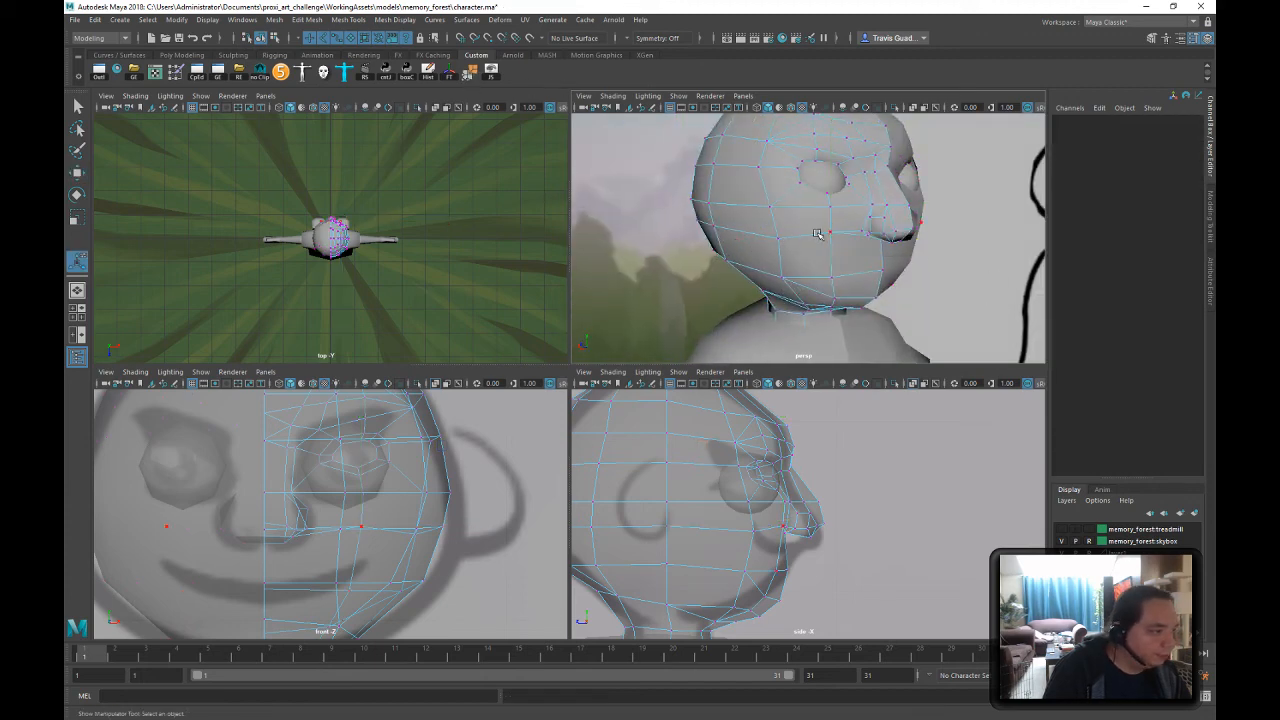
- Adjust the height of the cheek vertex beside the nose, then select the neighbouring vertex toward the side of the head
{"action": "left_click", "coordinate": [830, 232]}
{"action": "key", "text": "w"}
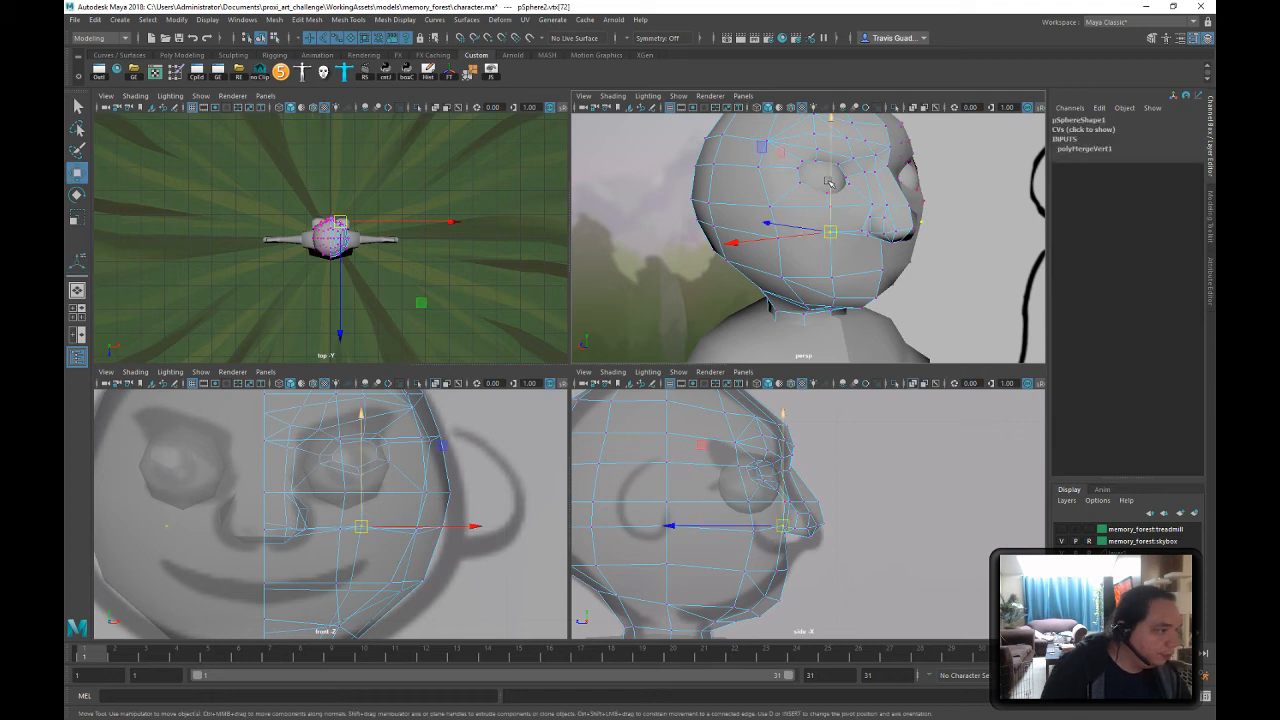
{"action": "left_click_drag", "start_coordinate": [830, 195], "coordinate": [781, 190]}
{"action": "left_click", "coordinate": [778, 233]}
{"action": "left_click_drag", "start_coordinate": [745, 231], "coordinate": [870, 222], "text": "alt"}
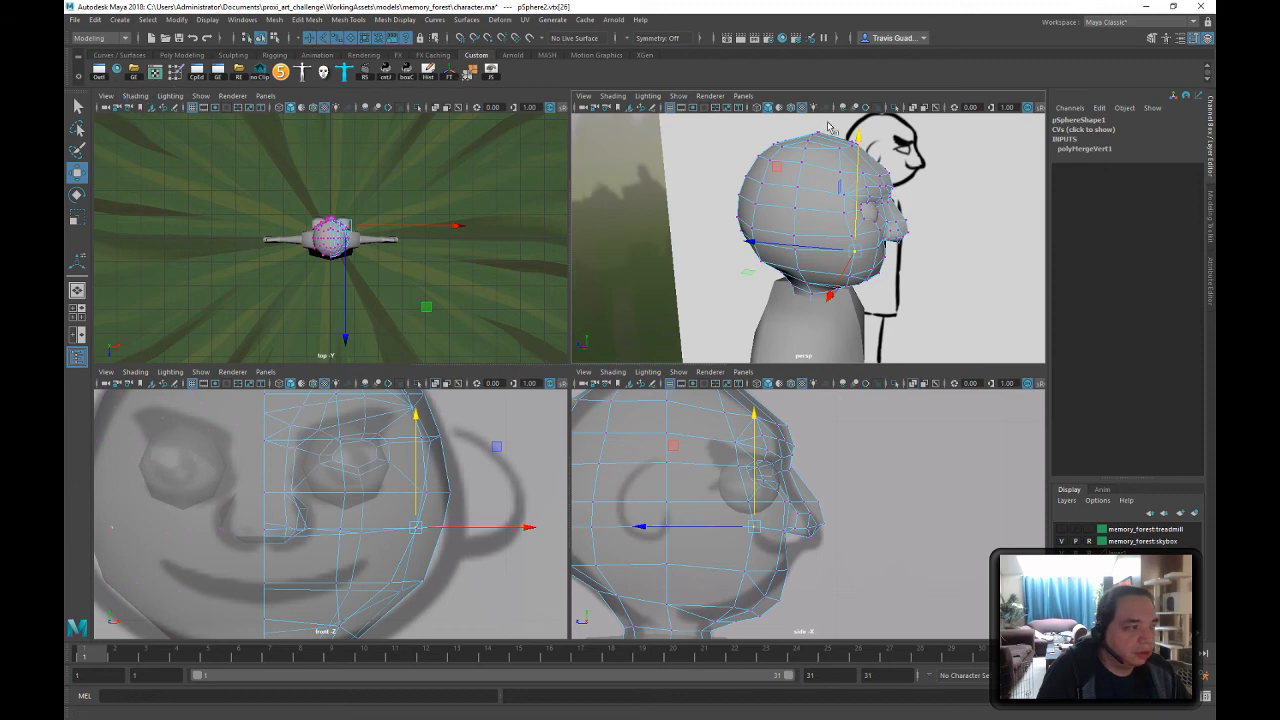
- Cut a new vertical edge line with Multi-Cut down the side of the head, from the crown to the neck
{"action": "left_click", "coordinate": [1210, 215]}
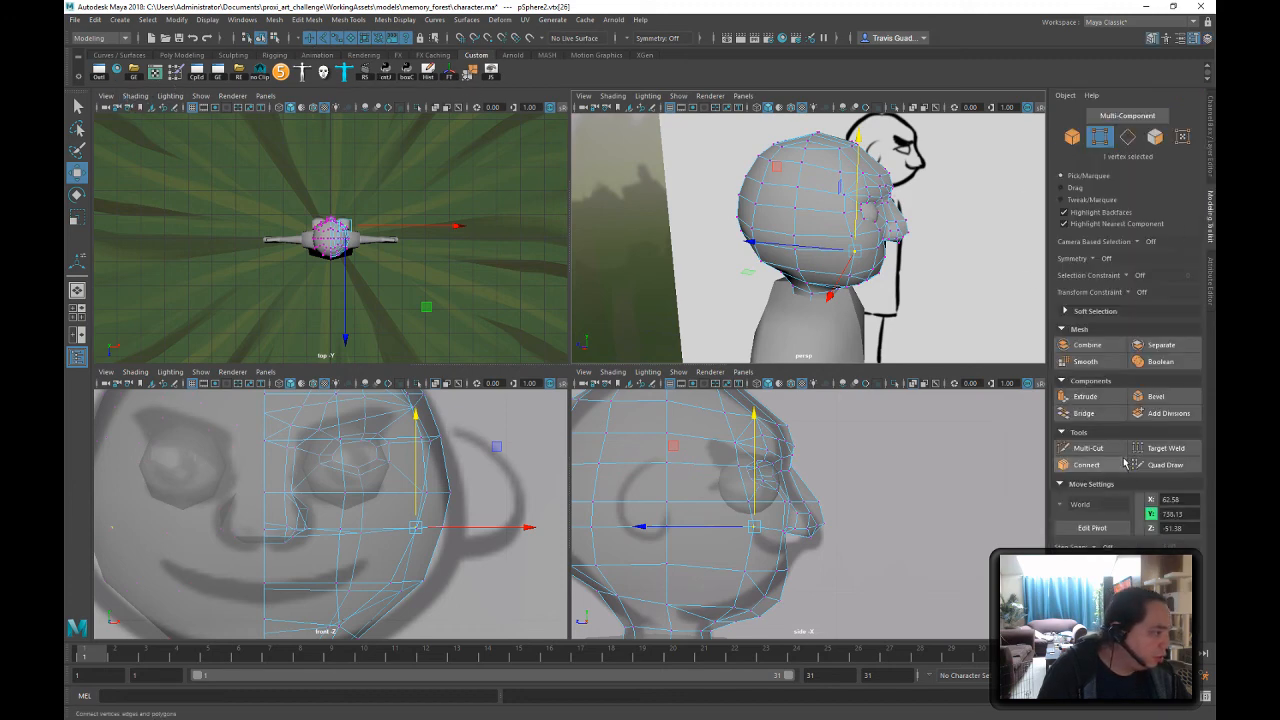
{"action": "left_click", "coordinate": [1088, 448]}
{"action": "left_click_drag", "start_coordinate": [890, 213], "coordinate": [853, 153], "text": "alt"}
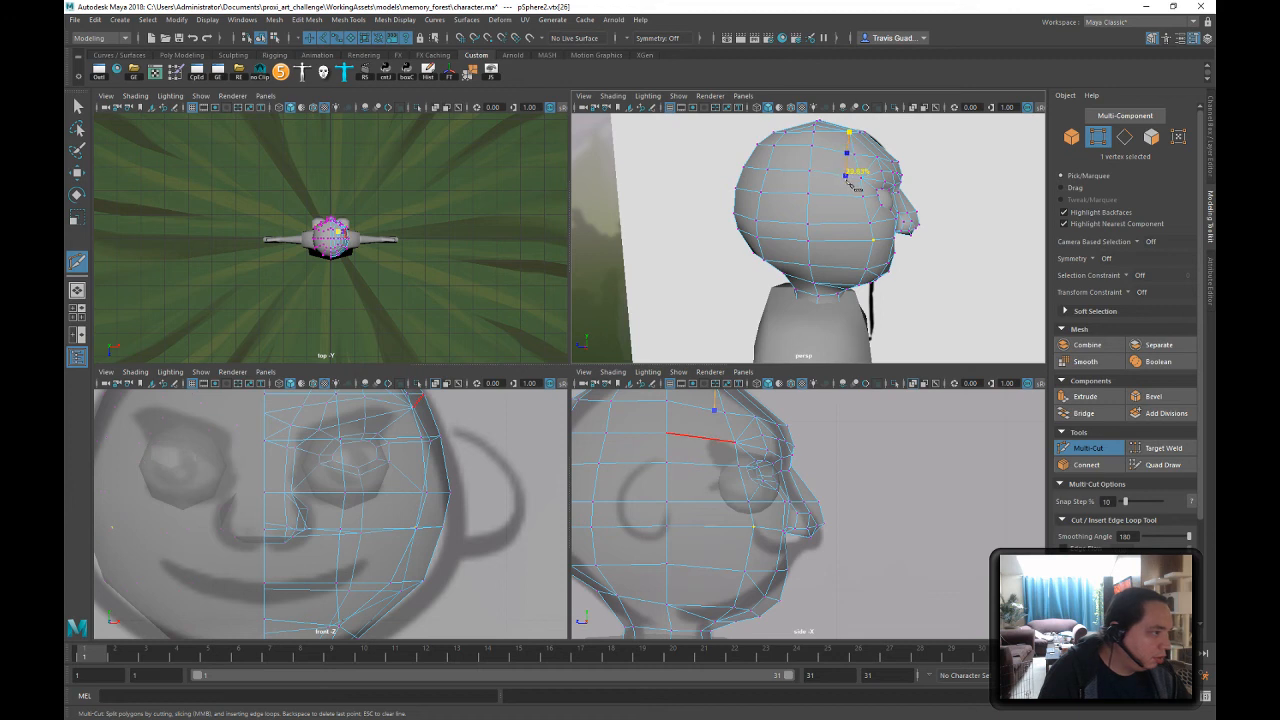
{"action": "left_click", "coordinate": [847, 195]}
{"action": "left_click", "coordinate": [850, 227]}
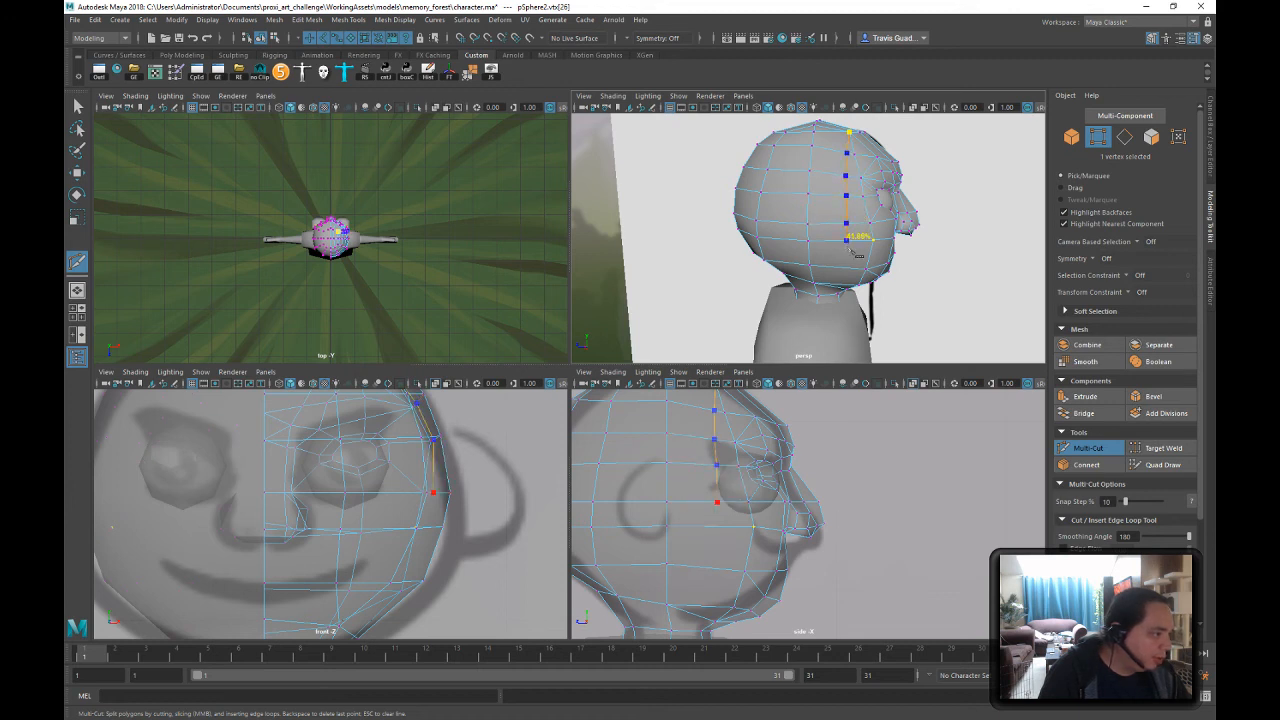
{"action": "left_click", "coordinate": [847, 269]}
{"action": "left_click_drag", "start_coordinate": [861, 309], "coordinate": [795, 278], "text": "alt"}
{"action": "right_click_drag", "start_coordinate": [795, 278], "coordinate": [850, 270], "text": "alt"}
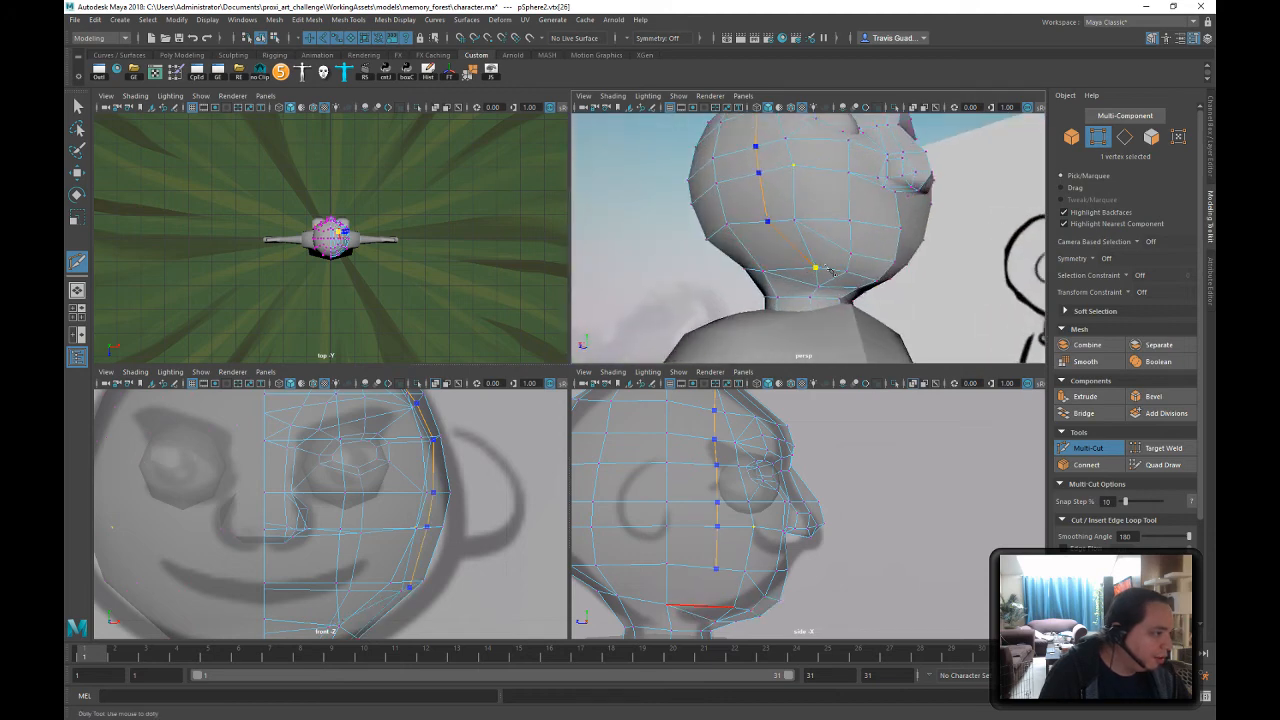
{"action": "left_click_drag", "start_coordinate": [828, 270], "coordinate": [888, 237], "text": "alt"}
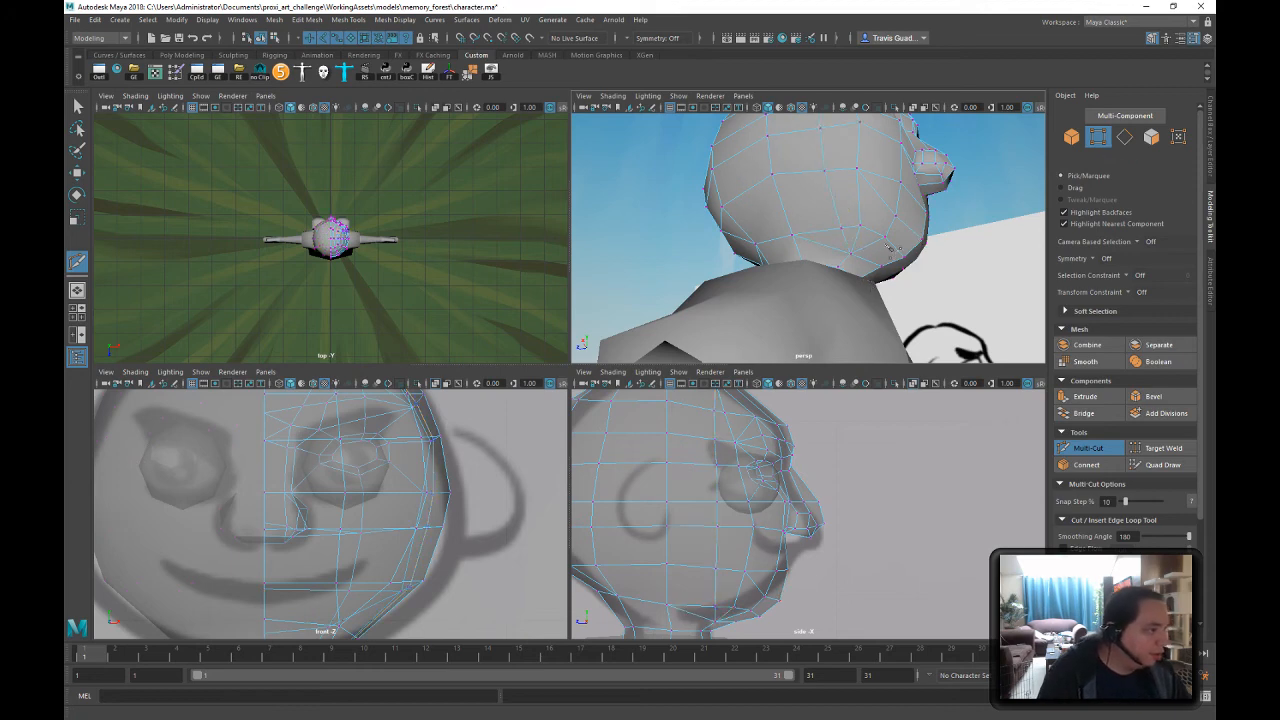
{"action": "left_click_drag", "start_coordinate": [862, 272], "coordinate": [545, 142], "text": "alt"}
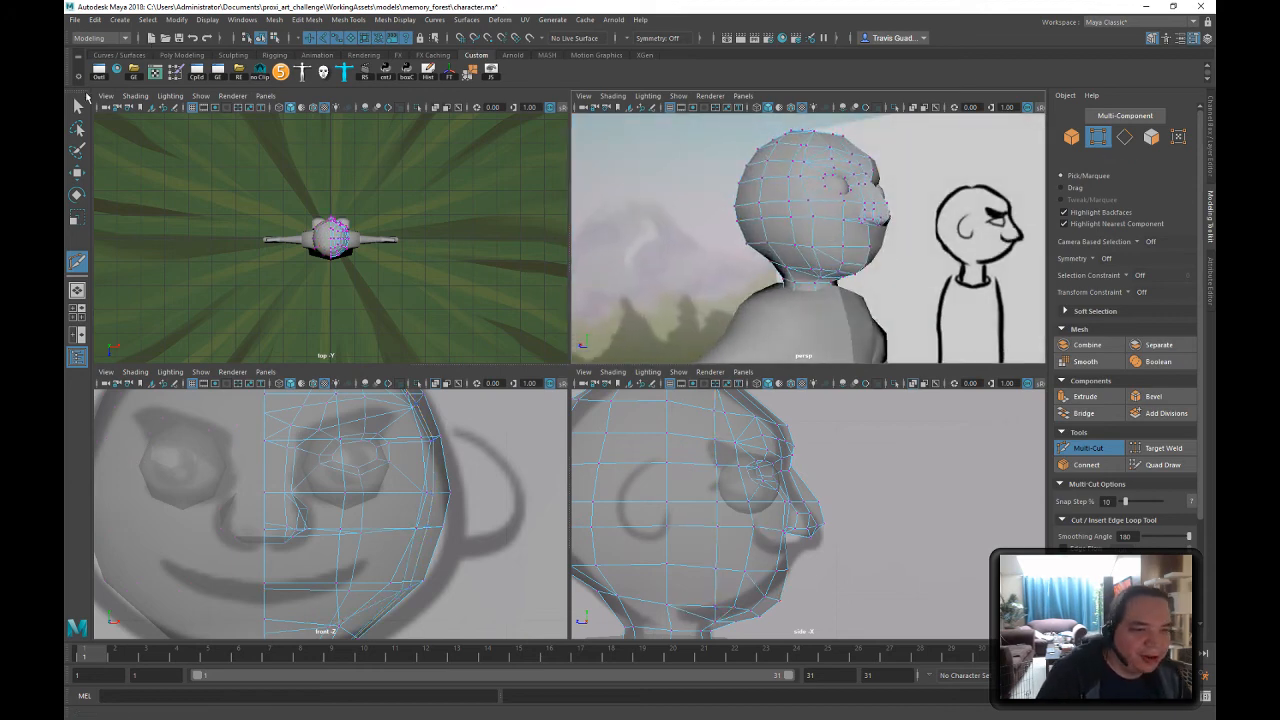
- Select the vertices of the new edge line on the side of the face and shift them horizontally in the XZ plane
{"action": "key", "text": "q"}
{"action": "left_click_drag", "start_coordinate": [795, 210], "coordinate": [600, 235]}
{"action": "key", "text": "w"}
{"action": "left_click", "coordinate": [689, 263]}
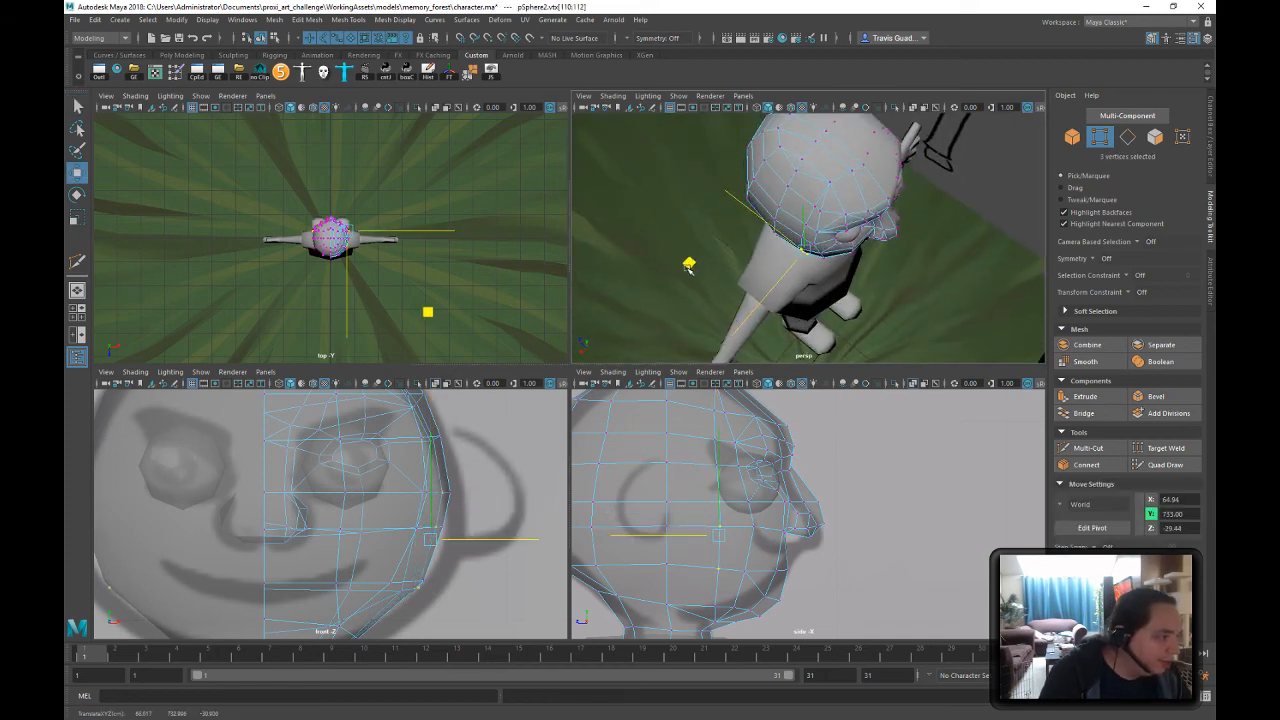
{"action": "mouse_move", "coordinate": [689, 263]}
{"action": "left_mouse_down"}
{"action": "mouse_move", "coordinate": [813, 160]}
{"action": "mouse_move", "coordinate": [833, 194]}
{"action": "mouse_move", "coordinate": [770, 245]}
{"action": "mouse_move", "coordinate": [704, 254]}
{"action": "left_mouse_up"}
{"action": "left_click", "coordinate": [833, 236], "text": "shift"}
{"action": "middle_click_drag", "start_coordinate": [700, 252], "coordinate": [709, 252]}
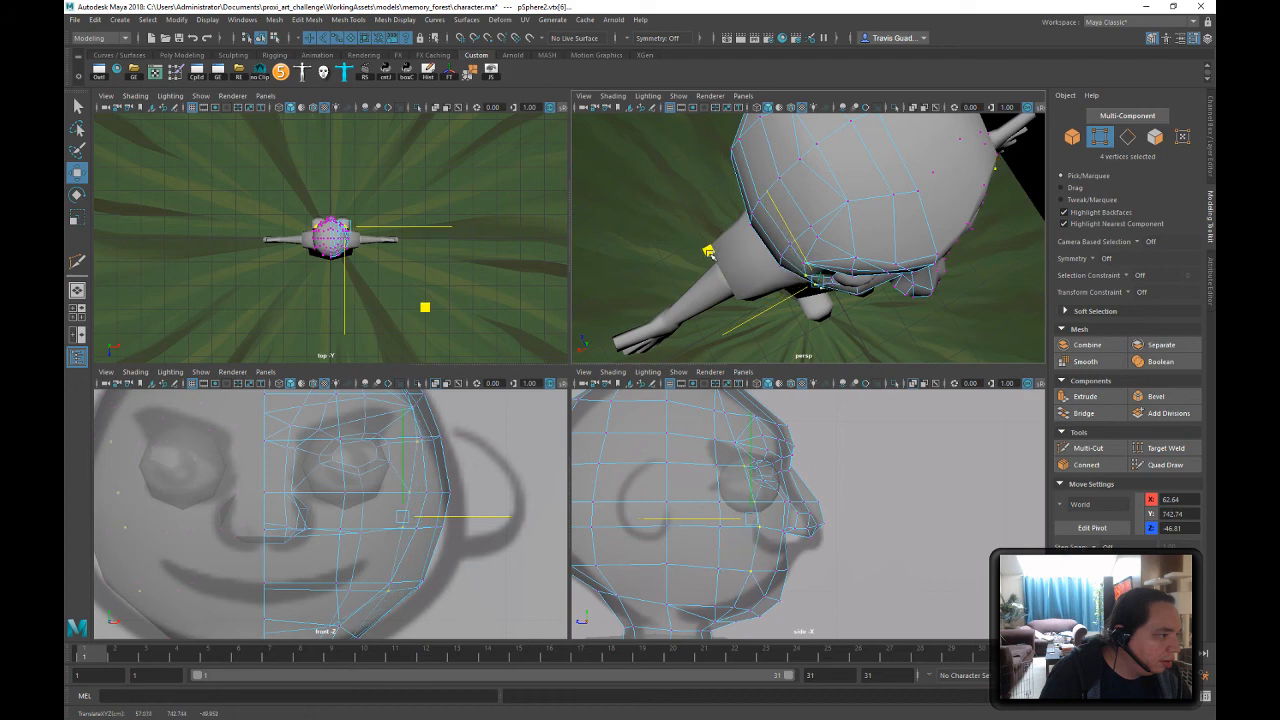
- Reposition the cheek vertex in the XZ plane and adjust the jaw-side vertex below it along X
{"action": "left_click_drag", "start_coordinate": [956, 280], "coordinate": [914, 187], "text": "alt"}
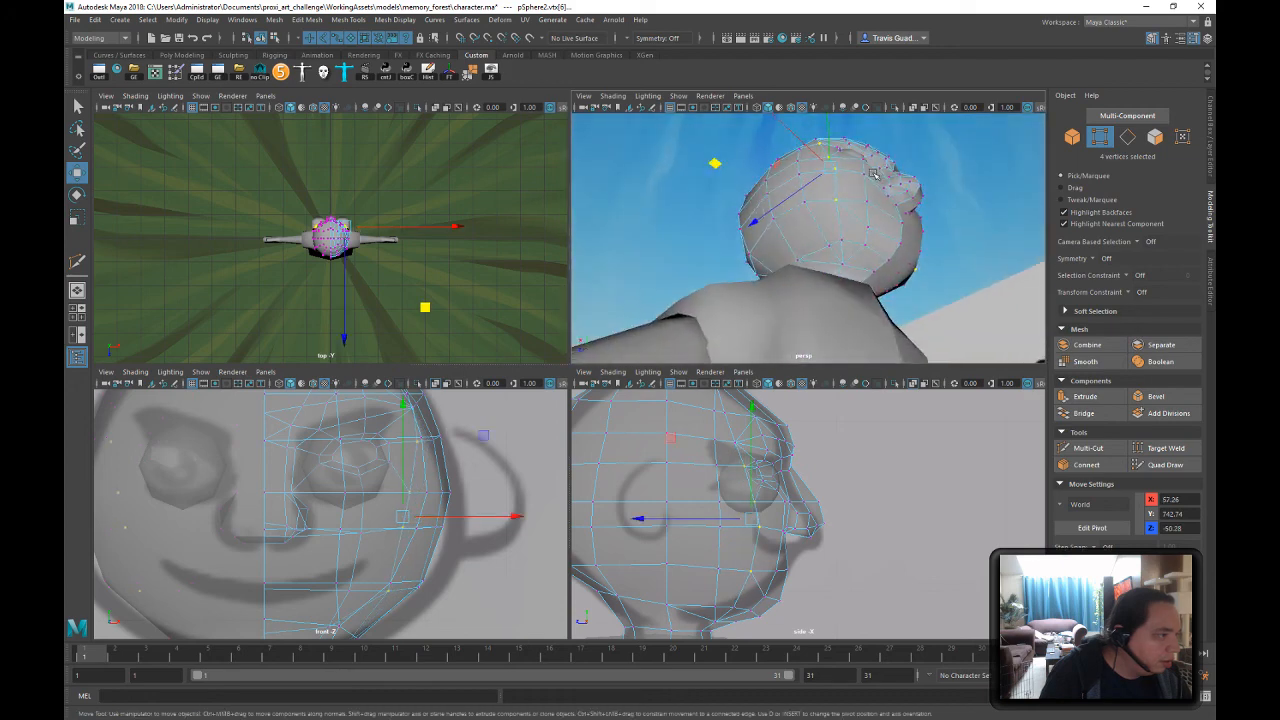
{"action": "left_click", "coordinate": [851, 180]}
{"action": "left_click", "coordinate": [835, 173]}
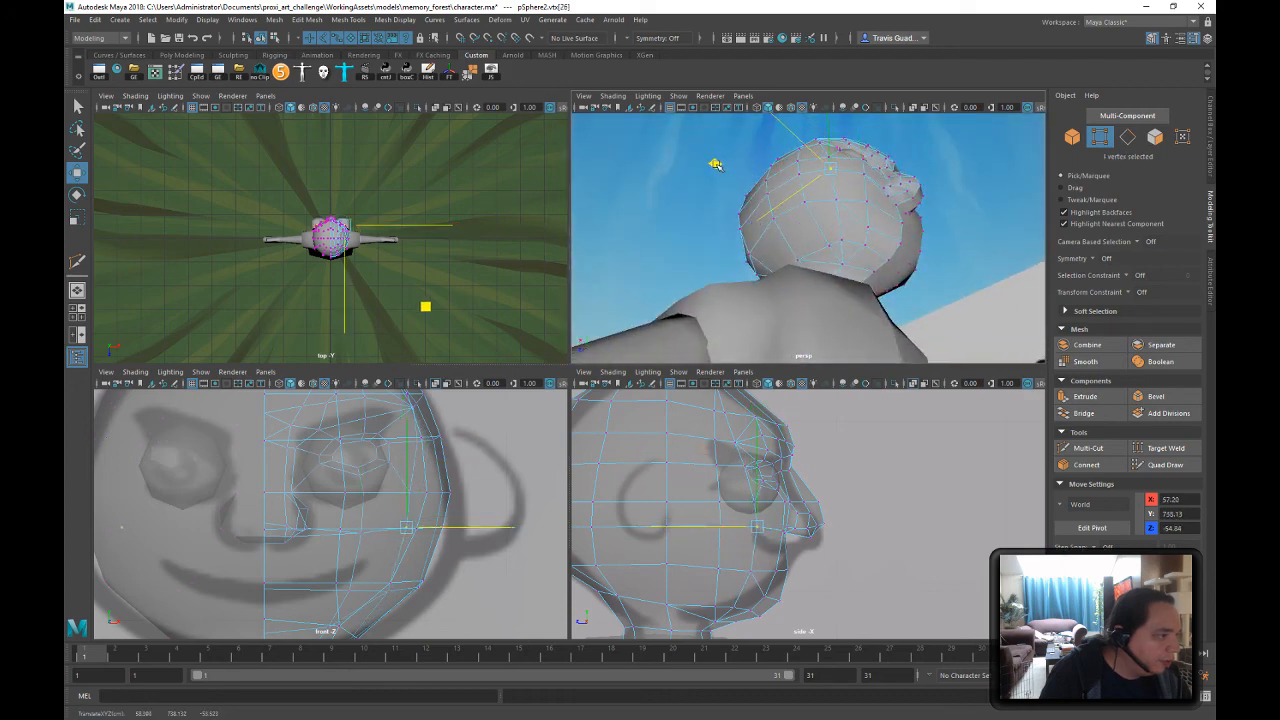
{"action": "mouse_move", "coordinate": [877, 242]}
{"action": "left_mouse_down", "text": "alt"}
{"action": "mouse_move", "coordinate": [949, 291]}
{"action": "mouse_move", "coordinate": [808, 275]}
{"action": "mouse_move", "coordinate": [895, 213]}
{"action": "mouse_move", "coordinate": [938, 238]}
{"action": "left_mouse_up", "text": "alt"}
{"action": "left_click", "coordinate": [805, 234]}
{"action": "left_click_drag", "start_coordinate": [793, 231], "coordinate": [803, 338], "text": "alt"}
{"action": "left_click_drag", "start_coordinate": [733, 318], "coordinate": [746, 314]}
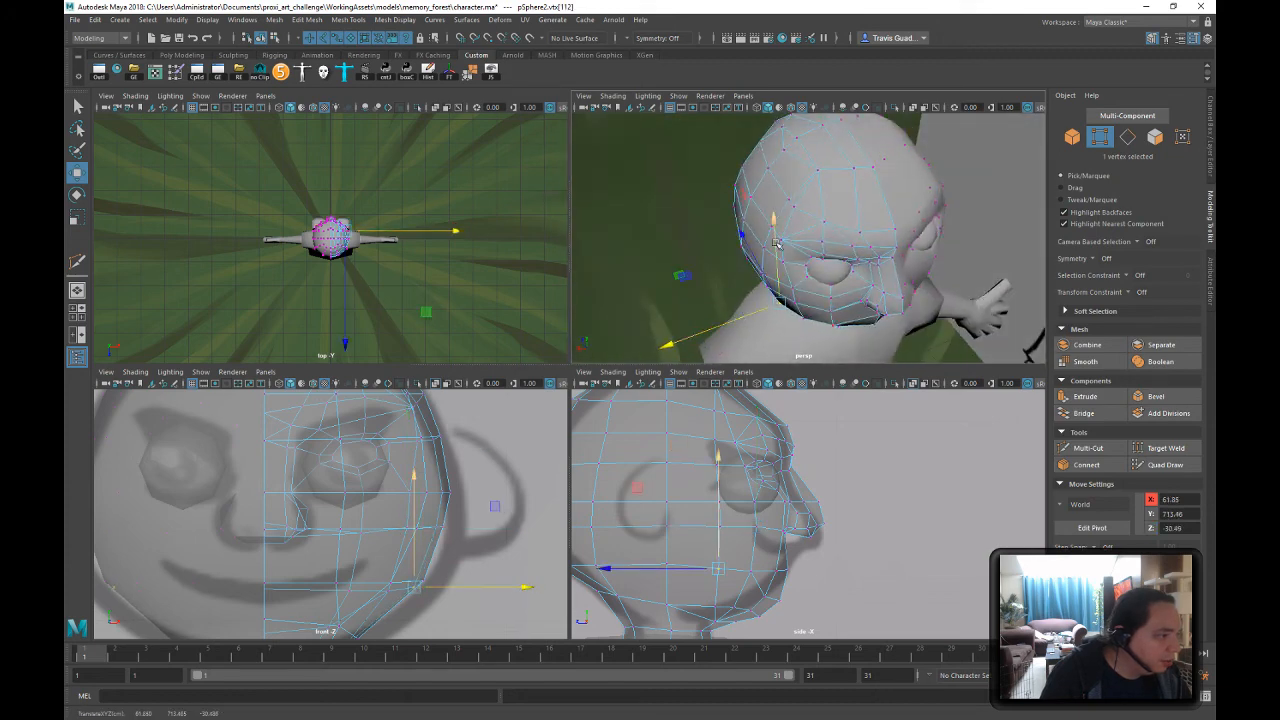
- Move the upper temple vertex toward the face along the Z axis
{"action": "left_click_drag", "start_coordinate": [900, 260], "coordinate": [878, 190], "text": "alt"}
{"action": "left_click", "coordinate": [882, 221]}
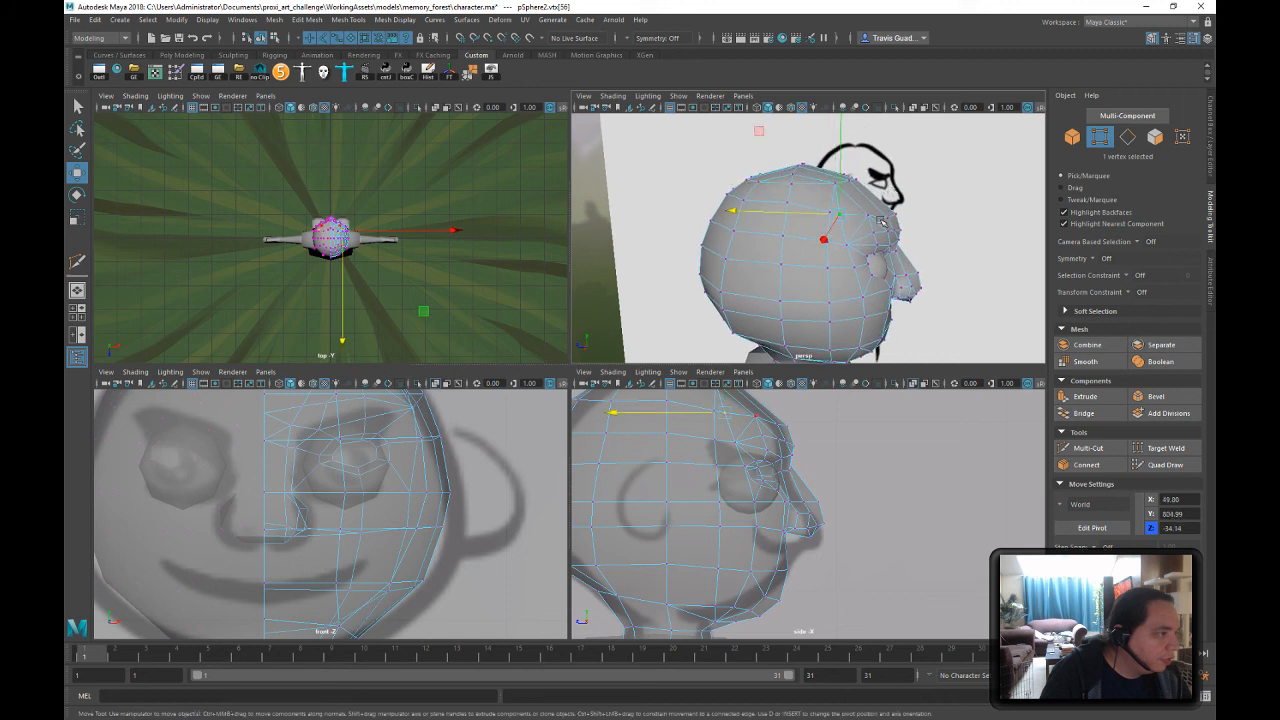
{"action": "left_click_drag", "start_coordinate": [781, 217], "coordinate": [785, 213]}
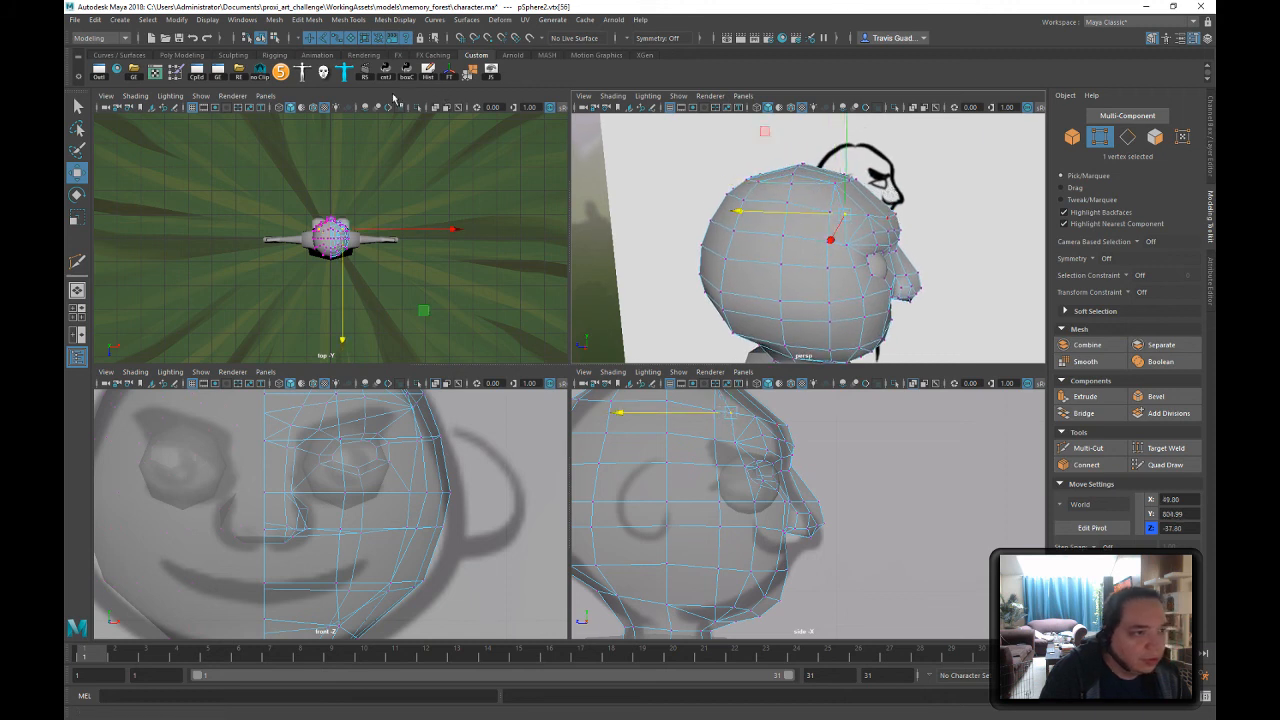
- Select the three vertices on the upper forehead and adjust their depth along the Z axis
{"action": "left_click", "coordinate": [1088, 448]}
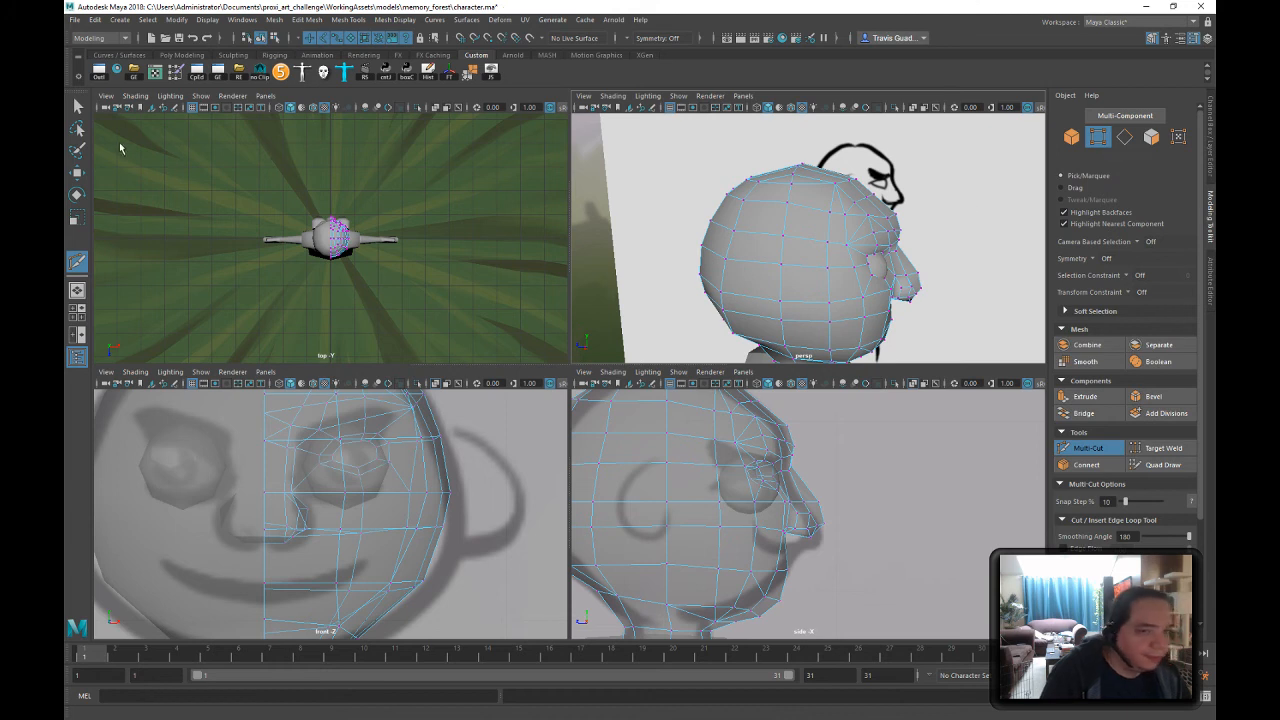
{"action": "left_click", "coordinate": [77, 104]}
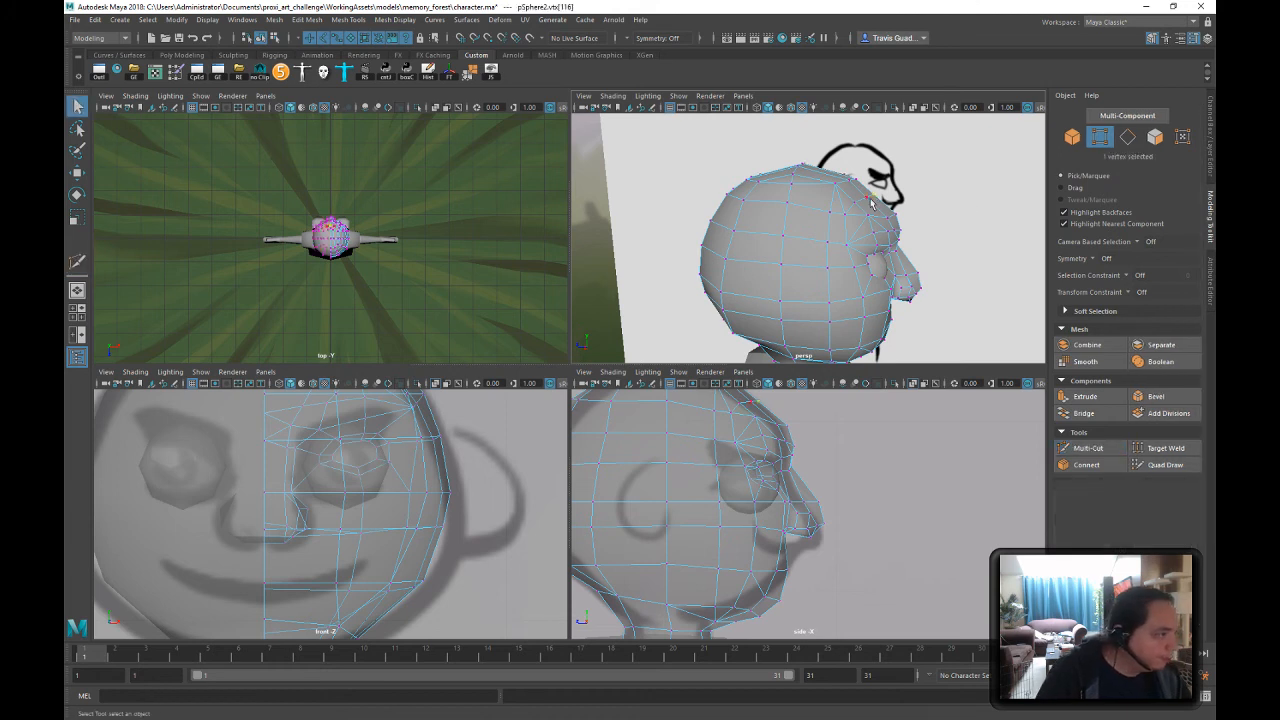
{"action": "key", "text": "w"}
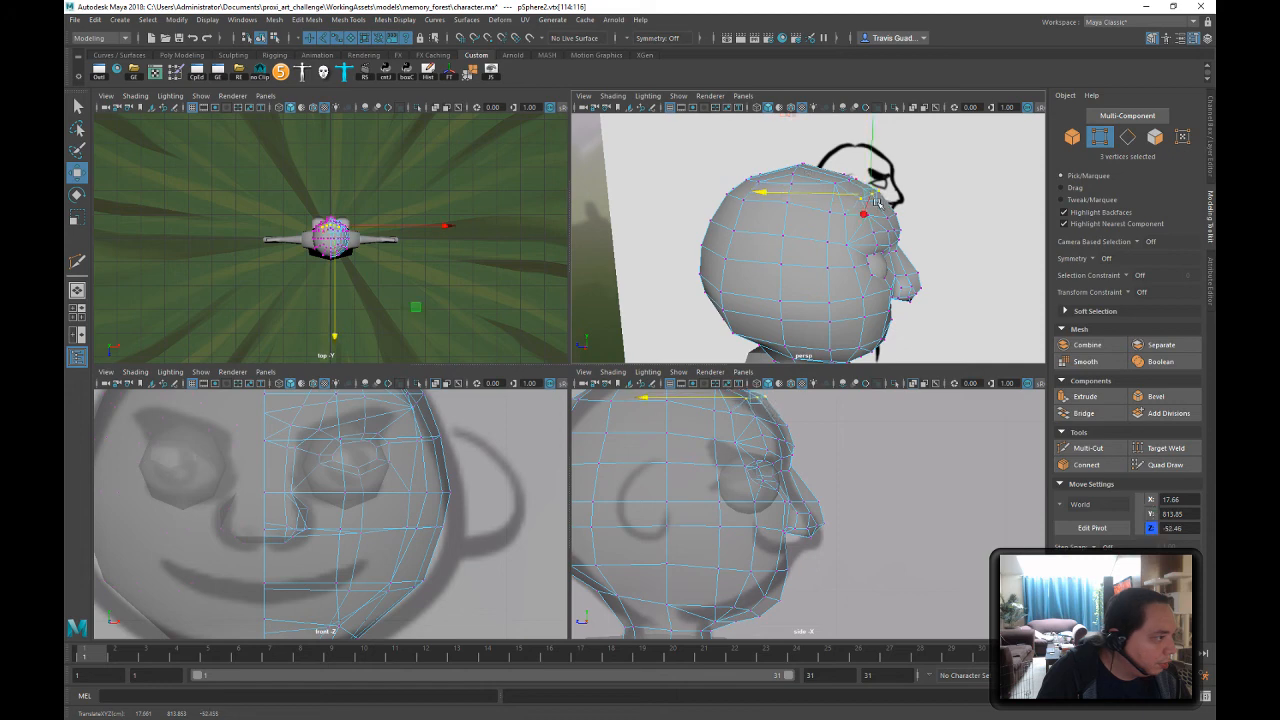
{"action": "mouse_move", "coordinate": [876, 203]}
{"action": "left_mouse_down", "text": "alt"}
{"action": "mouse_move", "coordinate": [905, 196]}
{"action": "mouse_move", "coordinate": [891, 214]}
{"action": "left_mouse_up", "text": "alt"}
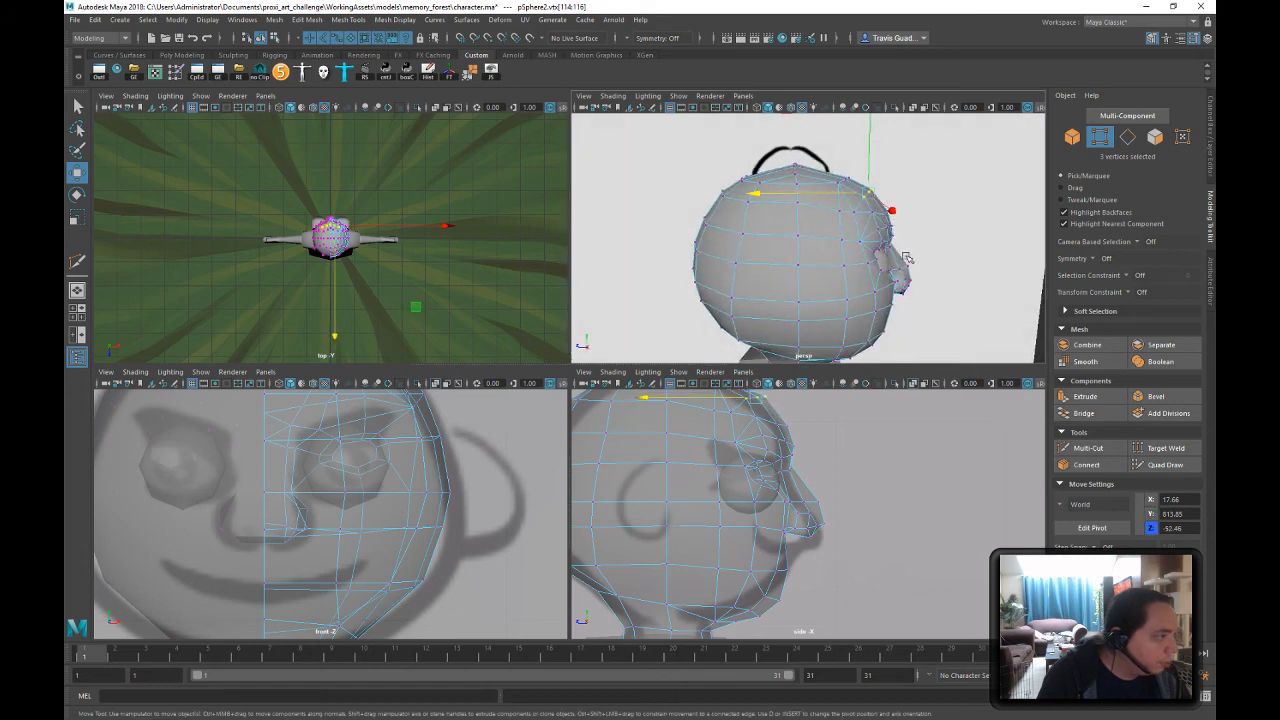
{"action": "mouse_move", "coordinate": [905, 258]}
{"action": "left_mouse_down", "text": "alt"}
{"action": "mouse_move", "coordinate": [920, 251]}
{"action": "mouse_move", "coordinate": [910, 260]}
{"action": "left_mouse_up", "text": "alt"}
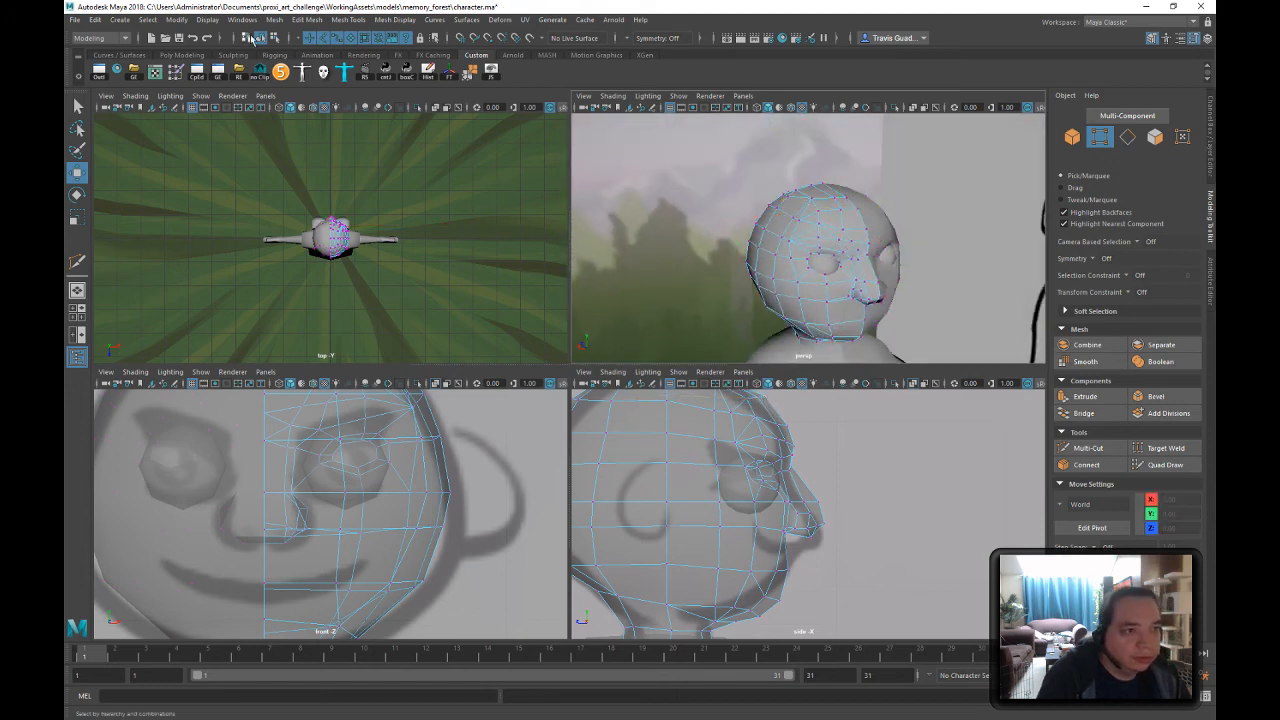
- Return to object mode with the head deselected and examine its overall shape from the front and at an angle
{"action": "left_click", "coordinate": [274, 38]}
{"action": "left_click", "coordinate": [260, 38]}
{"action": "left_click", "coordinate": [690, 191]}
{"action": "right_click_drag", "start_coordinate": [921, 247], "coordinate": [795, 252], "text": "alt"}
{"action": "mouse_move", "coordinate": [944, 264]}
{"action": "left_mouse_down", "text": "alt"}
{"action": "mouse_move", "coordinate": [883, 274]}
{"action": "mouse_move", "coordinate": [929, 260]}
{"action": "mouse_move", "coordinate": [1003, 289]}
{"action": "mouse_move", "coordinate": [931, 339]}
{"action": "mouse_move", "coordinate": [1014, 331]}
{"action": "mouse_move", "coordinate": [911, 286]}
{"action": "mouse_move", "coordinate": [997, 229]}
{"action": "mouse_move", "coordinate": [953, 242]}
{"action": "mouse_move", "coordinate": [1006, 277]}
{"action": "mouse_move", "coordinate": [931, 277]}
{"action": "mouse_move", "coordinate": [950, 292]}
{"action": "mouse_move", "coordinate": [945, 261]}
{"action": "left_mouse_up", "text": "alt"}
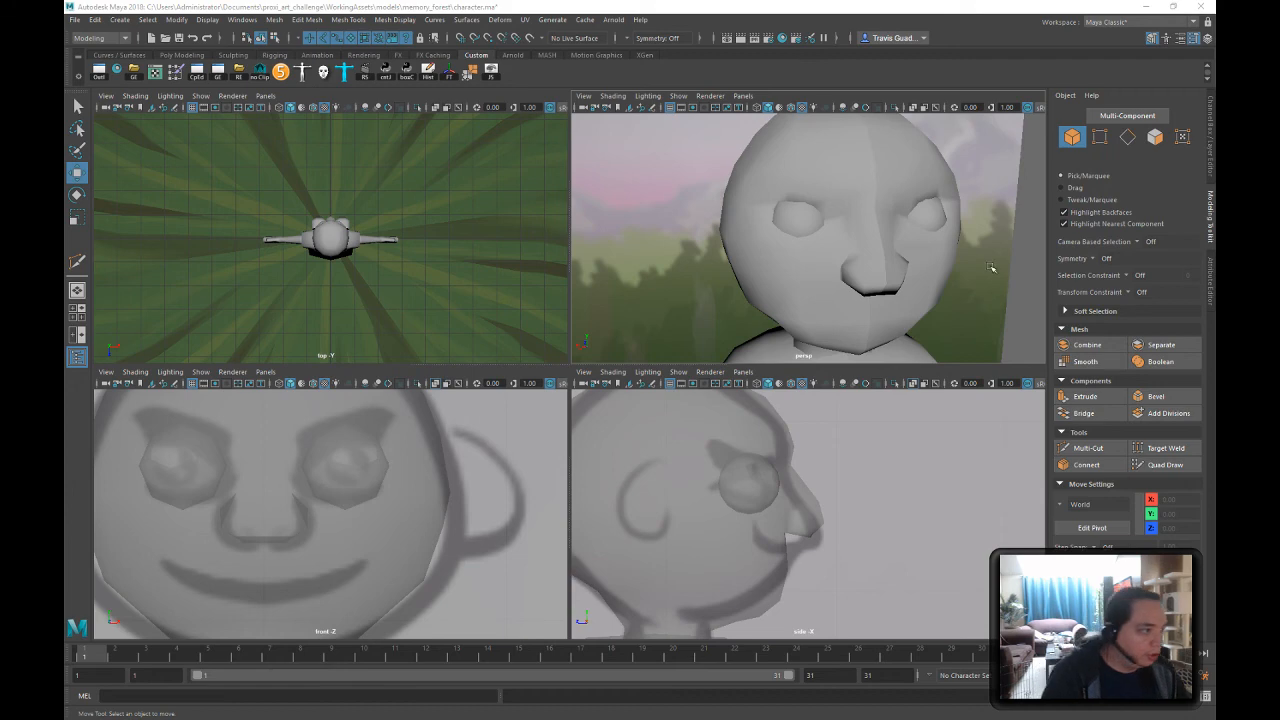
{"action": "right_click_drag", "start_coordinate": [990, 267], "coordinate": [786, 283], "text": "alt"}
{"action": "left_click_drag", "start_coordinate": [786, 283], "coordinate": [842, 257], "text": "alt"}
- Select the head half and cut a new horizontal edge along the lower jaw toward the side of the head with Multi-Cut
{"action": "left_click", "coordinate": [822, 260]}
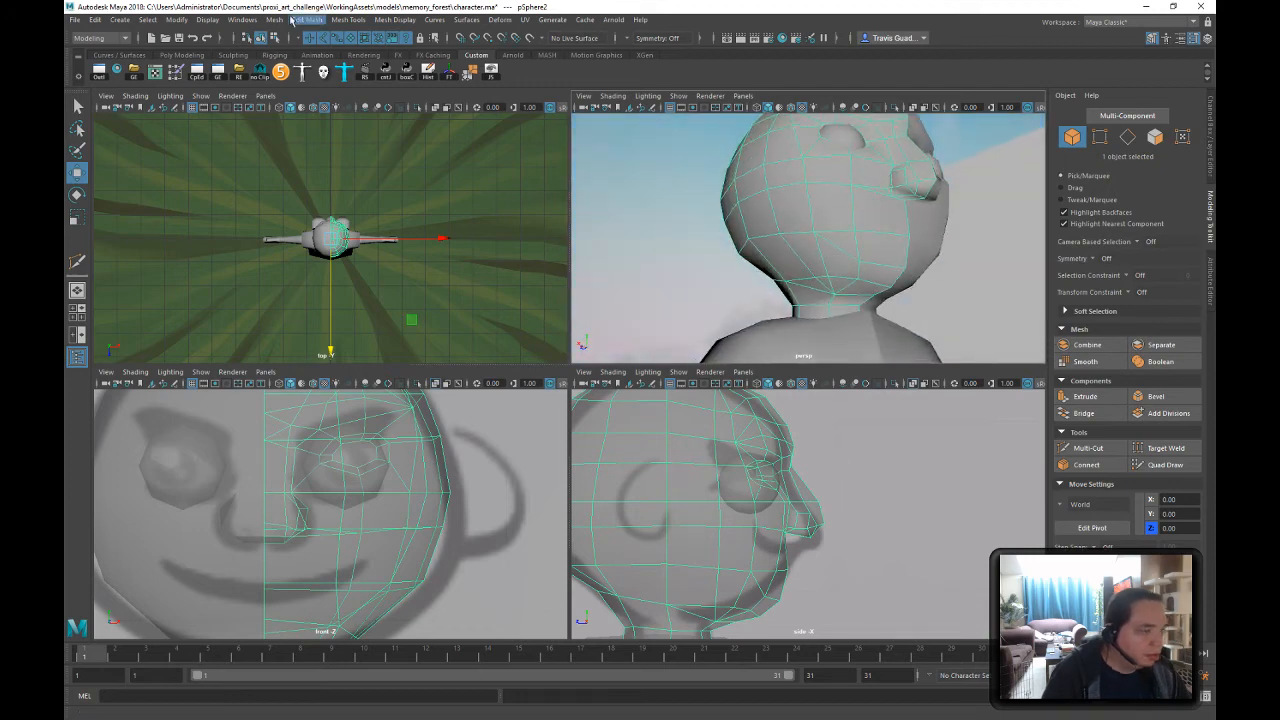
{"action": "left_click", "coordinate": [1088, 448]}
{"action": "left_click", "coordinate": [866, 277]}
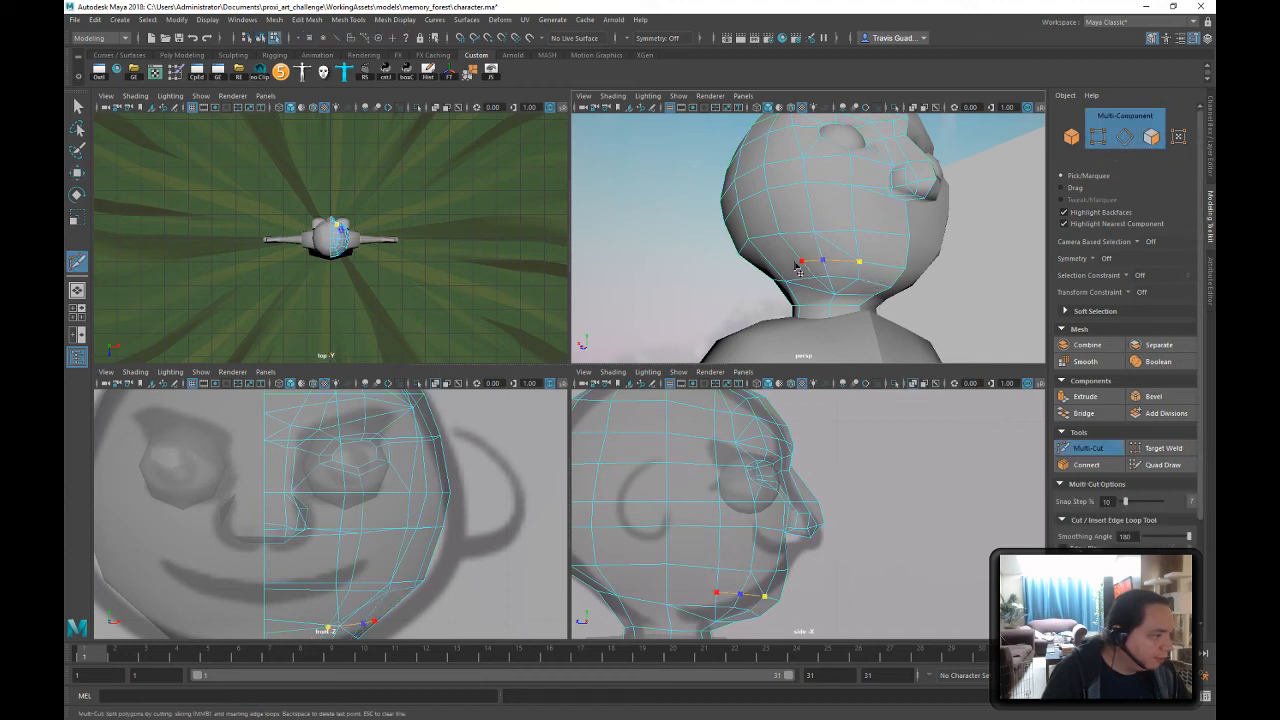
{"action": "left_click_drag", "start_coordinate": [758, 297], "coordinate": [736, 268], "text": "alt"}
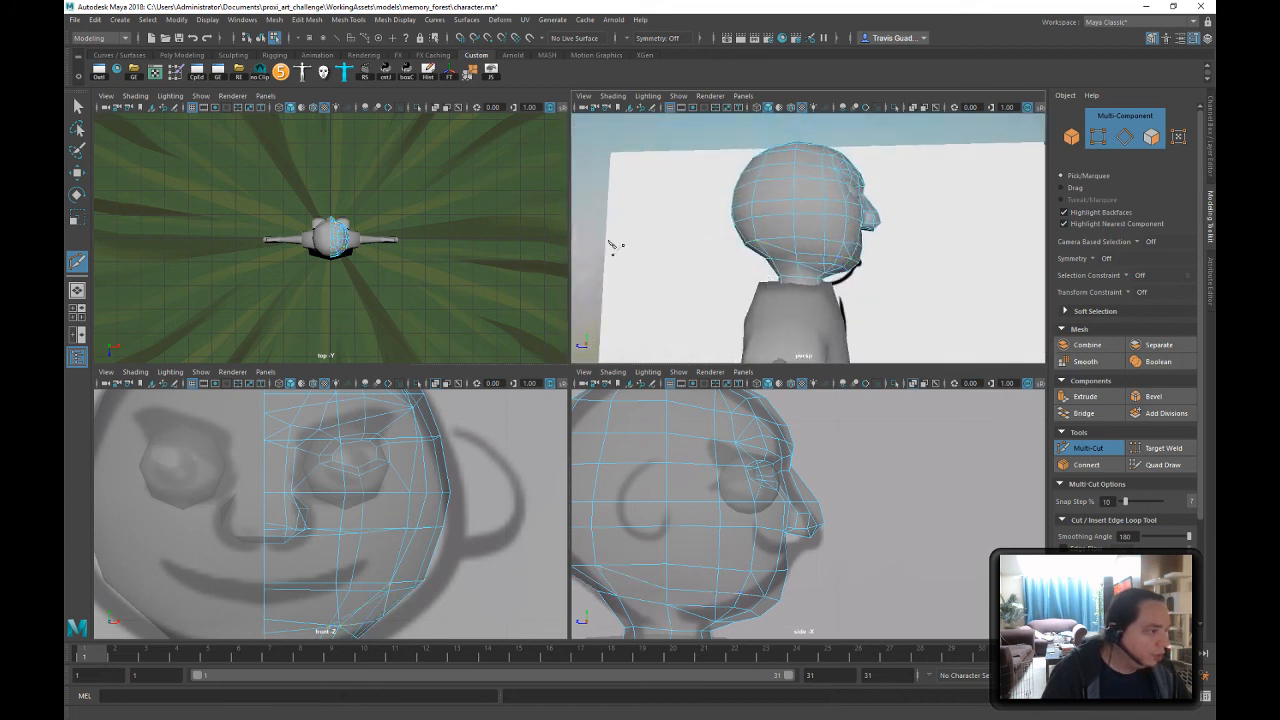
- Switch the head half to vertex editing, select the two new lower-jaw vertices and move them outward along X
{"action": "left_click", "coordinate": [79, 107]}
{"action": "scroll", "coordinate": [893, 240], "scroll_direction": "up", "scroll_amount": 5}
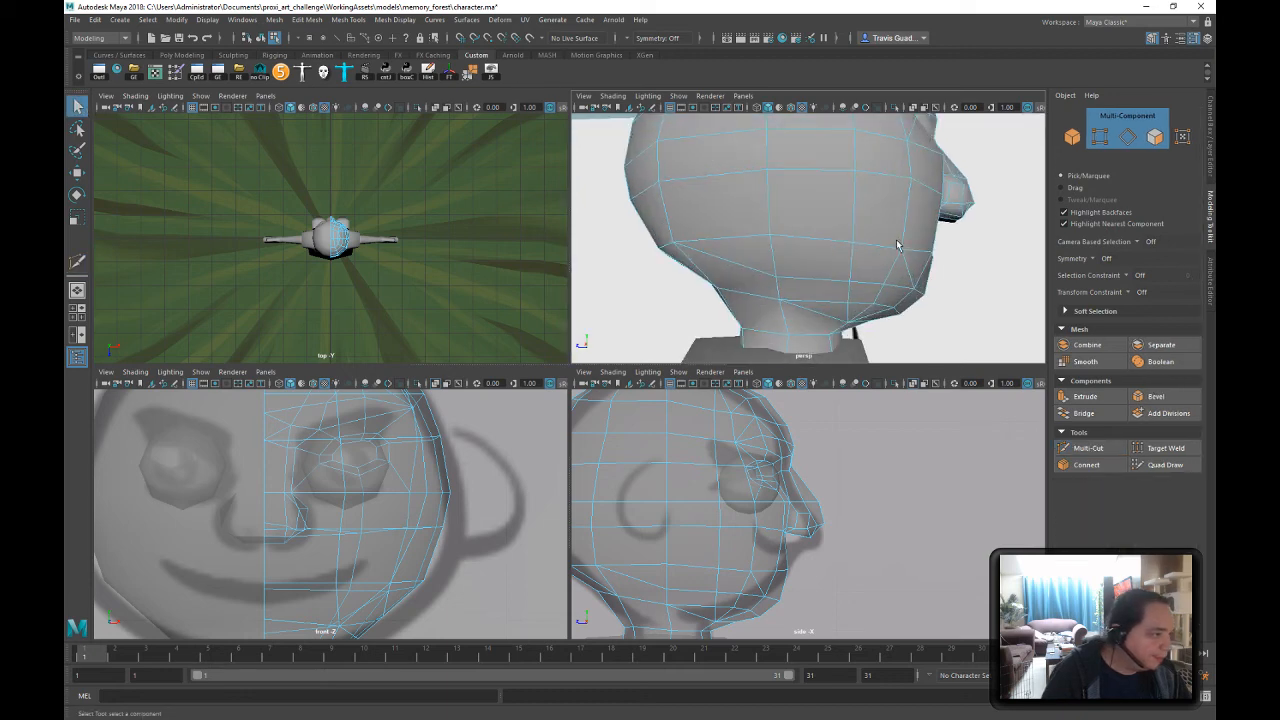
{"action": "left_click_drag", "start_coordinate": [893, 240], "coordinate": [812, 237], "text": "alt"}
{"action": "right_click_drag", "start_coordinate": [804, 237], "coordinate": [764, 239]}
{"action": "scroll", "coordinate": [931, 266], "scroll_direction": "down", "scroll_amount": 3}
{"action": "left_click_drag", "start_coordinate": [931, 266], "coordinate": [815, 264], "text": "alt"}
{"action": "left_click", "coordinate": [788, 265], "text": "shift"}
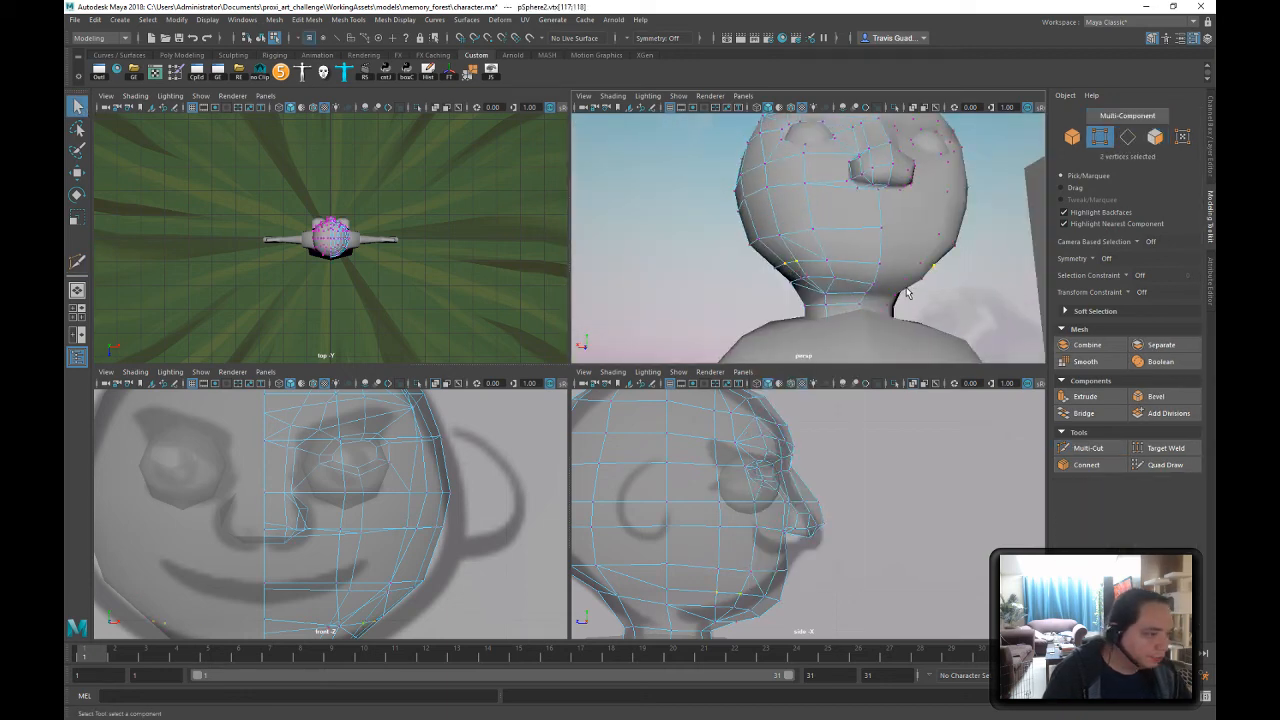
{"action": "key", "text": "w"}
{"action": "left_click_drag", "start_coordinate": [800, 262], "coordinate": [722, 268], "text": "alt"}
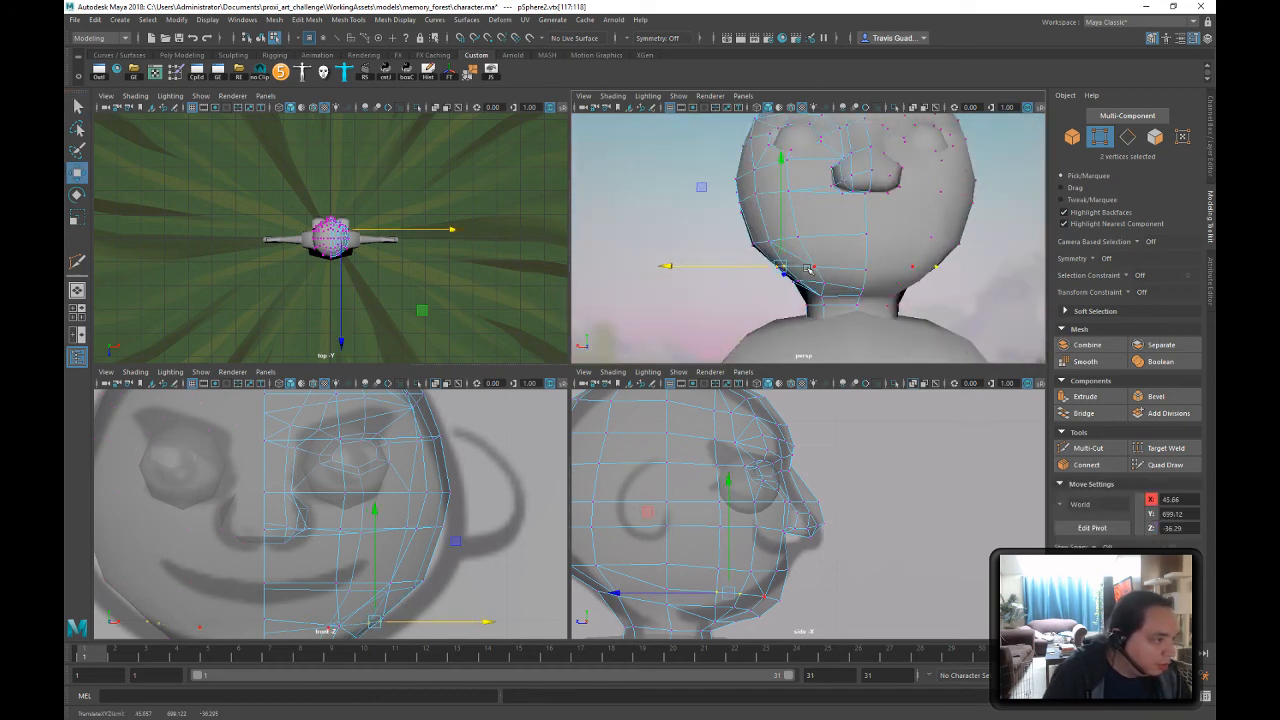
- Adjust the width and height of the rear jaw vertex on the head's side and the height of the vertex below it
{"action": "left_click_drag", "start_coordinate": [808, 268], "coordinate": [733, 269], "text": "alt"}
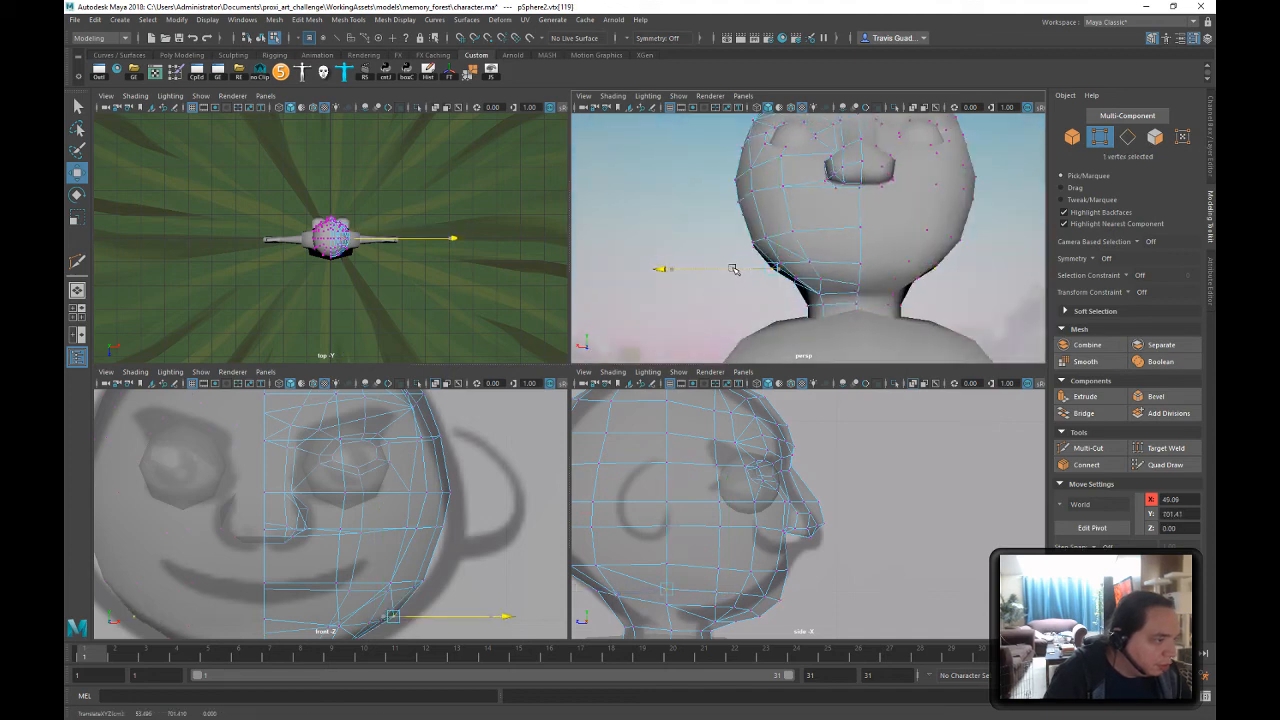
{"action": "mouse_move", "coordinate": [895, 296]}
{"action": "left_mouse_down", "text": "alt"}
{"action": "mouse_move", "coordinate": [963, 286]}
{"action": "mouse_move", "coordinate": [900, 293]}
{"action": "left_mouse_up", "text": "alt"}
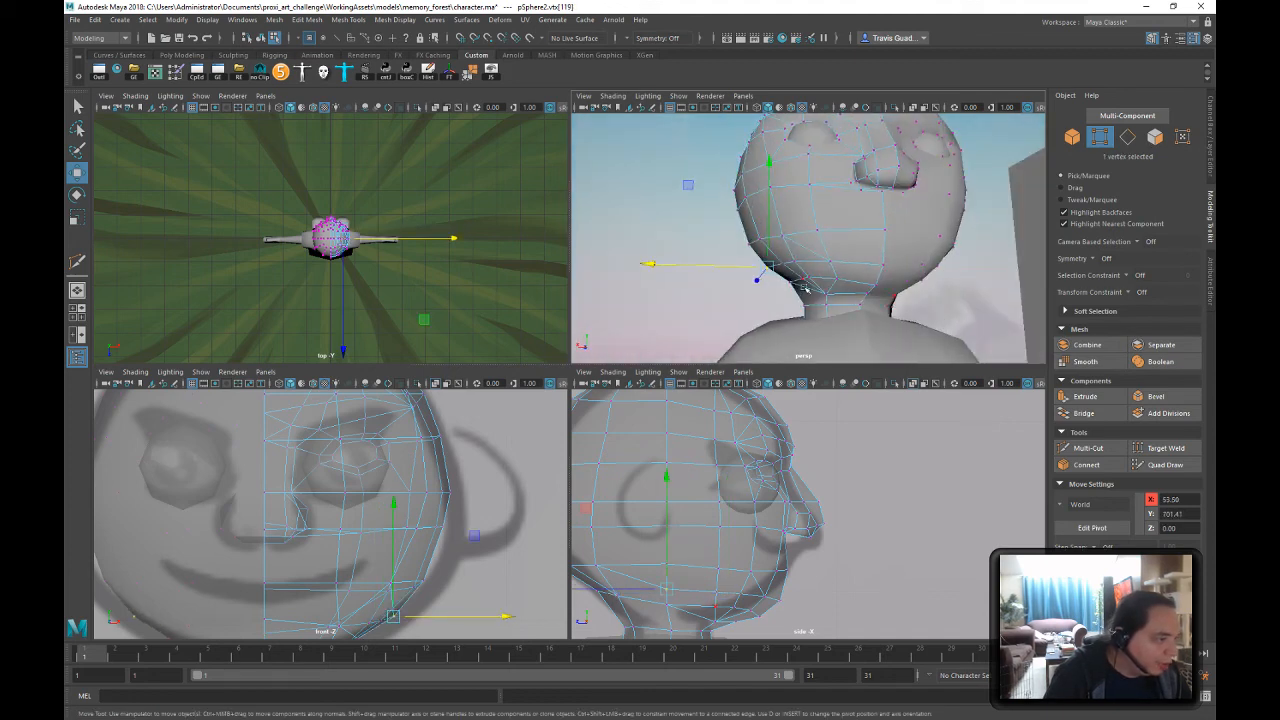
{"action": "left_click", "coordinate": [790, 284]}
{"action": "left_click_drag", "start_coordinate": [725, 280], "coordinate": [729, 279]}
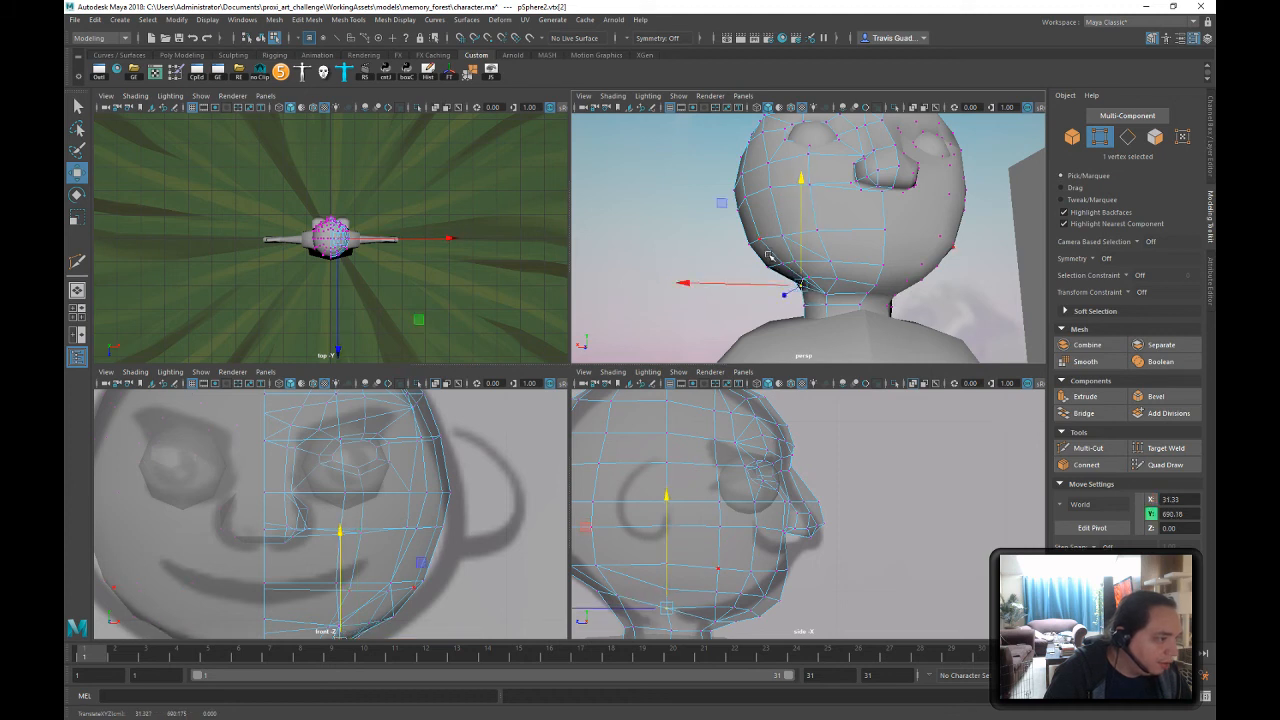
{"action": "left_click", "coordinate": [768, 260]}
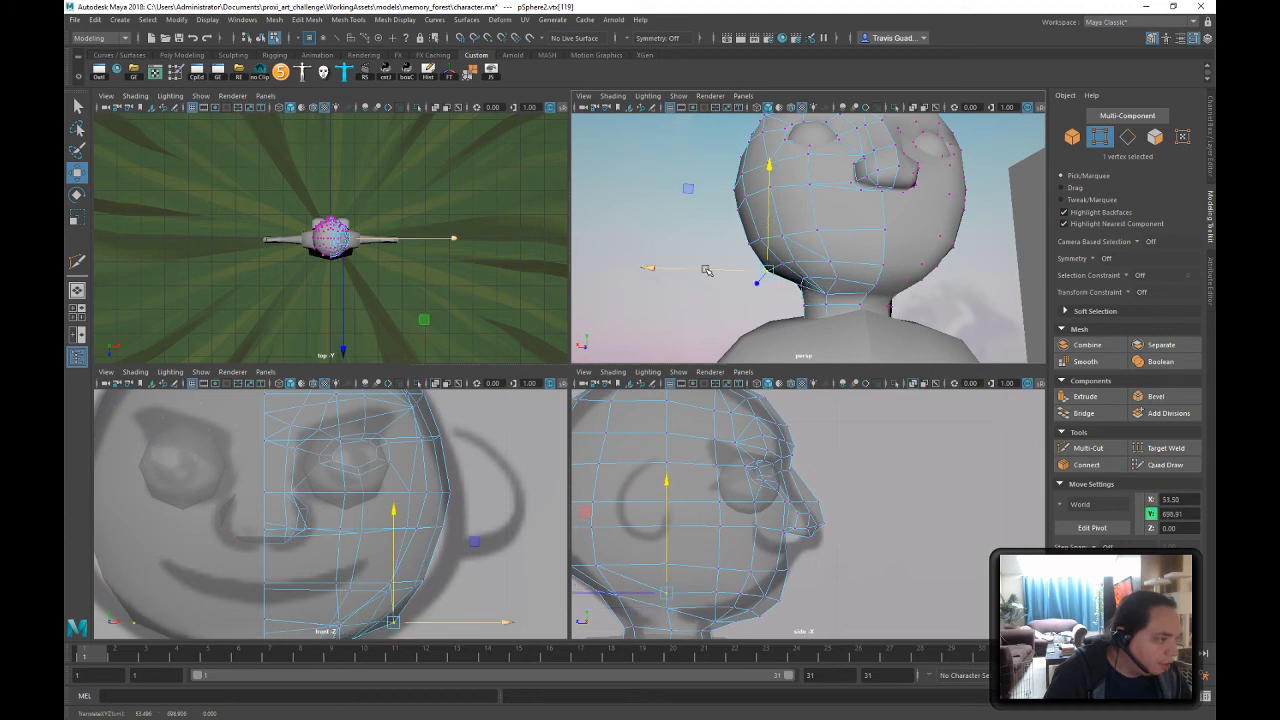
{"action": "left_click_drag", "start_coordinate": [706, 270], "coordinate": [709, 270]}
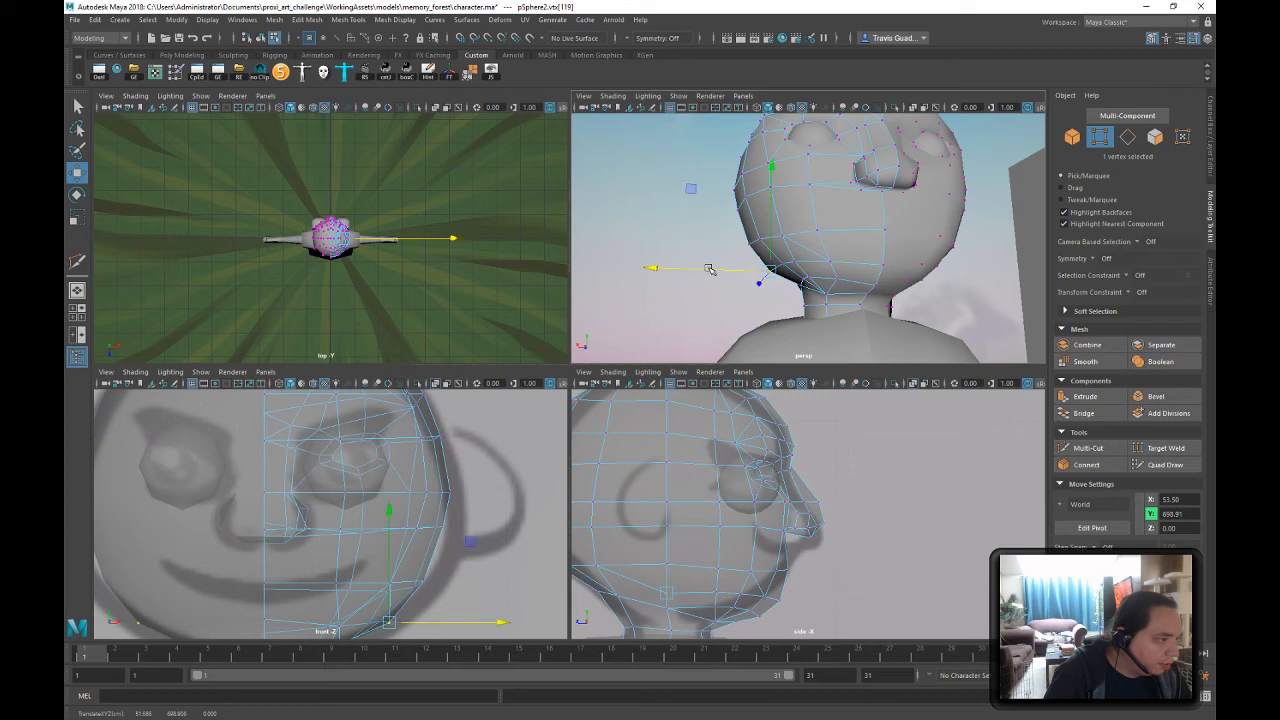
- Adjust the heights of the two neighbouring vertices along the jaw between the head's side and the chin
{"action": "left_click", "coordinate": [802, 247]}
{"action": "left_click", "coordinate": [797, 254]}
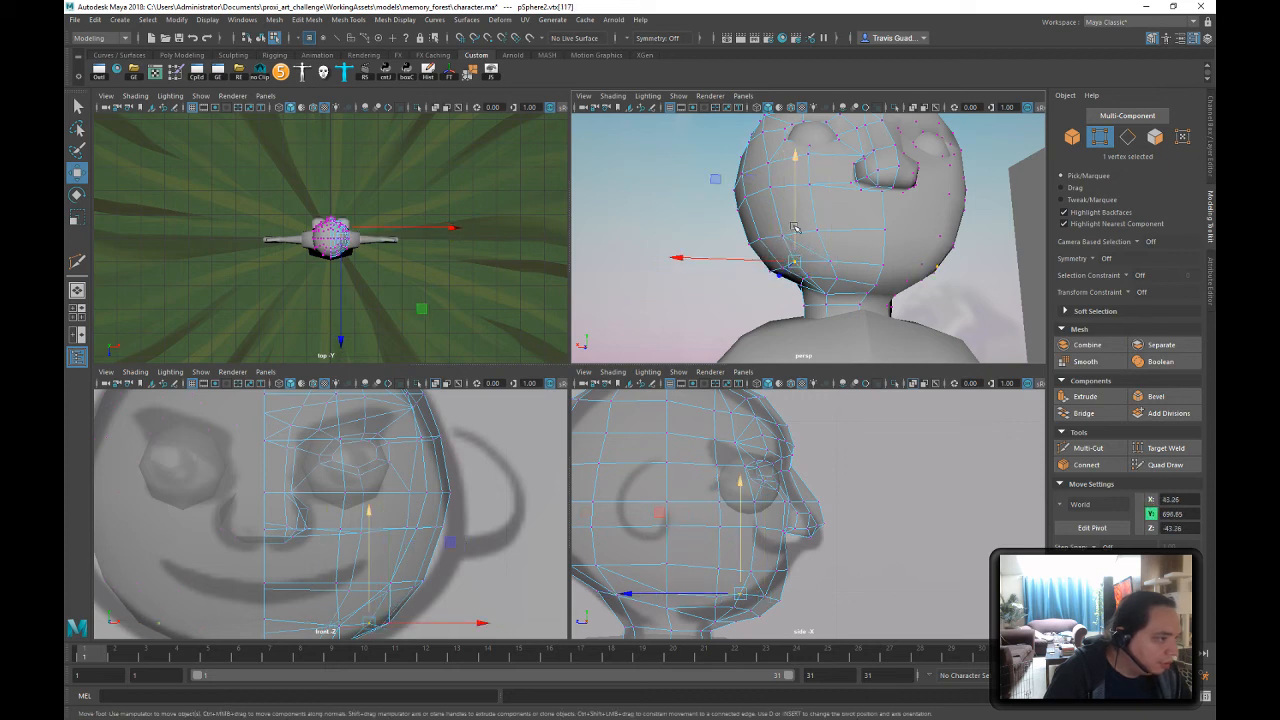
{"action": "left_click_drag", "start_coordinate": [795, 227], "coordinate": [790, 231]}
{"action": "left_click", "coordinate": [830, 263]}
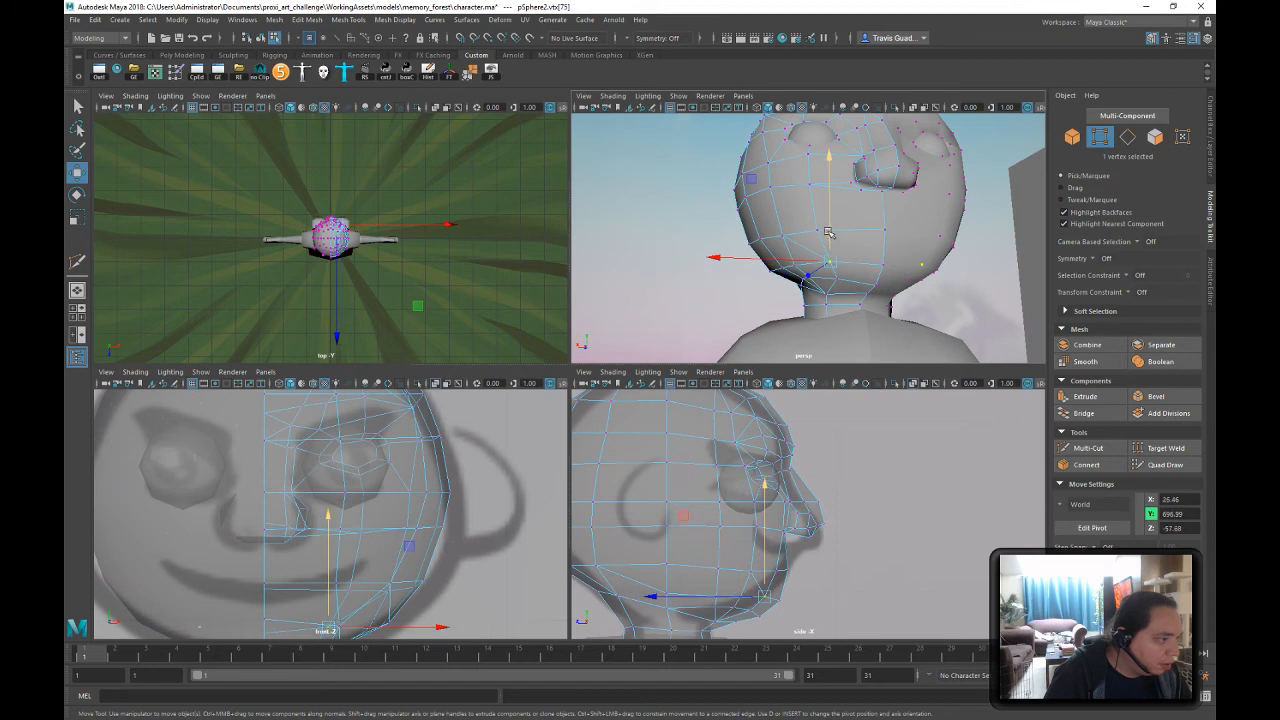
- Adjust the heights of the two vertices under the jaw near the neck and move the outer one inward along X
{"action": "left_click", "coordinate": [822, 285]}
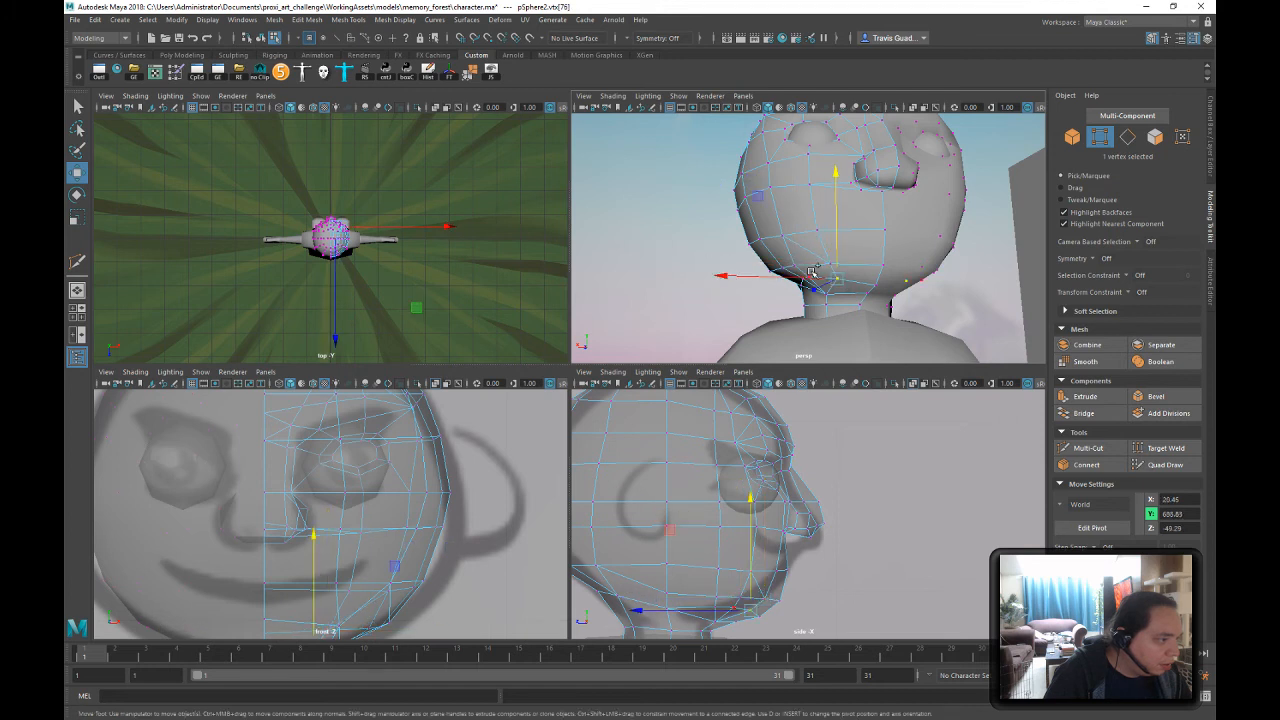
{"action": "left_click", "coordinate": [811, 271], "text": "shift"}
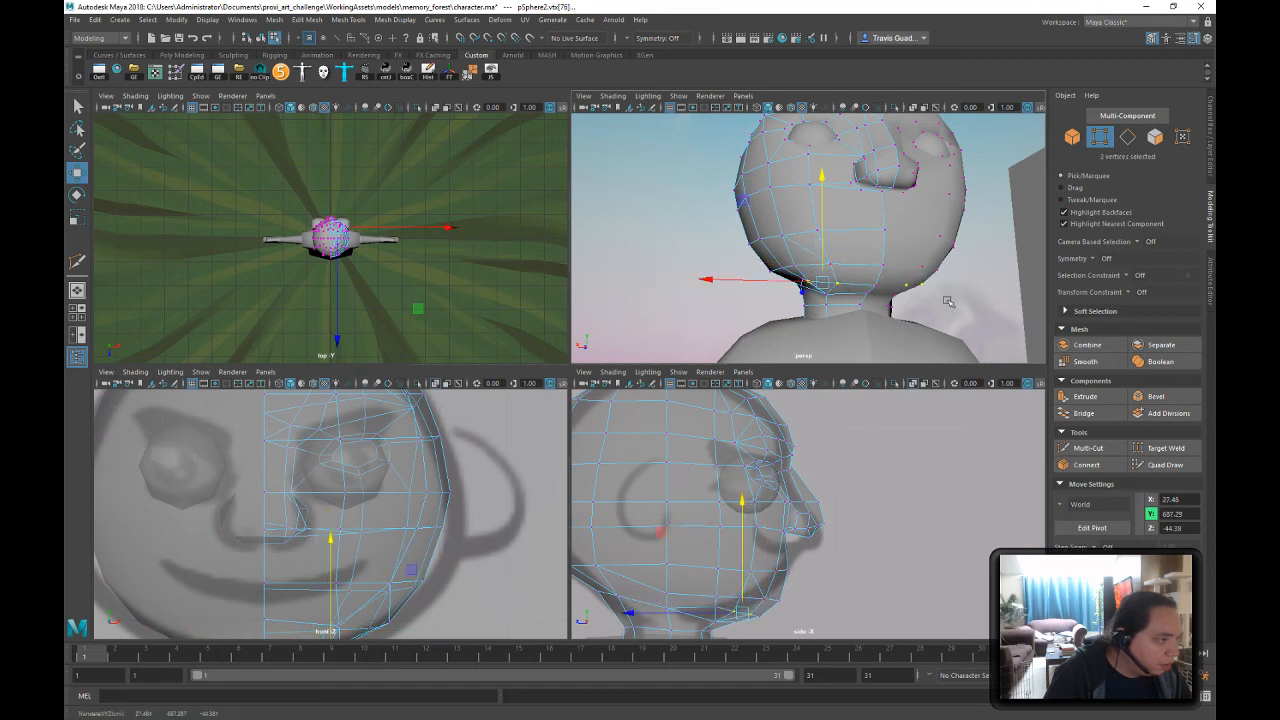
{"action": "left_click", "coordinate": [866, 284]}
{"action": "left_click", "coordinate": [811, 282]}
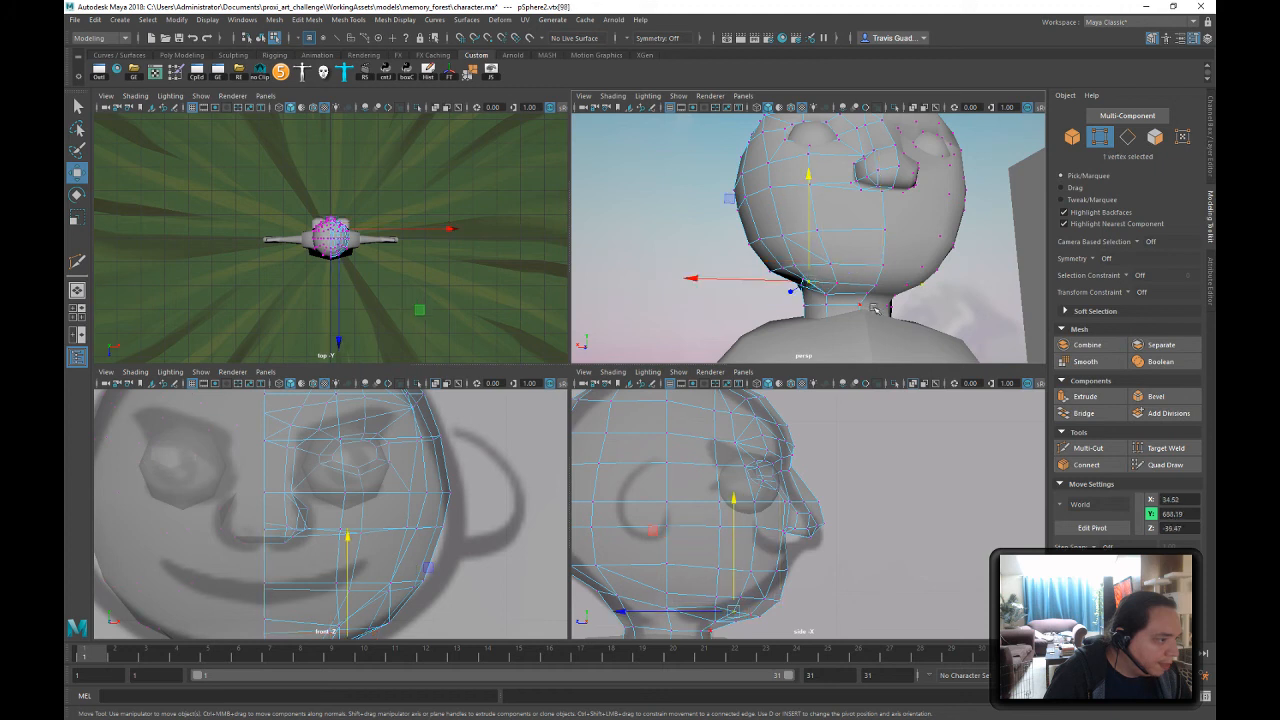
{"action": "left_click_drag", "start_coordinate": [850, 314], "coordinate": [800, 312], "text": "alt"}
{"action": "left_click_drag", "start_coordinate": [733, 289], "coordinate": [739, 289]}
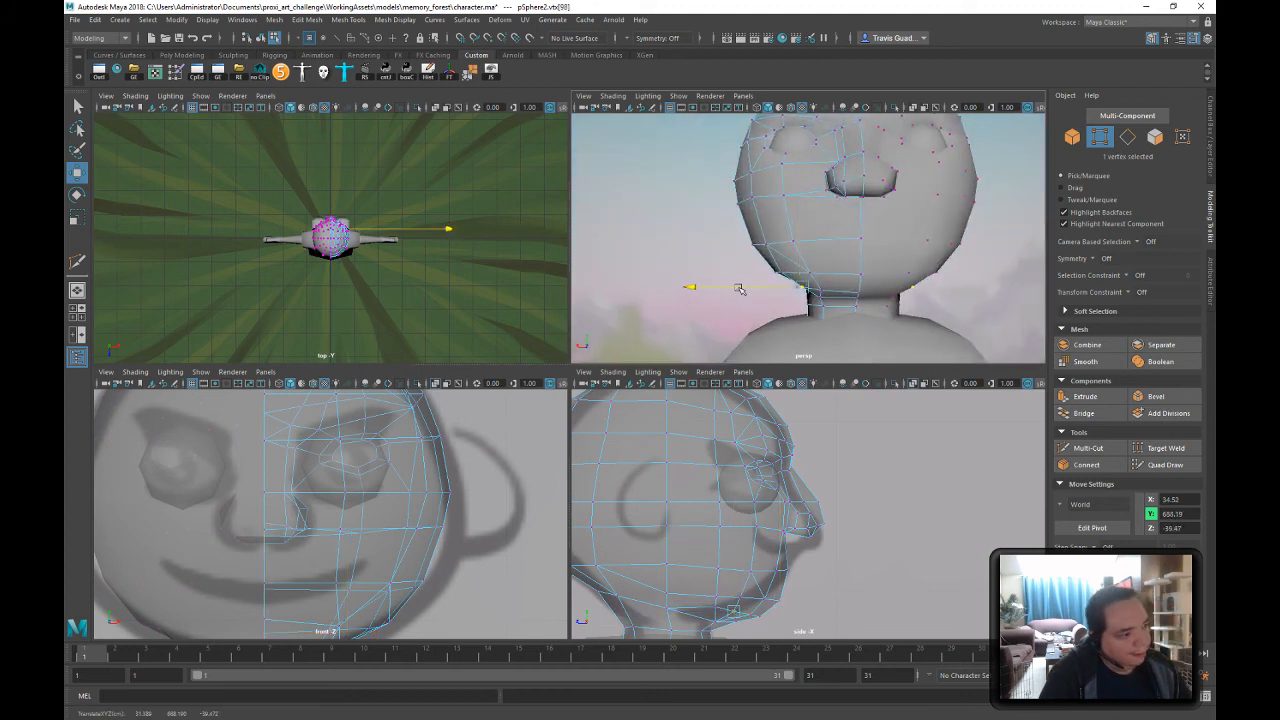
{"action": "left_click_drag", "start_coordinate": [858, 270], "coordinate": [866, 268], "text": "alt"}
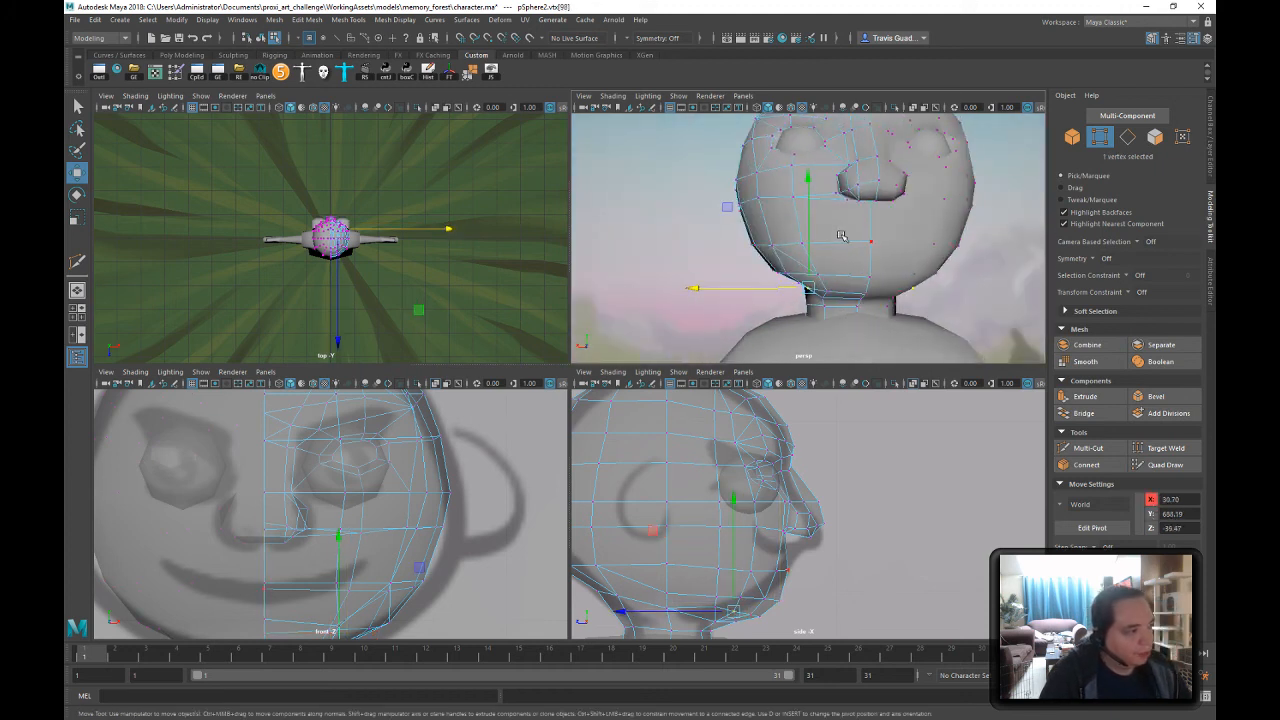
- Adjust the sideways X positions of the lower cheek vertex, the vertex beside the chin and the cheek vertex level with the nose
{"action": "left_click", "coordinate": [842, 237]}
{"action": "left_click", "coordinate": [806, 248]}
{"action": "left_click_drag", "start_coordinate": [765, 248], "coordinate": [753, 243]}
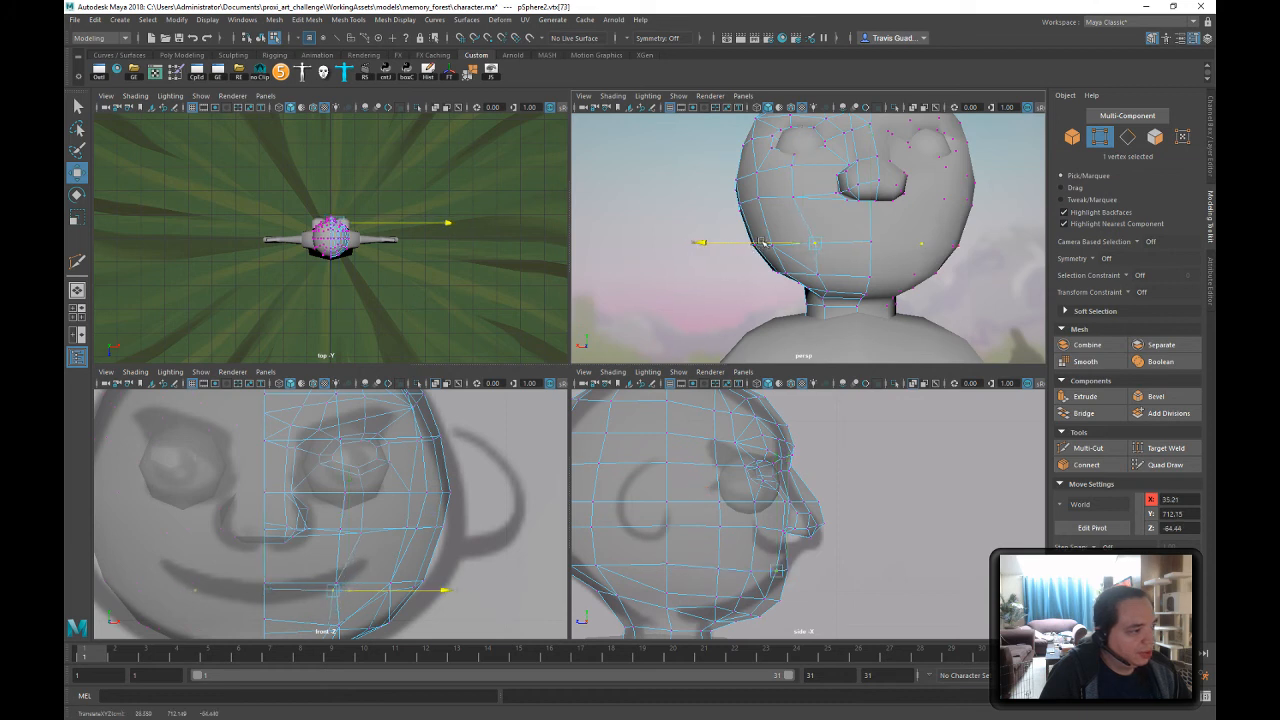
{"action": "left_click", "coordinate": [835, 279]}
{"action": "left_click", "coordinate": [855, 272]}
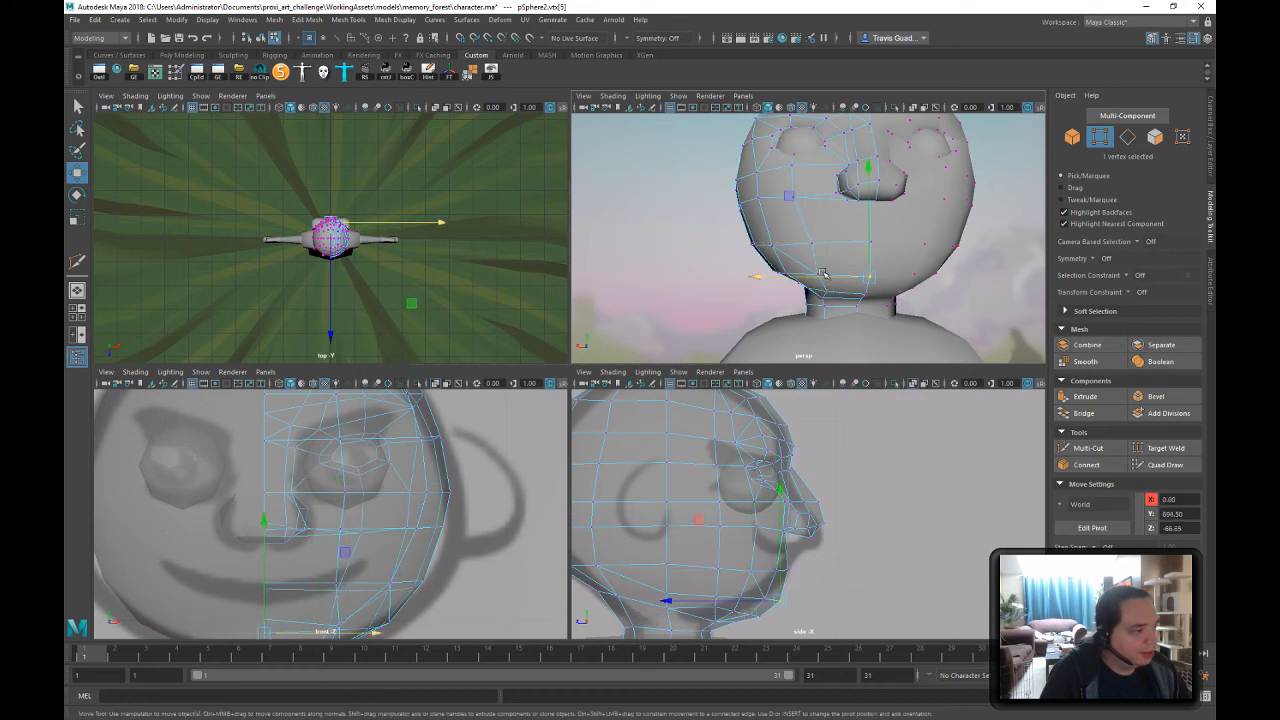
{"action": "left_click", "coordinate": [820, 272]}
{"action": "left_click_drag", "start_coordinate": [743, 275], "coordinate": [740, 275]}
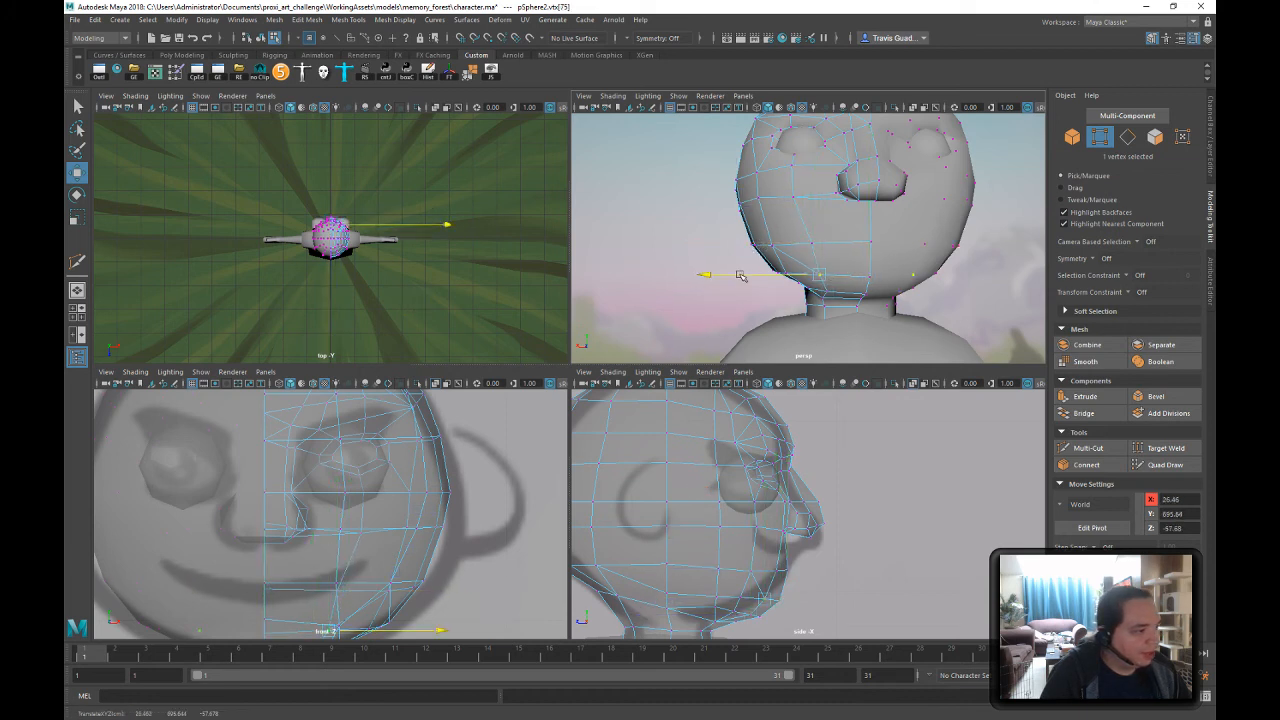
{"action": "left_click", "coordinate": [792, 199]}
{"action": "left_click_drag", "start_coordinate": [735, 193], "coordinate": [742, 194]}
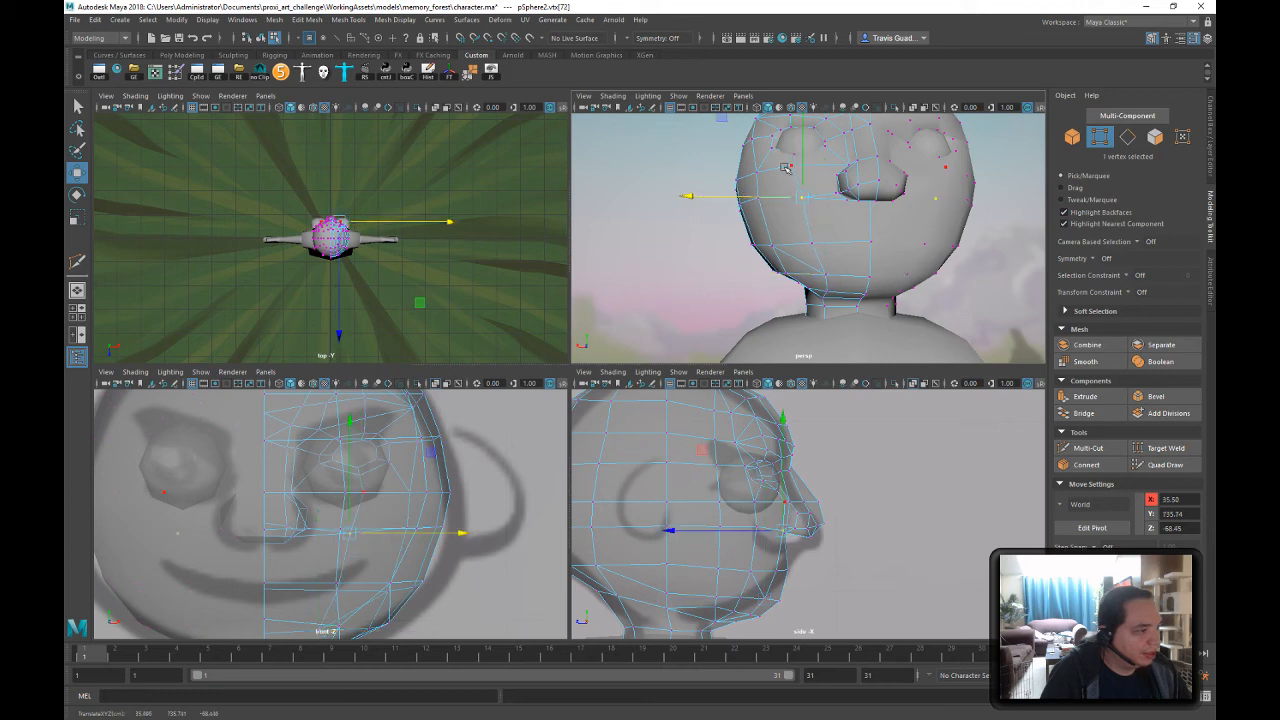
- Adjust the sideways position of the cheek vertex below the eye and the height and sideways position of the jaw vertex under the head's side
{"action": "left_click", "coordinate": [735, 163]}
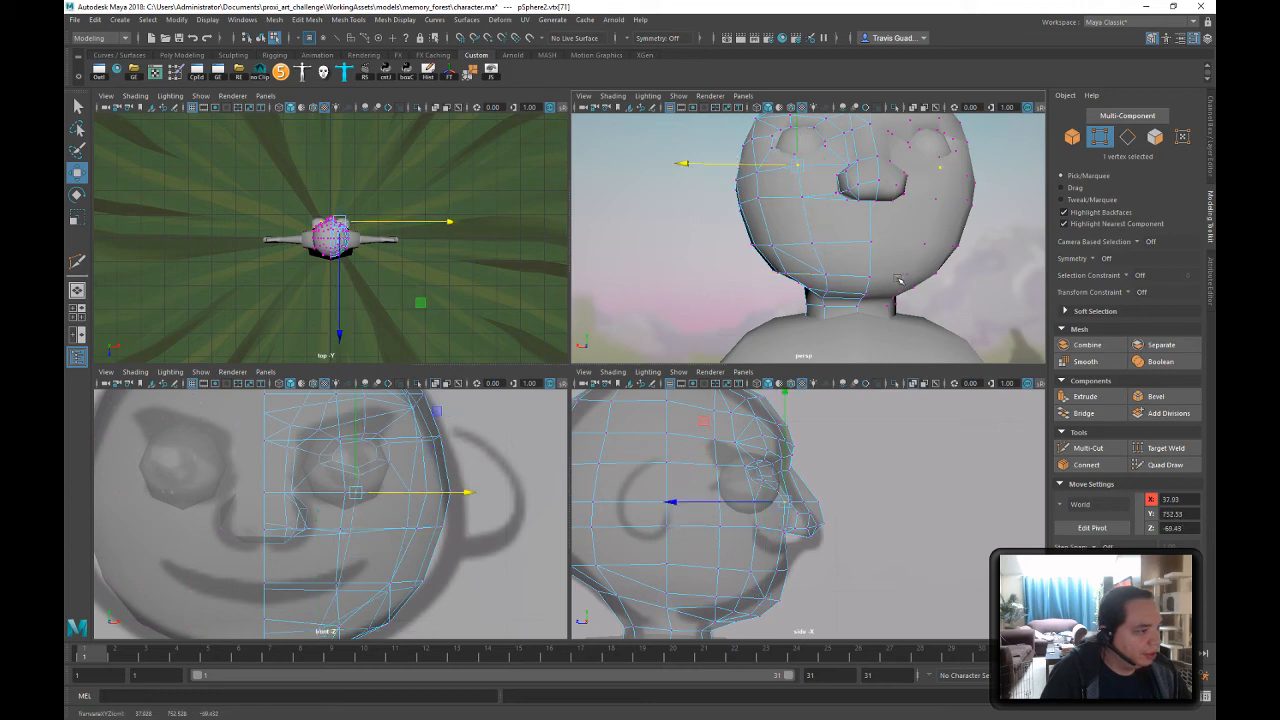
{"action": "mouse_move", "coordinate": [899, 281]}
{"action": "left_mouse_down", "text": "alt"}
{"action": "mouse_move", "coordinate": [992, 264]}
{"action": "mouse_move", "coordinate": [1008, 277]}
{"action": "mouse_move", "coordinate": [882, 289]}
{"action": "left_mouse_up", "text": "alt"}
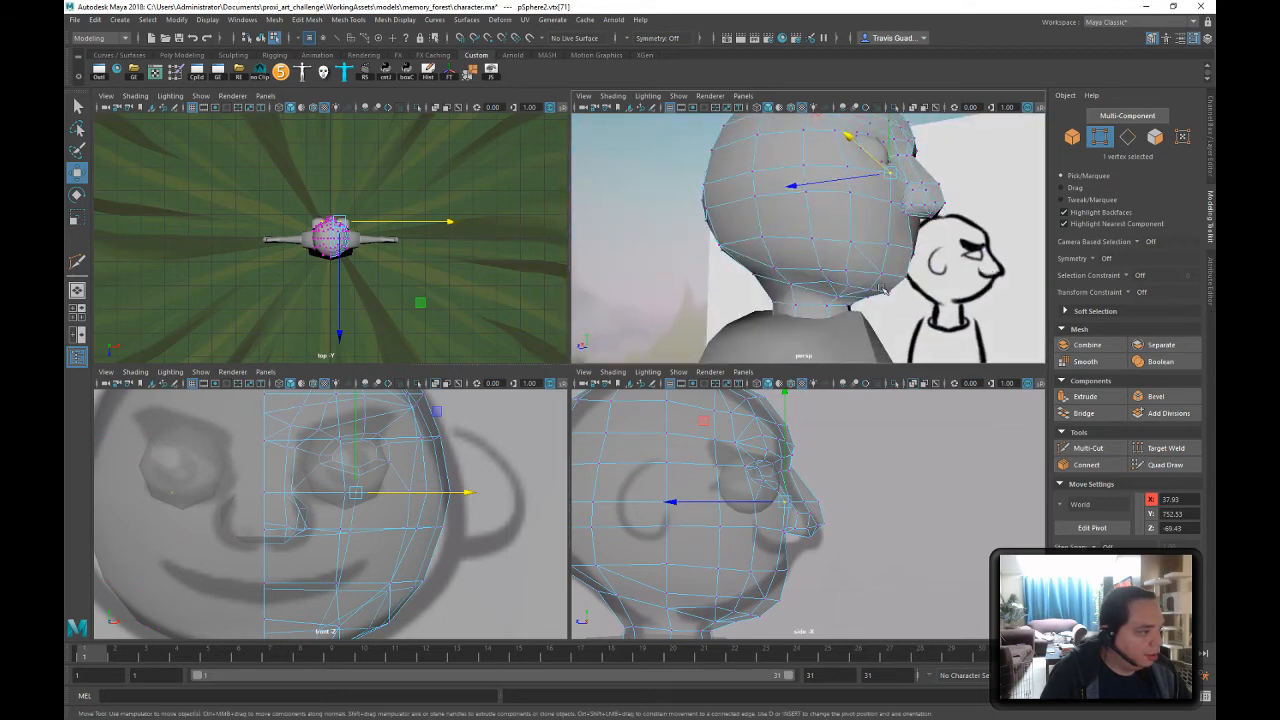
{"action": "left_click", "coordinate": [831, 285]}
{"action": "left_click_drag", "start_coordinate": [825, 228], "coordinate": [821, 232]}
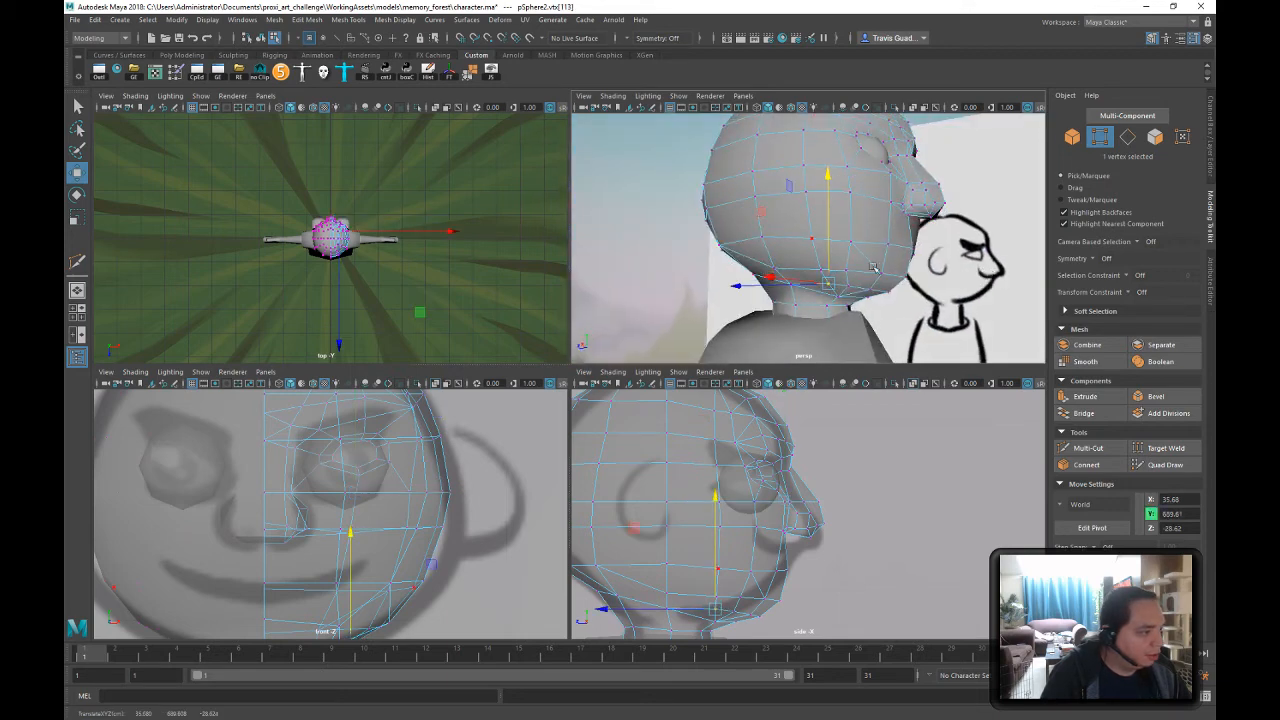
{"action": "left_click_drag", "start_coordinate": [873, 267], "coordinate": [833, 284], "text": "alt"}
{"action": "left_click", "coordinate": [790, 289]}
{"action": "left_click", "coordinate": [834, 310]}
{"action": "left_click", "coordinate": [834, 288]}
{"action": "left_click_drag", "start_coordinate": [722, 208], "coordinate": [726, 211]}
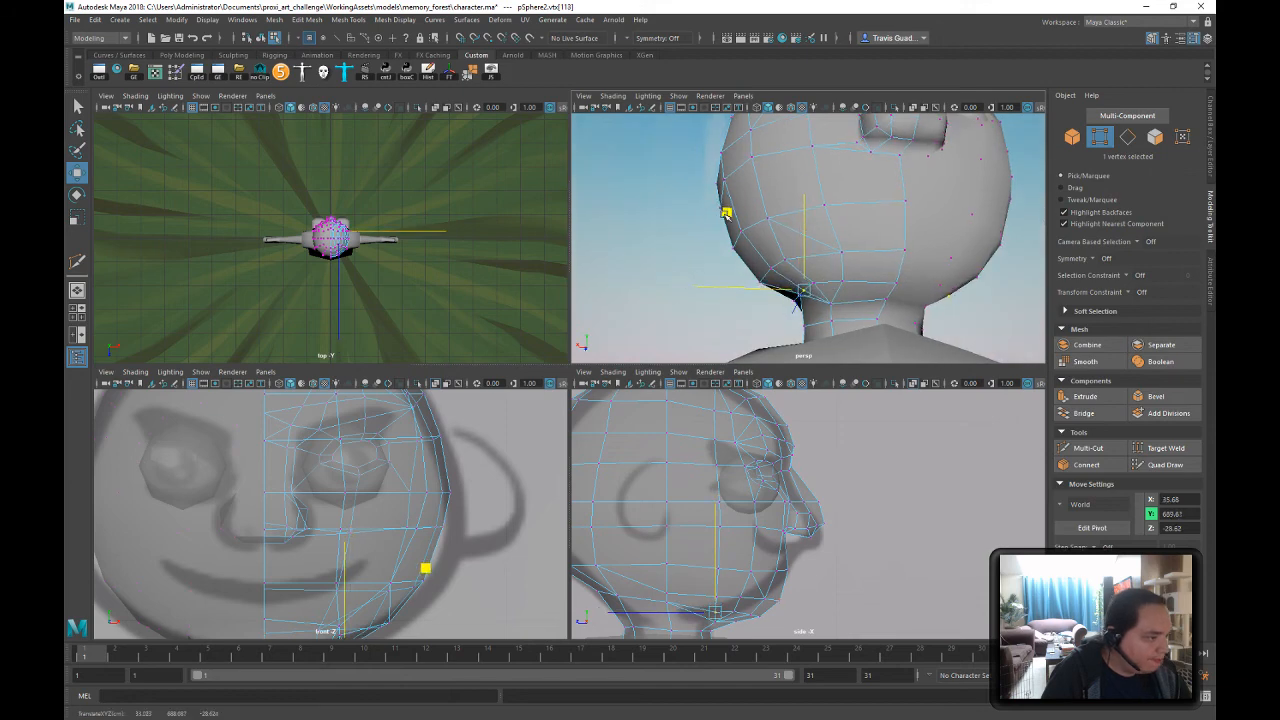
- Adjust the height of the centre vertex under the chin, then deselect the head in object mode to check the jaw's shape
{"action": "left_click_drag", "start_coordinate": [840, 277], "coordinate": [883, 262], "text": "alt"}
{"action": "left_click", "coordinate": [885, 302]}
{"action": "left_click", "coordinate": [918, 312]}
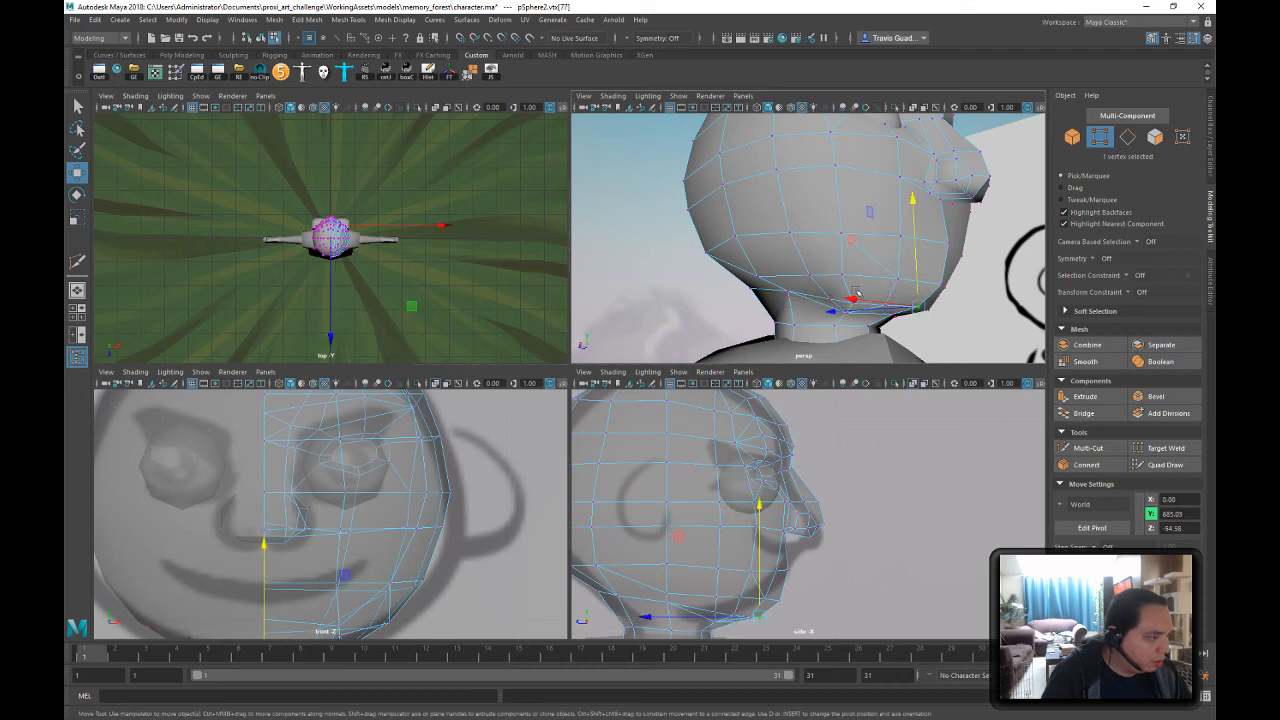
{"action": "left_click_drag", "start_coordinate": [918, 312], "coordinate": [822, 284], "text": "alt"}
{"action": "scroll", "coordinate": [912, 286], "scroll_direction": "down", "scroll_amount": 5}
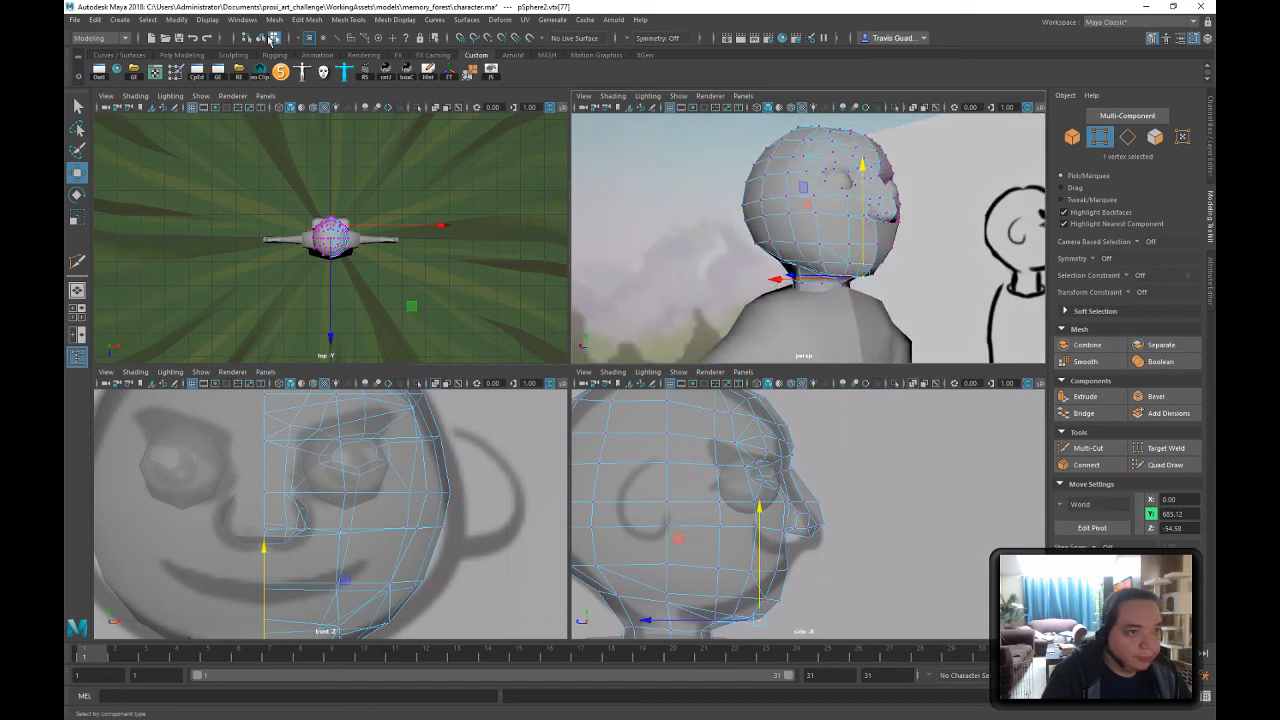
{"action": "left_click", "coordinate": [261, 38]}
{"action": "left_click", "coordinate": [704, 212]}
{"action": "left_click_drag", "start_coordinate": [704, 212], "coordinate": [790, 222], "text": "alt"}
{"action": "scroll", "coordinate": [888, 279], "scroll_direction": "up", "scroll_amount": 6}
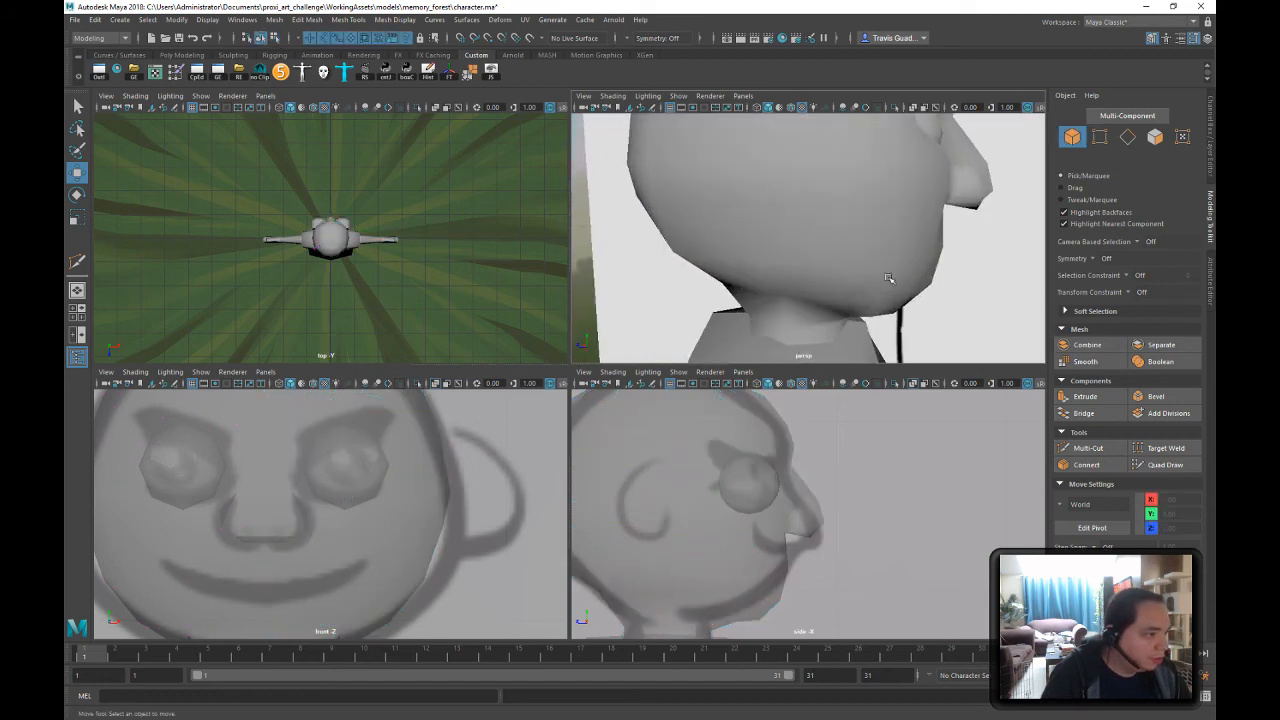
- Return the head to vertex editing and move the two neighbouring vertices under the jaw inward along X
{"action": "left_click_drag", "start_coordinate": [888, 279], "coordinate": [897, 216], "text": "alt"}
{"action": "left_click", "coordinate": [887, 284]}
{"action": "right_click_drag", "start_coordinate": [897, 216], "coordinate": [837, 243]}
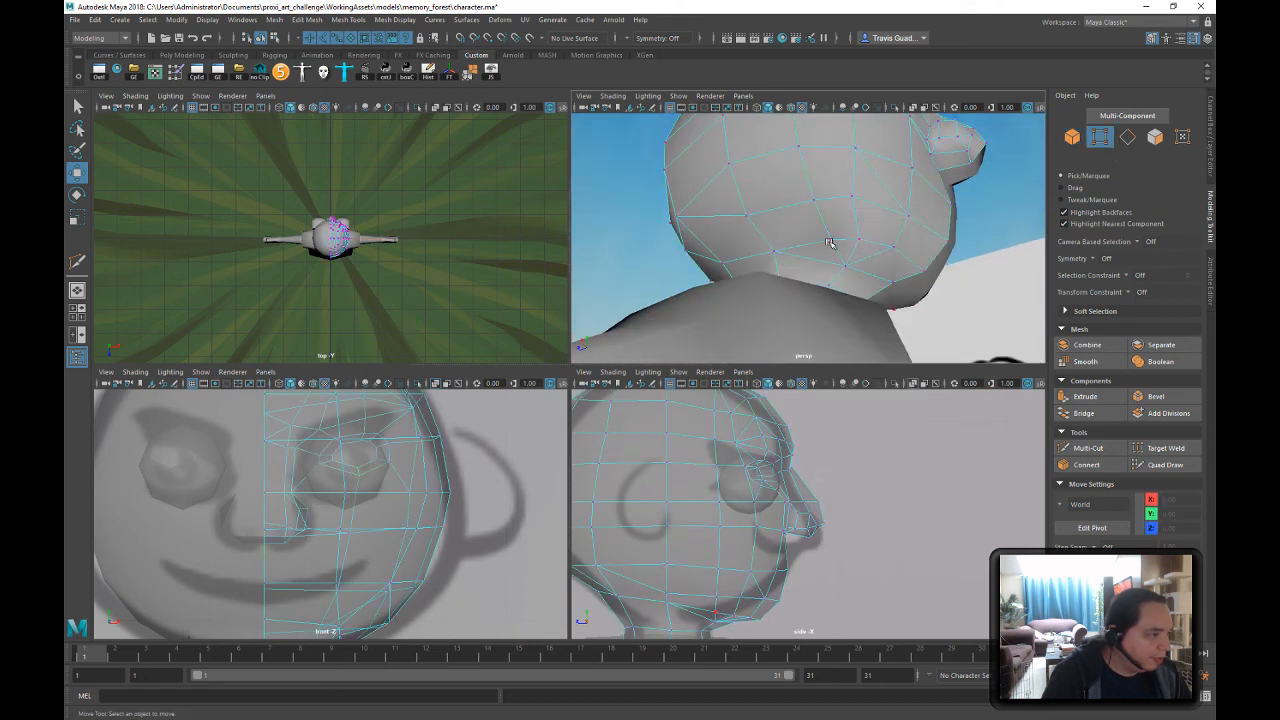
{"action": "left_click", "coordinate": [829, 242]}
{"action": "left_click_drag", "start_coordinate": [860, 262], "coordinate": [820, 250], "text": "alt"}
{"action": "left_click_drag", "start_coordinate": [686, 263], "coordinate": [691, 262]}
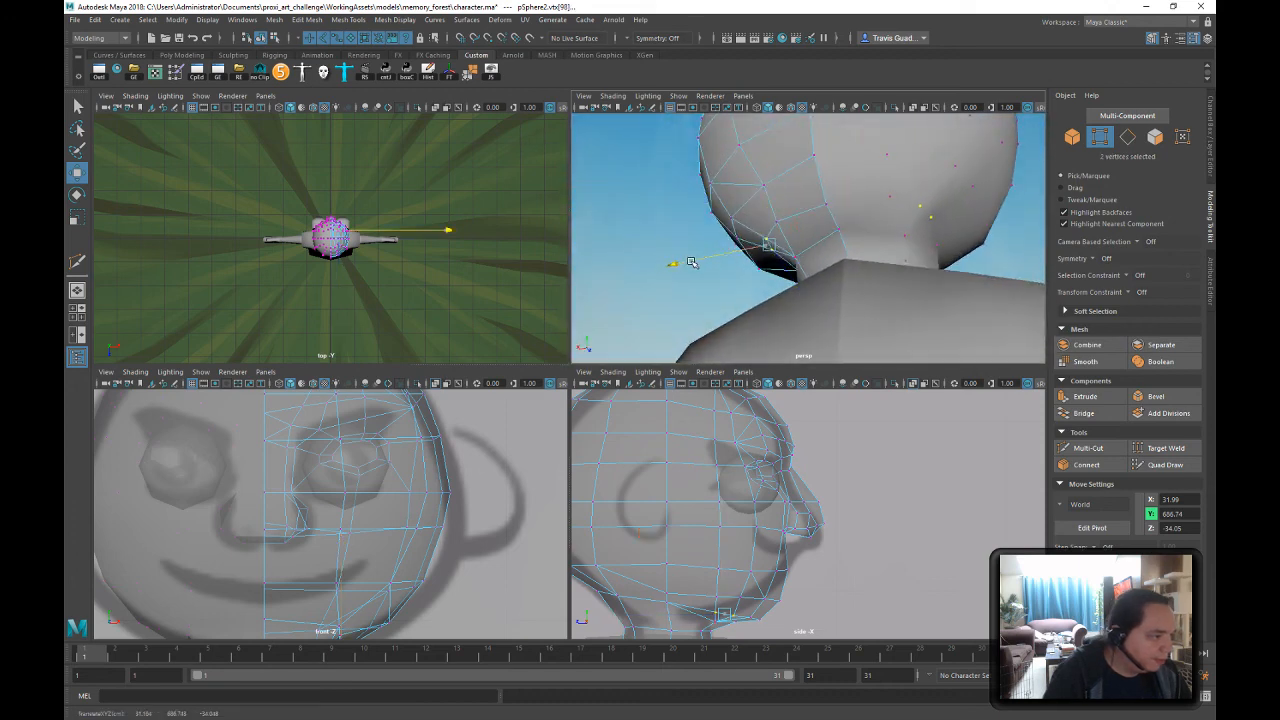
- Adjust the sideways position of the rear vertex of that pair under the jaw and the Z depth of the front one
{"action": "left_click_drag", "start_coordinate": [787, 265], "coordinate": [829, 253], "text": "alt"}
{"action": "left_click", "coordinate": [816, 239]}
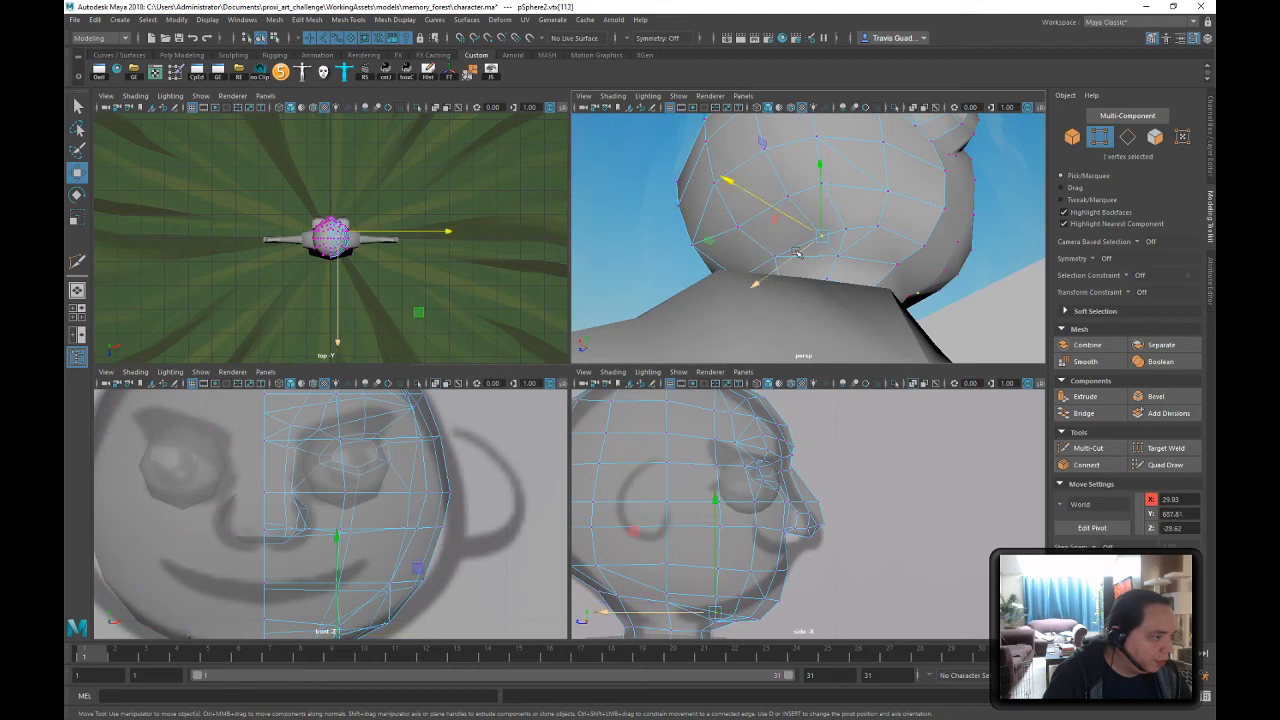
{"action": "left_click_drag", "start_coordinate": [927, 242], "coordinate": [821, 263], "text": "alt"}
{"action": "left_click", "coordinate": [873, 259]}
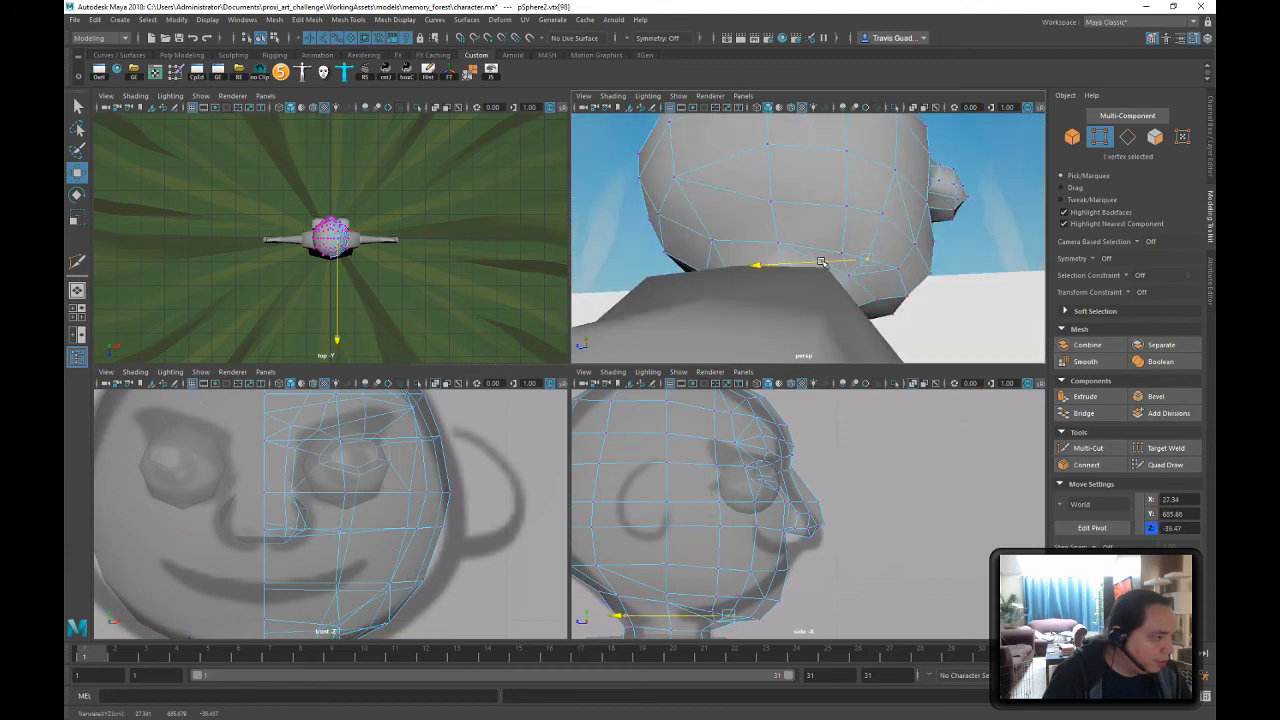
- Raise the vertex where the jaw's underside meets the neck and move it to about X 10, Z -24
{"action": "left_click_drag", "start_coordinate": [930, 284], "coordinate": [840, 267], "text": "alt"}
{"action": "left_click_drag", "start_coordinate": [924, 292], "coordinate": [882, 281], "text": "alt"}
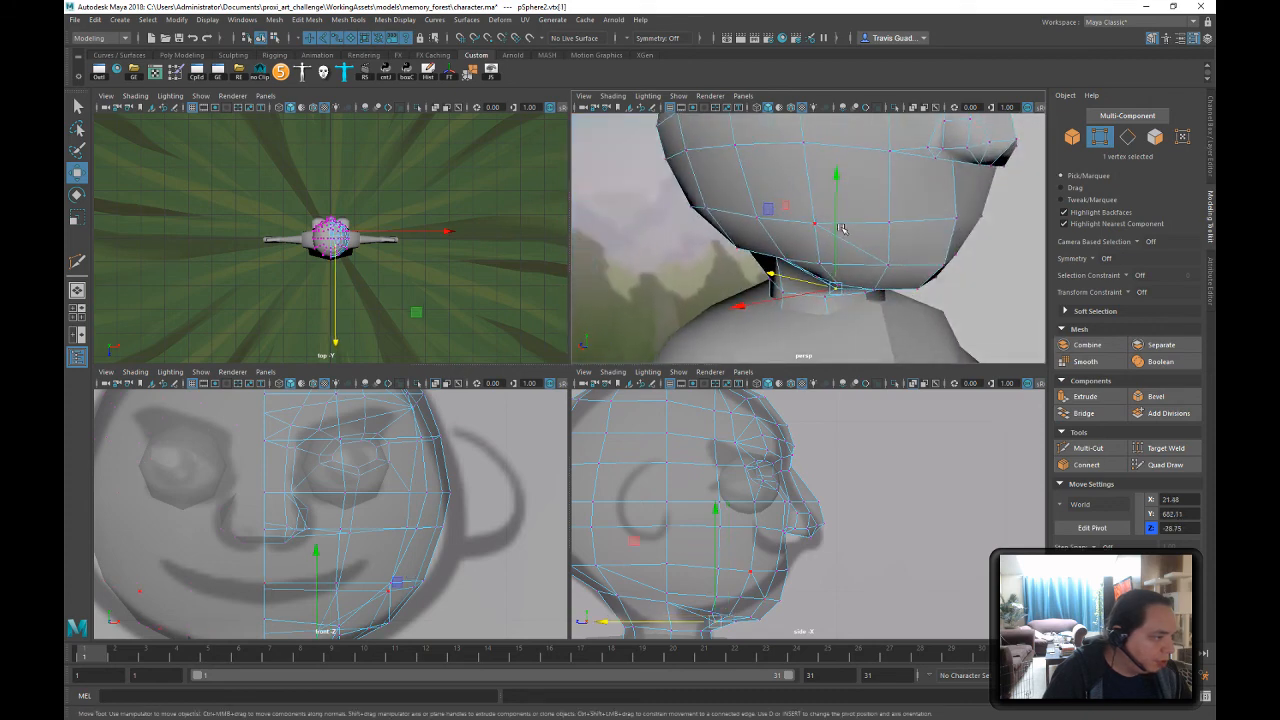
{"action": "left_click_drag", "start_coordinate": [841, 228], "coordinate": [846, 218]}
{"action": "left_click_drag", "start_coordinate": [912, 253], "coordinate": [885, 258], "text": "alt"}
{"action": "left_click", "coordinate": [880, 260]}
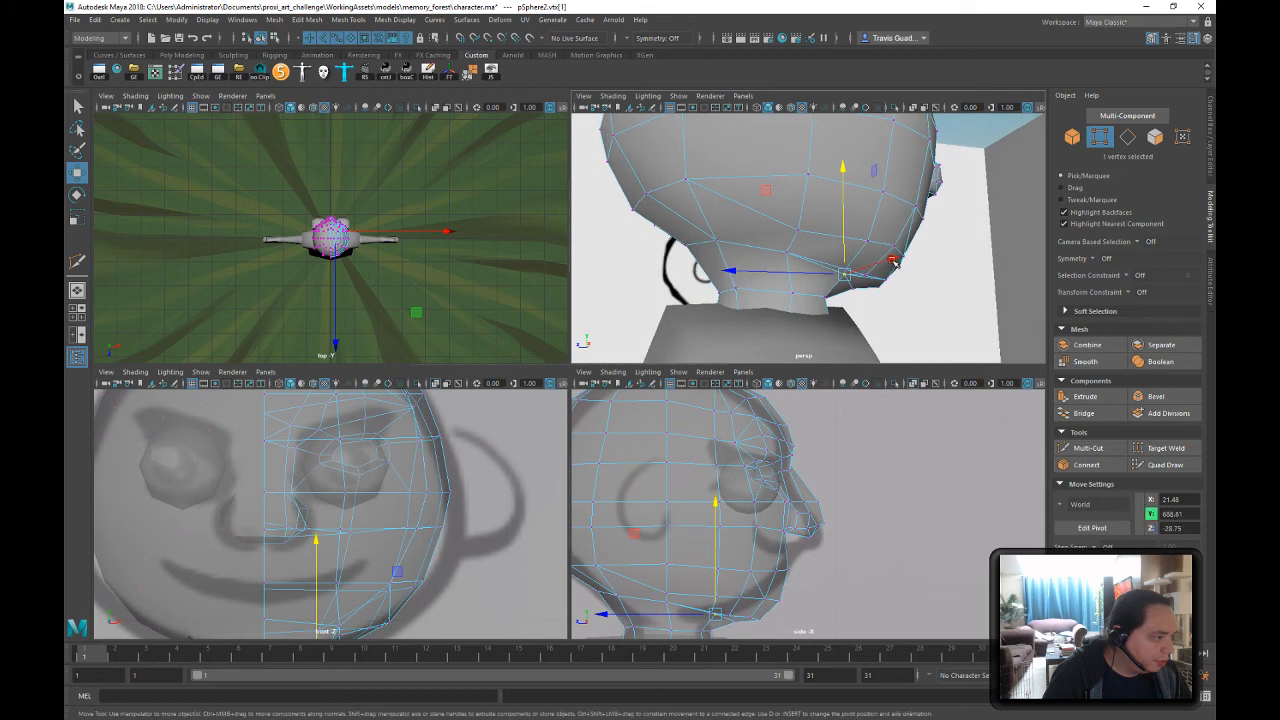
{"action": "middle_click_drag", "start_coordinate": [880, 260], "coordinate": [819, 263]}
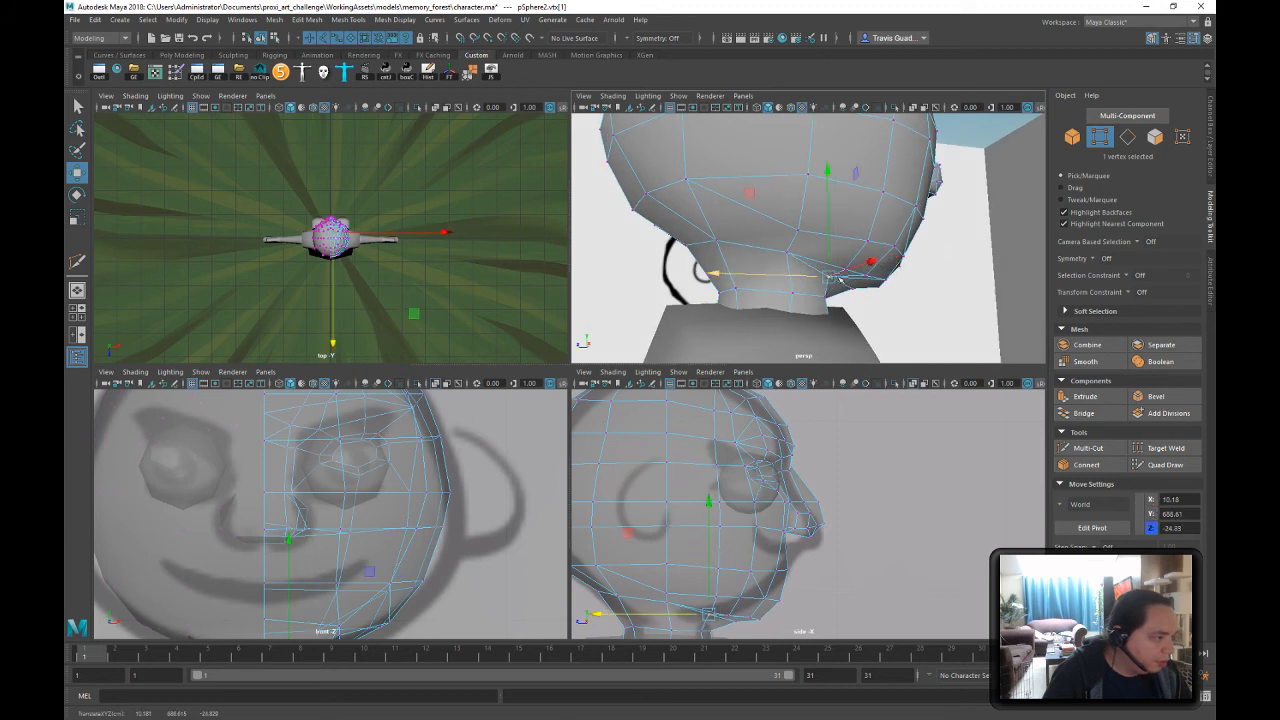
- Move the centre vertex at the front of the neck back to about Z -23 and adjust its height
{"action": "left_click_drag", "start_coordinate": [841, 280], "coordinate": [877, 291], "text": "alt"}
{"action": "middle_click_drag", "start_coordinate": [882, 286], "coordinate": [787, 290]}
{"action": "middle_click_drag", "start_coordinate": [922, 287], "coordinate": [930, 292]}
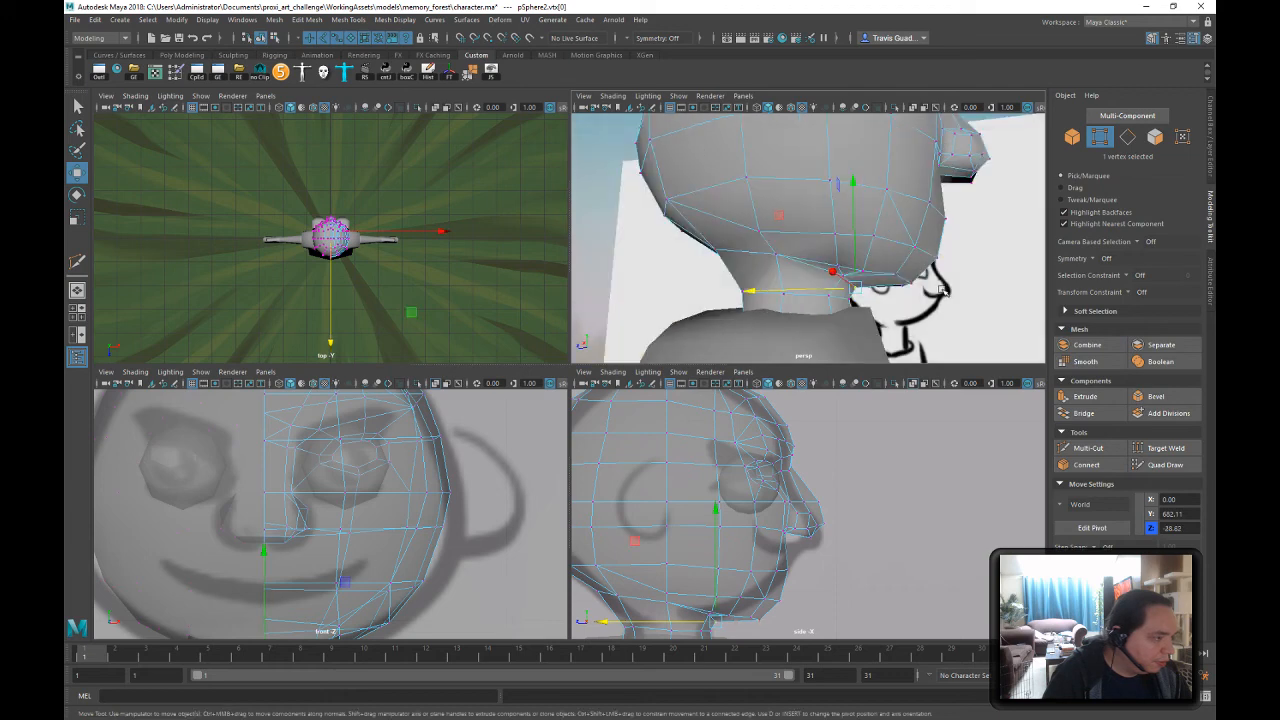
{"action": "left_click_drag", "start_coordinate": [911, 292], "coordinate": [912, 287], "text": "alt"}
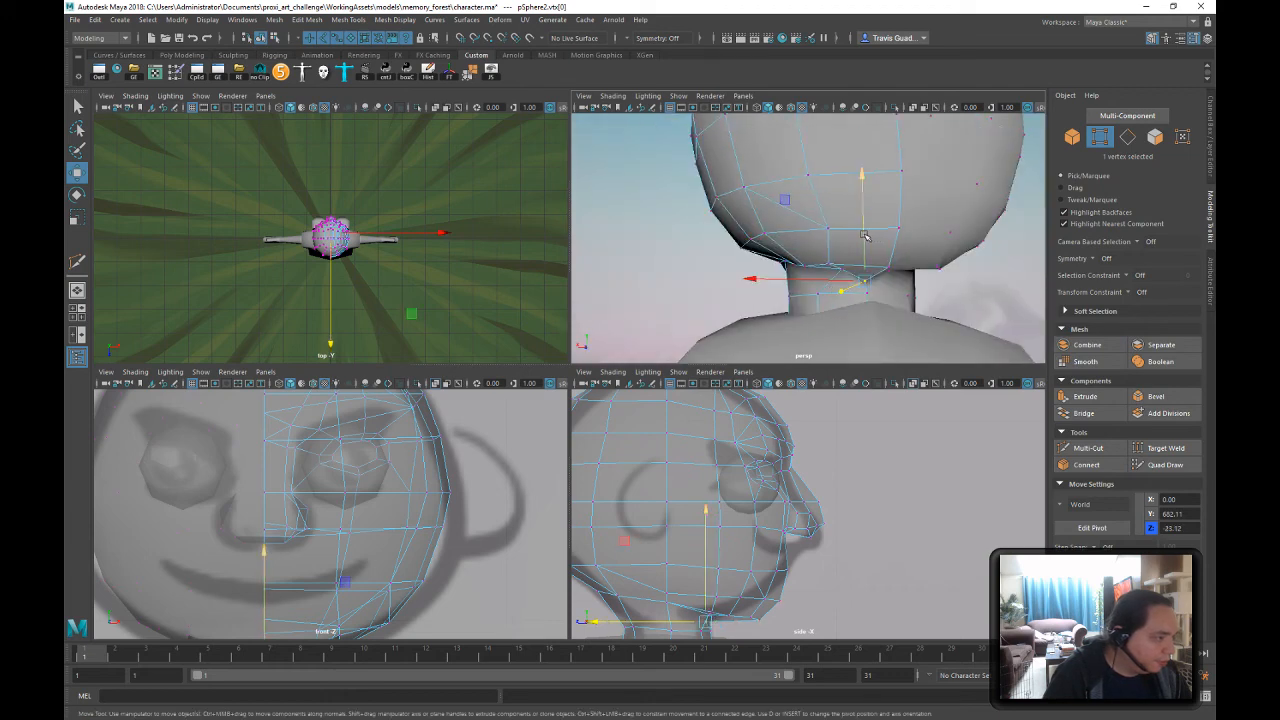
{"action": "middle_click_drag", "start_coordinate": [866, 236], "coordinate": [866, 228]}
- Adjust the vertices around the front of the neck where it joins the underside of the jaw
{"action": "mouse_move", "coordinate": [866, 228]}
{"action": "left_mouse_down", "text": "alt"}
{"action": "mouse_move", "coordinate": [974, 266]}
{"action": "mouse_move", "coordinate": [760, 278]}
{"action": "left_mouse_up", "text": "alt"}
{"action": "left_click_drag", "start_coordinate": [934, 308], "coordinate": [850, 288], "text": "alt"}
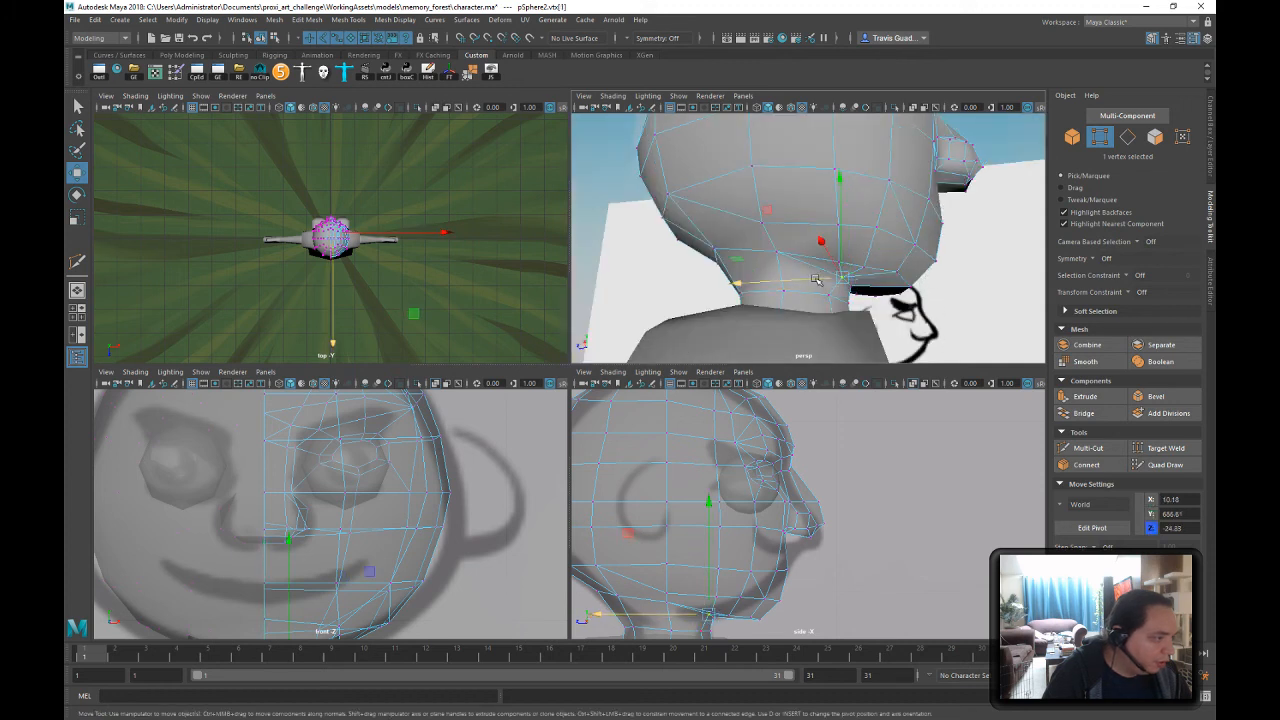
{"action": "left_click", "coordinate": [960, 286]}
{"action": "left_click_drag", "start_coordinate": [960, 286], "coordinate": [743, 281], "text": "alt"}
{"action": "left_click", "coordinate": [812, 280]}
{"action": "left_click", "coordinate": [810, 299]}
- Move the off-centre vertex at the top of the neck's rear inward to about X 23 and to about Z 20
{"action": "left_click_drag", "start_coordinate": [889, 301], "coordinate": [753, 261], "text": "alt"}
{"action": "left_click", "coordinate": [827, 272]}
{"action": "left_click", "coordinate": [800, 260]}
{"action": "left_click_drag", "start_coordinate": [843, 271], "coordinate": [830, 236], "text": "alt"}
{"action": "left_click", "coordinate": [828, 232]}
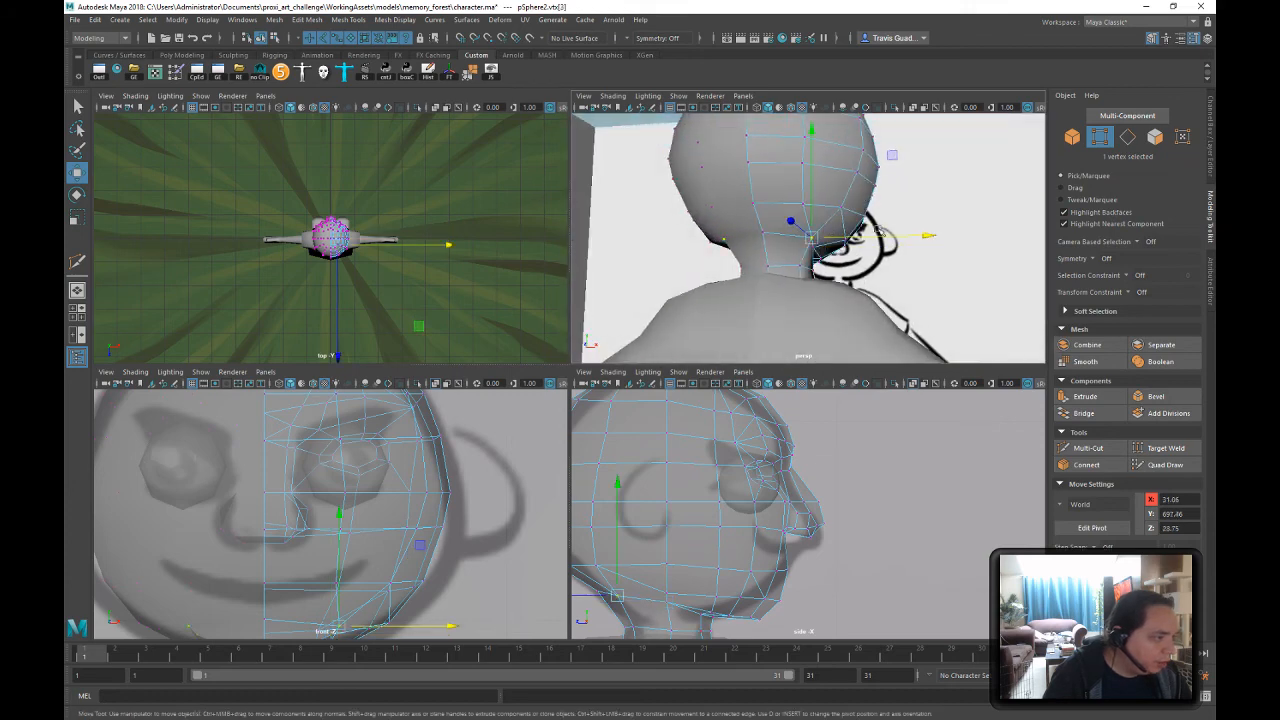
{"action": "left_click", "coordinate": [861, 237]}
{"action": "key", "text": "ctrl+z"}
{"action": "left_click_drag", "start_coordinate": [874, 237], "coordinate": [706, 241]}
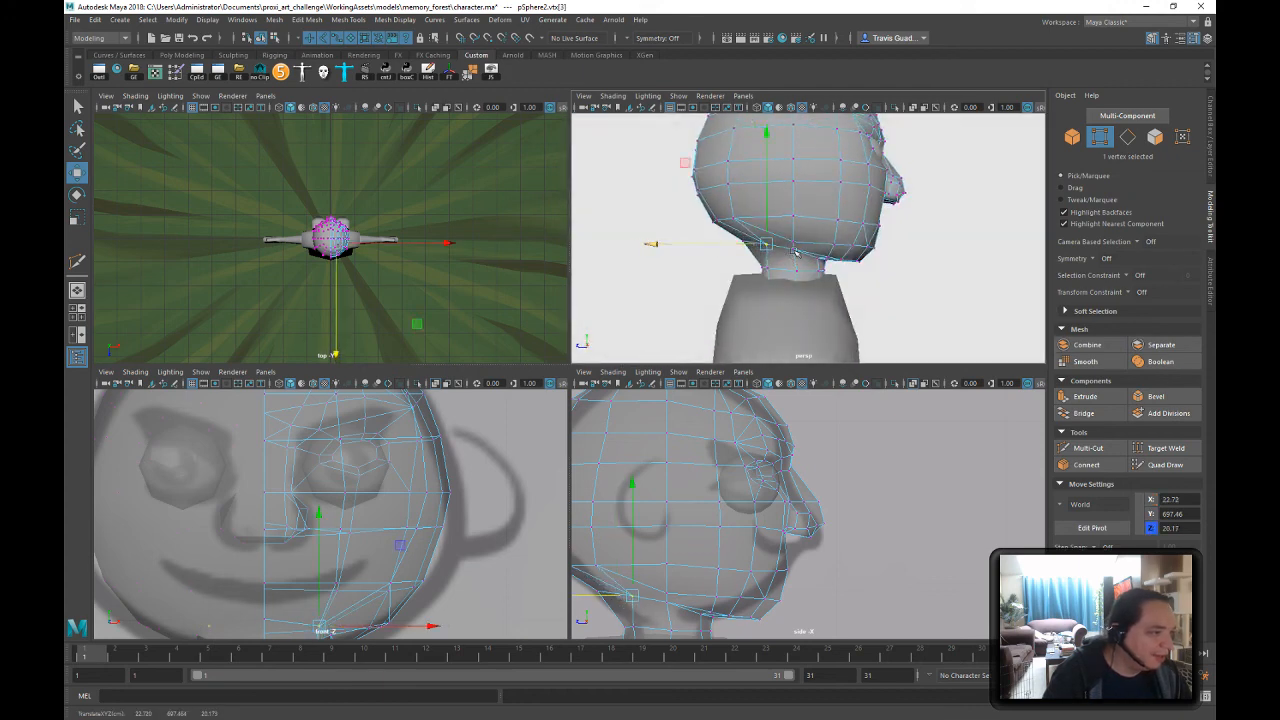
- Move the centre vertex at the nape forward along Z and adjust the height of the neck vertex beside it
{"action": "middle_click_drag", "start_coordinate": [779, 274], "coordinate": [787, 255], "text": "alt"}
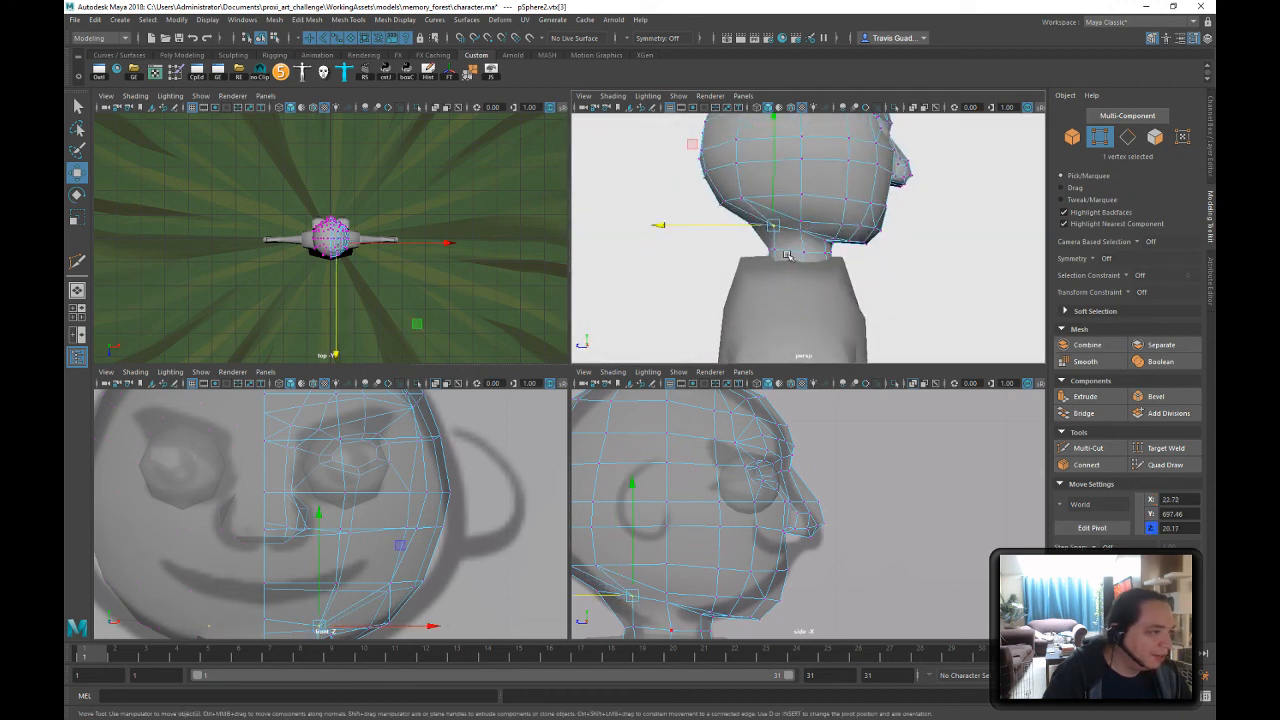
{"action": "left_click", "coordinate": [755, 210]}
{"action": "left_click_drag", "start_coordinate": [693, 221], "coordinate": [704, 220]}
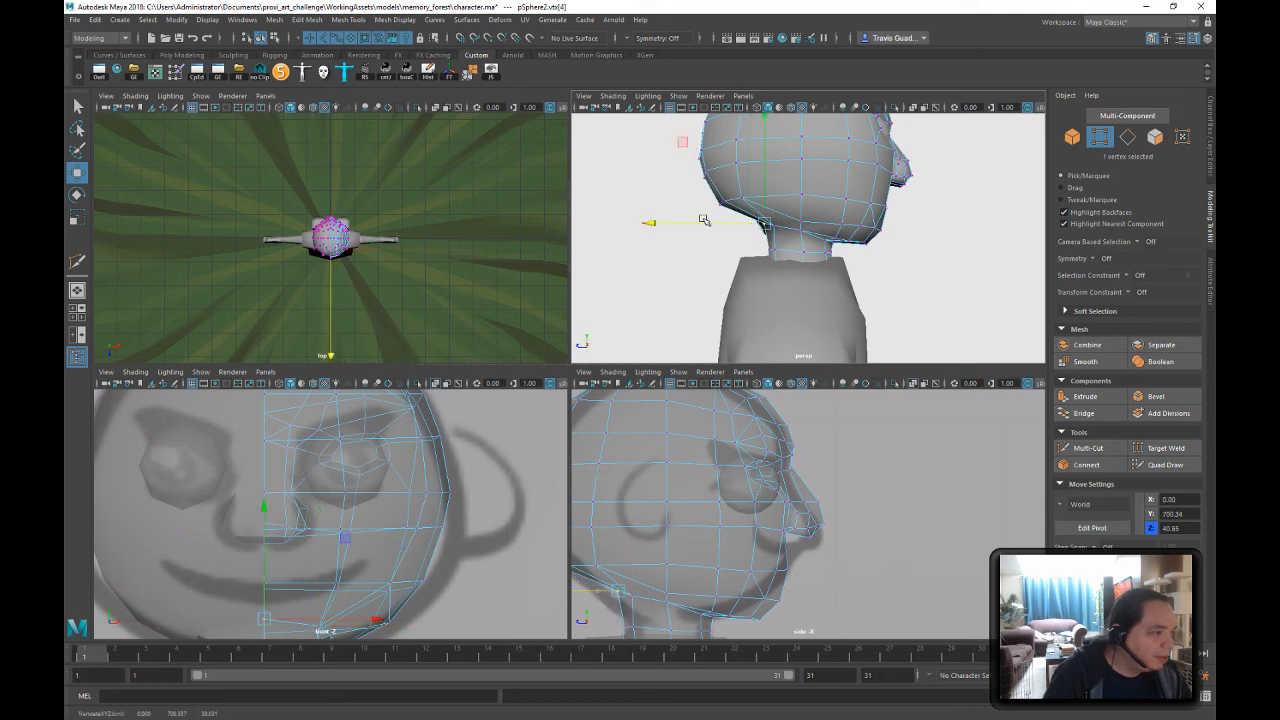
{"action": "left_click_drag", "start_coordinate": [765, 175], "coordinate": [769, 193]}
{"action": "left_click", "coordinate": [773, 227]}
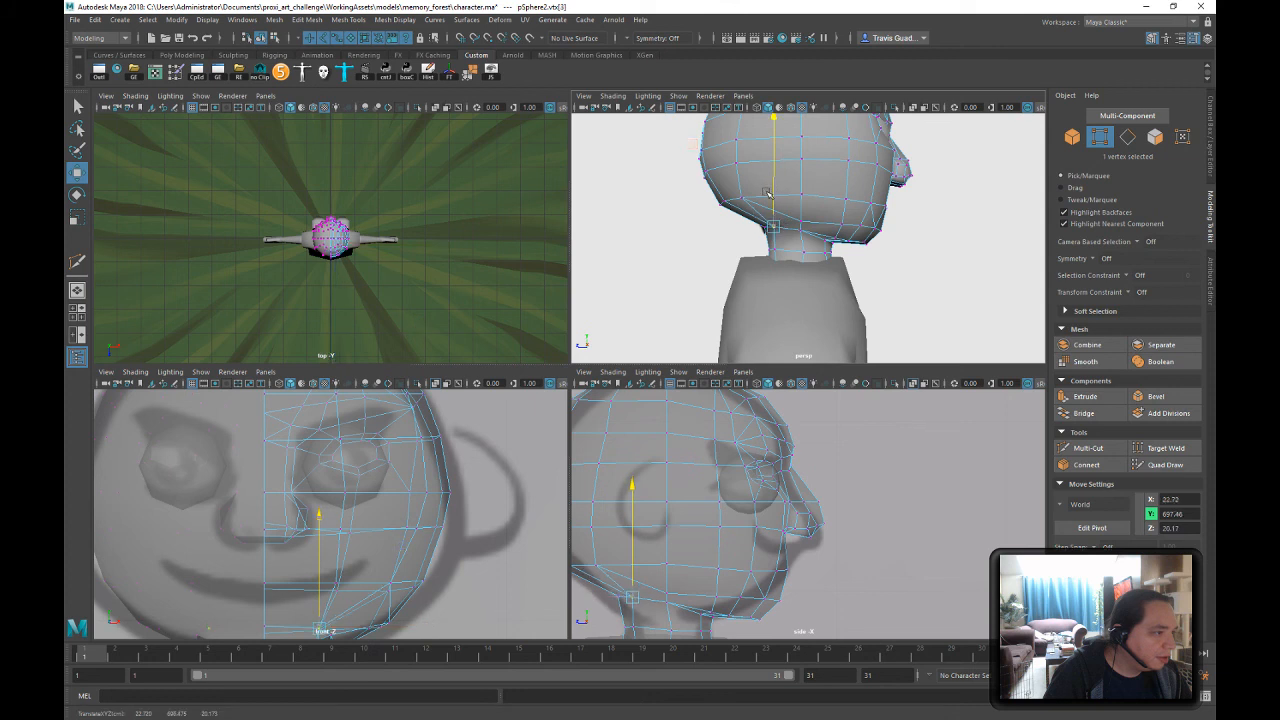
- Adjust the height of the vertex at the base of the neck's side and move it to about Z -3
{"action": "right_click_drag", "start_coordinate": [842, 301], "coordinate": [862, 303], "text": "alt"}
{"action": "left_click_drag", "start_coordinate": [860, 303], "coordinate": [800, 273], "text": "alt"}
{"action": "left_click", "coordinate": [799, 276]}
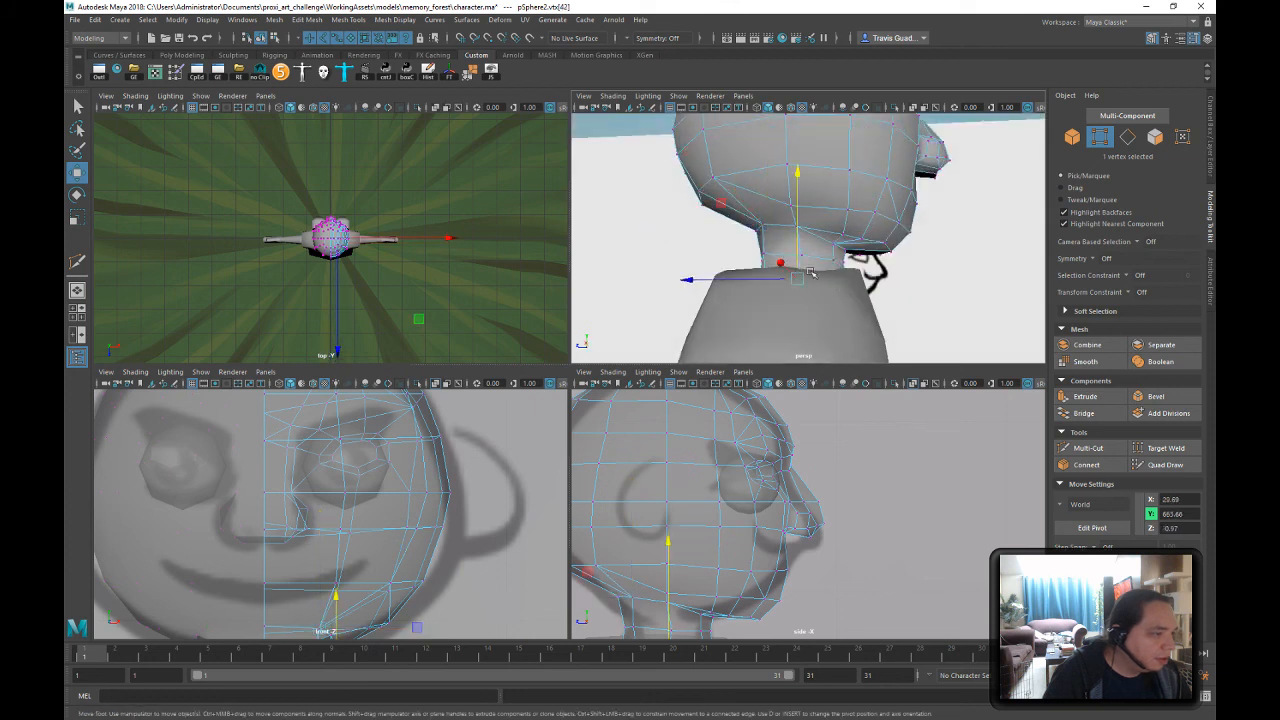
{"action": "left_click", "coordinate": [727, 281]}
- Reselect the head for vertex editing and shift the six vertices at the lower back of the head slightly along Z
{"action": "scroll", "coordinate": [778, 286], "scroll_direction": "down", "scroll_amount": 10}
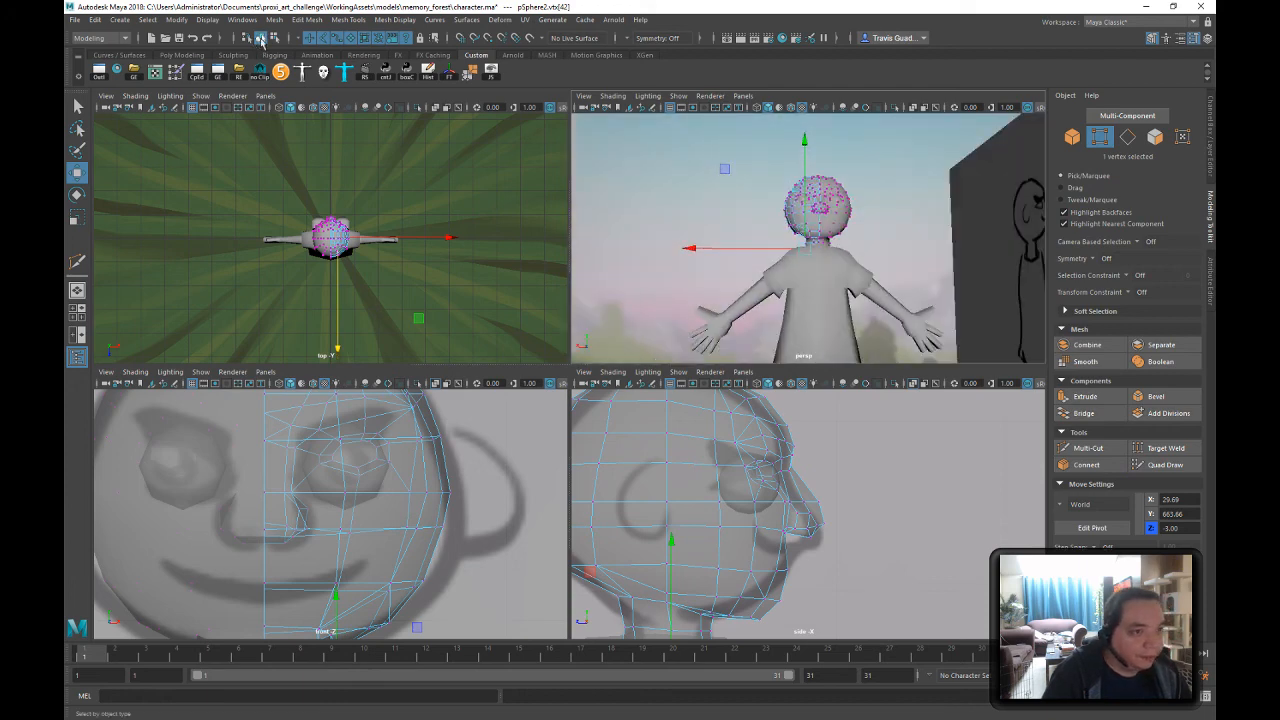
{"action": "left_click", "coordinate": [260, 37]}
{"action": "left_click_drag", "start_coordinate": [660, 163], "coordinate": [800, 225], "text": "alt"}
{"action": "left_click", "coordinate": [800, 225]}
{"action": "right_click_drag", "start_coordinate": [783, 224], "coordinate": [732, 224]}
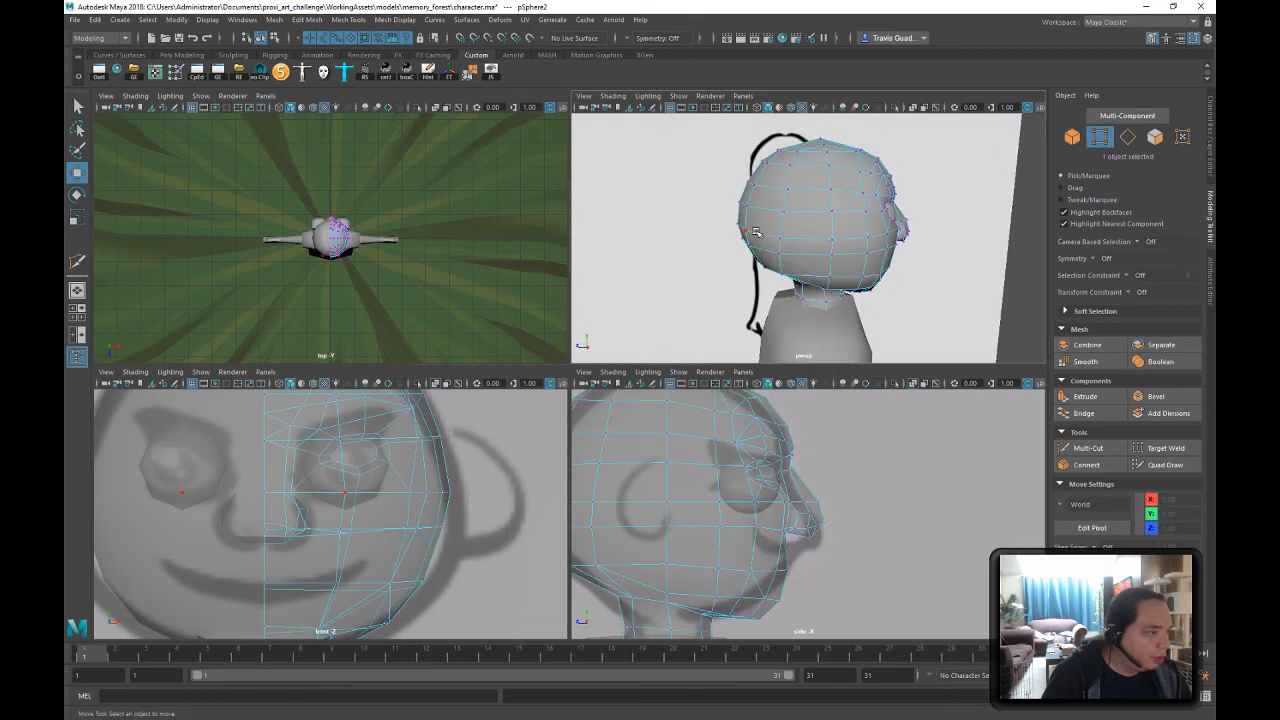
{"action": "left_click_drag", "start_coordinate": [752, 230], "coordinate": [732, 229], "text": "alt"}
{"action": "left_click_drag", "start_coordinate": [773, 280], "coordinate": [738, 207]}
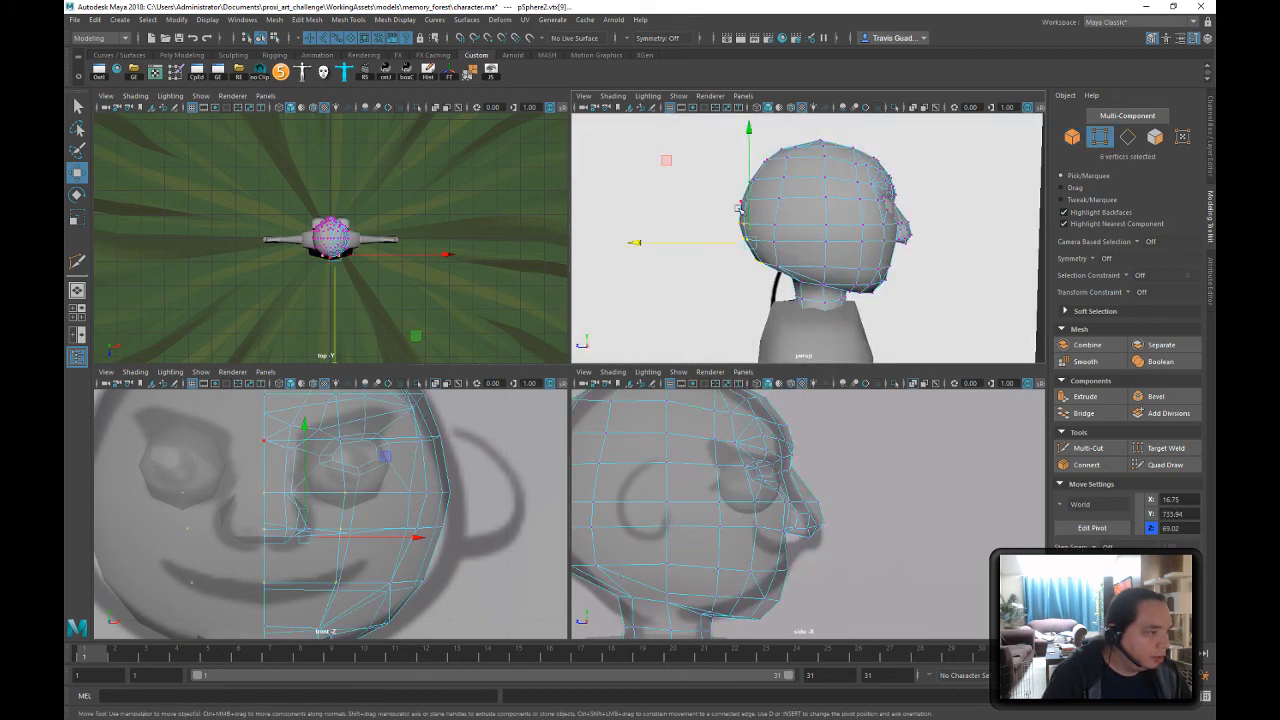
{"action": "left_click_drag", "start_coordinate": [688, 242], "coordinate": [681, 244]}
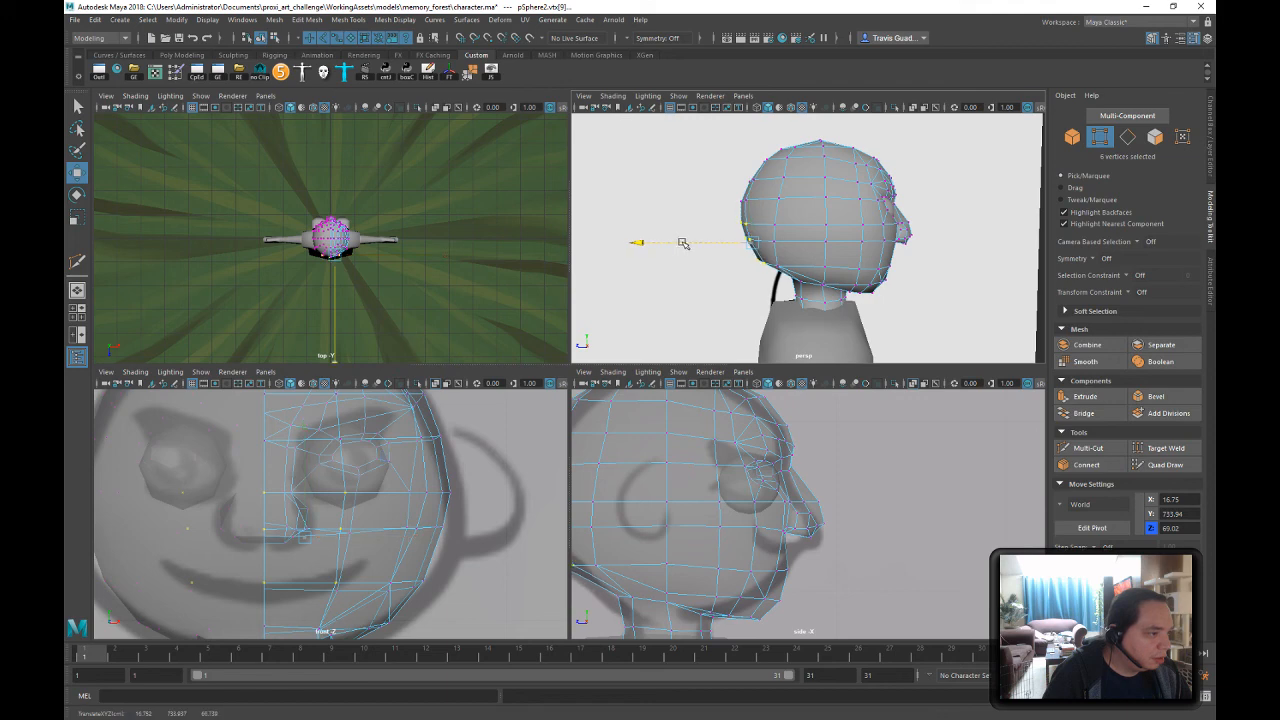
- Adjust the Z depth of three vertices in the column along the rear side of the head, from the nape up to the temple
{"action": "mouse_move", "coordinate": [818, 268]}
{"action": "left_mouse_down", "text": "alt"}
{"action": "mouse_move", "coordinate": [885, 250]}
{"action": "mouse_move", "coordinate": [955, 264]}
{"action": "mouse_move", "coordinate": [812, 268]}
{"action": "left_mouse_up", "text": "alt"}
{"action": "left_click", "coordinate": [789, 260]}
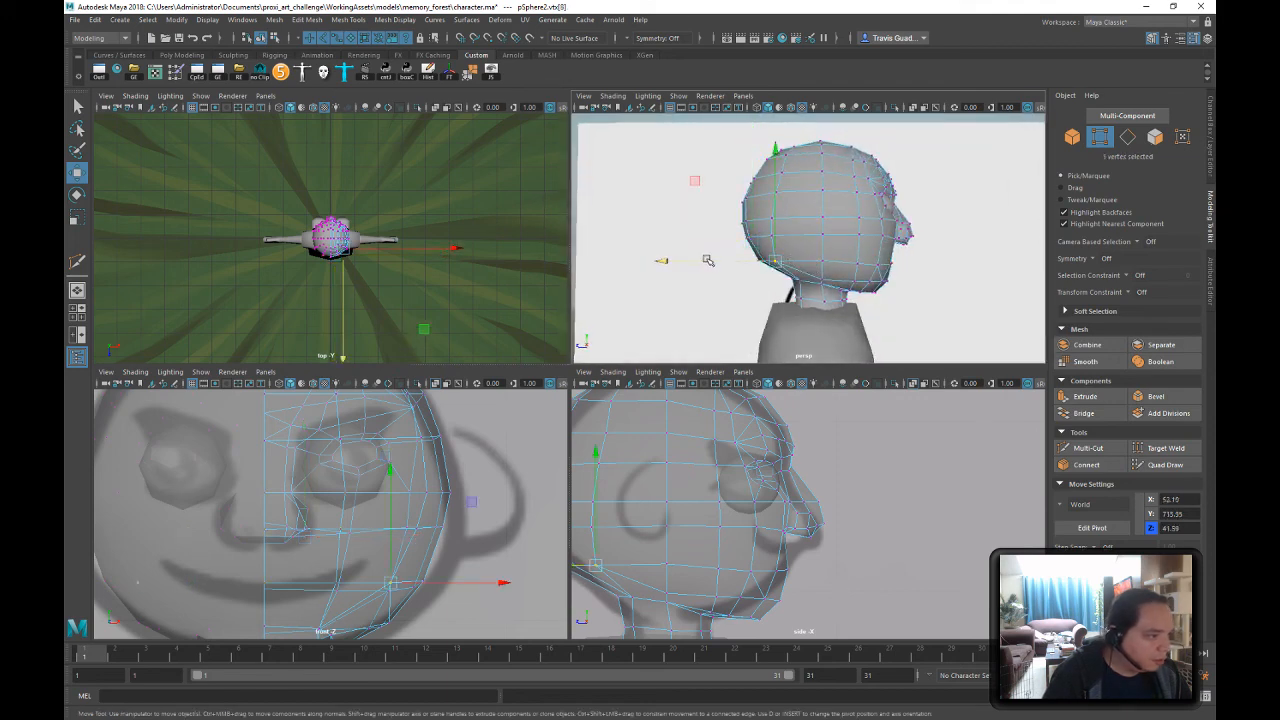
{"action": "left_click_drag", "start_coordinate": [708, 260], "coordinate": [711, 219]}
{"action": "left_click", "coordinate": [777, 235]}
{"action": "left_click", "coordinate": [786, 221]}
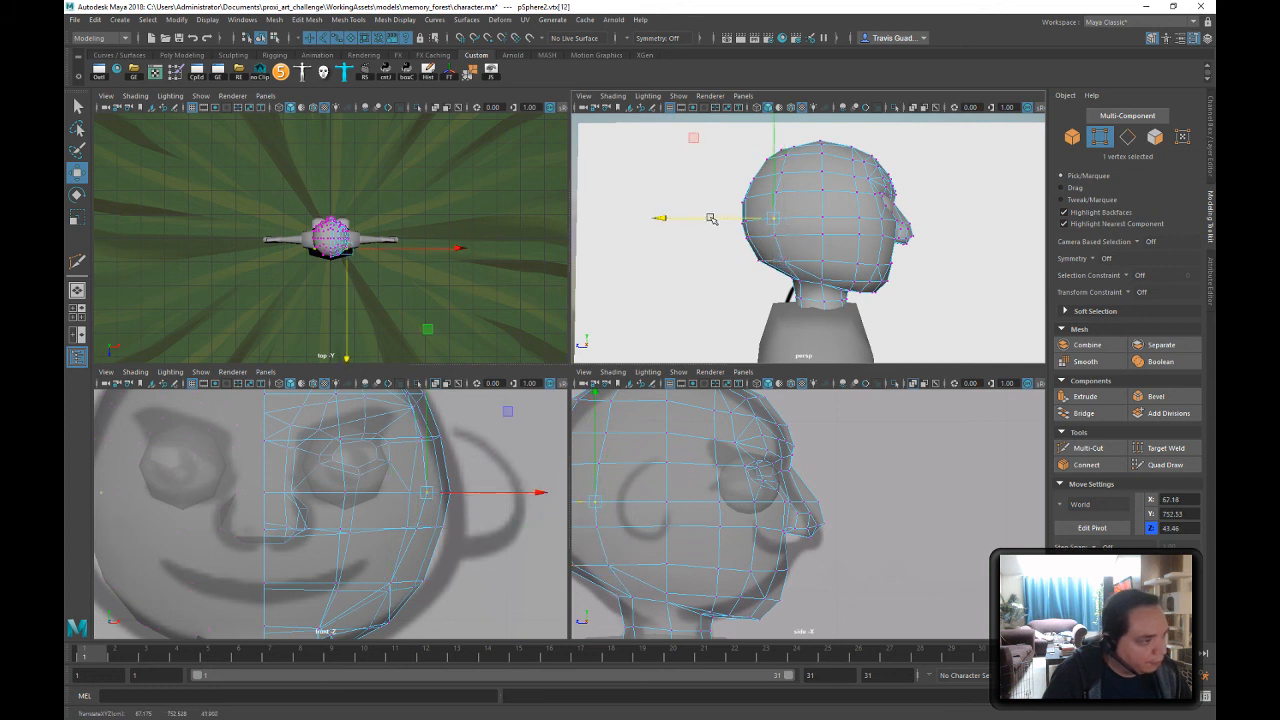
{"action": "mouse_move", "coordinate": [843, 210]}
{"action": "left_mouse_down", "text": "alt"}
{"action": "mouse_move", "coordinate": [815, 198]}
{"action": "mouse_move", "coordinate": [764, 207]}
{"action": "mouse_move", "coordinate": [854, 214]}
{"action": "left_mouse_up", "text": "alt"}
{"action": "left_click", "coordinate": [790, 182]}
{"action": "left_click", "coordinate": [737, 182]}
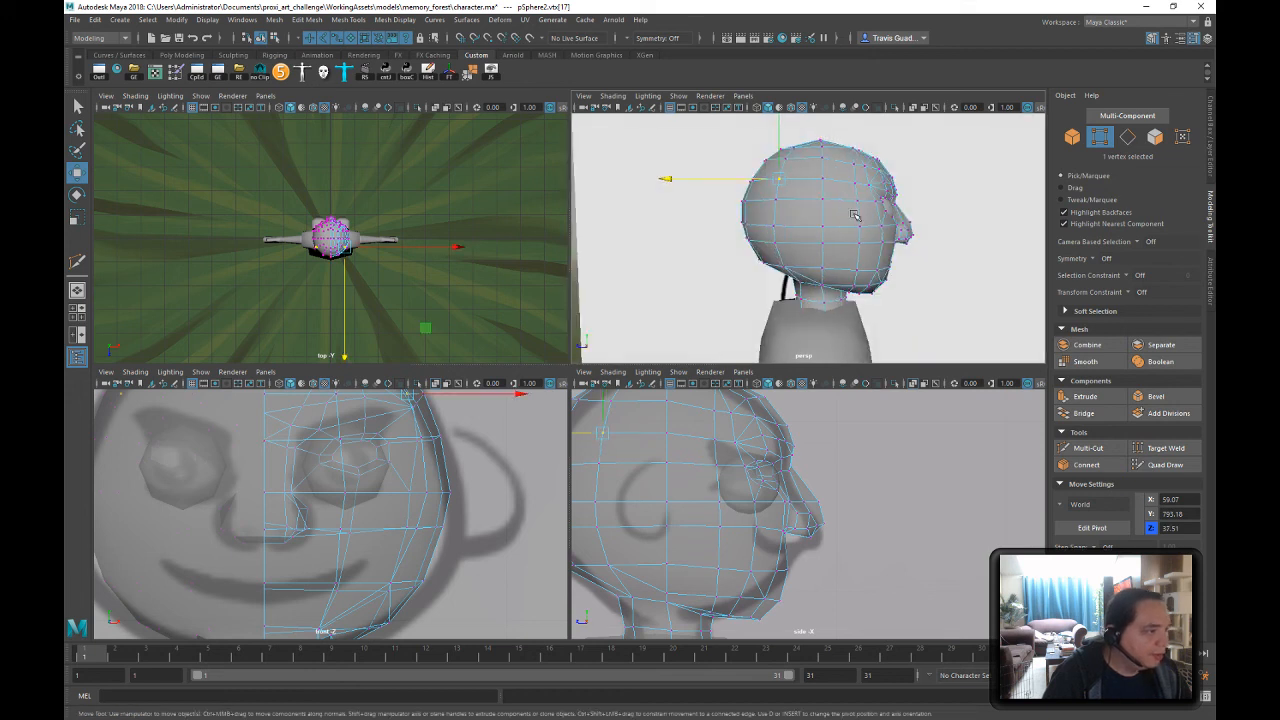
- Return to object mode and compare the reshaped head with the reference drawings from the front, side and three-quarter views
{"action": "left_click", "coordinate": [275, 38]}
{"action": "left_click", "coordinate": [261, 38]}
{"action": "left_click", "coordinate": [735, 147]}
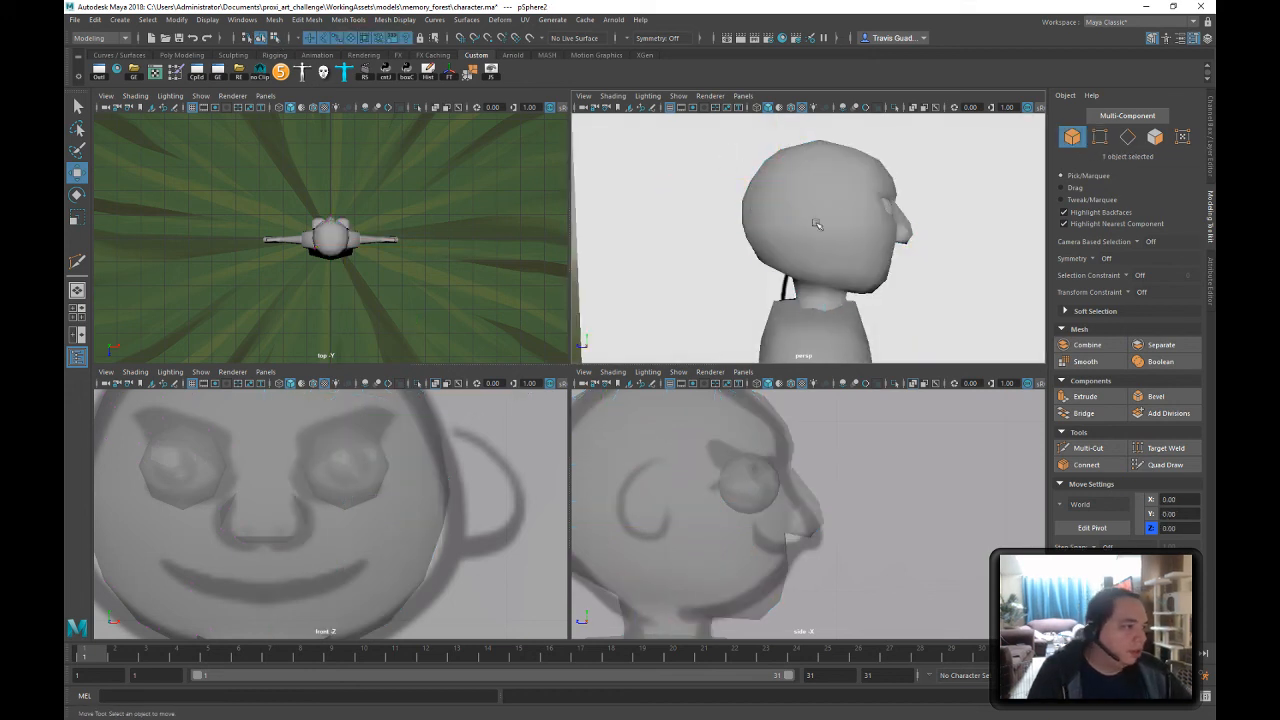
{"action": "right_click_drag", "start_coordinate": [814, 223], "coordinate": [770, 215], "text": "alt"}
{"action": "left_click_drag", "start_coordinate": [856, 208], "coordinate": [823, 258], "text": "alt"}
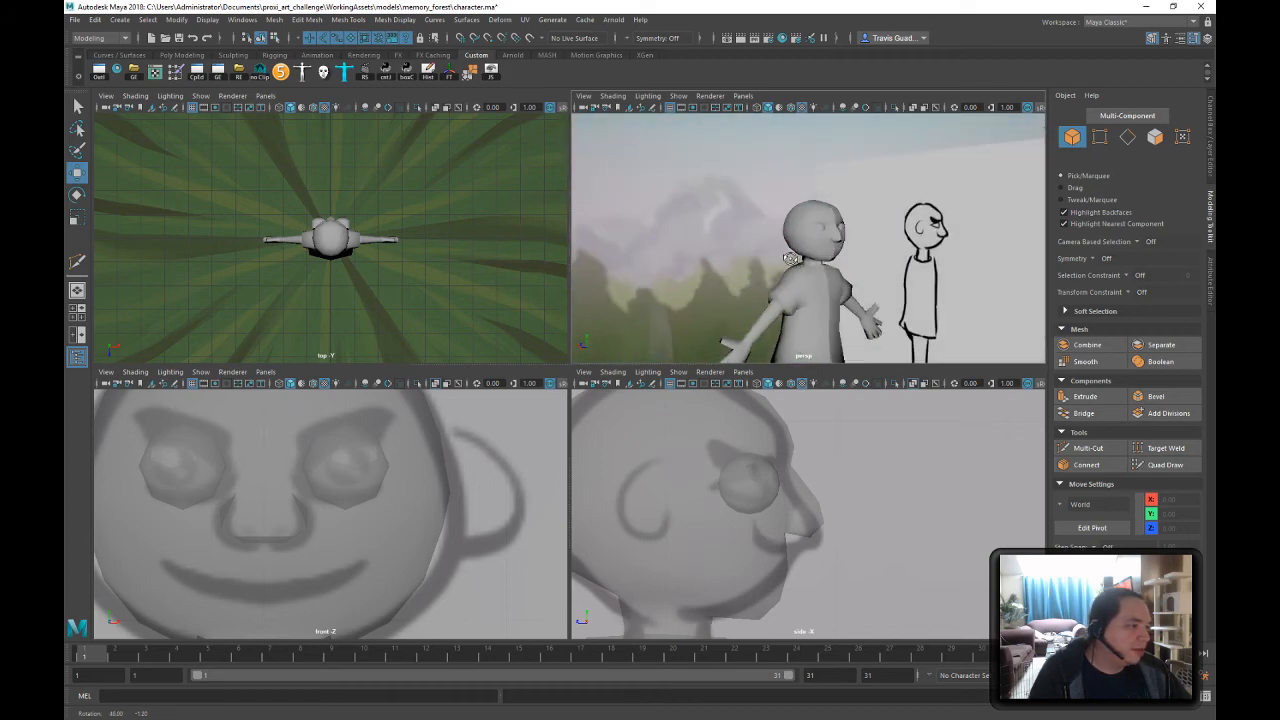
{"action": "right_click_drag", "start_coordinate": [828, 258], "coordinate": [946, 274], "text": "alt"}
{"action": "left_click_drag", "start_coordinate": [942, 267], "coordinate": [898, 275], "text": "alt"}
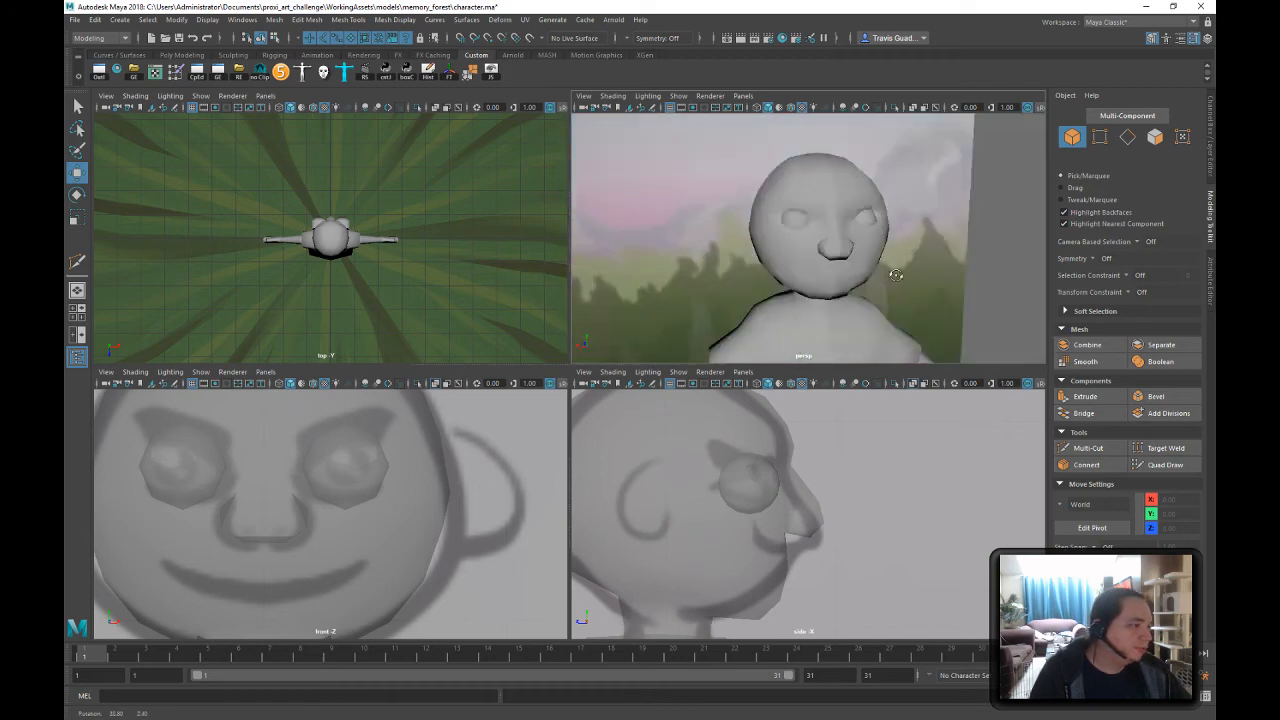
{"action": "right_click_drag", "start_coordinate": [898, 275], "coordinate": [826, 268], "text": "alt"}
{"action": "left_click_drag", "start_coordinate": [870, 270], "coordinate": [910, 273], "text": "alt"}
{"action": "right_click_drag", "start_coordinate": [557, 541], "coordinate": [211, 543], "text": "alt"}
{"action": "right_click_drag", "start_coordinate": [780, 540], "coordinate": [659, 540], "text": "alt"}
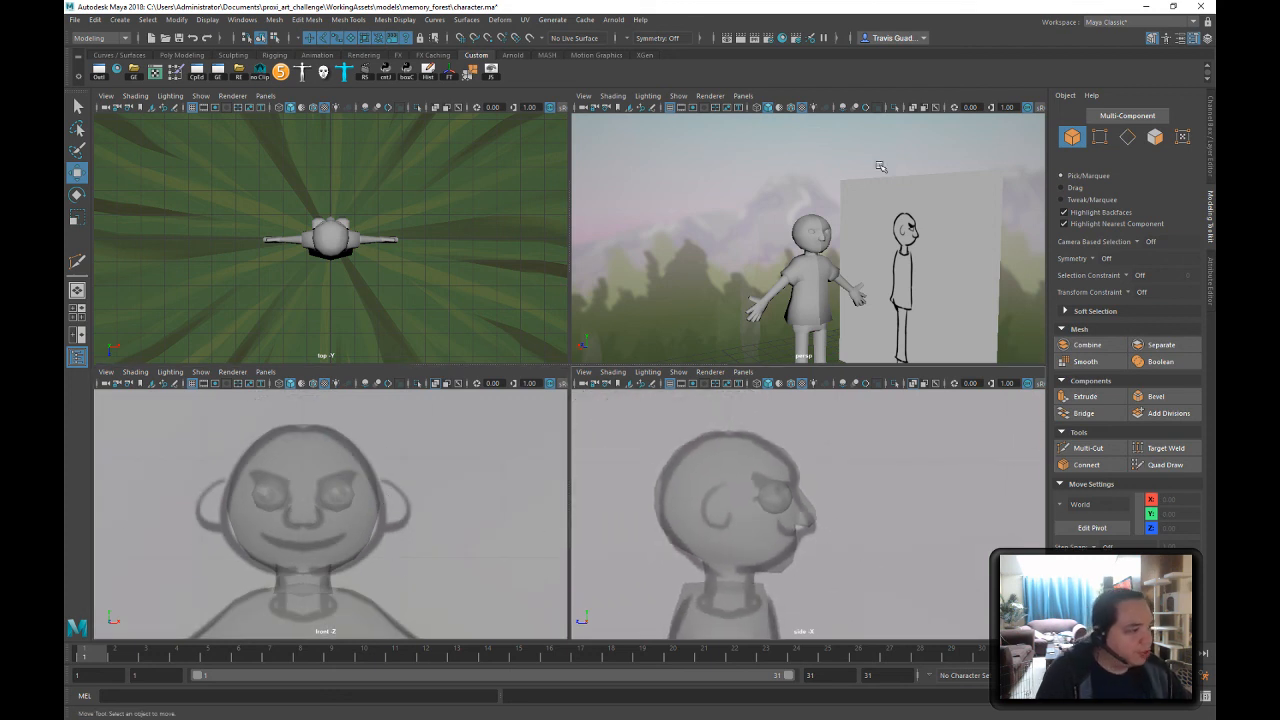
{"action": "right_click_drag", "start_coordinate": [776, 191], "coordinate": [900, 240], "text": "alt"}
{"action": "left_click_drag", "start_coordinate": [900, 240], "coordinate": [1000, 250], "text": "alt"}
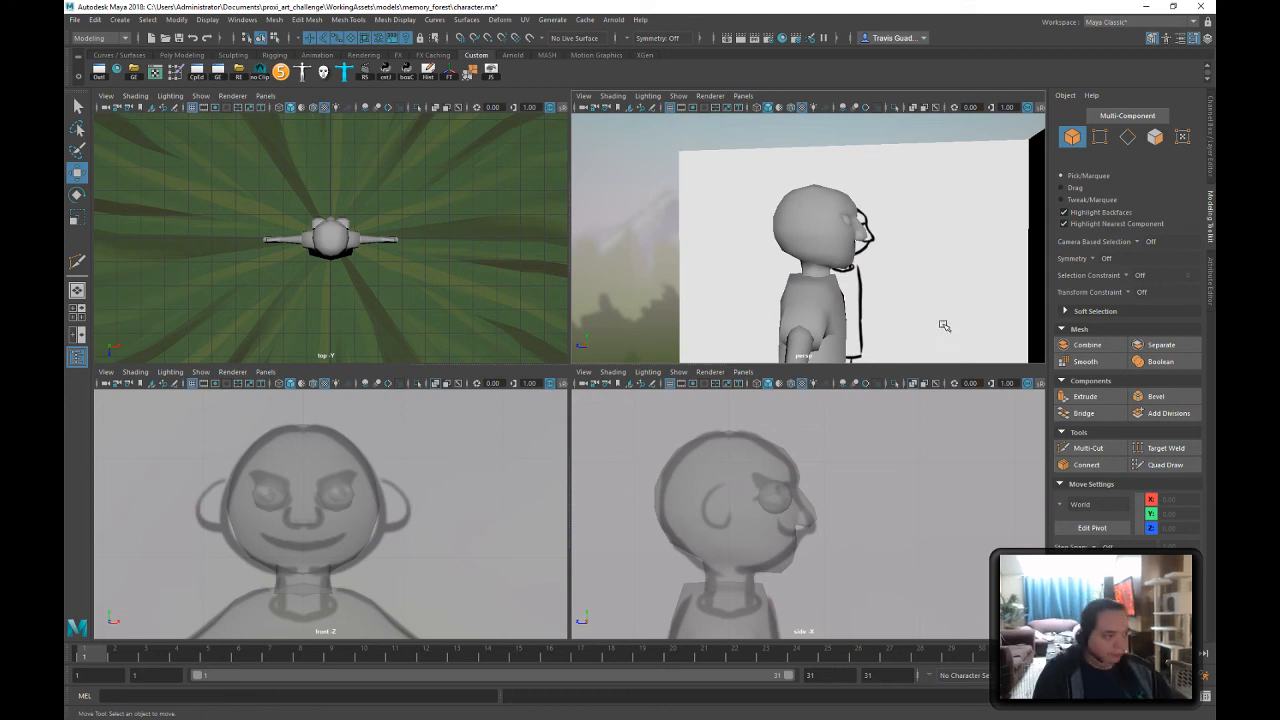
- Put the head into vertex editing and lower the group of vertices around the eye and upper nose to about Y 761.65
{"action": "left_click_drag", "start_coordinate": [892, 299], "coordinate": [910, 286], "text": "alt"}
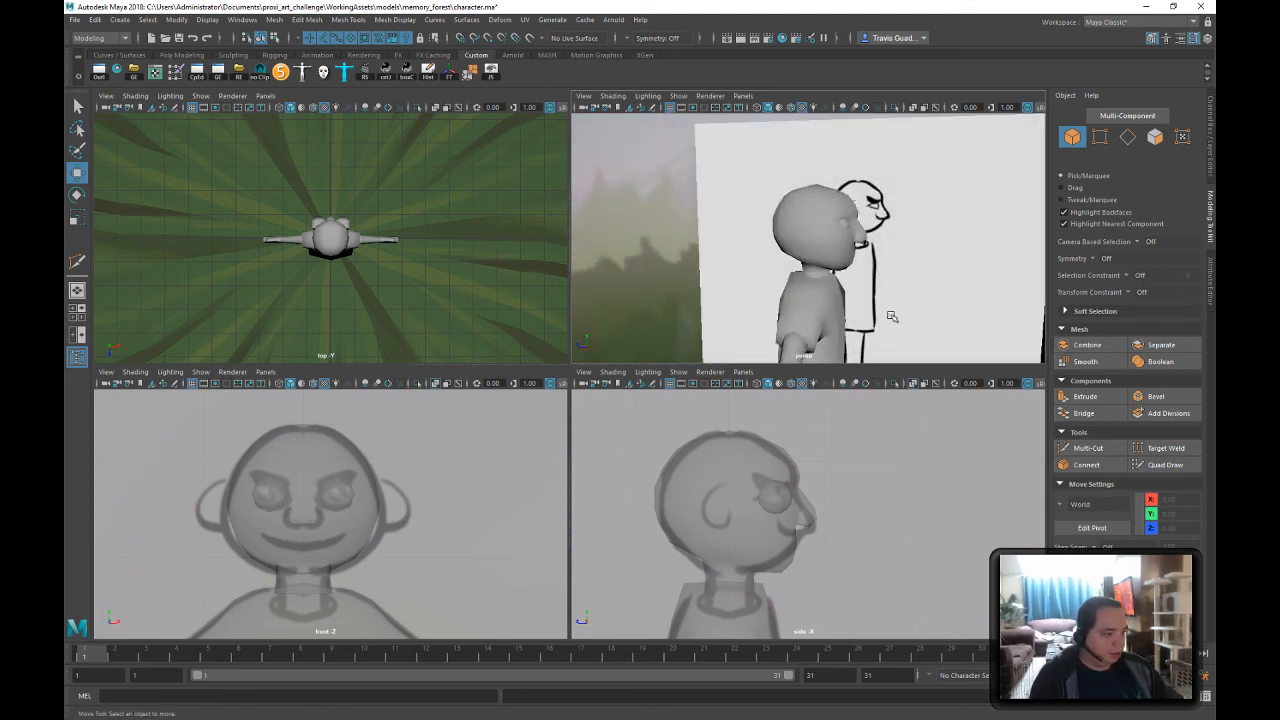
{"action": "right_click_drag", "start_coordinate": [806, 232], "coordinate": [923, 260], "text": "alt"}
{"action": "mouse_move", "coordinate": [923, 260]}
{"action": "left_mouse_down", "text": "alt"}
{"action": "mouse_move", "coordinate": [931, 251]}
{"action": "mouse_move", "coordinate": [823, 250]}
{"action": "left_mouse_up", "text": "alt"}
{"action": "right_click_drag", "start_coordinate": [823, 250], "coordinate": [785, 241]}
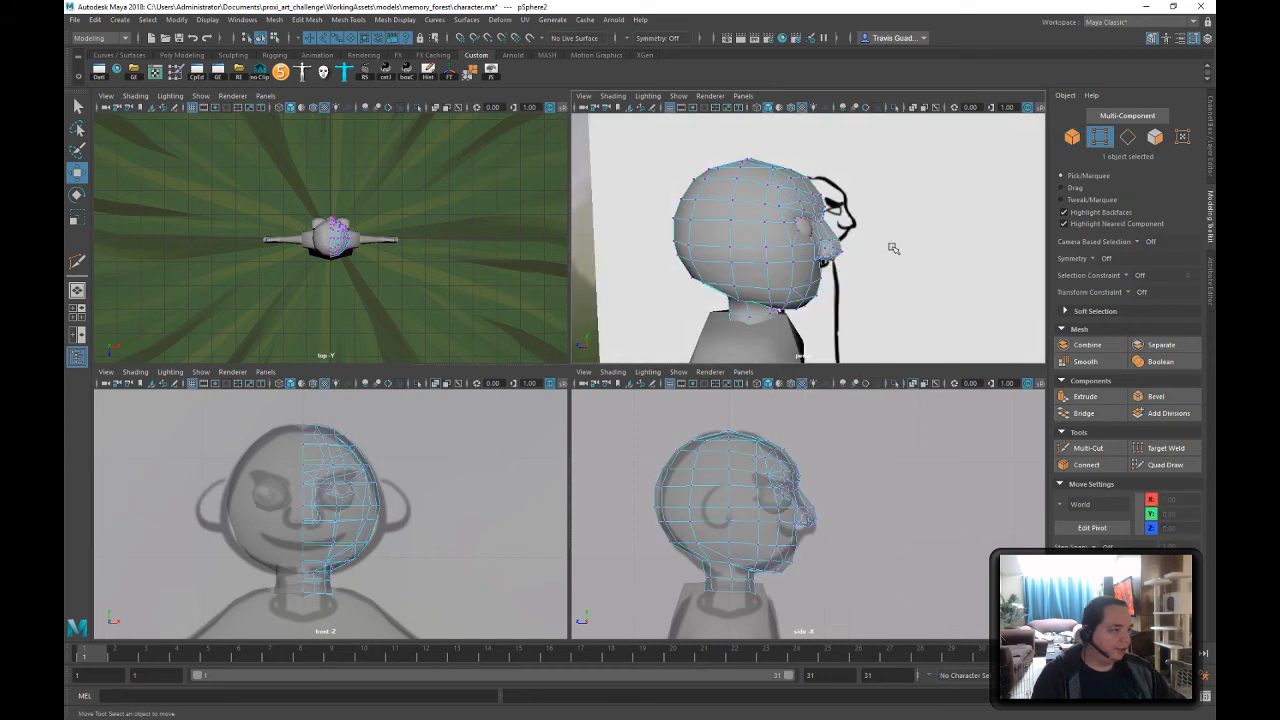
{"action": "left_click_drag", "start_coordinate": [893, 248], "coordinate": [893, 246], "text": "alt"}
{"action": "right_click_drag", "start_coordinate": [792, 484], "coordinate": [861, 458], "text": "alt"}
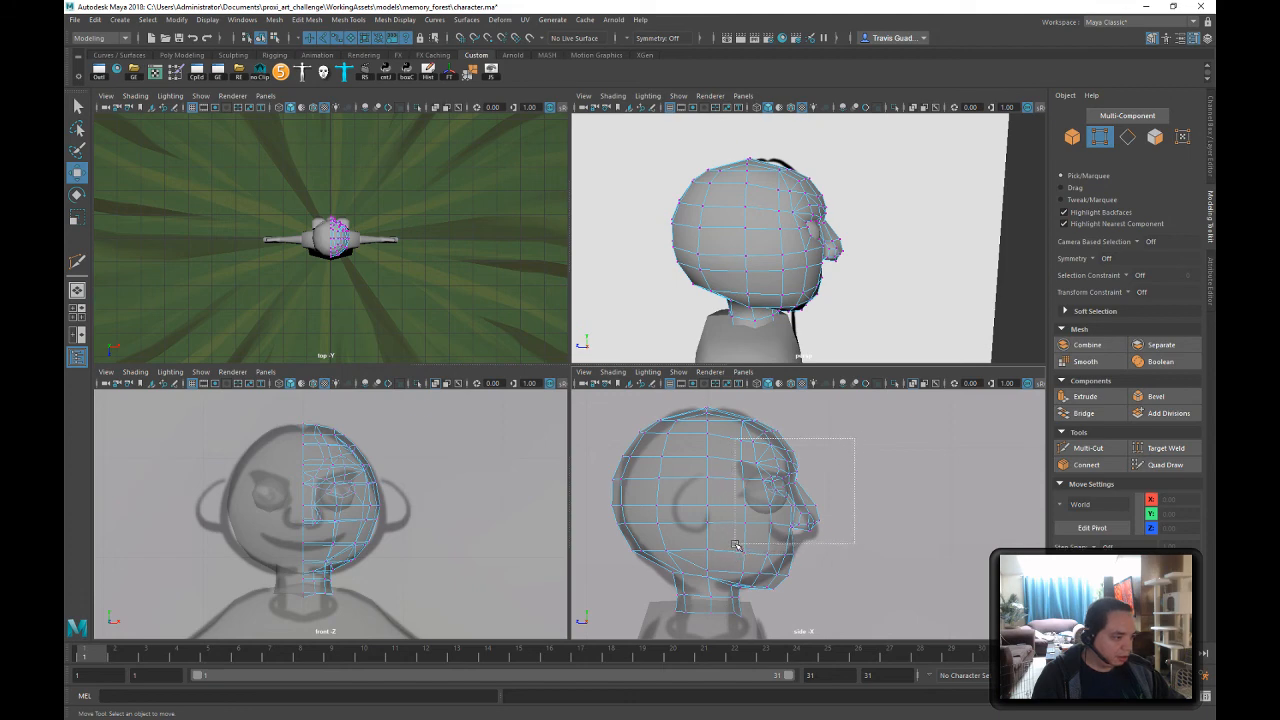
{"action": "left_click_drag", "start_coordinate": [735, 544], "coordinate": [735, 544]}
{"action": "left_click_drag", "start_coordinate": [785, 407], "coordinate": [783, 416]}
{"action": "mouse_move", "coordinate": [880, 172]}
{"action": "left_mouse_down", "text": "alt"}
{"action": "mouse_move", "coordinate": [846, 196]}
{"action": "mouse_move", "coordinate": [828, 154]}
{"action": "mouse_move", "coordinate": [864, 156]}
{"action": "left_mouse_up", "text": "alt"}
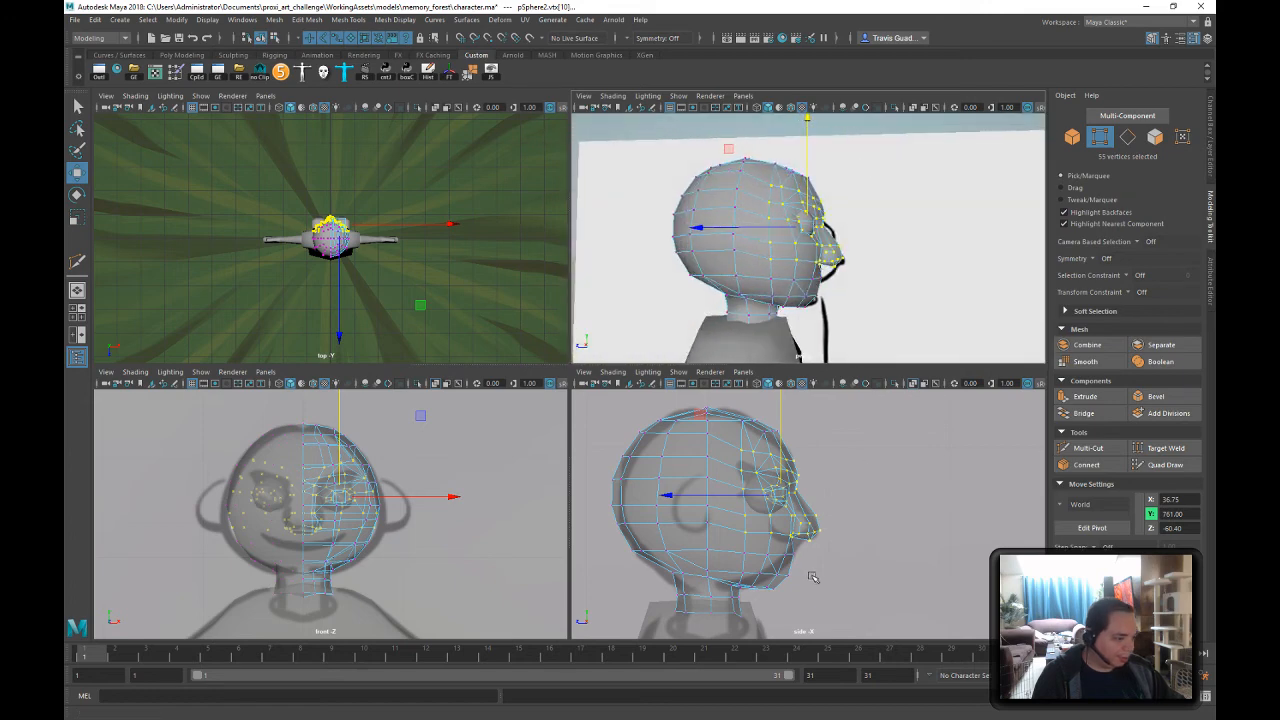
{"action": "key", "text": "ctrl+z"}
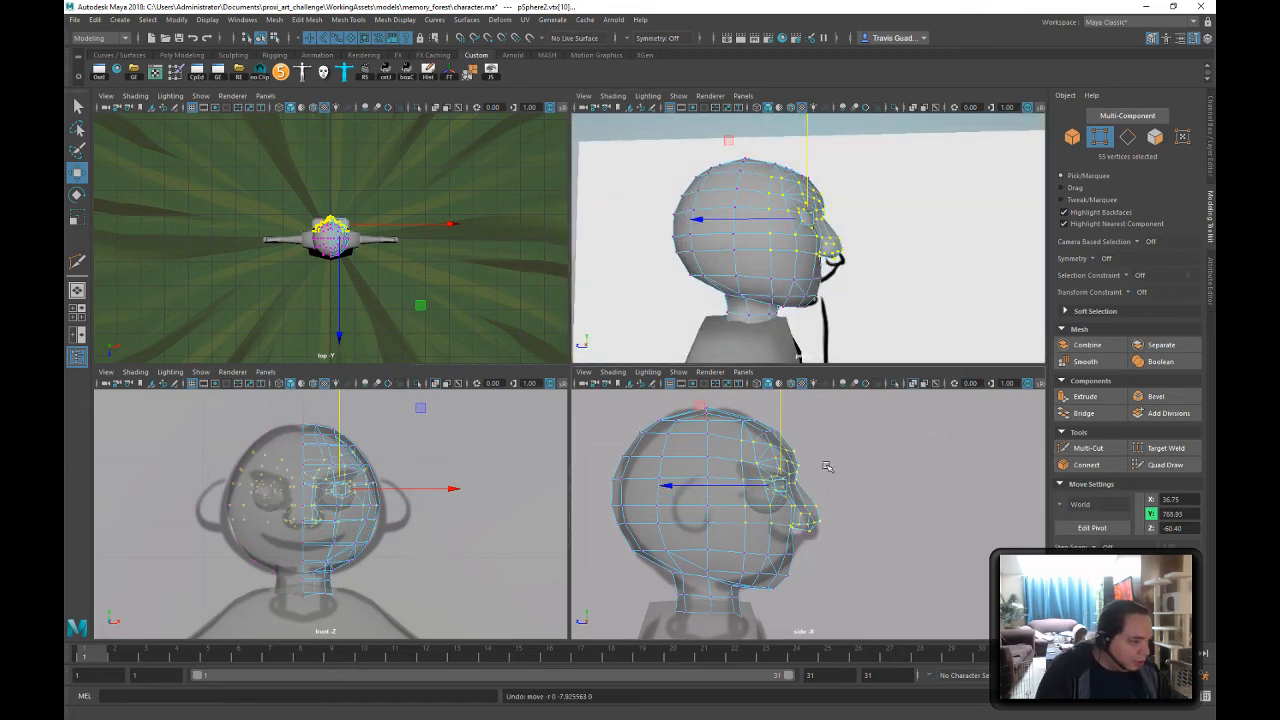
{"action": "left_click_drag", "start_coordinate": [820, 432], "coordinate": [668, 452]}
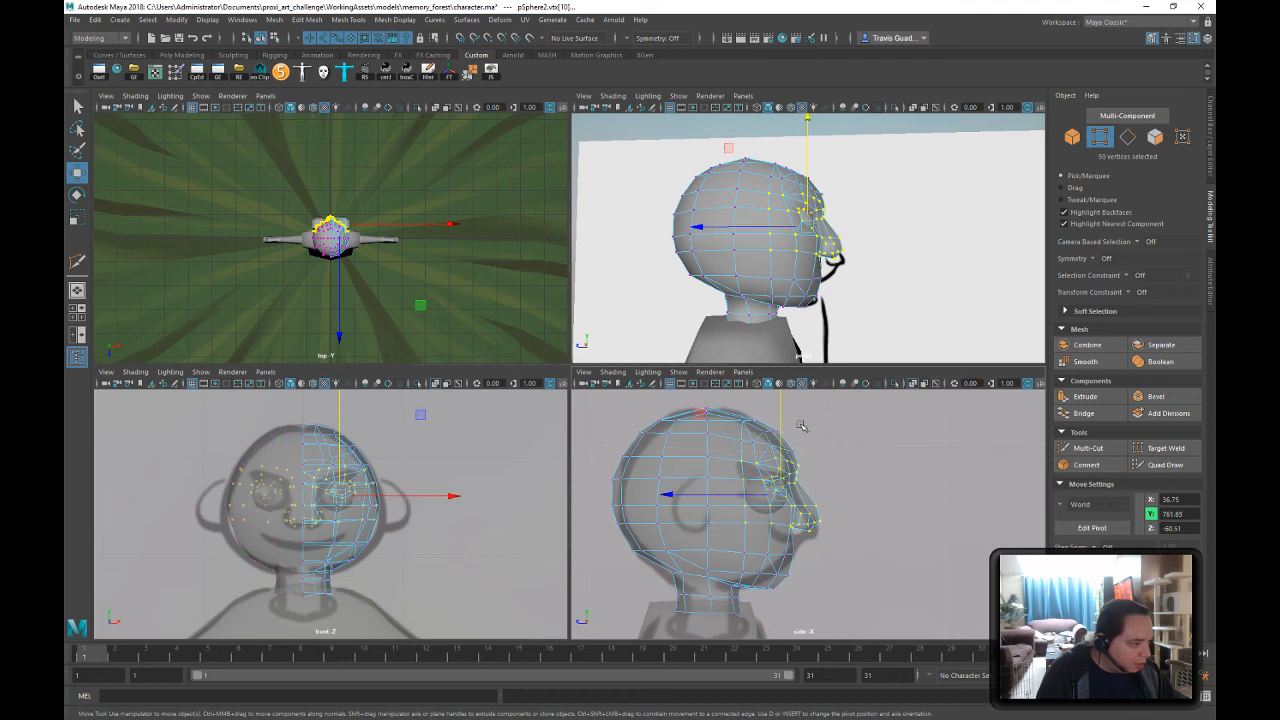
- Lower the vertices in the middle and rear columns on the side of the head, bringing the four middle ones to about Y 759.39
{"action": "left_click_drag", "start_coordinate": [779, 428], "coordinate": [697, 433]}
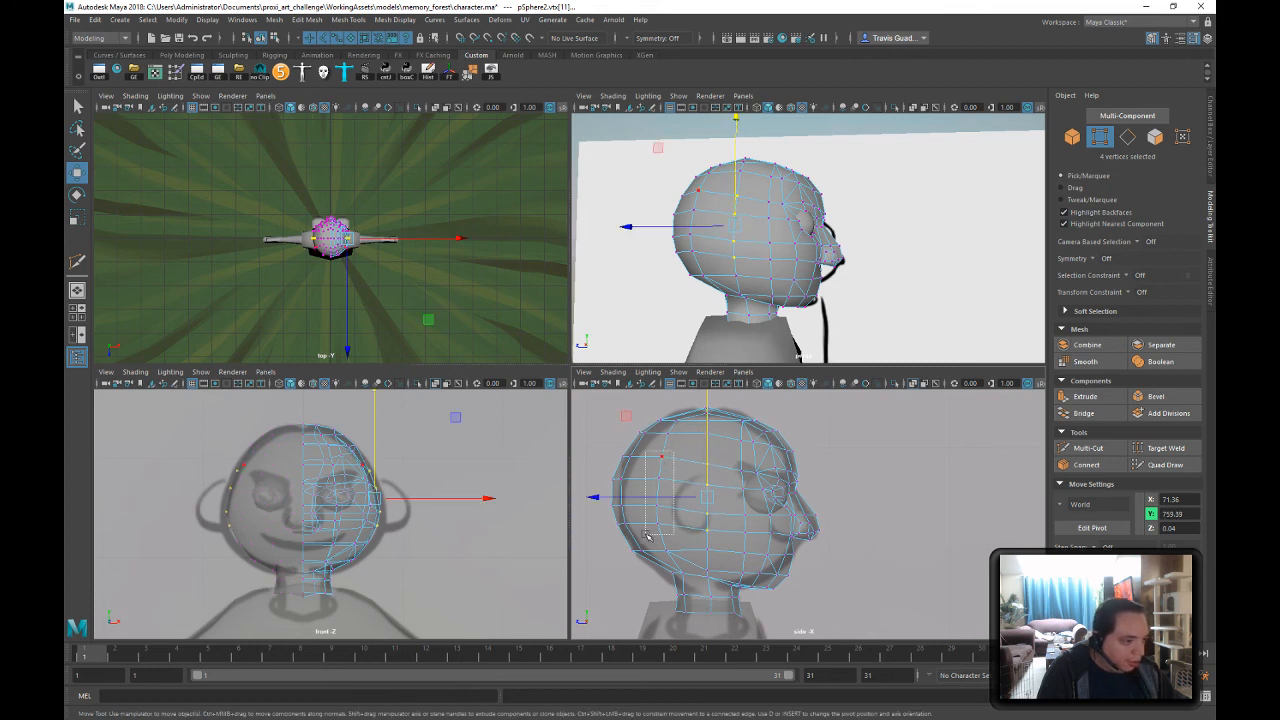
{"action": "left_click_drag", "start_coordinate": [670, 537], "coordinate": [657, 434]}
{"action": "mouse_move", "coordinate": [840, 143]}
{"action": "left_mouse_down", "text": "alt"}
{"action": "mouse_move", "coordinate": [790, 208]}
{"action": "mouse_move", "coordinate": [886, 190]}
{"action": "mouse_move", "coordinate": [645, 230]}
{"action": "left_mouse_up", "text": "alt"}
{"action": "right_click_drag", "start_coordinate": [645, 230], "coordinate": [814, 258], "text": "alt"}
- Select the eye sphere instead of the head and lower all its vertices to about Y 759.57
{"action": "left_click", "coordinate": [732, 217]}
{"action": "left_click", "coordinate": [749, 226]}
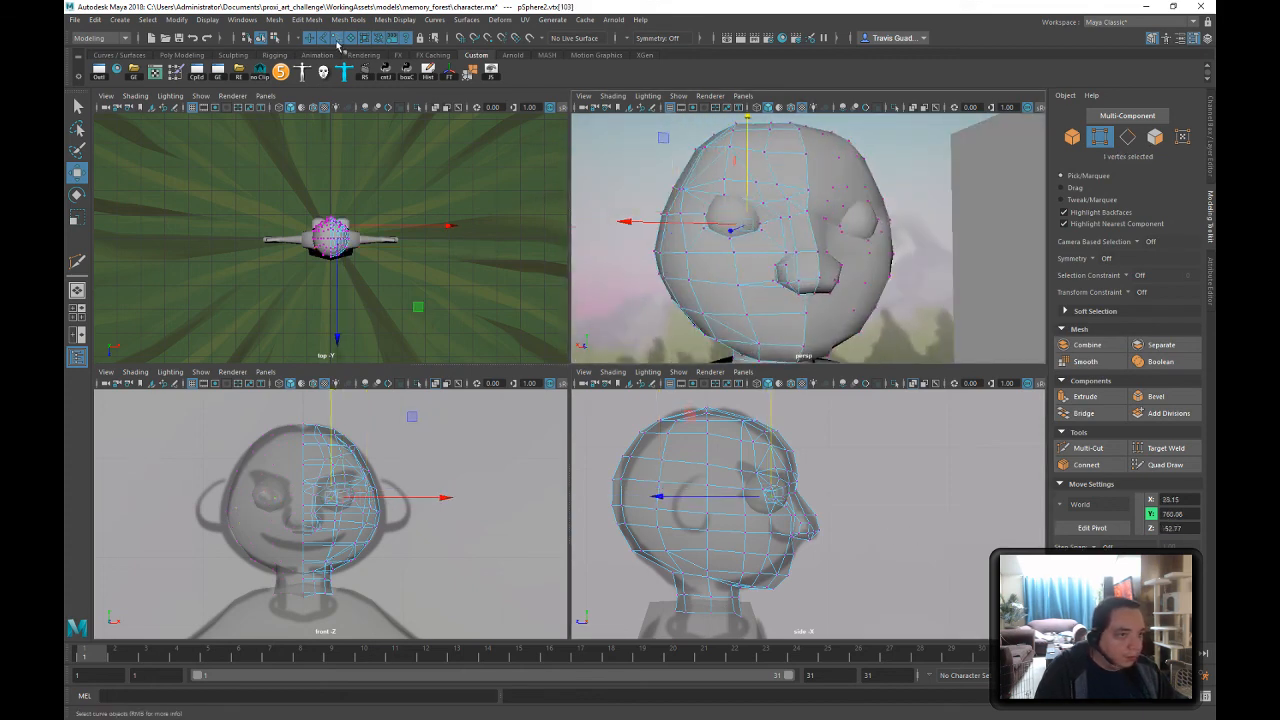
{"action": "left_click", "coordinate": [260, 38]}
{"action": "left_click", "coordinate": [745, 210]}
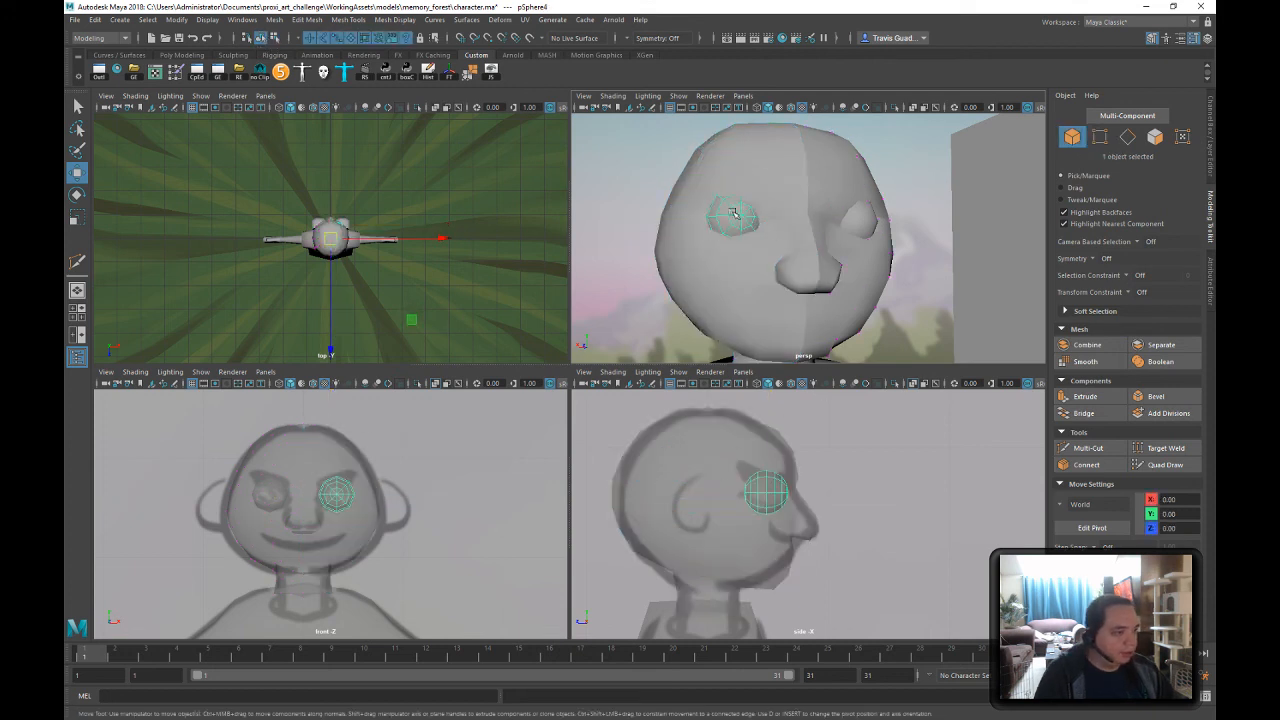
{"action": "right_click_drag", "start_coordinate": [735, 205], "coordinate": [690, 206]}
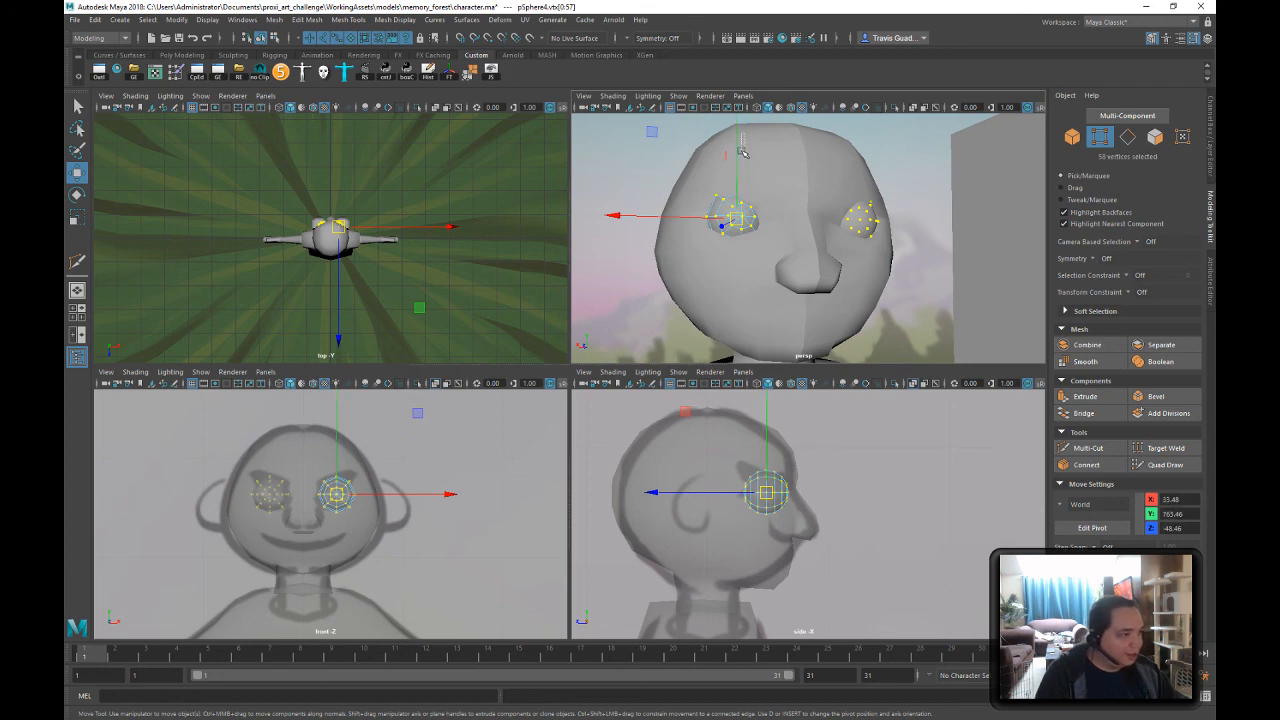
{"action": "left_click_drag", "start_coordinate": [743, 152], "coordinate": [747, 155]}
{"action": "left_click", "coordinate": [806, 157], "text": "shift"}
{"action": "left_click", "coordinate": [725, 219]}
{"action": "right_click_drag", "start_coordinate": [723, 219], "coordinate": [706, 223]}
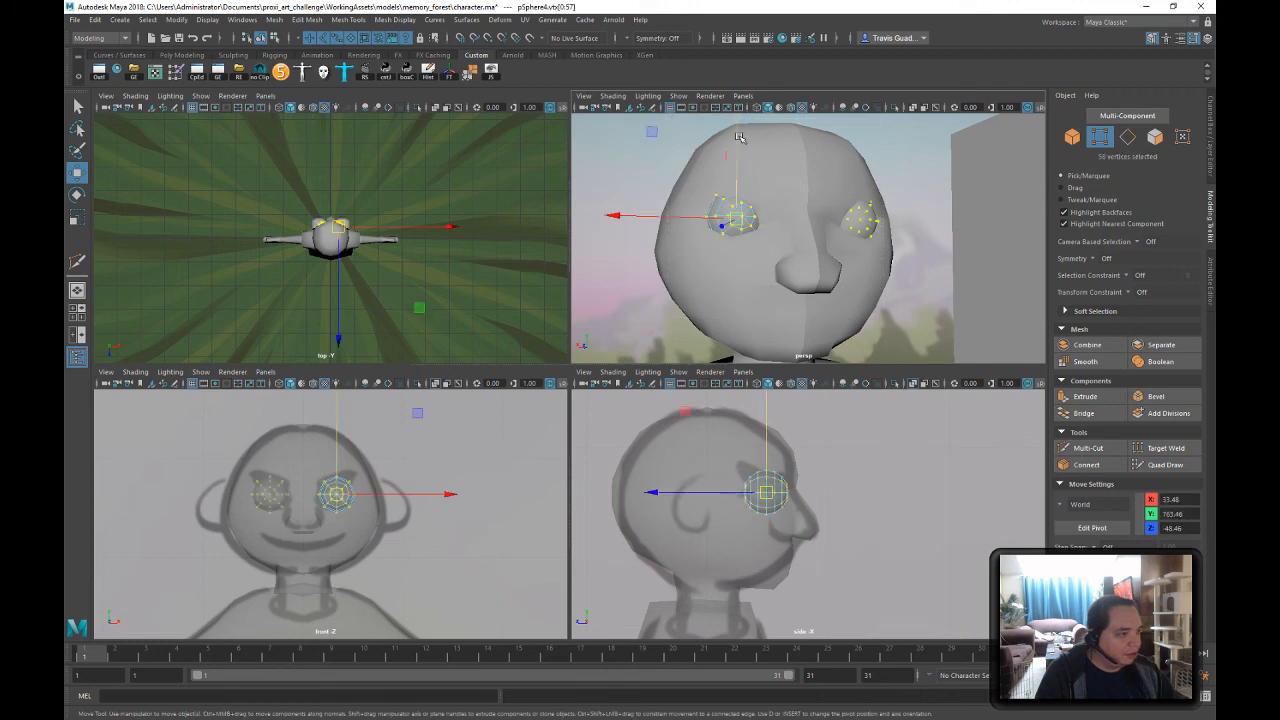
{"action": "left_click_drag", "start_coordinate": [740, 137], "coordinate": [748, 147]}
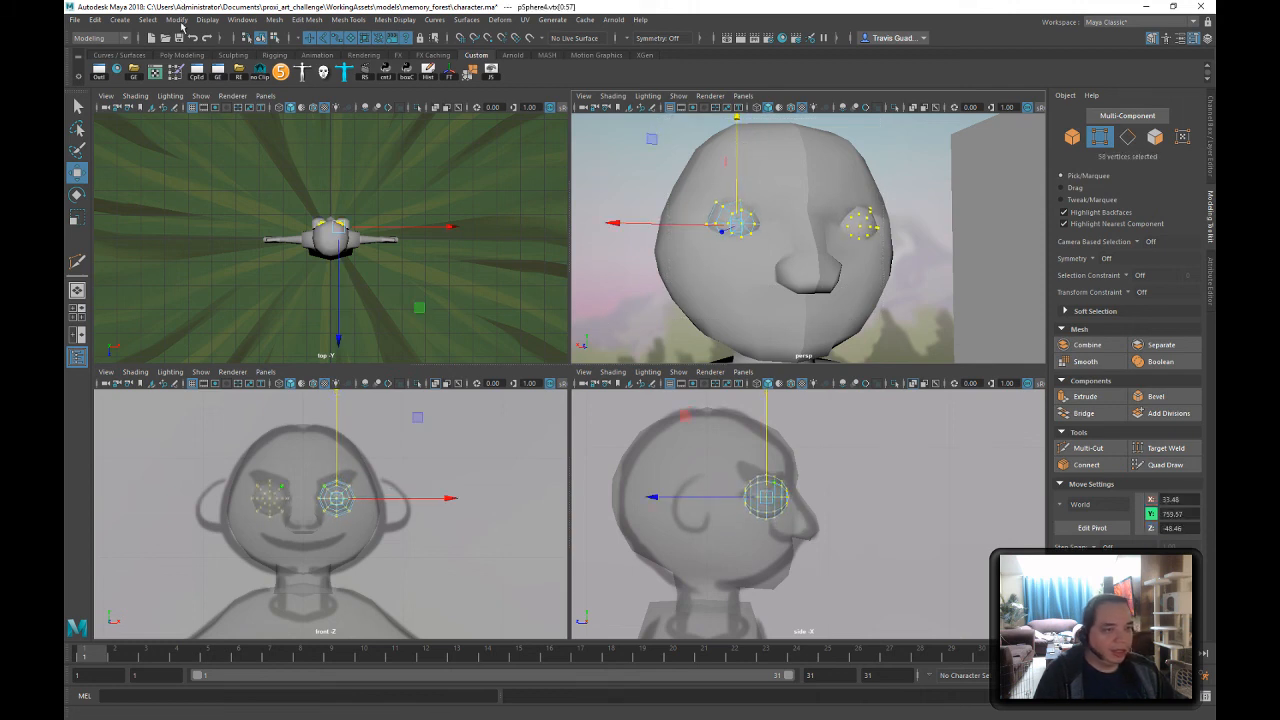
- Switch to the other half of the head and lower the vertex beside the nose bridge to about Y 759.65
{"action": "left_click", "coordinate": [277, 38]}
{"action": "left_click", "coordinate": [261, 38]}
{"action": "left_click", "coordinate": [632, 254]}
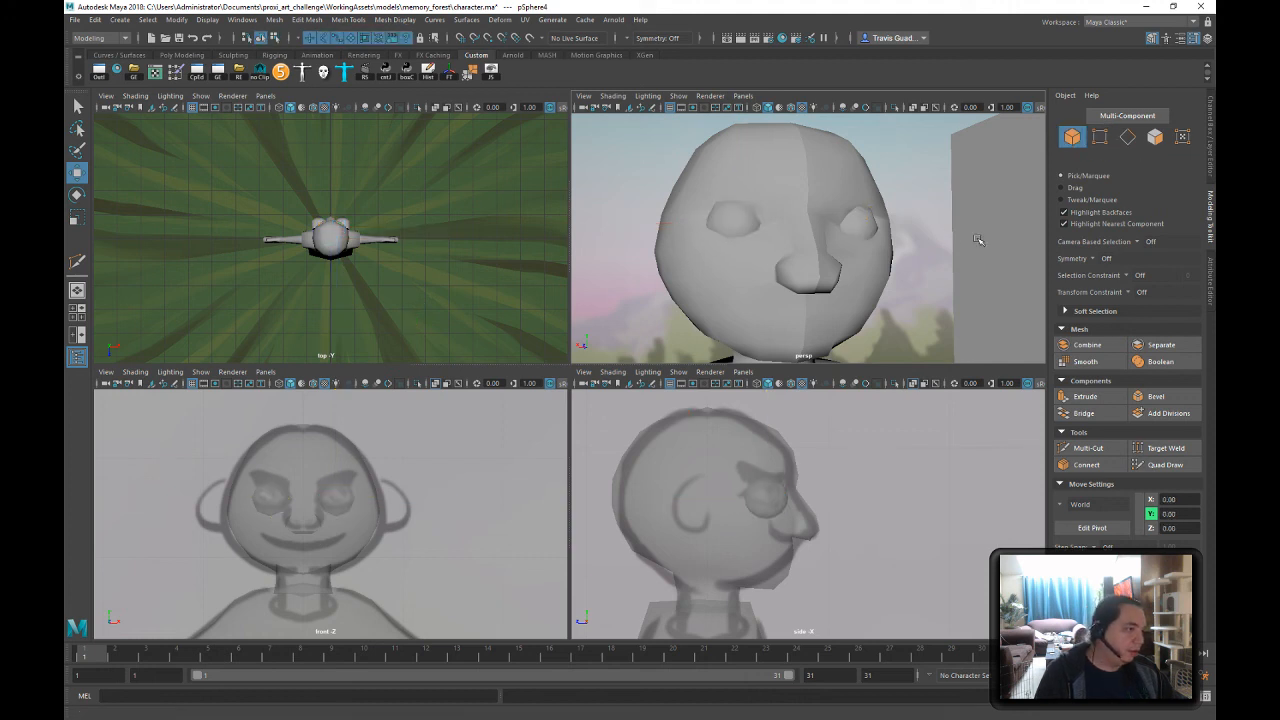
{"action": "scroll", "coordinate": [734, 261], "scroll_direction": "down", "scroll_amount": 6}
{"action": "scroll", "coordinate": [734, 261], "scroll_direction": "up", "scroll_amount": 5}
{"action": "left_click", "coordinate": [914, 266]}
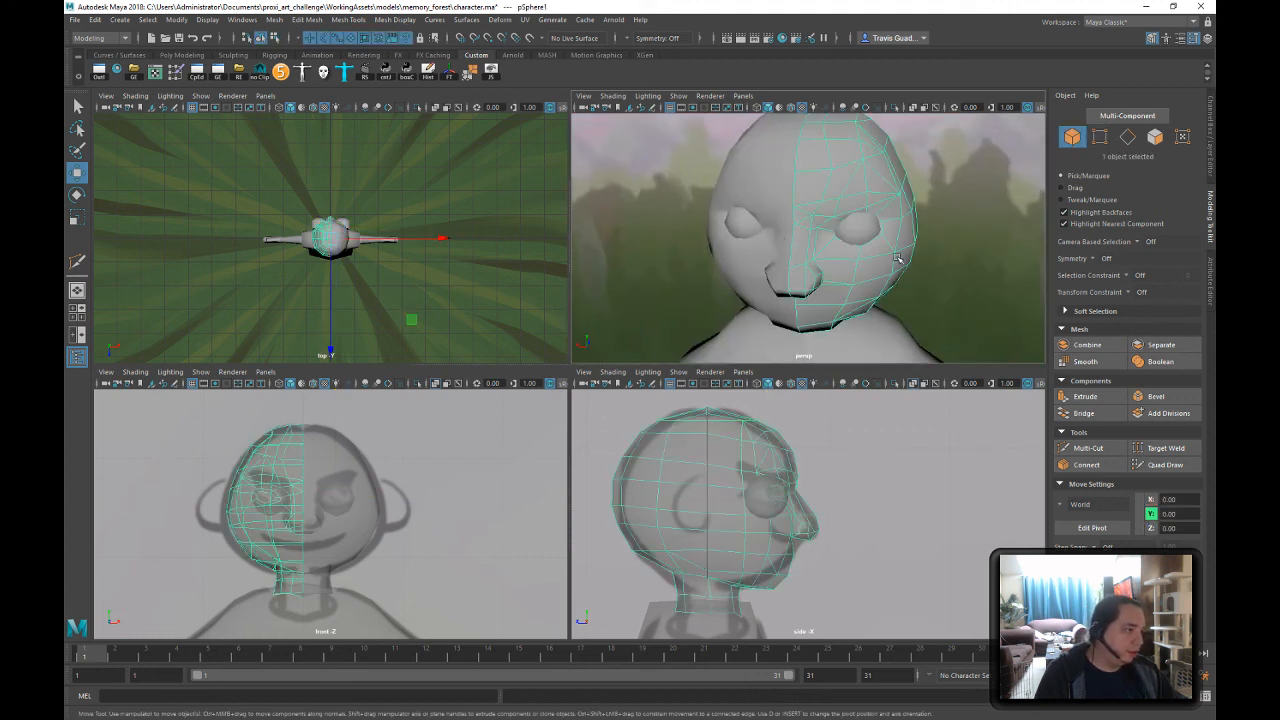
{"action": "scroll", "coordinate": [905, 236], "scroll_direction": "up", "scroll_amount": 4}
{"action": "right_click_drag", "start_coordinate": [843, 217], "coordinate": [783, 220]}
{"action": "left_click", "coordinate": [831, 209]}
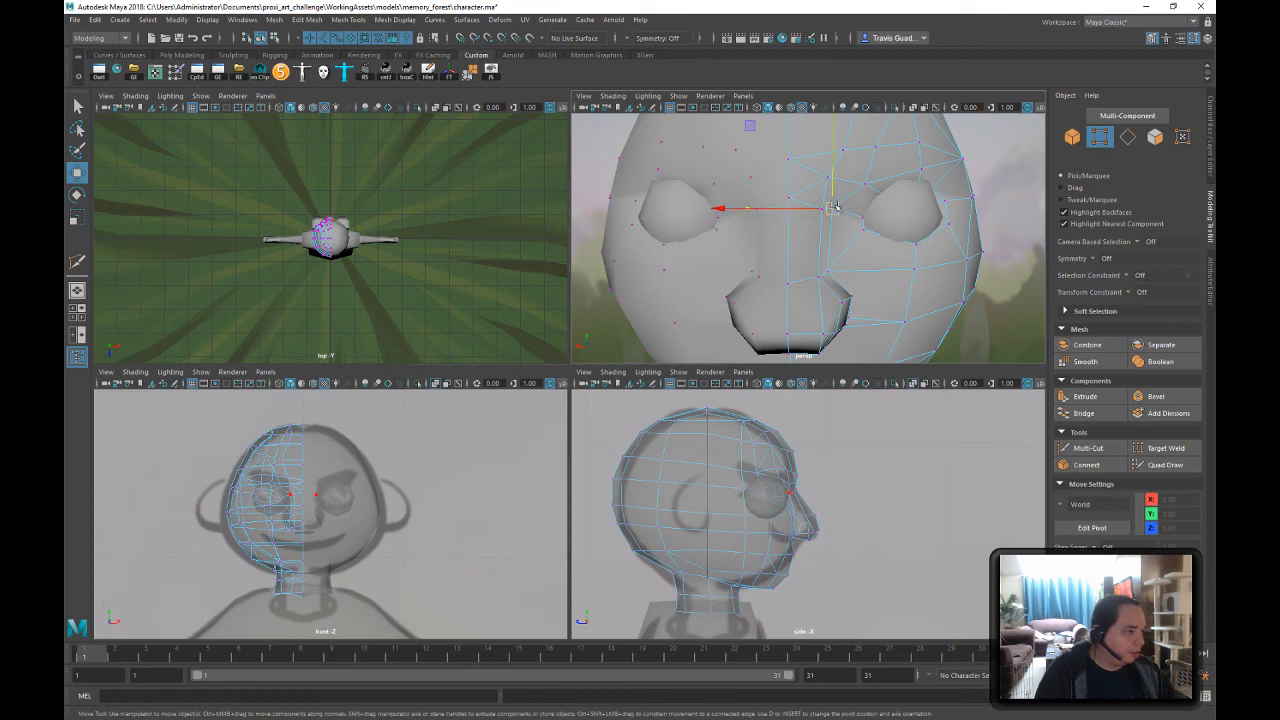
{"action": "left_click_drag", "start_coordinate": [836, 163], "coordinate": [834, 165]}
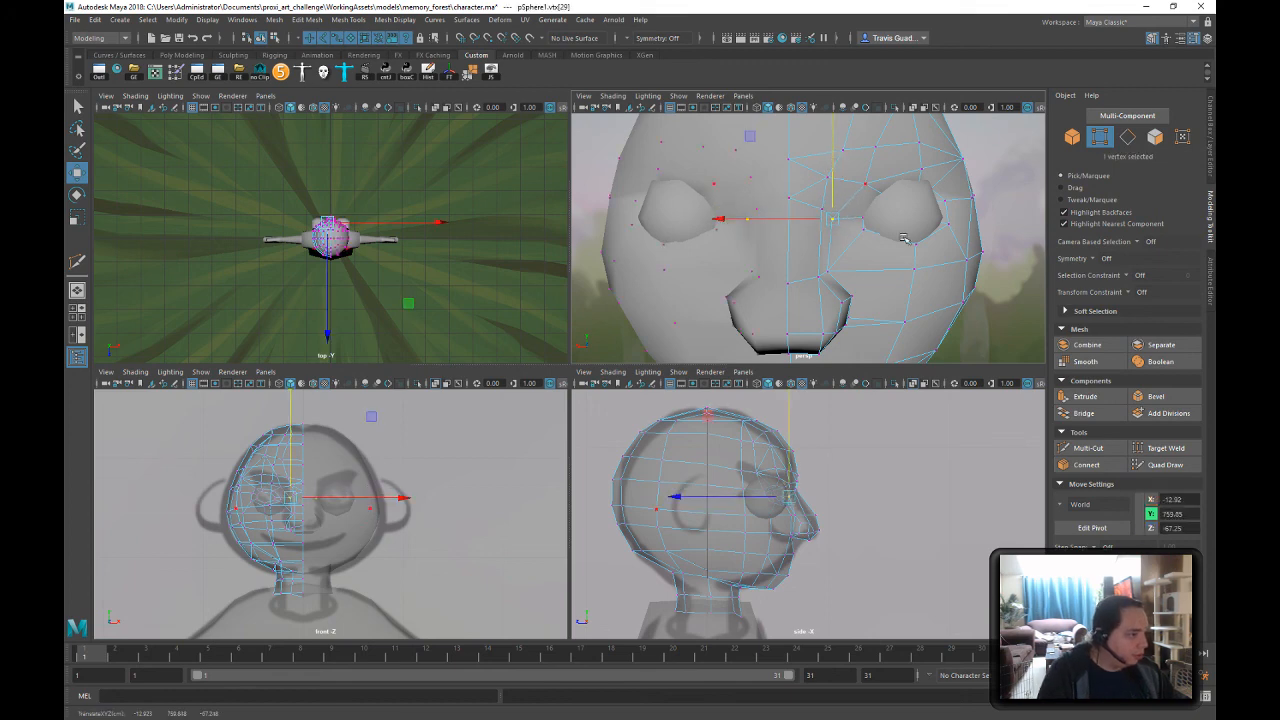
- Move the vertex at the eye's upper inner corner to about X -26.66 and shift it along Z to about -60
{"action": "left_click_drag", "start_coordinate": [932, 213], "coordinate": [860, 211], "text": "alt"}
{"action": "left_click", "coordinate": [843, 220]}
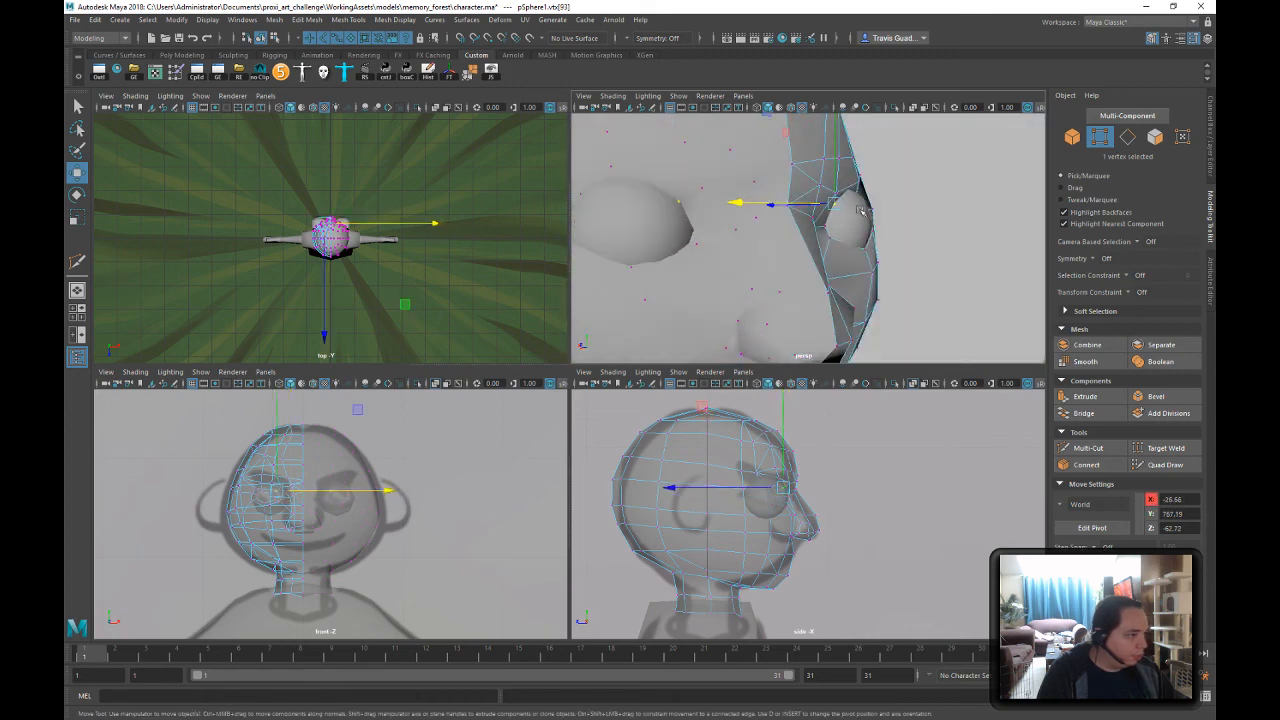
{"action": "left_click_drag", "start_coordinate": [741, 203], "coordinate": [748, 242], "text": "alt"}
{"action": "left_click_drag", "start_coordinate": [810, 193], "coordinate": [800, 195]}
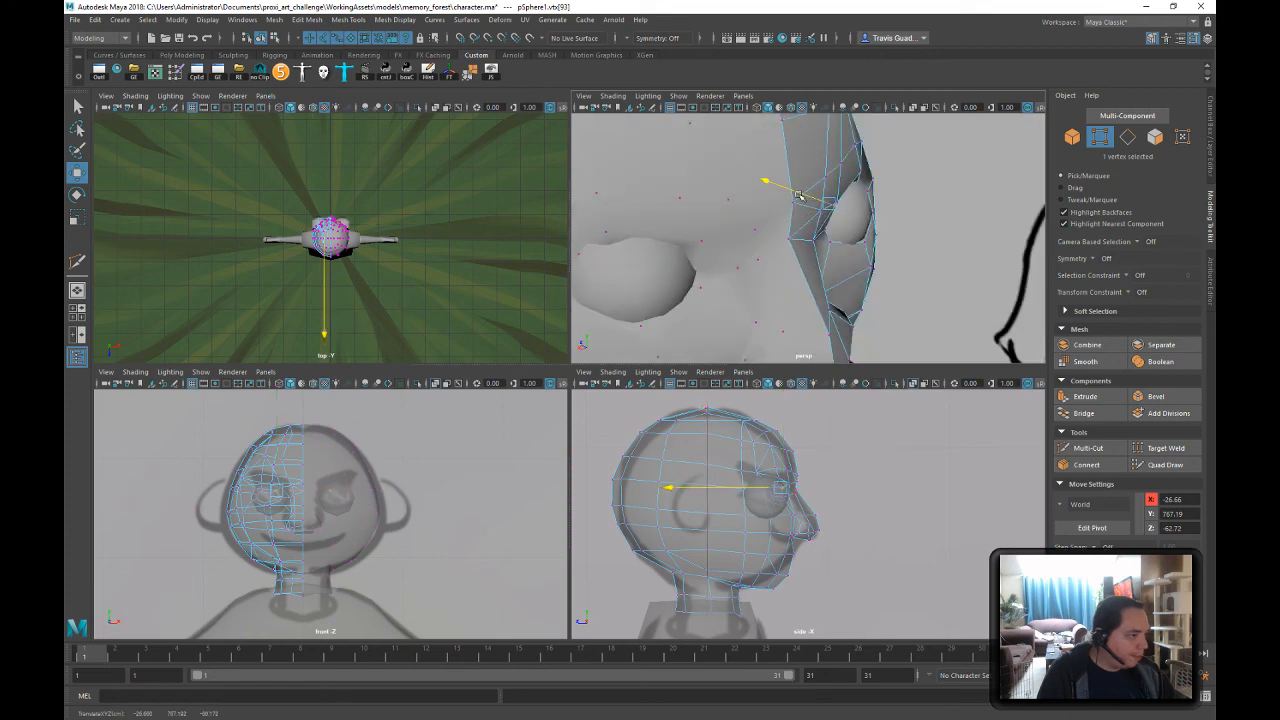
- Move the vertex at the inner corner of the eye to about X -20.52 and Y 760.74
{"action": "left_click_drag", "start_coordinate": [893, 222], "coordinate": [790, 222], "text": "alt"}
{"action": "left_click", "coordinate": [886, 215]}
{"action": "left_click", "coordinate": [886, 231], "text": "shift"}
{"action": "left_click", "coordinate": [833, 187]}
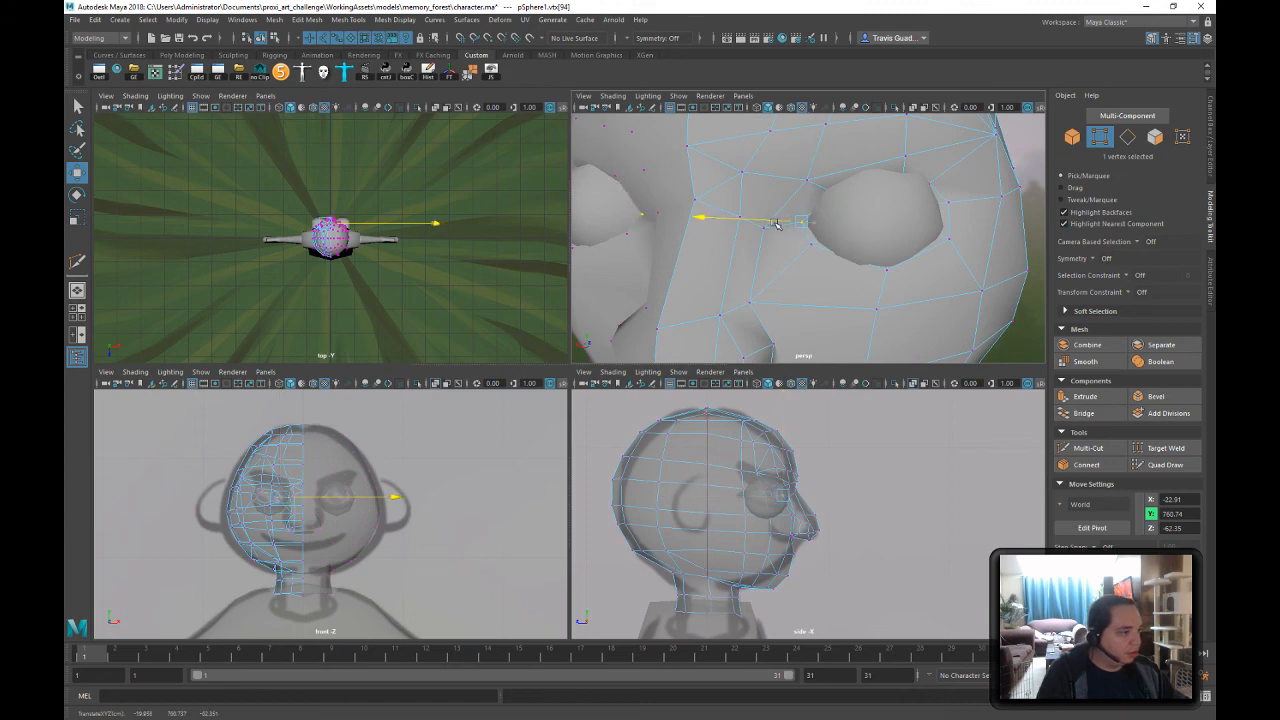
{"action": "mouse_move", "coordinate": [868, 230]}
{"action": "left_mouse_down", "text": "alt"}
{"action": "mouse_move", "coordinate": [828, 256]}
{"action": "mouse_move", "coordinate": [940, 270]}
{"action": "mouse_move", "coordinate": [875, 270]}
{"action": "mouse_move", "coordinate": [905, 273]}
{"action": "mouse_move", "coordinate": [860, 214]}
{"action": "mouse_move", "coordinate": [878, 214]}
{"action": "left_mouse_up", "text": "alt"}
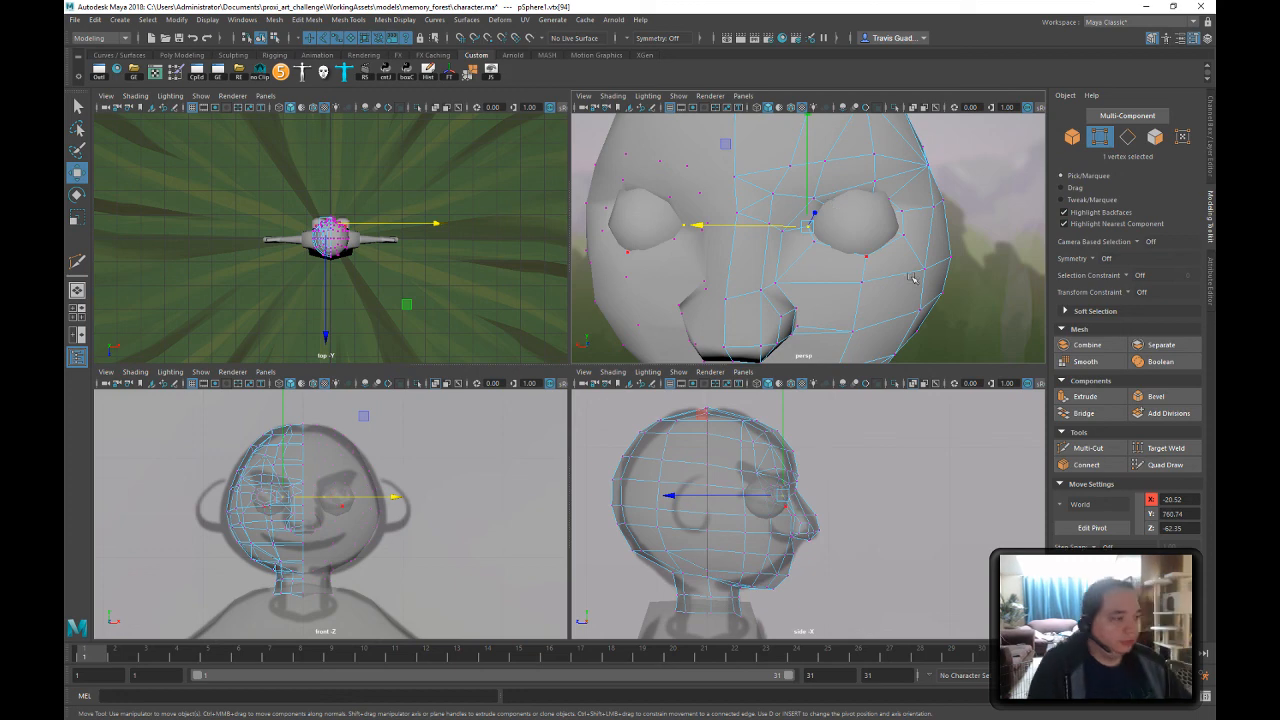
- Return to object mode, clear the selection and inspect the whole character beside the reference drawing
{"action": "mouse_move", "coordinate": [913, 279]}
{"action": "left_mouse_down", "text": "alt"}
{"action": "mouse_move", "coordinate": [996, 249]}
{"action": "mouse_move", "coordinate": [922, 249]}
{"action": "mouse_move", "coordinate": [905, 255]}
{"action": "mouse_move", "coordinate": [935, 263]}
{"action": "mouse_move", "coordinate": [897, 272]}
{"action": "left_mouse_up", "text": "alt"}
{"action": "key", "text": "F8"}
{"action": "left_click", "coordinate": [996, 249]}
{"action": "scroll", "coordinate": [922, 249], "scroll_direction": "down", "scroll_amount": 5}
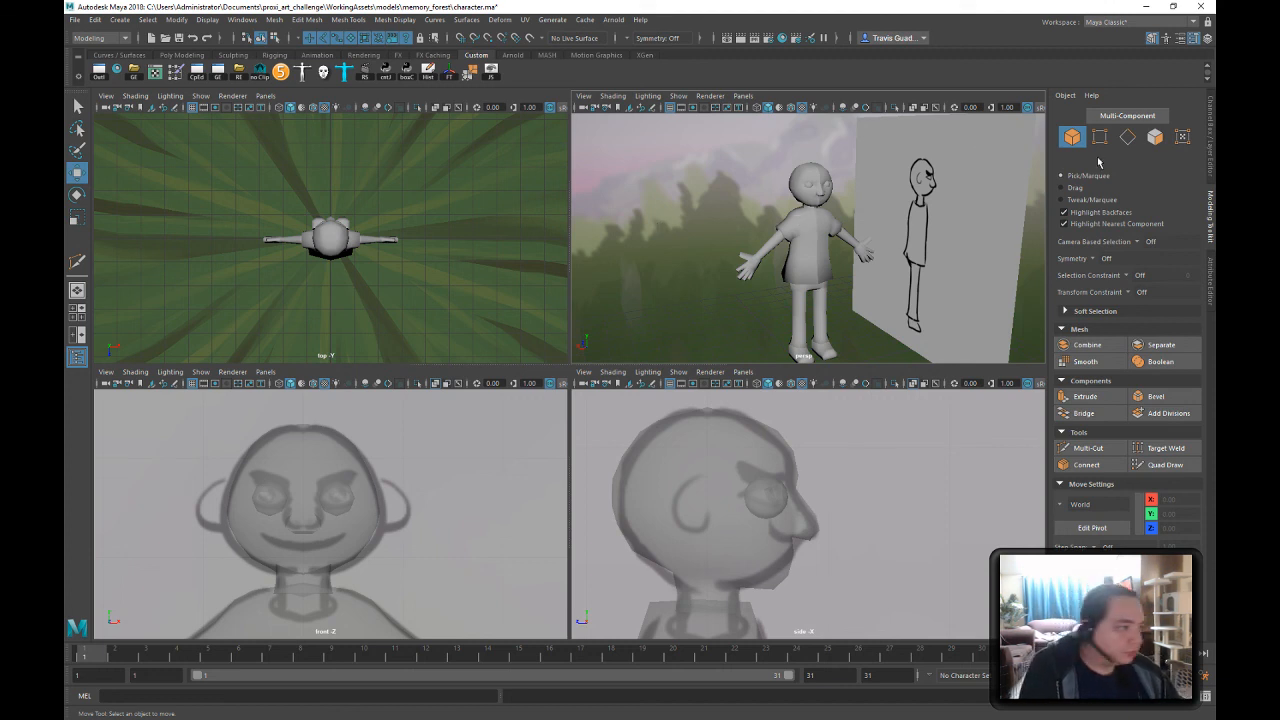
- Reselect the original head half for vertex editing and move the cheek vertex below the eye to about X 40.89, Z -71.36
{"action": "scroll", "coordinate": [877, 233], "scroll_direction": "up", "scroll_amount": 5}
{"action": "left_click_drag", "start_coordinate": [877, 233], "coordinate": [919, 254], "text": "alt"}
{"action": "left_click", "coordinate": [858, 262]}
{"action": "right_click_drag", "start_coordinate": [849, 266], "coordinate": [875, 263]}
{"action": "left_click", "coordinate": [858, 249]}
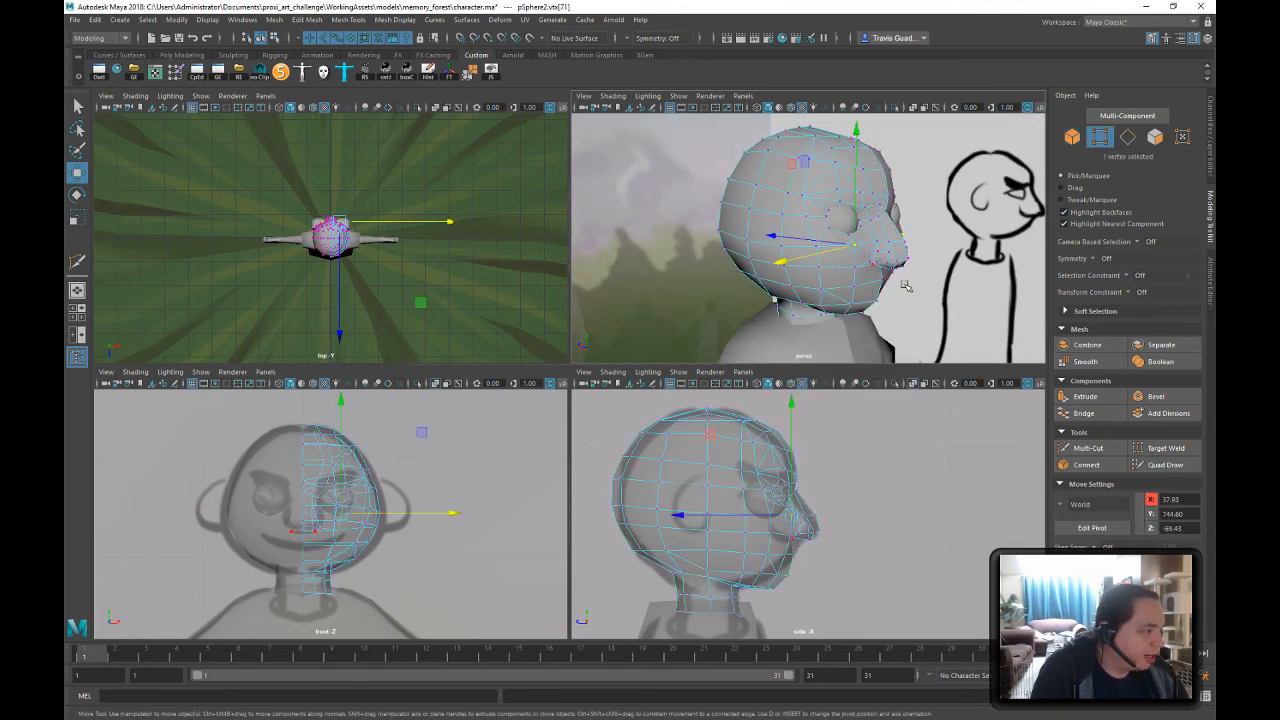
{"action": "left_click_drag", "start_coordinate": [907, 287], "coordinate": [870, 287], "text": "alt"}
{"action": "left_click_drag", "start_coordinate": [785, 239], "coordinate": [880, 270]}
{"action": "scroll", "coordinate": [900, 275], "scroll_direction": "up", "scroll_amount": 4}
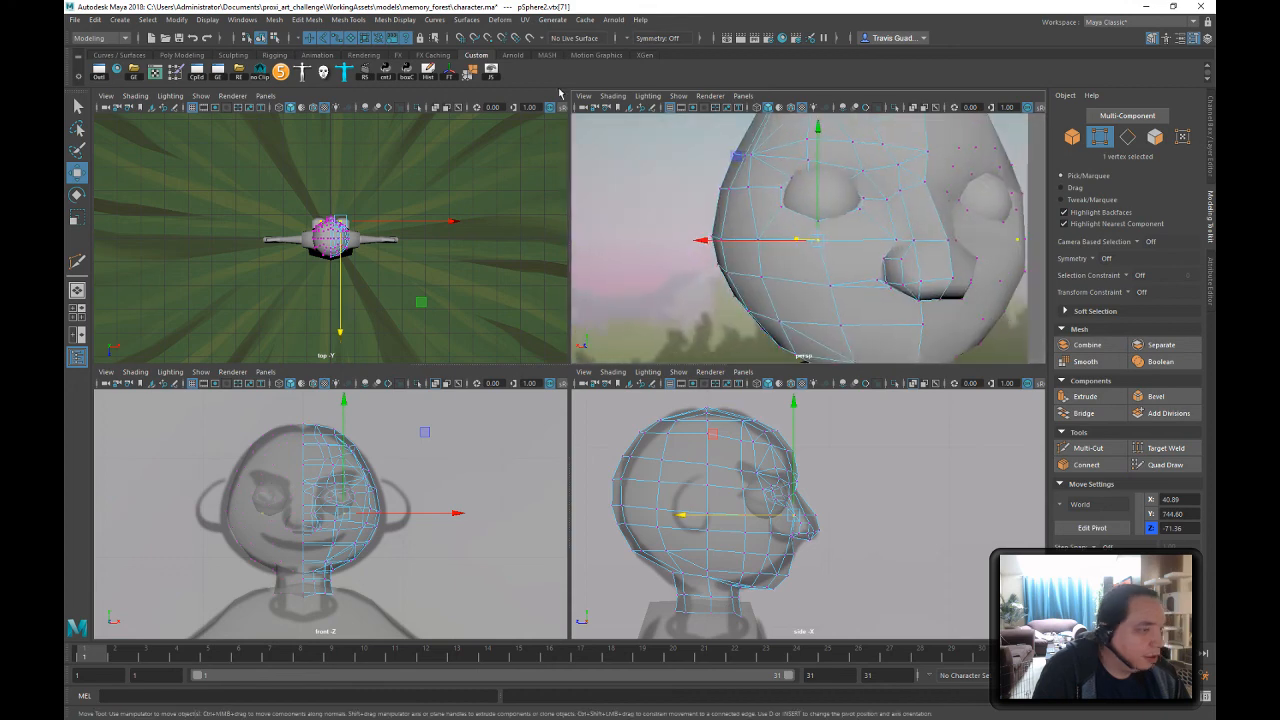
- Multi-Cut a new edge down the cheek beside the nose, from the inner eye corner to the side of the nostril
{"action": "left_click", "coordinate": [1092, 449]}
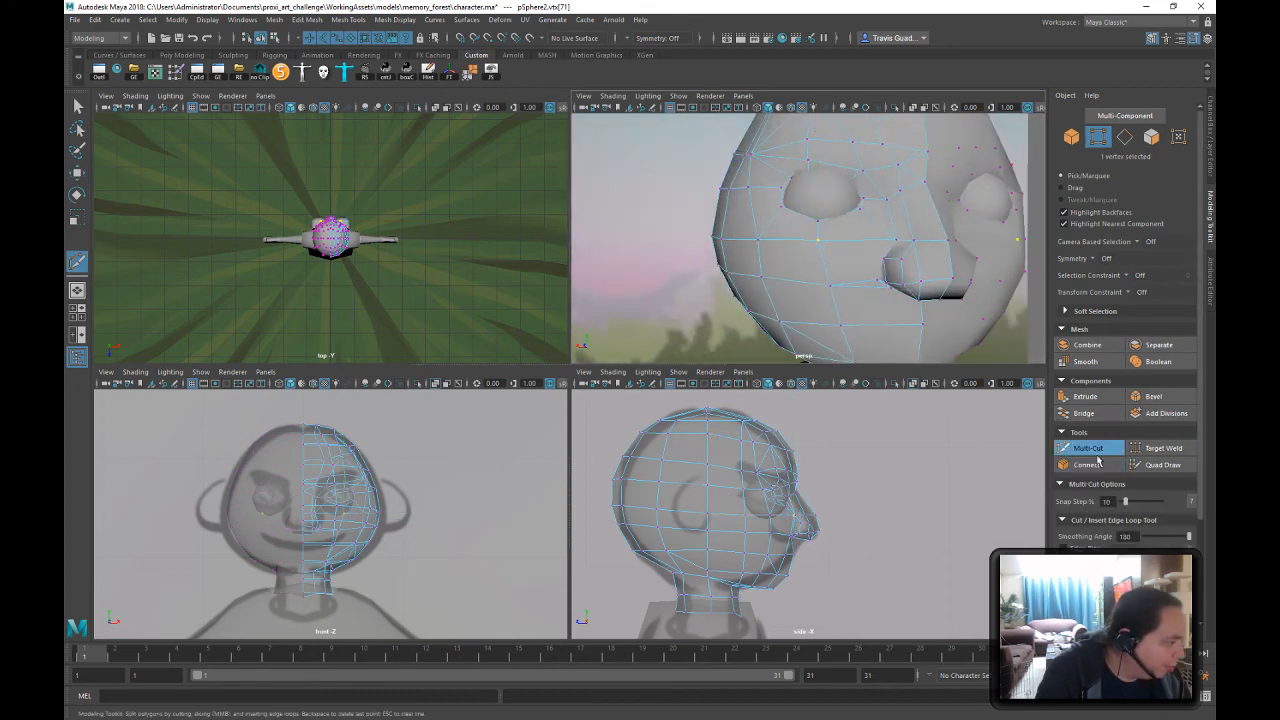
{"action": "mouse_move", "coordinate": [890, 292]}
{"action": "left_mouse_down", "text": "alt"}
{"action": "mouse_move", "coordinate": [860, 290]}
{"action": "mouse_move", "coordinate": [908, 298]}
{"action": "left_mouse_up", "text": "alt"}
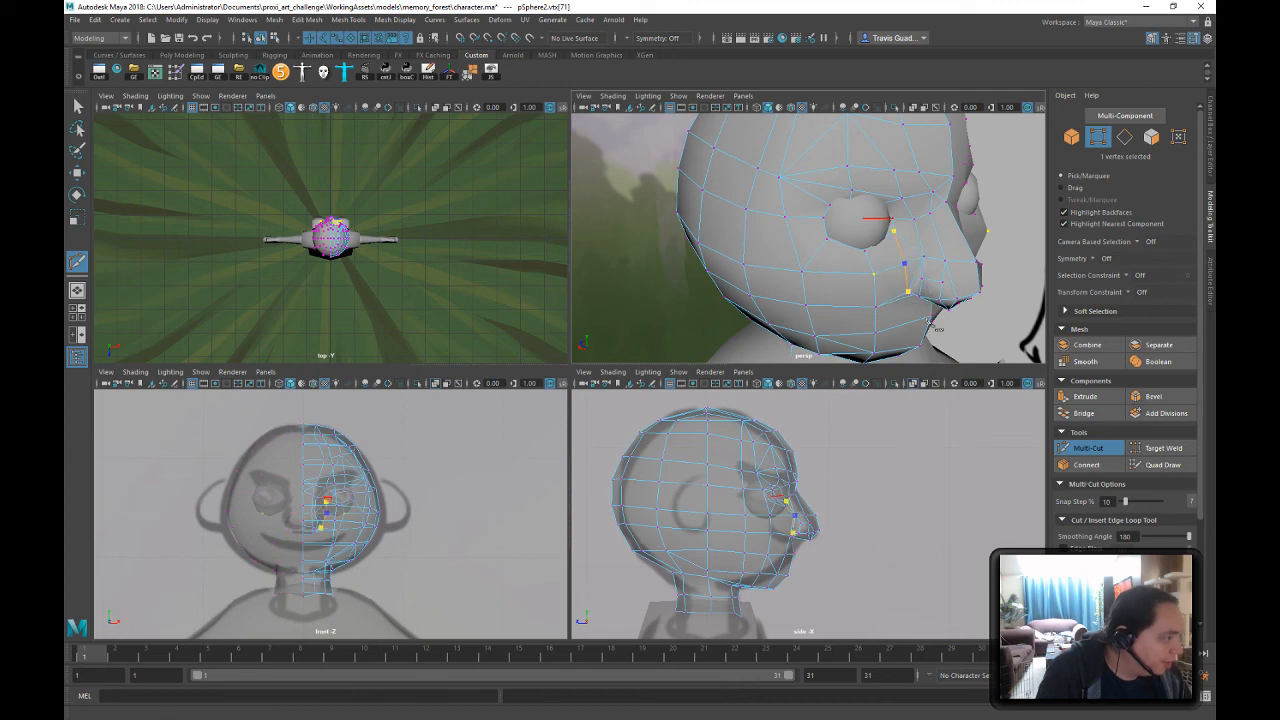
{"action": "left_click_drag", "start_coordinate": [970, 235], "coordinate": [960, 292], "text": "alt"}
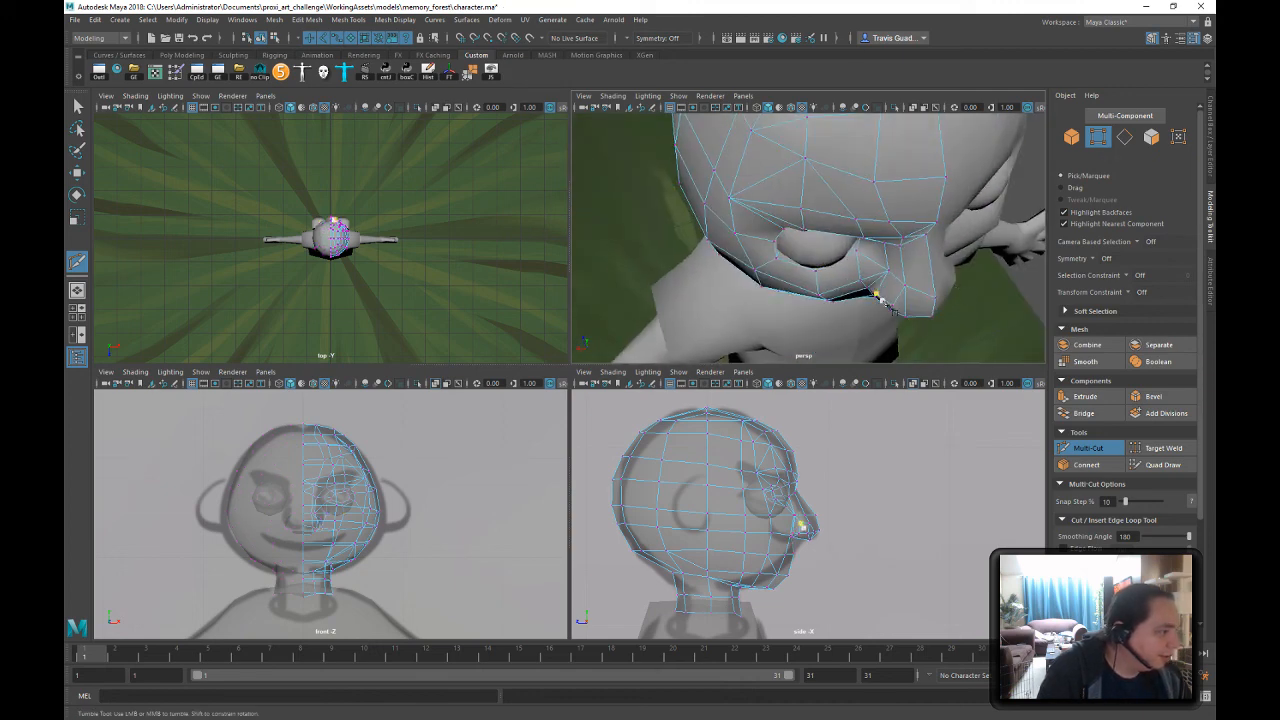
{"action": "left_click", "coordinate": [78, 106]}
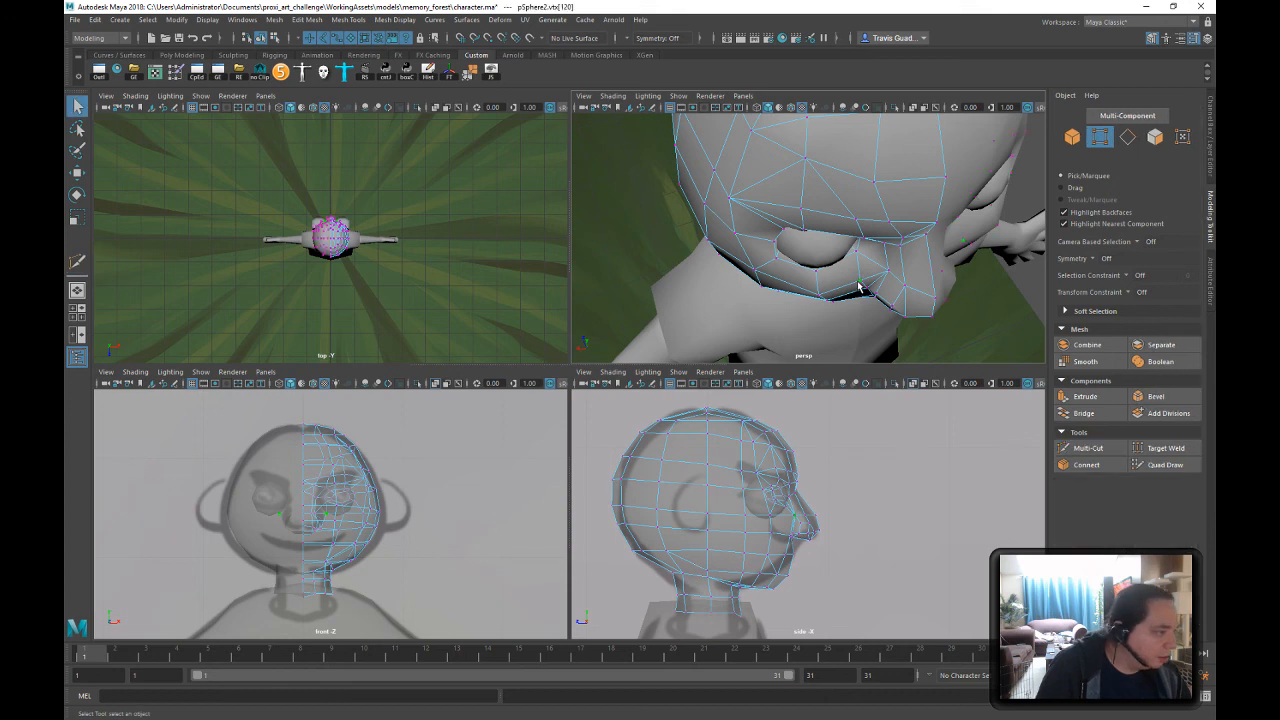
- Shift the new cut vertex beside the nose along Z to smooth the inner cheek
{"action": "left_click", "coordinate": [858, 288]}
{"action": "key", "text": "w"}
{"action": "left_click", "coordinate": [843, 246]}
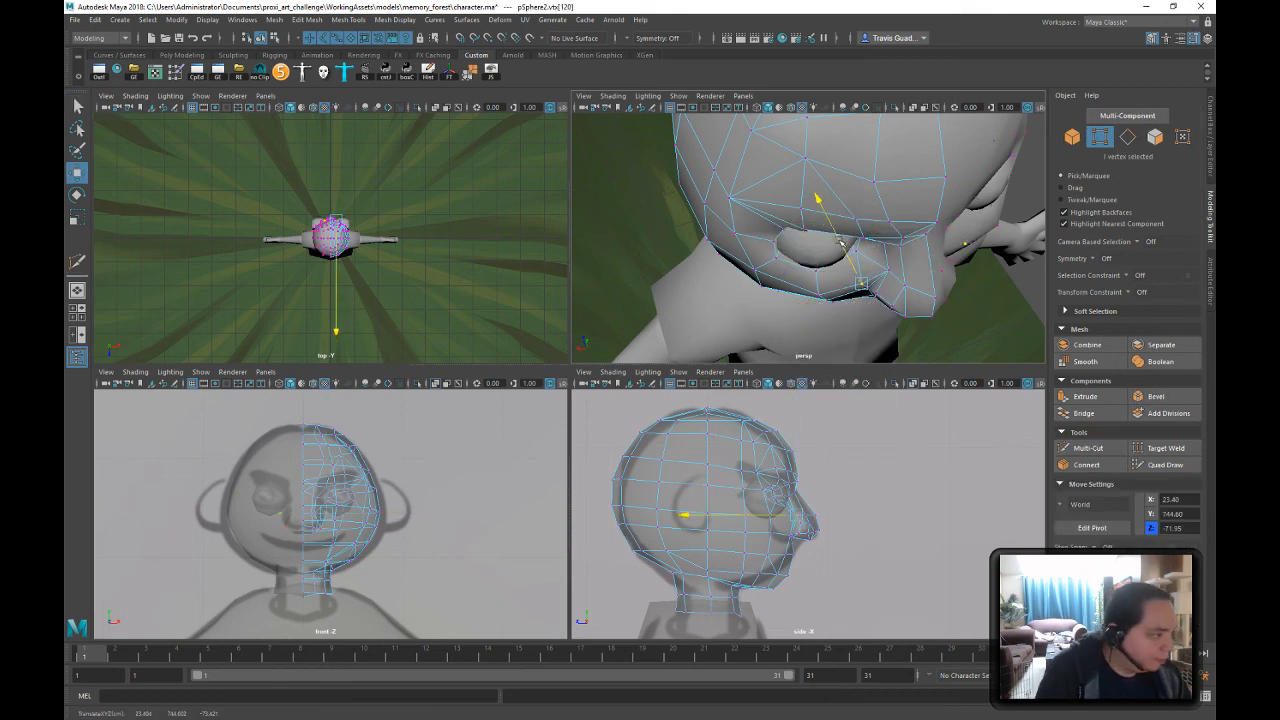
{"action": "left_click_drag", "start_coordinate": [843, 246], "coordinate": [791, 193], "text": "alt"}
- Adjust the Z depth of the cheek vertex below the eye and move the vertex beneath it outward along X
{"action": "left_click", "coordinate": [806, 146]}
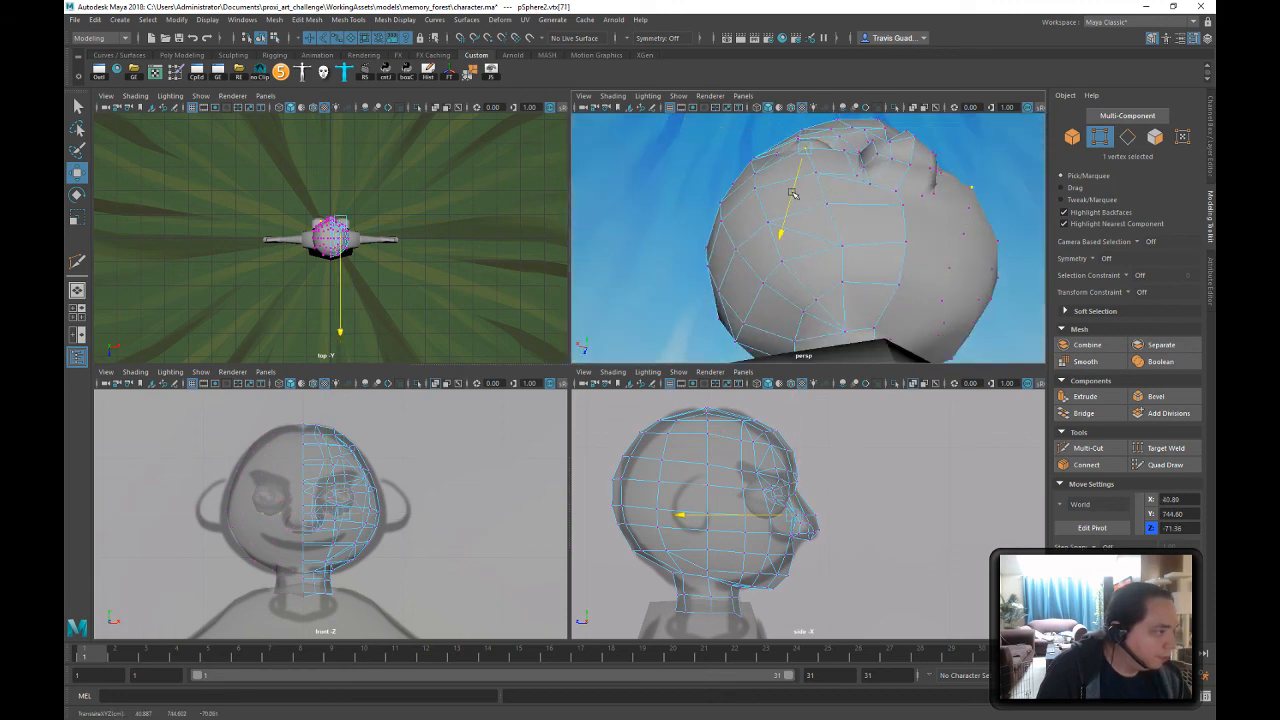
{"action": "left_click_drag", "start_coordinate": [846, 226], "coordinate": [817, 226], "text": "alt"}
{"action": "left_click", "coordinate": [819, 201]}
{"action": "left_click_drag", "start_coordinate": [682, 188], "coordinate": [678, 188]}
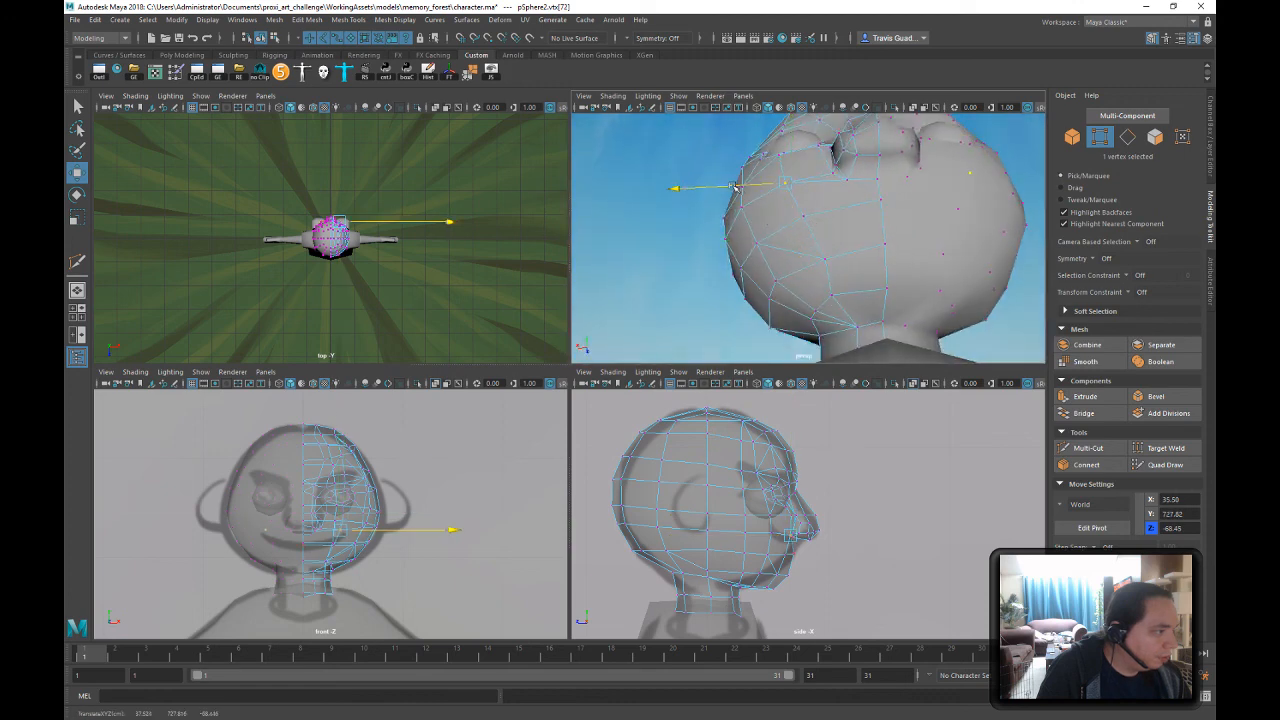
- Reselect the head for vertex editing and adjust the X position of the vertex under the chin near the neck
{"action": "left_click_drag", "start_coordinate": [821, 237], "coordinate": [840, 327], "text": "alt"}
{"action": "left_click", "coordinate": [797, 265]}
{"action": "right_click_drag", "start_coordinate": [838, 328], "coordinate": [846, 316]}
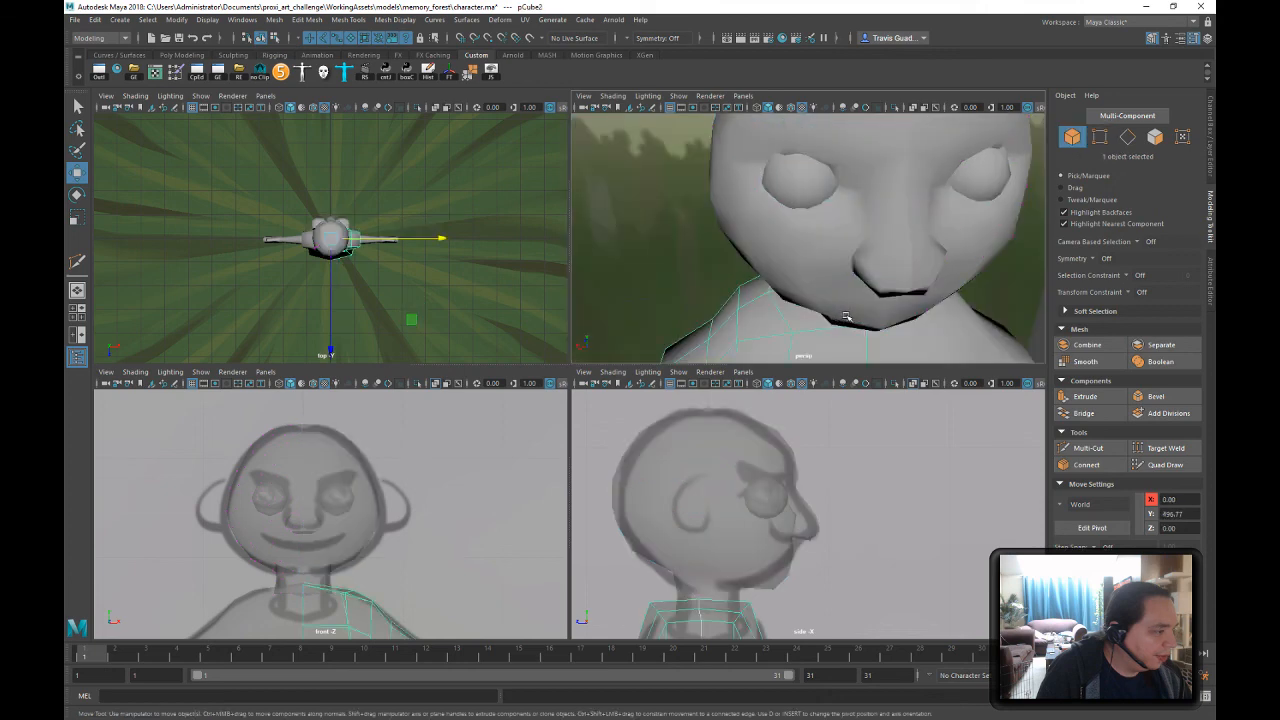
{"action": "left_click_drag", "start_coordinate": [898, 293], "coordinate": [874, 280], "text": "alt"}
{"action": "left_click", "coordinate": [874, 280]}
{"action": "right_click_drag", "start_coordinate": [884, 272], "coordinate": [832, 275]}
{"action": "left_click_drag", "start_coordinate": [910, 303], "coordinate": [782, 318], "text": "alt"}
{"action": "left_click", "coordinate": [828, 318]}
{"action": "left_click_drag", "start_coordinate": [862, 303], "coordinate": [820, 263], "text": "alt"}
{"action": "left_click", "coordinate": [817, 245]}
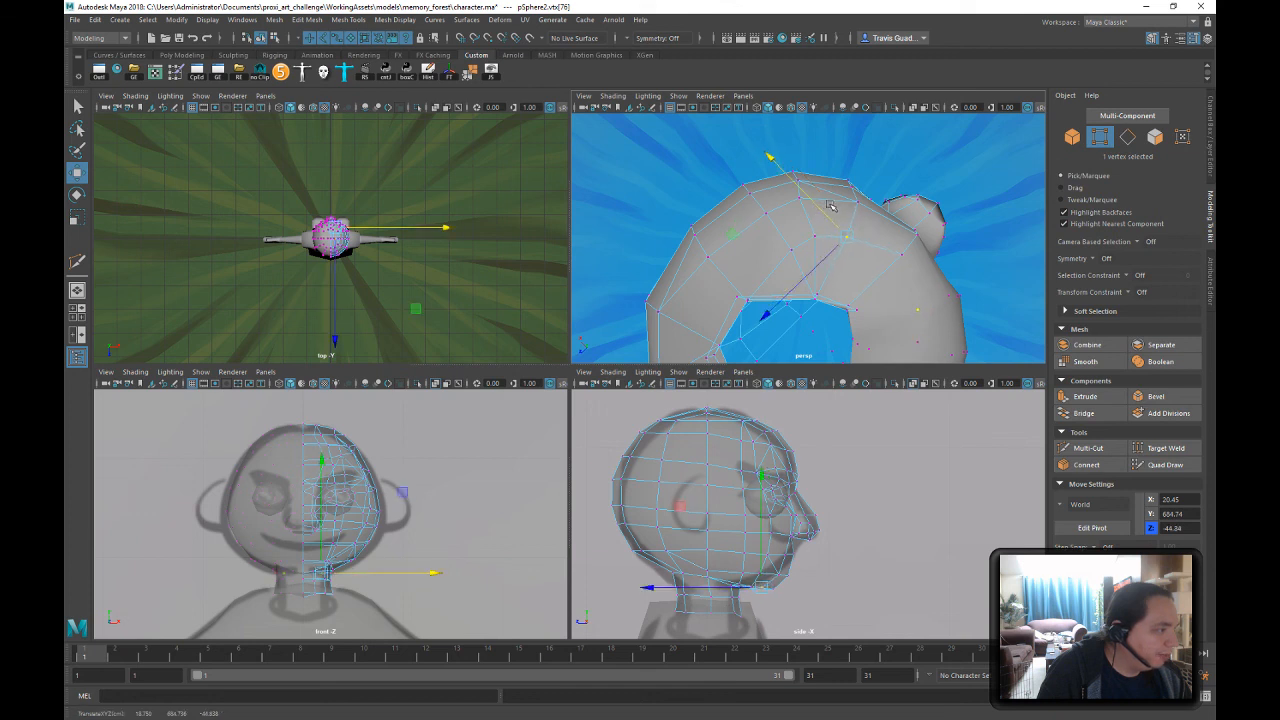
- Reposition two vertices under the jaw in the XZ plane, placing the outer one at about X 42, Z -45
{"action": "left_click_drag", "start_coordinate": [813, 218], "coordinate": [804, 211]}
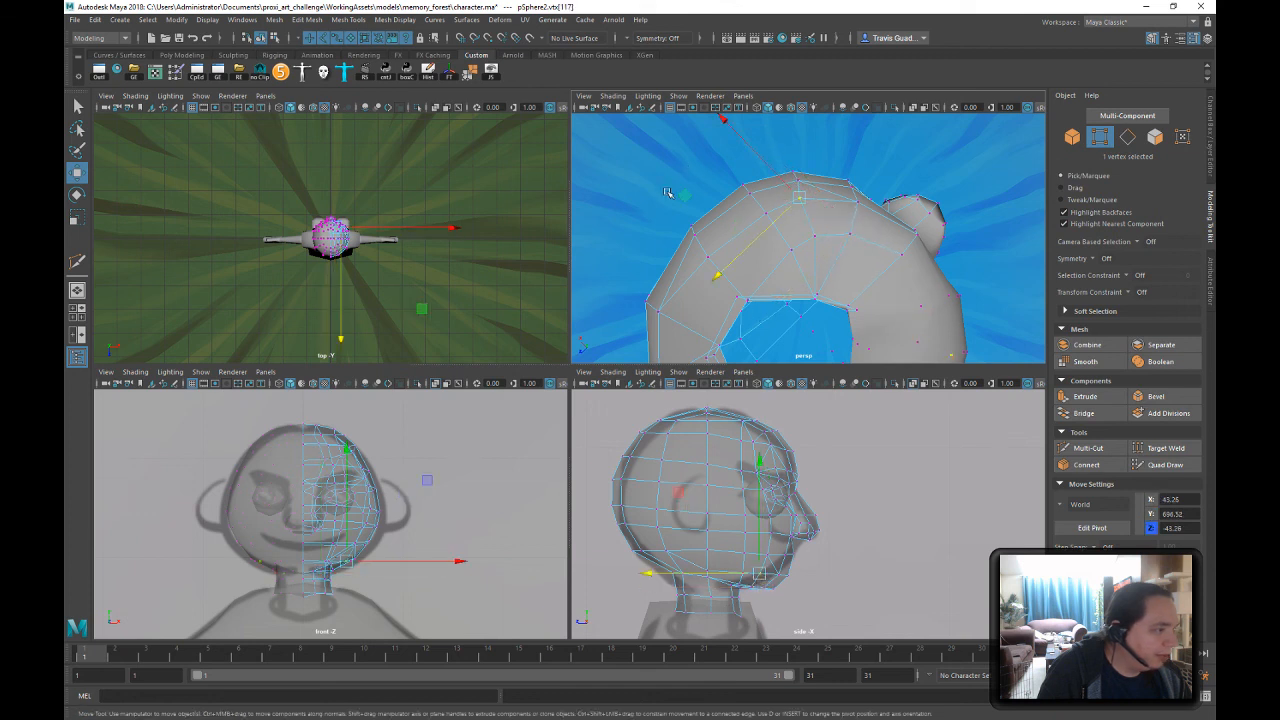
{"action": "middle_click_drag", "start_coordinate": [668, 193], "coordinate": [737, 204]}
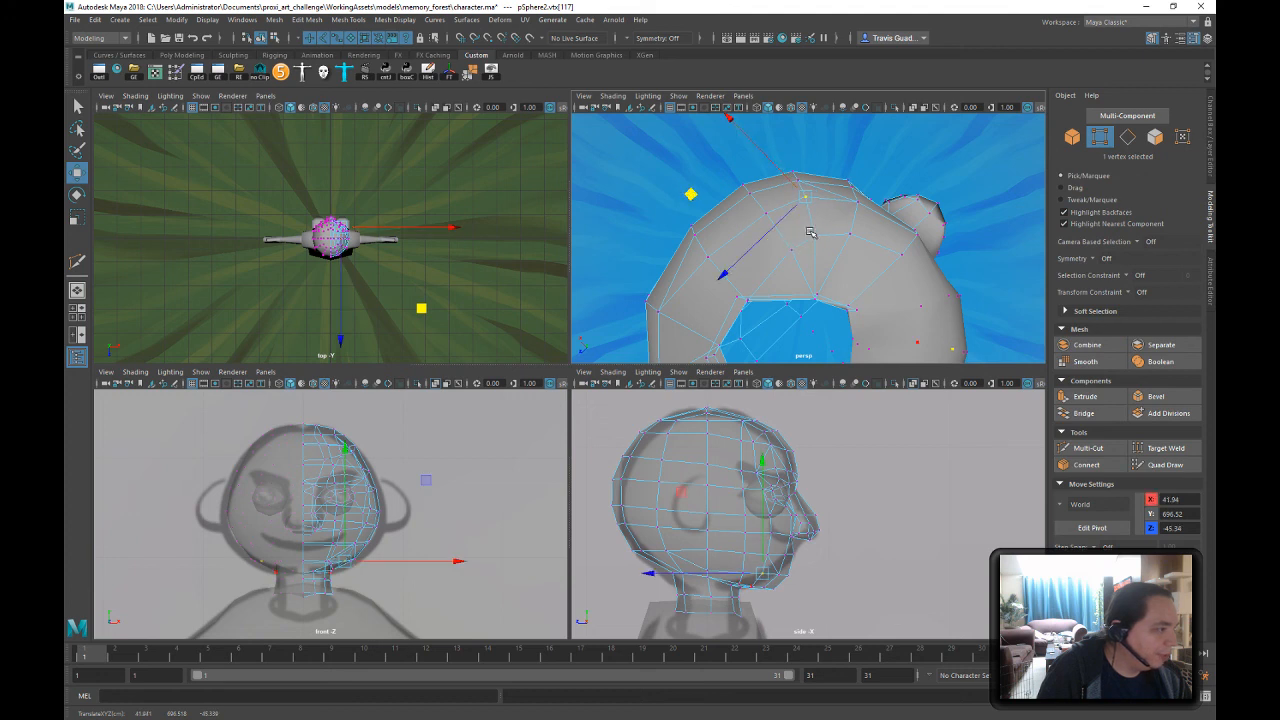
{"action": "left_click_drag", "start_coordinate": [690, 194], "coordinate": [705, 233]}
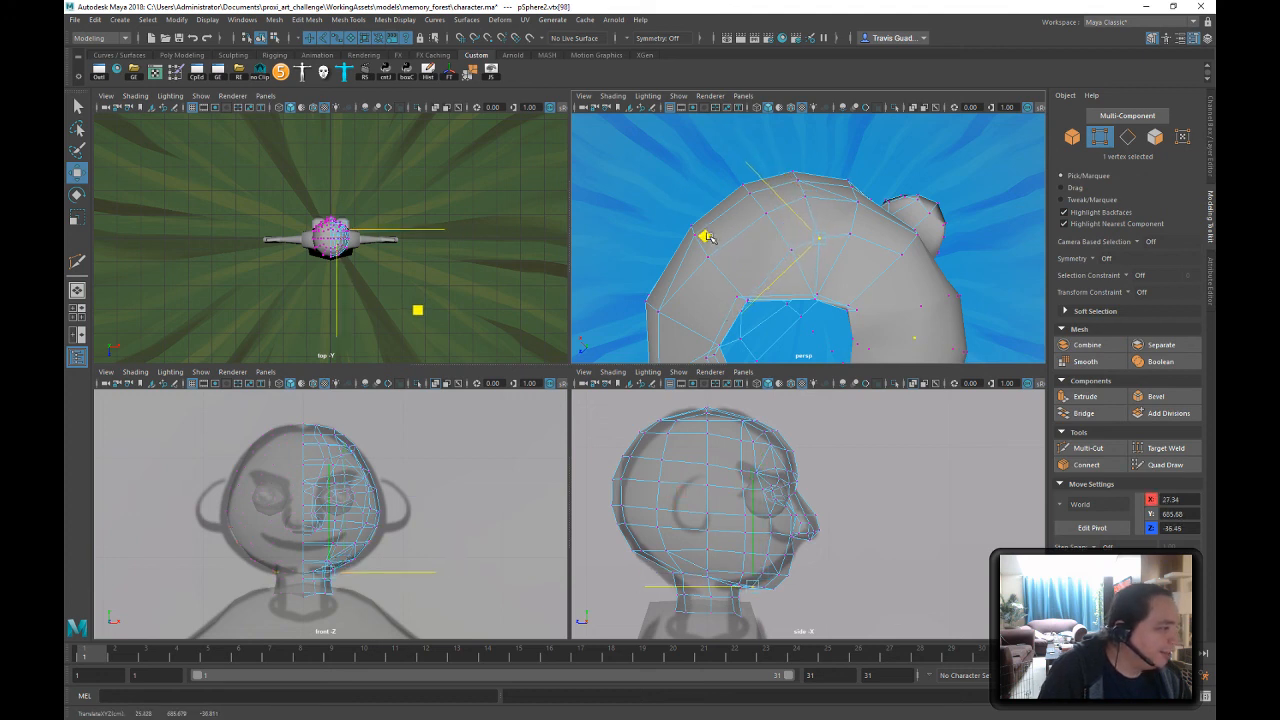
- Shift the inner vertex under the jaw in the XZ plane to about X 26, Z -37, and return to object selection
{"action": "left_click_drag", "start_coordinate": [705, 236], "coordinate": [705, 235]}
{"action": "left_click_drag", "start_coordinate": [899, 330], "coordinate": [810, 274], "text": "alt"}
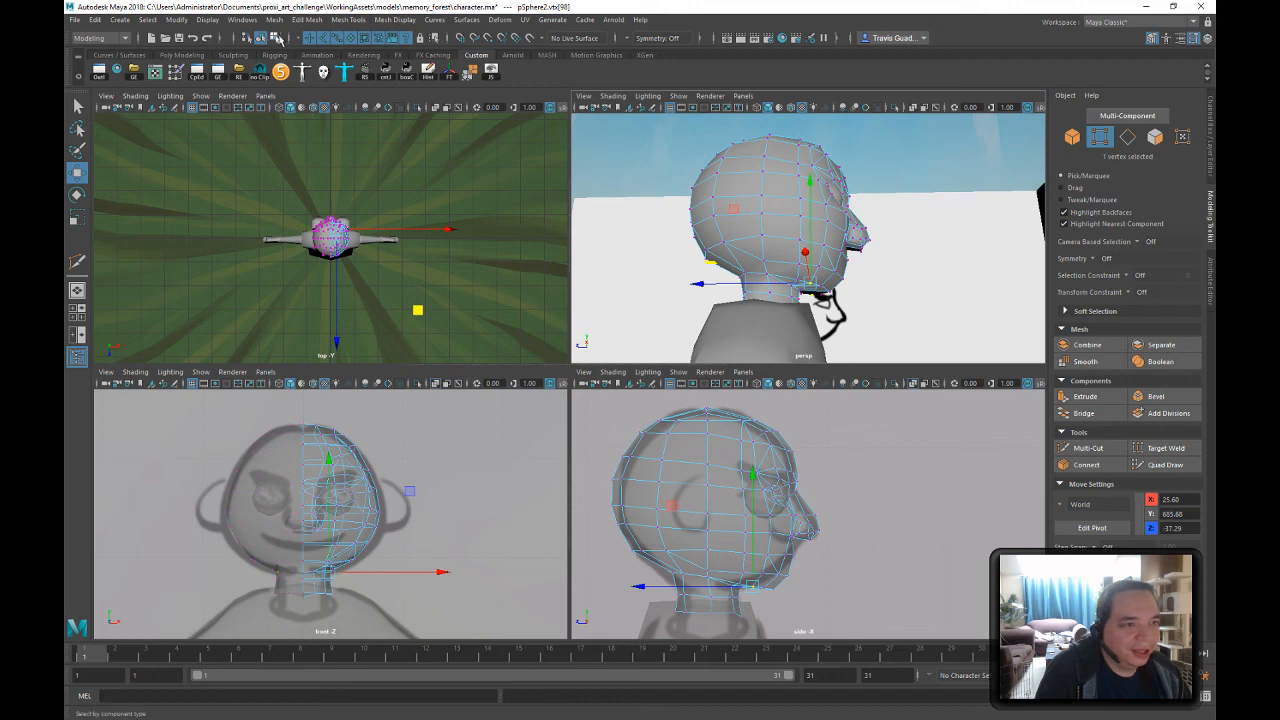
{"action": "left_click", "coordinate": [274, 39]}
{"action": "left_click", "coordinate": [261, 39]}
- Cut a new edge on the head with Multi-Cut, running diagonally across the rear underside of the jaw above the neck
{"action": "left_click", "coordinate": [672, 160]}
{"action": "mouse_move", "coordinate": [903, 229]}
{"action": "left_mouse_down", "text": "alt"}
{"action": "mouse_move", "coordinate": [980, 297]}
{"action": "mouse_move", "coordinate": [900, 260]}
{"action": "mouse_move", "coordinate": [890, 240]}
{"action": "left_mouse_up", "text": "alt"}
{"action": "key", "text": "ctrl+z"}
{"action": "right_click_drag", "start_coordinate": [880, 250], "coordinate": [877, 307], "text": "alt"}
{"action": "mouse_move", "coordinate": [877, 307]}
{"action": "left_mouse_down", "text": "alt"}
{"action": "mouse_move", "coordinate": [850, 278]}
{"action": "mouse_move", "coordinate": [838, 296]}
{"action": "mouse_move", "coordinate": [854, 275]}
{"action": "mouse_move", "coordinate": [872, 286]}
{"action": "left_mouse_up", "text": "alt"}
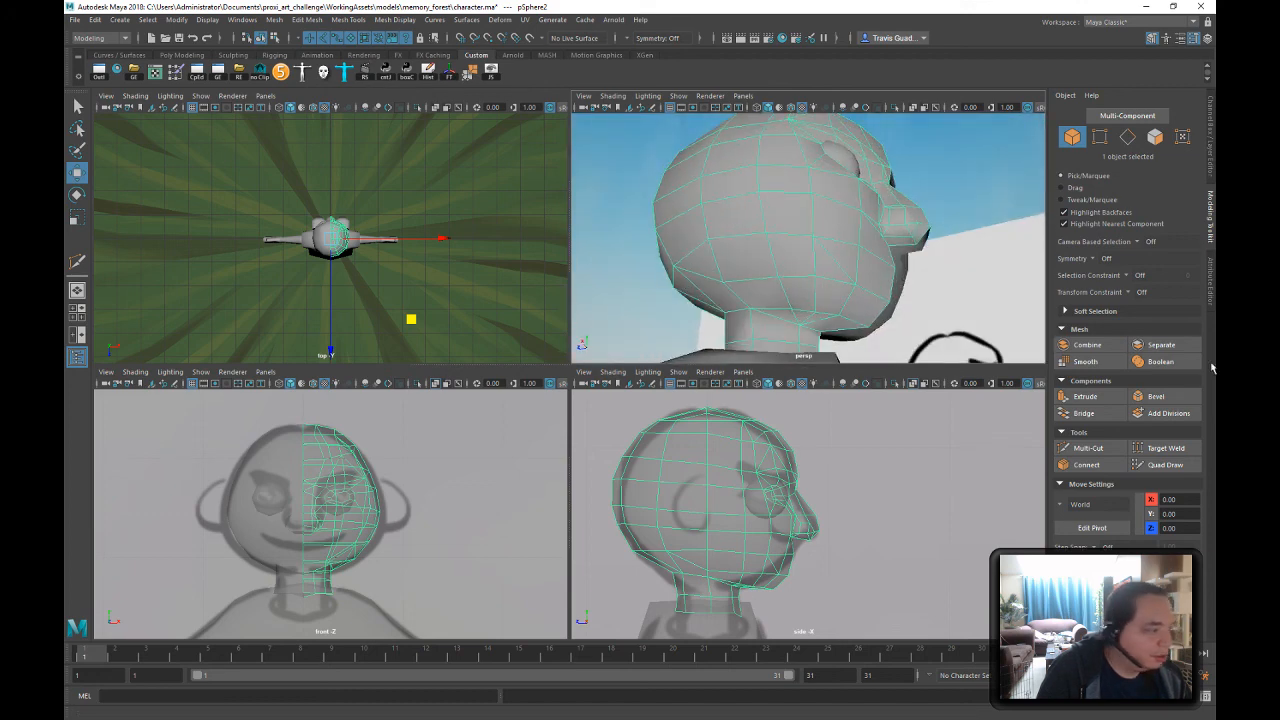
{"action": "left_click", "coordinate": [1084, 448]}
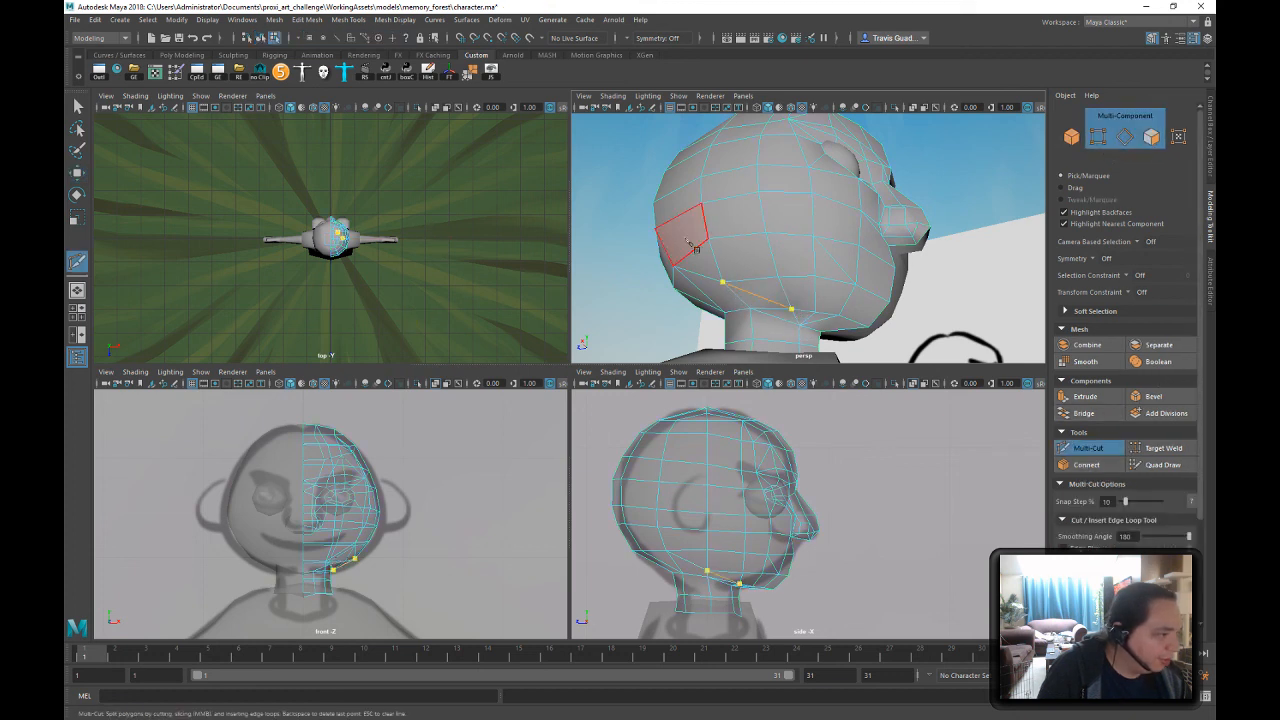
{"action": "left_click_drag", "start_coordinate": [693, 247], "coordinate": [908, 310], "text": "alt"}
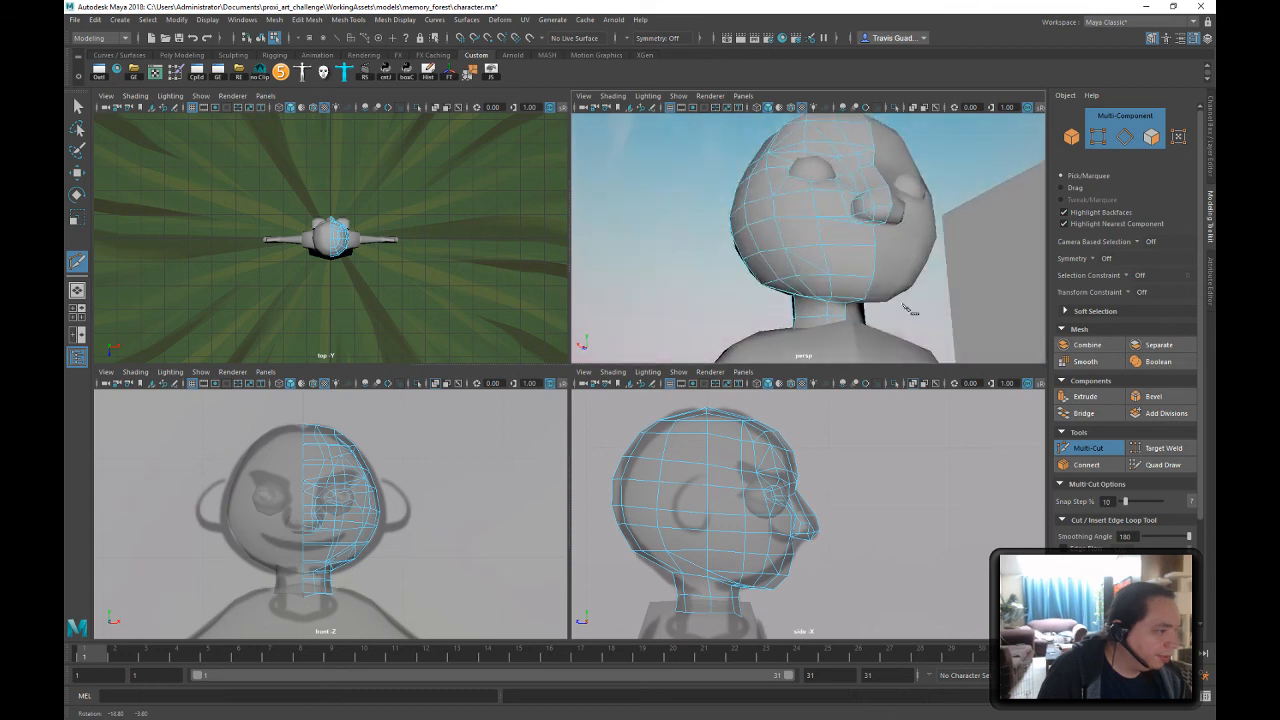
{"action": "key", "text": "q"}
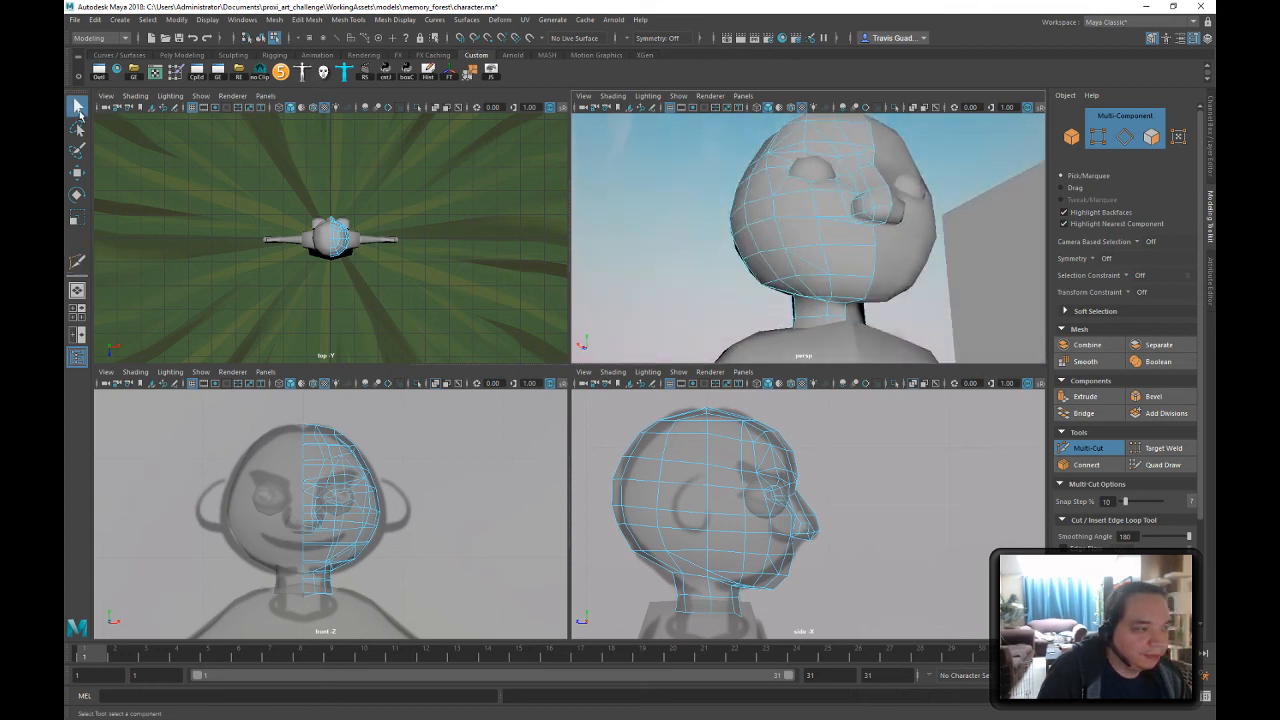
- Move the jaw vertex at the new cut inward along X to about 45
{"action": "right_click_drag", "start_coordinate": [807, 262], "coordinate": [773, 288]}
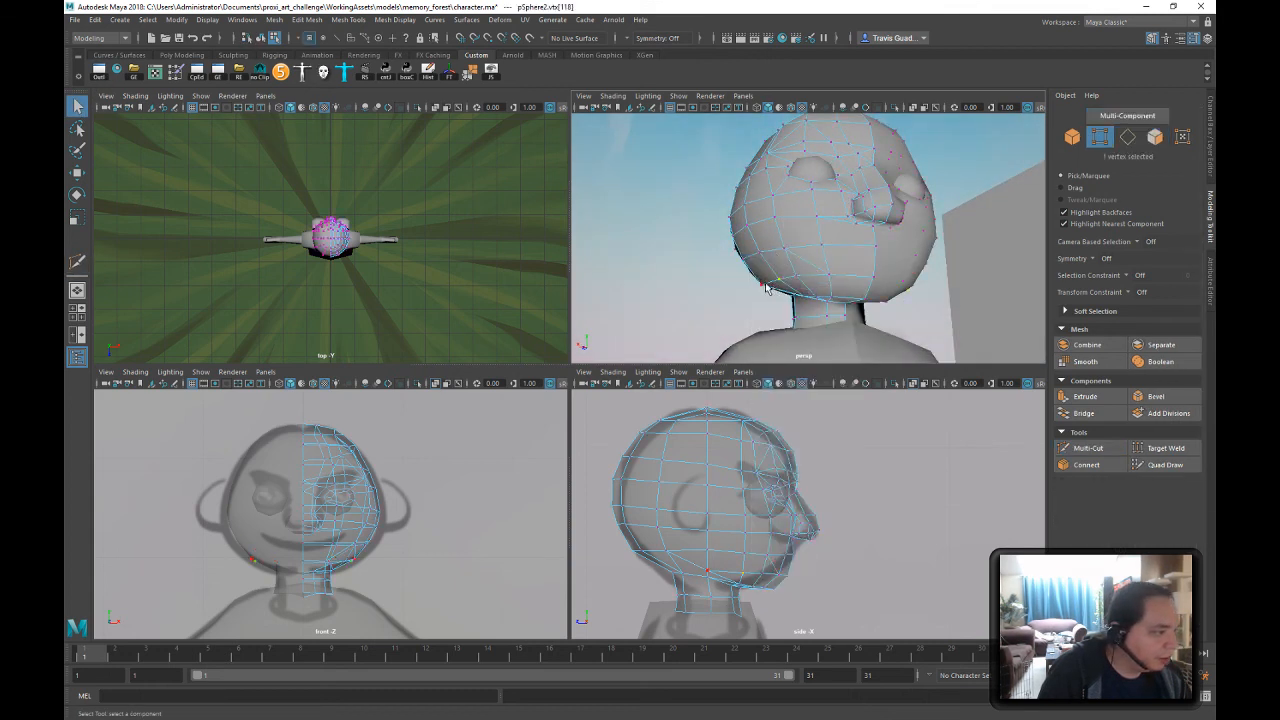
{"action": "left_click", "coordinate": [766, 287]}
{"action": "key", "text": "w"}
{"action": "left_click_drag", "start_coordinate": [843, 265], "coordinate": [813, 267], "text": "alt"}
{"action": "left_click_drag", "start_coordinate": [713, 288], "coordinate": [714, 286]}
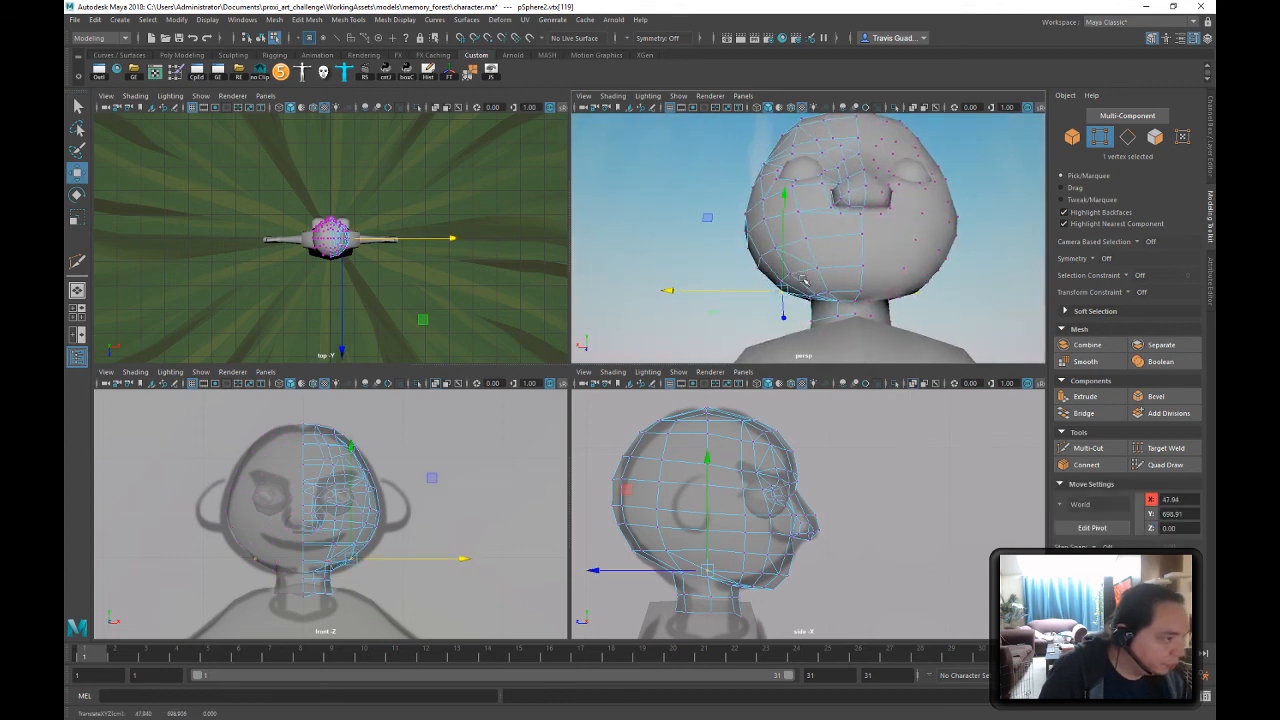
{"action": "mouse_move", "coordinate": [806, 280]}
{"action": "left_mouse_down", "text": "alt"}
{"action": "mouse_move", "coordinate": [1036, 283]}
{"action": "mouse_move", "coordinate": [920, 274]}
{"action": "mouse_move", "coordinate": [982, 289]}
{"action": "mouse_move", "coordinate": [935, 286]}
{"action": "mouse_move", "coordinate": [914, 269]}
{"action": "mouse_move", "coordinate": [785, 282]}
{"action": "left_mouse_up", "text": "alt"}
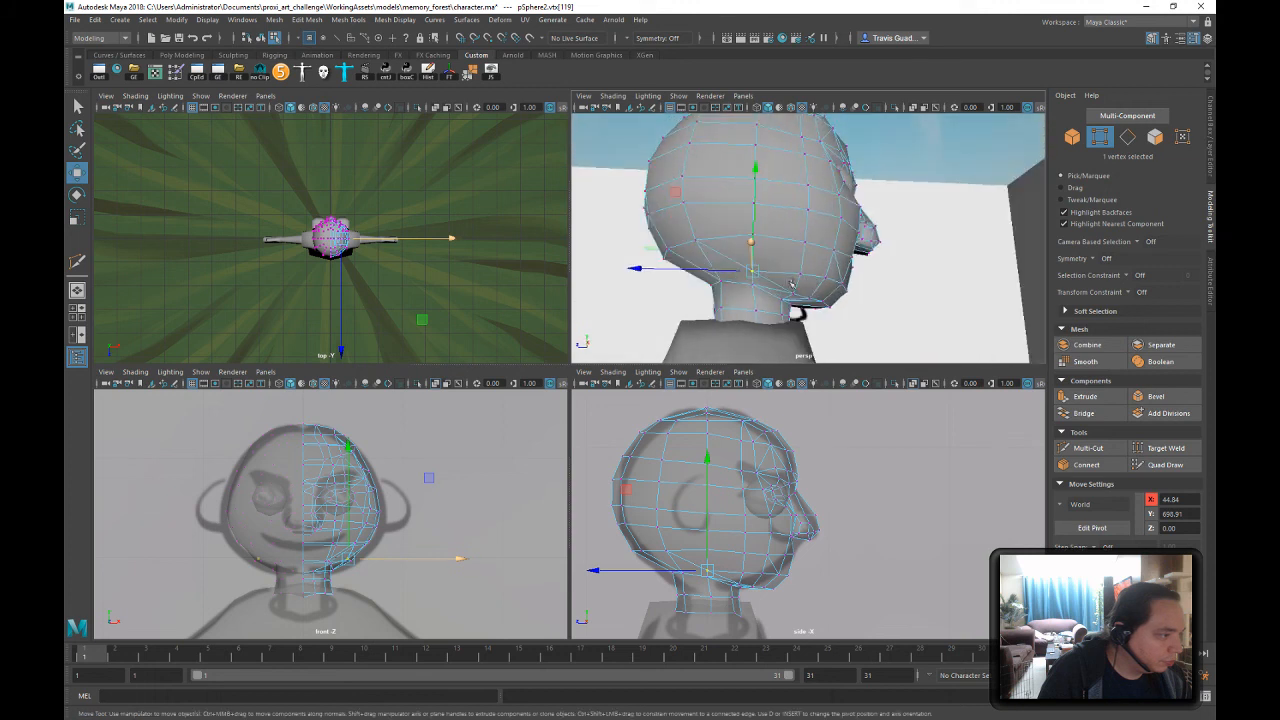
- Shift the vertical row of vertices along the side of the head, from the jaw to near the crown, slightly backward along Z
{"action": "left_click_drag", "start_coordinate": [692, 270], "coordinate": [690, 270]}
{"action": "left_click", "coordinate": [749, 233]}
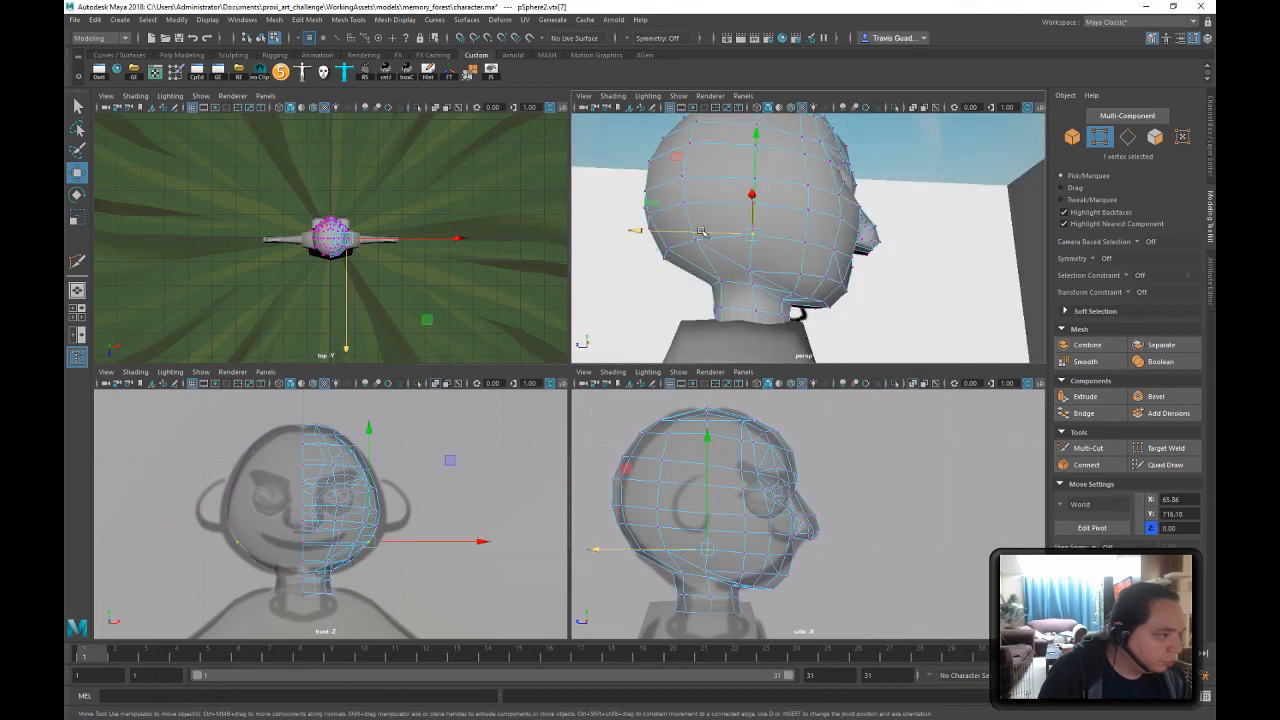
{"action": "left_click", "coordinate": [769, 202]}
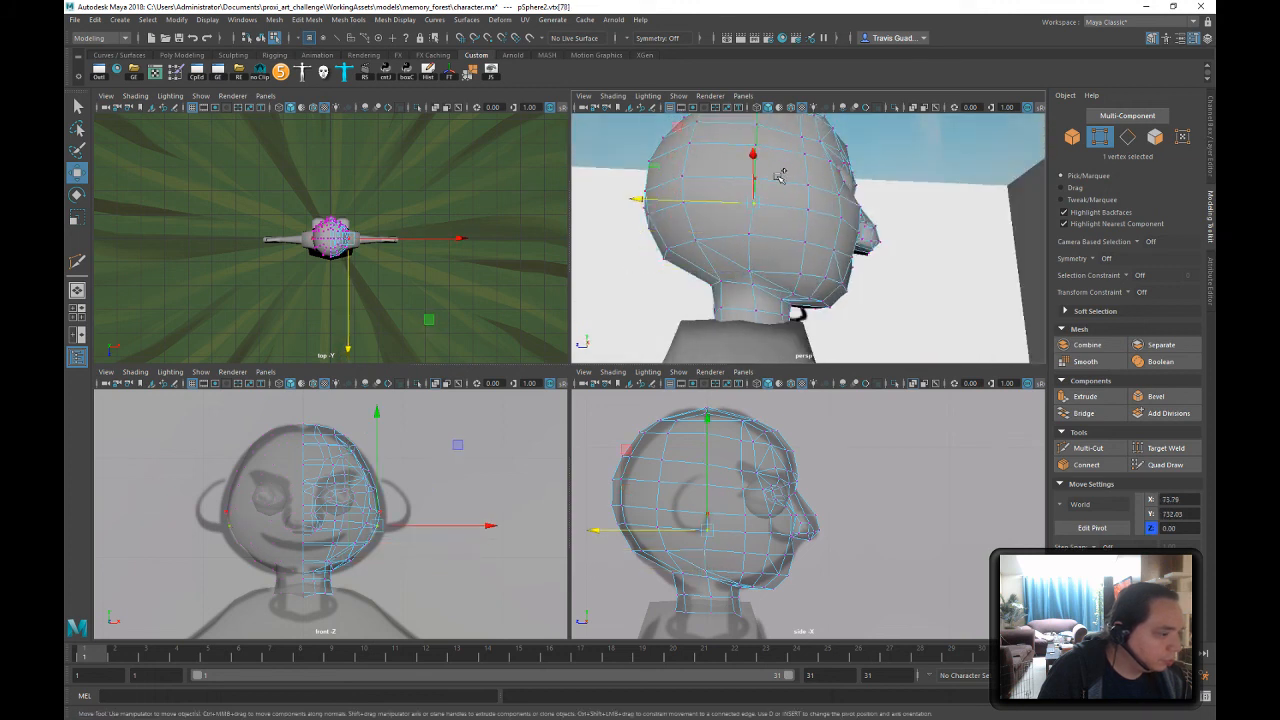
{"action": "left_click_drag", "start_coordinate": [728, 455], "coordinate": [700, 530]}
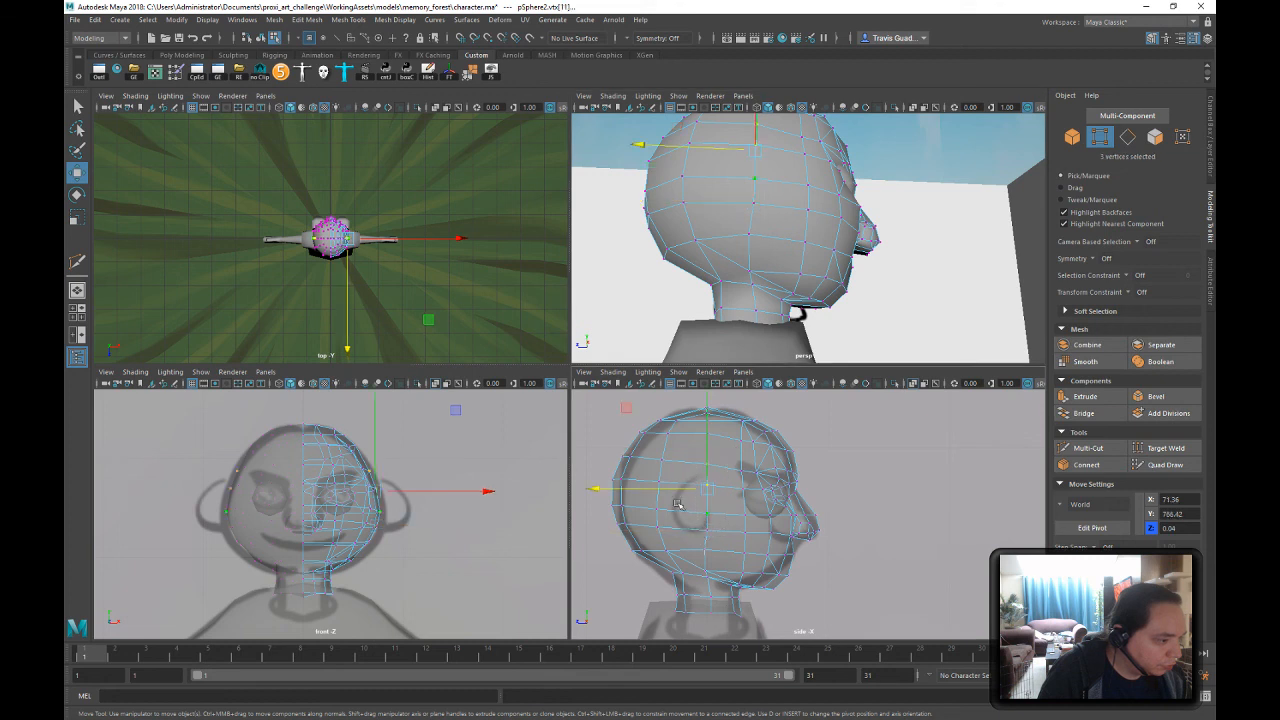
{"action": "left_click", "coordinate": [685, 530]}
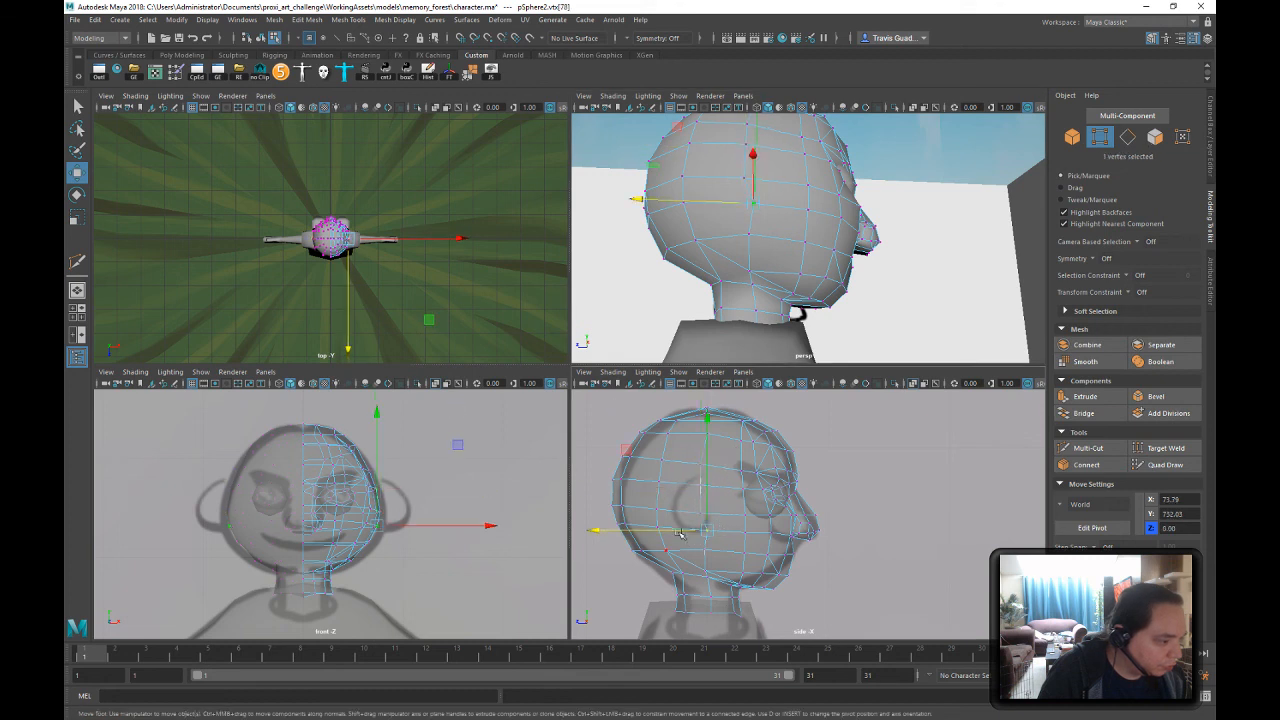
{"action": "left_click", "coordinate": [722, 450]}
{"action": "left_click_drag", "start_coordinate": [674, 438], "coordinate": [667, 440]}
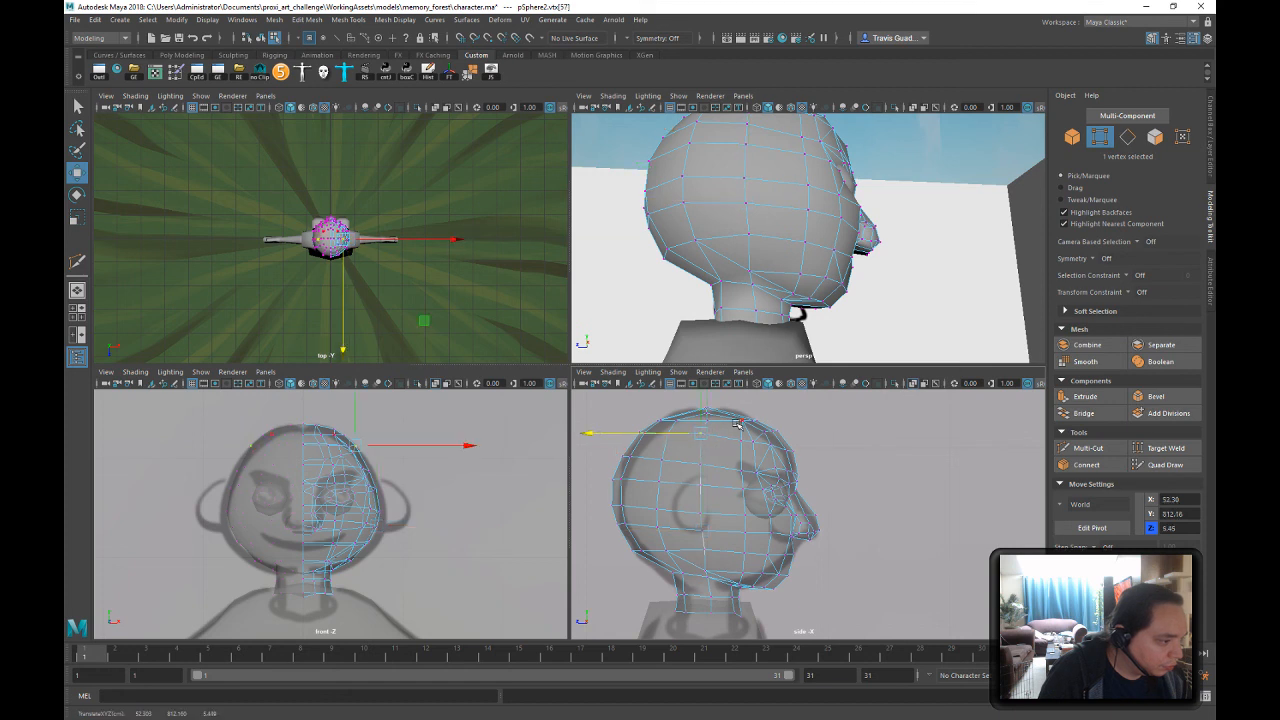
{"action": "left_click", "coordinate": [706, 418]}
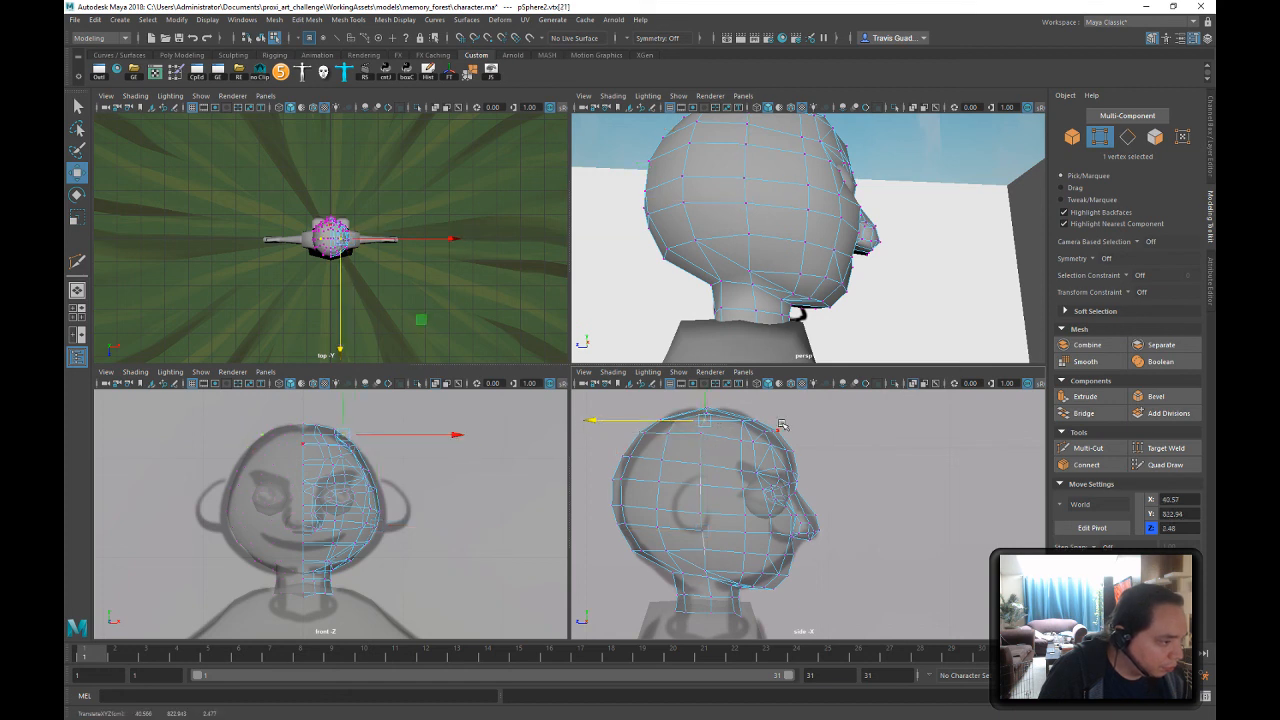
{"action": "left_click", "coordinate": [853, 421]}
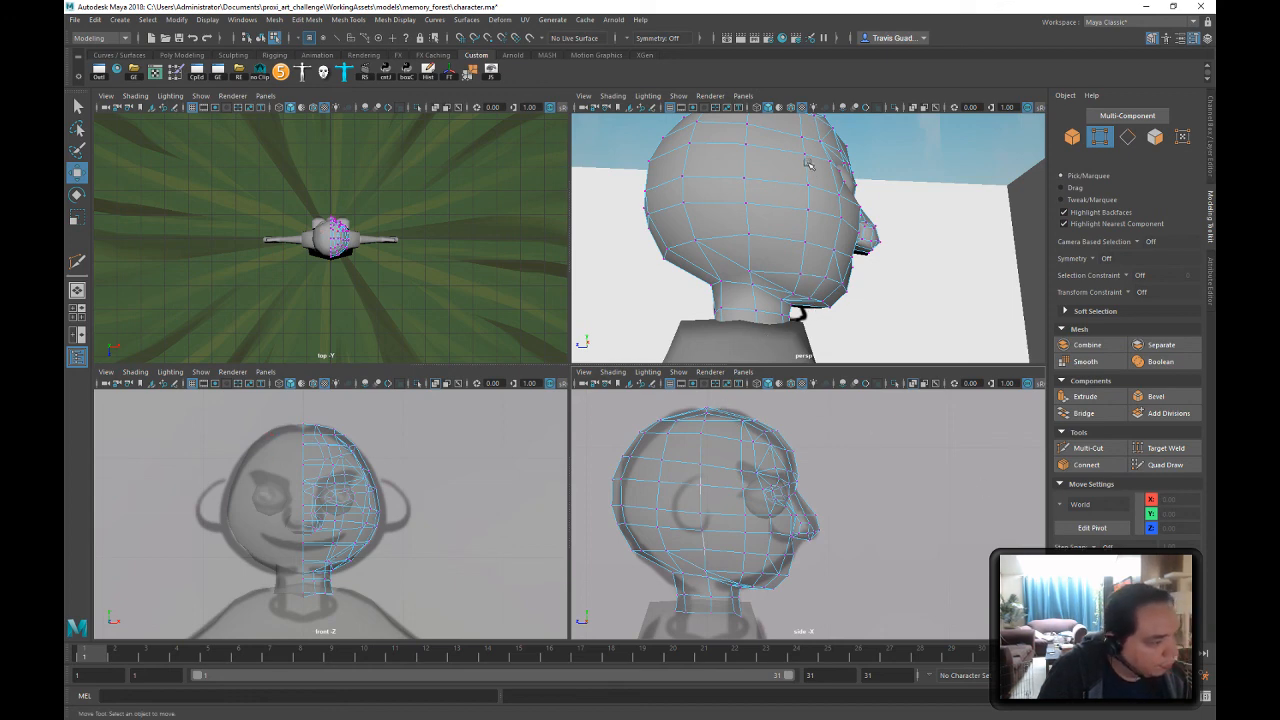
- Return to object selection, deselect the head and inspect its overall shape from several angles against the reference drawings
{"action": "left_click_drag", "start_coordinate": [810, 165], "coordinate": [1028, 345], "text": "alt"}
{"action": "left_click", "coordinate": [262, 39]}
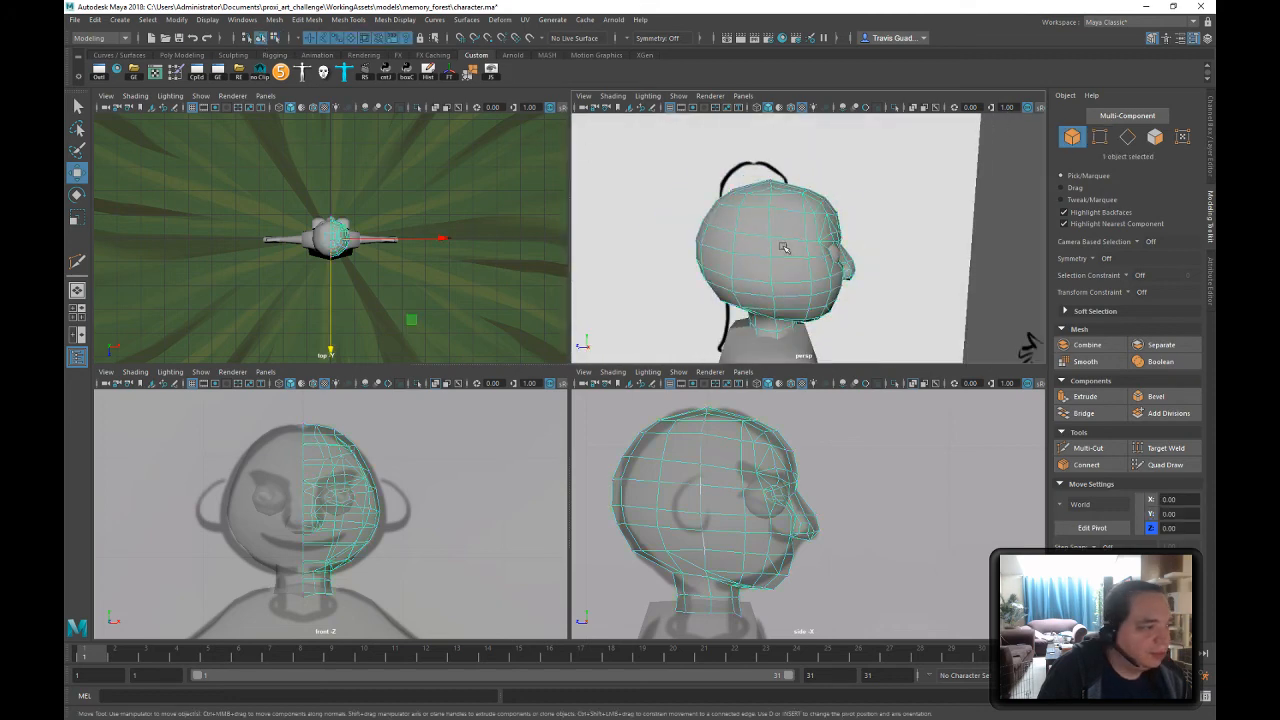
{"action": "middle_click_drag", "start_coordinate": [902, 276], "coordinate": [914, 231], "text": "alt"}
{"action": "left_click", "coordinate": [914, 231]}
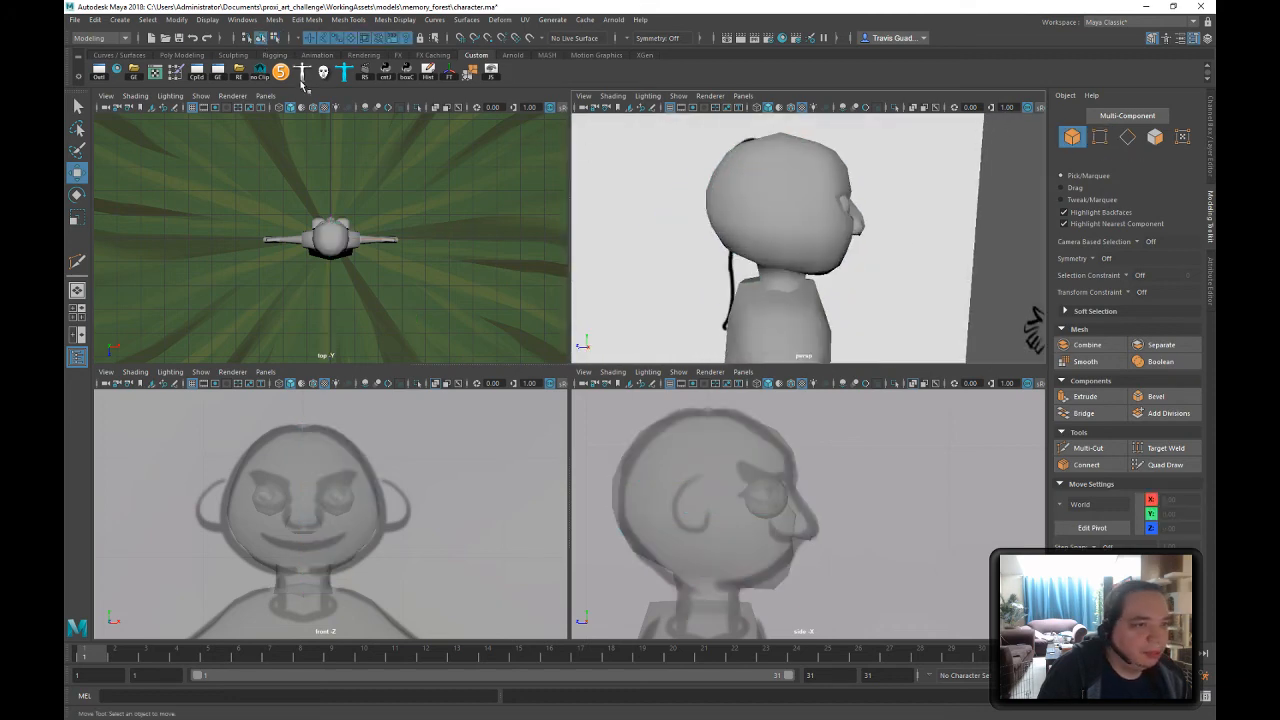
{"action": "left_click_drag", "start_coordinate": [971, 272], "coordinate": [926, 268], "text": "alt"}
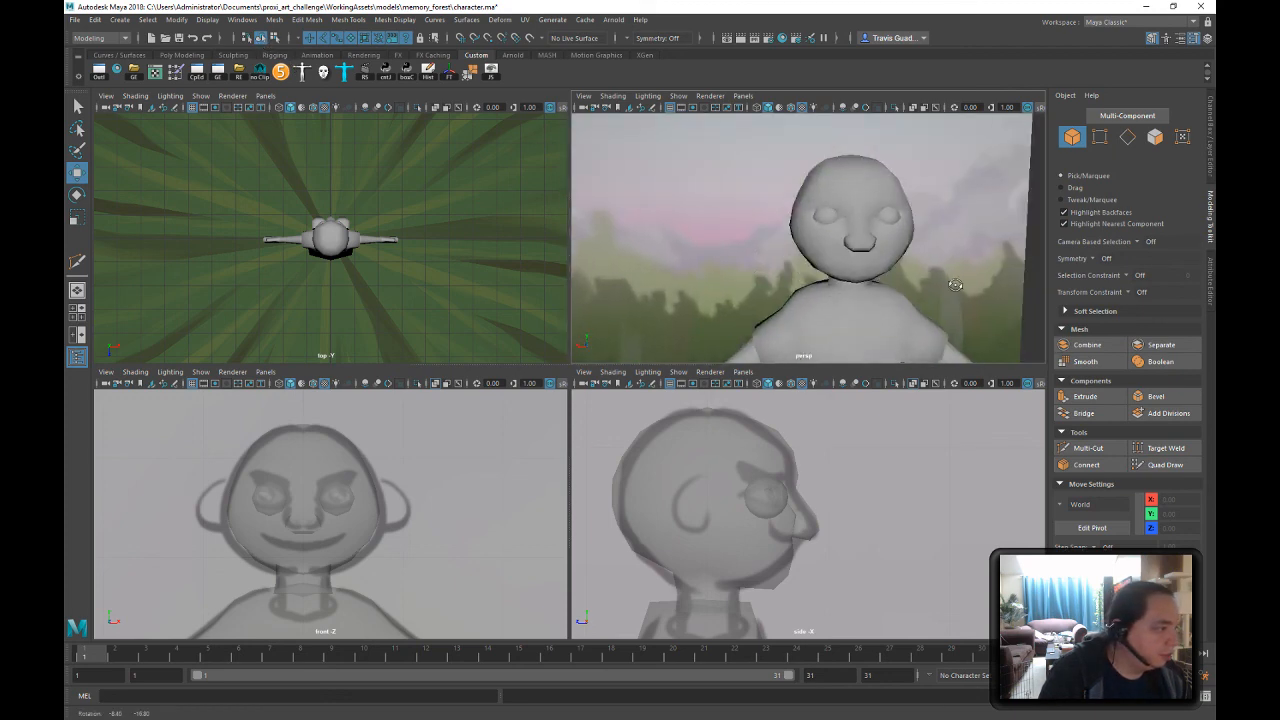
{"action": "right_click_drag", "start_coordinate": [926, 268], "coordinate": [830, 270], "text": "alt"}
{"action": "left_click_drag", "start_coordinate": [830, 270], "coordinate": [735, 262], "text": "alt"}
{"action": "right_click_drag", "start_coordinate": [735, 262], "coordinate": [802, 280], "text": "alt"}
{"action": "left_click_drag", "start_coordinate": [802, 280], "coordinate": [968, 201], "text": "alt"}
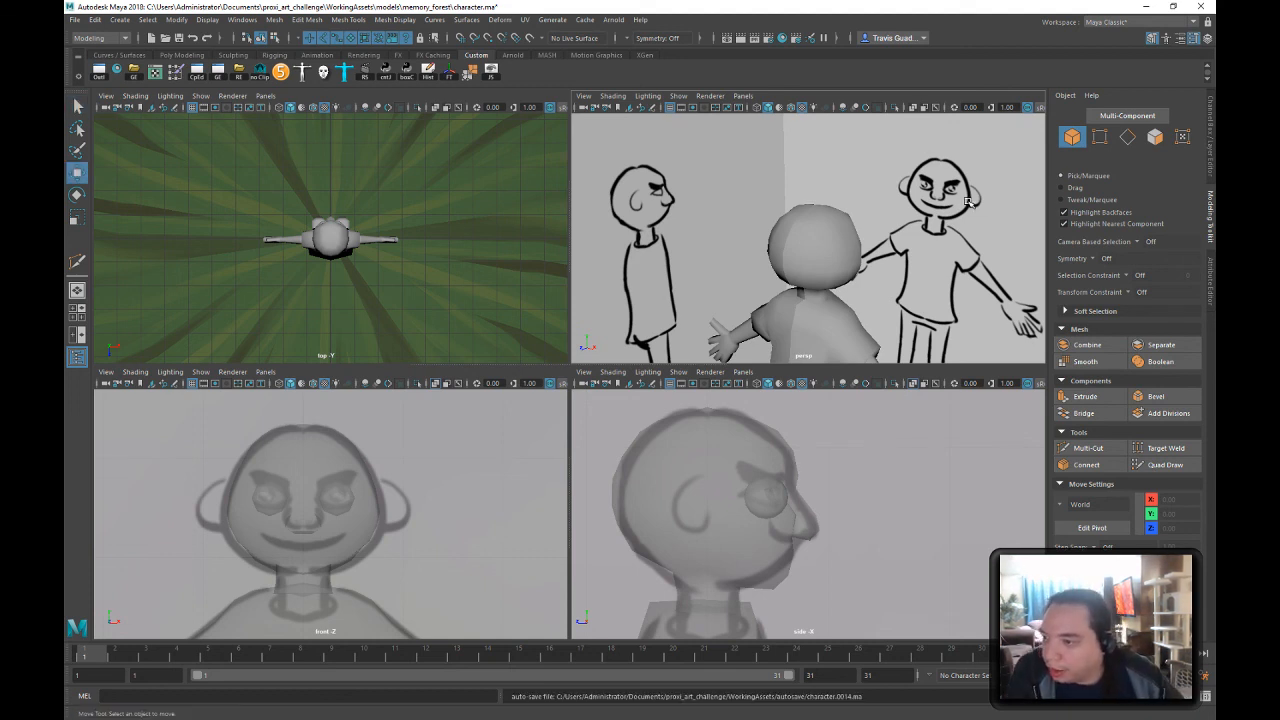
{"action": "scroll", "coordinate": [968, 201], "scroll_direction": "up", "scroll_amount": 2}
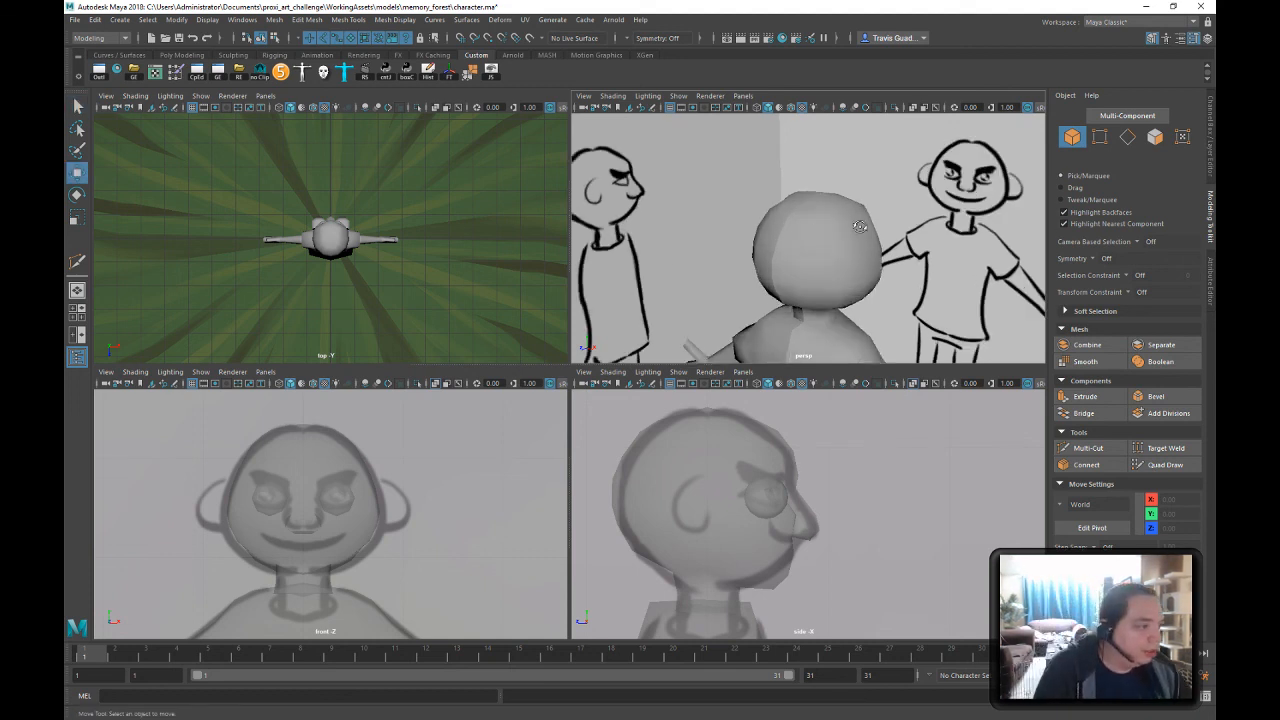
{"action": "left_click_drag", "start_coordinate": [859, 226], "coordinate": [684, 212], "text": "alt"}
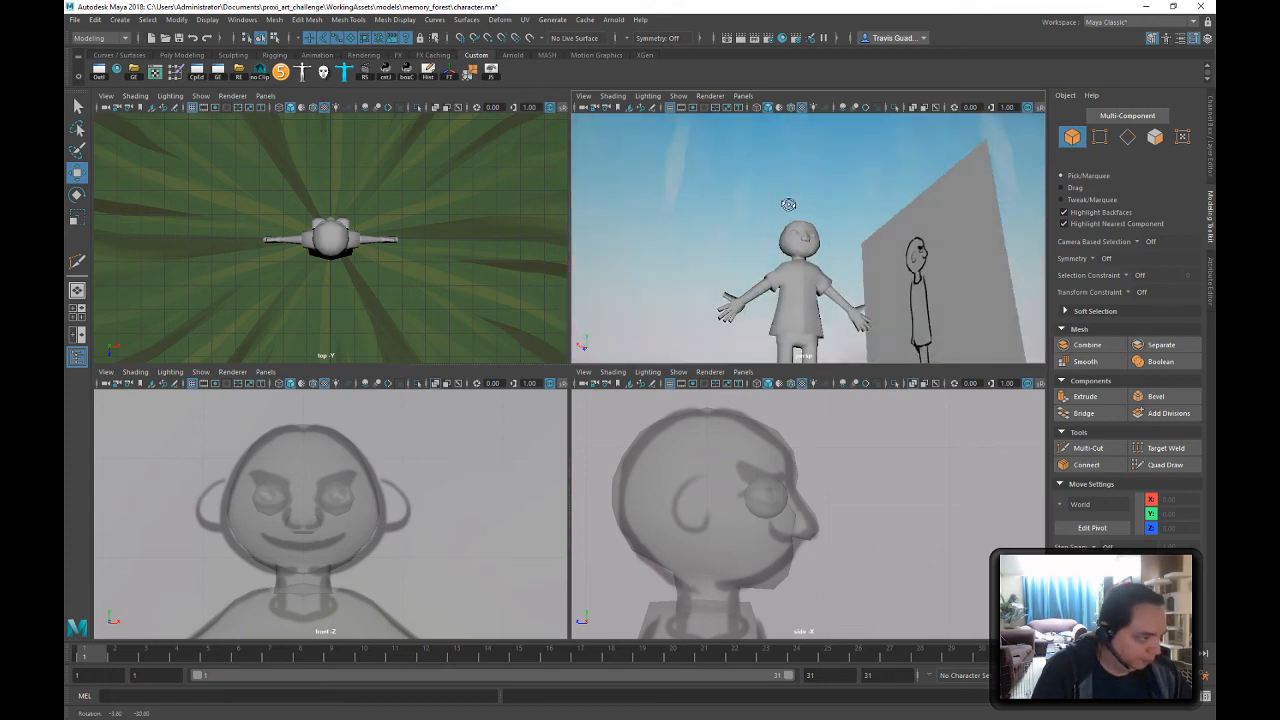
{"action": "mouse_move", "coordinate": [934, 253]}
{"action": "left_mouse_down", "text": "alt"}
{"action": "mouse_move", "coordinate": [957, 279]}
{"action": "mouse_move", "coordinate": [909, 223]}
{"action": "mouse_move", "coordinate": [694, 220]}
{"action": "mouse_move", "coordinate": [859, 250]}
{"action": "mouse_move", "coordinate": [663, 220]}
{"action": "mouse_move", "coordinate": [886, 266]}
{"action": "mouse_move", "coordinate": [873, 253]}
{"action": "left_mouse_up", "text": "alt"}
{"action": "scroll", "coordinate": [873, 253], "scroll_direction": "up", "scroll_amount": 5}
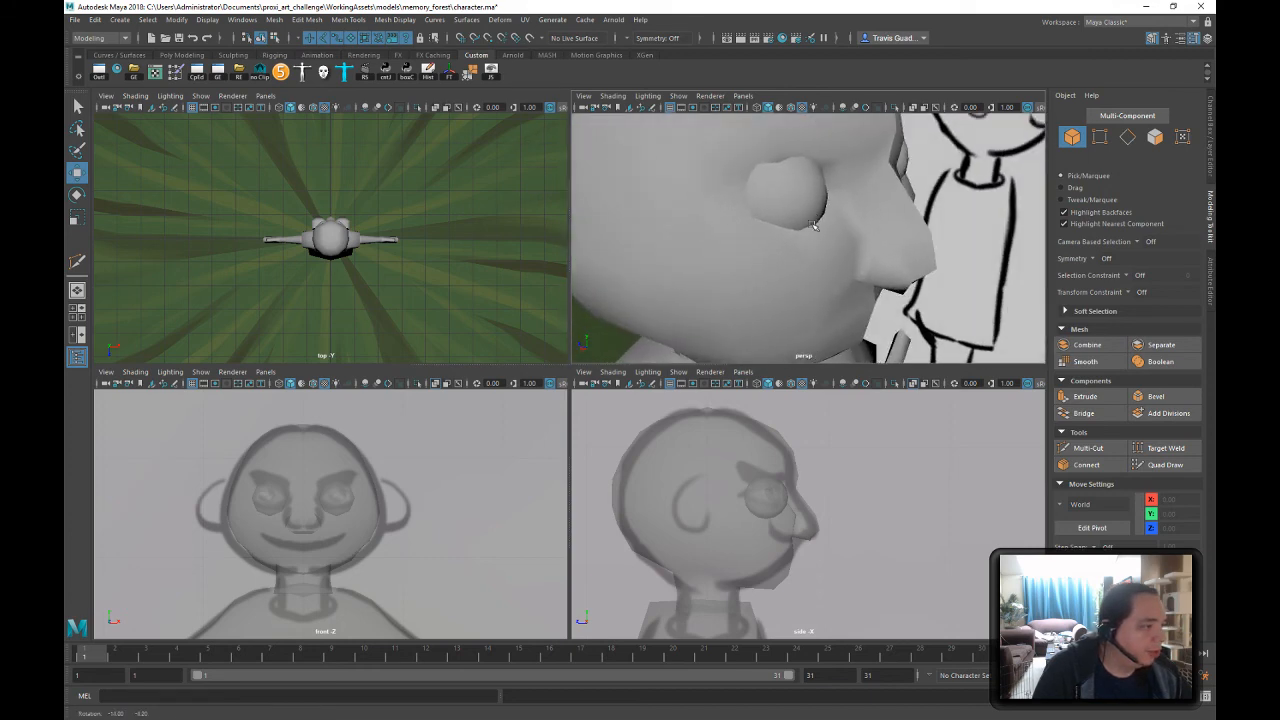
- Cut a new edge on the head with Multi-Cut, from the side of the nose across the bridge to the centre line
{"action": "left_click", "coordinate": [916, 208]}
{"action": "mouse_move", "coordinate": [884, 205]}
{"action": "left_mouse_down", "text": "alt"}
{"action": "mouse_move", "coordinate": [871, 196]}
{"action": "mouse_move", "coordinate": [822, 215]}
{"action": "mouse_move", "coordinate": [935, 221]}
{"action": "left_mouse_up", "text": "alt"}
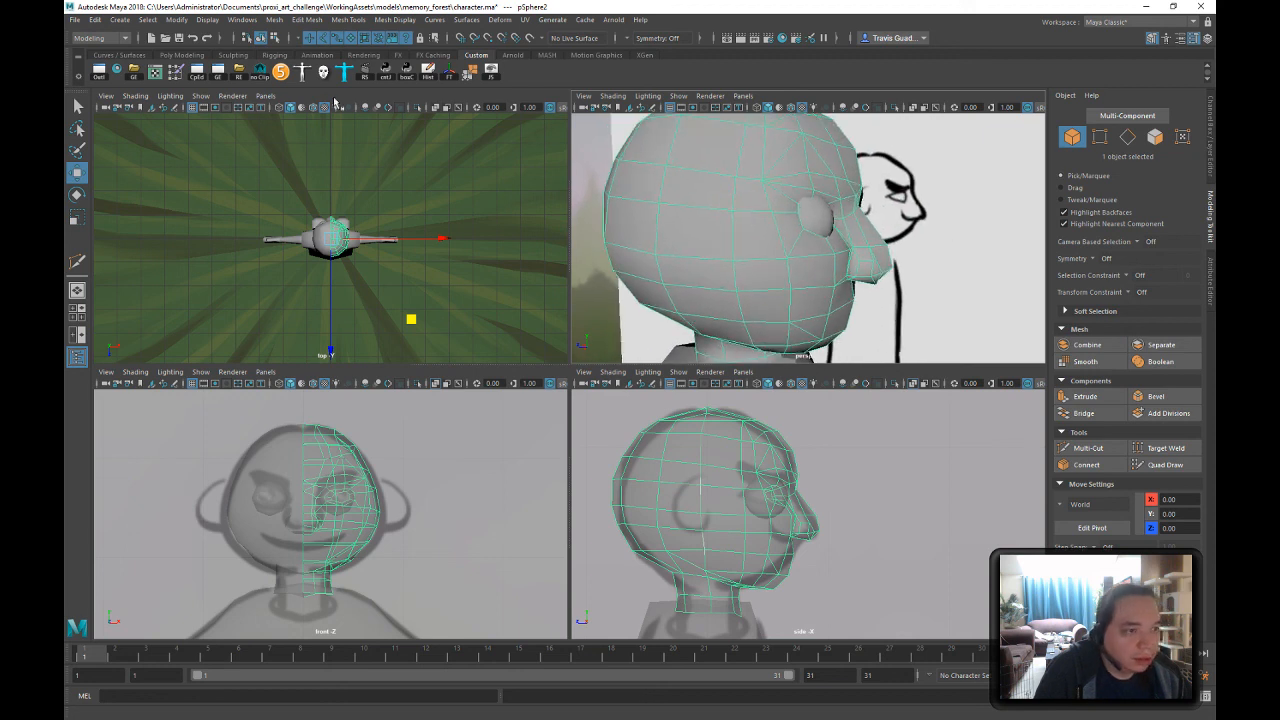
{"action": "left_click", "coordinate": [1088, 448]}
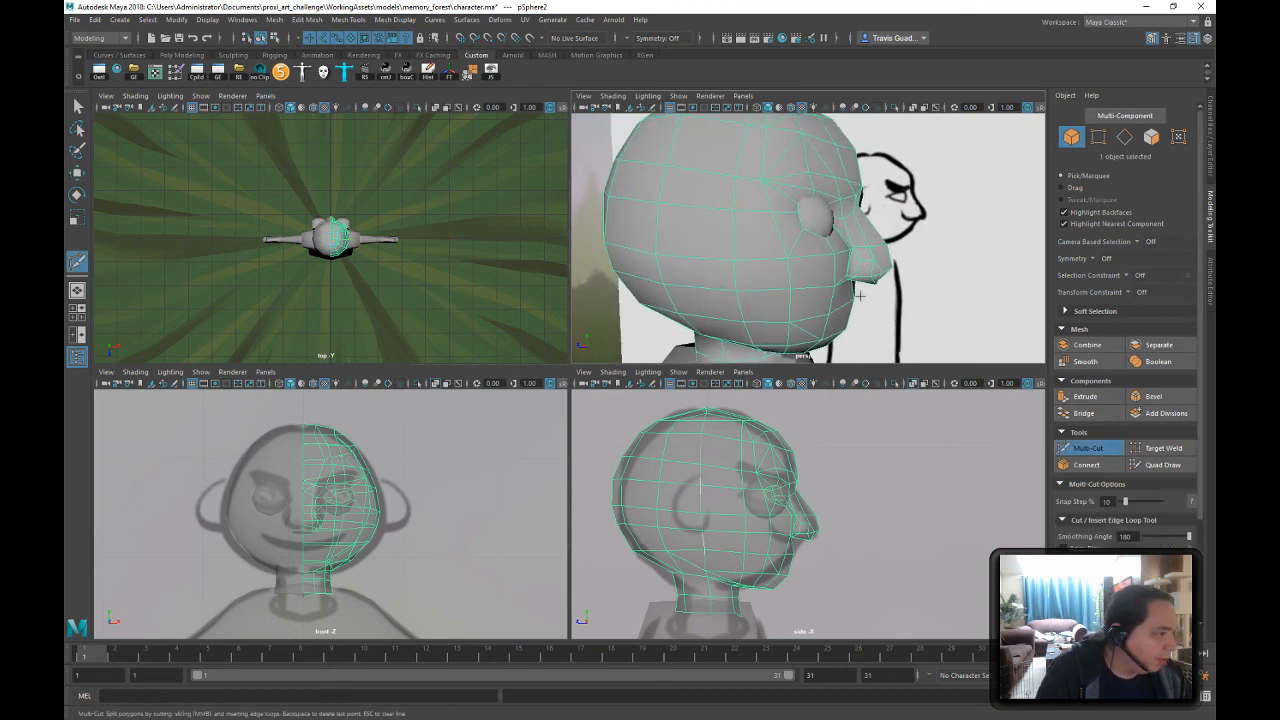
{"action": "right_click_drag", "start_coordinate": [864, 285], "coordinate": [950, 307], "text": "alt"}
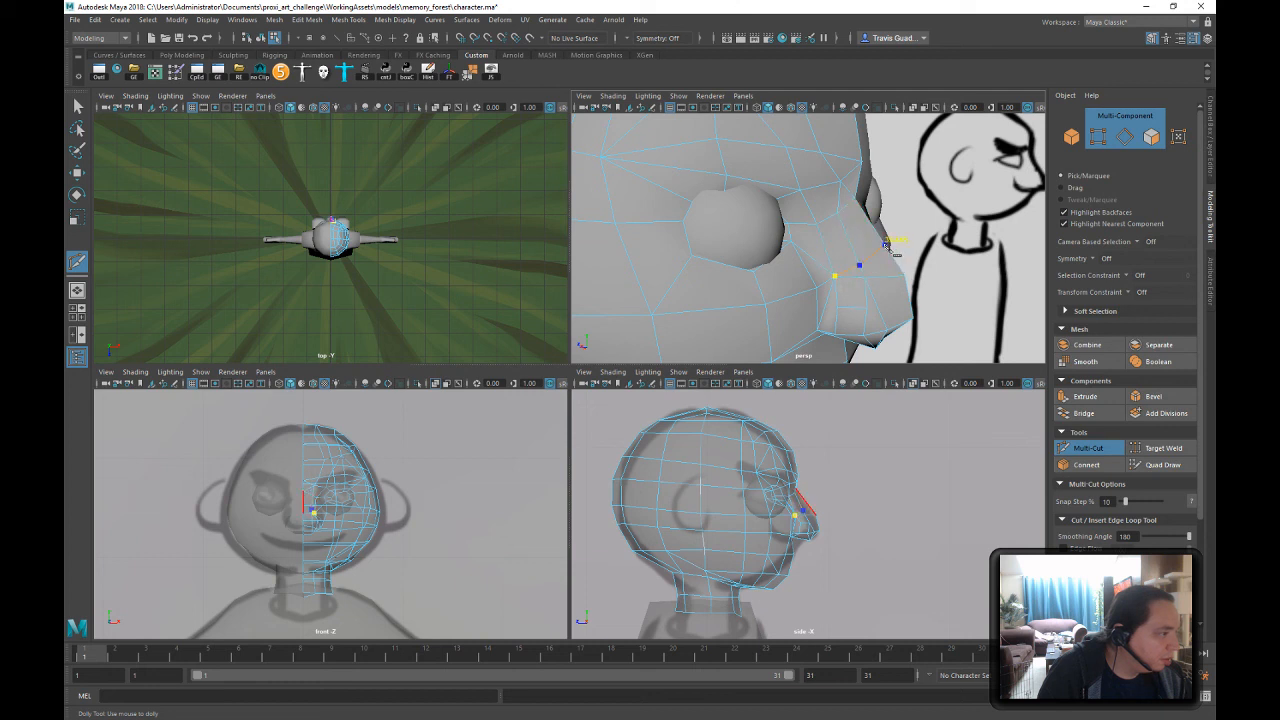
{"action": "left_click_drag", "start_coordinate": [932, 281], "coordinate": [960, 276], "text": "alt"}
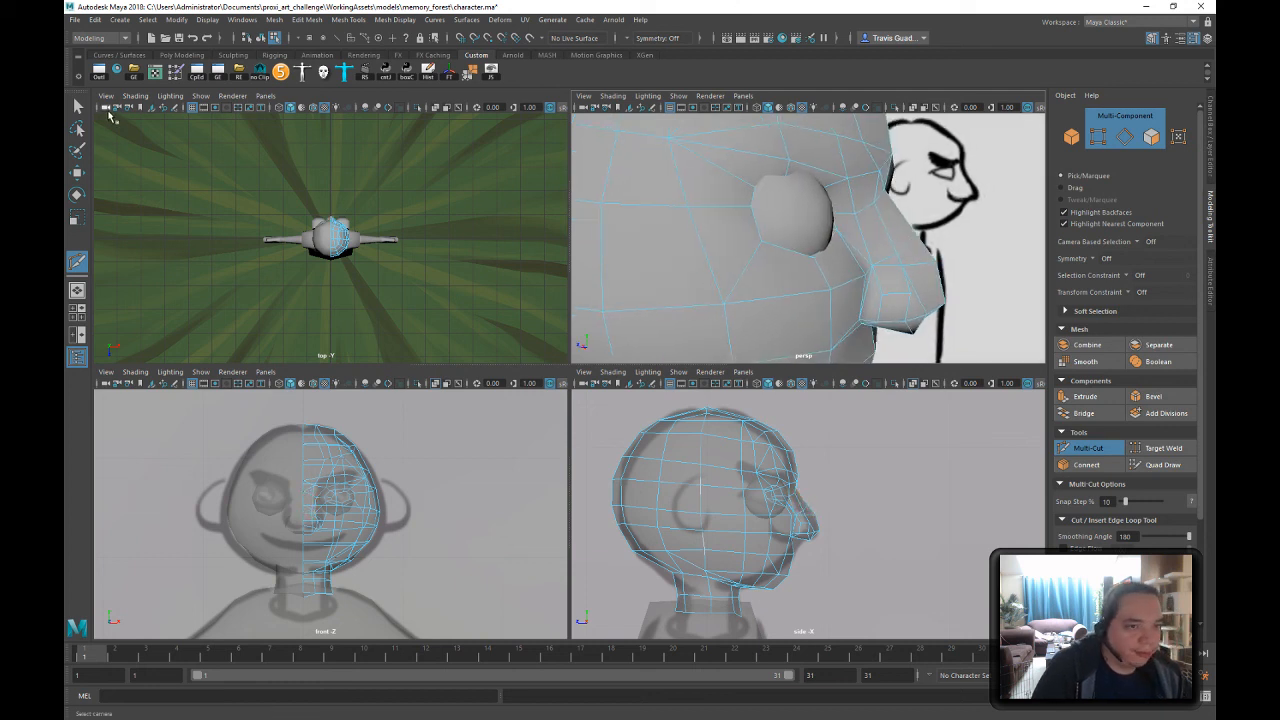
{"action": "key", "text": "q"}
- Adjust the new vertices across the nose bridge, placing the side one at about Z -77
{"action": "right_click_drag", "start_coordinate": [888, 232], "coordinate": [903, 241]}
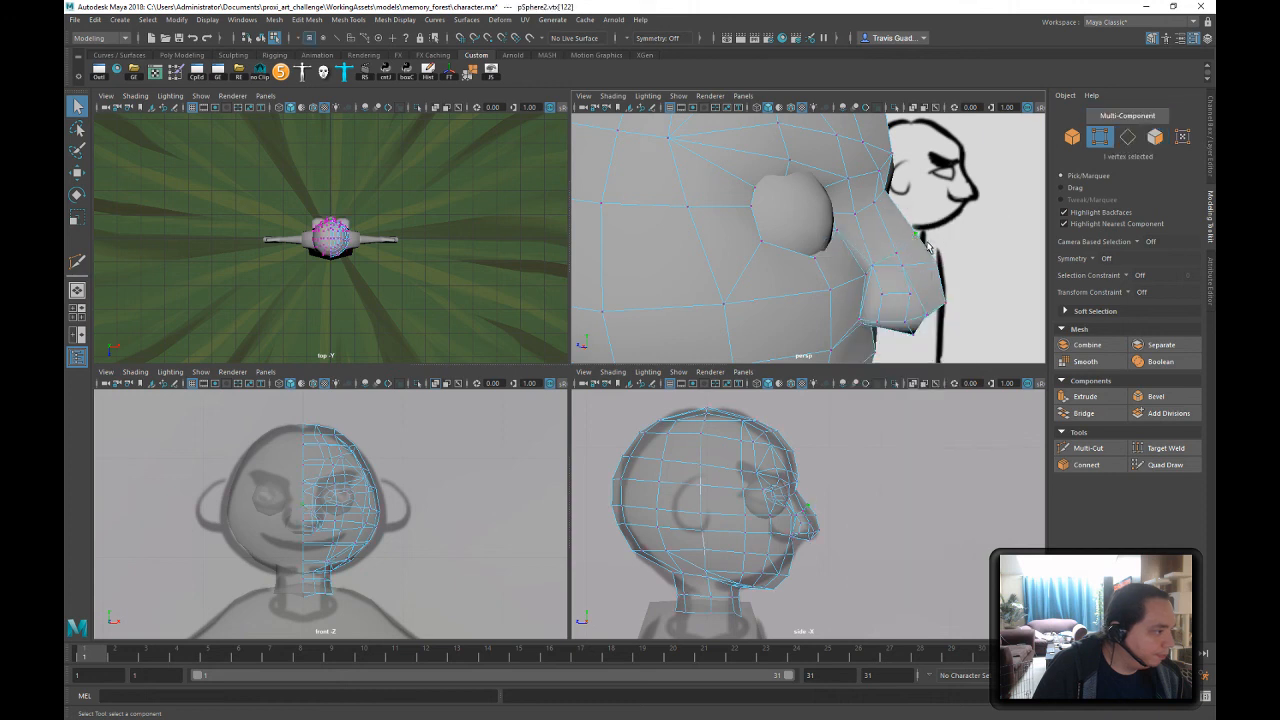
{"action": "key", "text": "w"}
{"action": "mouse_move", "coordinate": [863, 231]}
{"action": "left_mouse_down"}
{"action": "mouse_move", "coordinate": [883, 233]}
{"action": "mouse_move", "coordinate": [897, 257]}
{"action": "mouse_move", "coordinate": [866, 250]}
{"action": "left_mouse_up"}
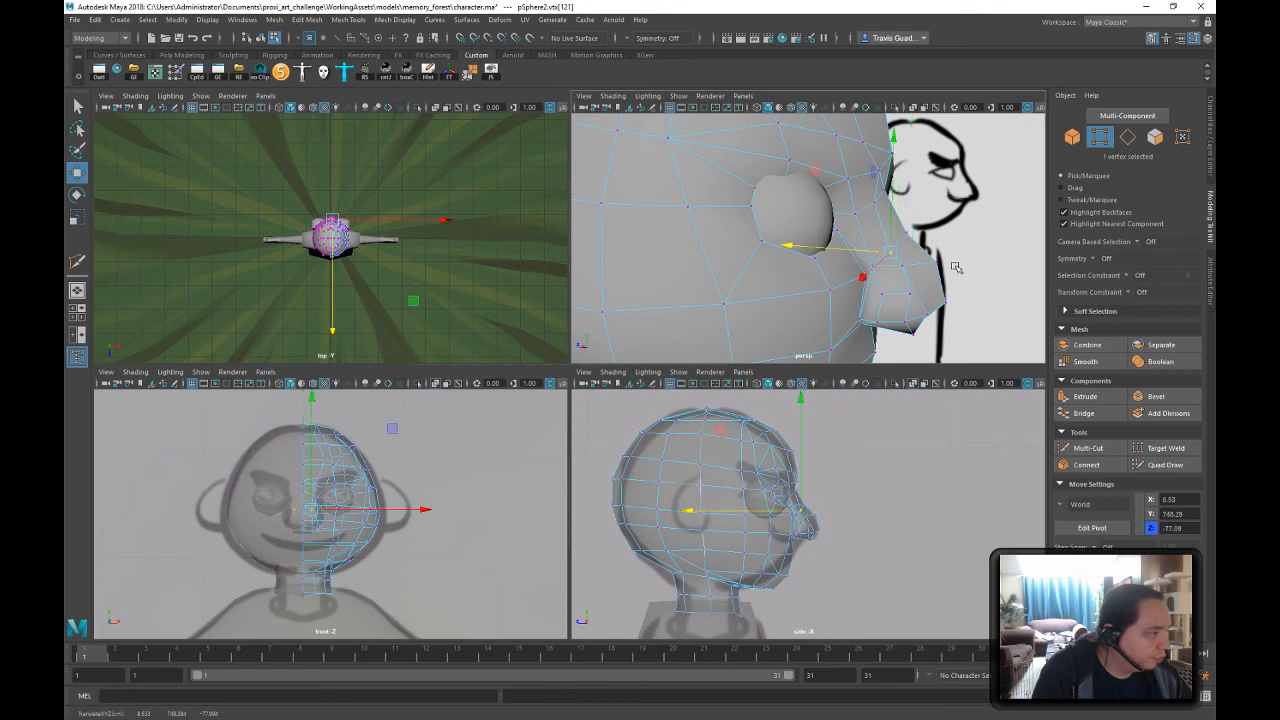
{"action": "mouse_move", "coordinate": [955, 267]}
{"action": "left_mouse_down", "text": "alt"}
{"action": "mouse_move", "coordinate": [974, 256]}
{"action": "mouse_move", "coordinate": [869, 271]}
{"action": "mouse_move", "coordinate": [936, 263]}
{"action": "left_mouse_up", "text": "alt"}
- Reposition the centre vertices on the underside and tip of the nose in the YZ plane
{"action": "left_click", "coordinate": [899, 246]}
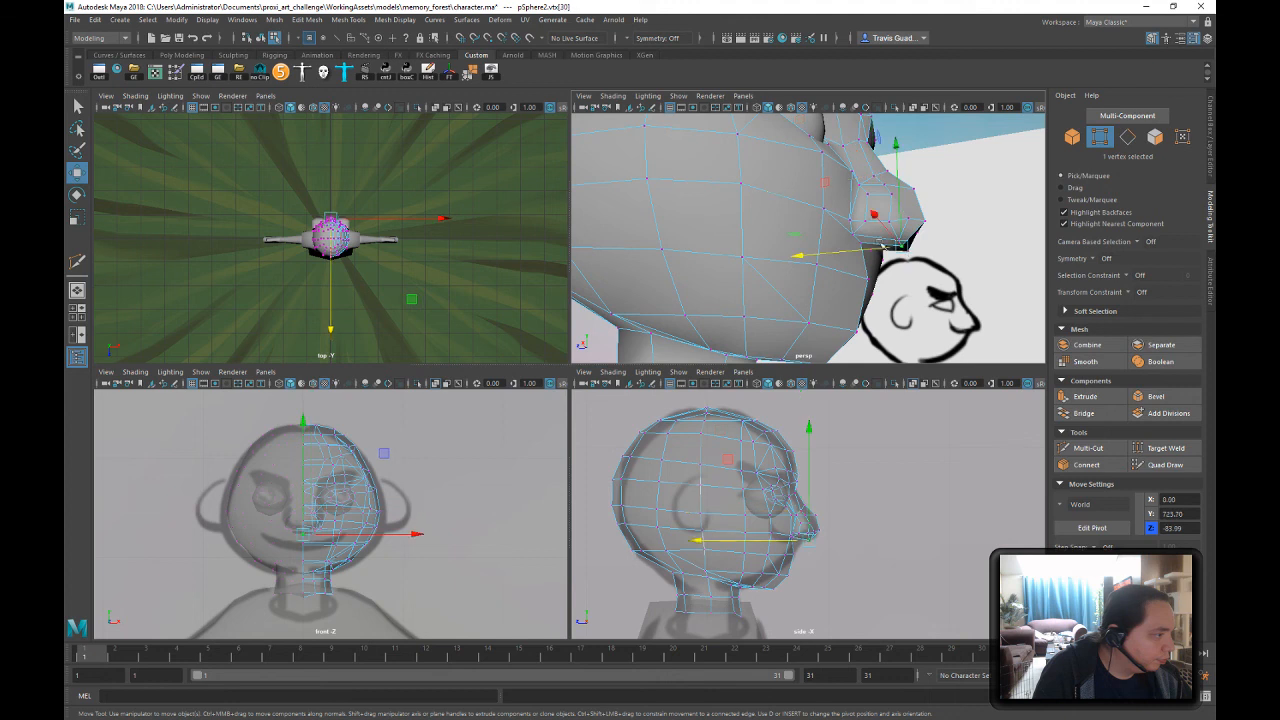
{"action": "left_click_drag", "start_coordinate": [828, 181], "coordinate": [834, 183]}
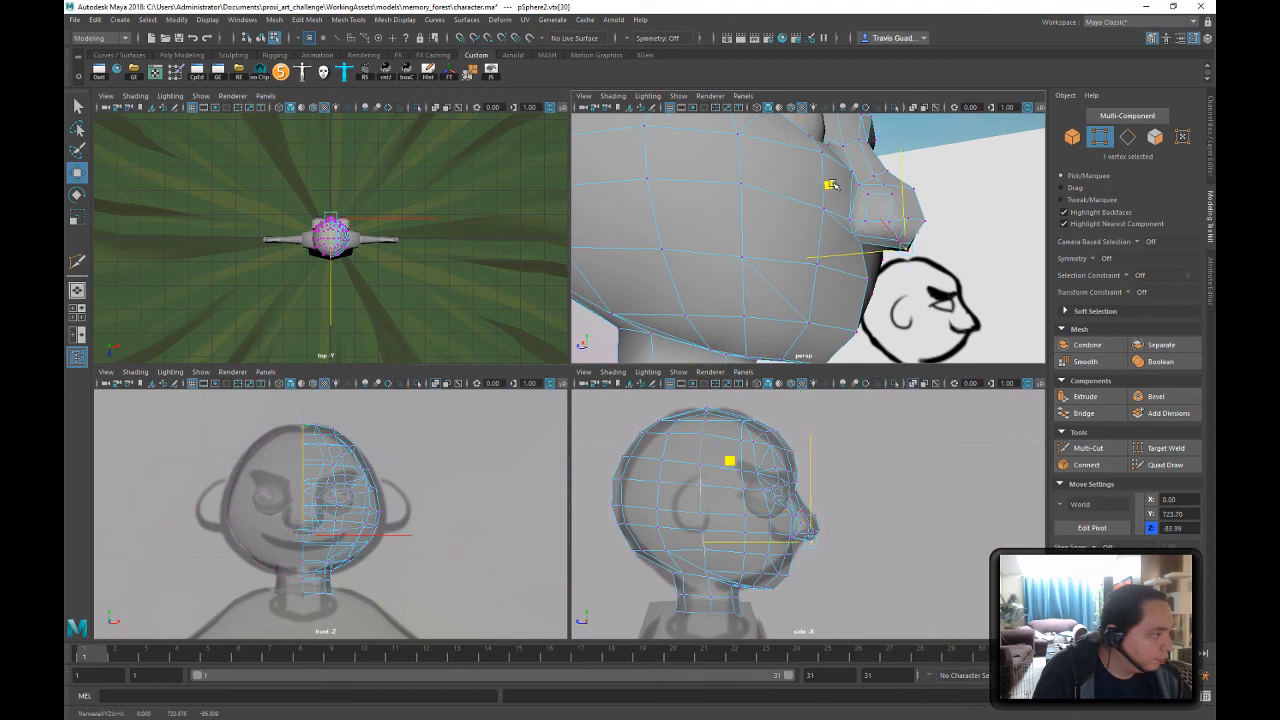
{"action": "left_click", "coordinate": [927, 226]}
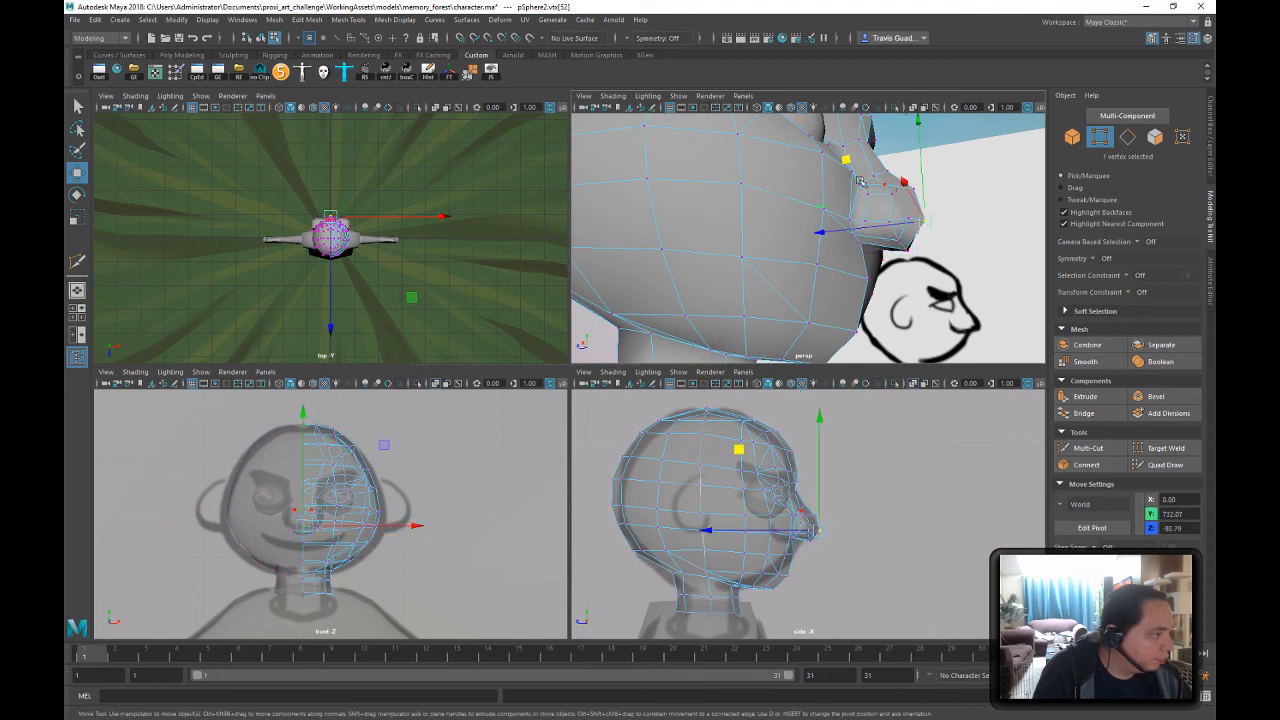
{"action": "left_click_drag", "start_coordinate": [846, 160], "coordinate": [847, 162]}
- Move the vertex beside the nose tip in the YZ plane to about Y 729, Z -88
{"action": "left_click", "coordinate": [889, 214]}
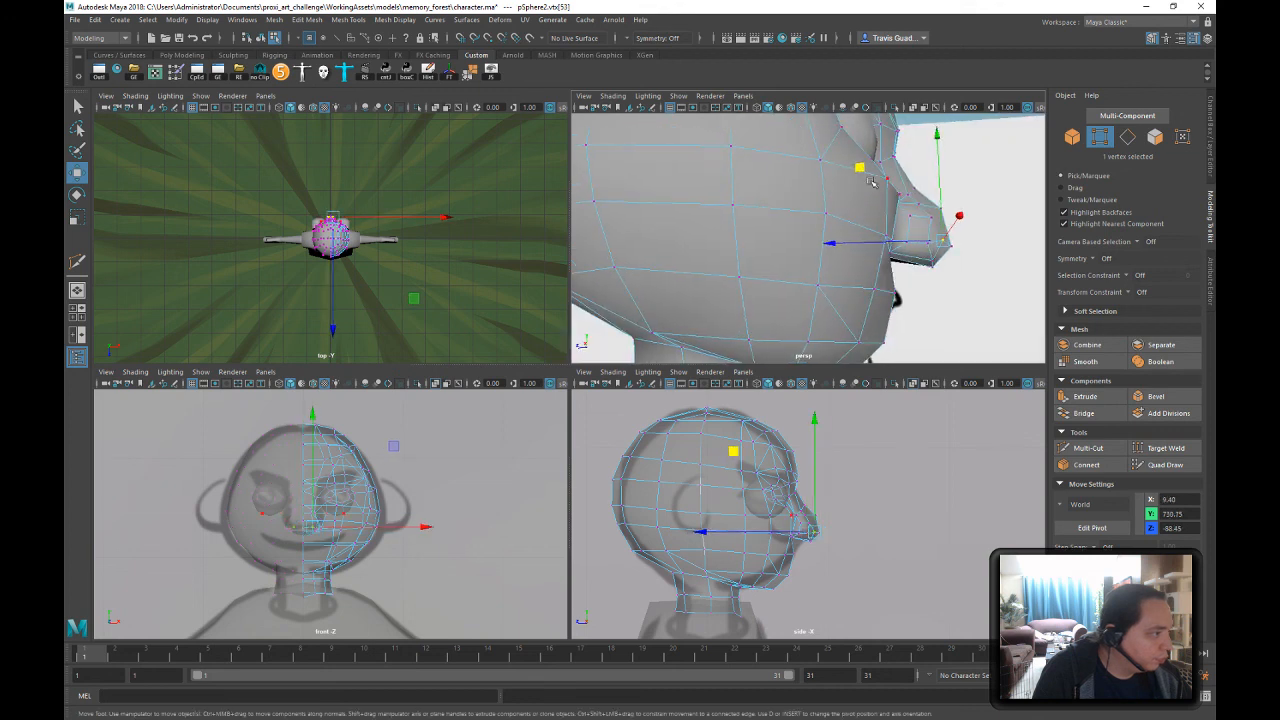
{"action": "middle_click_drag", "start_coordinate": [866, 178], "coordinate": [898, 212]}
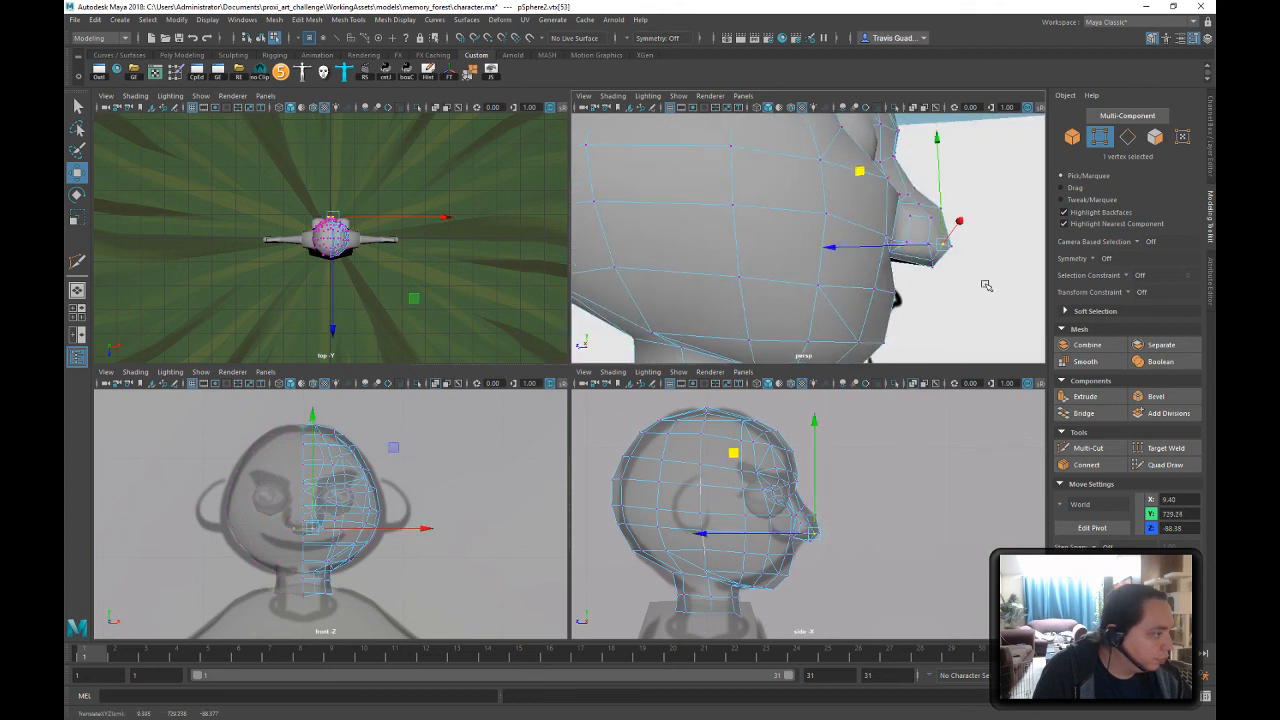
{"action": "left_click_drag", "start_coordinate": [986, 286], "coordinate": [923, 311], "text": "alt"}
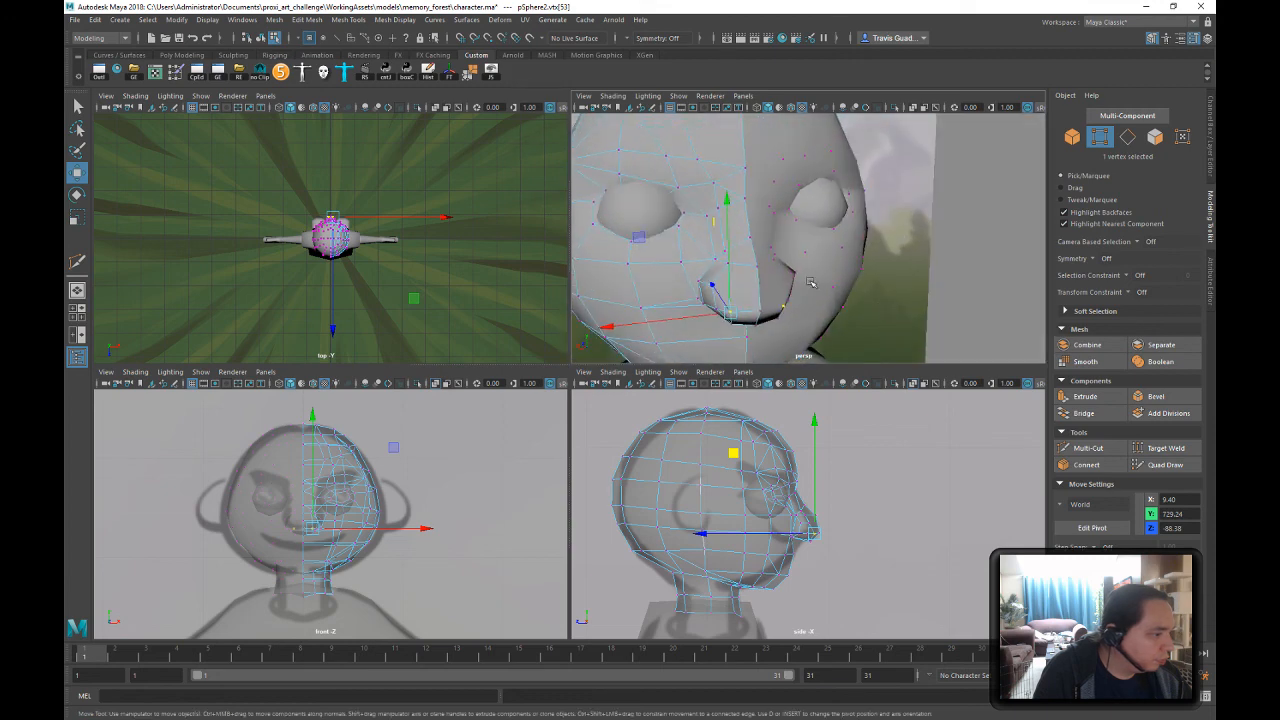
{"action": "scroll", "coordinate": [811, 283], "scroll_direction": "up", "scroll_amount": 5}
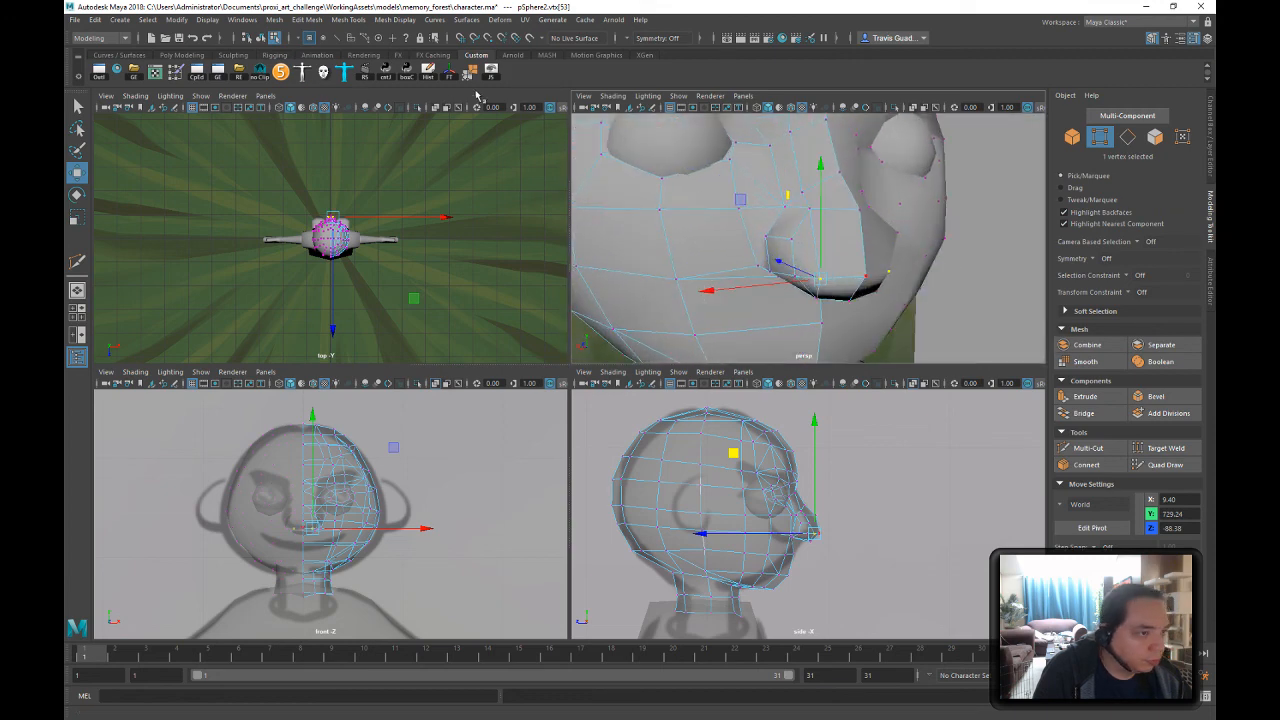
- Cut a new edge across the nose tip with Multi-Cut, from the side of the nose to the centre line
{"action": "left_click", "coordinate": [1088, 448]}
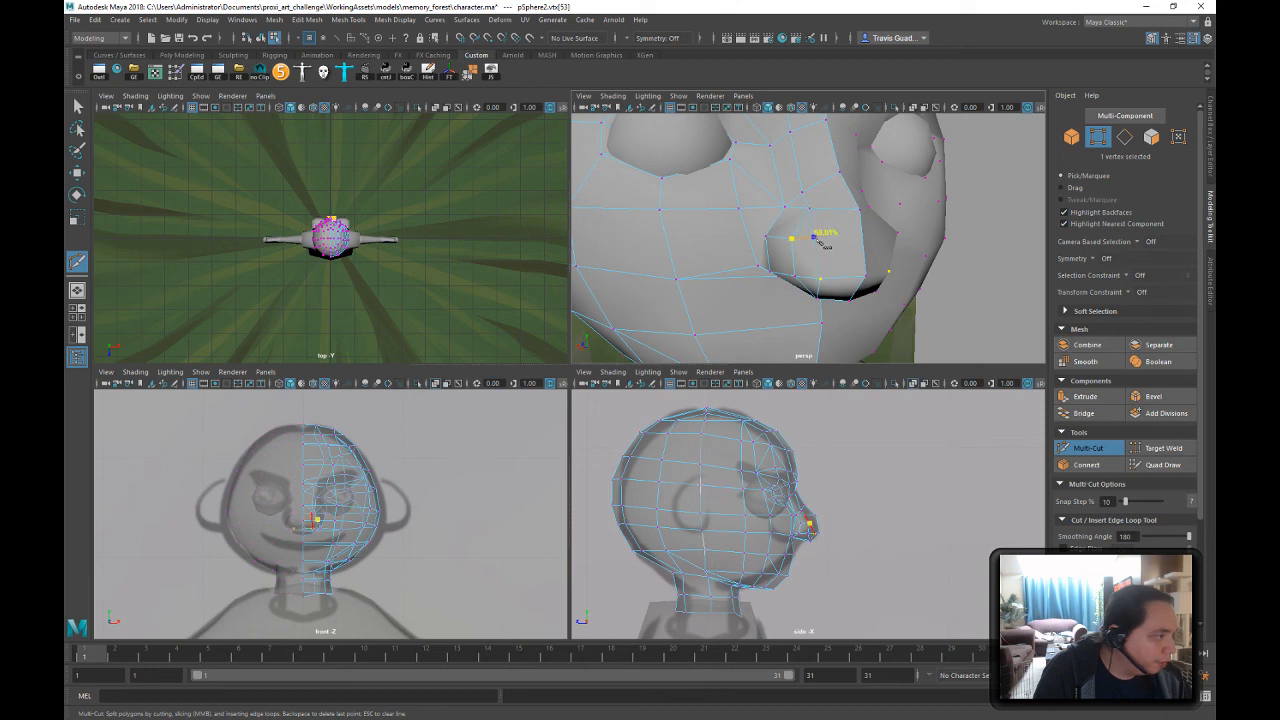
{"action": "left_click_drag", "start_coordinate": [885, 247], "coordinate": [955, 251], "text": "alt"}
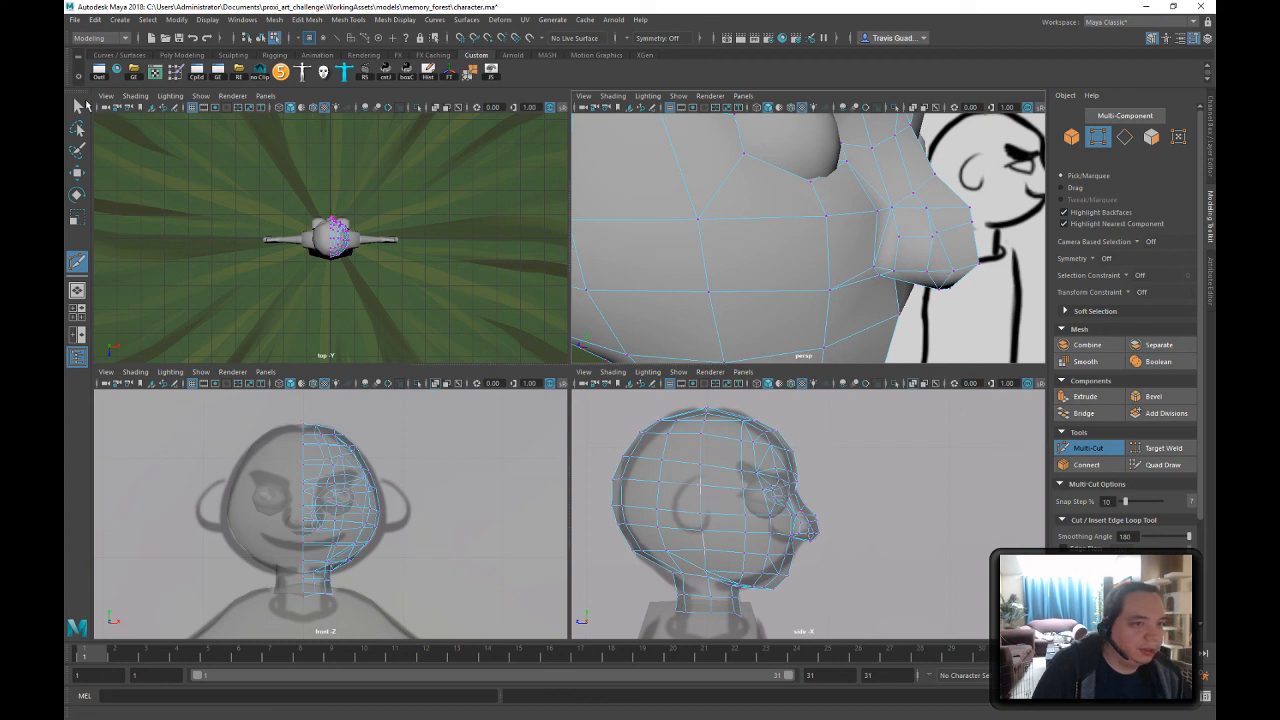
{"action": "key", "text": "q"}
- Adjust the new nose-tip vertices along Z, placing the one beside the centre line at about Z -87.7
{"action": "left_click", "coordinate": [936, 232]}
{"action": "key", "text": "w"}
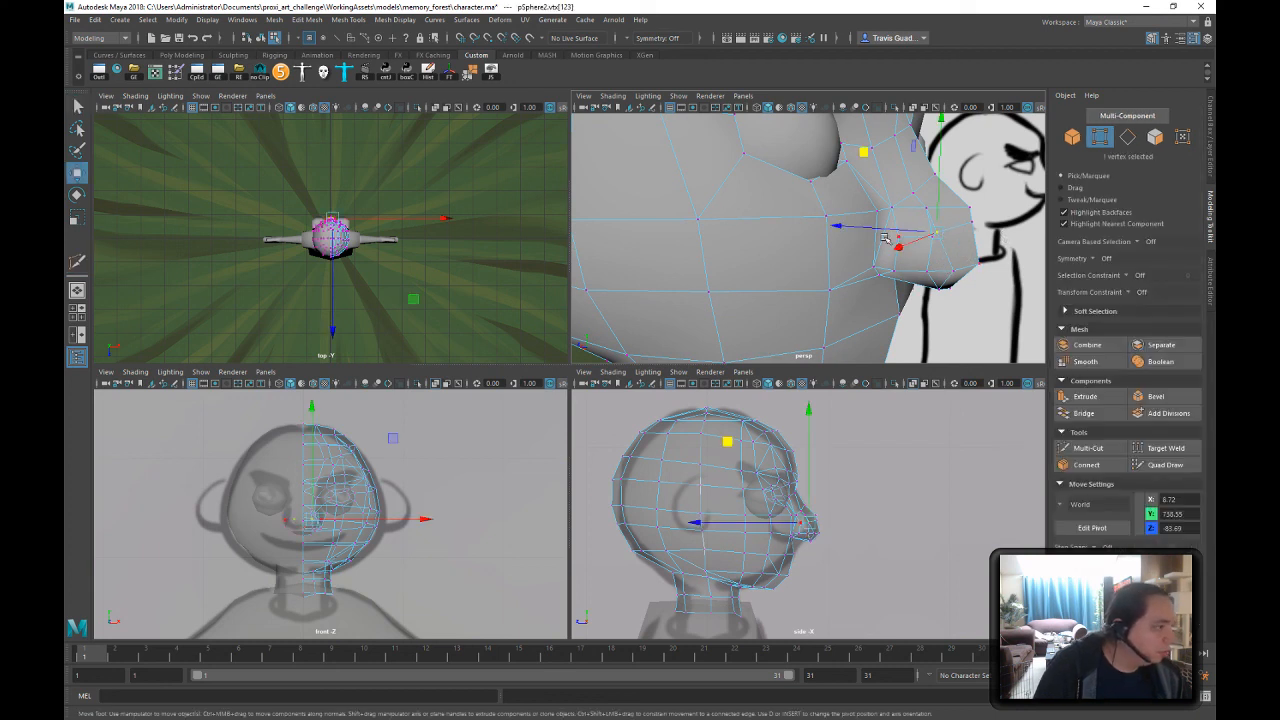
{"action": "left_click_drag", "start_coordinate": [872, 228], "coordinate": [883, 228]}
{"action": "left_click", "coordinate": [970, 218]}
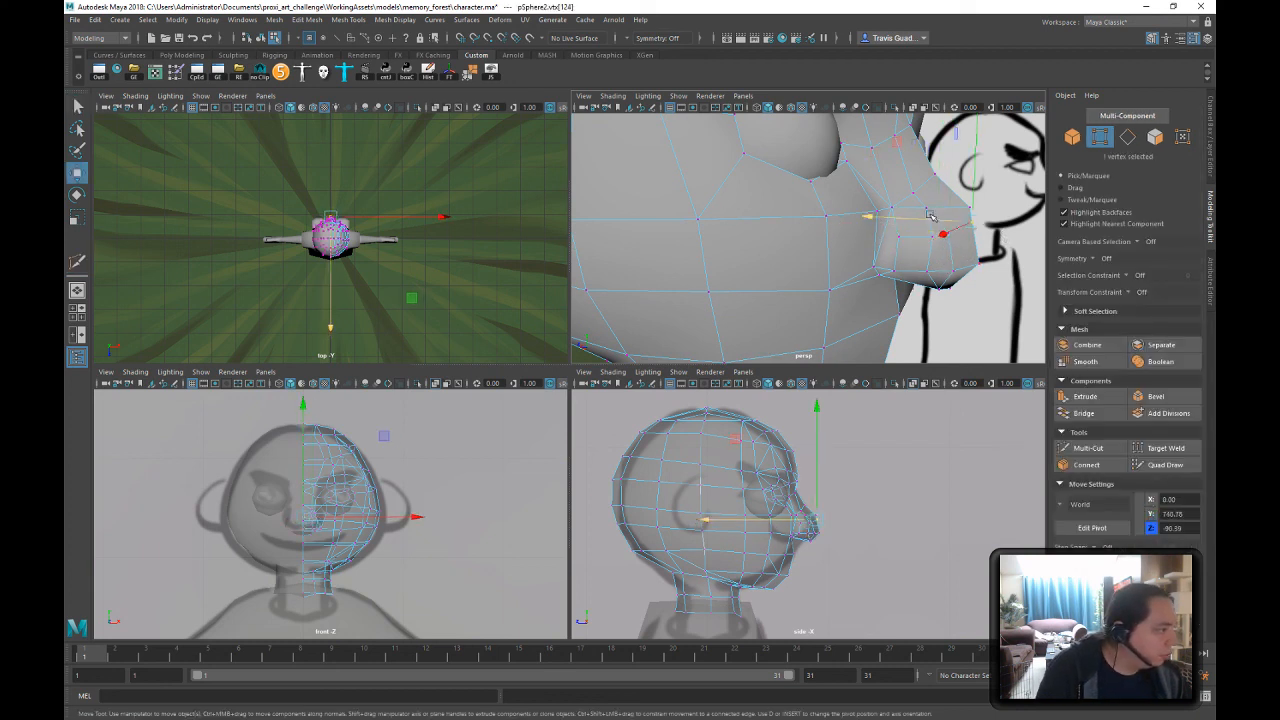
{"action": "left_click_drag", "start_coordinate": [984, 200], "coordinate": [997, 196]}
{"action": "left_click_drag", "start_coordinate": [900, 222], "coordinate": [850, 246]}
{"action": "left_click", "coordinate": [947, 236]}
{"action": "left_click_drag", "start_coordinate": [912, 298], "coordinate": [810, 212], "text": "alt"}
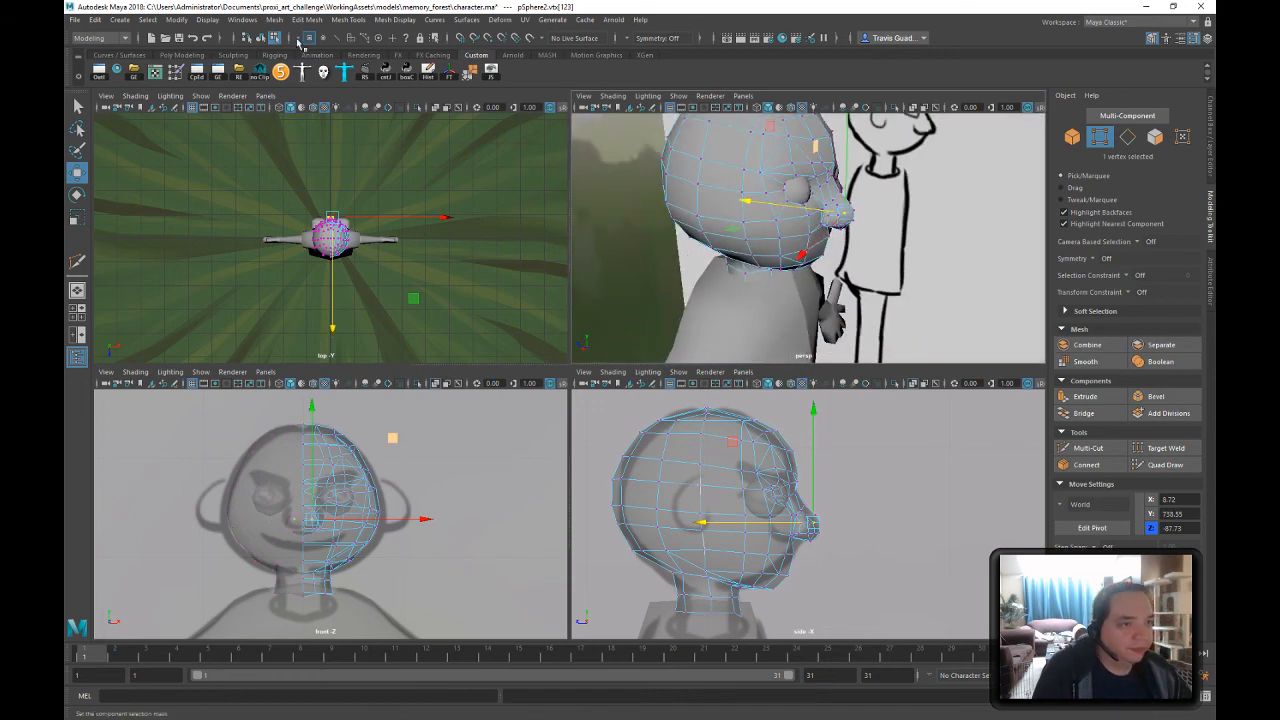
- Leave vertex editing to check the head's profile, then reopen its vertices and reposition one on the side of the nose
{"action": "left_click", "coordinate": [261, 39]}
{"action": "left_click", "coordinate": [978, 262]}
{"action": "left_click_drag", "start_coordinate": [988, 249], "coordinate": [886, 240], "text": "alt"}
{"action": "scroll", "coordinate": [885, 222], "scroll_direction": "down", "scroll_amount": 4}
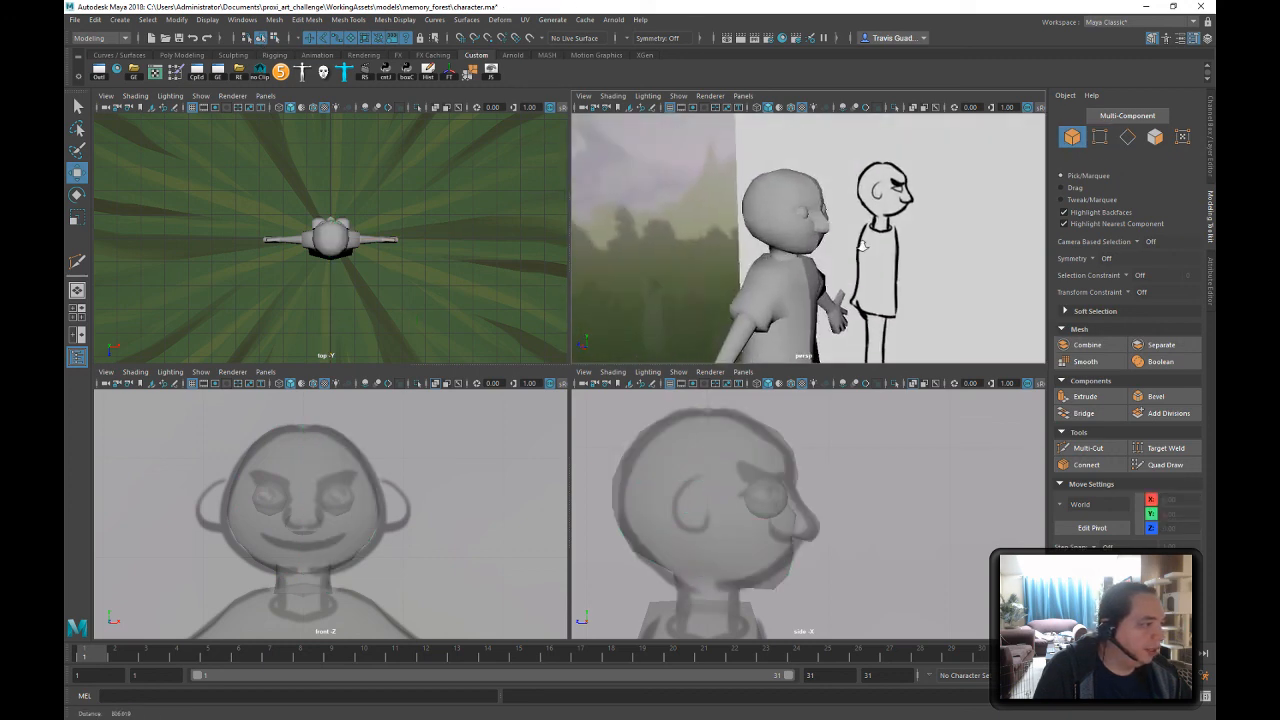
{"action": "scroll", "coordinate": [870, 225], "scroll_direction": "up", "scroll_amount": 5}
{"action": "left_click", "coordinate": [847, 195]}
{"action": "right_click_drag", "start_coordinate": [852, 191], "coordinate": [815, 191]}
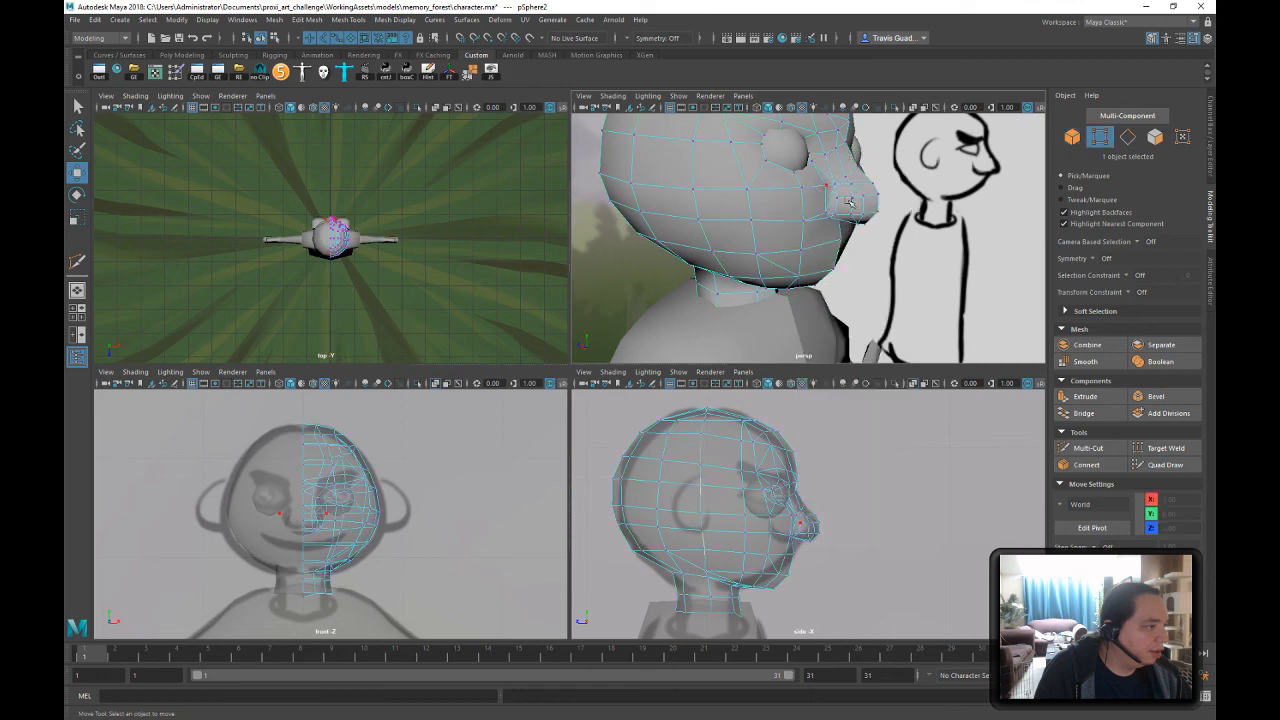
{"action": "left_click_drag", "start_coordinate": [822, 198], "coordinate": [828, 226], "text": "alt"}
{"action": "left_click", "coordinate": [835, 203]}
{"action": "middle_click_drag", "start_coordinate": [843, 224], "coordinate": [805, 193]}
- Move the vertex near the inner corner of the eye along Z to about Z -64
{"action": "mouse_move", "coordinate": [955, 217]}
{"action": "left_mouse_down", "text": "alt"}
{"action": "mouse_move", "coordinate": [929, 257]}
{"action": "mouse_move", "coordinate": [880, 180]}
{"action": "mouse_move", "coordinate": [832, 190]}
{"action": "left_mouse_up", "text": "alt"}
{"action": "left_click", "coordinate": [830, 190]}
{"action": "mouse_move", "coordinate": [787, 171]}
{"action": "middle_mouse_down"}
{"action": "mouse_move", "coordinate": [826, 160]}
{"action": "mouse_move", "coordinate": [797, 164]}
{"action": "middle_mouse_up"}
{"action": "left_click_drag", "start_coordinate": [819, 185], "coordinate": [802, 148], "text": "alt"}
{"action": "middle_click_drag", "start_coordinate": [808, 176], "coordinate": [826, 246], "text": "alt"}
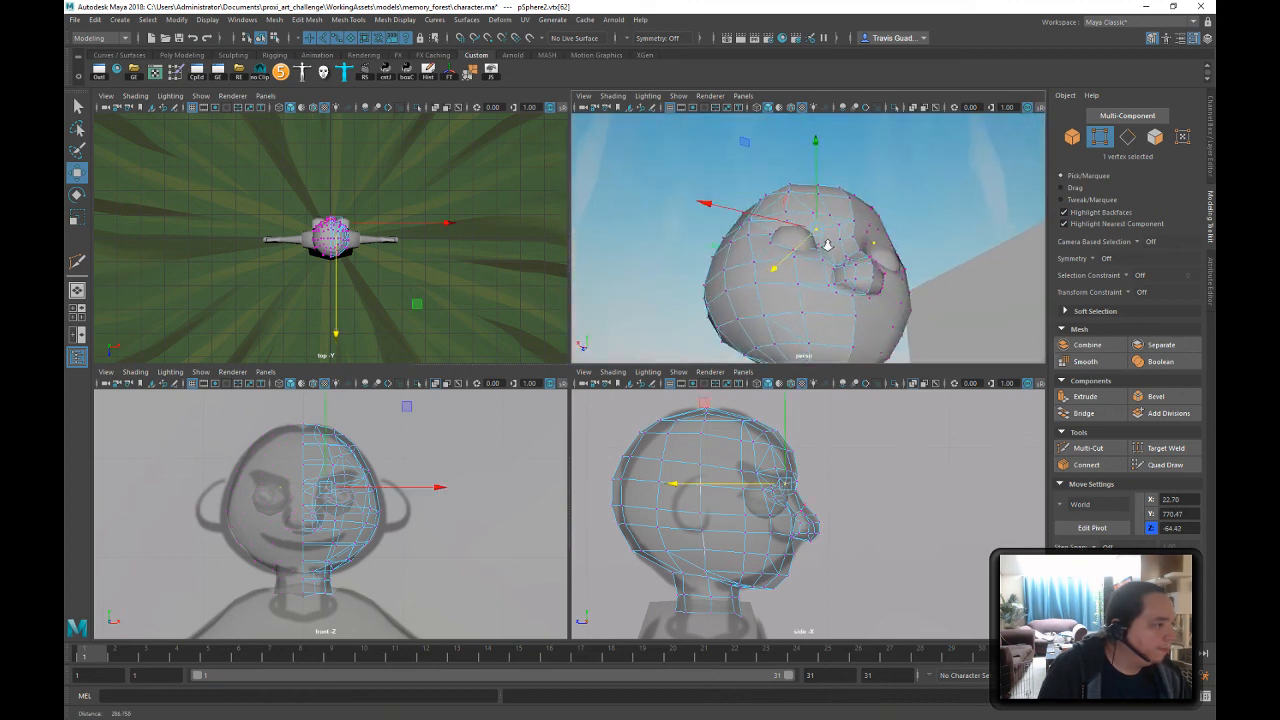
{"action": "right_click_drag", "start_coordinate": [826, 246], "coordinate": [884, 271], "text": "alt"}
- Adjust the vertices down the side of the nose bridge along Z, with the lower one at about Z -72.6
{"action": "left_click", "coordinate": [882, 262]}
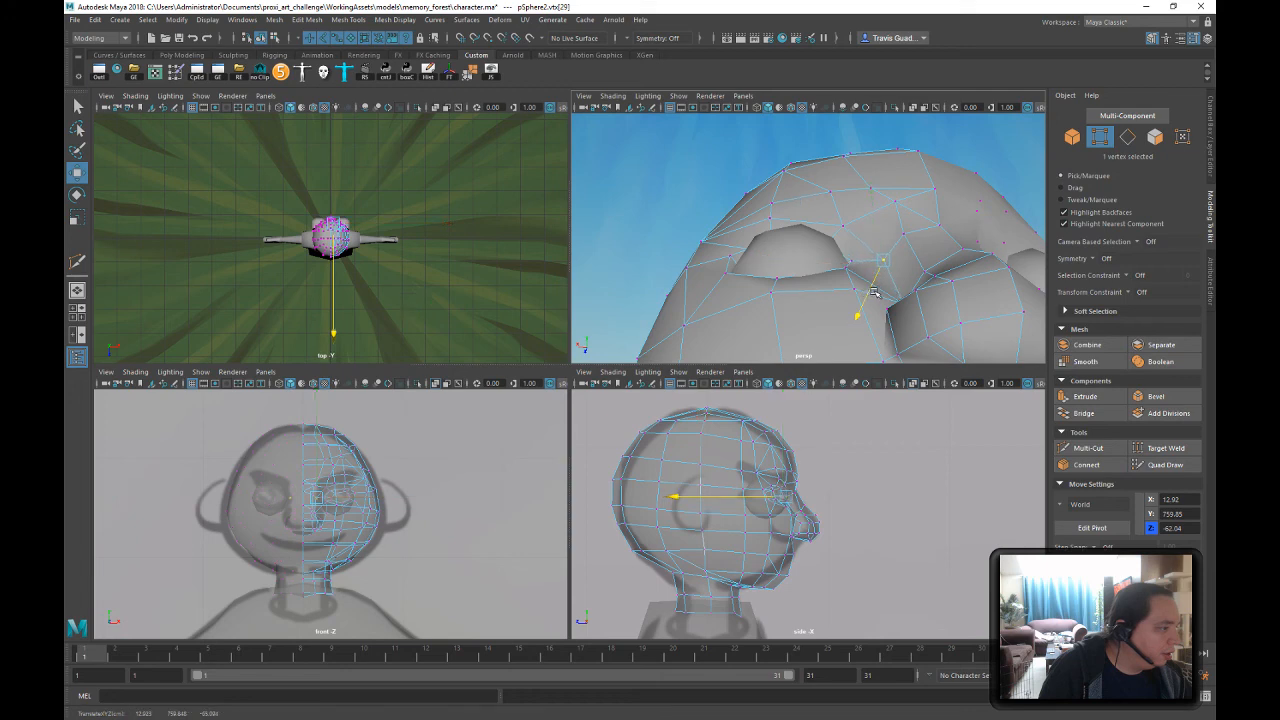
{"action": "left_click_drag", "start_coordinate": [888, 222], "coordinate": [857, 270], "text": "alt"}
{"action": "left_click", "coordinate": [887, 248]}
{"action": "mouse_move", "coordinate": [866, 226]}
{"action": "left_mouse_down", "text": "alt"}
{"action": "mouse_move", "coordinate": [857, 260]}
{"action": "mouse_move", "coordinate": [963, 203]}
{"action": "mouse_move", "coordinate": [885, 214]}
{"action": "left_mouse_up", "text": "alt"}
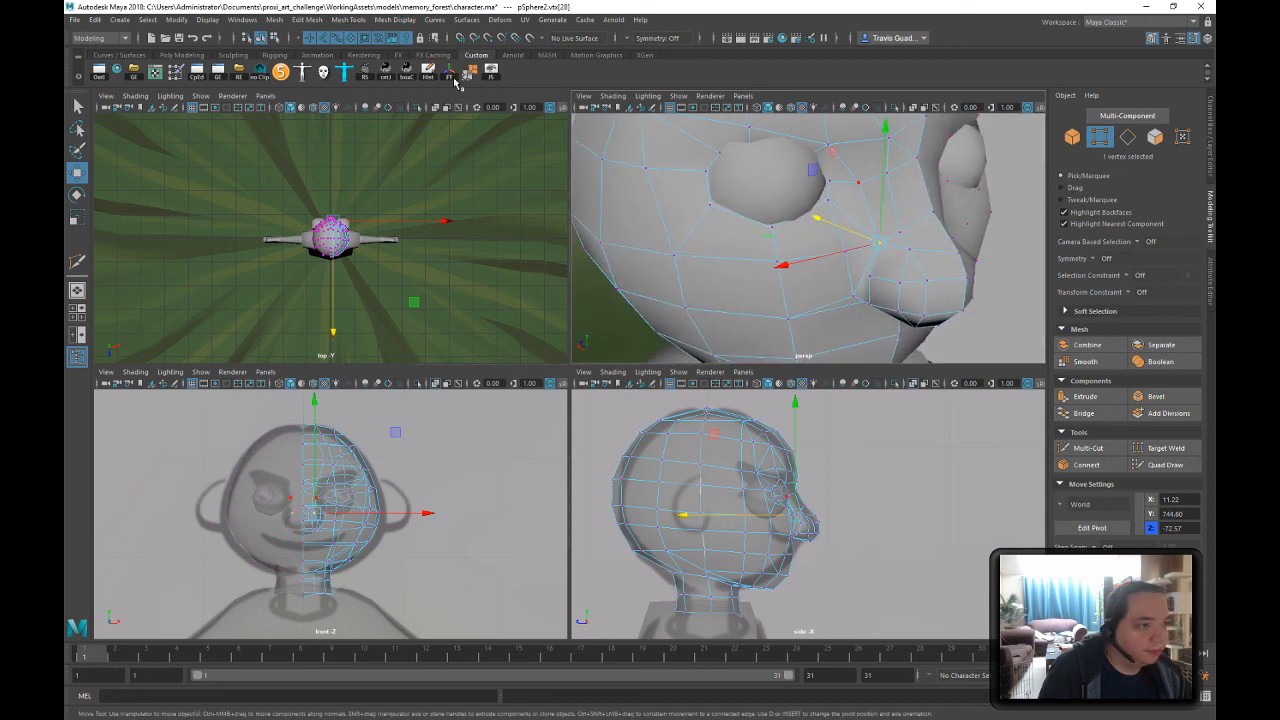
- Cut the faces between the inner corner of the eye and the side of the nose bridge with Multi-Cut
{"action": "left_click", "coordinate": [1088, 448]}
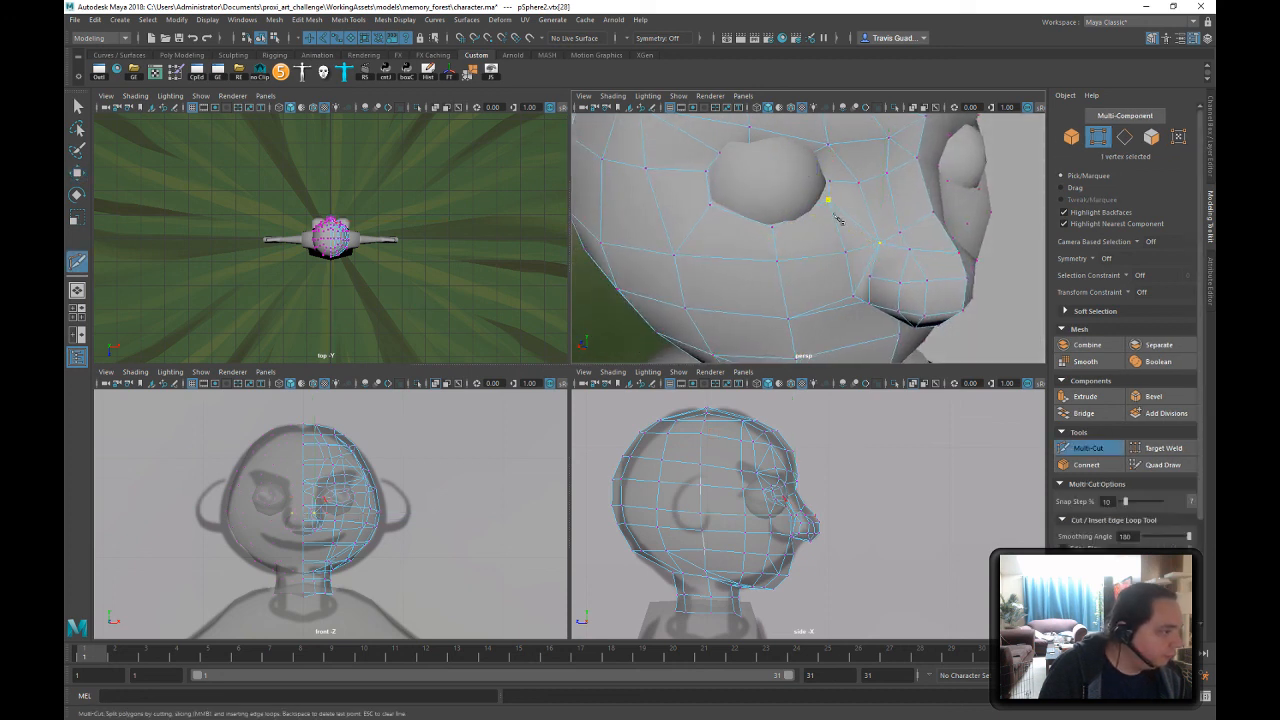
{"action": "left_click_drag", "start_coordinate": [866, 178], "coordinate": [832, 234], "text": "alt"}
{"action": "right_click_drag", "start_coordinate": [832, 234], "coordinate": [840, 203], "text": "alt"}
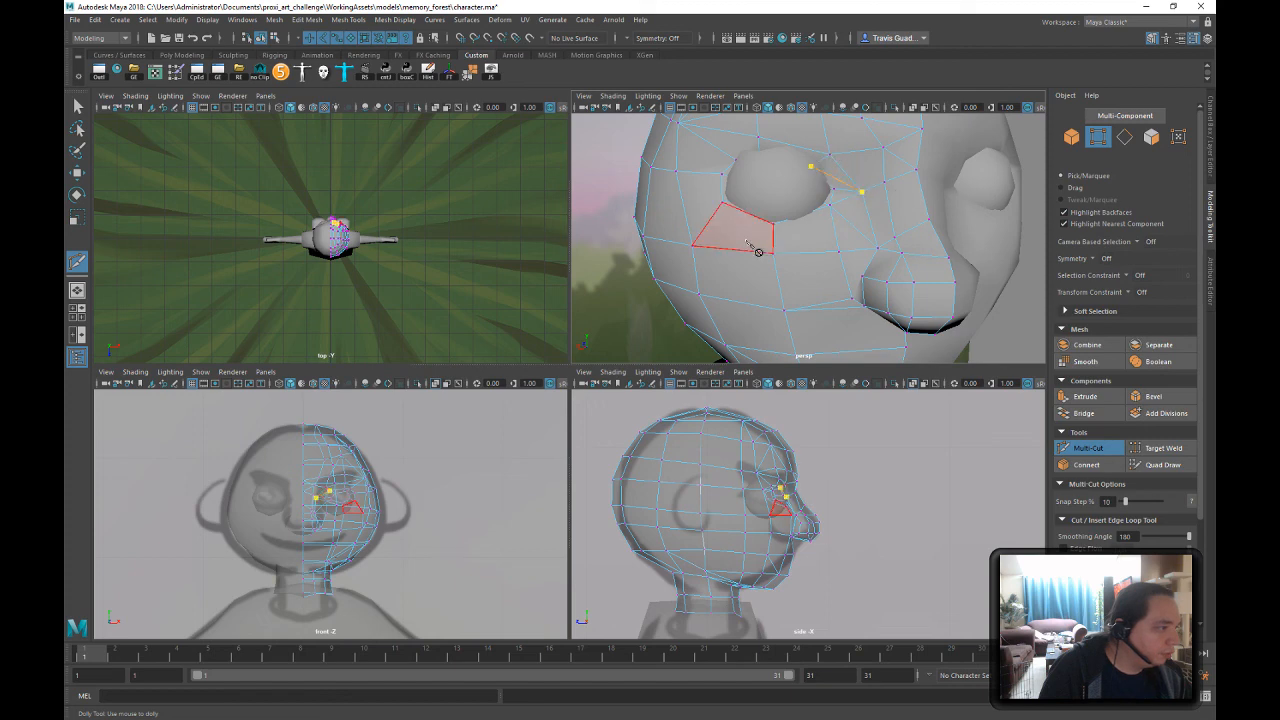
{"action": "left_click_drag", "start_coordinate": [890, 241], "coordinate": [845, 234], "text": "alt"}
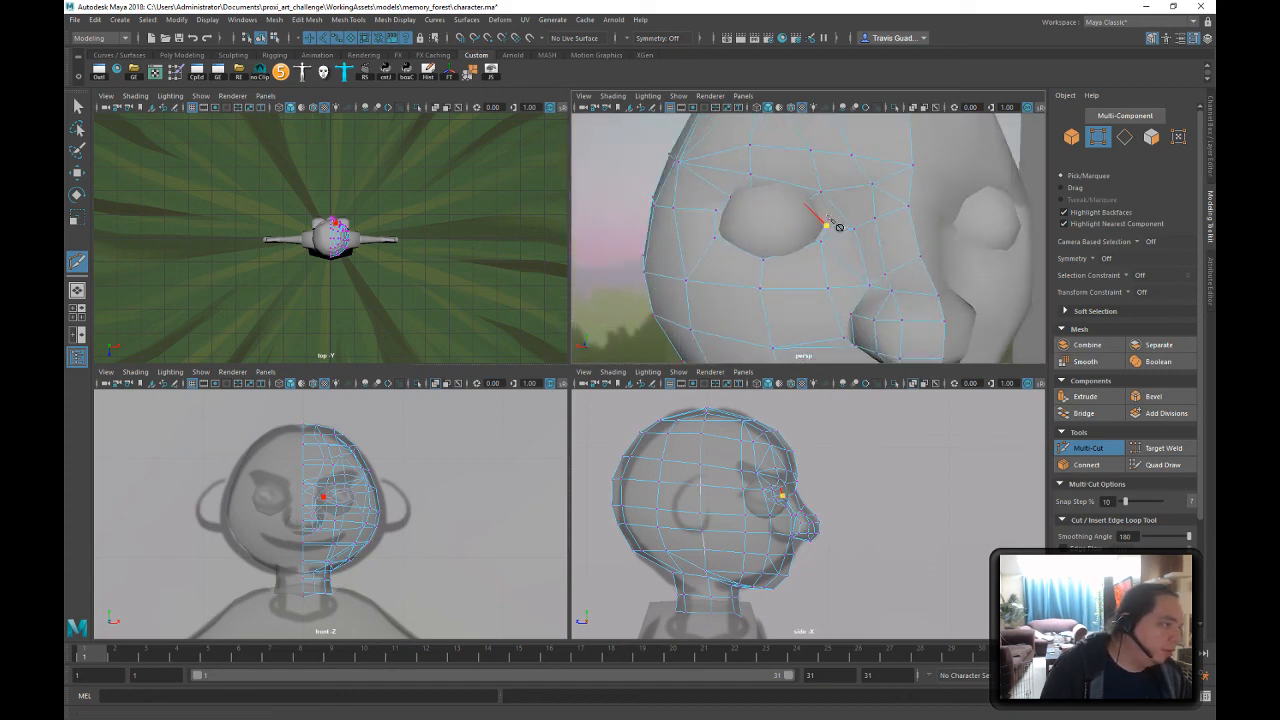
{"action": "mouse_move", "coordinate": [868, 240]}
{"action": "left_mouse_down", "text": "alt"}
{"action": "mouse_move", "coordinate": [765, 236]}
{"action": "mouse_move", "coordinate": [850, 230]}
{"action": "left_mouse_up", "text": "alt"}
{"action": "right_click_drag", "start_coordinate": [850, 230], "coordinate": [622, 140], "text": "alt"}
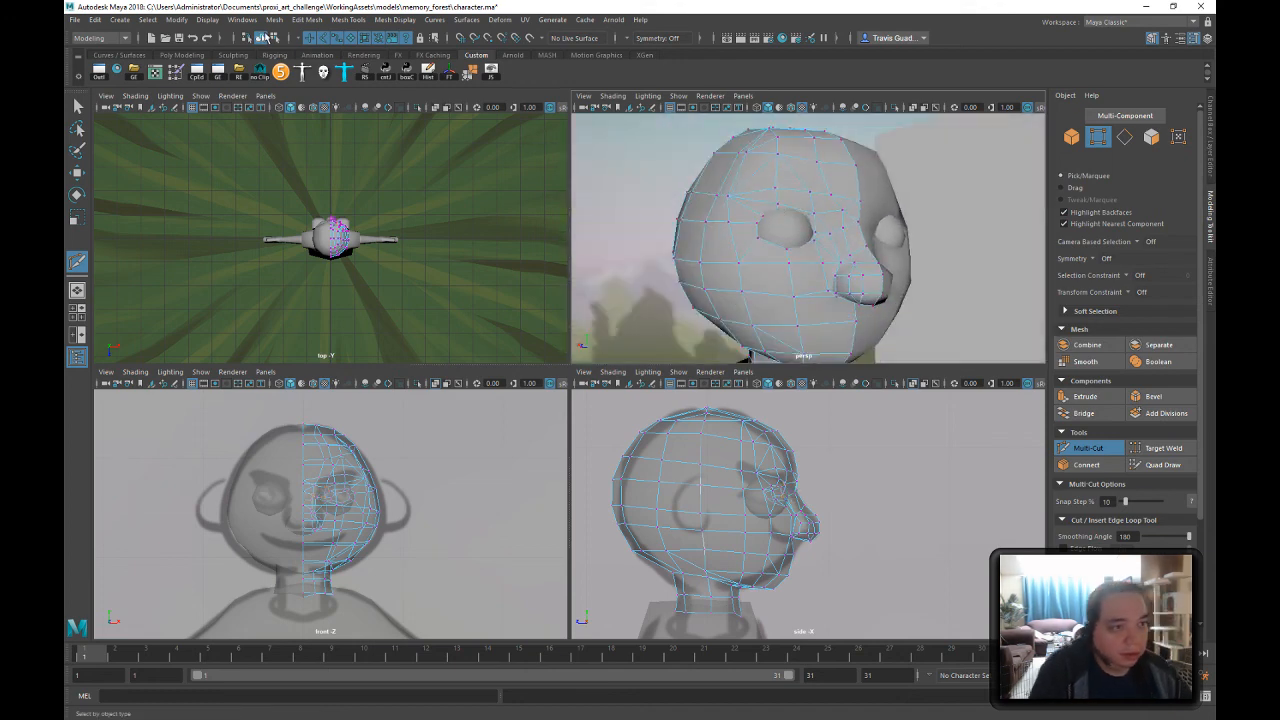
- Return to object mode, deselect the head and examine its shape from the front and side
{"action": "left_click", "coordinate": [262, 37]}
{"action": "left_click", "coordinate": [78, 105]}
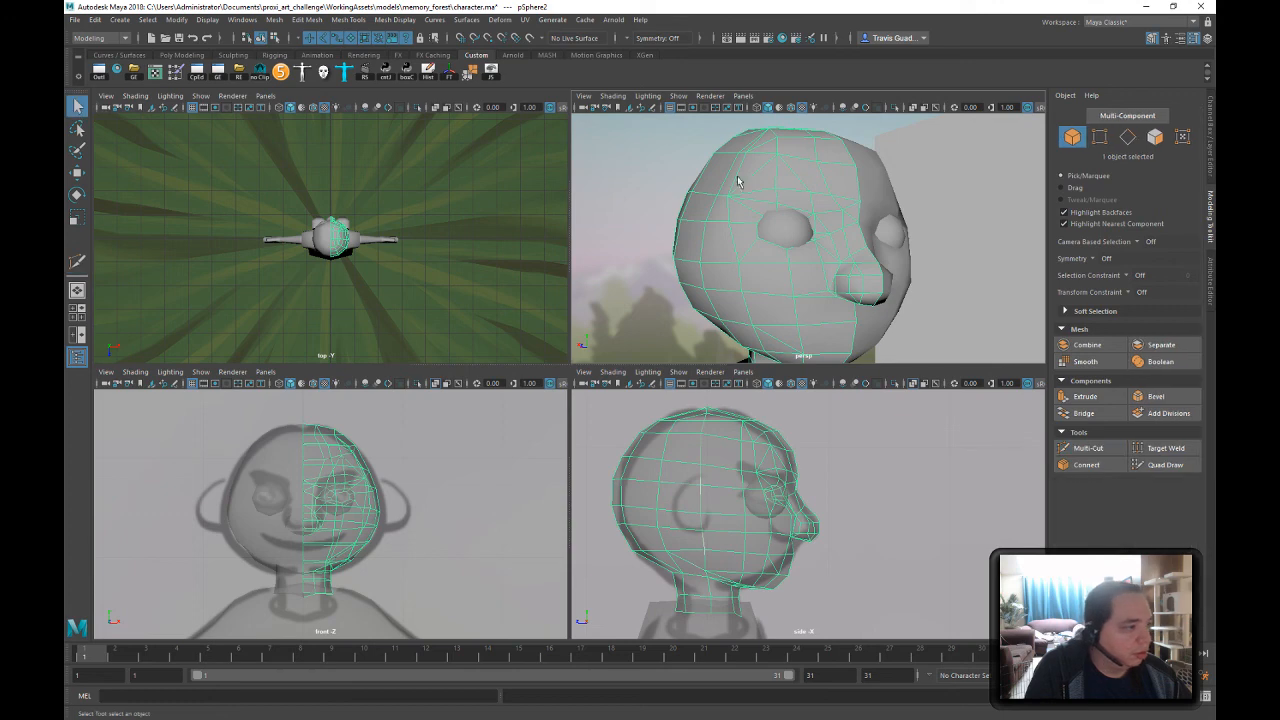
{"action": "left_click", "coordinate": [692, 162]}
{"action": "right_click_drag", "start_coordinate": [835, 193], "coordinate": [823, 223], "text": "alt"}
{"action": "left_click_drag", "start_coordinate": [823, 223], "coordinate": [895, 251], "text": "alt"}
{"action": "right_click_drag", "start_coordinate": [895, 251], "coordinate": [802, 208], "text": "alt"}
{"action": "mouse_move", "coordinate": [802, 208]}
{"action": "left_mouse_down", "text": "alt"}
{"action": "mouse_move", "coordinate": [793, 223]}
{"action": "mouse_move", "coordinate": [629, 189]}
{"action": "mouse_move", "coordinate": [763, 211]}
{"action": "mouse_move", "coordinate": [814, 194]}
{"action": "left_mouse_up", "text": "alt"}
{"action": "right_click_drag", "start_coordinate": [814, 194], "coordinate": [1012, 283], "text": "alt"}
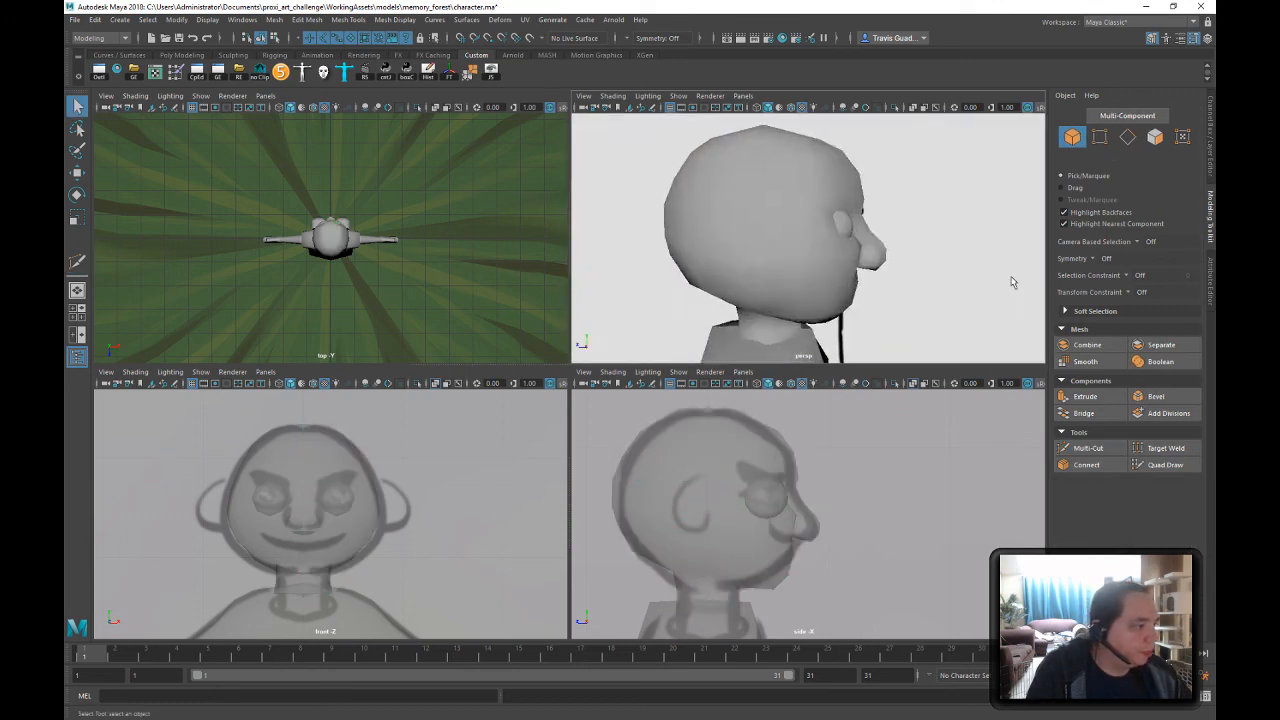
{"action": "left_click_drag", "start_coordinate": [1012, 283], "coordinate": [838, 192], "text": "alt"}
- Edit the head's vertices and raise the temple vertices beside the brow to about Y 785.5
{"action": "left_click", "coordinate": [895, 197]}
{"action": "right_click_drag", "start_coordinate": [826, 192], "coordinate": [772, 192]}
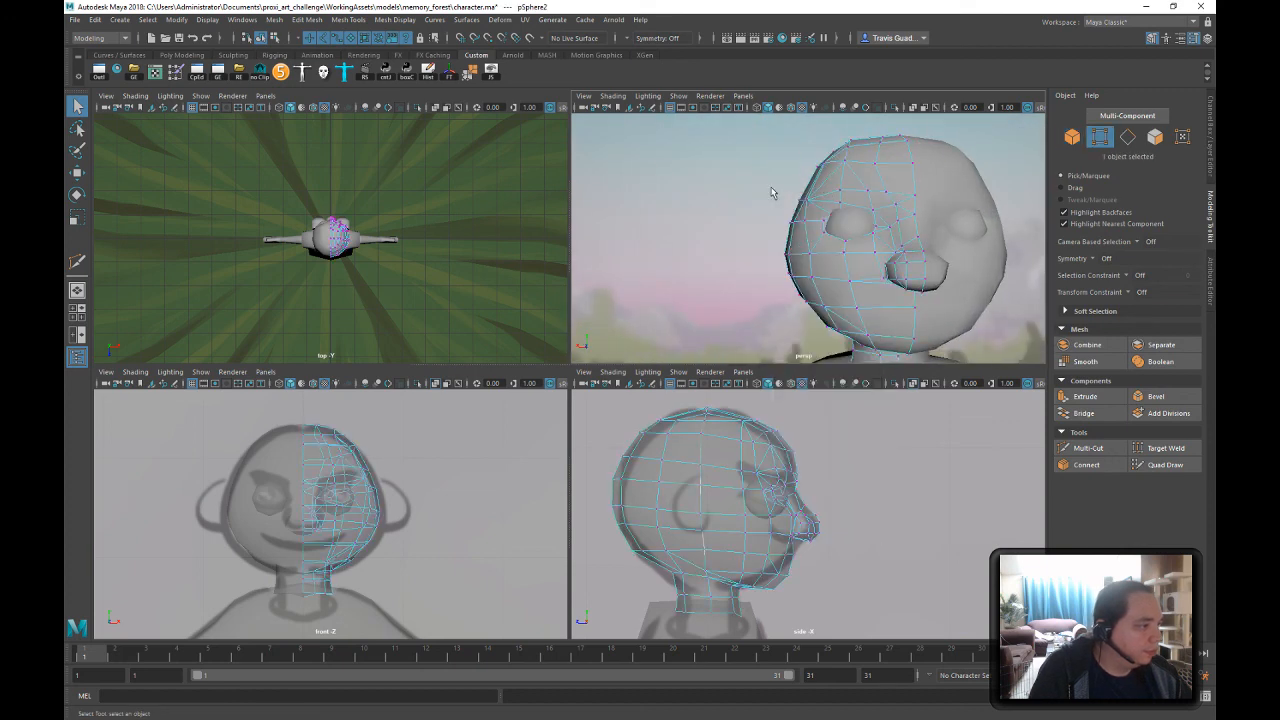
{"action": "left_click_drag", "start_coordinate": [825, 226], "coordinate": [800, 204], "text": "alt"}
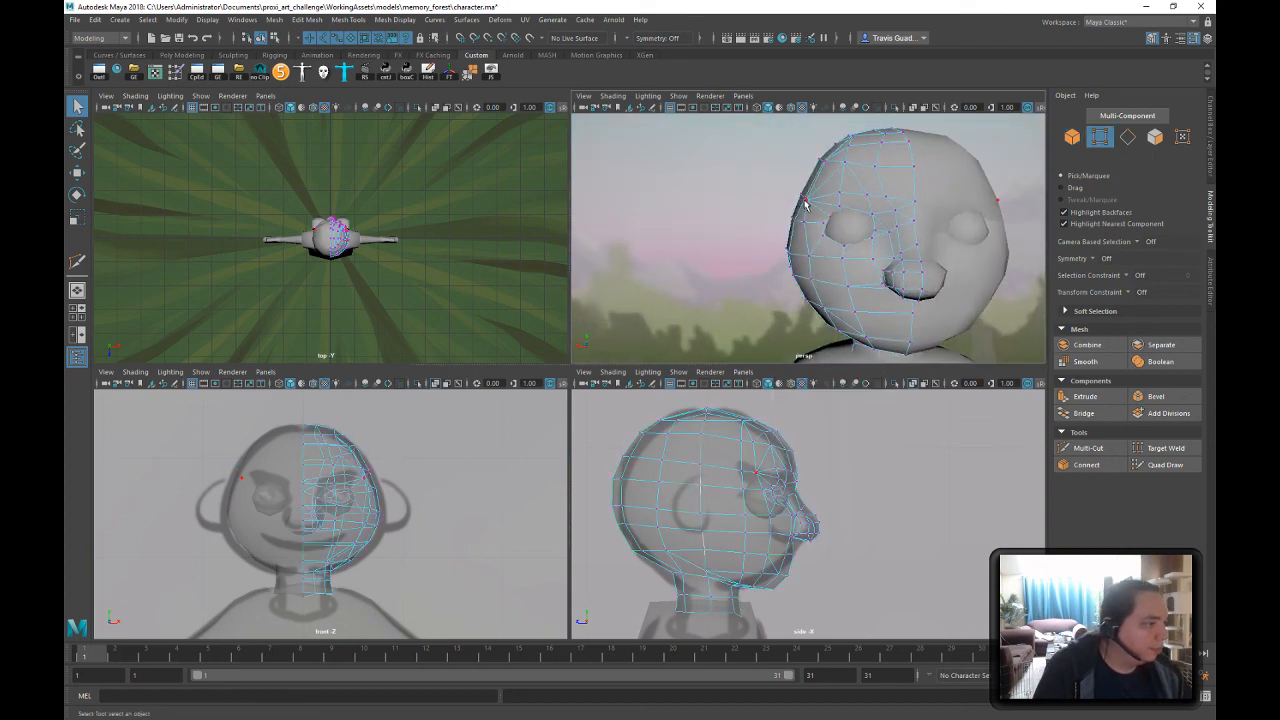
{"action": "key", "text": "w"}
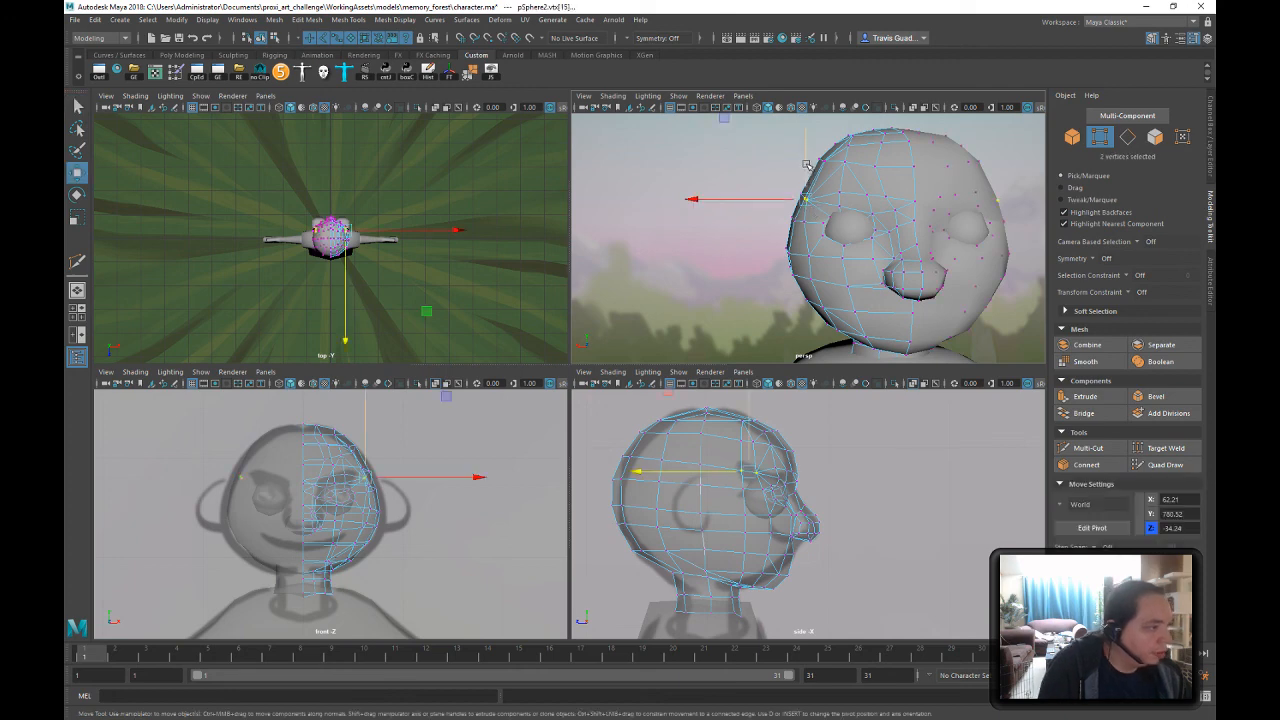
{"action": "left_click_drag", "start_coordinate": [806, 178], "coordinate": [834, 152]}
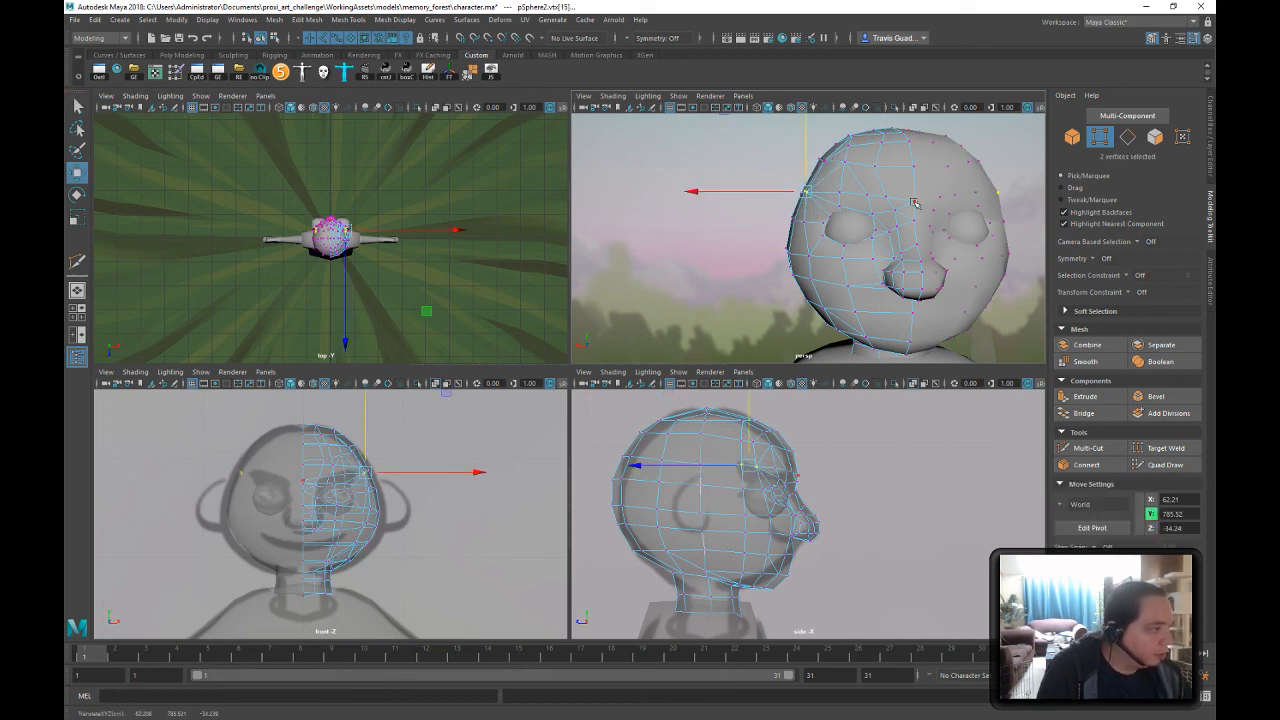
- Adjust the vertices on the side of the head behind the eye, shifting the upper two along Z to about Z -28
{"action": "left_click_drag", "start_coordinate": [859, 200], "coordinate": [860, 226], "text": "alt"}
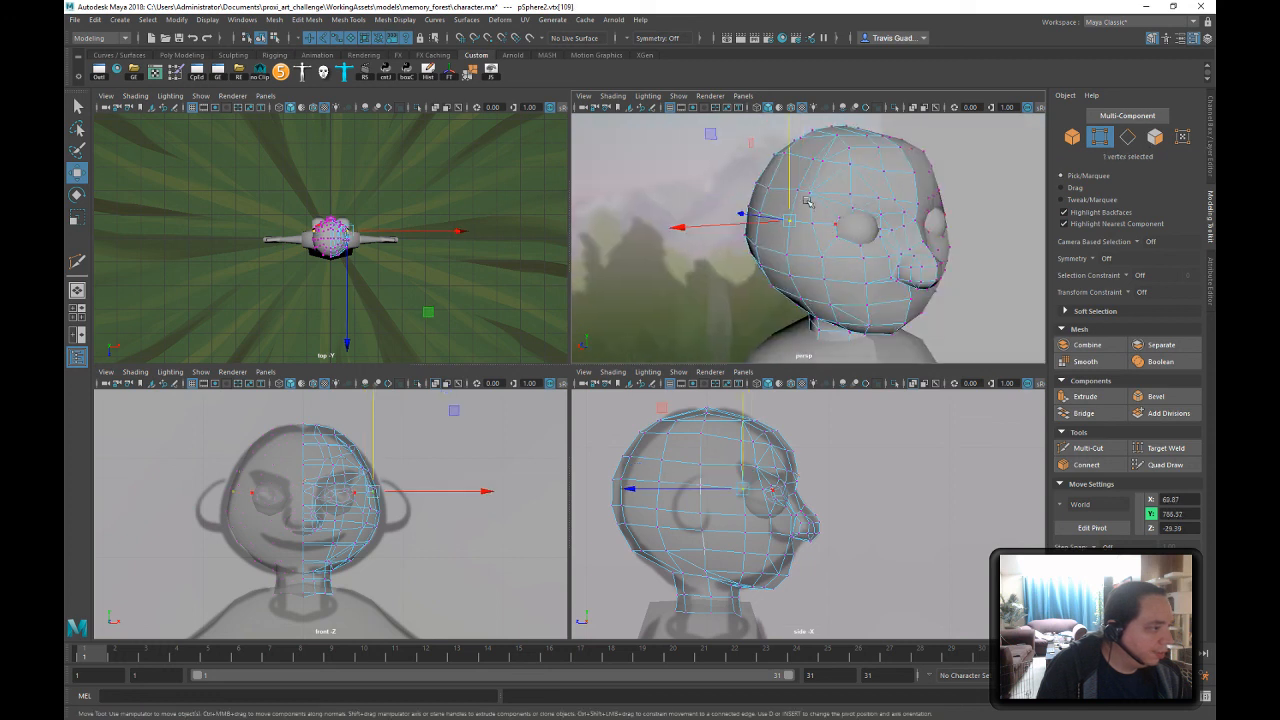
{"action": "left_click", "coordinate": [805, 210]}
{"action": "left_click_drag", "start_coordinate": [755, 203], "coordinate": [929, 164], "text": "alt"}
{"action": "left_click", "coordinate": [753, 193]}
{"action": "left_click_drag", "start_coordinate": [741, 168], "coordinate": [719, 206]}
{"action": "left_click", "coordinate": [793, 190]}
{"action": "left_click", "coordinate": [796, 220], "text": "shift"}
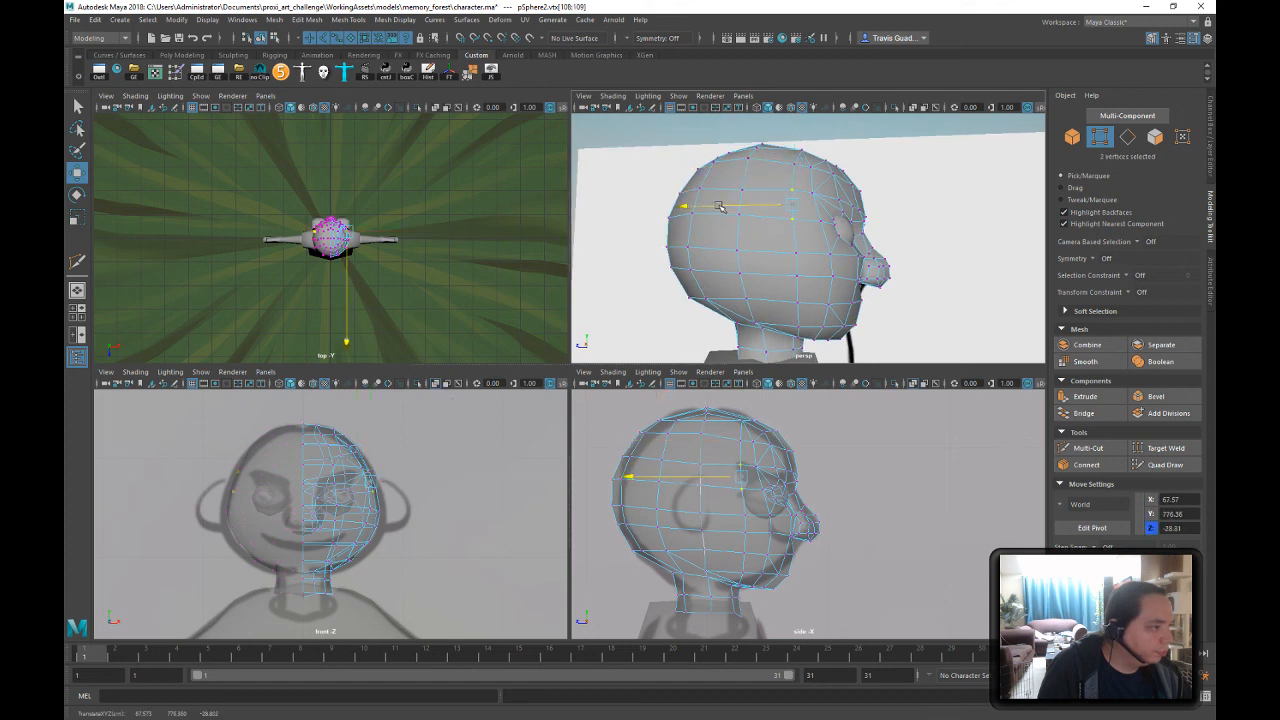
- Shift the vertices down the cheek and jaw behind the eye along Z, one row at a time
{"action": "left_click", "coordinate": [793, 253]}
{"action": "left_click_drag", "start_coordinate": [727, 250], "coordinate": [723, 252]}
{"action": "left_click", "coordinate": [798, 276]}
{"action": "left_click_drag", "start_coordinate": [798, 276], "coordinate": [727, 300]}
{"action": "left_click", "coordinate": [798, 302]}
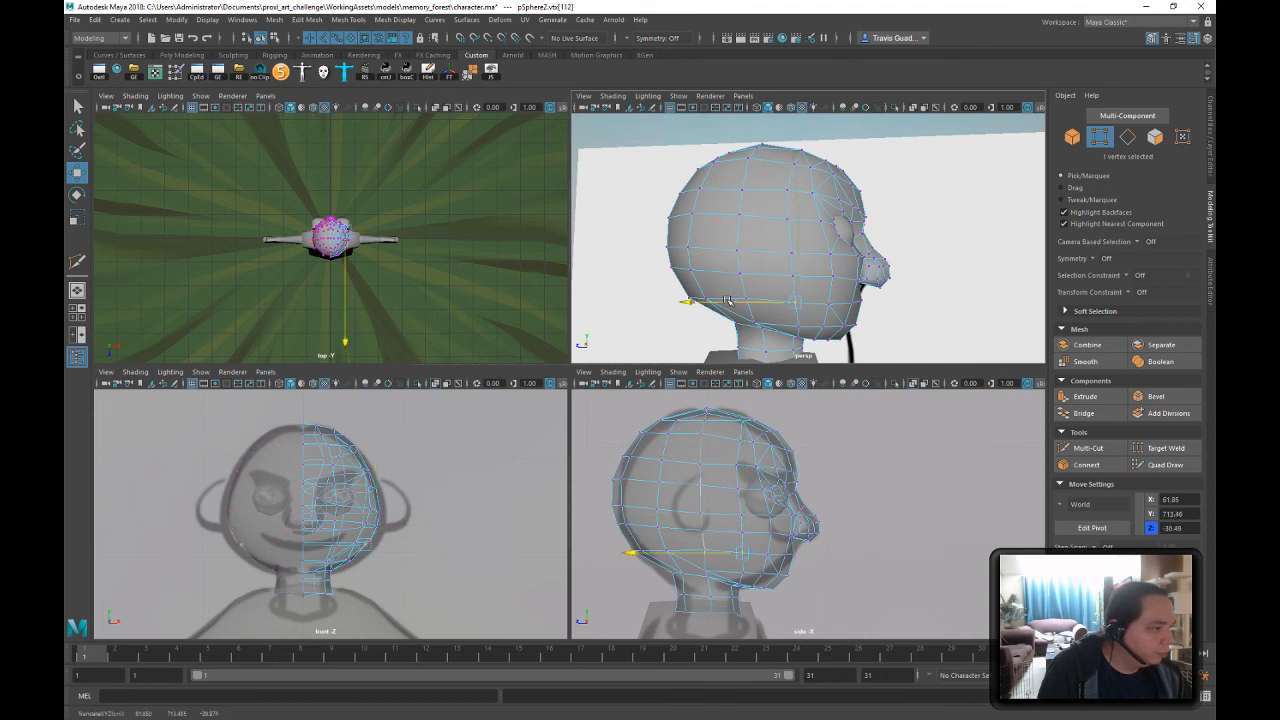
- Raise two vertices on the upper side of the head, to about Y 788.5 and Y 812
{"action": "mouse_move", "coordinate": [898, 208]}
{"action": "left_mouse_down", "text": "alt"}
{"action": "mouse_move", "coordinate": [850, 210]}
{"action": "mouse_move", "coordinate": [895, 206]}
{"action": "left_mouse_up", "text": "alt"}
{"action": "left_click", "coordinate": [751, 186]}
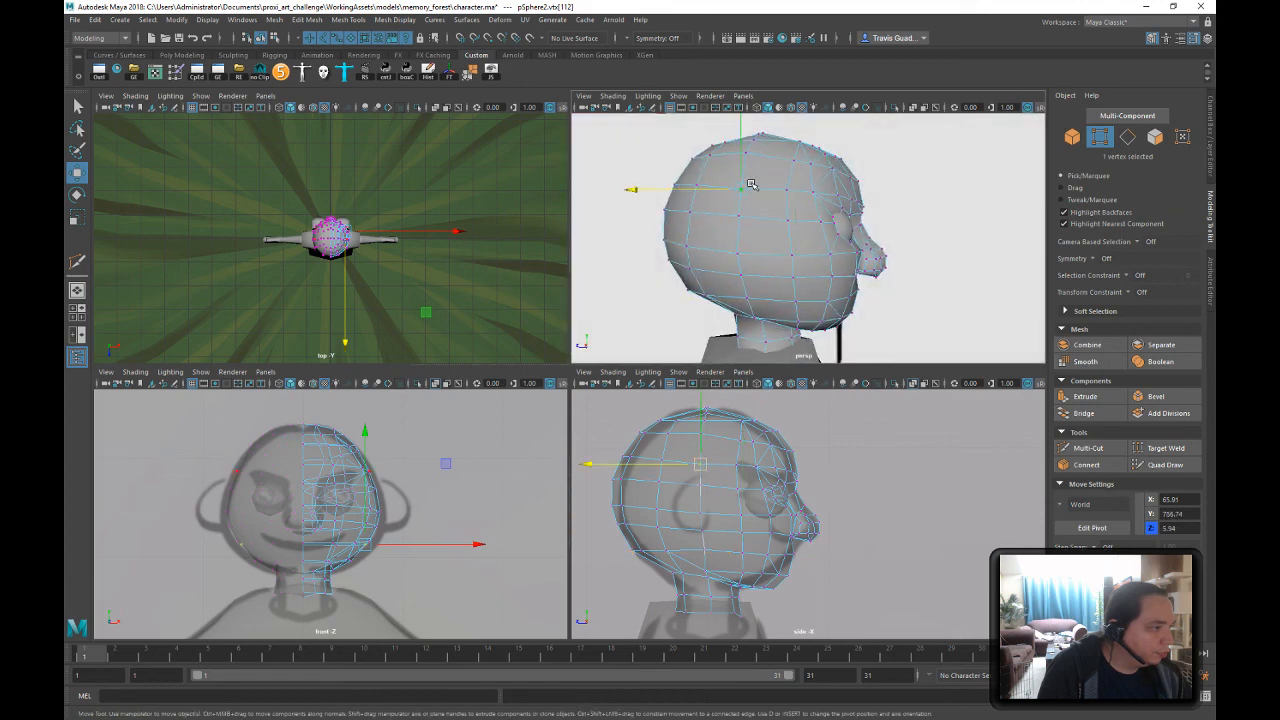
{"action": "left_click_drag", "start_coordinate": [742, 162], "coordinate": [742, 159]}
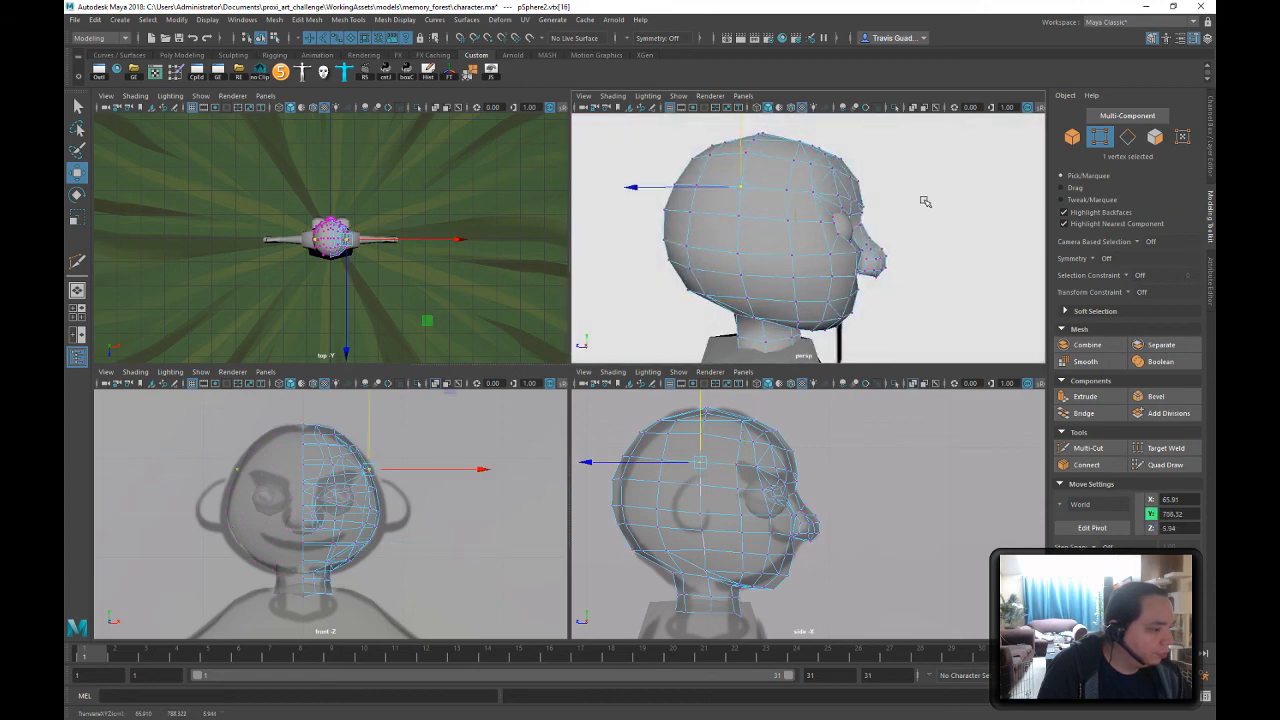
{"action": "mouse_move", "coordinate": [702, 431]}
{"action": "right_mouse_down"}
{"action": "mouse_move", "coordinate": [714, 420]}
{"action": "mouse_move", "coordinate": [659, 434]}
{"action": "mouse_move", "coordinate": [703, 433]}
{"action": "mouse_move", "coordinate": [697, 412]}
{"action": "right_mouse_up"}
{"action": "left_click", "coordinate": [704, 434]}
{"action": "left_click", "coordinate": [697, 412]}
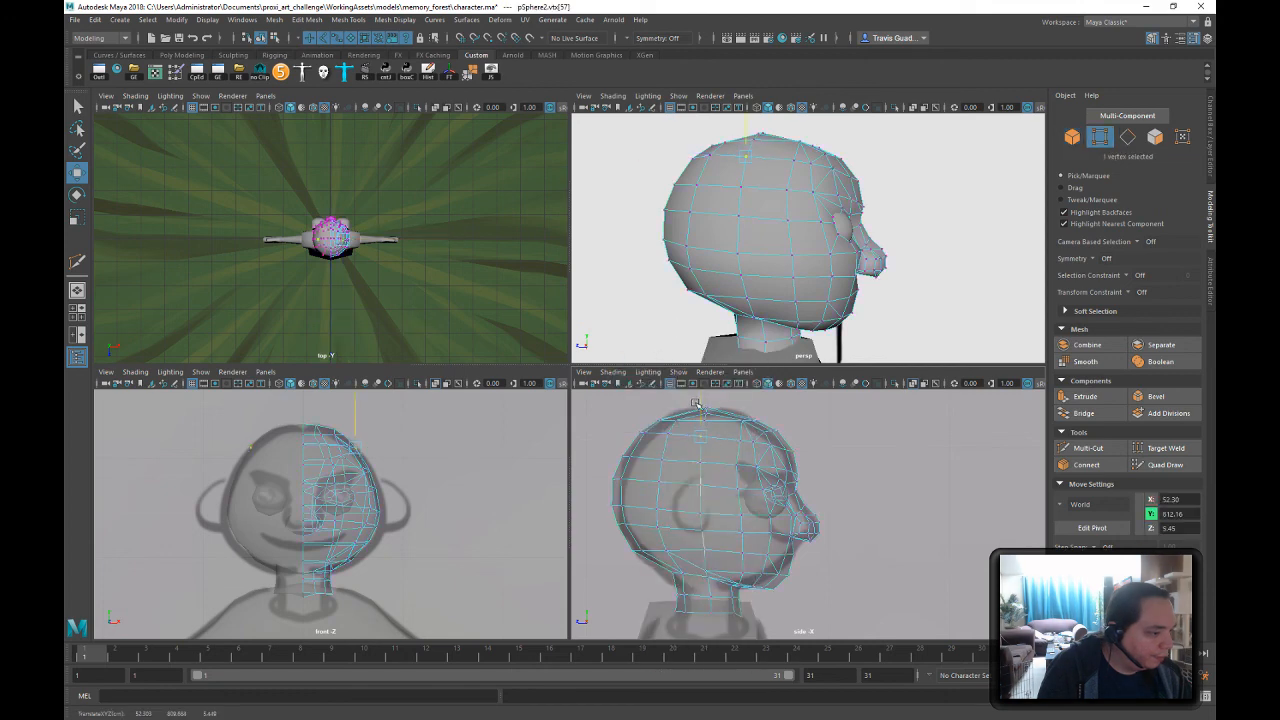
- Move two crown vertices in the XY plane, to about X 27, Y 829 and X 36, Y 823
{"action": "left_click_drag", "start_coordinate": [880, 203], "coordinate": [817, 208], "text": "alt"}
{"action": "left_click_drag", "start_coordinate": [858, 156], "coordinate": [966, 188], "text": "alt"}
{"action": "mouse_move", "coordinate": [806, 232]}
{"action": "left_mouse_down", "text": "alt"}
{"action": "mouse_move", "coordinate": [930, 211]}
{"action": "mouse_move", "coordinate": [858, 215]}
{"action": "left_mouse_up", "text": "alt"}
{"action": "left_click", "coordinate": [786, 205]}
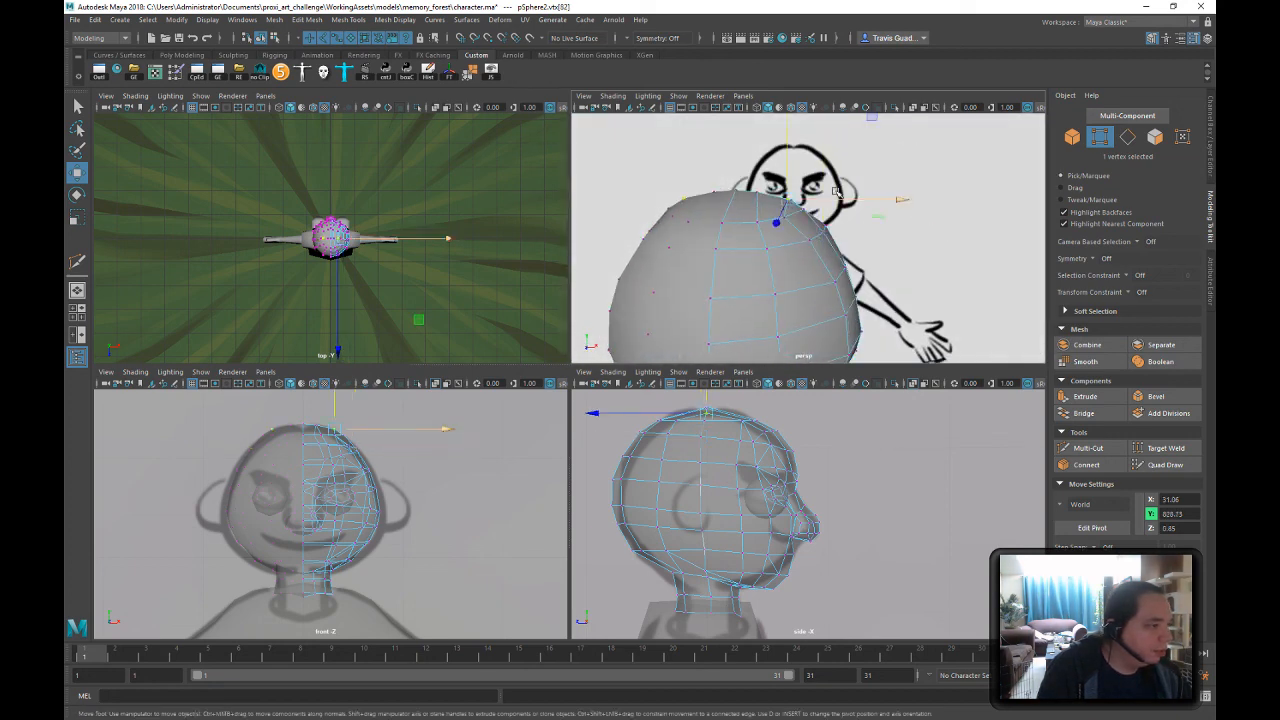
{"action": "left_click_drag", "start_coordinate": [872, 118], "coordinate": [862, 119]}
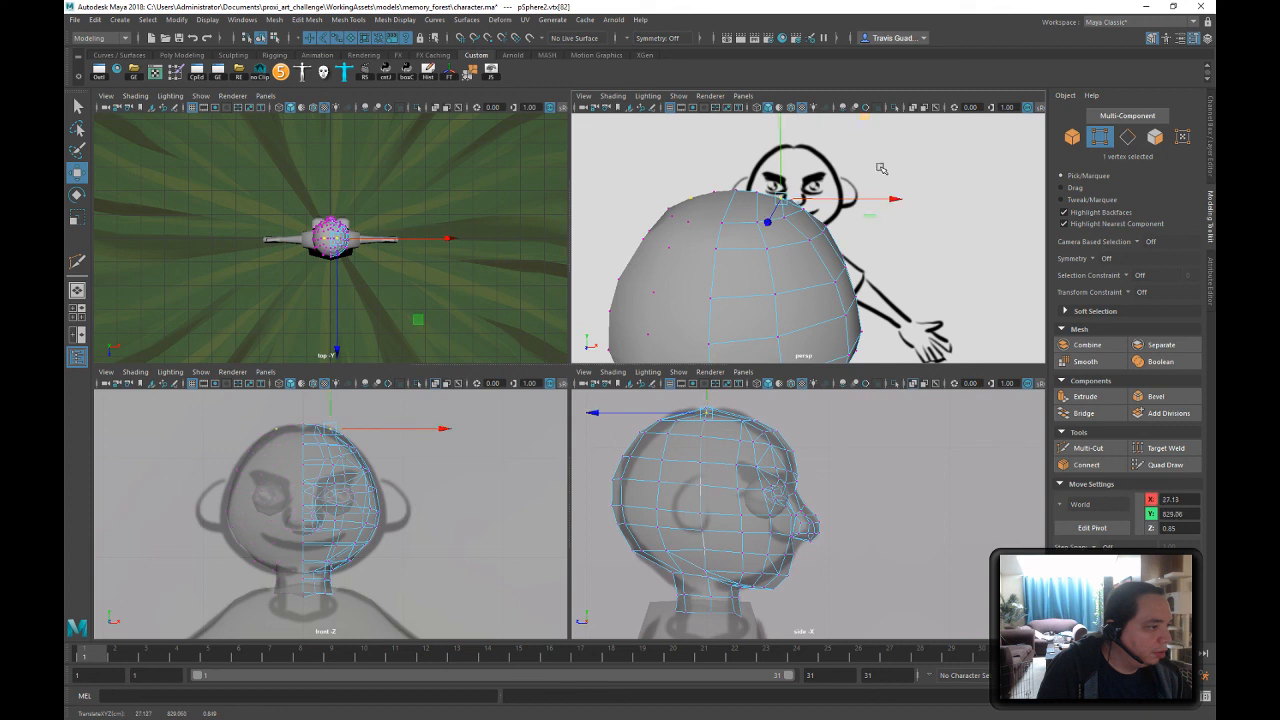
{"action": "left_click_drag", "start_coordinate": [813, 225], "coordinate": [822, 214], "text": "alt"}
{"action": "left_click", "coordinate": [788, 210]}
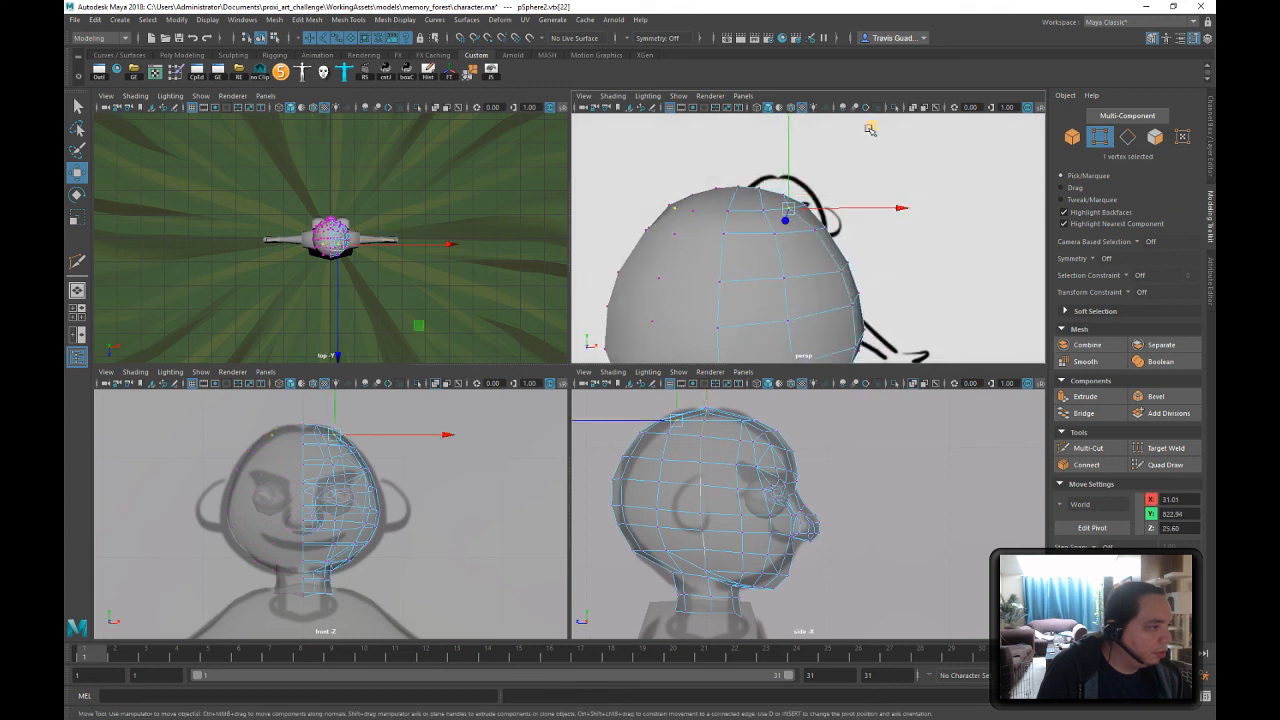
{"action": "left_click_drag", "start_coordinate": [870, 129], "coordinate": [882, 133]}
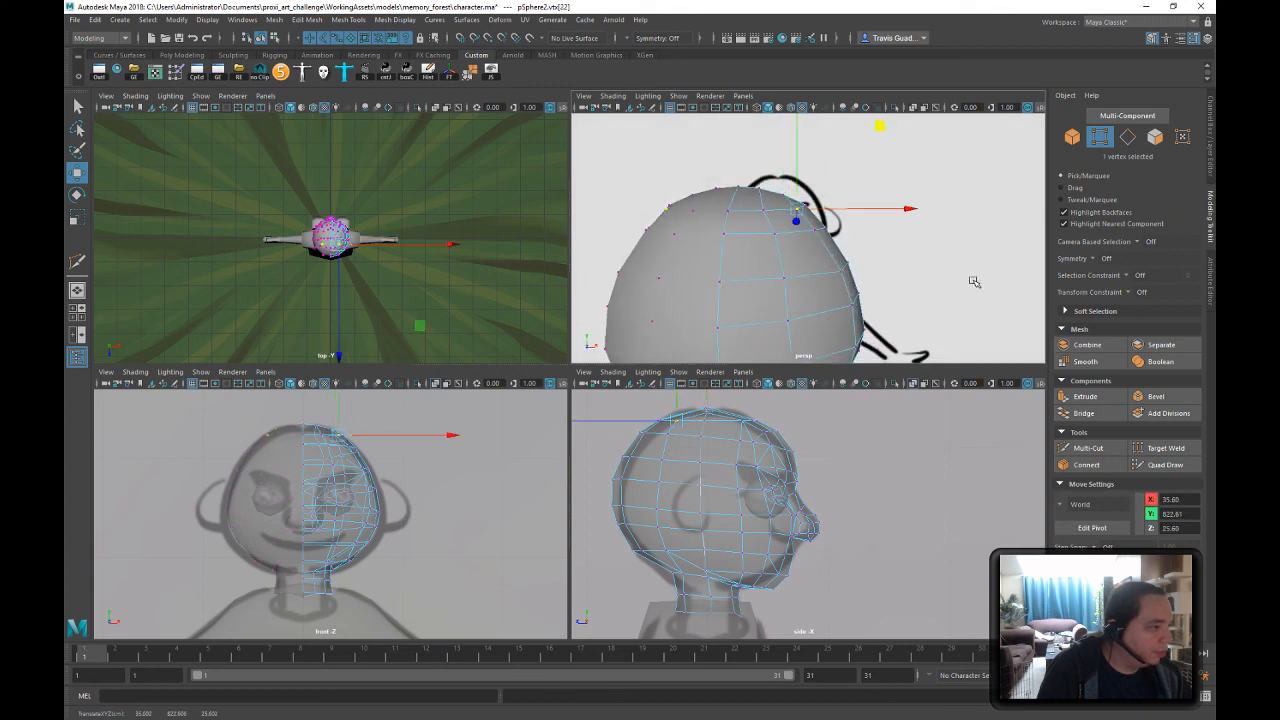
- Return to object mode, deselect the head and examine it together with the character's upper body
{"action": "left_click_drag", "start_coordinate": [893, 281], "coordinate": [785, 240], "text": "alt"}
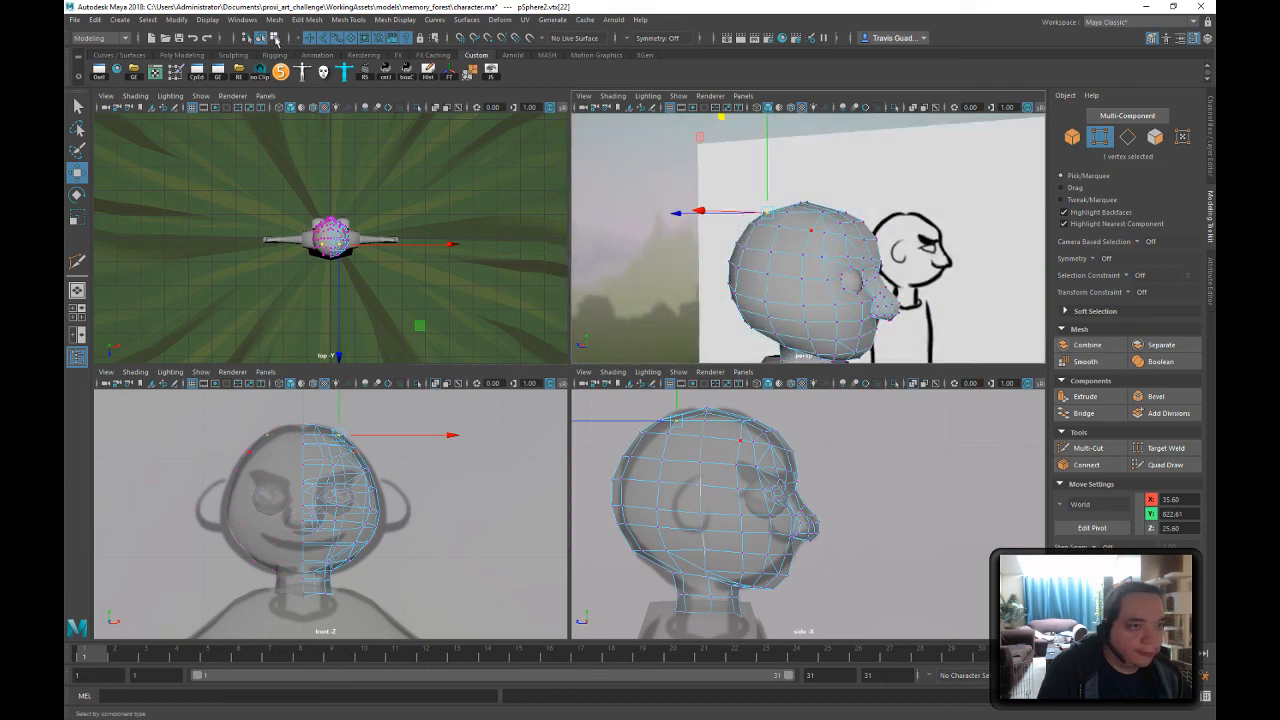
{"action": "key", "text": "F8"}
{"action": "left_click", "coordinate": [986, 258]}
{"action": "left_click_drag", "start_coordinate": [986, 258], "coordinate": [883, 273], "text": "alt"}
{"action": "right_click_drag", "start_coordinate": [883, 273], "coordinate": [856, 268], "text": "alt"}
{"action": "middle_click_drag", "start_coordinate": [856, 268], "coordinate": [846, 220], "text": "alt"}
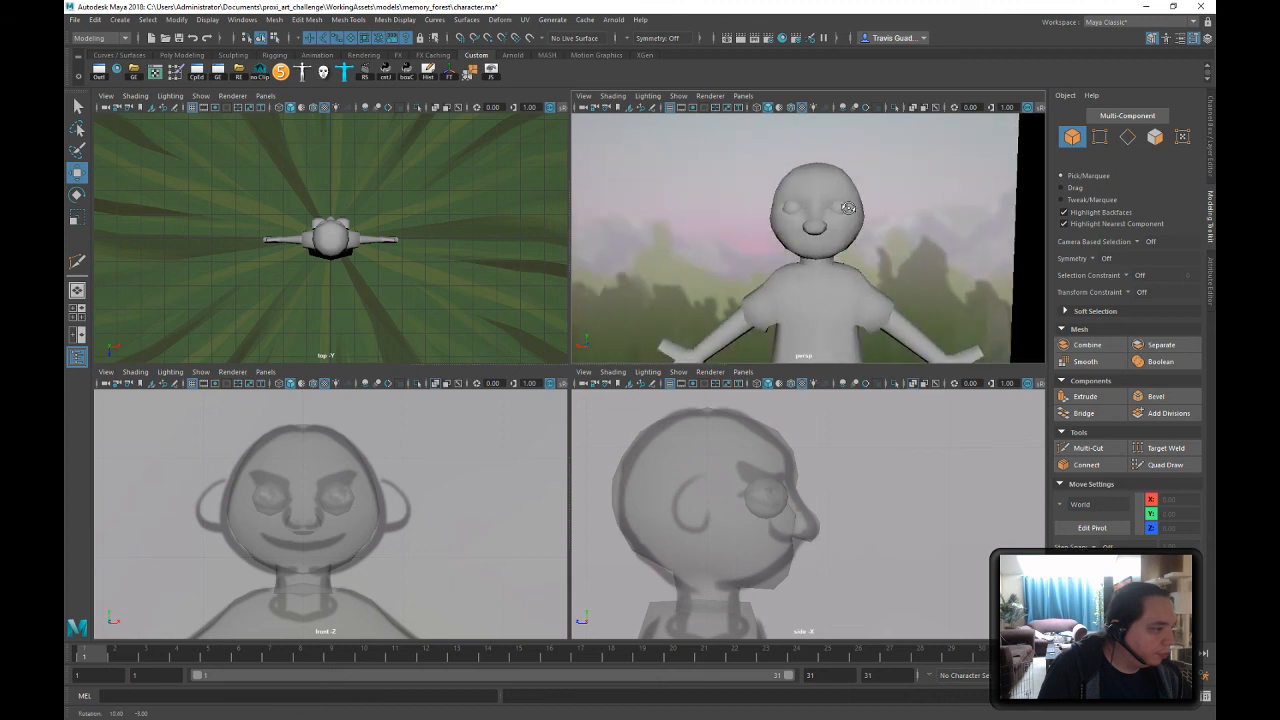
{"action": "left_click_drag", "start_coordinate": [846, 220], "coordinate": [909, 206], "text": "alt"}
{"action": "right_click_drag", "start_coordinate": [909, 206], "coordinate": [858, 236], "text": "alt"}
{"action": "left_click_drag", "start_coordinate": [858, 236], "coordinate": [925, 269], "text": "alt"}
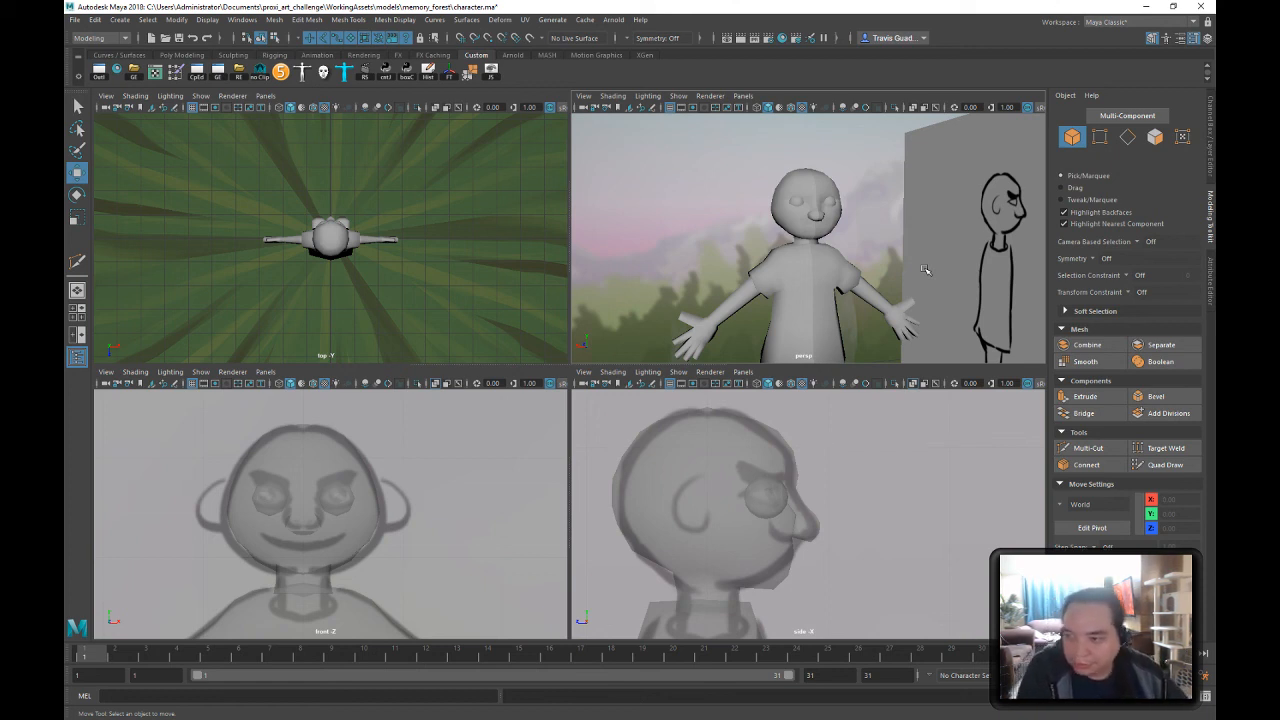
- Examine the whole character from all sides against the front and side reference drawings
{"action": "left_click_drag", "start_coordinate": [1006, 287], "coordinate": [757, 266], "text": "alt"}
{"action": "scroll", "coordinate": [860, 275], "scroll_direction": "up", "scroll_amount": 5}
{"action": "scroll", "coordinate": [843, 264], "scroll_direction": "down", "scroll_amount": 10}
{"action": "right_click_drag", "start_coordinate": [757, 266], "coordinate": [883, 289], "text": "alt"}
{"action": "left_click_drag", "start_coordinate": [883, 289], "coordinate": [959, 283], "text": "alt"}
{"action": "right_click_drag", "start_coordinate": [959, 283], "coordinate": [808, 262], "text": "alt"}
{"action": "left_click_drag", "start_coordinate": [808, 262], "coordinate": [1000, 266], "text": "alt"}
{"action": "right_click_drag", "start_coordinate": [1000, 266], "coordinate": [1030, 271], "text": "alt"}
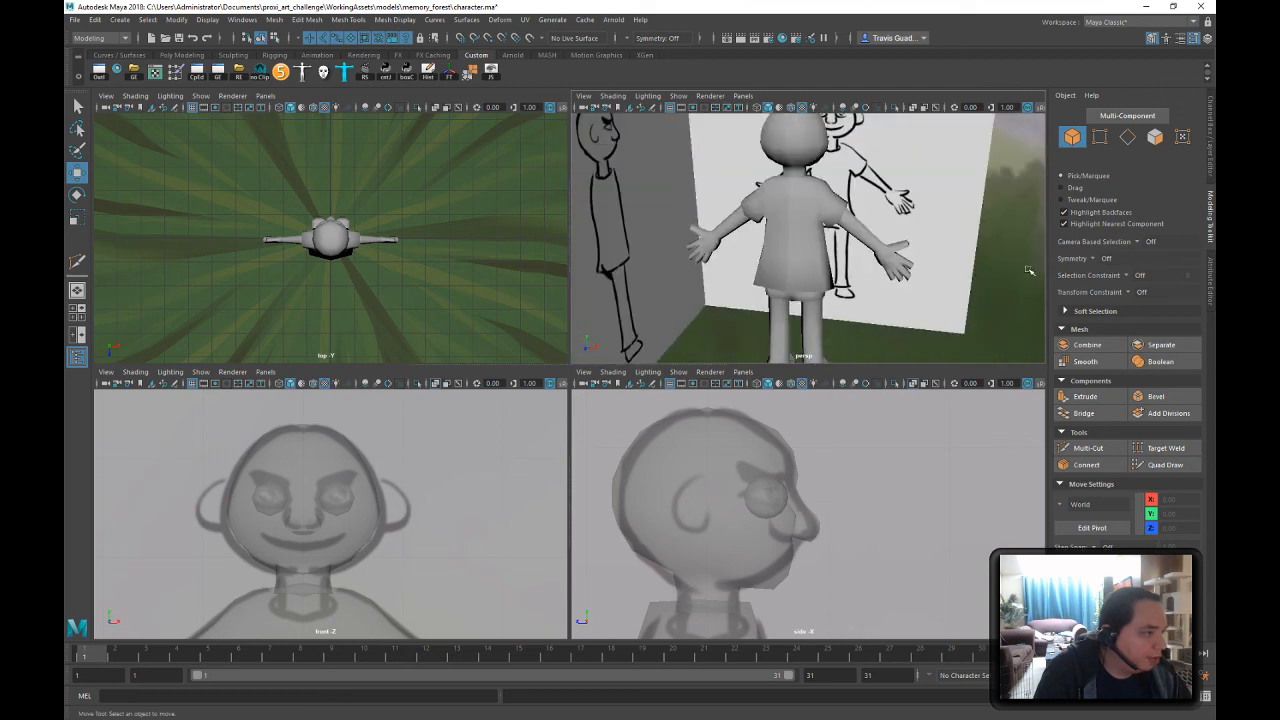
{"action": "left_click_drag", "start_coordinate": [1030, 271], "coordinate": [885, 264], "text": "alt"}
{"action": "right_click_drag", "start_coordinate": [885, 264], "coordinate": [783, 259], "text": "alt"}
{"action": "left_click_drag", "start_coordinate": [783, 259], "coordinate": [718, 259], "text": "alt"}
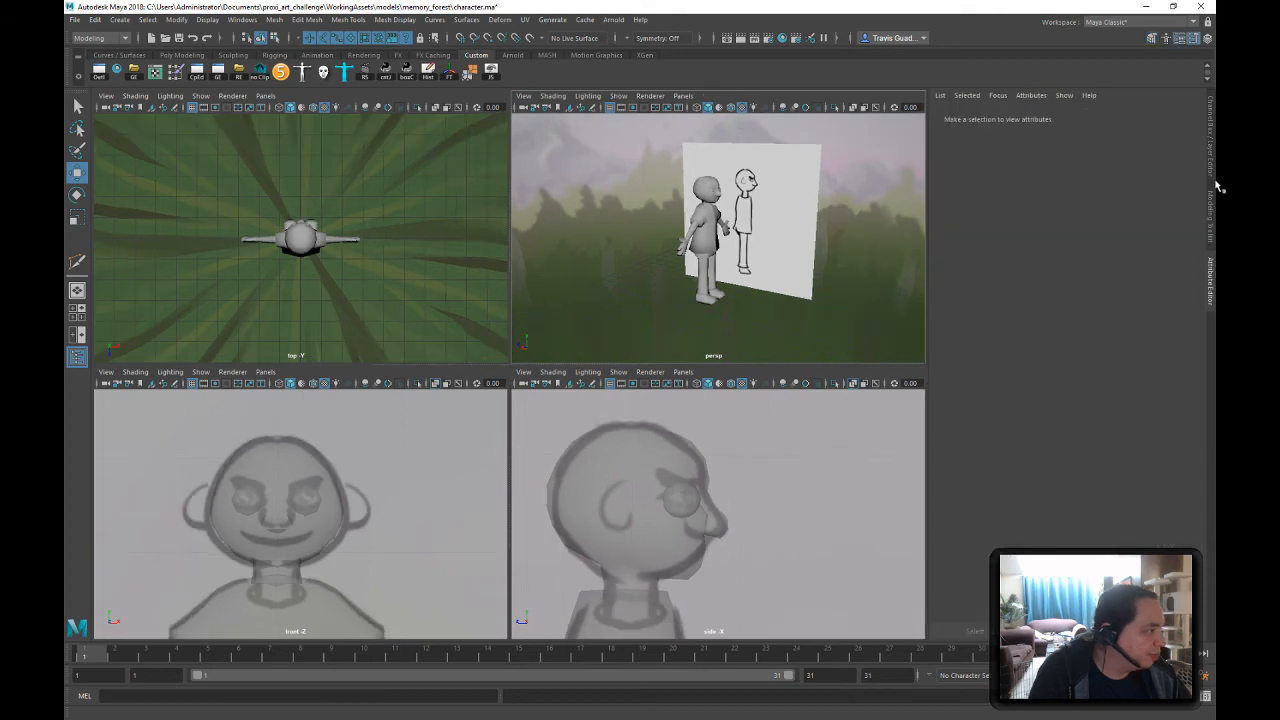
- Temporarily show the memory_forest:treadmill layer to view the character in the forest, toggle the memory_forest:skybox layer, and hide the treadmill layer again
{"action": "left_click", "coordinate": [1211, 150]}
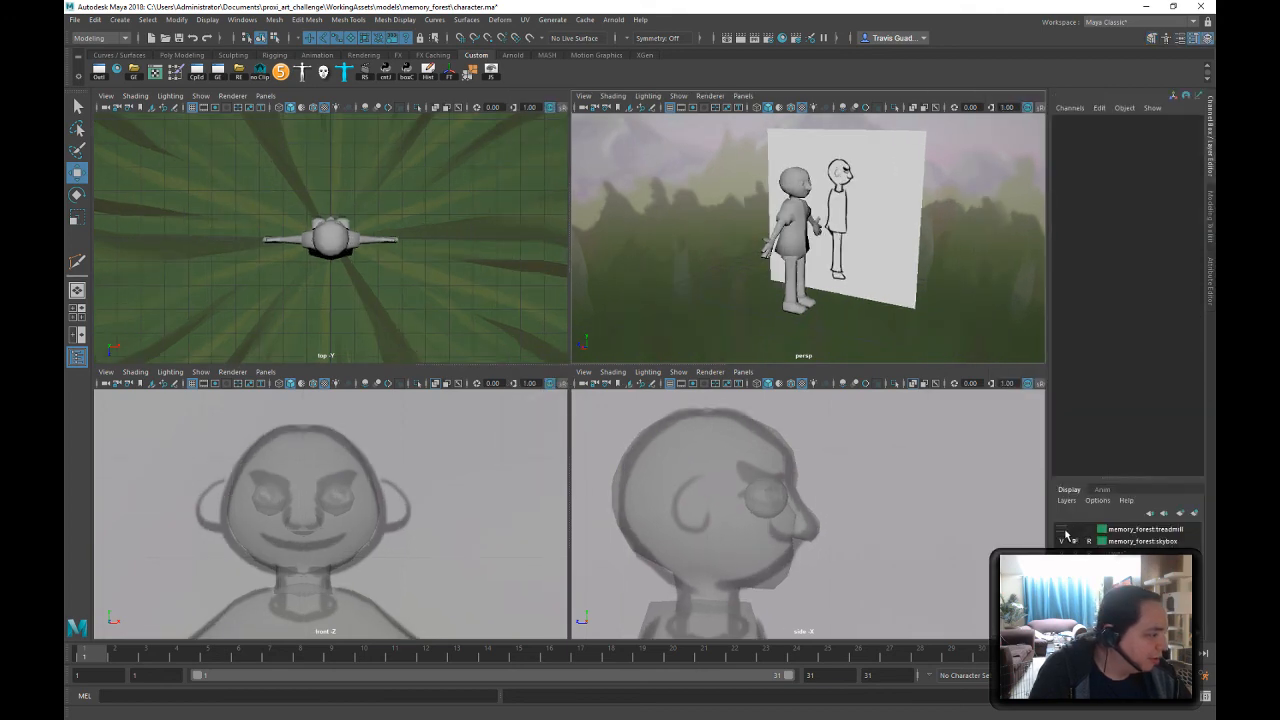
{"action": "left_click", "coordinate": [1062, 529]}
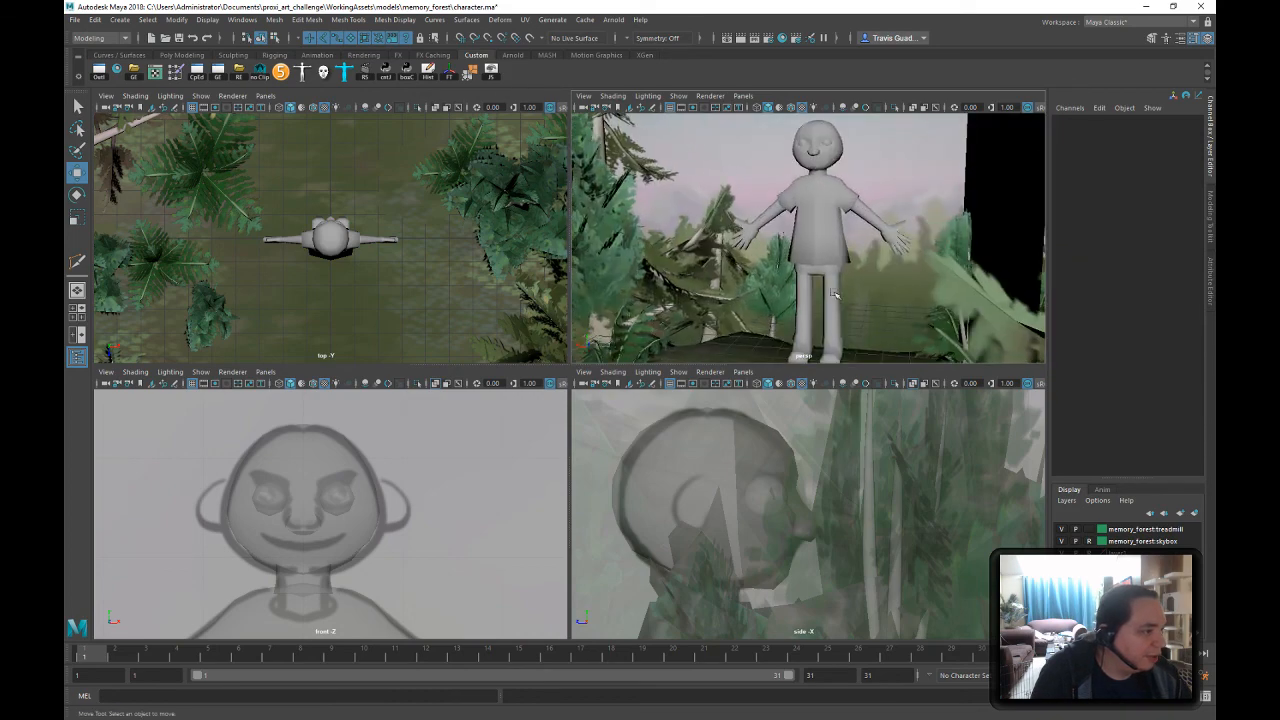
{"action": "mouse_move", "coordinate": [810, 256]}
{"action": "left_mouse_down", "text": "alt"}
{"action": "mouse_move", "coordinate": [851, 268]}
{"action": "mouse_move", "coordinate": [805, 271]}
{"action": "left_mouse_up", "text": "alt"}
{"action": "left_click_drag", "start_coordinate": [873, 296], "coordinate": [829, 289], "text": "alt"}
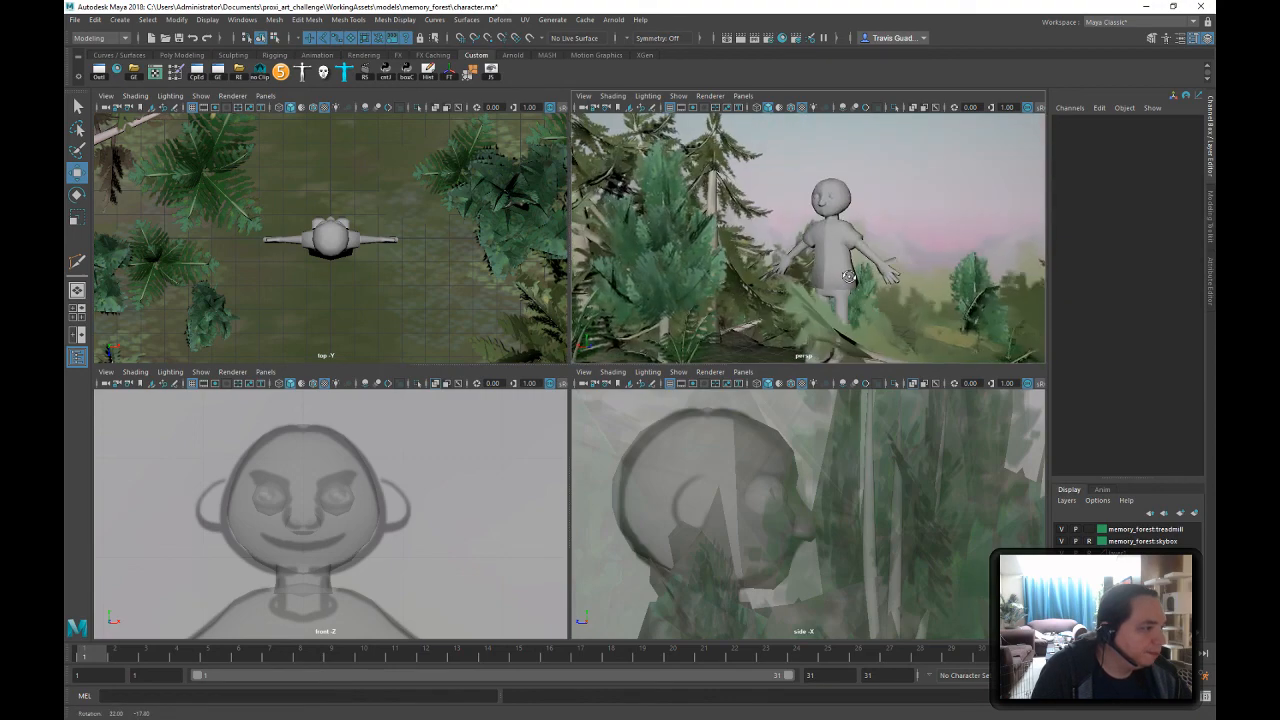
{"action": "left_click_drag", "start_coordinate": [917, 291], "coordinate": [824, 256], "text": "alt"}
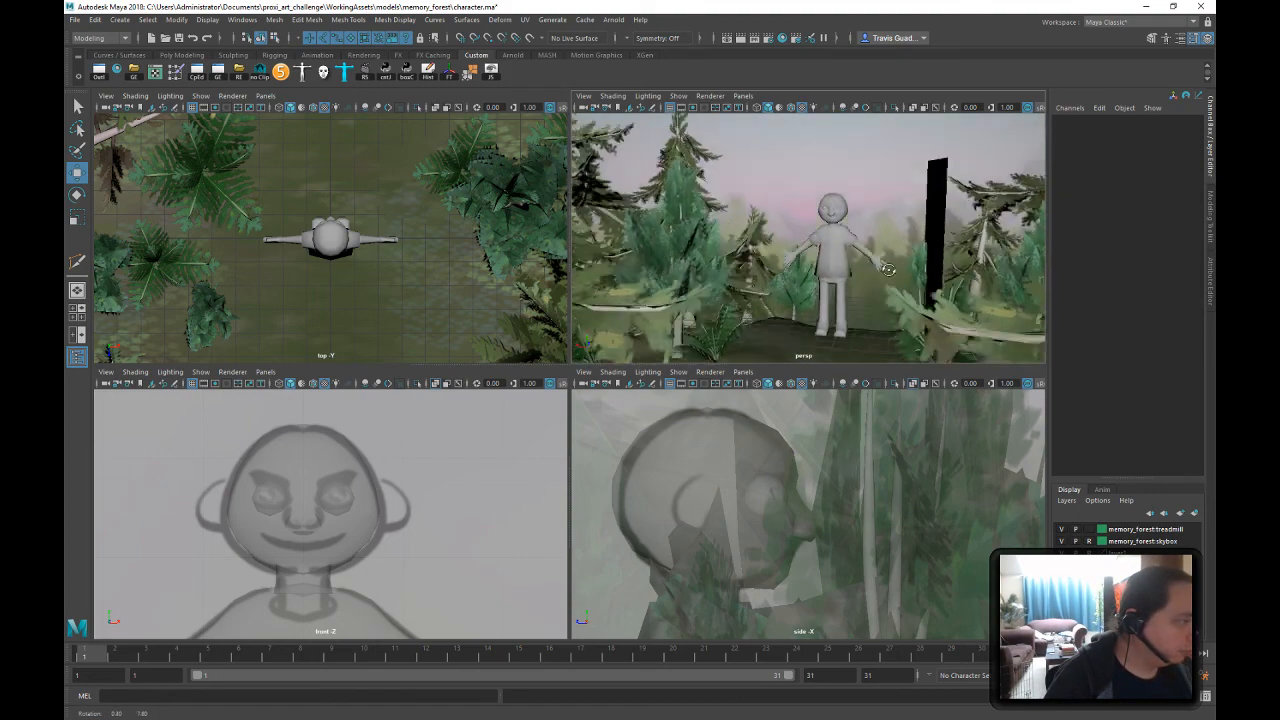
{"action": "left_click_drag", "start_coordinate": [793, 287], "coordinate": [840, 297], "text": "alt"}
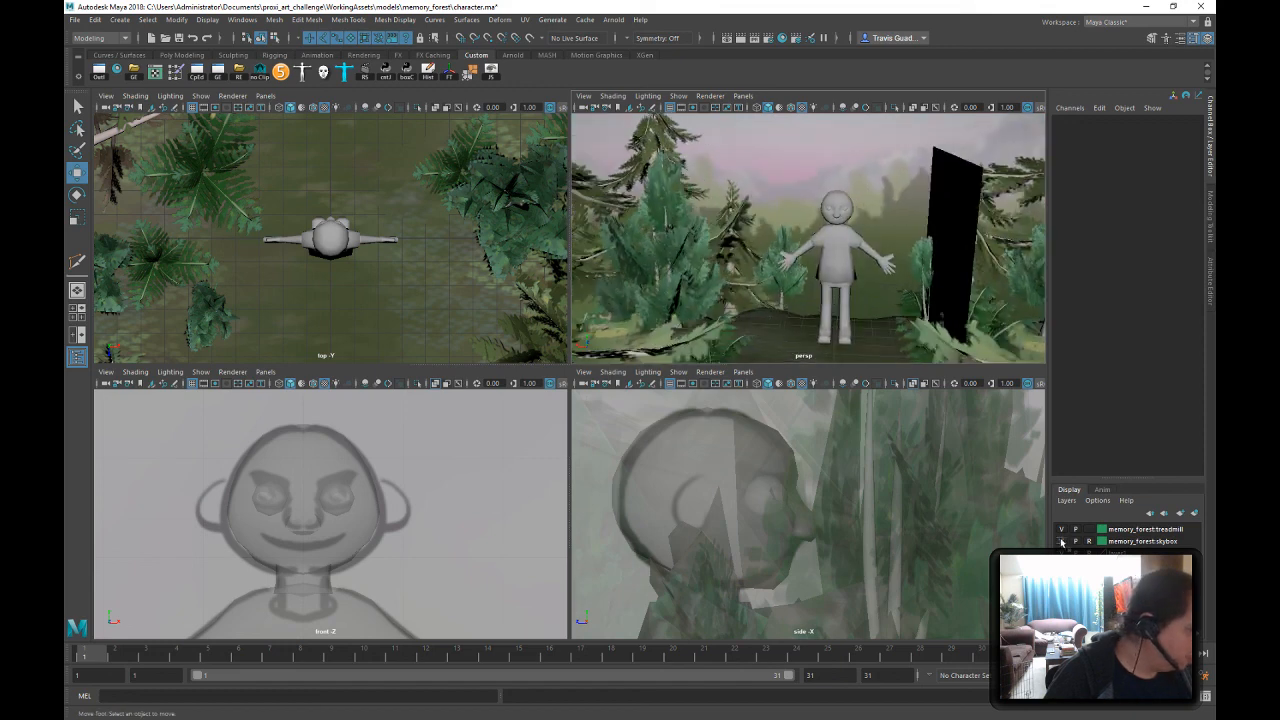
{"action": "left_click", "coordinate": [1061, 541]}
{"action": "left_click", "coordinate": [1062, 541]}
{"action": "left_click", "coordinate": [1061, 529]}
- Examine the character's head, shirt, arms and legs from several angles and distances
{"action": "left_click_drag", "start_coordinate": [781, 240], "coordinate": [886, 255], "text": "alt"}
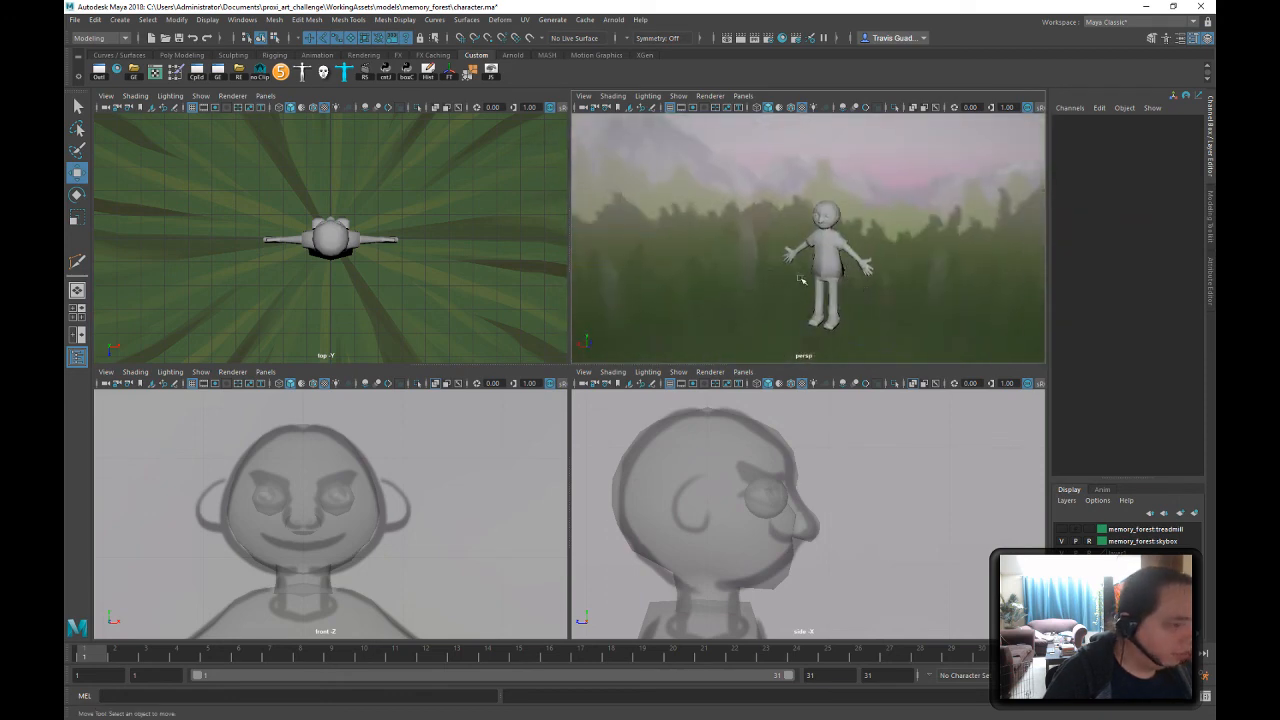
{"action": "mouse_move", "coordinate": [801, 280]}
{"action": "left_mouse_down", "text": "alt"}
{"action": "mouse_move", "coordinate": [694, 294]}
{"action": "mouse_move", "coordinate": [523, 271]}
{"action": "mouse_move", "coordinate": [586, 266]}
{"action": "mouse_move", "coordinate": [586, 289]}
{"action": "mouse_move", "coordinate": [580, 275]}
{"action": "mouse_move", "coordinate": [689, 248]}
{"action": "mouse_move", "coordinate": [668, 251]}
{"action": "mouse_move", "coordinate": [808, 240]}
{"action": "mouse_move", "coordinate": [764, 268]}
{"action": "left_mouse_up", "text": "alt"}
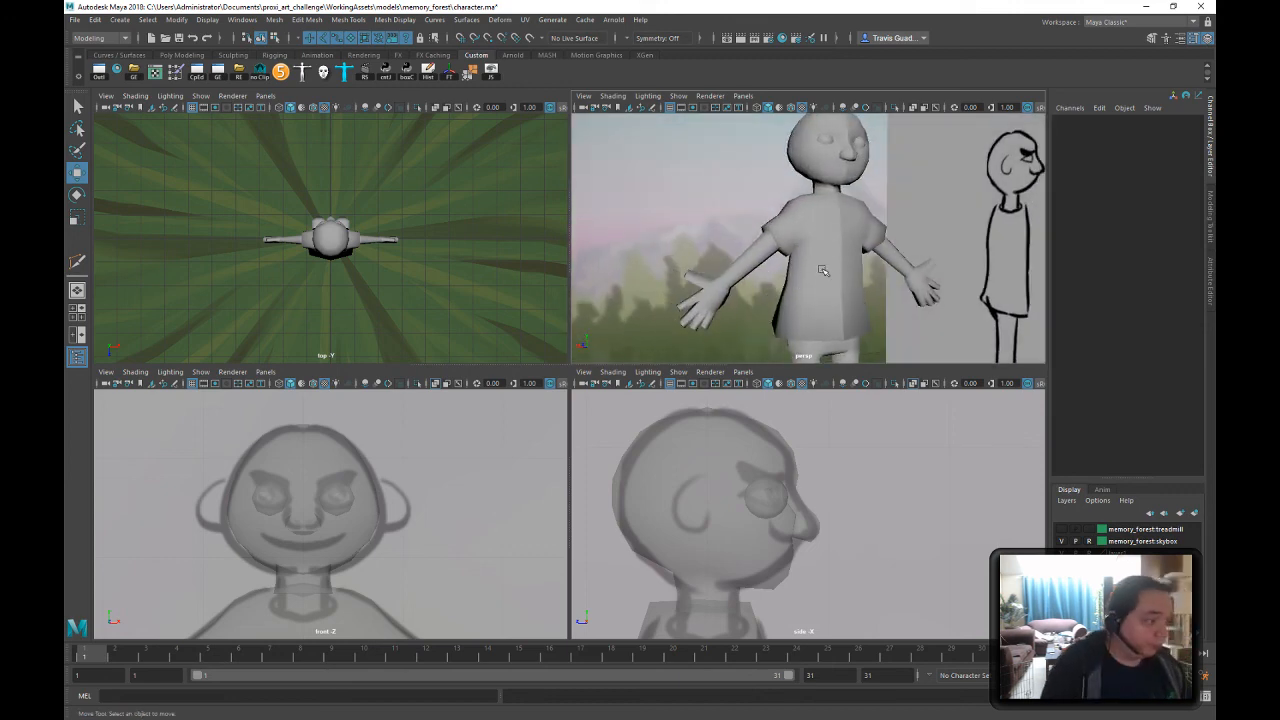
{"action": "mouse_move", "coordinate": [884, 270]}
{"action": "left_mouse_down", "text": "alt"}
{"action": "mouse_move", "coordinate": [777, 257]}
{"action": "mouse_move", "coordinate": [817, 228]}
{"action": "mouse_move", "coordinate": [831, 271]}
{"action": "left_mouse_up", "text": "alt"}
{"action": "middle_click_drag", "start_coordinate": [831, 271], "coordinate": [836, 224], "text": "alt"}
{"action": "right_click_drag", "start_coordinate": [836, 224], "coordinate": [883, 277], "text": "alt"}
{"action": "left_click_drag", "start_coordinate": [883, 277], "coordinate": [850, 228], "text": "alt"}
{"action": "middle_click_drag", "start_coordinate": [891, 211], "coordinate": [888, 303], "text": "alt"}
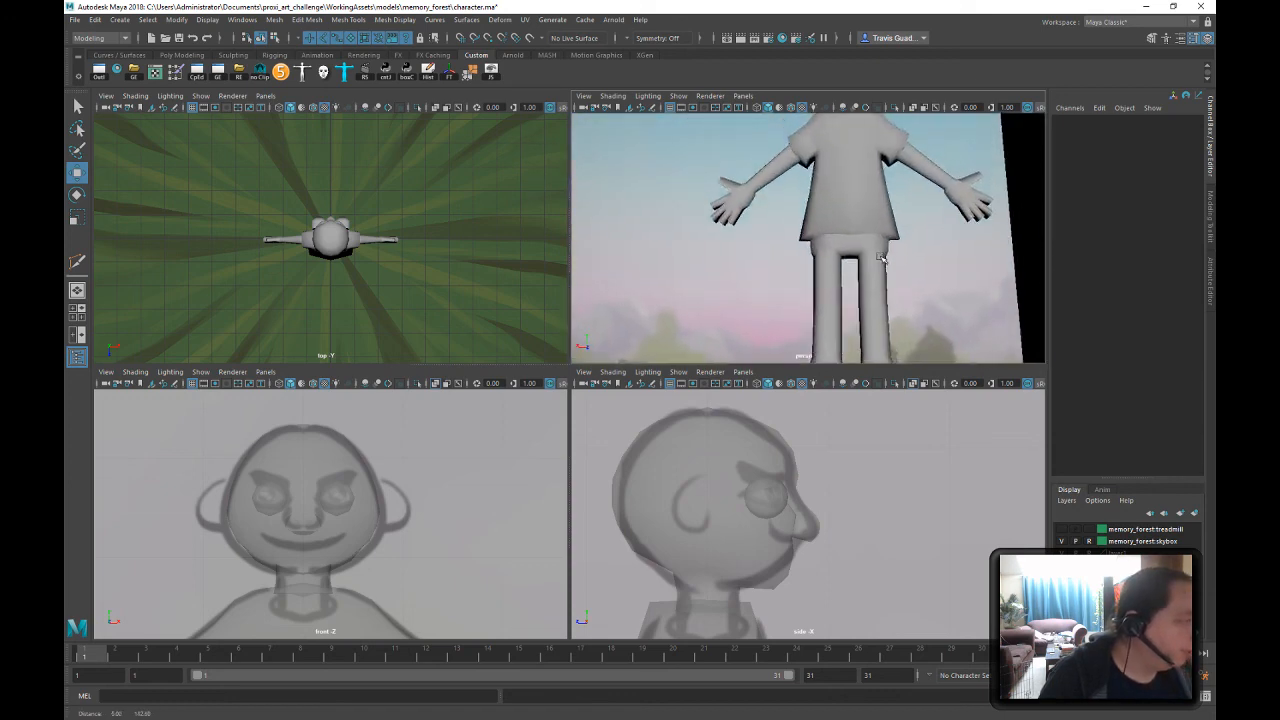
{"action": "left_click_drag", "start_coordinate": [888, 303], "coordinate": [878, 322], "text": "alt"}
{"action": "right_click_drag", "start_coordinate": [878, 322], "coordinate": [824, 278], "text": "alt"}
{"action": "left_click_drag", "start_coordinate": [824, 278], "coordinate": [838, 318], "text": "alt"}
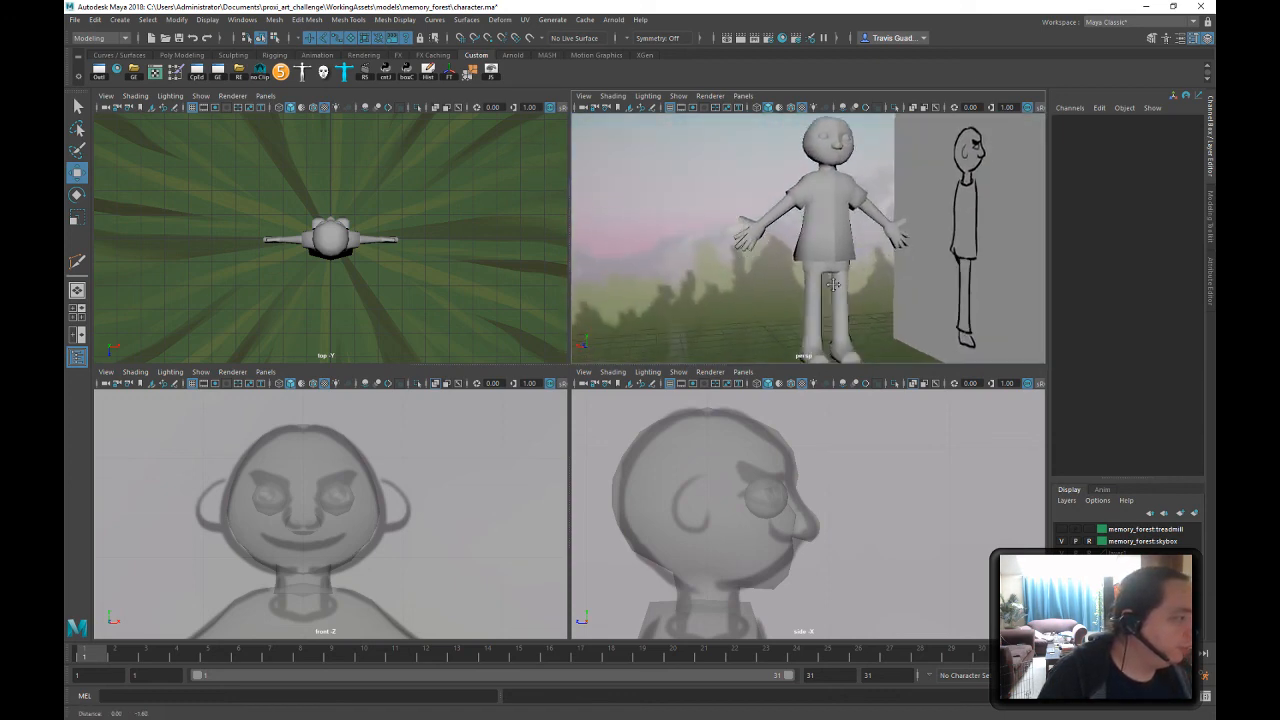
- Scale the vertex rings at the trouser hems just above the ankles uniformly
{"action": "middle_click_drag", "start_coordinate": [845, 335], "coordinate": [855, 255], "text": "alt"}
{"action": "right_click_drag", "start_coordinate": [855, 255], "coordinate": [932, 268], "text": "alt"}
{"action": "left_click", "coordinate": [770, 200]}
{"action": "right_click_drag", "start_coordinate": [770, 198], "coordinate": [750, 208]}
{"action": "left_click_drag", "start_coordinate": [857, 236], "coordinate": [786, 191], "text": "alt"}
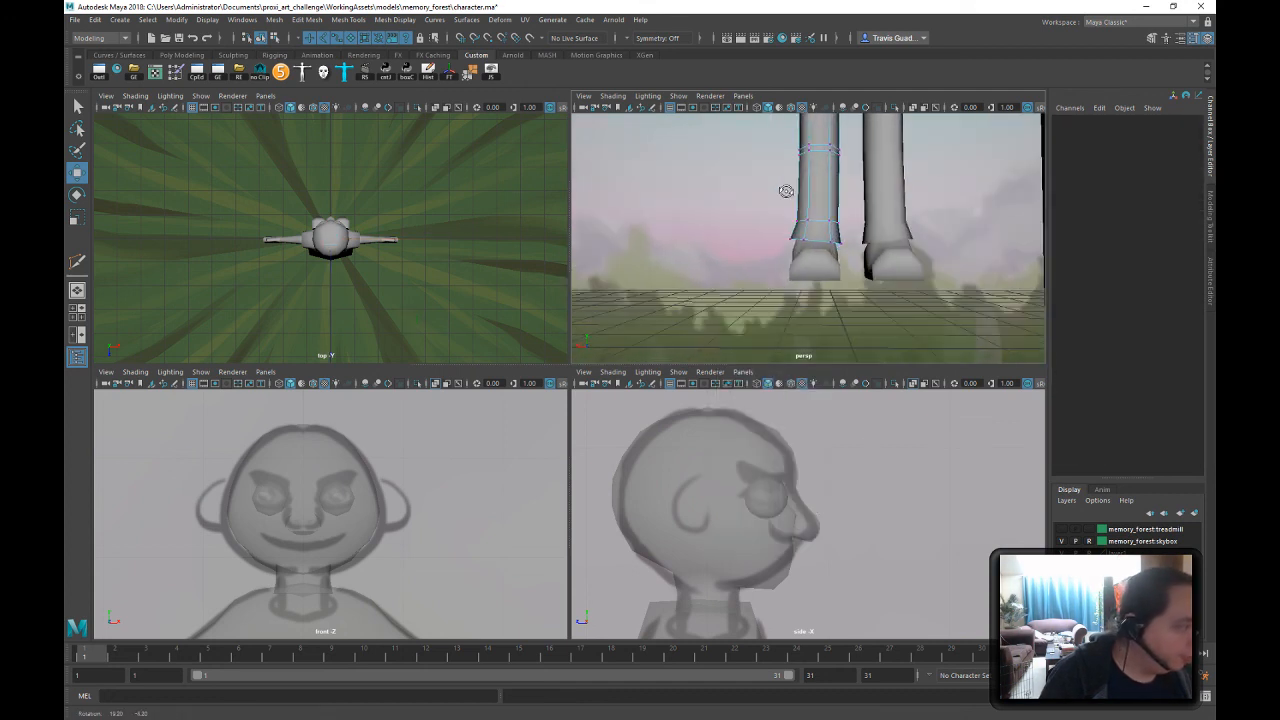
{"action": "left_click_drag", "start_coordinate": [845, 236], "coordinate": [880, 271]}
{"action": "key", "text": "r"}
{"action": "left_click_drag", "start_coordinate": [826, 217], "coordinate": [785, 222]}
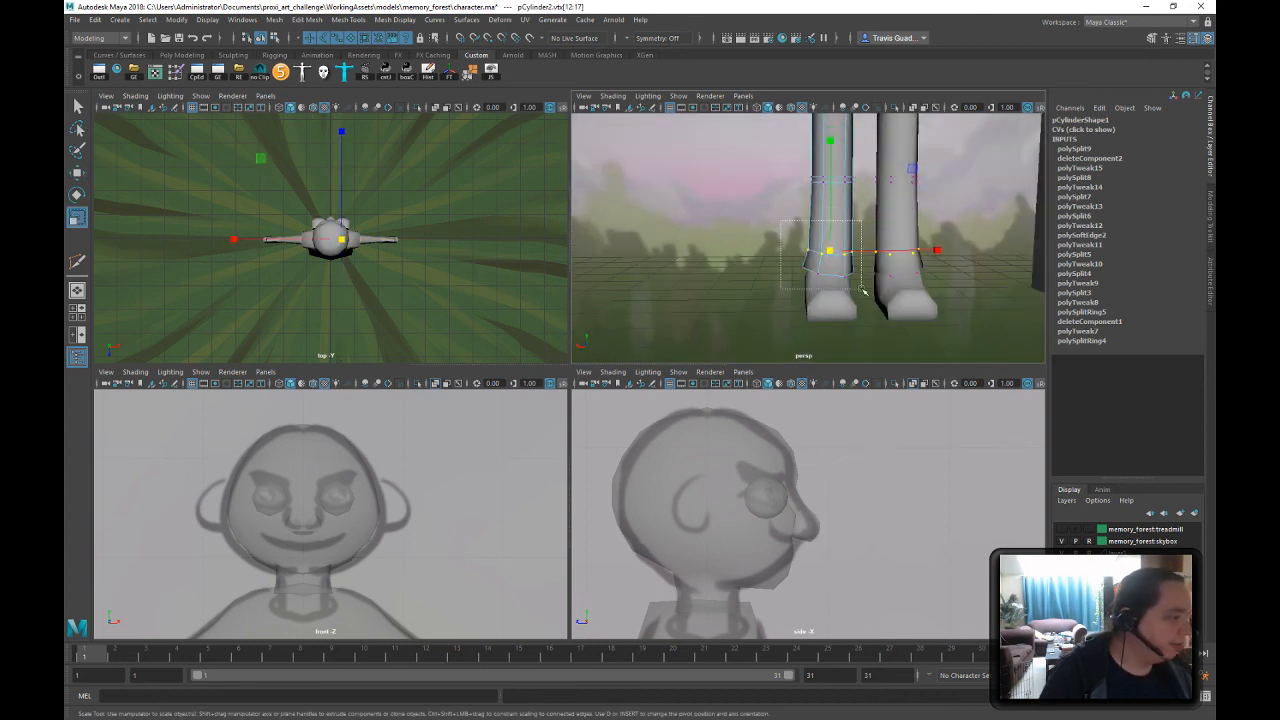
{"action": "left_click_drag", "start_coordinate": [827, 259], "coordinate": [833, 265]}
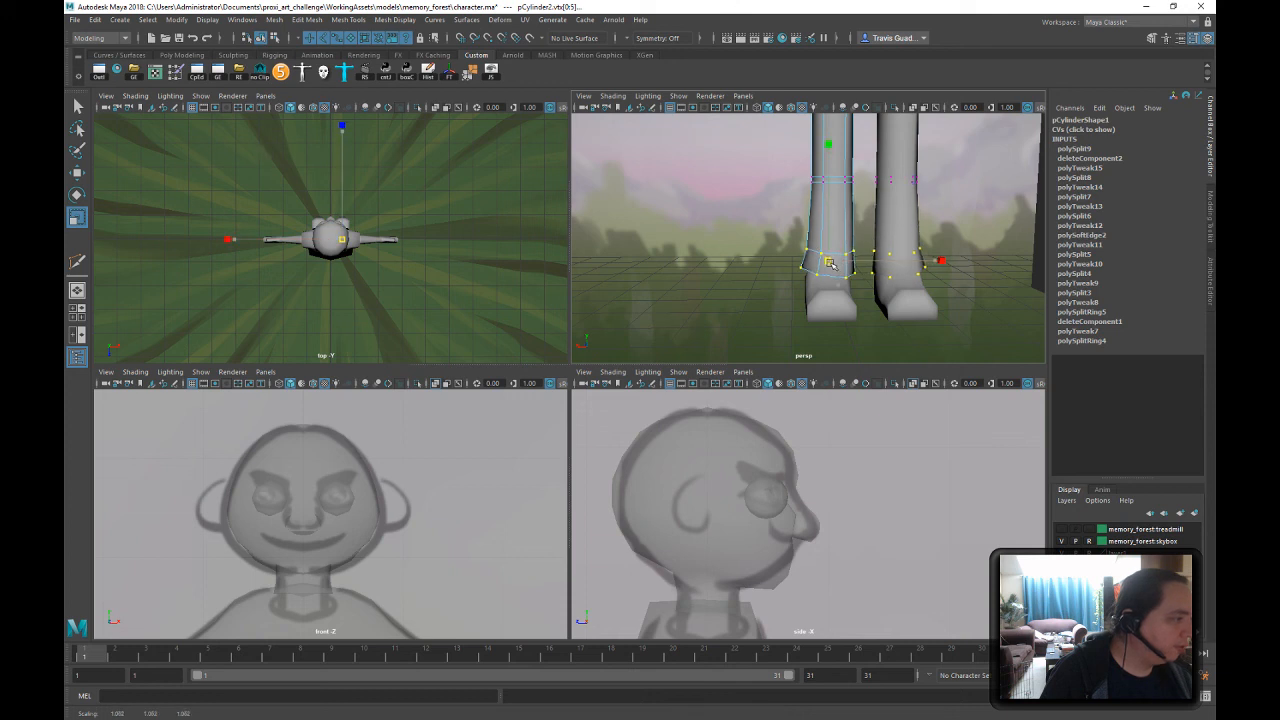
- Return to object mode, deselect the trousers and examine the character's overall proportions from the front
{"action": "middle_click_drag", "start_coordinate": [827, 263], "coordinate": [812, 372], "text": "alt"}
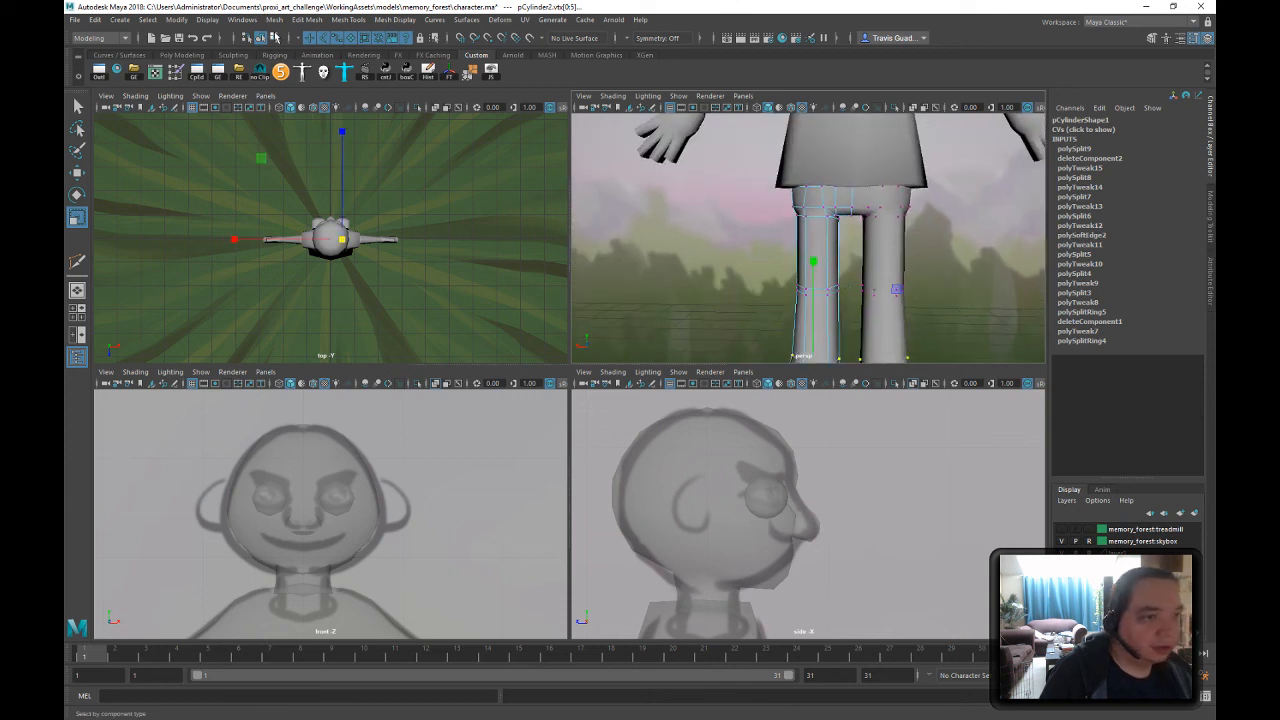
{"action": "left_click", "coordinate": [265, 37]}
{"action": "left_click", "coordinate": [678, 188]}
{"action": "right_click_drag", "start_coordinate": [837, 214], "coordinate": [703, 211], "text": "alt"}
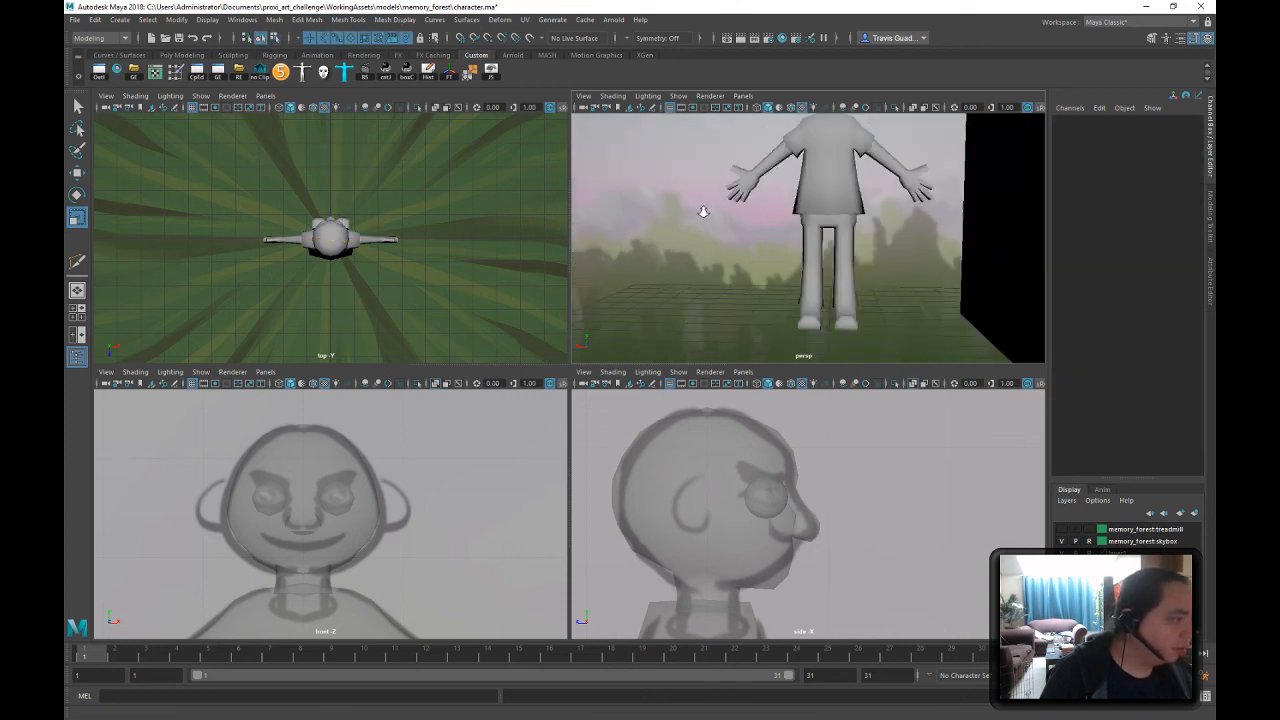
{"action": "mouse_move", "coordinate": [933, 298]}
{"action": "left_mouse_down", "text": "alt"}
{"action": "mouse_move", "coordinate": [936, 251]}
{"action": "mouse_move", "coordinate": [922, 245]}
{"action": "left_mouse_up", "text": "alt"}
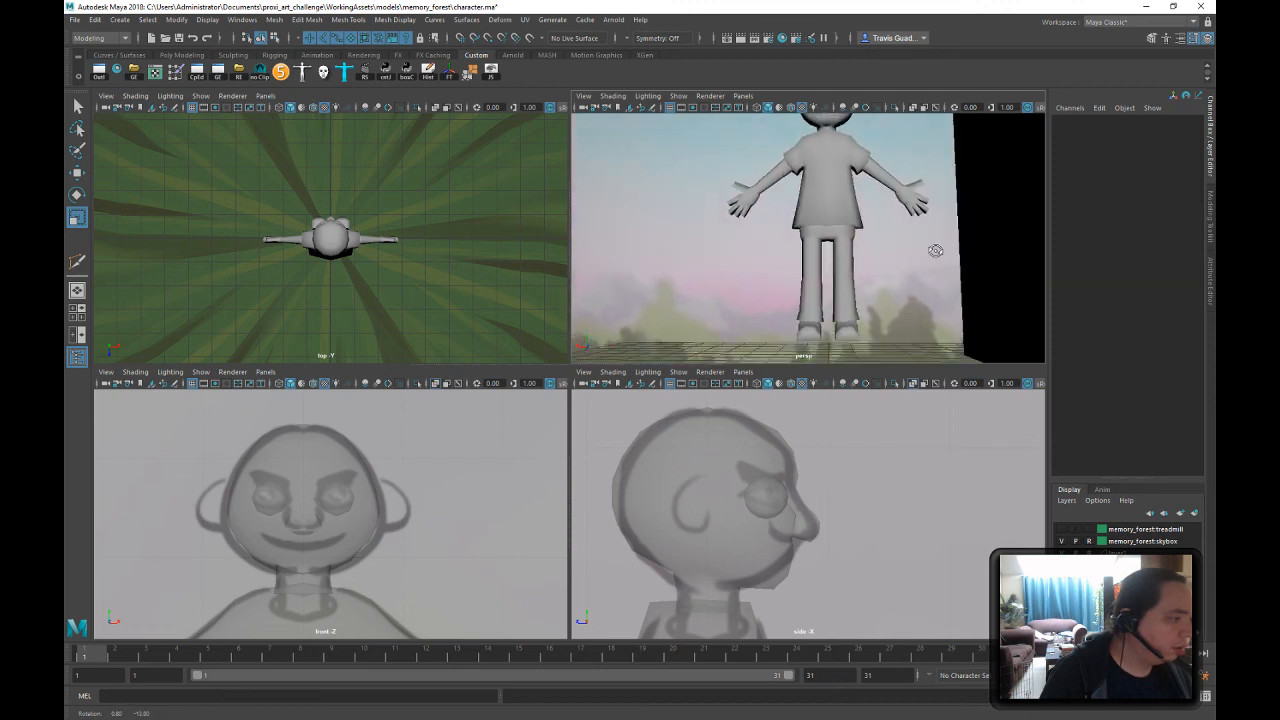
{"action": "middle_click_drag", "start_coordinate": [838, 145], "coordinate": [838, 190], "text": "alt"}
{"action": "left_click_drag", "start_coordinate": [896, 232], "coordinate": [913, 272], "text": "alt"}
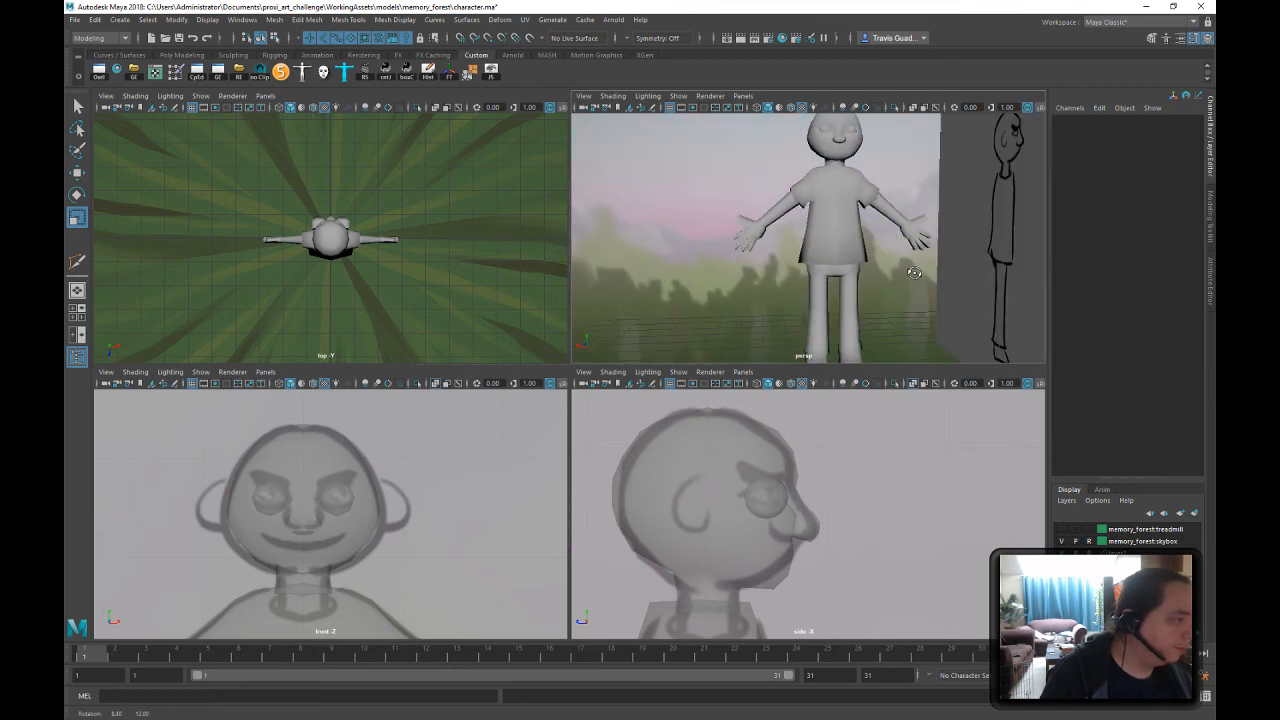
{"action": "middle_click_drag", "start_coordinate": [845, 185], "coordinate": [850, 240], "text": "alt"}
{"action": "right_click_drag", "start_coordinate": [850, 240], "coordinate": [764, 246], "text": "alt"}
- Move the vertices along the top of the shirt's sleeve up and outward in the XY plane to follow the front reference drawing
{"action": "left_click", "coordinate": [797, 248]}
{"action": "key", "text": "f"}
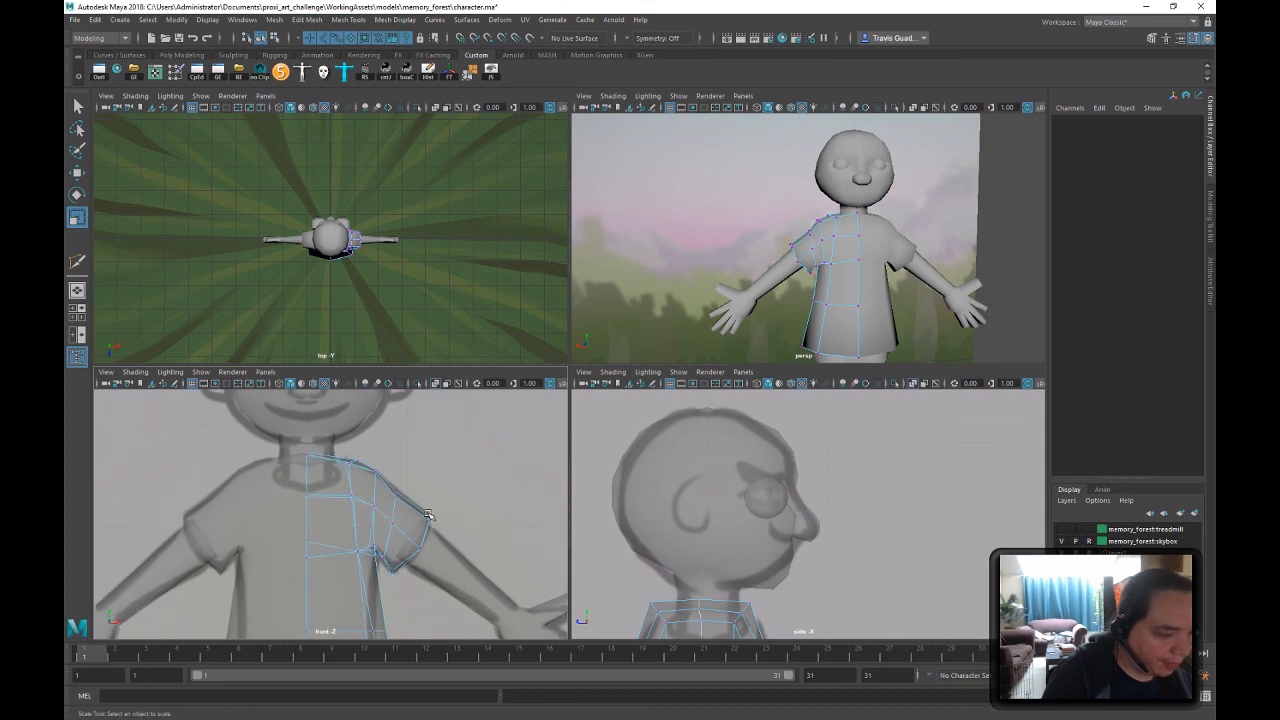
{"action": "left_click_drag", "start_coordinate": [390, 522], "coordinate": [390, 522]}
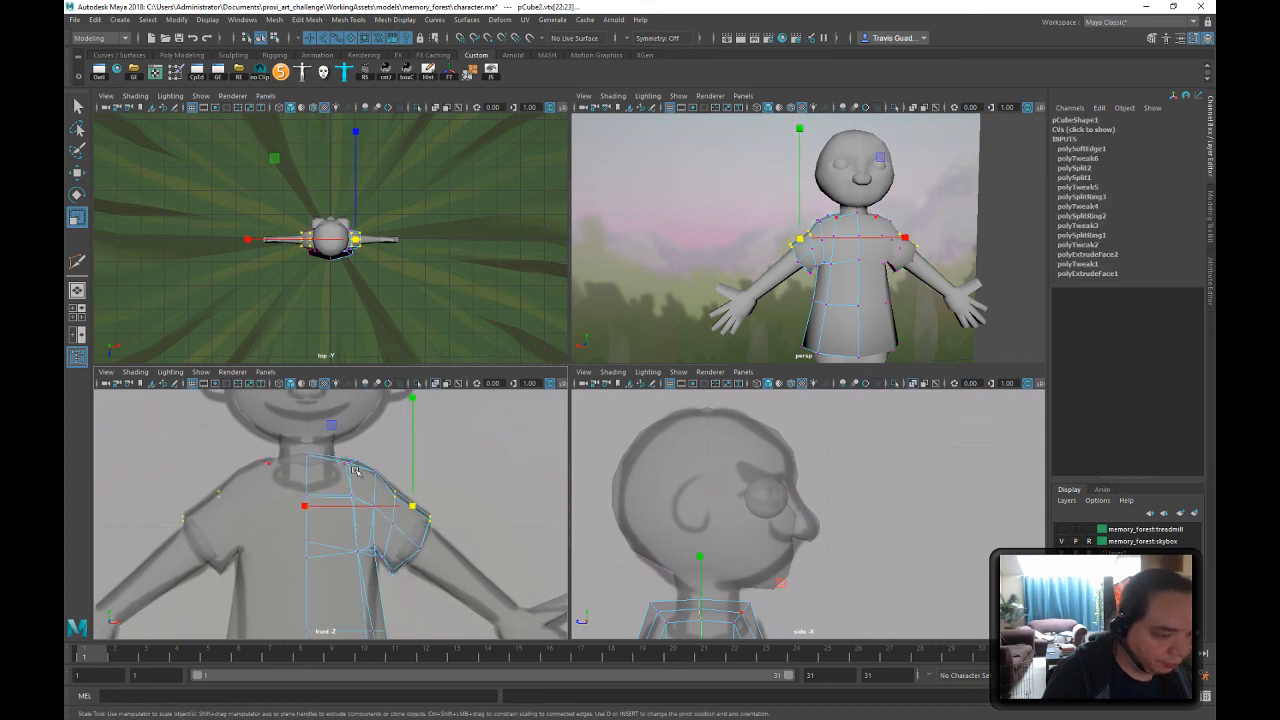
{"action": "key", "text": "w"}
{"action": "middle_click_drag", "start_coordinate": [503, 414], "coordinate": [503, 415]}
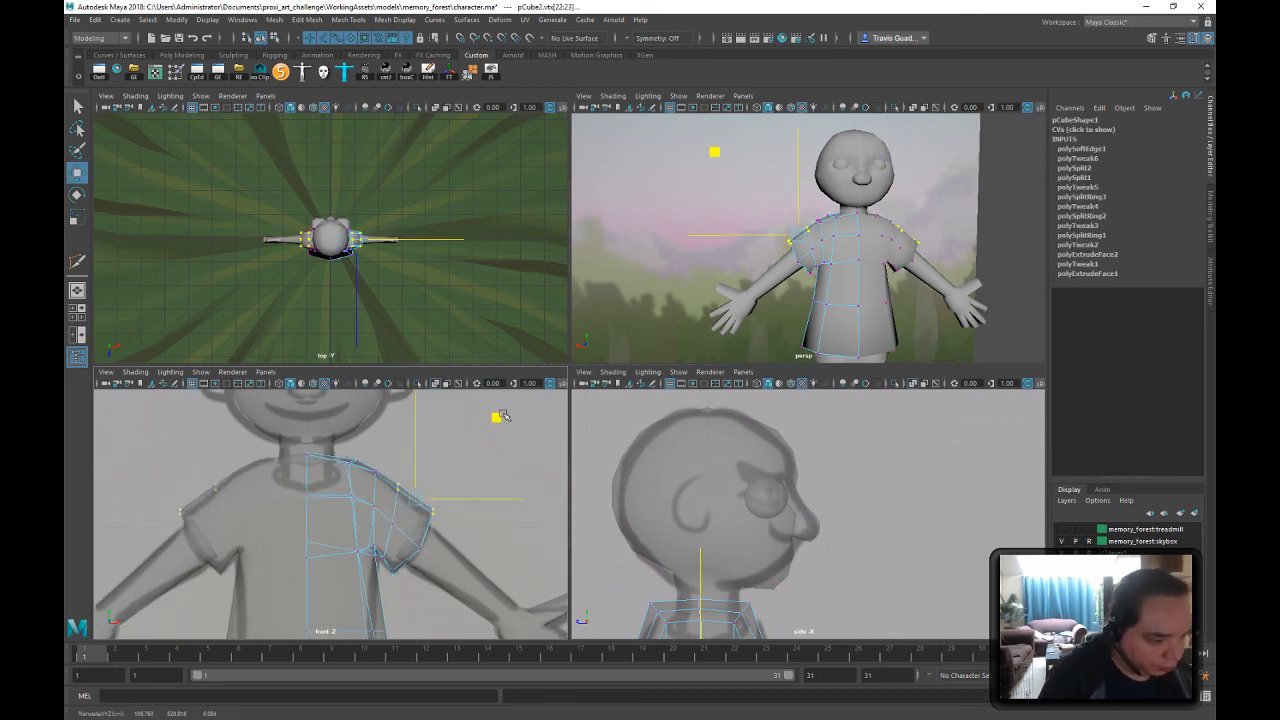